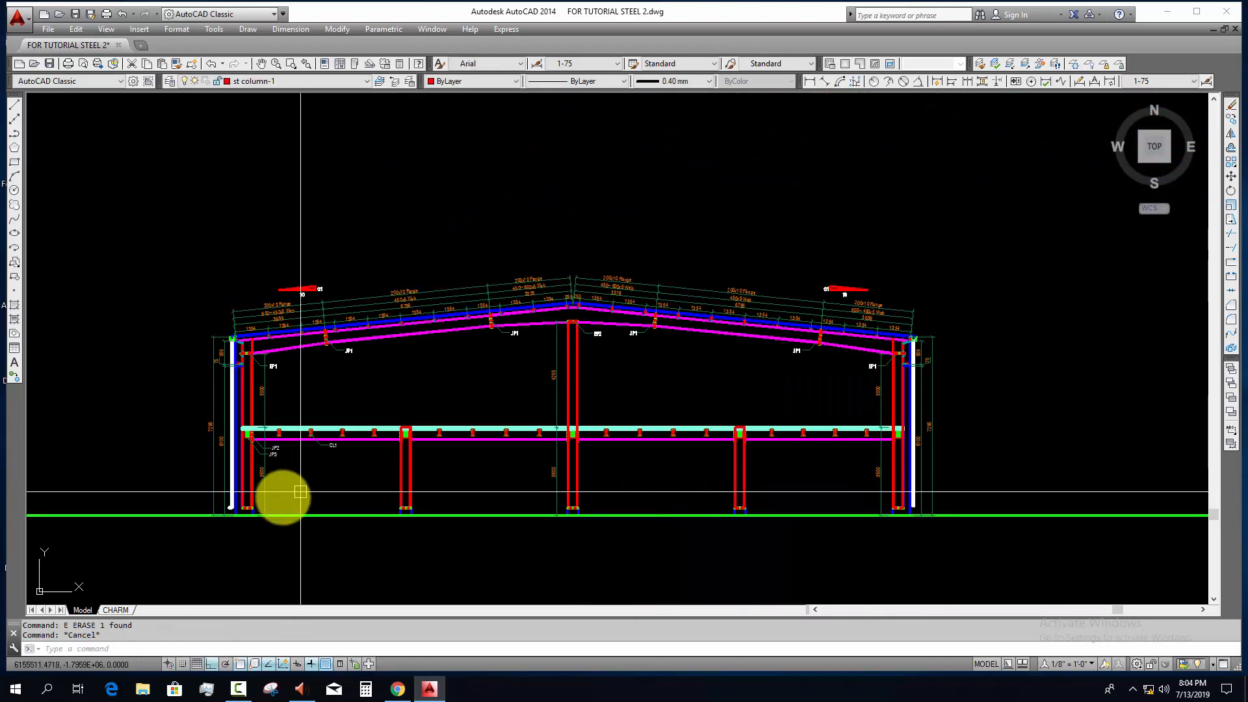
scroll(281, 496, up, 2)
scroll(218, 517, down, 4)
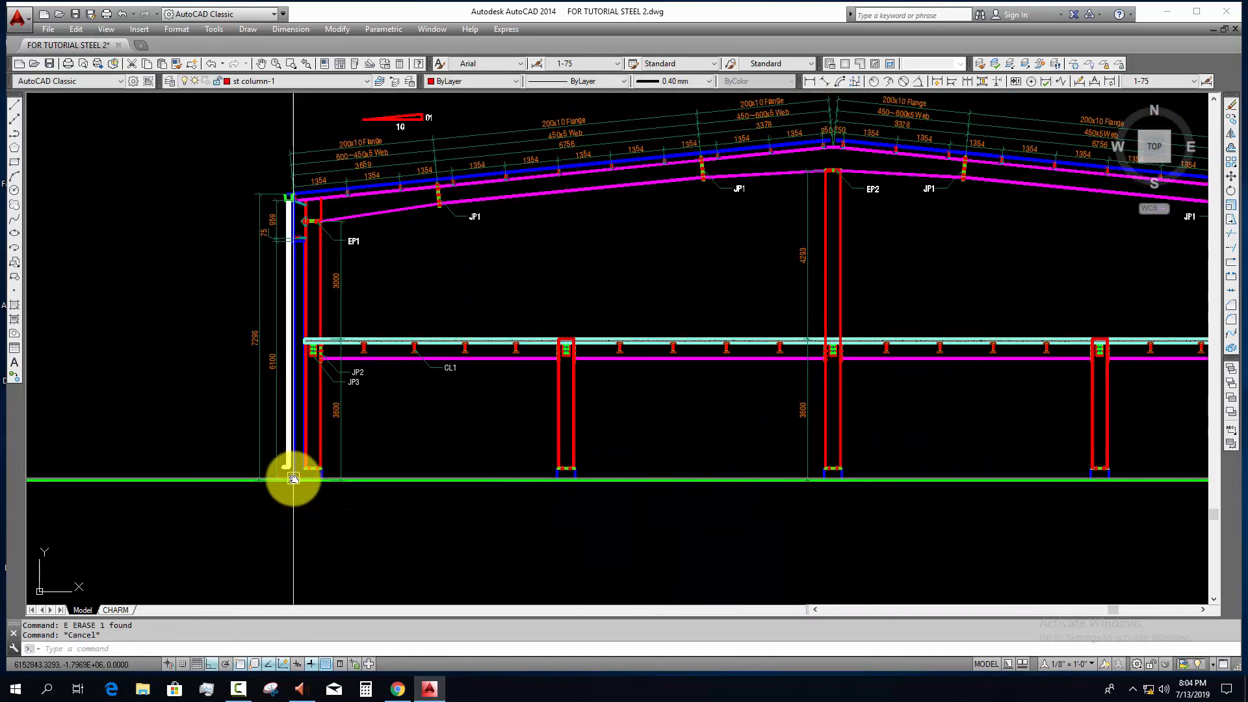
scroll(314, 482, up, 2)
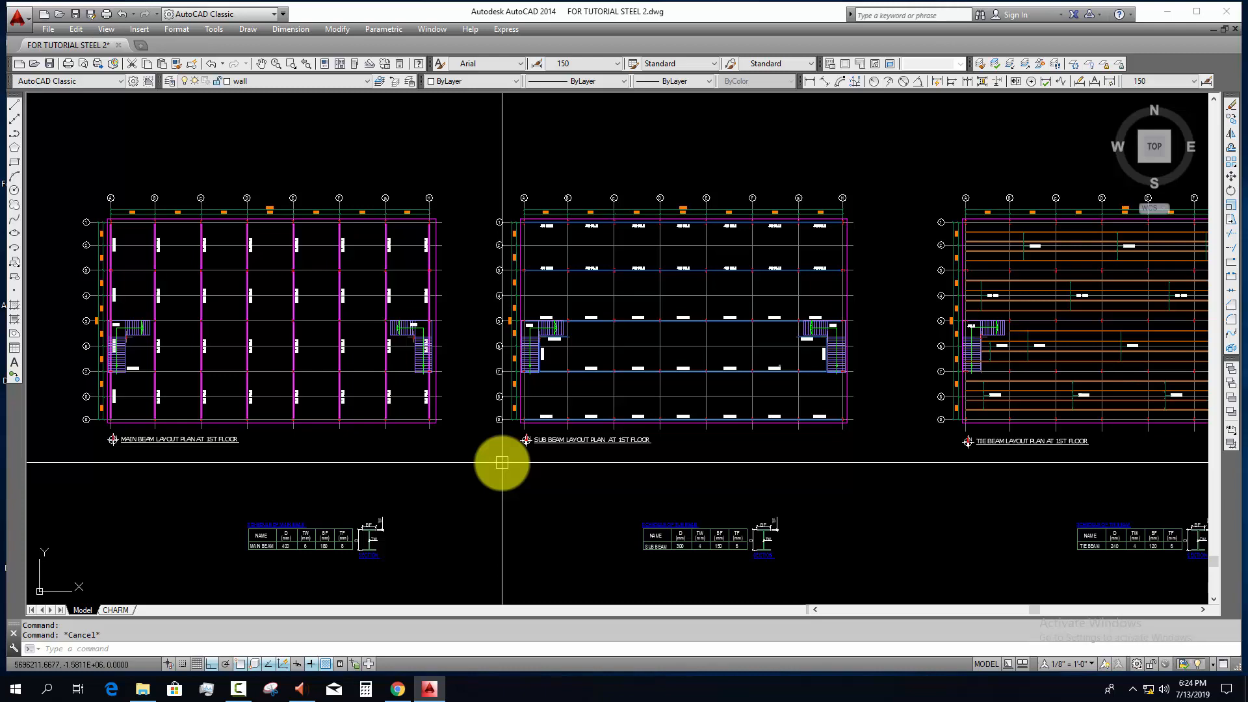
Step: Examine the main beam layout plan at 1st floor, including the beam lines between grids 5 and 9
middle_drag(329, 474, 405, 464)
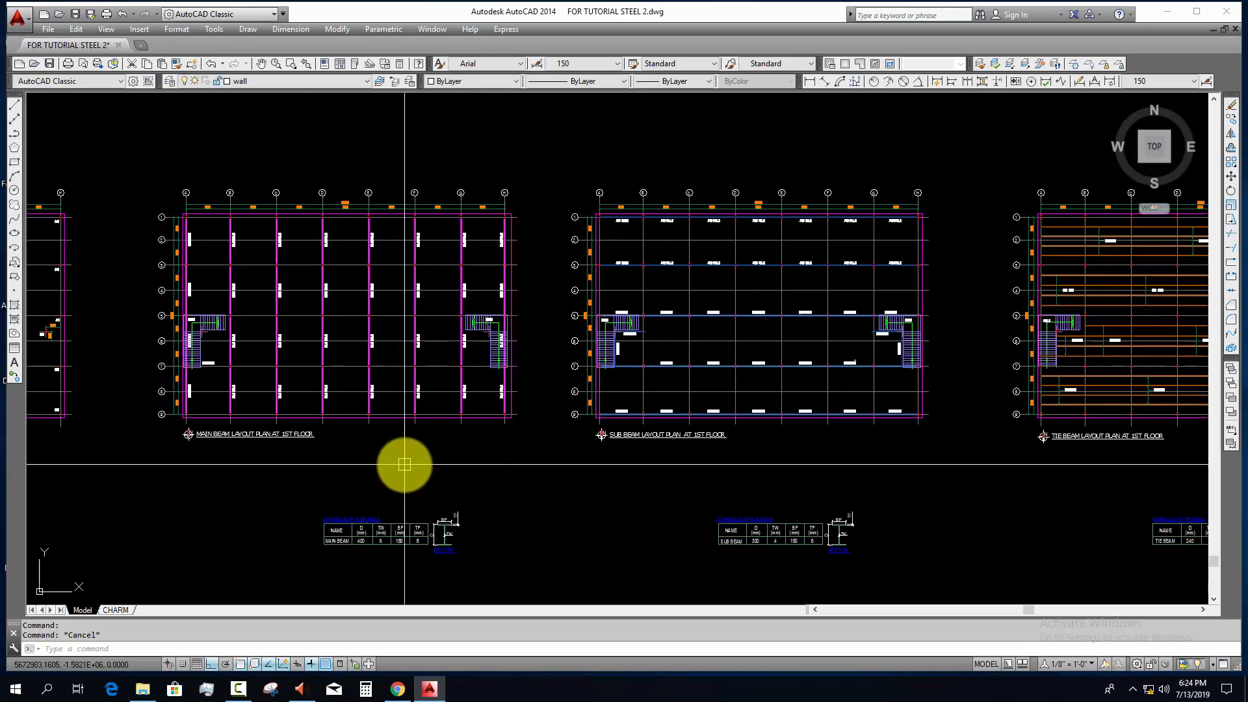
middle_drag(271, 465, 329, 488)
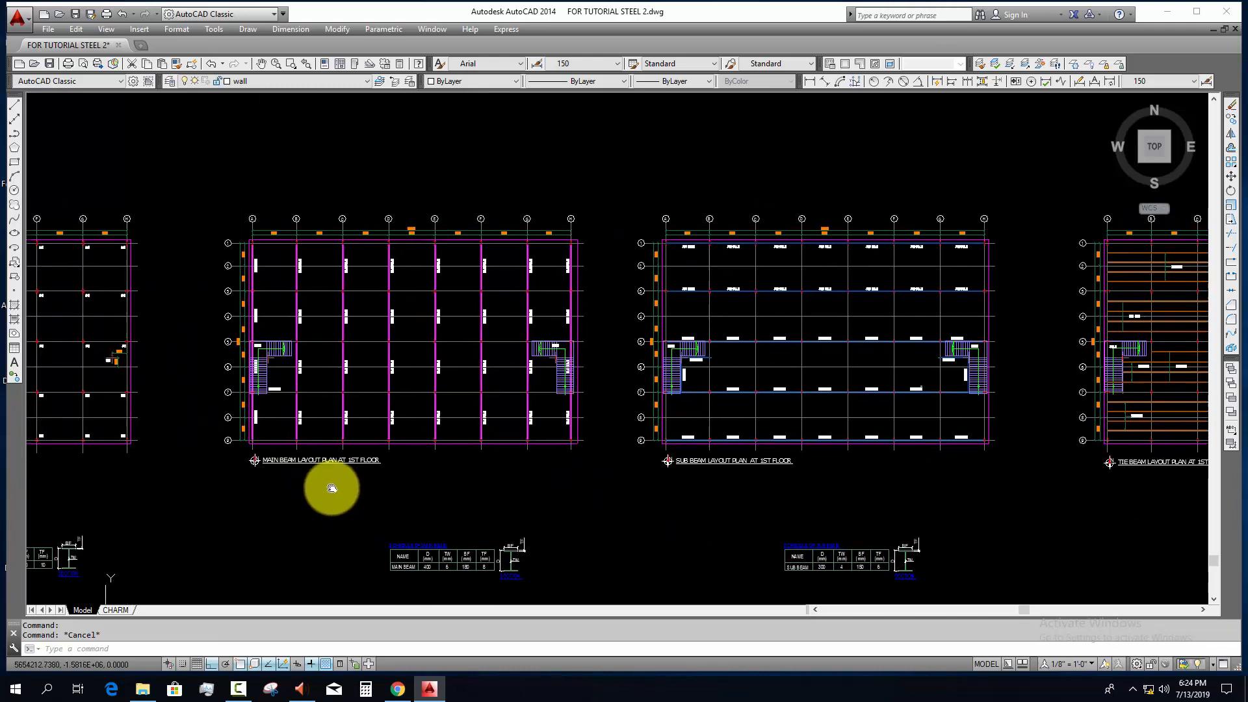
scroll(315, 485, up, 6)
middle_drag(349, 430, 362, 487)
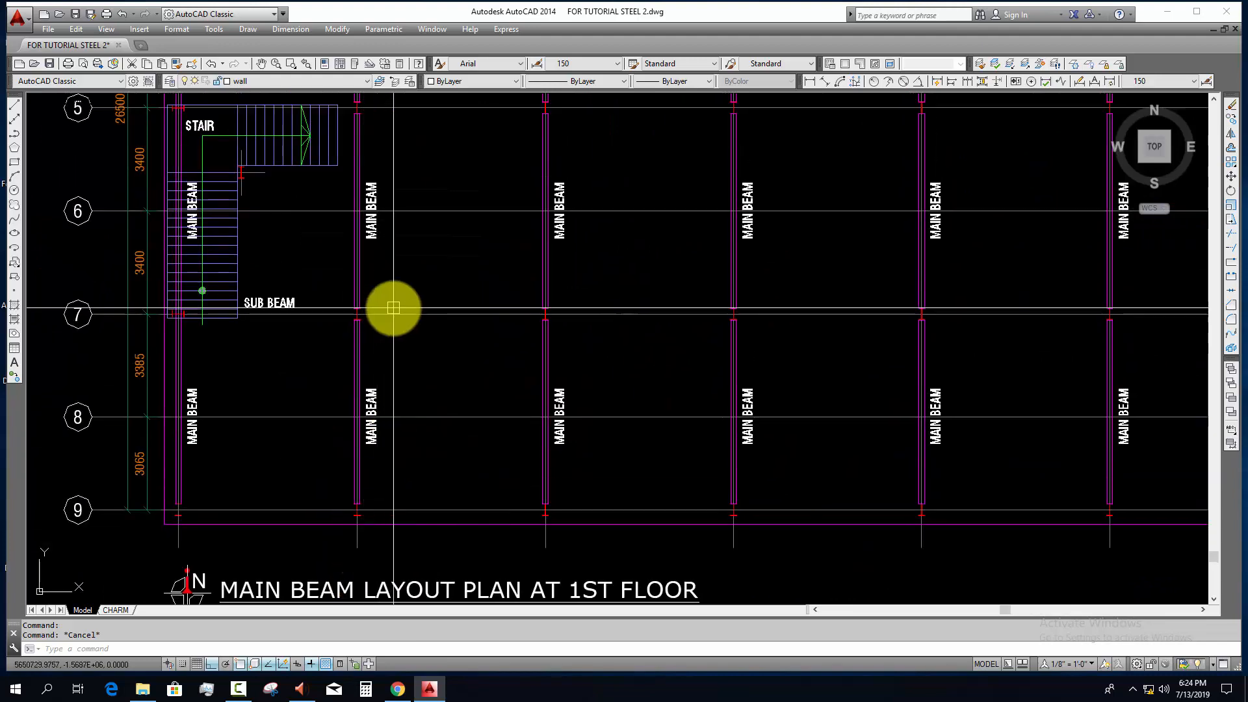
middle_drag(390, 306, 398, 432)
scroll(403, 436, down, 2)
scroll(378, 184, up, 6)
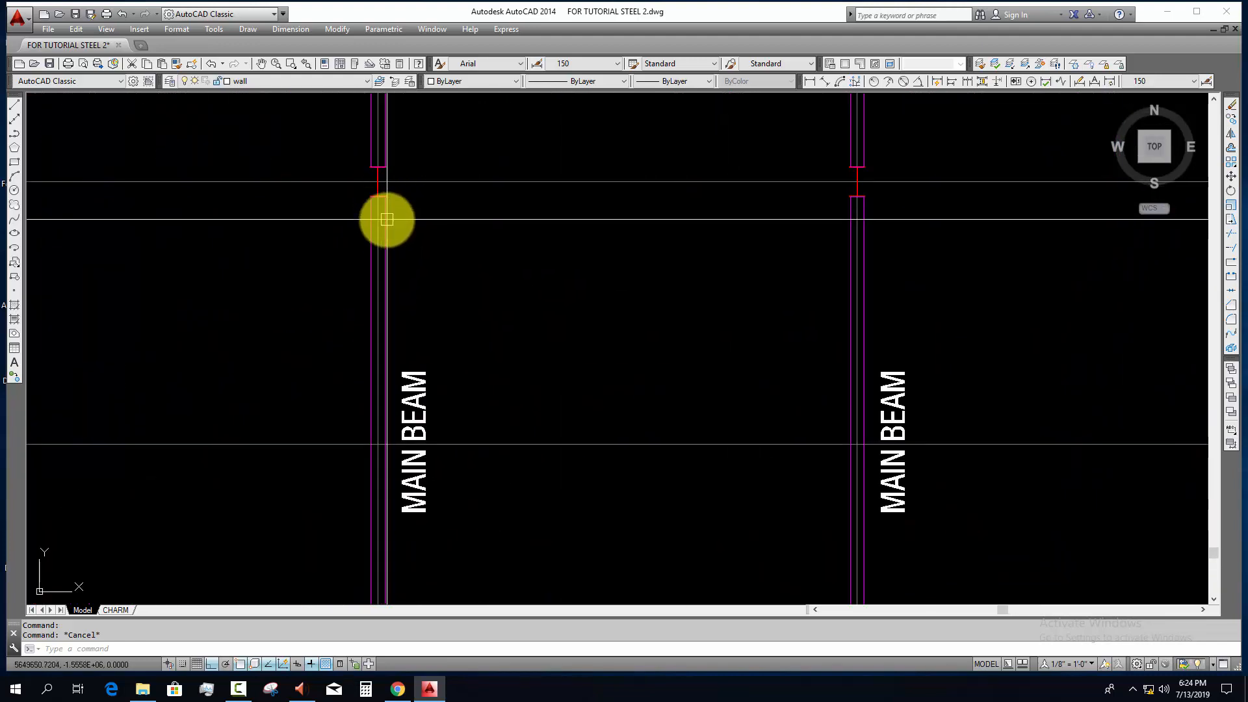
scroll(403, 400, down, 2)
middle_drag(401, 462, 401, 396)
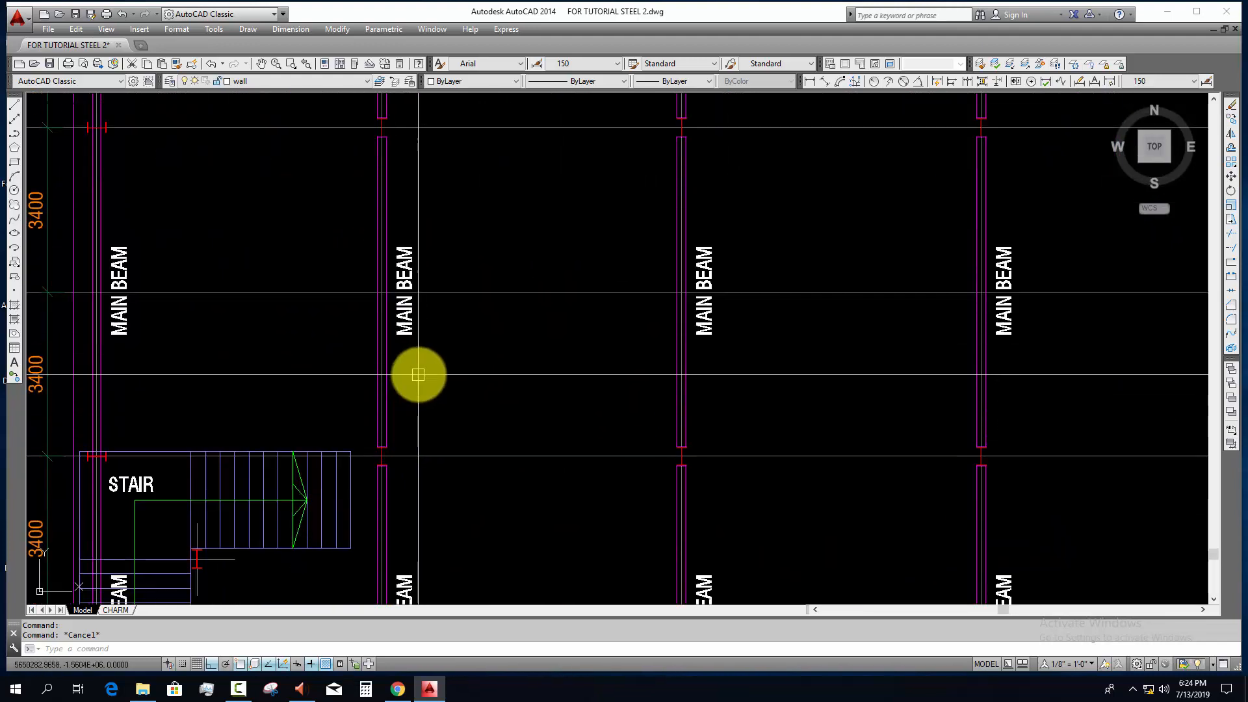
Step: Review the schedule of main beam and its section diagram for the D, TW, BF and TF dimensions
scroll(418, 375, down, 4)
middle_drag(455, 478, 393, 208)
middle_drag(450, 519, 429, 377)
middle_drag(511, 507, 377, 377)
scroll(486, 436, up, 4)
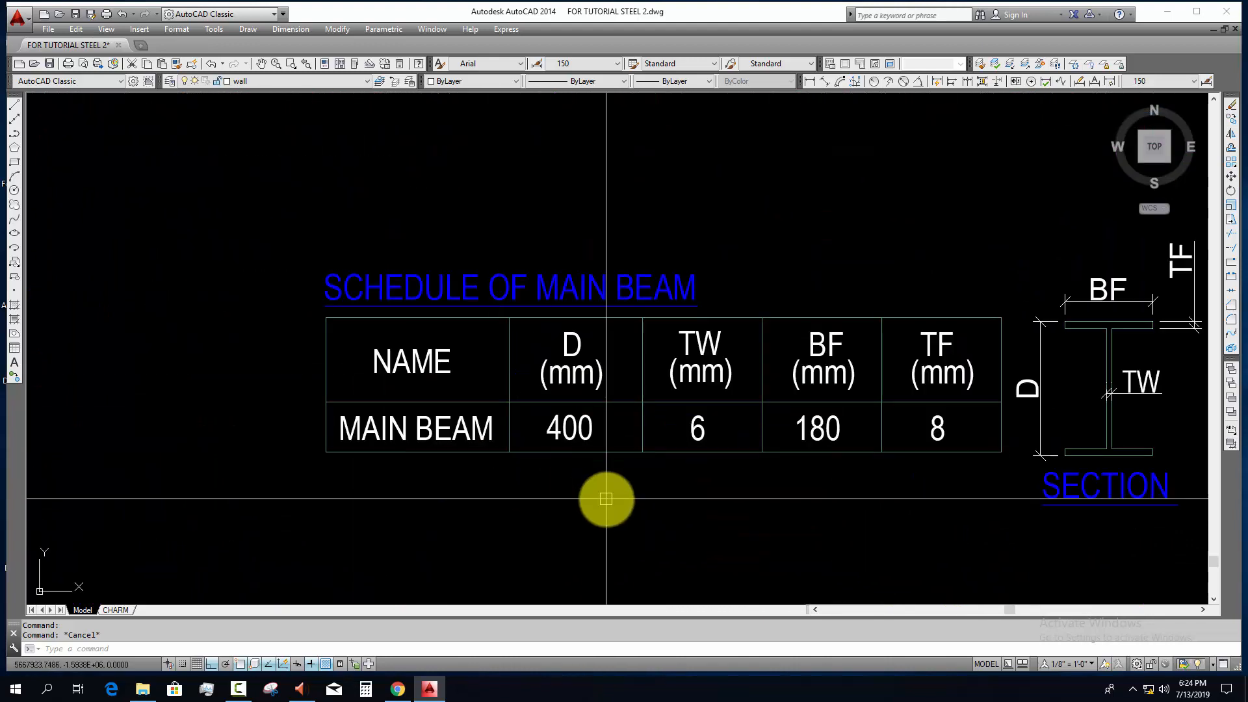
middle_drag(612, 499, 416, 504)
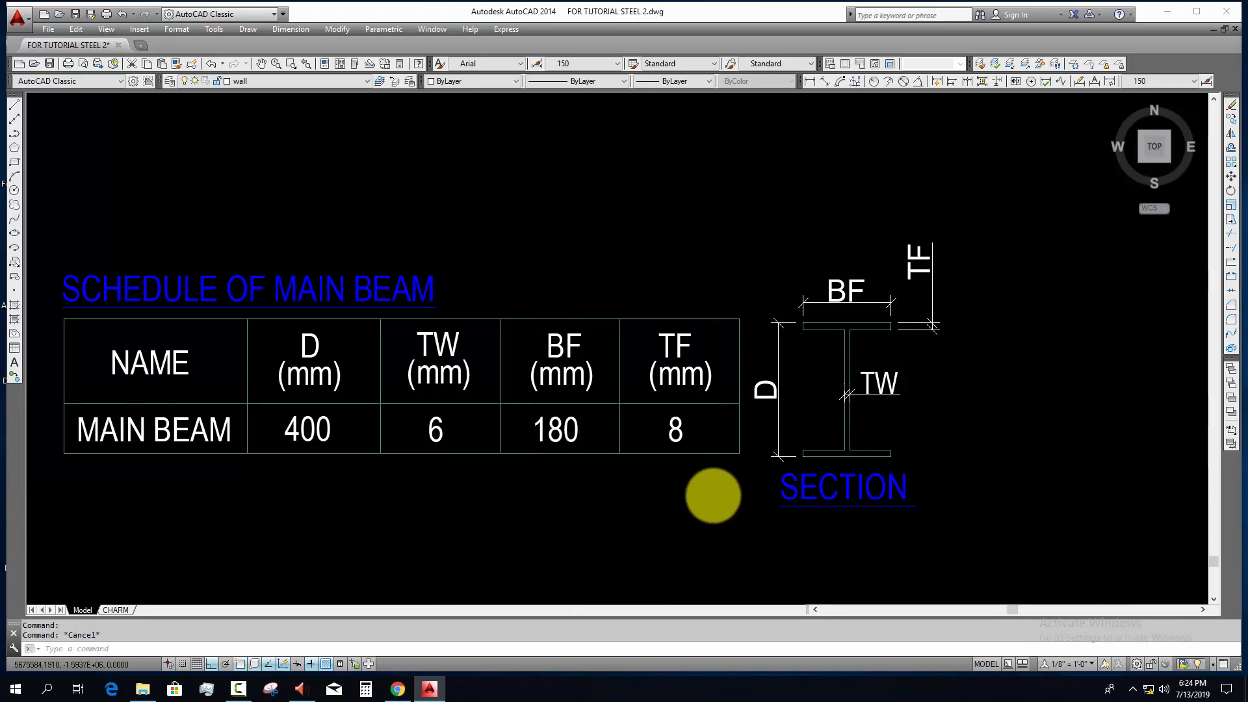
Step: Examine the sub beam layout plan at 1st floor and the sub beam schedule beneath it
scroll(713, 496, down, 8)
middle_drag(719, 507, 369, 592)
middle_drag(589, 532, 446, 516)
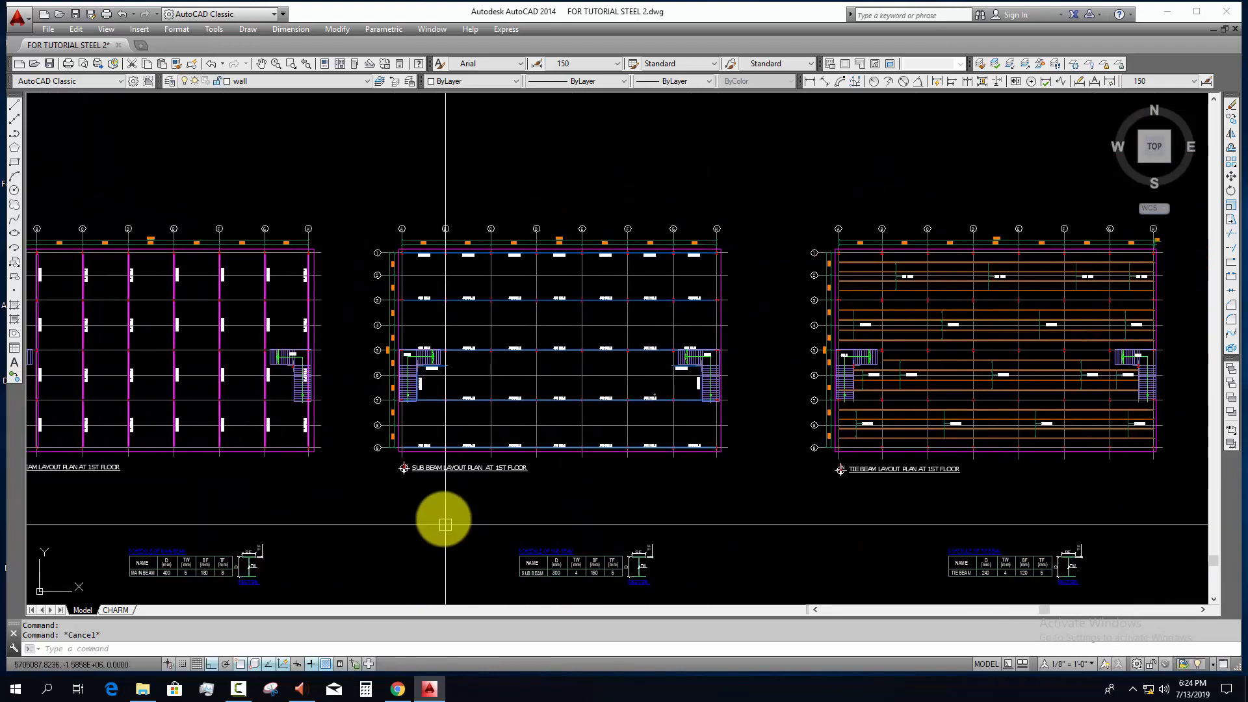
scroll(409, 504, up, 6)
middle_drag(408, 436, 329, 473)
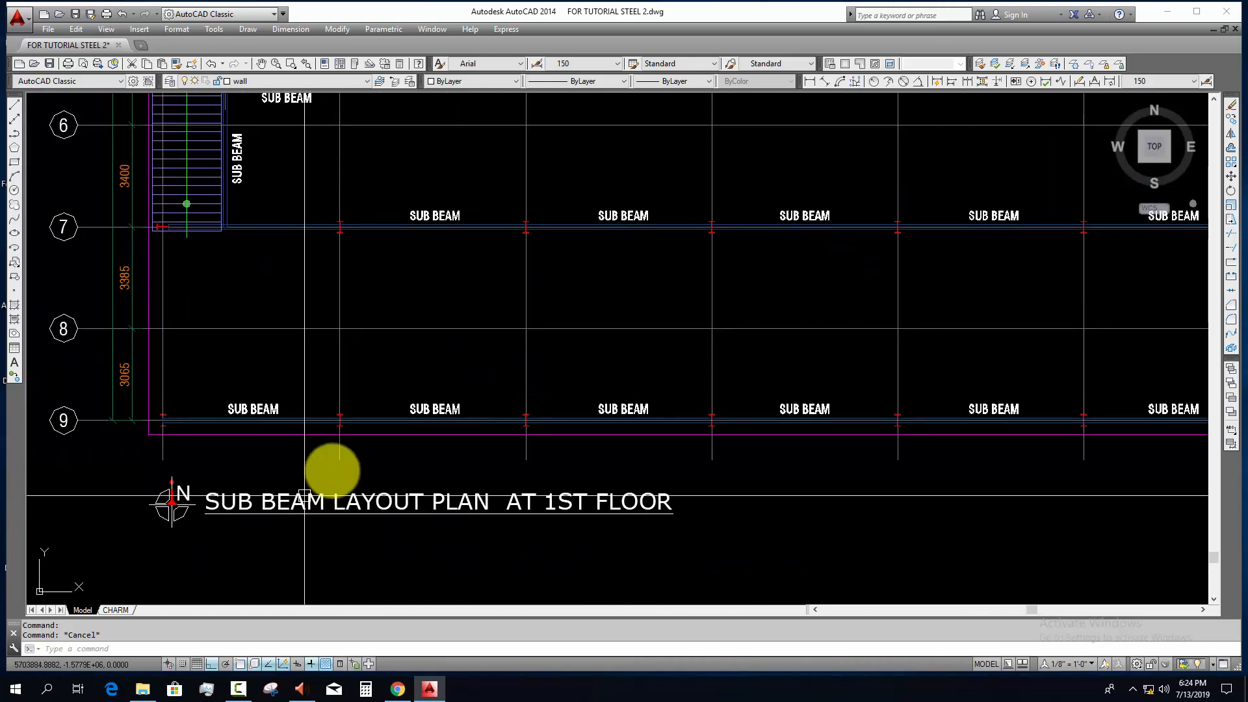
scroll(329, 473, up, 3)
middle_drag(540, 477, 489, 482)
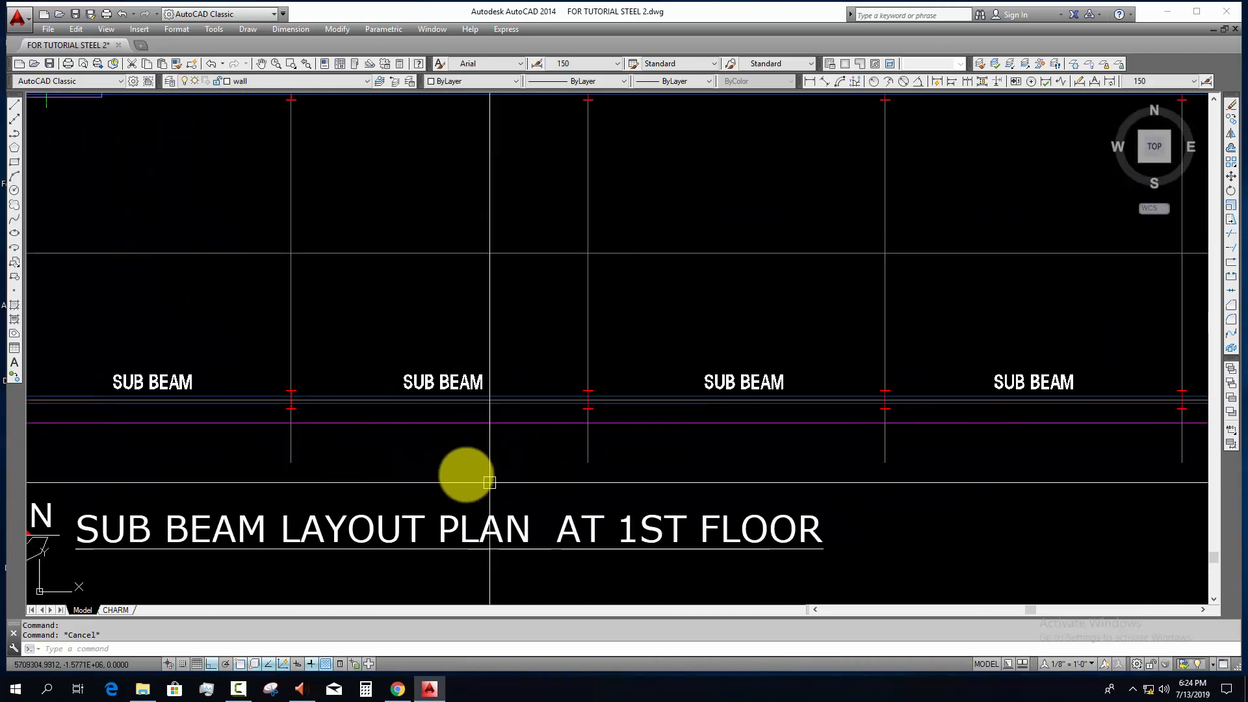
middle_drag(748, 450, 504, 453)
scroll(505, 453, up, 2)
scroll(520, 456, down, 8)
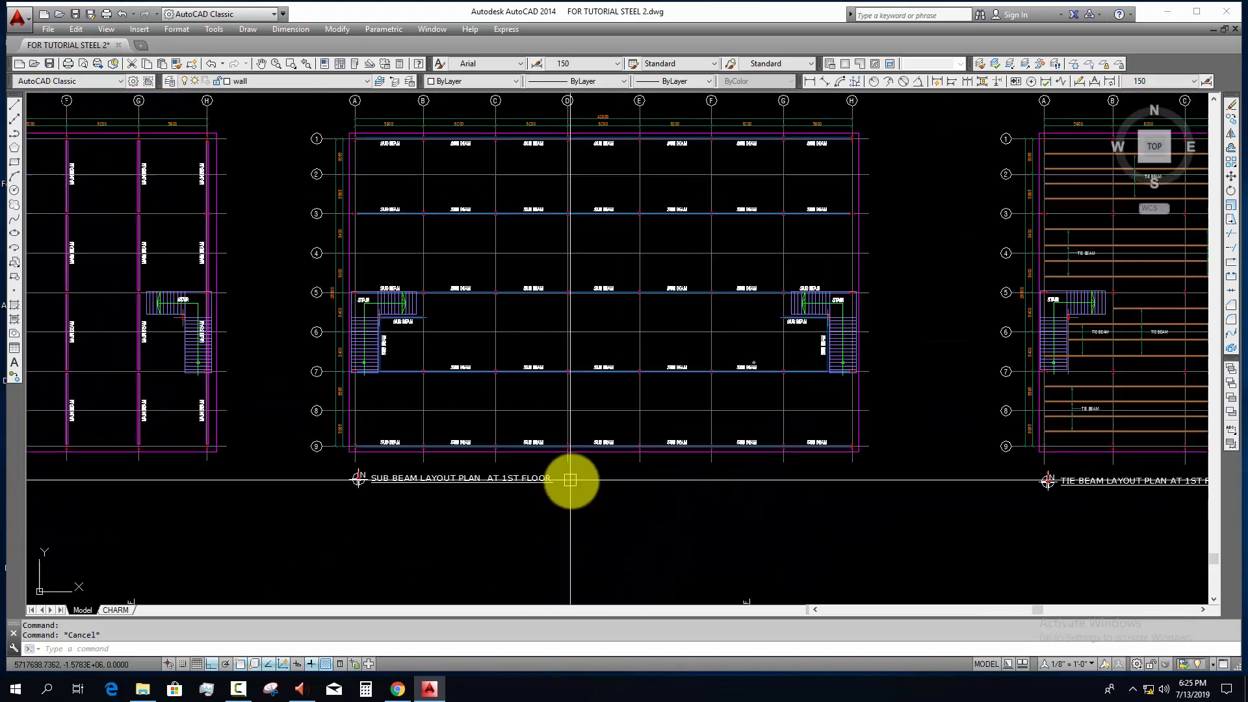
middle_drag(582, 592, 569, 429)
scroll(591, 483, up, 6)
scroll(721, 426, down, 4)
Step: Examine the tie beam layout plan at 1st floor and the tie beam sizes in its schedule
middle_drag(793, 391, 121, 576)
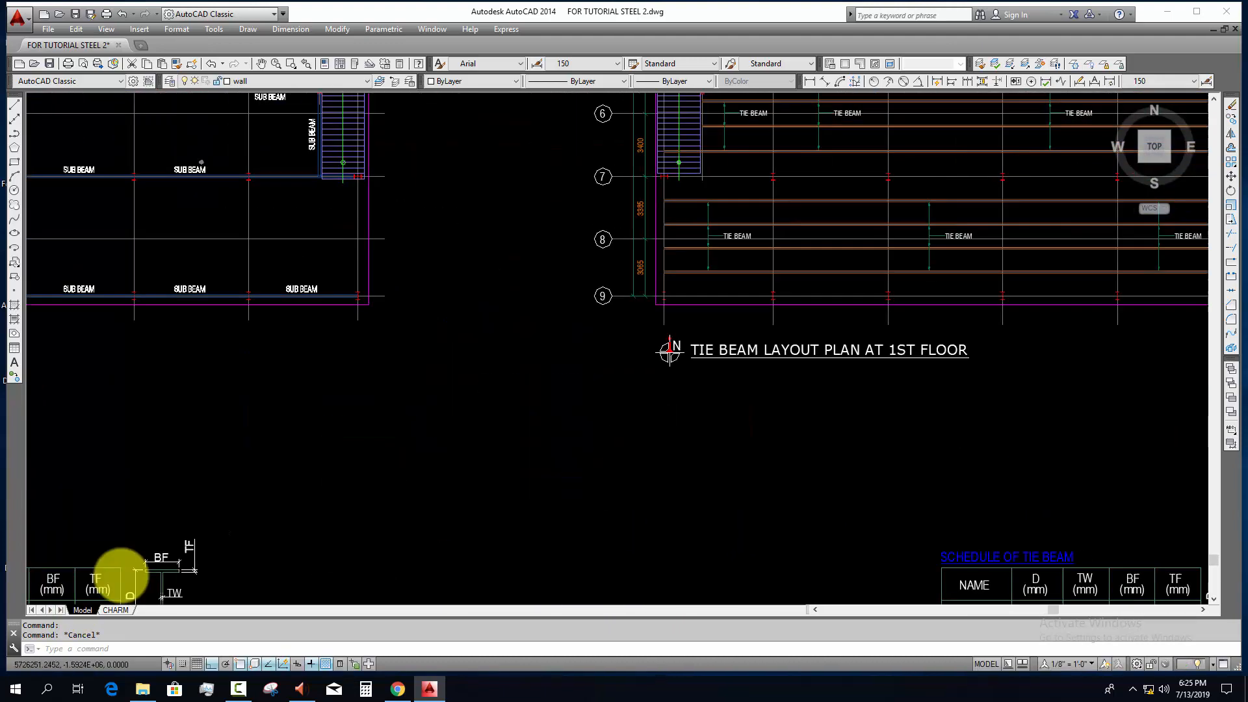
middle_drag(597, 390, 209, 582)
scroll(424, 426, up, 4)
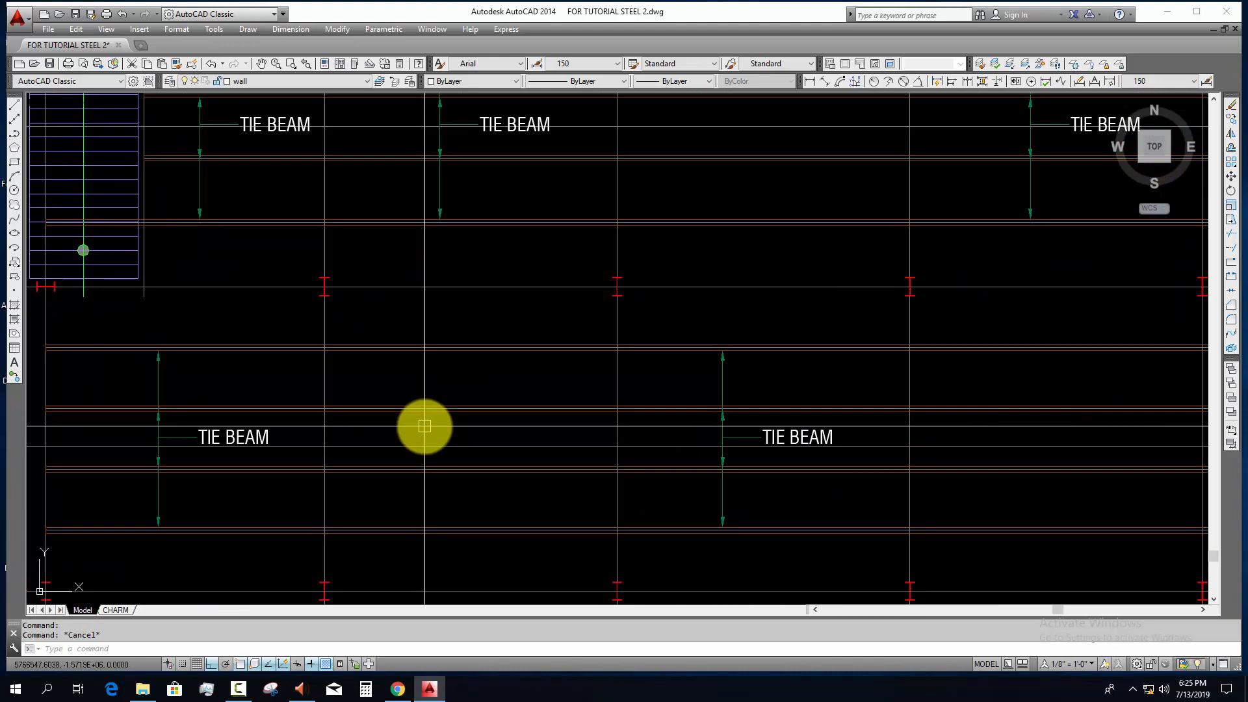
middle_drag(616, 438, 473, 332)
scroll(477, 367, down, 2)
middle_drag(523, 591, 529, 407)
scroll(510, 451, up, 5)
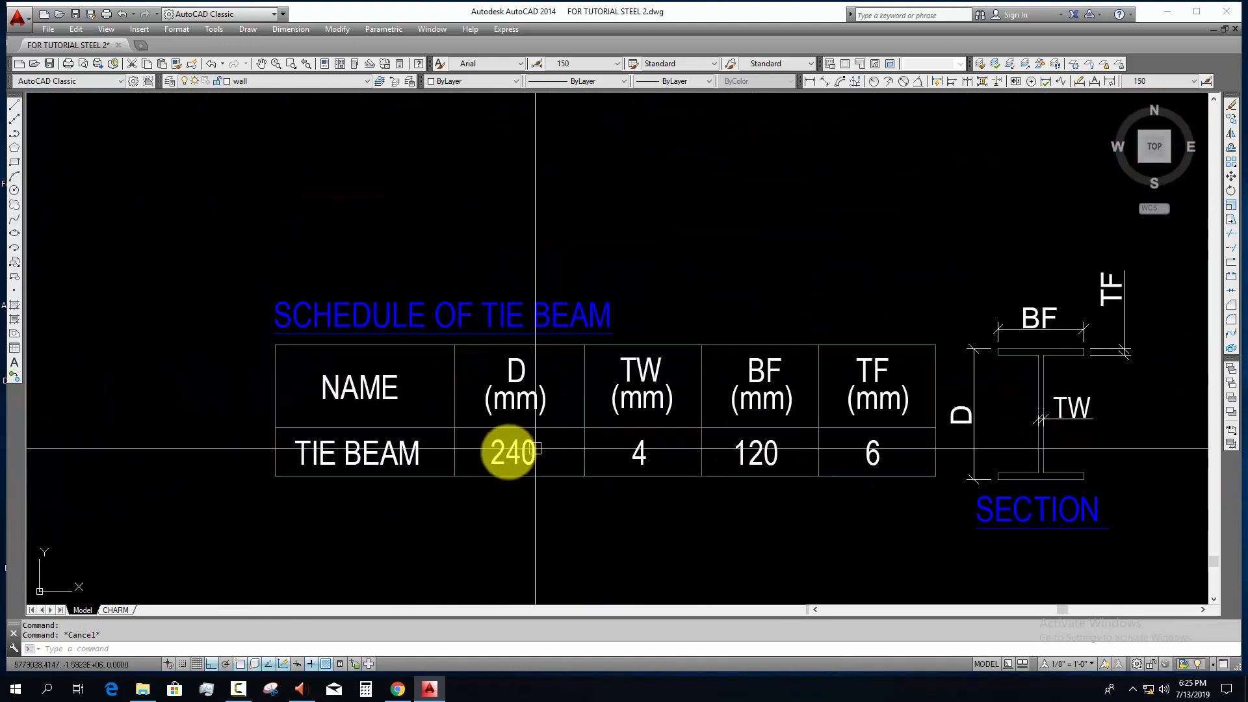
Step: Examine the rafter layout plan for the roof shed and the schedule sizes of RAFTER-1 to RAFTER-4
scroll(483, 480, down, 7)
middle_drag(483, 480, 443, 481)
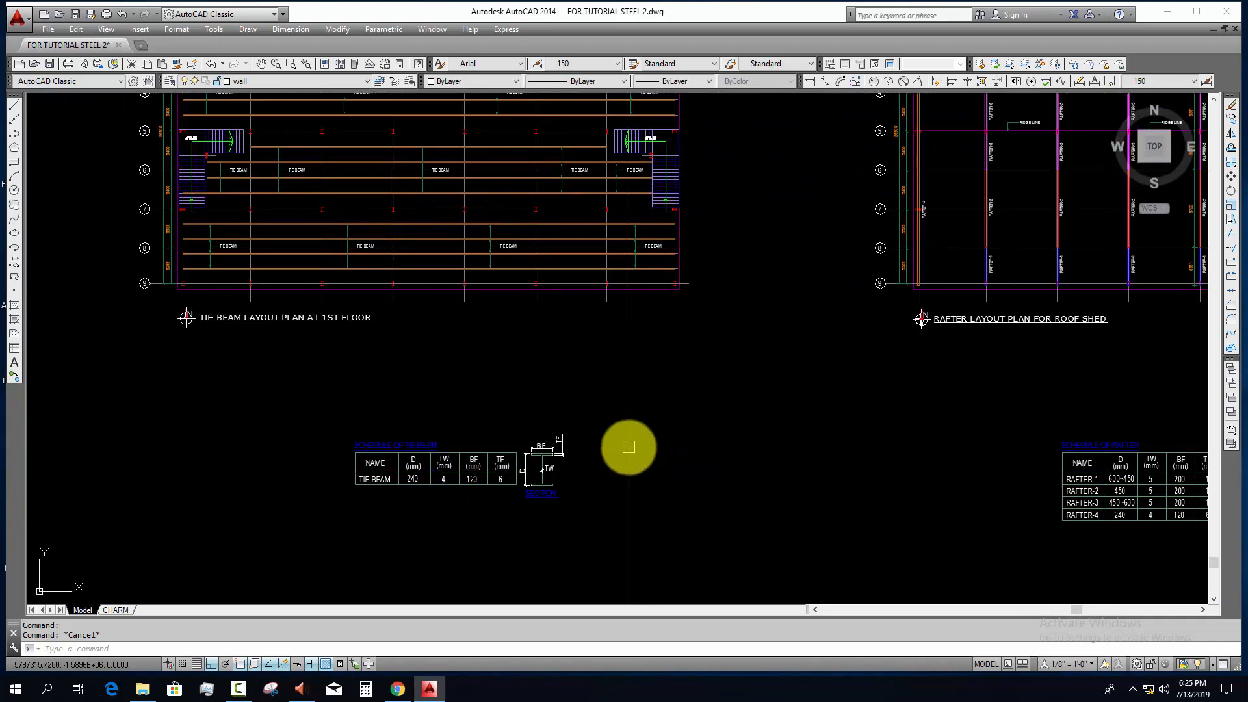
middle_drag(951, 341, 479, 418)
scroll(607, 357, up, 2)
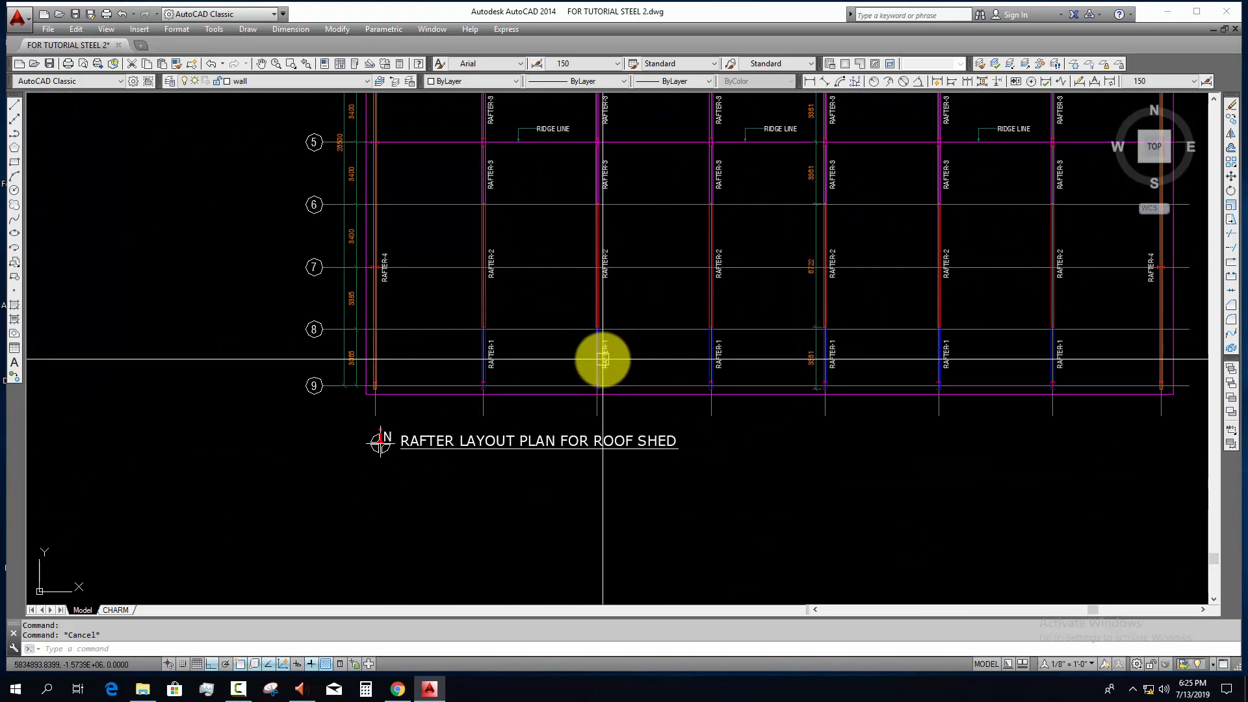
scroll(412, 297, up, 4)
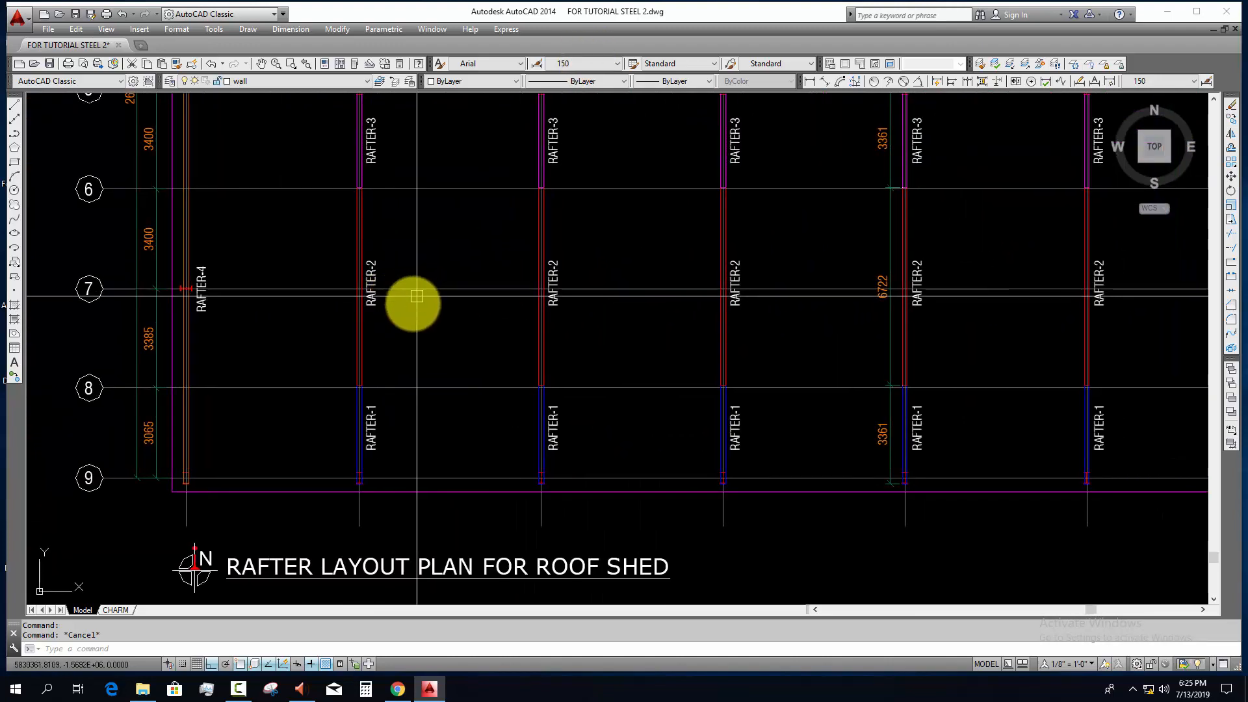
scroll(388, 455, down, 2)
middle_drag(398, 487, 323, 493)
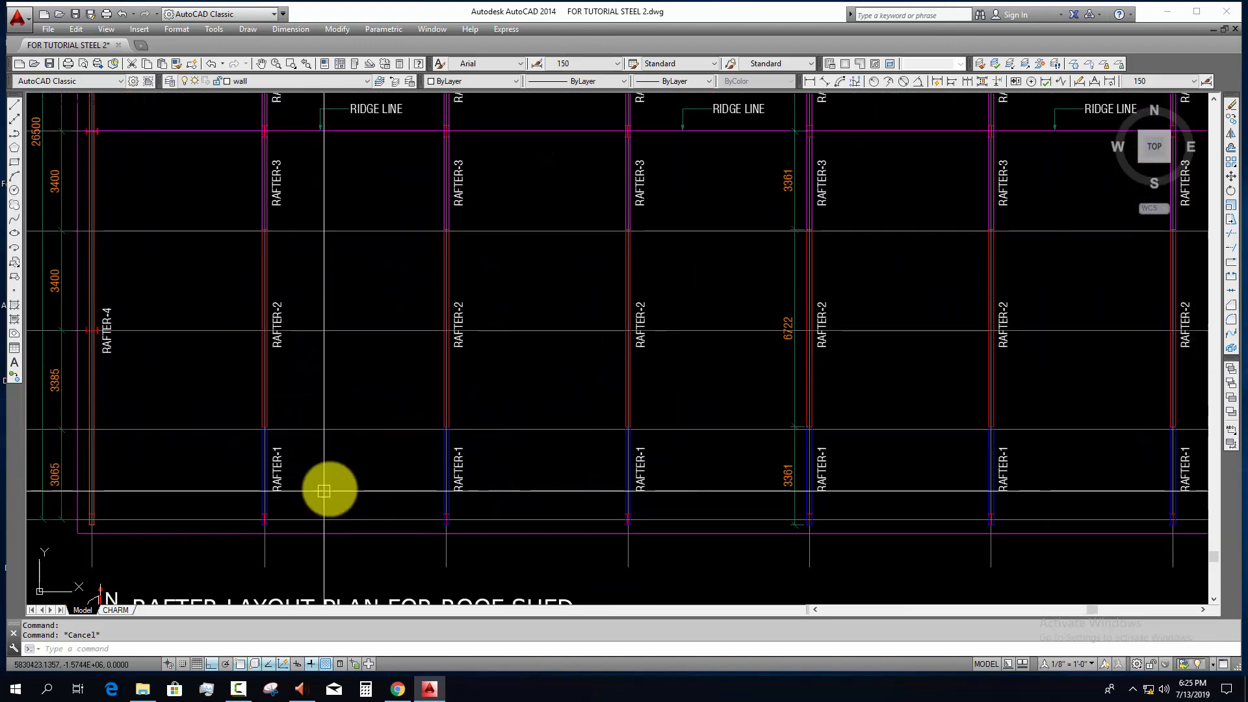
scroll(685, 468, up, 2)
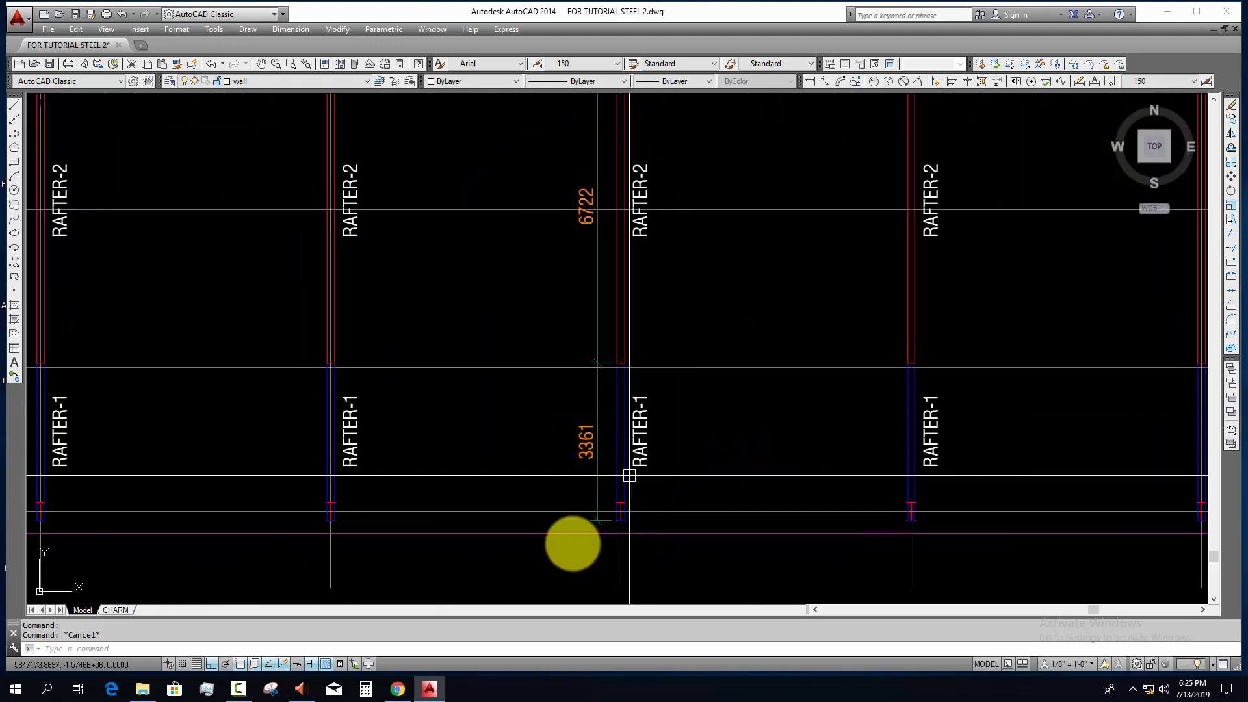
scroll(613, 423, down, 2)
middle_drag(613, 446, 593, 496)
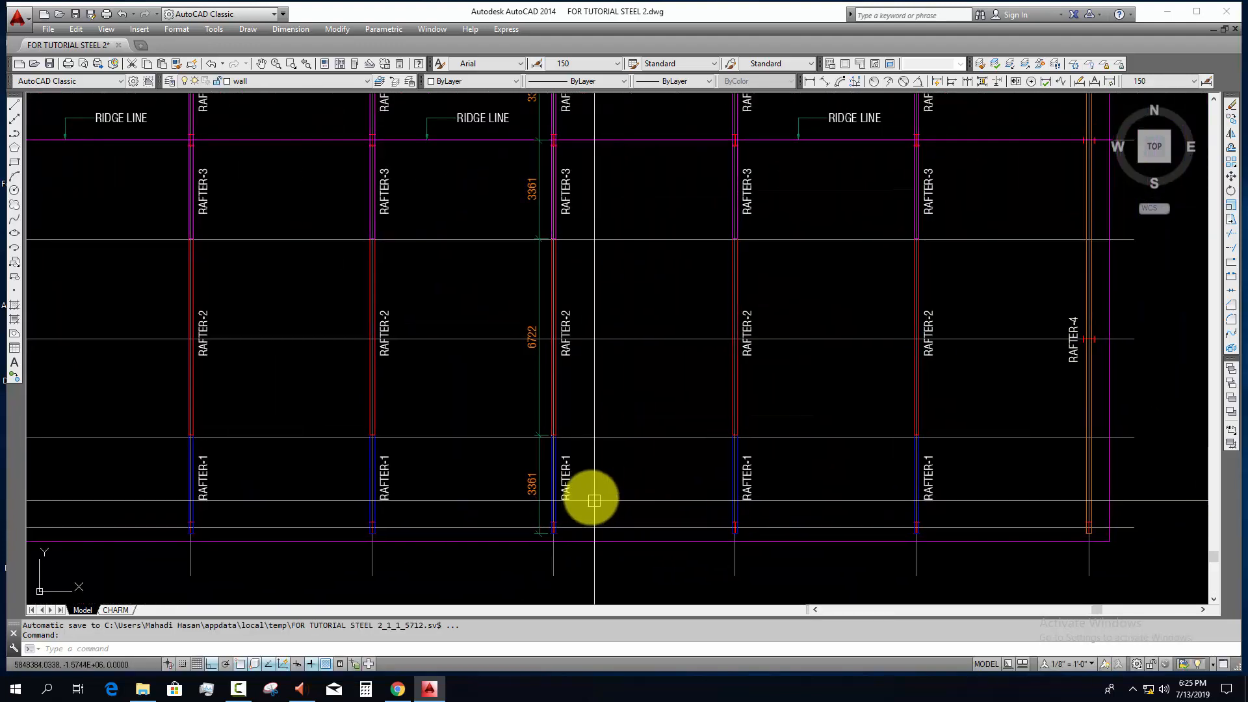
scroll(581, 496, up, 4)
scroll(557, 501, down, 6)
middle_drag(545, 540, 568, 161)
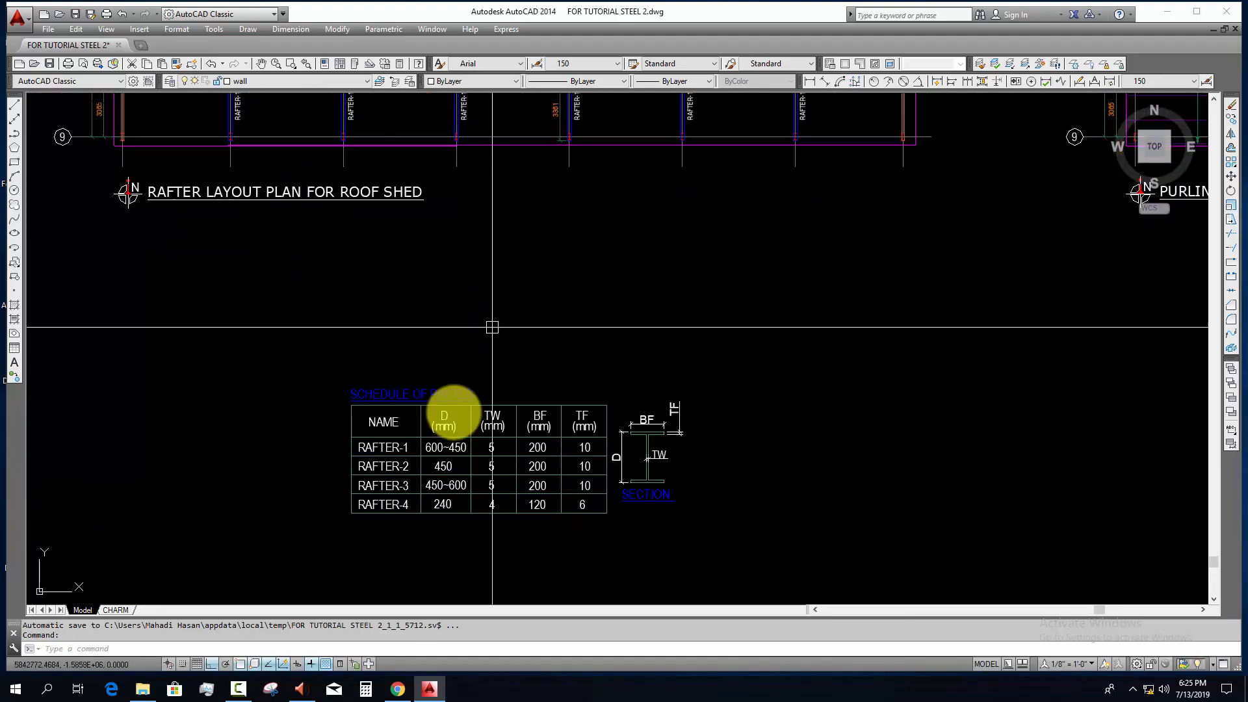
scroll(388, 463, up, 4)
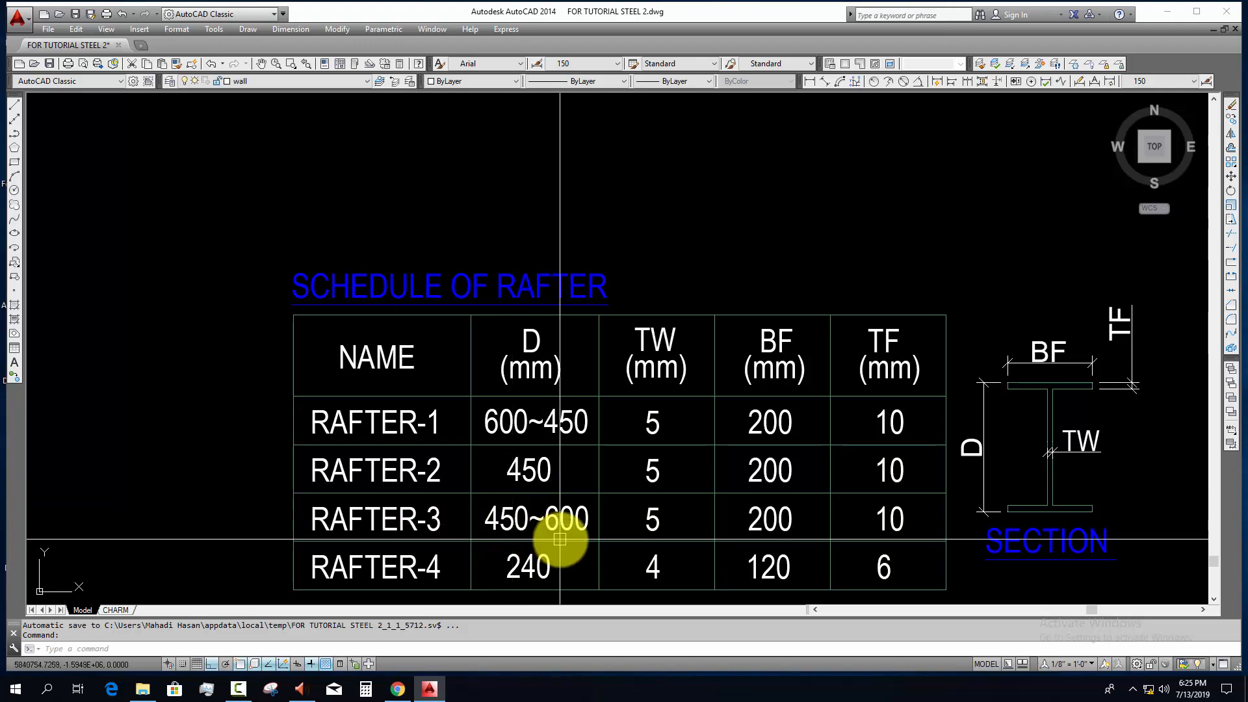
Step: Examine the purlin layout plan for the roof shed, including the C-purlin runs and the ridge line
scroll(604, 539, down, 5)
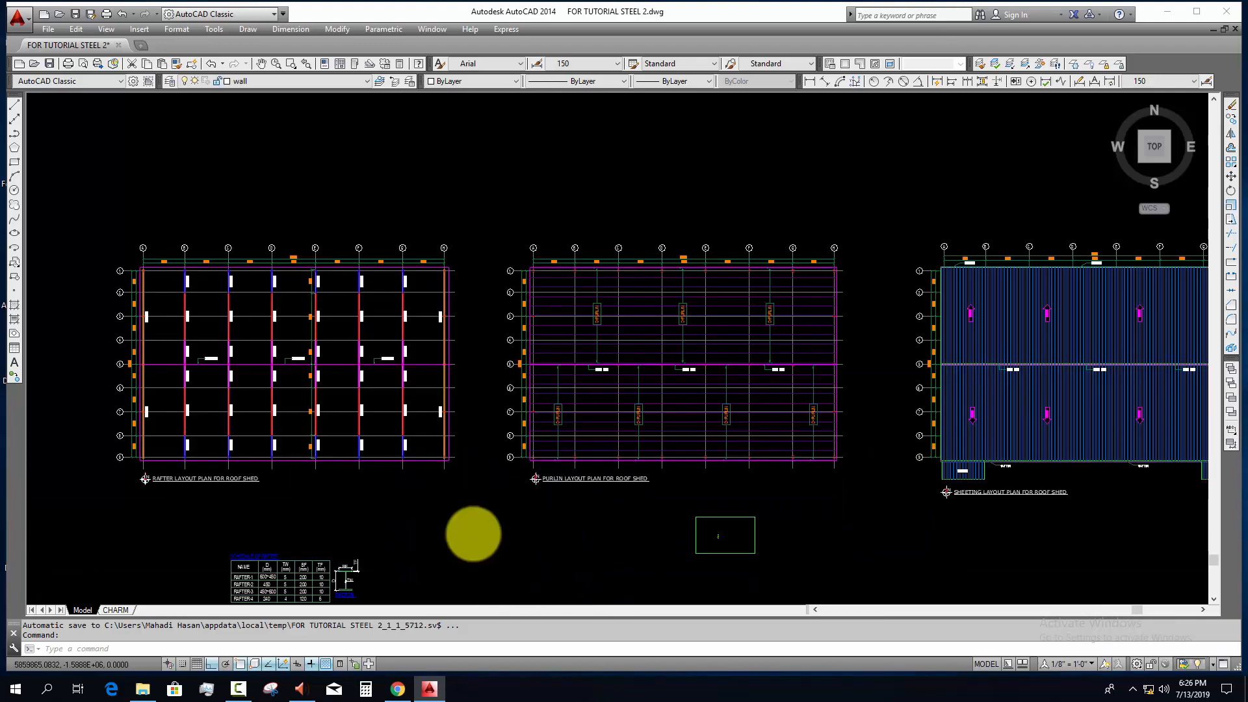
scroll(468, 535, up, 5)
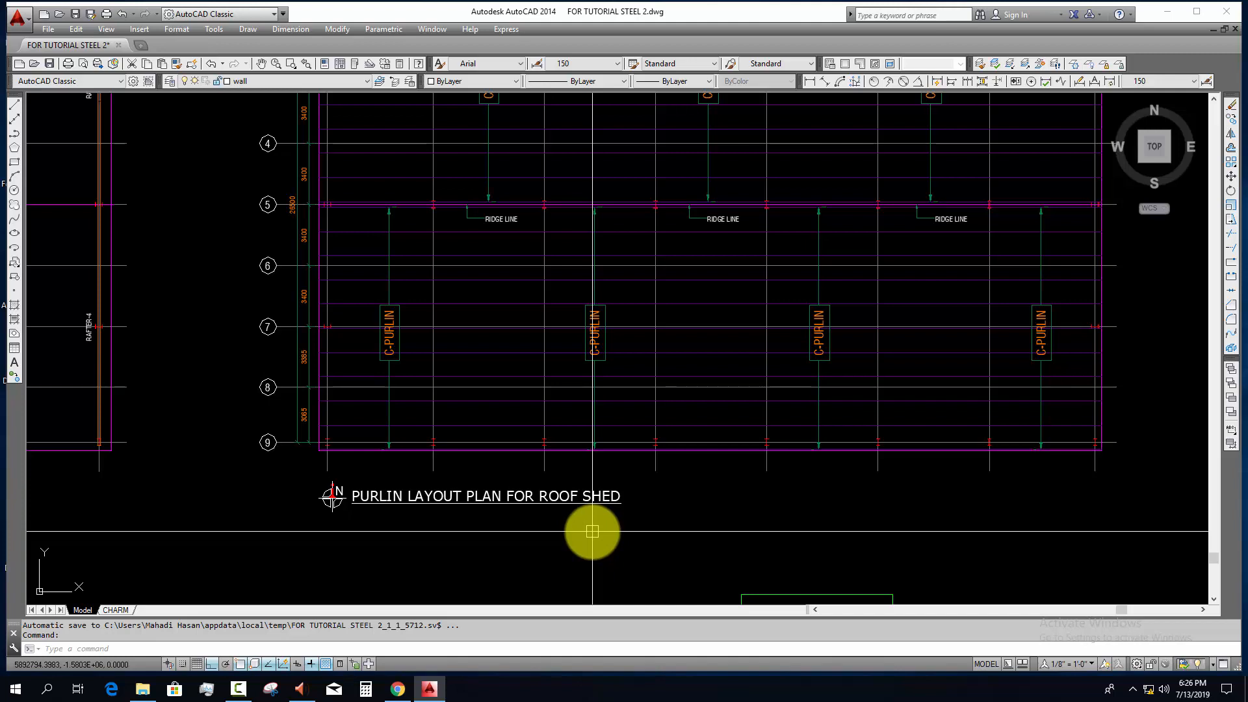
middle_drag(582, 543, 572, 557)
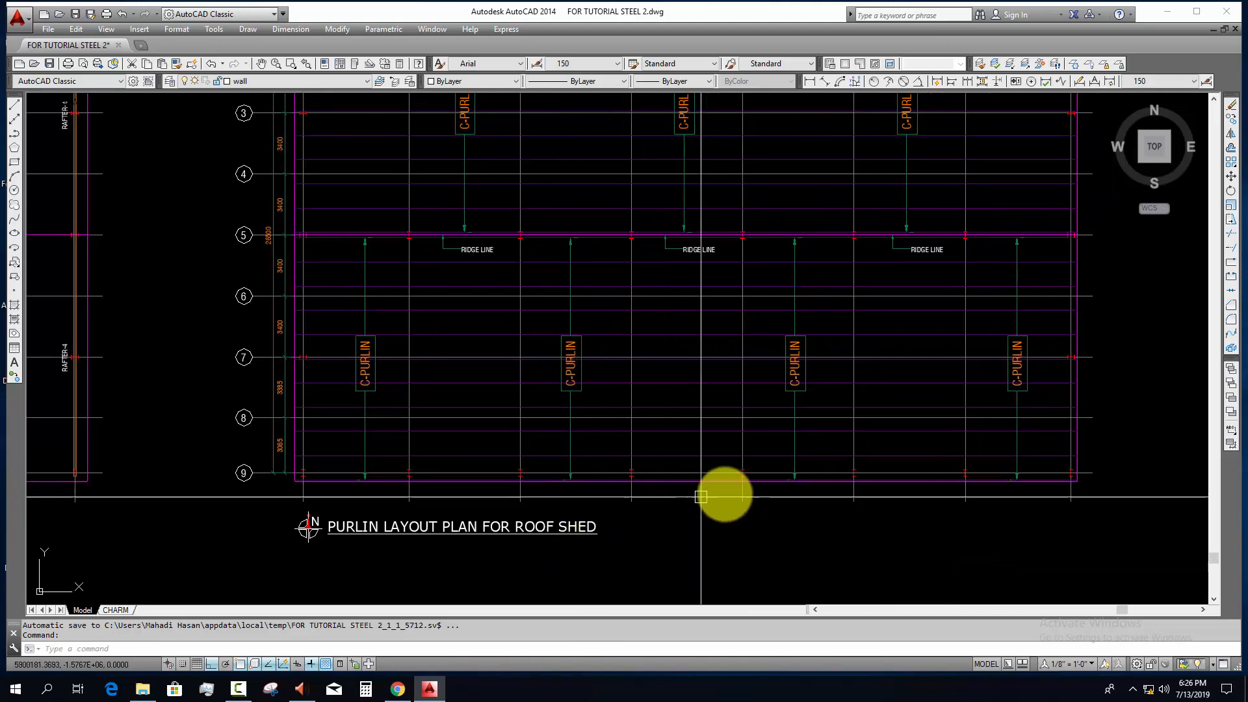
scroll(616, 384, up, 2)
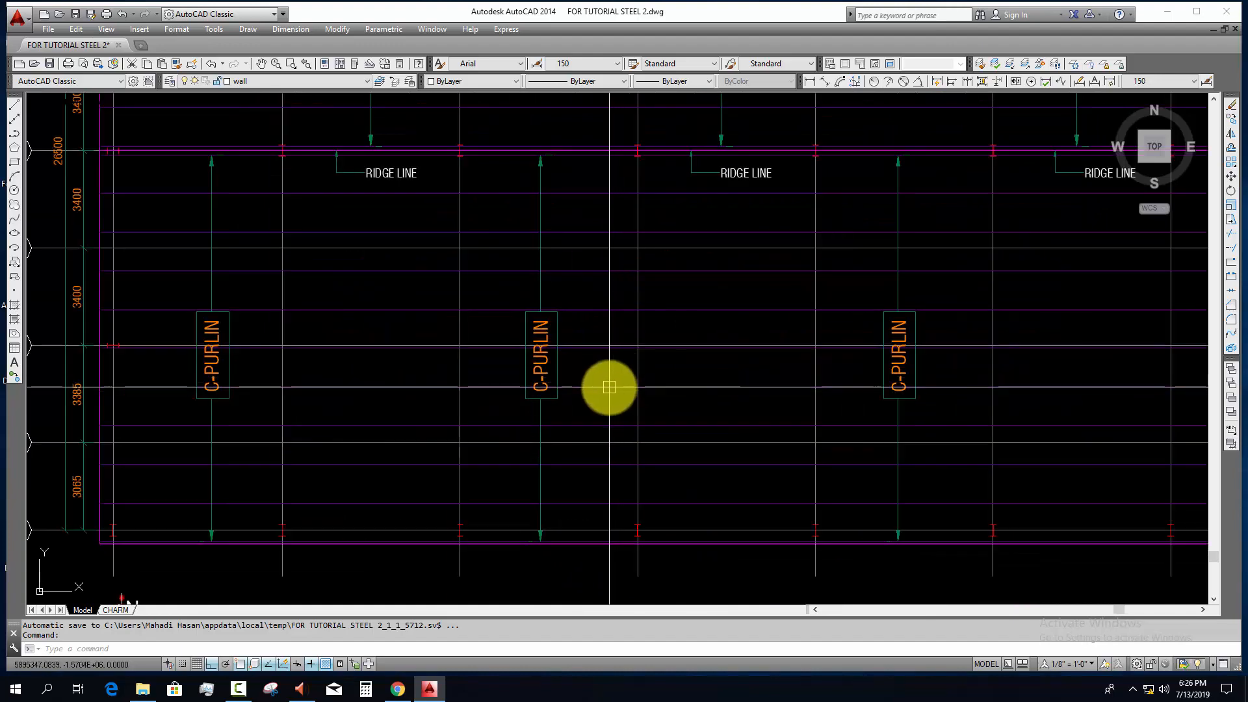
scroll(636, 430, down, 4)
Step: Review the typical section of the C150 C purlin, checking its dimensions and thickness note
scroll(598, 487, up, 15)
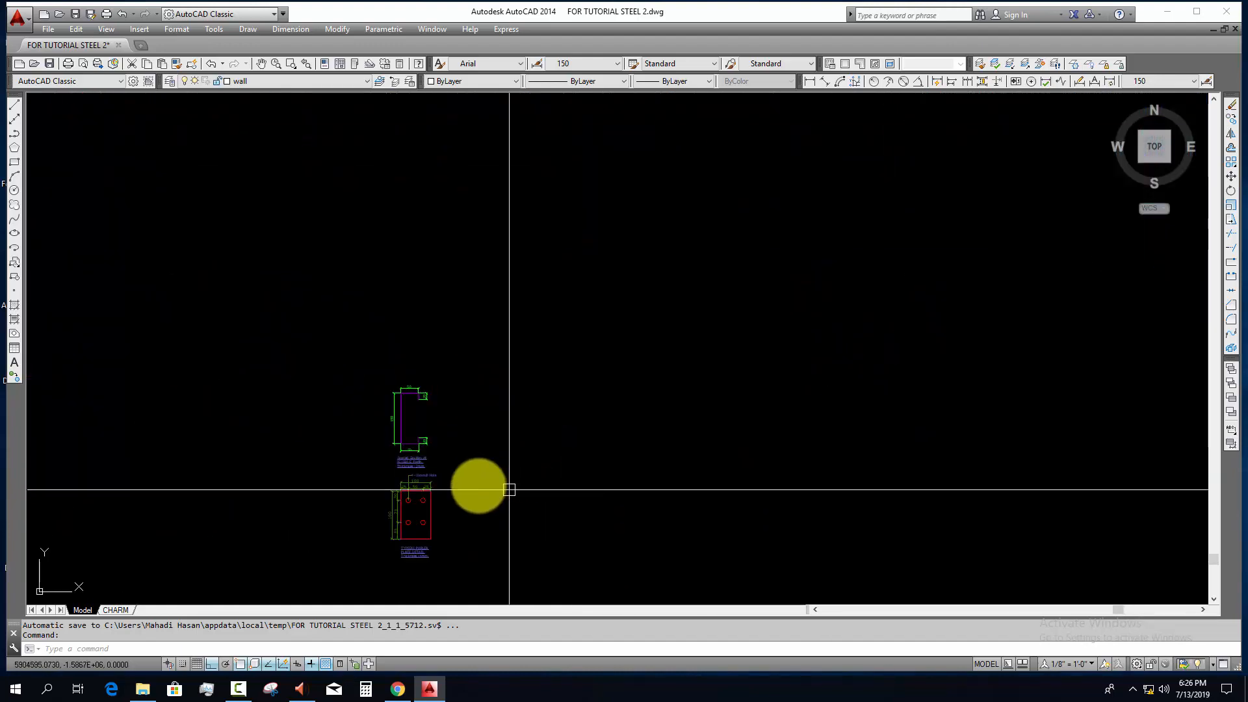
scroll(402, 429, up, 7)
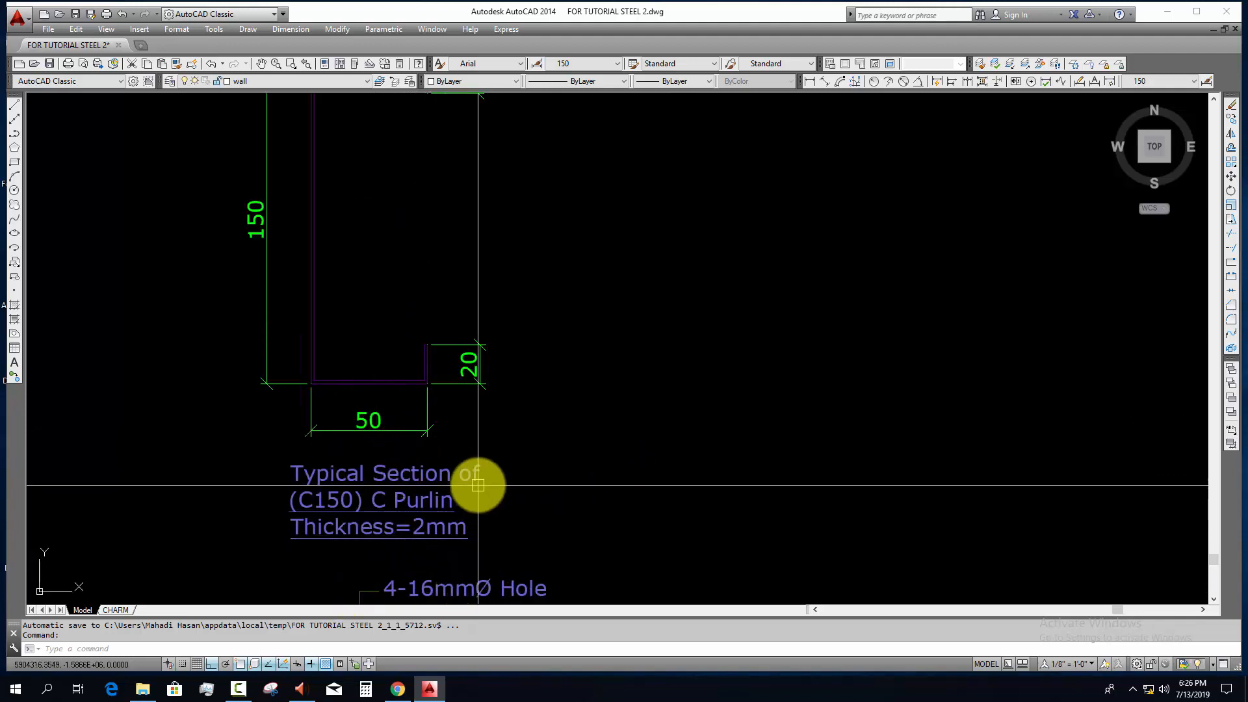
scroll(477, 484, down, 2)
scroll(400, 218, up, 2)
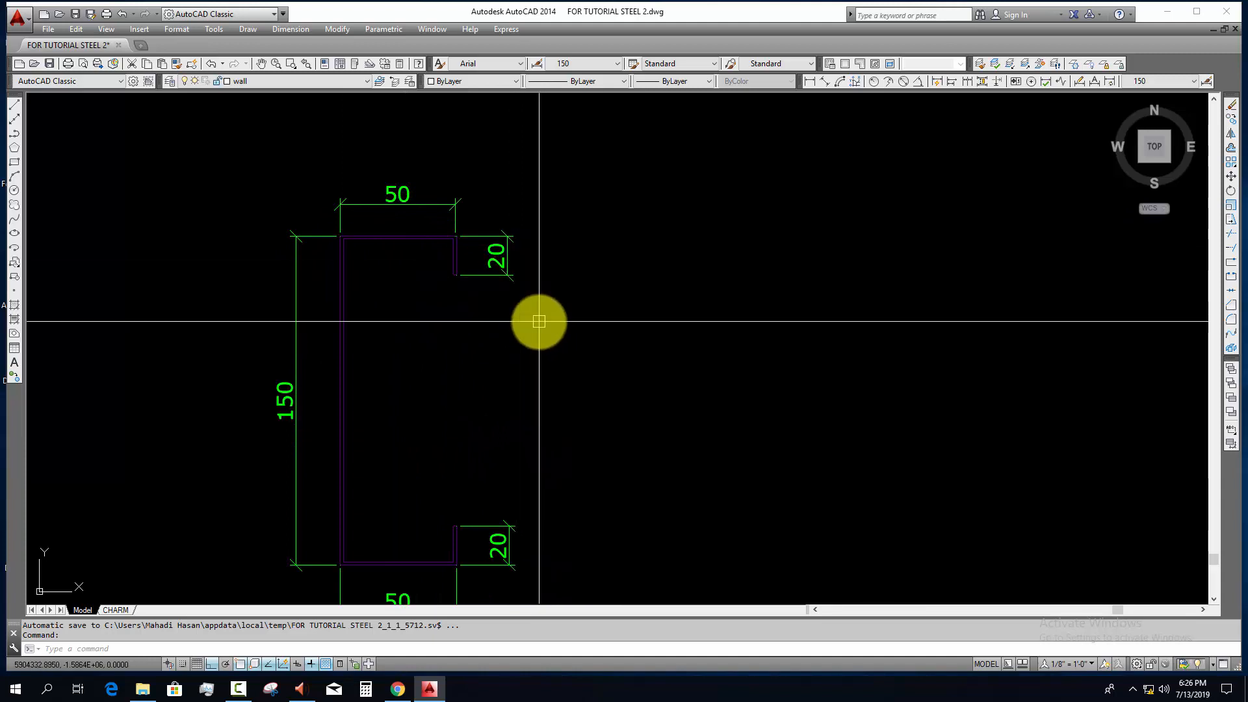
scroll(538, 321, down, 2)
scroll(474, 362, up, 3)
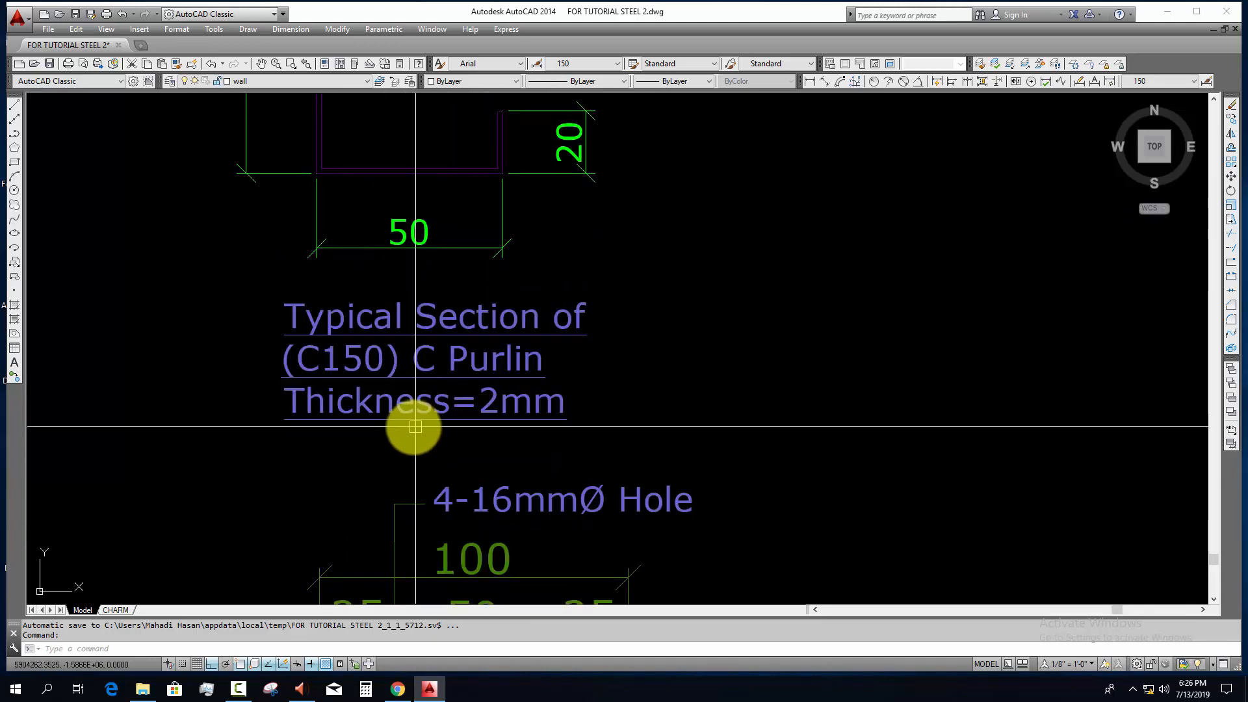
scroll(543, 424, down, 3)
middle_drag(546, 421, 545, 385)
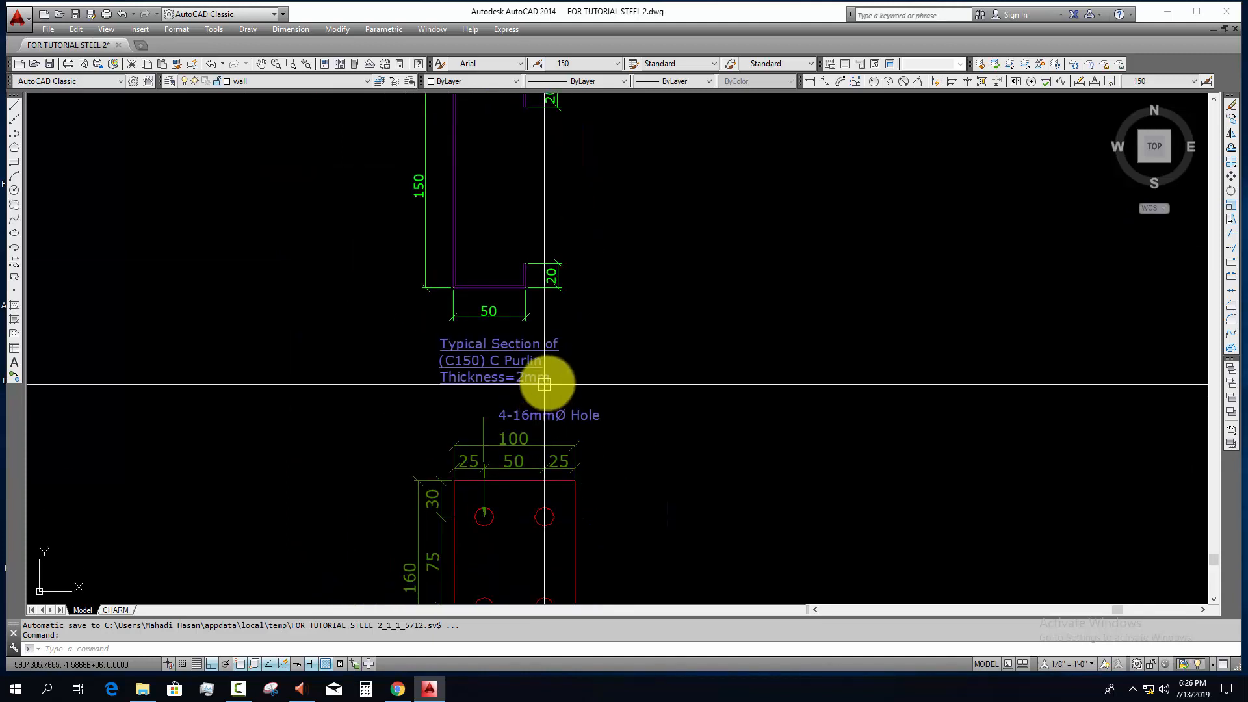
Step: Review the typical purlin plate detail, checking its hole layout, plate dimensions and thickness
middle_drag(596, 465, 559, 218)
middle_drag(565, 355, 568, 422)
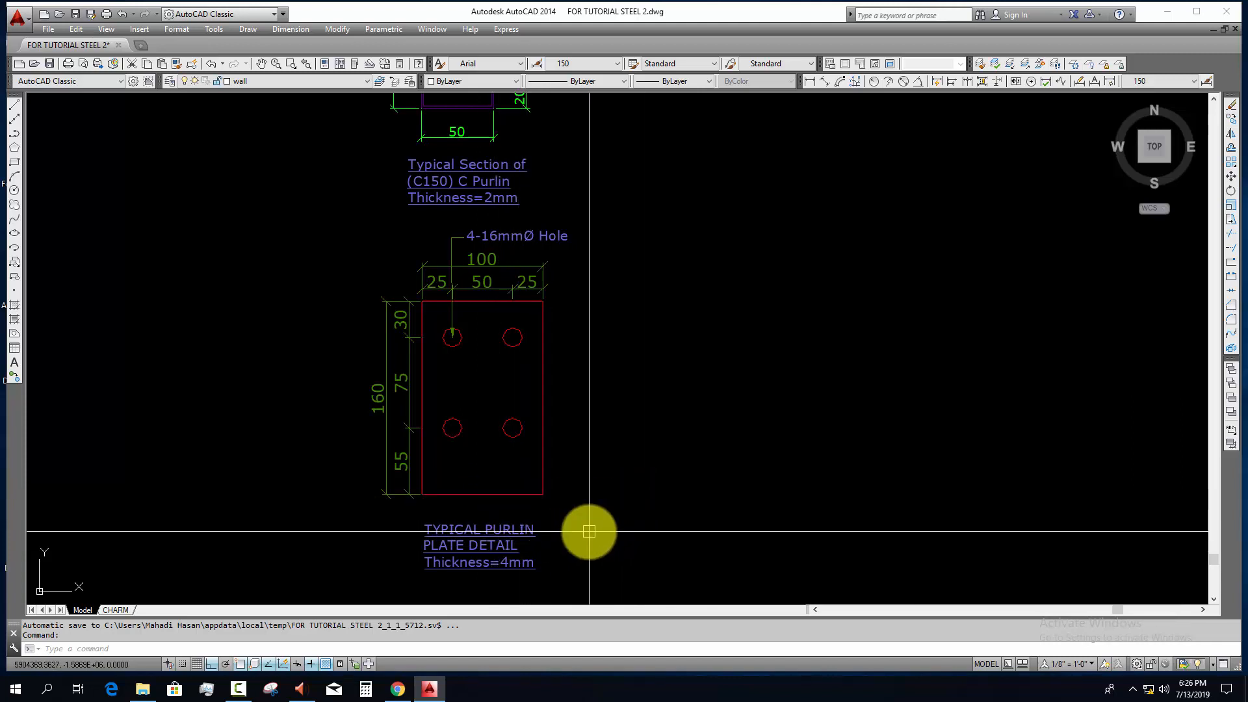
scroll(582, 444, down, 5)
middle_drag(559, 416, 420, 426)
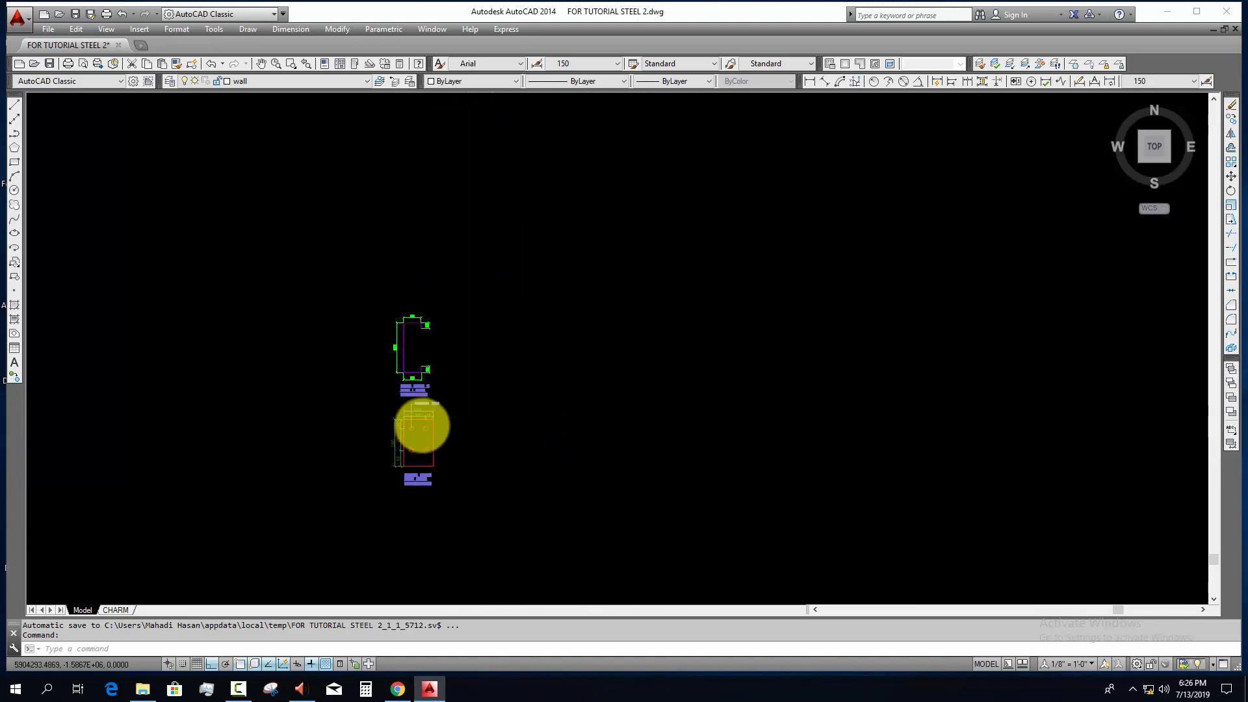
Step: Examine the sheeting layout plan for the roof shed, including its slopes, ridge line, gutters and canopies
scroll(495, 434, down, 9)
middle_drag(521, 464, 399, 519)
middle_drag(591, 482, 449, 529)
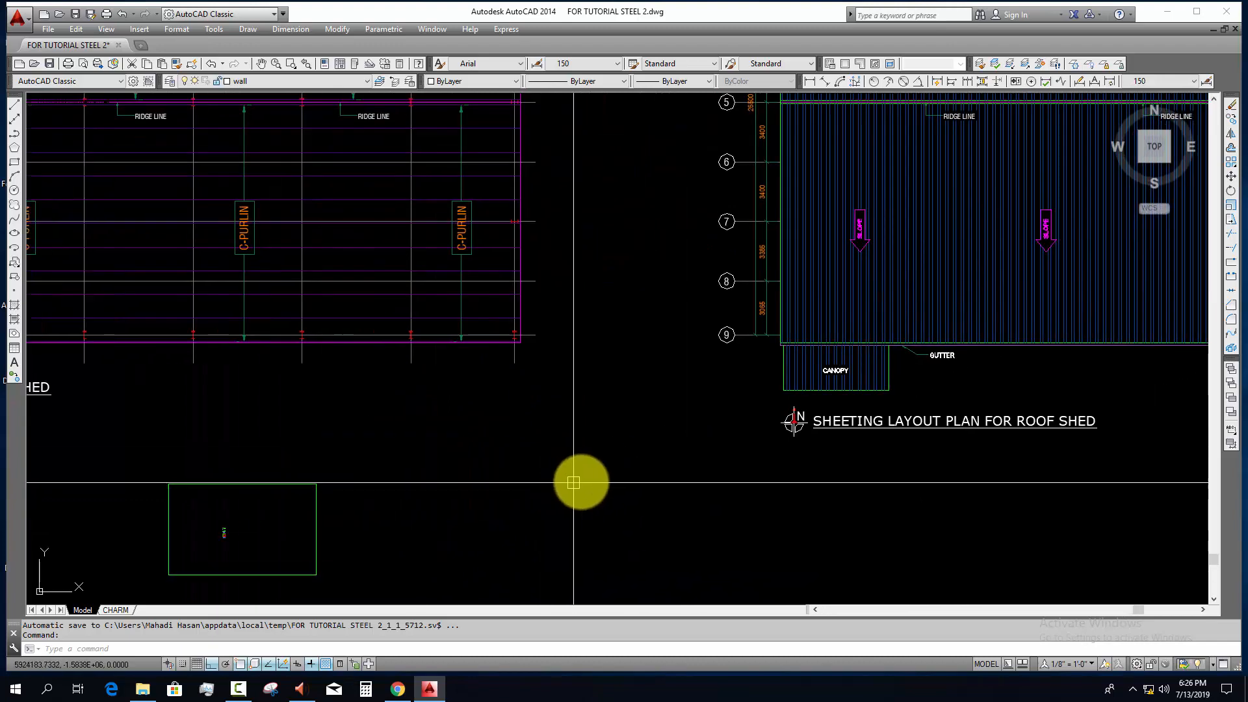
middle_drag(633, 469, 396, 530)
middle_drag(603, 511, 451, 535)
mouse_move(632, 481)
middle_down()
mouse_move(566, 490)
mouse_move(488, 598)
middle_up()
middle_drag(536, 540, 462, 524)
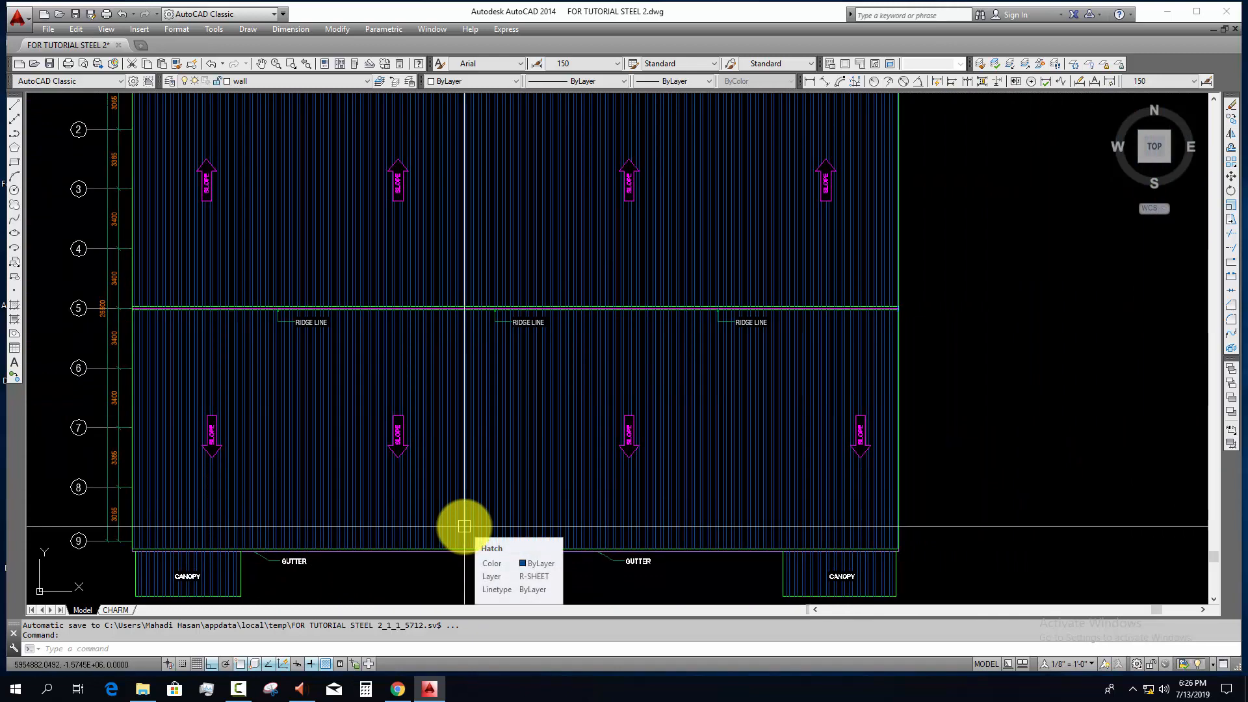
scroll(464, 526, down, 6)
Step: Read the note that gives the first and second floor heights
scroll(371, 446, up, 10)
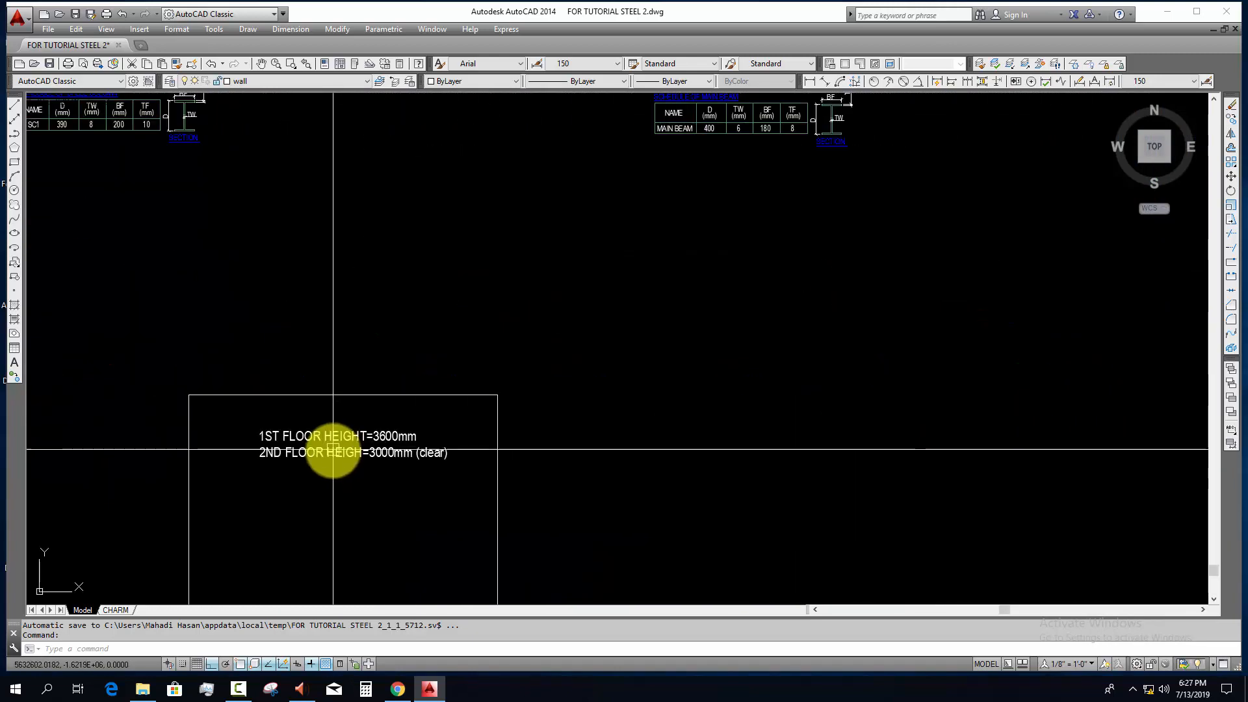
scroll(370, 449, up, 2)
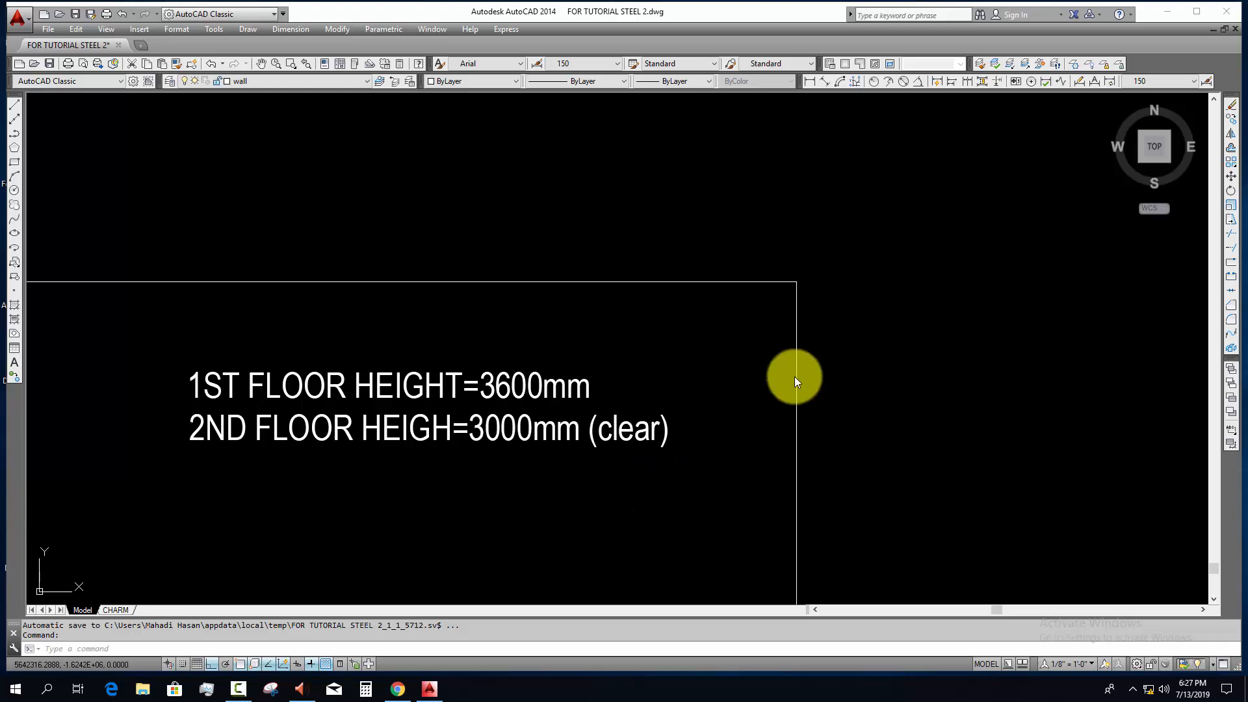
scroll(794, 376, down, 6)
mouse_move(821, 399)
middle_down()
mouse_move(553, 377)
mouse_move(649, 434)
middle_up()
scroll(529, 379, down, 2)
scroll(412, 445, up, 2)
middle_drag(410, 441, 599, 512)
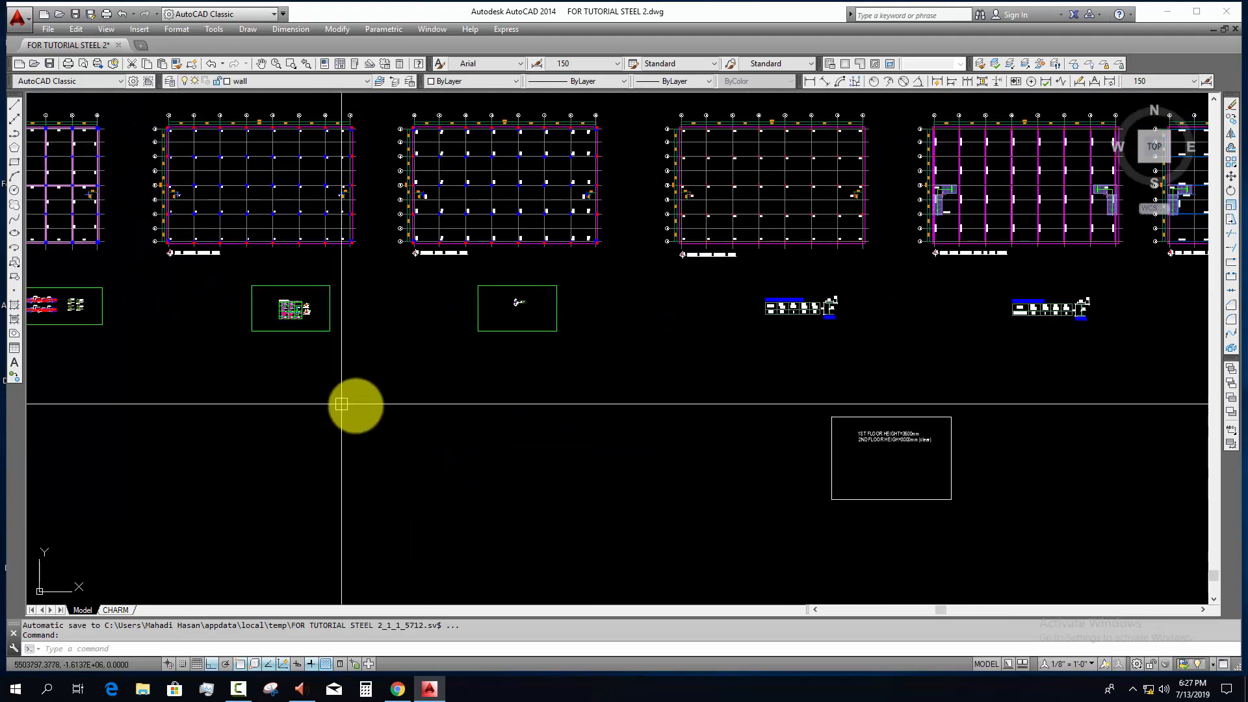
Step: Copy the complete RCC column layout plan to an empty area away from the other drawings
middle_drag(341, 404, 487, 468)
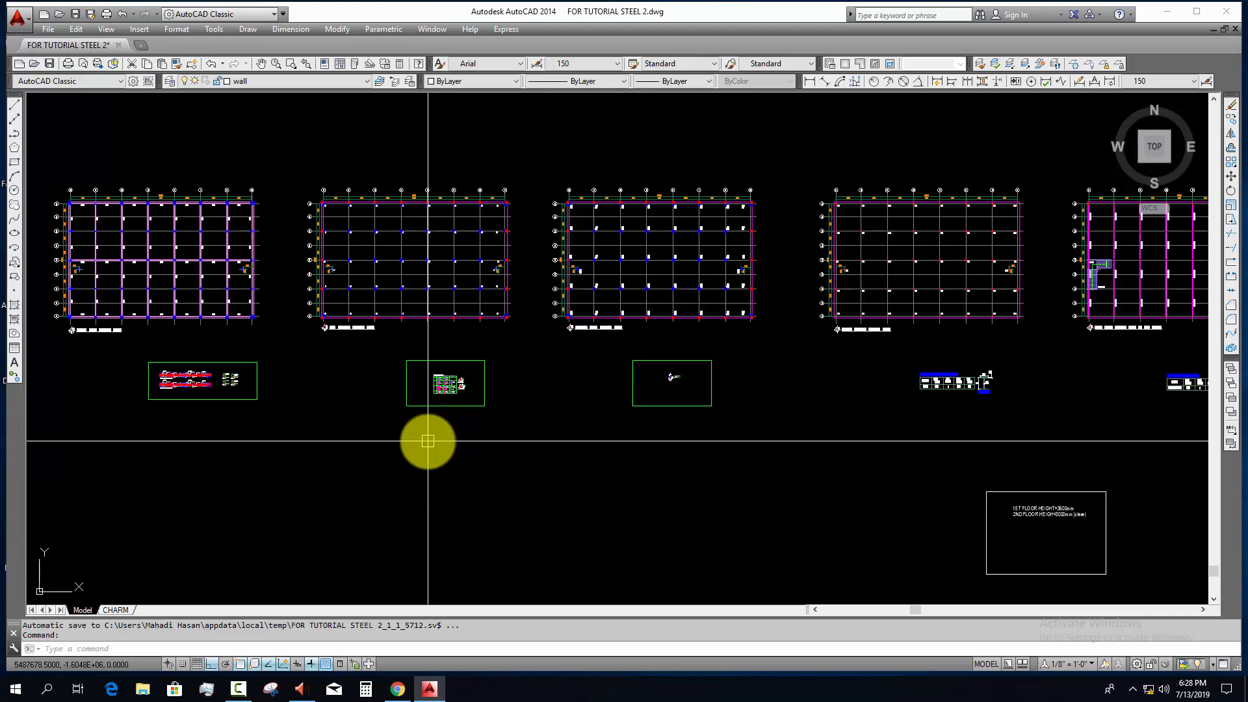
scroll(383, 207, up, 2)
click(228, 154)
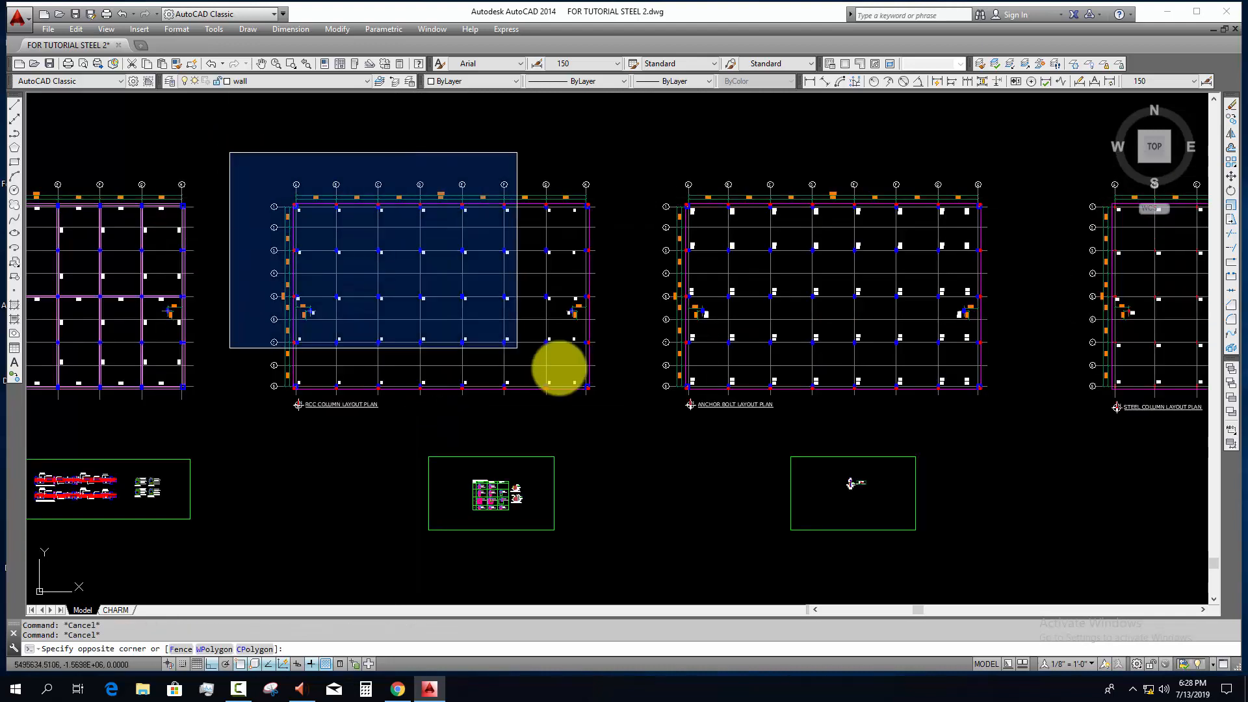
click(636, 432)
middle_drag(624, 435, 106, 254)
text(co)
key(space)
click(389, 342)
scroll(487, 416, down, 2)
scroll(111, 255, down, 8)
key(F8)
scroll(523, 427, up, 4)
middle_drag(614, 466, 634, 376)
click(552, 424)
key(Escape)
Step: Rotate the copied RCC column layout plan to 270°, using a base point inside the plan
scroll(565, 402, up, 8)
key(Escape)
click(526, 358)
key(Escape)
click(204, 135)
scroll(597, 420, down, 5)
click(771, 524)
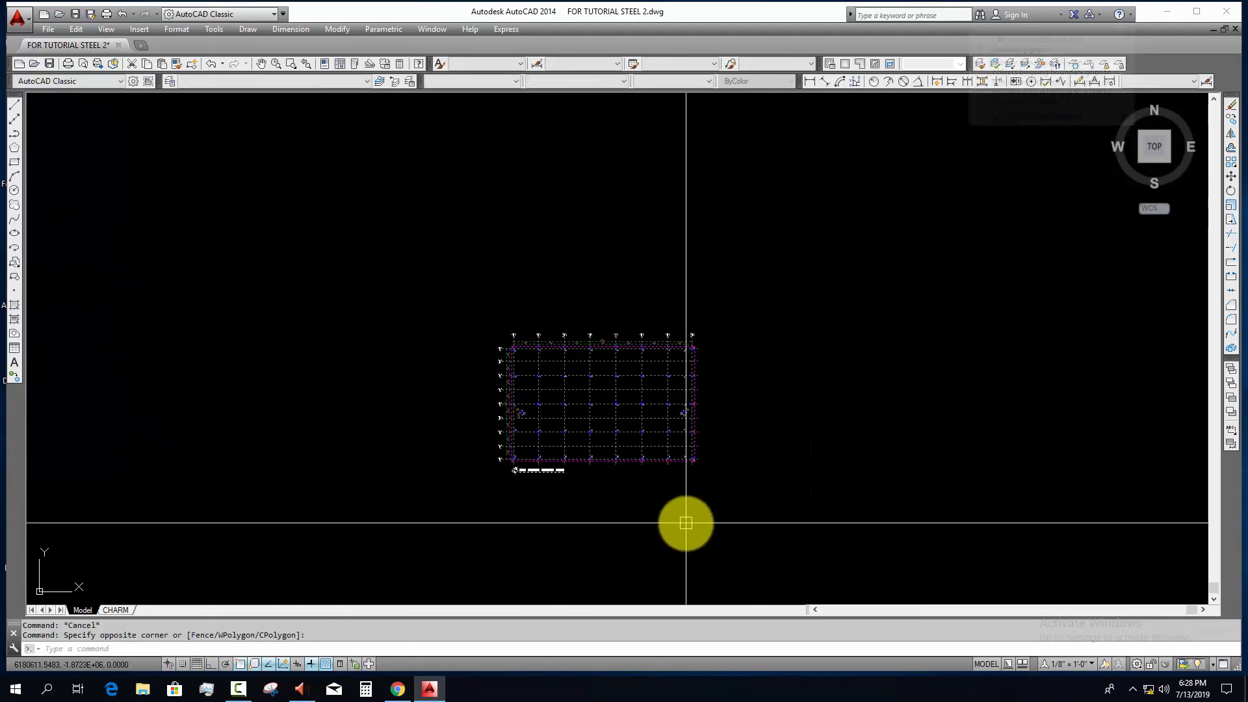
text(r)
key(Return)
click(642, 390)
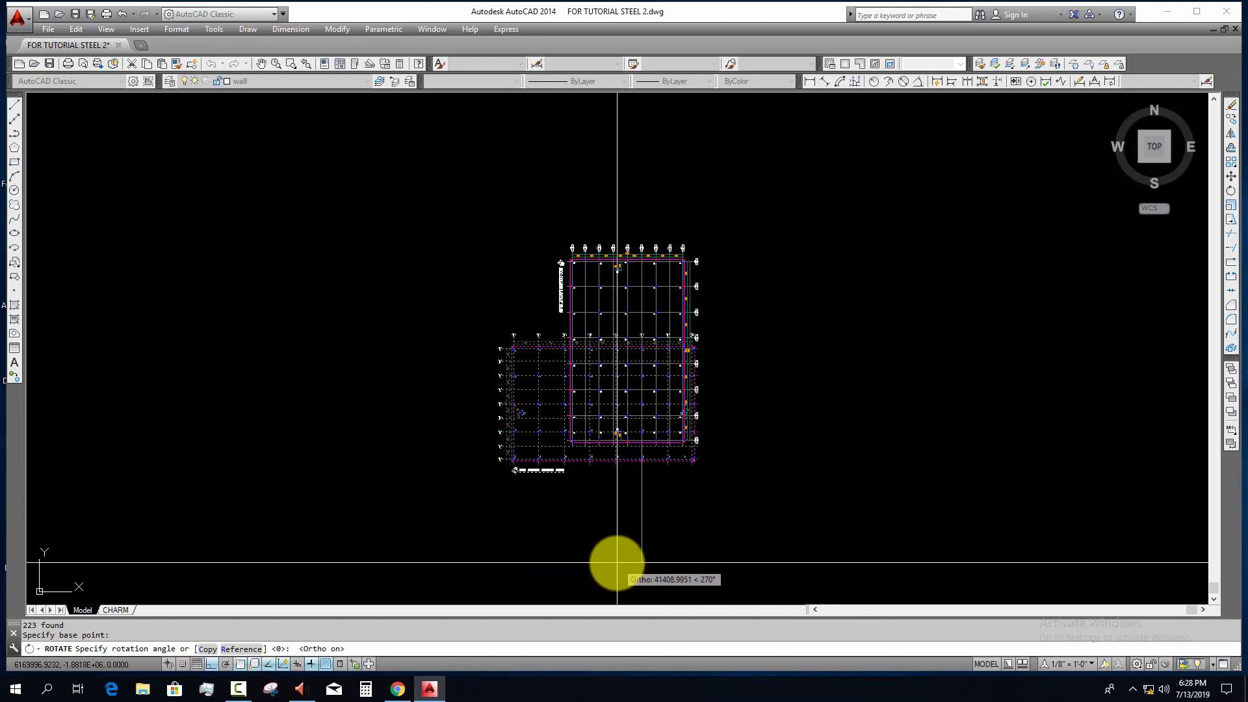
click(620, 563)
scroll(588, 306, up, 10)
key(Escape)
key(Escape)
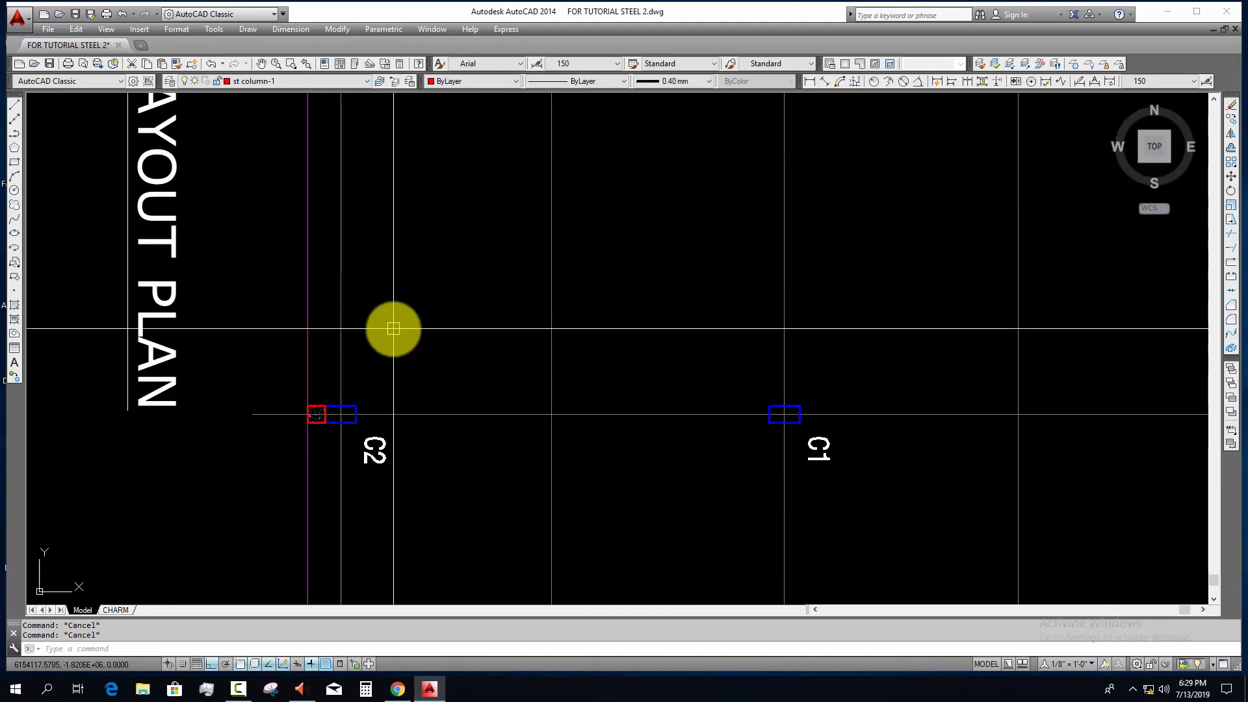
Step: Draw vertical construction lines through the outer, middle and inner edges of the C2 column on grid line 9
text(XL)
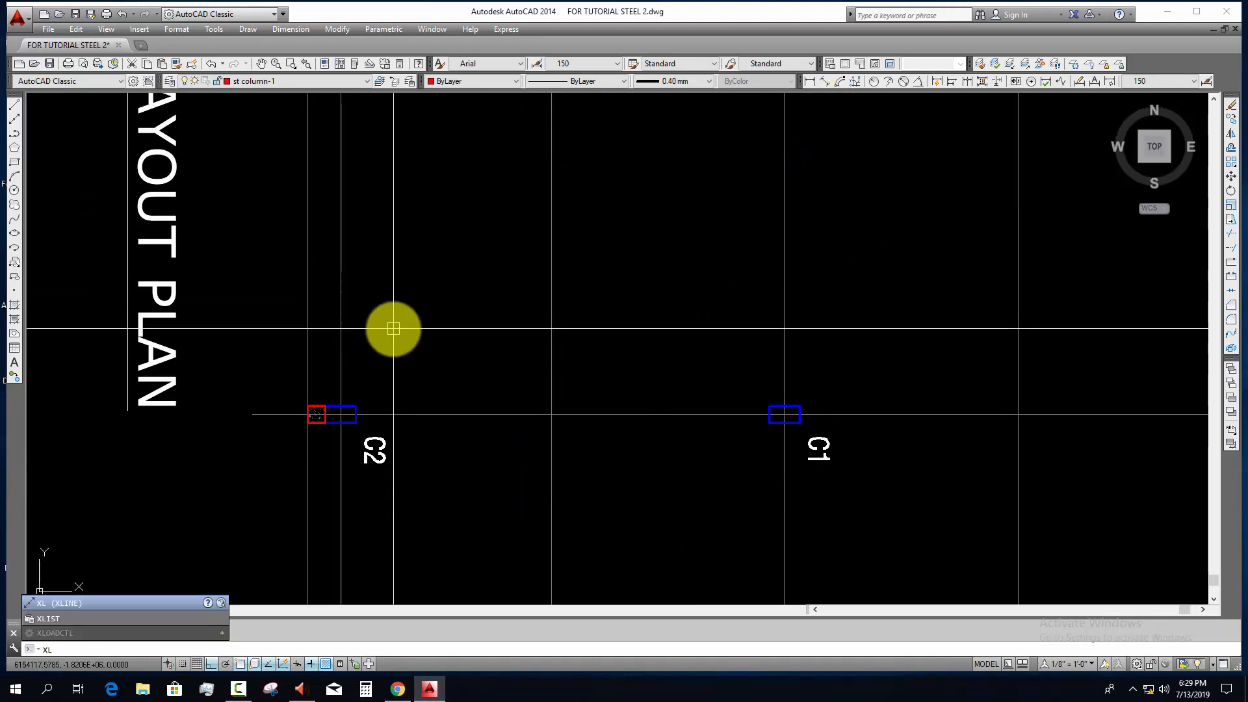
key(Return)
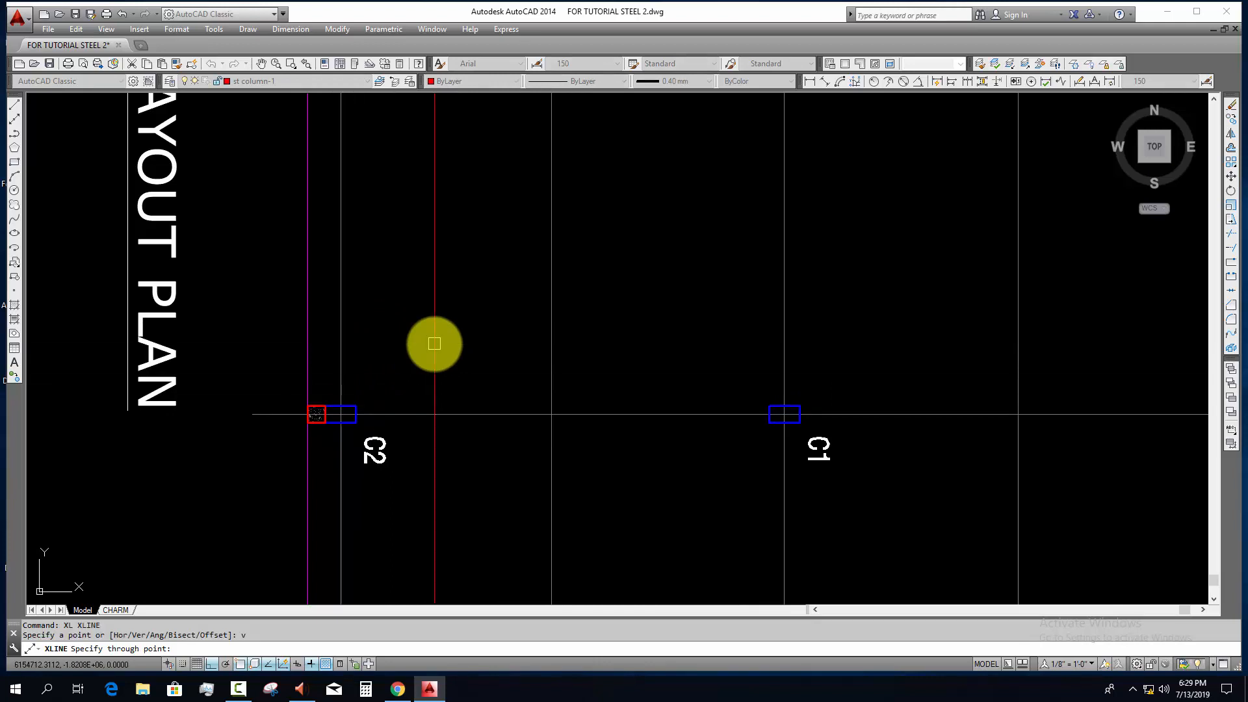
scroll(435, 356, up, 3)
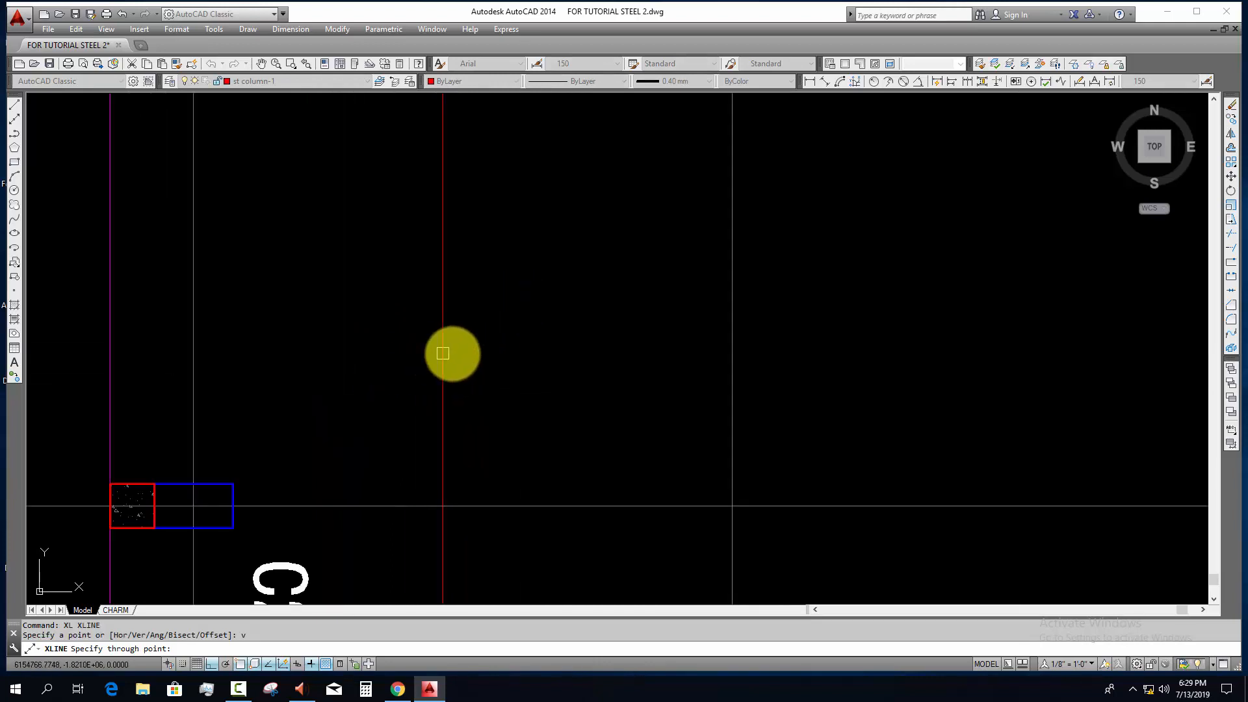
scroll(294, 410, up, 2)
scroll(294, 410, up, 2)
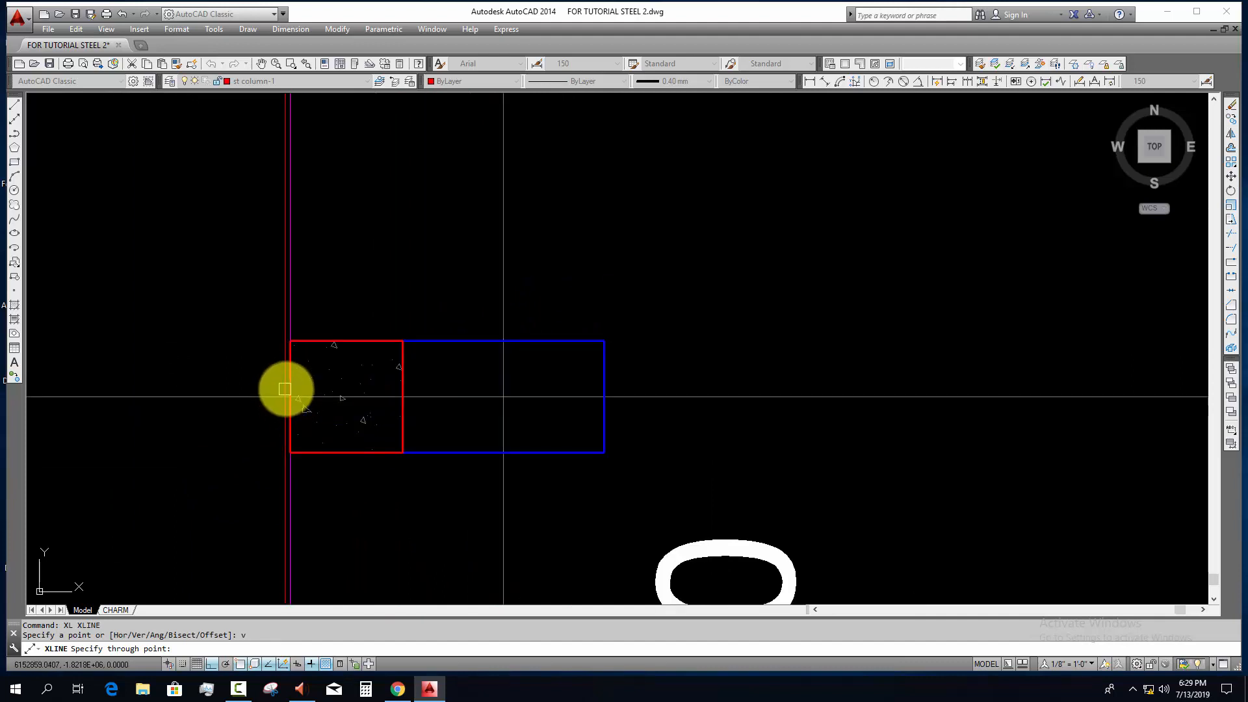
click(290, 388)
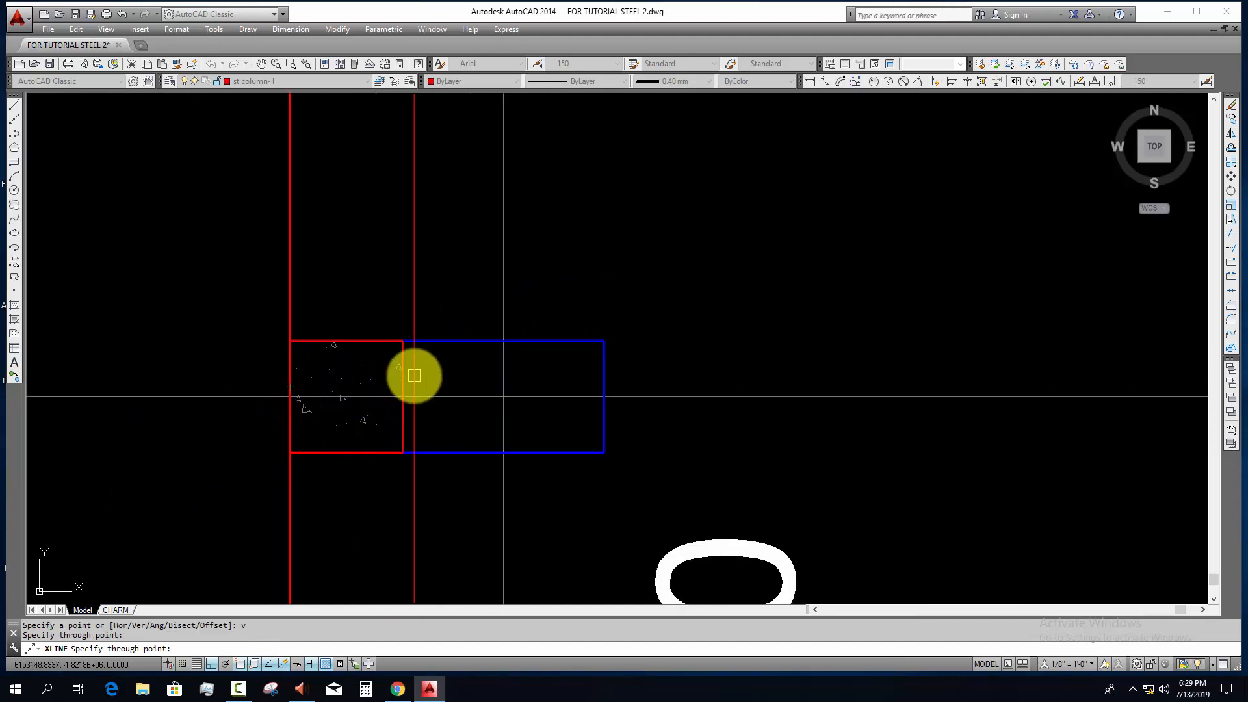
click(402, 372)
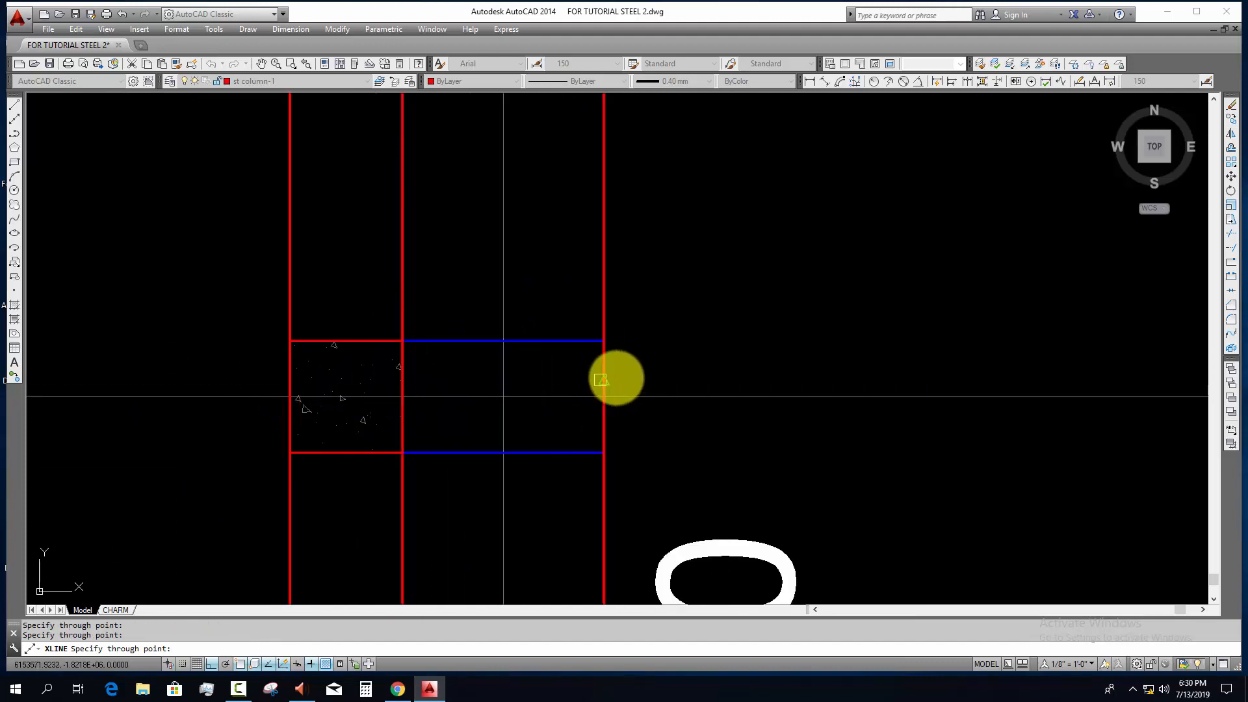
Step: Add vertical construction lines through both side edges of the C1 column on grid line 7
scroll(648, 439, down, 6)
middle_drag(552, 448, 137, 440)
middle_drag(611, 452, 286, 444)
scroll(561, 434, up, 2)
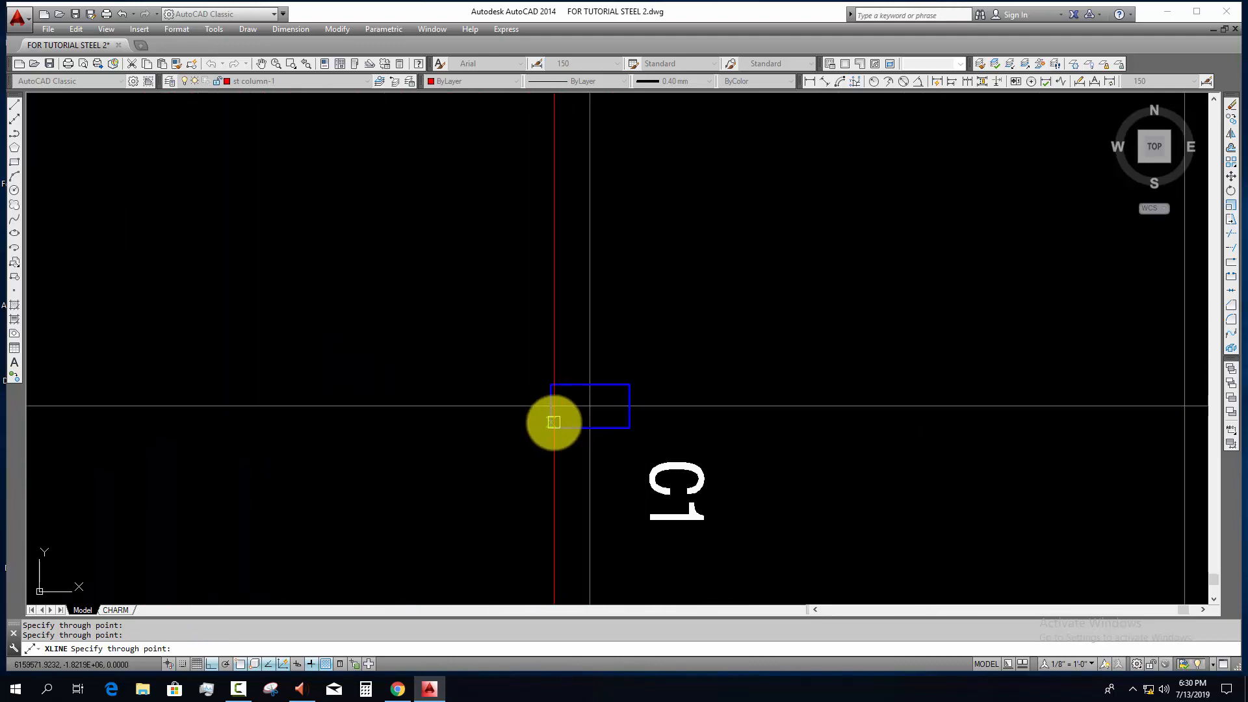
click(554, 422)
click(630, 422)
Step: Add vertical construction lines through both side edges of the C1 columns on grid lines 5 and 3
scroll(774, 423, down, 2)
middle_drag(824, 434, 224, 432)
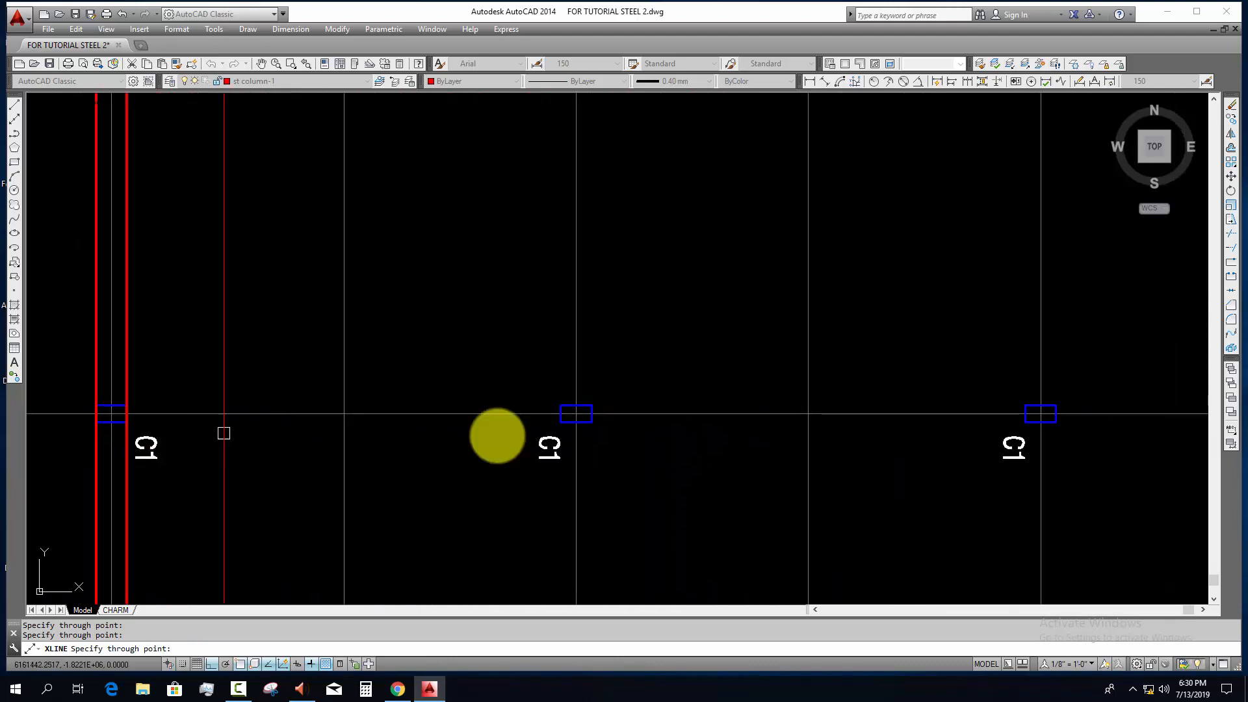
scroll(627, 435, up, 3)
click(365, 388)
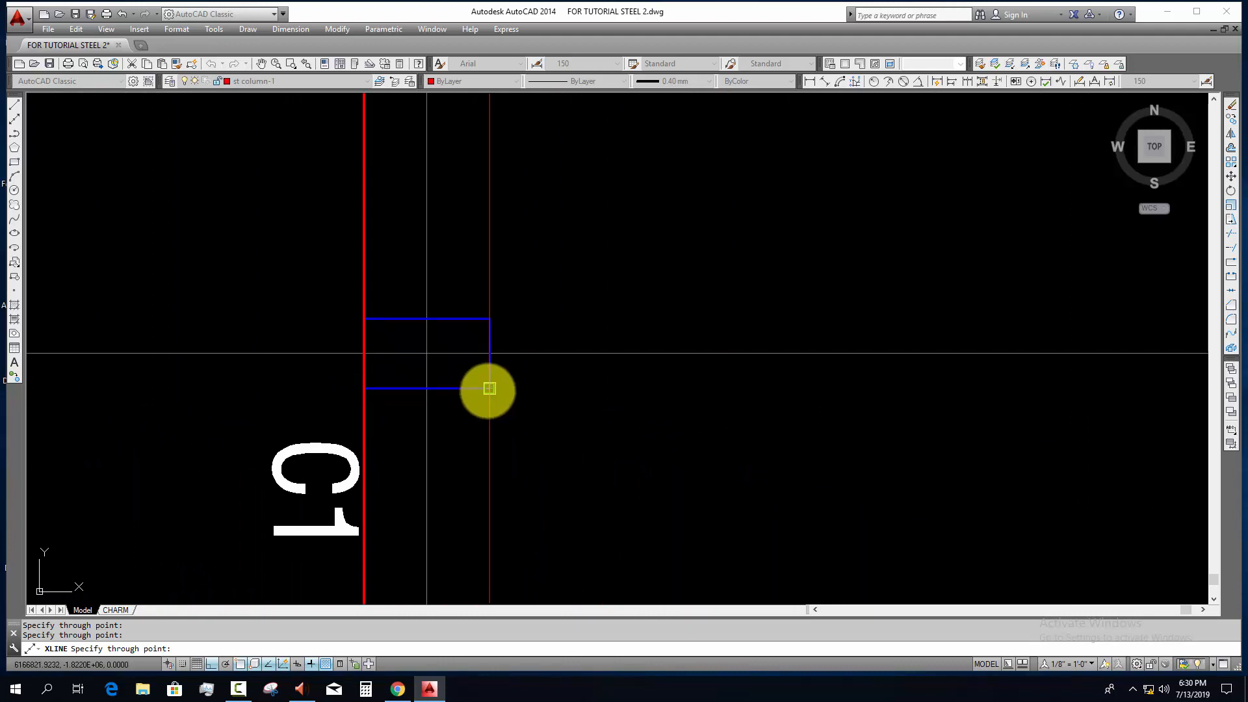
click(490, 388)
scroll(534, 420, down, 3)
middle_drag(767, 450, 245, 446)
scroll(415, 419, up, 3)
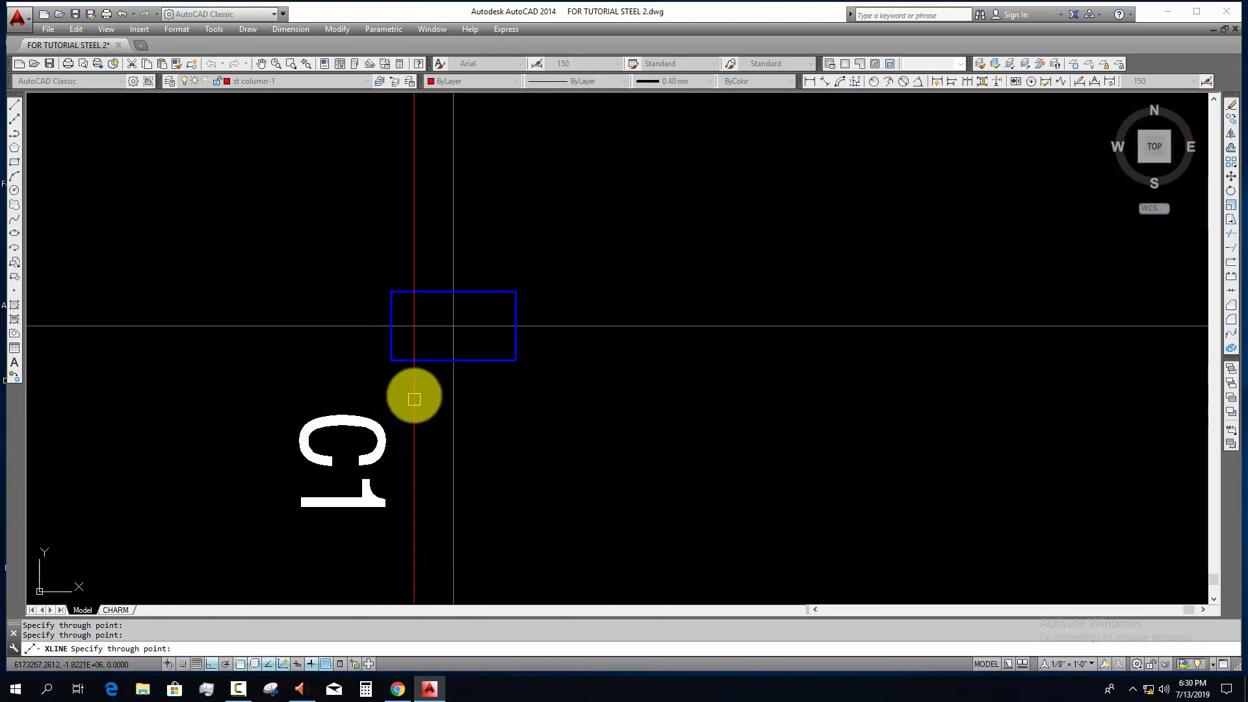
click(391, 360)
click(516, 362)
Step: Add vertical construction lines through the inner, middle and outer edges of the C2 column on grid line 1
scroll(544, 379, down, 3)
middle_drag(726, 429, 376, 429)
scroll(821, 407, up, 2)
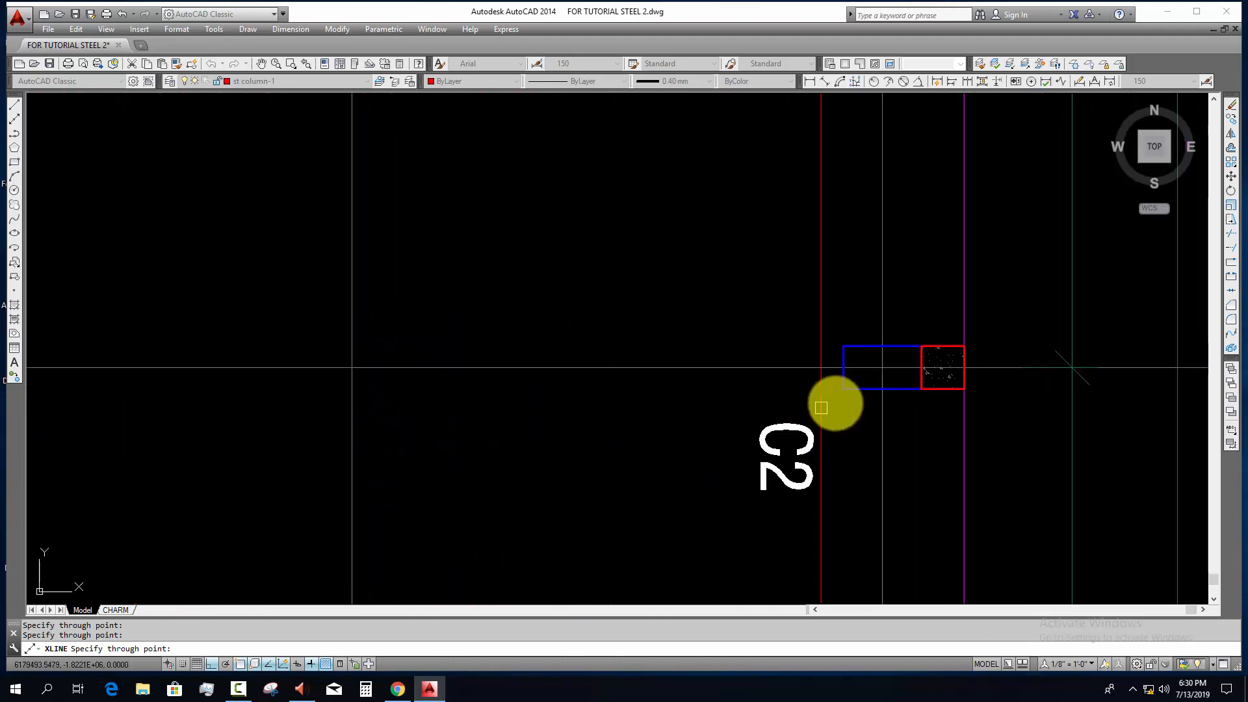
scroll(821, 408, up, 2)
middle_drag(1023, 384, 577, 393)
click(531, 388)
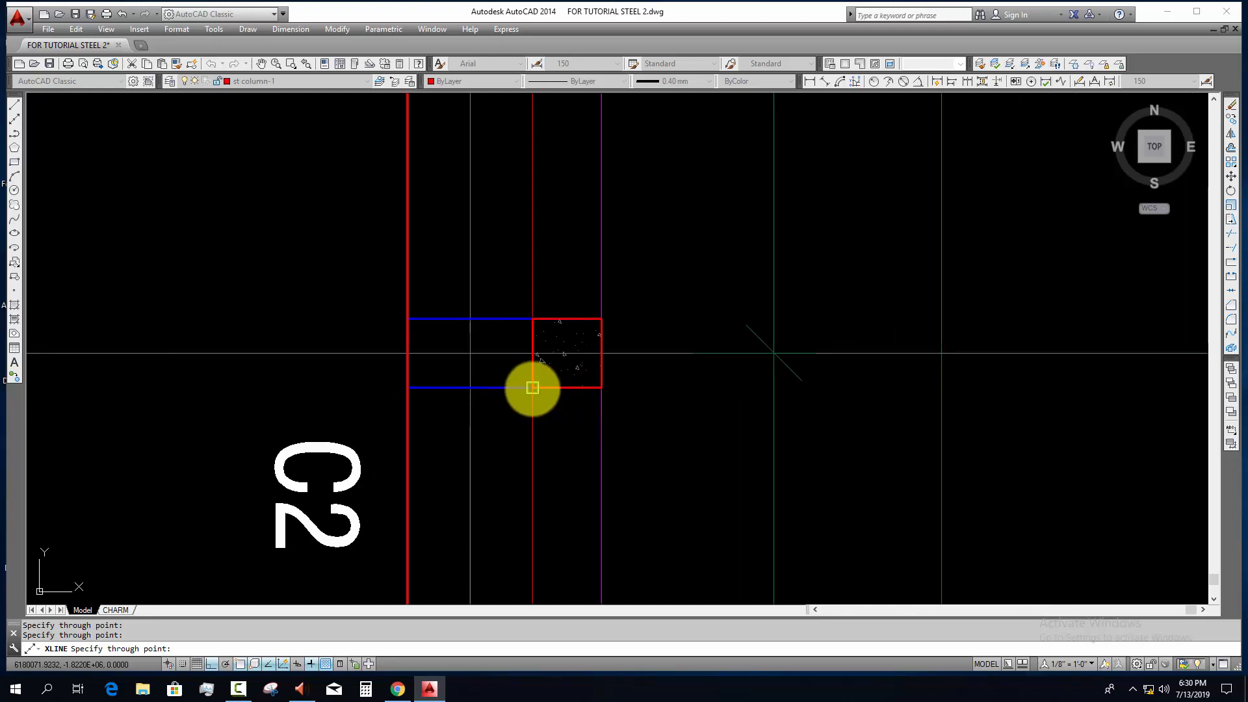
click(602, 387)
scroll(507, 464, down, 8)
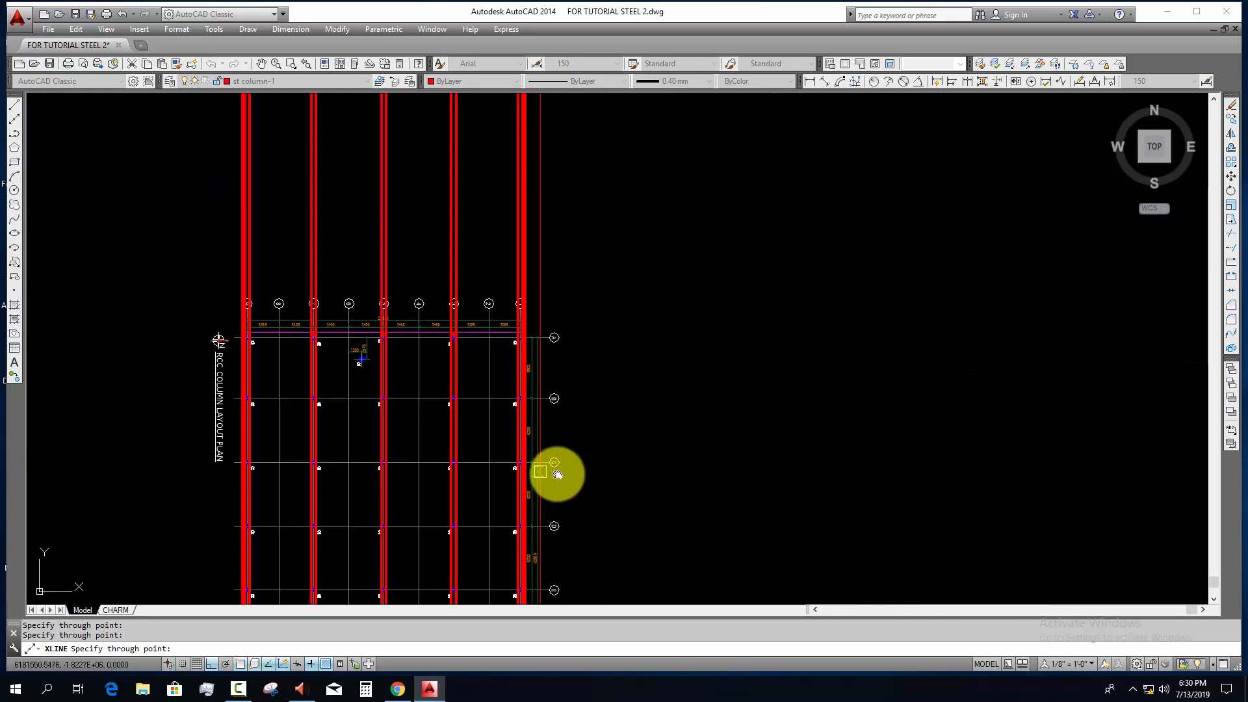
middle_drag(556, 473, 622, 476)
middle_drag(451, 467, 434, 567)
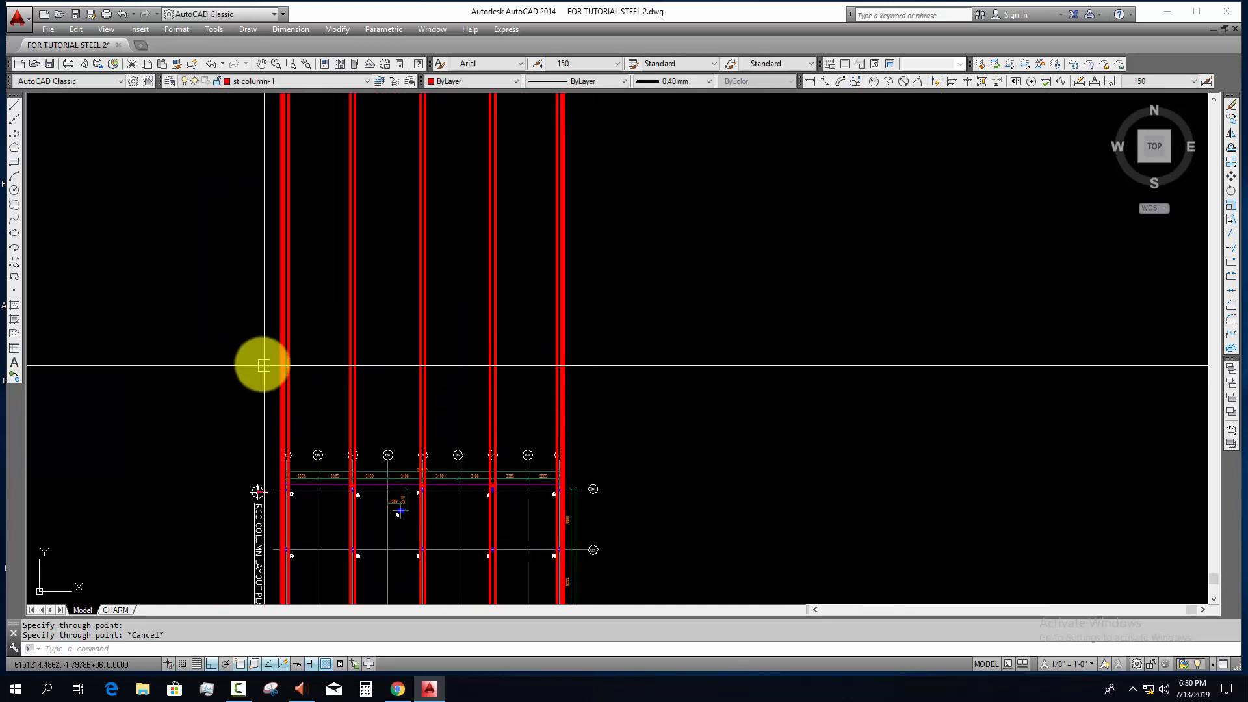
key(Escape)
Step: Draw a horizontal construction line across the vertical lines, above the rotated plan's grid bubbles
scroll(238, 361, up, 2)
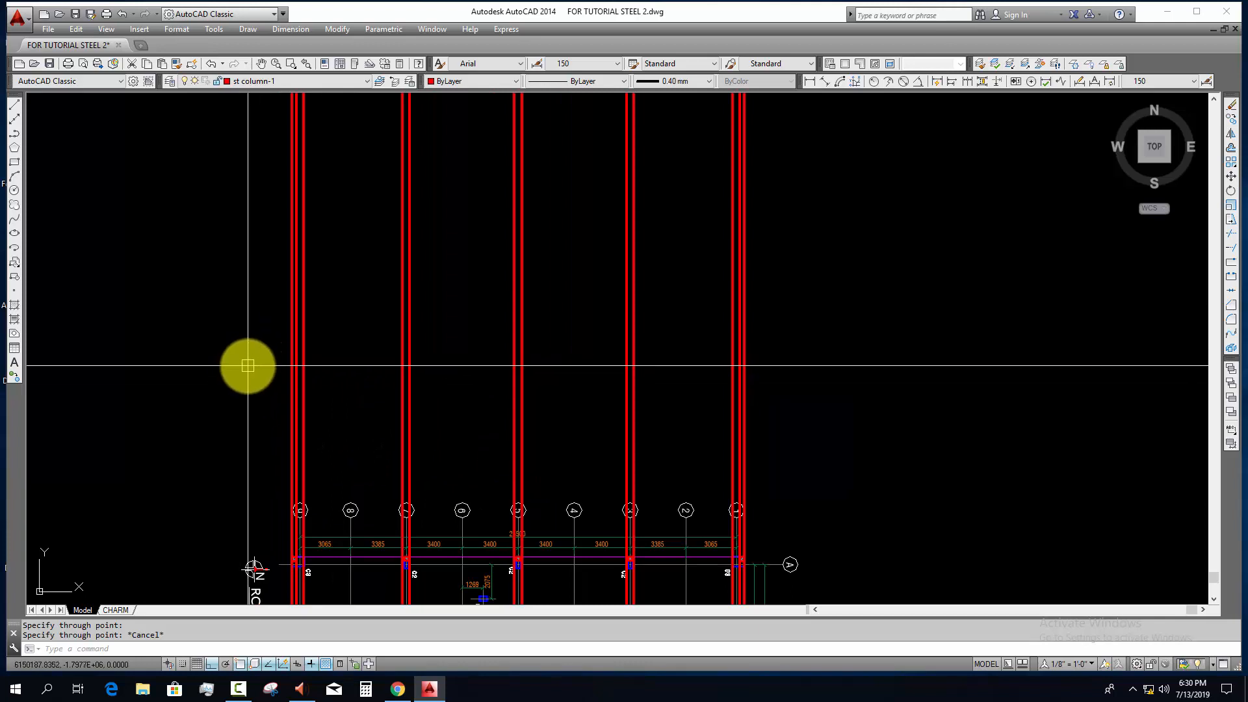
key(space)
click(226, 354)
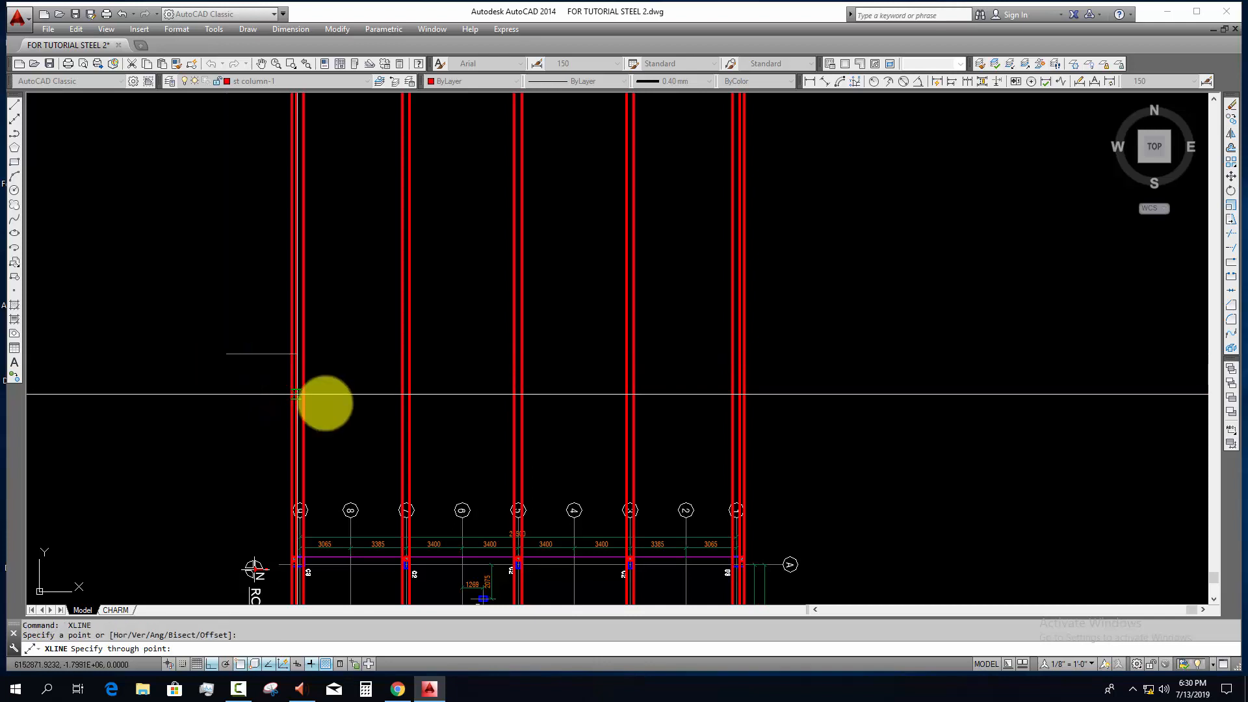
click(297, 394)
key(Escape)
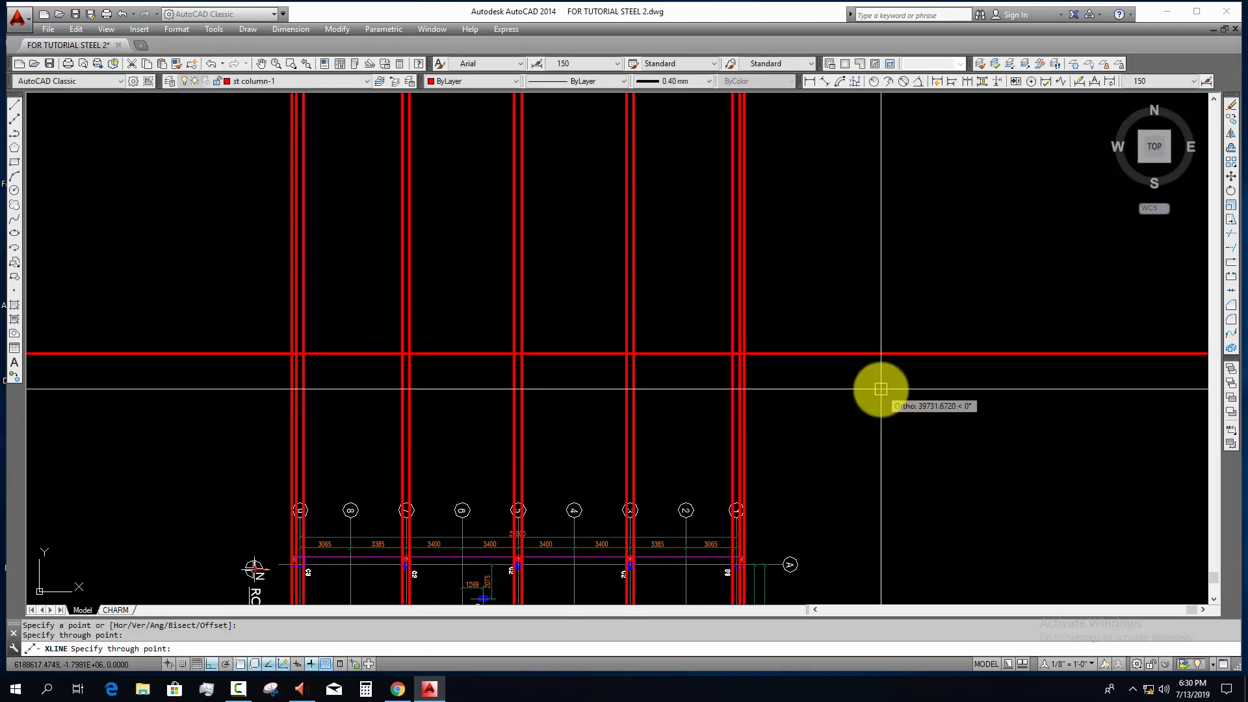
Step: Move the horizontal construction line to layer L5
click(693, 376)
click(674, 316)
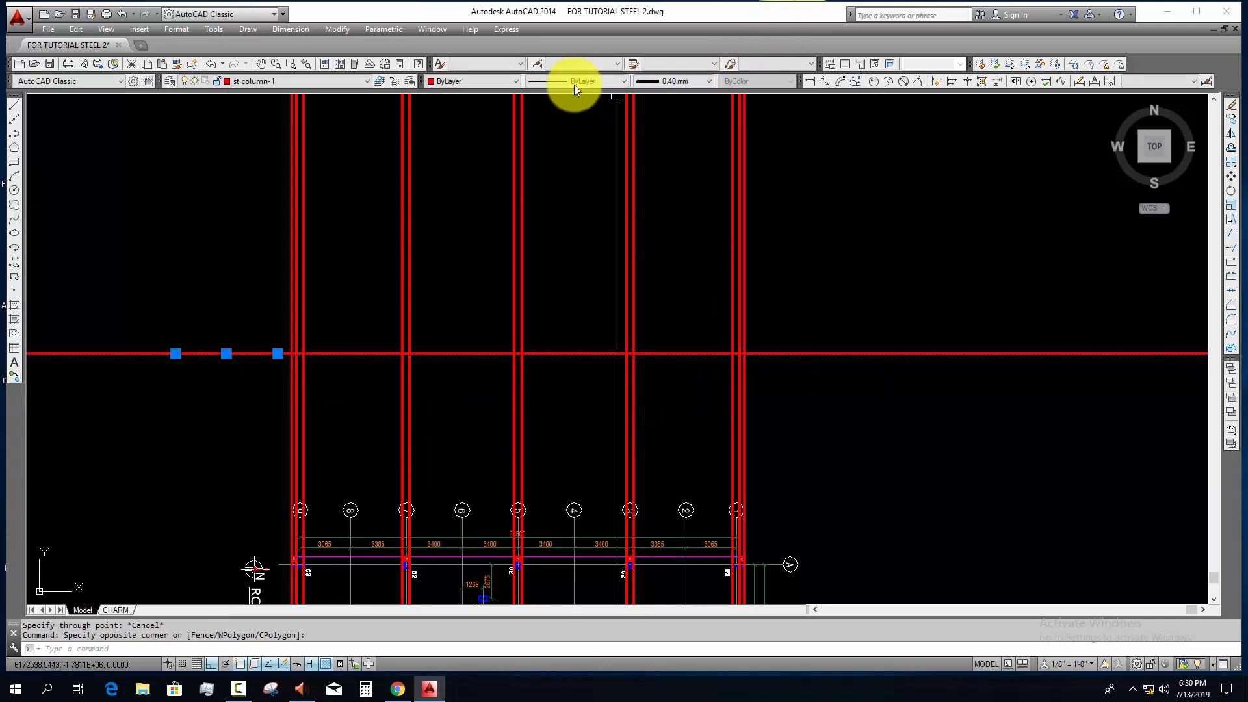
click(496, 80)
click(495, 80)
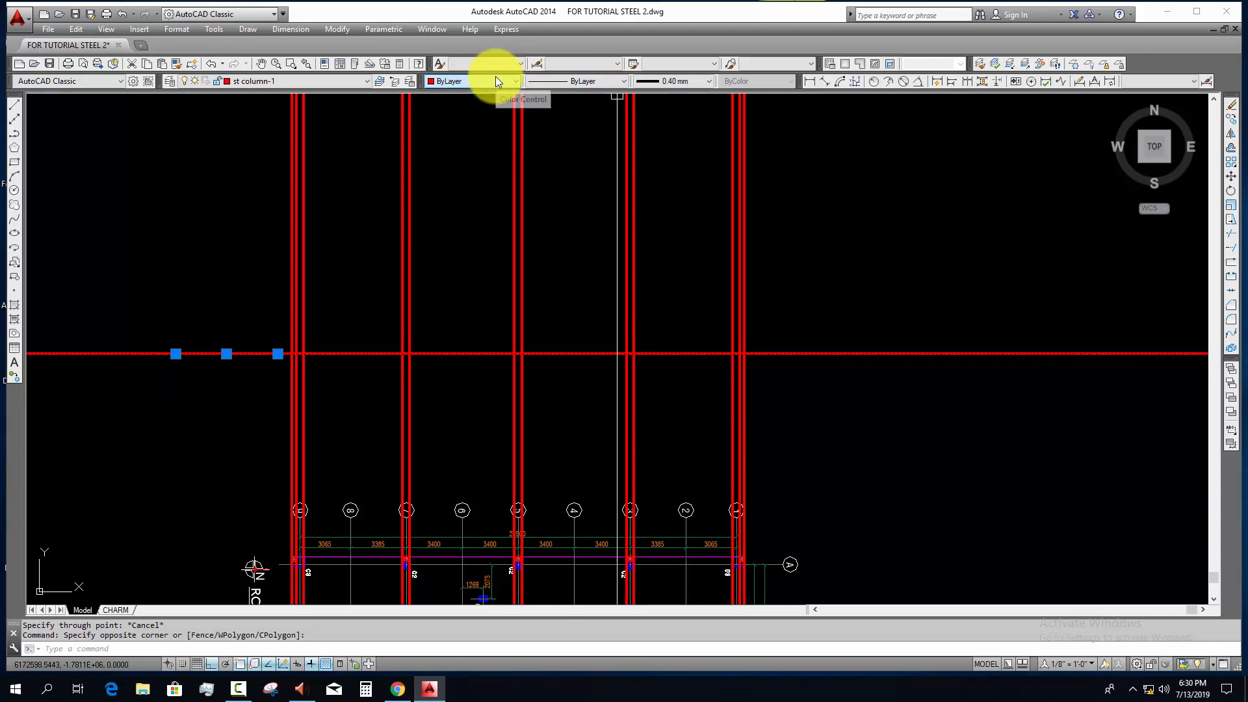
click(329, 82)
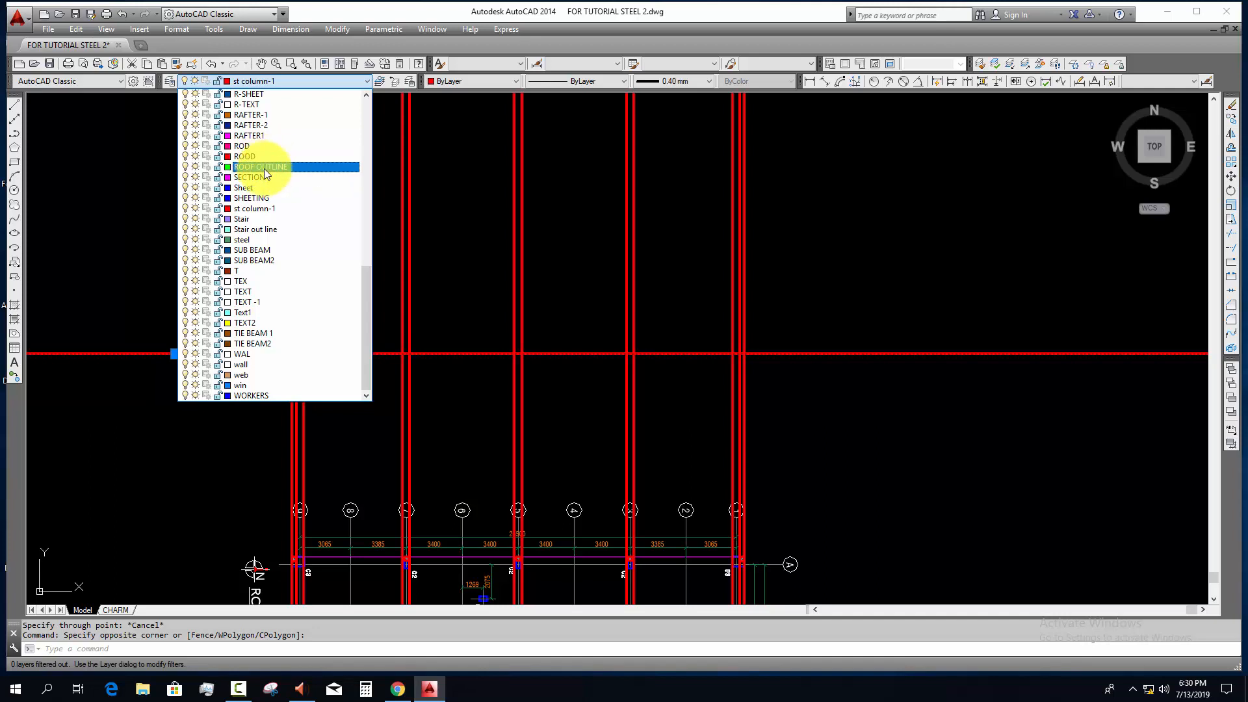
scroll(264, 169, up, 3)
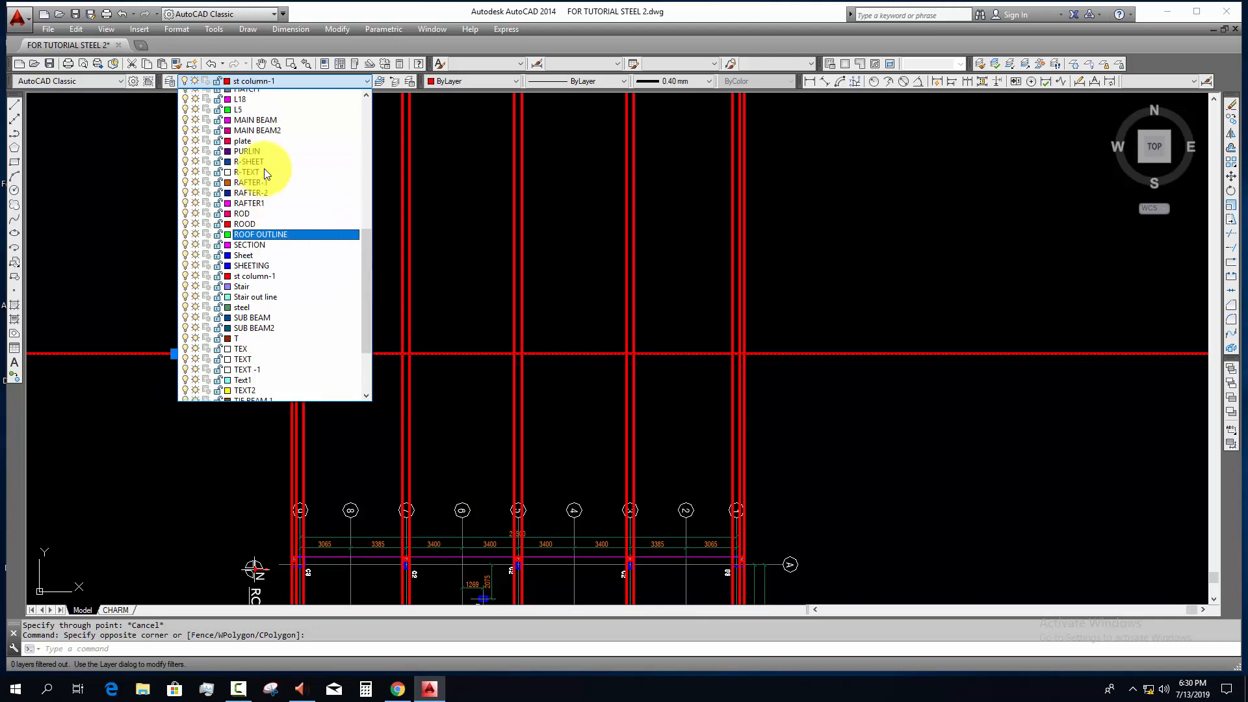
click(257, 138)
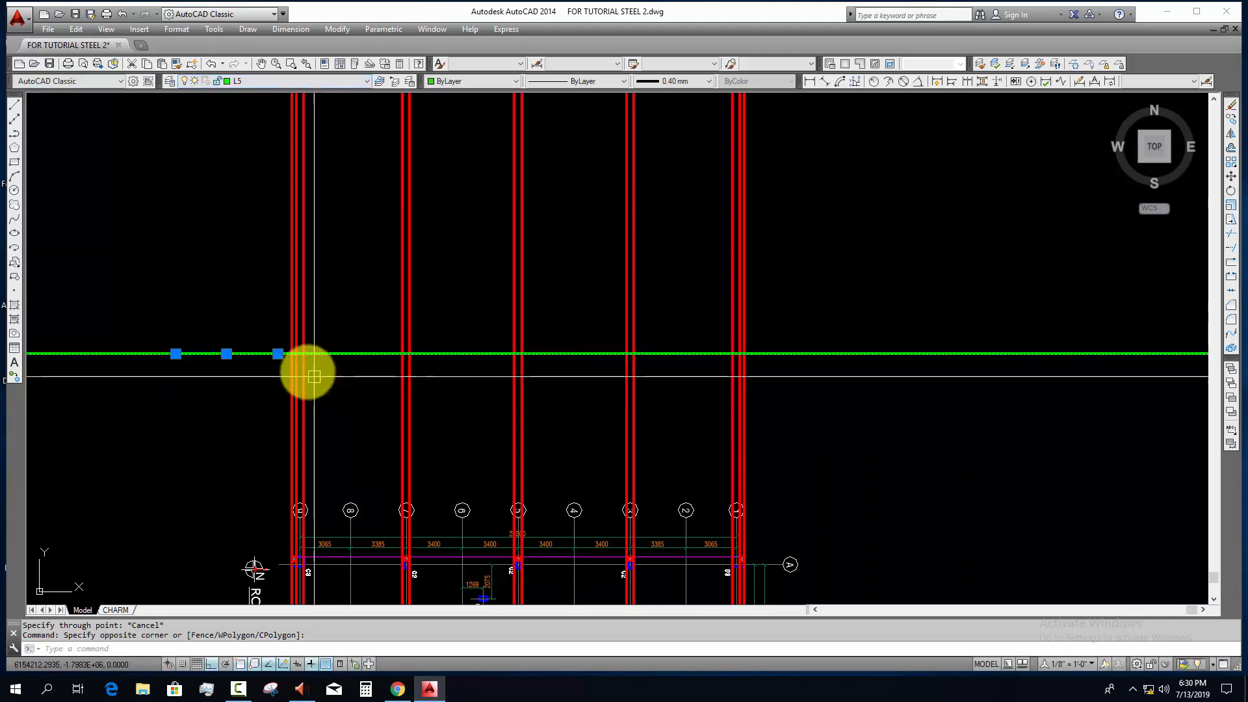
key(Escape)
Step: Inspect how the vertical construction lines project from the column edges, down to the C2 column on grid line 9
scroll(316, 384, up, 4)
middle_drag(317, 386, 282, 473)
middle_drag(518, 418, 557, 439)
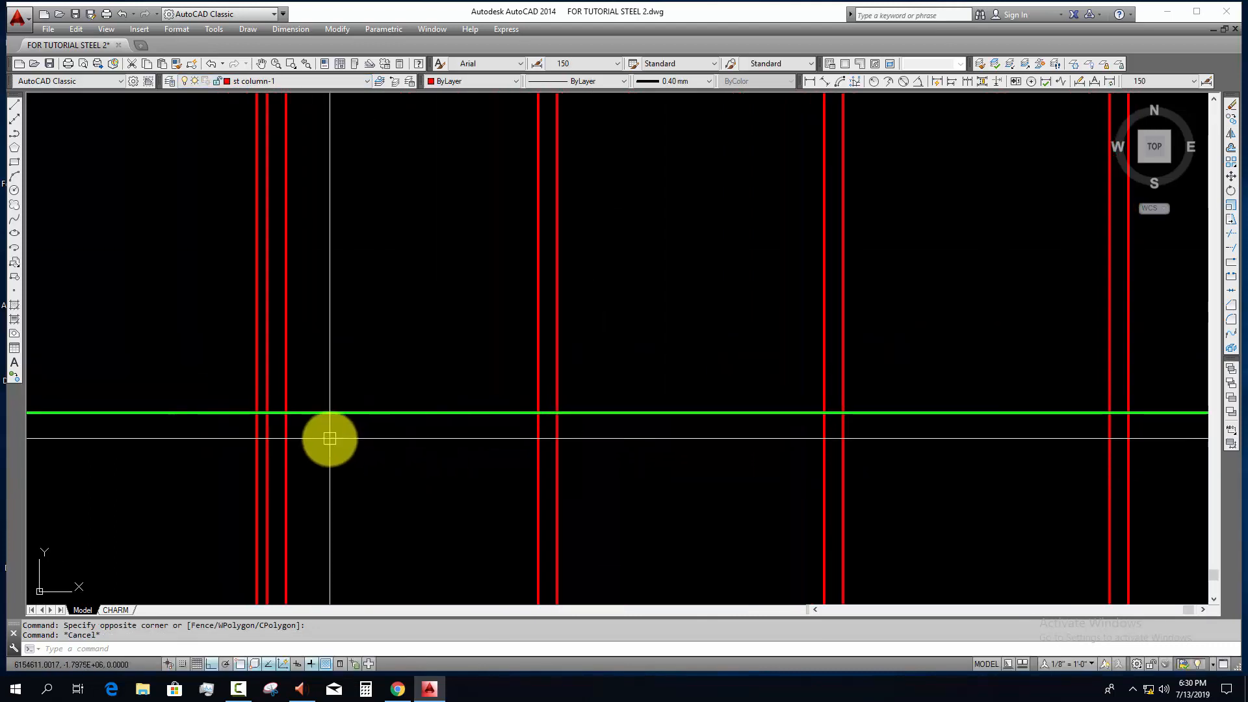
middle_drag(324, 437, 373, 432)
scroll(361, 432, down, 4)
middle_drag(369, 488, 353, 217)
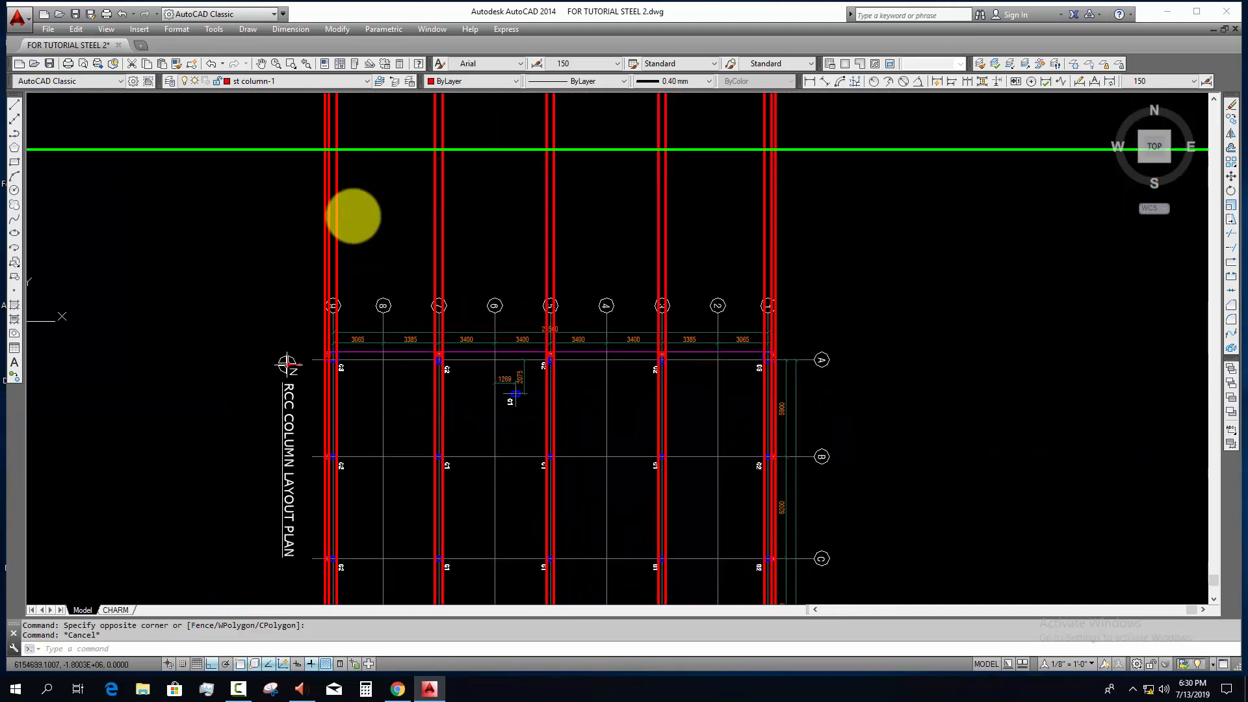
middle_drag(347, 505, 336, 320)
scroll(338, 337, up, 6)
scroll(302, 434, up, 2)
middle_drag(292, 470, 316, 395)
scroll(316, 395, up, 4)
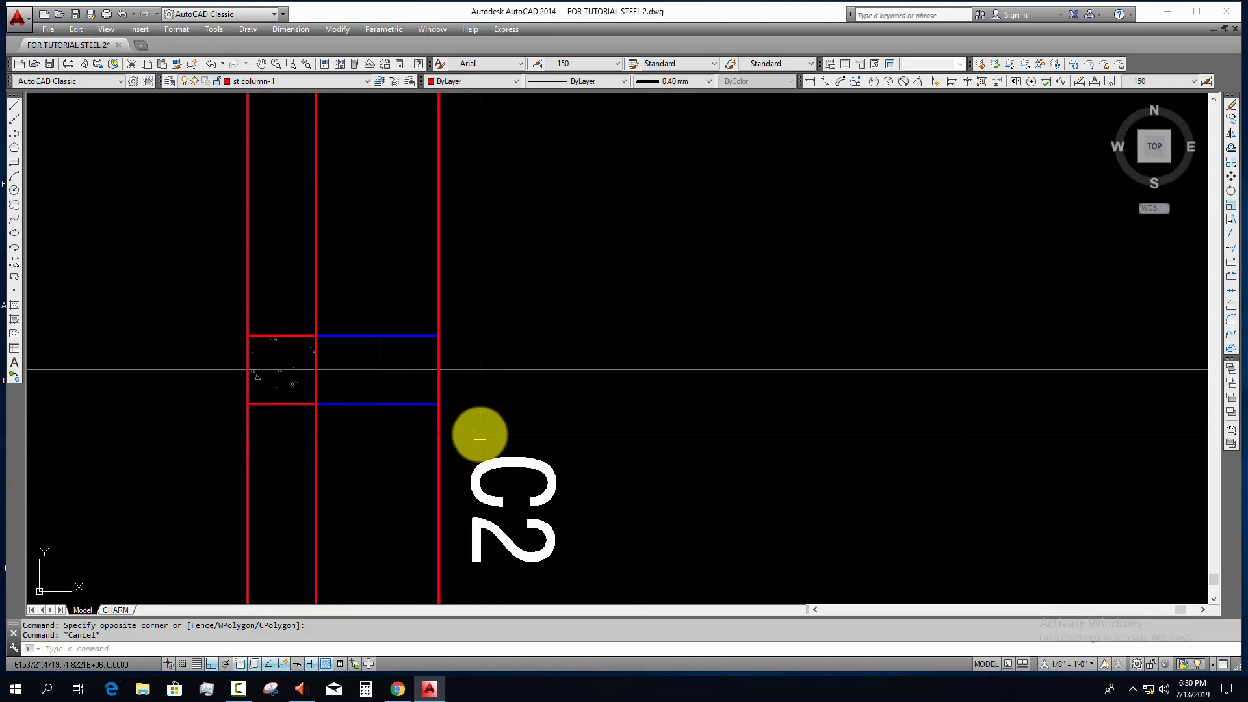
Step: Offset the horizontal L5 construction line 300 upward
scroll(479, 434, down, 13)
middle_drag(504, 245, 471, 412)
scroll(471, 412, up, 2)
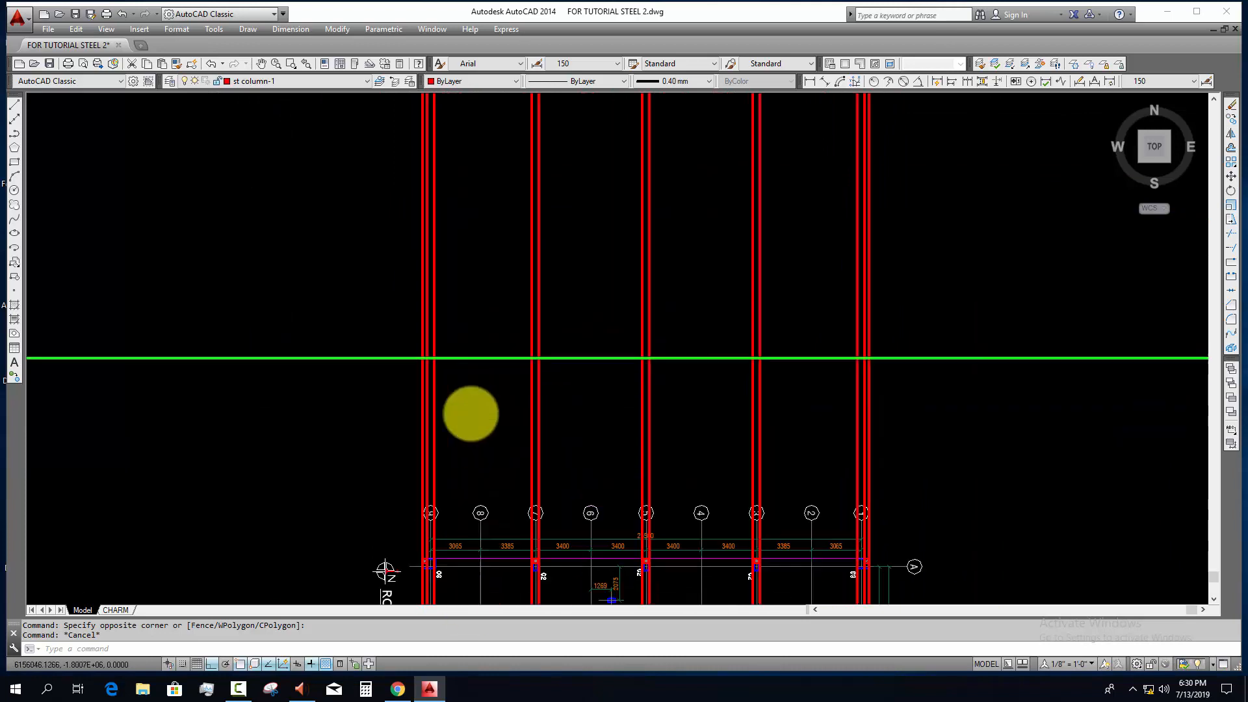
scroll(426, 353, up, 8)
key(Escape)
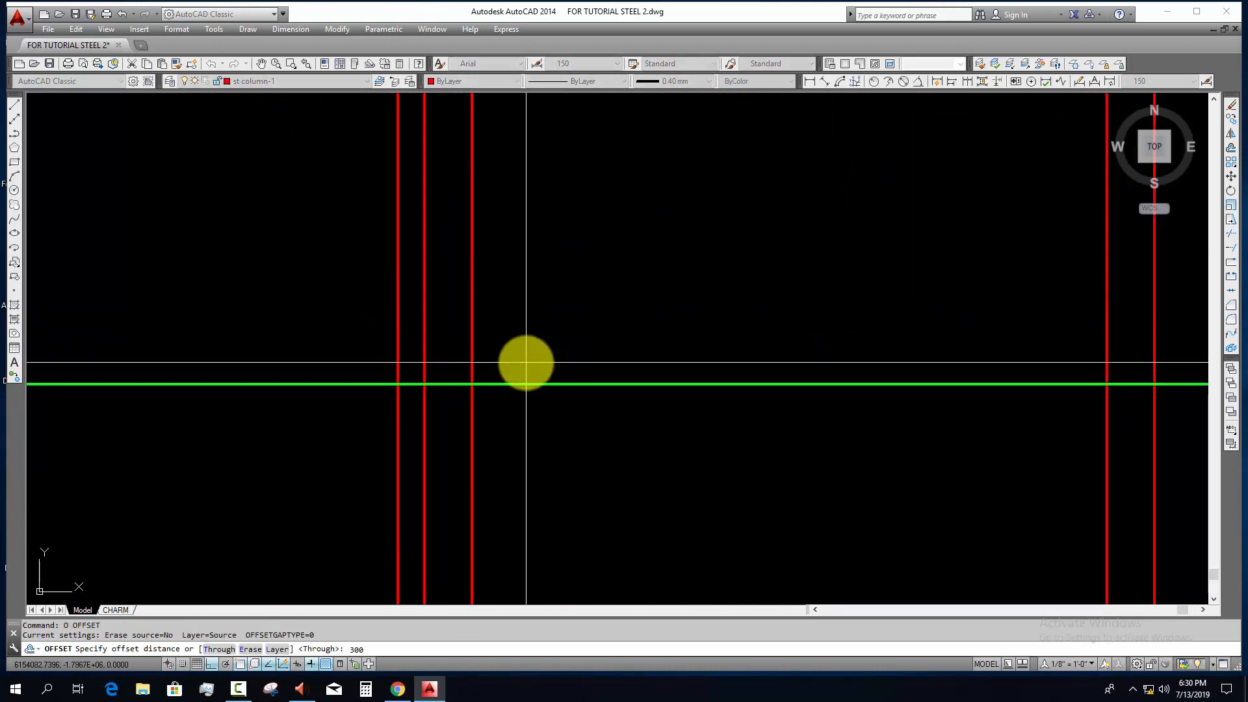
click(543, 383)
click(536, 325)
key(Escape)
scroll(478, 364, up, 4)
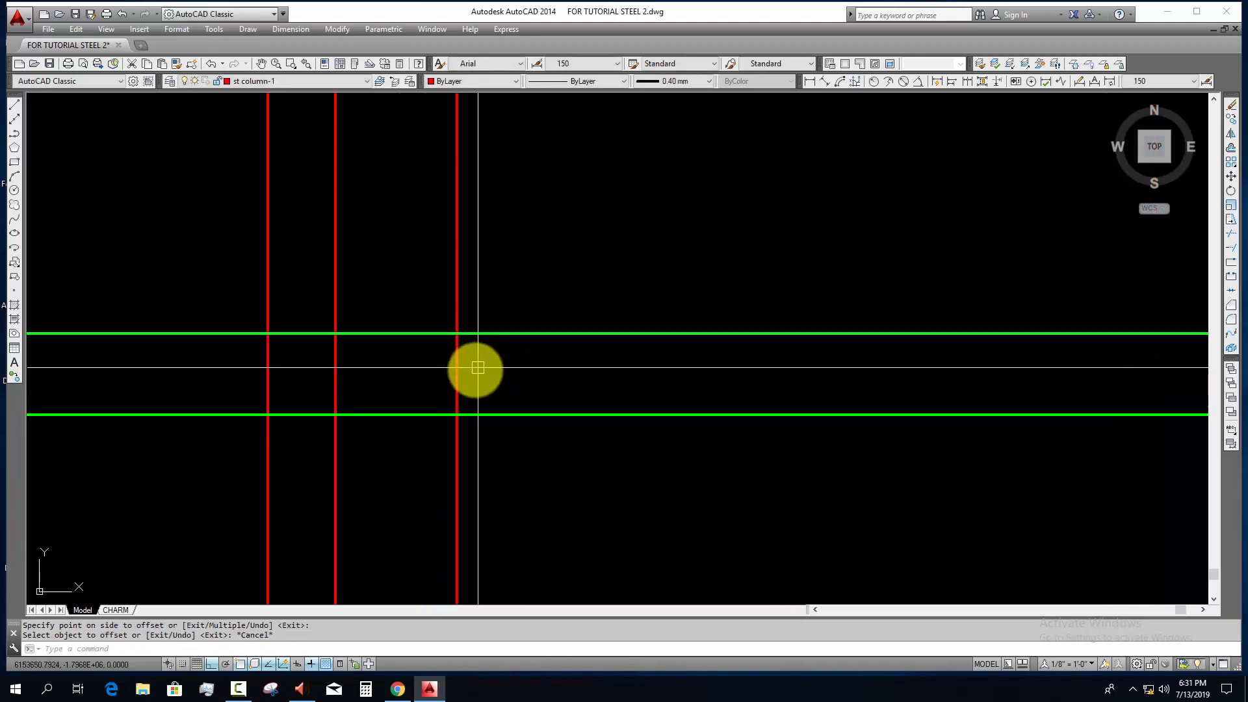
middle_drag(473, 381, 426, 387)
key(Escape)
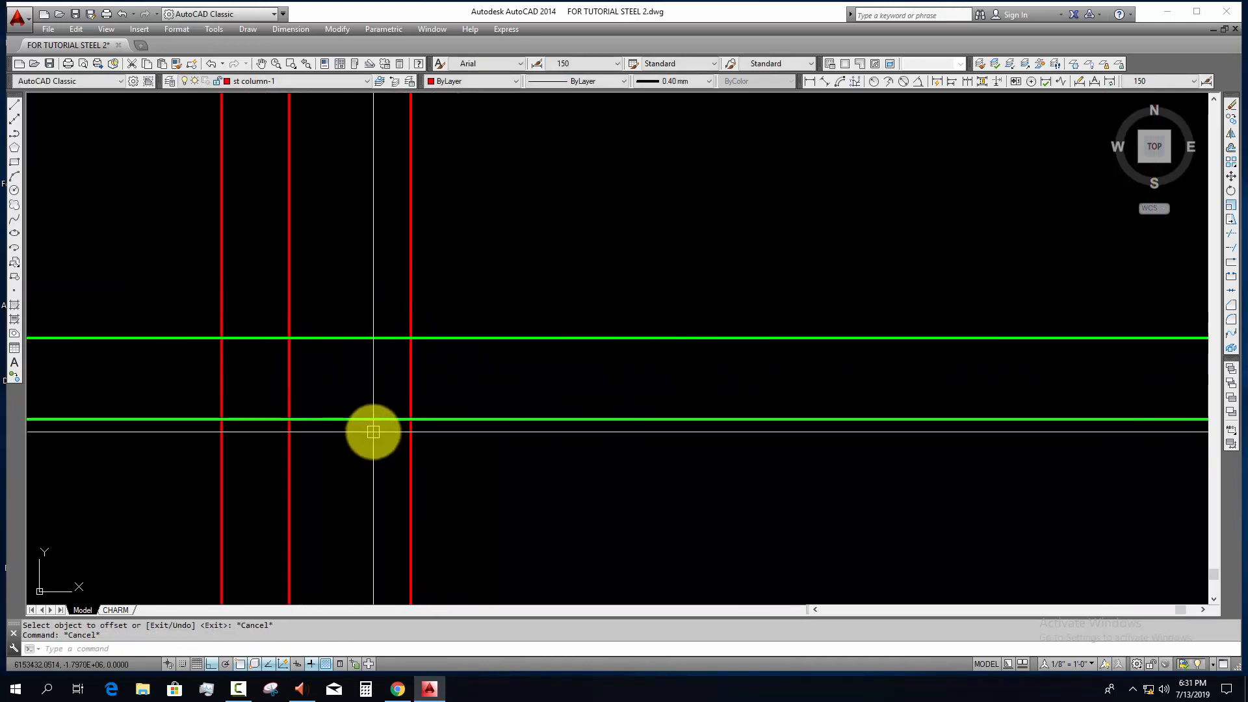
key(Escape)
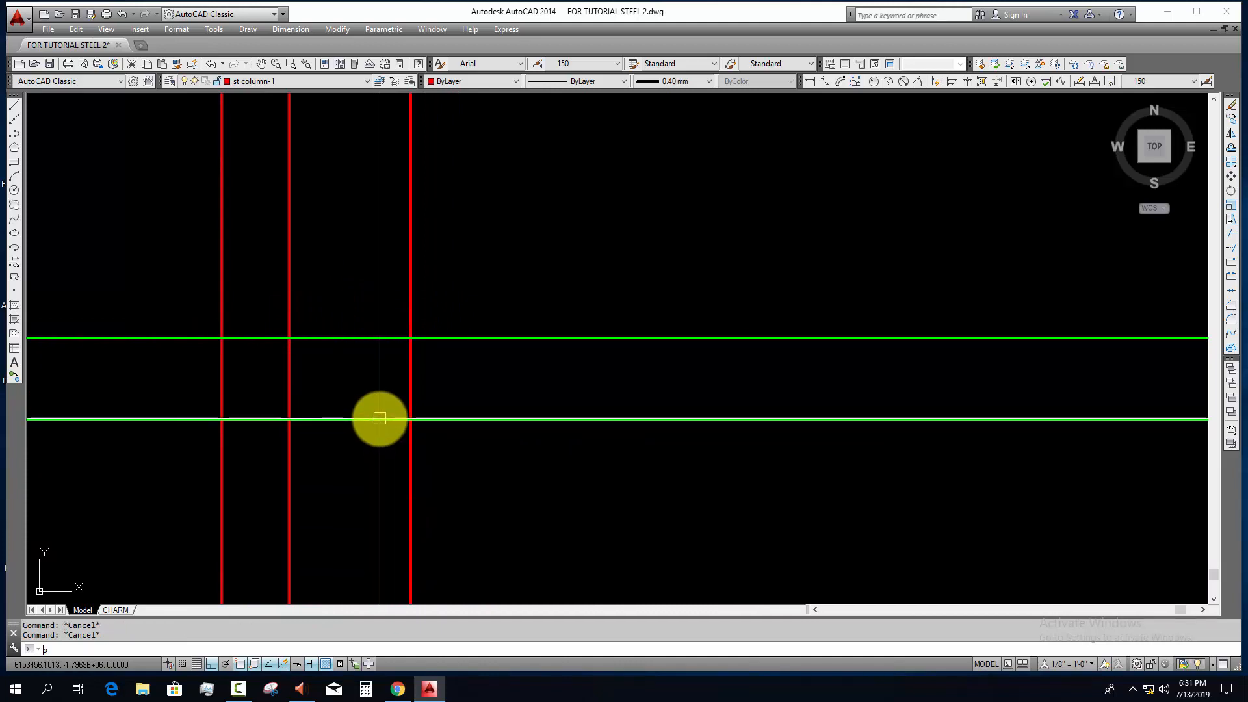
key(Return)
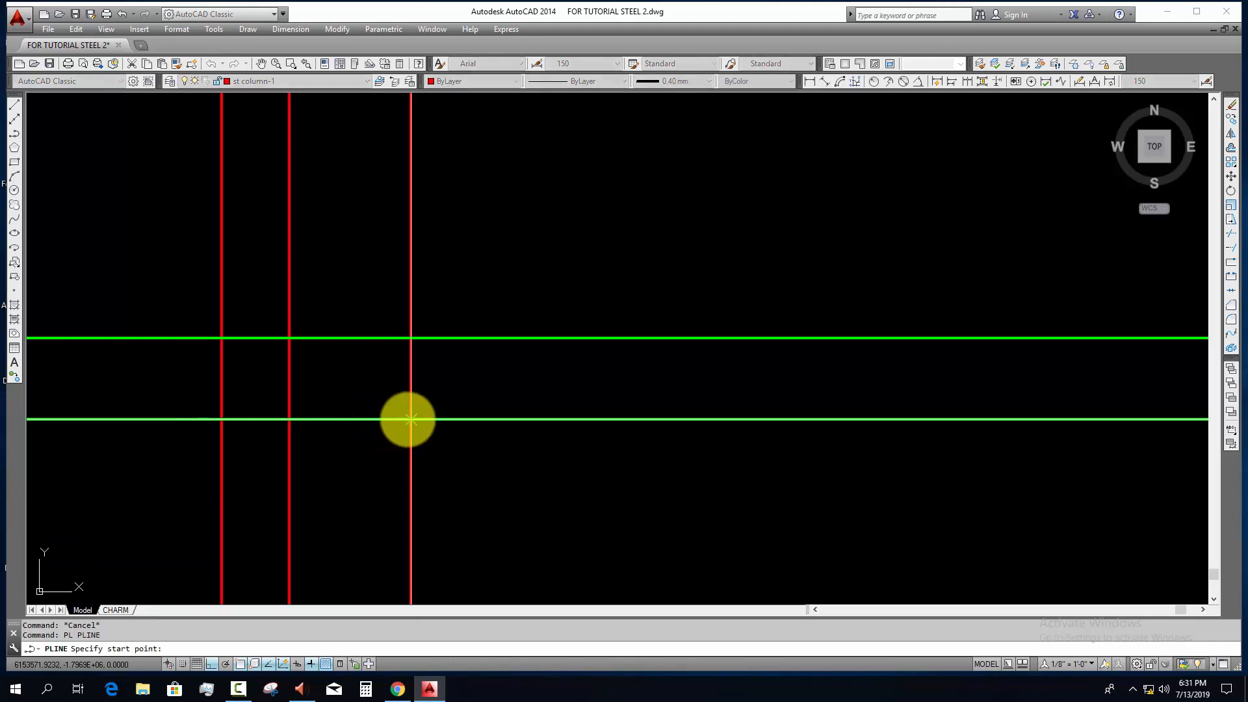
click(410, 419)
key(Escape)
Step: Trim the innermost vertical line of the grid line 9 column above the upper horizontal line
click(419, 340)
middle_drag(449, 400, 412, 474)
text(r)
key(Return)
click(431, 380)
click(368, 416)
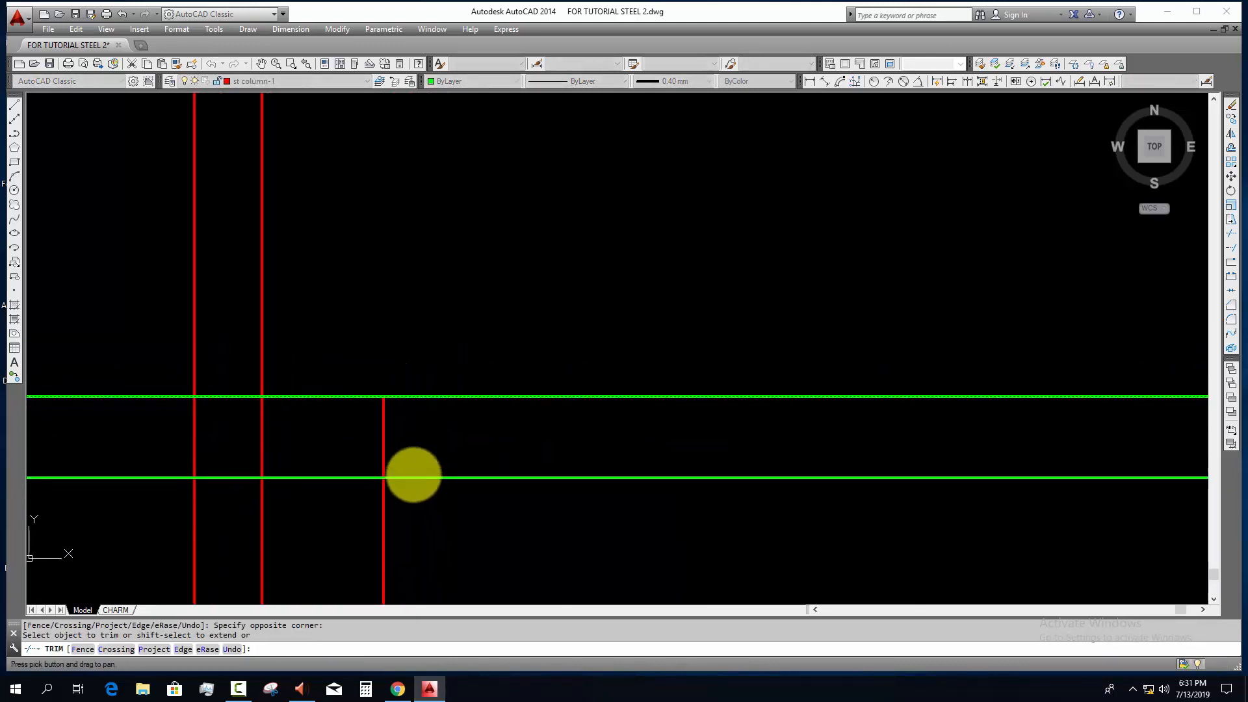
Step: Trim the upper horizontal line beyond the grid line 9 column's innermost vertical line, leaving a square corner
key(Return)
click(411, 463)
click(357, 431)
text(tr)
key(Return)
click(438, 374)
click(430, 427)
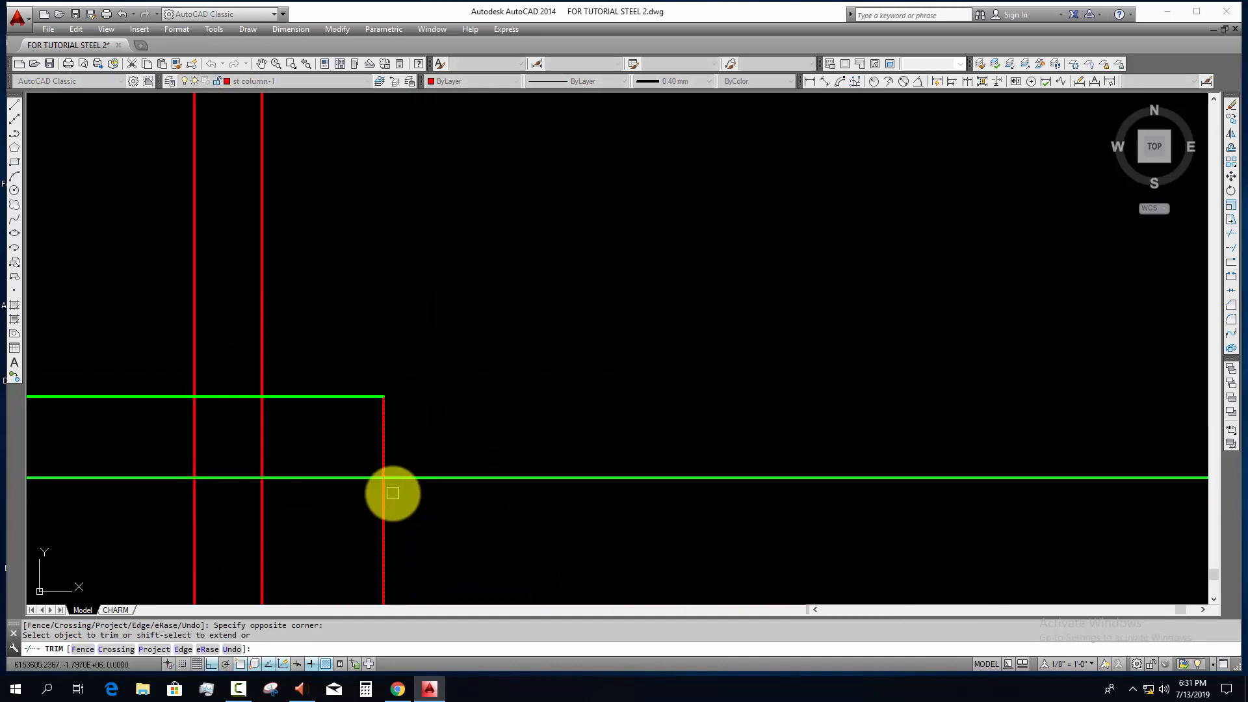
key(Escape)
key(Escape)
Step: Trim all the vertical column lines below the lower horizontal line, from grid line 9 to grid line 1
click(407, 478)
scroll(407, 499, down, 4)
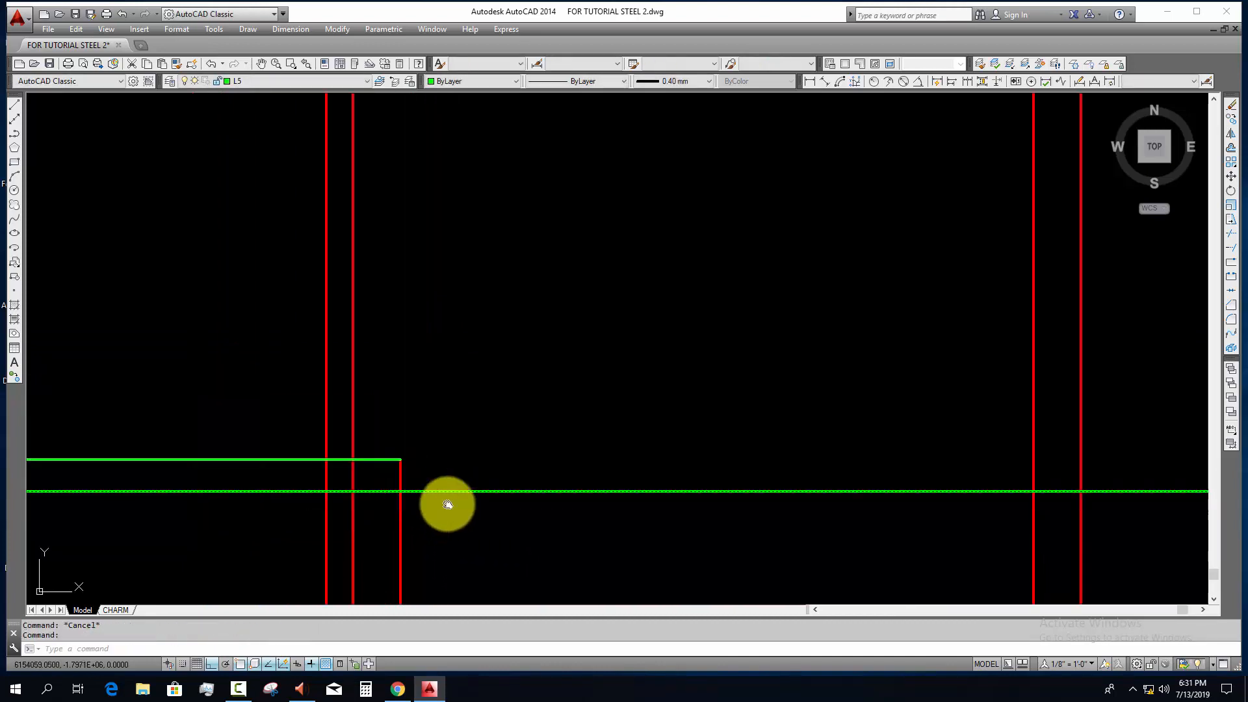
middle_drag(446, 505, 402, 437)
text(tr)
key(Return)
click(436, 451)
click(209, 474)
scroll(340, 474, down, 4)
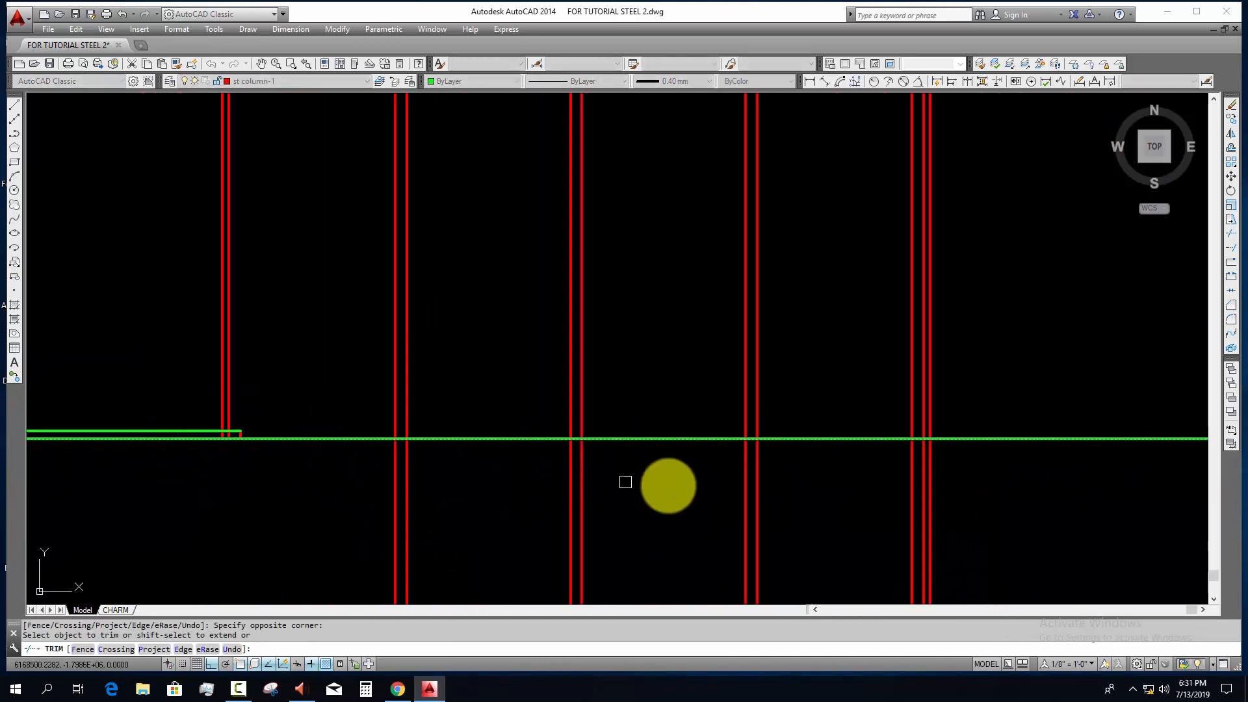
click(969, 486)
click(227, 513)
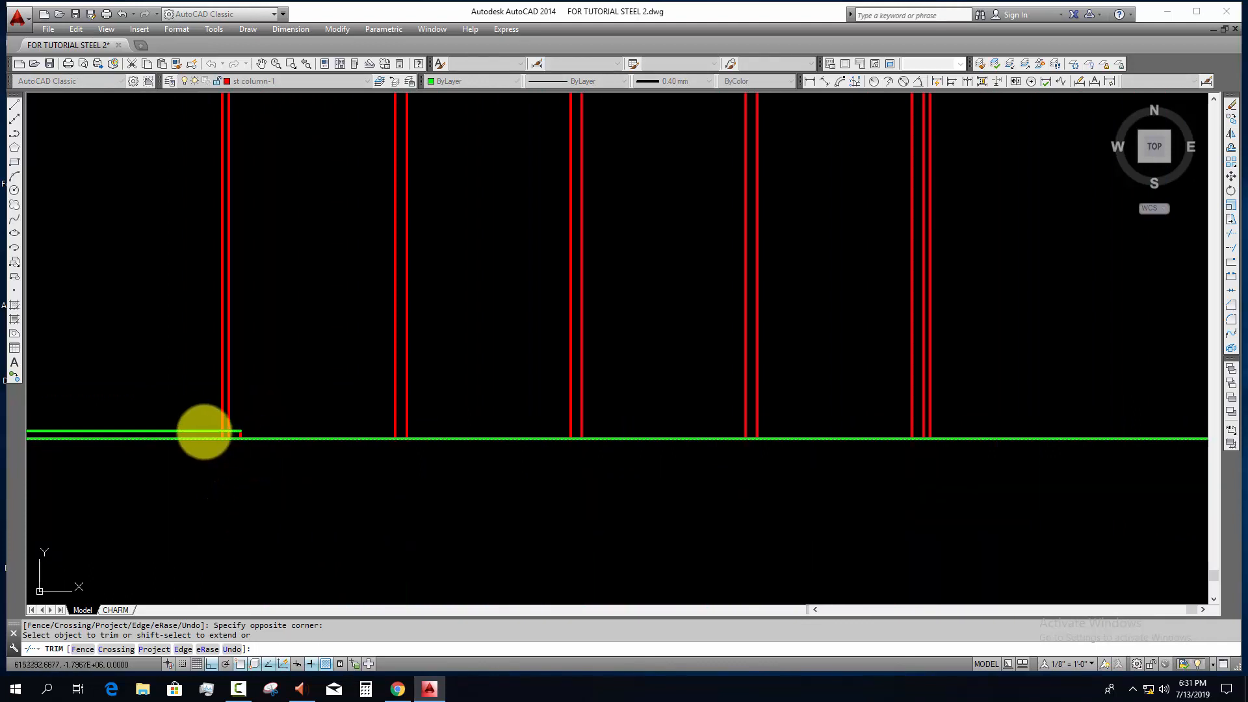
scroll(340, 465, up, 6)
key(Escape)
key(Escape)
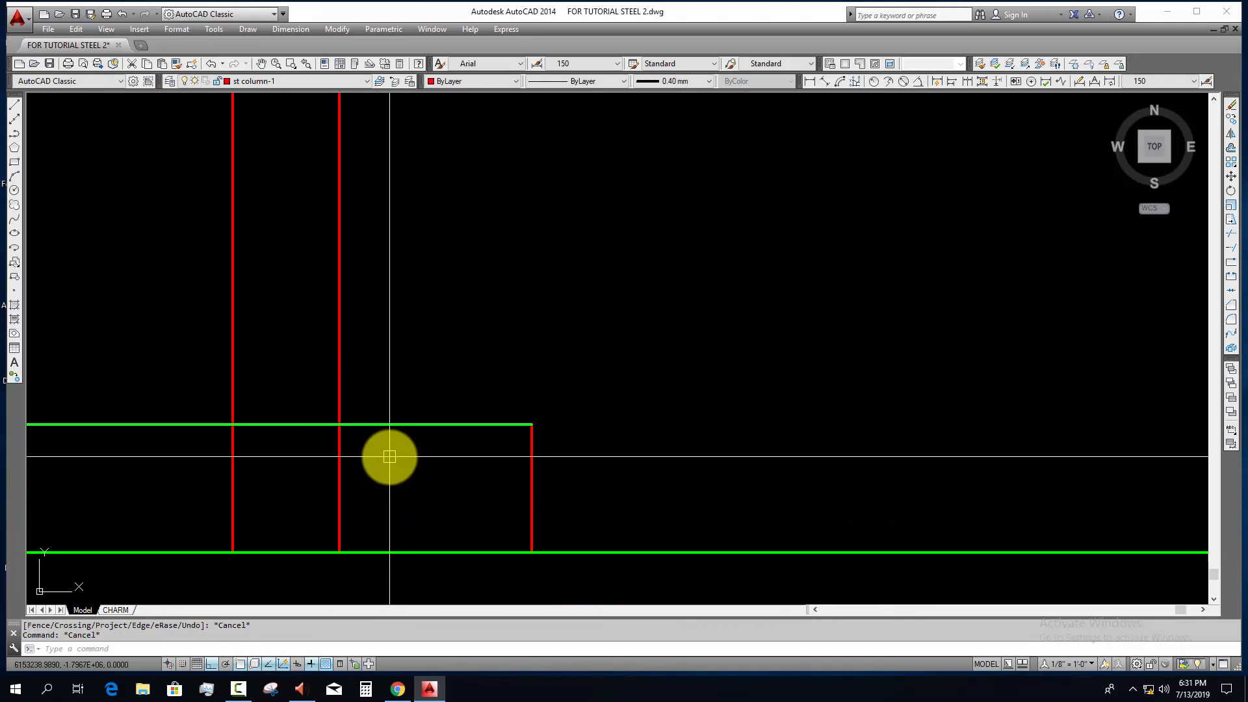
key(Escape)
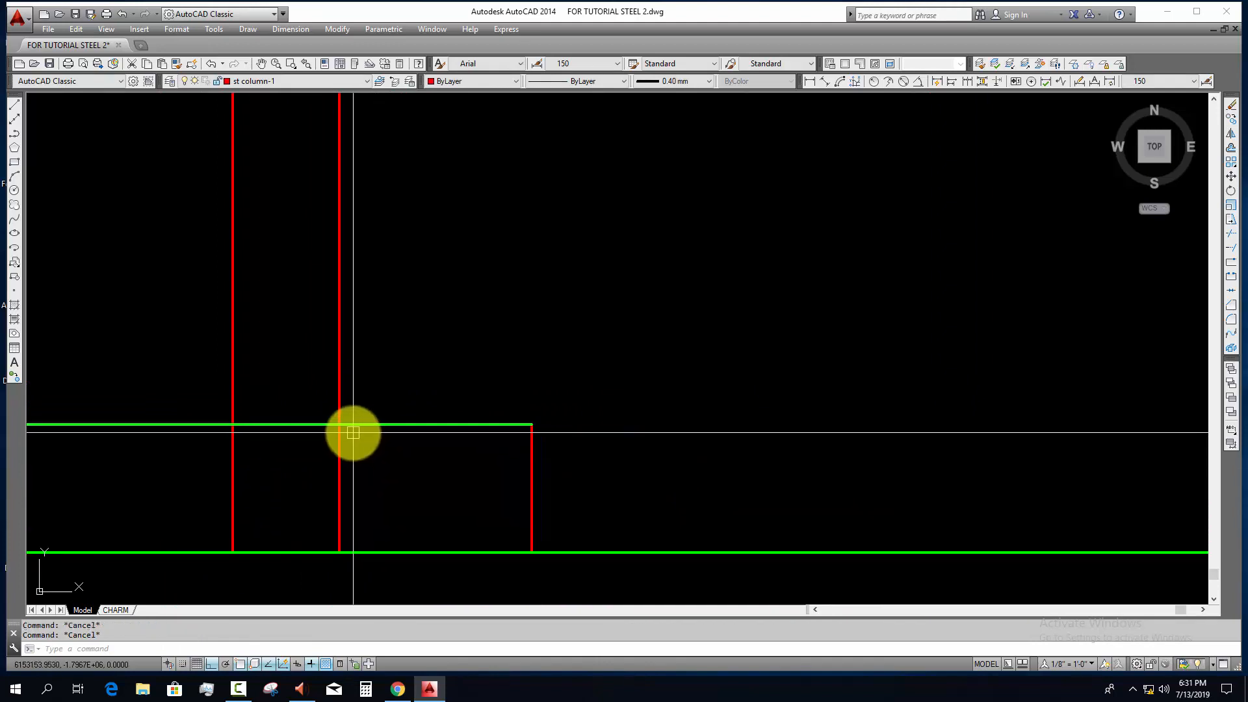
Step: Try trimming the crossing lines where the grid line 9 column meets the upper horizontal line, and undo the trims
text(tr)
key(Return)
key(Return)
click(364, 448)
click(297, 487)
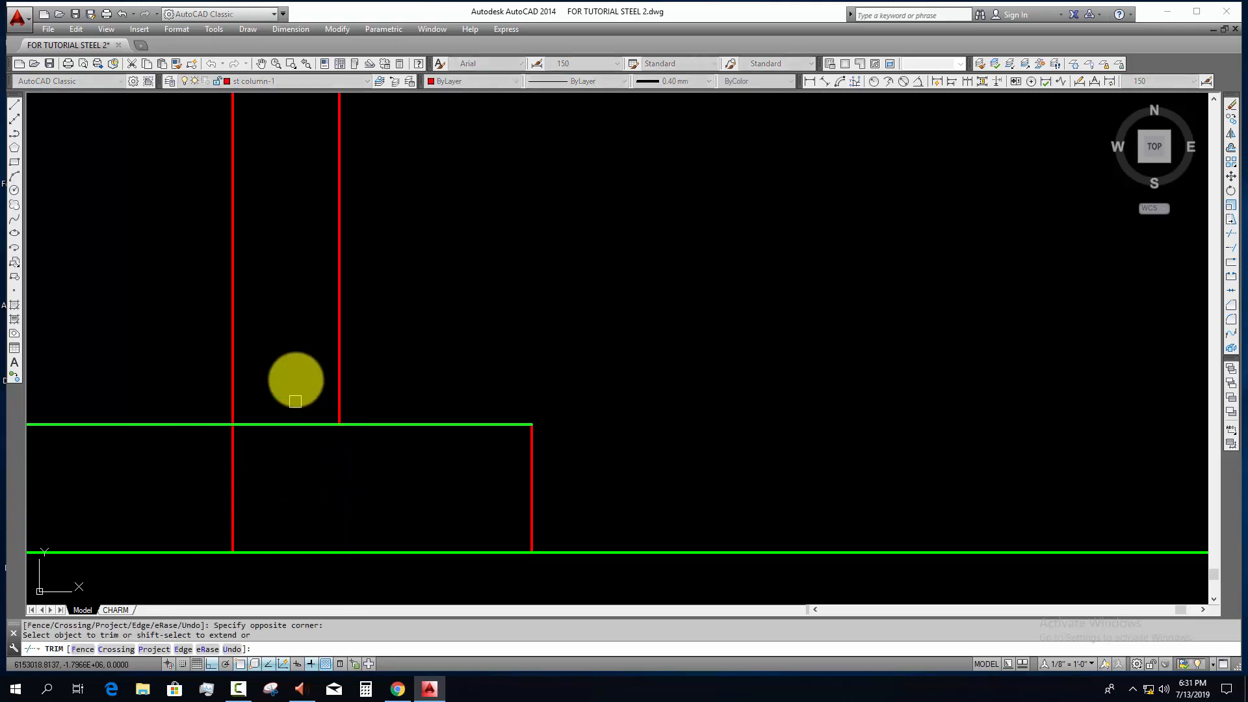
click(302, 366)
click(229, 568)
key(ctrl+z)
key(ctrl+z)
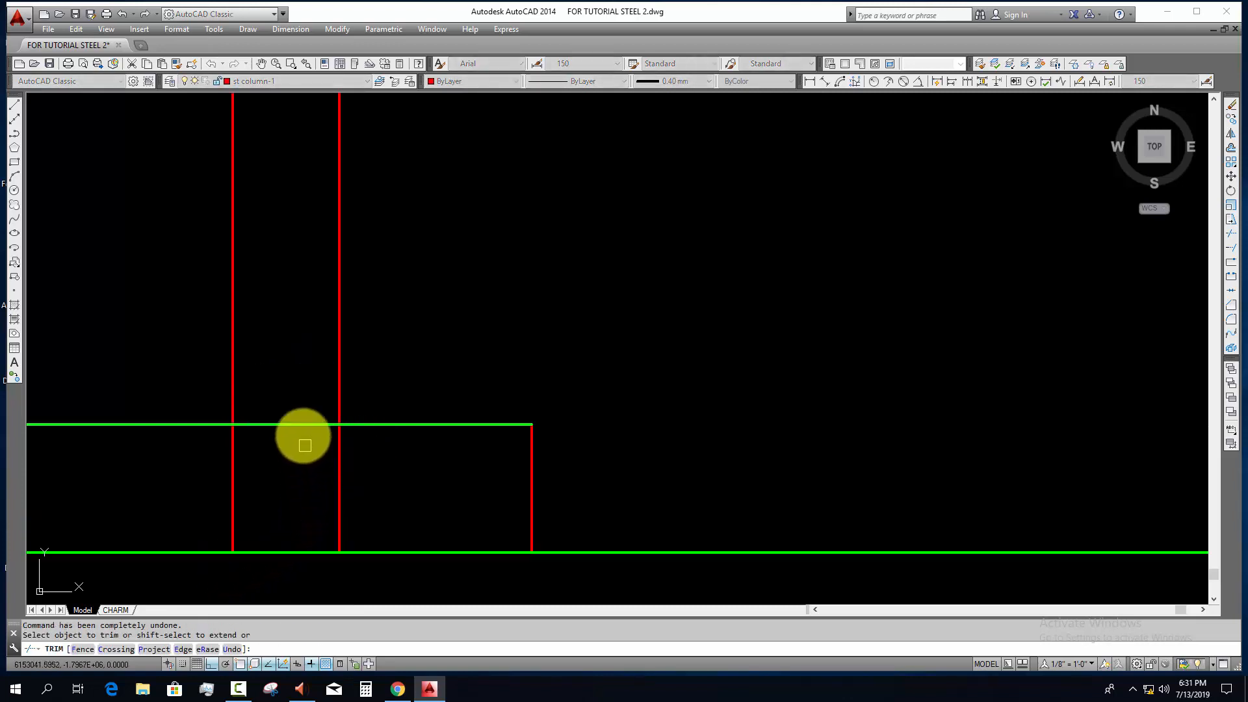
Step: Trim the grid line 9 column's middle vertical and upper horizontal lines into a ledge corner, and erase the leftover horizontal piece
key(Escape)
click(203, 473)
click(156, 362)
text(e)
key(Return)
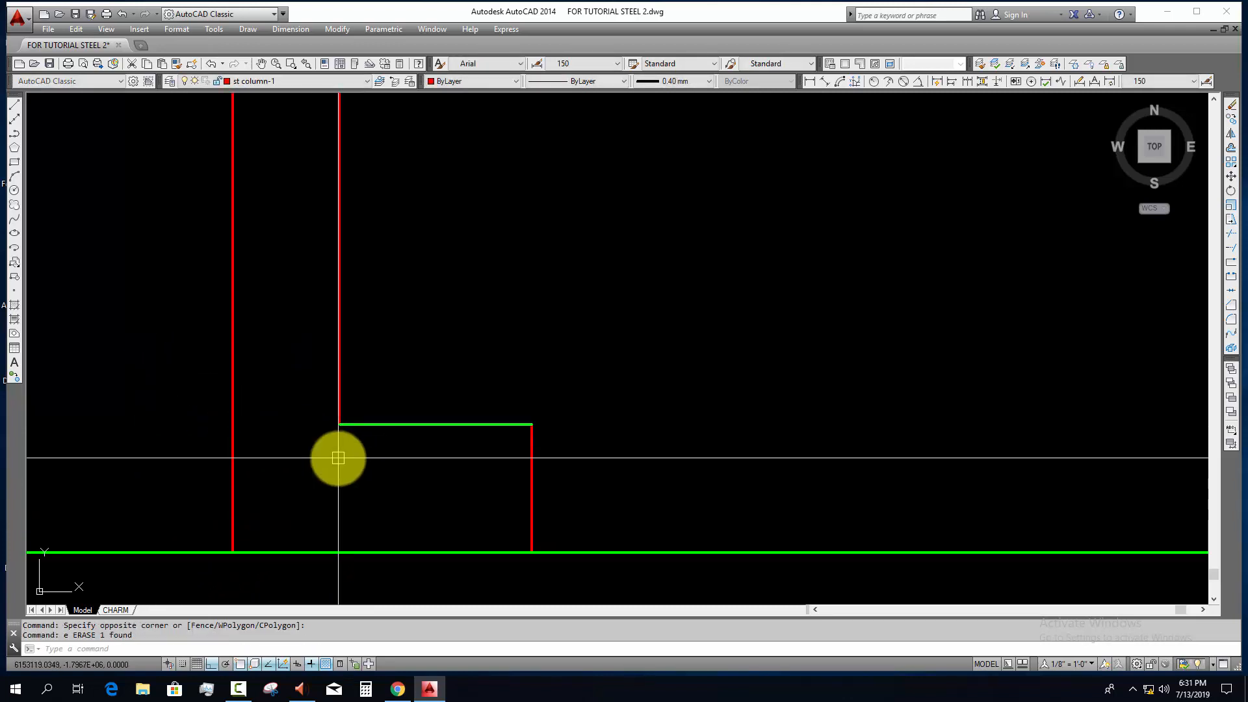
Step: Match the green ledge line's properties to the red column line beside it
scroll(338, 457, down, 2)
key(Escape)
key(Escape)
text(ma)
key(Return)
click(339, 399)
click(470, 409)
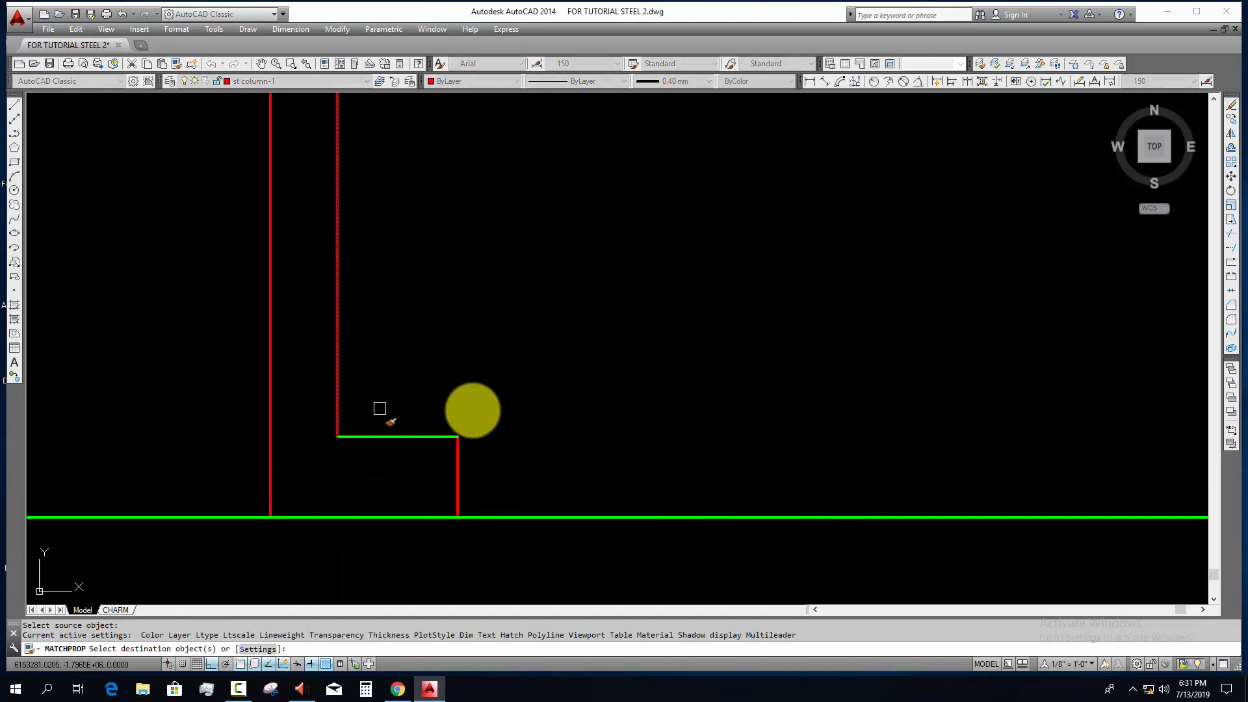
click(426, 462)
key(Escape)
scroll(410, 463, down, 4)
scroll(451, 474, up, 4)
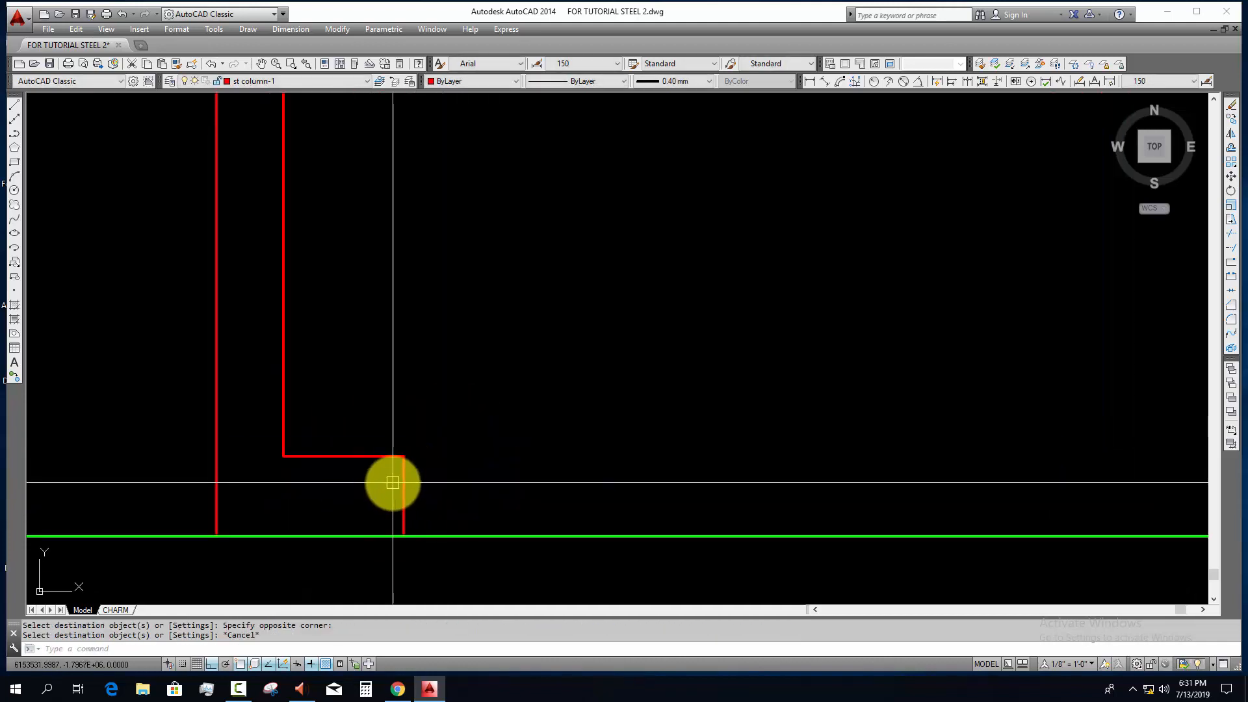
scroll(392, 482, up, 3)
scroll(344, 460, down, 2)
middle_drag(393, 492, 376, 490)
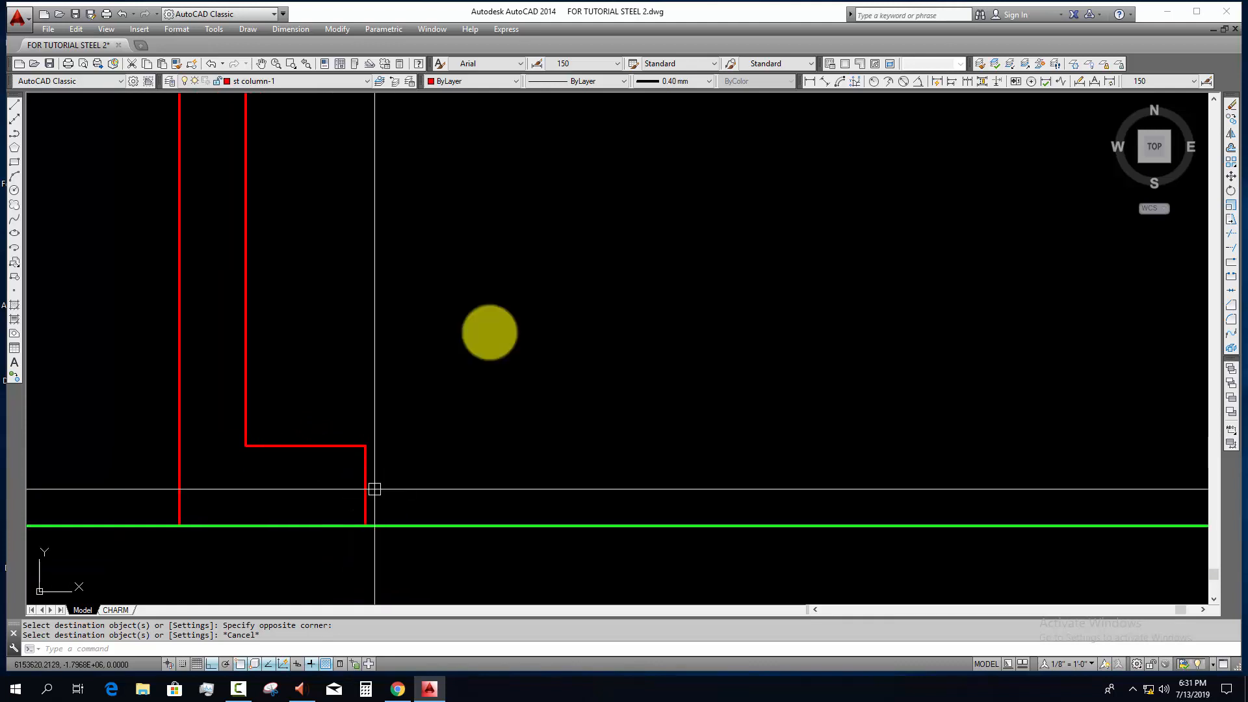
Step: Offset the green base line 300 upward across the column on grid line 1
key(Escape)
scroll(661, 293, down, 3)
middle_drag(800, 340, 484, 369)
scroll(520, 383, down, 2)
middle_drag(729, 408, 378, 425)
scroll(604, 422, down, 1)
middle_drag(575, 426, 337, 425)
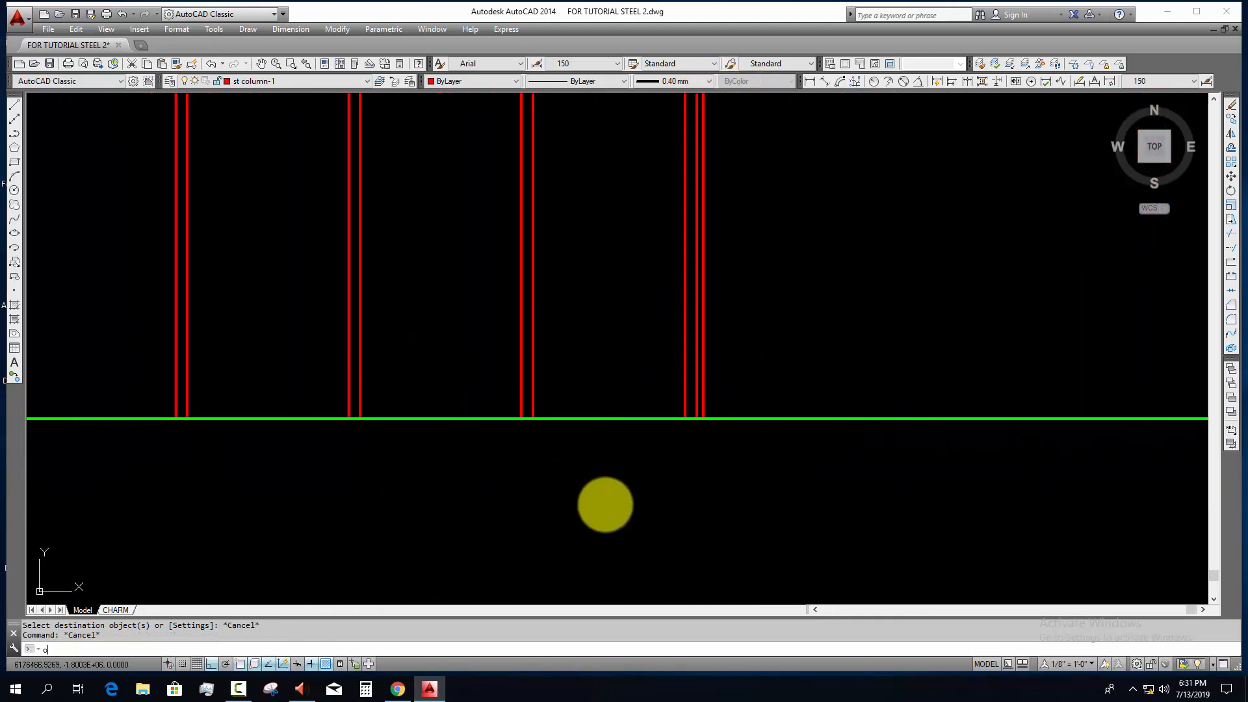
text(o)
key(Return)
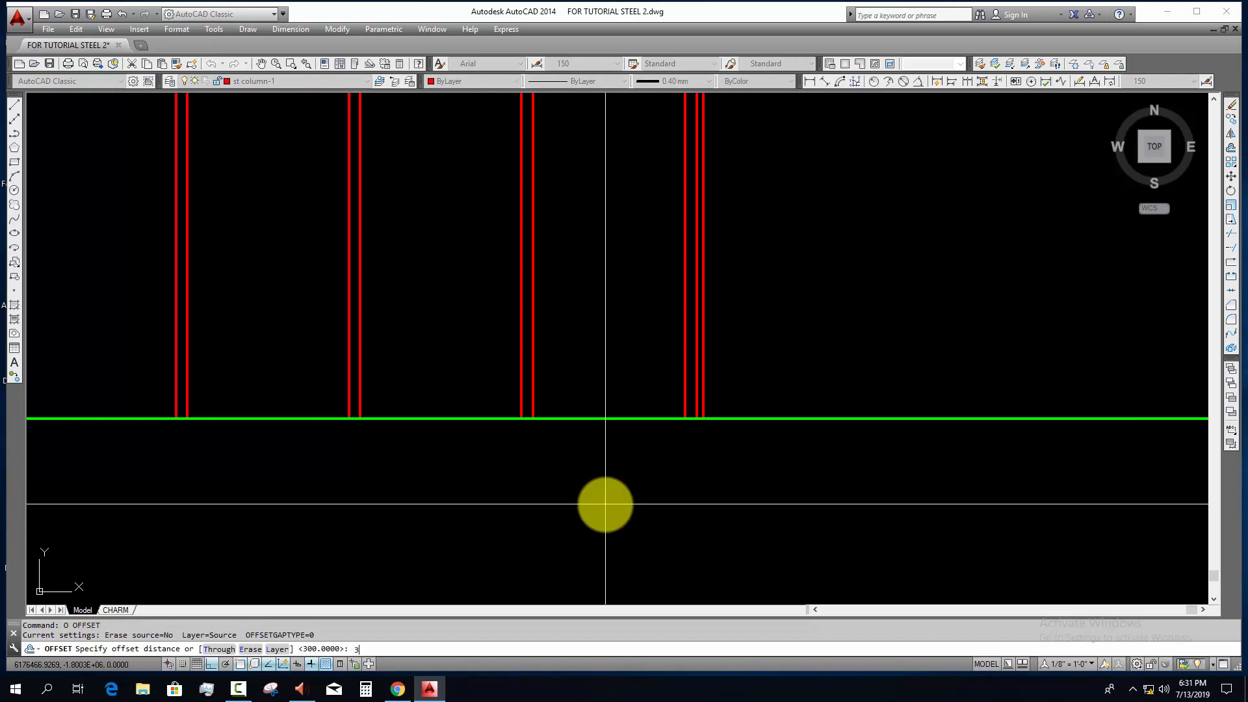
key(Escape)
key(Escape)
scroll(713, 399, up, 5)
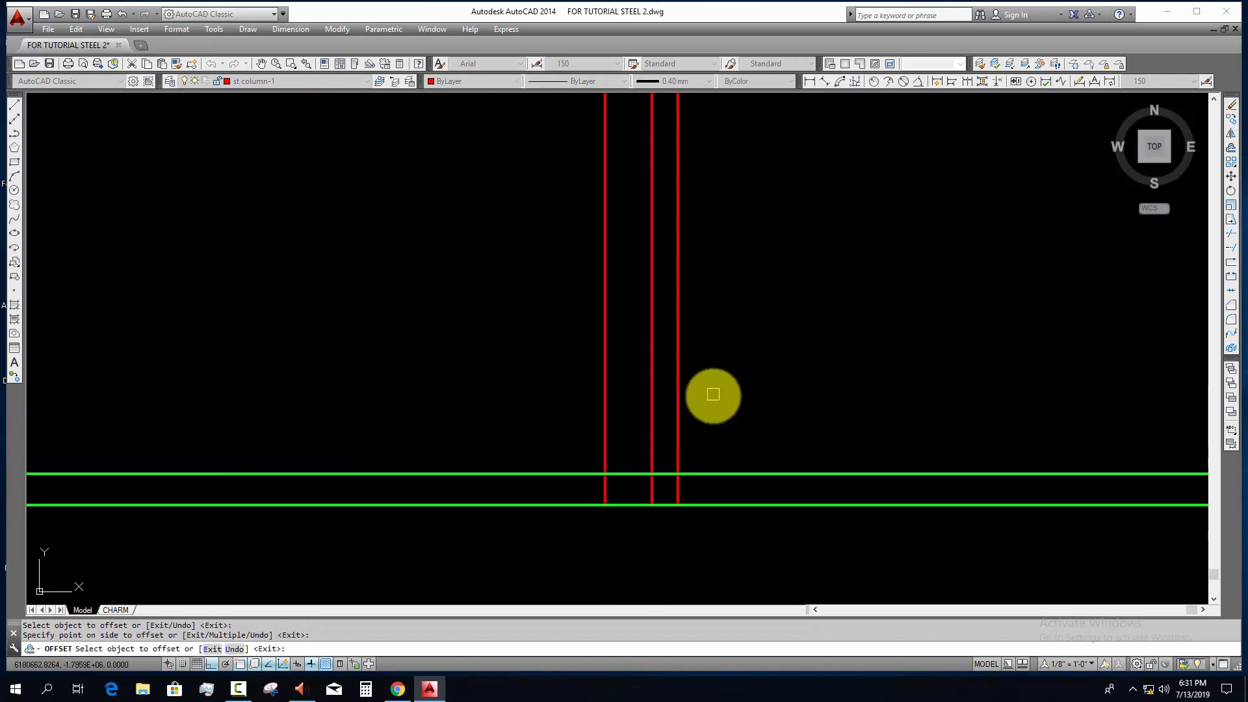
Step: Trim the innermost vertical line of the grid line 1 column above the new upper horizontal line
click(620, 498)
click(613, 457)
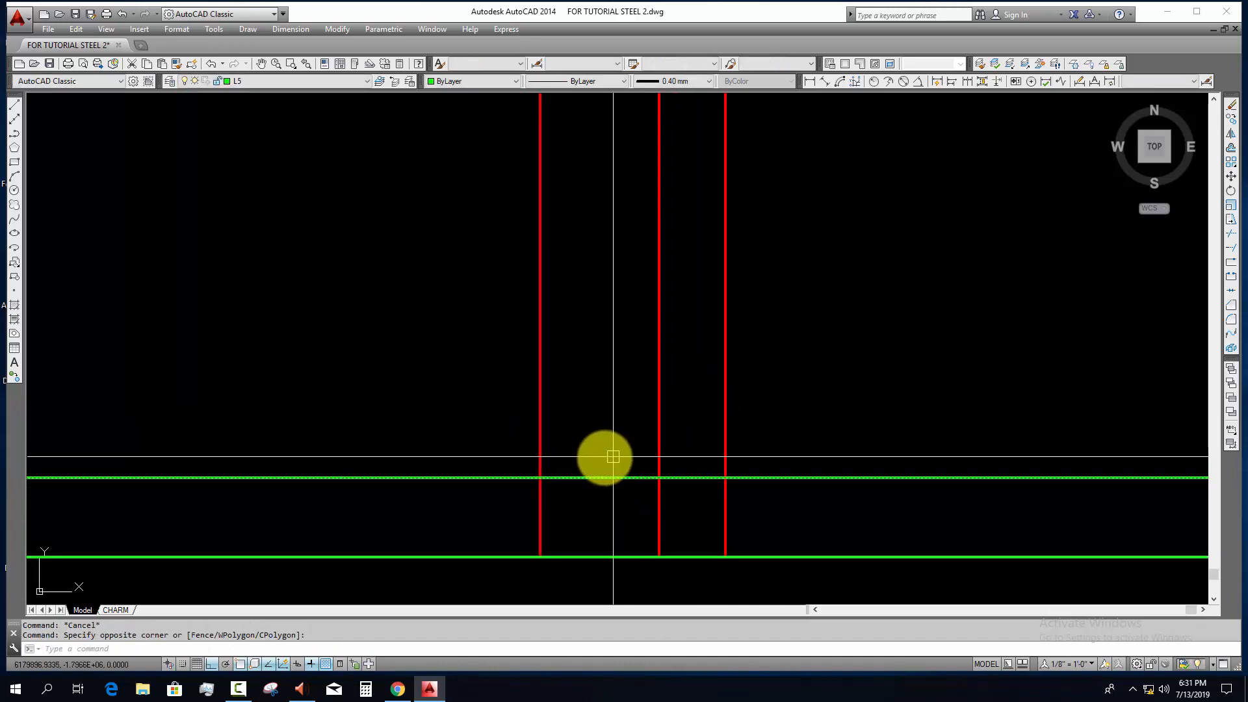
text(tr)
key(Return)
click(575, 403)
click(486, 443)
key(Escape)
Step: Trim the upper horizontal line to the segment between the grid line 1 column's innermost and middle vertical lines
mouse_move(563, 503)
mouse_down()
mouse_move(517, 509)
mouse_move(475, 423)
mouse_up()
text(tr)
key(Return)
key(Escape)
drag(685, 493, 640, 510)
text(tr)
key(Return)
mouse_move(679, 456)
mouse_down()
mouse_move(682, 489)
mouse_move(634, 448)
mouse_up()
key(Escape)
Step: Trim the middle vertical line of the grid line 1 column below the ledge
text(tr)
key(Return)
drag(682, 490, 632, 510)
key(Escape)
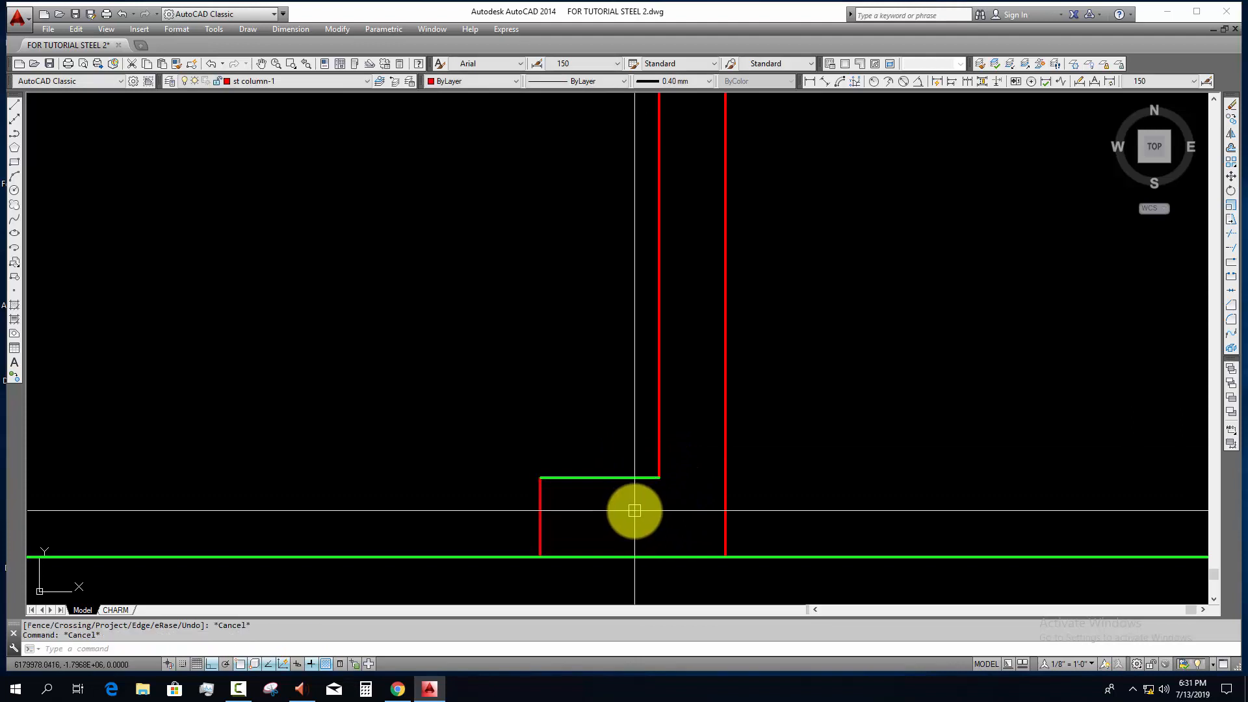
Step: Match the grid line 1 ledge line's properties to the red column line
text(ma)
key(Return)
click(659, 442)
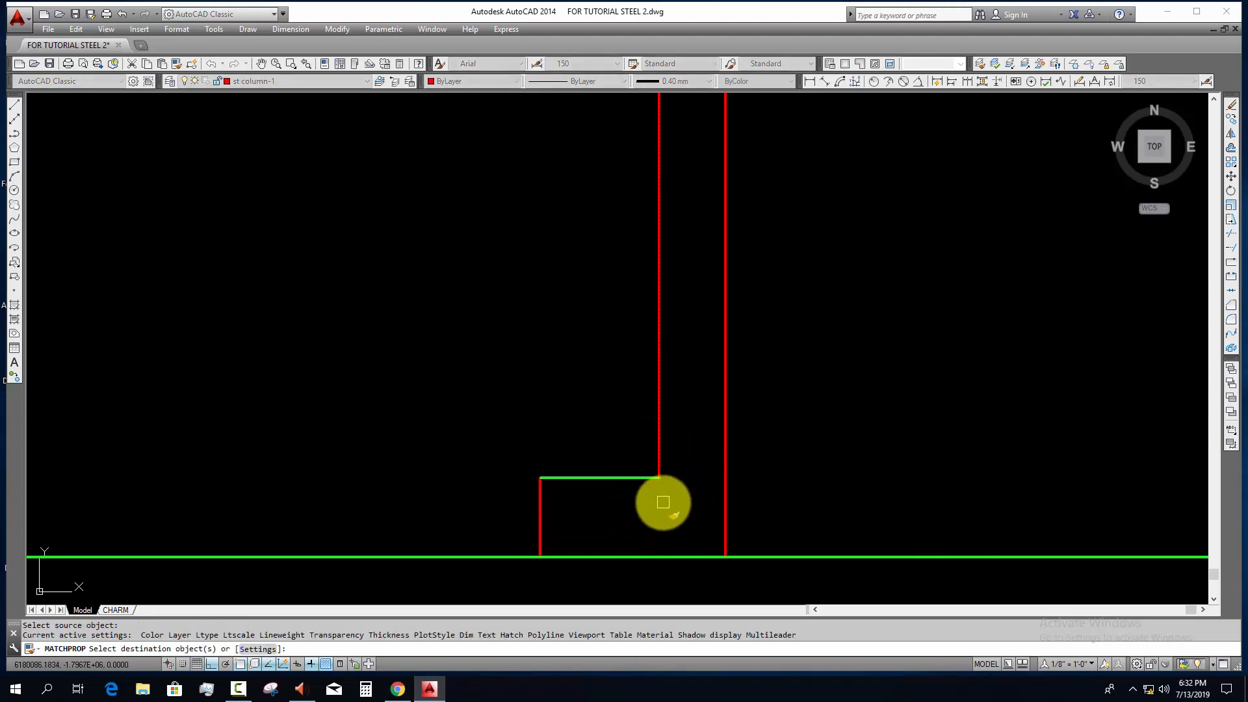
click(622, 479)
key(Escape)
Step: Add a horizontal construction line through the top of the grid line 1 ledge
key(Return)
text(h)
key(Return)
click(611, 478)
key(Escape)
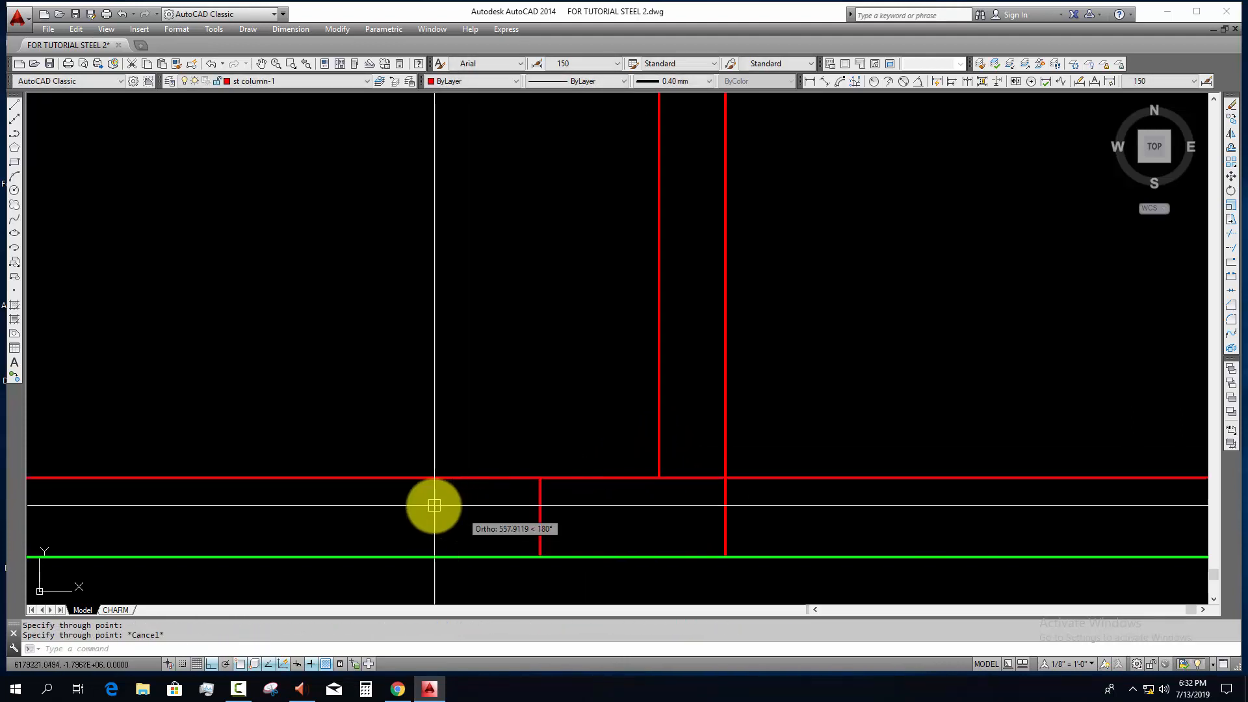
Step: Trim the vertical lines of the intermediate columns on grid lines 7, 5 and 3 above the red horizontal construction line
drag(432, 505, 409, 443)
scroll(408, 443, down, 7)
middle_drag(290, 462, 668, 467)
scroll(745, 496, down, 2)
middle_drag(744, 496, 817, 504)
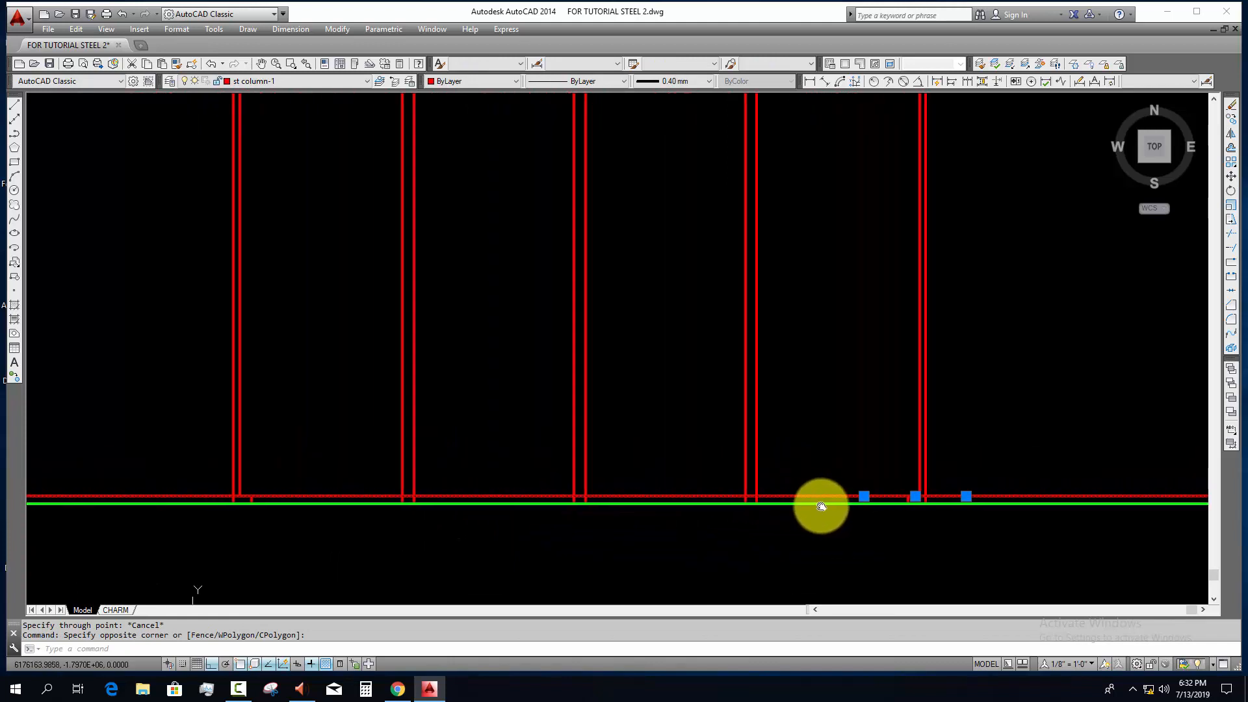
text(tr)
key(Return)
click(811, 433)
click(370, 458)
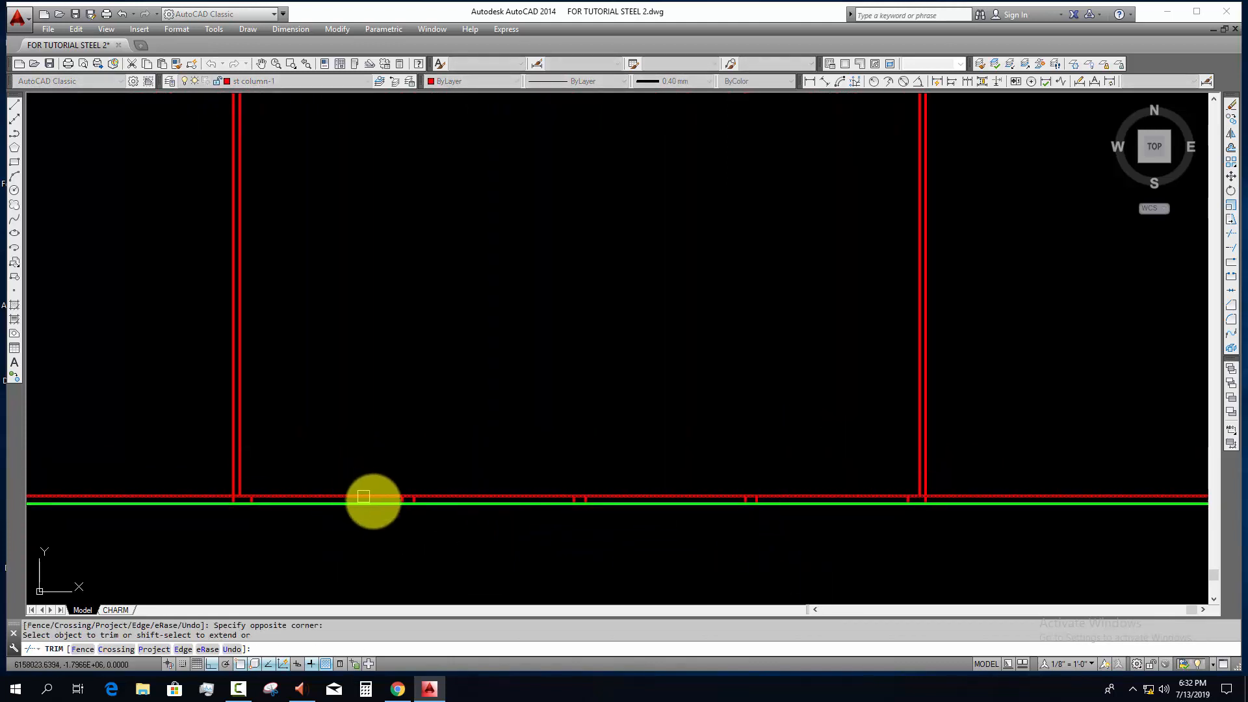
scroll(390, 499, up, 5)
key(Escape)
key(Escape)
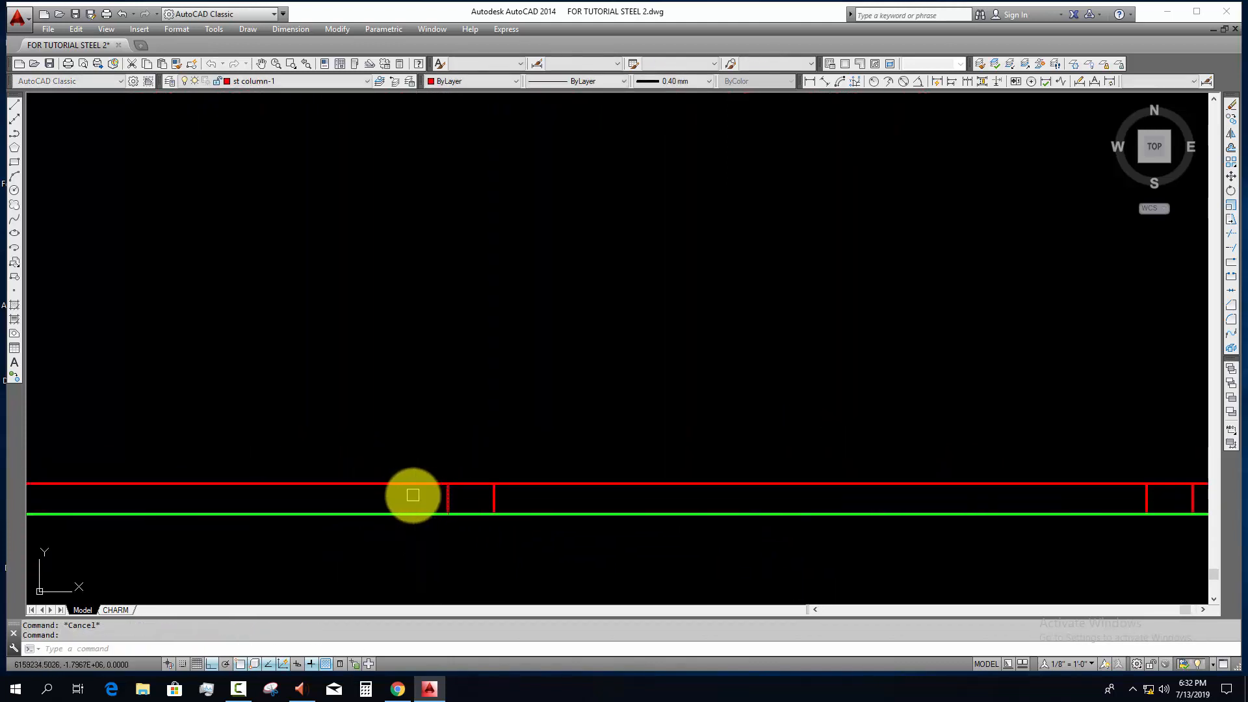
Step: Trim the red horizontal line outside the short column stub on grid line 7, toward grid line 9
click(413, 495)
click(393, 442)
scroll(603, 506, down, 2)
middle_drag(604, 506, 457, 500)
key(Return)
Step: Trim the red horizontal line between the intermediate column stubs, keeping only the stubs' top edges
key(Return)
click(545, 485)
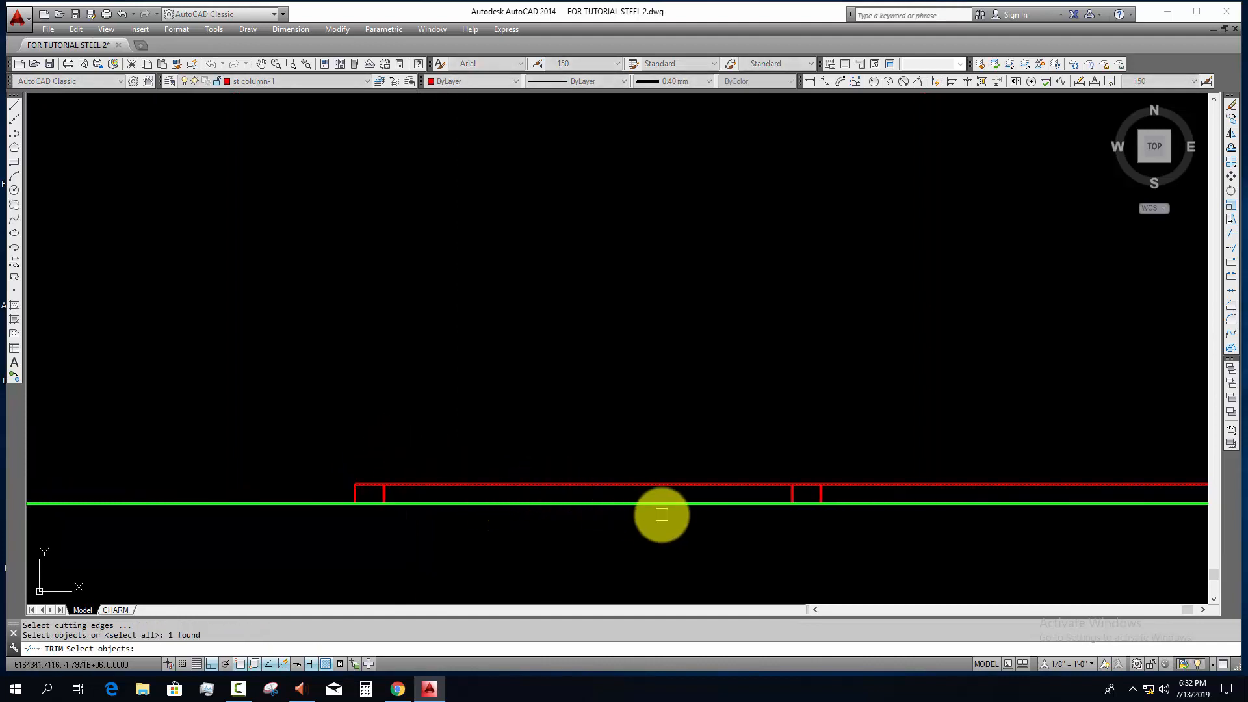
key(Escape)
key(Escape)
mouse_move(599, 501)
middle_down()
mouse_move(510, 485)
mouse_move(553, 458)
mouse_move(260, 422)
middle_up()
key(Escape)
scroll(497, 476, up, 4)
scroll(546, 456, down, 2)
key(Return)
key(Return)
click(526, 433)
click(499, 457)
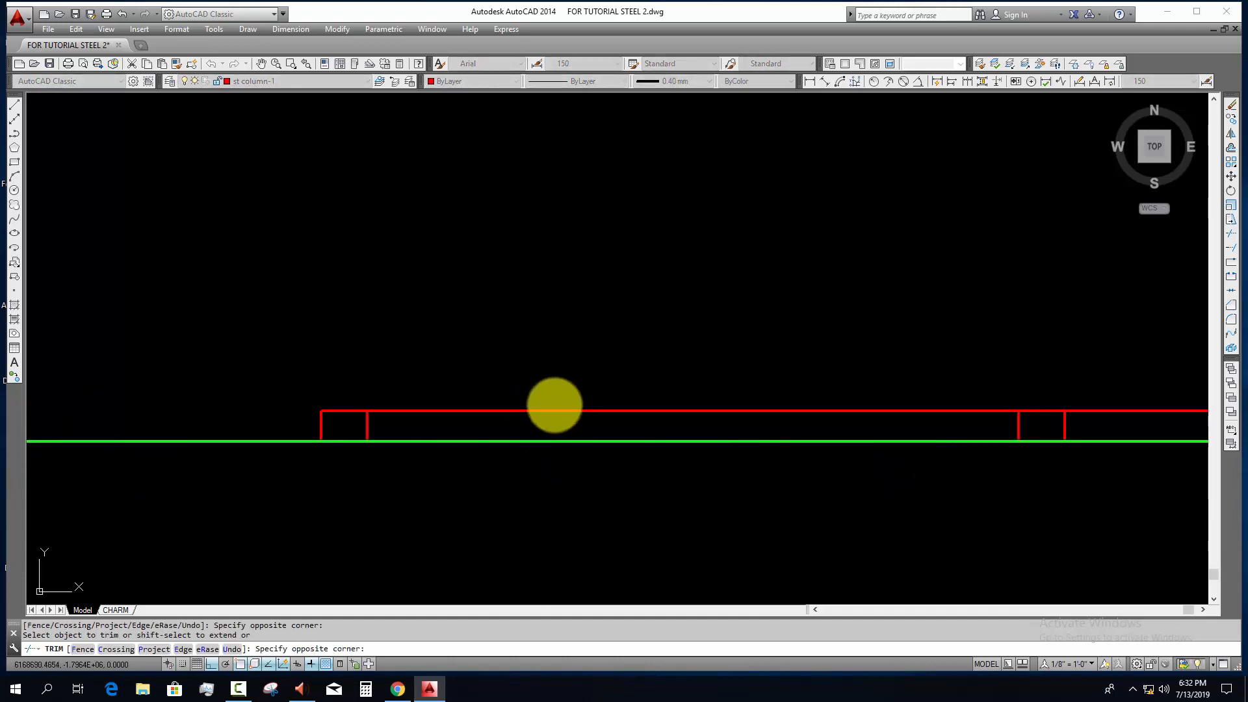
middle_drag(741, 435, 581, 408)
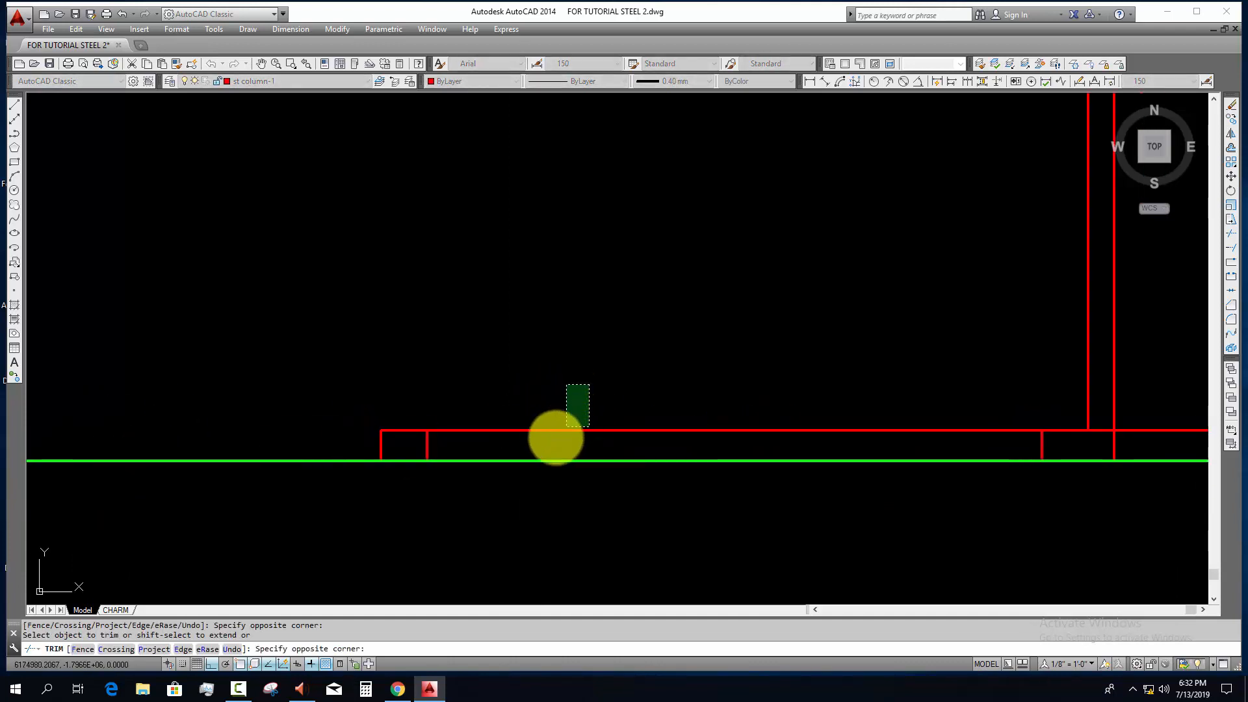
click(556, 441)
Step: Erase the leftover red horizontal line beyond the column on grid line 1
scroll(558, 442, down, 4)
middle_drag(855, 436, 531, 430)
key(Escape)
key(Escape)
scroll(534, 408, up, 2)
click(474, 451)
text(e)
key(Return)
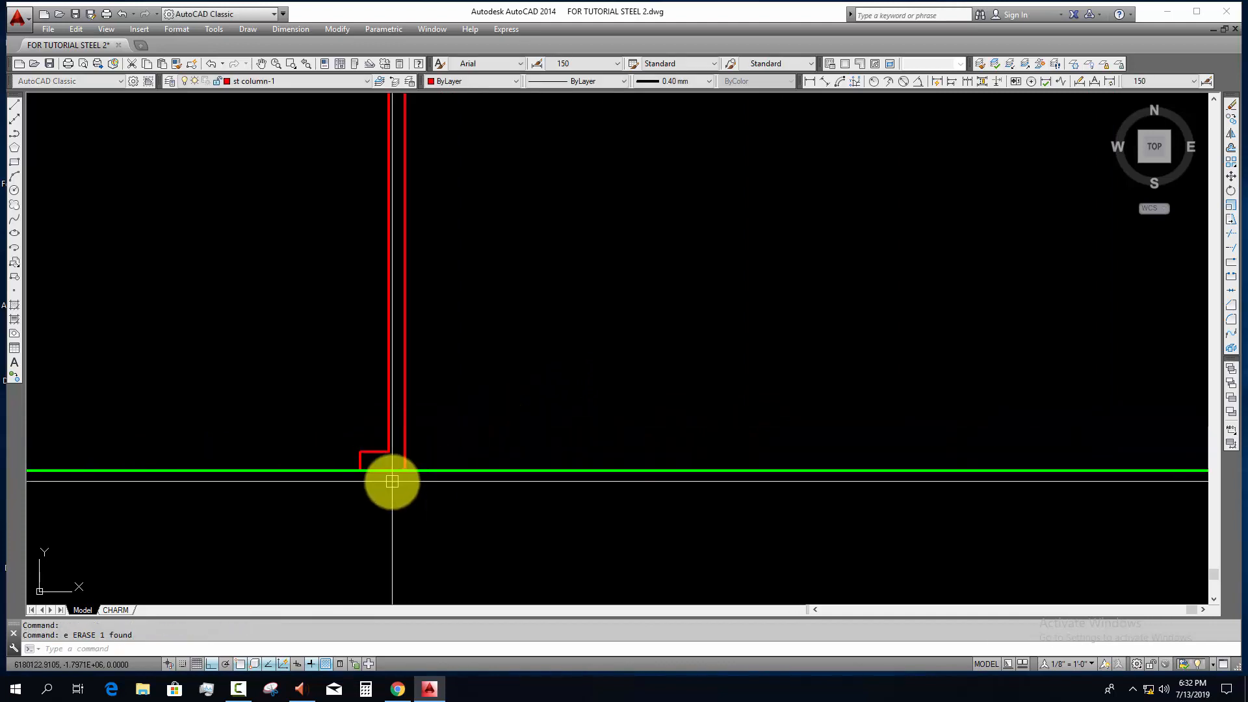
key(Escape)
scroll(392, 481, down, 2)
middle_drag(334, 494, 691, 446)
middle_drag(551, 492, 844, 482)
mouse_move(275, 430)
middle_down()
mouse_move(708, 429)
mouse_move(504, 424)
middle_up()
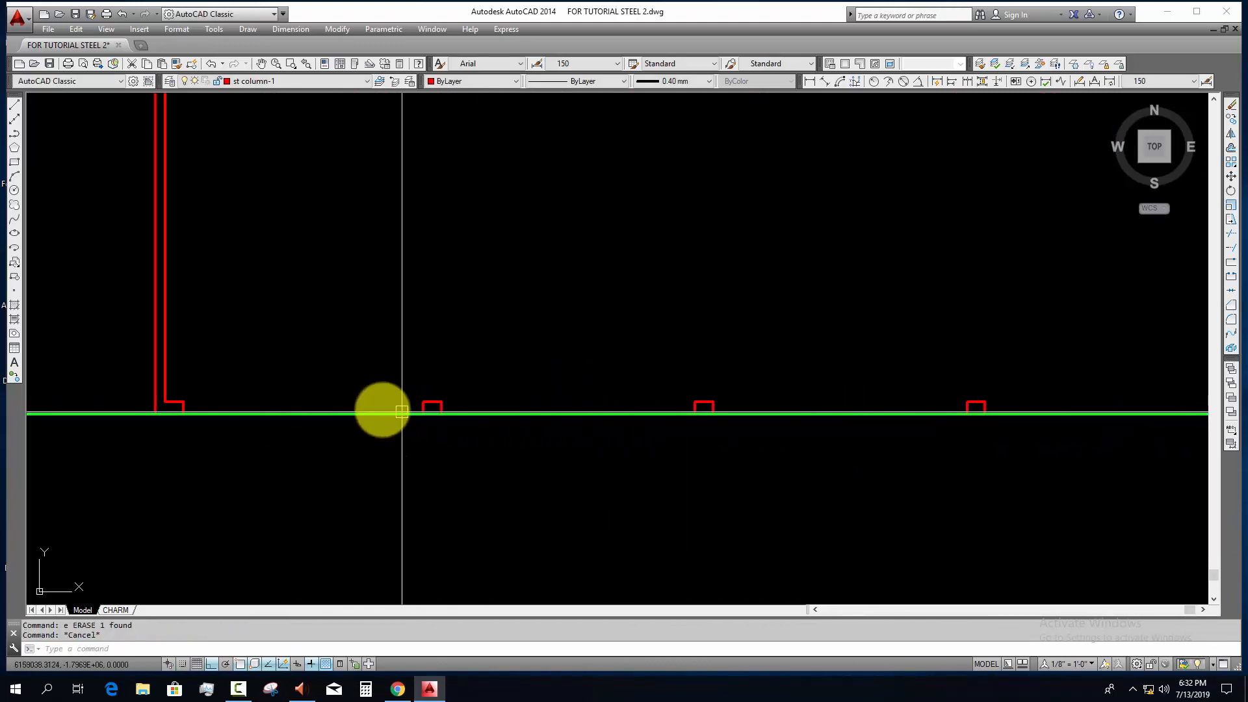
scroll(416, 414, up, 3)
scroll(557, 418, up, 1)
scroll(752, 416, down, 2)
scroll(598, 431, down, 2)
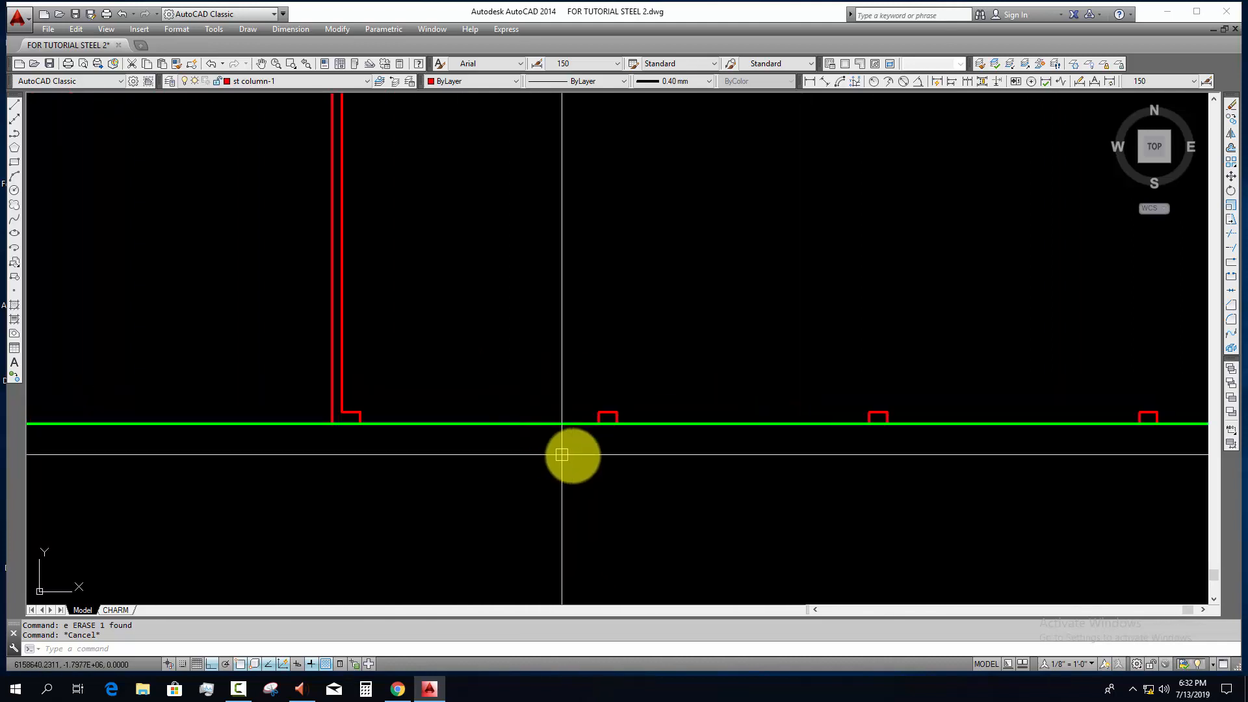
middle_drag(577, 448, 603, 440)
scroll(381, 418, up, 4)
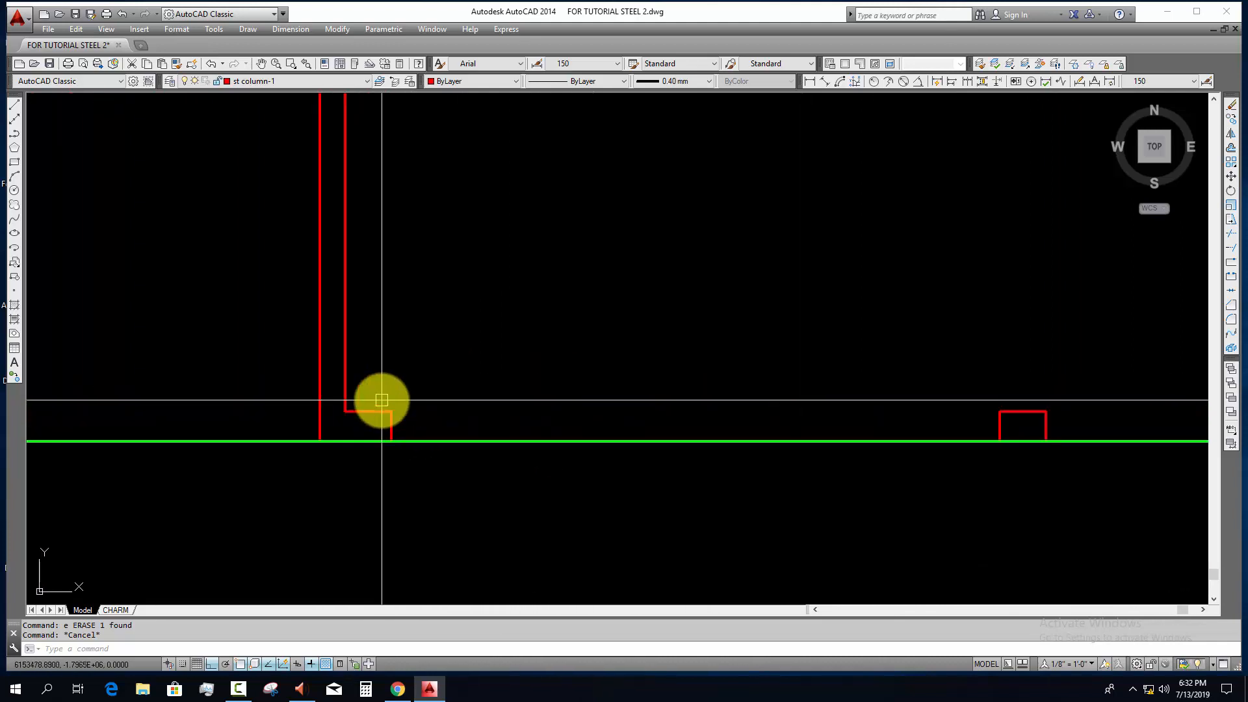
scroll(383, 398, down, 15)
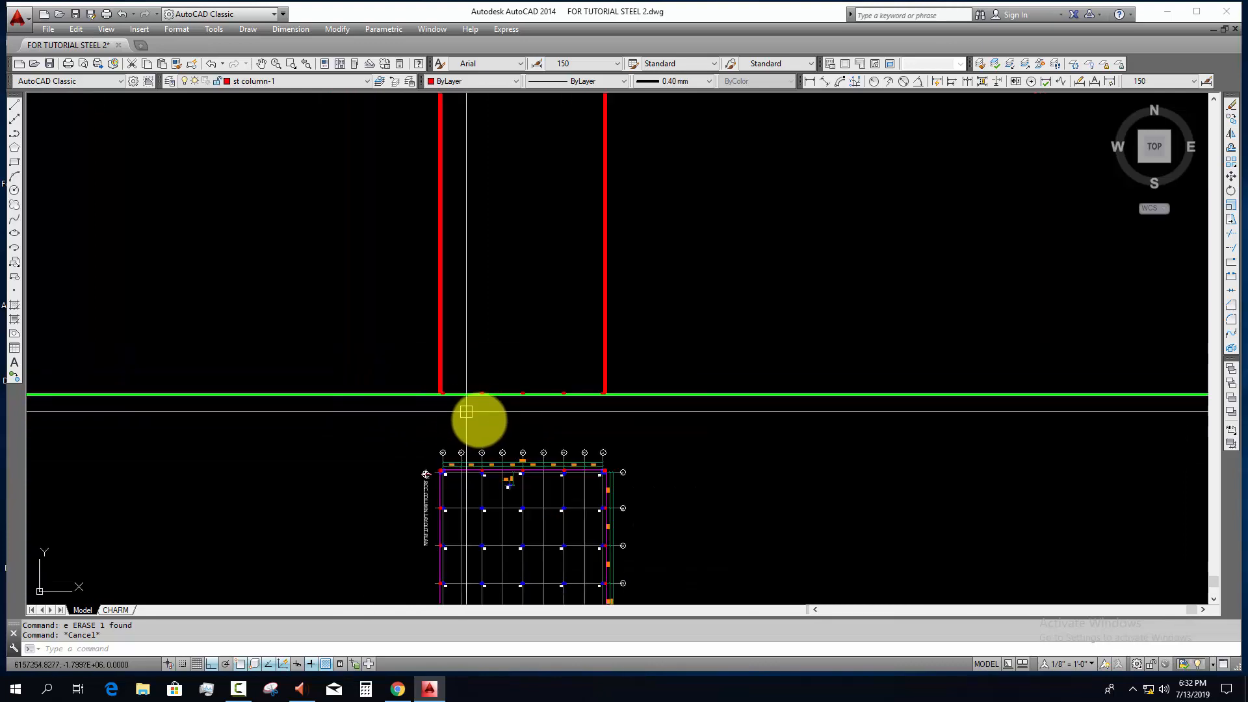
Step: Copy the anchor bolt layout plan into the empty area below the rotated RCC column layout plan
middle_drag(501, 472, 498, 426)
scroll(497, 425, down, 8)
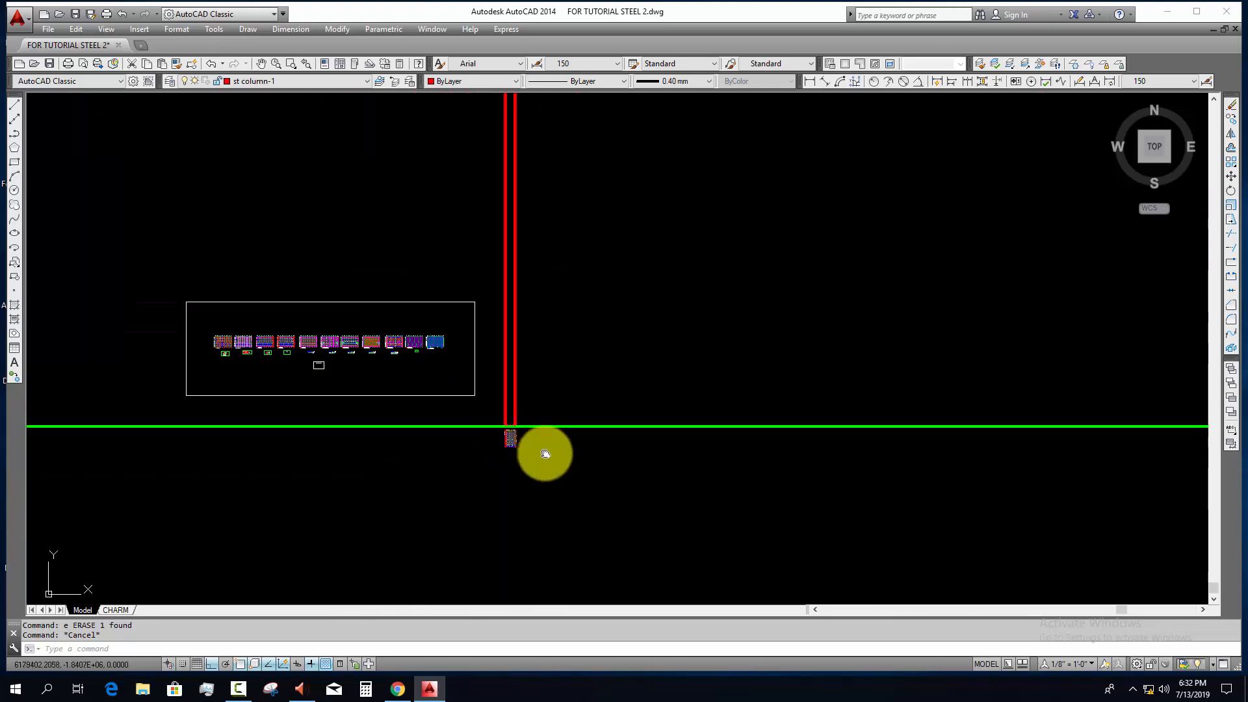
scroll(259, 354, up, 5)
scroll(251, 351, up, 10)
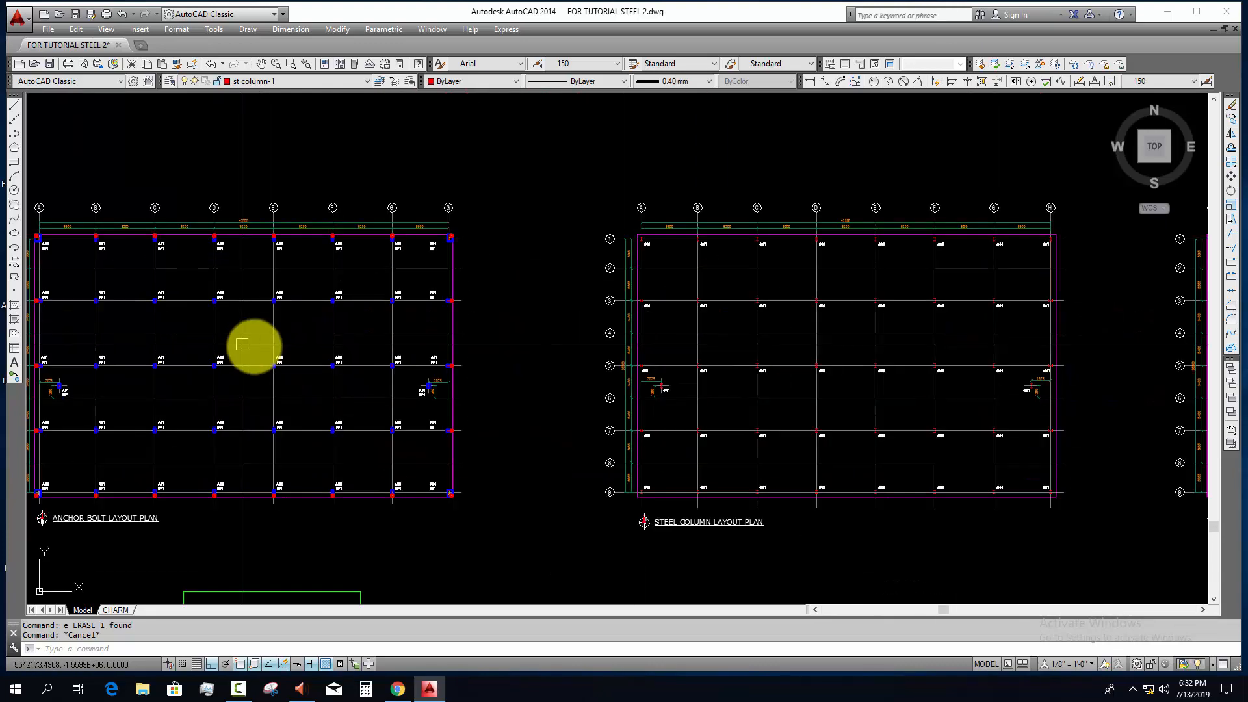
scroll(310, 375, down, 10)
click(139, 190)
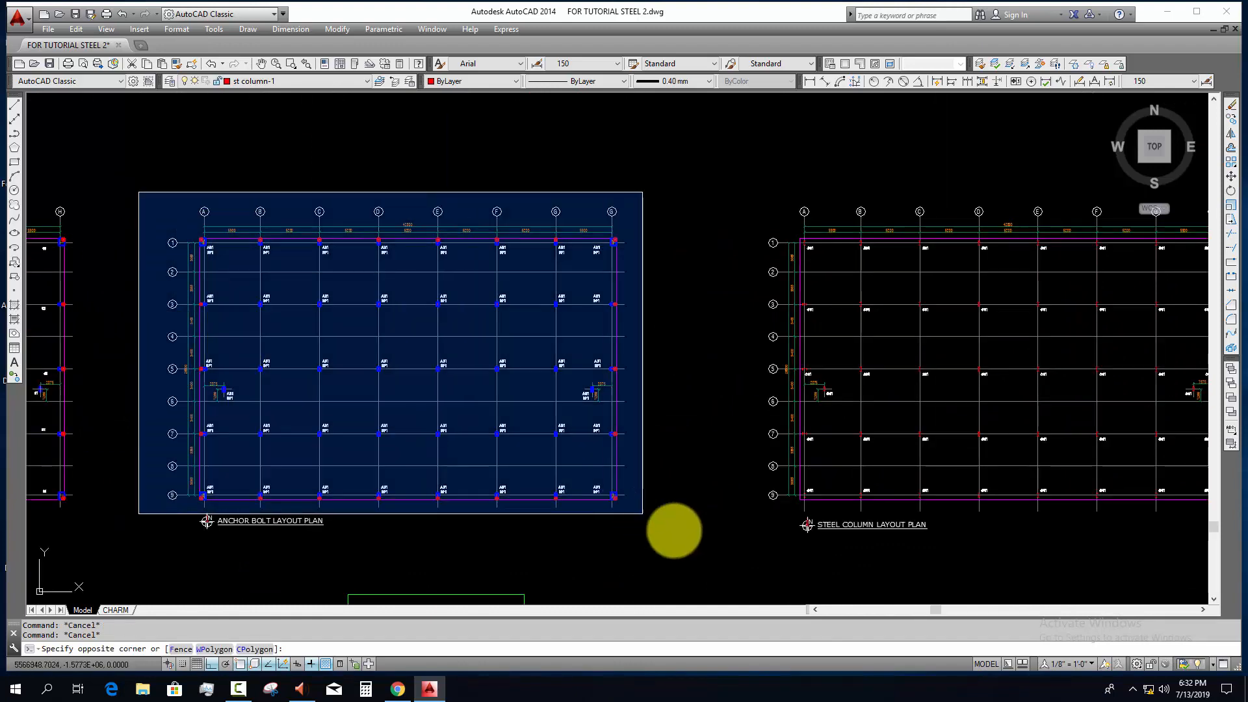
text(co)
key(space)
click(393, 436)
scroll(556, 516, down, 12)
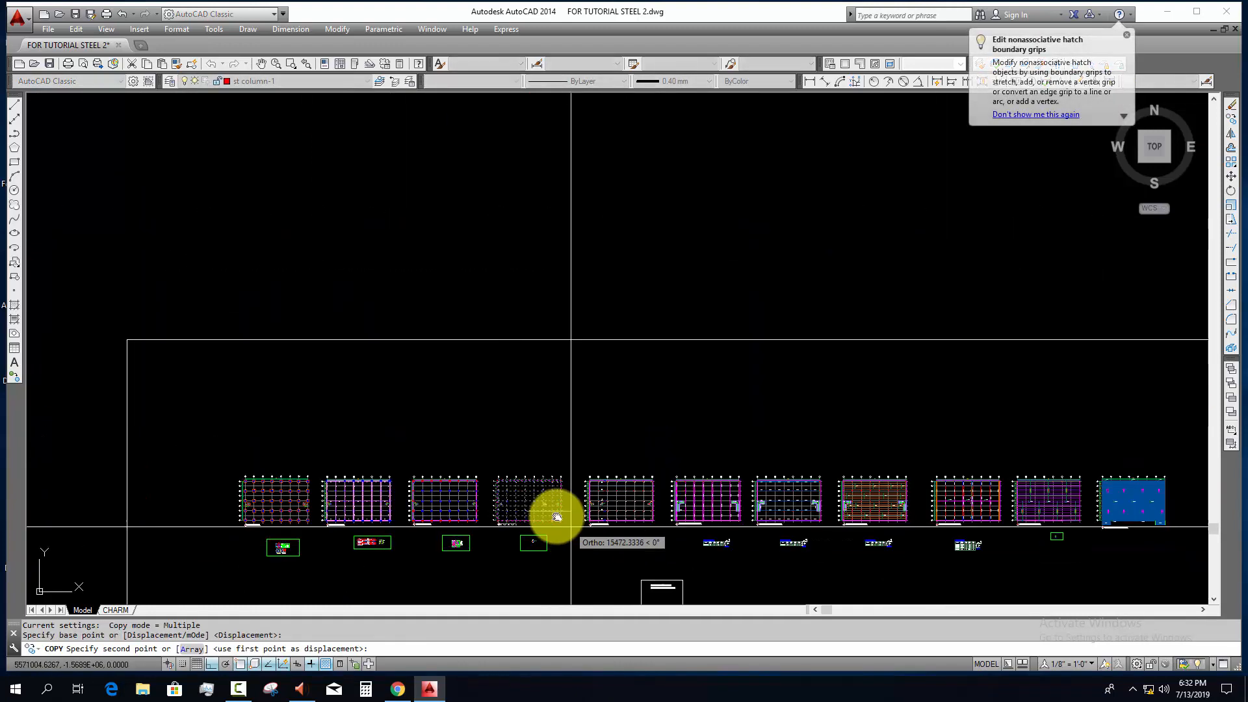
middle_drag(689, 579, 418, 377)
key(F8)
middle_drag(707, 511, 526, 391)
scroll(303, 339, up, 4)
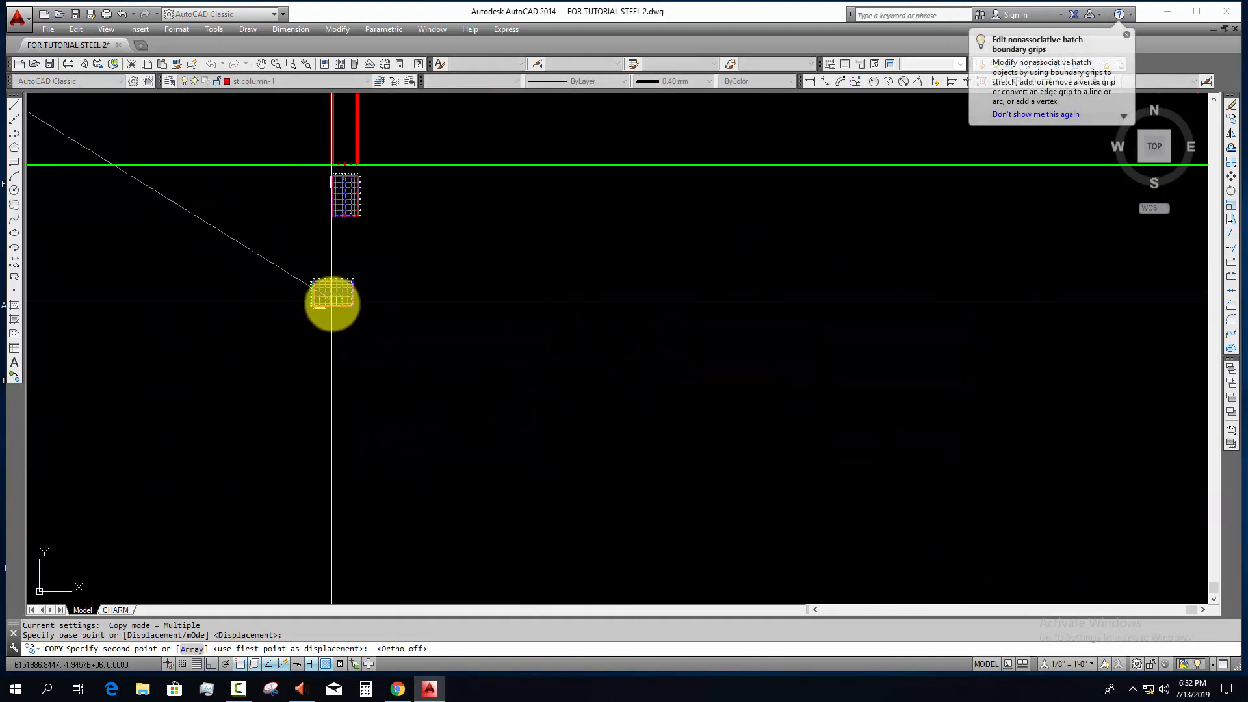
click(333, 300)
key(Escape)
key(Escape)
Step: Rotate the copied anchor bolt layout plan a quarter turn clockwise, matching the orientation of the rotated RCC column plan
click(371, 331)
click(296, 267)
middle_drag(442, 383, 440, 436)
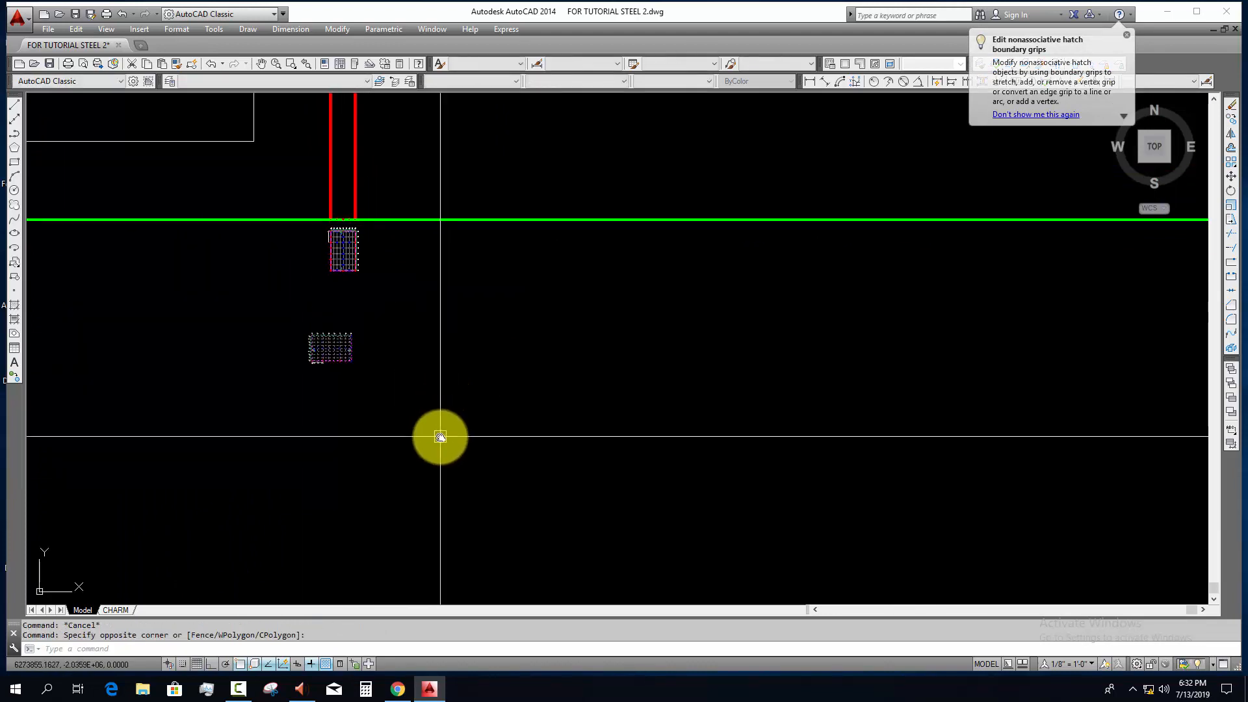
text(ro)
key(space)
scroll(340, 348, up, 4)
click(362, 385)
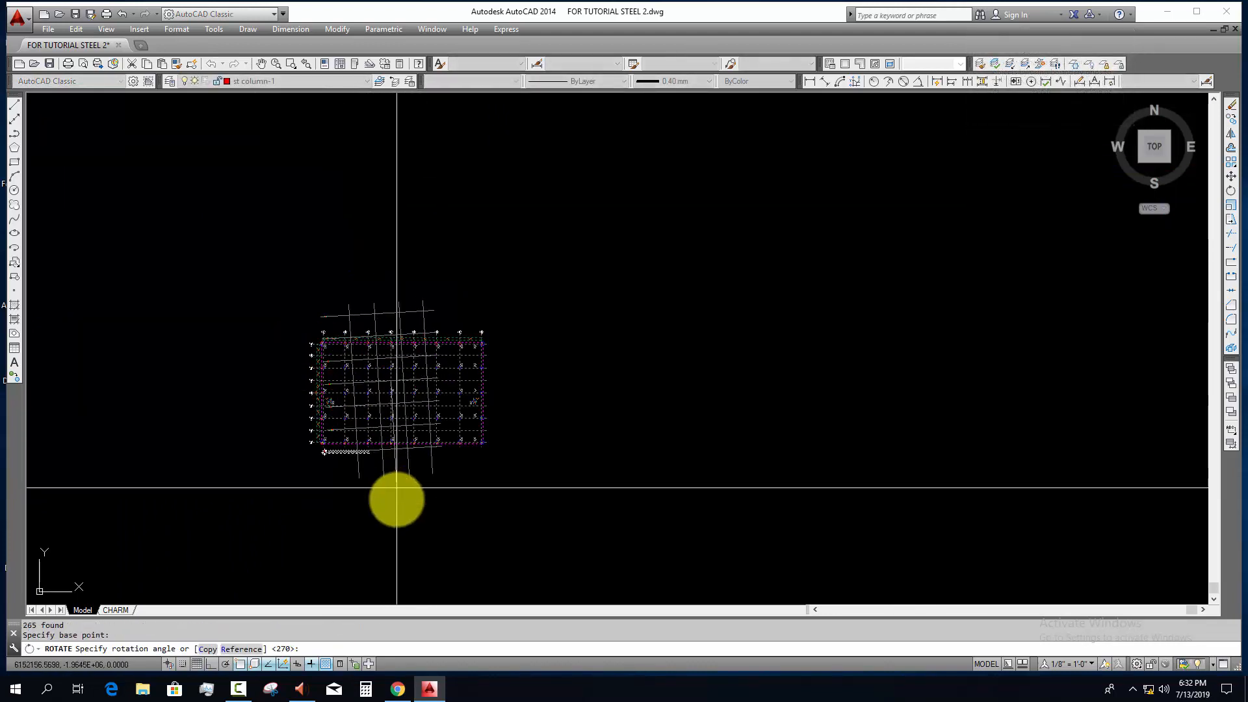
key(F8)
click(407, 579)
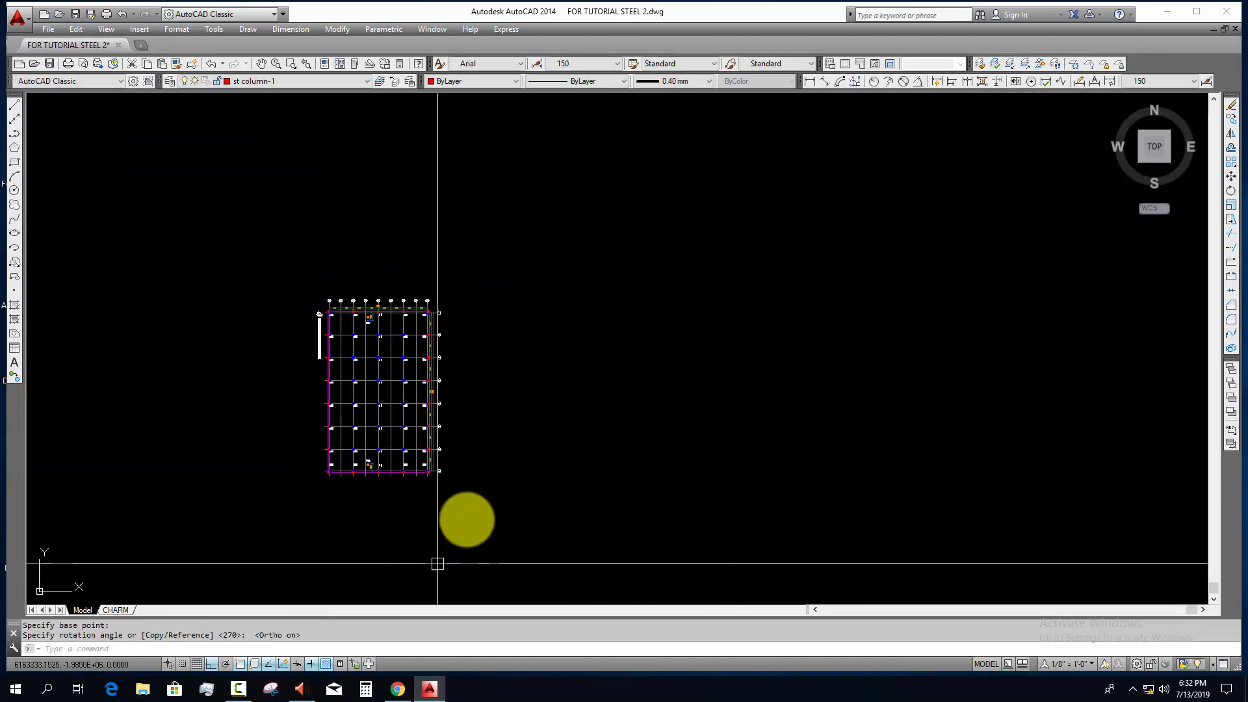
scroll(457, 540, down, 4)
scroll(460, 366, up, 4)
key(Escape)
key(Escape)
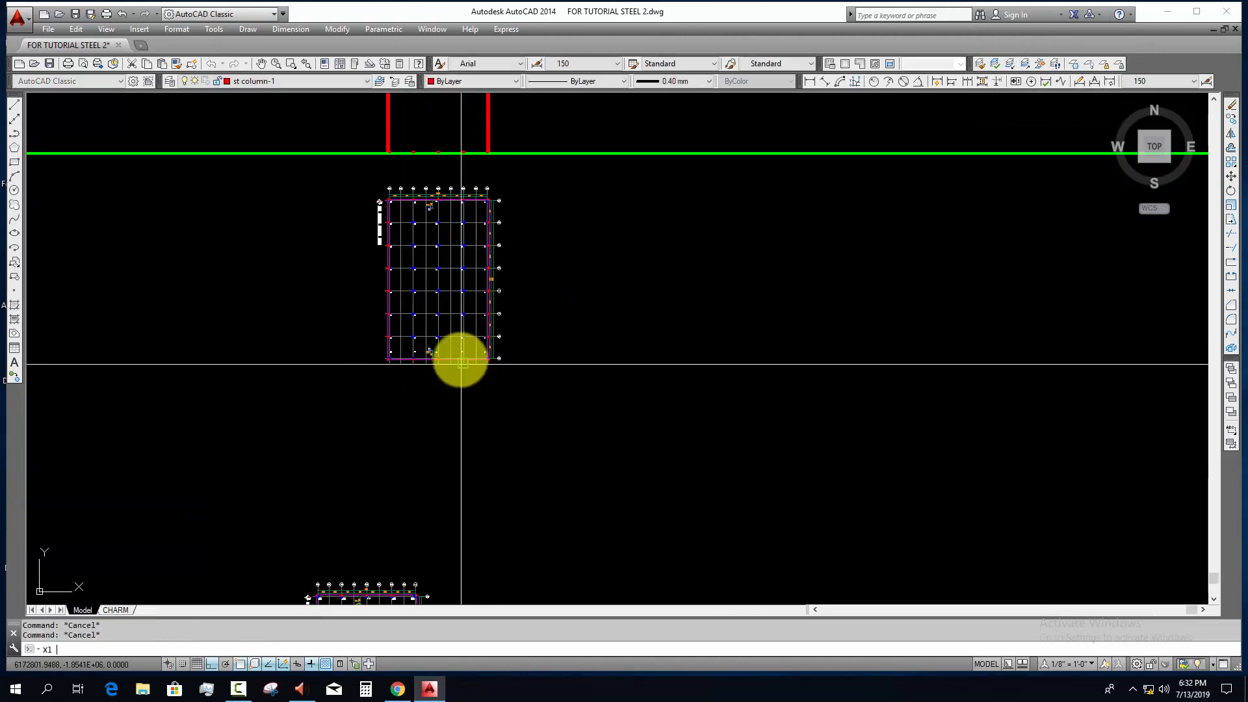
Step: Draw a vertical construction line through grid line 5 of the rotated RCC column layout plan
text(xl)
key(space)
scroll(447, 338, up, 5)
click(421, 286)
key(Escape)
scroll(491, 524, down, 10)
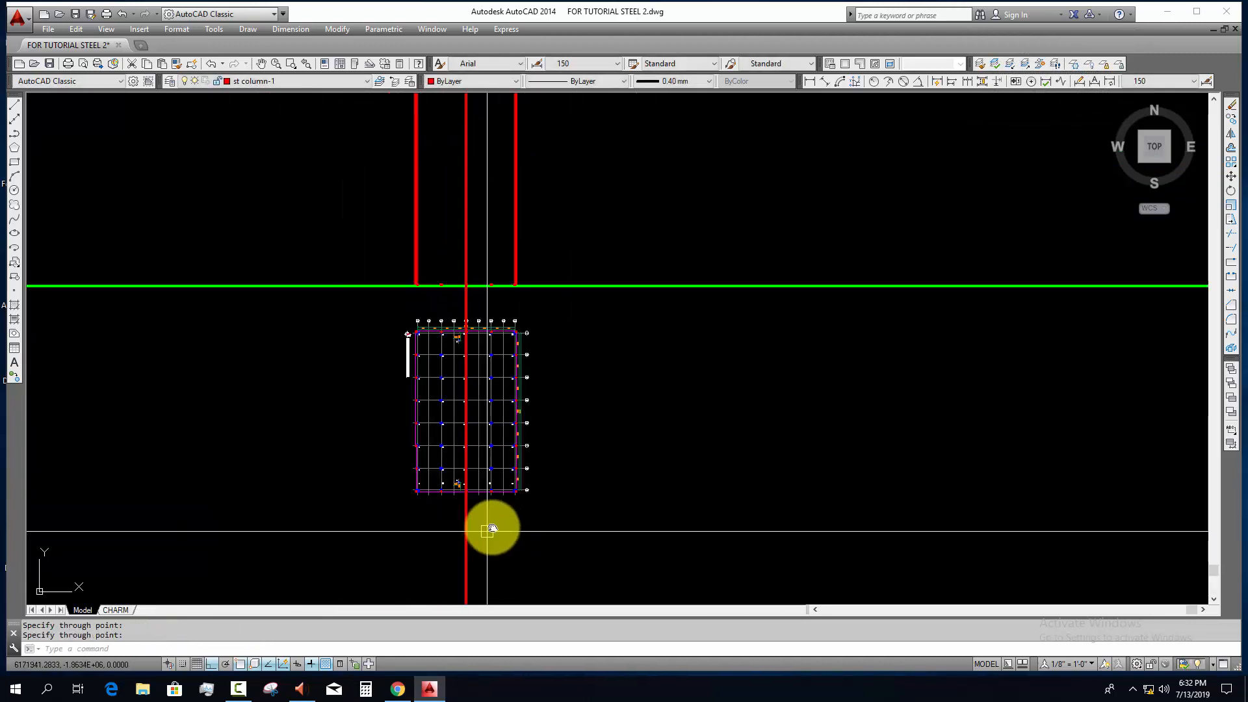
Step: Move the rotated anchor bolt layout plan so its grid line 5 lies on the vertical construction line, directly below the RCC column plan
click(358, 366)
click(558, 531)
text(m)
key(space)
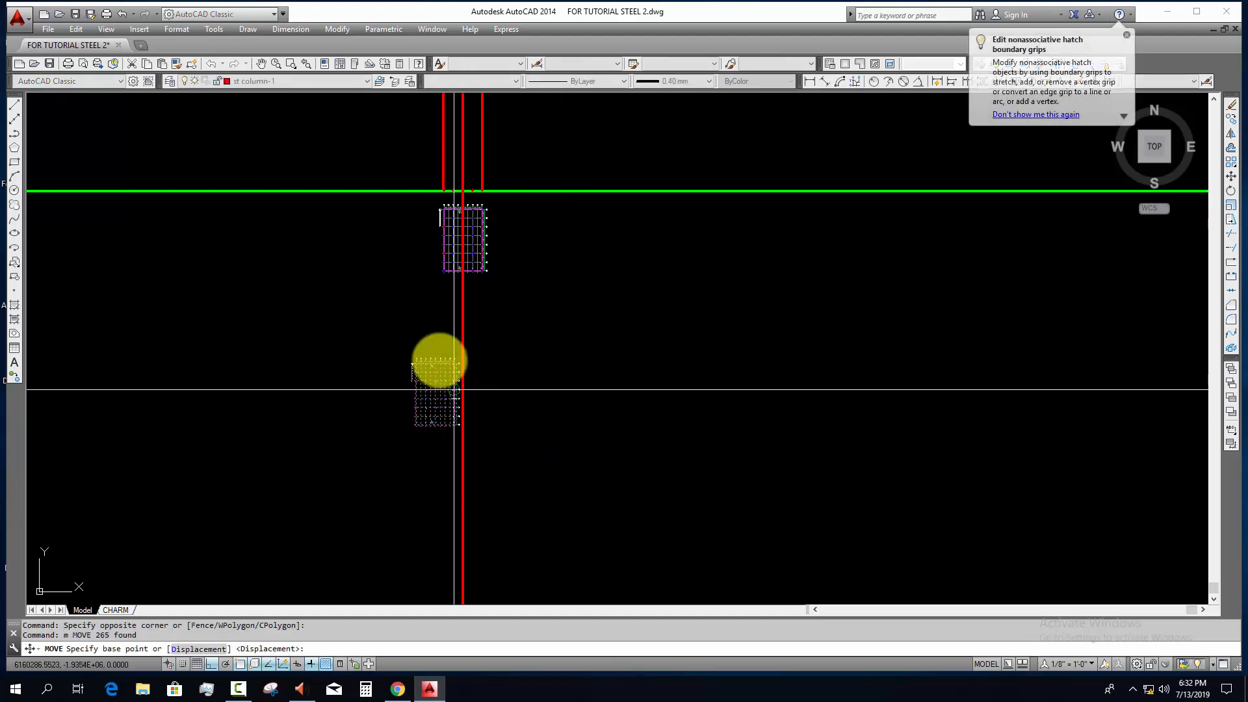
scroll(435, 412, up, 5)
click(388, 388)
scroll(559, 468, down, 5)
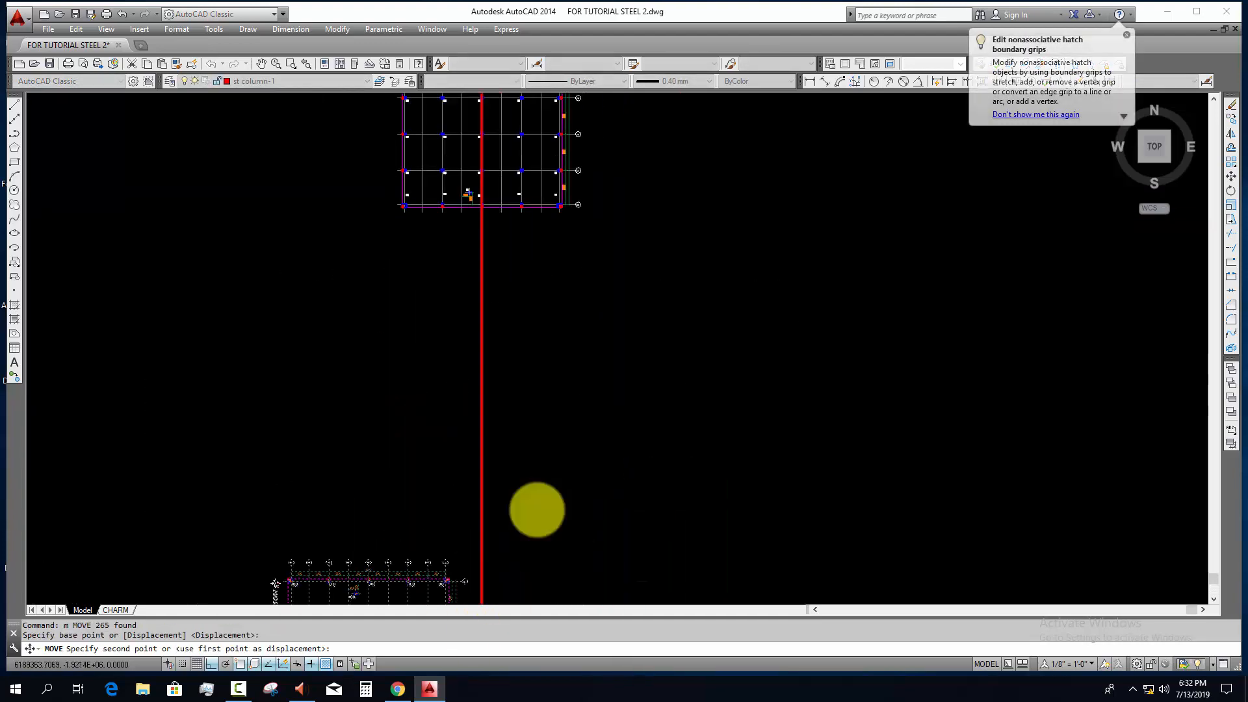
click(482, 382)
scroll(571, 457, down, 4)
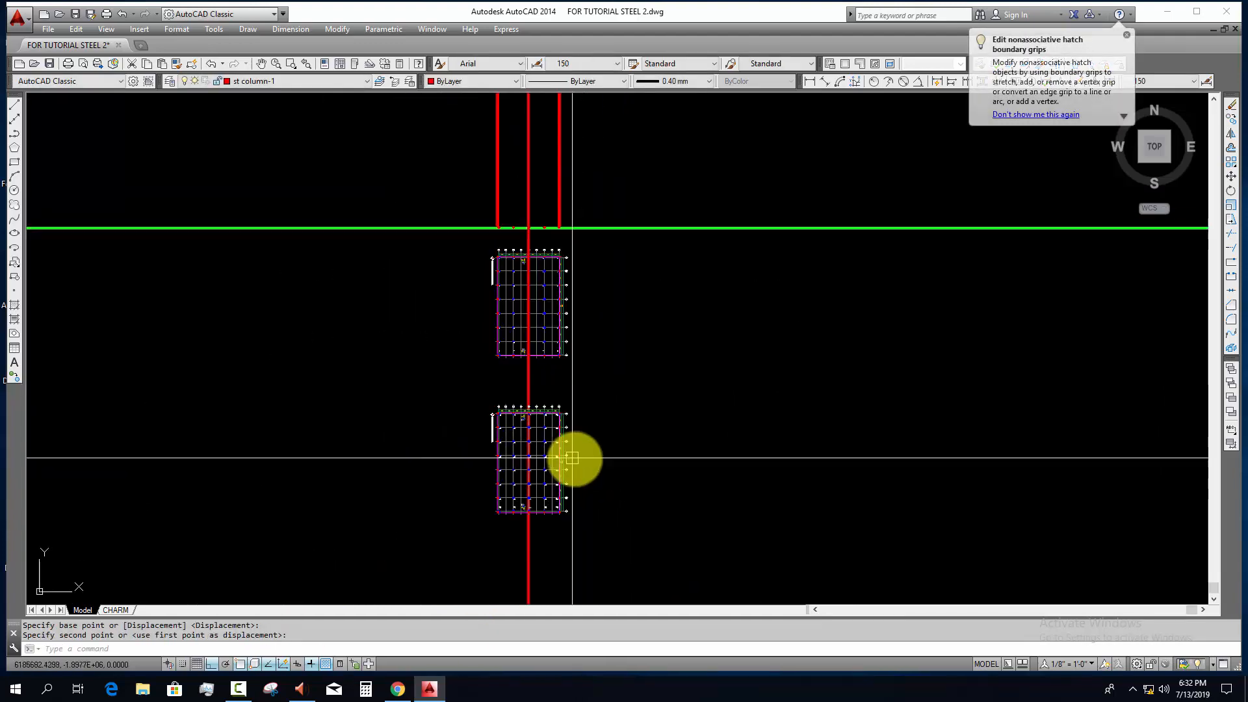
middle_drag(574, 457, 559, 457)
key(Escape)
key(Escape)
Step: Draw vertical construction lines through the base plate edges and both flanges' faces of the steel column at grid 9/C
scroll(522, 462, up, 4)
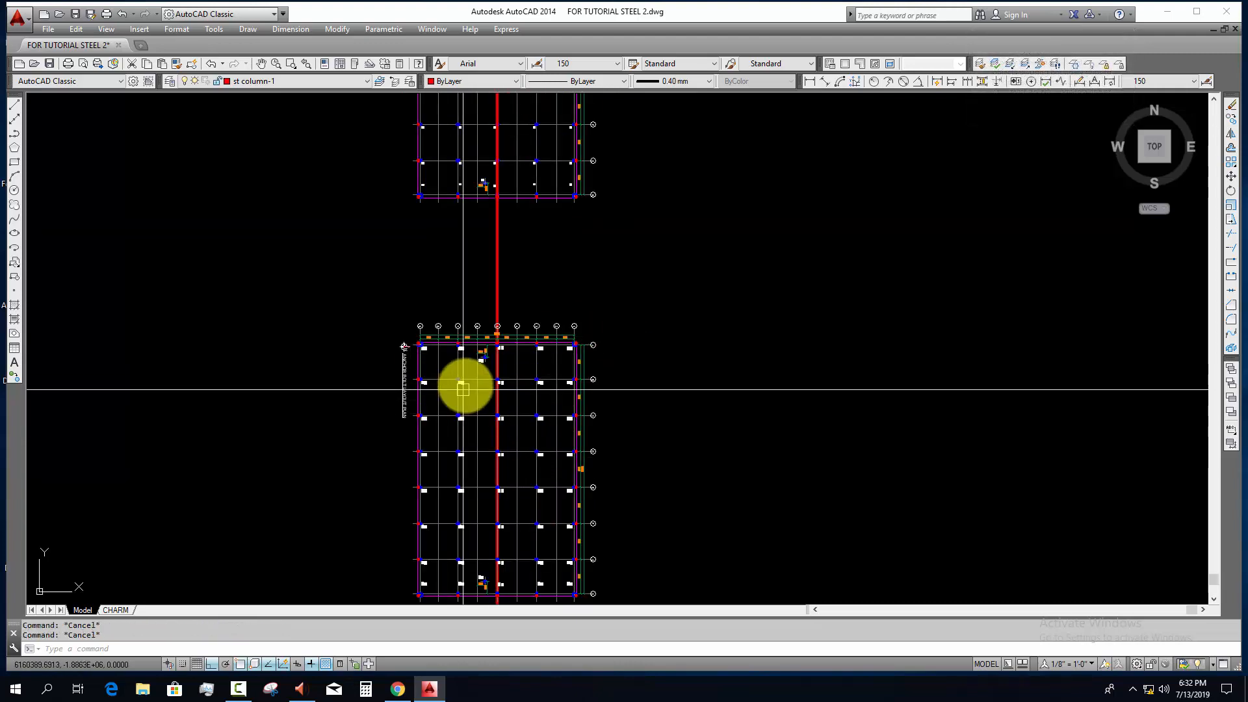
scroll(468, 384, up, 6)
scroll(563, 393, up, 8)
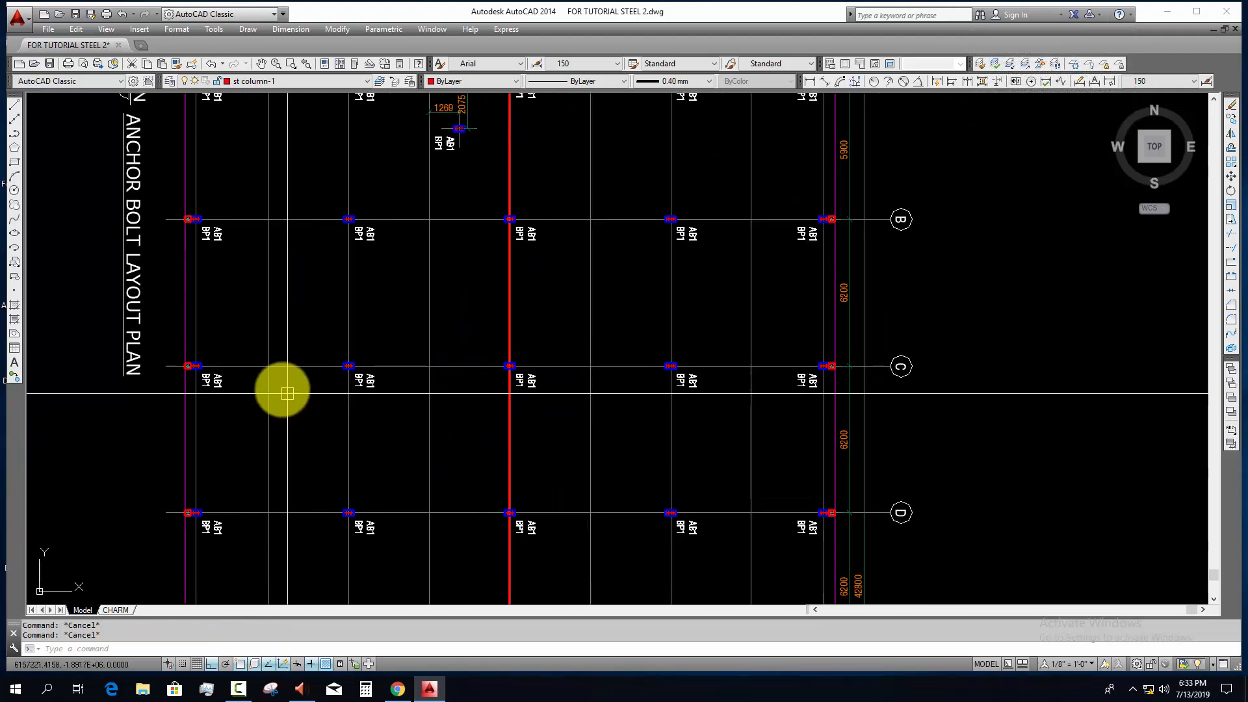
scroll(260, 338, up, 2)
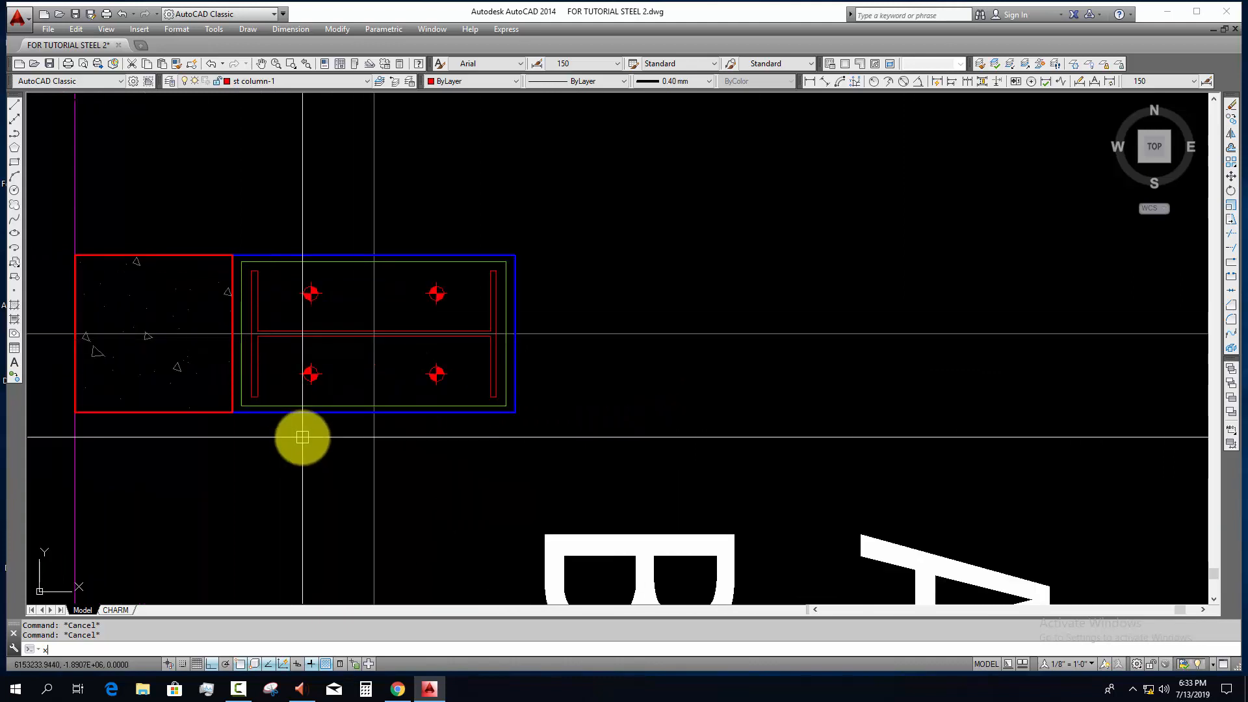
text(l)
key(Return)
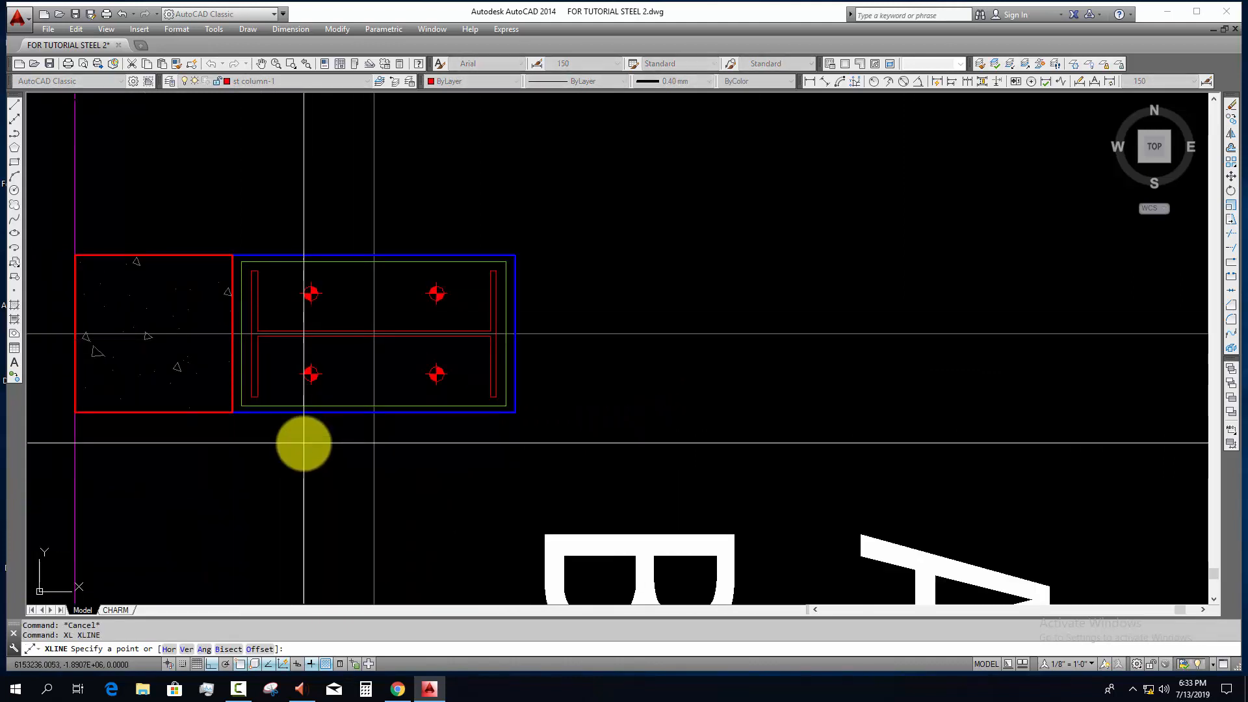
scroll(260, 386, up, 4)
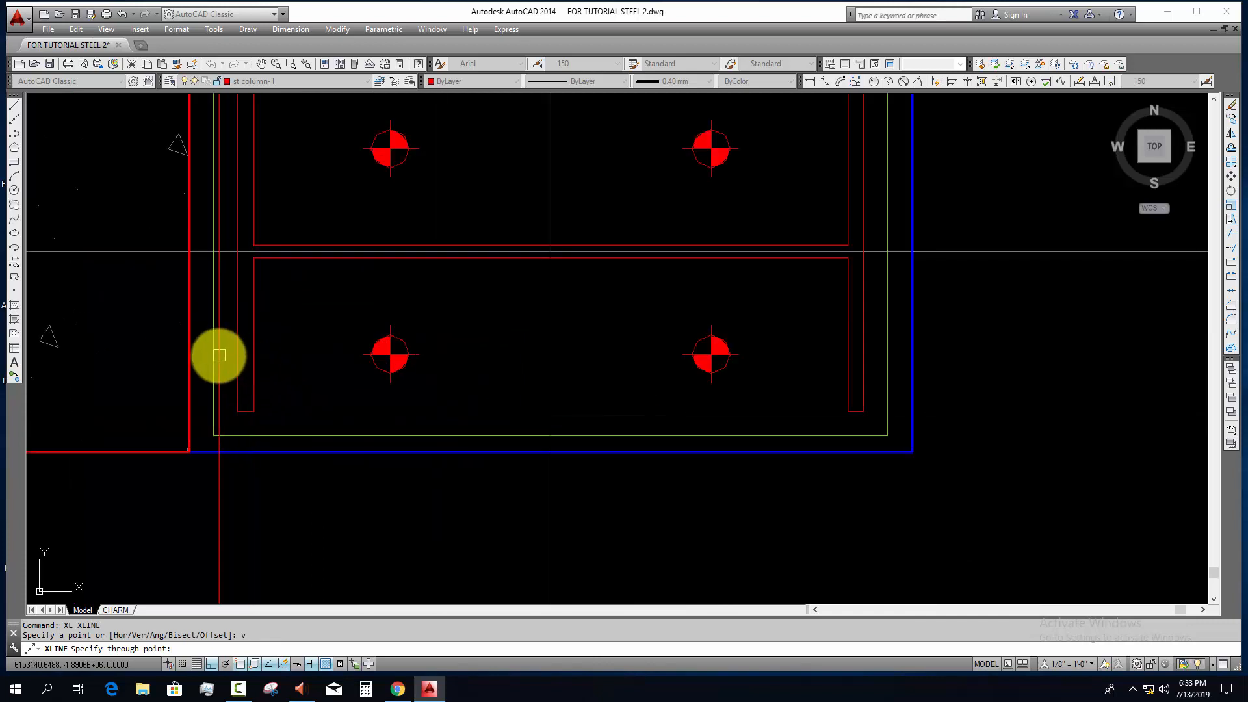
click(215, 355)
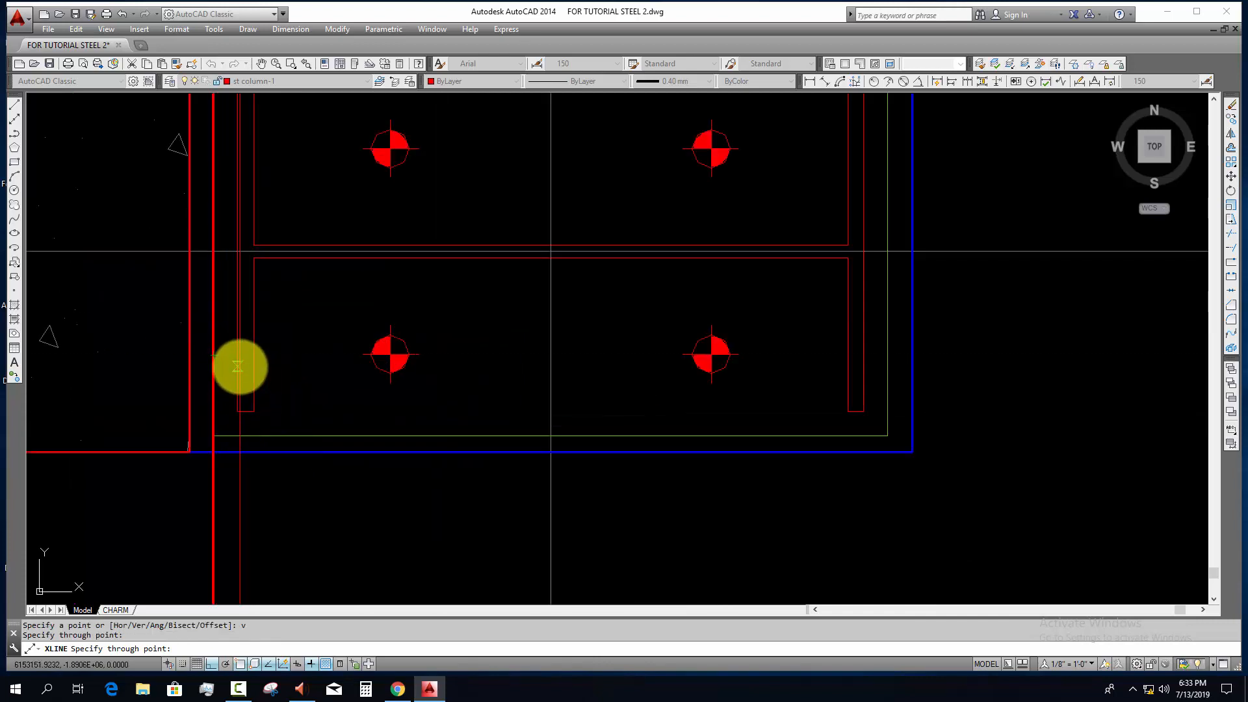
scroll(340, 408, down, 2)
scroll(634, 392, up, 2)
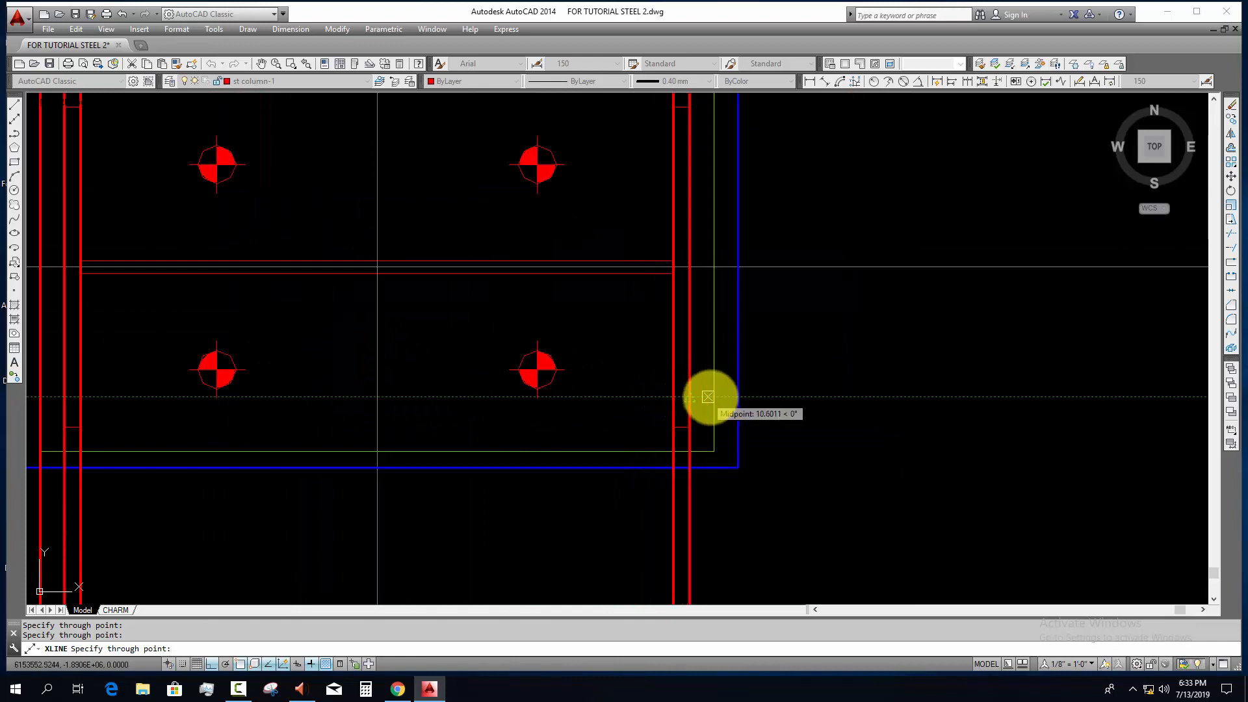
scroll(689, 461, down, 4)
key(Escape)
Step: Change the color of the two vertical construction lines on the base plate edges to Green
click(696, 493)
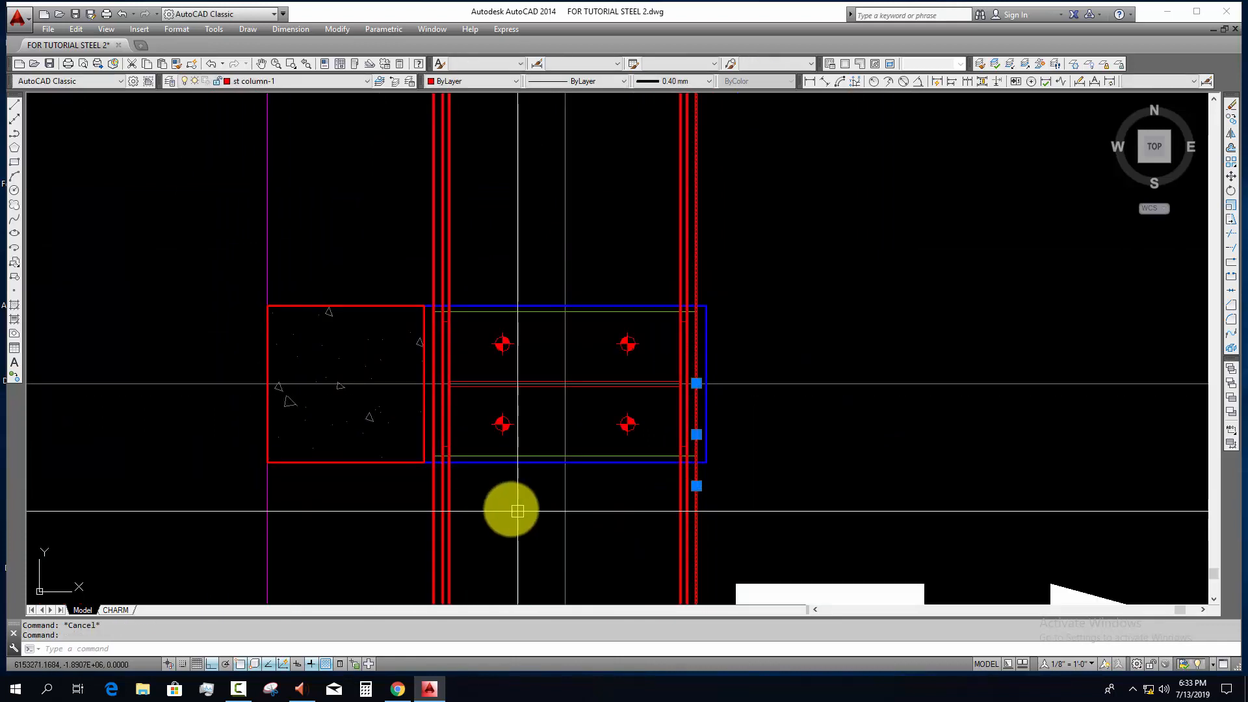
scroll(510, 505, up, 4)
click(312, 440)
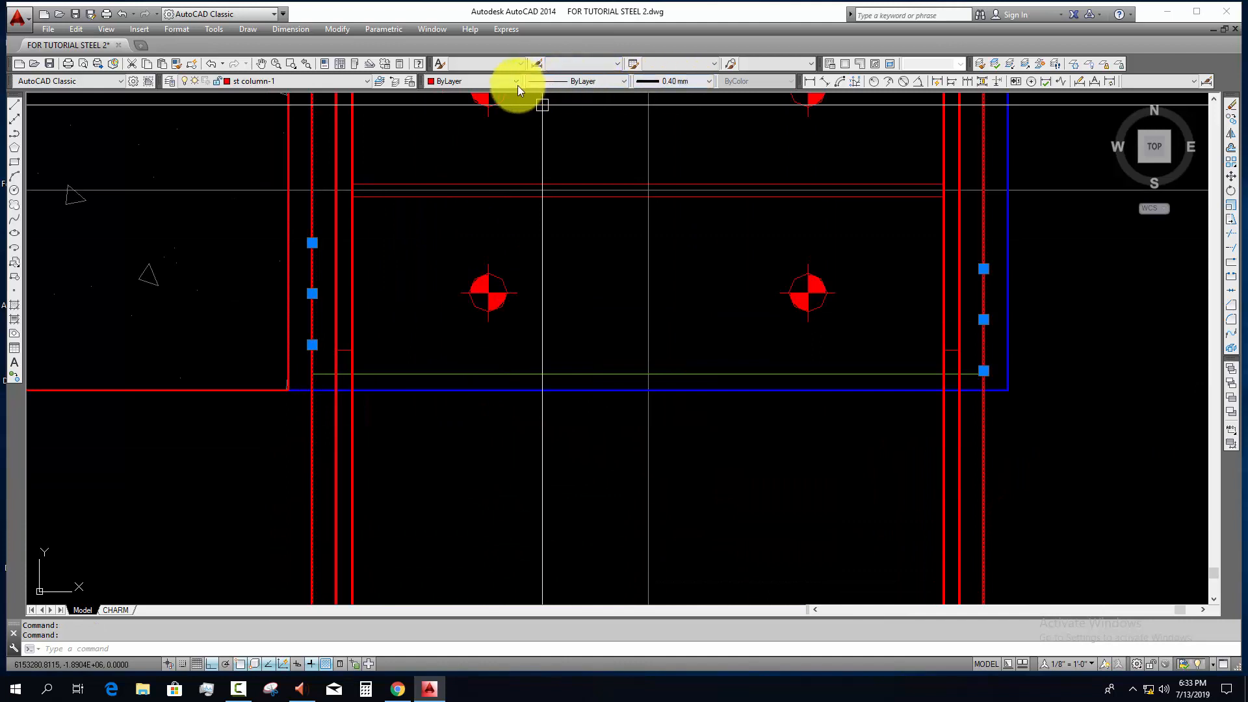
click(492, 81)
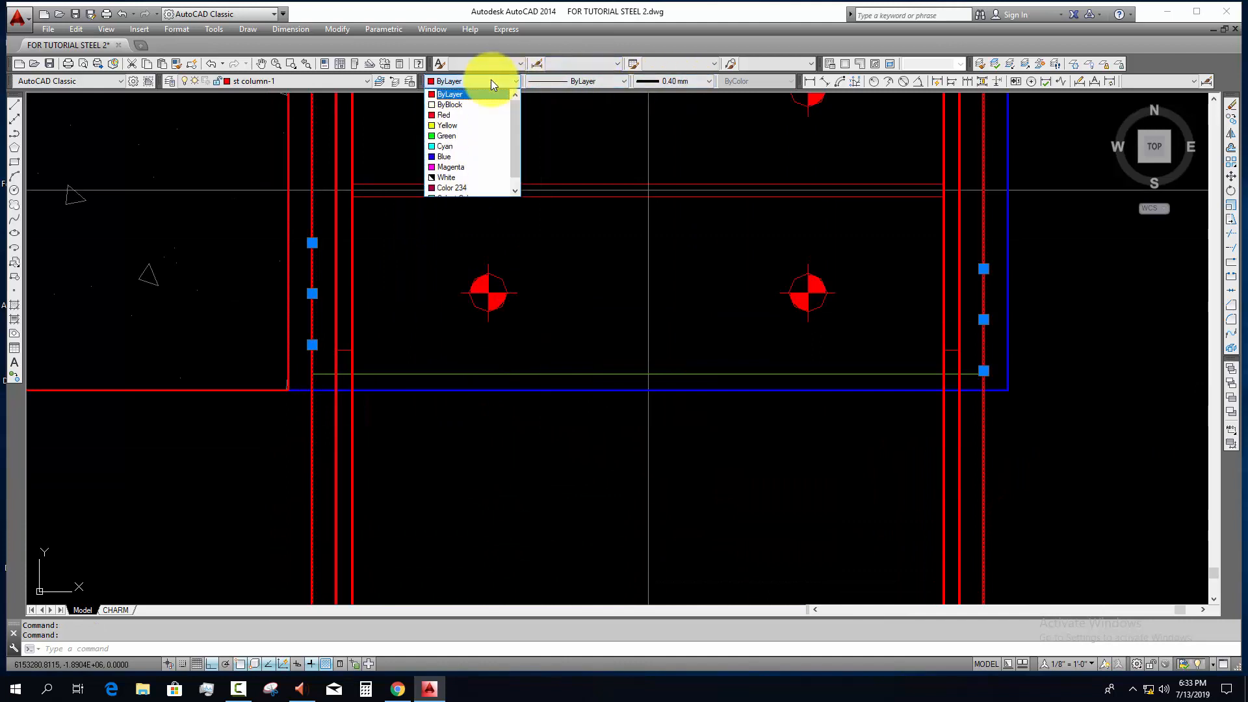
click(475, 136)
key(Escape)
scroll(879, 466, down, 2)
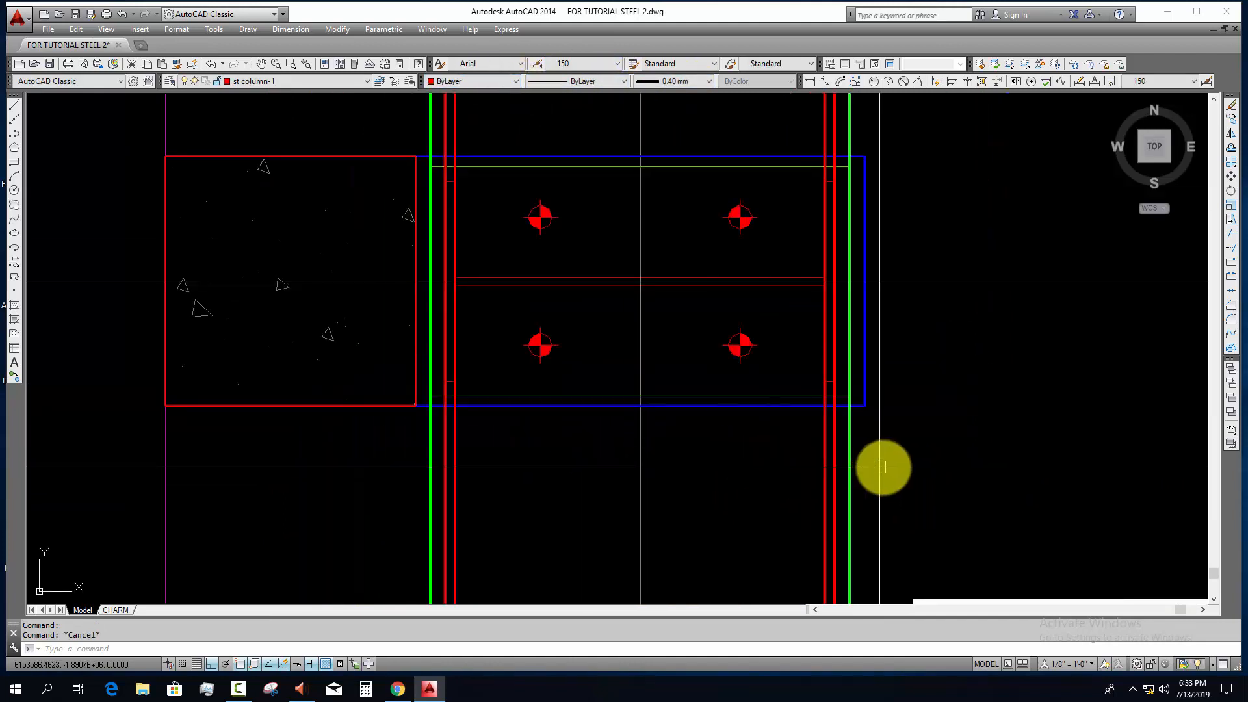
Step: Copy the six vertical base plate and flange lines from the grid line 9 base plate corner to the matching corner on grid line 7
click(879, 467)
click(783, 489)
click(504, 497)
click(348, 509)
text(c)
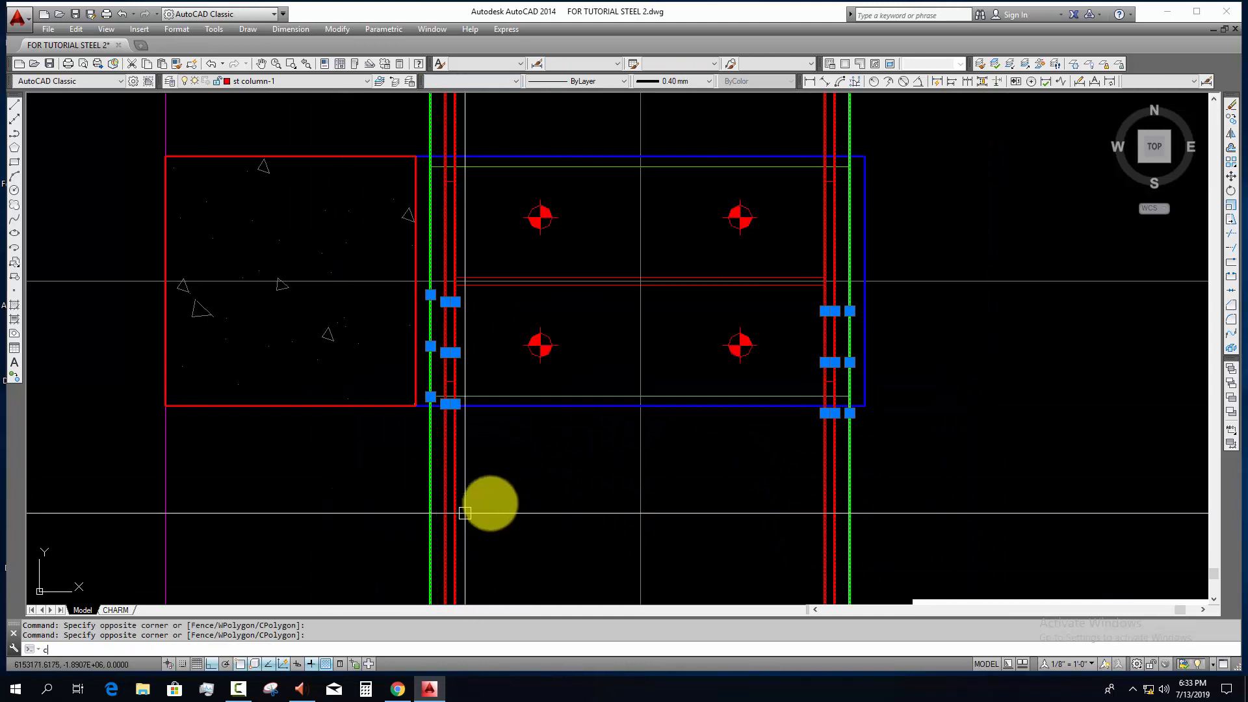
text(o)
key(Return)
scroll(850, 401, up, 3)
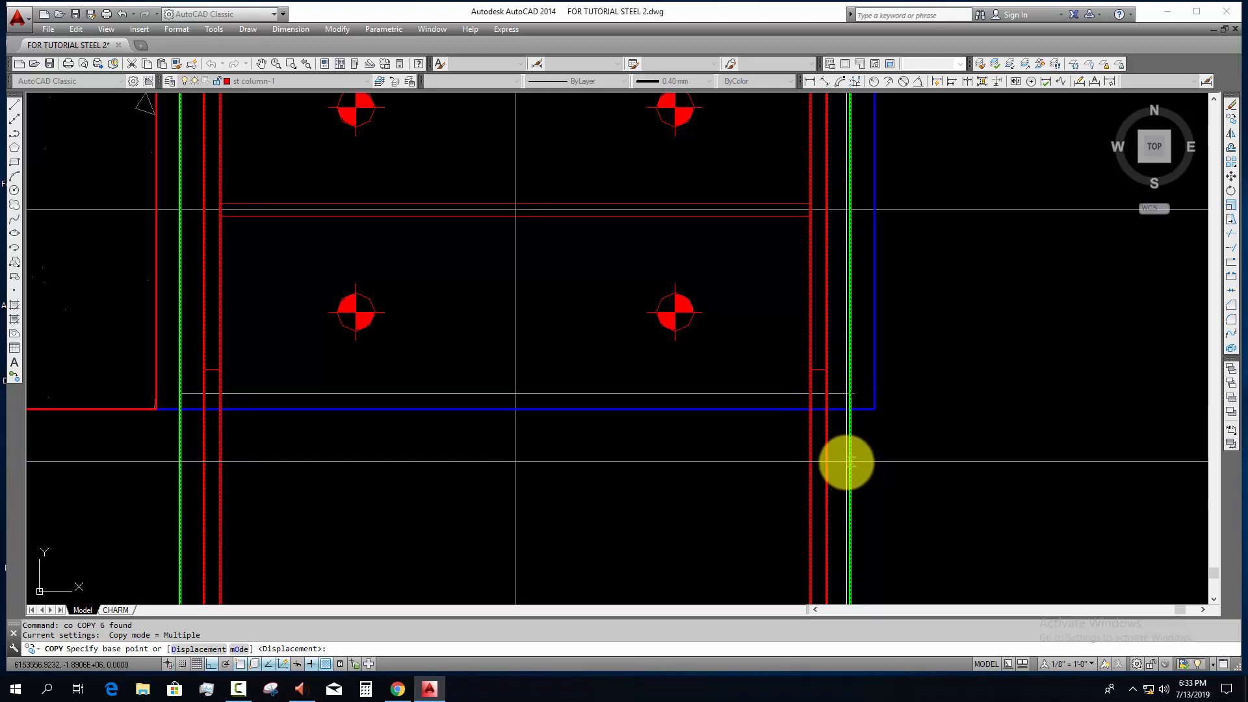
click(849, 394)
scroll(741, 468, up, 5)
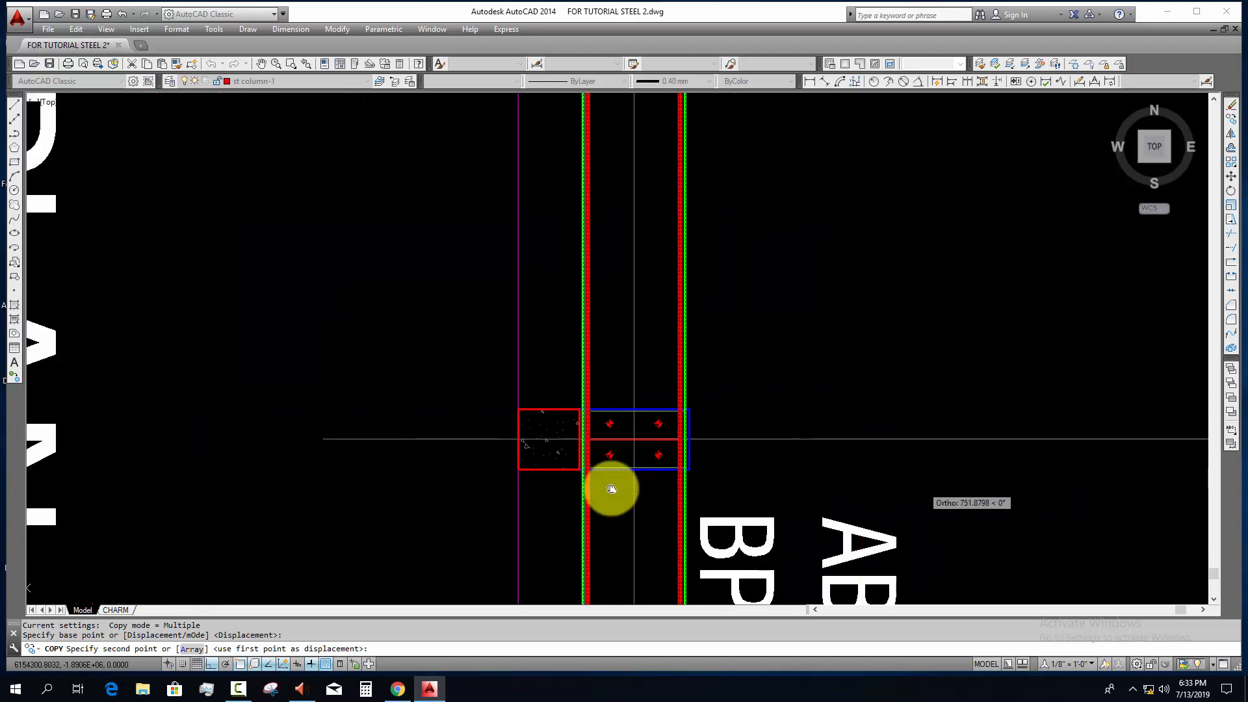
scroll(525, 488, down, 3)
scroll(566, 468, up, 6)
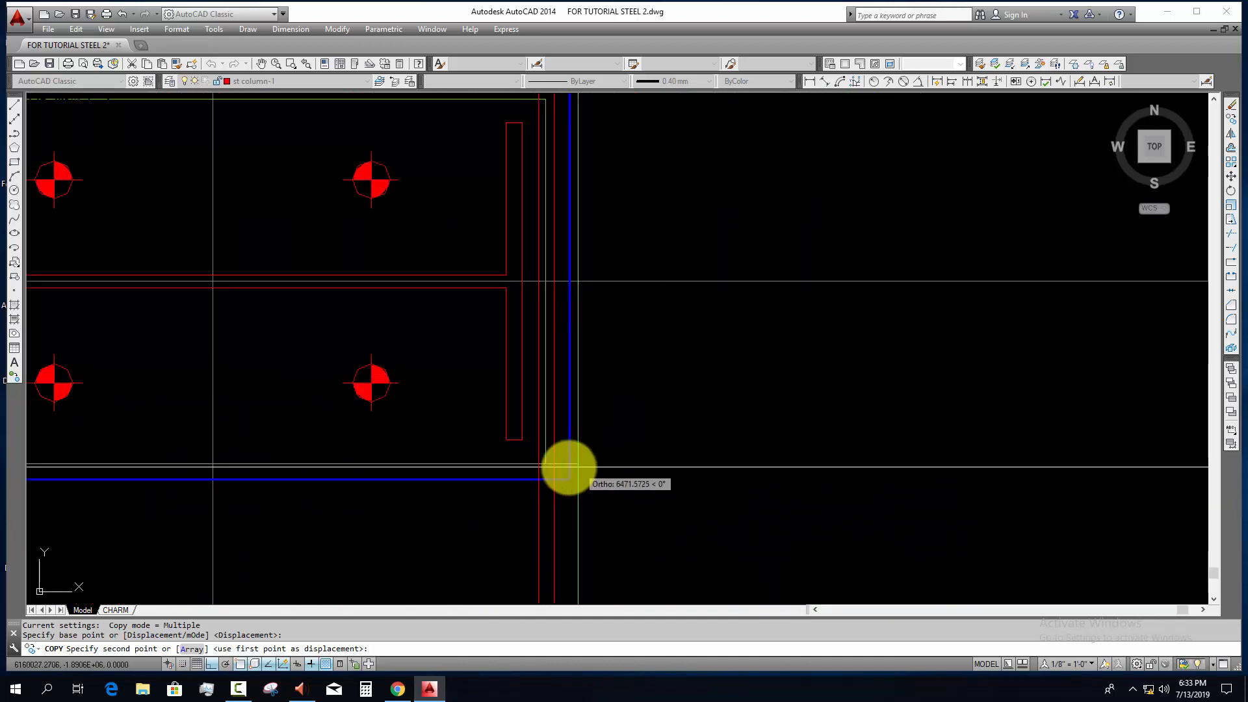
click(546, 463)
Step: Place another copy of the six vertical lines at the base plate corner of the column on grid line 5
scroll(594, 477, down, 6)
middle_drag(559, 484, 2, 501)
middle_drag(607, 489, 115, 487)
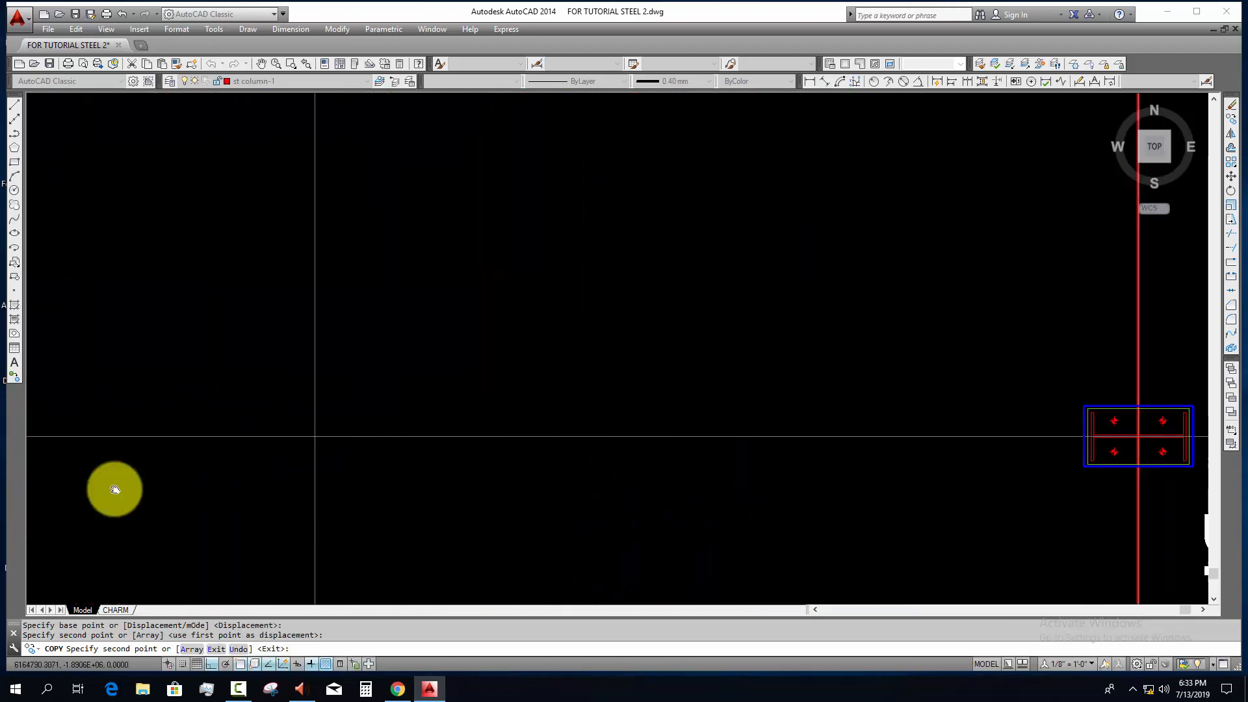
middle_drag(650, 487, 147, 485)
scroll(694, 470, up, 6)
click(657, 453)
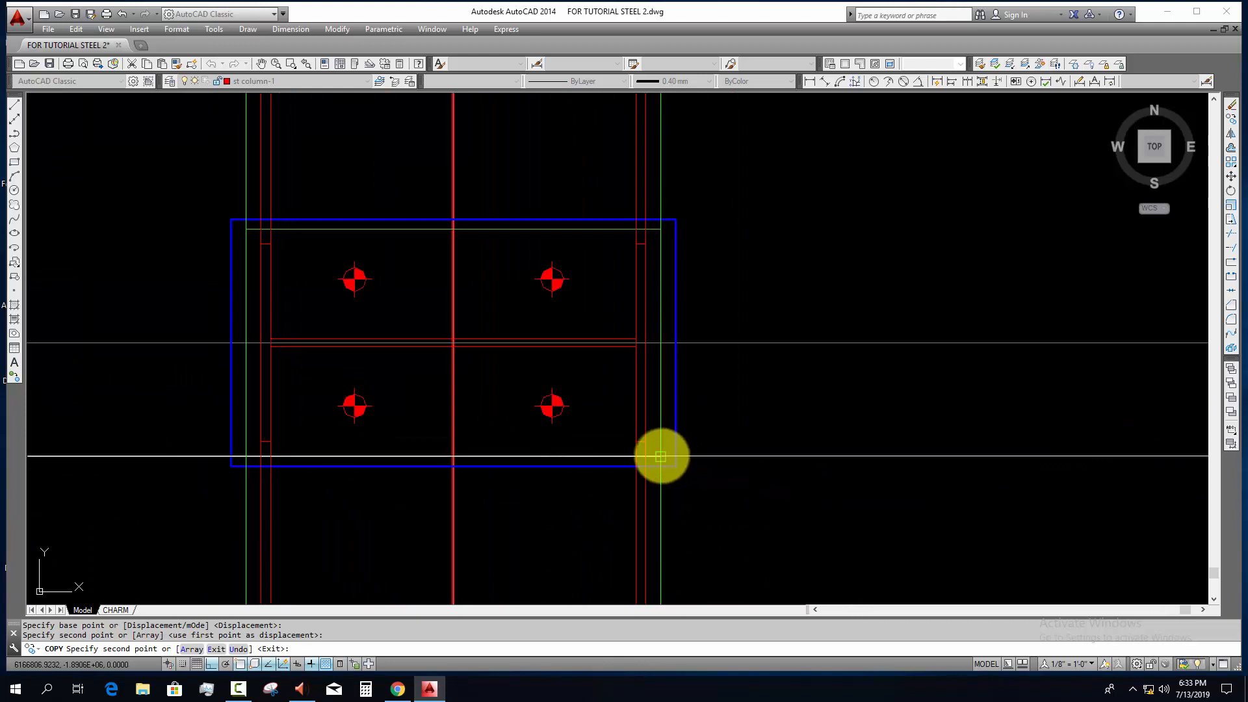
Step: Place a copy of the six vertical lines at the base plate corner of the column on grid line 3
scroll(733, 487, down, 4)
middle_drag(910, 494, 8, 477)
middle_drag(806, 485, 114, 482)
middle_drag(708, 481, 45, 479)
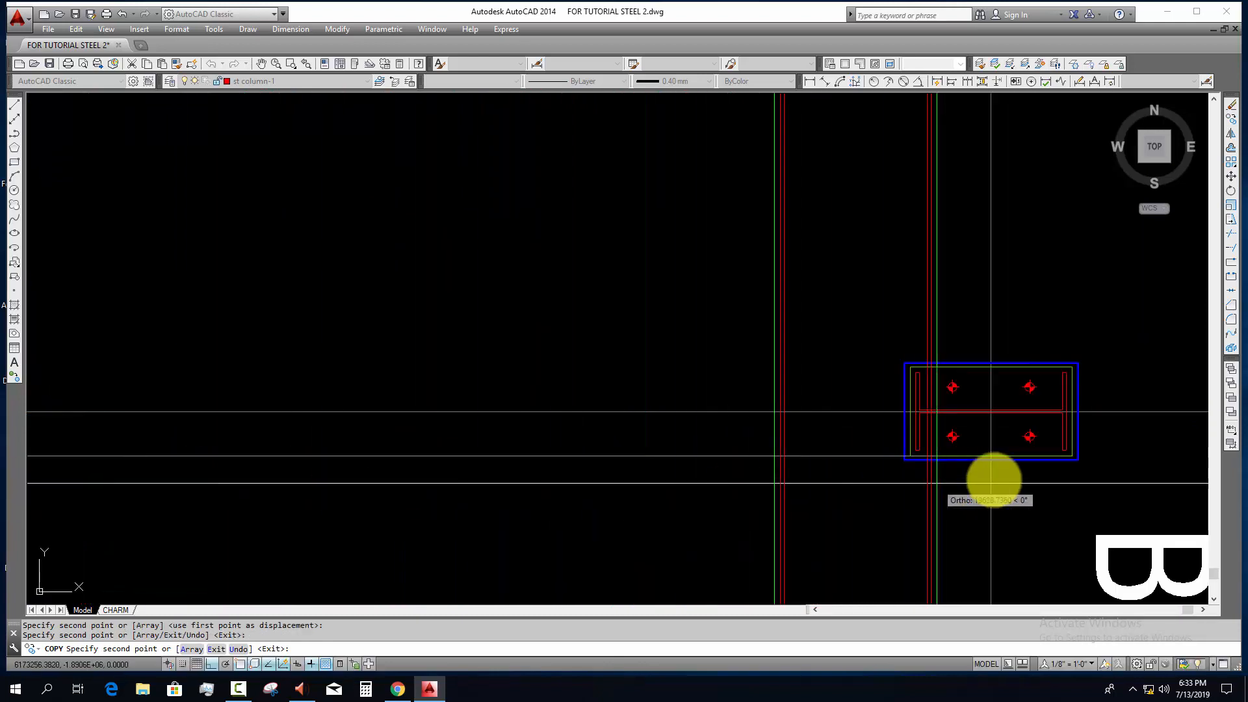
middle_drag(1005, 479, 650, 478)
scroll(702, 475, up, 2)
scroll(693, 428, up, 4)
click(744, 474)
Step: Place the last copy of the six vertical lines at the base plate corner on grid line 1 and end the Copy command
scroll(773, 487, down, 6)
middle_drag(869, 512, 48, 487)
middle_drag(757, 472, 46, 472)
middle_drag(845, 491, 46, 474)
scroll(847, 425, up, 6)
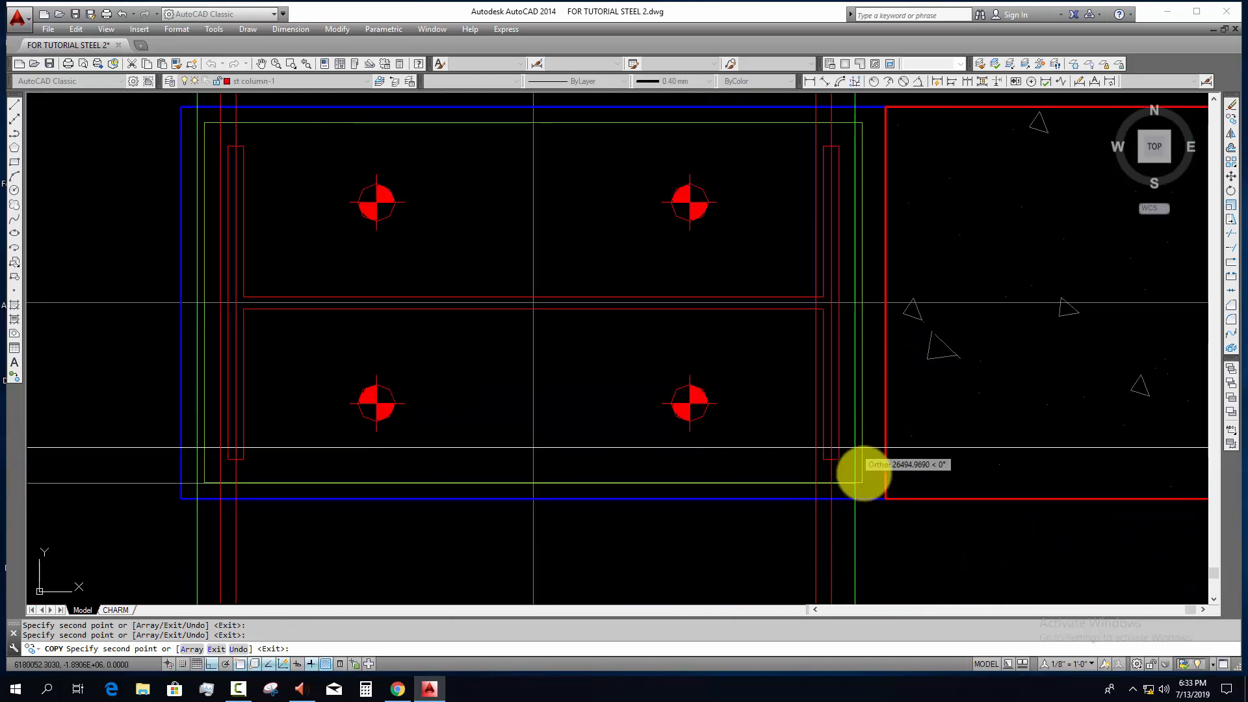
scroll(862, 483, down, 10)
key(Escape)
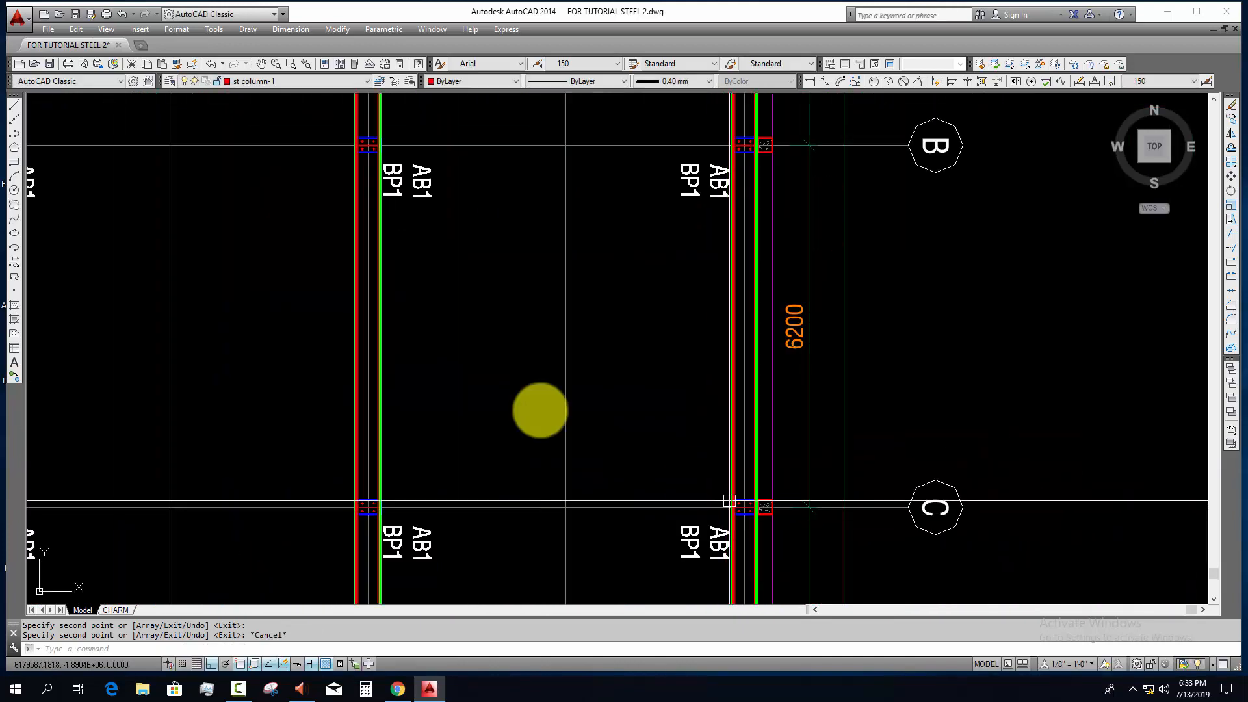
scroll(761, 617, down, 3)
middle_drag(474, 355, 555, 636)
scroll(469, 299, down, 2)
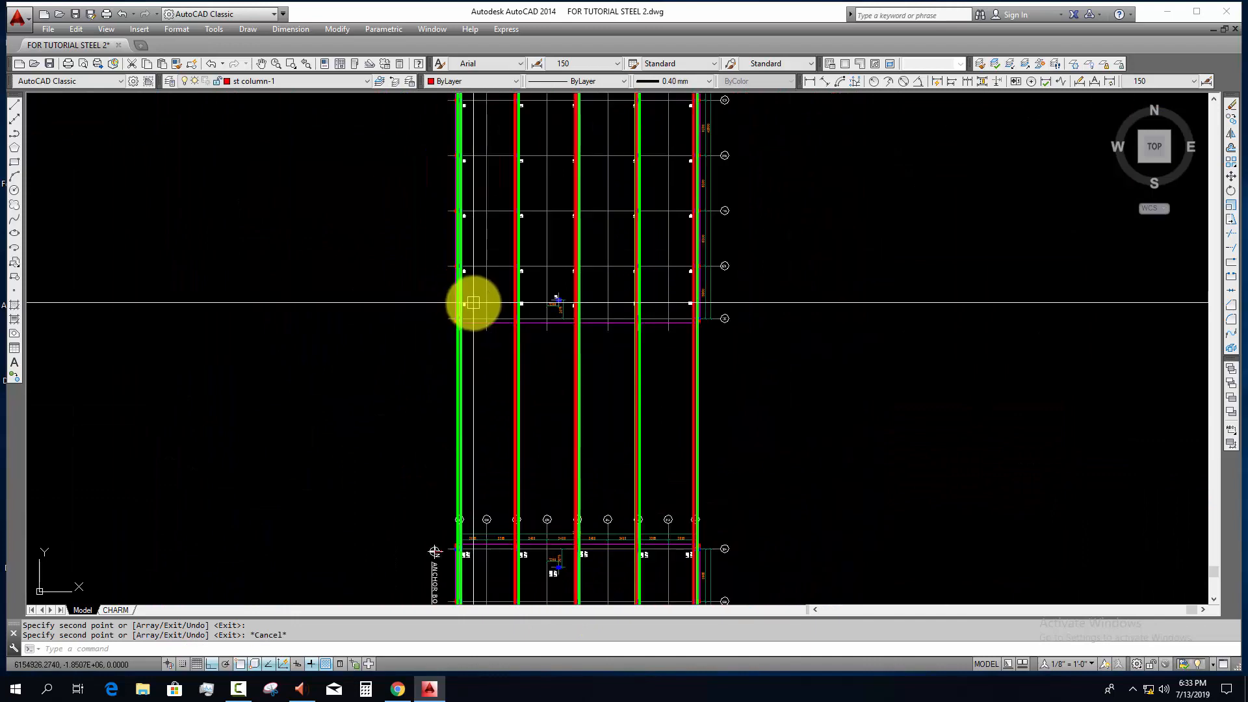
middle_drag(474, 302, 586, 444)
scroll(475, 251, down, 4)
scroll(574, 229, up, 8)
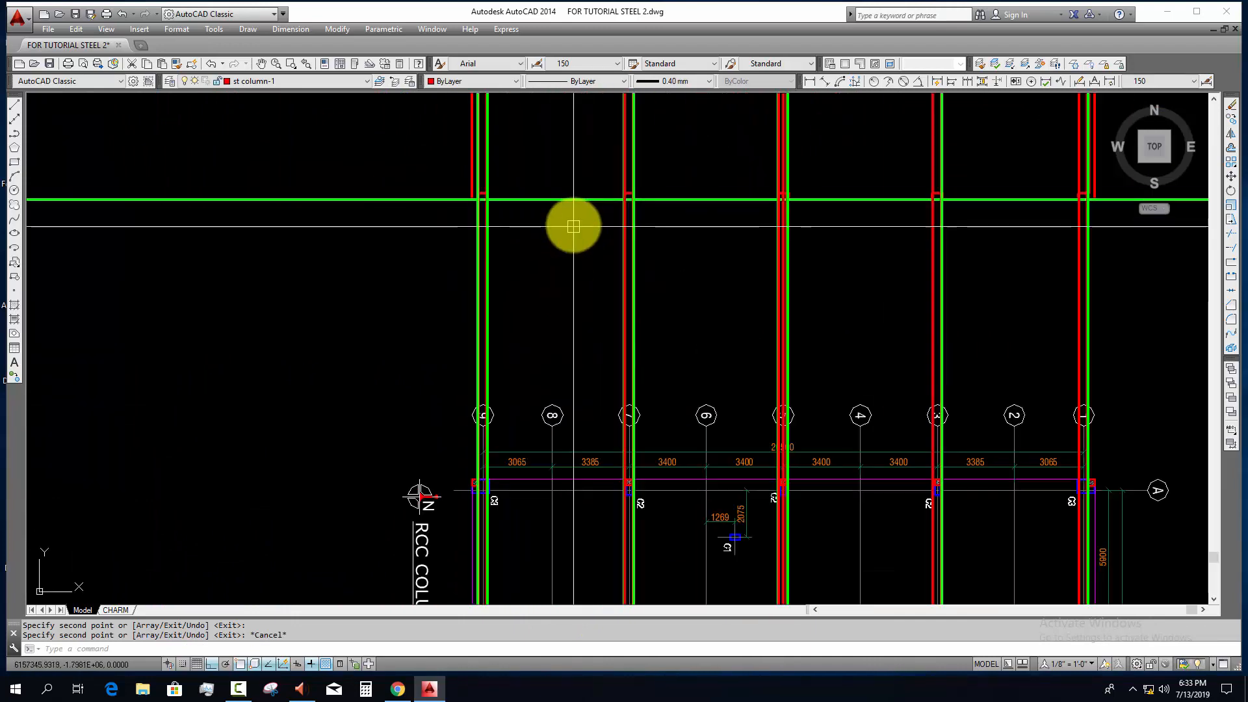
scroll(546, 249, up, 8)
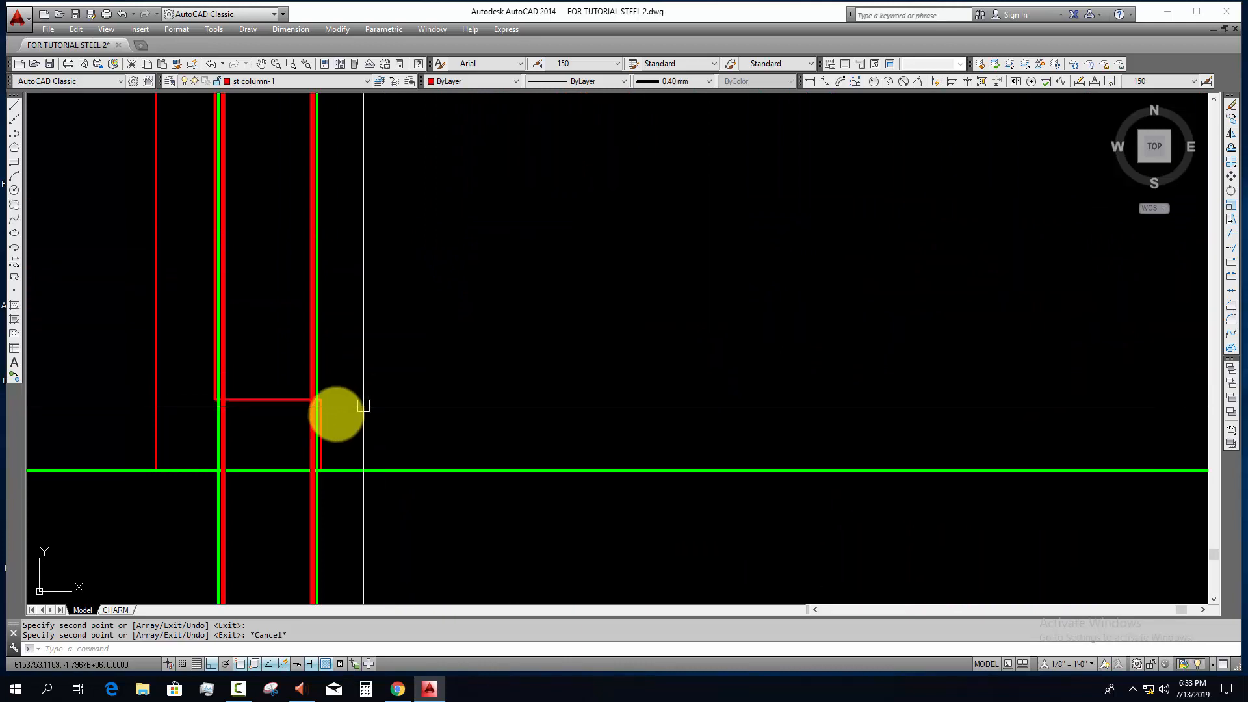
scroll(271, 423, up, 4)
mouse_move(270, 423)
middle_down()
mouse_move(340, 437)
mouse_move(457, 415)
middle_up()
scroll(284, 399, up, 2)
scroll(284, 399, up, 2)
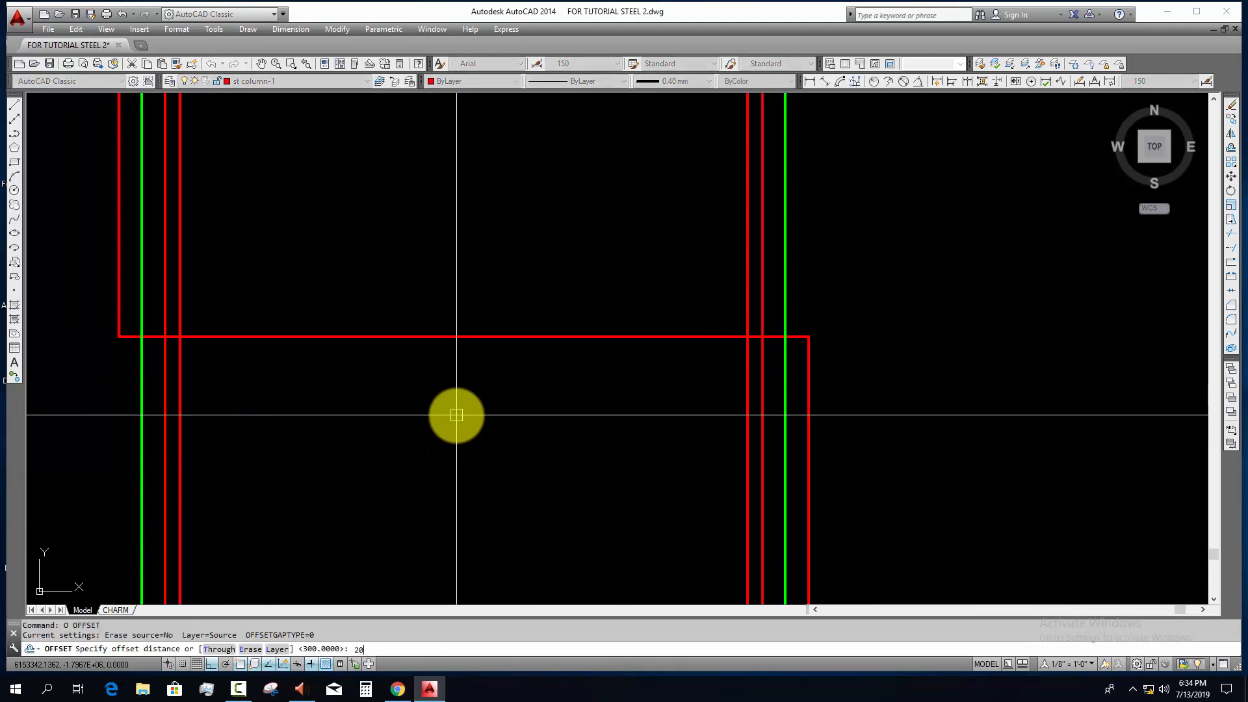
key(Escape)
key(Escape)
Step: Examine the BP-01 detail and anchor bolt schedule for the base plate dimensions and thickness
scroll(456, 415, down, 15)
middle_drag(460, 419, 773, 486)
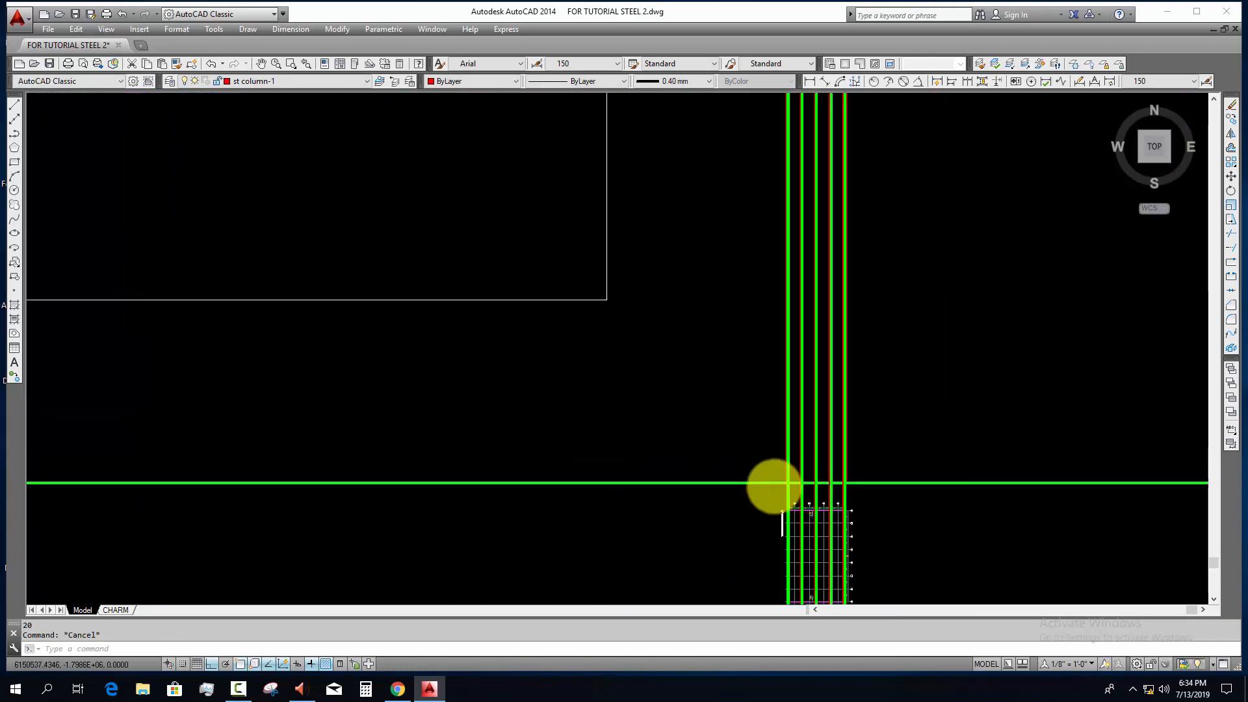
scroll(774, 487, down, 5)
scroll(423, 301, up, 2)
middle_drag(542, 302, 632, 364)
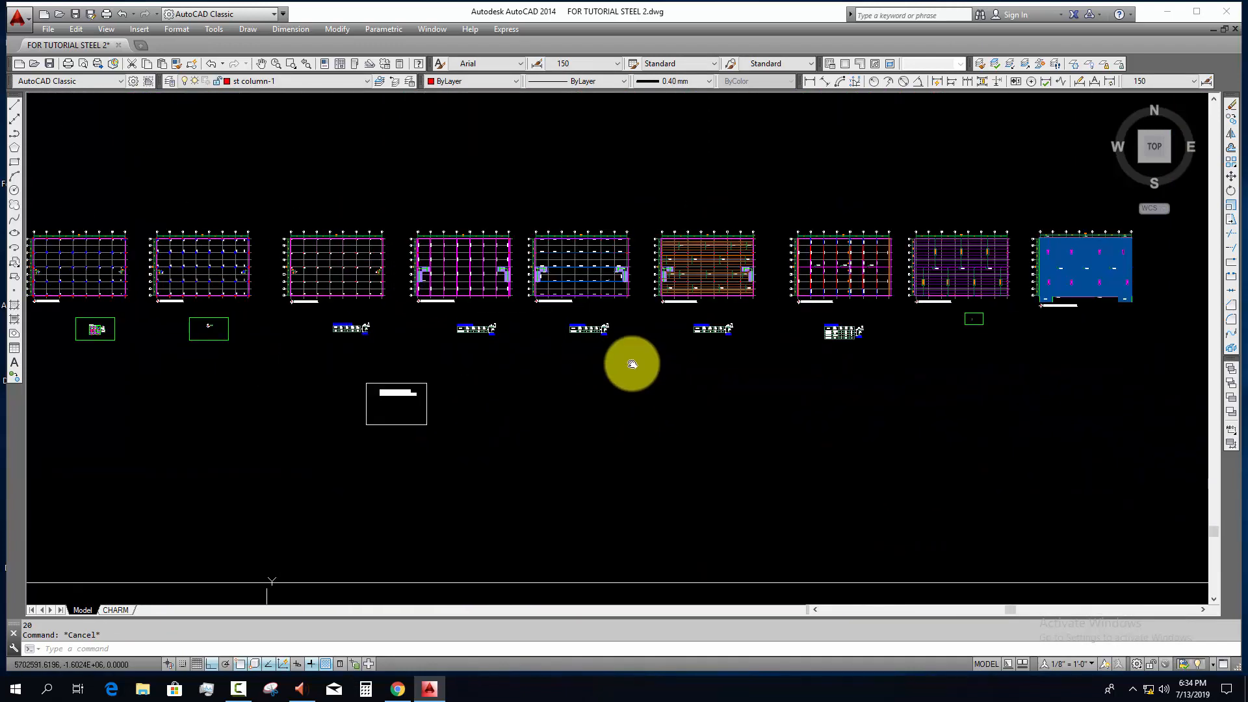
scroll(315, 354, up, 10)
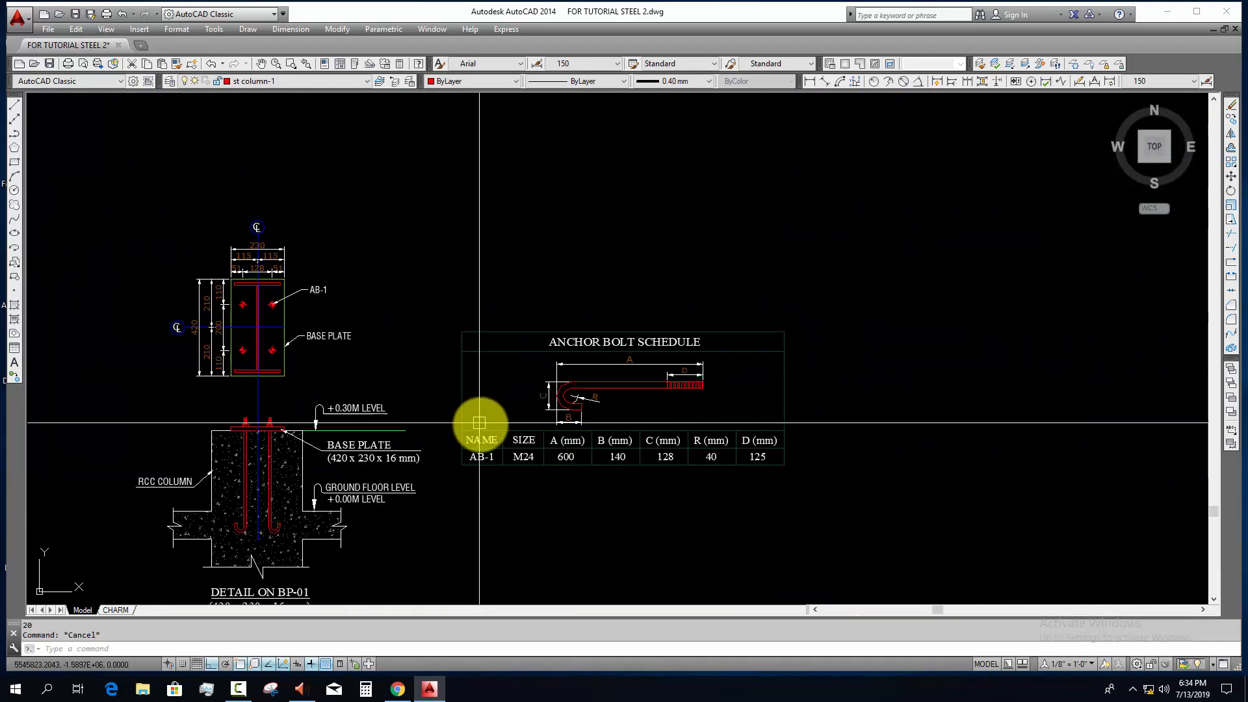
scroll(268, 361, up, 2)
mouse_move(451, 487)
middle_down()
mouse_move(442, 312)
mouse_move(457, 266)
middle_up()
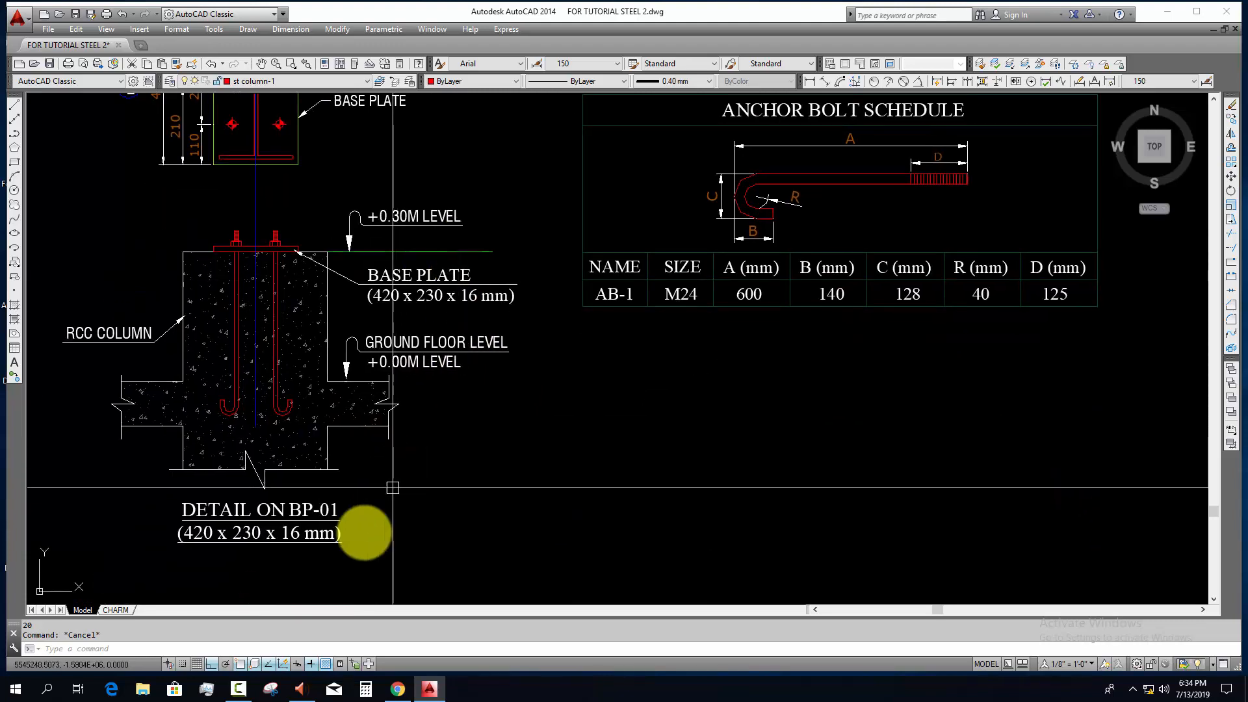
scroll(418, 490, down, 15)
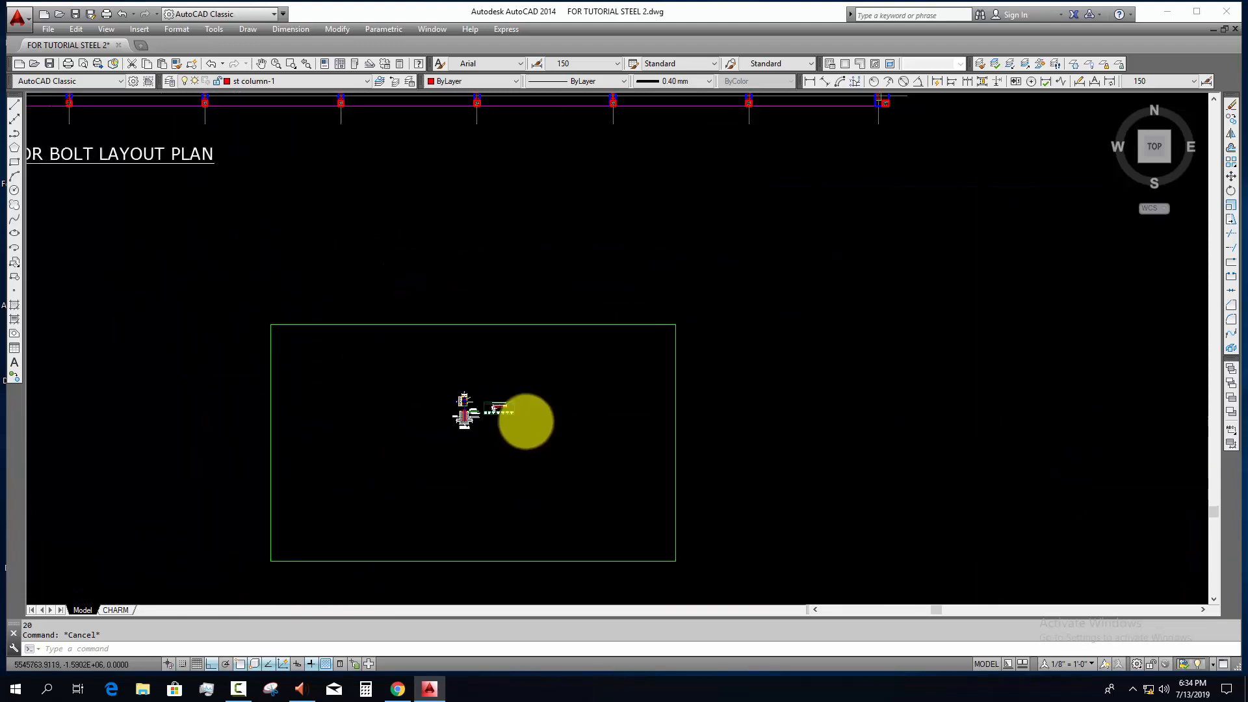
Step: Offset the top line of the concrete stub at grid line 9 upward by 16 mm in the section
middle_drag(1186, 554, 608, 455)
scroll(577, 416, up, 8)
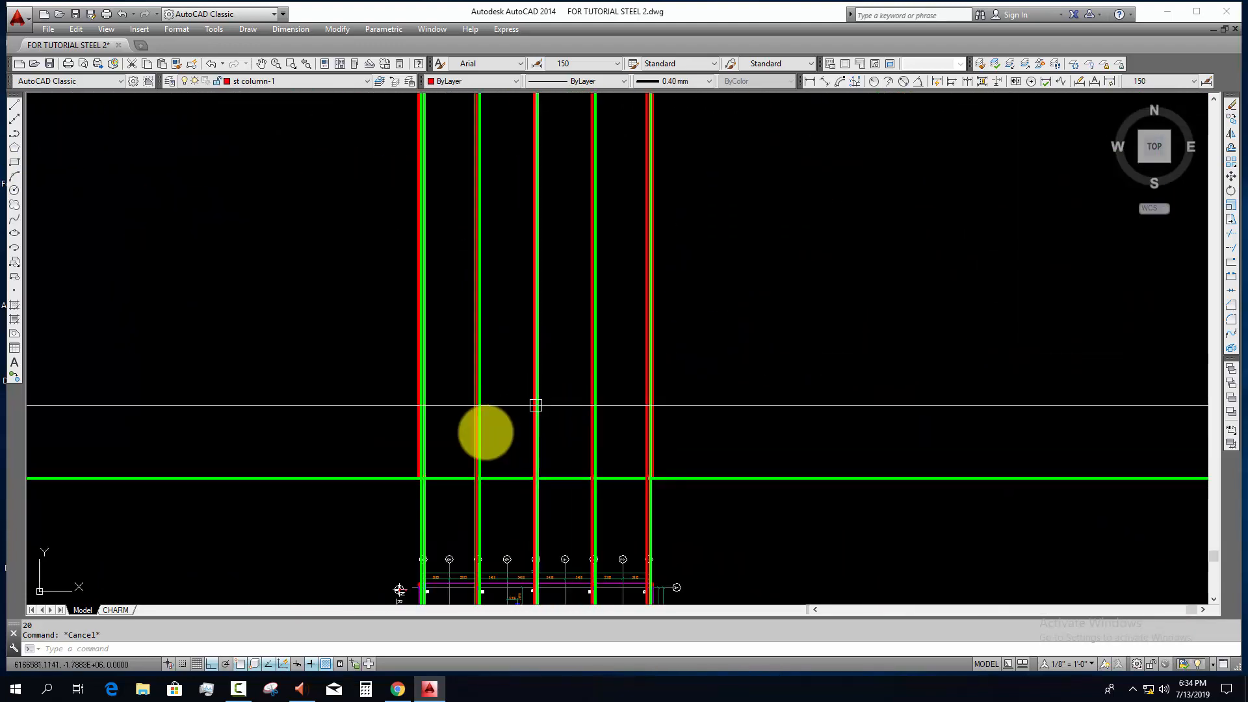
scroll(423, 495, up, 8)
scroll(433, 366, up, 12)
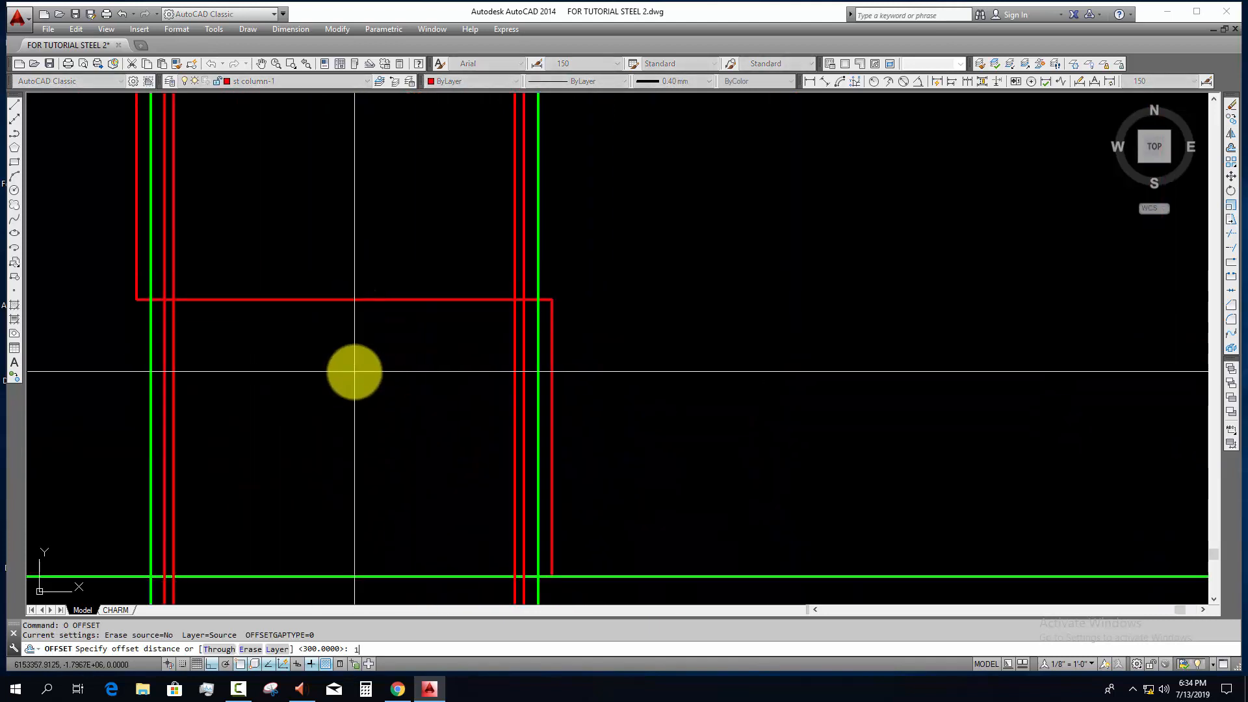
click(351, 300)
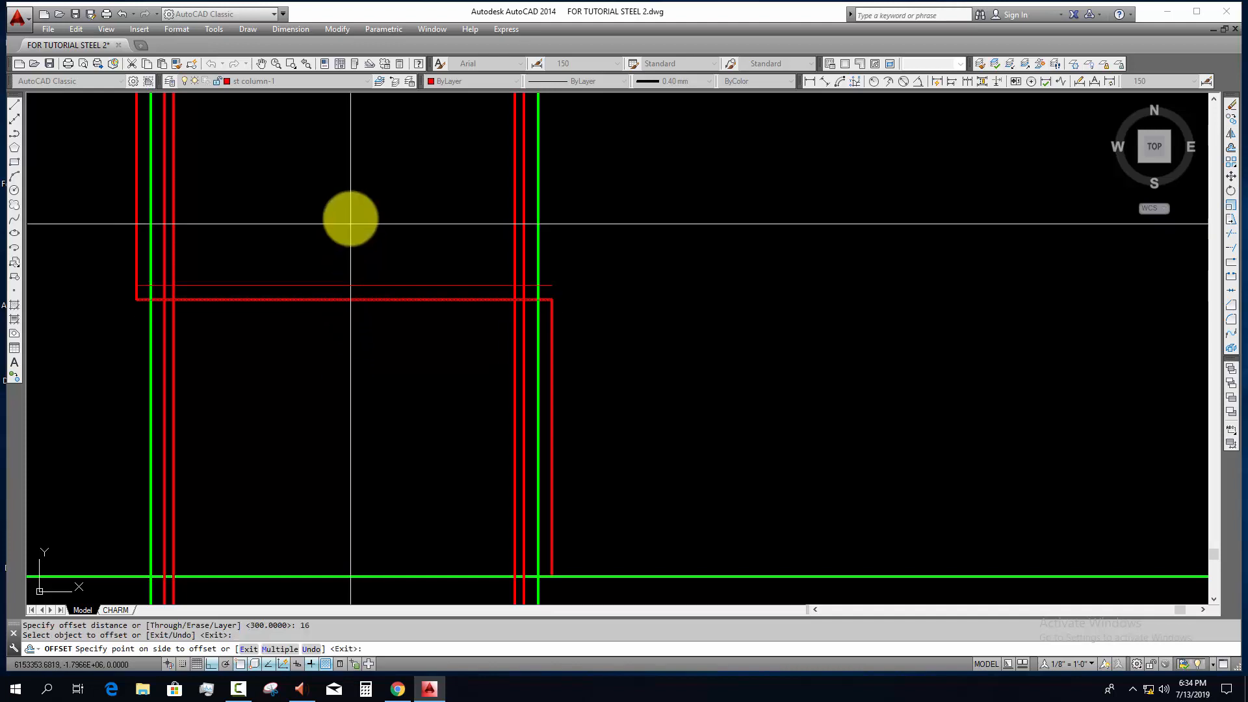
click(350, 223)
key(Escape)
Step: Draw the base plate rectangle on the grid line 9 stub, spanning the two green edge lines between the stub top and offset line
scroll(203, 294, up, 2)
middle_drag(227, 323, 252, 349)
key(Escape)
key(Escape)
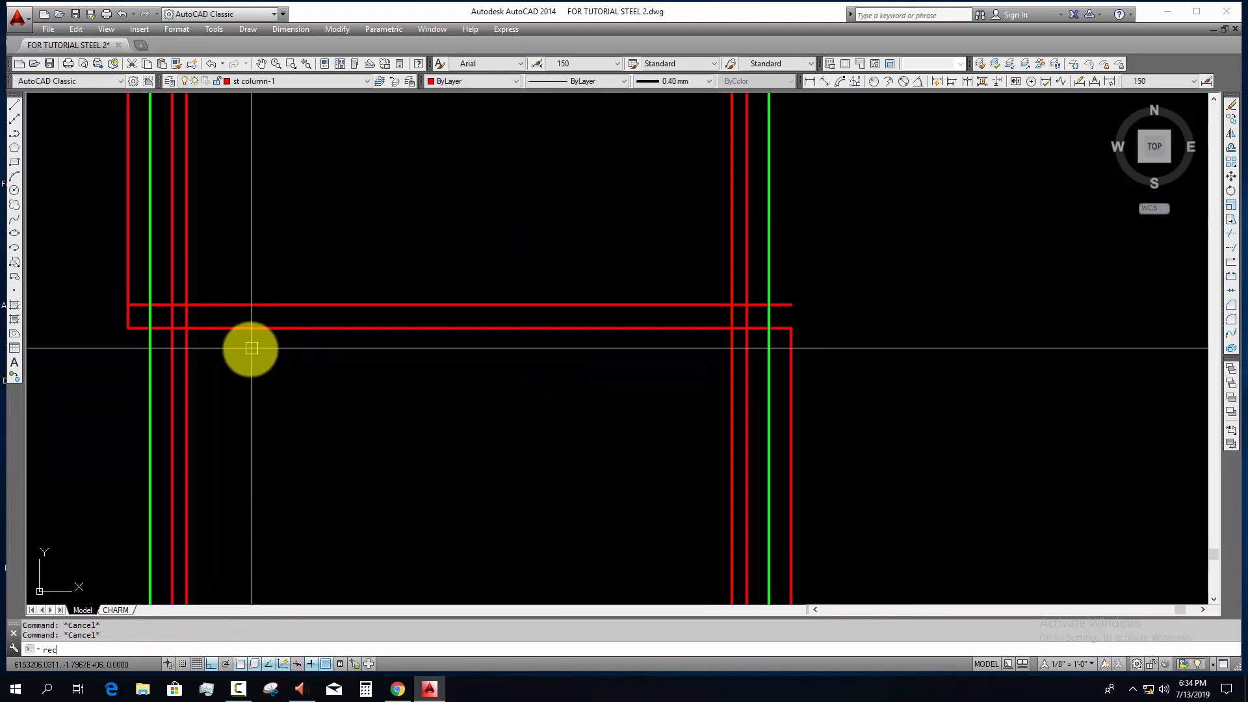
key(Return)
click(150, 305)
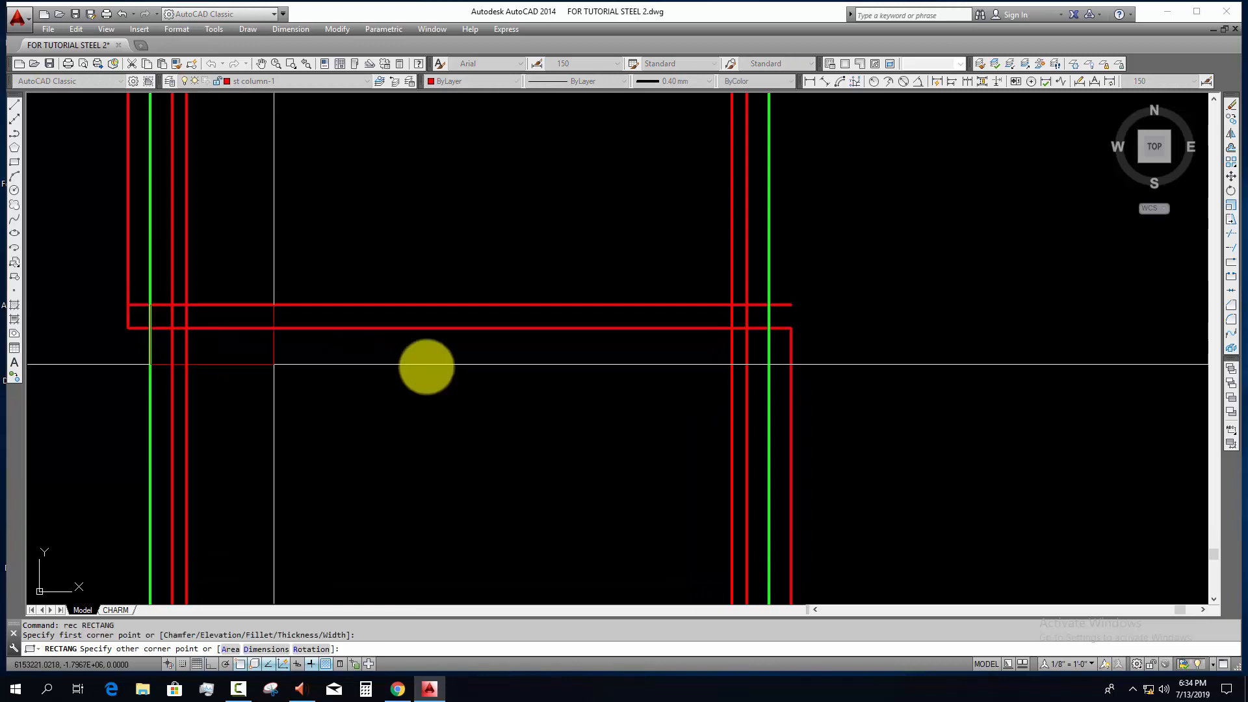
click(769, 328)
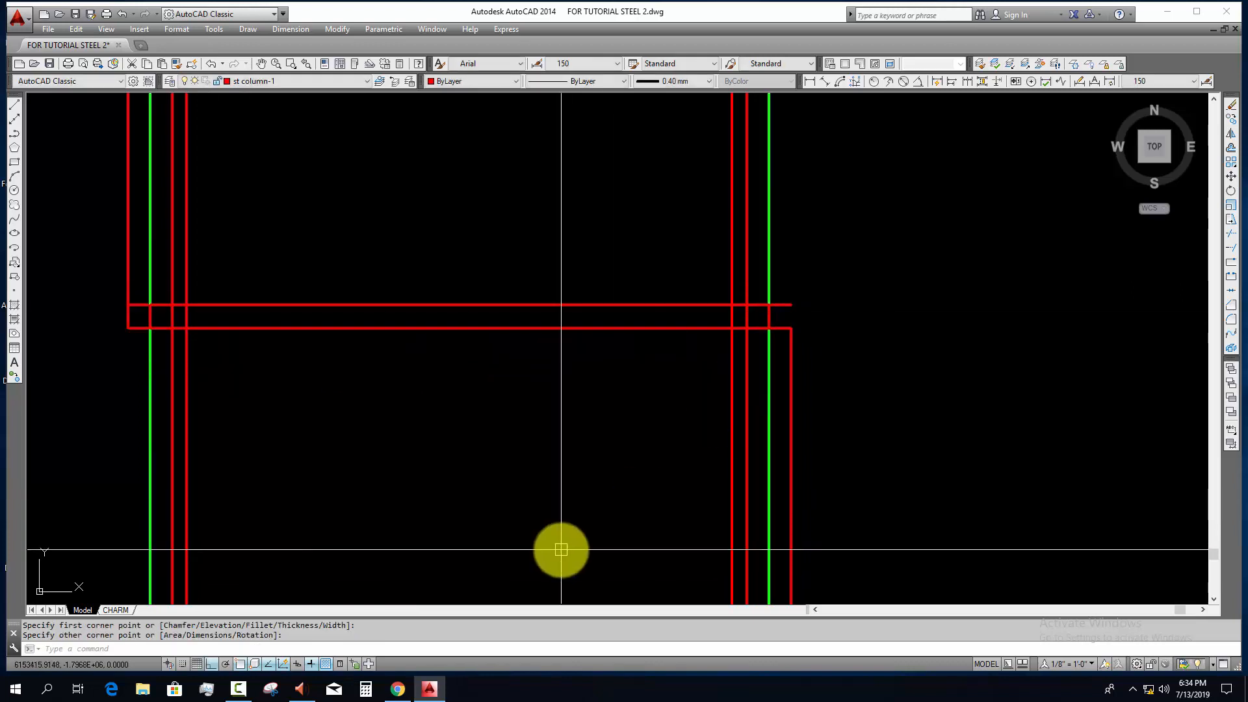
key(Escape)
Step: Trim the steel column flange lines below the offset line marking the top of the base plate at grid line 9
click(791, 305)
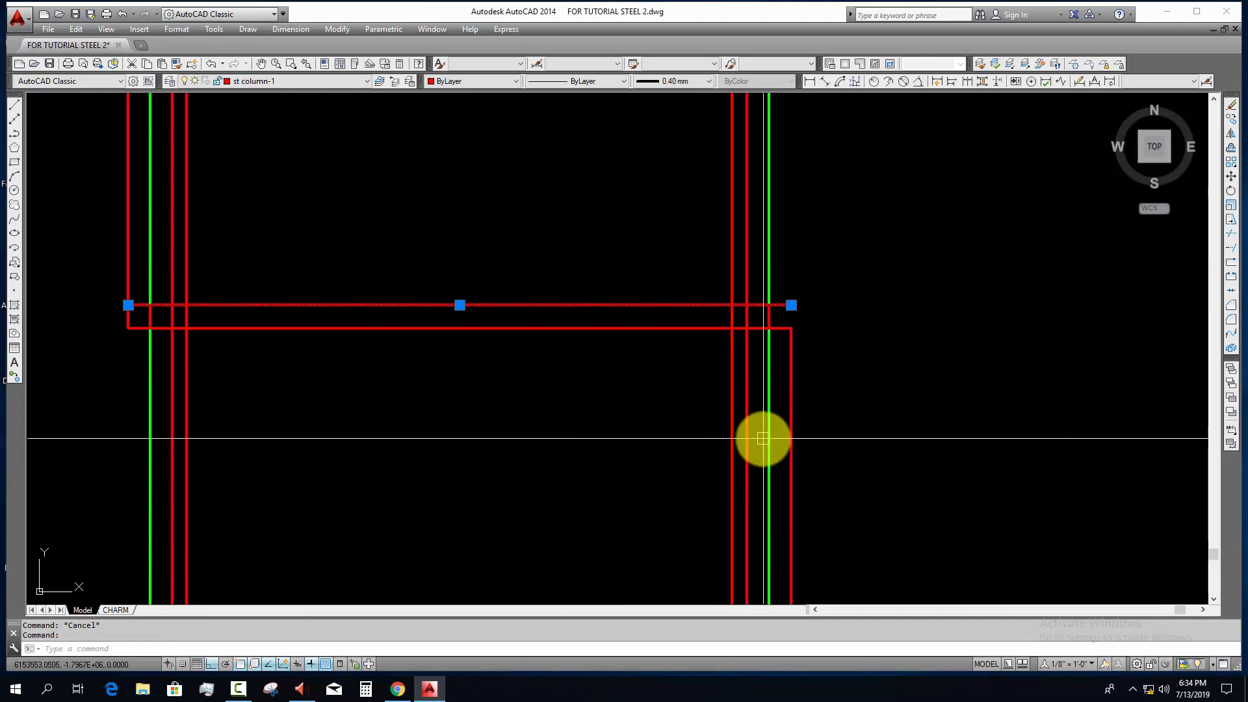
text(tr)
key(Return)
scroll(752, 383, up, 1)
click(755, 380)
click(565, 416)
scroll(557, 418, down, 3)
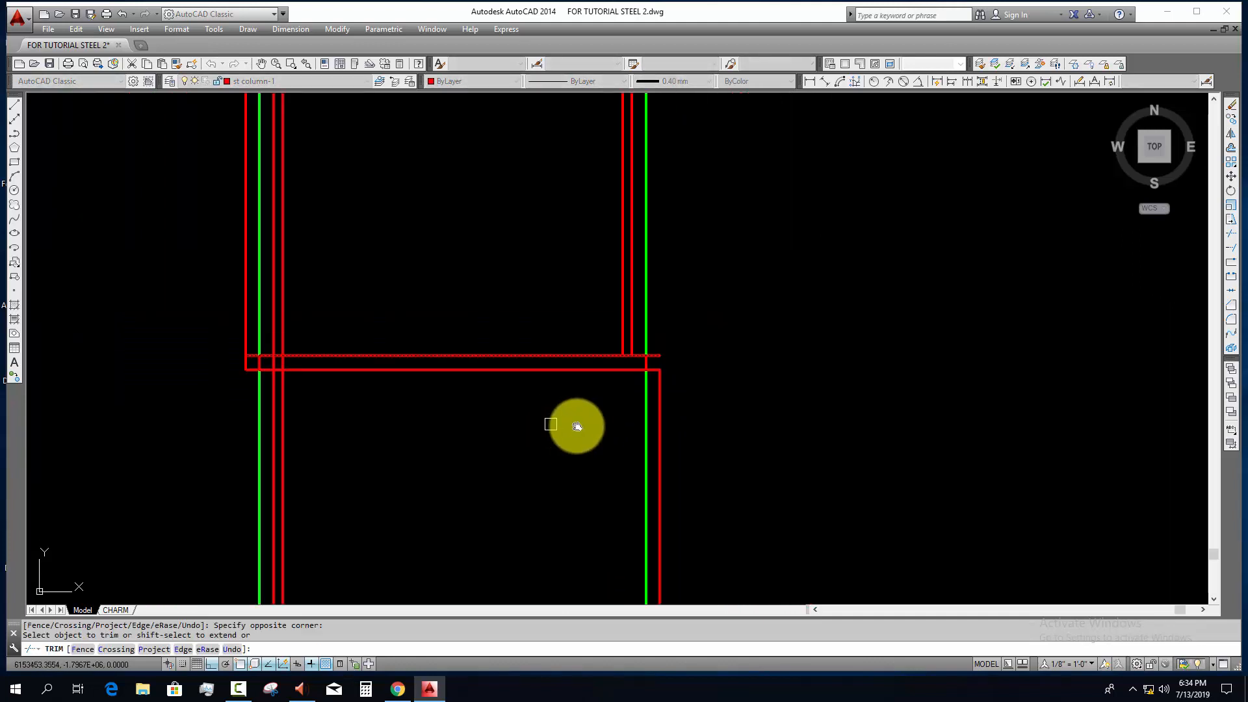
scroll(444, 418, up, 2)
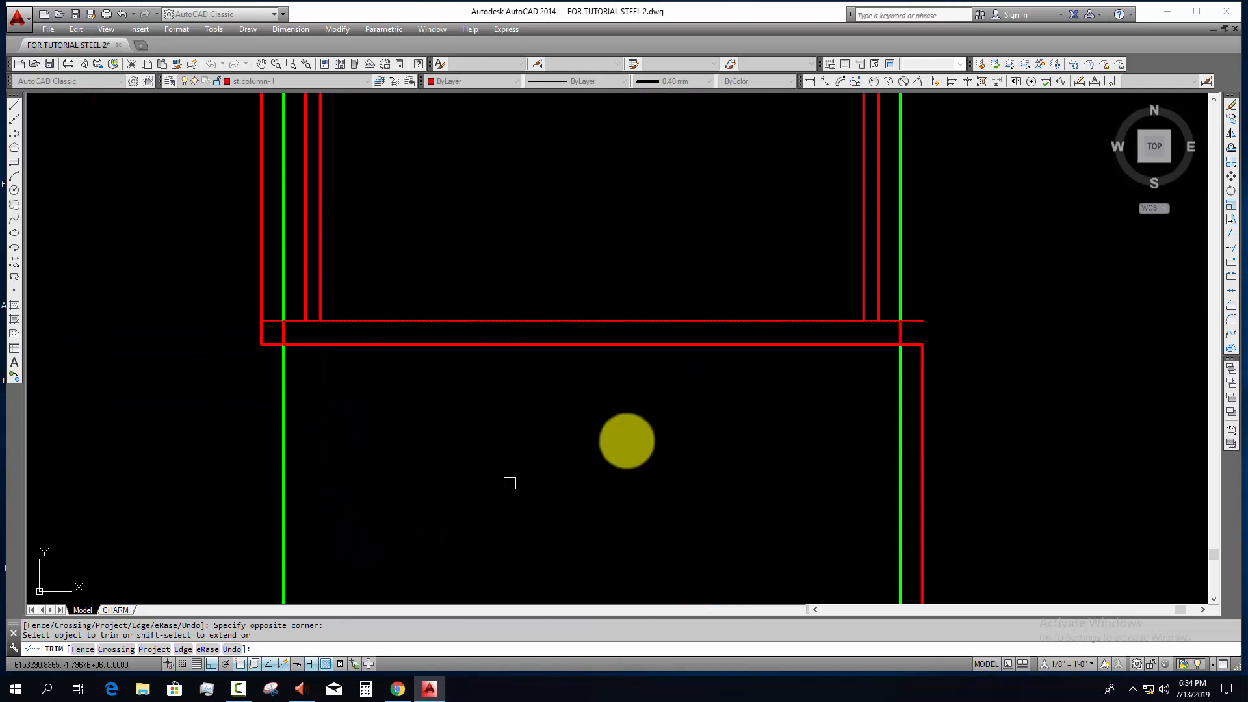
key(Escape)
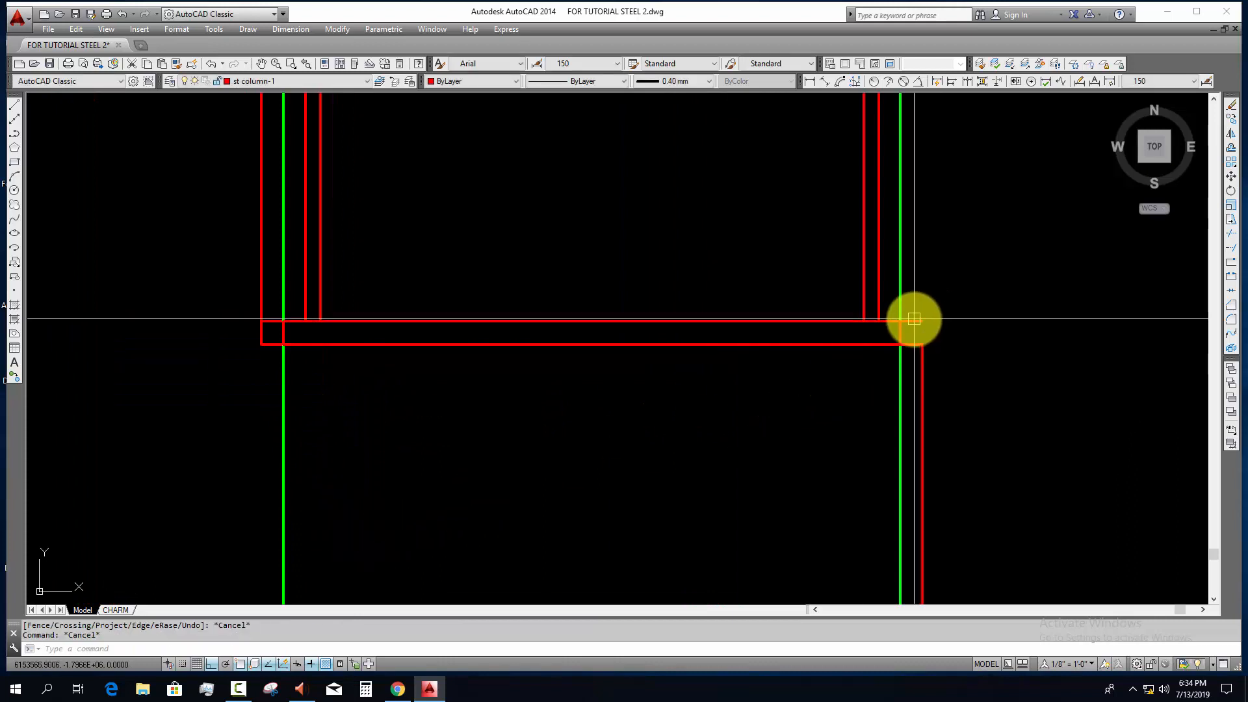
Step: Erase the offset guide line along the top of the base plate
click(912, 321)
text(e)
key(Return)
Step: Change the base plate rectangle's layer so that it takes the green base plate color
click(598, 345)
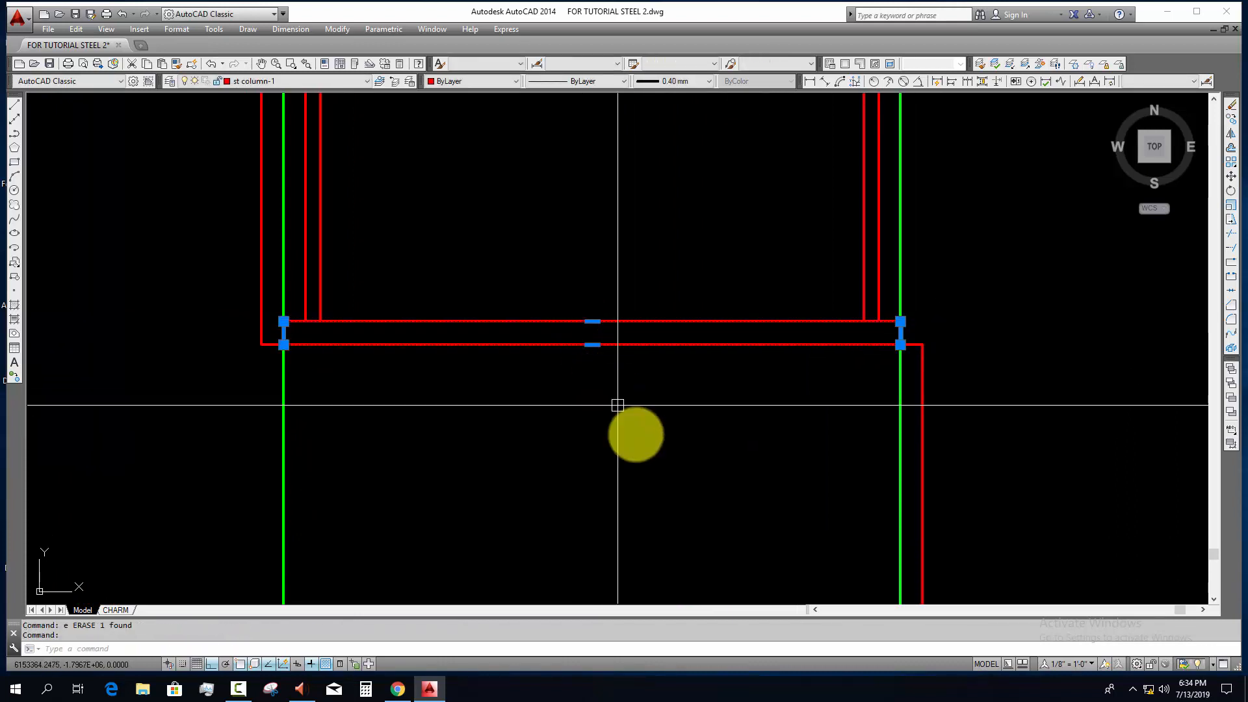
click(257, 83)
scroll(259, 82, up, 10)
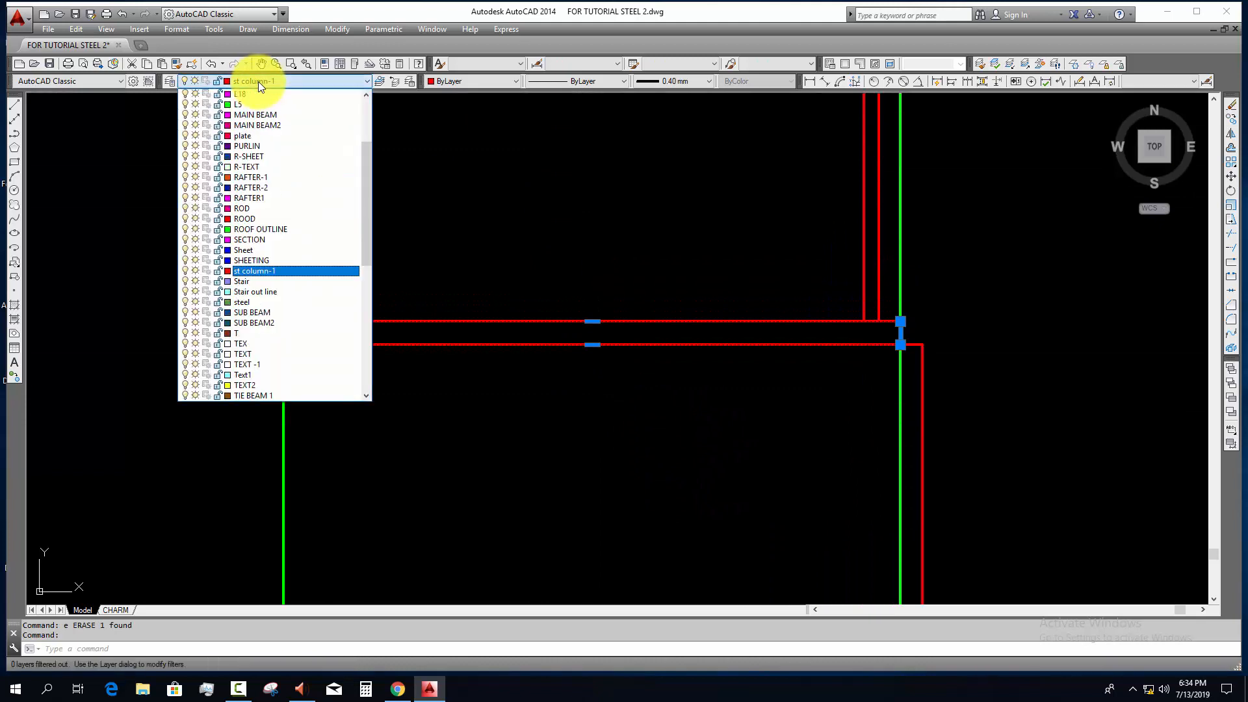
click(256, 98)
key(Escape)
key(Escape)
Step: Erase the two green vertical construction lines at the edges of the grid line 9 base plate
middle_drag(490, 379, 438, 325)
click(852, 343)
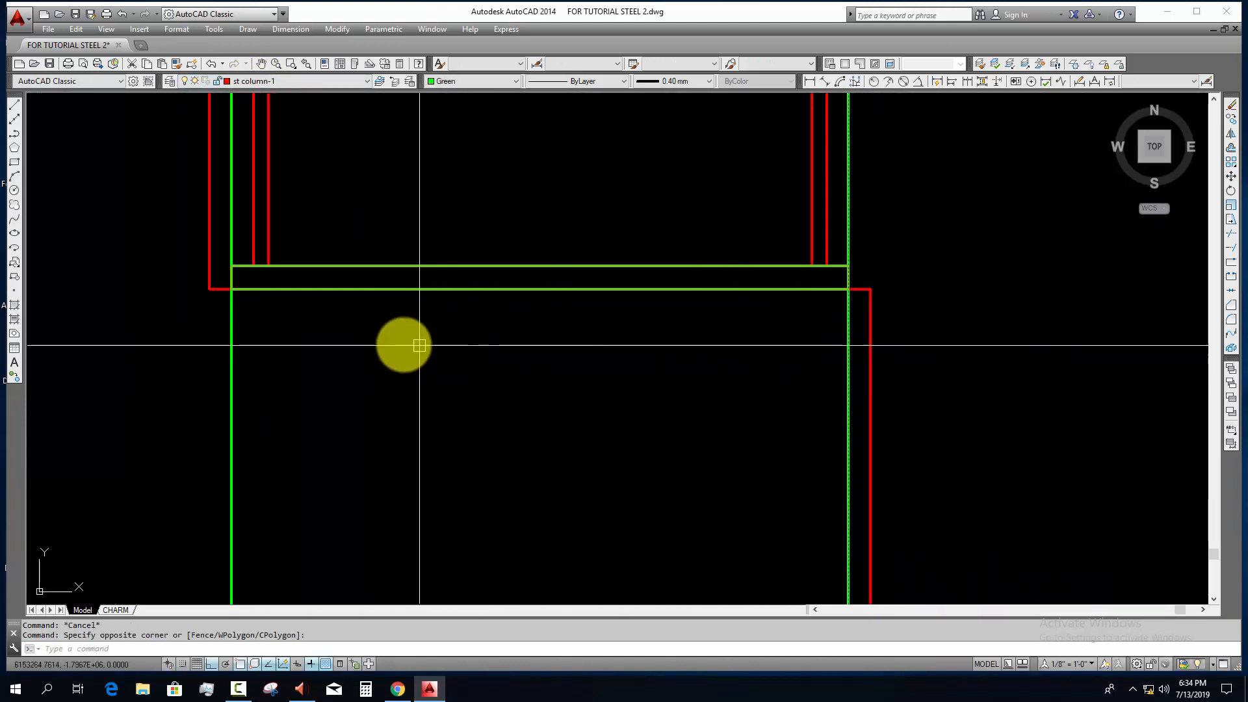
click(134, 354)
text(e)
key(Return)
scroll(412, 384, down, 4)
middle_drag(479, 358, 466, 374)
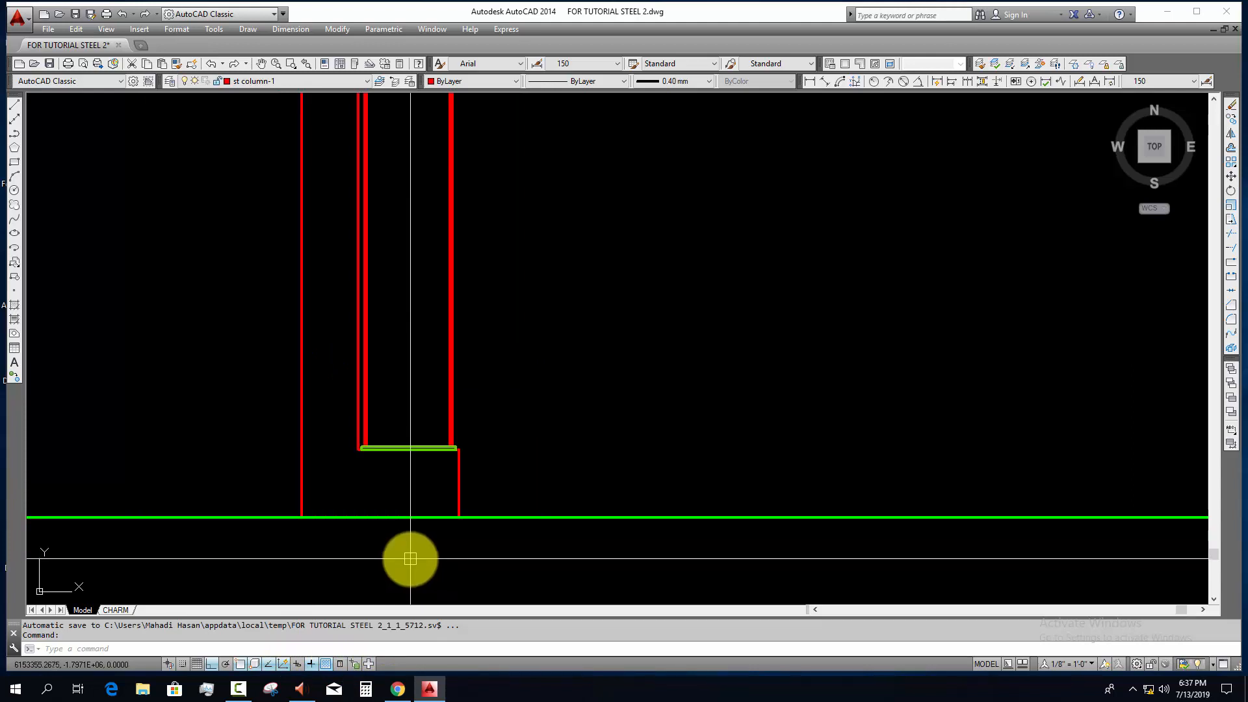
scroll(421, 424, up, 6)
scroll(416, 469, down, 4)
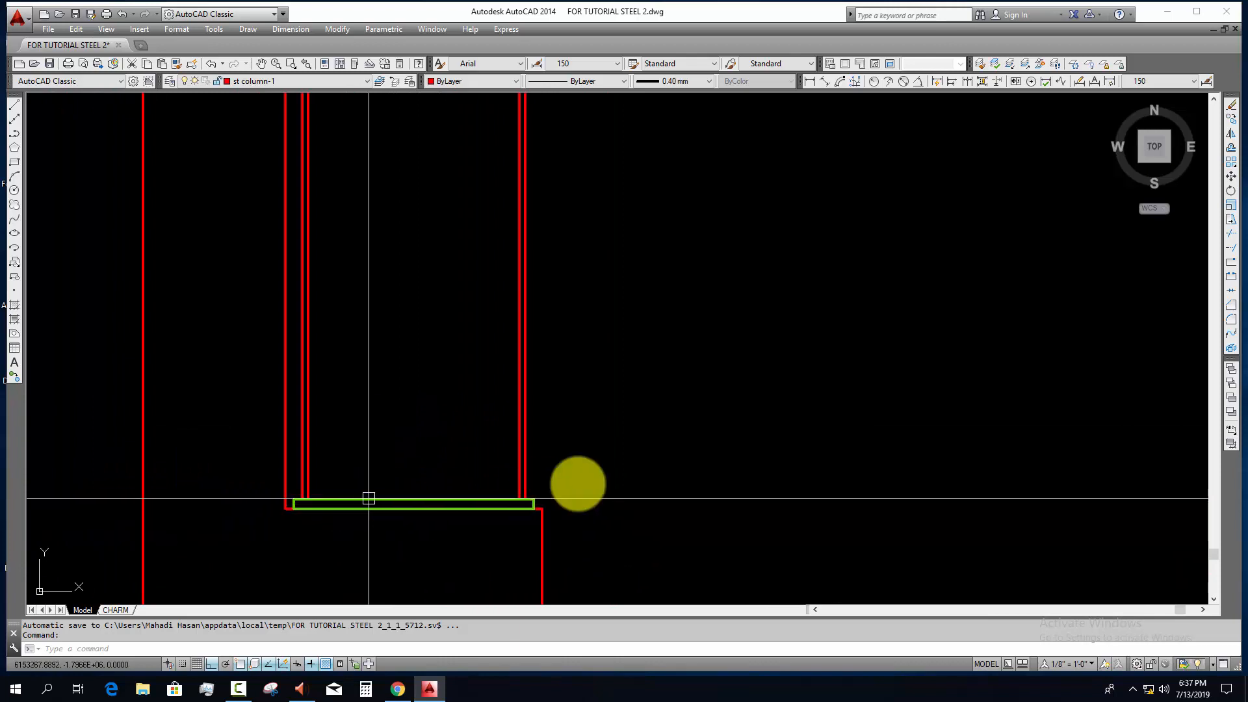
scroll(557, 448, up, 2)
click(557, 448)
click(484, 464)
key(Escape)
click(236, 441)
click(166, 463)
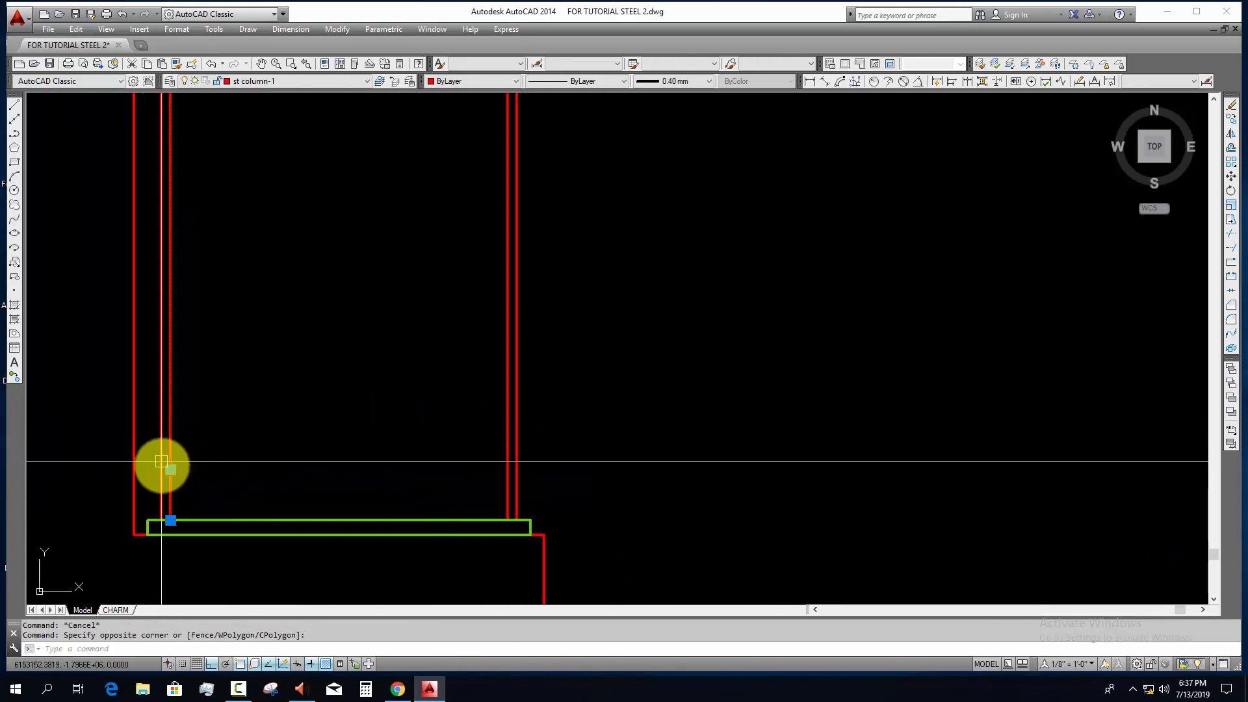
scroll(169, 468, down, 4)
middle_drag(188, 475, 492, 442)
key(Escape)
key(Escape)
Step: Change the color of the concrete stub outline lines around the grid line 9 base plate to Blue
scroll(442, 424, up, 4)
click(459, 404)
click(412, 420)
click(265, 426)
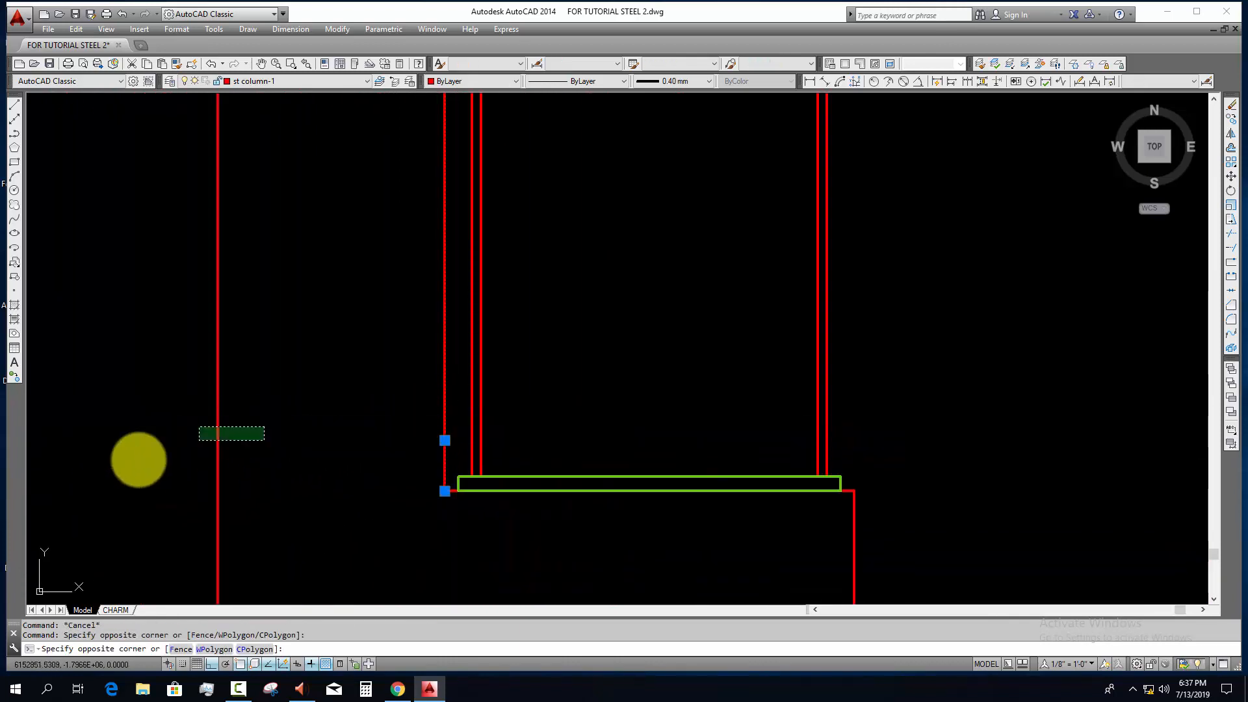
click(141, 459)
scroll(426, 480, down, 4)
scroll(594, 479, up, 6)
click(598, 487)
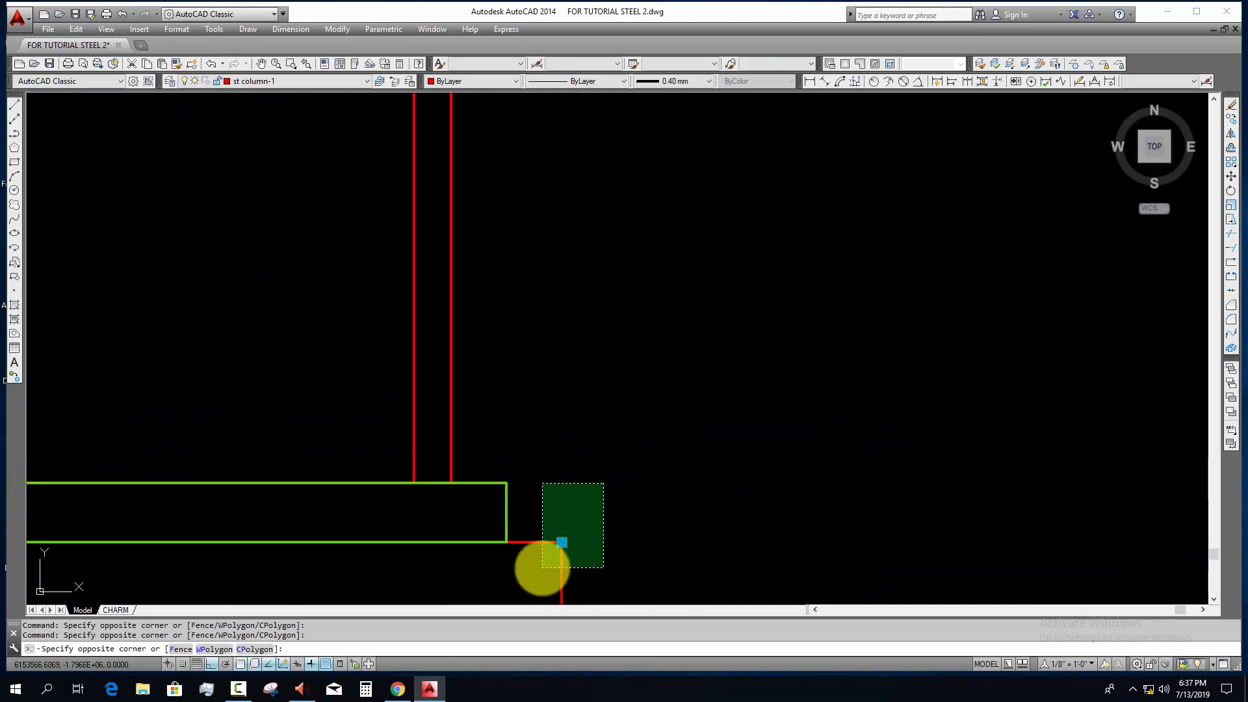
click(542, 569)
click(510, 83)
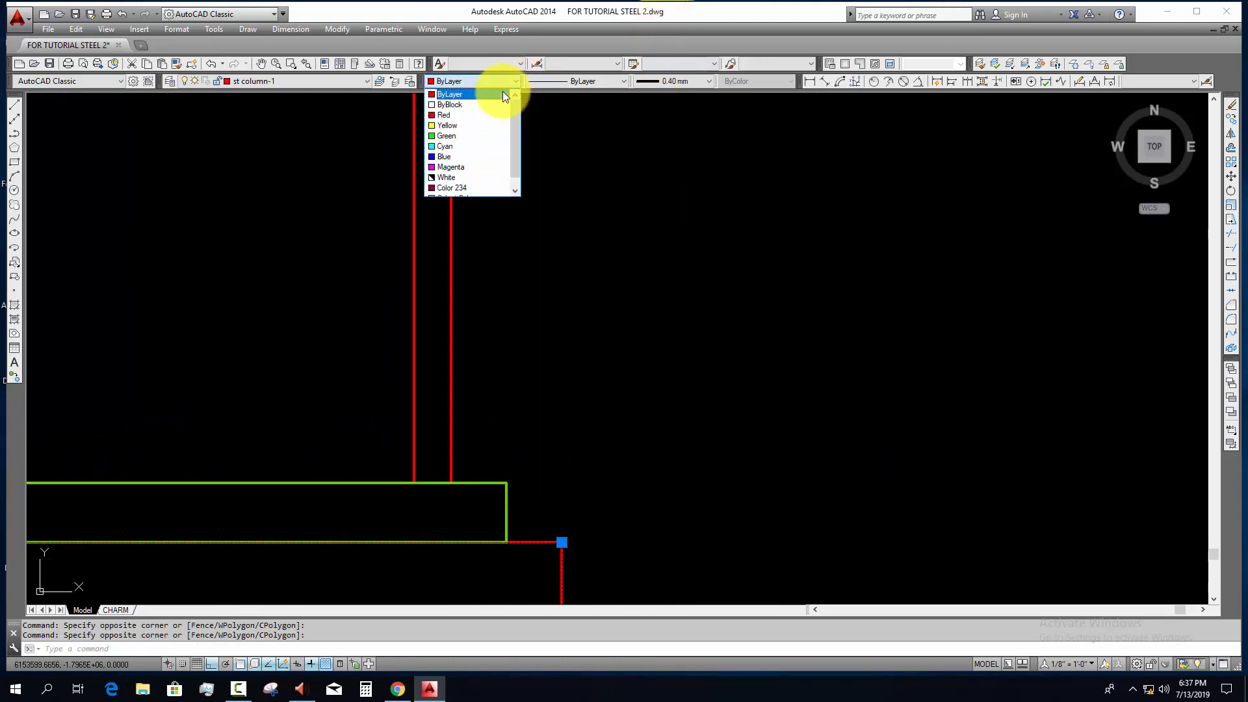
click(458, 156)
scroll(594, 357, down, 6)
key(Escape)
key(Escape)
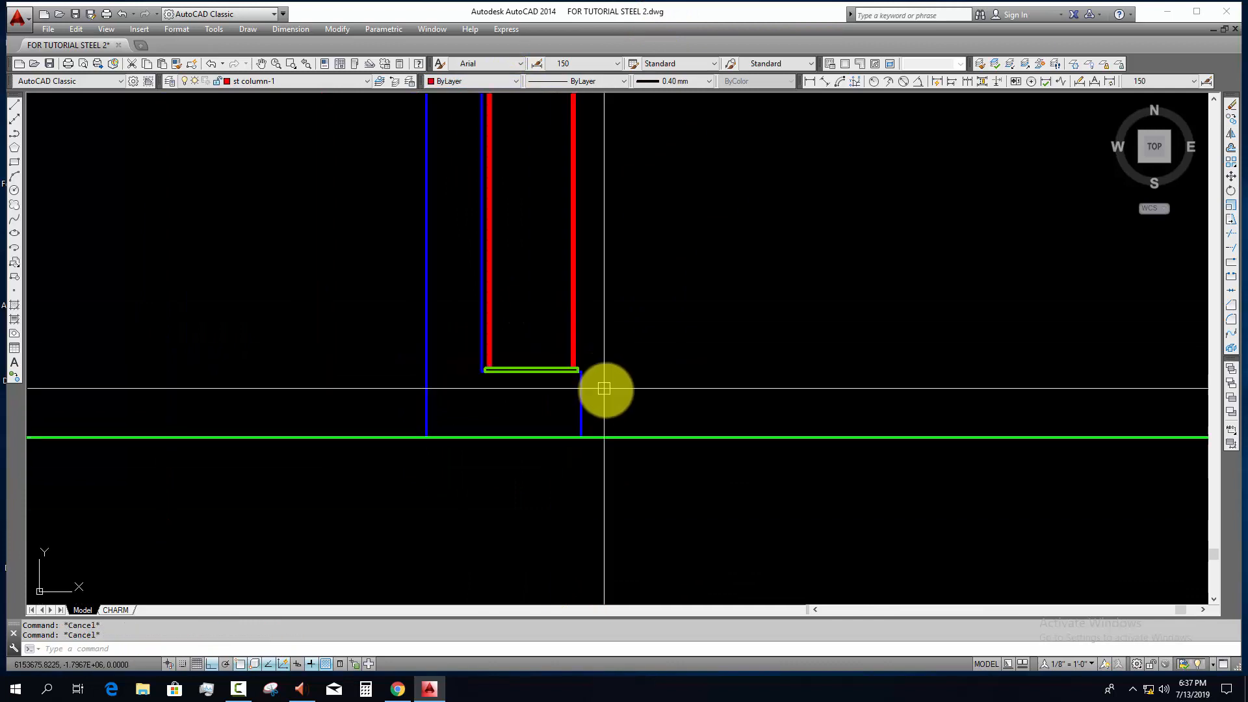
Step: Match the properties of the blue grid line 9 stub line onto the neighboring concrete stub outline at grid line 7
middle_drag(604, 388, 610, 416)
click(579, 413)
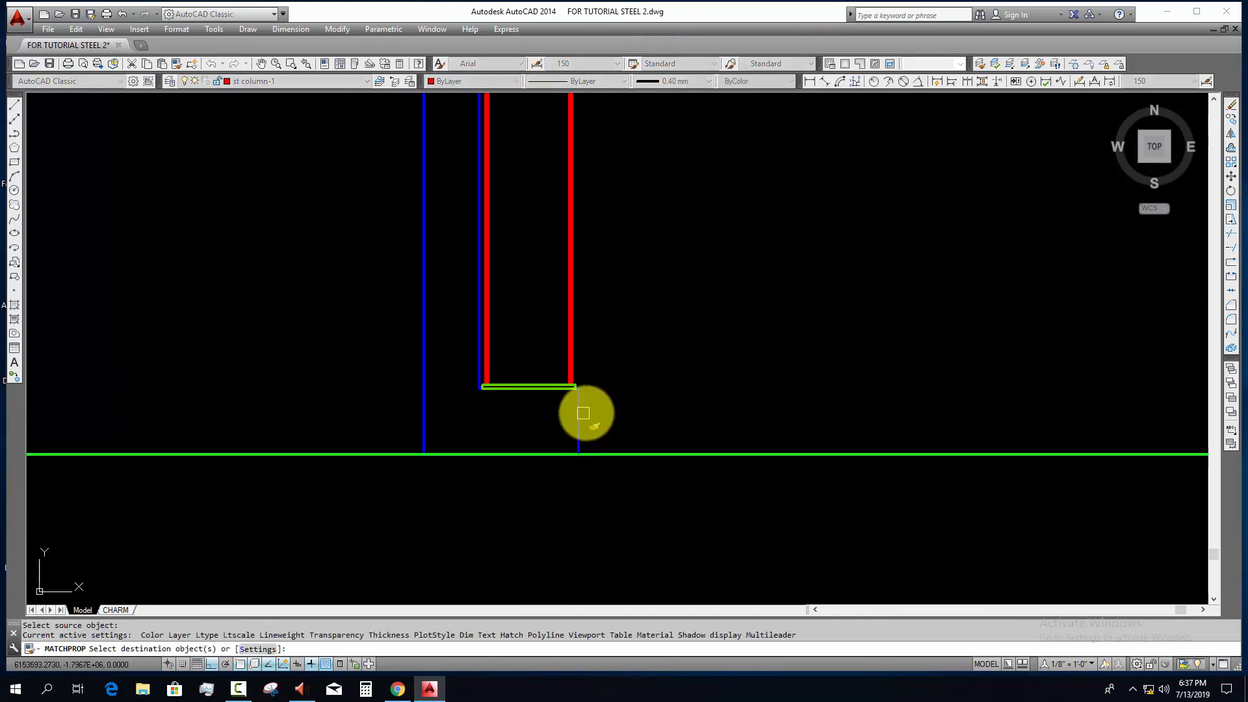
scroll(590, 413, down, 4)
middle_drag(729, 415, 338, 400)
click(613, 374)
click(721, 425)
Step: Apply the same blue stub properties to the remaining concrete stub outlines through to grid line 1
scroll(824, 440, down, 4)
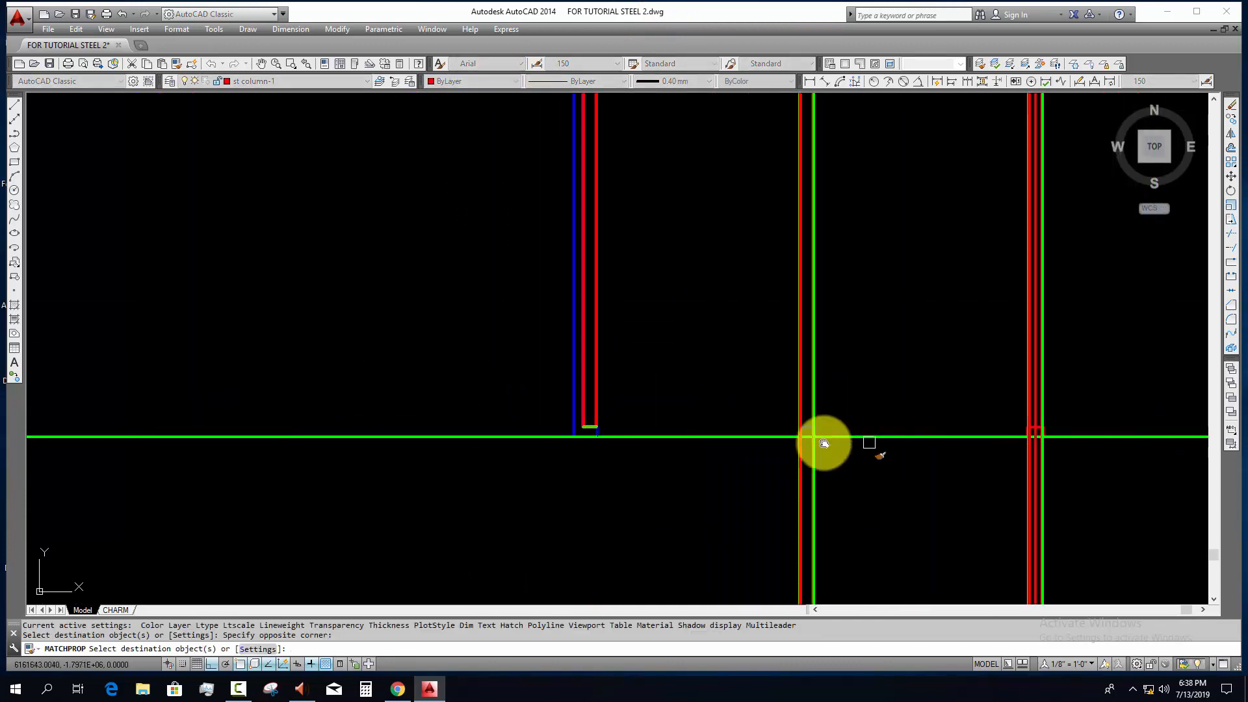
middle_drag(824, 440, 805, 375)
click(451, 340)
click(1052, 409)
scroll(1031, 352, up, 7)
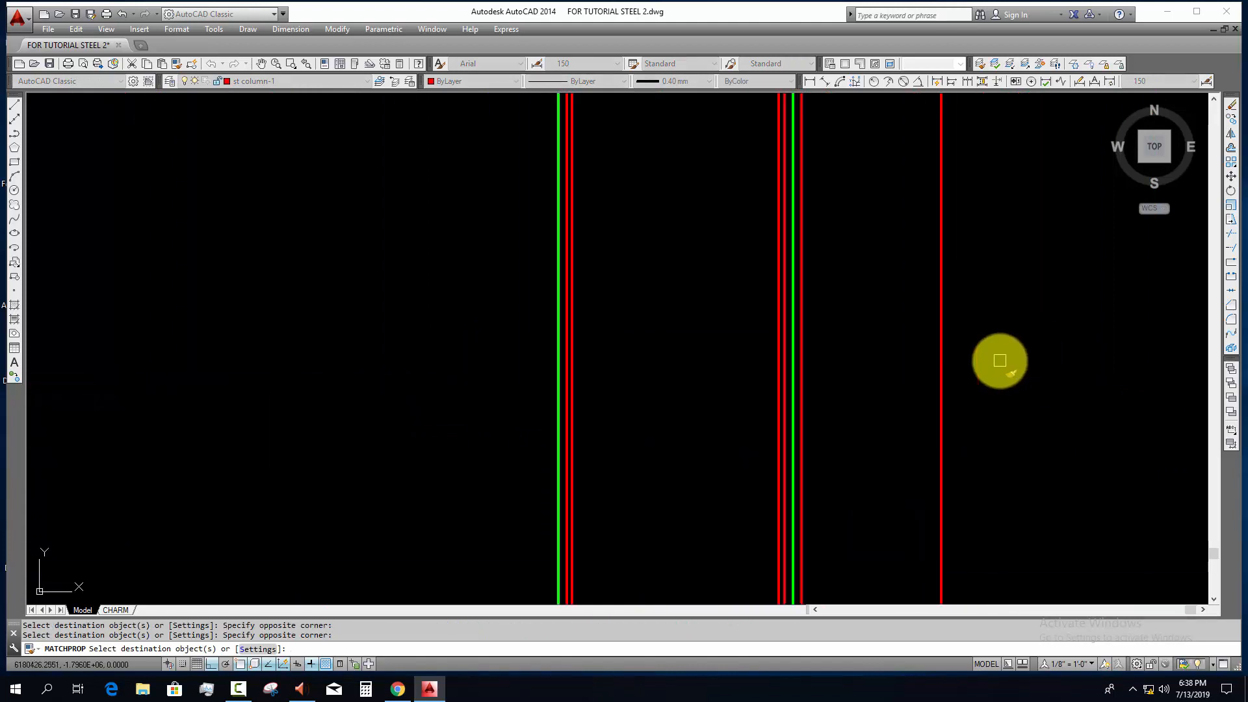
scroll(806, 390, down, 2)
middle_drag(820, 390, 783, 262)
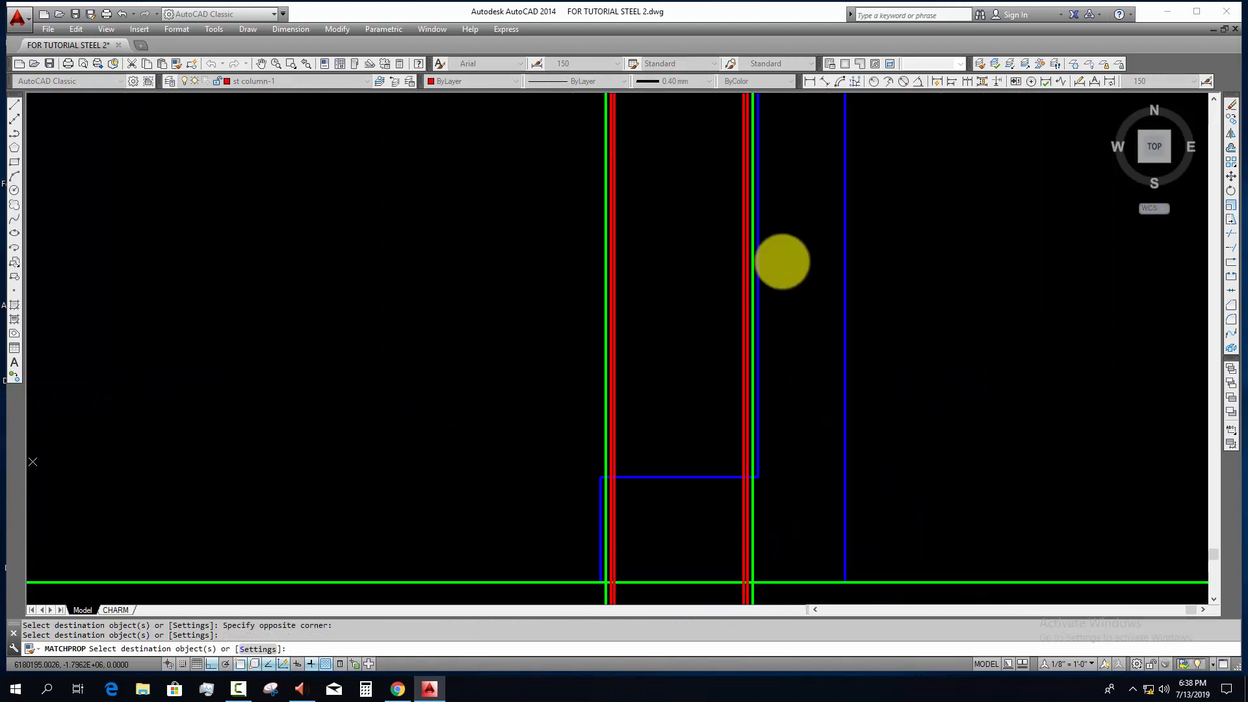
Step: Examine the blue concrete stub outlines along the section and the base plate at grid line 9
middle_drag(783, 399, 743, 310)
scroll(743, 310, down, 2)
scroll(721, 396, down, 9)
key(Escape)
key(Escape)
middle_drag(793, 419, 993, 426)
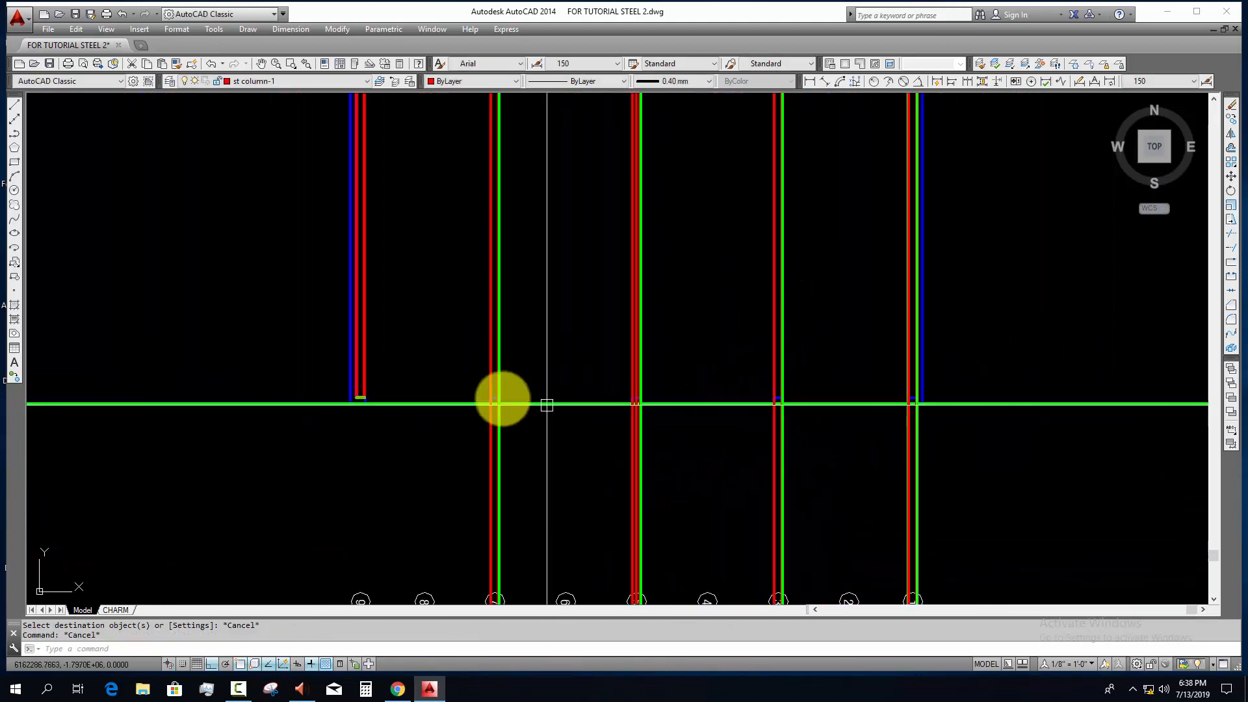
scroll(467, 398, up, 4)
middle_drag(468, 404, 839, 426)
scroll(576, 423, up, 10)
middle_drag(625, 423, 575, 400)
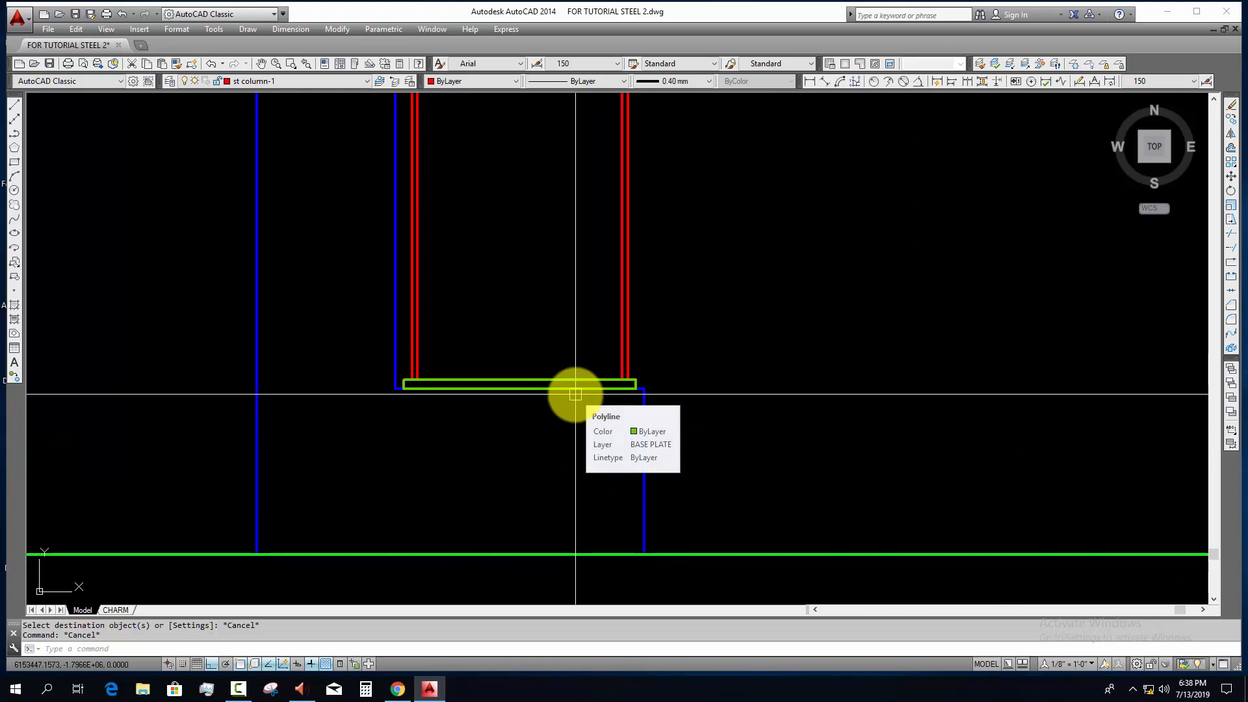
Step: Draw vertical construction lines through both anchor bolt columns of base plate BP1 at grid line 9 in the anchor bolt plan
scroll(577, 390, down, 10)
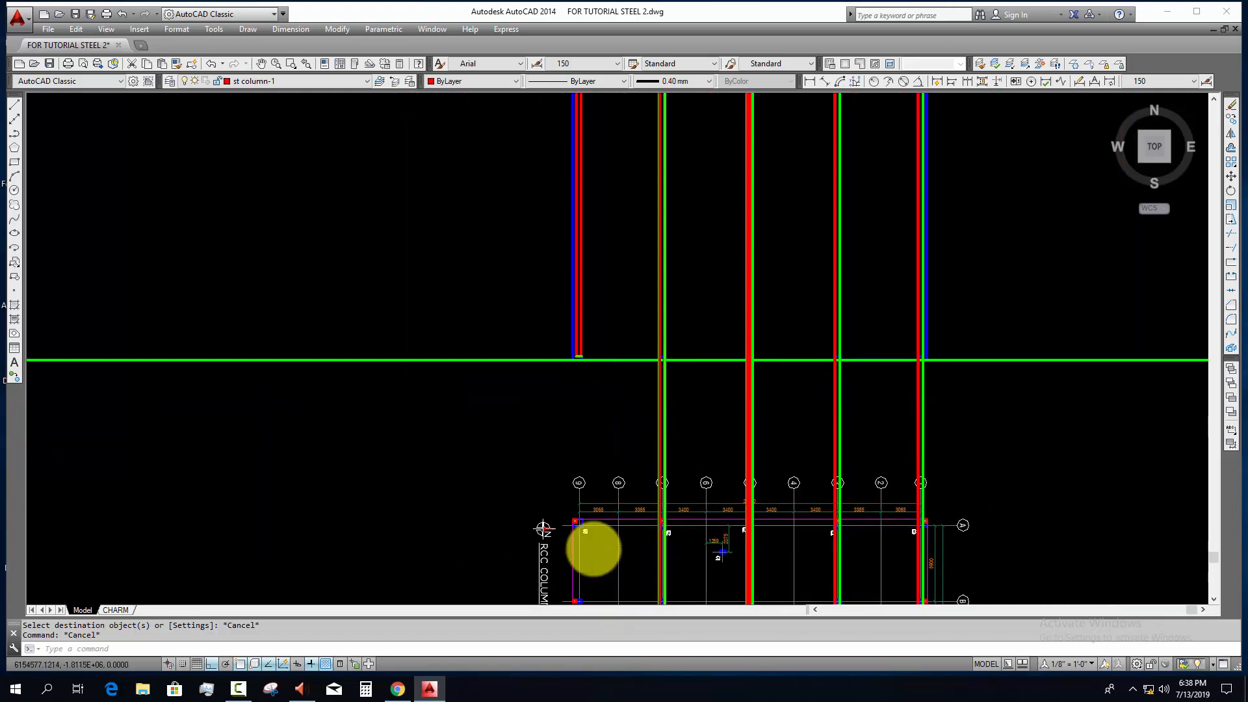
scroll(594, 549, up, 8)
scroll(550, 483, down, 4)
middle_drag(550, 483, 515, 185)
scroll(491, 343, up, 8)
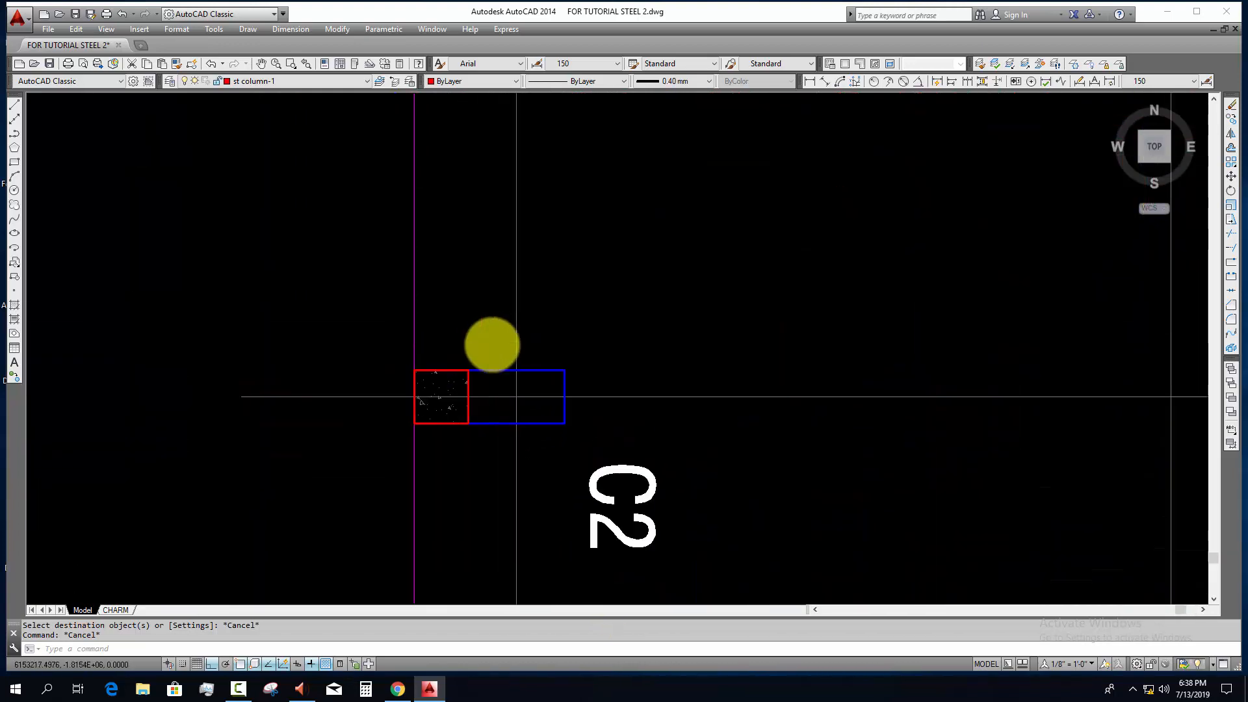
scroll(492, 344, down, 5)
middle_drag(565, 329, 515, 396)
scroll(459, 365, up, 7)
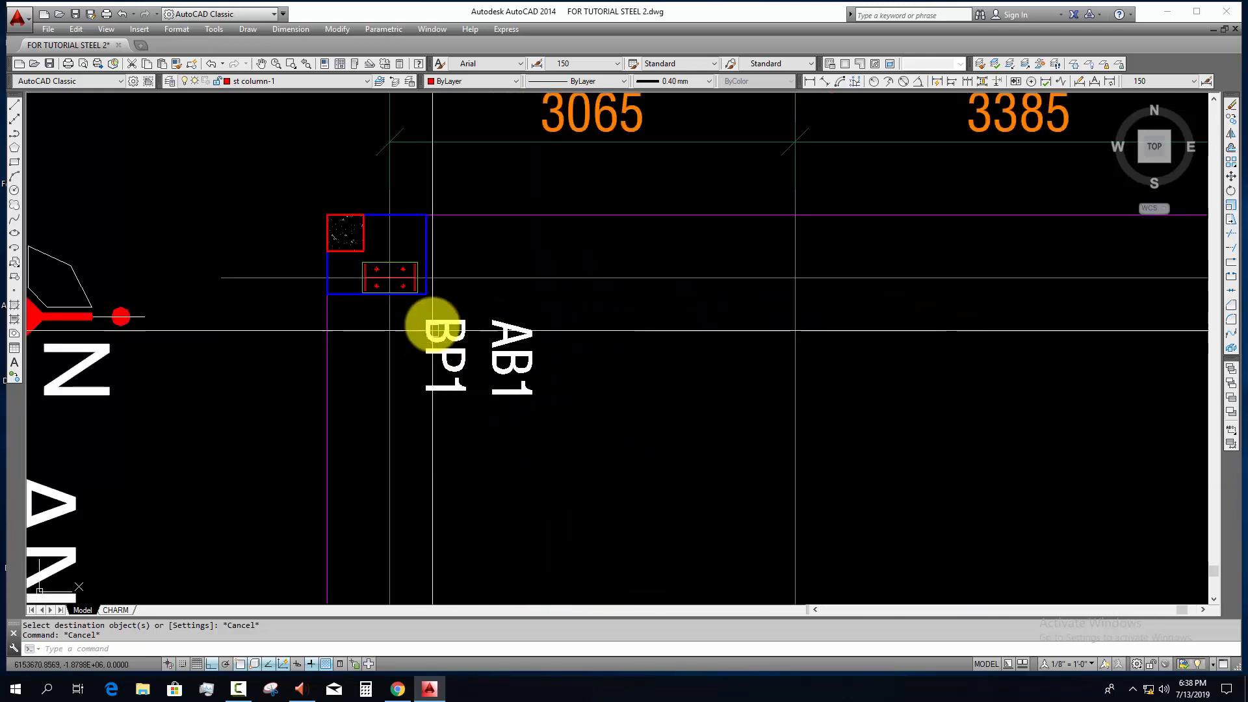
key(Escape)
scroll(432, 331, up, 4)
middle_drag(418, 301, 449, 378)
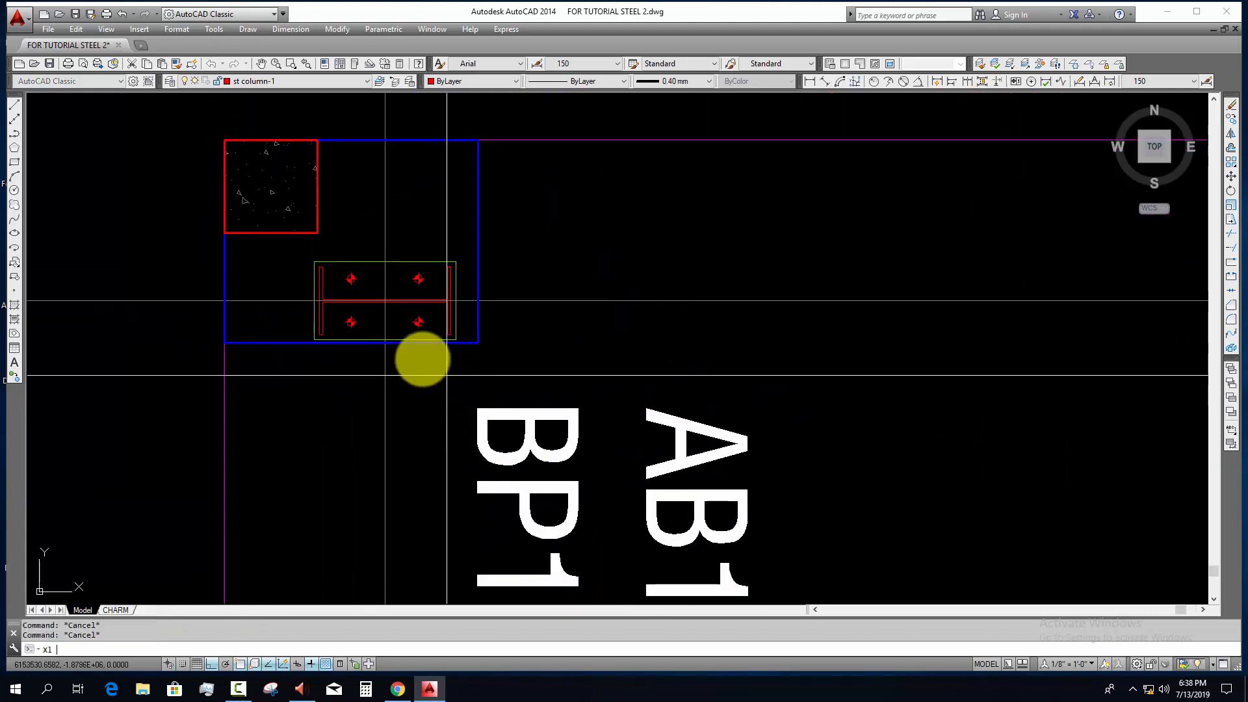
key(Return)
scroll(422, 354, up, 4)
scroll(424, 349, up, 2)
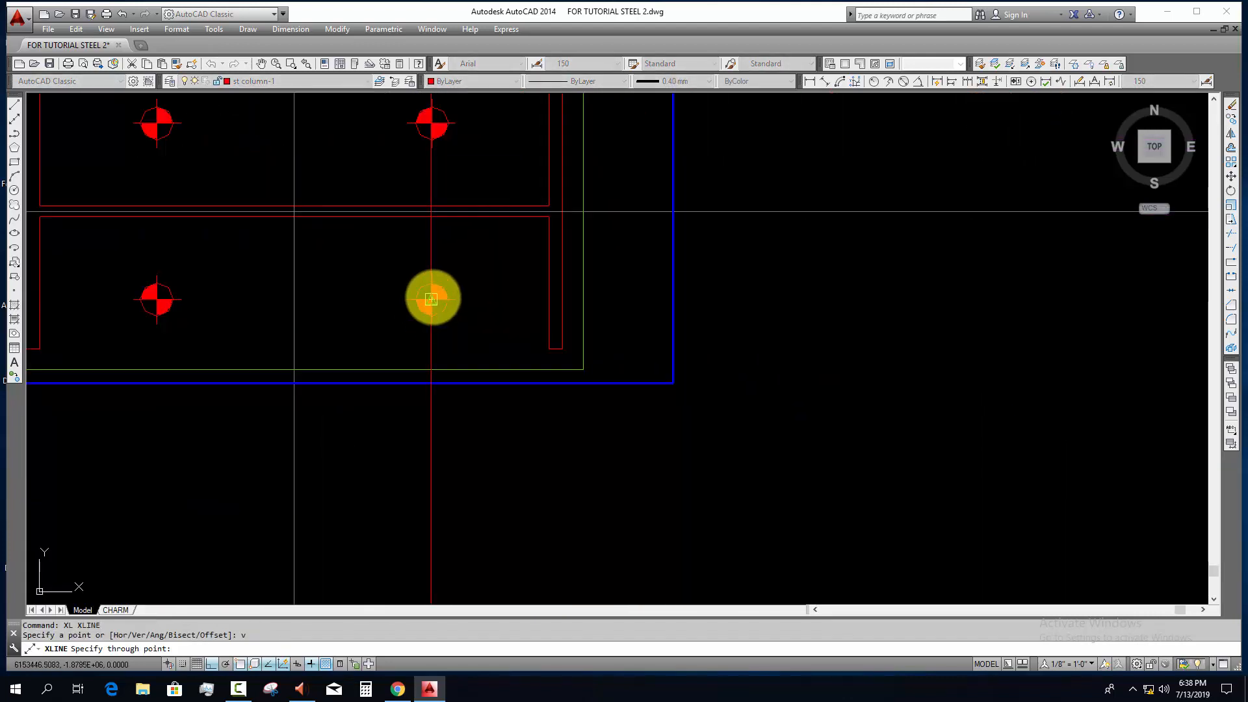
click(431, 314)
click(158, 300)
scroll(248, 399, down, 20)
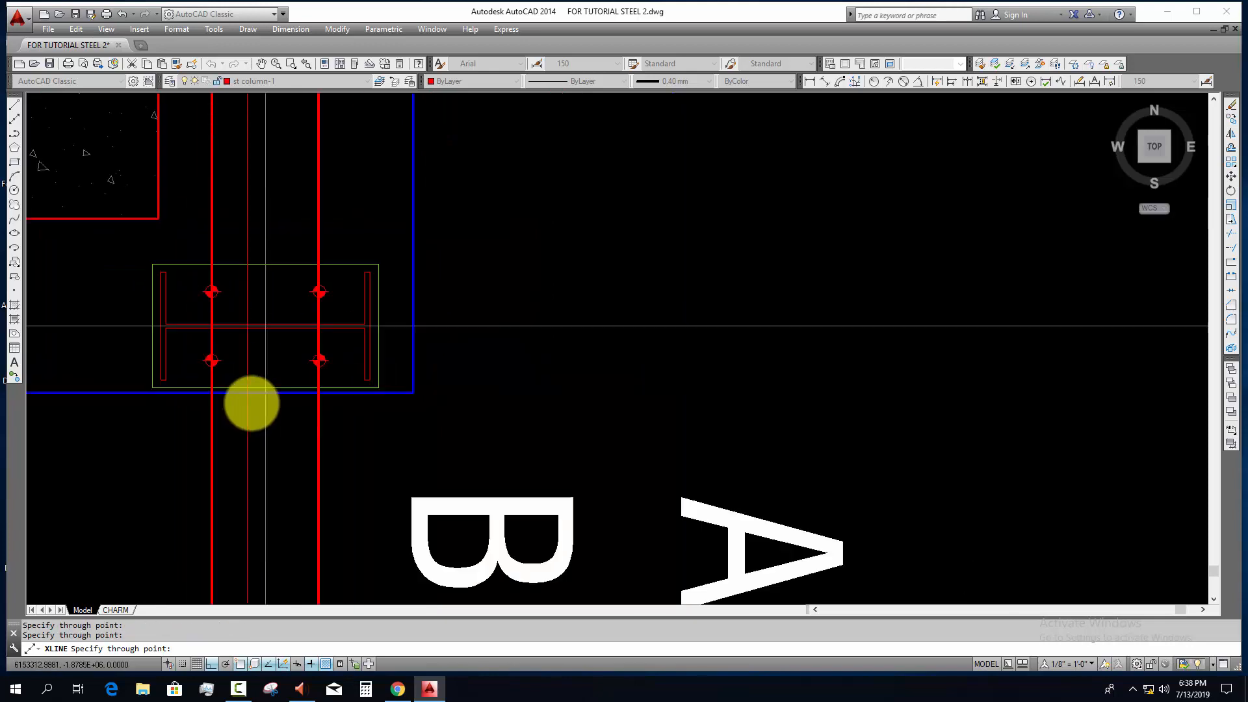
key(Escape)
Step: Offset the right-hand anchor bolt construction line 12 mm to both sides at the grid line 9 base plate
middle_drag(340, 384, 398, 553)
scroll(357, 162, up, 12)
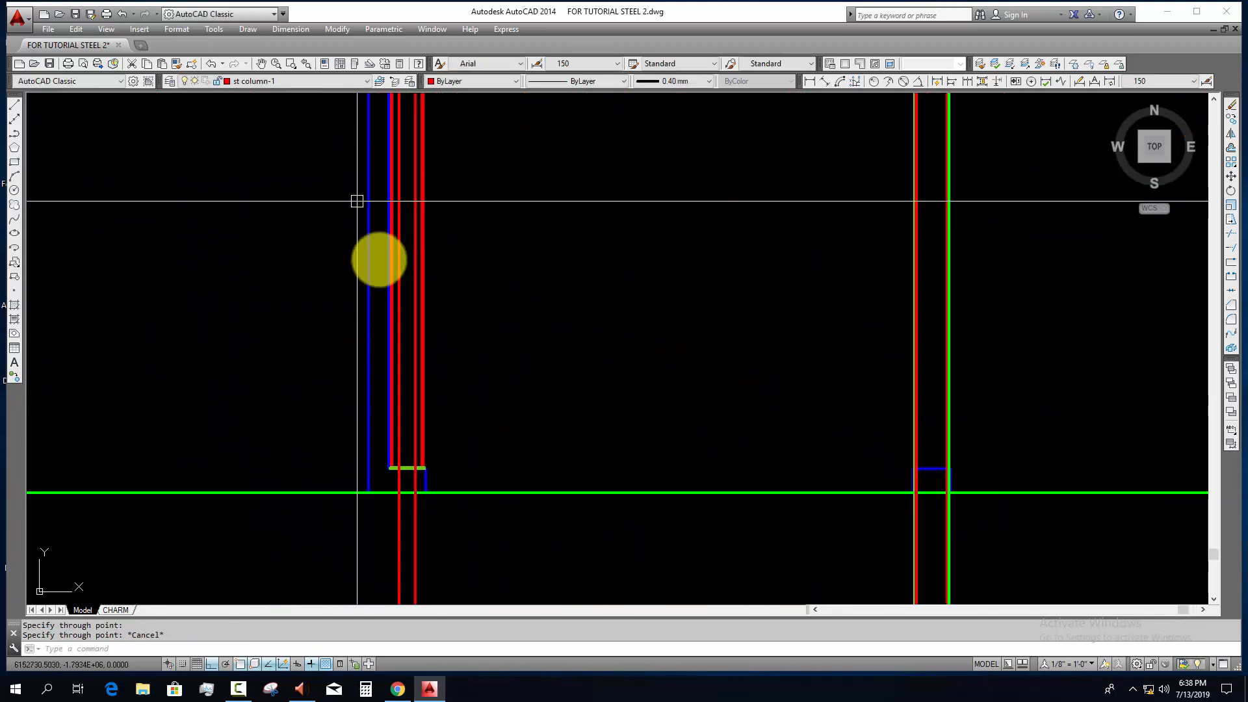
scroll(420, 460, up, 10)
middle_drag(421, 482, 426, 401)
scroll(400, 442, up, 4)
key(Escape)
key(Escape)
middle_drag(398, 442, 419, 402)
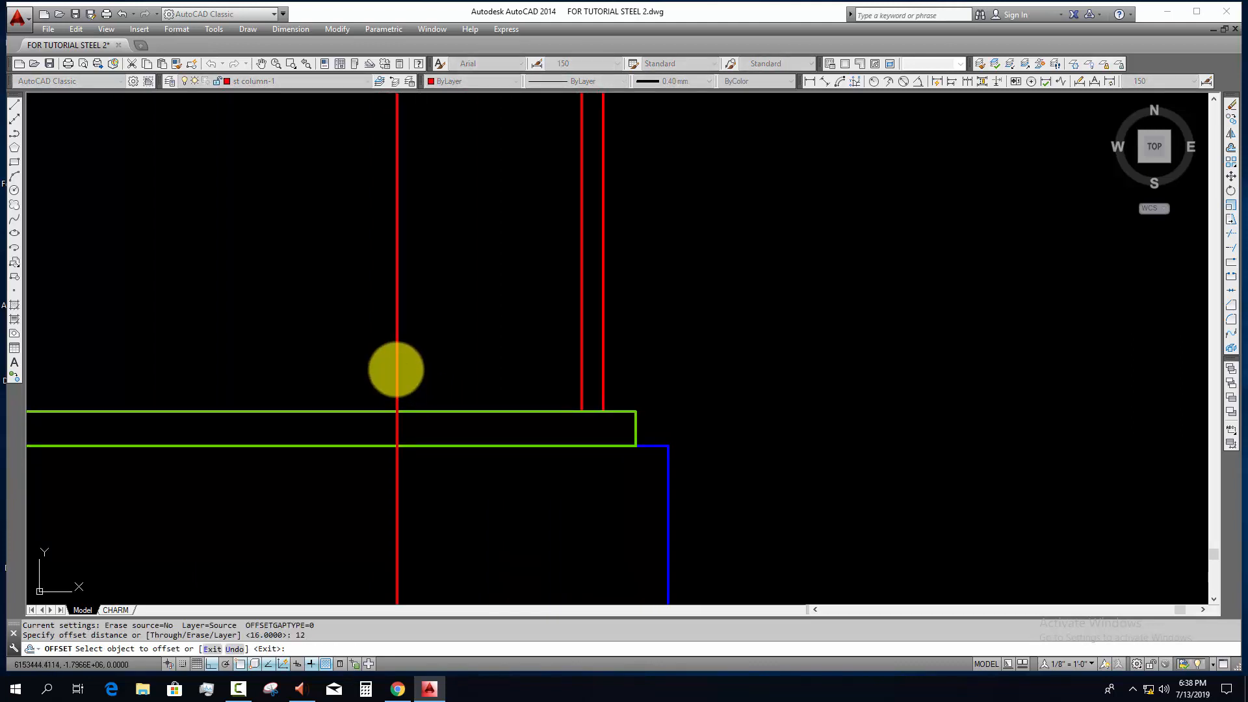
click(396, 369)
click(405, 374)
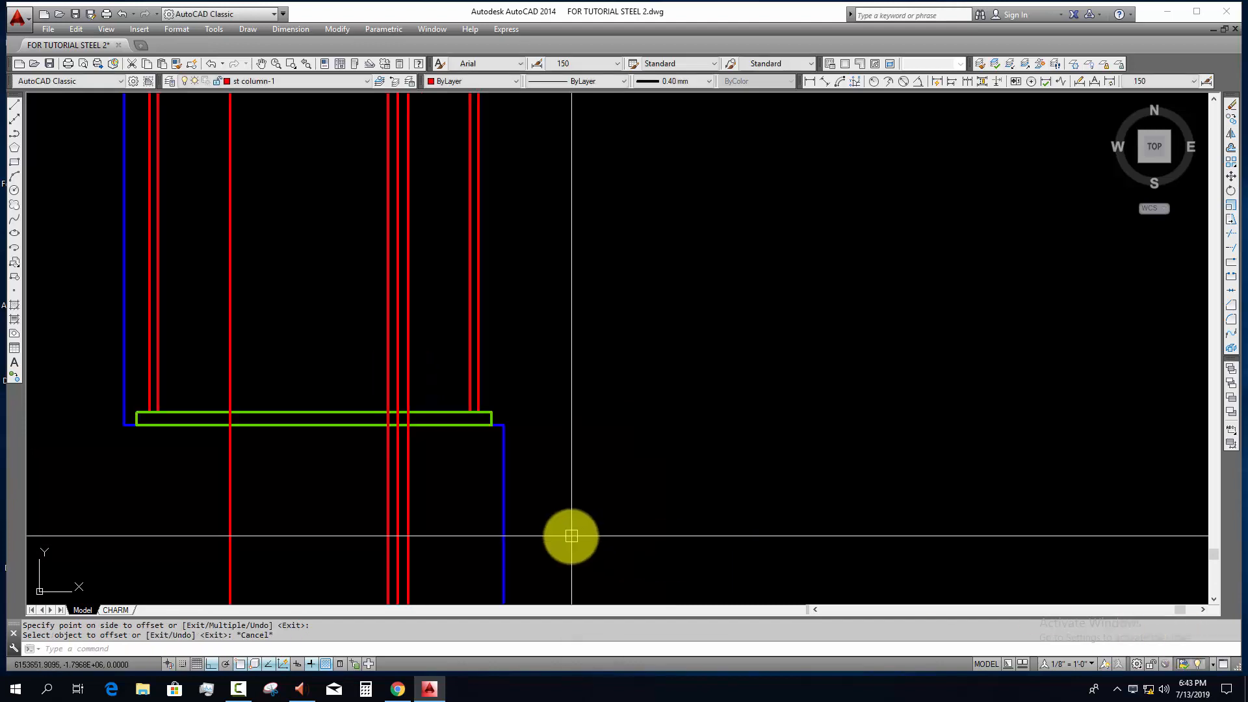
Step: Offset the grid line 9 base plate outline outward to set the ends of the bolt centre line
scroll(398, 437, up, 2)
scroll(496, 504, down, 2)
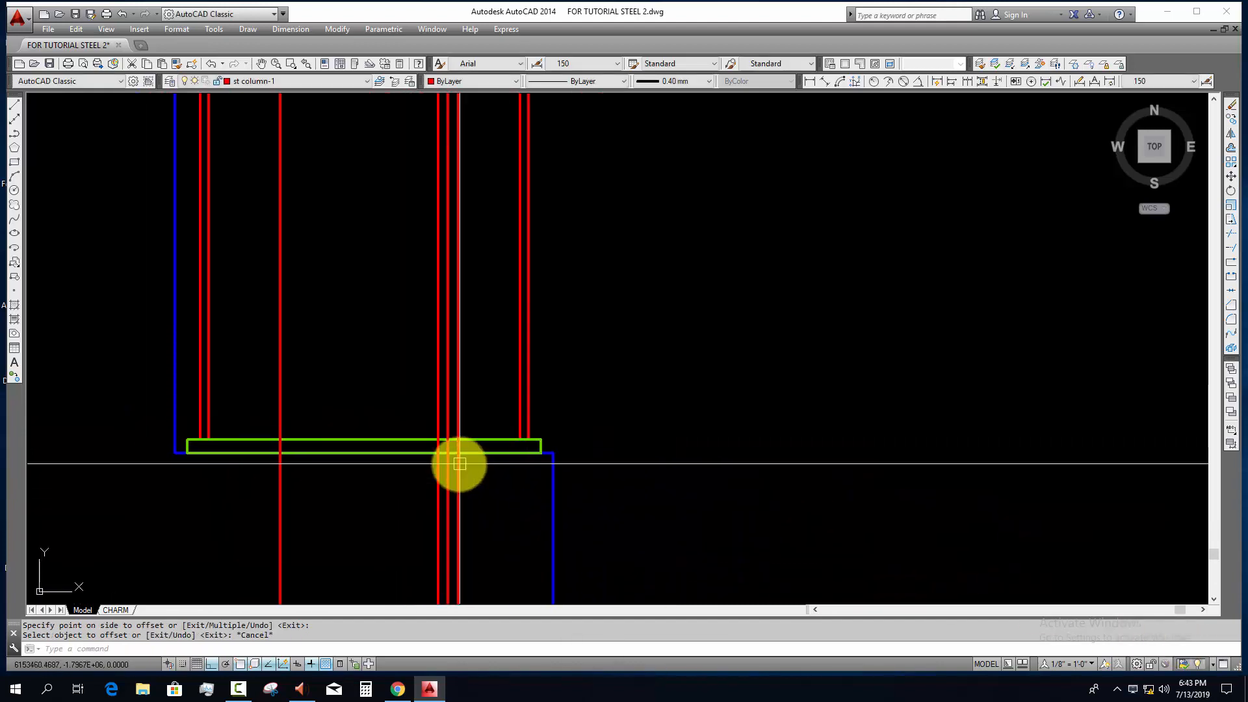
scroll(434, 445, up, 3)
key(Escape)
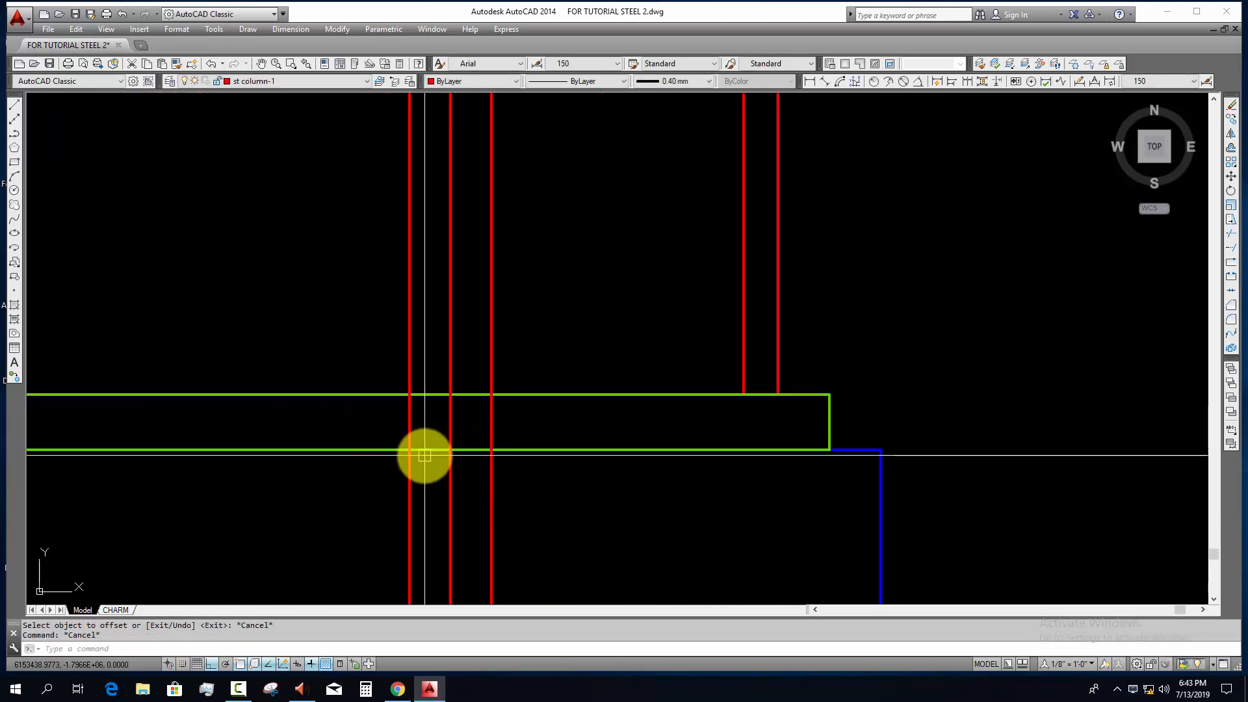
scroll(486, 480, down, 3)
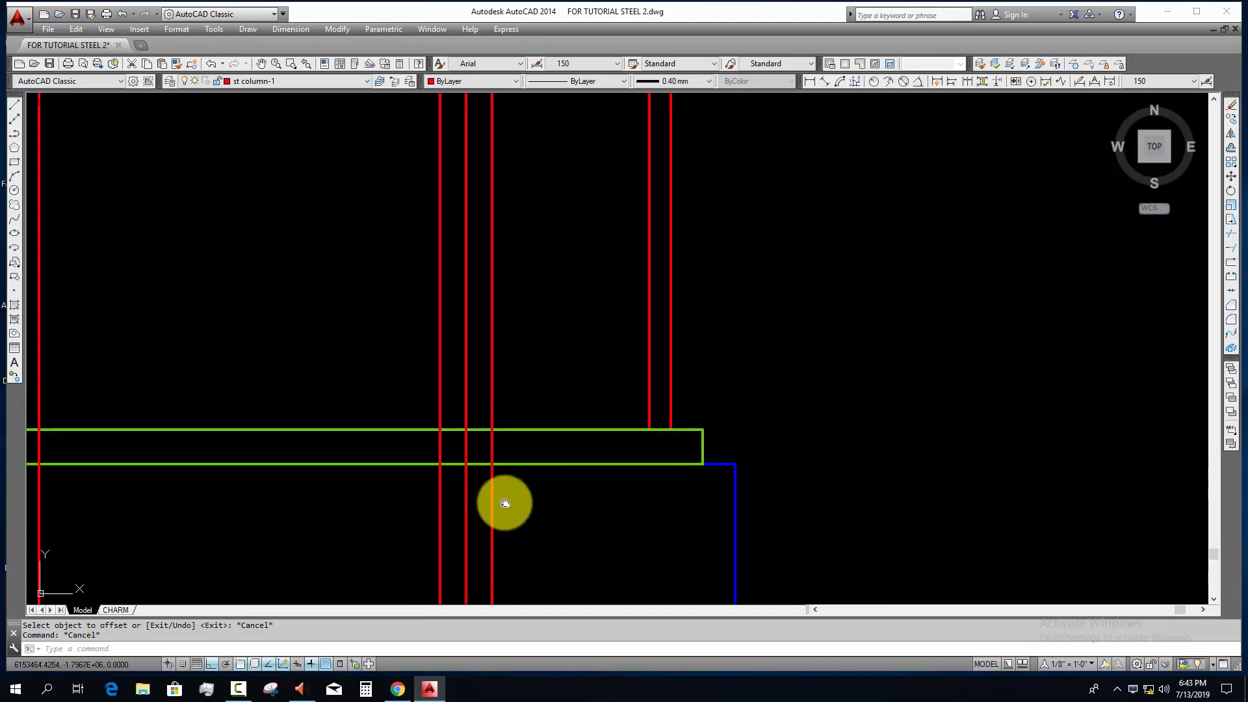
key(Escape)
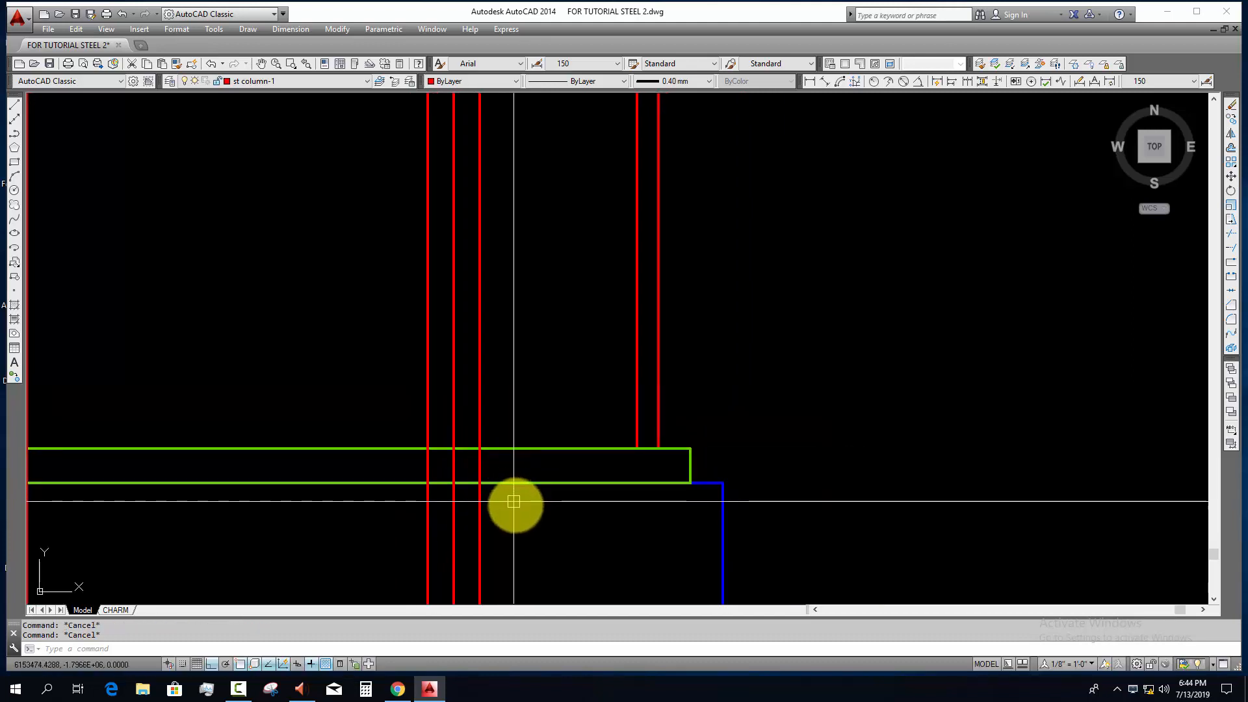
text(o)
key(Return)
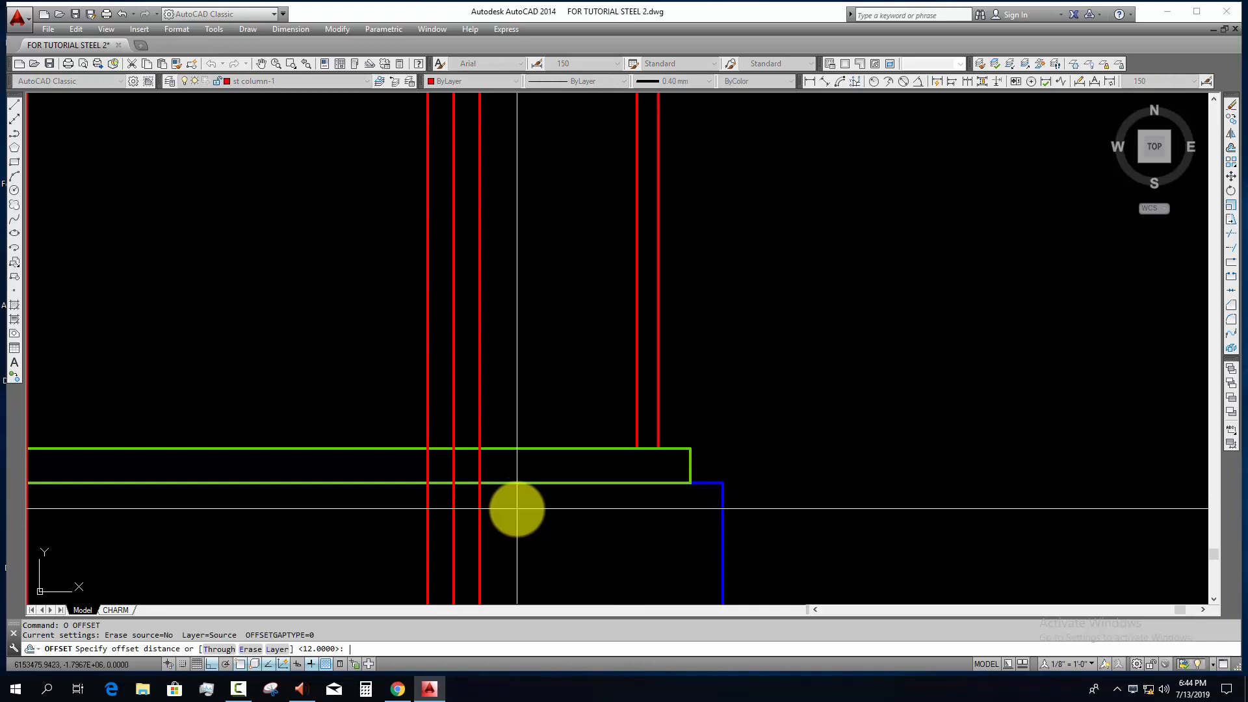
key(Return)
click(526, 450)
click(527, 423)
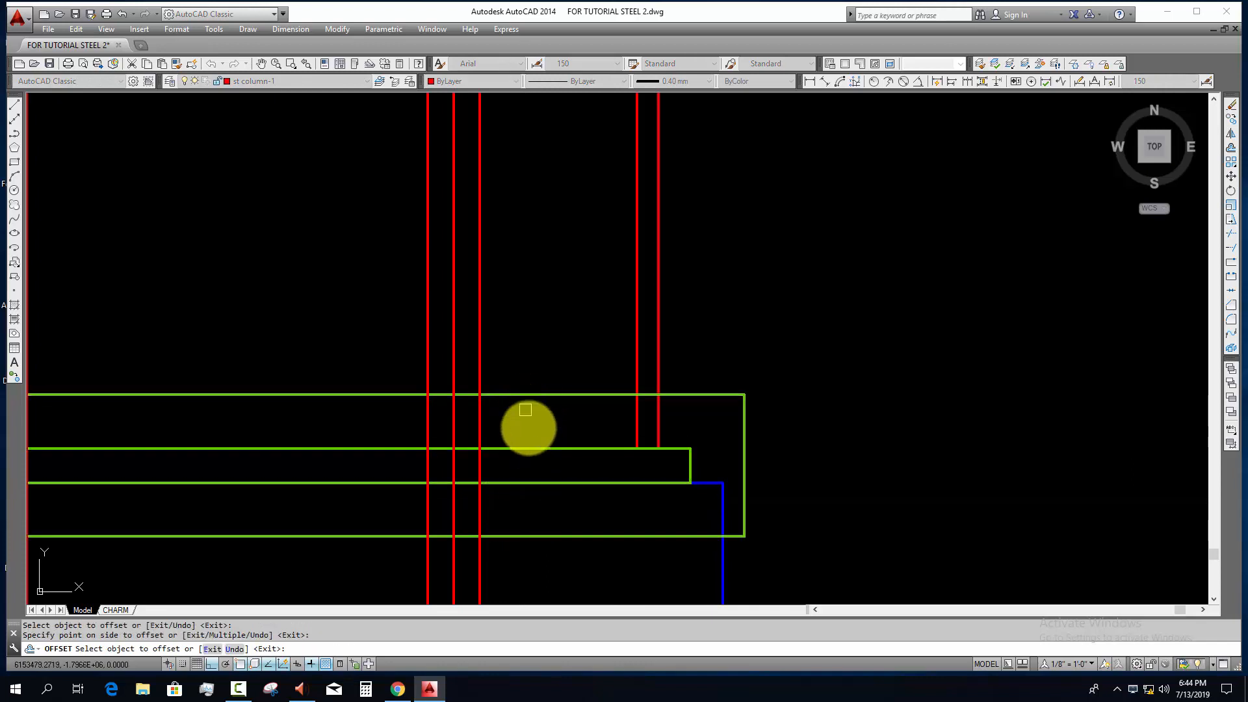
key(Escape)
key(Escape)
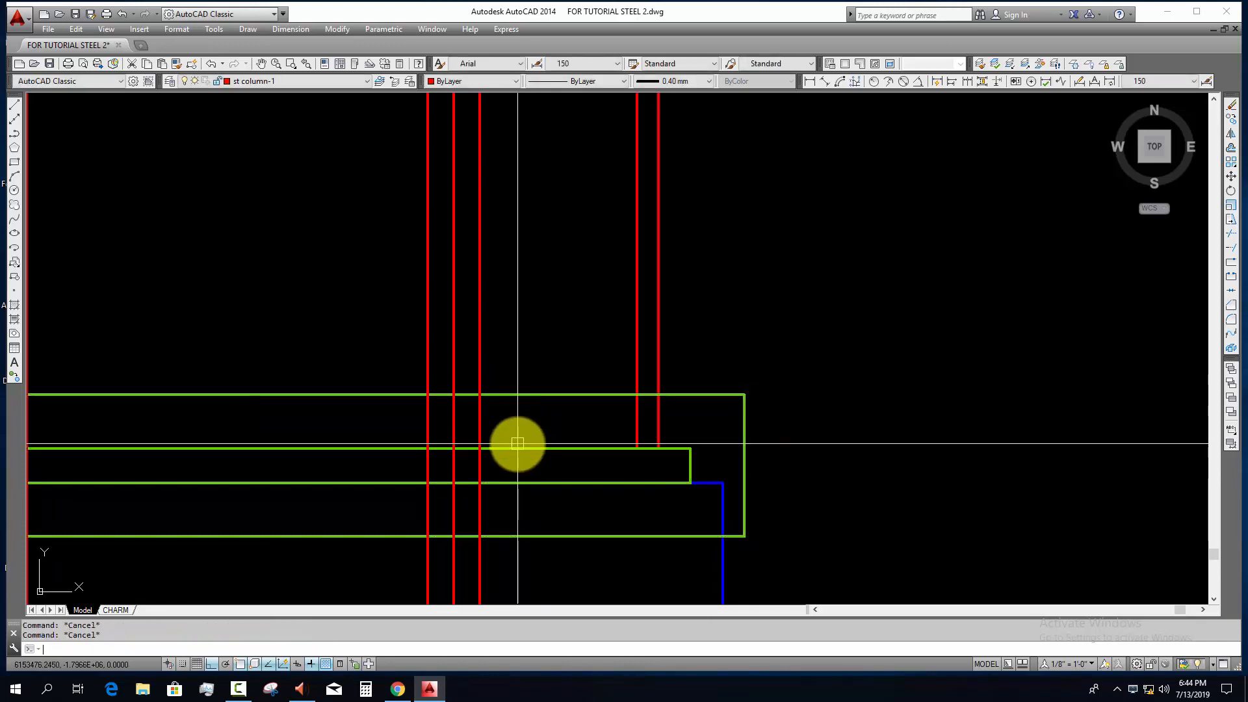
Step: Draw a rectangle through the base plate's thickness between the two offset bolt lines
text(rec)
key(Return)
click(427, 449)
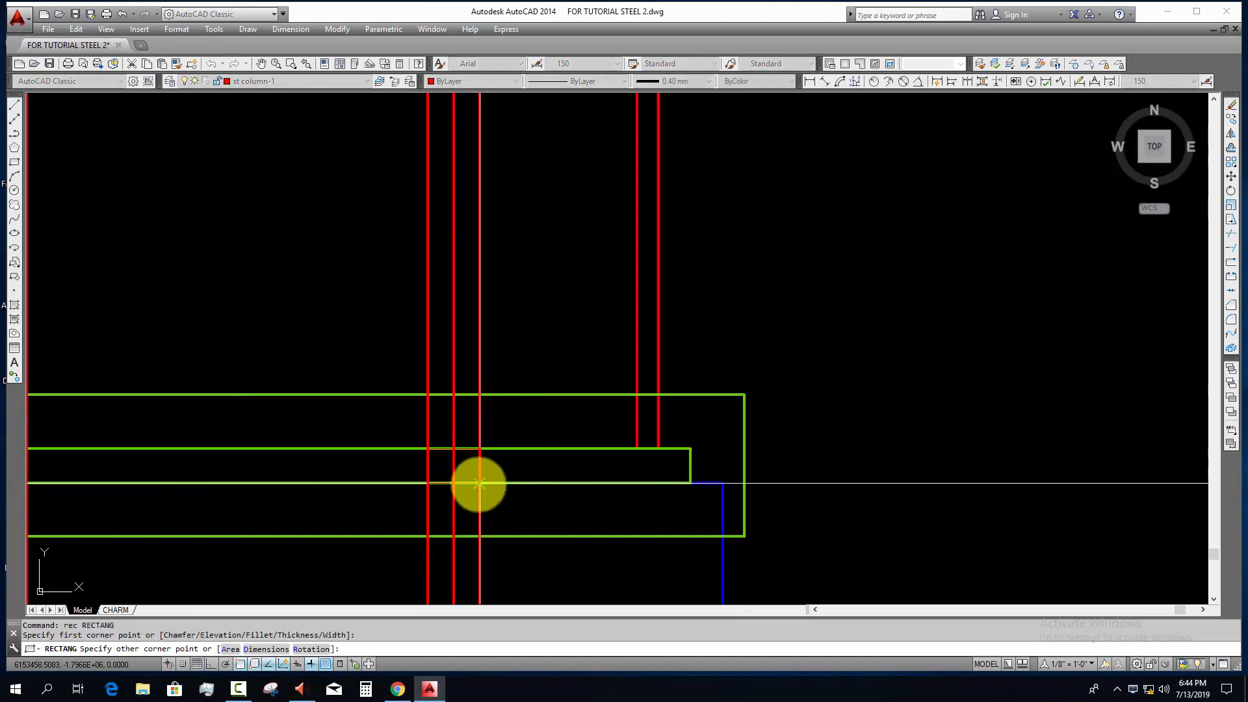
scroll(468, 459, up, 2)
click(484, 484)
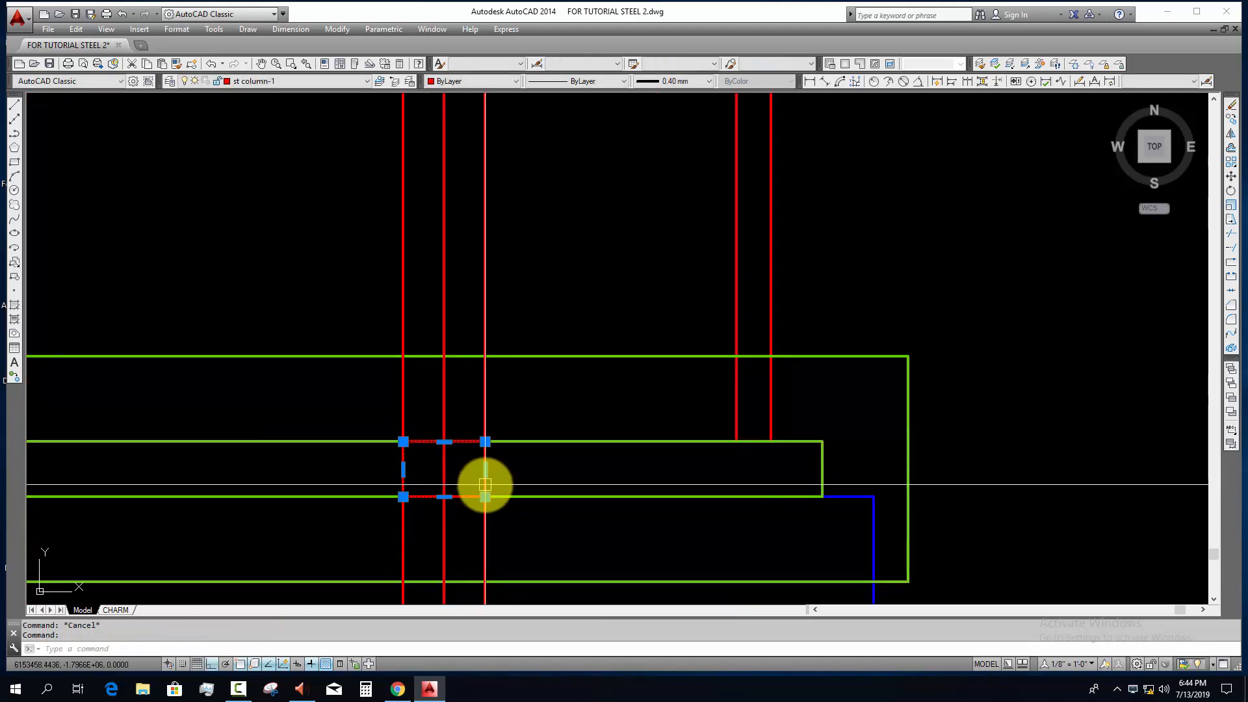
key(Escape)
Step: Trim the right-hand bolt centre line above and below, using the enlarged base plate outline as the cutting boundary
click(547, 394)
click(524, 340)
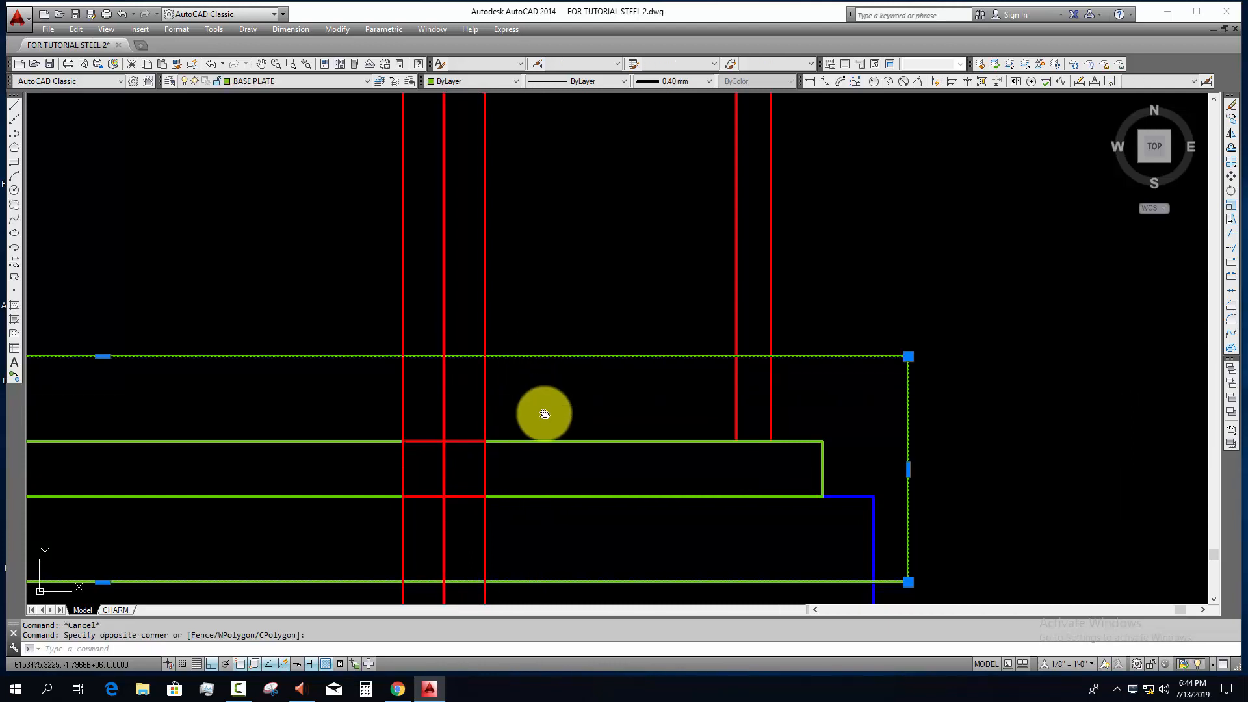
middle_drag(544, 415, 544, 444)
text(tr)
key(Return)
click(451, 352)
middle_drag(447, 560, 444, 459)
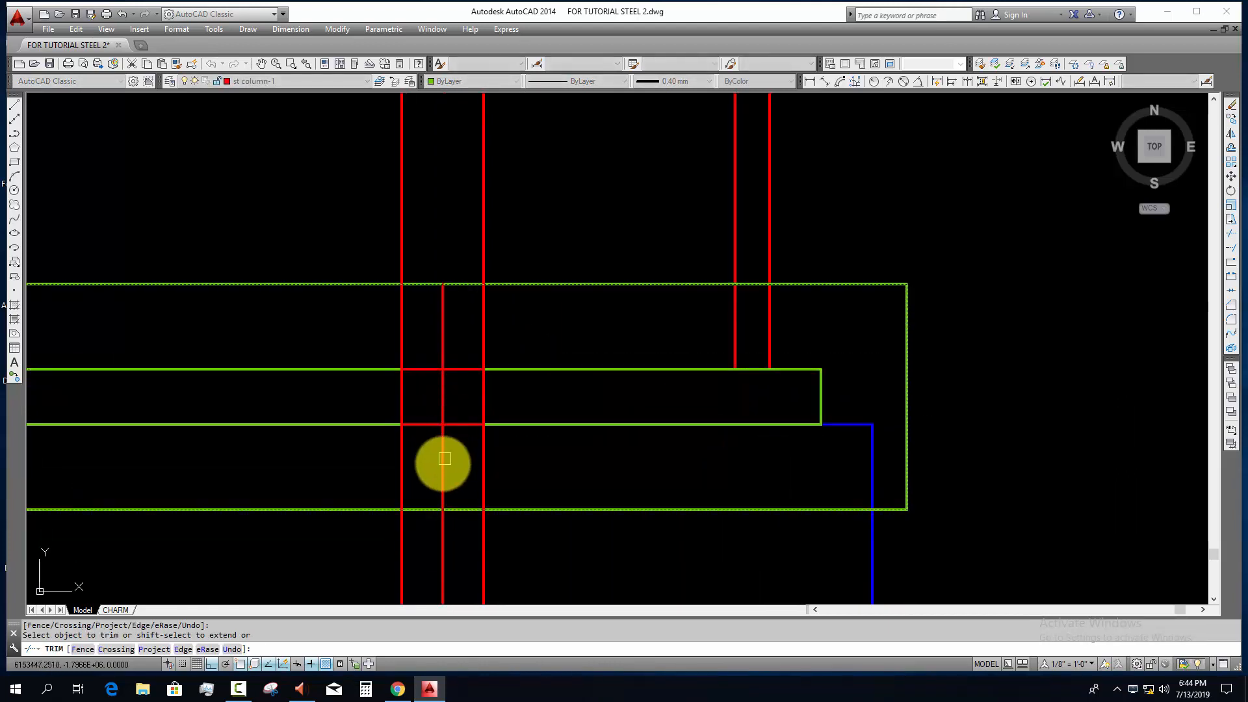
key(Escape)
Step: Erase the two vertical lines bounding the bolt rectangle and the enlarged base plate outline
click(520, 562)
click(380, 553)
text(e)
click(545, 556)
click(530, 490)
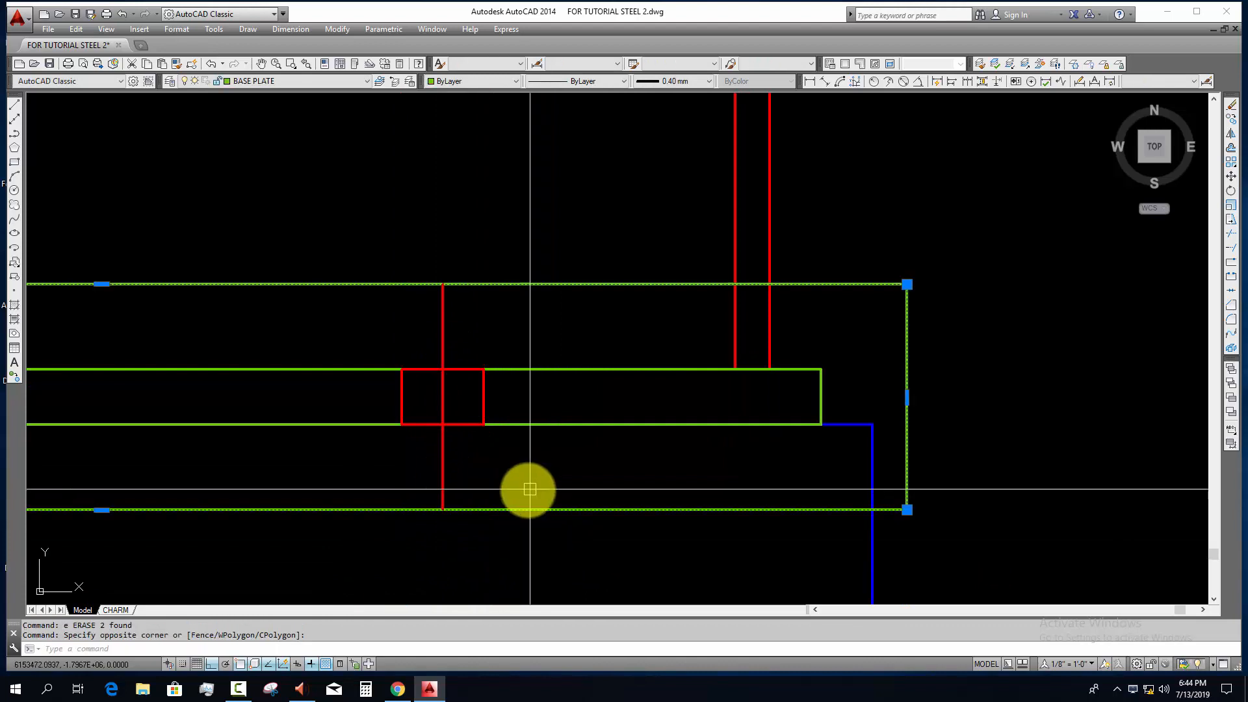
text(e)
scroll(510, 489, down, 4)
key(Escape)
key(Escape)
Step: Move the bolt rectangle and its short centre line to the ROOD layer
scroll(459, 442, up, 2)
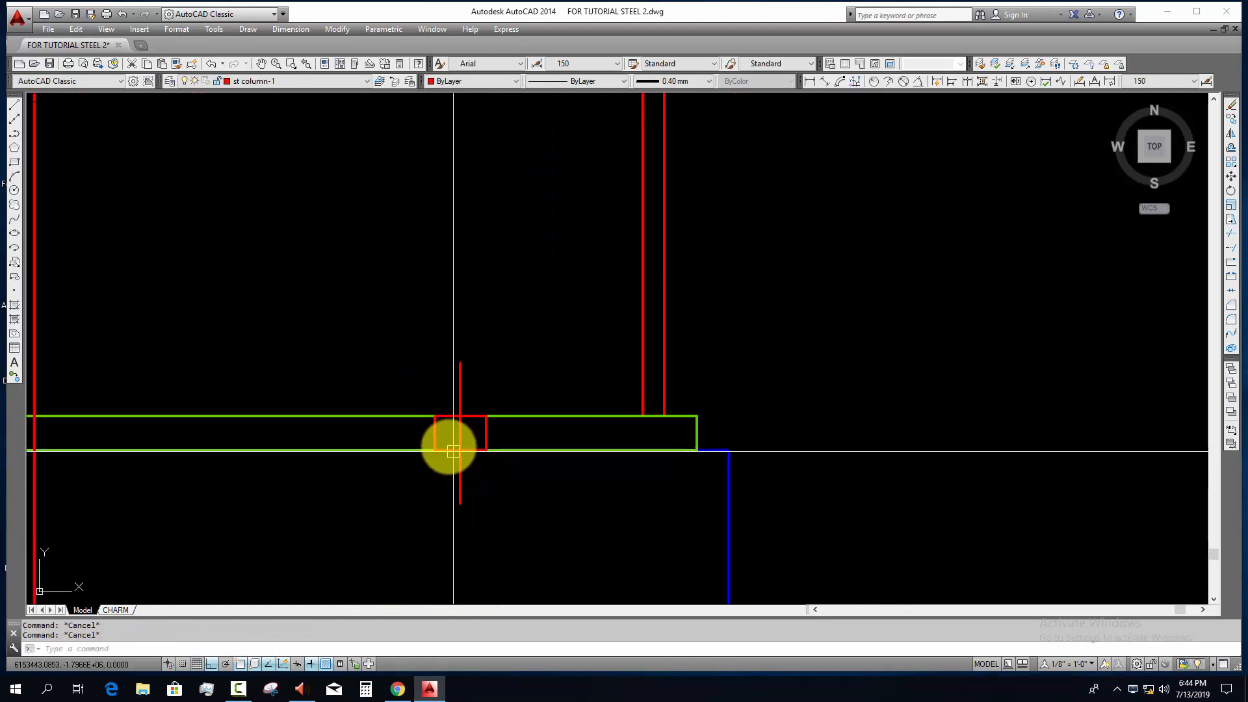
click(406, 345)
click(501, 543)
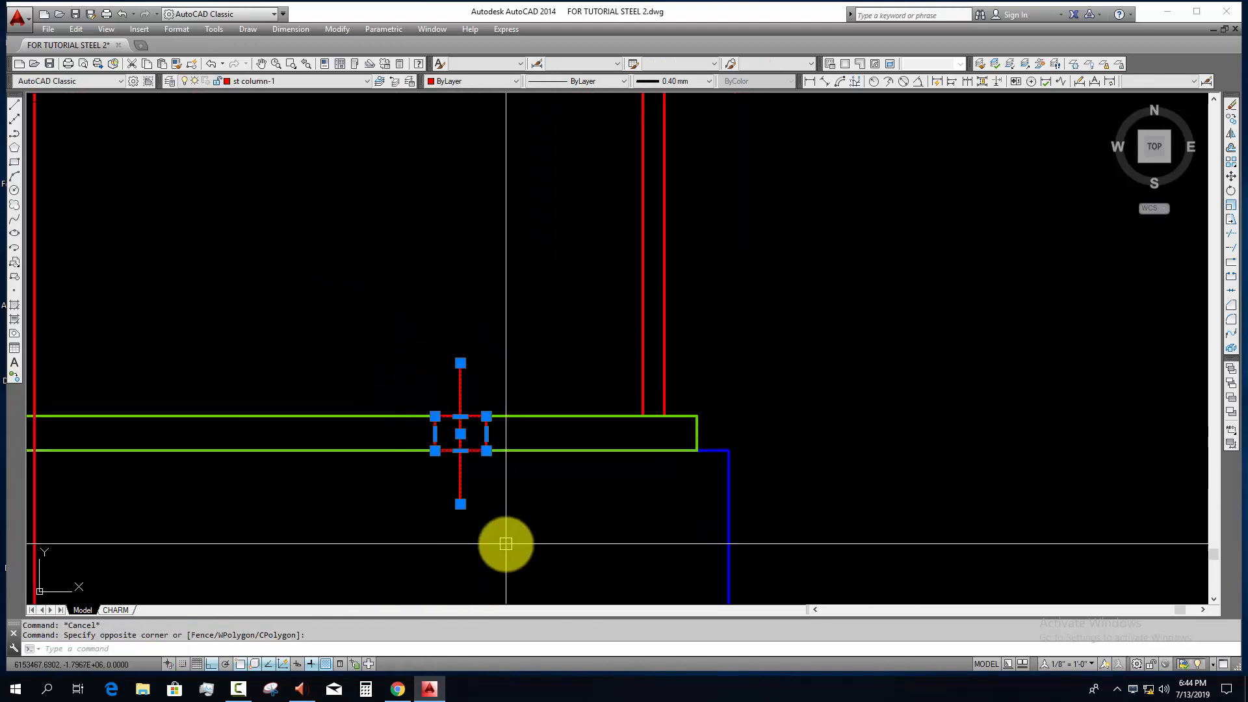
click(306, 83)
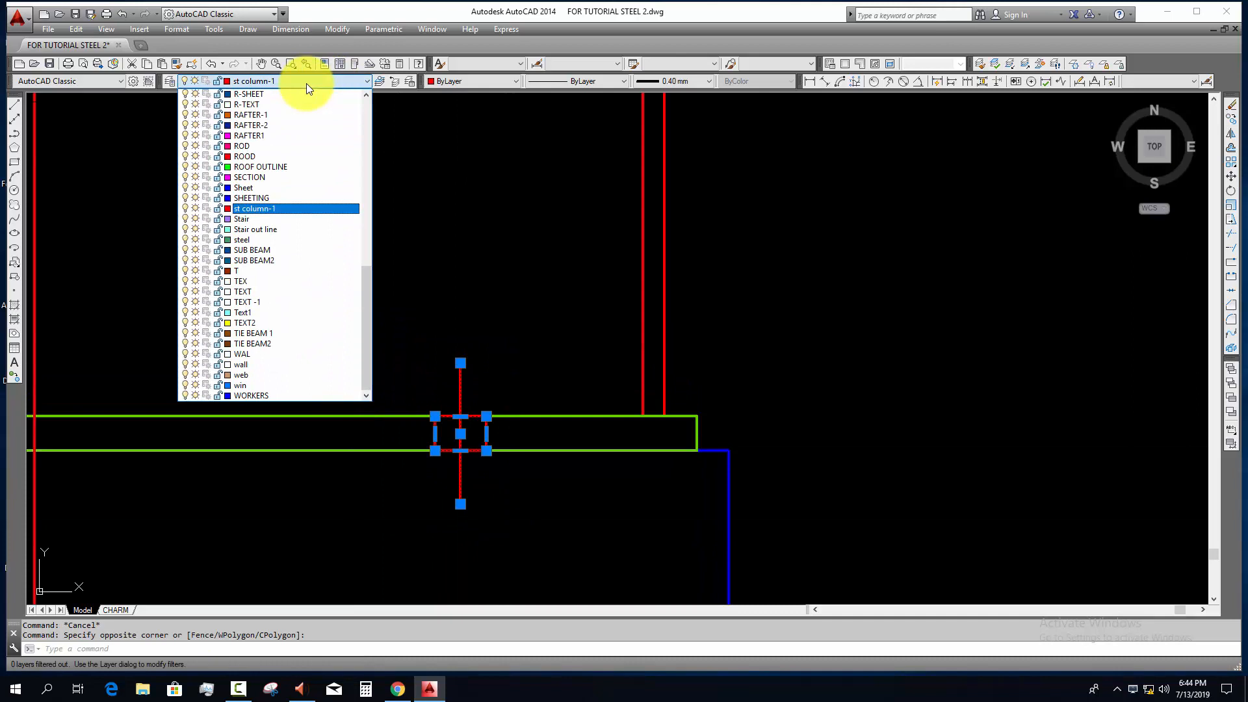
click(279, 155)
key(Escape)
Step: Hatch the bolt rectangle in the base plate with the ANSI31 pattern at scale 1 in the current color
scroll(499, 416, up, 4)
middle_drag(498, 401, 496, 362)
scroll(496, 364, down, 2)
mouse_move(516, 433)
middle_down()
mouse_move(522, 372)
mouse_move(527, 391)
middle_up()
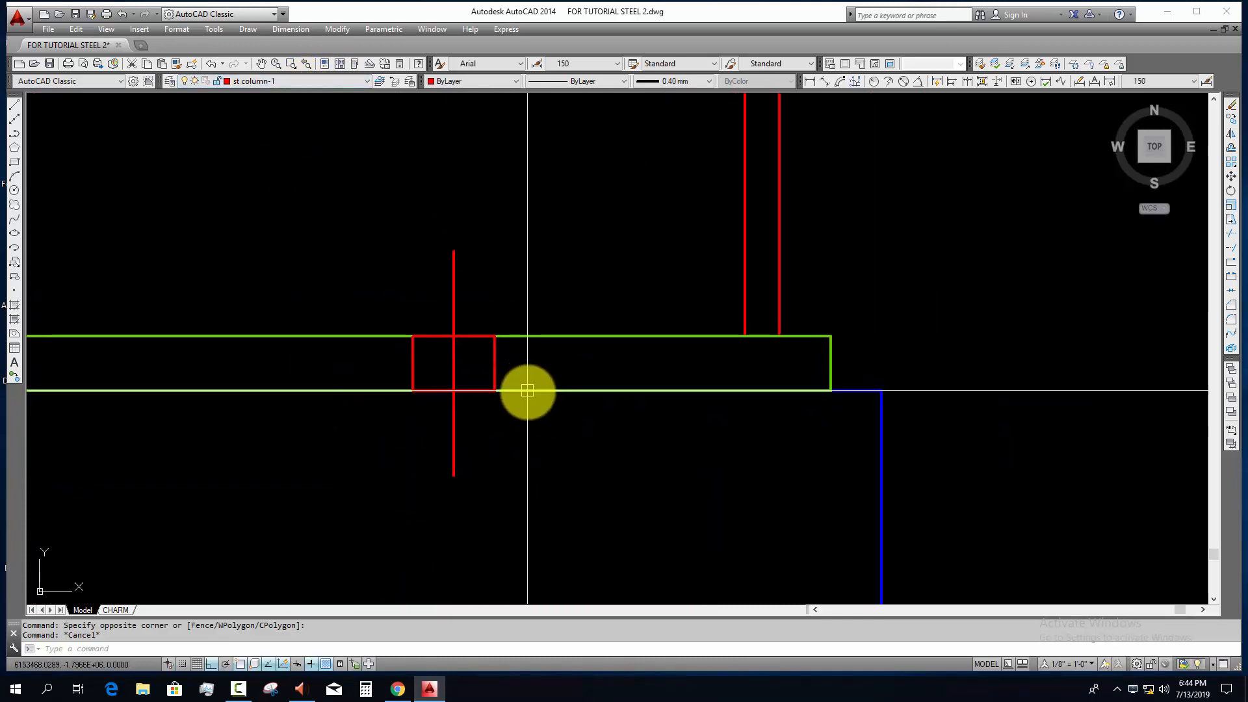
key(Return)
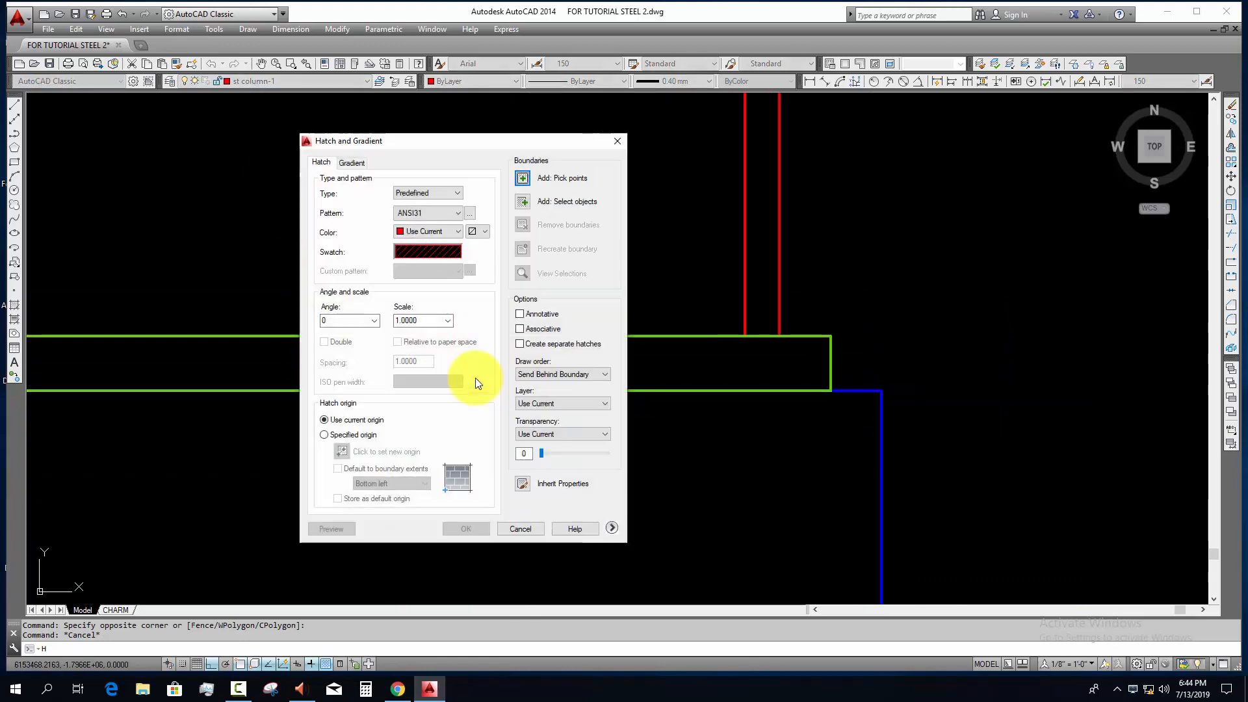
key(Escape)
key(Return)
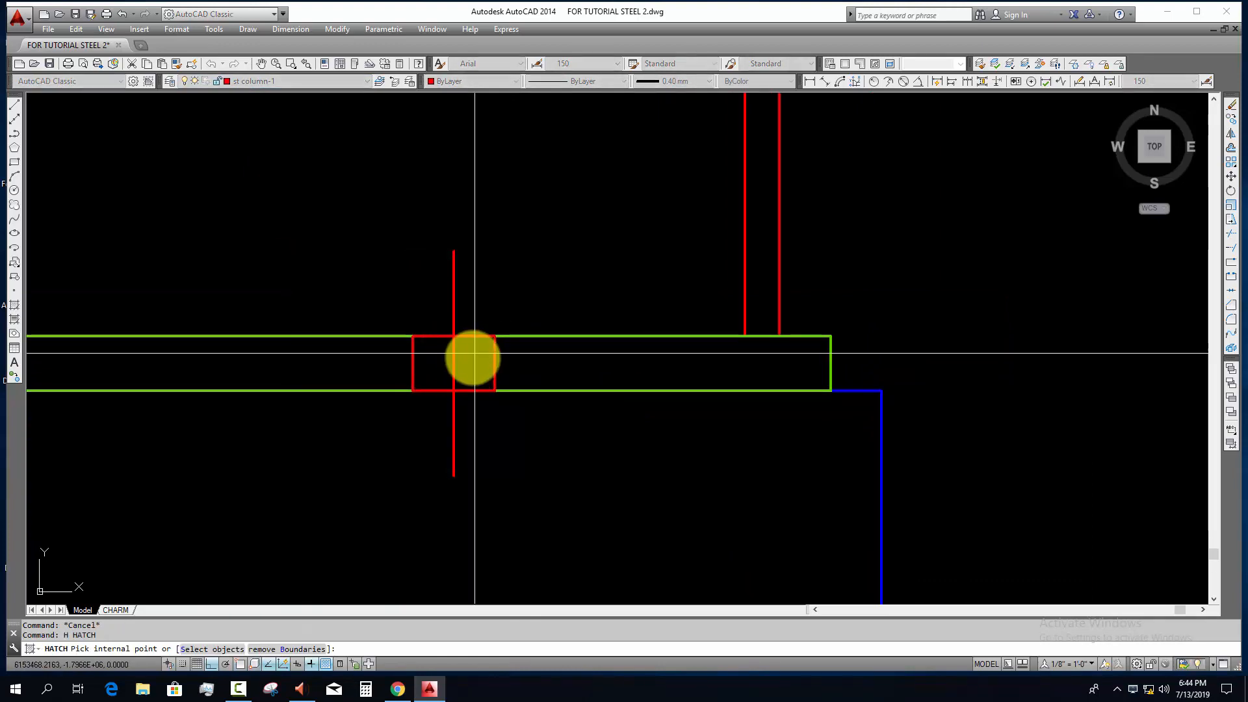
click(474, 357)
key(Return)
key(Return)
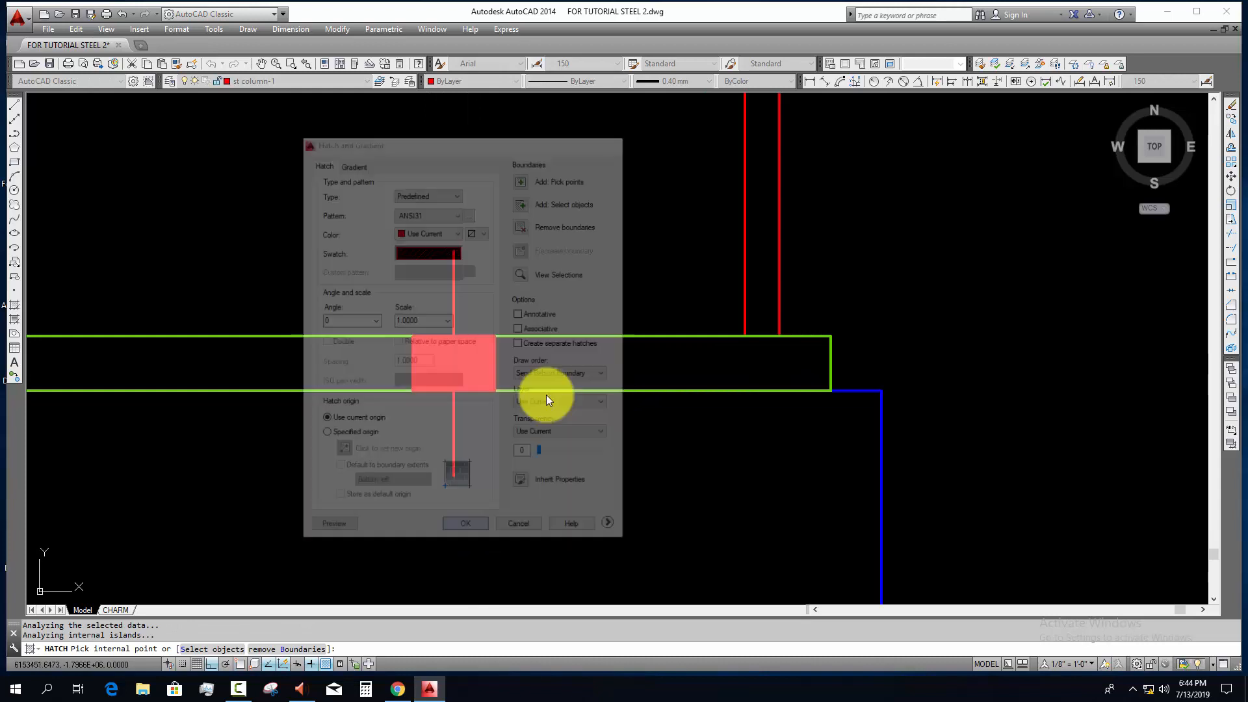
key(Escape)
Step: Copy the hatched bolt with its centre line onto the left-hand bolt construction line of the grid line 9 base plate
scroll(457, 381, down, 4)
click(433, 320)
click(536, 457)
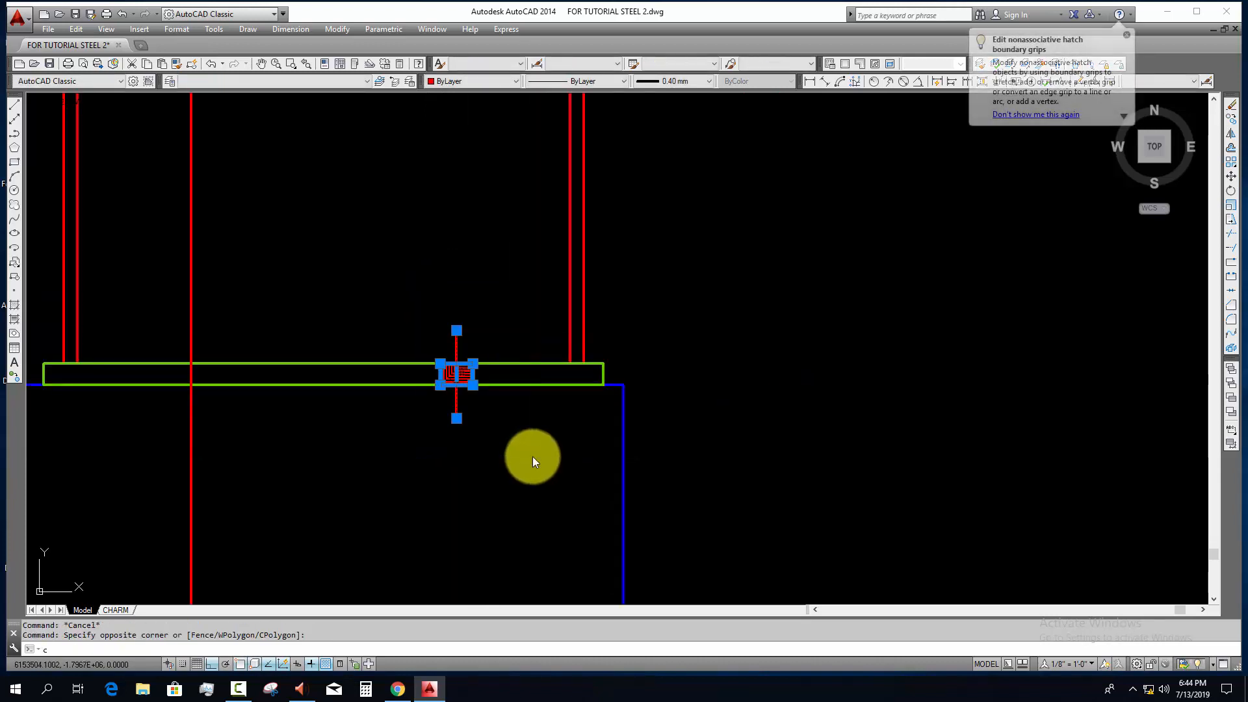
text(co)
key(Return)
click(456, 418)
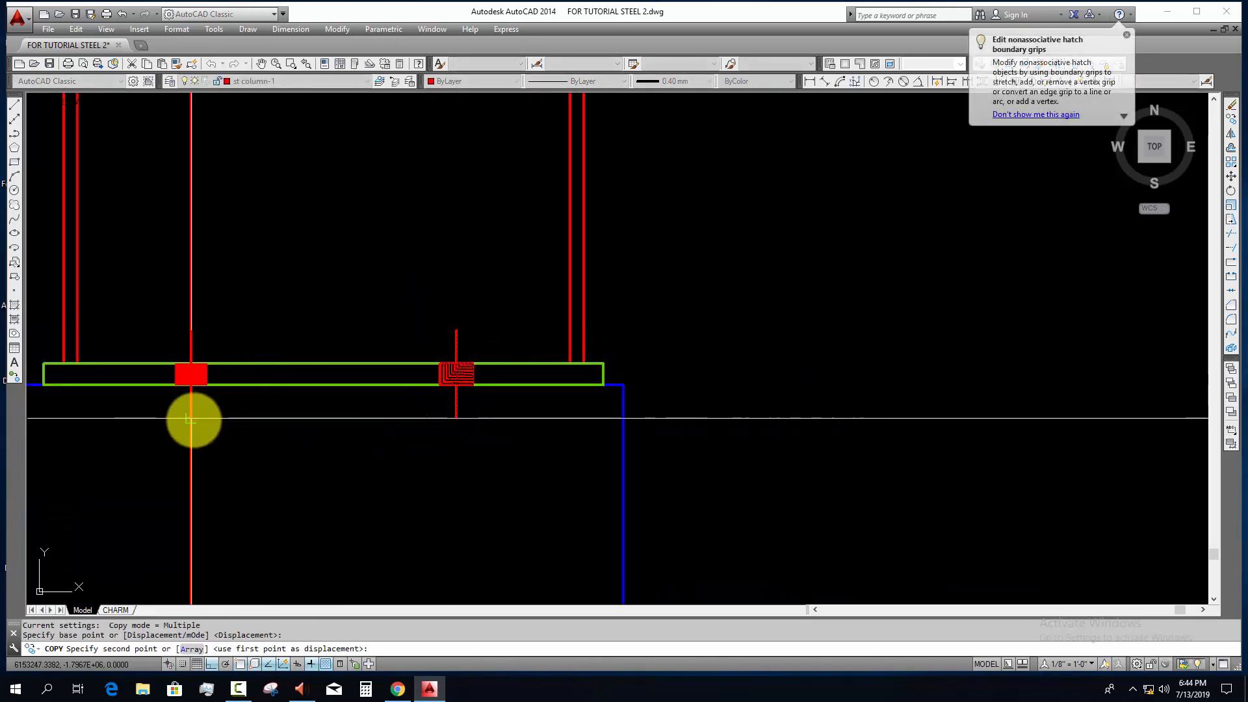
key(Escape)
Step: Erase the full-height construction line running through the copied left-hand bolt
click(236, 452)
click(140, 467)
text(e)
key(Return)
Step: Examine the two bolts in the grid line 9 base plate and the remaining column lines through to grid line 1
scroll(282, 456, down, 4)
mouse_move(321, 469)
middle_down()
mouse_move(398, 440)
mouse_move(353, 453)
middle_up()
scroll(398, 440, down, 4)
scroll(384, 421, up, 4)
scroll(353, 453, down, 4)
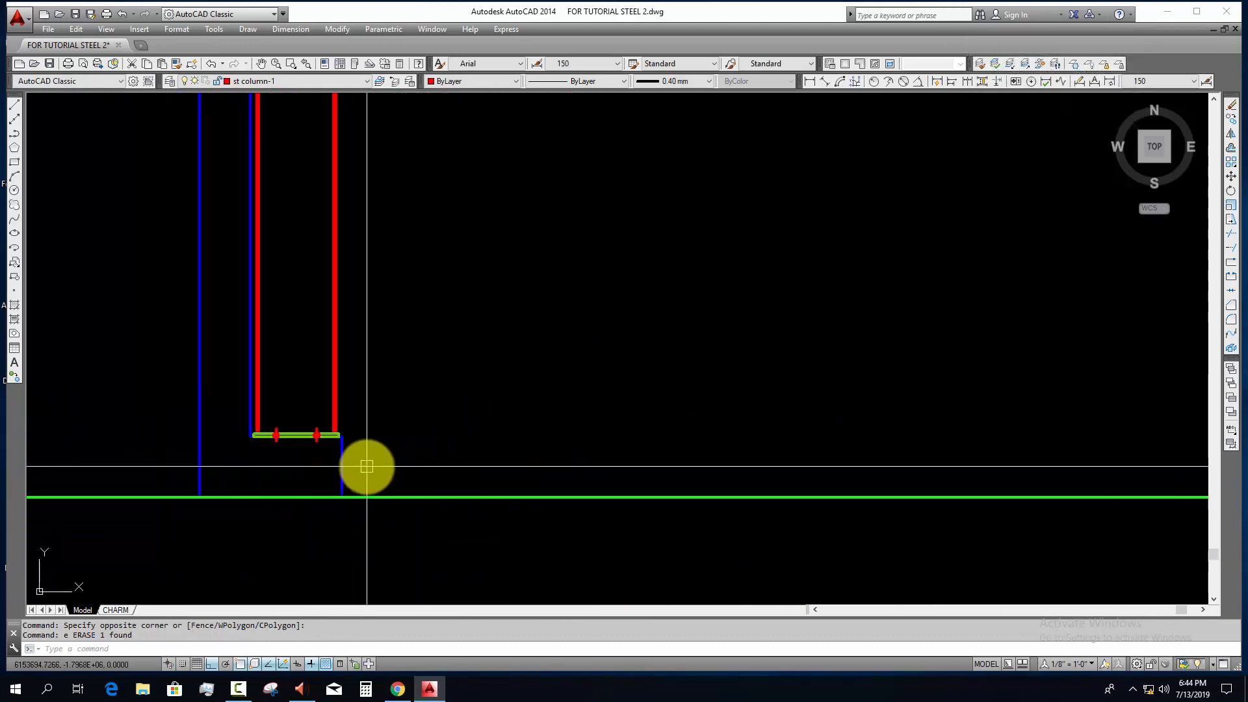
scroll(699, 435, down, 6)
middle_drag(700, 436, 380, 432)
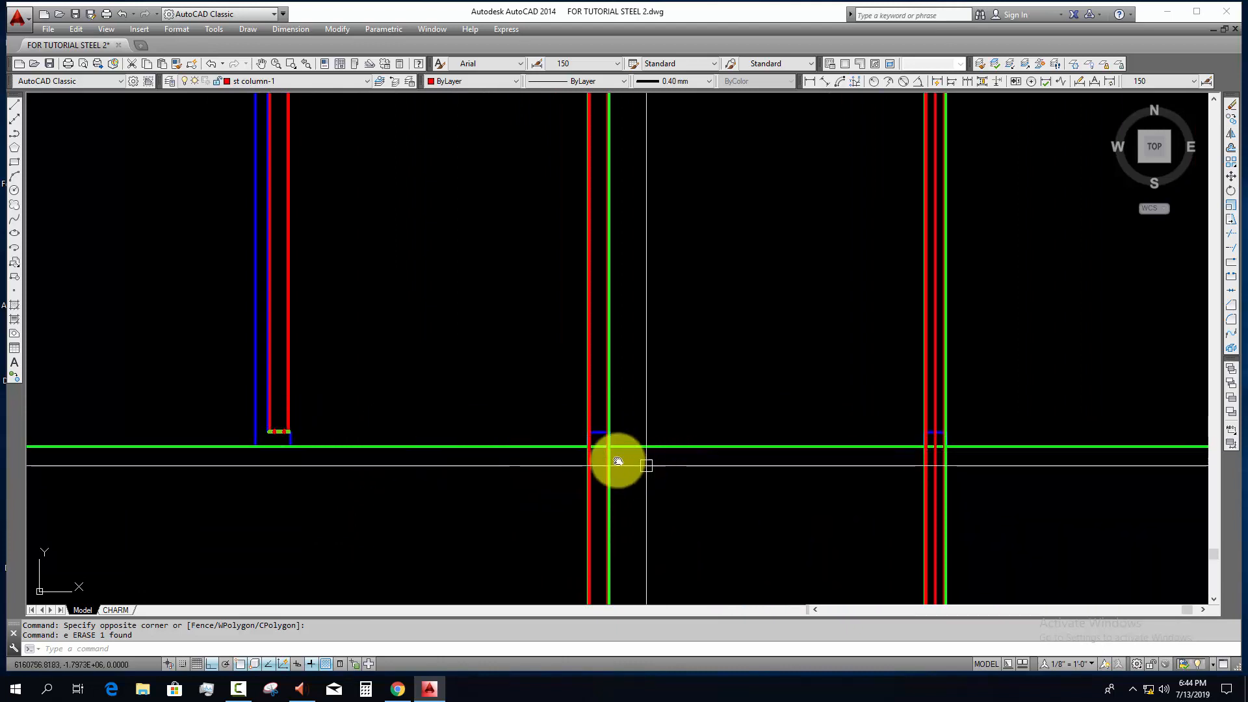
middle_drag(646, 455, 487, 423)
scroll(513, 423, down, 2)
middle_drag(706, 464, 639, 444)
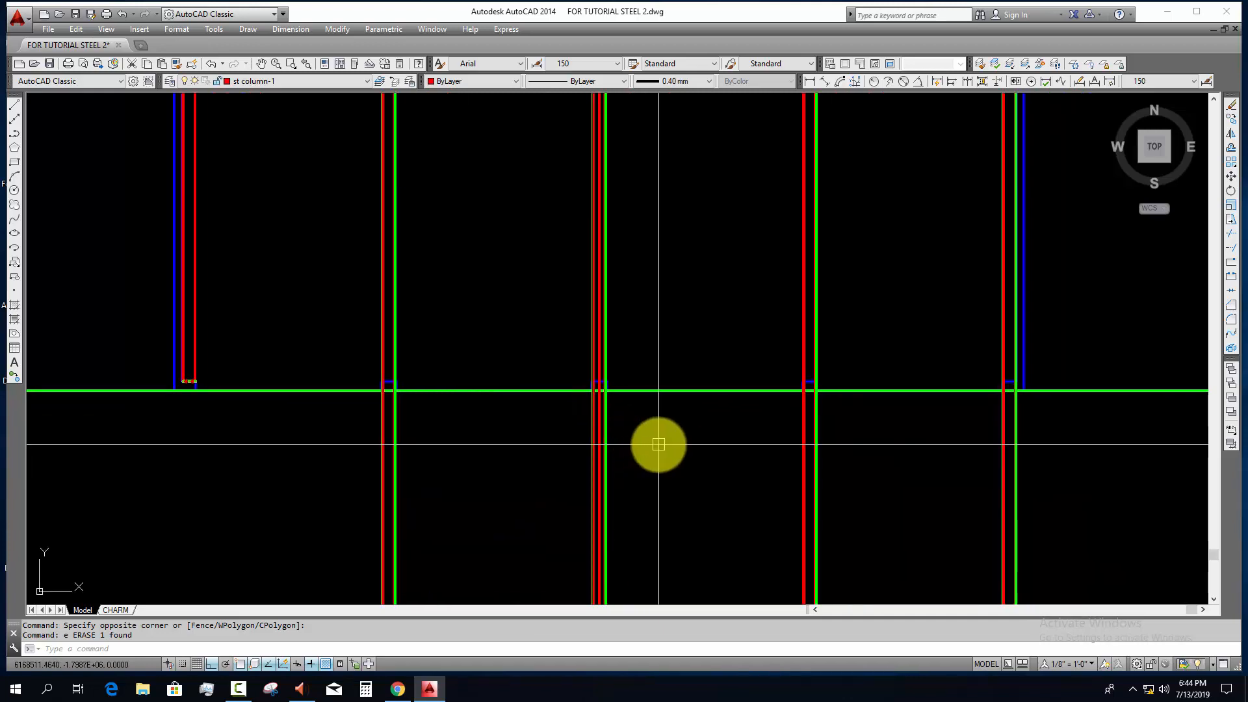
Step: Copy the grid line 9 base plate, its hatched bolts and the steel column lines onto the grid line 7 concrete stub
scroll(181, 381, up, 8)
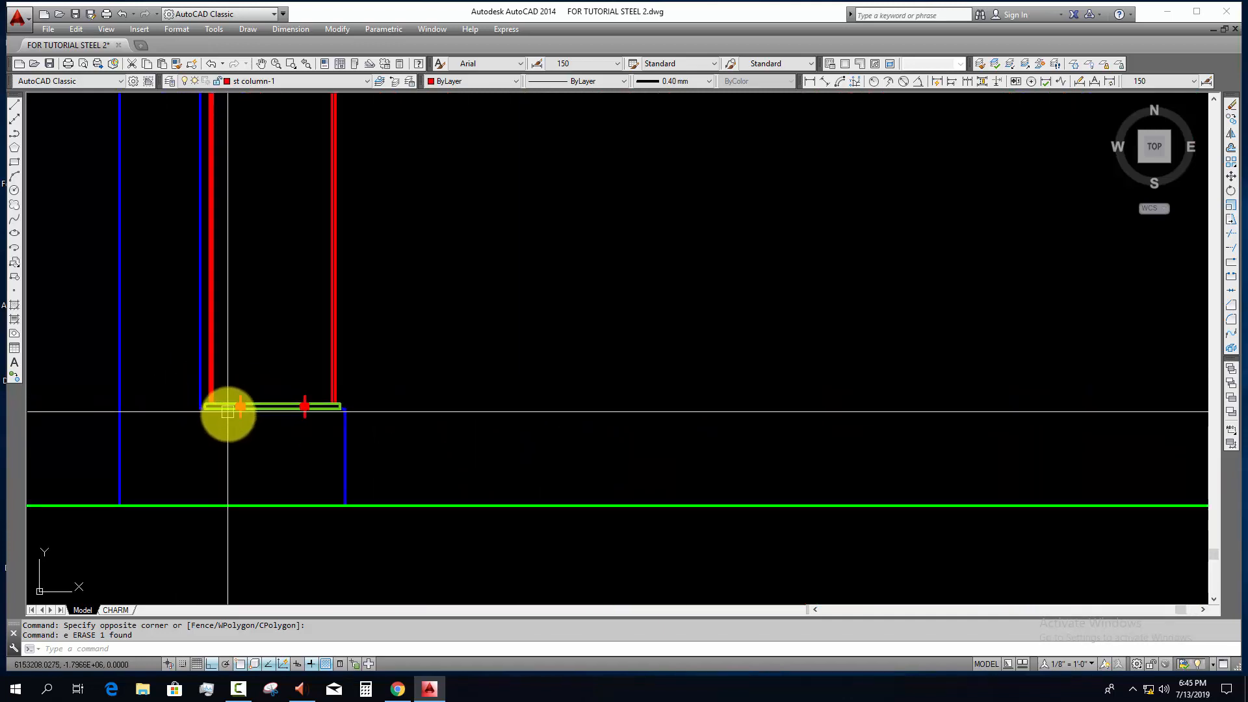
scroll(229, 412, up, 2)
scroll(195, 401, up, 4)
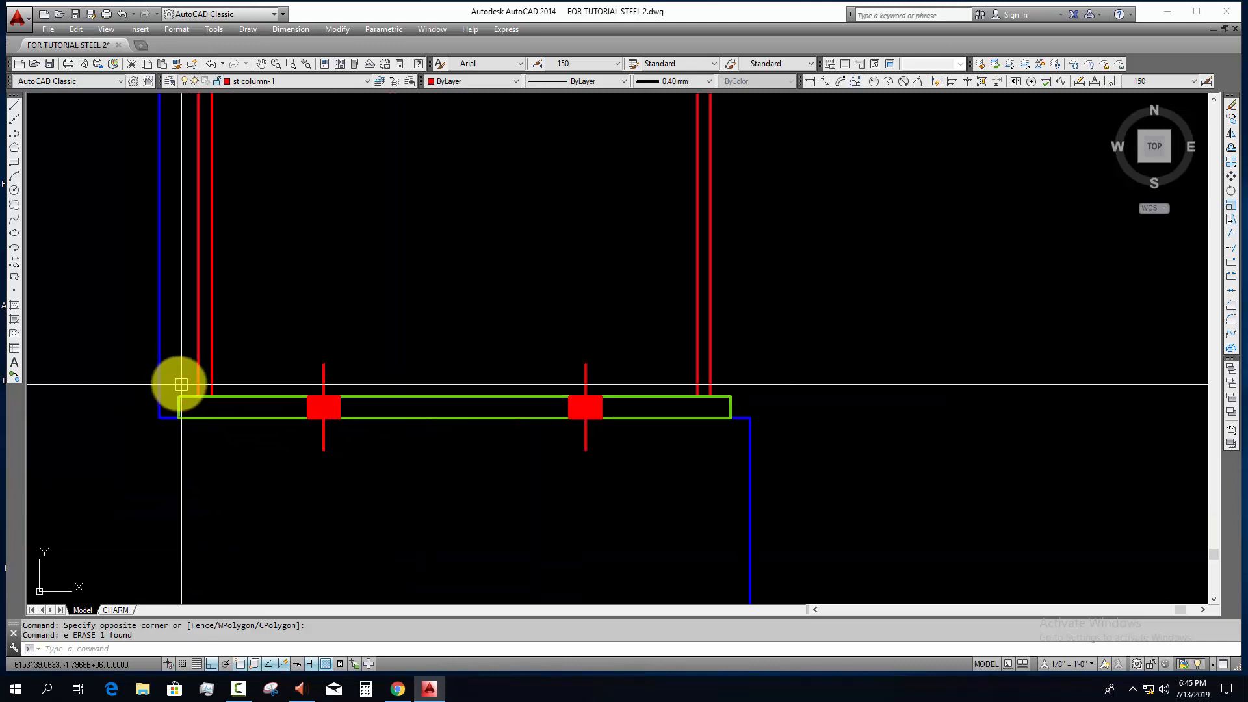
key(Escape)
click(173, 374)
click(737, 481)
click(724, 318)
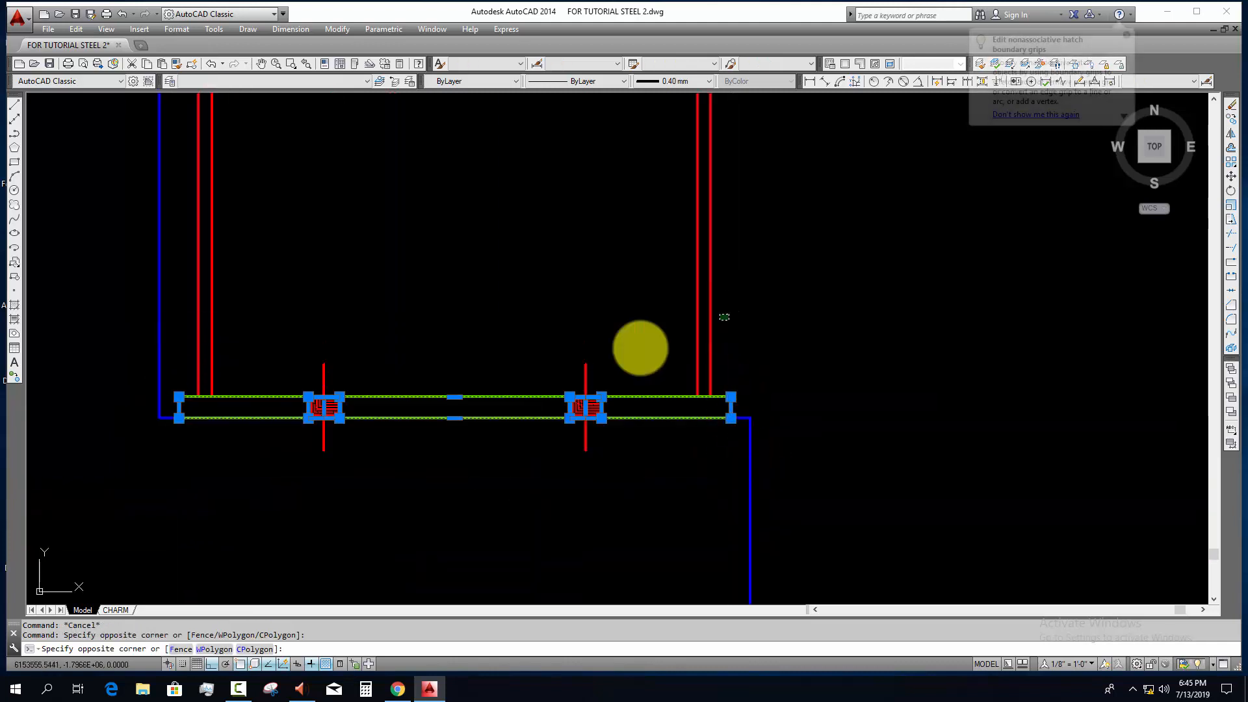
click(643, 349)
click(236, 326)
click(183, 350)
scroll(390, 502, down, 5)
text(co)
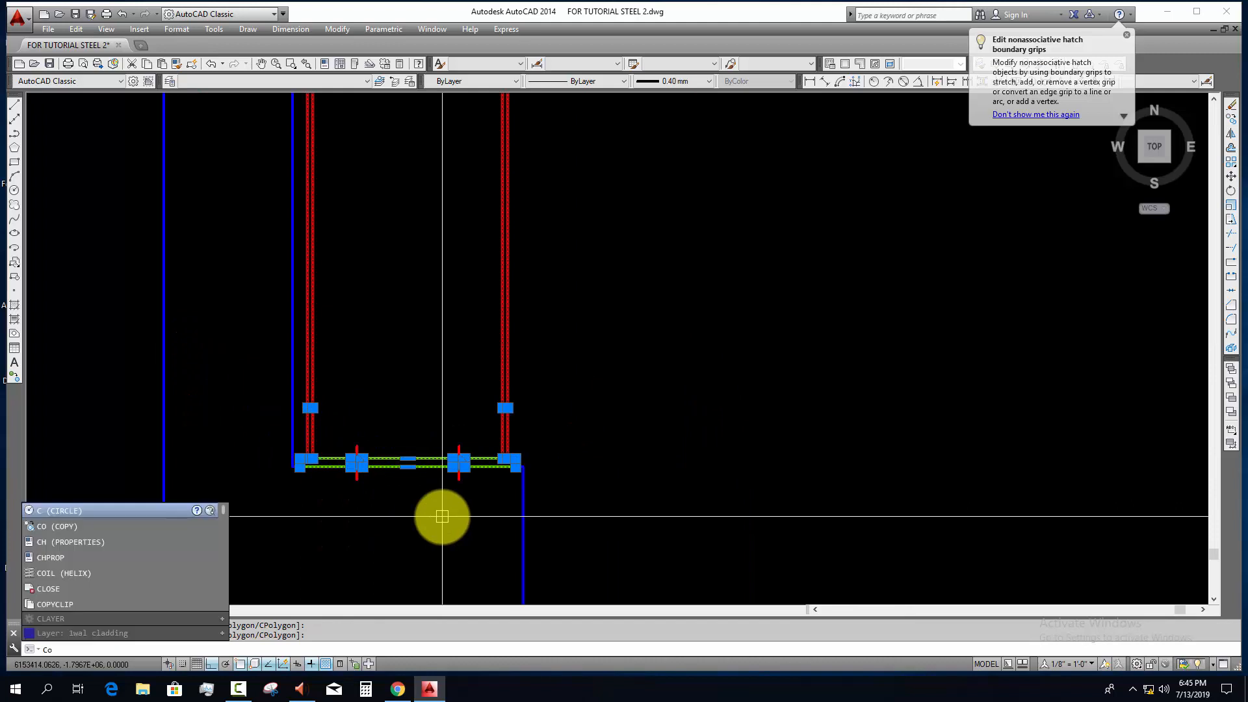
key(Return)
scroll(510, 422, up, 4)
click(518, 413)
scroll(634, 468, down, 7)
middle_drag(819, 494, 169, 461)
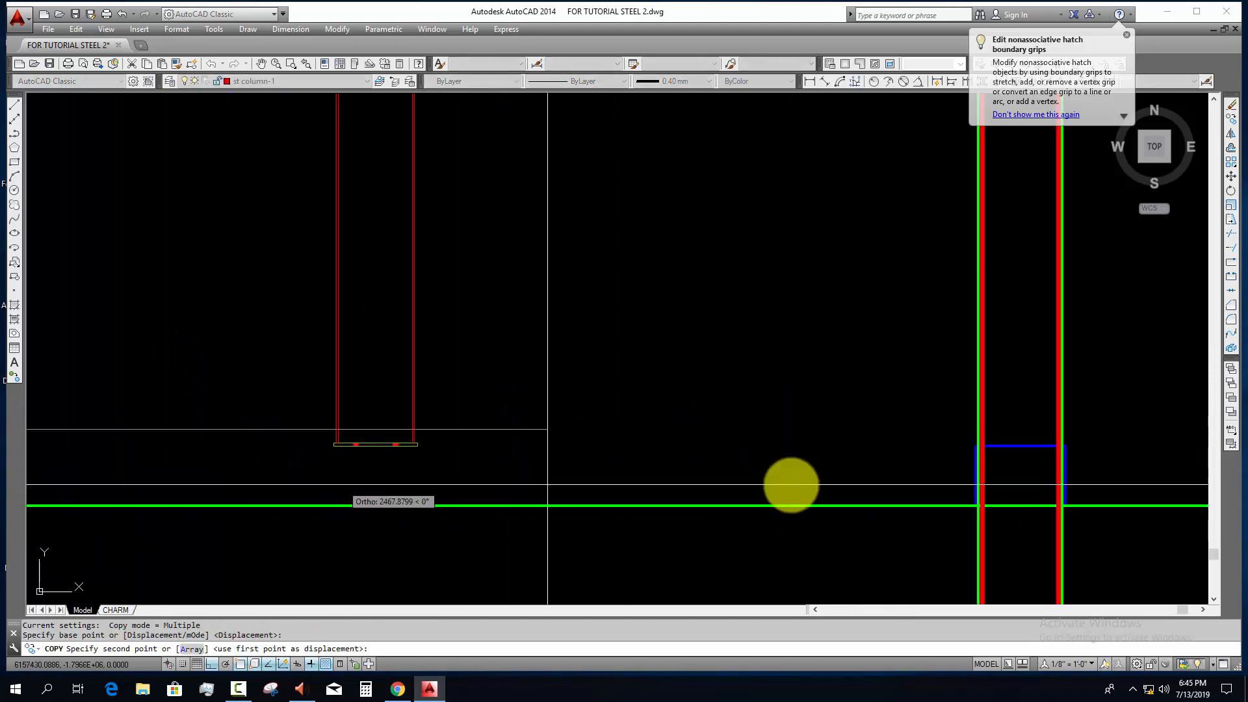
middle_drag(1040, 481, 567, 481)
scroll(624, 442, up, 6)
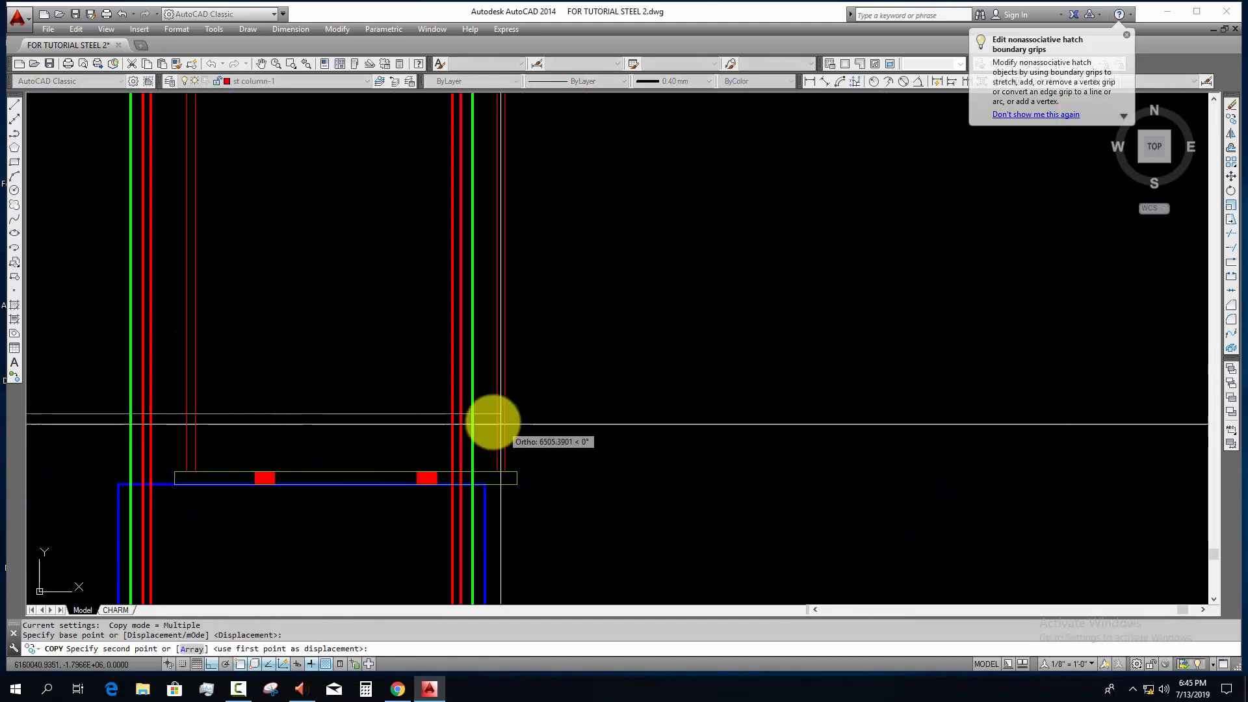
click(457, 415)
Step: Place further copies of the base plate, bolts and column lines on the stubs at grid lines 5, 3 and 1
scroll(665, 502, down, 6)
middle_drag(785, 505, 197, 505)
mouse_move(937, 489)
middle_down()
mouse_move(599, 488)
mouse_move(607, 474)
middle_up()
scroll(611, 489, up, 5)
click(619, 470)
scroll(634, 494, down, 6)
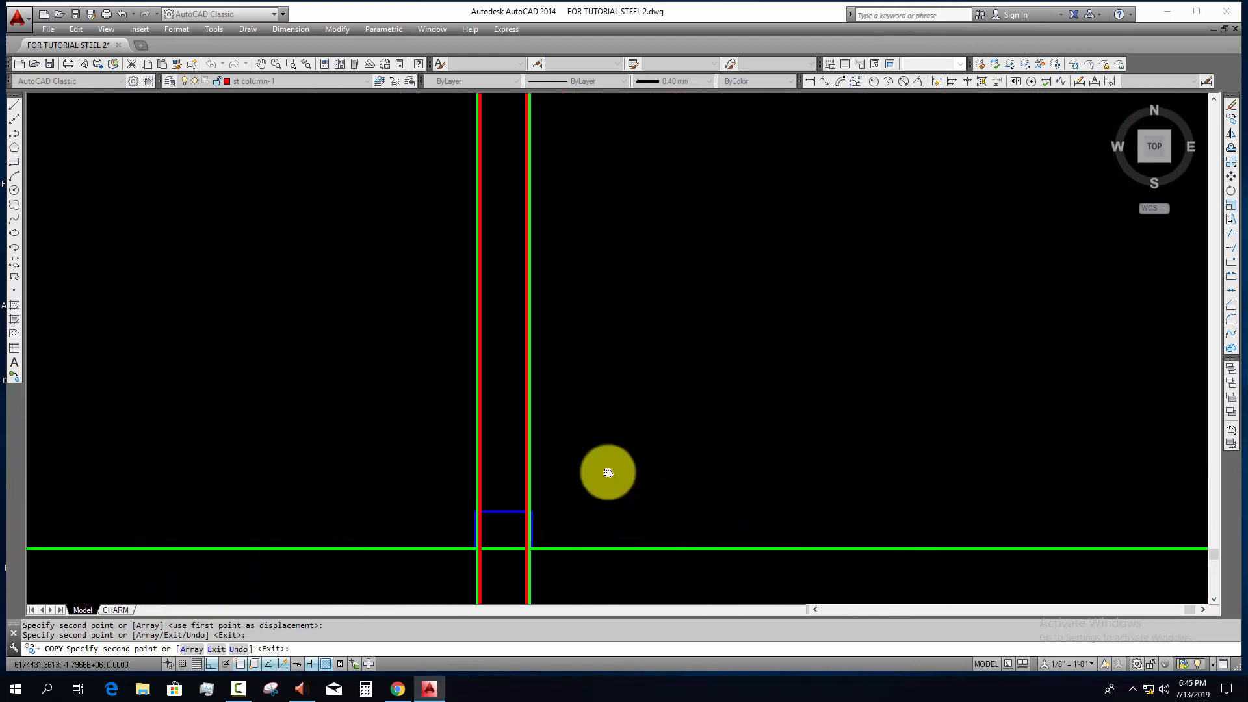
scroll(518, 490, up, 7)
click(398, 506)
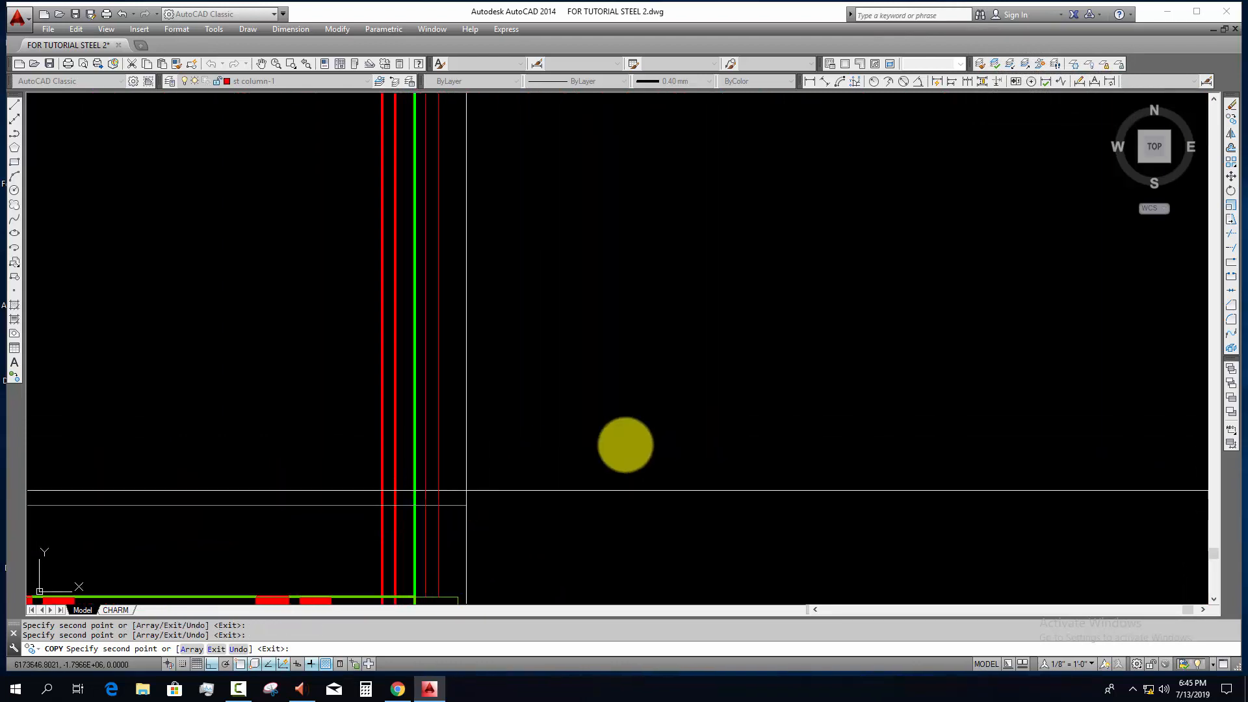
scroll(640, 446, down, 6)
middle_drag(943, 471, 14, 474)
middle_drag(822, 466, 371, 470)
scroll(583, 481, up, 4)
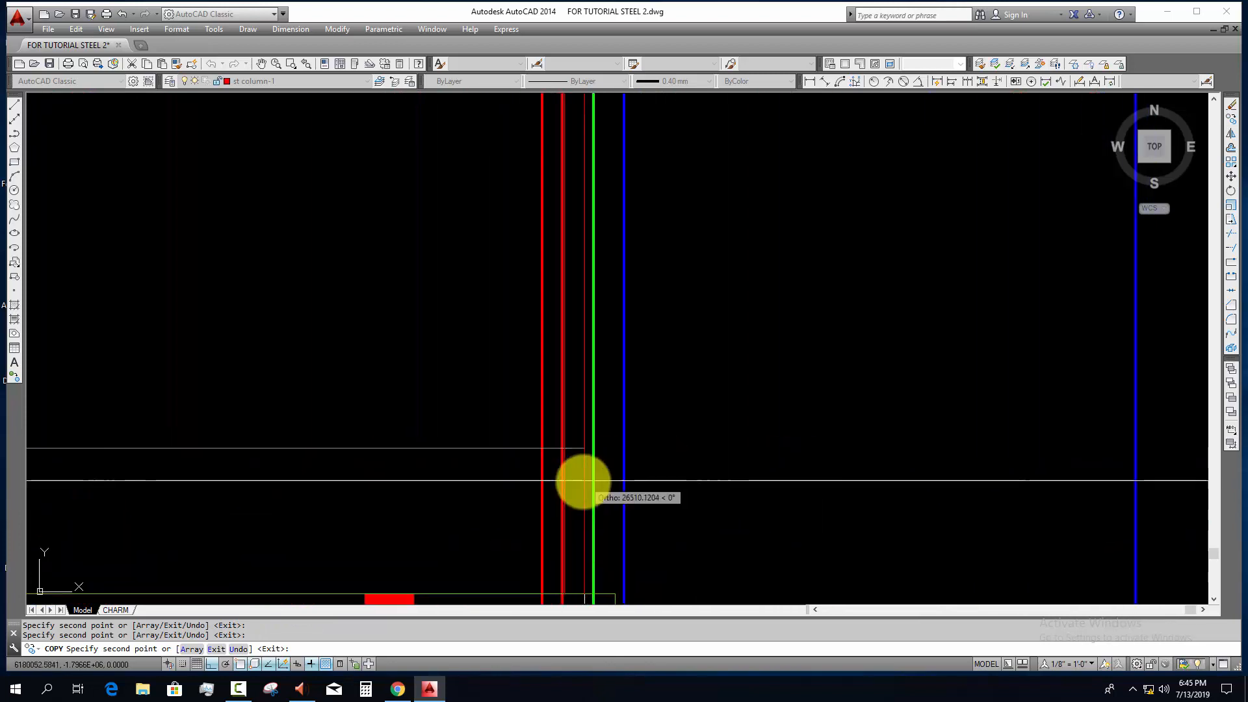
scroll(652, 460, down, 5)
key(Escape)
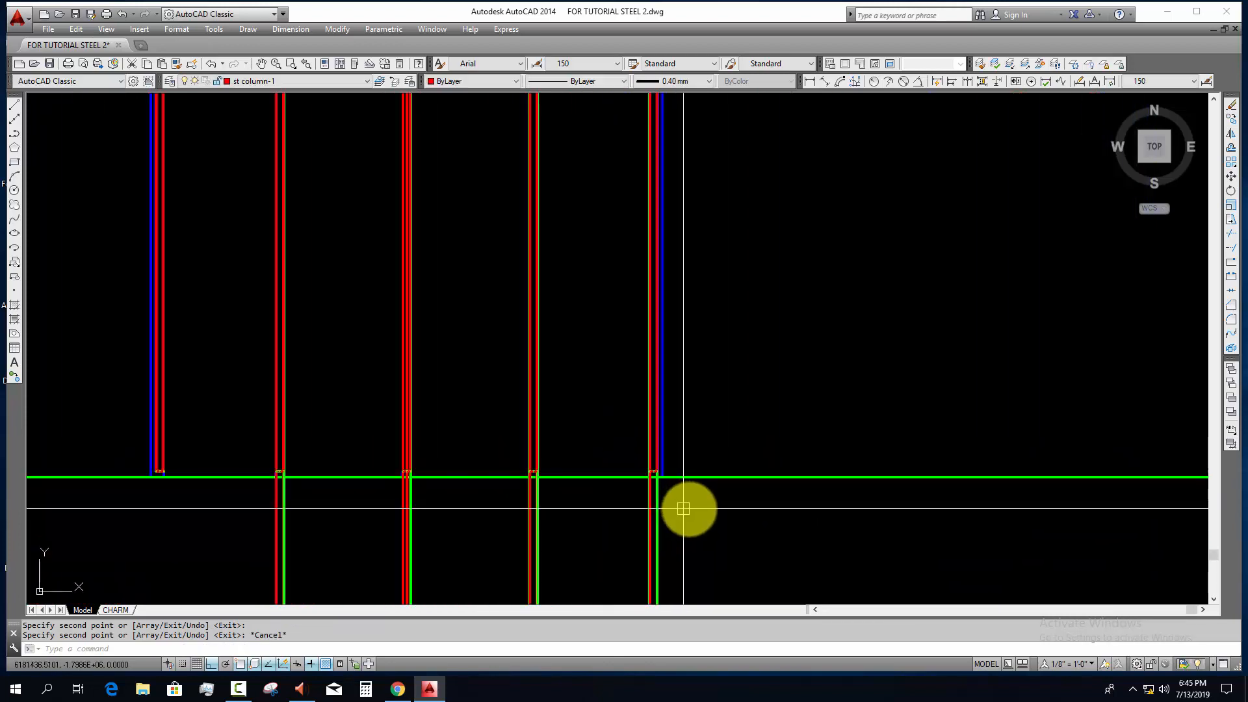
Step: Erase the vertical construction lines running below the green ground line
click(689, 506)
click(231, 548)
key(Escape)
scroll(432, 501, down, 4)
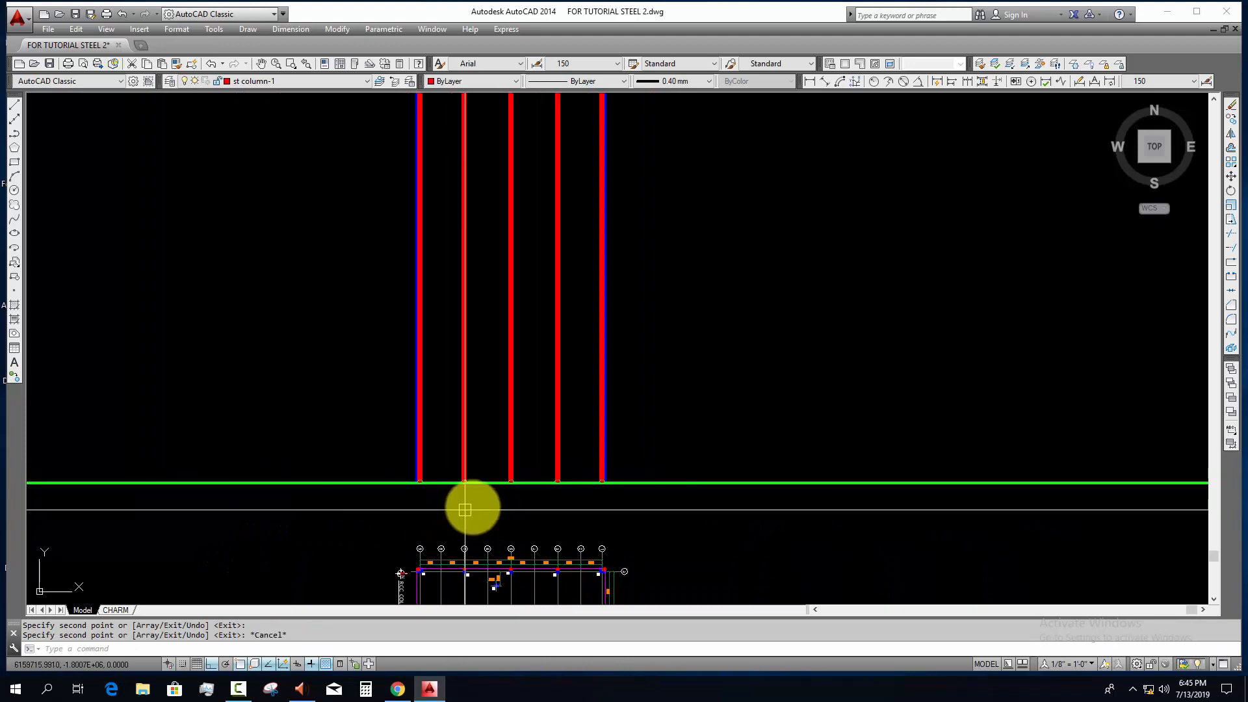
Step: Copy the main beam, sub beam and orange-lined floor plans with their schedules to the empty area beside the rotated column and bolt plans
scroll(484, 515, down, 4)
middle_drag(488, 518, 504, 455)
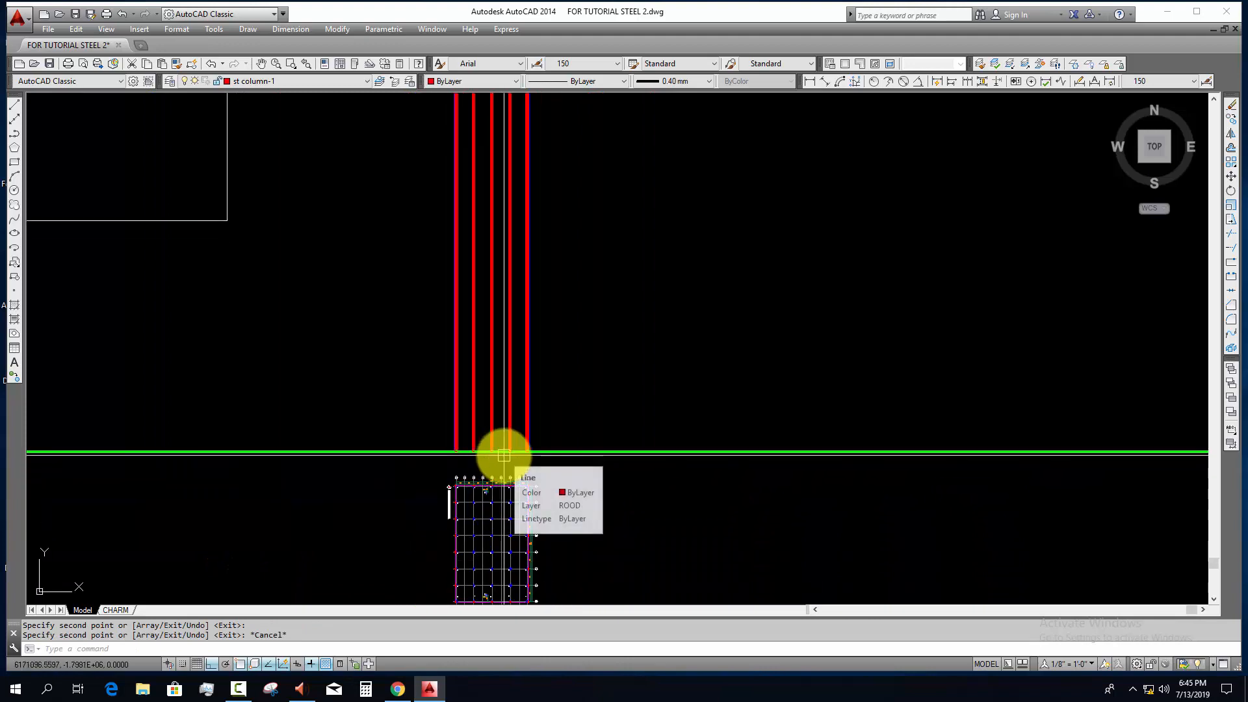
scroll(507, 481, down, 5)
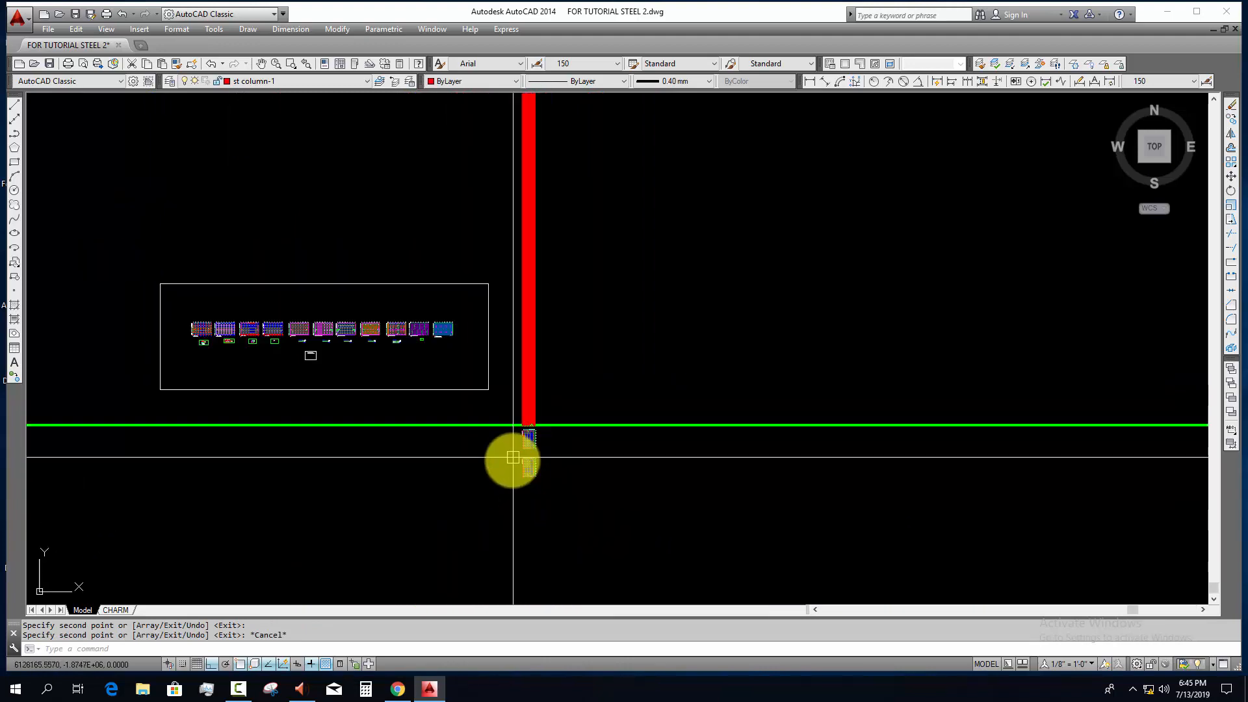
scroll(403, 364, up, 3)
scroll(449, 402, up, 4)
middle_drag(450, 404, 271, 364)
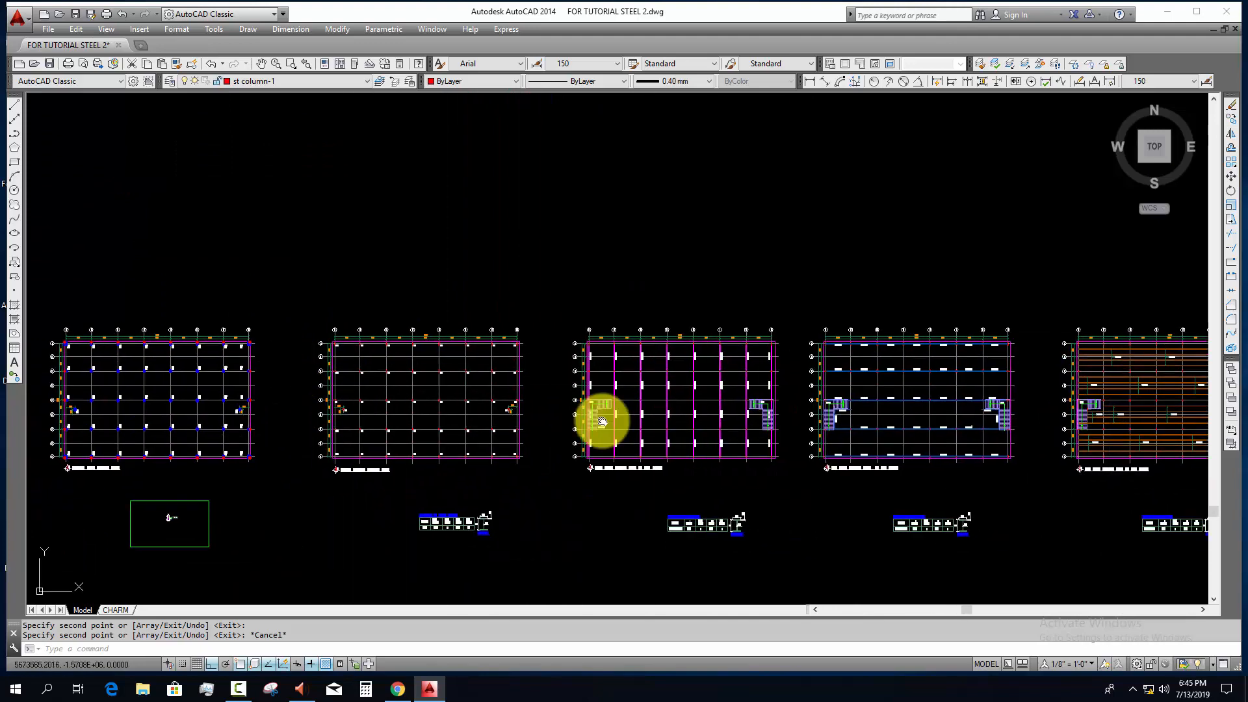
middle_drag(604, 422, 401, 394)
scroll(408, 366, up, 2)
key(Escape)
click(324, 241)
scroll(644, 426, down, 2)
middle_drag(774, 463, 492, 407)
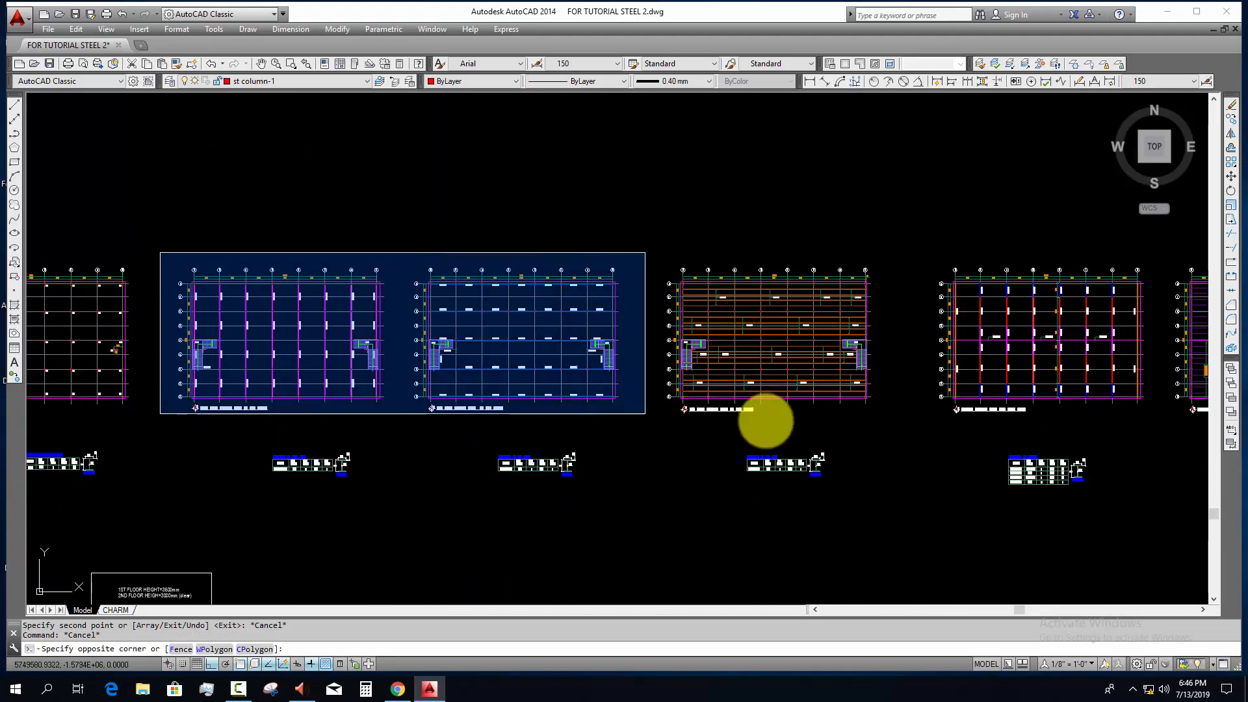
click(901, 427)
click(240, 438)
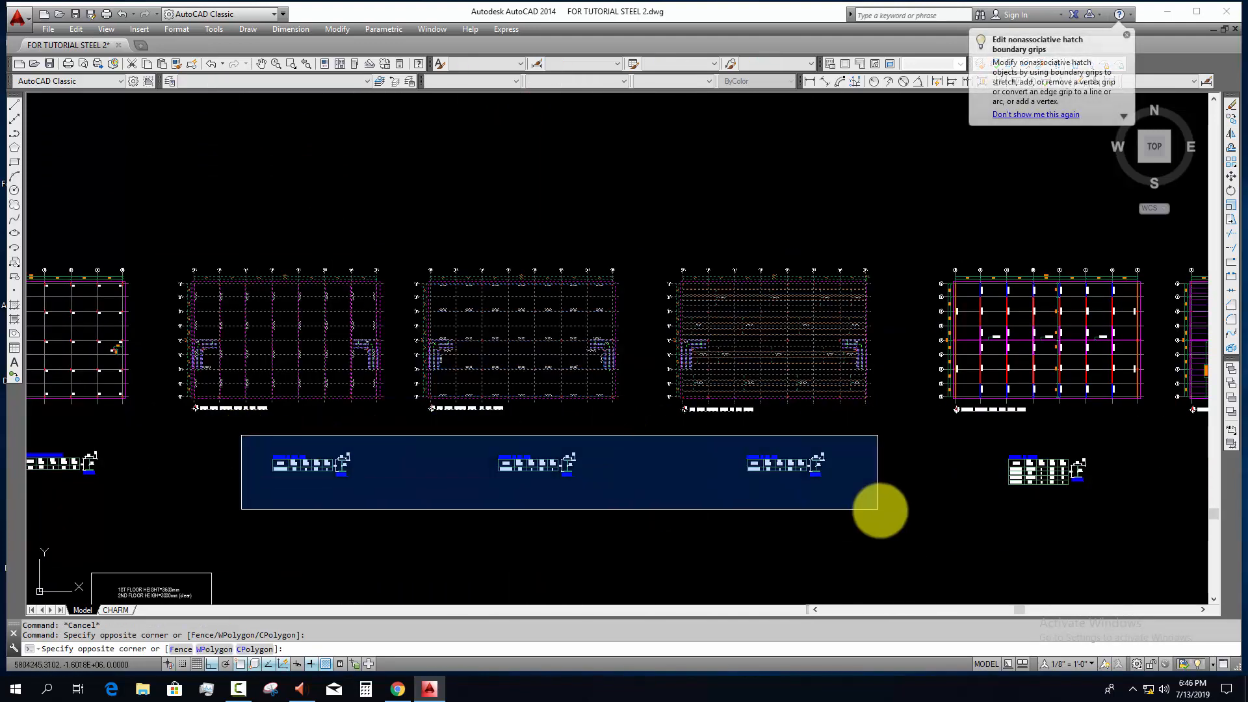
click(880, 507)
middle_drag(508, 514, 389, 347)
text(co)
key(space)
click(388, 426)
scroll(540, 531, down, 2)
scroll(391, 346, down, 4)
key(F8)
middle_drag(820, 532, 547, 339)
middle_drag(693, 521, 676, 486)
click(702, 488)
key(space)
key(Escape)
key(Escape)
Step: With Ortho on, draw a vertical construction line along grid line 5 through the rotated column and anchor bolt plans
scroll(526, 329, up, 3)
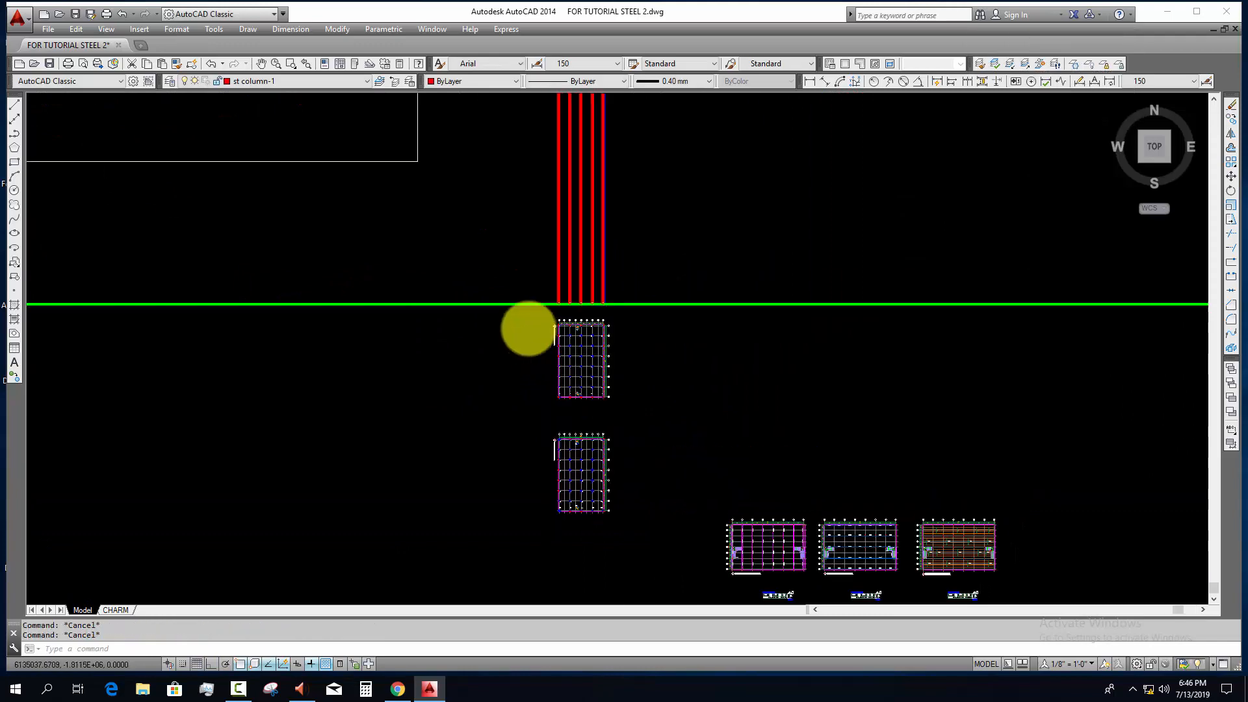
text(xl)
key(space)
scroll(551, 375, up, 4)
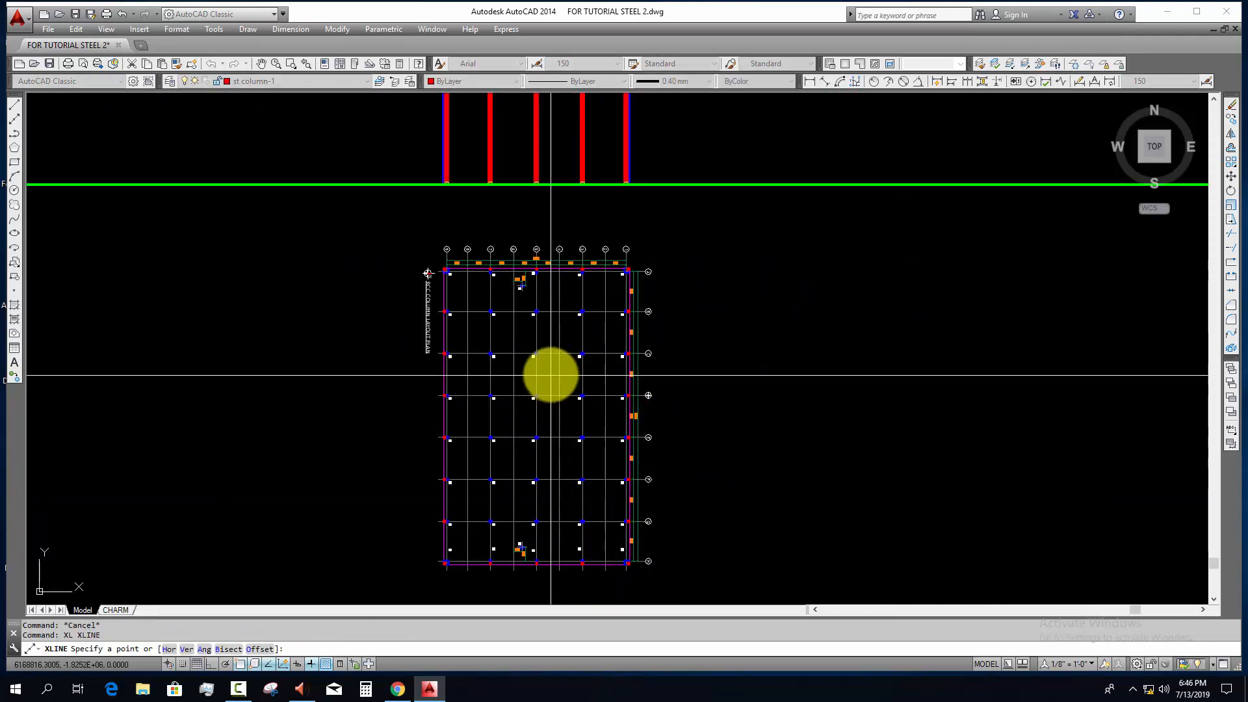
click(539, 373)
scroll(629, 499, down, 2)
middle_drag(662, 539, 663, 383)
key(F8)
key(space)
click(676, 442)
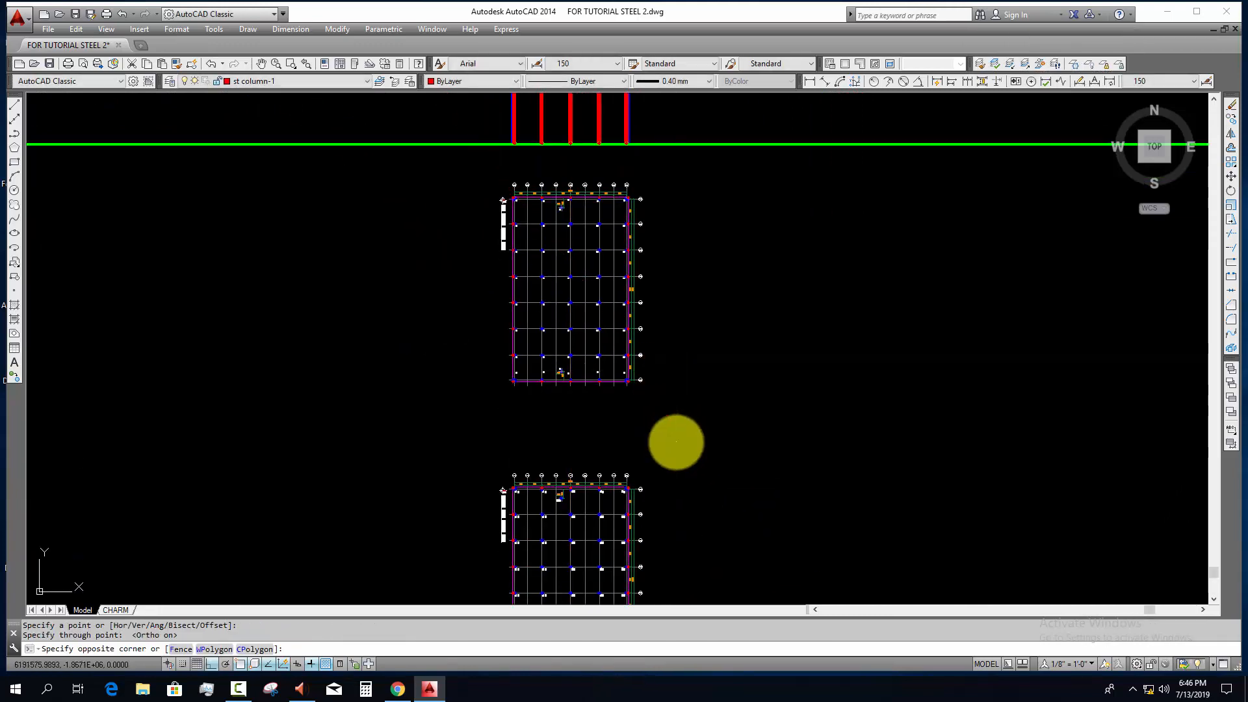
key(Escape)
scroll(585, 403, up, 2)
key(space)
click(562, 301)
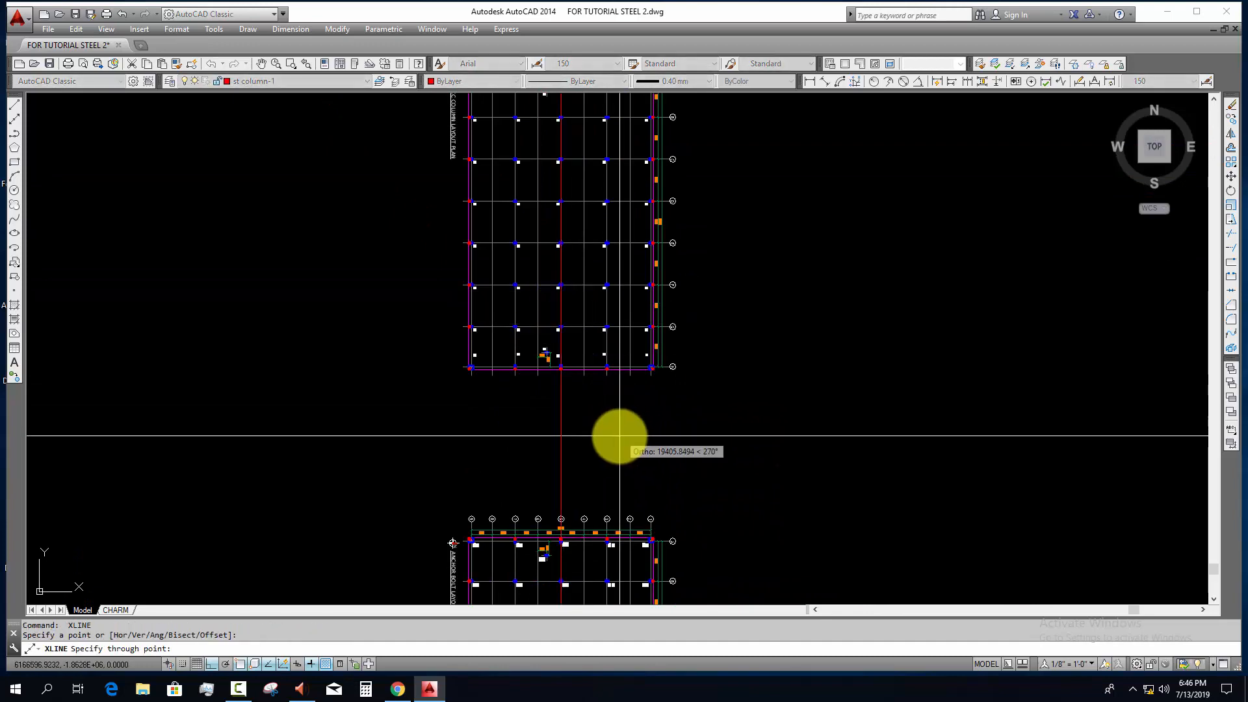
click(619, 436)
key(space)
Step: Rotate the three copied floor plans and their schedules 90 degrees clockwise
scroll(625, 448, down, 4)
middle_drag(665, 485, 663, 469)
scroll(663, 469, down, 6)
middle_drag(767, 551, 658, 384)
scroll(637, 350, up, 6)
key(Escape)
click(436, 262)
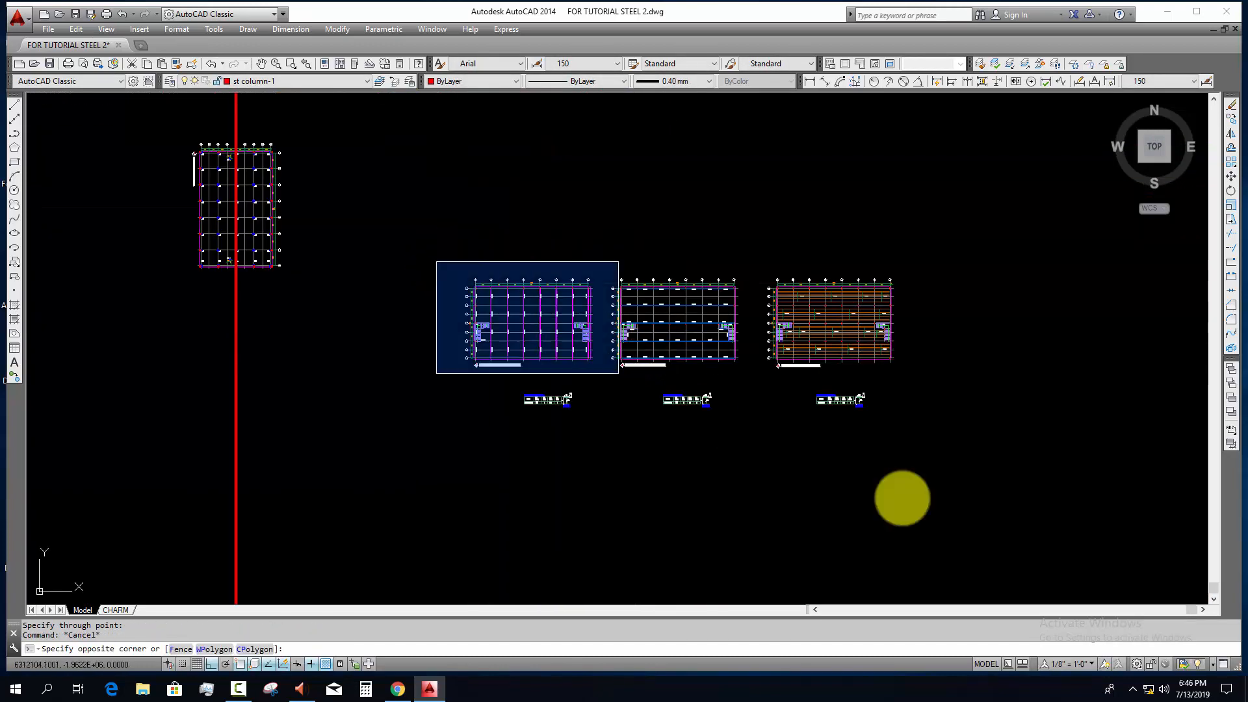
click(1003, 559)
text(ro)
key(Return)
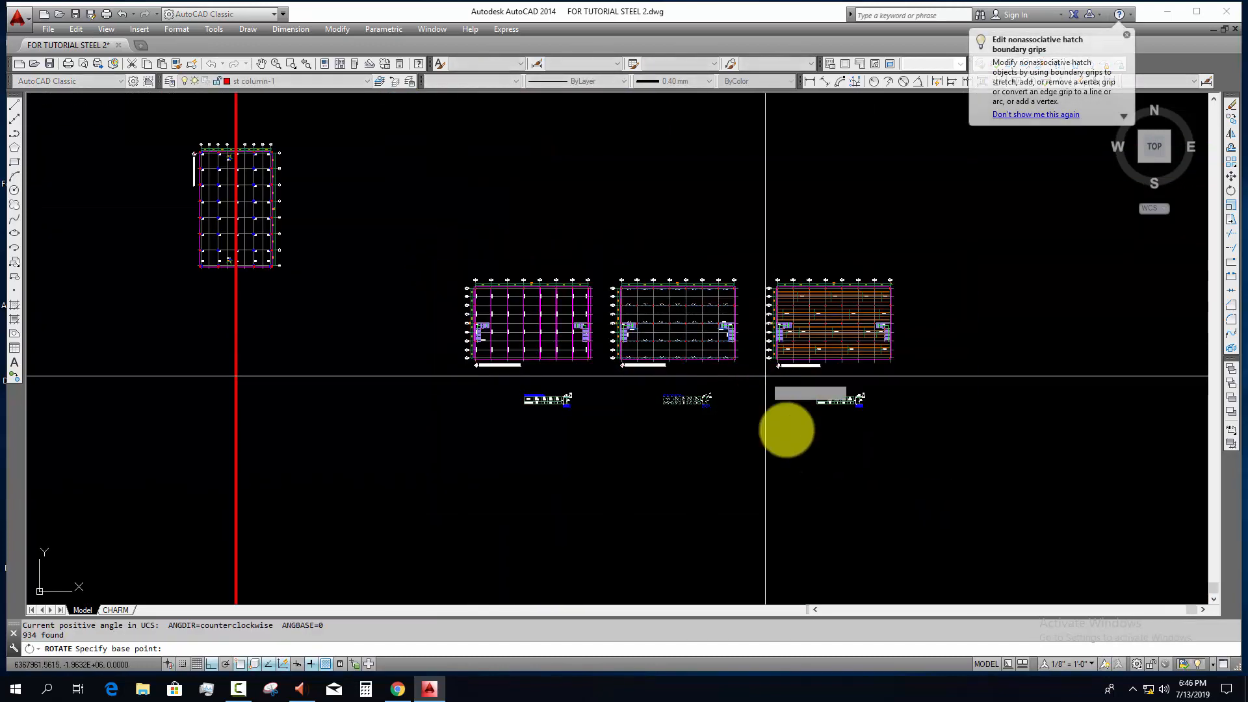
click(766, 372)
middle_drag(845, 554, 802, 683)
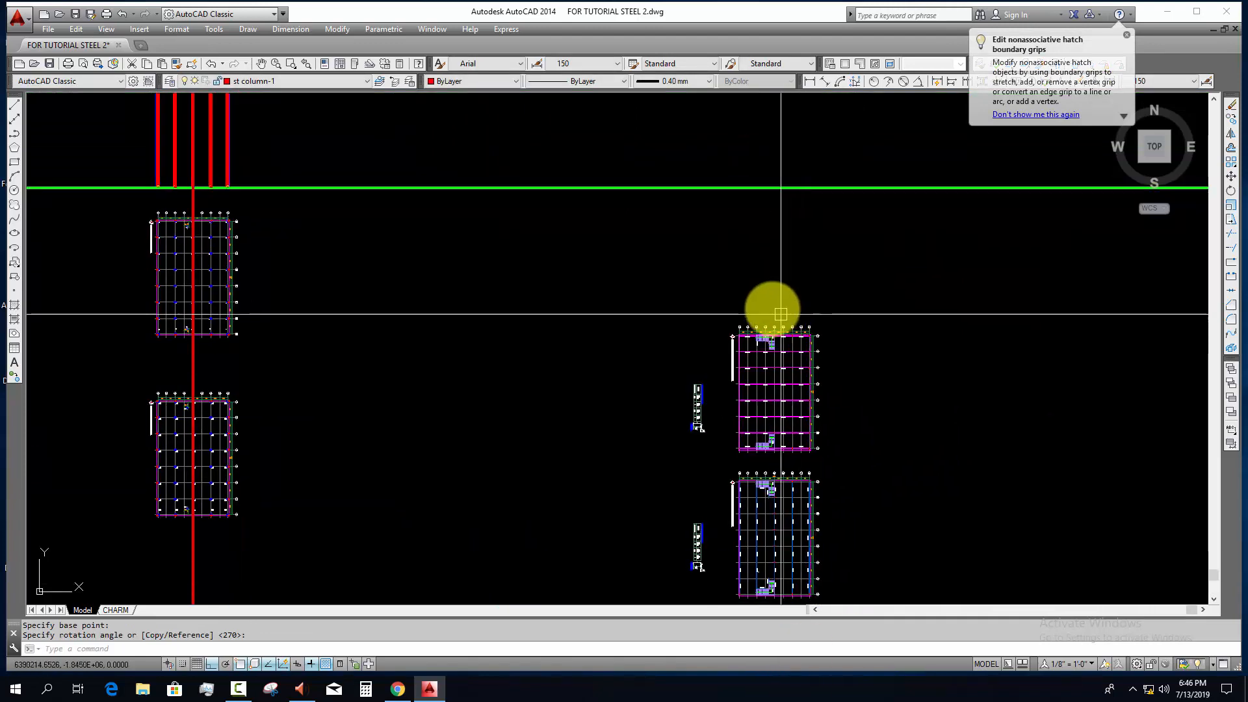
Step: Move the rotated first-floor main beam layout plan by its grid line 5 onto the construction line, below the anchor bolt plan
scroll(771, 302, up, 2)
key(Escape)
click(676, 288)
key(Escape)
scroll(701, 307, down, 2)
click(692, 283)
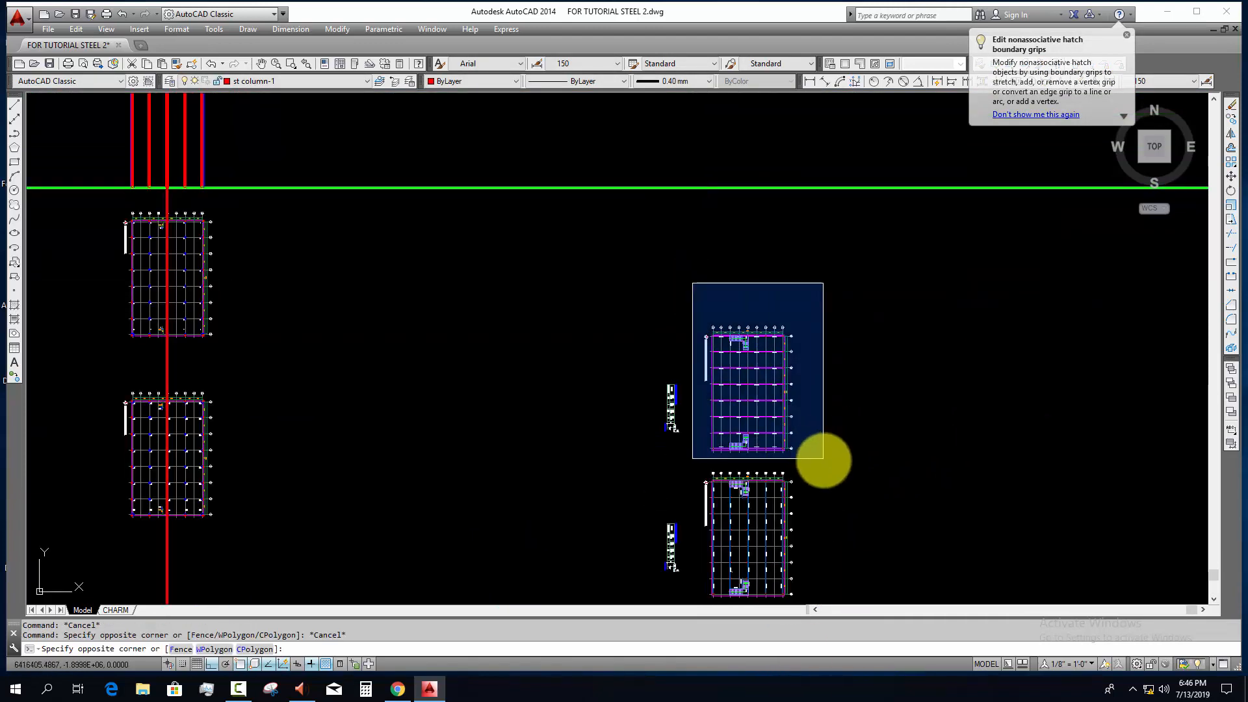
click(828, 460)
text(m)
key(Return)
scroll(760, 377, up, 5)
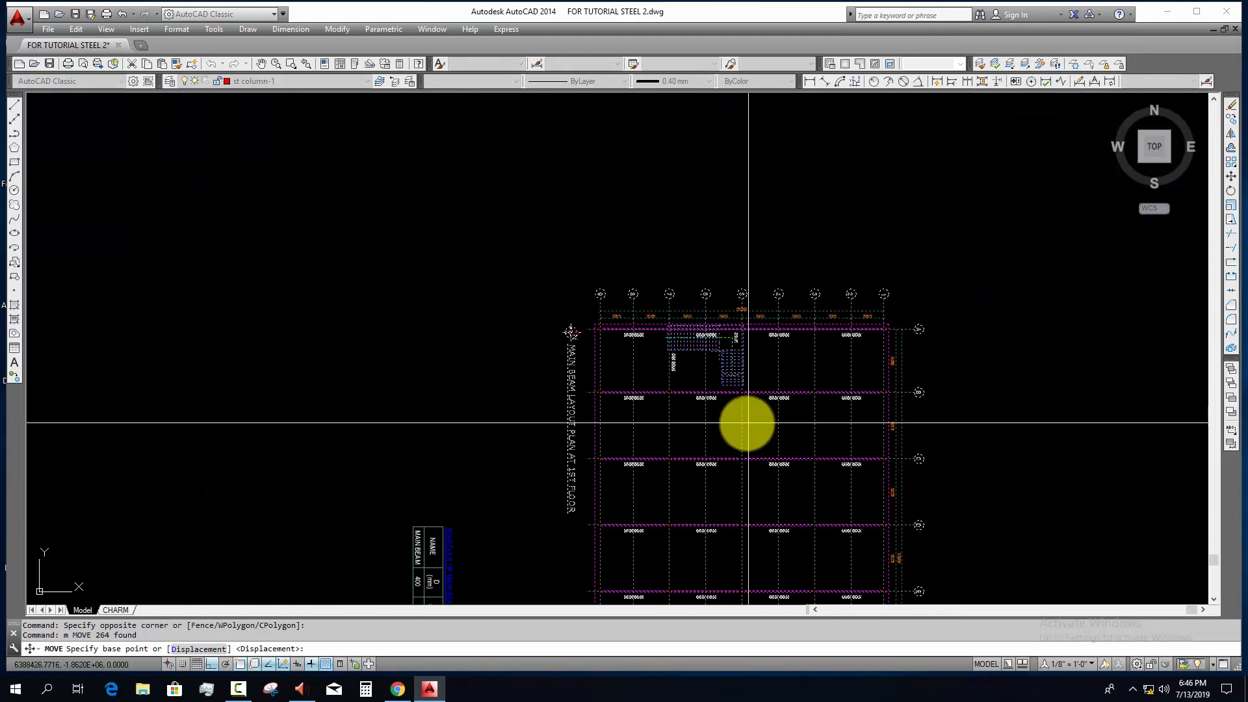
scroll(890, 326, down, 5)
middle_drag(872, 416, 947, 337)
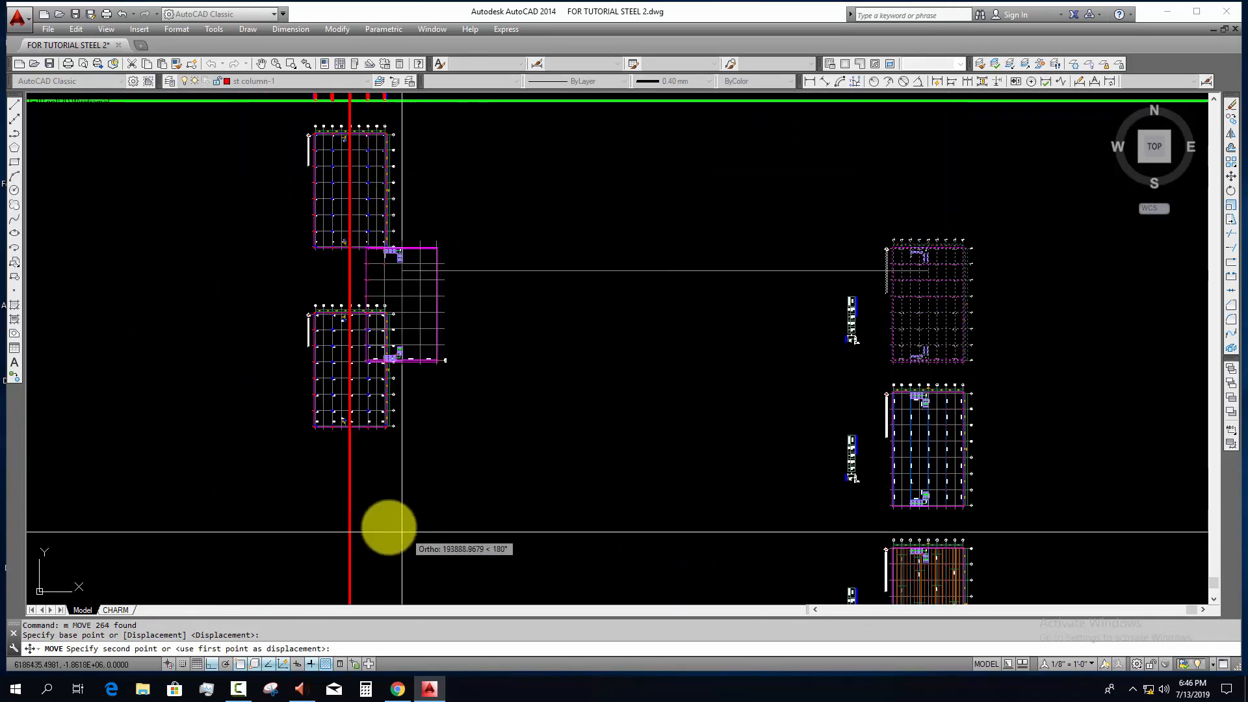
click(350, 506)
Step: Move the rotated first-floor sub beam layout plan by its grid line 5 onto the construction line, below the main beam plan
middle_drag(535, 472, 324, 343)
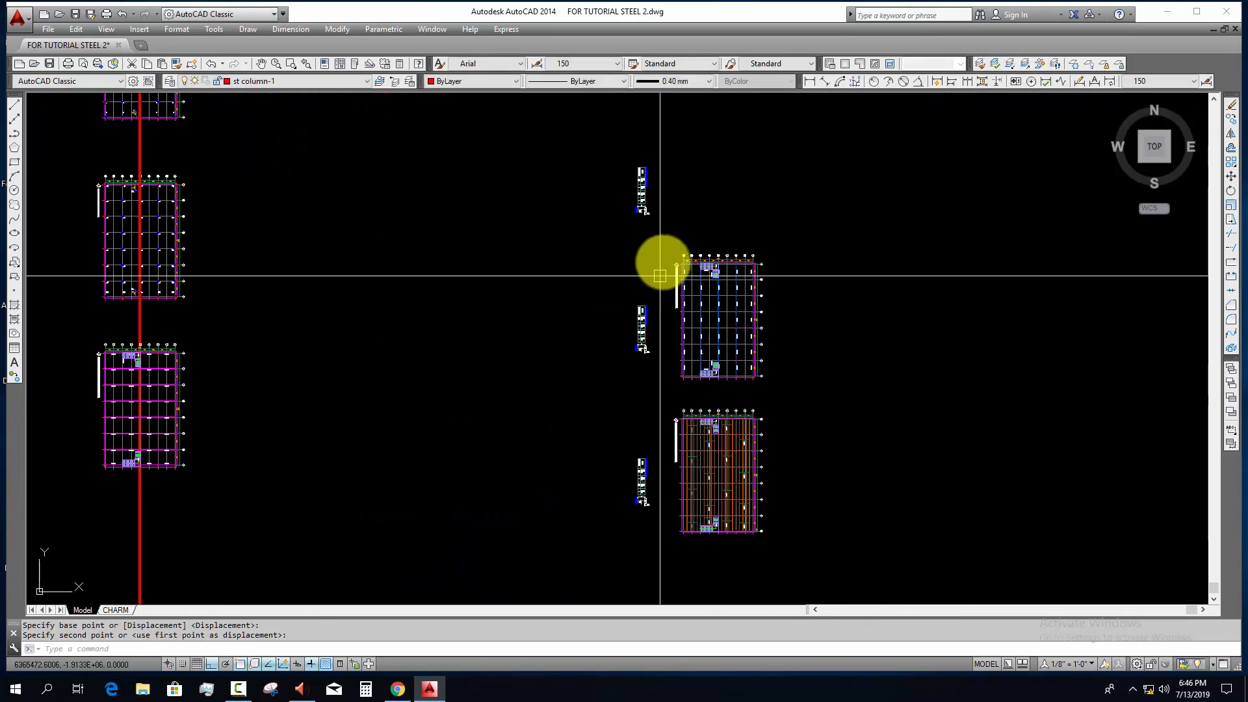
click(666, 242)
click(774, 376)
key(Return)
scroll(696, 245, up, 6)
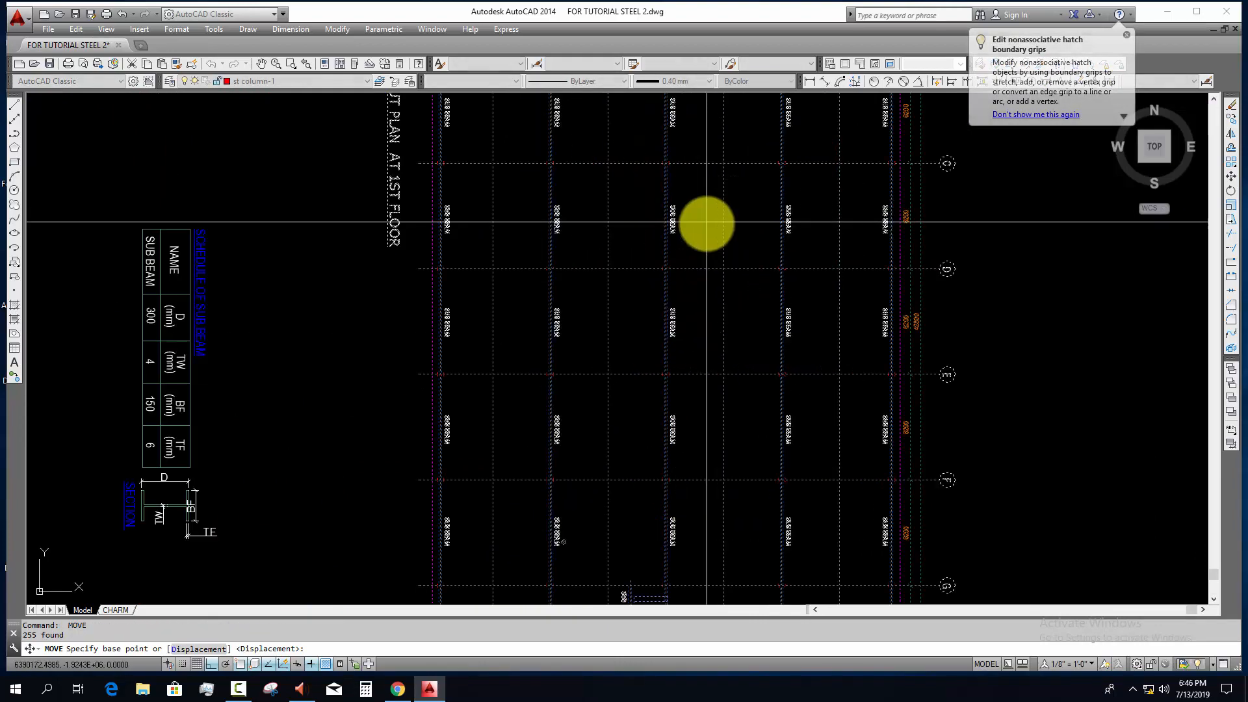
scroll(676, 227, up, 2)
middle_drag(657, 298, 663, 577)
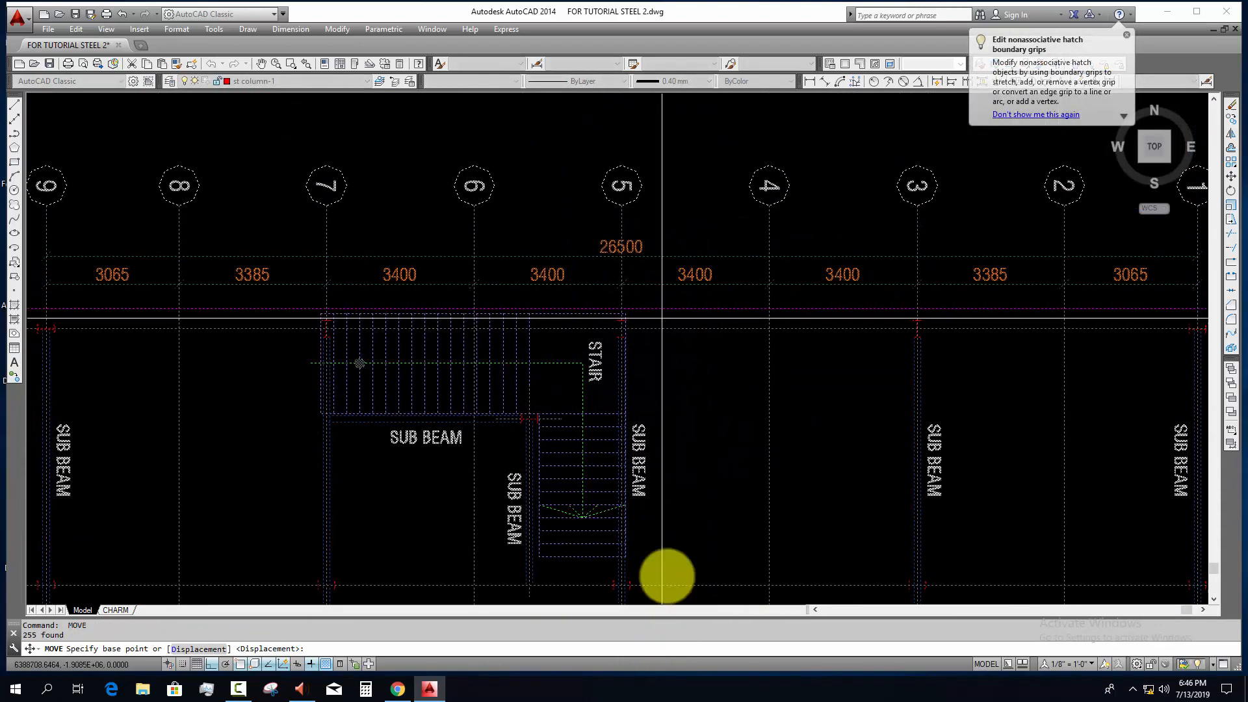
click(622, 213)
scroll(780, 325, down, 6)
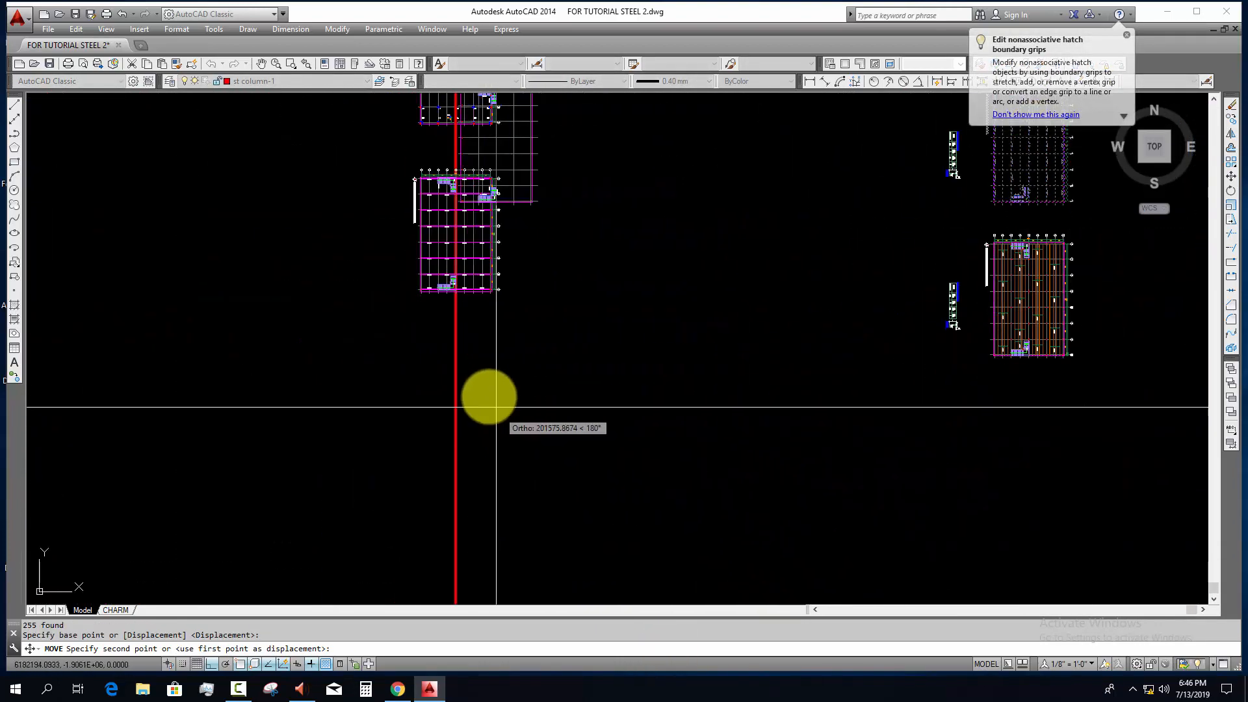
click(457, 369)
Step: Move the rotated orange-lined floor plan by its grid line 5 onto the construction line, below the sub beam plan
scroll(582, 427, down, 4)
scroll(677, 465, up, 2)
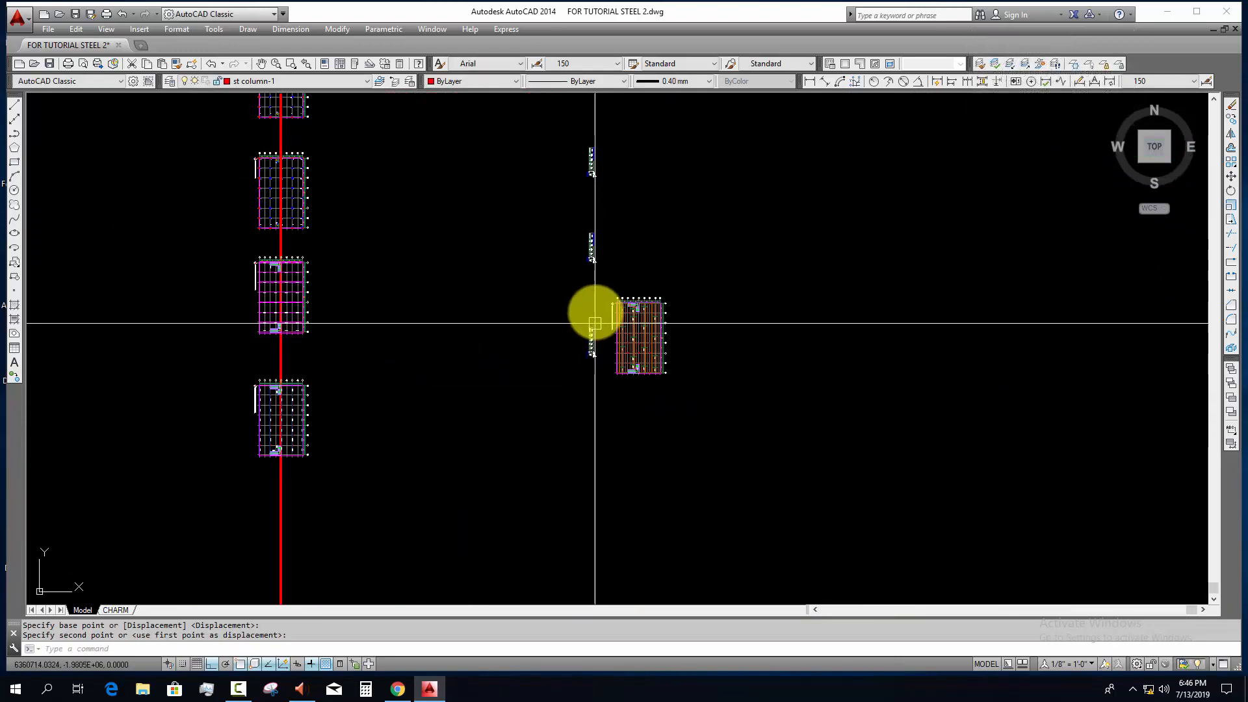
click(744, 430)
key(Return)
scroll(607, 373, up, 6)
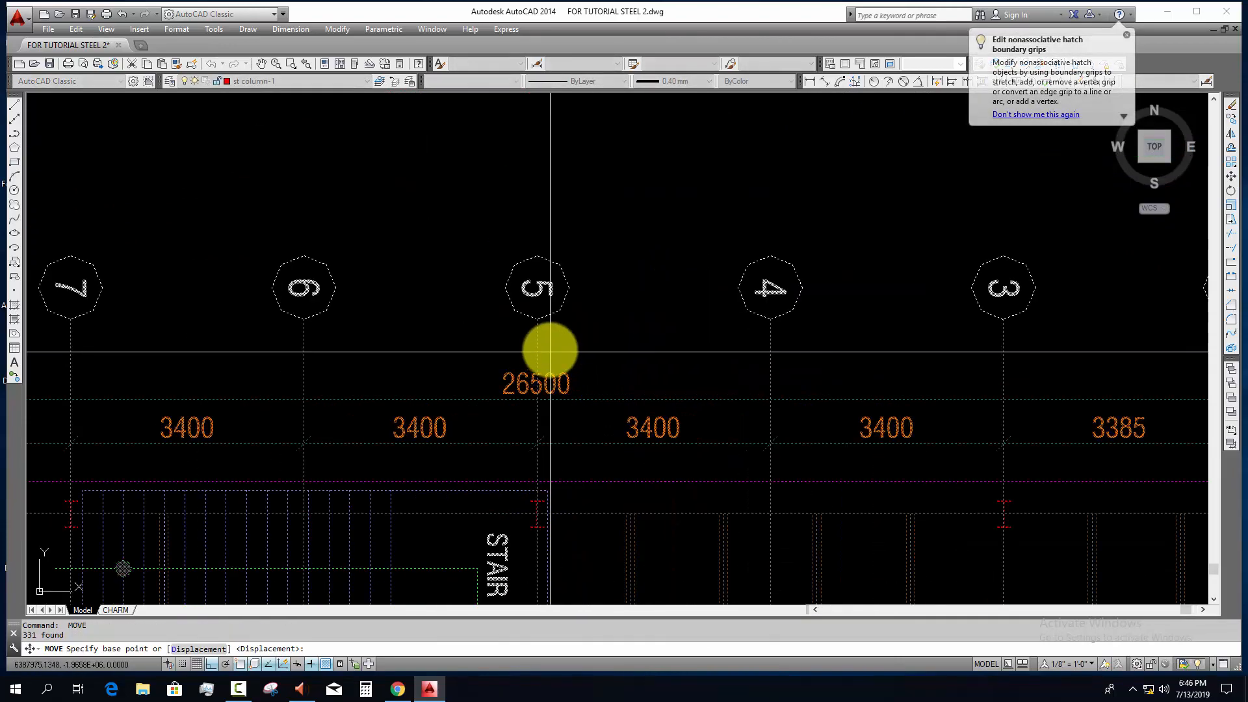
click(574, 331)
scroll(938, 382, down, 6)
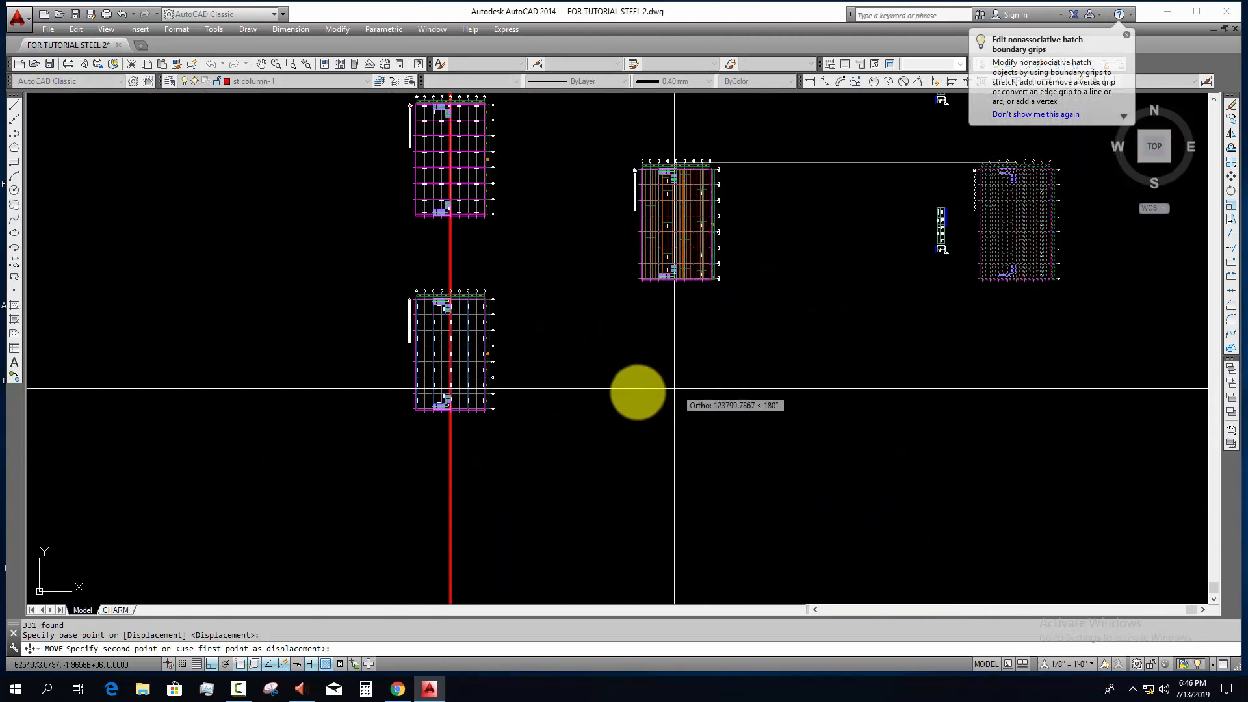
key(Escape)
scroll(714, 454, down, 3)
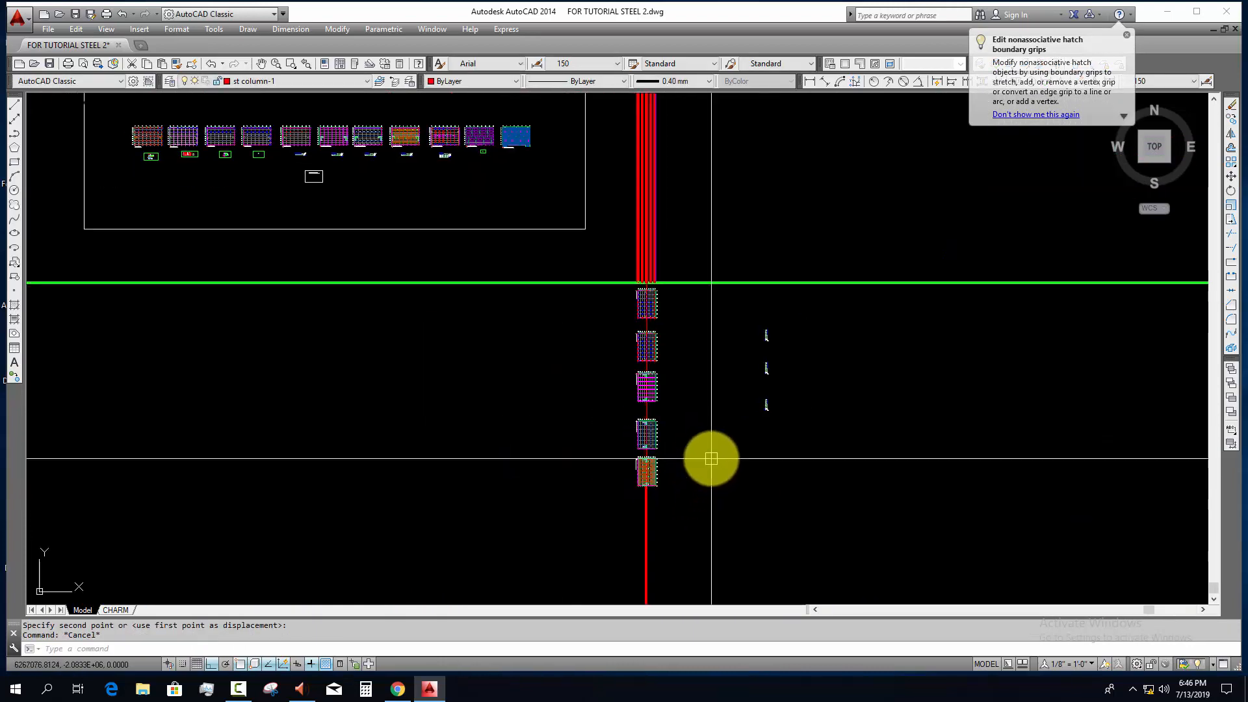
key(Escape)
scroll(734, 368, up, 3)
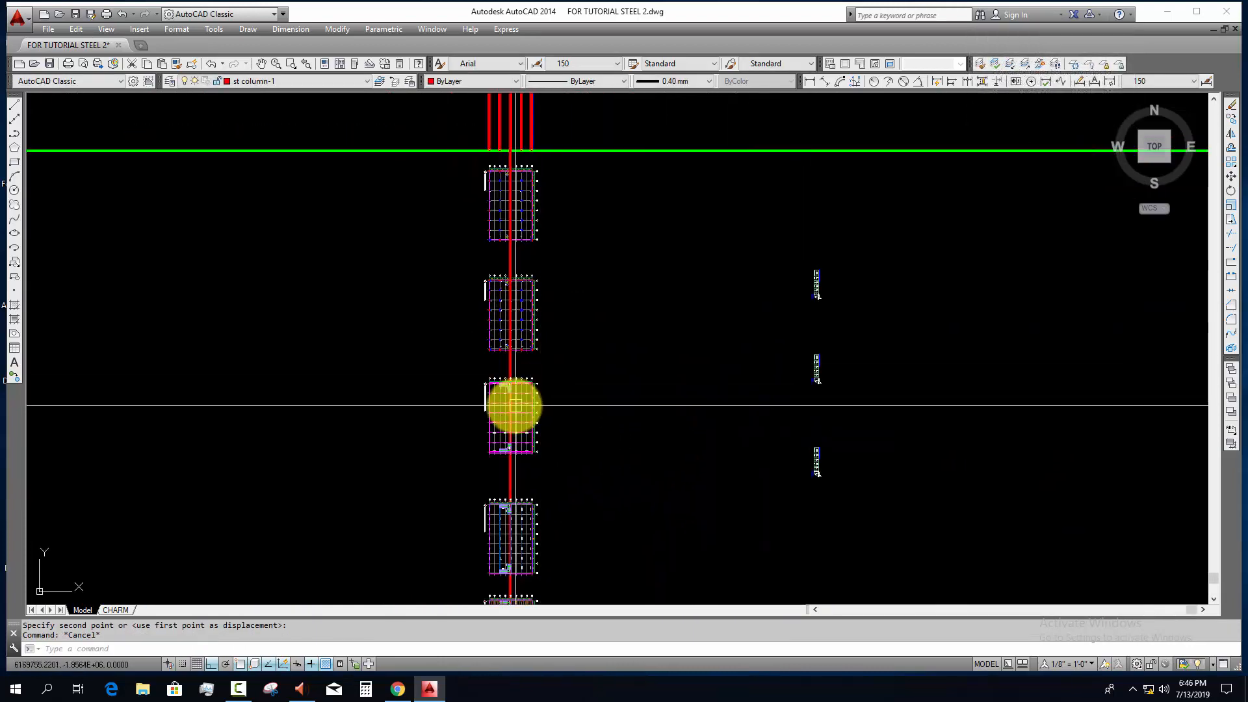
Step: Examine the main beams on the first-floor main beam layout plan and the column bases at the ground line
scroll(500, 416, up, 4)
scroll(494, 429, up, 5)
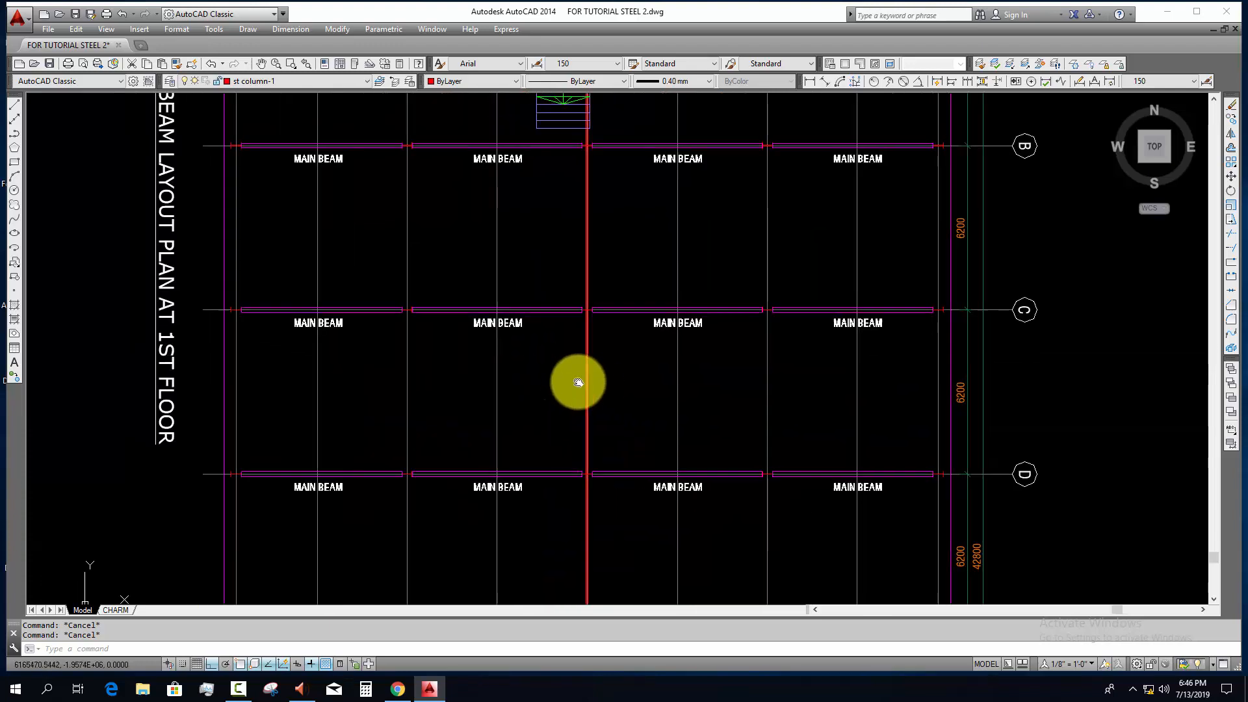
scroll(540, 392, up, 3)
scroll(524, 418, down, 2)
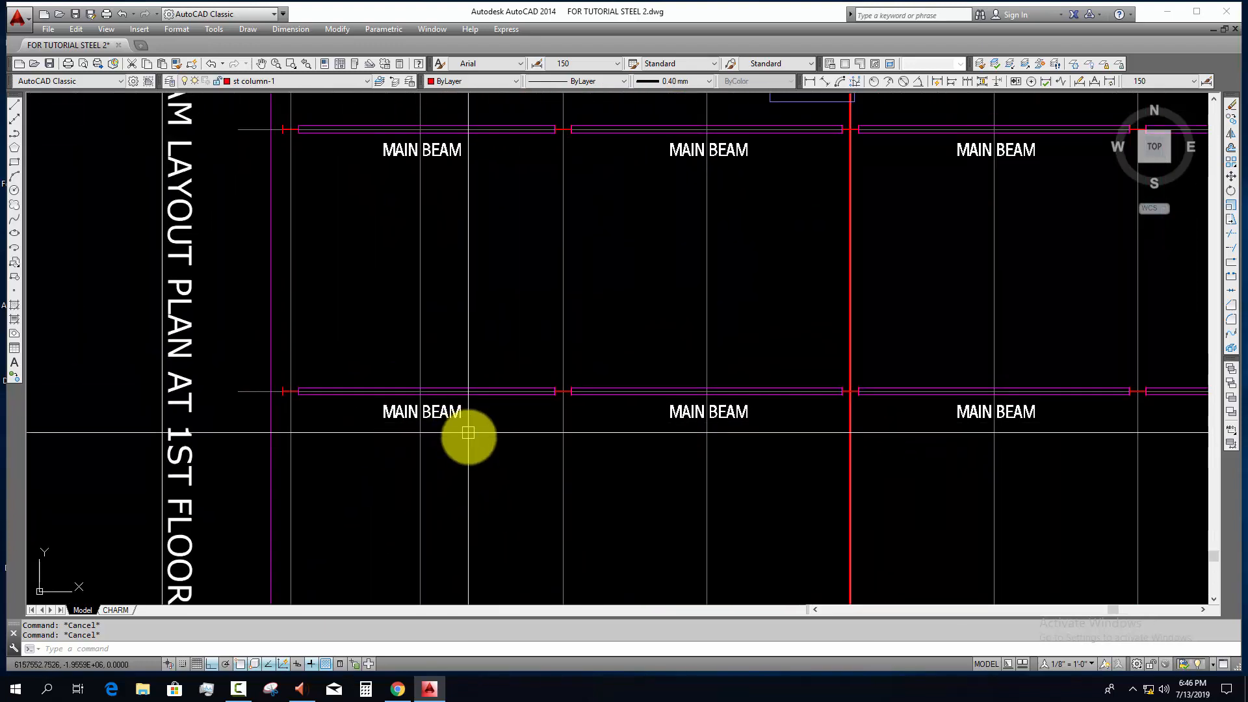
scroll(488, 440, down, 10)
middle_drag(548, 418, 548, 601)
scroll(533, 497, up, 4)
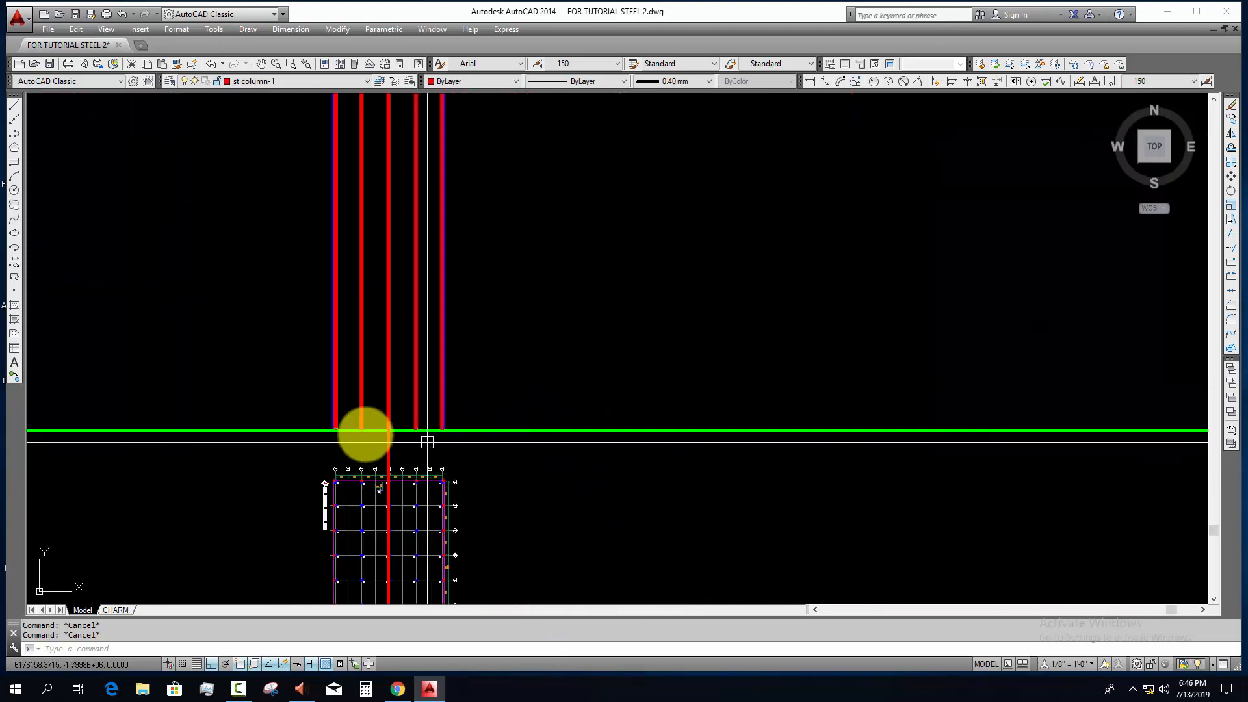
scroll(364, 434, up, 4)
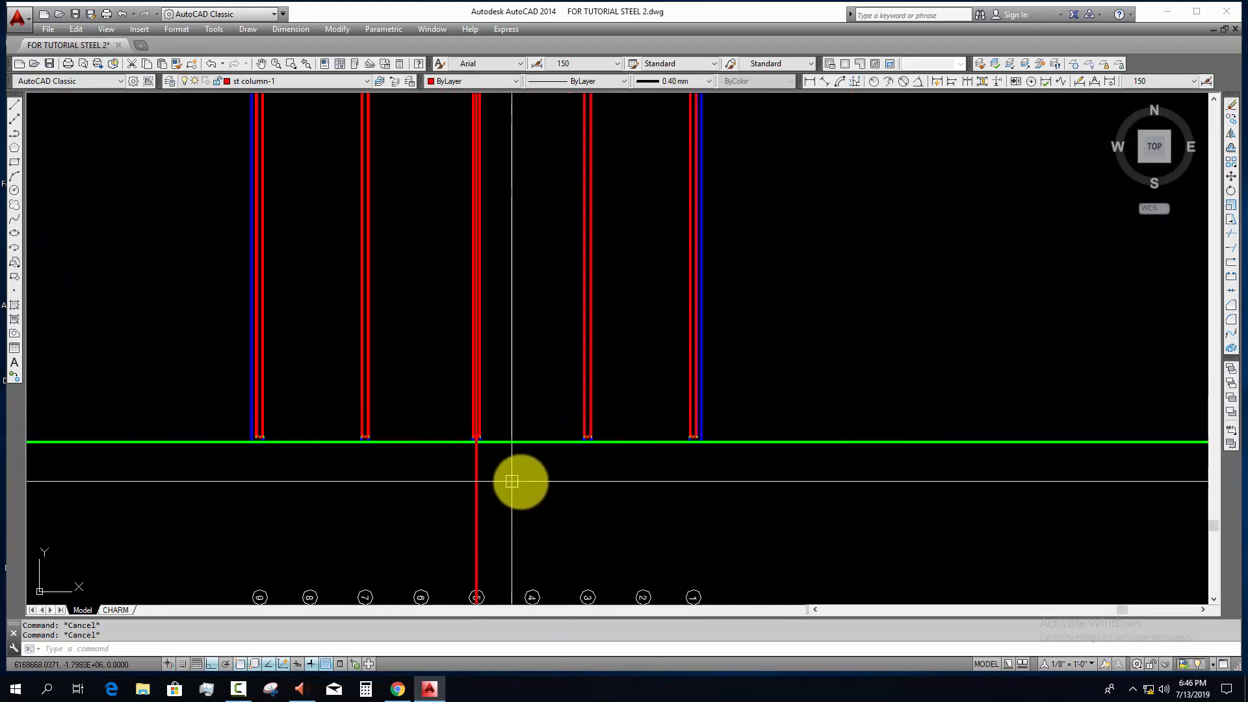
Step: Offset the green ground line 3600 mm upward across the columns to set the first-floor level
scroll(624, 483, down, 4)
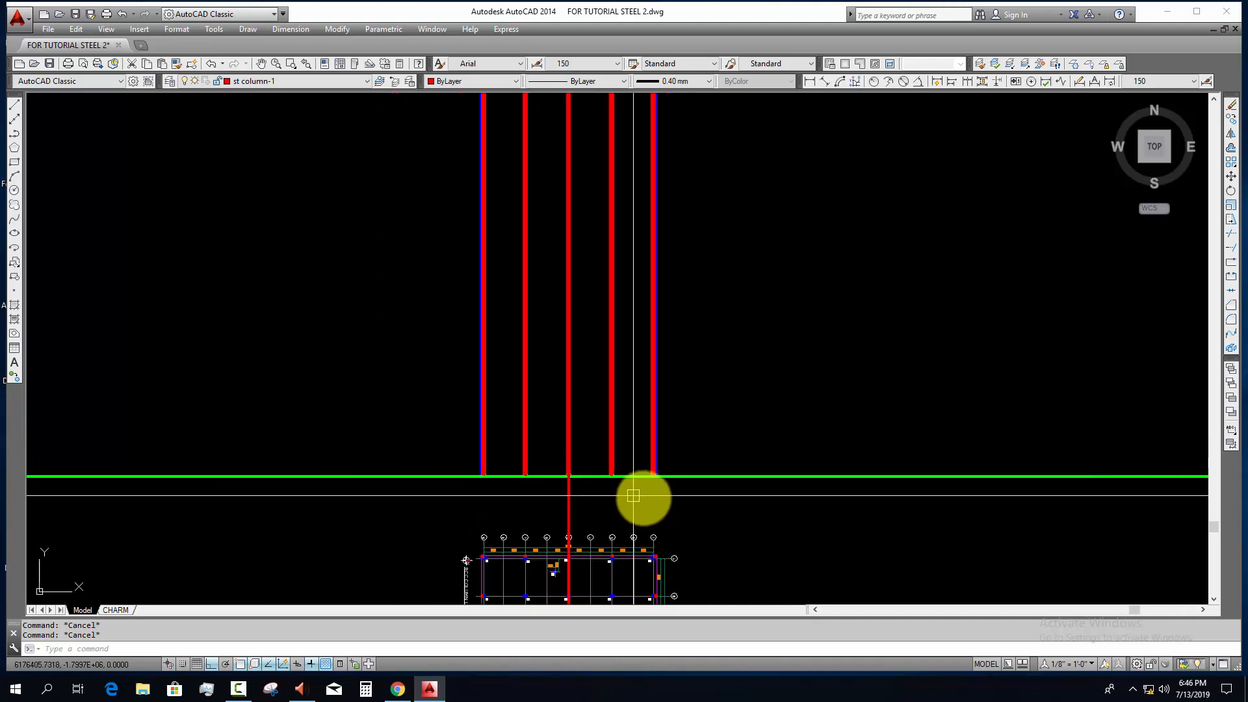
scroll(647, 498, down, 8)
scroll(653, 501, up, 12)
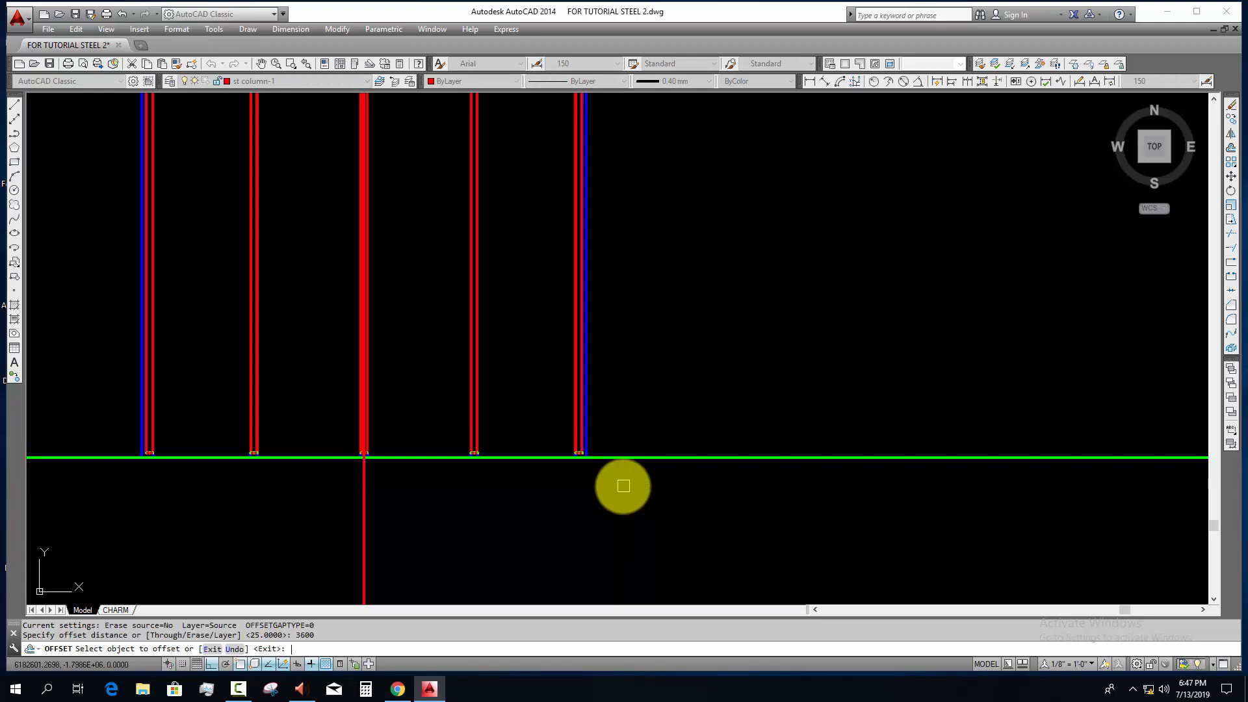
click(635, 458)
click(636, 368)
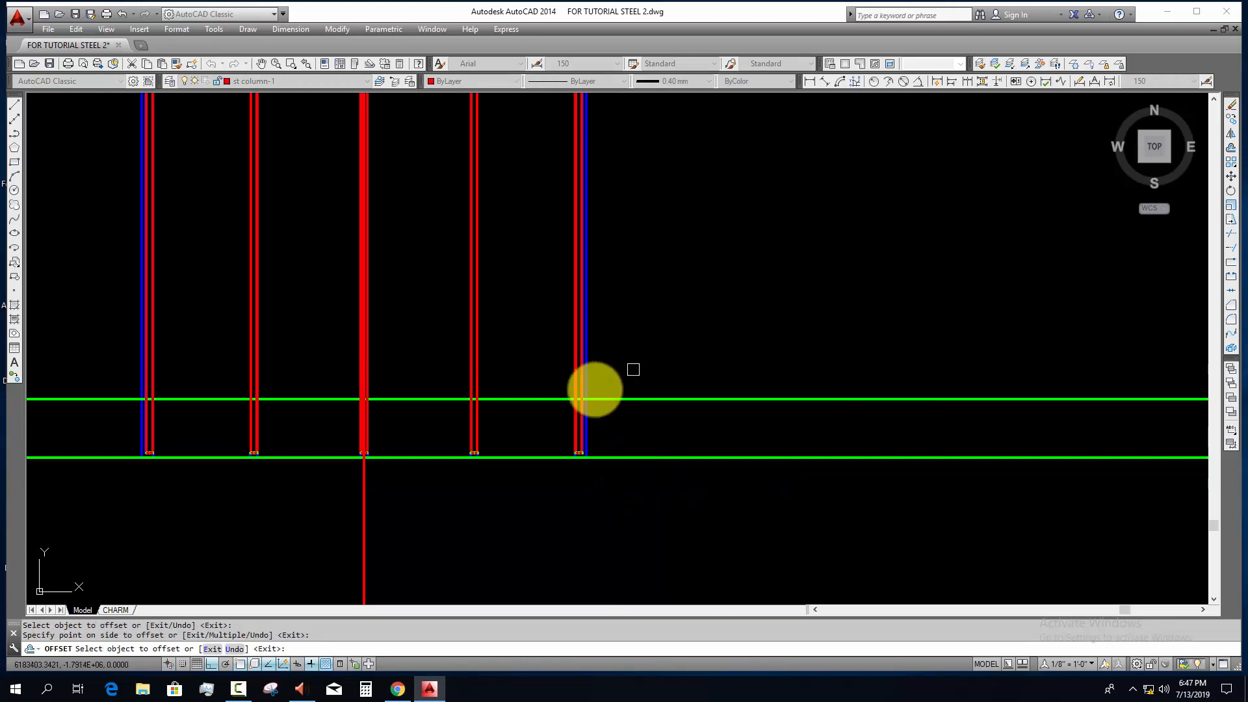
key(Escape)
Step: Offset the first-floor level line 100 mm downward to form the slab thickness
scroll(599, 421, up, 4)
key(Escape)
key(Escape)
scroll(384, 355, up, 4)
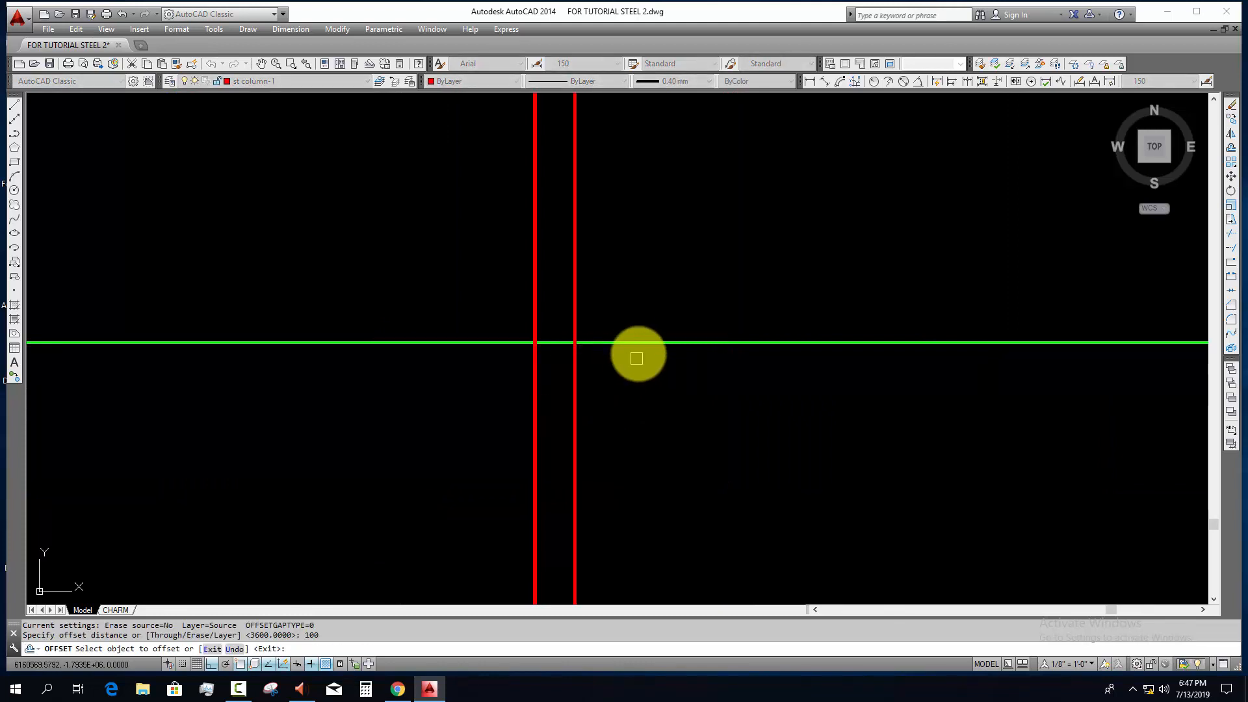
click(636, 344)
click(638, 409)
key(Escape)
Step: Examine where the slab lines cross the columns and how the main beams span on the first-floor layout plan
scroll(639, 418, down, 4)
scroll(366, 383, up, 4)
scroll(304, 403, up, 2)
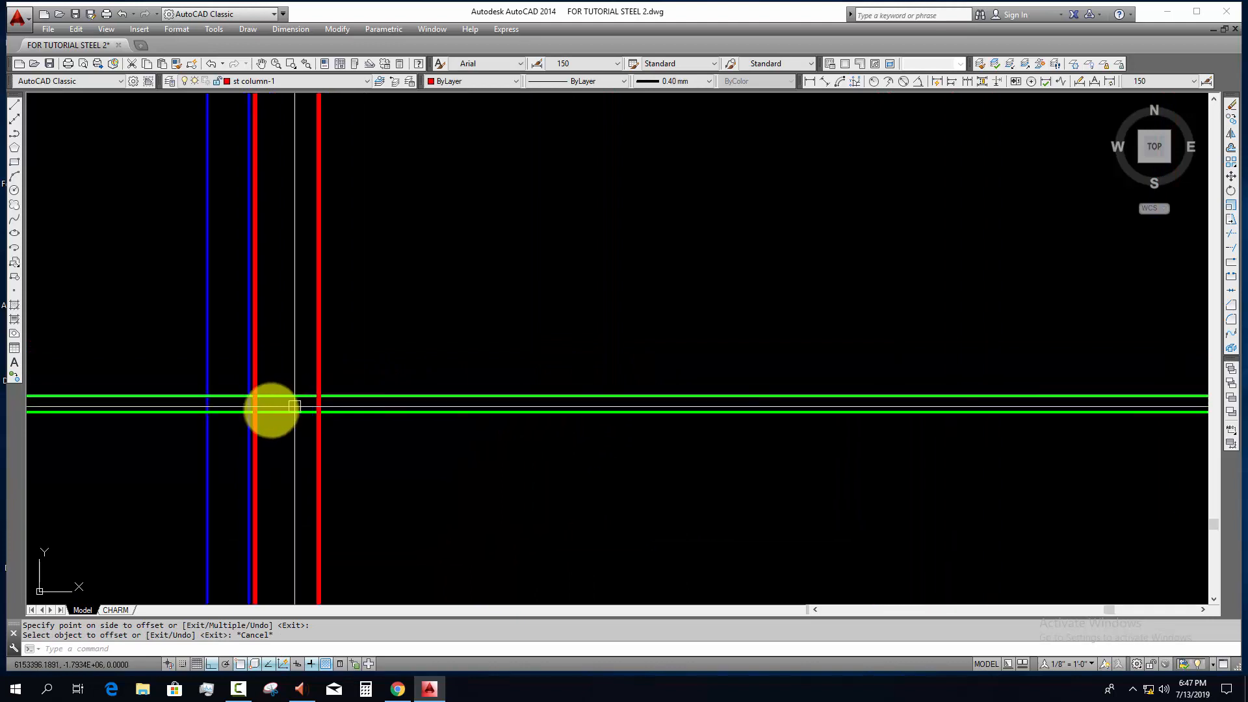
middle_drag(734, 459, 507, 452)
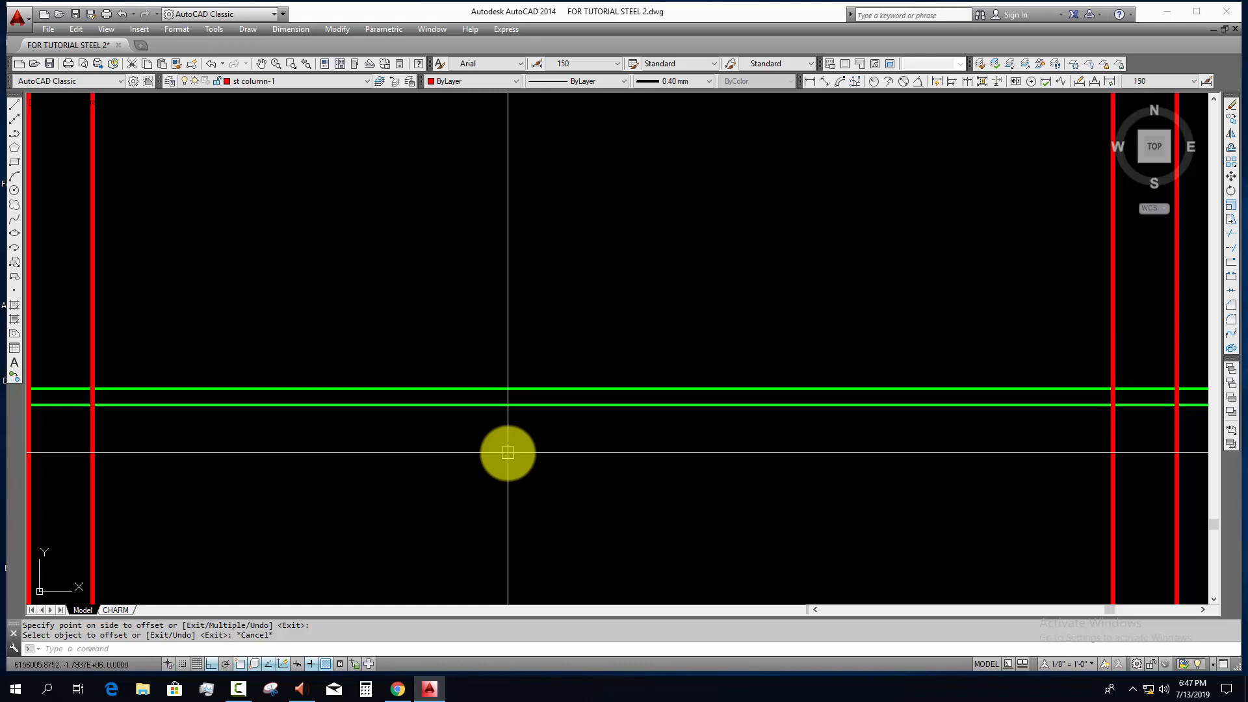
scroll(500, 453, down, 2)
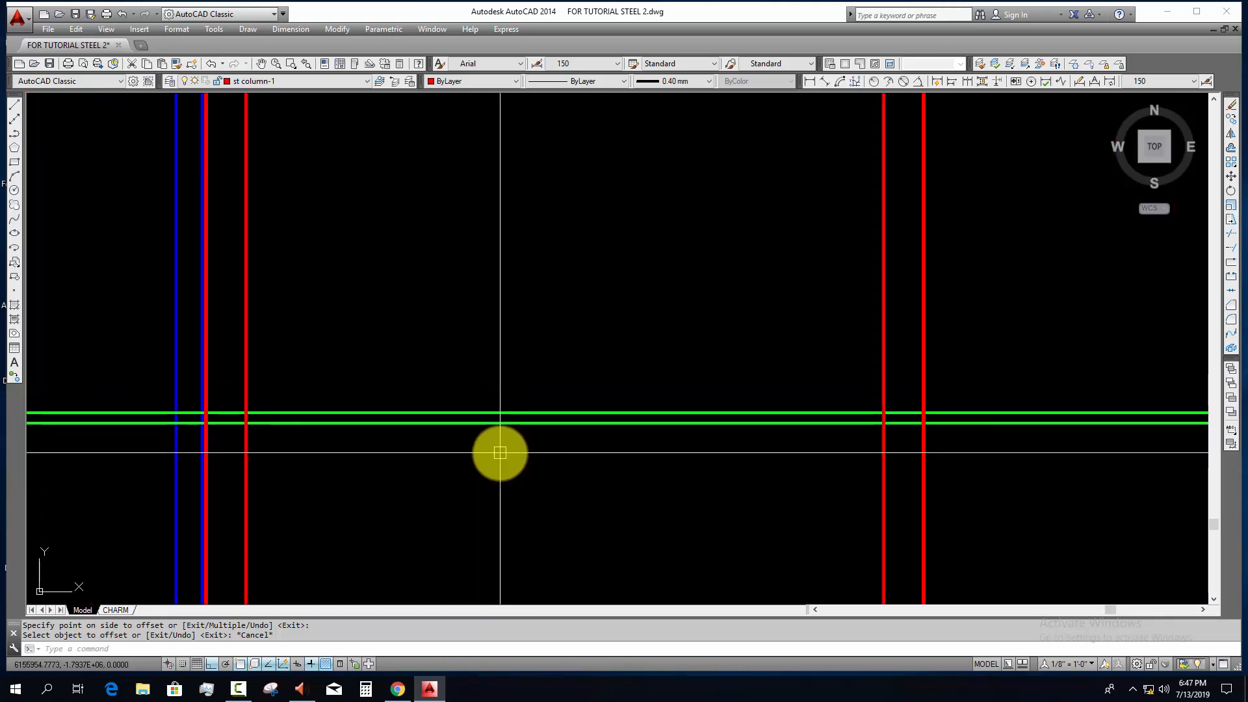
scroll(501, 453, down, 5)
scroll(538, 460, up, 4)
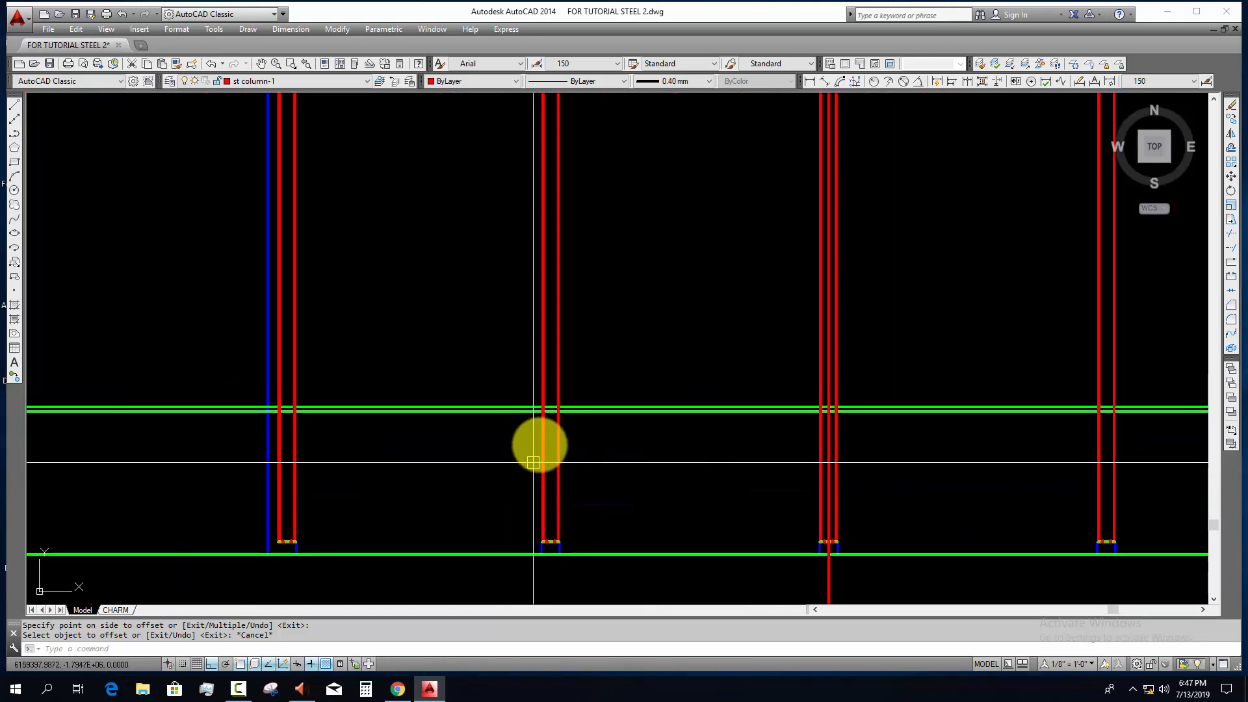
scroll(455, 425, down, 6)
middle_drag(551, 502, 538, 234)
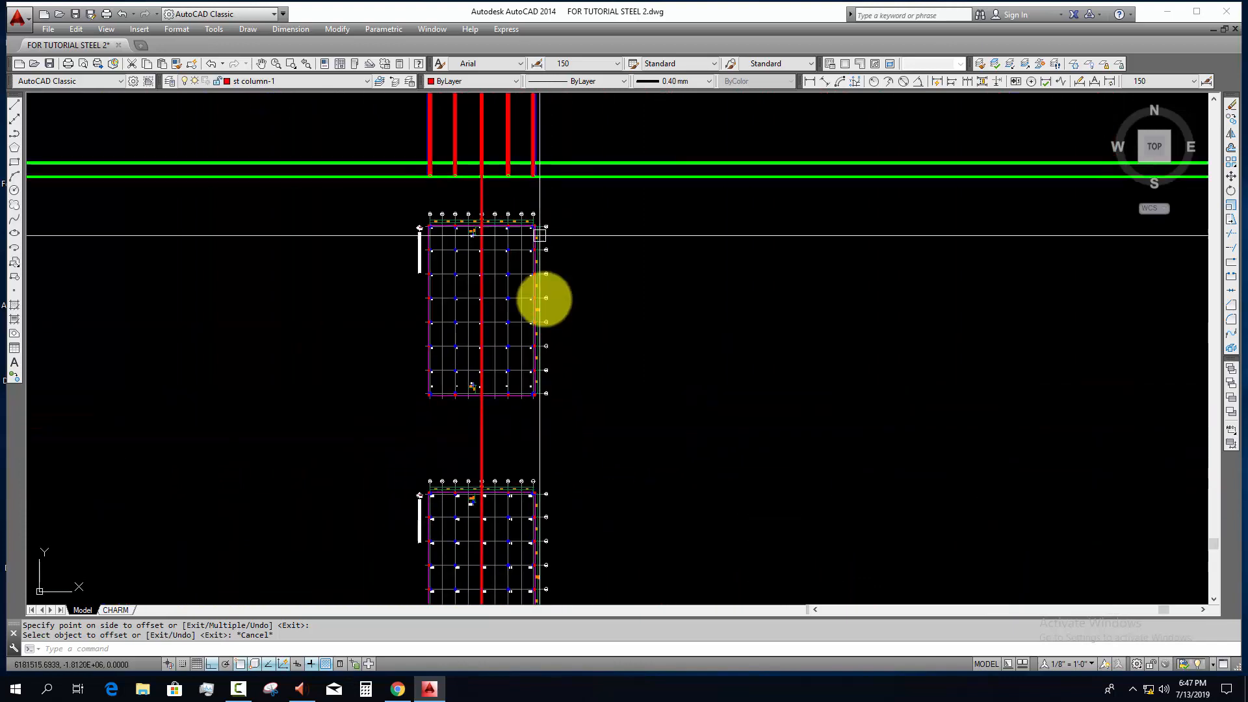
scroll(541, 271, down, 2)
scroll(577, 472, up, 8)
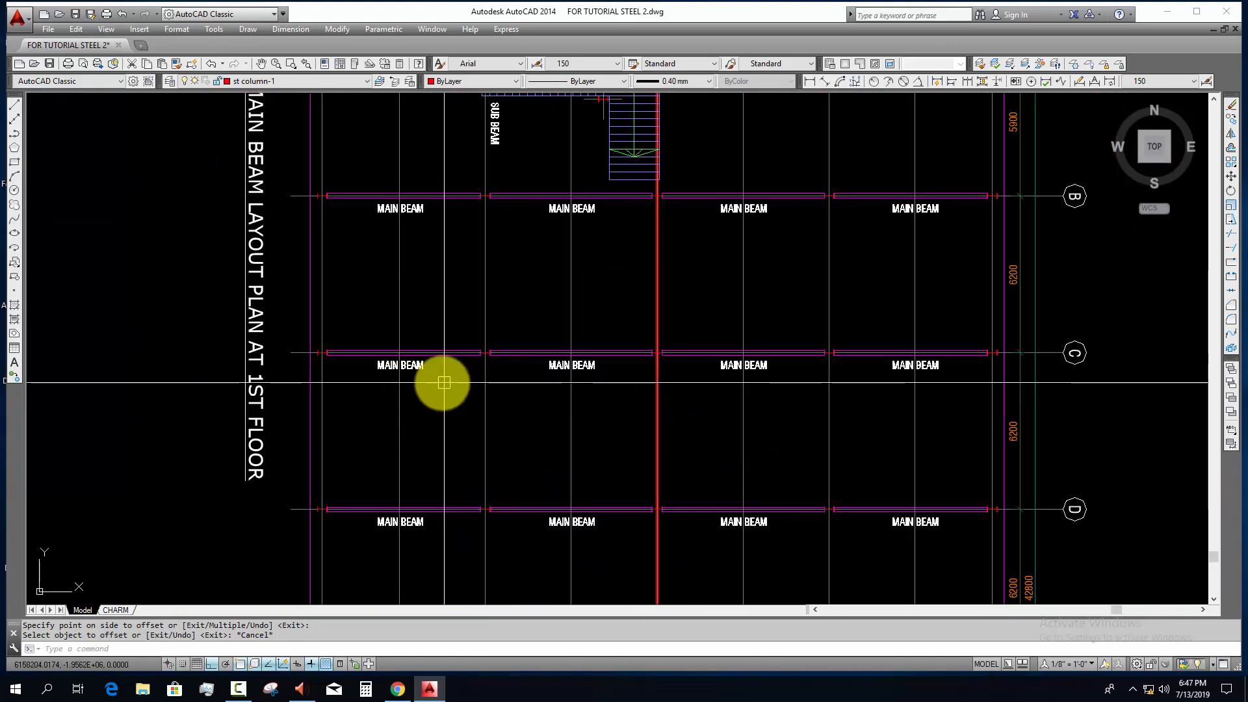
scroll(374, 366, up, 2)
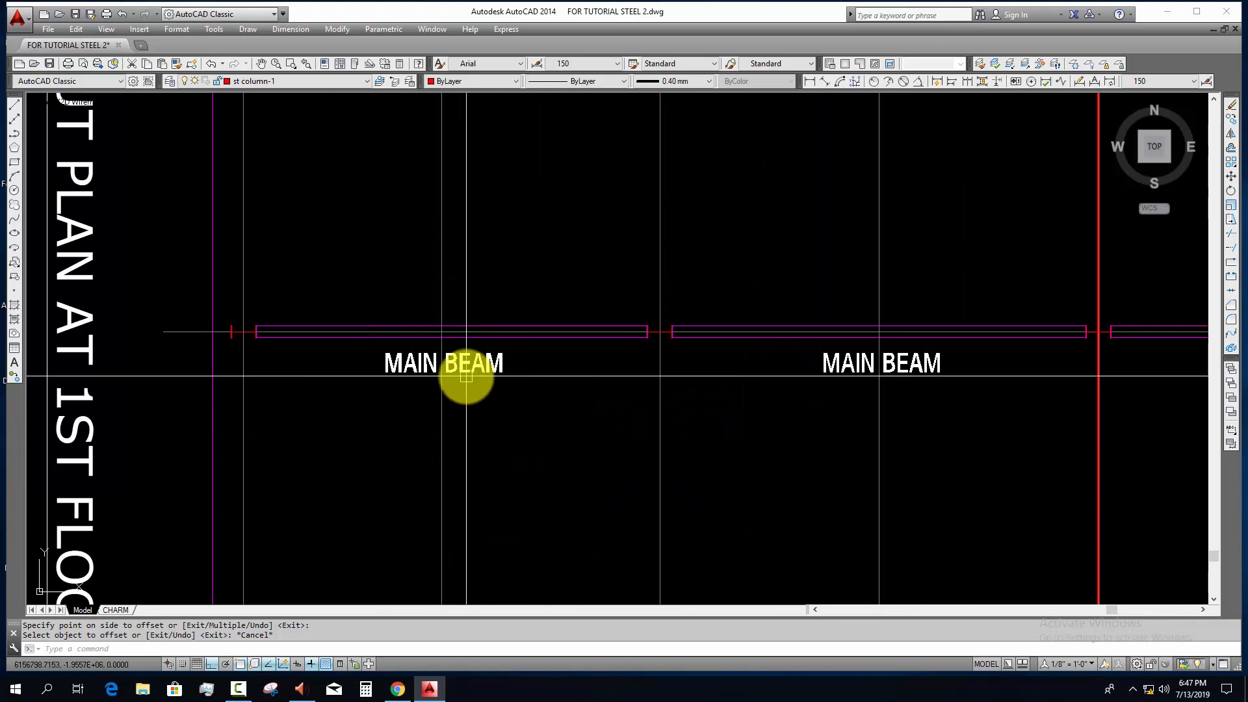
Step: Examine the main beam schedule for the section dimensions and compare it with the section's floor lines
scroll(466, 376, down, 10)
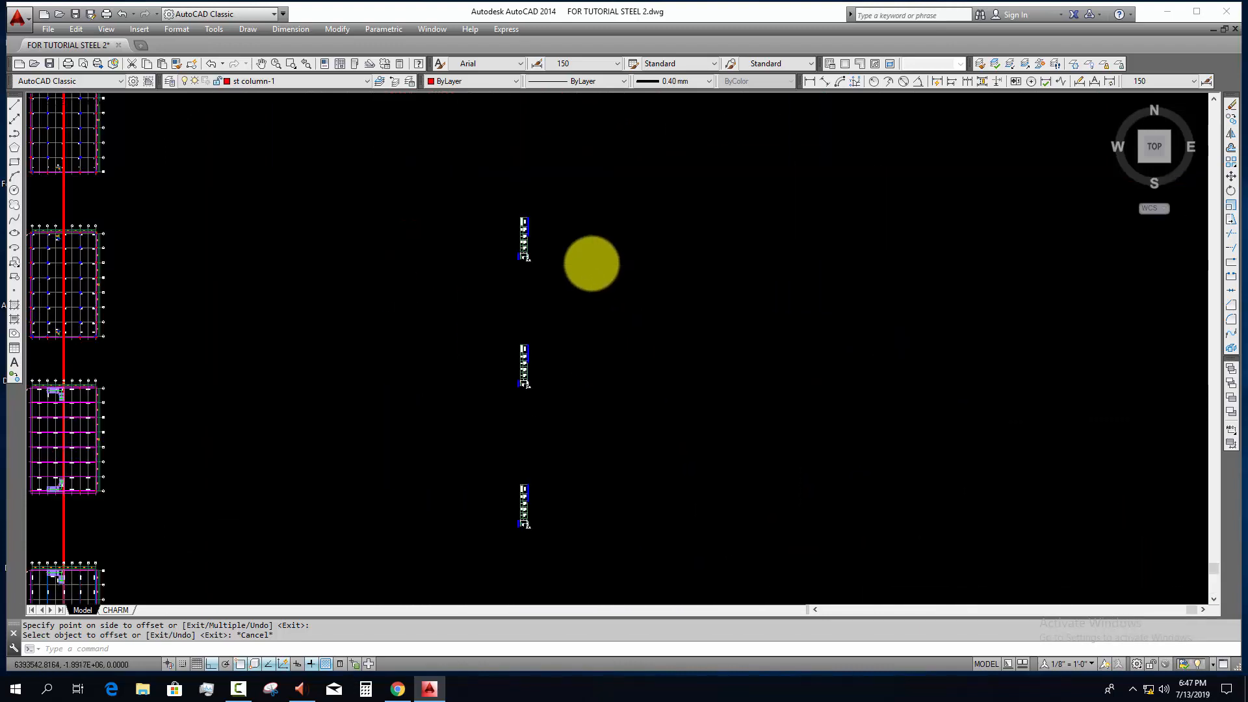
scroll(592, 264, up, 2)
scroll(482, 216, up, 9)
middle_drag(483, 218, 554, 346)
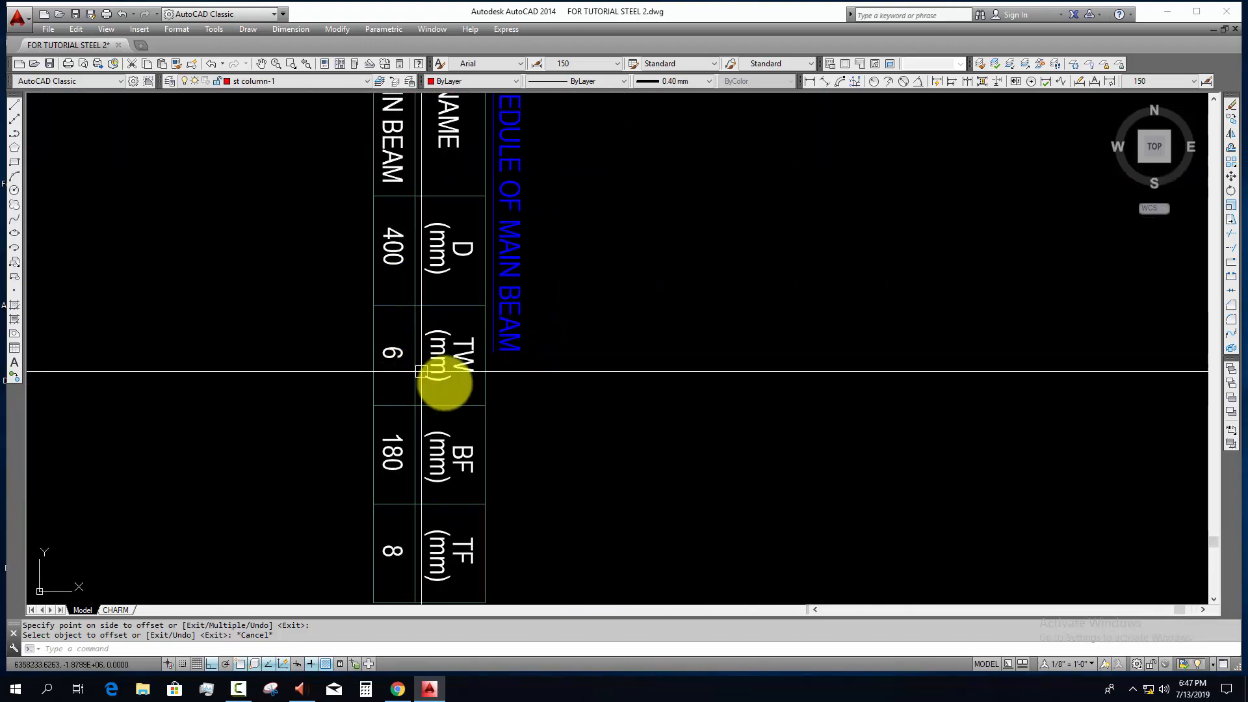
middle_drag(446, 543, 488, 398)
scroll(511, 424, down, 2)
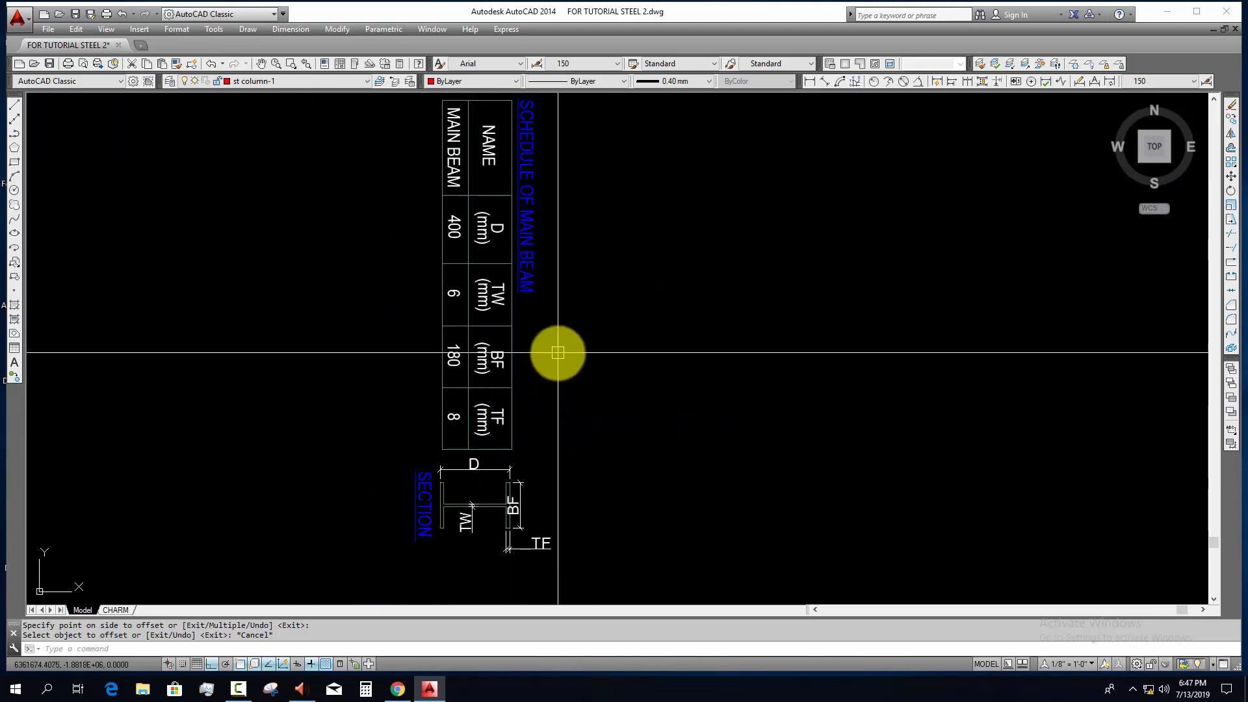
scroll(558, 353, down, 5)
scroll(616, 533, up, 6)
scroll(329, 384, up, 3)
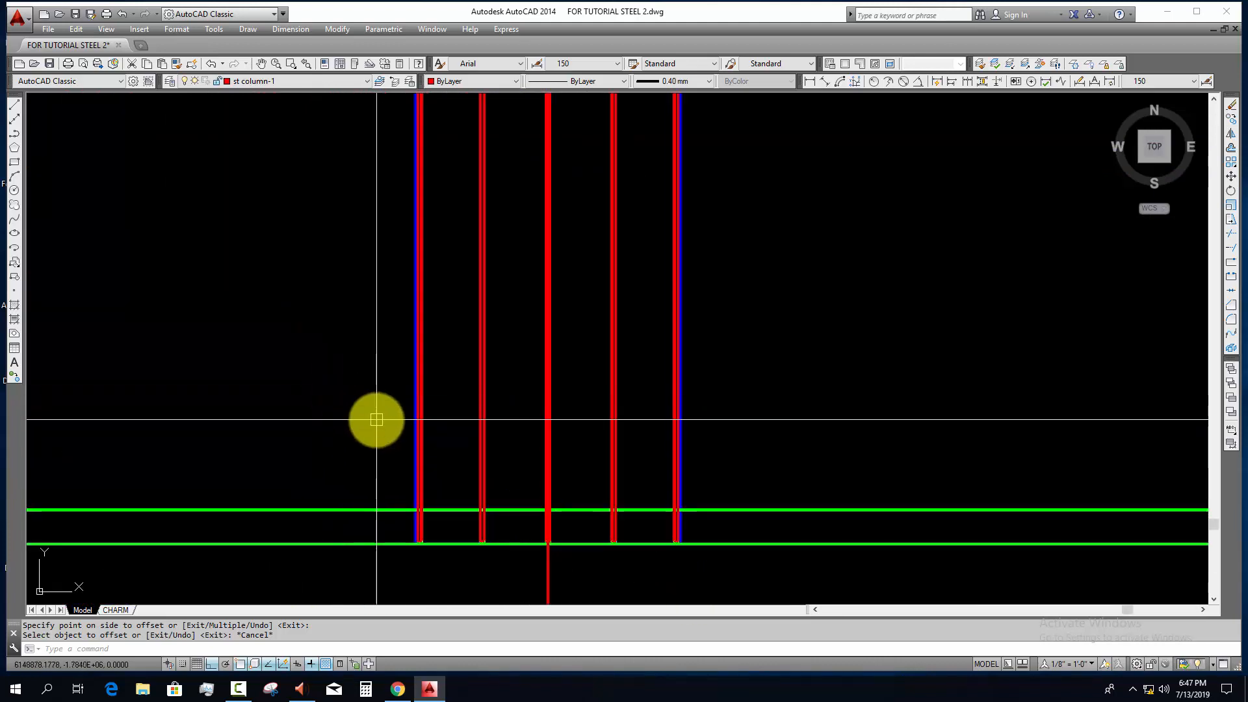
scroll(377, 419, down, 2)
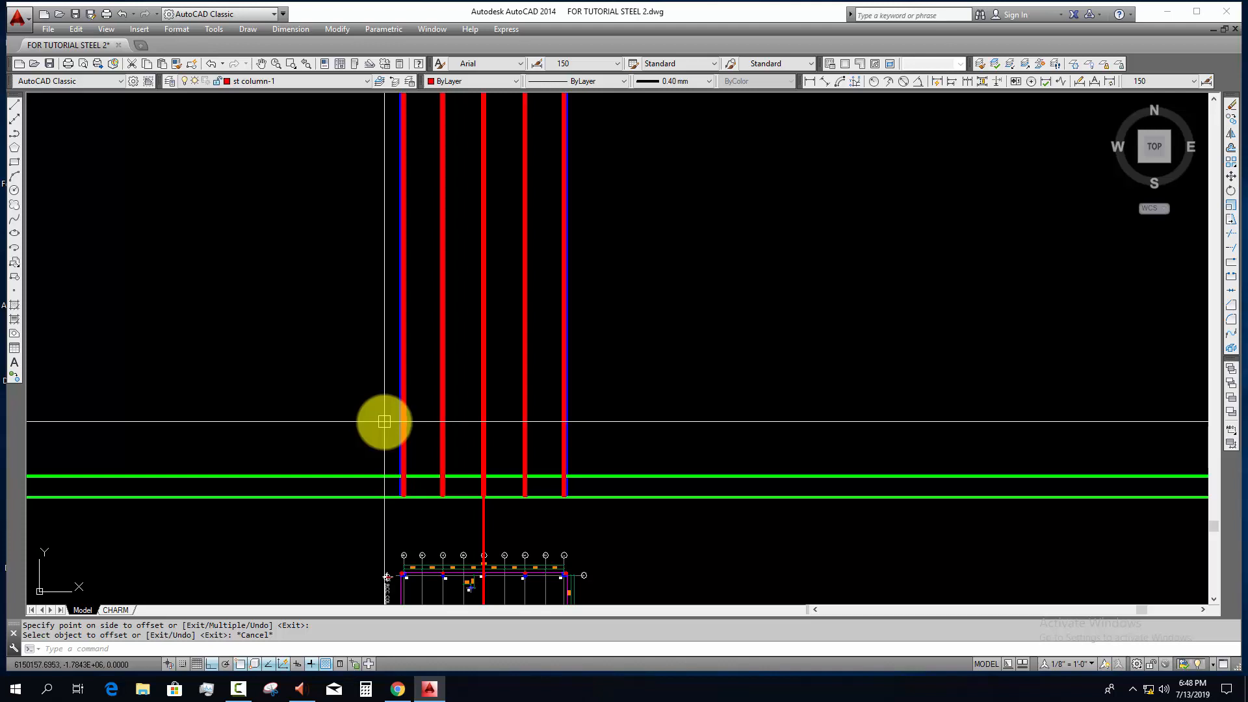
scroll(585, 562, down, 2)
Step: Rotate the main beam and sub beam schedules 90 degrees counterclockwise so that they read horizontally
middle_drag(612, 584, 455, 251)
scroll(1066, 484, up, 7)
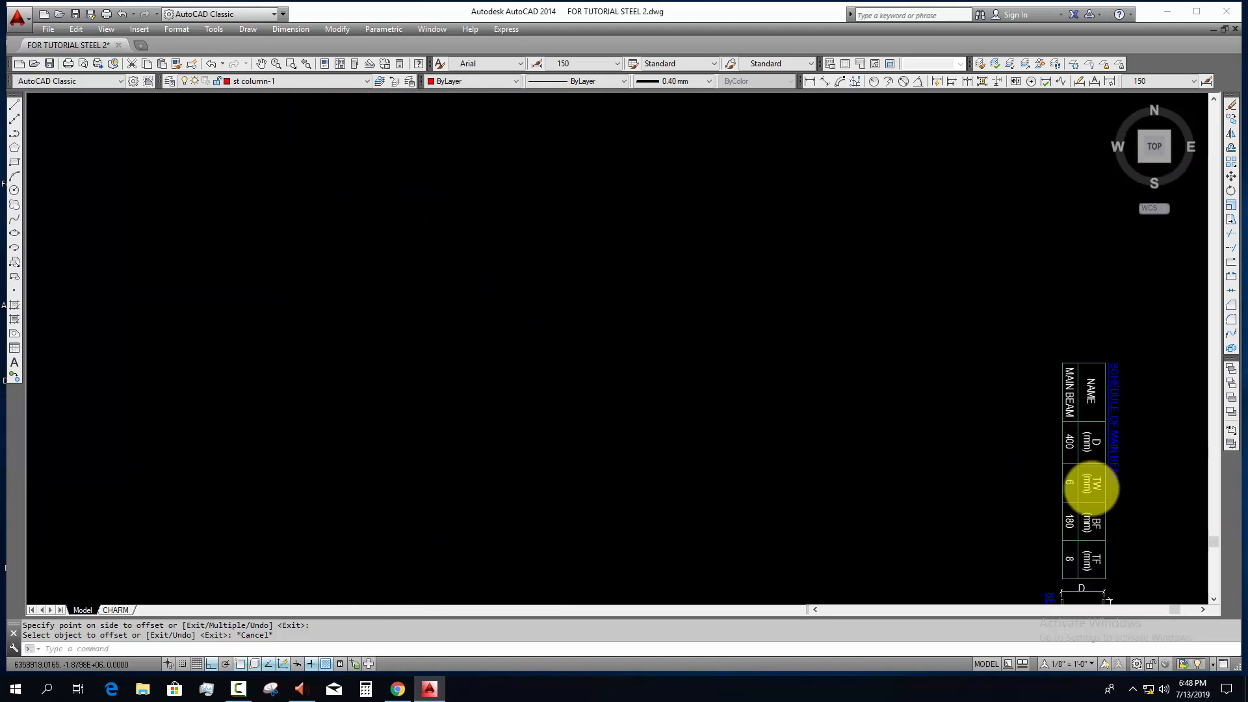
scroll(1091, 488, up, 1)
mouse_move(1091, 488)
middle_down()
mouse_move(810, 356)
mouse_move(814, 473)
middle_up()
scroll(778, 348, down, 3)
scroll(742, 250, down, 2)
click(744, 259)
click(812, 380)
text(o)
key(Return)
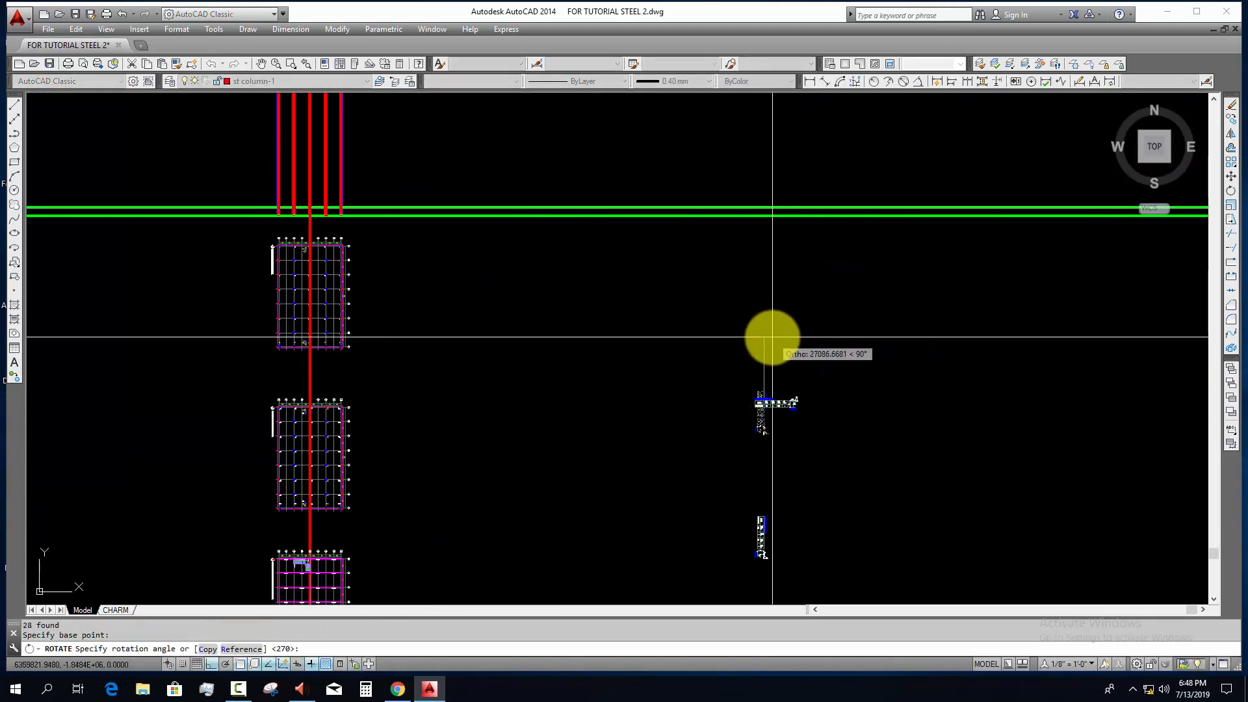
click(790, 519)
click(788, 469)
Step: Rotate the tie beam schedule 90 degrees counterclockwise so that it reads horizontally
middle_drag(801, 566, 766, 369)
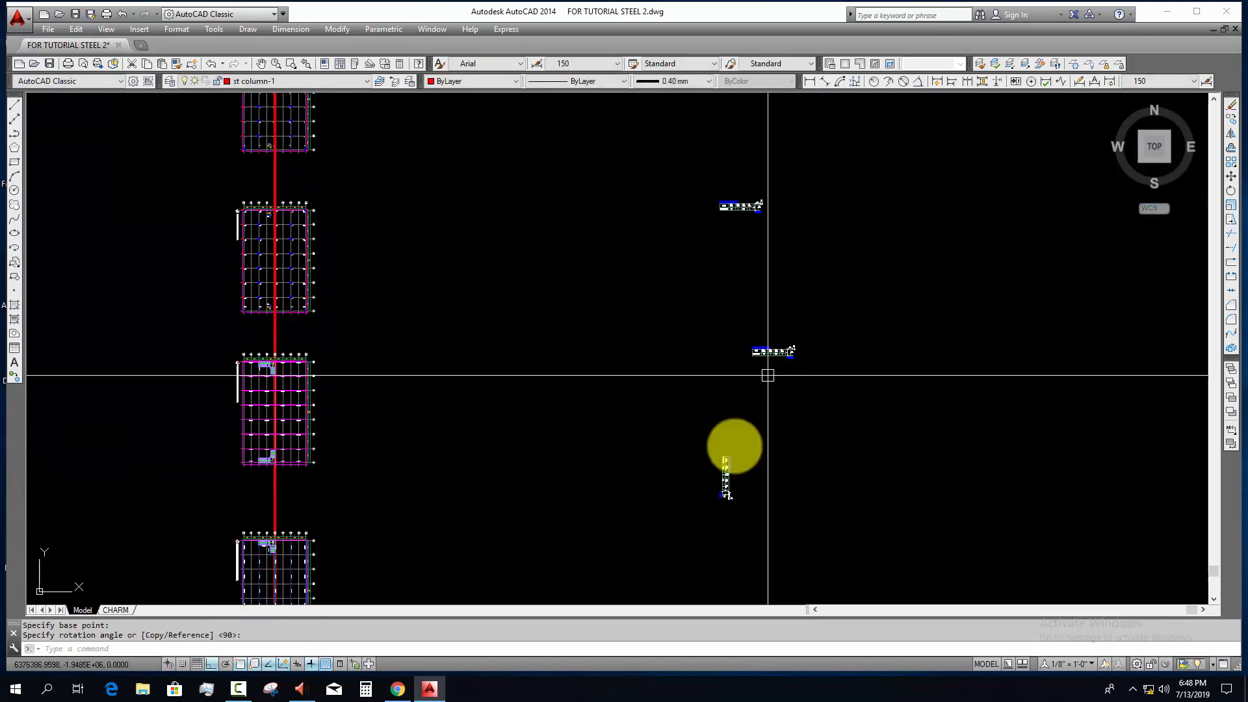
click(705, 442)
click(778, 531)
key(space)
click(742, 453)
click(744, 395)
key(Escape)
Step: Move the tie beam schedule up to a short distance below the main beam schedule, with Ortho off
click(729, 447)
click(838, 518)
middle_drag(857, 537, 817, 576)
text(m)
click(880, 551)
key(F8)
click(855, 343)
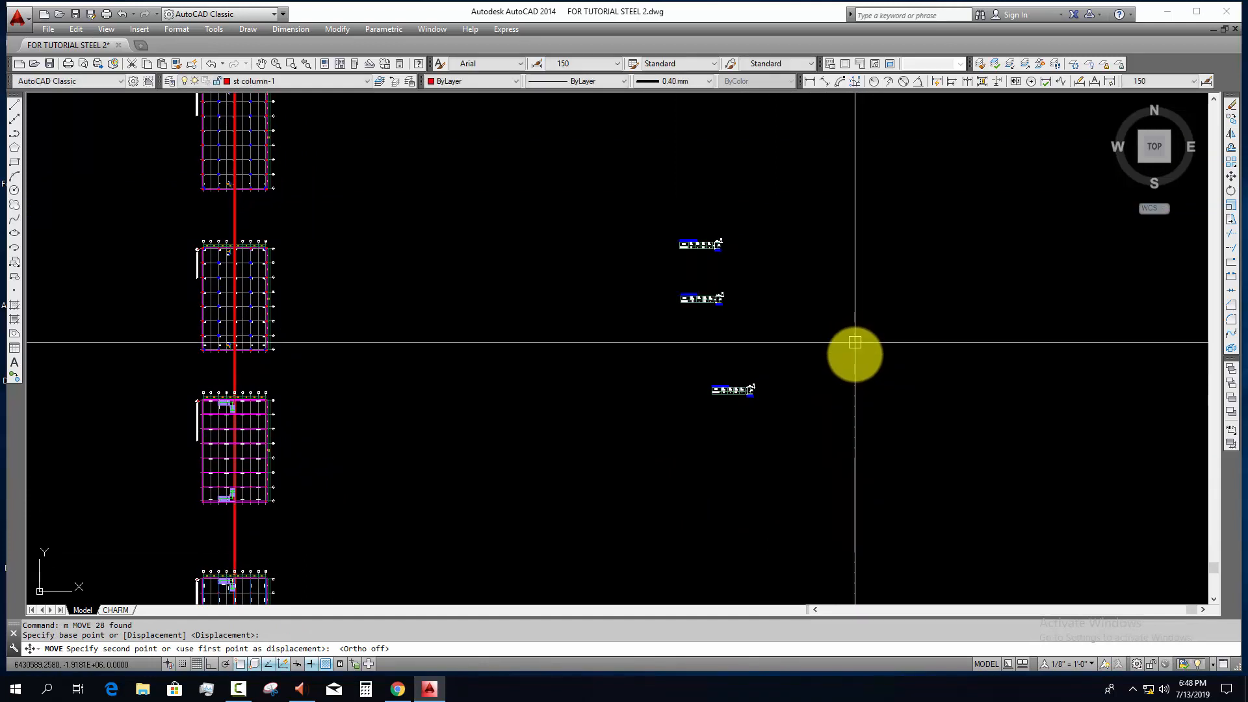
Step: Move the sub beam schedule into the gap between the main beam and tie beam schedules
key(Escape)
click(787, 406)
click(632, 373)
key(space)
click(910, 419)
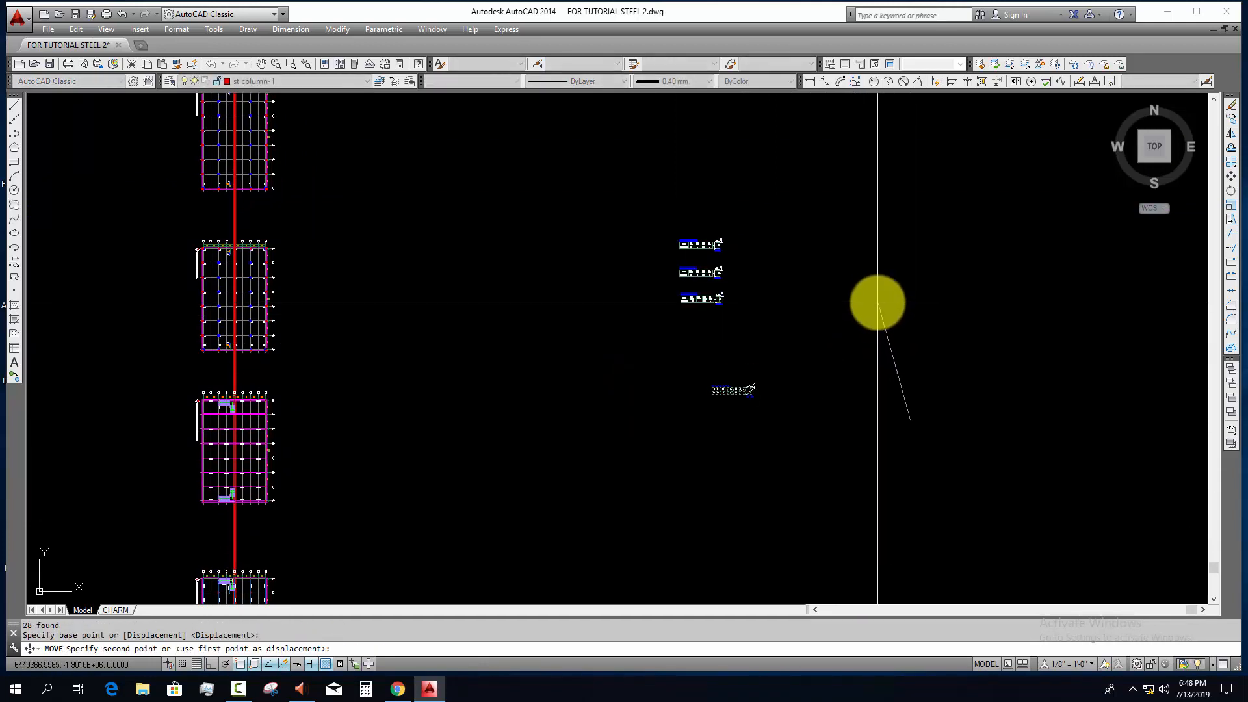
click(877, 299)
Step: Move all three beam schedules together to beside the uppermost floor plan, just below the ground line
key(Escape)
click(808, 362)
click(622, 205)
middle_drag(728, 367, 636, 543)
key(space)
click(845, 527)
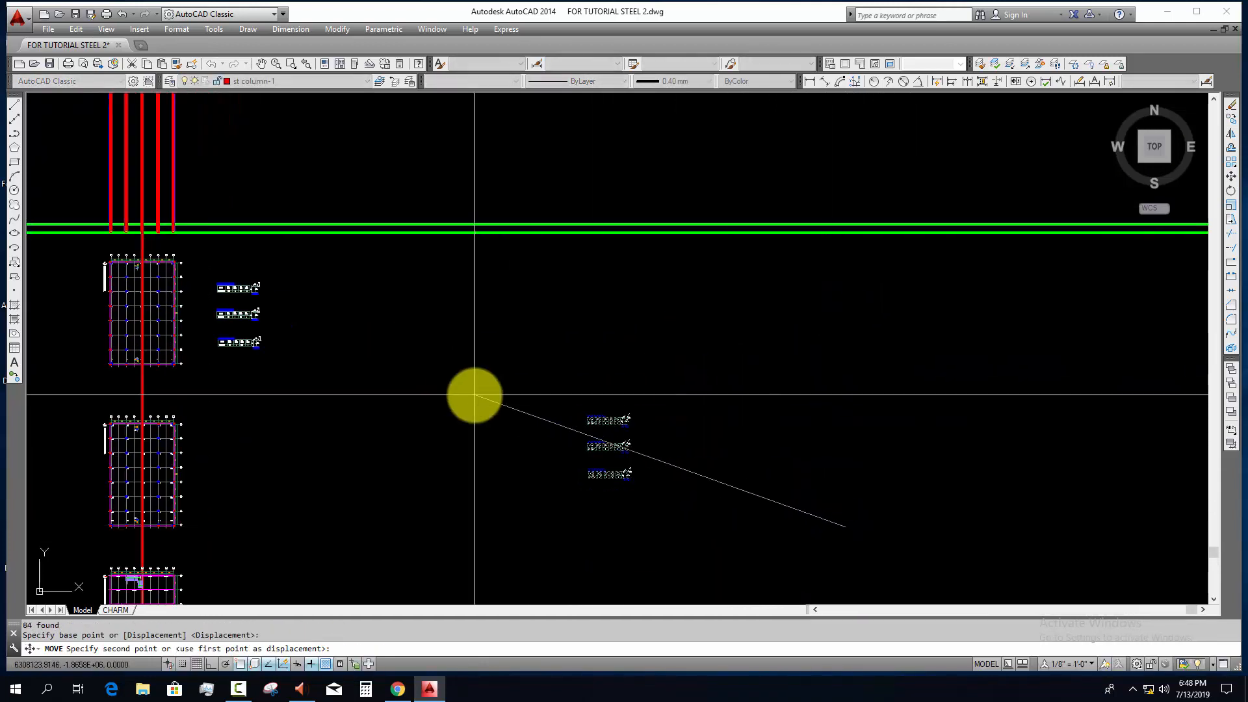
click(459, 394)
Step: Offset the slab's underside line 400 mm downward to set the main beam depth given in the schedule
scroll(124, 280, up, 3)
scroll(335, 374, up, 2)
middle_drag(545, 400, 499, 496)
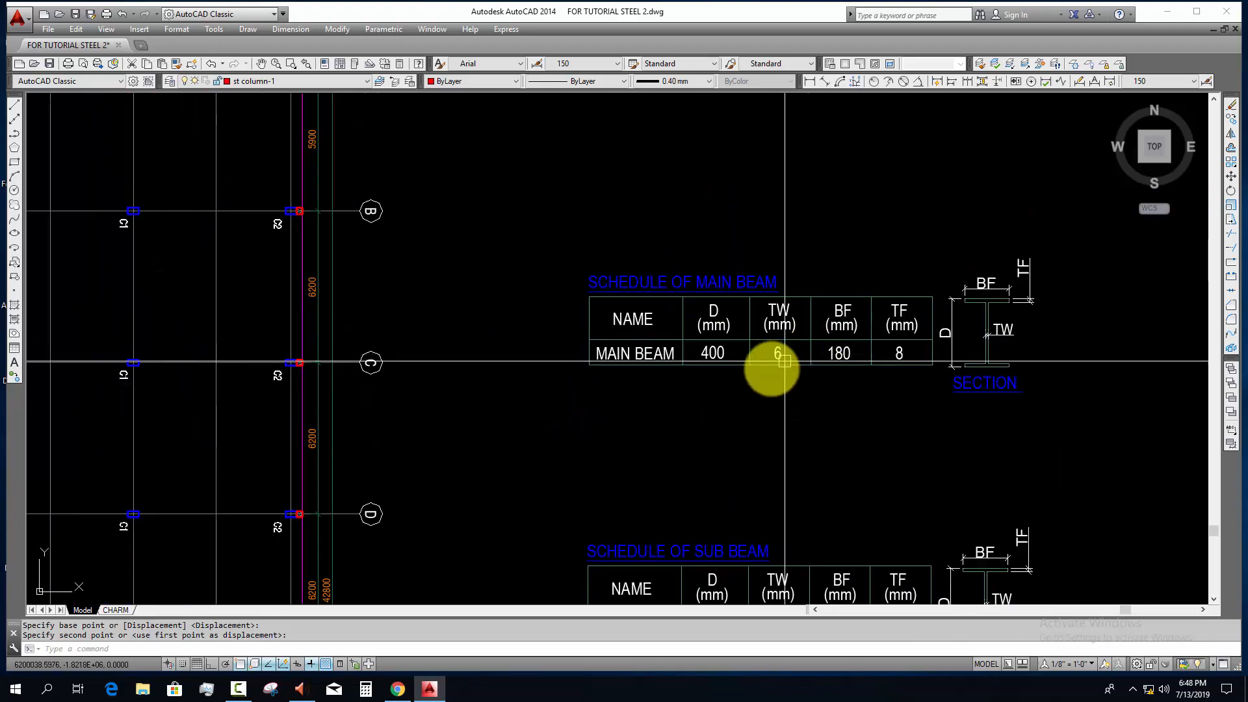
scroll(752, 403, down, 4)
middle_drag(753, 403, 873, 615)
scroll(531, 328, up, 6)
key(Escape)
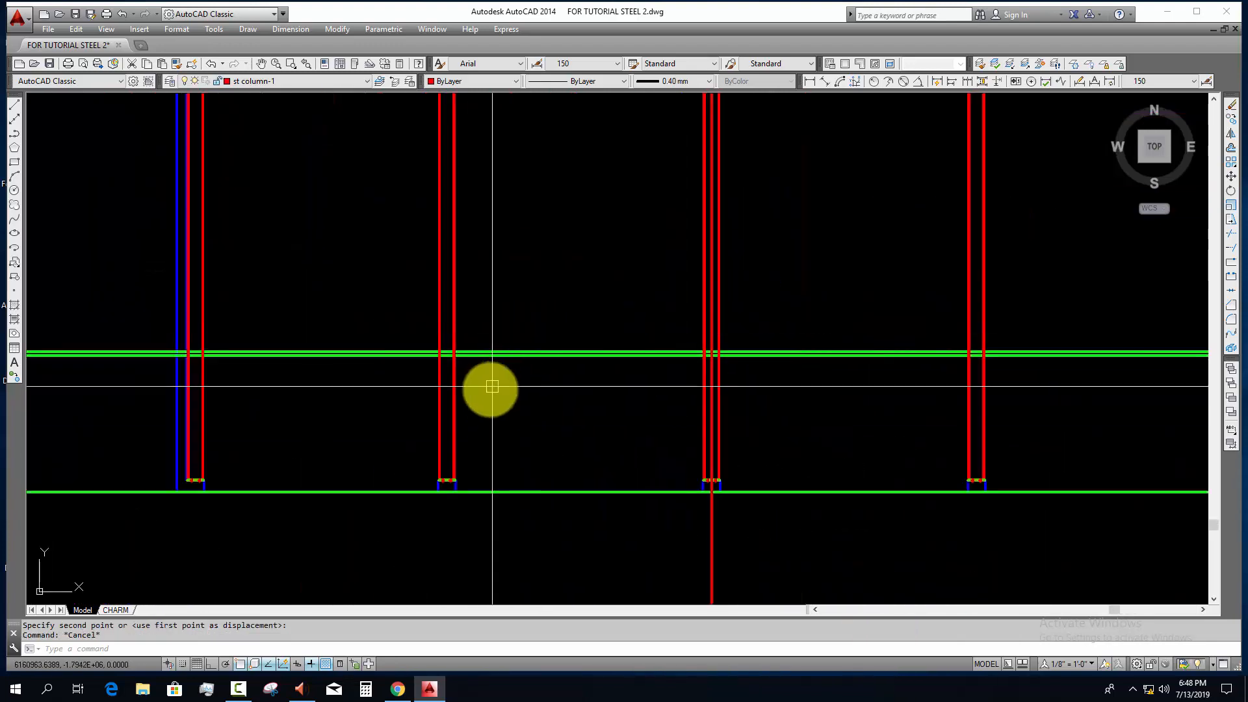
scroll(490, 388, up, 4)
key(Escape)
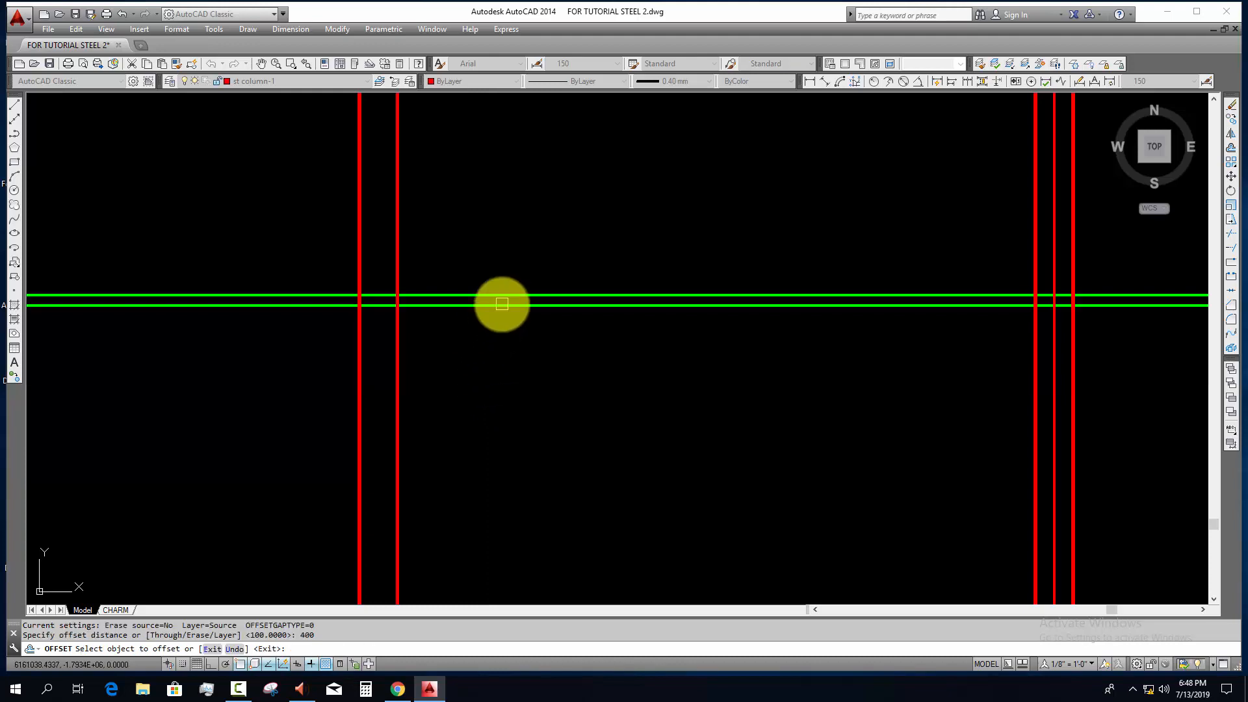
click(494, 304)
click(499, 369)
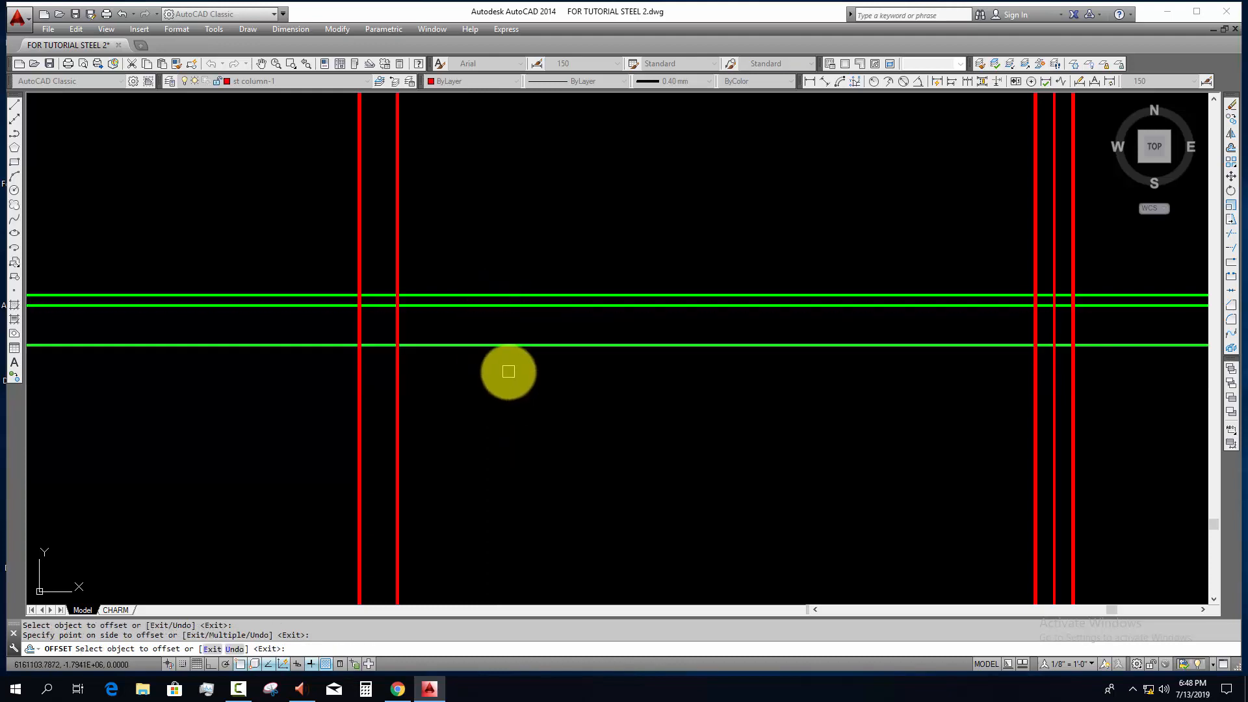
key(Escape)
Step: Offset the main beam's top line 8 mm downward for the top flange thickness given in the schedule
scroll(520, 370, down, 4)
middle_drag(845, 588, 637, 472)
scroll(584, 310, up, 7)
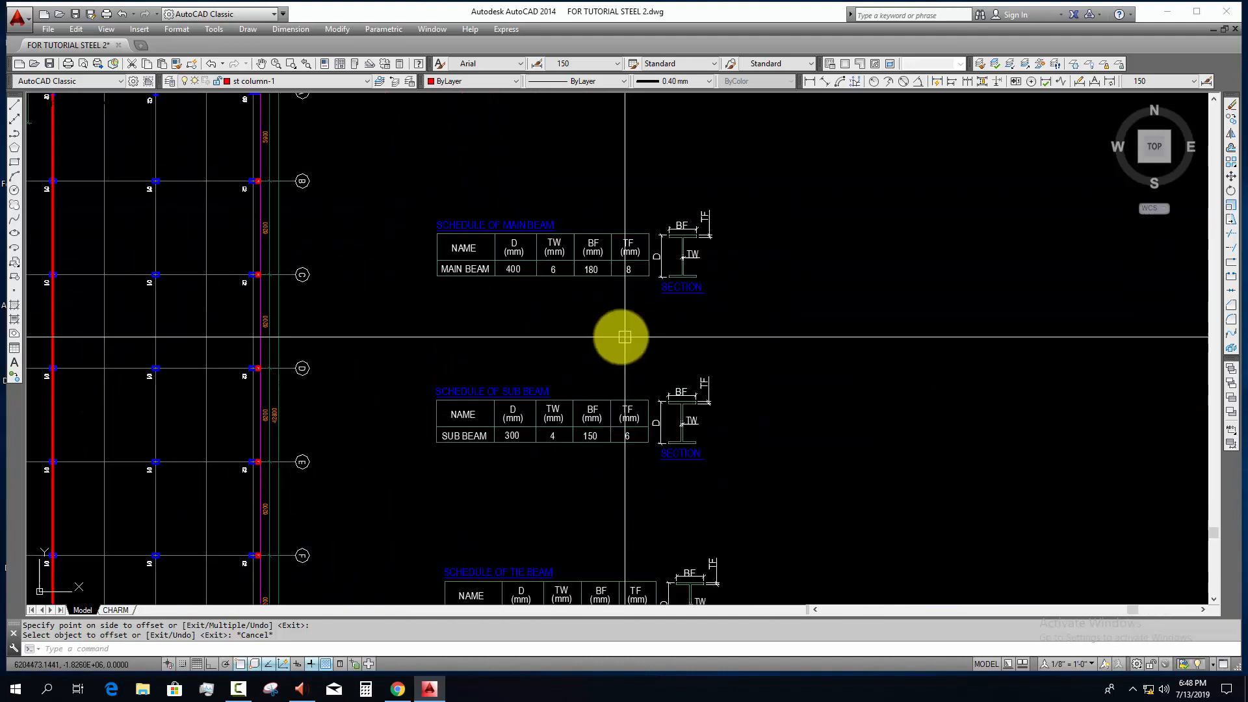
scroll(646, 275, up, 2)
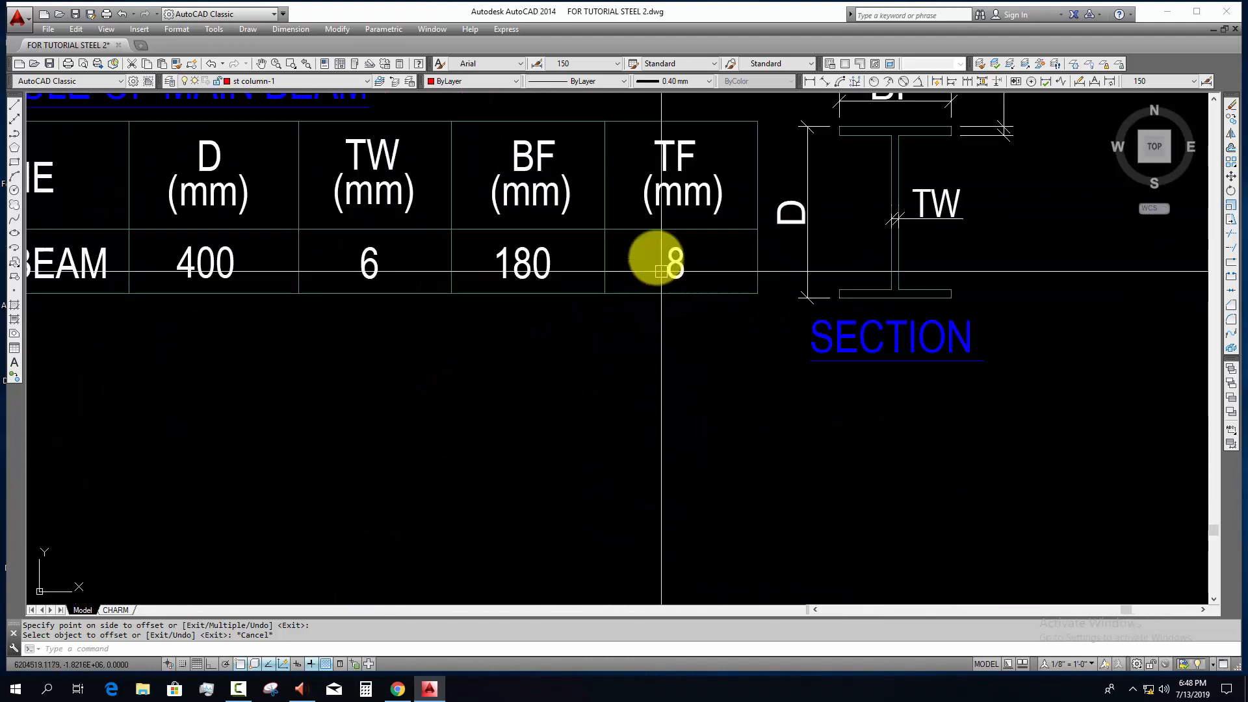
scroll(646, 290, down, 10)
middle_drag(646, 293, 679, 414)
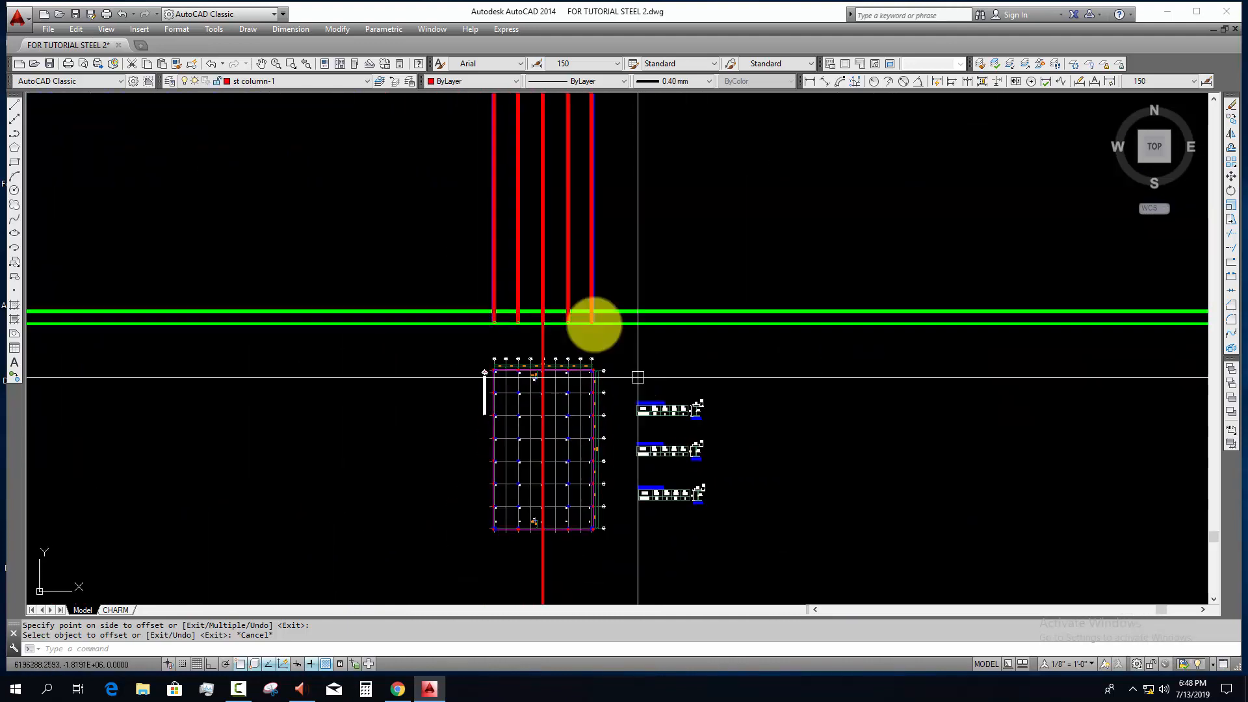
scroll(521, 305, up, 10)
key(Escape)
key(Escape)
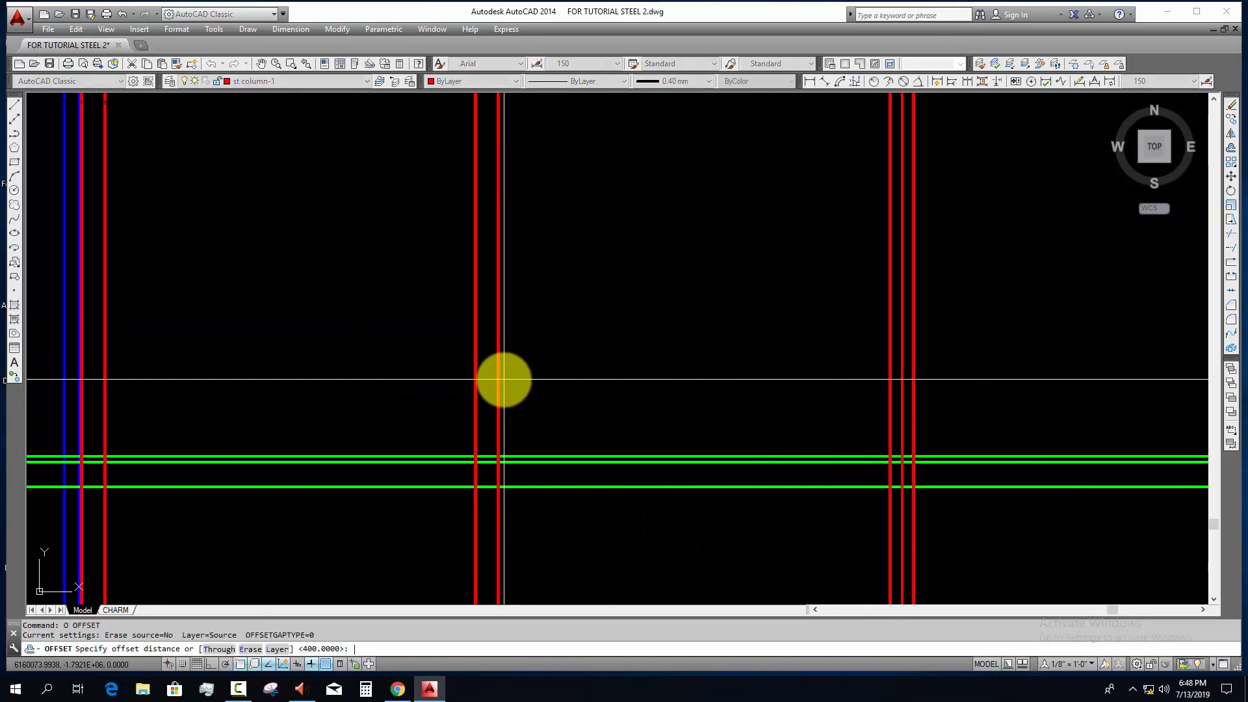
key(Return)
scroll(400, 465, up, 4)
click(399, 459)
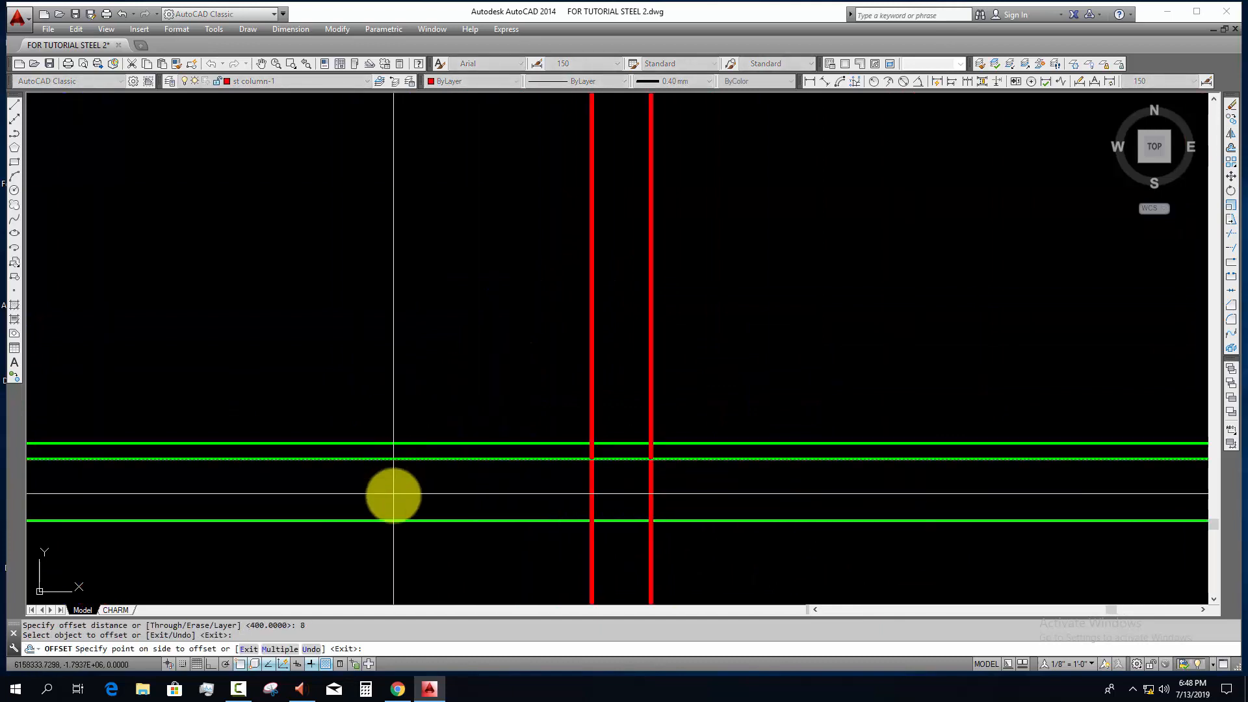
click(394, 495)
Step: Offset the main beam's bottom line 8 mm upward to form the bottom flange
middle_drag(404, 494, 433, 298)
click(409, 427)
click(403, 392)
key(Escape)
Step: Assign the four main beam flange lines to the MAIN BEAM2 layer
scroll(392, 350, up, 5)
click(433, 298)
click(382, 577)
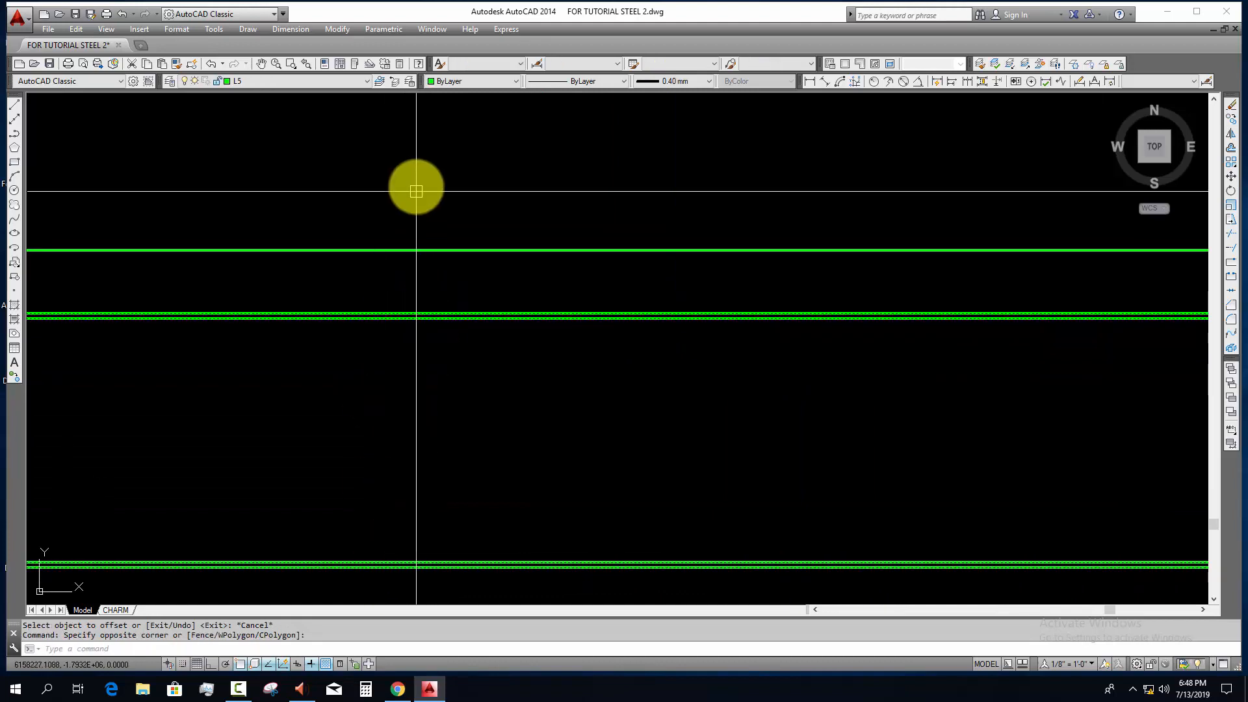
click(331, 81)
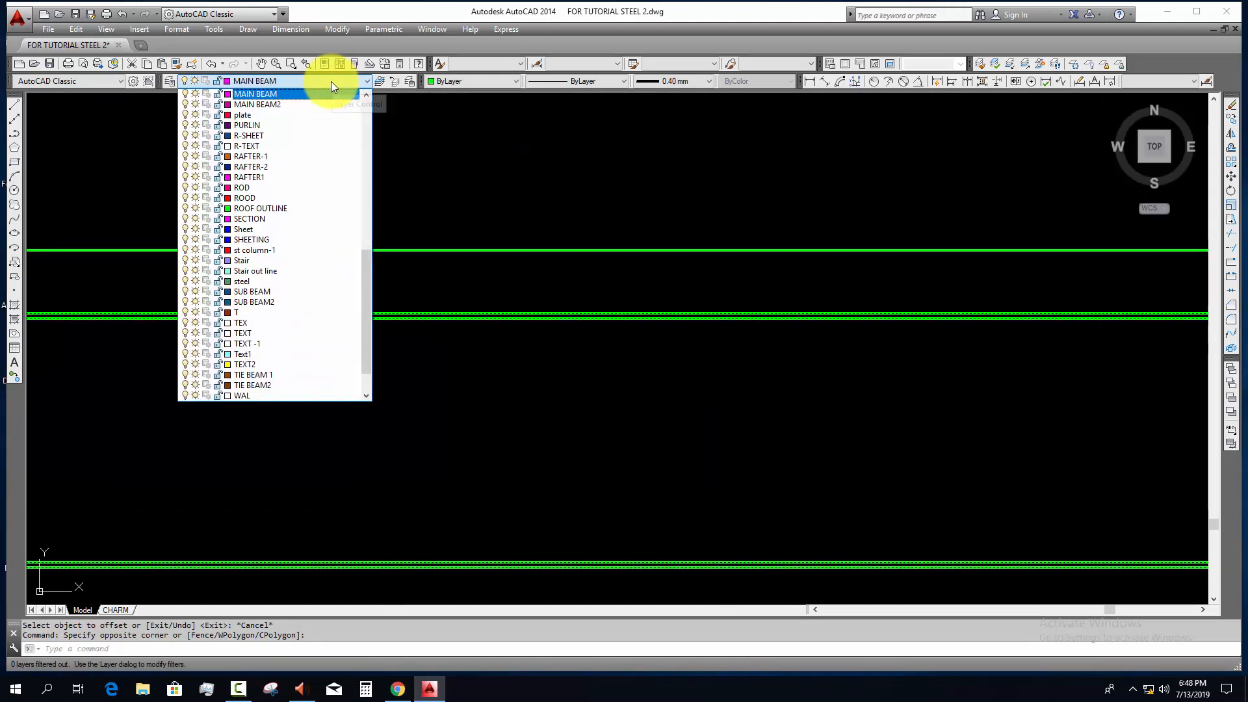
click(273, 103)
scroll(469, 347, down, 4)
key(Escape)
middle_drag(477, 405, 969, 410)
middle_drag(292, 412, 787, 413)
scroll(341, 342, up, 5)
middle_drag(310, 294, 366, 280)
scroll(365, 282, down, 2)
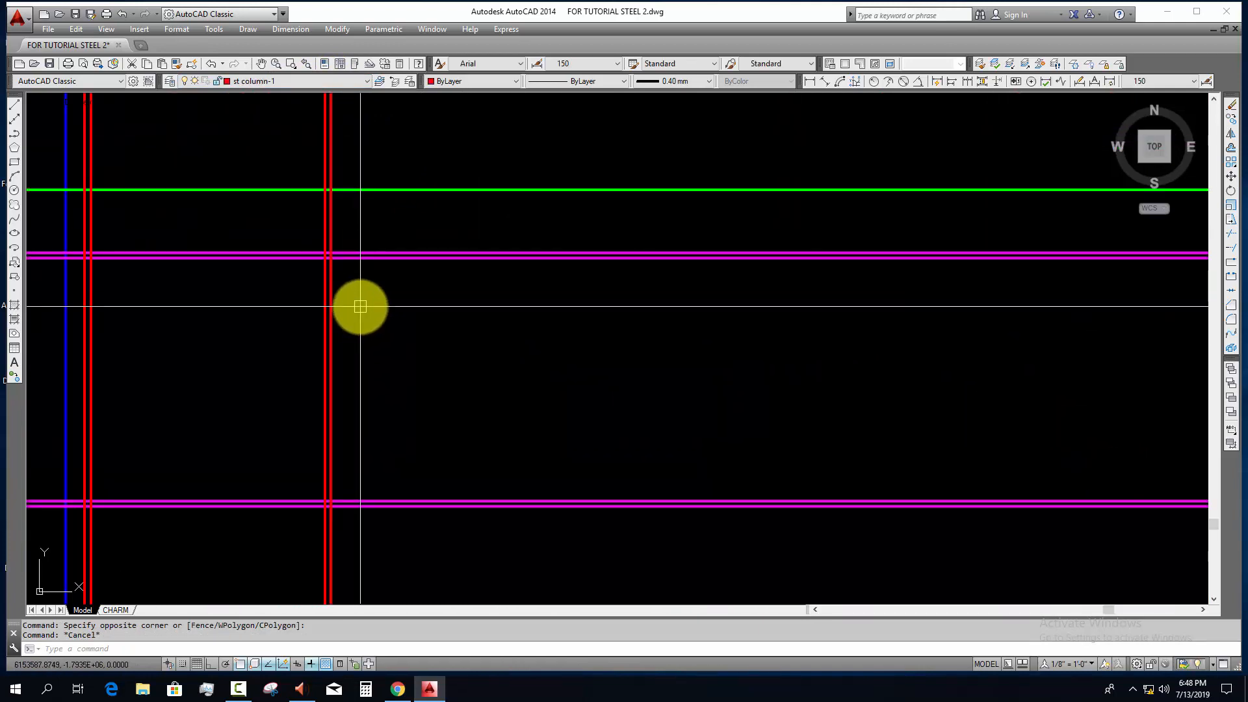
scroll(361, 307, down, 2)
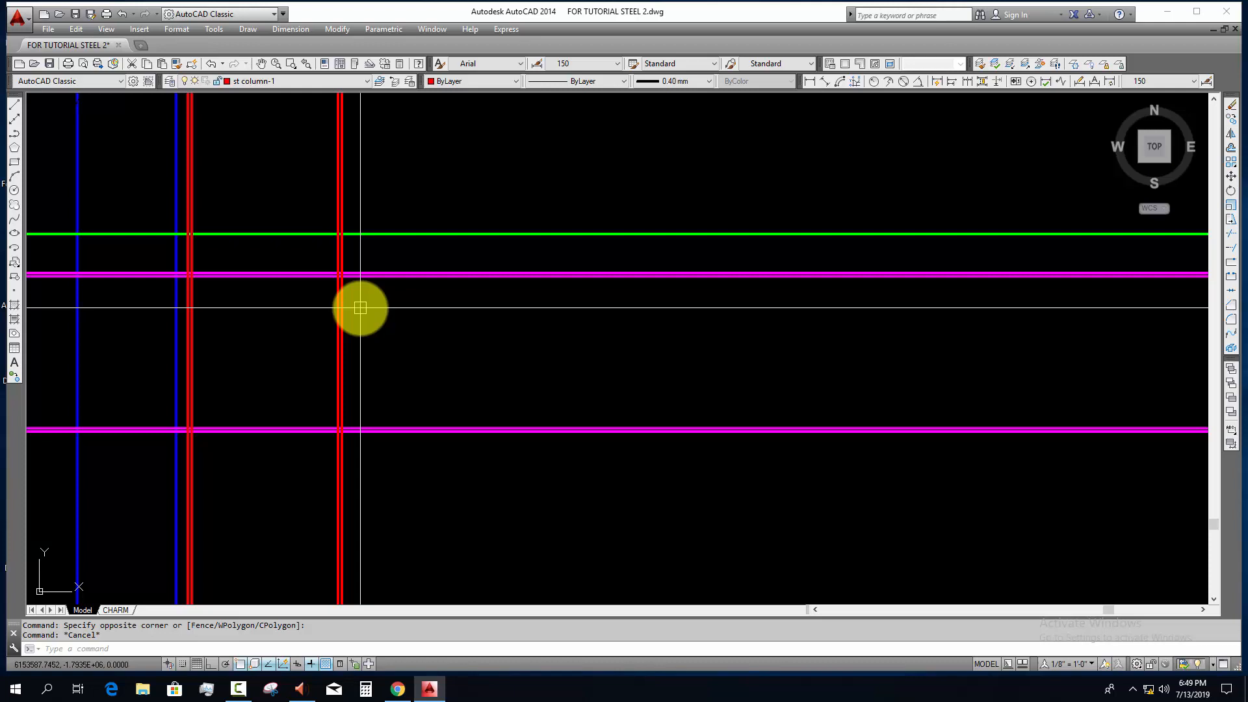
Step: Offset the column's inner flange line 16 mm toward the beam for the end plate thickness
scroll(360, 308, up, 3)
scroll(348, 301, down, 3)
key(Escape)
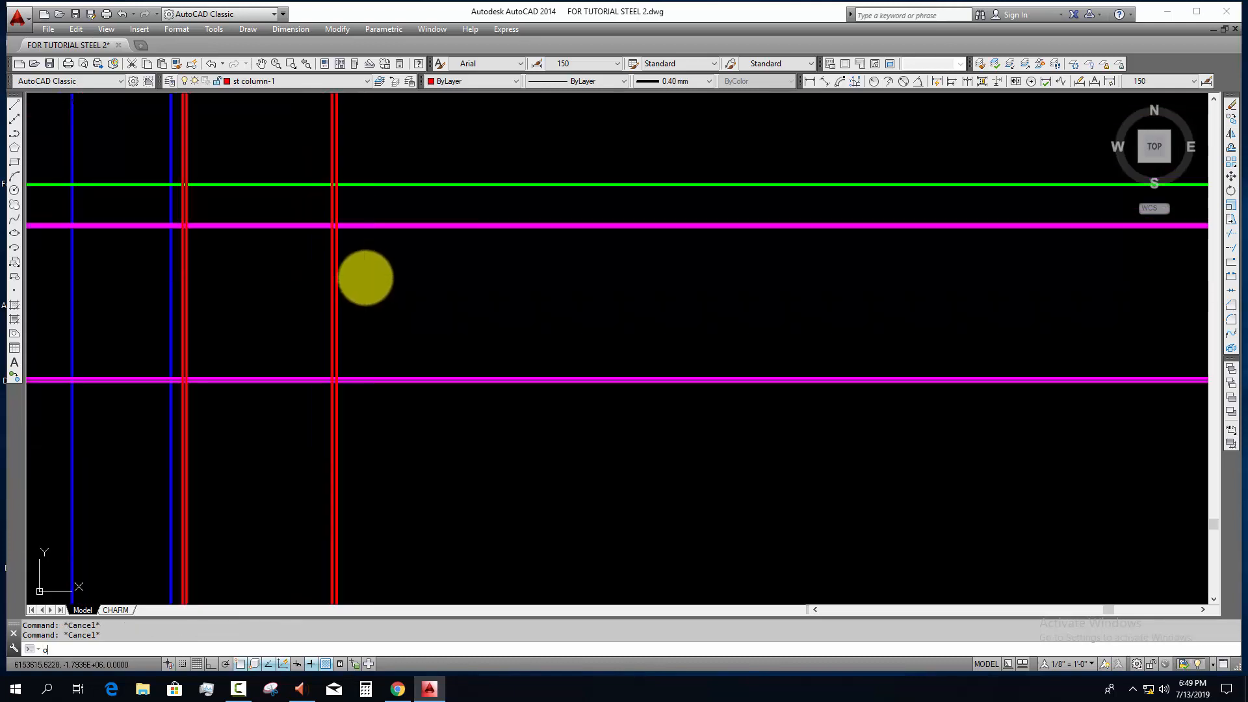
key(Return)
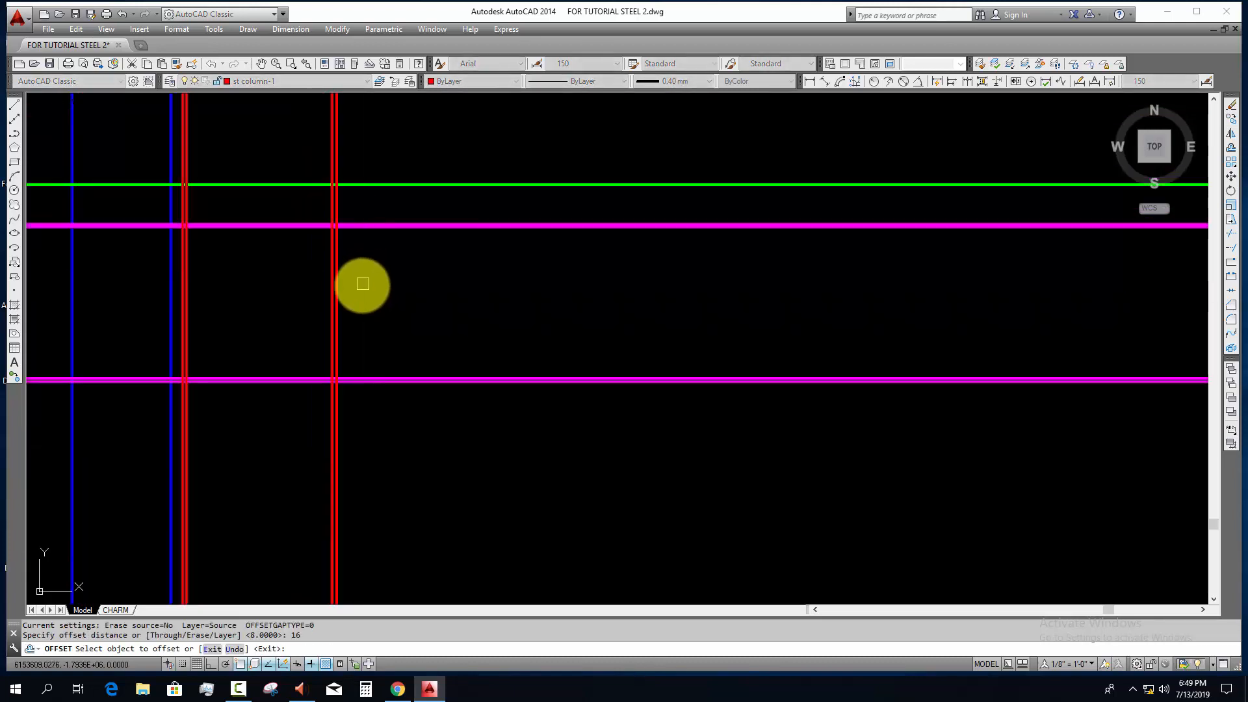
scroll(355, 287, up, 4)
click(306, 275)
click(339, 277)
key(Escape)
scroll(371, 305, down, 2)
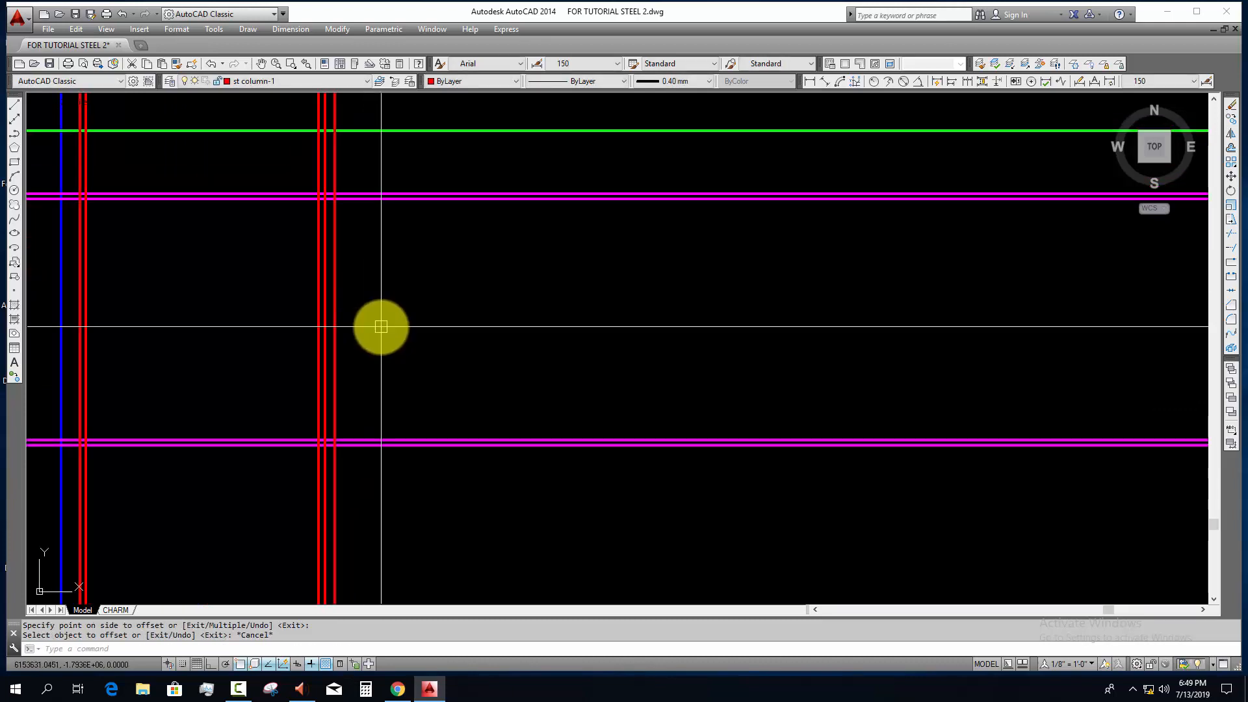
Step: Offset the main beam's top line 75 mm upward and its bottom line 75 mm downward to set the end plate's ends
scroll(357, 201, up, 4)
key(Escape)
key(Escape)
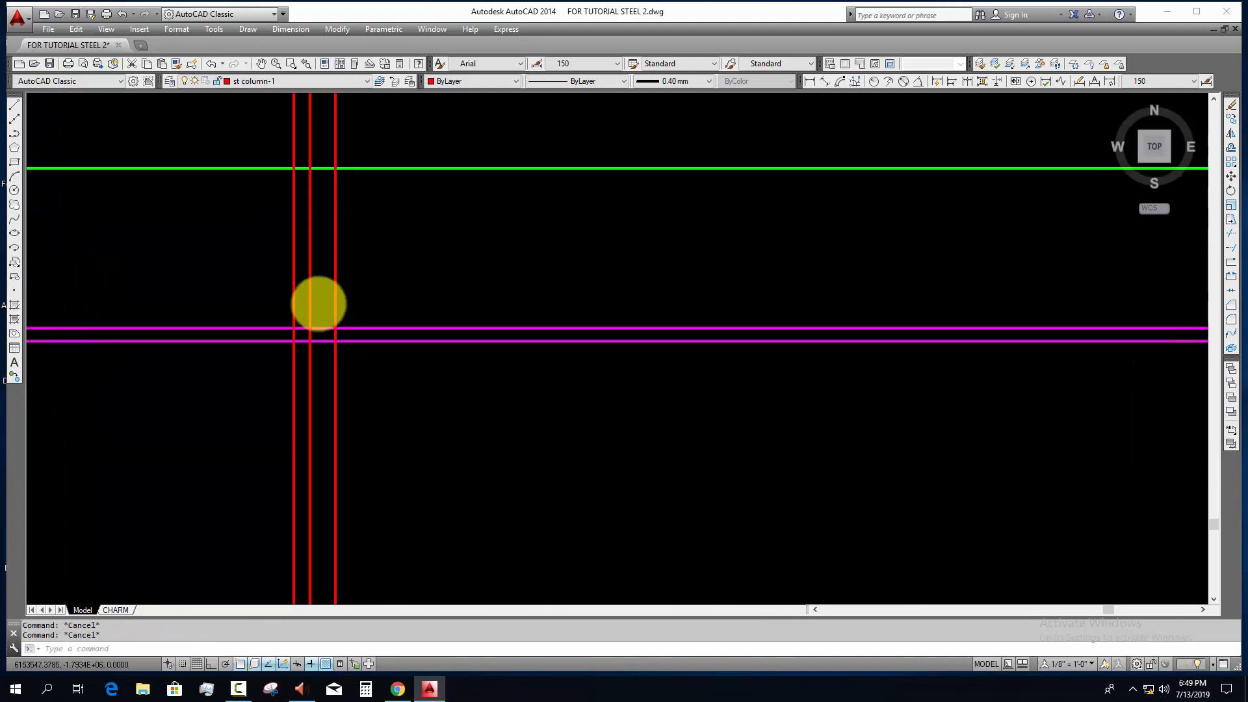
key(Return)
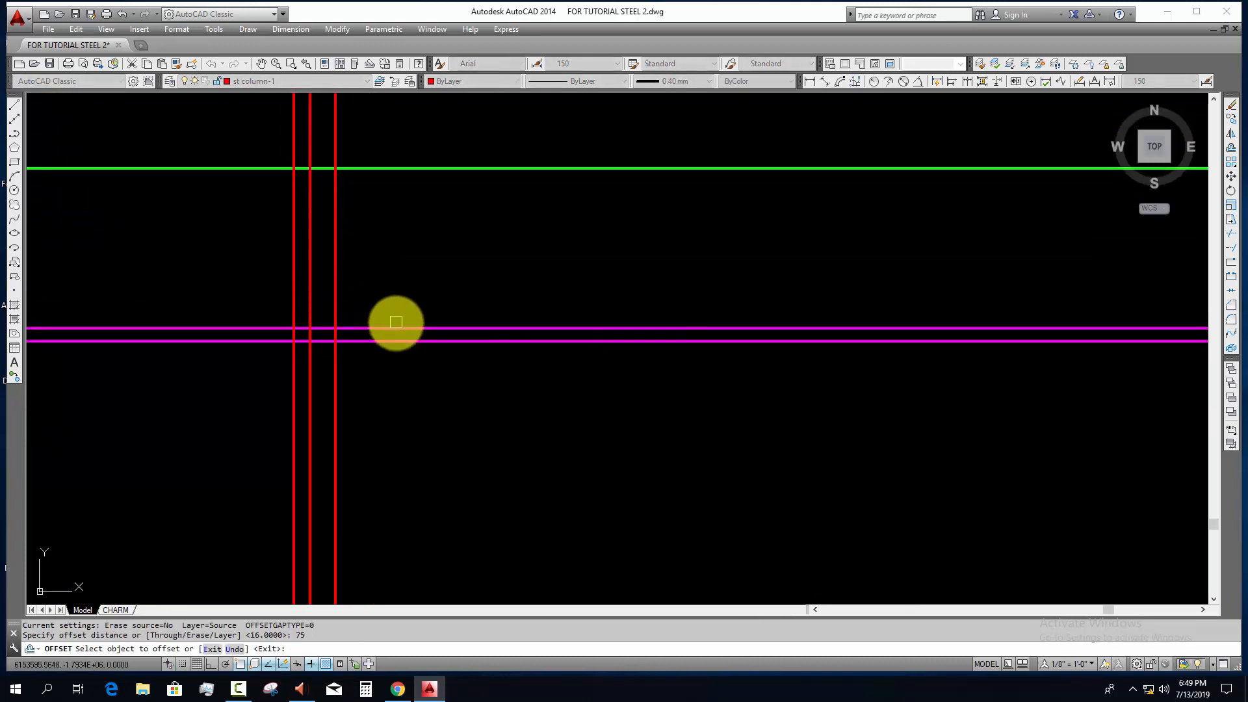
click(398, 329)
click(398, 271)
scroll(402, 274, down, 4)
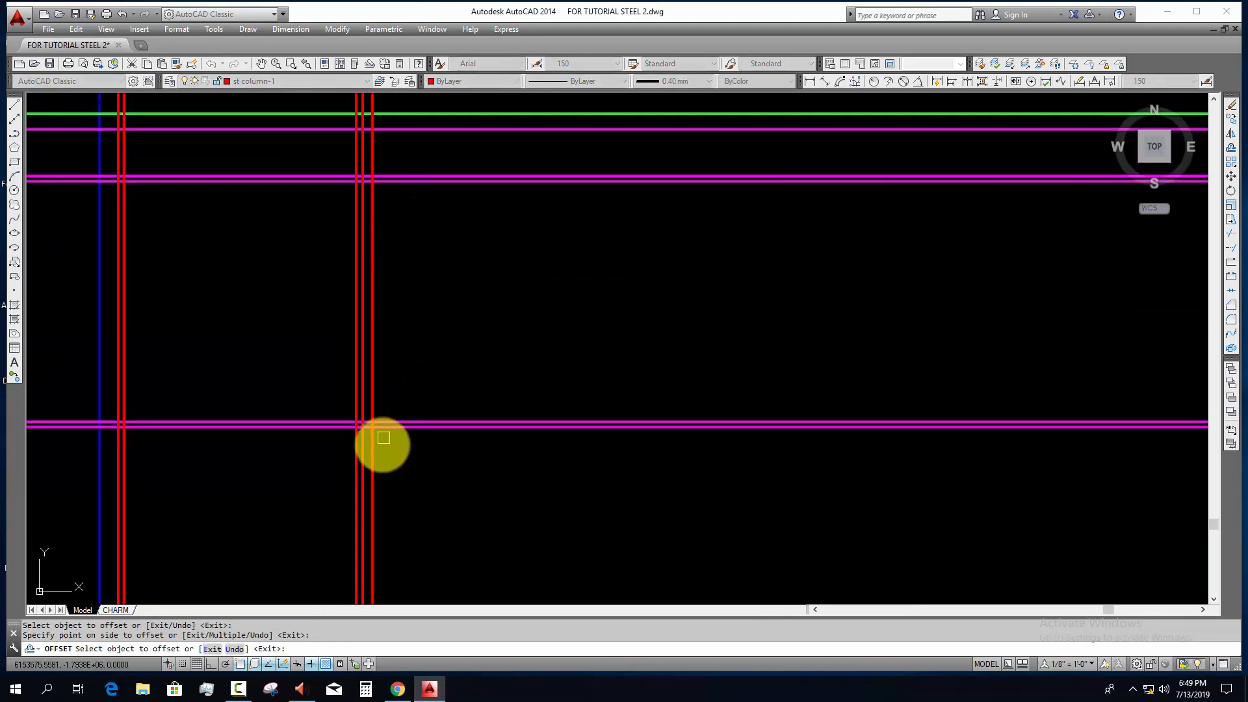
scroll(383, 438, up, 4)
key(Escape)
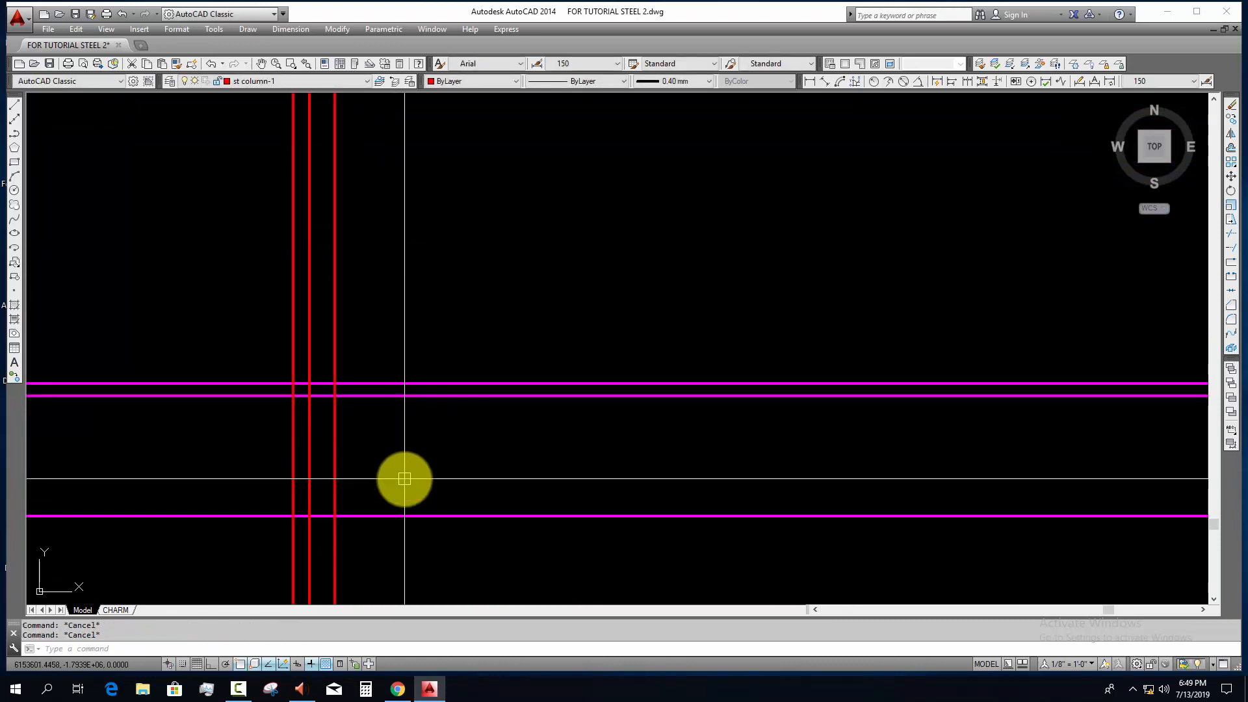
Step: Draw the end plate rectangle between the column's inner face, the 16 mm offset line and the two 75 mm offset lines
key(Return)
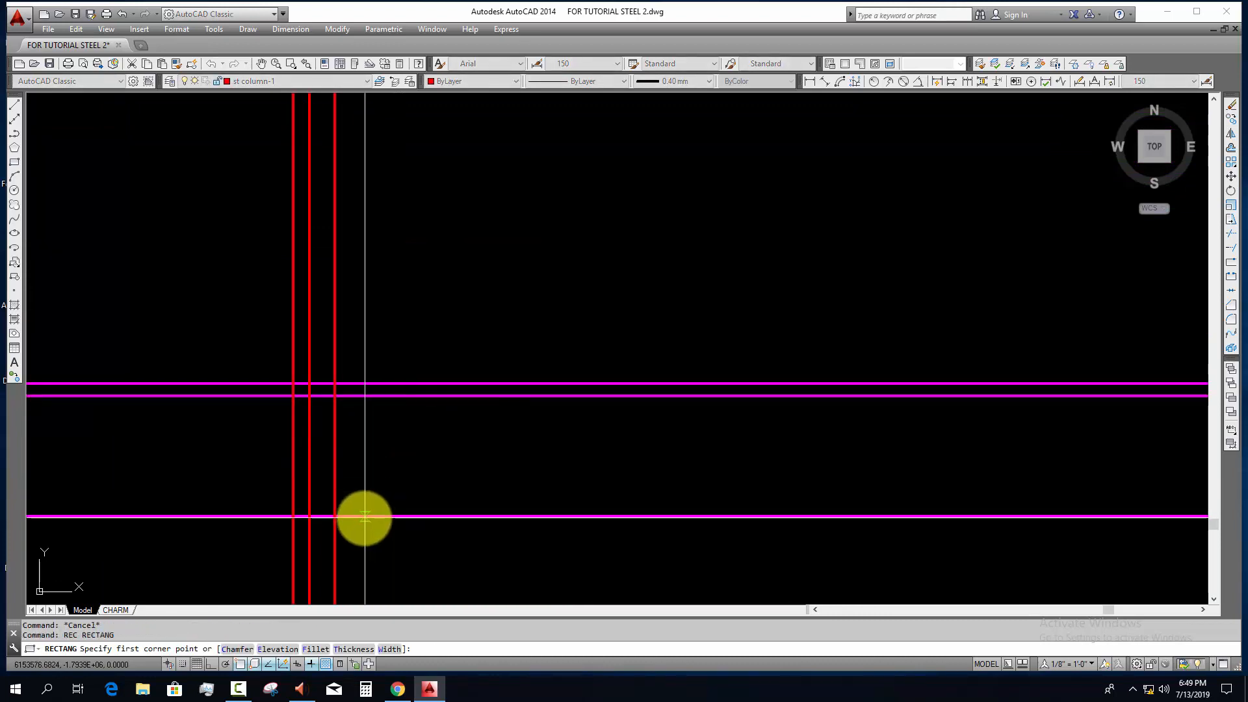
click(334, 516)
scroll(356, 348, down, 5)
scroll(342, 215, up, 4)
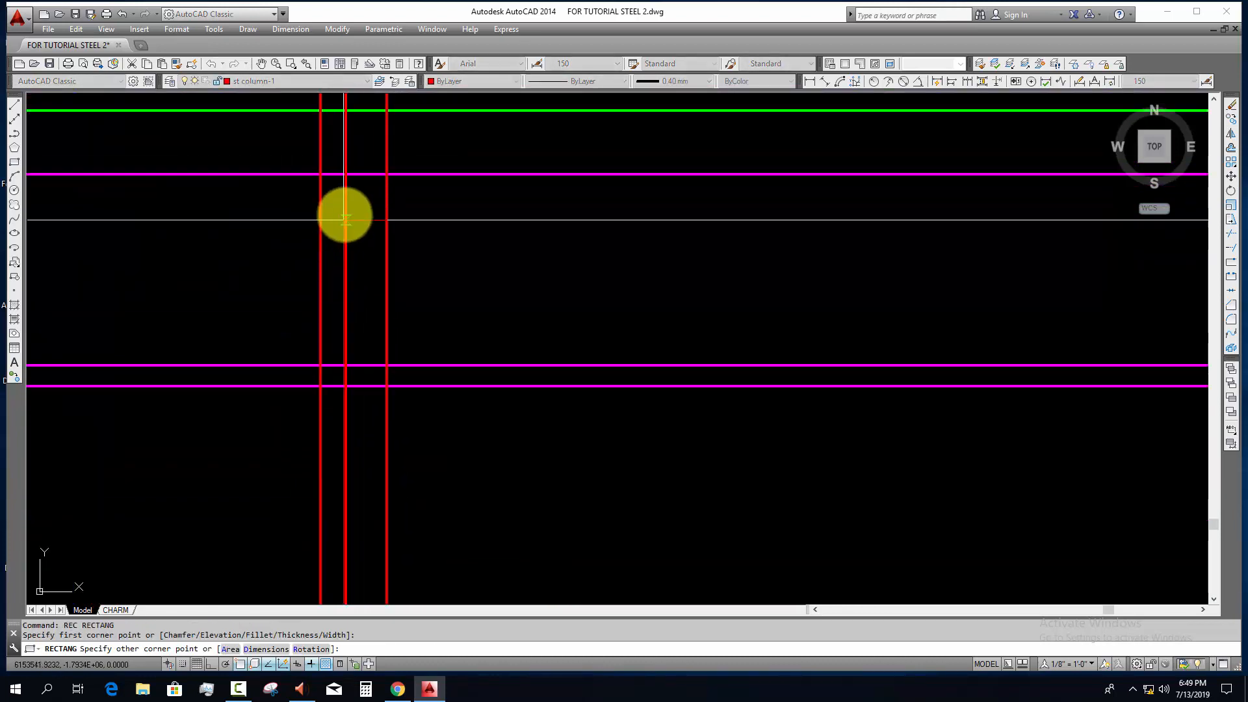
key(Escape)
Step: Assign the end plate rectangle to the layer with the green line colour
click(367, 175)
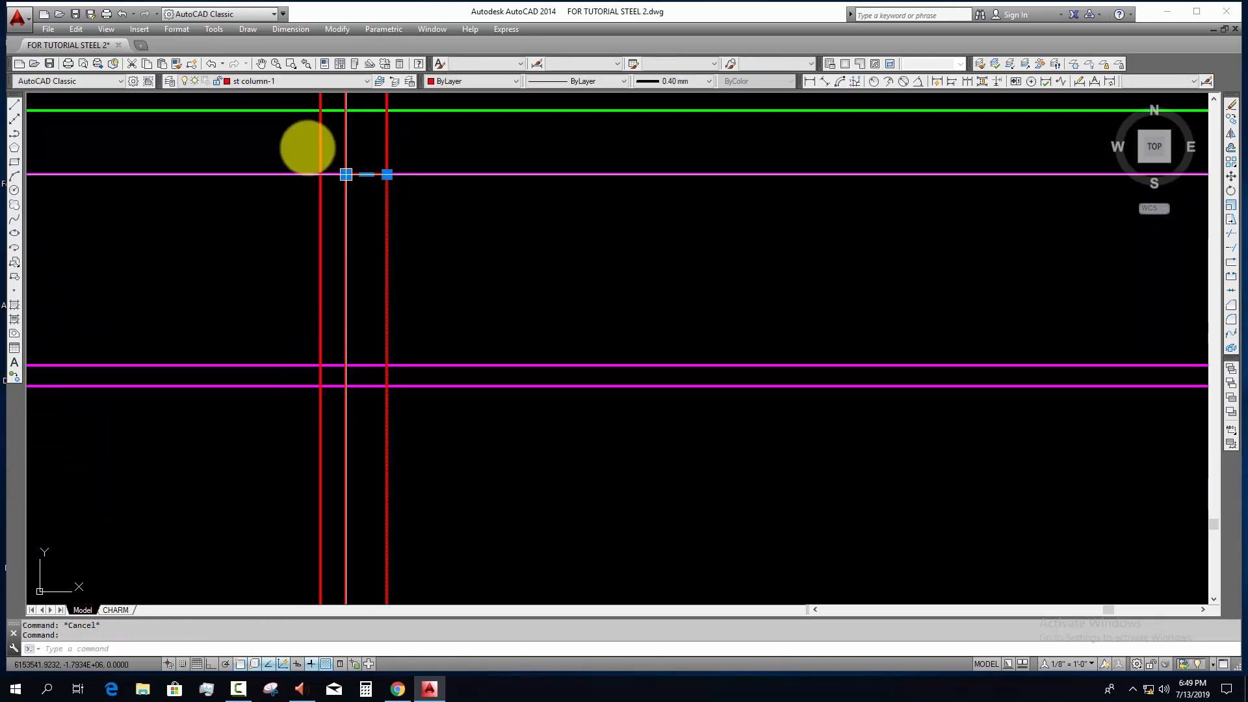
click(248, 80)
scroll(248, 82, up, 10)
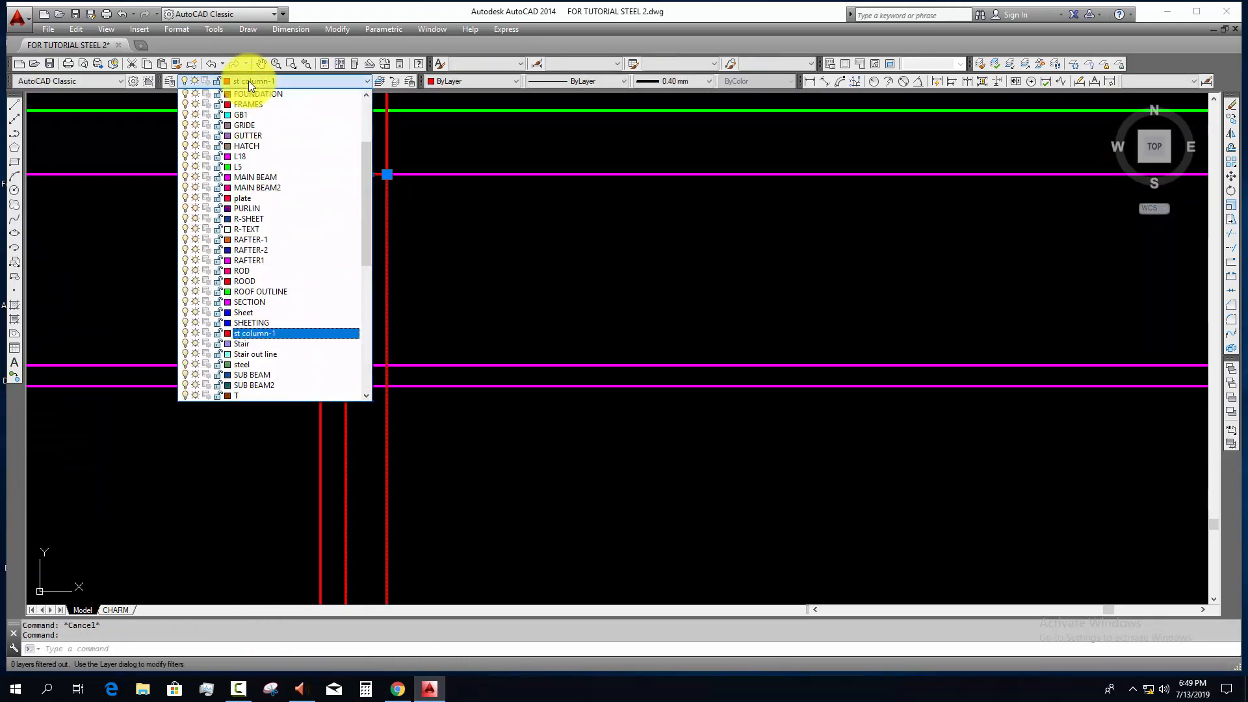
click(248, 94)
key(Escape)
scroll(403, 241, down, 2)
key(Escape)
scroll(402, 192, up, 2)
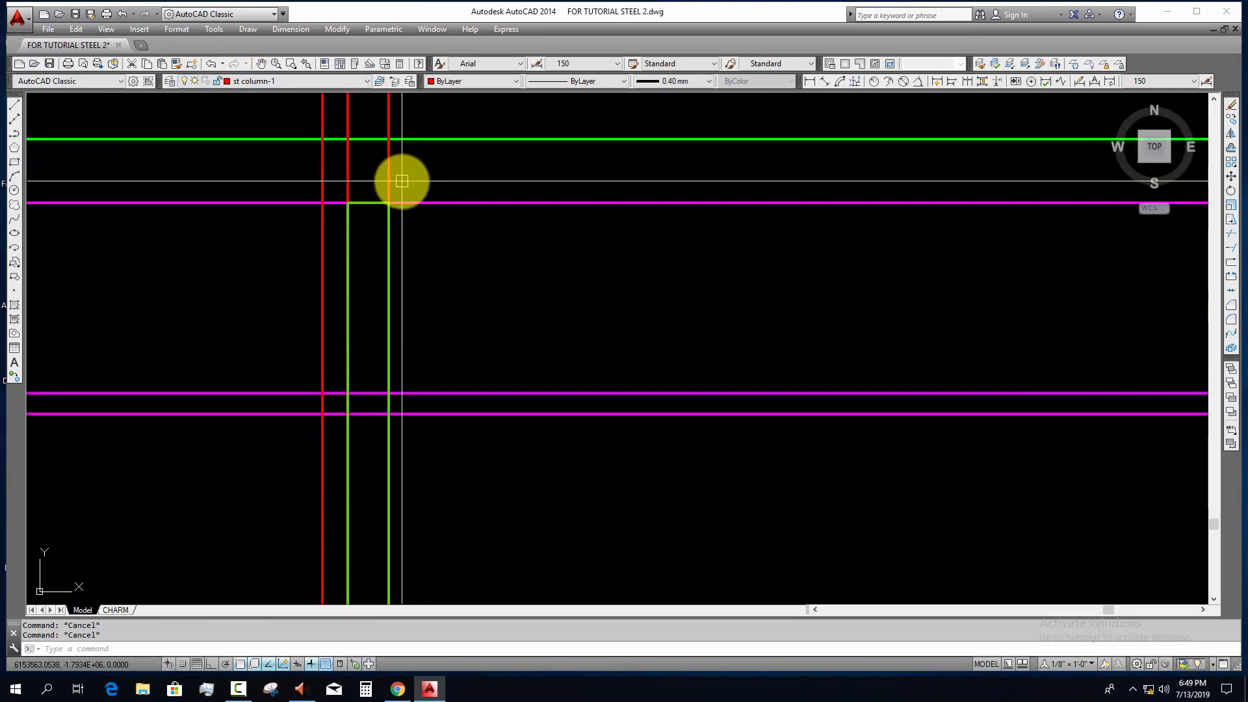
text(e)
key(space)
scroll(389, 186, down, 4)
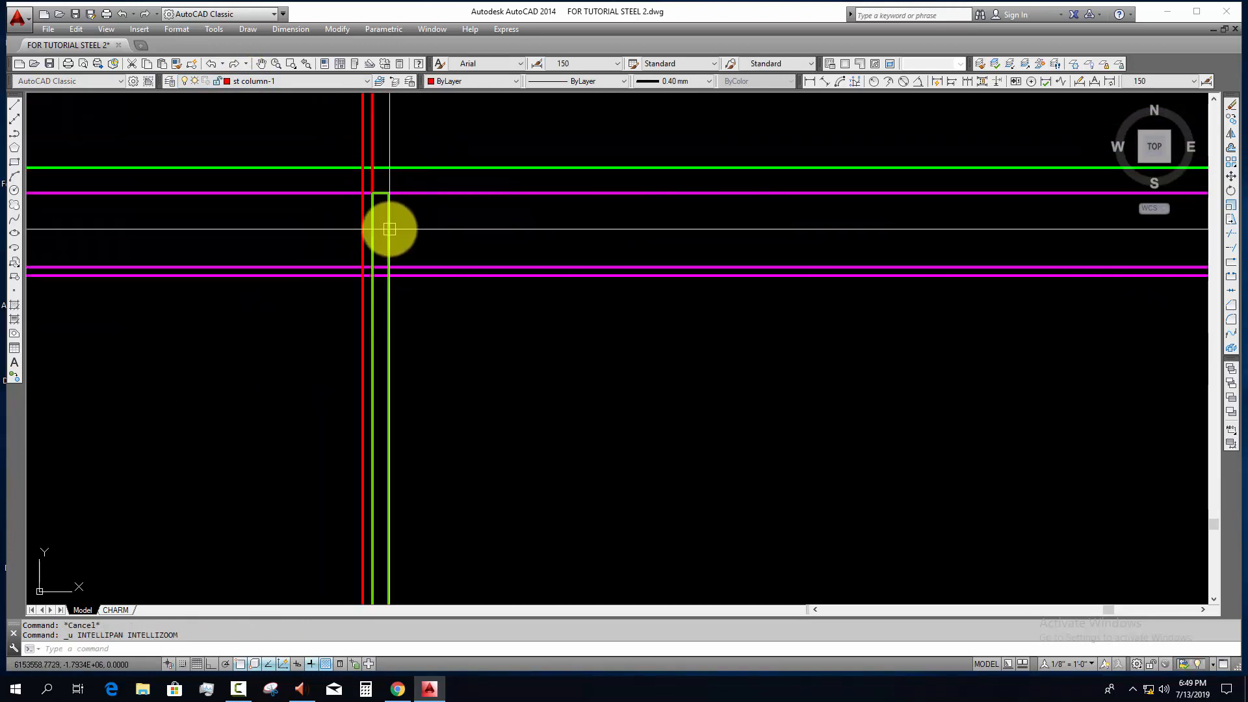
Step: Trim the upper and lower main beam flange lines back to the beam-side edge of the end plate
scroll(397, 208, up, 4)
click(415, 185)
click(373, 192)
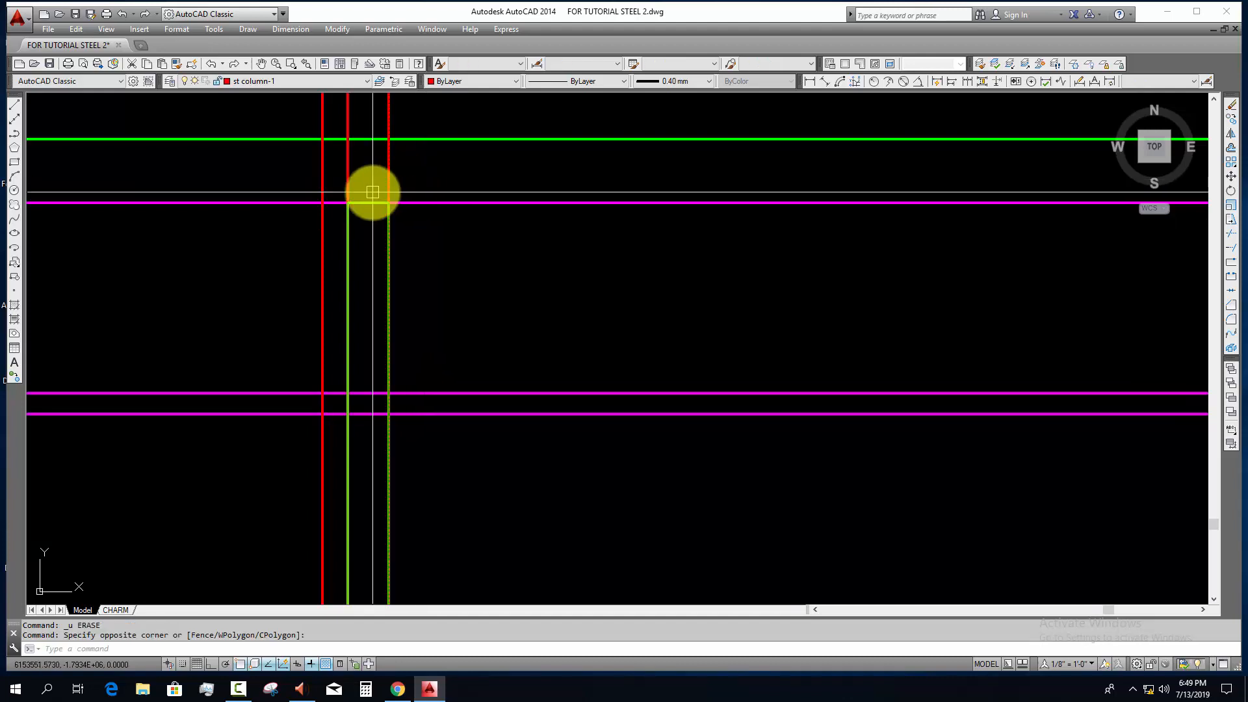
scroll(396, 247, down, 4)
middle_drag(426, 340, 435, 336)
text(te cor)
key(space)
click(324, 275)
click(310, 349)
scroll(325, 397, down, 2)
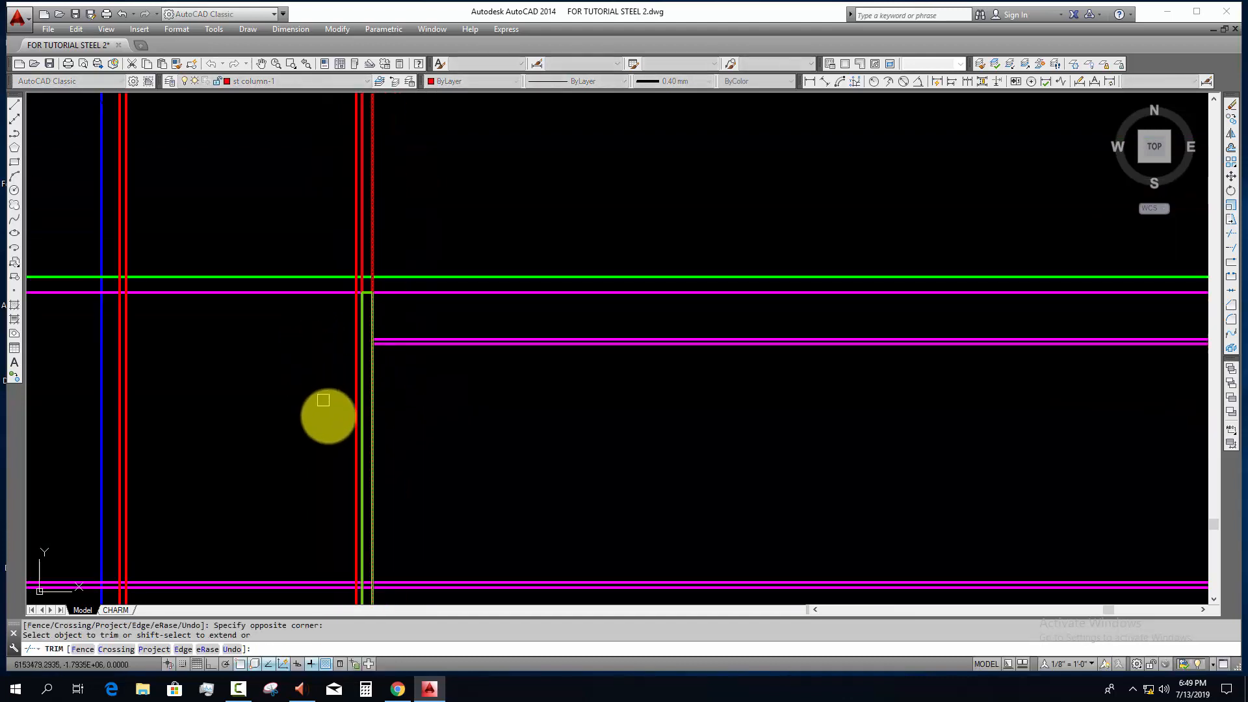
middle_drag(315, 513, 343, 394)
scroll(325, 464, up, 2)
click(342, 411)
key(Escape)
Step: Erase the two horizontal 75 mm offset lines at the lower and upper ends of the end plate
click(361, 562)
click(347, 492)
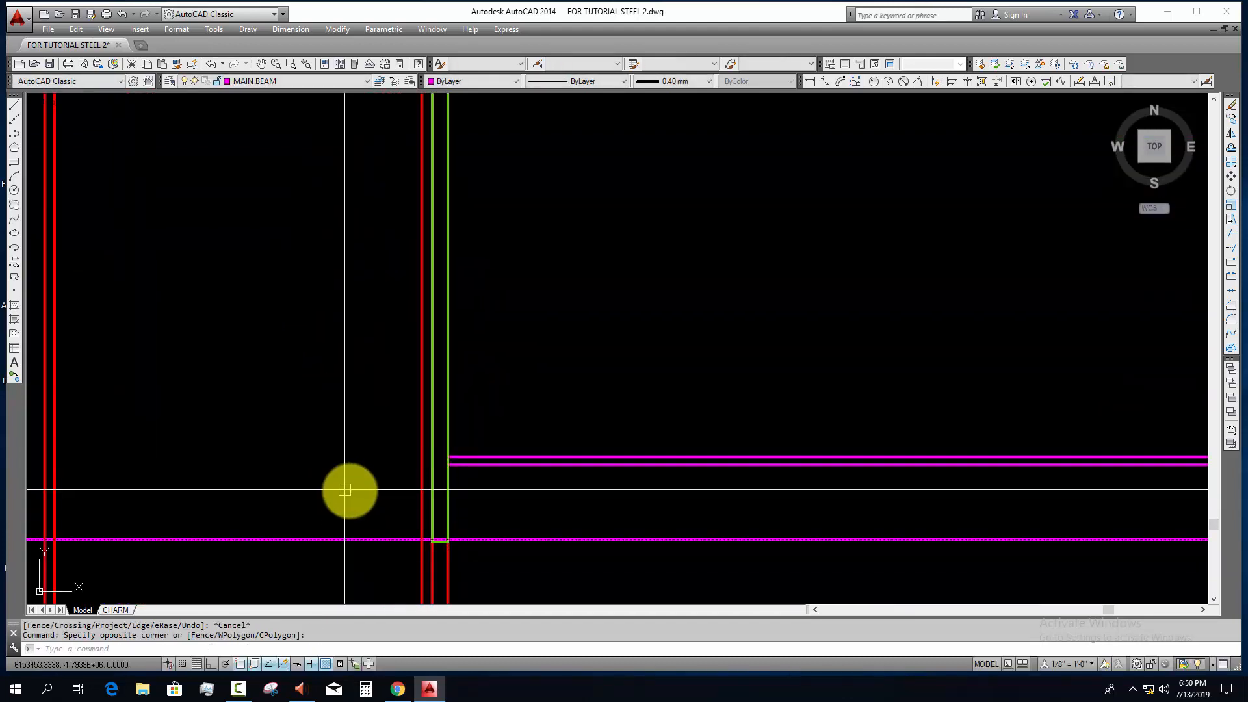
text(e)
key(space)
middle_drag(390, 429, 388, 582)
middle_drag(388, 255, 392, 347)
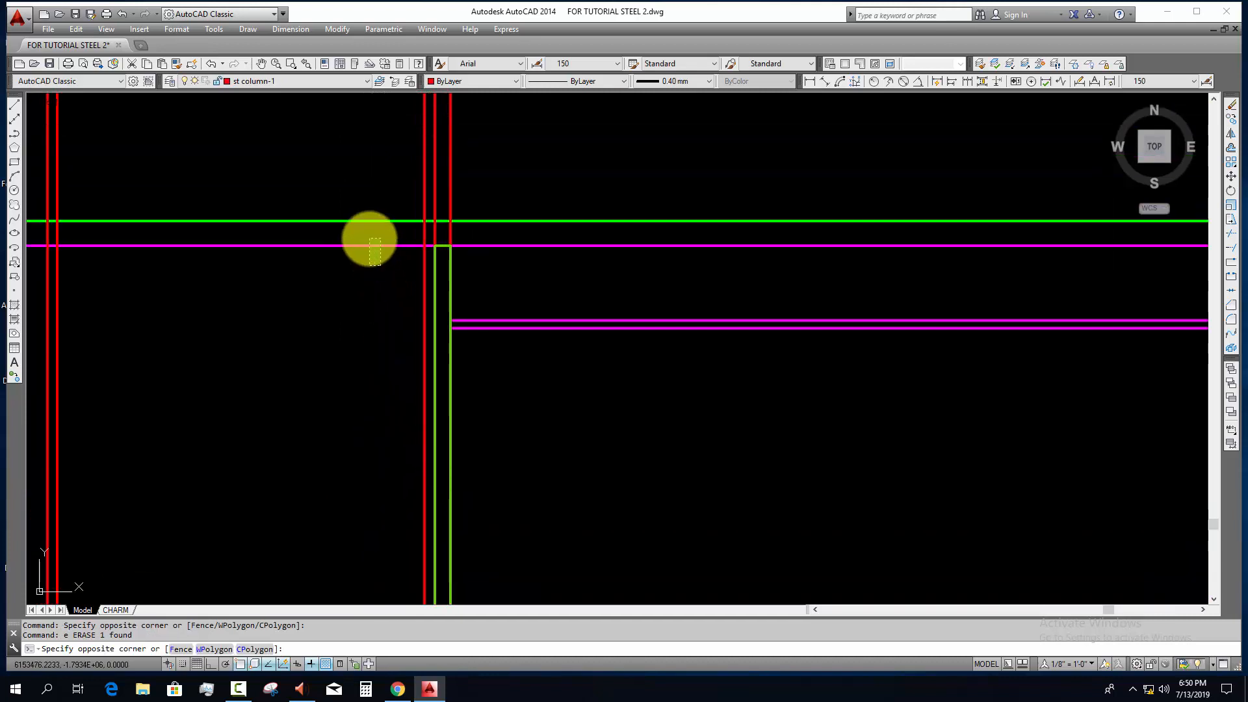
click(368, 233)
text(e)
key(space)
Step: Erase the vertical 16 mm offset line along the beam-side edge of the end plate
scroll(403, 371, down, 2)
middle_drag(452, 416, 433, 293)
scroll(399, 426, up, 1)
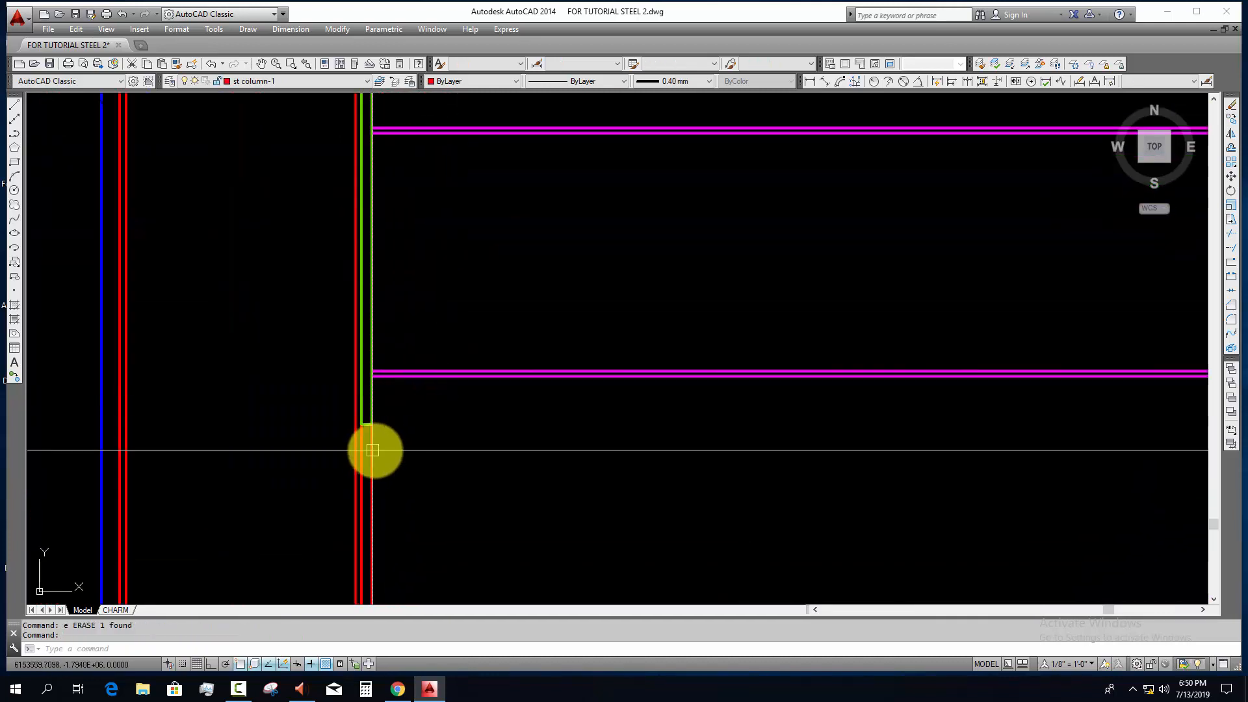
scroll(416, 455, down, 2)
middle_drag(377, 263, 362, 323)
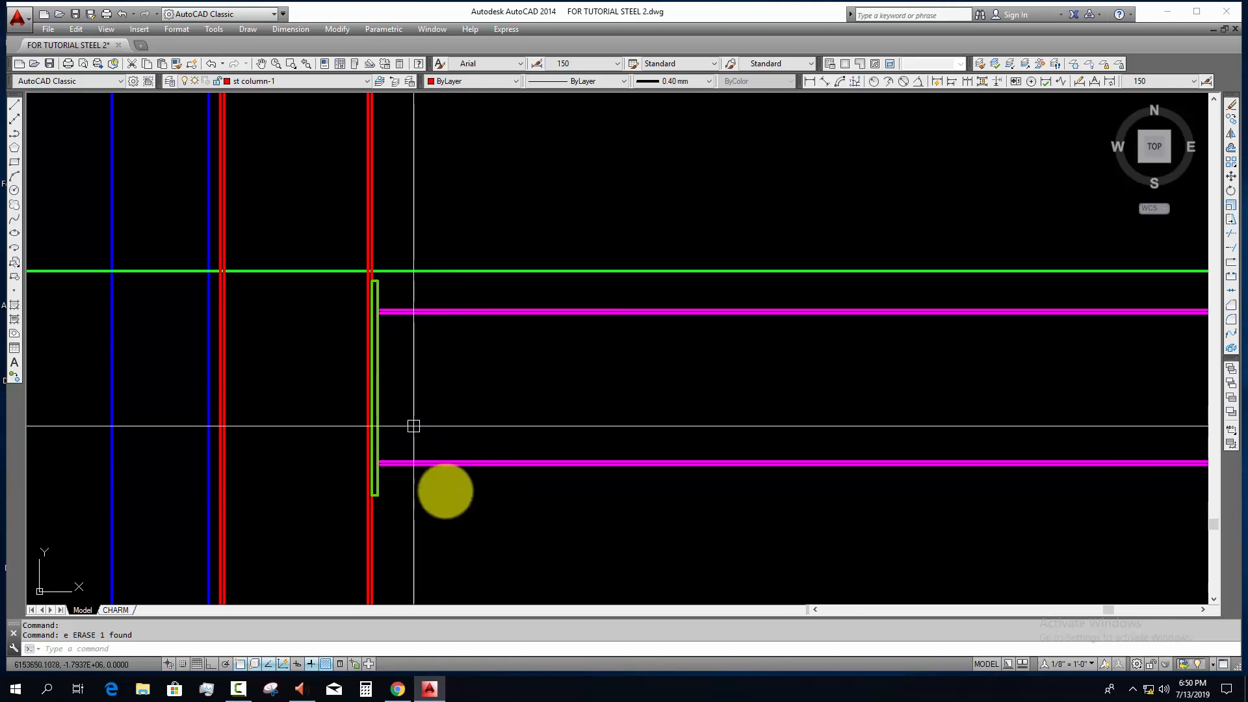
middle_drag(446, 491, 441, 470)
key(Escape)
key(Escape)
Step: Draw a horizontal construction line through the midpoint of the end plate's long edge with Ortho on
scroll(388, 468, up, 5)
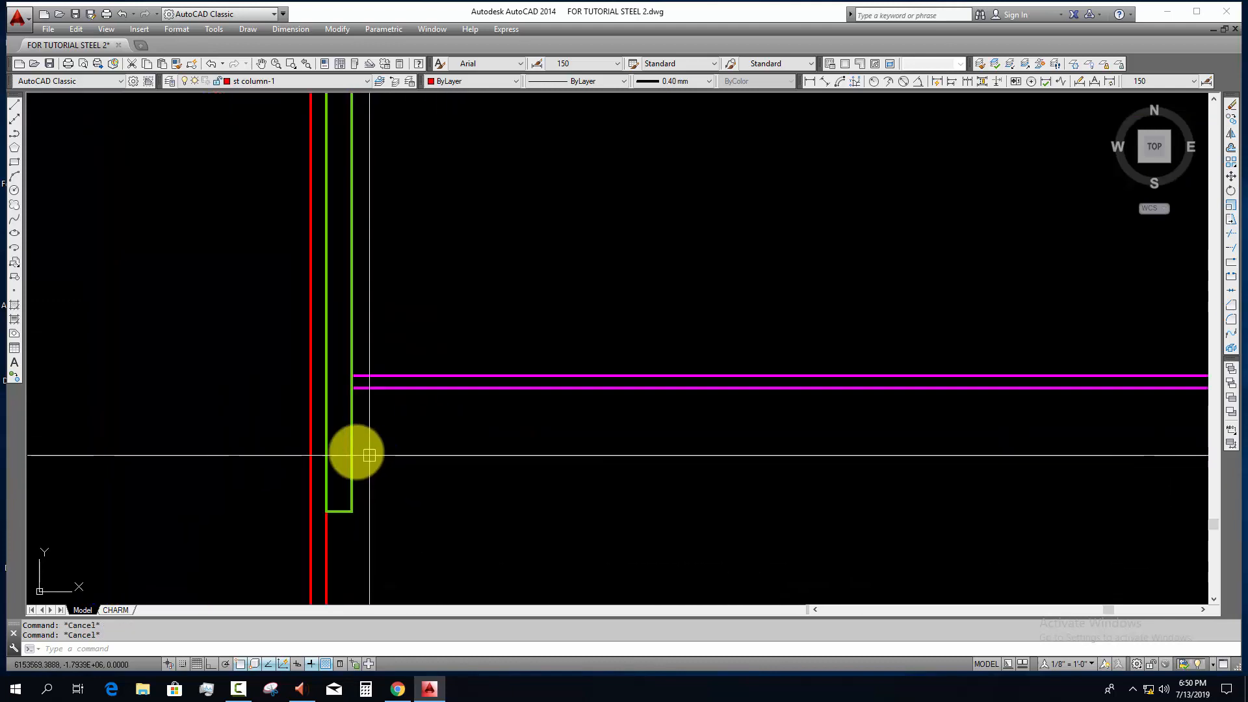
scroll(429, 481, down, 4)
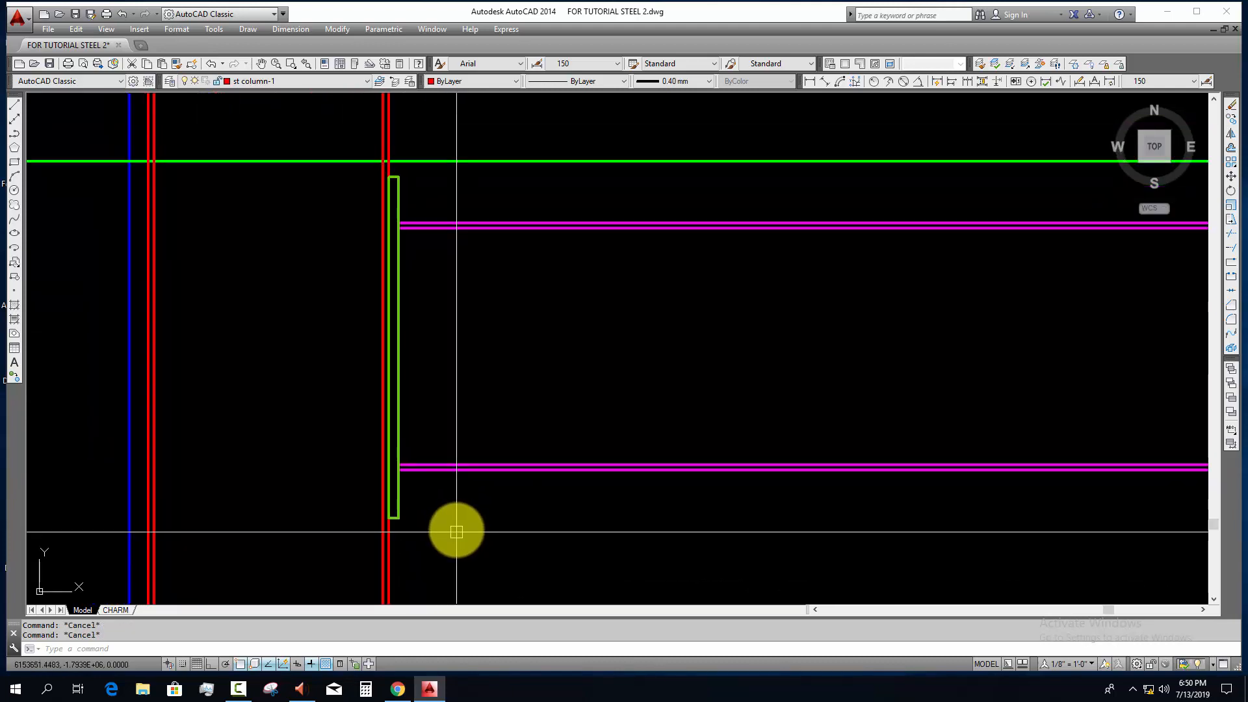
text(xl)
key(Return)
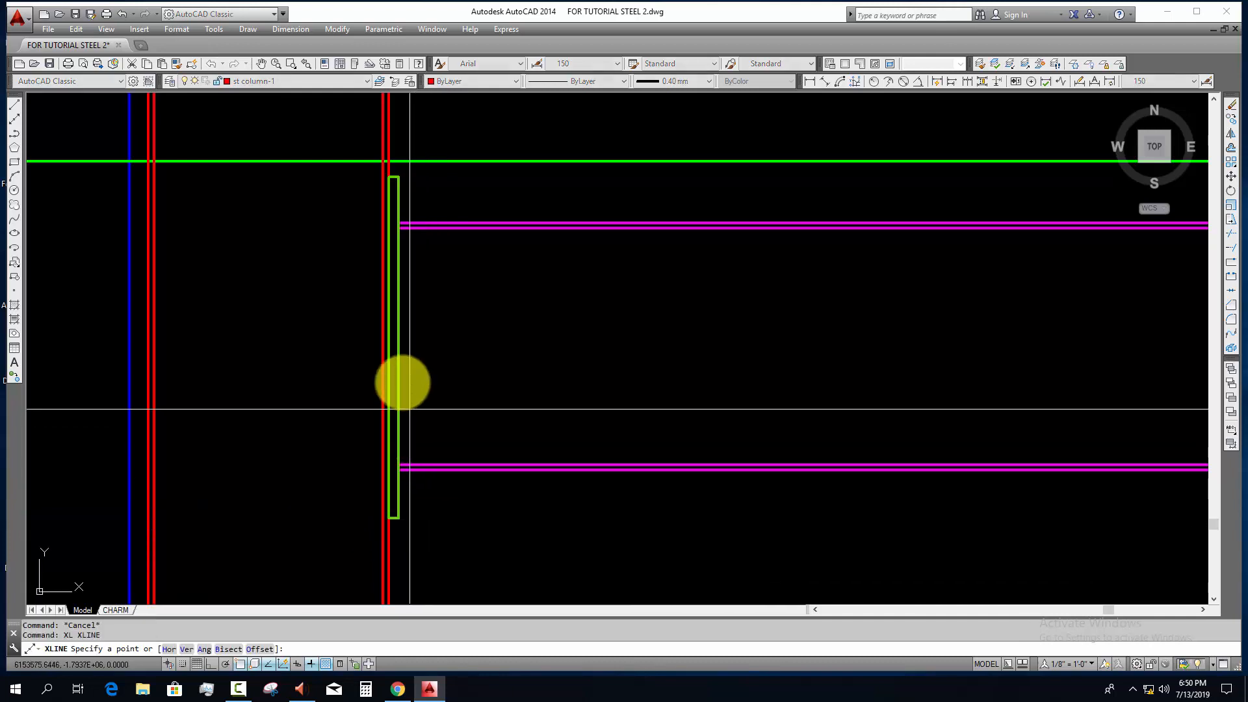
click(399, 348)
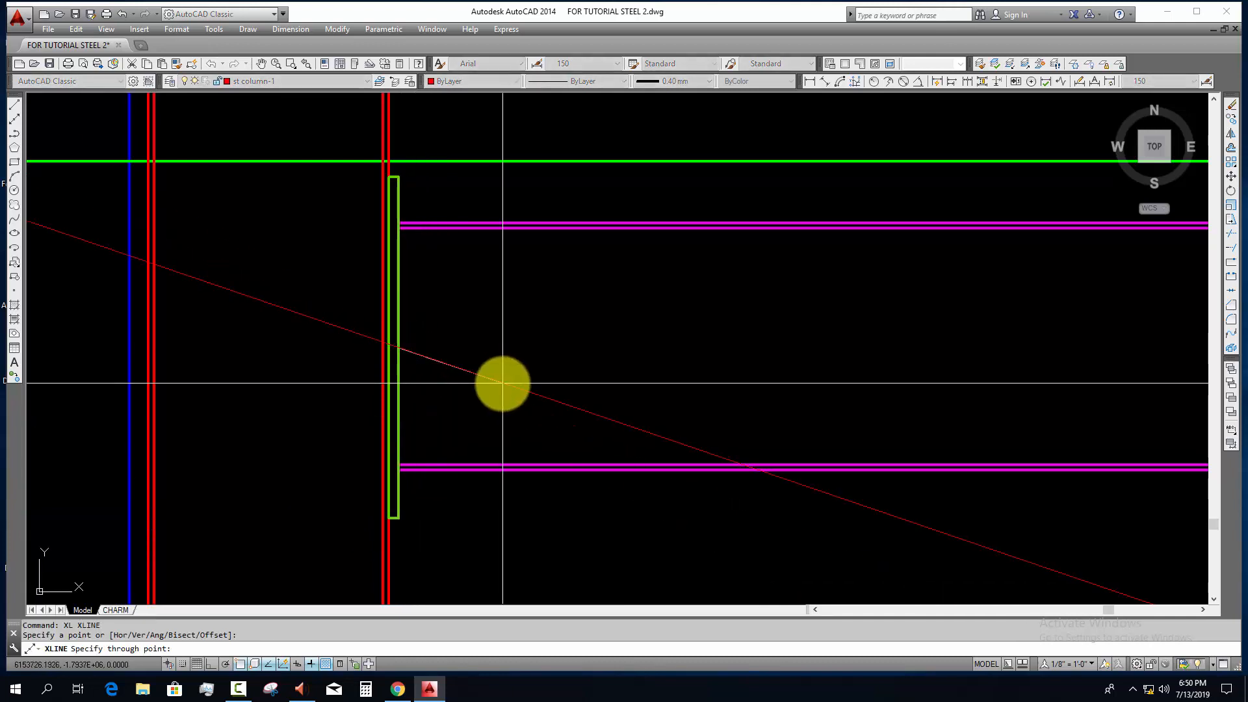
key(F8)
click(526, 390)
key(Escape)
key(Escape)
Step: Offset the top flange's lower line 40 mm downward and its upper line 40 mm upward to locate the bolts
scroll(417, 236, up, 2)
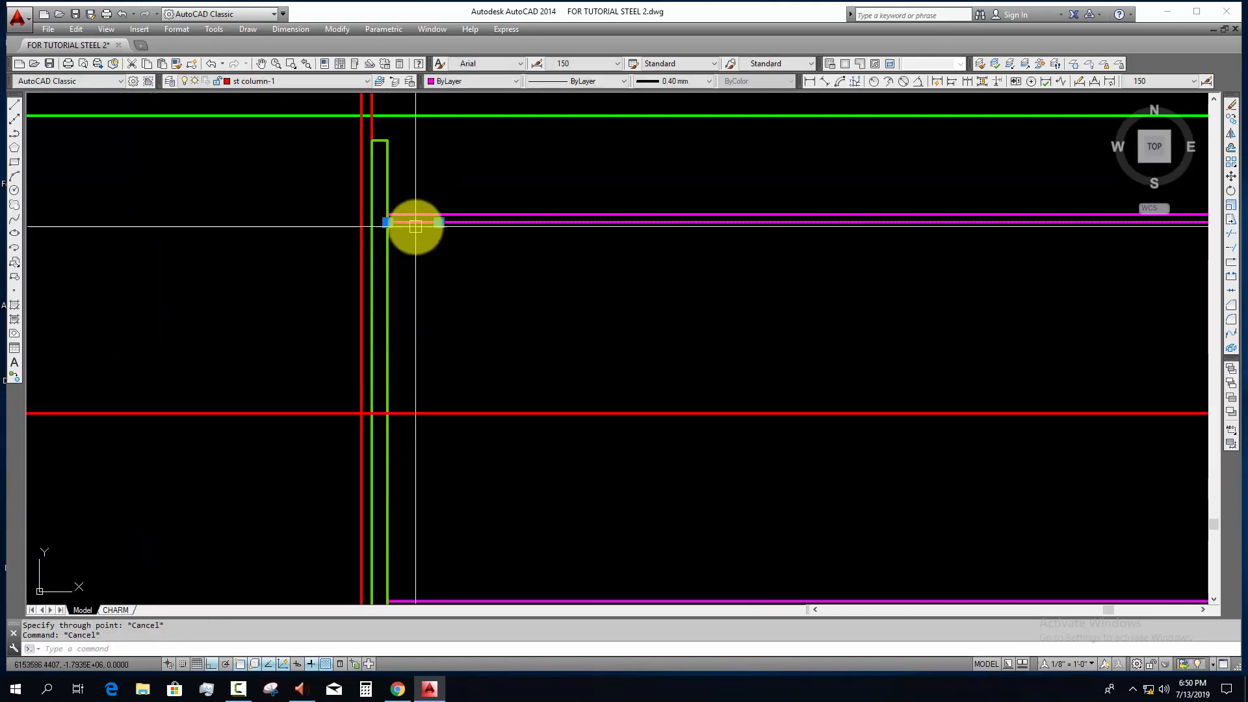
key(Escape)
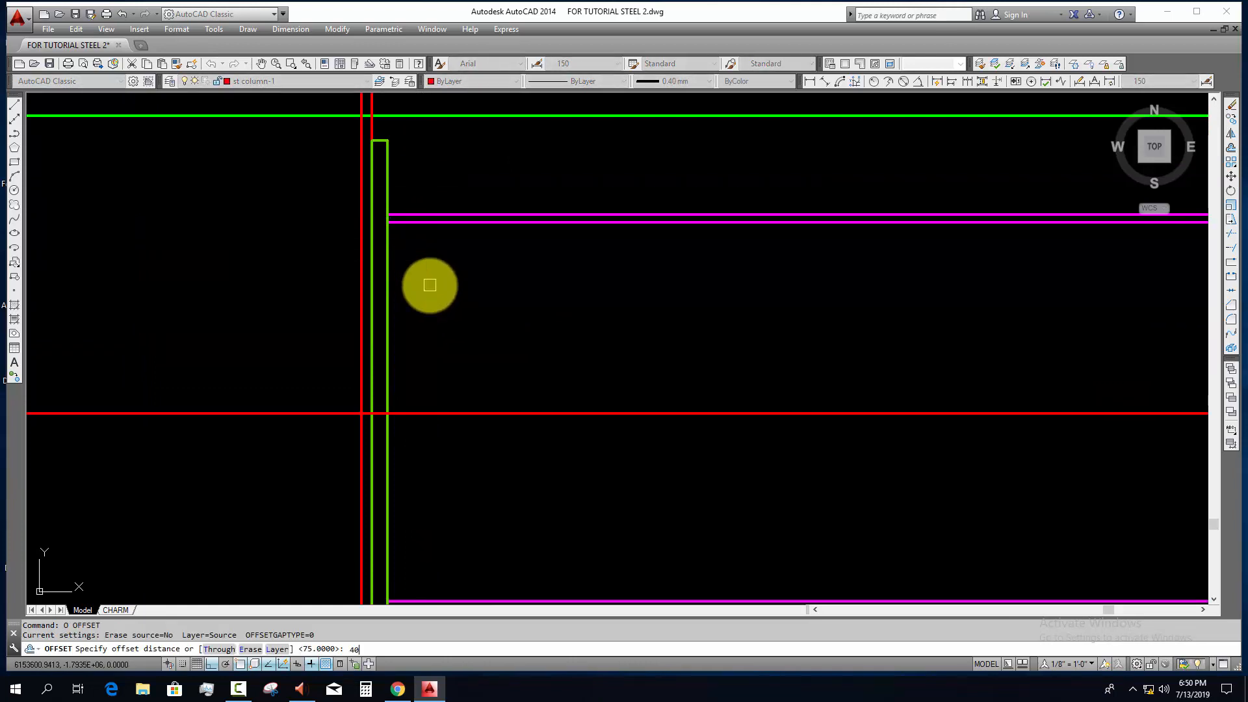
click(439, 221)
click(445, 301)
scroll(447, 318, down, 2)
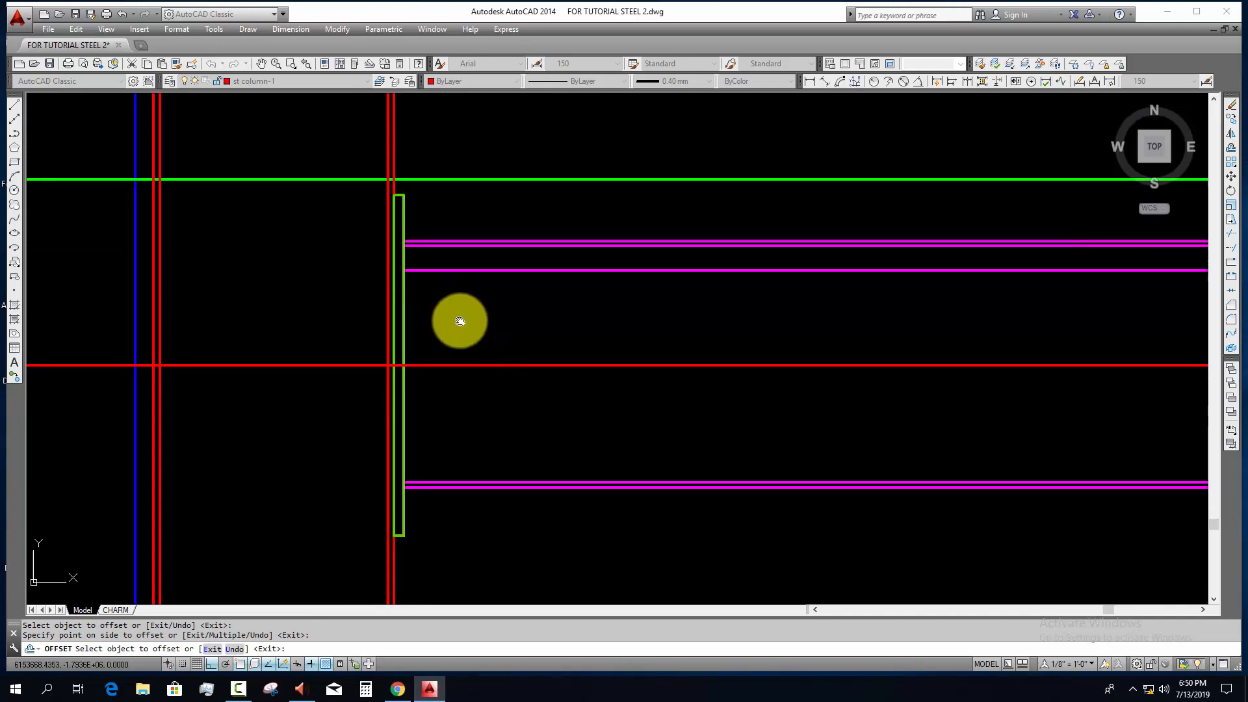
scroll(462, 491, up, 4)
scroll(402, 364, down, 3)
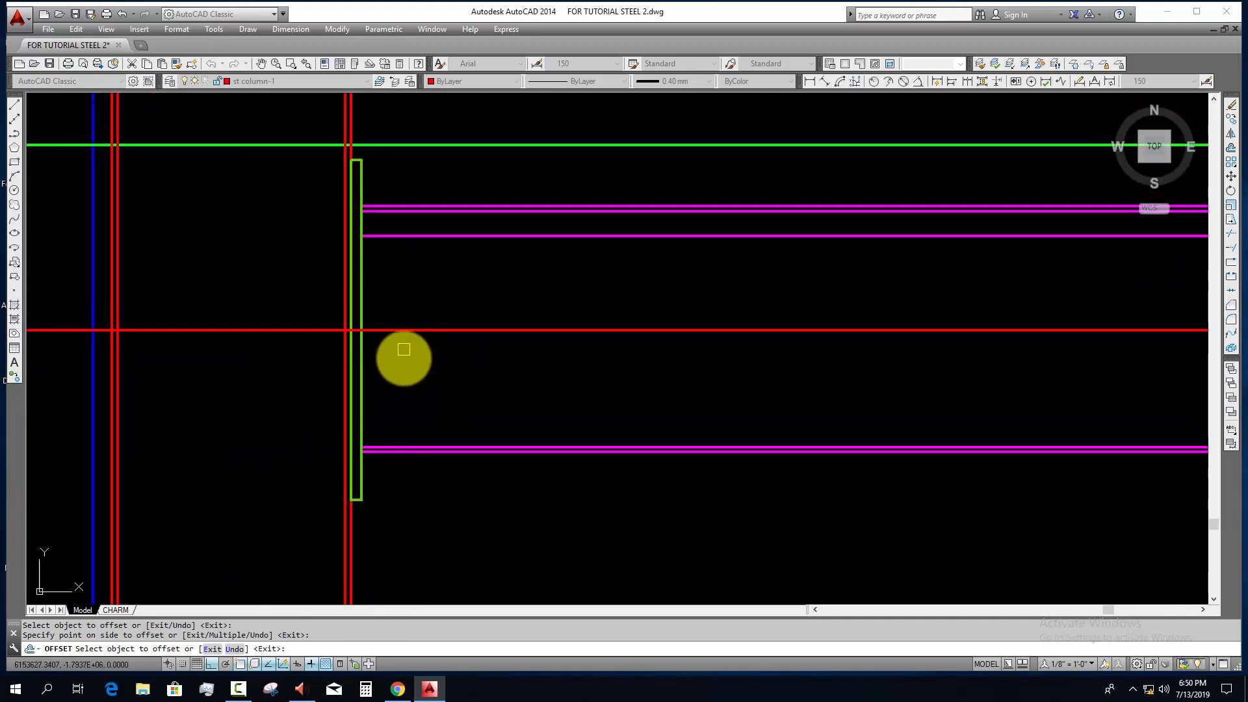
scroll(380, 196, up, 4)
middle_drag(379, 205, 380, 254)
click(376, 275)
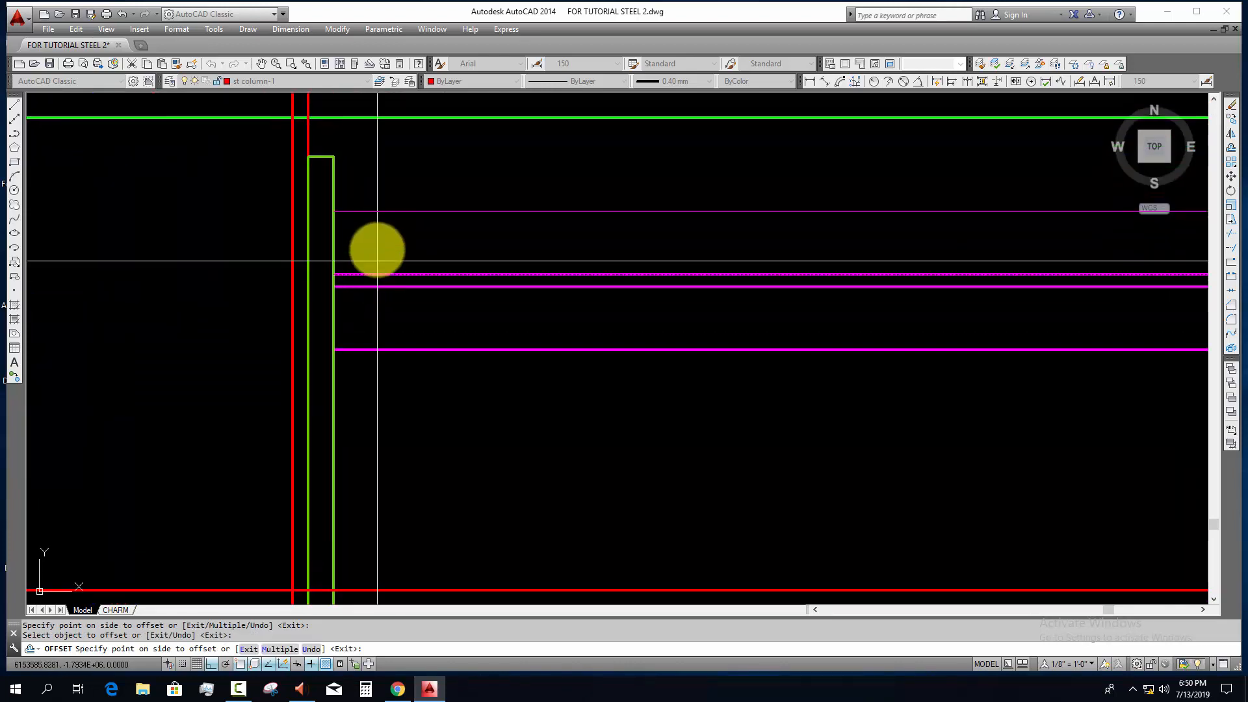
click(378, 247)
key(Escape)
Step: Offset the line 40 mm above the top flange by a further 18 mm upward for the upper bolt's diameter
scroll(375, 241, up, 4)
middle_drag(339, 209, 356, 287)
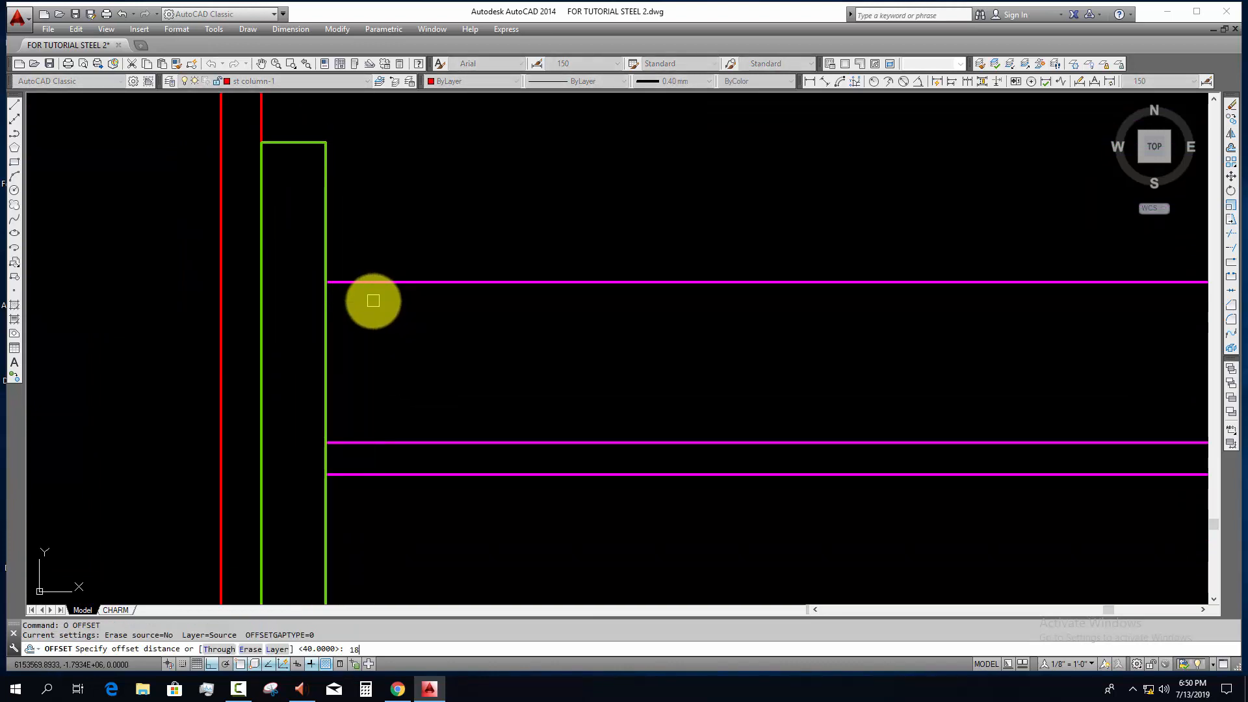
click(381, 283)
click(379, 217)
scroll(379, 217, down, 2)
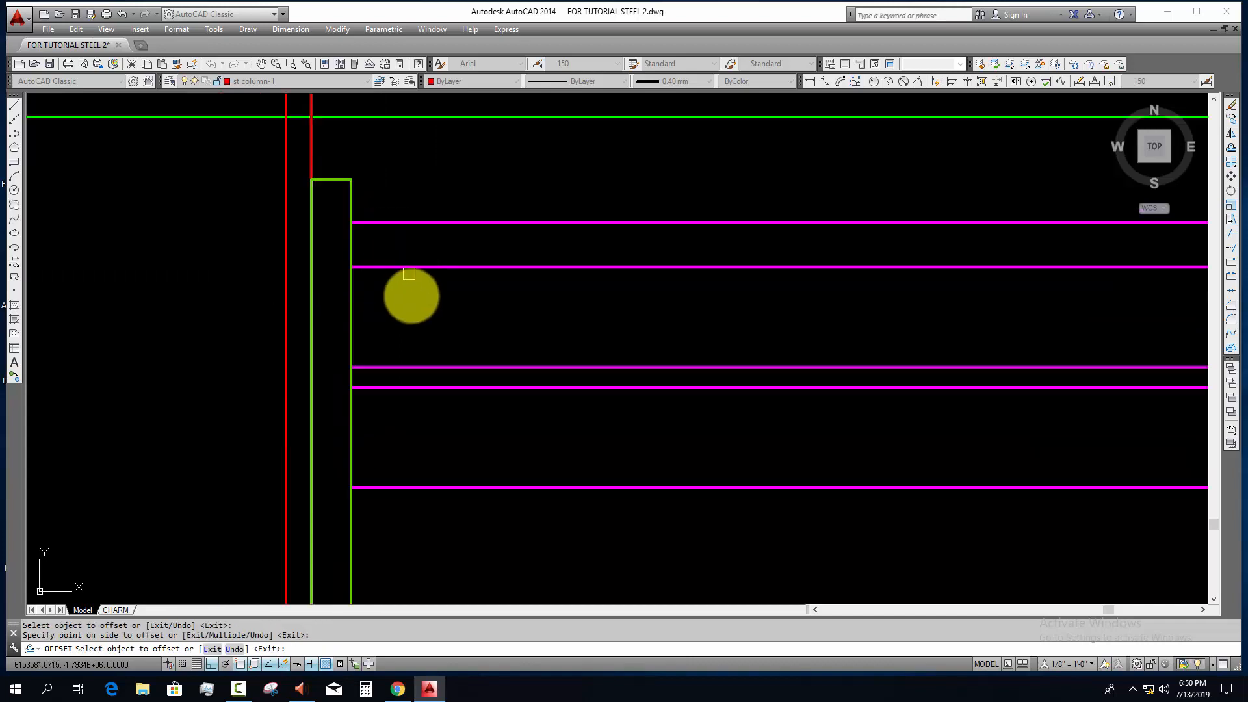
middle_drag(410, 293, 415, 292)
scroll(415, 292, down, 2)
middle_drag(431, 344, 425, 319)
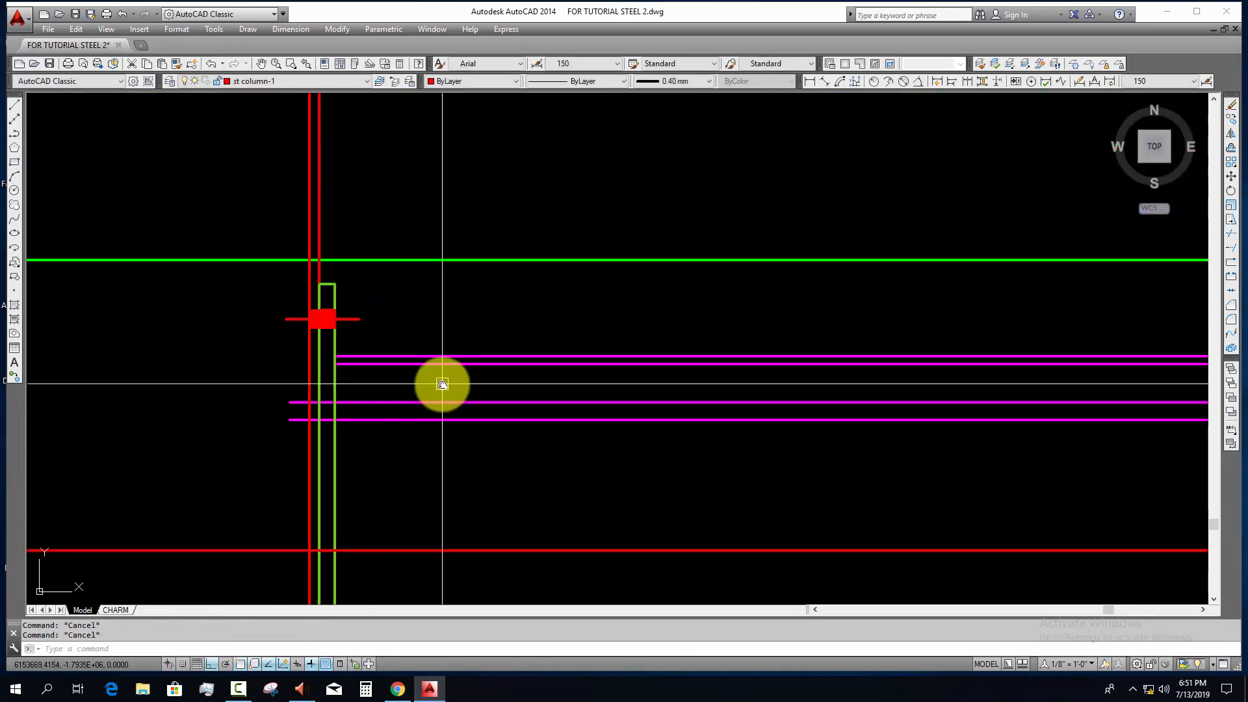
scroll(342, 329, up, 4)
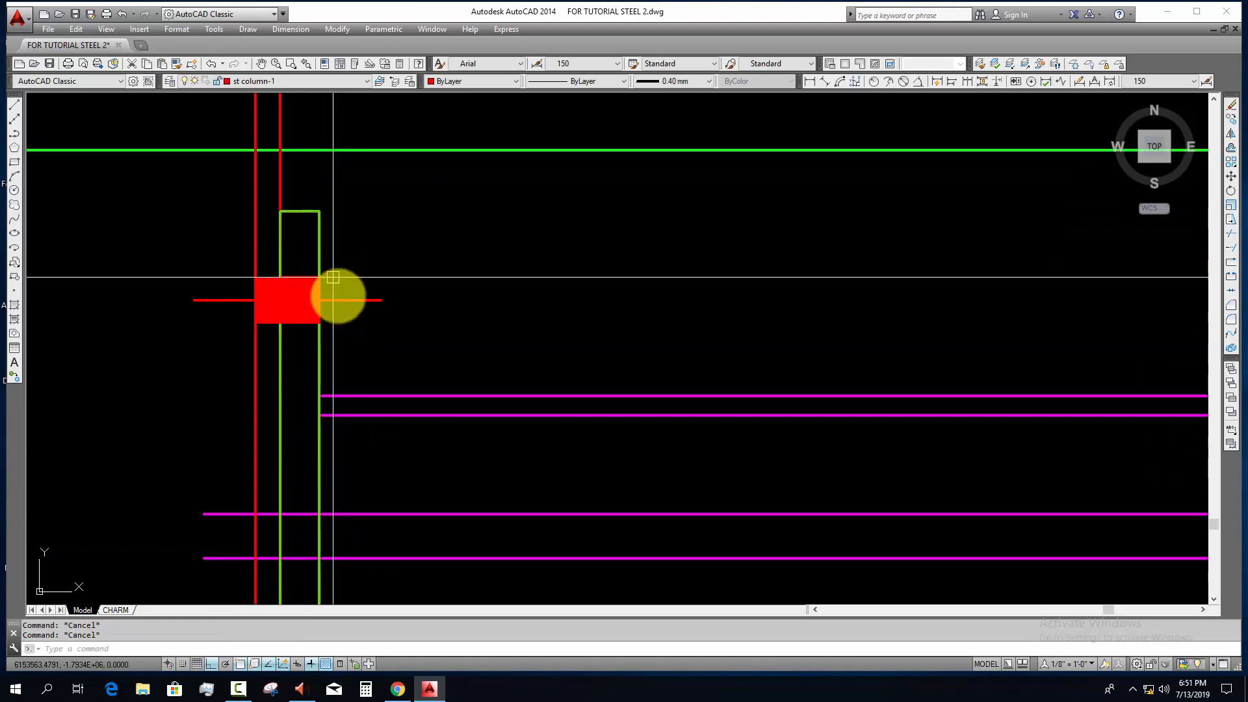
Step: Copy the hatched upper bolt with its centre line down between the offset lines below the top flange
scroll(335, 334, down, 2)
middle_drag(344, 345, 341, 361)
click(217, 297)
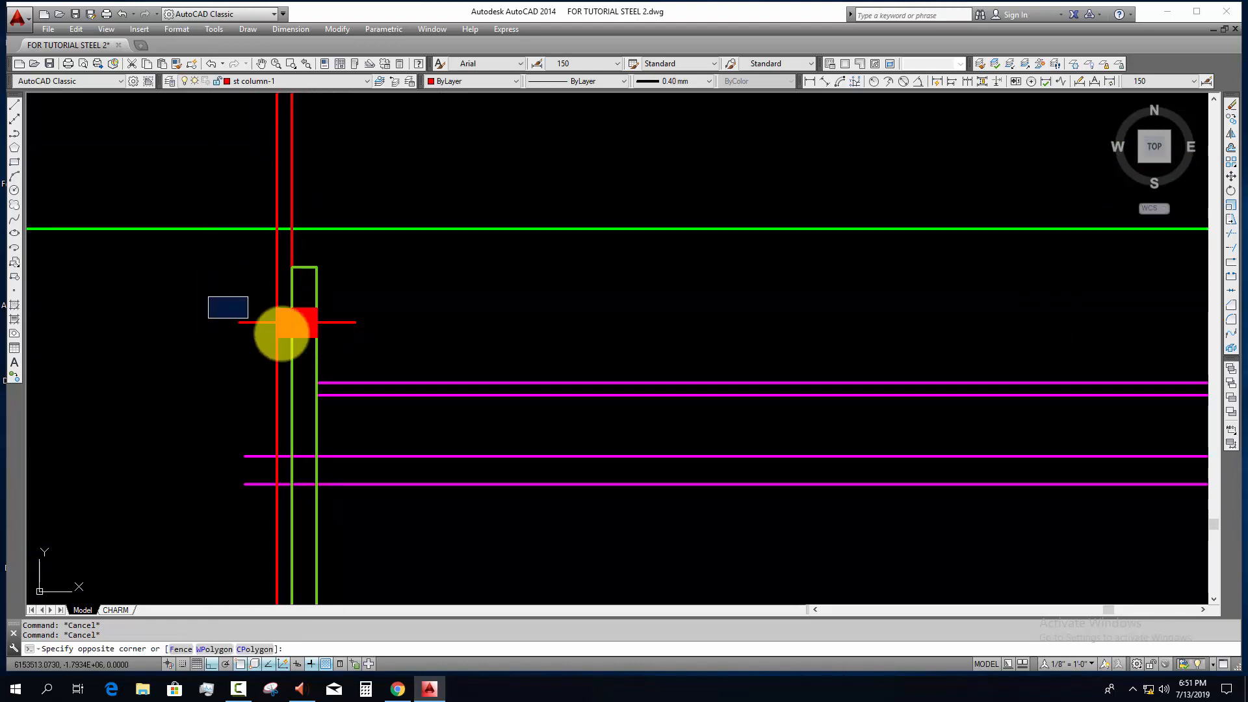
click(382, 349)
text(co)
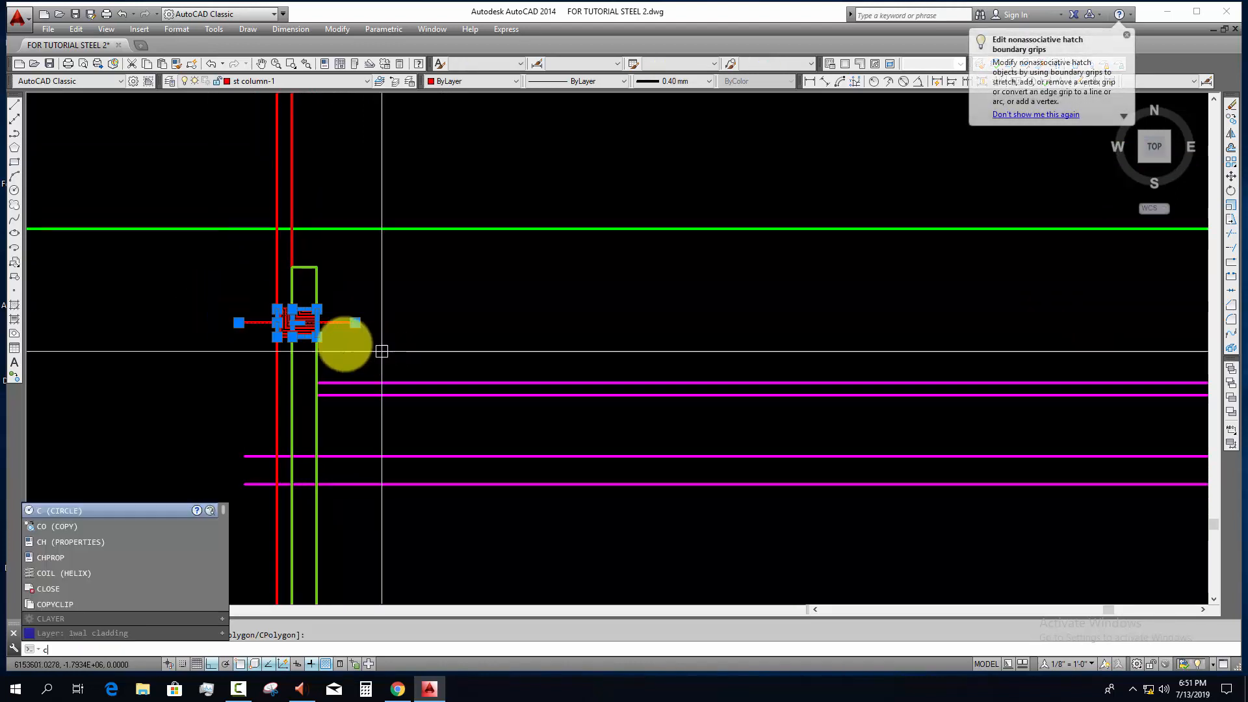
key(Return)
scroll(325, 318, up, 4)
click(300, 278)
scroll(361, 364, down, 4)
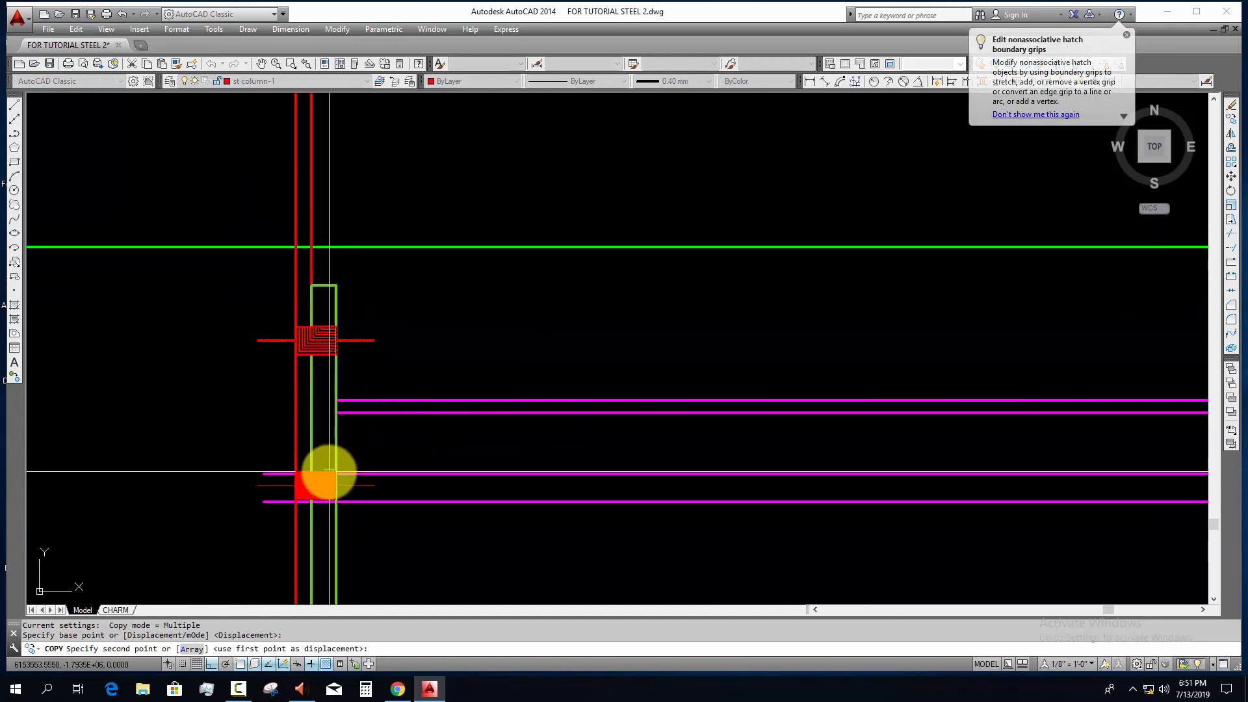
click(327, 459)
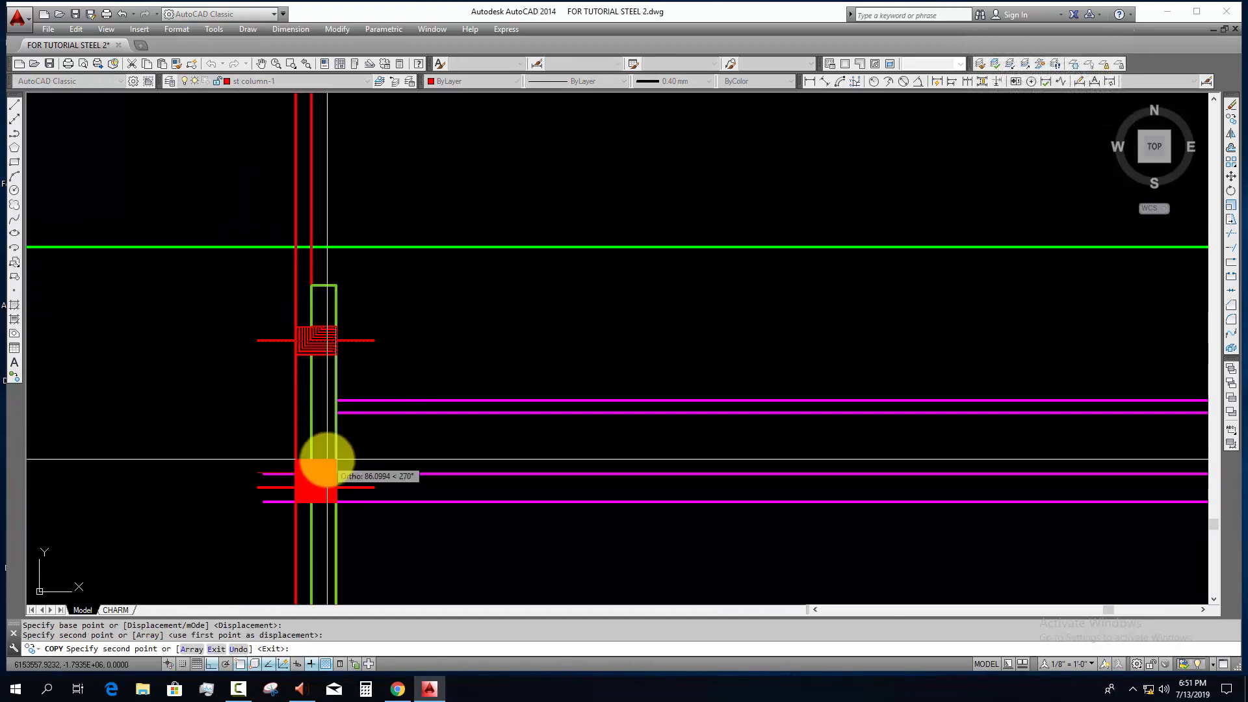
scroll(335, 449, down, 2)
scroll(354, 362, up, 2)
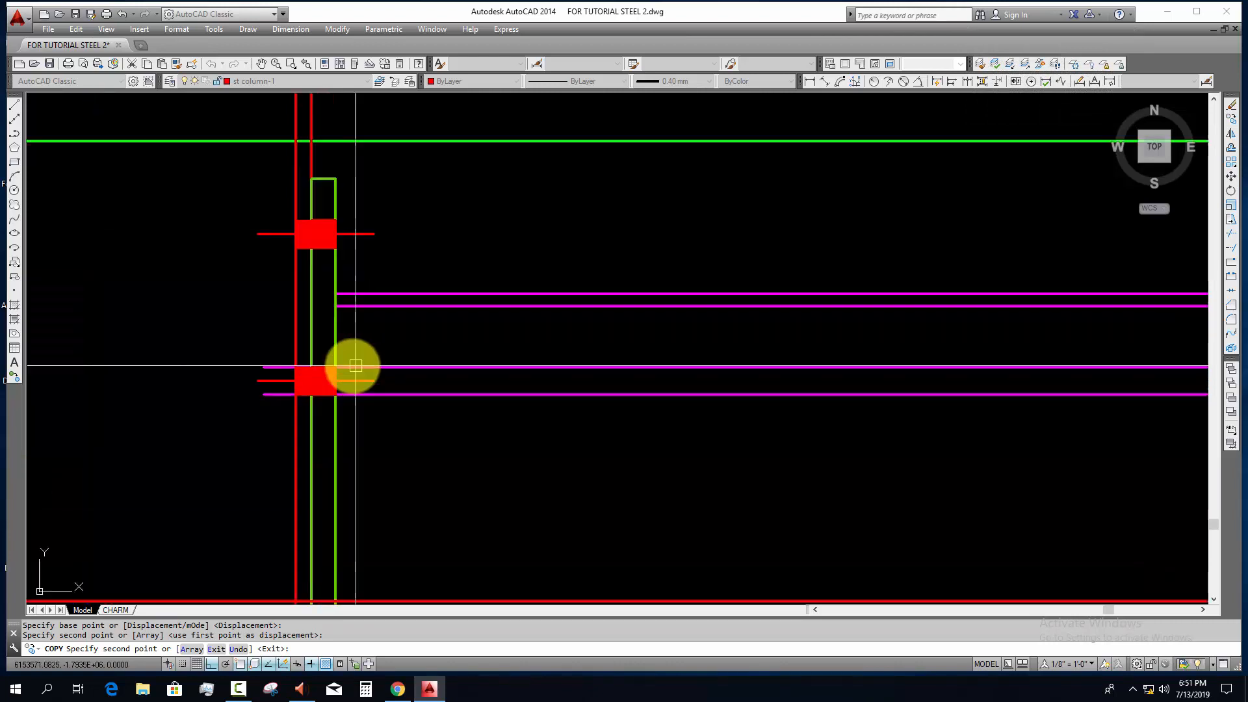
key(Escape)
Step: Copy the bolt below the top flange down onto the end plate's horizontal mid-height construction line
click(239, 351)
click(433, 445)
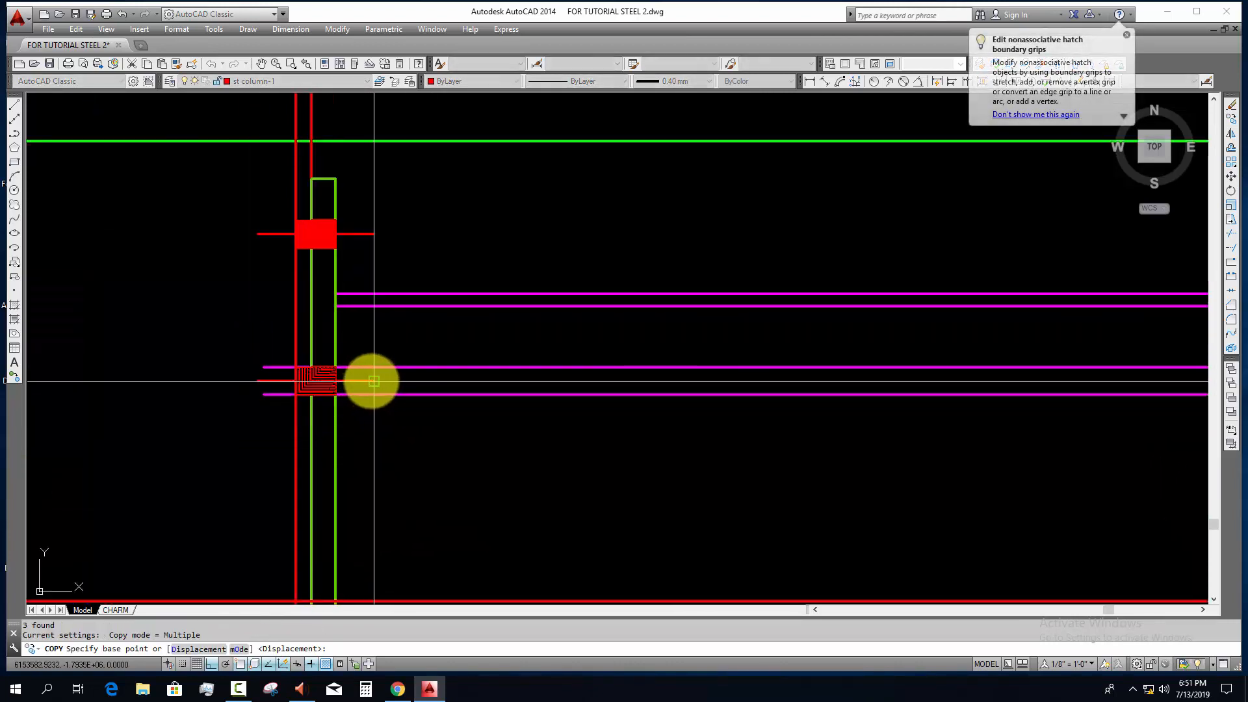
key(Return)
click(374, 381)
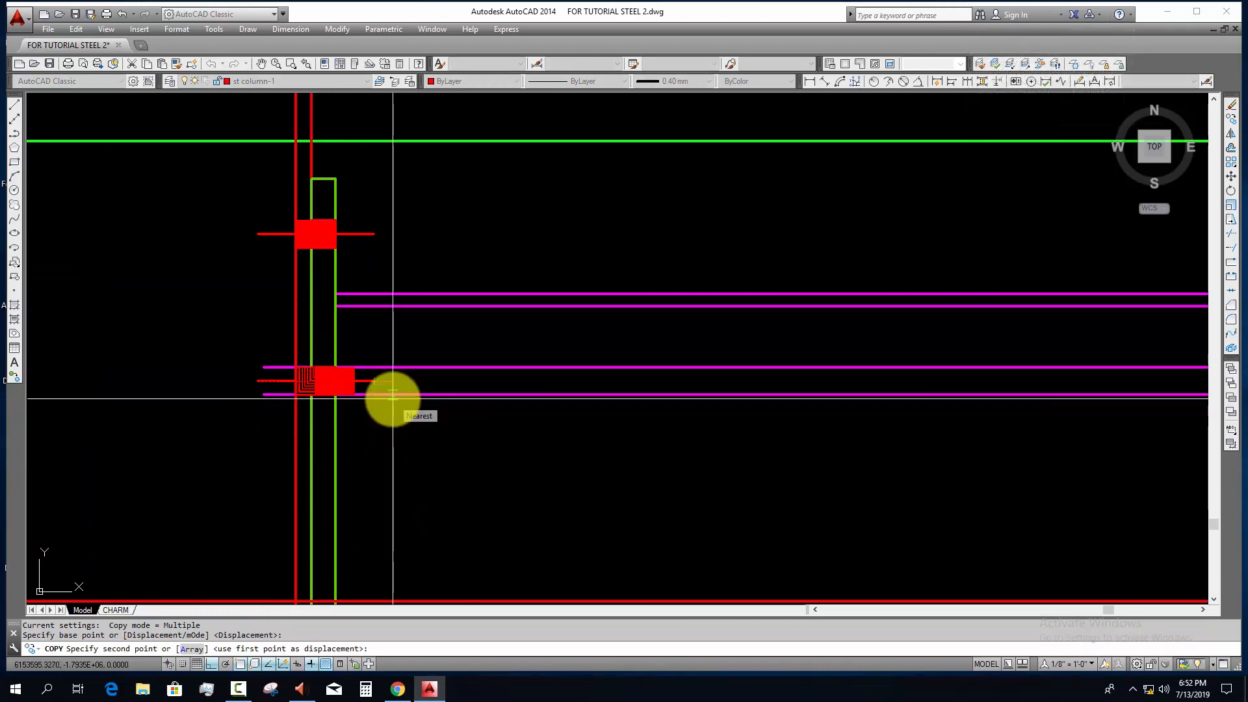
middle_drag(386, 560, 396, 339)
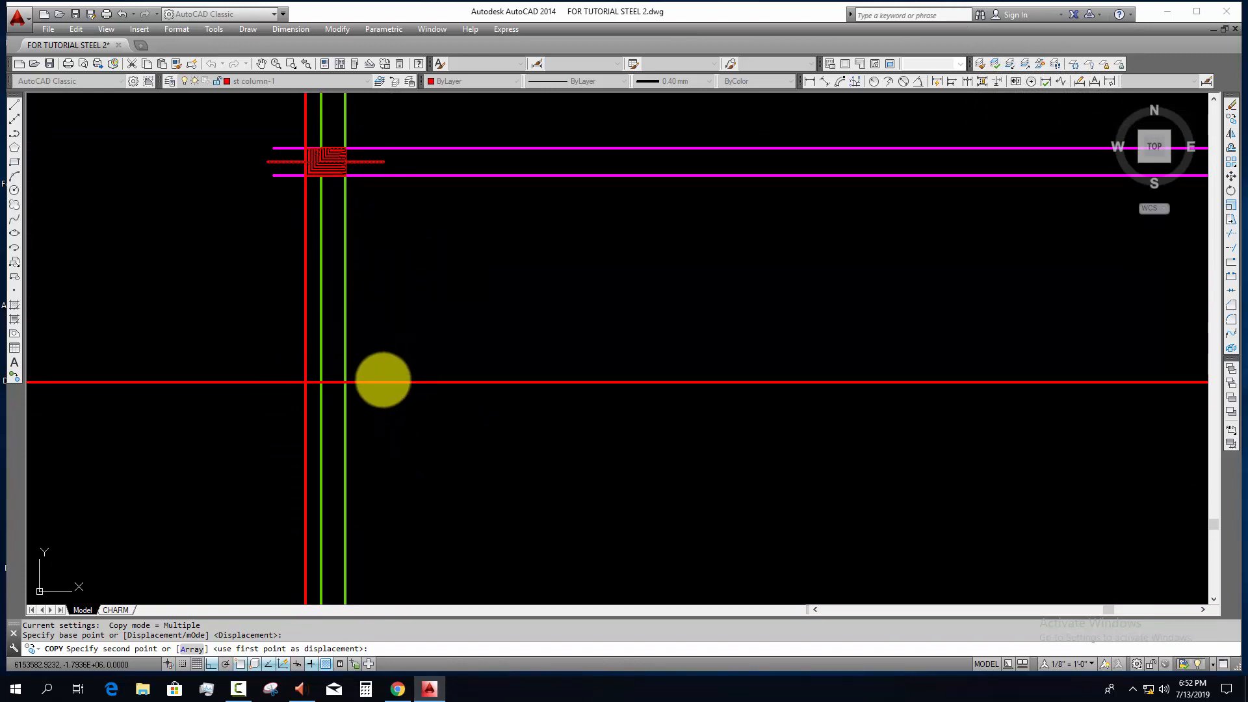
click(383, 380)
key(Escape)
scroll(390, 375, down, 4)
scroll(339, 236, up, 2)
Step: Erase the two offset lines below the top flange that located the second bolt
click(481, 356)
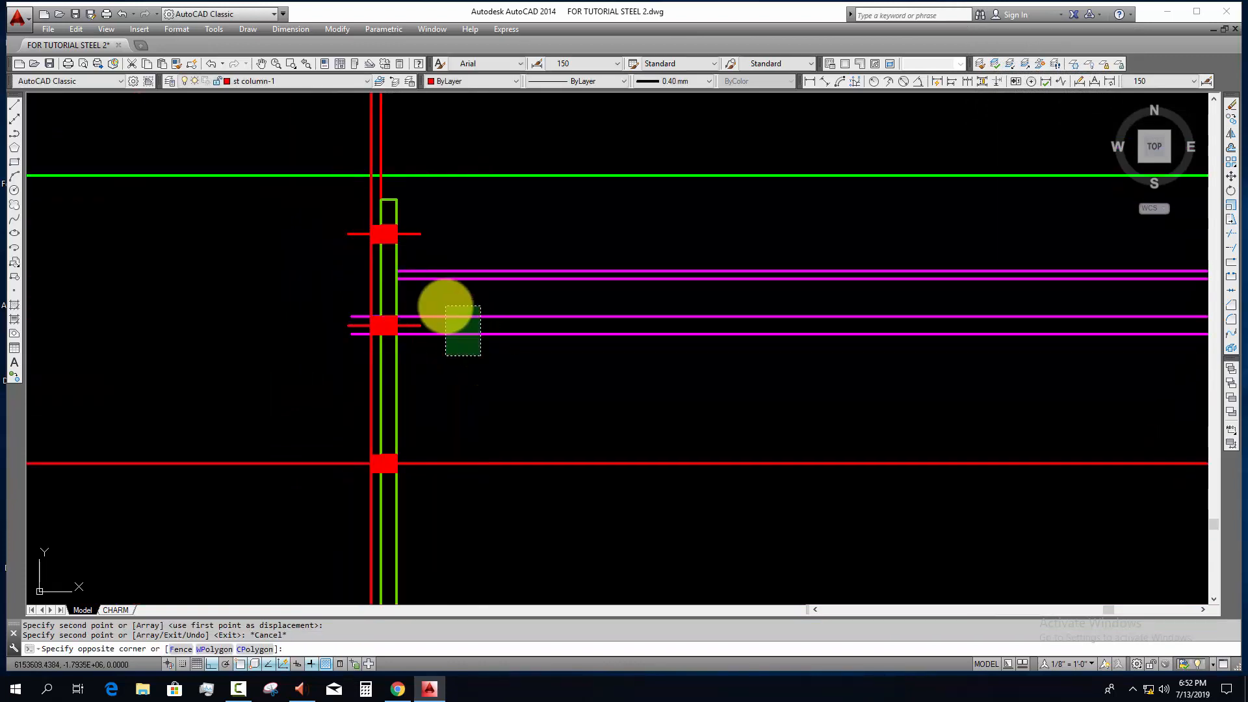
click(446, 307)
text(e)
key(Return)
Step: Mirror the two upper bolts about the end plate's horizontal mid-height line, keeping the originals
click(306, 201)
click(401, 279)
click(307, 281)
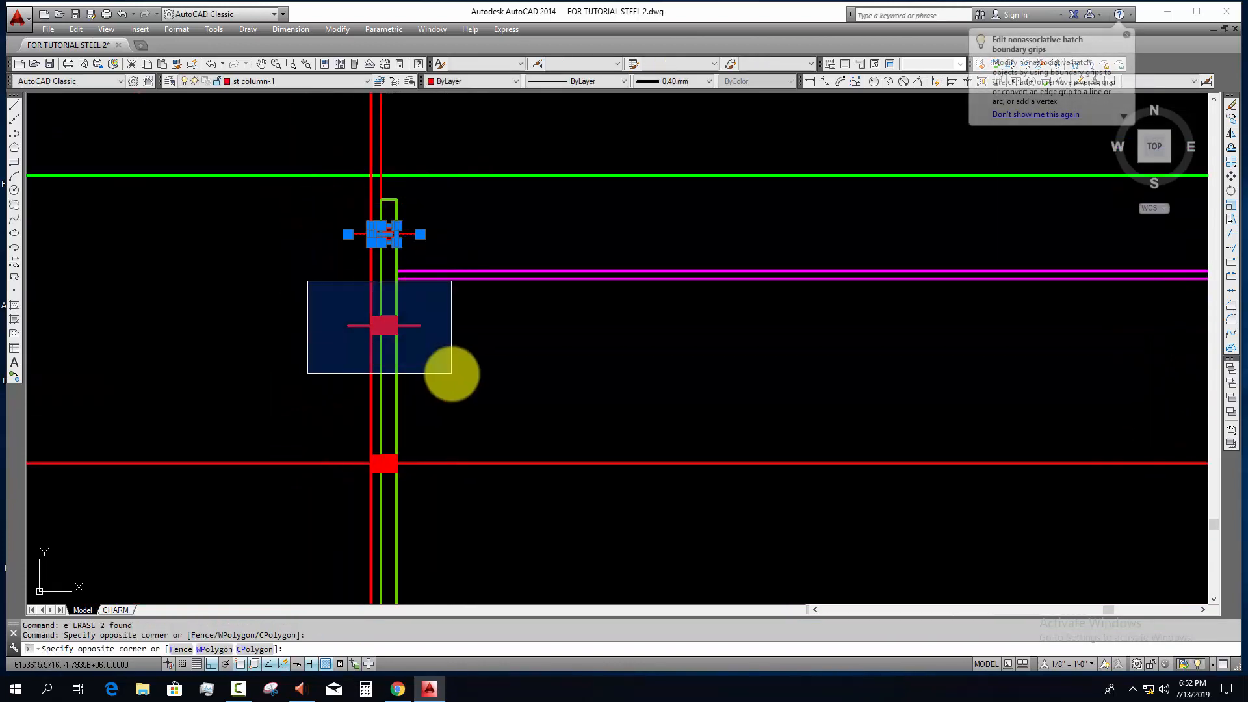
click(451, 373)
scroll(451, 373, down, 2)
middle_drag(460, 370, 423, 329)
text(mi)
key(Return)
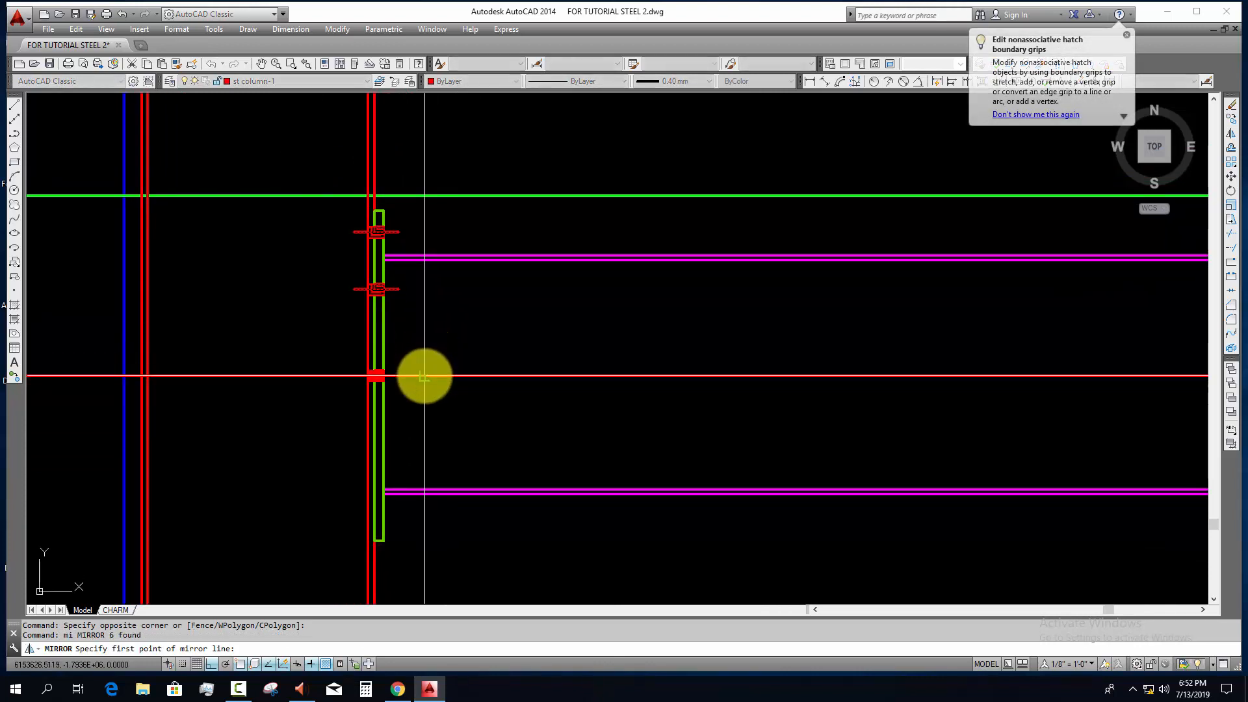
click(424, 376)
click(518, 412)
key(Return)
Step: Erase the horizontal construction line through the end plate's mid-height
scroll(520, 412, down, 2)
click(549, 412)
click(502, 351)
text(e)
scroll(454, 385, up, 4)
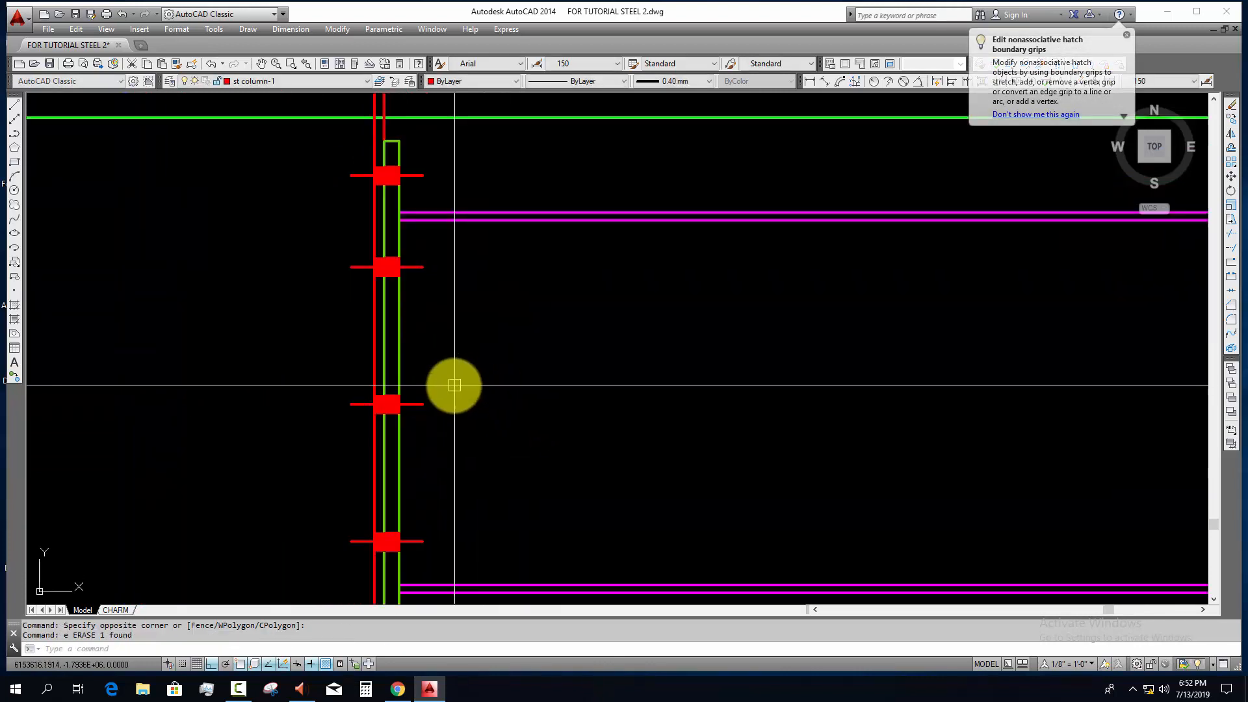
Step: Examine the five-bolt end plate connection and the beam's run to the neighbouring columns
scroll(454, 385, down, 3)
scroll(432, 466, down, 2)
click(343, 252)
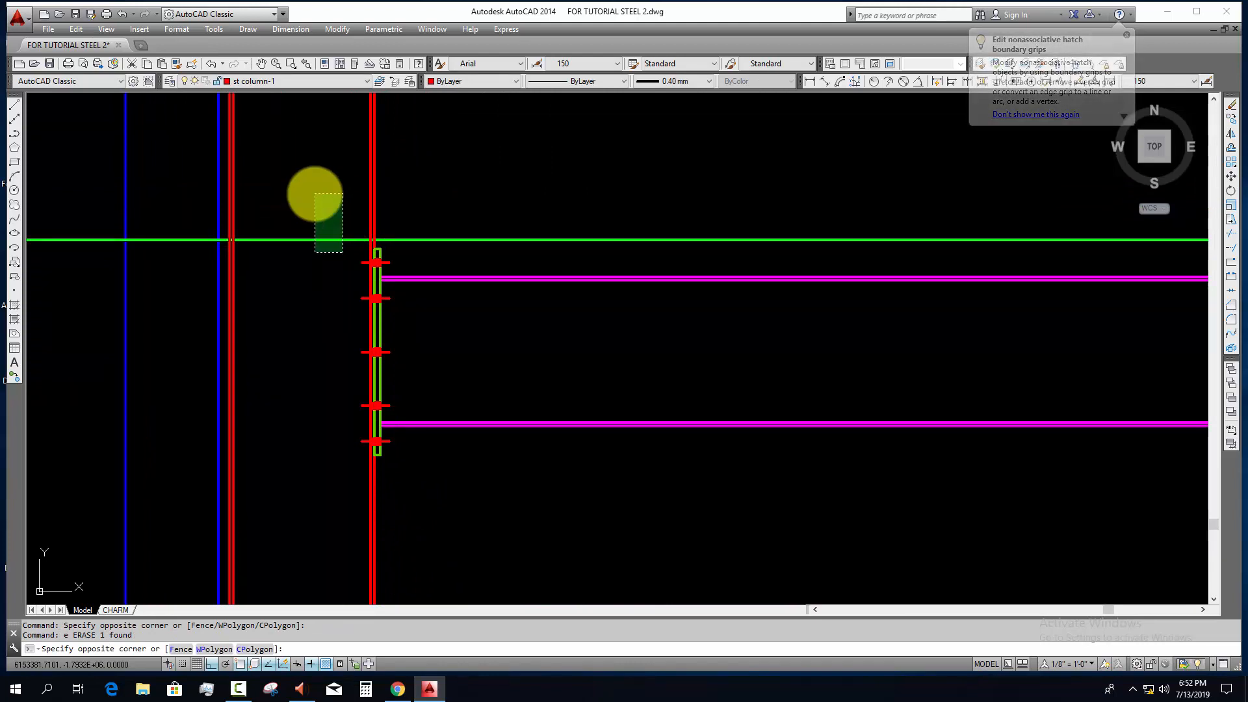
key(Escape)
middle_drag(418, 290, 415, 280)
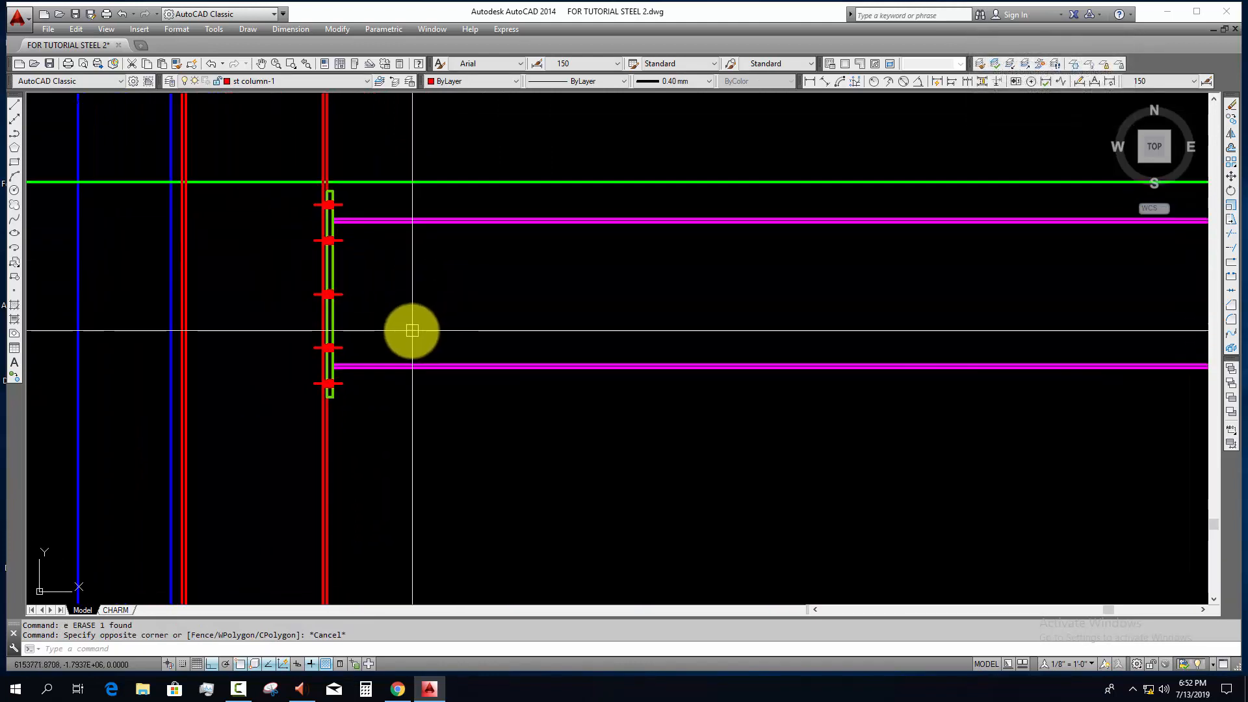
scroll(453, 346, down, 4)
key(Escape)
middle_drag(452, 350, 39, 328)
scroll(789, 315, down, 4)
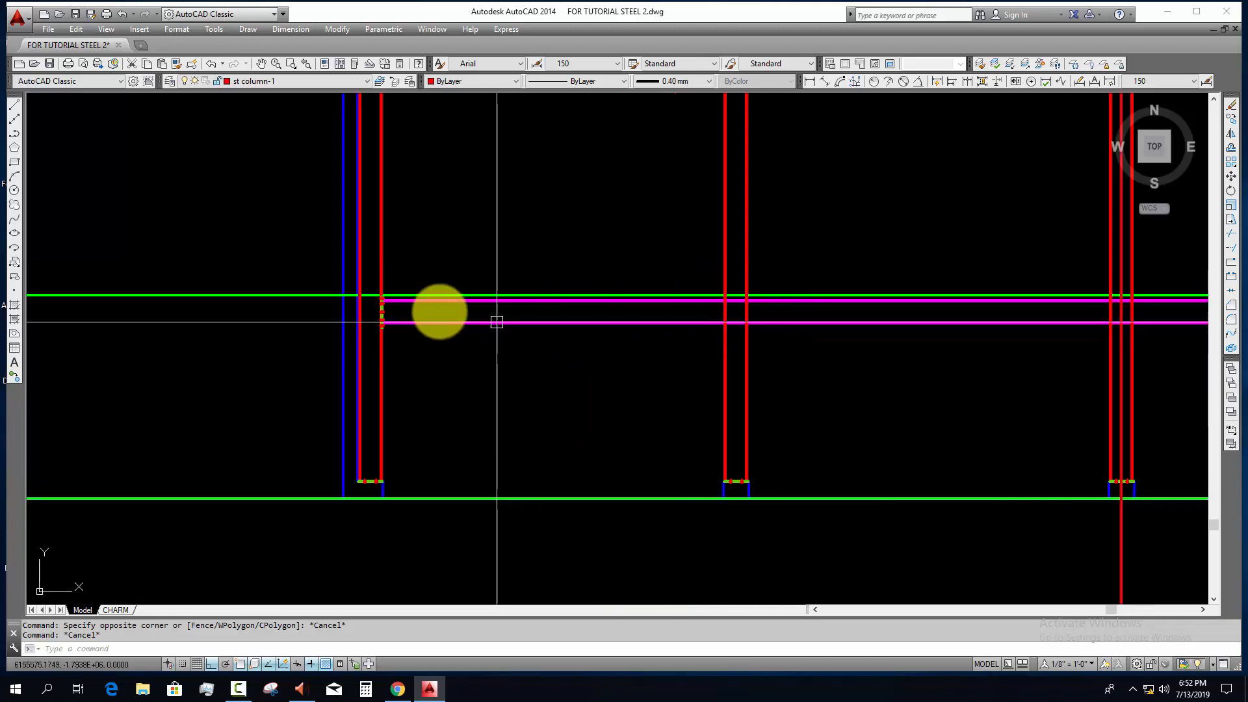
scroll(455, 315, up, 4)
middle_drag(1172, 354, 769, 334)
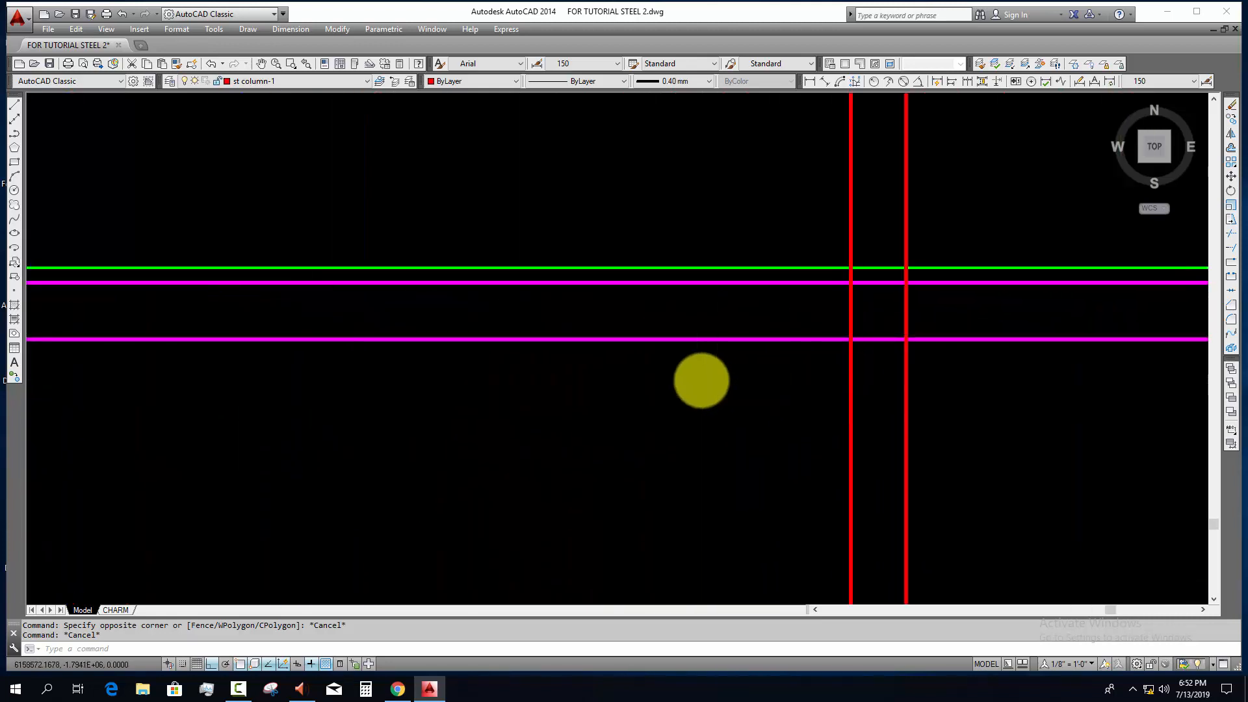
scroll(701, 380, down, 2)
scroll(295, 312, up, 2)
Step: Mirror the end plate and its bolts to the second column about the midpoint between the two facing column flanges, keeping the originals
click(233, 284)
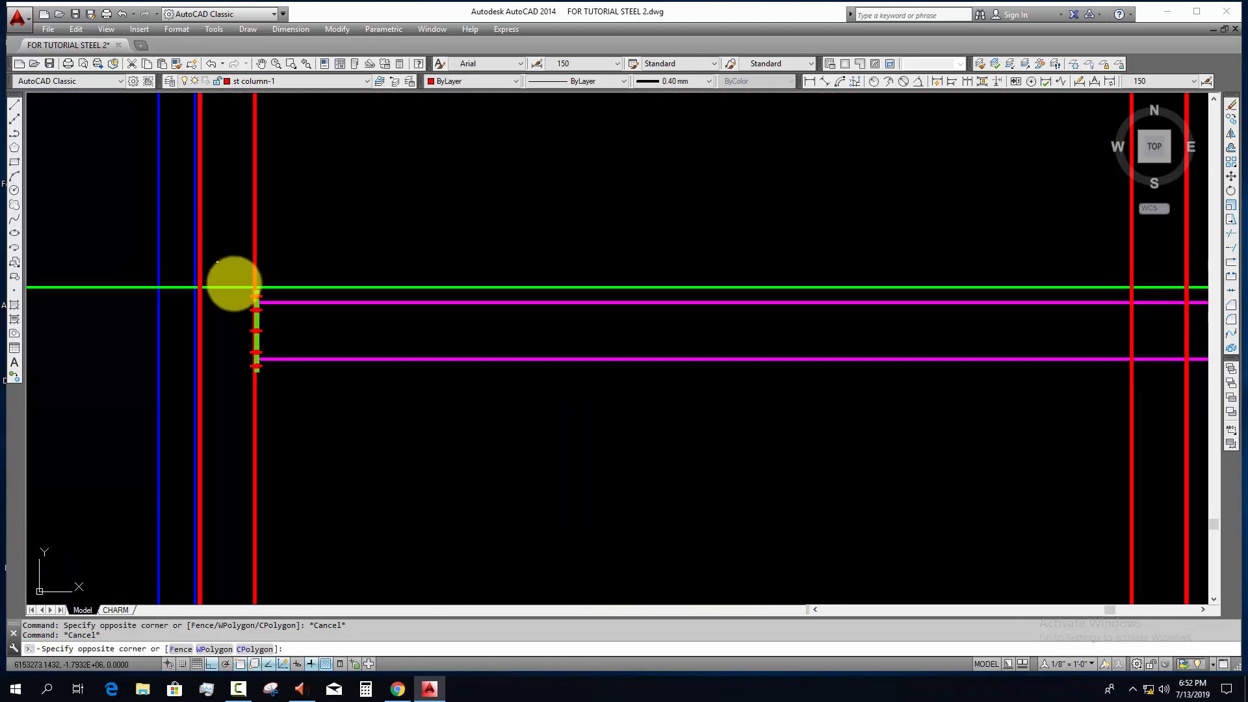
click(357, 432)
middle_drag(356, 426, 351, 388)
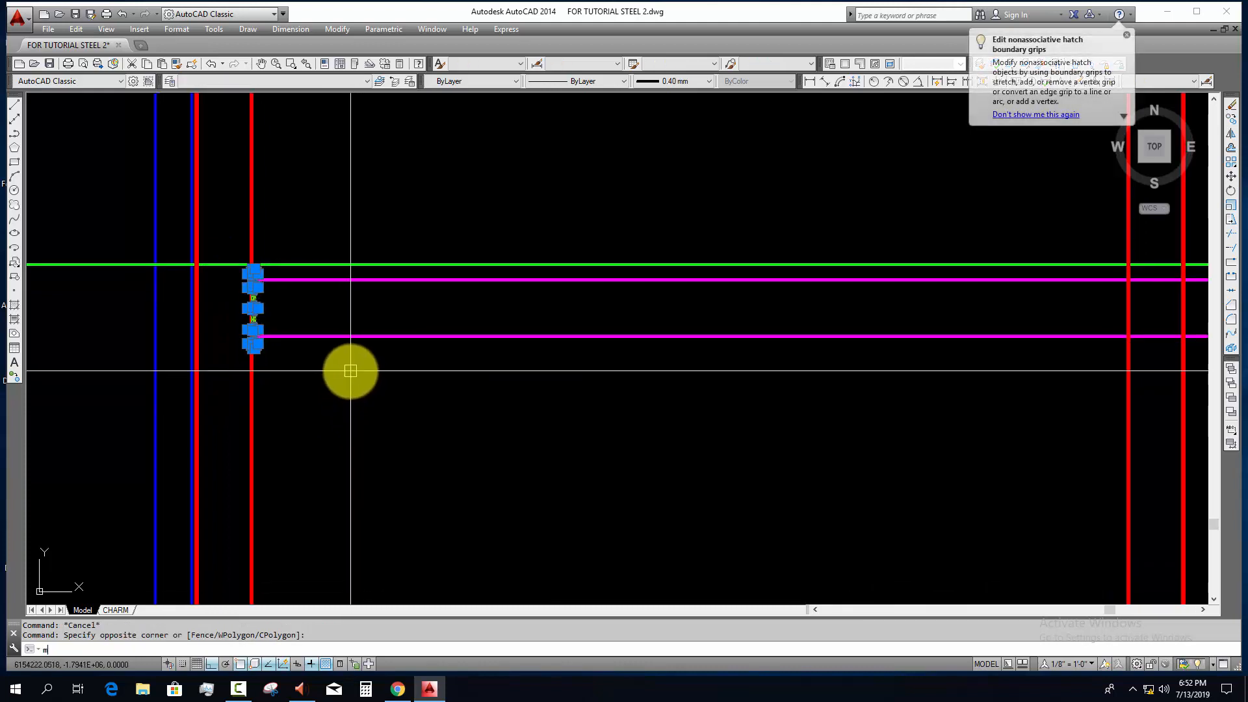
key(Return)
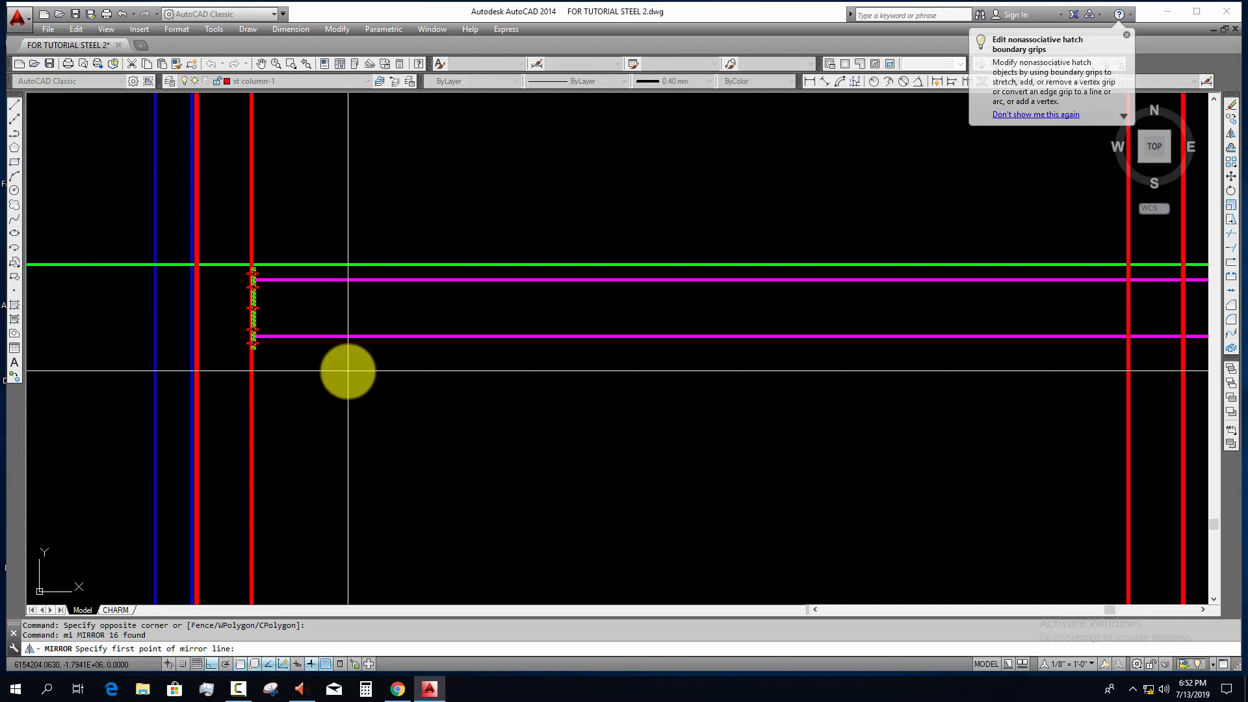
shift+right_click(348, 371)
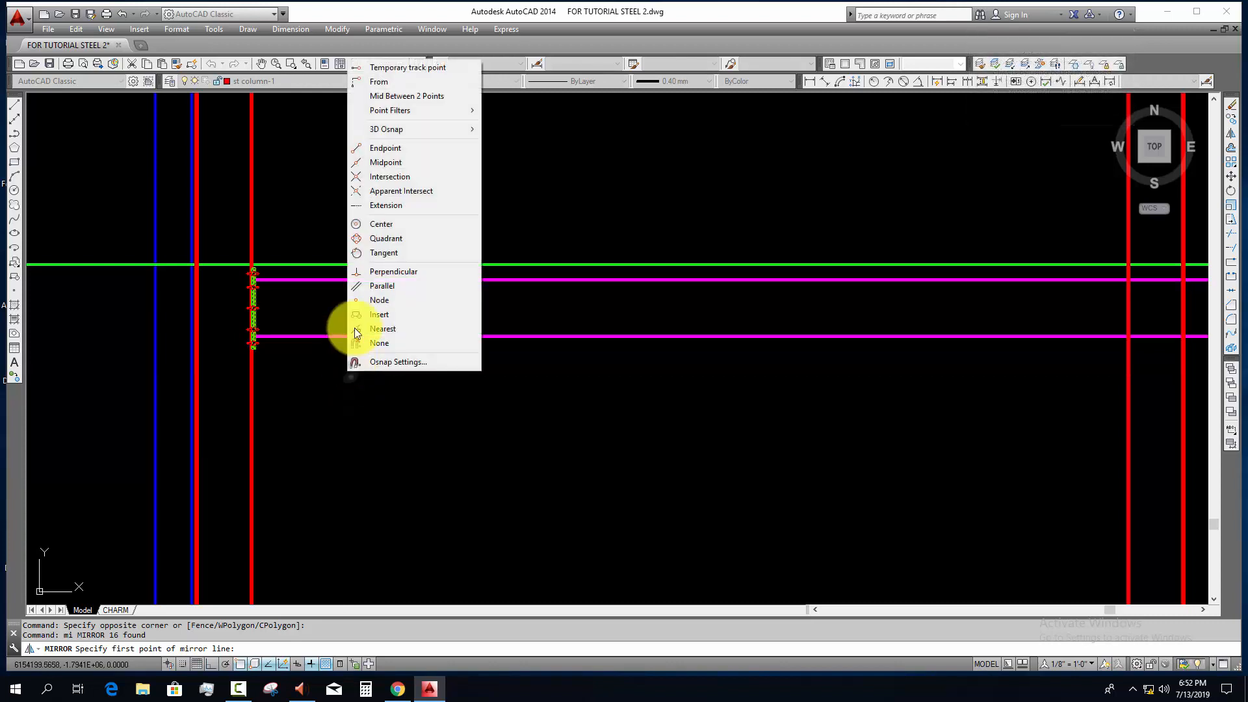
click(412, 104)
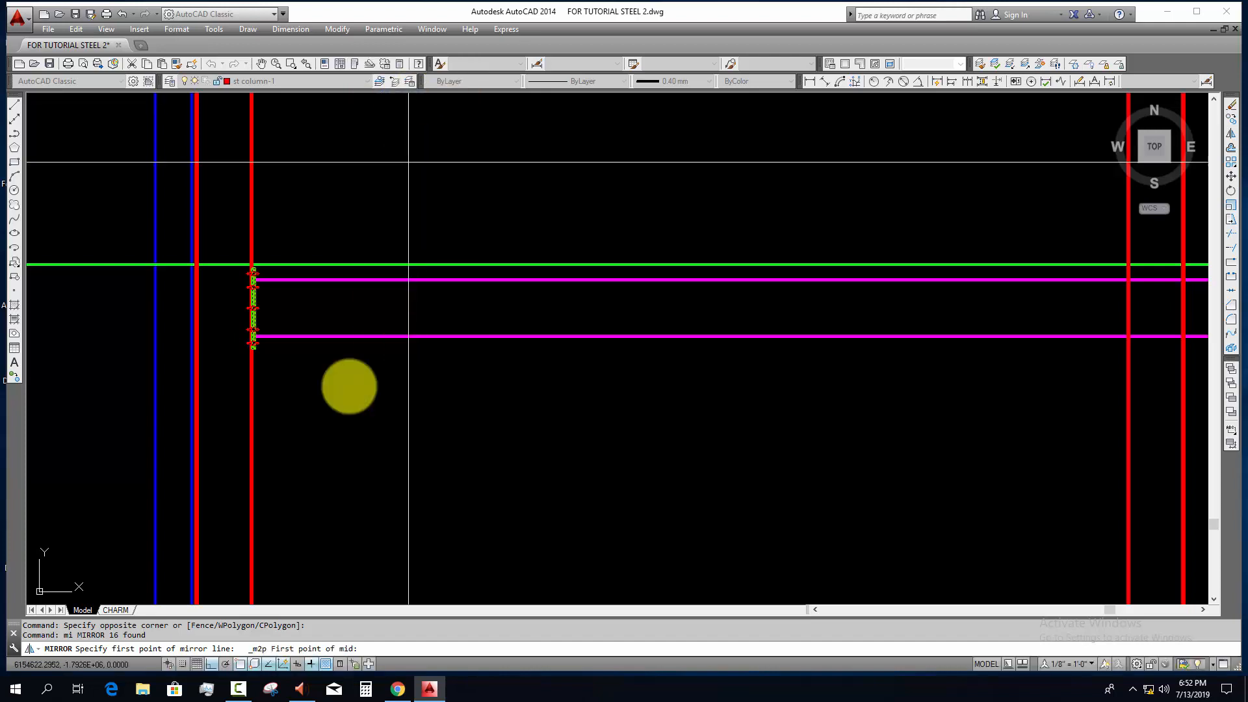
scroll(267, 423, up, 5)
click(208, 395)
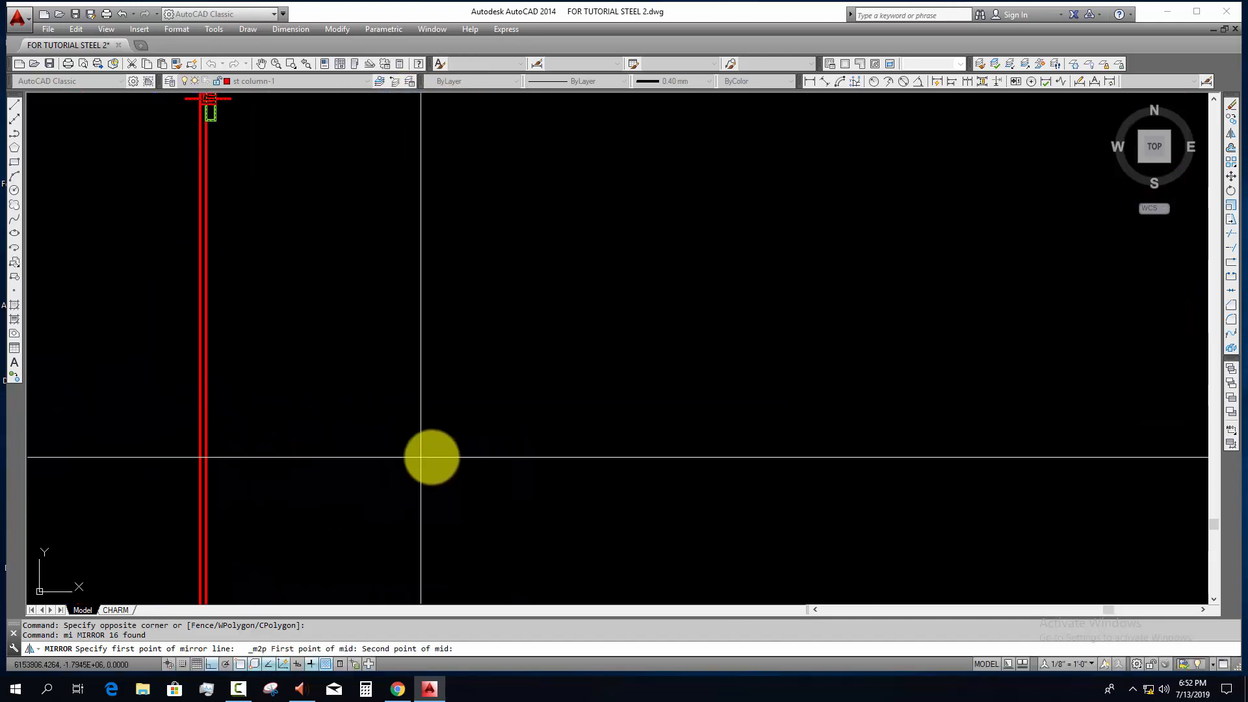
scroll(520, 449, down, 4)
middle_drag(683, 435, 39, 377)
scroll(650, 351, up, 4)
scroll(686, 348, down, 1)
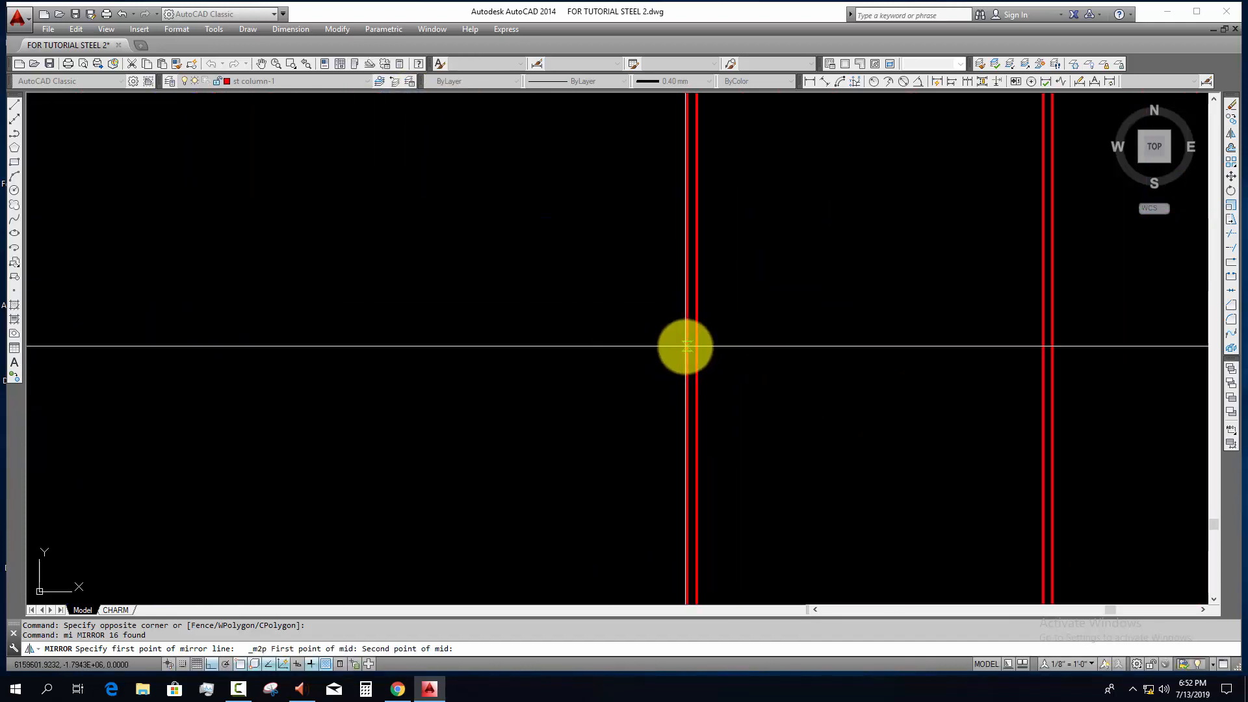
click(685, 348)
scroll(514, 396, down, 4)
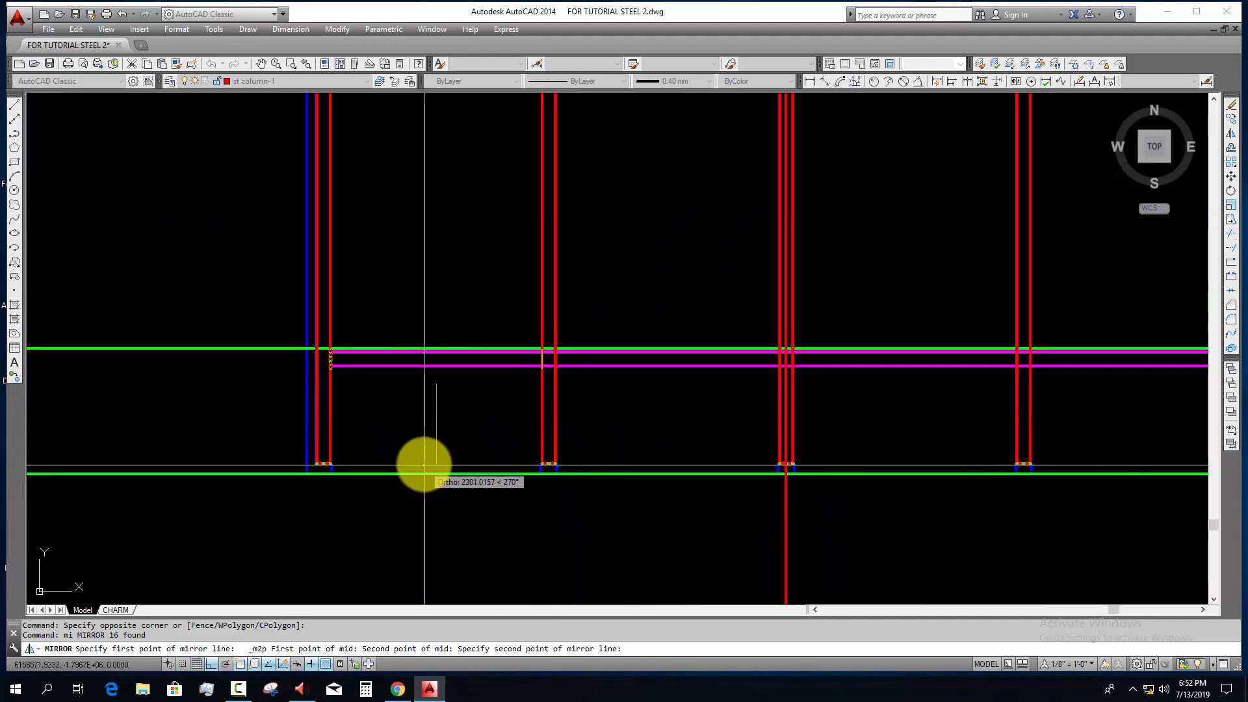
click(429, 444)
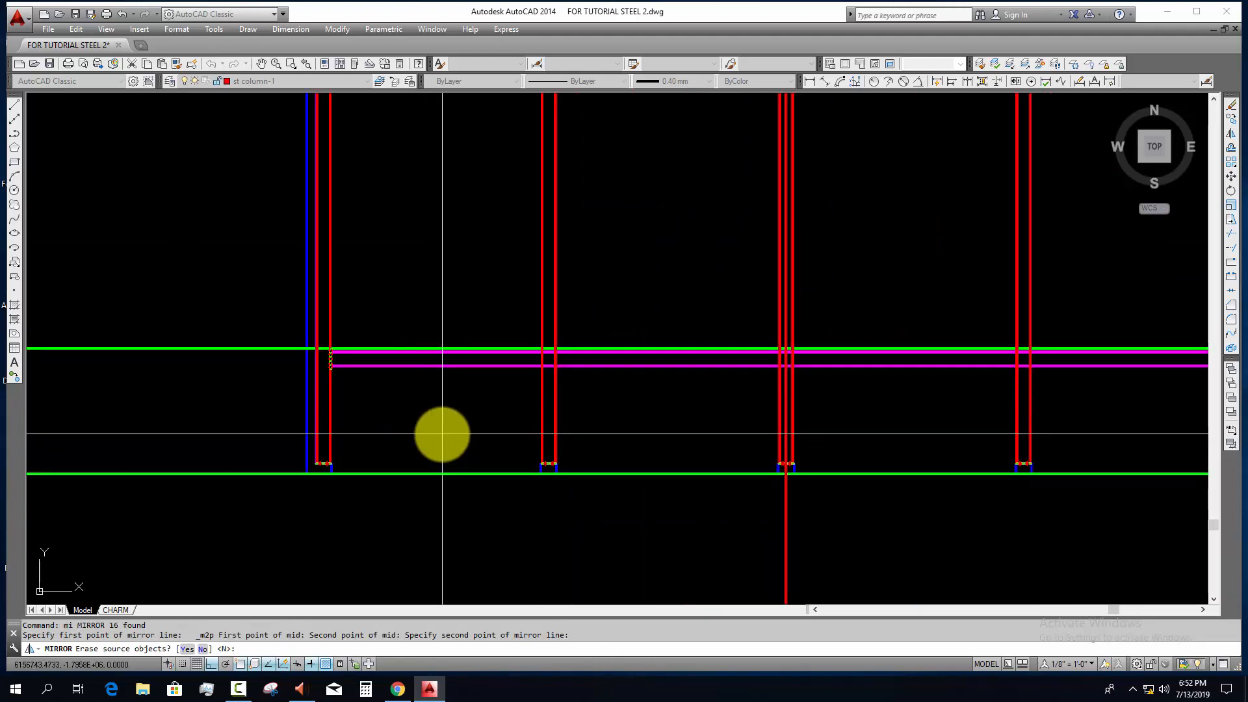
key(Return)
Step: Mirror the end plate and bolts across the second column about the midpoint between its two flanges, keeping the originals
scroll(468, 314, up, 5)
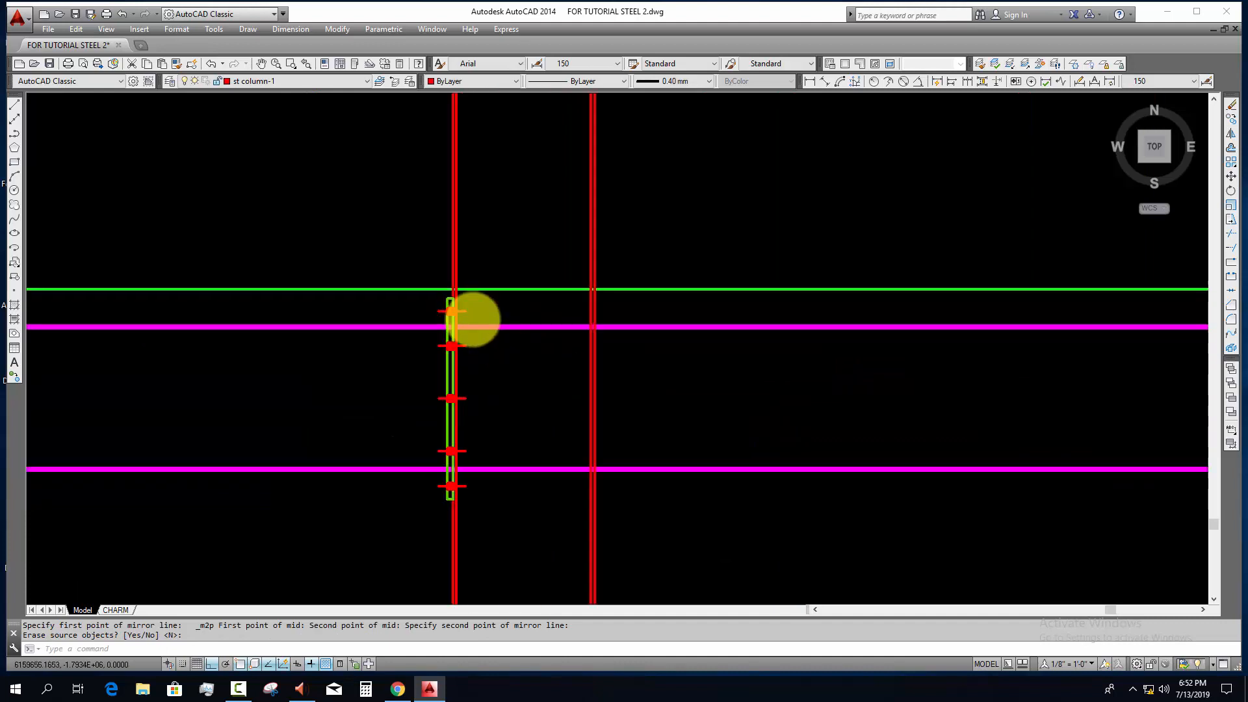
scroll(449, 331, up, 3)
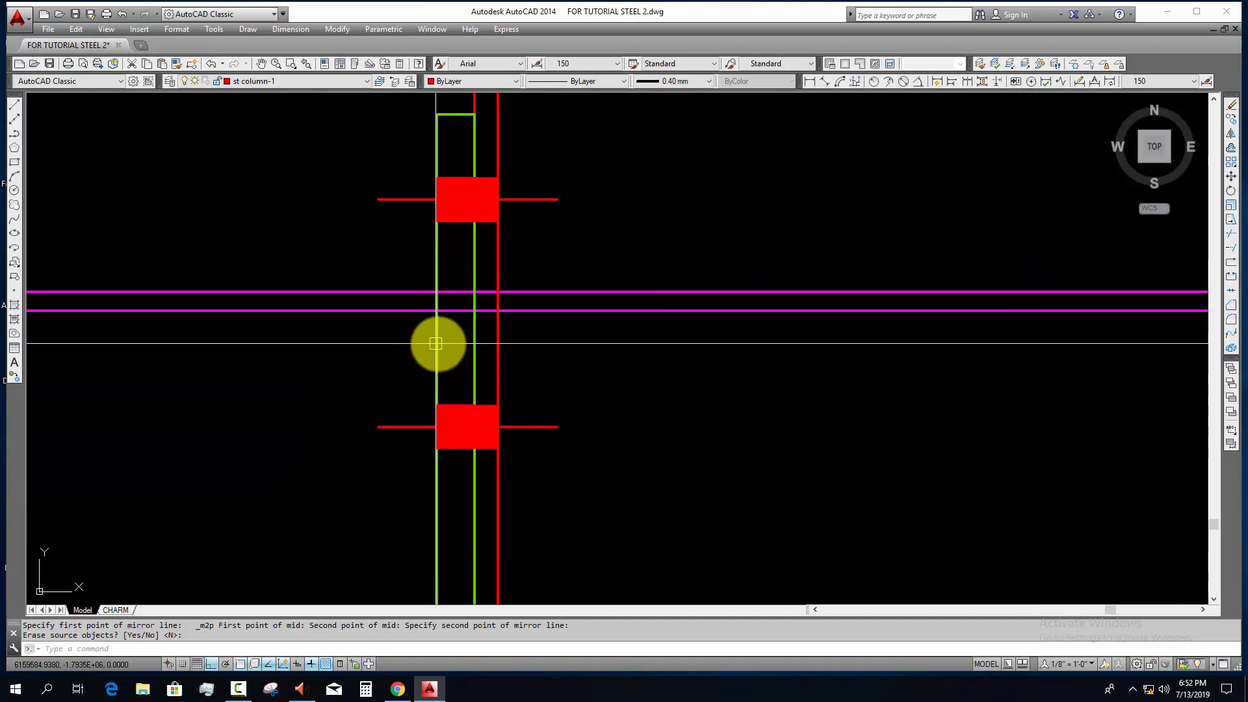
scroll(431, 336, down, 6)
click(398, 292)
click(479, 450)
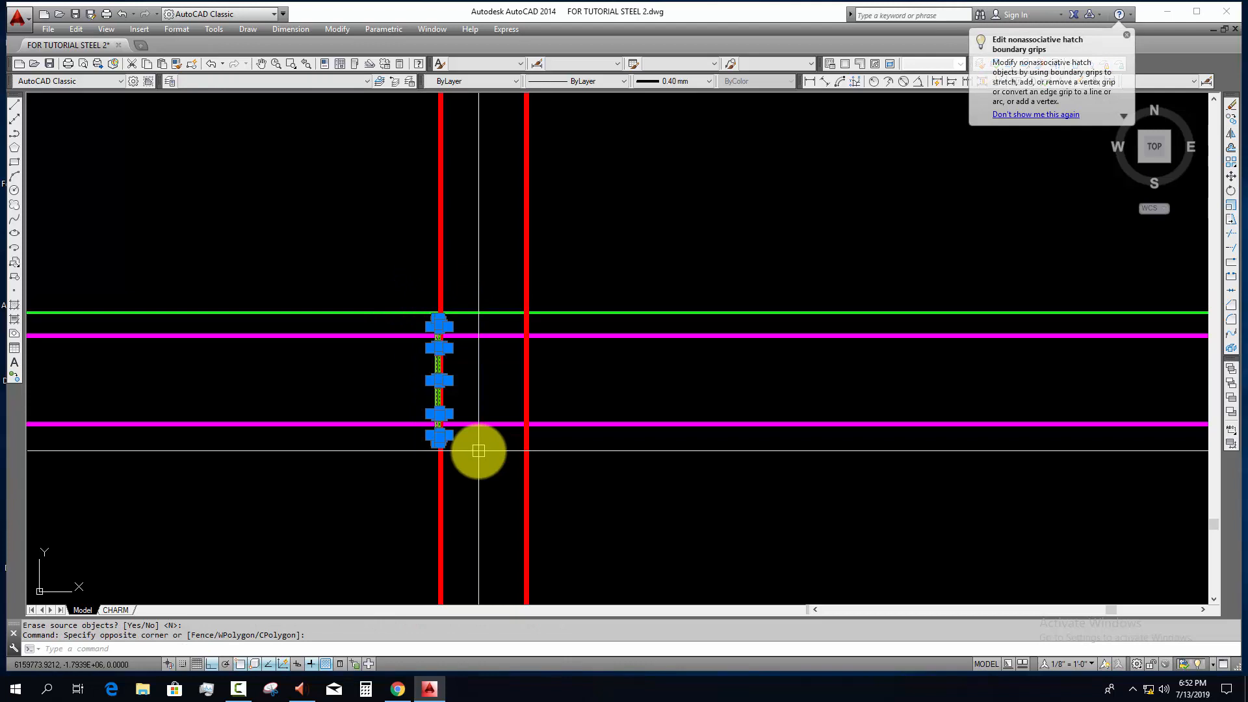
shift+right_click(482, 148)
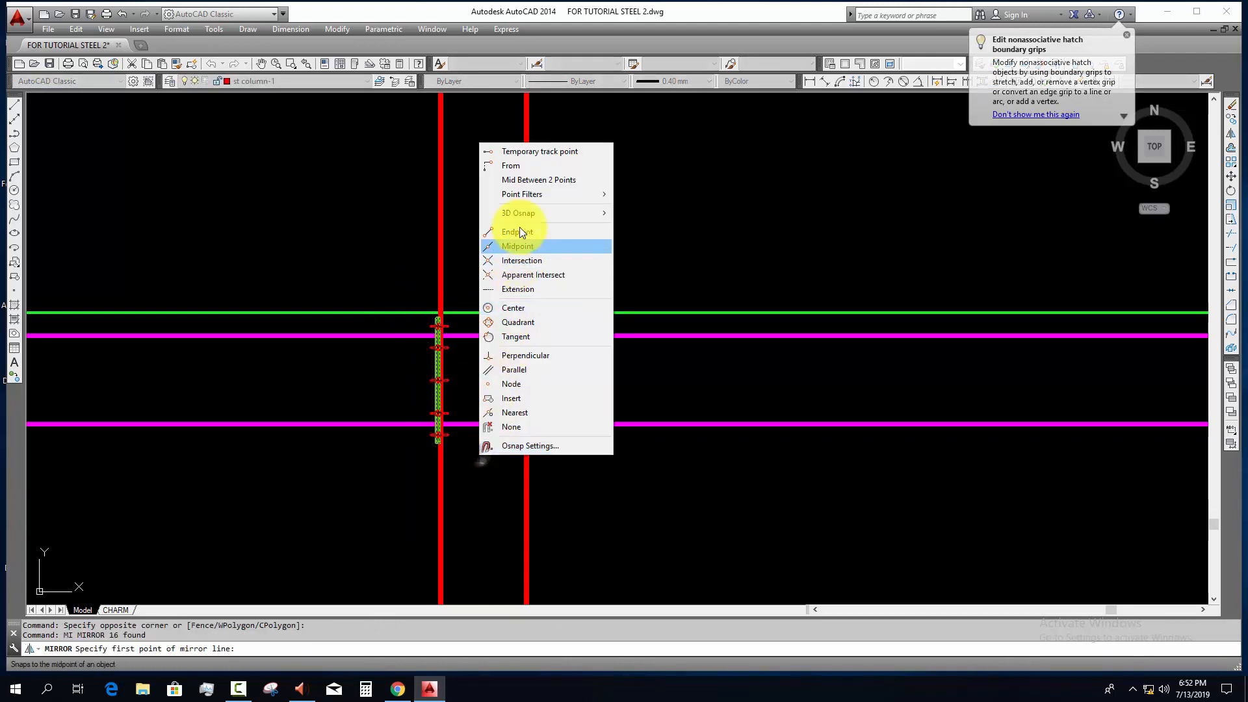
click(520, 180)
scroll(448, 532, up, 2)
click(432, 473)
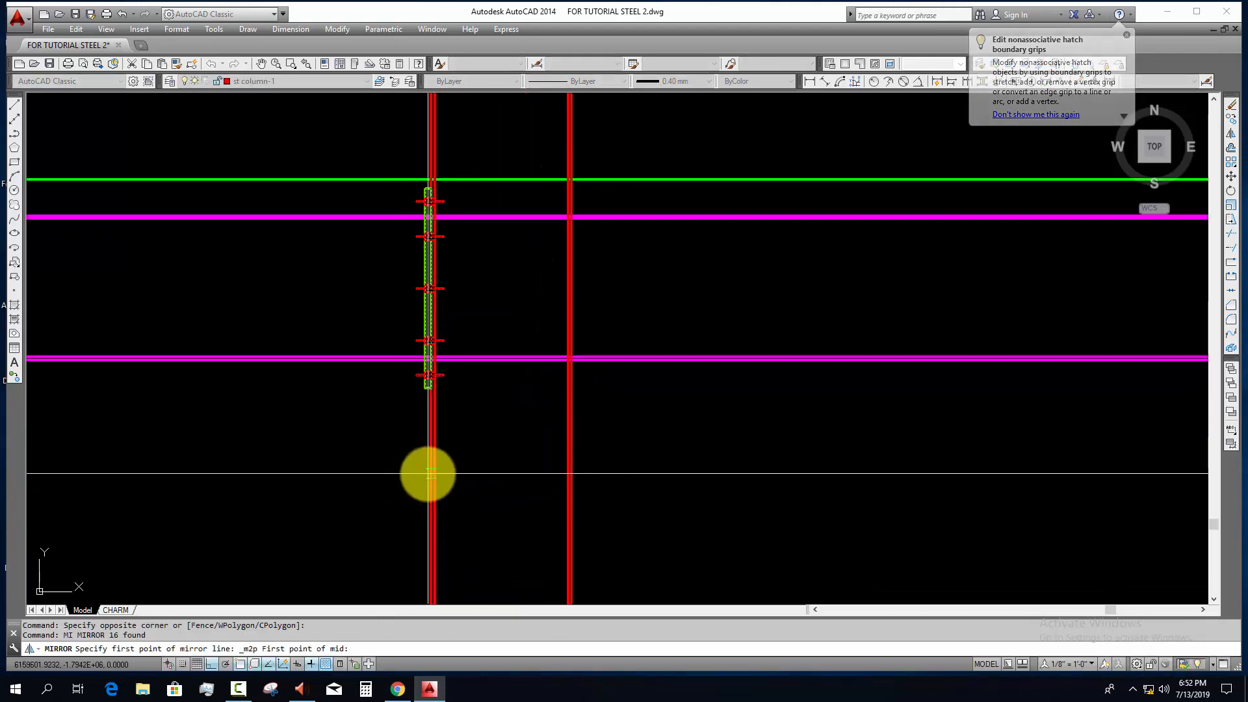
click(574, 474)
click(506, 530)
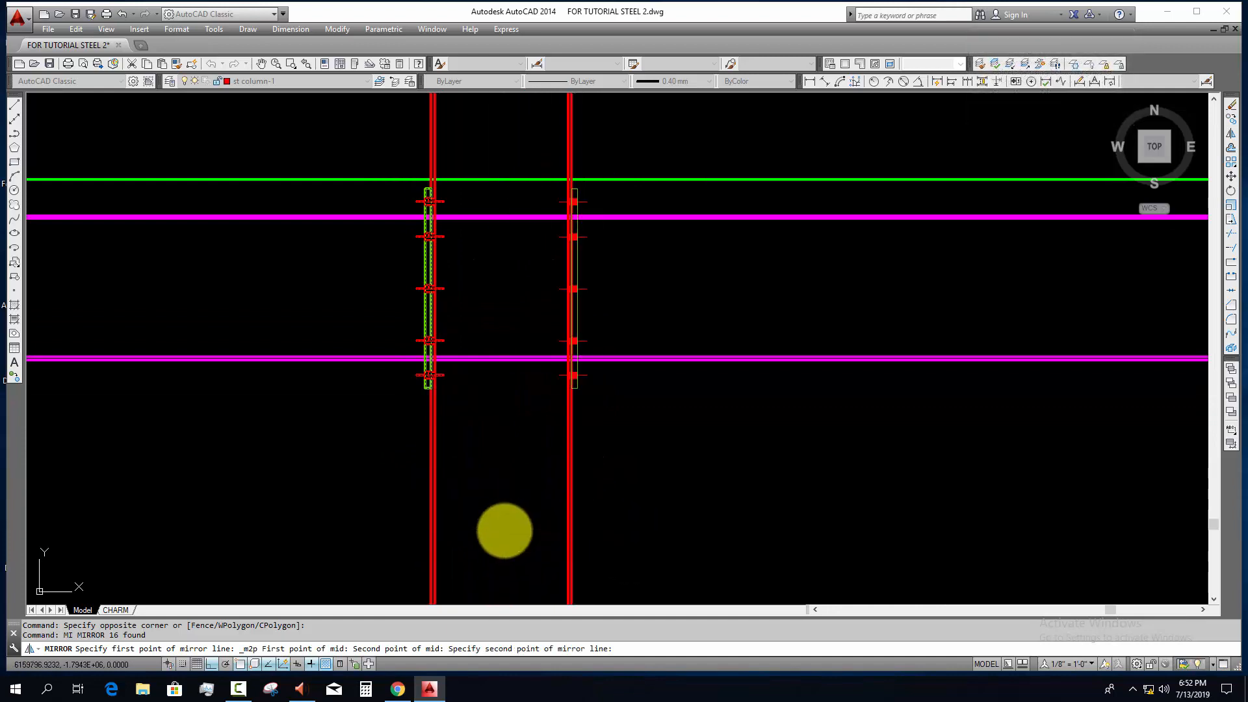
key(Return)
key(Escape)
key(Escape)
Step: Trim the beam's top and bottom flange lines inside the thickness of the end plate at the second column
scroll(563, 344, up, 2)
click(598, 301)
middle_drag(662, 410, 784, 498)
key(Escape)
text(tr)
key(Return)
key(Return)
scroll(340, 491, up, 6)
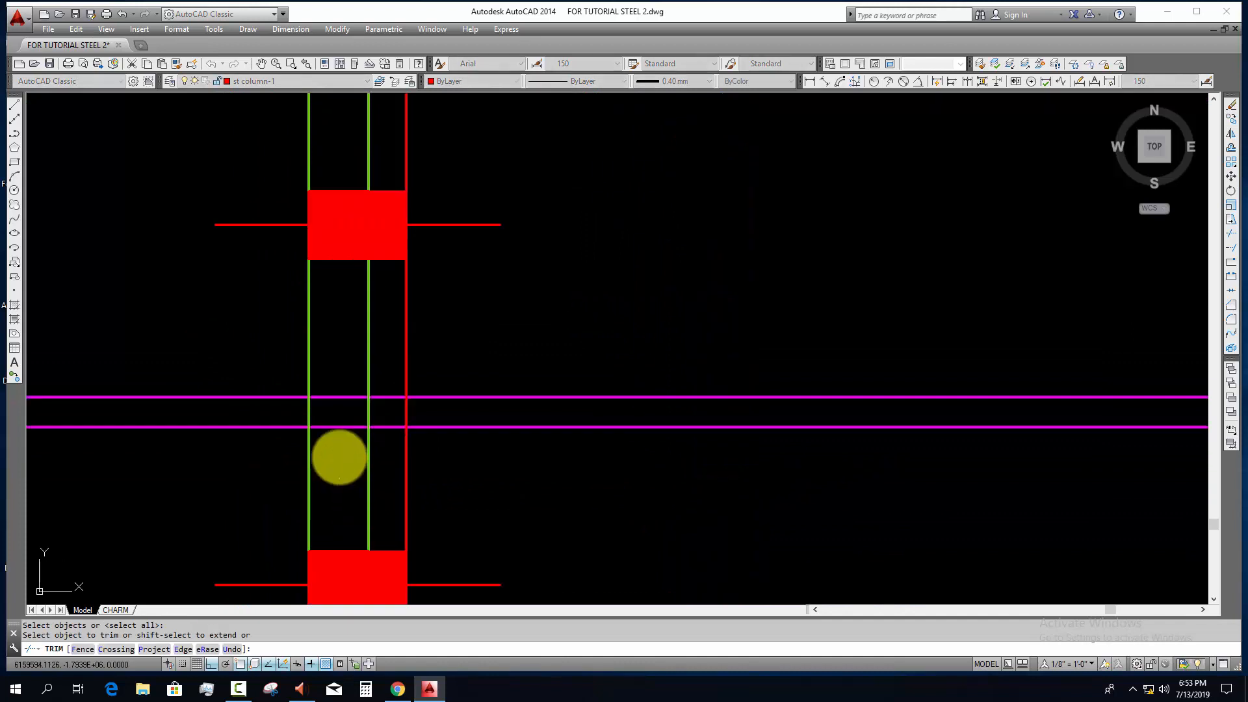
click(339, 457)
click(317, 354)
scroll(358, 390, down, 4)
middle_drag(364, 364, 382, 700)
scroll(367, 143, up, 3)
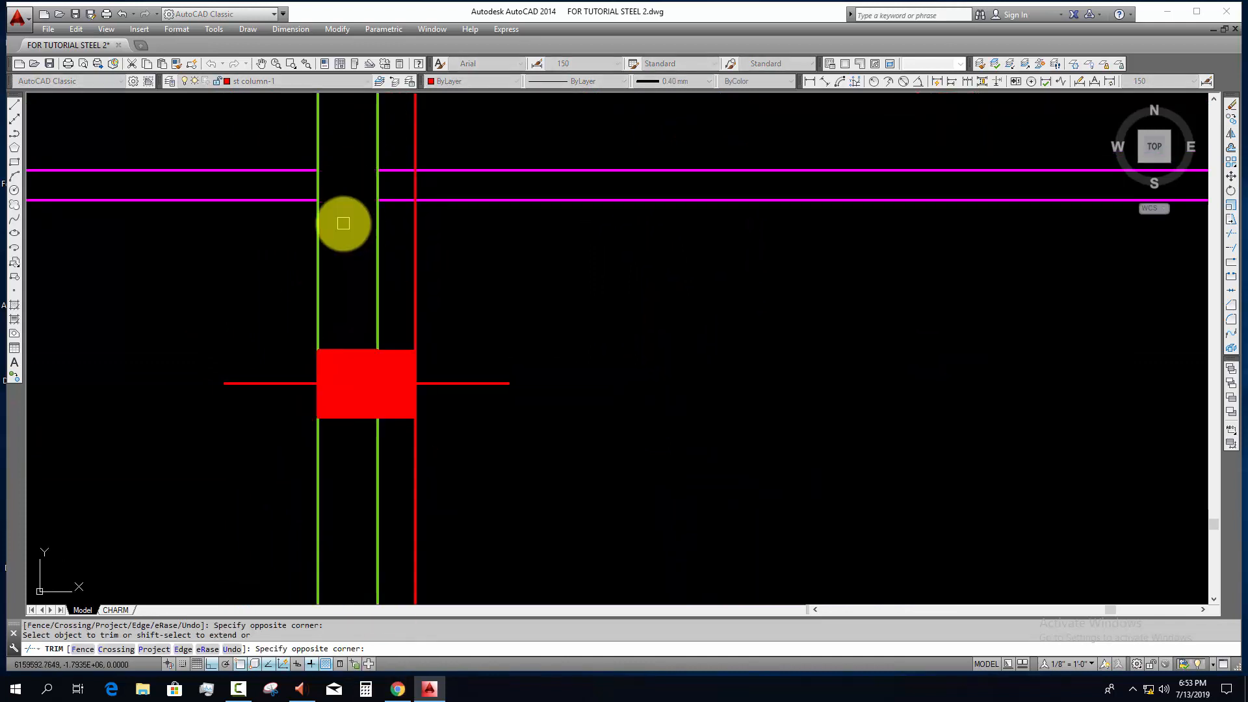
scroll(360, 242, down, 5)
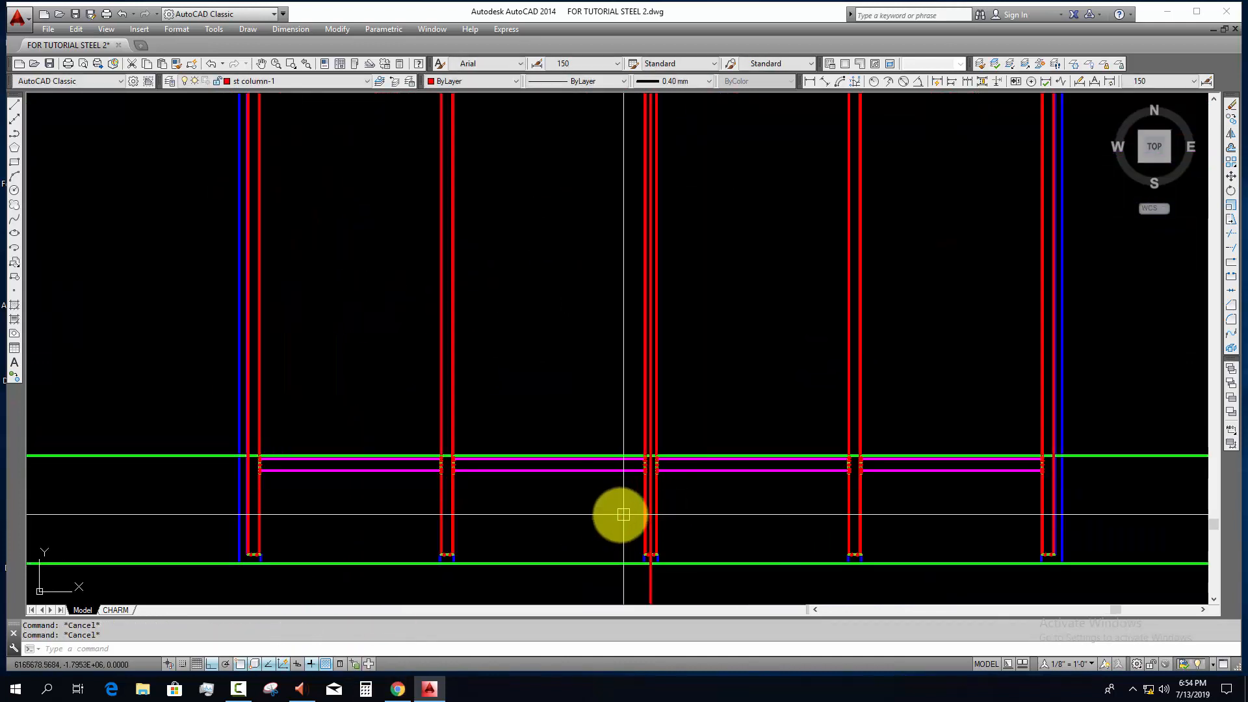
Step: Review the connected first-floor beams across all columns and locate the plans along the vertical projection line below
middle_drag(622, 513, 645, 474)
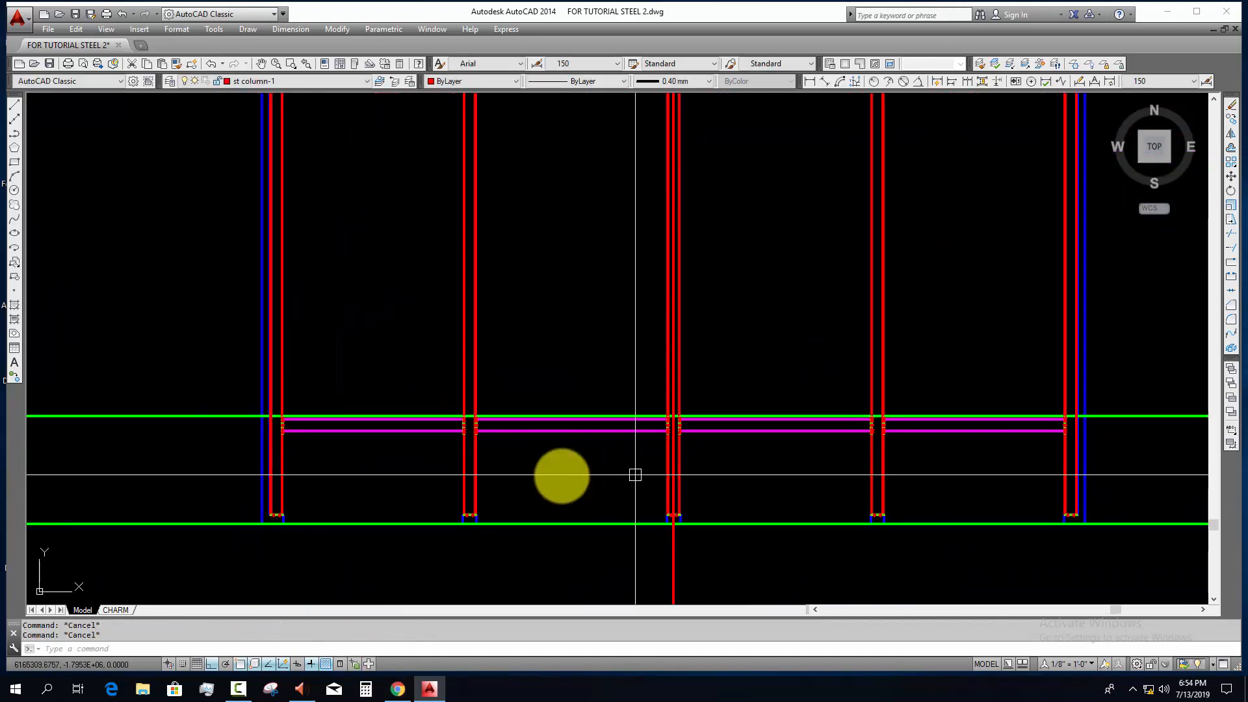
scroll(485, 472, down, 3)
middle_drag(484, 469, 521, 202)
middle_drag(505, 491, 505, 229)
scroll(542, 454, down, 5)
middle_drag(545, 468, 552, 195)
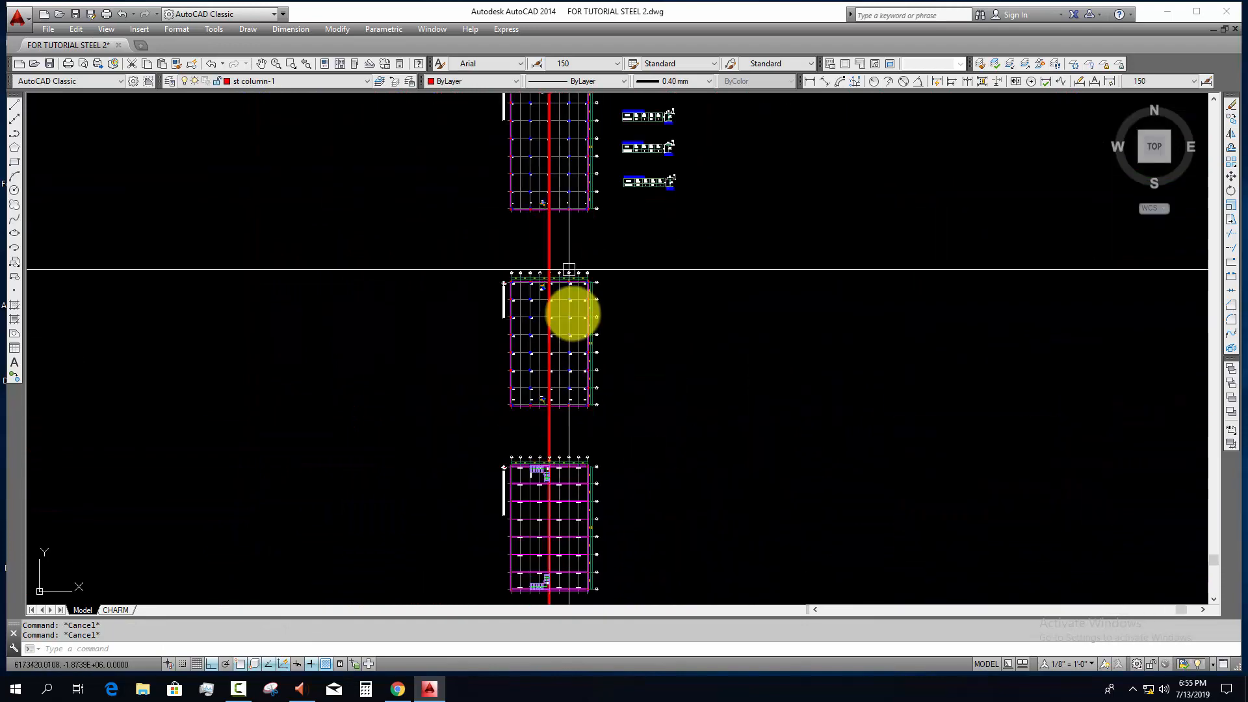
Step: Examine the sub beam layout plan around the stair and the column at grid line 9
scroll(533, 497, up, 6)
scroll(512, 518, up, 10)
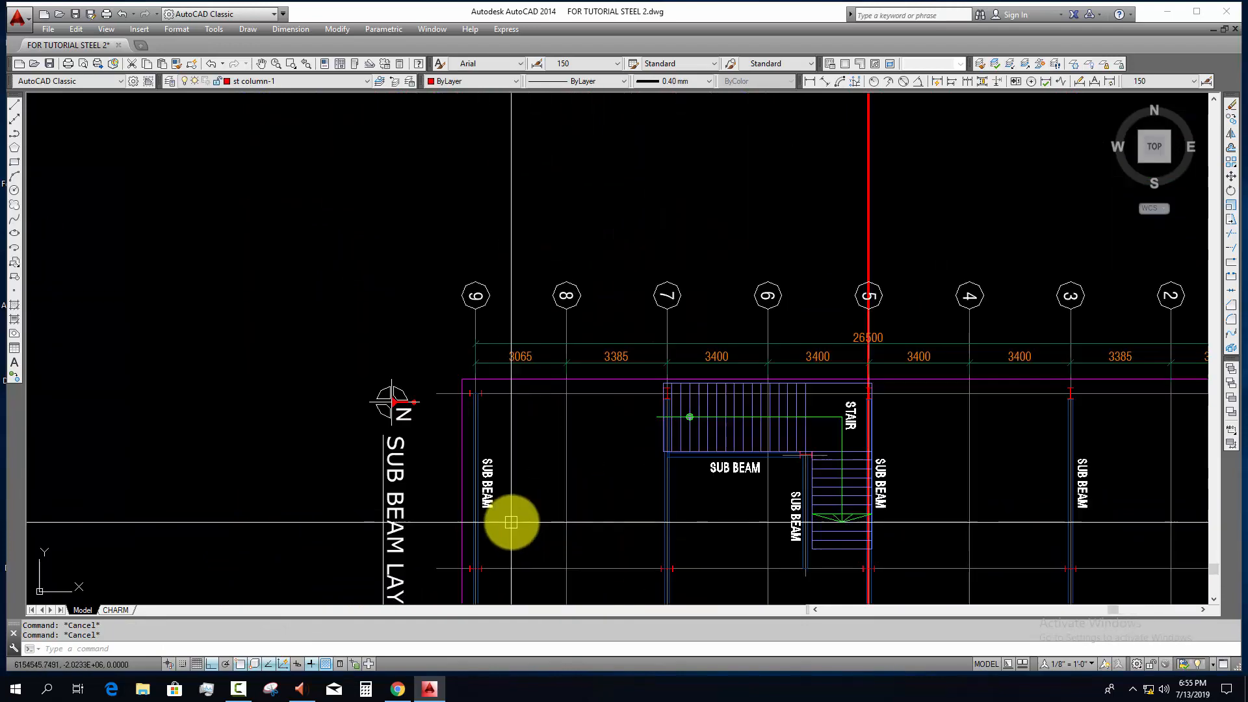
scroll(451, 399, up, 3)
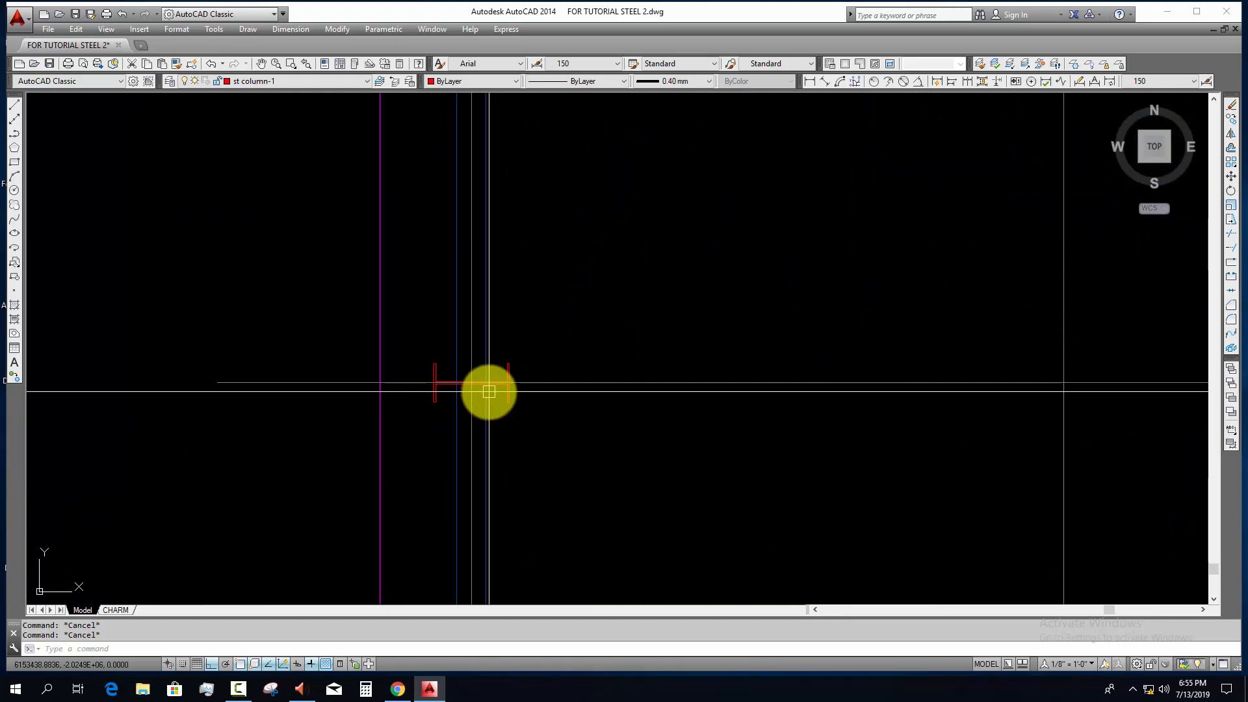
scroll(488, 395, down, 8)
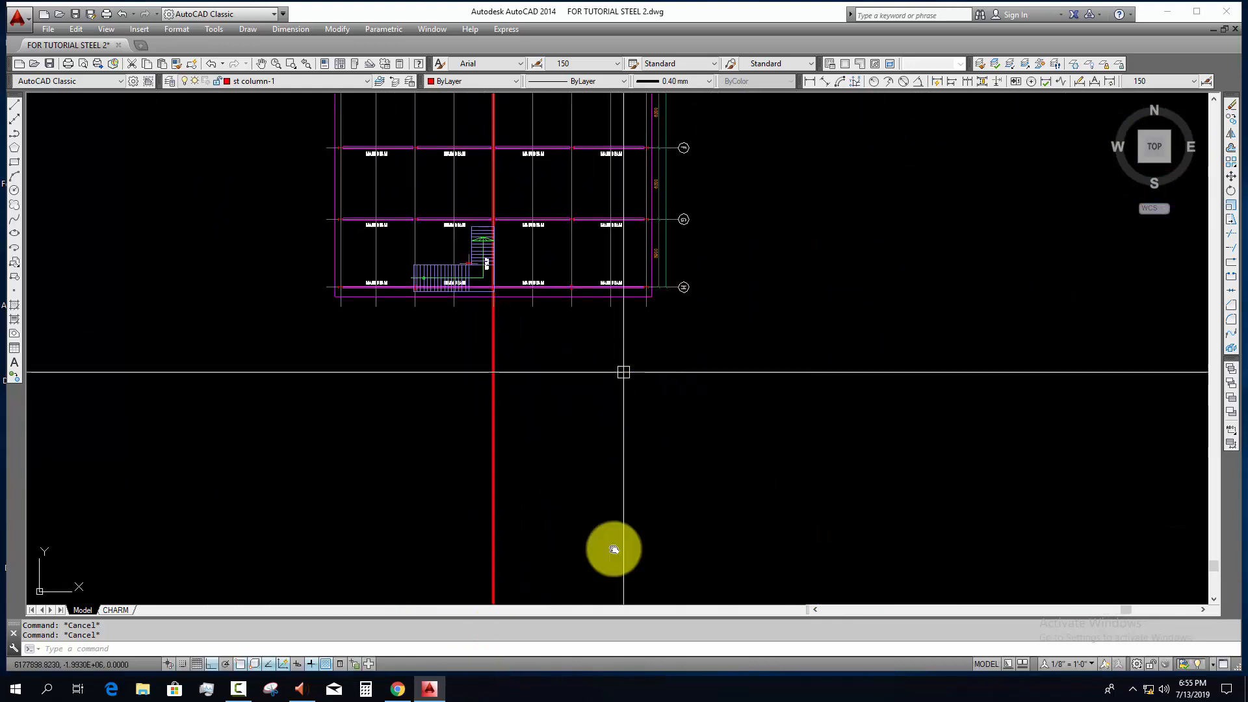
Step: Locate the schedule of sub beam beside the RCC column layout plan and read its D, TW, BF and TF dimensions
middle_drag(613, 550, 610, 605)
middle_drag(667, 362, 638, 649)
middle_drag(650, 221, 627, 604)
middle_drag(621, 419, 618, 639)
scroll(593, 390, down, 4)
mouse_move(594, 386)
middle_down()
mouse_move(597, 412)
mouse_move(593, 306)
middle_up()
scroll(608, 282, up, 3)
scroll(719, 382, up, 2)
middle_drag(719, 383, 512, 398)
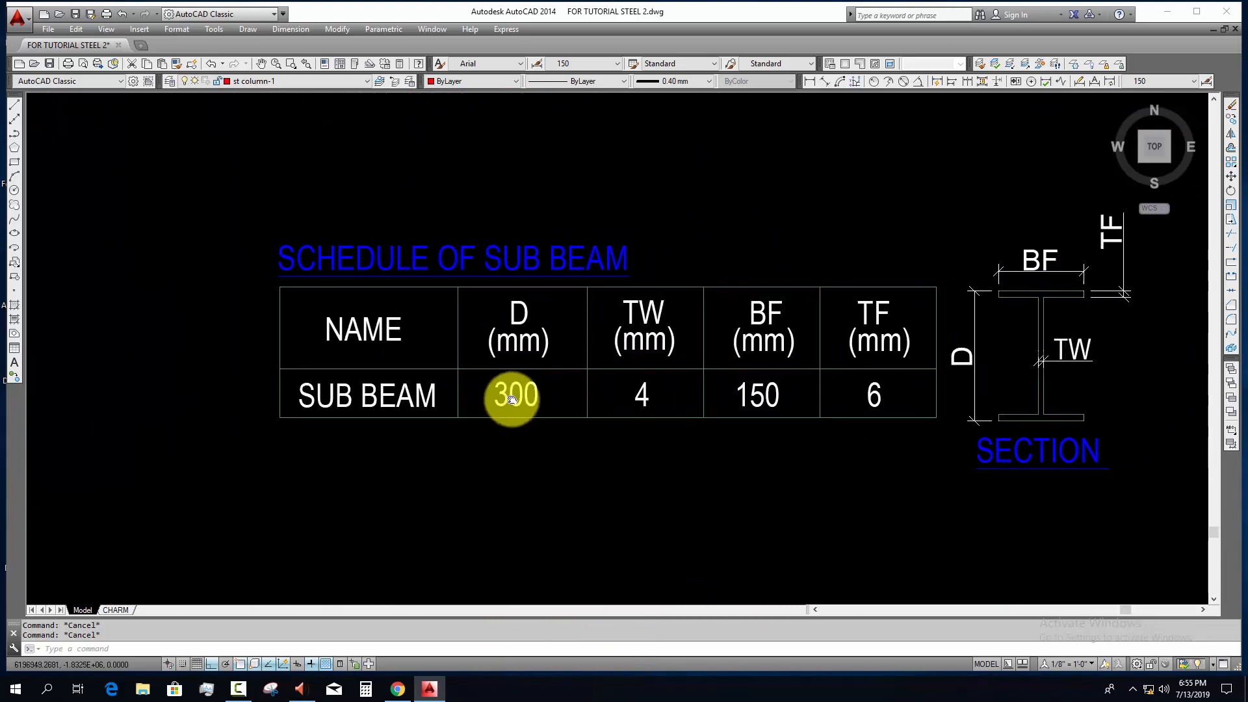
scroll(635, 417, down, 6)
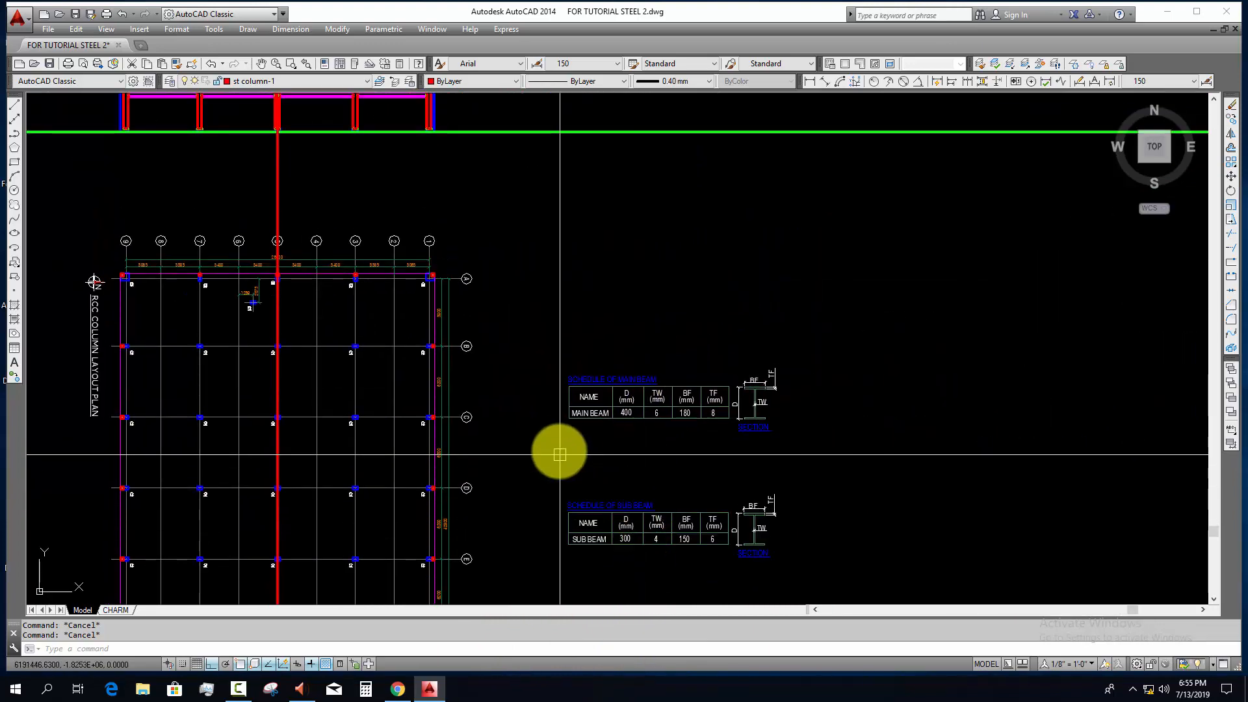
middle_drag(510, 297, 507, 426)
scroll(493, 354, up, 4)
scroll(499, 363, down, 6)
mouse_move(614, 521)
middle_down()
mouse_move(582, 423)
mouse_move(593, 340)
middle_up()
scroll(561, 453, up, 4)
scroll(549, 446, up, 4)
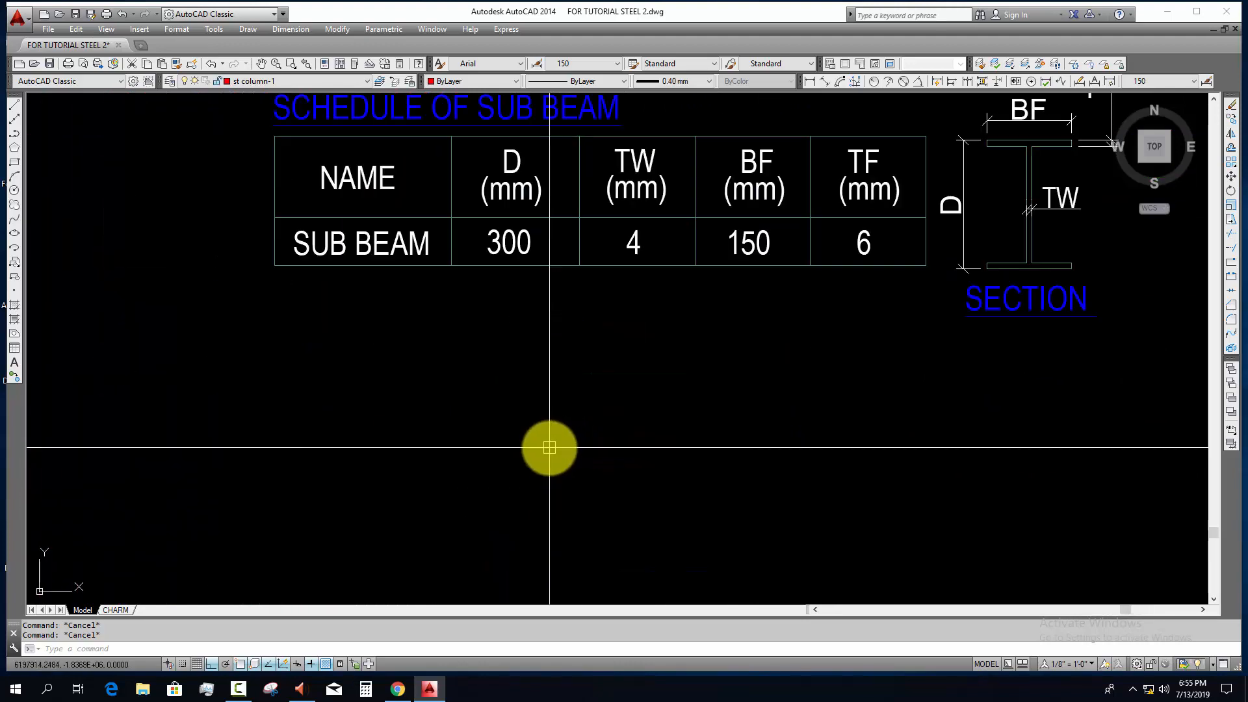
Step: Below the sub beam schedule, draw the section's top flange as a polyline 150 mm wide, 6 mm thick, returning 73 mm to the web
key(Return)
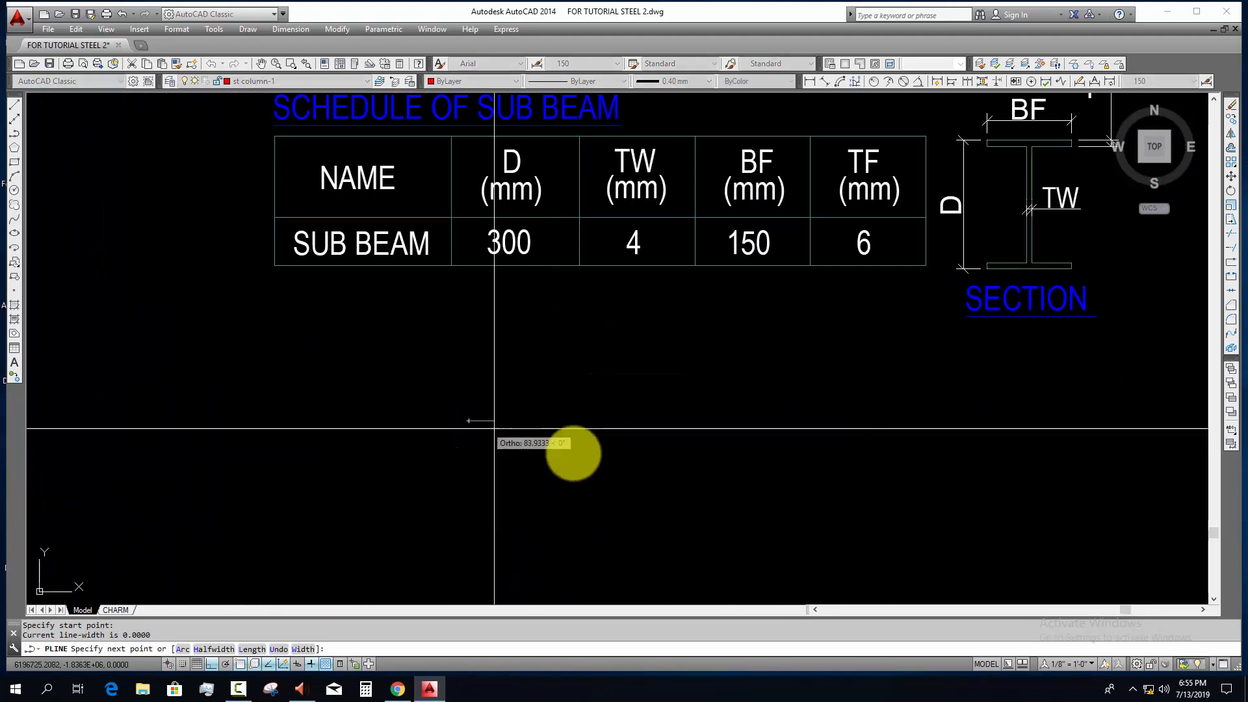
click(469, 420)
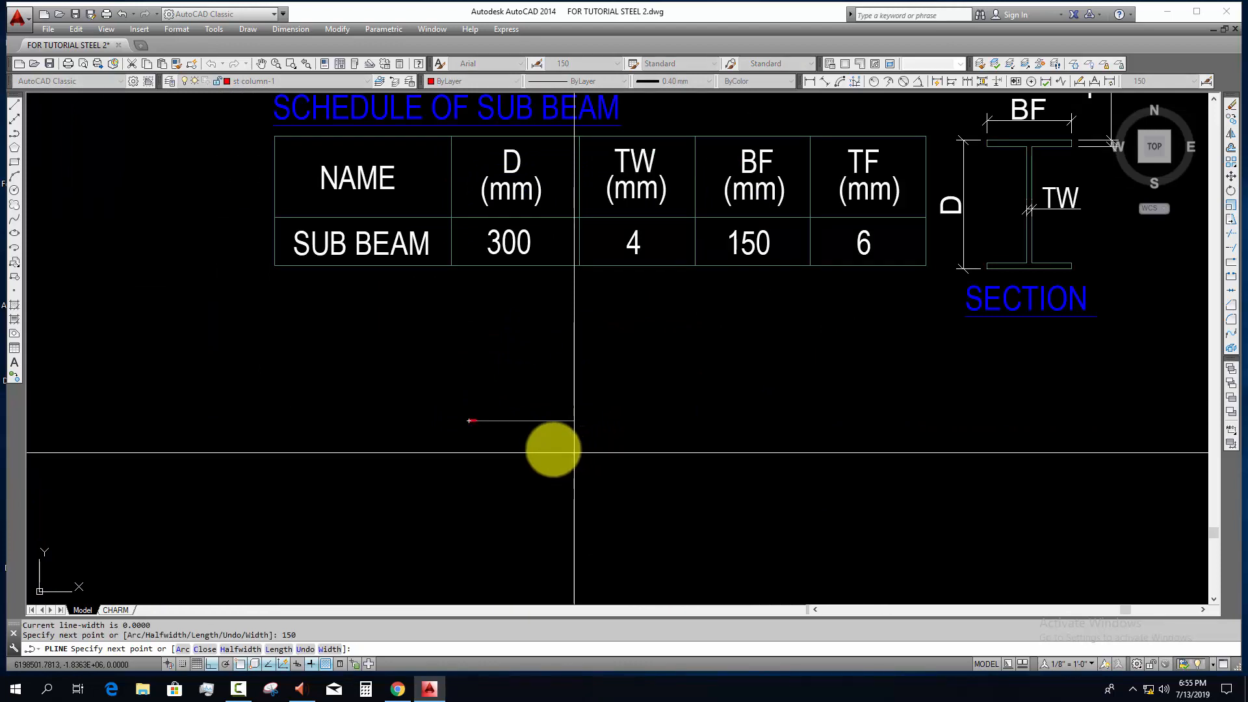
middle_drag(446, 432, 448, 468)
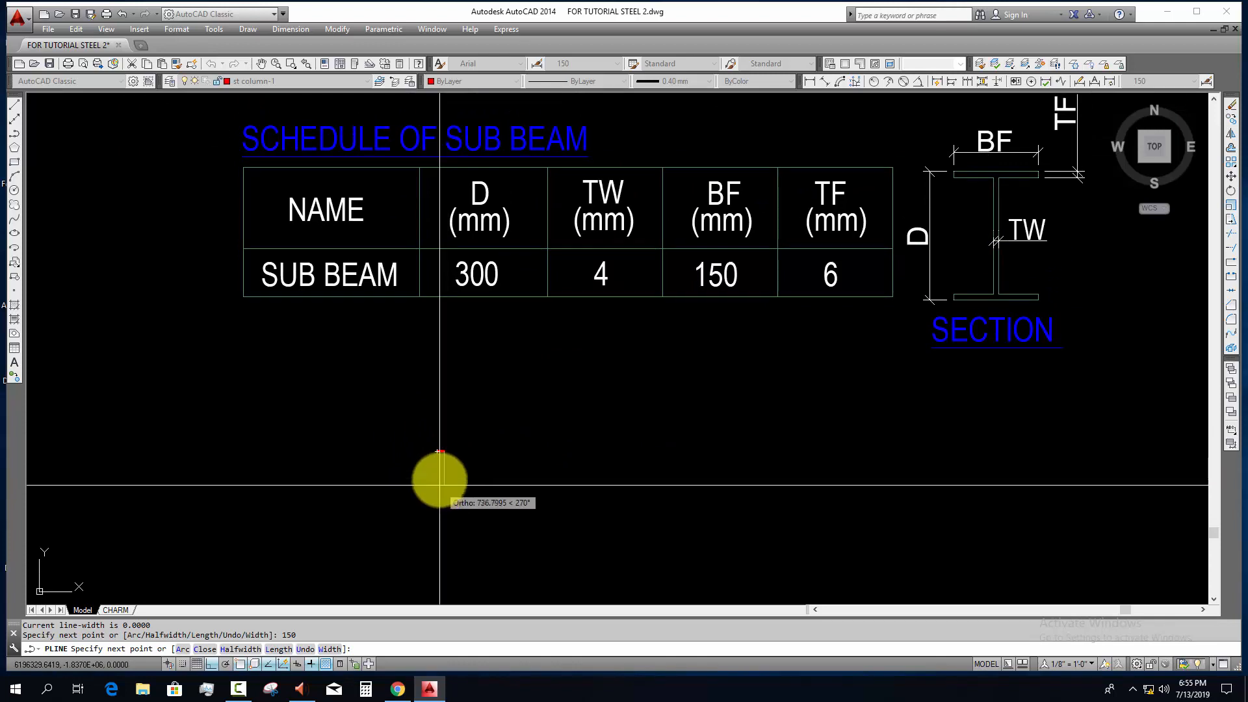
scroll(441, 456, up, 3)
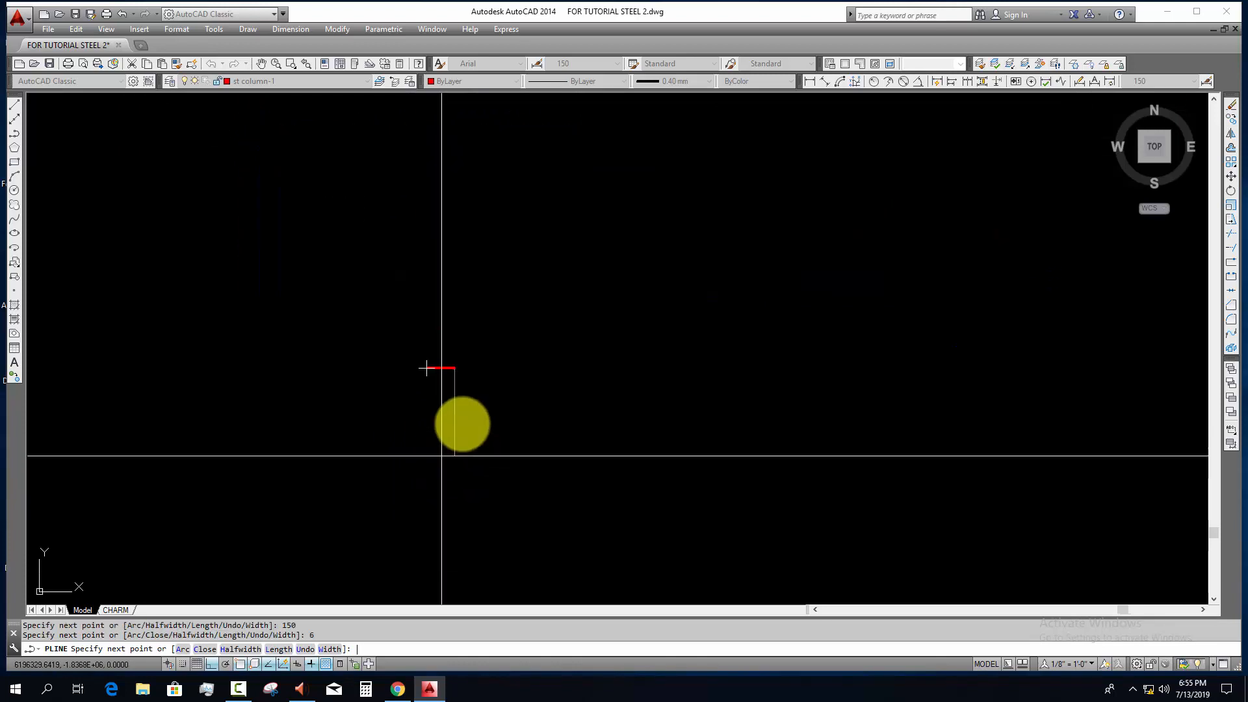
middle_drag(455, 432, 443, 566)
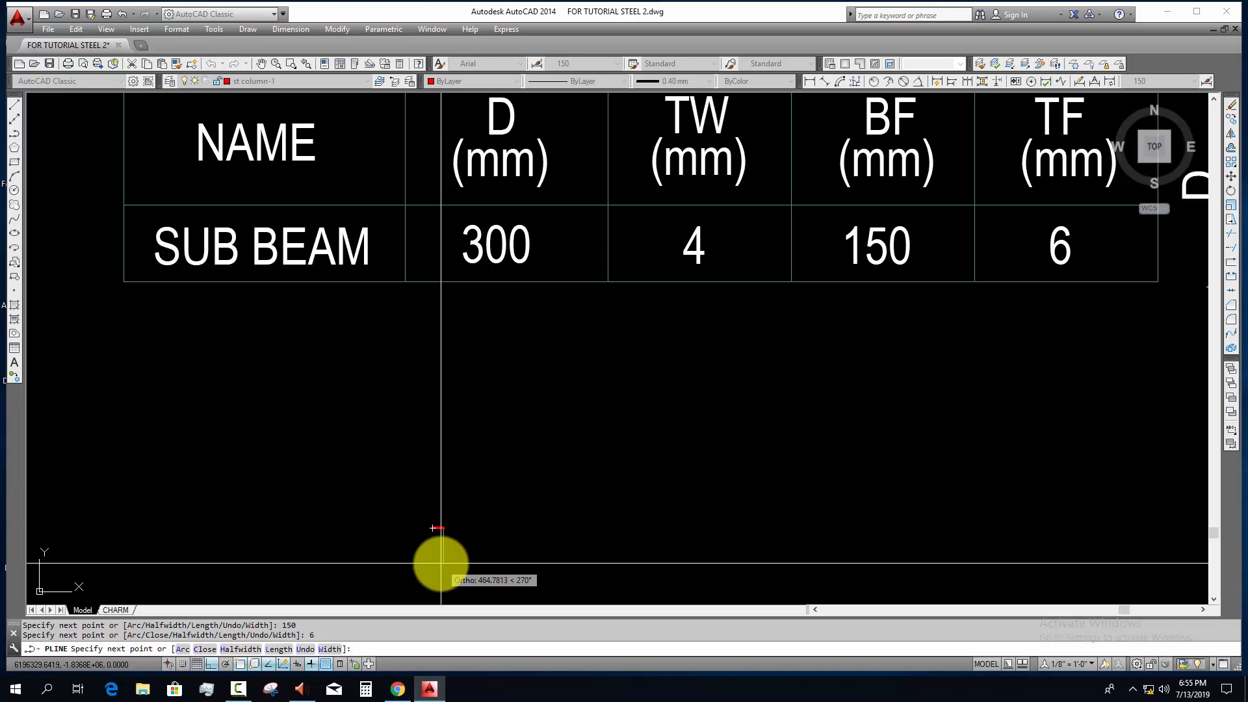
scroll(437, 558, up, 10)
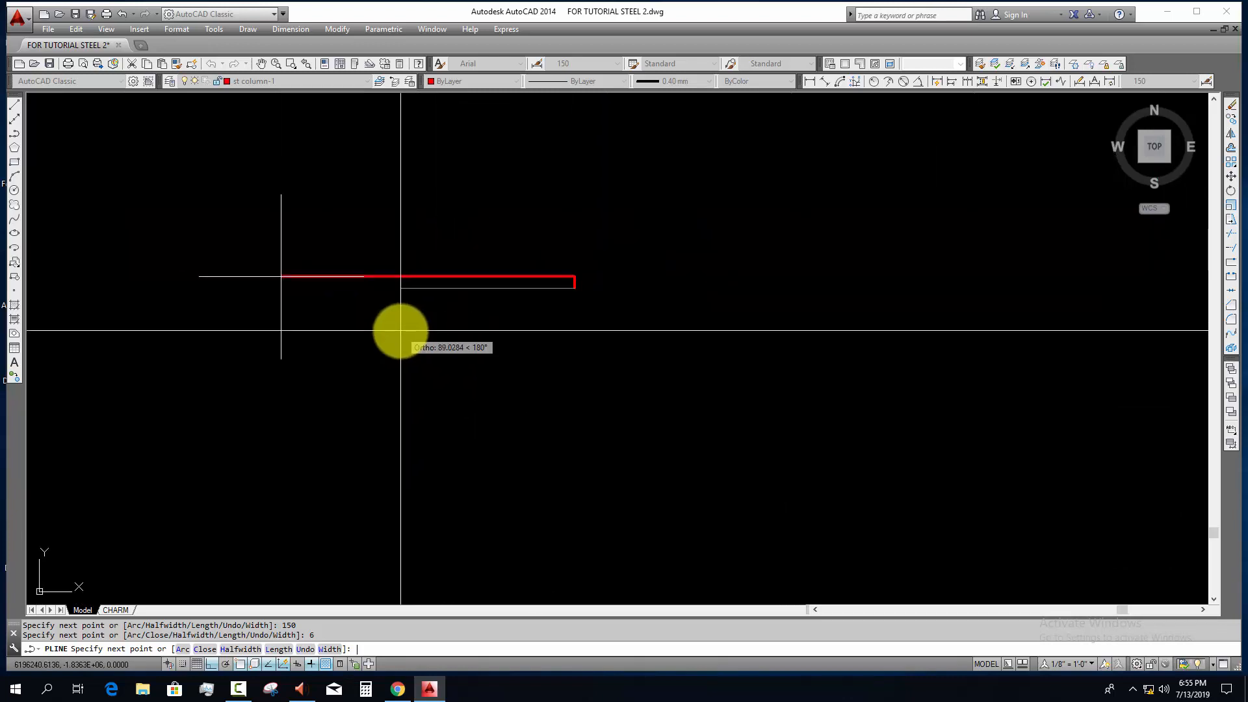
scroll(418, 348, down, 8)
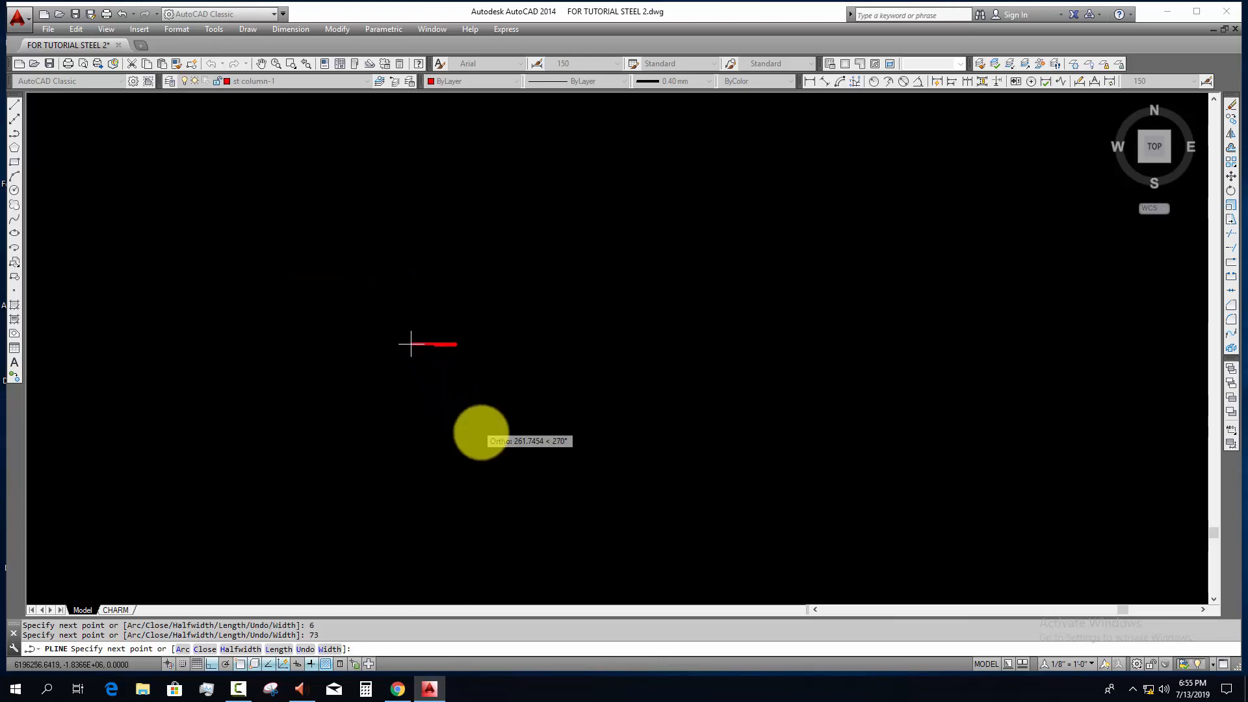
Step: Complete the sub beam I-section outline with a 288 mm web and matching 6 mm bottom flange, ending at the top flange's starting corner
scroll(495, 481, up, 5)
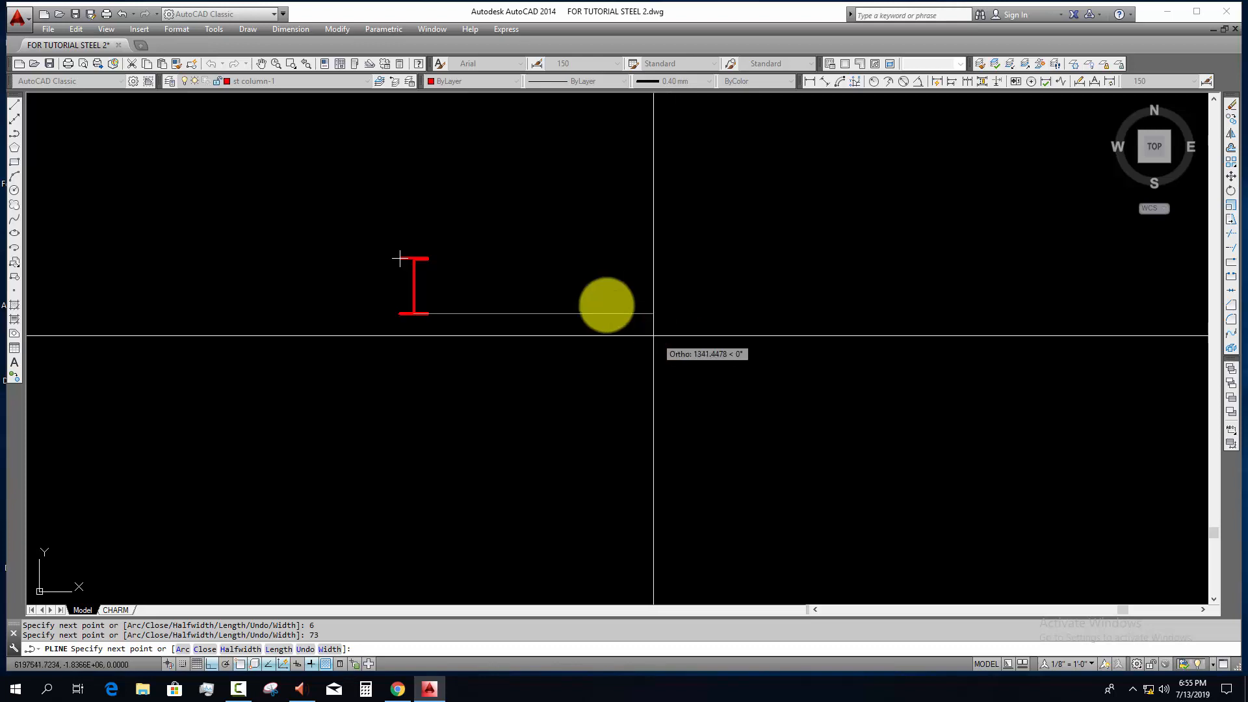
scroll(480, 247, up, 5)
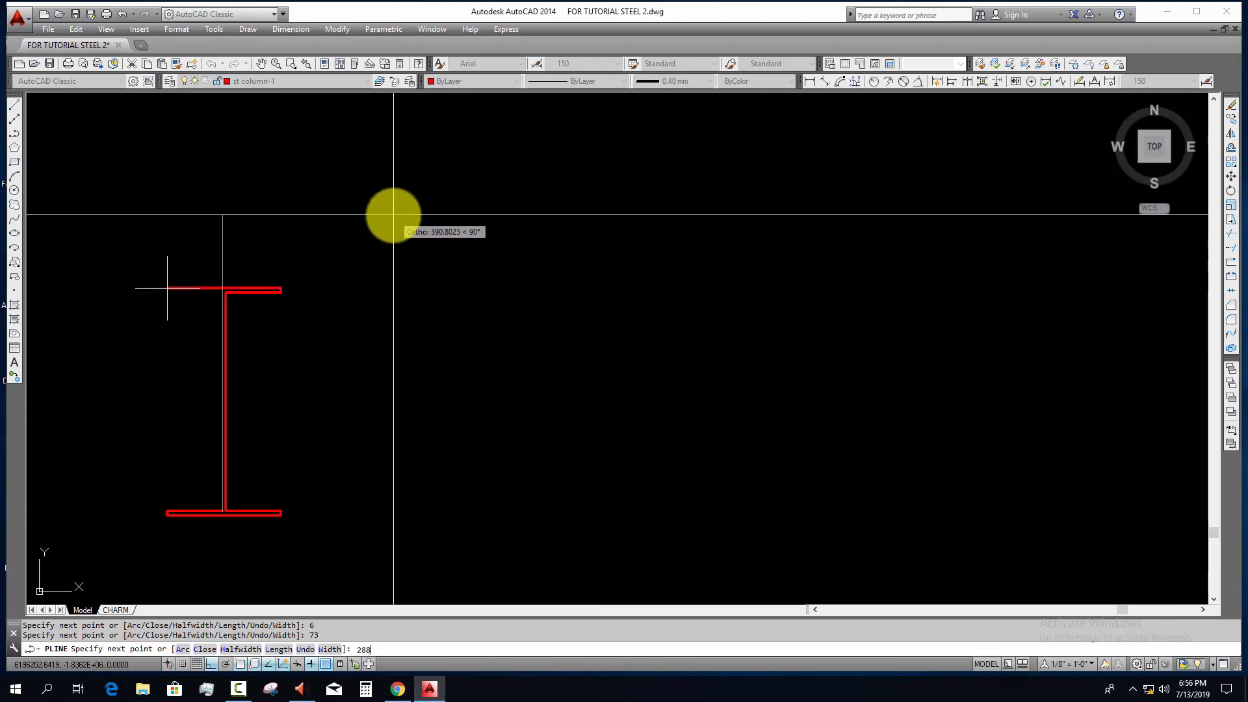
scroll(139, 266, up, 4)
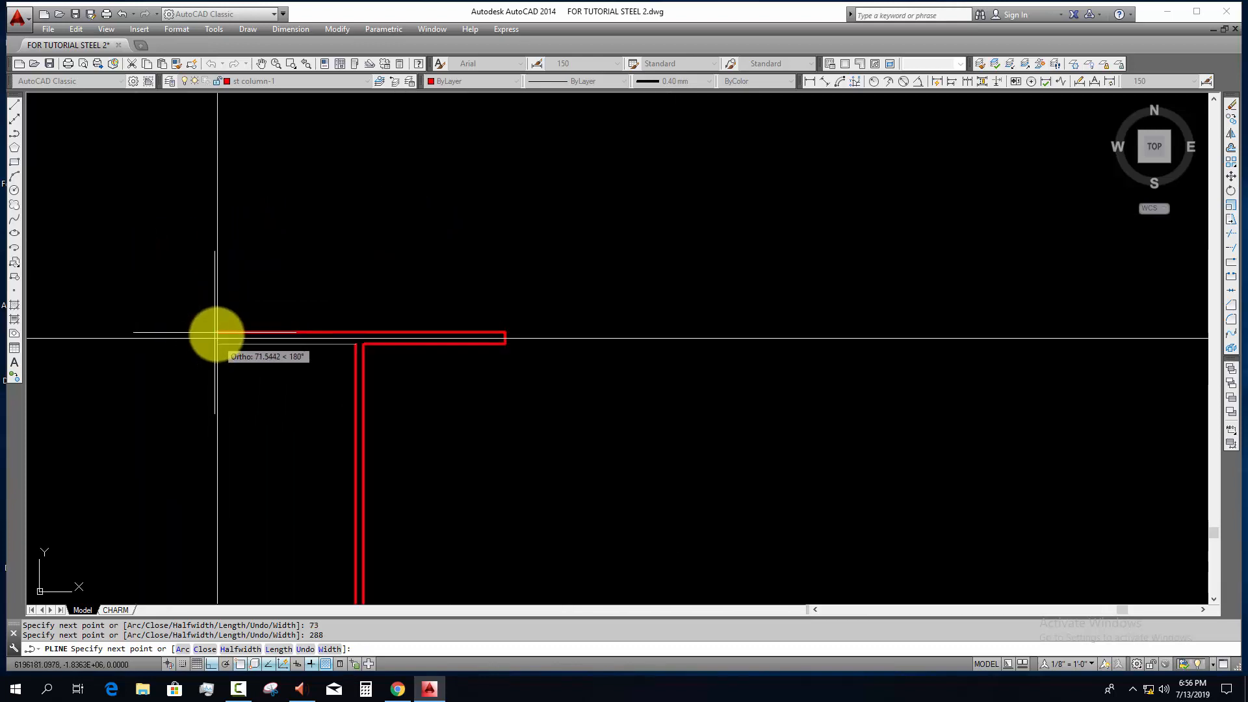
click(215, 343)
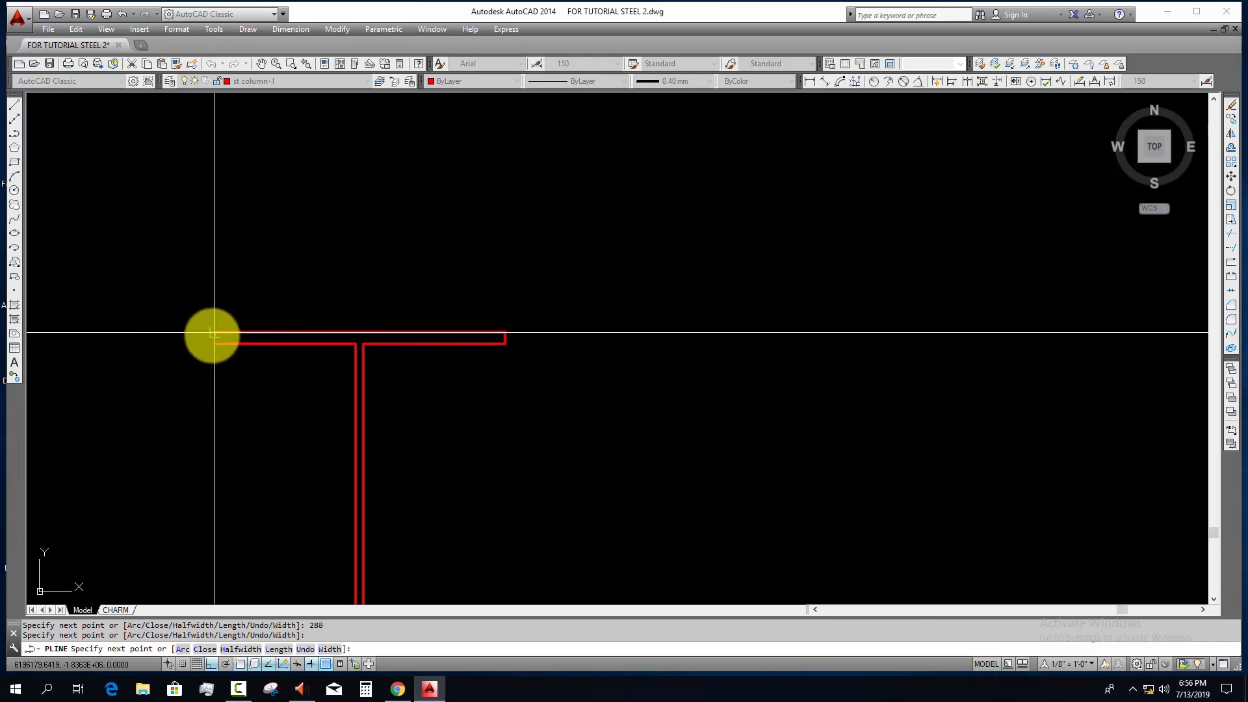
scroll(209, 332, up, 6)
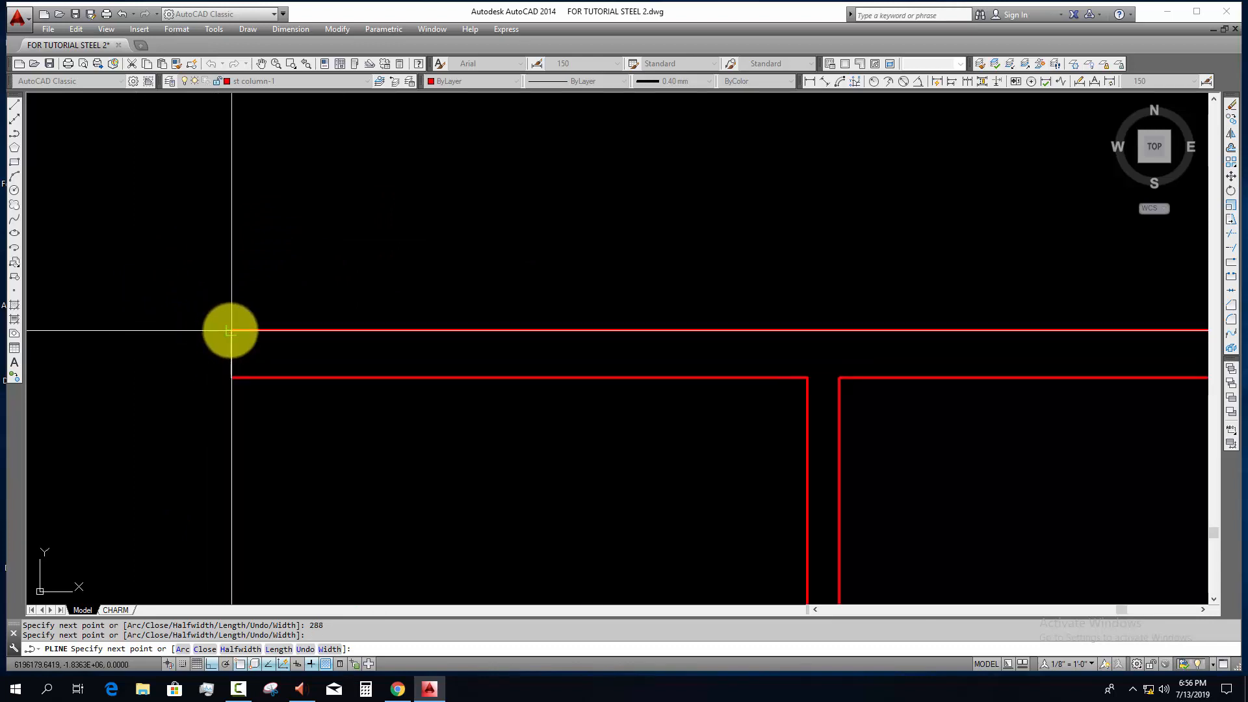
click(230, 331)
scroll(291, 331, down, 6)
scroll(291, 331, down, 8)
key(Escape)
click(421, 340)
click(345, 362)
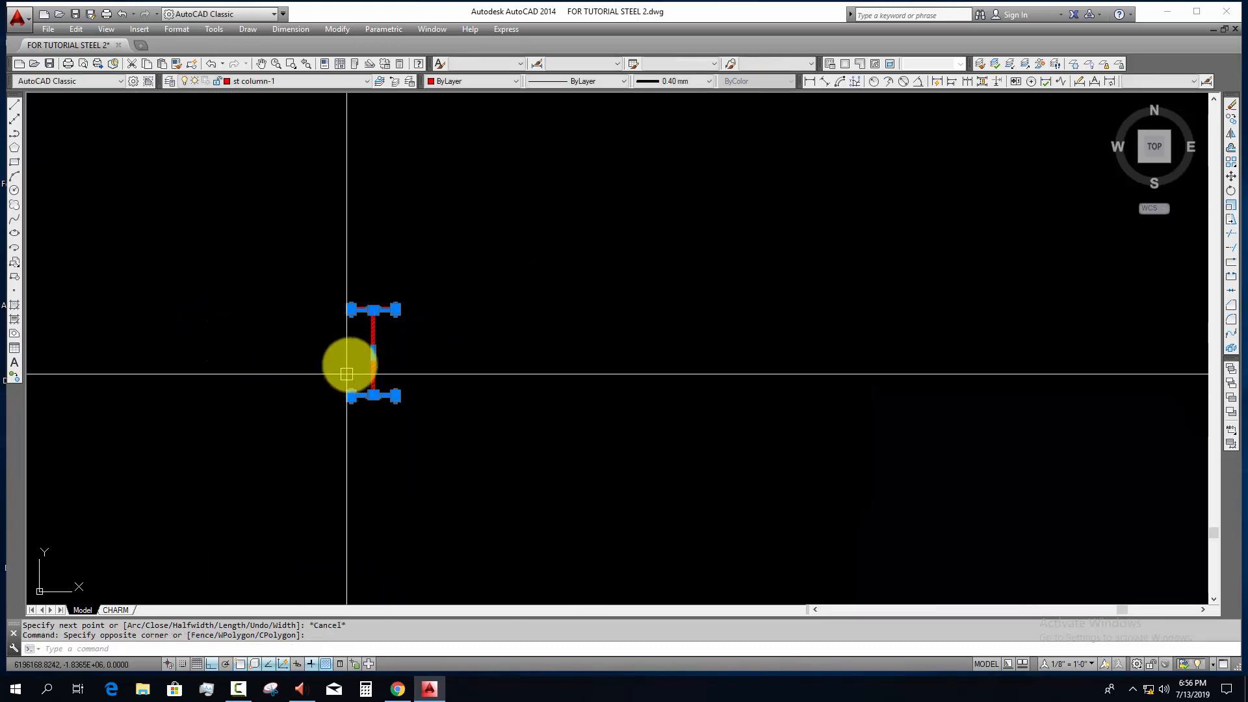
scroll(393, 356, up, 4)
key(Escape)
key(Escape)
click(407, 313)
click(287, 345)
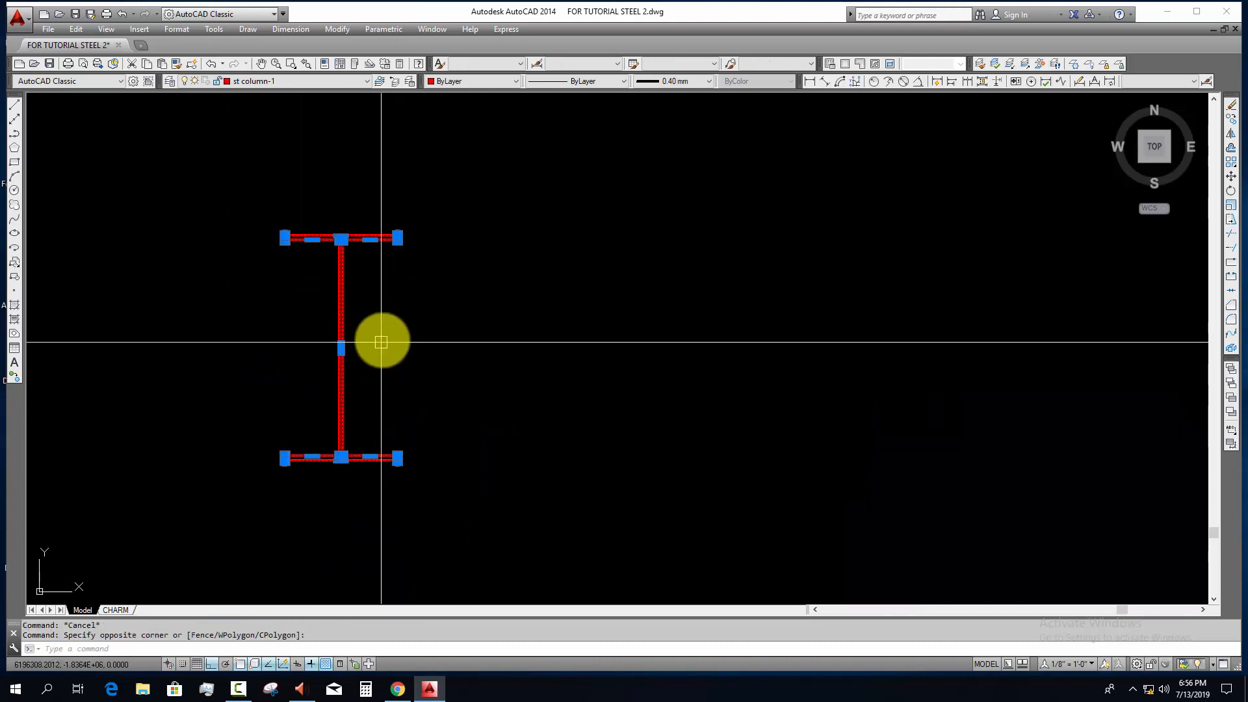
key(Escape)
click(424, 306)
click(282, 323)
key(Escape)
Step: Assign the whole sub beam I-section outline to the SUB BEAM layer
click(389, 336)
click(241, 350)
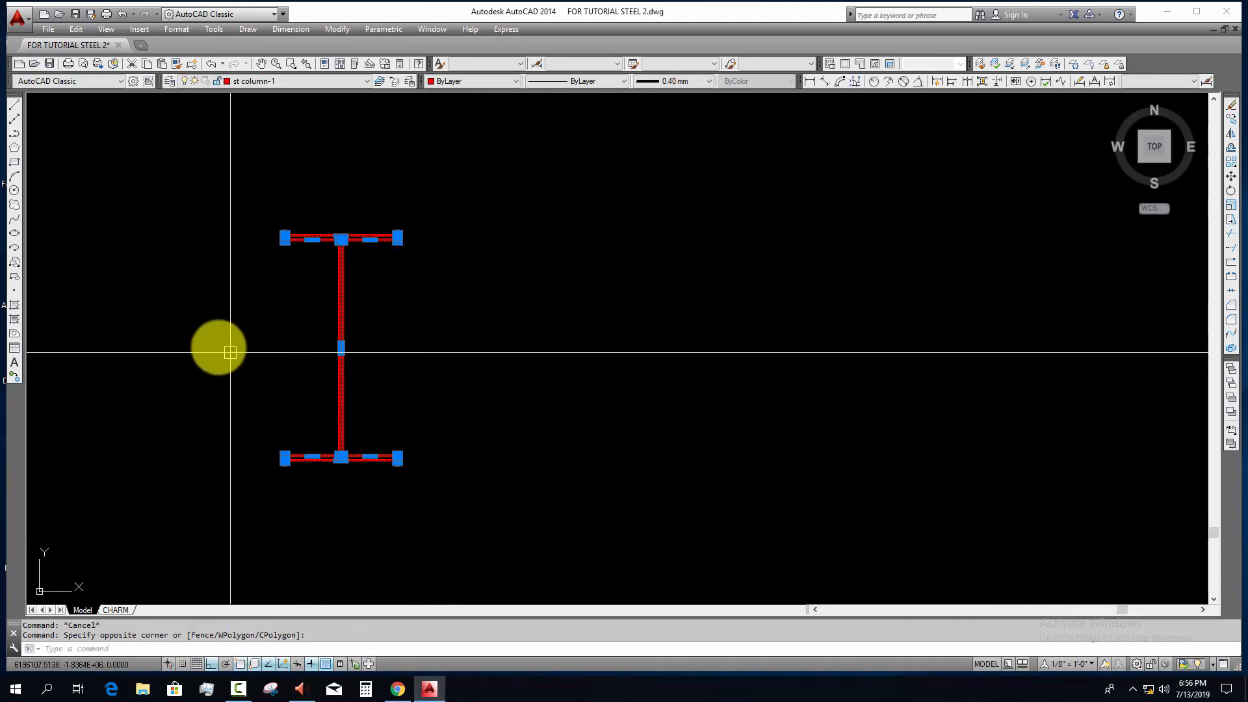
click(261, 80)
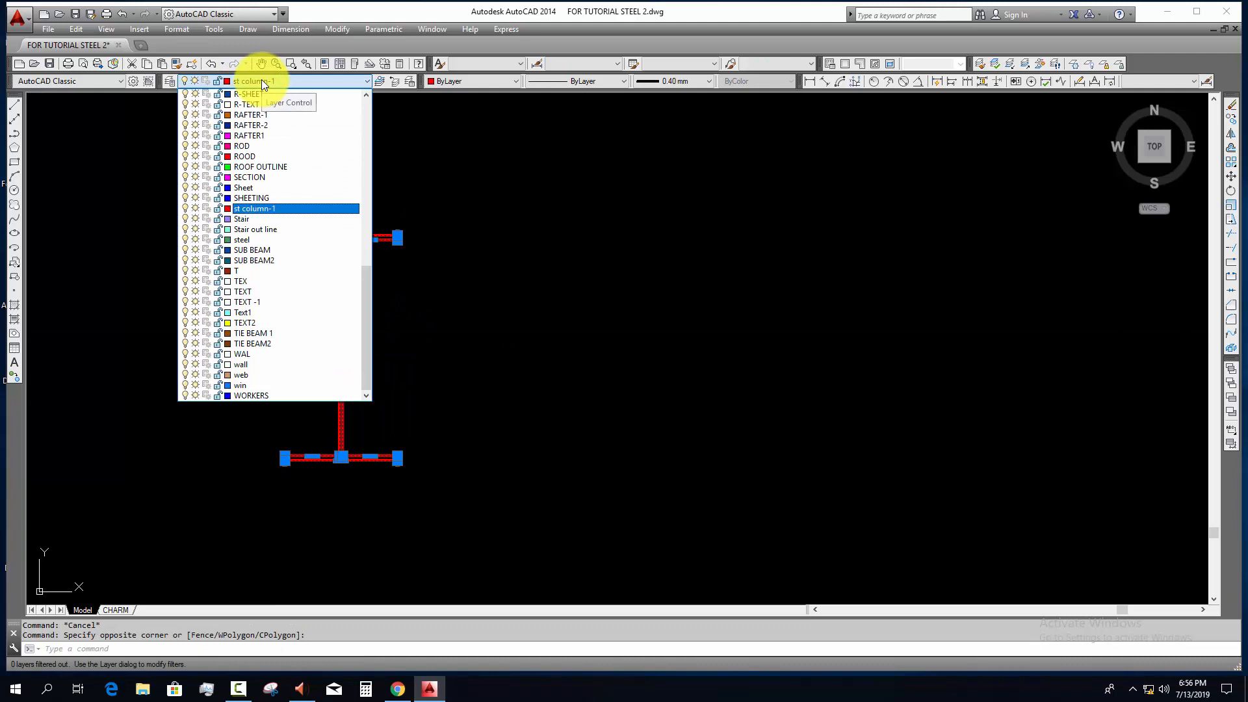
key(Down)
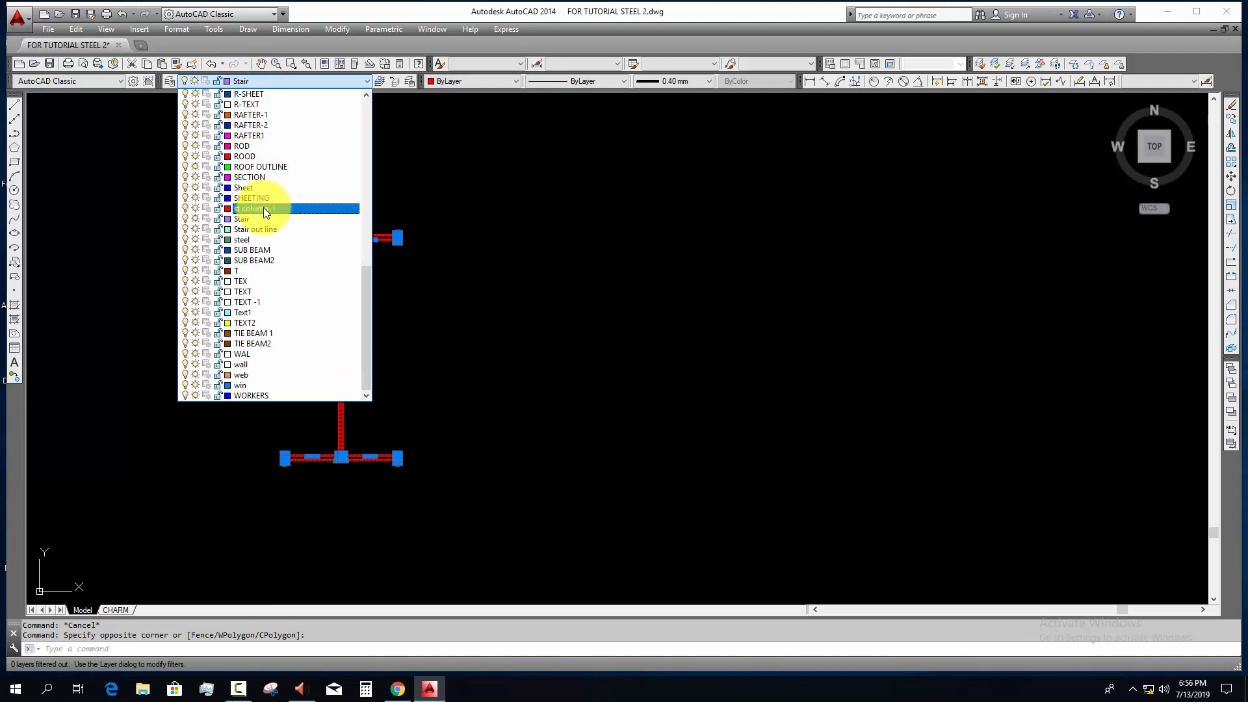
key(Page_Up)
key(Page_Up)
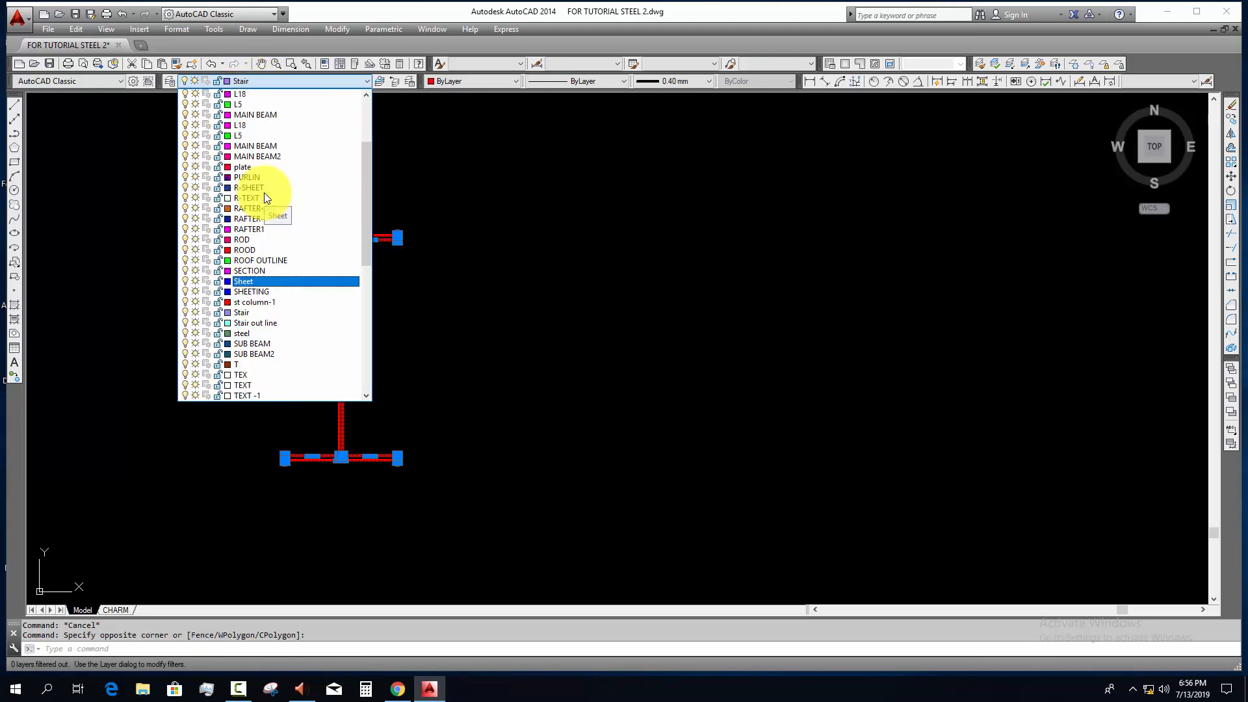
key(m)
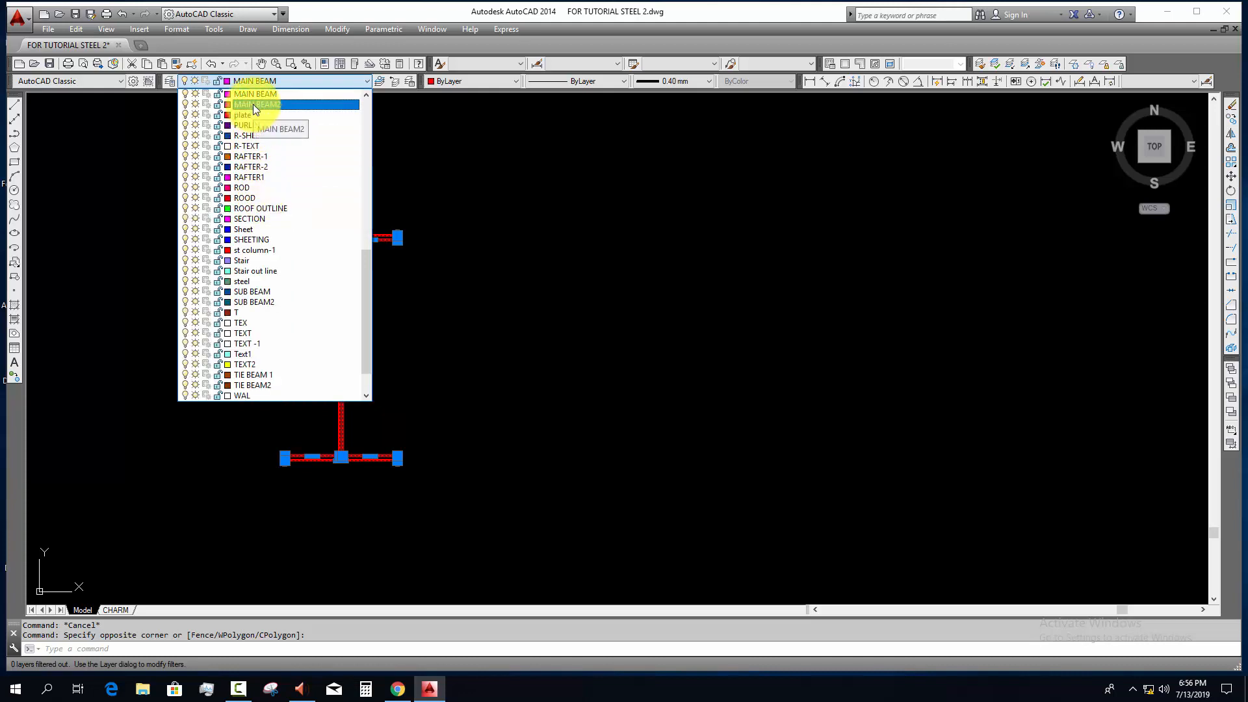
click(255, 291)
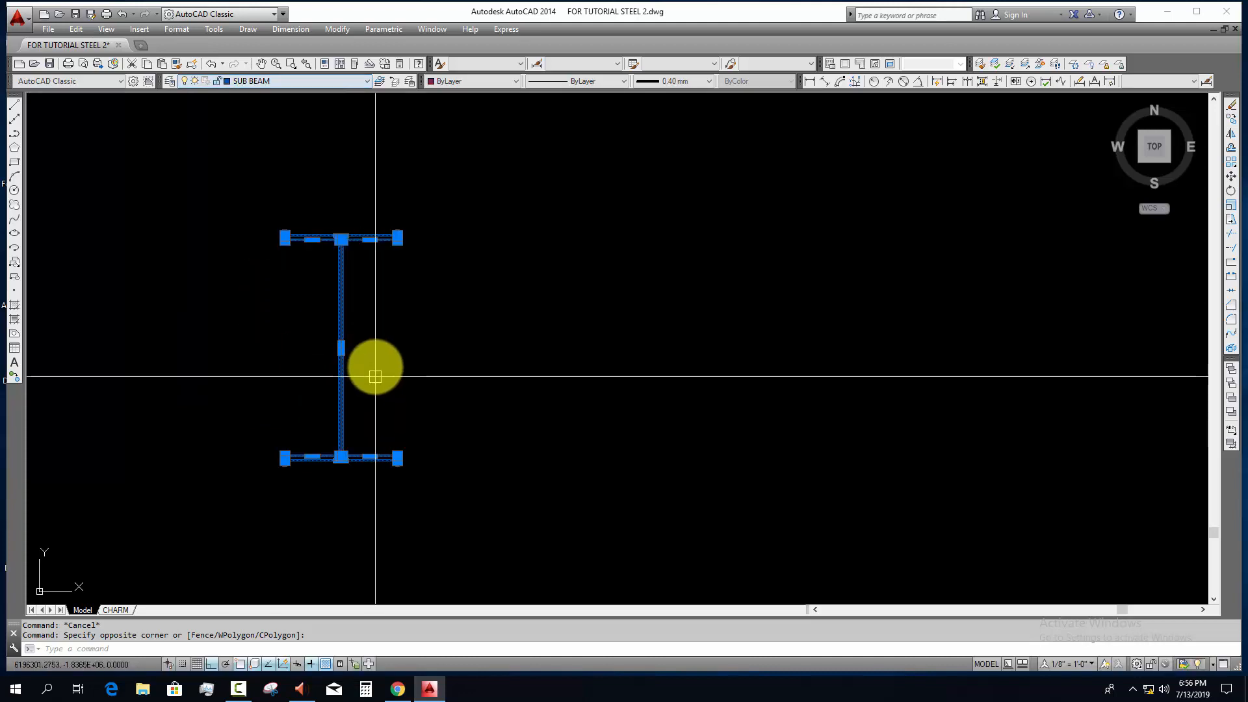
middle_drag(362, 377, 390, 412)
key(Escape)
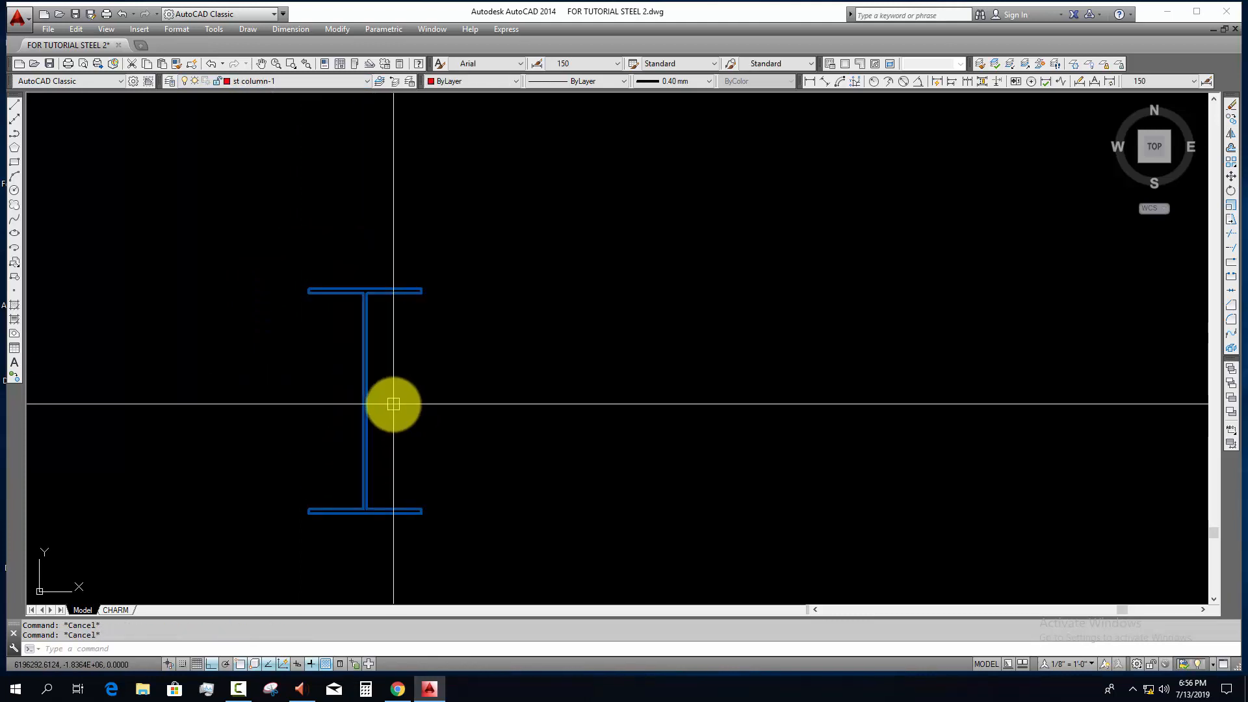
Step: Draw the end plate as a rectangle from the top flange's upper-left corner to the bottom flange's lower-right corner
text(rec)
key(Return)
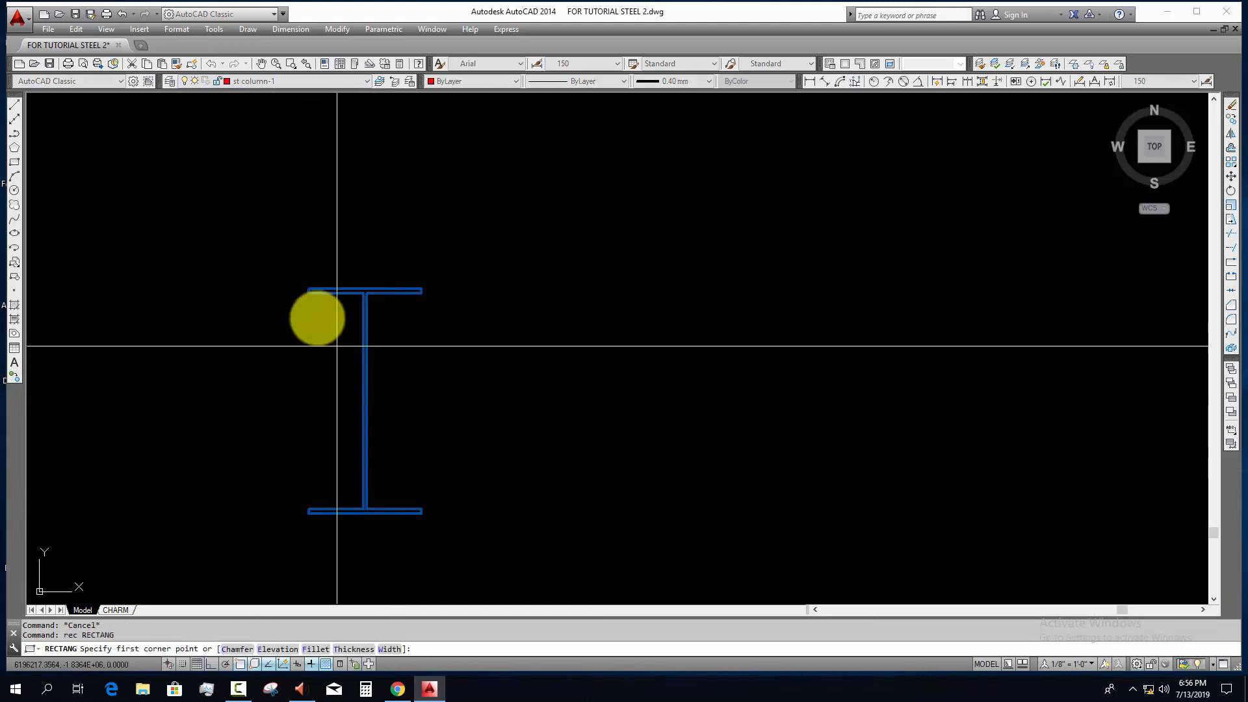
click(309, 290)
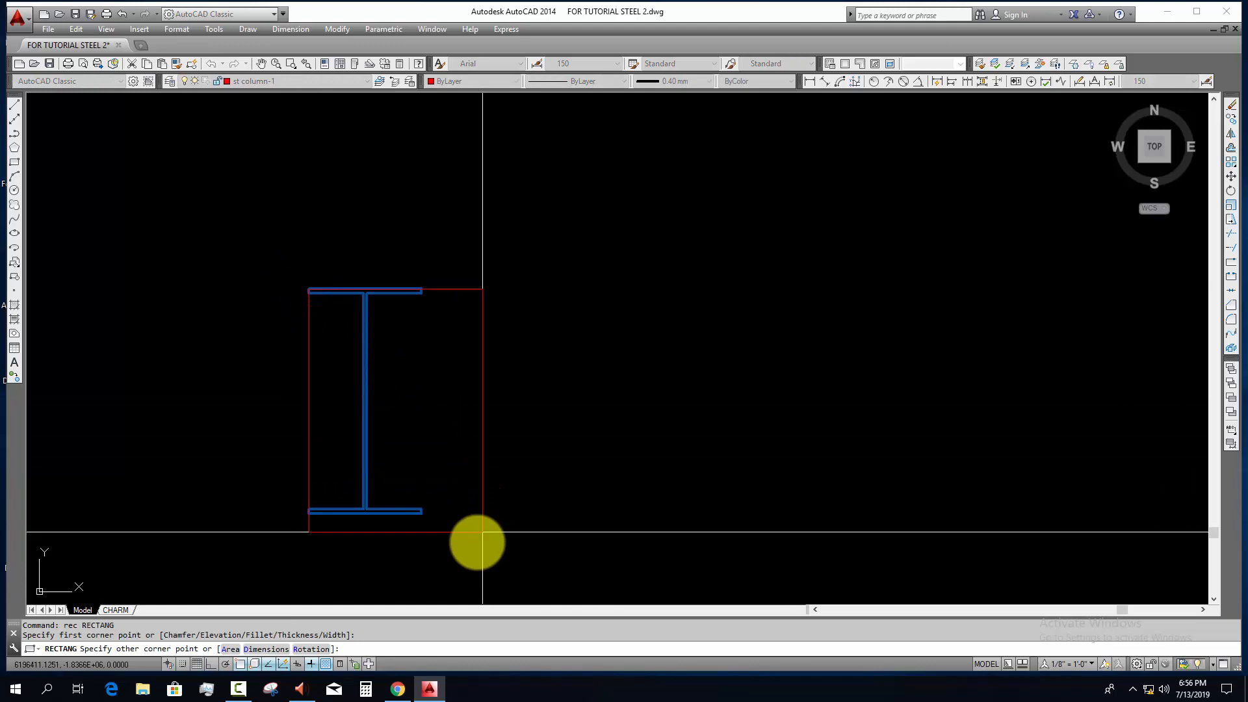
click(422, 514)
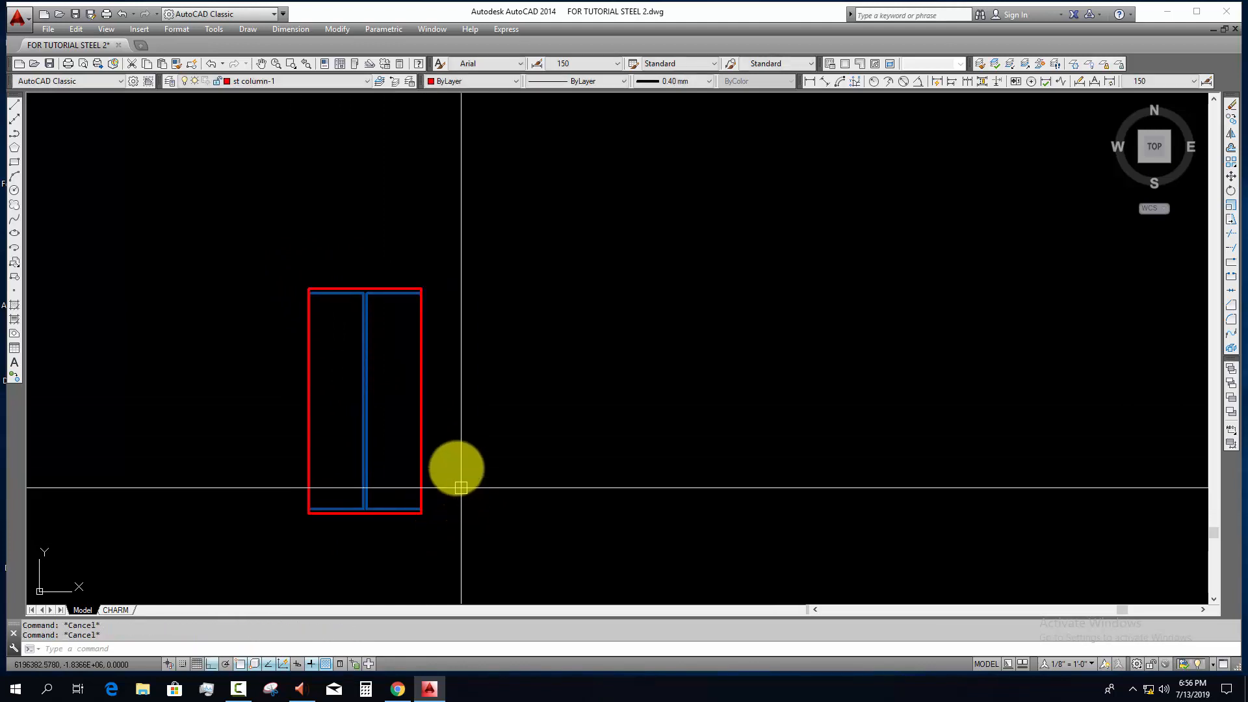
Step: Stretch the end plate rectangle's top and bottom edges outward by 15 mm each beyond the sub beam flanges
click(364, 287)
scroll(365, 287, up, 3)
click(366, 295)
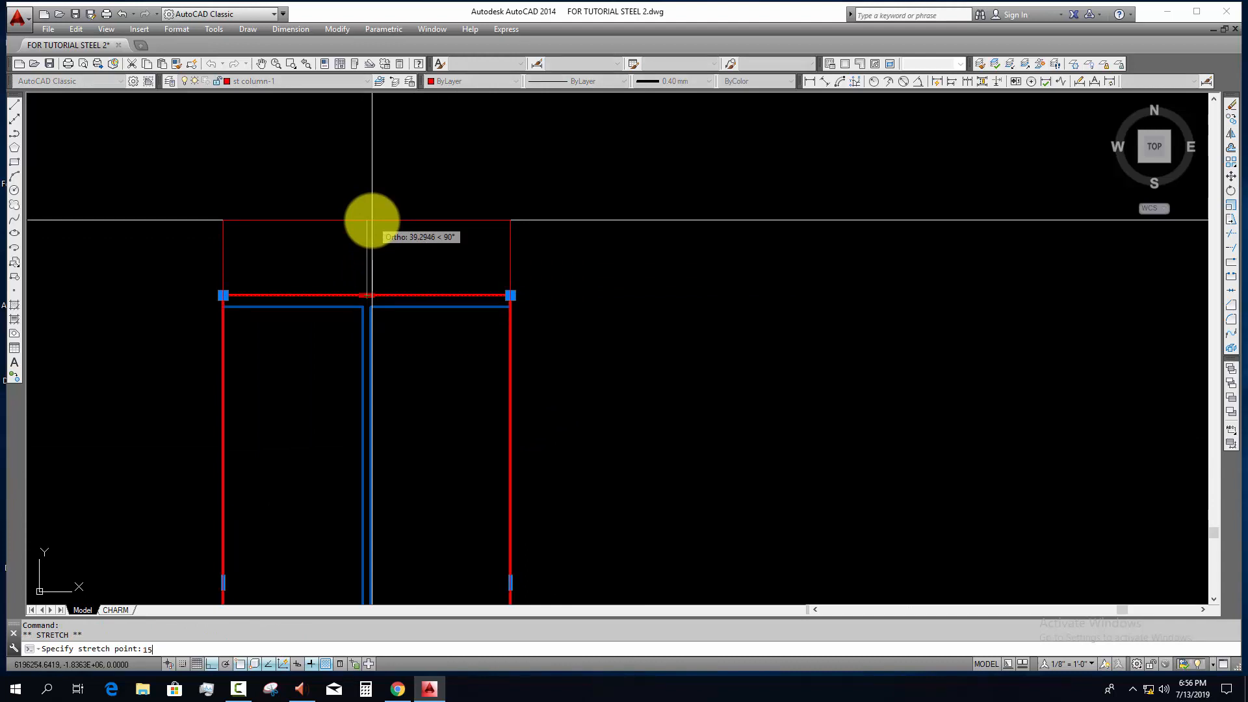
text(15)
key(Return)
scroll(416, 396, down, 3)
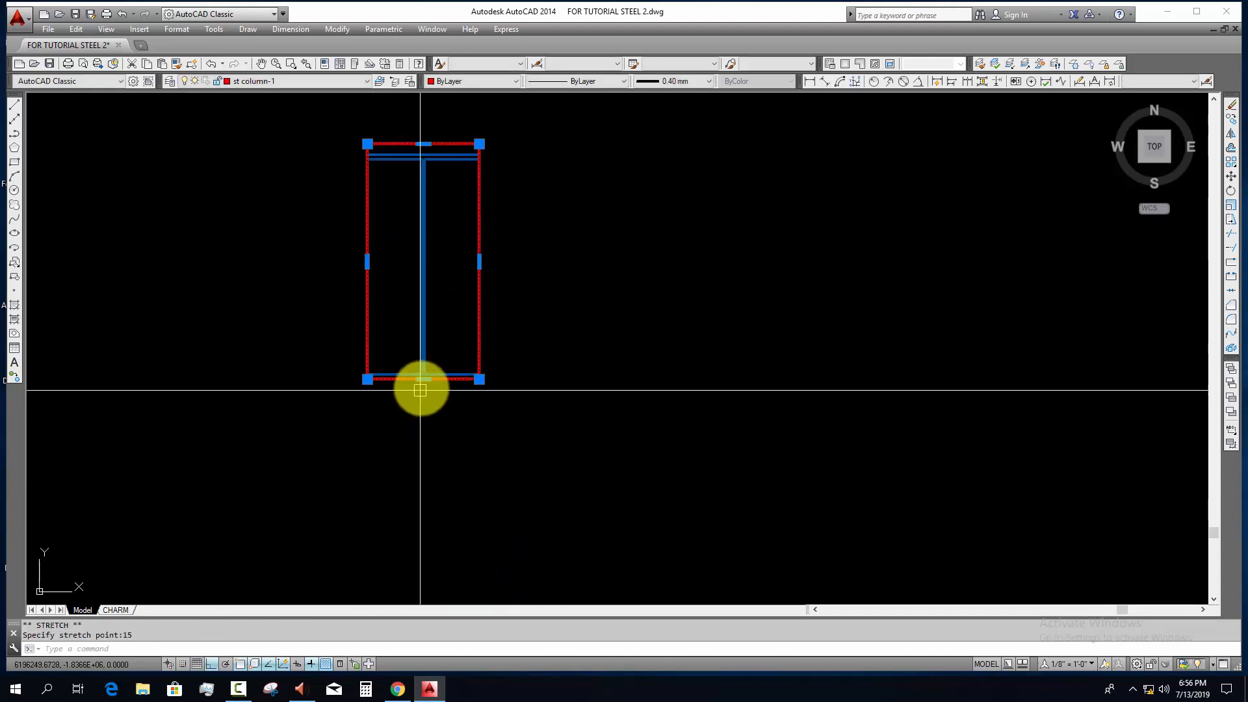
click(423, 379)
text(15)
key(Return)
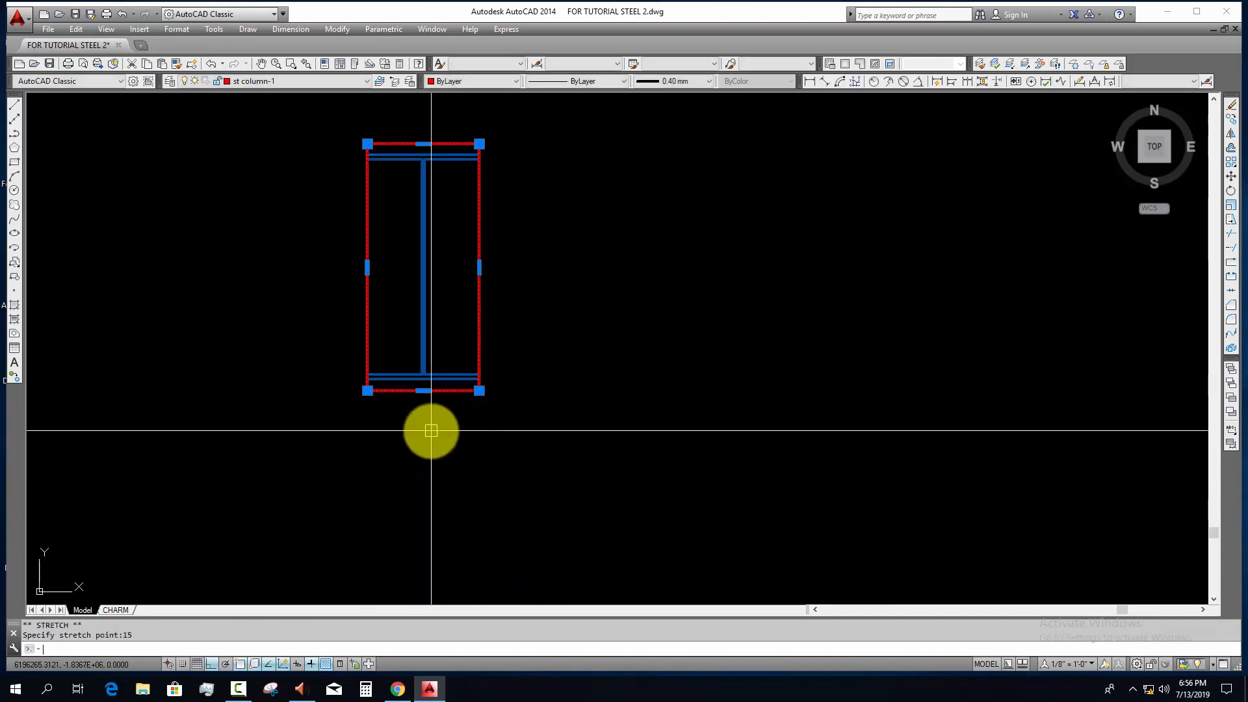
key(Escape)
key(Escape)
Step: Add a horizontal construction line along the top flange's lower edge and offset it 30 mm downward
scroll(507, 364, up, 2)
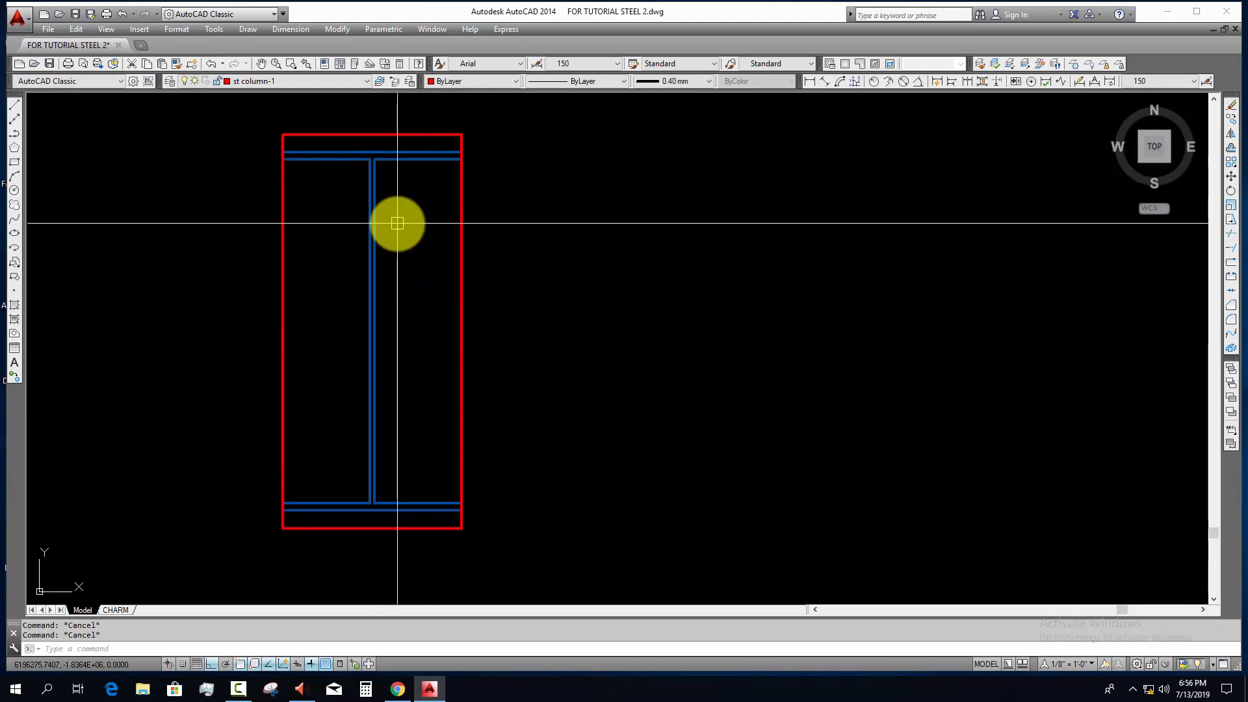
text(xl)
key(Return)
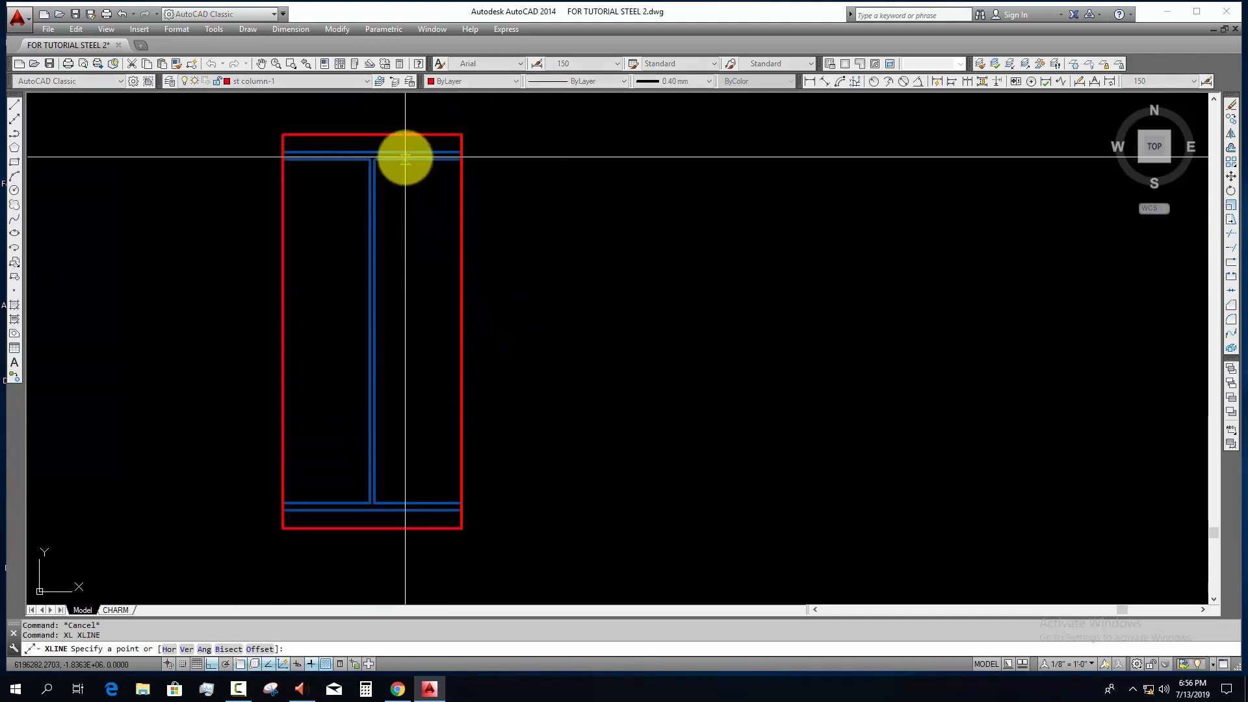
click(403, 158)
click(636, 226)
key(Escape)
text(o)
key(Return)
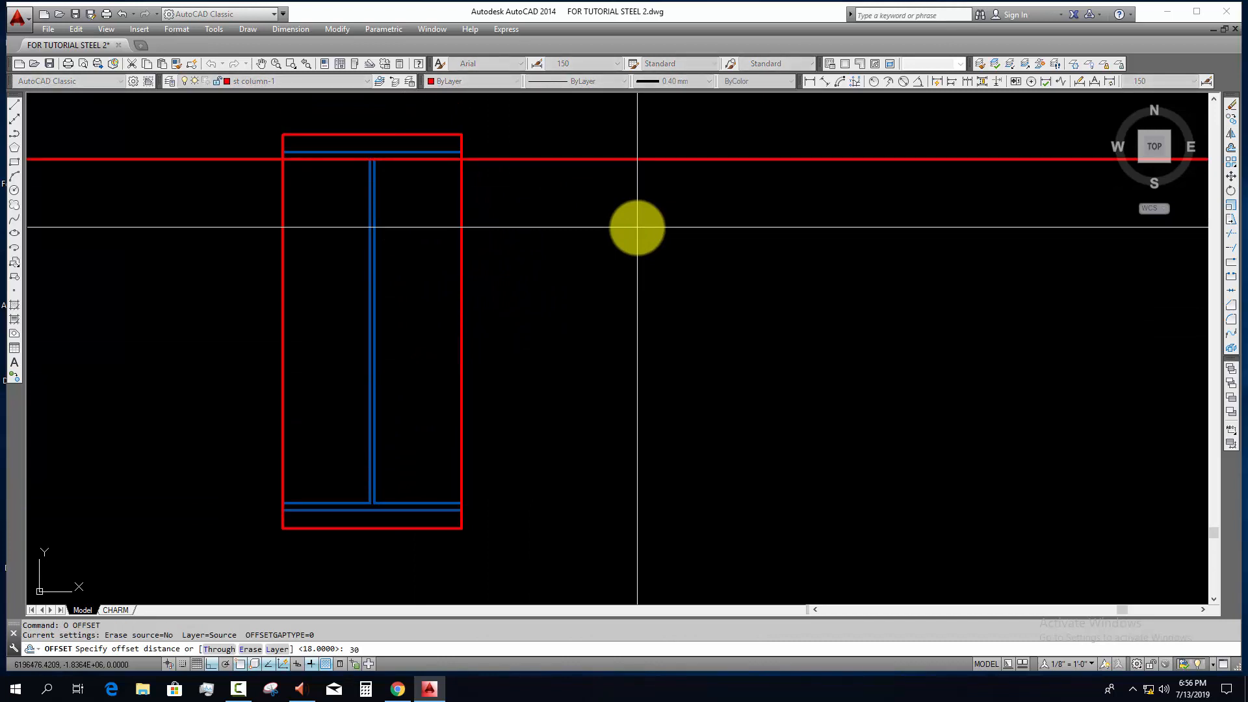
text(30)
key(Return)
click(559, 158)
click(559, 260)
key(Escape)
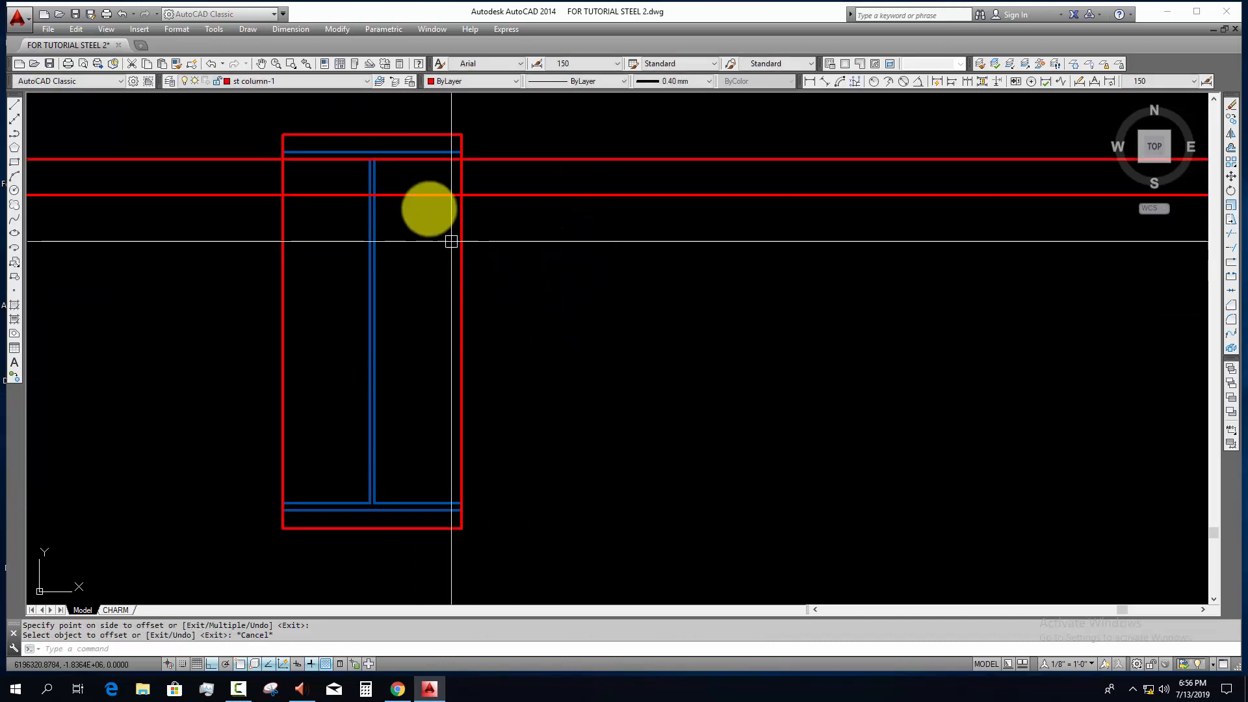
Step: Offset the lower horizontal construction line a further 16 mm downward
scroll(440, 283, up, 2)
text(o)
key(Return)
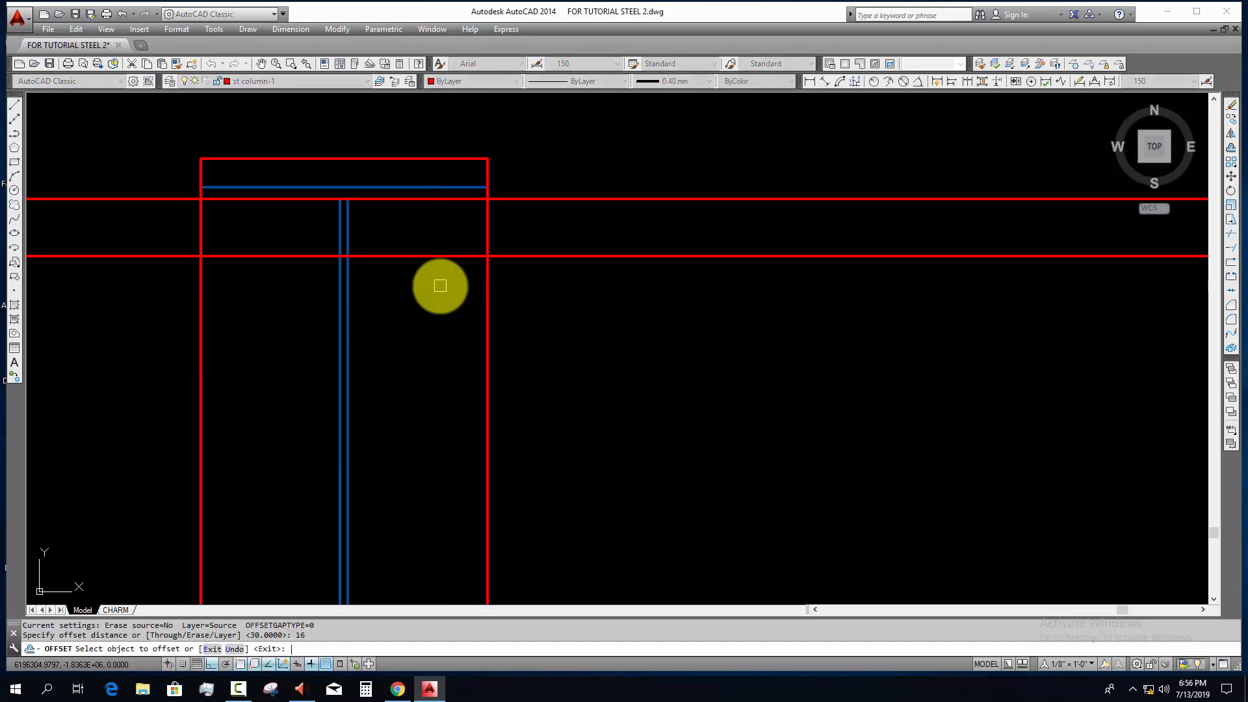
click(560, 256)
click(563, 349)
key(Escape)
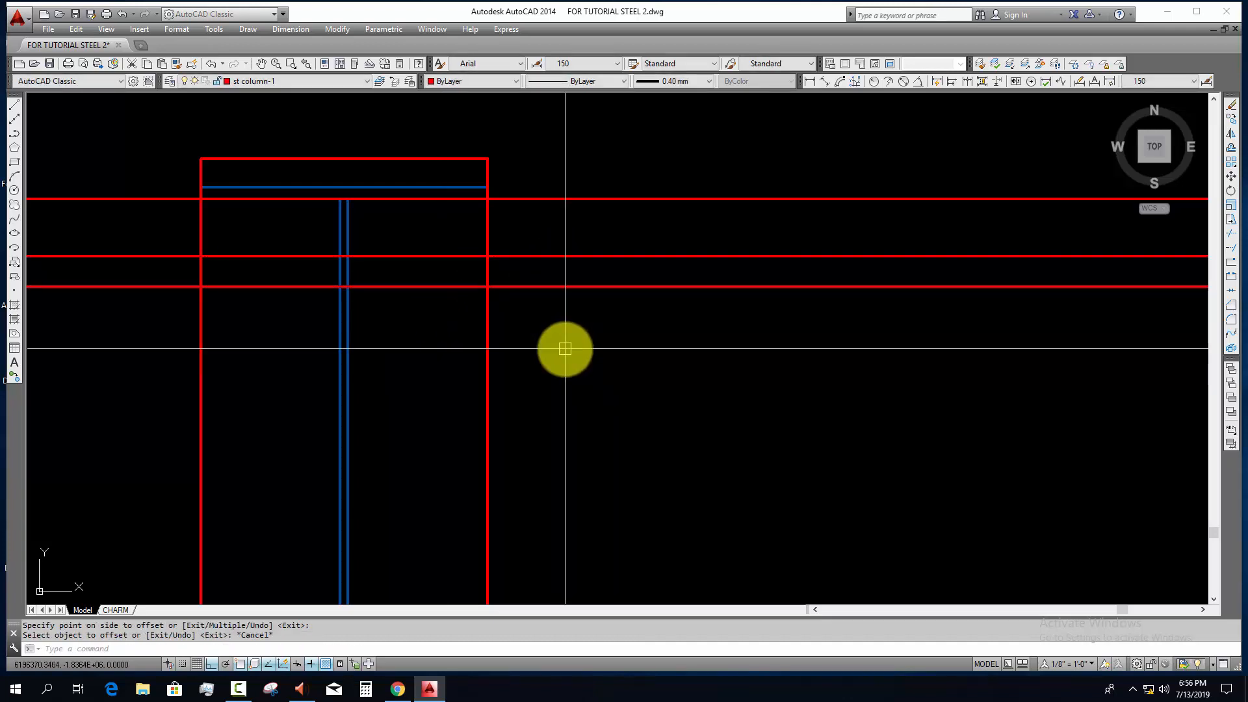
Step: Add a vertical construction line along the web's right face and offset it 30 mm to the right
text(xl)
key(Return)
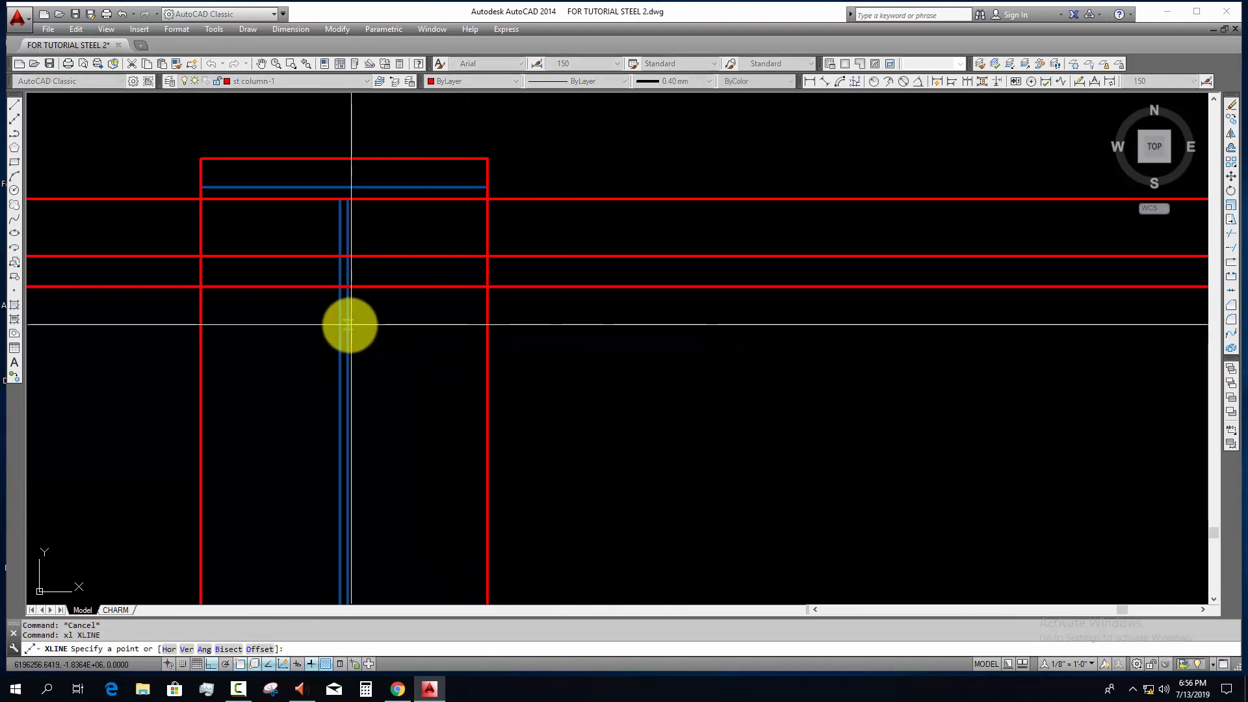
click(349, 325)
click(405, 404)
key(Escape)
key(Escape)
text(o)
key(Return)
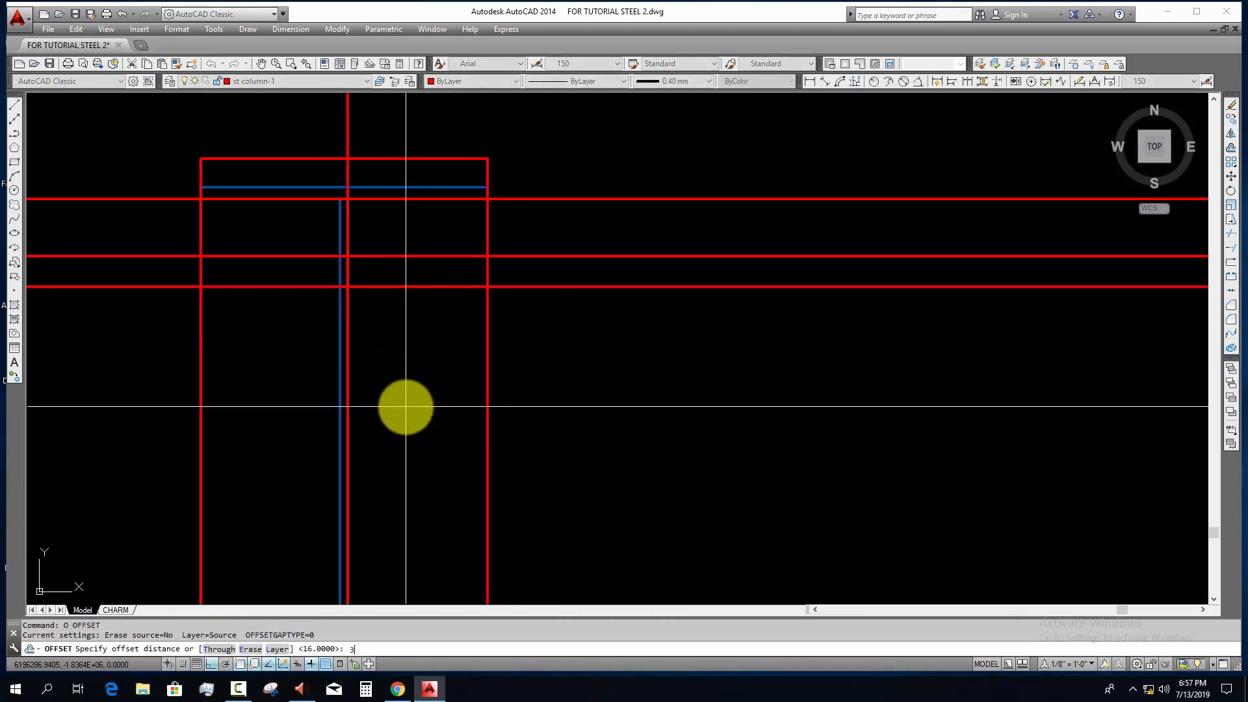
text(30)
key(Return)
click(348, 141)
click(446, 323)
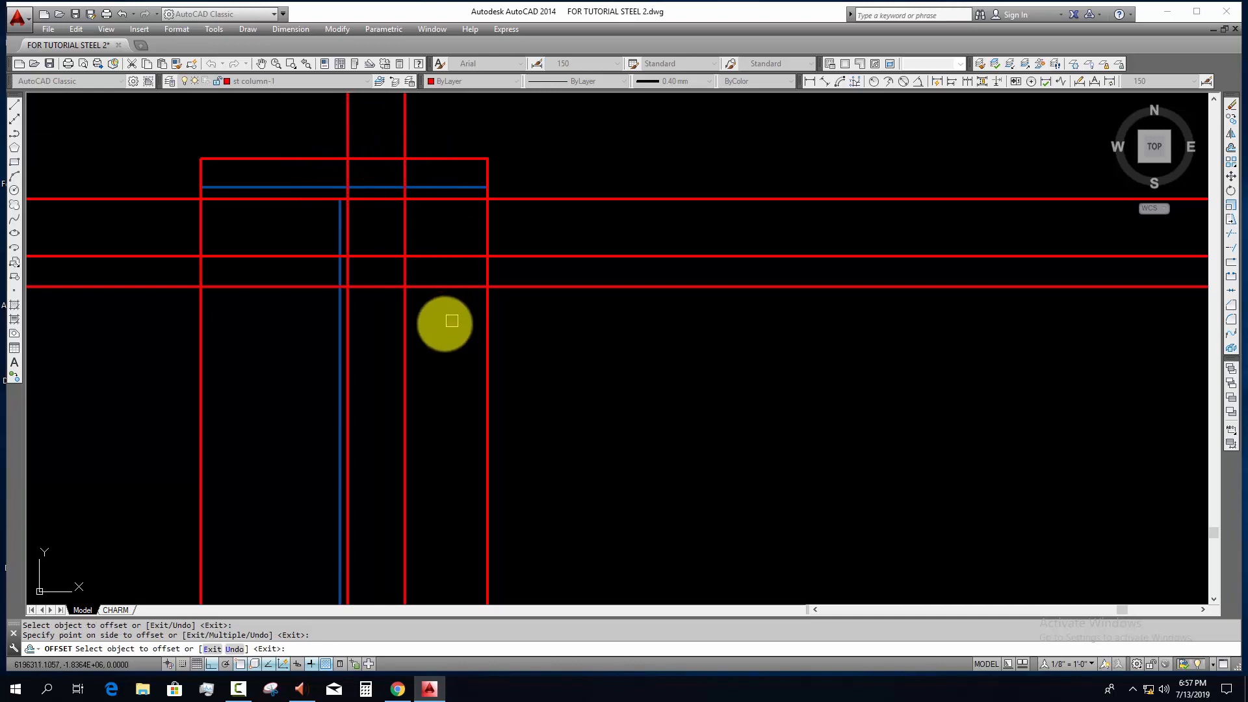
scroll(412, 298, up, 3)
key(Escape)
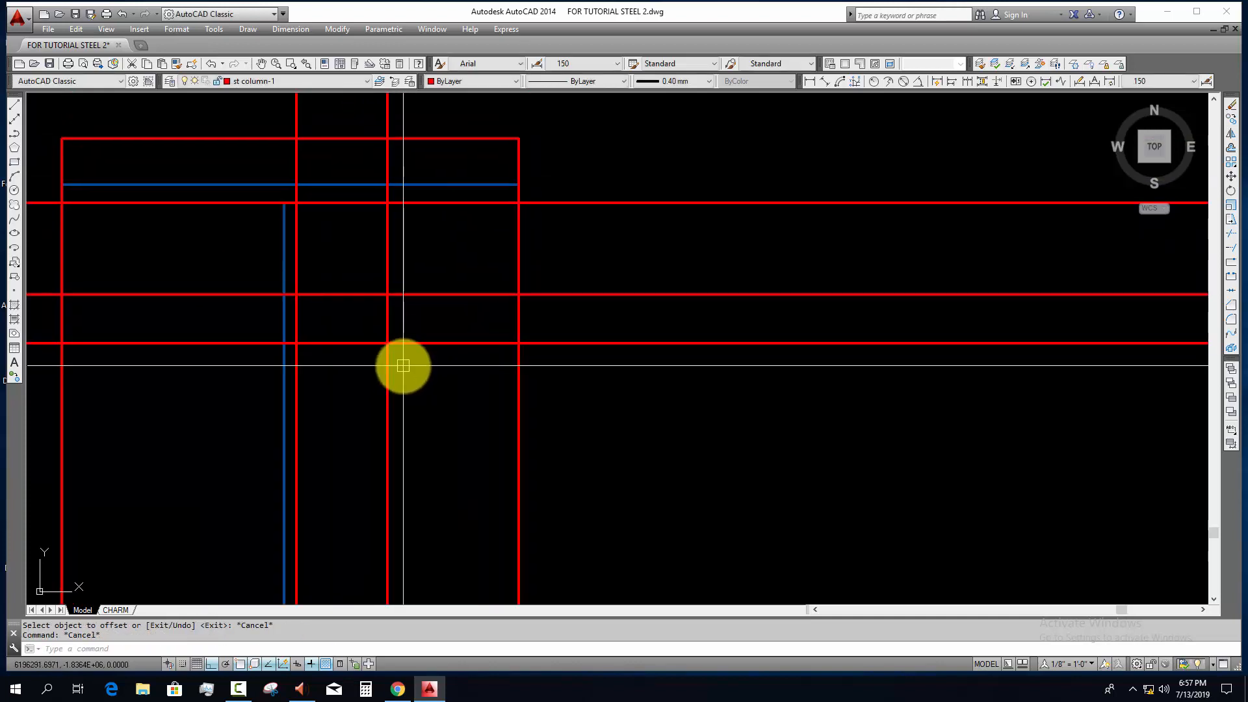
Step: Offset the right-hand vertical construction line another 16 mm to the right
text(o)
key(Return)
key(Return)
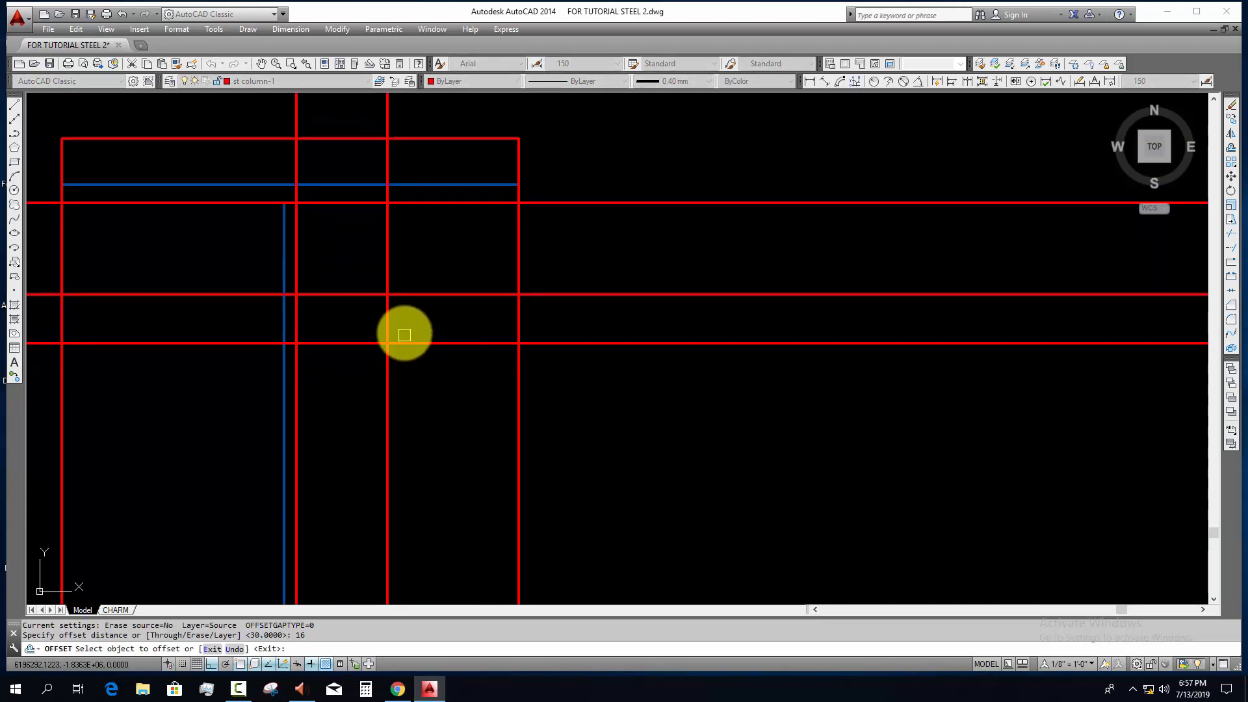
click(390, 321)
click(442, 351)
key(Escape)
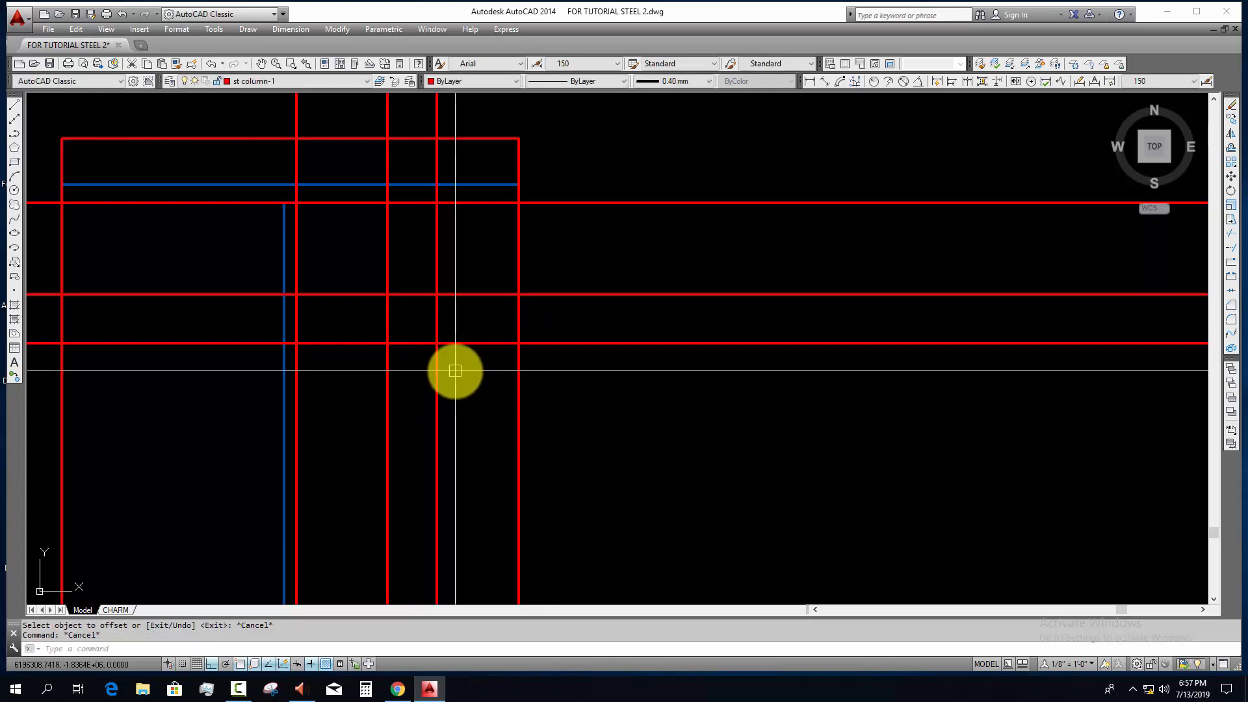
Step: Draw a diagonal line between opposite corners of the 16 mm square formed by the construction lines
text(p)
key(Return)
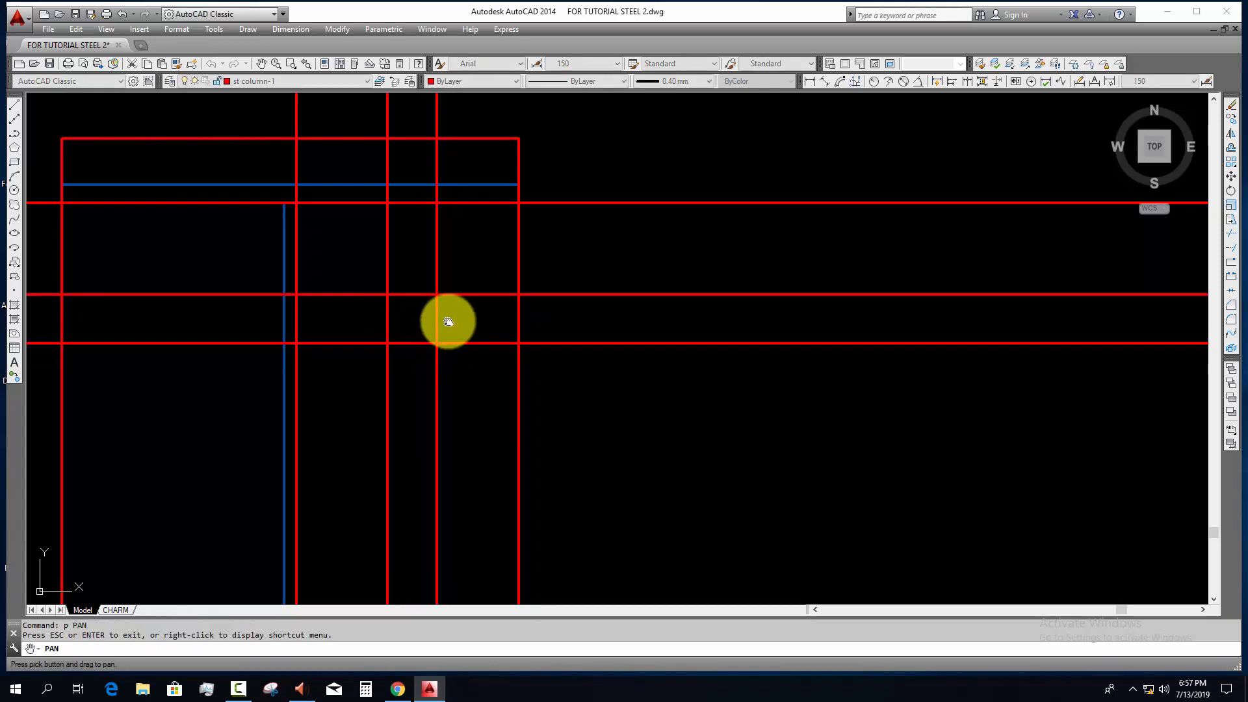
key(Escape)
key(Escape)
text(l LINE)
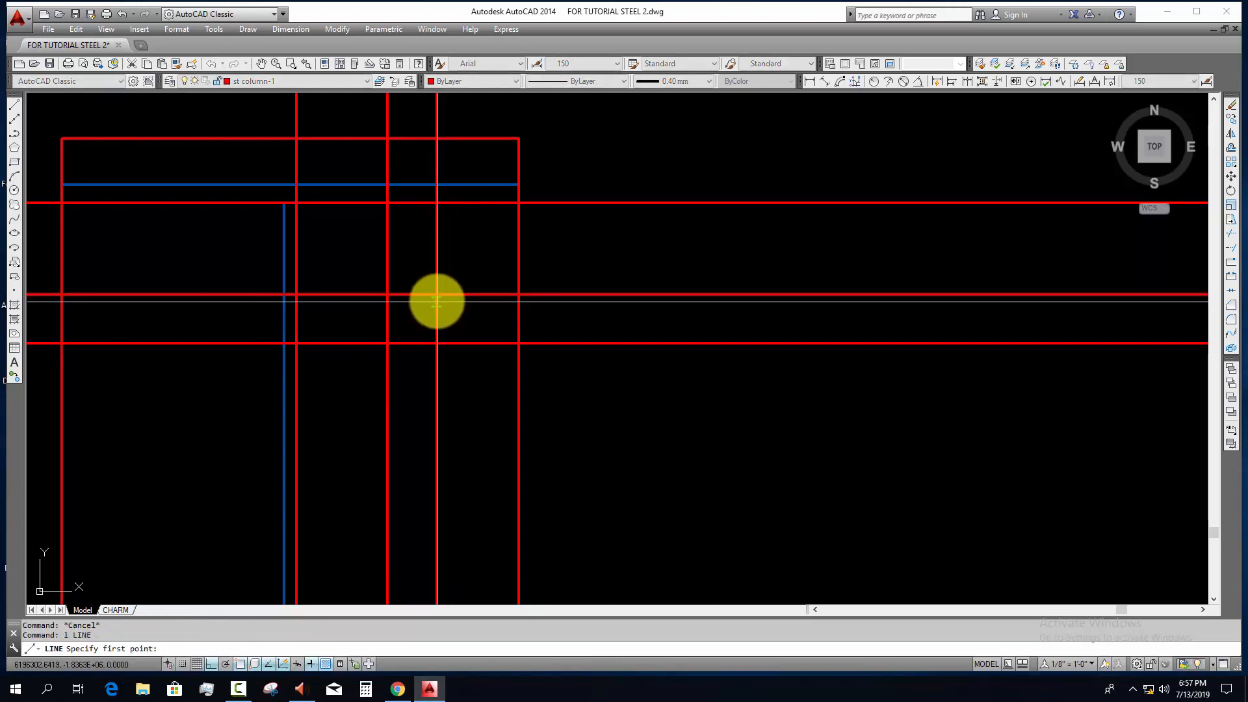
key(Return)
click(387, 343)
click(437, 295)
key(Escape)
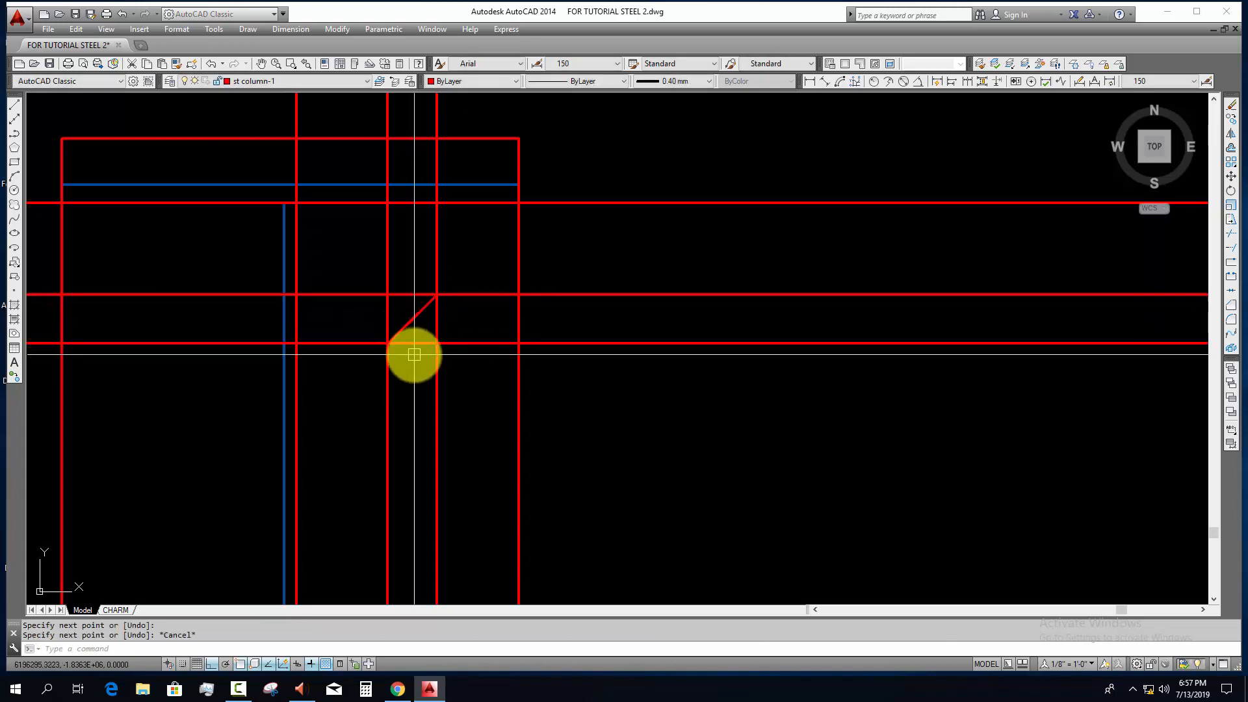
Step: Draw the bolt circle centred on the diagonal's midpoint, with its radius reaching the square's edge
text(c)
key(Return)
click(412, 319)
scroll(433, 332, up, 2)
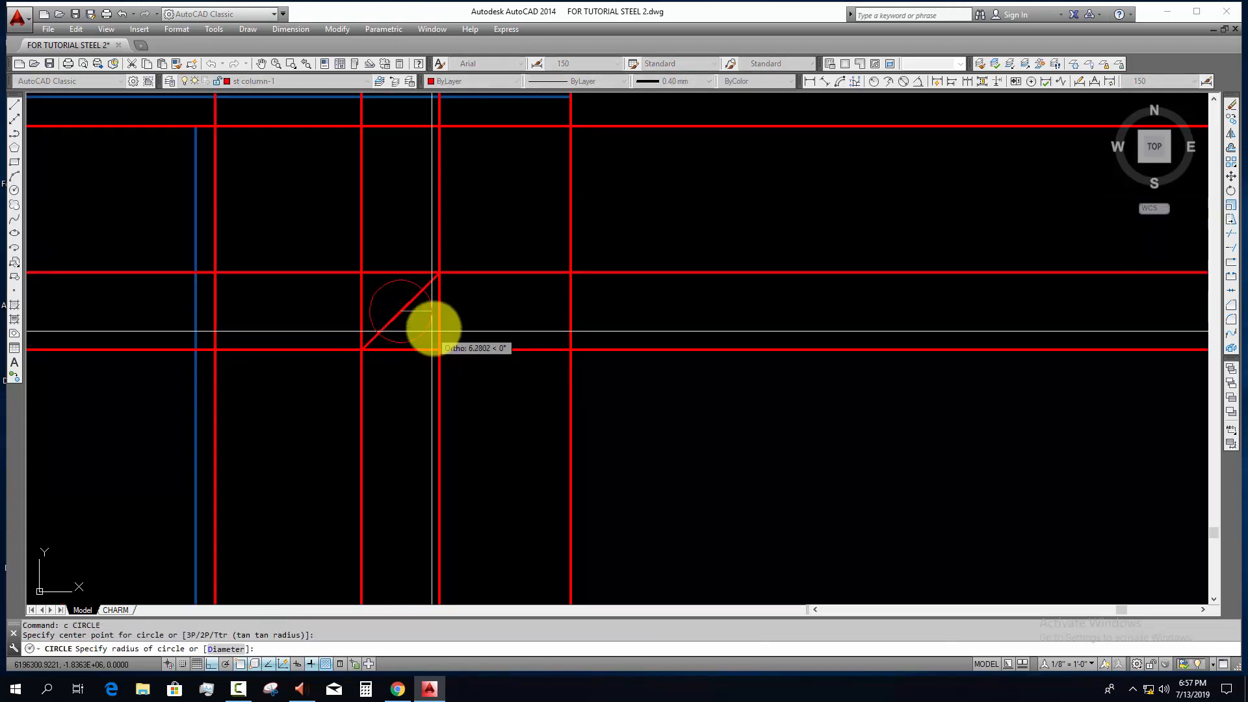
click(439, 310)
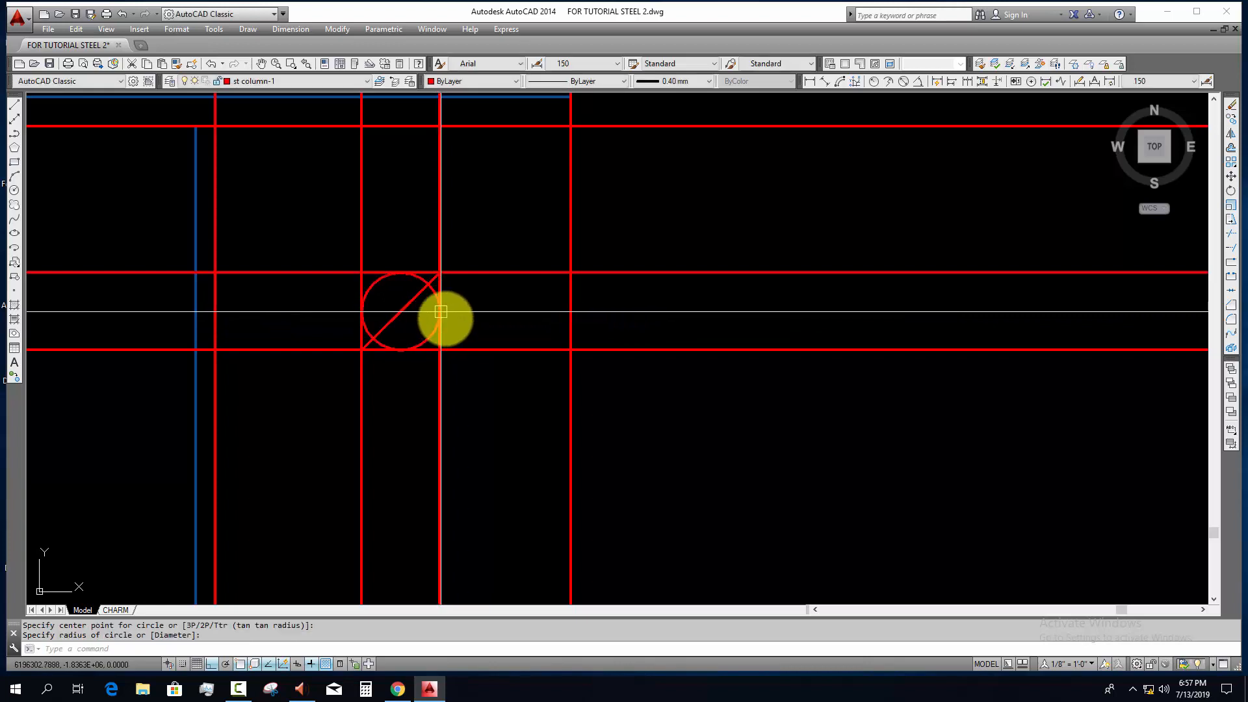
Step: Erase the four construction lines bounding the bolt circle and the diagonal line inside it
click(462, 380)
click(304, 390)
click(506, 385)
click(455, 259)
text(e)
key(space)
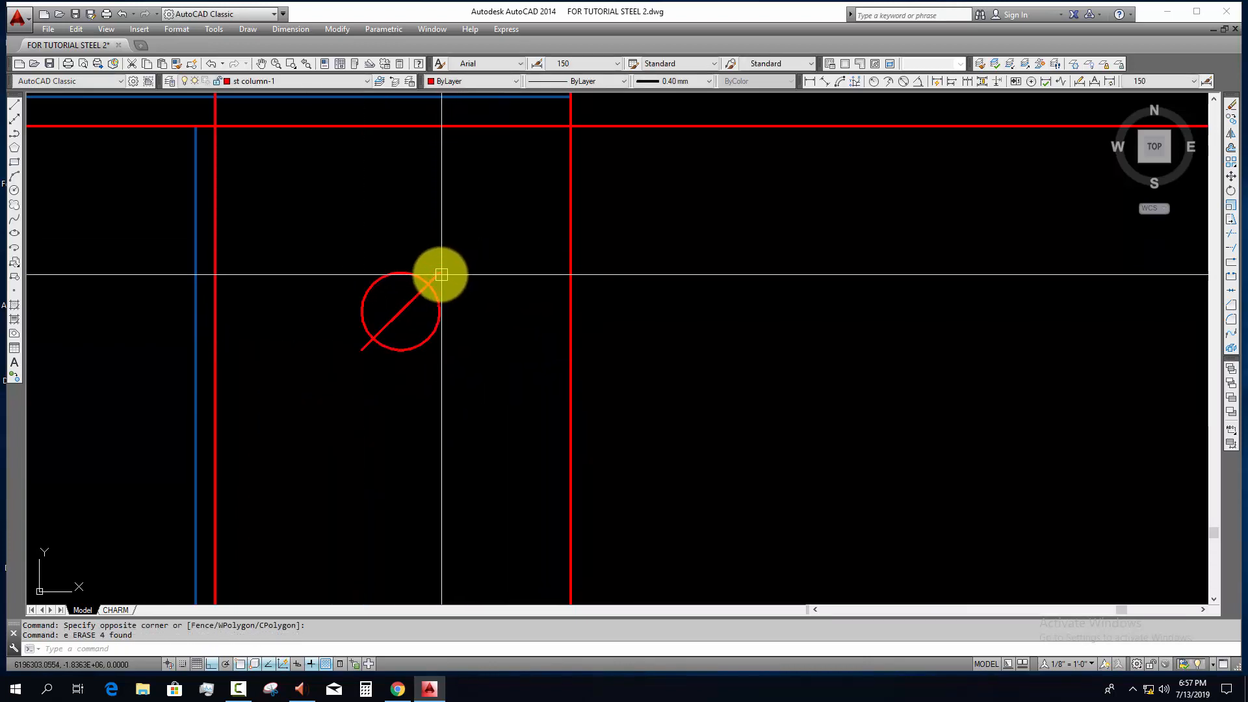
click(439, 274)
text(e)
key(space)
key(Escape)
Step: Add a vertical and a horizontal construction line through the bolt circle's centre
middle_drag(466, 321, 467, 332)
text(x)
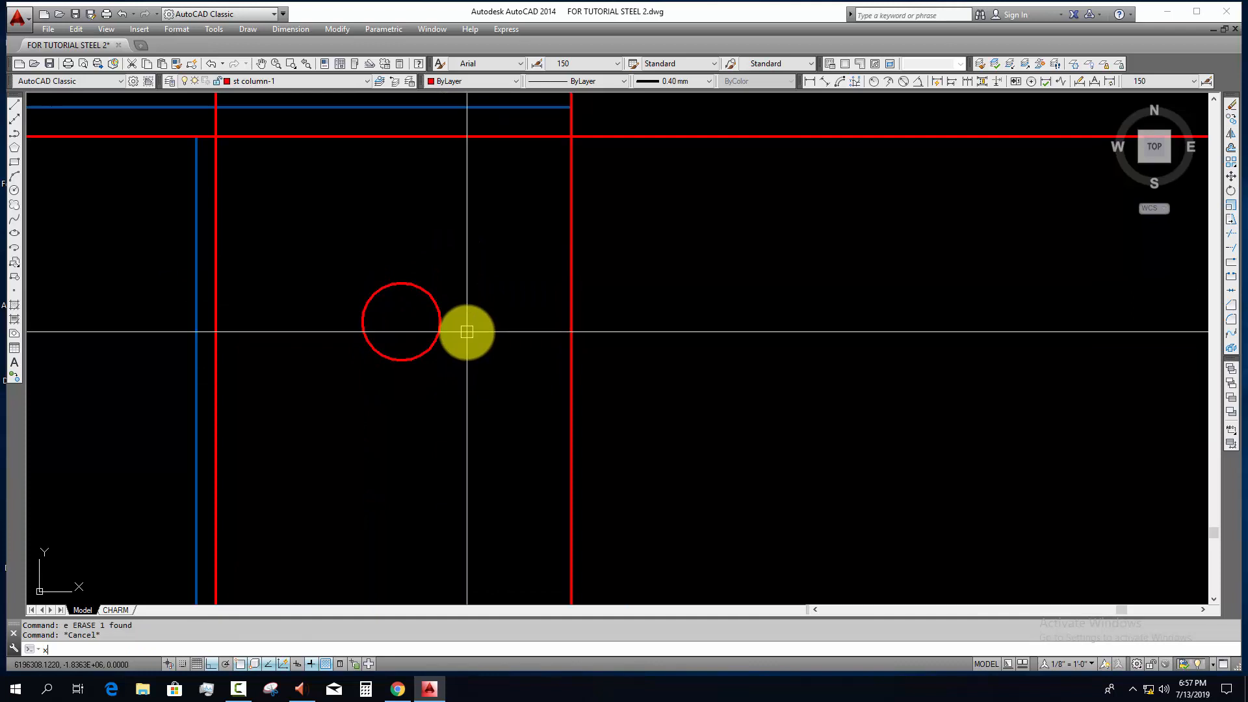
text(l)
key(space)
click(401, 322)
click(420, 360)
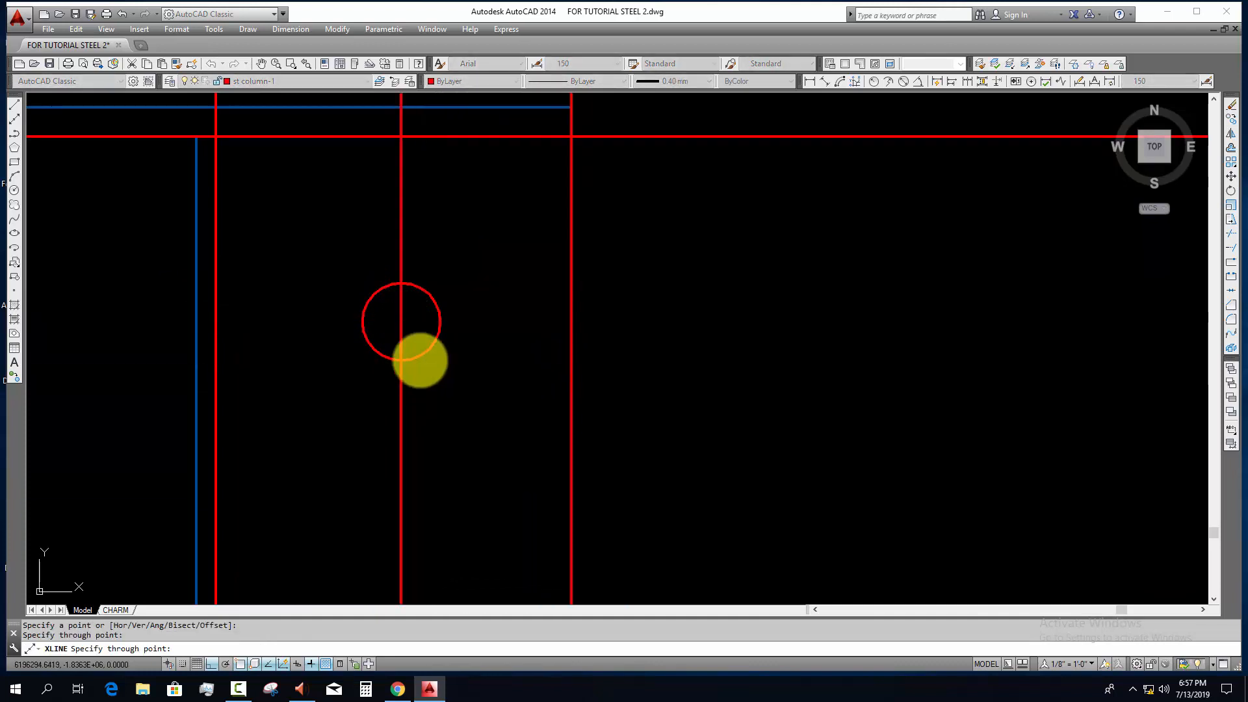
click(467, 336)
key(Escape)
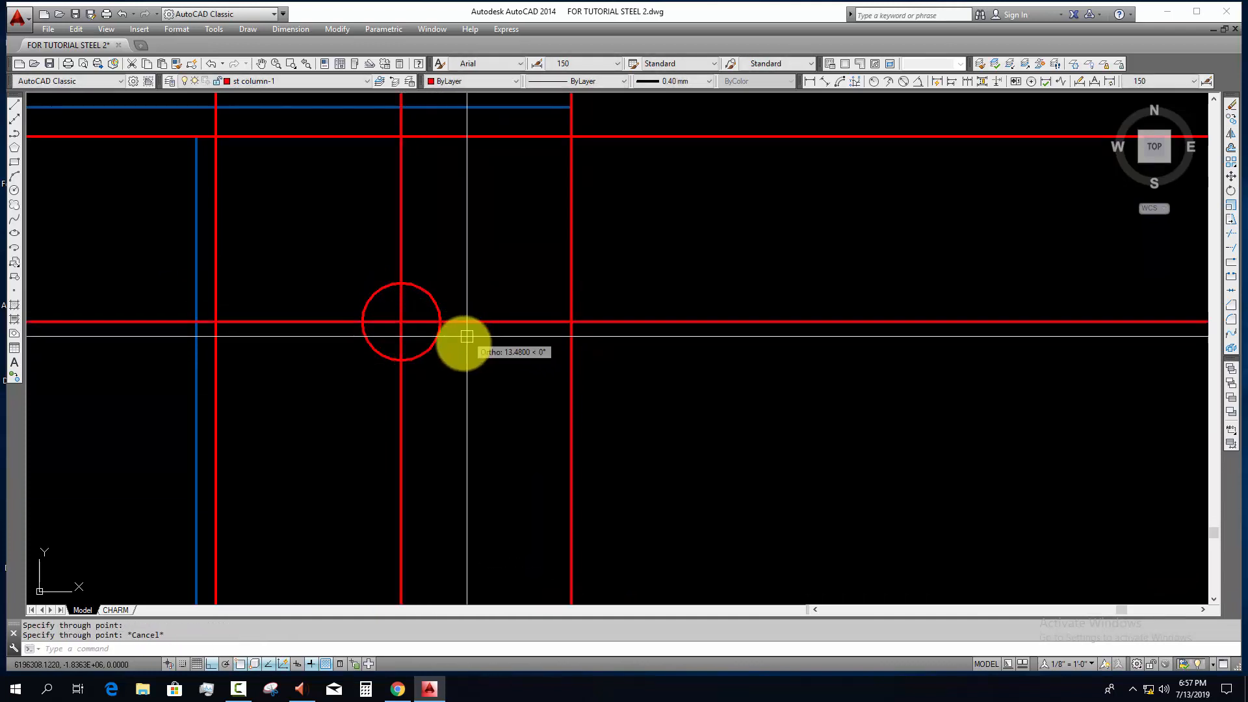
Step: Try a 20 mm outward offset of the bolt circle and erase the offset copy
text(o)
key(space)
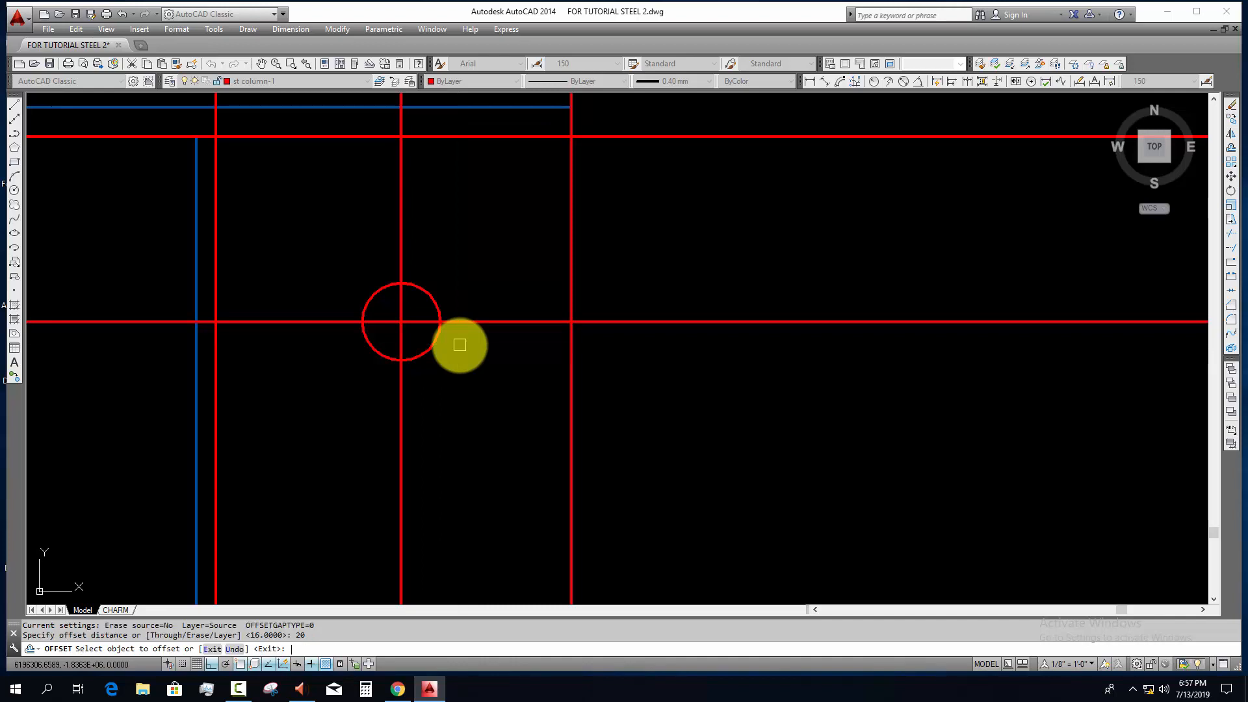
click(439, 338)
click(448, 343)
key(Escape)
click(523, 397)
click(501, 378)
text(e)
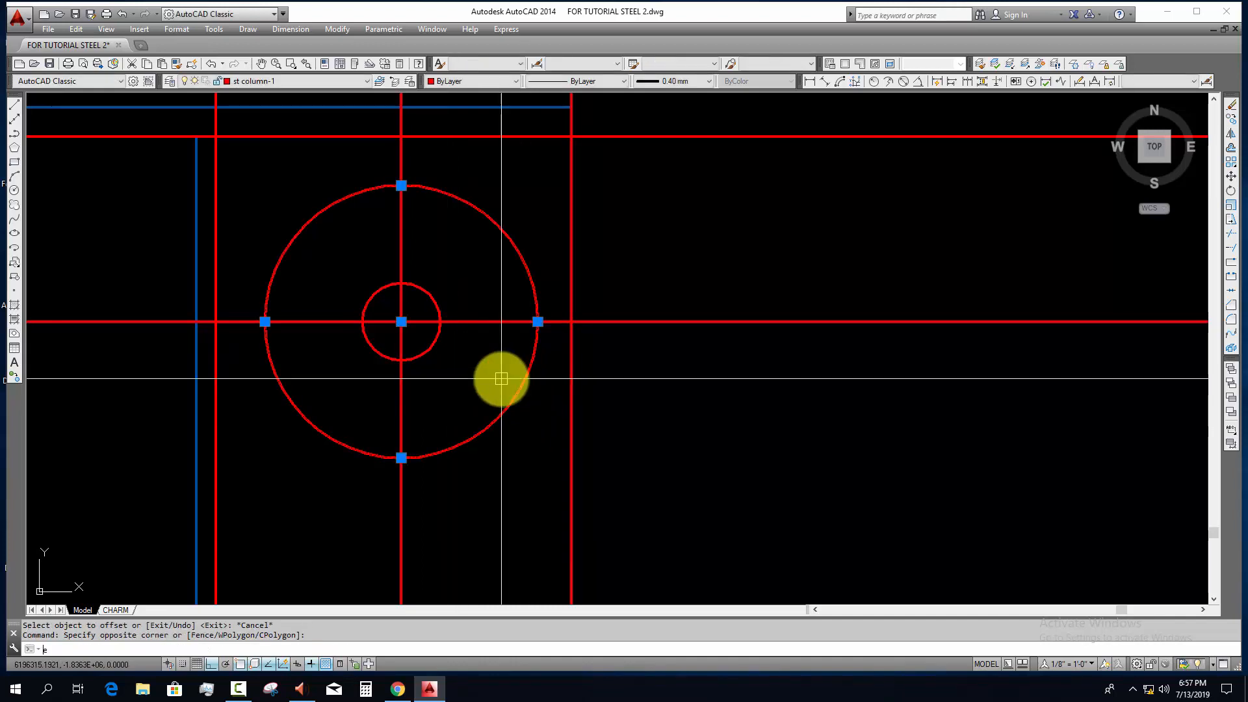
key(space)
Step: Offset the bolt circle 5 mm outward
text(o)
key(space)
Step: Trim both centre construction lines to the outer circle, and delete that circle to leave the bolt's cross marks
key(space)
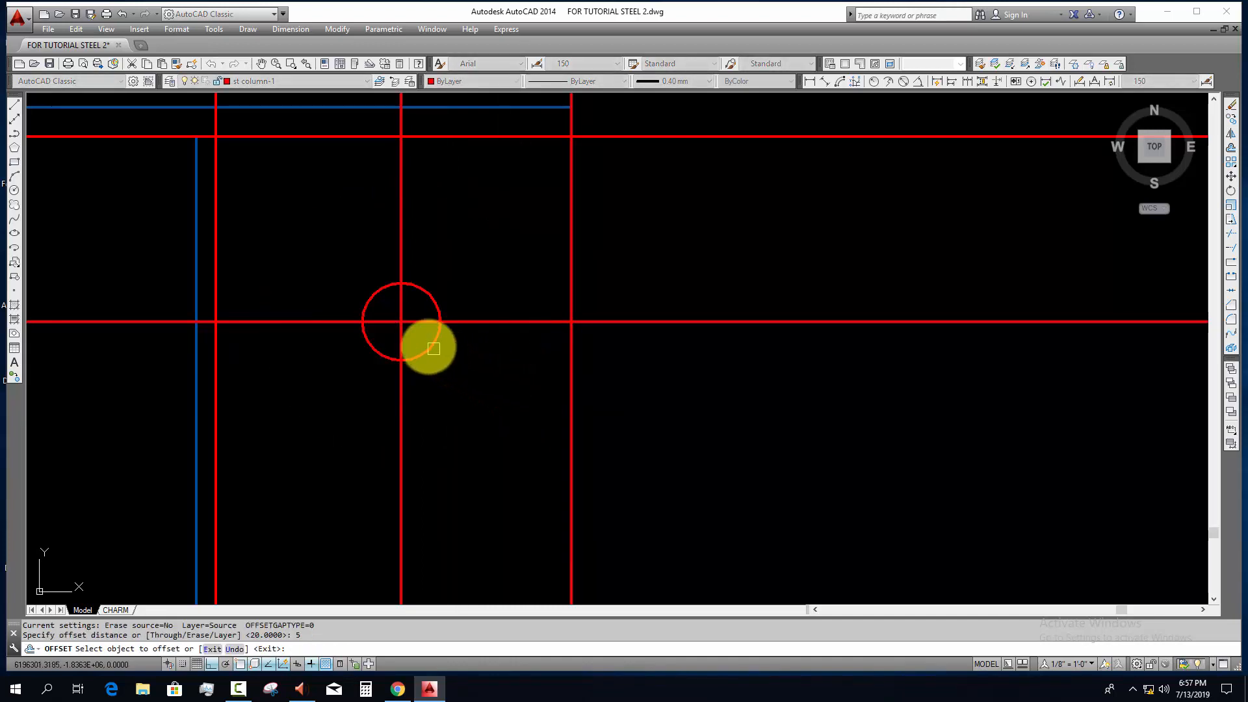
click(428, 348)
click(464, 366)
key(Escape)
click(454, 357)
middle_drag(485, 393, 482, 427)
text(tr)
key(space)
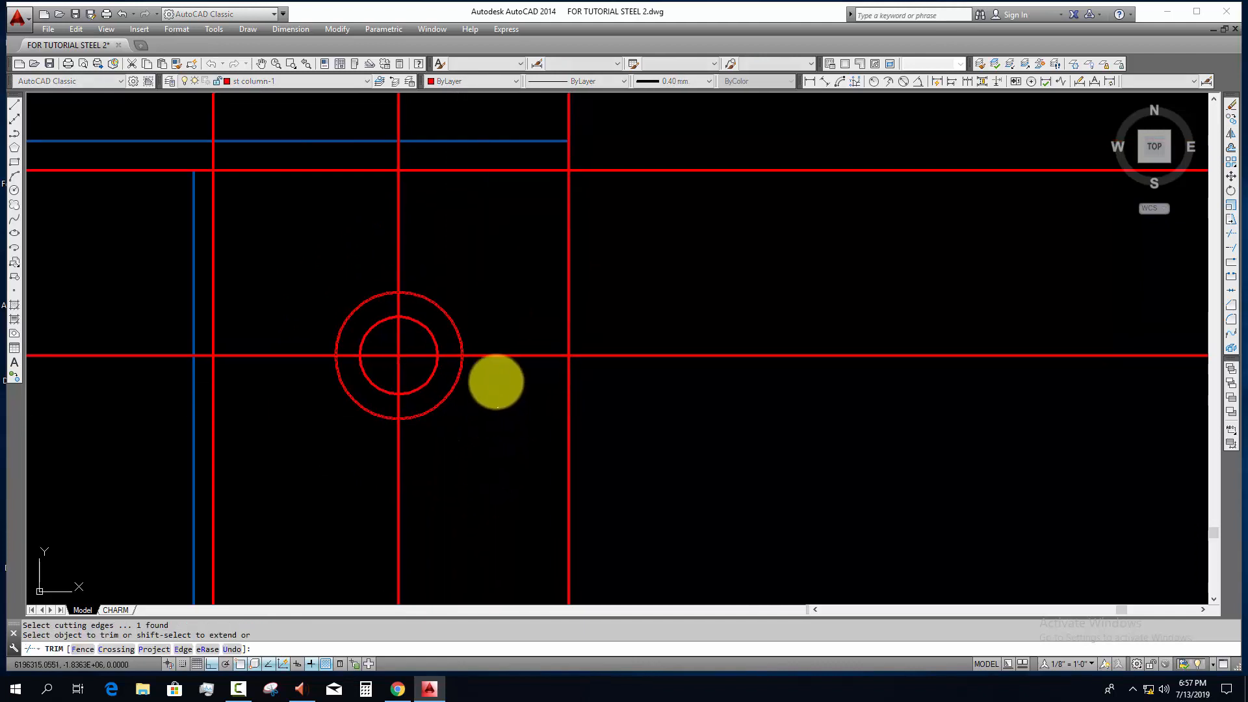
click(496, 381)
click(487, 338)
click(461, 228)
click(350, 249)
click(301, 295)
click(277, 395)
click(447, 446)
click(336, 485)
key(Escape)
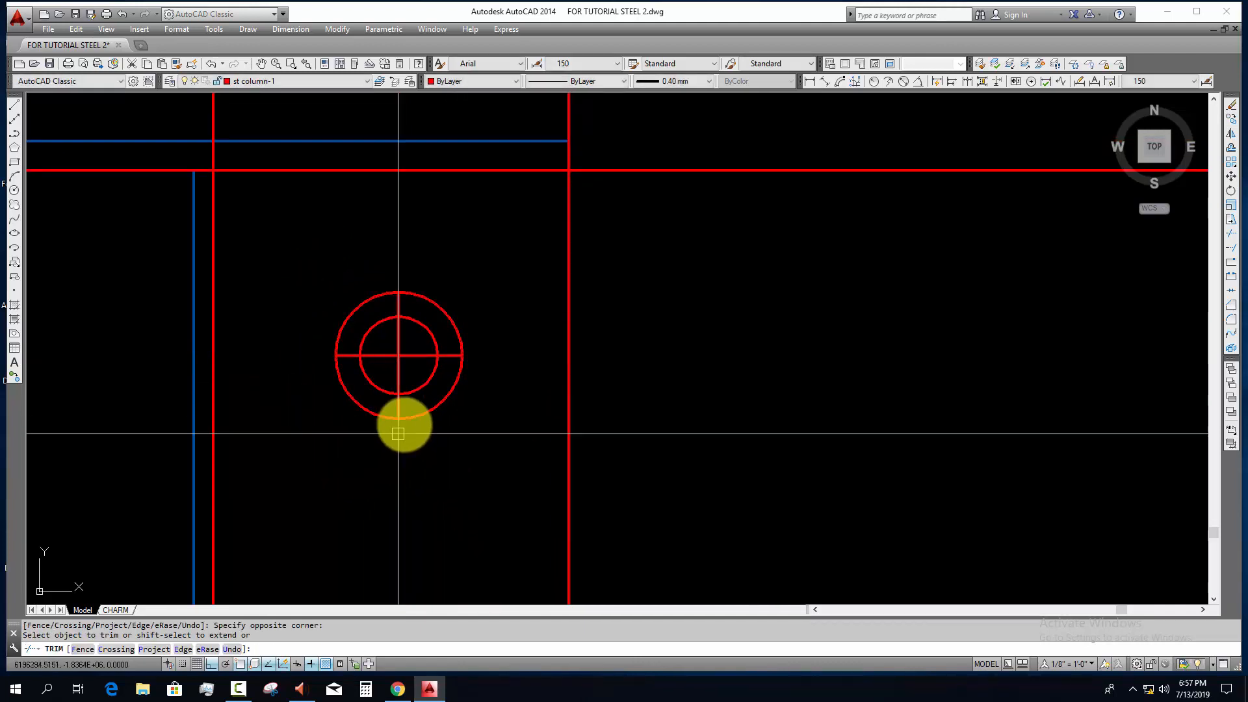
click(410, 418)
key(Delete)
middle_drag(455, 440, 452, 476)
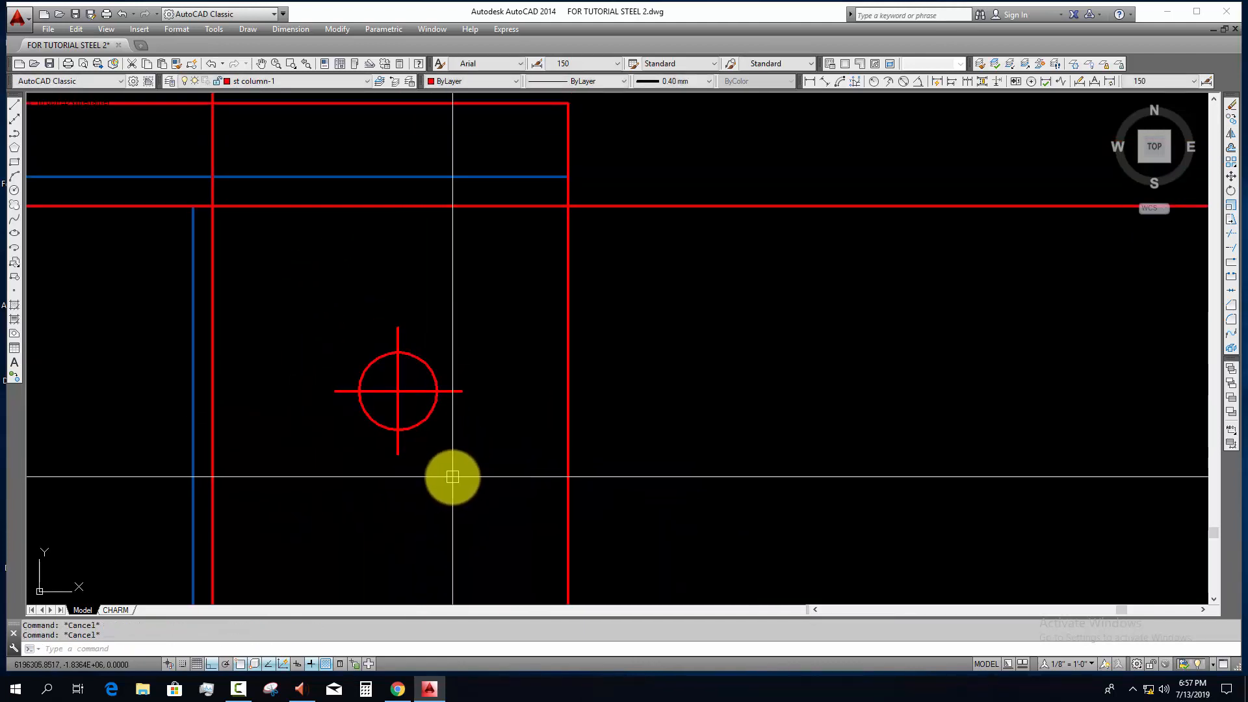
Step: Assign the bolt circle and its two centre lines to the L5 layer
scroll(455, 471, down, 4)
scroll(449, 465, up, 2)
click(453, 462)
click(398, 384)
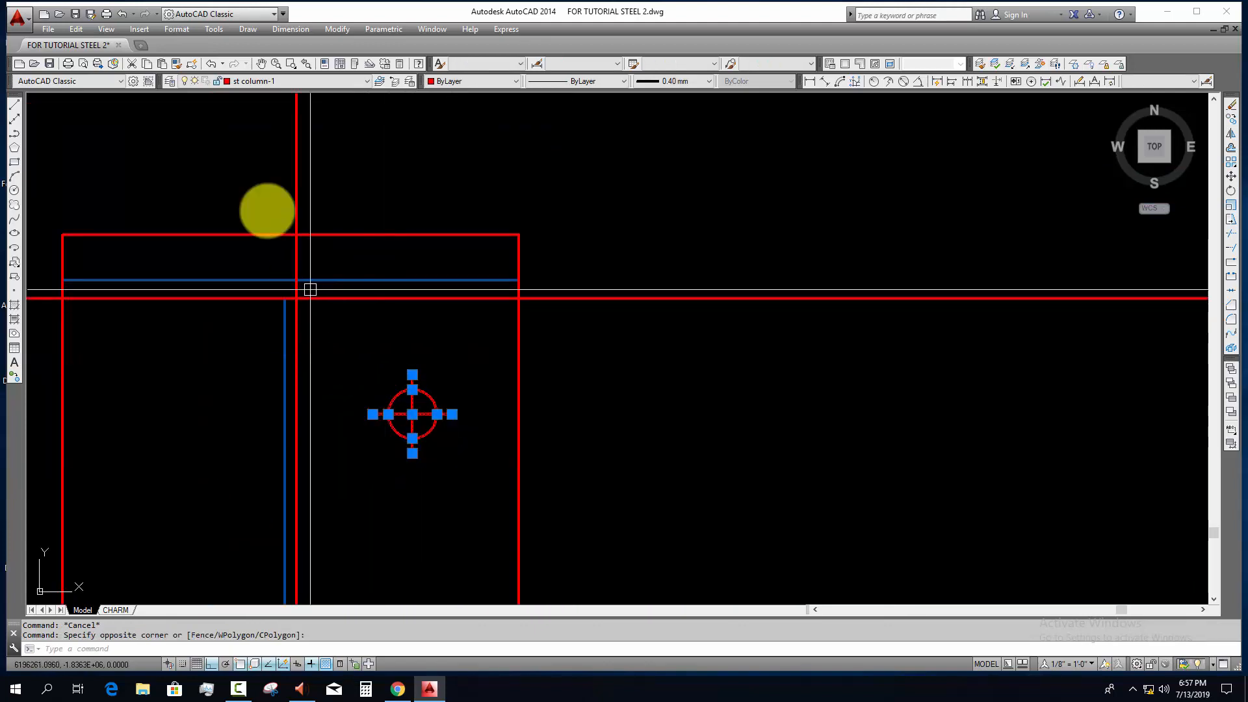
click(334, 82)
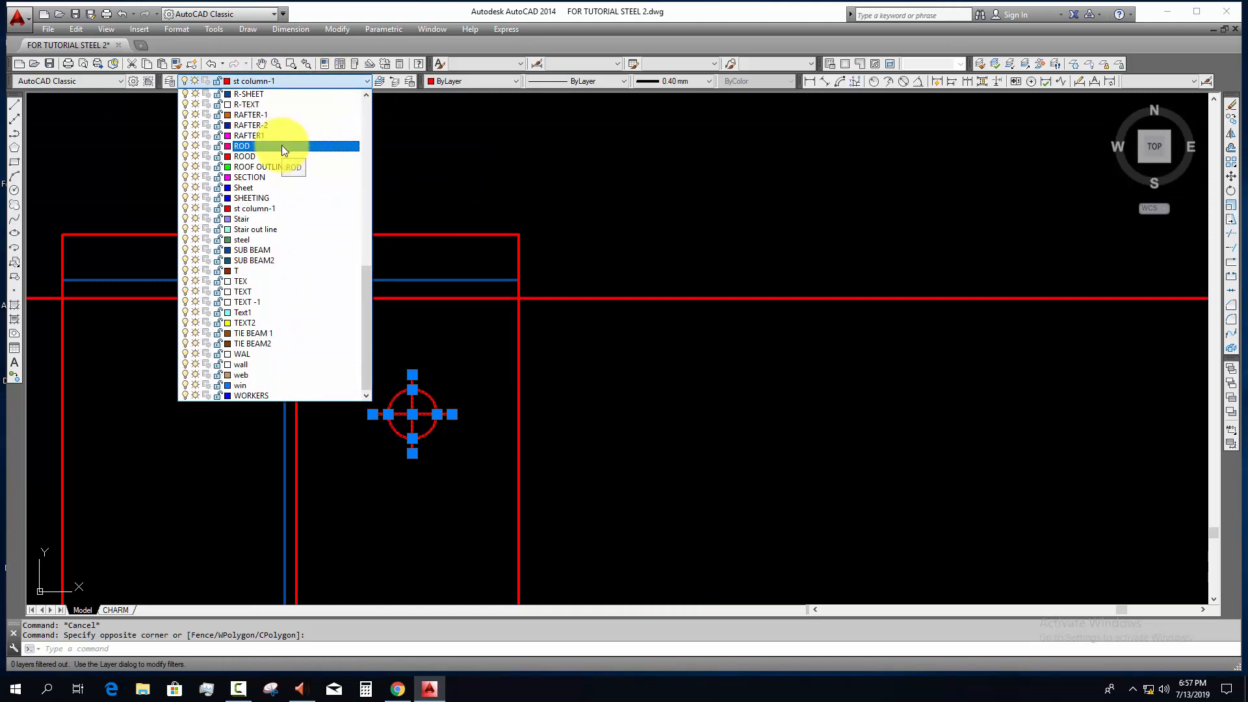
key(b)
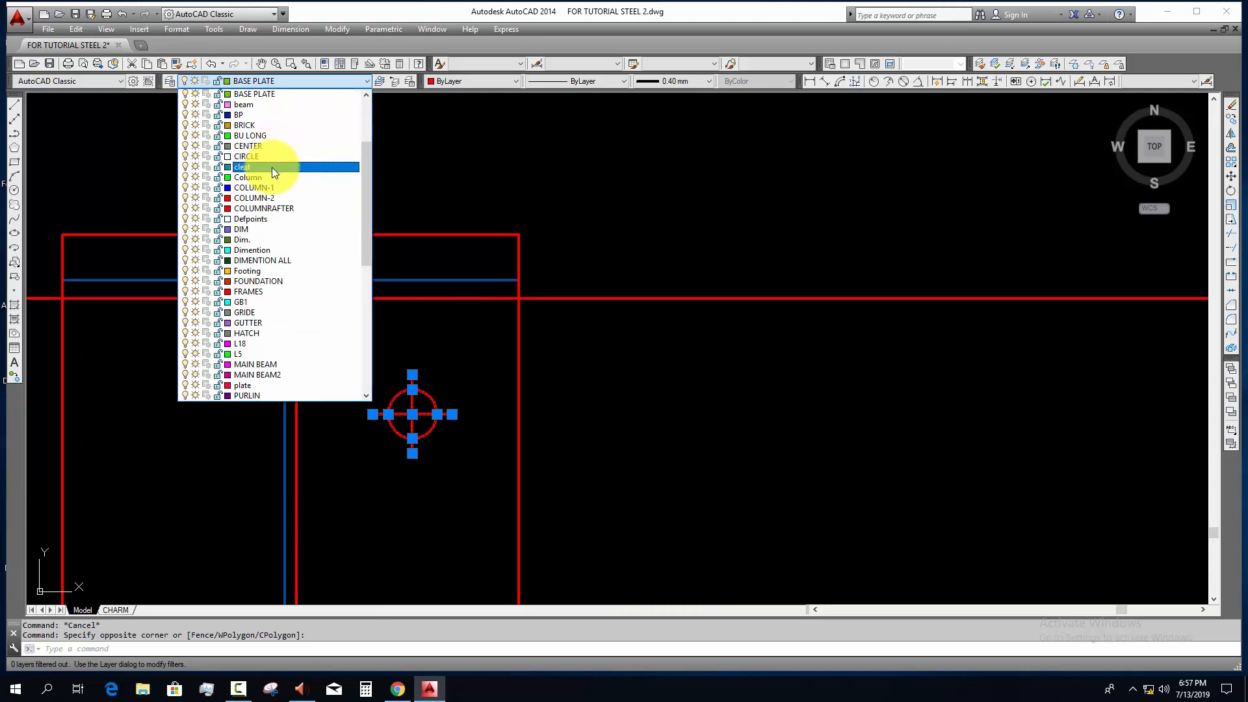
click(260, 353)
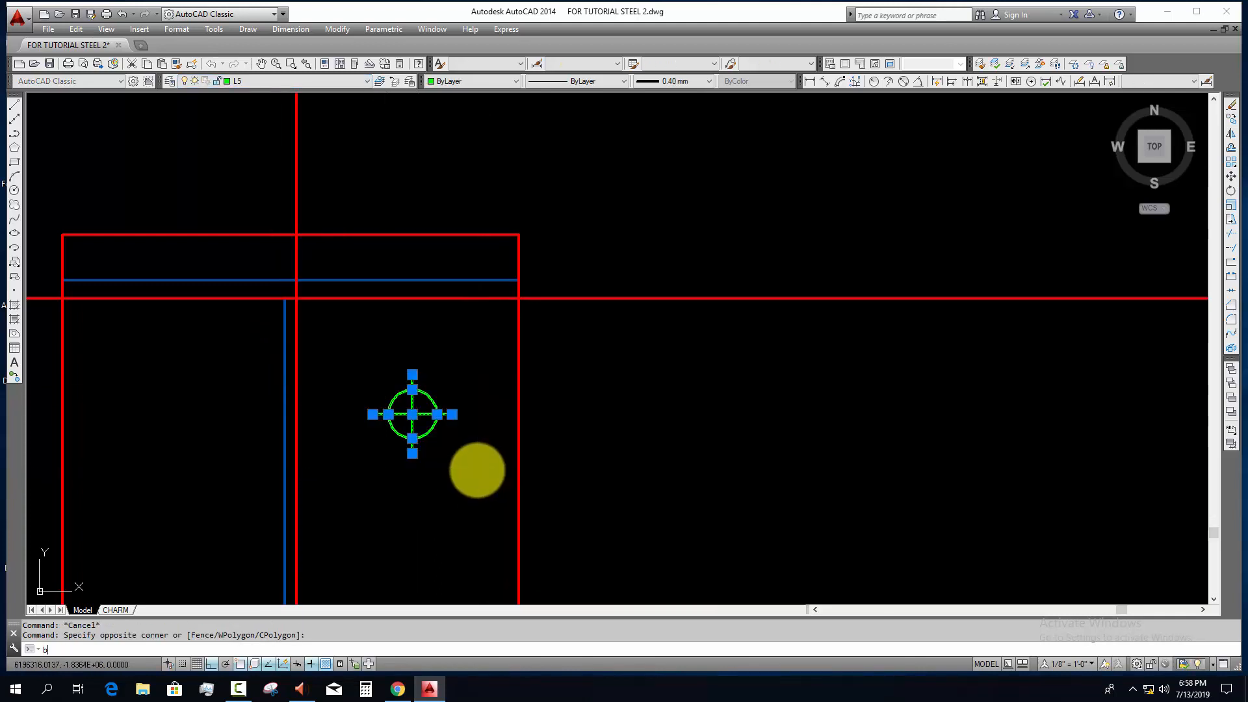
Step: Combine the bolt circle and its centre lines into a block named gfh
text(b)
key(Return)
text(gfhgfhgfh)
click(668, 453)
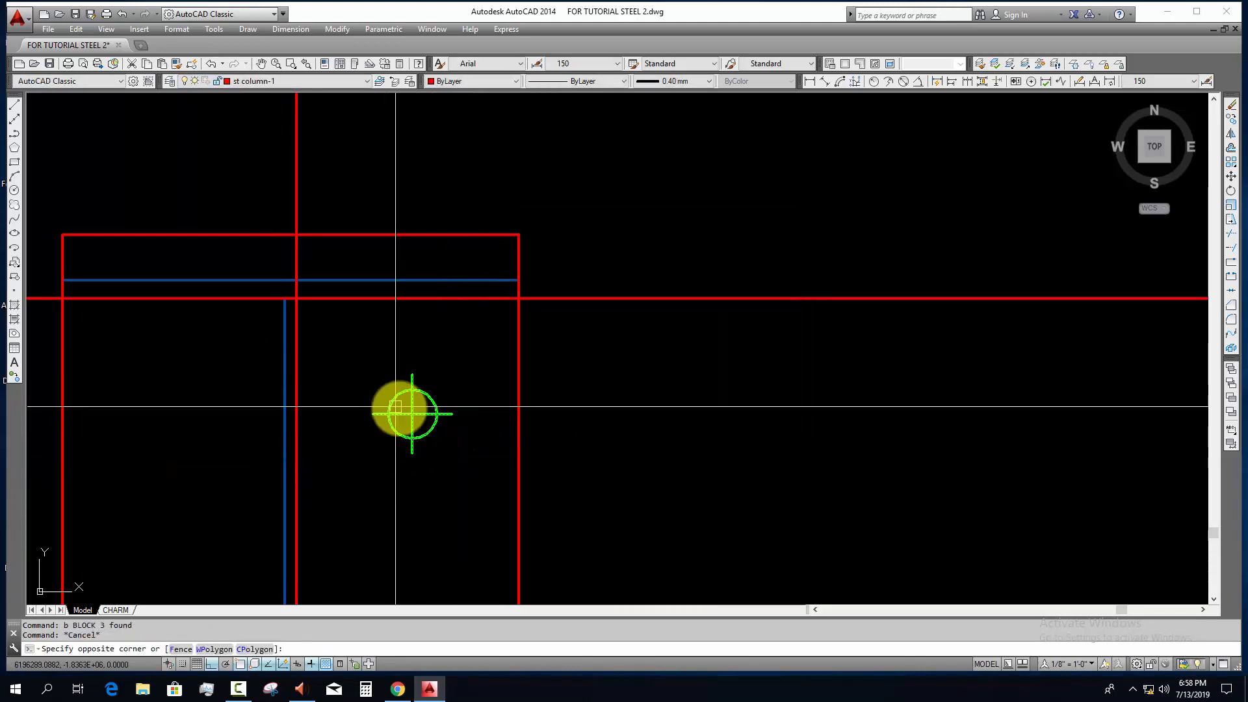
Step: Assign the bolt block to the ROOD layer
click(341, 82)
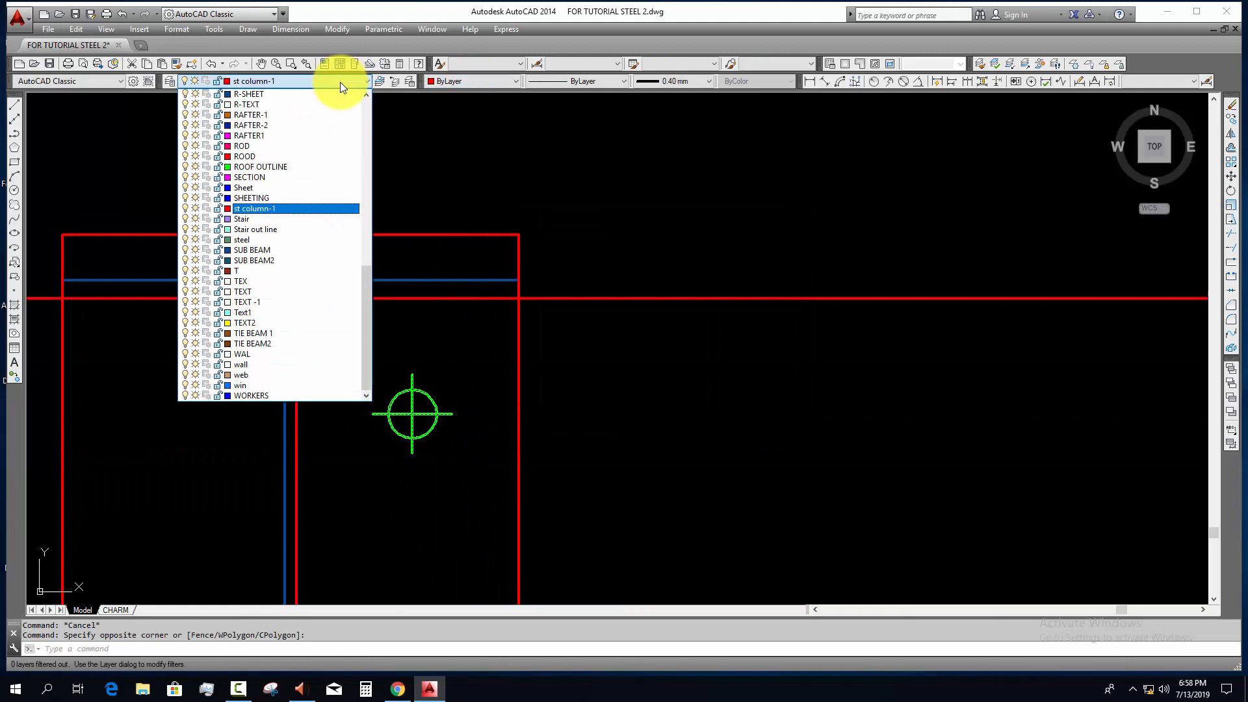
click(284, 155)
key(Escape)
click(420, 473)
click(411, 444)
scroll(441, 459, down, 4)
middle_drag(443, 459, 439, 425)
text(mi)
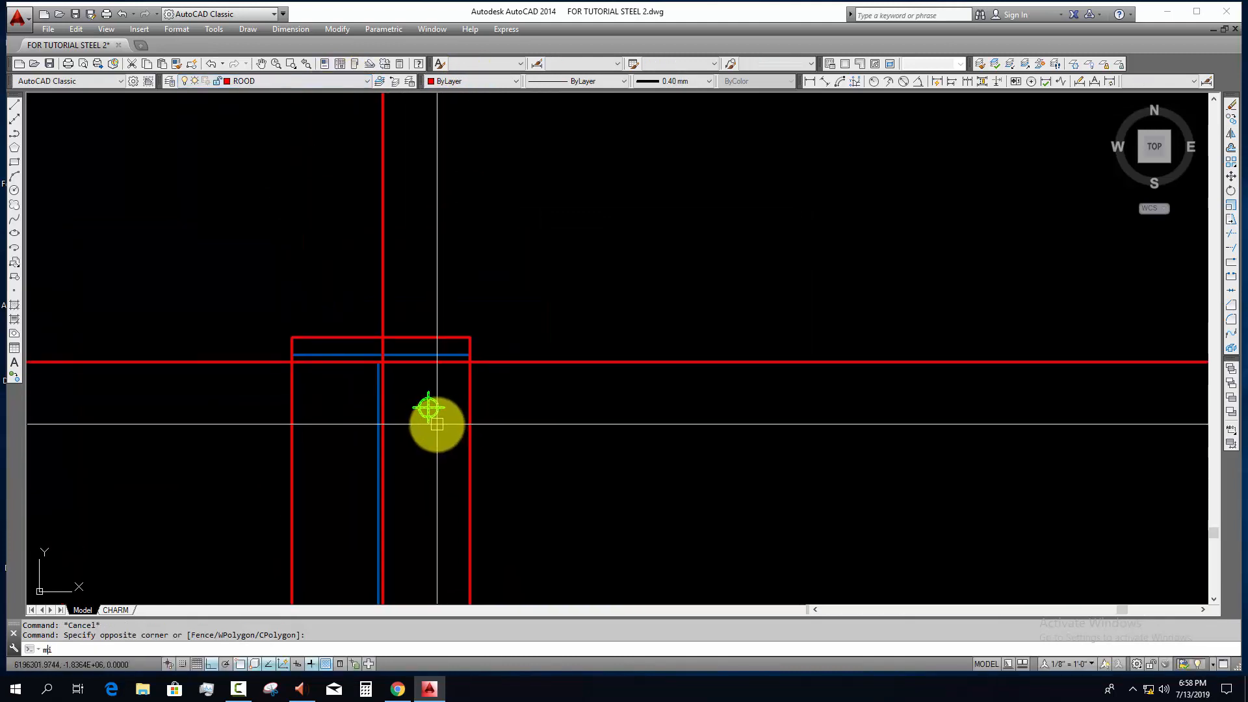
key(Return)
scroll(379, 359, up, 6)
click(385, 341)
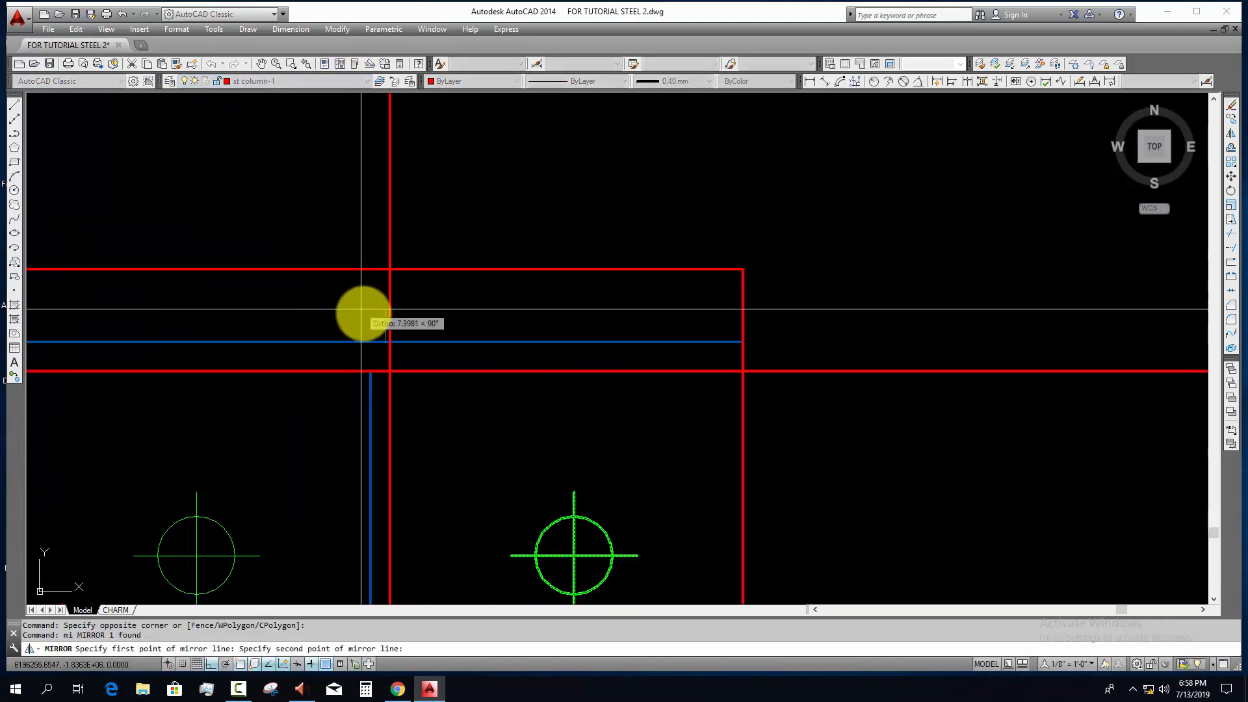
key(Escape)
Step: Mirror the bolt block about the end plate's vertical centre line, keeping the original
click(609, 462)
click(525, 544)
key(Return)
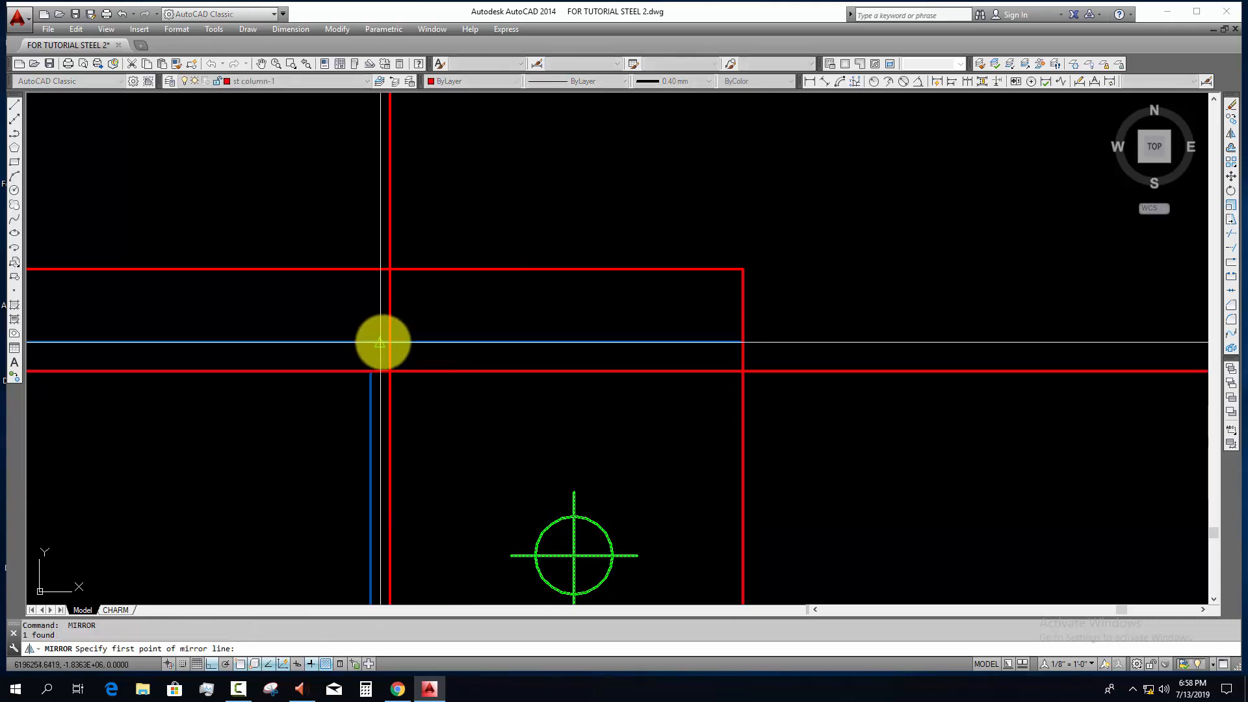
click(382, 340)
click(405, 296)
key(Return)
Step: Mirror the two upper bolts downward about the end plate's horizontal midline, keeping the originals
scroll(420, 280, down, 4)
click(181, 338)
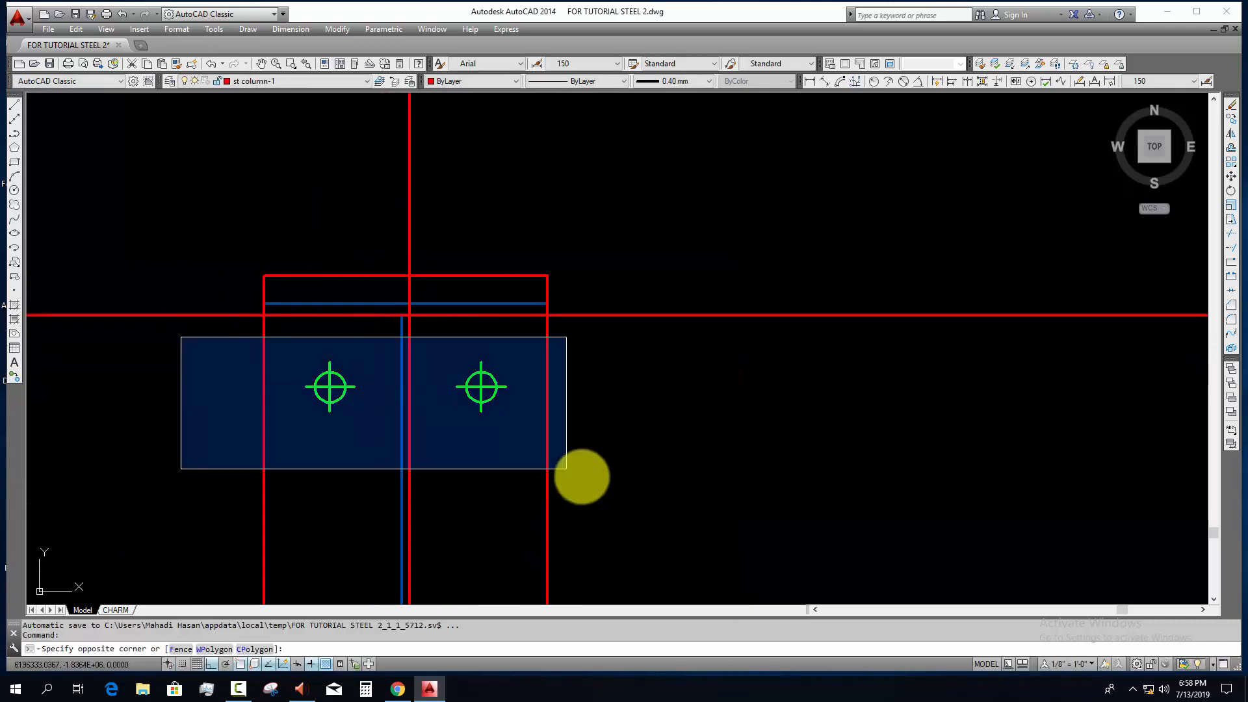
click(587, 478)
scroll(589, 471, down, 4)
middle_drag(591, 469, 563, 368)
text(mi)
key(Return)
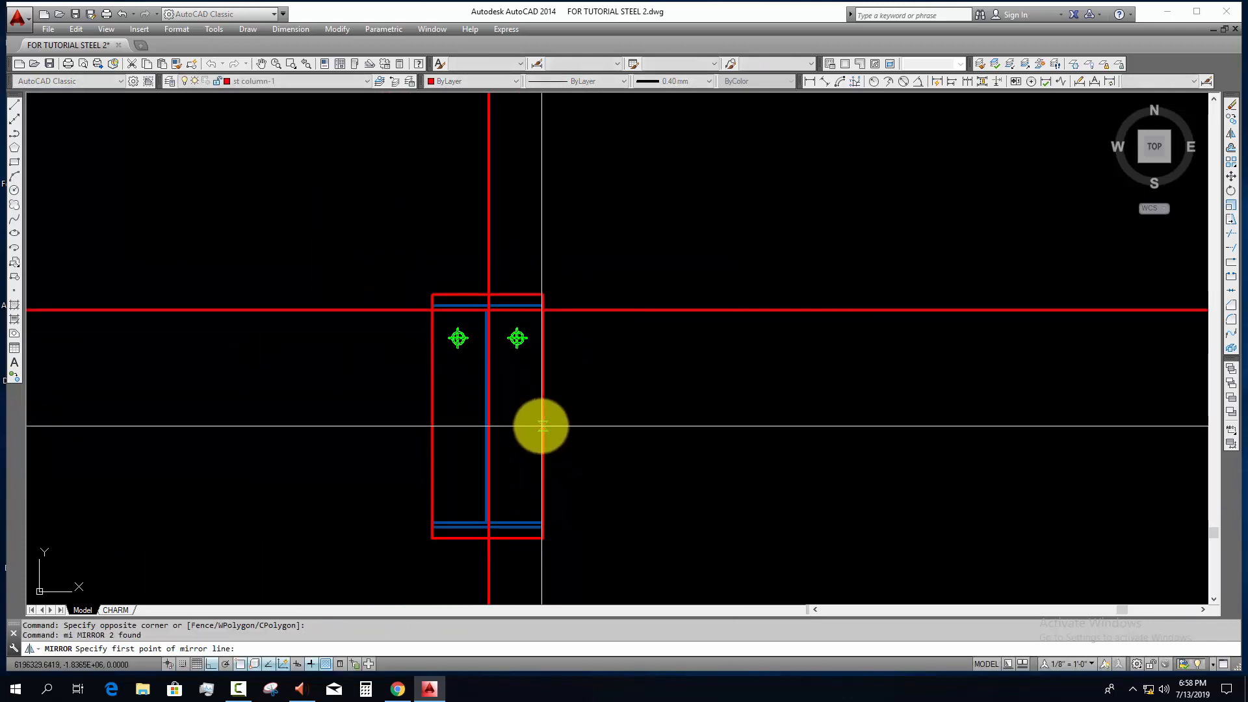
click(544, 417)
click(699, 416)
key(Return)
key(Escape)
Step: Copy the two lower bolts up to the mid-height of the end plate to form the middle bolt row
middle_drag(468, 495, 460, 454)
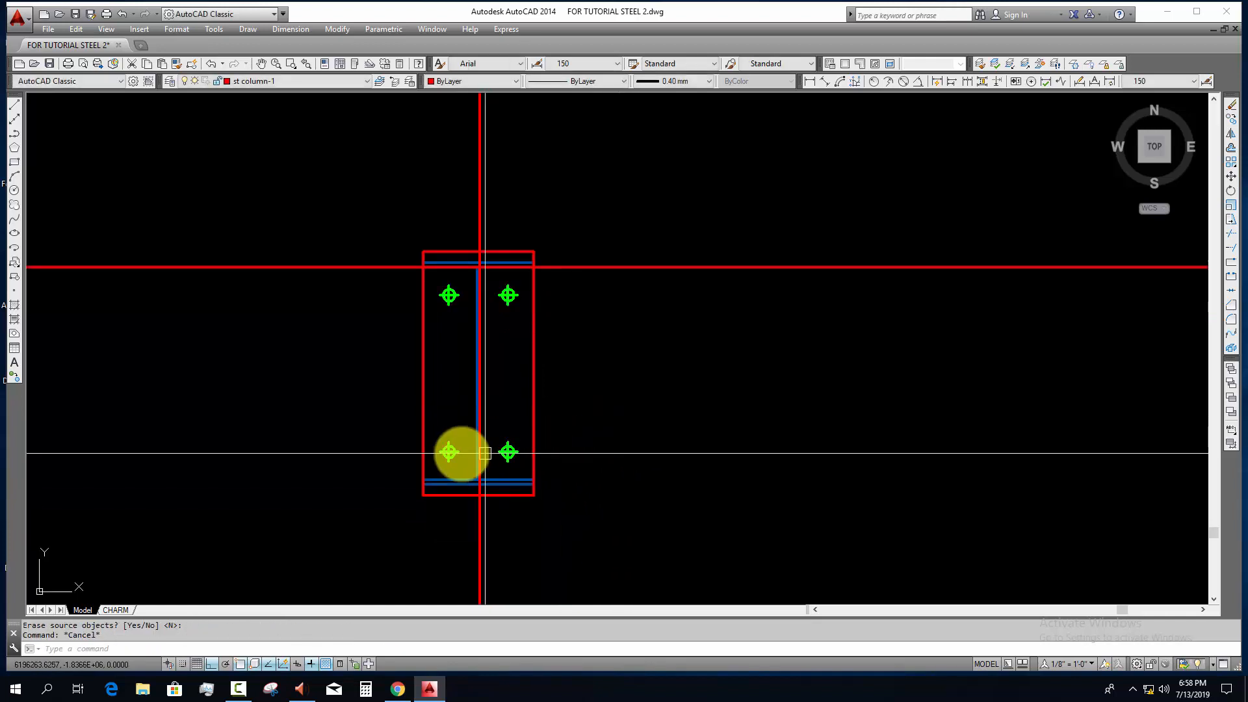
scroll(455, 454, up, 3)
key(Escape)
click(329, 388)
click(716, 501)
text(co)
key(Return)
scroll(561, 449, up, 2)
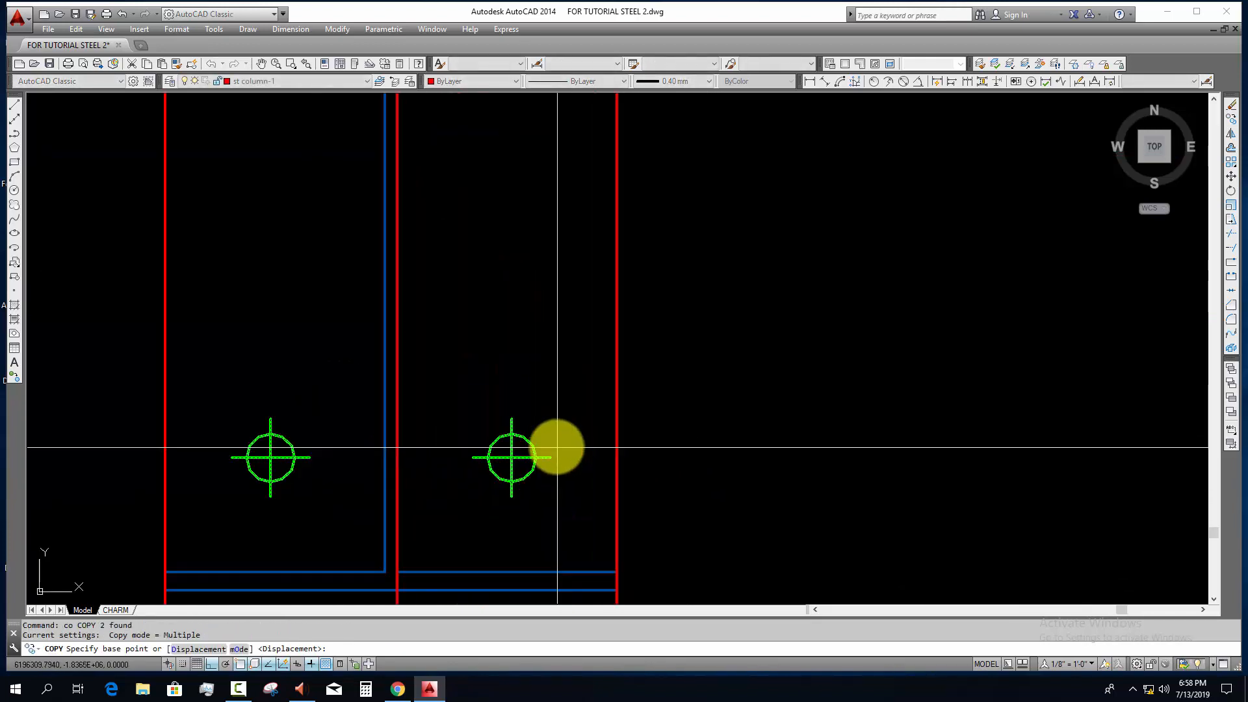
click(550, 457)
scroll(599, 283, down, 3)
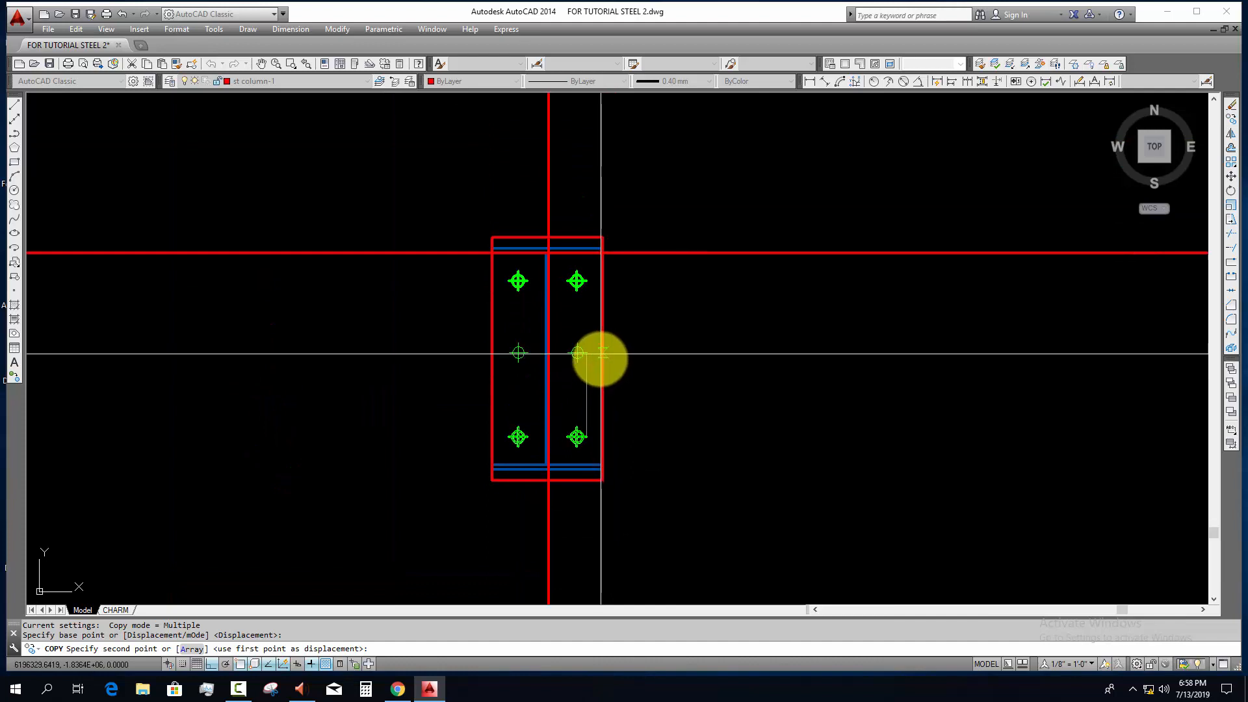
click(586, 360)
key(Escape)
Step: Erase the horizontal and vertical construction lines that cross the end plate
middle_drag(621, 368, 559, 367)
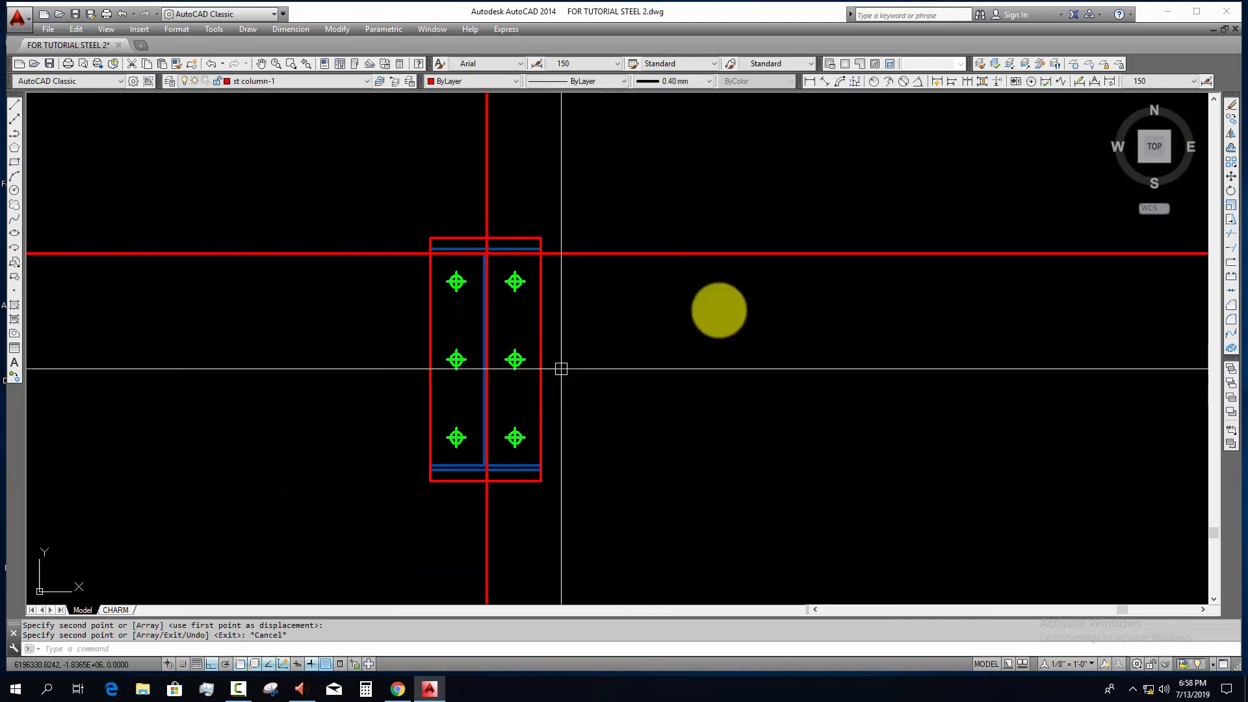
click(717, 308)
click(672, 186)
text(e)
scroll(650, 288, down, 5)
click(646, 213)
click(551, 222)
text(e)
scroll(621, 317, up, 5)
key(Escape)
Step: Combine the end plate, sub beam section and six bolts into a block named gfh and assign it to the SUB BEAM layer
click(478, 128)
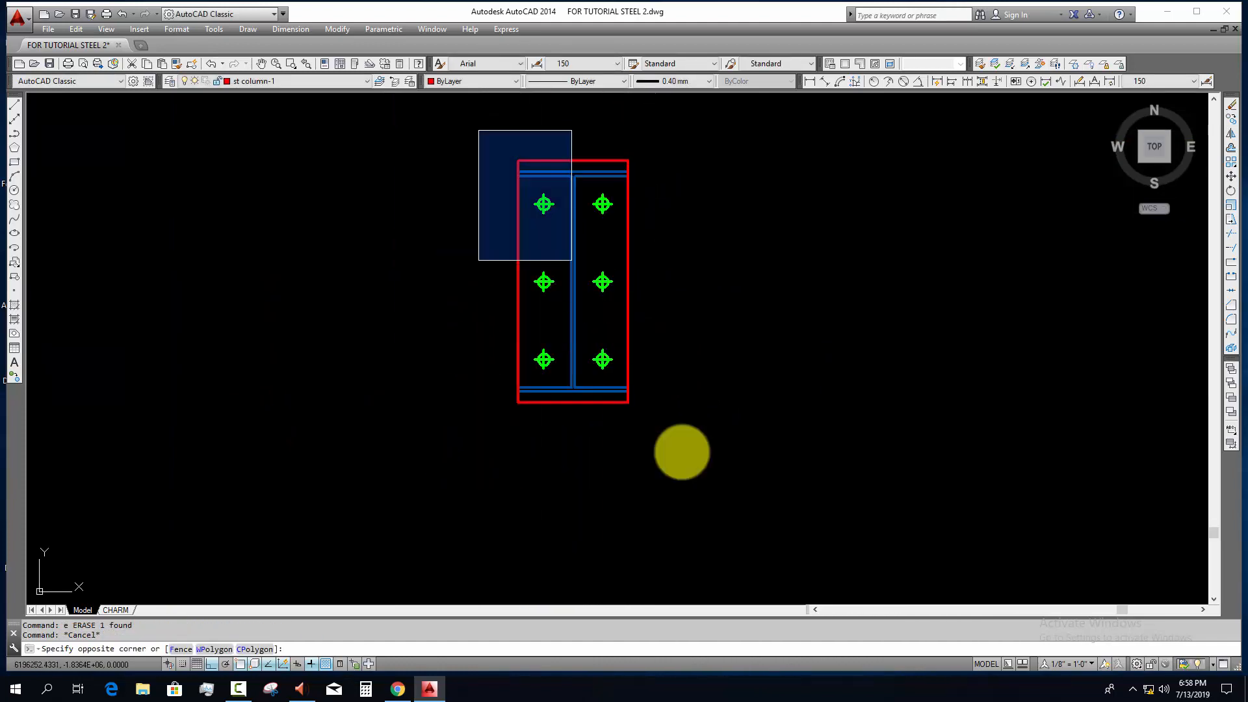
click(684, 455)
mouse_move(685, 456)
middle_down()
mouse_move(588, 471)
mouse_move(582, 460)
middle_up()
text(b)
key(Return)
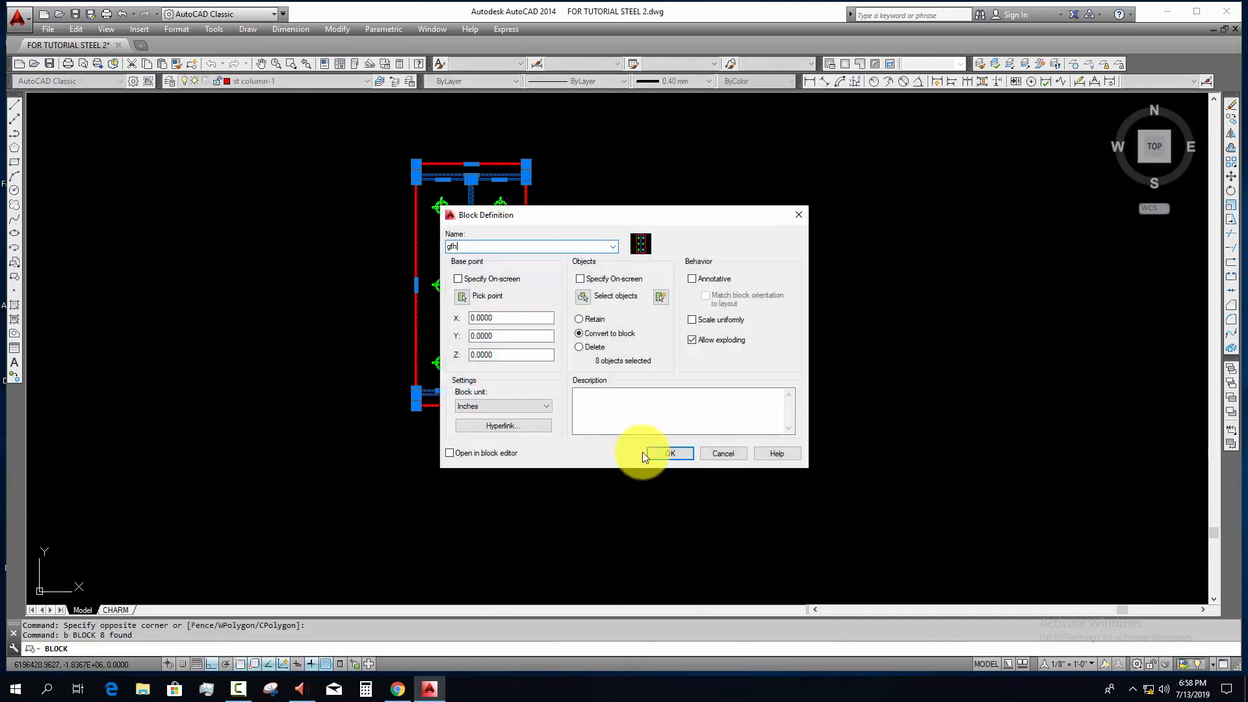
click(669, 452)
click(288, 82)
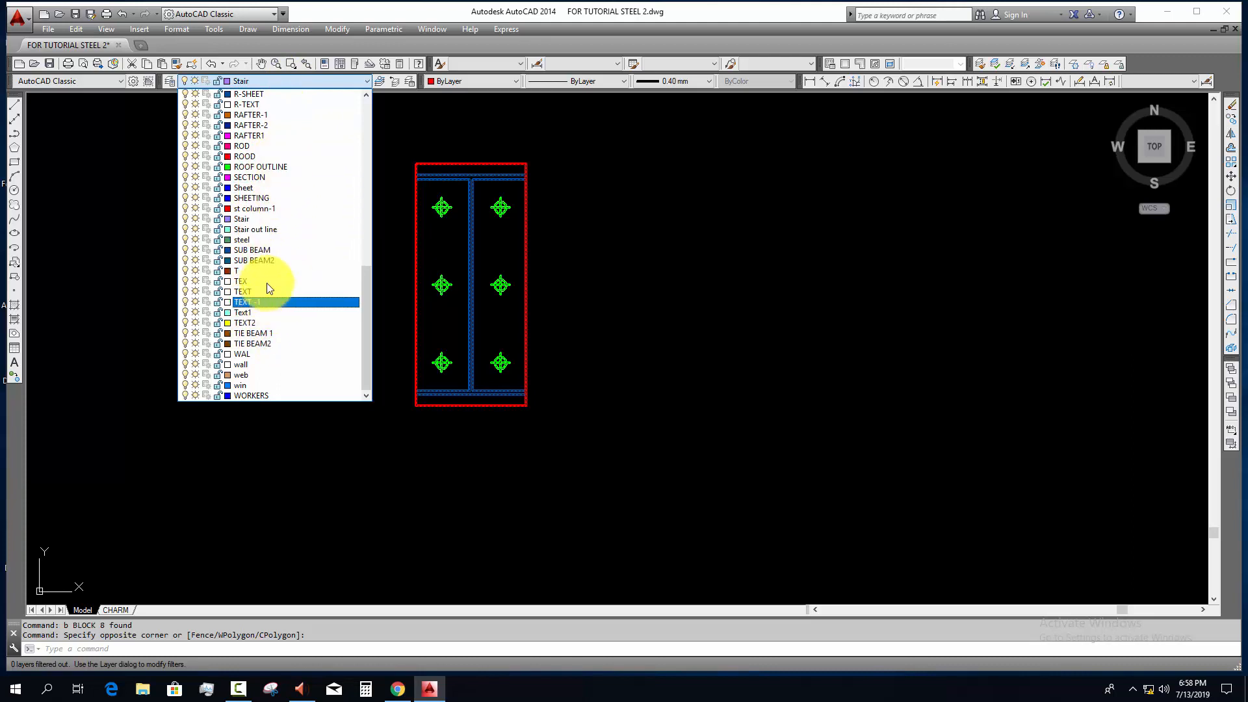
click(253, 208)
Step: Move the sub beam block, with ortho off, into the building section below the main beam, between the first two columns
click(583, 322)
click(494, 364)
scroll(471, 496, down, 4)
middle_drag(483, 502, 484, 568)
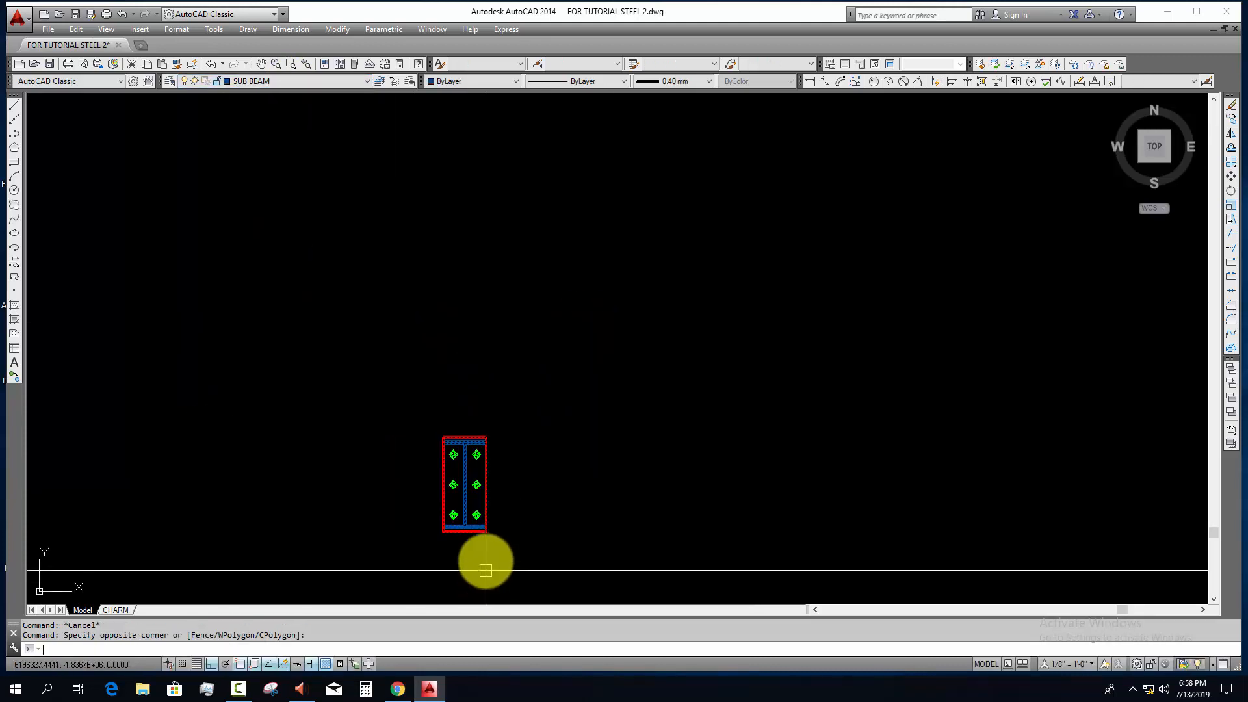
text(m)
key(space)
scroll(480, 437, up, 6)
click(423, 461)
scroll(587, 516, down, 8)
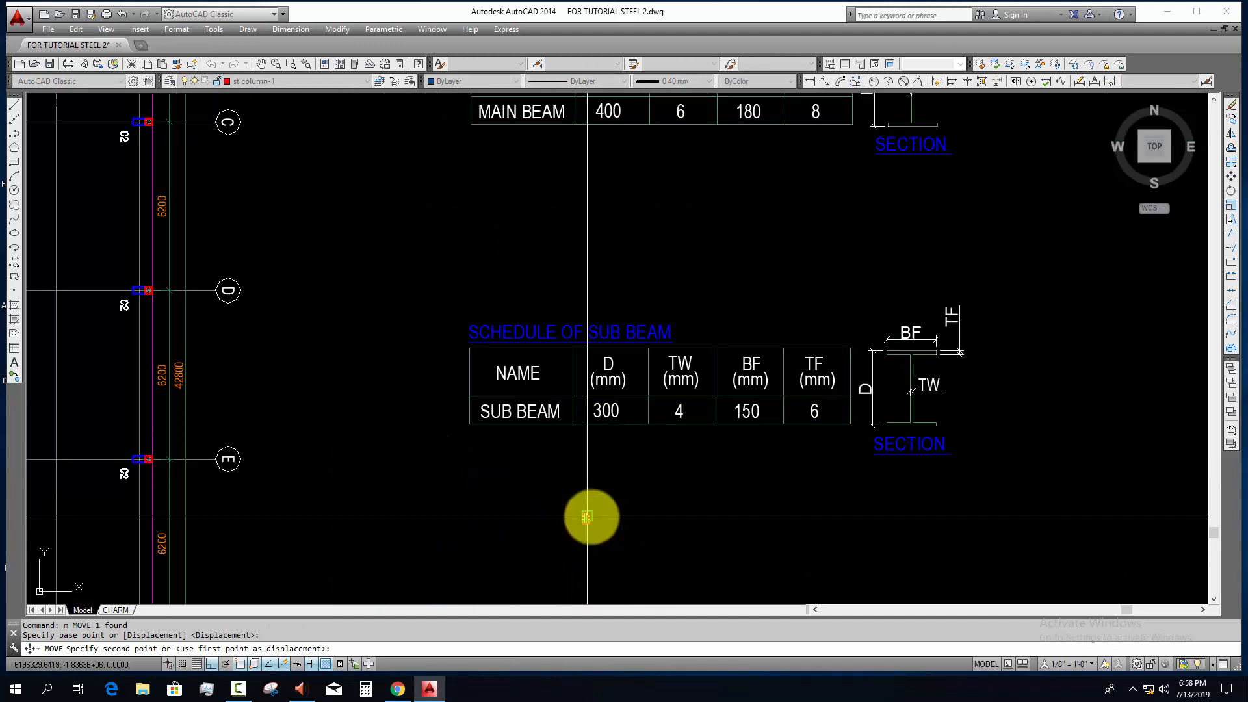
scroll(589, 518, down, 4)
key(F8)
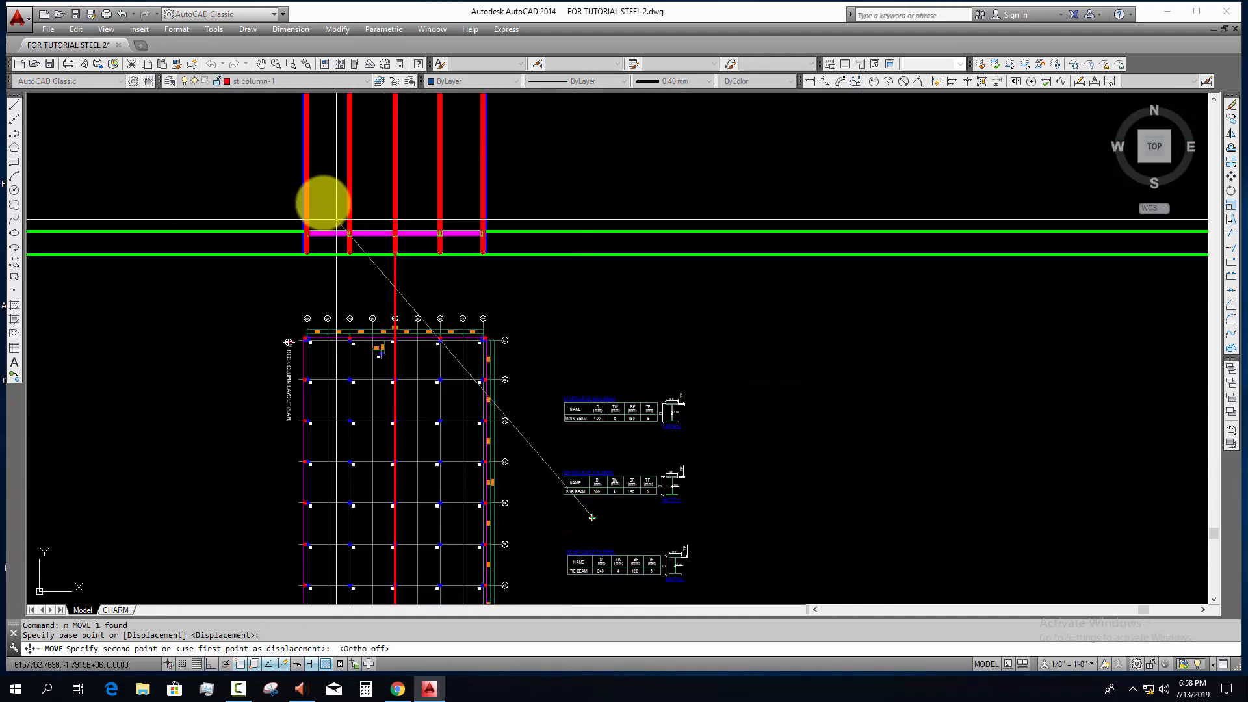
scroll(322, 200, up, 8)
click(325, 481)
key(Escape)
Step: Draw a vertical construction line through the centre of the leftmost sub beam on the first-floor sub beam layout plan
scroll(386, 521, down, 8)
middle_drag(399, 531, 428, 277)
scroll(428, 276, down, 4)
middle_drag(490, 412, 493, 310)
middle_drag(470, 515, 449, 277)
middle_drag(421, 502, 417, 284)
key(Escape)
scroll(405, 342, up, 6)
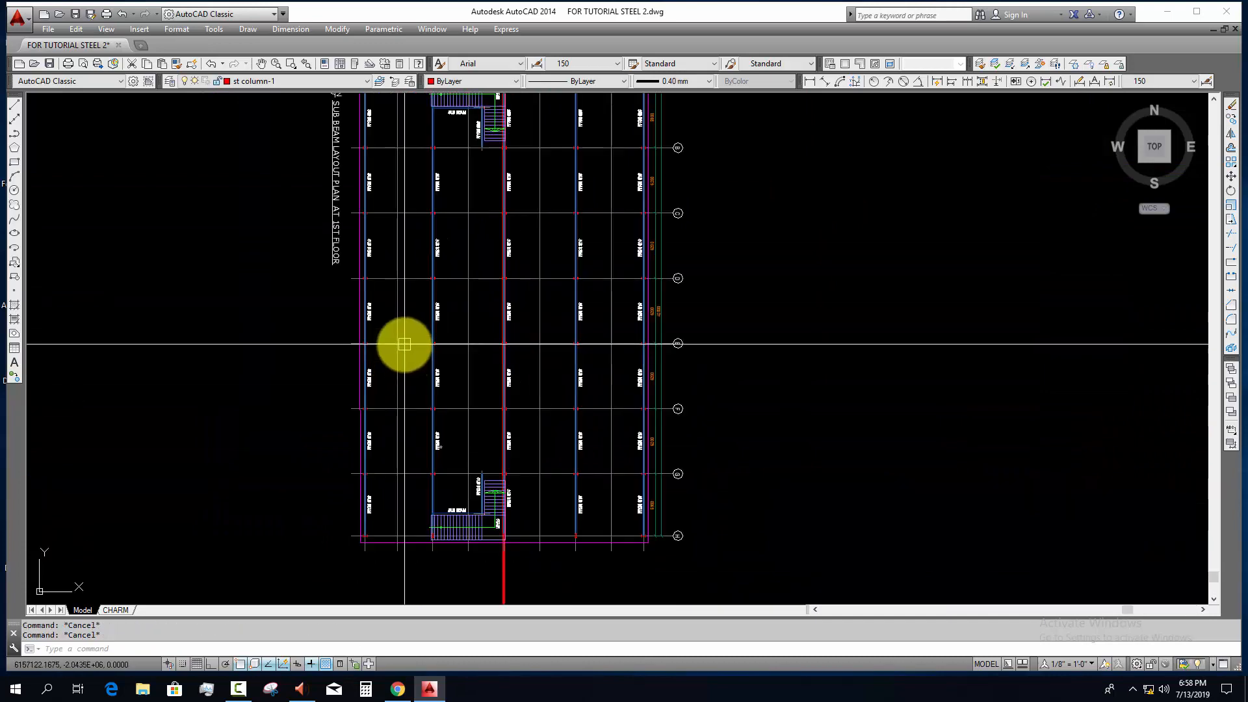
text(xl)
key(Return)
scroll(362, 335, up, 2)
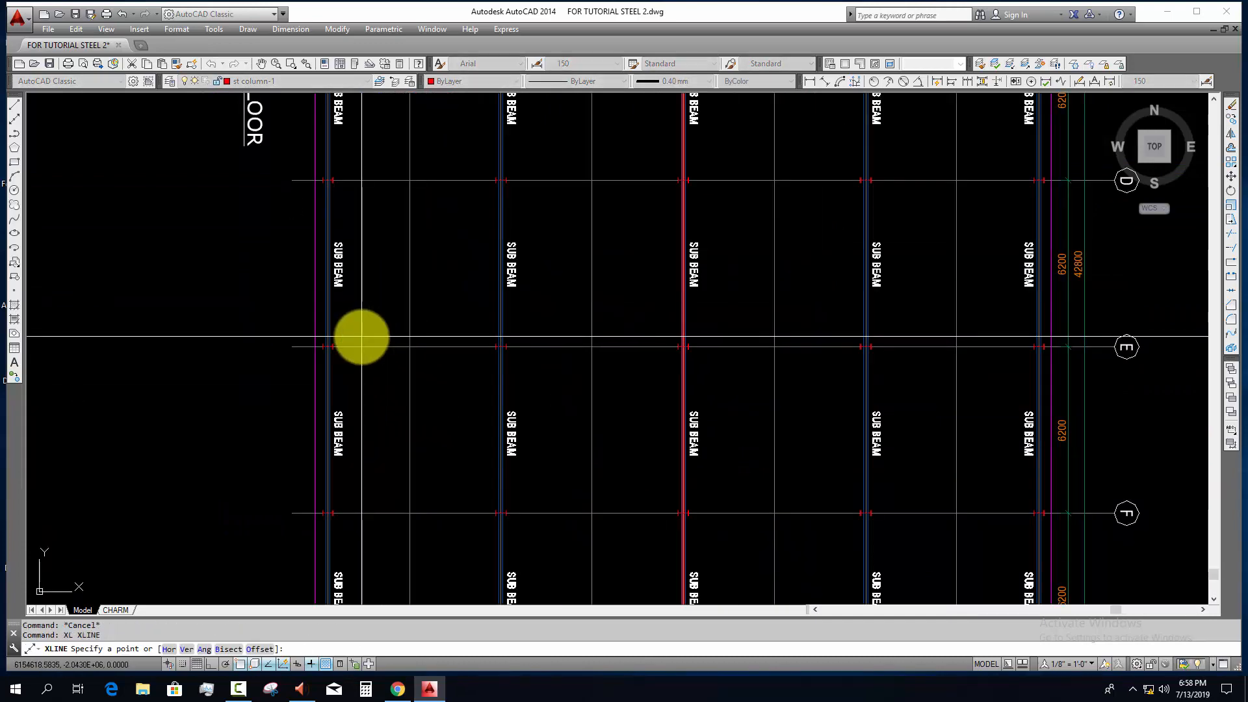
text(v)
key(Return)
scroll(321, 318, up, 8)
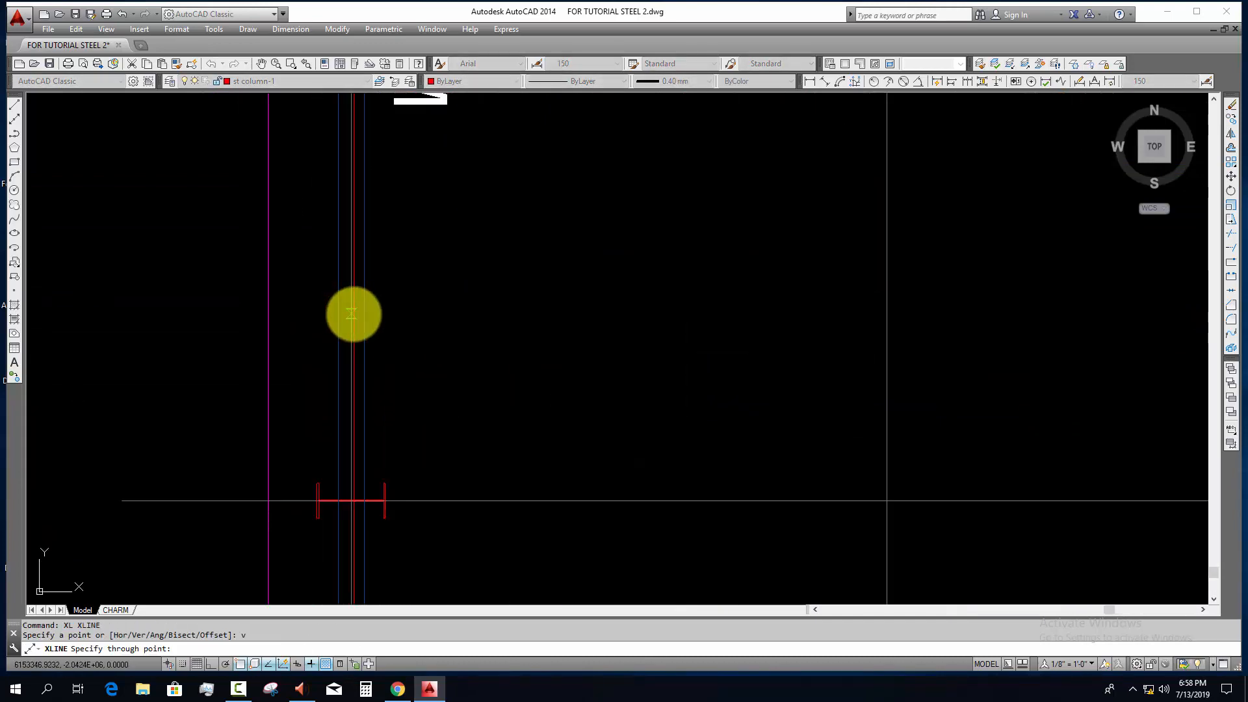
click(352, 315)
Step: Add vertical construction lines through the centres of the remaining sub beams on the layout plan
scroll(455, 358, down, 8)
middle_drag(545, 382, 165, 377)
scroll(385, 365, up, 6)
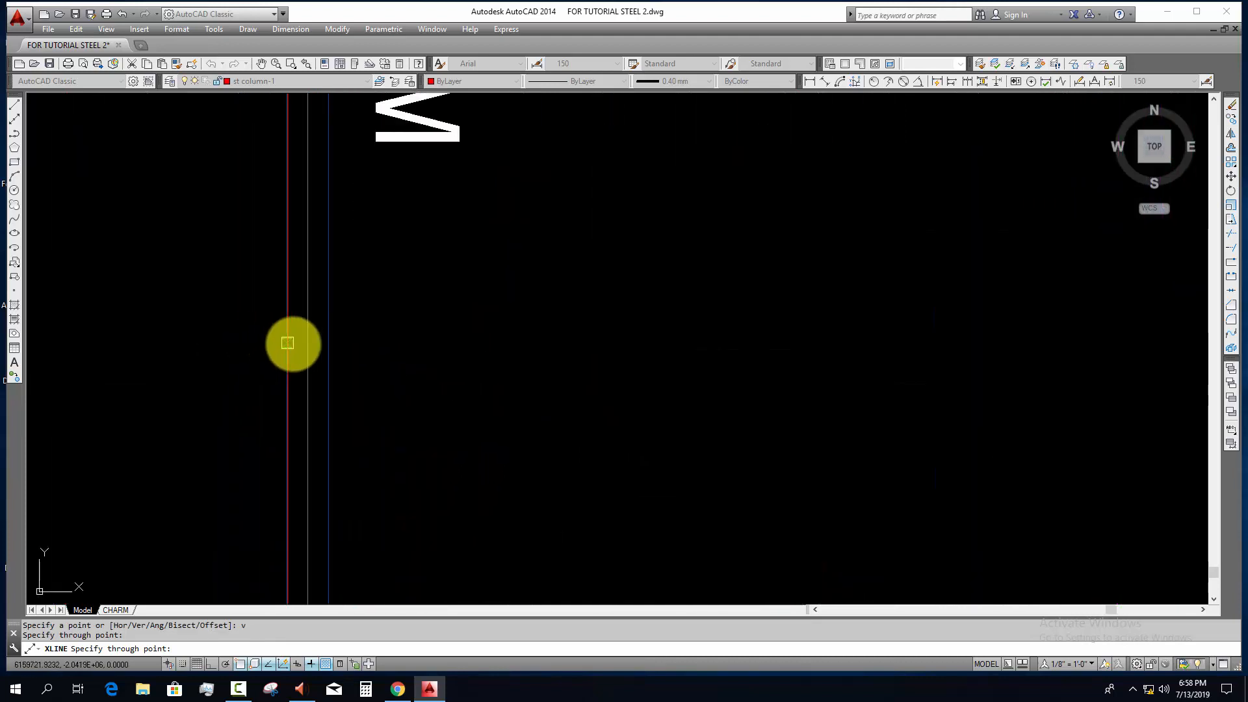
scroll(307, 345, down, 6)
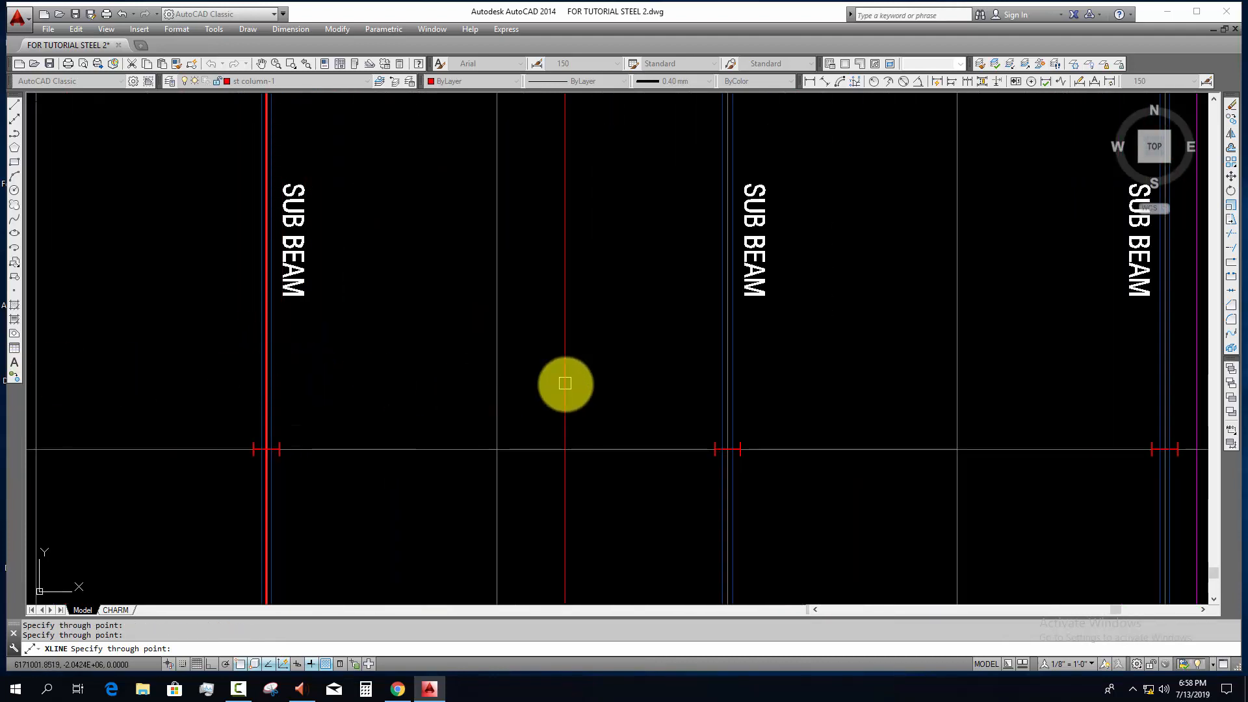
scroll(732, 379, up, 4)
scroll(264, 373, down, 5)
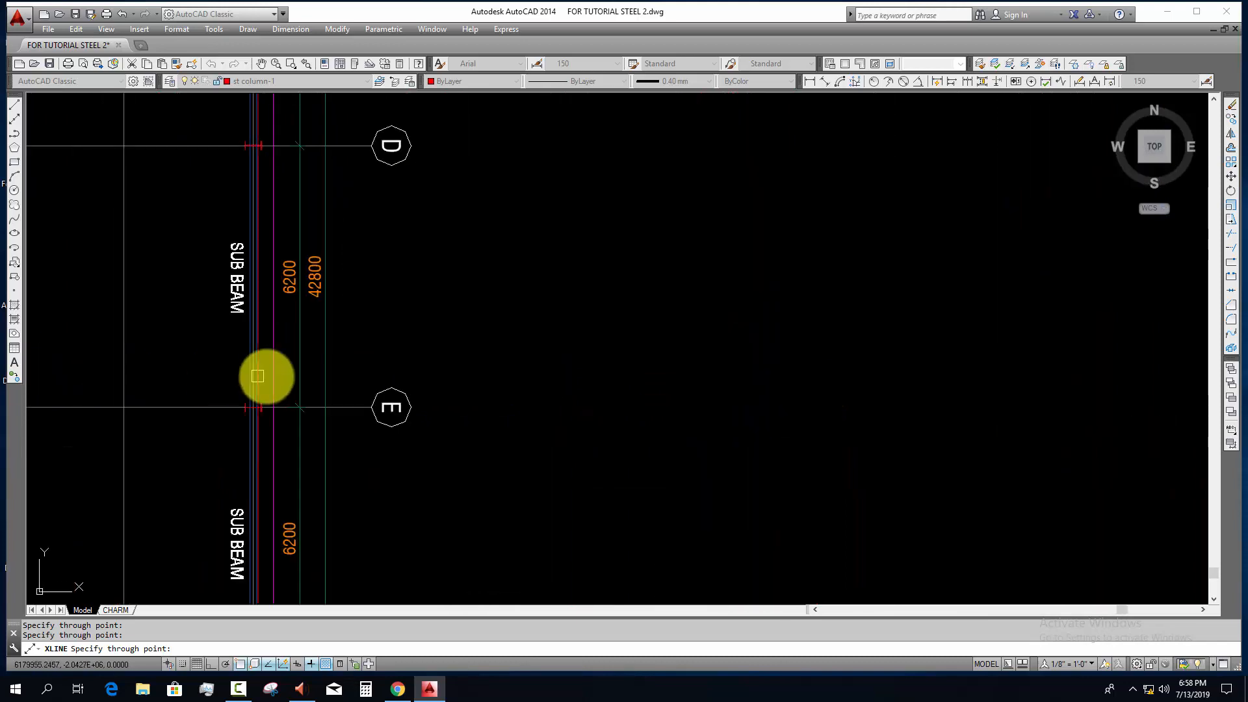
scroll(217, 365, up, 6)
scroll(328, 404, down, 12)
key(Escape)
key(Escape)
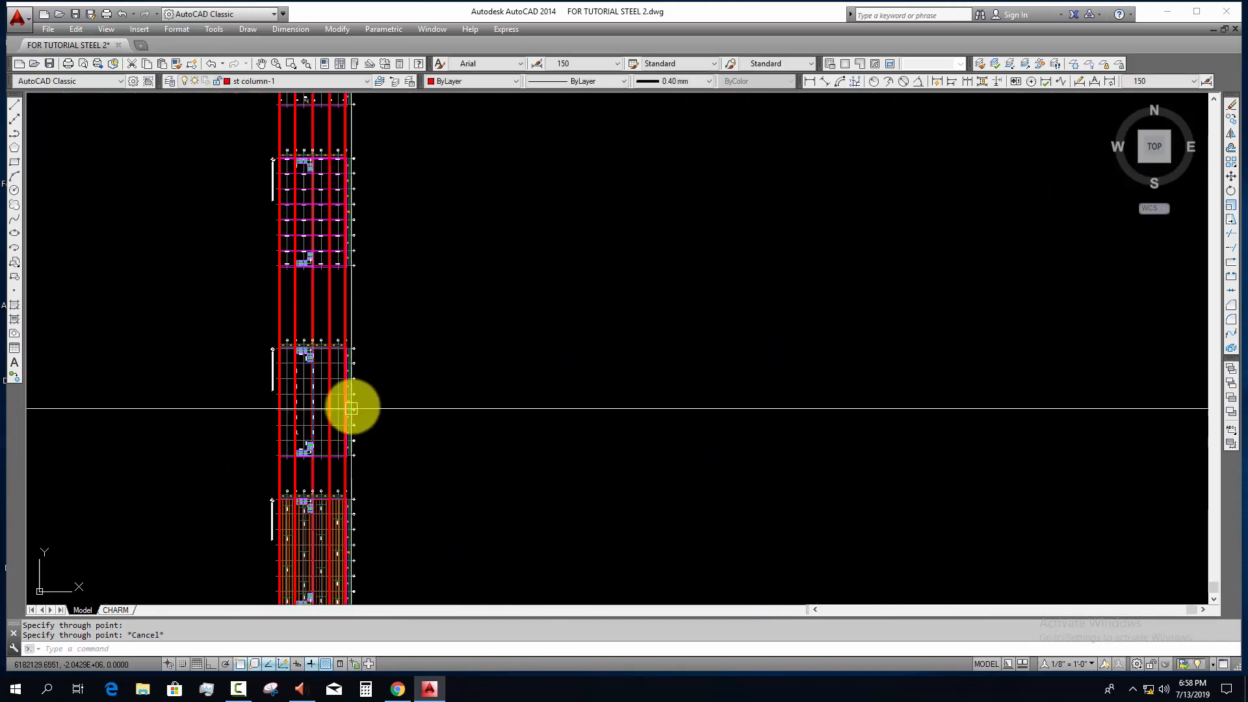
Step: Move the sub beam block onto the first column, beside the main beam's end plate
scroll(356, 385, up, 6)
scroll(325, 251, up, 5)
scroll(346, 209, up, 8)
middle_drag(348, 210, 535, 404)
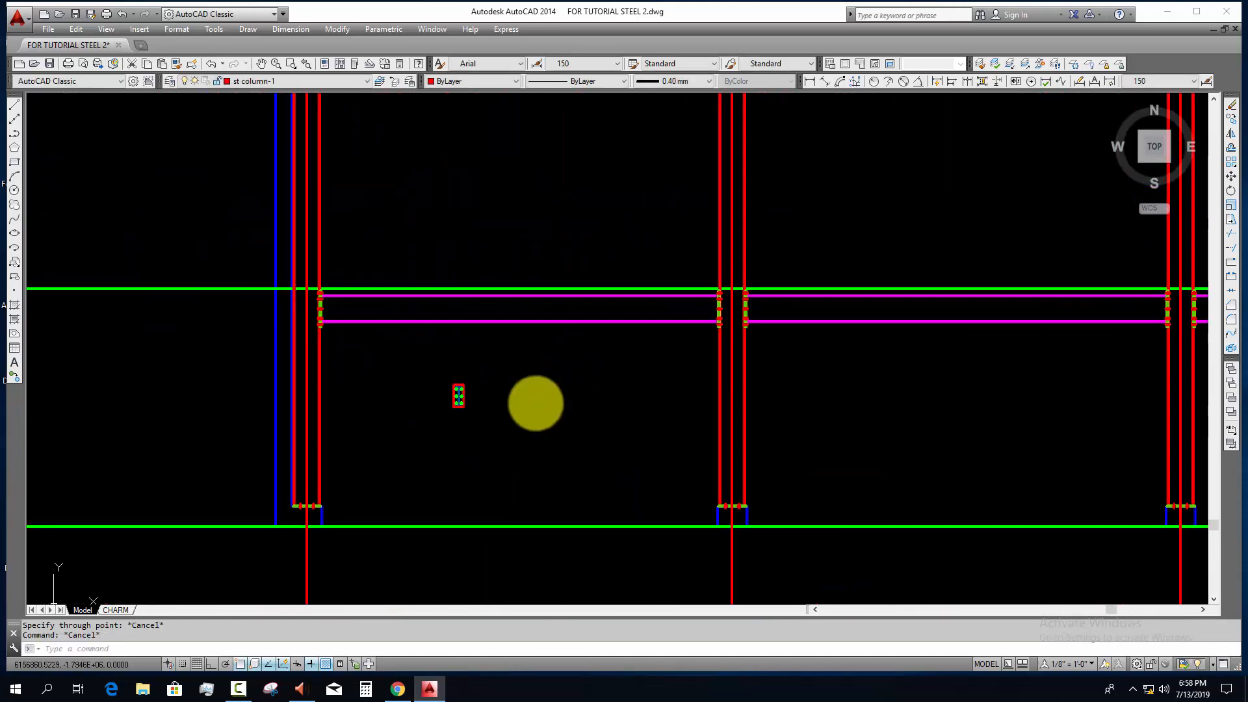
scroll(535, 404, up, 2)
click(496, 357)
click(408, 432)
middle_drag(458, 453, 505, 482)
text(m)
key(Return)
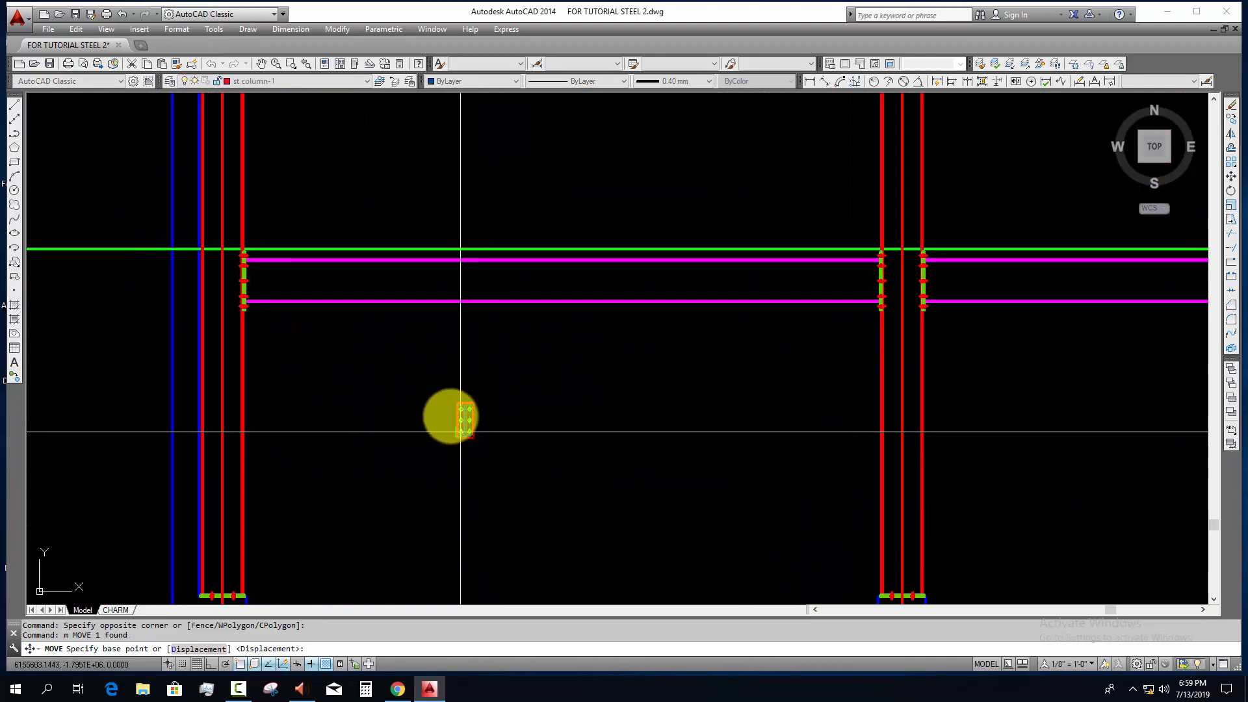
scroll(451, 416, up, 5)
click(649, 399)
scroll(285, 572, down, 2)
scroll(692, 599, down, 5)
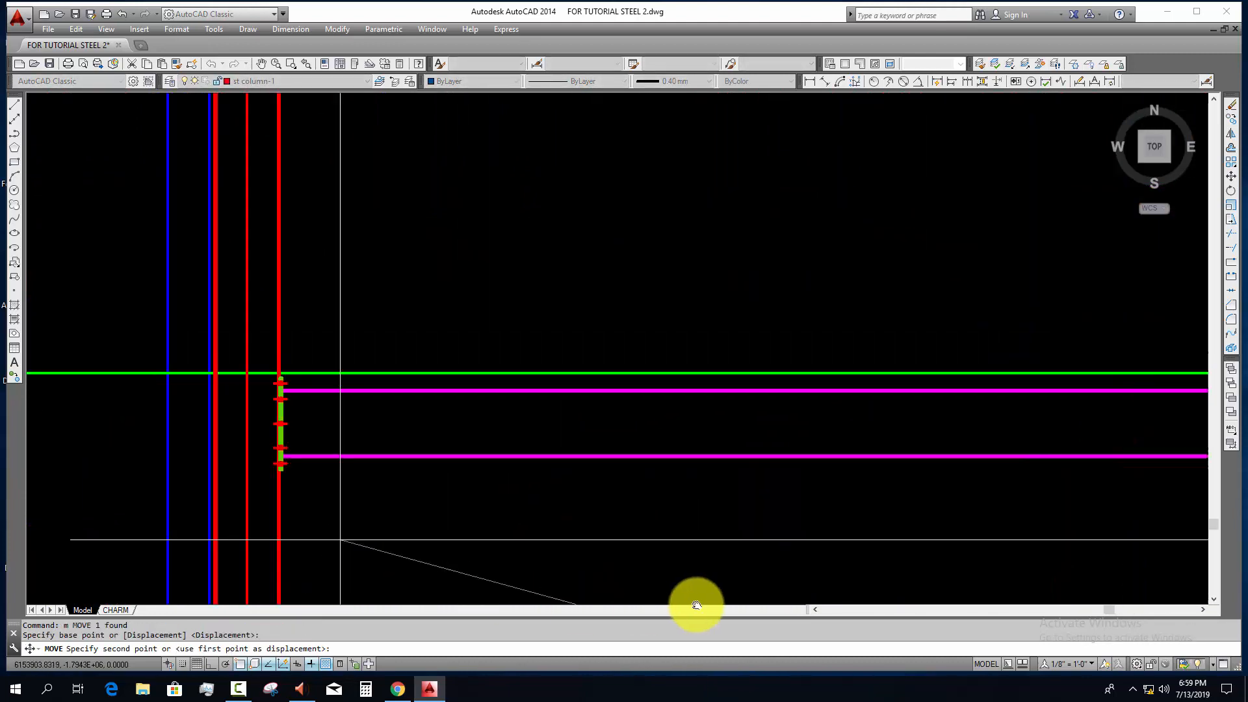
scroll(424, 382, up, 3)
scroll(482, 370, up, 2)
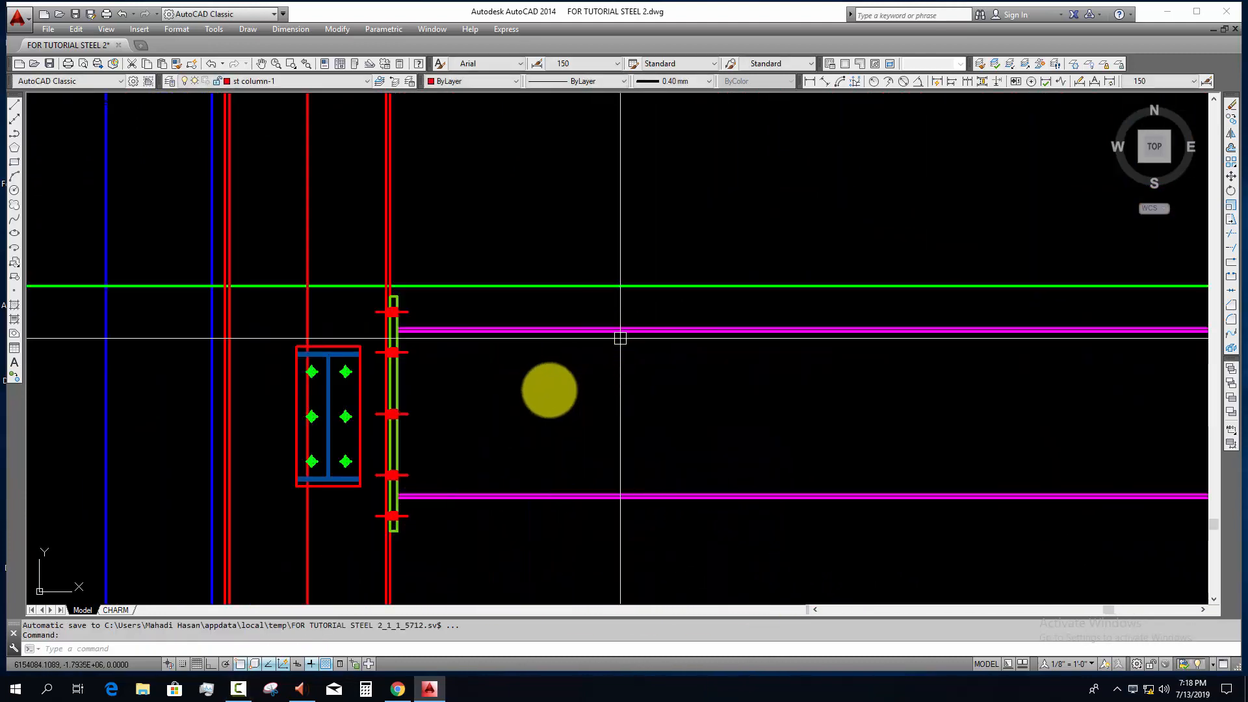
Step: Draw a horizontal construction line along the top edge of the main beam's upper flange
middle_drag(329, 301, 496, 292)
scroll(496, 292, up, 2)
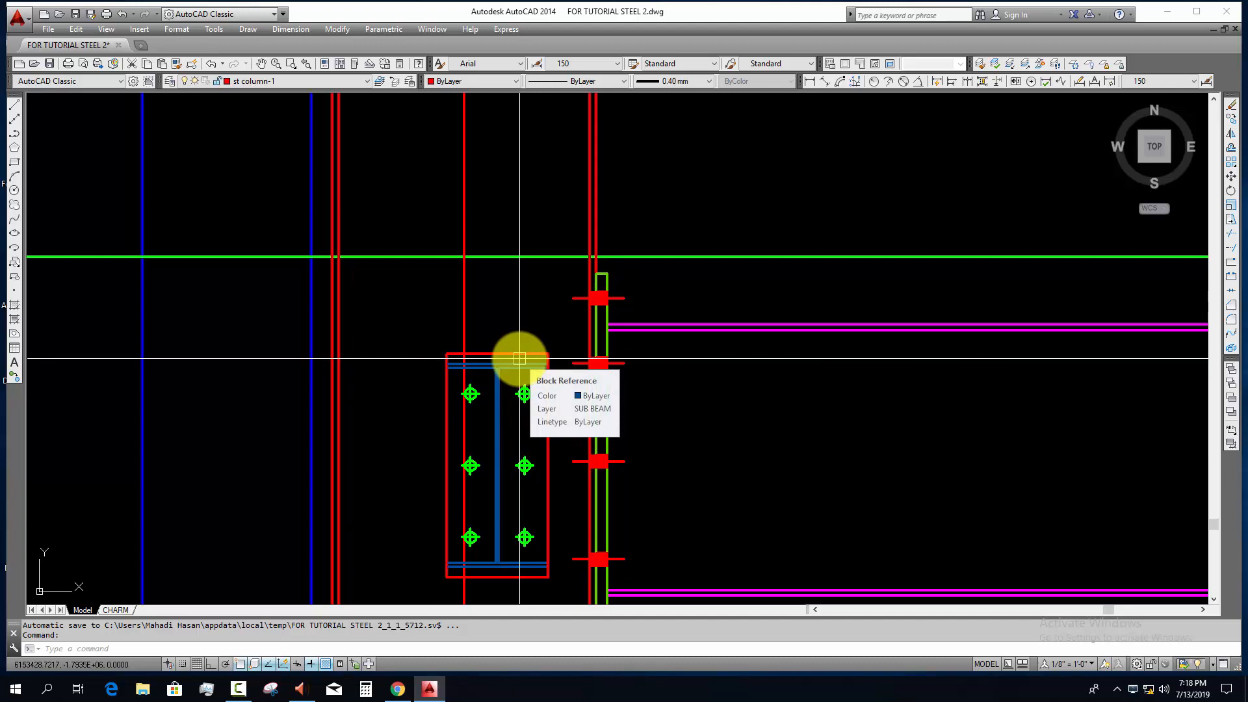
key(Escape)
middle_drag(746, 384, 671, 404)
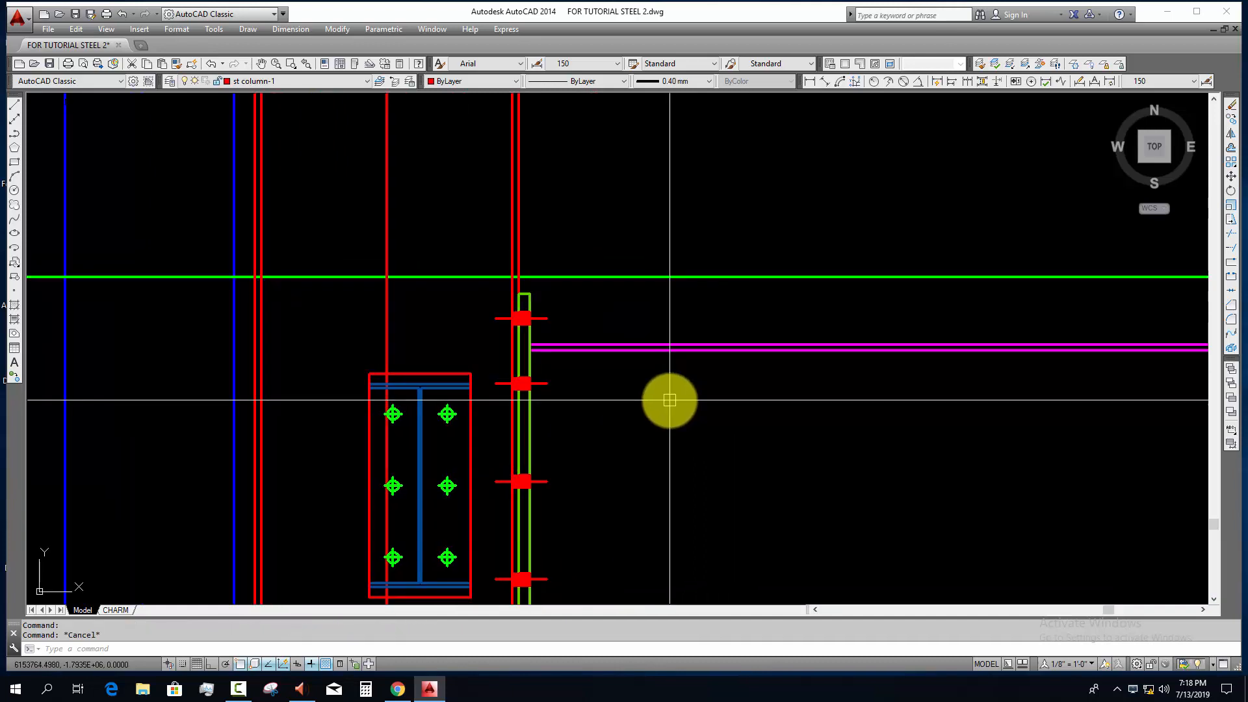
text(xl)
key(Return)
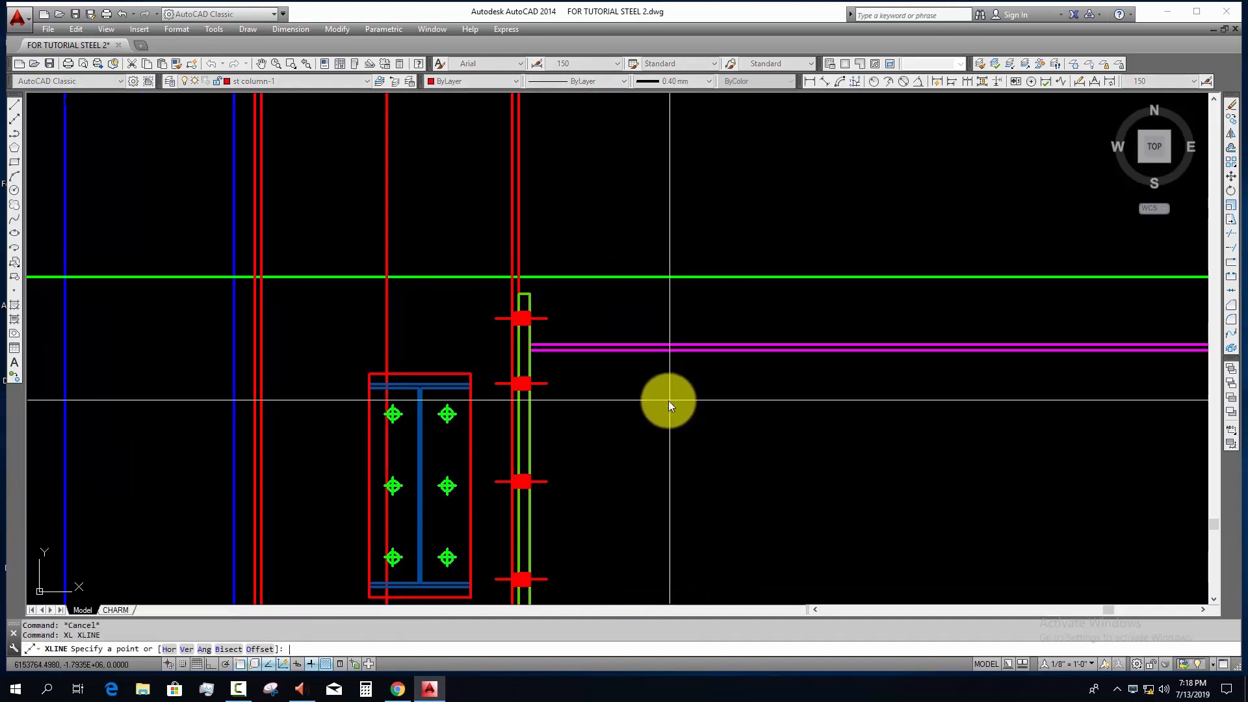
text(h)
key(Return)
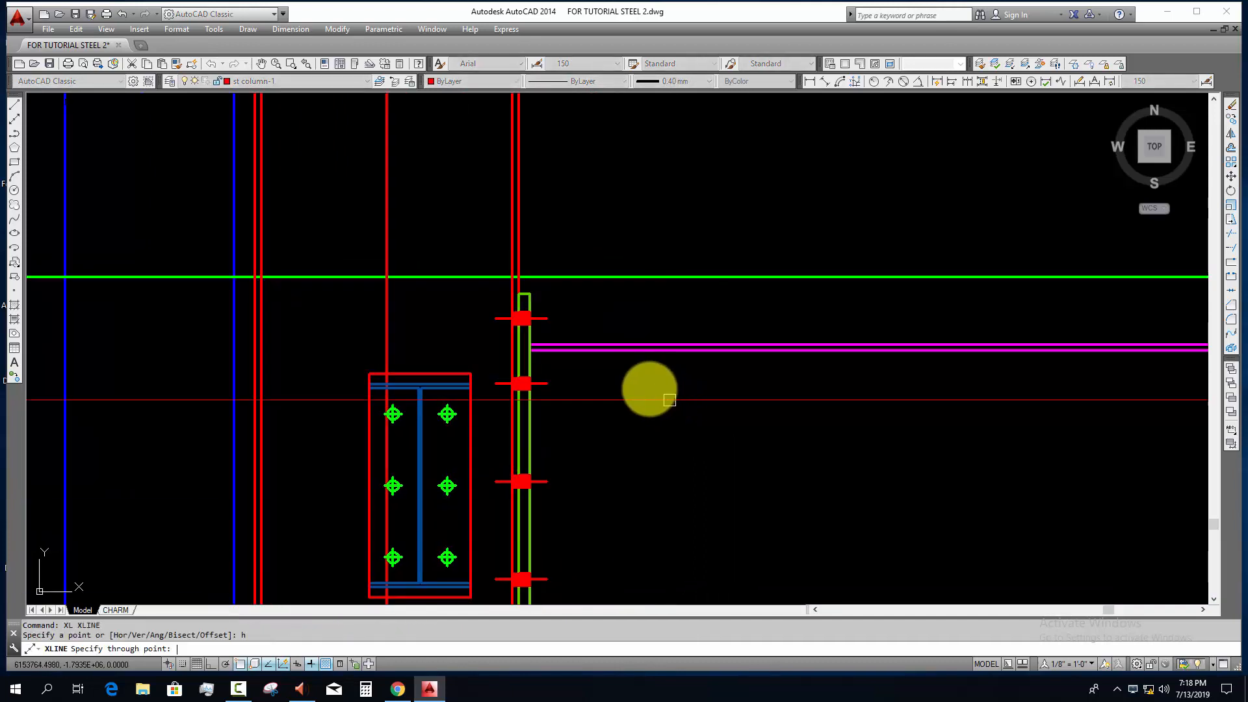
click(603, 343)
key(Escape)
Step: Move the sub beam block by its top flange midpoint to where the column's vertical construction line meets the horizontal one
middle_drag(443, 355, 459, 287)
click(440, 329)
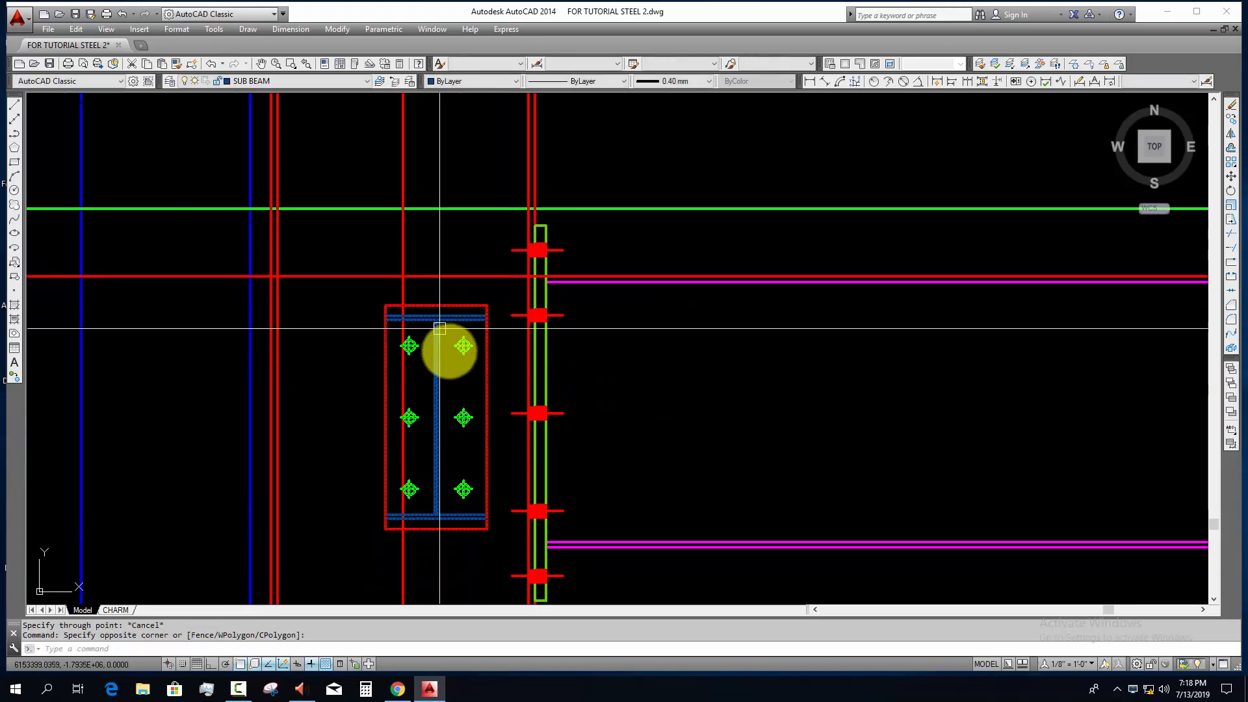
middle_drag(452, 362, 451, 393)
text(m)
key(Return)
scroll(437, 336, up, 4)
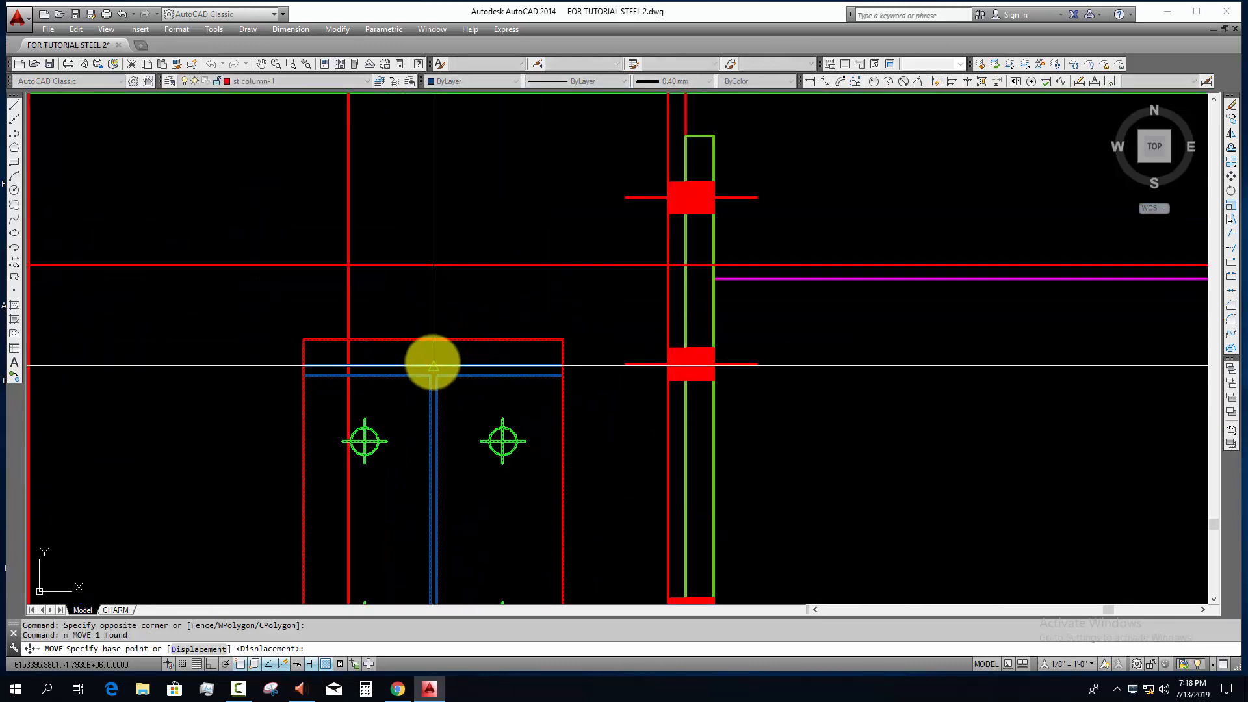
click(433, 366)
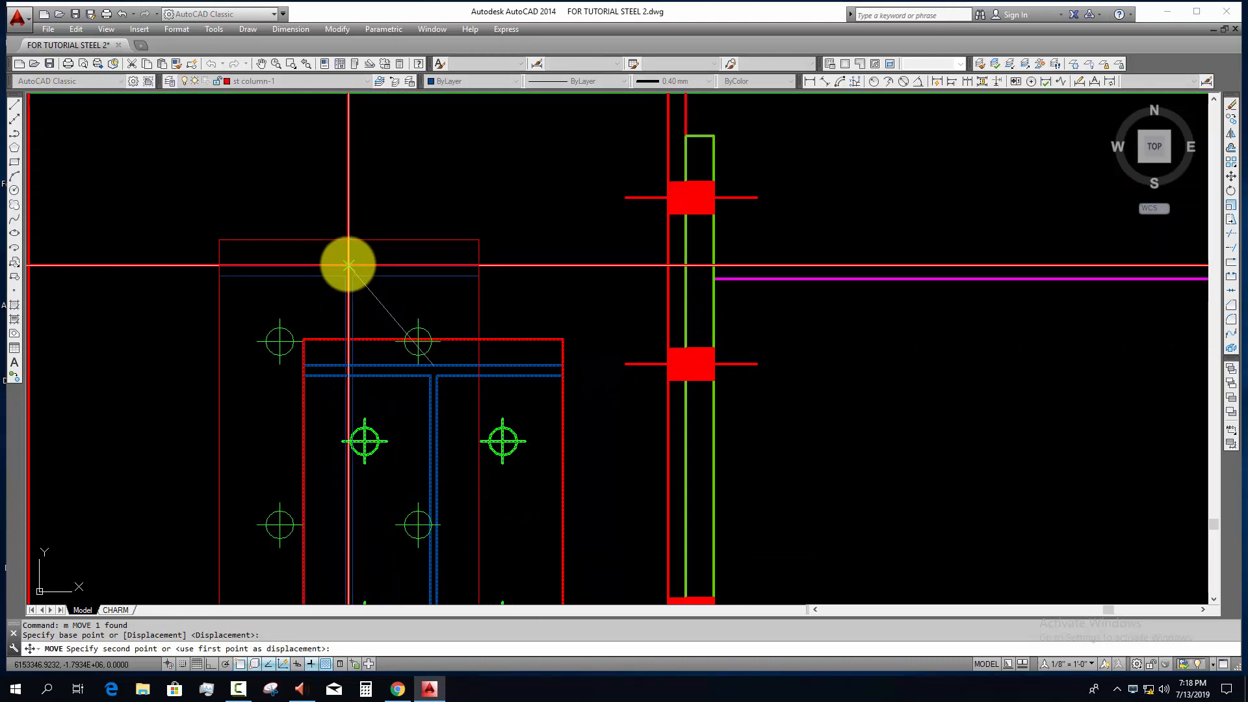
click(348, 265)
Step: Copy the sub beam block from the first column onto the centre lines of the second and third columns
scroll(384, 292, down, 4)
scroll(439, 372, down, 4)
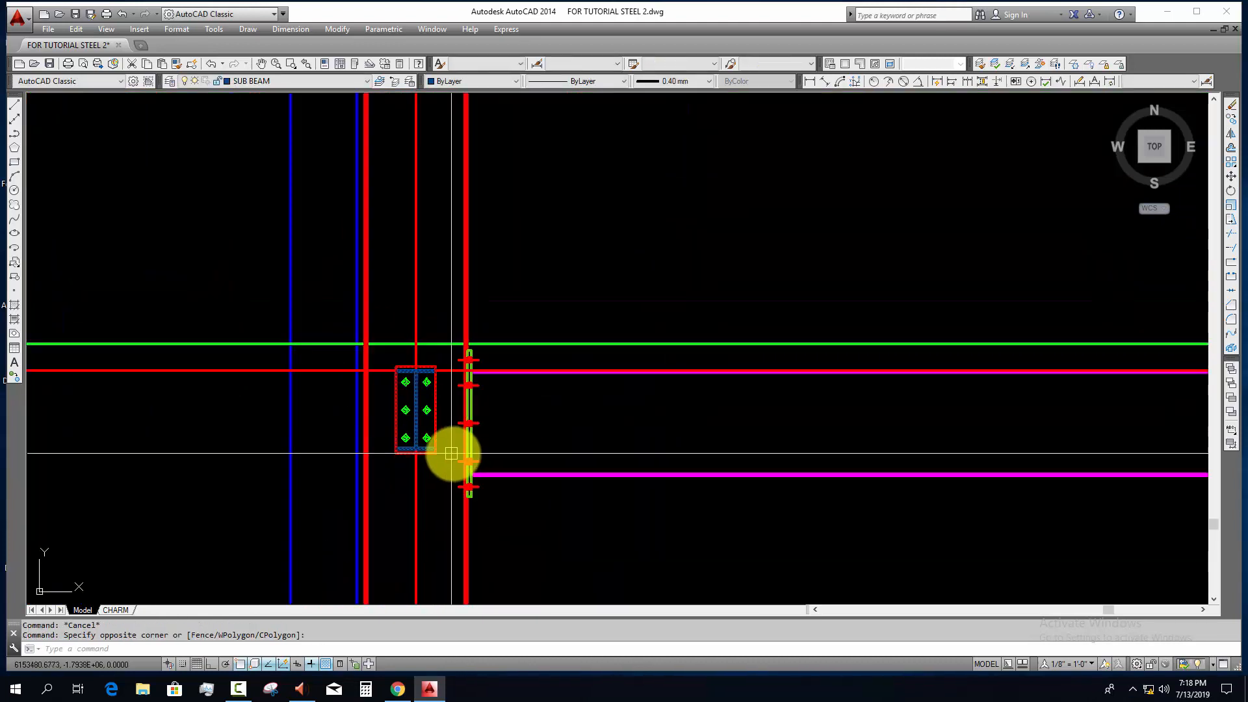
click(451, 420)
text(co)
key(Return)
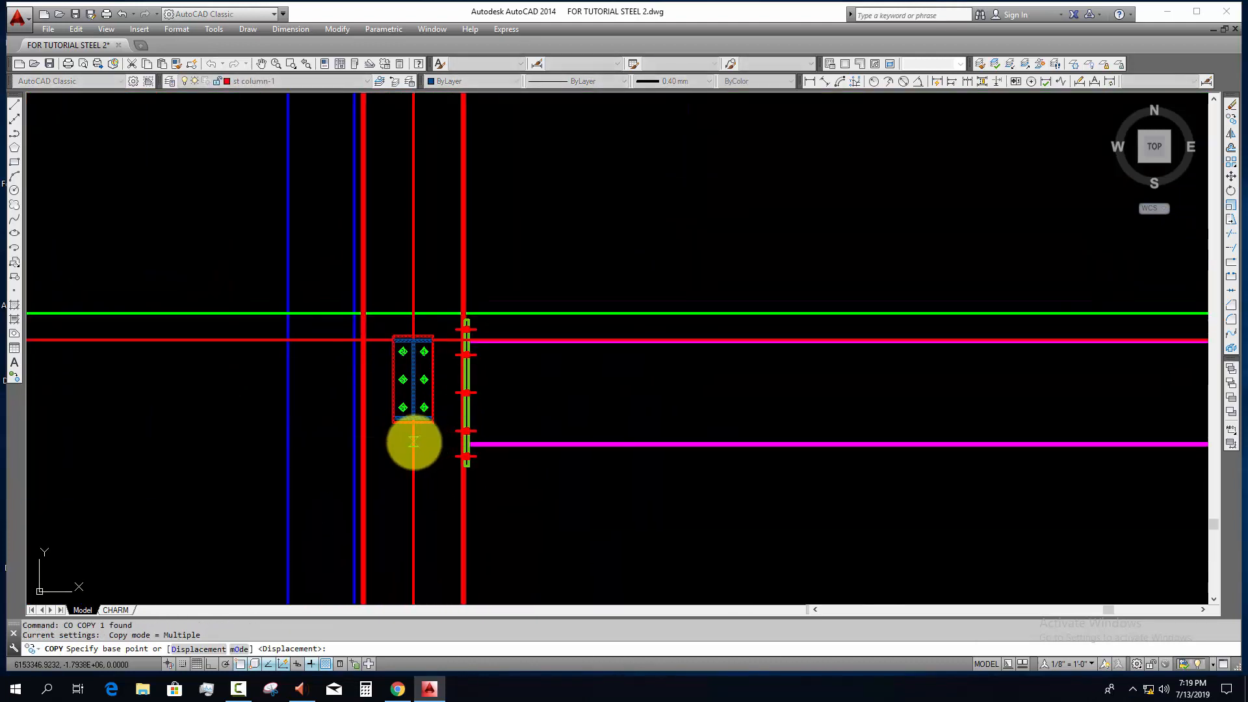
click(464, 444)
scroll(595, 522, down, 5)
middle_drag(954, 537, 401, 457)
scroll(634, 407, up, 4)
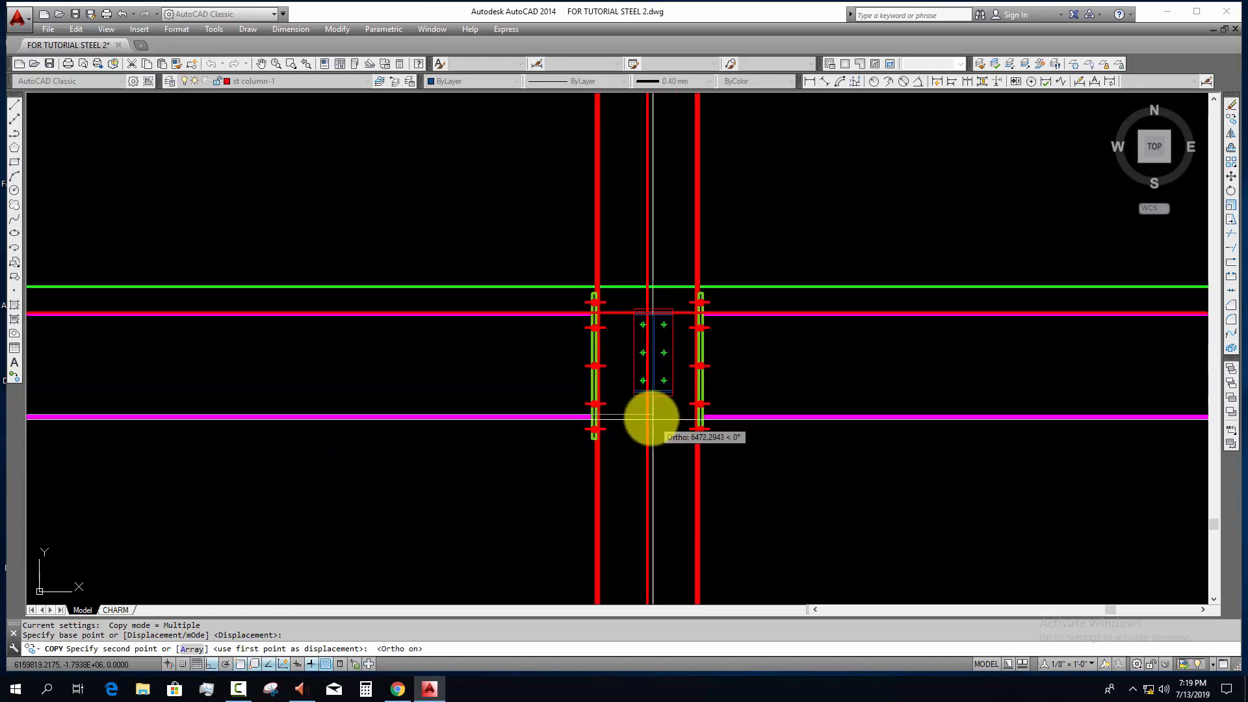
click(649, 418)
scroll(777, 440, down, 4)
middle_drag(21, 390, 3, 379)
scroll(563, 364, up, 4)
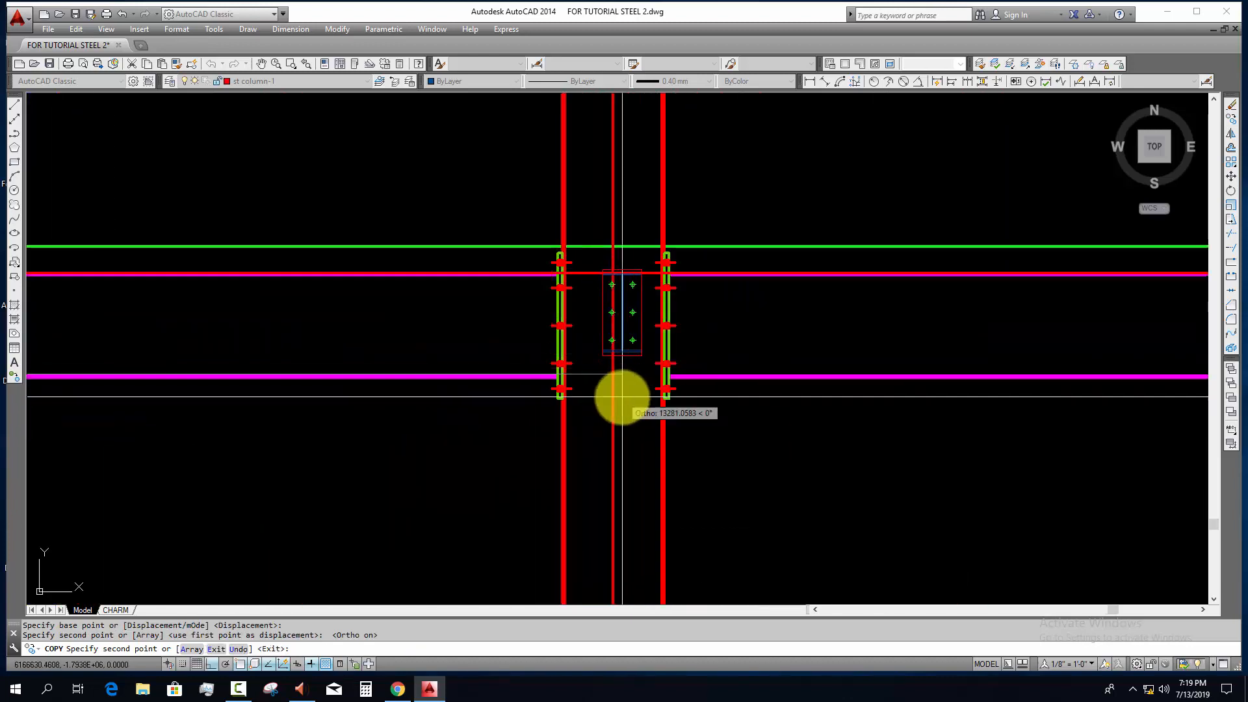
Step: Place further copies of the sub beam block on the centre lines of the fourth and fifth columns
scroll(721, 386, down, 4)
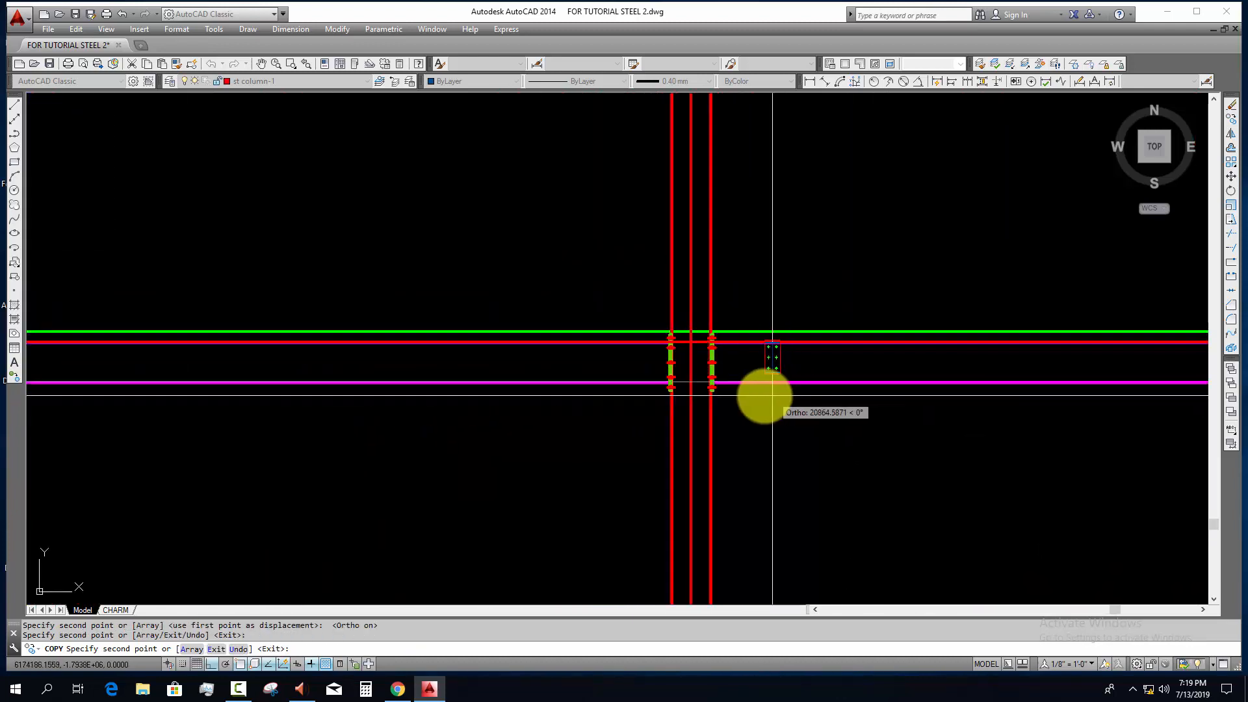
scroll(748, 393, up, 4)
scroll(605, 383, down, 4)
middle_drag(593, 399, 771, 384)
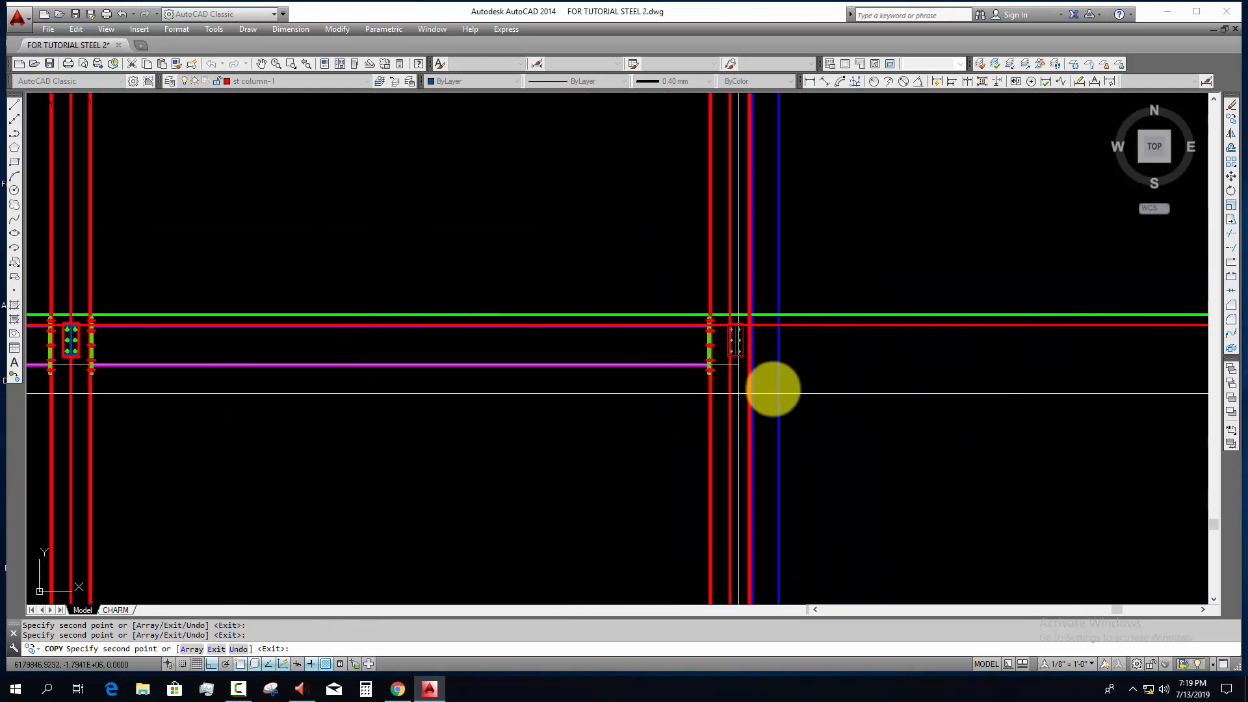
scroll(685, 366, up, 5)
scroll(650, 383, down, 3)
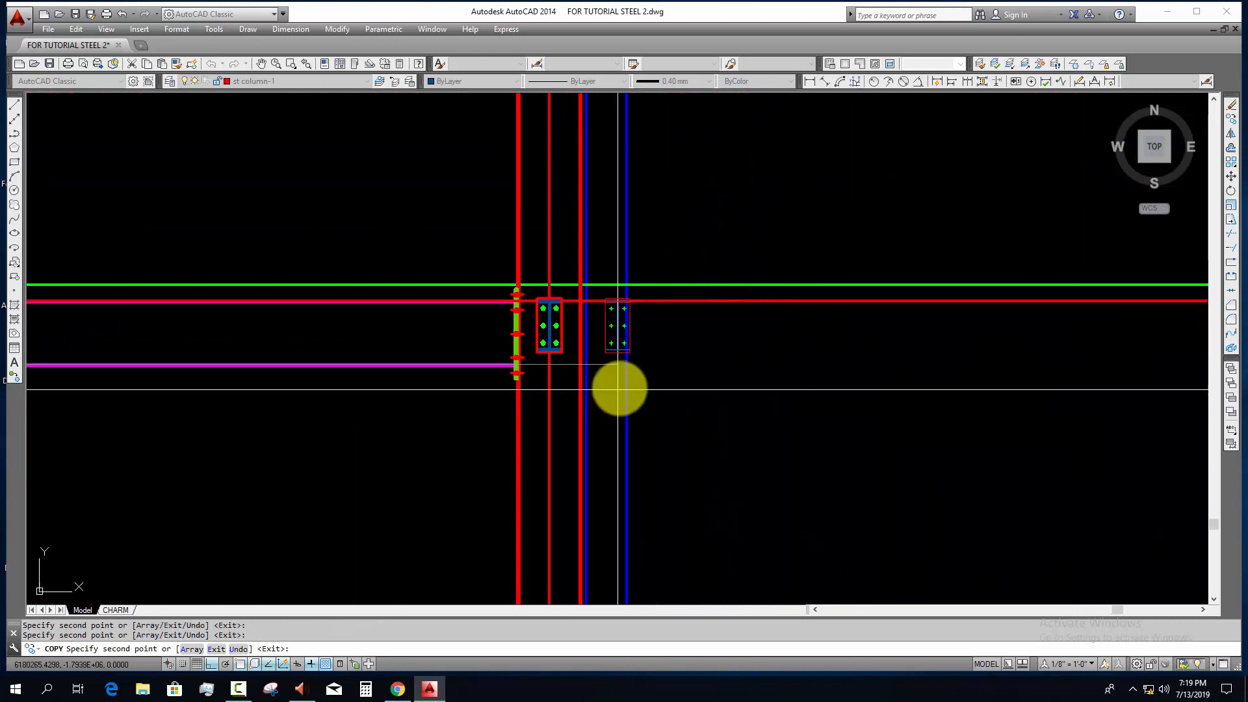
key(Escape)
Step: Draw the floor slab rectangle between the green level line and the beam-top construction line, from the first column's outer side to the last's
scroll(681, 351, down, 4)
middle_drag(671, 368, 997, 368)
middle_drag(520, 442, 932, 442)
middle_drag(478, 455, 585, 457)
scroll(454, 379, up, 5)
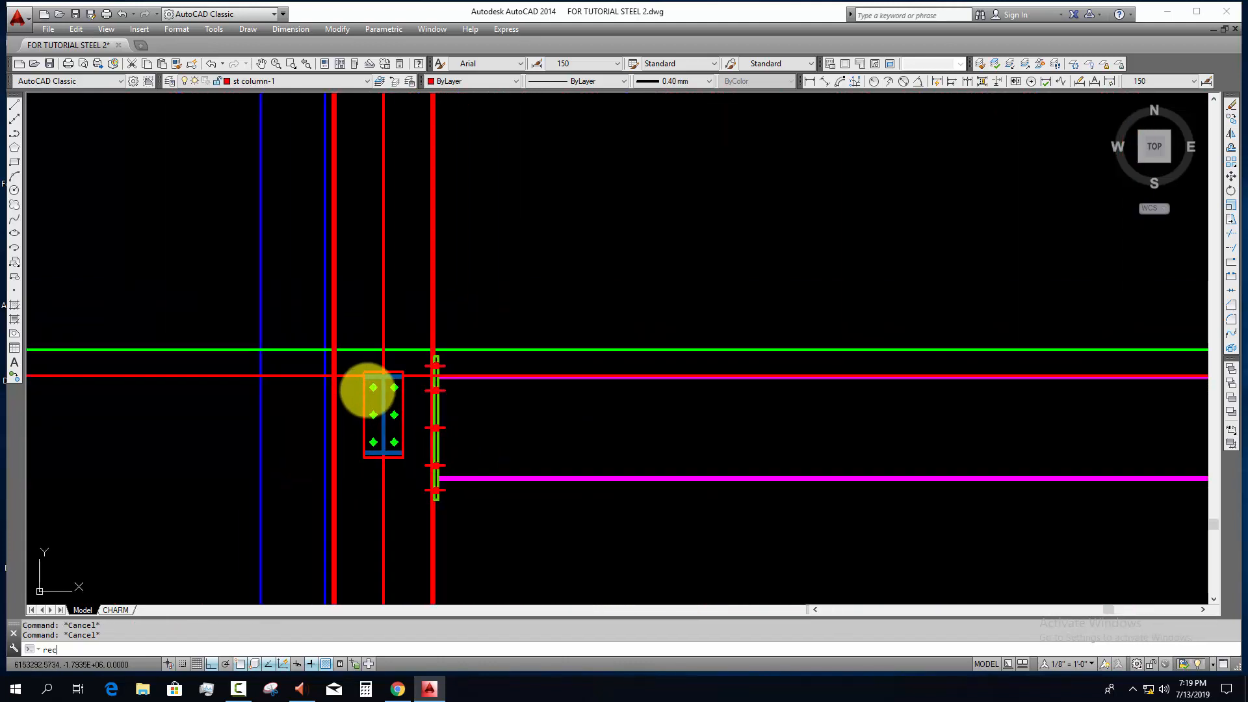
key(Return)
scroll(326, 365, up, 4)
click(322, 325)
scroll(572, 396, down, 4)
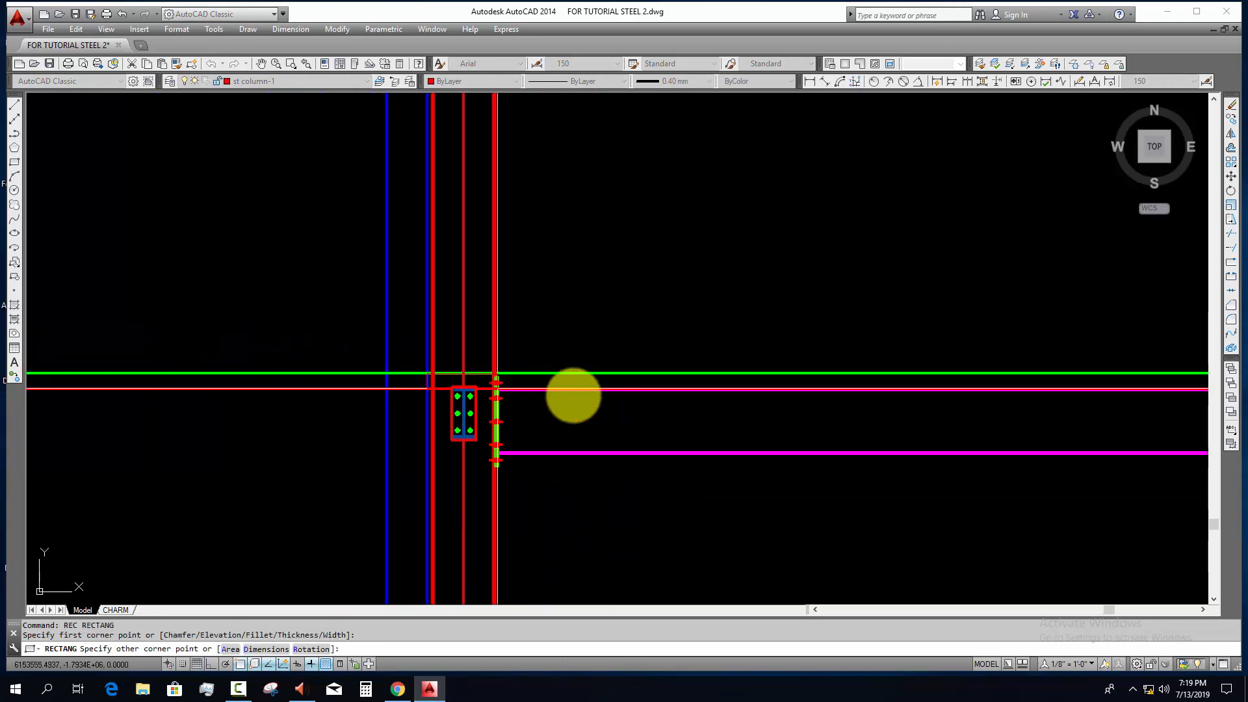
scroll(794, 403, up, 5)
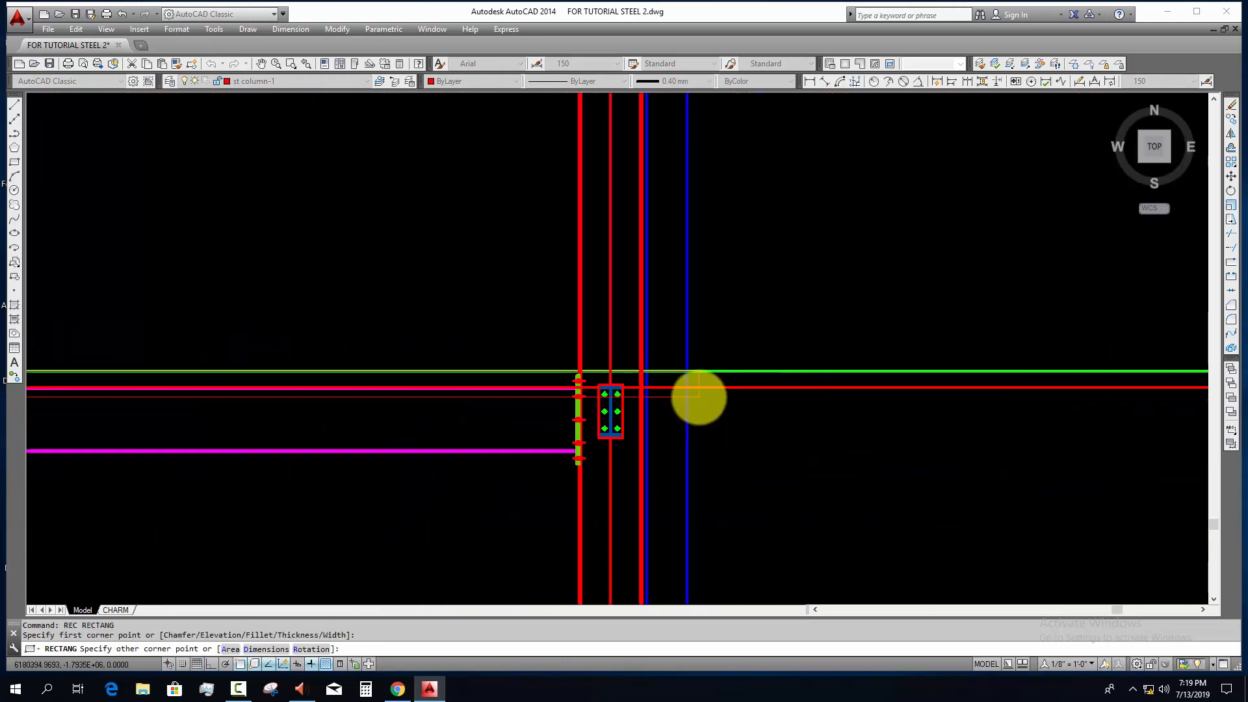
click(564, 374)
key(Escape)
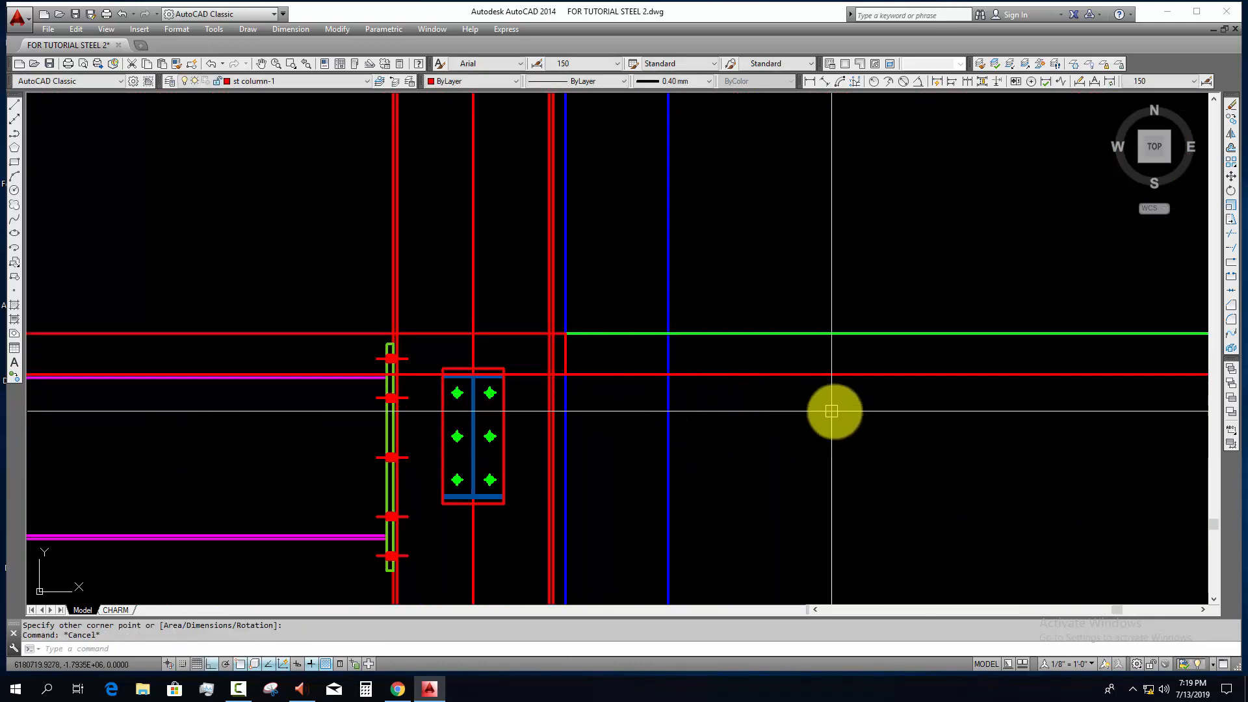
Step: Erase the two horizontal construction lines along the slab's upper and lower edges
click(833, 413)
click(780, 259)
text(e)
key(Return)
middle_drag(672, 432, 1062, 415)
key(Escape)
Step: Assign the slab rectangle to the Stair out line layer
click(507, 300)
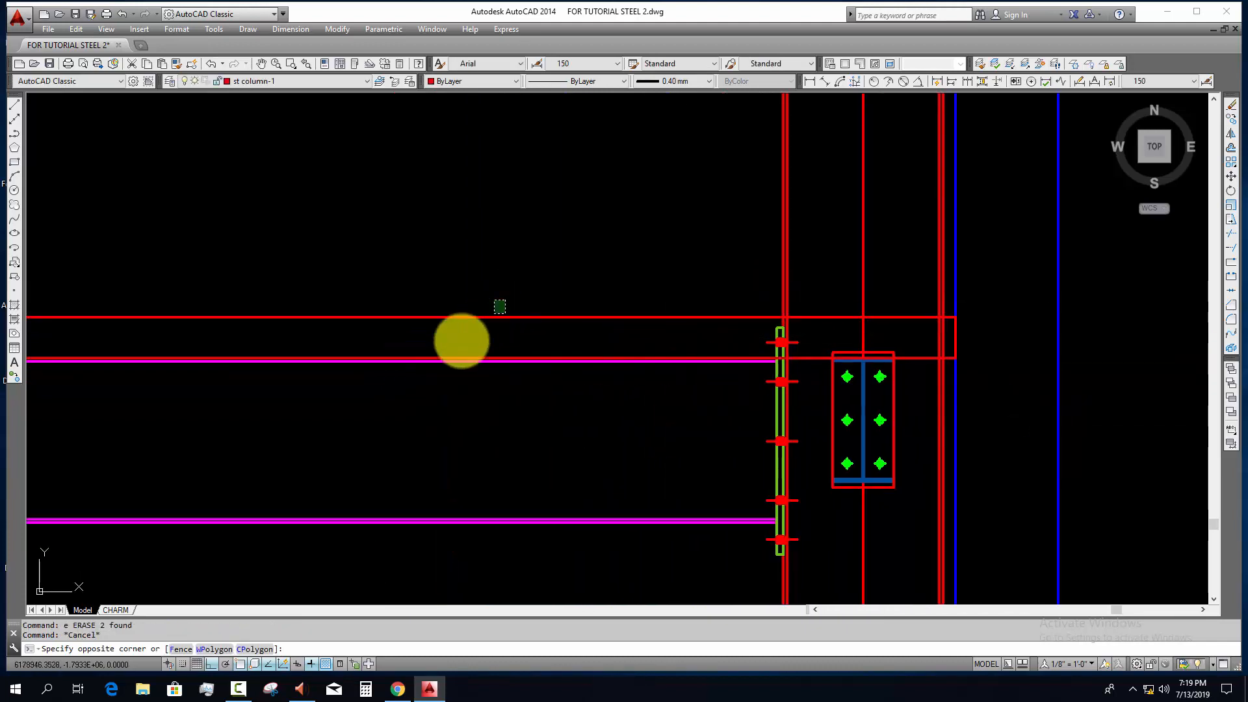
click(457, 340)
click(290, 82)
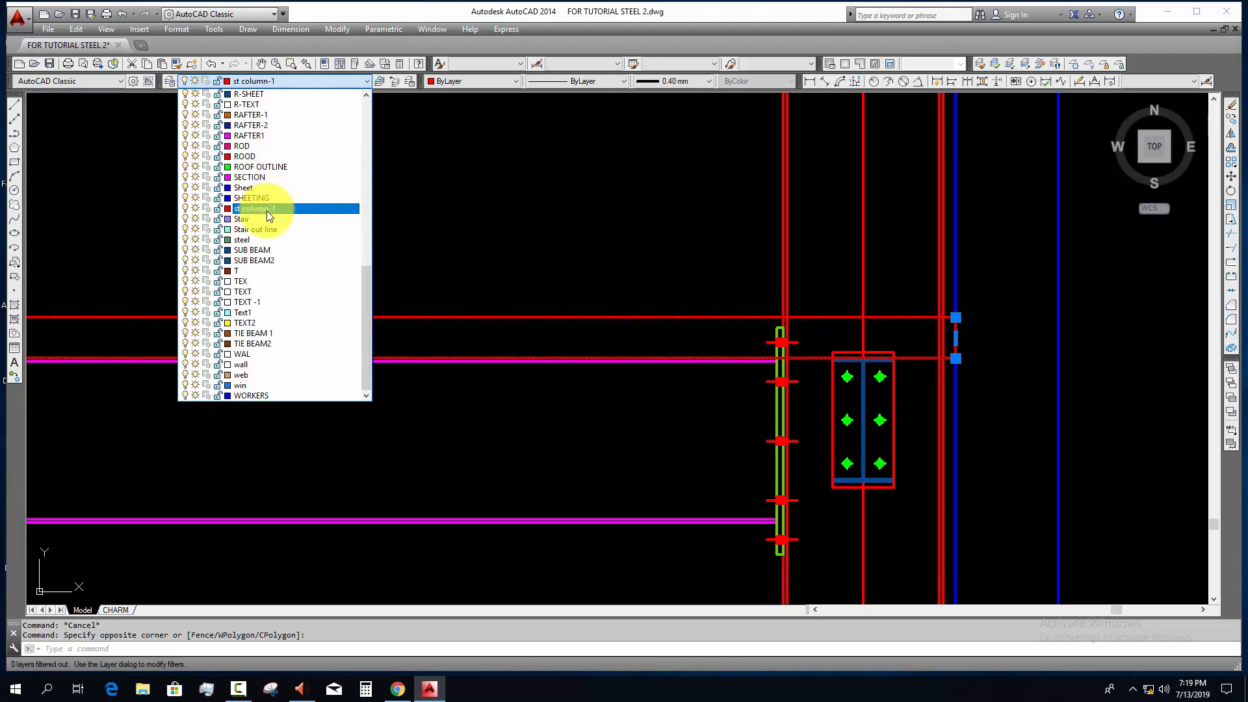
click(268, 232)
scroll(460, 370, down, 6)
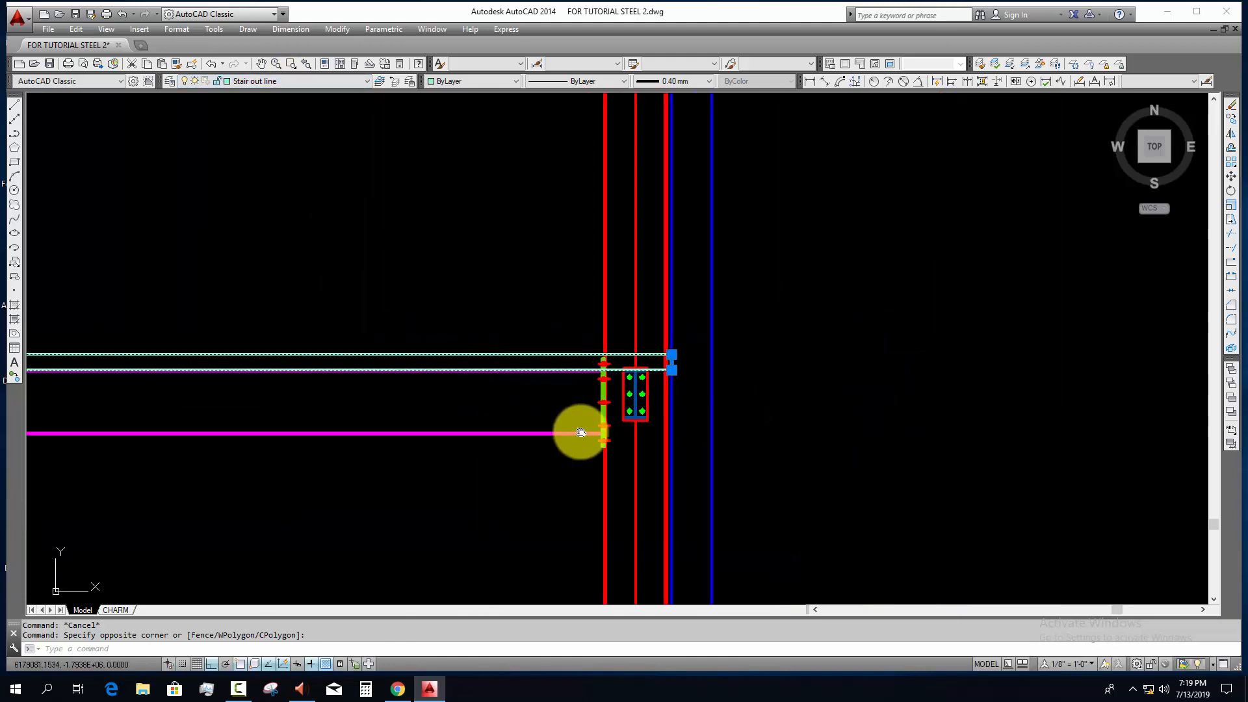
key(Escape)
Step: Hatch the slab rectangle with the predefined ANSI31 pattern, selecting the rectangle as boundary object
scroll(660, 423, down, 6)
scroll(351, 410, up, 6)
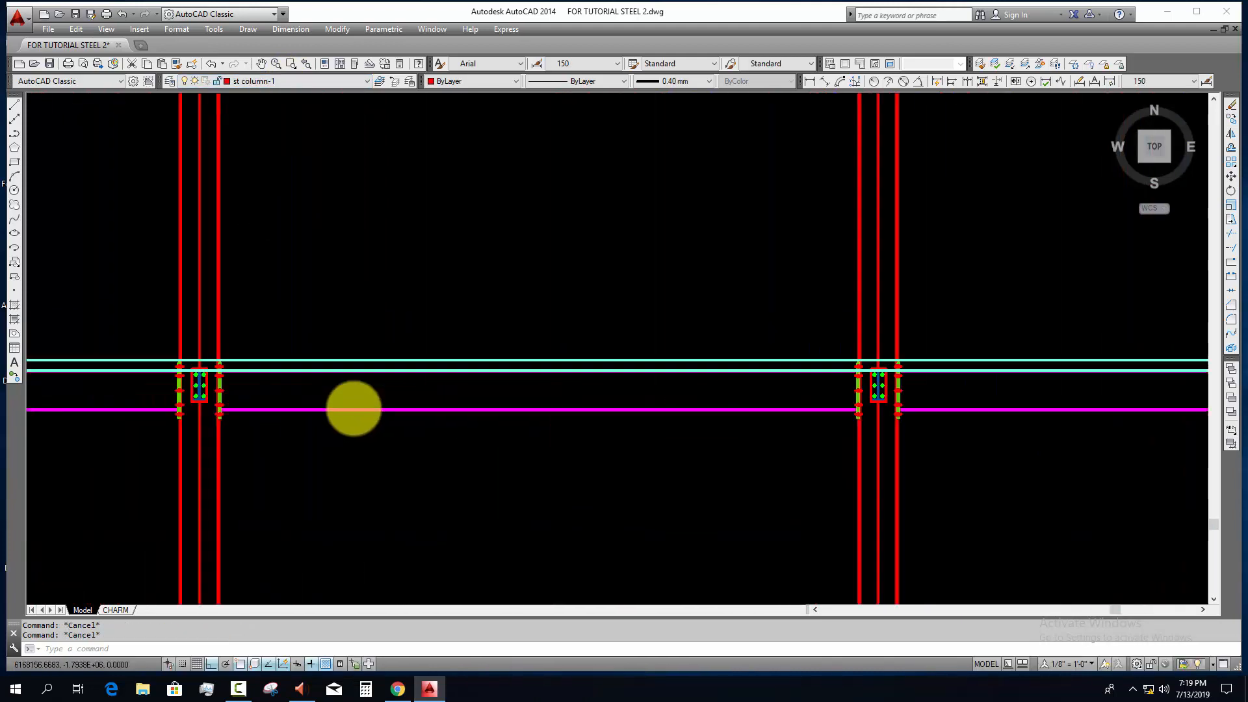
text(h)
key(Return)
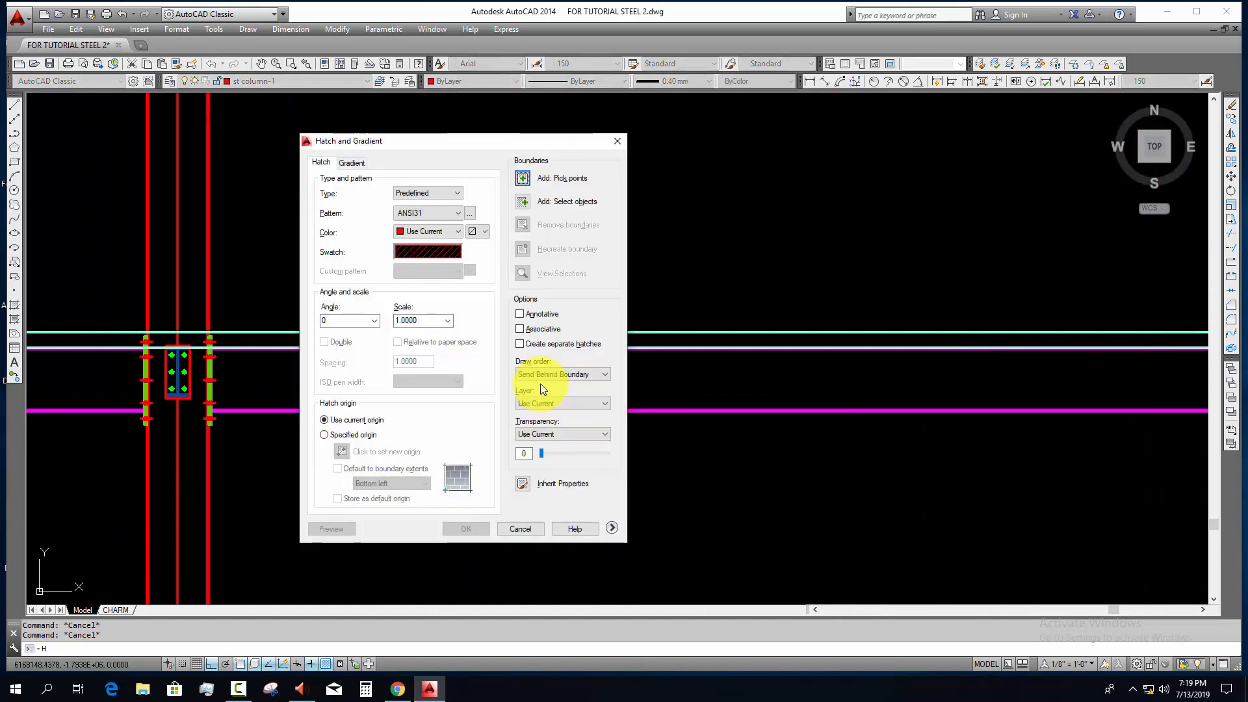
click(525, 200)
click(481, 332)
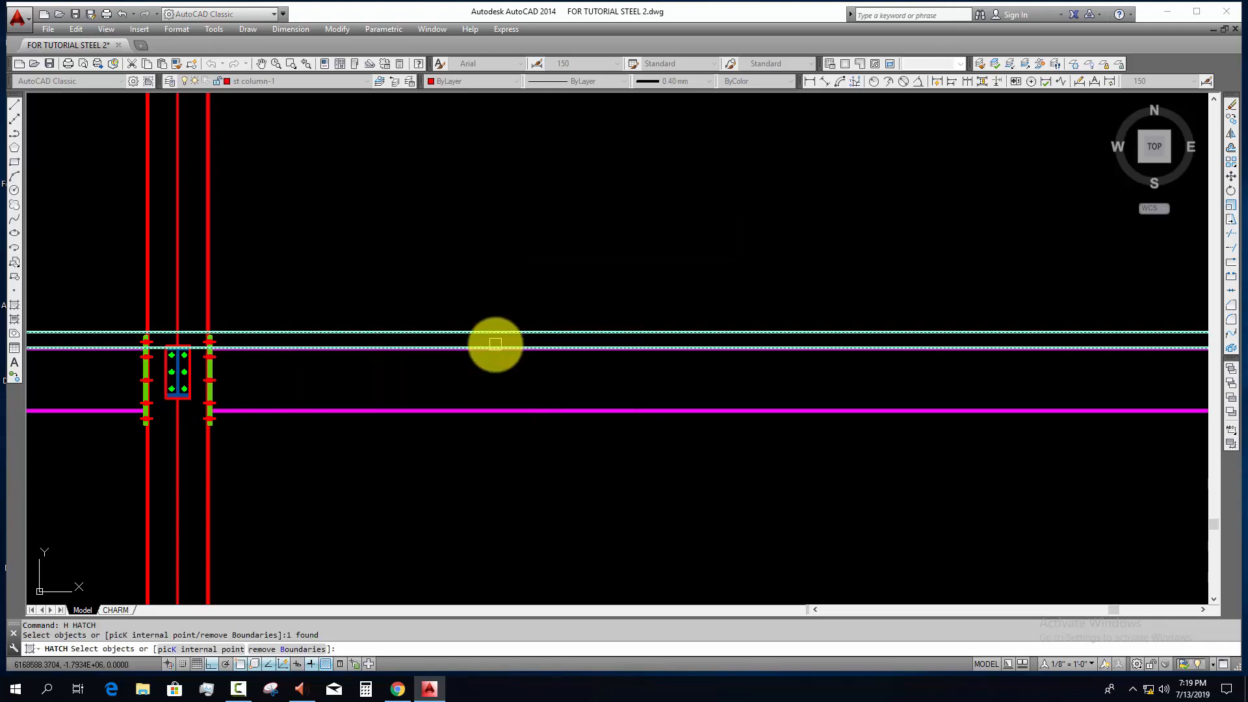
key(Return)
key(Return)
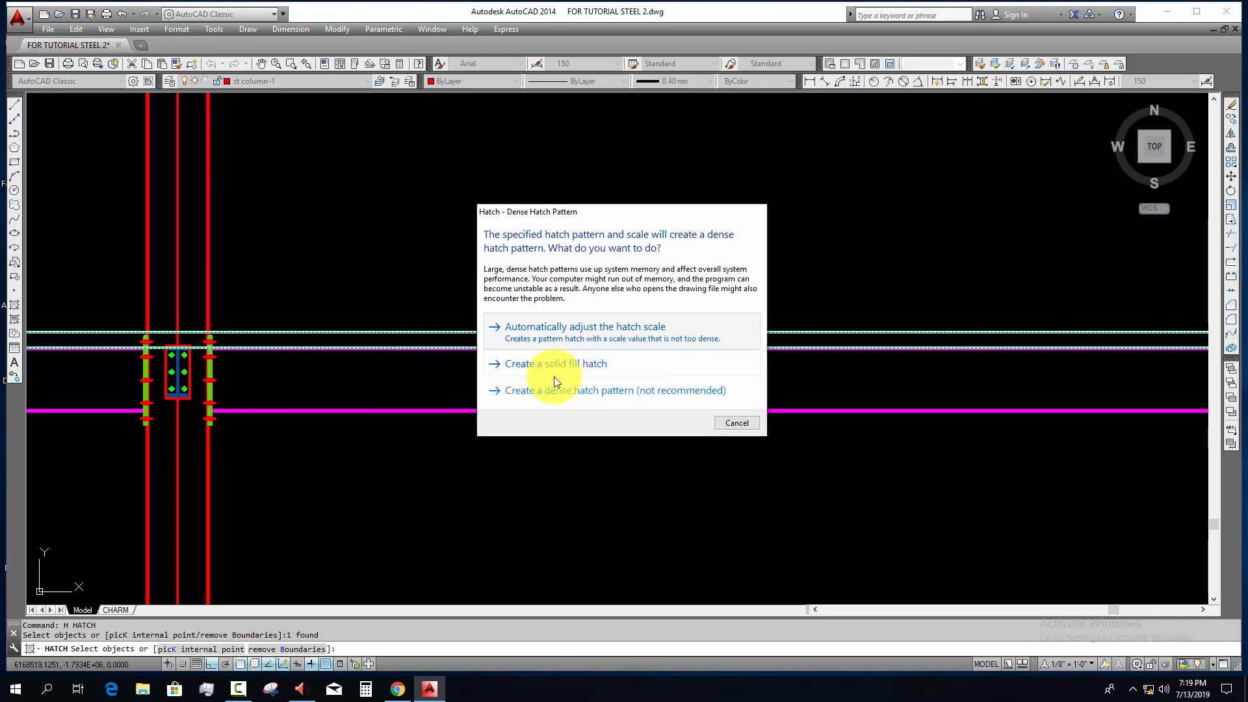
click(554, 384)
Step: Change the slab hatch pattern to the predefined AR-CONC concrete pattern
scroll(432, 341, up, 3)
click(626, 304)
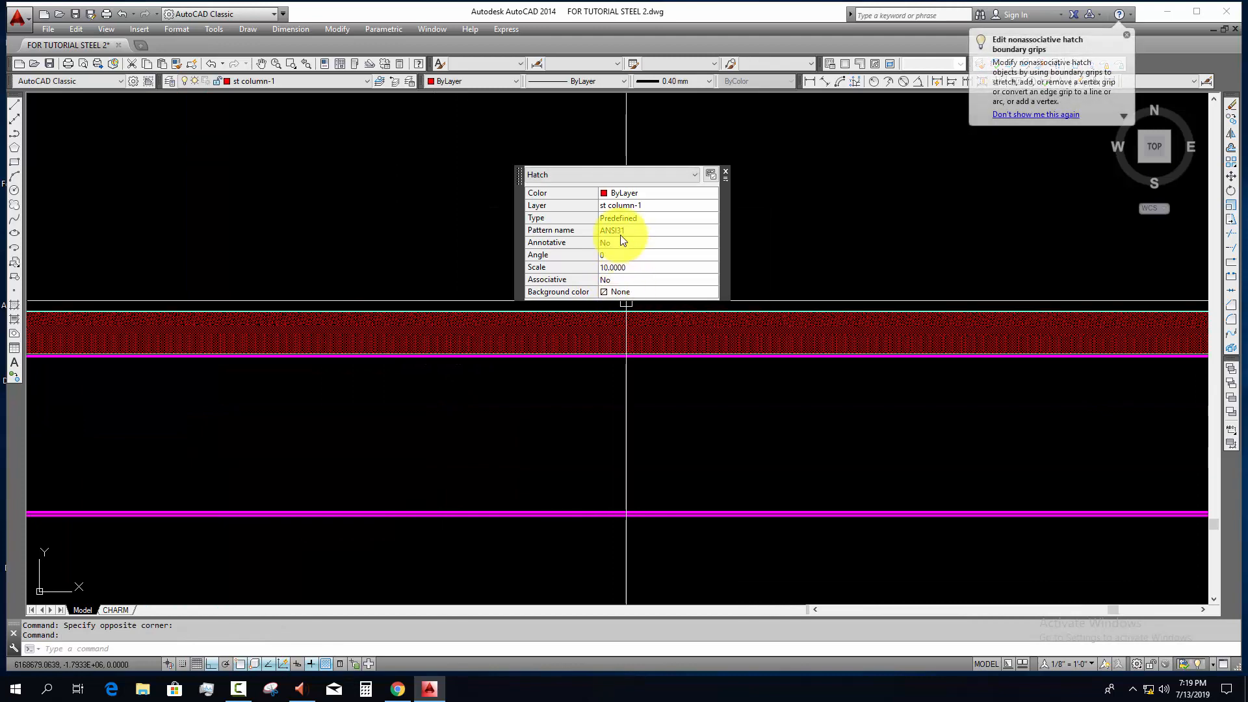
click(712, 230)
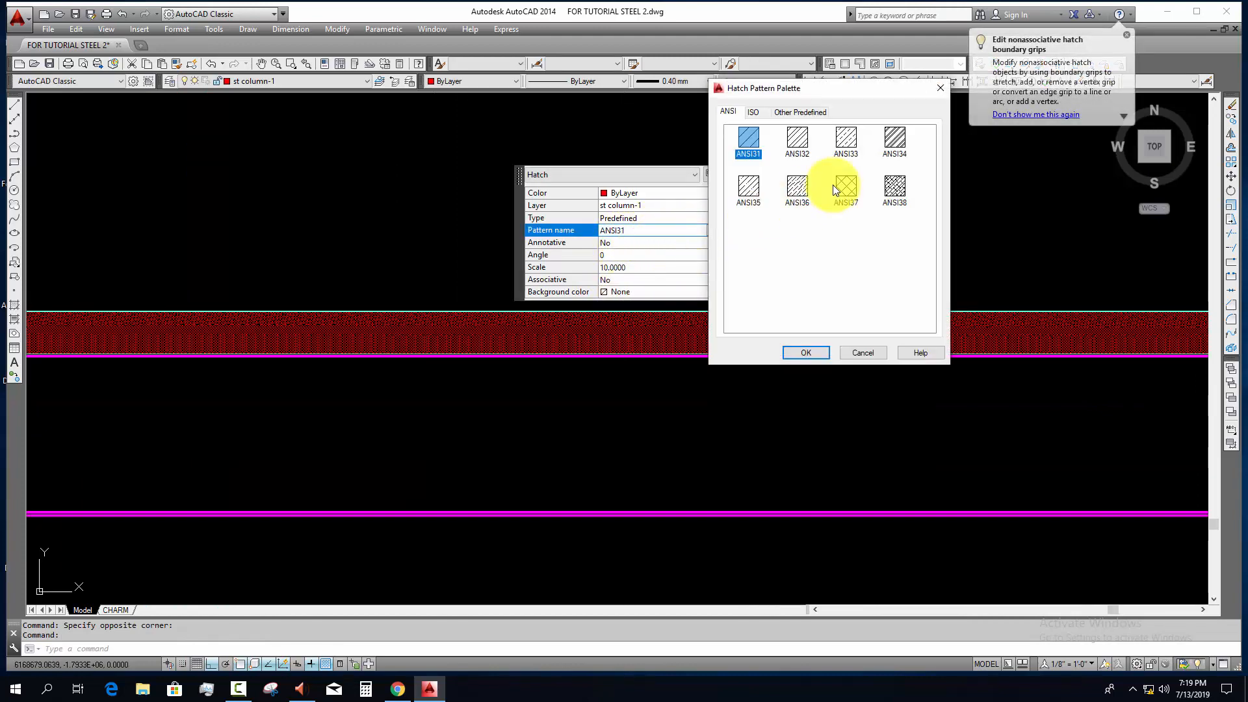
click(801, 113)
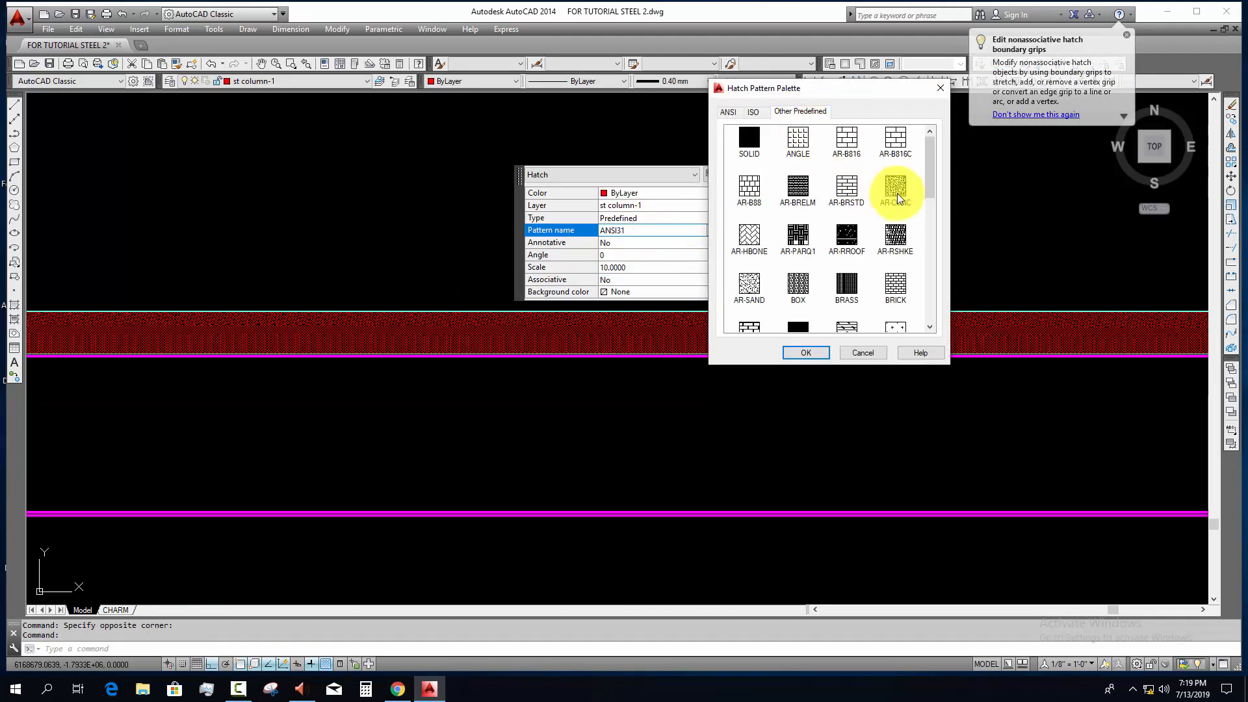
click(806, 353)
key(Escape)
scroll(572, 474, down, 5)
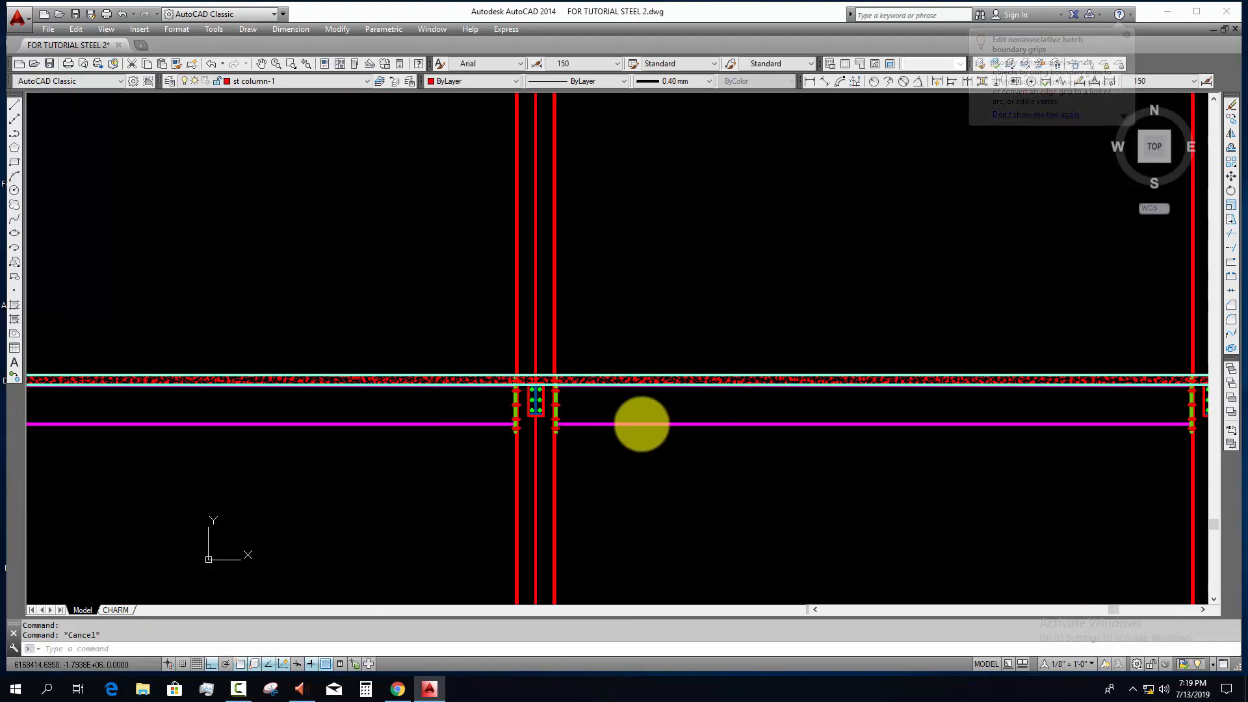
Step: Assign the slab's concrete hatch to the HATCH layer
scroll(641, 423, up, 5)
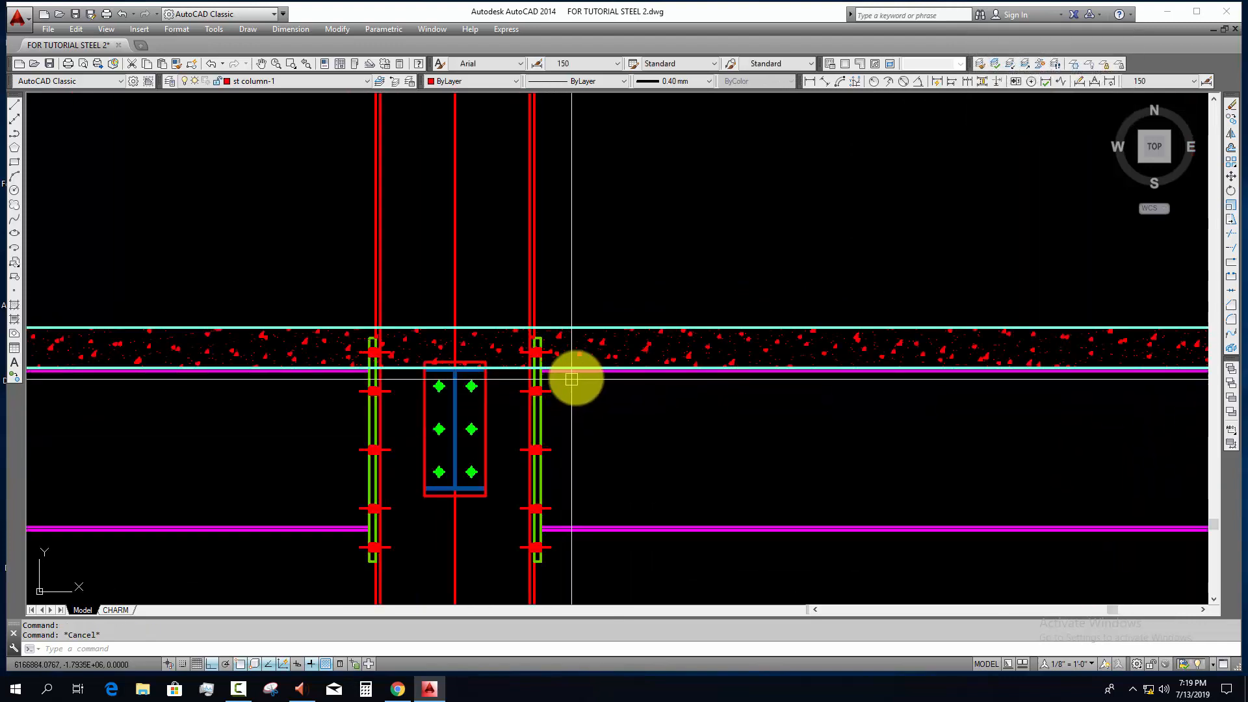
click(294, 81)
scroll(286, 108, up, 2)
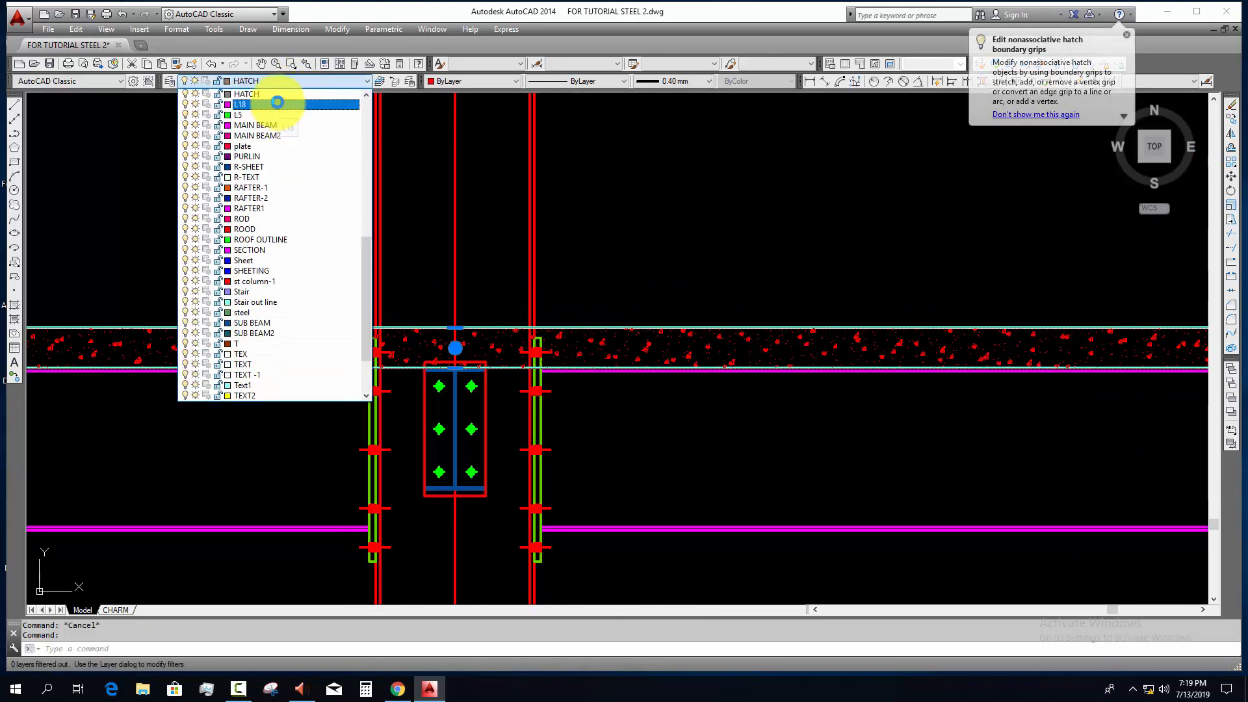
key(Escape)
scroll(455, 363, up, 8)
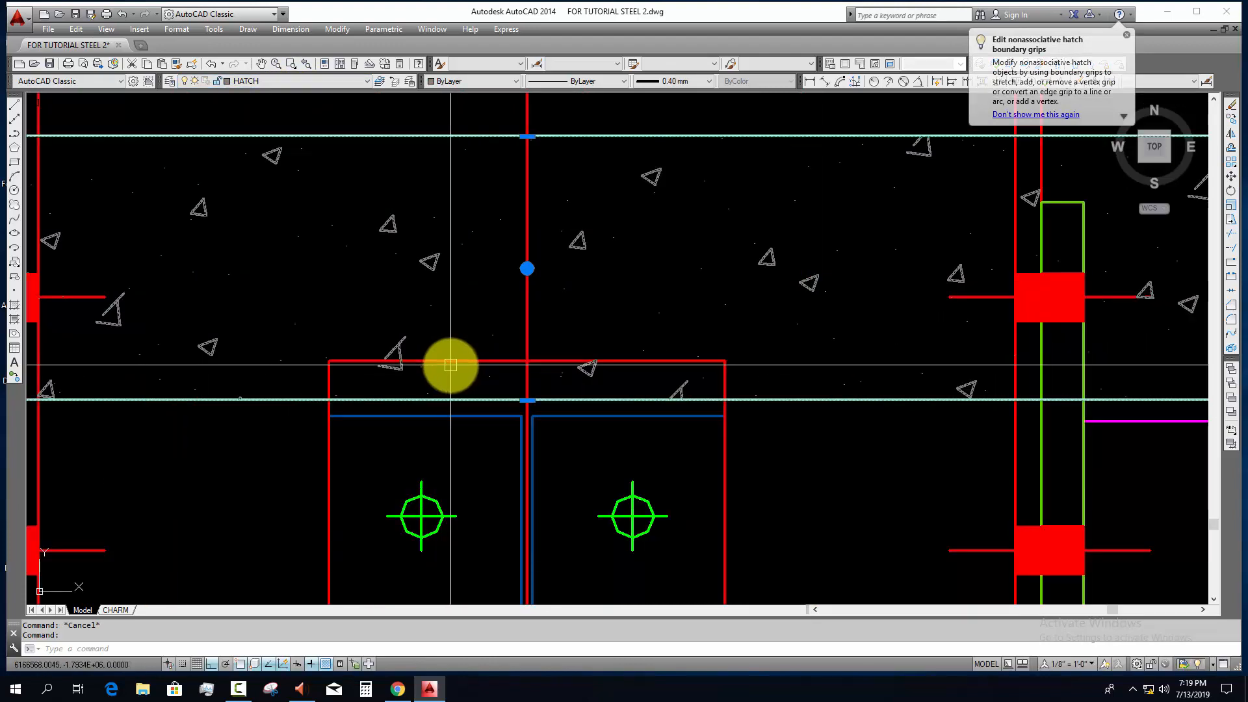
scroll(547, 349, down, 8)
scroll(858, 431, down, 6)
scroll(440, 371, up, 7)
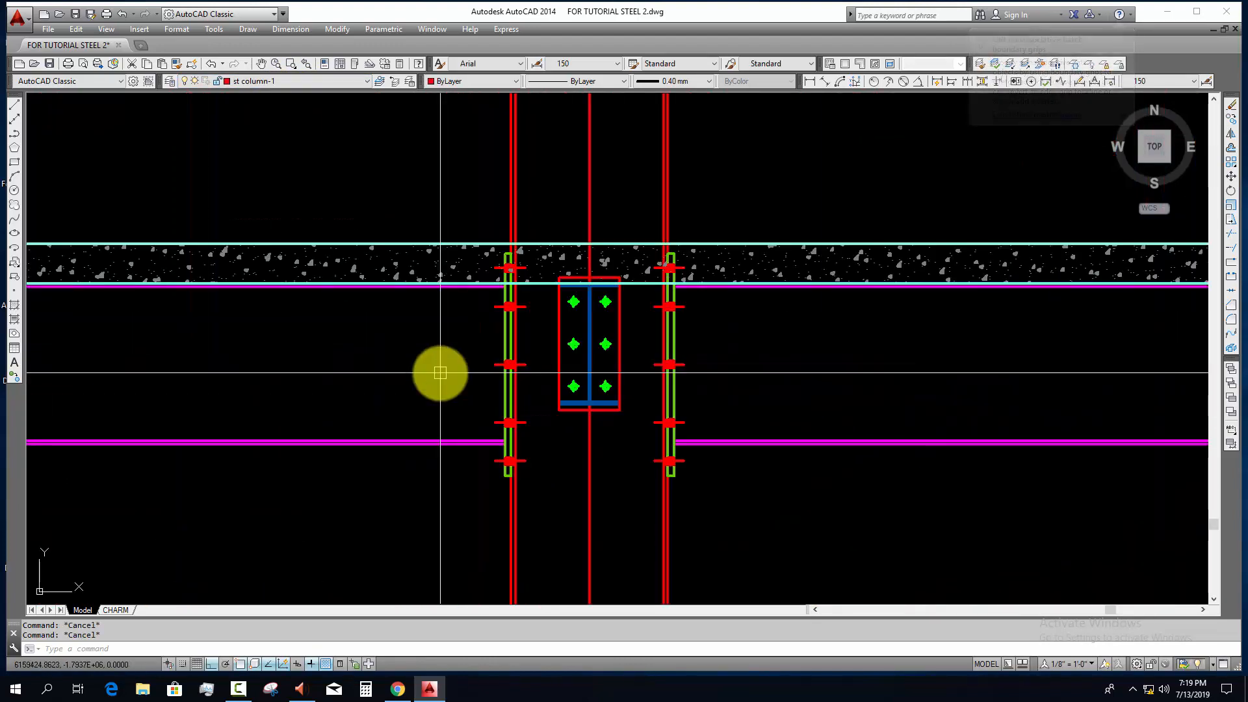
Step: Examine the slab and beams along the section, then locate the tie beam layout plan at 1st floor
scroll(458, 409, down, 2)
scroll(468, 407, down, 6)
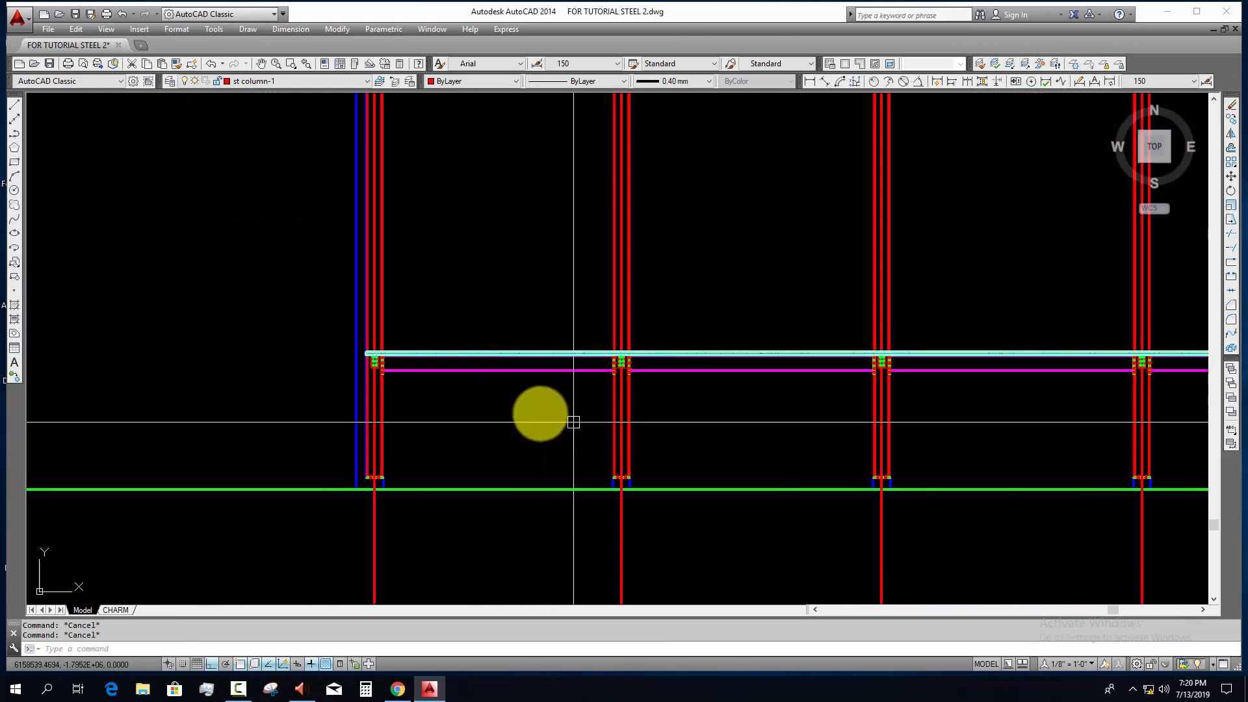
scroll(489, 386, up, 2)
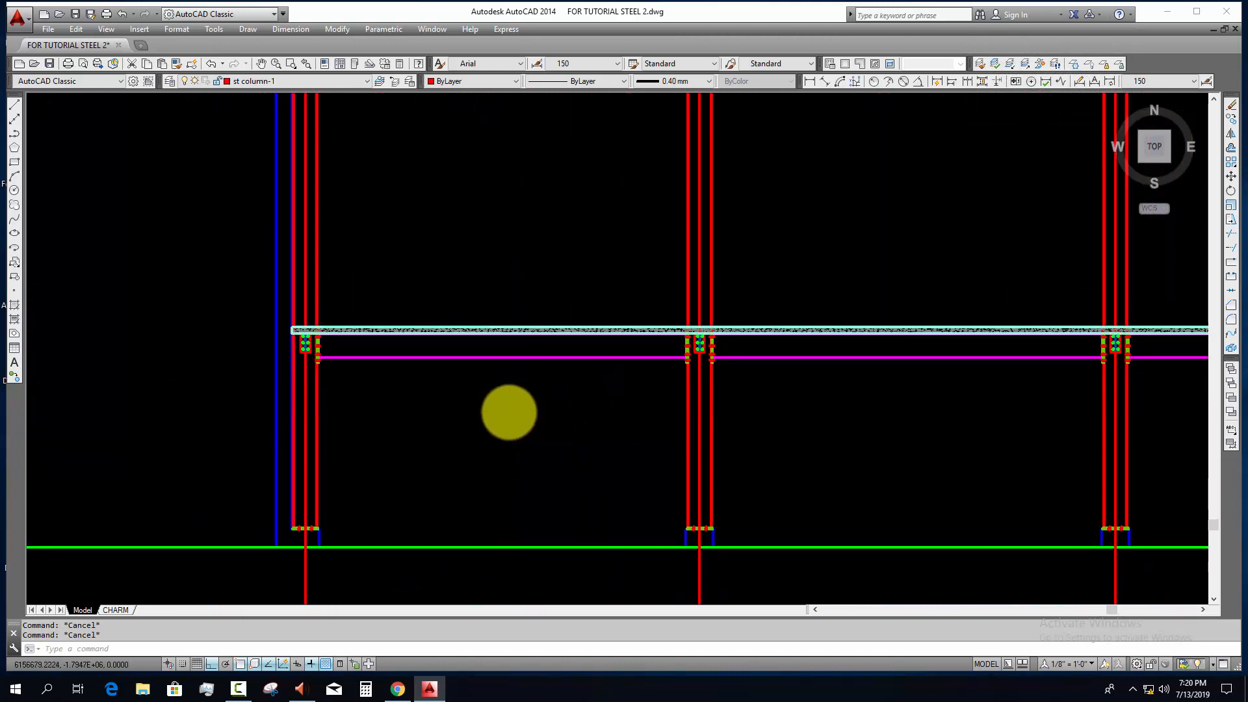
scroll(518, 437, down, 4)
scroll(487, 393, up, 4)
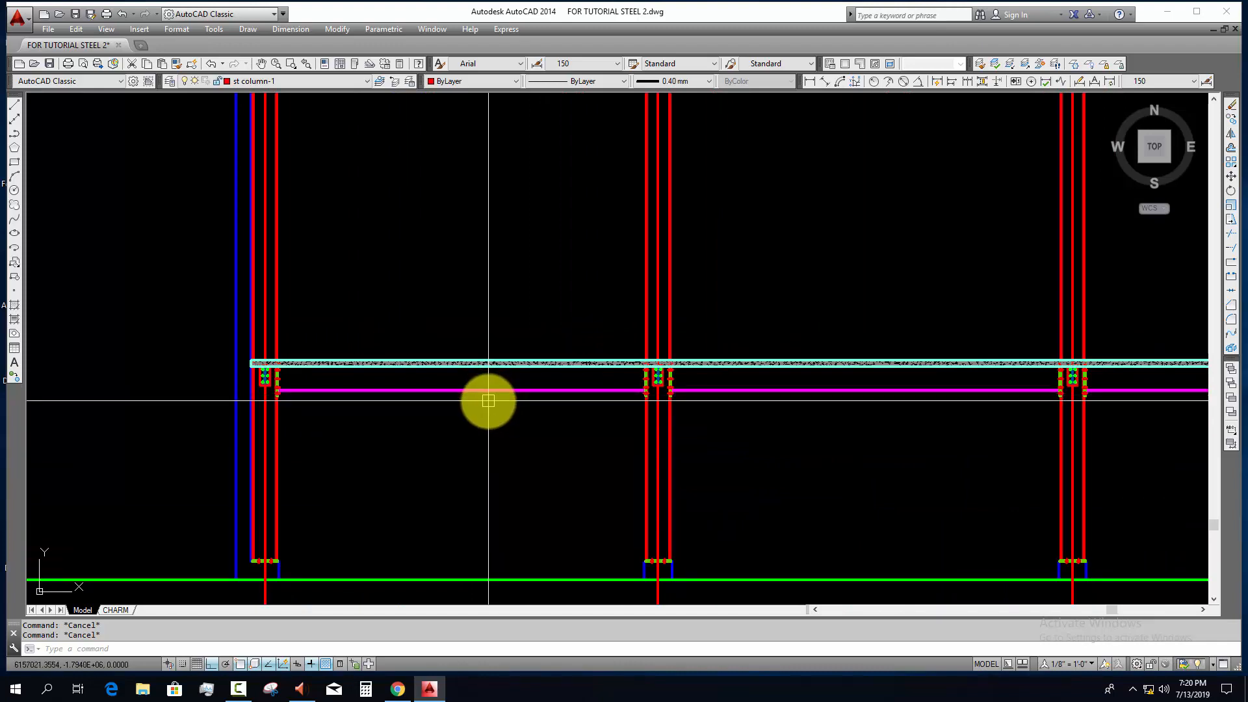
scroll(488, 400, down, 6)
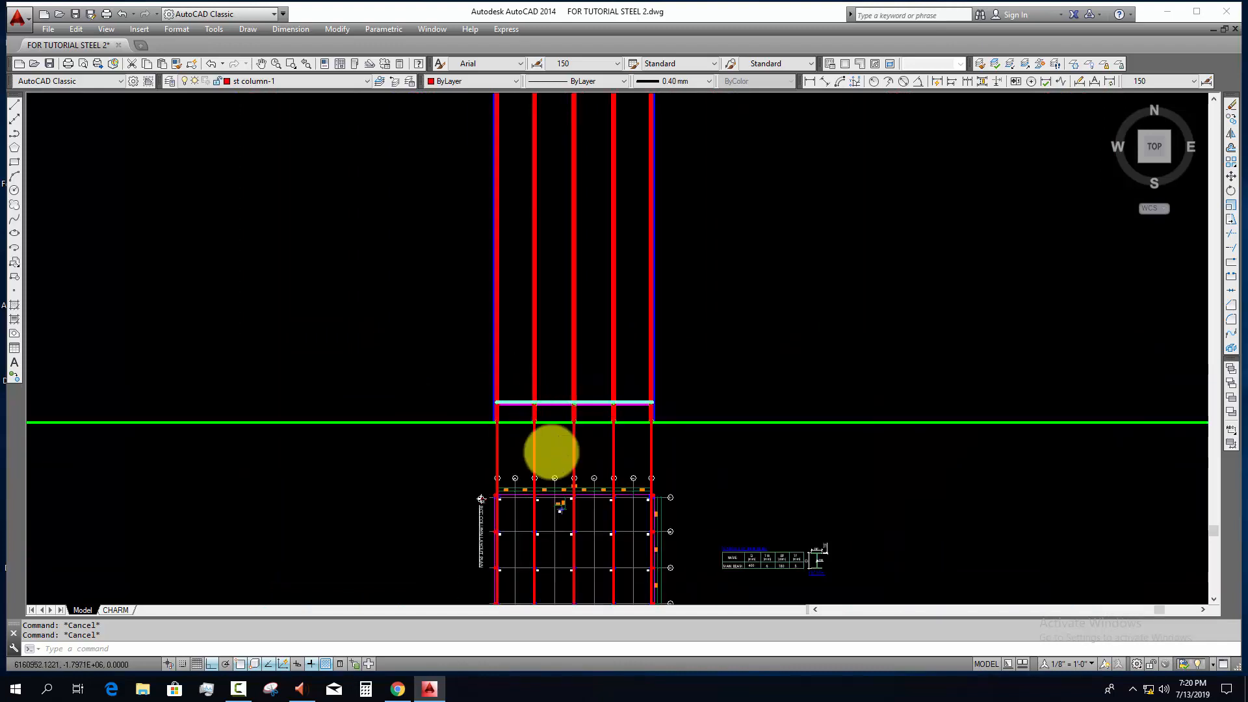
scroll(512, 310, up, 3)
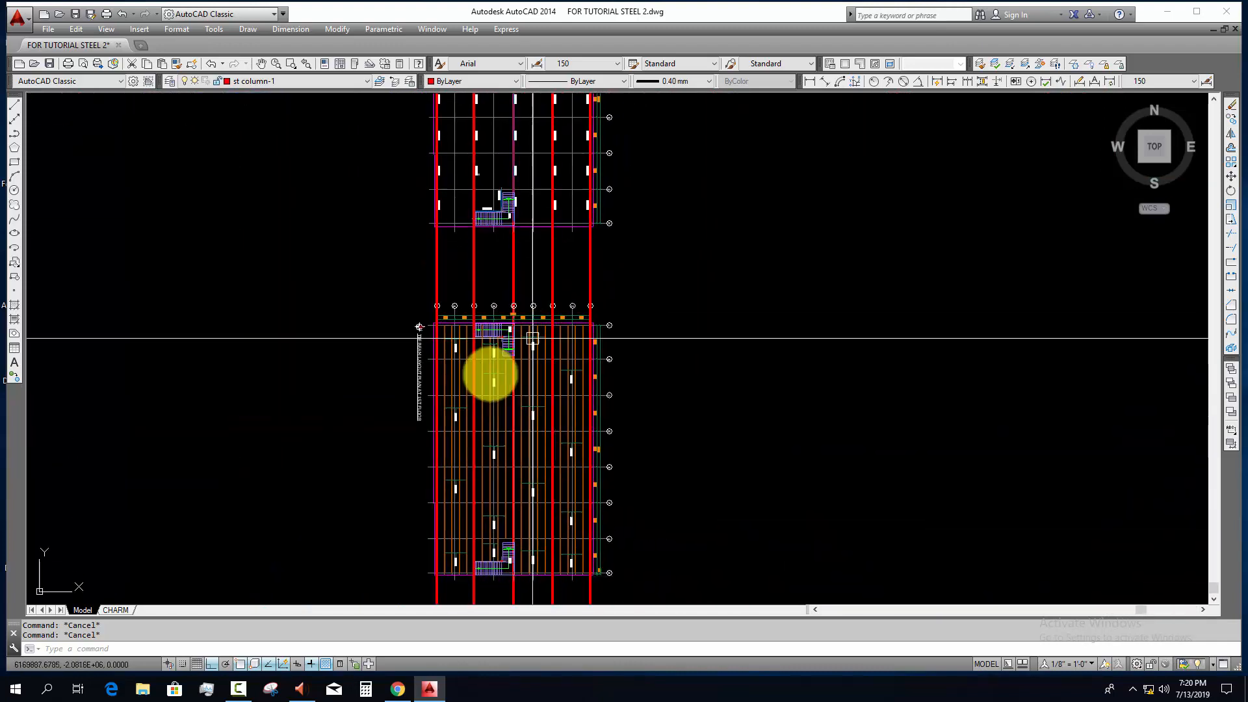
scroll(438, 396, up, 5)
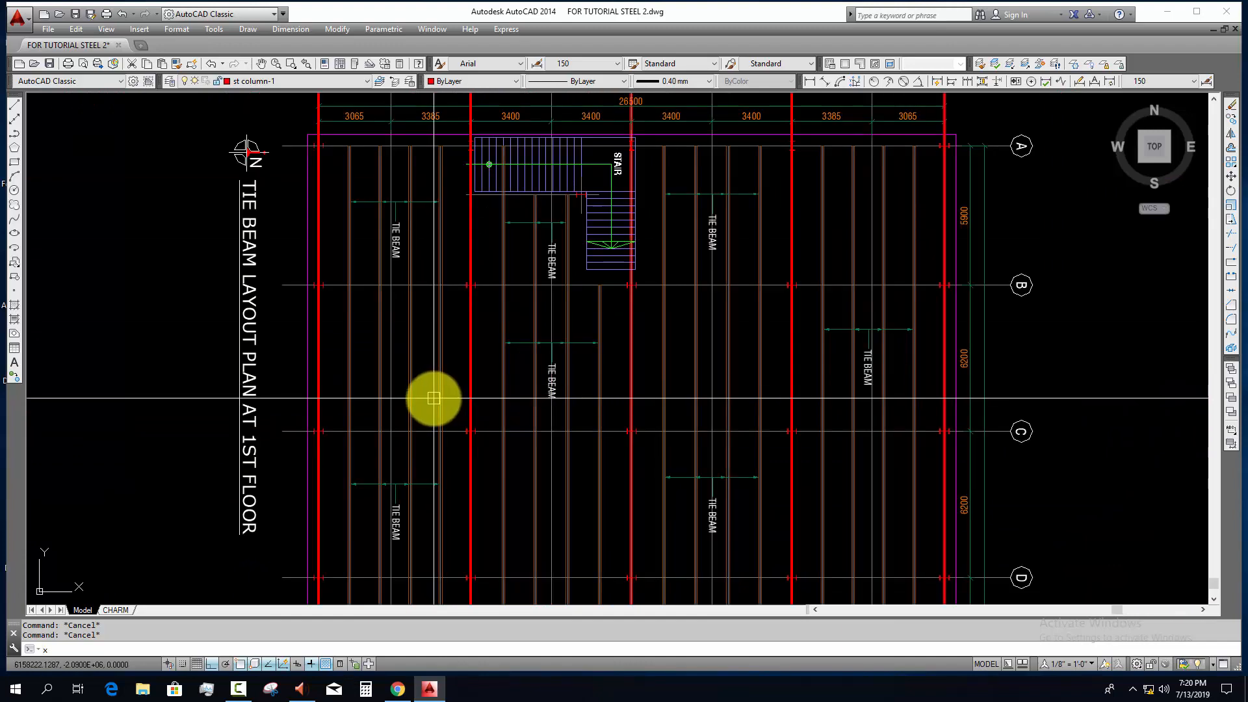
text(l)
key(Return)
scroll(437, 329, down, 7)
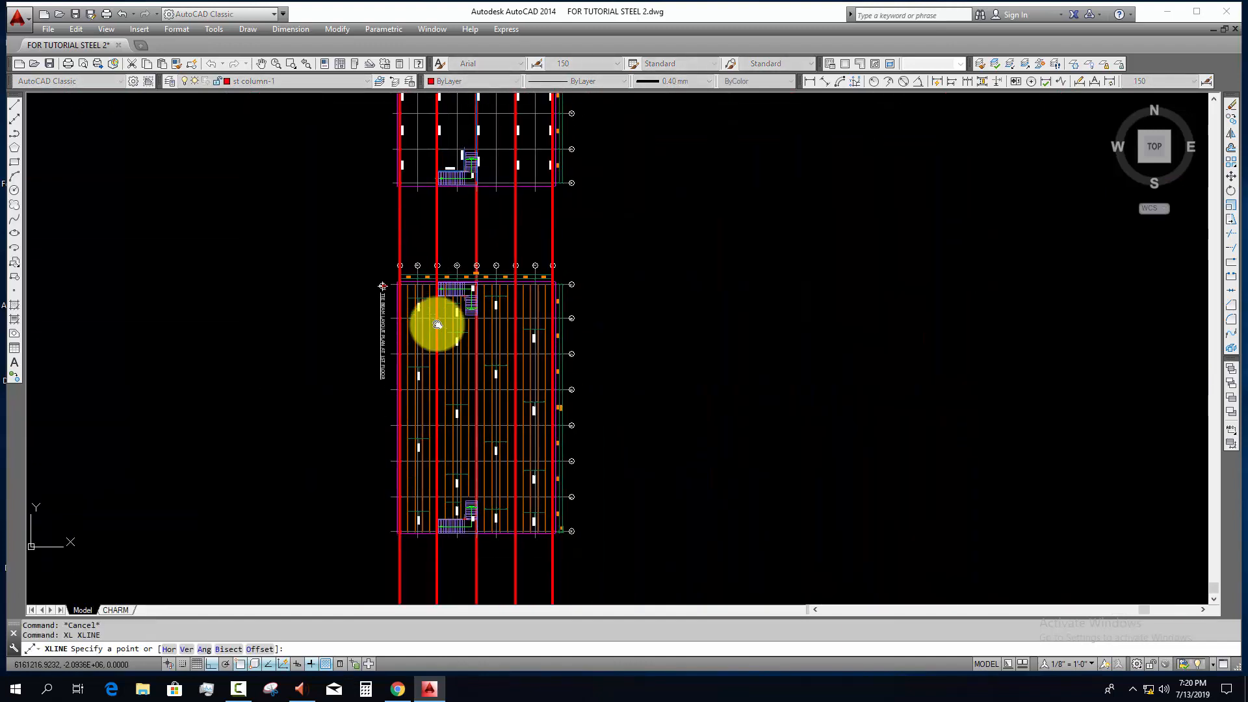
key(Escape)
Step: Erase the five vertical construction lines that cross the layout plans on the column grid lines
scroll(479, 470, up, 1)
click(590, 534)
click(359, 552)
text(e)
key(Return)
scroll(414, 502, up, 4)
key(Escape)
middle_drag(413, 503, 388, 525)
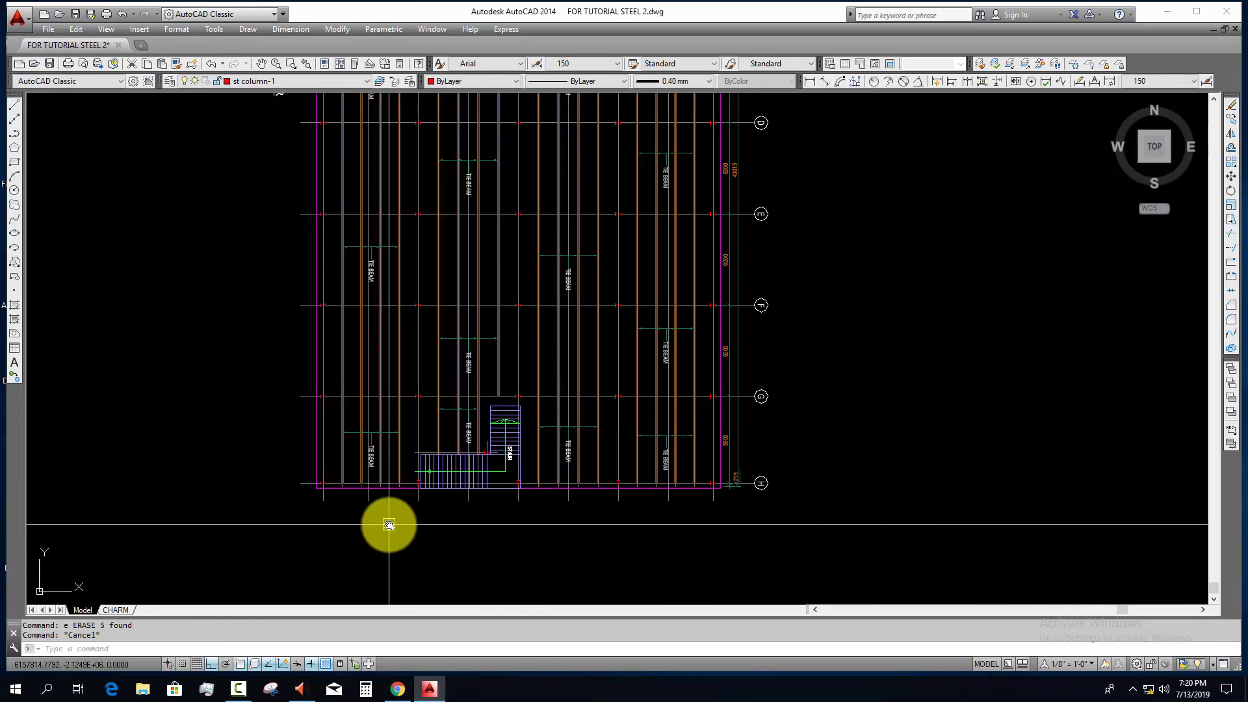
Step: Draw vertical construction lines through the centrelines of all tie beams across the four bays of the 1st floor tie beam layout plan
text(xl)
key(Return)
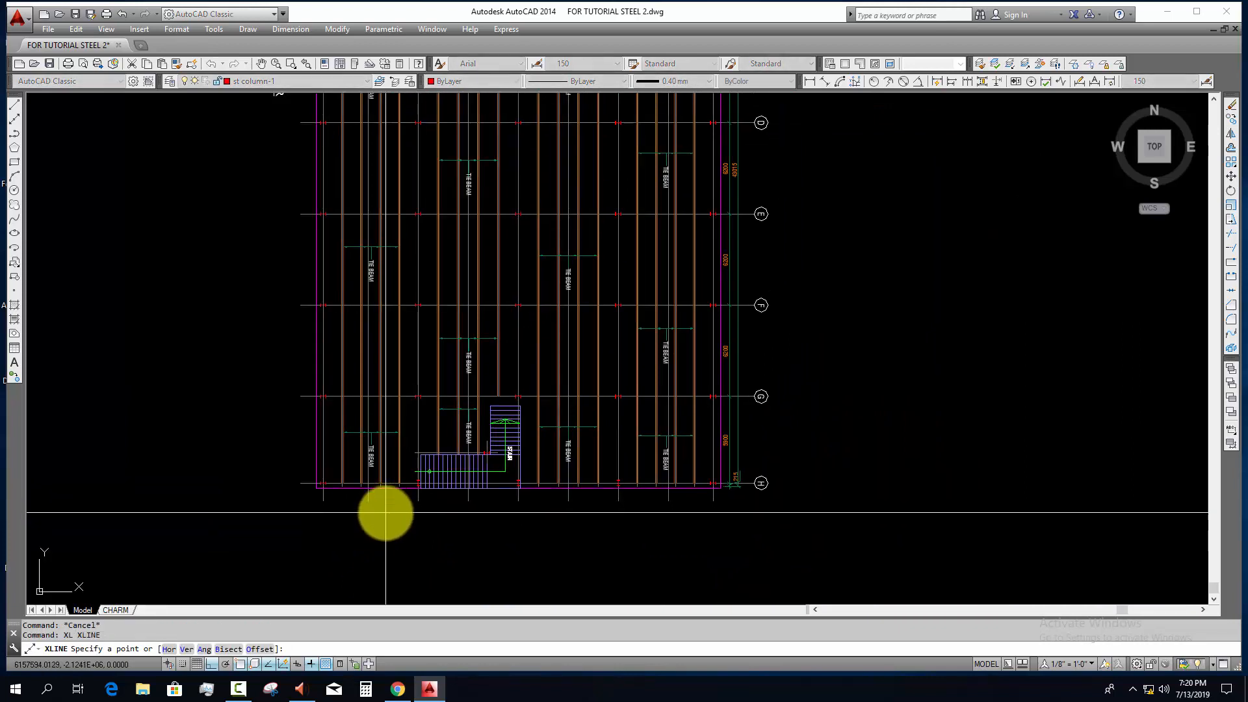
scroll(385, 513, up, 8)
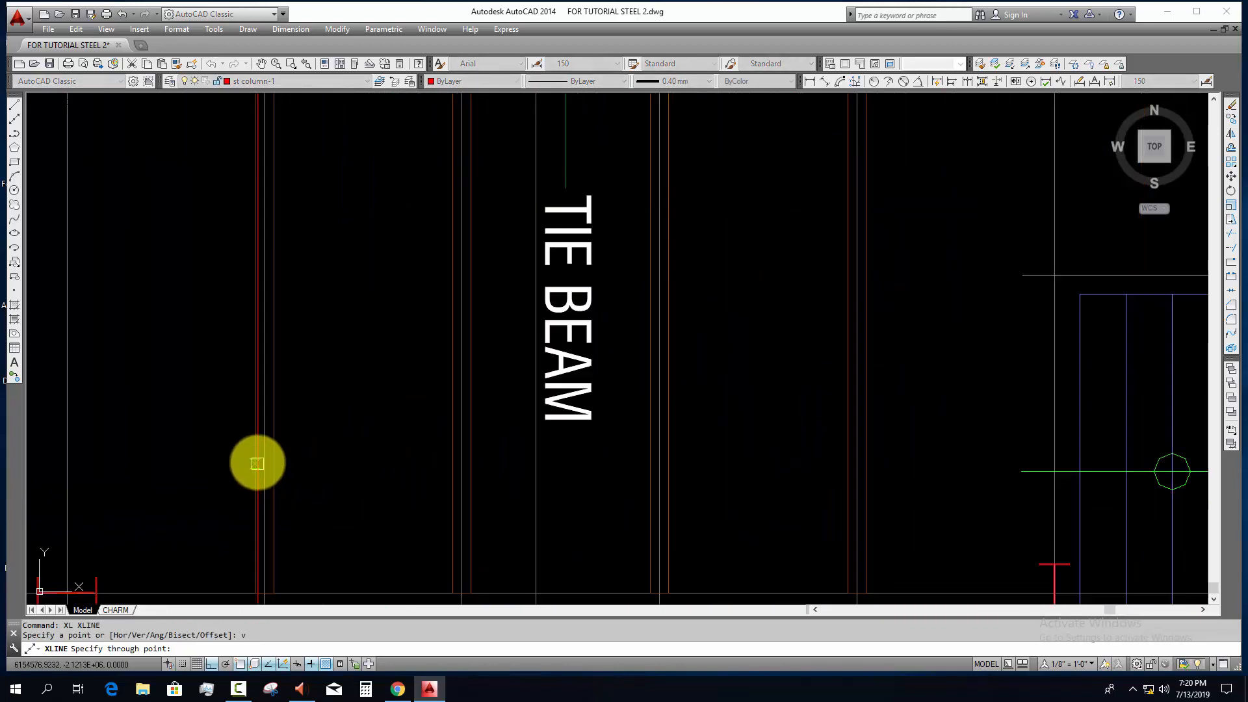
click(266, 451)
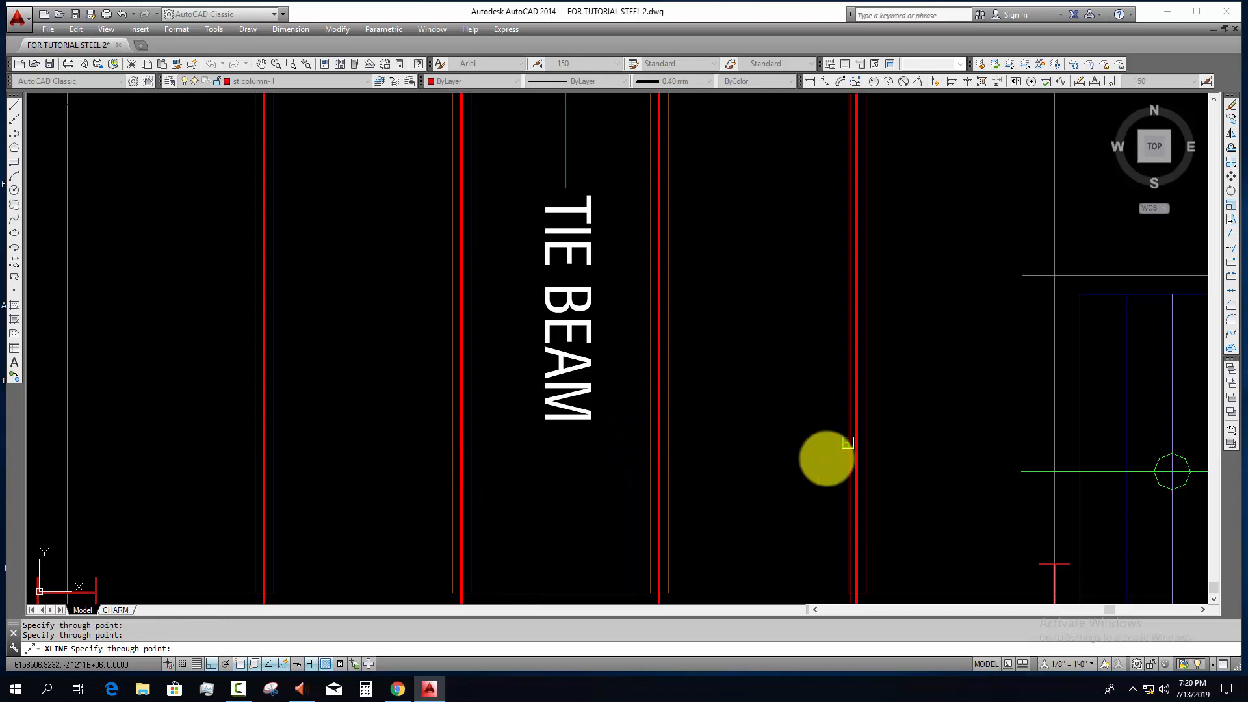
scroll(479, 585, down, 5)
scroll(635, 351, up, 4)
scroll(501, 322, up, 3)
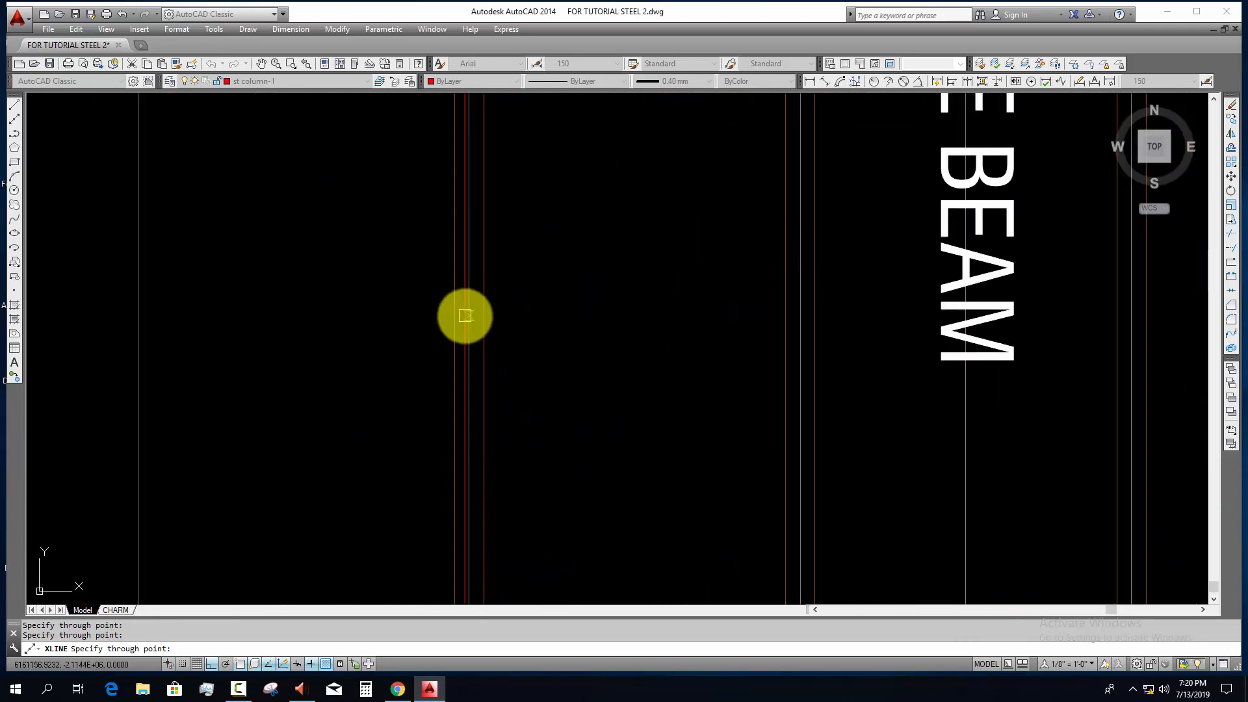
click(803, 358)
scroll(895, 401, down, 1)
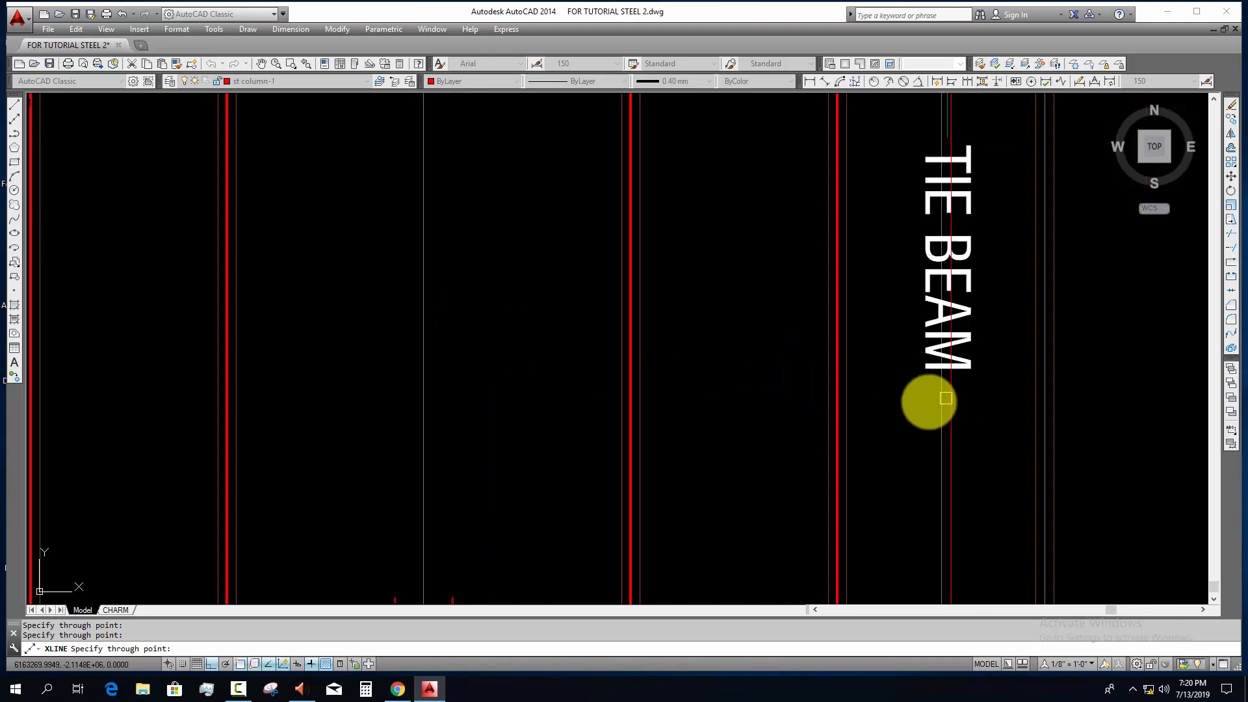
middle_drag(945, 398, 539, 408)
scroll(643, 393, up, 2)
click(625, 390)
scroll(738, 405, down, 3)
middle_drag(738, 404, 351, 425)
scroll(533, 417, up, 3)
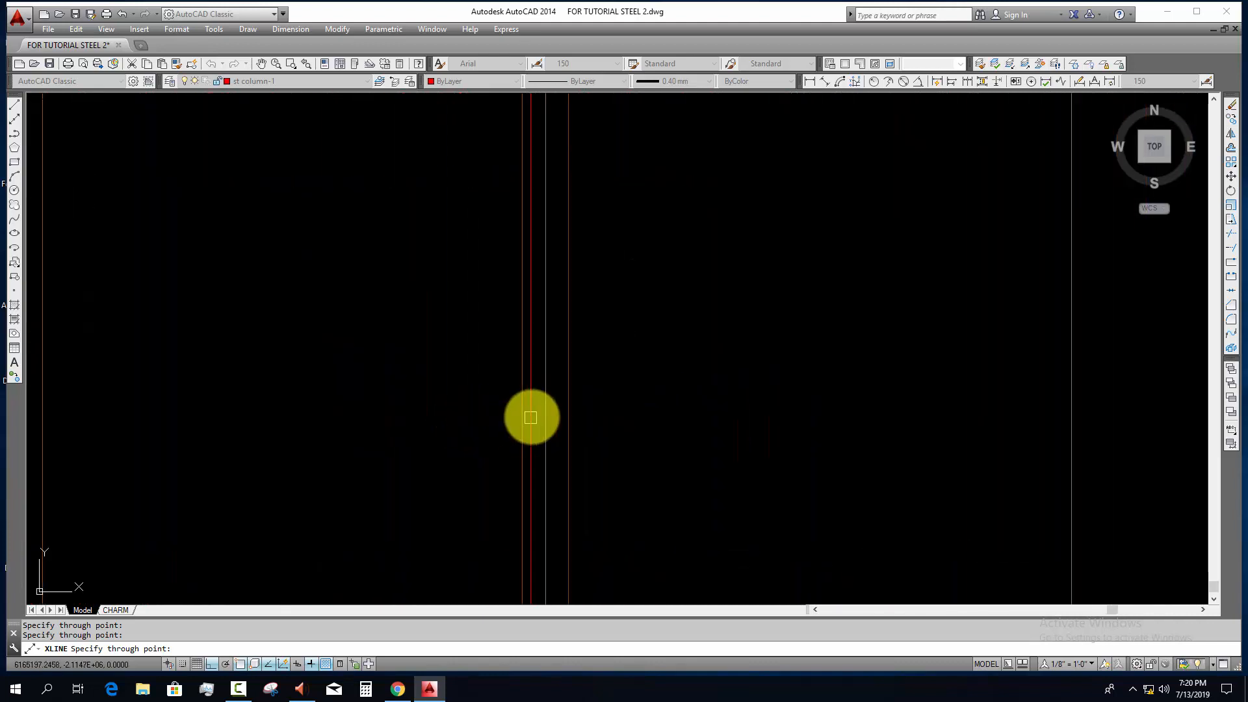
click(544, 411)
scroll(613, 426, down, 3)
middle_drag(750, 442, 335, 439)
scroll(470, 434, up, 2)
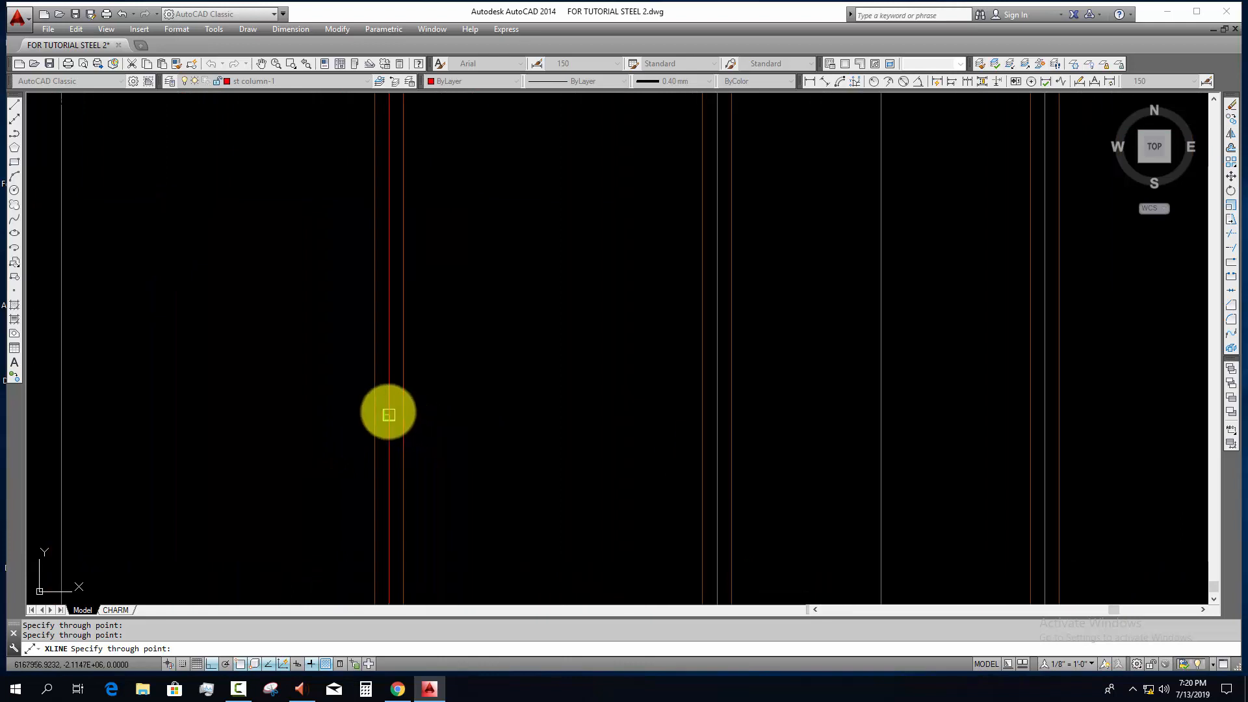
click(722, 407)
middle_drag(872, 427, 515, 465)
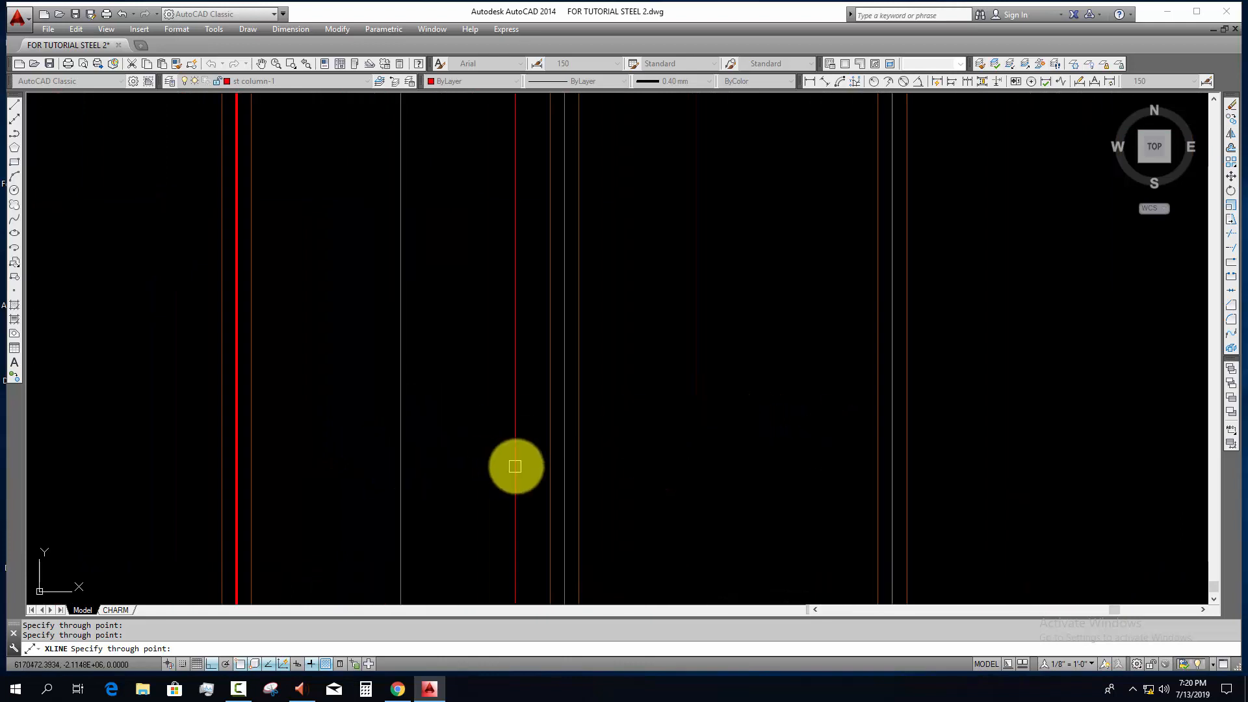
middle_drag(786, 485, 416, 481)
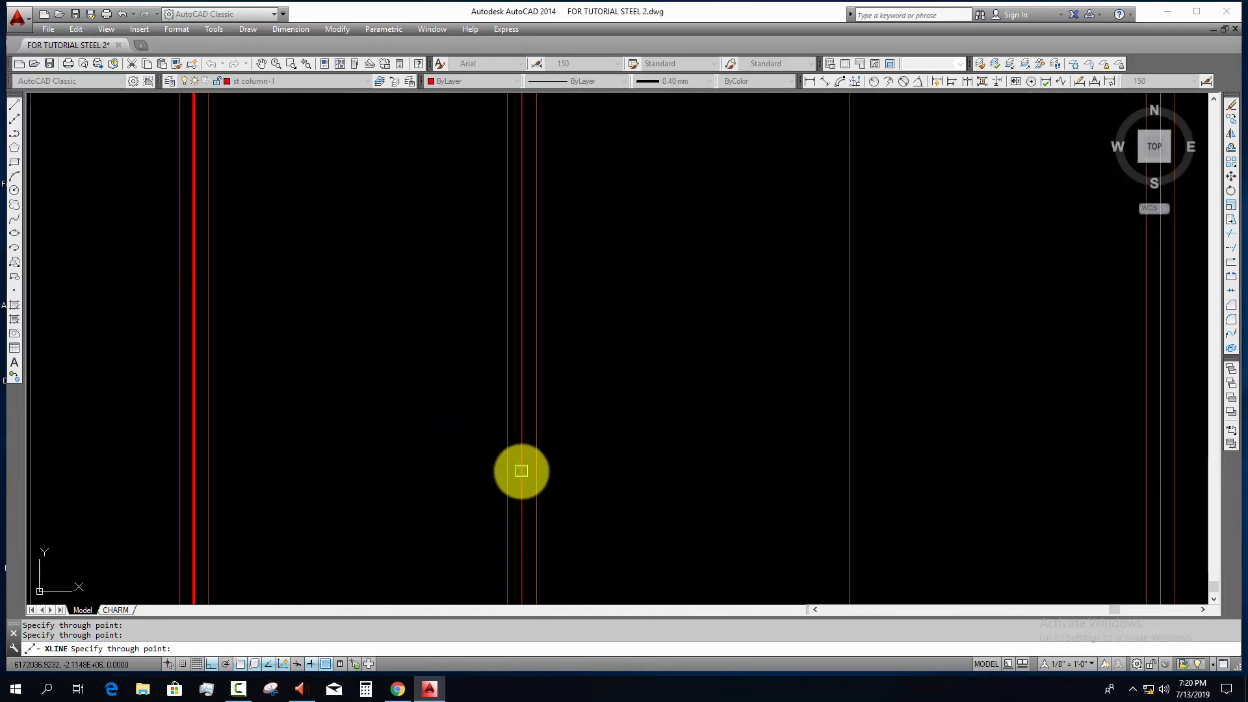
click(521, 471)
scroll(455, 482, down, 3)
middle_drag(839, 478, 529, 477)
scroll(529, 477, up, 4)
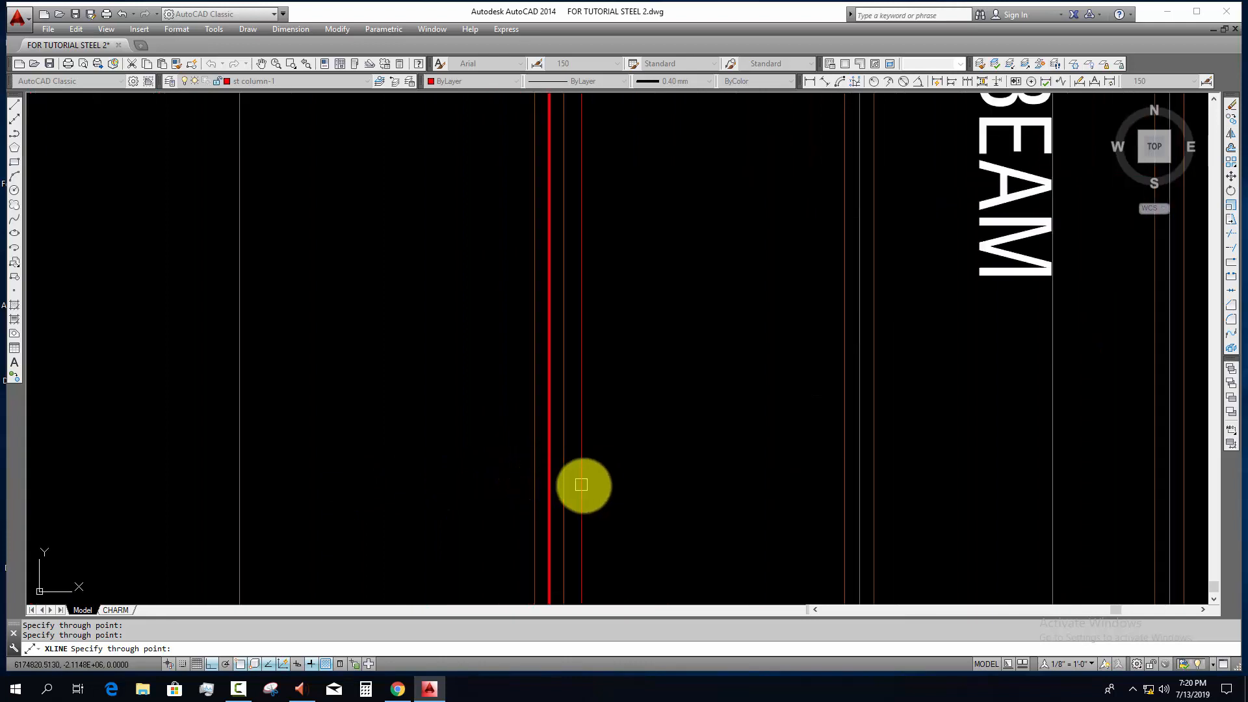
scroll(581, 484, down, 3)
middle_drag(728, 482, 488, 482)
scroll(502, 476, up, 3)
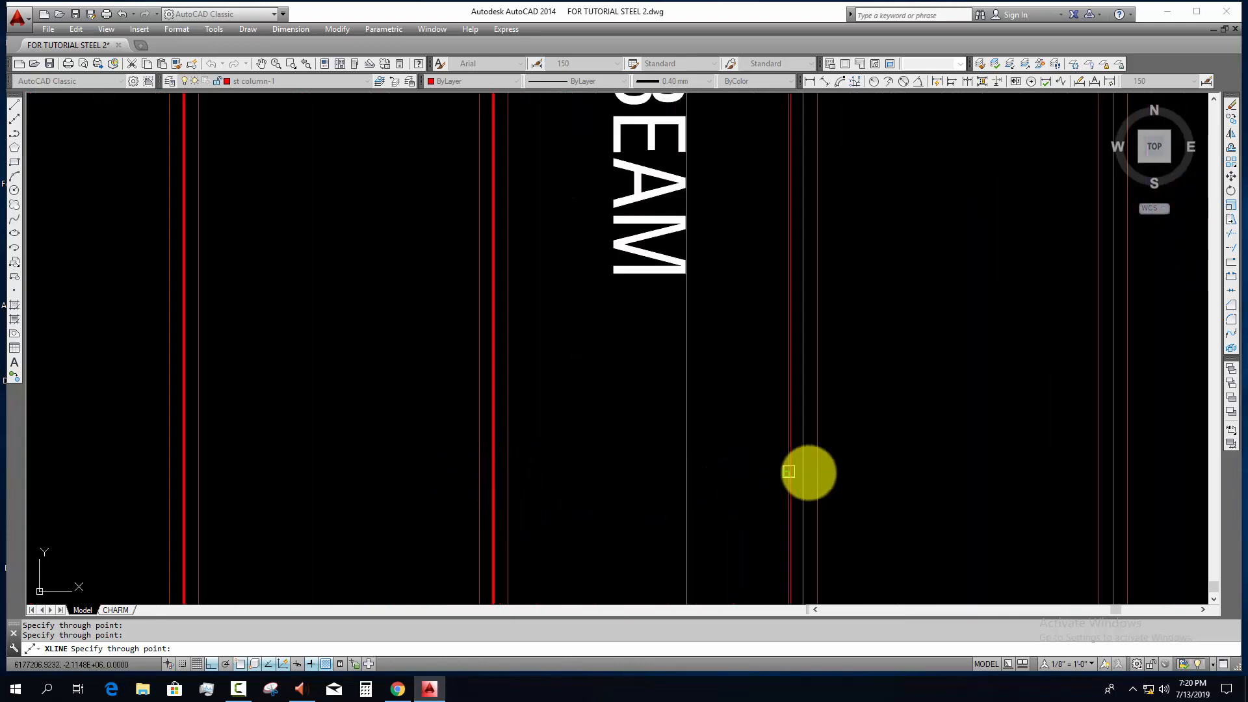
middle_drag(841, 503, 234, 481)
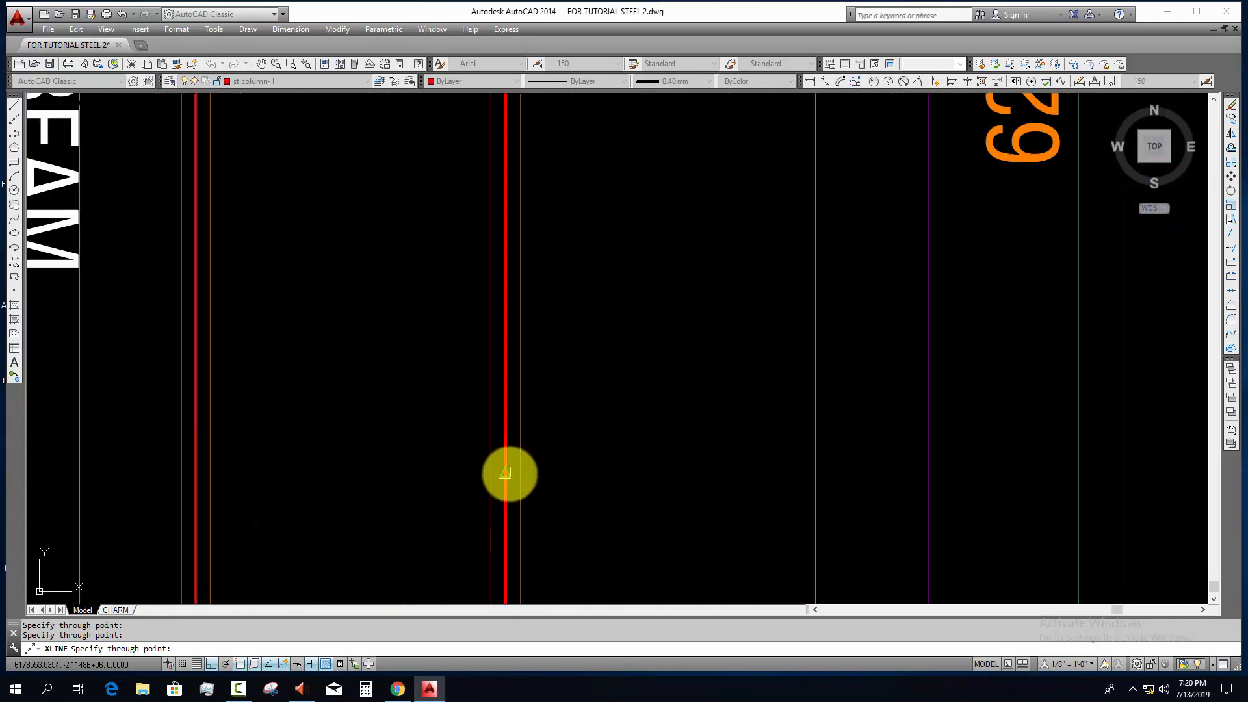
scroll(548, 501, down, 5)
key(Escape)
Step: Examine the depth, web and flange dimensions in the tie beam schedule
scroll(537, 588, down, 2)
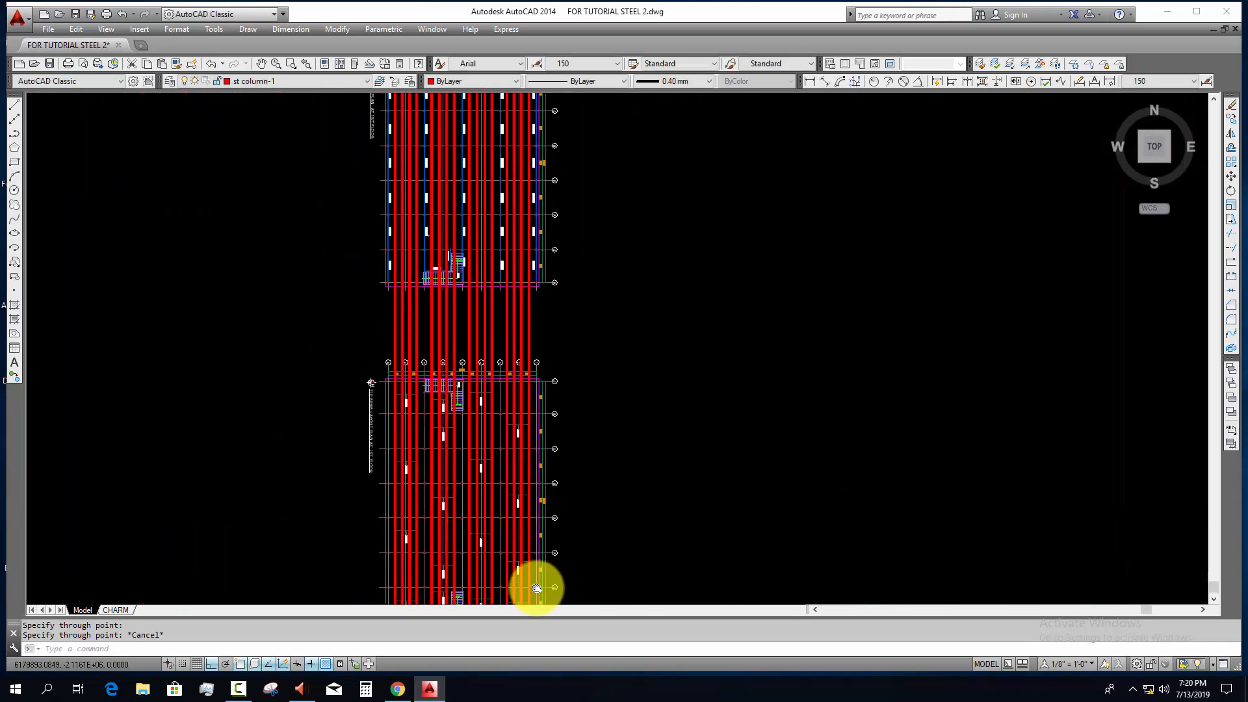
scroll(558, 455, down, 5)
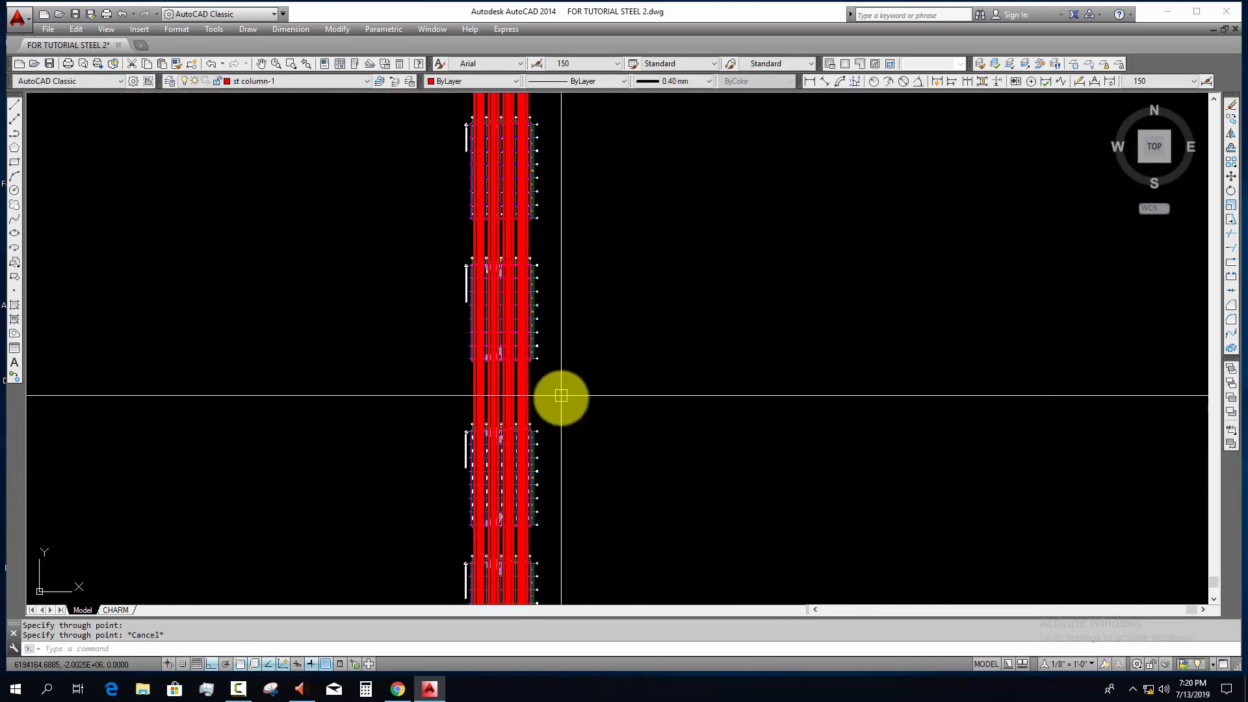
middle_drag(561, 395, 559, 494)
scroll(589, 147, up, 8)
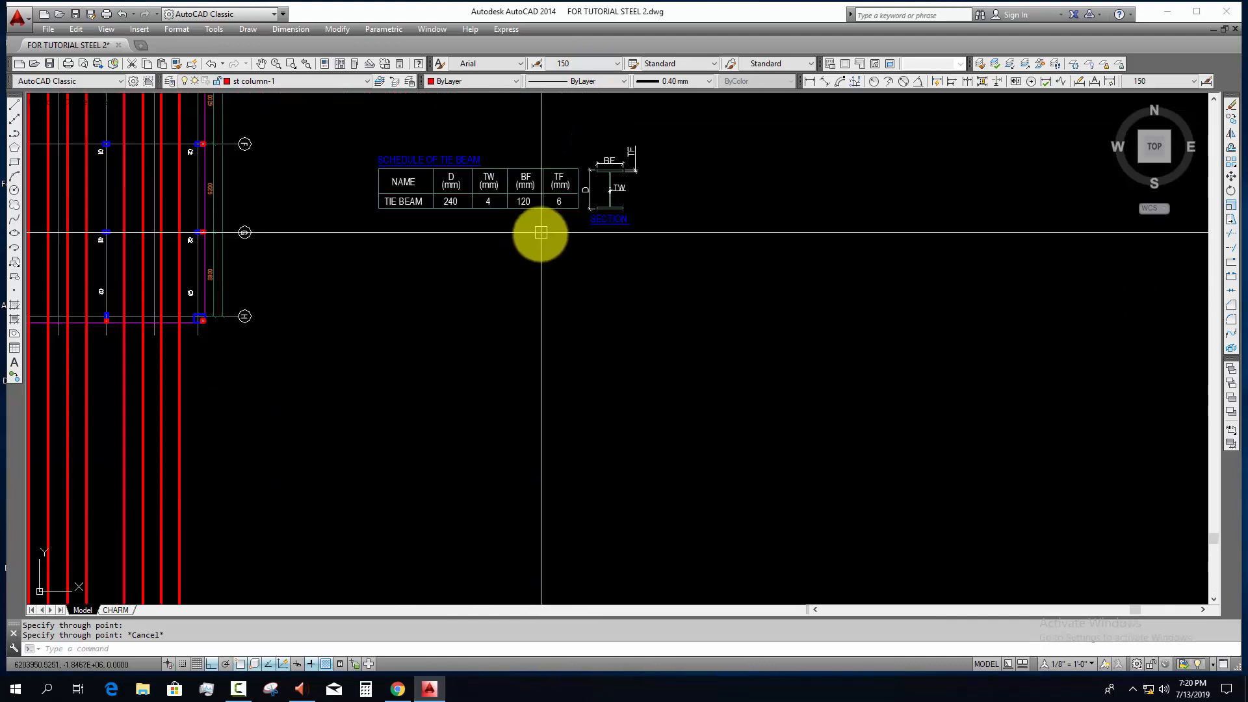
middle_drag(540, 232, 585, 354)
scroll(559, 360, up, 7)
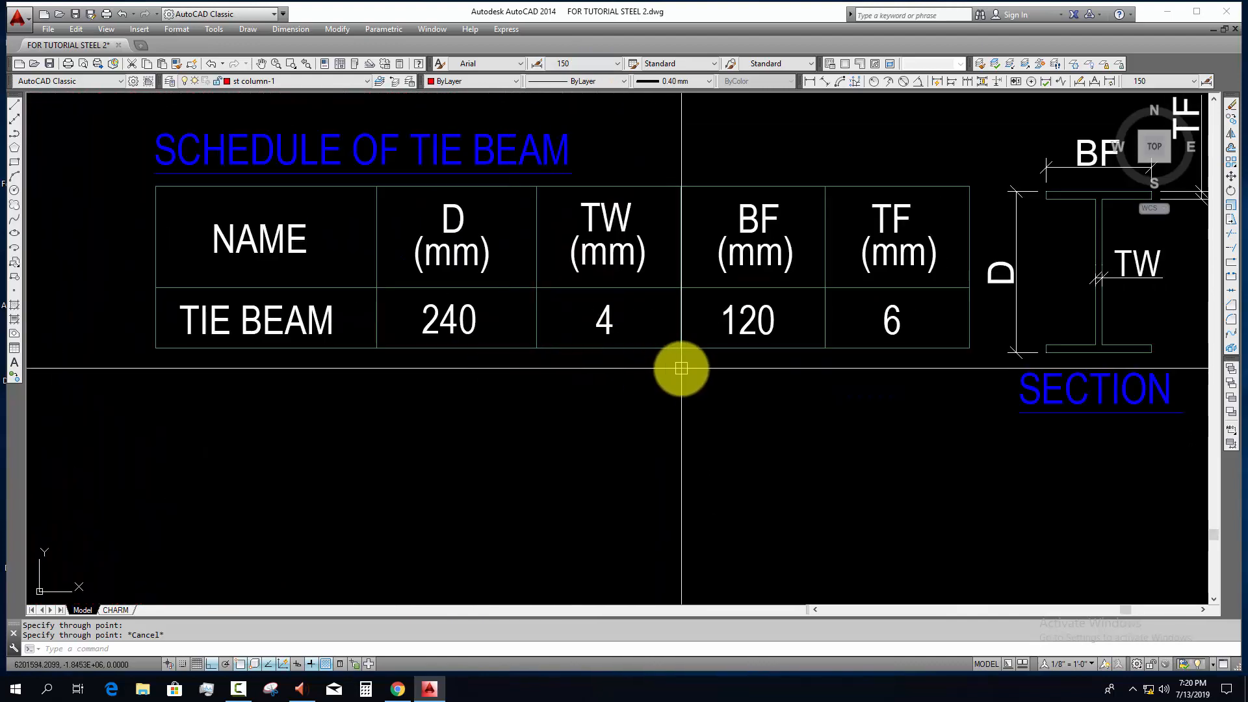
scroll(594, 518, down, 6)
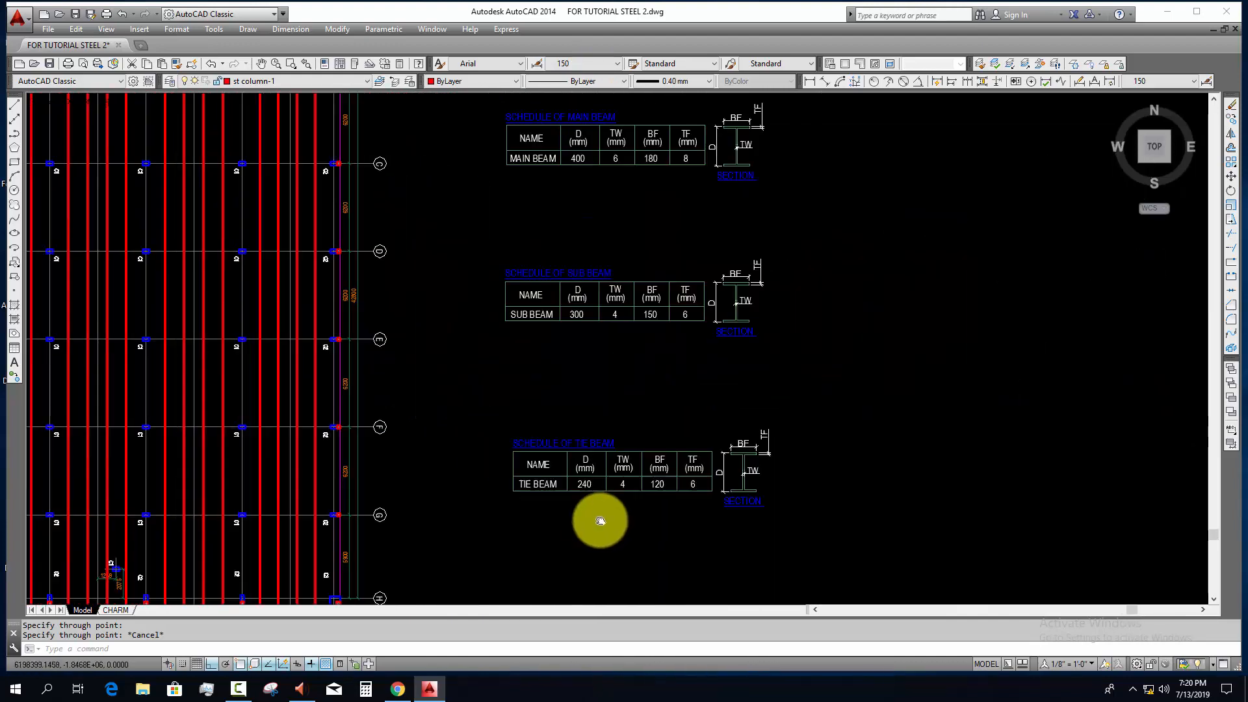
Step: Copy the sub beam connection block from the section to an empty spot beside the tie beam schedule, with Ortho off
middle_drag(385, 495, 398, 538)
scroll(201, 265, up, 10)
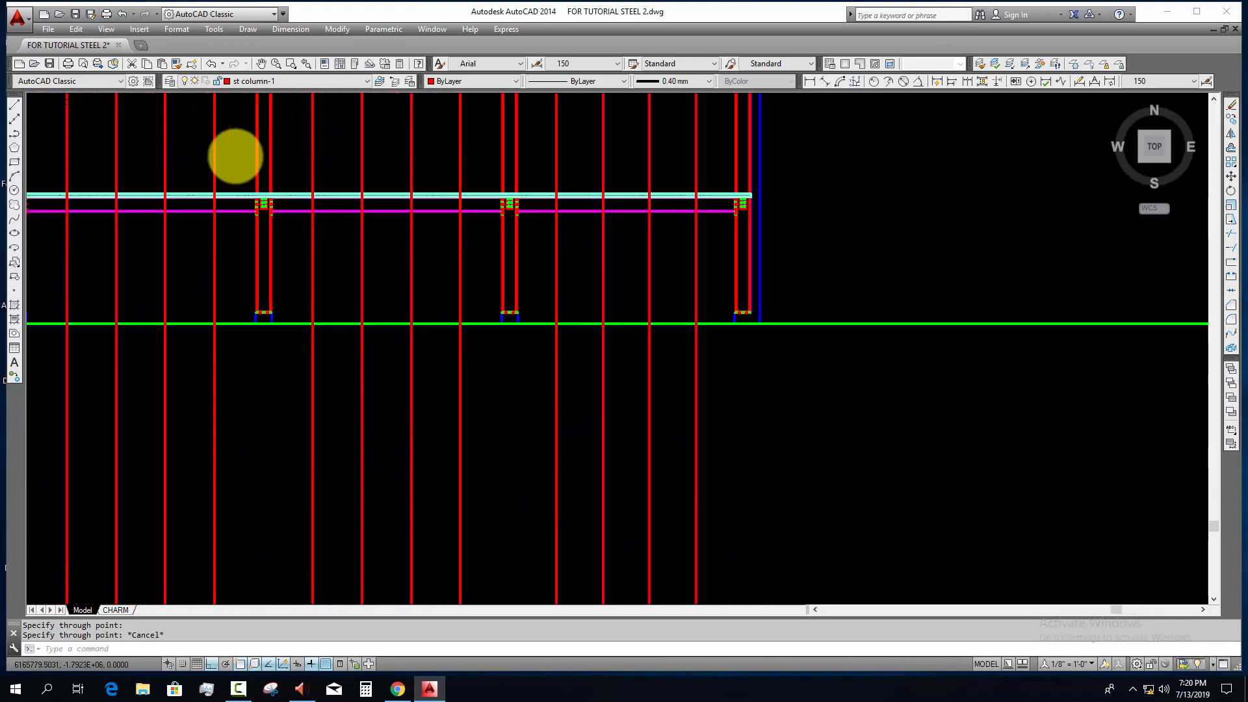
scroll(320, 277, up, 6)
key(Escape)
click(270, 267)
text(c)
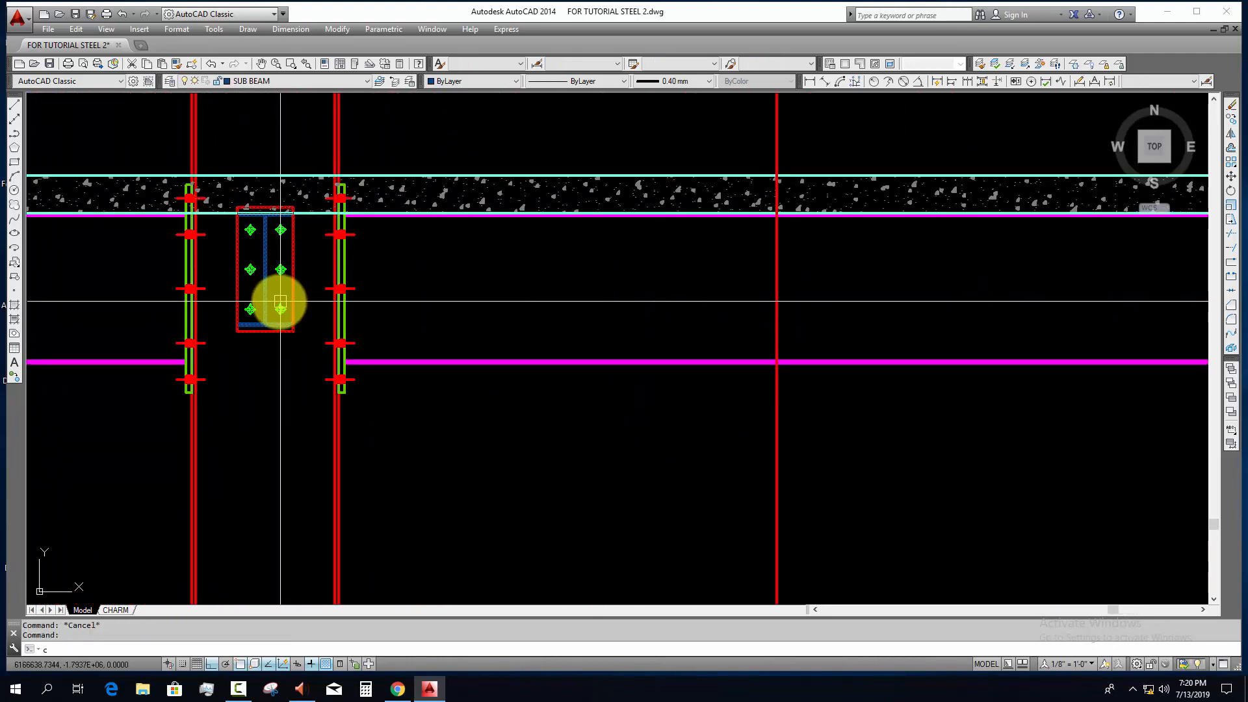
text(o)
key(space)
click(280, 301)
scroll(232, 129, down, 12)
key(F8)
middle_drag(437, 271, 217, 125)
middle_drag(462, 460, 464, 360)
scroll(403, 411, up, 5)
middle_drag(421, 450, 449, 63)
scroll(452, 200, down, 5)
scroll(409, 371, up, 7)
click(407, 372)
key(Escape)
Step: Explode the copied sub beam block beside the tie beam schedule
scroll(407, 368, up, 5)
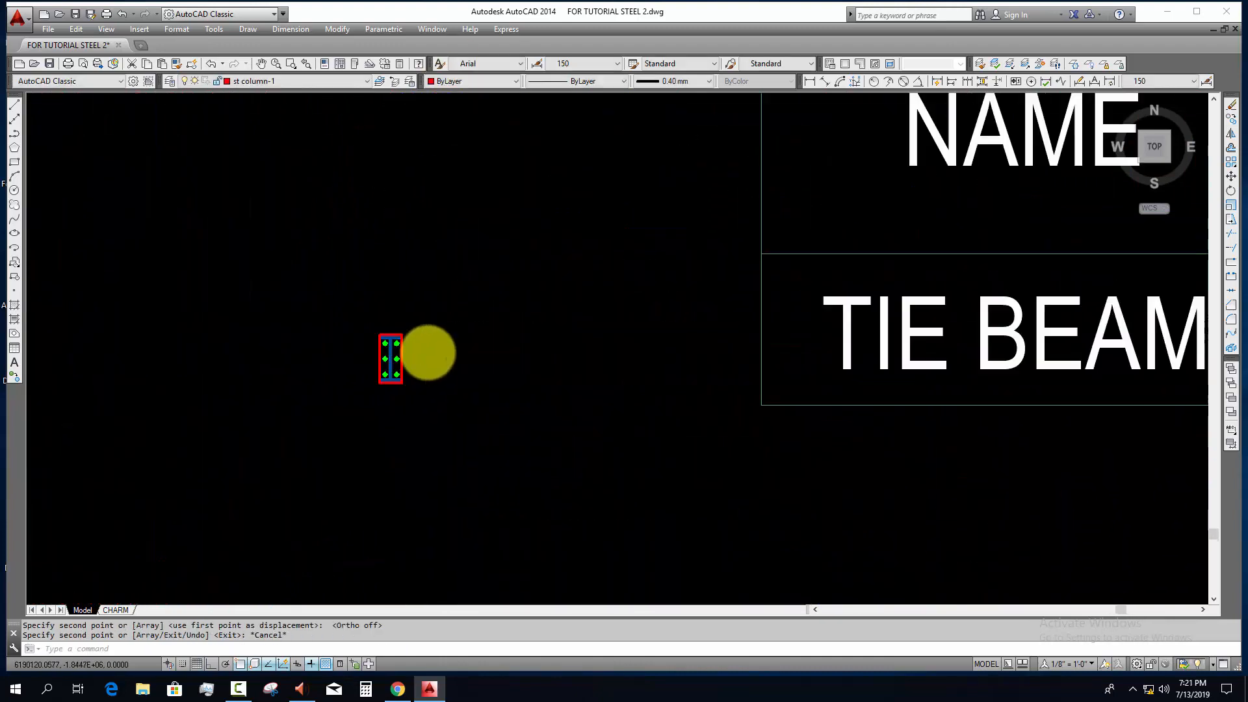
scroll(403, 368, up, 2)
click(499, 440)
text(x)
key(space)
scroll(387, 358, up, 4)
key(Escape)
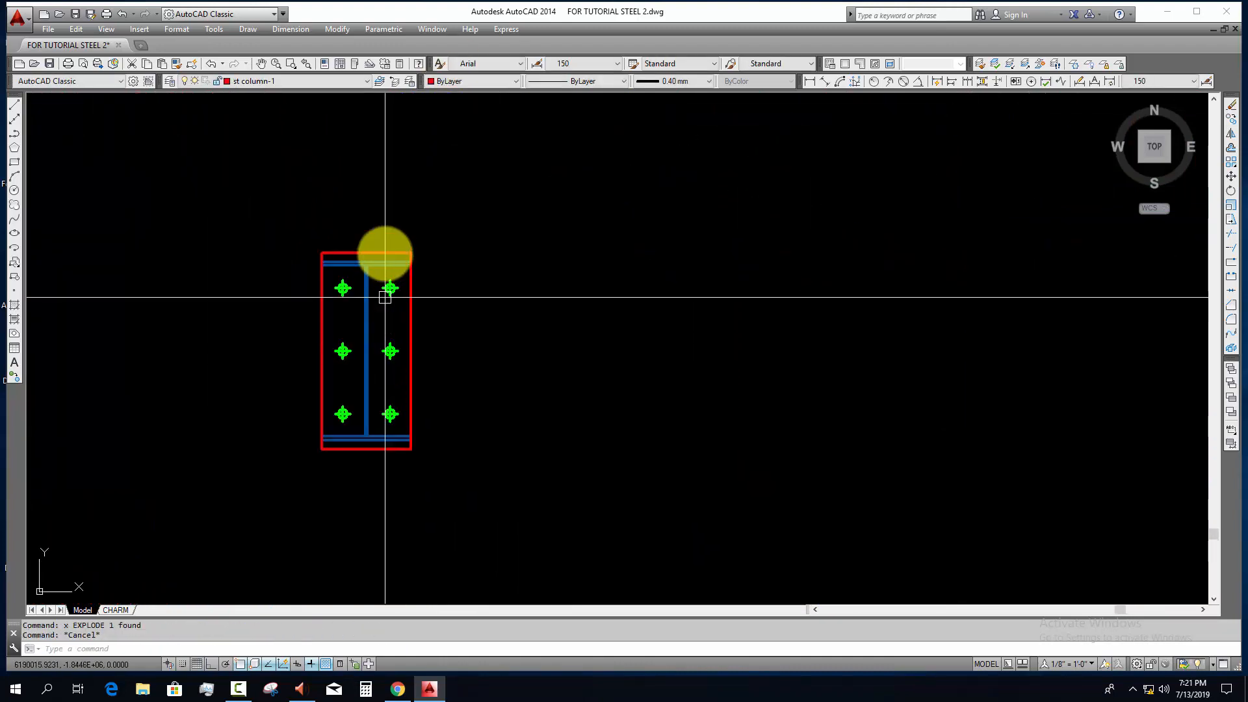
Step: Erase the six bolts and the red end plate from the exploded copy, keeping only the blue I-section
click(376, 233)
click(445, 441)
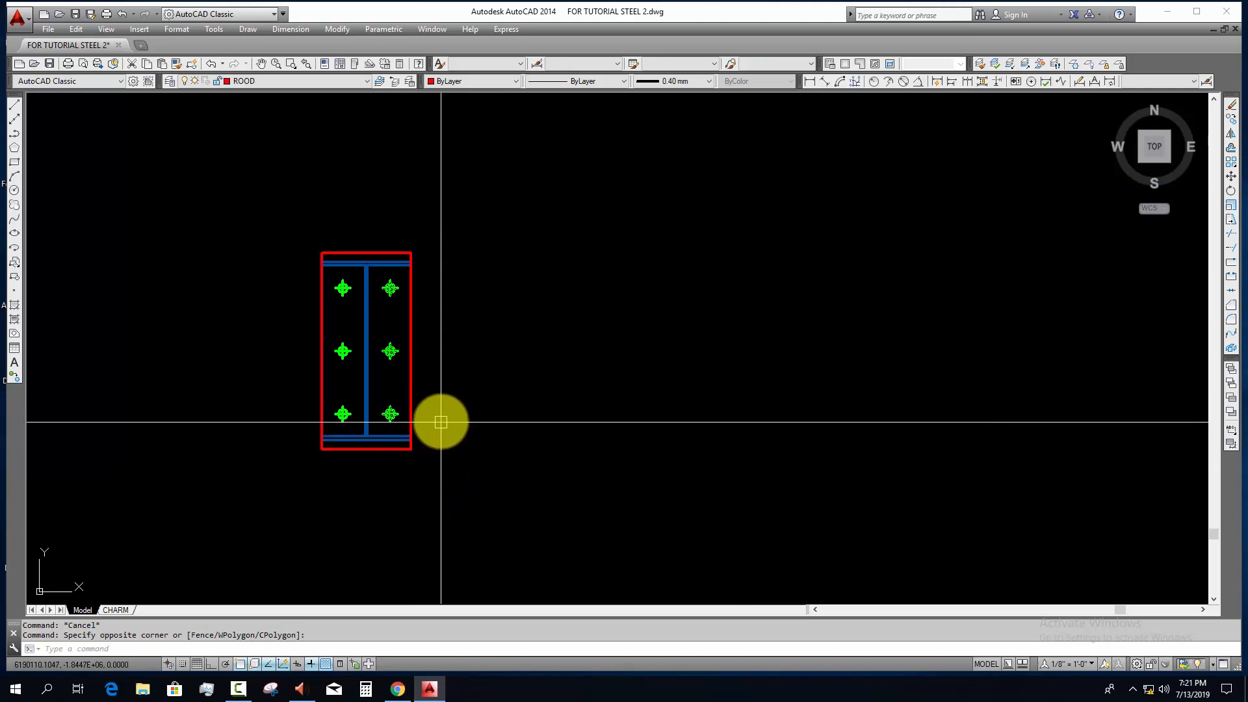
text(e)
key(space)
scroll(324, 292, up, 2)
click(277, 262)
click(379, 505)
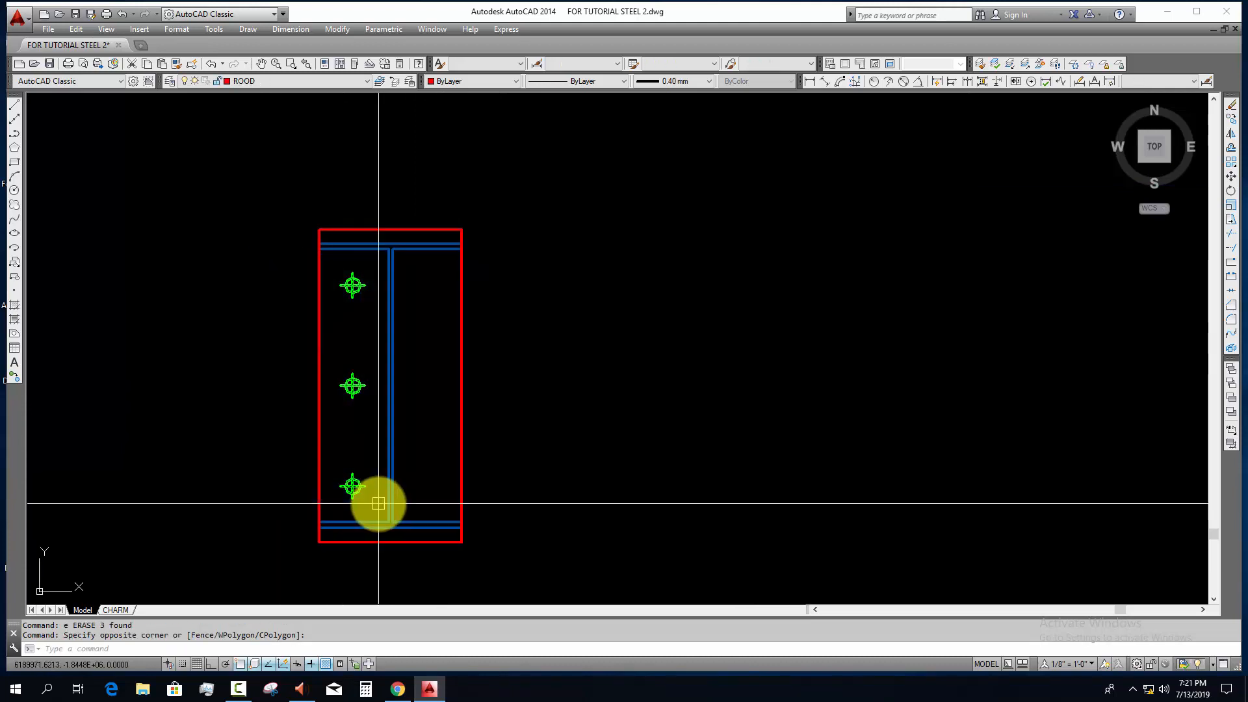
text(e)
key(space)
click(350, 438)
key(space)
scroll(360, 442, down, 6)
key(Escape)
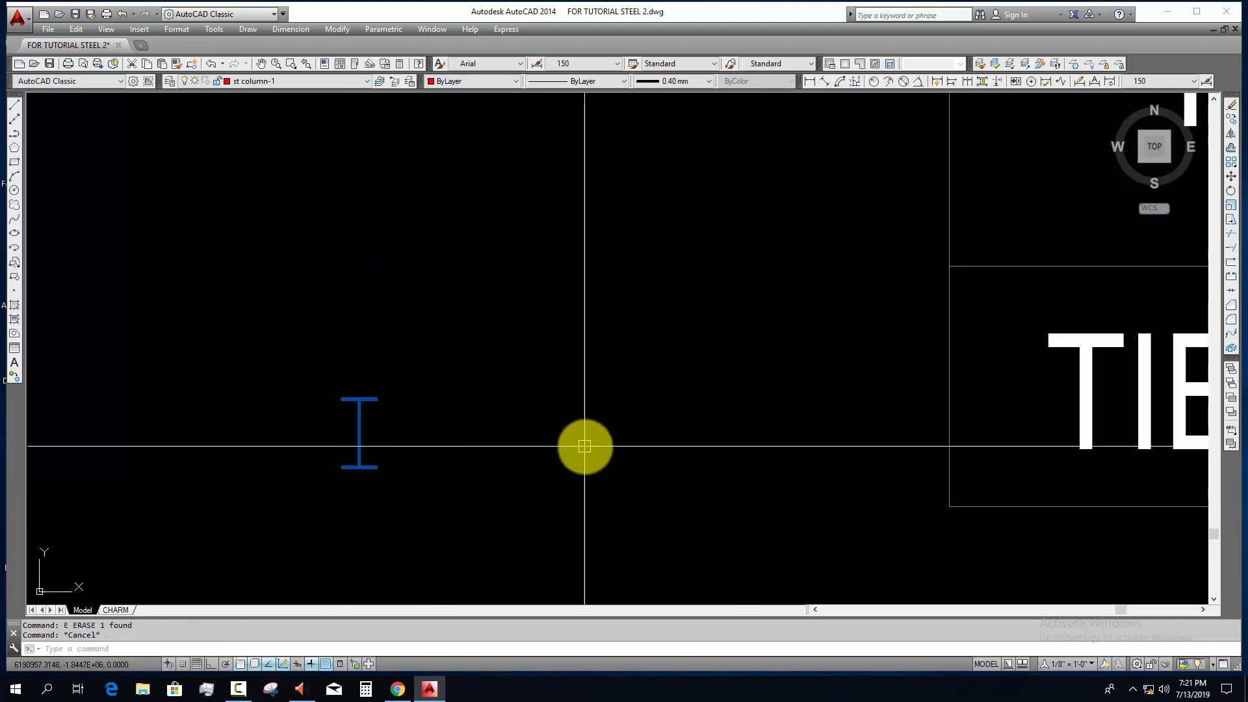
Step: Measure the I-section's depth and stretch its upper flange 60 mm downward with Ortho on
scroll(595, 450, down, 4)
middle_drag(595, 453, 472, 454)
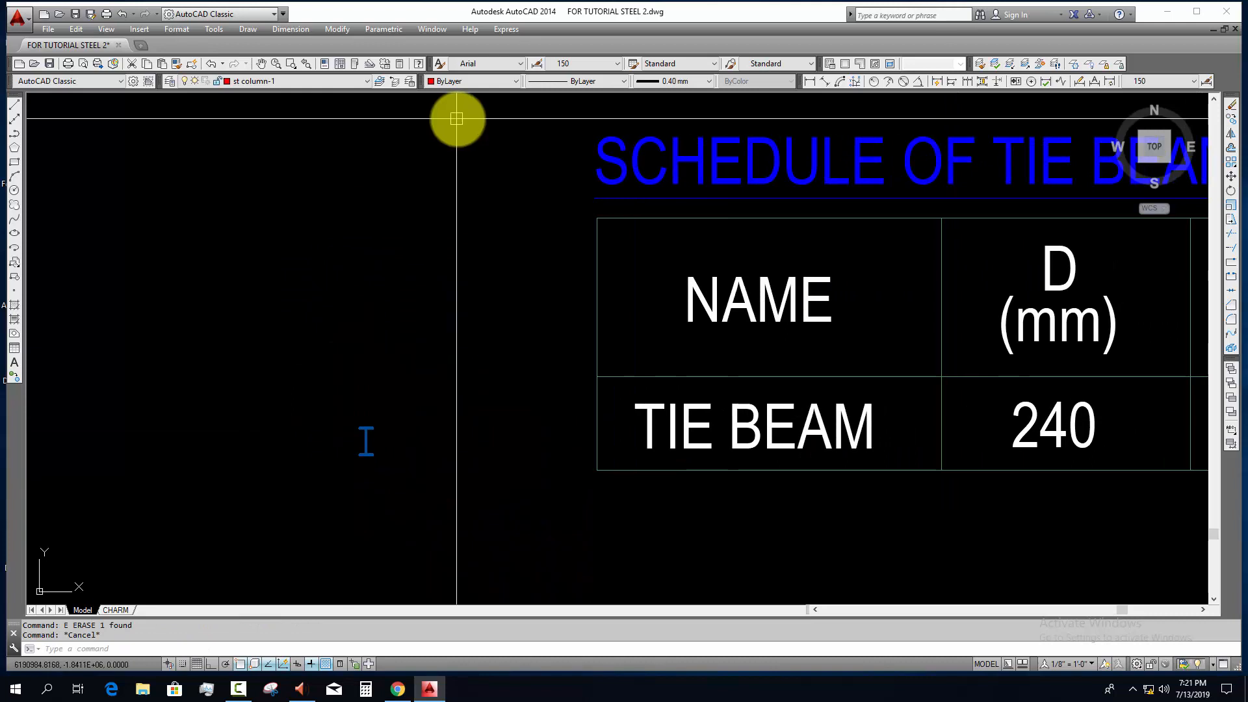
click(810, 81)
scroll(392, 466, up, 7)
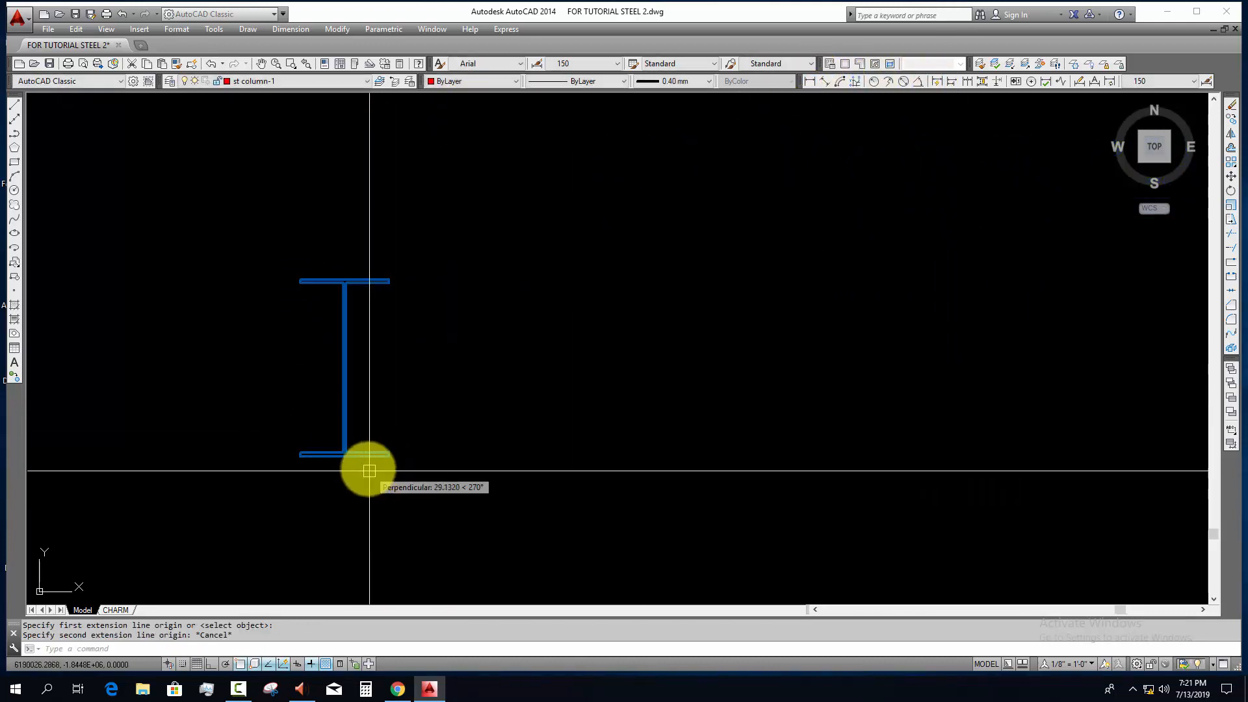
click(367, 455)
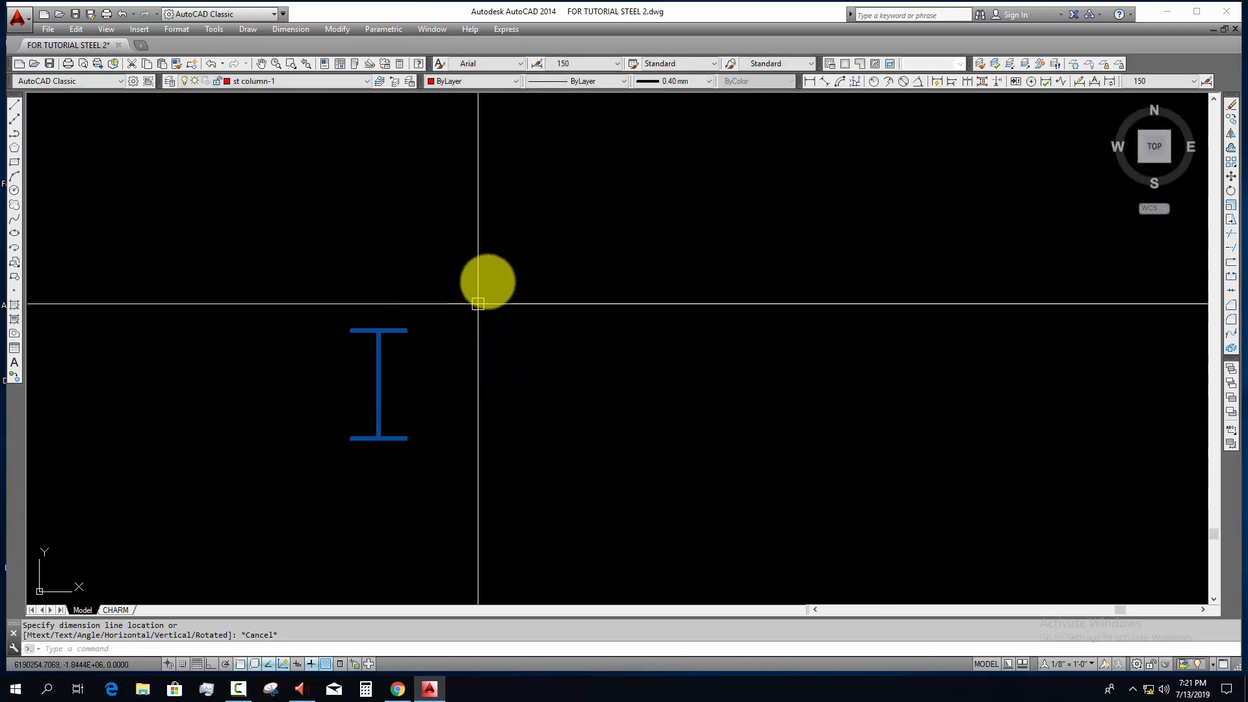
text(s)
key(Return)
click(526, 332)
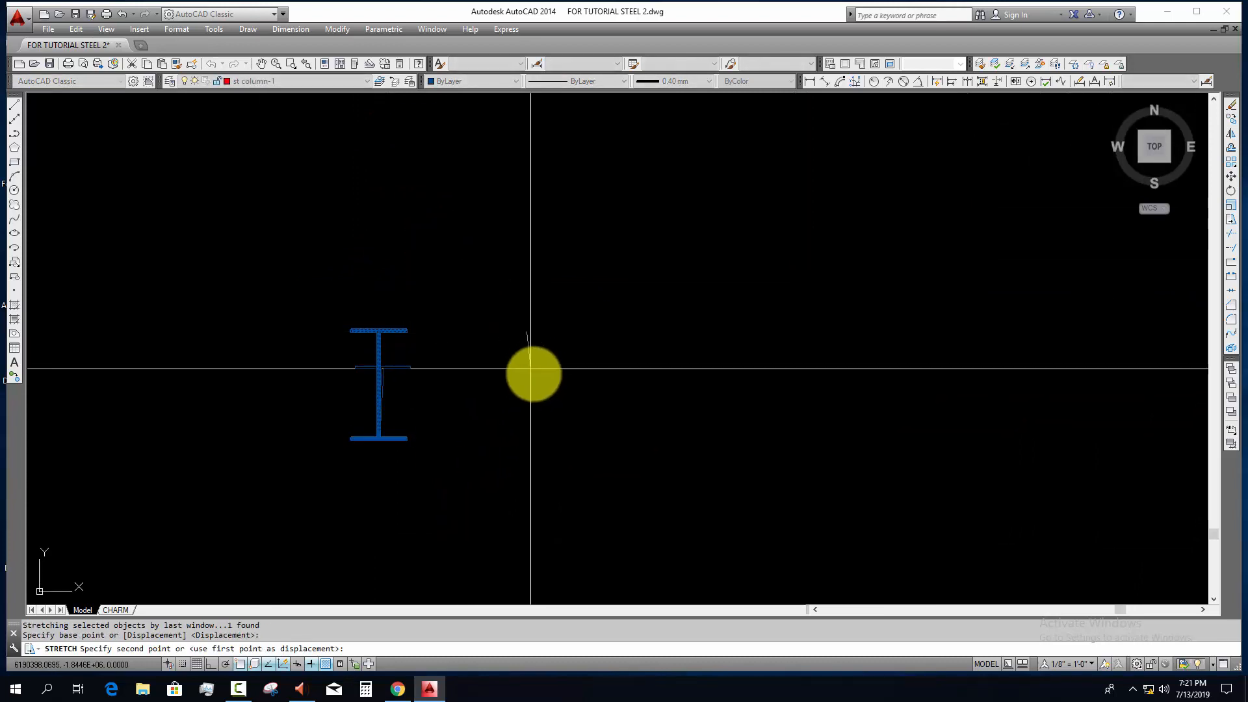
key(F8)
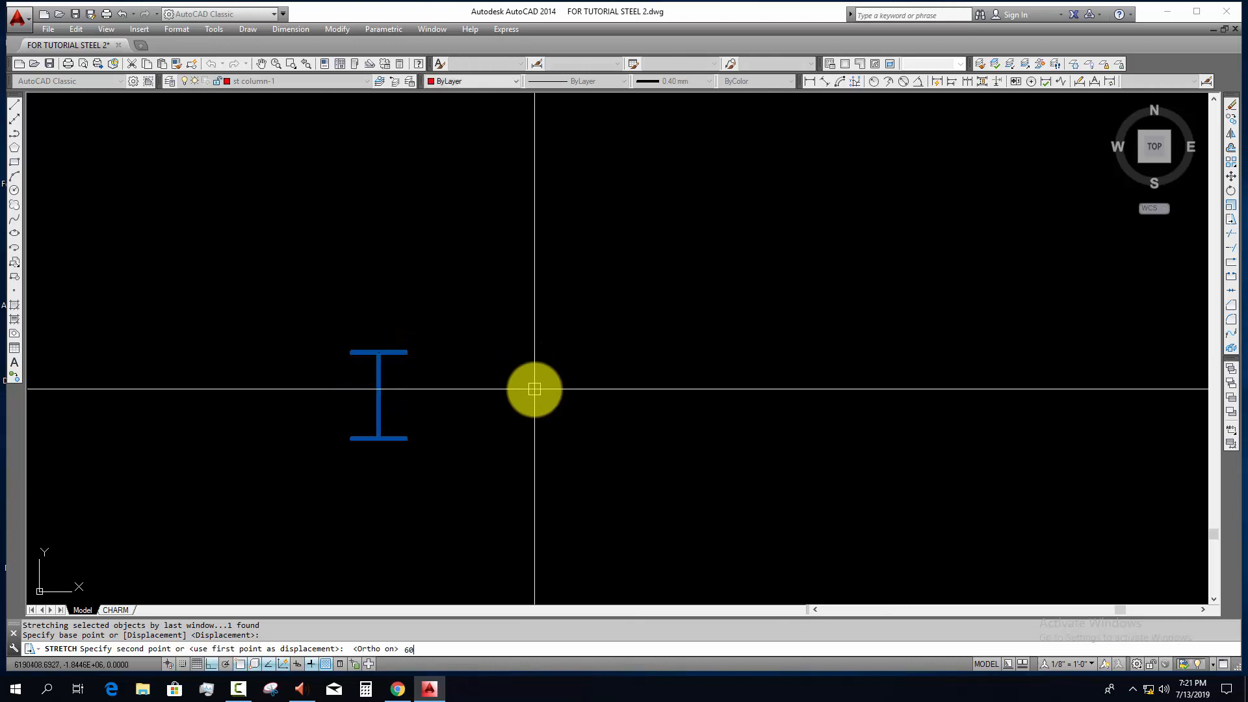
key(Return)
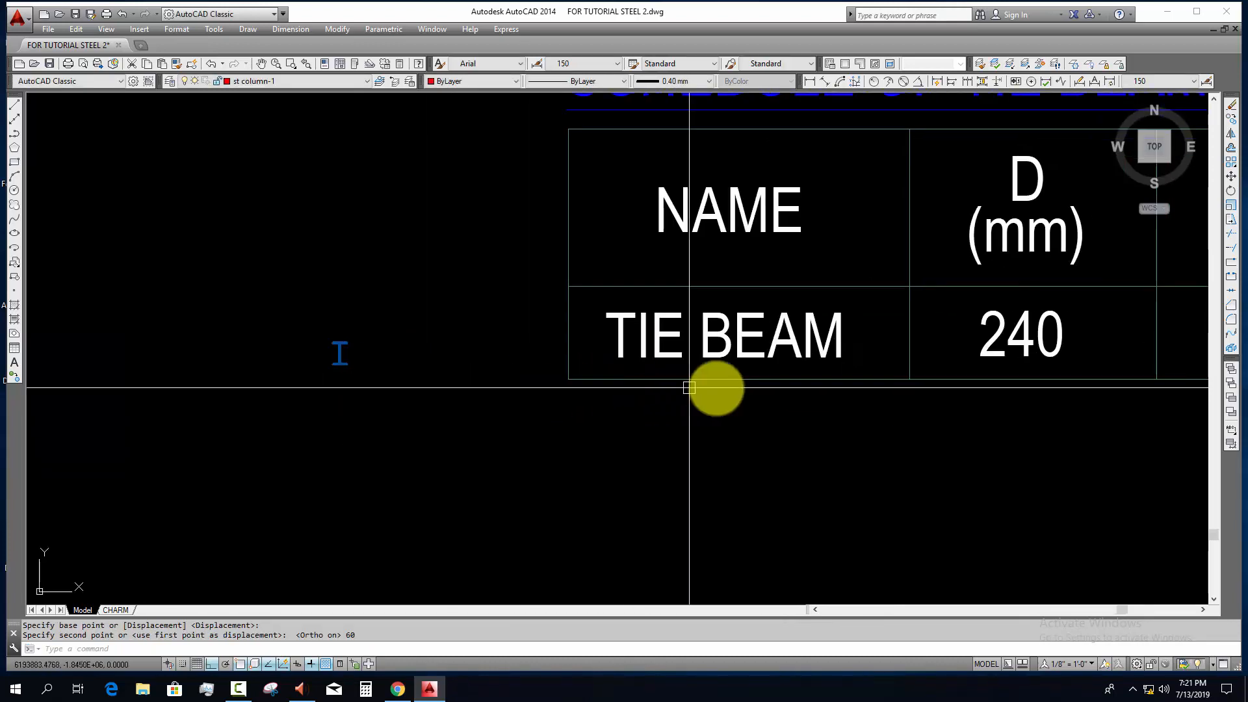
Step: Measure the width of the I-section's upper flange with a linear dimension
scroll(850, 390, down, 3)
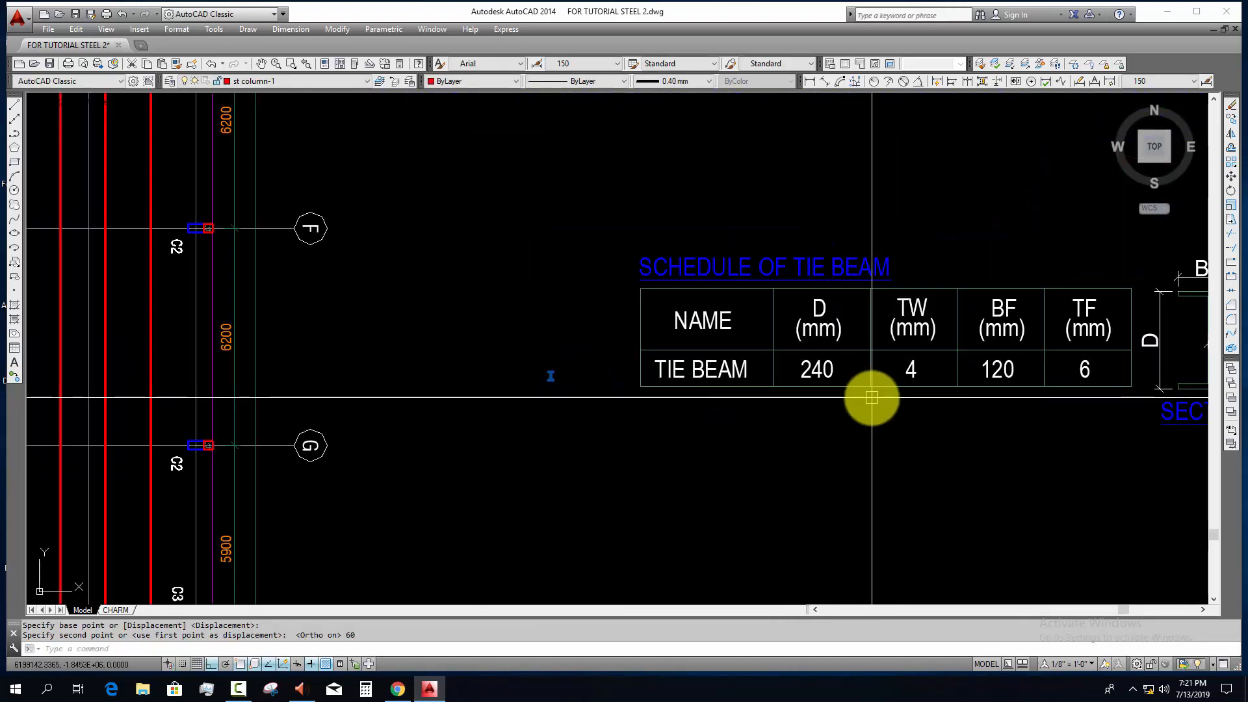
click(810, 82)
scroll(537, 357, up, 13)
key(Return)
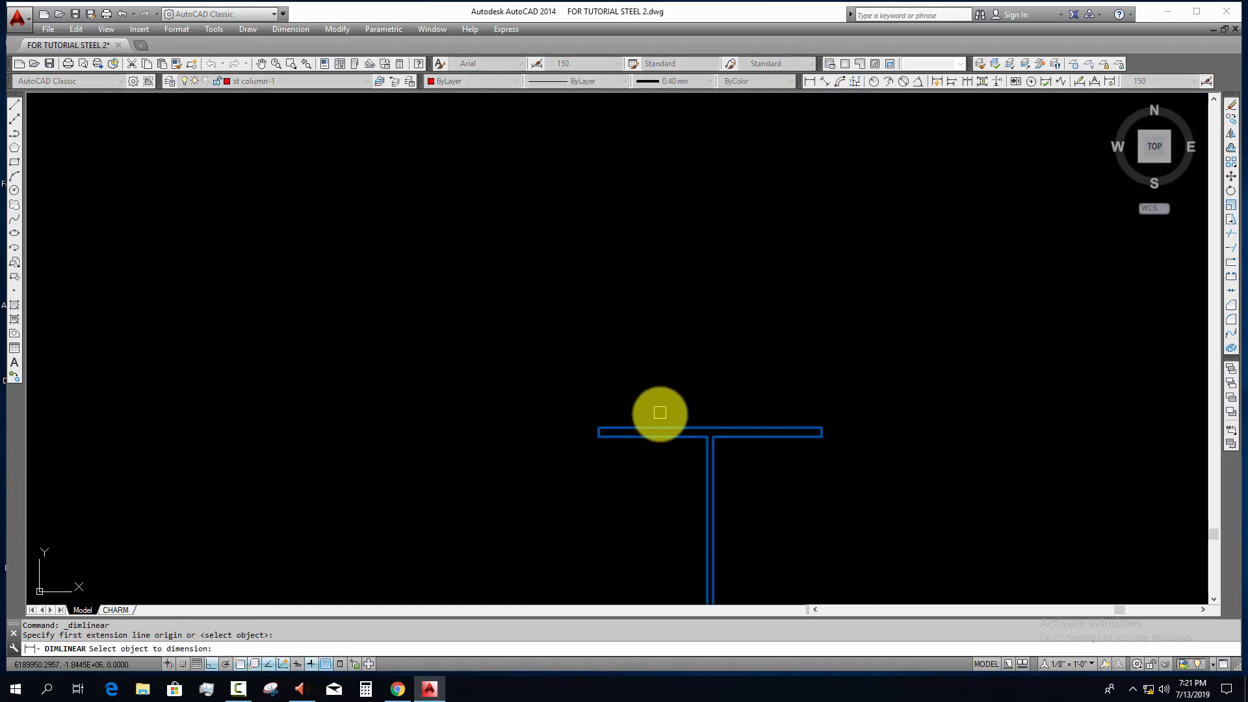
click(659, 424)
scroll(658, 364, down, 6)
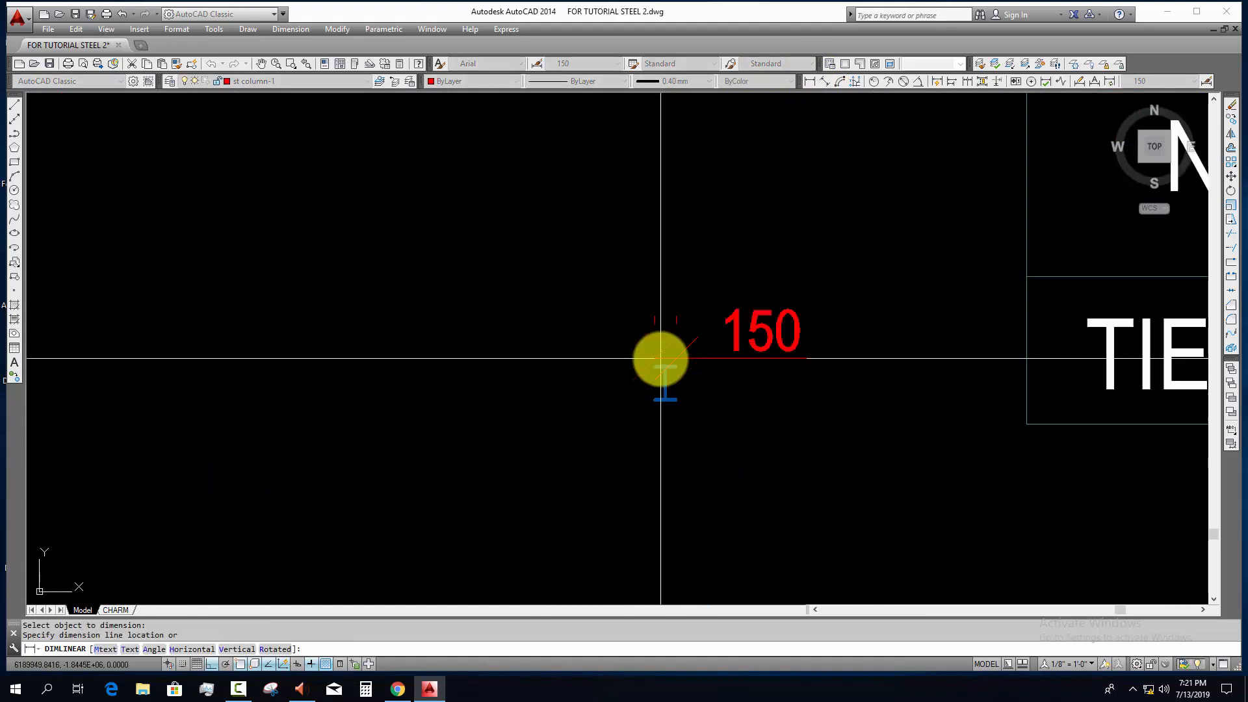
scroll(663, 366, up, 5)
key(Escape)
Step: Stretch the right ends of both I-section flanges 15 mm inward toward the web
click(734, 313)
click(693, 536)
text(s)
key(space)
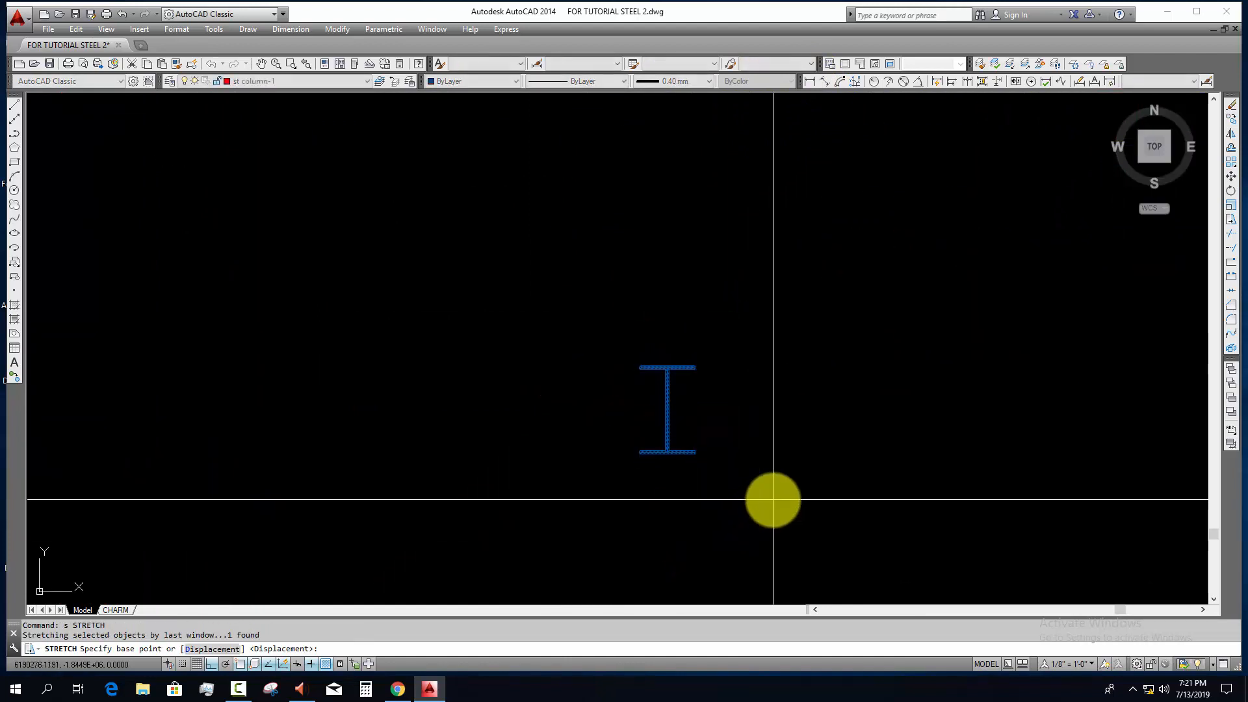
click(774, 500)
text(15)
key(Return)
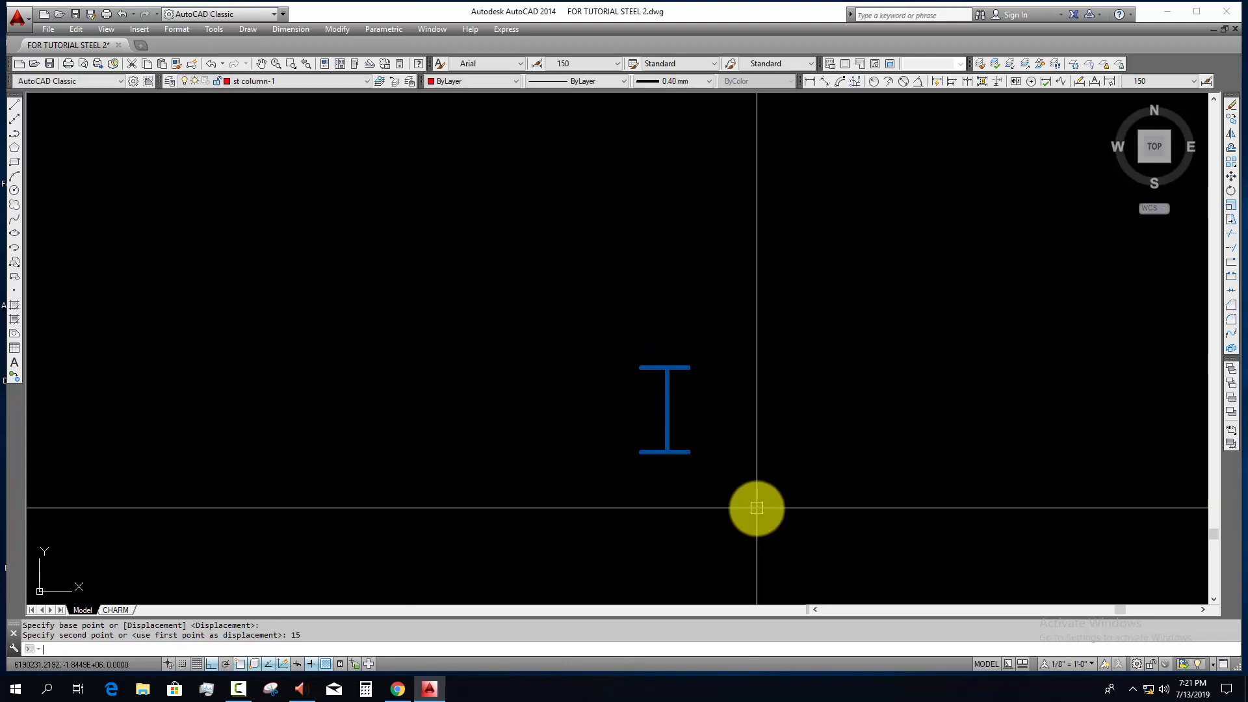
Step: Stretch the left ends of both I-section flanges 15 mm inward toward the web
key(Escape)
click(655, 345)
click(541, 564)
text(s)
key(space)
click(495, 482)
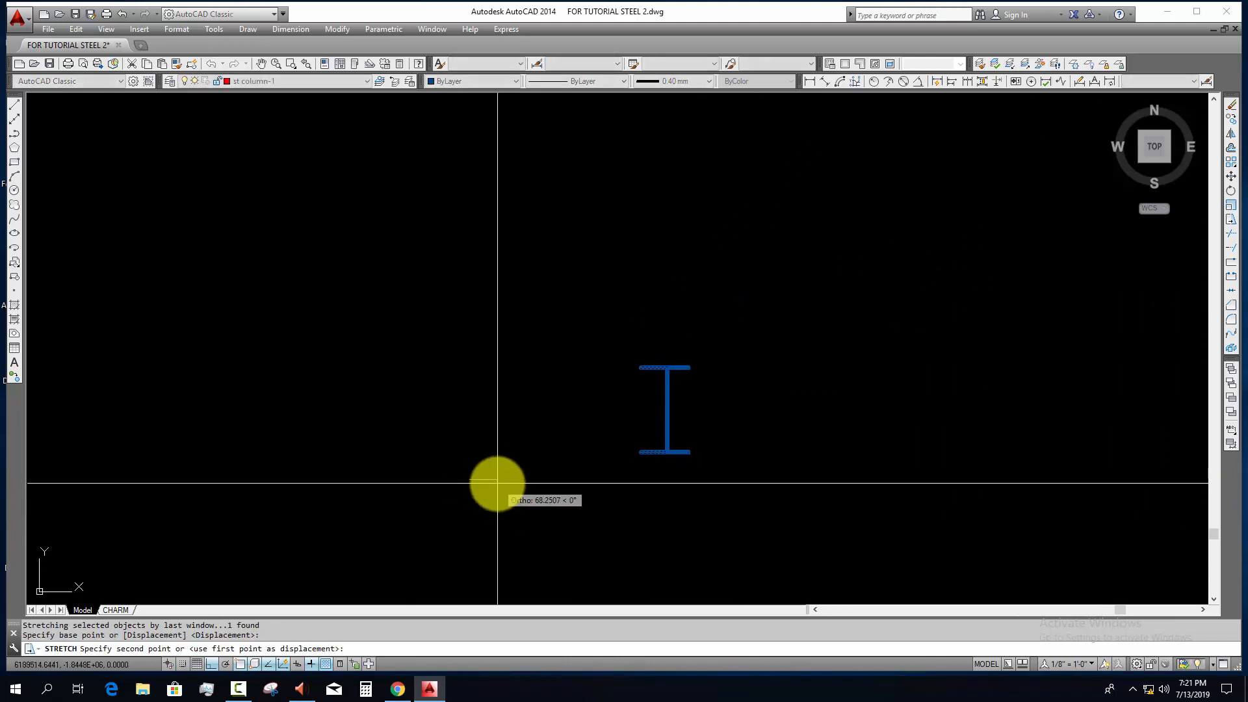
text(15)
key(Return)
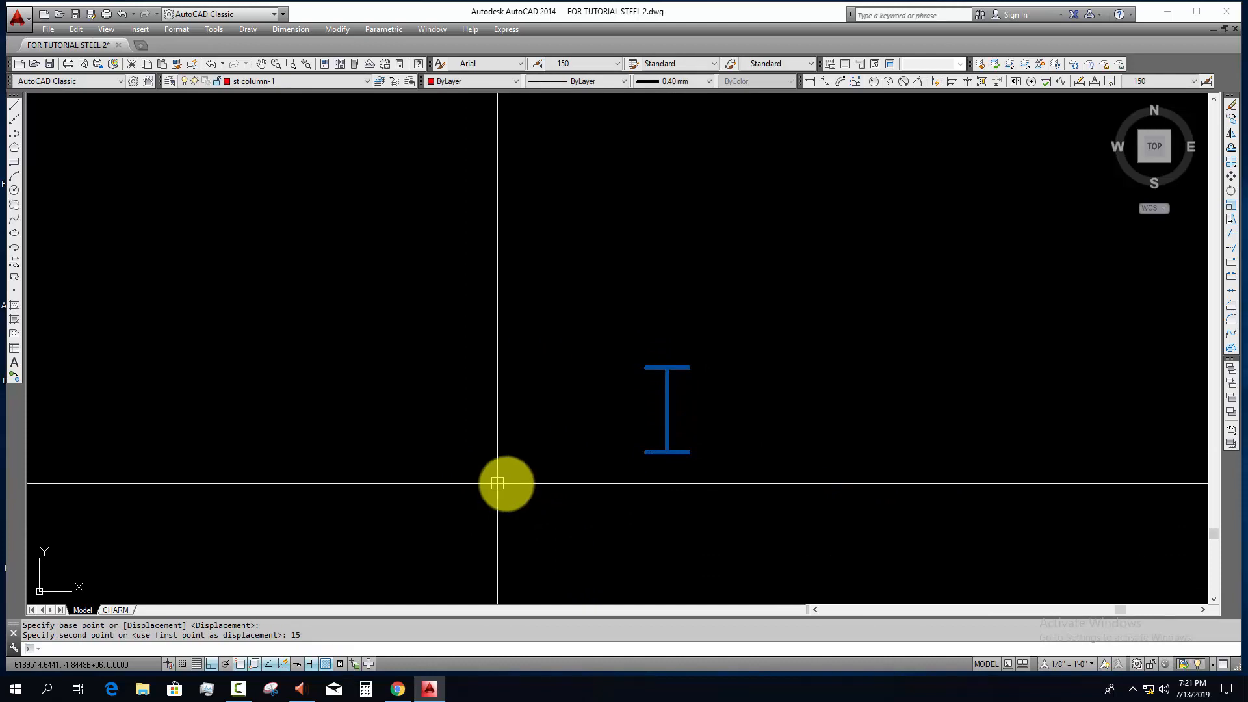
Step: Measure the thickness of the I-section's upper flange with a linear dimension, without placing it
scroll(637, 427, up, 3)
middle_drag(685, 428, 499, 459)
scroll(802, 208, down, 5)
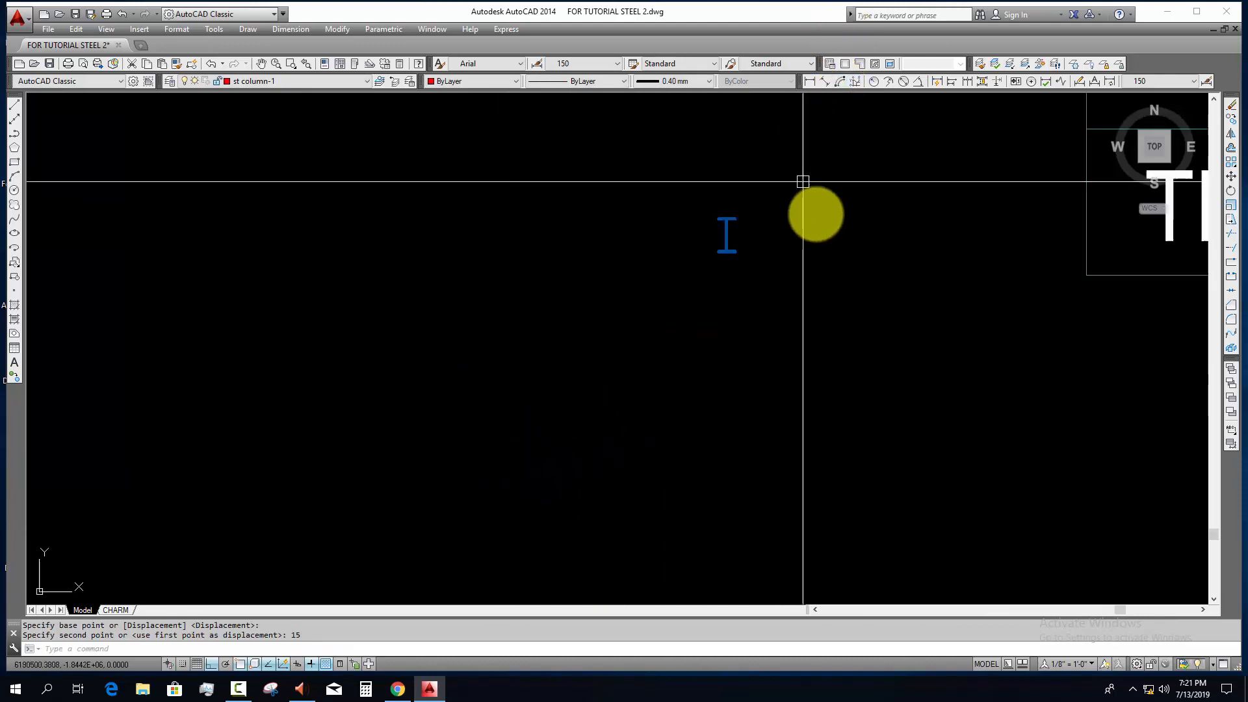
middle_drag(802, 209, 92, 326)
scroll(364, 338, down, 5)
middle_drag(563, 346, 844, 348)
click(809, 81)
scroll(560, 326, up, 10)
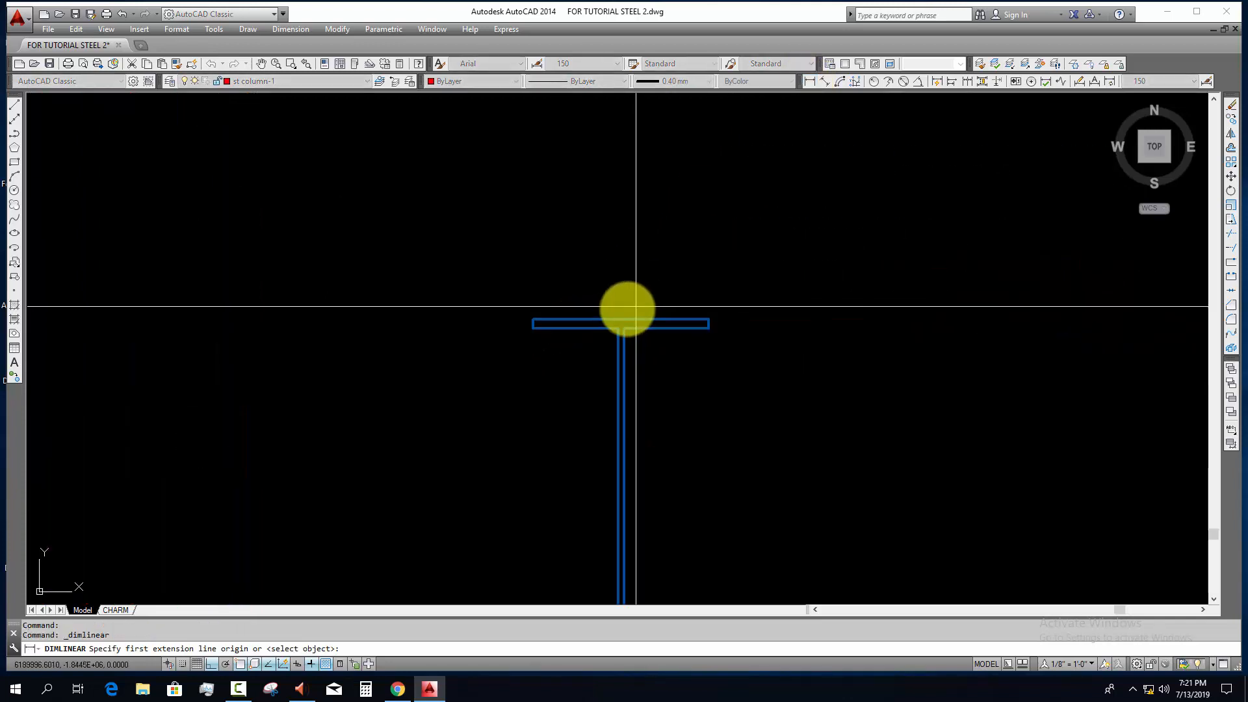
click(678, 377)
click(677, 342)
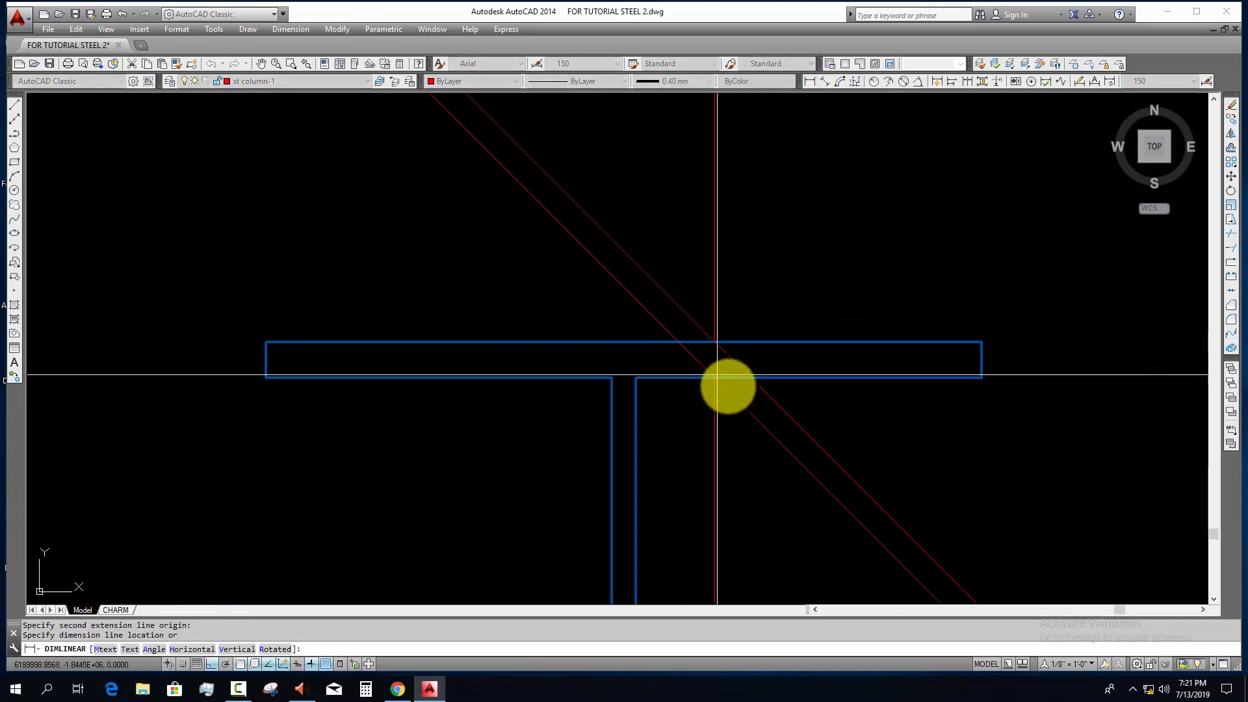
scroll(605, 396, down, 10)
key(Escape)
Step: Measure the thickness of the I-section's web with a linear dimension, without placing it
scroll(613, 433, up, 10)
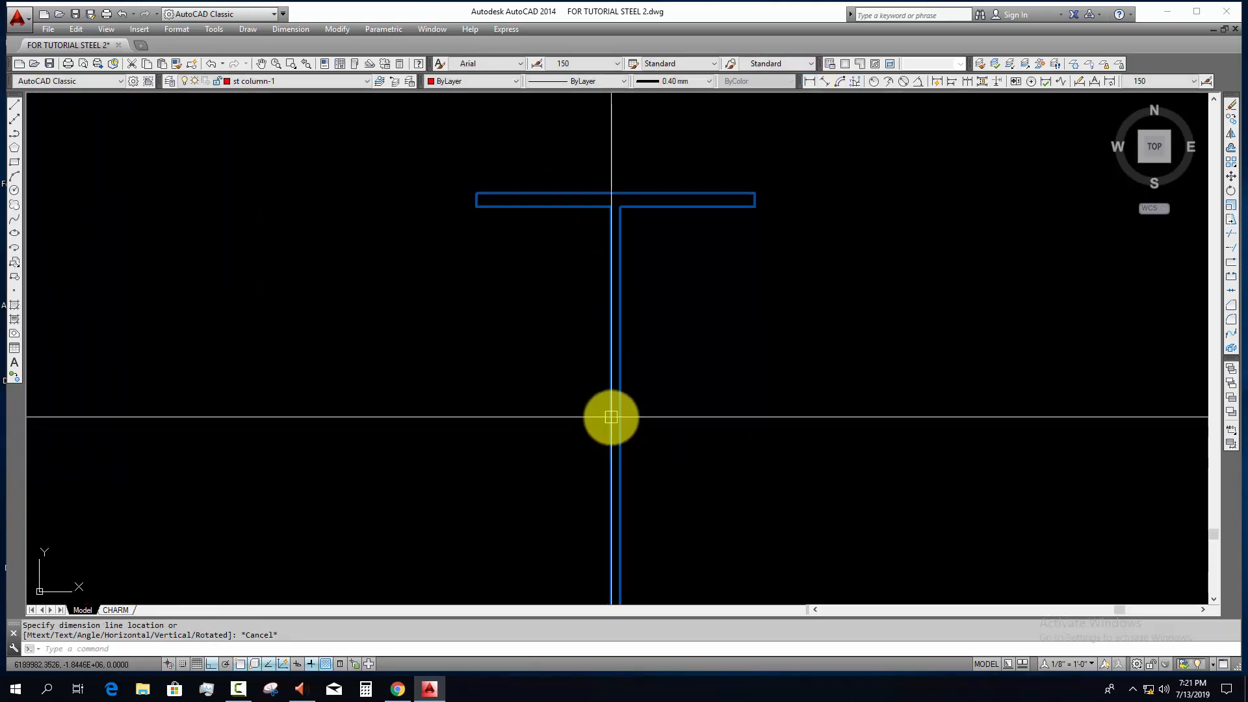
key(space)
click(628, 411)
click(607, 412)
scroll(589, 449, down, 7)
scroll(590, 448, down, 4)
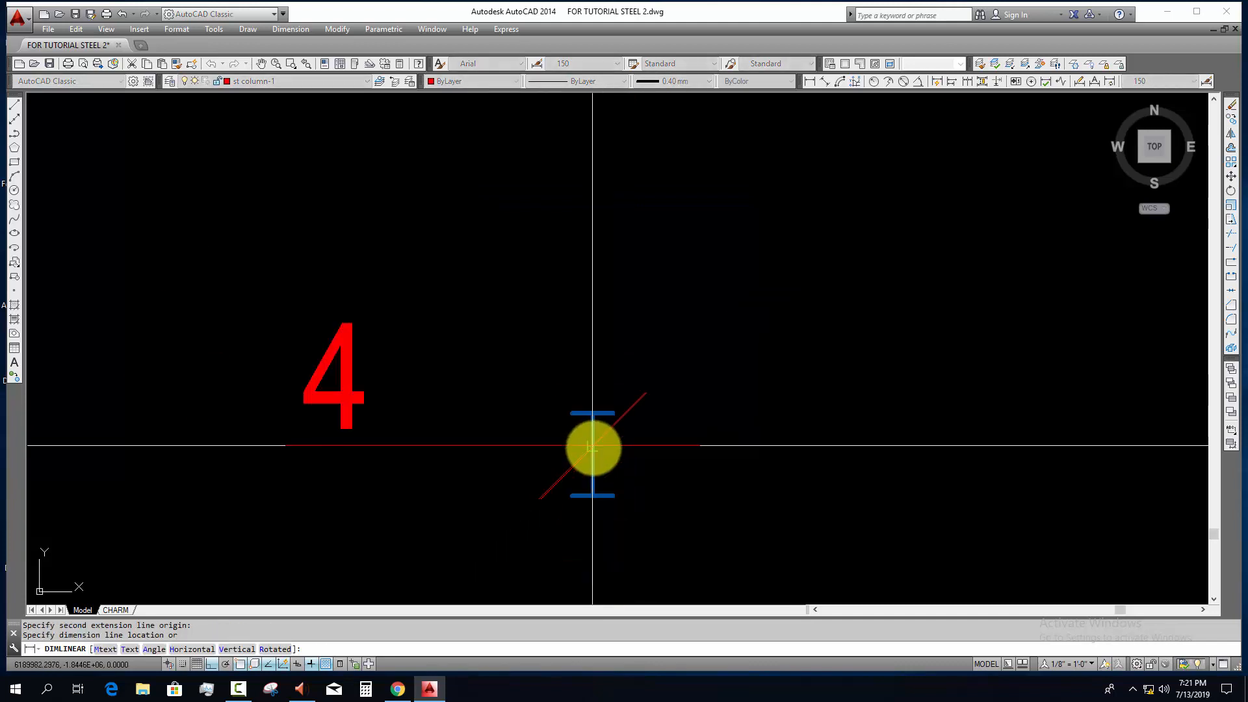
key(Escape)
Step: Reassign the whole I-section from the SUB BEAM layer to the tie beam layer
scroll(592, 447, up, 2)
click(644, 432)
click(521, 455)
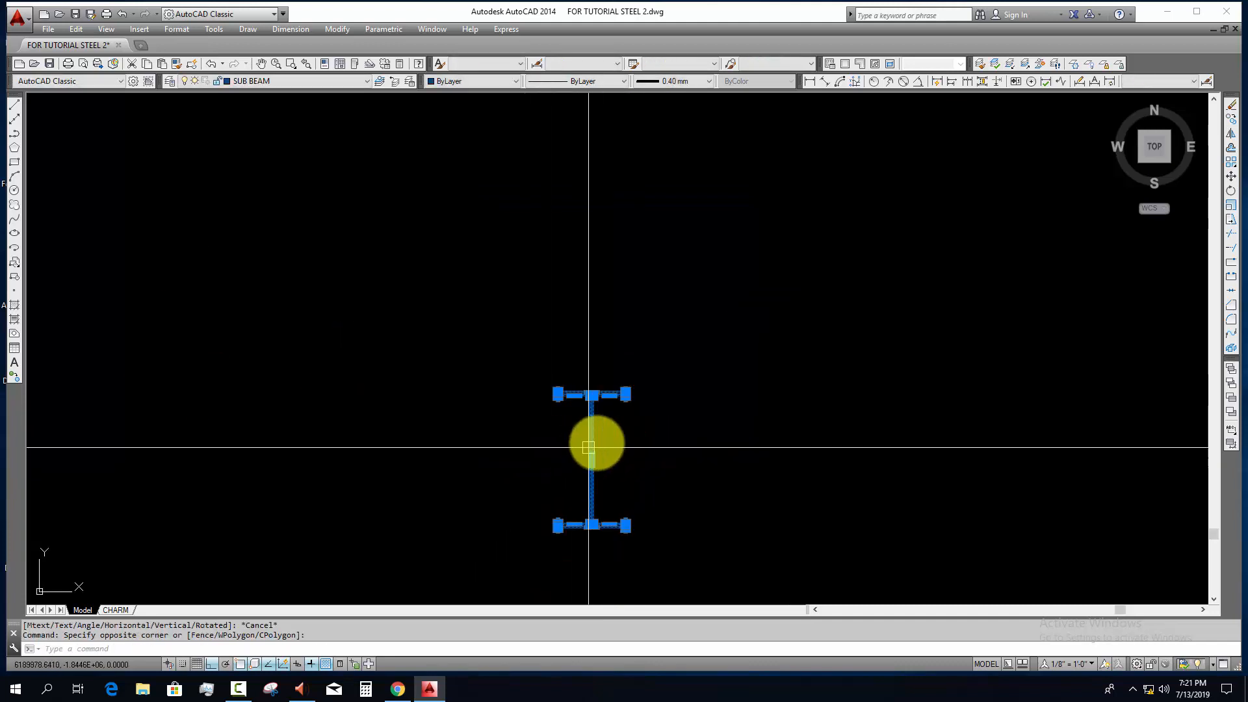
key(Escape)
scroll(605, 435, up, 2)
click(608, 432)
click(298, 106)
click(292, 83)
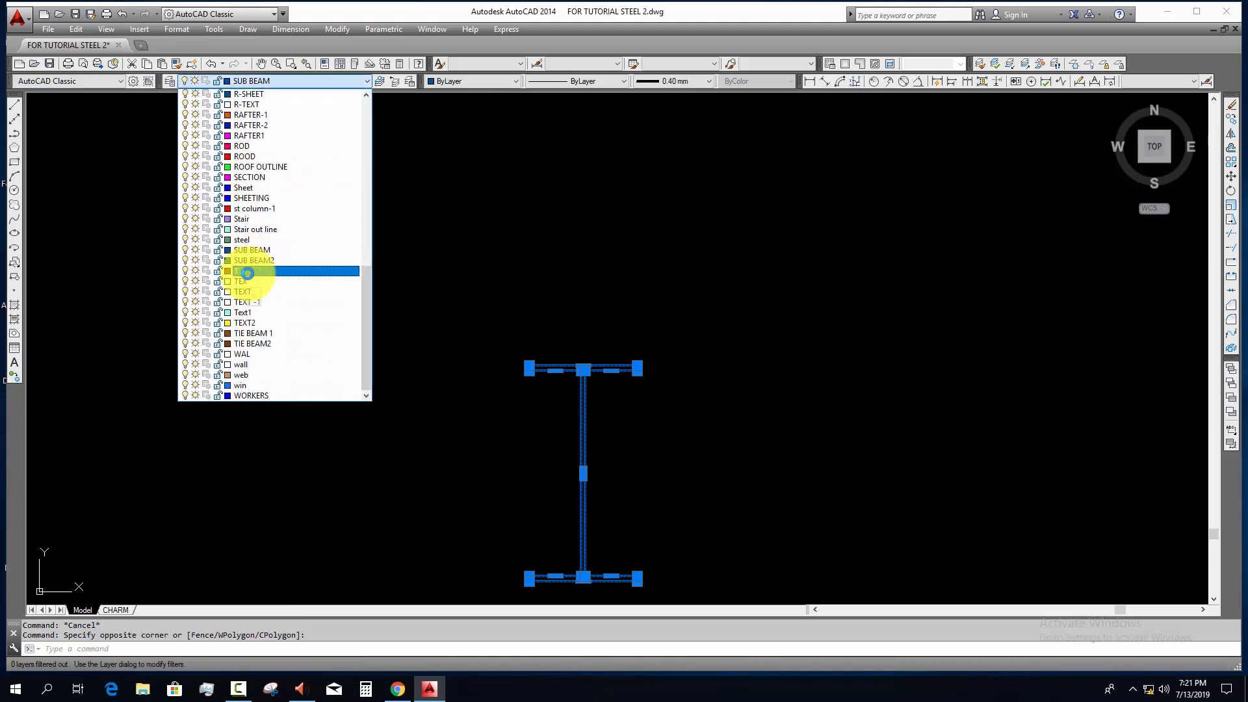
click(247, 272)
key(Escape)
mouse_move(644, 440)
middle_down()
mouse_move(565, 363)
mouse_move(545, 359)
middle_up()
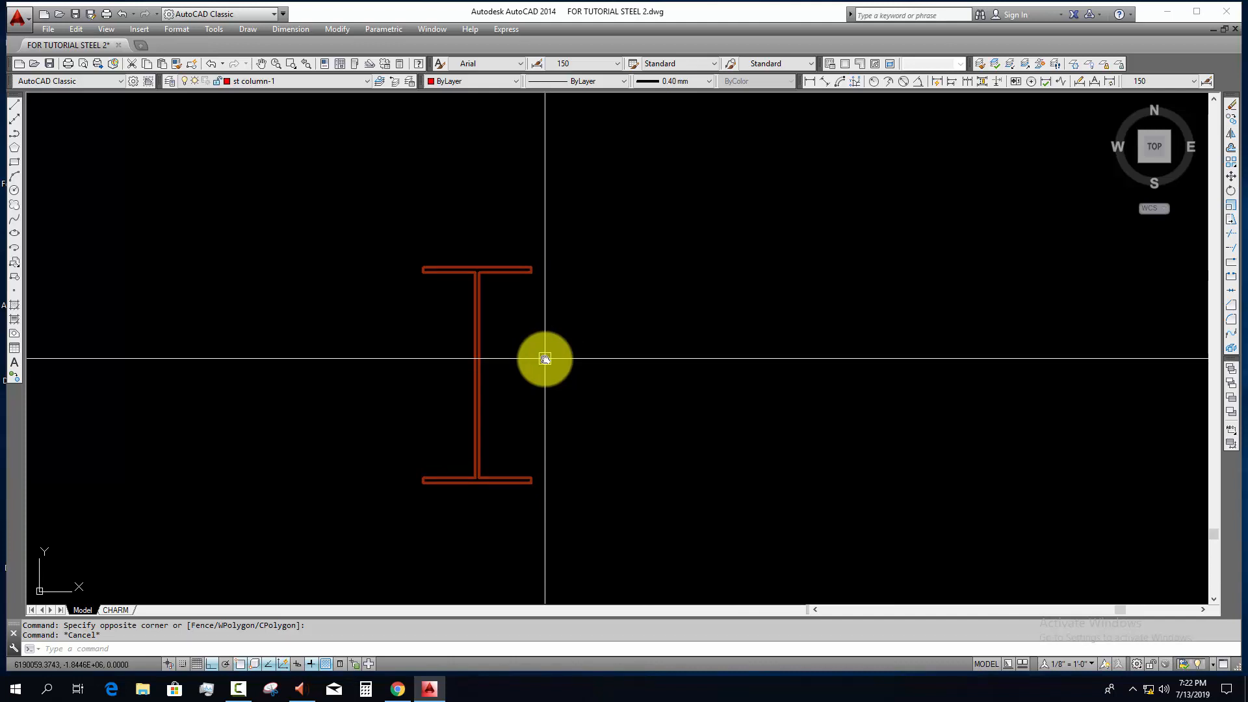
text(c)
key(Return)
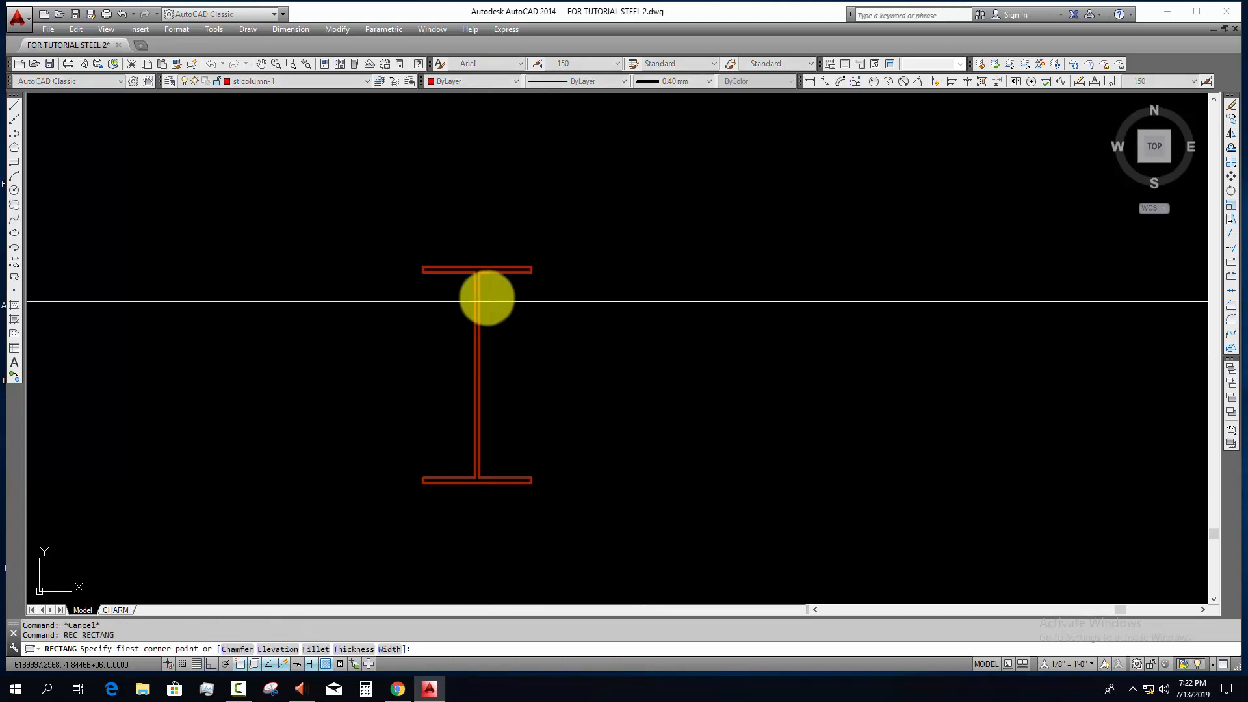
scroll(490, 290, up, 3)
click(473, 268)
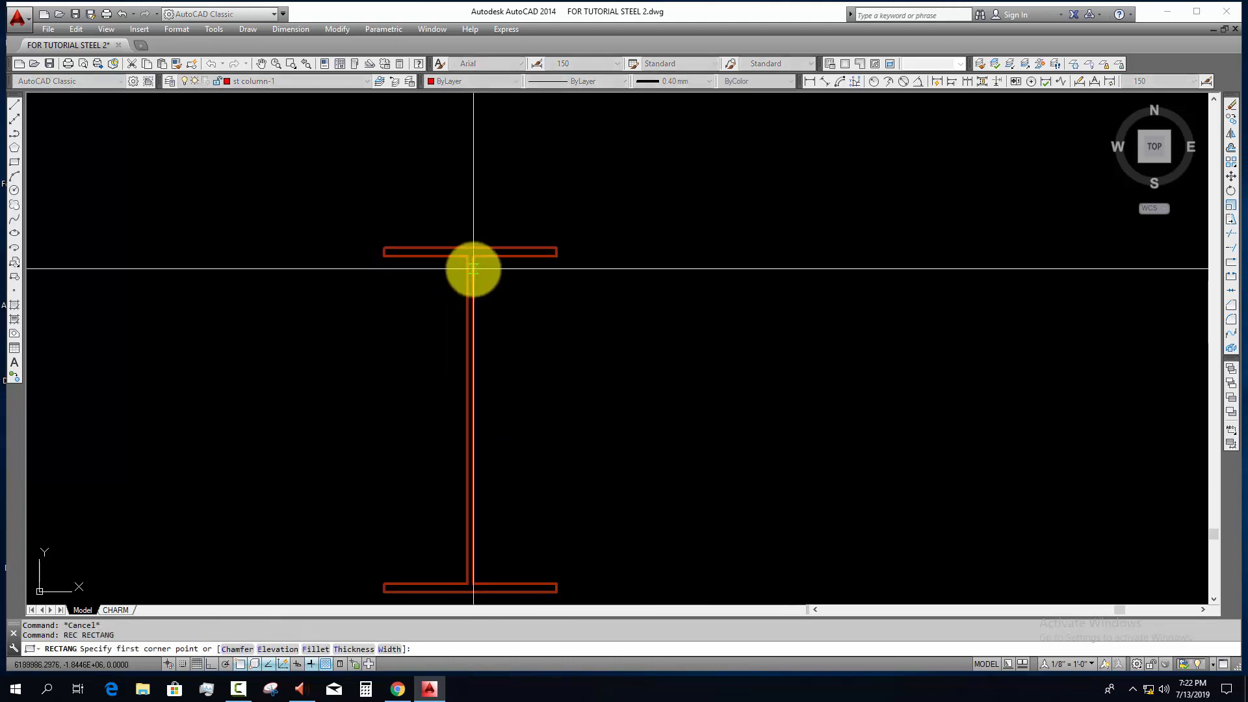
key(Escape)
Step: Draw a vertical construction line along the right face of the I-section's web
text(xl)
key(Return)
click(474, 527)
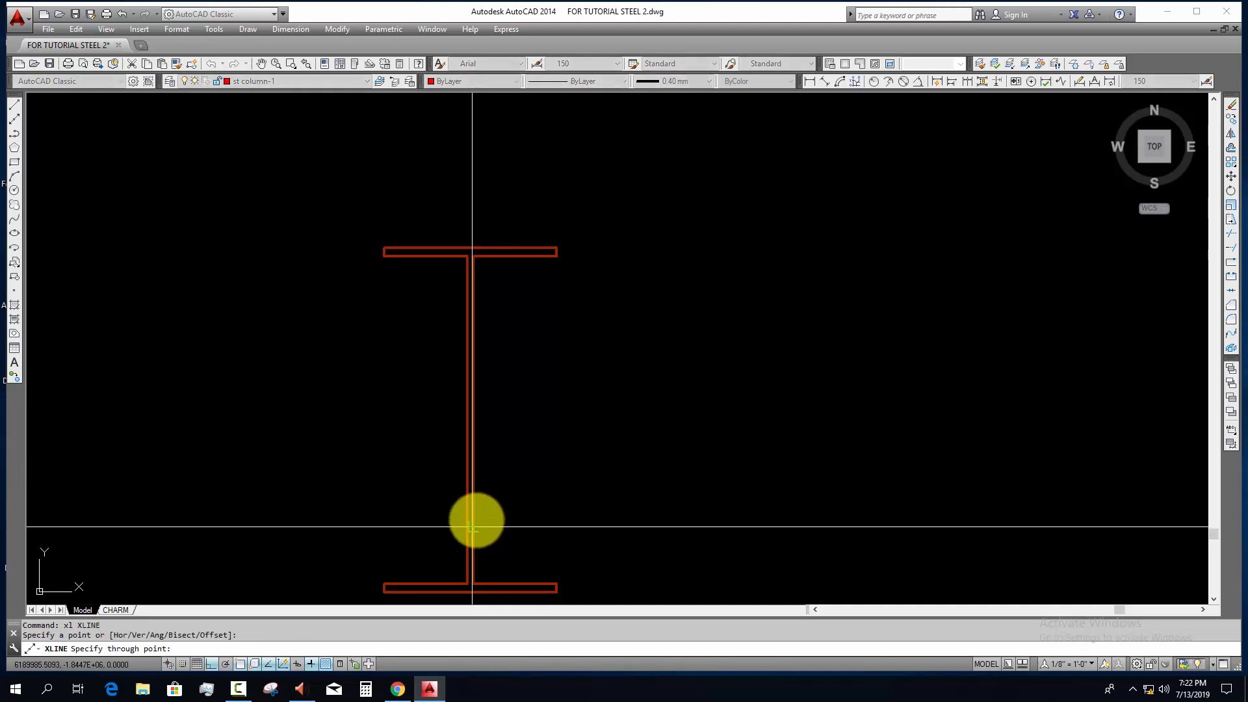
click(517, 473)
key(Escape)
key(Escape)
Step: Offset the vertical construction line 6 mm to the right, away from the web
text(o)
key(Return)
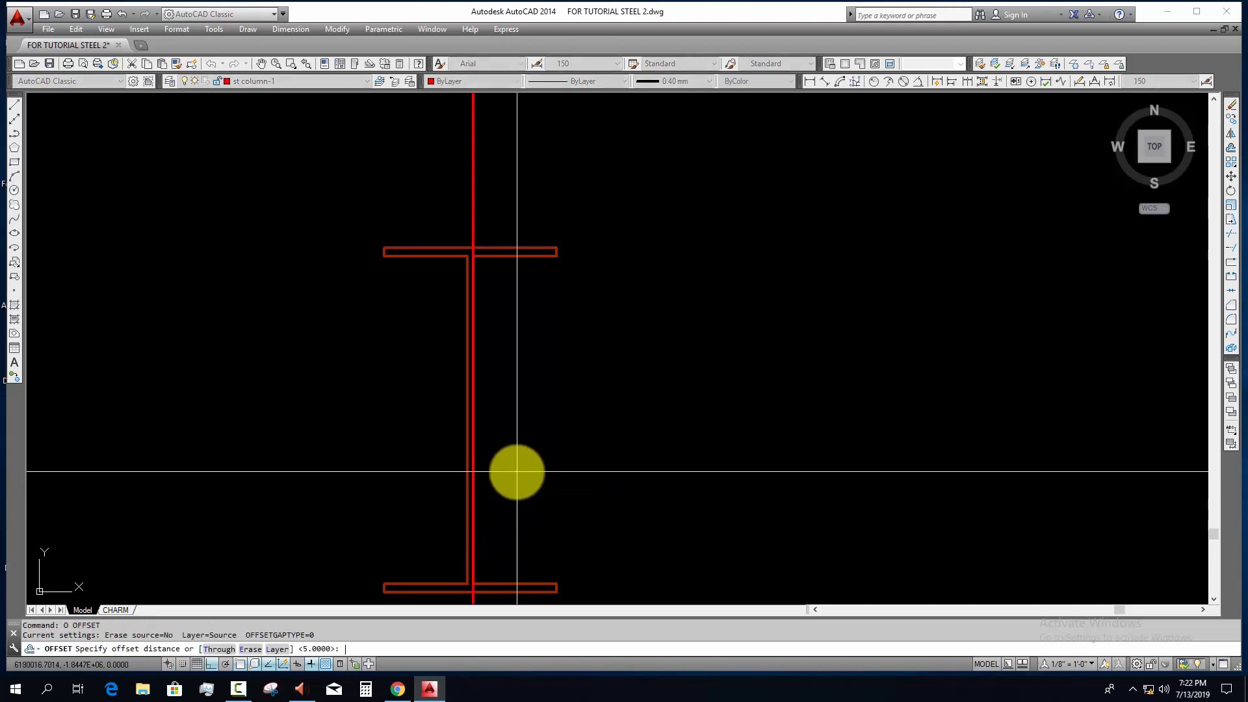
text(6)
key(Return)
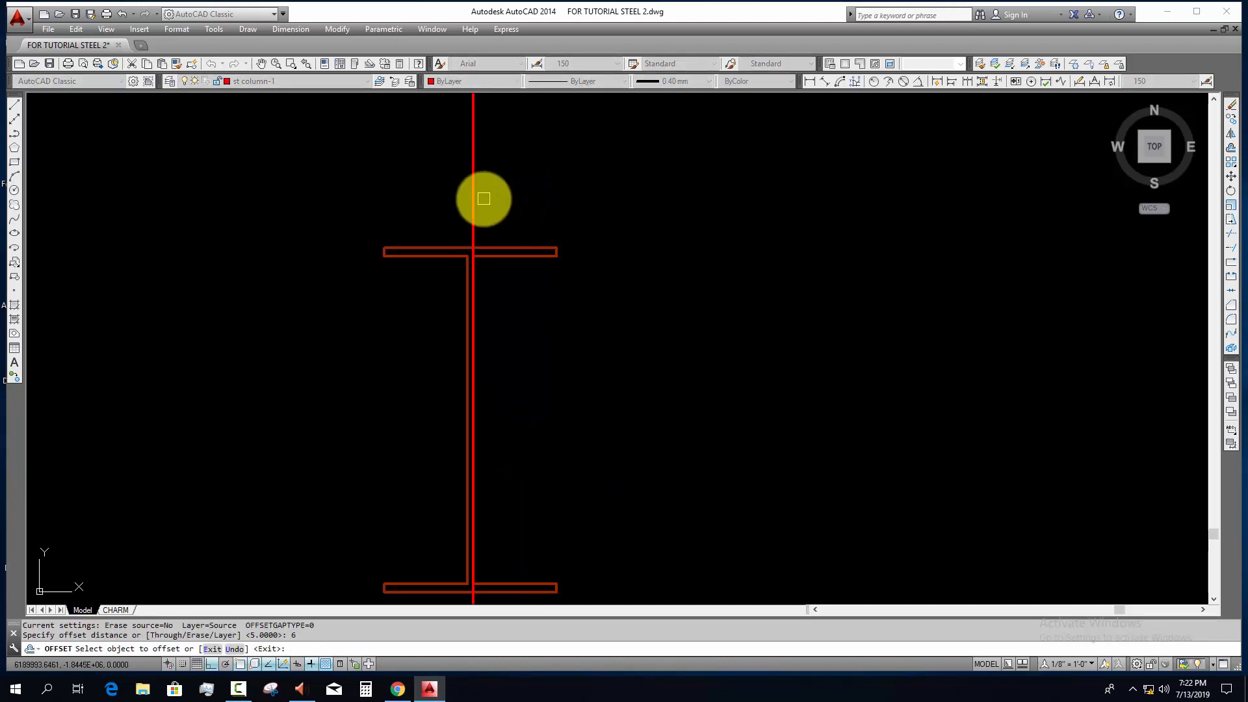
click(475, 198)
click(551, 197)
key(Escape)
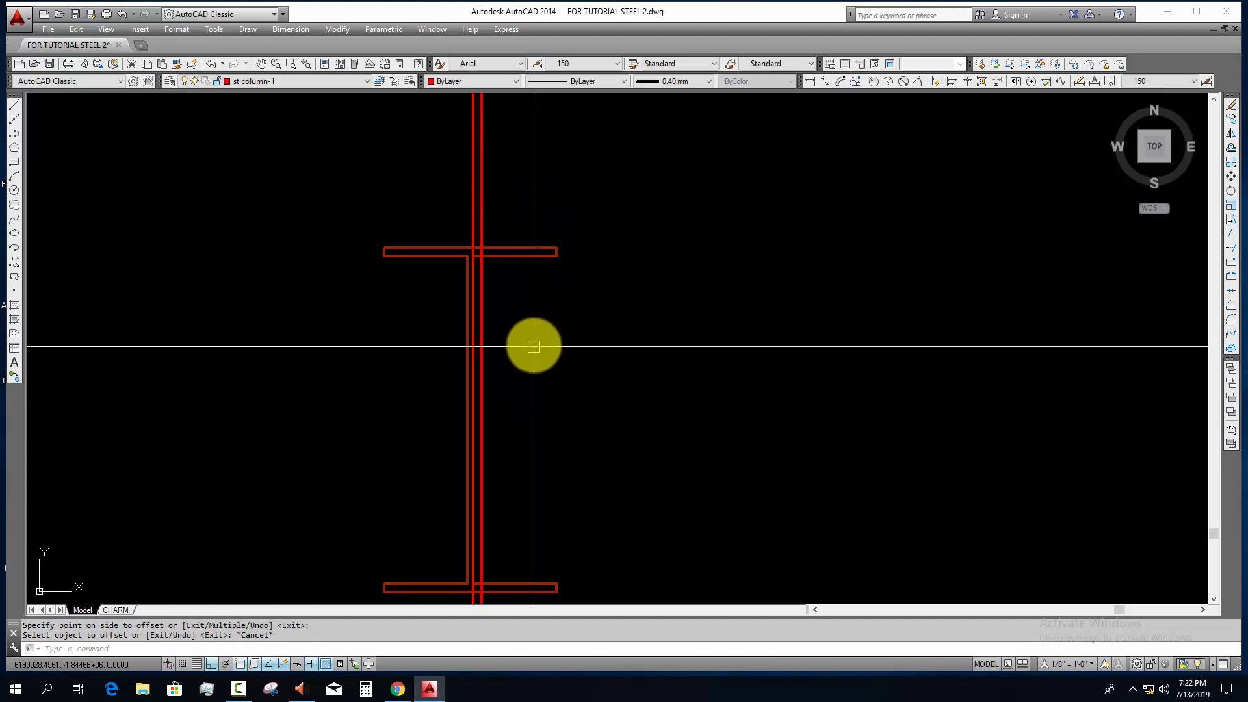
Step: Draw a horizontal construction line along the underside of the I-section's upper flange
text(k)
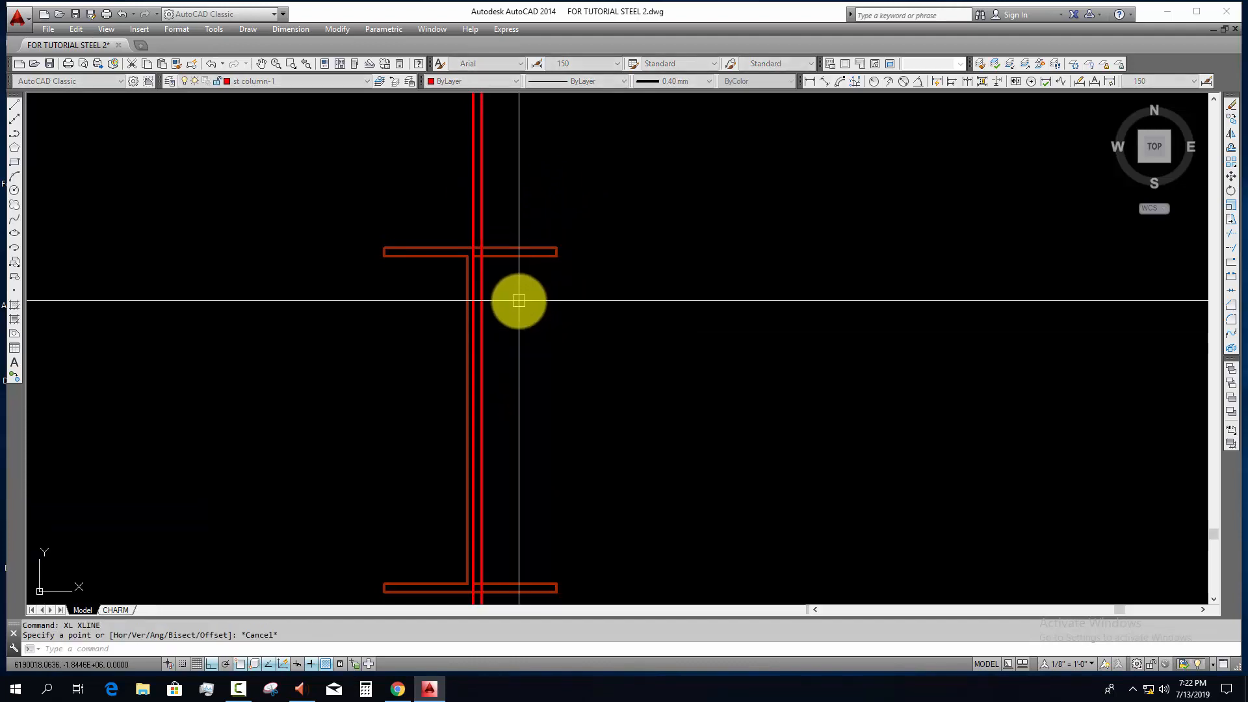
text(l)
key(Return)
click(515, 257)
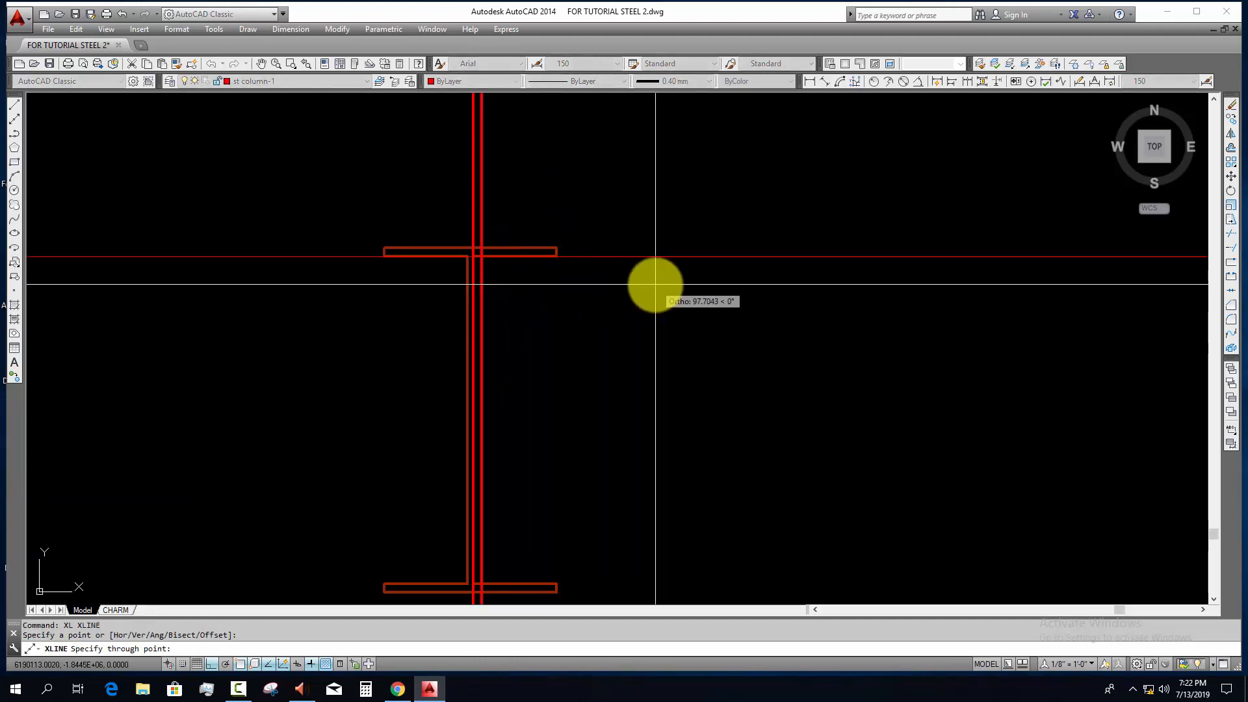
click(641, 312)
key(Escape)
Step: Offset the horizontal line under the upper flange 20 mm downward
text(o)
key(Return)
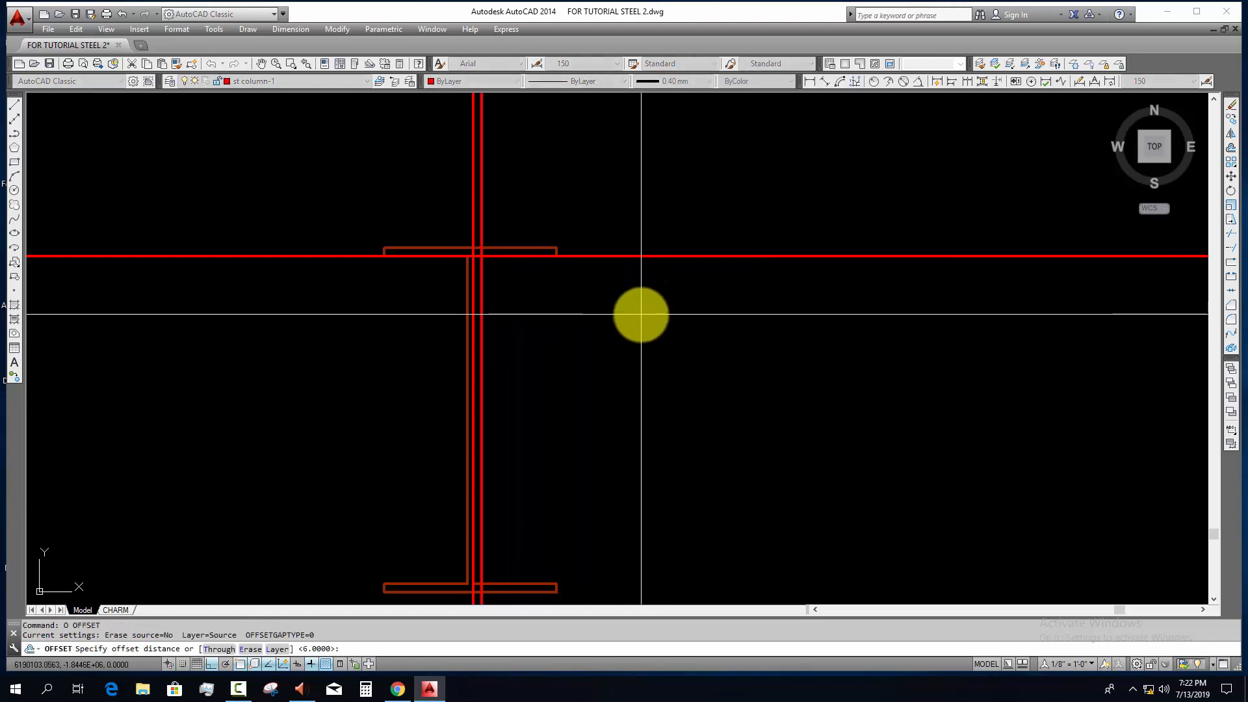
text(20)
key(Return)
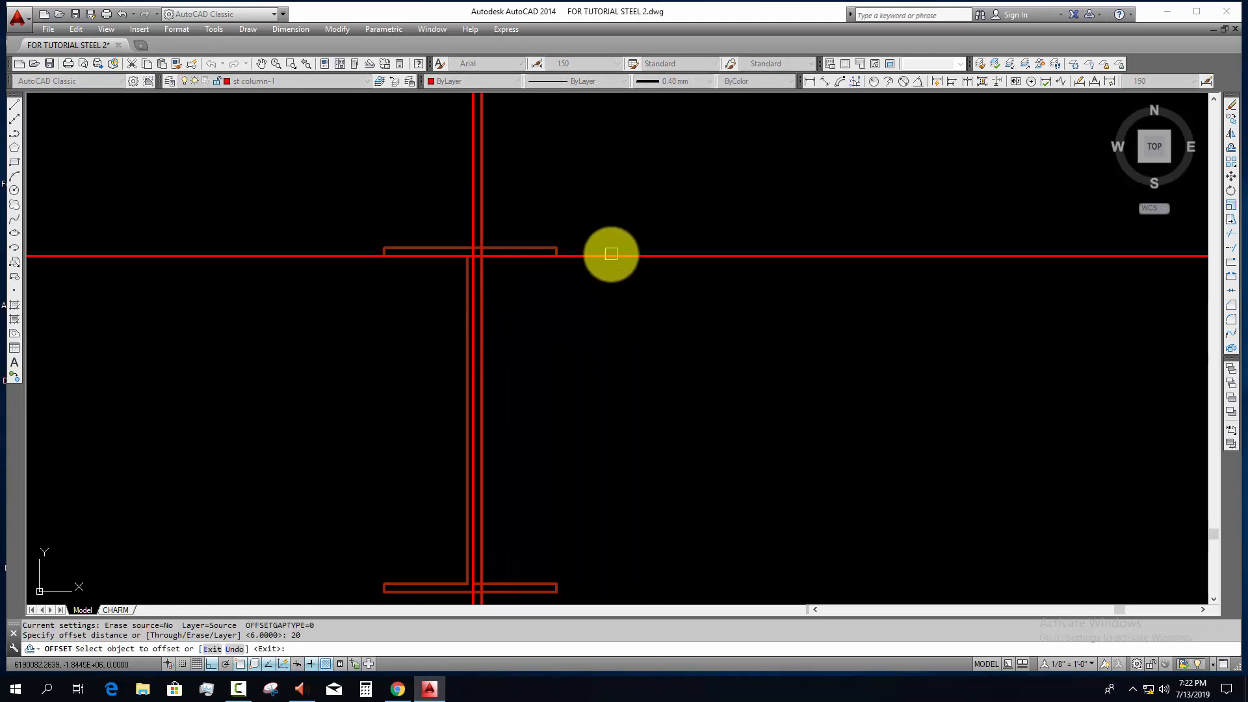
click(607, 256)
click(599, 338)
key(Escape)
Step: Offset the lower of the two horizontal construction lines 100 mm downward
text(o)
key(Return)
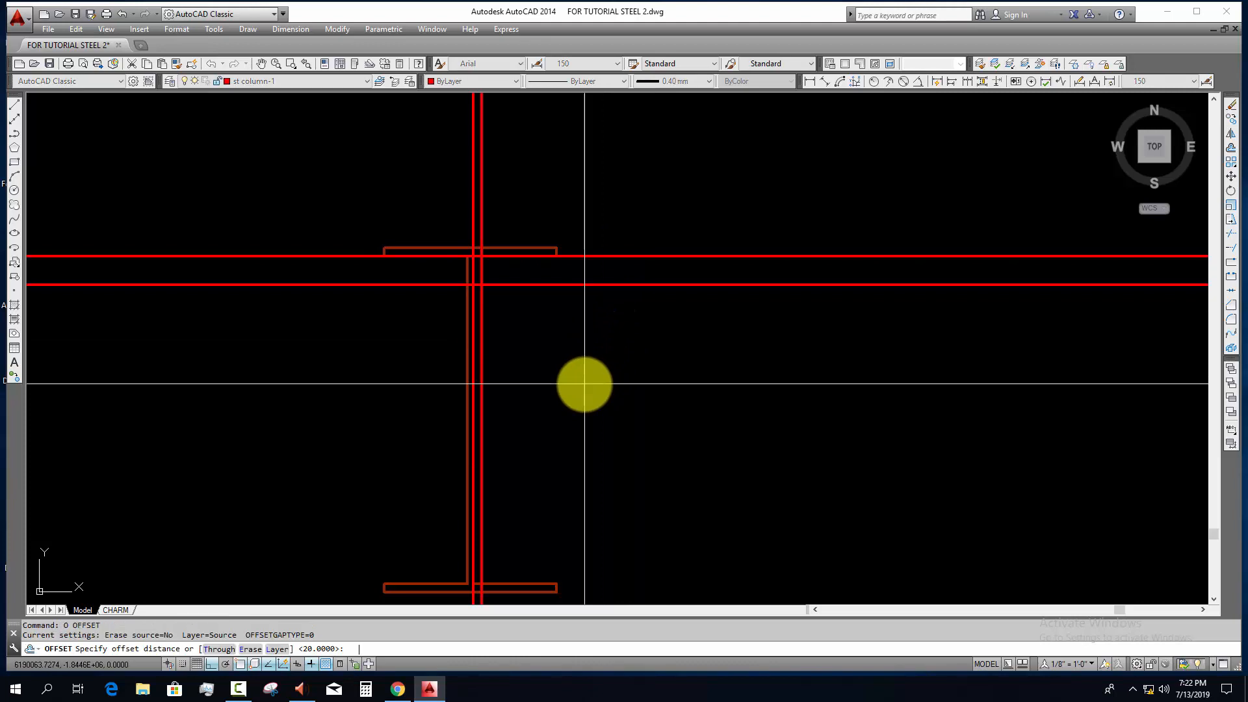
text(100)
key(Return)
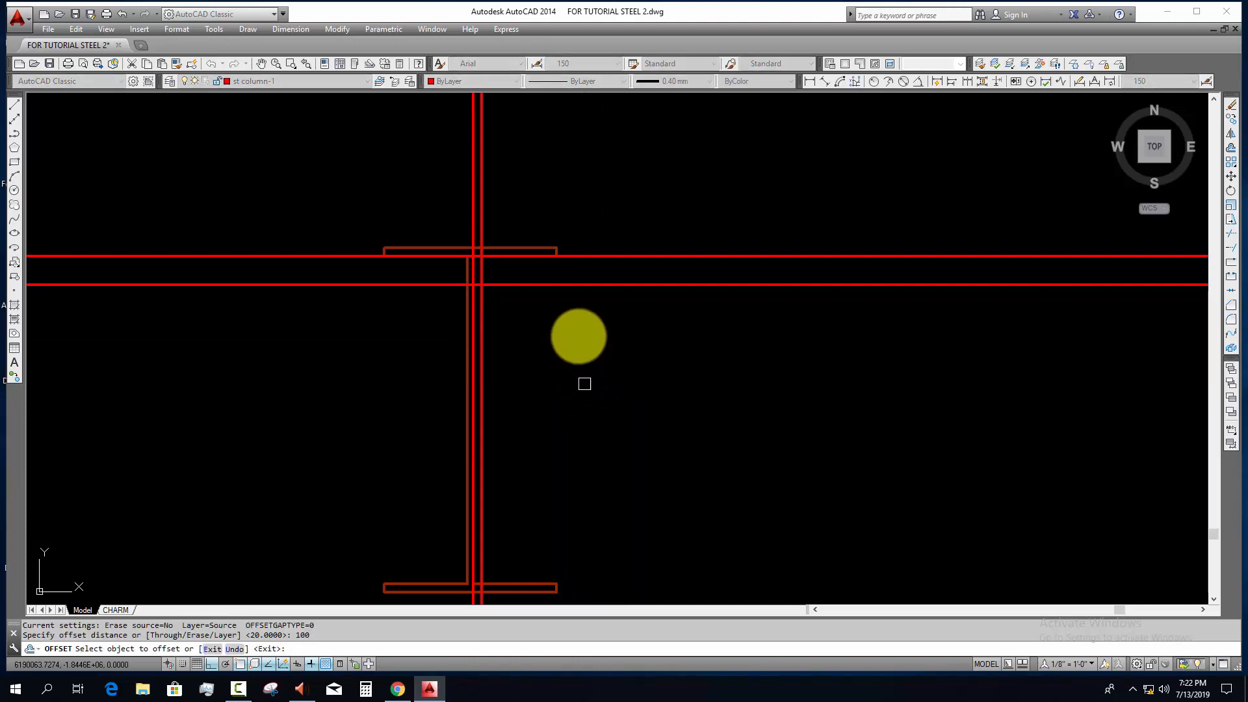
click(569, 285)
click(564, 348)
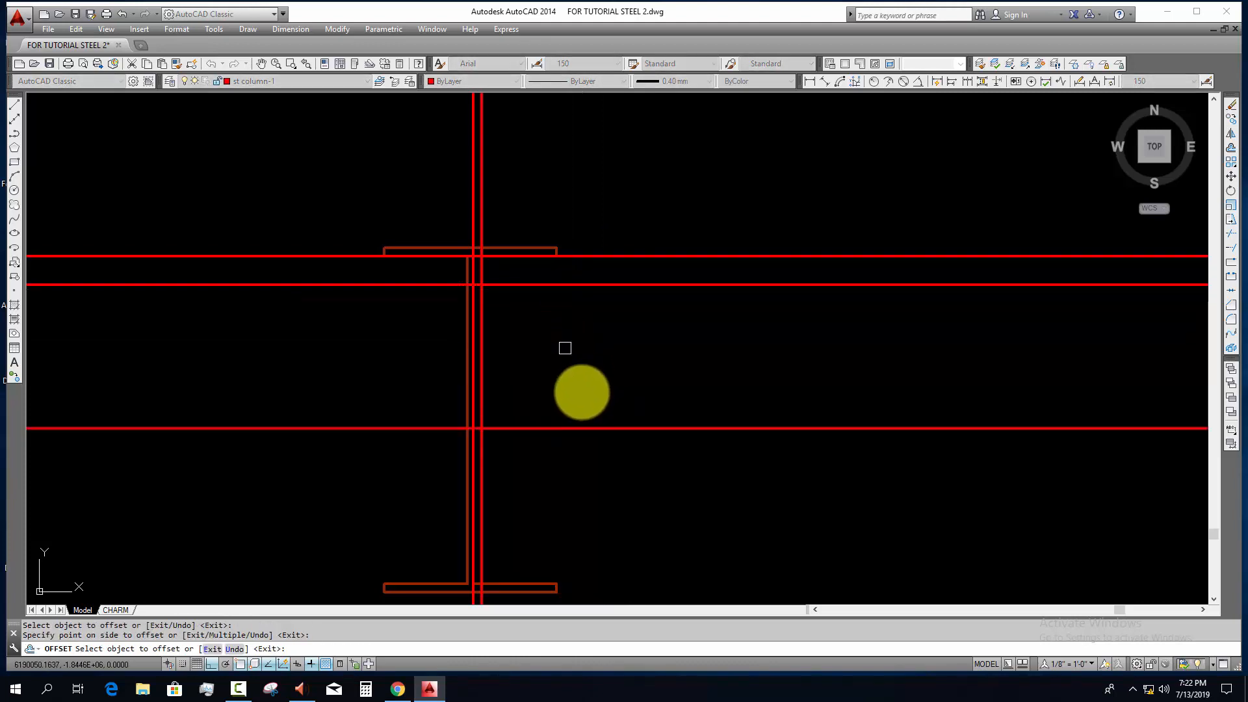
key(Escape)
Step: Move the lowest horizontal construction line farther down toward the lower flange with Ortho on
click(591, 384)
click(566, 474)
middle_drag(577, 478, 578, 428)
text(m)
key(Return)
click(615, 420)
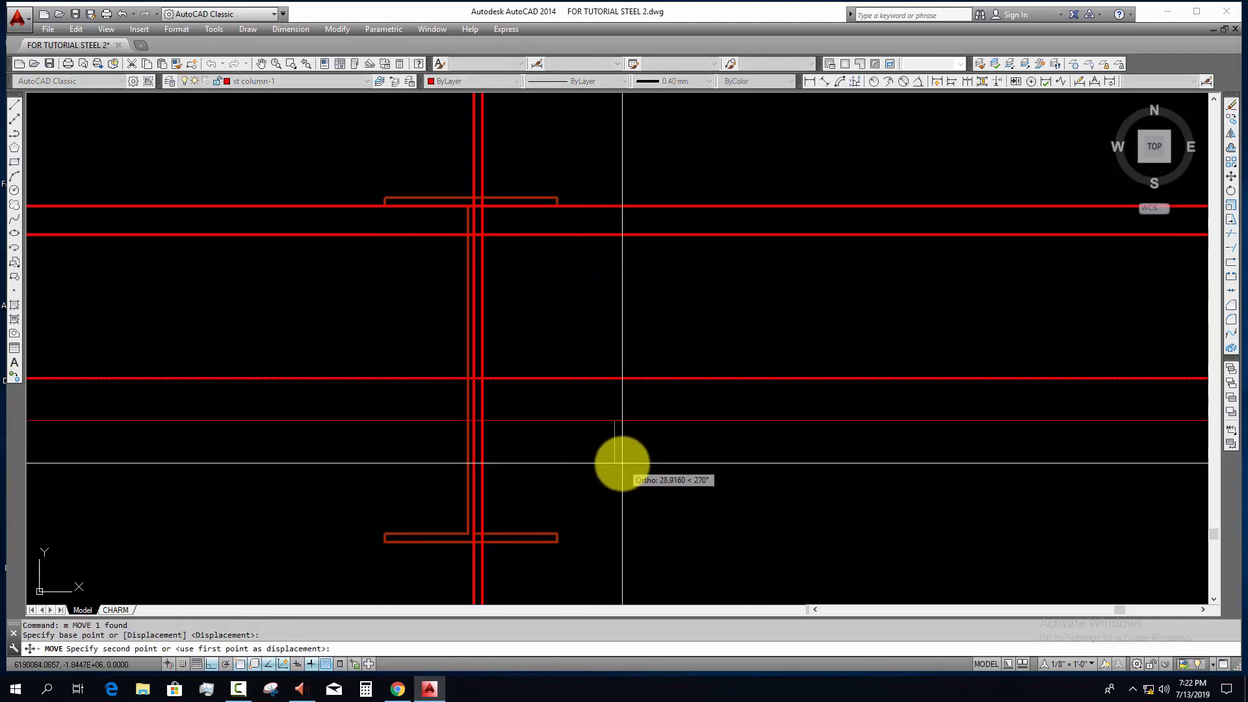
key(Return)
key(Escape)
key(Escape)
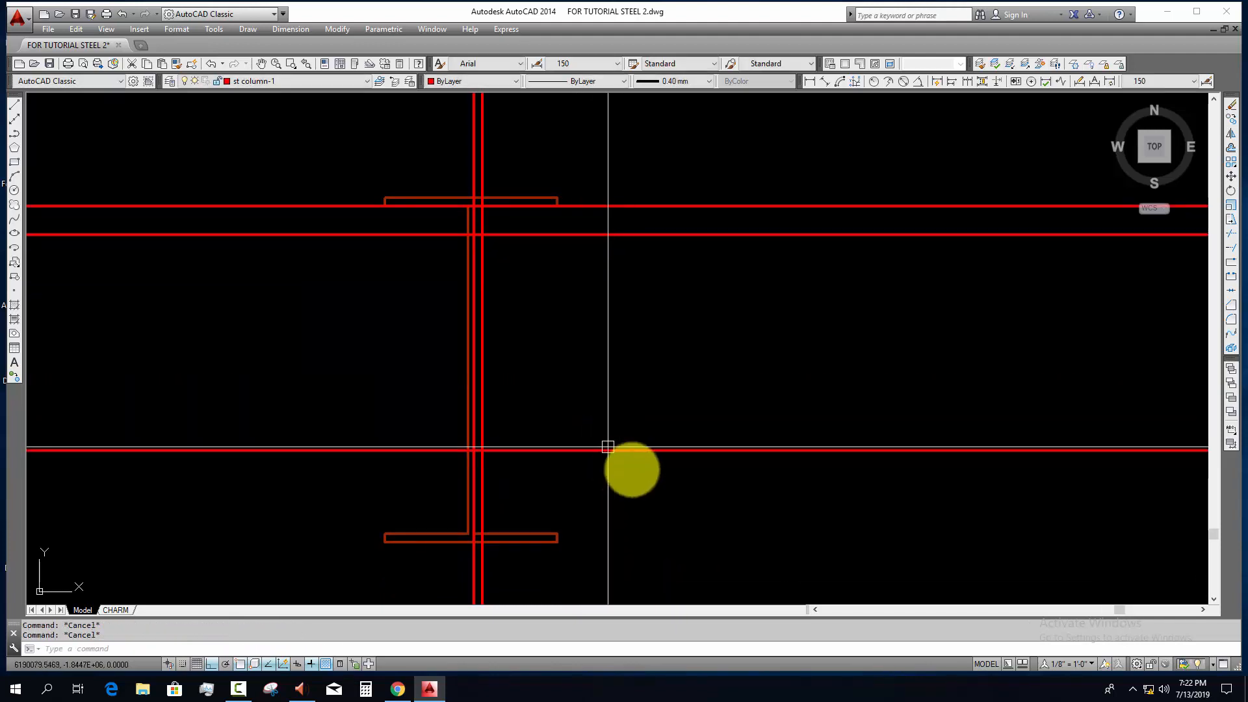
Step: Draw the plate rectangle between the two vertical lines, from the second horizontal construction line down to the lowest one
text(rec)
key(Return)
scroll(507, 254, up, 4)
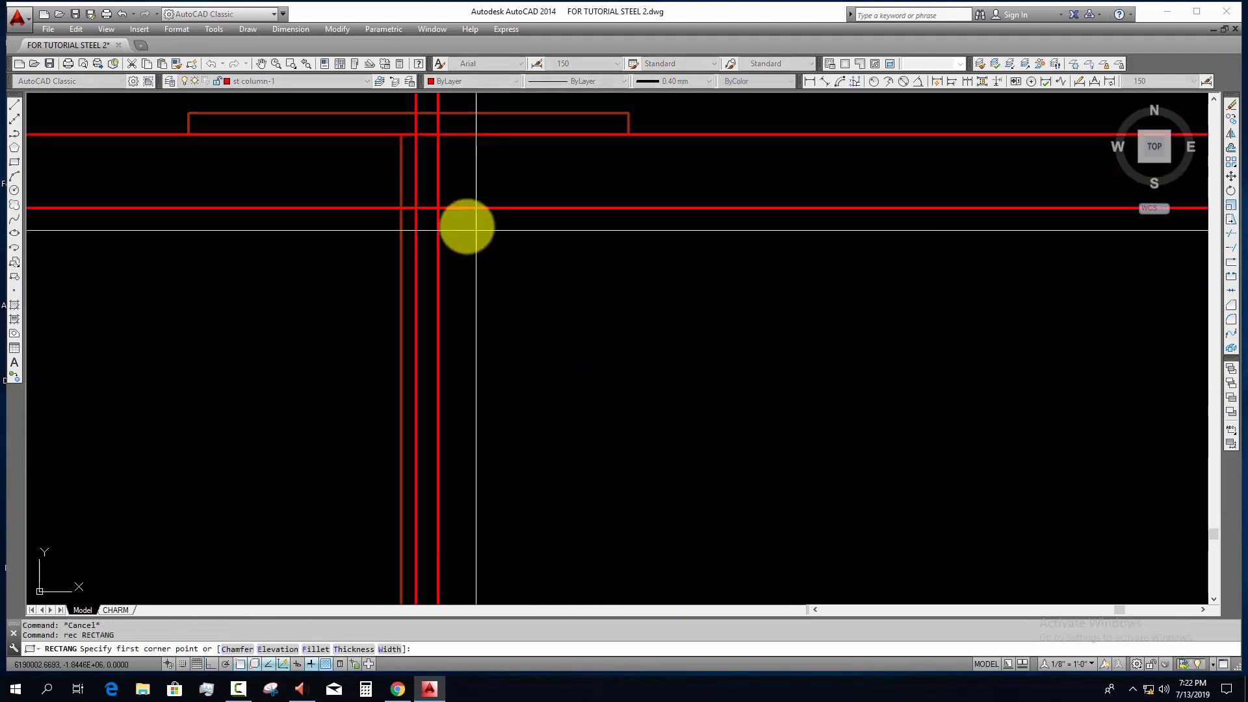
click(440, 208)
middle_drag(442, 439, 442, 239)
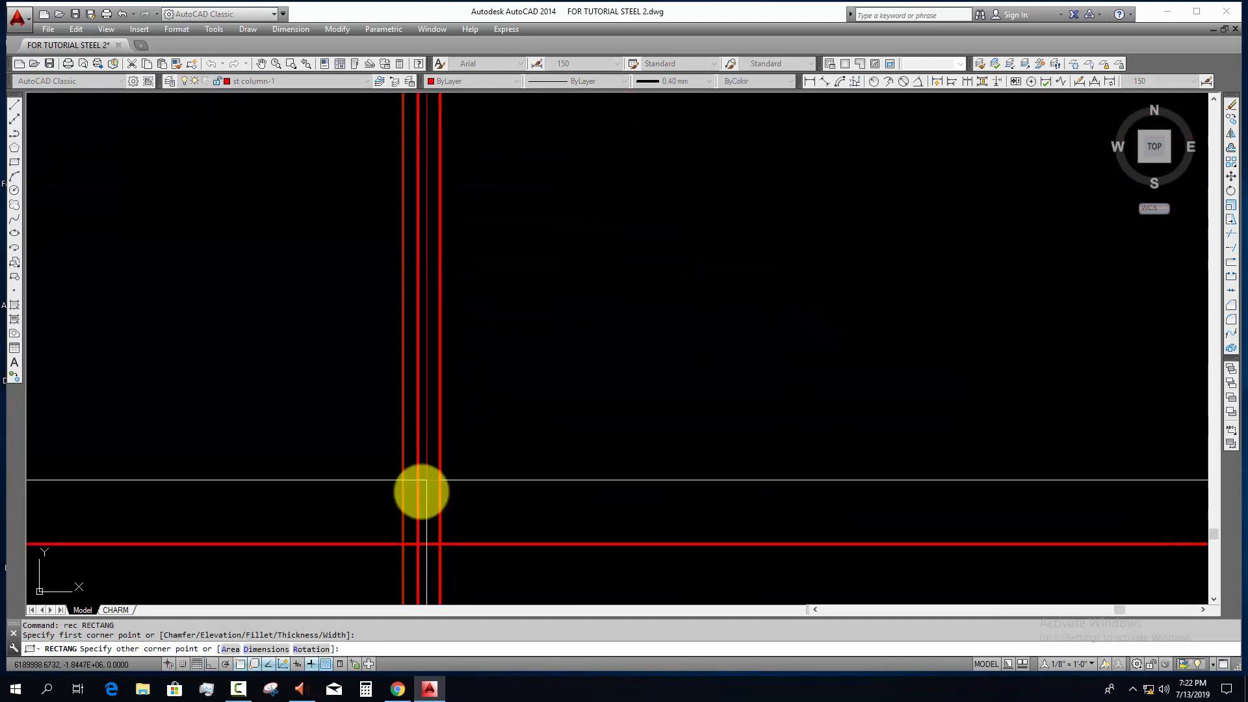
click(418, 544)
key(Escape)
Step: Erase the three horizontal and two vertical construction lines, keeping the I-section and the plate rectangle
scroll(462, 509, down, 6)
click(628, 543)
click(563, 309)
text(e)
key(Return)
click(519, 260)
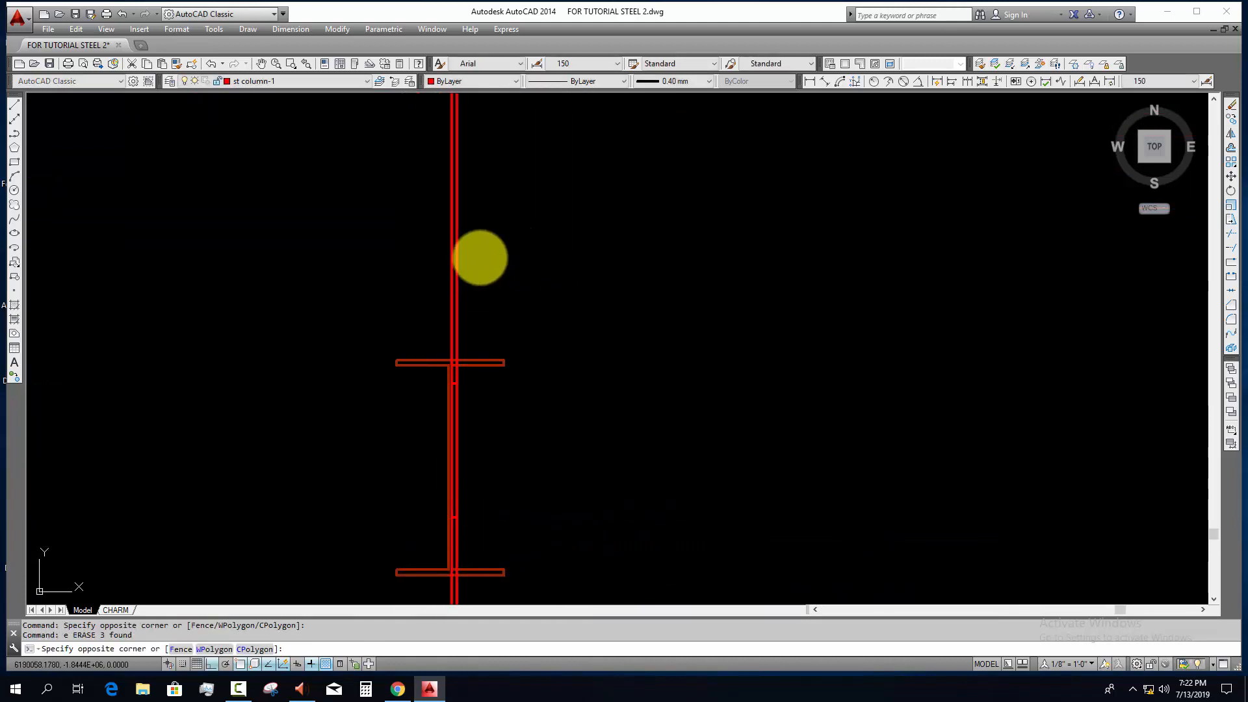
click(426, 264)
key(Return)
Step: Reassign the plate rectangle beside the web to the BASE PLATE layer
scroll(450, 442, up, 4)
click(468, 400)
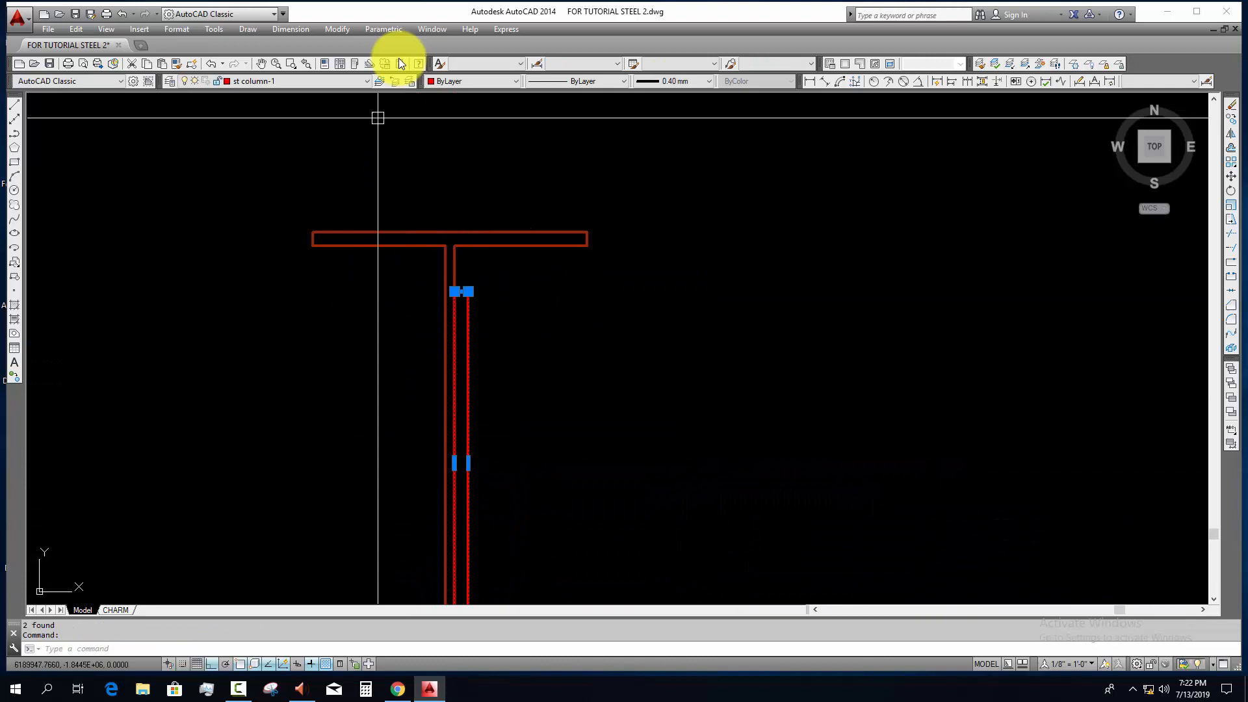
click(350, 80)
scroll(327, 87, up, 10)
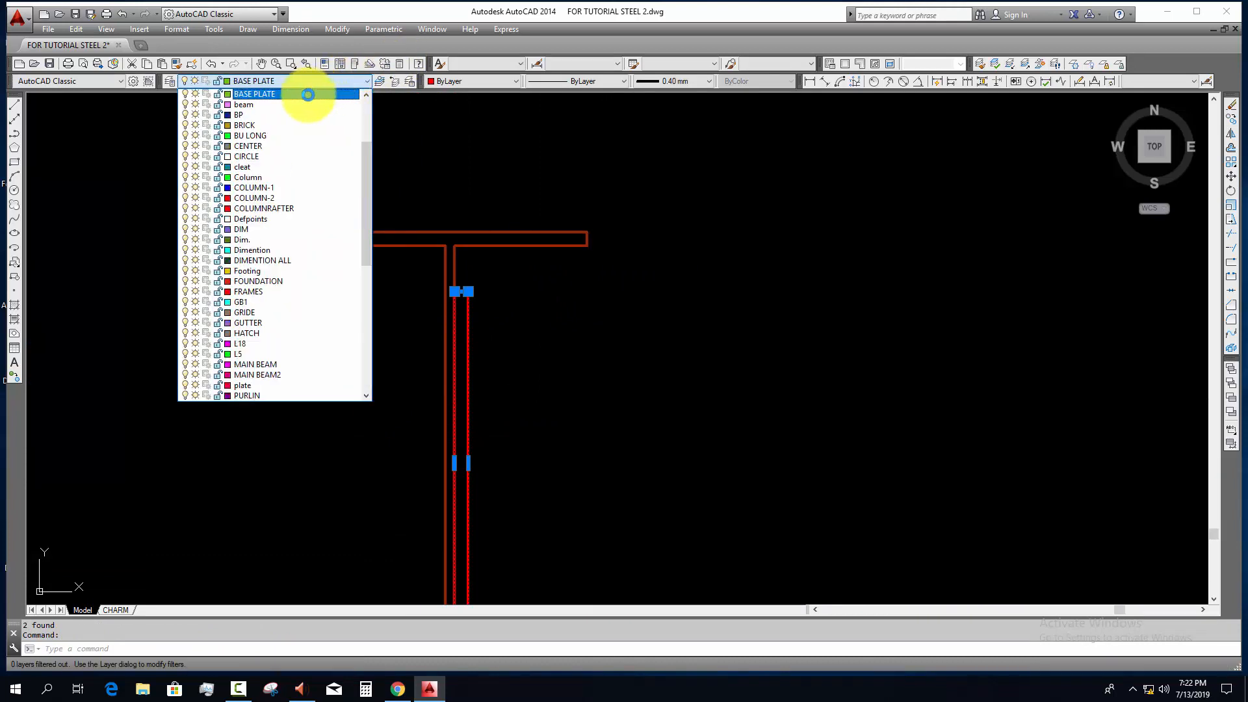
click(307, 95)
key(Escape)
key(Escape)
Step: Draw a horizontal construction line through the midpoint of the plate's right edge
middle_drag(520, 340, 501, 267)
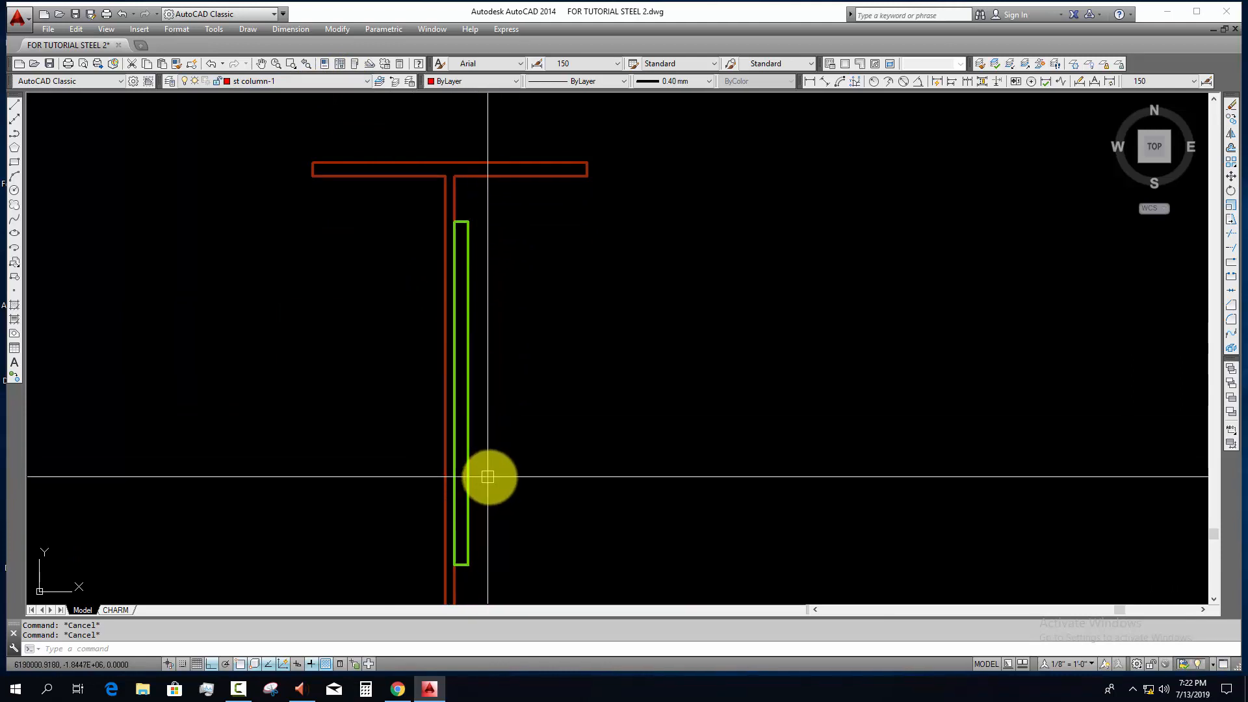
text(xl)
key(Return)
click(466, 393)
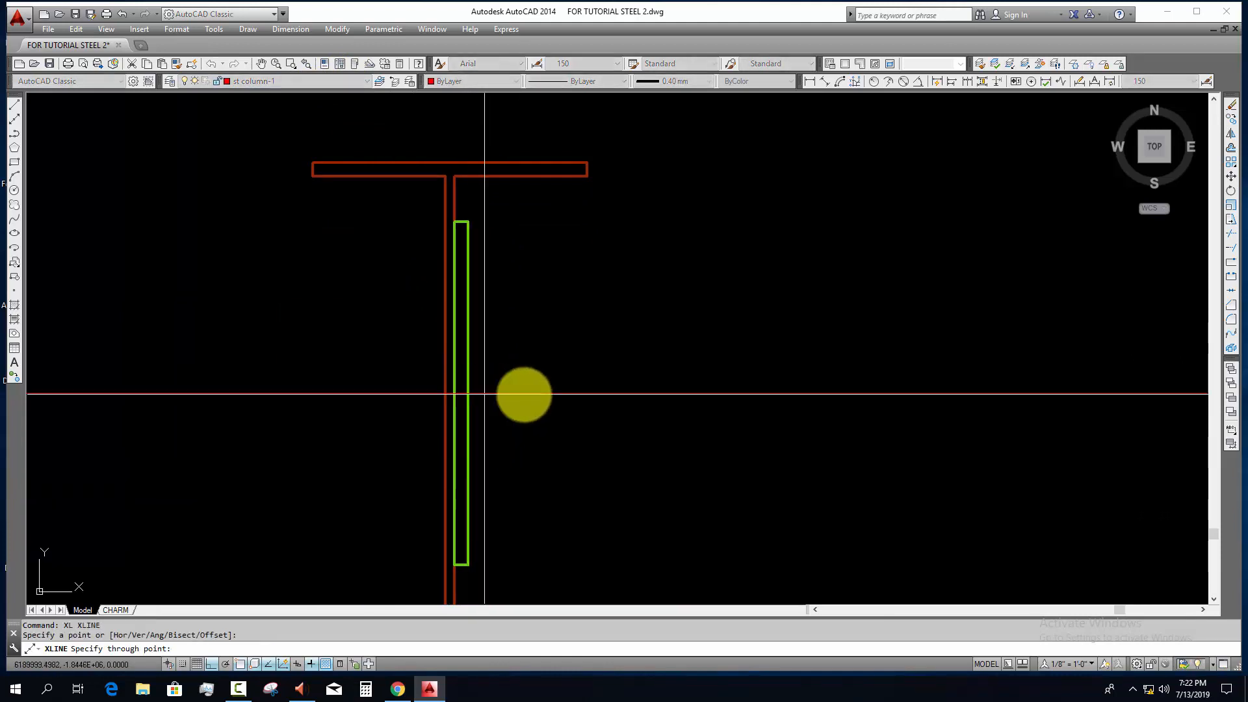
click(586, 399)
key(Escape)
key(Escape)
text(o)
key(Return)
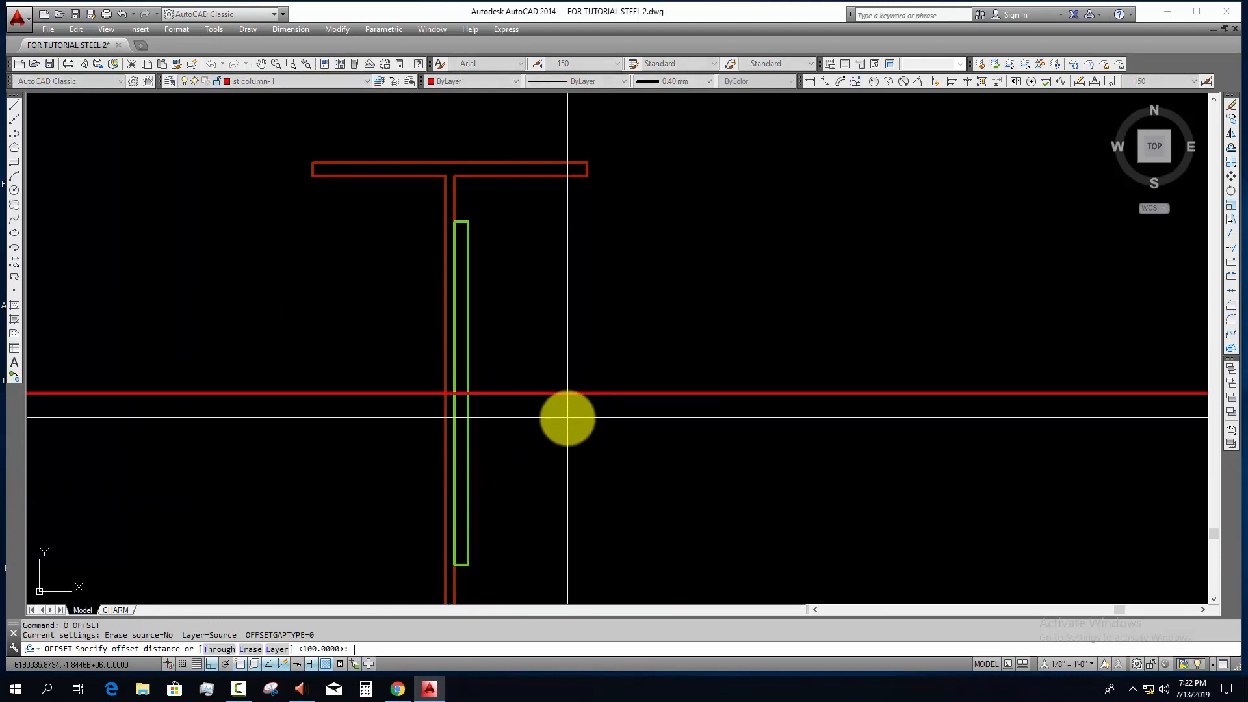
key(Escape)
key(Escape)
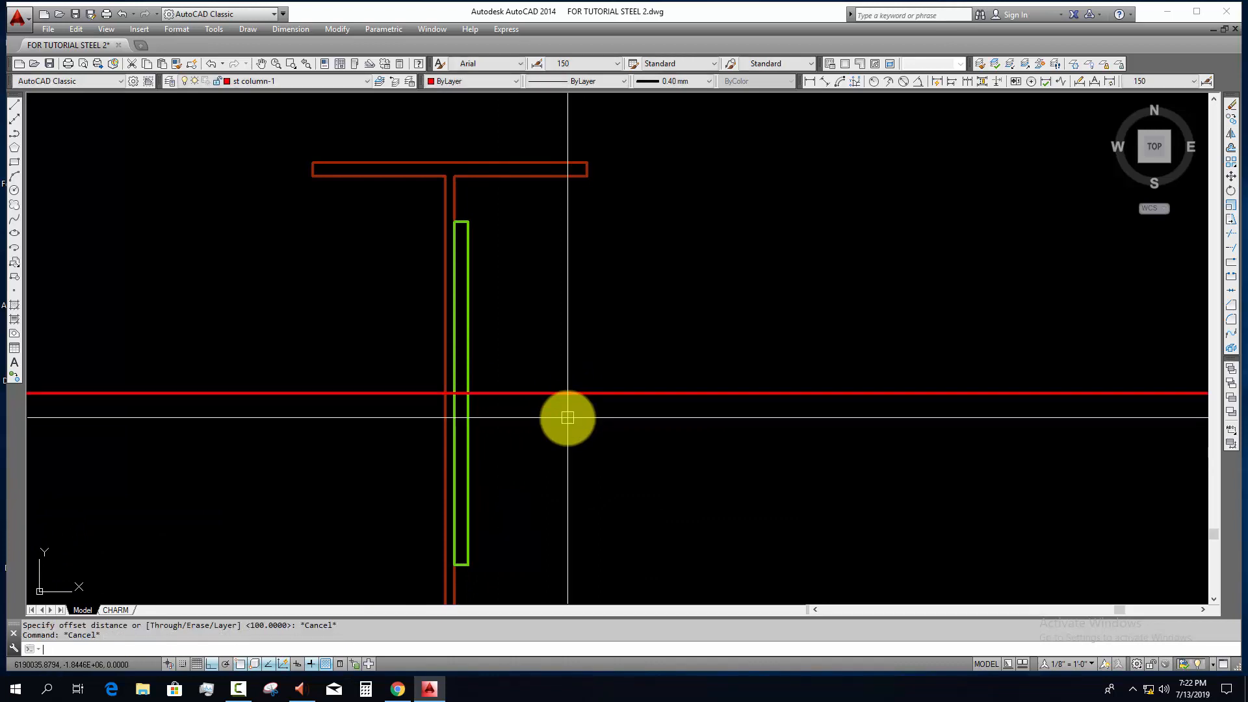
Step: Offset the horizontal construction line through the plate's midpoint by 50 to mark the outer bolt rows
text(o)
key(Return)
key(Return)
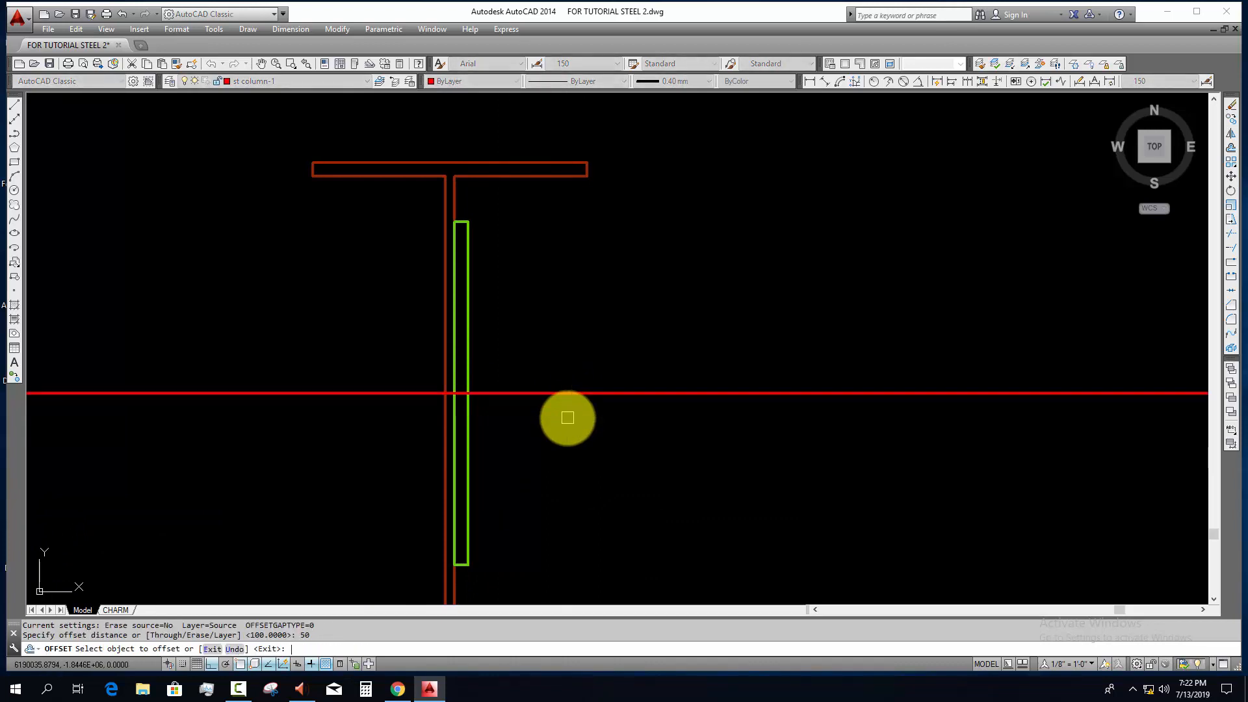
click(565, 394)
click(571, 373)
Step: Copy the upper bolt down onto the two horizontal construction lines crossing the plate
click(278, 371)
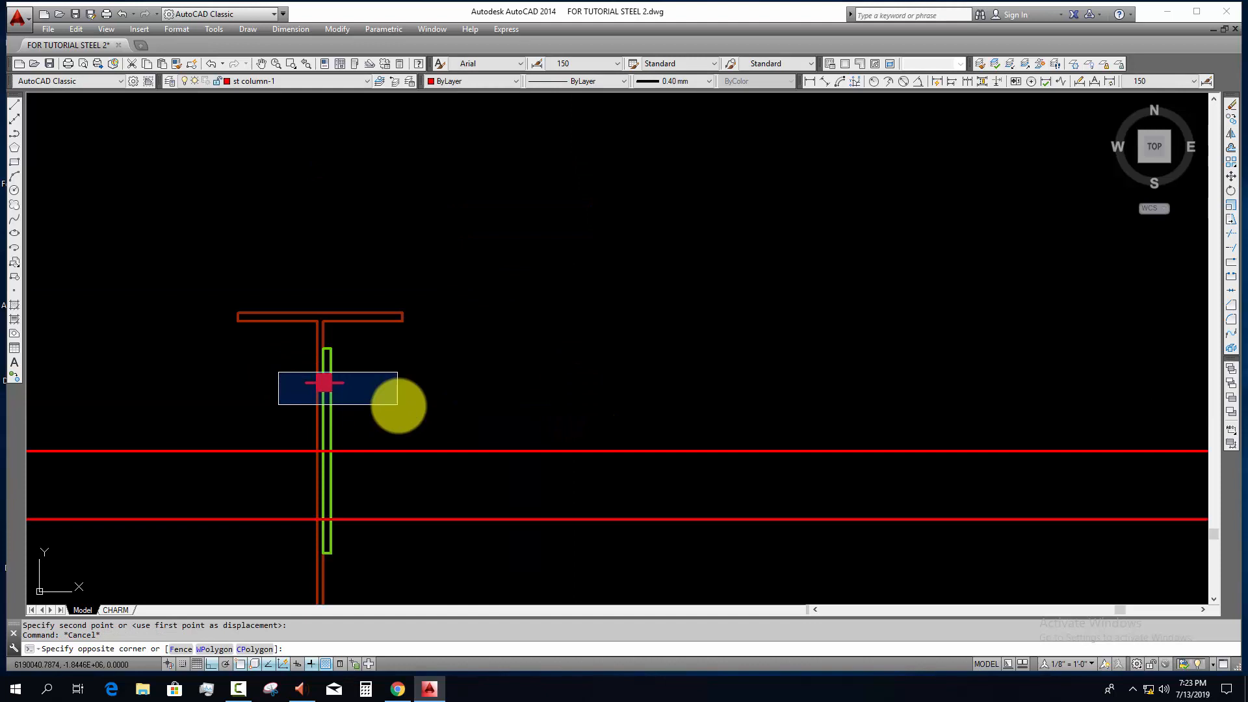
click(397, 409)
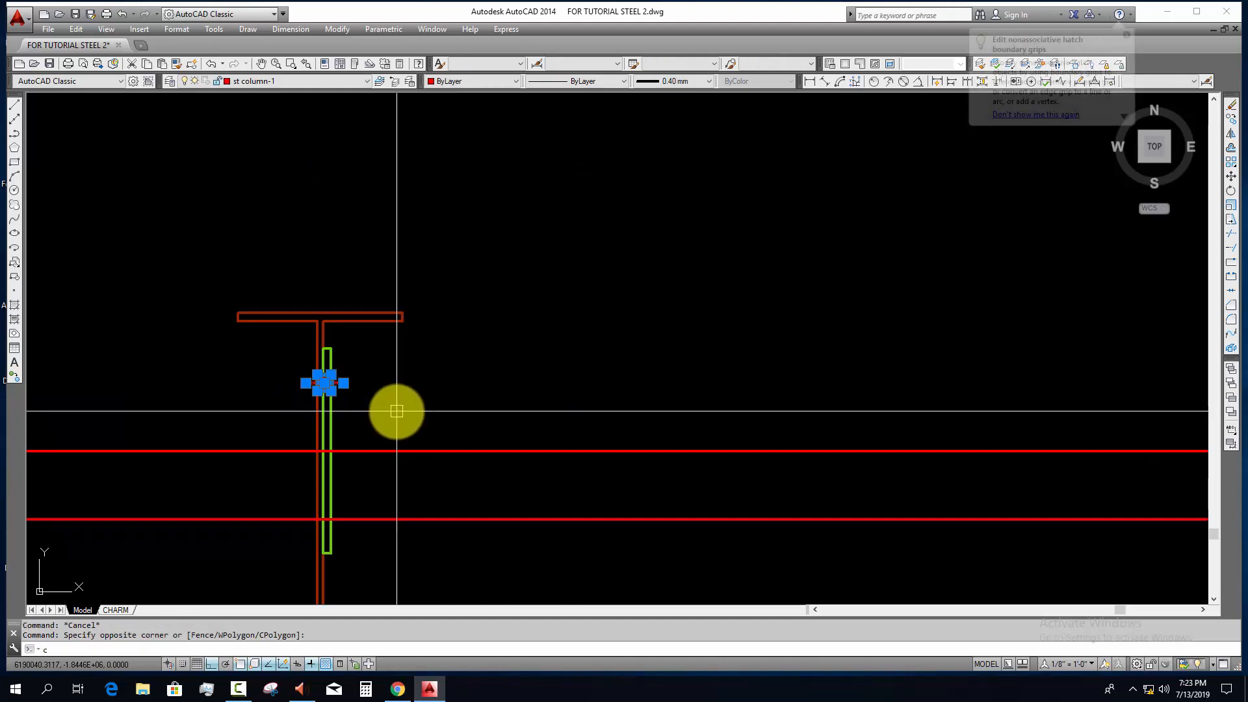
text(co)
key(Return)
click(342, 382)
click(342, 450)
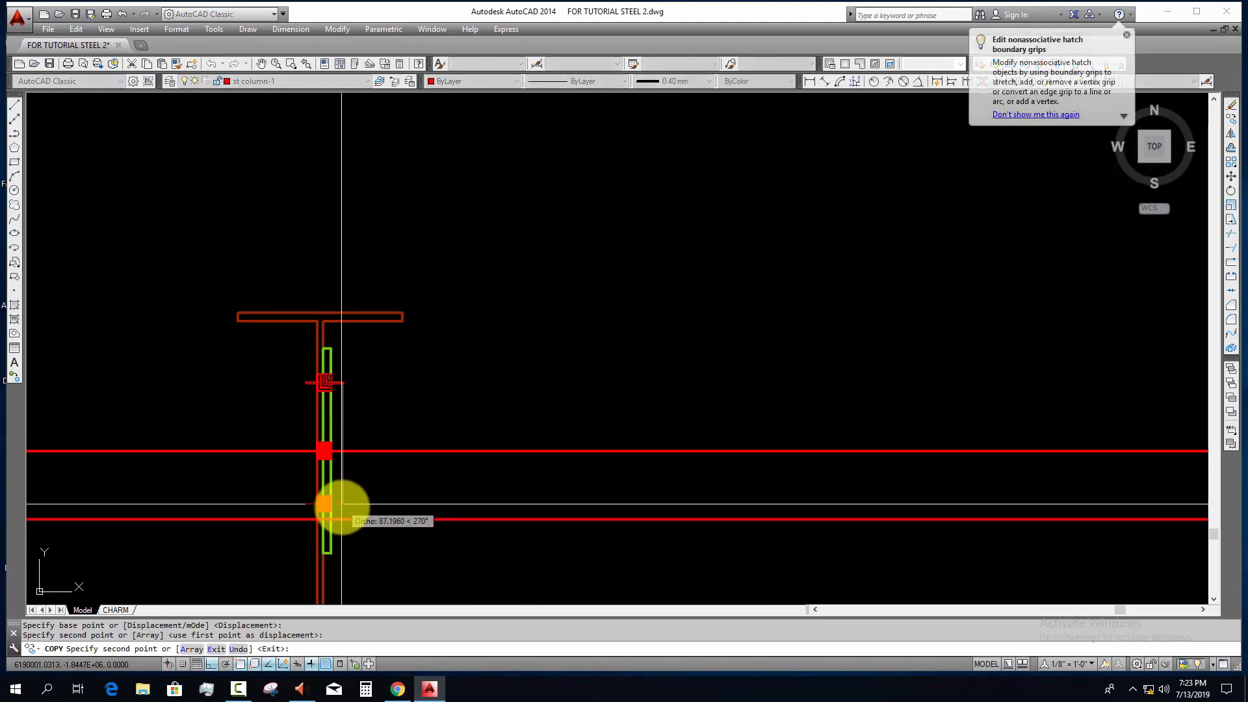
click(345, 518)
key(Escape)
Step: Erase the two horizontal construction lines, keeping the I-section, plate and three bolts
scroll(359, 526, down, 2)
click(414, 551)
click(410, 473)
text(e)
middle_drag(376, 541, 393, 455)
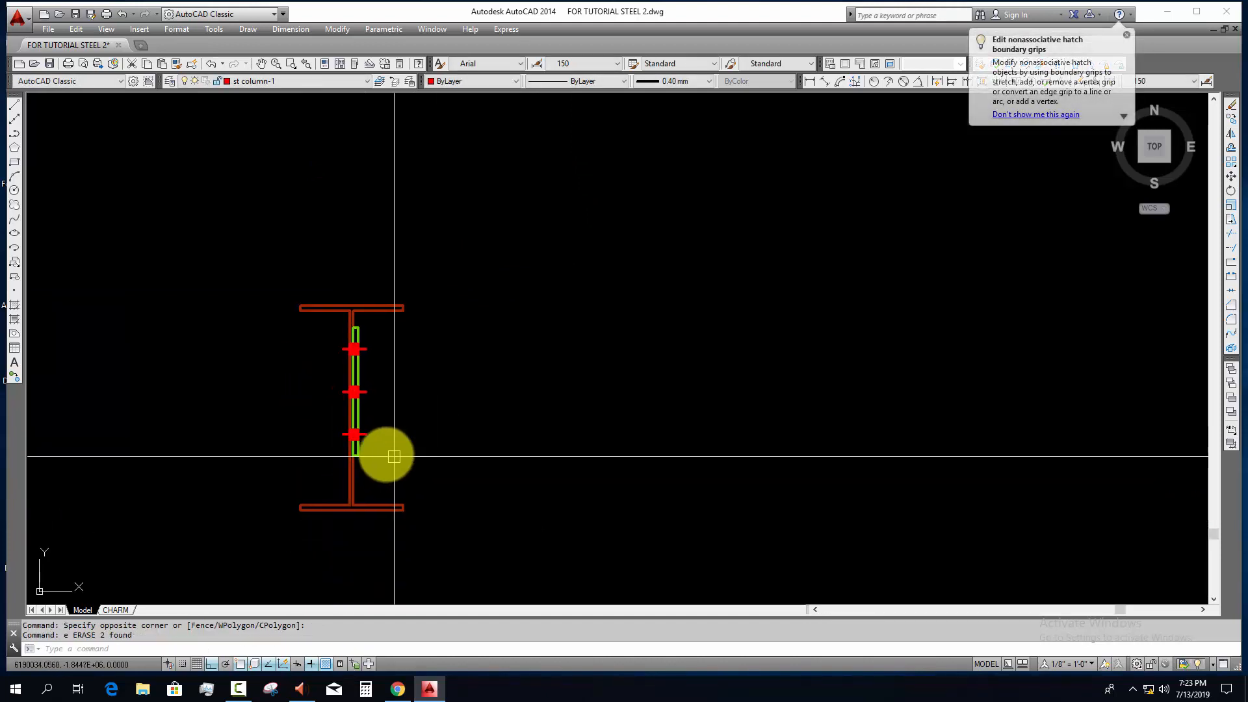
Step: Convert the I-section, its plate and the three bolts into one block named gfhgfhgf
scroll(385, 452, down, 2)
key(Escape)
click(290, 334)
click(449, 534)
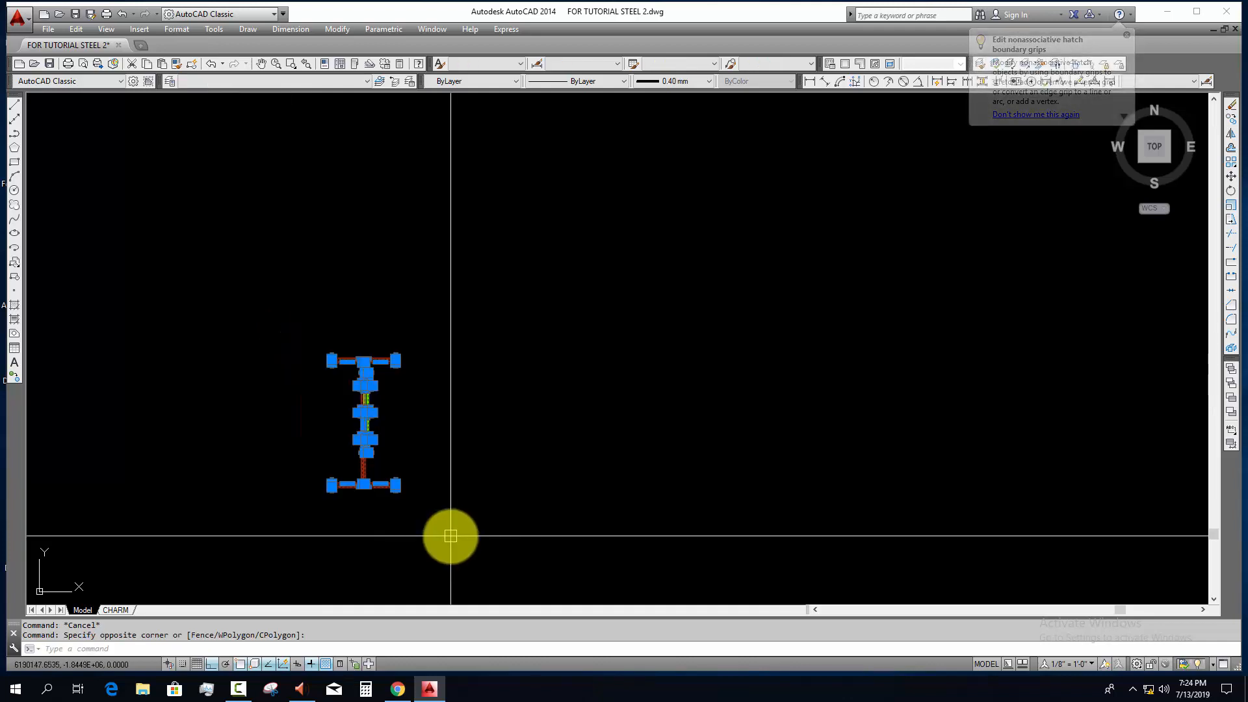
text(b)
key(space)
text(gfhgfhgf)
click(652, 455)
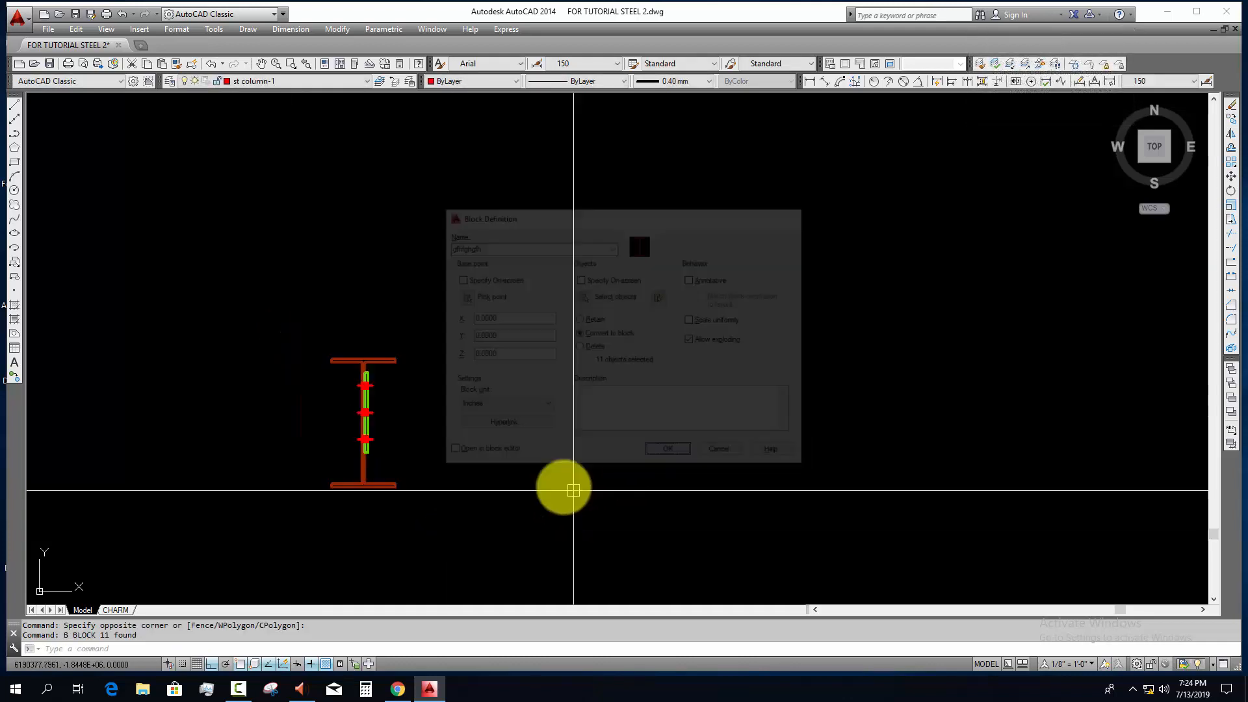
Step: Reassign the new I-section block to layer T
click(448, 396)
click(260, 442)
click(280, 81)
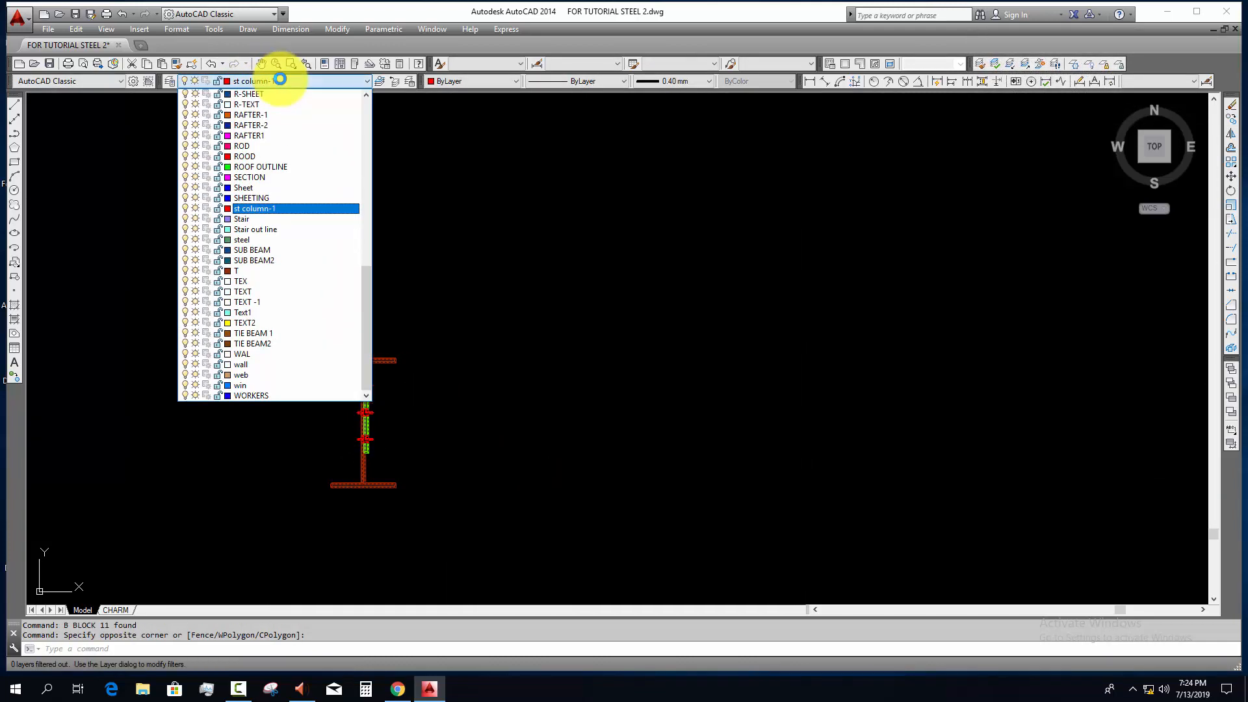
click(247, 270)
key(Escape)
click(474, 302)
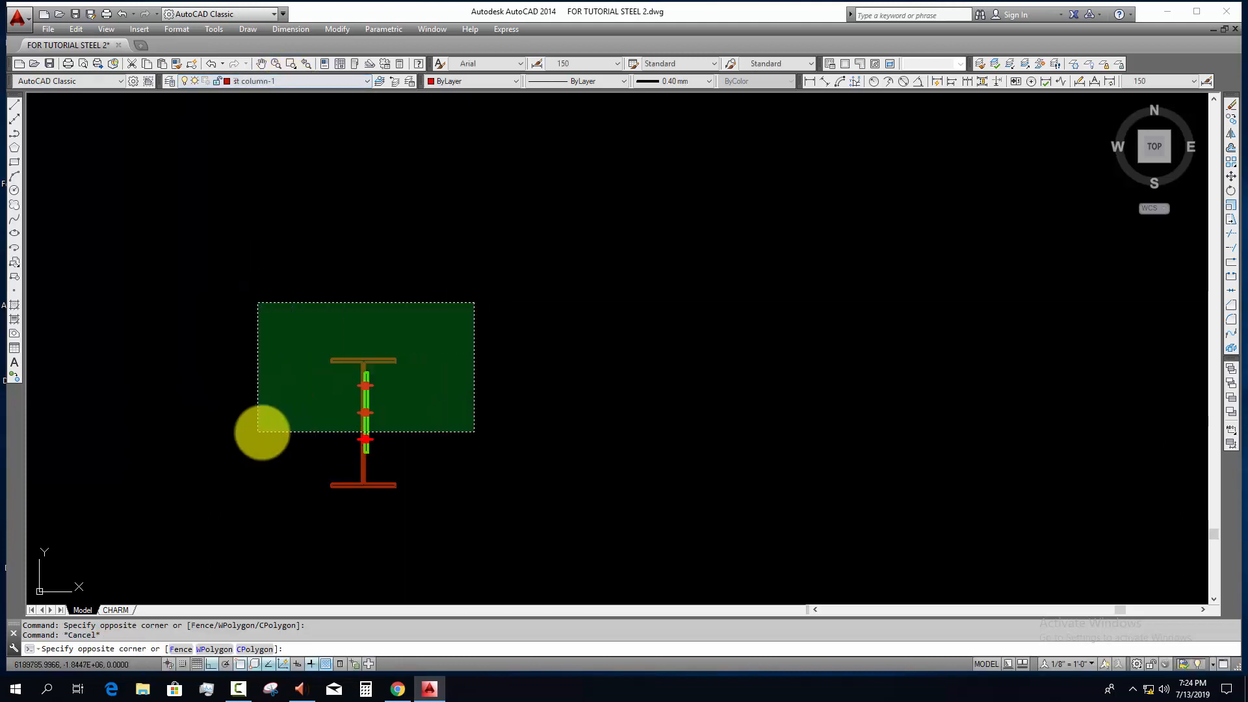
click(262, 433)
text(c)
click(434, 347)
click(329, 426)
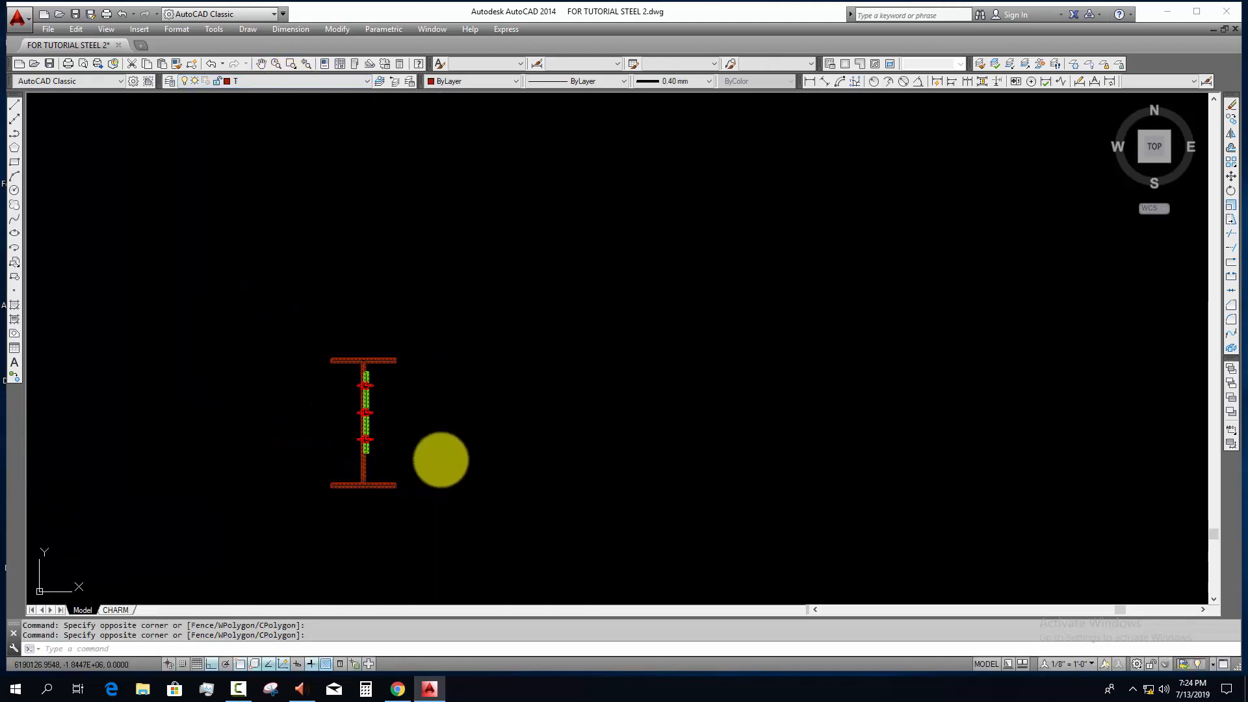
key(Escape)
key(Escape)
Step: Copy the I-section block by its top flange midpoint to the slab underside at the first vertical line between the columns in the section
click(467, 390)
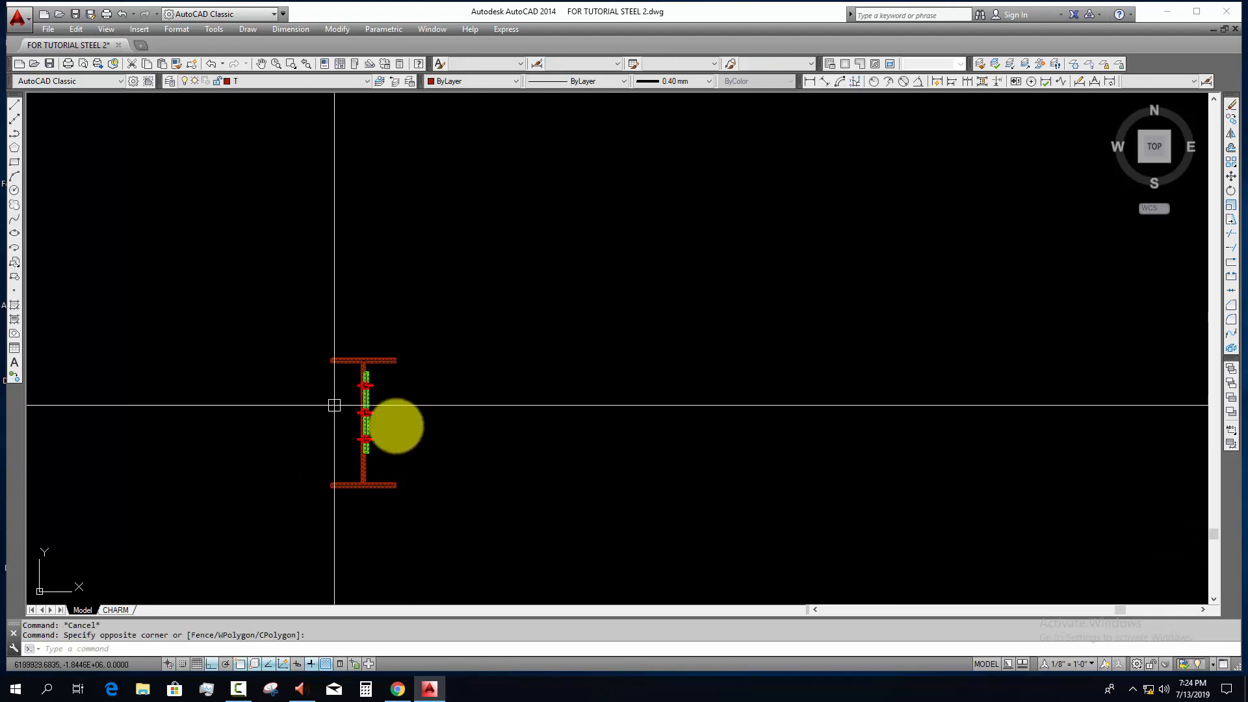
click(454, 443)
key(Return)
scroll(367, 357, up, 3)
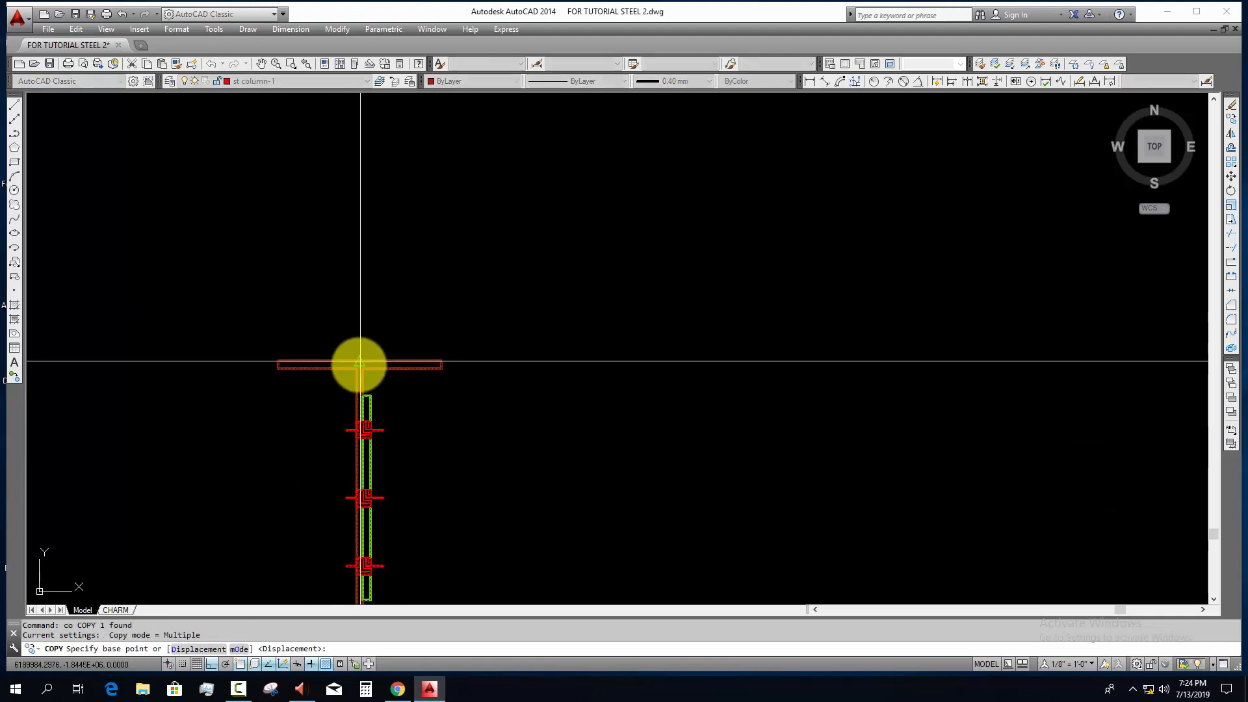
click(359, 361)
scroll(266, 584, down, 11)
scroll(331, 499, down, 3)
middle_drag(331, 499, 559, 646)
scroll(374, 475, down, 7)
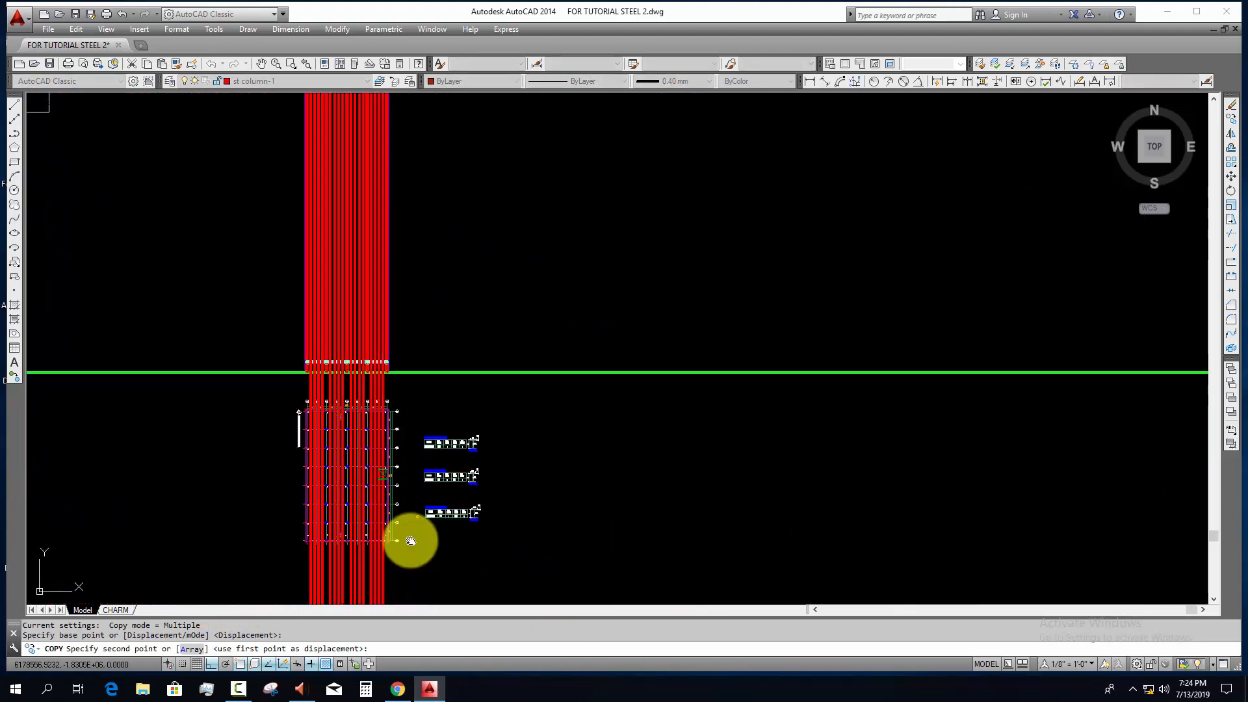
middle_drag(410, 540, 454, 693)
scroll(373, 526, up, 11)
scroll(331, 491, up, 8)
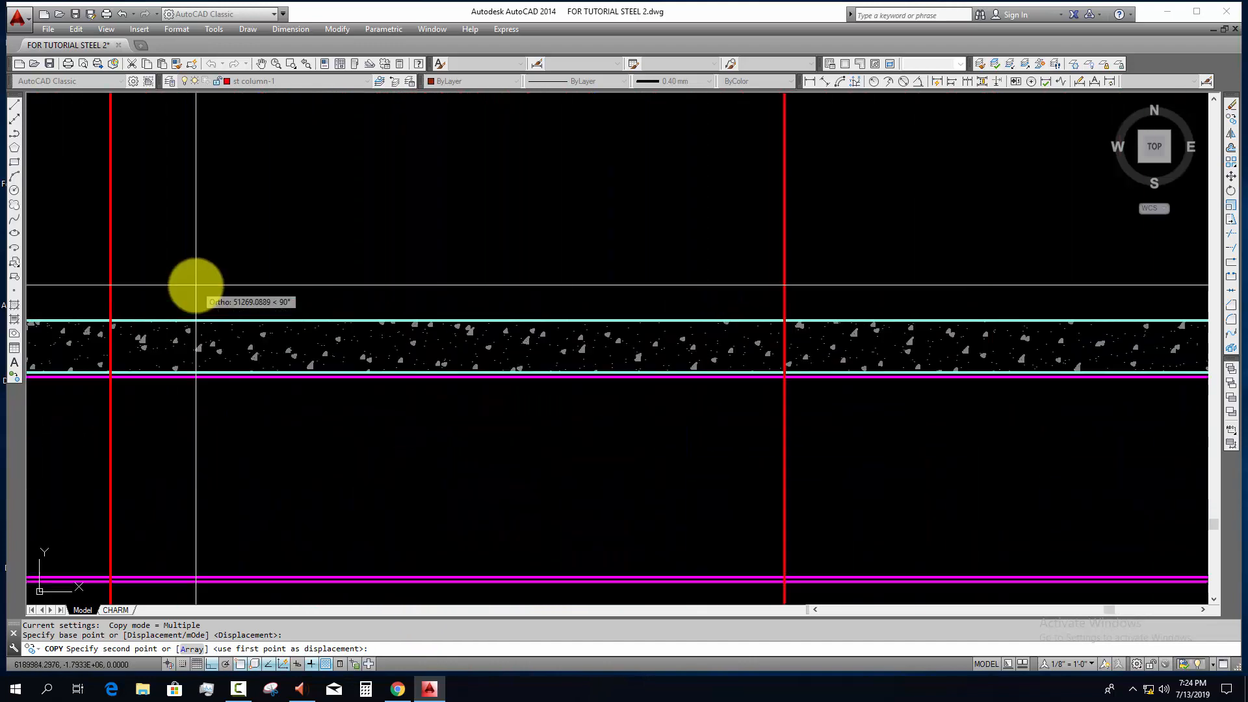
click(388, 357)
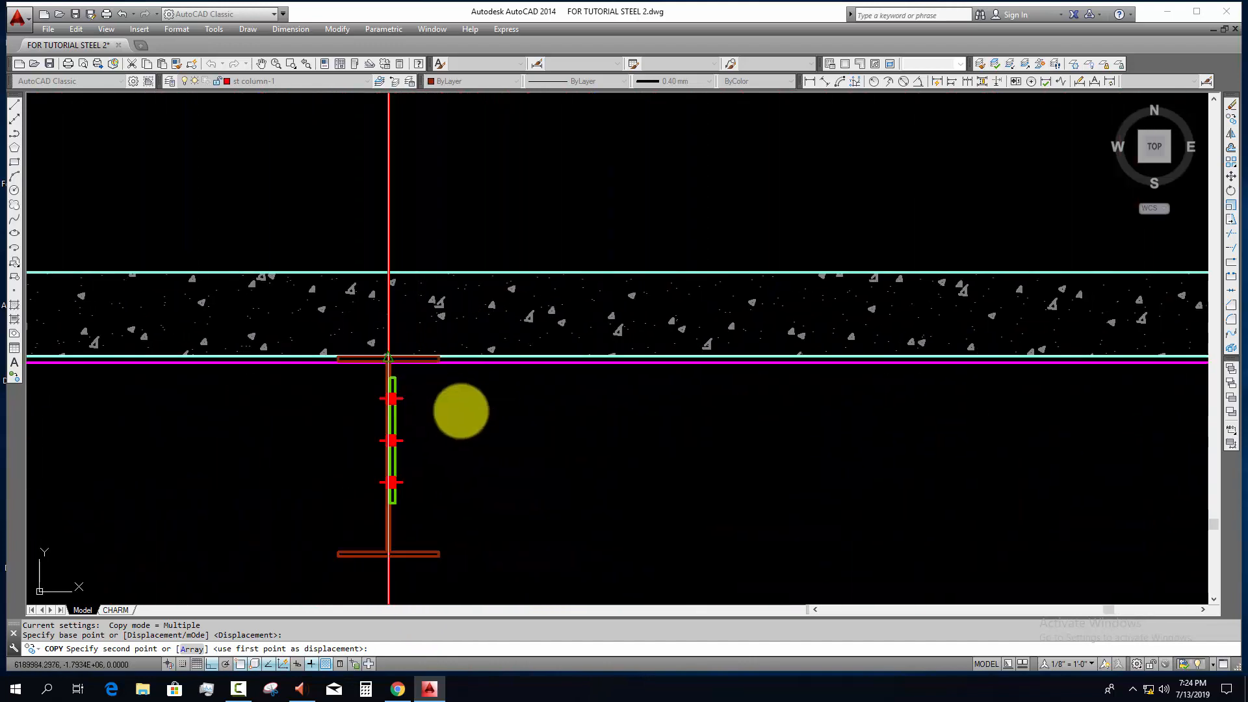
scroll(490, 434, down, 8)
middle_drag(537, 470, 434, 468)
scroll(374, 449, up, 4)
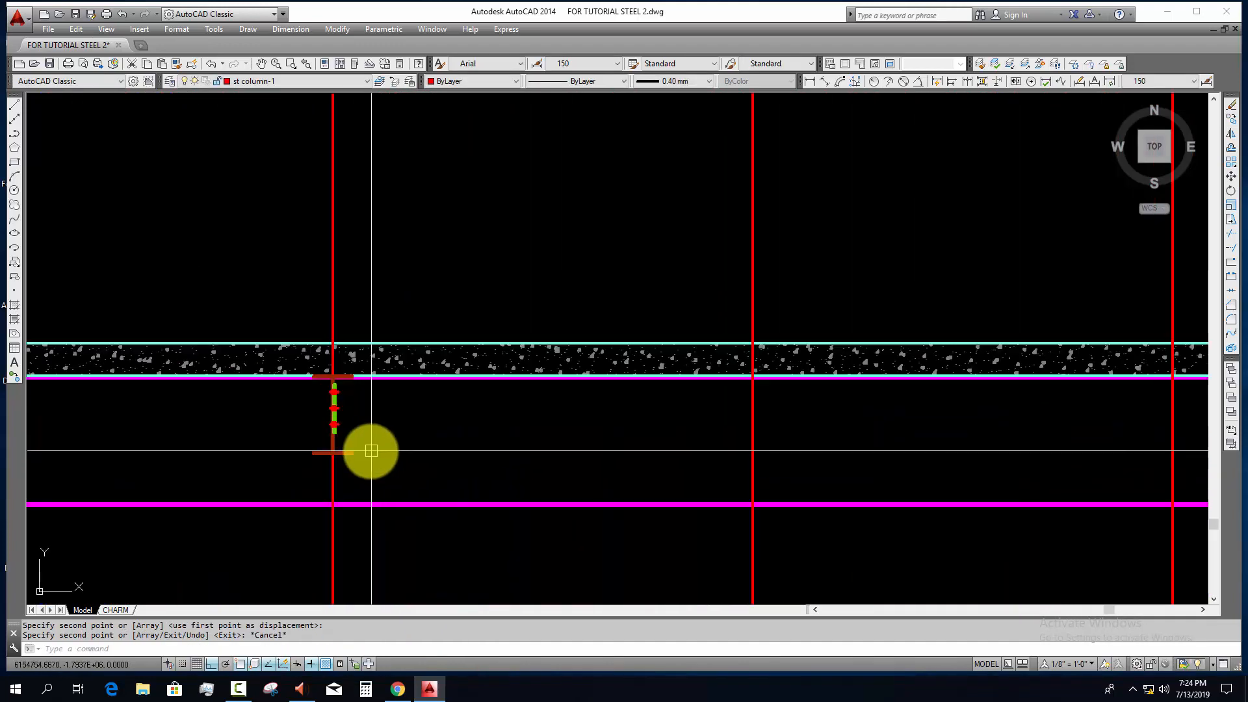
key(Escape)
Step: Copy the placed I-section block to the remaining vertical construction lines between the columns, along the underside of the slab
scroll(410, 487, down, 4)
text(co)
key(space)
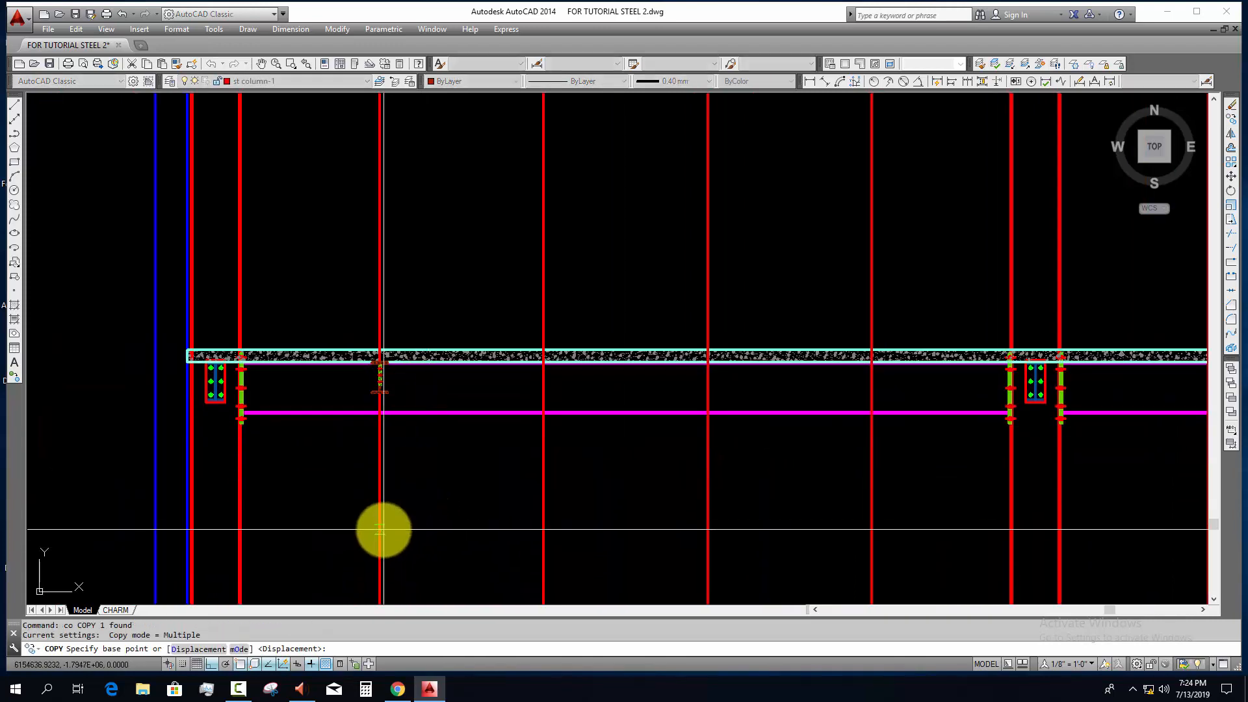
click(380, 529)
click(543, 532)
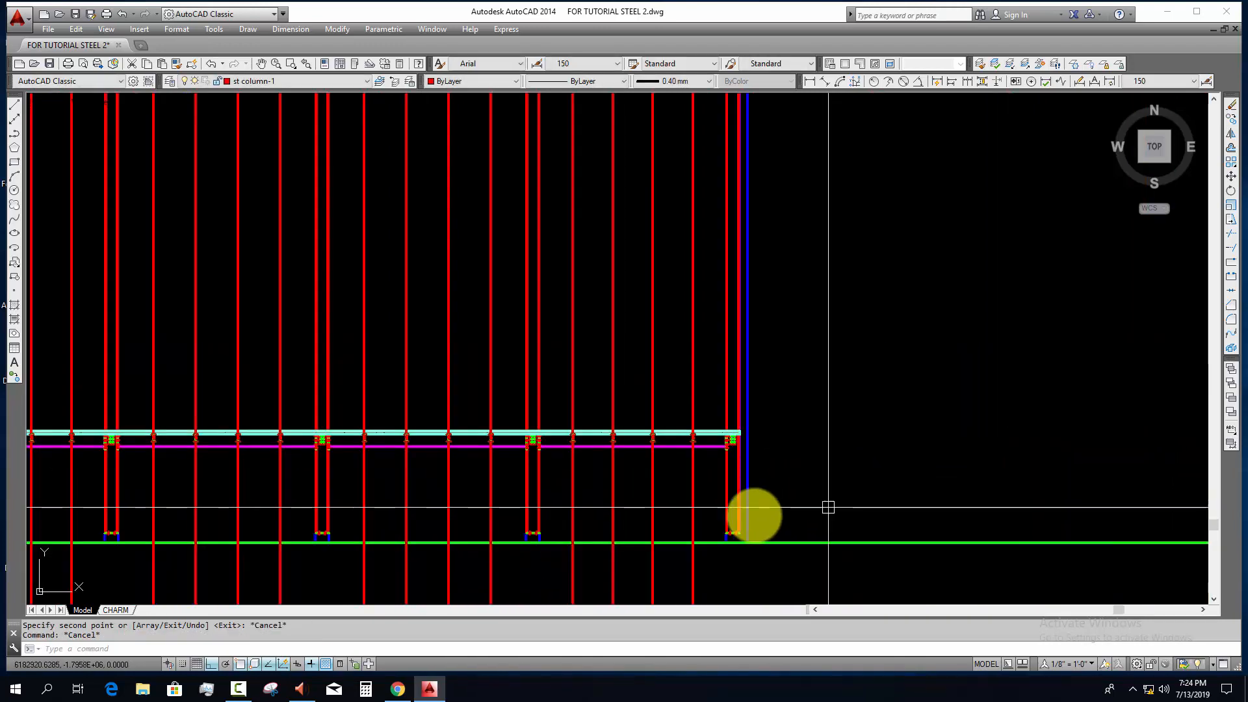
Step: Erase the 16 vertical construction lines that locate the I-sections, keeping the column lines
mouse_move(739, 513)
middle_down()
mouse_move(889, 477)
mouse_move(824, 456)
mouse_move(823, 438)
middle_up()
click(903, 495)
scroll(288, 542, down, 4)
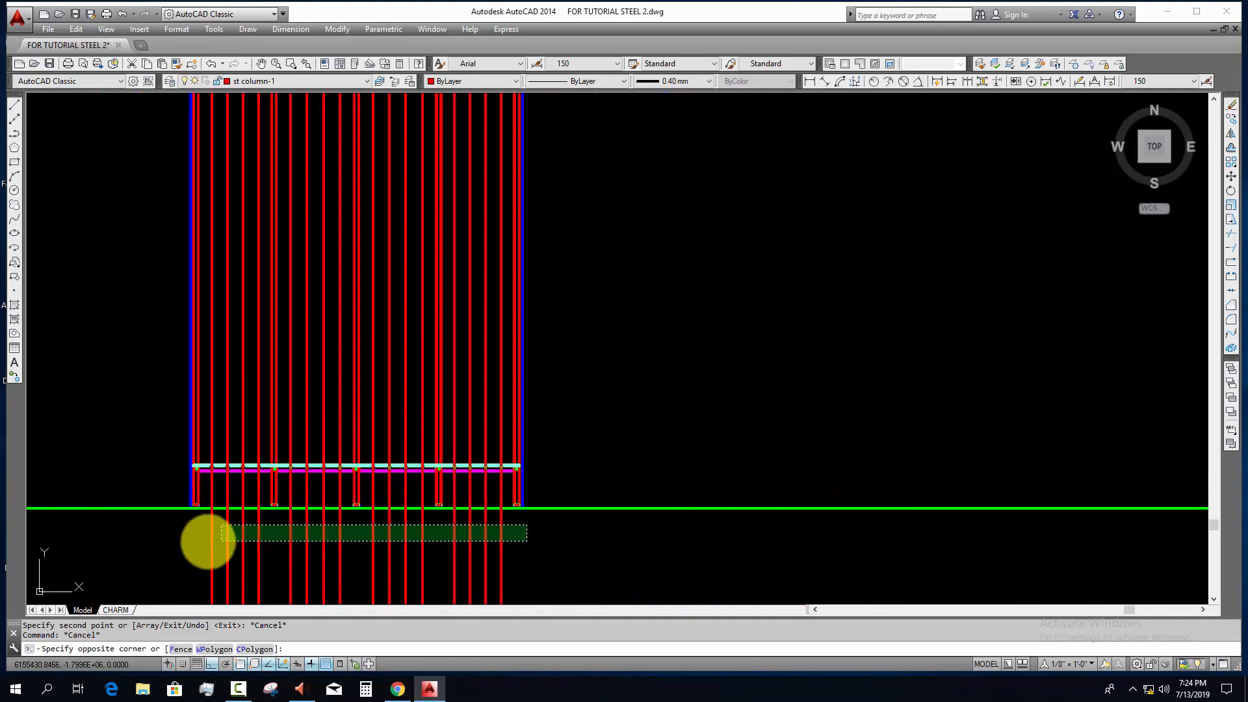
click(198, 541)
text(e)
key(space)
scroll(198, 476, up, 6)
scroll(212, 451, down, 4)
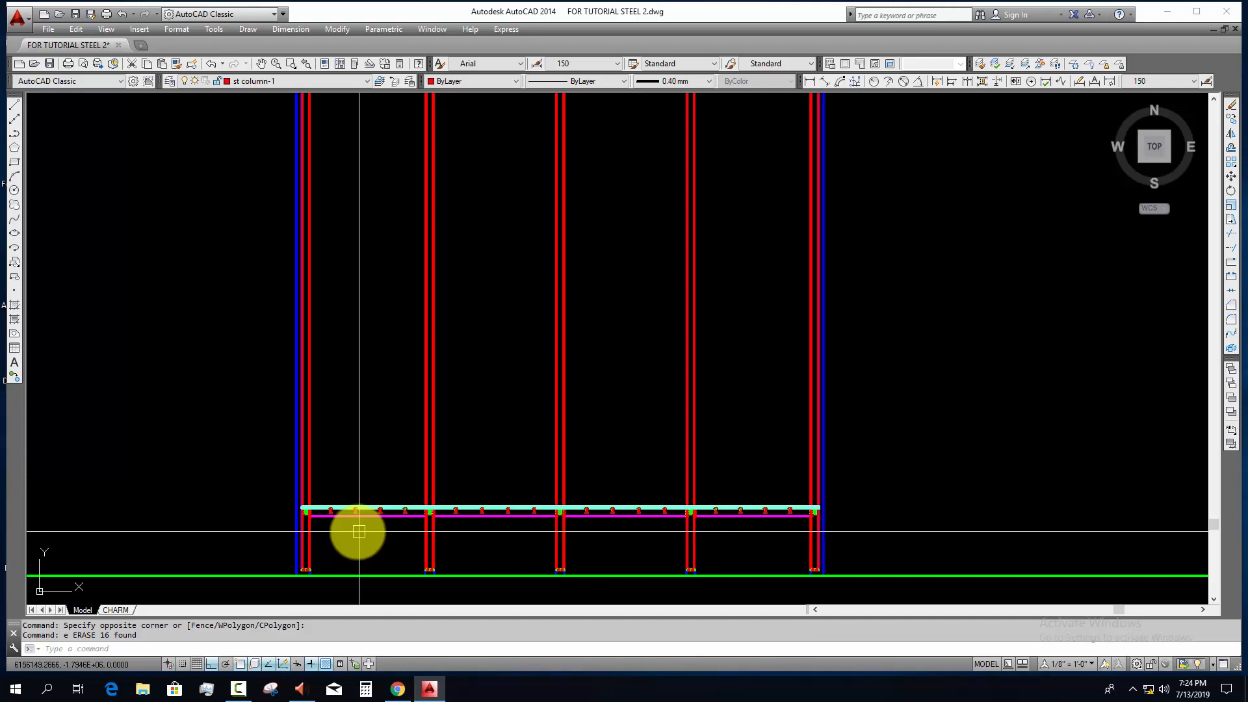
scroll(325, 514, up, 4)
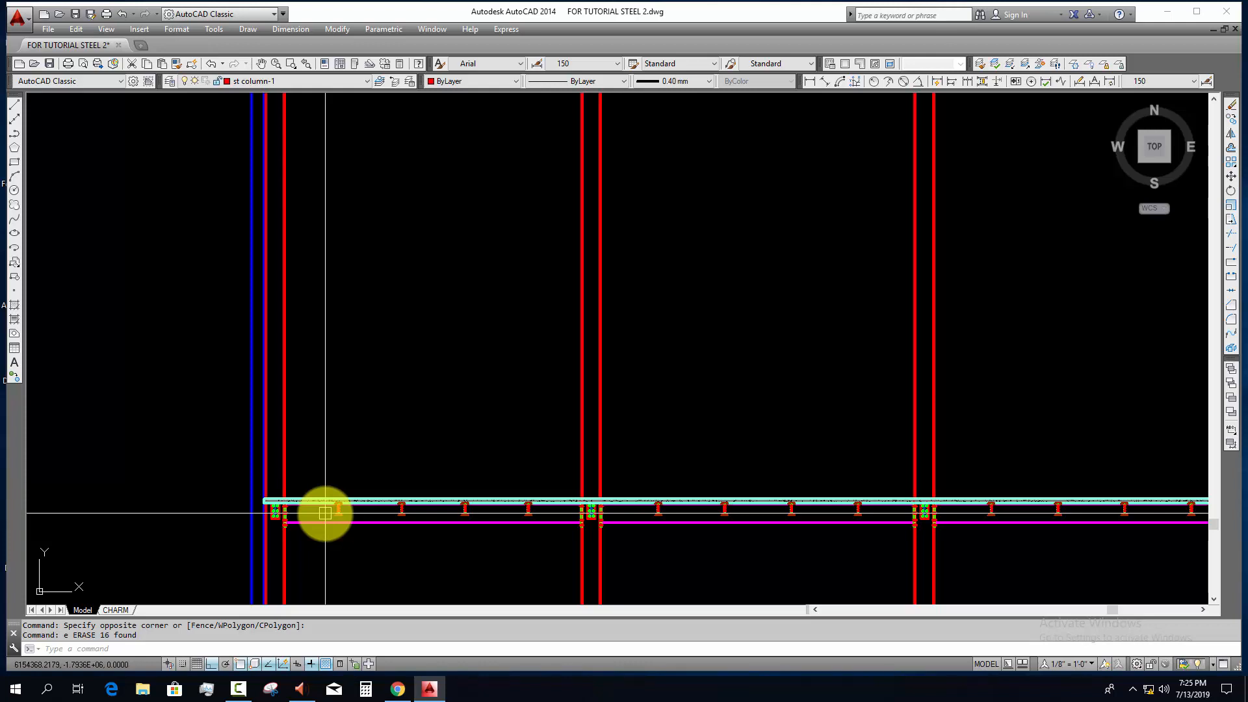
Step: Draw a horizontal construction line along the top of the floor slab
scroll(588, 475, up, 4)
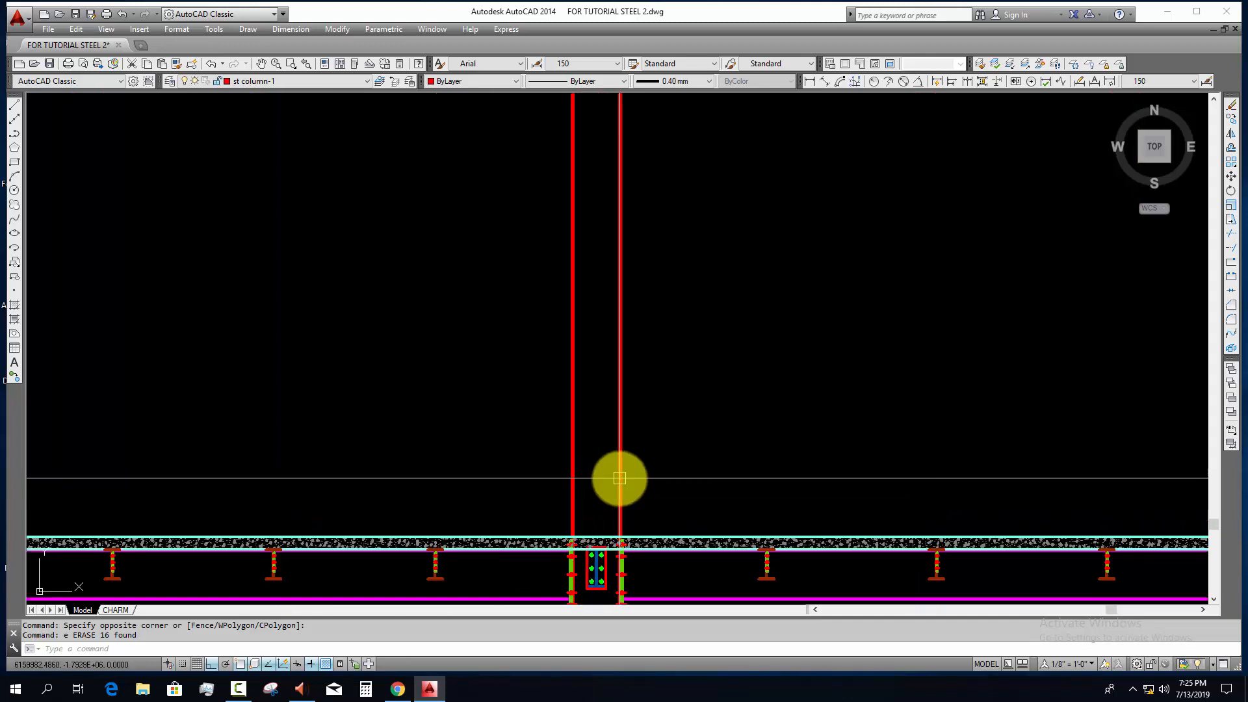
scroll(619, 477, down, 2)
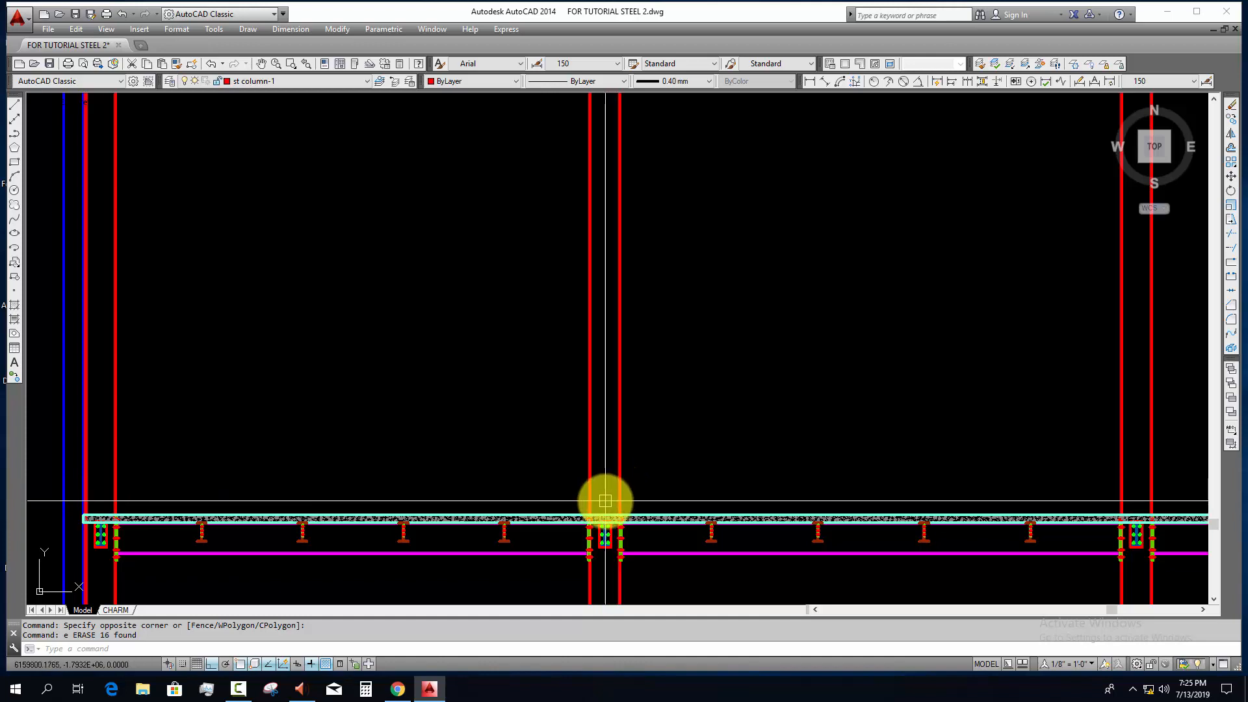
scroll(604, 502, down, 2)
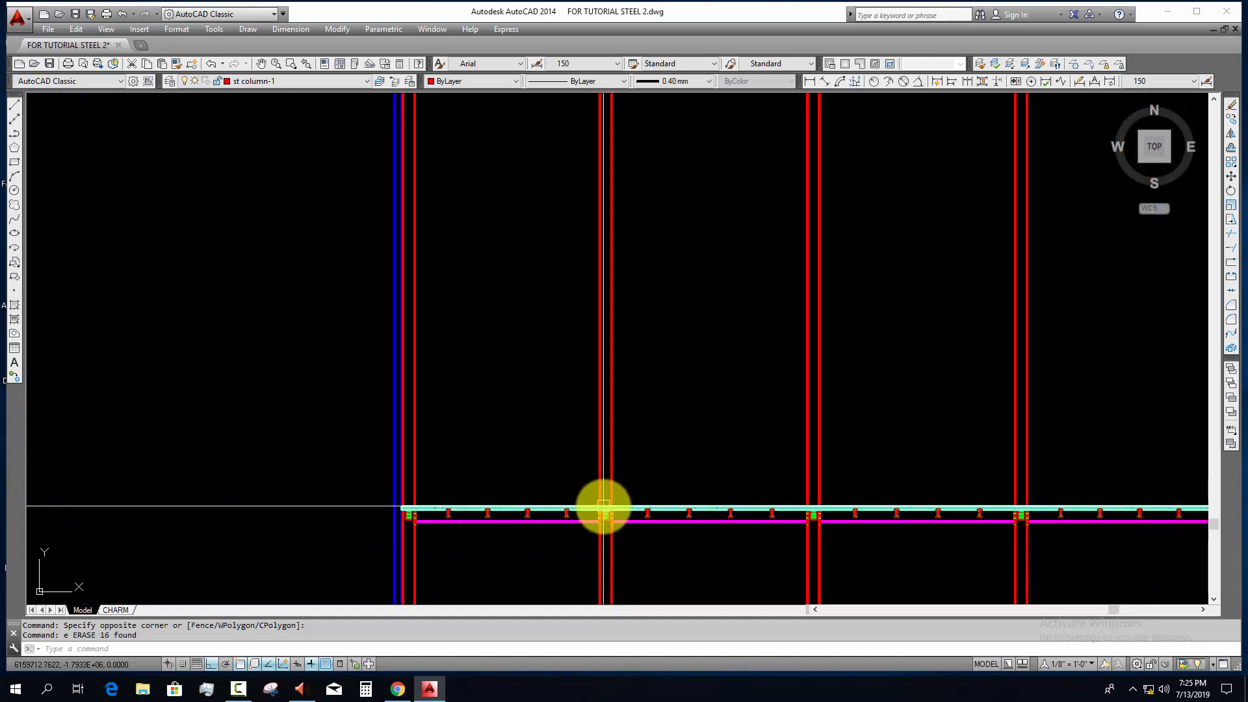
middle_drag(591, 504, 438, 520)
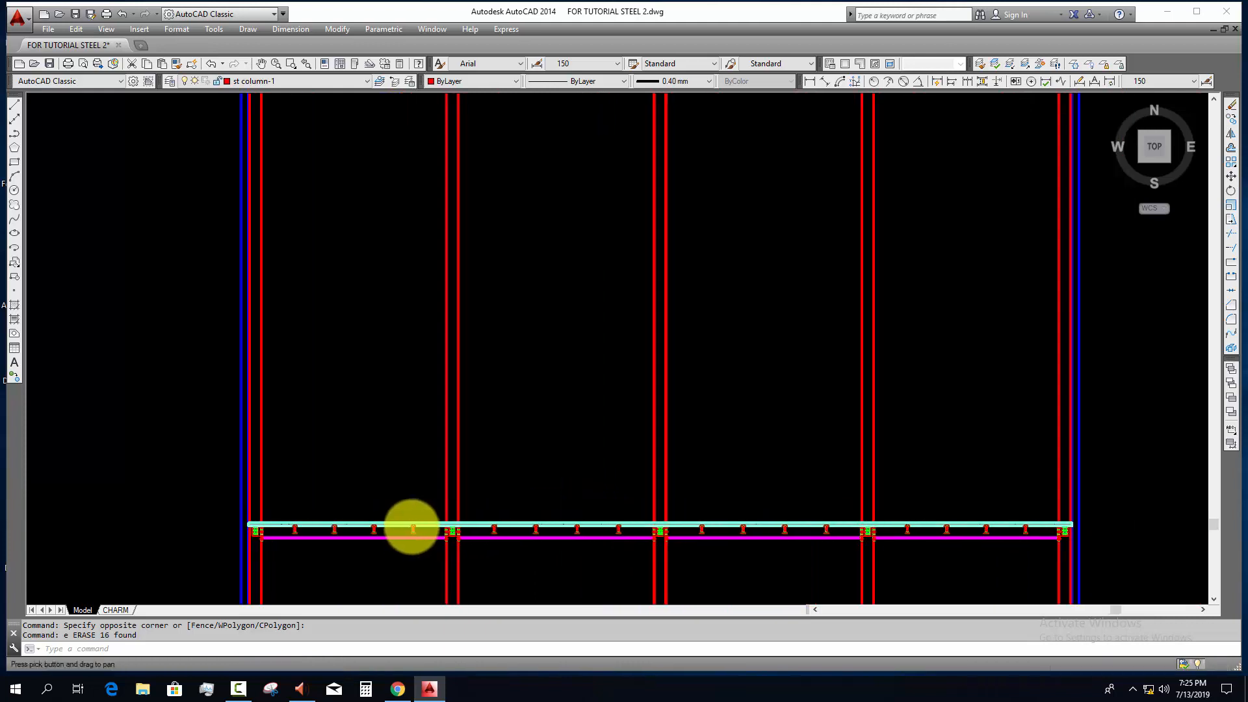
key(Escape)
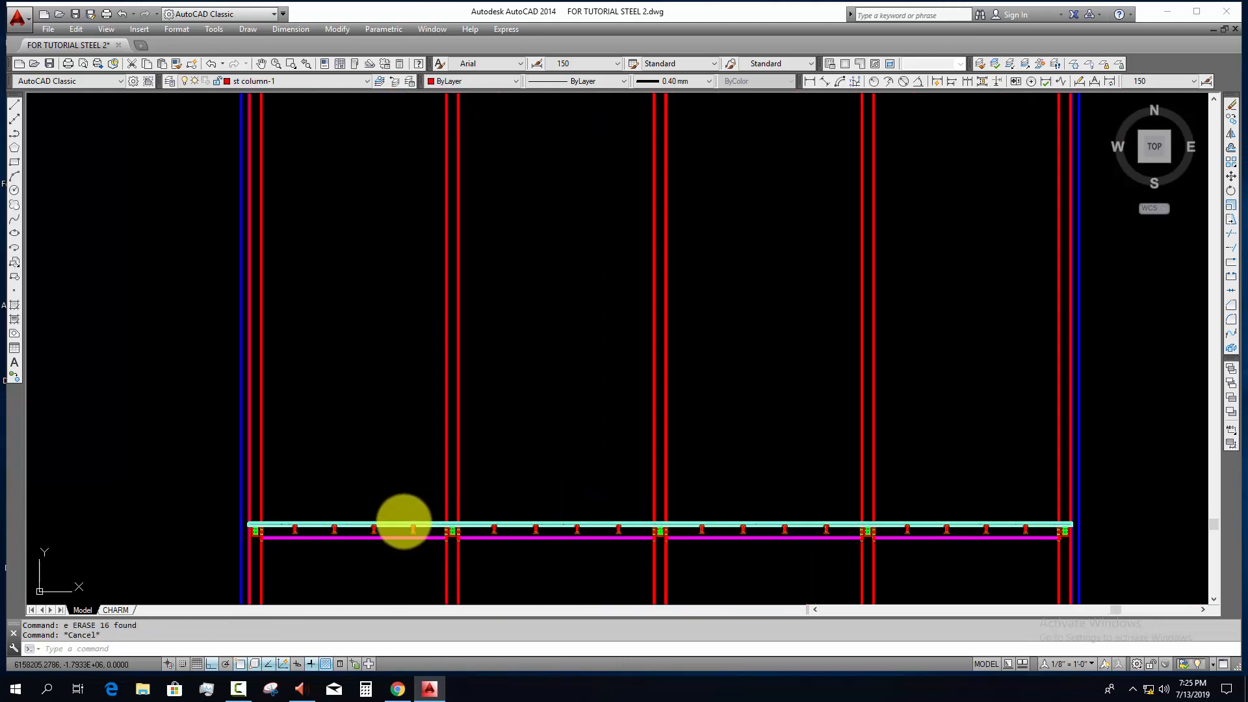
text(xl)
key(Return)
scroll(403, 520, up, 2)
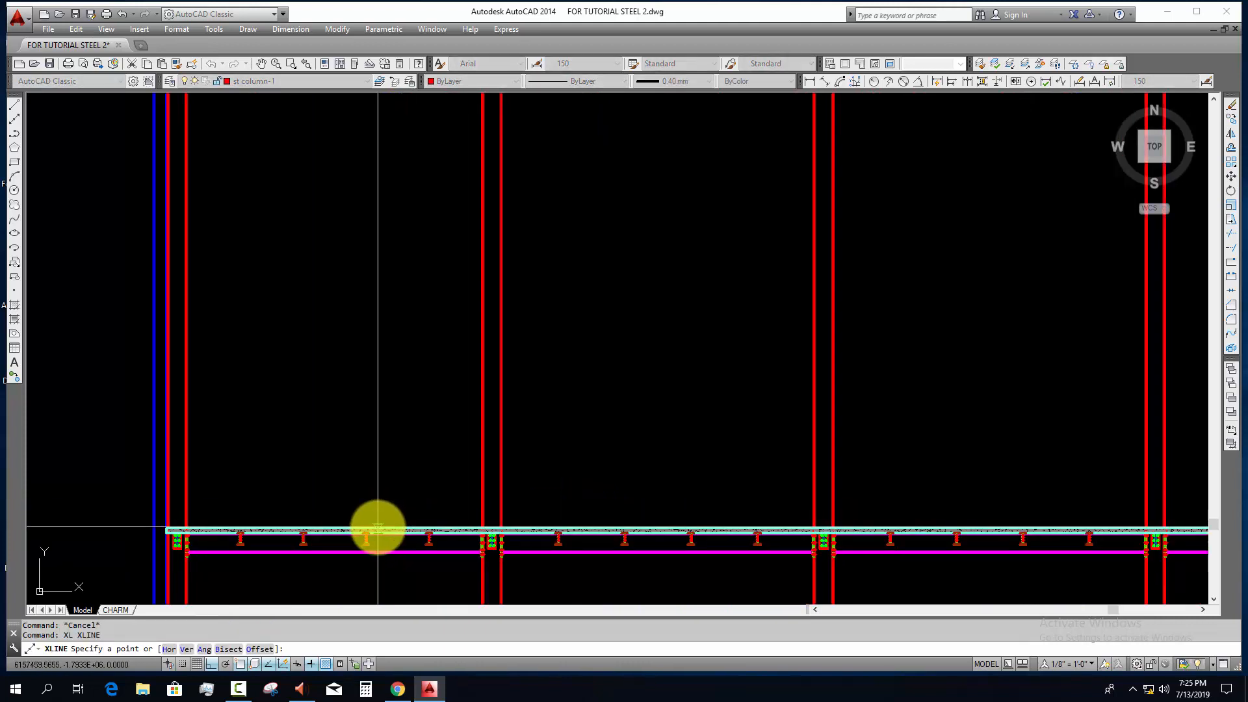
middle_drag(242, 533, 452, 504)
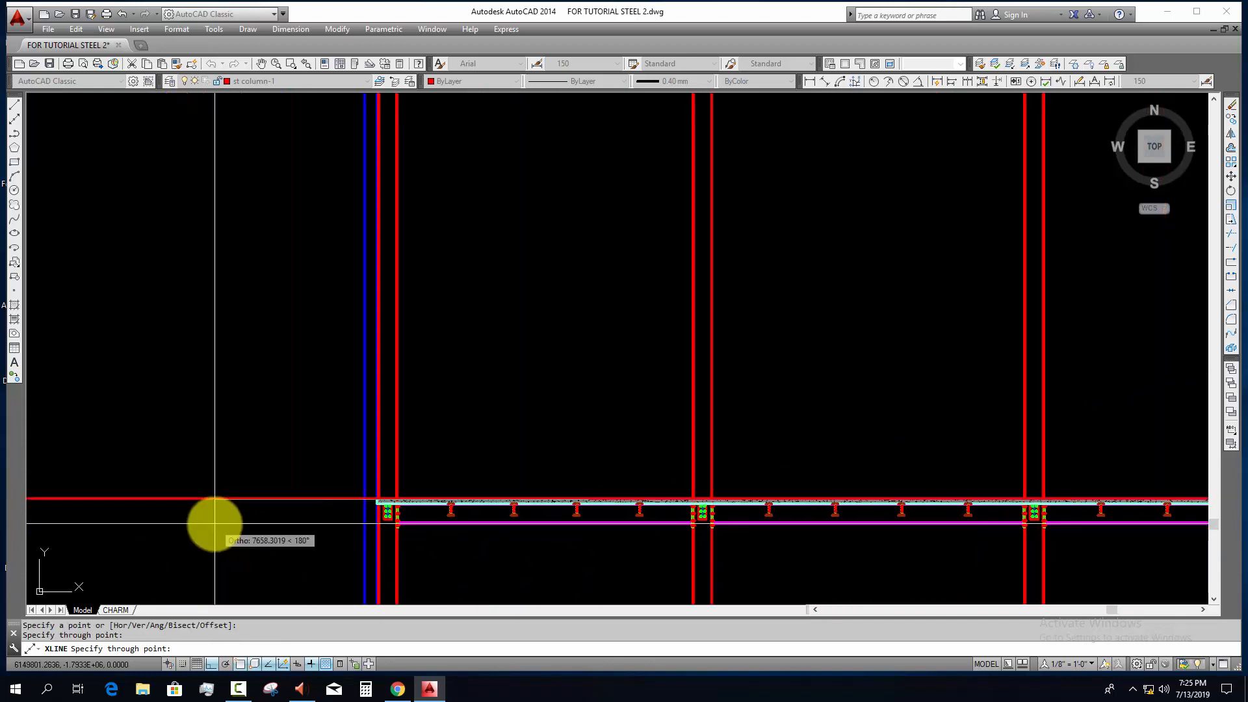
key(Escape)
Step: Offset the horizontal construction line at the slab top 3000 upward
middle_drag(342, 529, 327, 534)
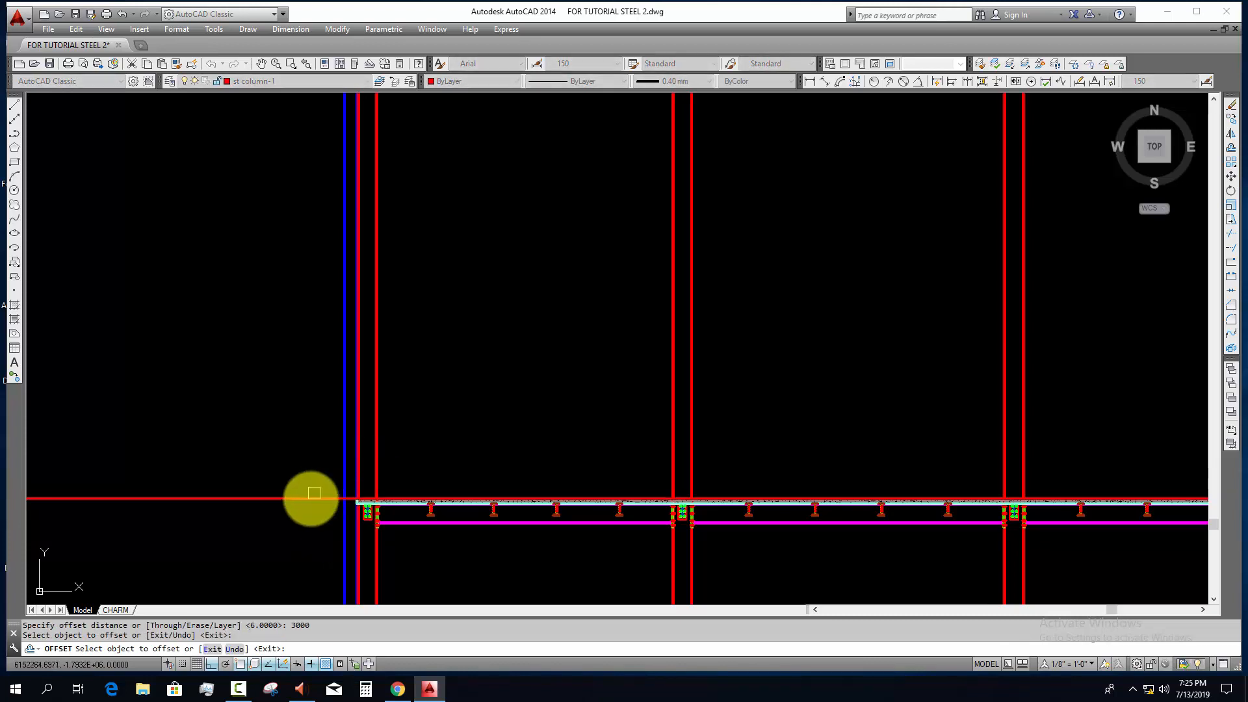
click(314, 495)
click(310, 399)
key(Escape)
Step: Offset the upper horizontal construction line by 16 both below and above it
scroll(465, 337, up, 4)
middle_drag(420, 412, 448, 422)
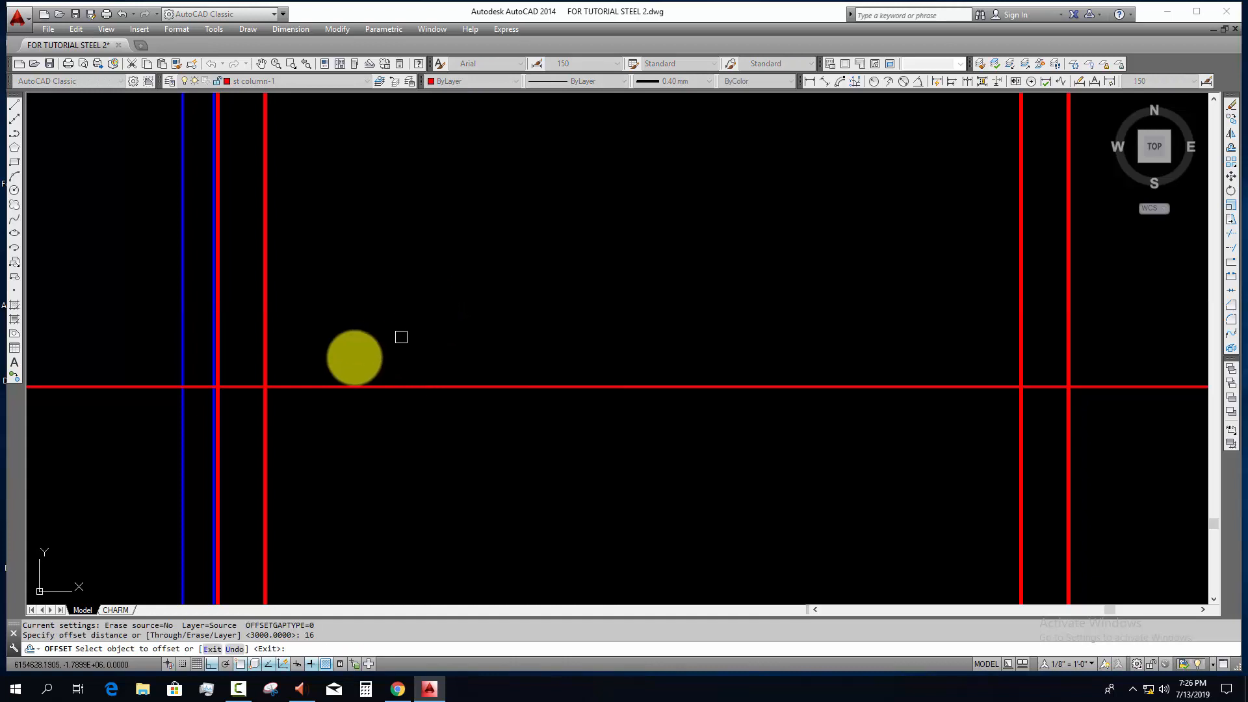
click(291, 388)
click(290, 426)
scroll(286, 409, up, 6)
middle_drag(282, 407, 363, 394)
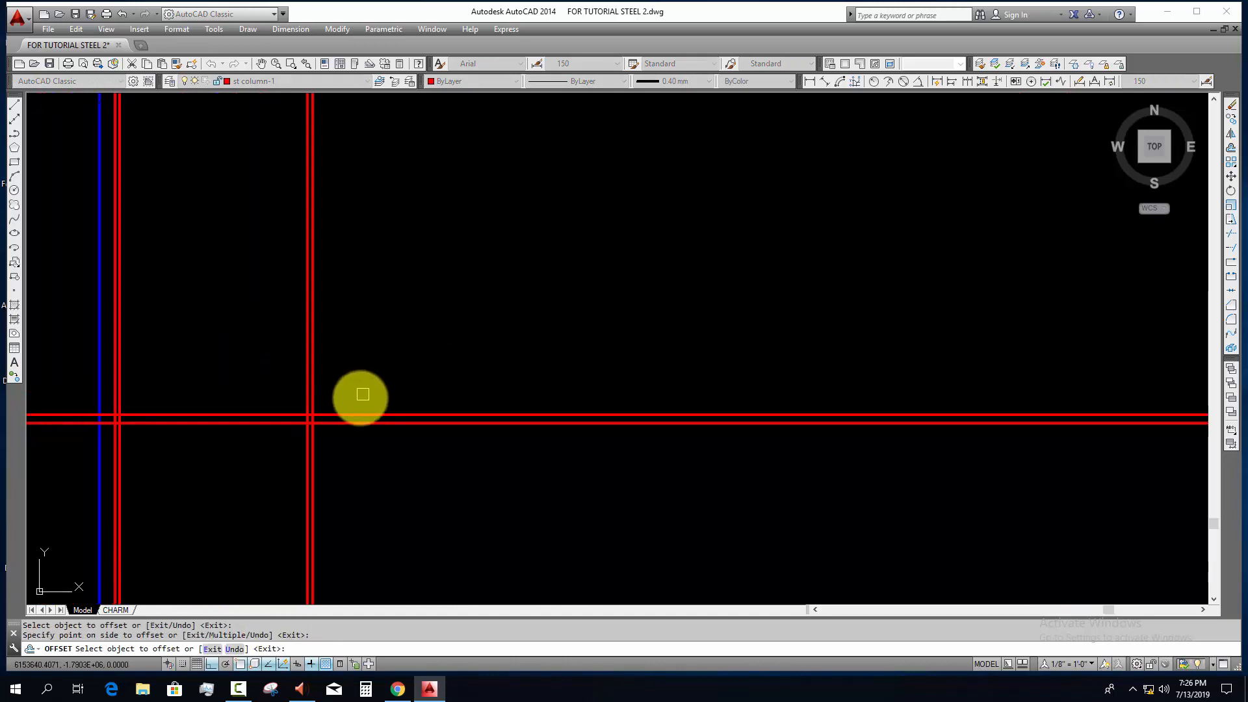
click(353, 409)
click(357, 373)
key(Escape)
key(Escape)
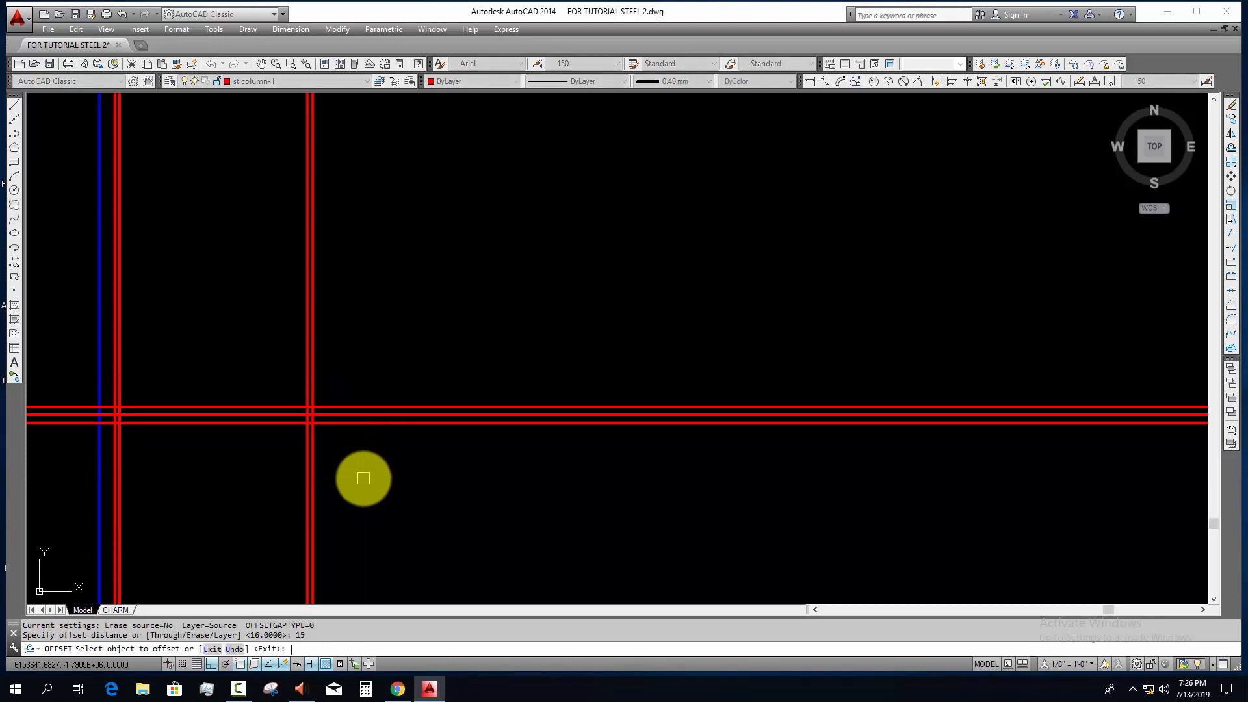
Step: Offset the innermost flange line of the leftmost column 15 to the right, away from the column
scroll(364, 478, up, 4)
click(254, 399)
click(307, 413)
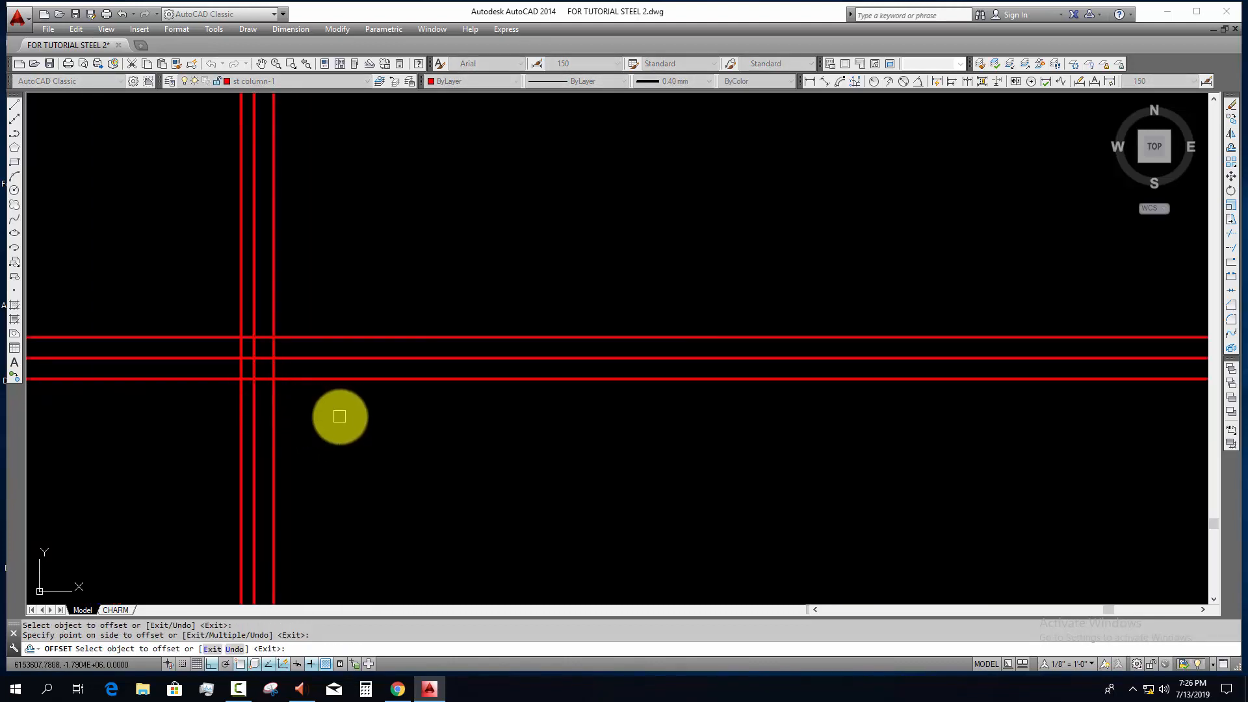
scroll(340, 417, down, 3)
middle_drag(365, 430, 668, 448)
scroll(446, 468, up, 1)
key(Escape)
key(Escape)
key(Escape)
scroll(560, 449, up, 1)
middle_drag(562, 449, 472, 446)
scroll(409, 423, down, 2)
scroll(438, 440, down, 2)
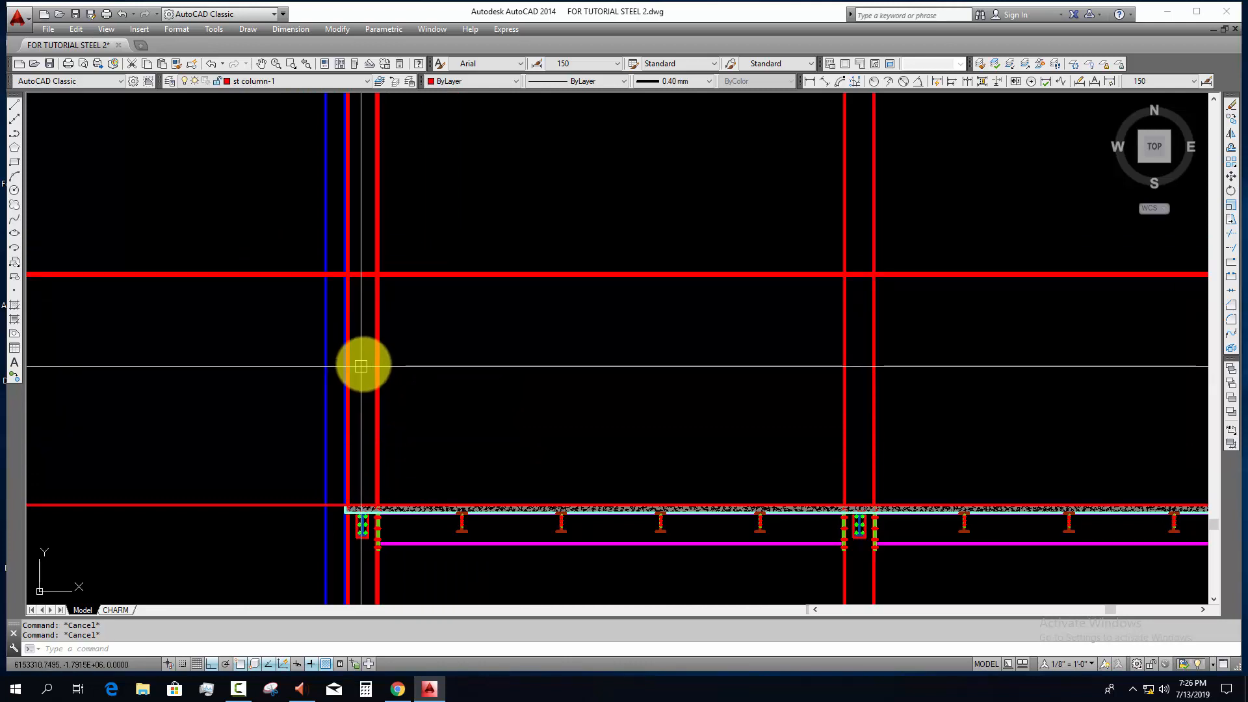
scroll(347, 304, up, 2)
scroll(348, 295, up, 2)
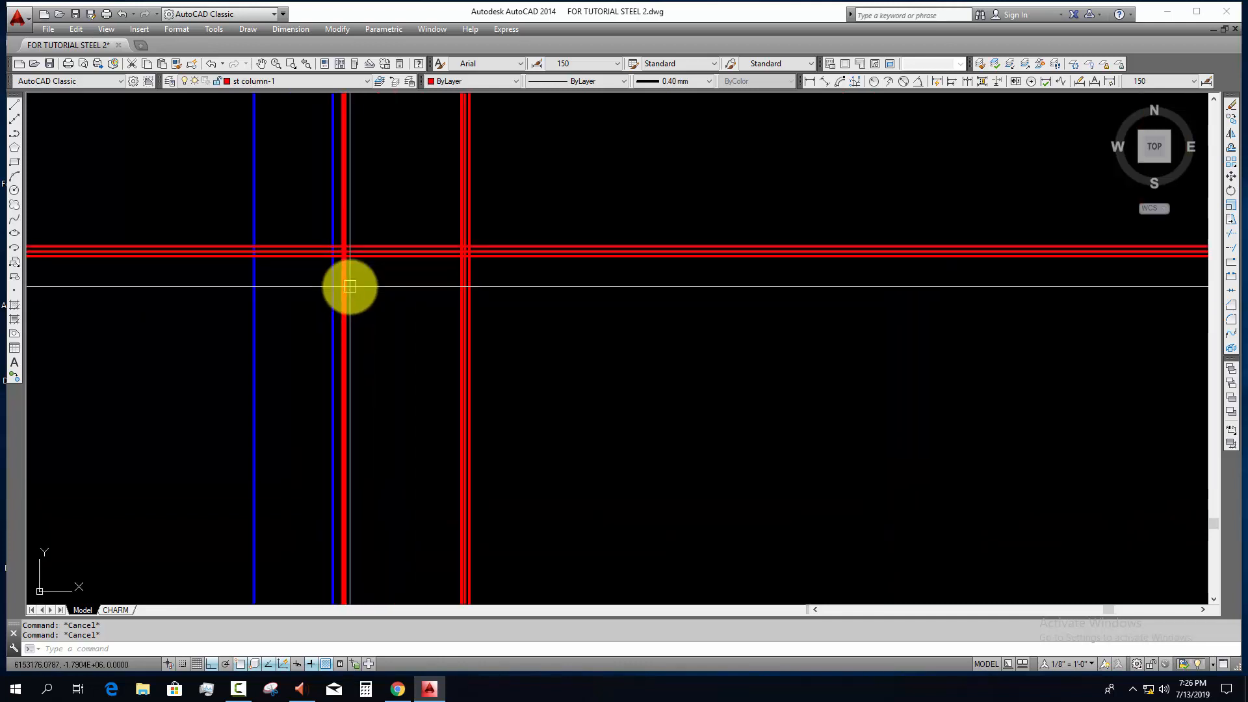
scroll(349, 286, down, 4)
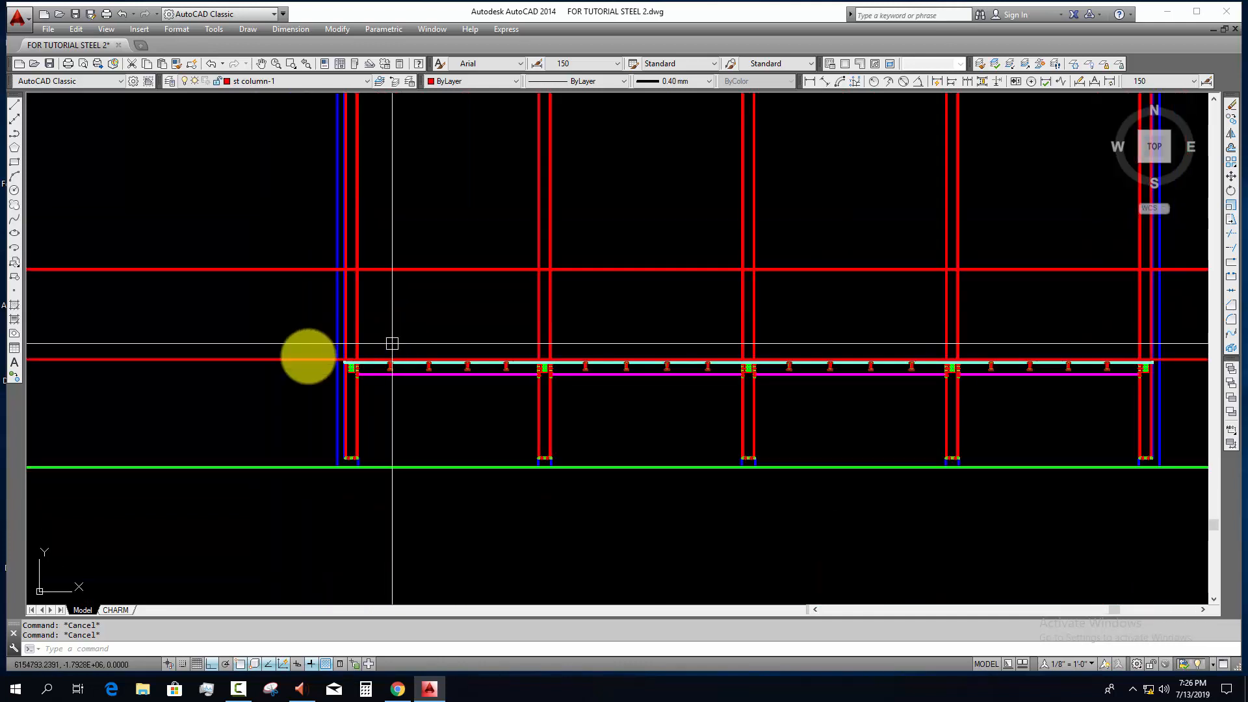
Step: Offset the horizontal construction line at the slab top 2500 upward
scroll(307, 354, down, 1)
key(Return)
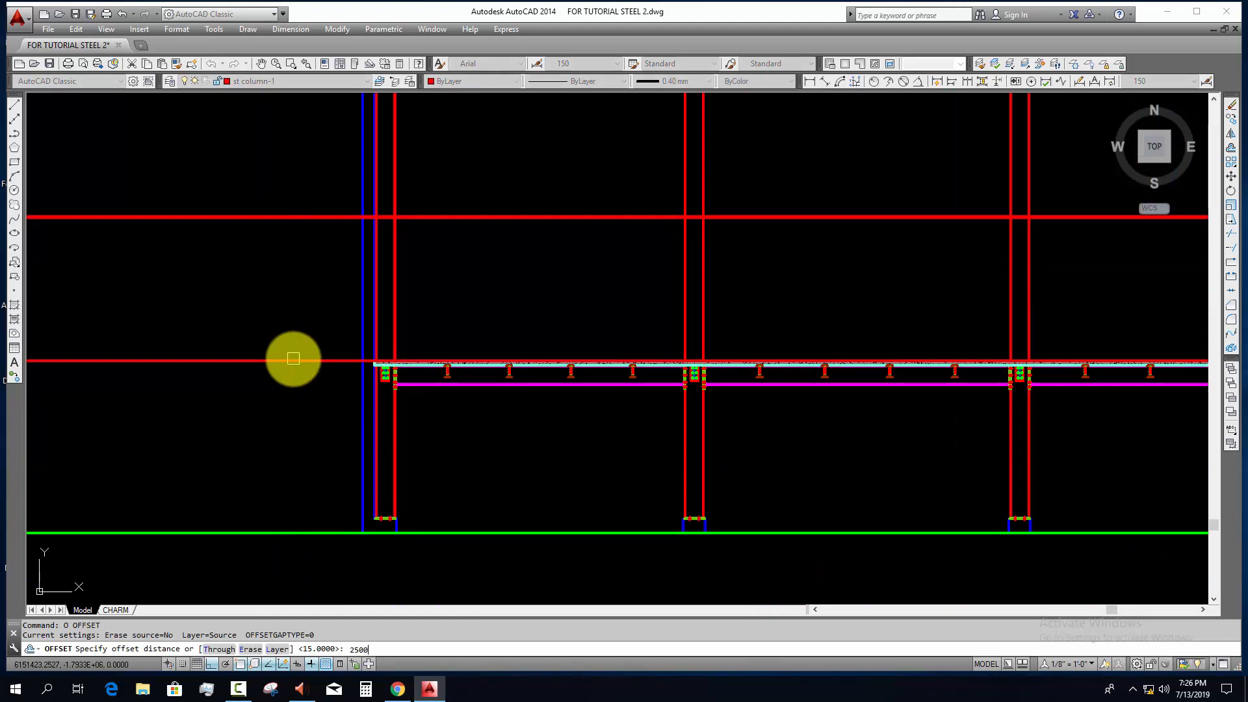
click(294, 358)
click(321, 275)
scroll(340, 259, up, 4)
key(Escape)
Step: Trim the two blue vertical lines beside the leftmost column above the 2500 offset line
click(326, 221)
click(317, 207)
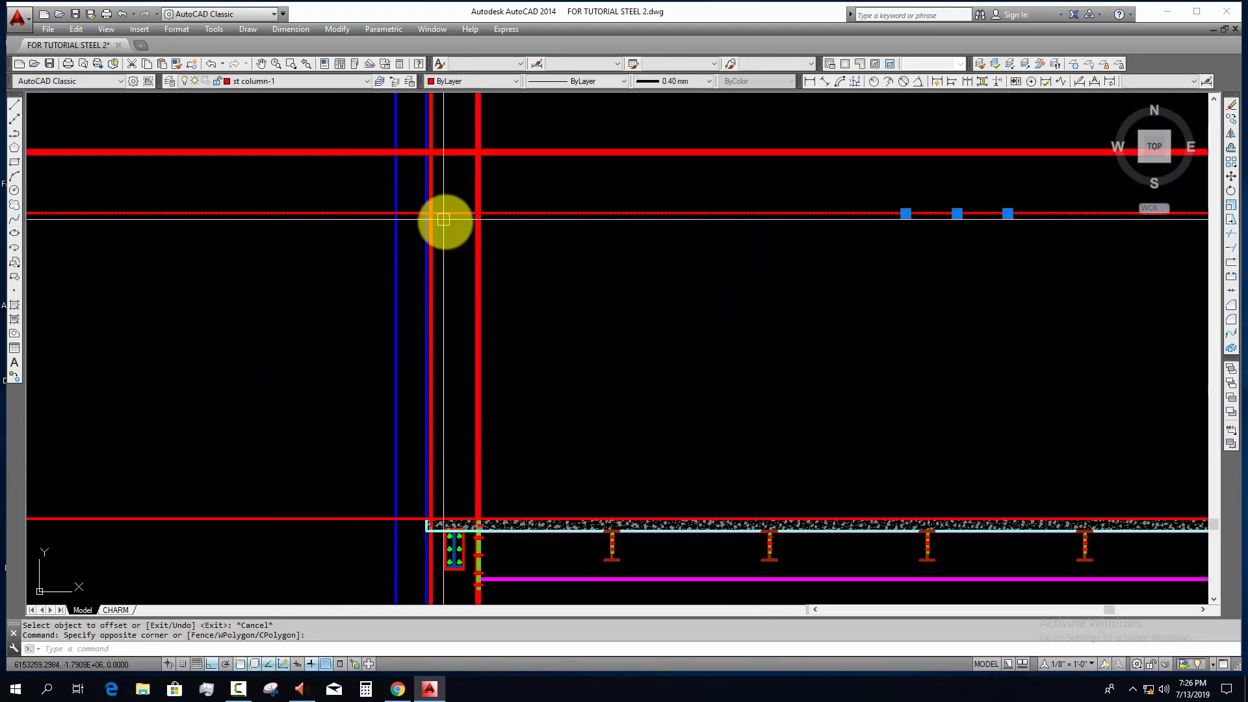
scroll(445, 223, up, 4)
text(tr)
key(Return)
scroll(412, 181, up, 3)
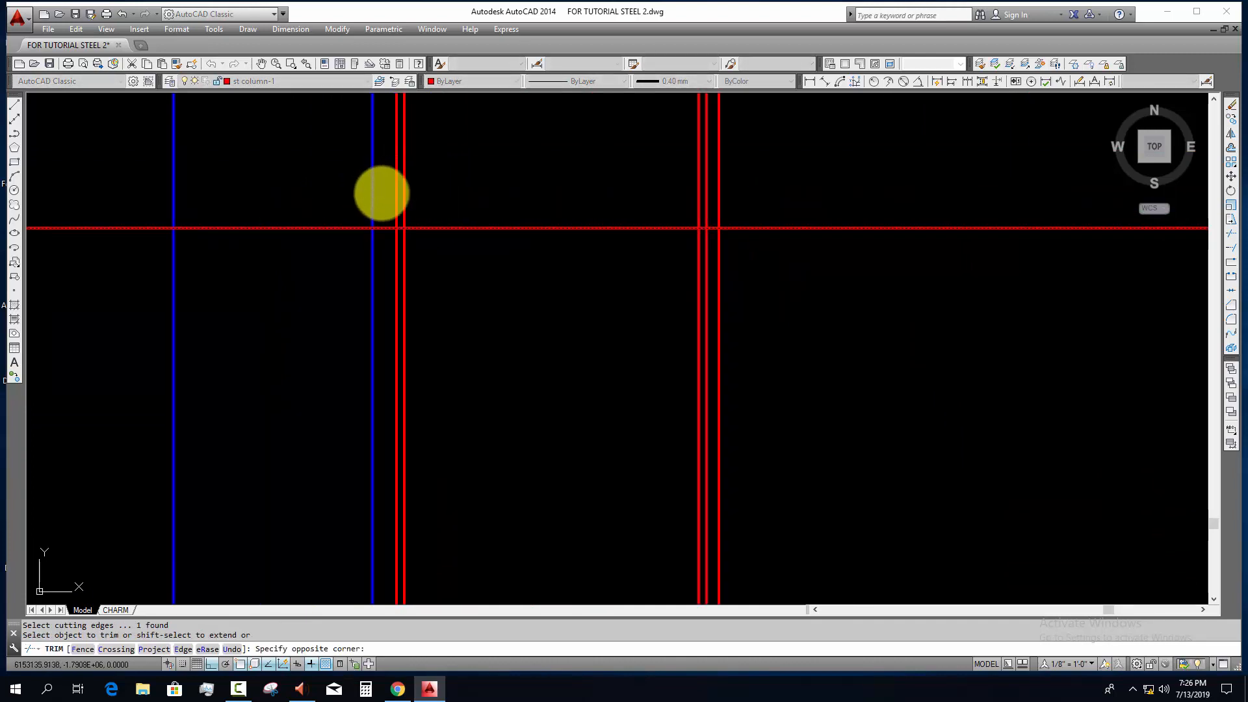
click(56, 209)
key(Escape)
Step: Trim the 2500 offset line on both sides, keeping only the piece between the two blue vertical lines
click(368, 264)
click(115, 275)
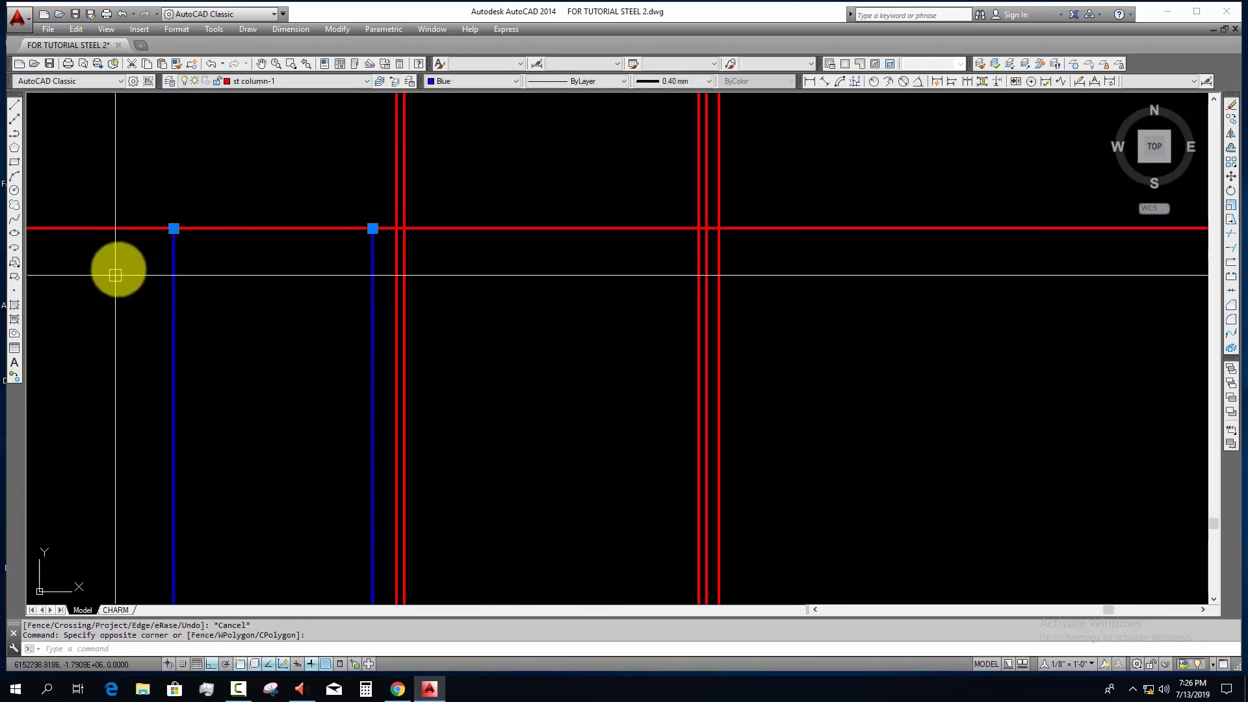
text(tr)
key(Return)
click(96, 208)
click(82, 260)
scroll(225, 263, down, 2)
click(612, 296)
key(Escape)
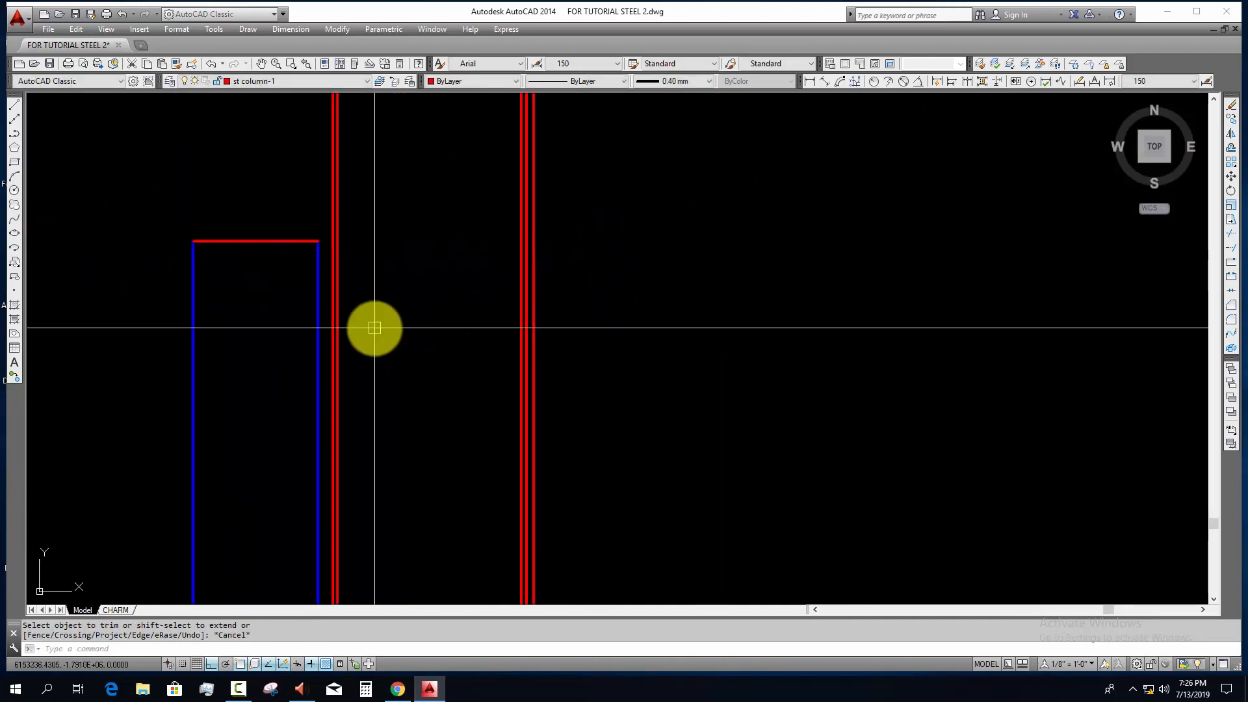
Step: Match the short red cap line's properties to the blue vertical lines
text(ma)
key(Return)
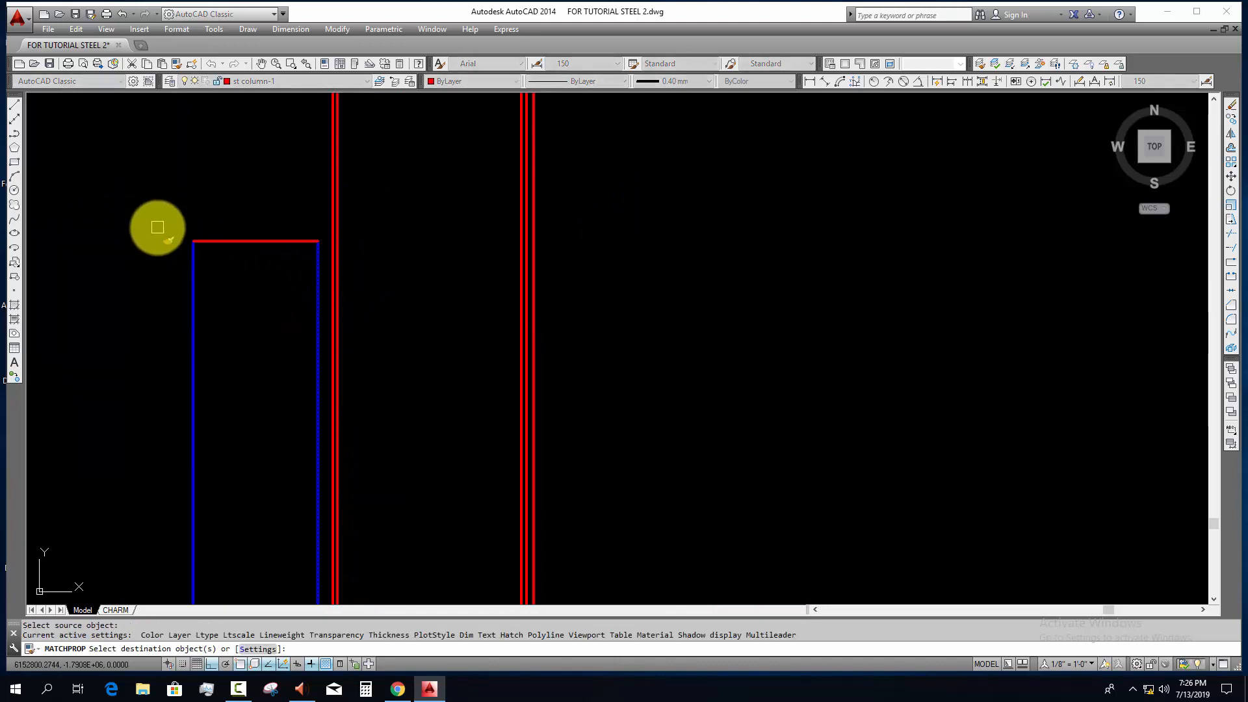
click(228, 241)
key(Escape)
Step: Copy the short blue cap line horizontally to the pair of blue vertical lines beside the rightmost column
click(256, 241)
text(co)
key(Return)
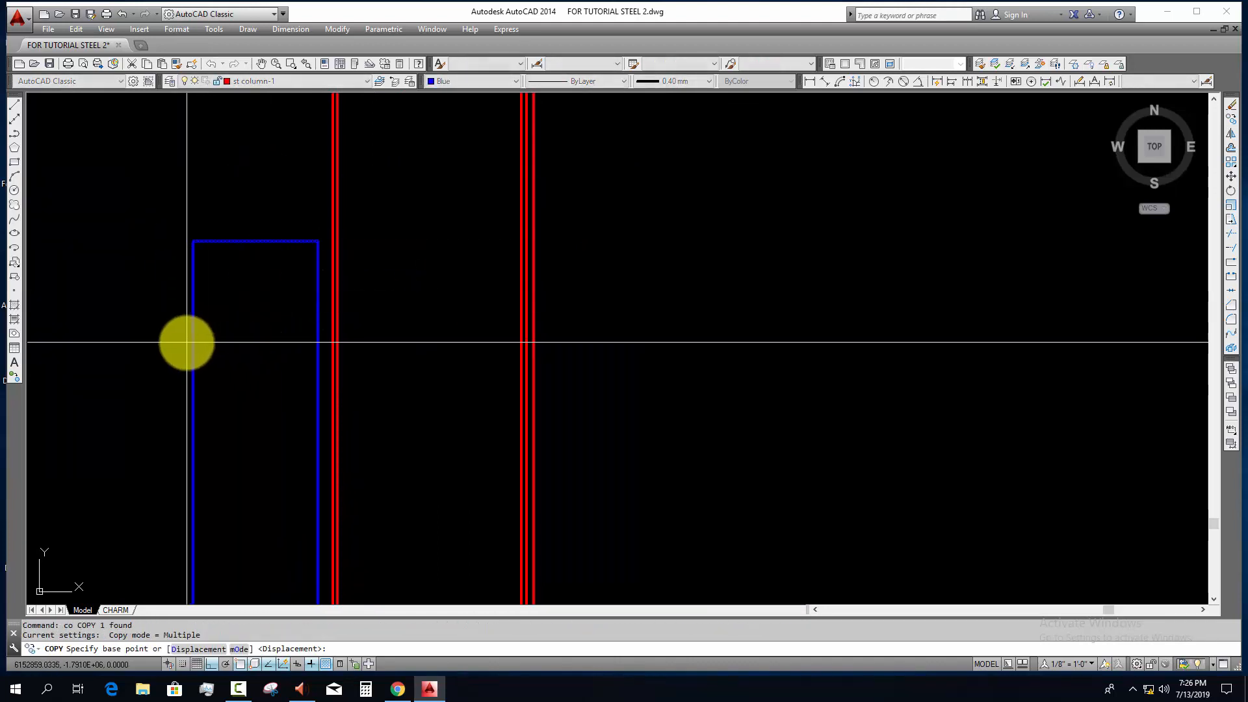
click(194, 343)
scroll(404, 386, down, 8)
middle_drag(1001, 392, 355, 395)
scroll(221, 388, up, 5)
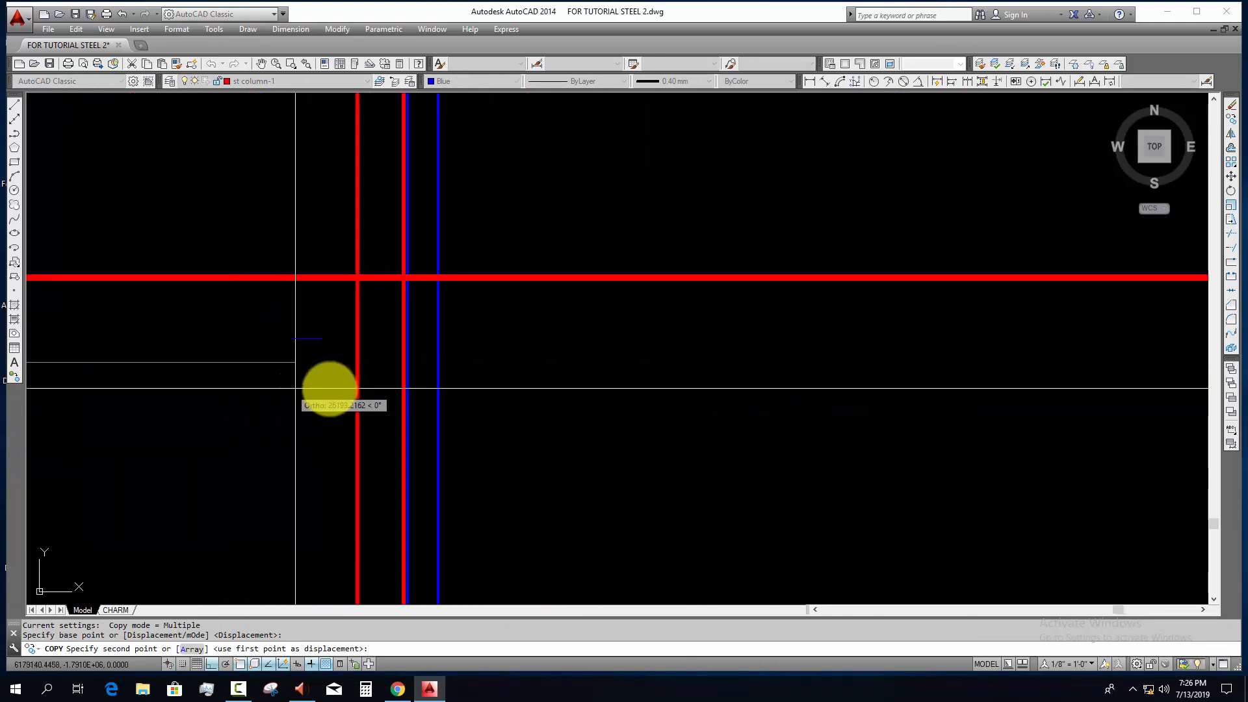
scroll(411, 388, up, 2)
click(403, 353)
key(Escape)
Step: Trim the two blue vertical lines beside the rightmost column above the copied cap line
scroll(421, 292, up, 4)
click(332, 295)
click(585, 362)
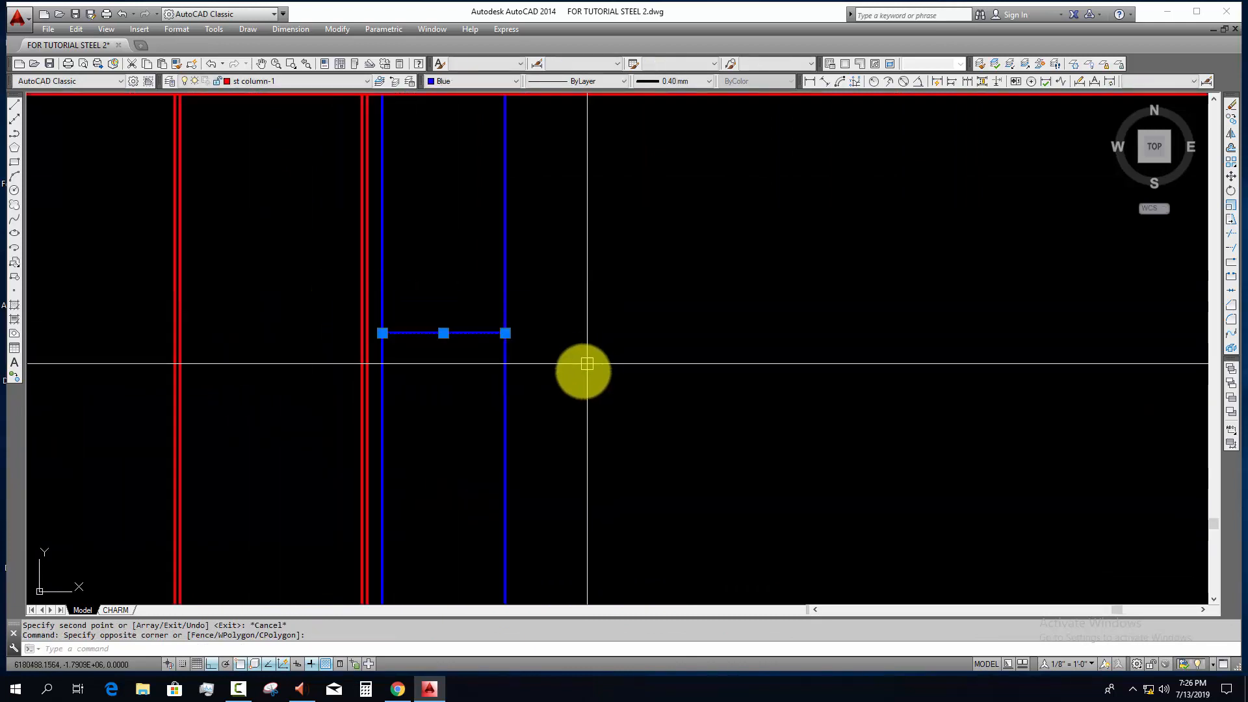
middle_drag(576, 369, 567, 451)
text(tr)
key(Return)
click(540, 324)
click(473, 358)
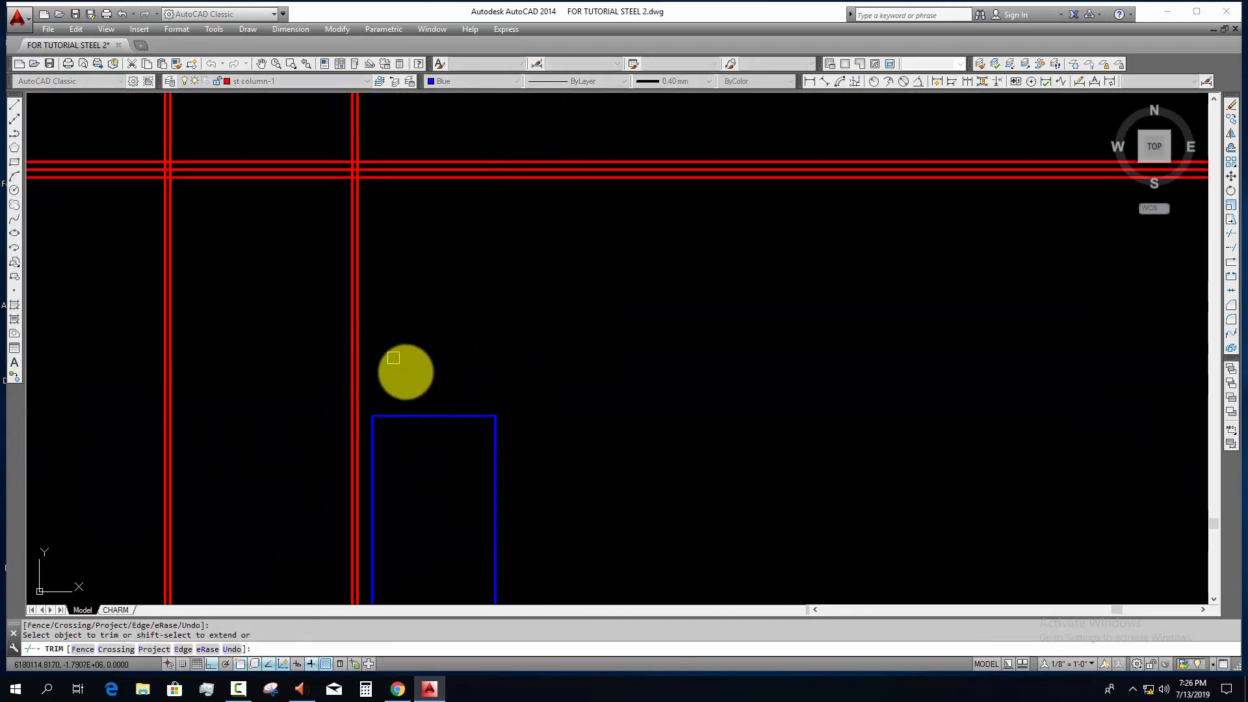
key(Escape)
Step: Offset the outermost flange line of the leftmost column 85 to the left
scroll(437, 314, down, 8)
scroll(509, 383, down, 6)
middle_drag(504, 420, 780, 423)
scroll(282, 381, up, 4)
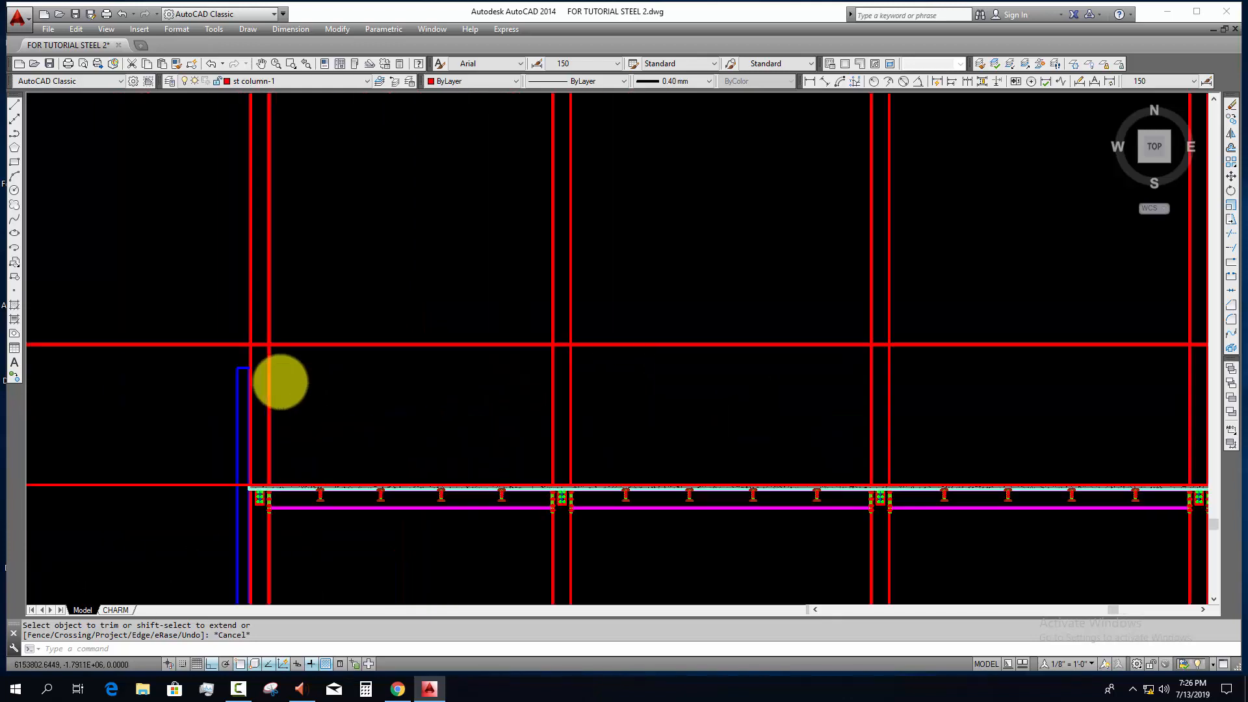
scroll(277, 346, up, 8)
scroll(146, 382, up, 4)
middle_drag(156, 387, 552, 388)
key(Escape)
key(Escape)
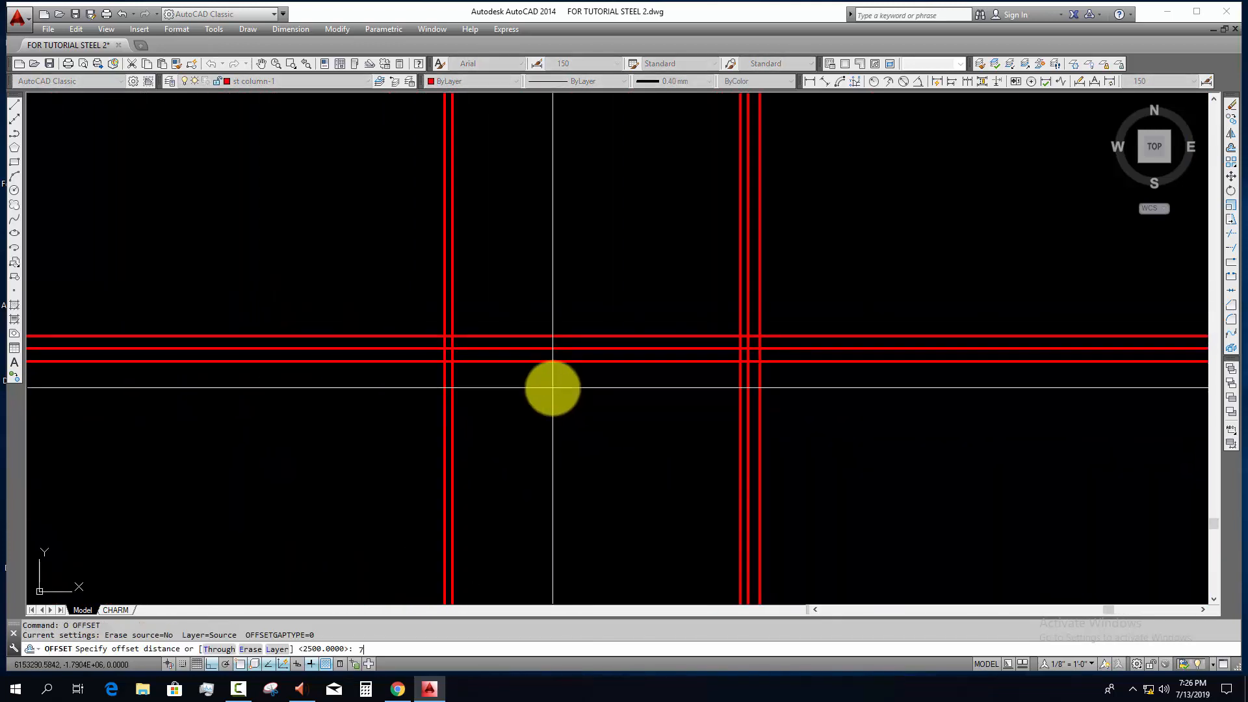
key(Return)
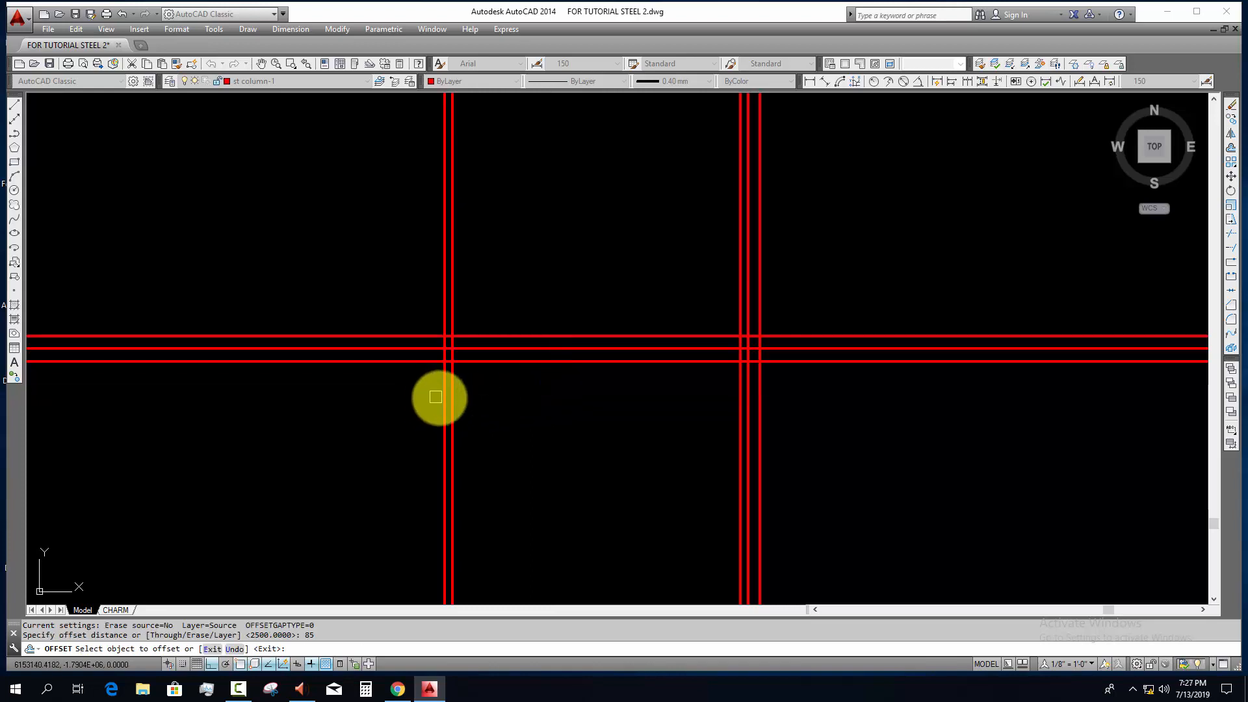
click(444, 401)
click(329, 424)
key(Escape)
key(Escape)
Step: Draw the lower plate rectangle between the middle and lower horizontal lines, spanning from the 85 offset line to the 15 offset line
scroll(422, 382, up, 2)
middle_drag(421, 381, 253, 395)
scroll(254, 397, down, 4)
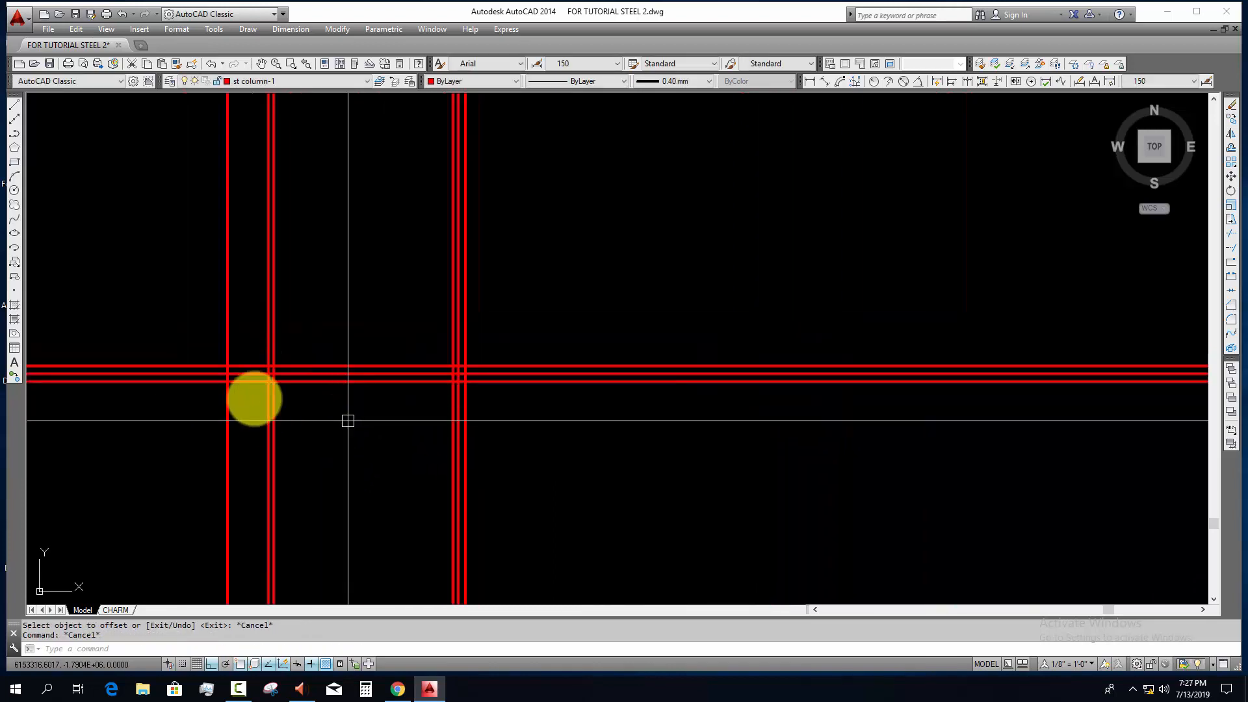
scroll(378, 412, up, 2)
text(rec)
key(Return)
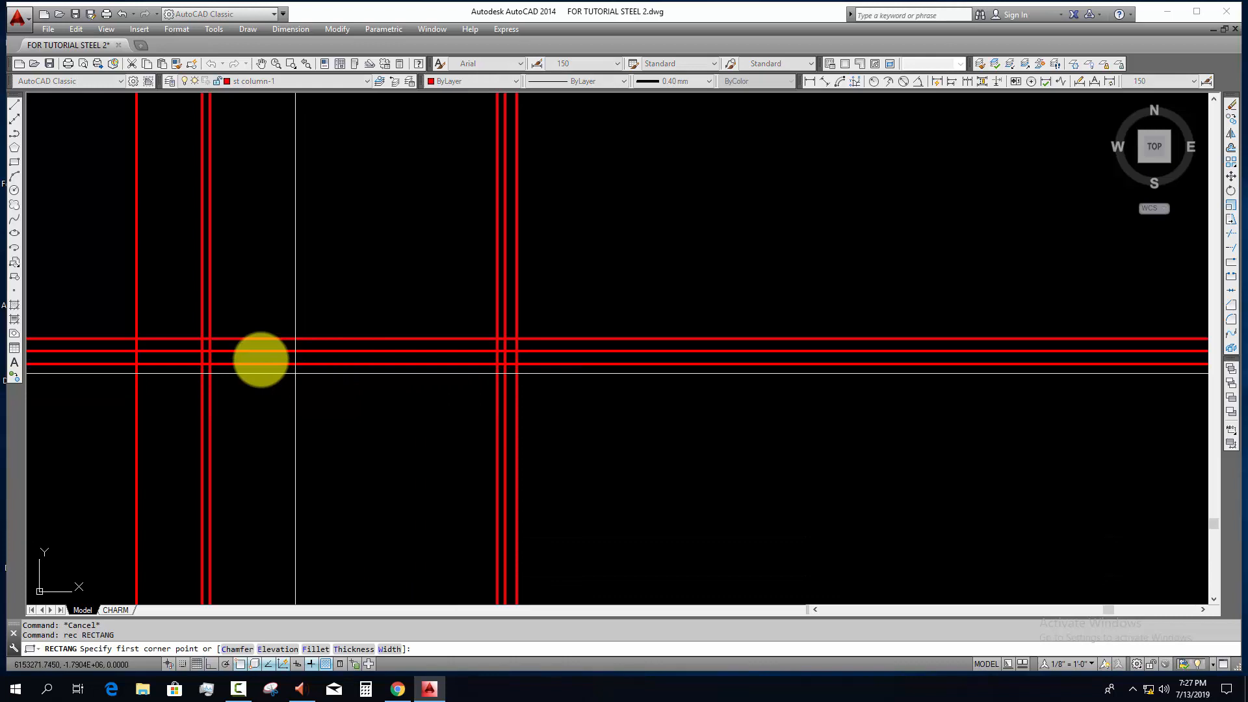
click(137, 352)
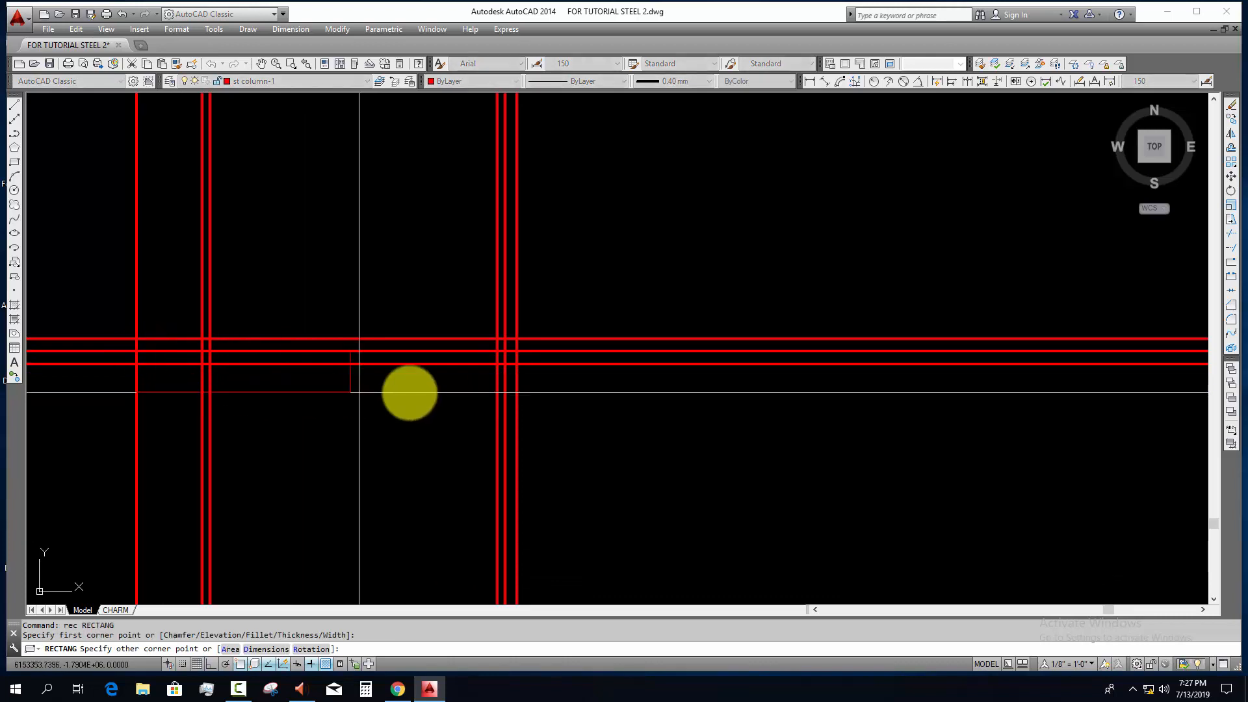
click(518, 364)
key(Escape)
Step: Draw the upper plate rectangle between the middle and upper horizontal lines, across the same width over the leftmost column
key(Return)
click(517, 351)
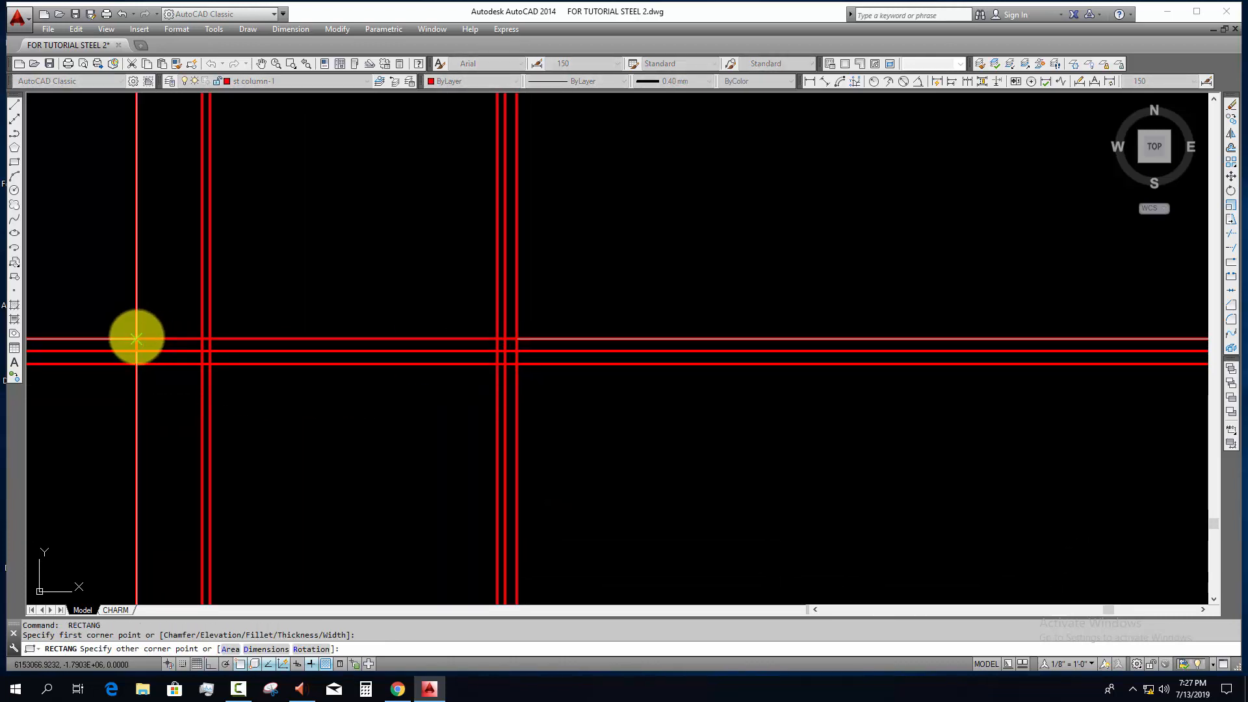
click(136, 339)
key(Escape)
Step: Reassign both plate rectangles on the leftmost column to the green layer
click(119, 309)
click(632, 374)
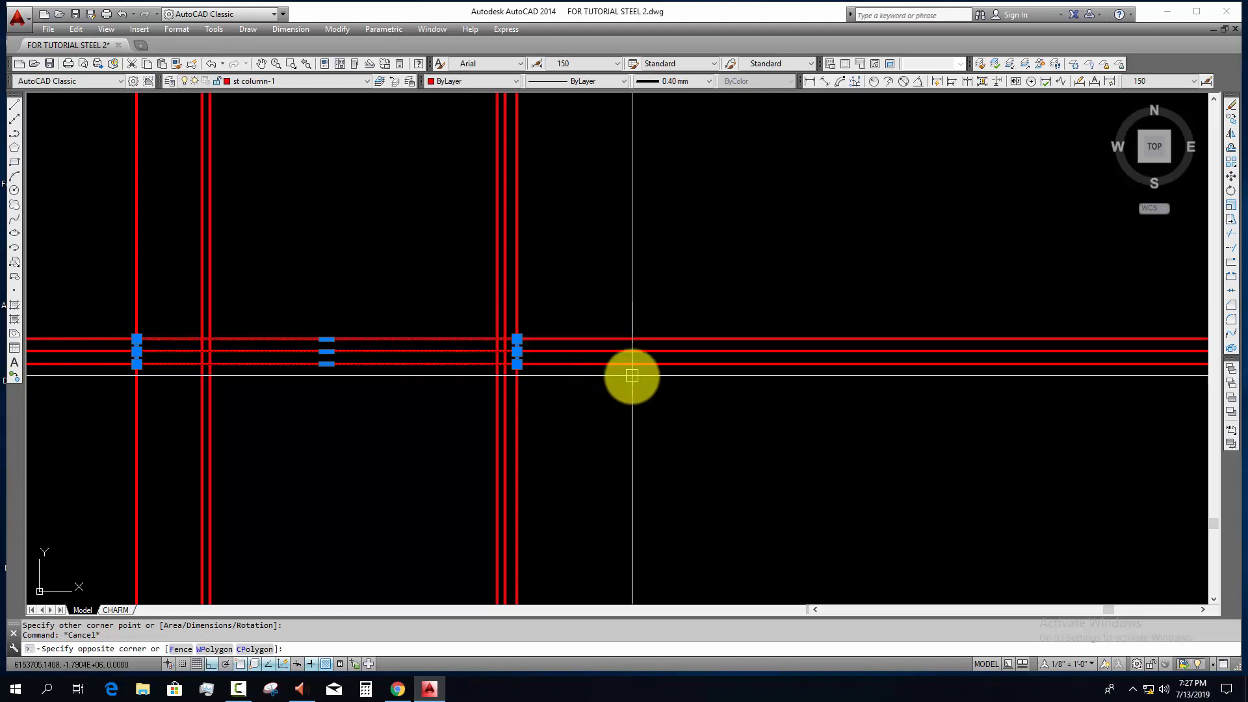
click(248, 83)
scroll(247, 83, up, 10)
click(258, 95)
key(Escape)
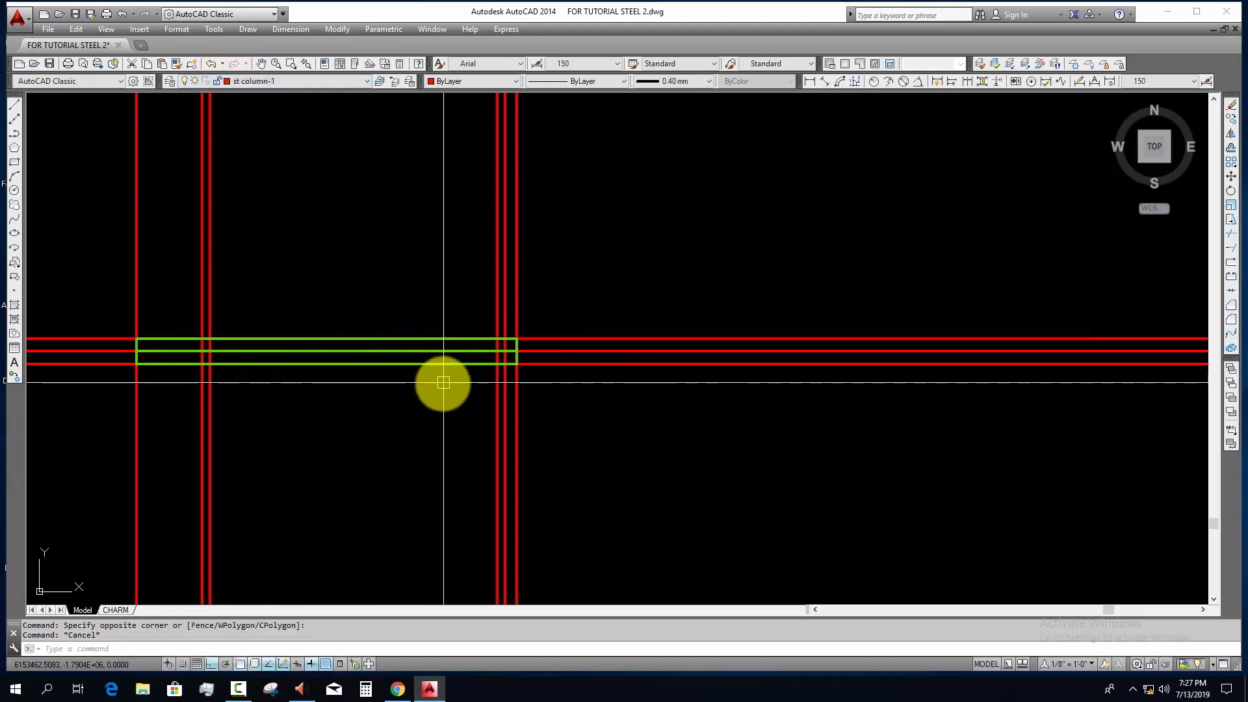
middle_drag(535, 432, 525, 481)
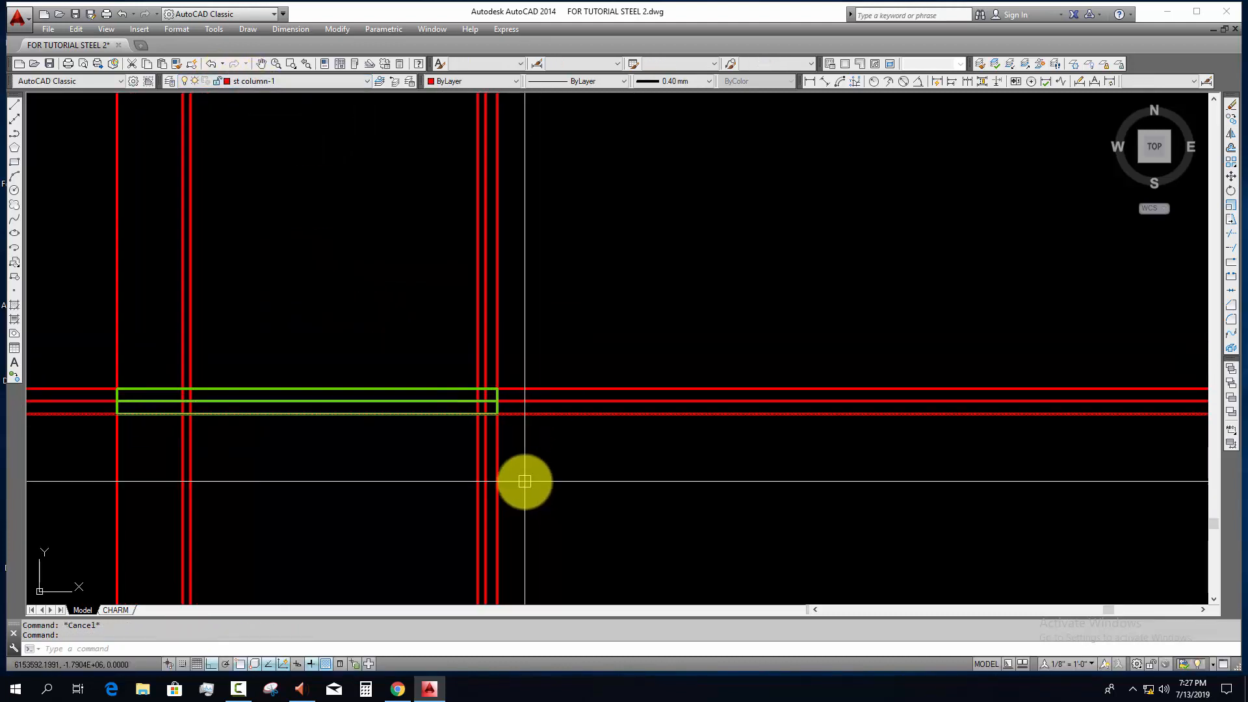
Step: Trim the leftmost column's flange lines off above the green plates
text(tr)
key(space)
scroll(499, 370, up, 2)
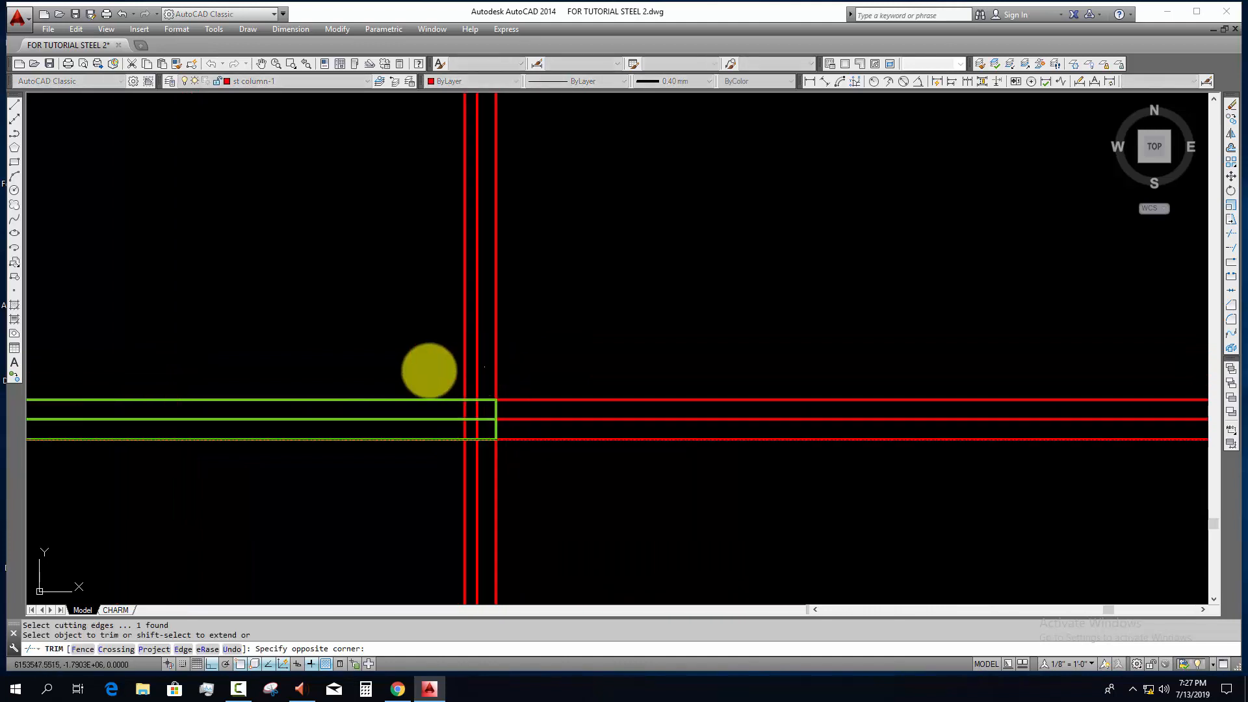
click(428, 372)
scroll(427, 375, down, 4)
middle_drag(440, 379, 570, 380)
key(Escape)
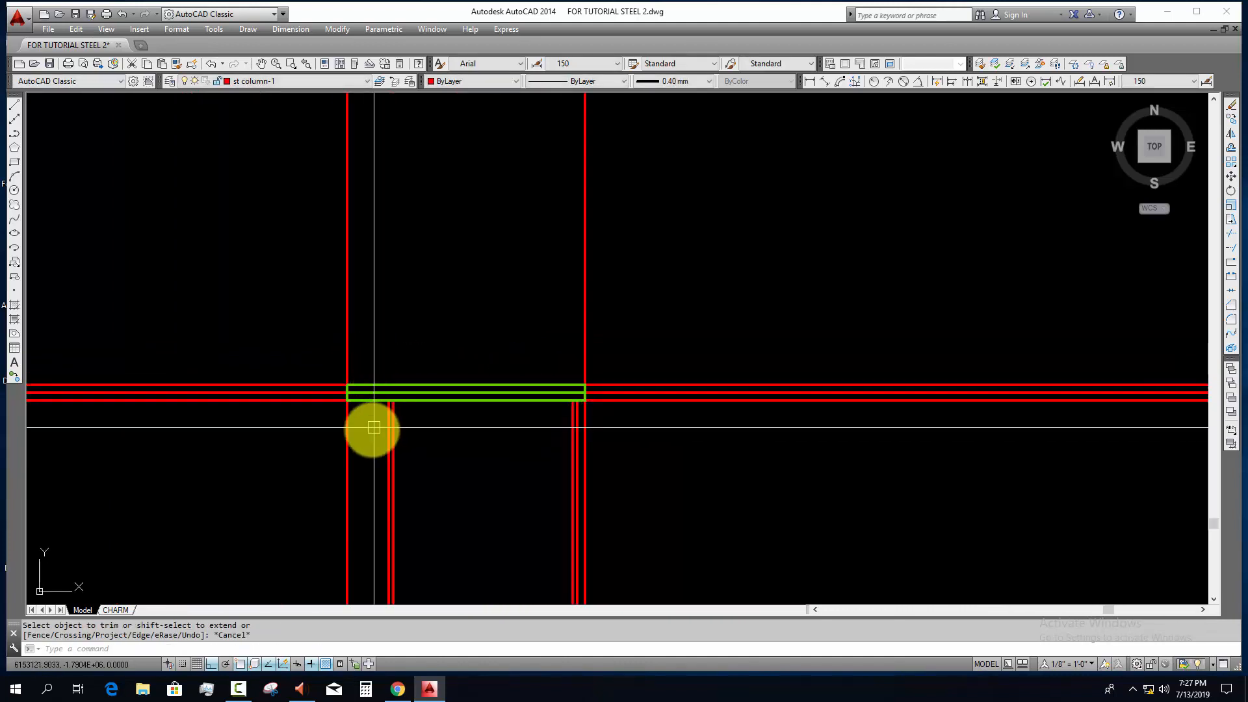
Step: Erase the leftover vertical offset lines and the three horizontal construction lines around the green plates
click(373, 434)
click(311, 449)
text(e)
click(295, 431)
click(251, 347)
text(e)
click(689, 298)
click(534, 299)
text(e)
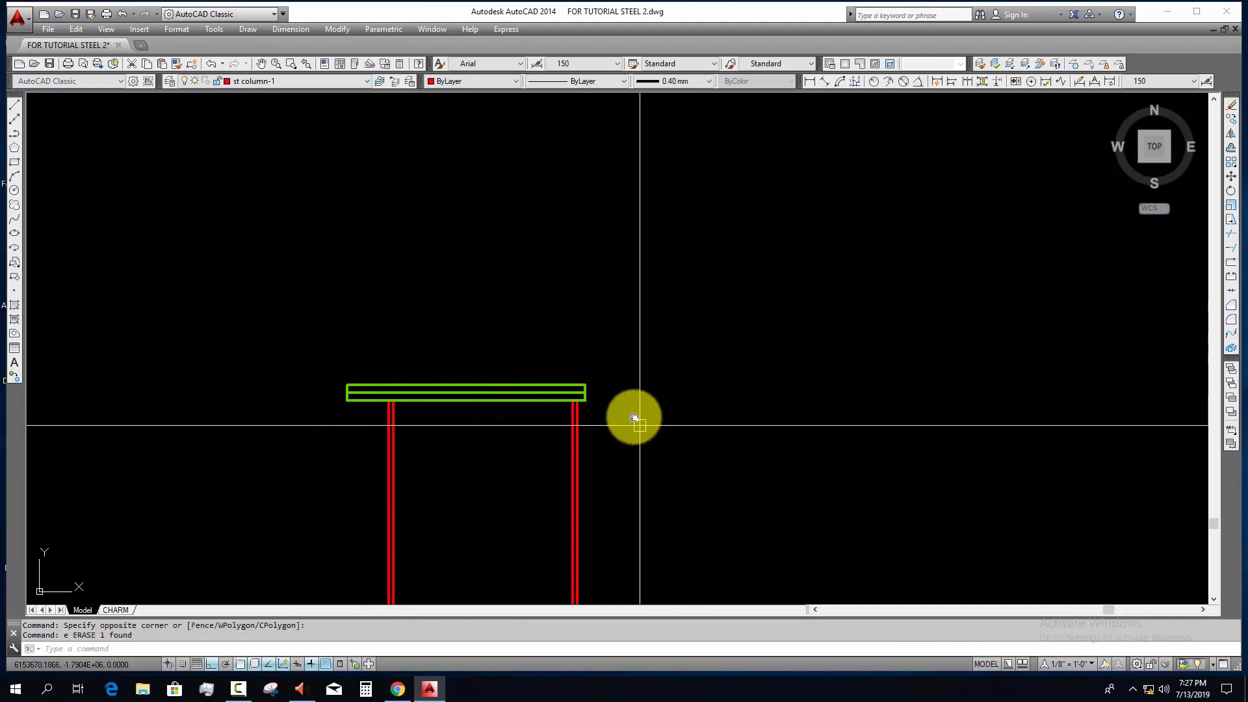
scroll(624, 403, down, 6)
scroll(425, 386, up, 3)
scroll(396, 372, up, 4)
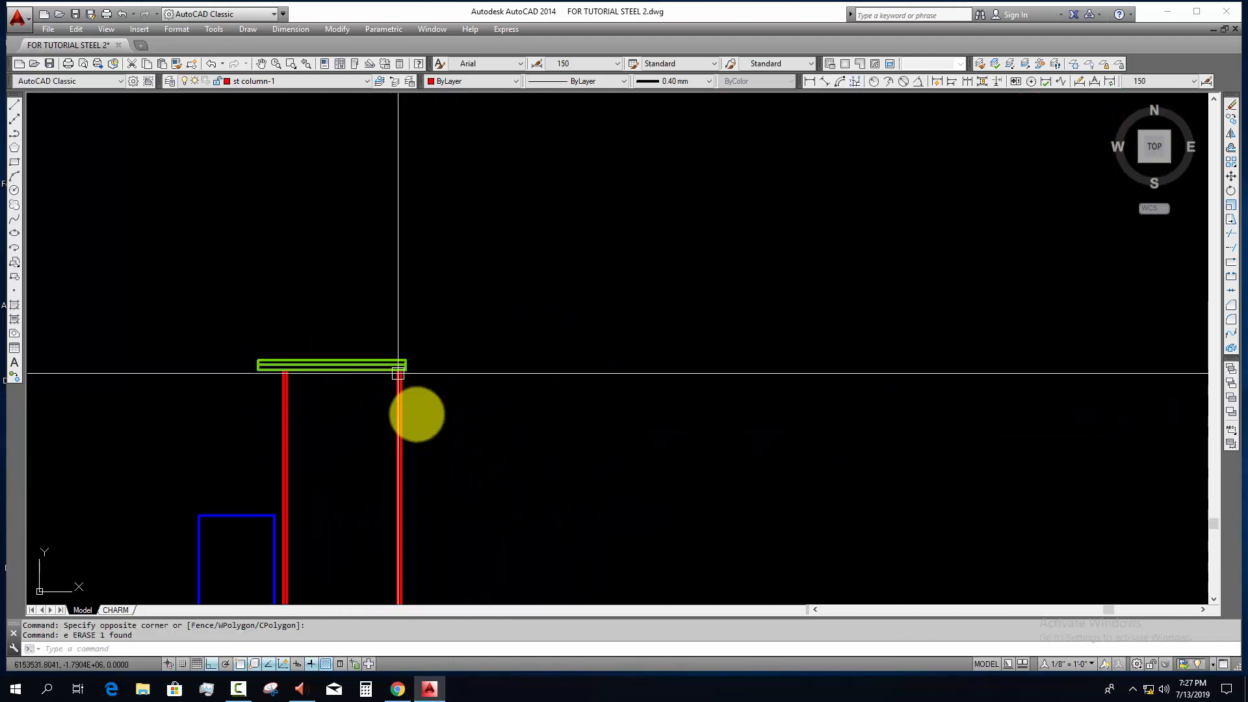
Step: Place a vertical linear dimension from the joint between the green plates down to the floor slab's top line
middle_drag(415, 415, 377, 261)
click(809, 81)
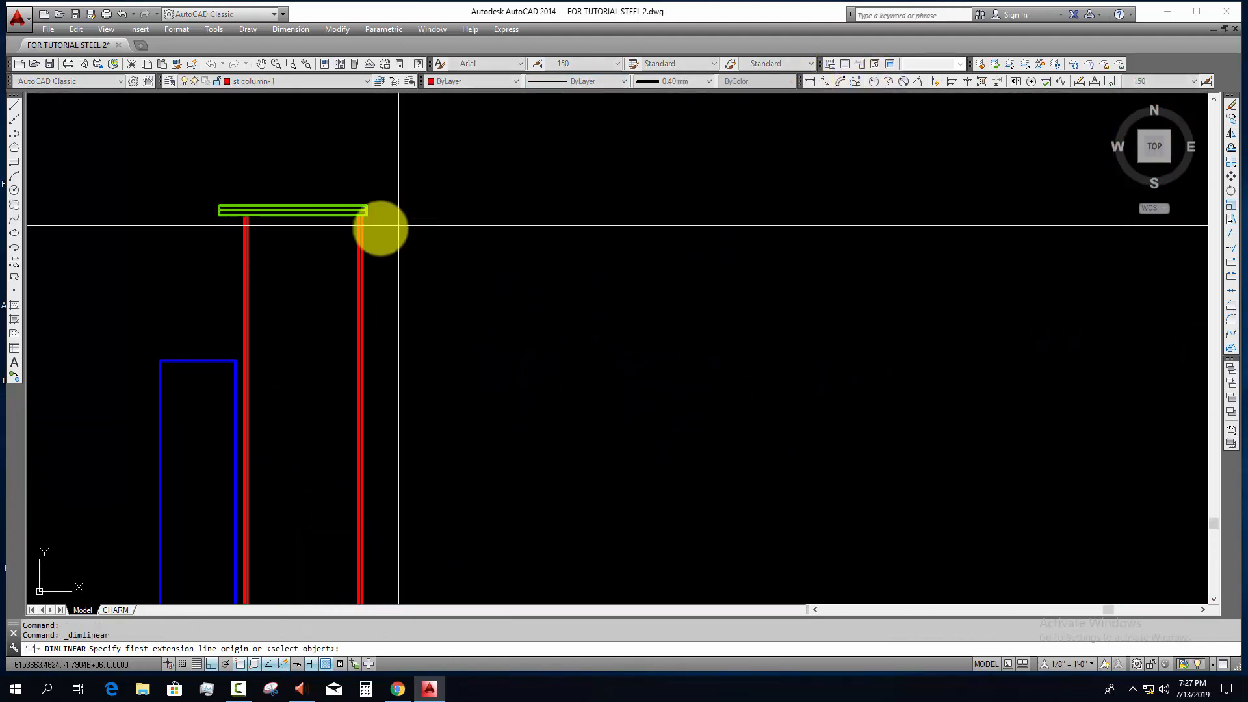
scroll(367, 218, up, 4)
click(375, 188)
scroll(496, 399, down, 3)
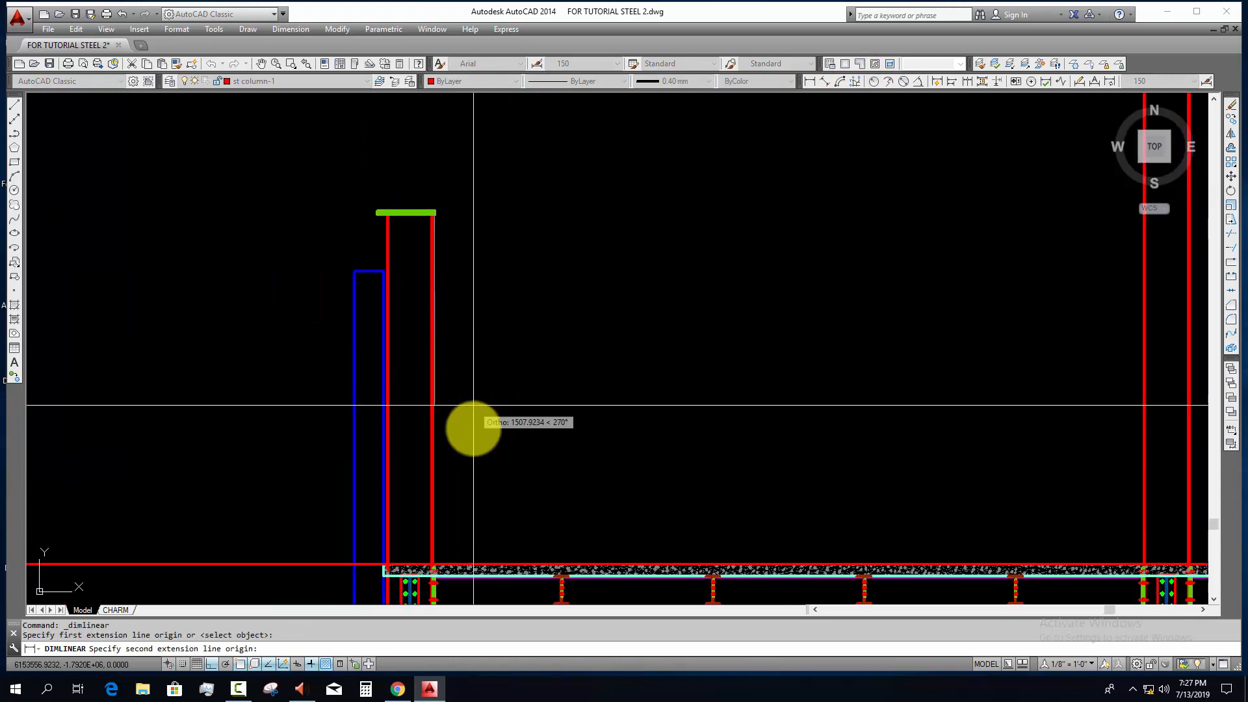
click(459, 564)
click(509, 411)
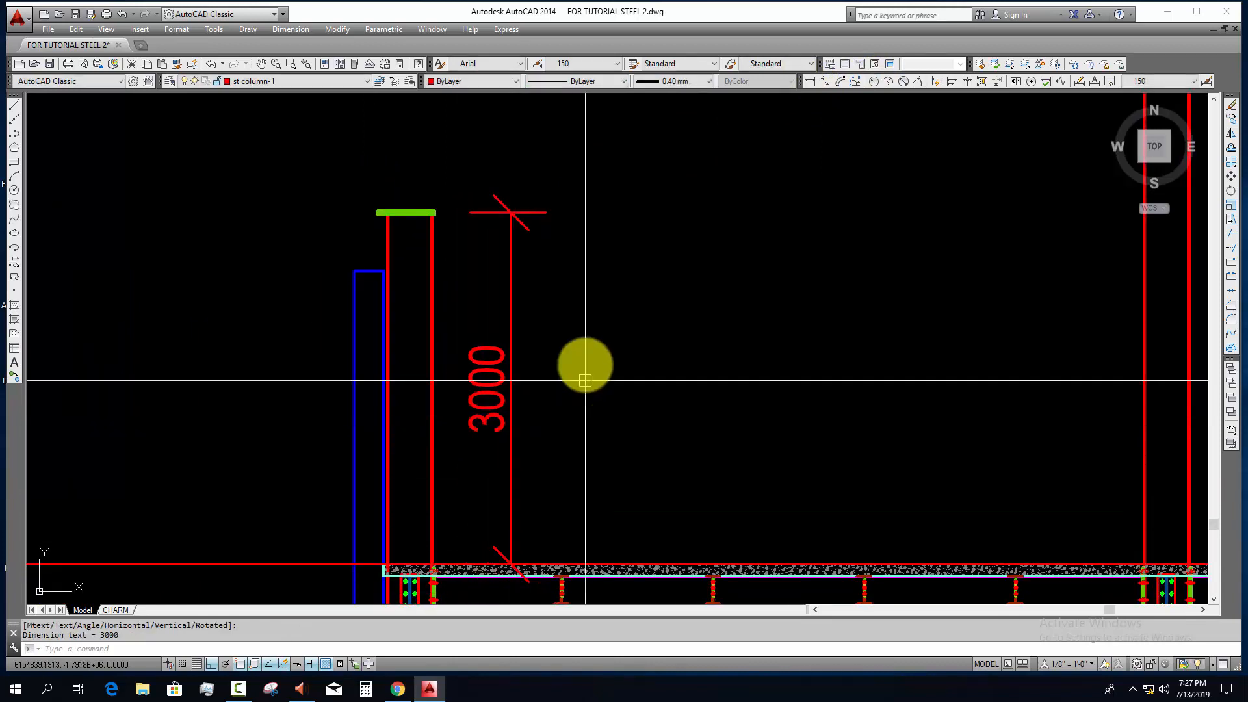
Step: Erase the vertical height dimension beside the leftmost column
scroll(475, 188, up, 6)
scroll(313, 289, up, 2)
mouse_move(335, 313)
middle_down()
mouse_move(429, 394)
mouse_move(396, 425)
middle_up()
key(Escape)
scroll(433, 394, down, 5)
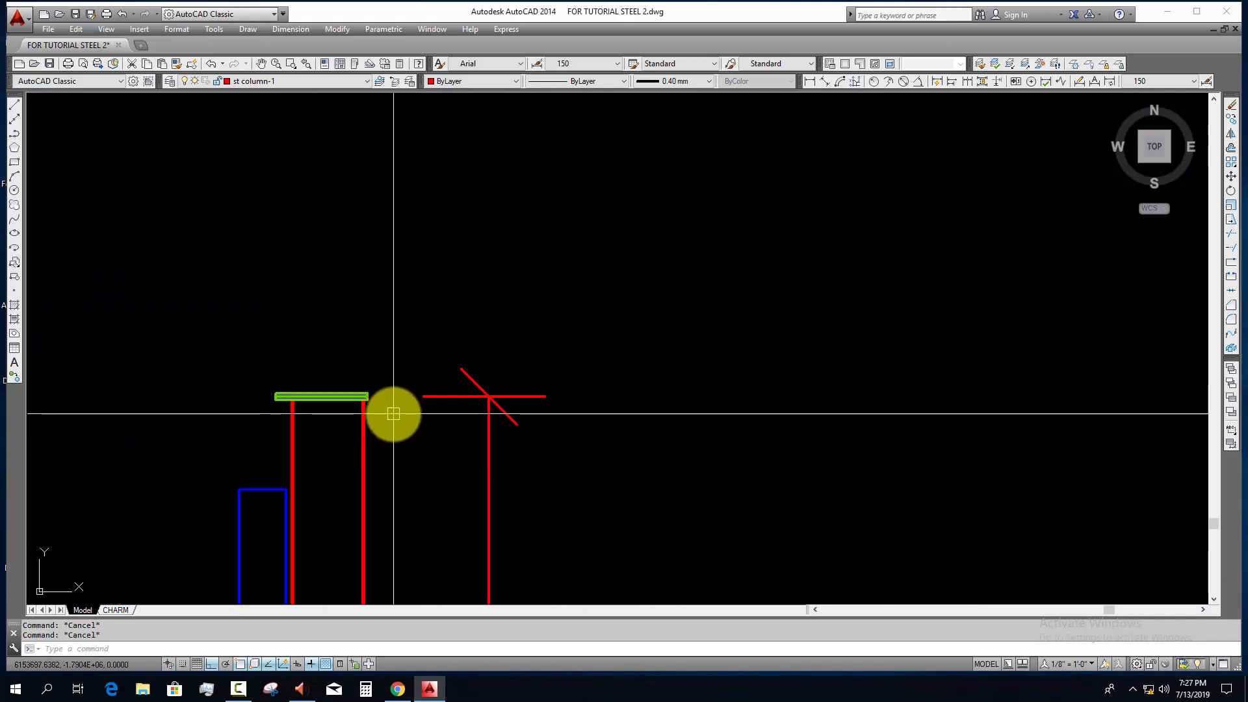
middle_drag(500, 497, 443, 466)
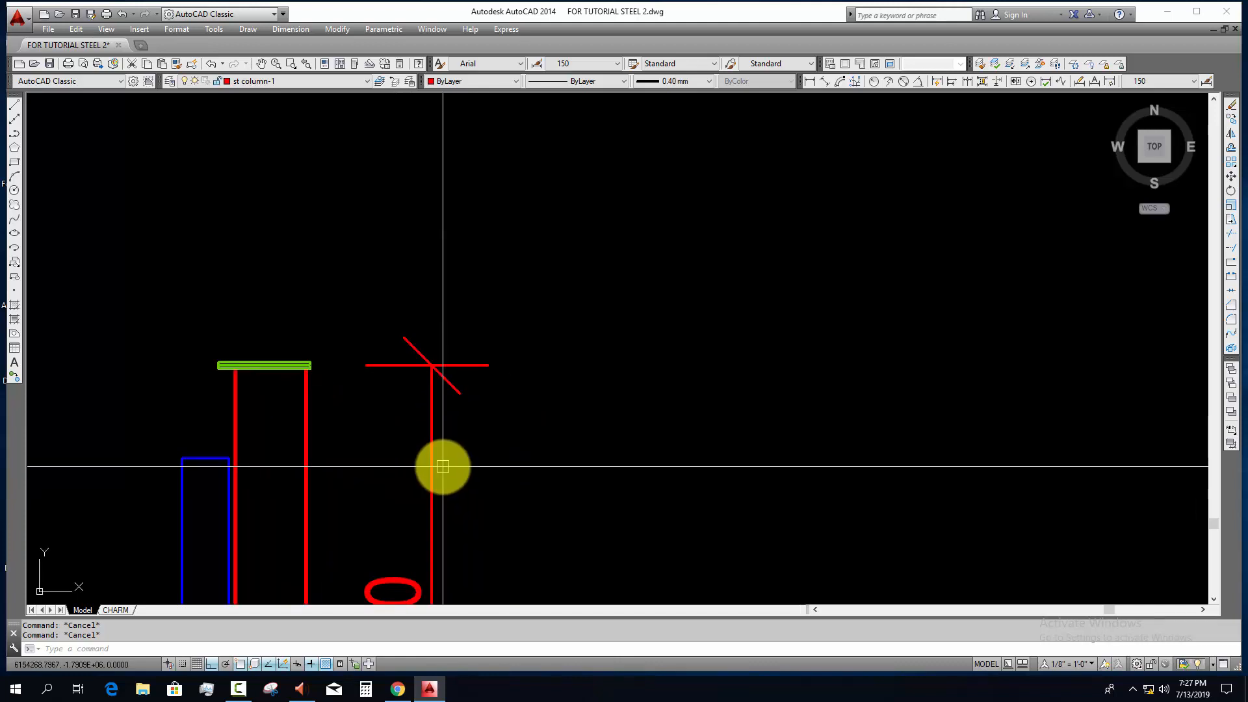
middle_drag(595, 532, 451, 513)
click(316, 401)
click(254, 422)
text(e)
key(Return)
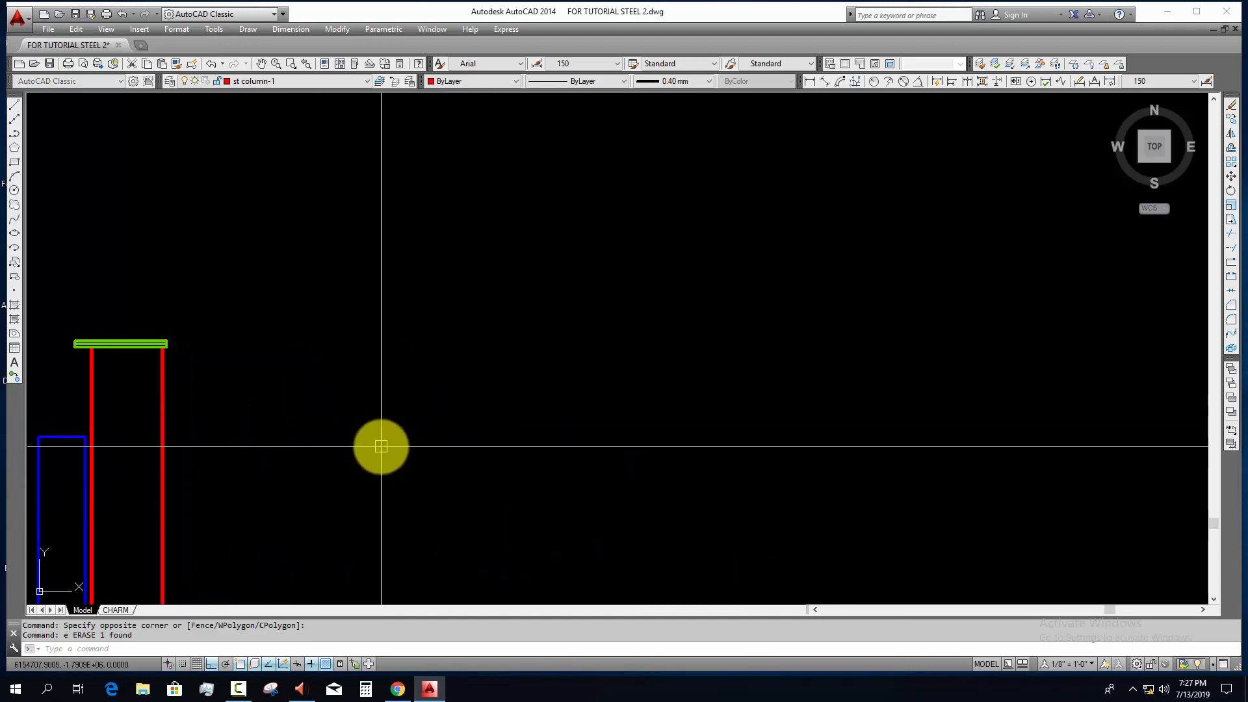
text(pl)
key(Return)
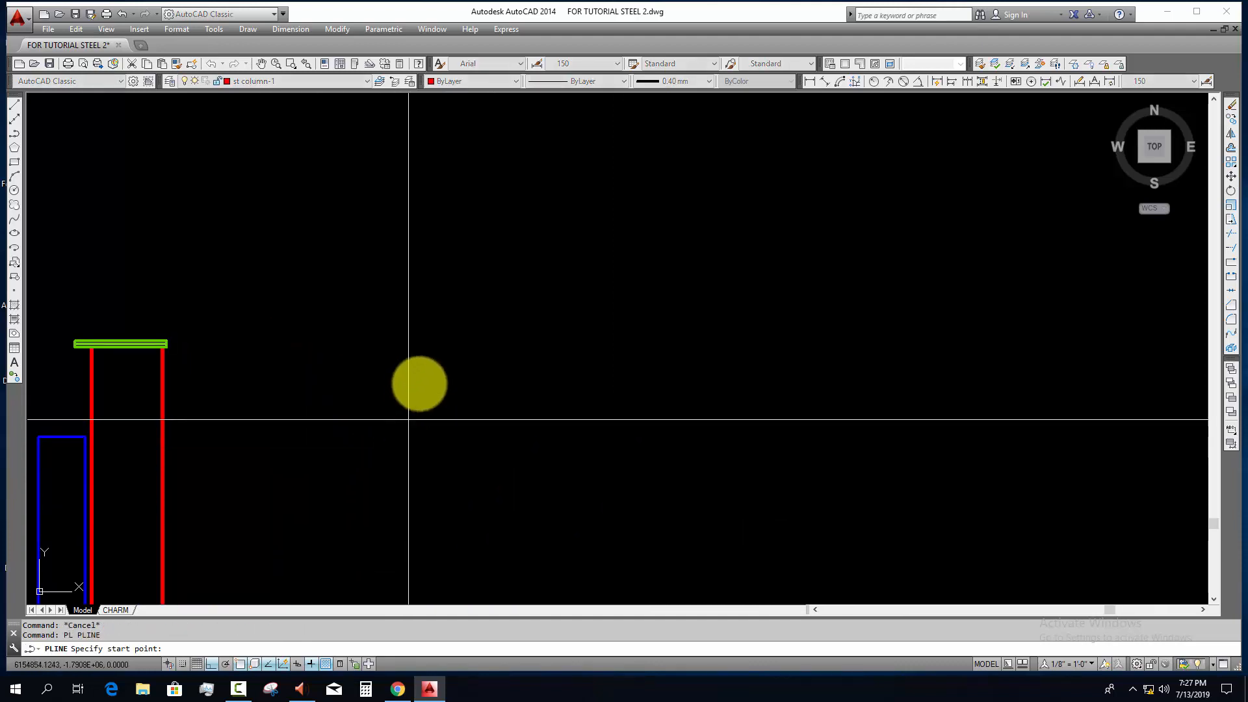
key(Escape)
click(428, 381)
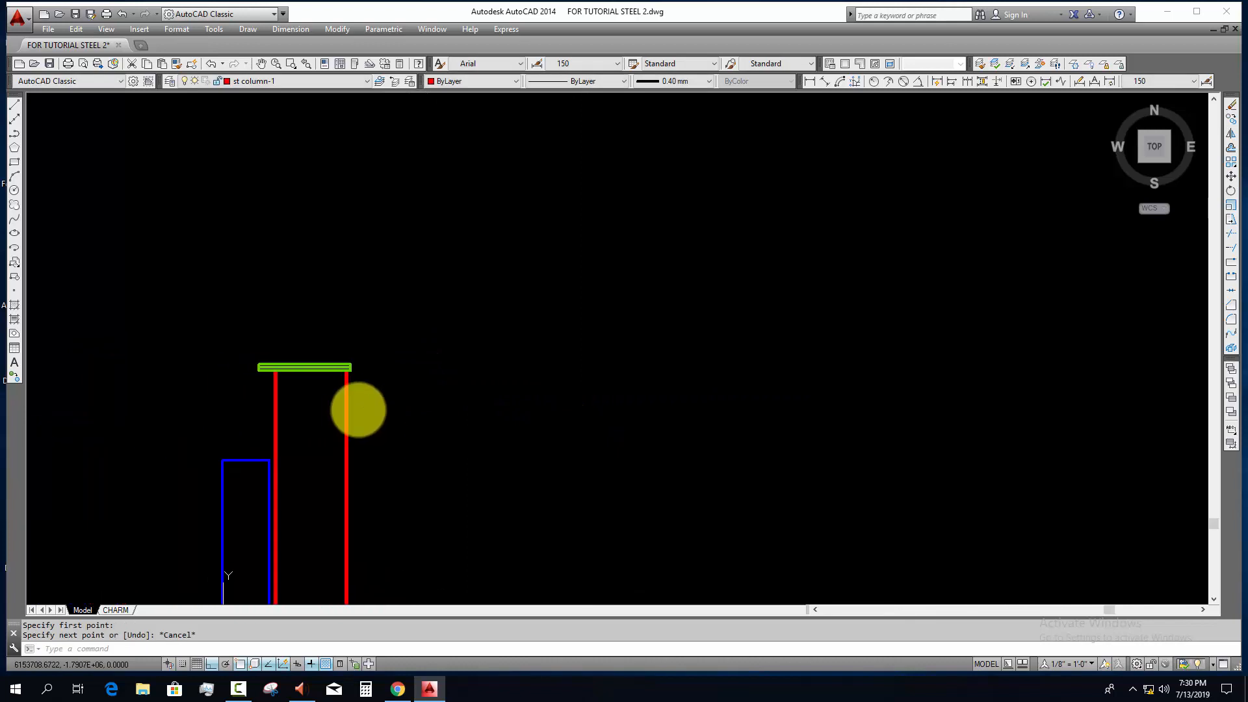
scroll(333, 383, up, 4)
scroll(334, 386, down, 6)
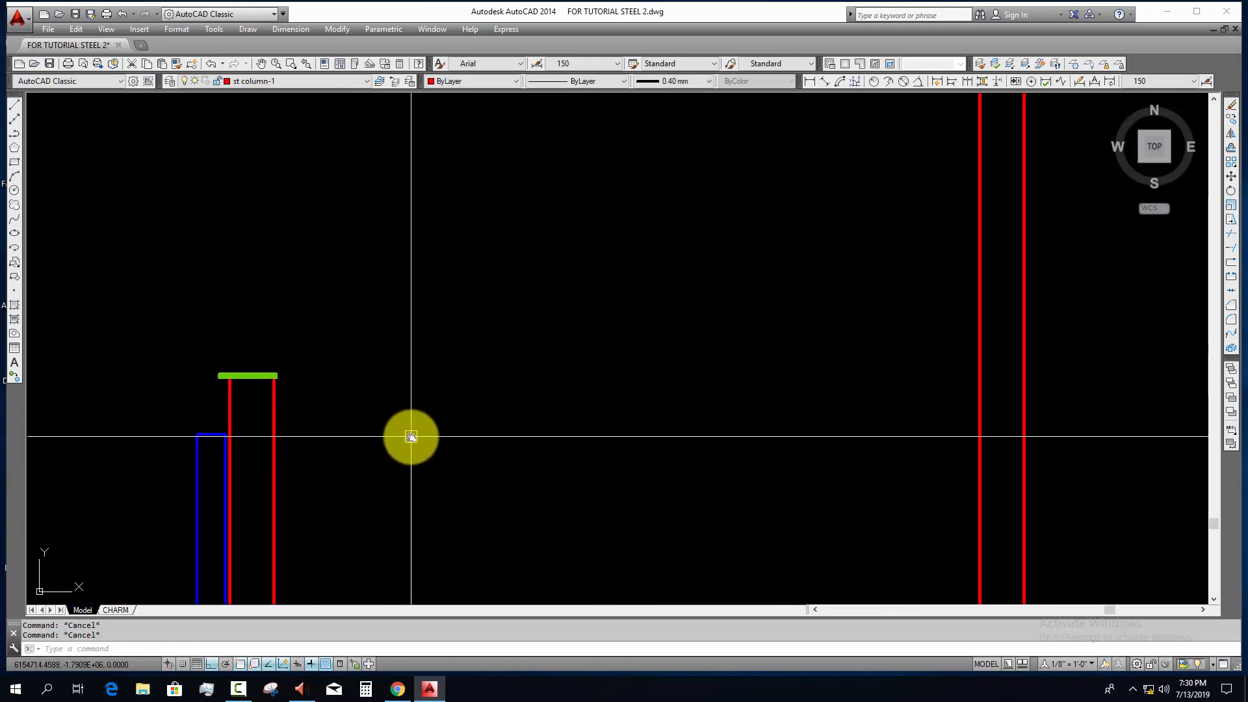
Step: Draw a closed slope triangle beside the leftmost column's plates, 1000 horizontally and 100 vertically
text(l)
key(Return)
click(398, 394)
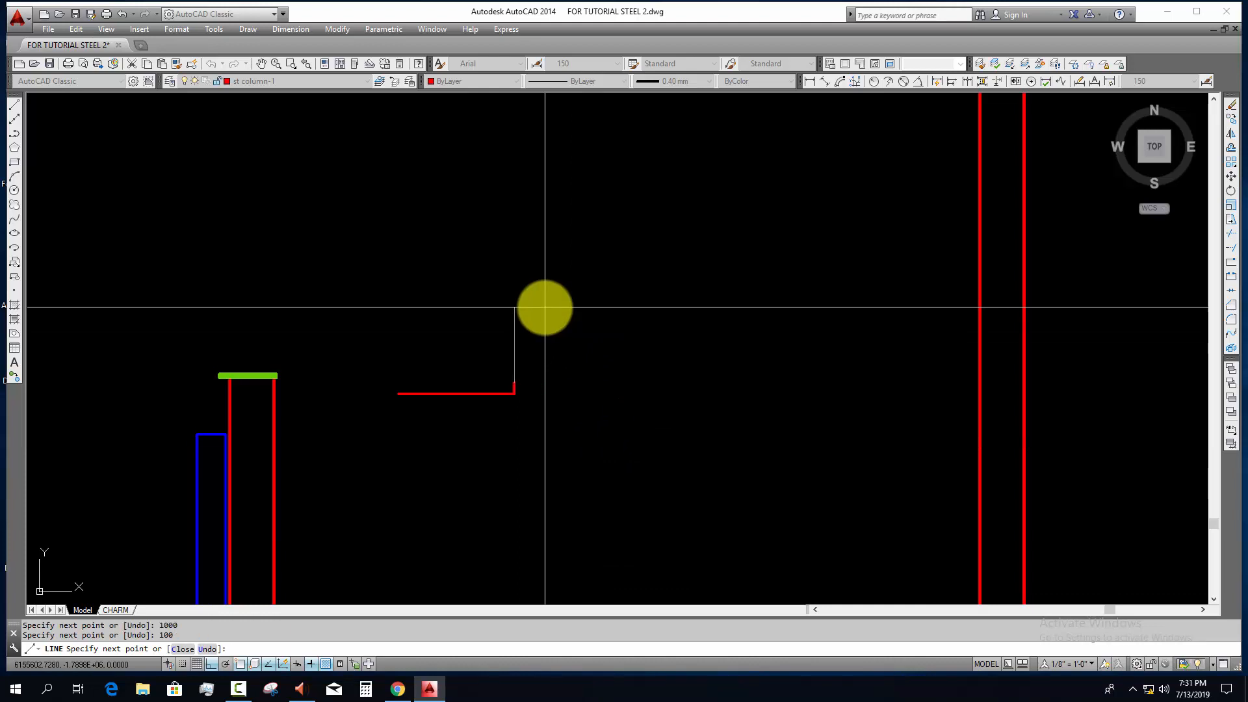
click(399, 394)
key(Escape)
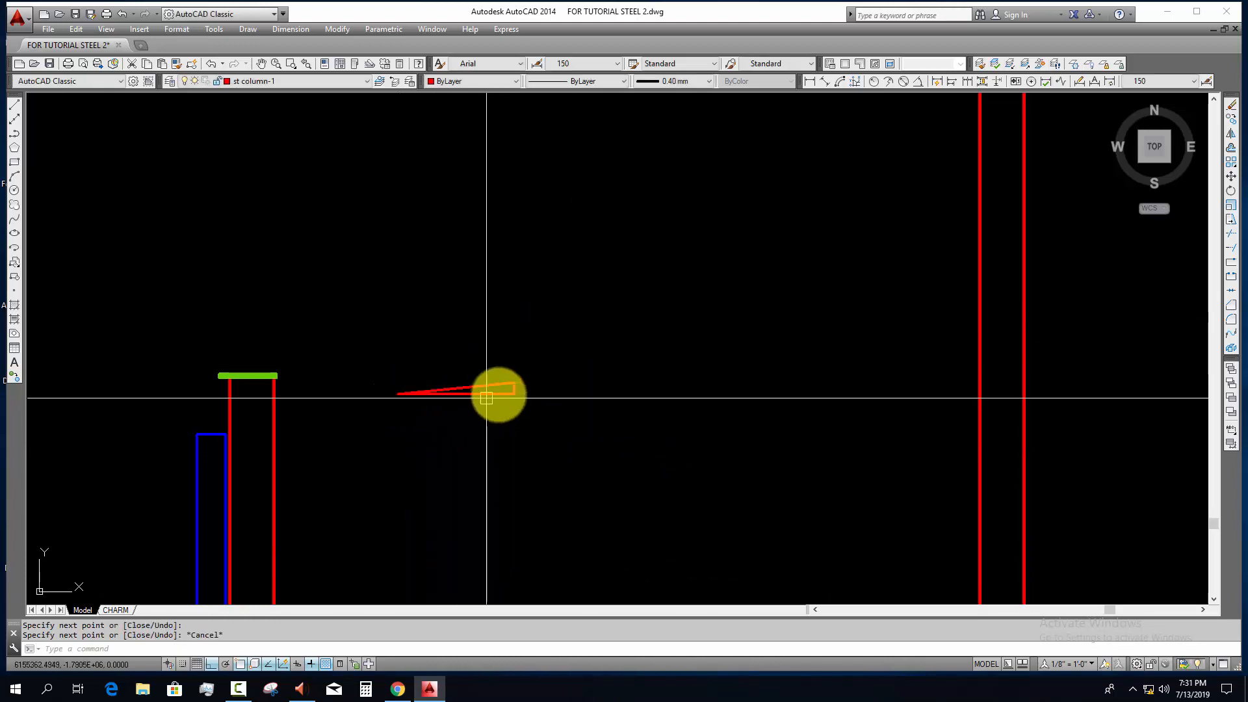
key(Escape)
Step: Erase the triangle's horizontal and vertical sides, keeping only the sloped line
scroll(499, 394, up, 6)
click(585, 427)
click(541, 383)
text(e)
key(Return)
scroll(472, 408, down, 4)
middle_drag(475, 418, 606, 420)
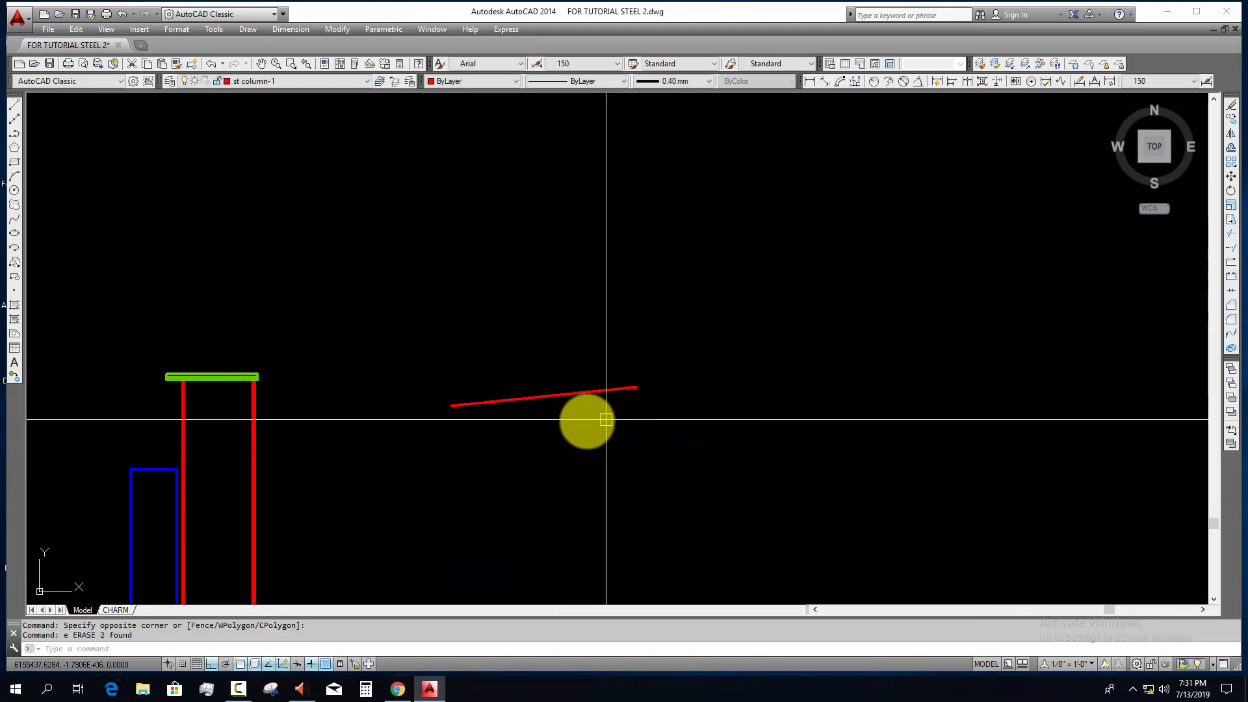
click(606, 419)
click(518, 329)
scroll(630, 468, down, 6)
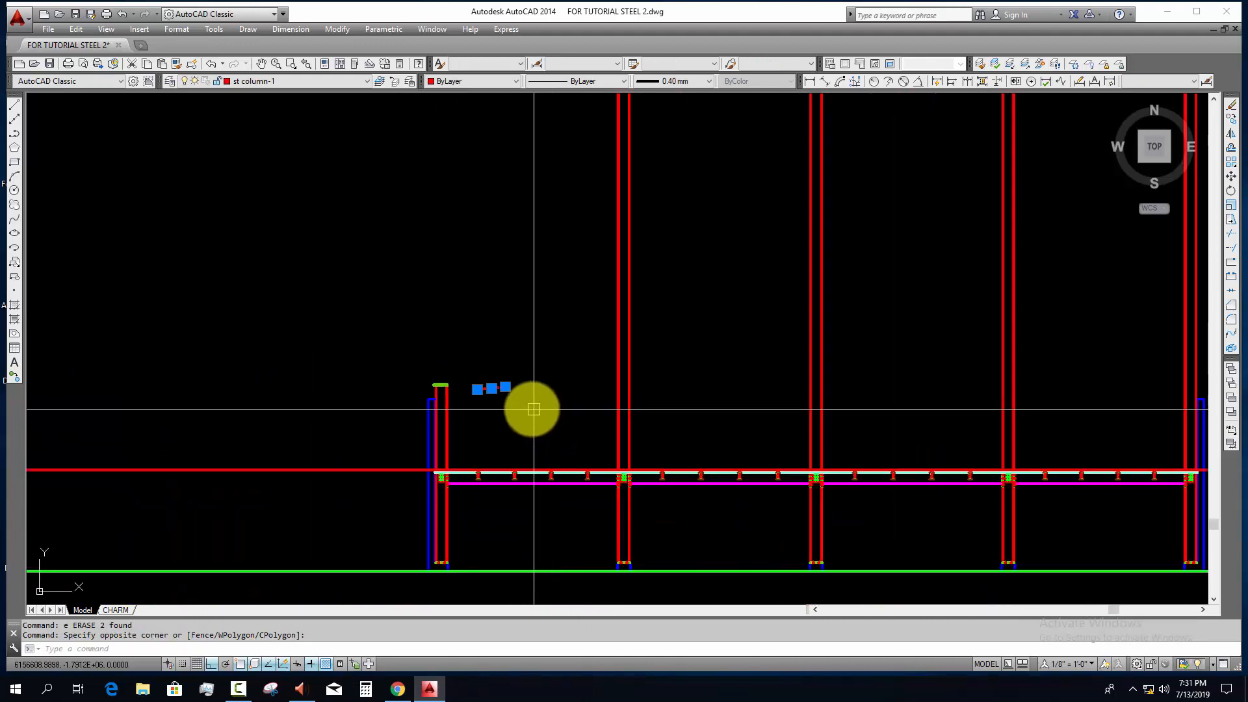
key(Escape)
scroll(534, 409, up, 2)
click(514, 400)
click(449, 362)
key(Escape)
Step: Draw a vertical construction line from the middle grid line of the column layout plan up through the section's central column
middle_drag(821, 416, 540, 365)
key(Escape)
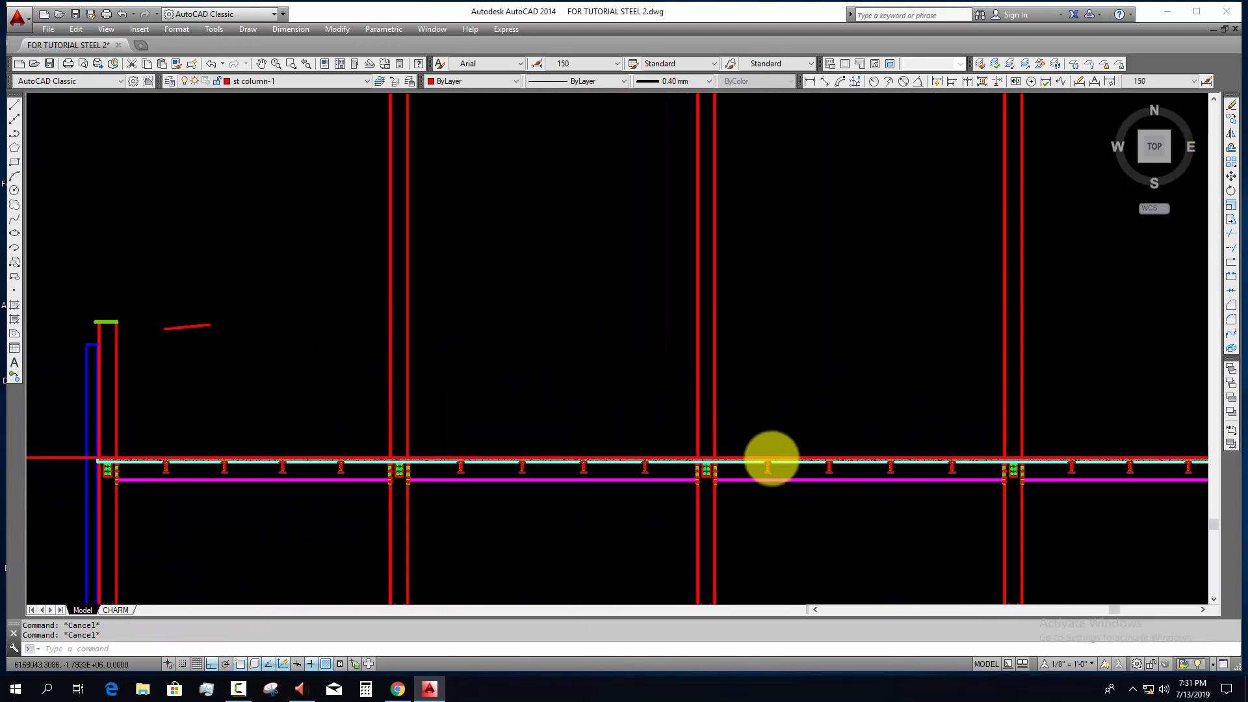
scroll(771, 458, down, 6)
middle_drag(695, 599, 650, 357)
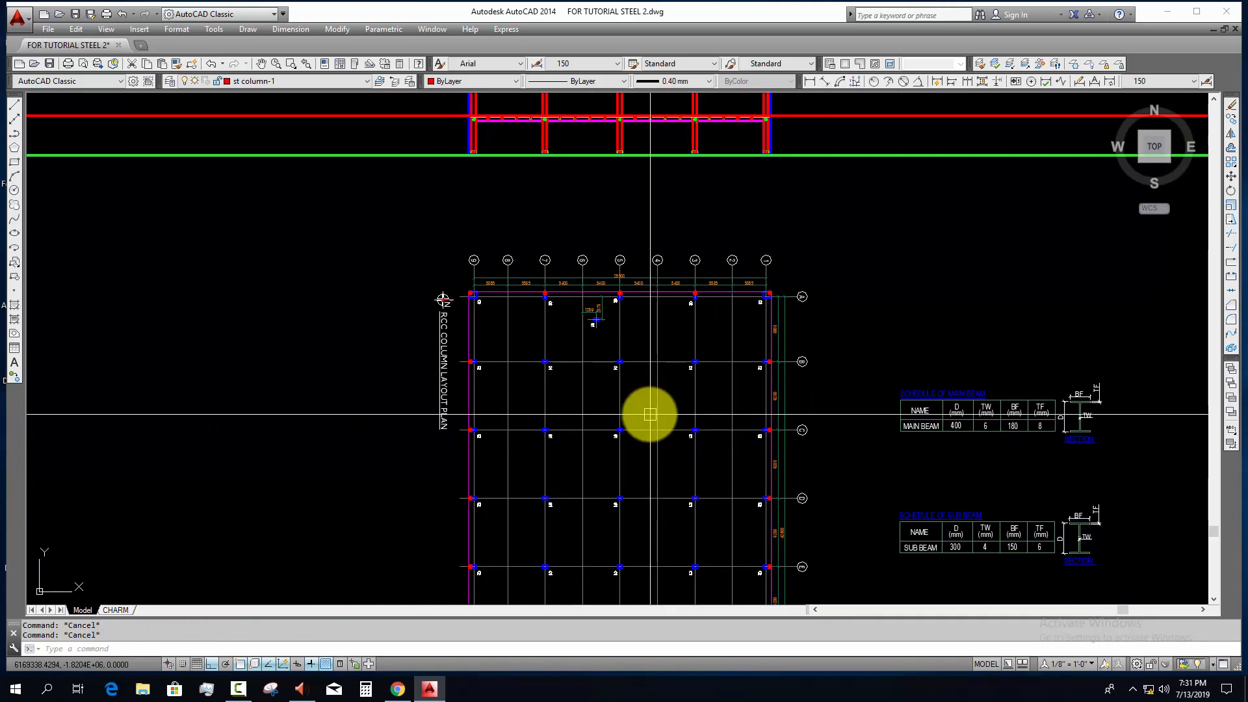
text(xl)
key(Return)
click(620, 395)
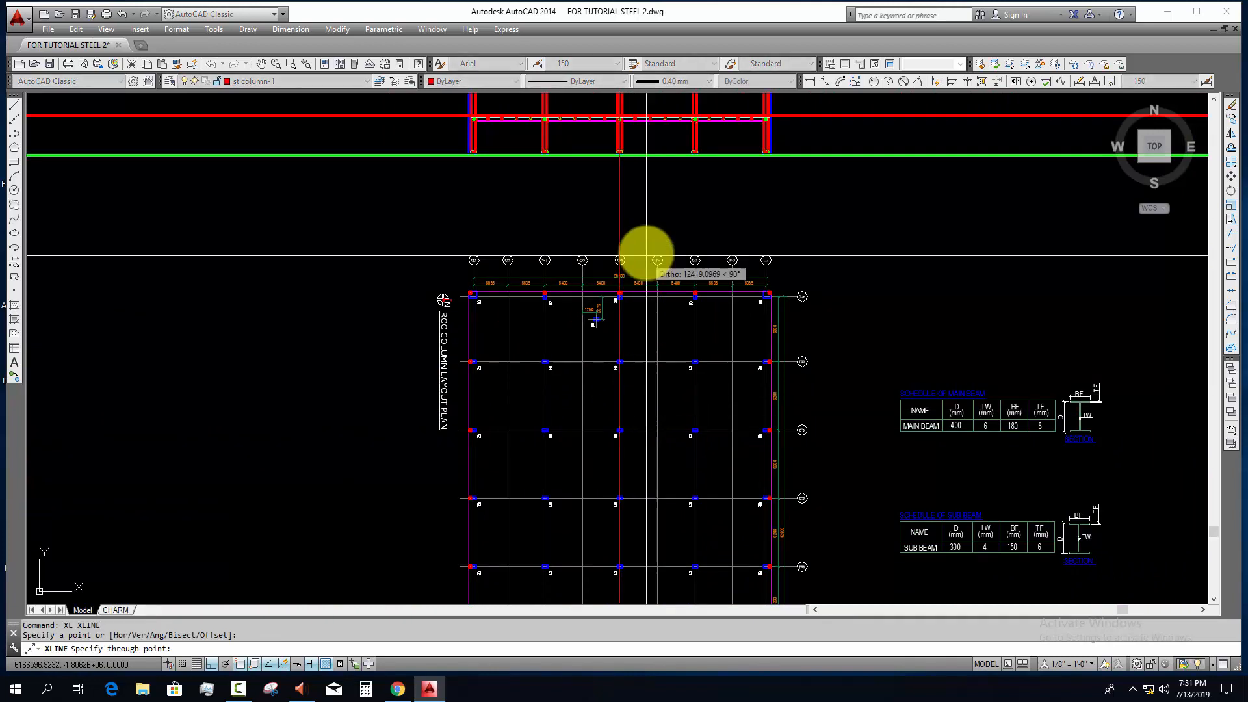
click(645, 230)
key(Return)
middle_drag(645, 230, 625, 473)
key(Escape)
key(Escape)
Step: Move the sloped line by its lower end to the inner end of the joint between the two green plates
scroll(499, 345, up, 4)
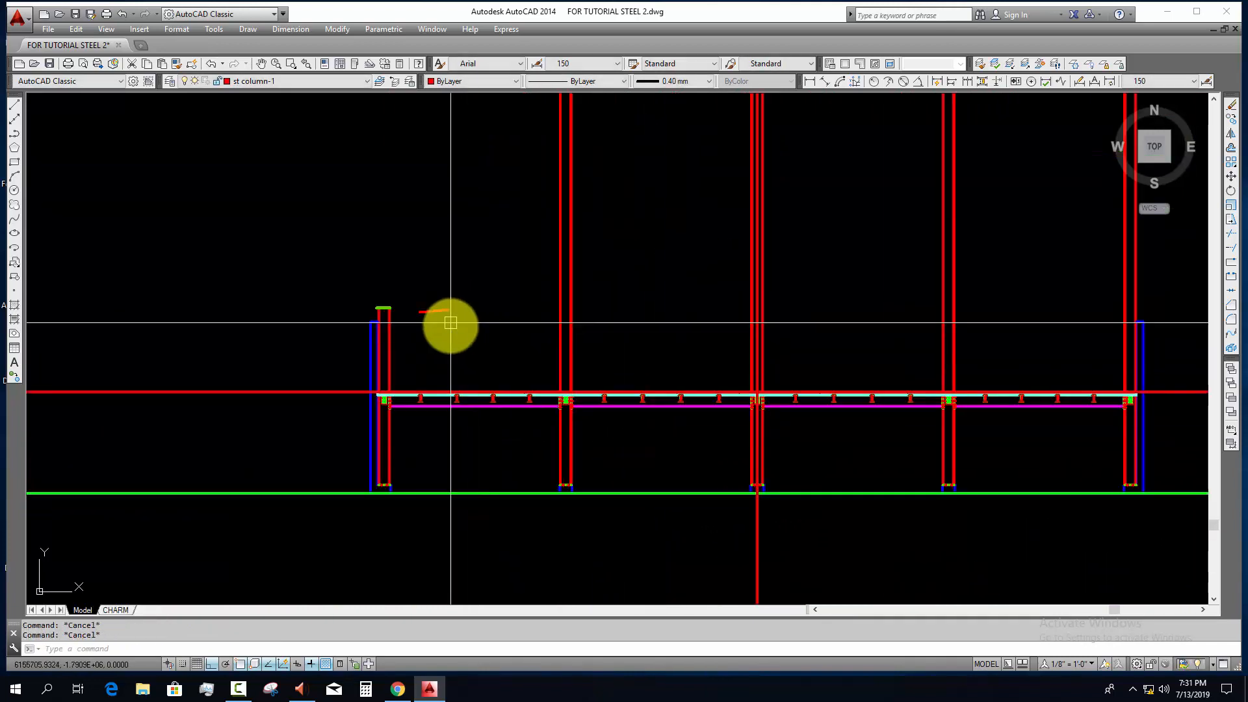
click(449, 322)
click(409, 312)
scroll(409, 315, up, 6)
text(m)
key(Return)
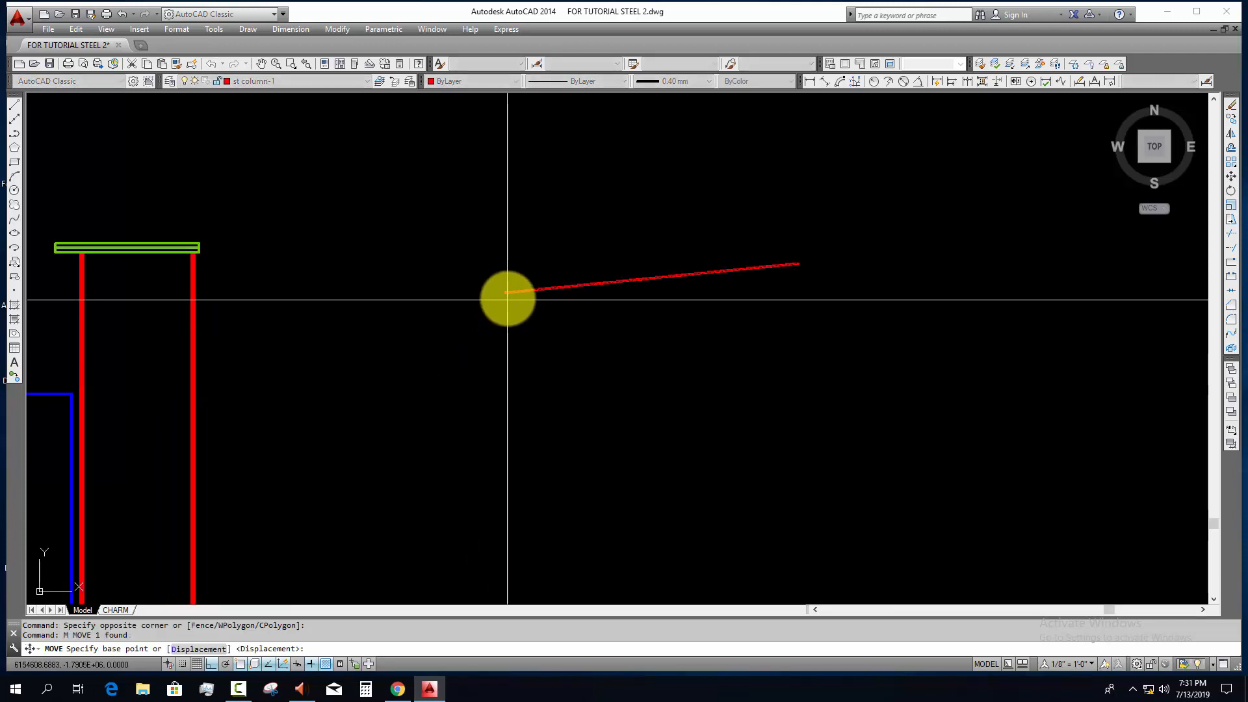
click(506, 293)
scroll(236, 351, up, 3)
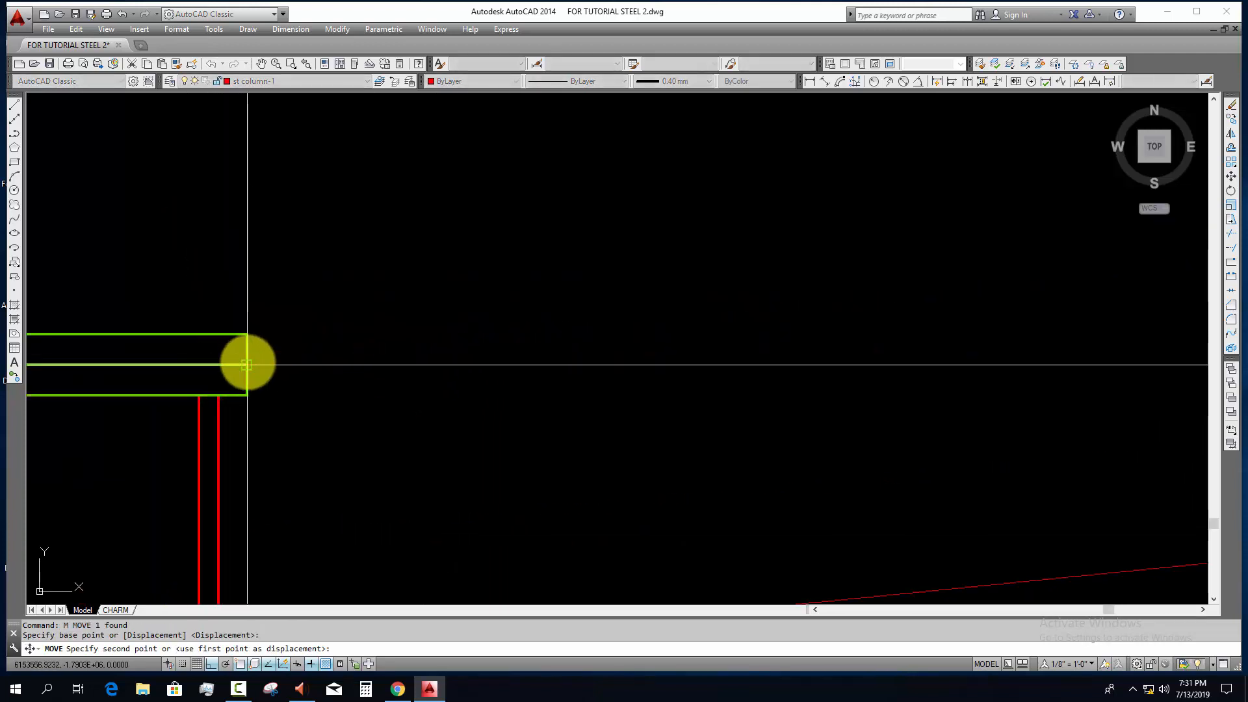
click(248, 363)
key(Escape)
scroll(241, 345, up, 6)
scroll(242, 344, down, 4)
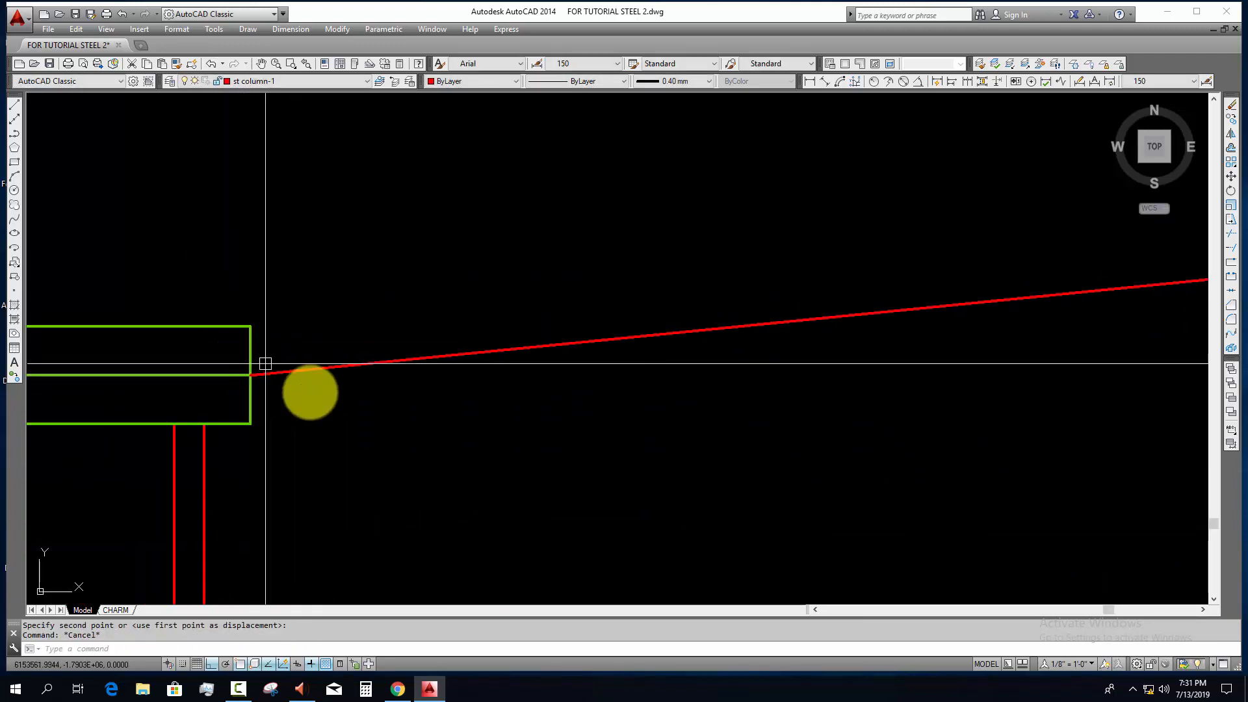
key(Escape)
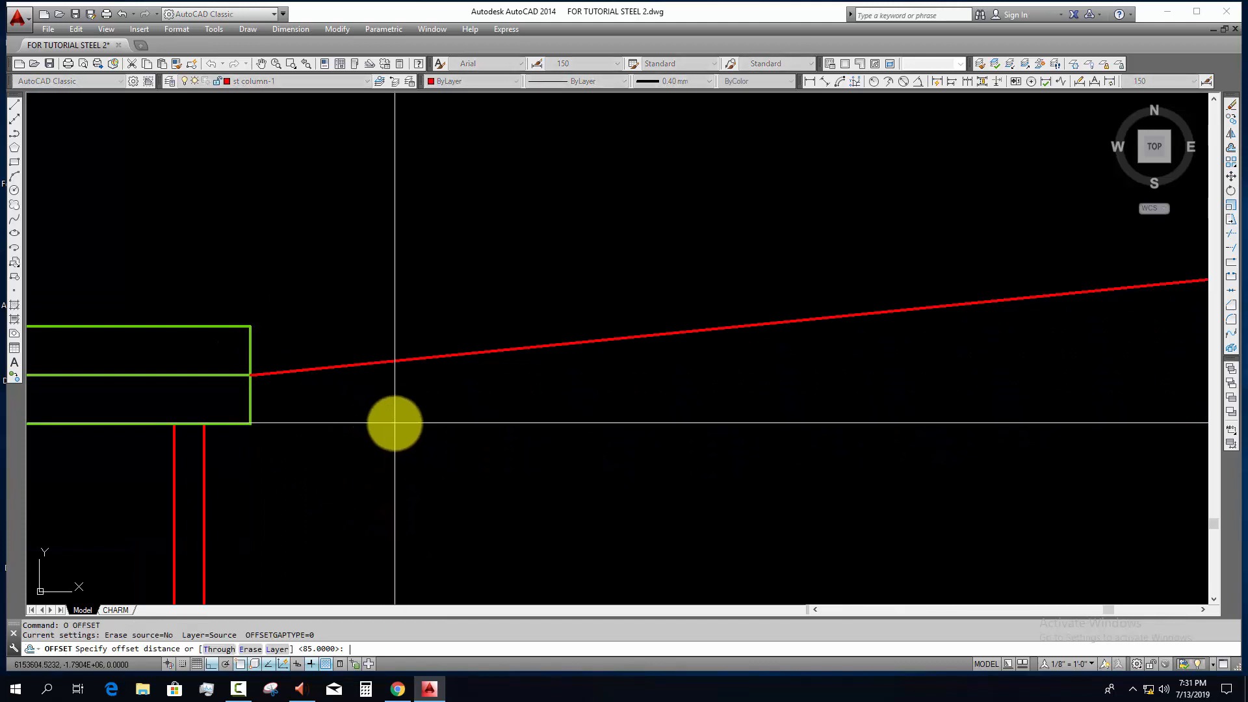
Step: Extend the sloped line up to the vertical construction line at the central column
scroll(395, 423, down, 7)
key(Escape)
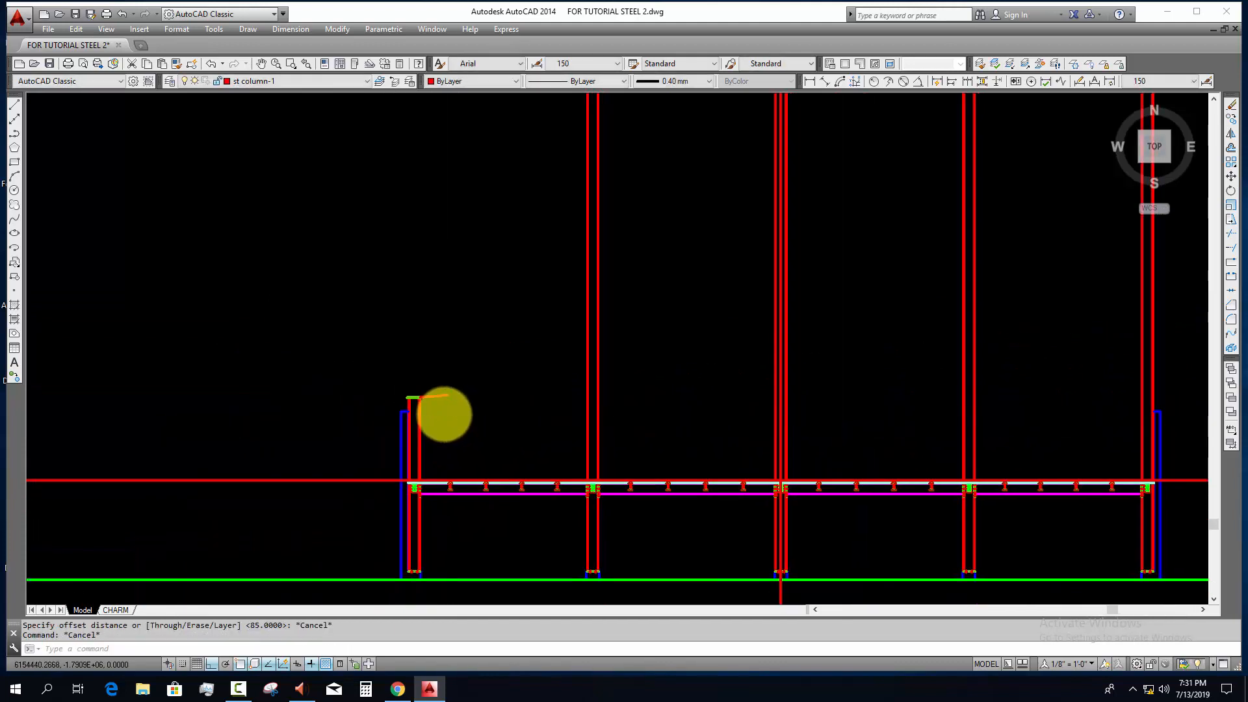
scroll(748, 426, up, 6)
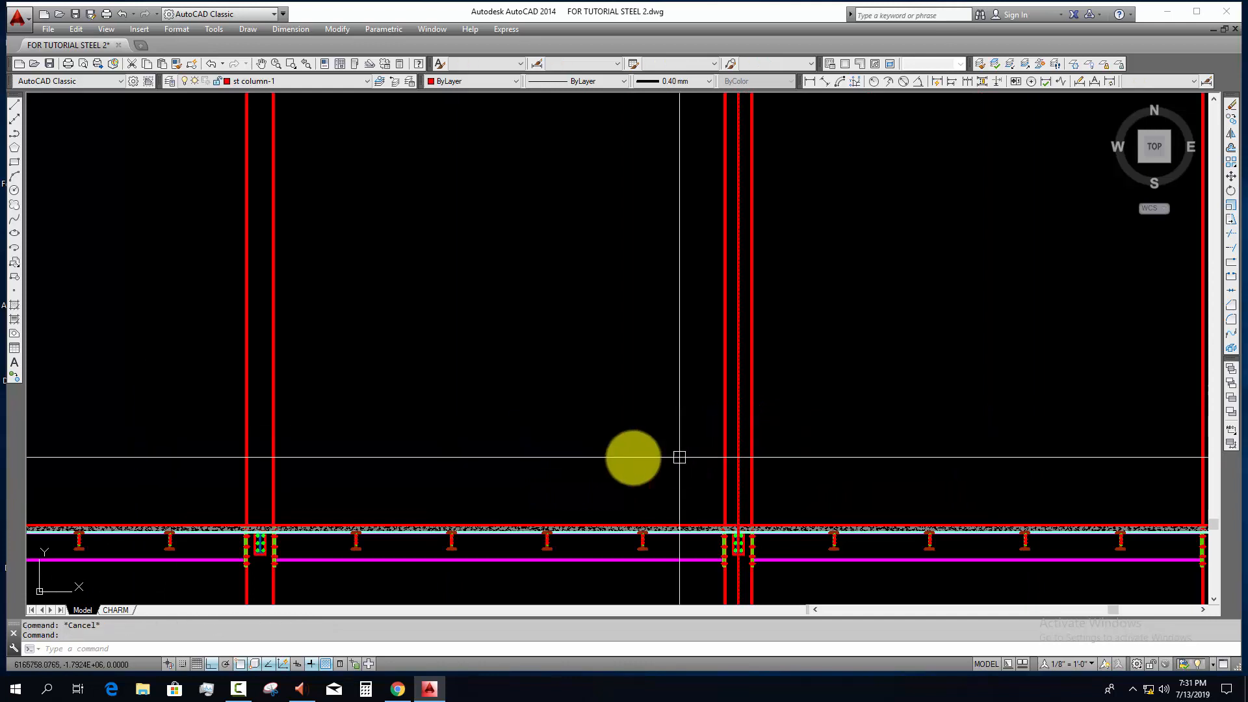
scroll(514, 450, down, 4)
key(space)
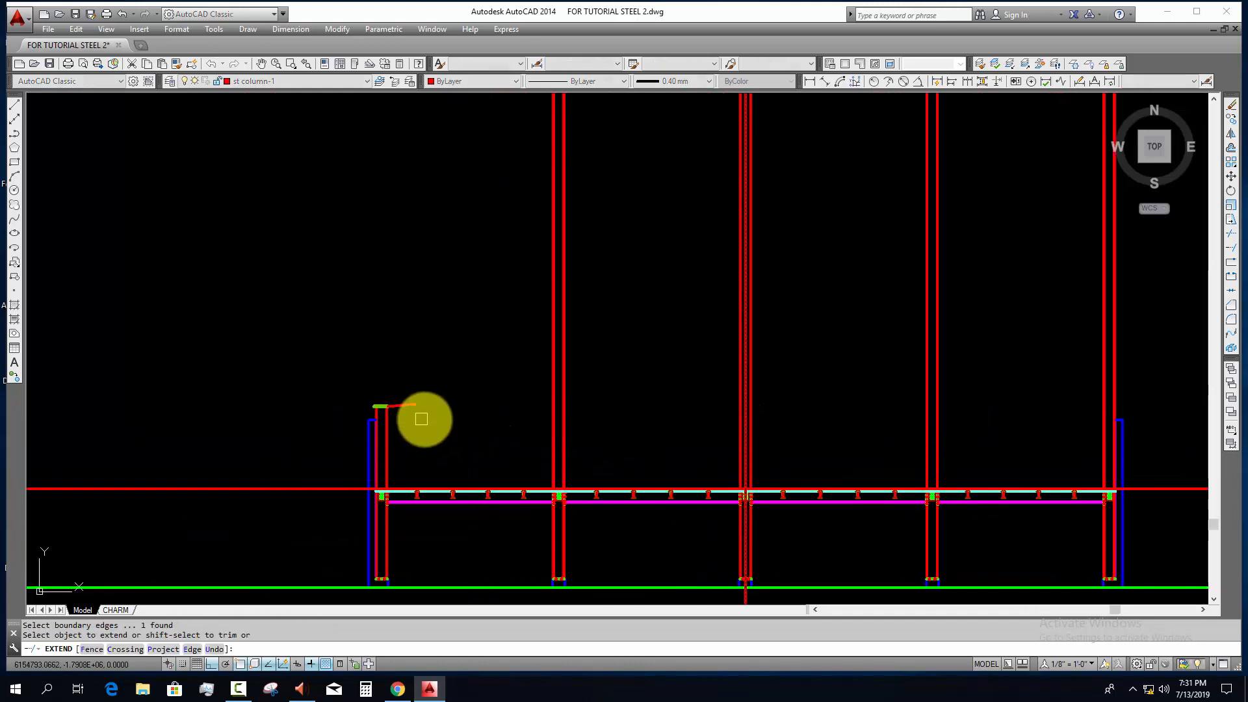
click(424, 419)
key(Escape)
key(Escape)
scroll(395, 423, up, 6)
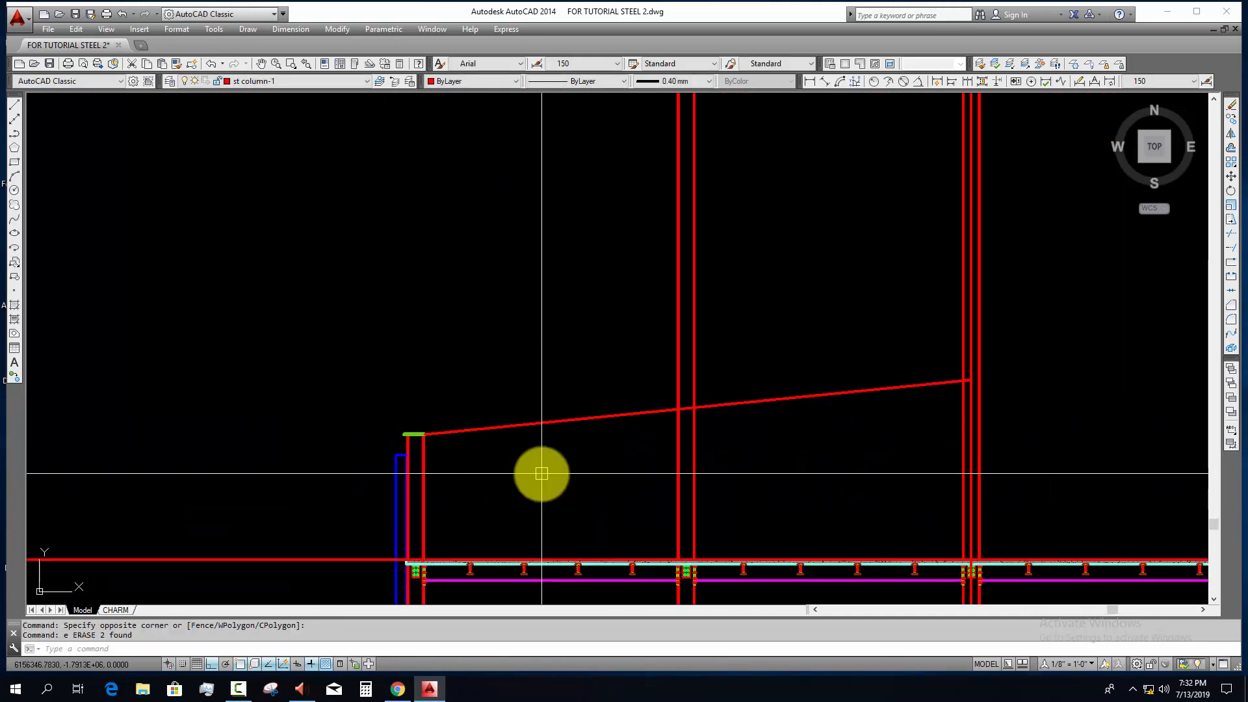
Step: Assign the extended sloped line to the magenta rafter layer
scroll(475, 453, up, 2)
click(481, 414)
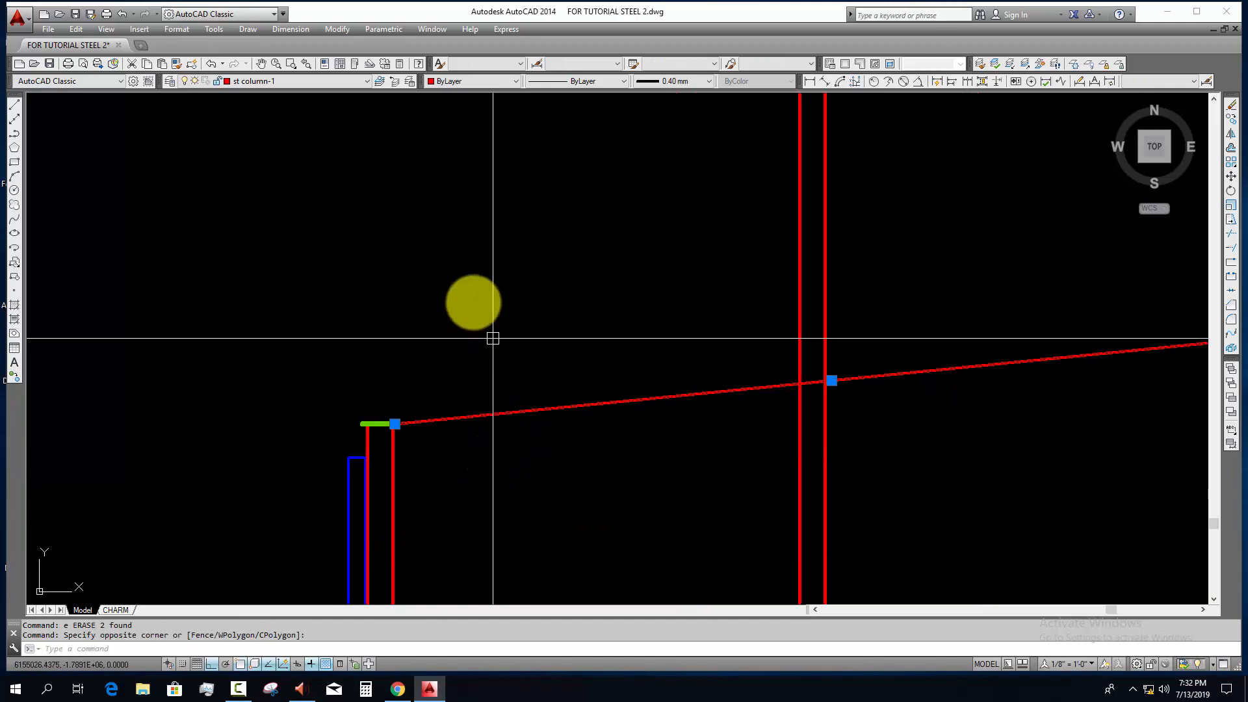
click(318, 78)
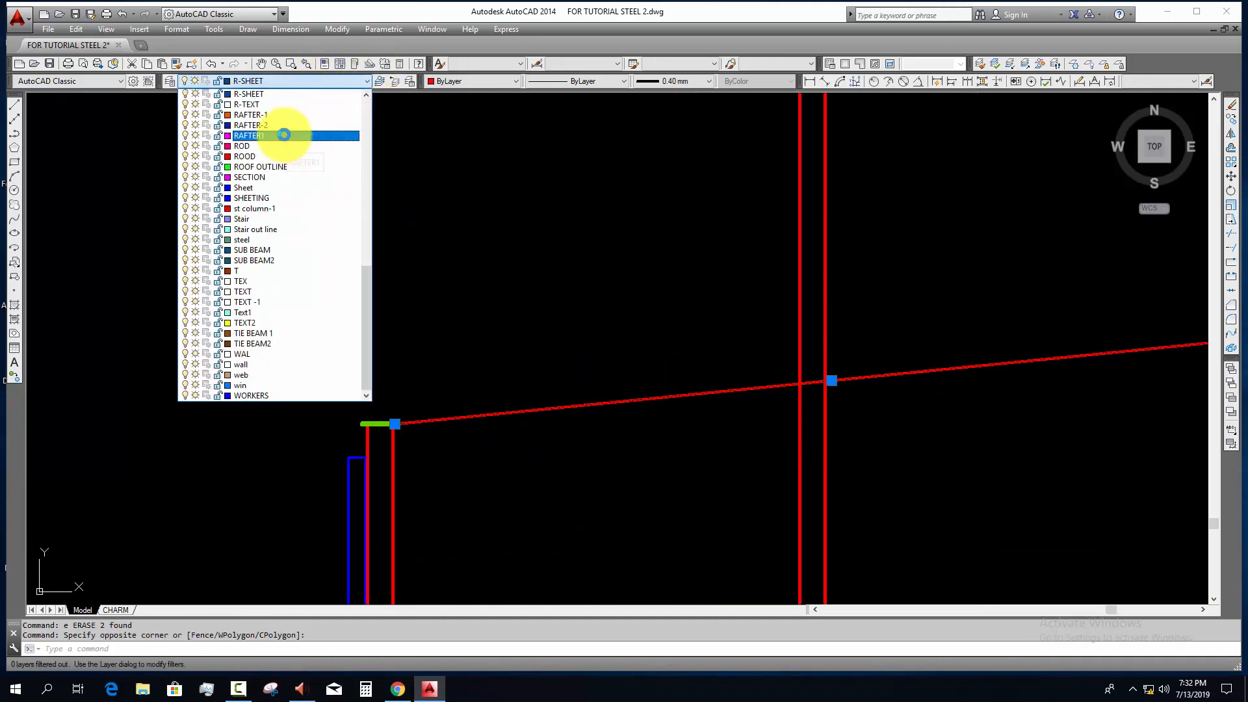
click(284, 135)
key(Escape)
scroll(473, 378, down, 2)
middle_drag(552, 465, 493, 433)
scroll(501, 416, down, 4)
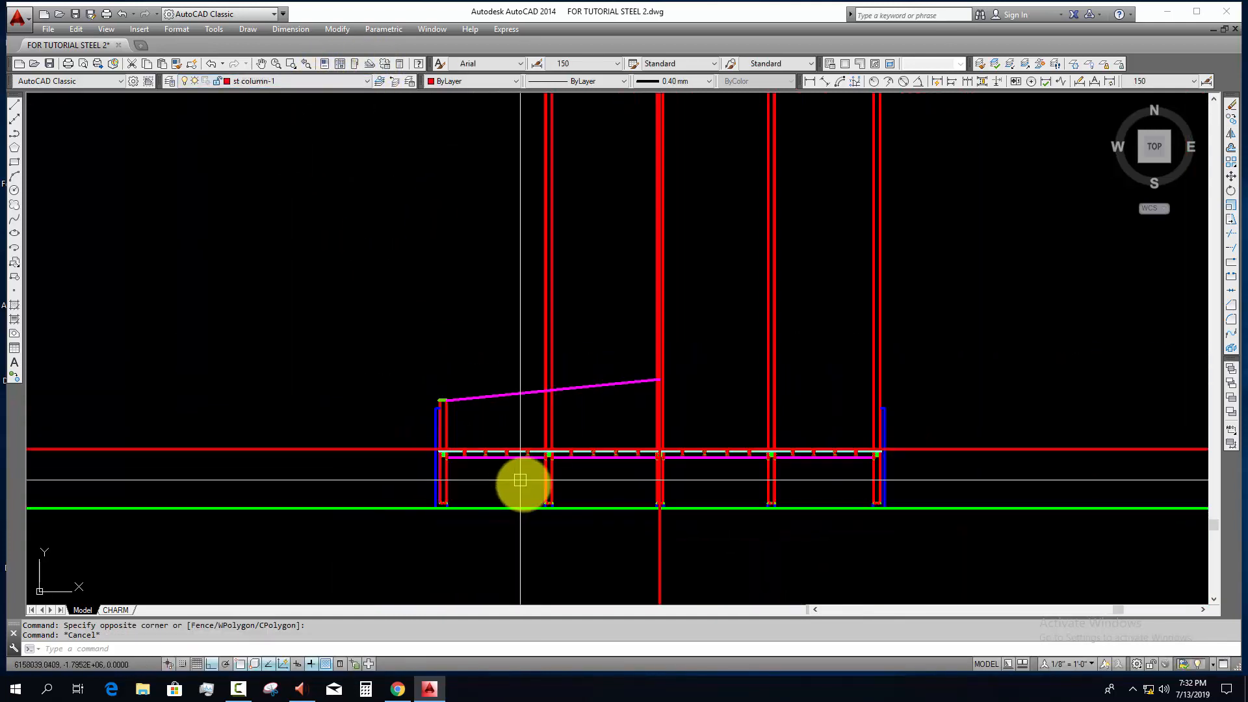
Step: Copy the roof shed rafter layout plan with its rafter schedule to the empty area near the section's rotated plans
scroll(522, 481, down, 4)
middle_drag(548, 563, 572, 390)
scroll(520, 273, up, 8)
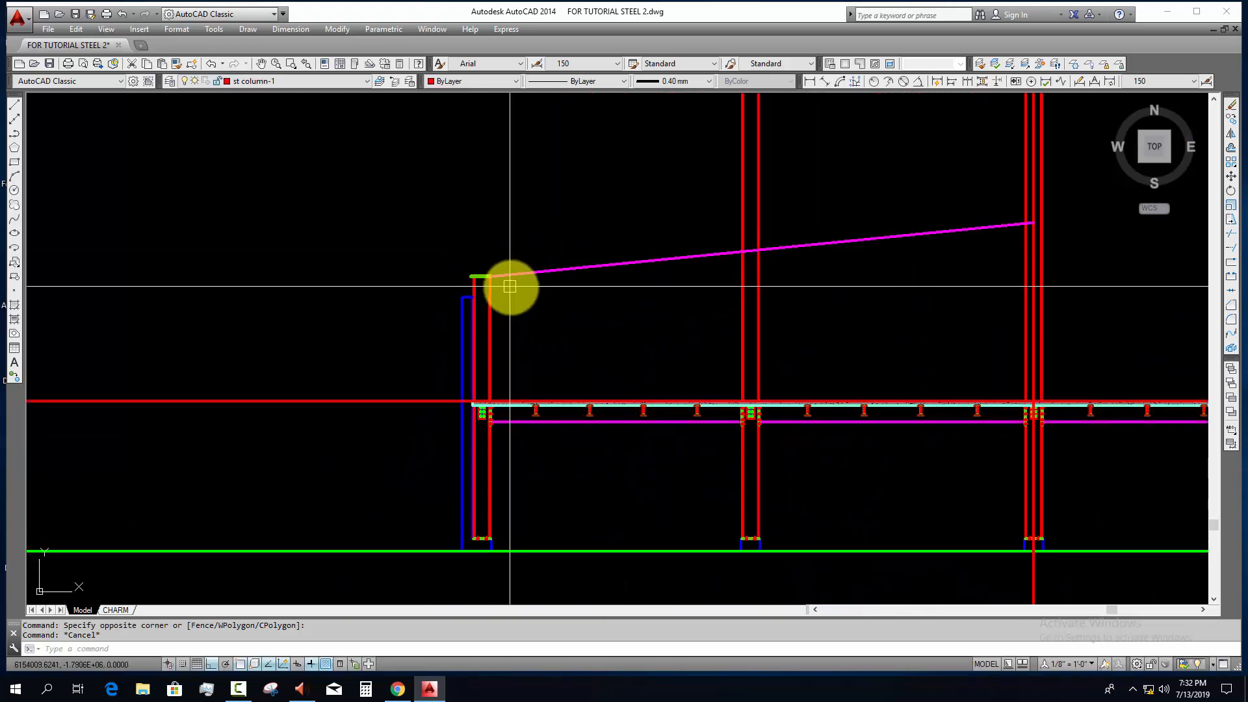
scroll(513, 290, down, 12)
middle_drag(563, 508, 551, 410)
scroll(552, 410, down, 4)
scroll(297, 174, up, 6)
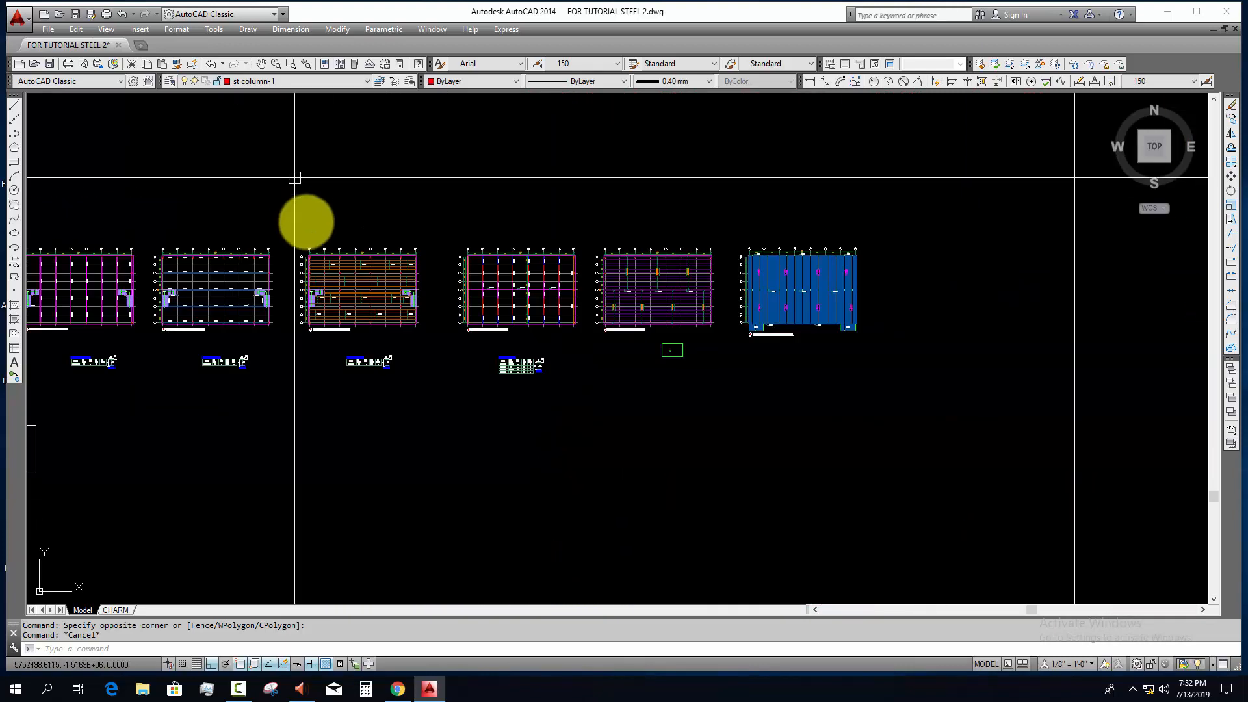
scroll(364, 247, up, 4)
click(618, 201)
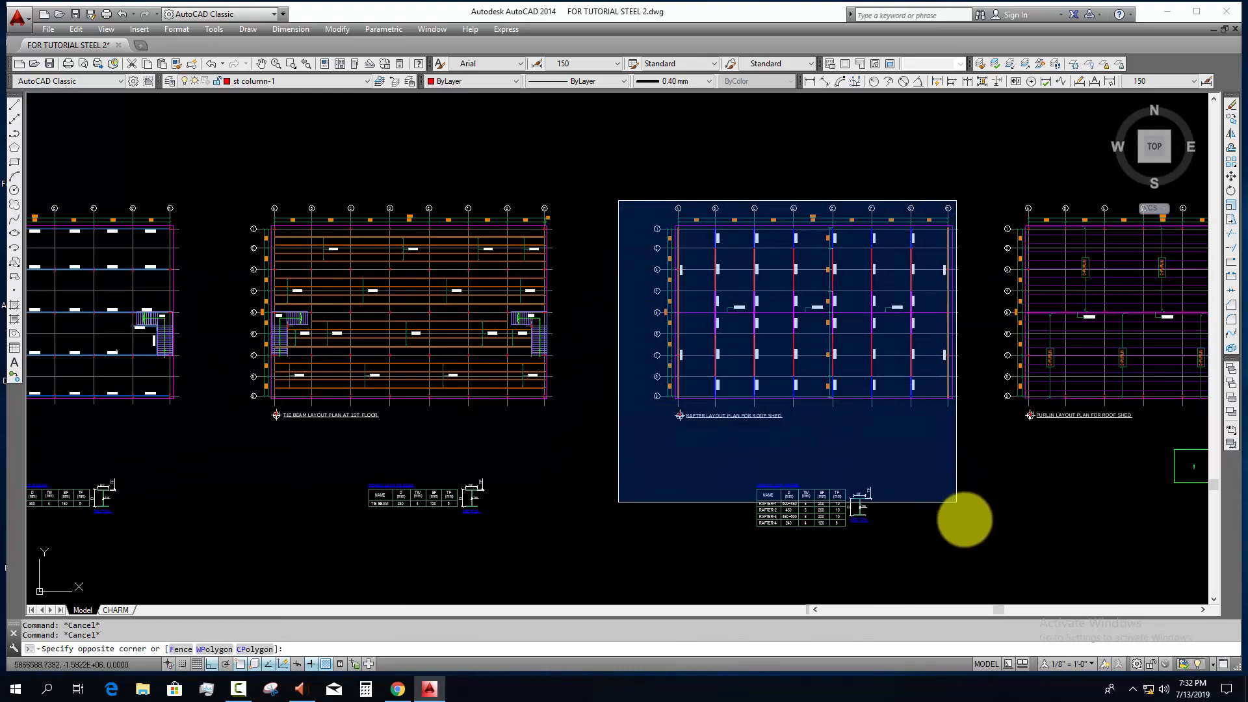
click(982, 541)
text(co)
key(space)
click(868, 489)
scroll(521, 244, down, 6)
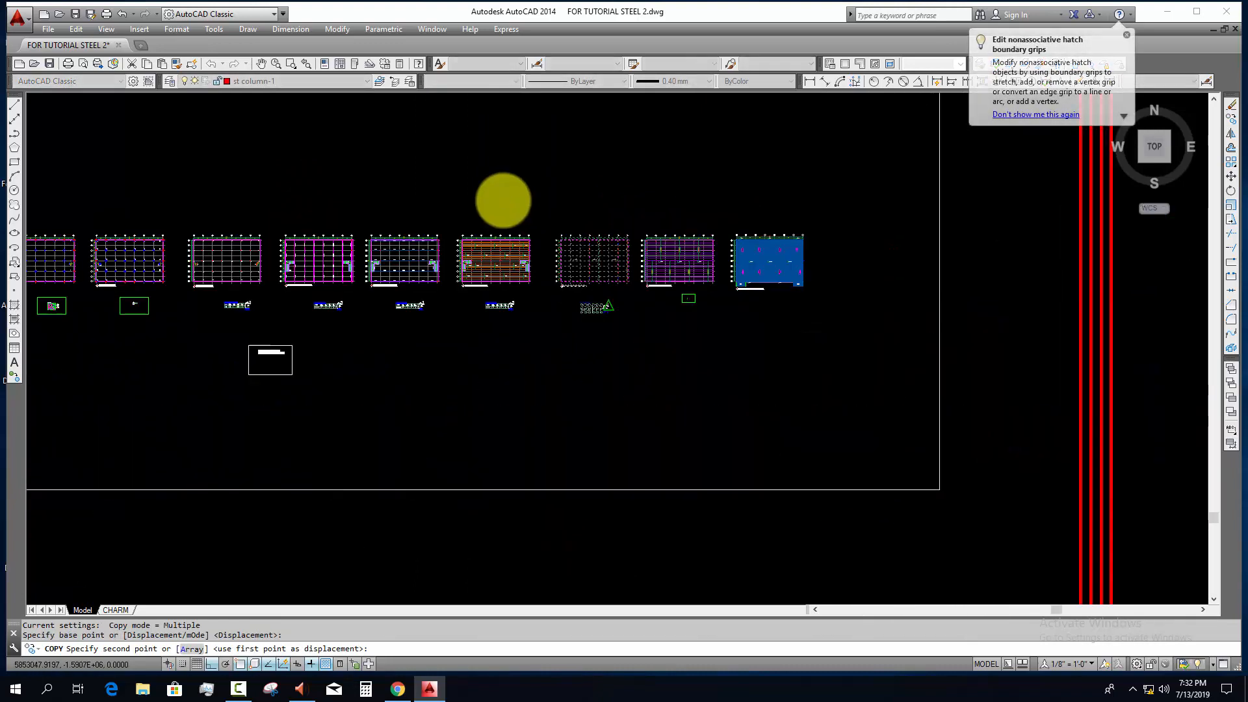
scroll(504, 200, down, 6)
key(F8)
scroll(669, 401, up, 4)
click(667, 403)
key(Escape)
scroll(669, 402, up, 10)
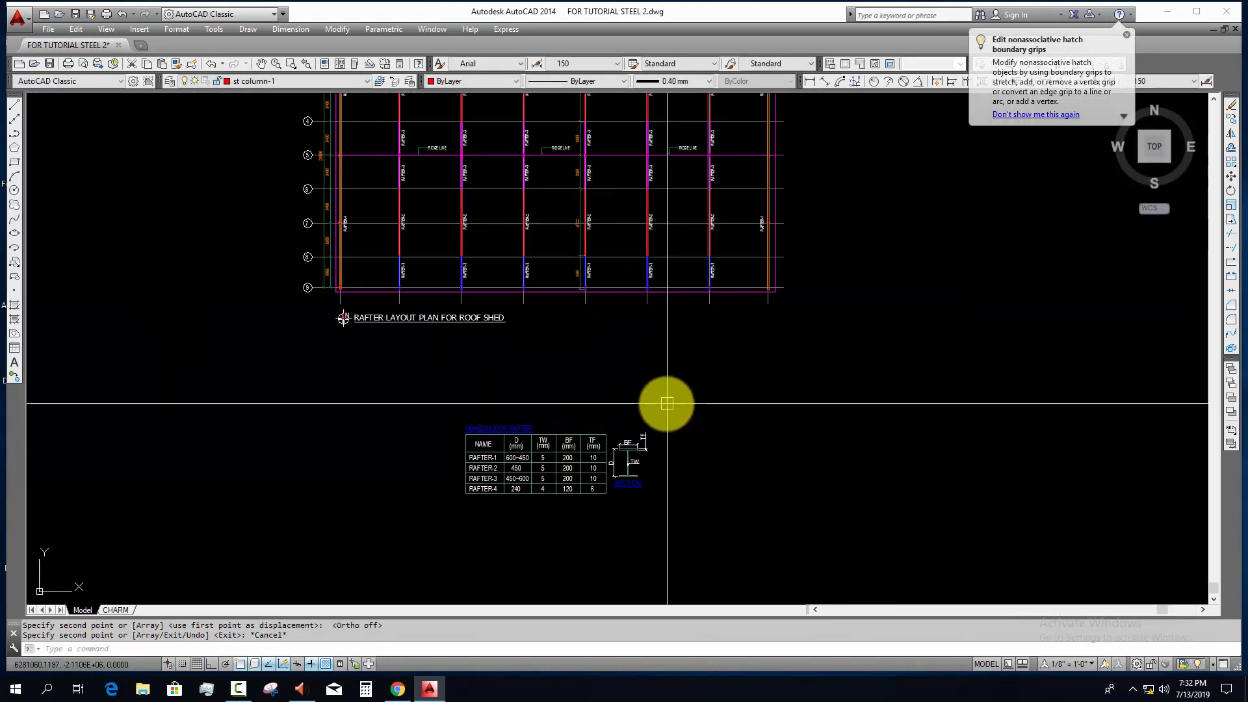
Step: Move the copied rafter layout plan and its schedule closer to the column of rotated plans under the section
scroll(667, 403, down, 3)
click(741, 387)
key(Escape)
click(766, 384)
click(420, 132)
scroll(523, 338, down, 5)
middle_drag(584, 362, 577, 369)
text(m)
click(674, 375)
key(F8)
click(687, 291)
key(Escape)
click(685, 293)
click(458, 171)
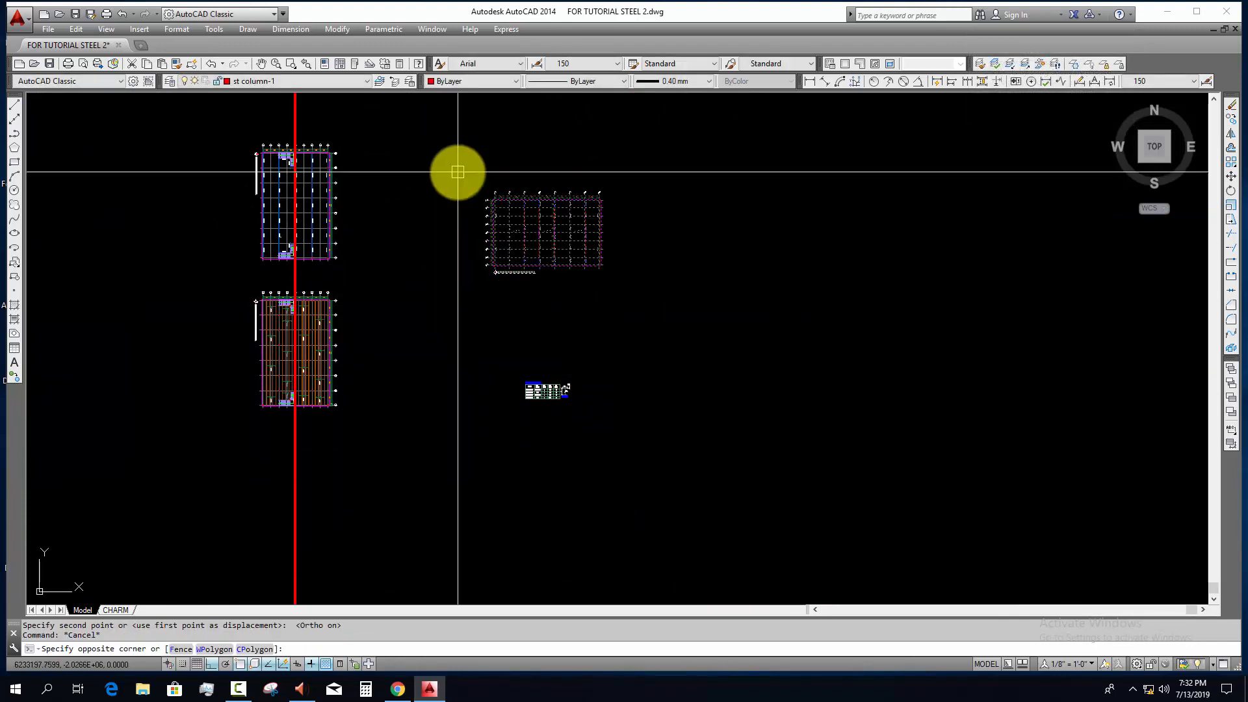
mouse_move(609, 297)
middle_down()
mouse_move(607, 312)
mouse_move(639, 326)
middle_up()
text(m)
key(Escape)
key(Escape)
Step: Rotate the copied rafter layout plan 90 degrees clockwise, leaving out its schedule
click(638, 322)
click(440, 164)
text(r)
click(533, 241)
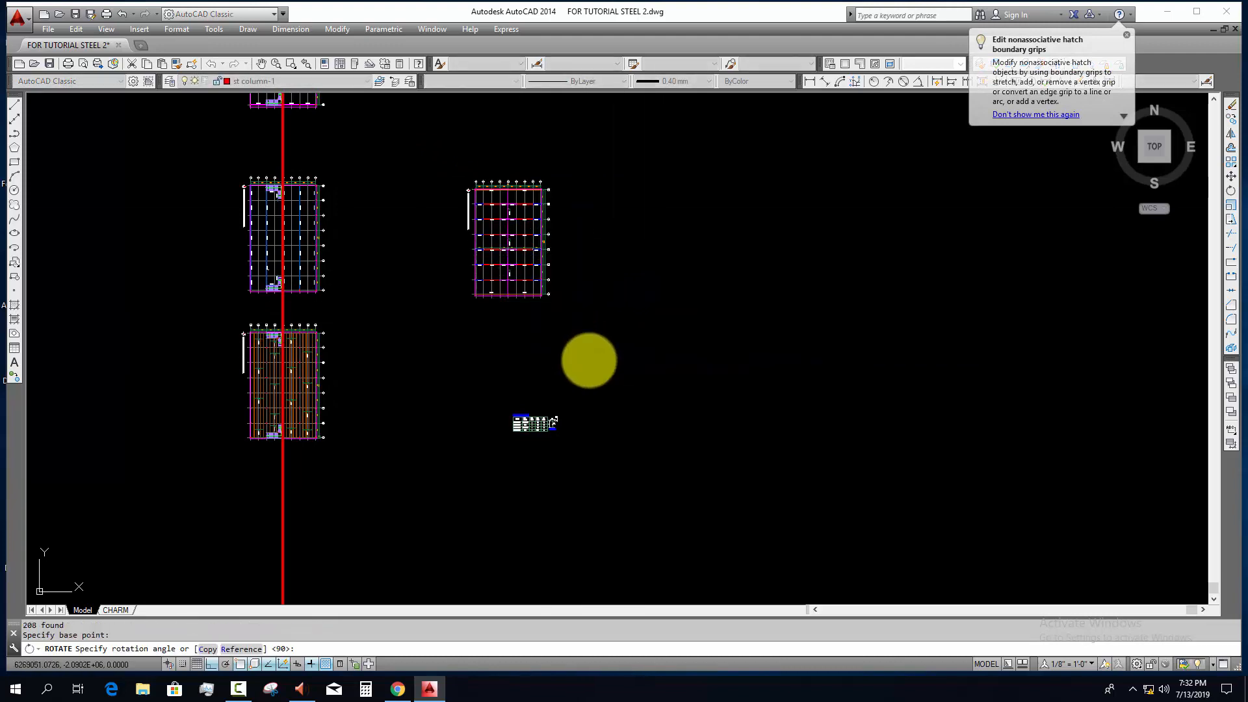
key(Escape)
Step: Move the rotated rafter layout plan by its grid line 5 onto the vertical construction line, below the tie beam plan
click(595, 328)
click(435, 183)
key(space)
scroll(507, 186, up, 8)
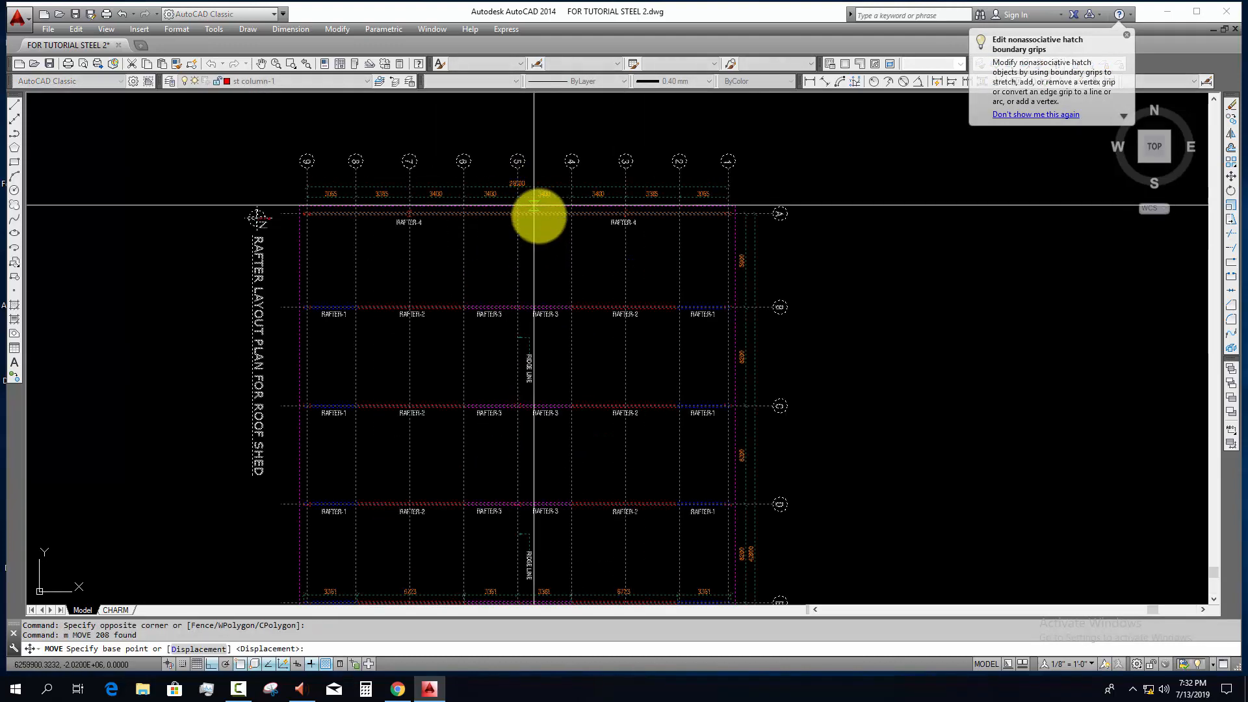
click(516, 237)
scroll(618, 231, down, 4)
middle_drag(611, 277, 619, 129)
scroll(502, 312, down, 3)
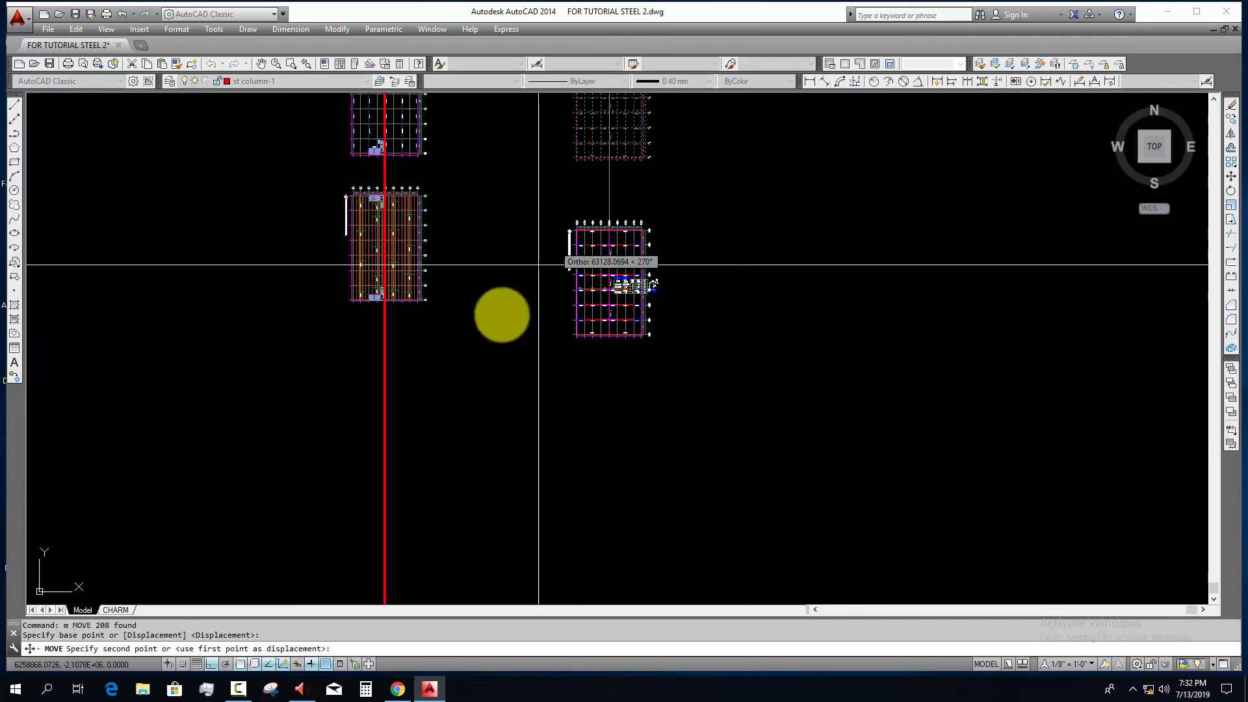
click(380, 375)
scroll(380, 375, up, 10)
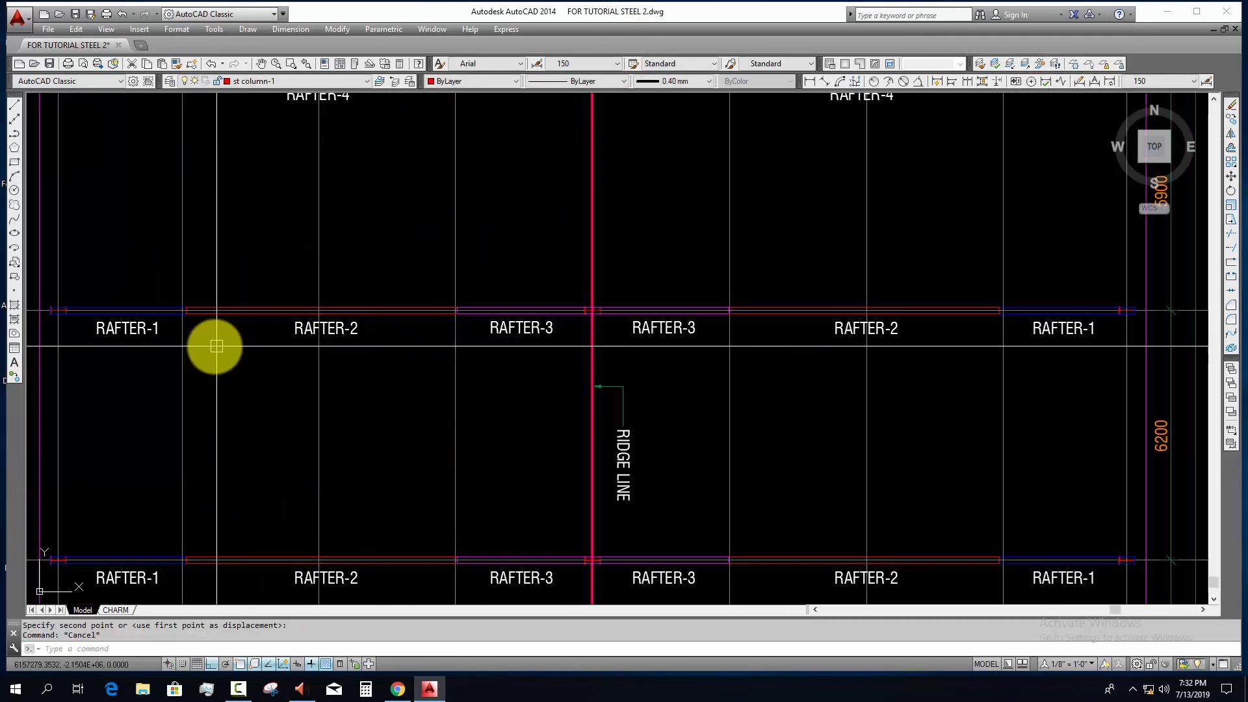
key(Escape)
key(Escape)
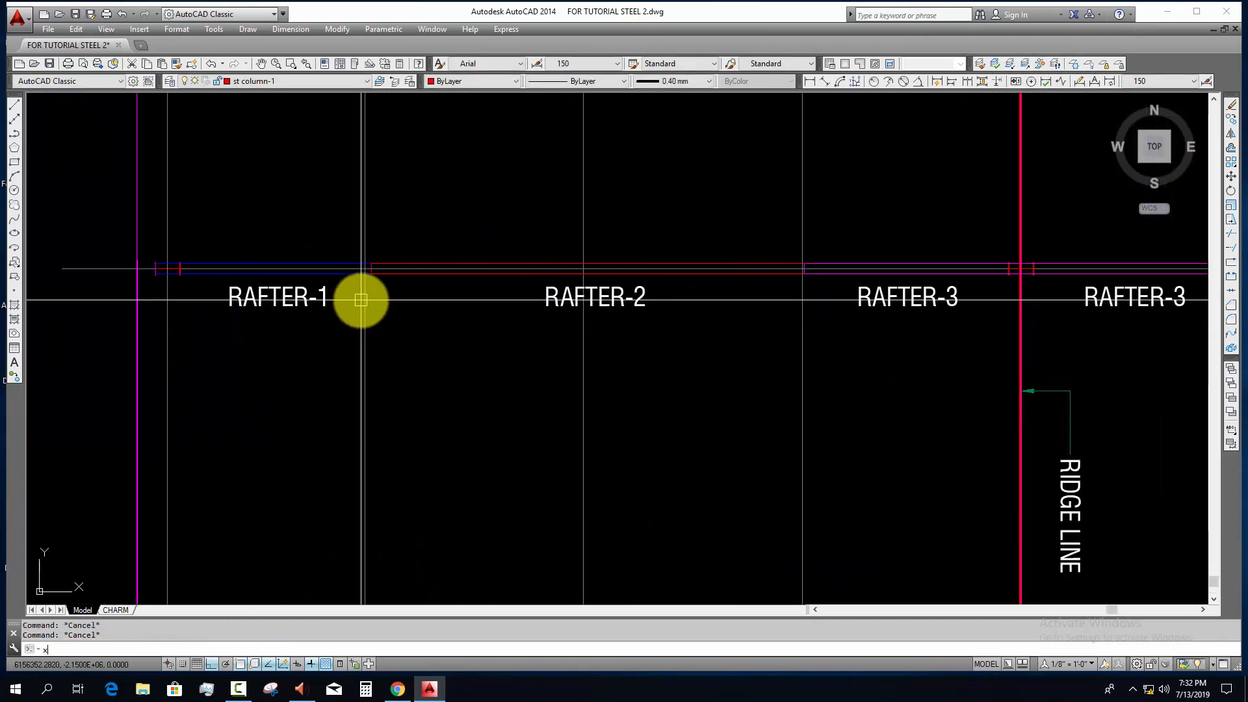
Step: Draw vertical construction lines through the RAFTER-1/RAFTER-2 joint and the RAFTER-2/RAFTER-3 joint on the ninth-grid side of the ridge
text(v)
key(Return)
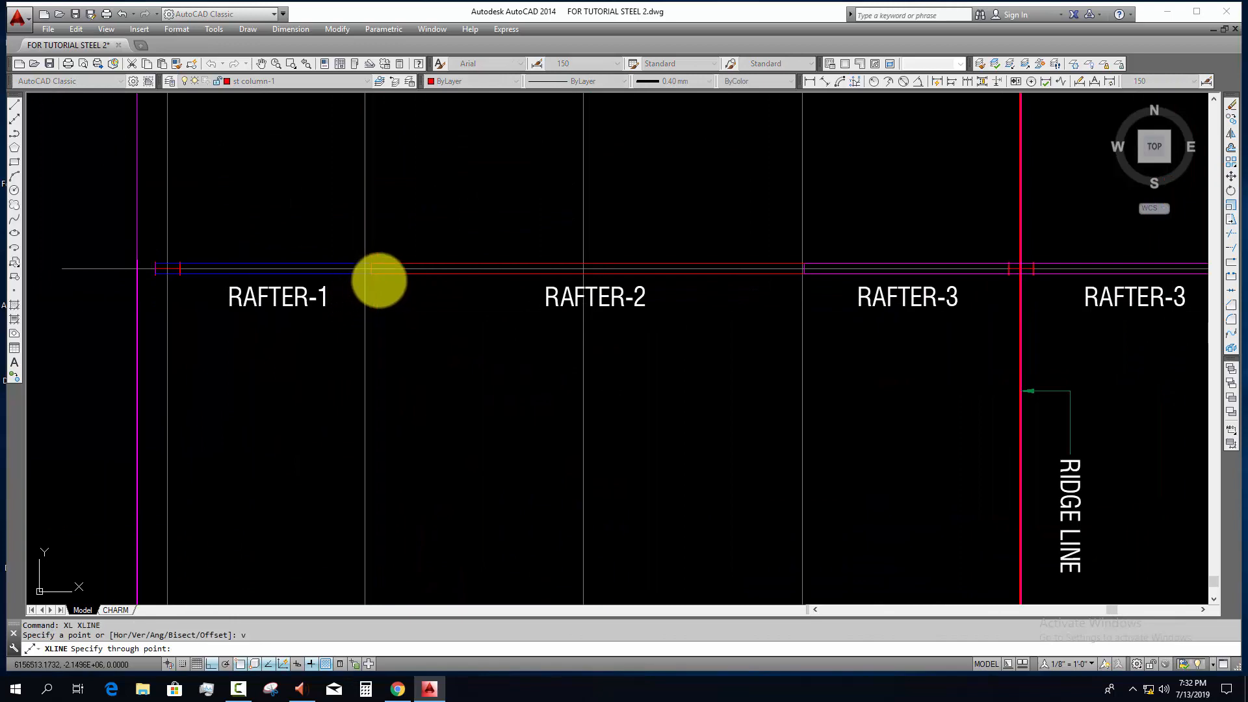
click(373, 276)
middle_drag(470, 349, 292, 352)
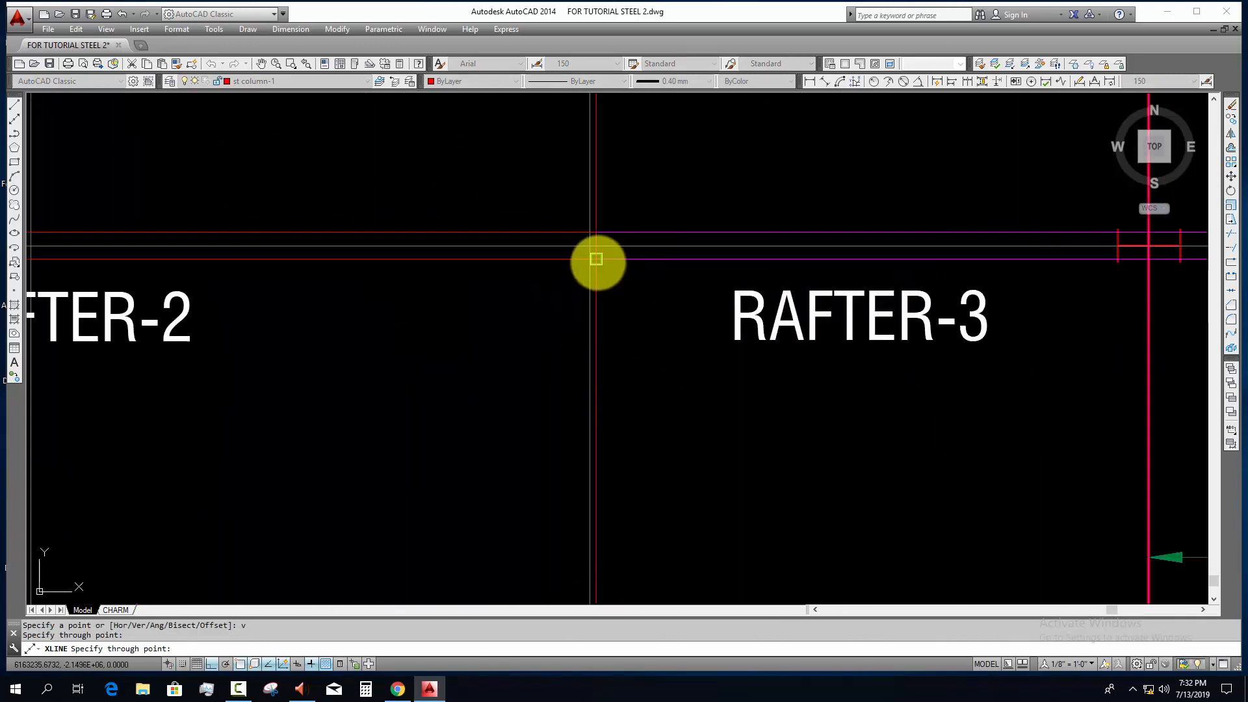
click(596, 258)
scroll(646, 325, down, 10)
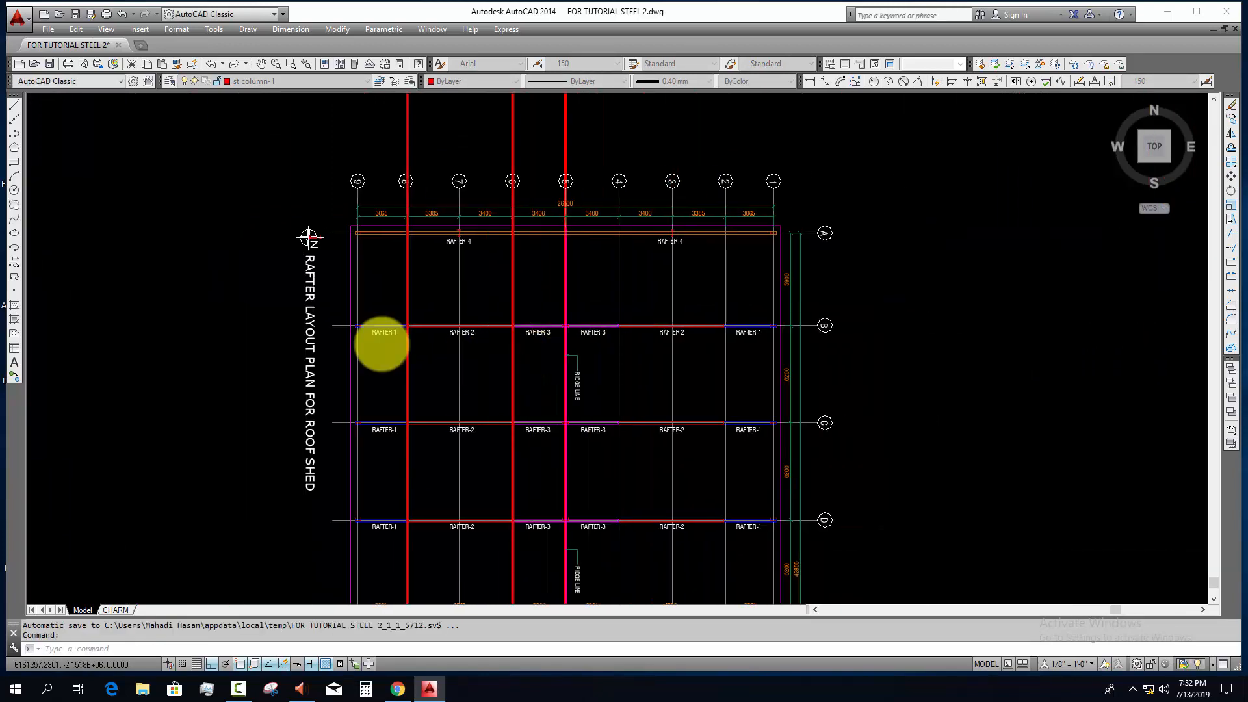
Step: Move the rafter schedule and its section detail up below the tie beam schedule, beside the column layout plan
scroll(406, 351, down, 10)
middle_drag(596, 297, 579, 306)
scroll(589, 306, up, 4)
click(480, 254)
click(653, 380)
middle_drag(639, 390, 629, 423)
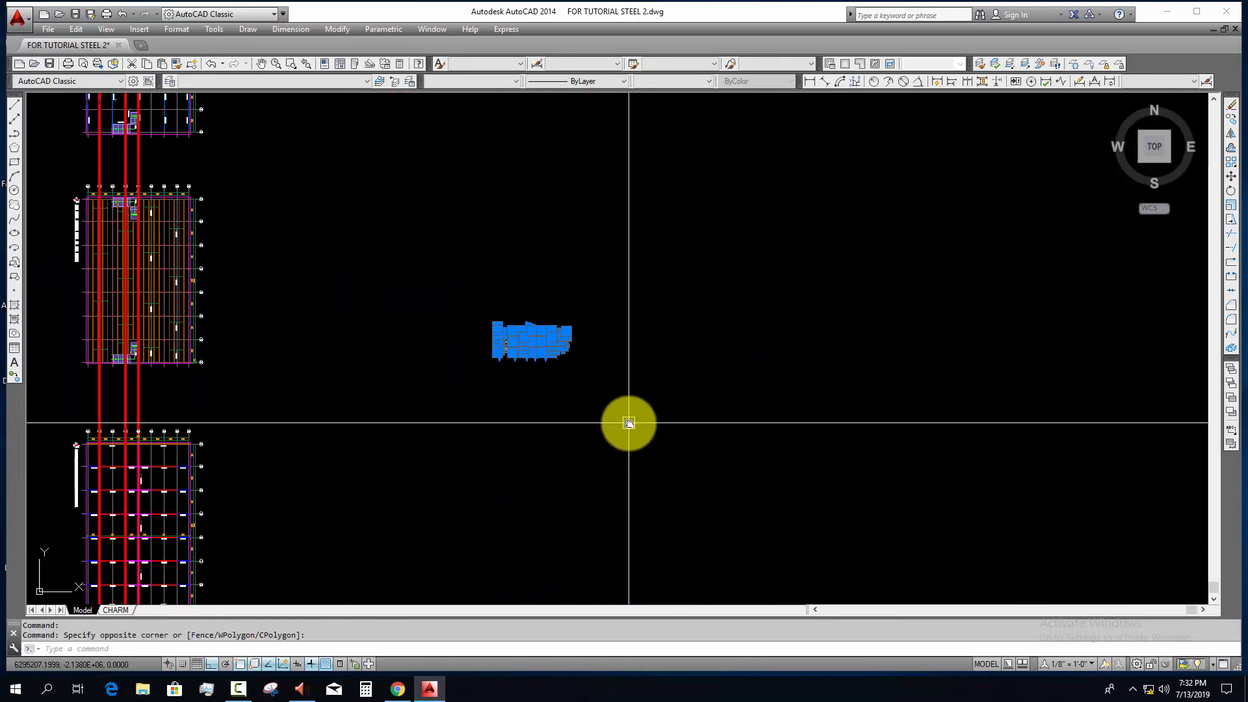
text(m)
key(Return)
click(629, 423)
scroll(463, 432, down, 3)
scroll(455, 192, up, 6)
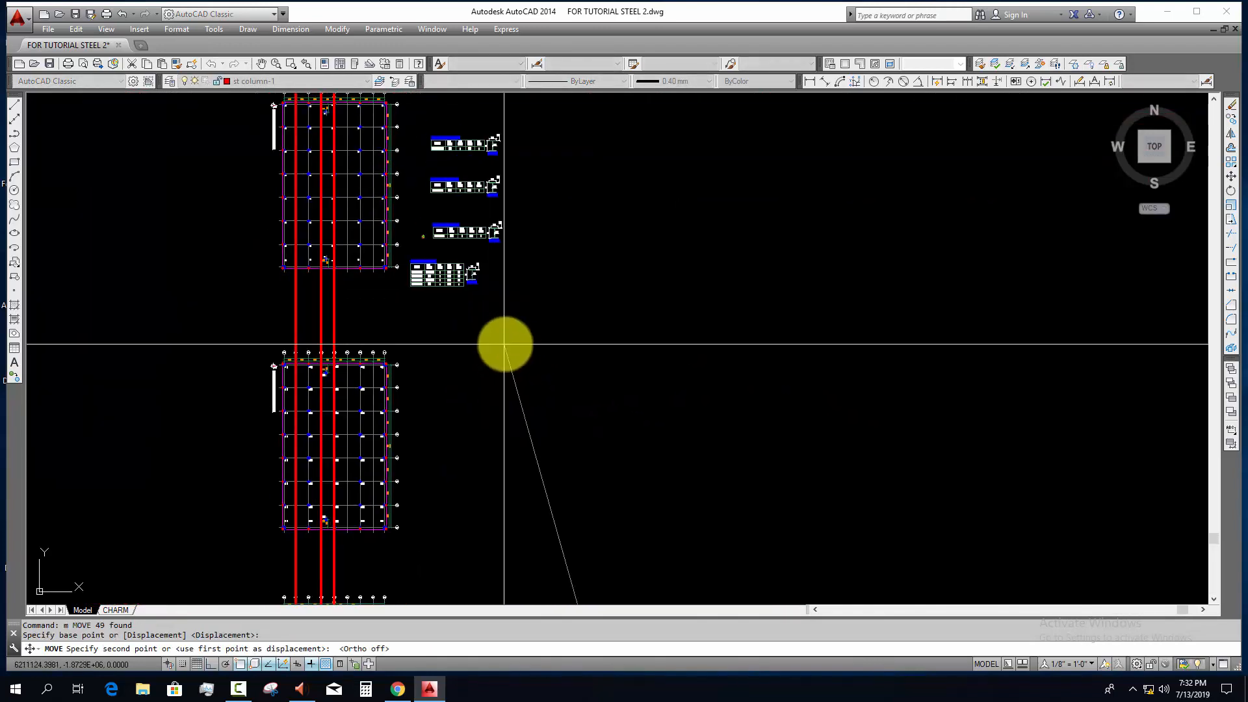
click(544, 340)
Step: Offset the sloped magenta rafter line upward by 600, the RAFTER-1 end depth from the schedule
scroll(492, 295, up, 3)
scroll(409, 218, up, 4)
scroll(537, 299, up, 2)
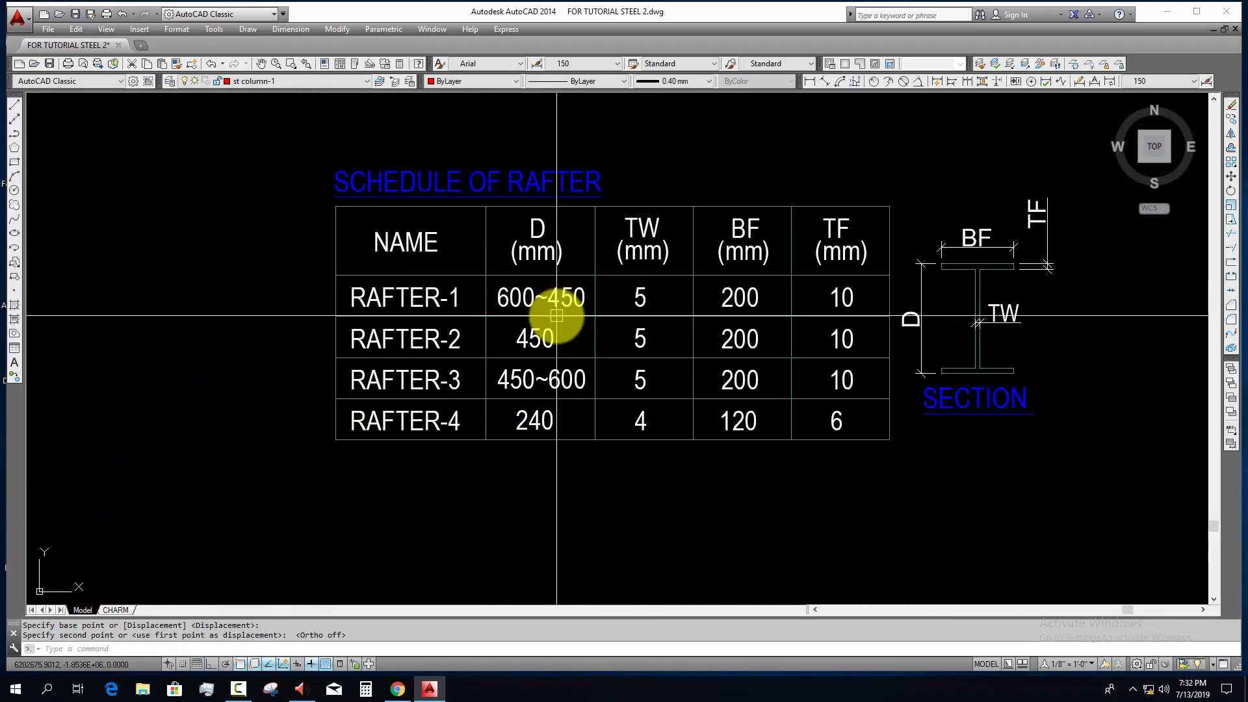
scroll(556, 316, down, 6)
scroll(504, 315, up, 3)
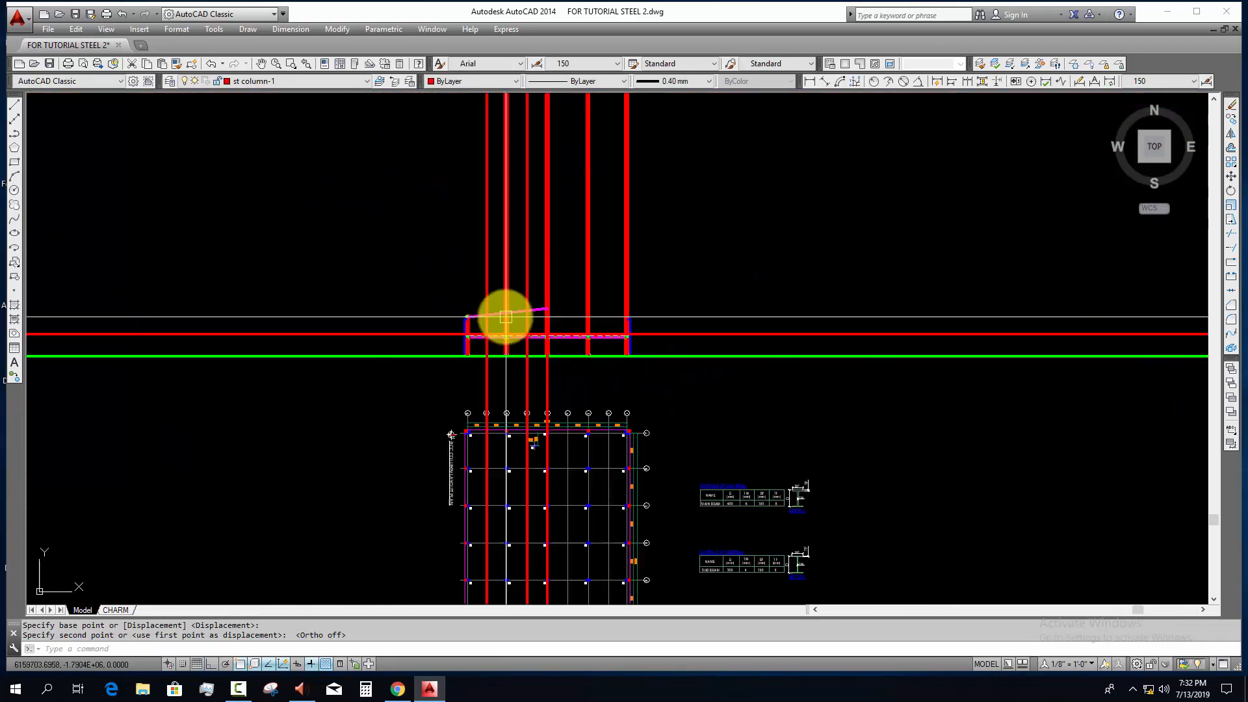
scroll(474, 316, up, 3)
scroll(475, 316, up, 6)
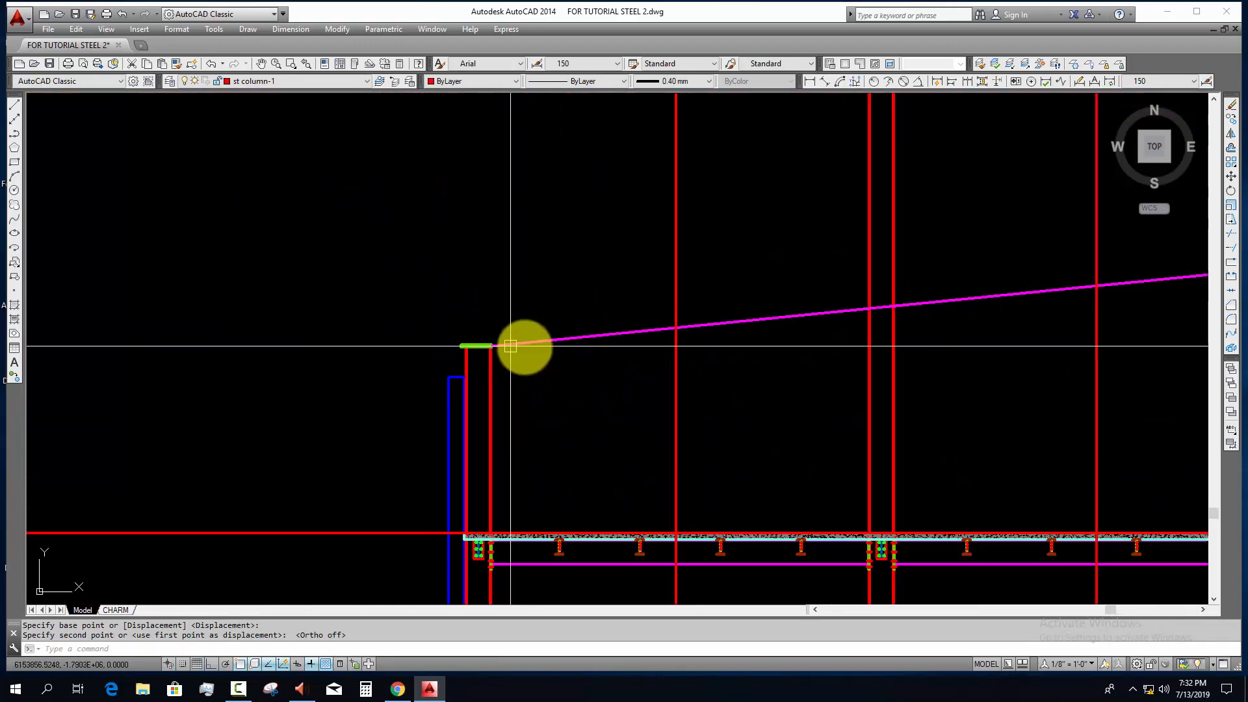
key(Escape)
key(Escape)
text(o)
key(Return)
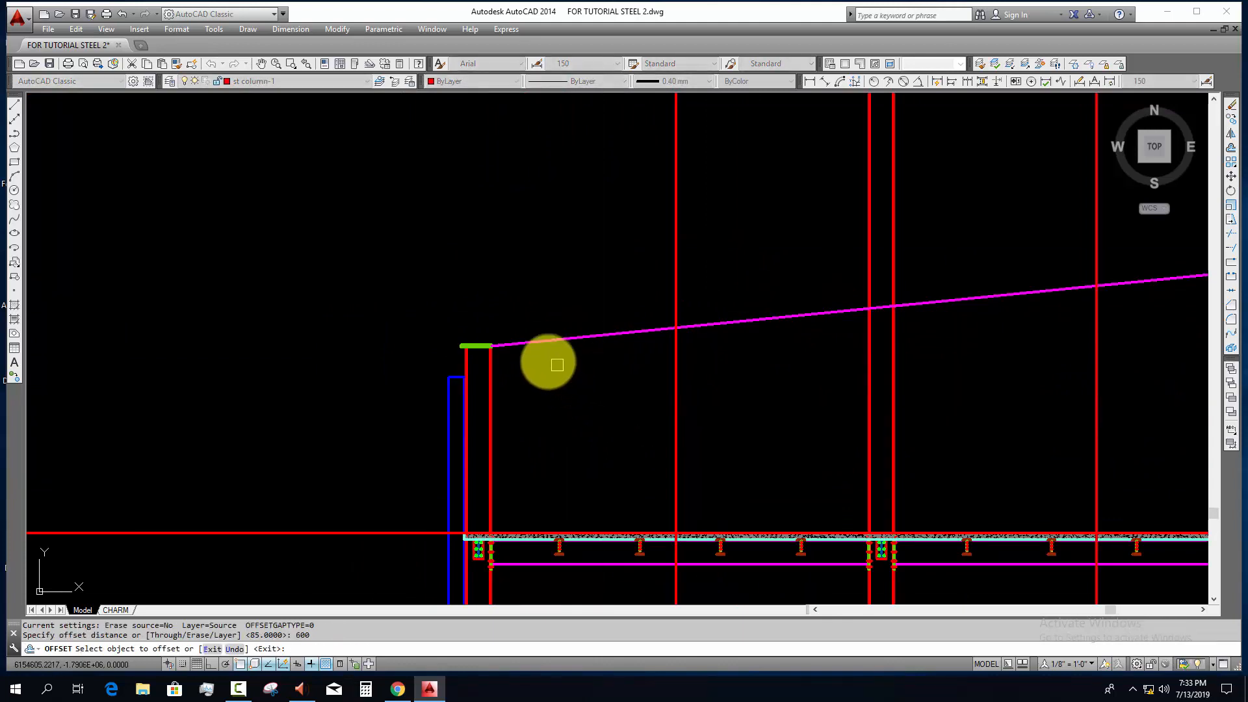
click(528, 346)
click(496, 278)
scroll(458, 315, up, 3)
key(Escape)
key(Escape)
key(Escape)
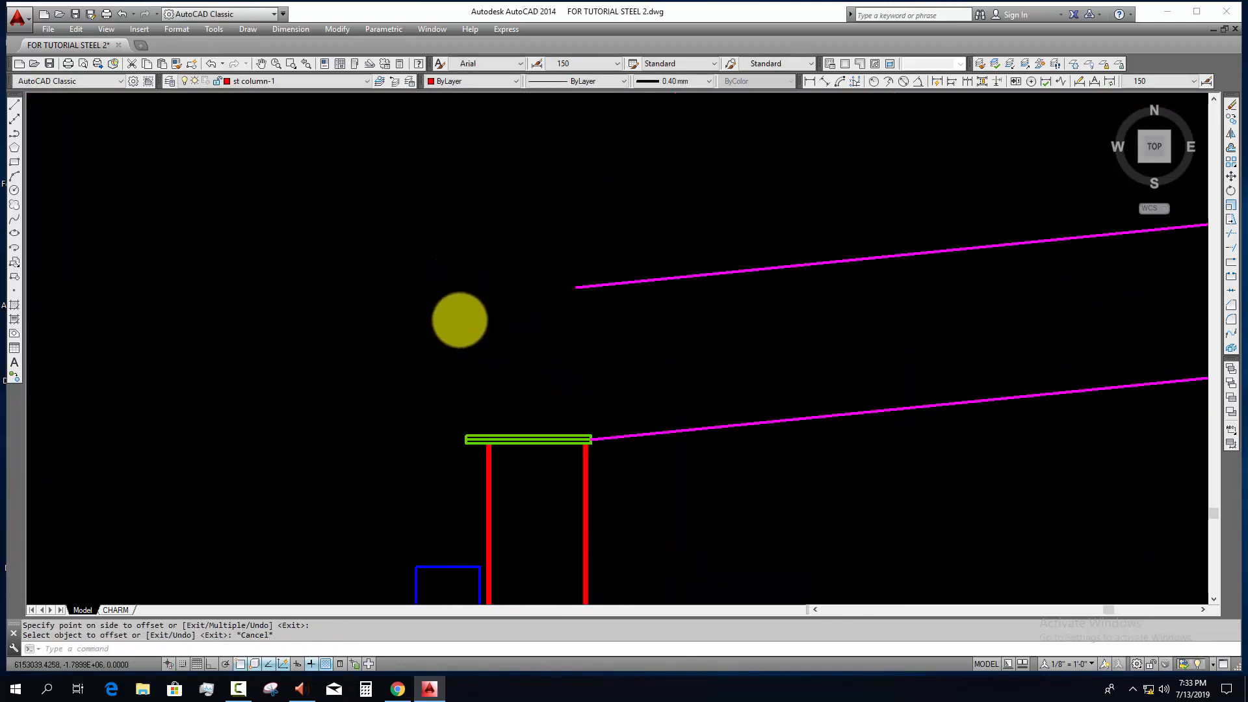
scroll(460, 317, down, 2)
scroll(478, 382, up, 2)
scroll(474, 371, up, 3)
click(442, 341)
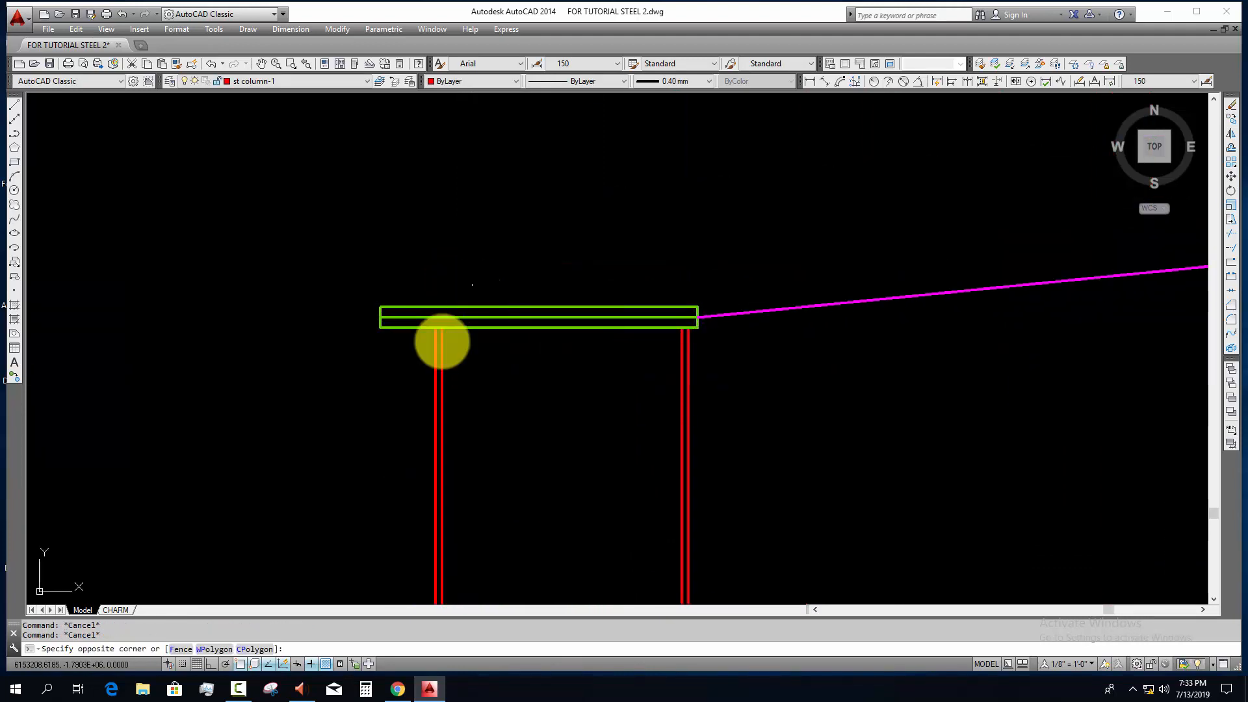
key(Escape)
text(xo)
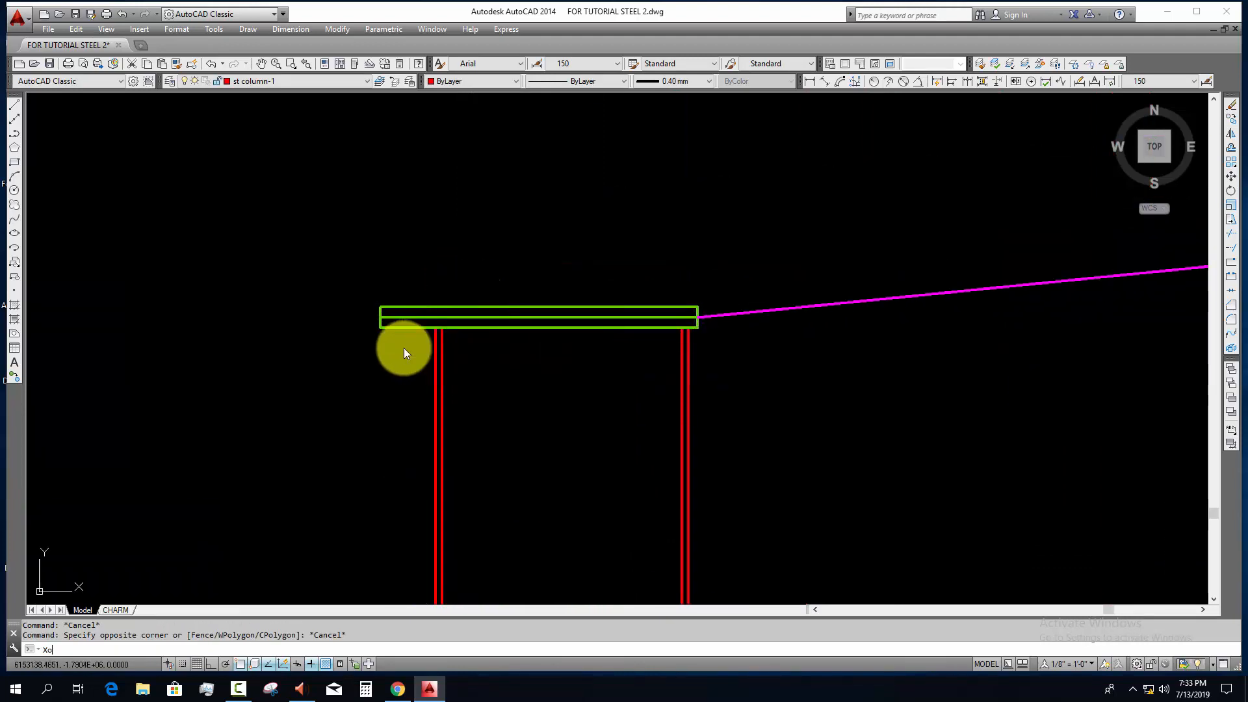
scroll(393, 335, down, 4)
key(Escape)
key(Escape)
Step: Draw a vertical construction line through the outer top corner of the blue wall beside the end column
text(x)
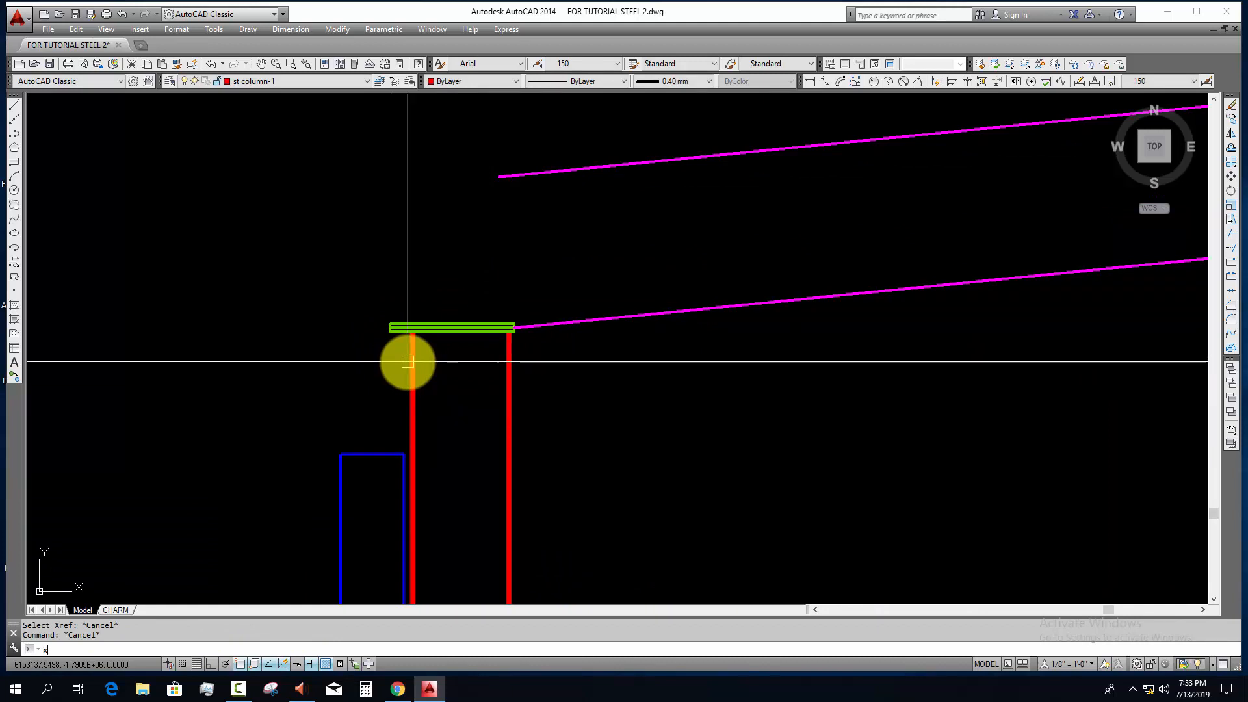
text(l)
key(Return)
click(340, 454)
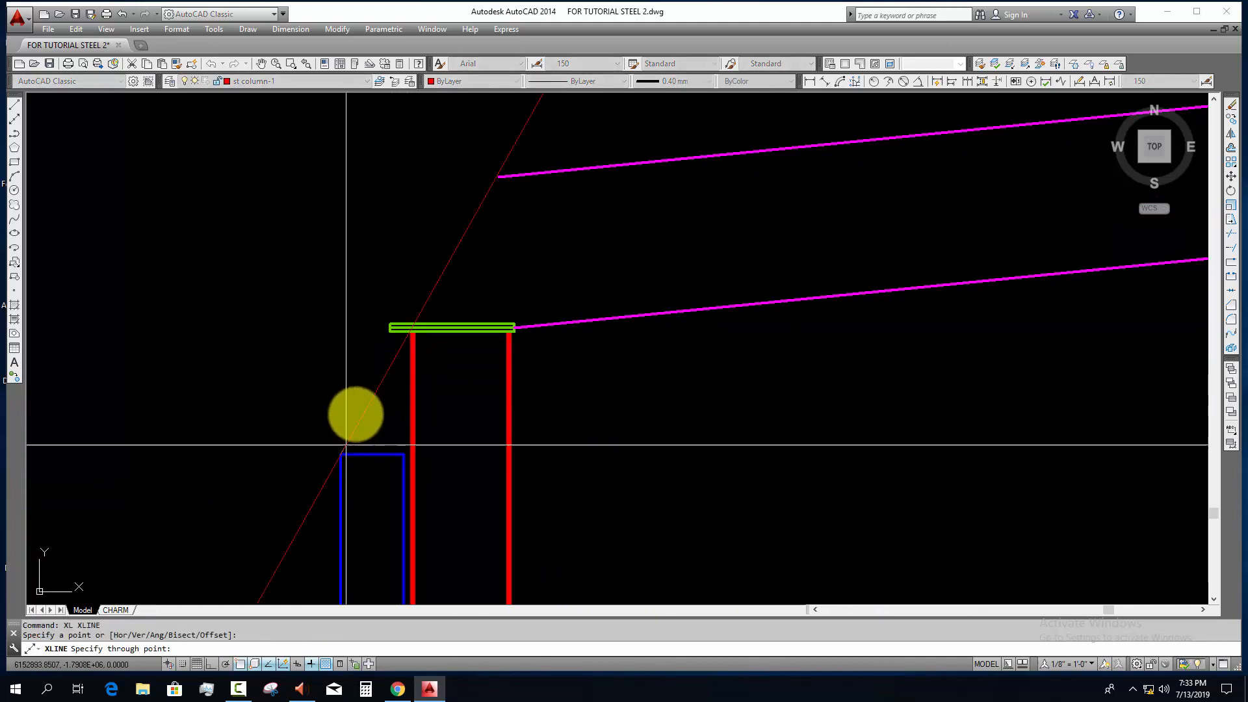
click(358, 397)
key(Return)
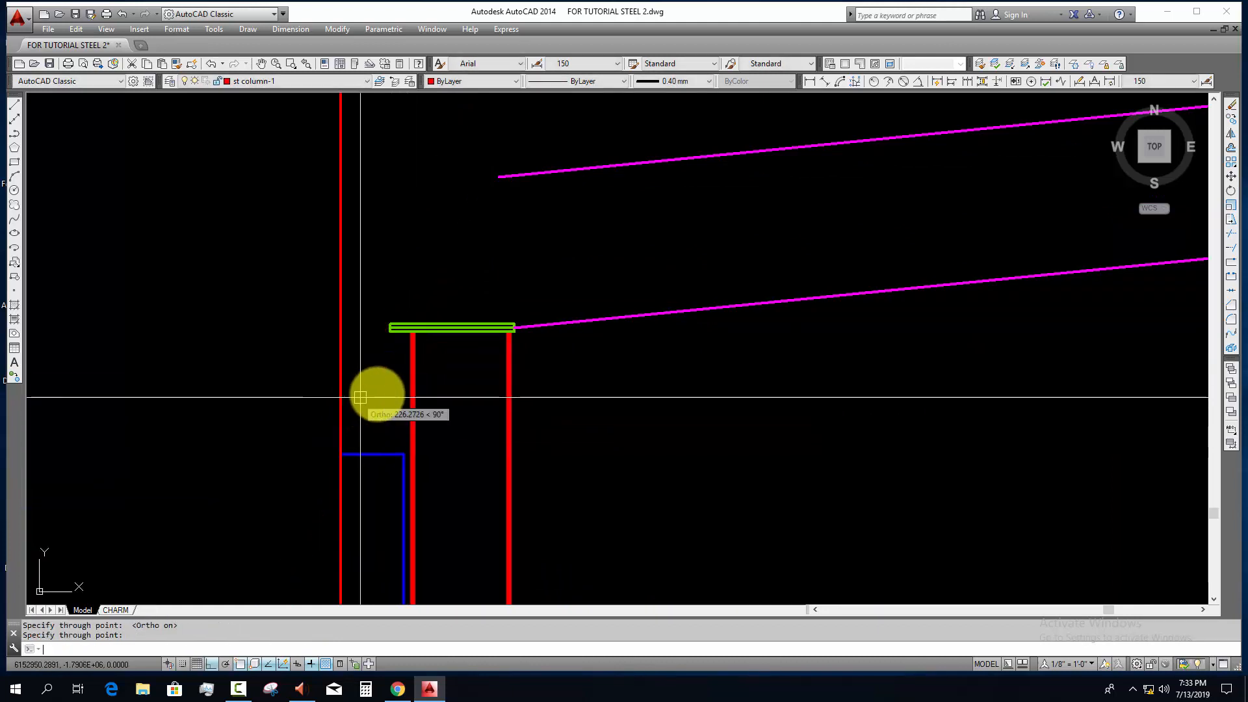
Step: Extend the upper sloped rafter line outward to the construction line at the wall's outer face
click(376, 395)
click(239, 411)
middle_drag(275, 421, 279, 474)
text(ex)
key(Return)
click(594, 287)
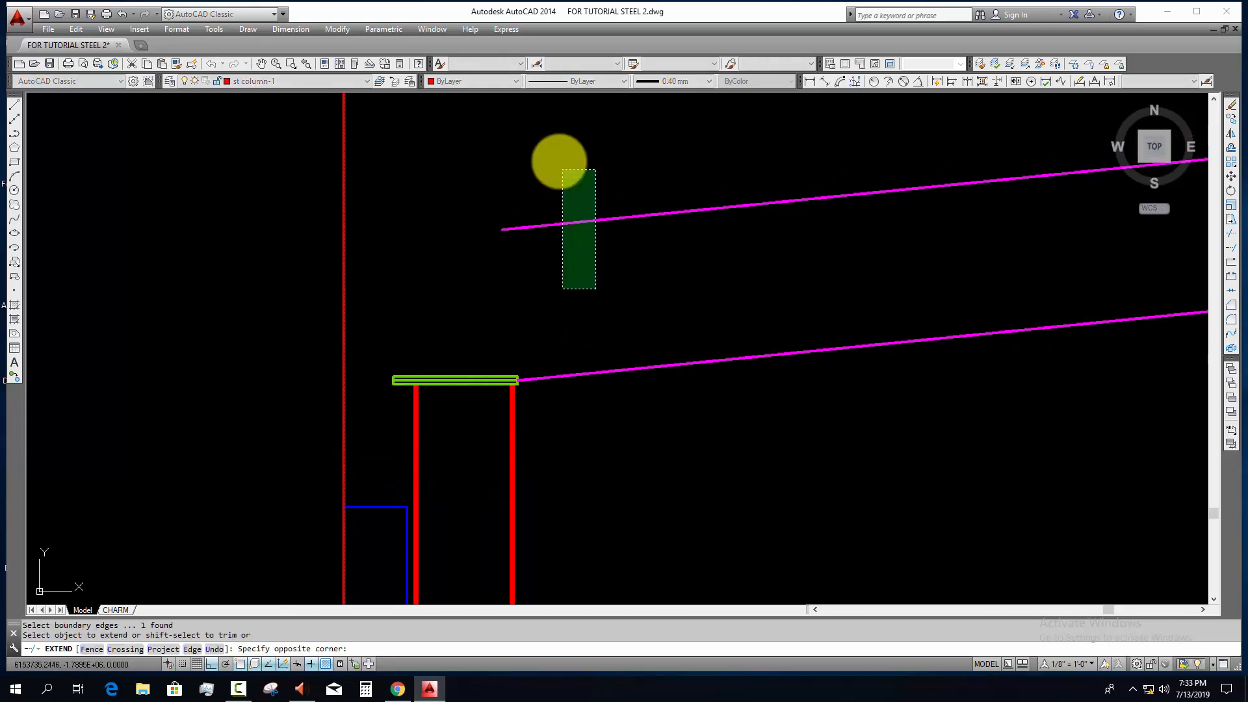
click(560, 164)
key(Escape)
key(Escape)
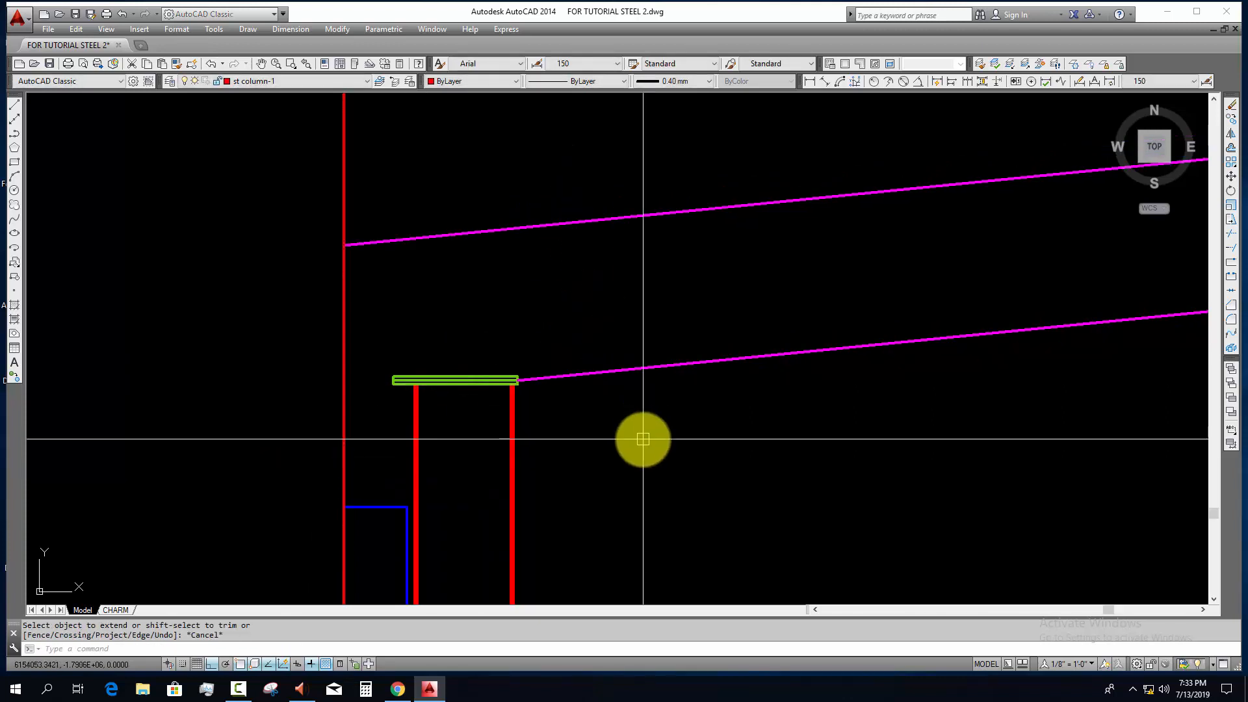
Step: Offset the lower sloped rafter line upward and the upper one downward by 10, the scheduled flange thickness
scroll(571, 516, down, 6)
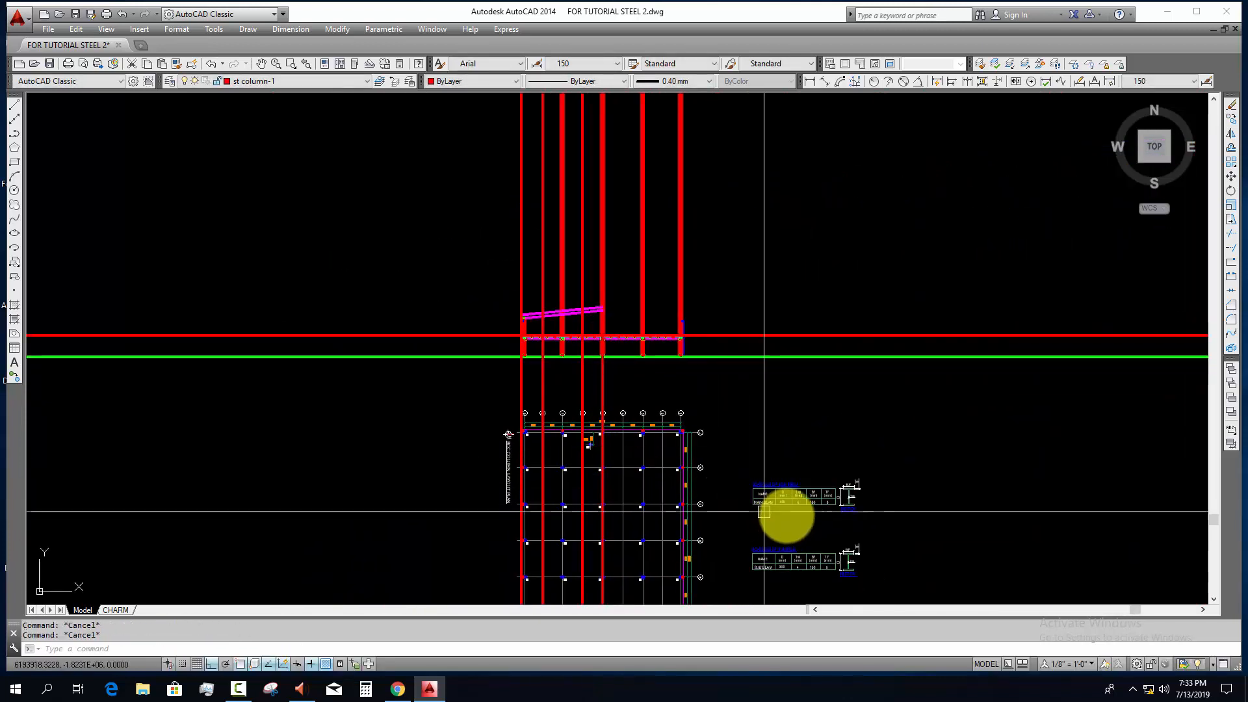
scroll(767, 510, up, 6)
scroll(705, 362, down, 5)
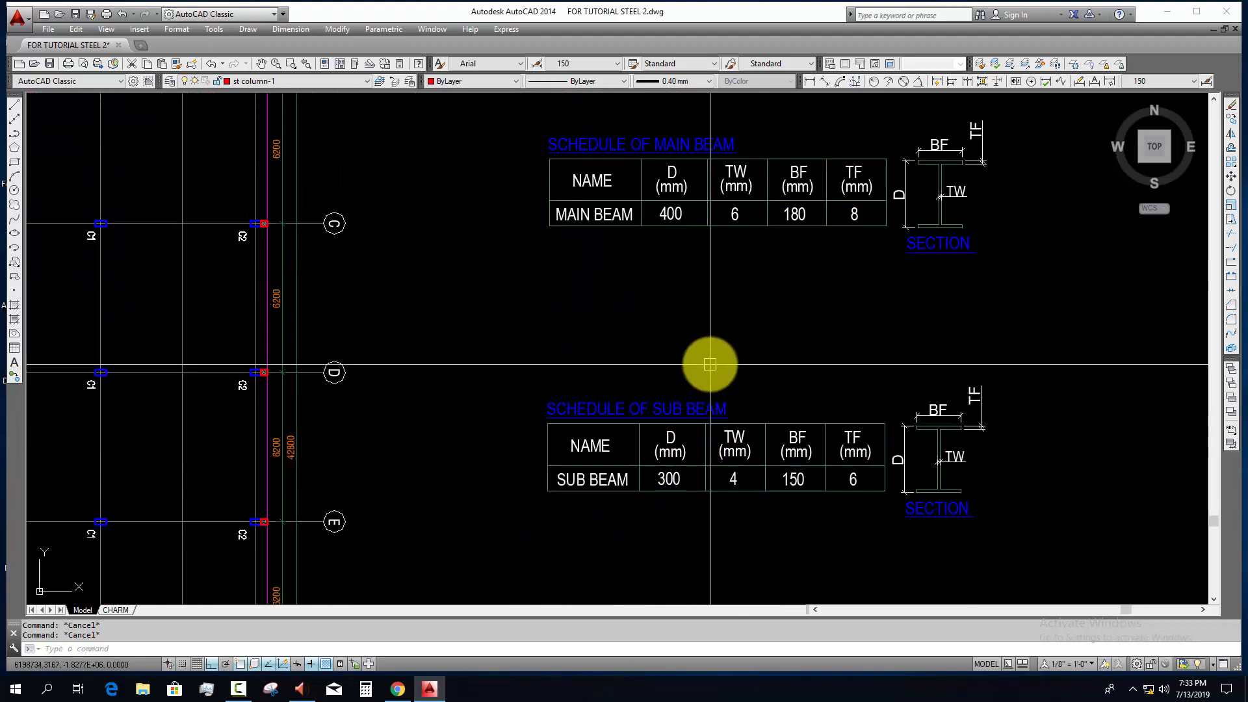
scroll(711, 446, up, 5)
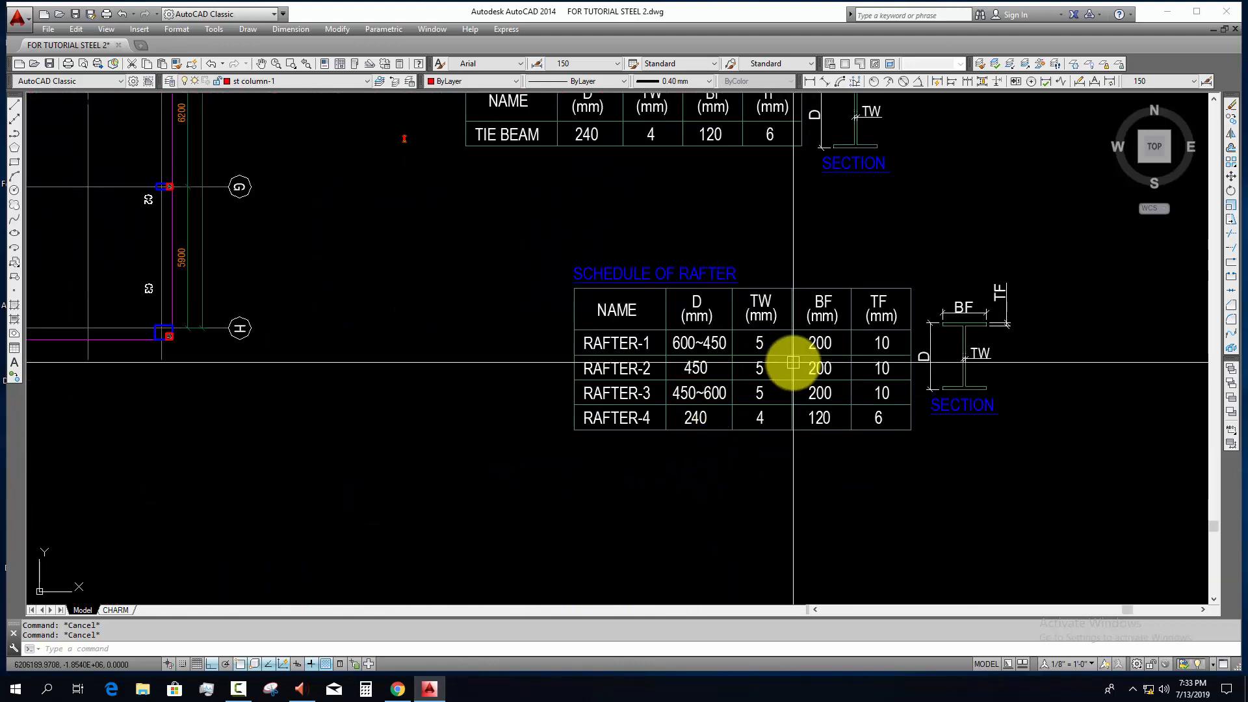
scroll(857, 370, down, 5)
middle_drag(594, 110, 602, 342)
middle_drag(551, 223, 572, 334)
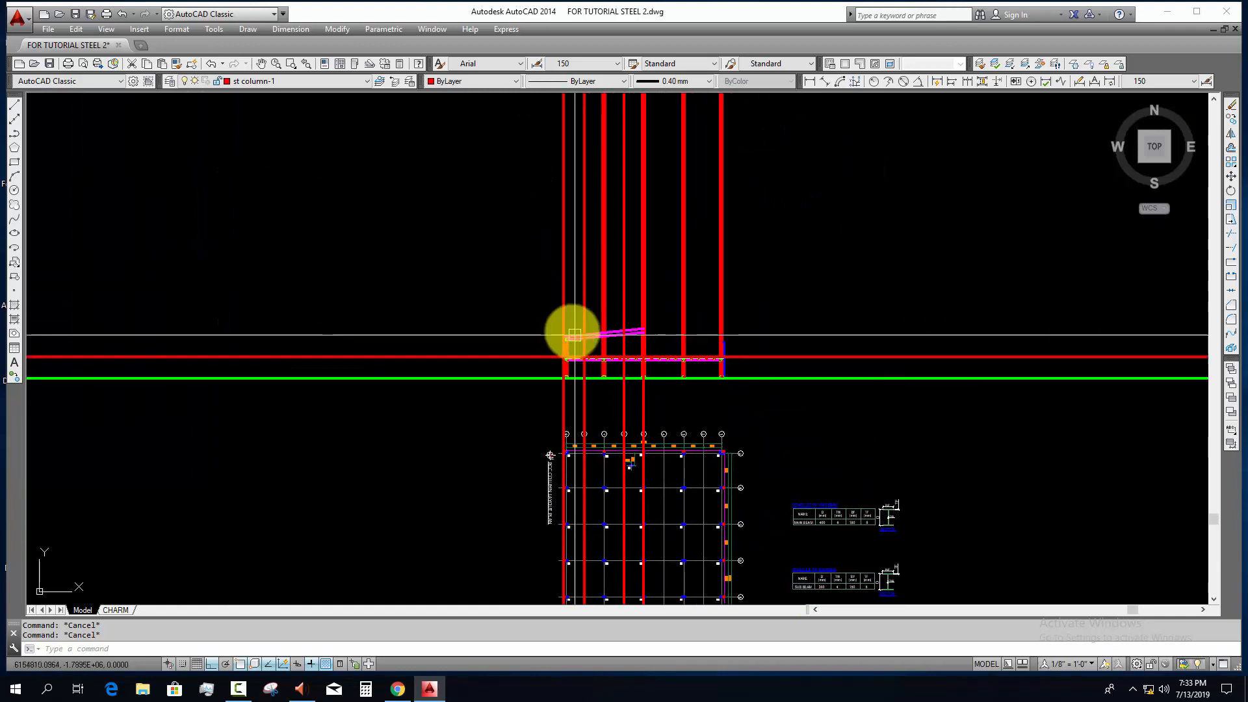
scroll(573, 334, up, 9)
scroll(573, 372, up, 4)
text(1)
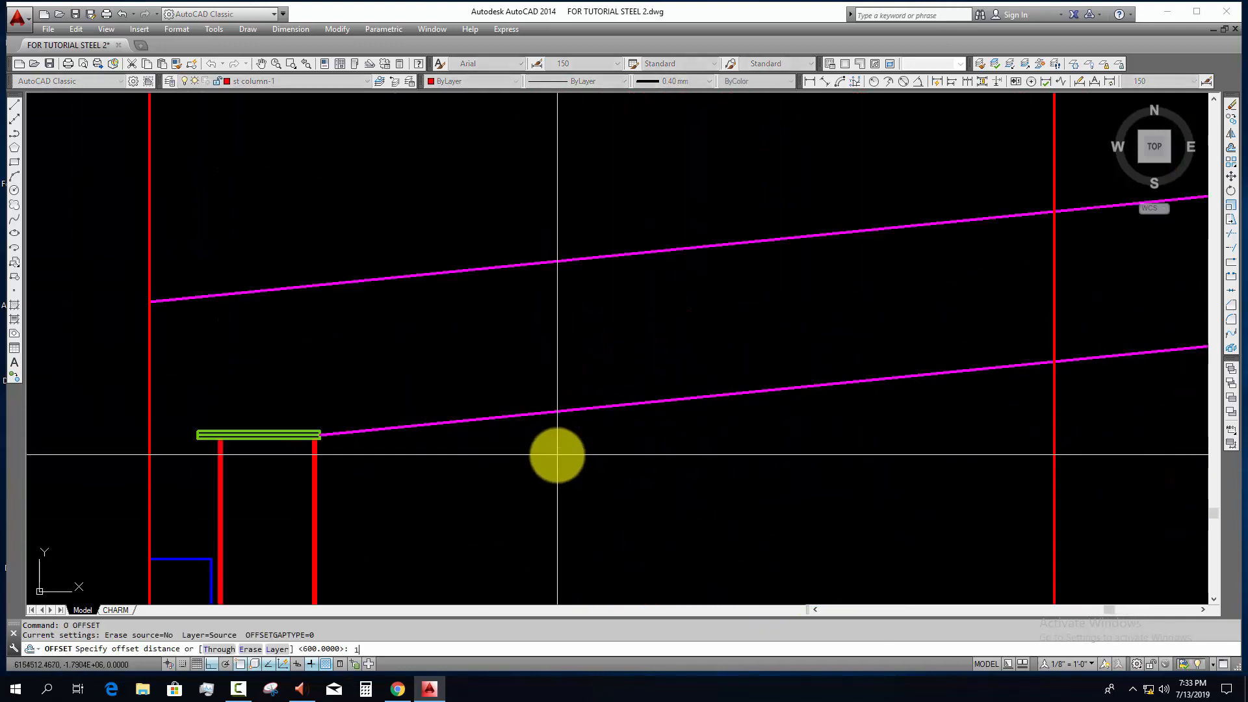
text(0)
key(Return)
click(448, 421)
click(392, 382)
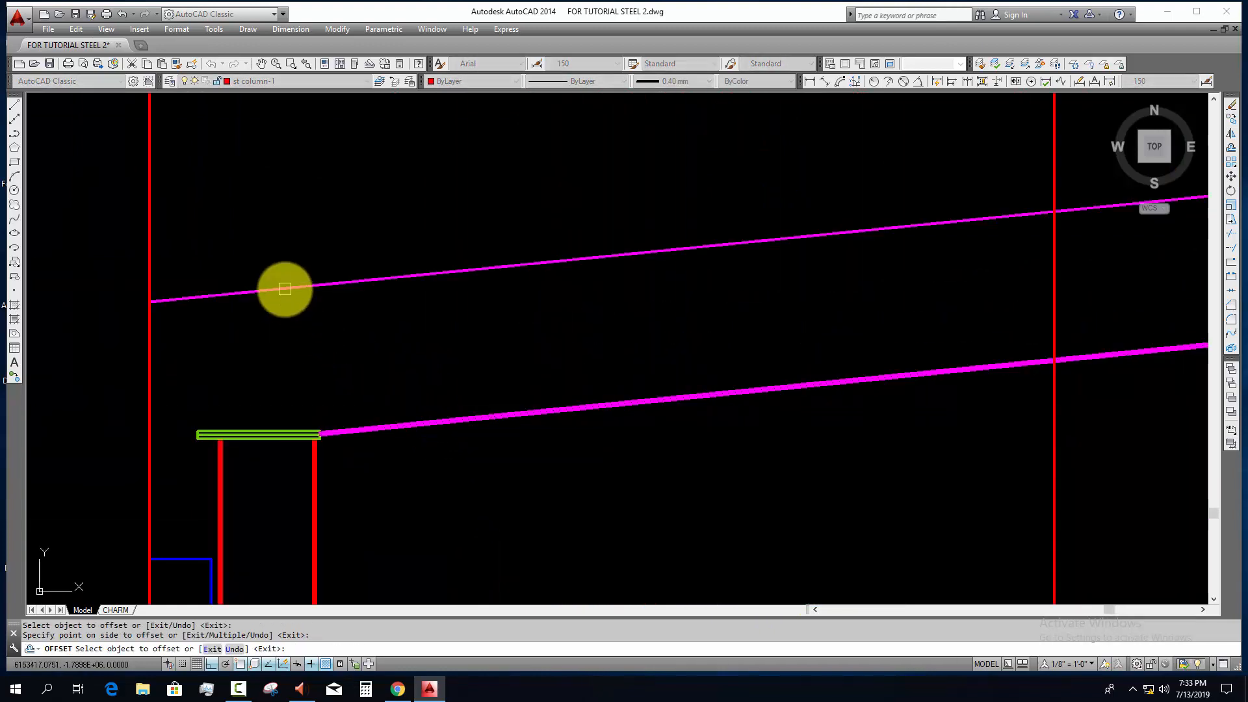
click(284, 288)
click(307, 362)
scroll(351, 390, up, 3)
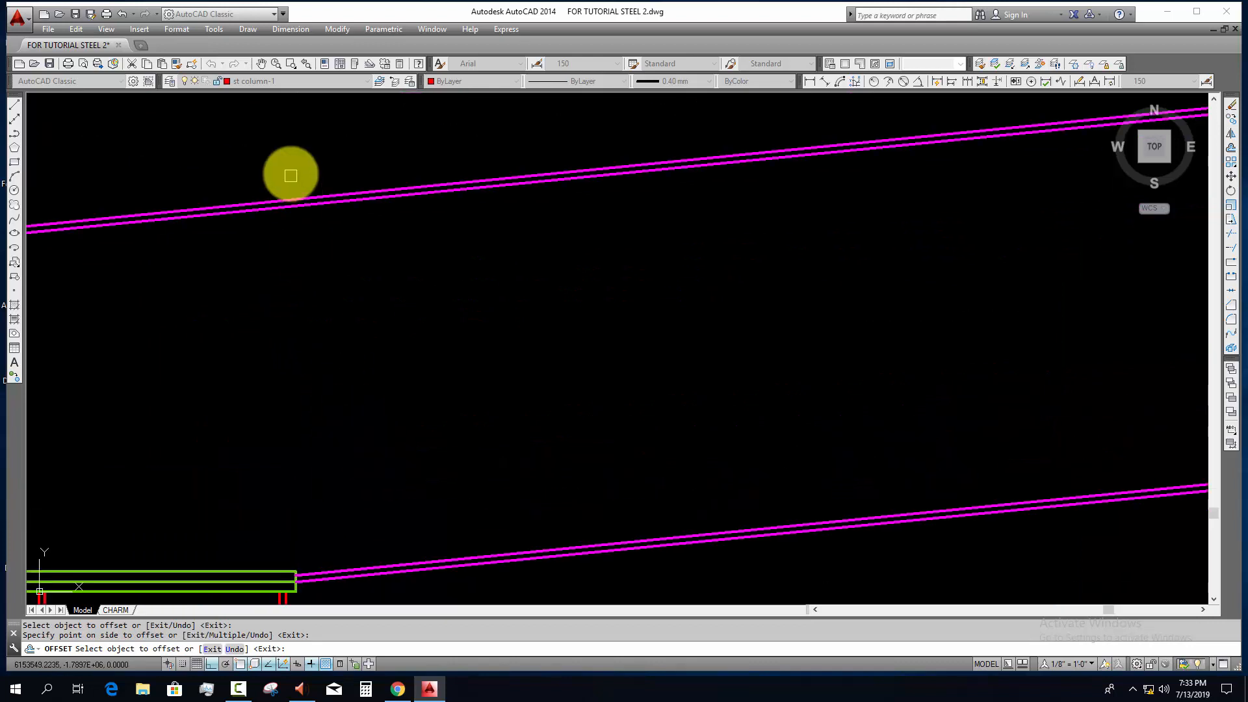
Step: Draw a construction line from the upper rafter line's crossing with the first joint's vertical line, perpendicular to the lower rafter line
scroll(345, 312, down, 3)
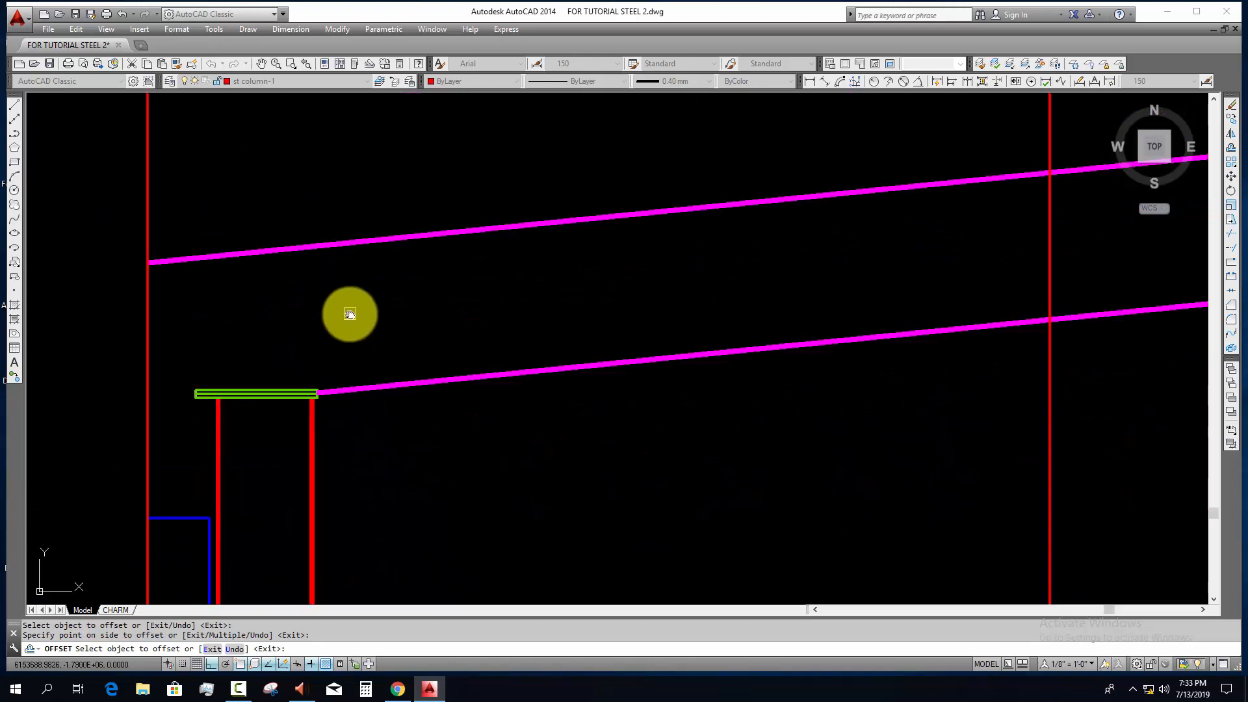
middle_drag(880, 354, 601, 437)
key(Escape)
key(Escape)
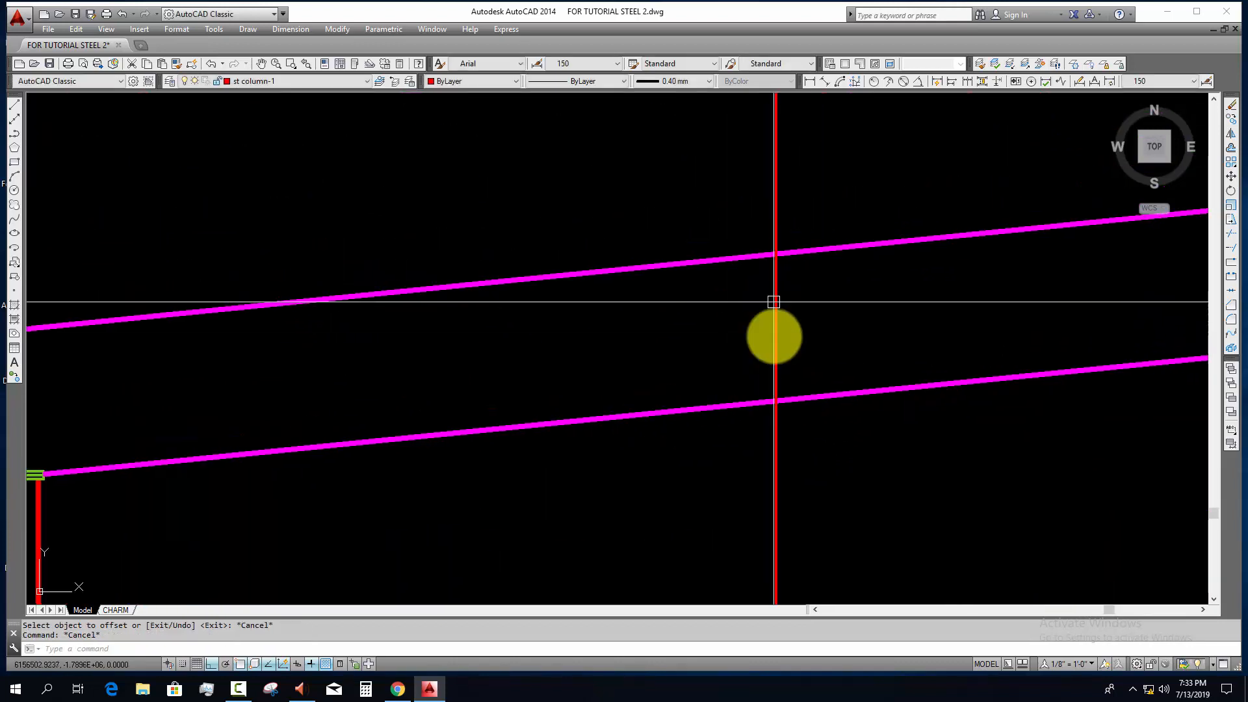
middle_drag(792, 306, 697, 323)
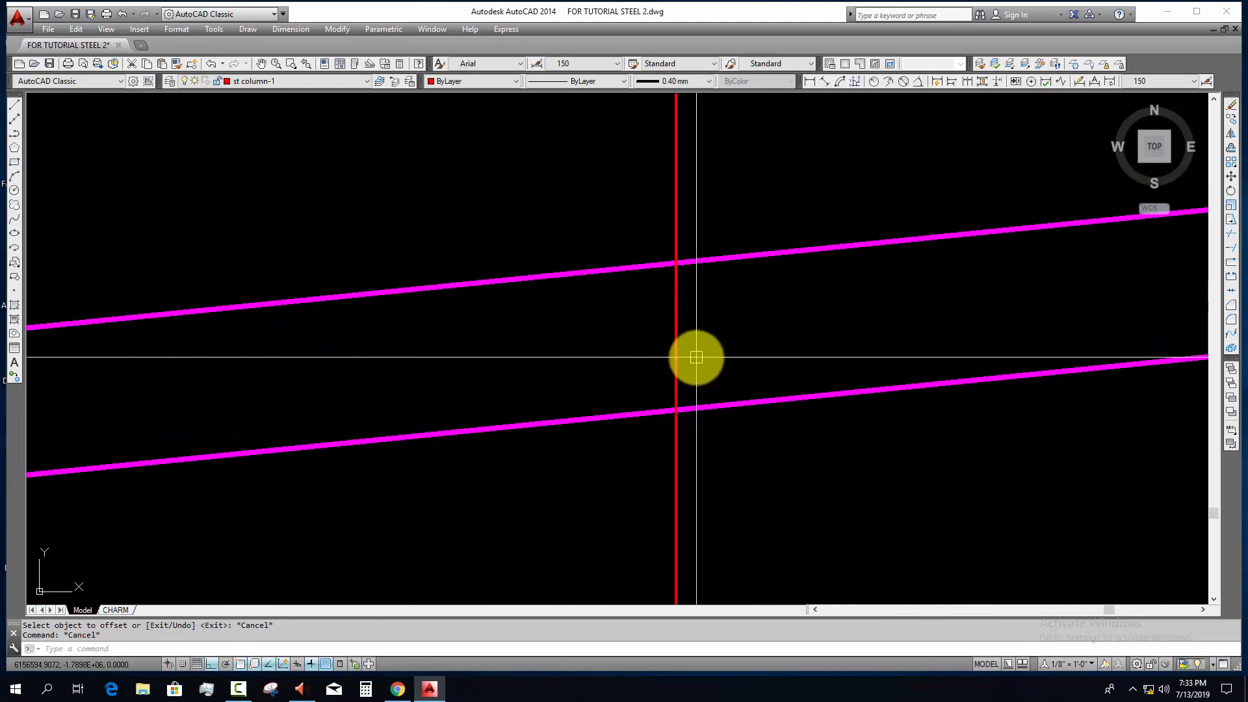
text(x)
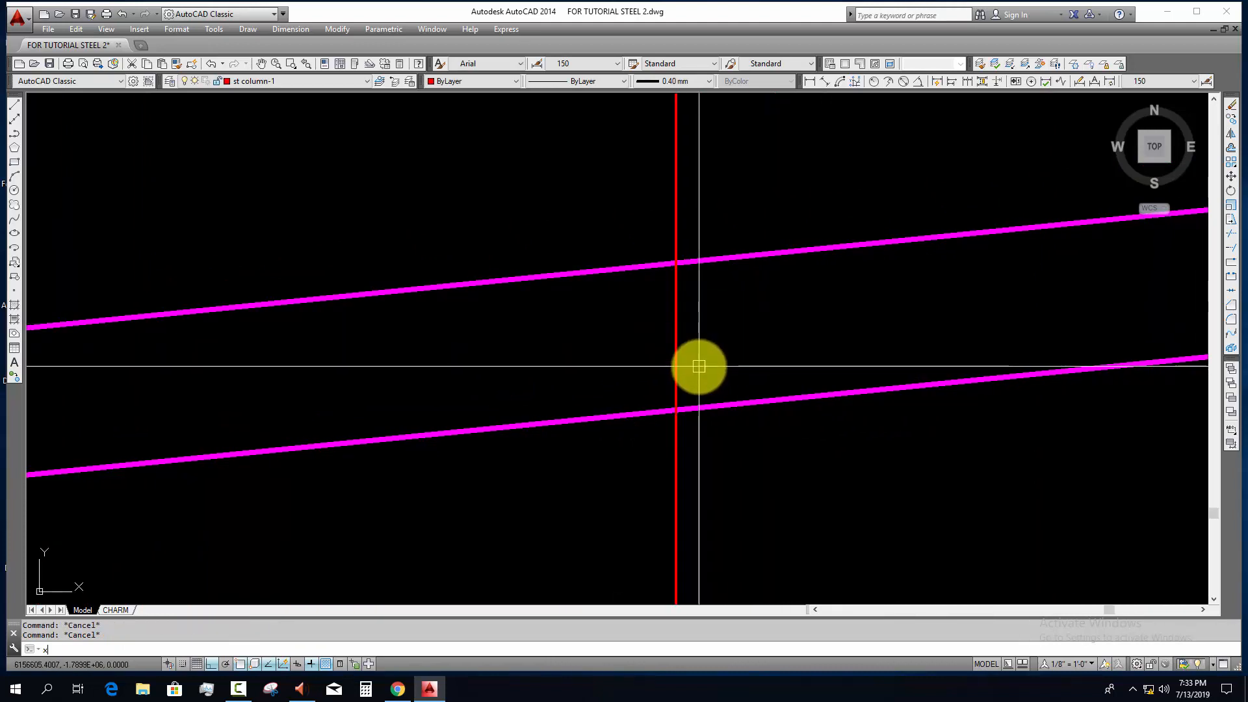
text(l)
key(Return)
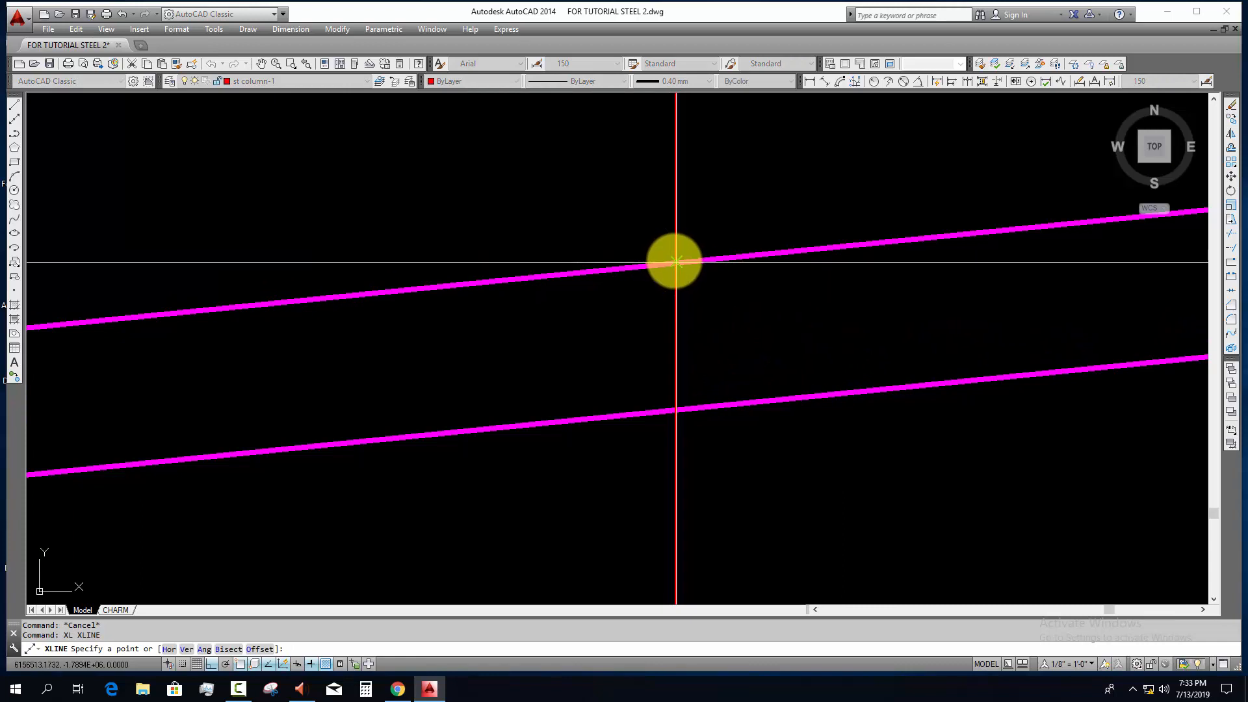
scroll(674, 260, up, 4)
click(677, 261)
middle_drag(758, 404, 683, 270)
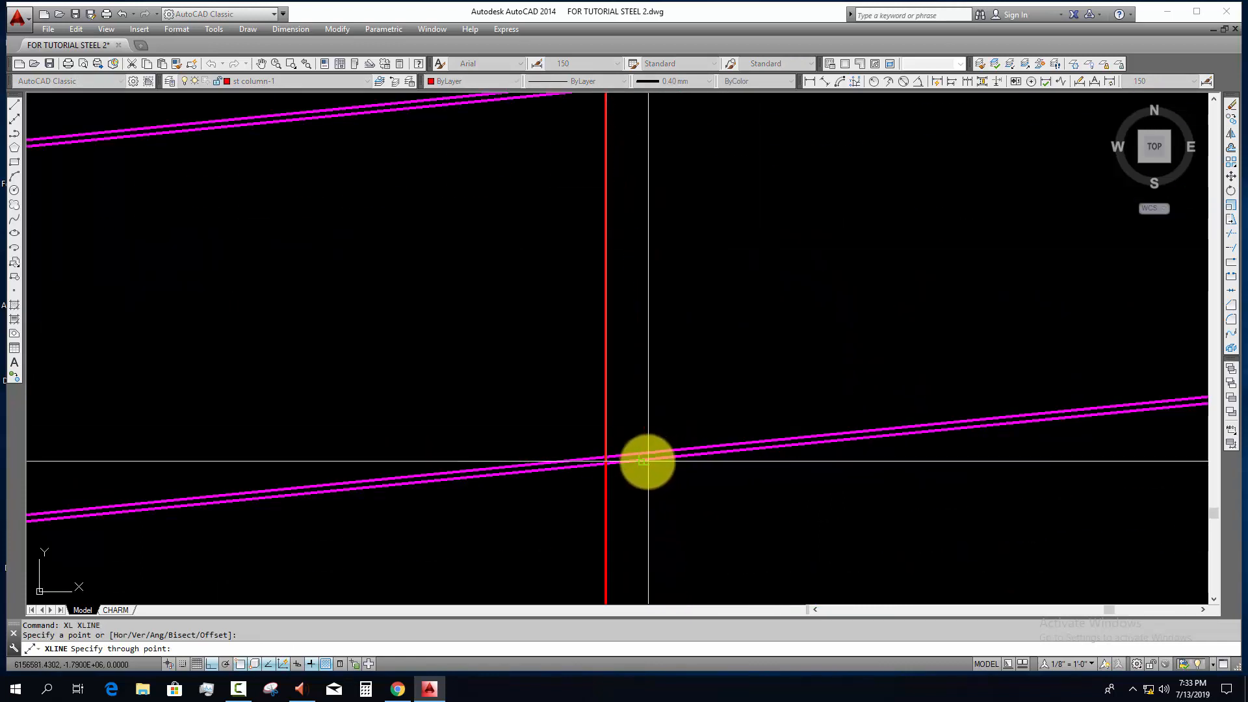
click(643, 459)
key(Escape)
Step: Erase the vertical construction line at the first rafter joint, keeping the perpendicular one
click(618, 516)
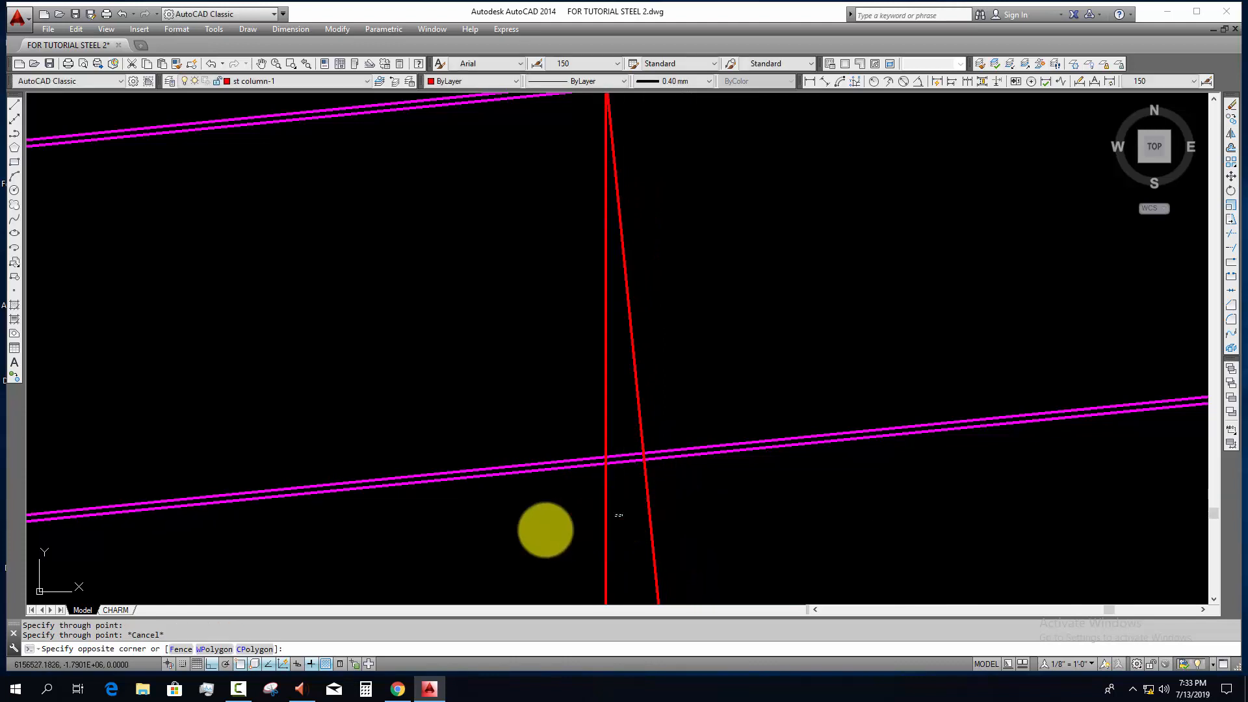
click(544, 531)
scroll(614, 491, down, 4)
text(e)
key(space)
middle_drag(664, 443, 619, 438)
key(Escape)
key(Escape)
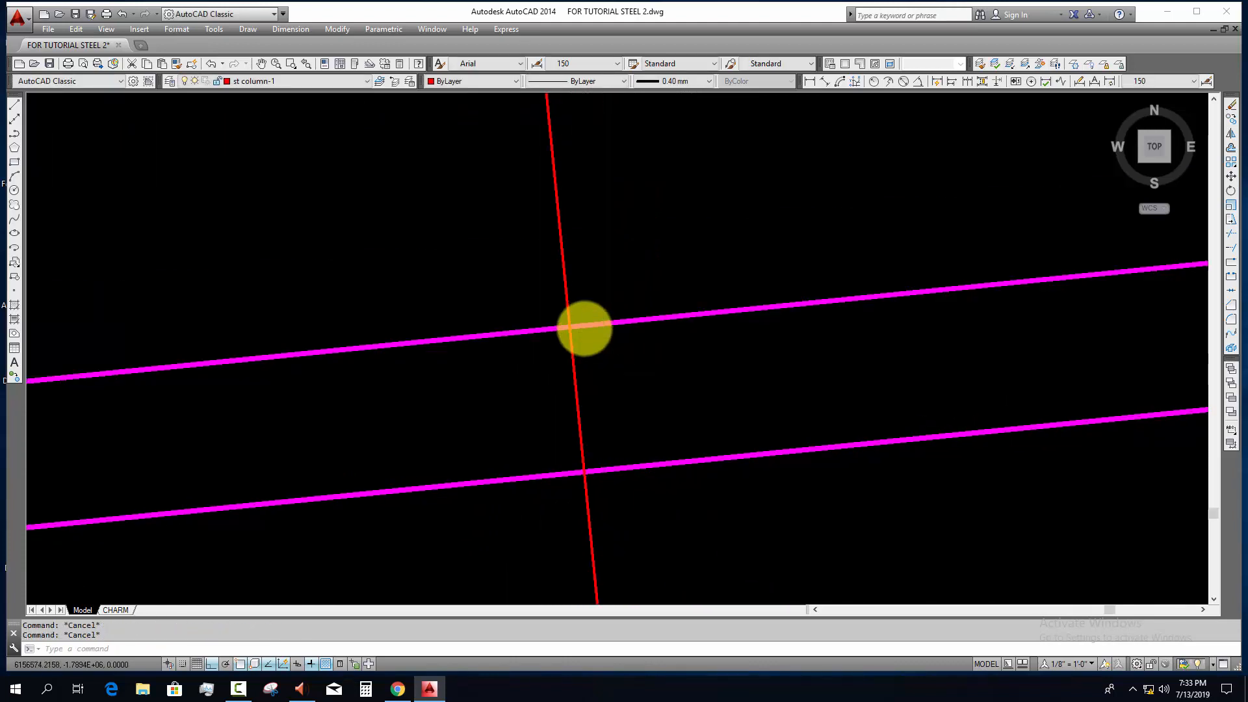
Step: Offset the outer line of the rafter's top flange downward by 450 for the reduced rafter depth
scroll(588, 327, up, 4)
text(o)
key(space)
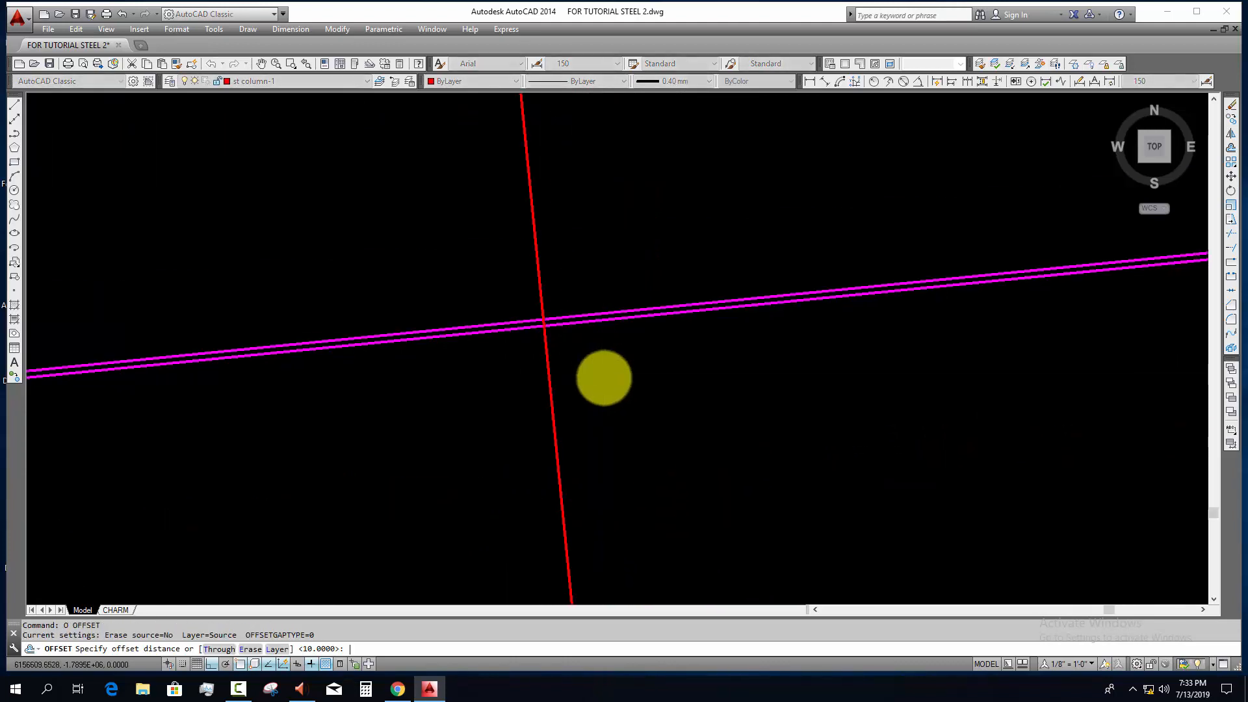
scroll(604, 378, down, 6)
key(Escape)
key(Escape)
scroll(629, 397, down, 4)
scroll(611, 388, up, 4)
scroll(676, 427, up, 5)
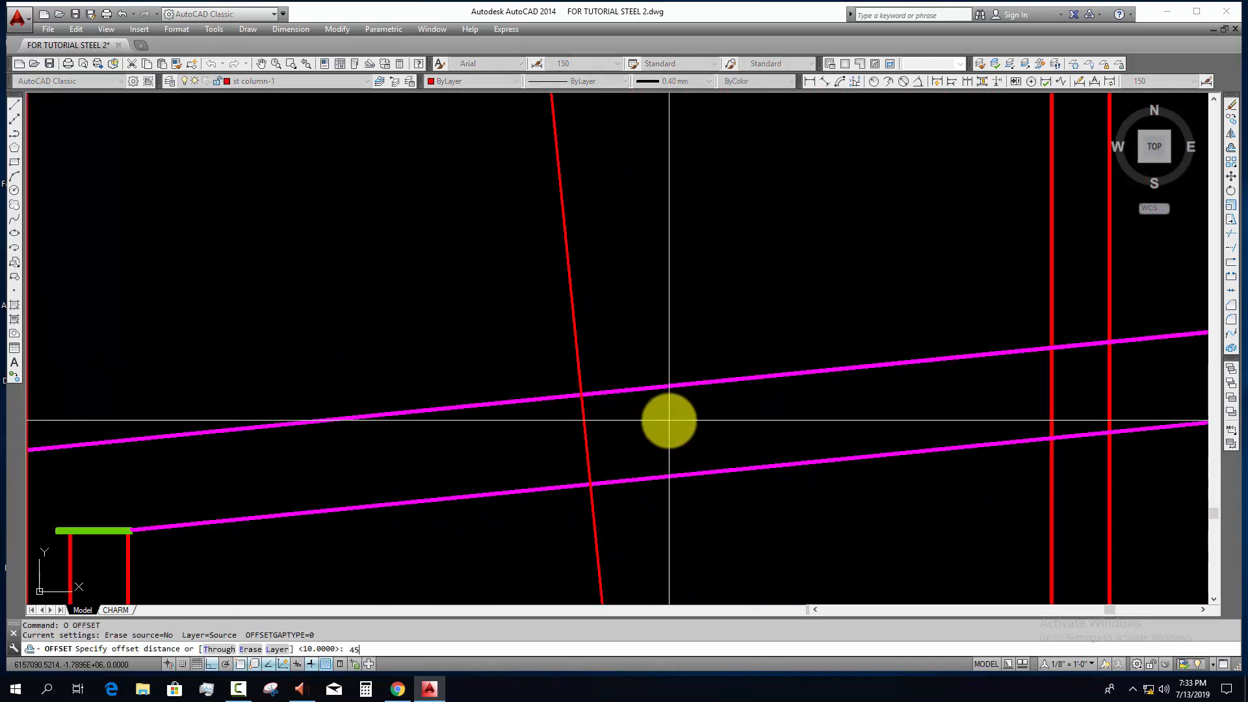
scroll(626, 419, down, 8)
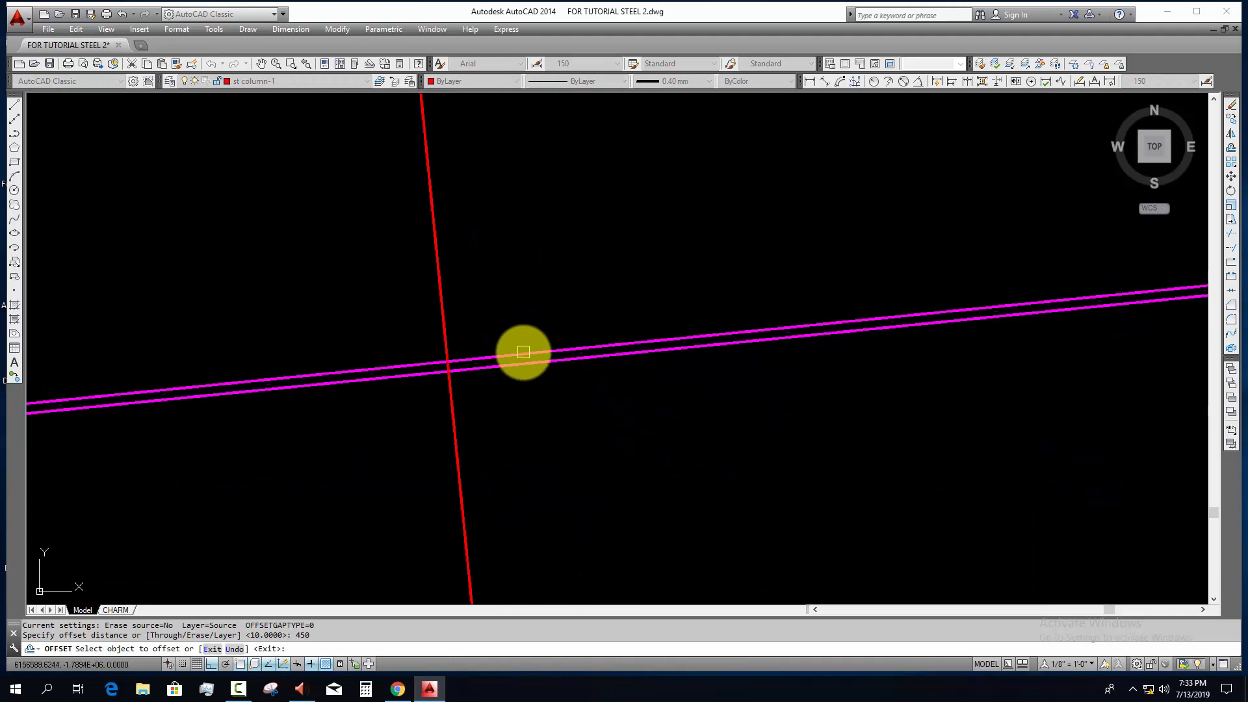
click(523, 353)
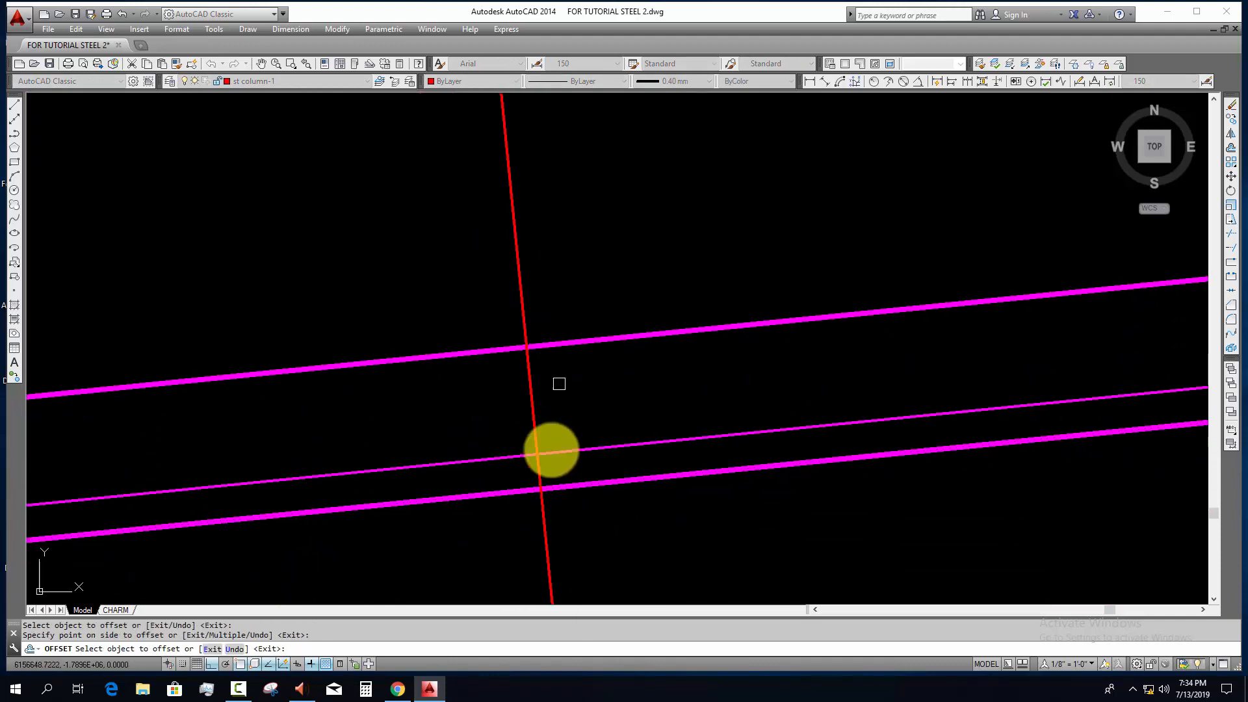
scroll(539, 448, up, 2)
Step: Offset the new intermediate rafter line upward by 10 as its flange thickness
key(Escape)
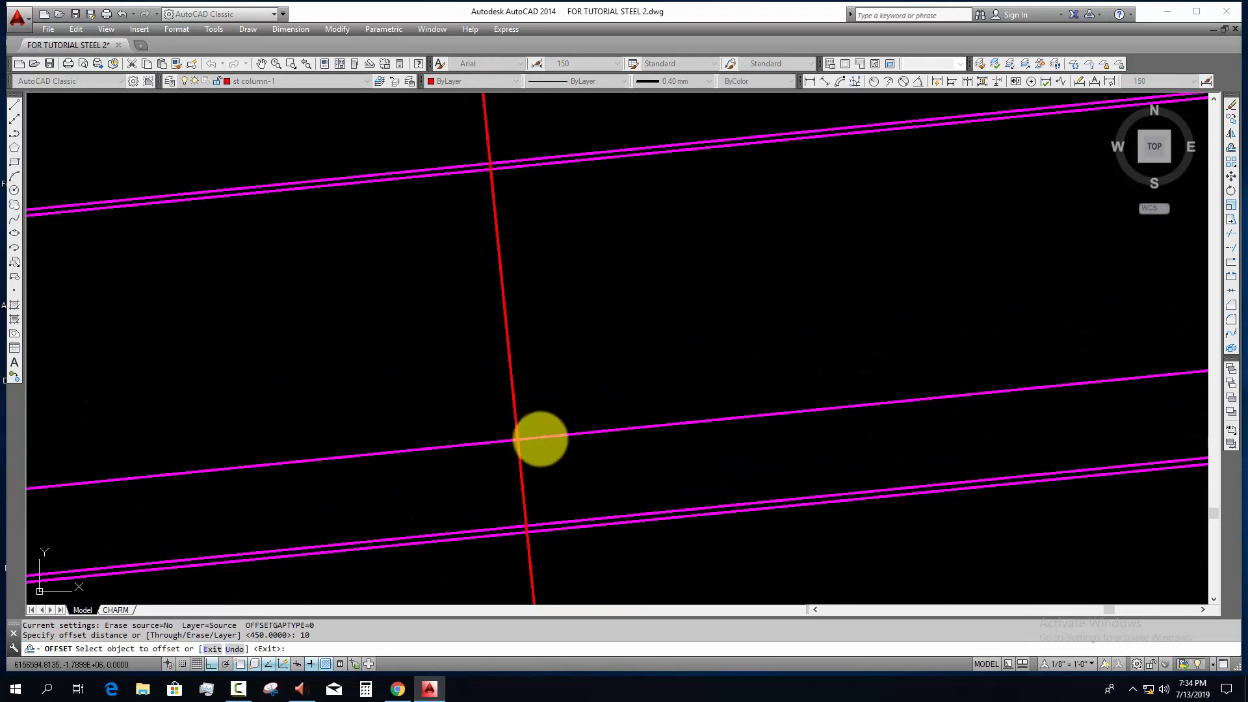
click(540, 437)
click(519, 390)
key(Escape)
click(539, 468)
click(471, 488)
mouse_move(543, 526)
middle_down()
mouse_move(490, 399)
mouse_move(479, 482)
mouse_move(510, 486)
middle_up()
scroll(491, 398, down, 2)
scroll(479, 482, down, 2)
scroll(488, 486, up, 2)
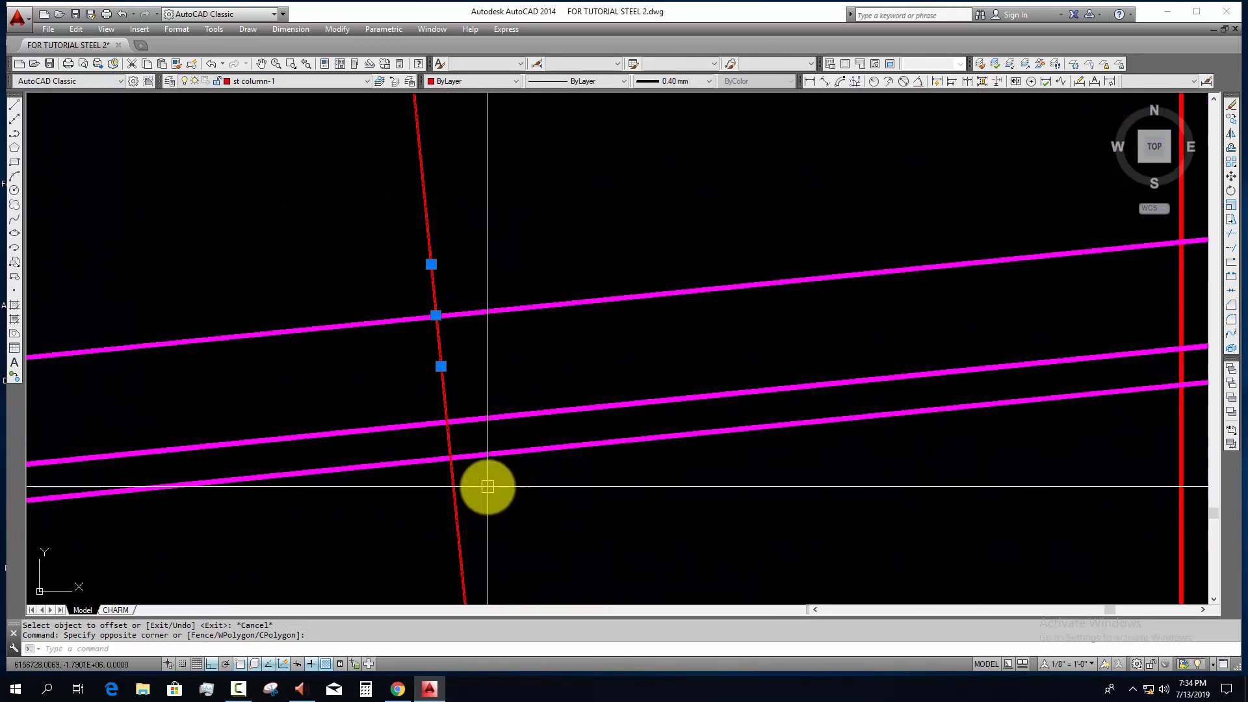
scroll(487, 487, down, 4)
middle_drag(758, 496, 644, 465)
key(Escape)
Step: Draw a construction line from the top rafter line at the second joint's vertical line, perpendicular to the lowest rafter line
middle_drag(931, 415, 700, 454)
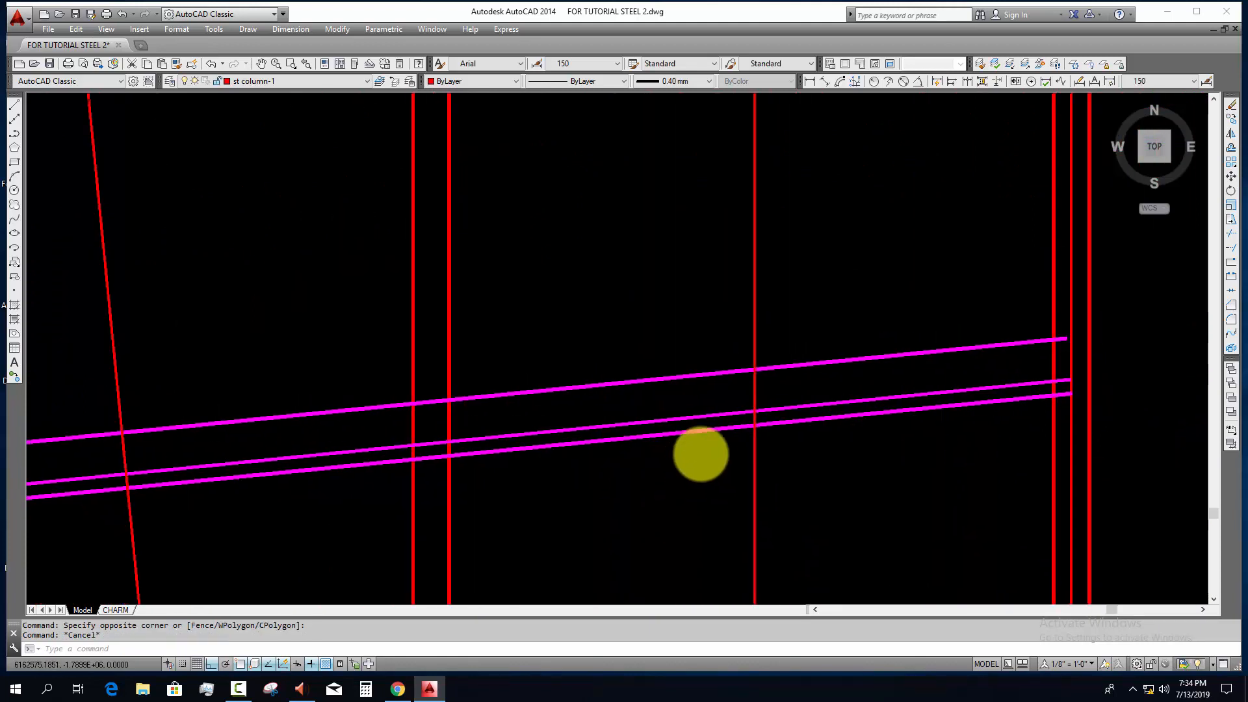
scroll(758, 415, up, 4)
text(xl)
key(Return)
scroll(758, 416, down, 2)
middle_drag(758, 415, 747, 298)
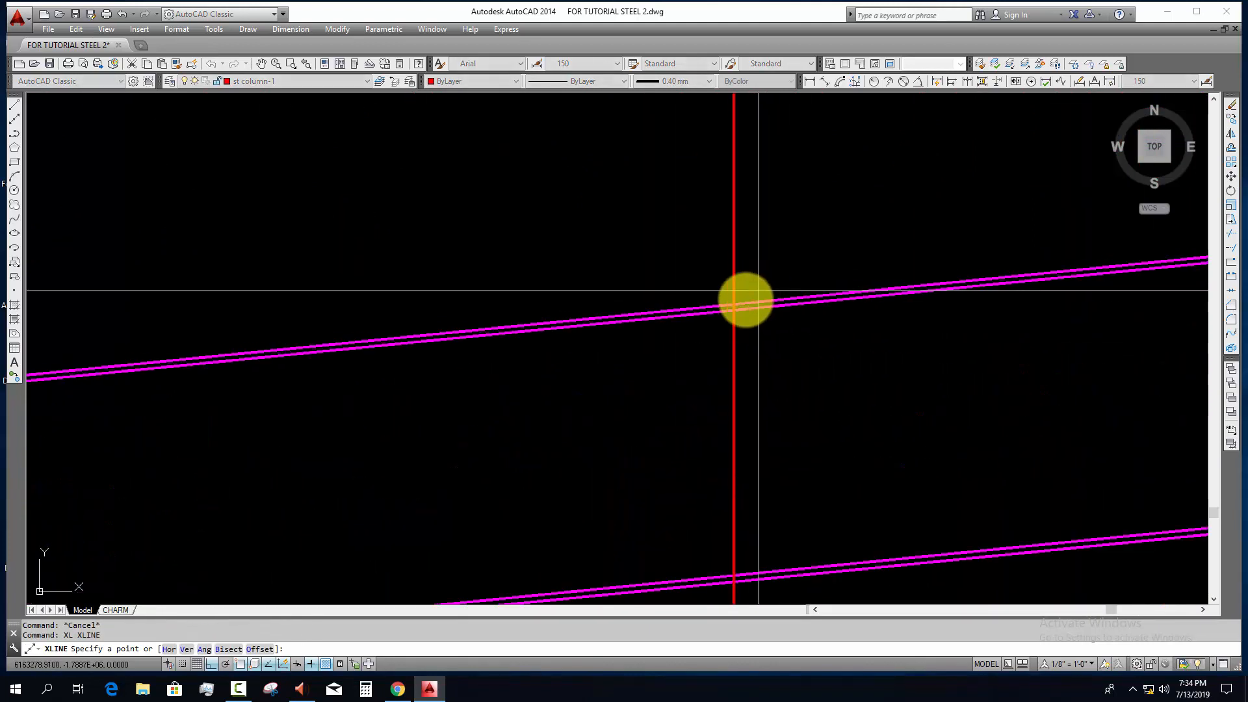
click(739, 303)
scroll(800, 425, up, 2)
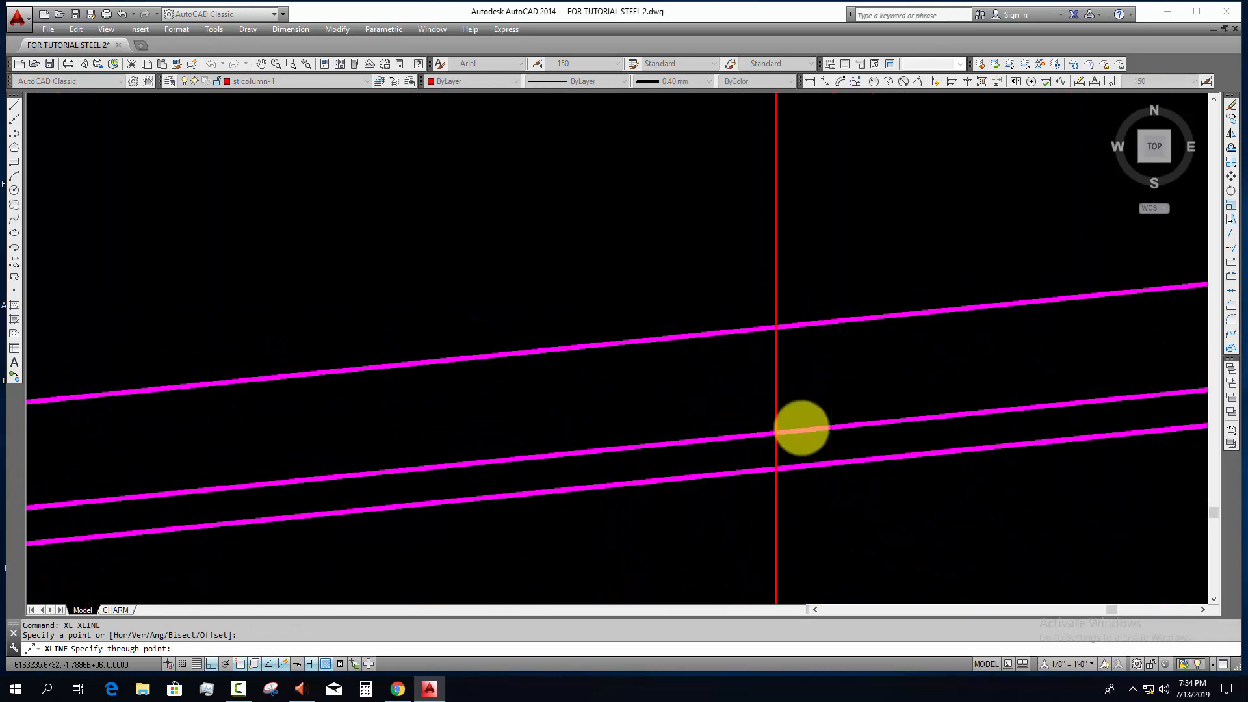
click(790, 468)
key(Escape)
Step: Trim the lowest pair of flange lines between the two perpendicular joint lines, using both joint lines as cutting edges
click(825, 499)
click(788, 515)
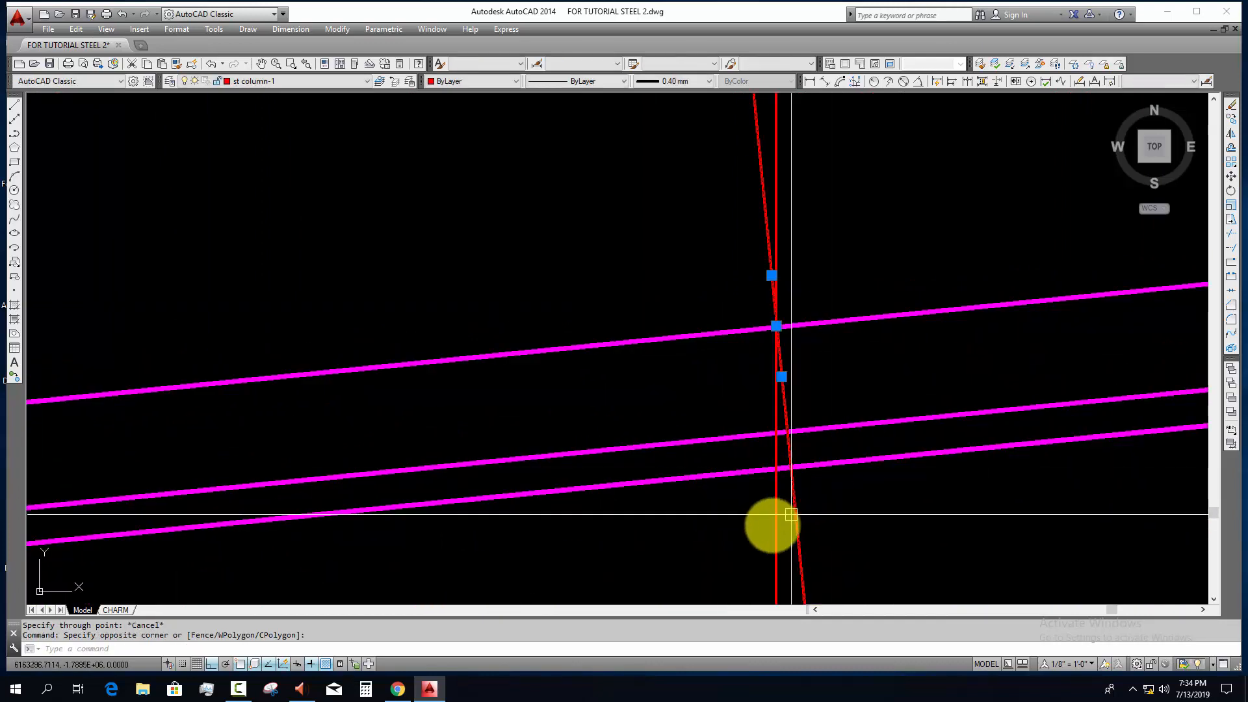
scroll(773, 522, down, 4)
middle_drag(772, 523, 981, 381)
click(456, 462)
click(303, 505)
scroll(336, 424, up, 6)
middle_drag(413, 437, 395, 450)
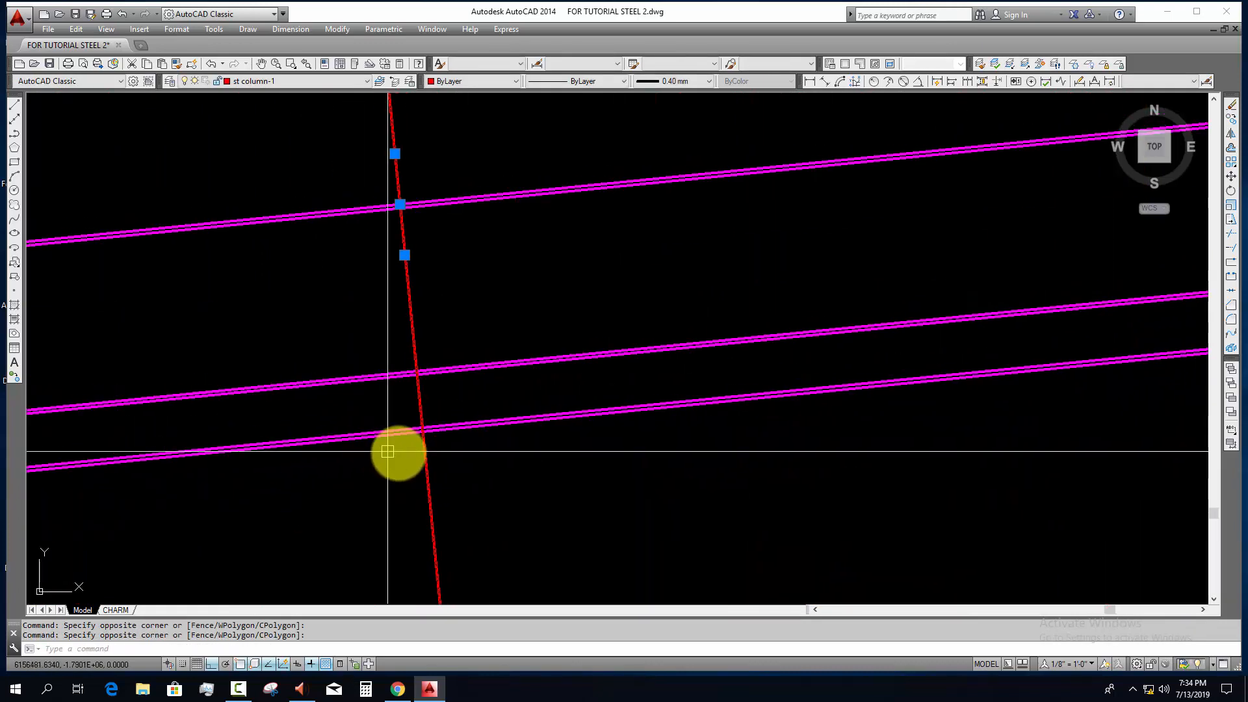
text(tr)
key(Return)
key(Return)
click(461, 444)
click(464, 405)
scroll(468, 379, down, 6)
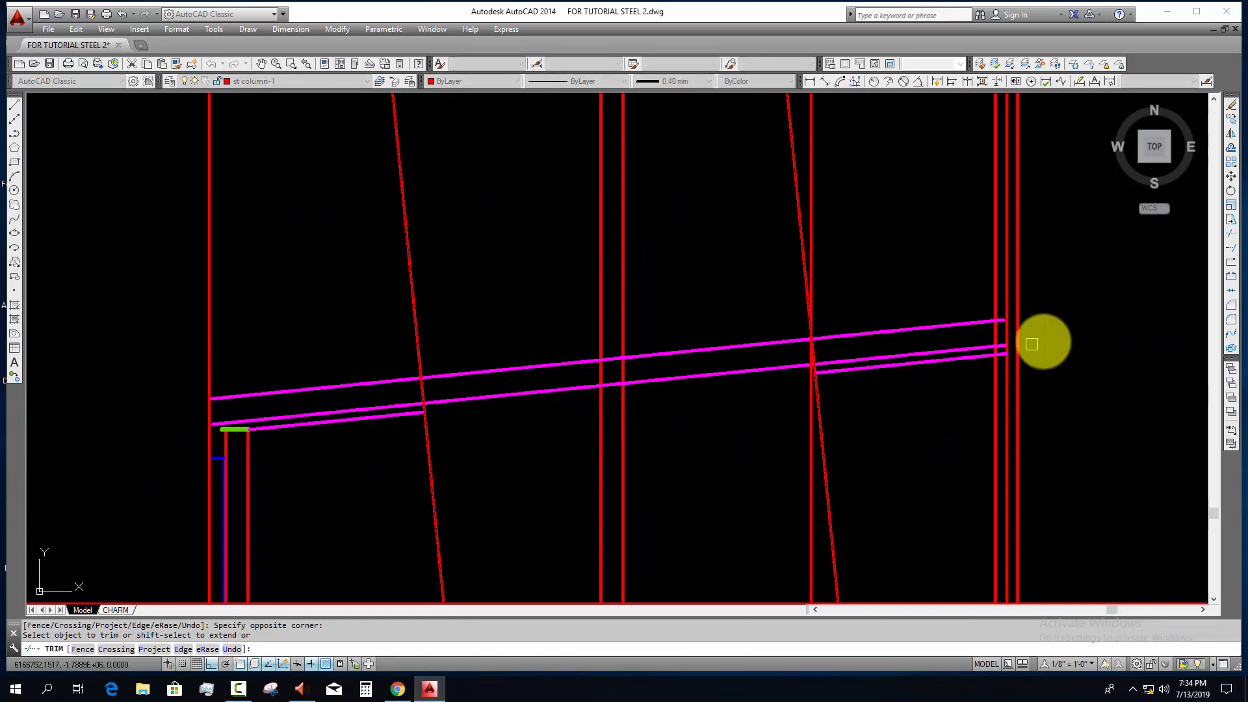
Step: Trim the intermediate pair of flange lines on the column side of the first perpendicular joint line
scroll(489, 398, up, 5)
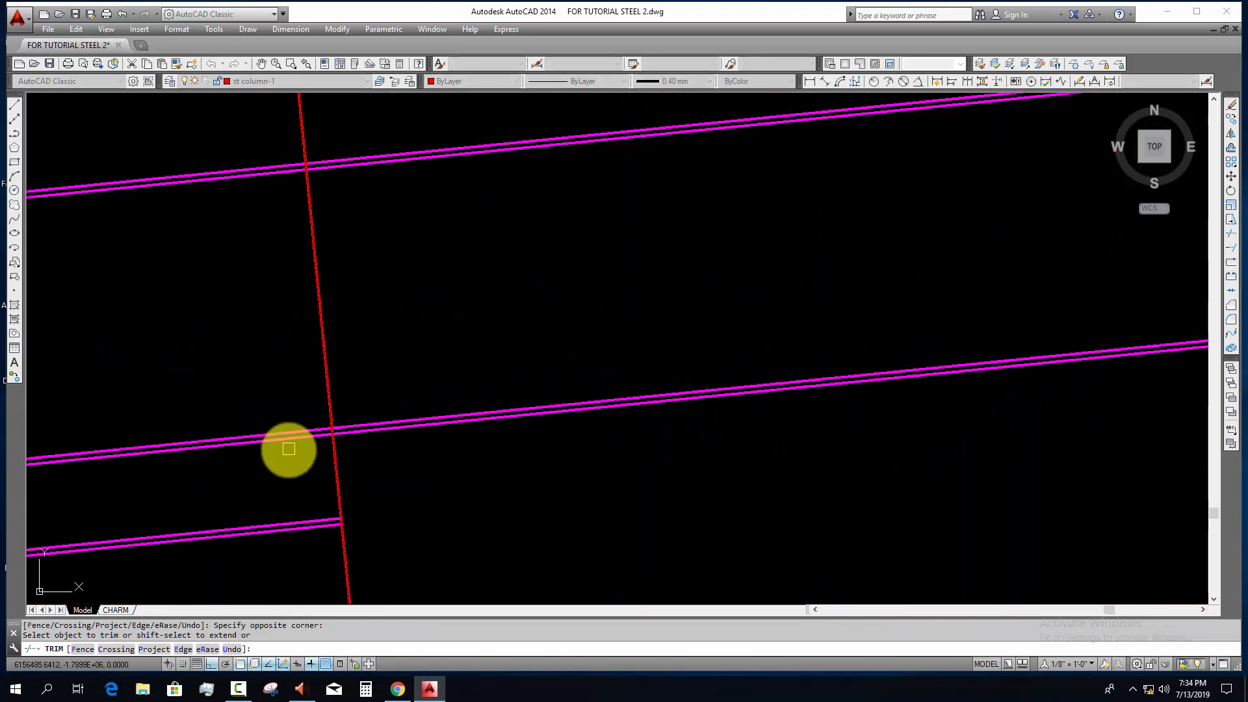
click(284, 431)
scroll(273, 371, down, 4)
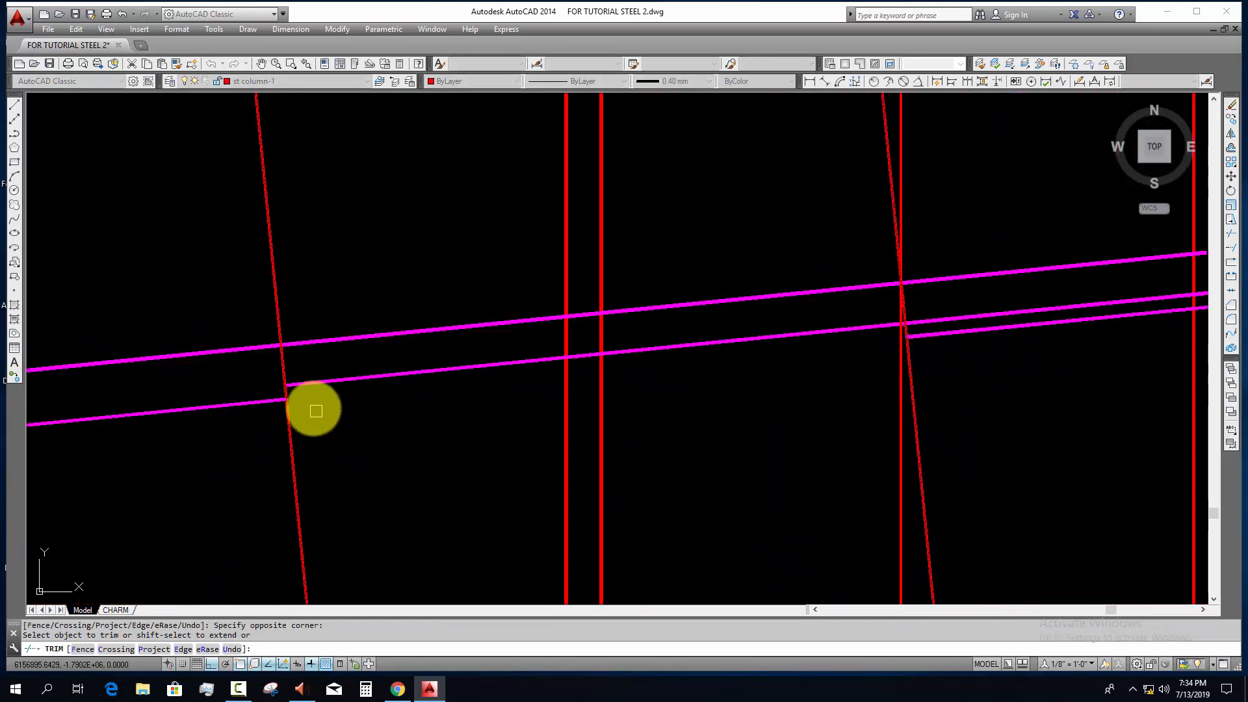
scroll(305, 393, up, 5)
key(Escape)
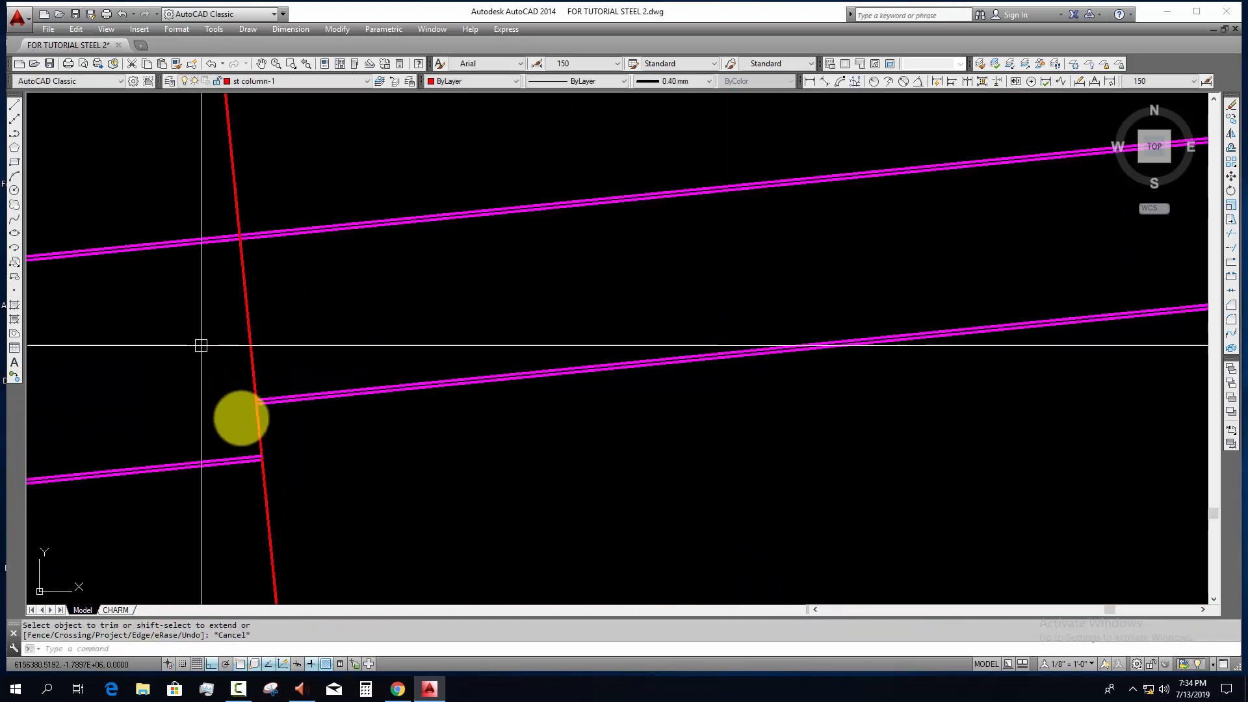
key(Escape)
key(Escape)
scroll(262, 441, up, 5)
click(284, 427)
click(236, 520)
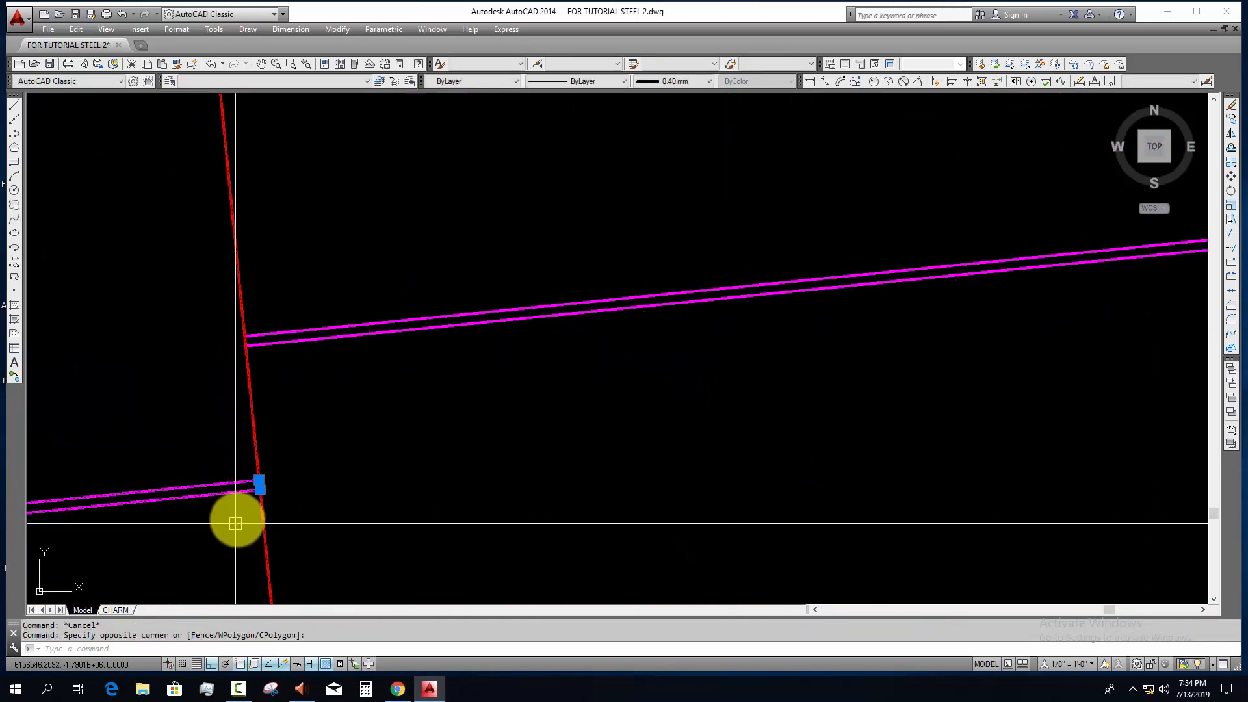
text(s)
key(space)
scroll(247, 500, up, 5)
key(Escape)
click(317, 413)
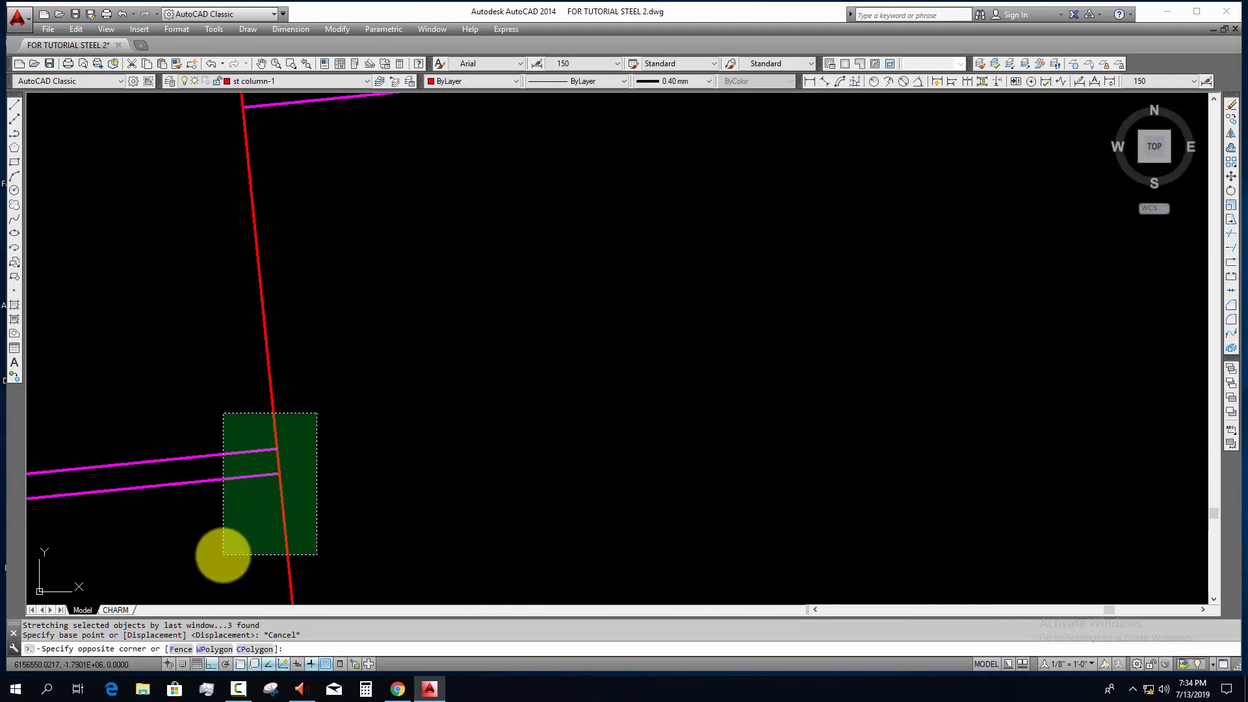
click(223, 555)
key(Escape)
Step: Stretch the joint-side end of the end segment's lower flange up to meet the middle segment's lower flange at the first joint
click(330, 425)
click(223, 521)
text(s)
key(space)
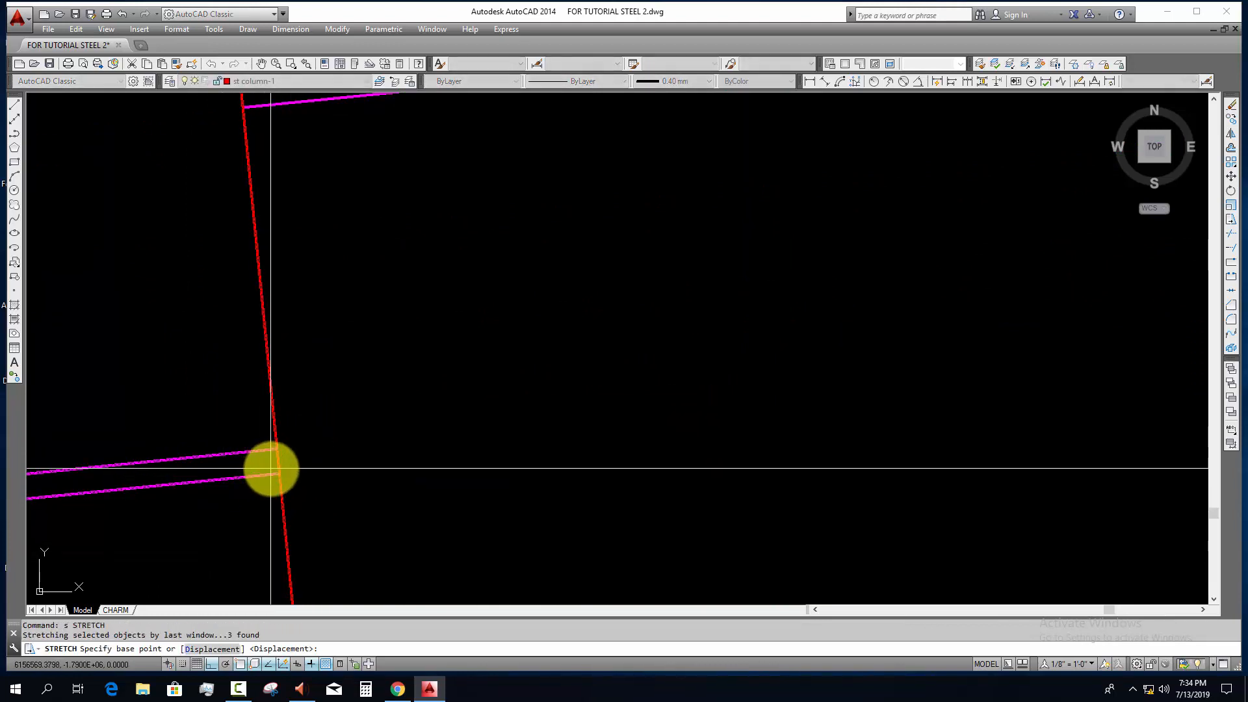
click(279, 474)
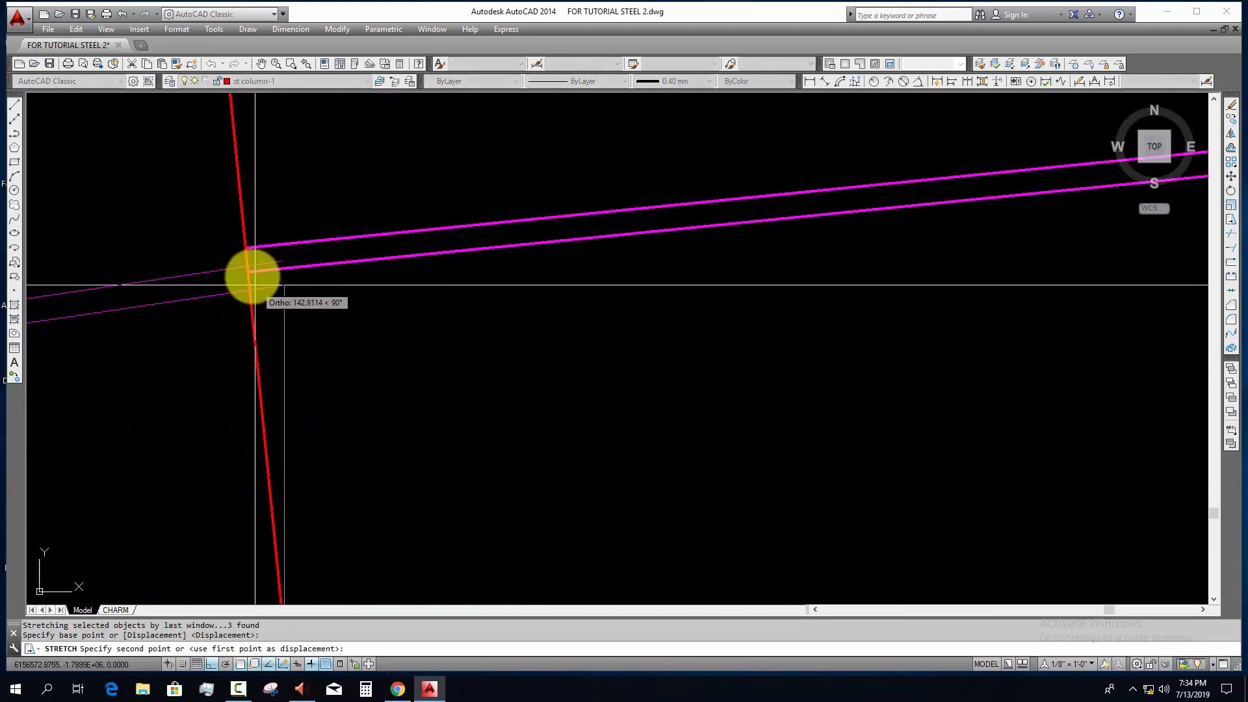
scroll(251, 271, up, 10)
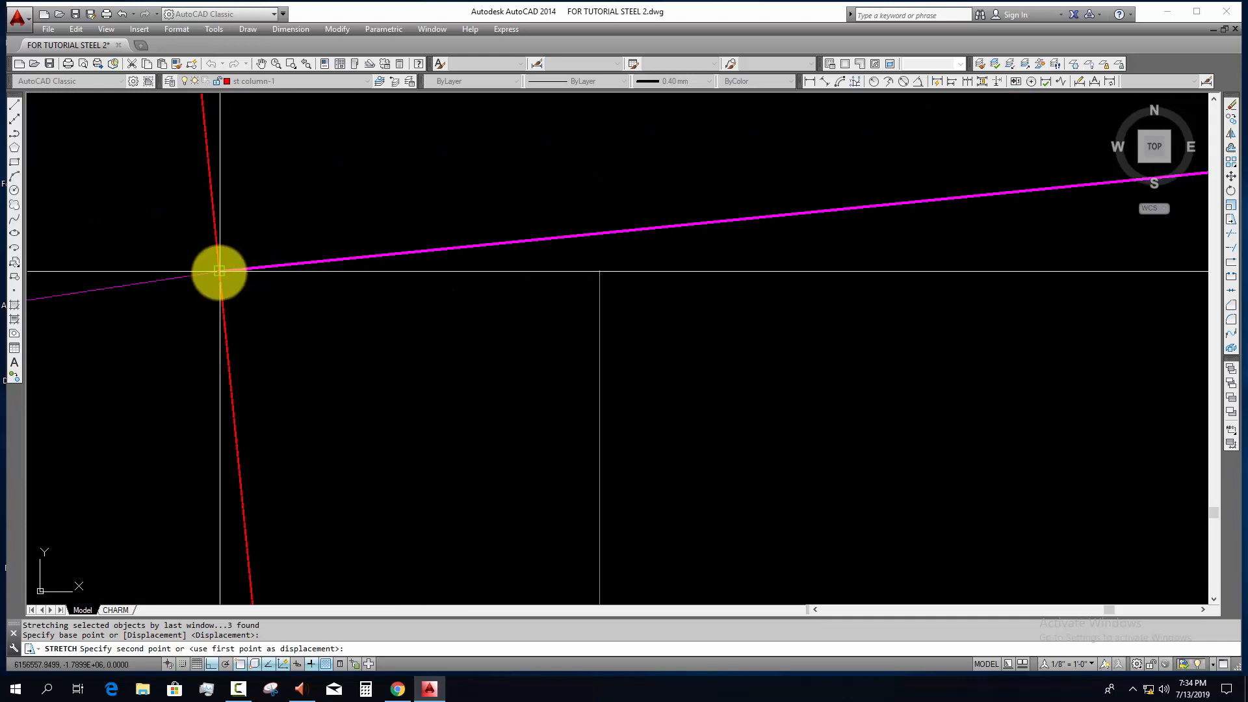
scroll(284, 370, down, 5)
key(Escape)
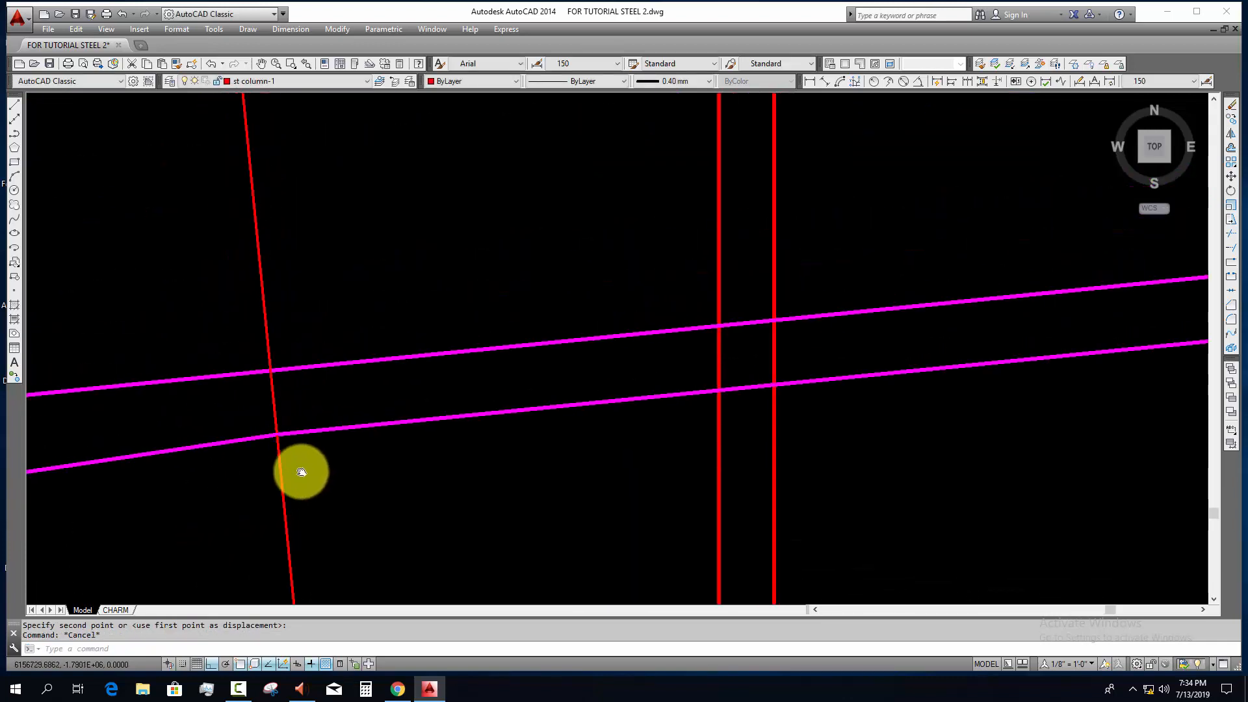
Step: Measure the rafter's depth along the perpendicular line at the first joint with an aligned dimension
scroll(331, 437, down, 4)
scroll(460, 421, up, 3)
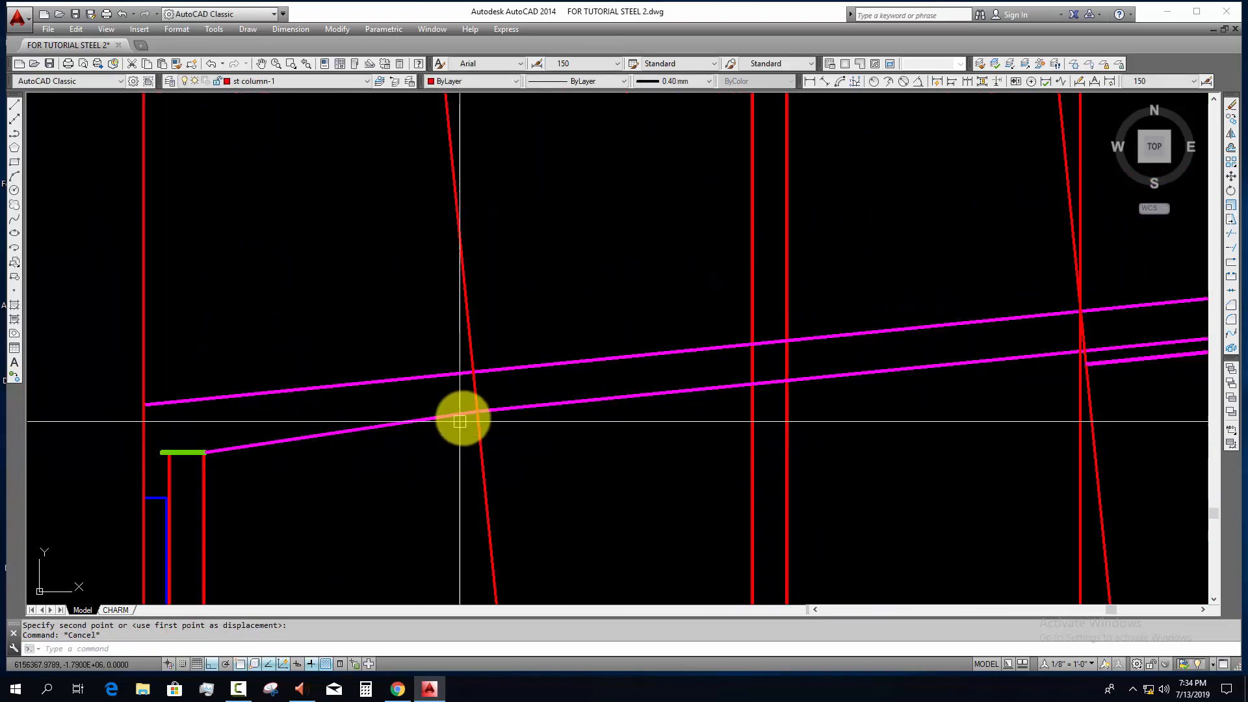
scroll(450, 419, up, 4)
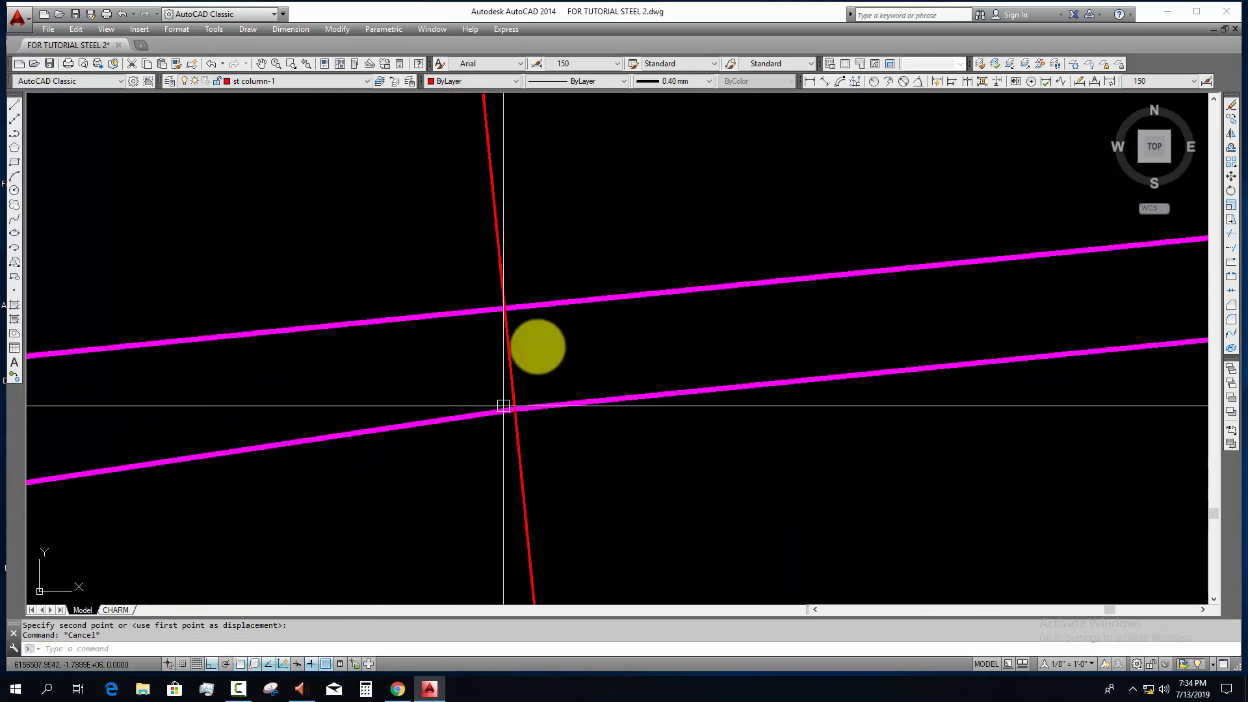
click(823, 81)
scroll(468, 454, up, 4)
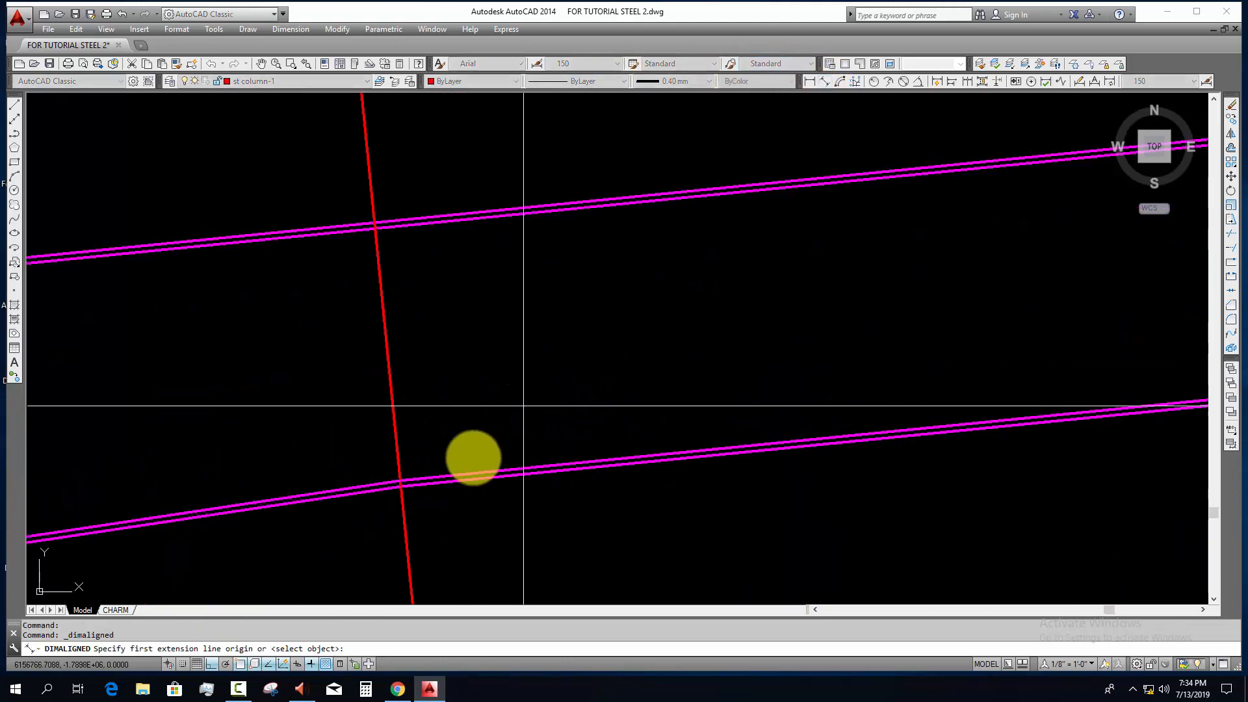
click(401, 486)
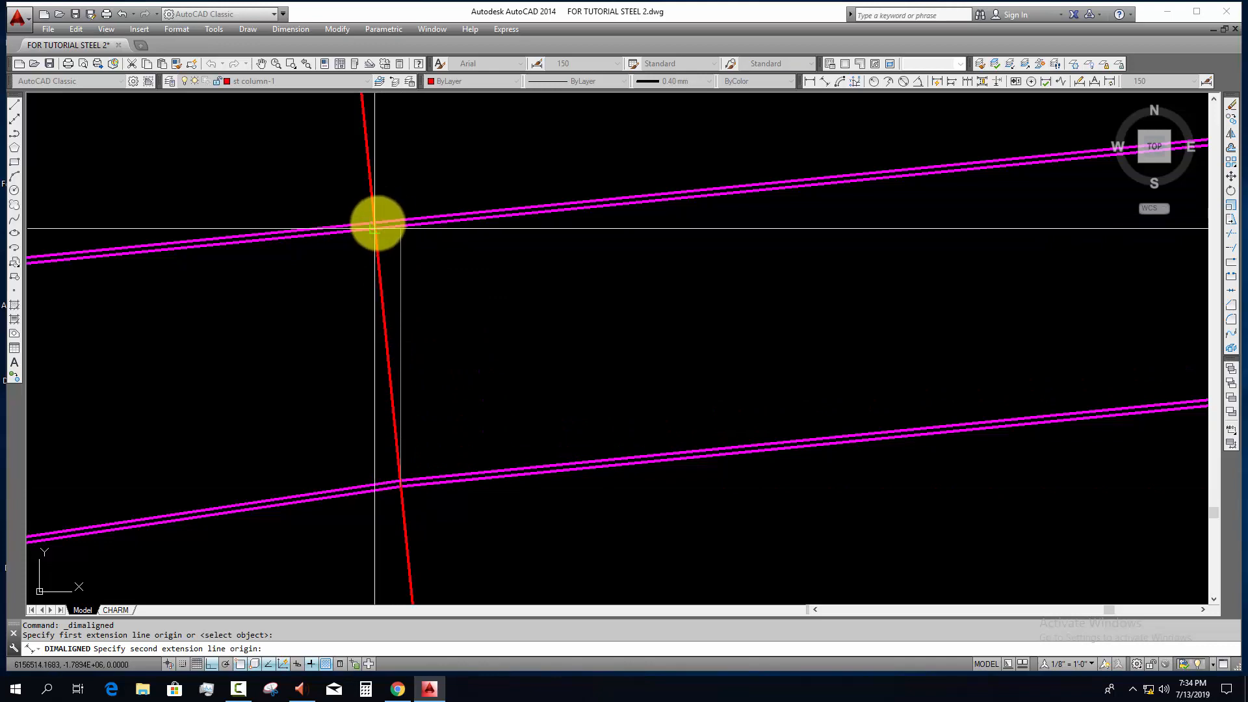
scroll(453, 264, down, 4)
middle_drag(465, 270, 432, 318)
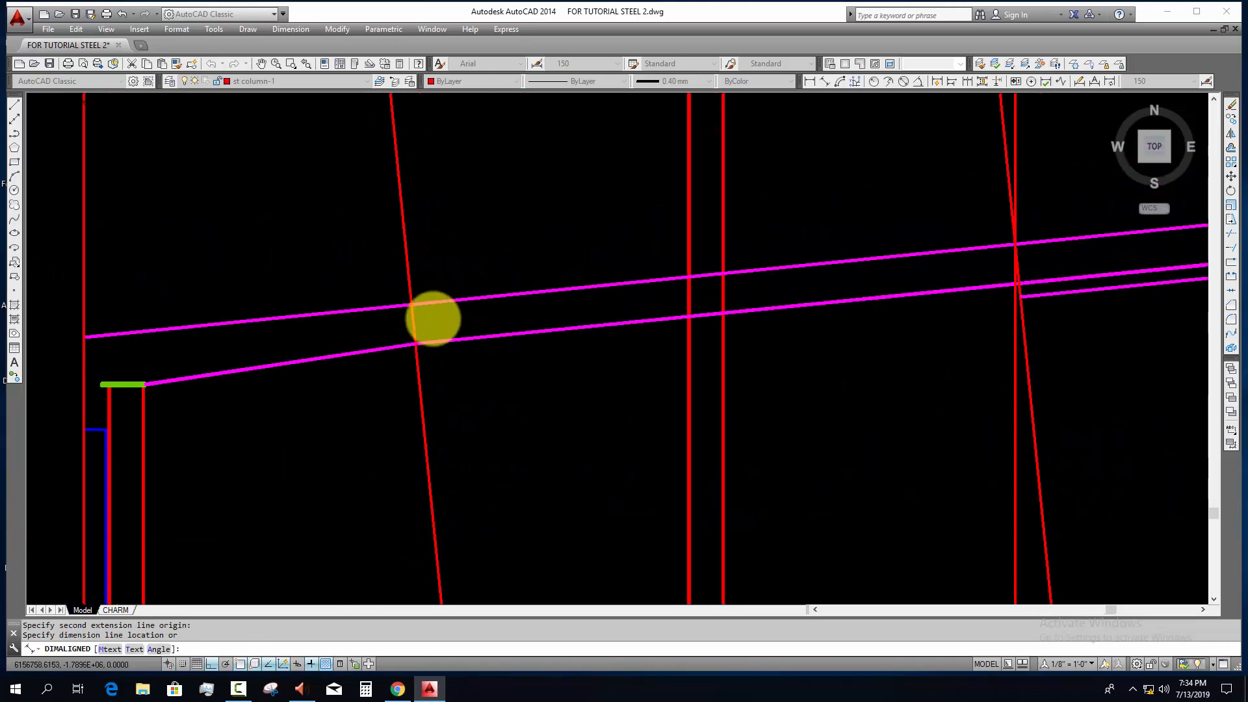
middle_drag(914, 268, 506, 326)
scroll(624, 312, down, 8)
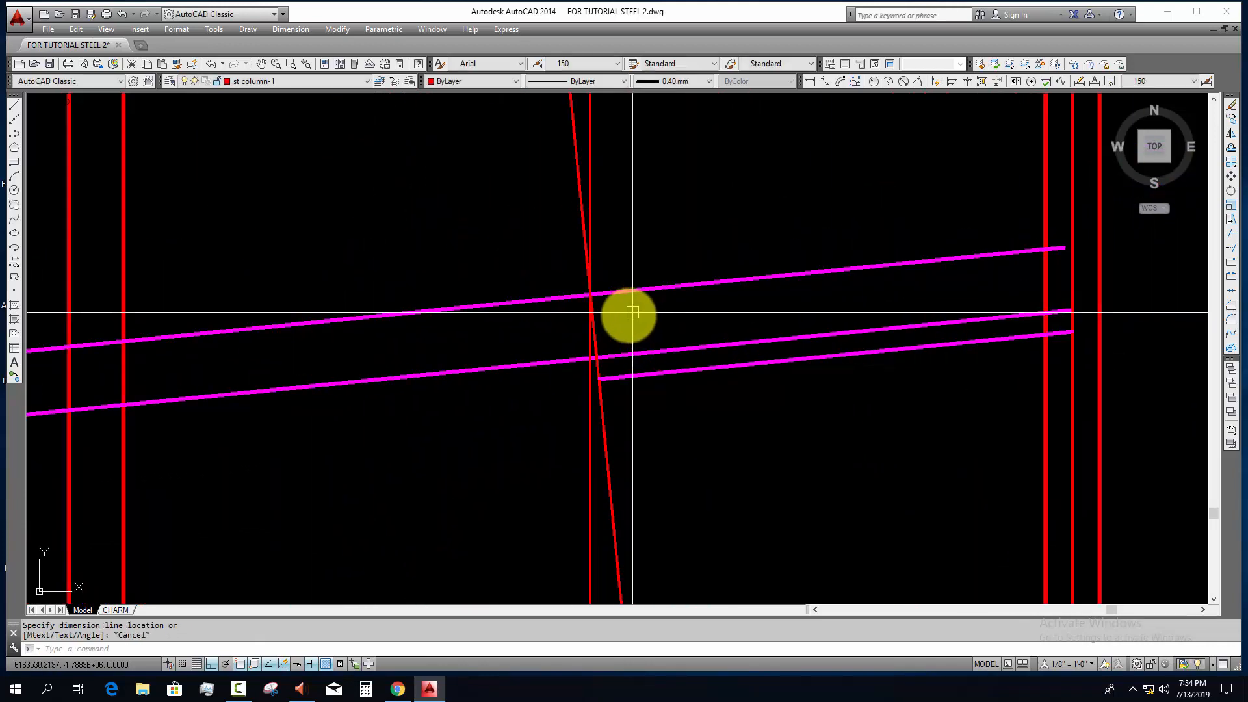
Step: Look up the scheduled rafter depths in the SCHEDULE OF RAFTER table
key(Escape)
key(Escape)
scroll(688, 357, down, 2)
middle_drag(741, 436, 596, 290)
scroll(591, 247, down, 4)
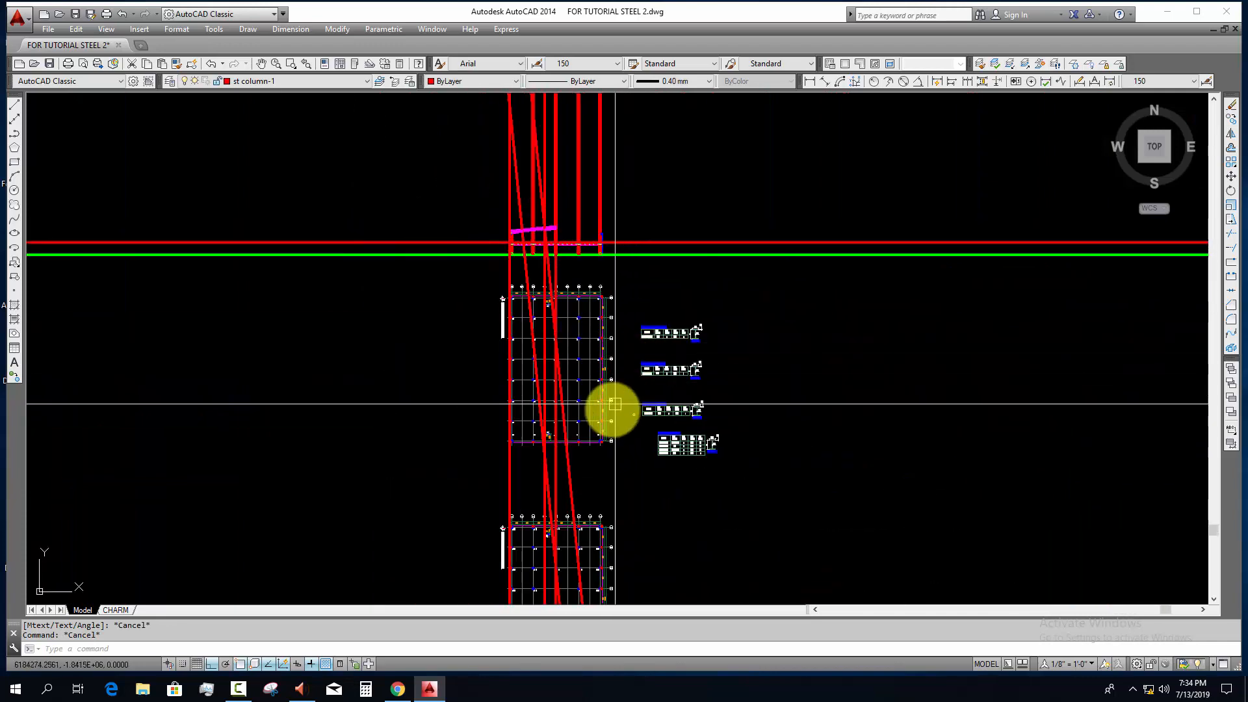
middle_drag(616, 404, 588, 228)
scroll(680, 232, up, 6)
scroll(552, 336, up, 4)
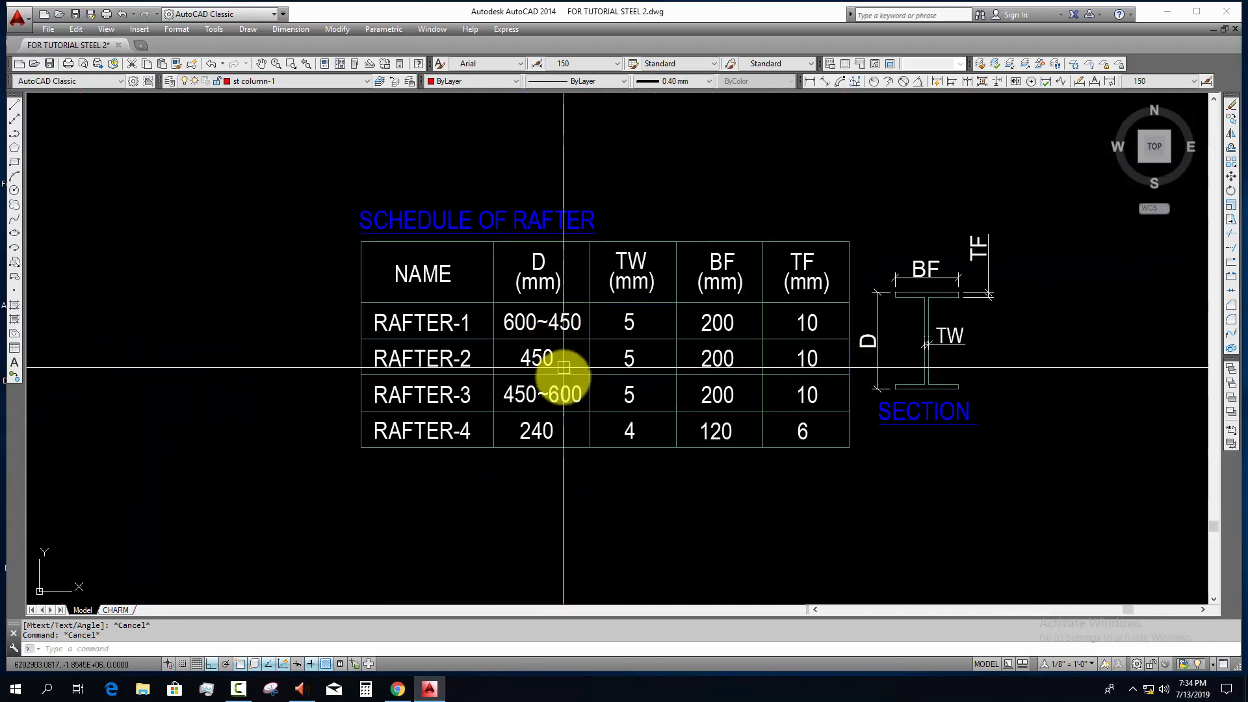
scroll(581, 370, down, 5)
scroll(572, 312, down, 1)
scroll(538, 345, up, 4)
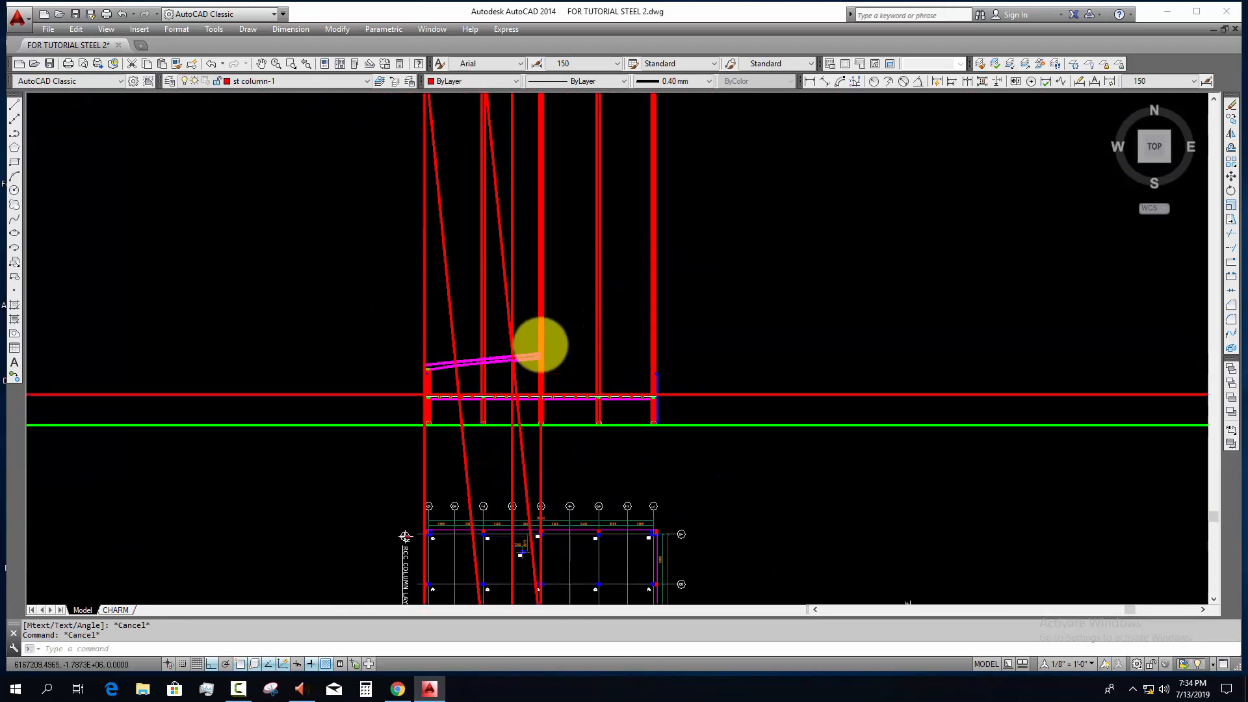
Step: Extend the upper and intermediate pairs of rafter flange lines to the vertical centreline of the middle column
scroll(528, 401, up, 4)
scroll(520, 338, up, 4)
scroll(549, 349, up, 4)
click(530, 427)
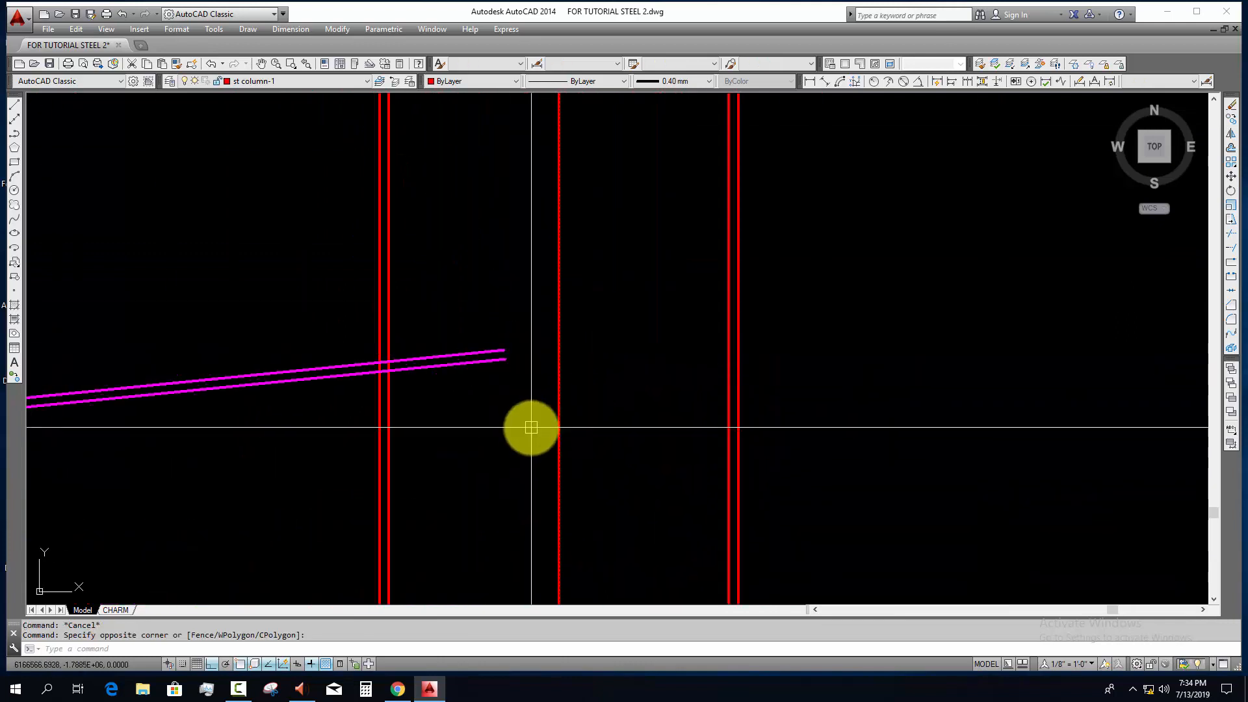
scroll(539, 405, down, 4)
middle_drag(540, 405, 540, 404)
text(ex)
key(space)
click(527, 403)
click(516, 357)
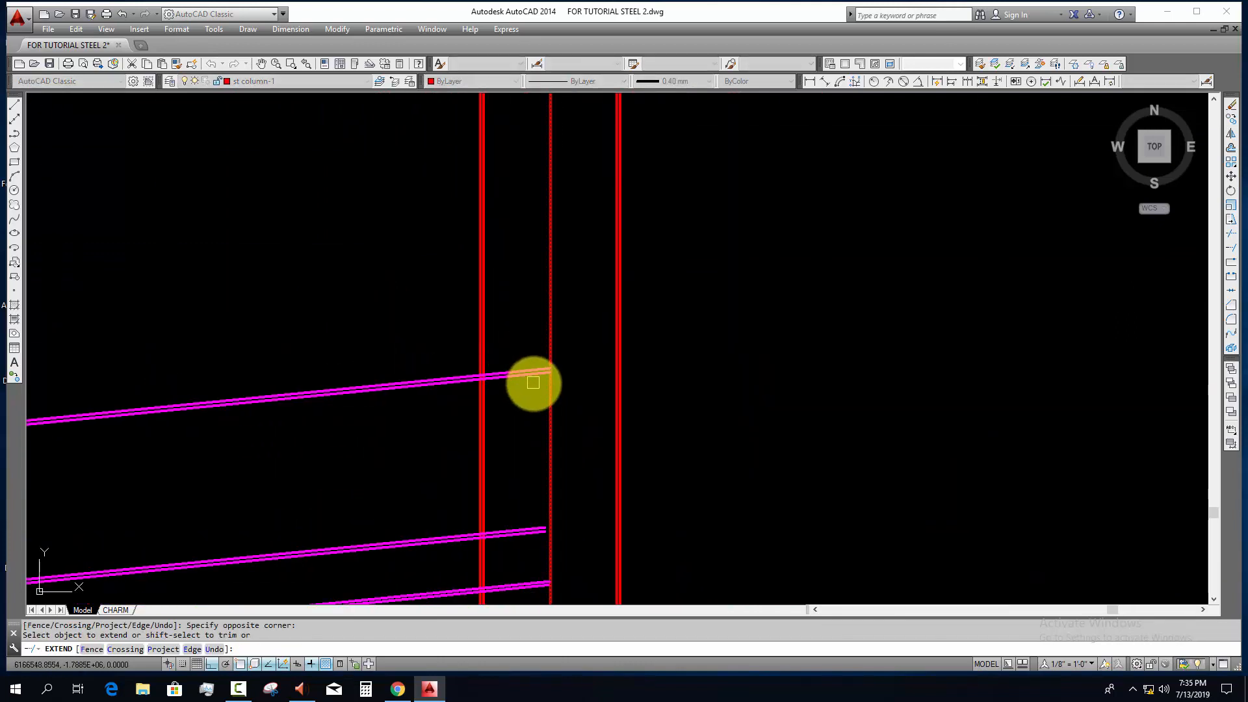
scroll(539, 391, down, 2)
scroll(560, 453, up, 3)
click(468, 364)
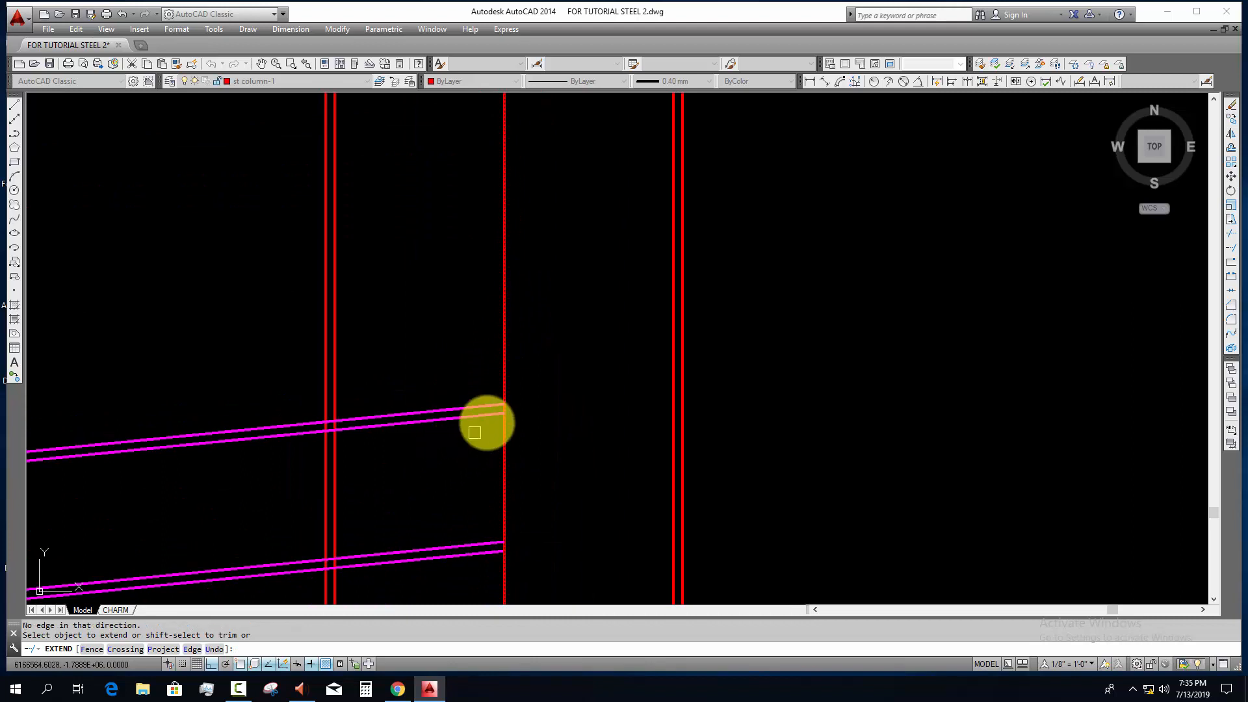
key(Escape)
key(Escape)
Step: Draw a horizontal construction line through the upper flange's end on the middle column's centreline
scroll(504, 416, down, 2)
text(xl)
key(space)
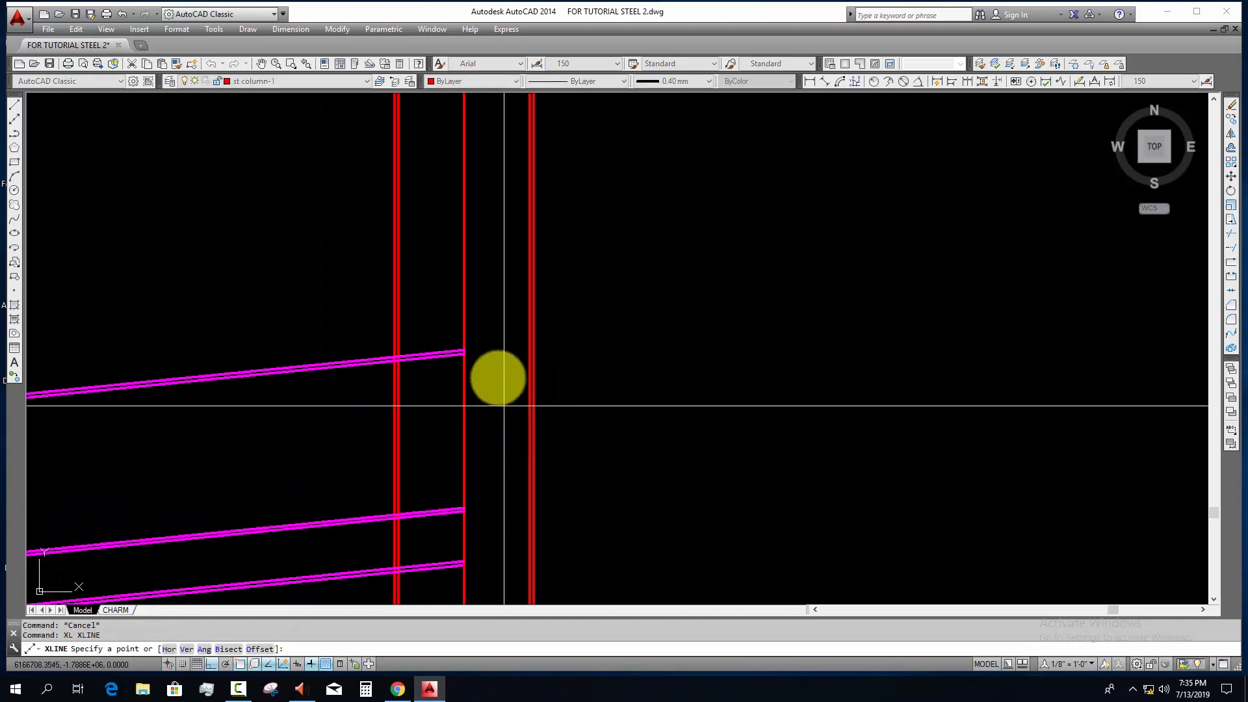
scroll(455, 355, up, 5)
click(425, 378)
click(569, 421)
key(Escape)
key(Escape)
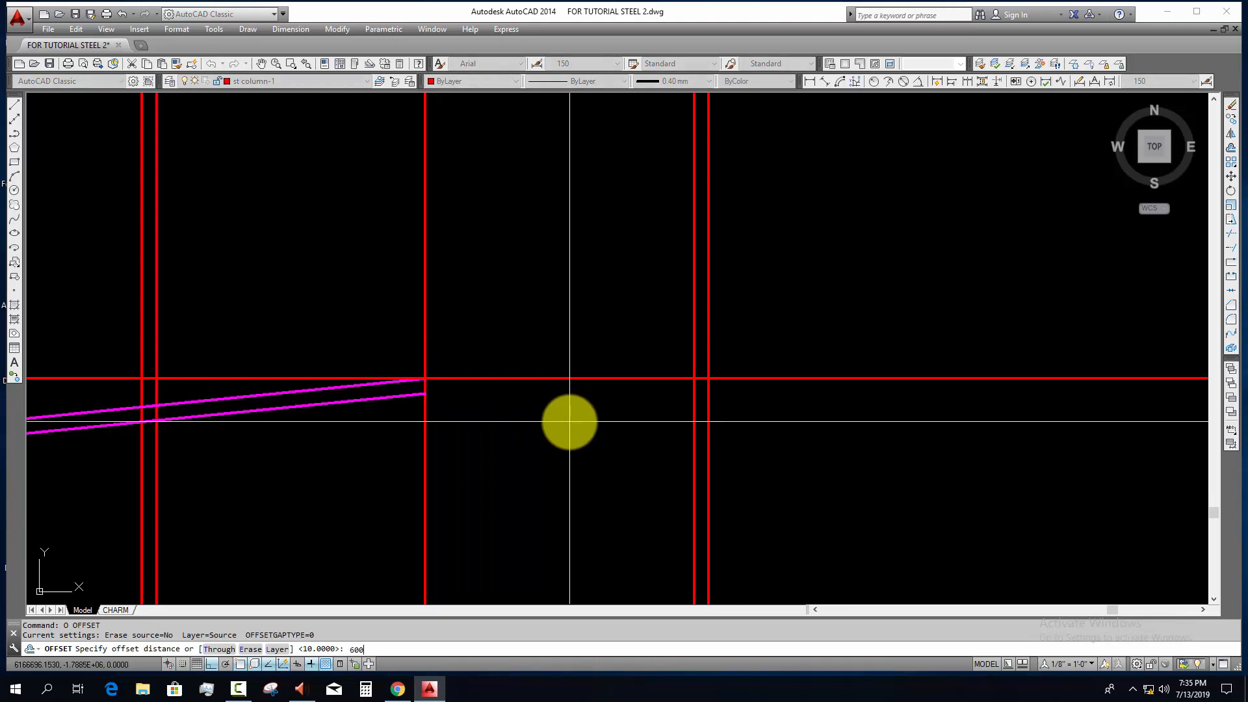
Step: Offset the horizontal construction line 600 mm downward to check the rafter's end depth
click(548, 379)
scroll(535, 465, down, 5)
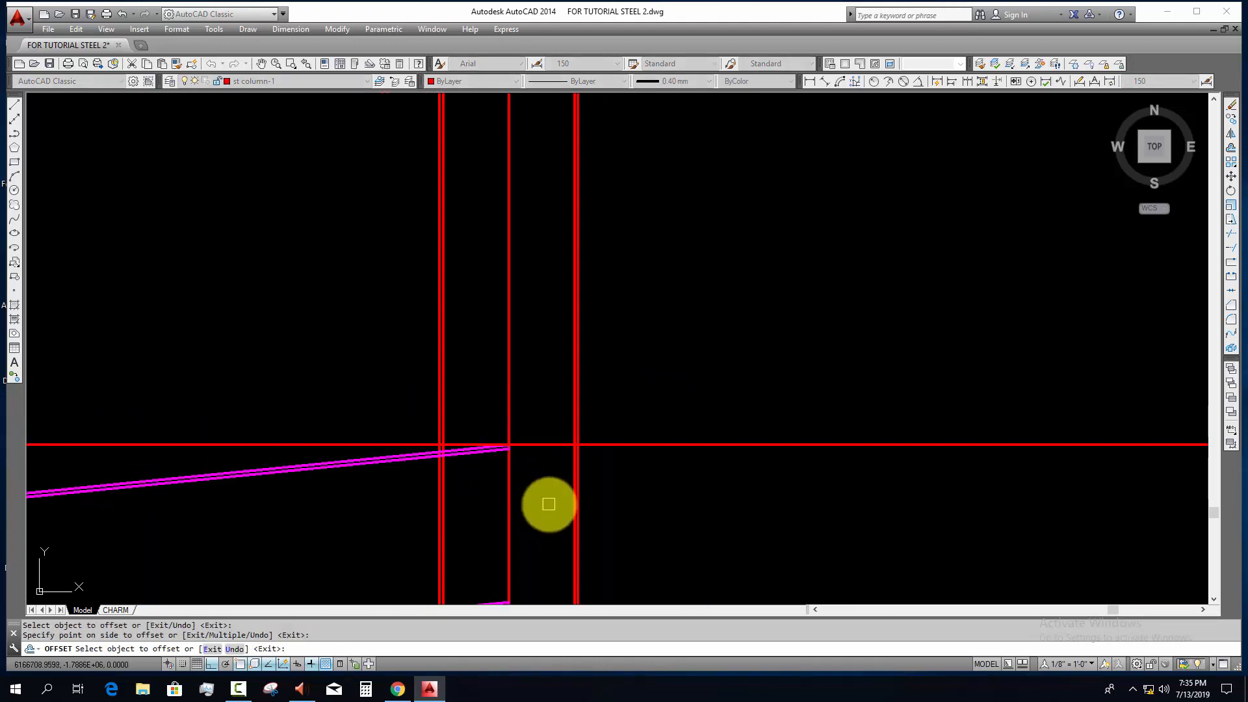
click(555, 323)
scroll(538, 447, up, 2)
scroll(513, 484, up, 5)
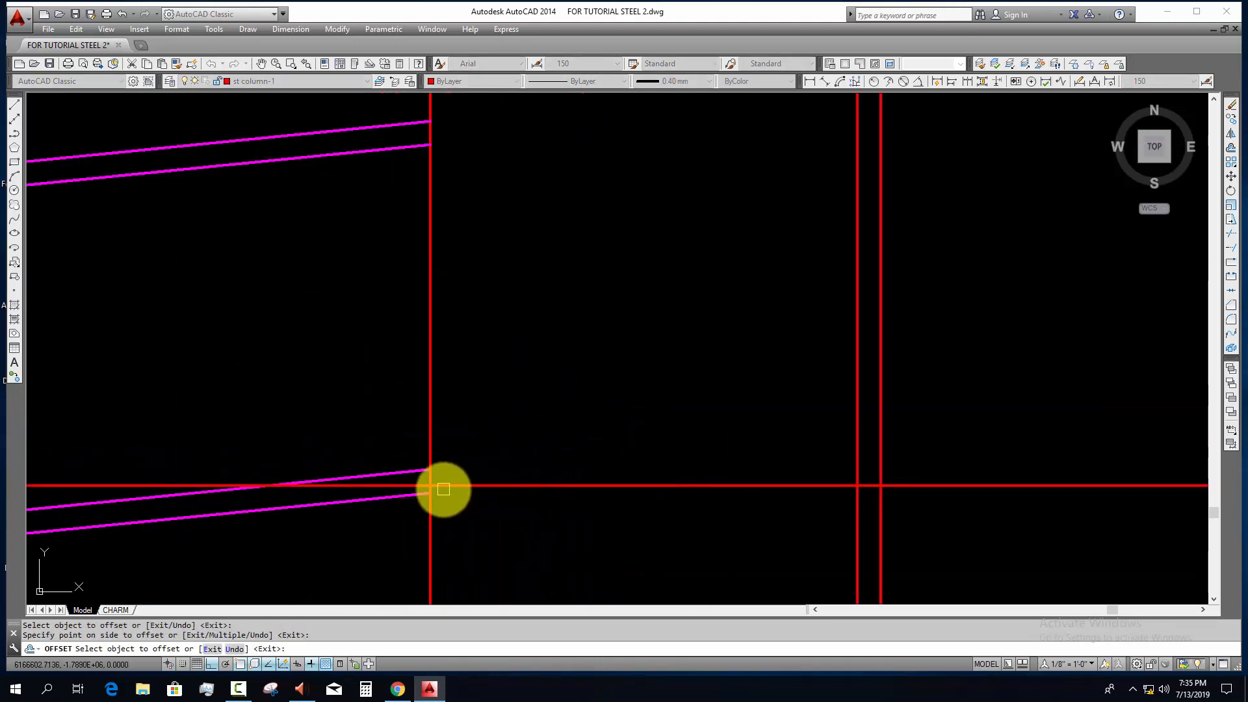
scroll(496, 448, down, 10)
middle_drag(499, 449, 738, 384)
scroll(739, 385, down, 2)
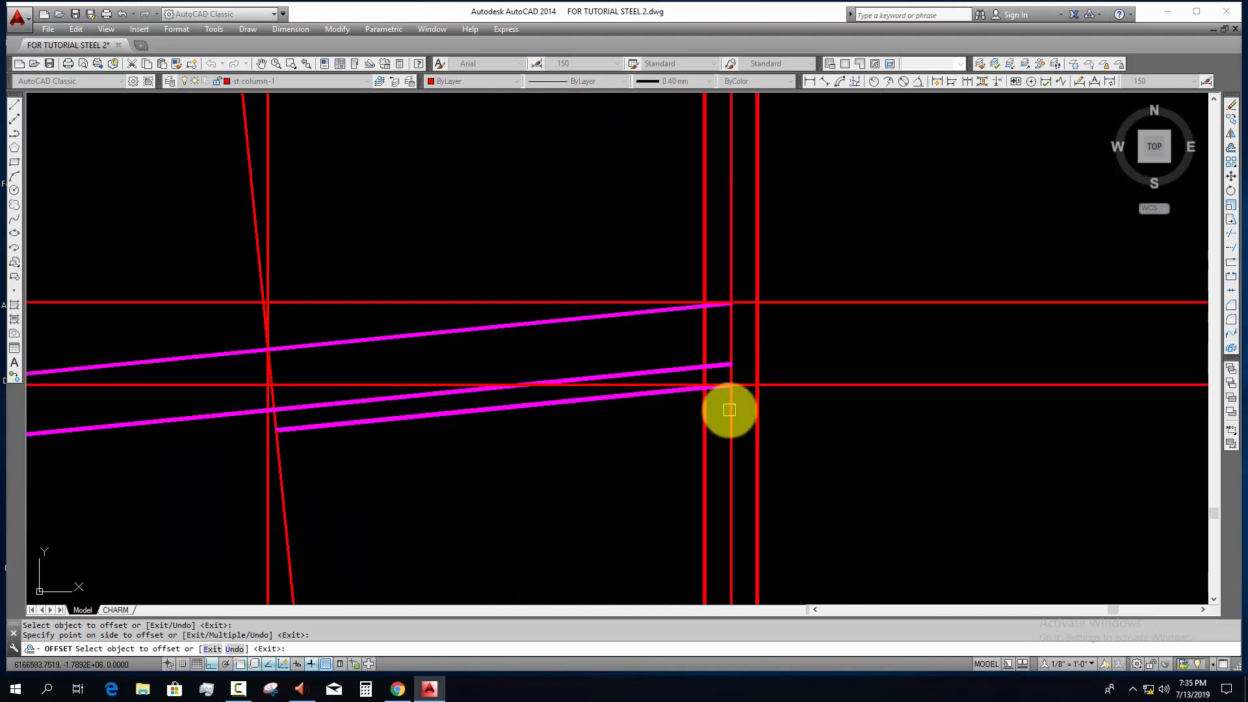
key(Escape)
Step: Erase the offset horizontal line near the lowest flange's end
scroll(744, 396, up, 4)
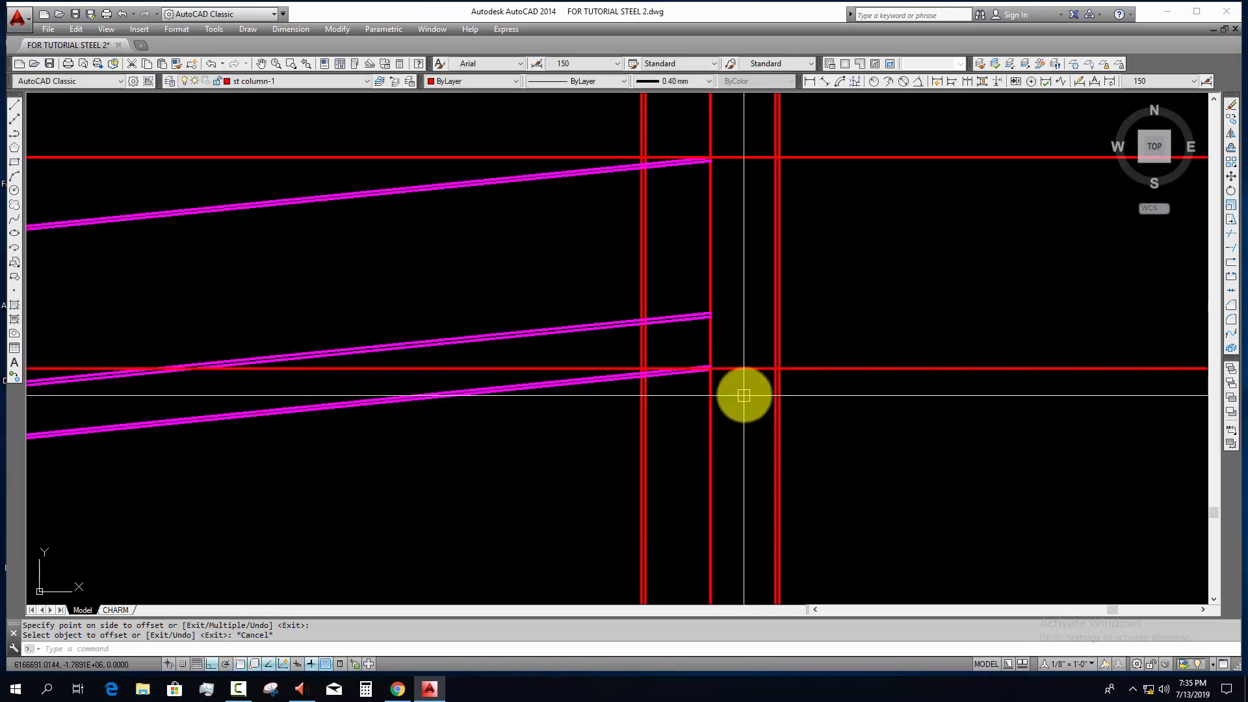
click(743, 395)
click(738, 343)
text(e)
key(Return)
Step: Draw a horizontal construction line through the end of the lowest flange's bottom line on the middle column's centreline
middle_drag(720, 363, 772, 311)
scroll(761, 313, up, 8)
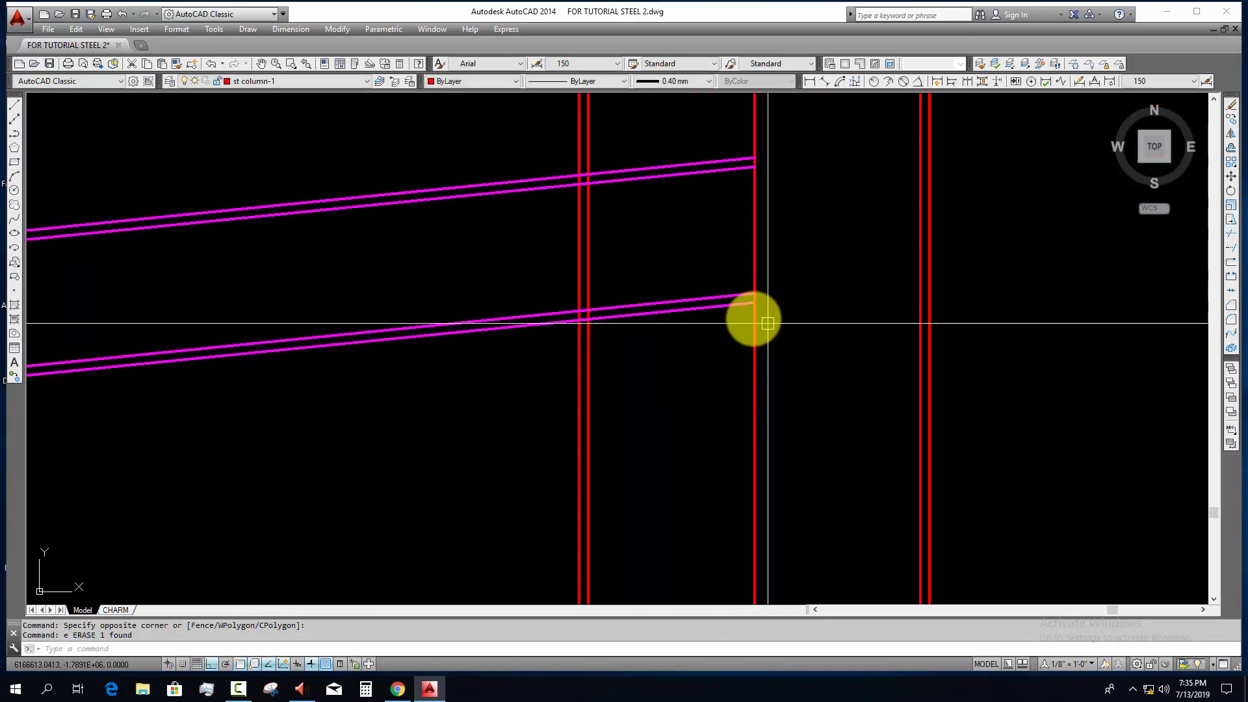
key(Escape)
key(Escape)
text(x)
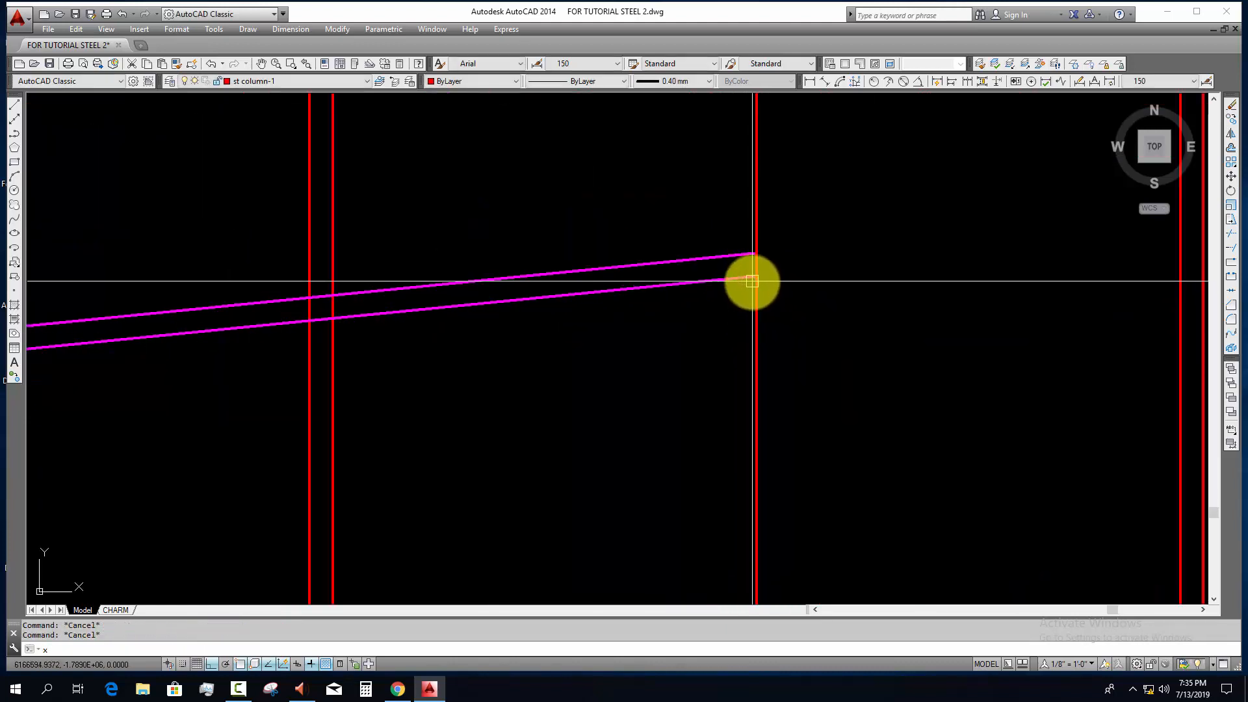
text(l)
key(Return)
click(755, 277)
click(811, 299)
key(Escape)
scroll(811, 301, down, 8)
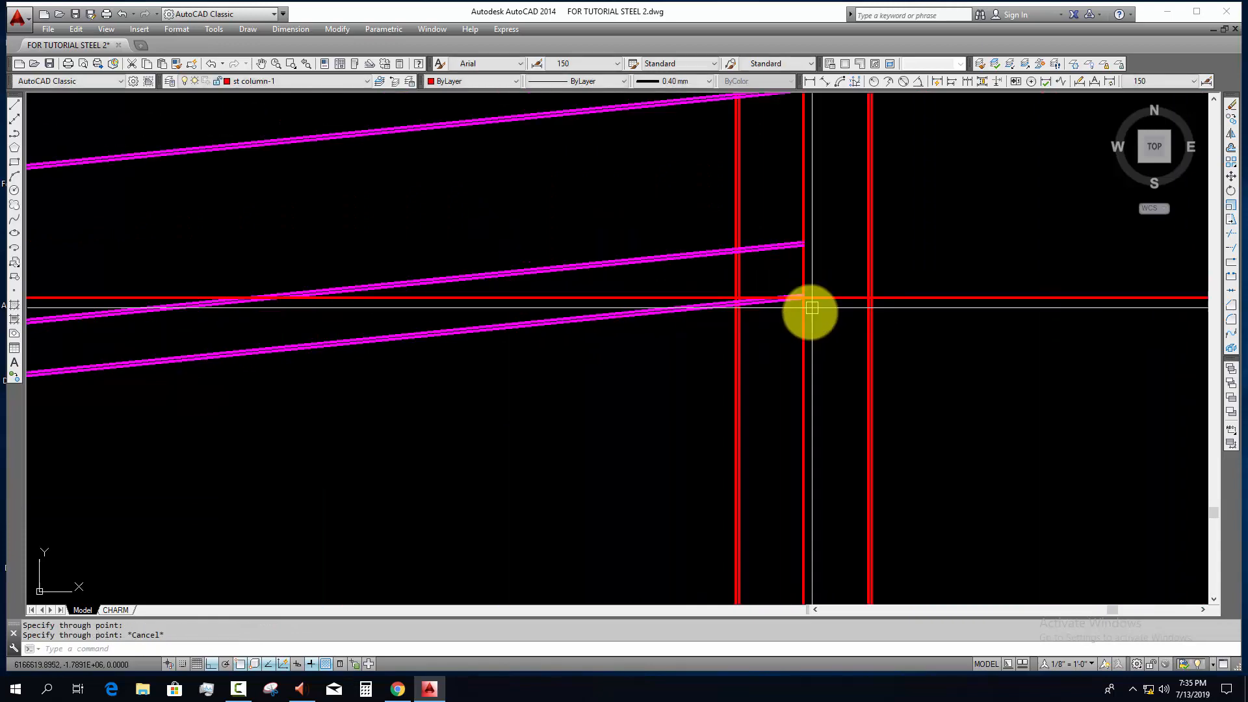
key(Escape)
key(Escape)
Step: Trim the intermediate pair of flange lines on the middle-column side of the second perpendicular joint line, using that line as the cutting edge
scroll(806, 315, down, 4)
scroll(755, 301, up, 4)
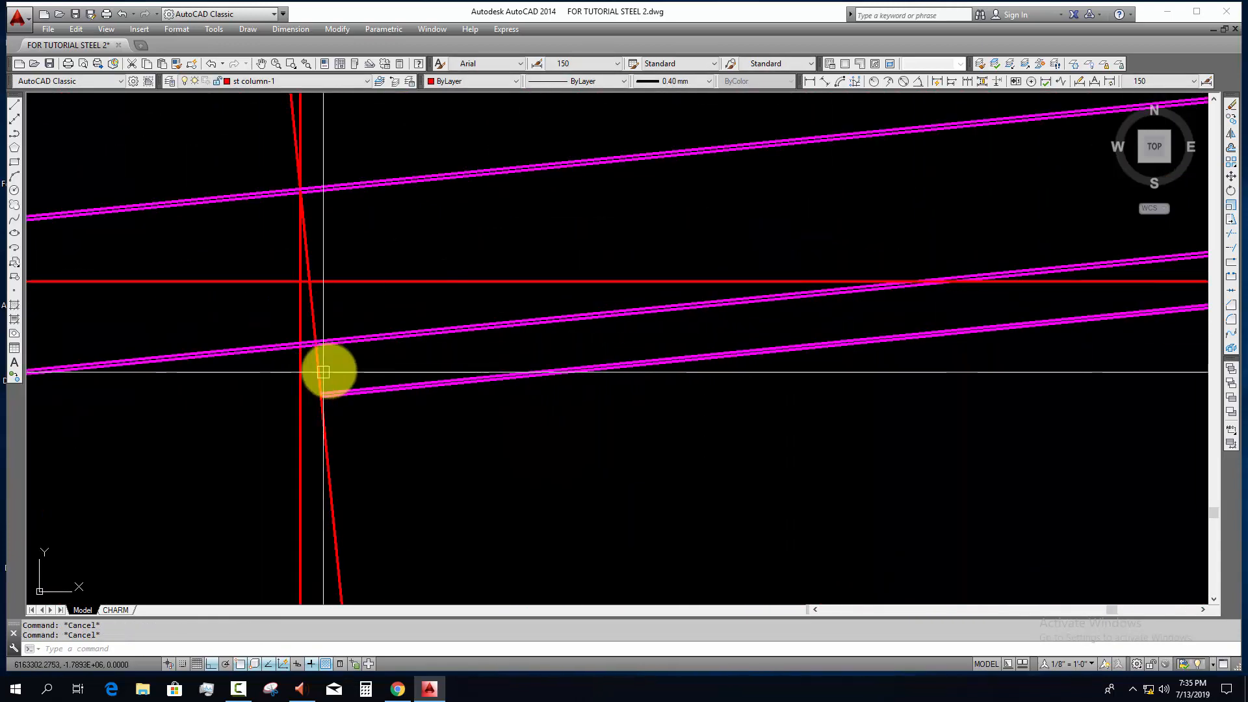
middle_drag(313, 376, 326, 411)
key(Return)
click(339, 398)
click(329, 366)
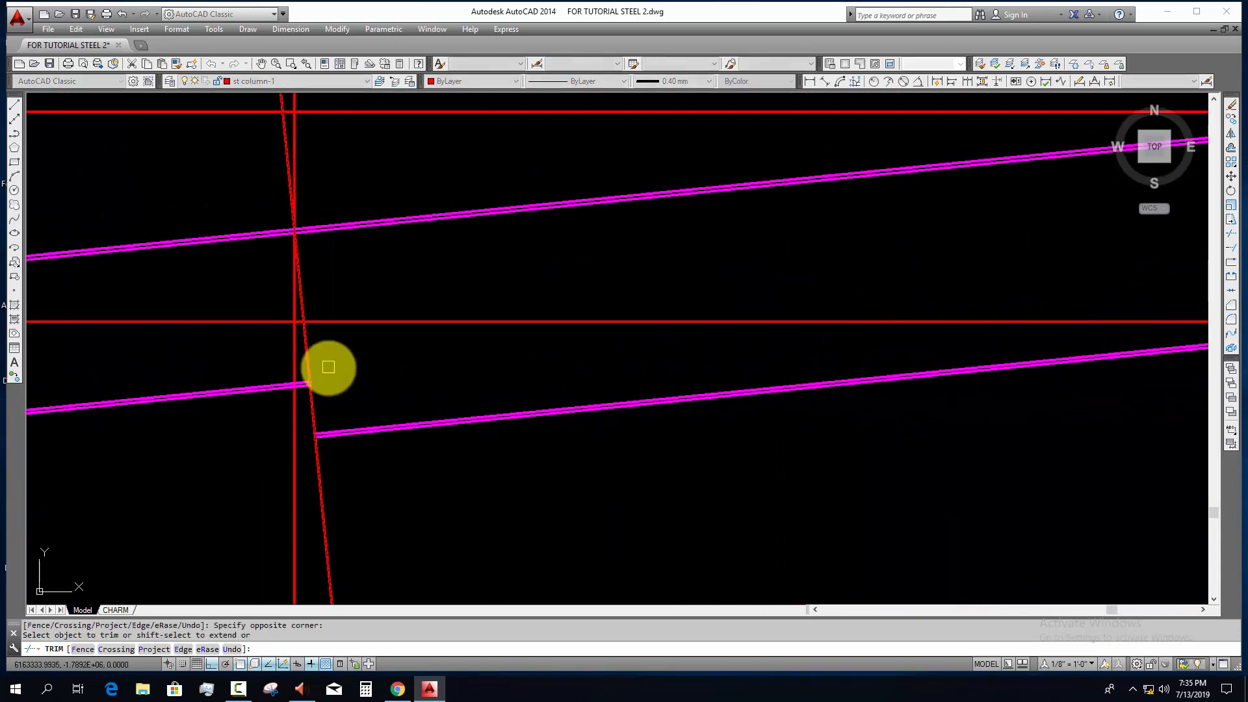
key(Escape)
key(Escape)
Step: Stretch the joint-side end of the lowest flange up to meet the middle segment's lower flange at the second joint
scroll(310, 431, up, 4)
click(347, 414)
click(299, 467)
scroll(310, 449, up, 7)
text(s)
key(Return)
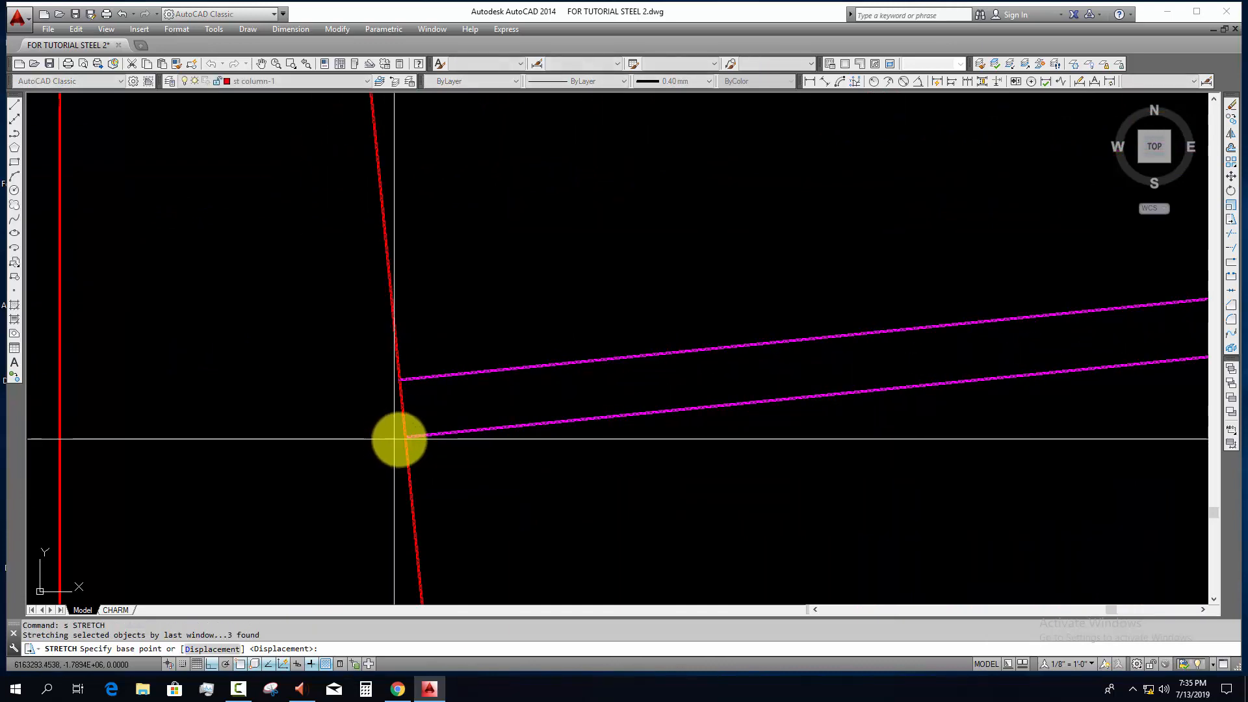
click(405, 437)
scroll(397, 416, down, 6)
scroll(342, 262, up, 4)
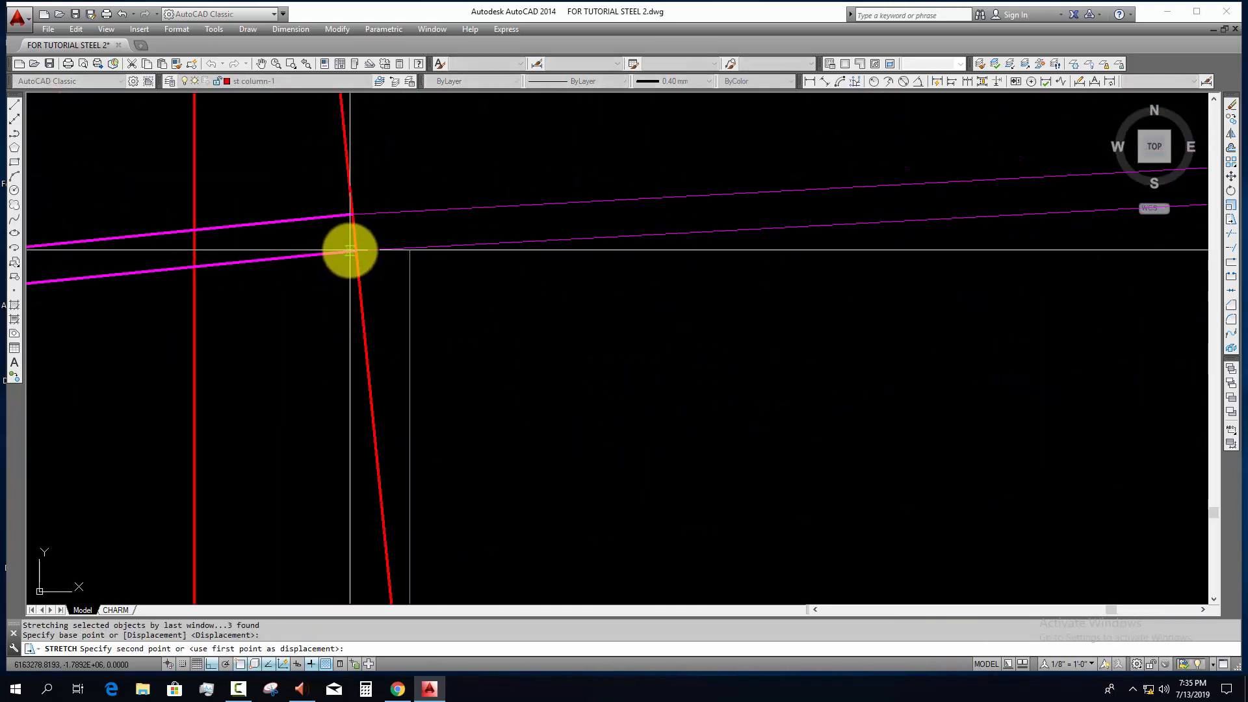
click(355, 251)
scroll(408, 288, down, 9)
middle_drag(447, 331, 405, 332)
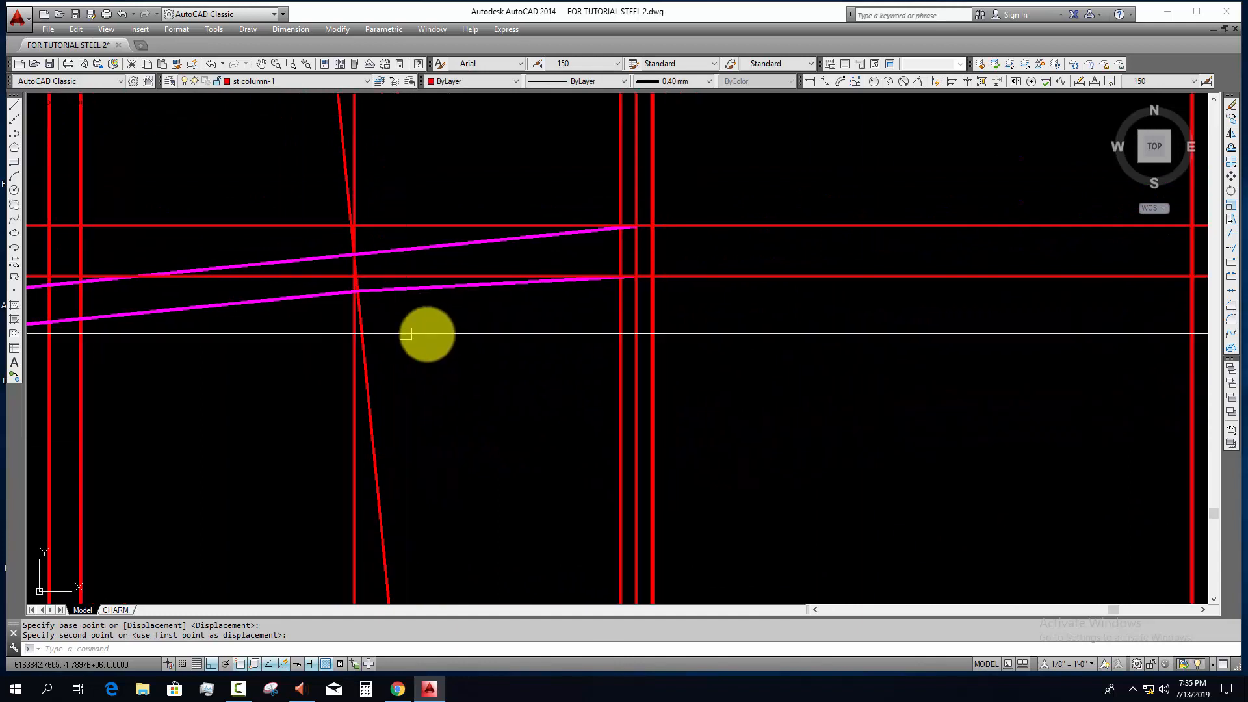
Step: Erase the horizontal construction line through the lower flange's end
click(785, 312)
click(730, 273)
text(e)
key(Return)
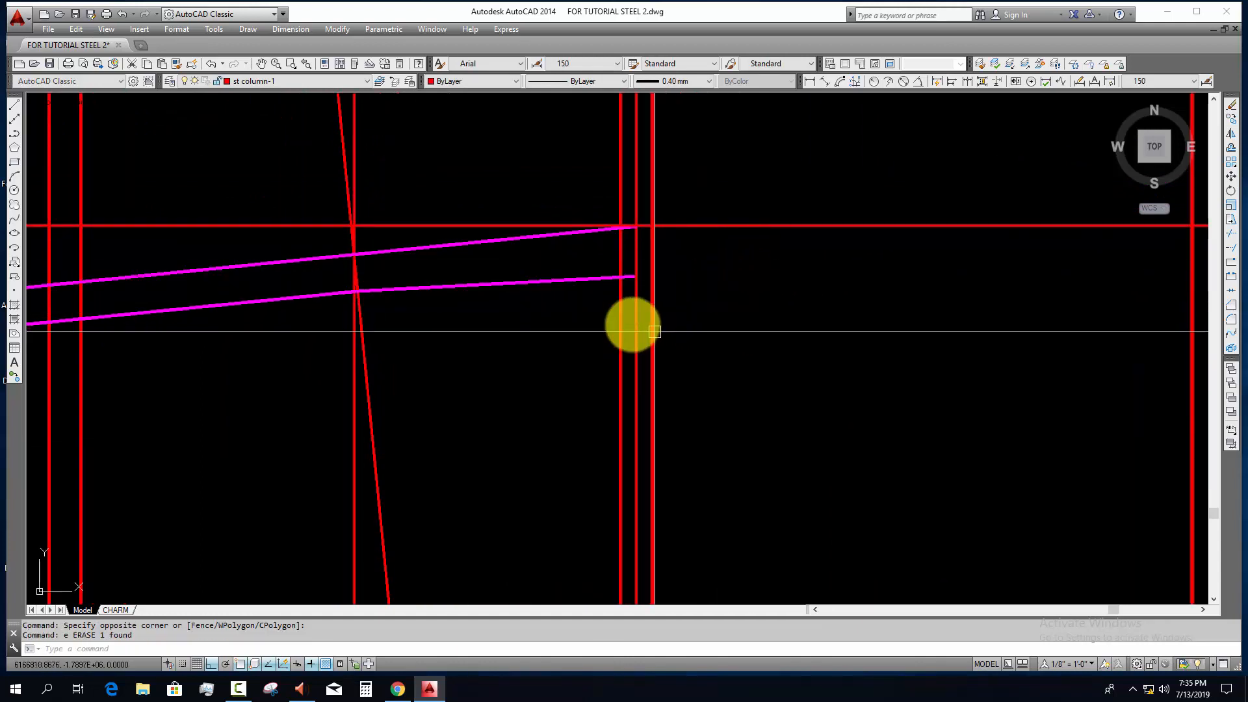
Step: Try to erase both the vertical and the perpendicular reference lines at the second joint
scroll(630, 264, up, 3)
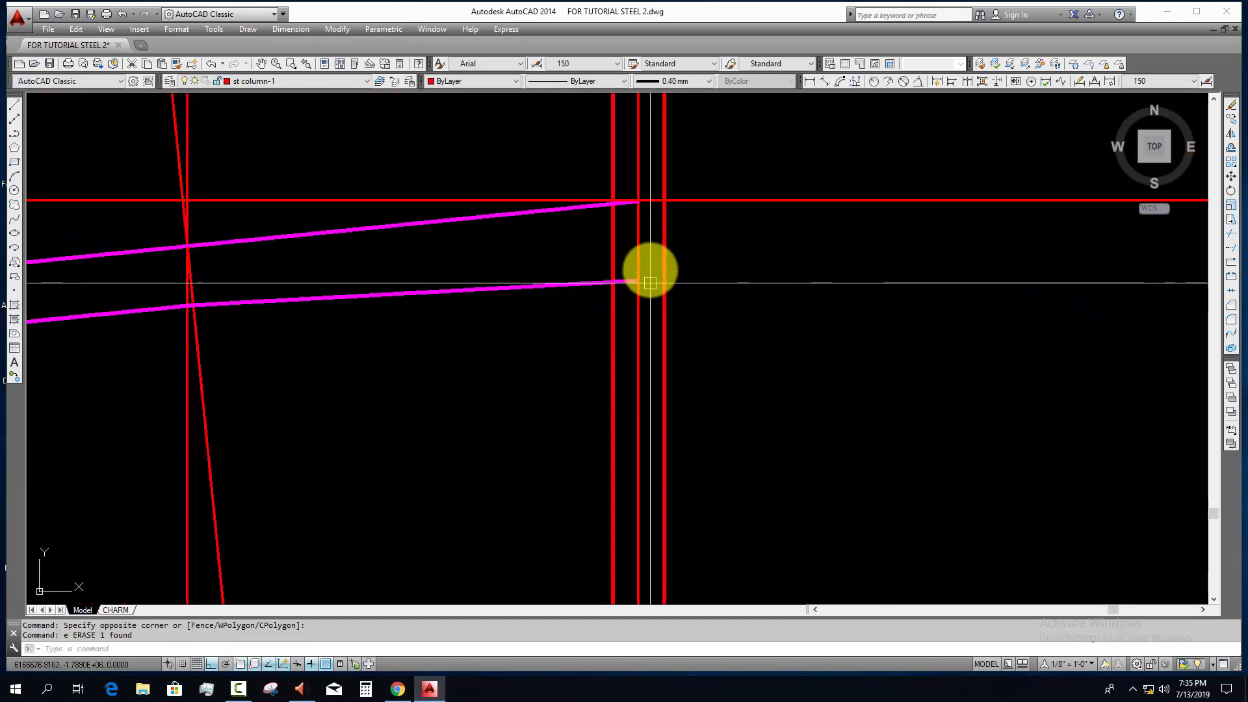
scroll(641, 255, down, 4)
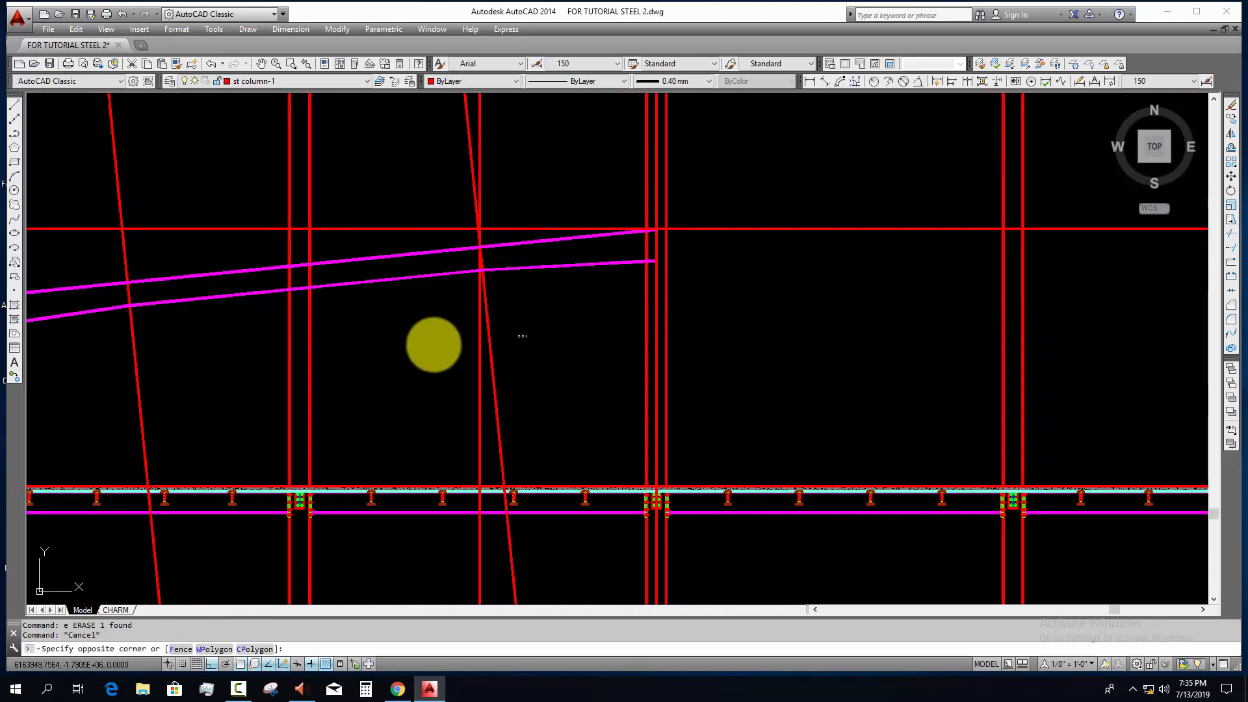
text(e)
key(Return)
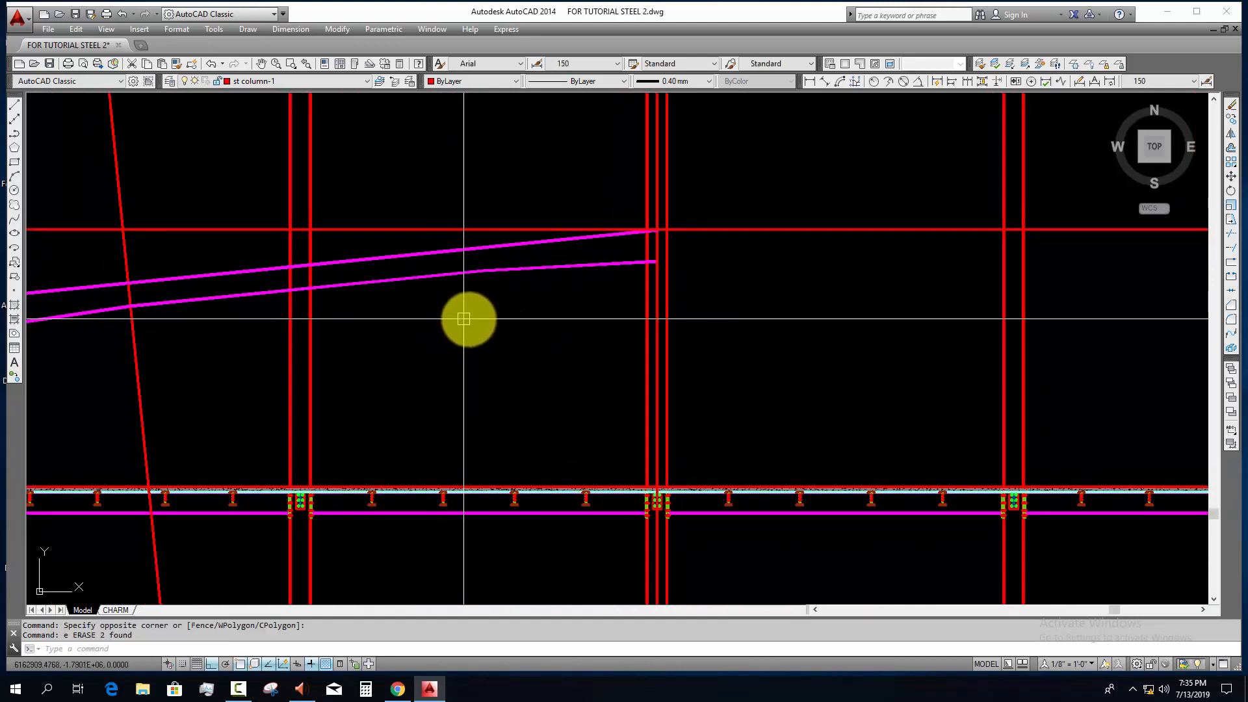
key(ctrl+z)
key(Escape)
Step: Erase the vertical reference line at the second joint and the horizontal construction line through the upper flange's end
scroll(502, 287, up, 3)
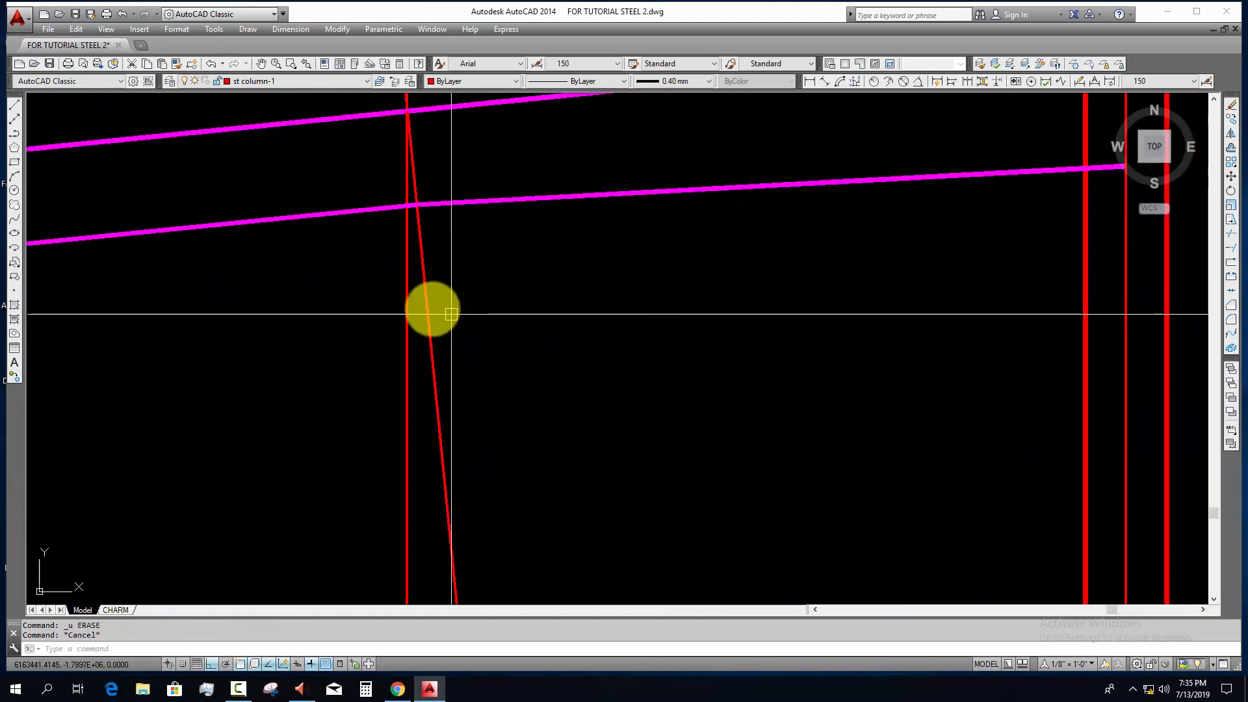
scroll(507, 310, down, 4)
key(Escape)
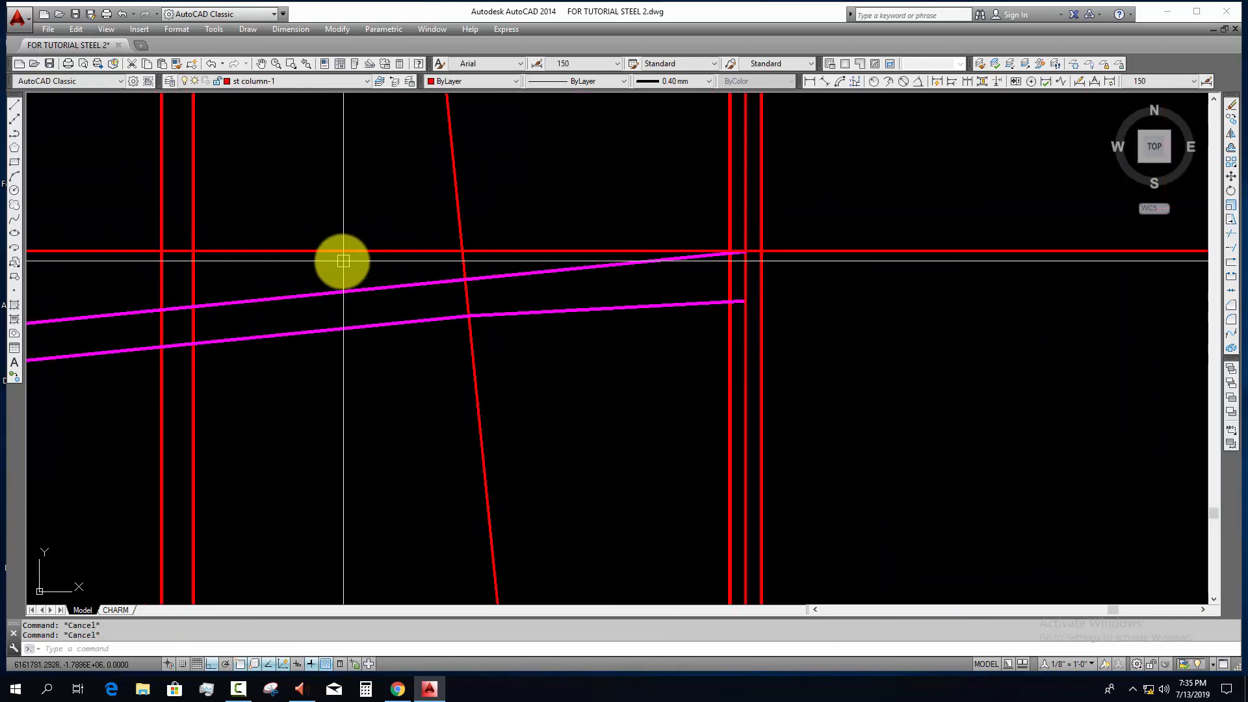
click(344, 261)
click(328, 200)
text(e)
key(Return)
Step: Stretch the outer flange lines of the first column upward through the green connection plates and past the rafter's upper flange
scroll(345, 260, down, 4)
drag(0, 0, 0, 0)
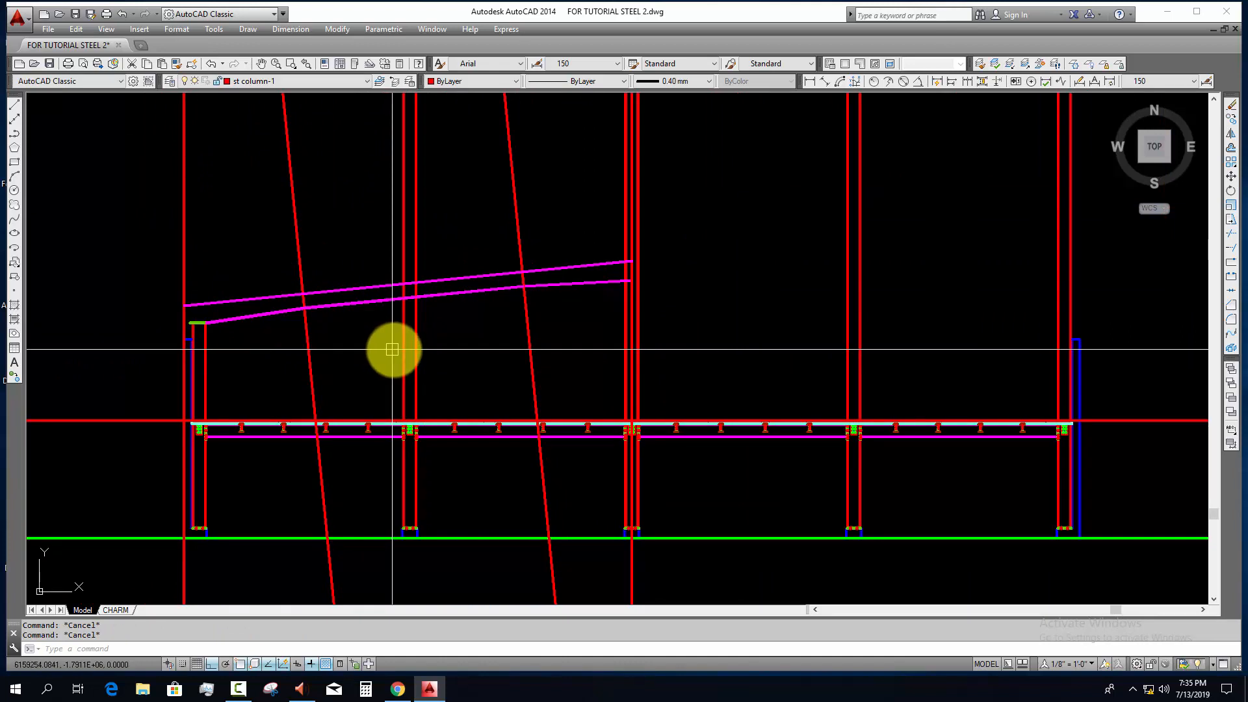
scroll(404, 352, down, 2)
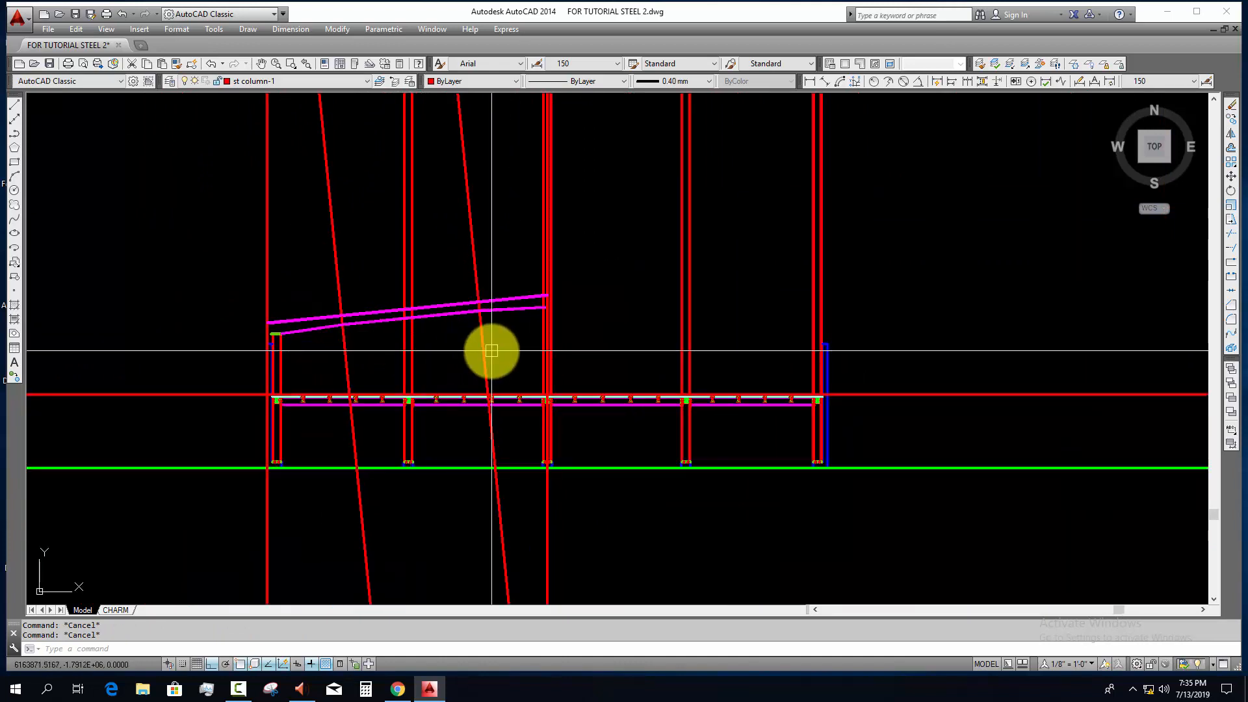
scroll(419, 313, up, 6)
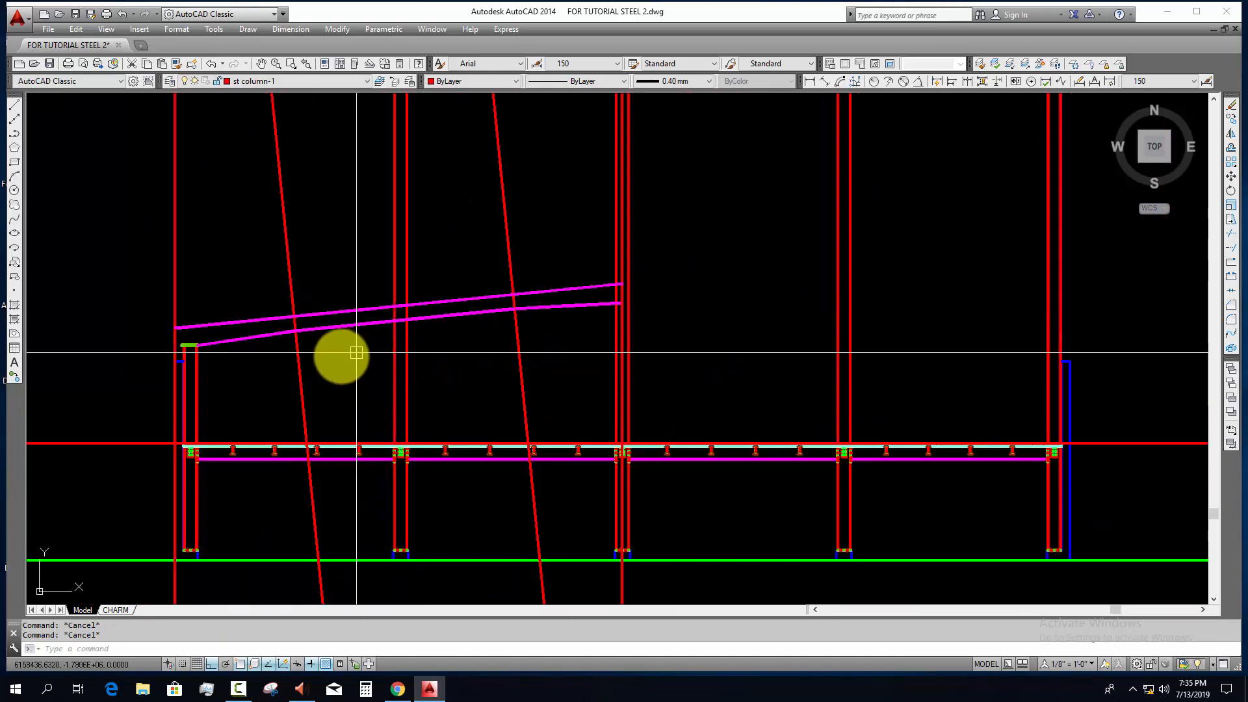
scroll(214, 325, up, 8)
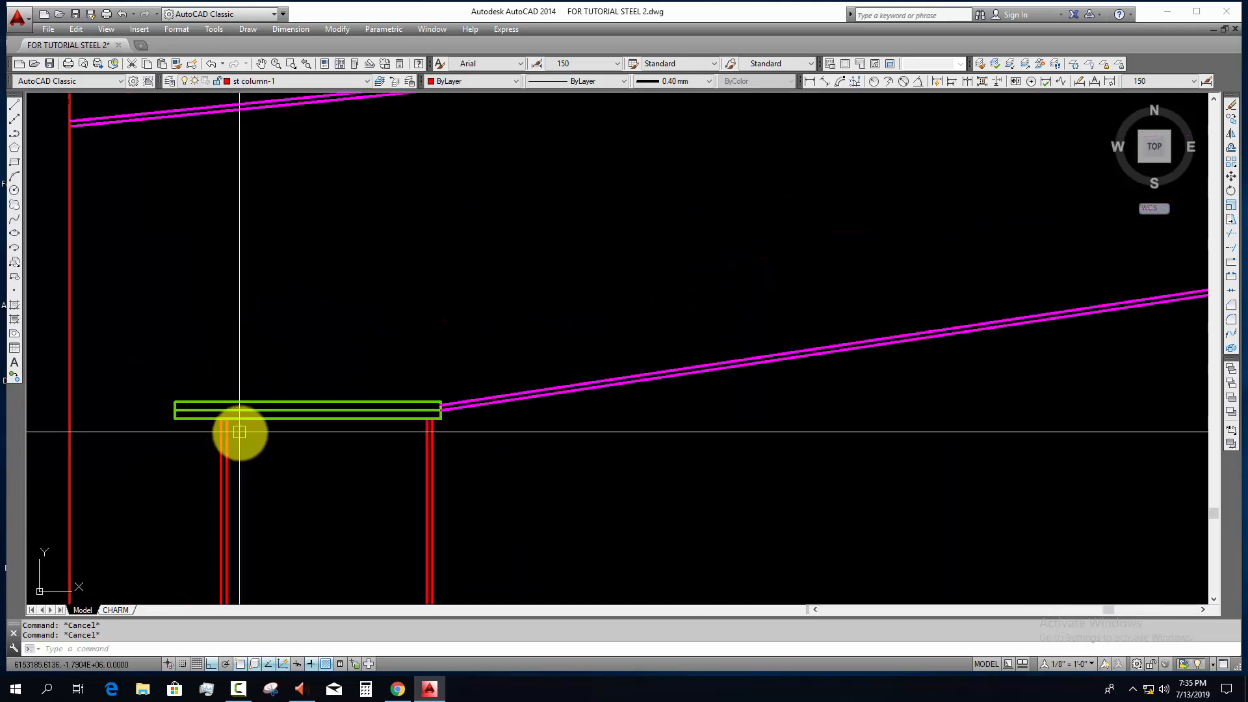
click(195, 401)
scroll(221, 401, down, 4)
text(s)
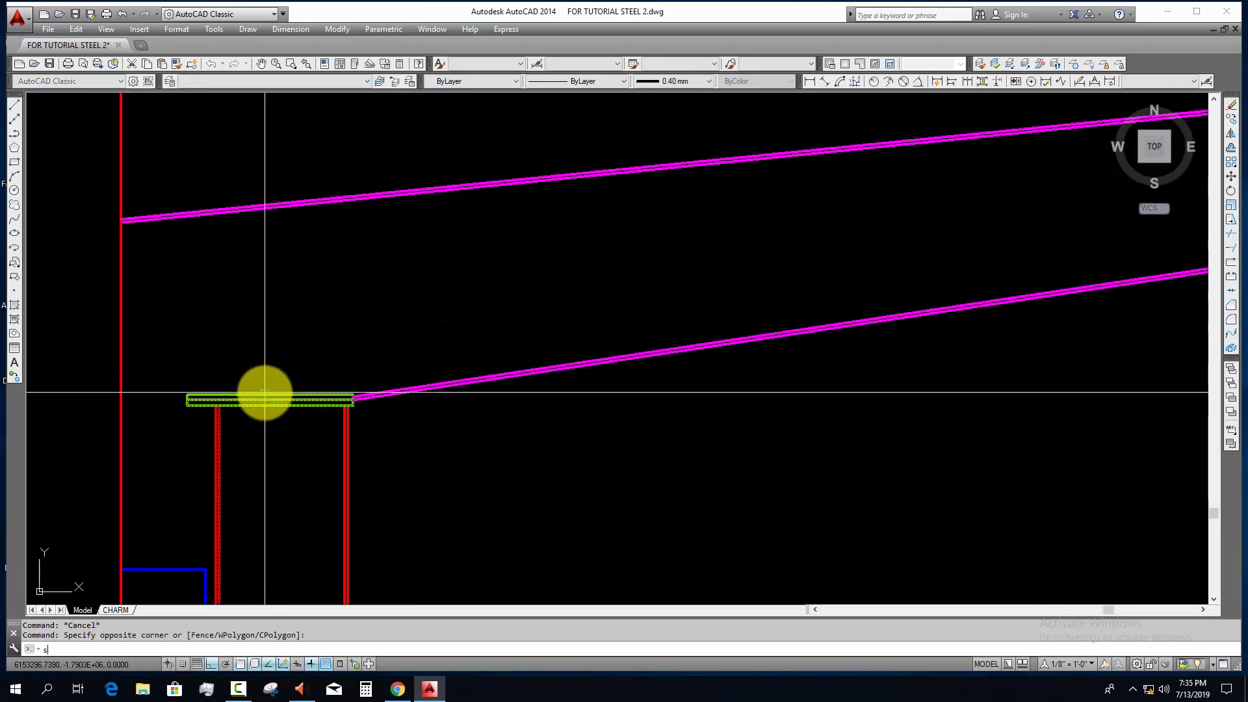
key(space)
click(261, 390)
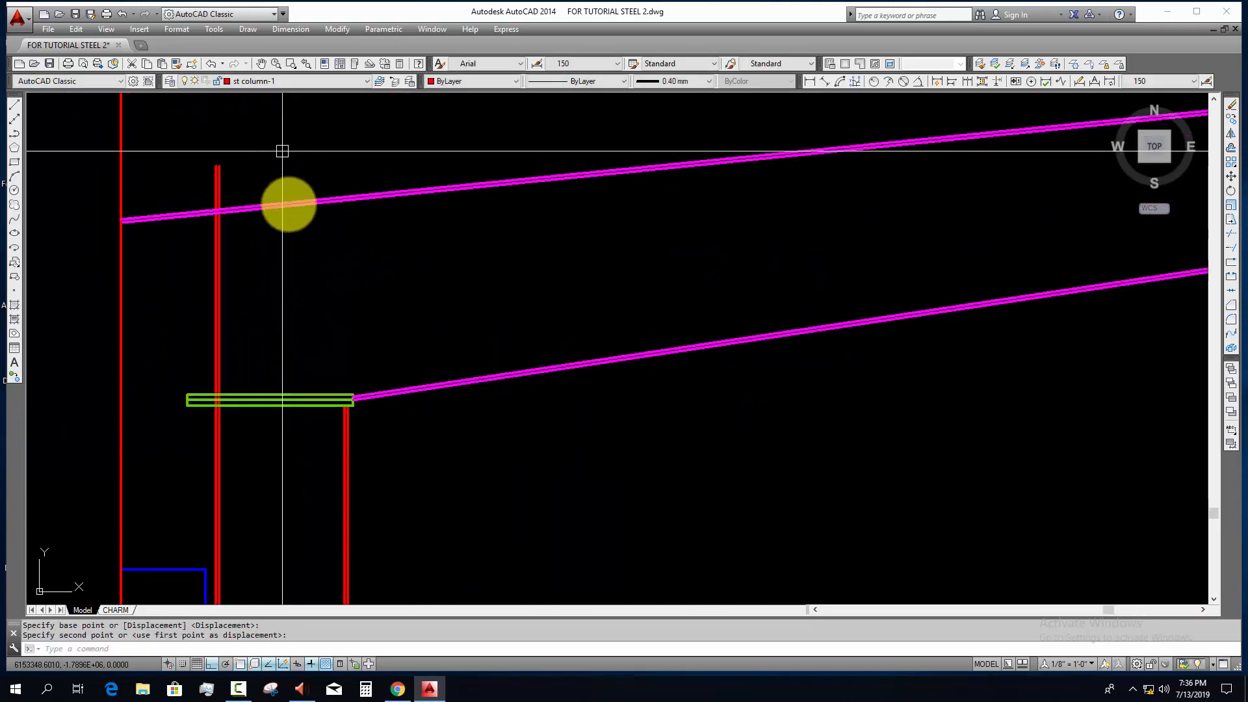
key(Escape)
Step: Trim the column's outer flange lines where they cross the two green connection plates
scroll(207, 408, up, 8)
text(t)
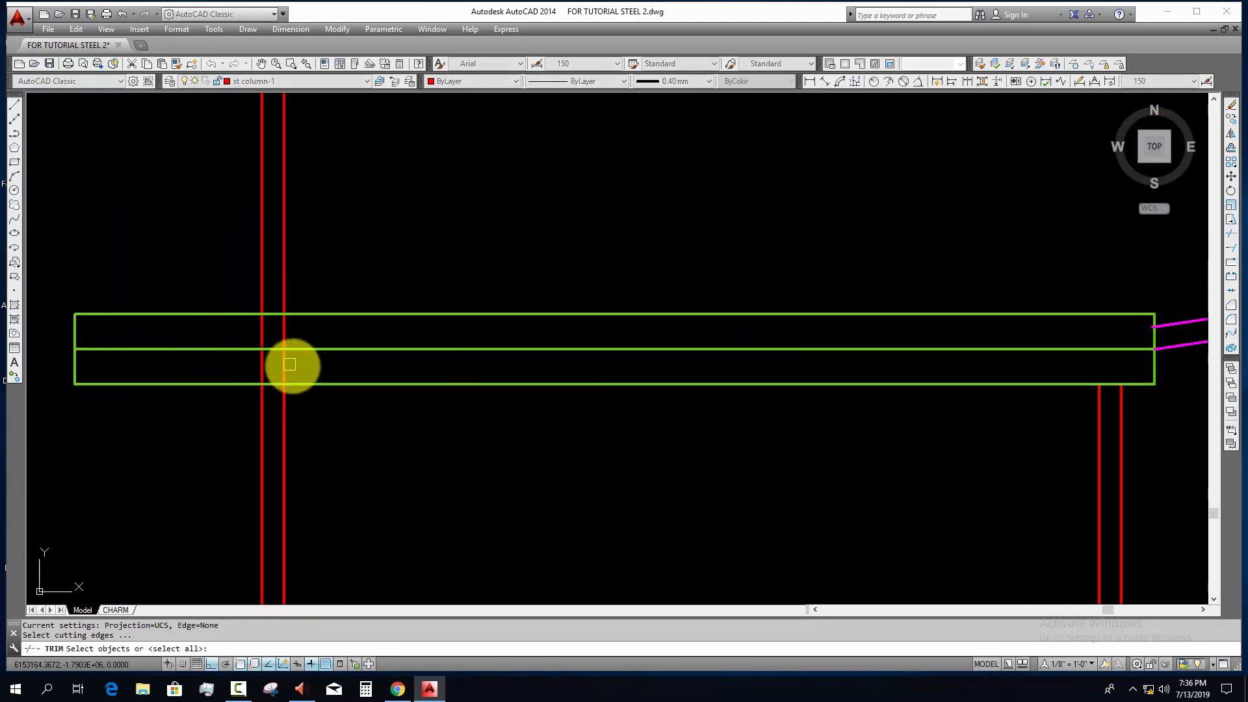
key(space)
click(289, 364)
click(241, 369)
click(233, 335)
scroll(252, 336, down, 6)
key(Escape)
Step: Trim the column's outer flange lines at the underside of the rafter's upper flange, using that line as the cutting edge
middle_drag(284, 340, 296, 513)
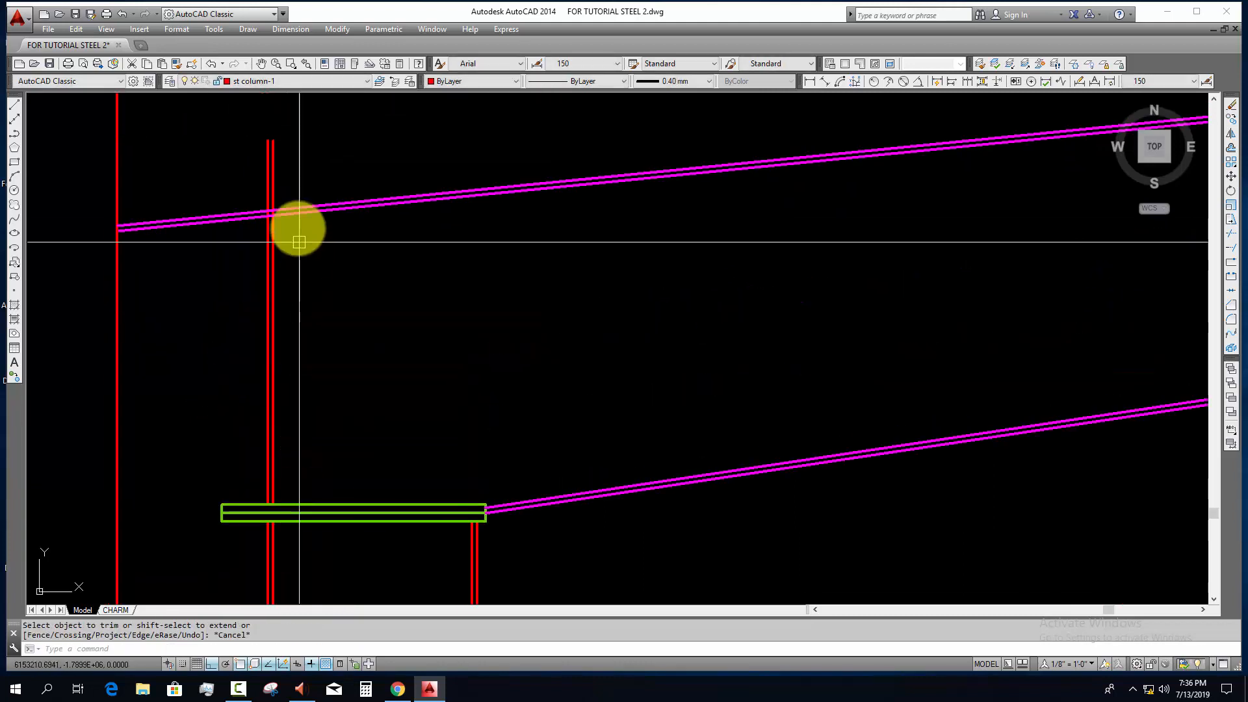
scroll(298, 227, up, 4)
middle_drag(335, 366, 335, 384)
text(tr)
key(Return)
click(305, 284)
click(240, 234)
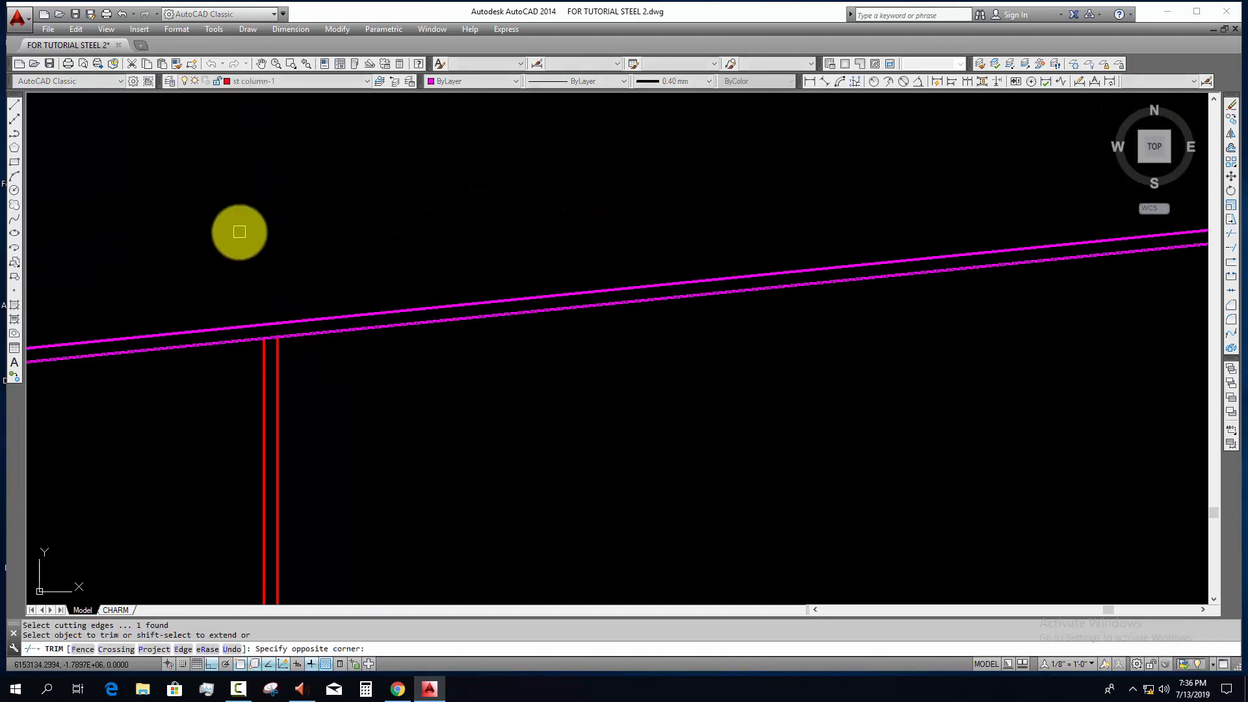
Step: Draw a diagonal line from the underside of the upper flange's overhanging end down to the first column's outer face
key(Escape)
scroll(251, 242, down, 5)
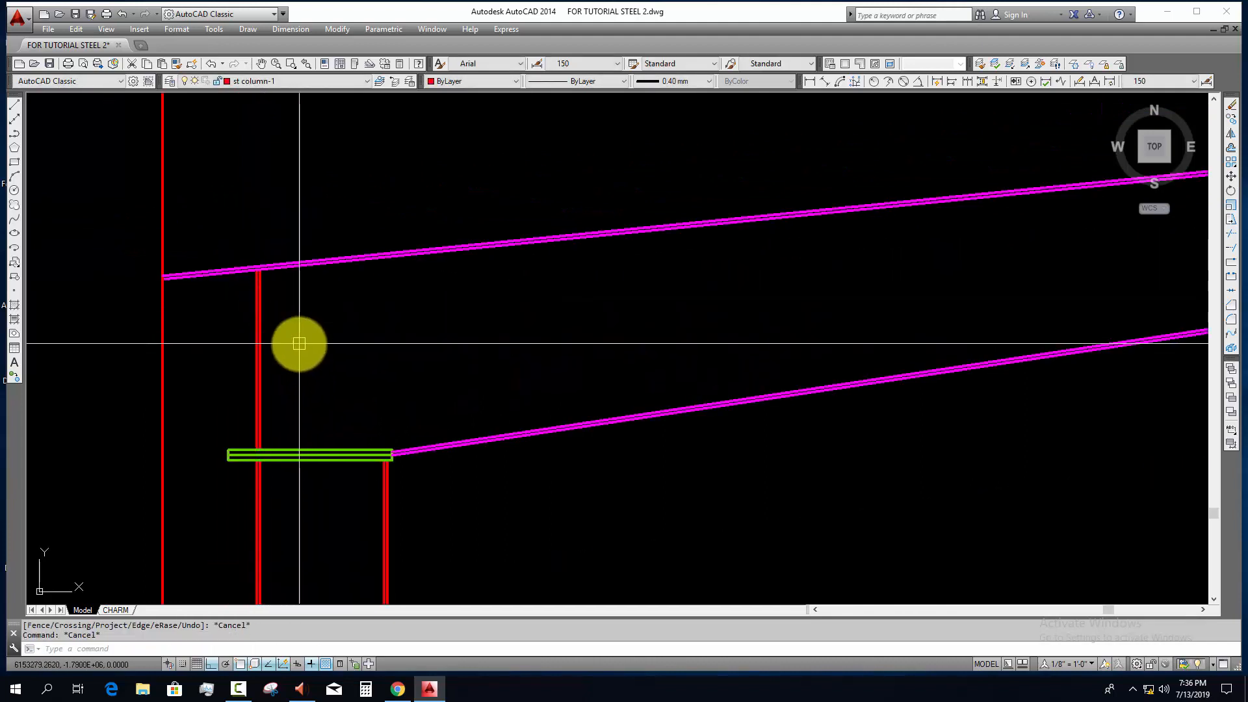
scroll(184, 295, up, 2)
text(l)
key(Return)
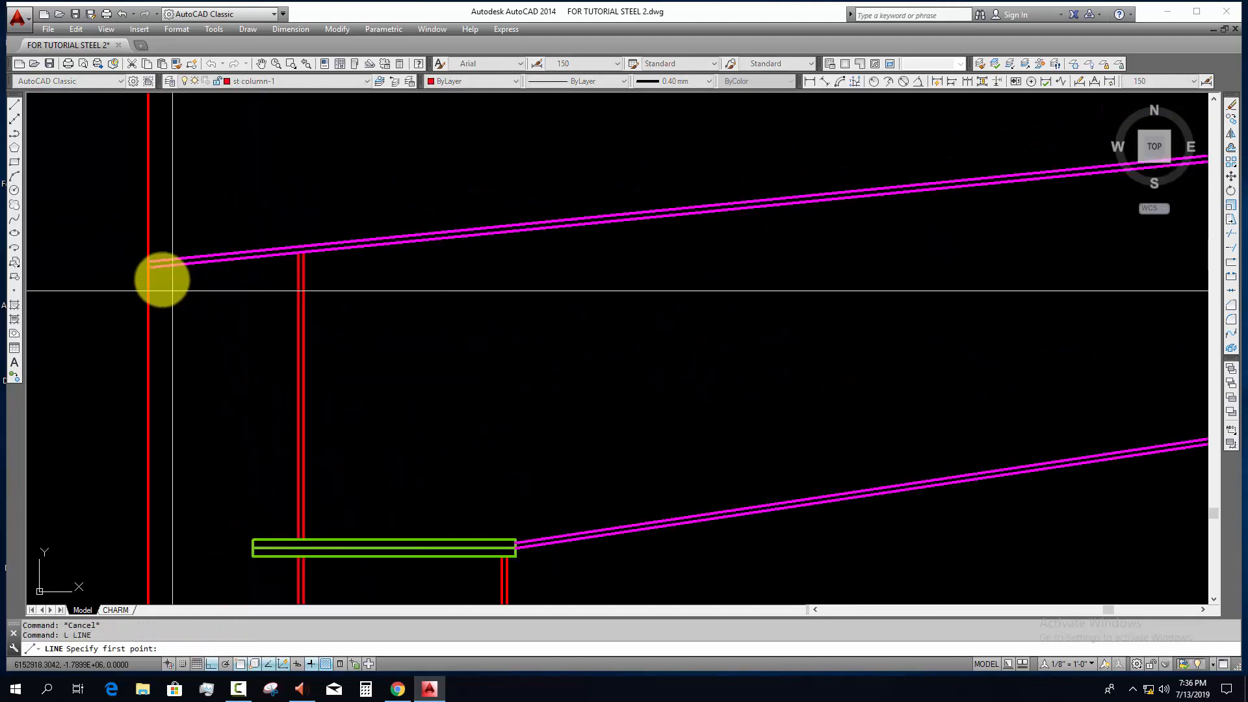
click(149, 266)
click(295, 321)
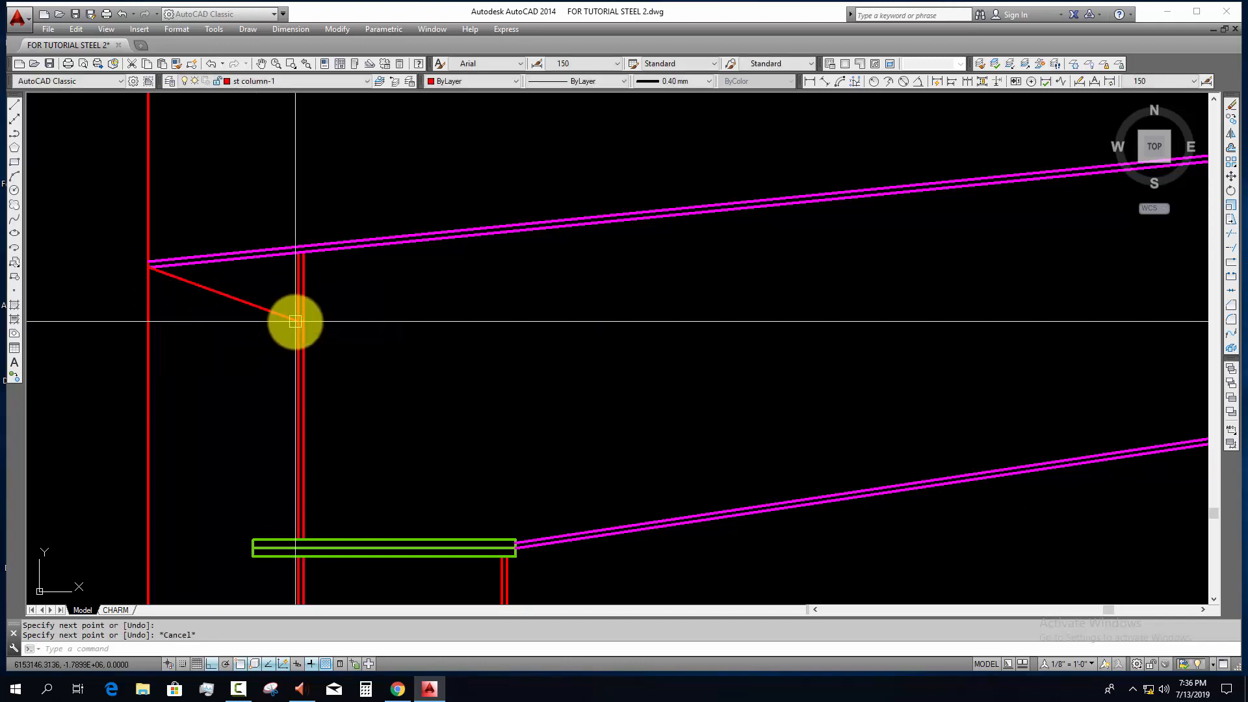
key(Escape)
Step: Close the overhanging end of the rafter's upper flange with a short line joining its two edges
scroll(150, 260, up, 5)
key(Return)
click(125, 271)
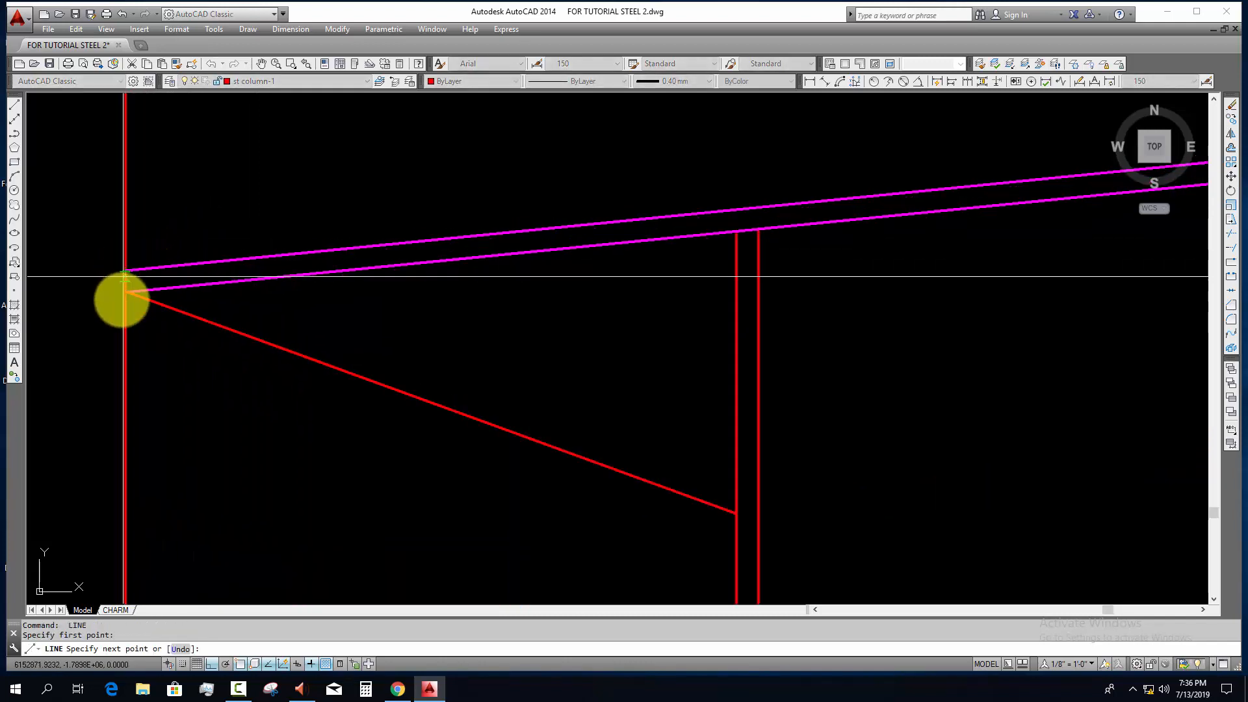
click(125, 294)
key(Escape)
scroll(137, 291, up, 3)
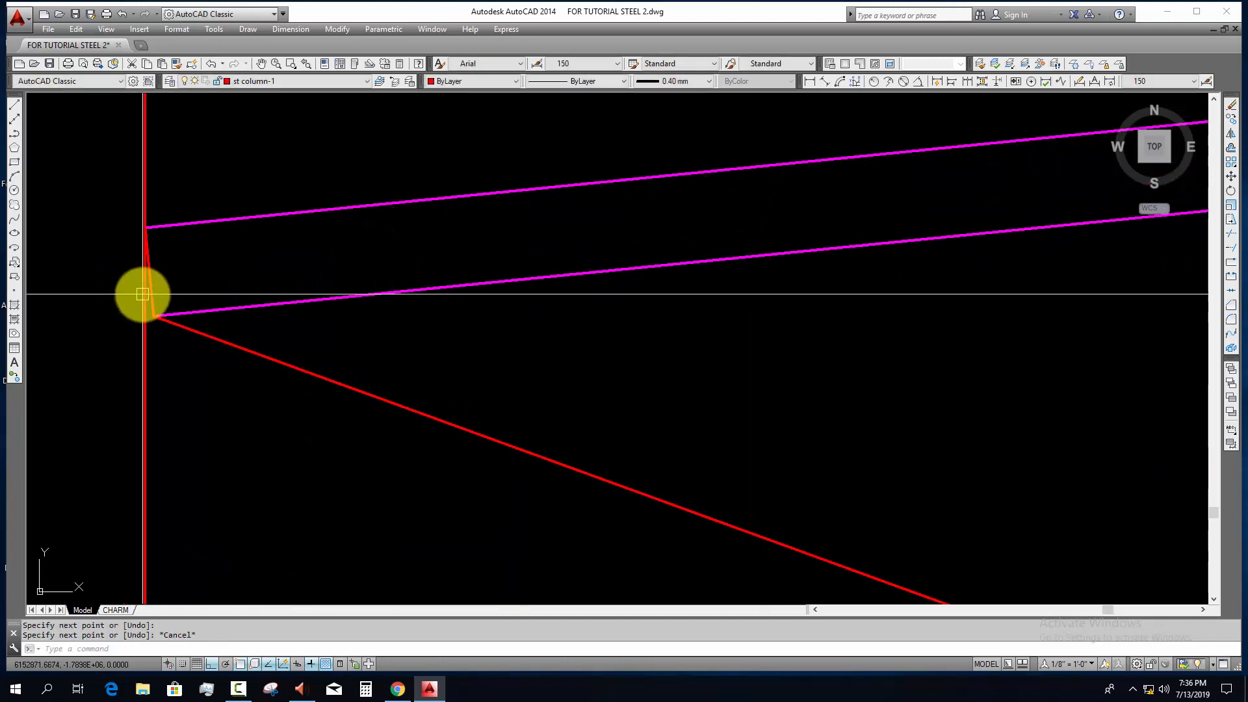
scroll(165, 321, down, 5)
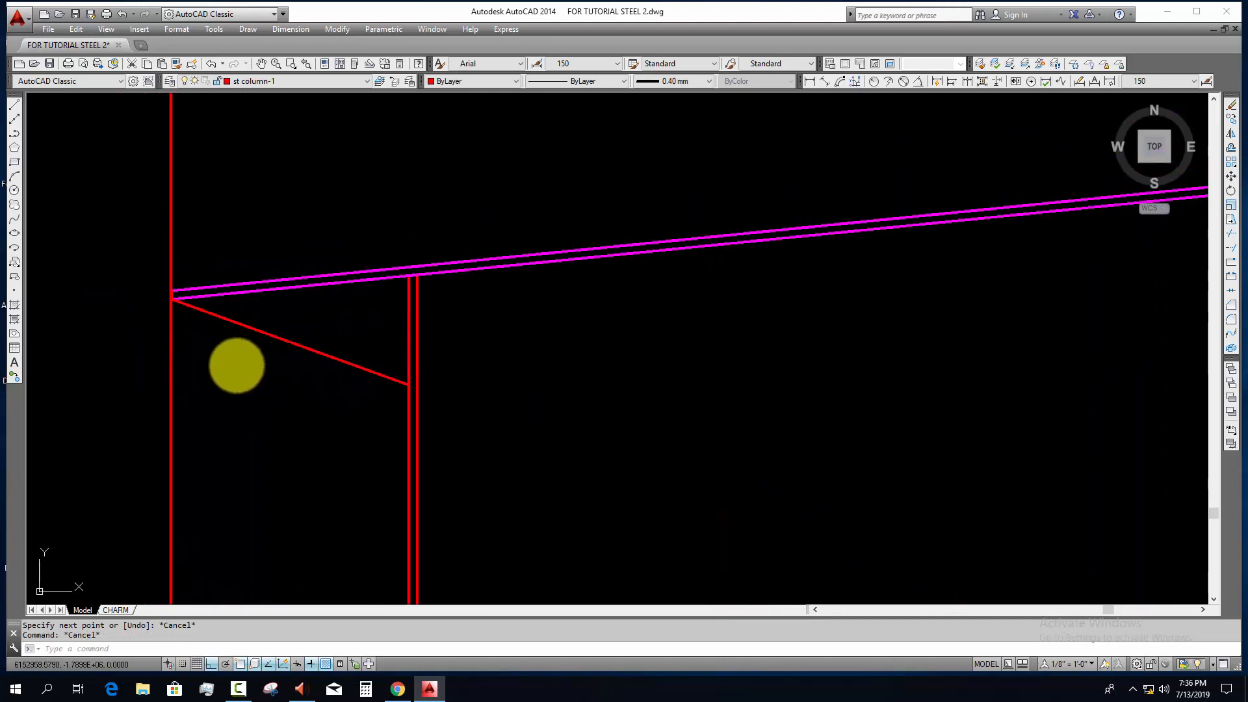
Step: Erase the vertical reference line at the upper flange's overhanging end
click(237, 365)
click(156, 384)
text(e)
key(space)
scroll(255, 286, down, 4)
key(Escape)
Step: Draw a diagonal line from the upper connection plate's outer top corner up to the column's outer face
scroll(288, 438, up, 6)
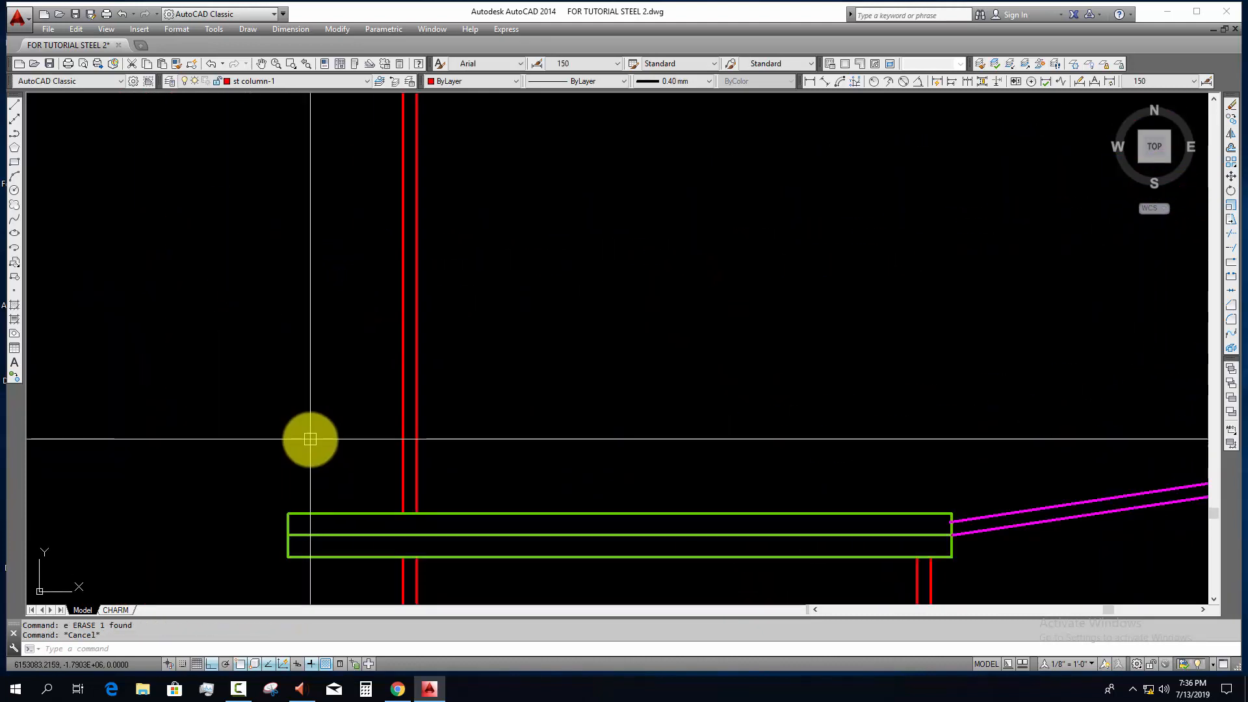
text(l)
key(space)
click(288, 514)
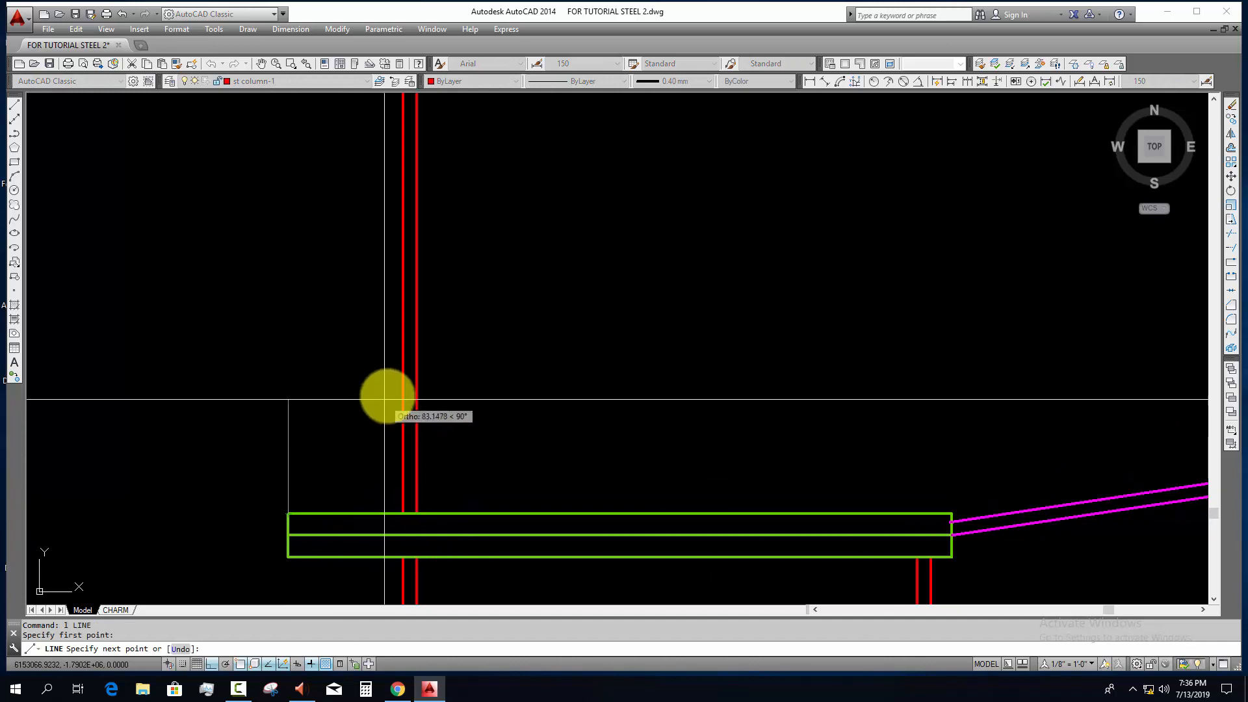
key(Escape)
Step: Mirror the plate's diagonal line about the horizontal joint between the two connection plates, keeping the original
scroll(400, 385, down, 2)
click(383, 444)
click(354, 425)
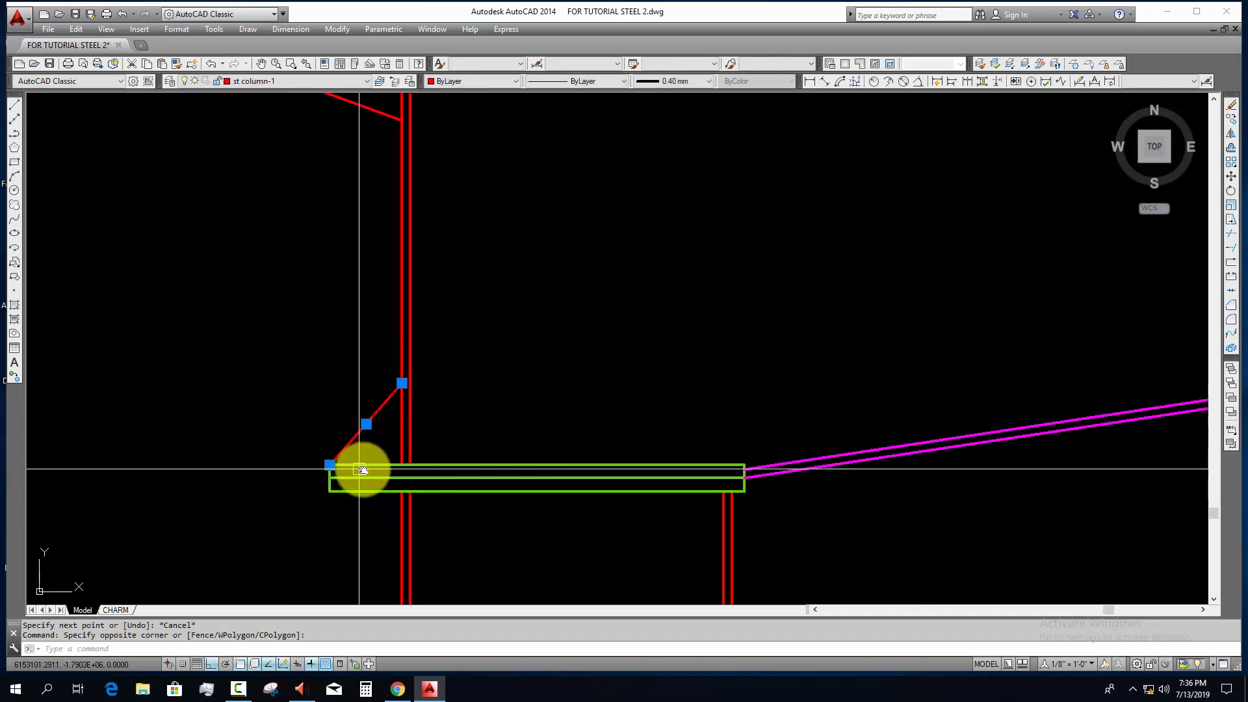
middle_drag(370, 490, 375, 457)
text(mi)
key(space)
click(381, 447)
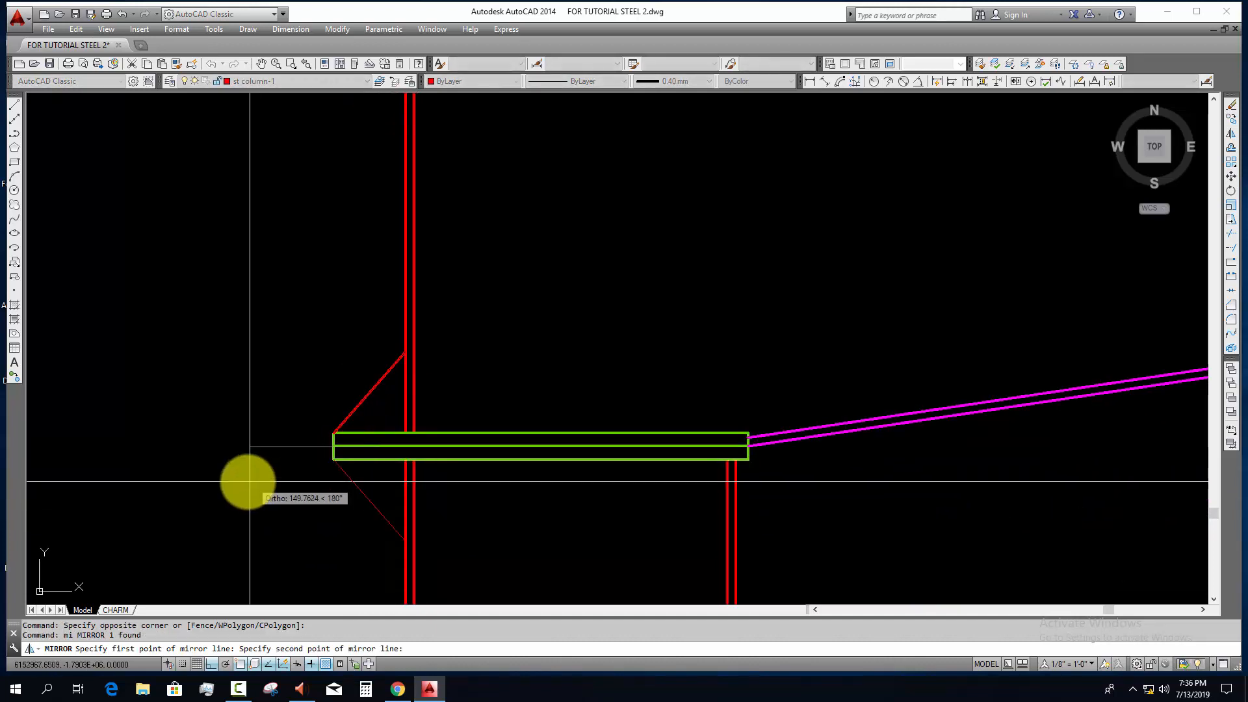
click(248, 480)
key(Return)
scroll(390, 475, down, 4)
key(Escape)
key(Escape)
middle_drag(421, 496, 412, 482)
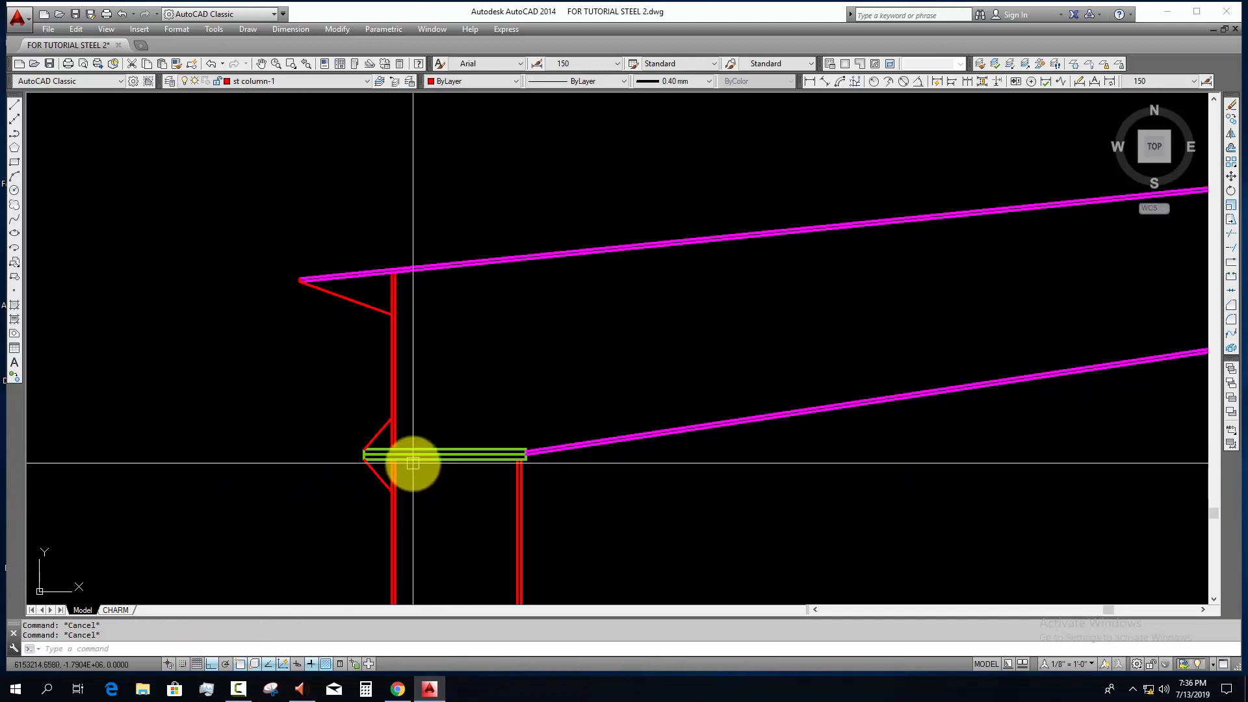
Step: Move the three diagonal lines outside the column to the teal cleat layer
click(355, 303)
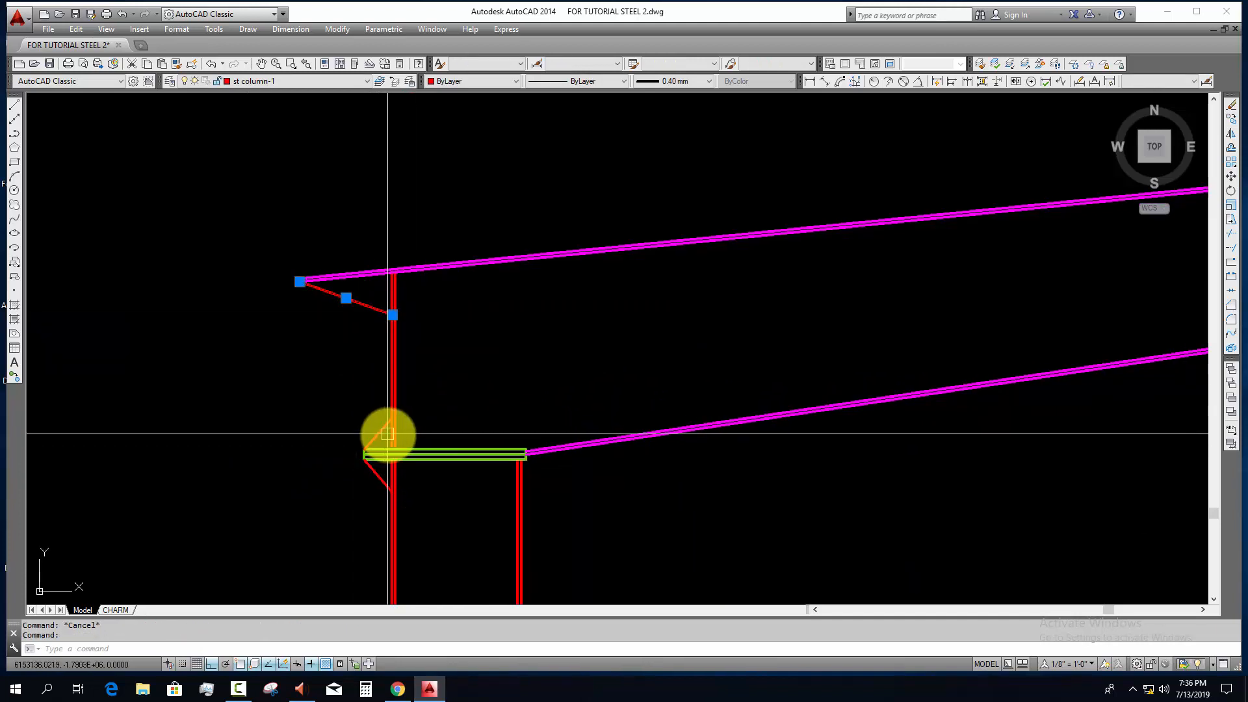
click(383, 428)
click(378, 471)
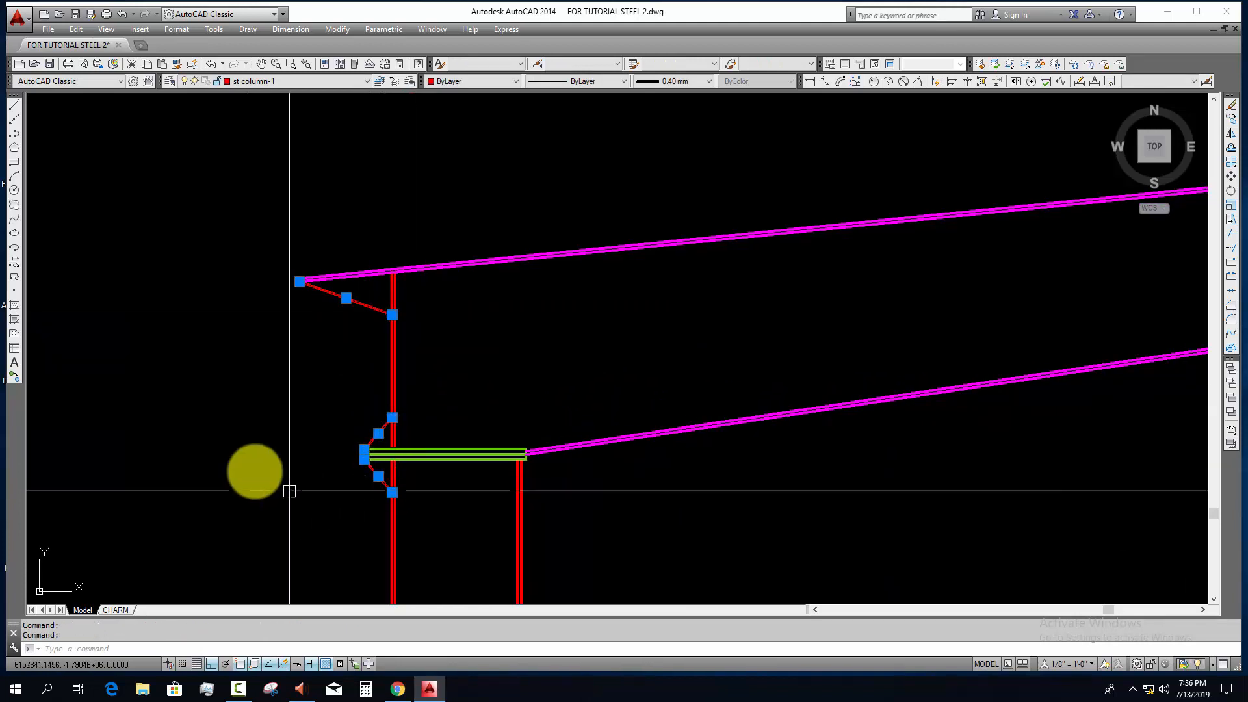
click(254, 81)
key(c)
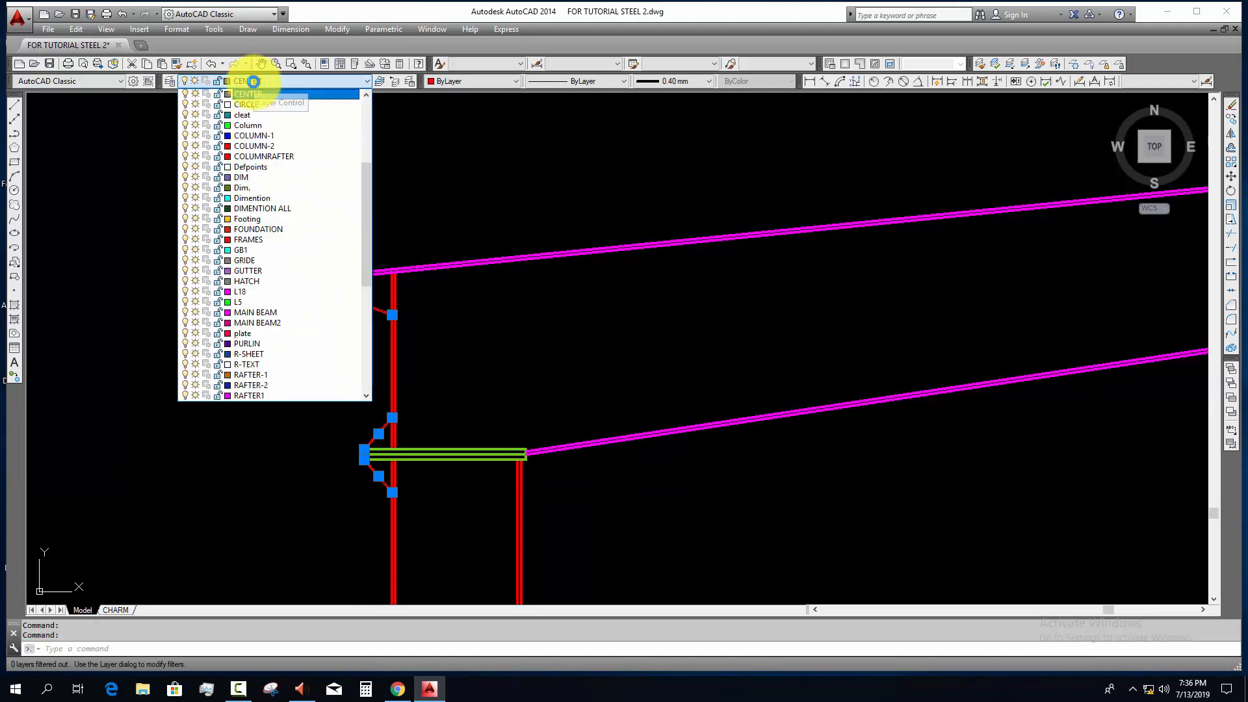
click(265, 124)
key(Escape)
Step: Draw a vertical construction line through the inner end of the green connection plates where the lower flange starts
middle_drag(552, 384, 437, 381)
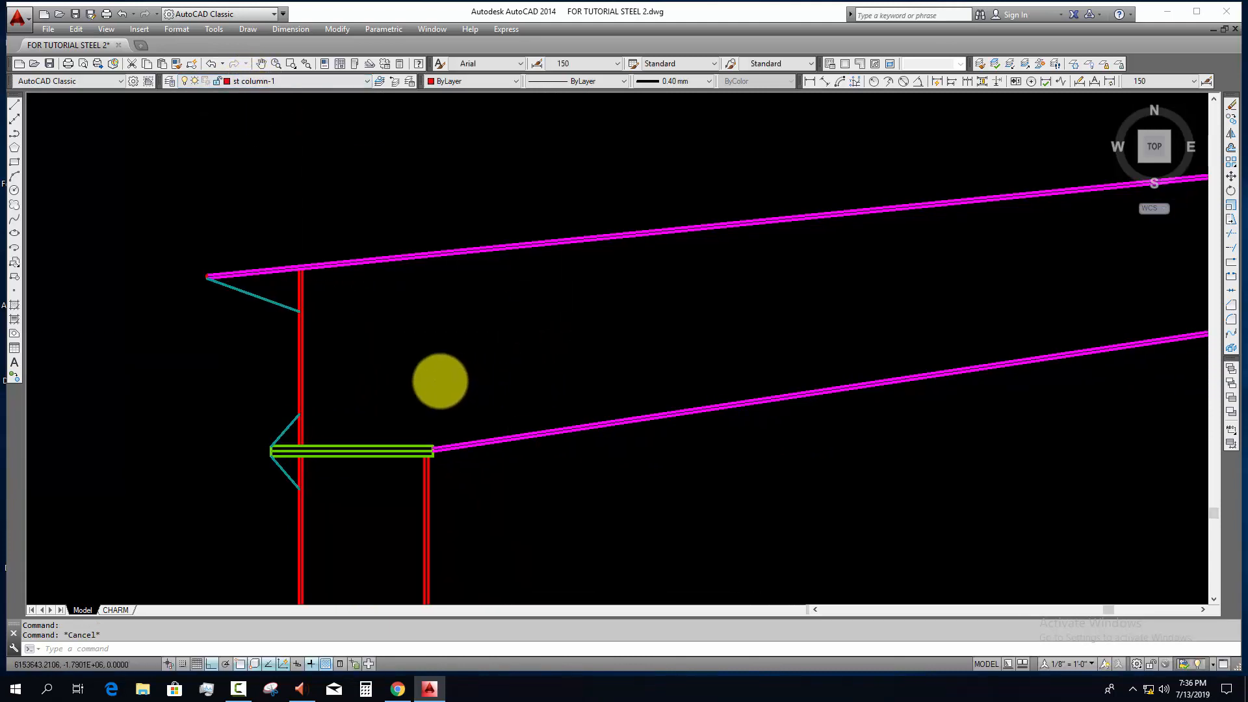
scroll(423, 396, down, 3)
scroll(384, 414, up, 1)
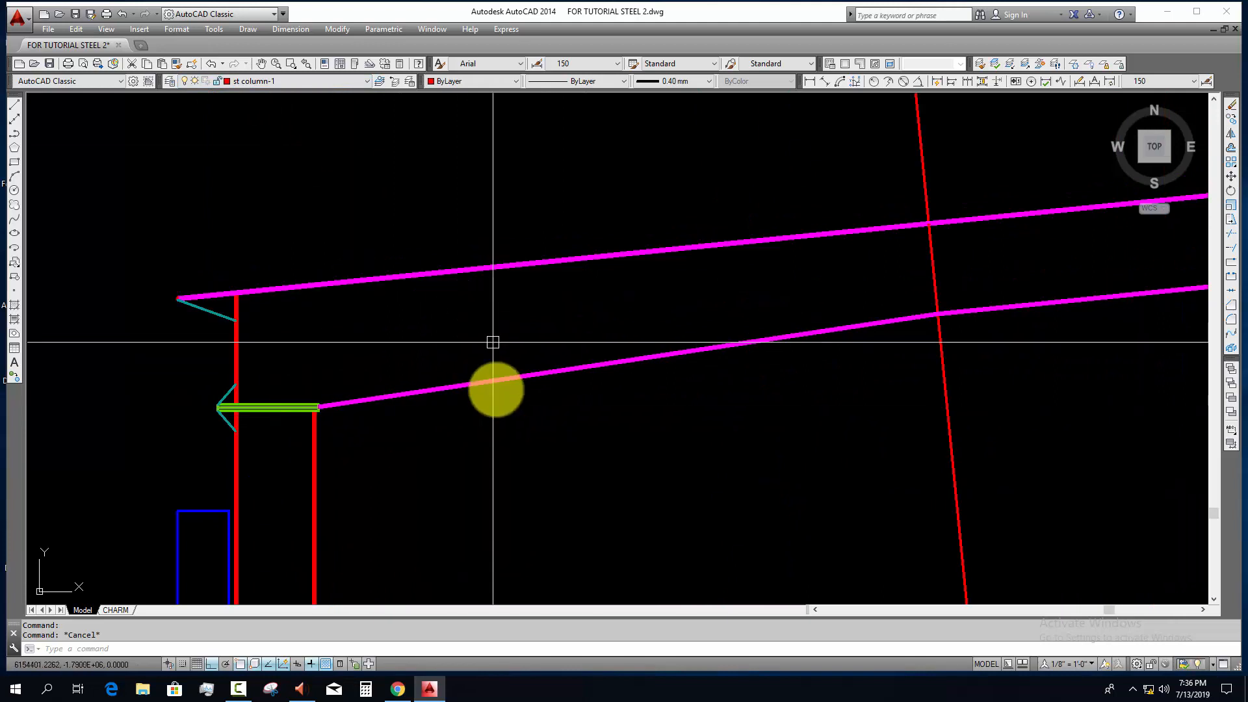
scroll(325, 374, up, 2)
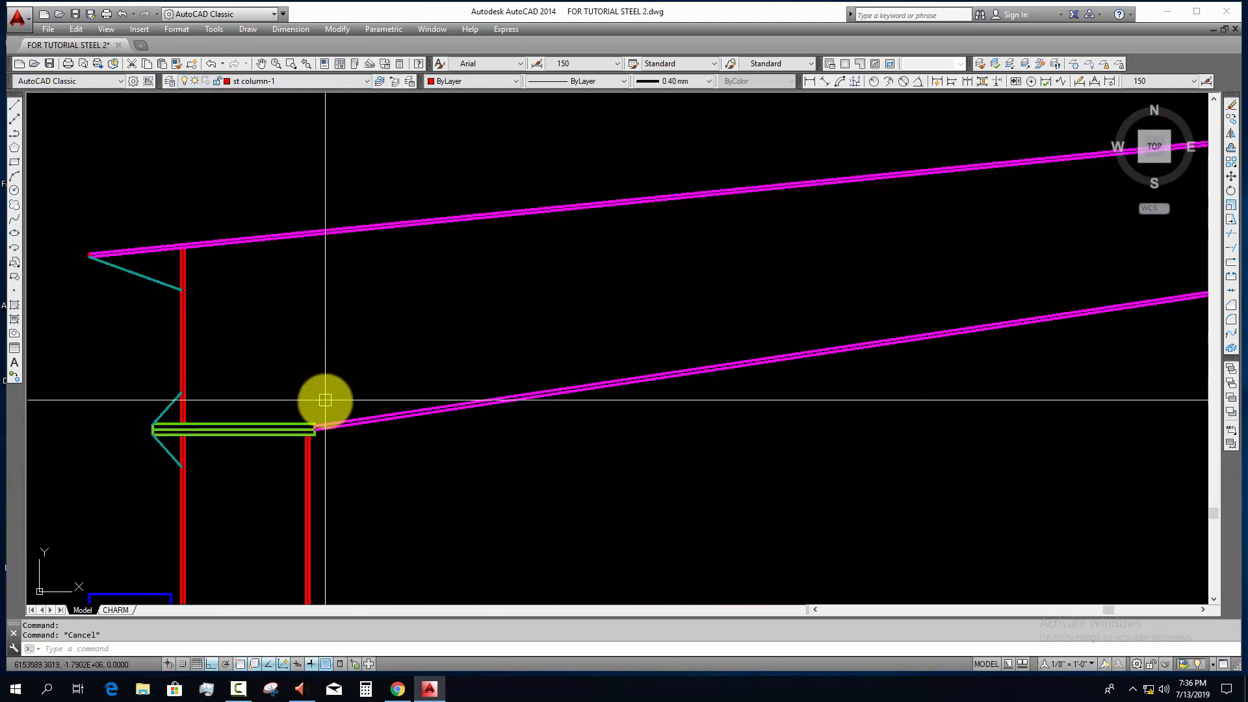
scroll(313, 431, up, 5)
scroll(312, 438, down, 2)
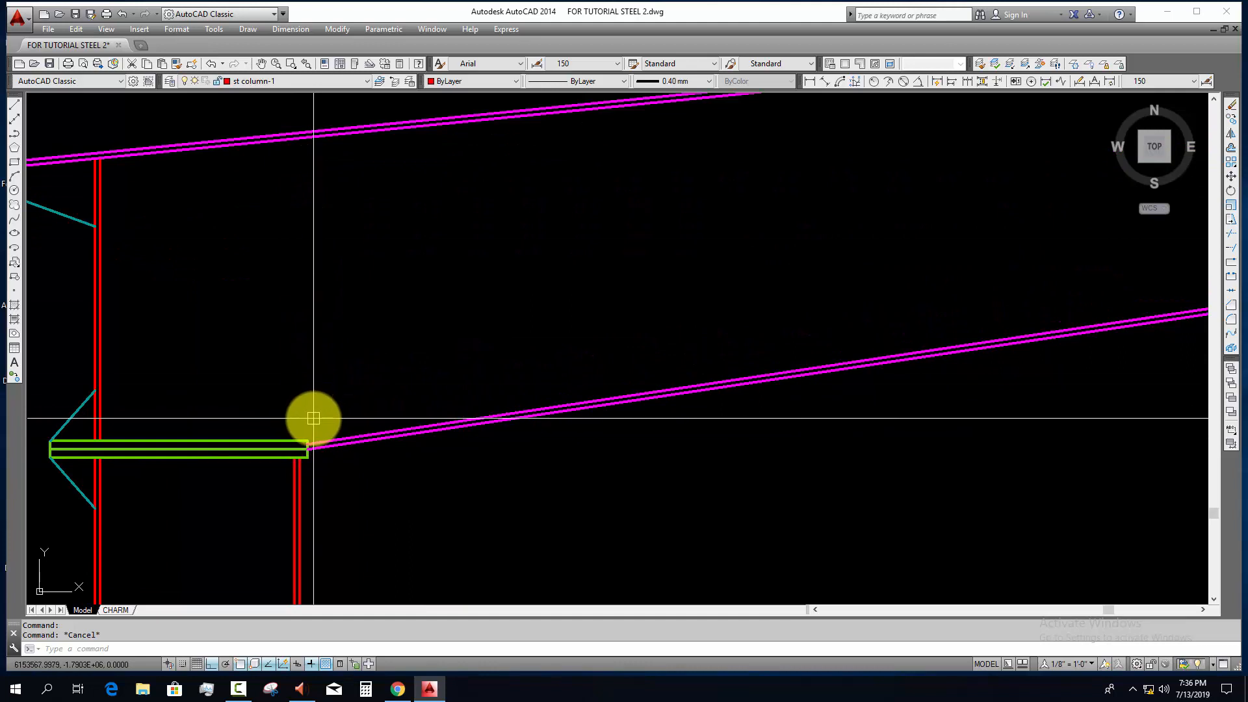
text(l)
key(Return)
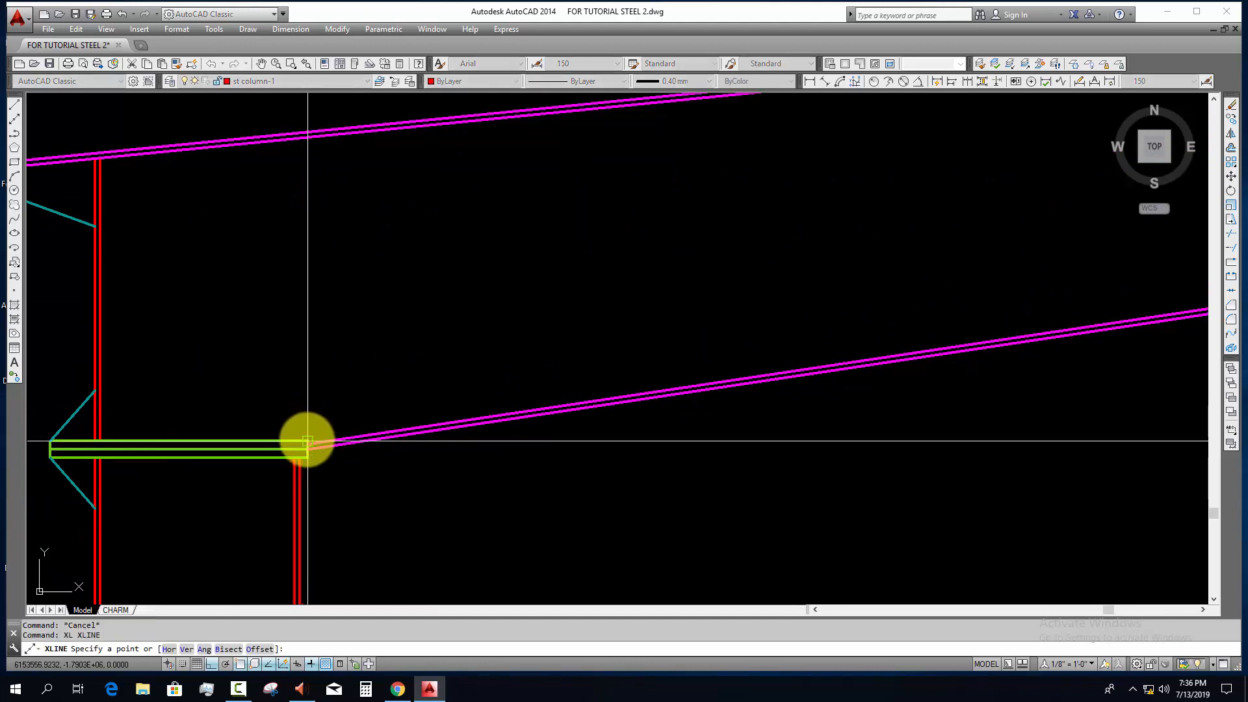
click(306, 442)
click(351, 328)
key(Escape)
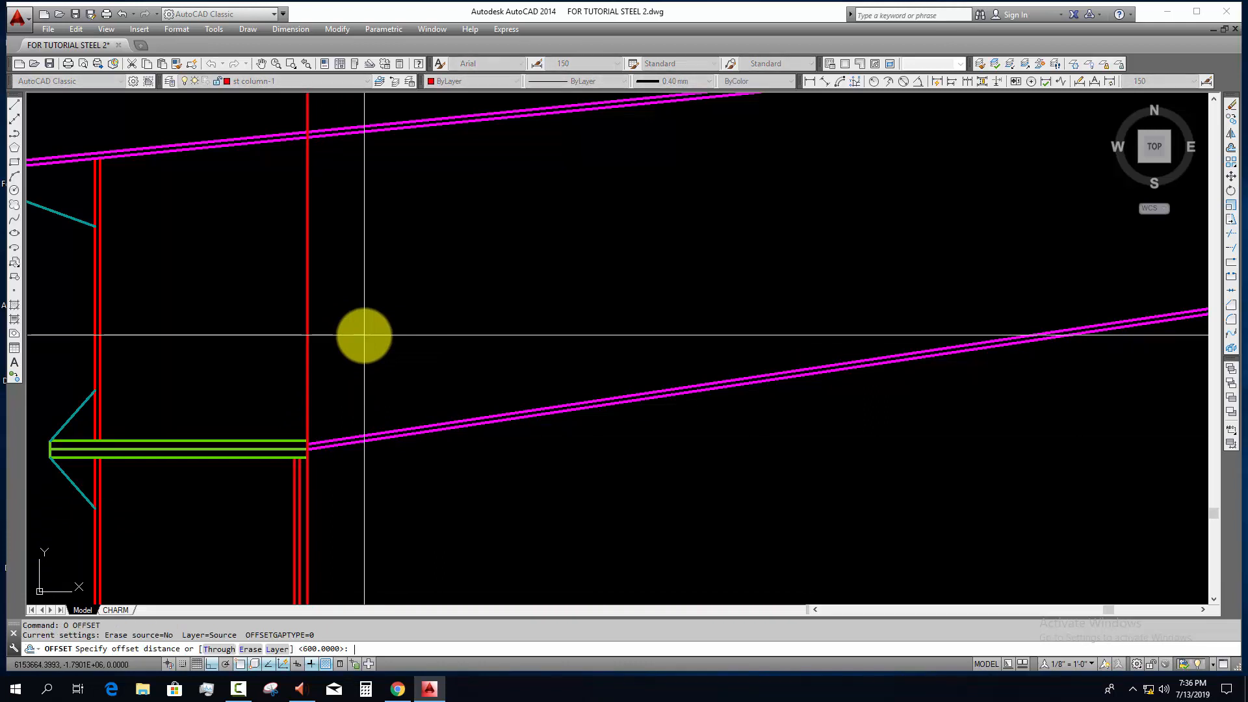
Step: Try offsetting the vertical construction line by 5 toward the column's outer flange
click(307, 311)
click(258, 324)
key(Escape)
scroll(303, 422, up, 4)
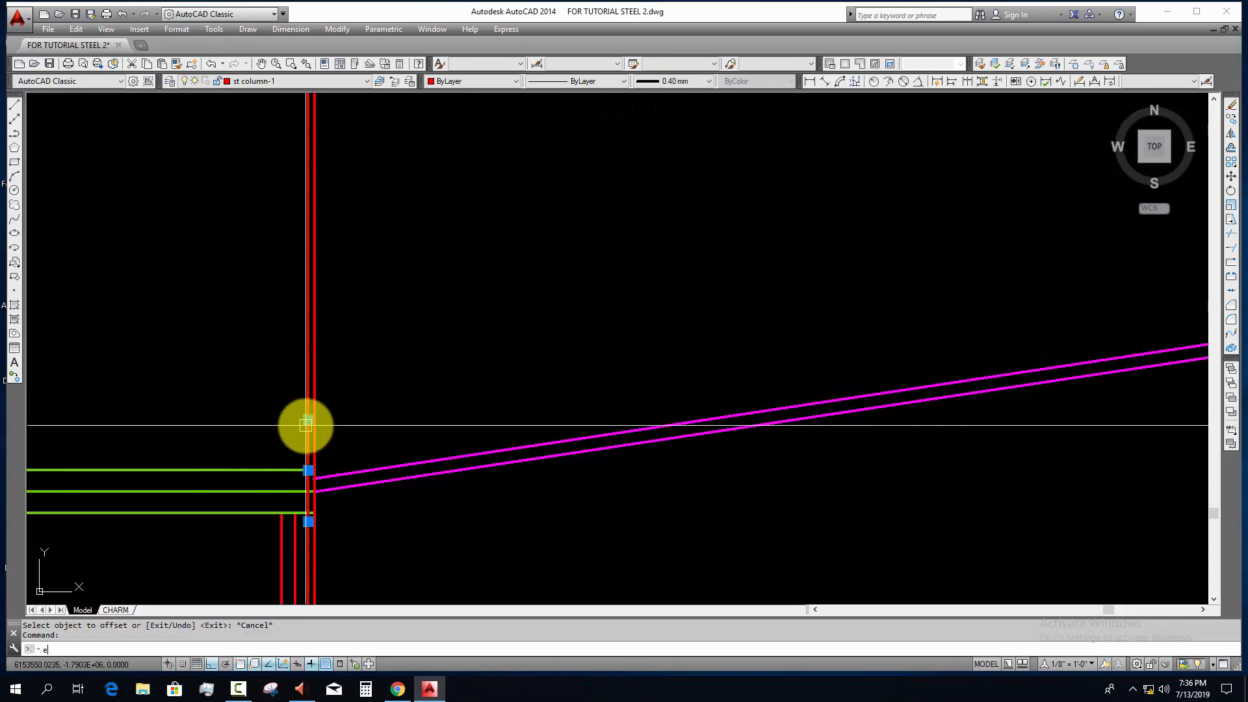
key(Return)
Step: Offset the vertical construction line by 10 toward the column's outer flange
text(10)
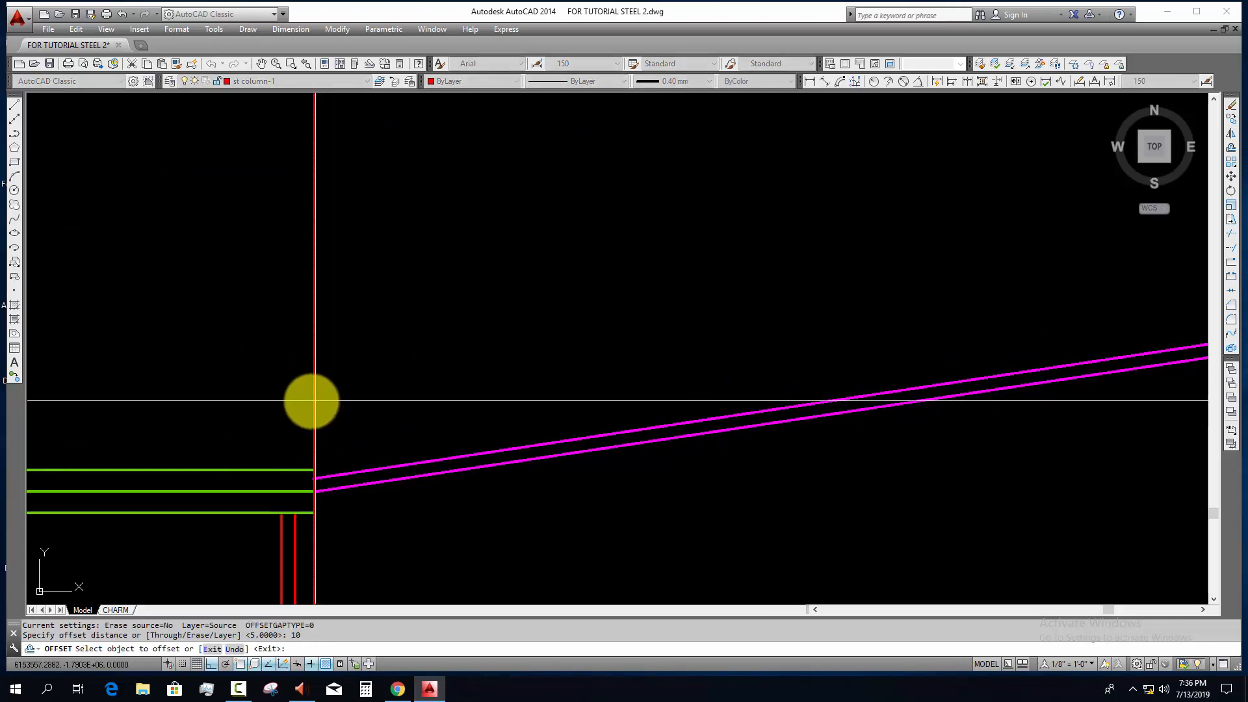
click(315, 402)
click(290, 423)
key(Escape)
Step: Trim the lower parts of both vertical lines at the upper connection plate's top edge
scroll(292, 453, up, 4)
click(298, 496)
middle_drag(339, 504, 366, 384)
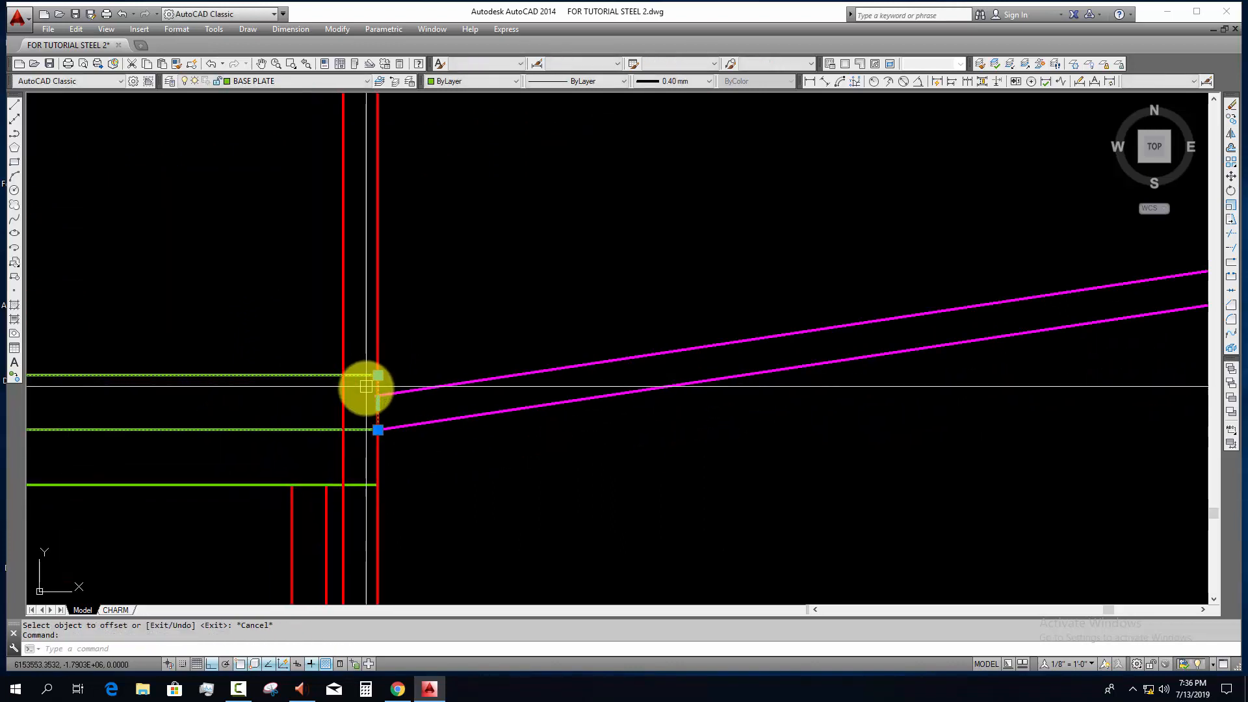
scroll(366, 387, down, 2)
text(tr)
key(Return)
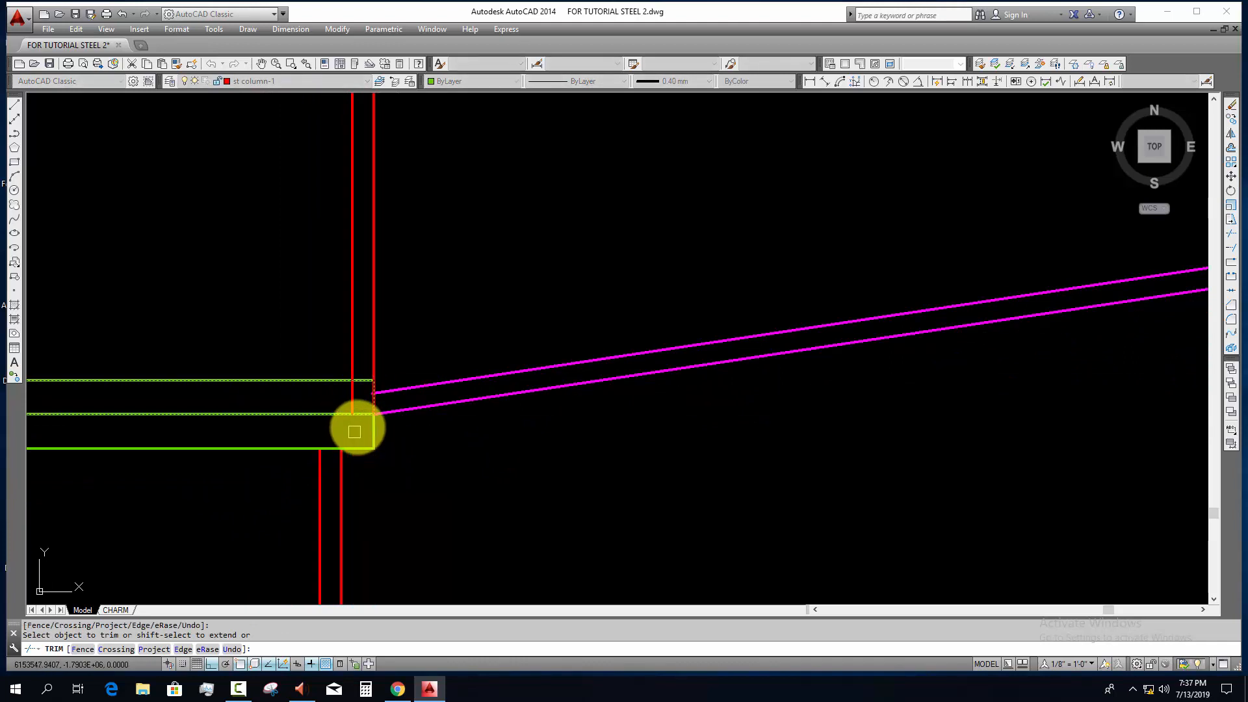
scroll(359, 410, up, 2)
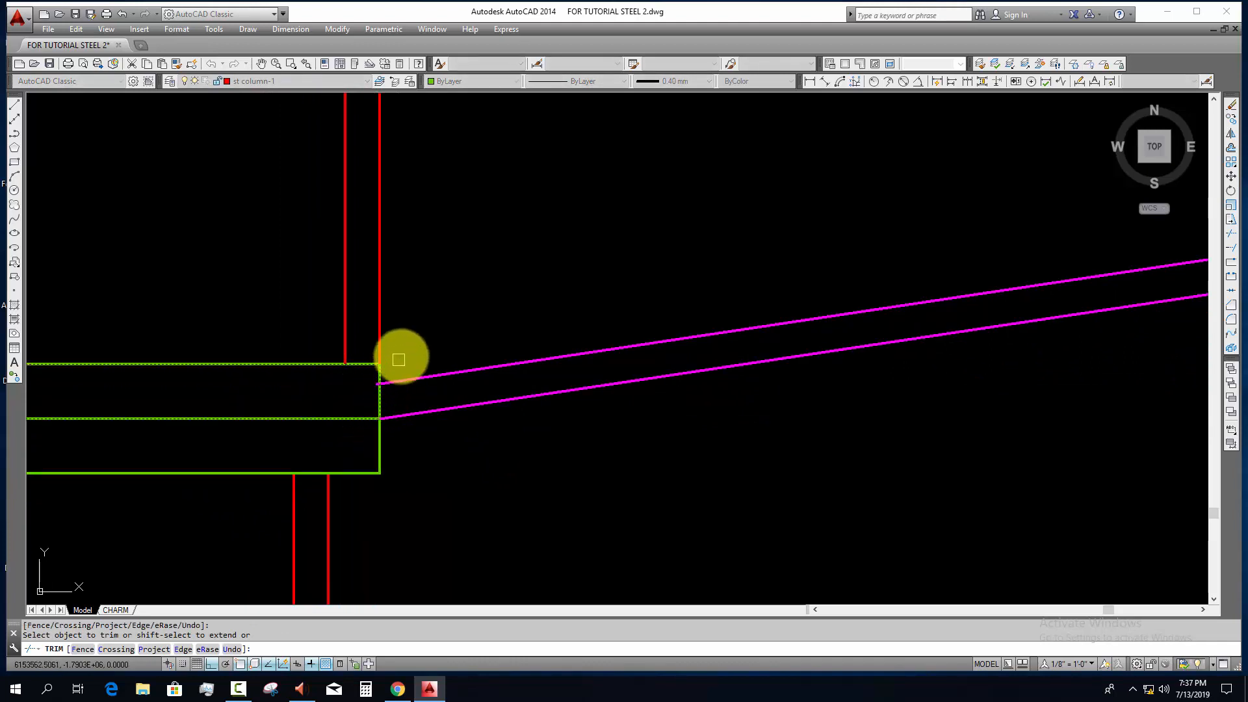
key(Escape)
key(Escape)
Step: Trim both vertical lines at the underside of the rafter's upper flange, removing the parts above it
scroll(399, 359, down, 8)
middle_drag(406, 364, 395, 557)
click(399, 258)
middle_drag(412, 335, 388, 349)
text(tr)
key(Return)
click(429, 226)
click(259, 262)
key(Escape)
Step: Offset the inclined line at the rafter's first joint by 16 to both sides
scroll(328, 282, down, 4)
scroll(449, 446, down, 4)
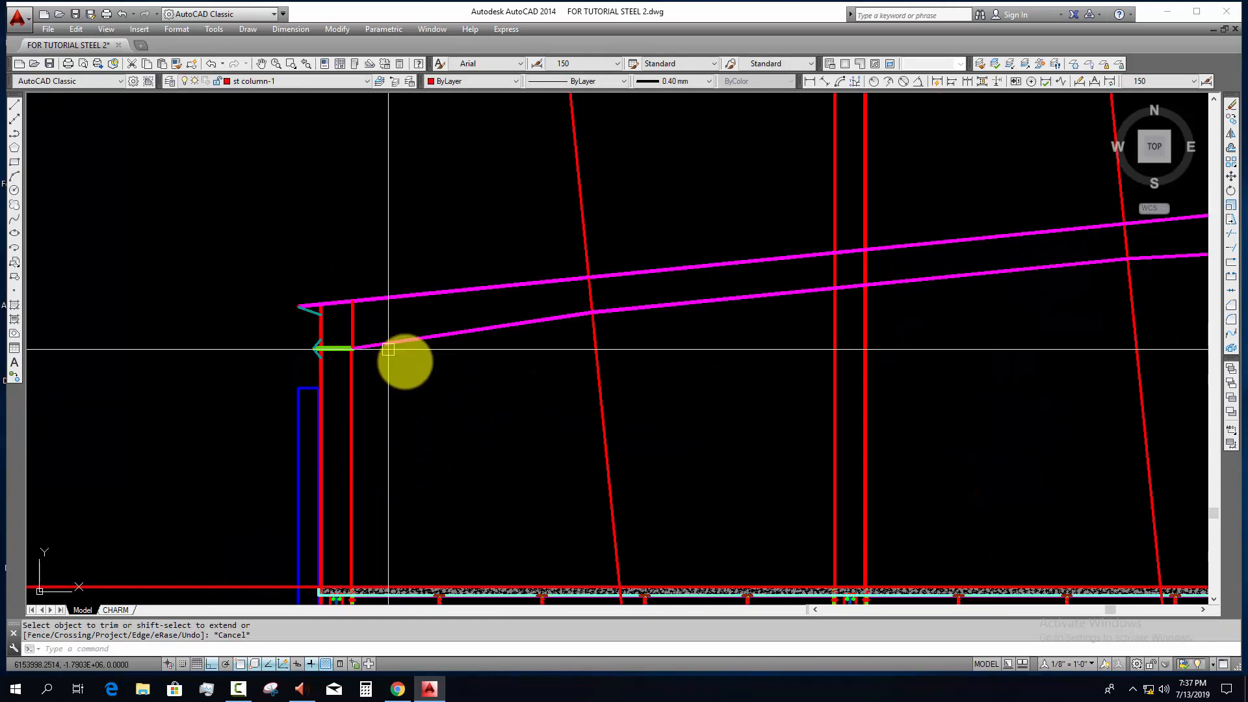
scroll(388, 349, up, 12)
scroll(323, 284, down, 10)
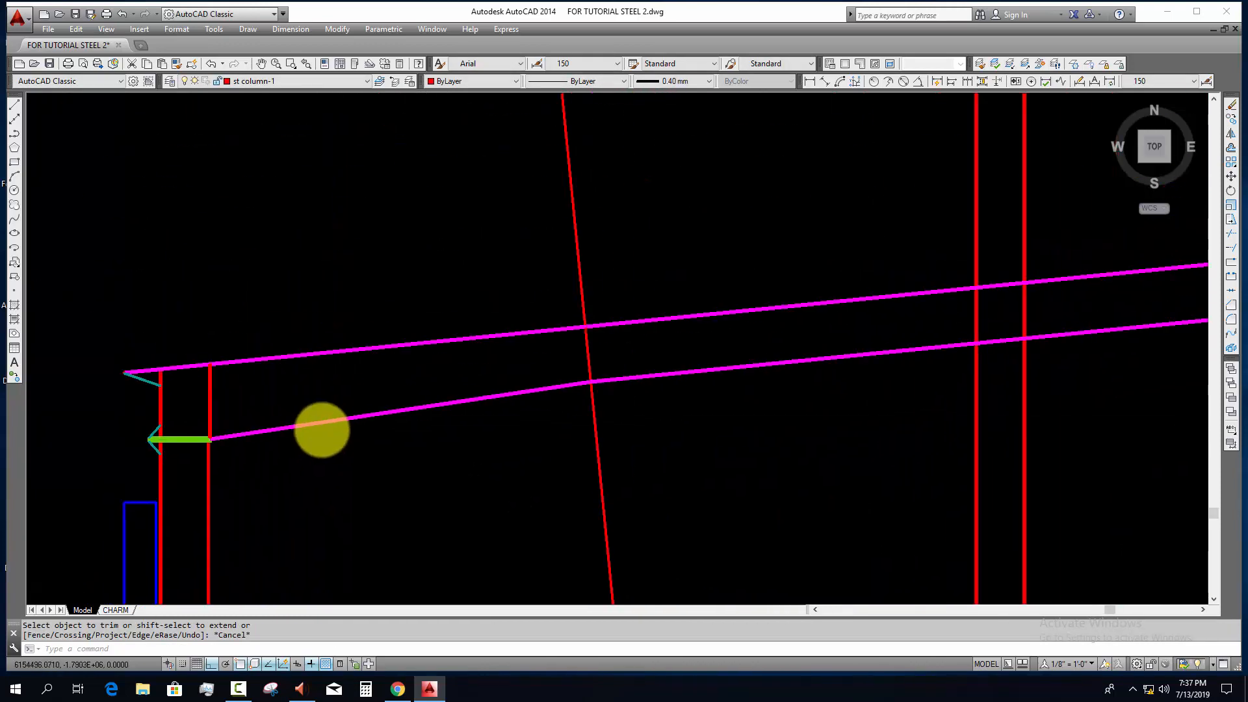
middle_drag(624, 407, 519, 343)
key(Escape)
key(Escape)
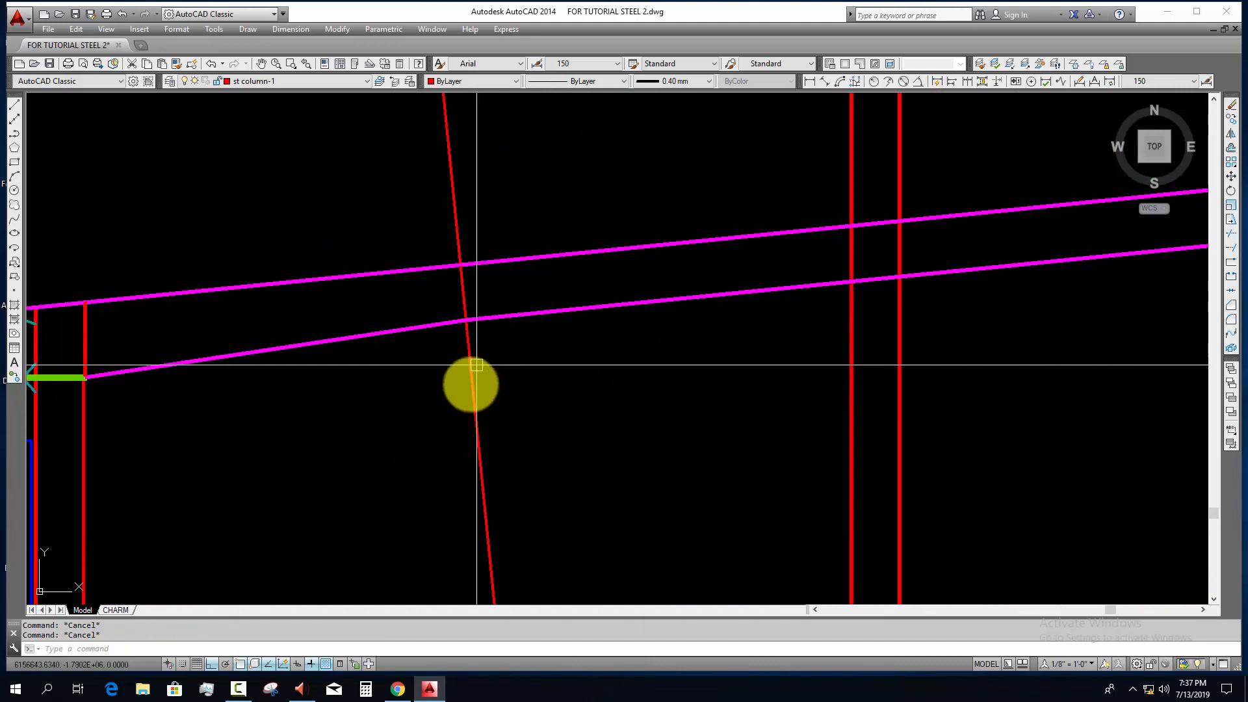
scroll(551, 303, up, 5)
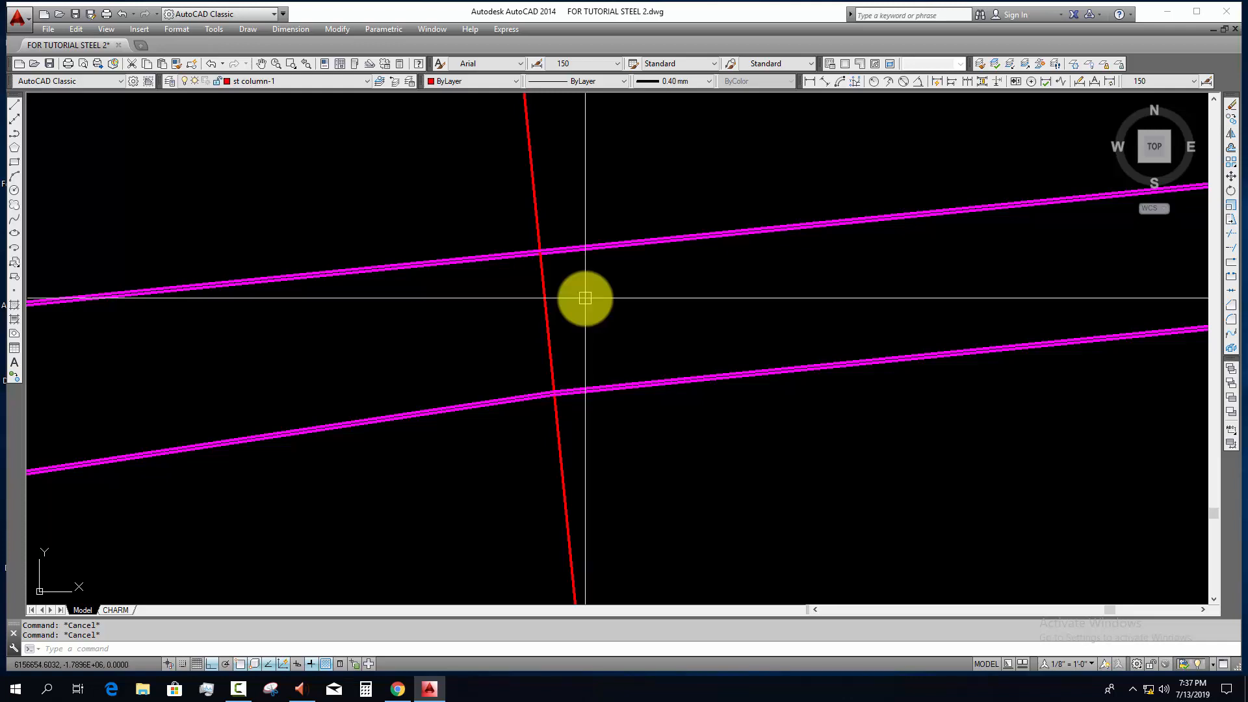
text(o)
key(Return)
text(1)
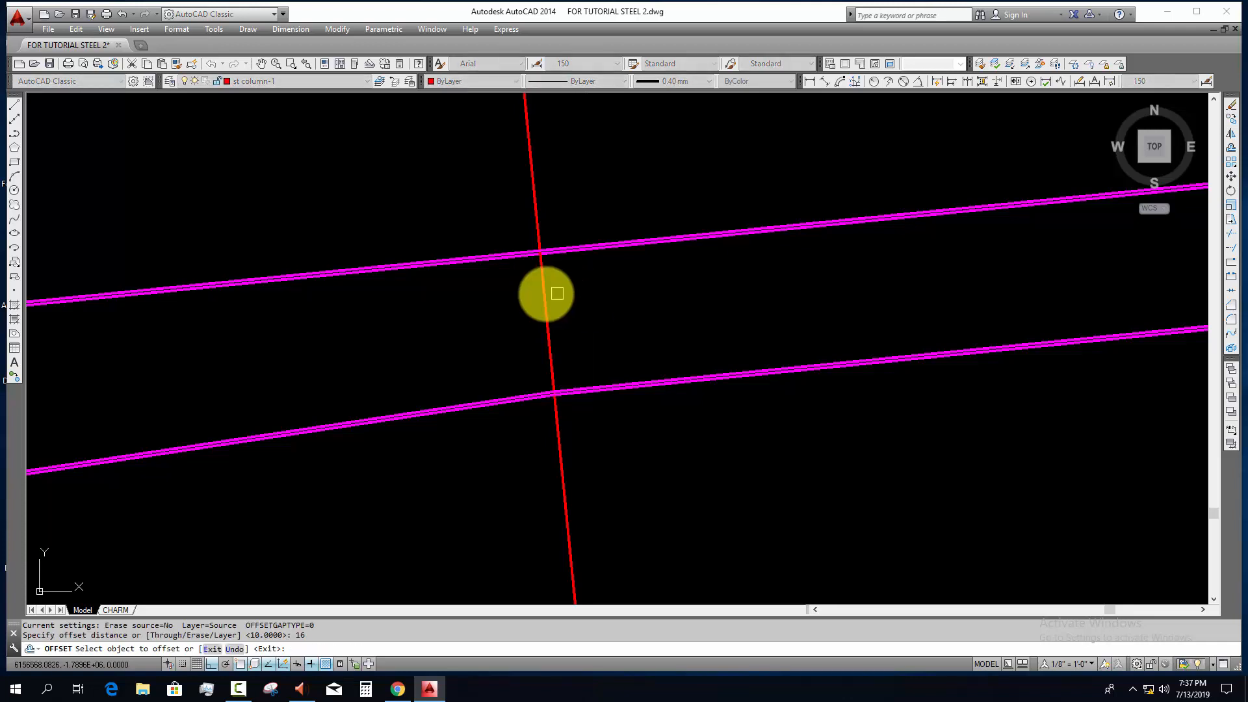
scroll(545, 312, up, 2)
click(545, 313)
click(394, 409)
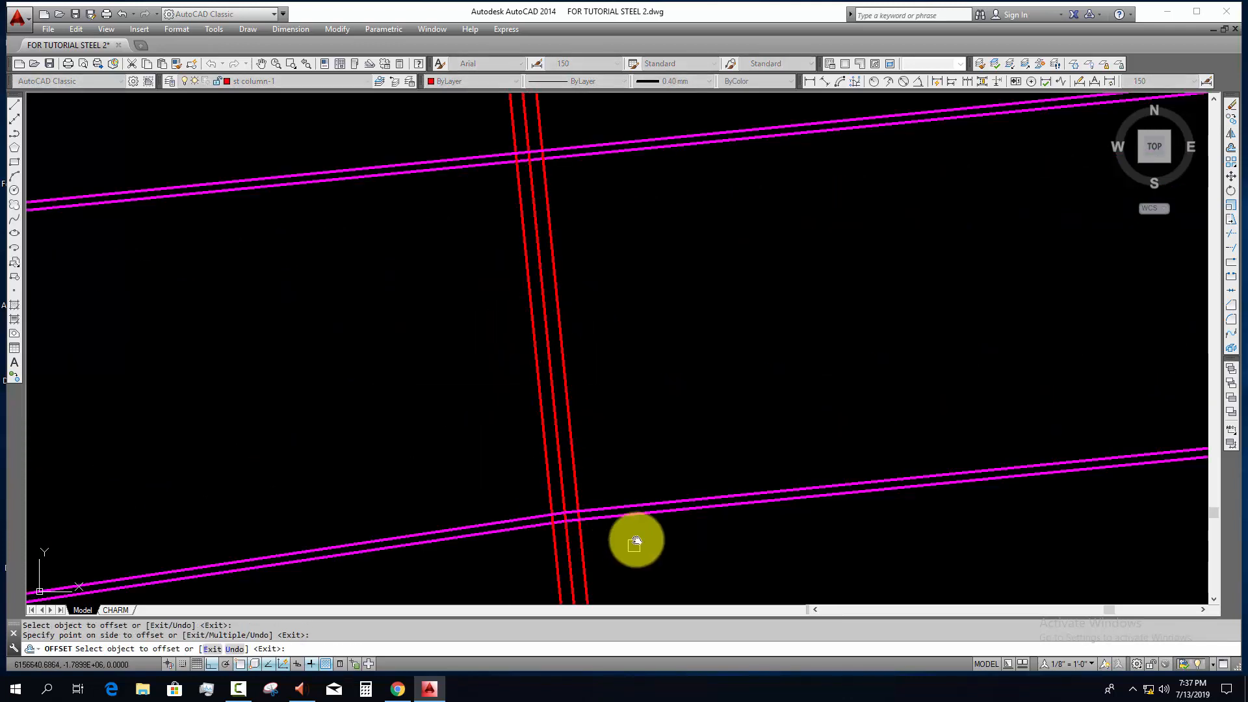
middle_drag(636, 540, 618, 426)
key(Escape)
key(Return)
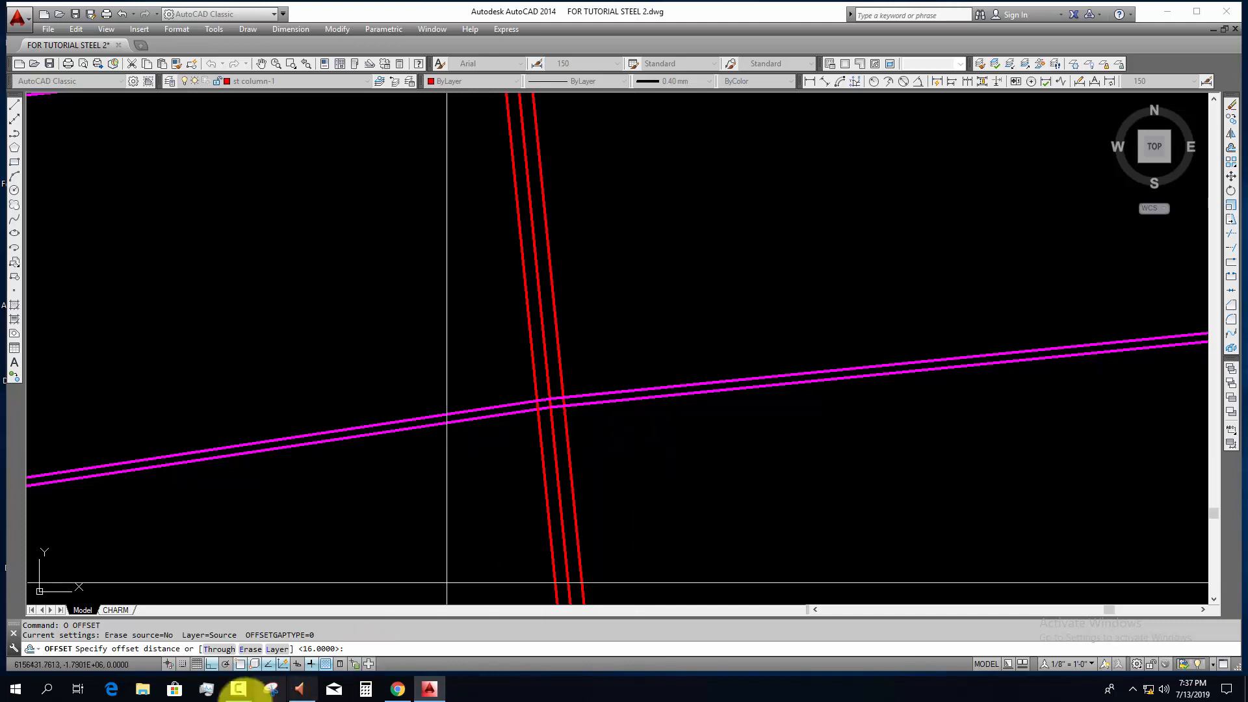
click(238, 689)
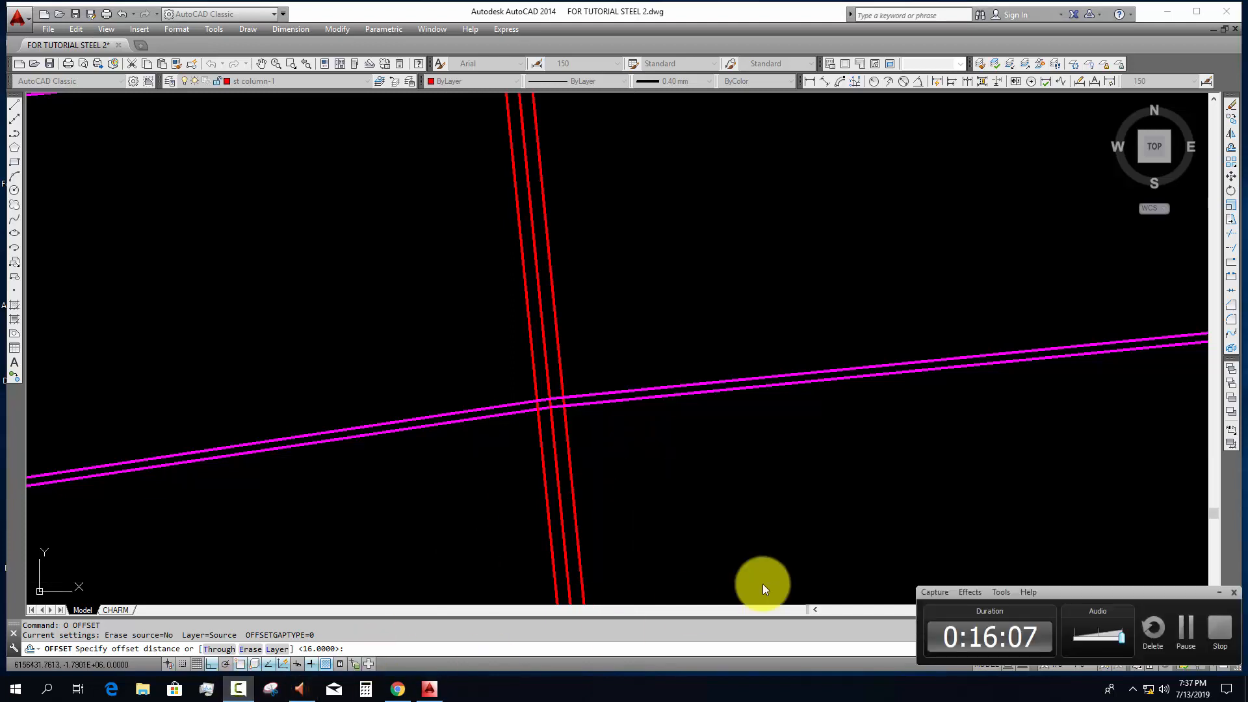
click(1181, 632)
scroll(605, 414, up, 5)
key(Escape)
key(Escape)
key(Escape)
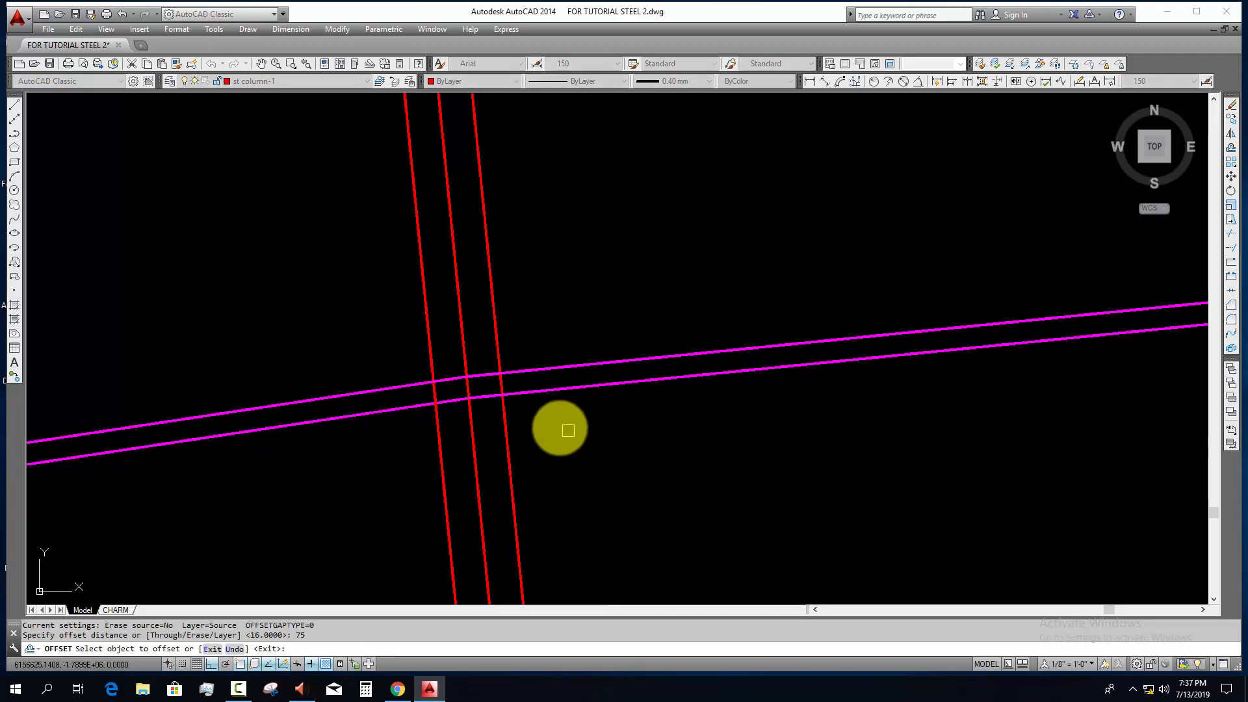
Step: Offset the outer edges of the rafter's upper and lower flanges outward by 75 at the first joint
click(568, 389)
click(575, 444)
scroll(577, 464, down, 6)
scroll(563, 384, up, 3)
scroll(543, 269, up, 1)
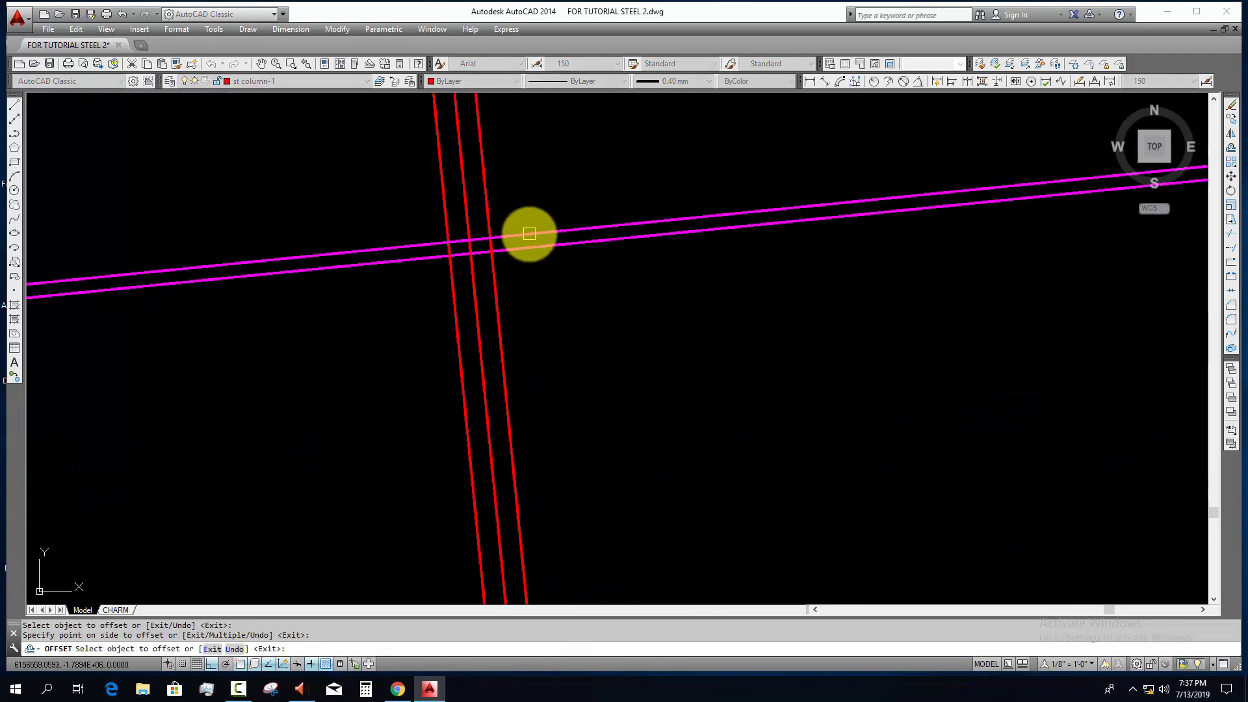
scroll(529, 235, down, 3)
key(Escape)
key(Escape)
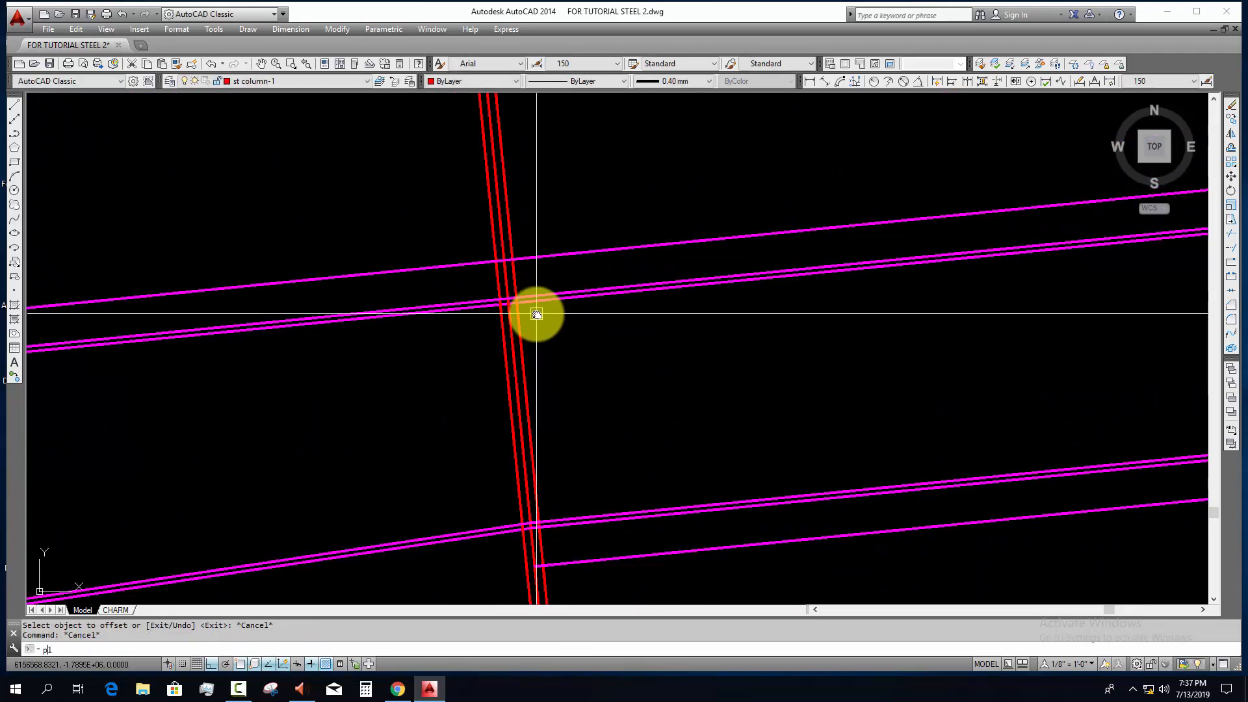
Step: Draw a polyline rectangle for one joint end plate, between the middle and right inclined lines and the two 75 offset lines
text(pl)
key(Return)
scroll(523, 279, up, 2)
click(492, 237)
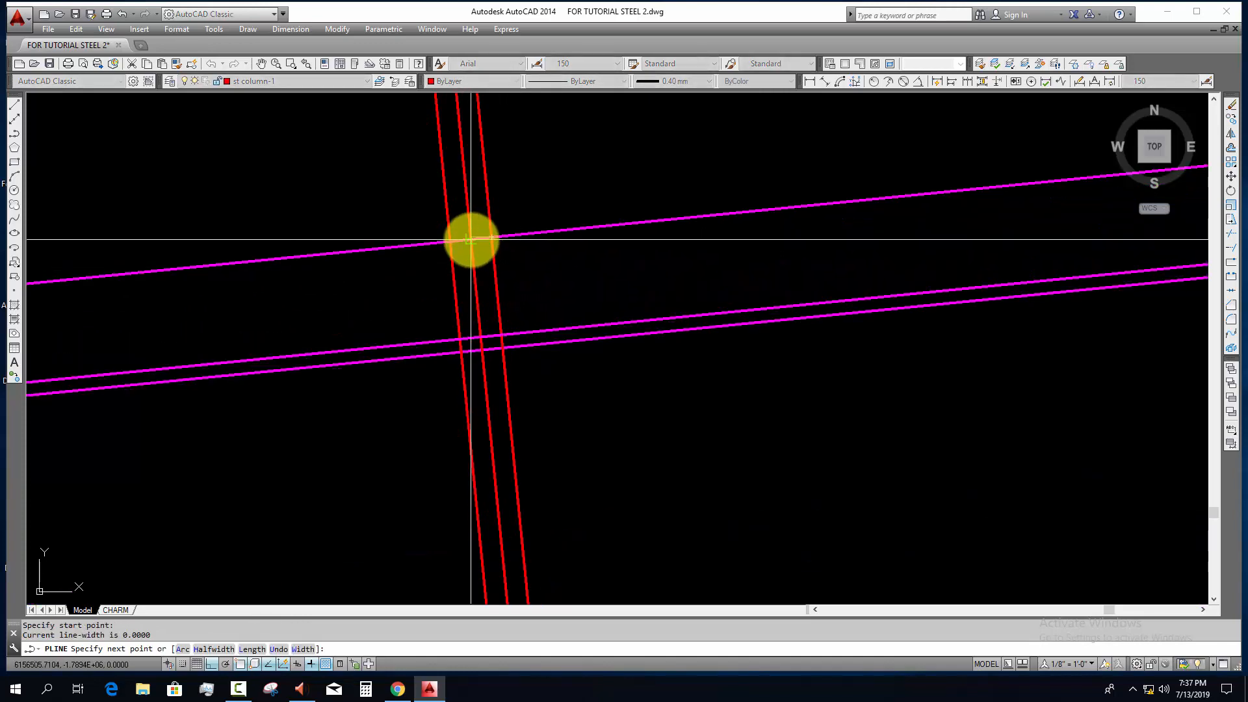
scroll(468, 236, up, 4)
click(468, 234)
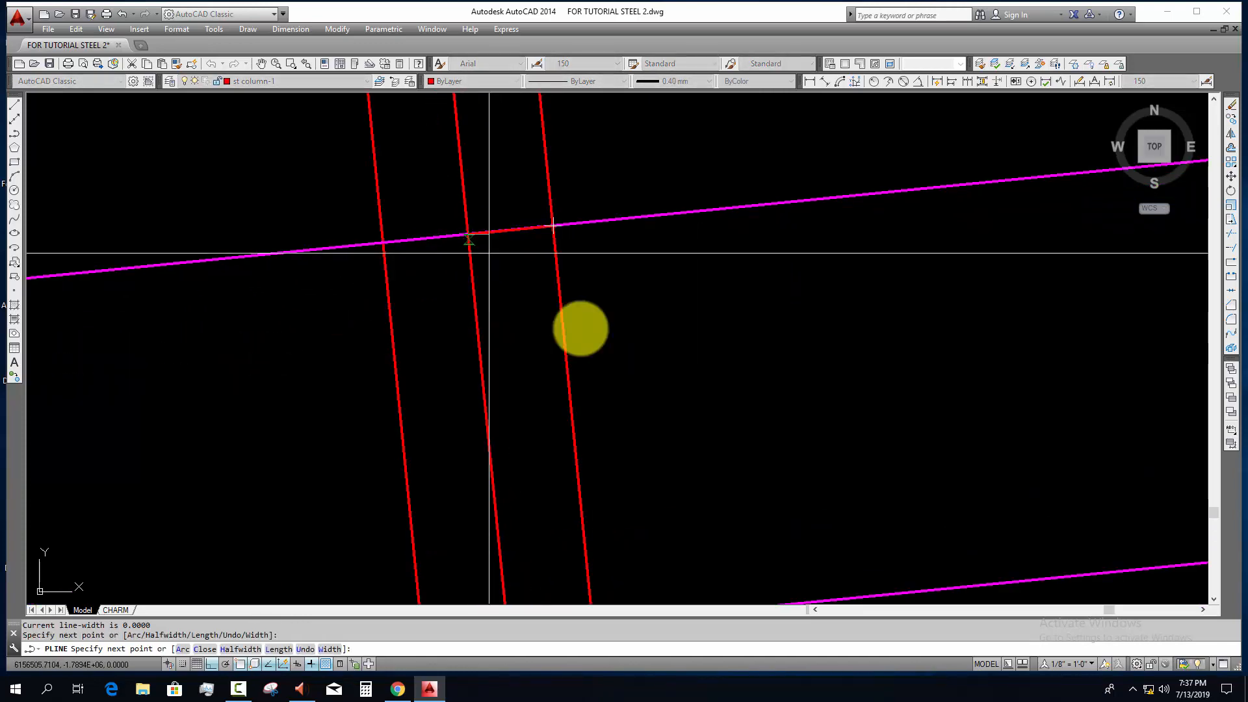
scroll(580, 329, down, 8)
middle_drag(575, 276, 532, 63)
scroll(574, 578, up, 6)
middle_drag(564, 581, 530, 490)
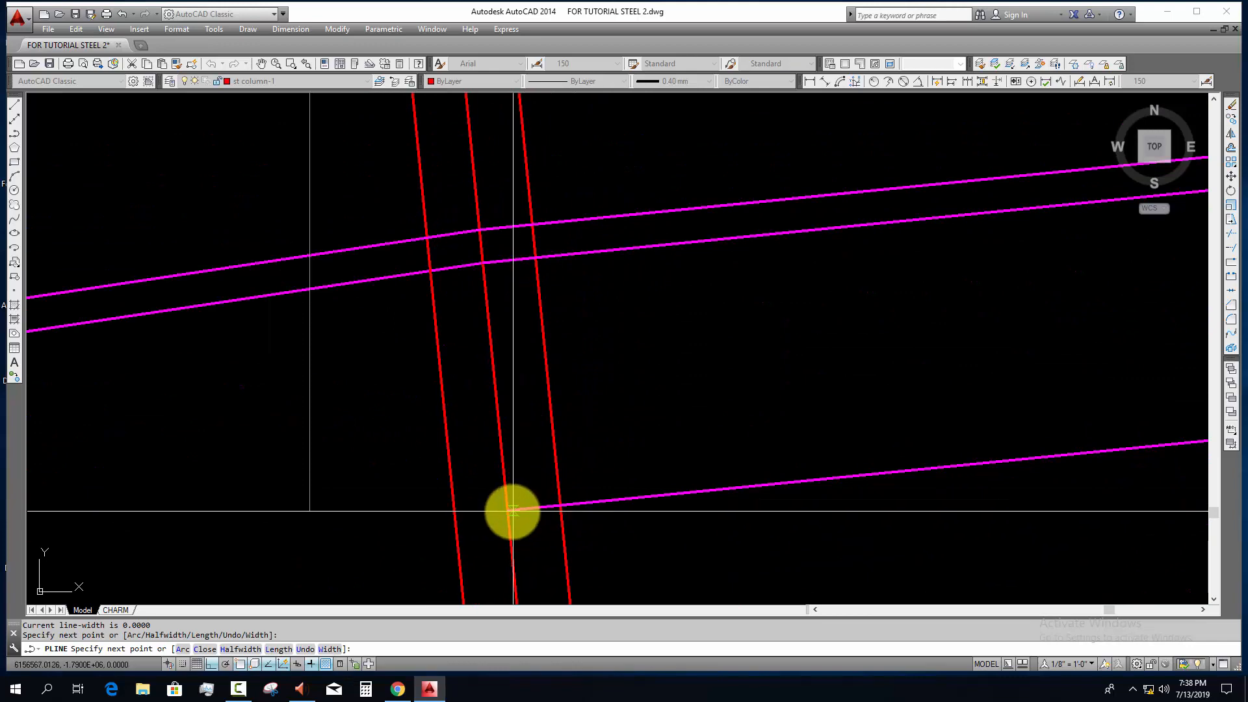
click(507, 511)
scroll(560, 504, down, 4)
middle_drag(594, 382, 557, 280)
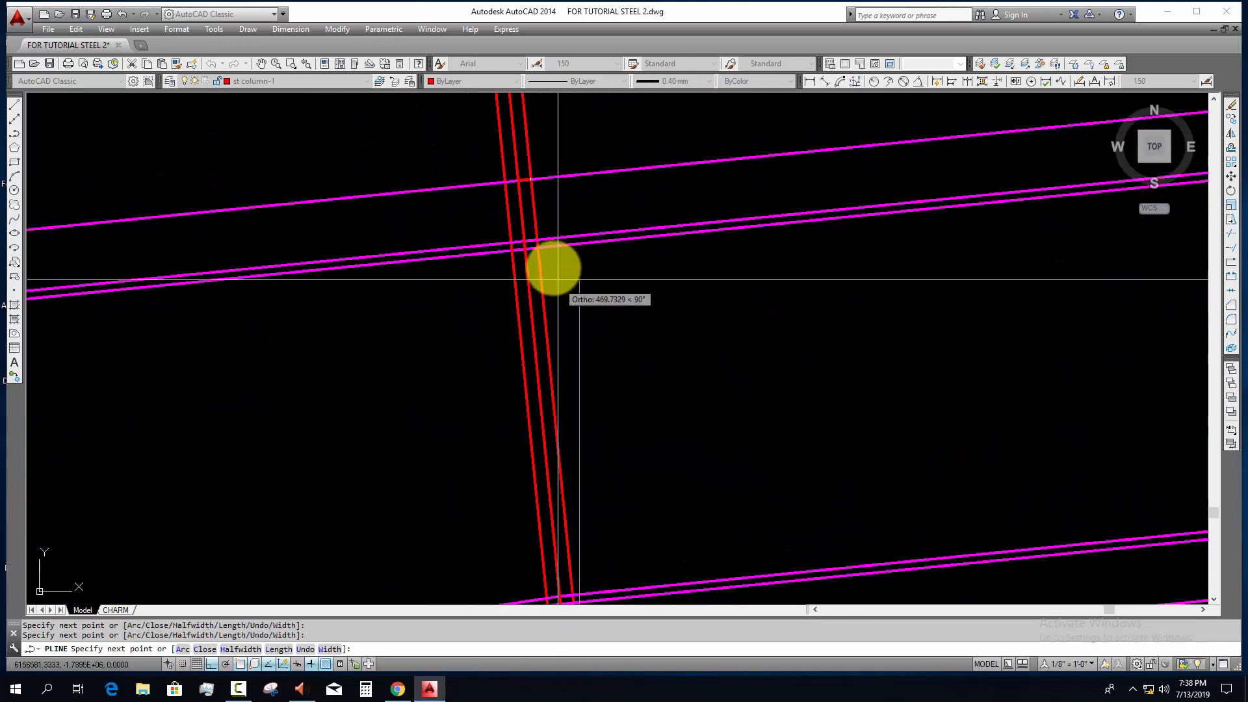
click(530, 180)
key(Escape)
Step: Erase the offset guide line above the rafter's upper flange
click(583, 192)
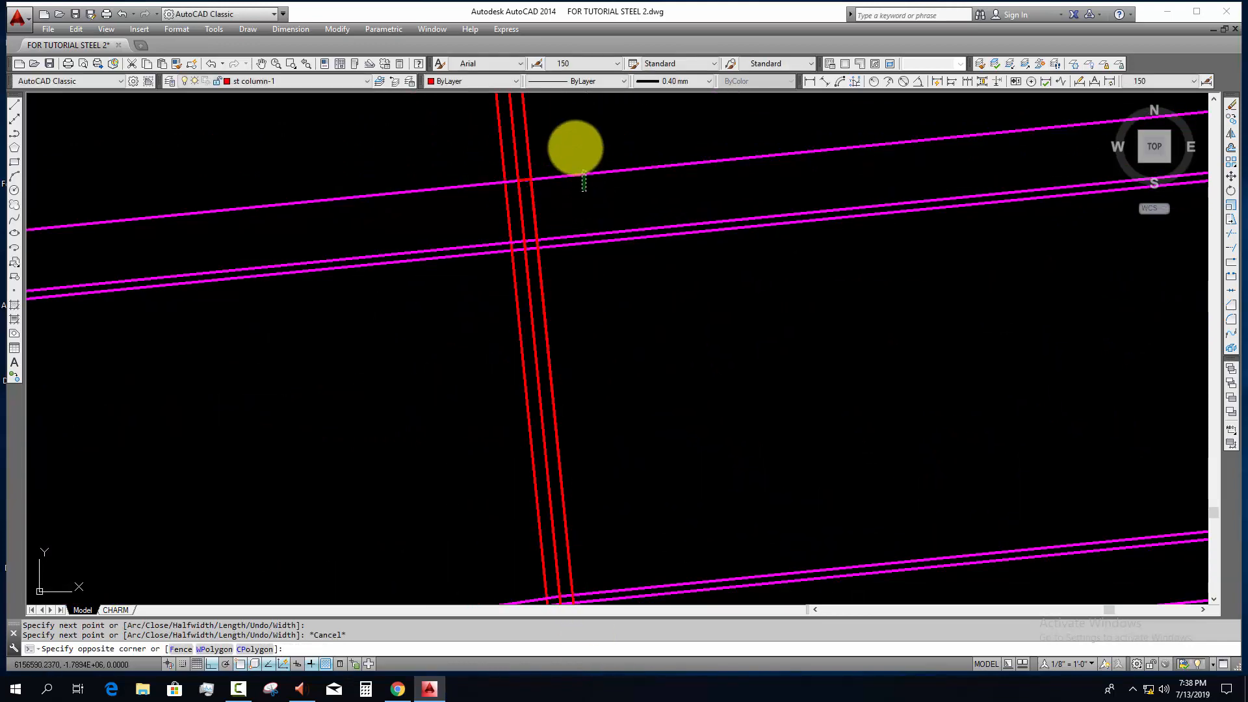
click(571, 153)
text(e)
key(space)
Step: Assign the end plate outline at the first rafter joint to the BASE PLATE layer
scroll(536, 185, up, 5)
click(528, 195)
scroll(552, 245, down, 4)
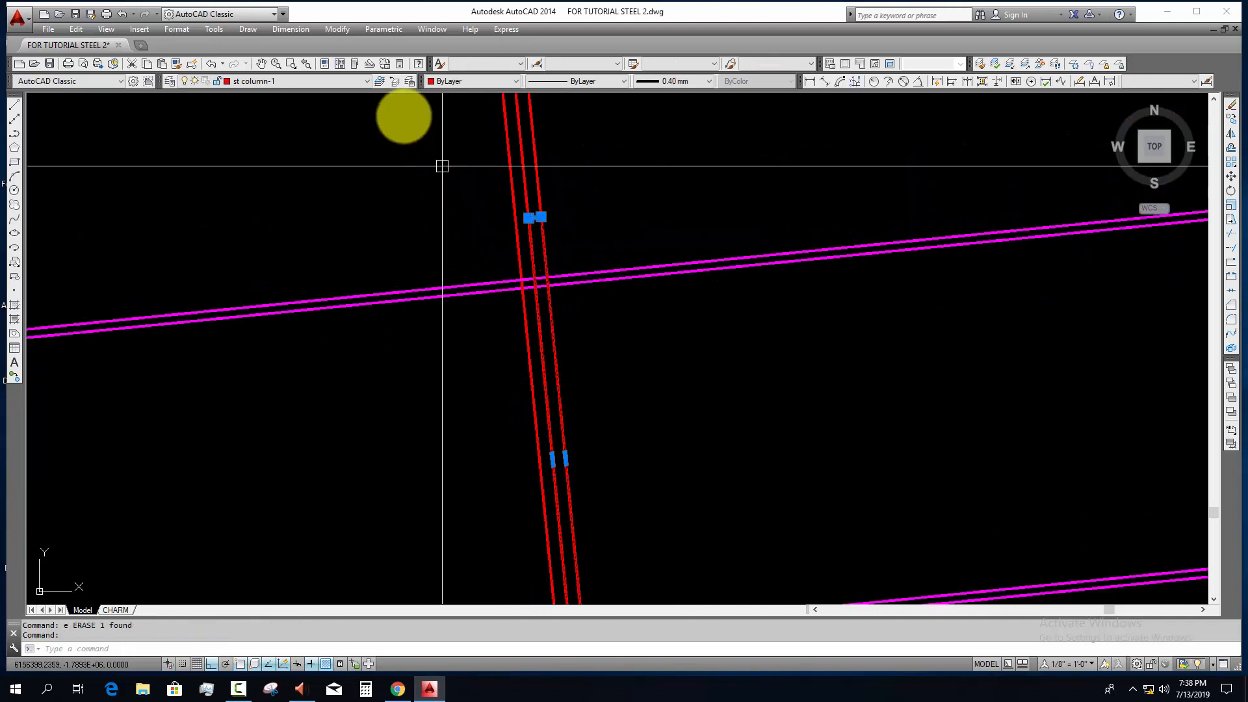
click(344, 81)
scroll(278, 103, up, 10)
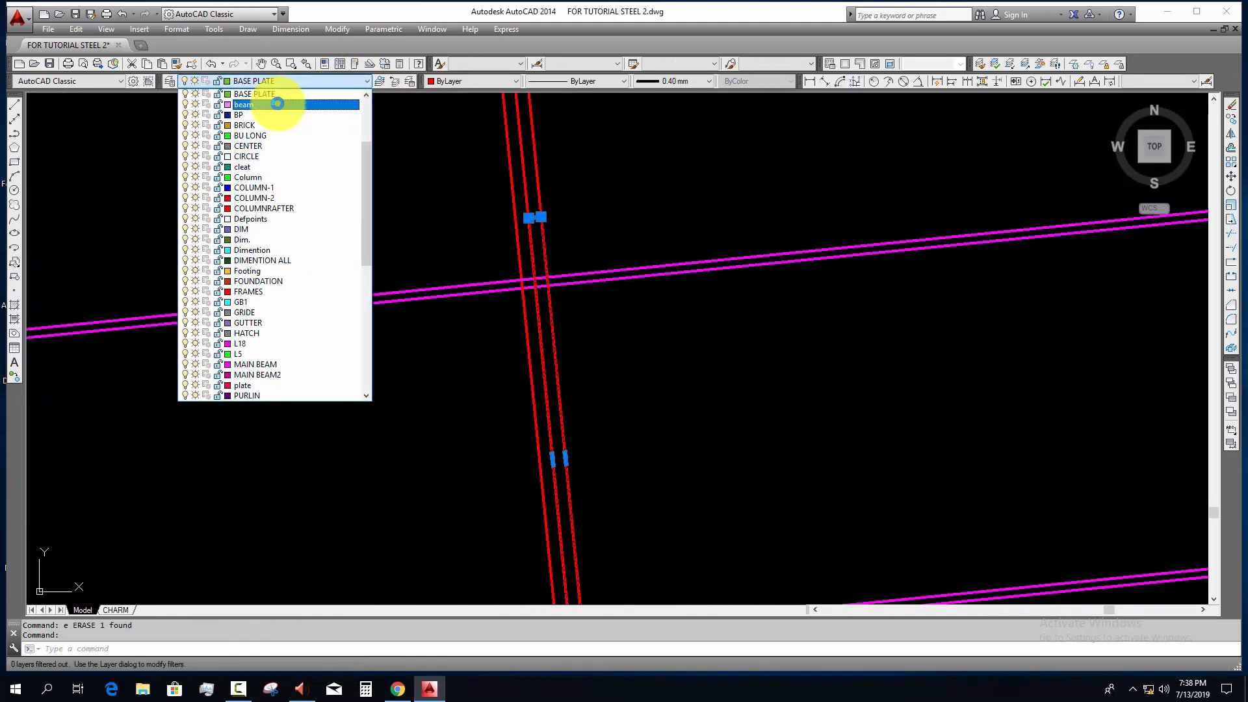
click(280, 104)
Step: Copy the end plate corner to corner so the second plate sits against its left side at the joint
text(c)
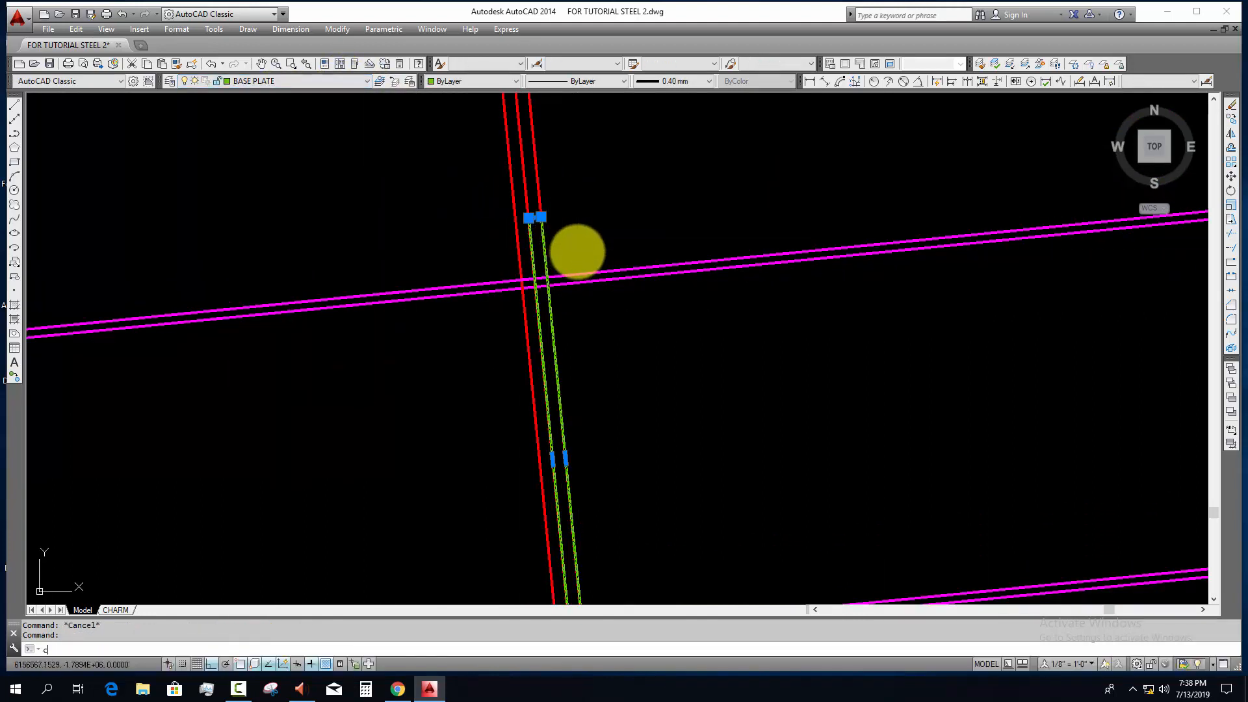
text(o)
key(Return)
scroll(539, 221, up, 4)
click(544, 210)
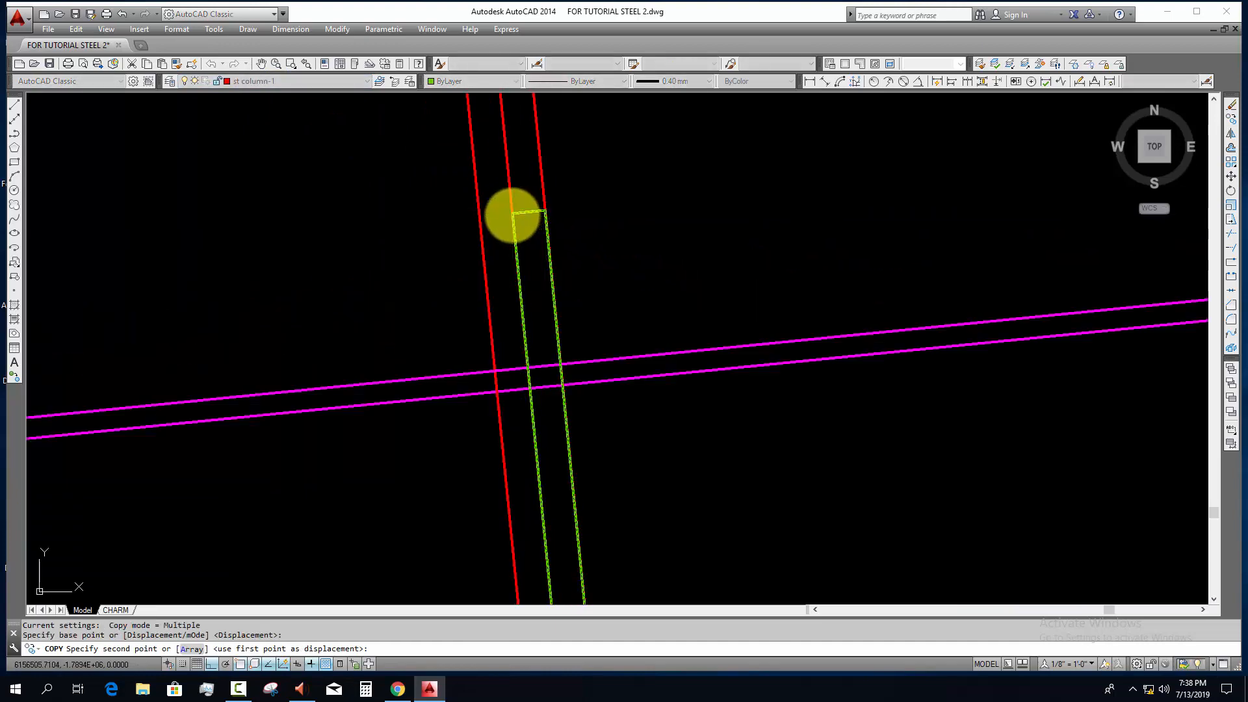
click(512, 213)
key(Escape)
Step: Erase the three inclined red construction lines at the first rafter joint
scroll(522, 233, down, 5)
middle_drag(563, 295, 535, 262)
click(531, 145)
click(434, 171)
text(e)
key(Return)
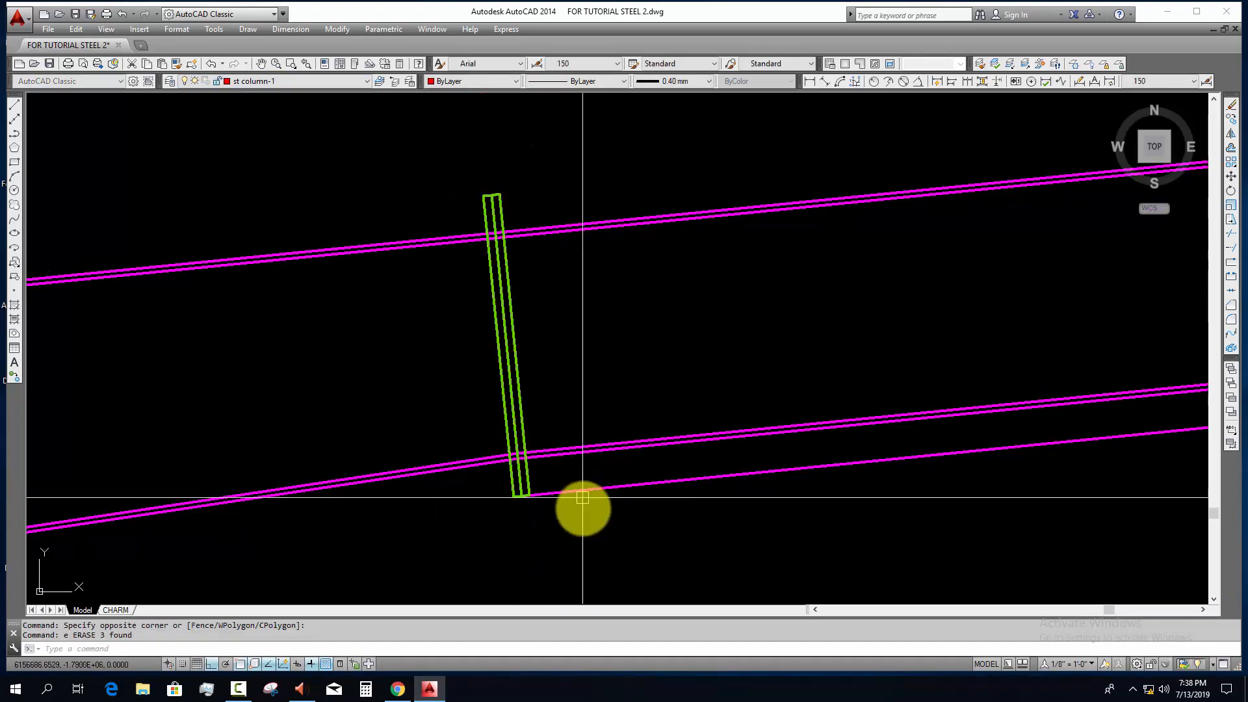
Step: Remove the leftover offset guide line below the rafter's lower flange beside the end plates
text(tr)
key(Return)
key(Return)
middle_drag(582, 497, 528, 527)
click(566, 514)
key(Escape)
key(Escape)
middle_drag(494, 403, 530, 370)
scroll(489, 280, down, 5)
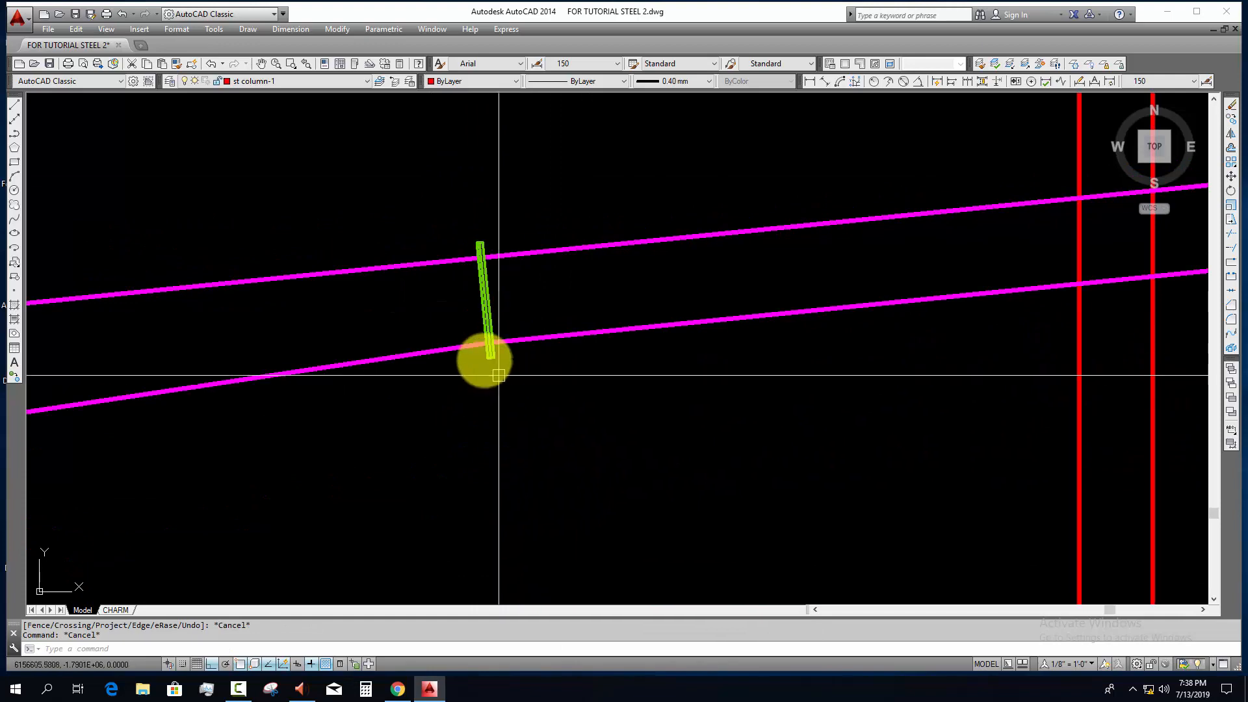
Step: Copy a bolt from the floor beam's end plate connection to just above the outer column's upper connection plates
scroll(499, 375, up, 4)
scroll(507, 394, down, 4)
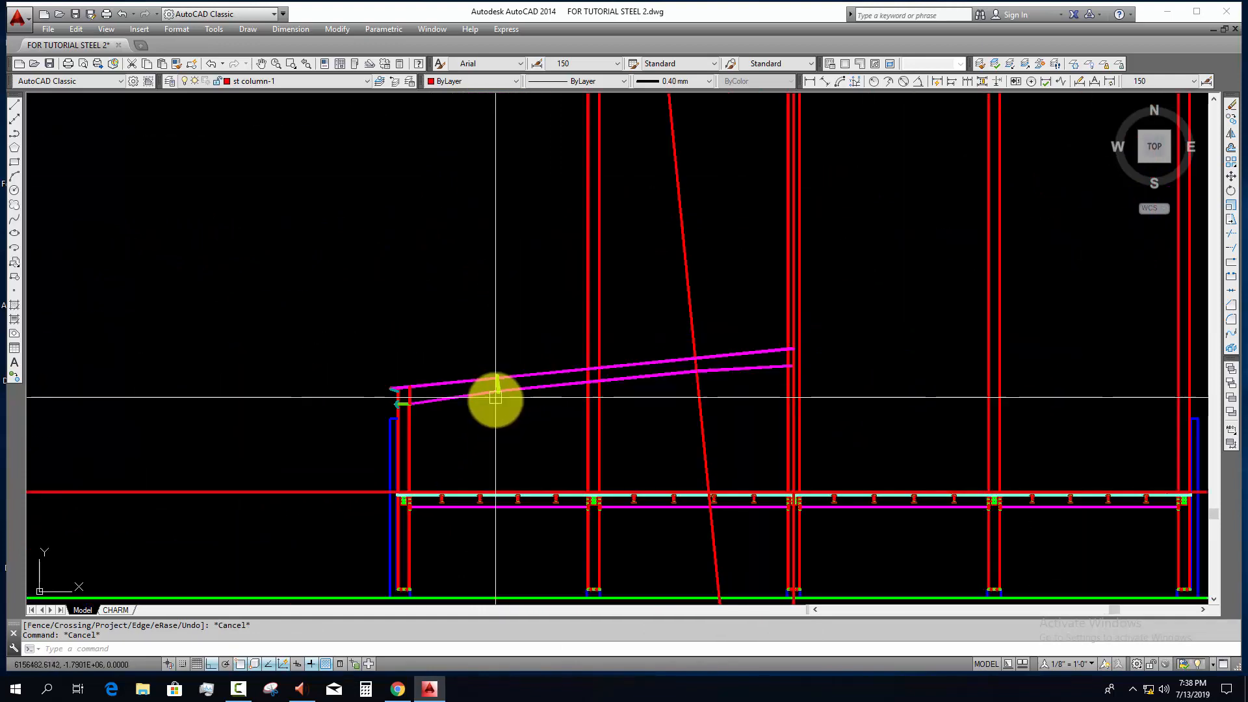
scroll(454, 402, up, 6)
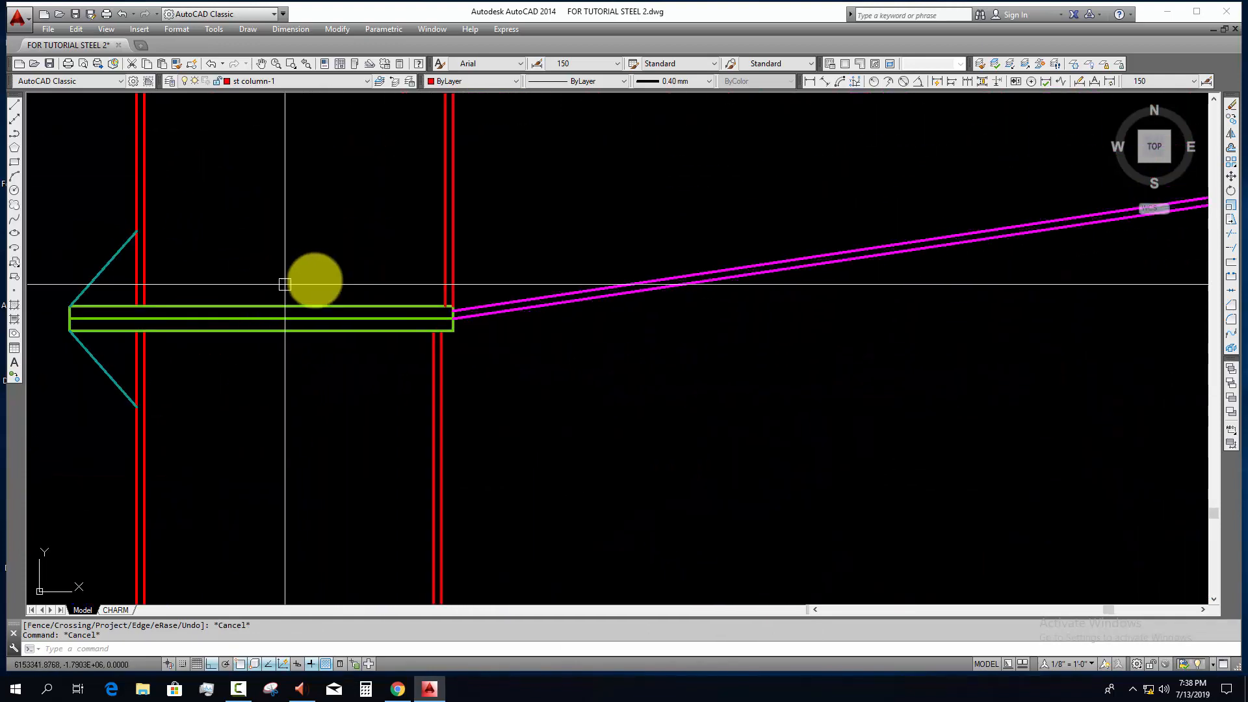
scroll(336, 369, down, 5)
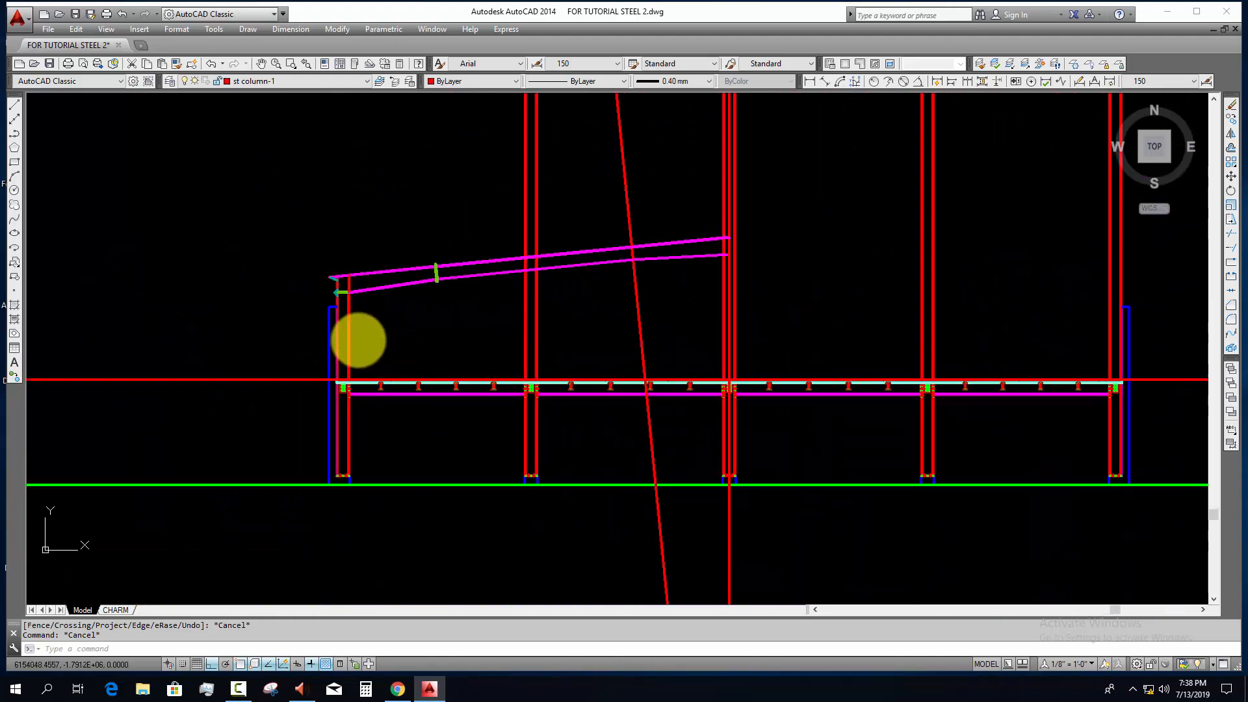
scroll(340, 390, up, 5)
scroll(447, 413, up, 4)
scroll(117, 404, up, 4)
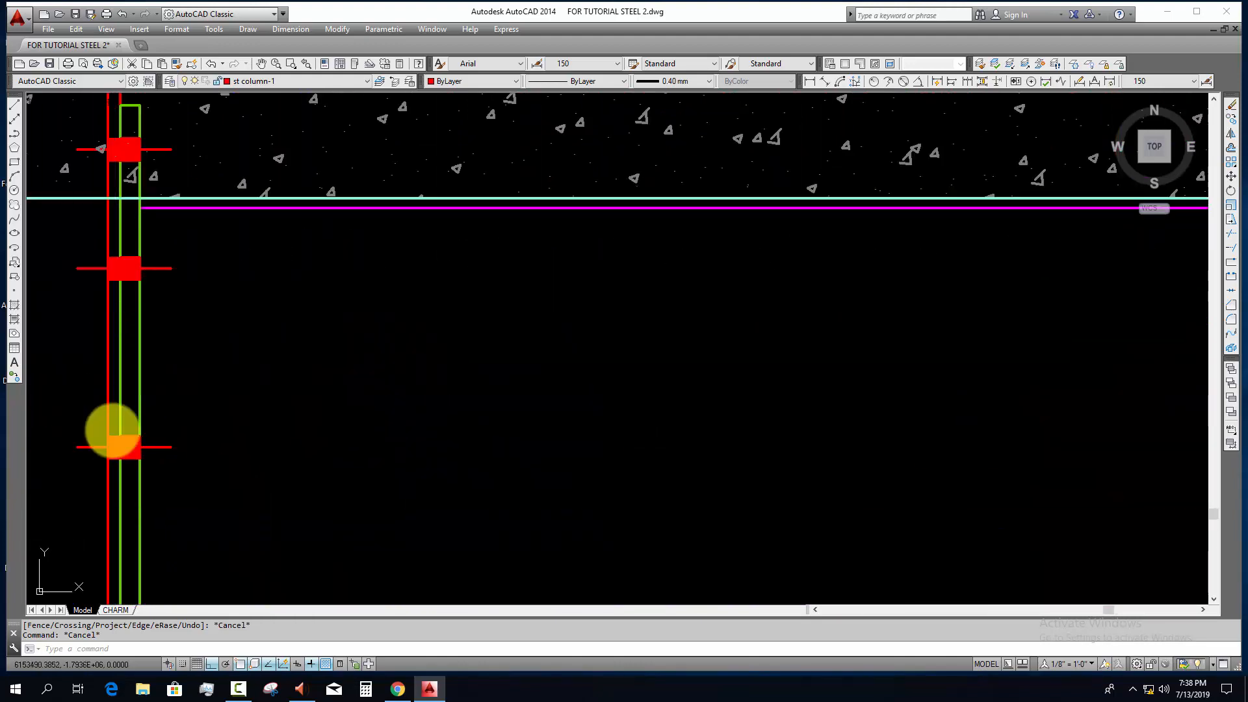
click(58, 401)
click(214, 488)
text(co)
key(Return)
click(141, 448)
scroll(332, 390, down, 10)
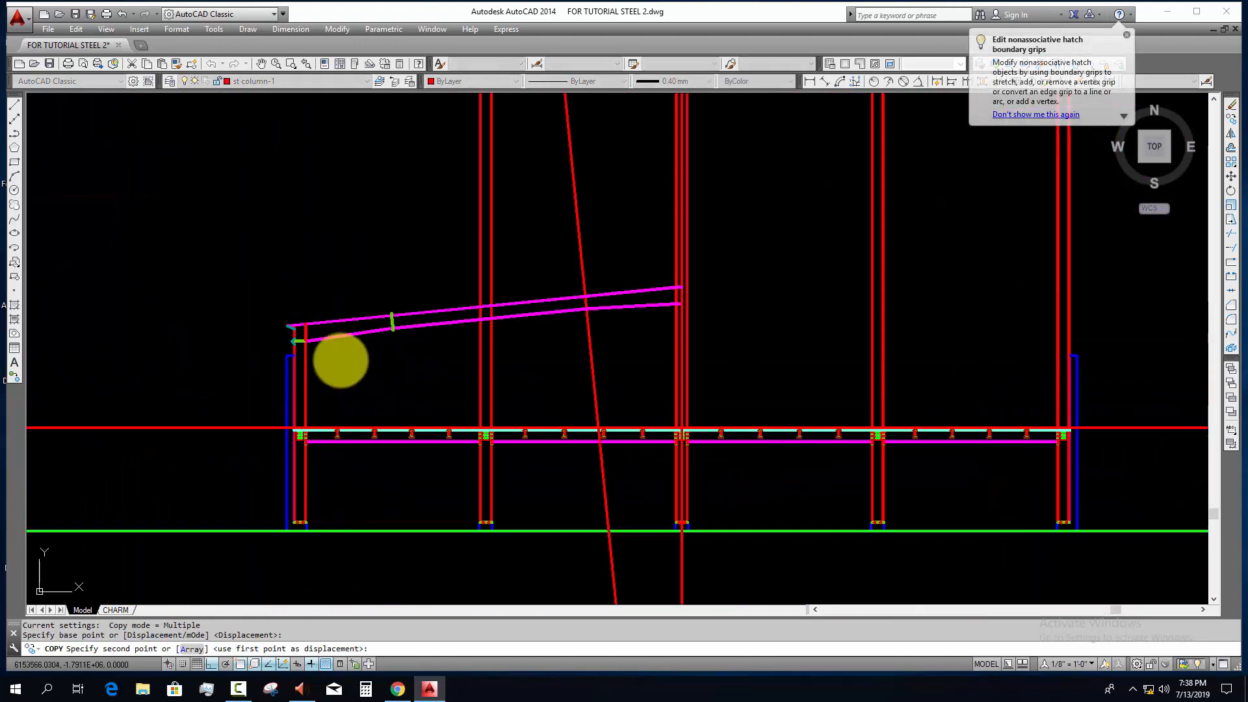
key(F8)
scroll(302, 339, up, 9)
middle_drag(290, 317, 621, 281)
scroll(510, 312, up, 4)
click(523, 299)
key(Escape)
Step: Rotate the copied bolt to a vertical orientation above the column's connection plates
click(554, 264)
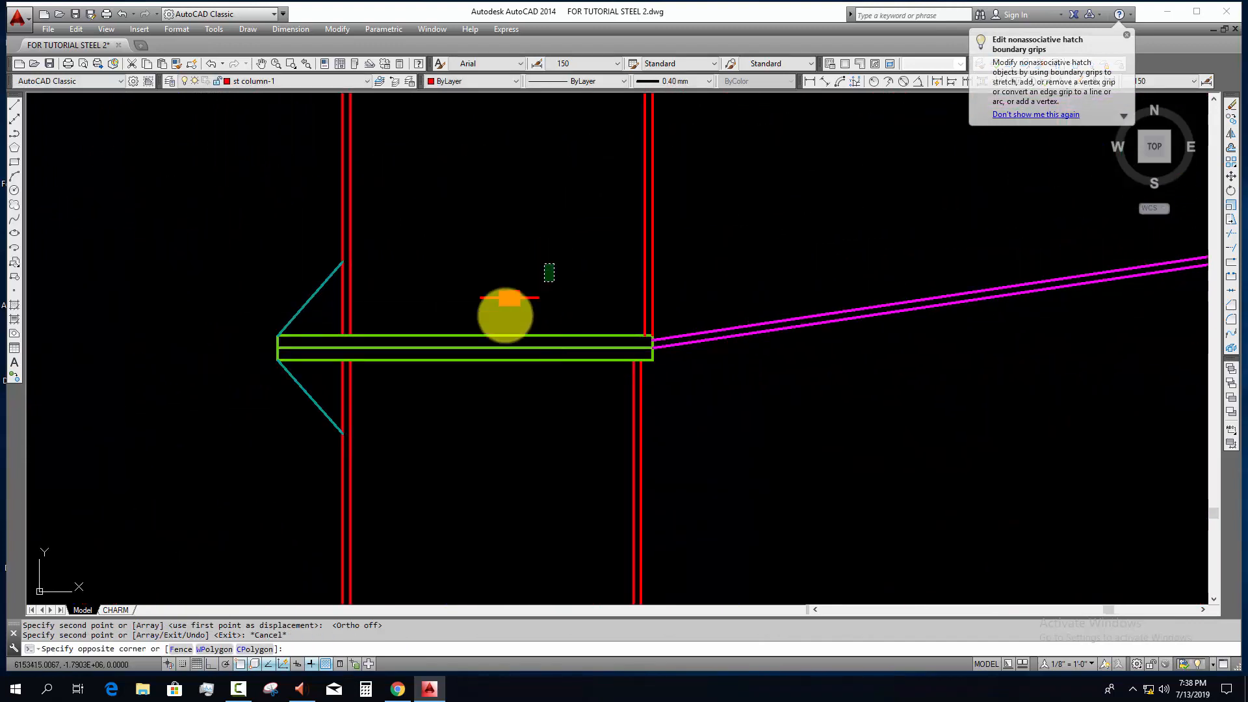
click(501, 319)
scroll(516, 282, up, 11)
key(Escape)
scroll(504, 324, down, 6)
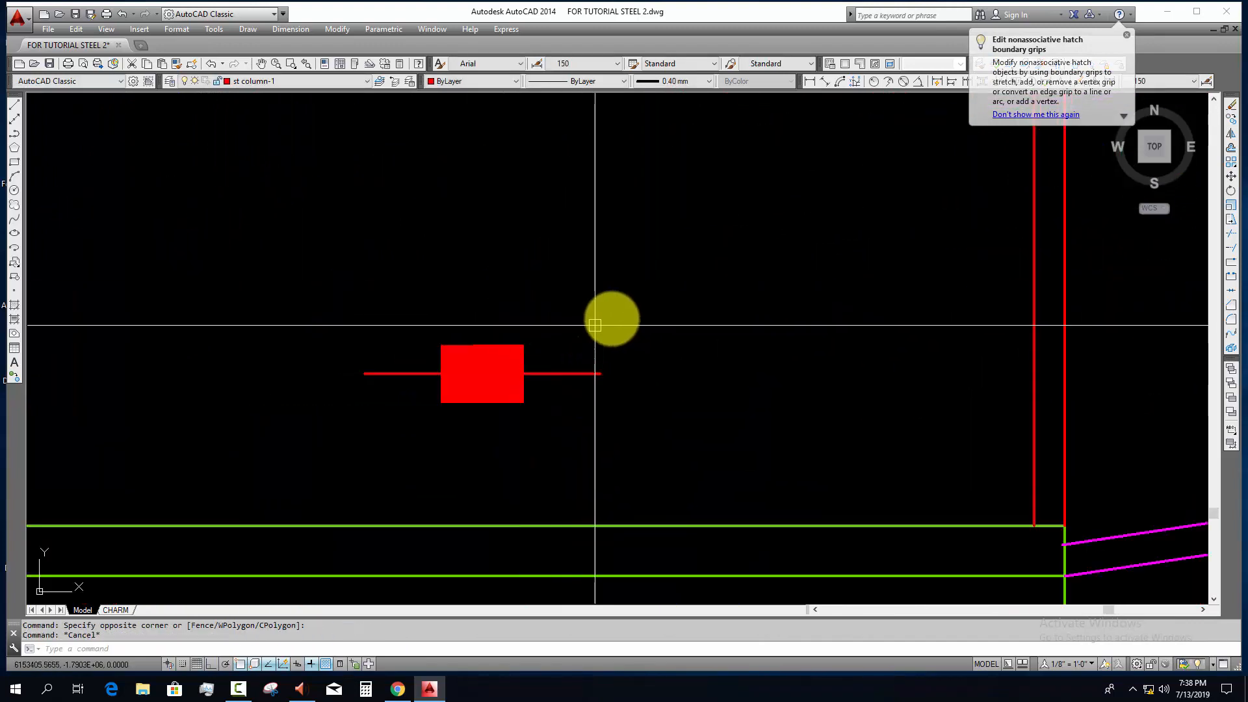
click(607, 315)
click(326, 429)
text(r)
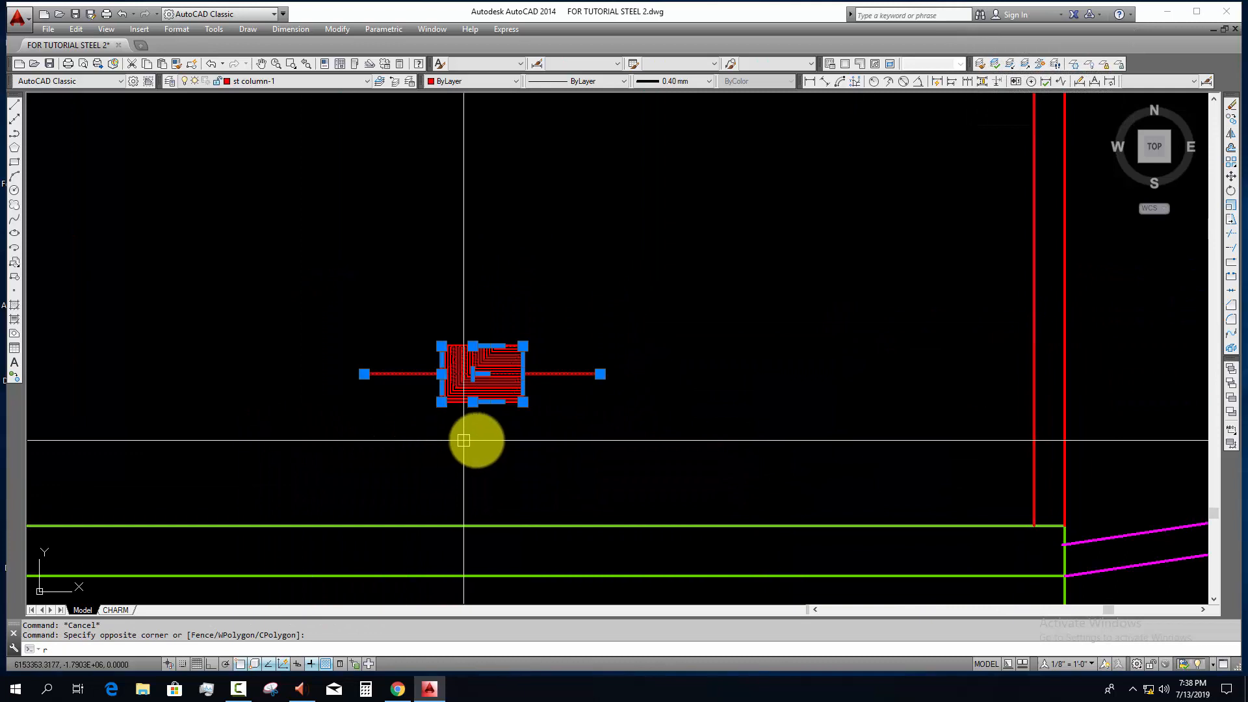
text(o)
key(space)
click(537, 396)
key(F8)
click(483, 484)
key(Escape)
scroll(523, 387, down, 5)
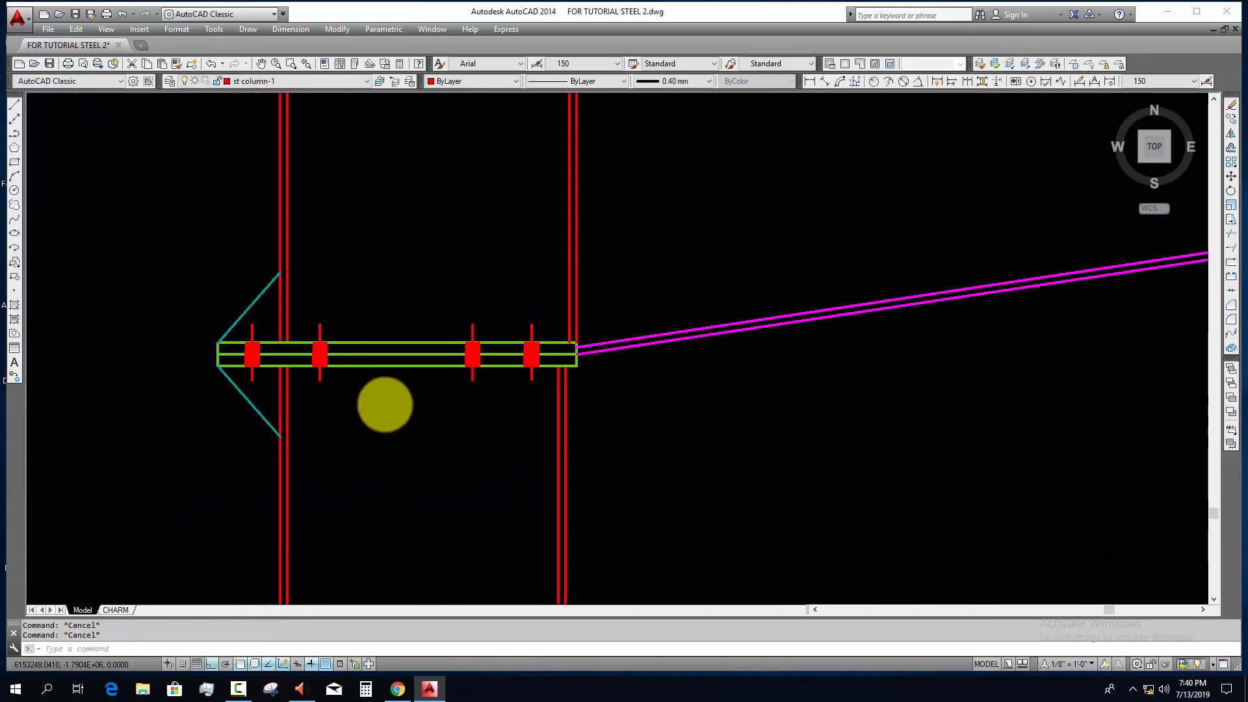
scroll(416, 413, down, 8)
middle_drag(555, 424, 451, 440)
scroll(468, 444, down, 8)
middle_drag(611, 458, 486, 449)
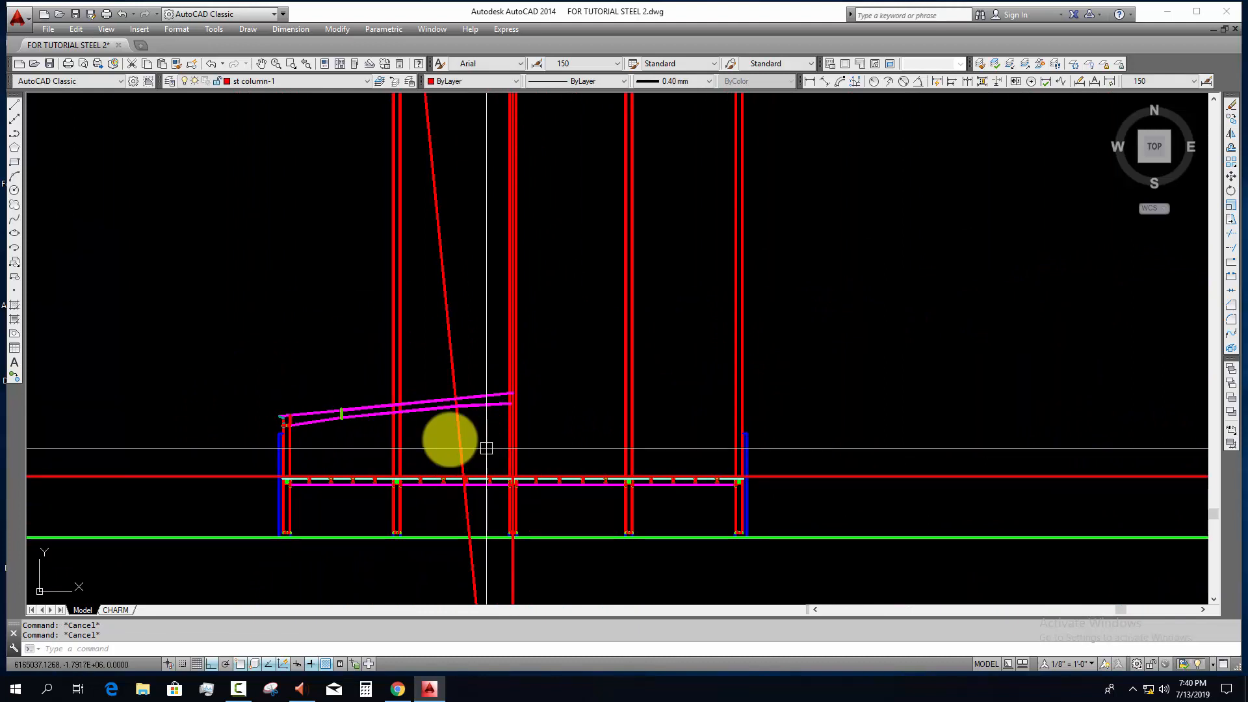
scroll(423, 453, up, 2)
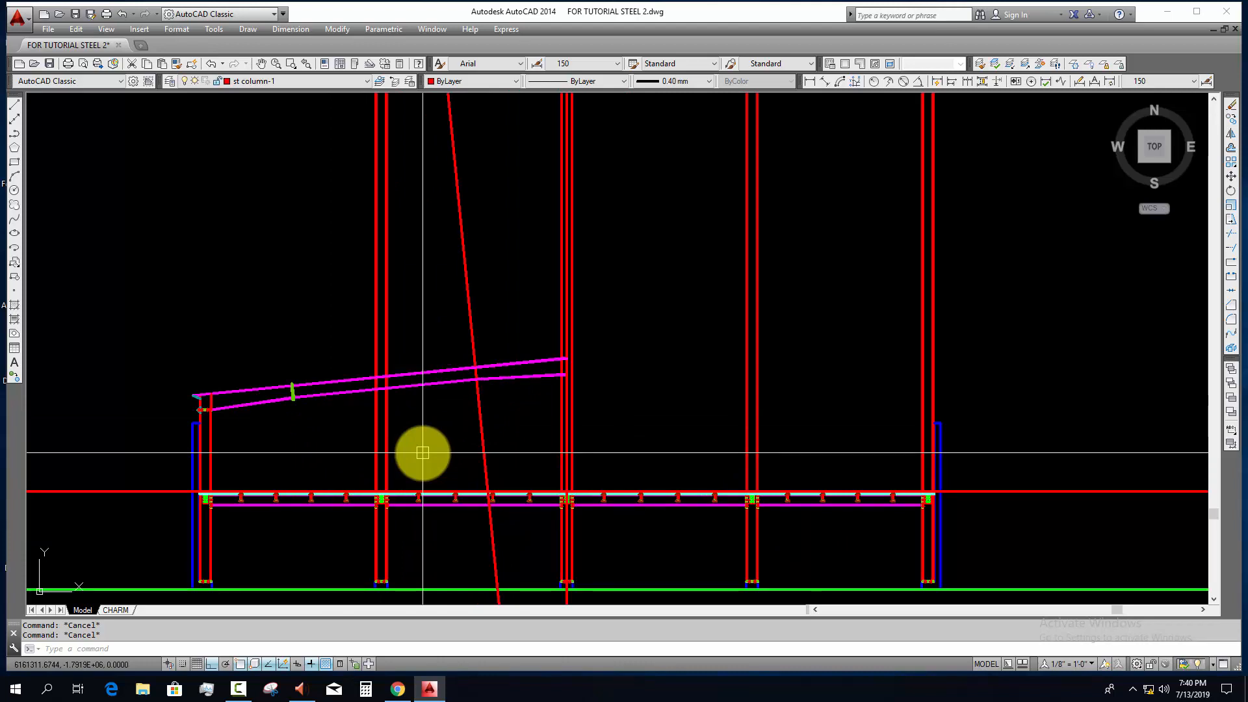
Step: Copy one bolt from the column-to-rafter connection to a free spot beside the rafter's splice plate
scroll(197, 388, up, 8)
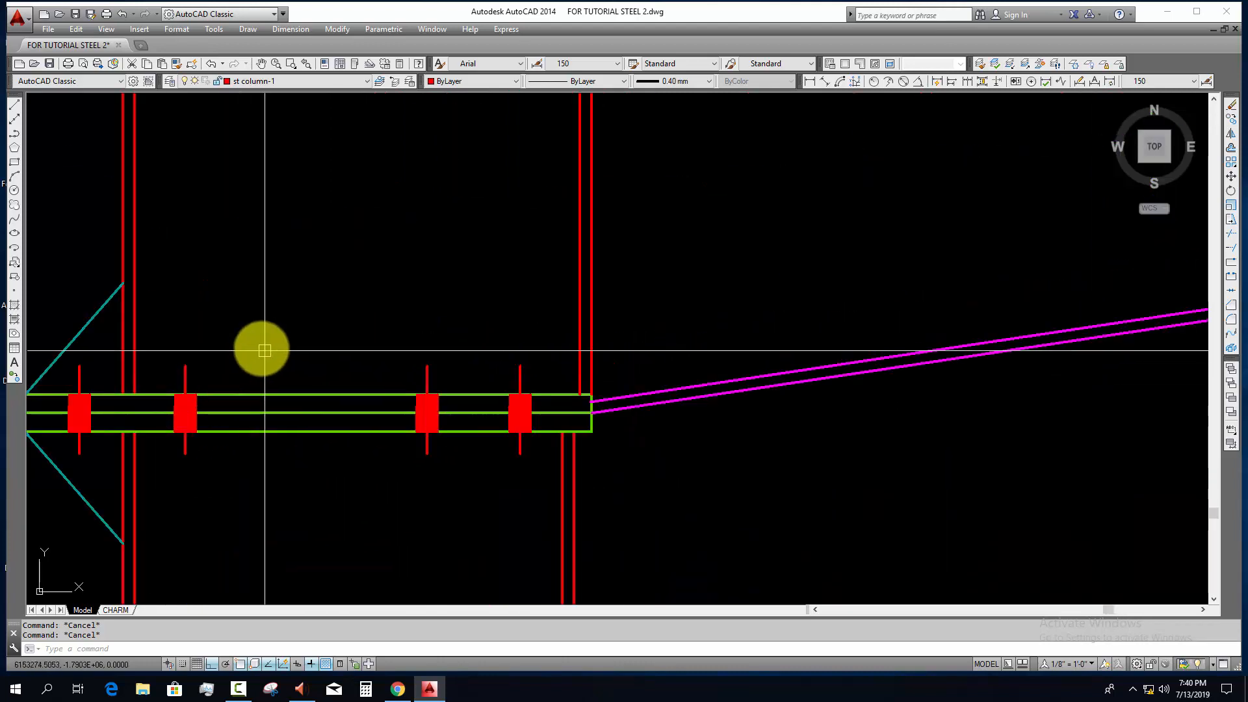
click(384, 335)
click(478, 478)
text(co)
key(space)
click(429, 425)
scroll(637, 471, down, 6)
middle_drag(624, 484, 373, 513)
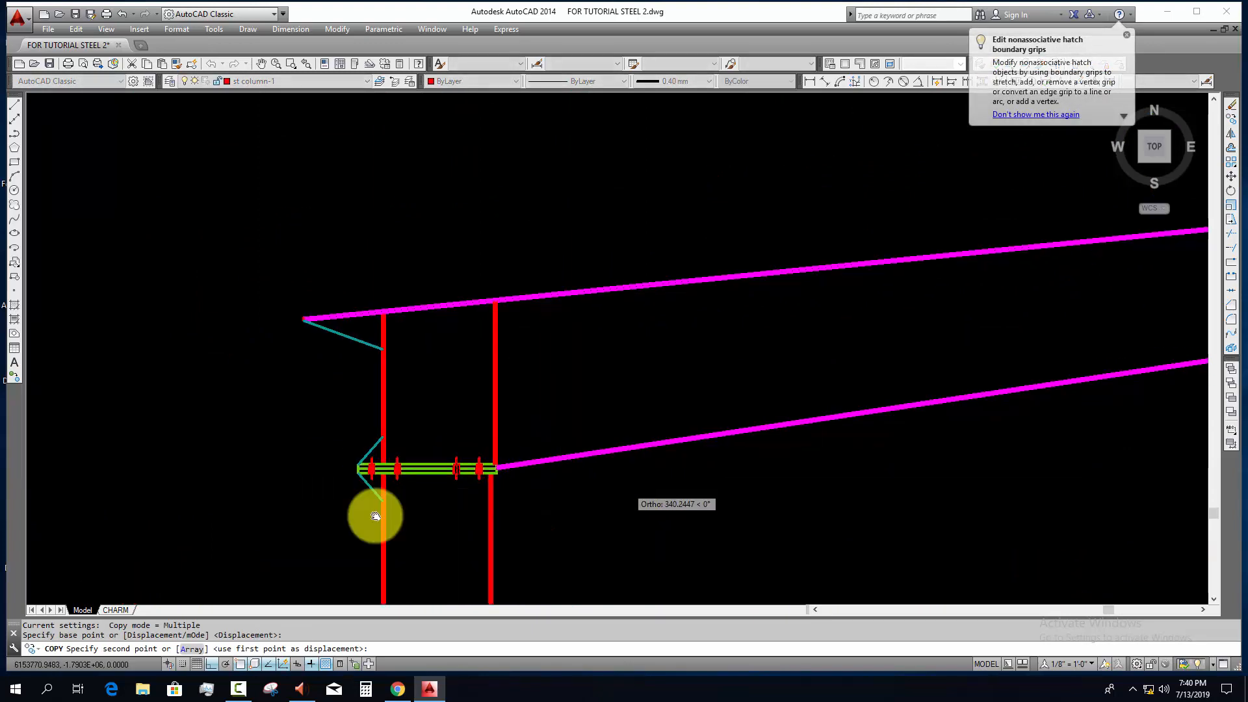
key(F8)
middle_drag(1034, 382, 386, 498)
scroll(724, 396, up, 2)
click(664, 386)
key(Escape)
scroll(672, 387, up, 2)
click(677, 329)
click(598, 476)
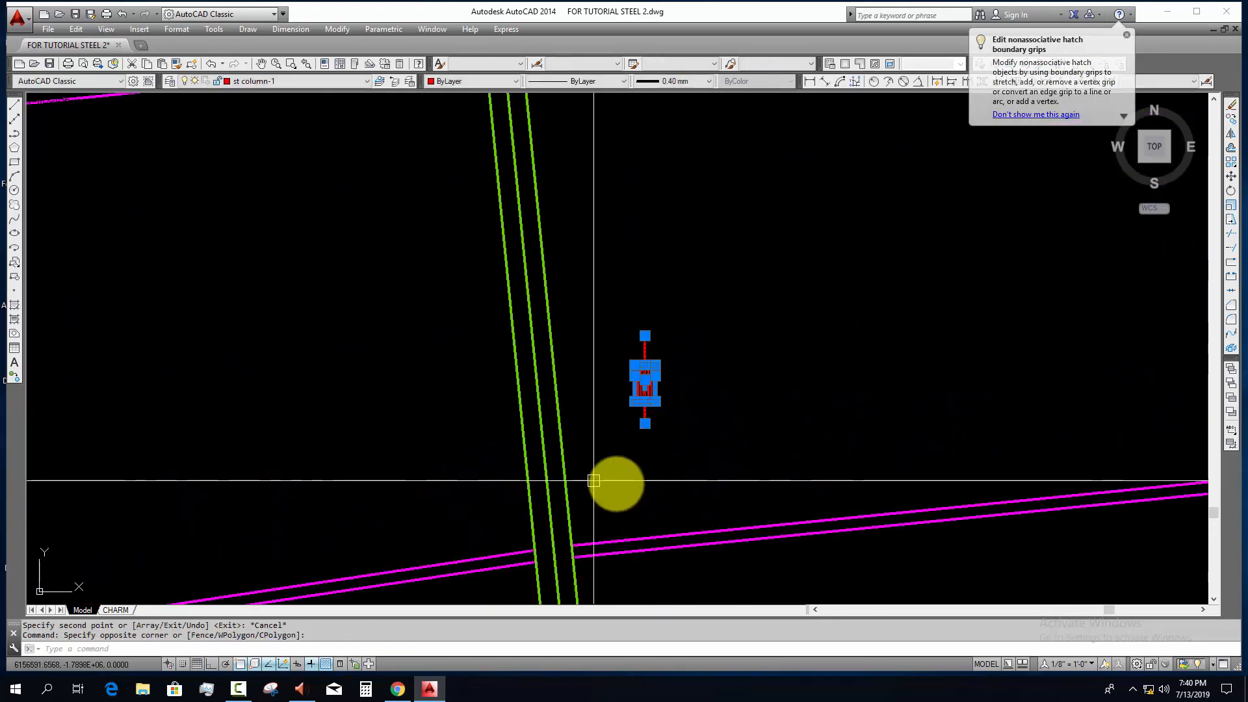
text(al)
key(space)
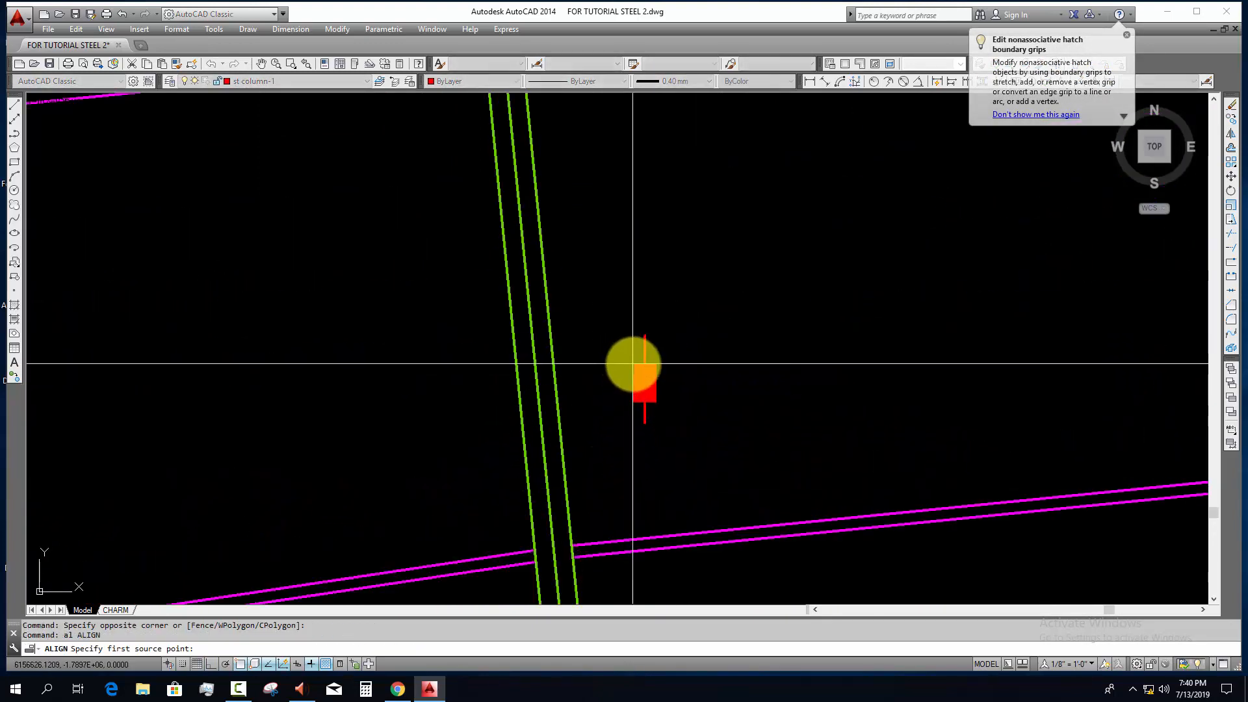
key(Escape)
Step: Align the copied bolt's two end points with the outer edge lines of the inclined splice plate
click(607, 306)
click(727, 449)
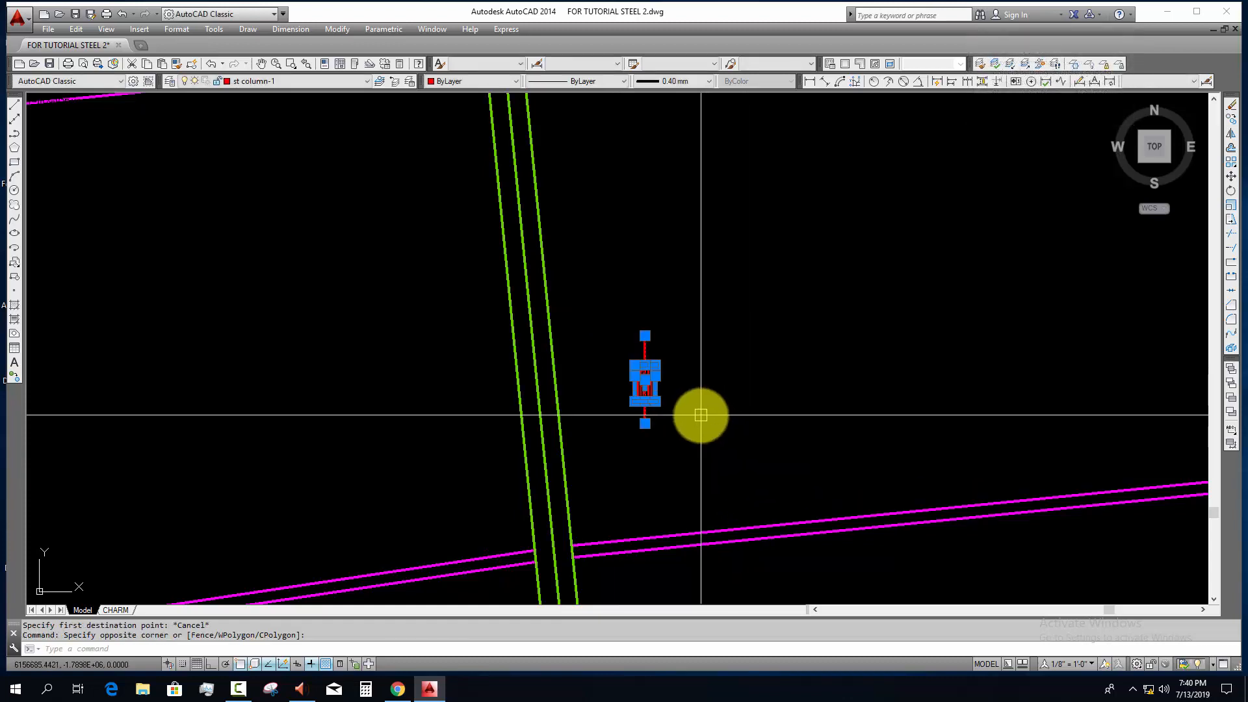
text(s)
key(BackSpace)
text(a)
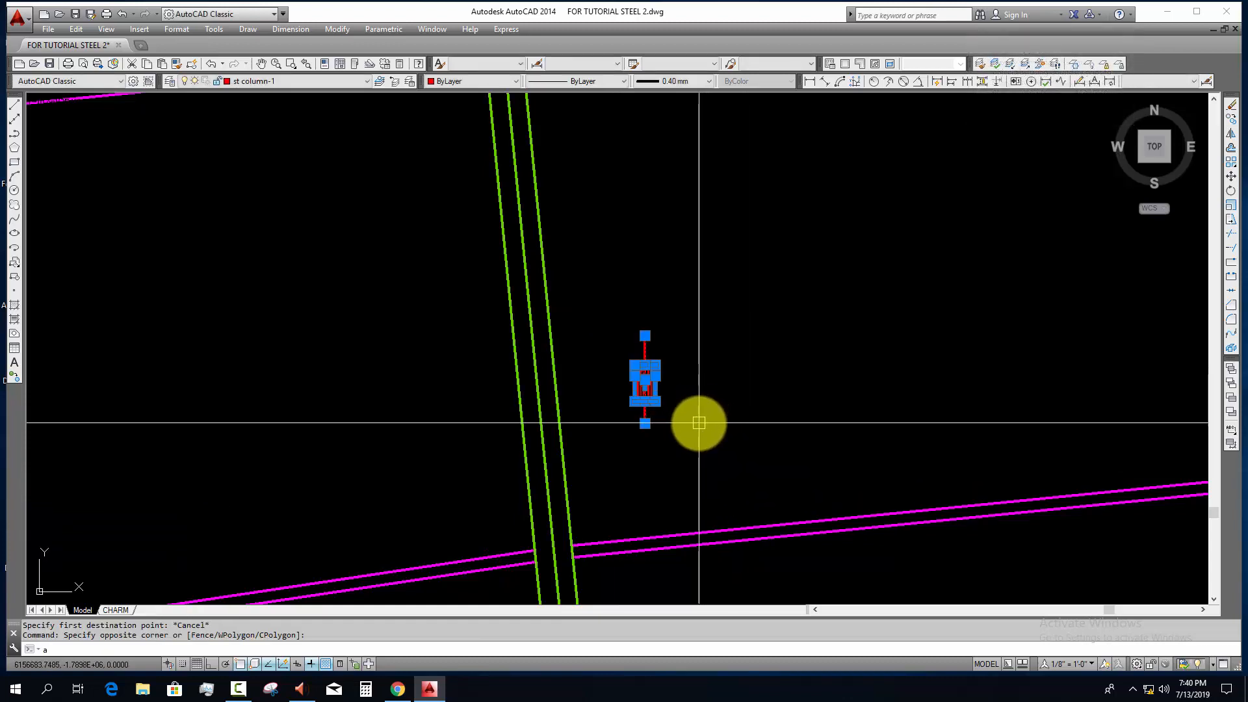
text(l)
key(space)
click(645, 335)
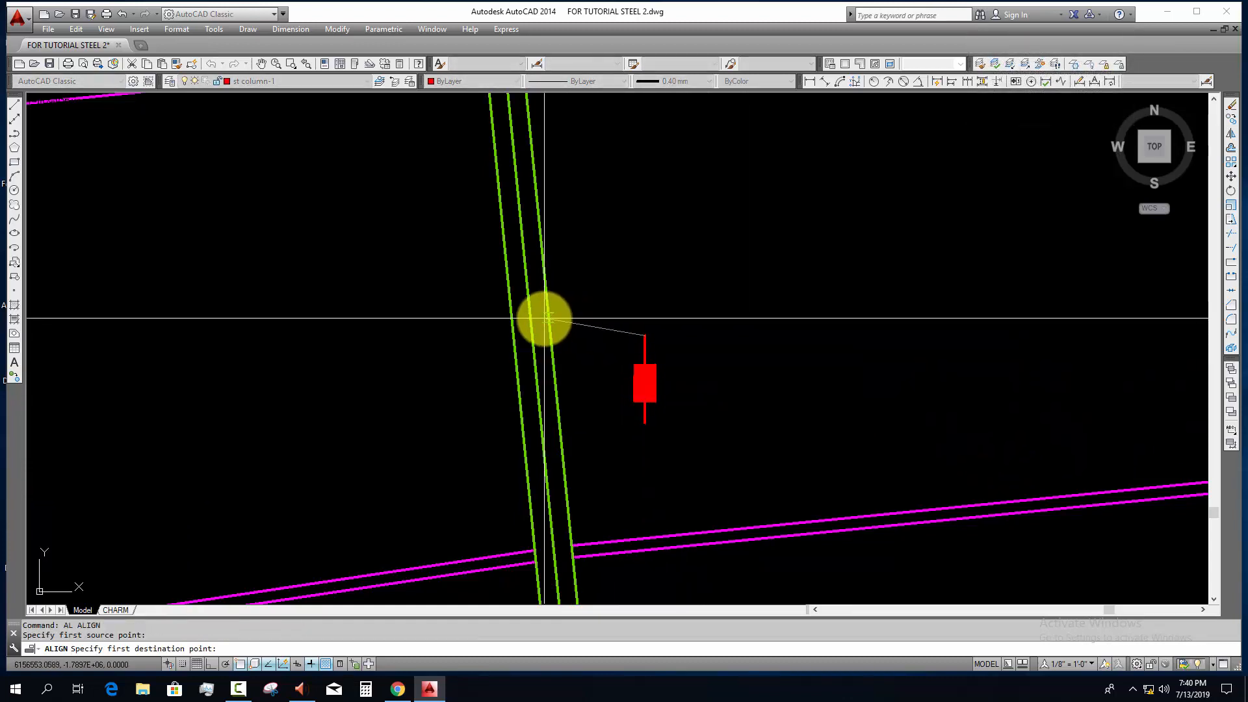
click(550, 318)
click(644, 421)
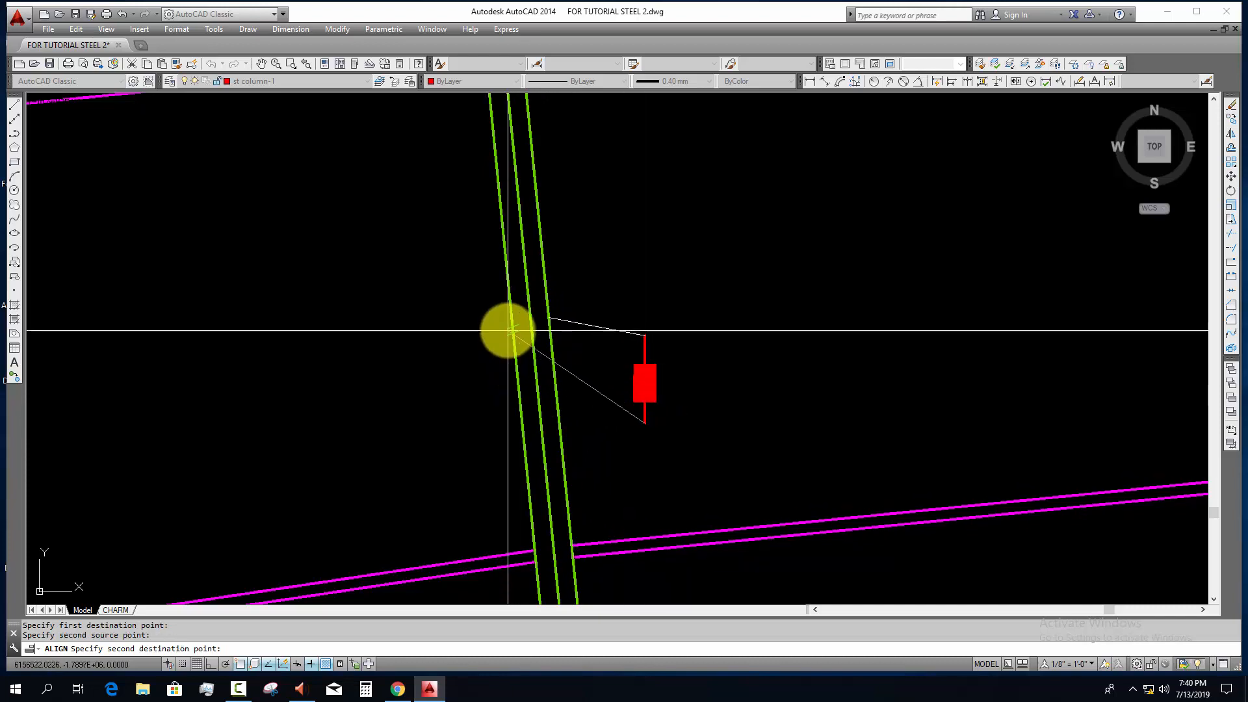
click(511, 333)
key(Return)
key(Escape)
key(Escape)
scroll(455, 296, up, 3)
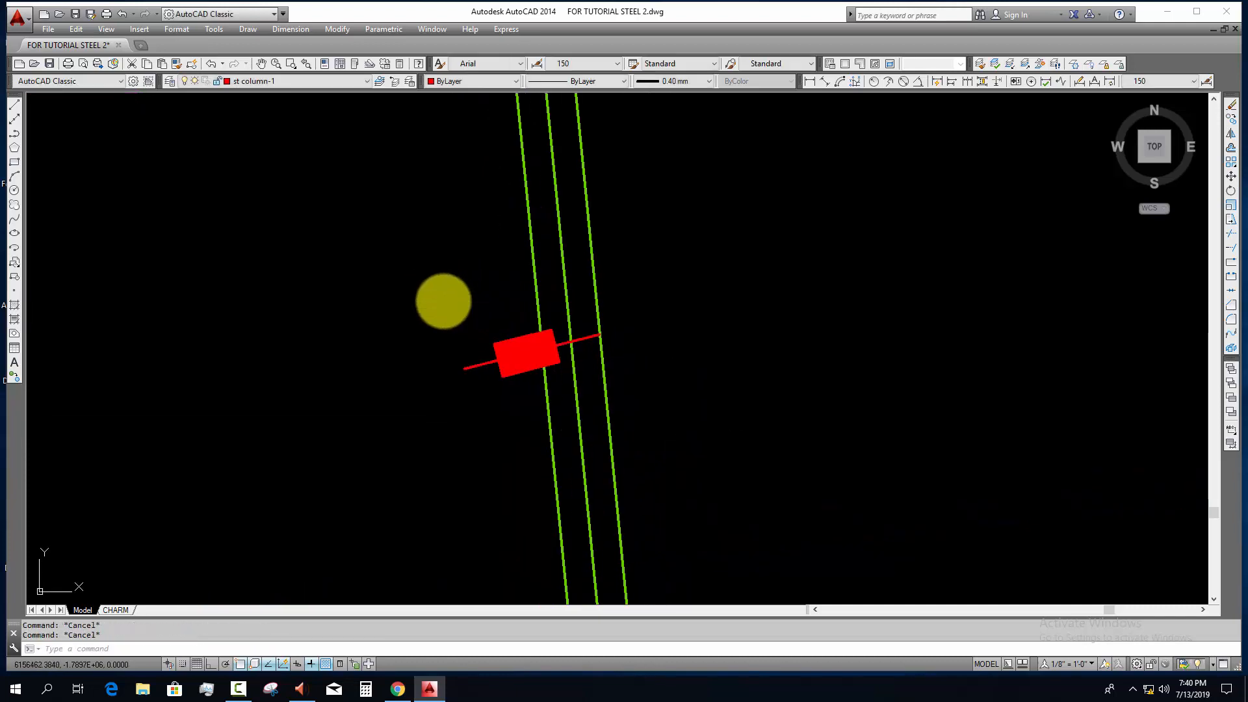
Step: Align the bolt across the splice plate near the rafter's lower flange, without scaling it
drag(443, 301, 633, 421)
scroll(585, 340, up, 2)
text(al)
key(space)
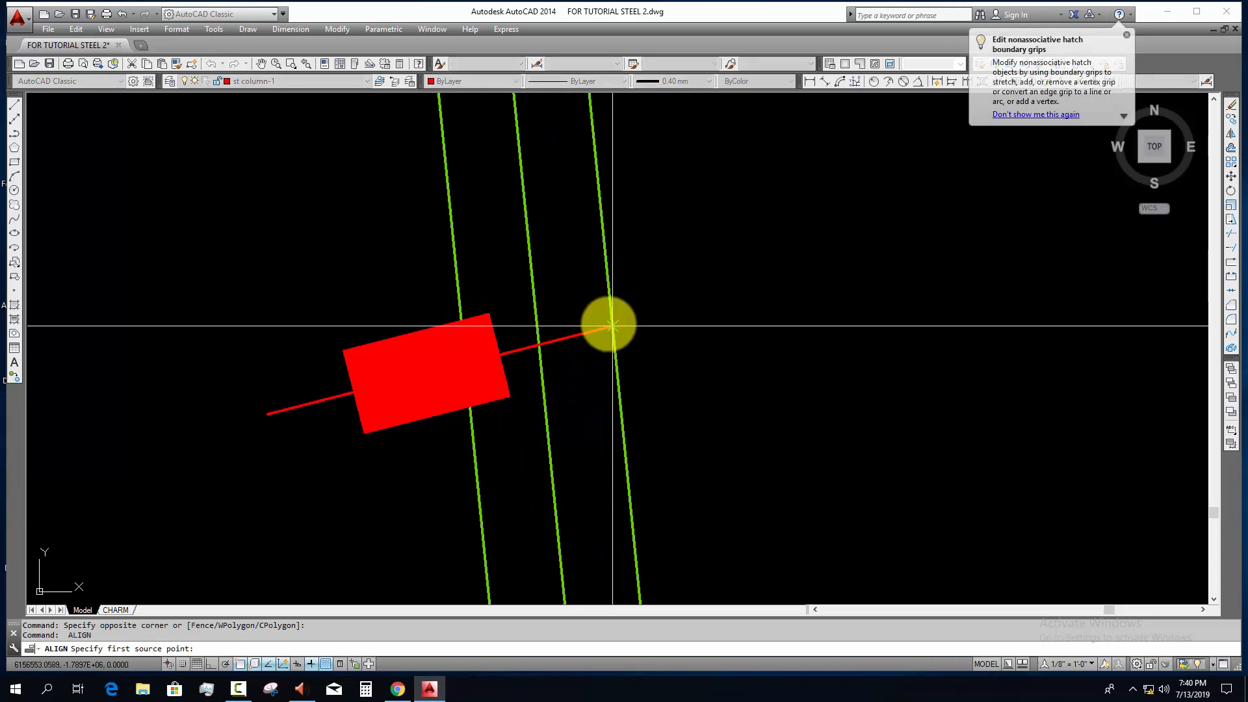
click(608, 323)
scroll(609, 345, down, 6)
middle_drag(640, 534, 607, 429)
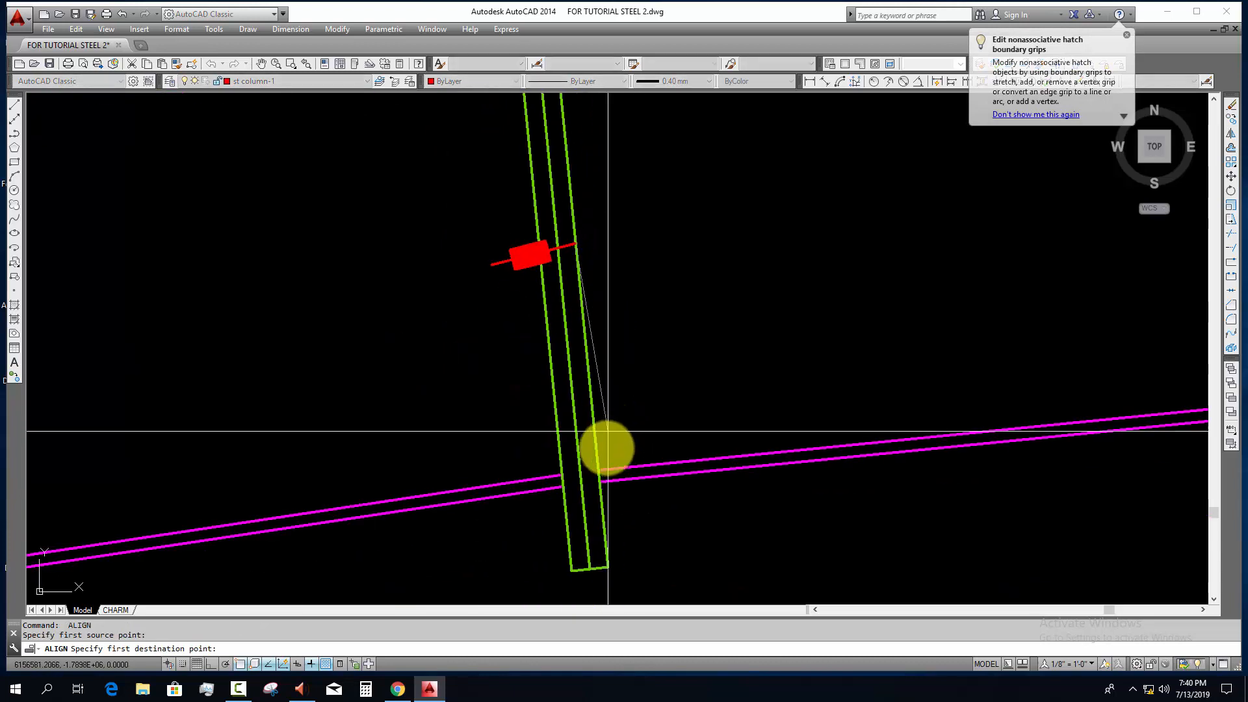
click(492, 264)
click(533, 477)
key(Return)
key(Return)
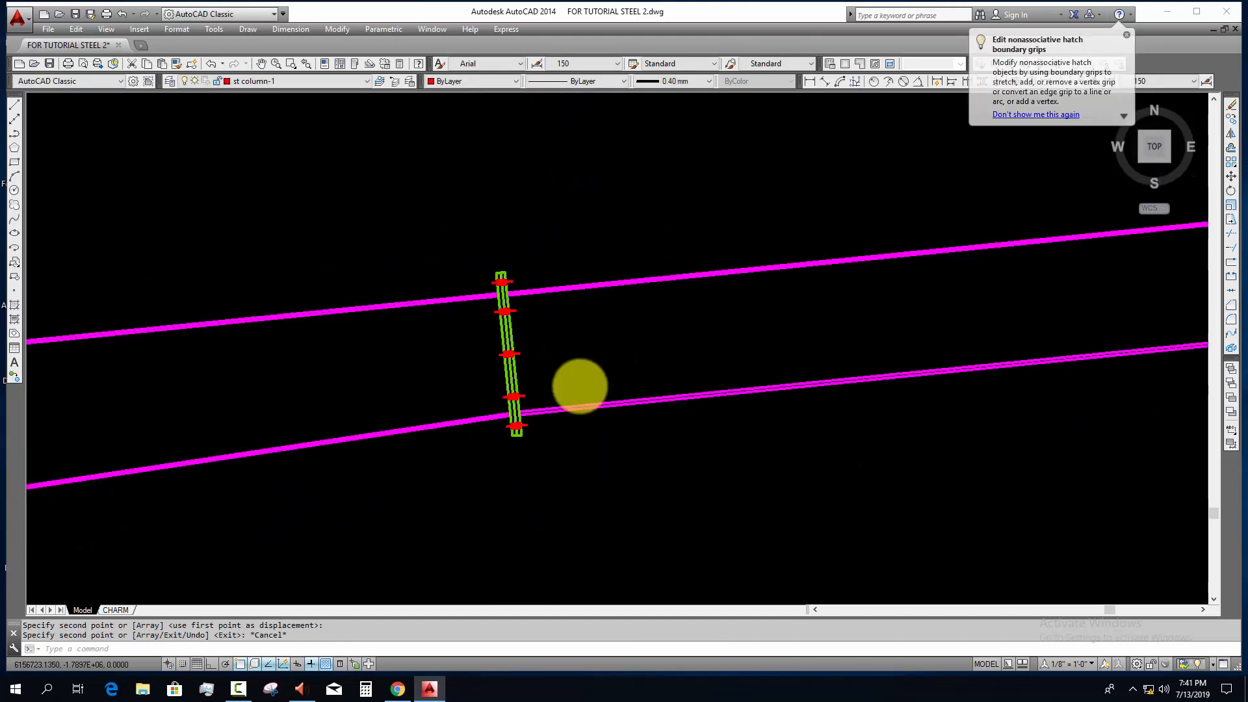
scroll(394, 389, down, 4)
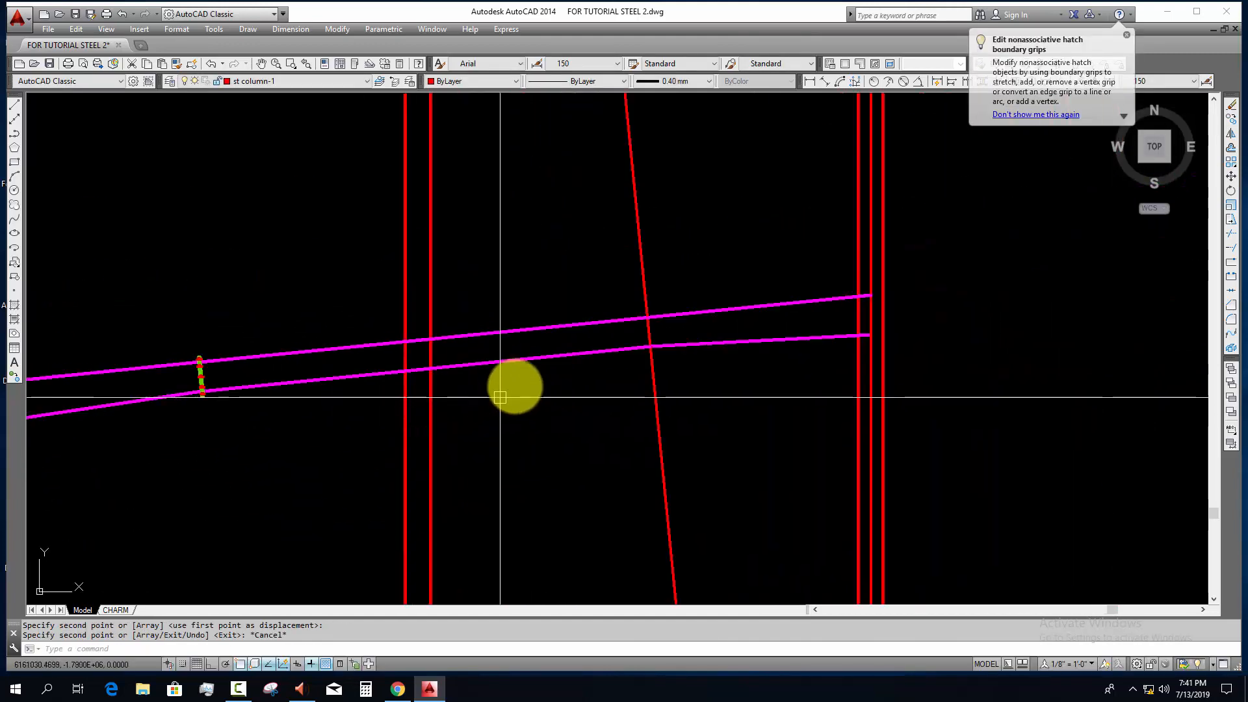
scroll(612, 335, up, 2)
middle_drag(505, 391, 978, 373)
key(Escape)
click(381, 328)
click(522, 470)
text(c)
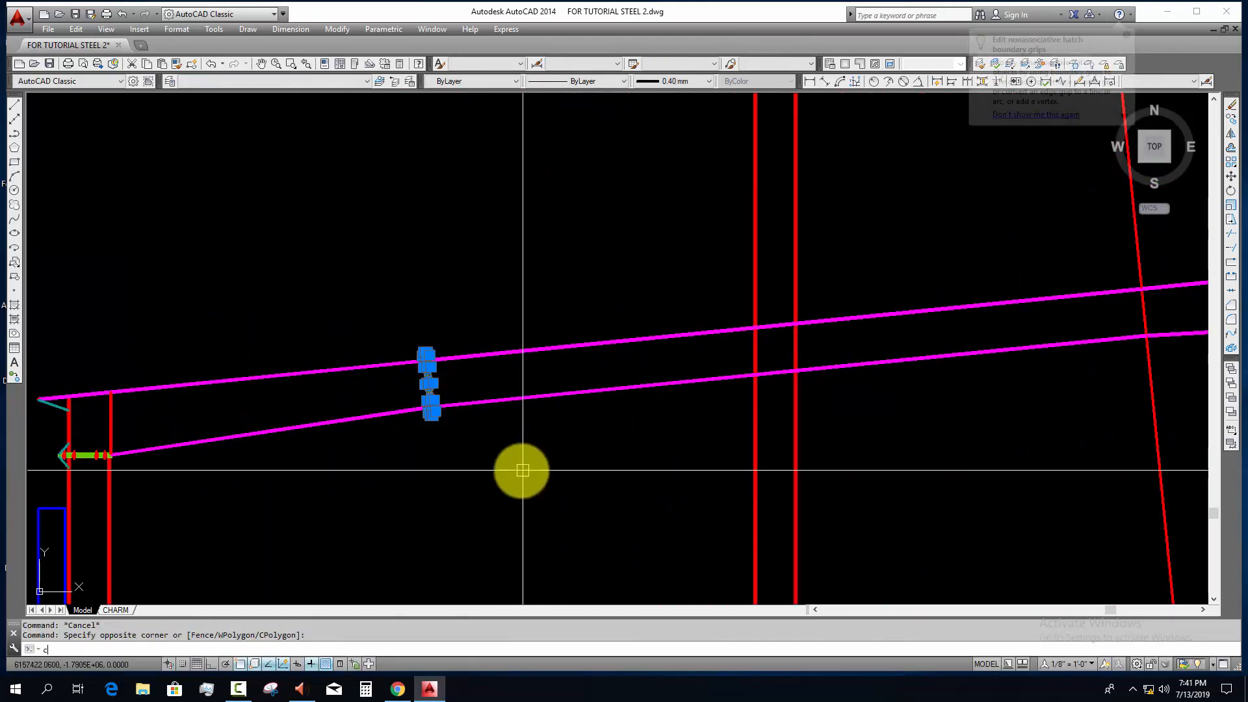
text(o)
key(Return)
scroll(426, 413, up, 4)
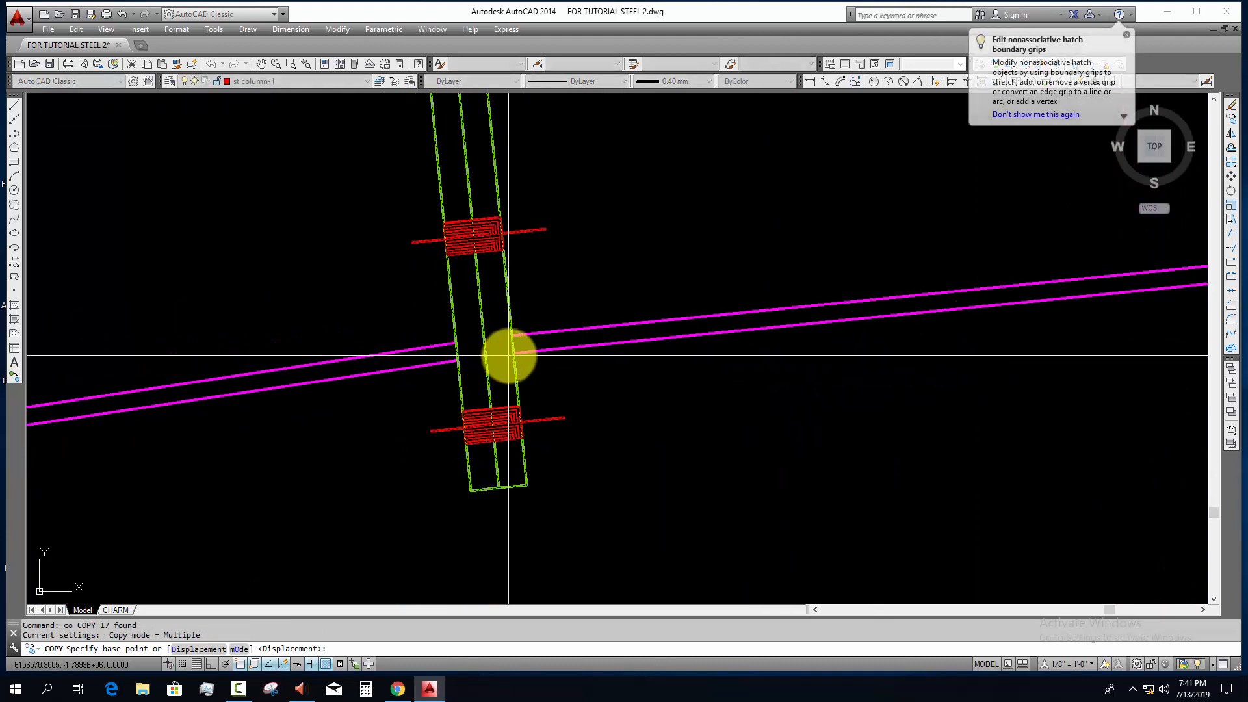
key(Escape)
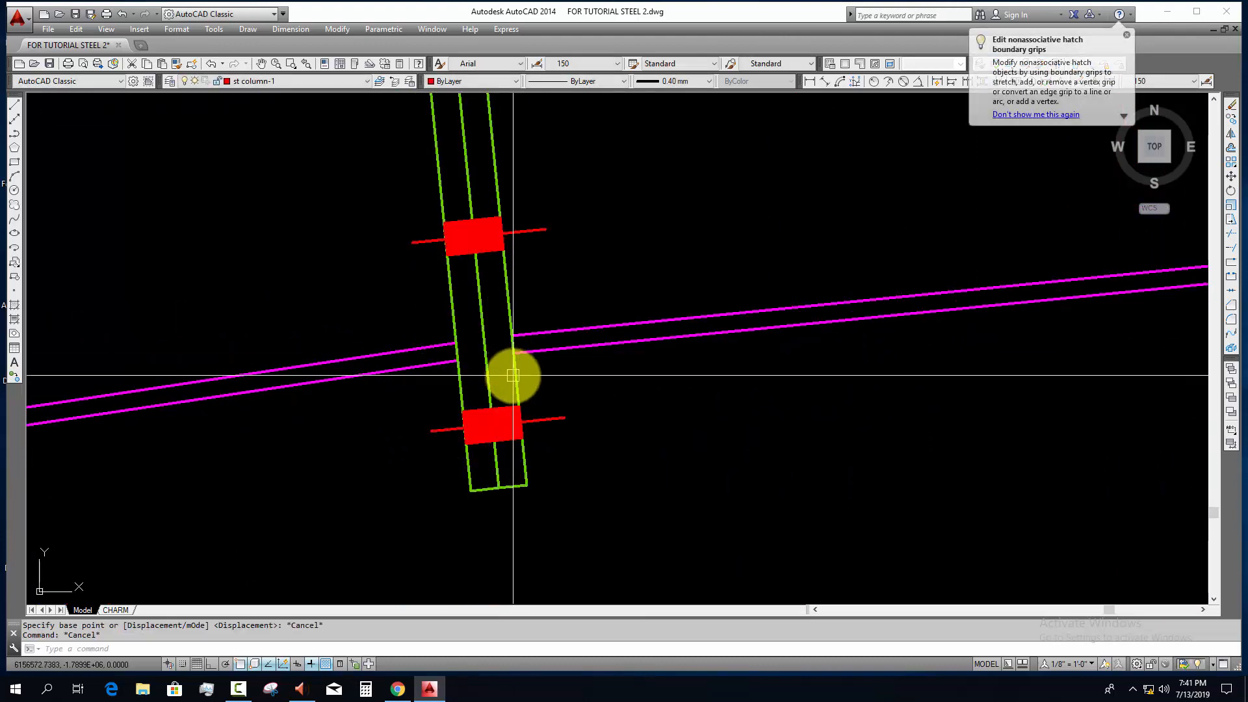
key(Escape)
Step: Copy the bolted splice plate assembly to the rafter's second bend, where the inclined red construction line crosses the lower flange
scroll(515, 381, down, 4)
click(457, 134)
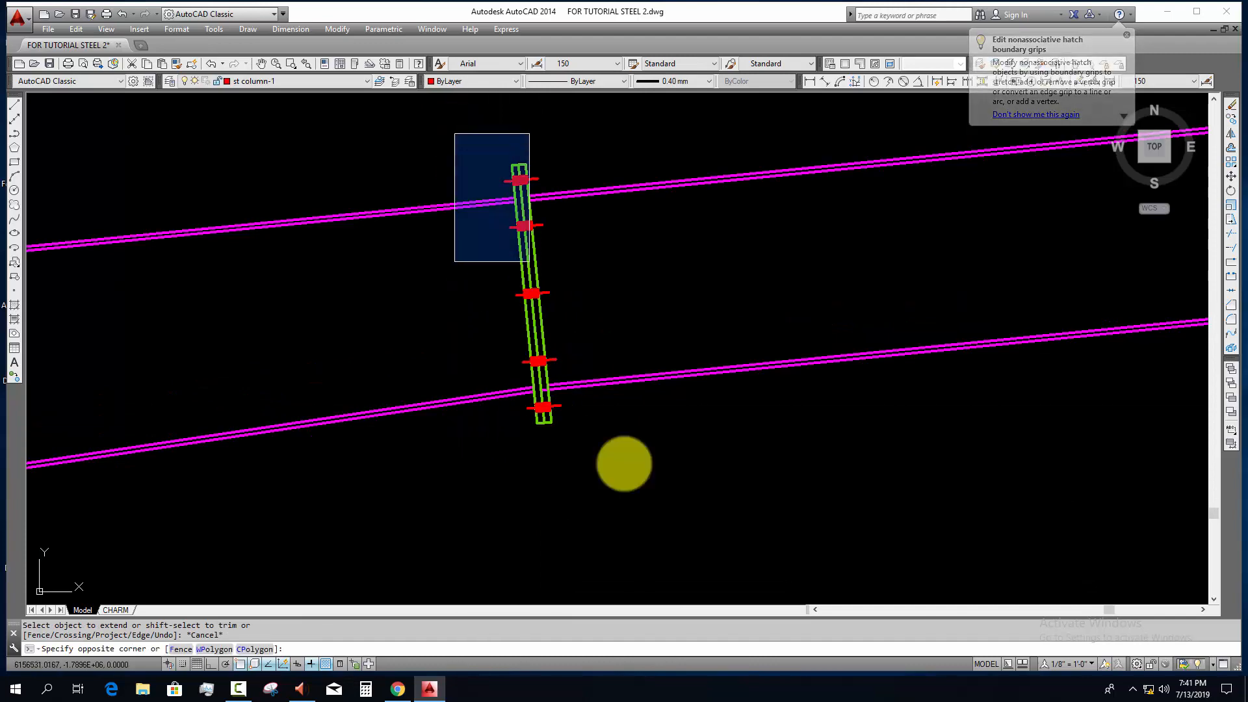
click(637, 502)
text(co)
key(Return)
scroll(540, 390, up, 4)
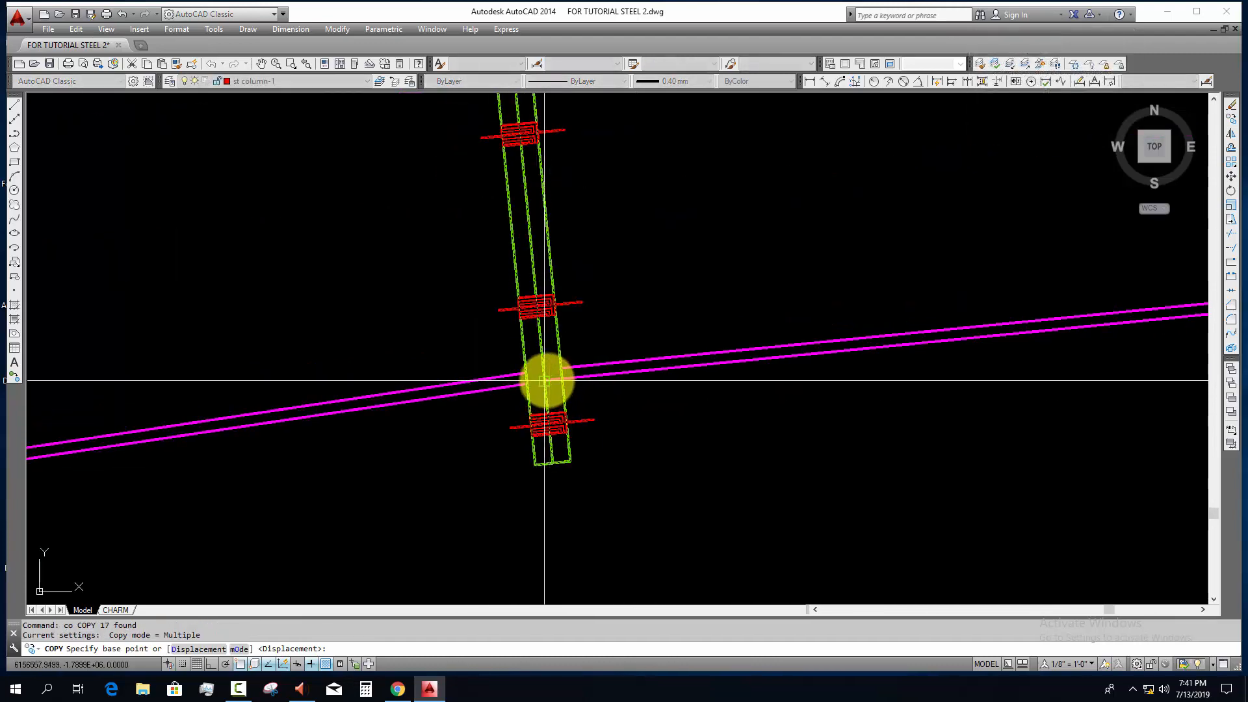
click(545, 380)
scroll(633, 500, down, 6)
middle_drag(1196, 501, 507, 496)
middle_drag(1086, 487, 549, 501)
scroll(552, 500, down, 2)
scroll(559, 419, up, 5)
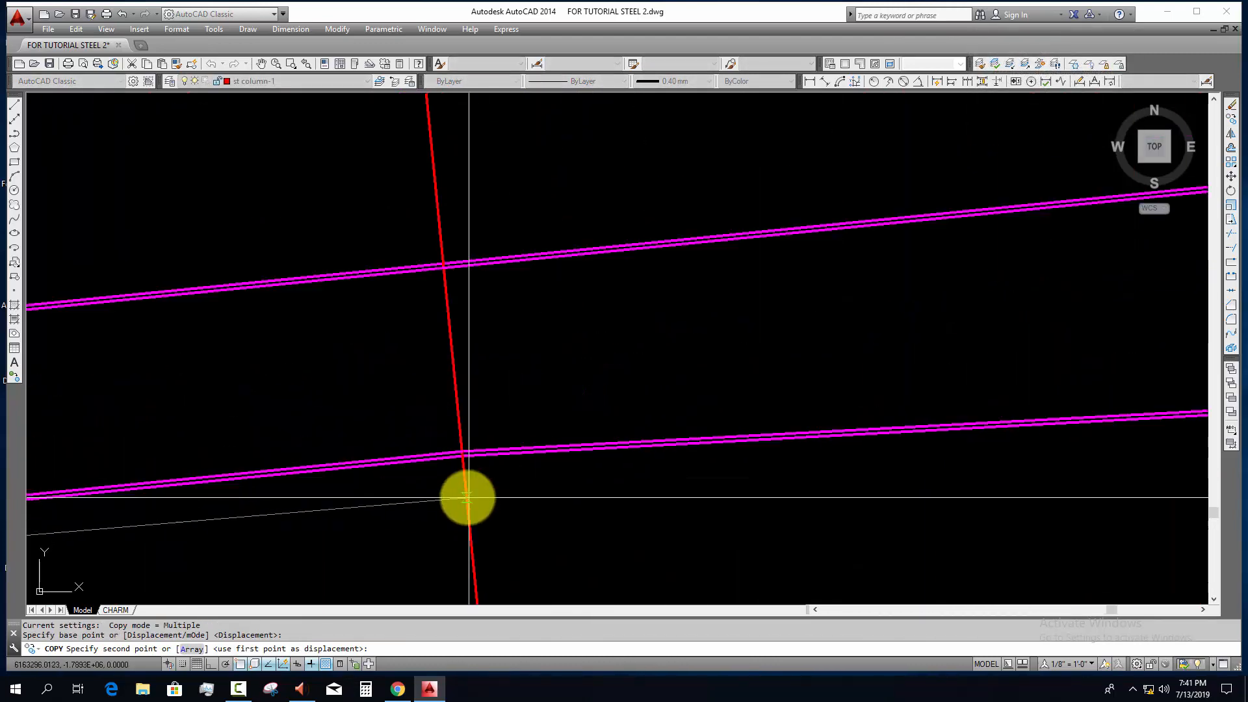
scroll(458, 455, up, 2)
click(451, 394)
scroll(492, 434, down, 8)
key(Escape)
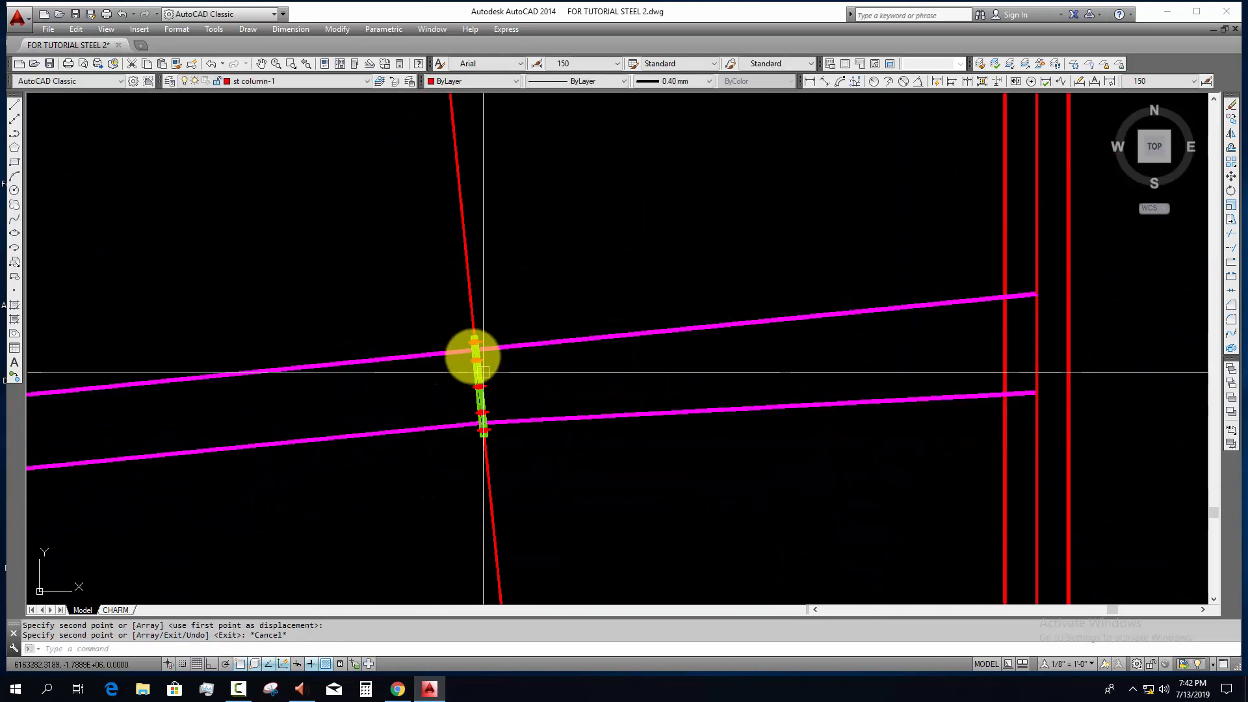
Step: Erase the inclined red construction line running through the second splice plate
scroll(473, 356, up, 6)
click(535, 214)
click(456, 258)
text(e)
key(Return)
Step: Trim the upper and lower rafter flange lines that run inside the second splice plate
scroll(513, 292, down, 8)
middle_drag(525, 351, 957, 312)
scroll(957, 311, up, 6)
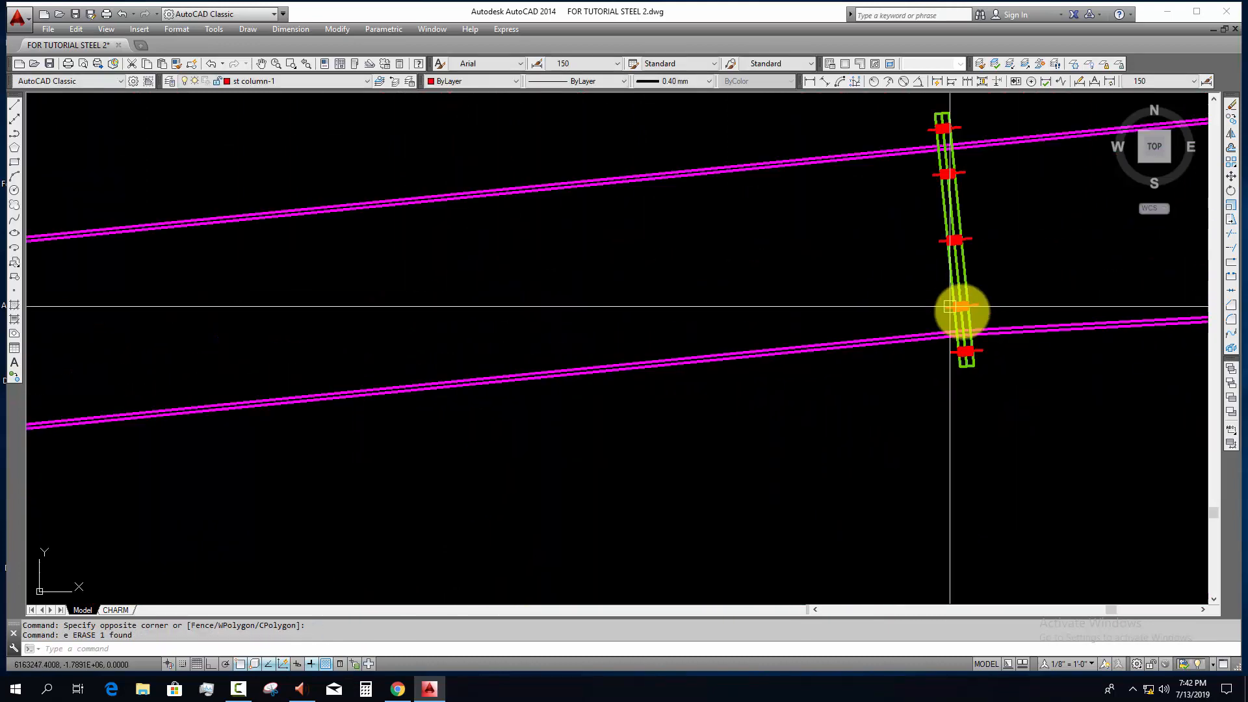
scroll(959, 319, up, 4)
middle_drag(975, 368, 553, 361)
key(Escape)
key(Escape)
key(Return)
scroll(572, 364, up, 6)
click(566, 379)
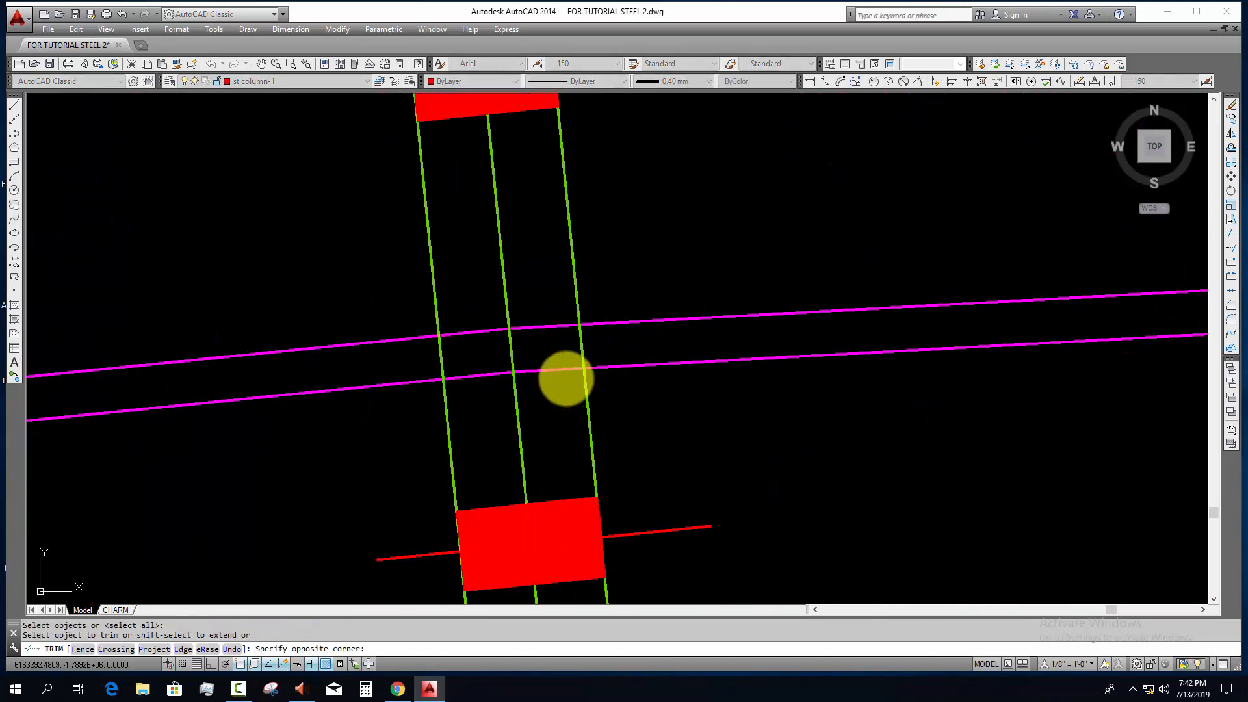
scroll(485, 318, down, 5)
scroll(469, 258, up, 4)
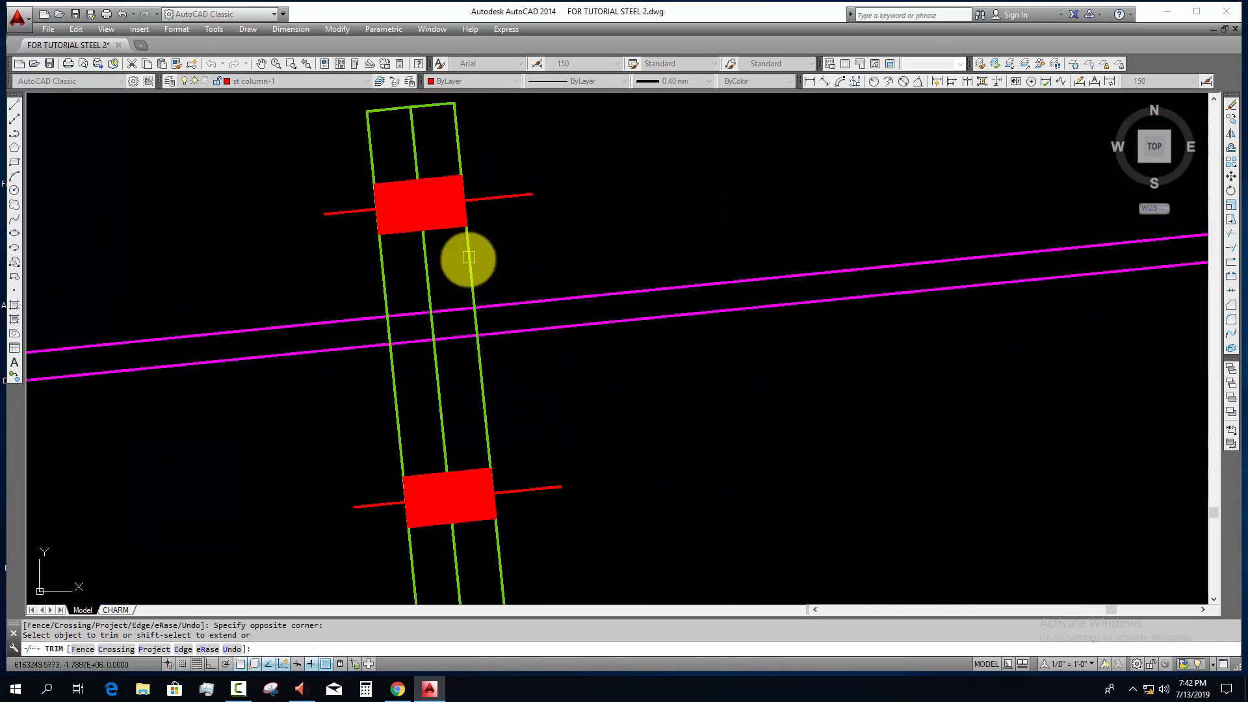
click(418, 306)
scroll(440, 351, down, 11)
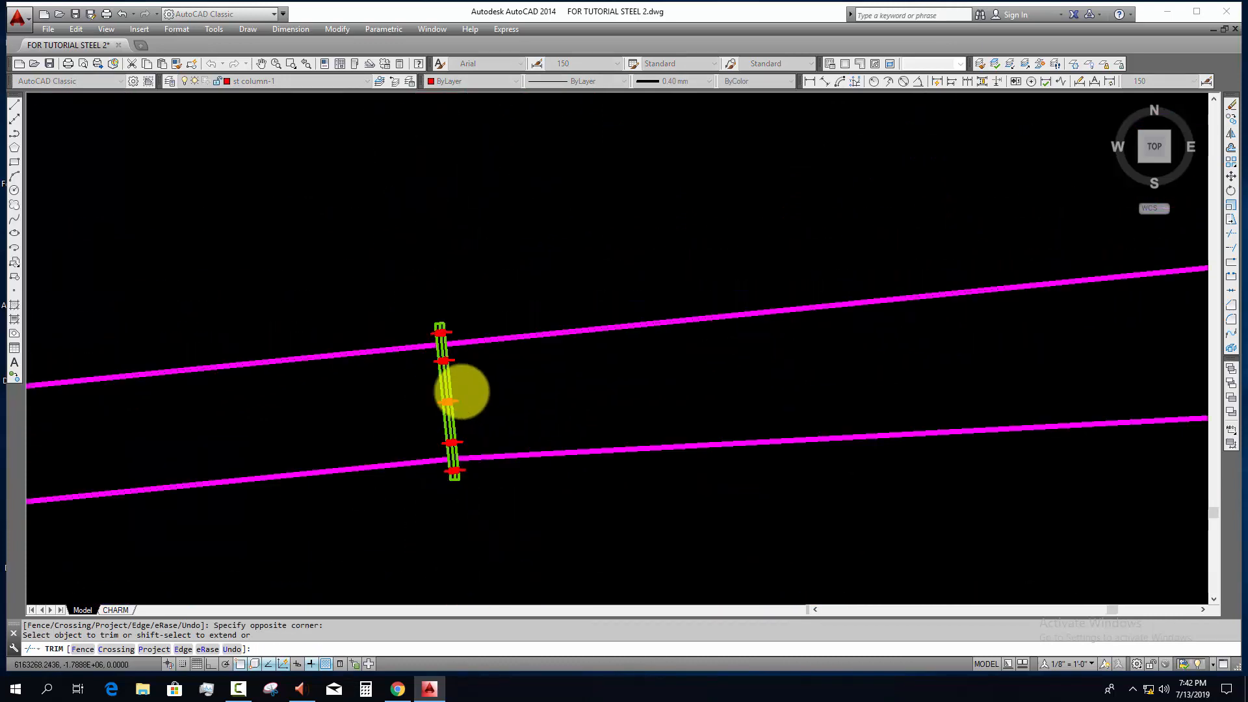
Step: Trim the leftover flange line stub inside the first splice plate
middle_drag(460, 395, 1027, 367)
middle_drag(388, 487, 960, 365)
scroll(488, 405, up, 13)
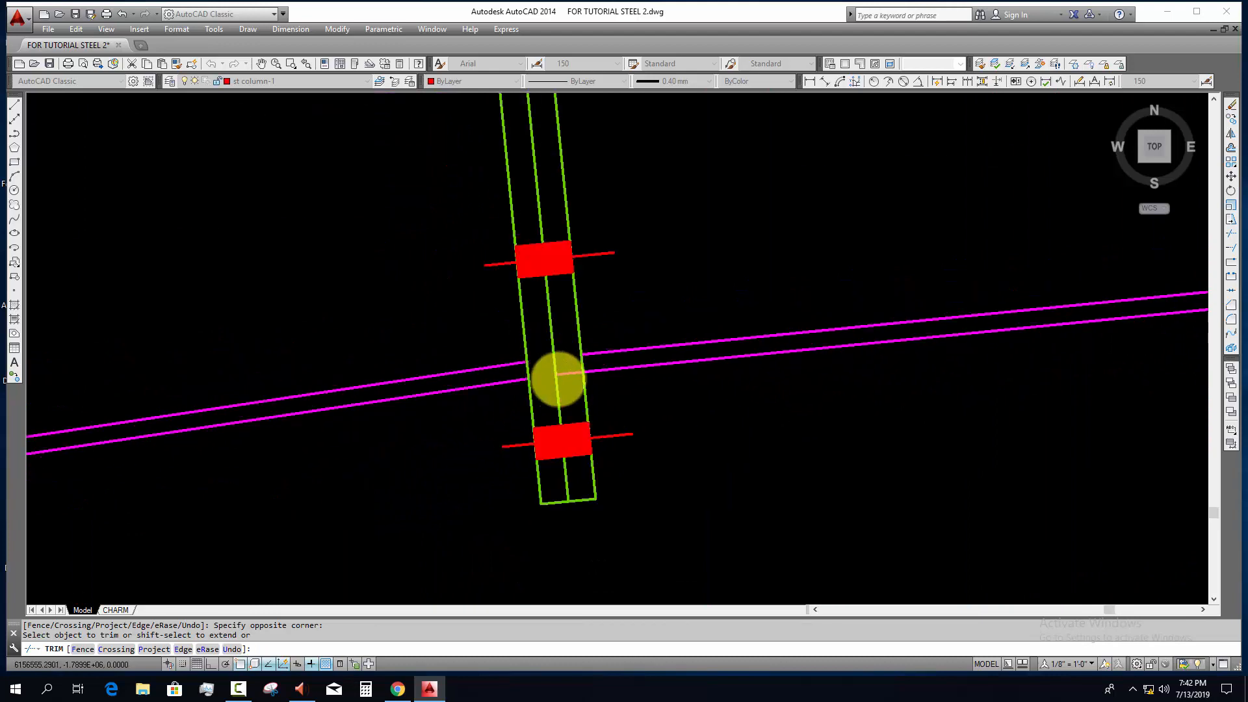
click(588, 344)
click(577, 401)
key(Escape)
Step: Trim the second column's lines above the floor slab, using the red floor line as the cutting edge
scroll(606, 407, down, 13)
middle_drag(682, 430, 268, 422)
scroll(529, 423, down, 4)
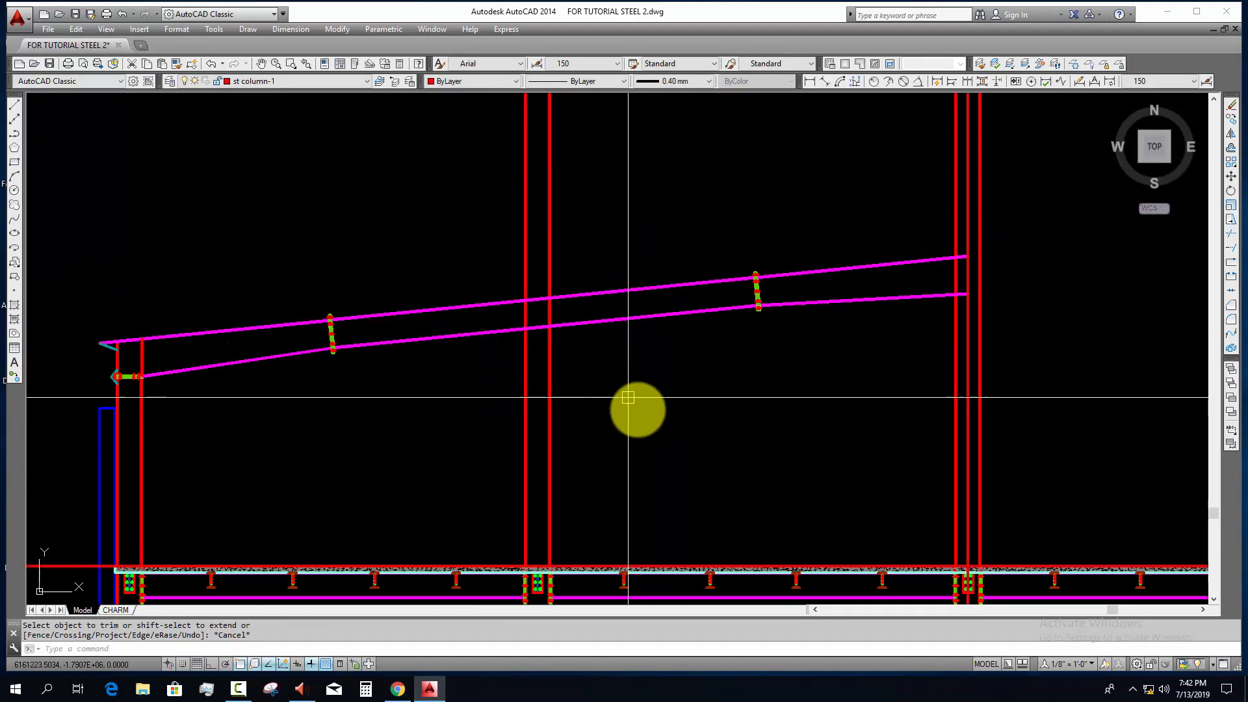
middle_drag(626, 496, 577, 397)
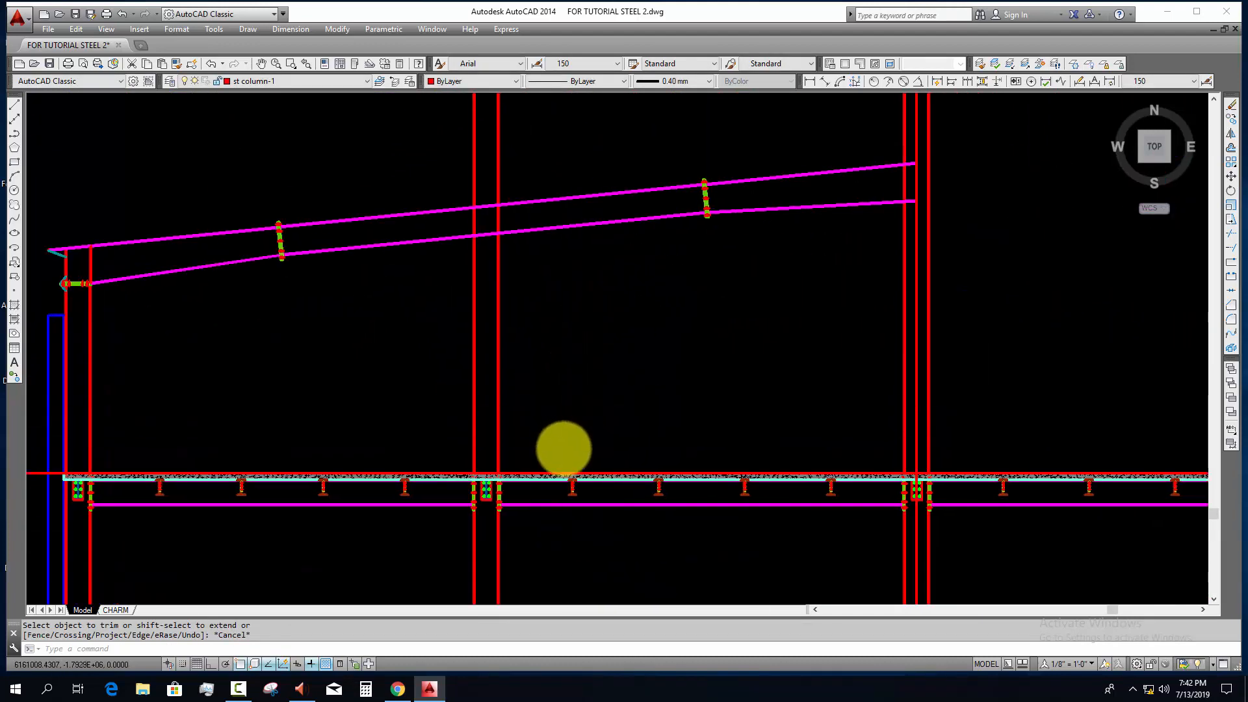
scroll(564, 449, down, 5)
scroll(534, 461, up, 10)
key(Escape)
click(565, 438)
middle_drag(593, 415, 583, 459)
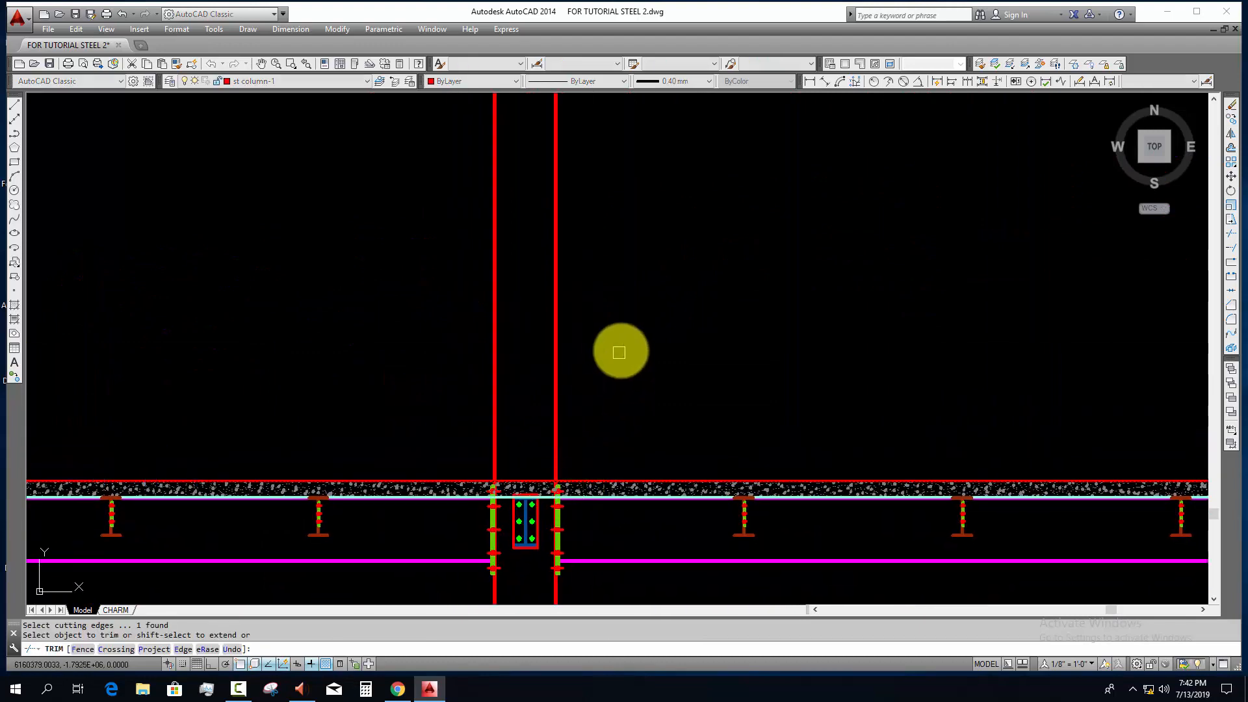
key(Escape)
Step: Trim the red floor line on the outer-wall side of the second column, using the column edge as the cutting edge
scroll(486, 440, down, 5)
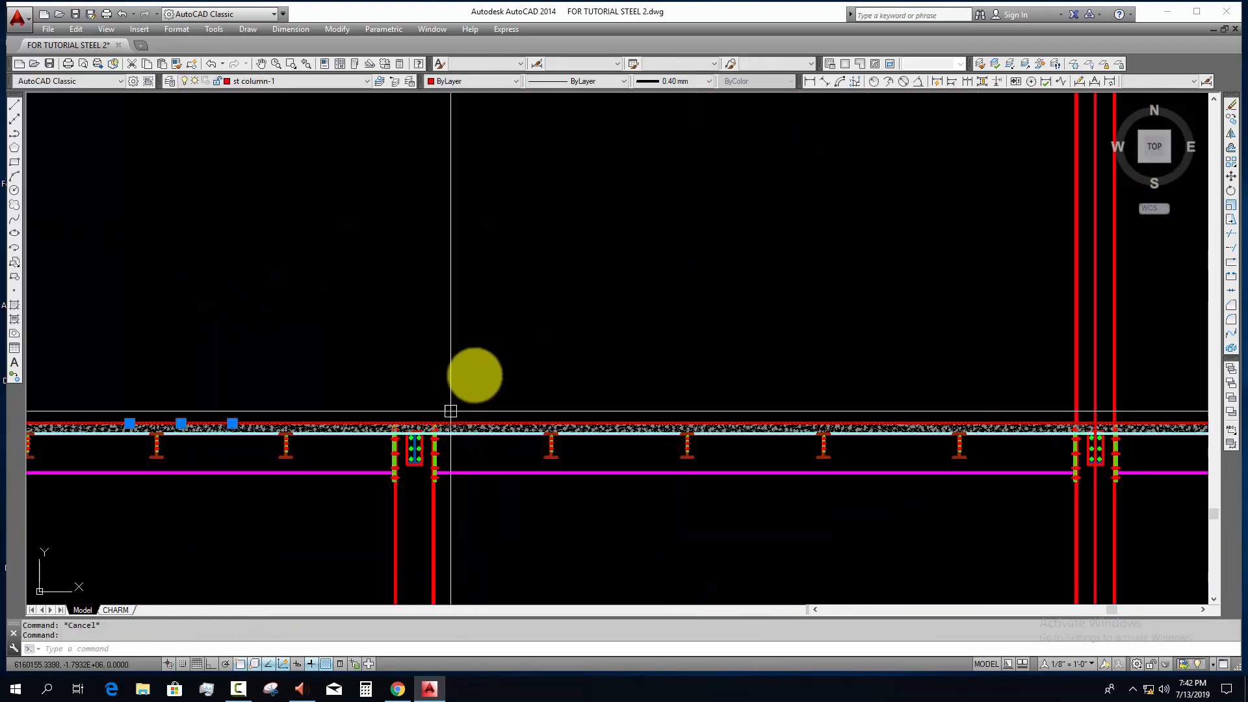
scroll(407, 438, up, 10)
scroll(379, 349, up, 2)
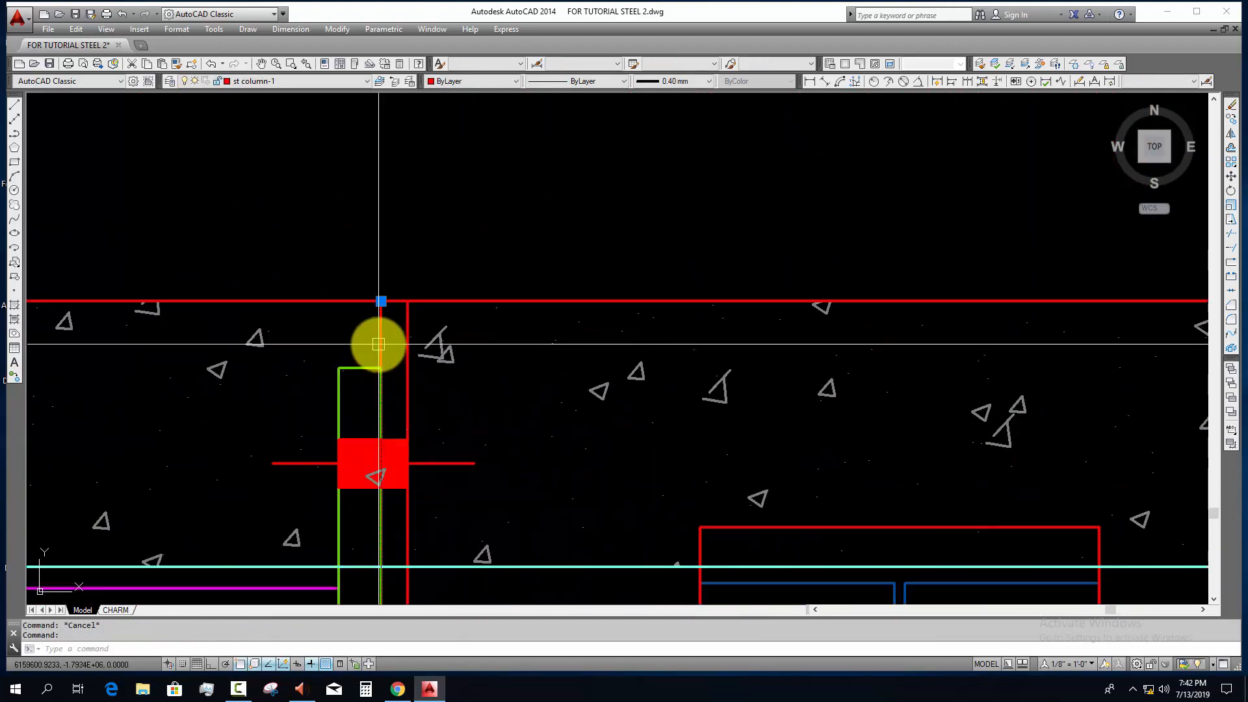
text(tr)
key(space)
click(318, 301)
scroll(416, 364, down, 6)
middle_drag(621, 399, 50, 398)
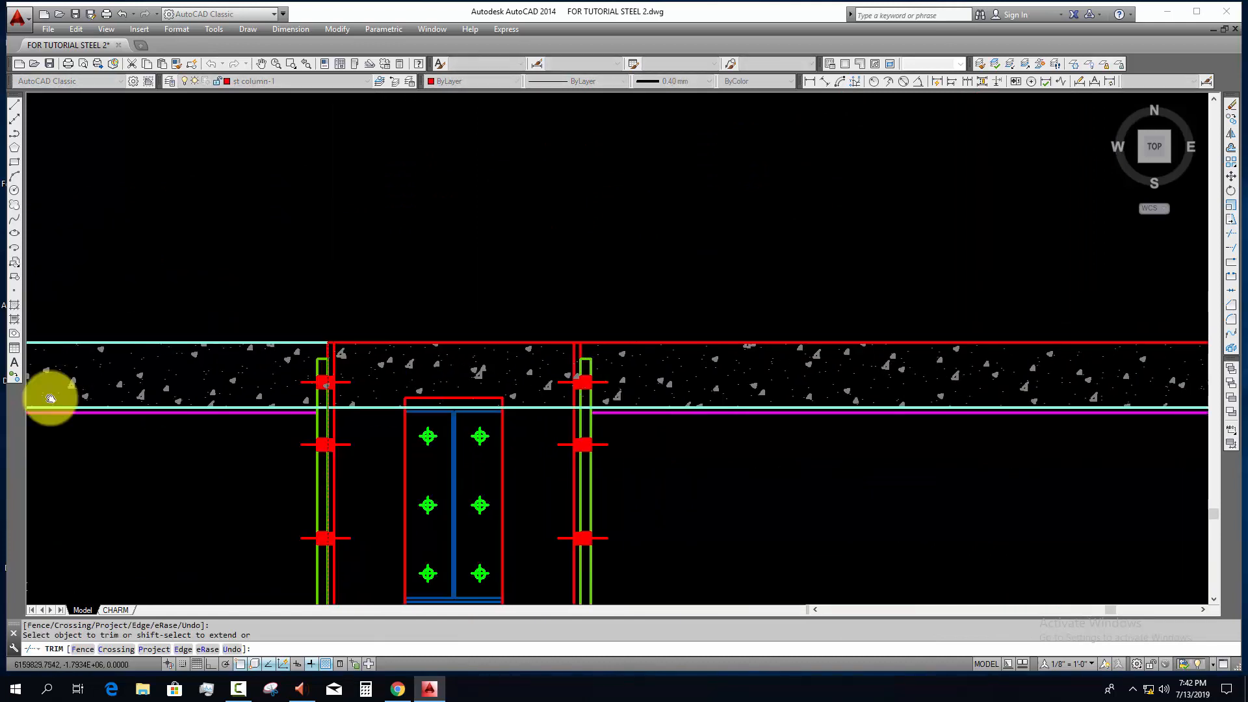
Step: Trim the red floor line beyond the second column's other edge, towards the centre column
scroll(104, 350, up, 4)
key(space)
key(space)
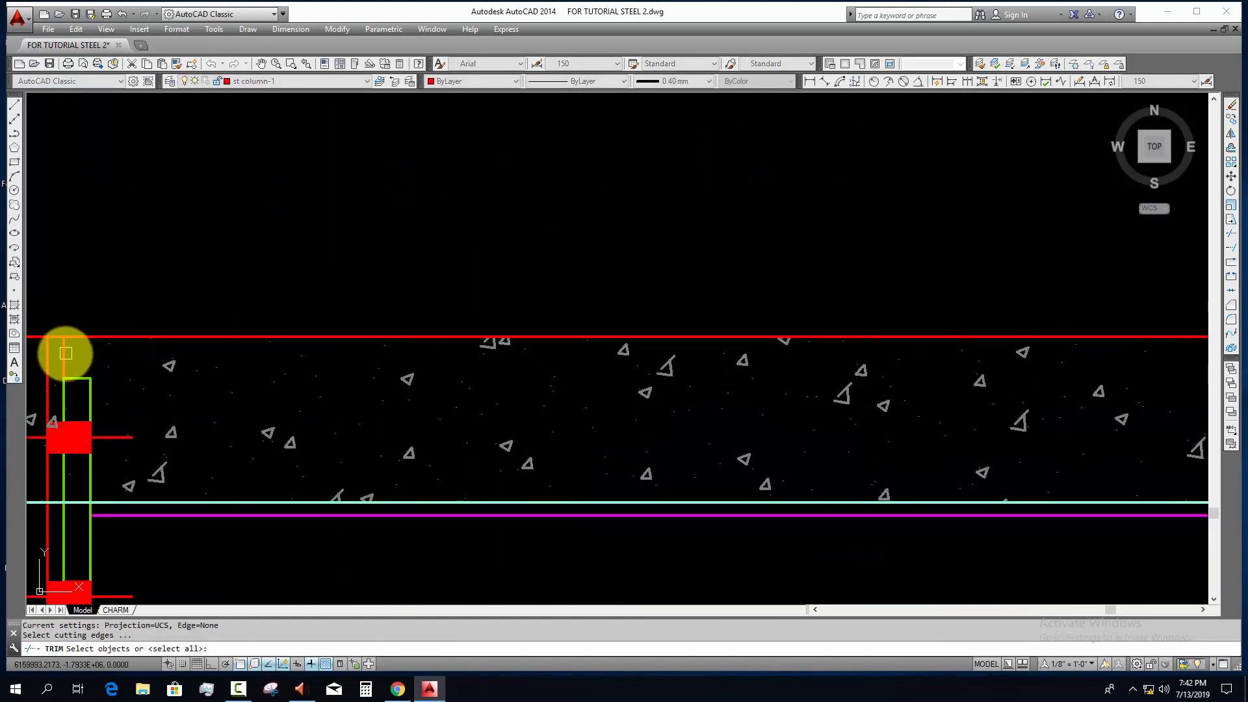
click(63, 353)
text(tr)
key(space)
click(104, 337)
scroll(148, 382, down, 3)
key(Escape)
scroll(365, 449, down, 4)
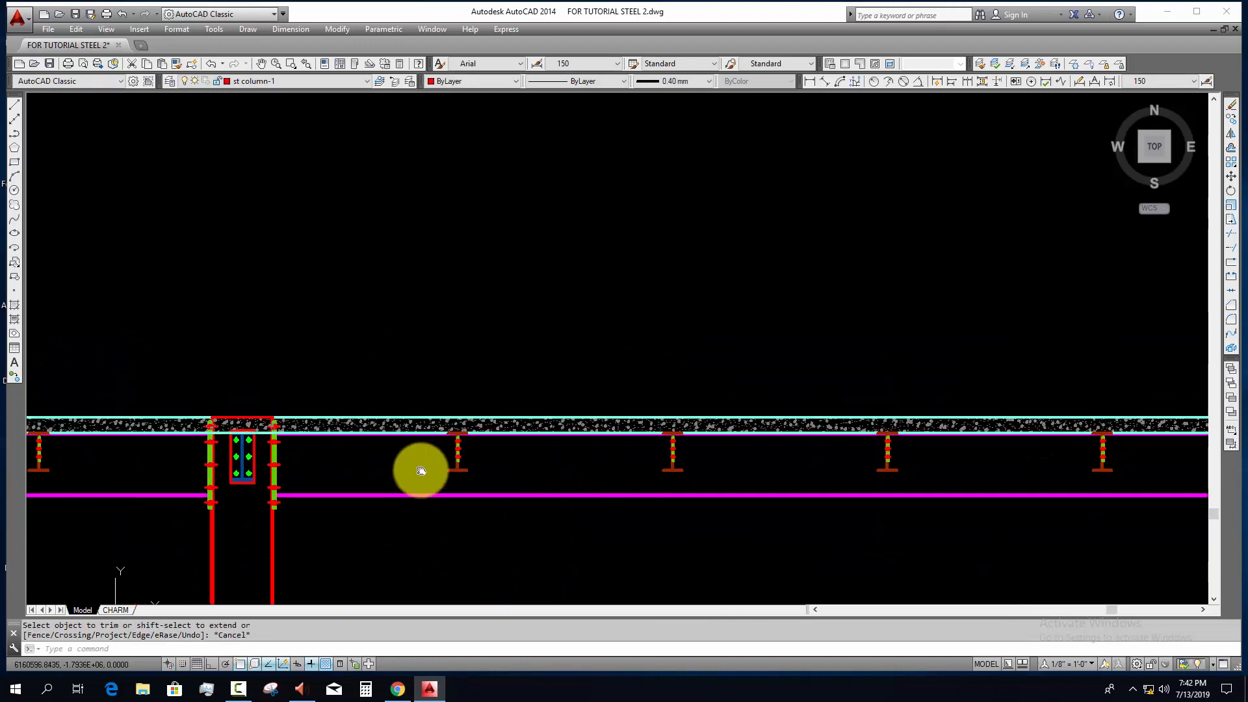
scroll(292, 507, down, 2)
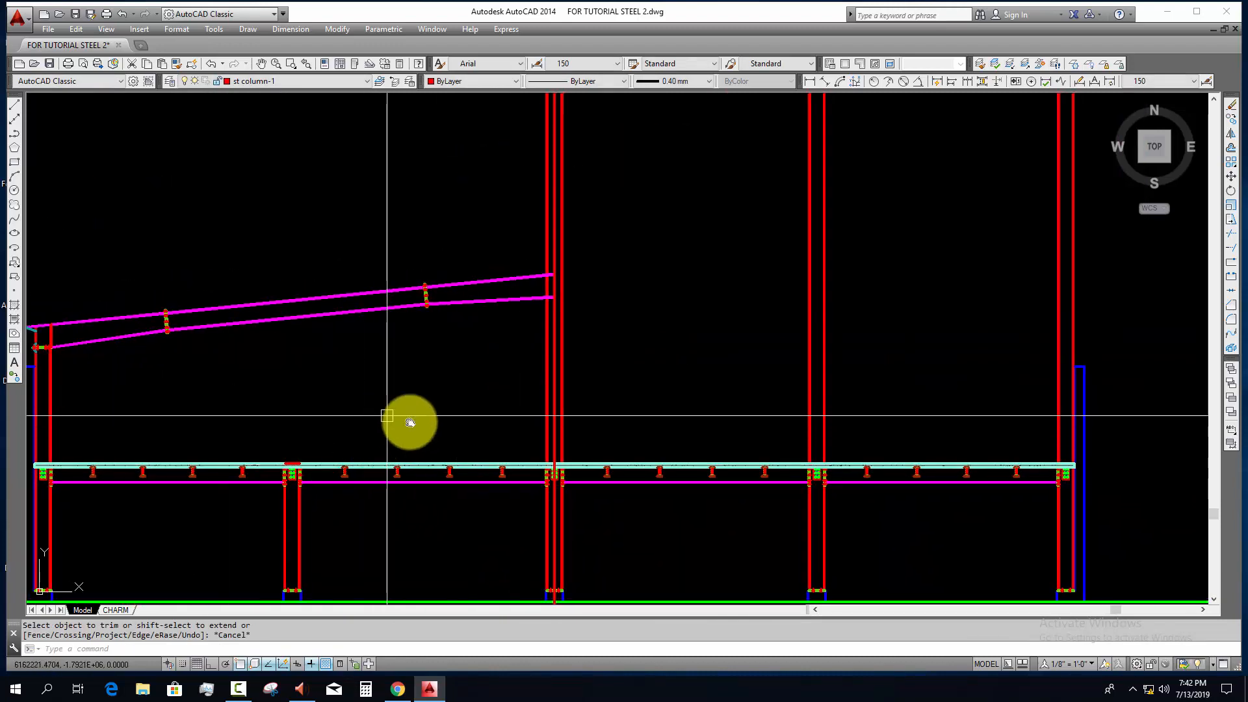
middle_drag(410, 420, 490, 440)
scroll(489, 342, up, 3)
key(Escape)
middle_drag(677, 348, 513, 349)
scroll(764, 215, up, 3)
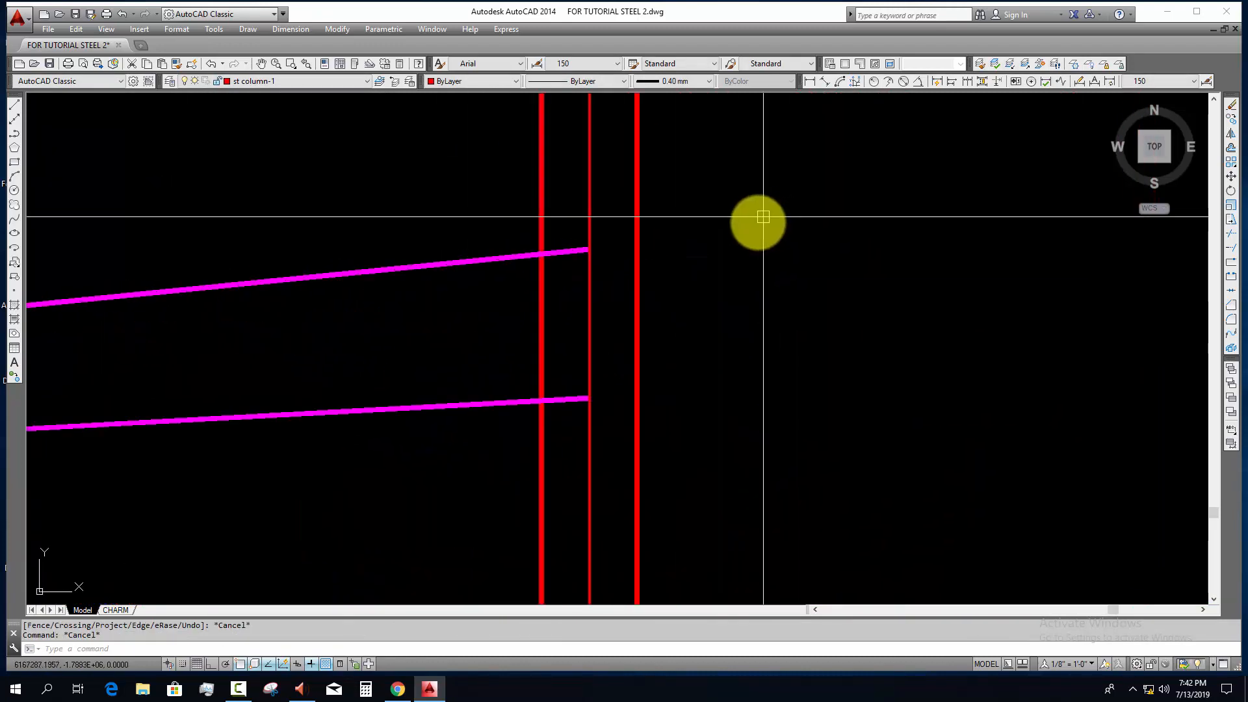
Step: Draw a horizontal construction line through the intersection of the lower rafter line and the centre column's rafter-side edge
scroll(630, 299, down, 5)
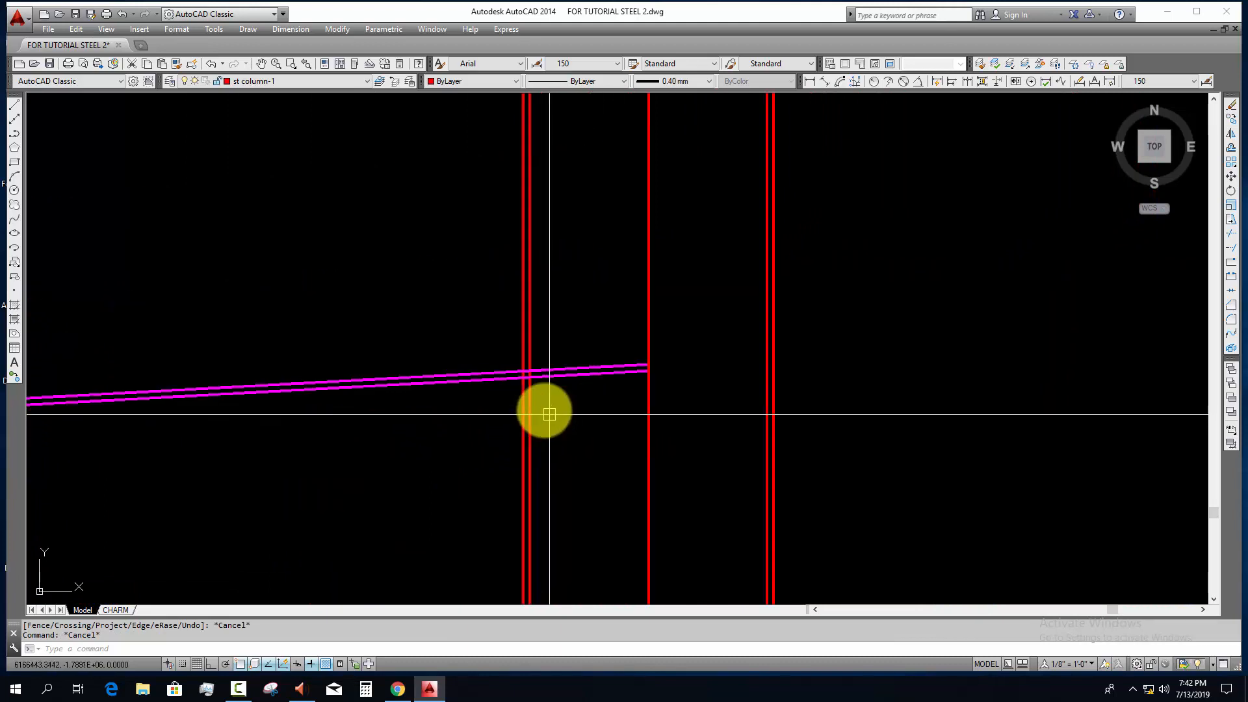
key(Escape)
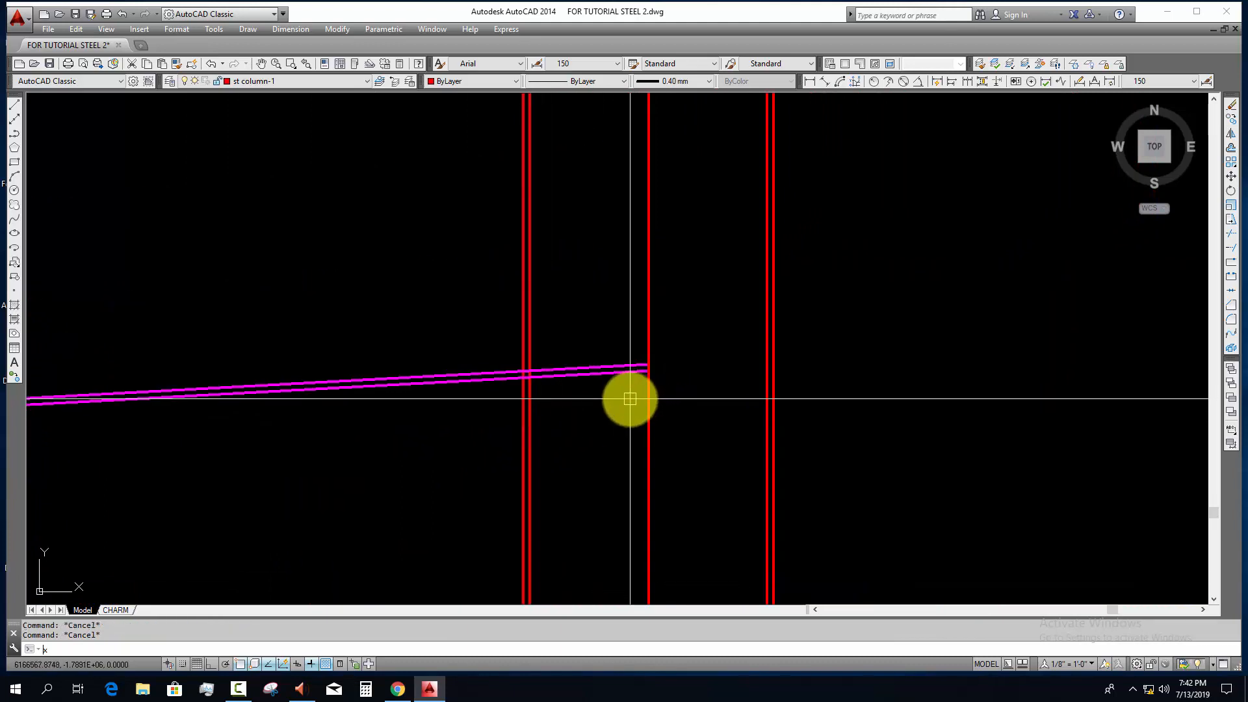
text(xl)
key(Return)
scroll(540, 375, up, 2)
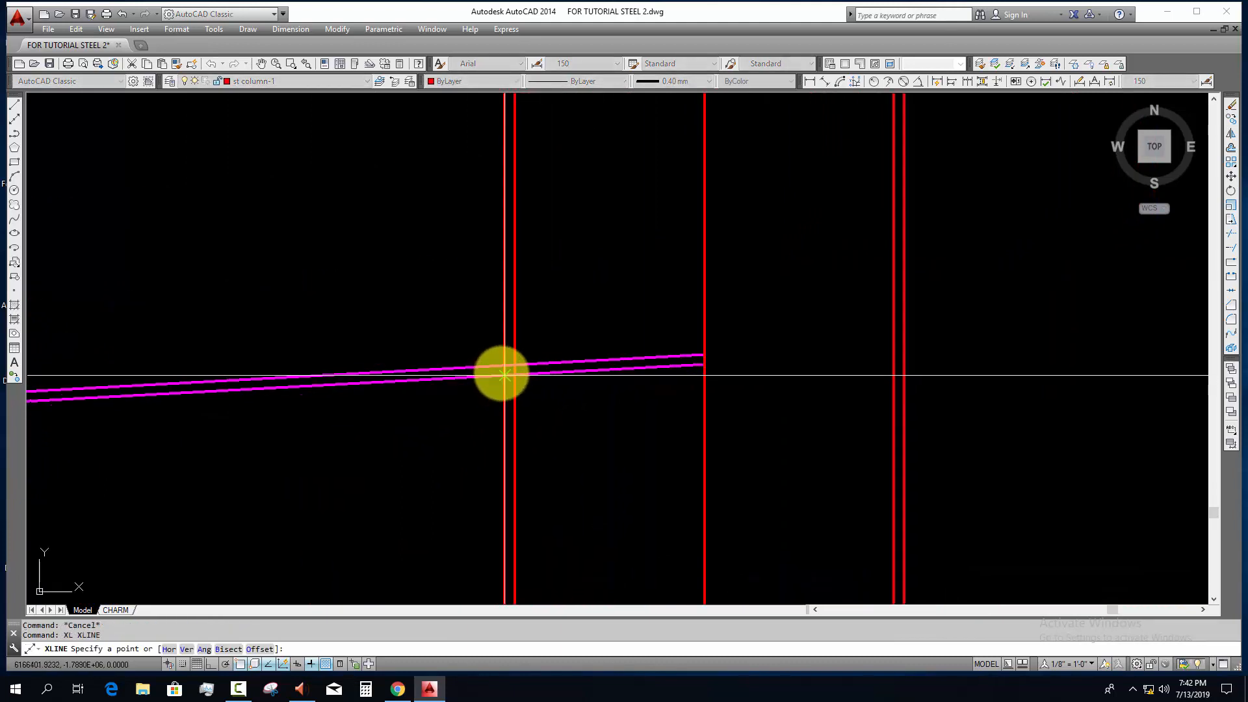
click(504, 375)
key(F8)
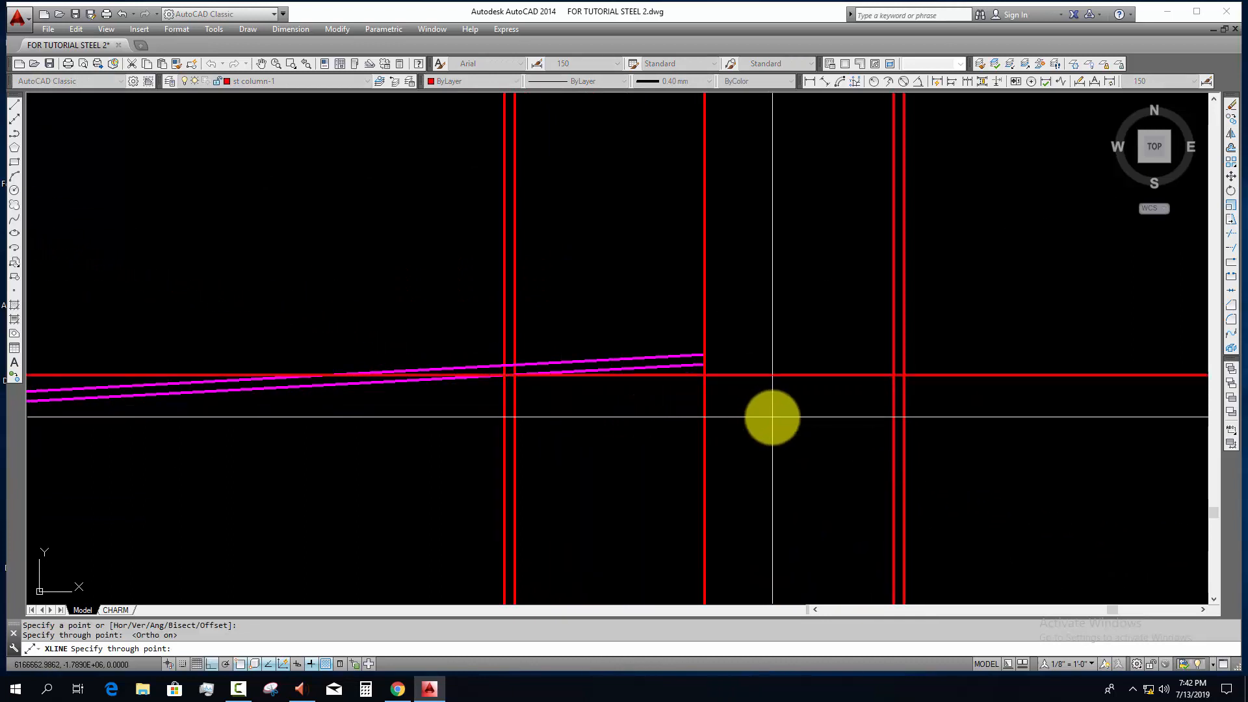
key(Escape)
Step: Offset the horizontal construction line by 16 both upward and downward
middle_drag(773, 418, 666, 418)
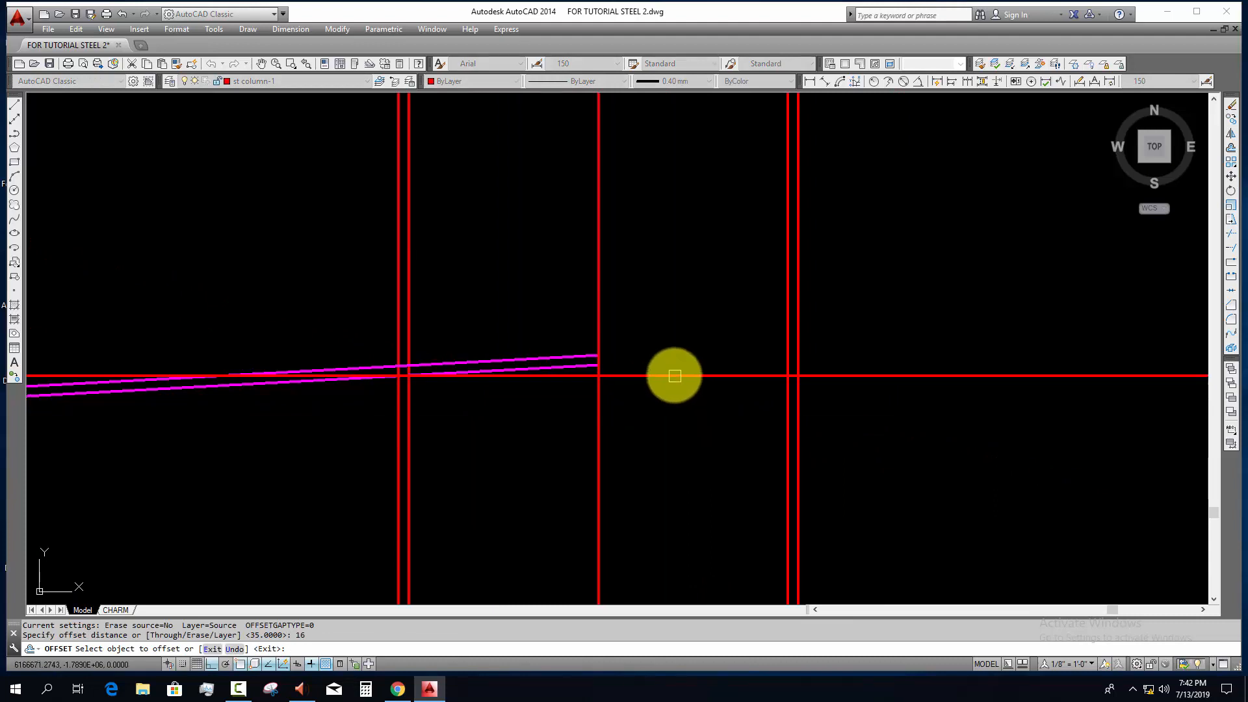
click(674, 375)
click(663, 338)
click(659, 375)
click(659, 465)
key(Escape)
key(Escape)
Step: Offset the centre column's two outer edge lines outward by 15, one on each side
scroll(396, 376, up, 4)
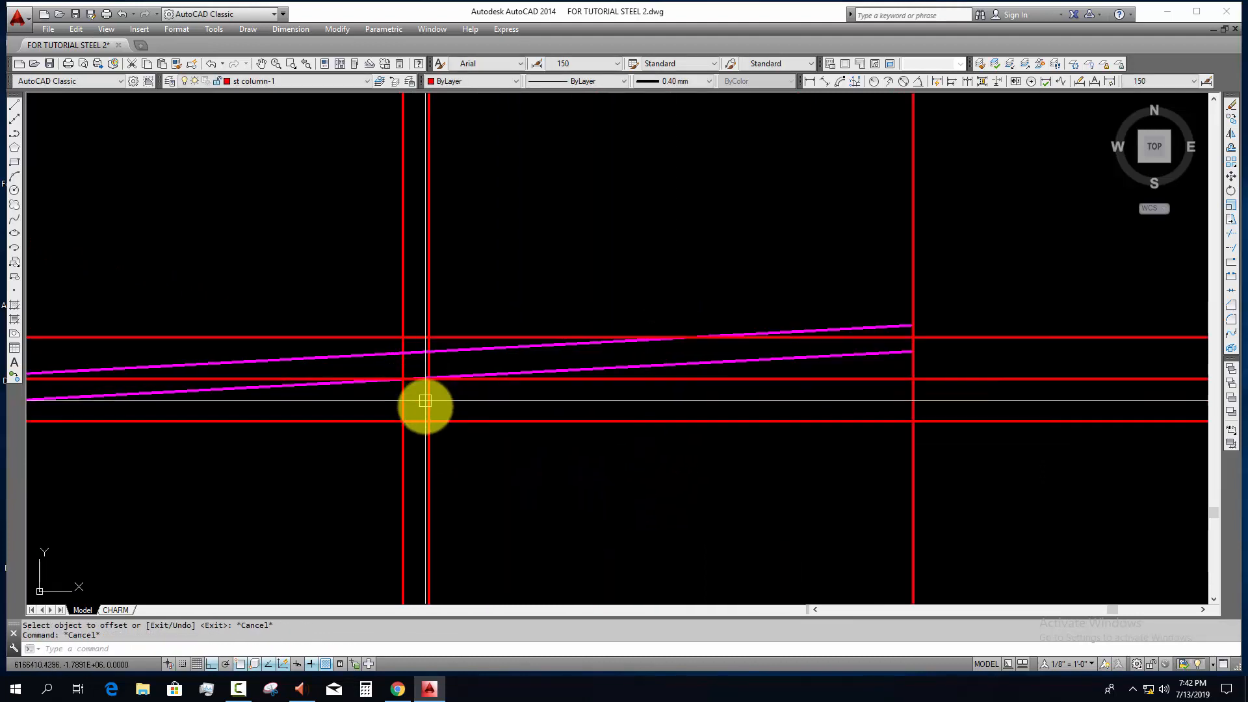
scroll(413, 390, up, 2)
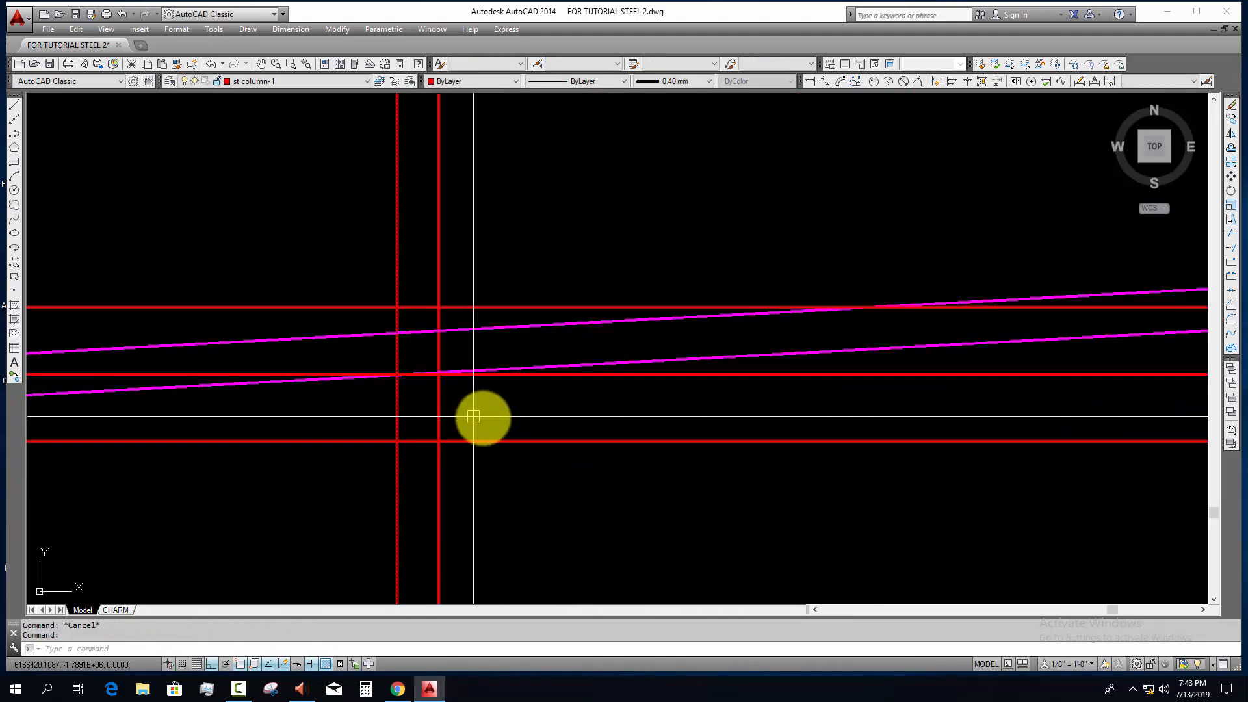
key(Escape)
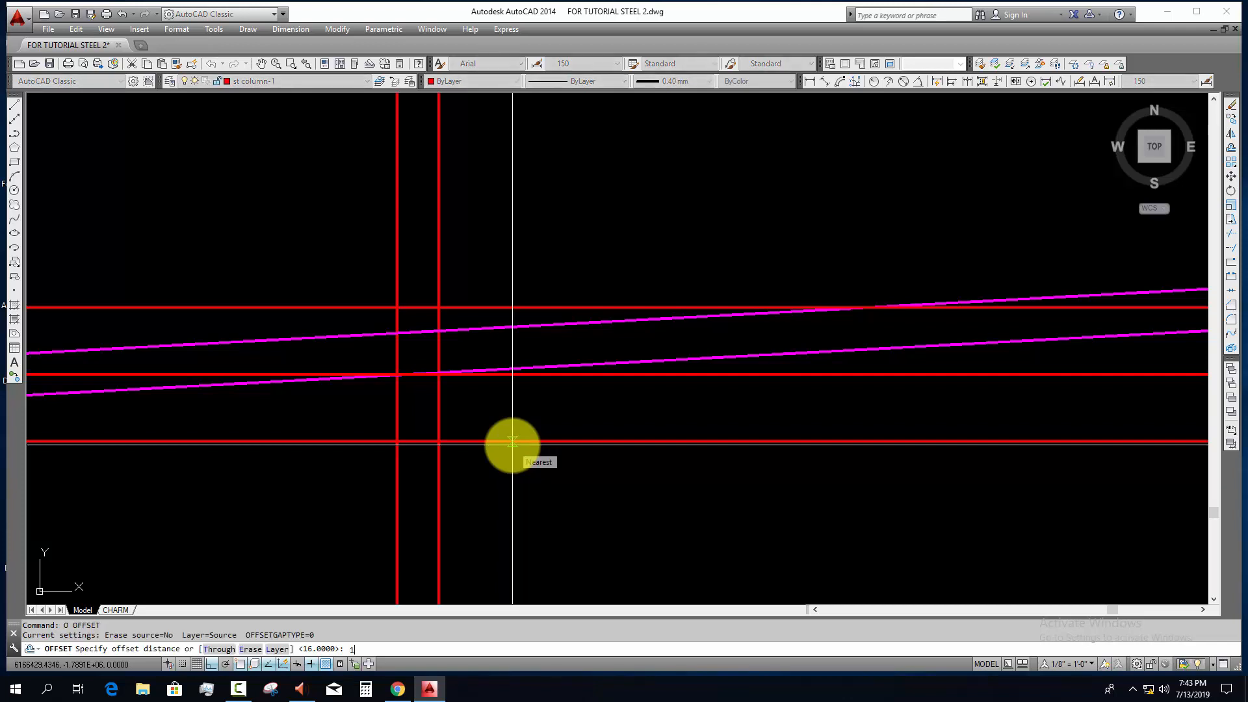
click(397, 462)
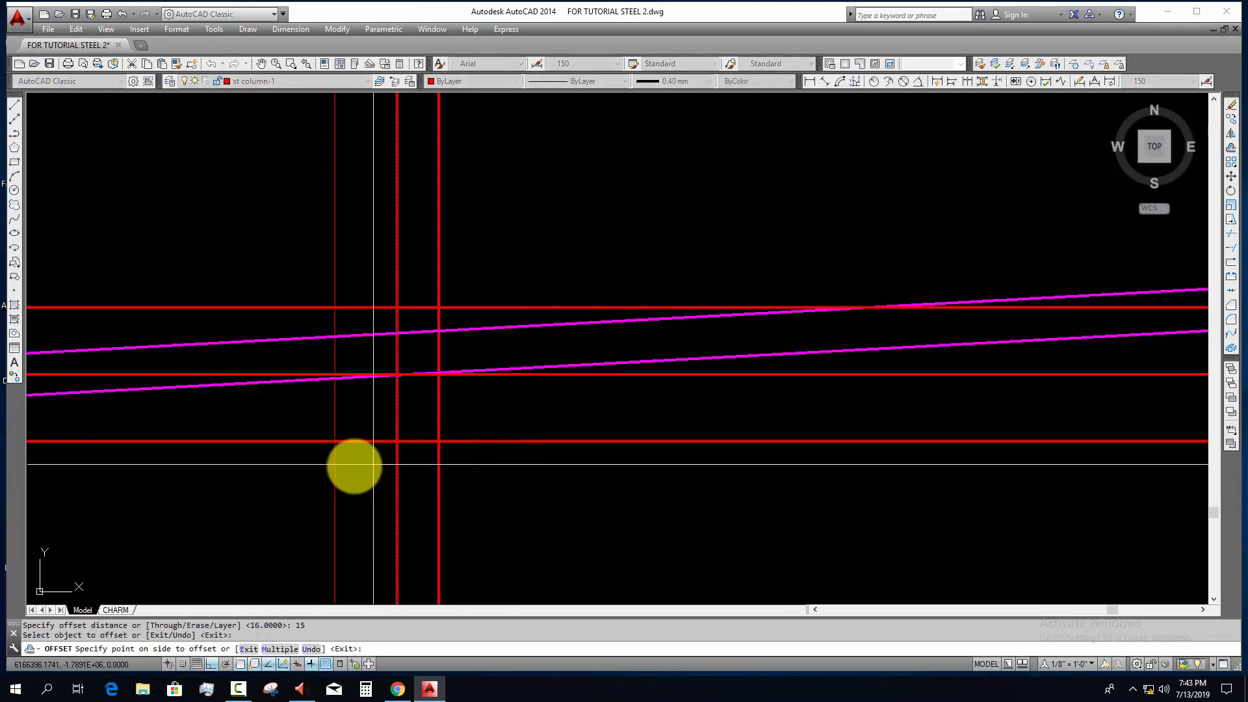
click(354, 465)
scroll(449, 453, down, 3)
middle_drag(601, 481, 715, 450)
scroll(625, 448, up, 1)
click(666, 436)
click(698, 440)
key(Escape)
key(Escape)
Step: Move the three horizontal construction lines so the middle one meets the lower rafter line at the rafter-side plate line
scroll(353, 362, up, 4)
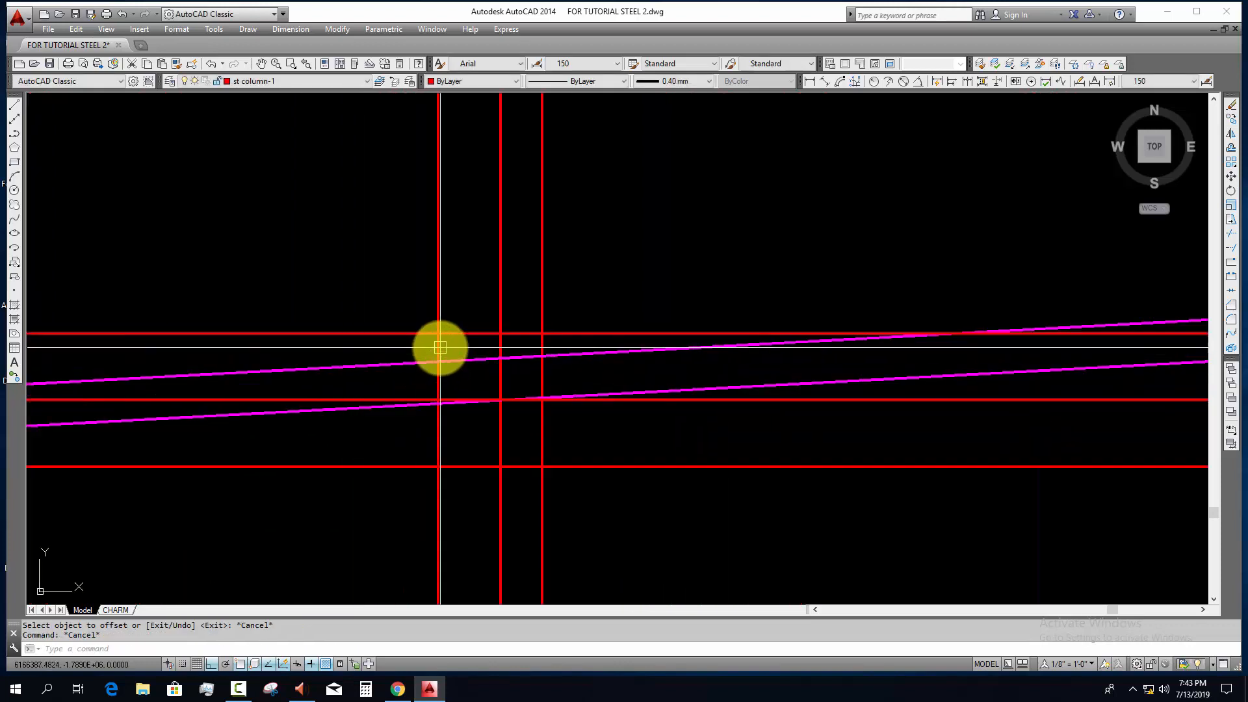
scroll(453, 399, up, 2)
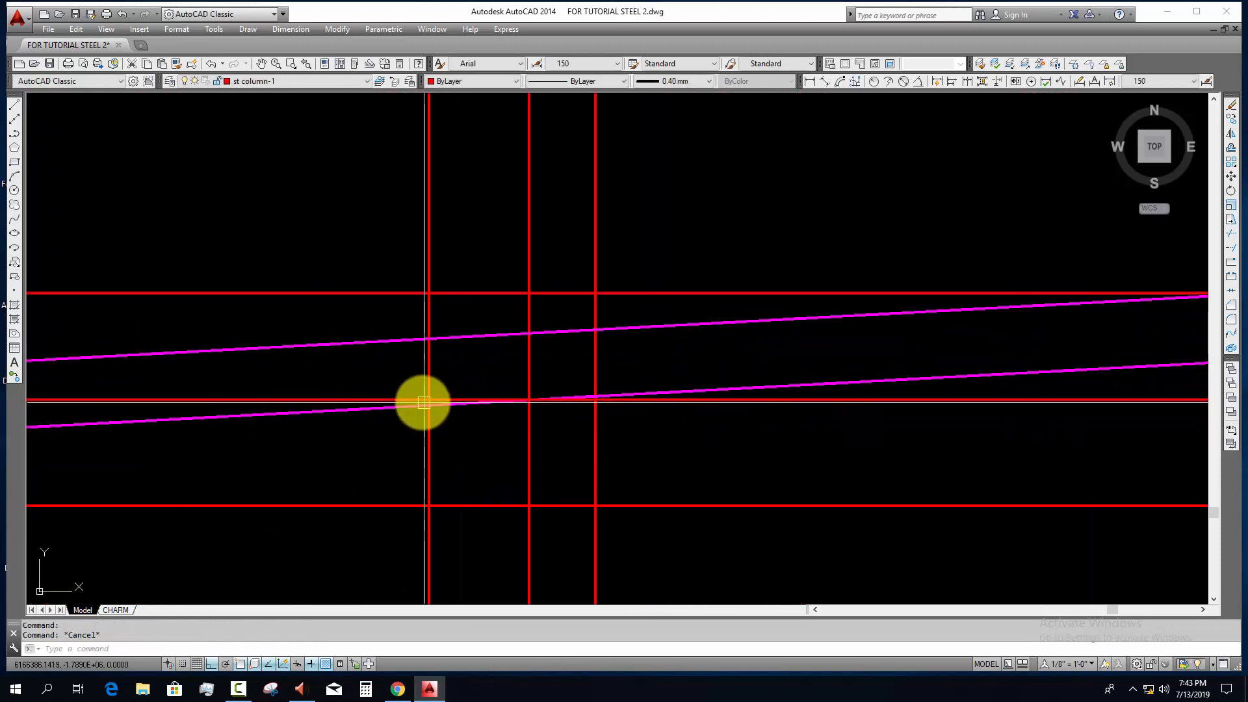
click(424, 400)
click(388, 319)
click(381, 280)
click(470, 486)
click(460, 522)
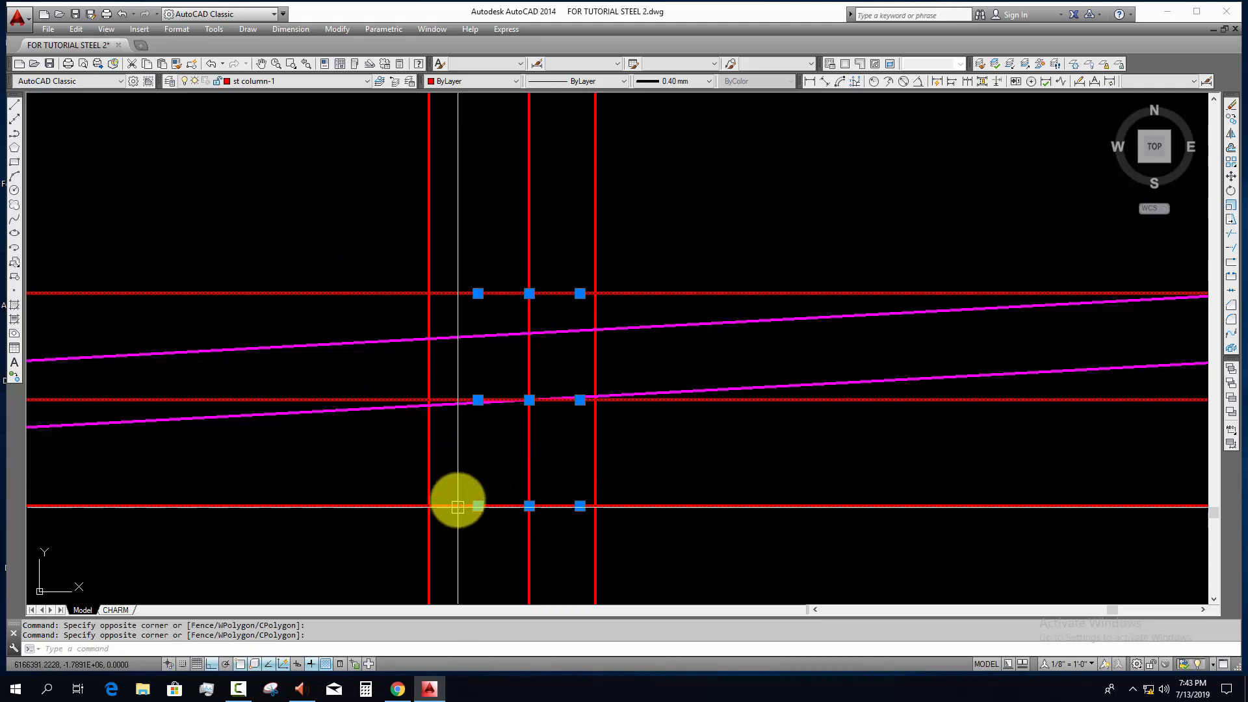
scroll(429, 399, up, 2)
text(m)
key(Return)
click(431, 401)
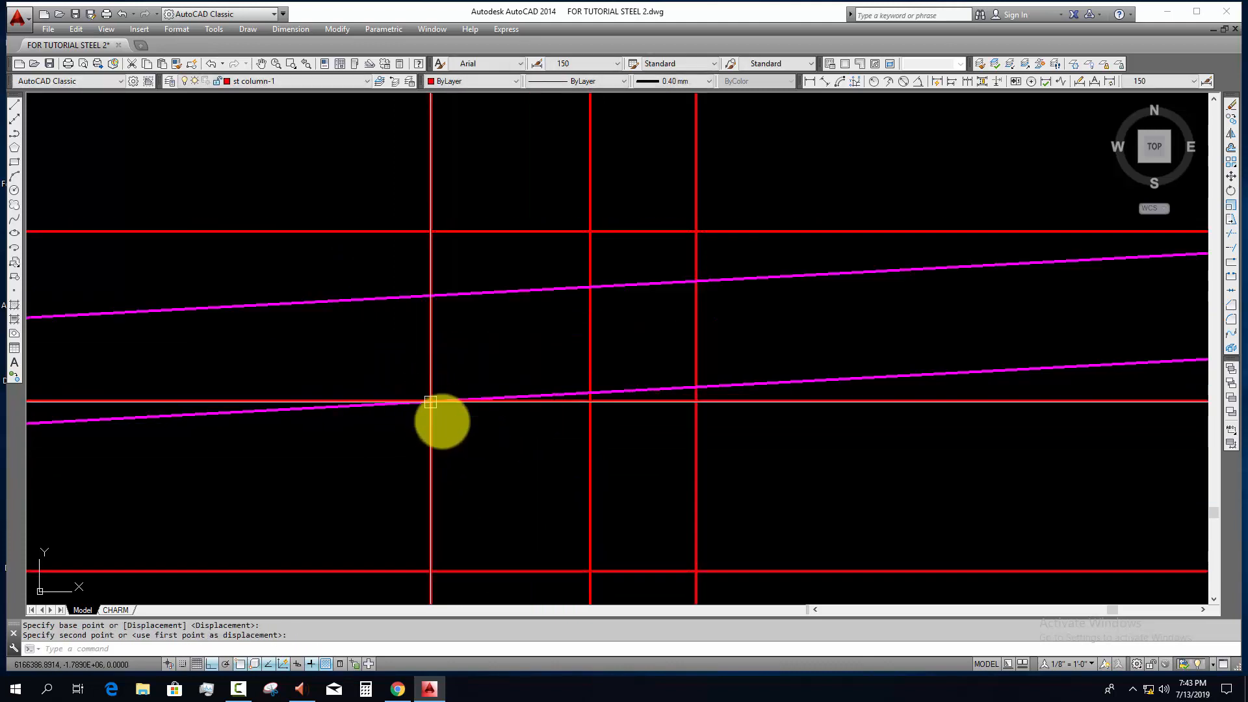
click(412, 360)
Step: Trim the lower rafter flange lines beyond the rafter-side plate line, using that line as the cutting edge
middle_drag(512, 474, 446, 484)
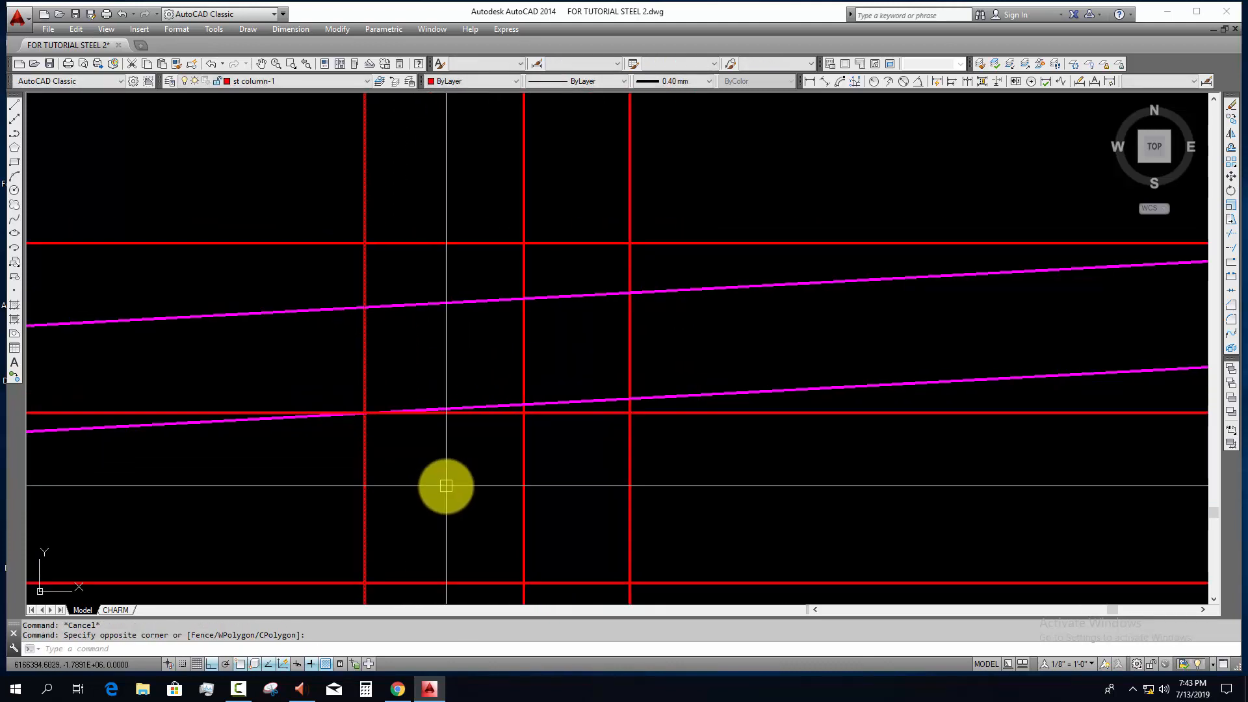
text(tr)
key(Return)
click(481, 277)
click(449, 343)
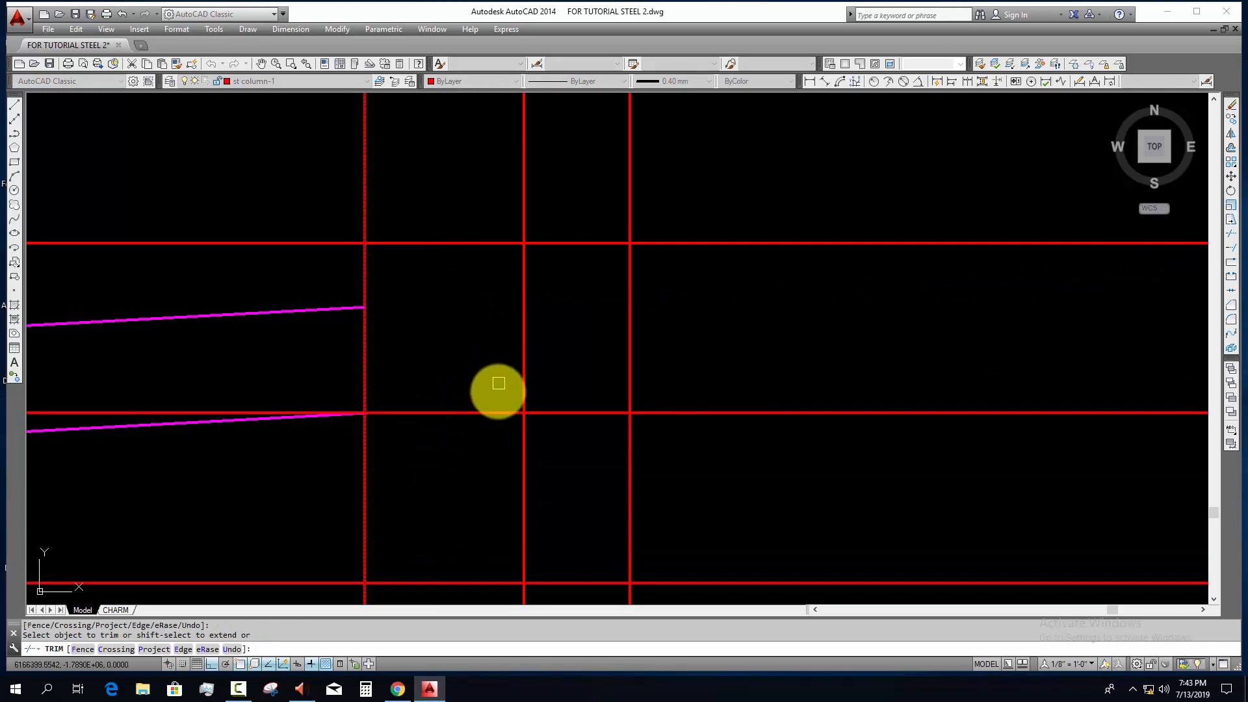
key(Escape)
Step: Draw the upper plate as a rectangle between the two outer offset lines, from the upper to the middle horizontal line
scroll(488, 410, down, 6)
text(rec)
key(Return)
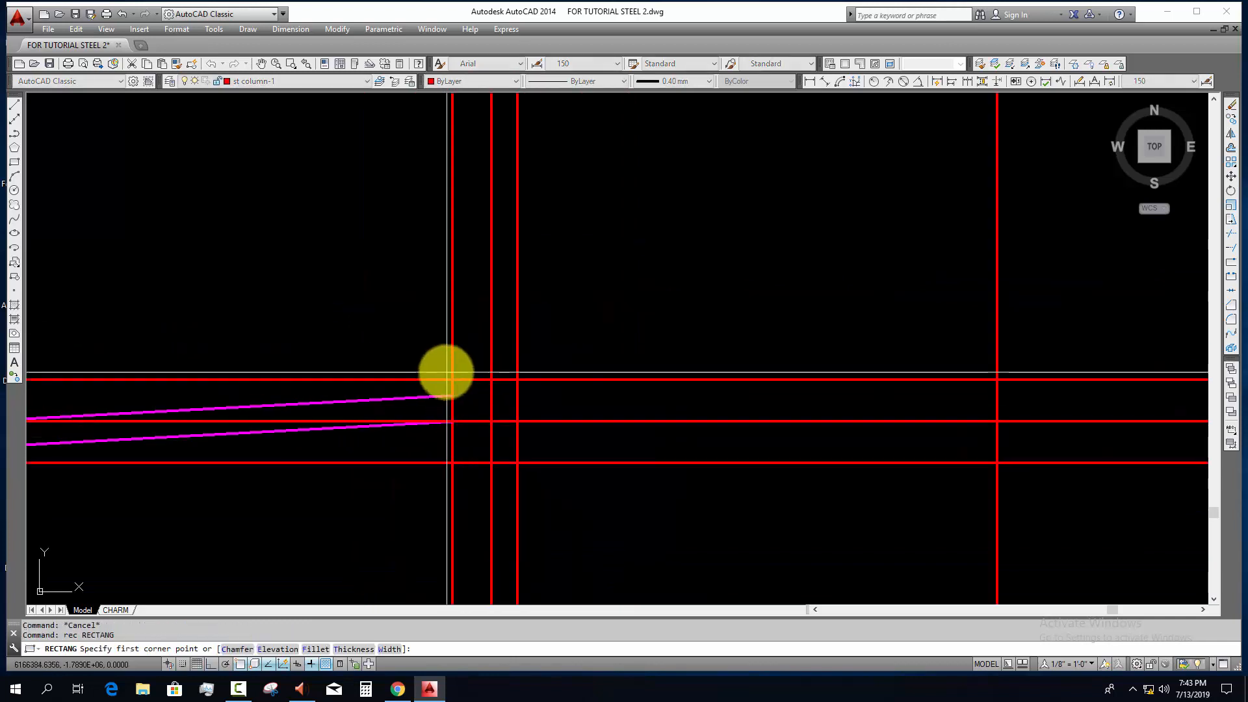
click(452, 380)
middle_drag(656, 475, 185, 445)
scroll(882, 421, down, 2)
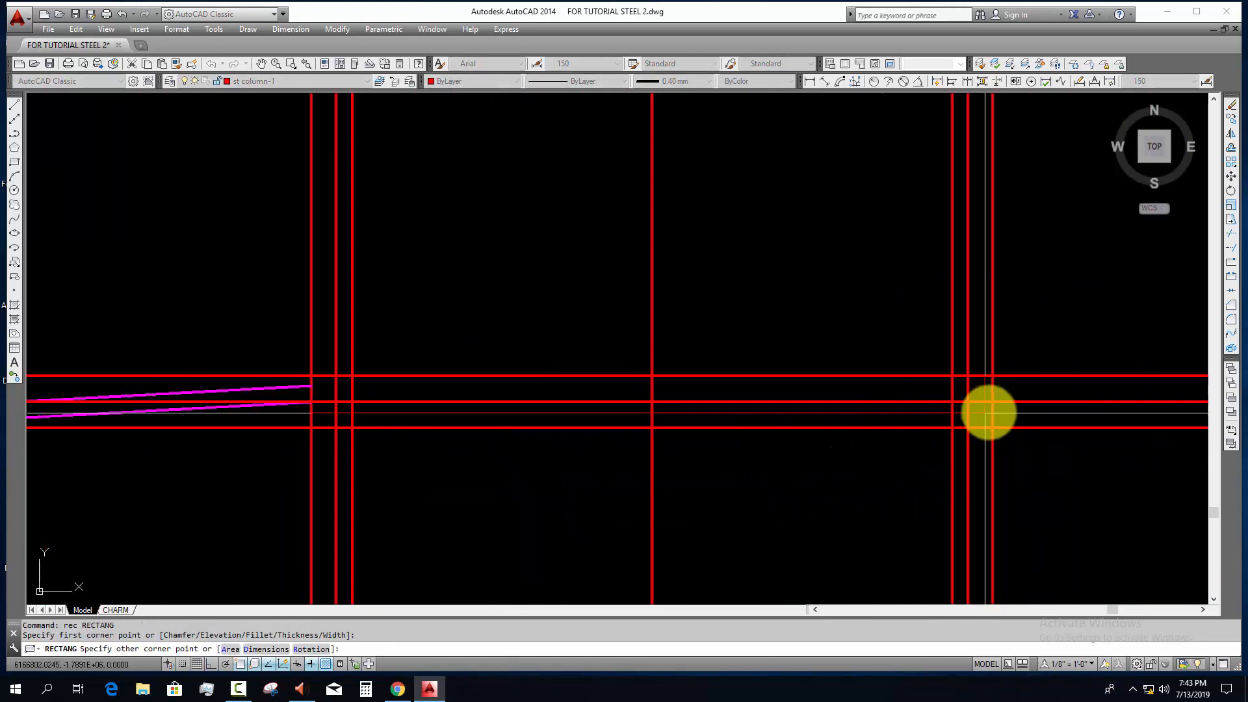
click(992, 402)
key(Escape)
Step: Copy the plate rectangle directly below the first so the two plates touch
click(982, 402)
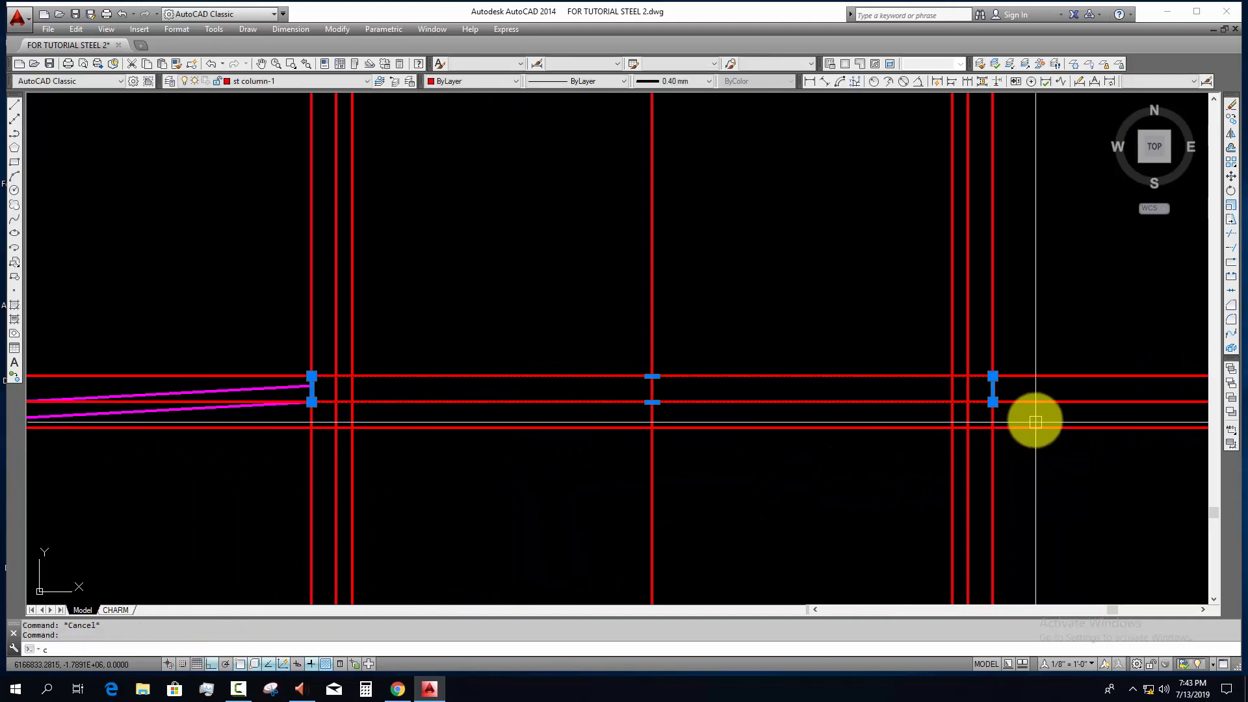
text(c)
key(Return)
click(1031, 378)
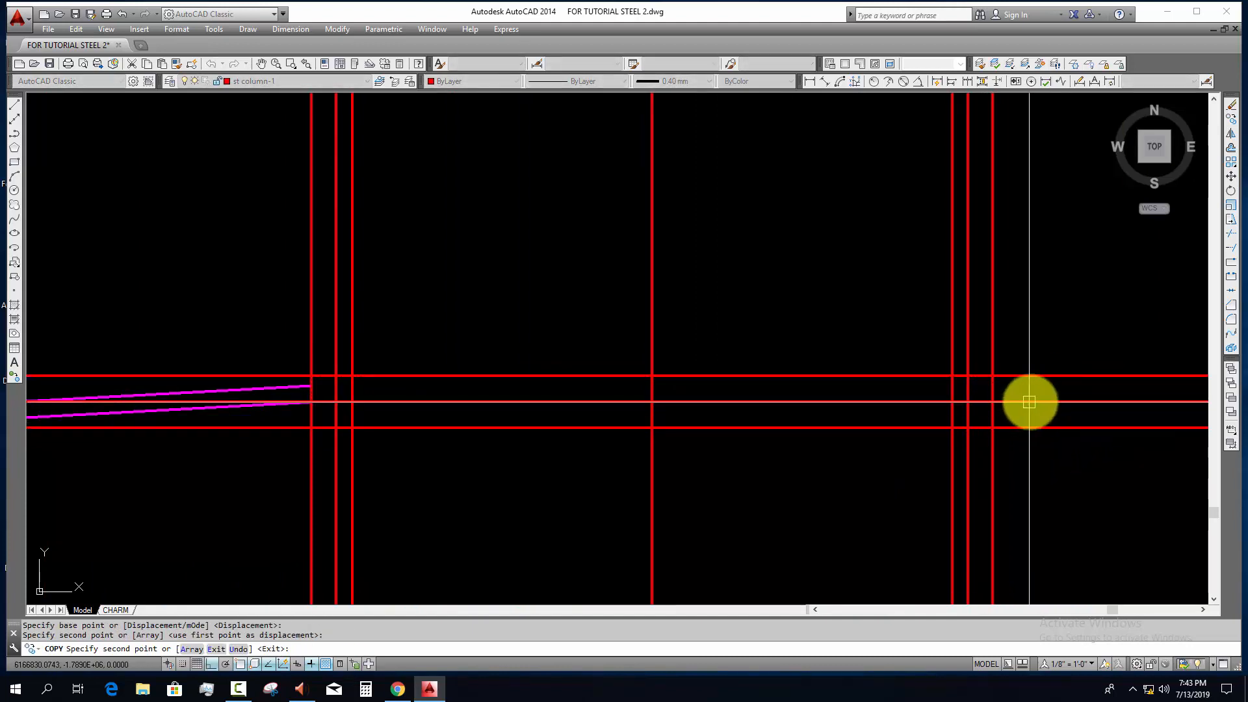
key(Escape)
Step: Erase the three horizontal construction lines and the vertical offset line at the plates' far end
click(1055, 455)
click(1029, 339)
text(e)
click(1021, 315)
click(980, 322)
text(e)
Step: Try to erase the centre column's middle line
click(598, 510)
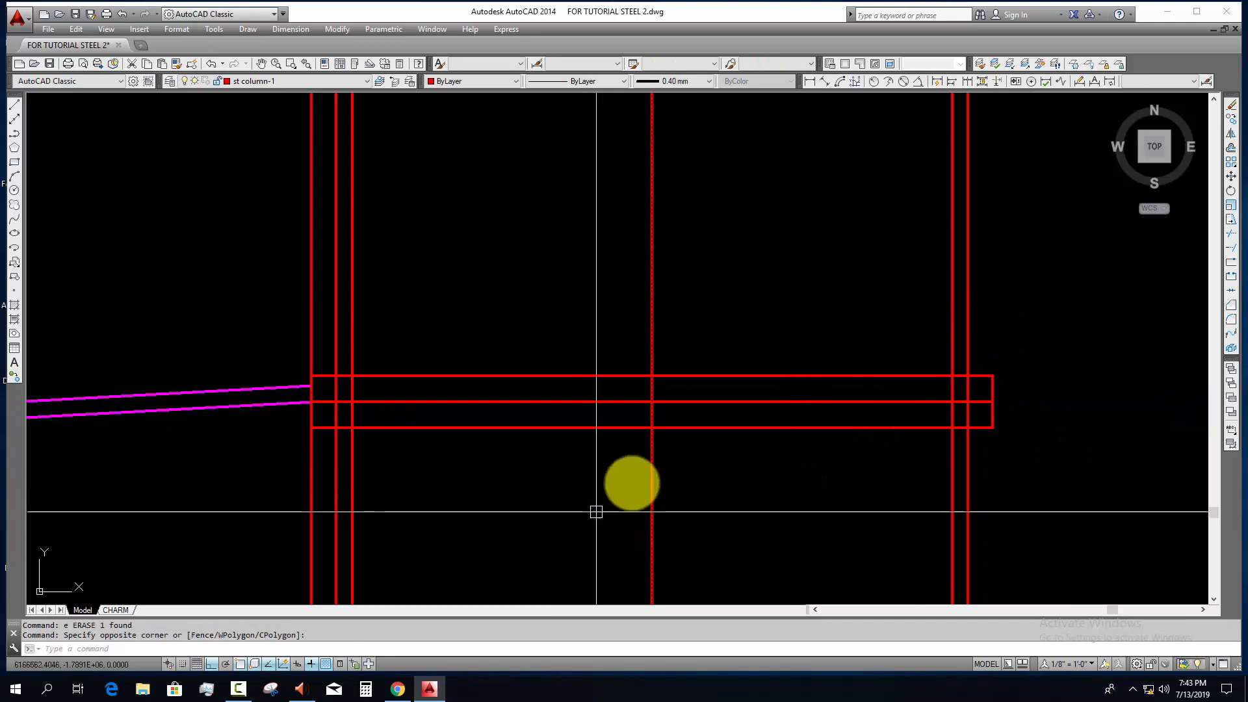
click(680, 429)
text(e)
key(ctrl+z)
key(Escape)
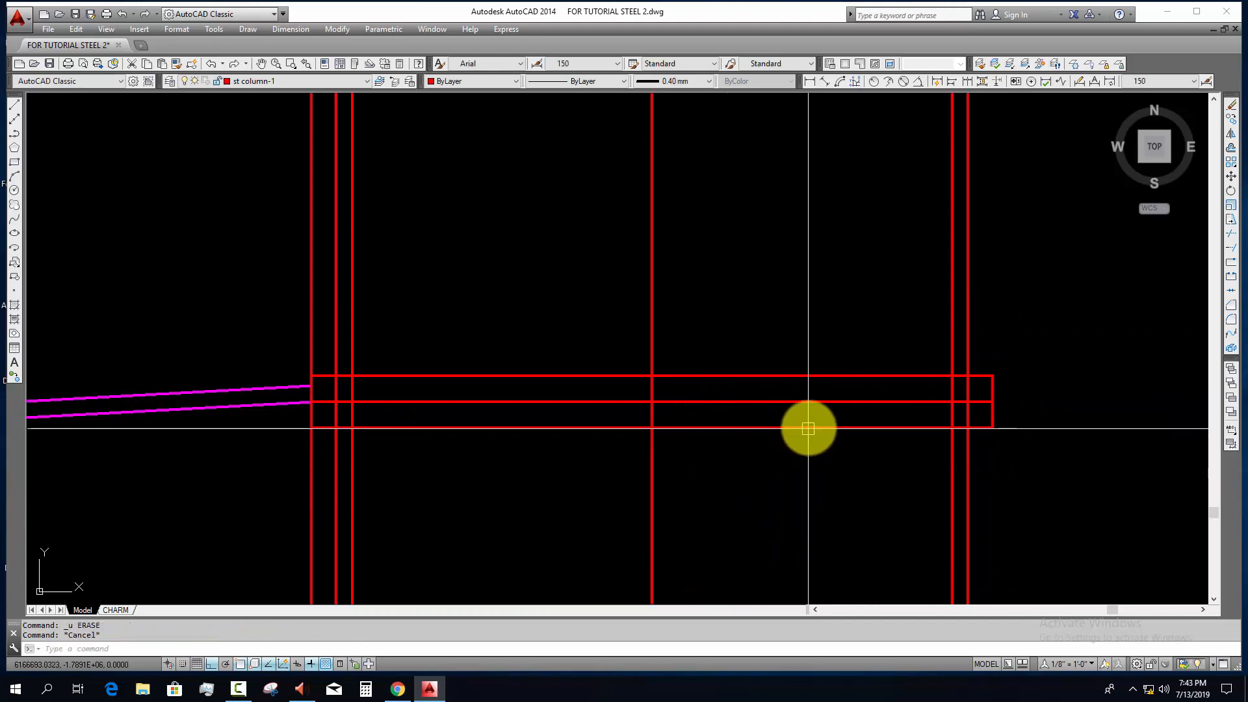
Step: Select both plate rectangles and assign them to the green plate layer
click(808, 427)
click(792, 318)
click(735, 478)
click(280, 80)
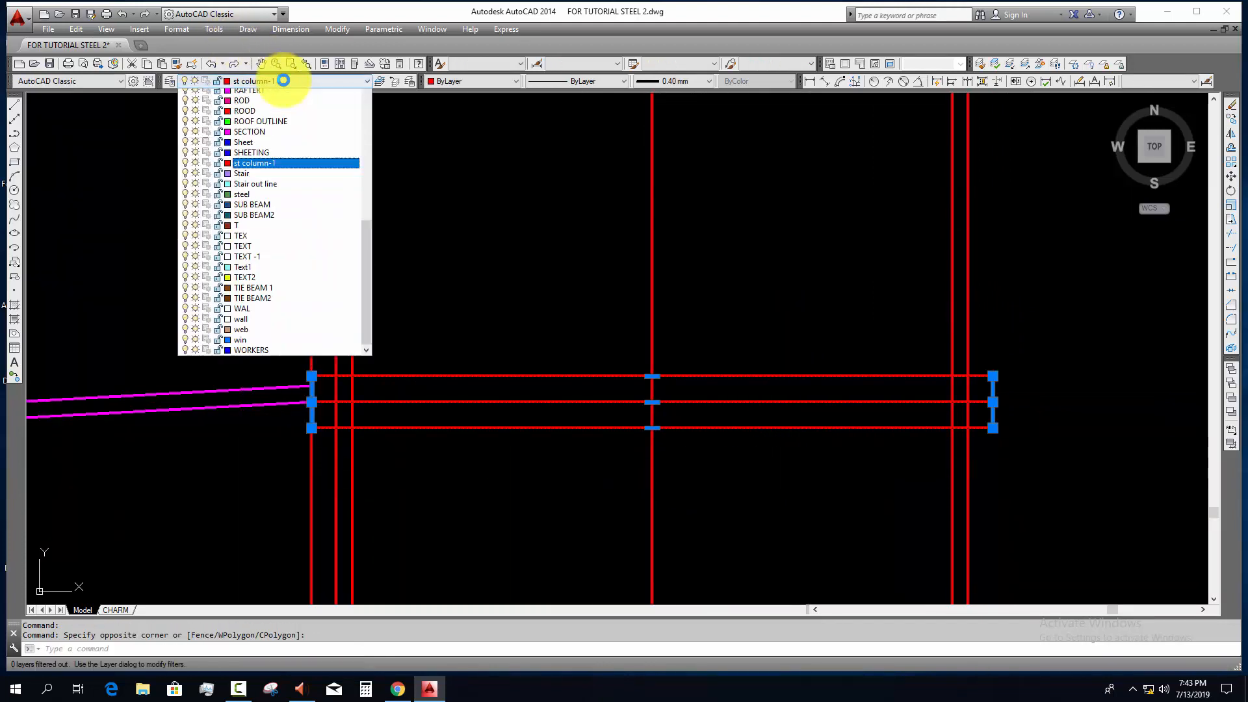
key(b)
click(258, 94)
key(Escape)
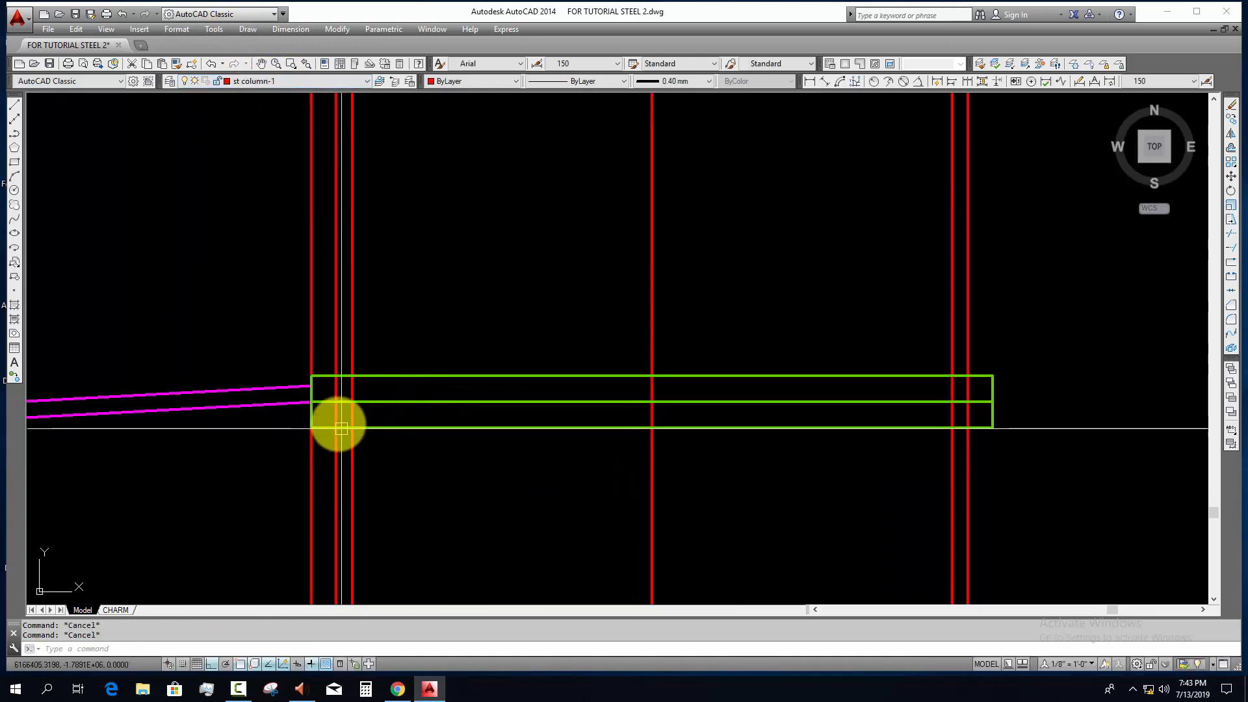
Step: Erase the remaining vertical offset line at the plates' rafter-side end
click(320, 444)
click(279, 462)
text(e)
key(space)
key(Escape)
Step: Trim the rafter-side column flange lines inside the lower plate
scroll(343, 407, up, 2)
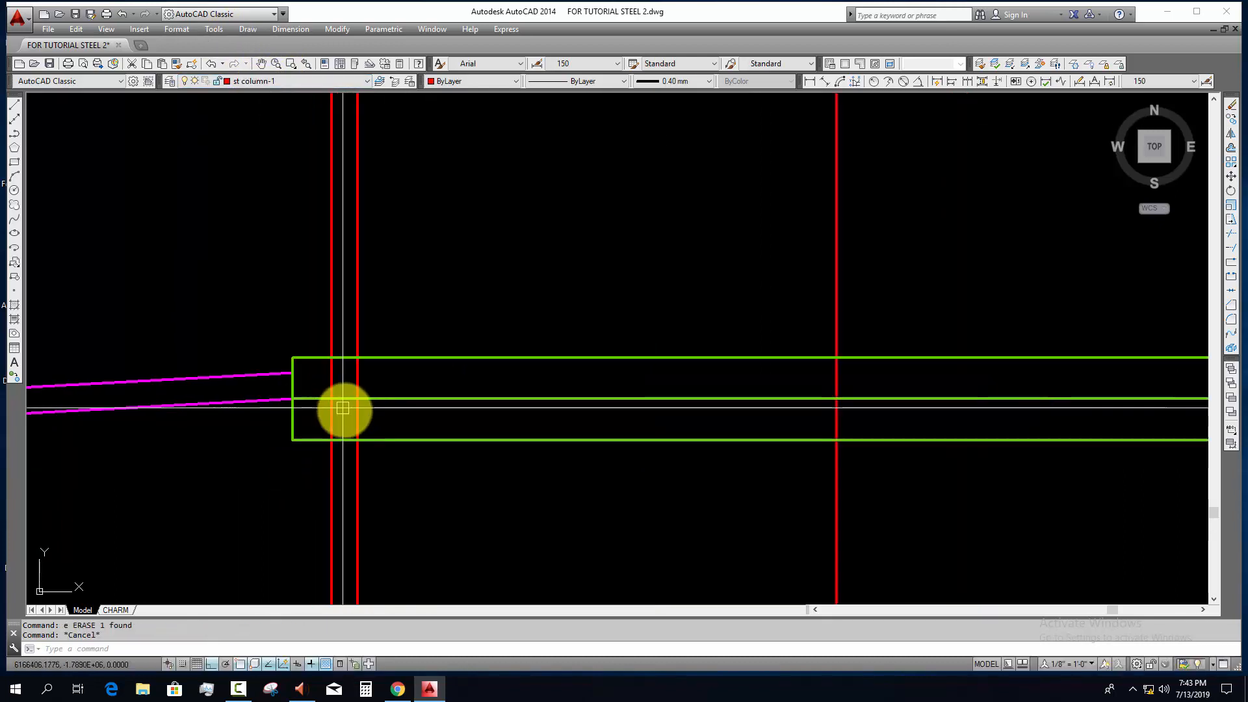
middle_drag(362, 421, 361, 433)
text(tr)
key(space)
key(space)
click(381, 427)
click(320, 440)
Step: Trim the centre column's far-side flange lines inside the lower plate
scroll(465, 434, down, 2)
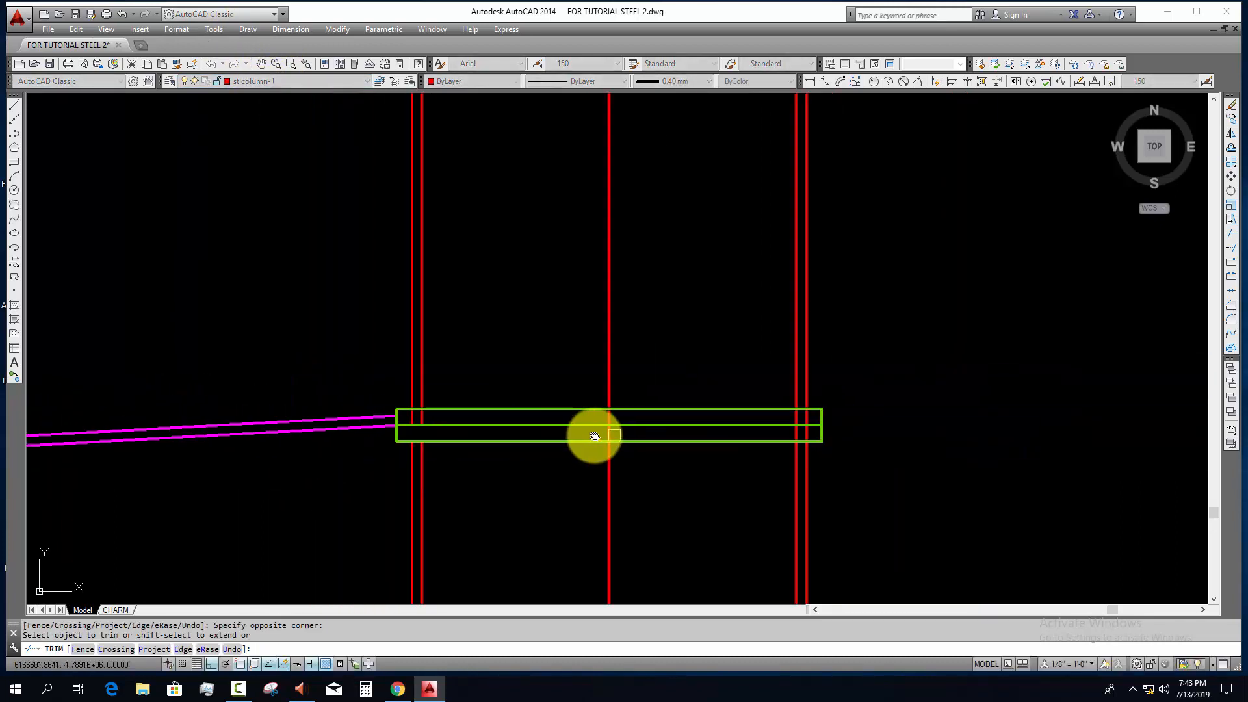
middle_drag(593, 436, 497, 428)
scroll(737, 430, up, 1)
scroll(737, 430, up, 2)
click(677, 423)
click(603, 433)
scroll(602, 433, down, 6)
middle_drag(618, 424, 613, 474)
key(Escape)
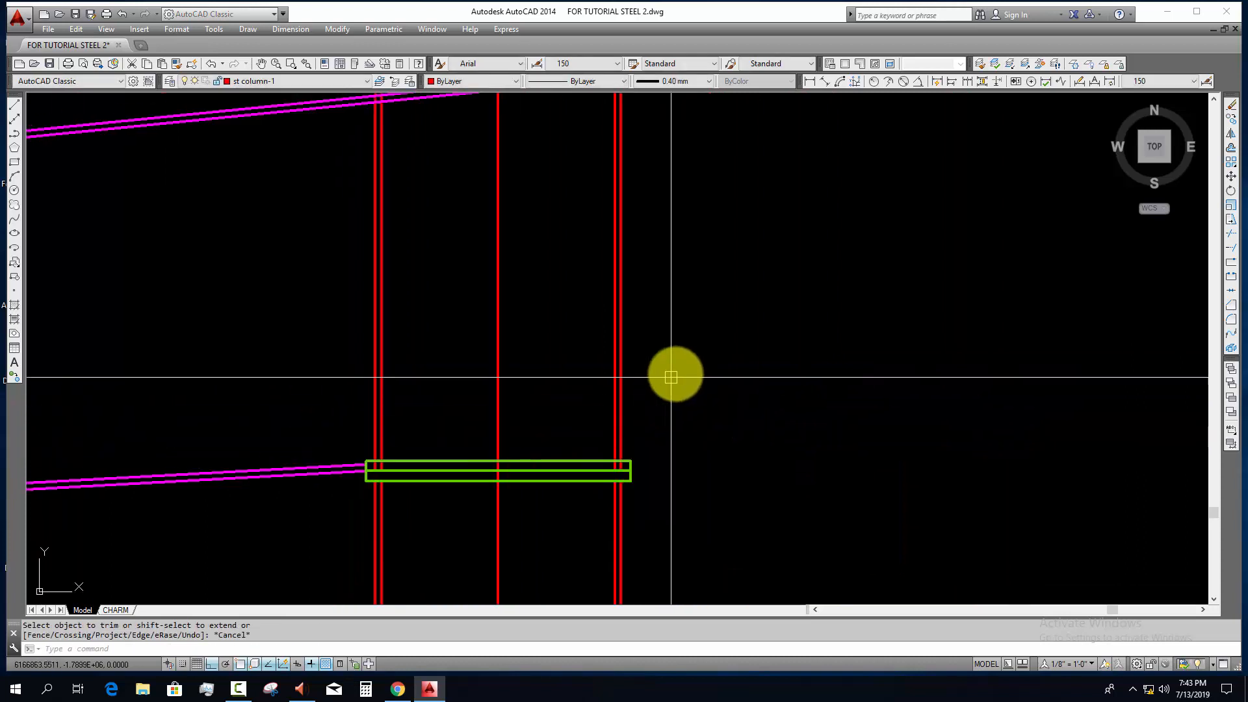
Step: Erase the four column flange lines above the plate joint, keeping the column's middle line
click(674, 374)
click(572, 397)
text(e)
key(space)
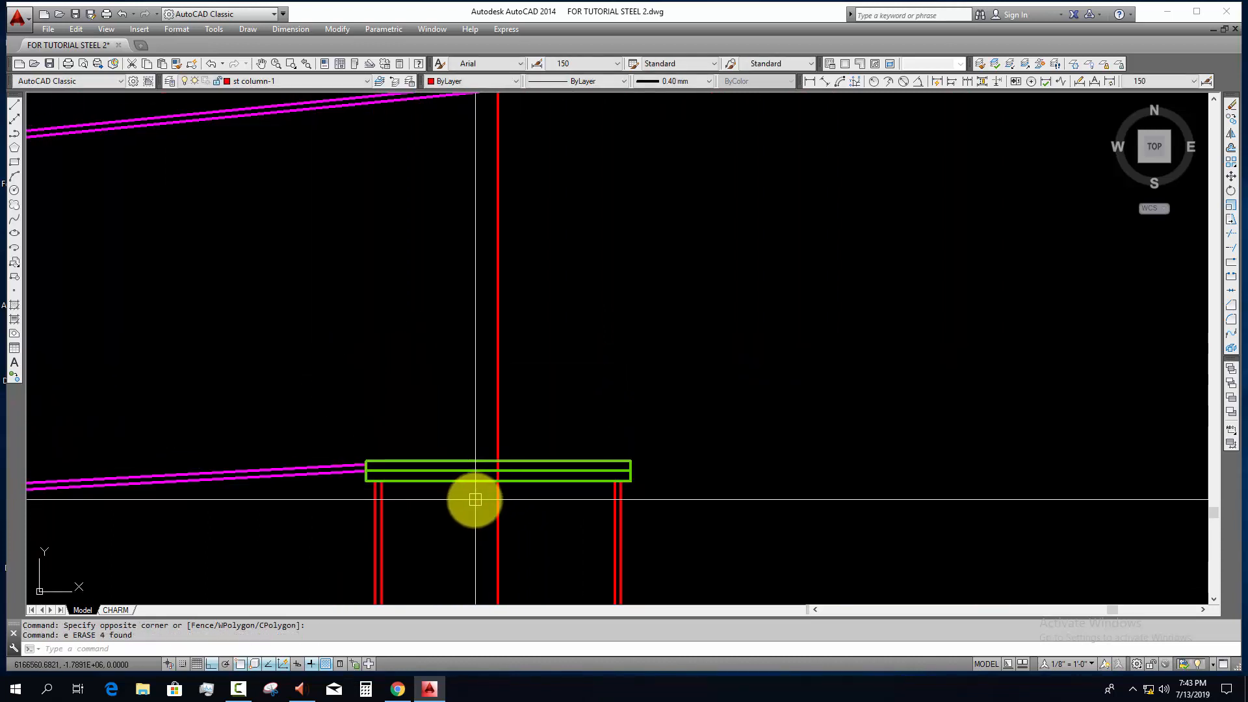
middle_drag(426, 462, 423, 383)
scroll(428, 438, down, 4)
mouse_move(465, 465)
middle_down()
mouse_move(473, 478)
mouse_move(679, 417)
middle_up()
scroll(463, 436, down, 4)
scroll(473, 403, up, 3)
scroll(466, 436, down, 8)
scroll(465, 444, up, 10)
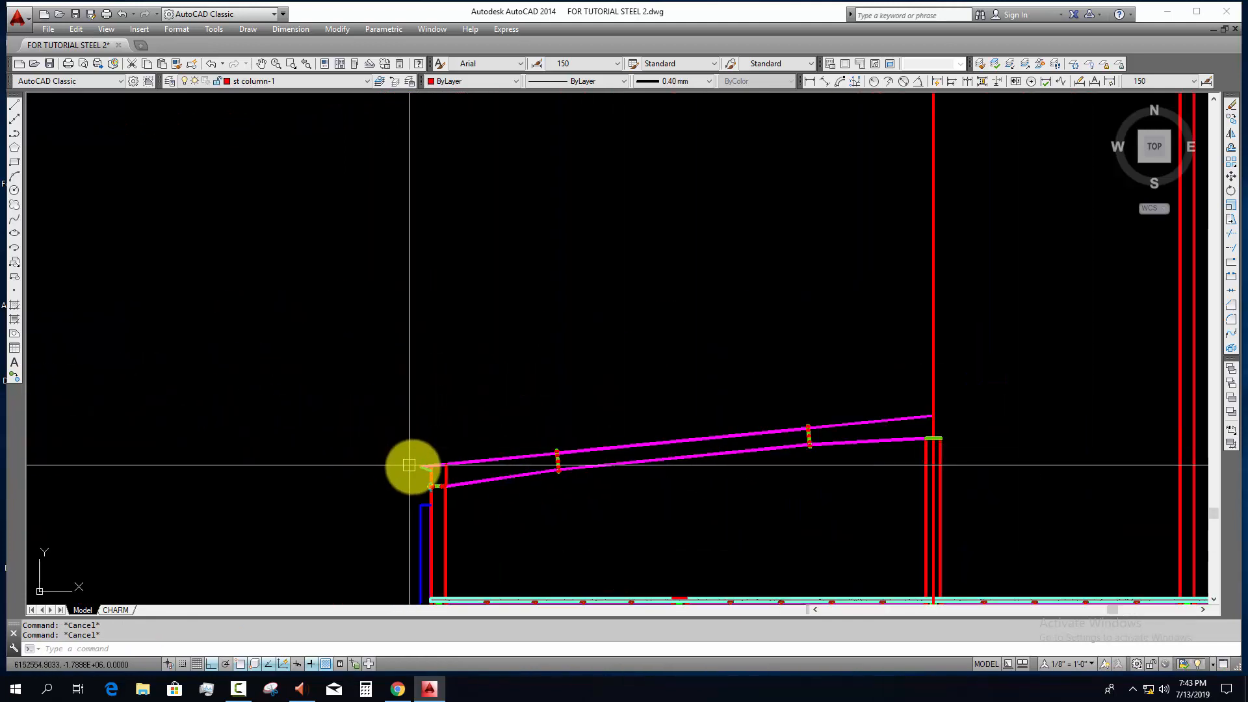
click(394, 368)
click(442, 471)
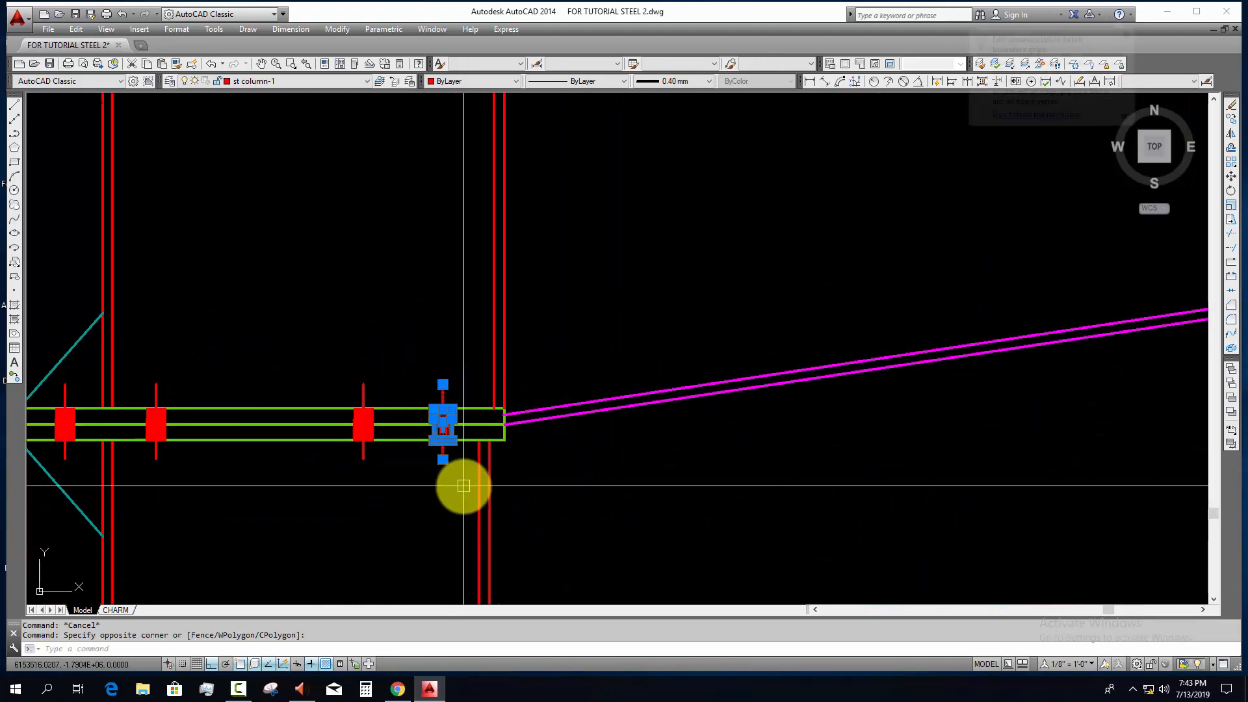
text(co)
key(Return)
scroll(437, 425, up, 4)
key(Escape)
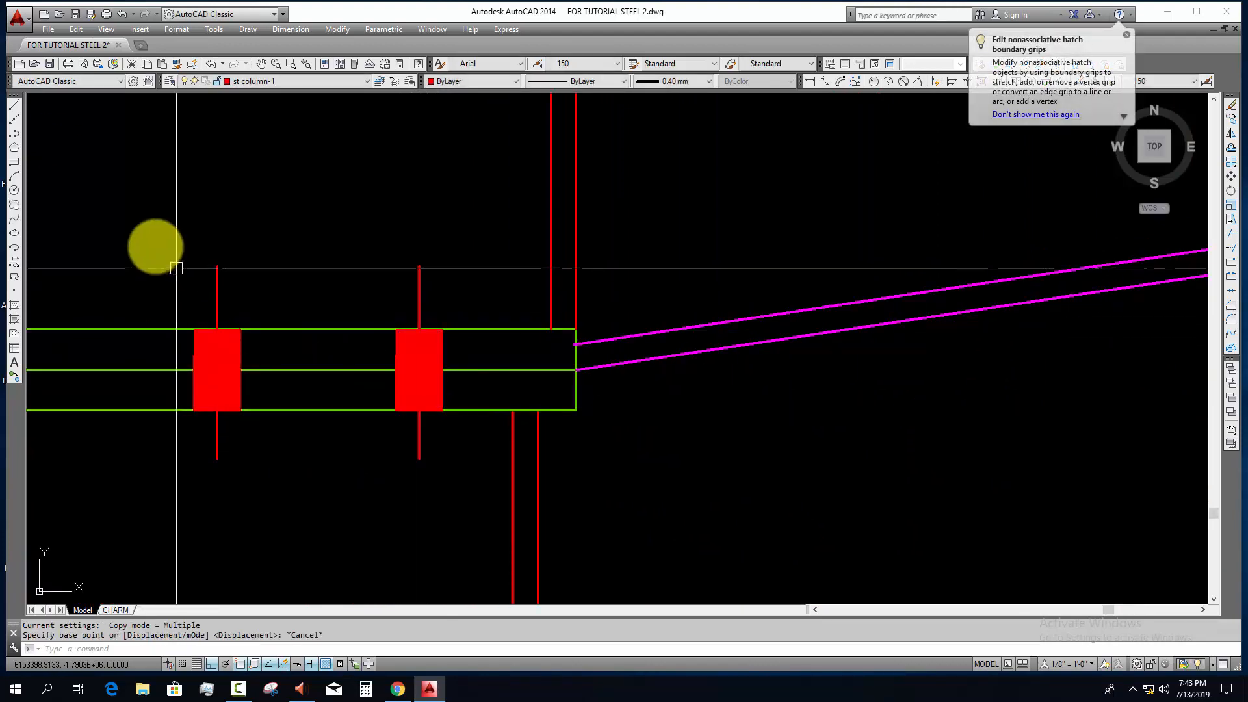
Step: Copy the two inner-side bolts from the outer column's plate joint to the far side of the centre column's plates
click(150, 233)
click(470, 531)
text(co)
key(Return)
click(513, 411)
scroll(481, 527, down, 9)
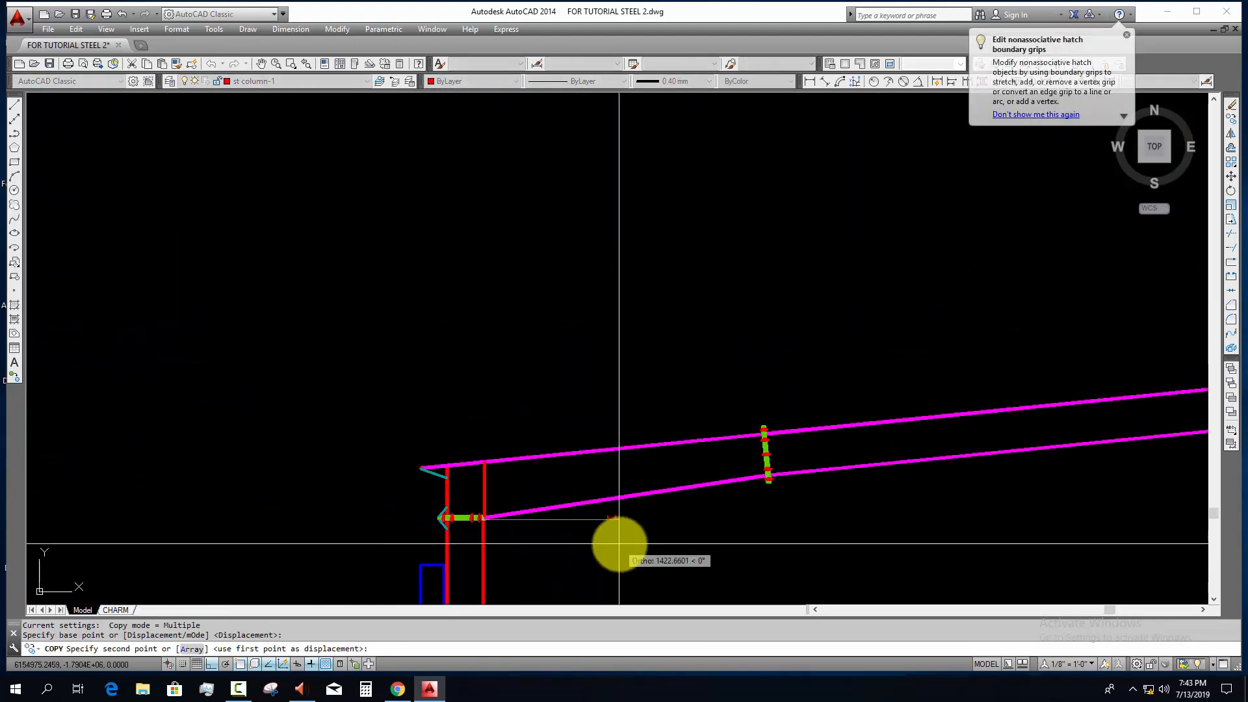
middle_drag(955, 538, 44, 521)
scroll(813, 377, up, 4)
scroll(870, 394, up, 4)
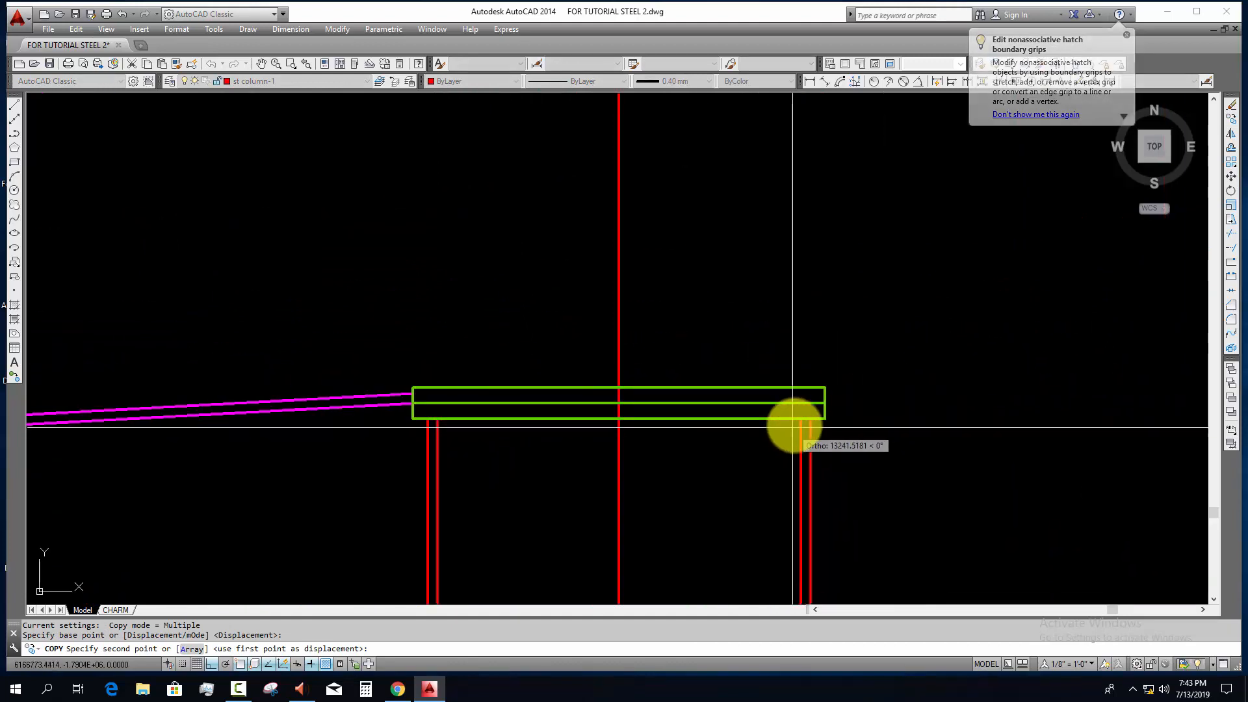
click(800, 420)
key(Escape)
Step: Mirror the two copied bolts about the centre column's middle line, keeping the originals
click(661, 330)
click(792, 475)
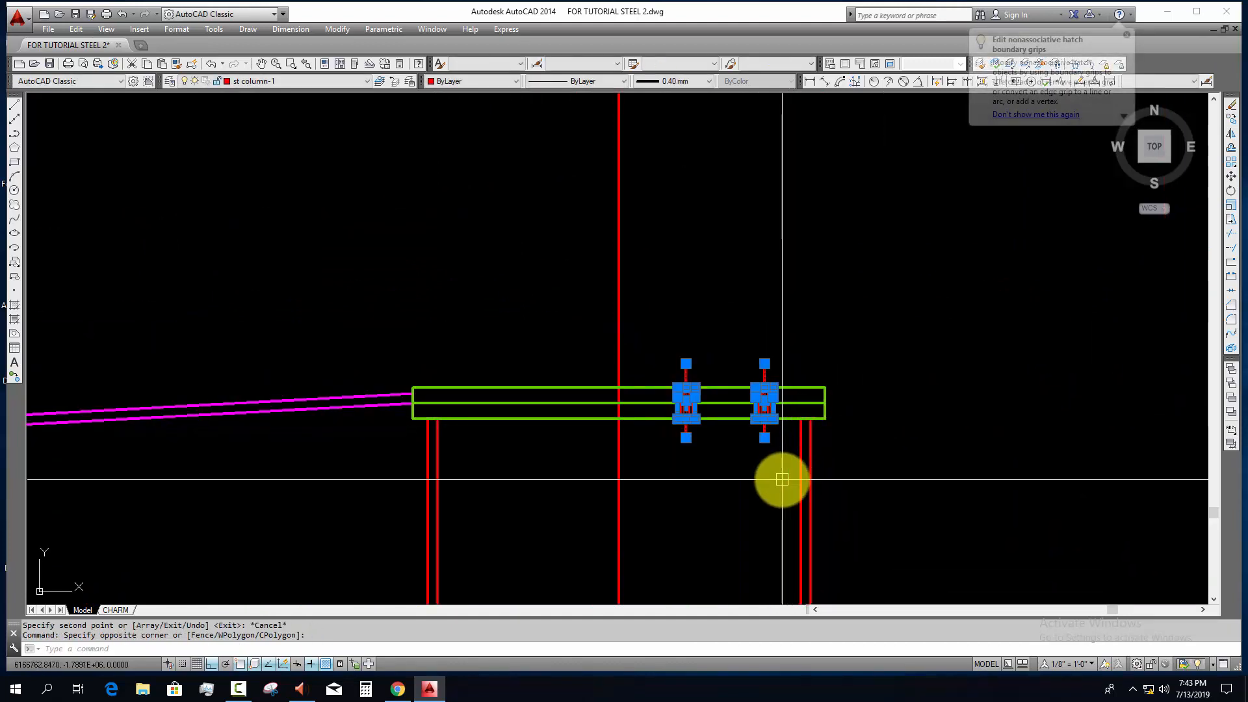
text(mi)
key(Return)
click(617, 435)
click(650, 520)
key(Return)
scroll(538, 467, down, 8)
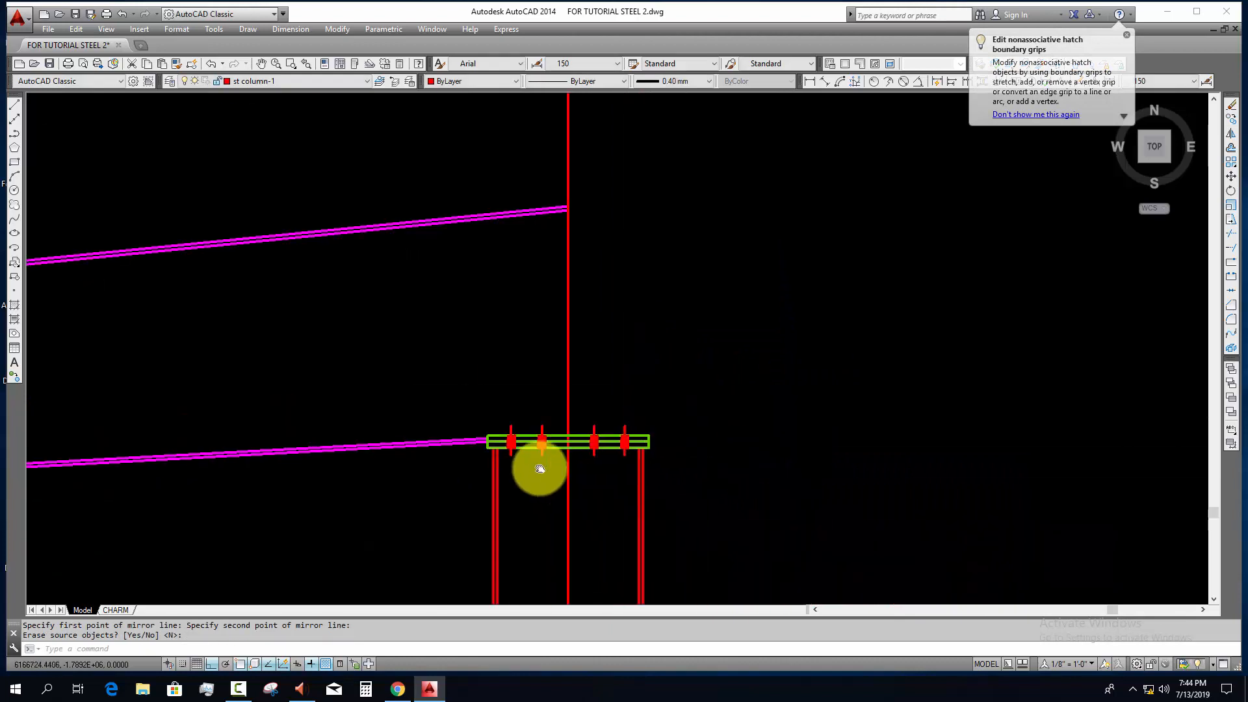
middle_drag(615, 499, 428, 463)
scroll(478, 501, down, 2)
key(Escape)
middle_drag(657, 400, 811, 332)
scroll(810, 332, down, 5)
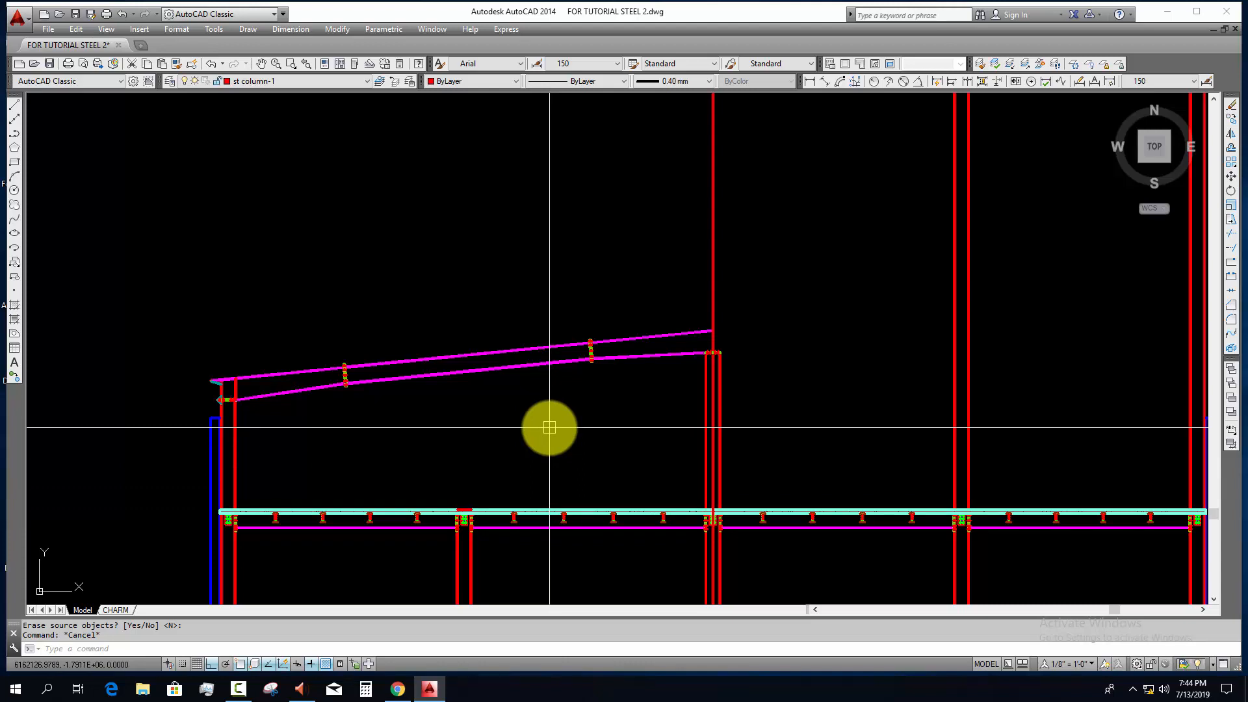
Step: Examine the roof shed's purlin layout plan and the dimensioned typical section of the C150 purlin
scroll(550, 428, down, 14)
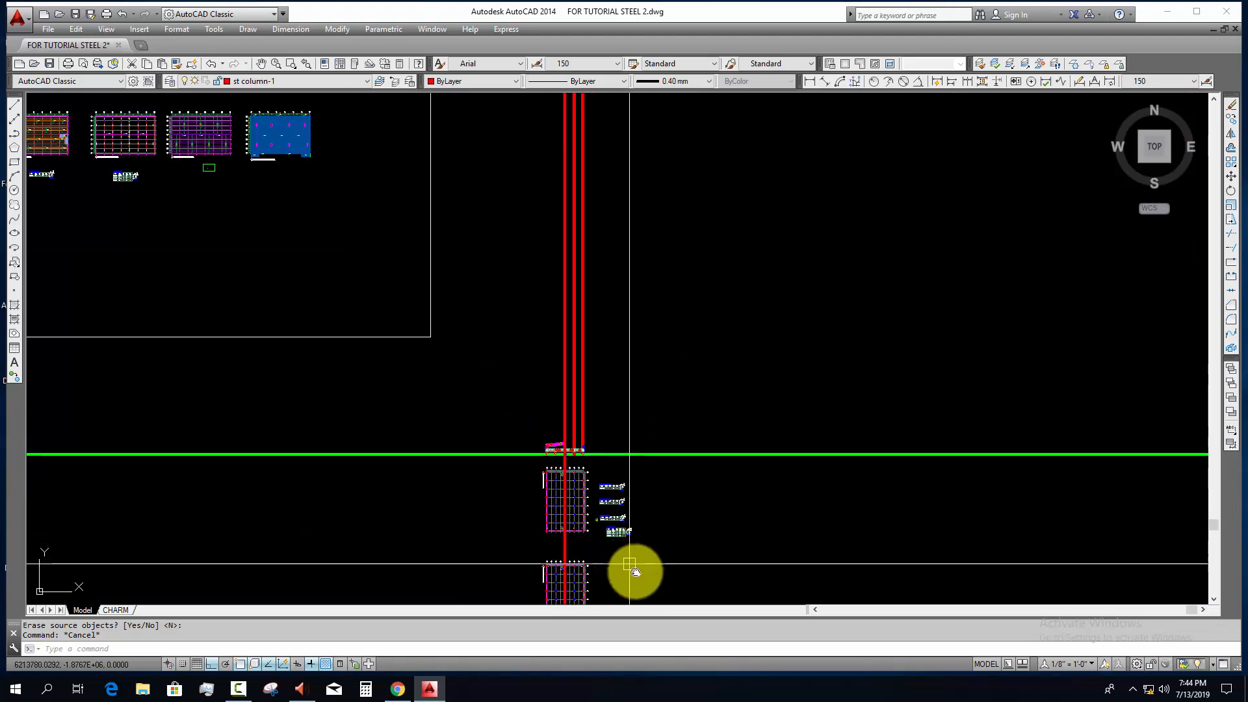
middle_drag(633, 569, 772, 633)
scroll(388, 213, up, 10)
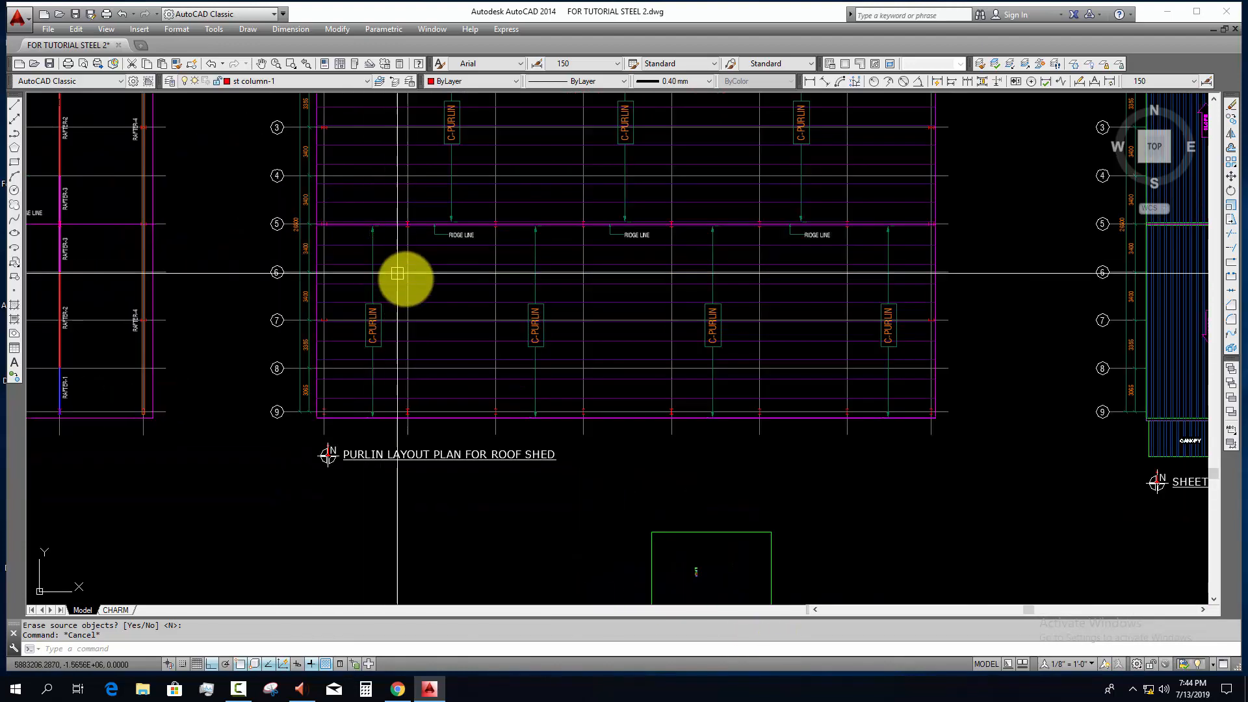
scroll(416, 378, up, 4)
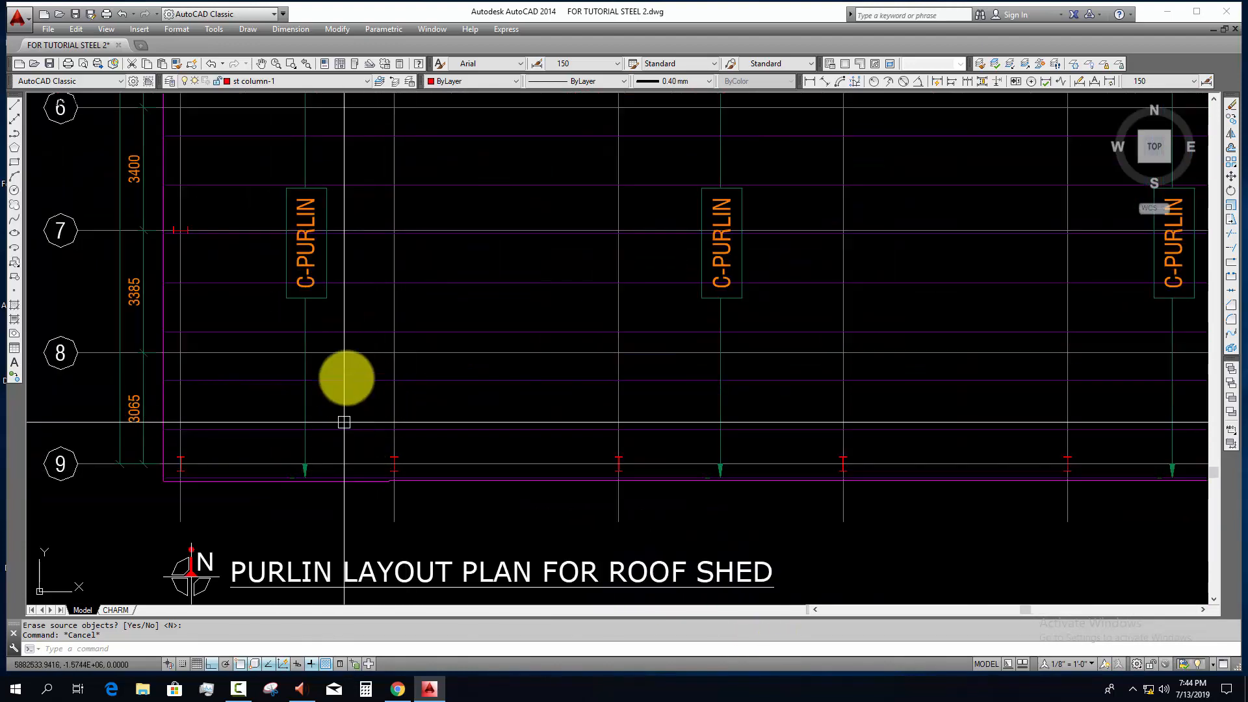
middle_drag(364, 265, 365, 398)
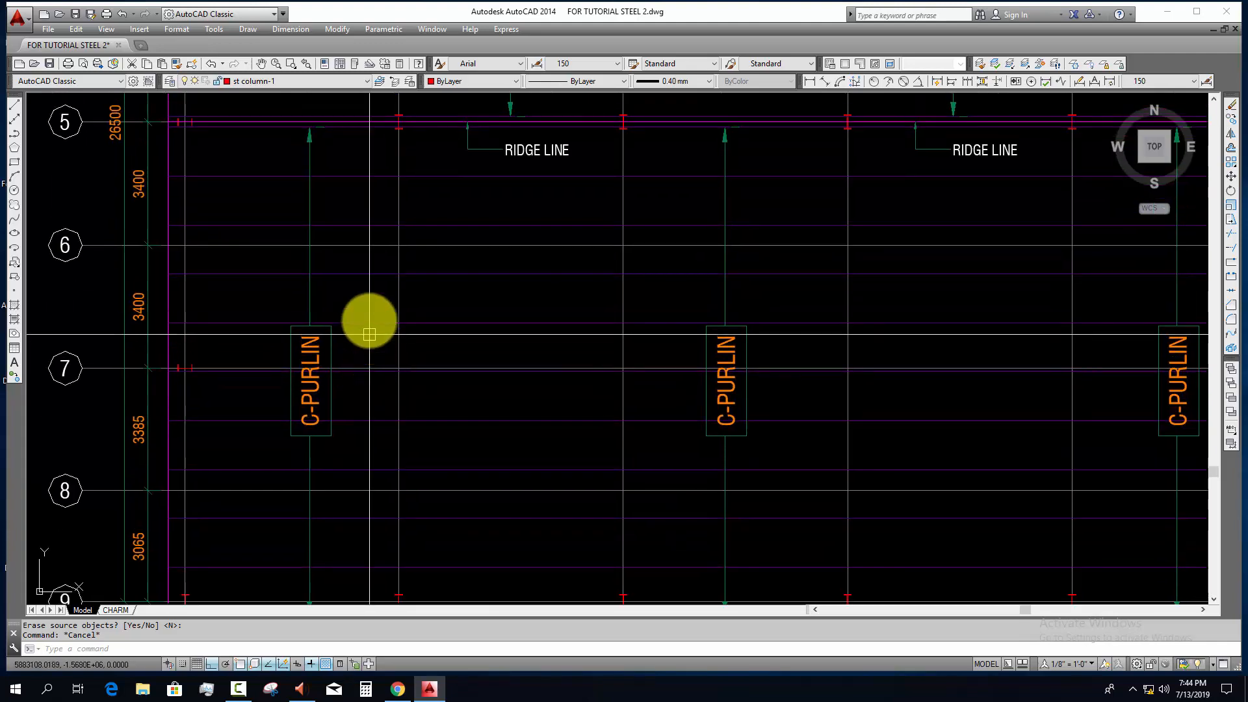
scroll(390, 215, down, 8)
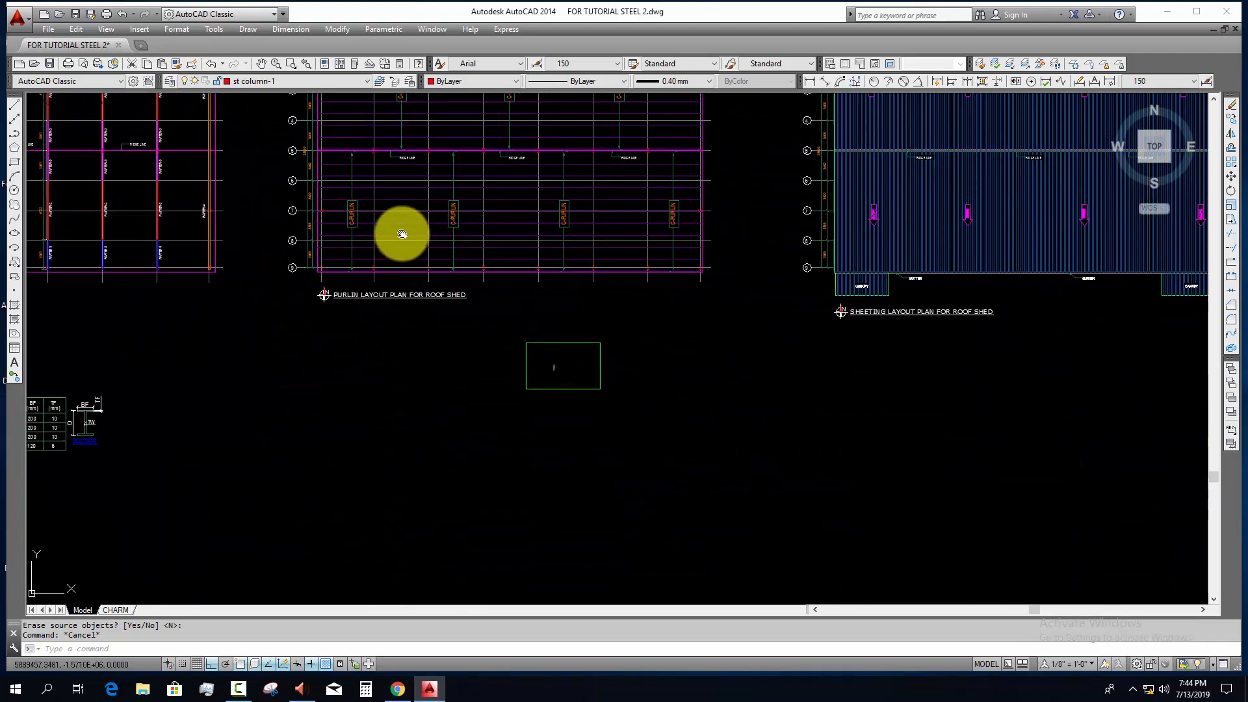
scroll(508, 356, up, 10)
middle_drag(663, 537, 536, 365)
scroll(536, 365, up, 5)
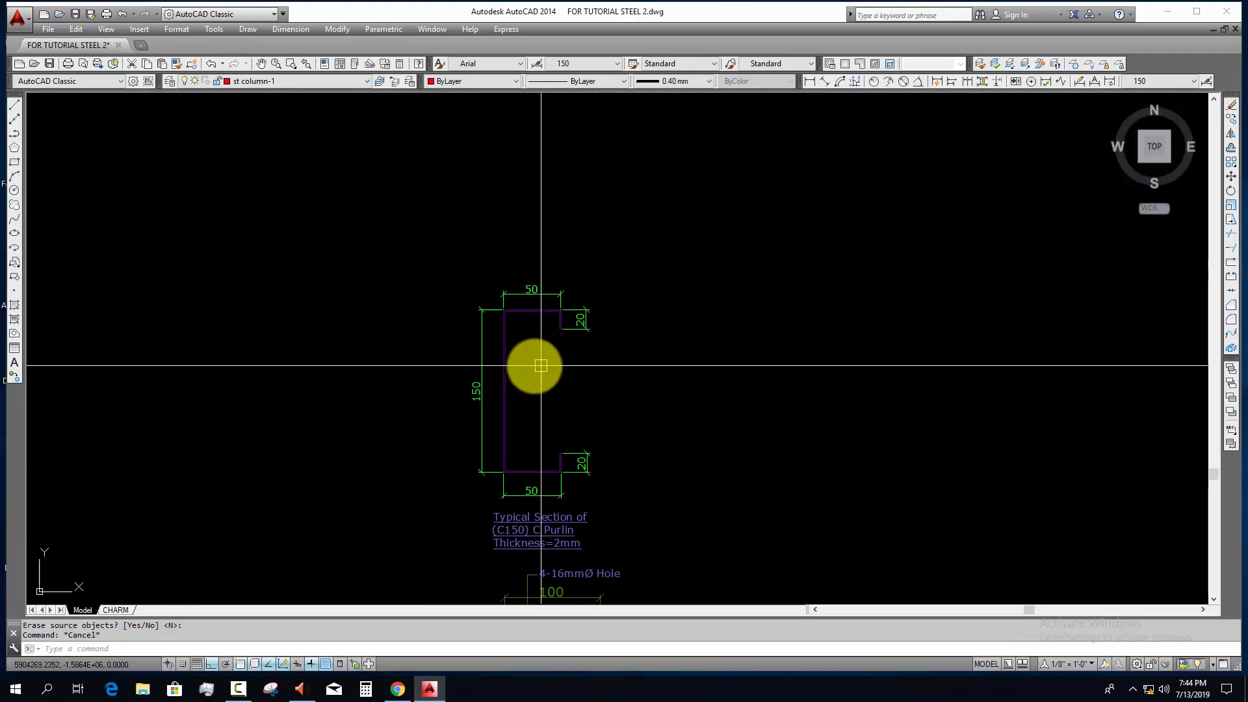
click(533, 353)
click(486, 373)
key(Escape)
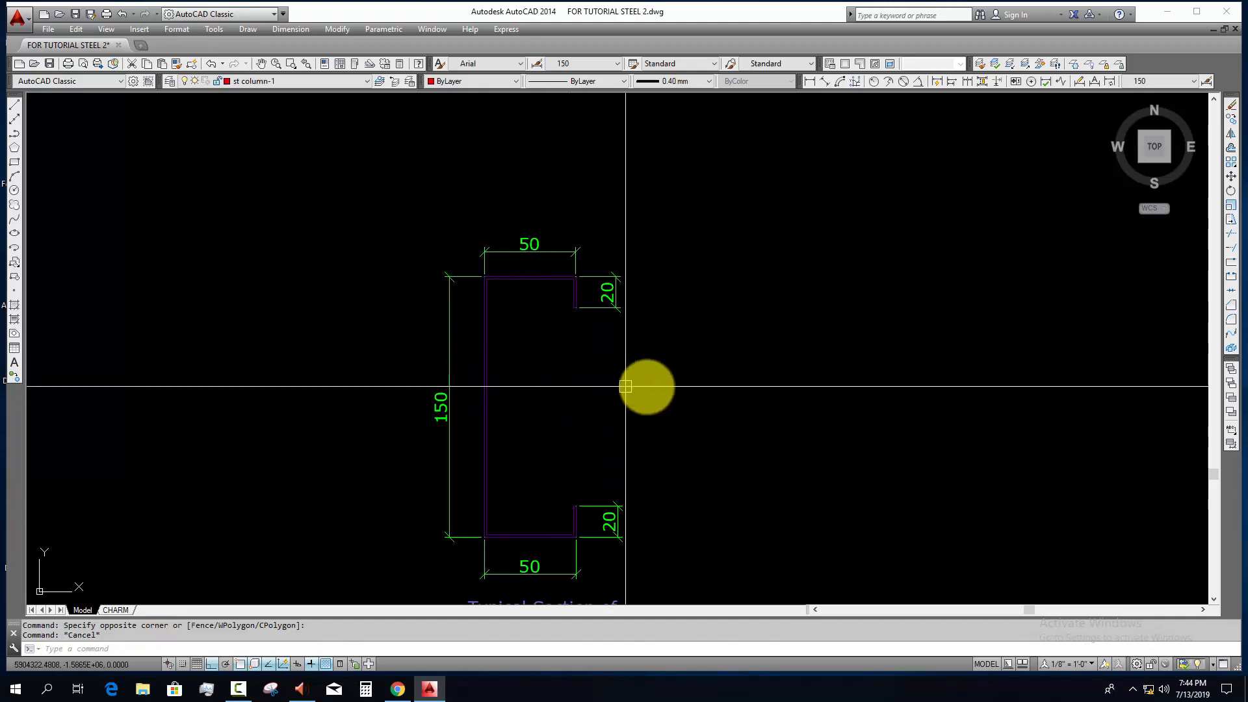
scroll(596, 394, down, 2)
middle_drag(596, 395, 501, 390)
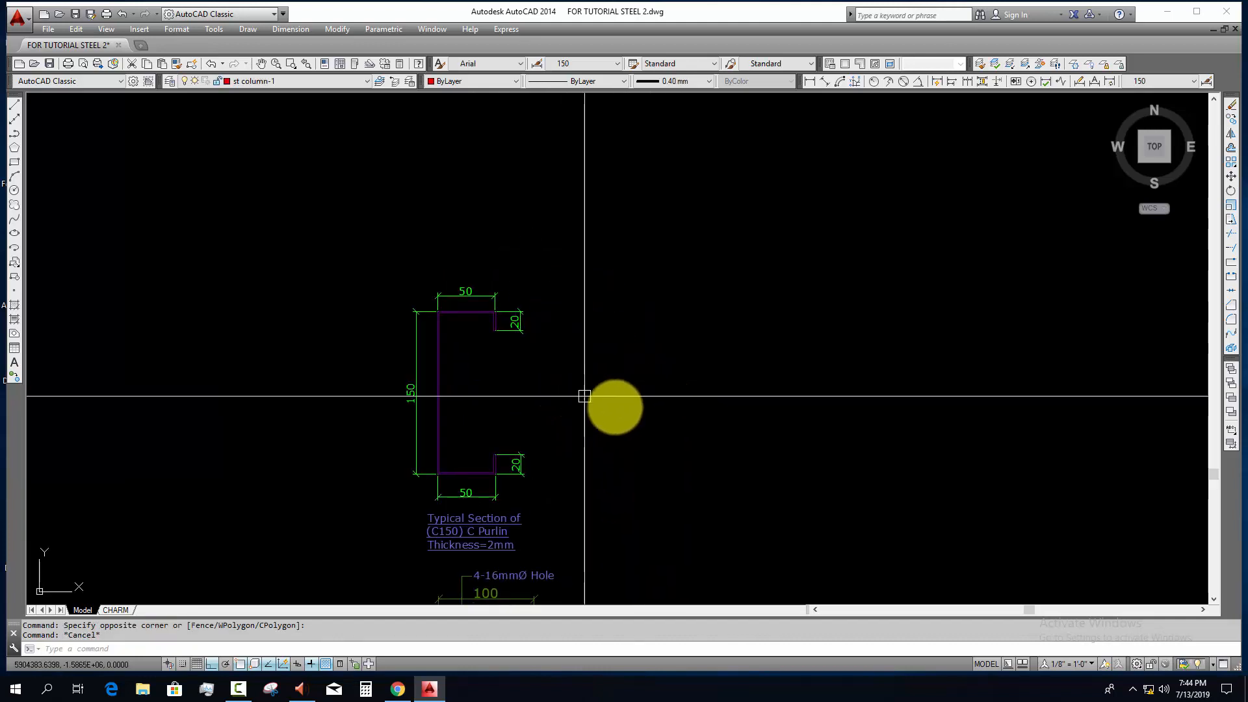
Step: Draw a C-shaped polyline beside the typical purlin section with 20 mm lips, 50 mm flanges and a 150 mm web
key(Escape)
middle_drag(580, 393, 524, 408)
text(pl)
key(Return)
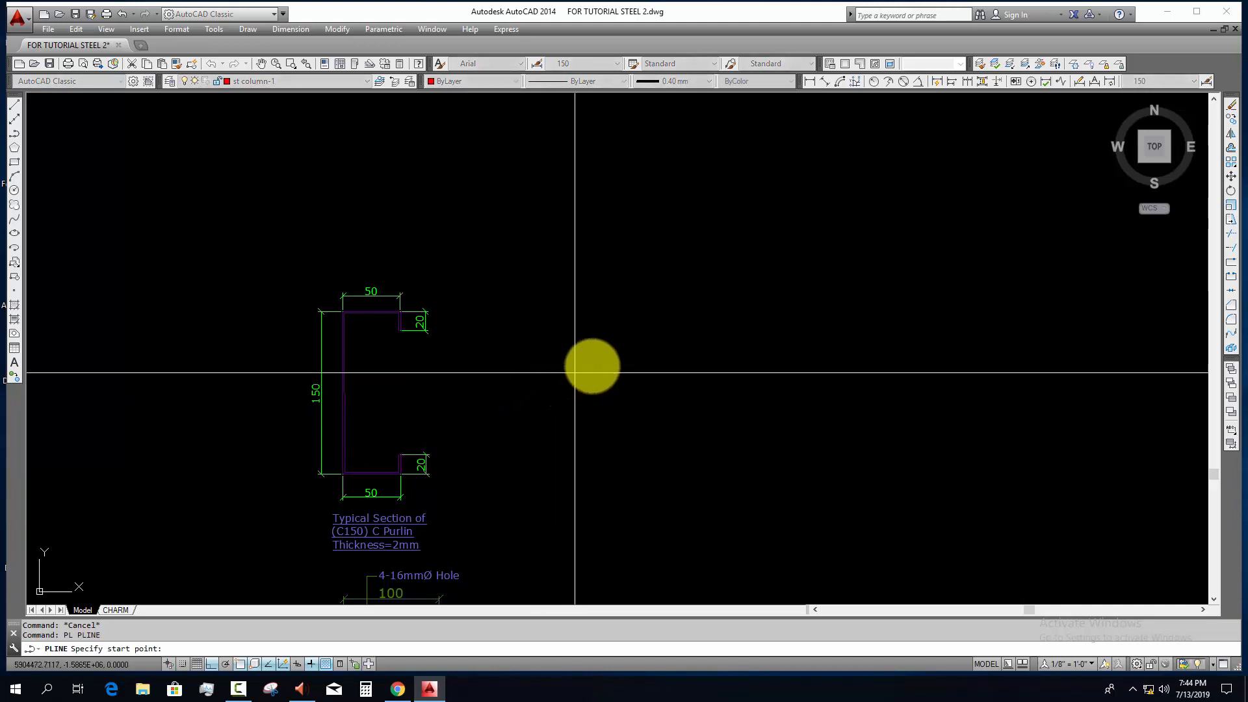
click(603, 357)
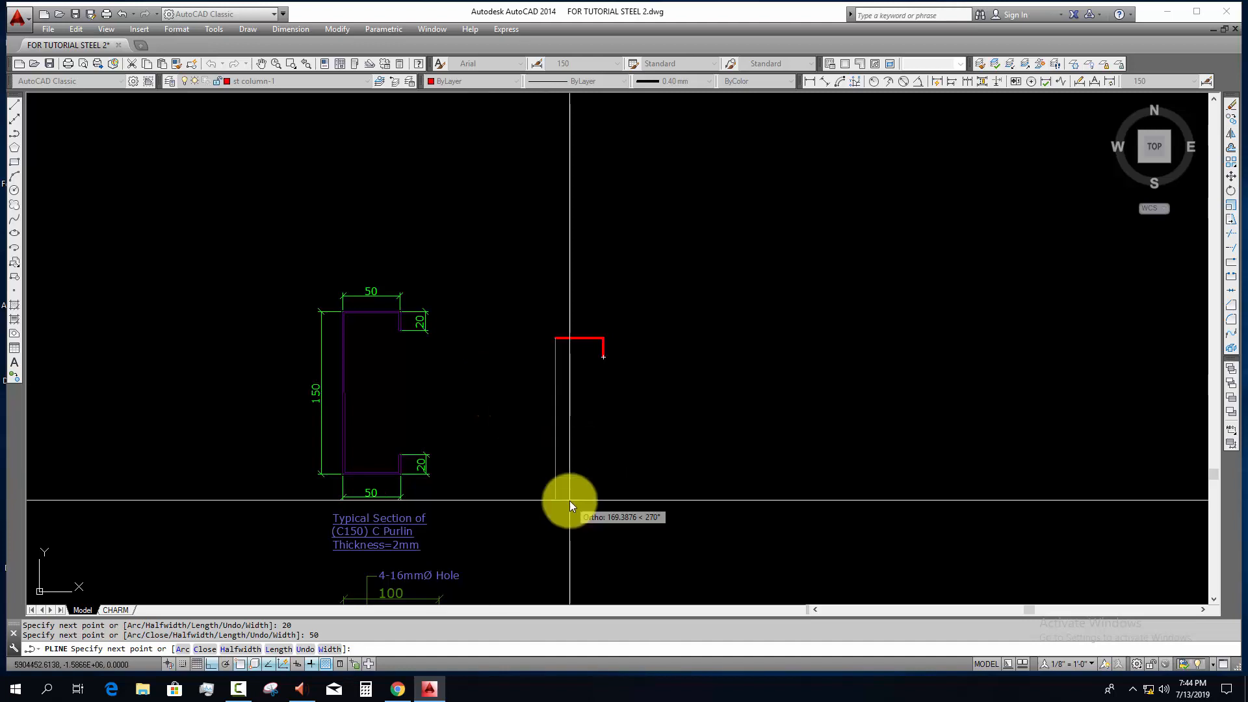
text(150)
key(Return)
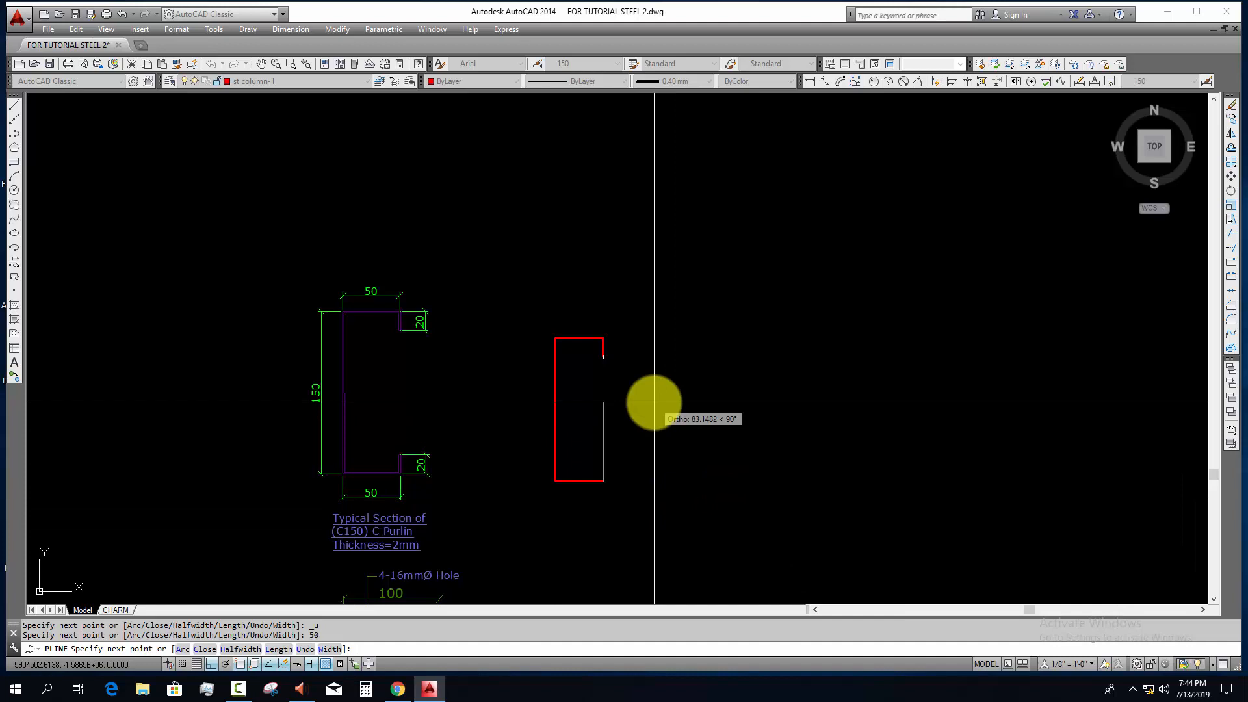
key(Escape)
key(Escape)
Step: Offset the C-shaped polyline 2 mm inward to give the purlin its thickness
scroll(595, 463, up, 2)
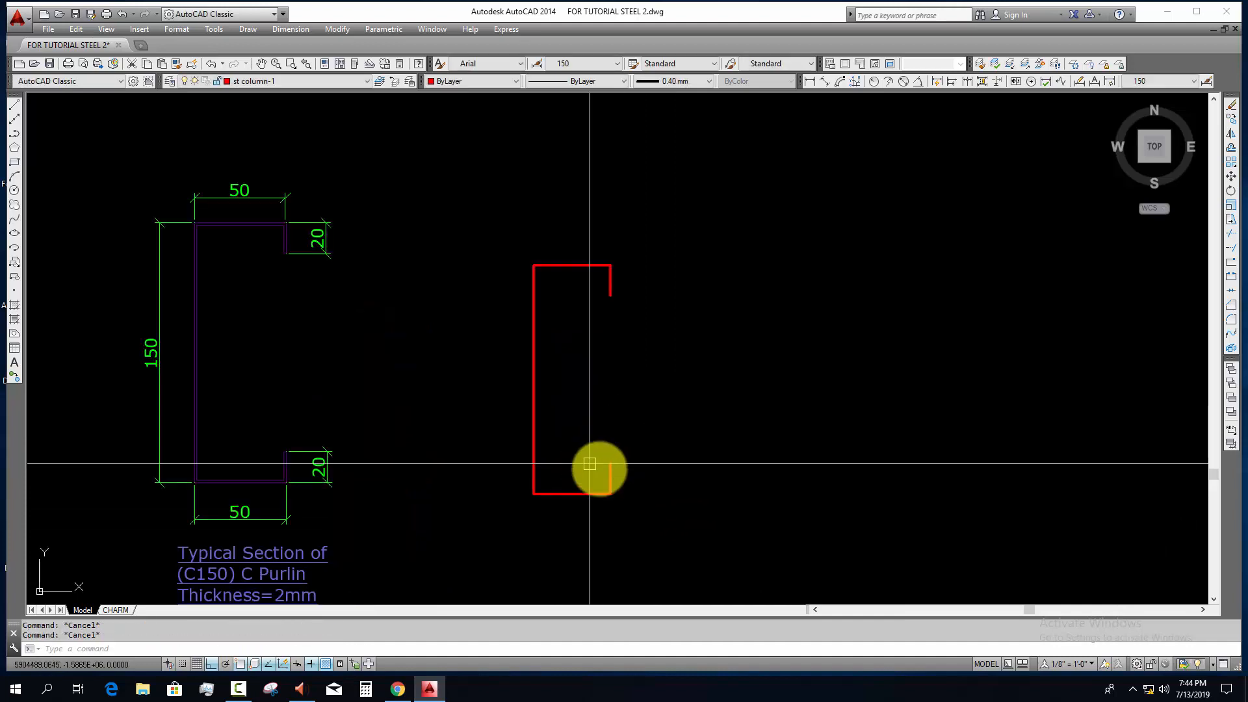
key(Return)
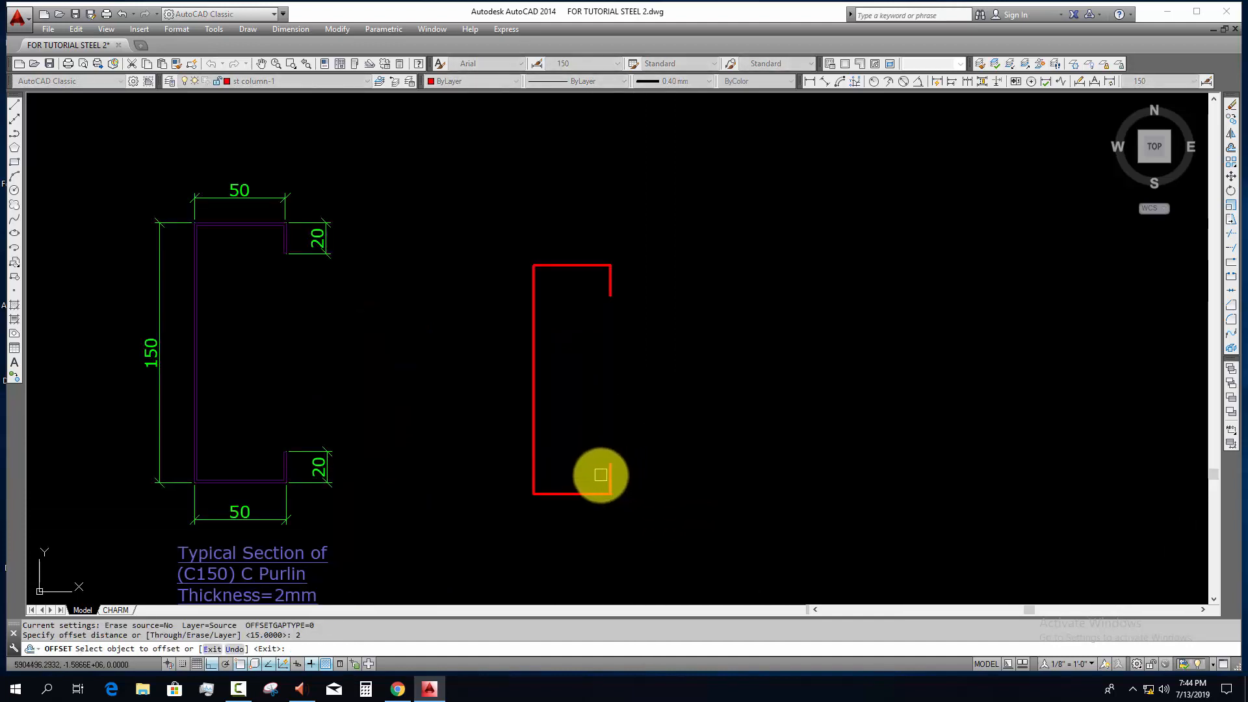
scroll(598, 474, up, 2)
click(611, 476)
click(616, 473)
scroll(618, 474, up, 4)
key(Escape)
key(Escape)
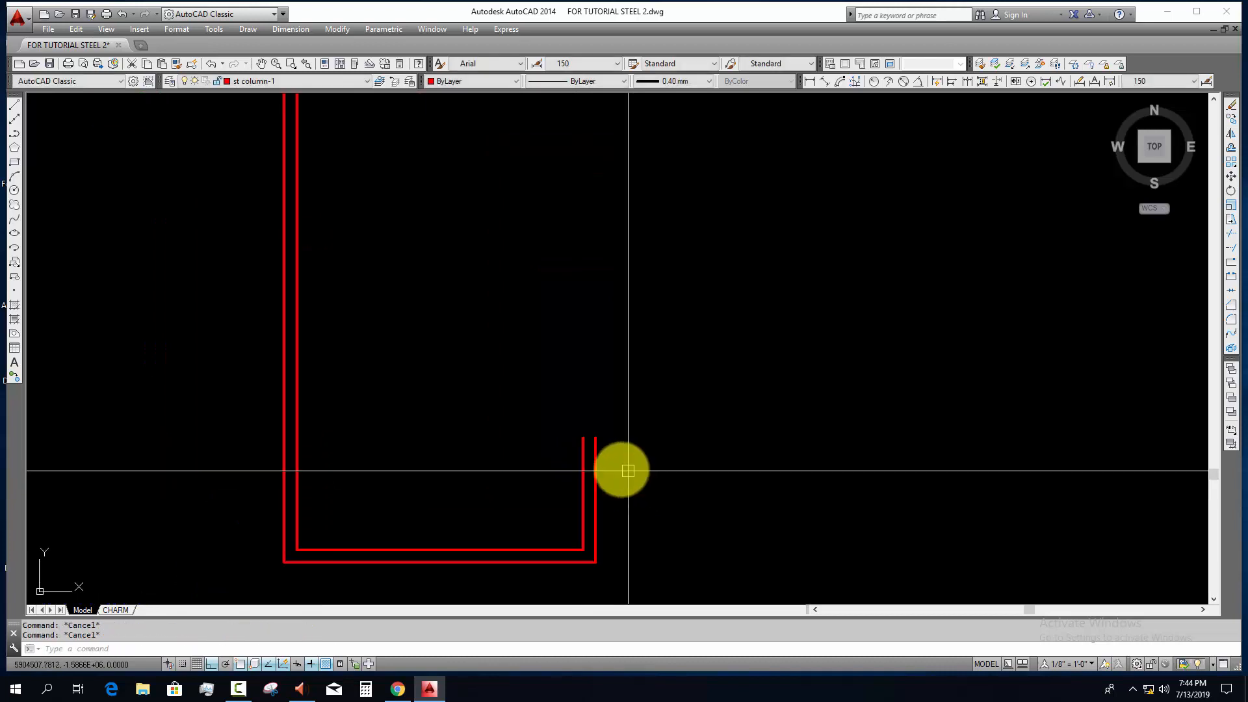
Step: Close the open ends of the purlin's lower and upper lips with short lines
text(l)
key(Return)
click(596, 438)
click(583, 438)
key(Escape)
scroll(606, 446, down, 3)
middle_drag(612, 361, 612, 433)
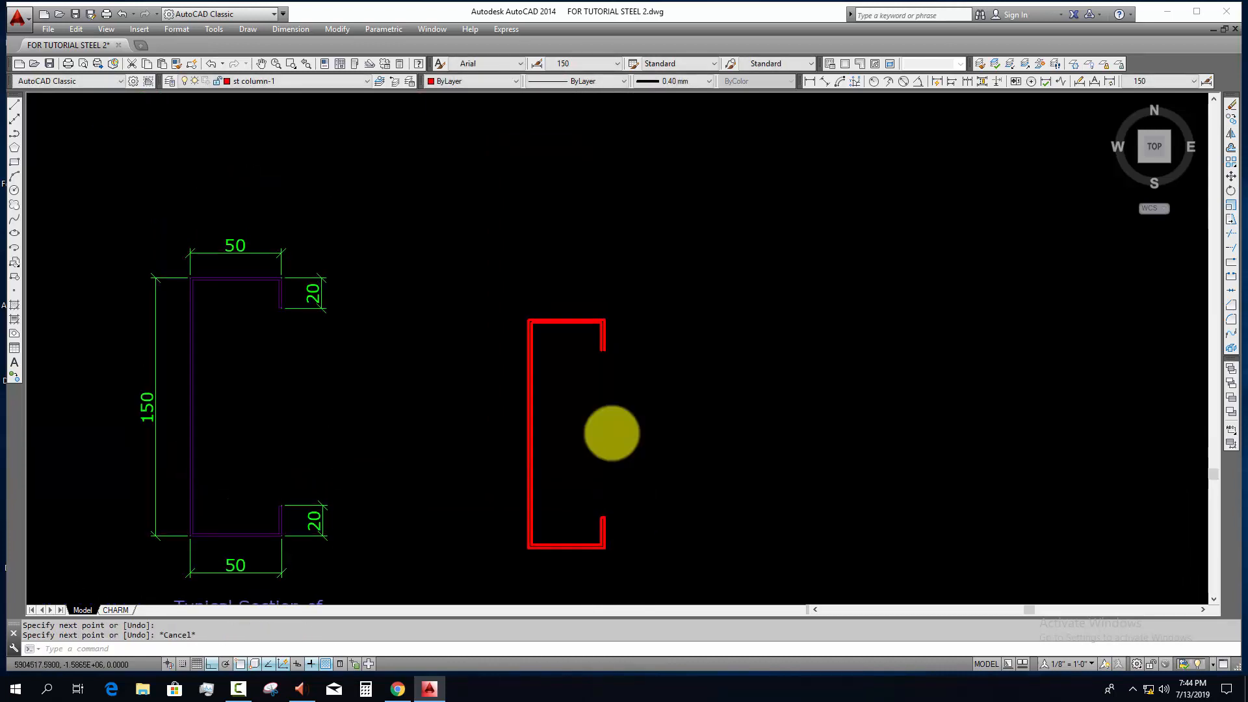
scroll(599, 350, up, 2)
key(Return)
click(611, 354)
key(Escape)
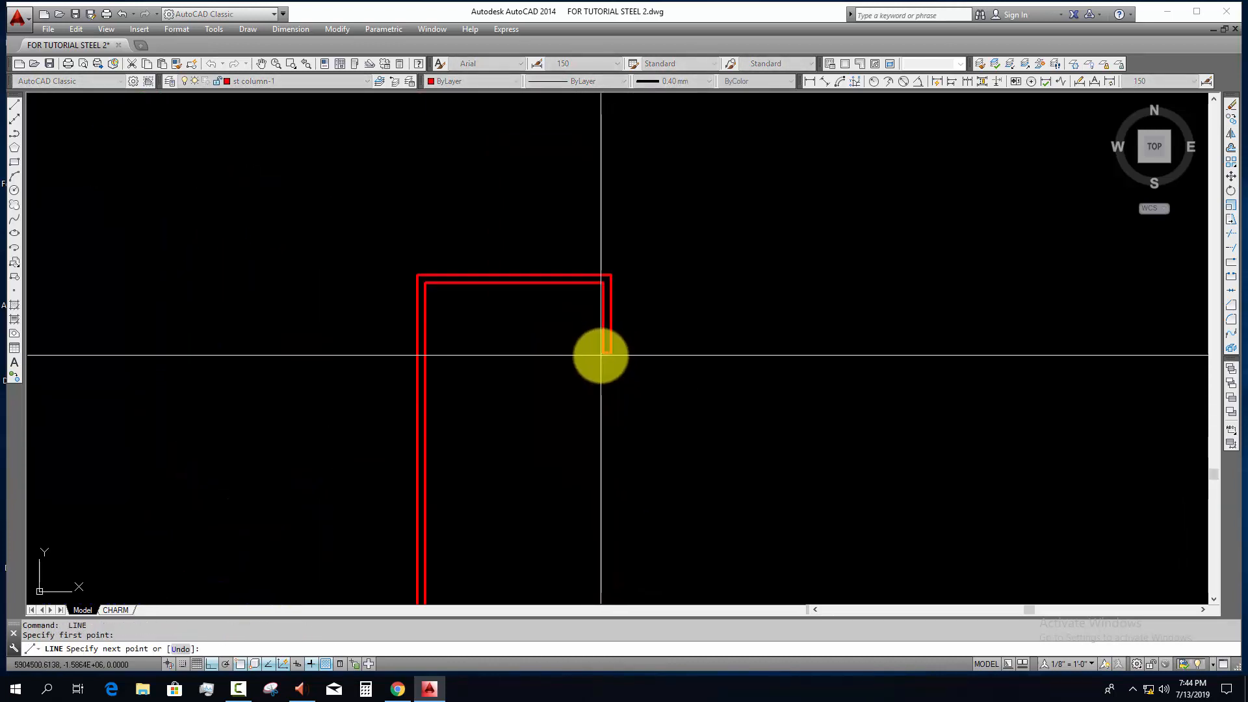
Step: Join the purlin's outlines and end lines into one polyline
scroll(608, 364, down, 5)
click(654, 281)
click(579, 509)
text(j)
key(Return)
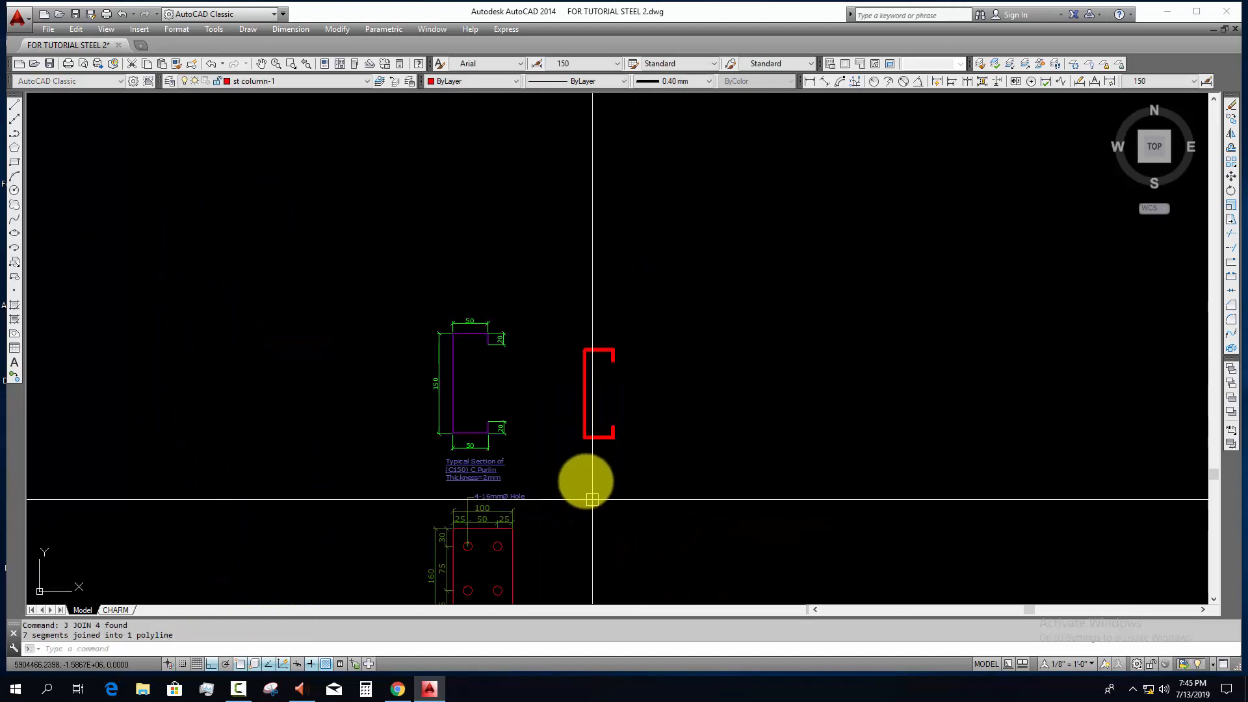
Step: Move the joined purlin profile from the st column-1 layer to the purple purlin layer
click(591, 498)
click(550, 421)
scroll(611, 368, up, 6)
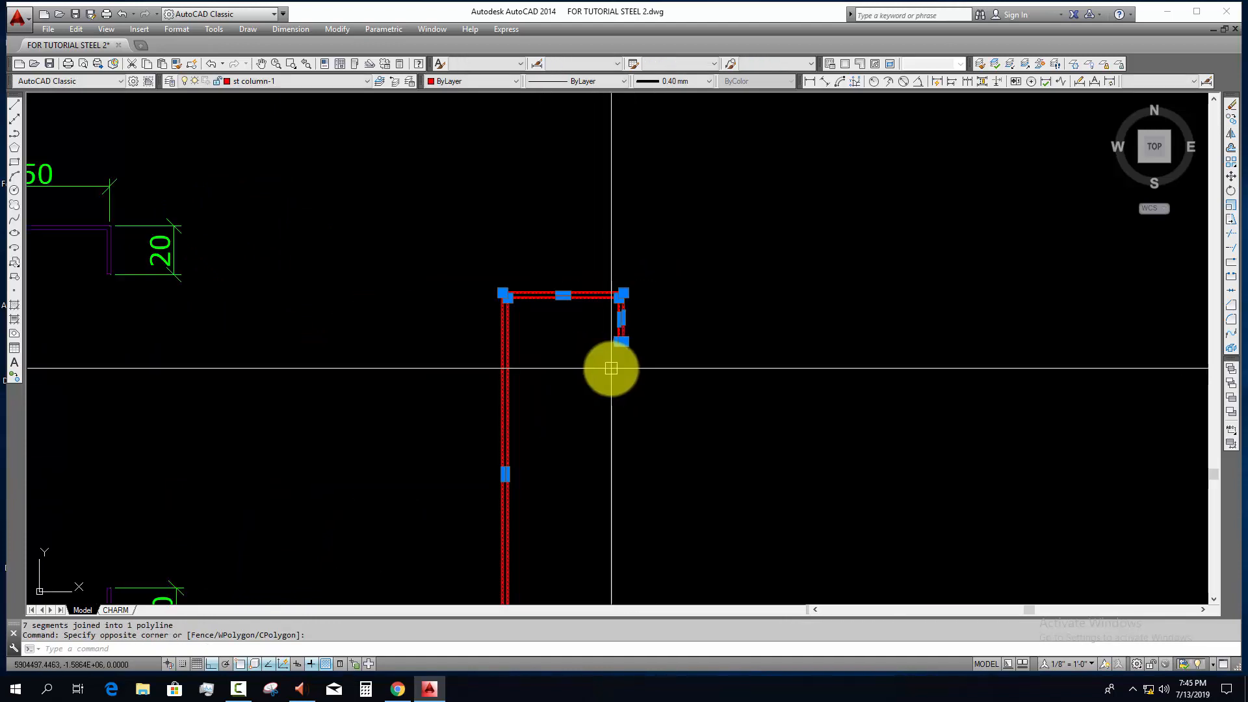
click(324, 81)
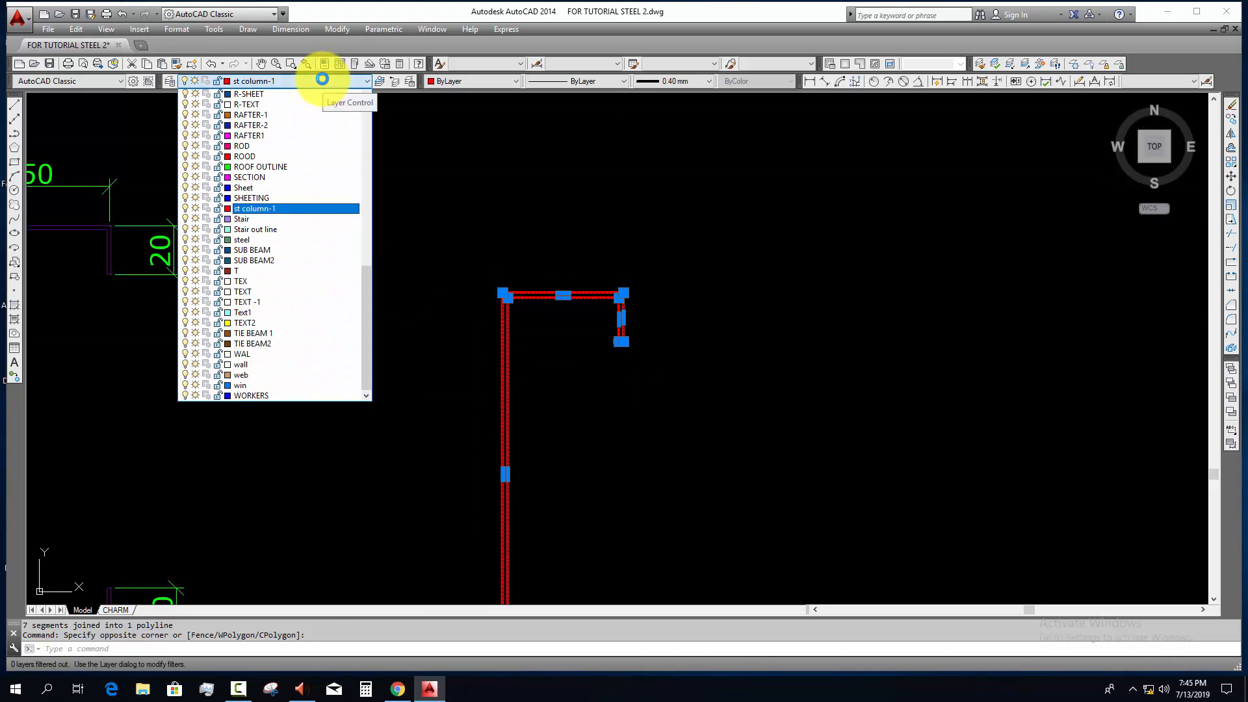
key(p)
click(300, 101)
scroll(585, 299, down, 6)
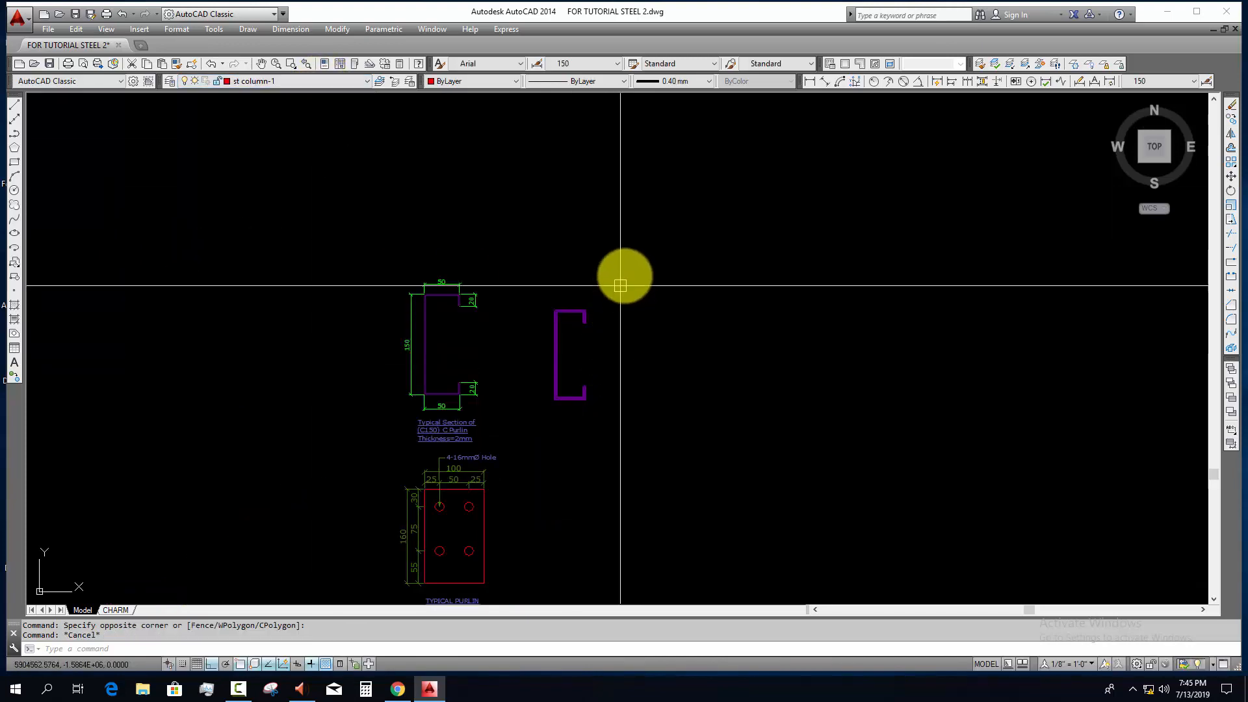
Step: Copy the purlin profile into the frame section, just above the rafter between the upper splice and the centre column
text(co)
key(space)
click(569, 454)
key(F8)
scroll(705, 457, down, 13)
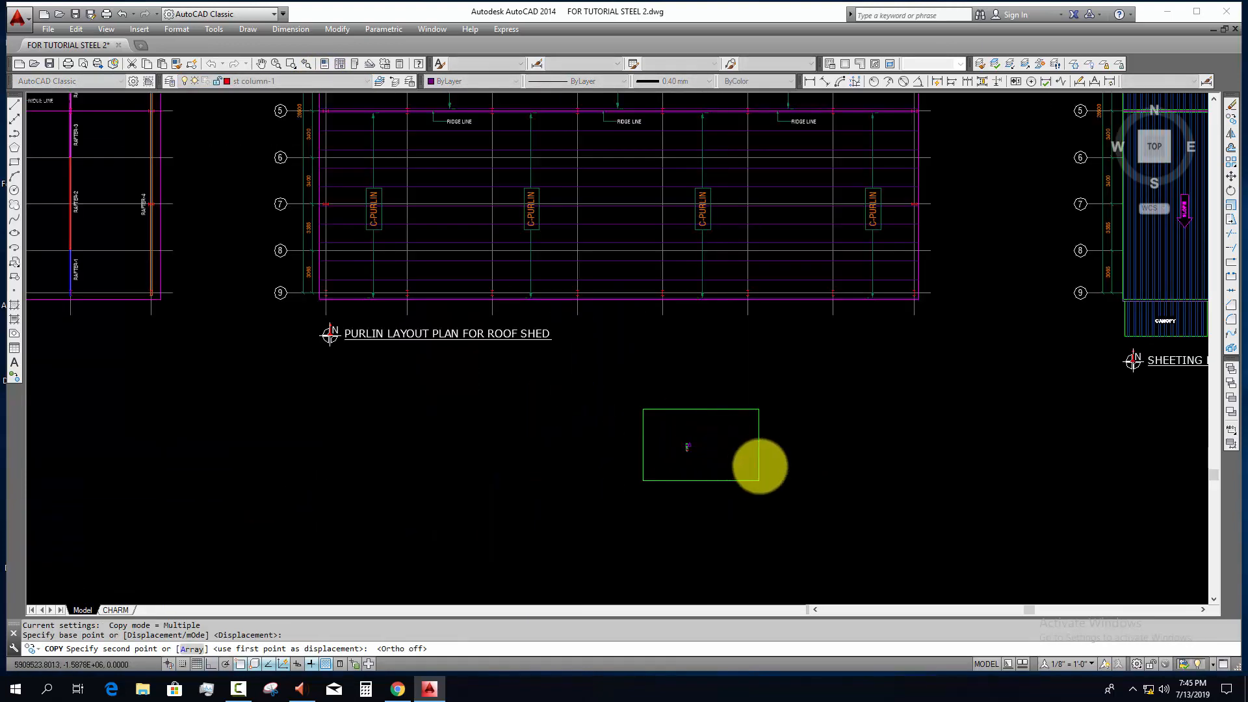
middle_drag(758, 468, 468, 354)
scroll(384, 330, down, 6)
scroll(320, 306, up, 10)
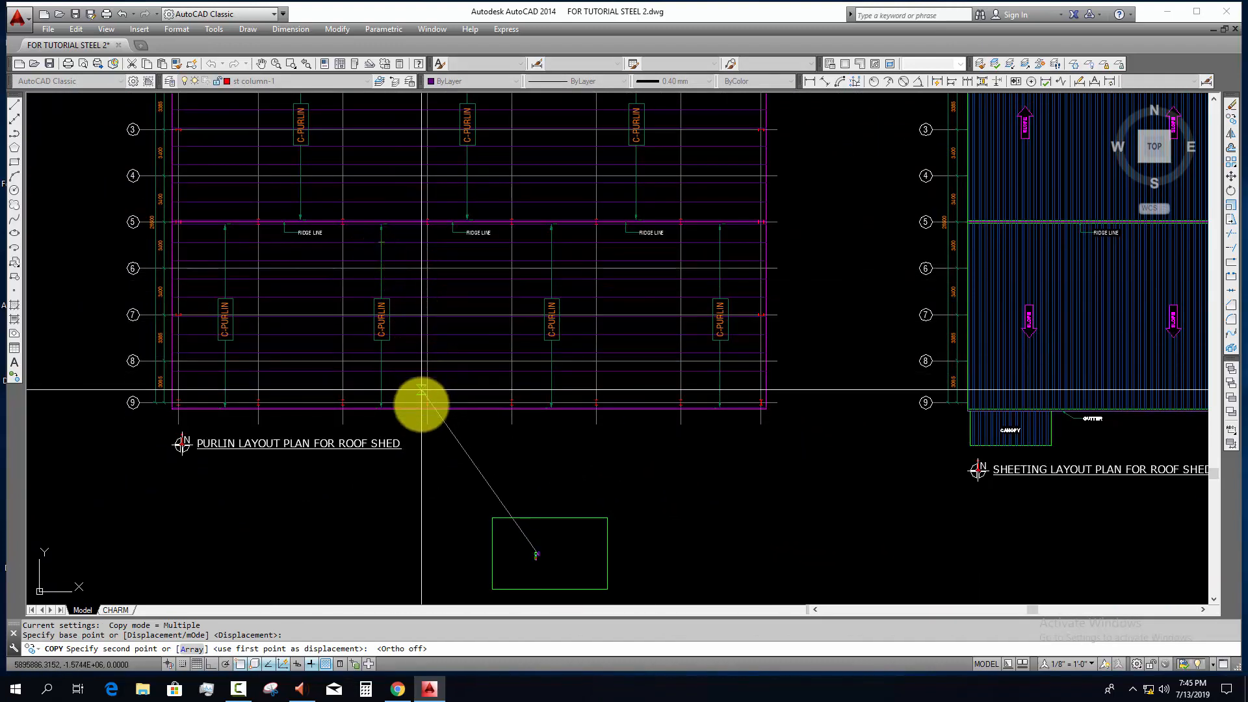
scroll(418, 403, down, 10)
scroll(398, 231, up, 10)
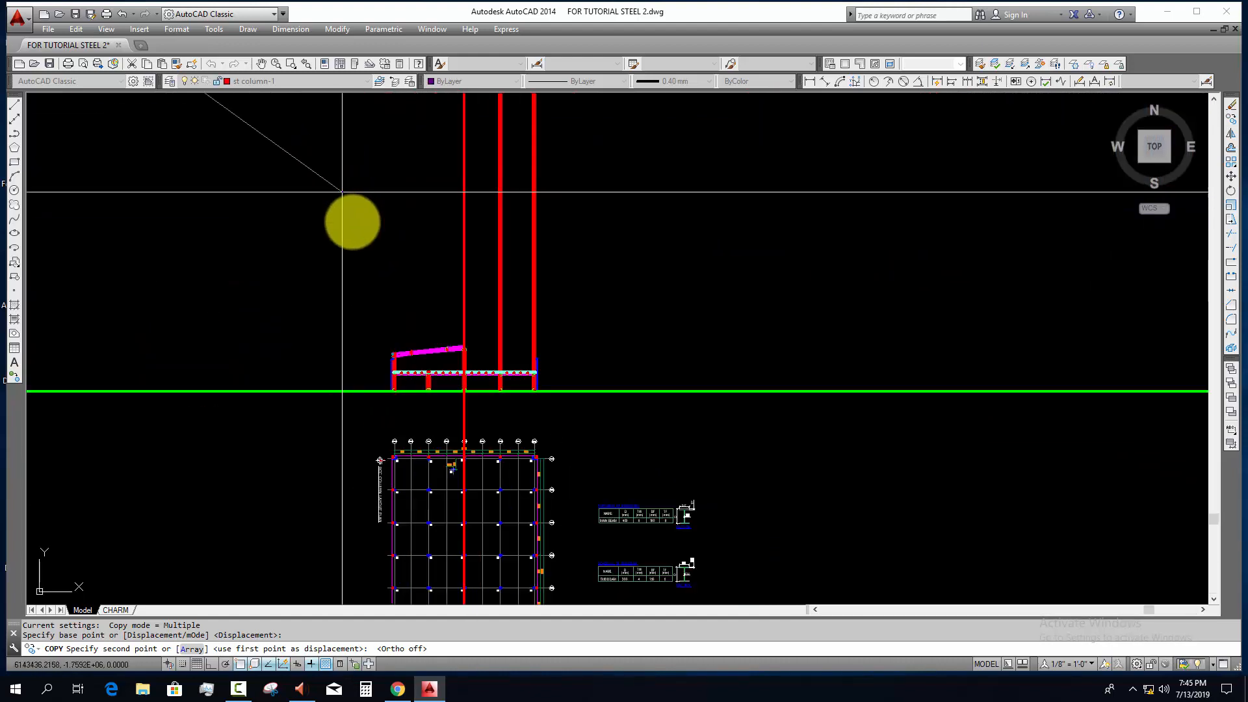
middle_drag(429, 160, 388, 513)
scroll(455, 287, up, 7)
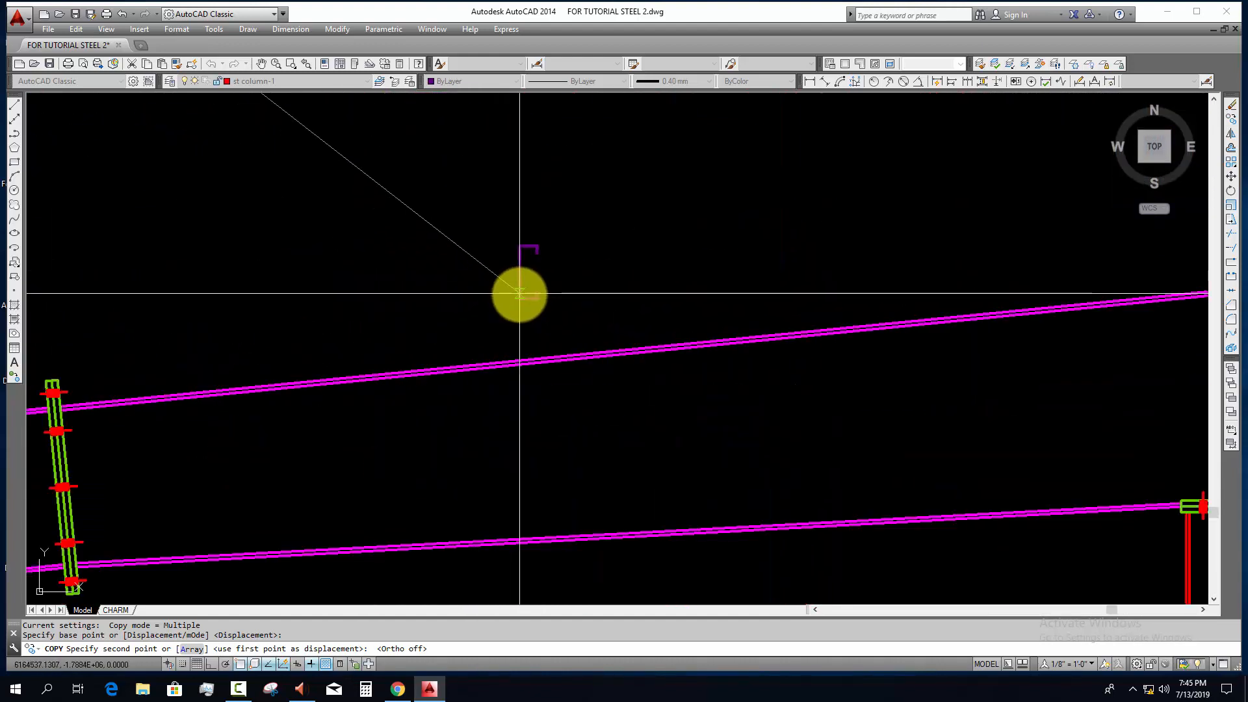
click(519, 293)
key(Escape)
Step: Draw a vertical construction line along the outer face of the copied purlin's web
scroll(582, 315, up, 5)
middle_drag(583, 314, 543, 336)
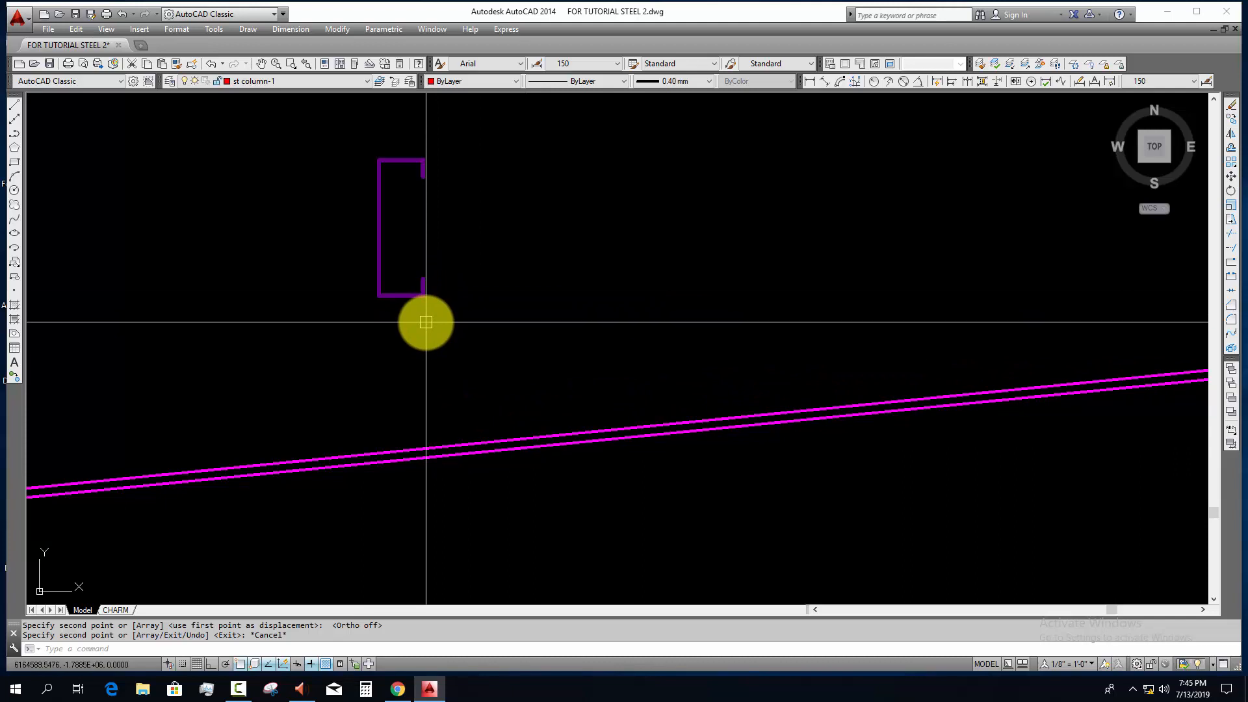
scroll(515, 329, down, 5)
middle_drag(516, 329, 479, 337)
scroll(404, 312, up, 8)
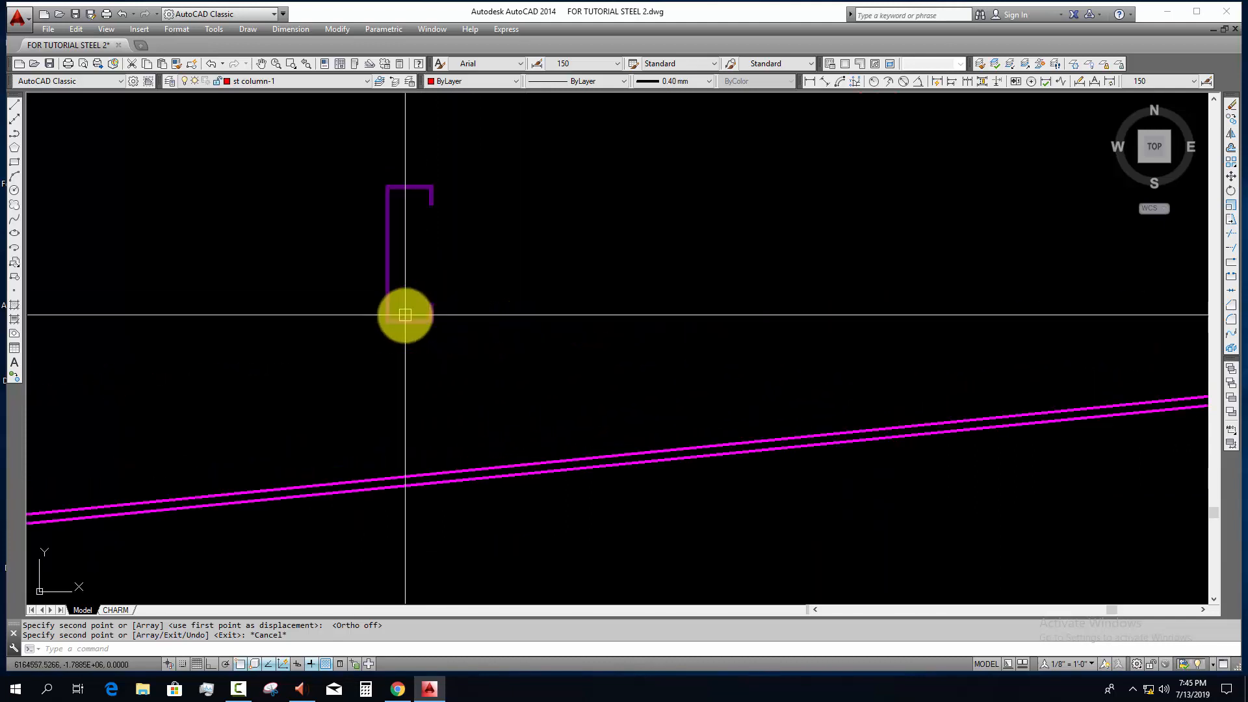
middle_drag(405, 314, 431, 374)
key(Escape)
key(Escape)
text(x)
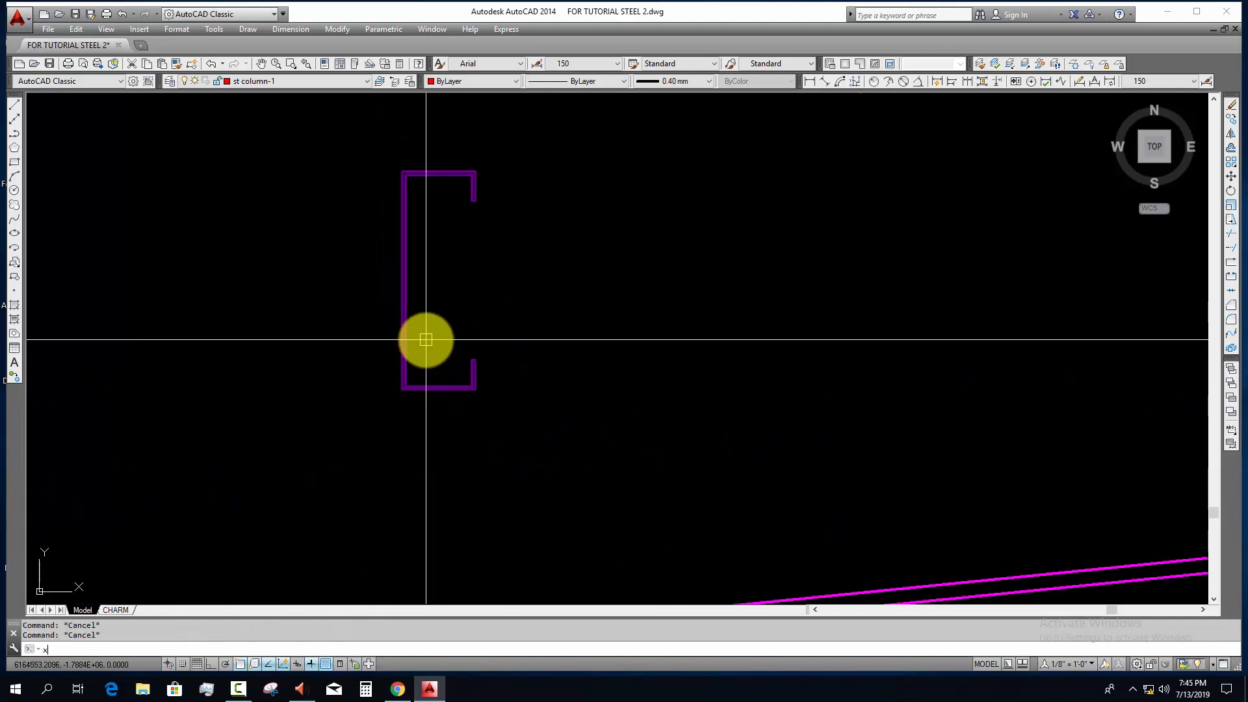
text(l)
key(Return)
click(403, 301)
key(F8)
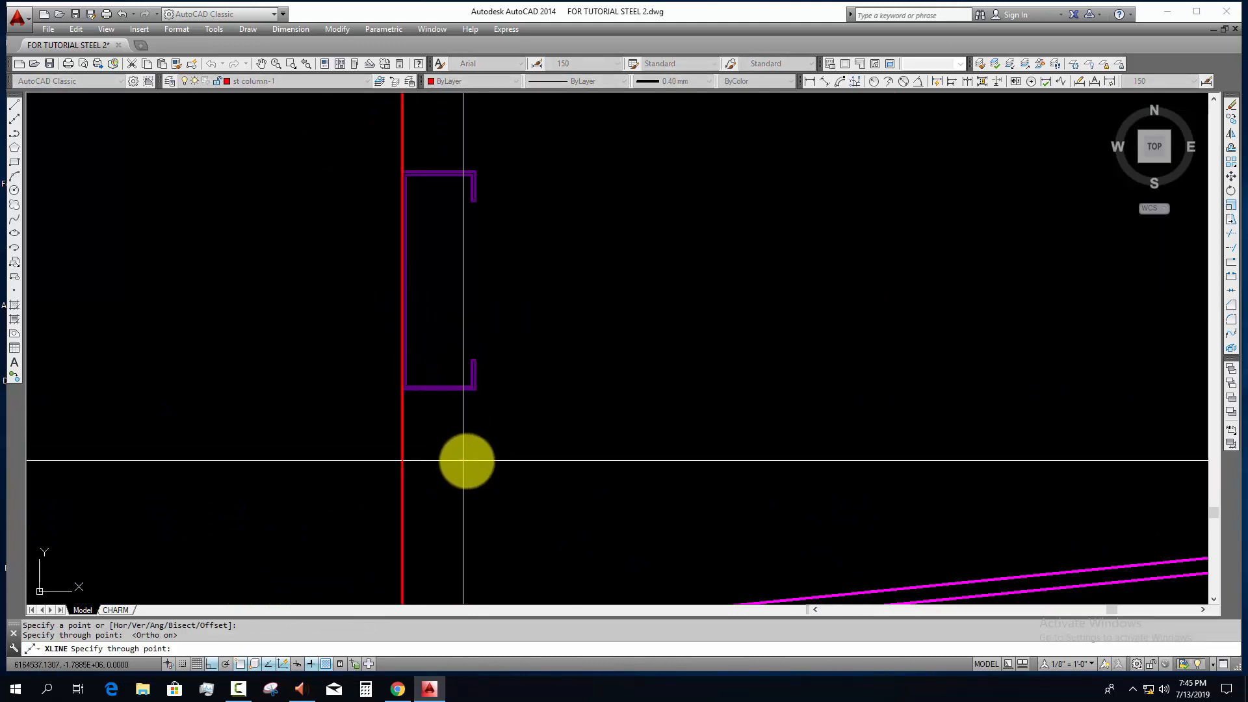
click(463, 461)
key(Escape)
key(Escape)
Step: Offset the vertical construction line 6 mm away from the purlin, on its web side
text(o)
key(Return)
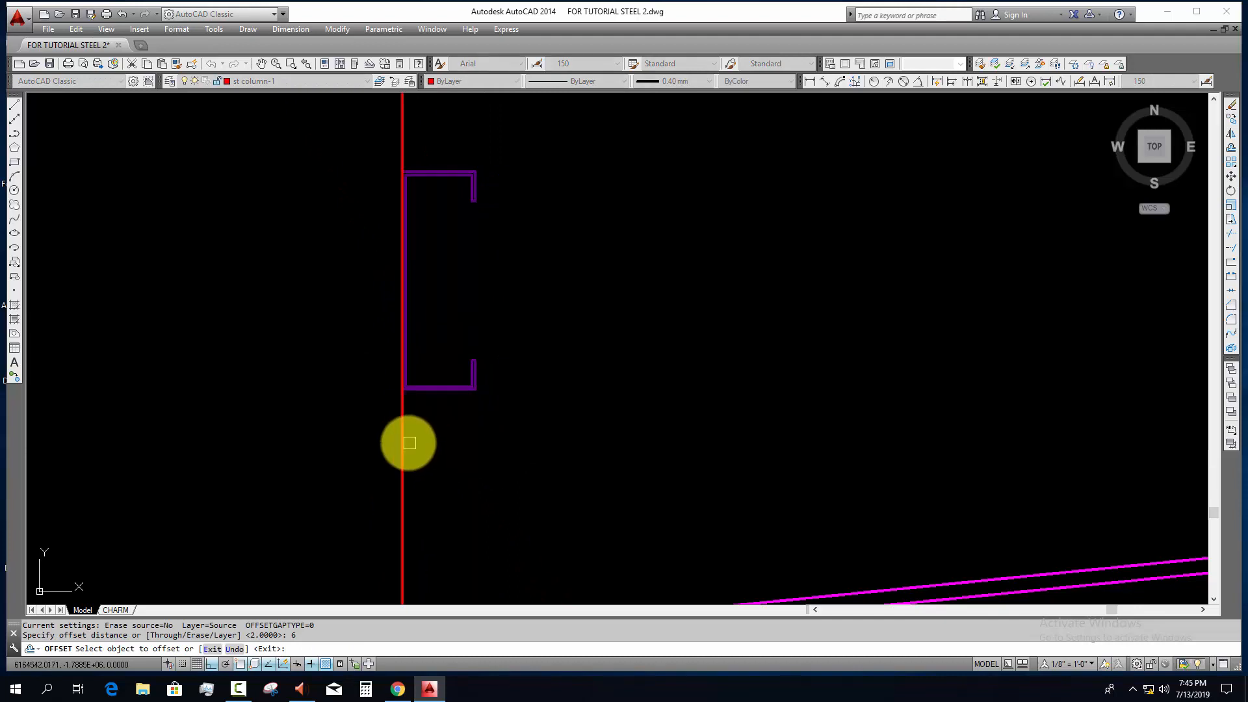
click(410, 442)
click(394, 441)
key(Escape)
Step: Draw a horizontal construction line through the lower outer corner of the purlin
scroll(422, 396, up, 2)
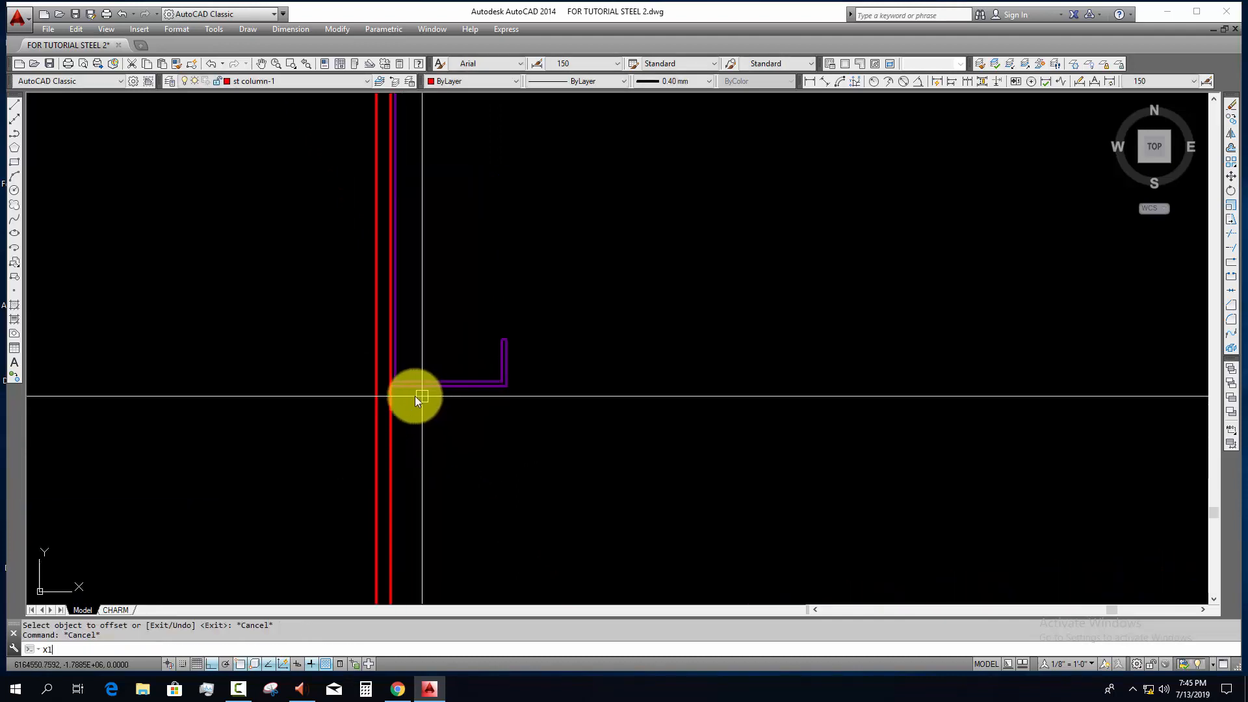
key(Return)
click(393, 388)
click(549, 412)
key(Escape)
key(Escape)
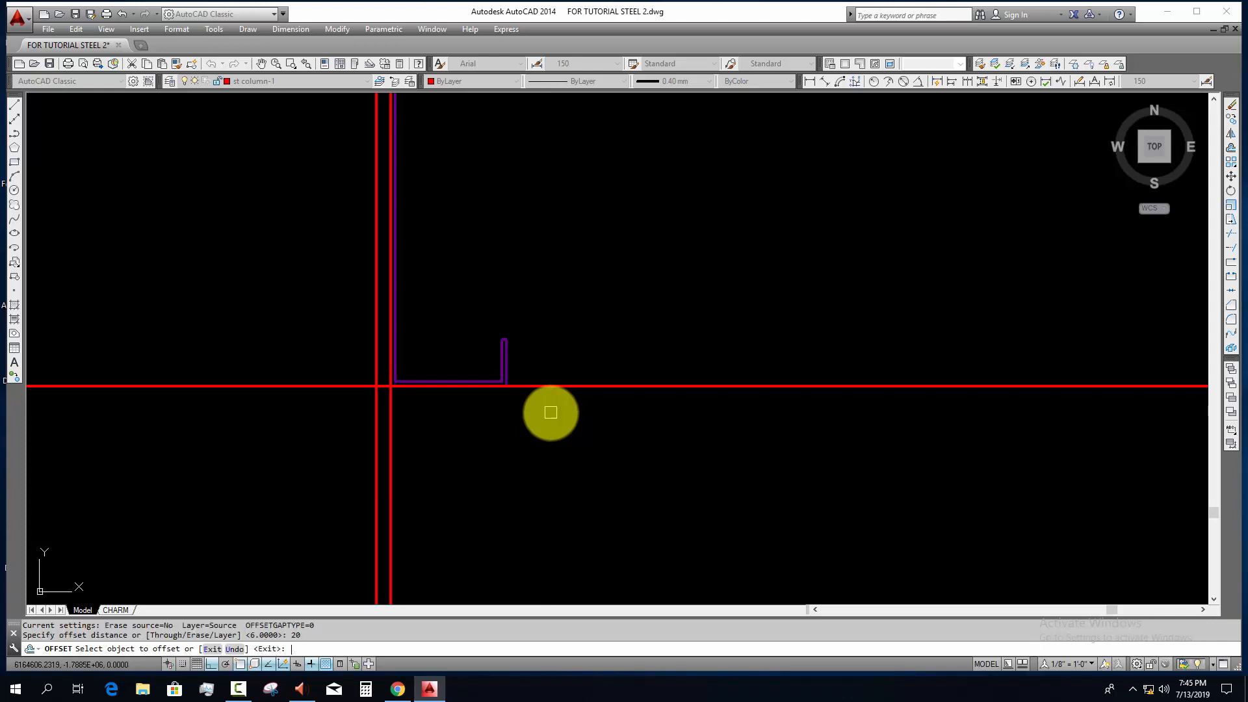
Step: Try offsetting the horizontal construction line 20 mm downward and erase the copy
click(555, 383)
click(552, 421)
key(Escape)
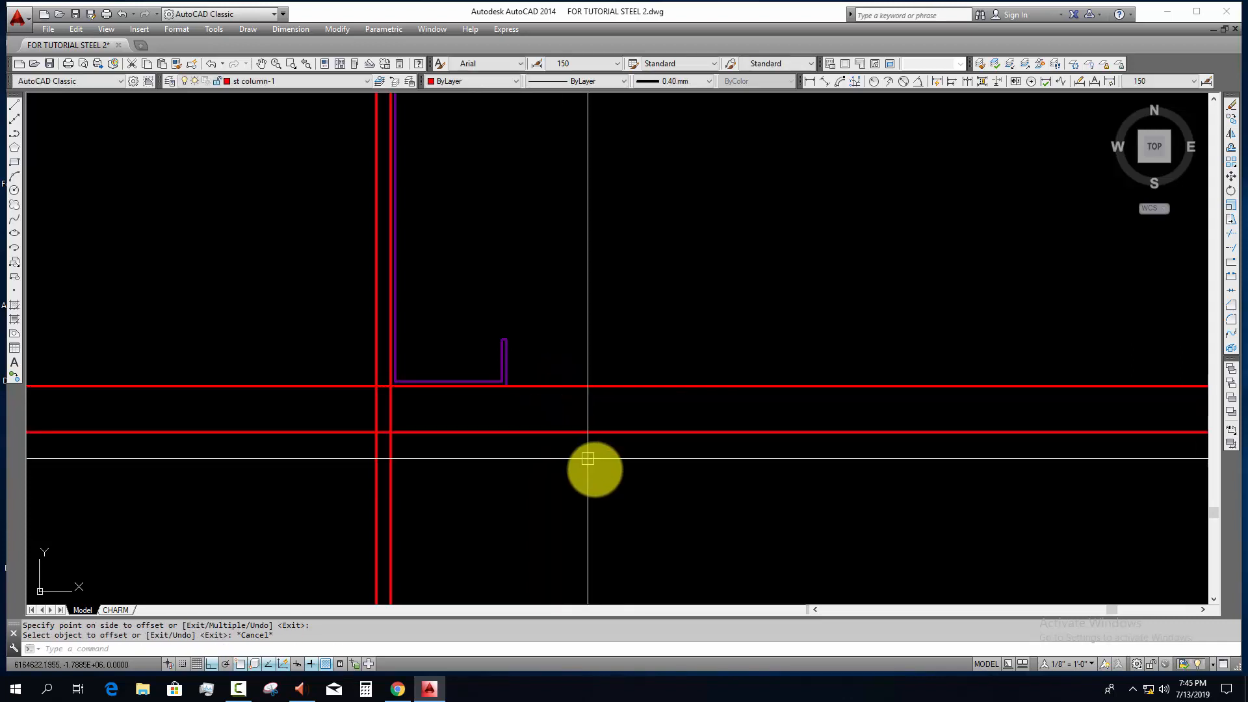
click(593, 467)
click(559, 409)
text(e)
key(space)
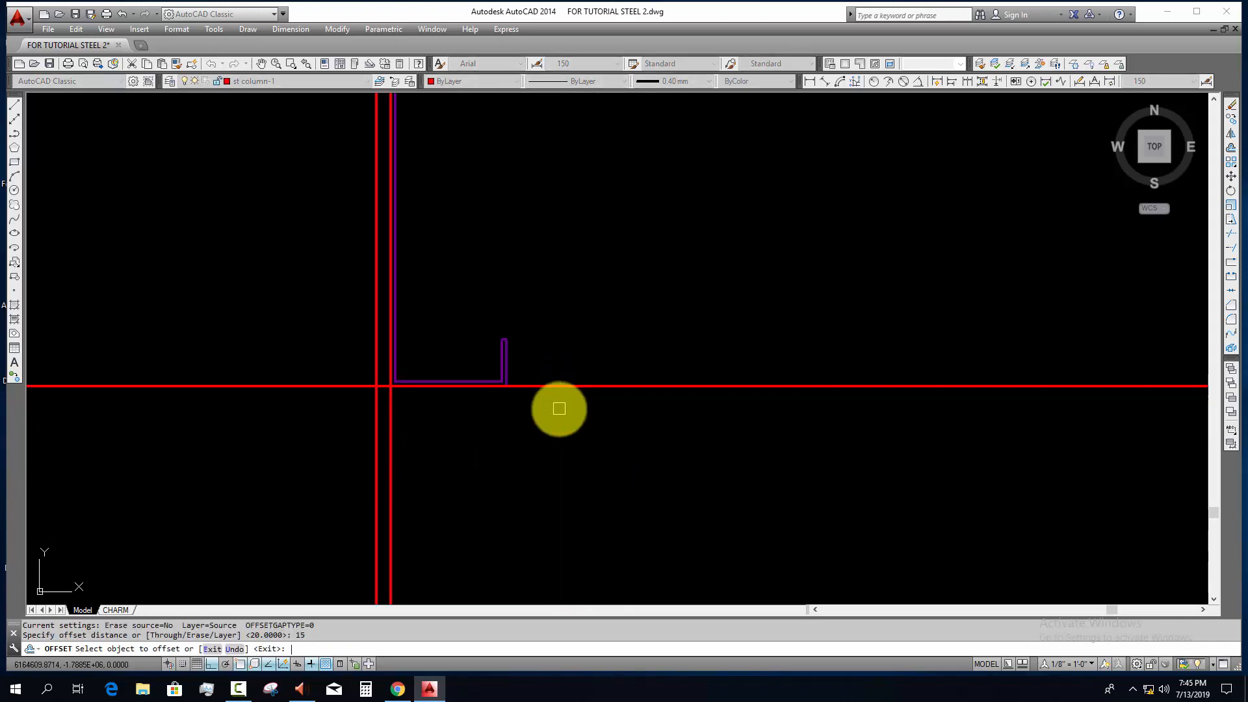
Step: Offset the horizontal construction line under the purlin 15 mm downward
click(562, 386)
click(568, 440)
key(Escape)
key(Escape)
scroll(568, 440, down, 2)
middle_drag(568, 440, 562, 451)
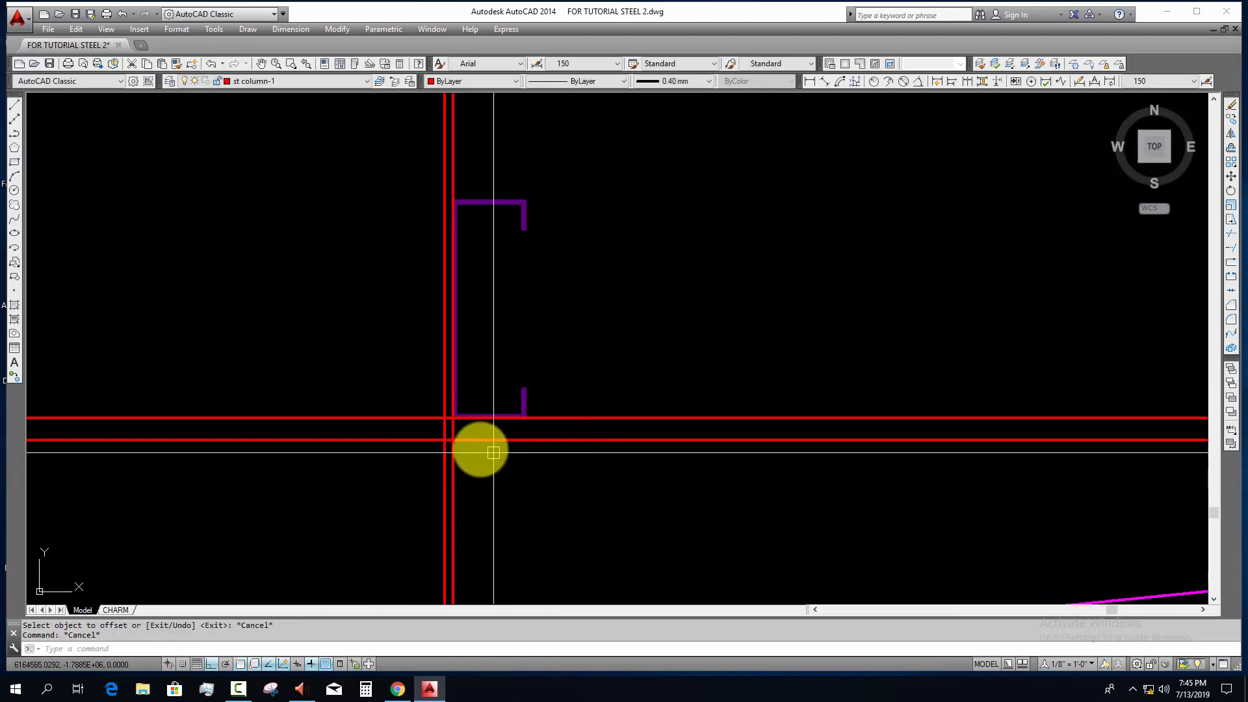
scroll(481, 447, up, 2)
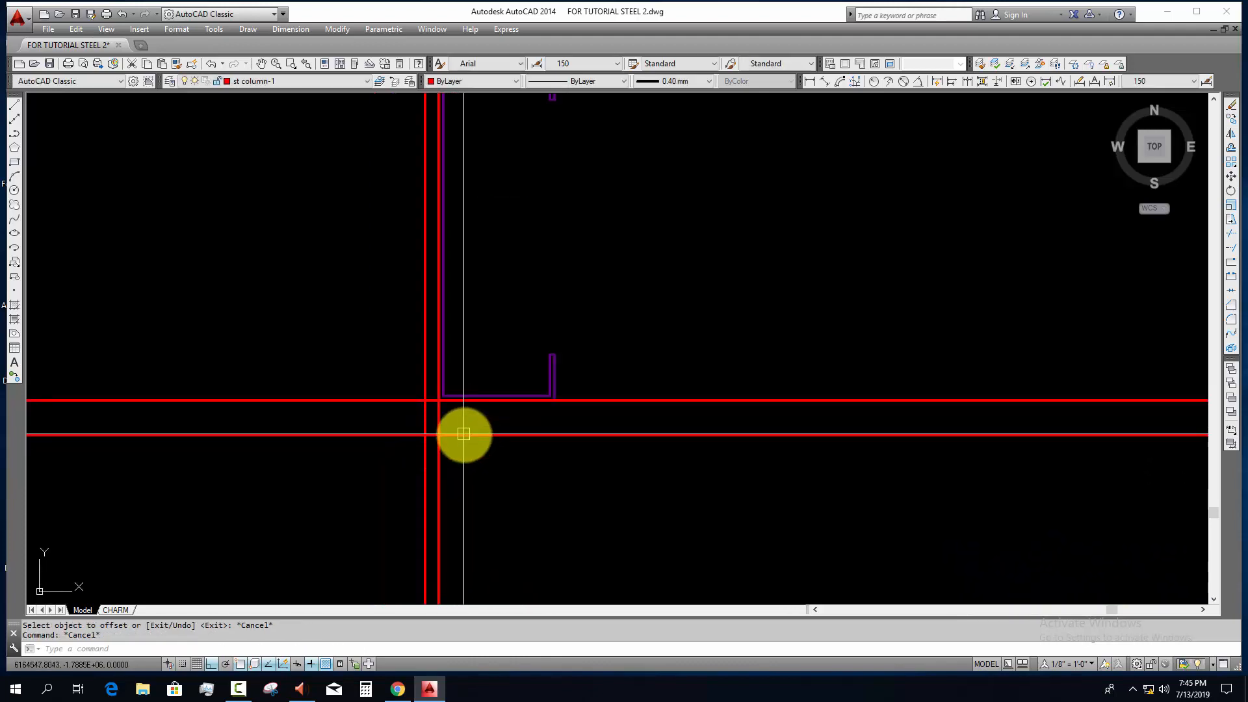
Step: Offset the lower horizontal construction line 100 mm upward
scroll(481, 434, down, 2)
middle_drag(490, 434, 485, 470)
key(Escape)
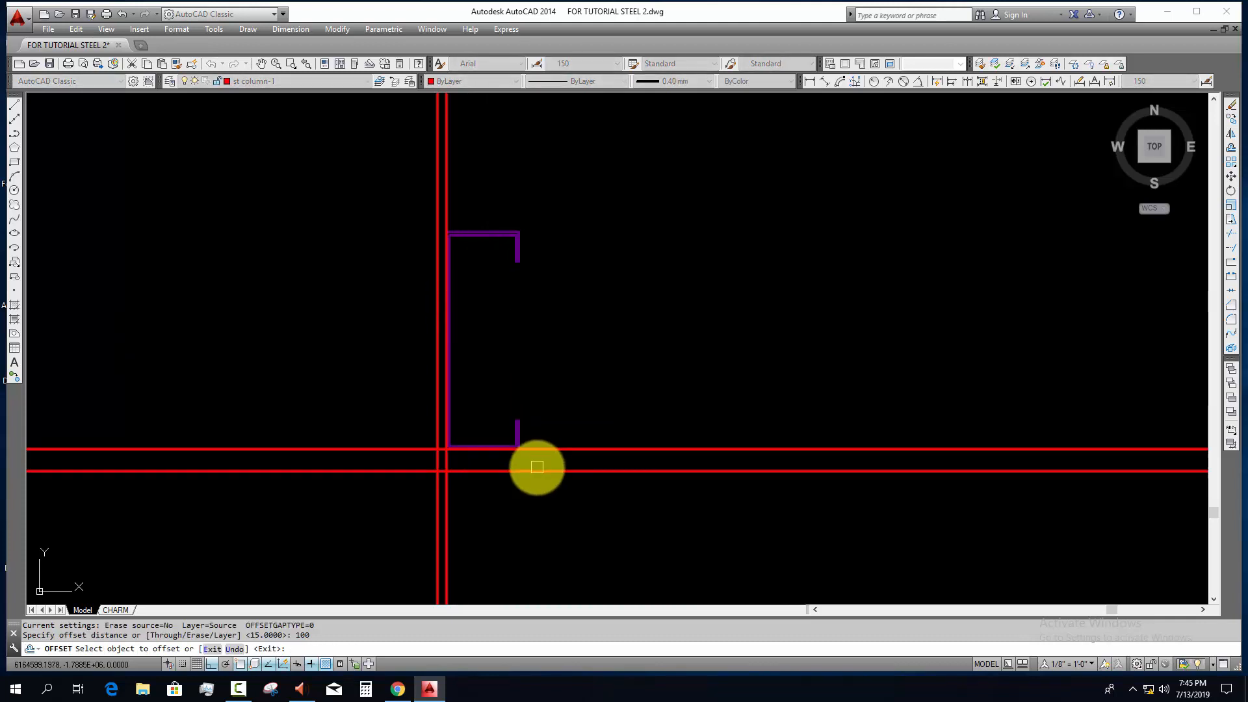
click(537, 467)
click(535, 377)
key(Escape)
Step: Move the new horizontal construction line 50 mm upward, near the top of the purlin
click(563, 353)
click(540, 294)
text(m)
key(Return)
click(577, 267)
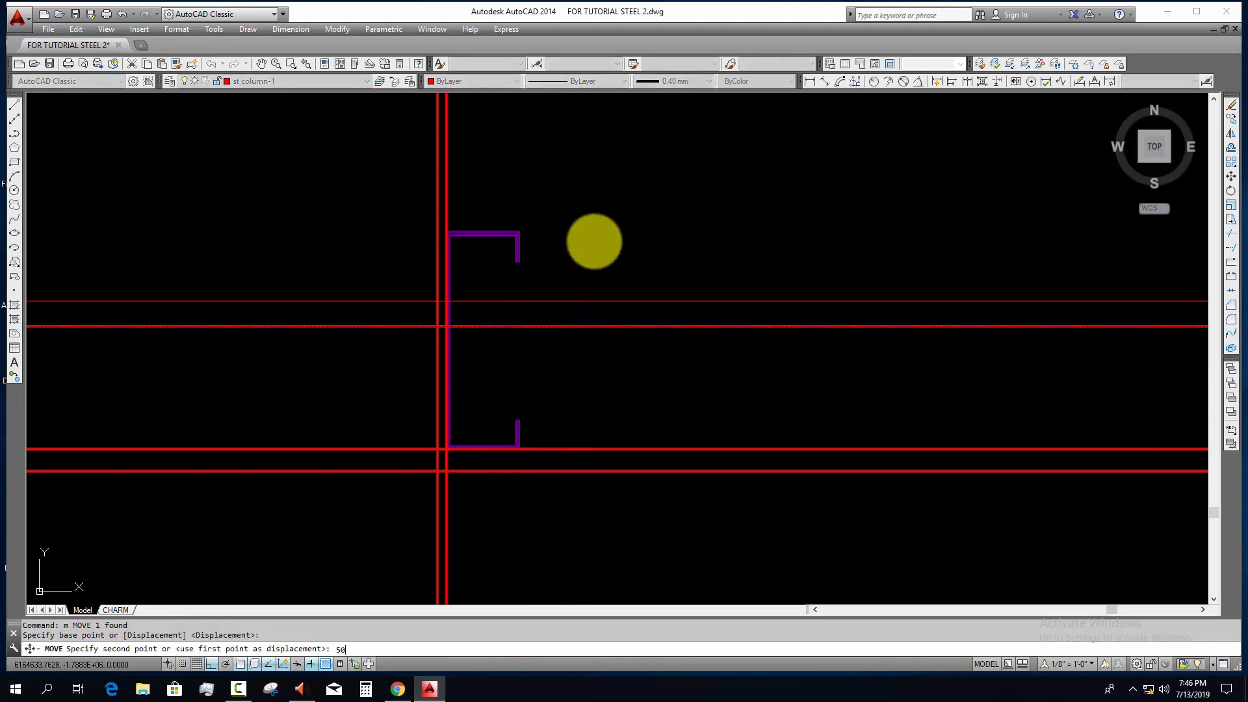
text(50)
key(Return)
click(594, 254)
click(610, 456)
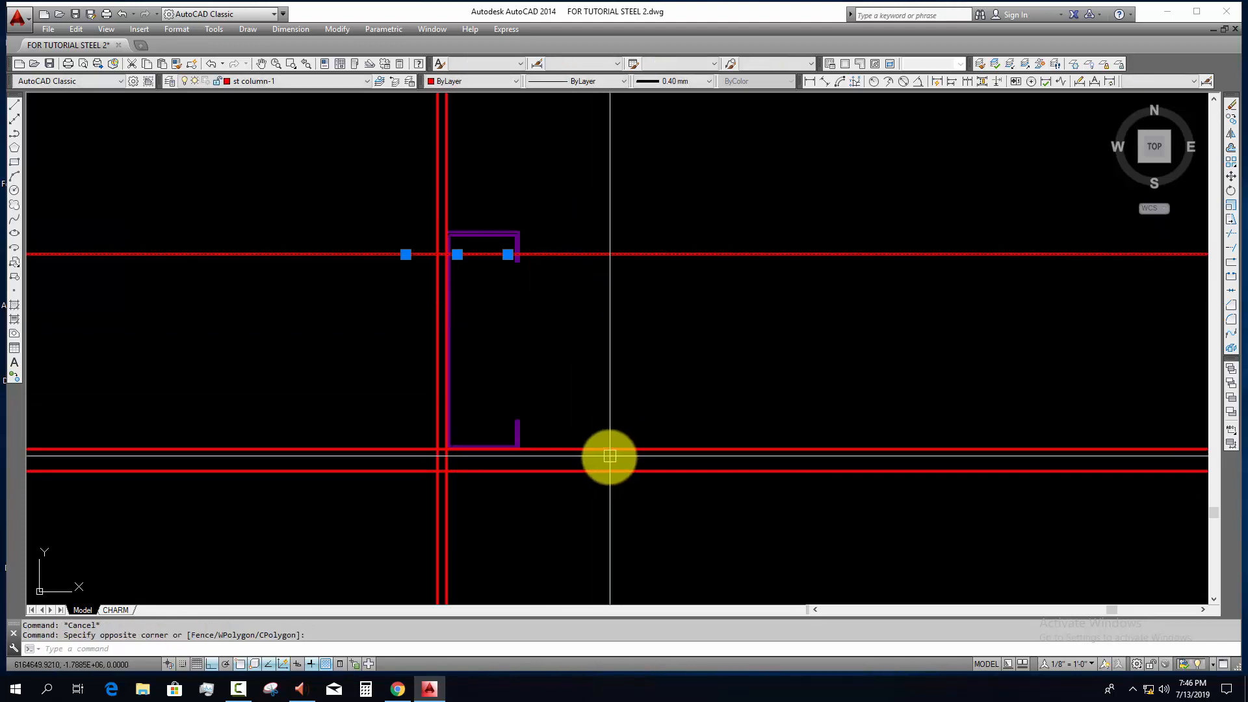
click(565, 496)
key(Escape)
Step: Draw the cleat plate rectangle beside the purlin web, between the two vertical lines and the upper and lowest horizontal lines
middle_drag(566, 494, 565, 486)
text(r)
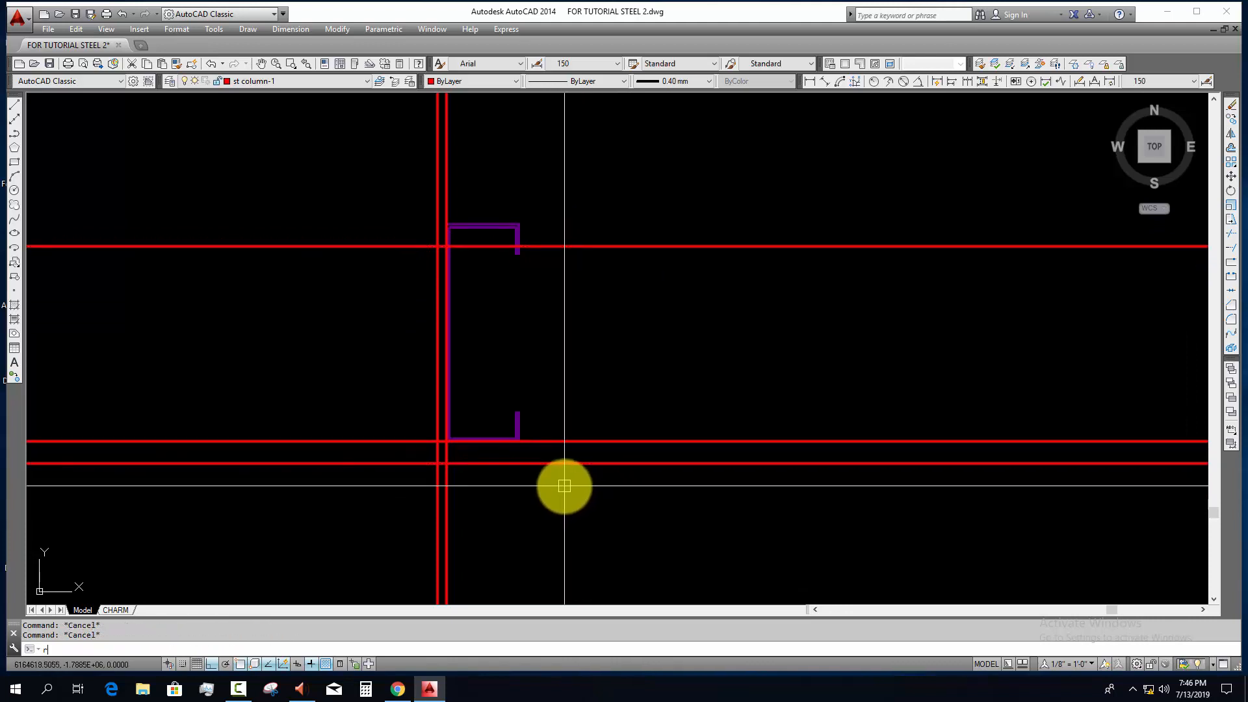
text(ec)
key(Return)
click(437, 246)
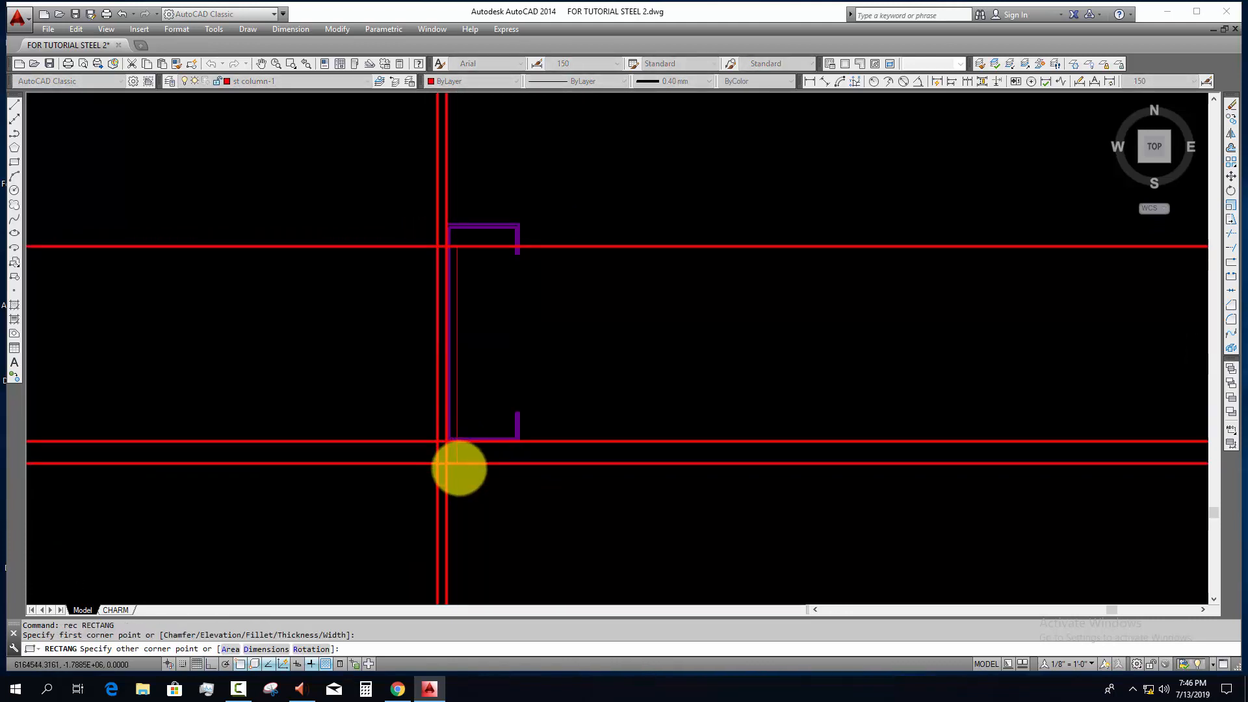
scroll(459, 467, up, 2)
click(440, 463)
key(Escape)
Step: Erase the horizontal and vertical construction lines around the purlin, keeping the cleat plate rectangle
click(708, 369)
click(599, 501)
text(e)
click(493, 525)
click(338, 520)
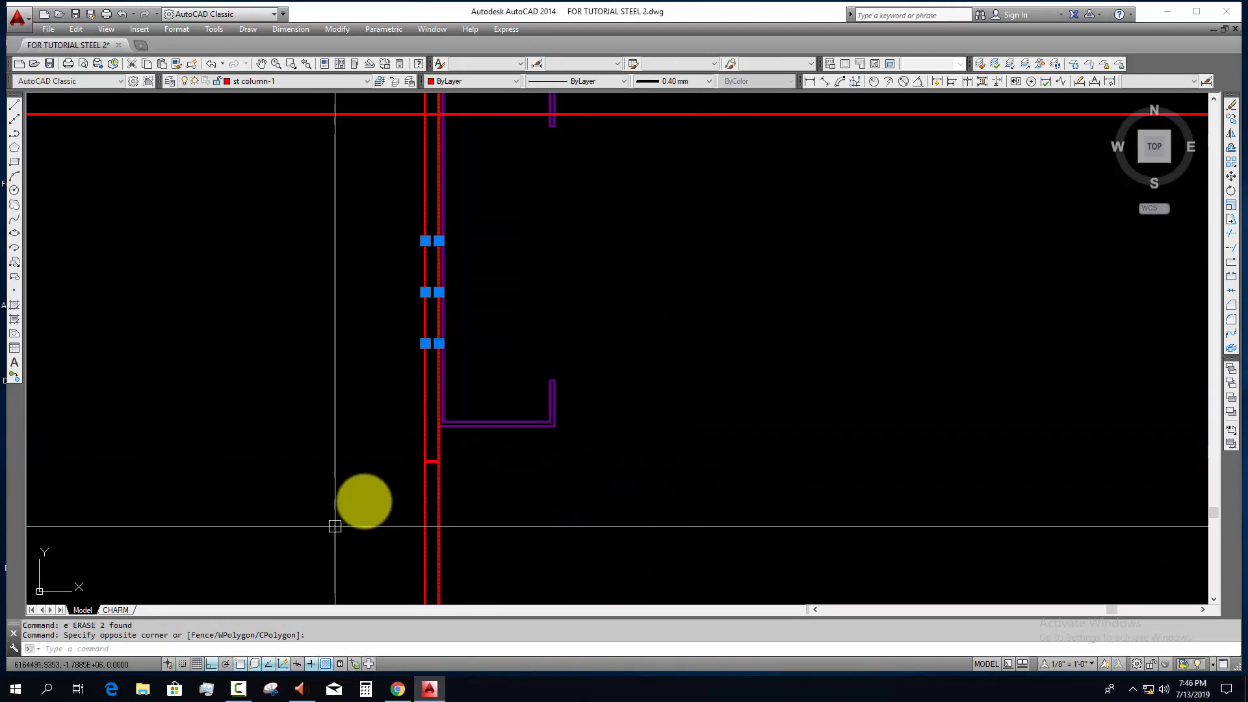
text(e)
scroll(403, 477, down, 2)
click(550, 386)
click(501, 321)
text(e)
Step: Put the plate rectangle beside the purlin on the cleat layer
click(411, 362)
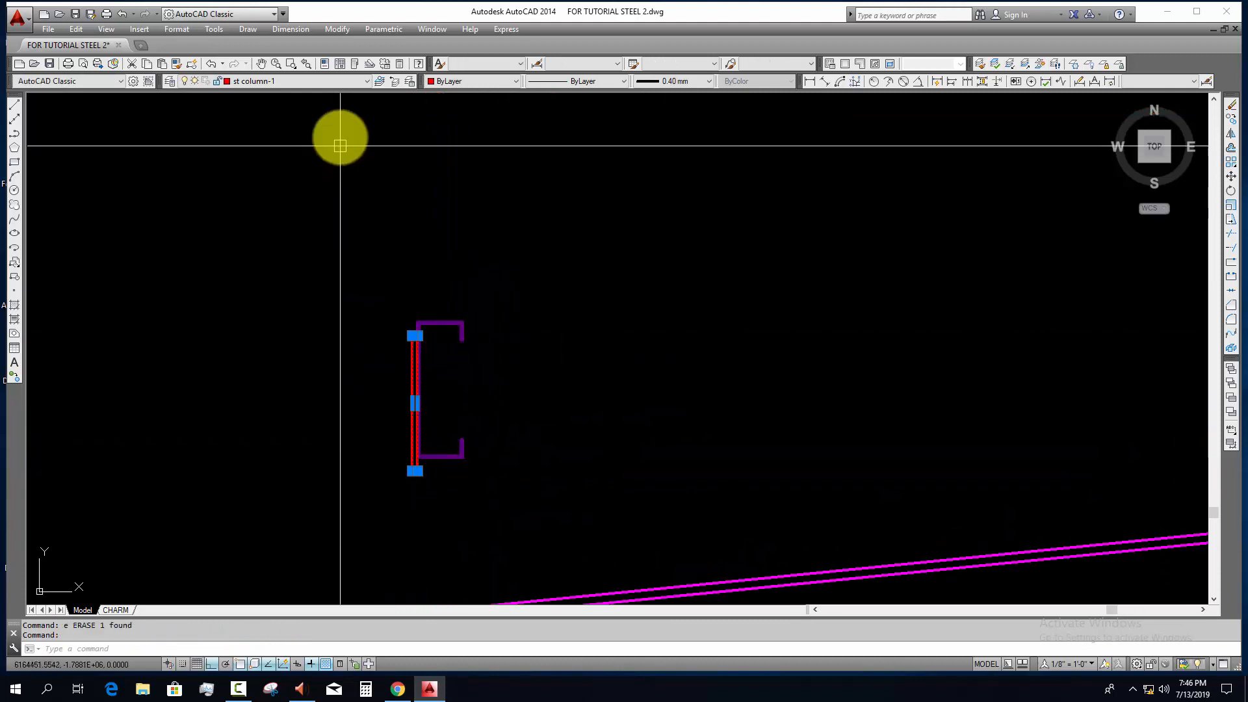
click(321, 80)
click(303, 116)
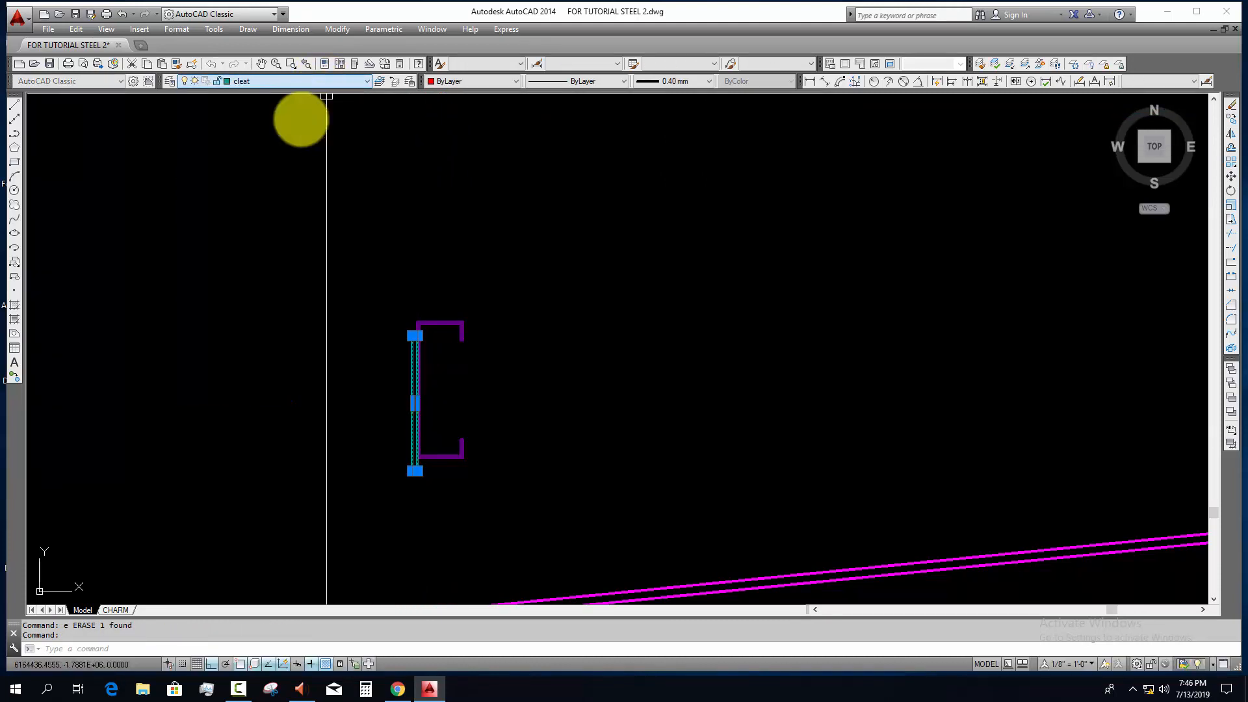
key(Escape)
key(Escape)
middle_drag(460, 440, 468, 390)
click(518, 440)
click(376, 251)
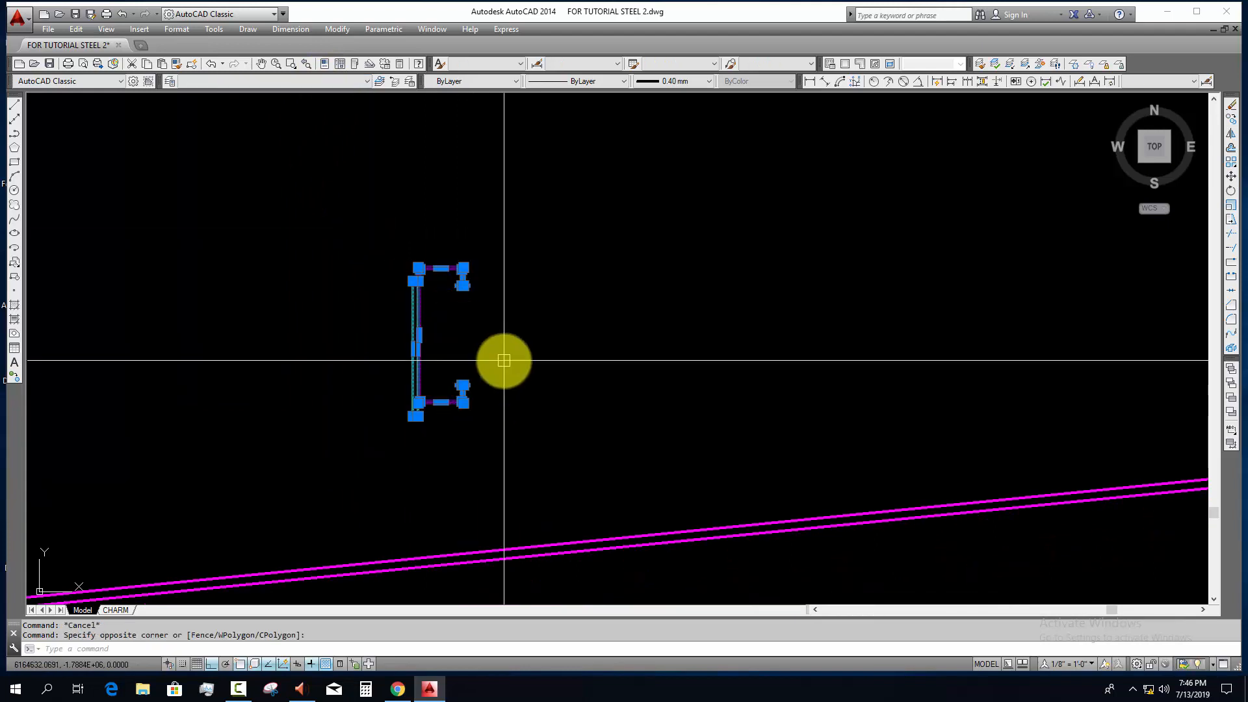
click(510, 418)
click(416, 262)
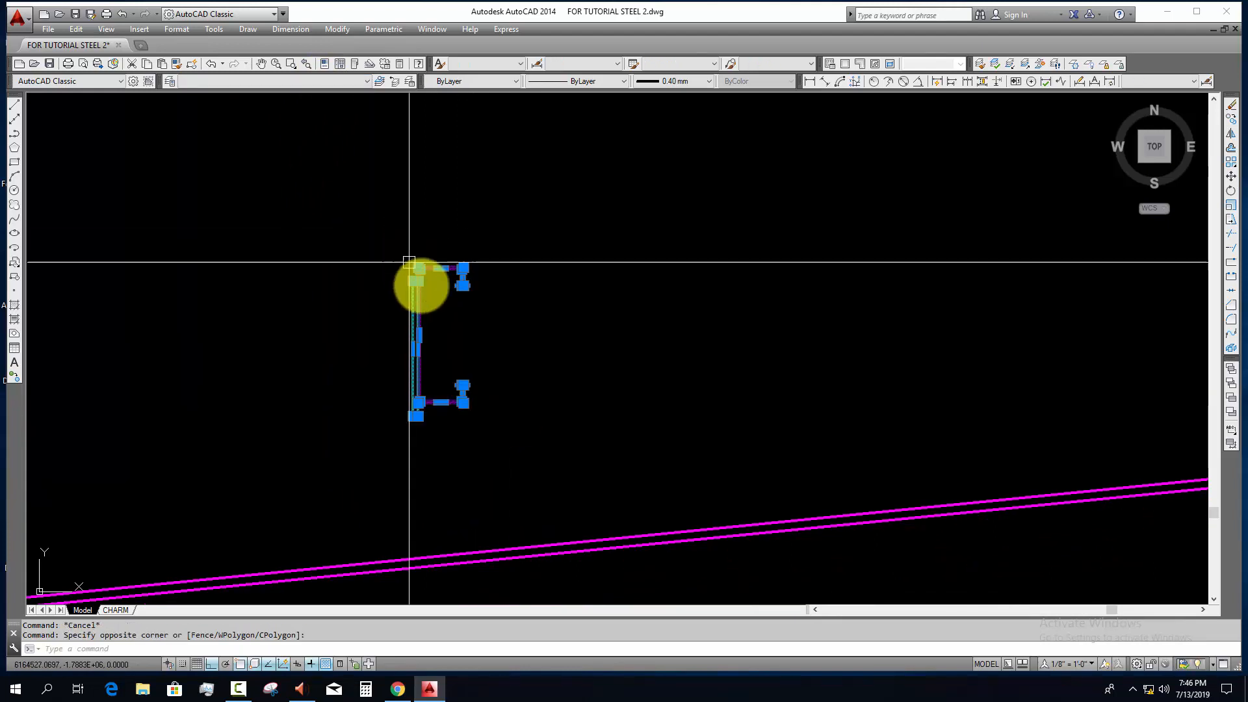
key(Escape)
key(Escape)
scroll(476, 365, down, 6)
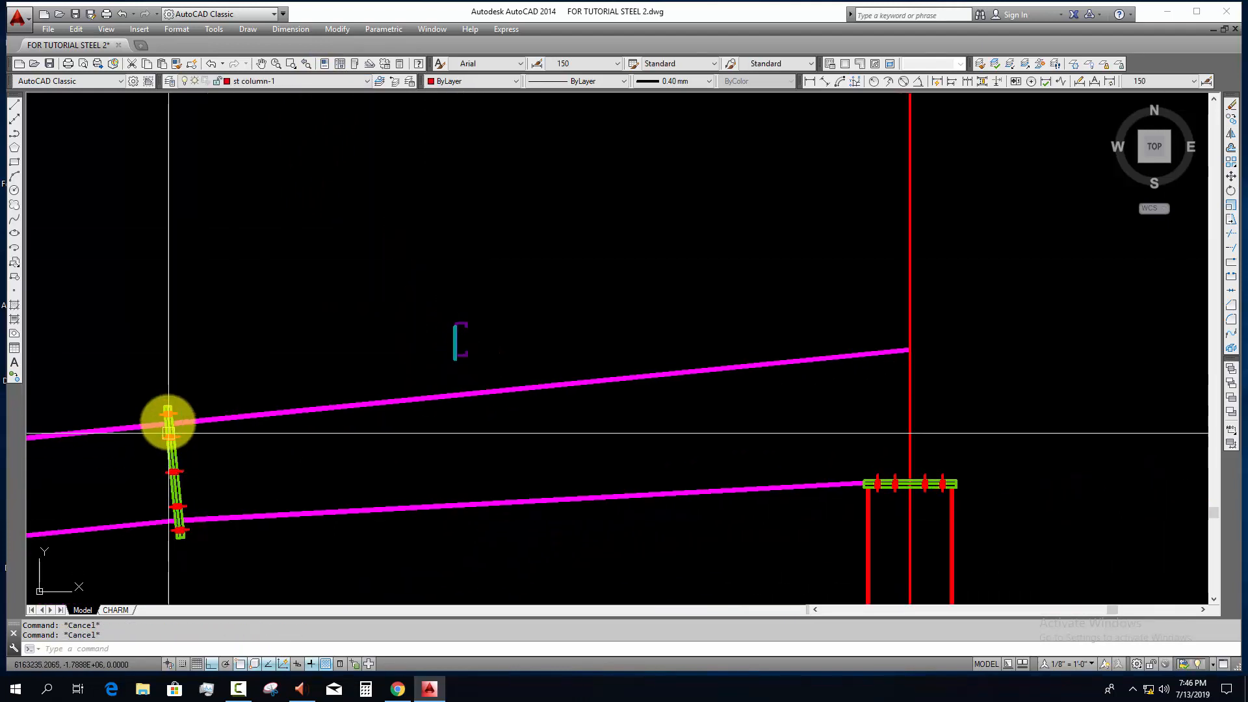
scroll(143, 403, up, 3)
click(135, 374)
click(250, 414)
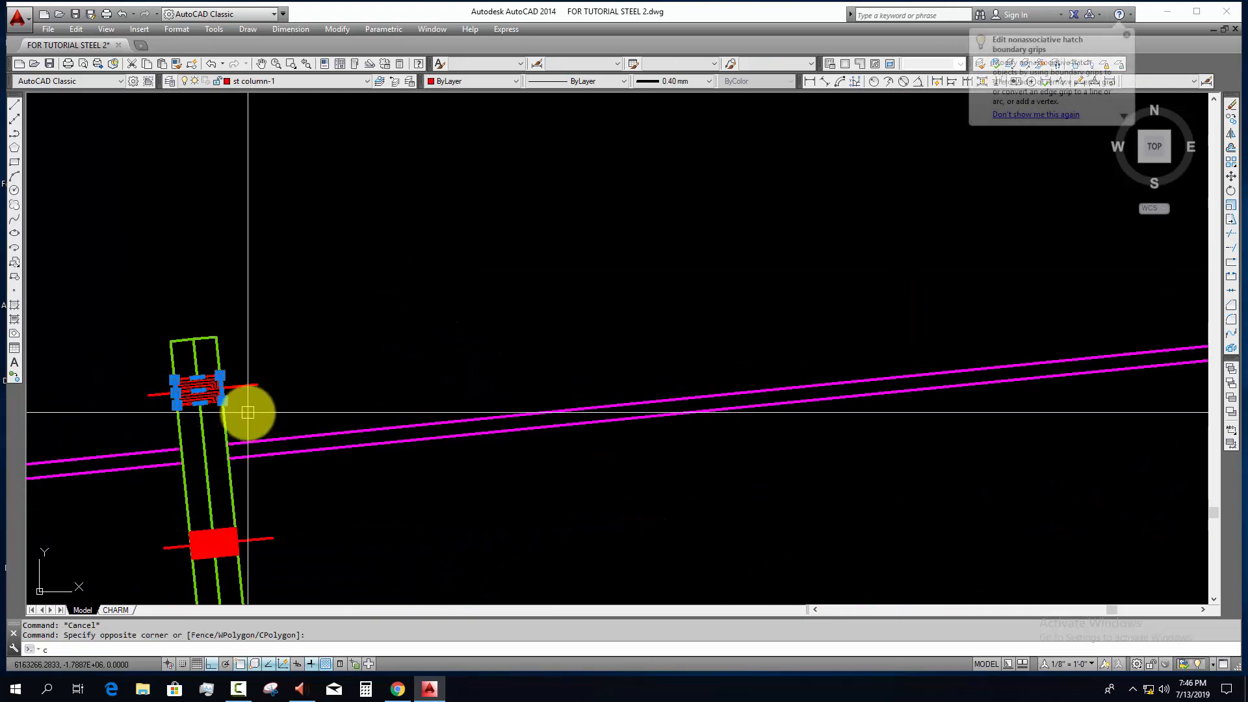
key(Escape)
key(Escape)
click(251, 407)
click(242, 372)
key(Escape)
key(Escape)
scroll(362, 370, down, 3)
scroll(260, 474, up, 5)
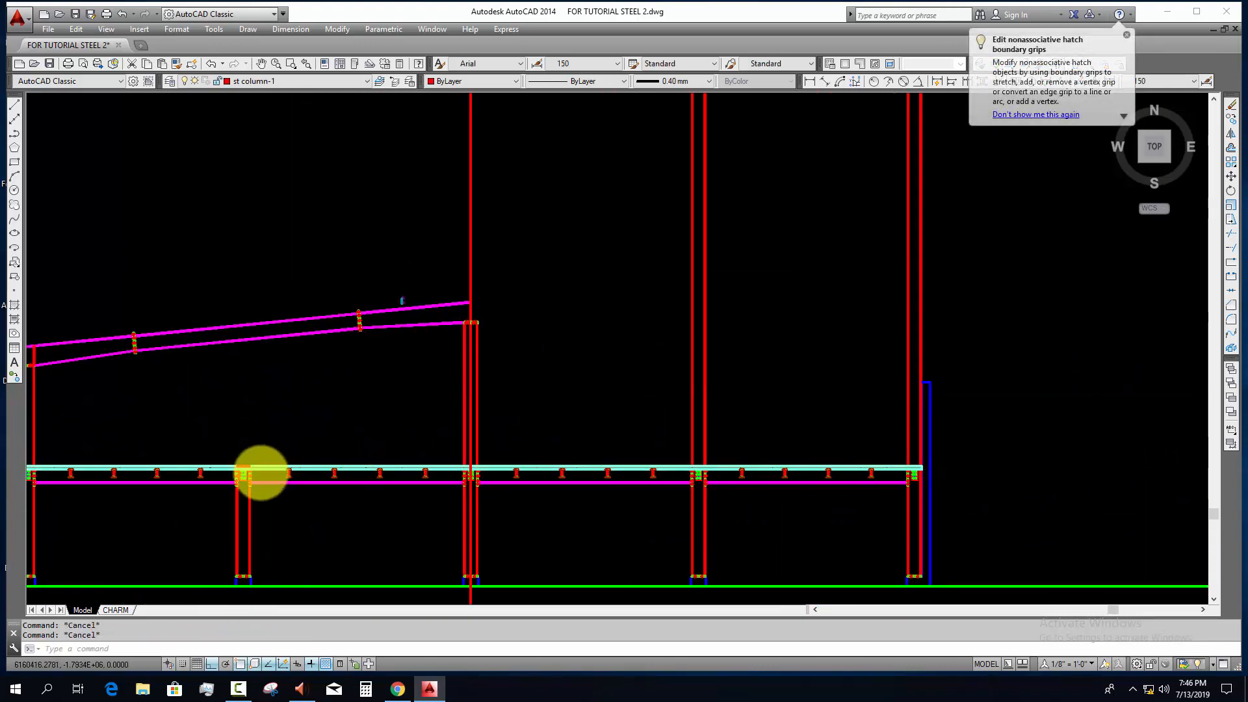
click(227, 431)
click(304, 472)
text(c)
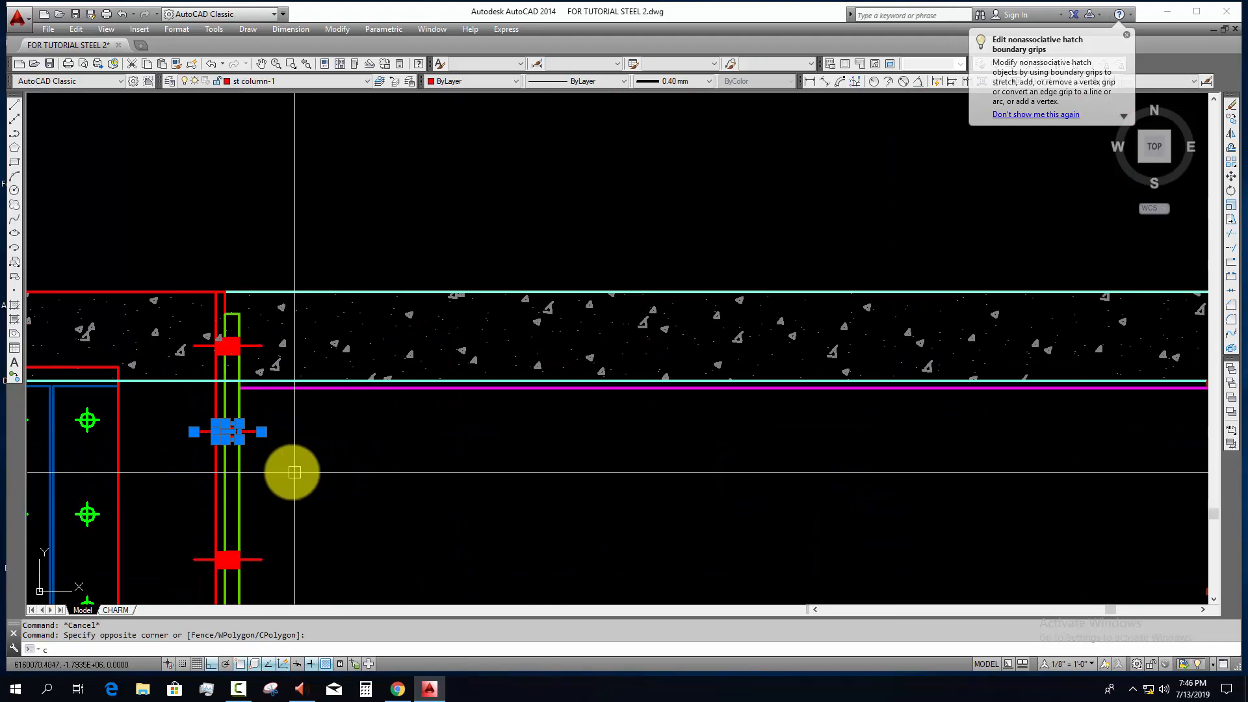
text(o)
key(space)
scroll(252, 451, up, 4)
click(217, 399)
scroll(368, 522, down, 8)
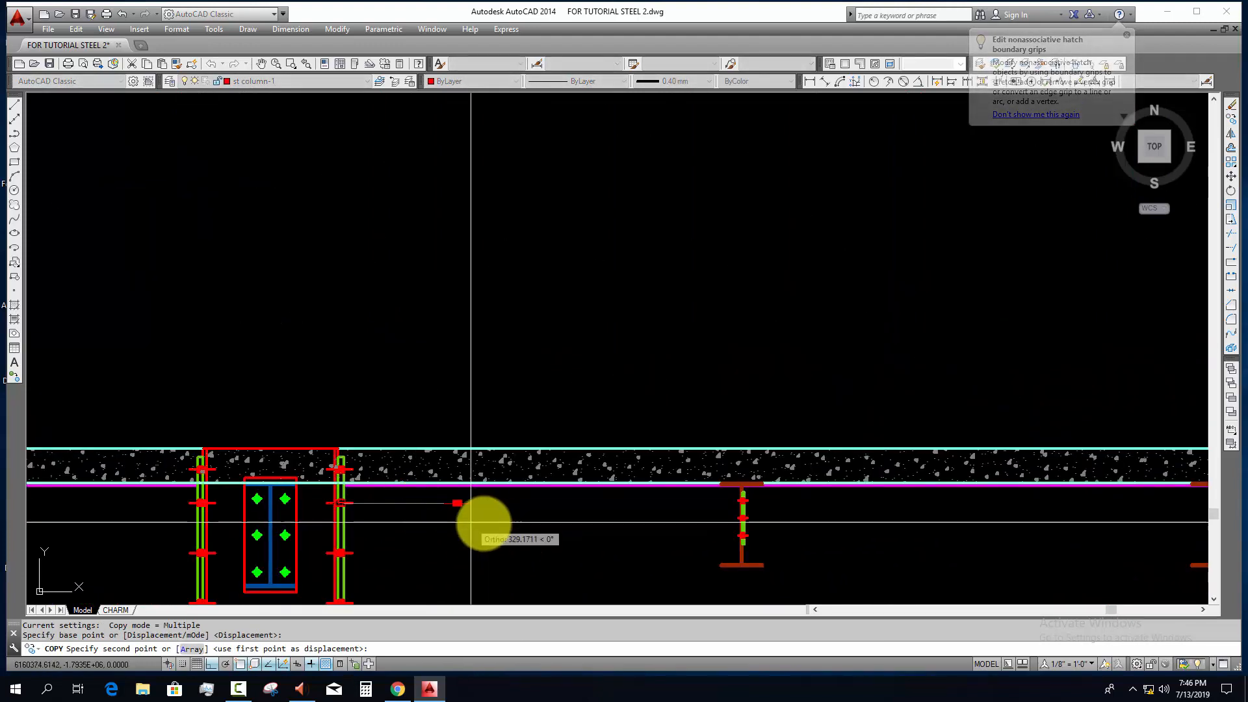
key(Escape)
Step: Copy a secondary floor beam with its bolted cleat from under the slab to the free space beside the purlin
scroll(737, 507, up, 8)
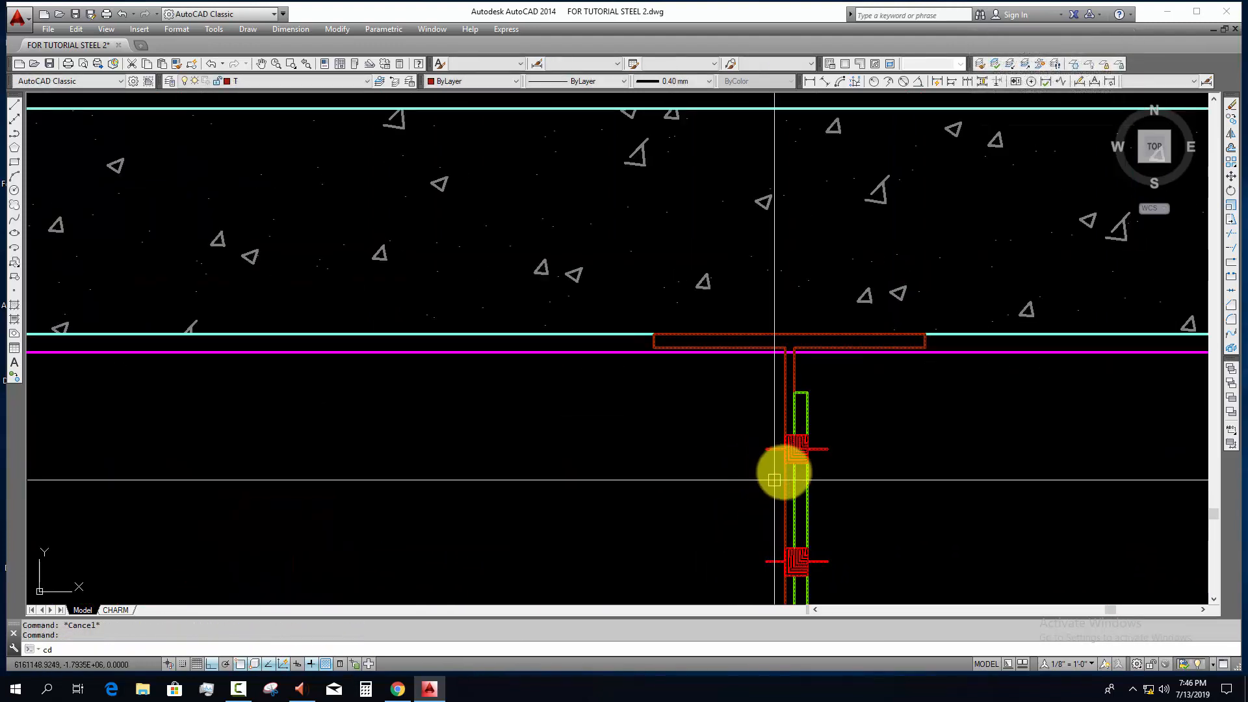
key(Escape)
key(BackSpace)
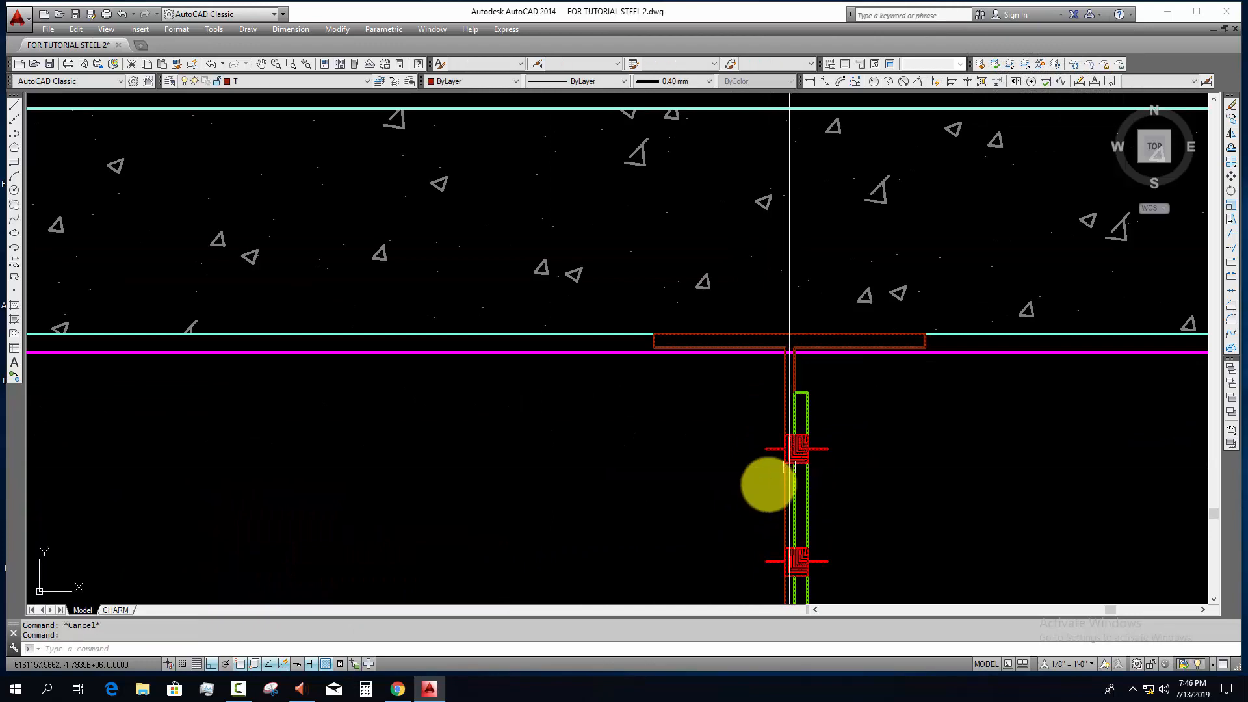
text(co)
key(space)
click(752, 496)
scroll(605, 572, down, 10)
key(F8)
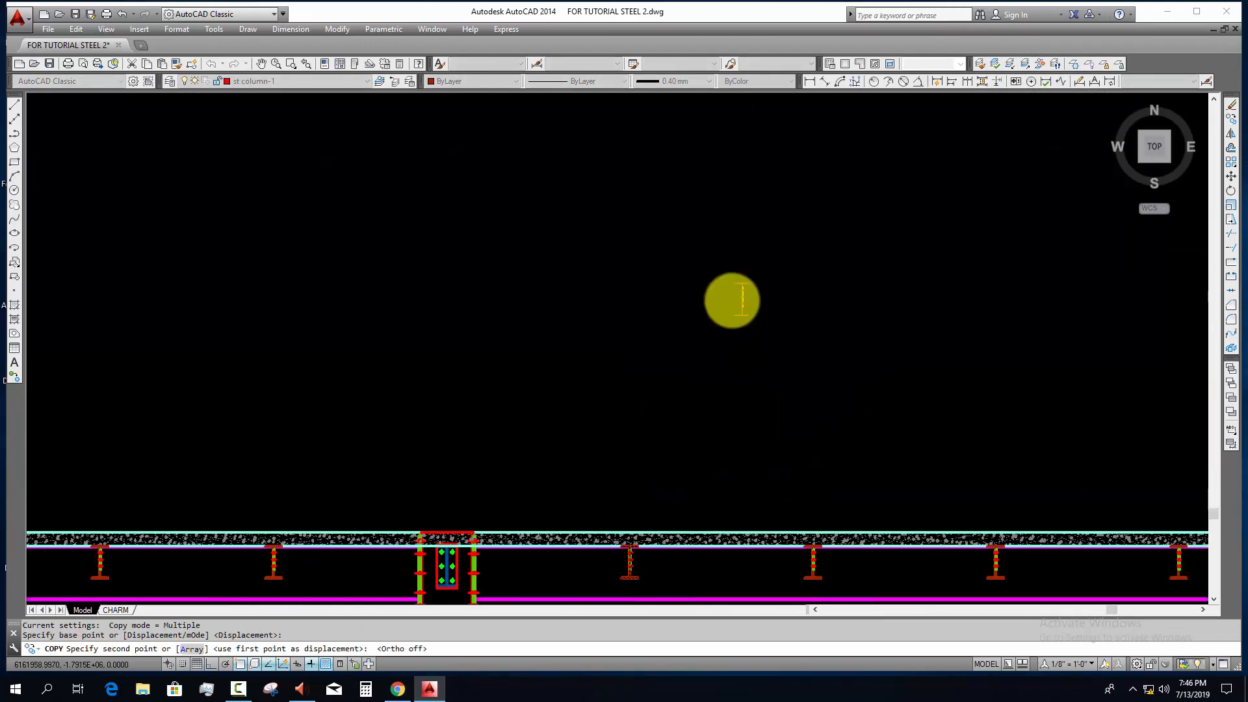
scroll(730, 300, down, 5)
scroll(682, 341, up, 7)
scroll(652, 331, down, 5)
scroll(644, 377, up, 13)
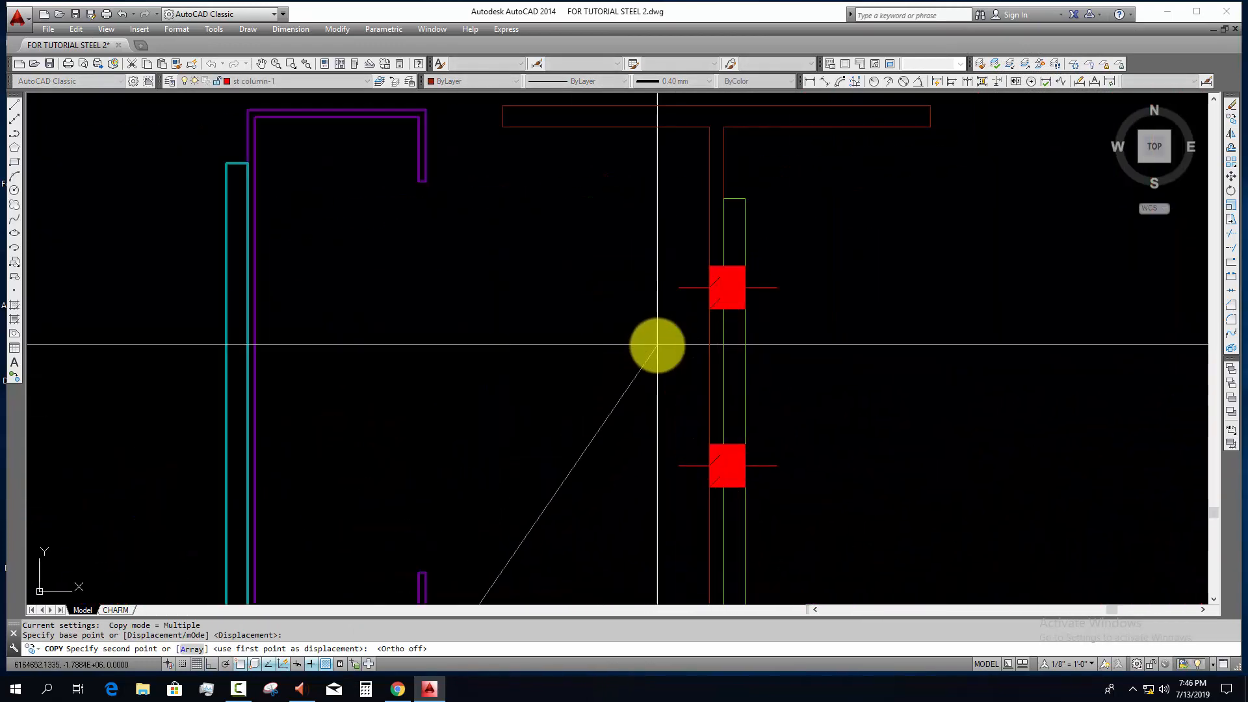
click(657, 345)
key(Escape)
Step: Explode the copied beam block beside the purlin
click(823, 292)
click(680, 353)
text(x)
key(space)
Step: Copy the uppermost bolt of the exploded beam connection onto the purlin web and its cleat plate
click(646, 265)
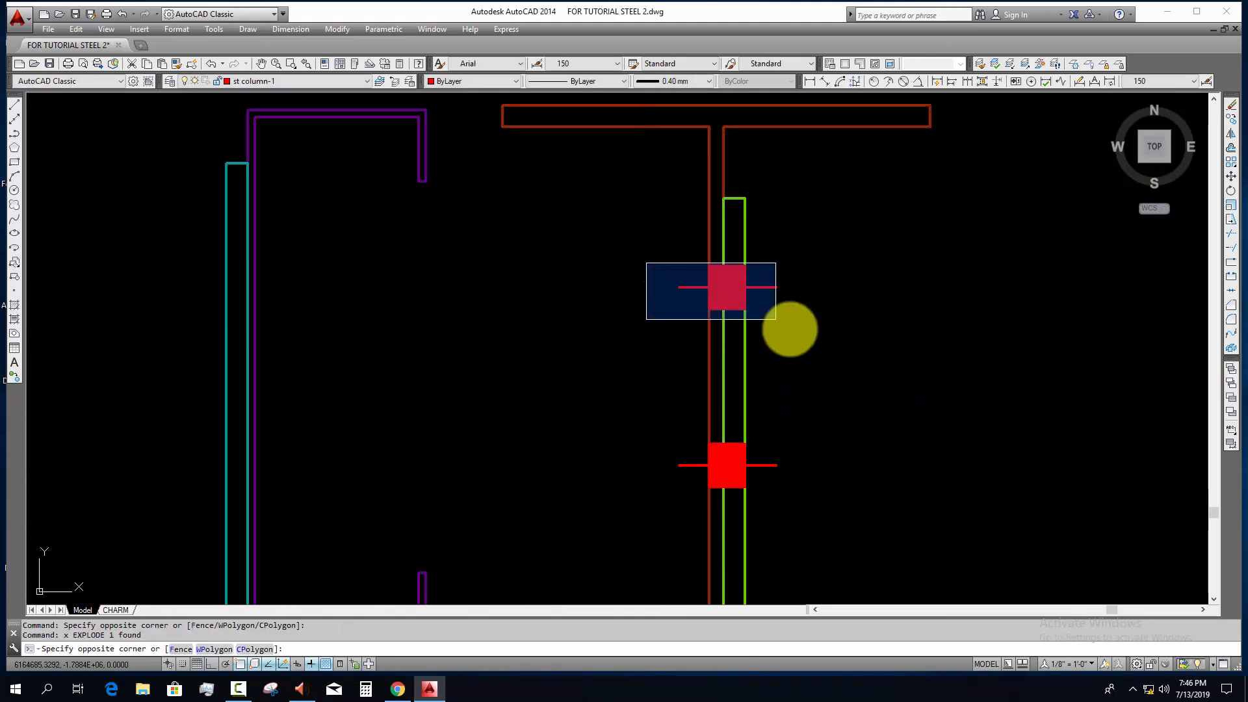
click(792, 331)
text(co)
key(space)
click(746, 286)
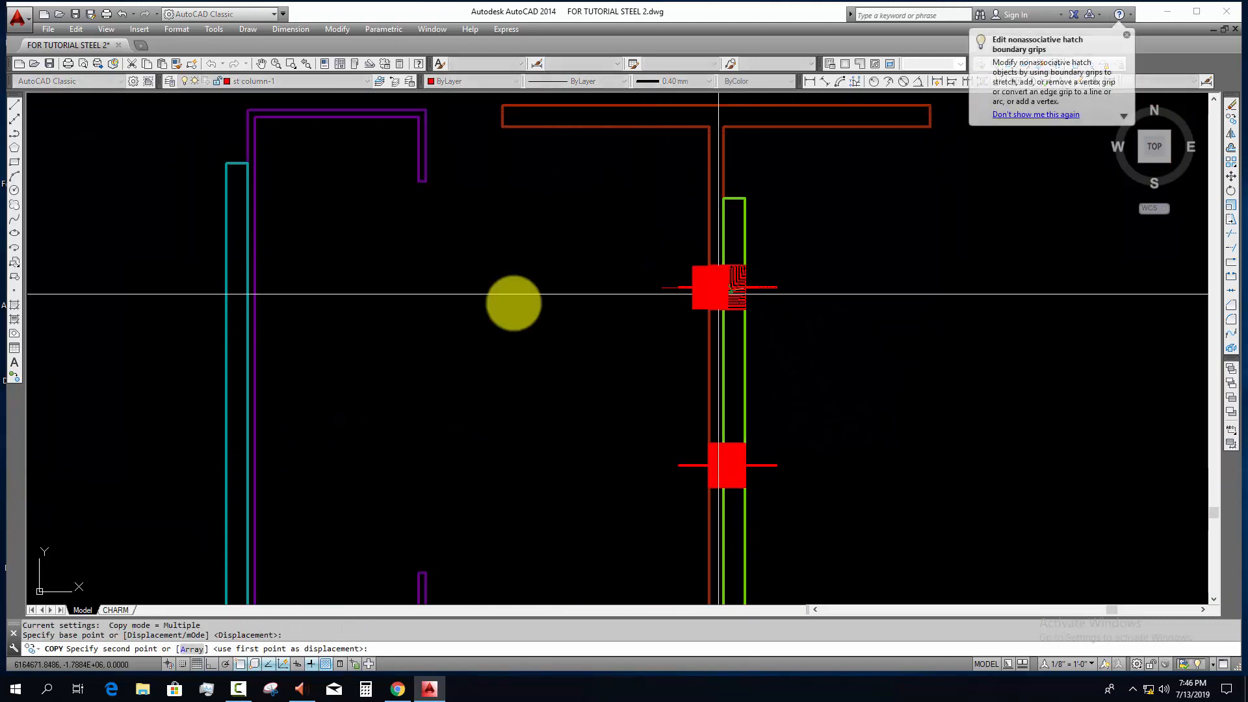
click(259, 277)
key(Escape)
scroll(213, 257, up, 2)
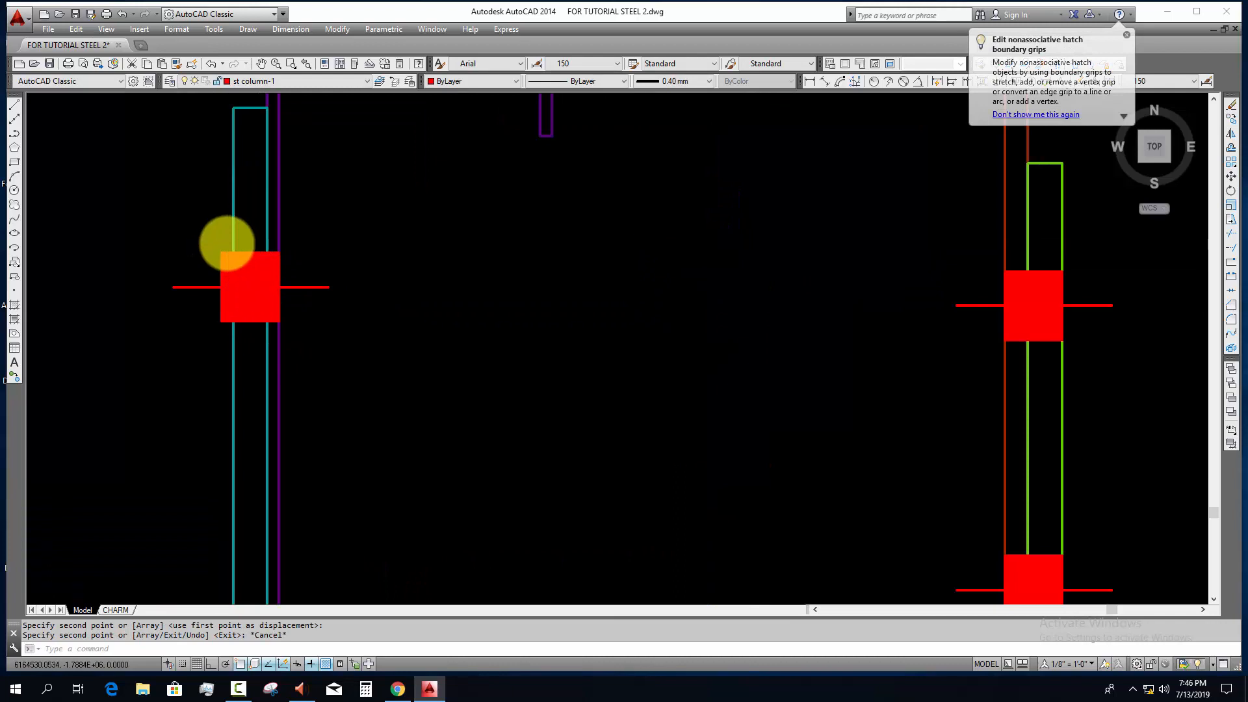
scroll(227, 242, up, 2)
click(229, 243)
click(215, 399)
text(s)
key(space)
click(217, 325)
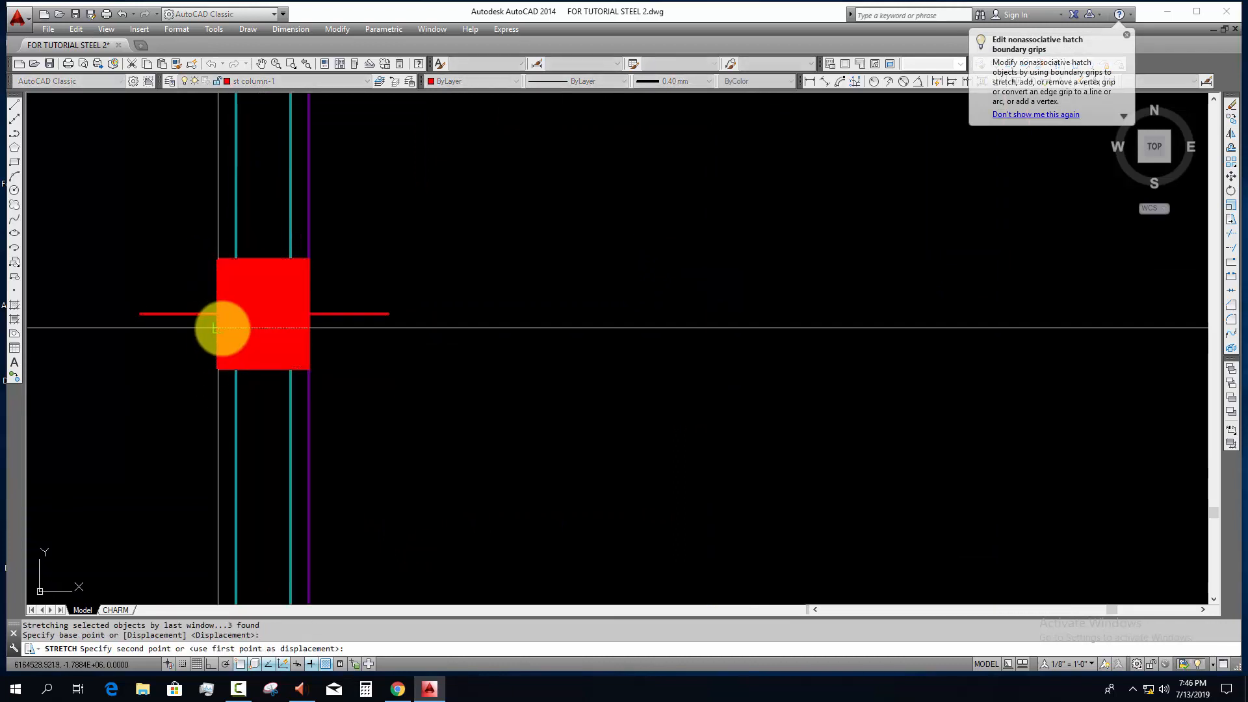
key(Escape)
Step: Stretch the outer edge of both bolt hatch halves inward to the outer face of the cleat plate
click(218, 287)
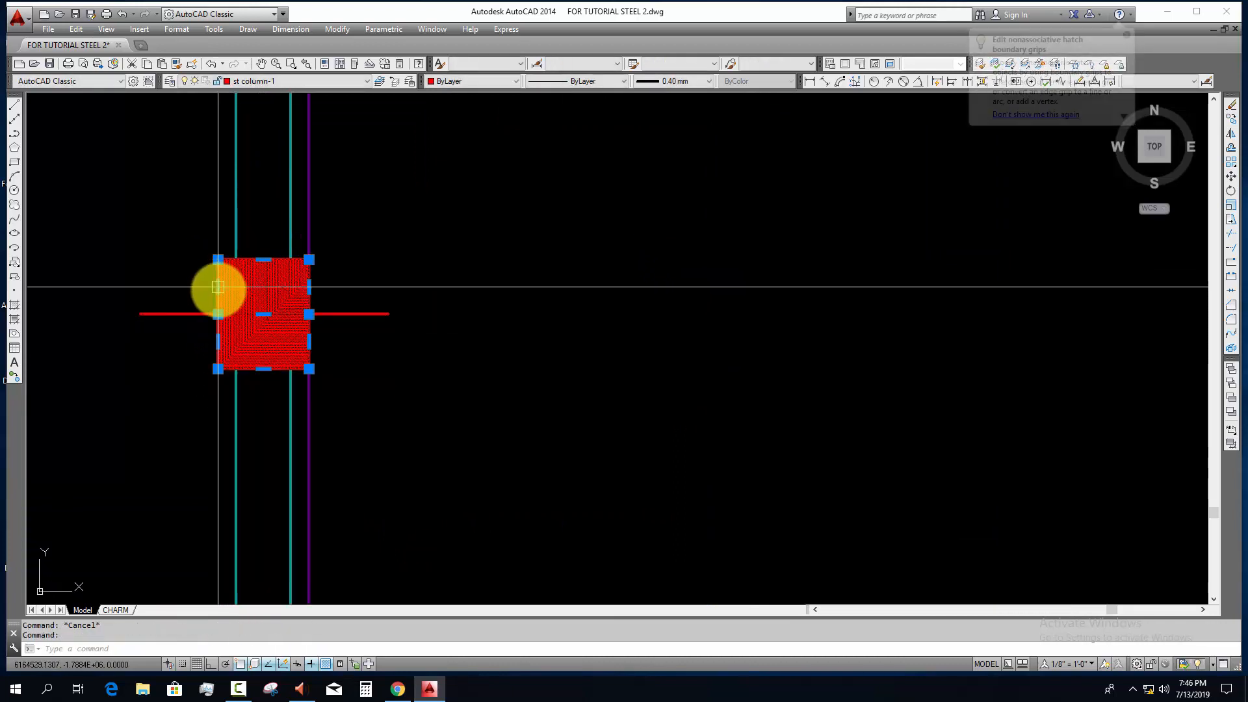
click(218, 287)
click(236, 287)
click(217, 341)
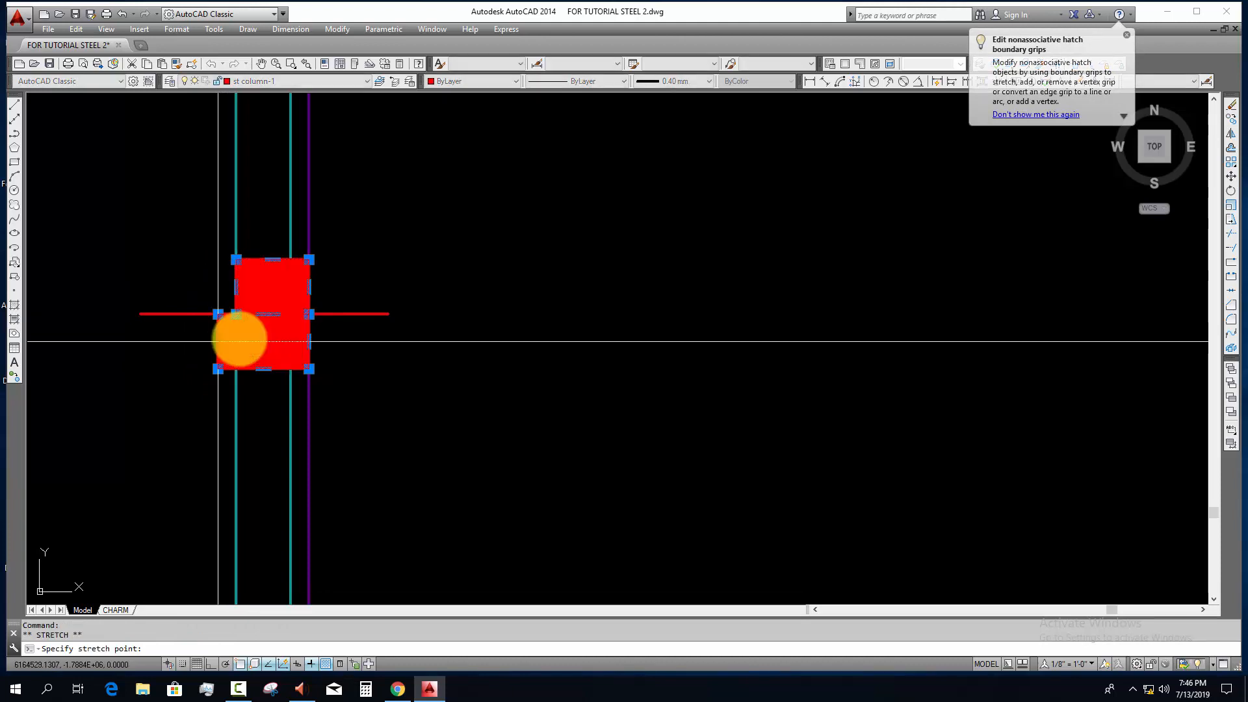
click(236, 341)
key(Escape)
Step: Shorten the bolt's centre line on the cleat plate's outer side by stretching its end towards the plate
click(187, 275)
click(117, 344)
text(s)
key(space)
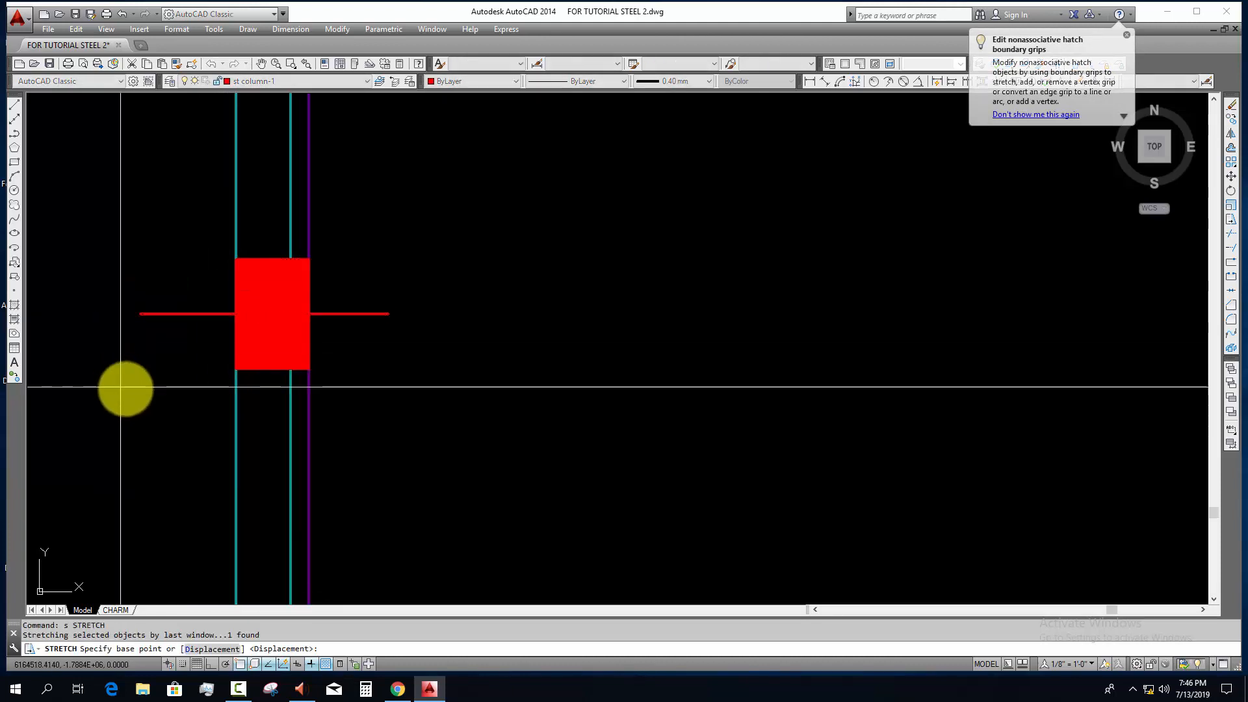
click(117, 387)
key(F8)
click(149, 379)
key(Escape)
scroll(328, 370, down, 4)
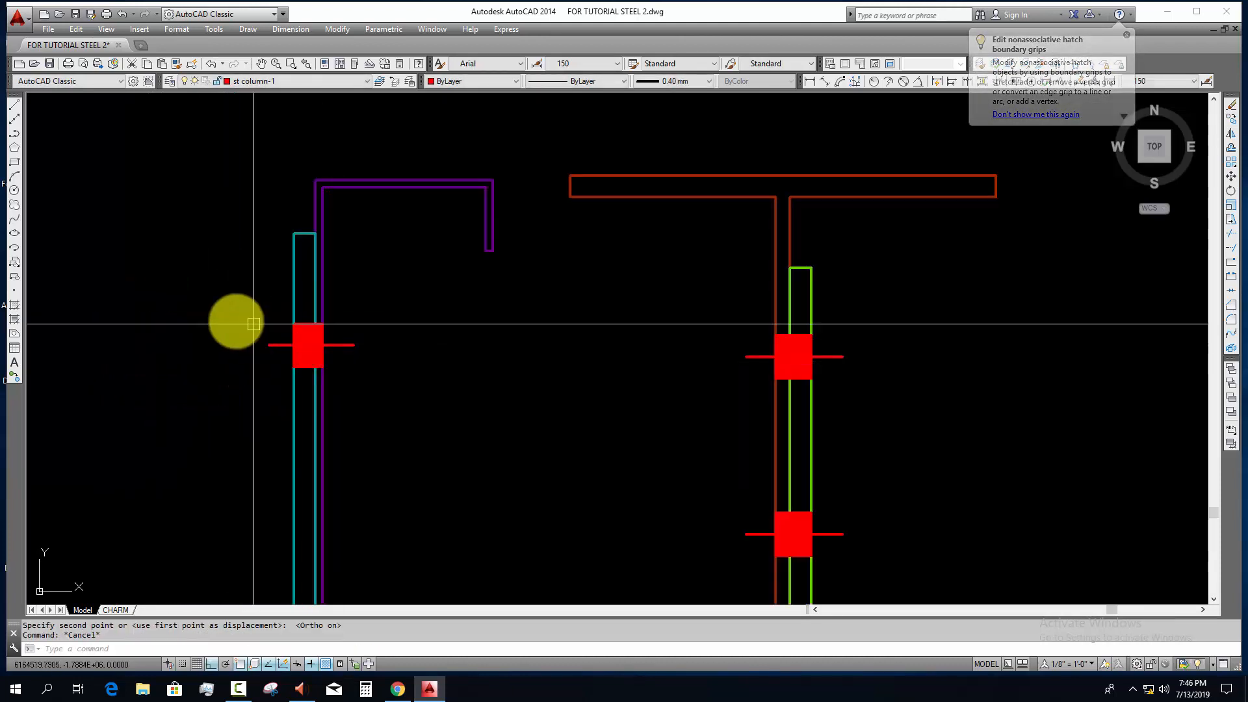
click(233, 314)
click(410, 417)
scroll(410, 418, down, 6)
text(c)
key(space)
scroll(410, 418, up, 2)
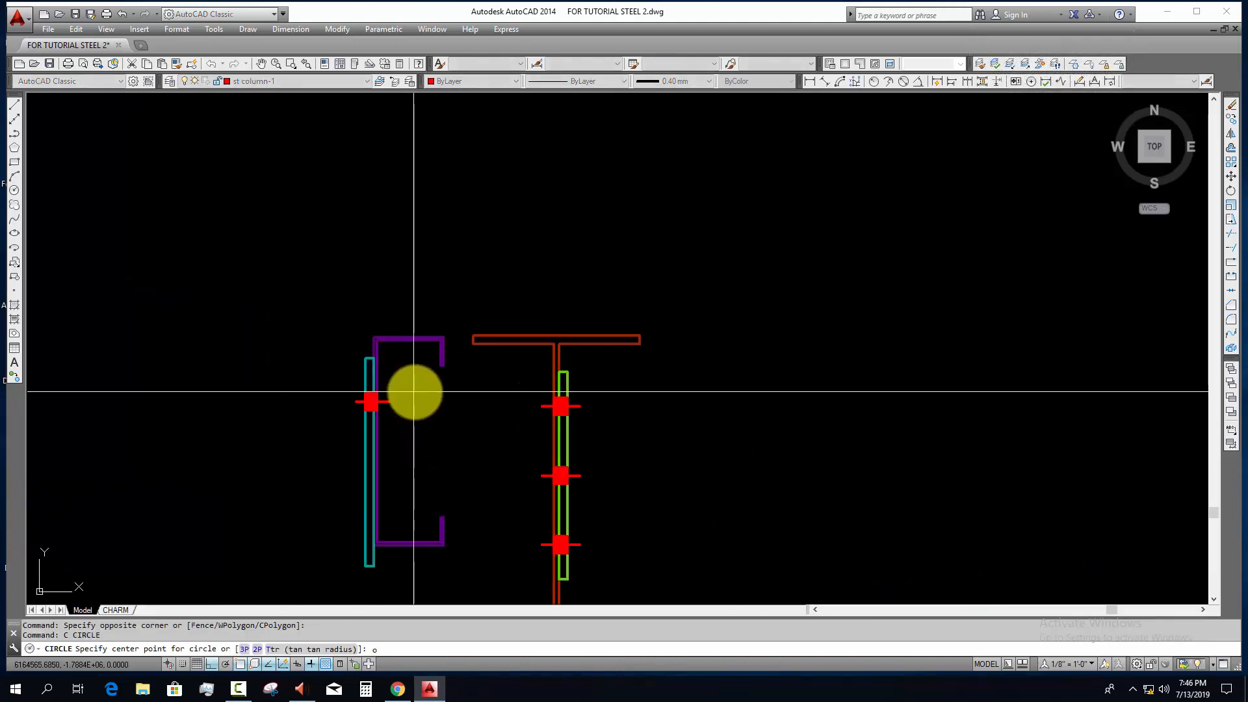
text(o)
key(Escape)
Step: Copy the cleat bolt straight down to form a second bolt in the lower part of the plate
click(321, 393)
click(418, 435)
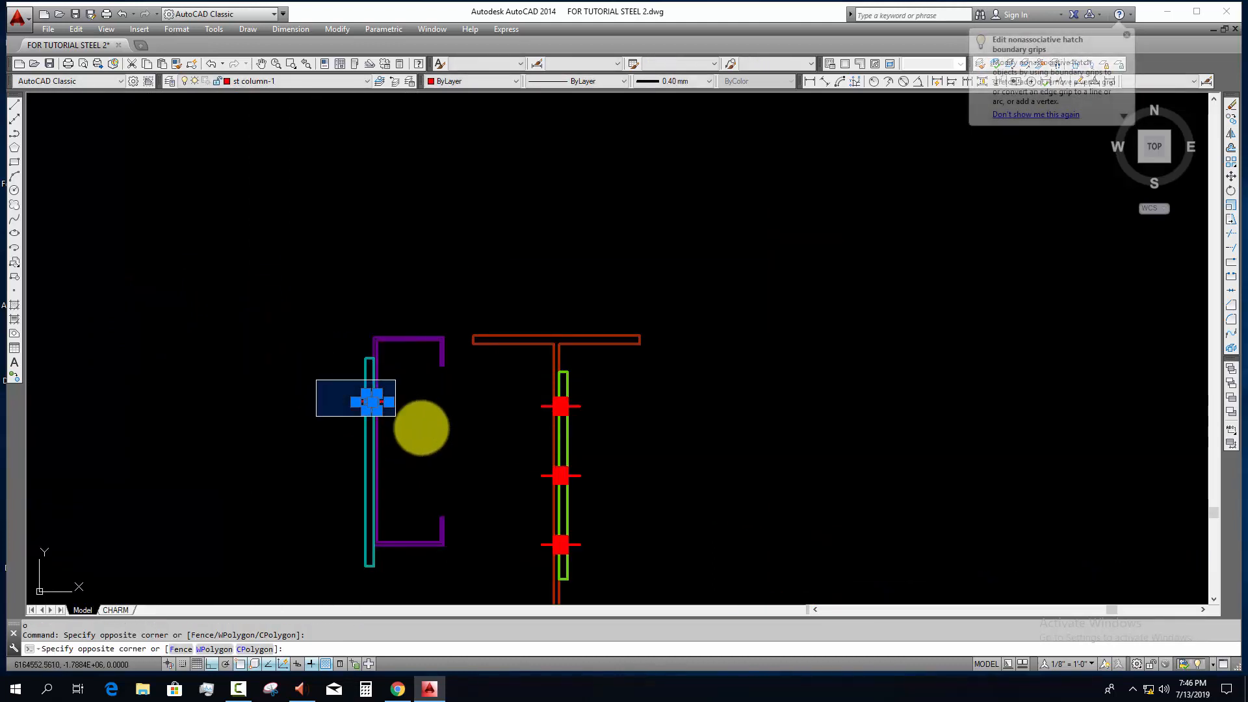
text(c)
key(Return)
click(405, 394)
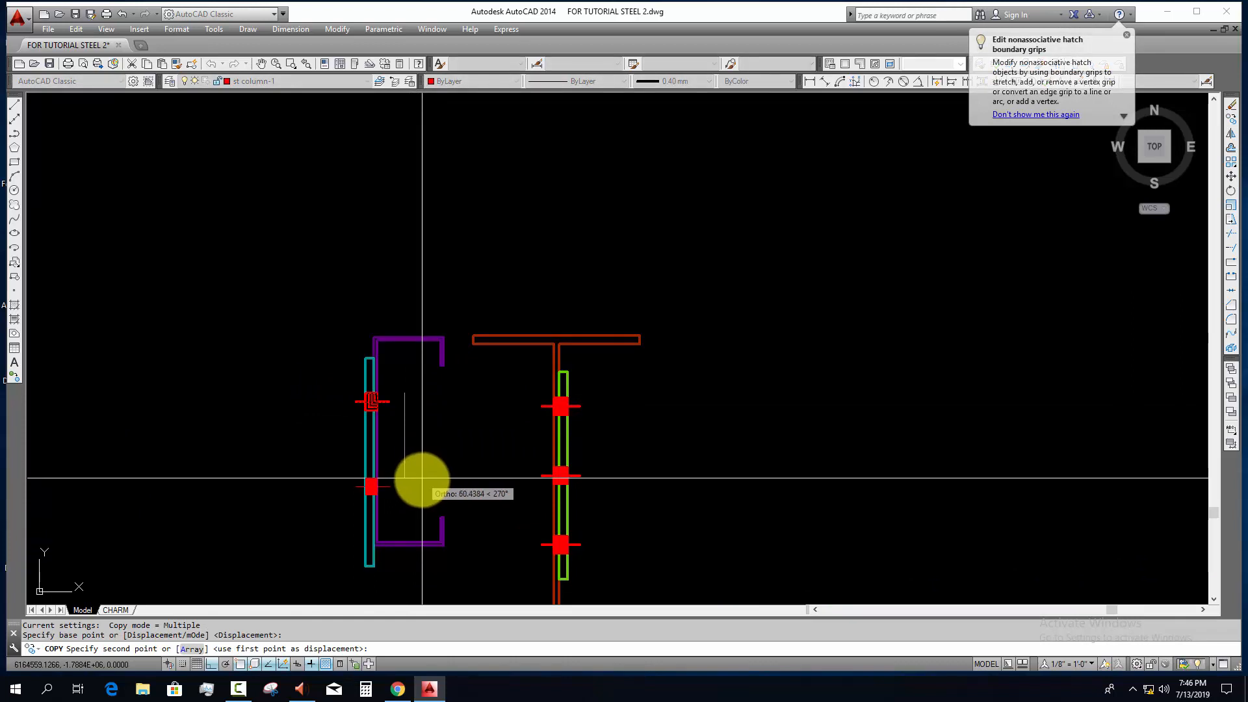
click(422, 487)
key(Escape)
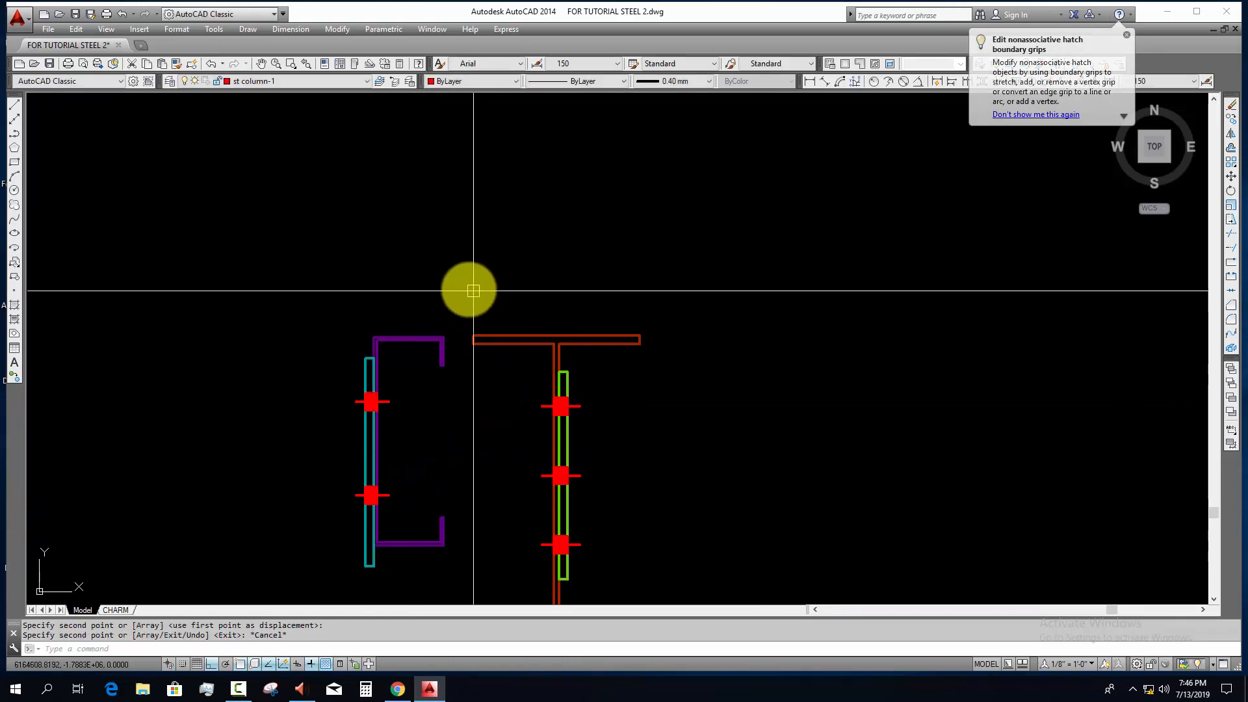
Step: Erase the exploded beam with its cleat and bolts beside the purlin
click(465, 288)
scroll(507, 362, down, 4)
click(569, 482)
text(e)
key(Return)
key(Escape)
Step: Convert the purlin, its cleat plate and both bolts into a block named gfhgf
scroll(481, 434, up, 2)
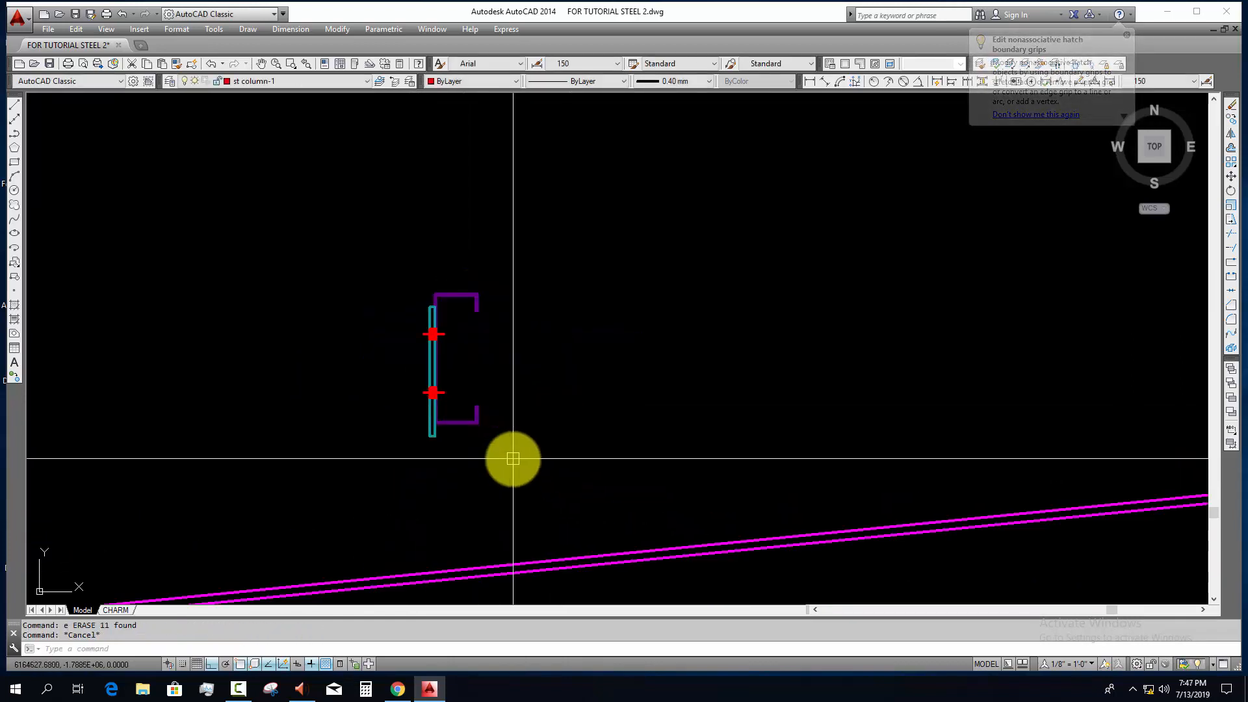
click(513, 457)
click(395, 270)
text(b)
key(Return)
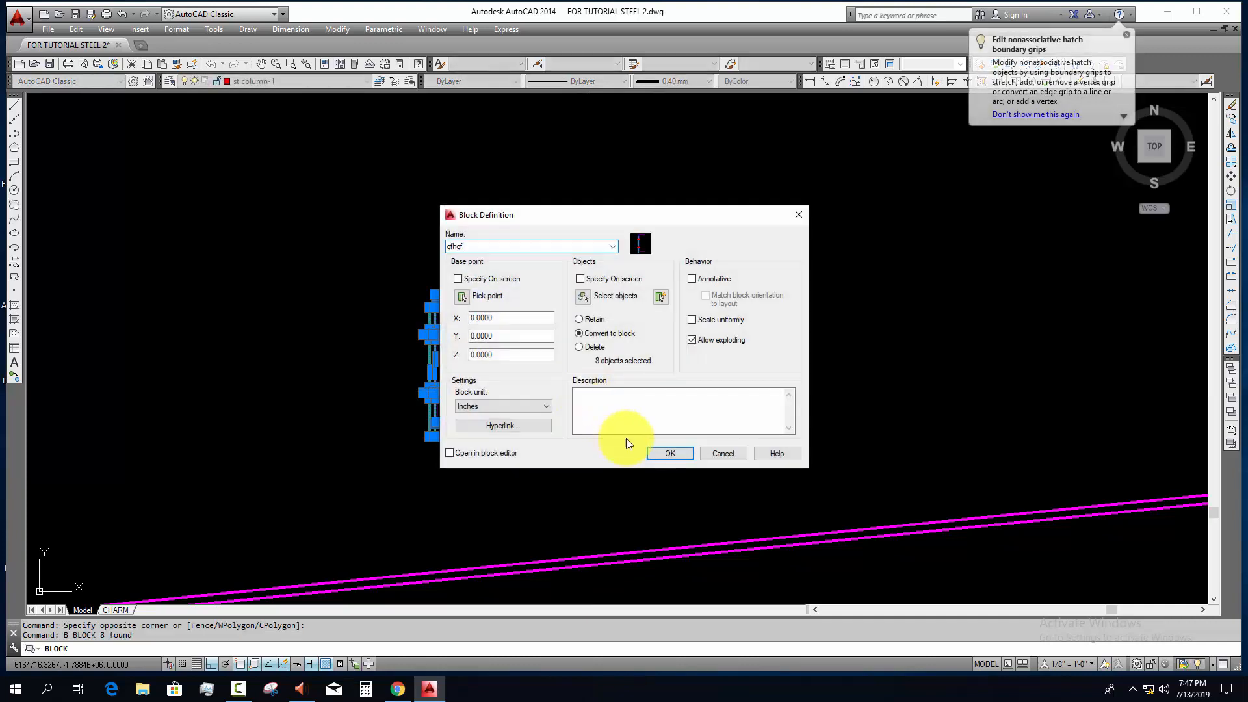
click(640, 451)
scroll(472, 381, up, 2)
scroll(403, 390, down, 5)
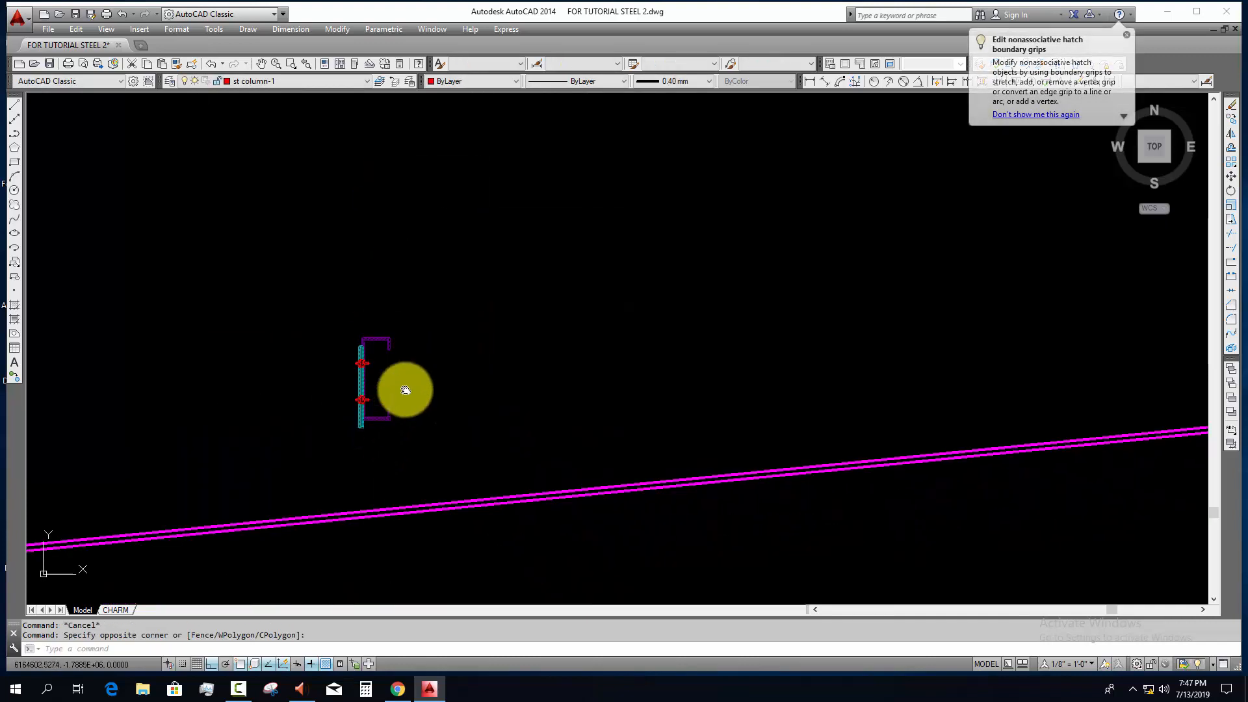
key(Escape)
scroll(800, 371, up, 4)
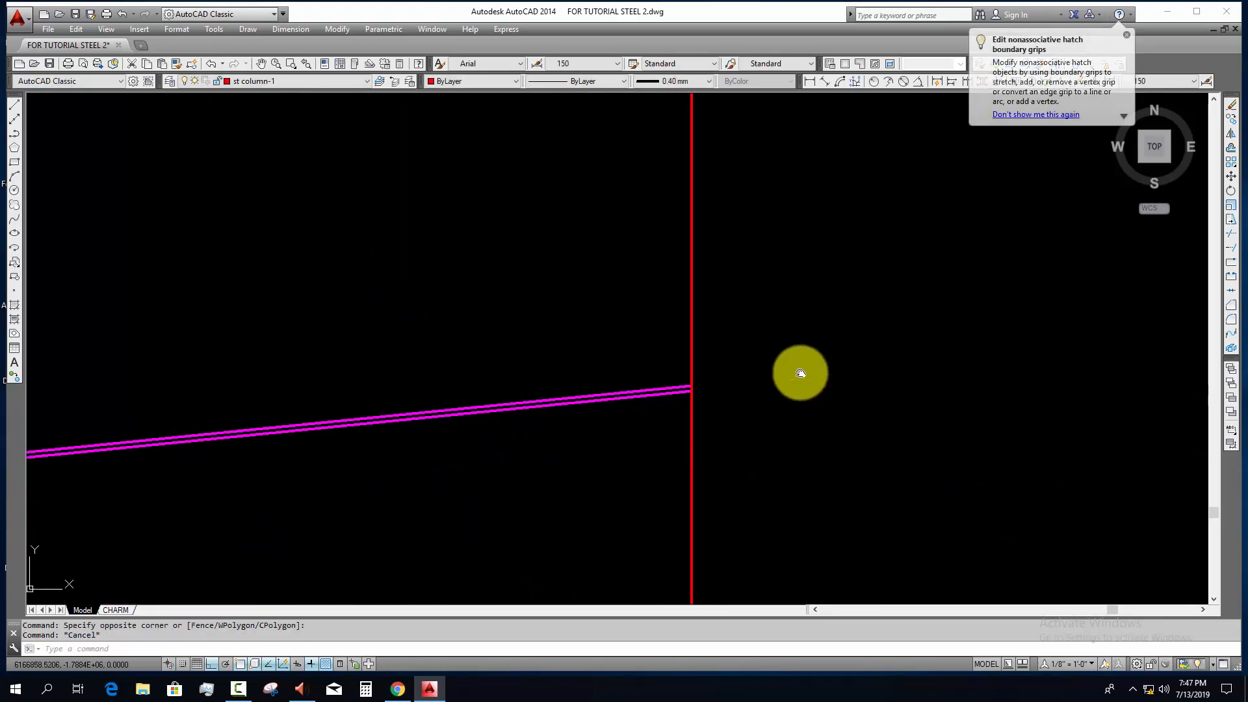
text(xo)
key(Return)
scroll(563, 377, down, 5)
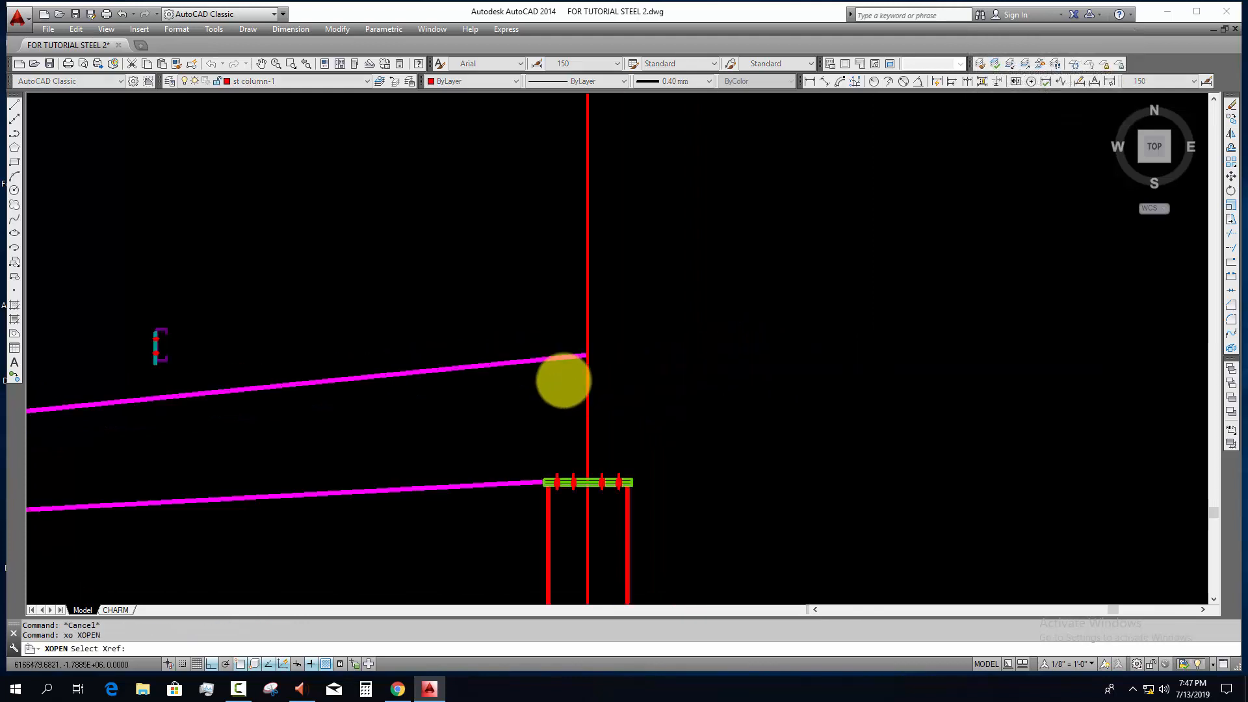
key(Escape)
key(Escape)
Step: Draw a construction line perpendicular to the rafter's top flange near the ridge
text(xl)
key(Return)
scroll(559, 377, up, 5)
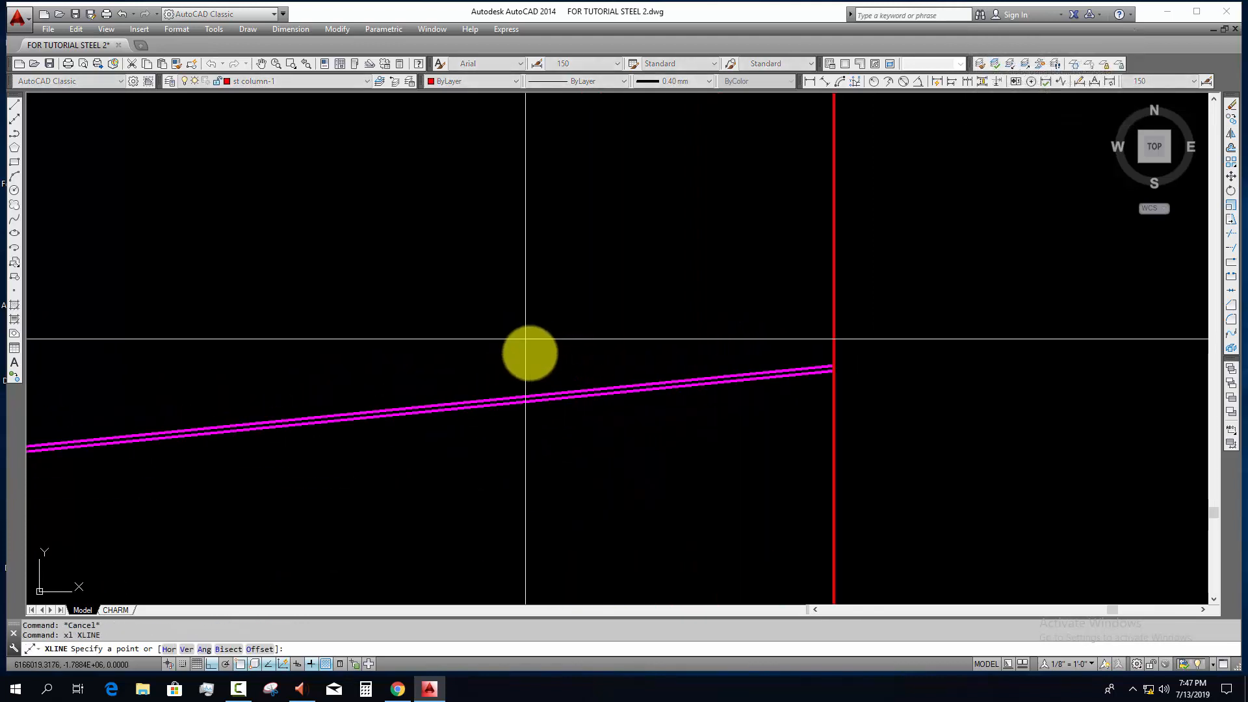
scroll(545, 399, up, 5)
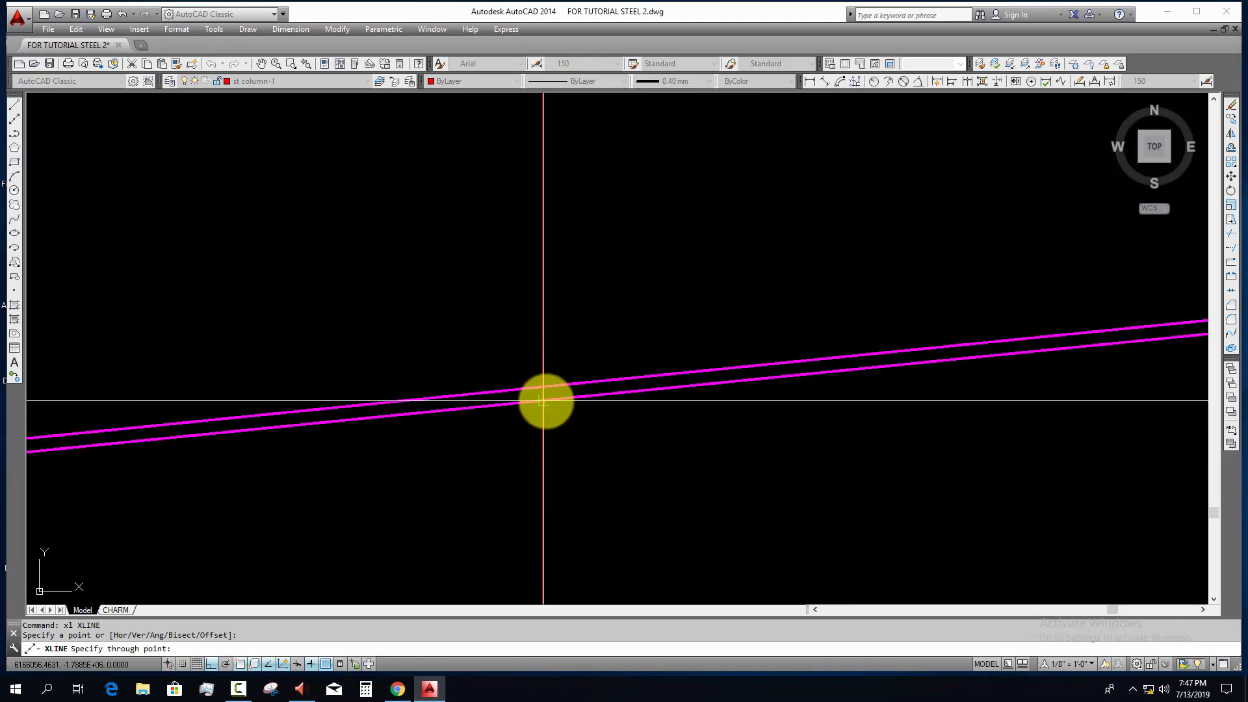
click(545, 401)
key(Escape)
Step: Move the perpendicular construction line to the upper end of the rafter's top flange at the vertical ridge line
click(582, 405)
click(518, 463)
text(m)
key(Return)
click(543, 388)
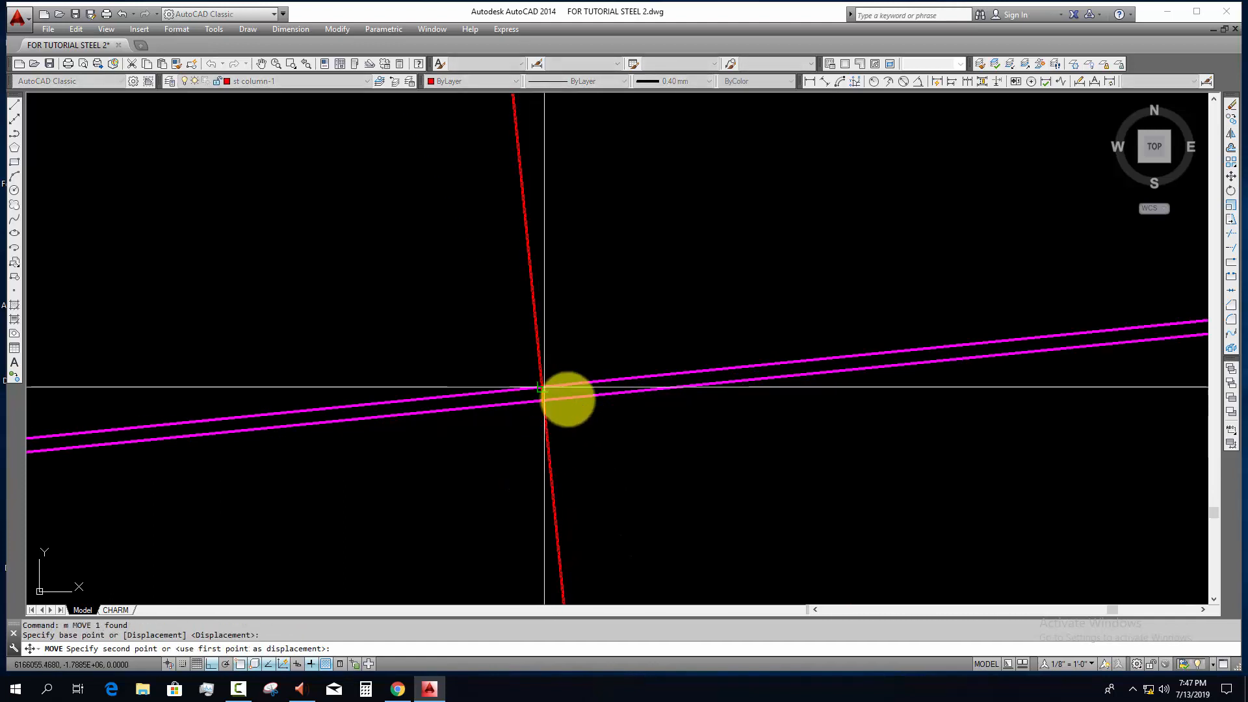
scroll(429, 448, down, 6)
scroll(533, 416, up, 4)
key(Escape)
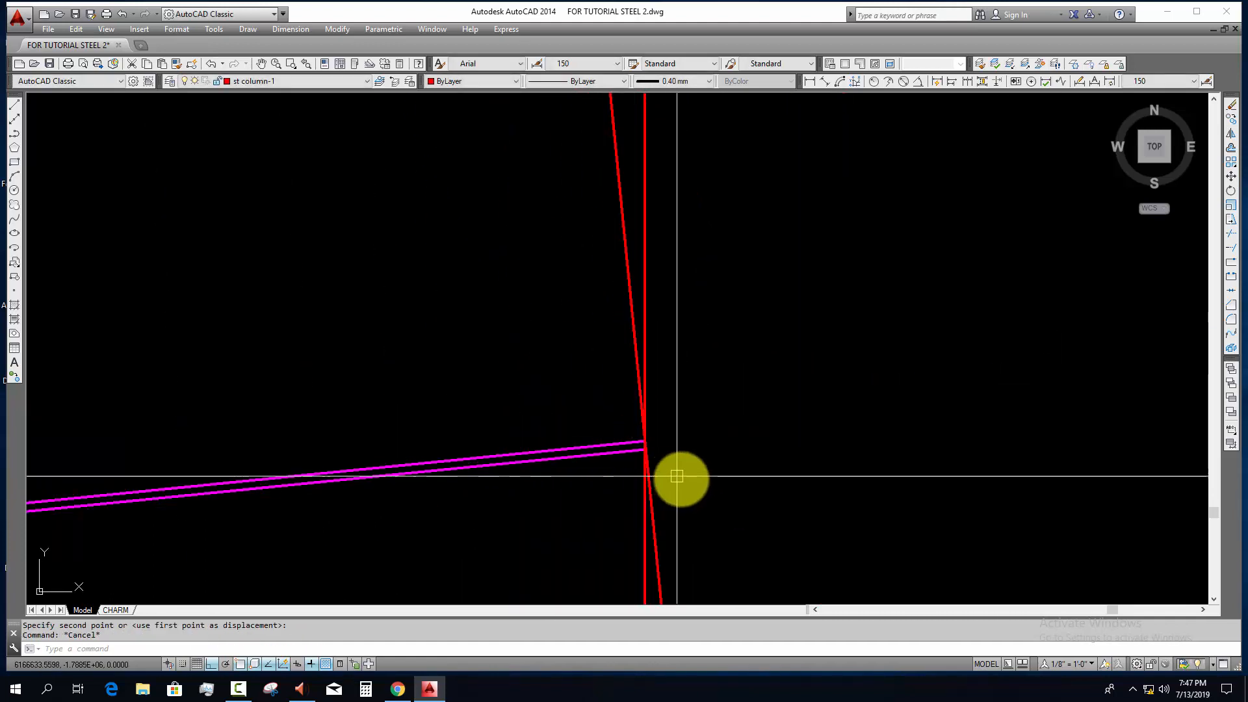
Step: Offset the perpendicular construction line 250 from the ridge down the rafter
middle_drag(676, 478, 646, 429)
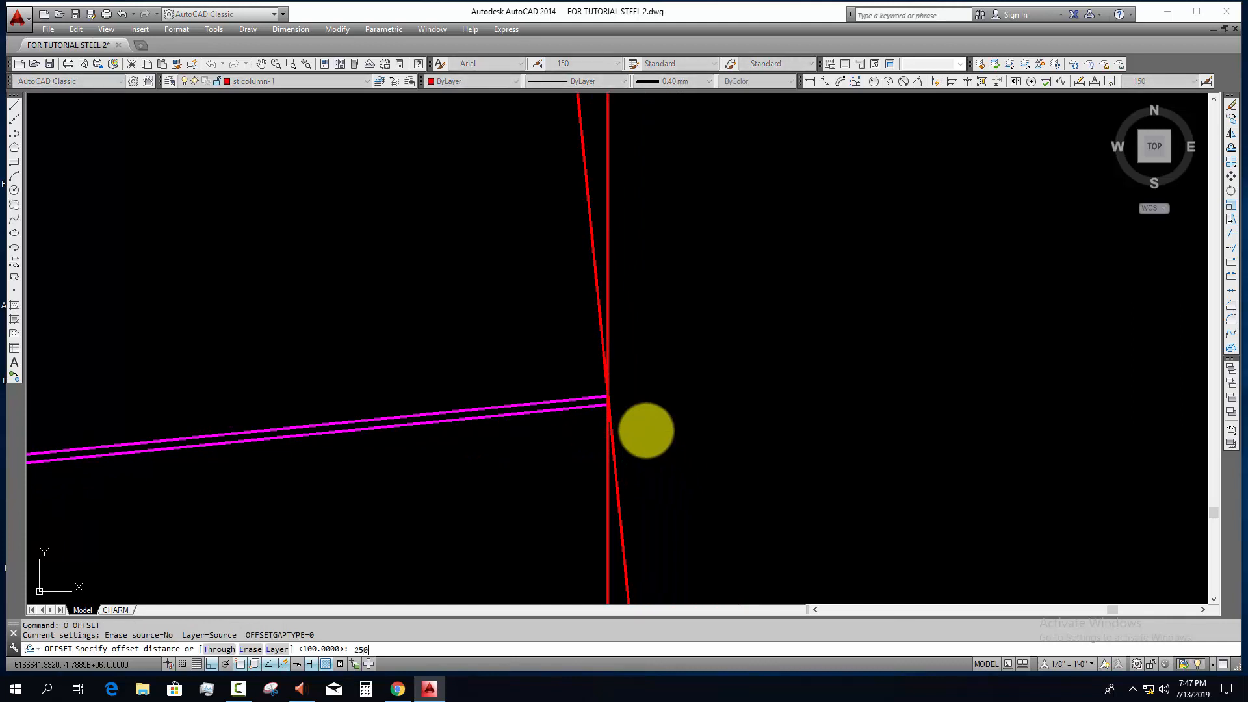
click(619, 507)
click(525, 530)
key(Escape)
Step: Copy the purlin block by its cleat plate's bottom corner to where the offset line crosses the rafter's top edge
scroll(525, 529, down, 7)
middle_drag(545, 503, 615, 399)
scroll(186, 390, up, 4)
click(162, 400)
text(co)
key(Return)
scroll(186, 446, up, 2)
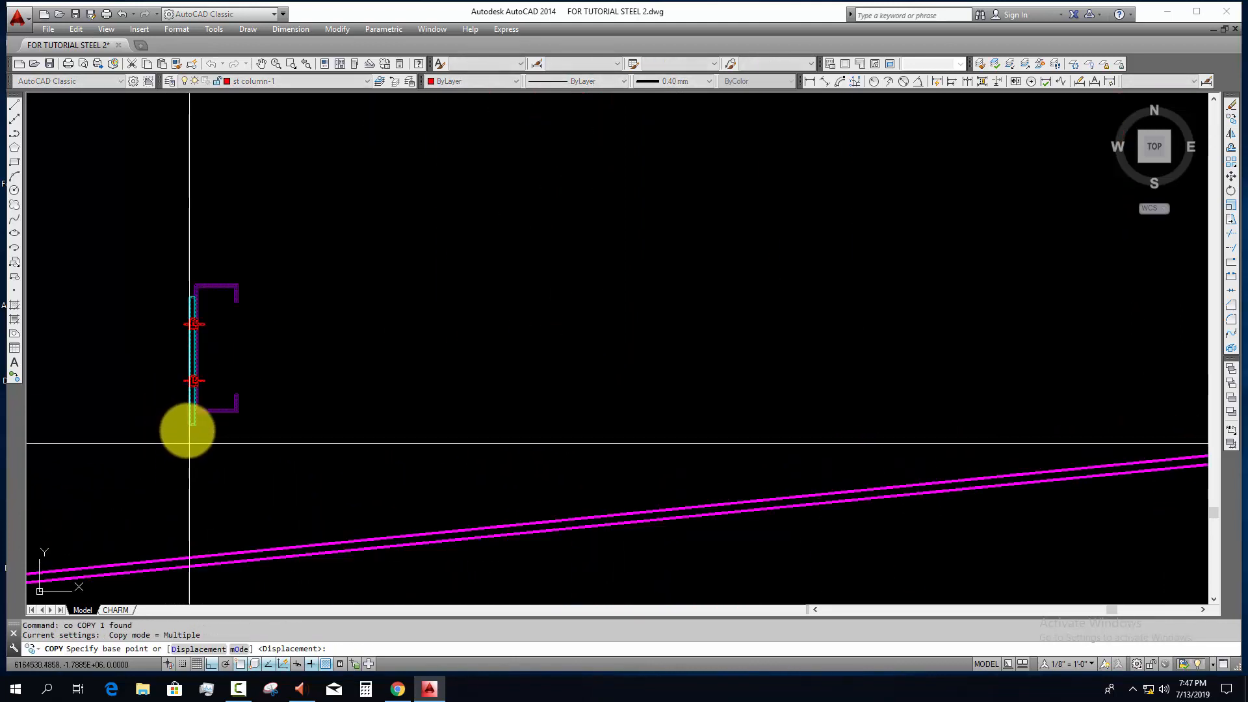
click(189, 427)
scroll(650, 458, down, 4)
middle_drag(666, 460, 179, 442)
scroll(543, 413, up, 5)
key(F8)
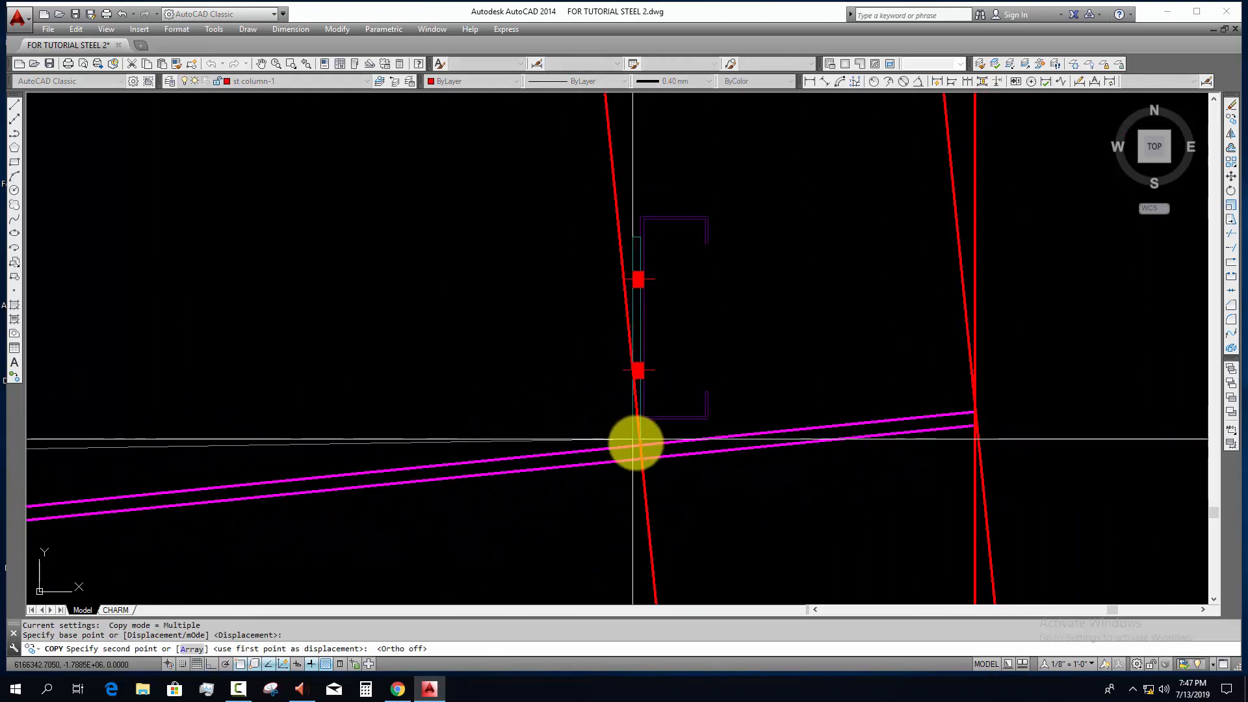
click(640, 443)
key(Escape)
Step: Align the copied purlin block's plate base with the sloping top edge of the rafter, without scaling
click(688, 244)
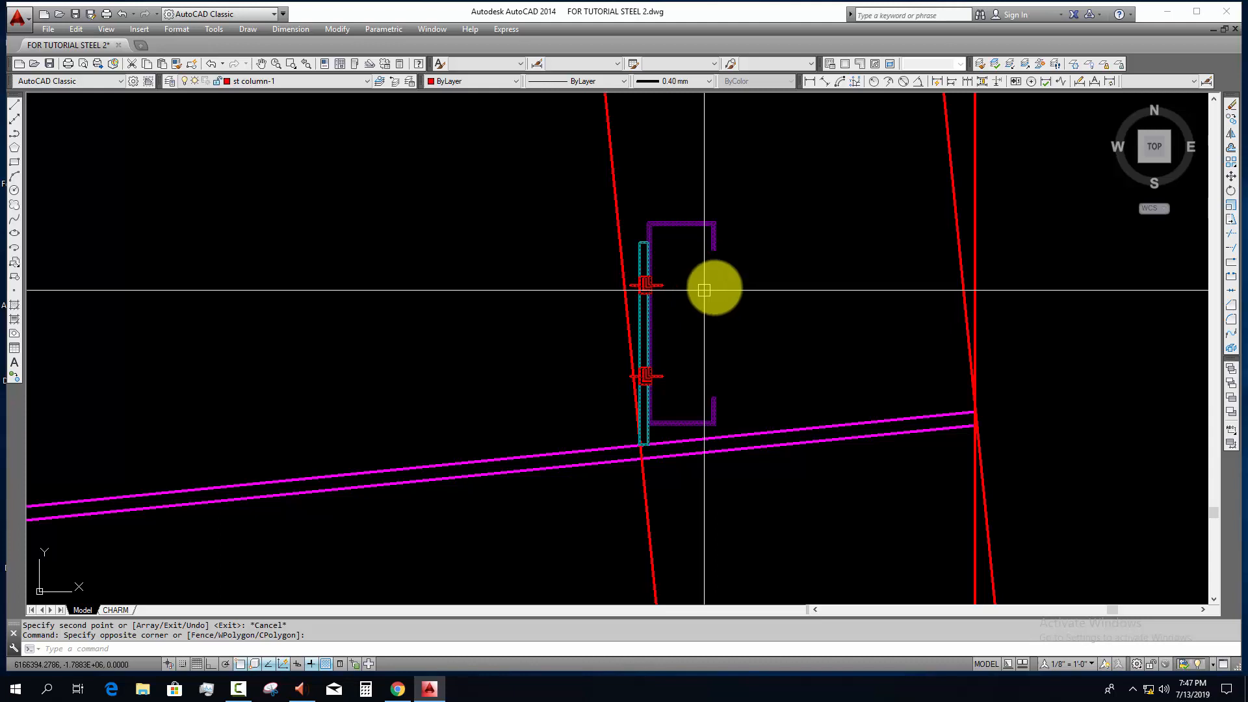
key(Escape)
click(746, 271)
click(737, 271)
text(a)
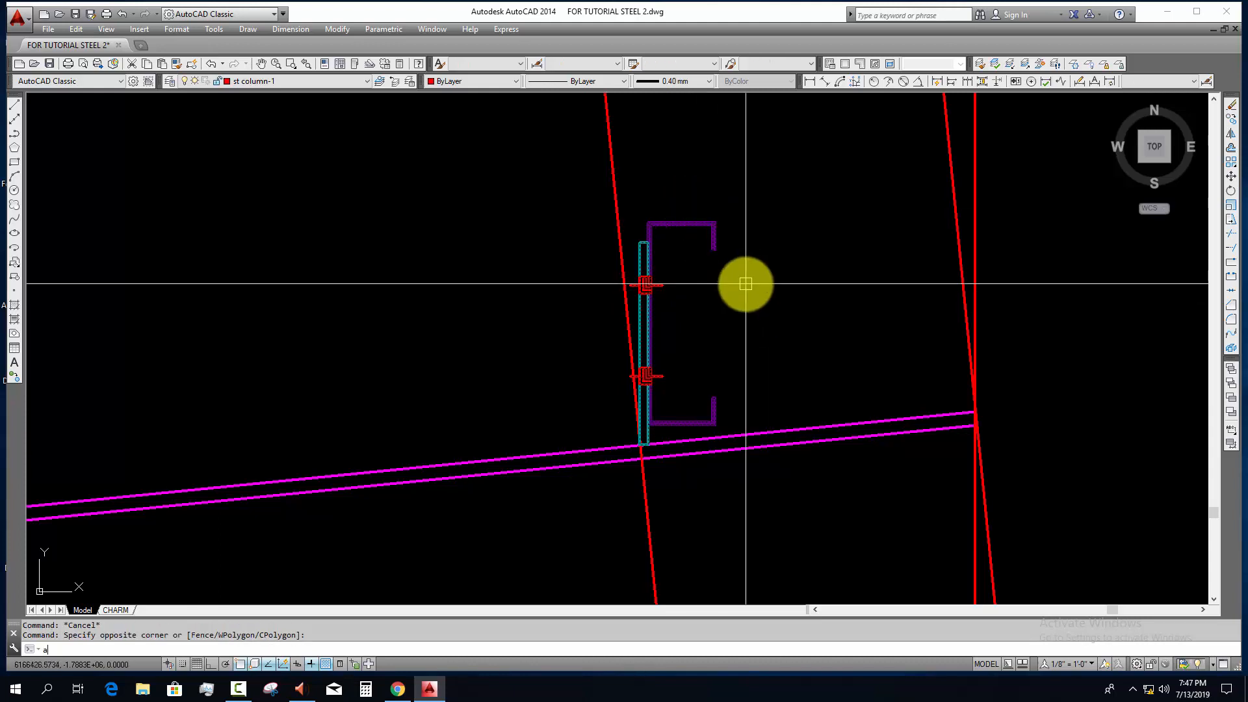
text(l)
key(Return)
scroll(644, 446, up, 10)
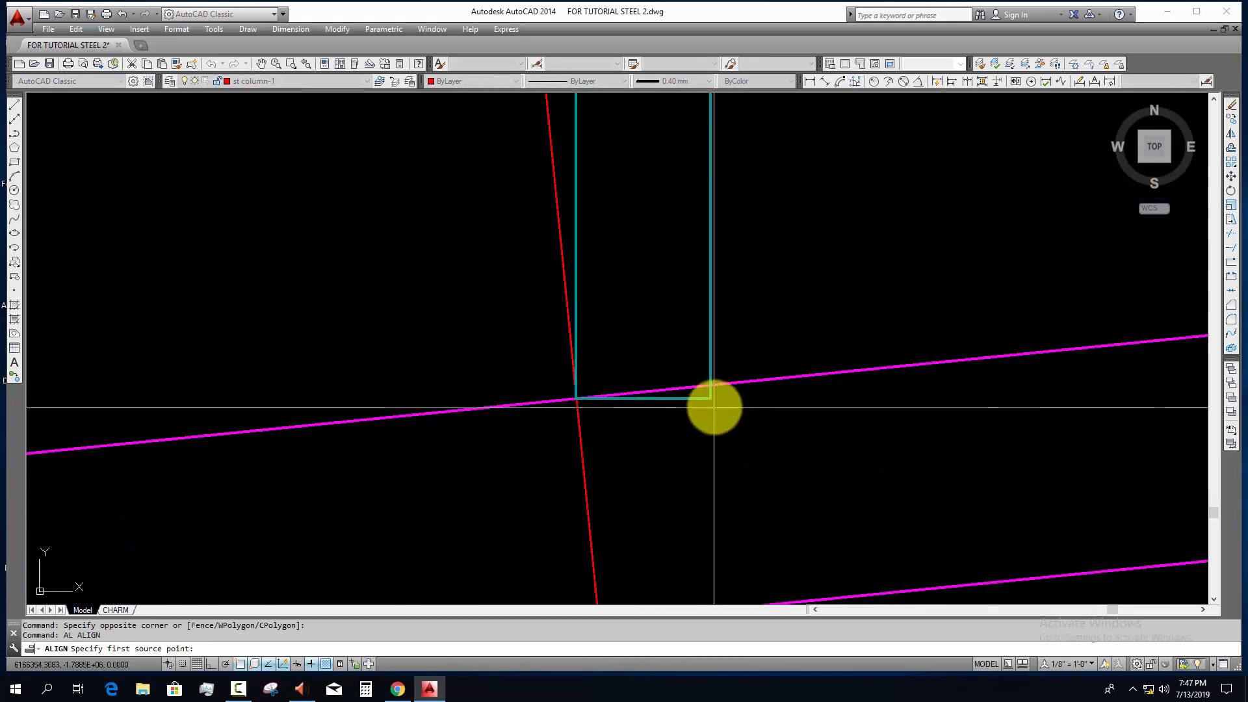
click(710, 398)
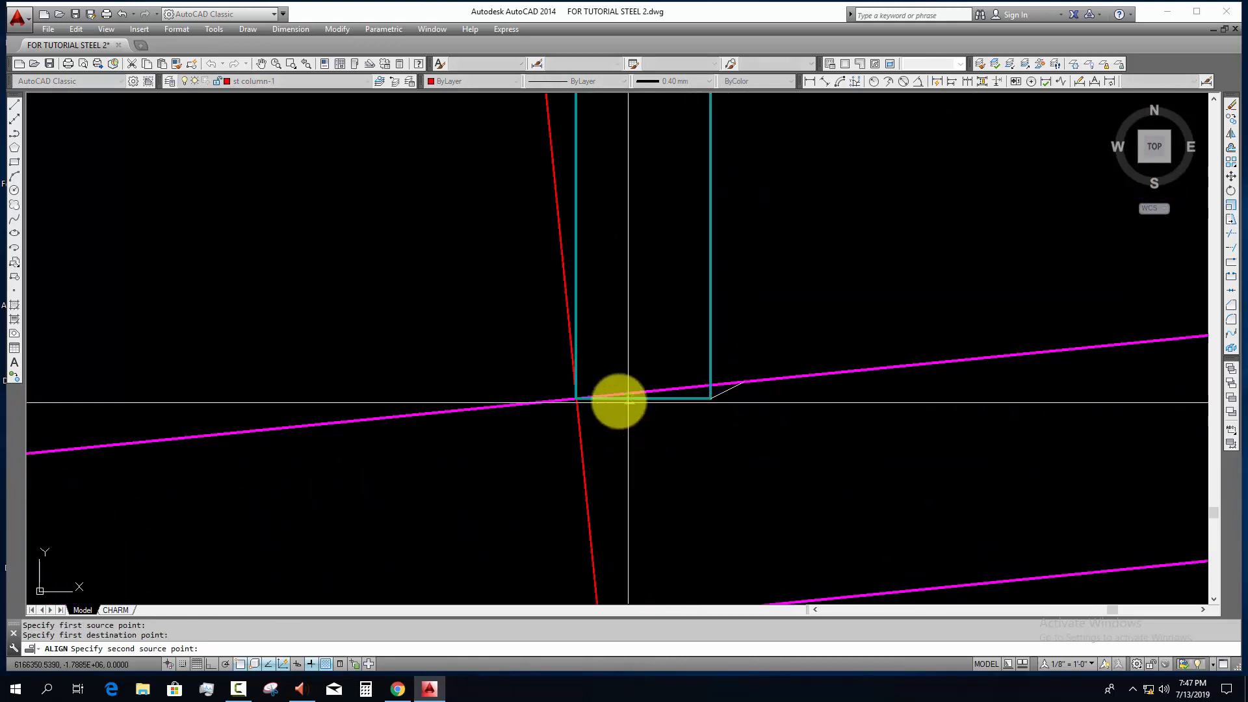
scroll(618, 400, up, 2)
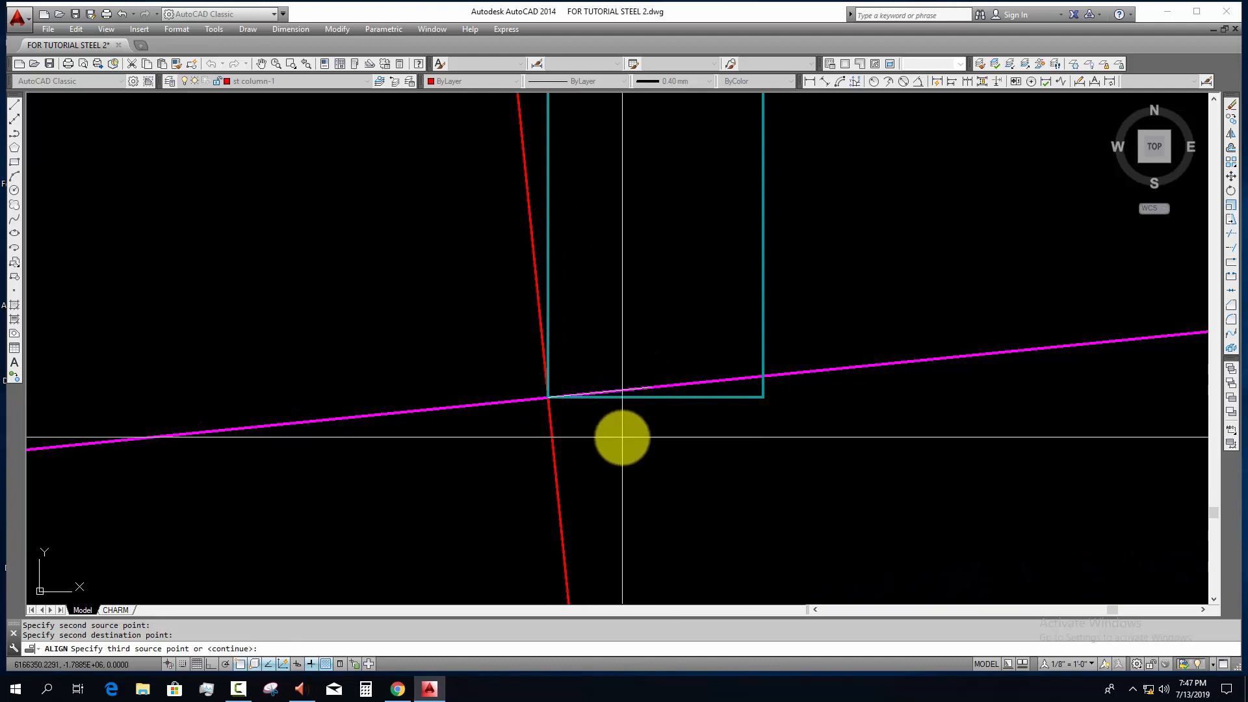
key(Return)
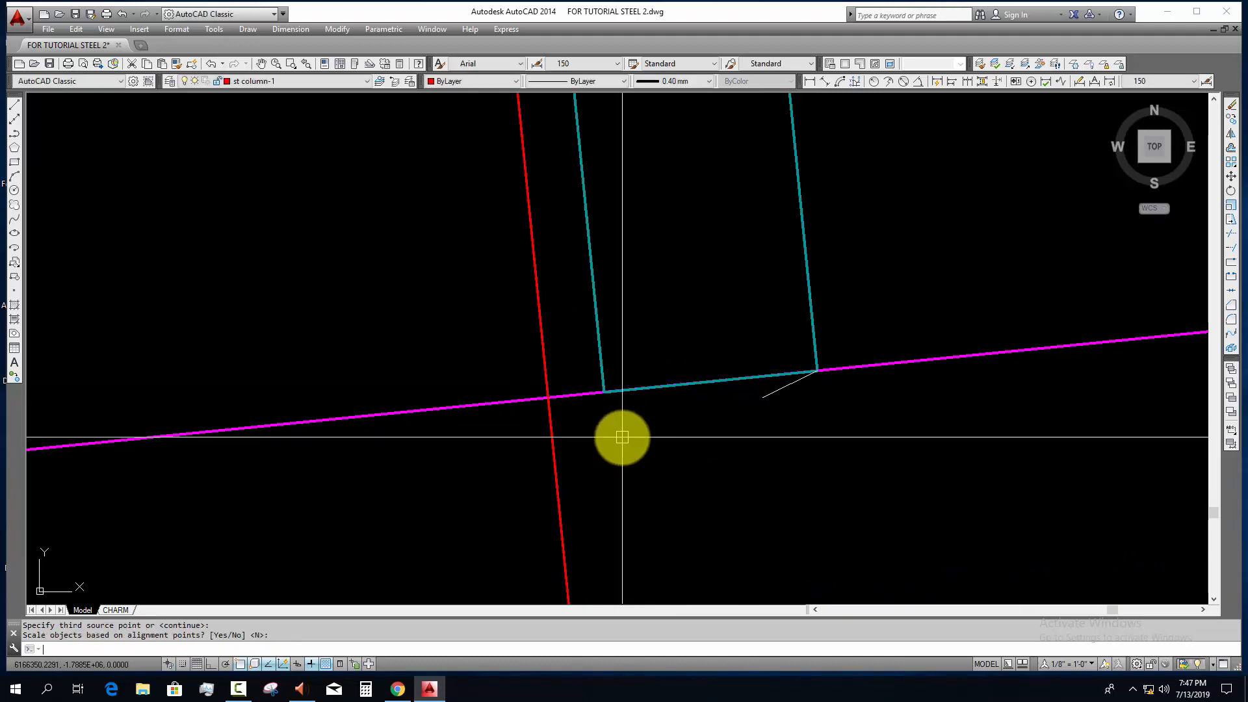
scroll(622, 438, down, 6)
middle_drag(666, 442, 588, 482)
scroll(588, 482, down, 4)
key(Escape)
Step: Move the purlin block by its cleat plate's bottom midpoint onto the intersection of the offset line and rafter top
click(663, 434)
click(603, 433)
scroll(574, 479, up, 4)
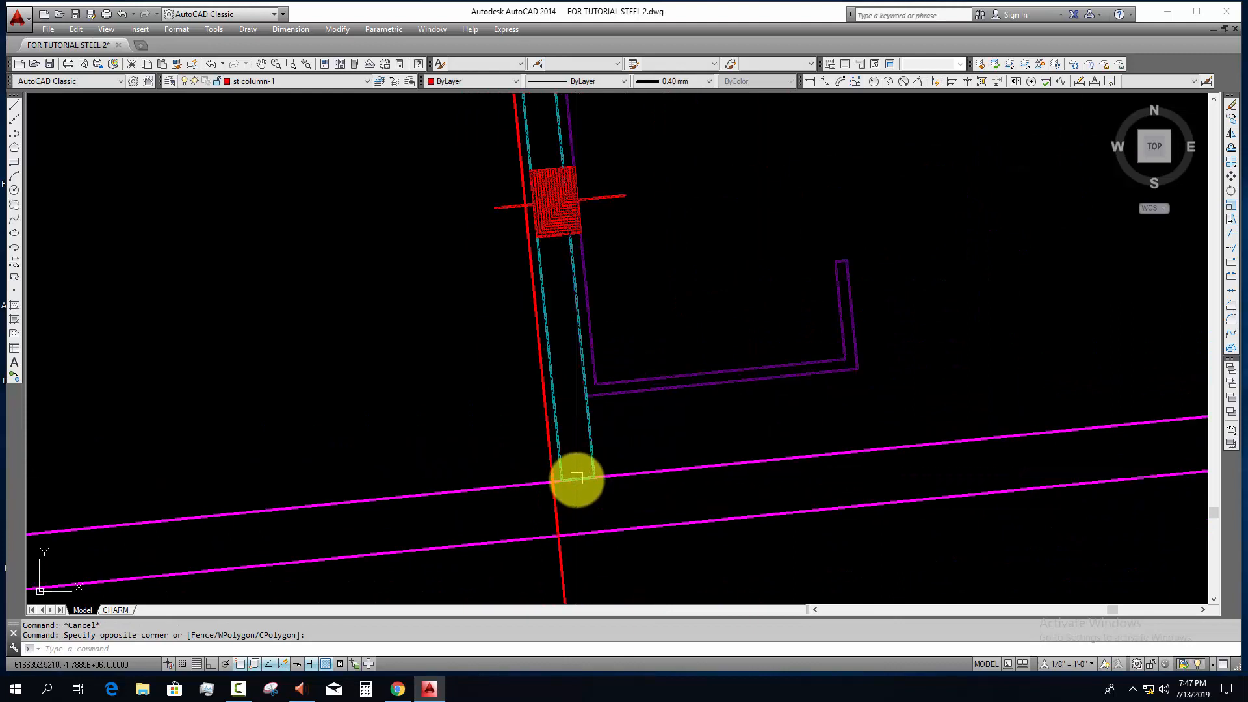
text(m)
key(Return)
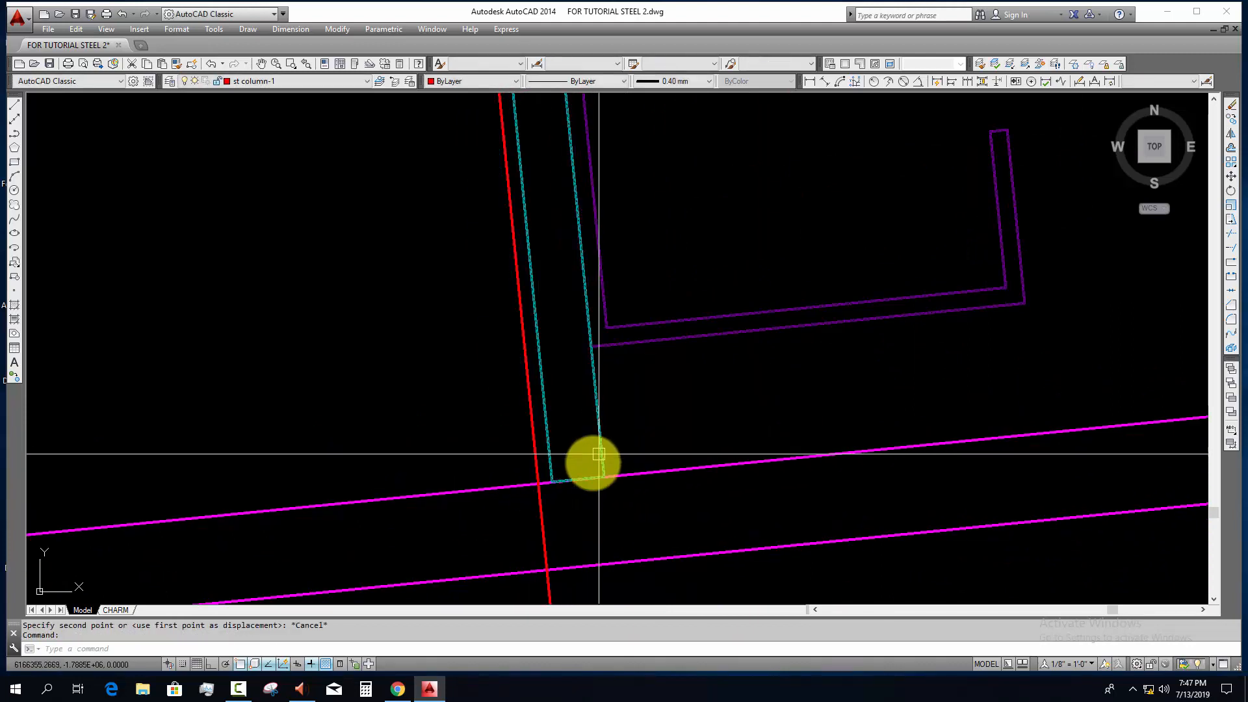
click(539, 483)
key(Escape)
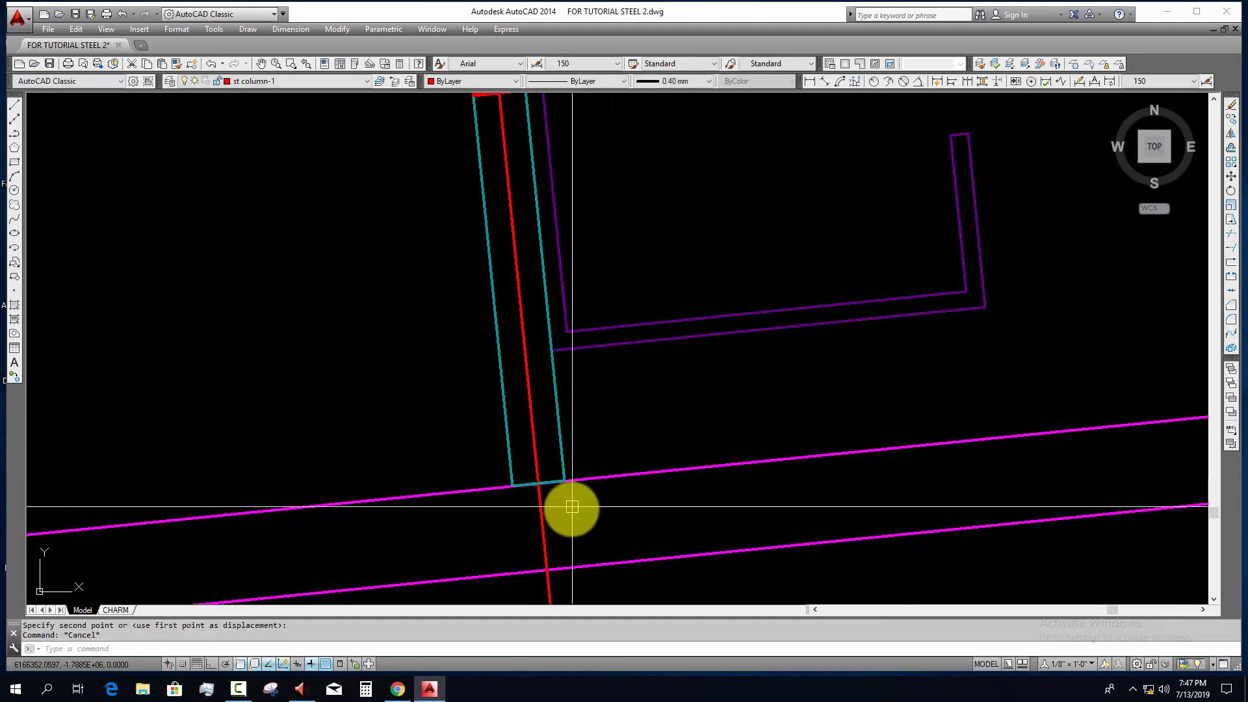
Step: Erase the offset construction line running through the cleat plate
click(572, 505)
click(505, 531)
text(e)
key(space)
scroll(611, 498, down, 5)
middle_drag(662, 463, 642, 373)
key(Escape)
key(Escape)
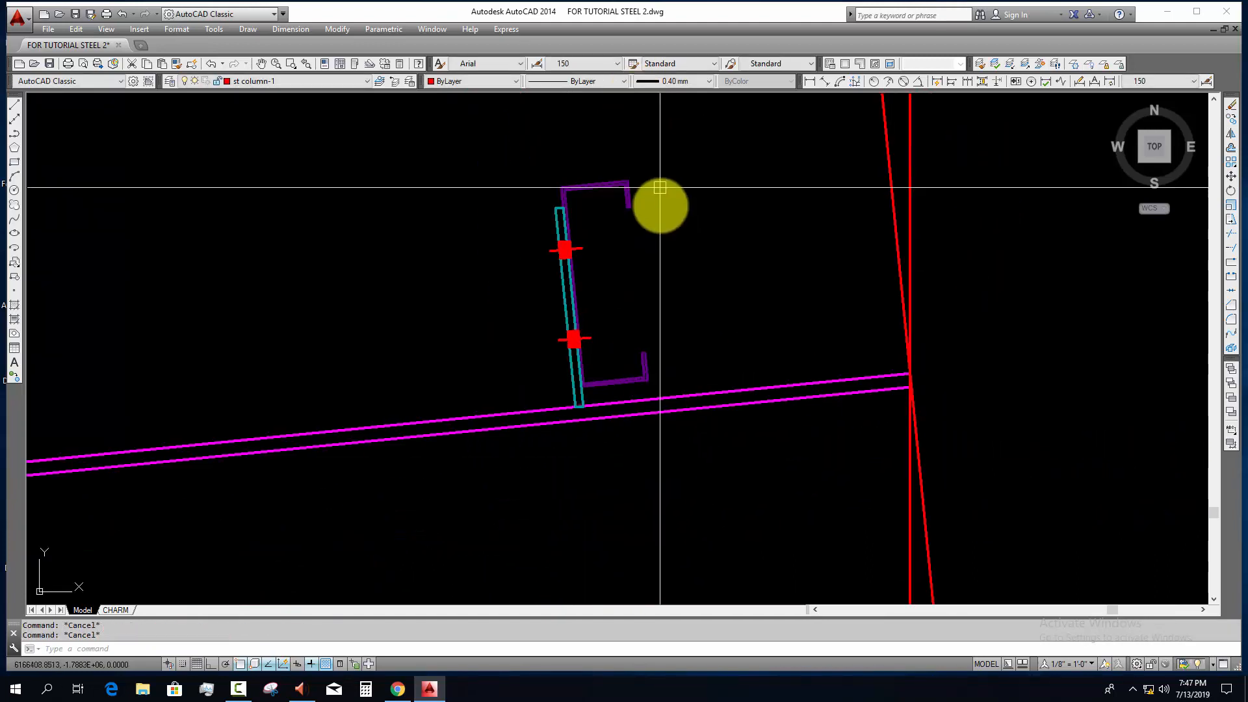
scroll(628, 310, down, 6)
scroll(636, 310, up, 4)
click(642, 290)
click(610, 271)
text(c)
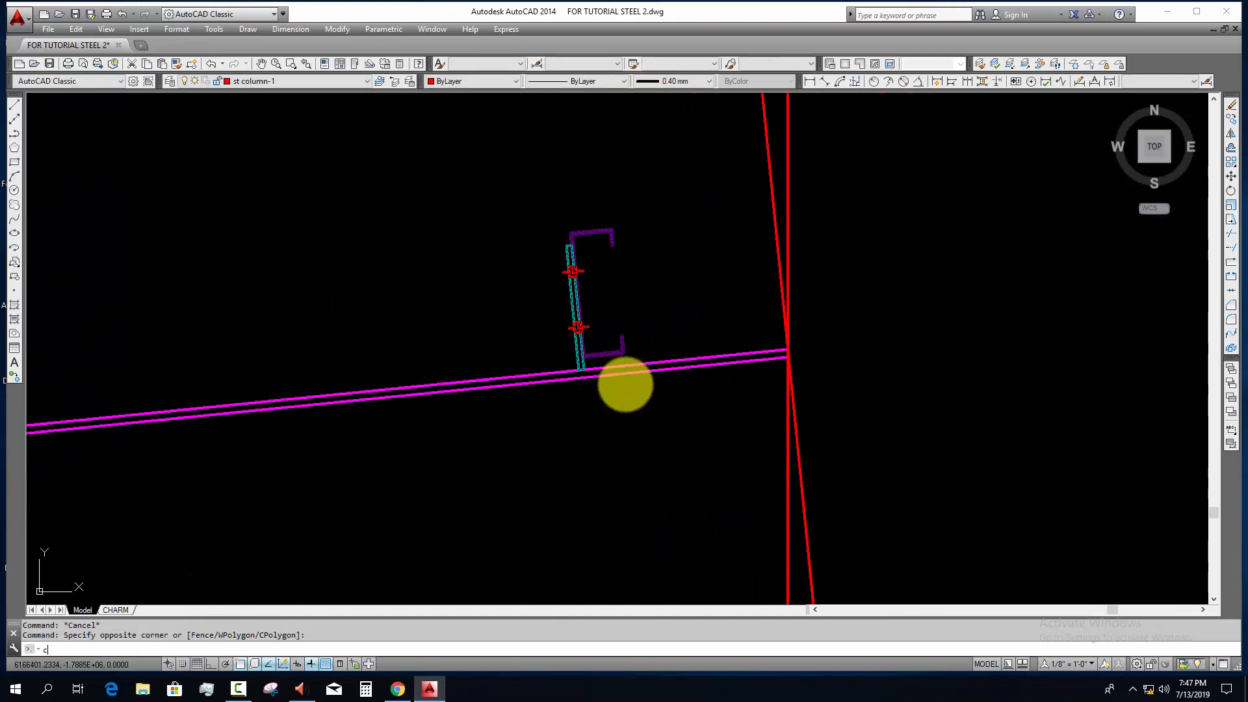
text(o)
key(space)
scroll(585, 372, up, 4)
click(540, 351)
scroll(429, 406, down, 4)
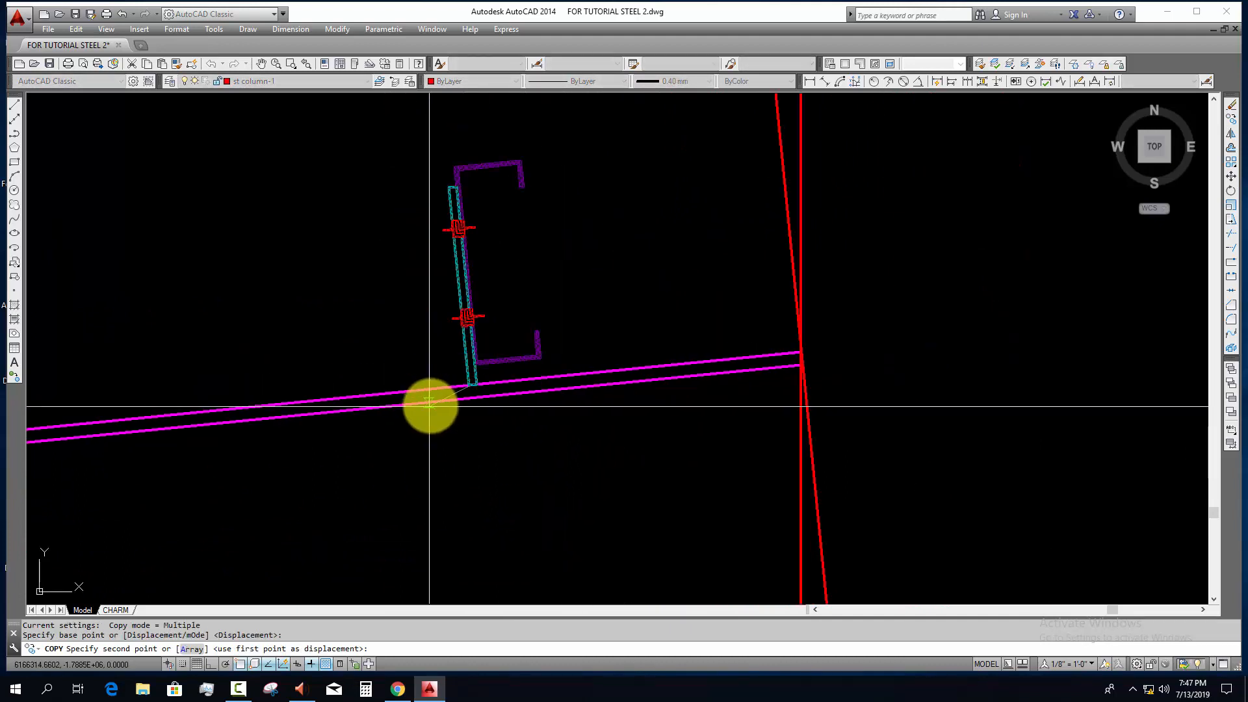
scroll(433, 401, down, 4)
middle_drag(436, 402, 582, 369)
key(Escape)
Step: Copy the aligned purlin block by its plate's bottom midpoint to the rafter's lower end at the eave
click(570, 296)
click(572, 313)
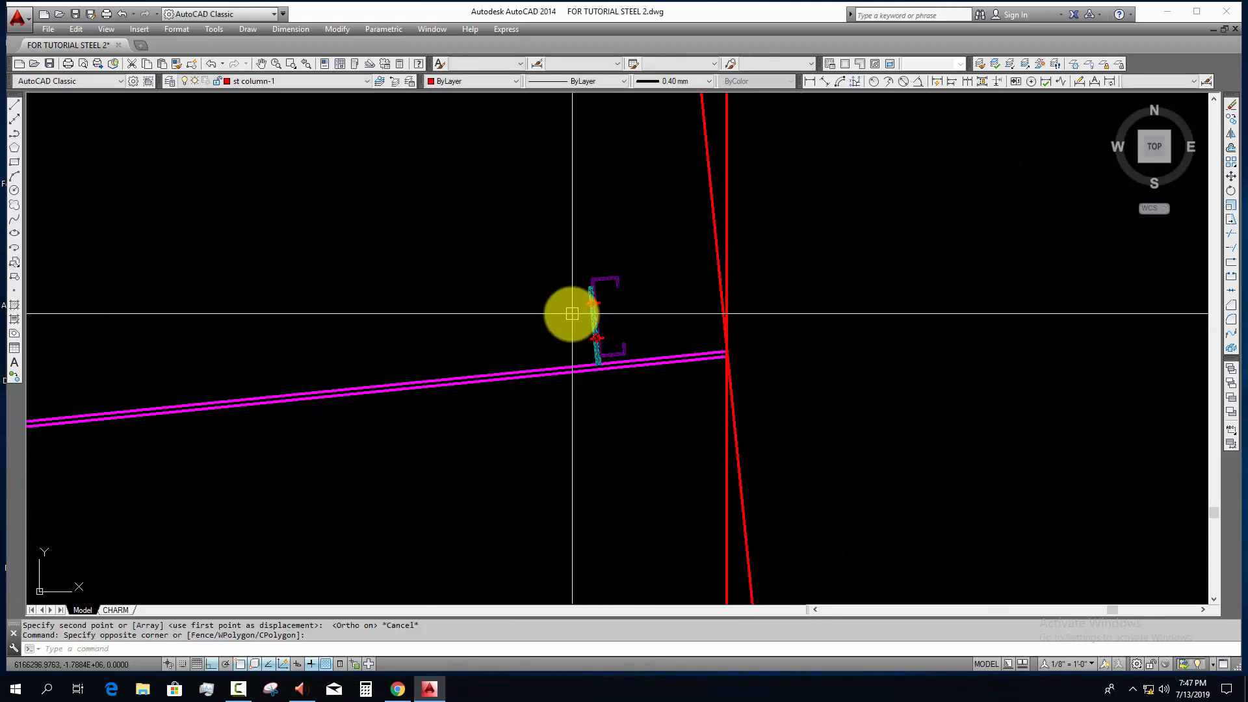
scroll(598, 364, up, 3)
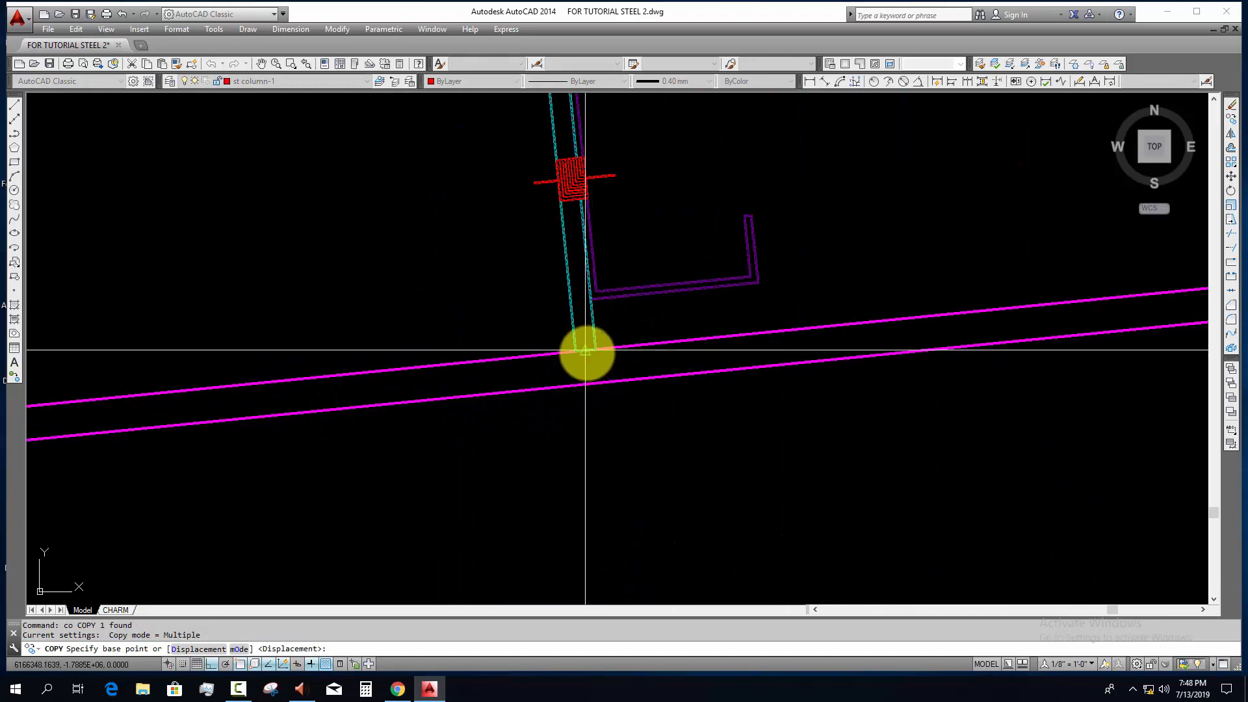
click(586, 350)
scroll(396, 426, down, 8)
middle_drag(468, 426, 845, 320)
scroll(232, 361, up, 4)
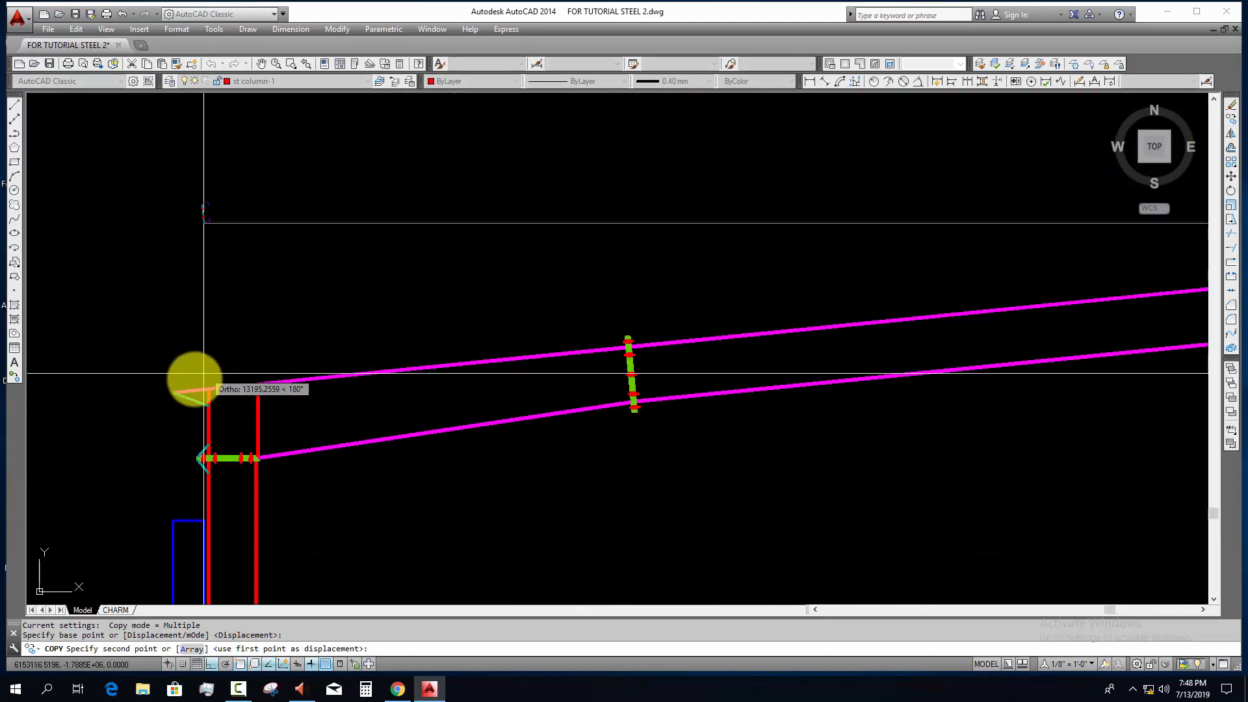
scroll(204, 373, down, 9)
scroll(176, 390, up, 2)
click(158, 404)
key(Escape)
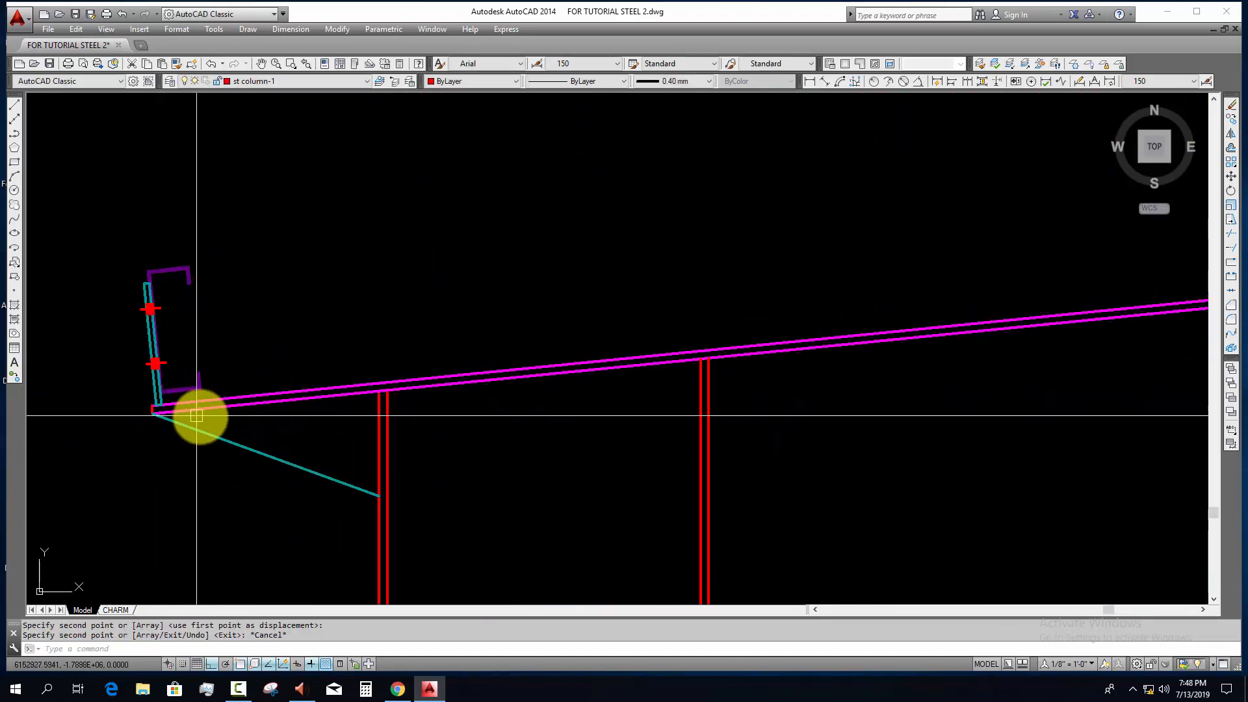
Step: Examine how the copied purlin's cleat plate sits on the rafter's eave end
scroll(254, 348, up, 2)
mouse_move(200, 418)
middle_down()
mouse_move(270, 416)
mouse_move(302, 395)
mouse_move(323, 340)
middle_up()
click(258, 348)
click(169, 377)
scroll(221, 407, down, 4)
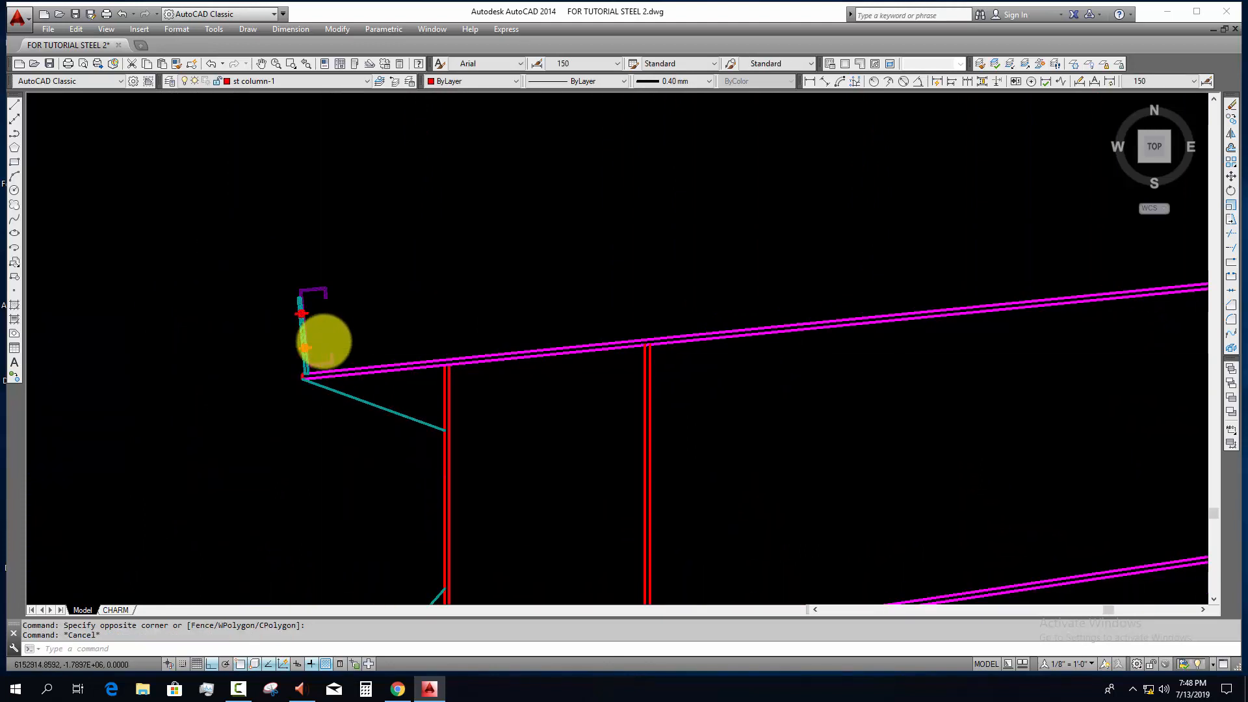
scroll(322, 337, up, 2)
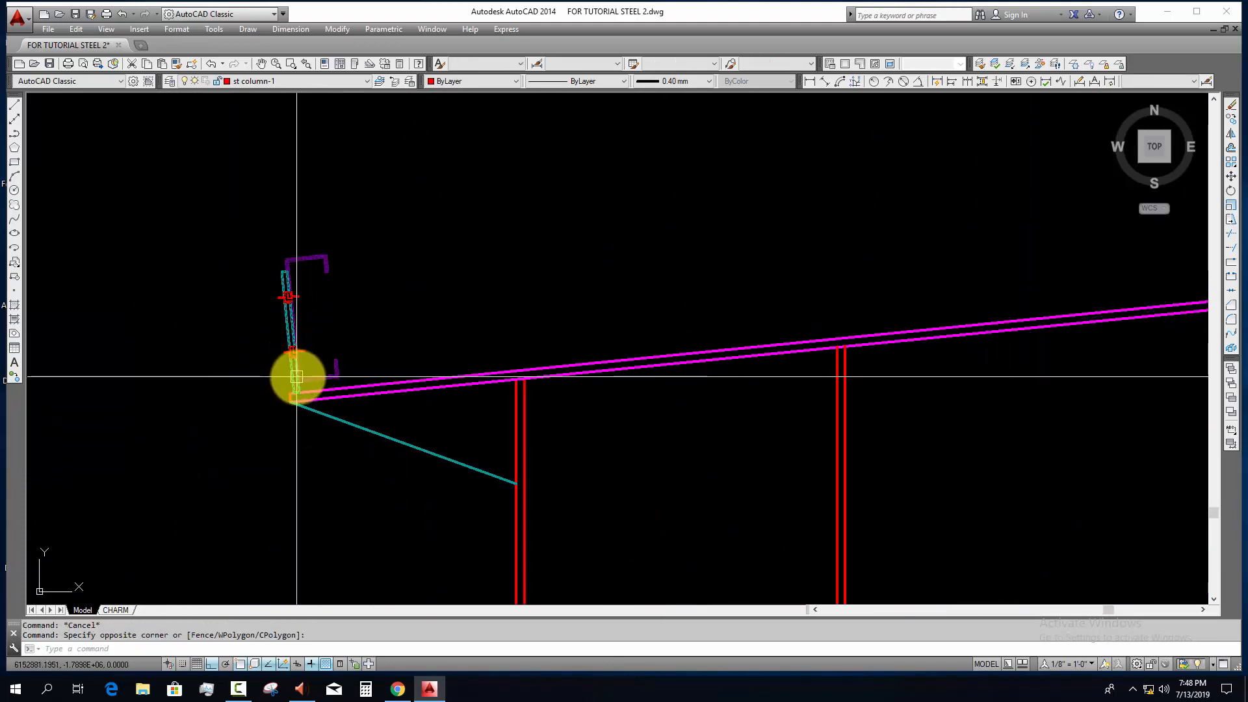
key(Escape)
scroll(292, 400, down, 4)
middle_drag(284, 416, 279, 298)
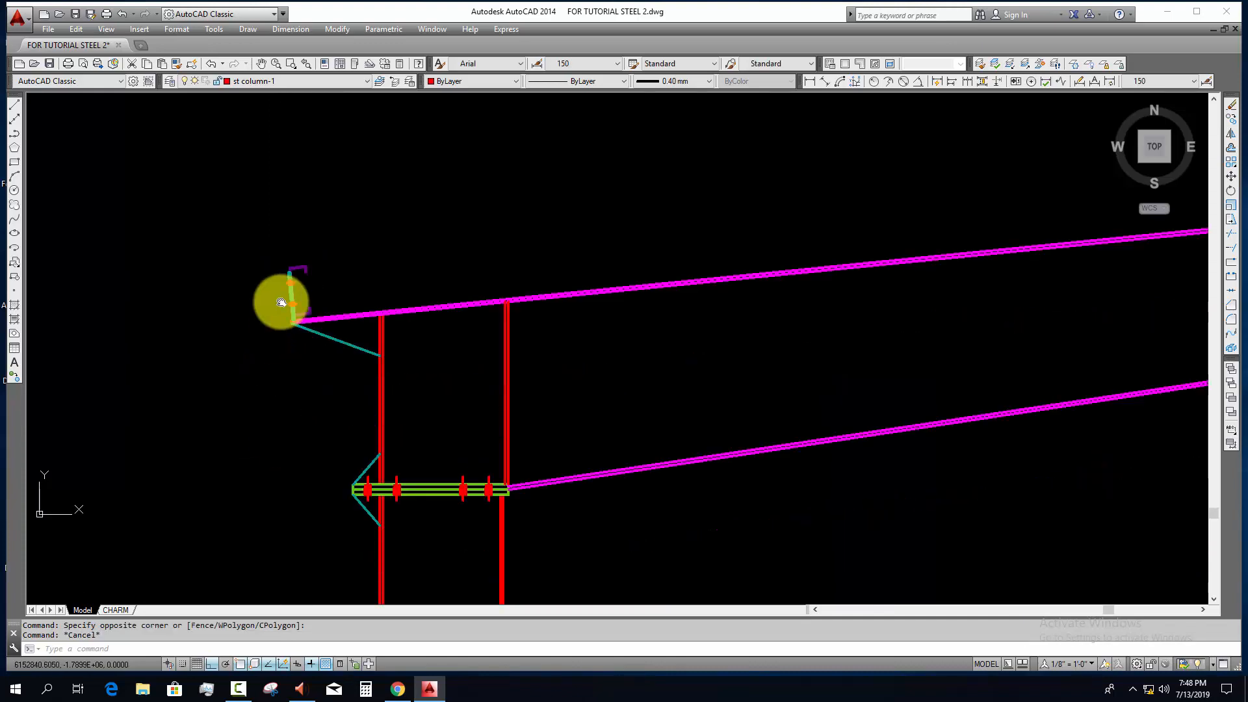
scroll(286, 312, down, 4)
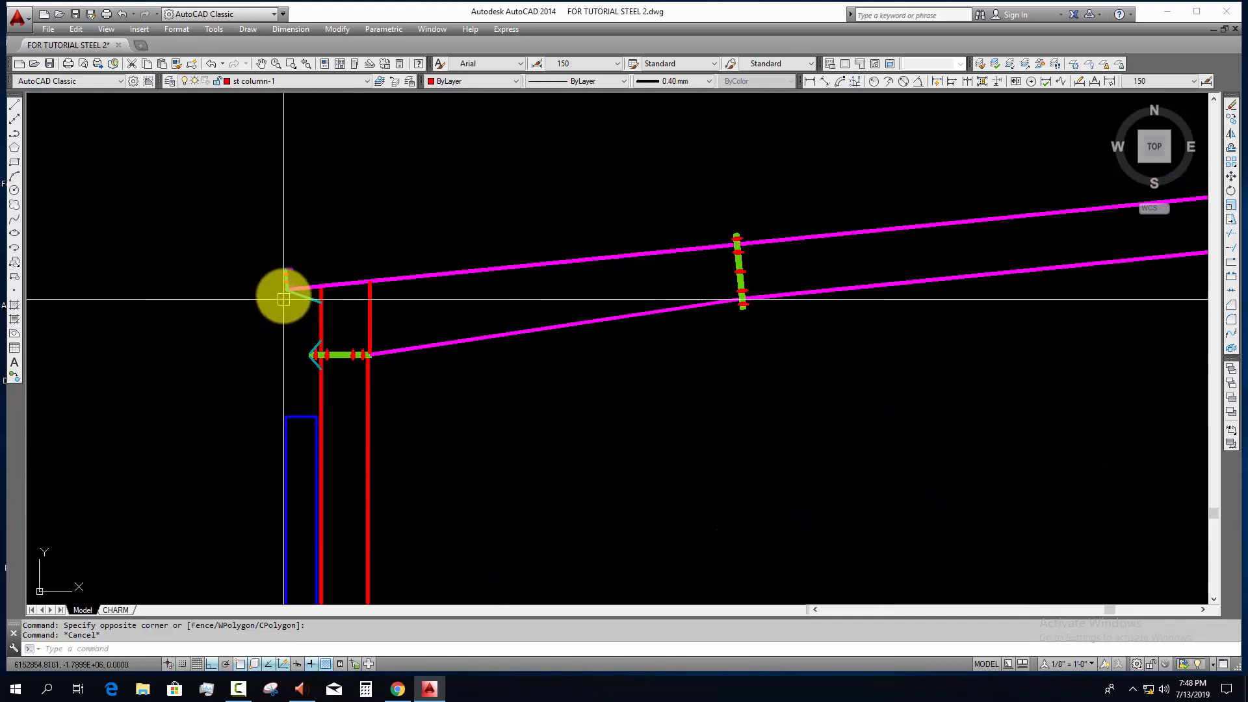
scroll(284, 296, up, 5)
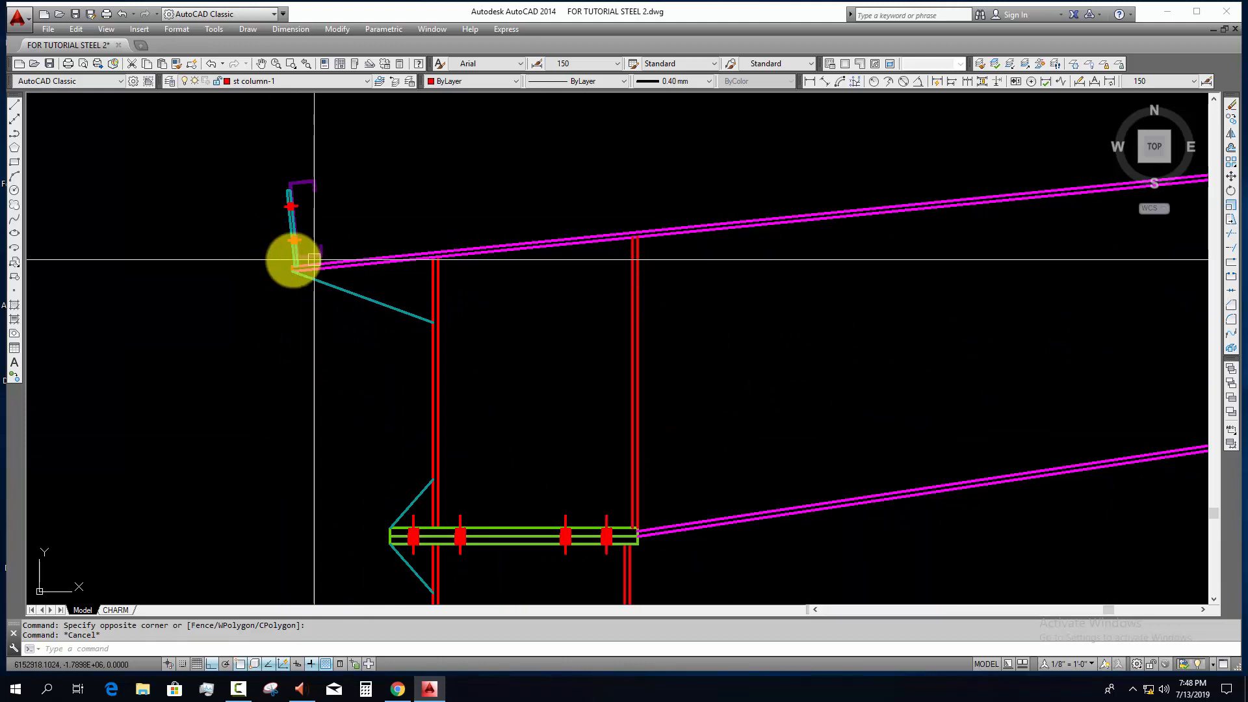
scroll(276, 227, up, 3)
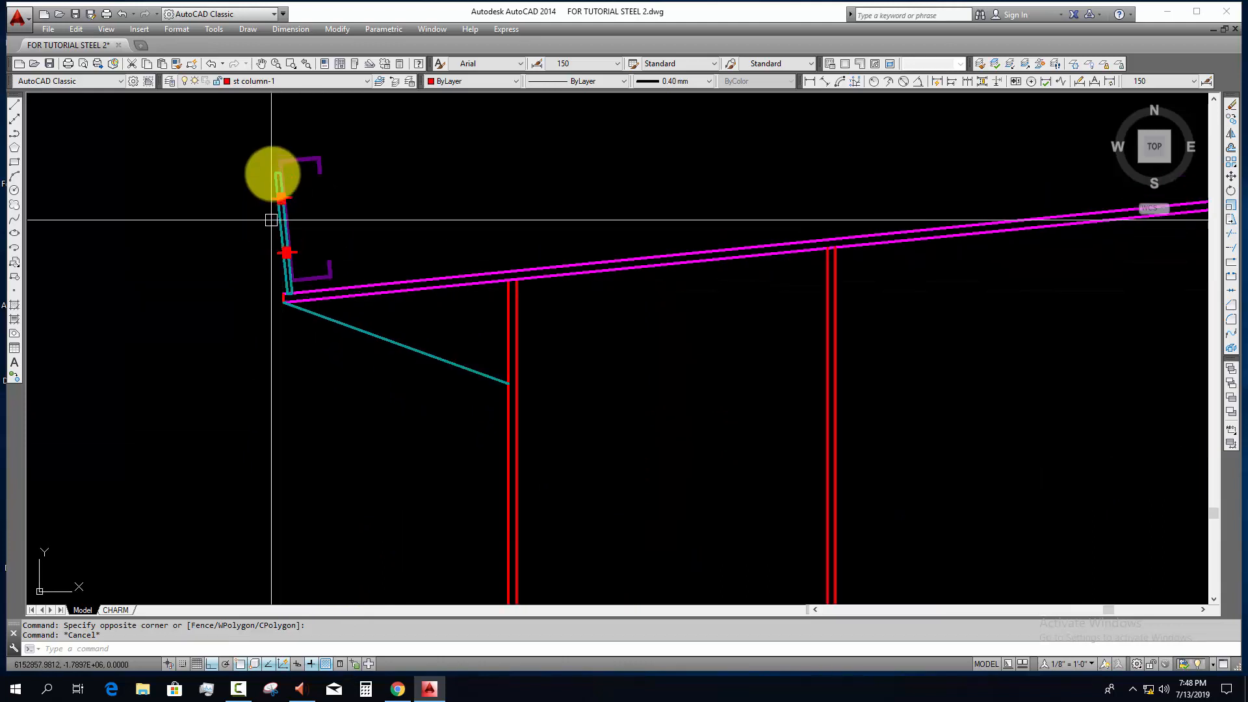
scroll(285, 257, up, 2)
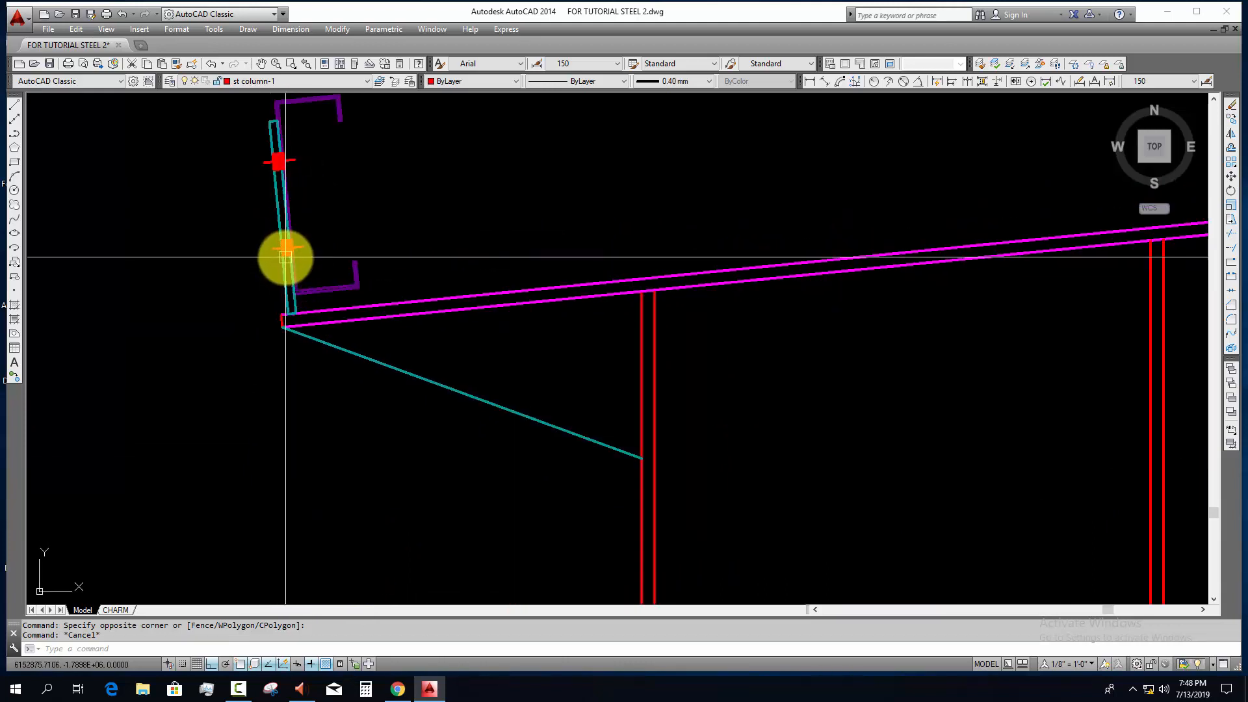
scroll(294, 286, up, 2)
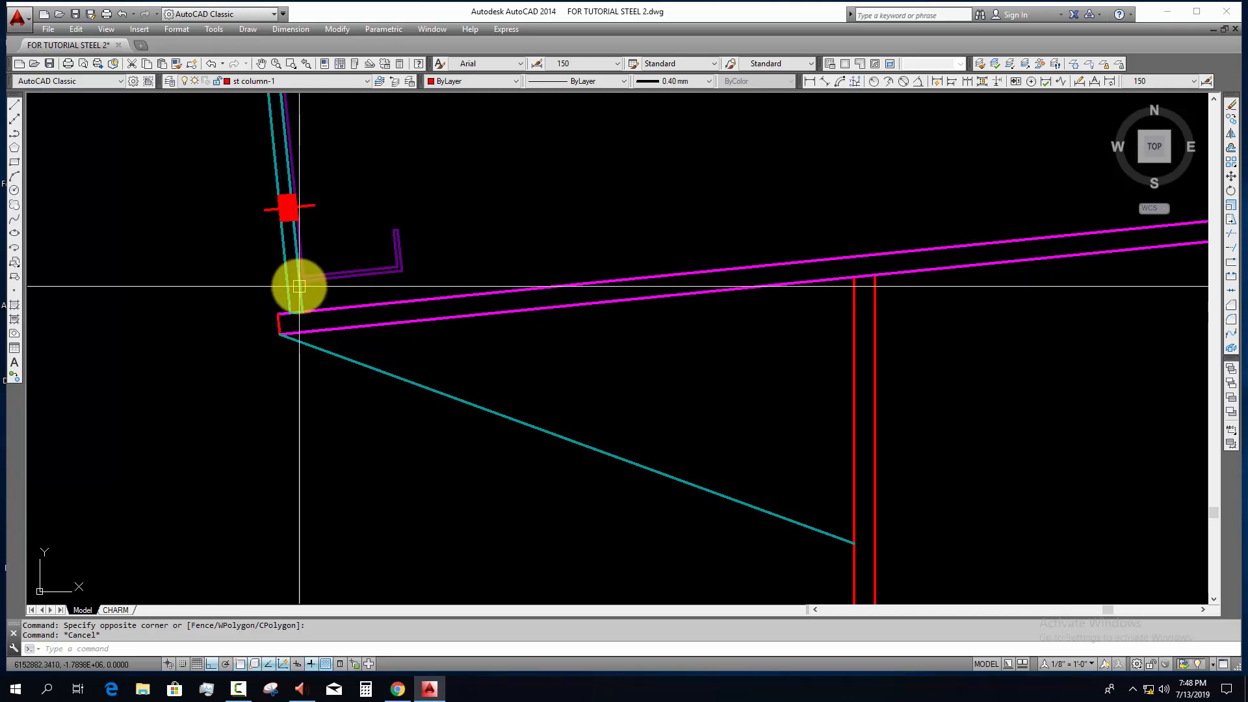
Step: Move the eave purlin block so its cleat plate's outer bottom corner meets the end of the rafter's top edge
scroll(306, 301, up, 2)
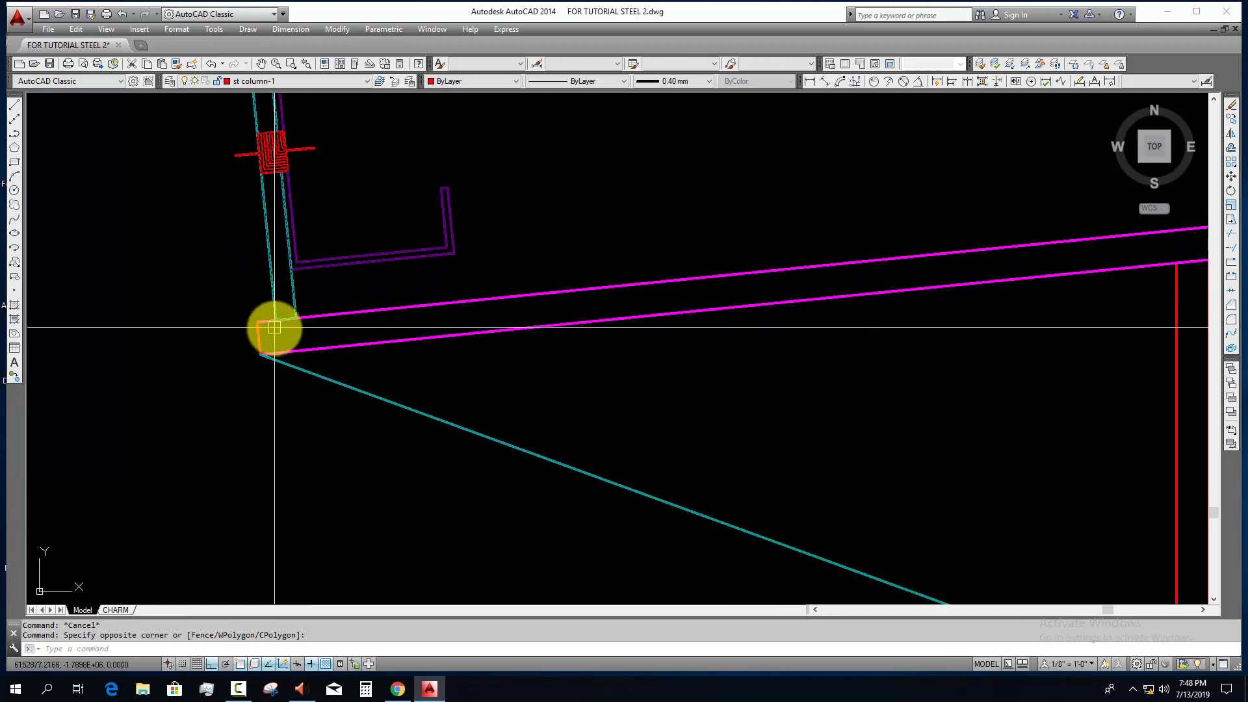
scroll(277, 323, up, 2)
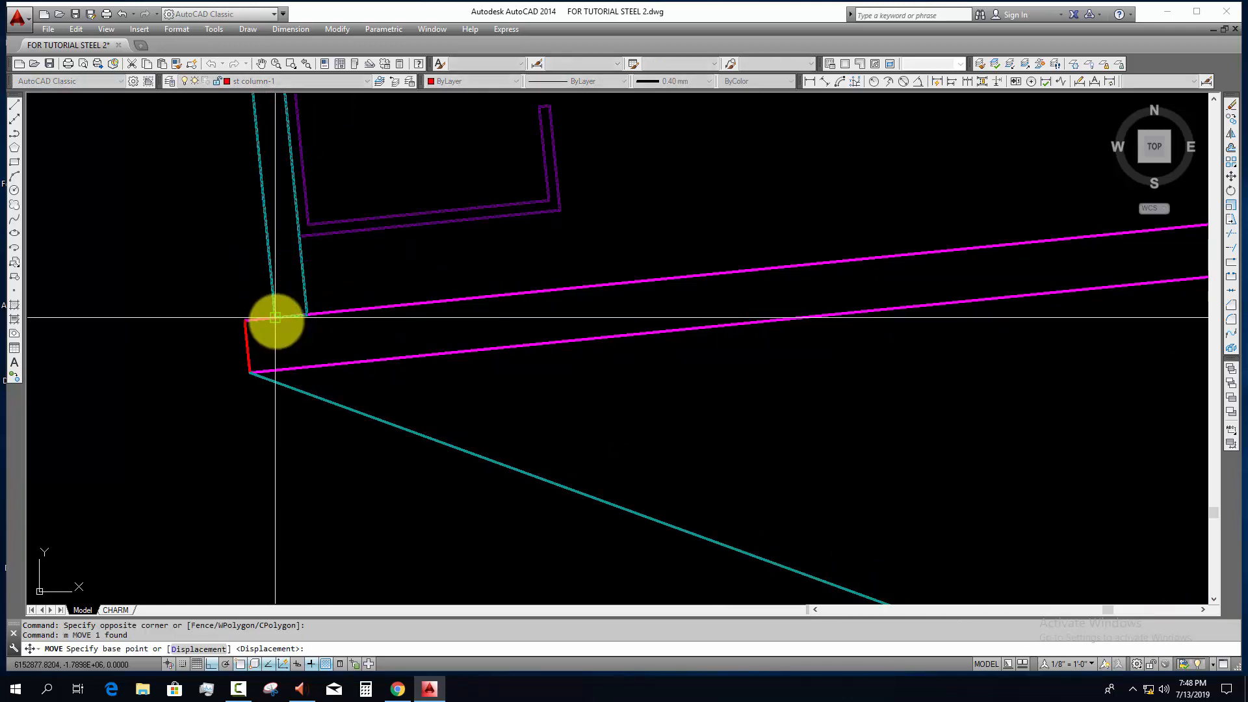
scroll(245, 320, down, 3)
key(Escape)
key(Escape)
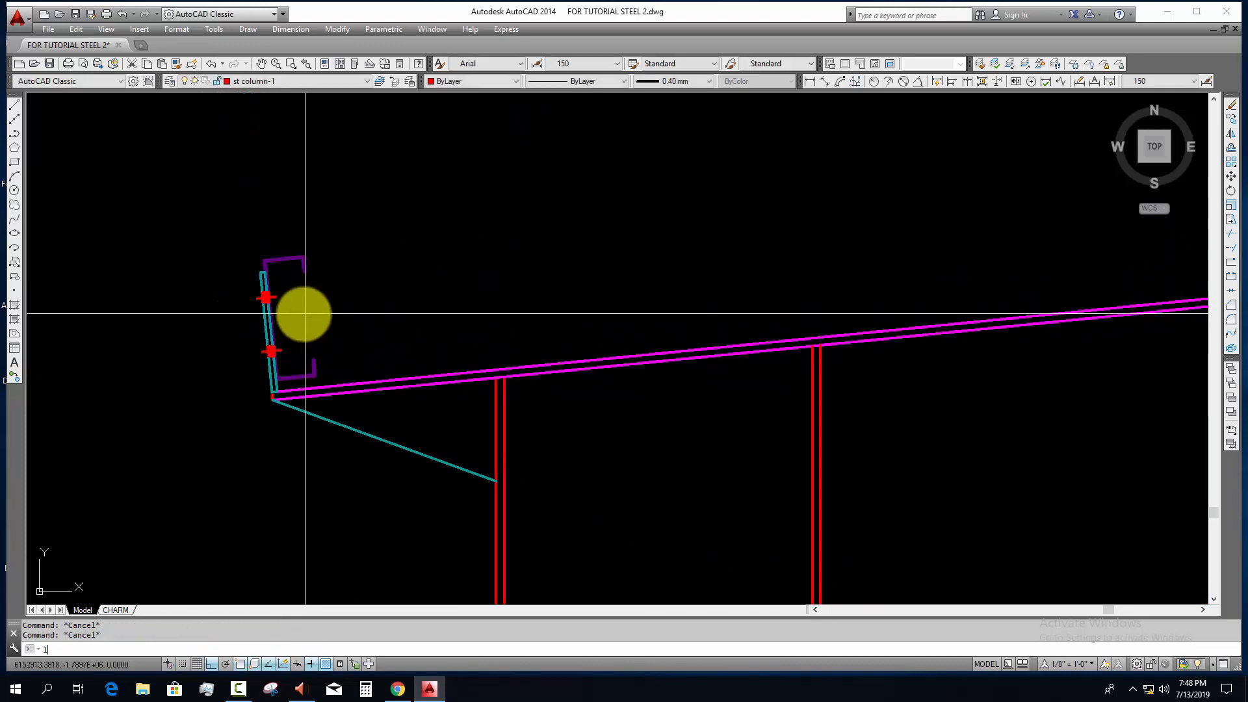
Step: Draw a line along the rafter's top edge from the base of the eave purlin's plate to the base of the ridge purlin's plate
key(Return)
scroll(278, 365, up, 3)
click(268, 477)
scroll(675, 443, down, 9)
middle_drag(770, 432, 10, 462)
scroll(481, 412, up, 4)
scroll(607, 422, up, 5)
scroll(539, 399, up, 8)
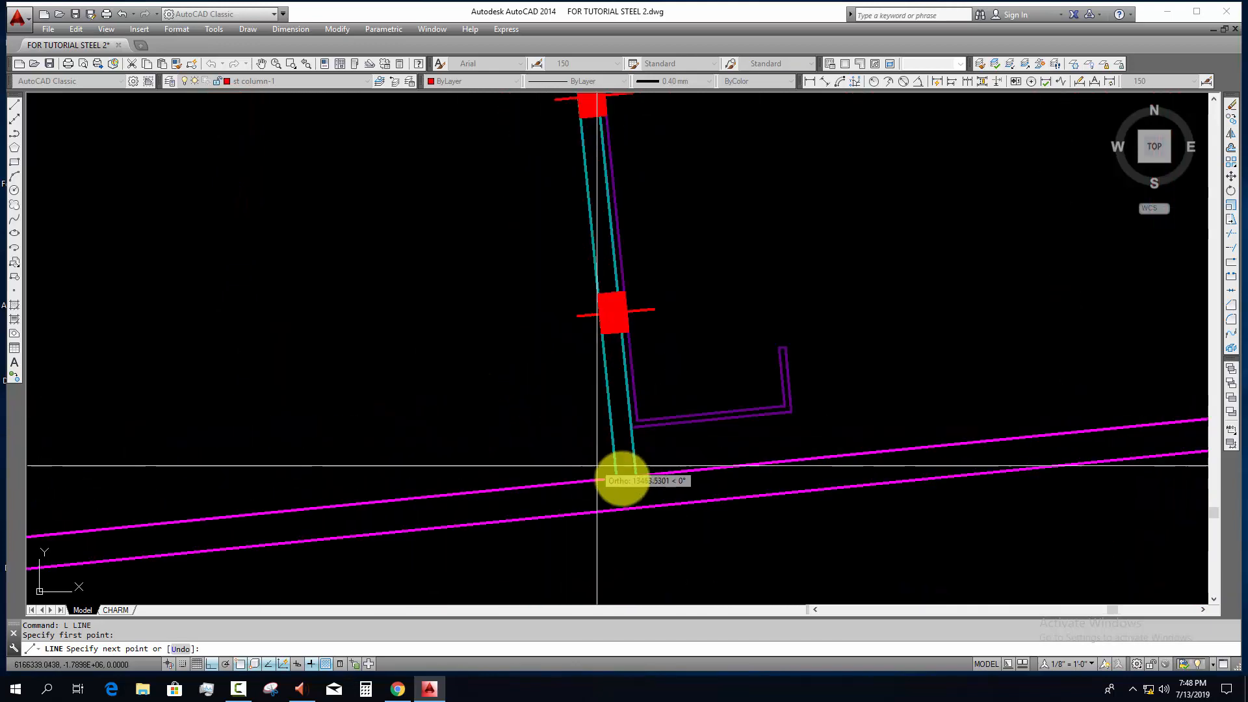
scroll(623, 473, up, 2)
click(628, 477)
key(Escape)
Step: Divide the new line along the rafter's top edge into 10 equal segments
scroll(580, 471, down, 5)
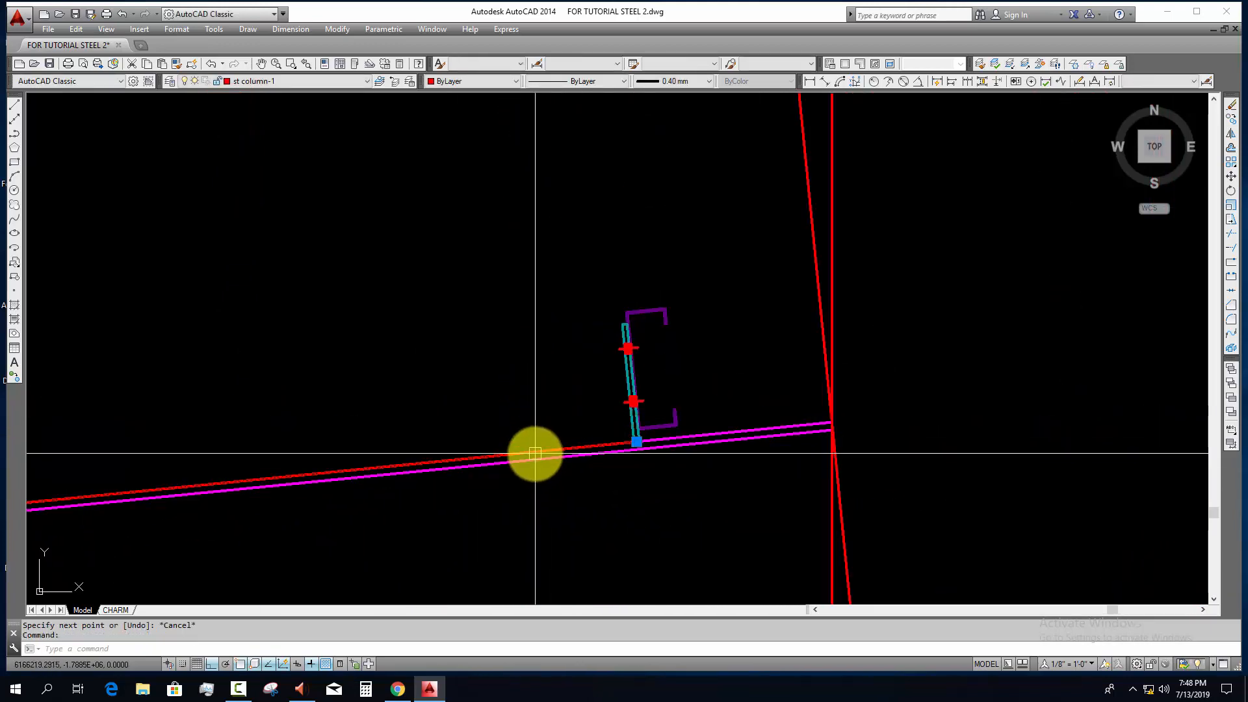
scroll(535, 453, down, 5)
scroll(607, 370, down, 3)
scroll(571, 393, down, 2)
middle_drag(571, 392, 632, 398)
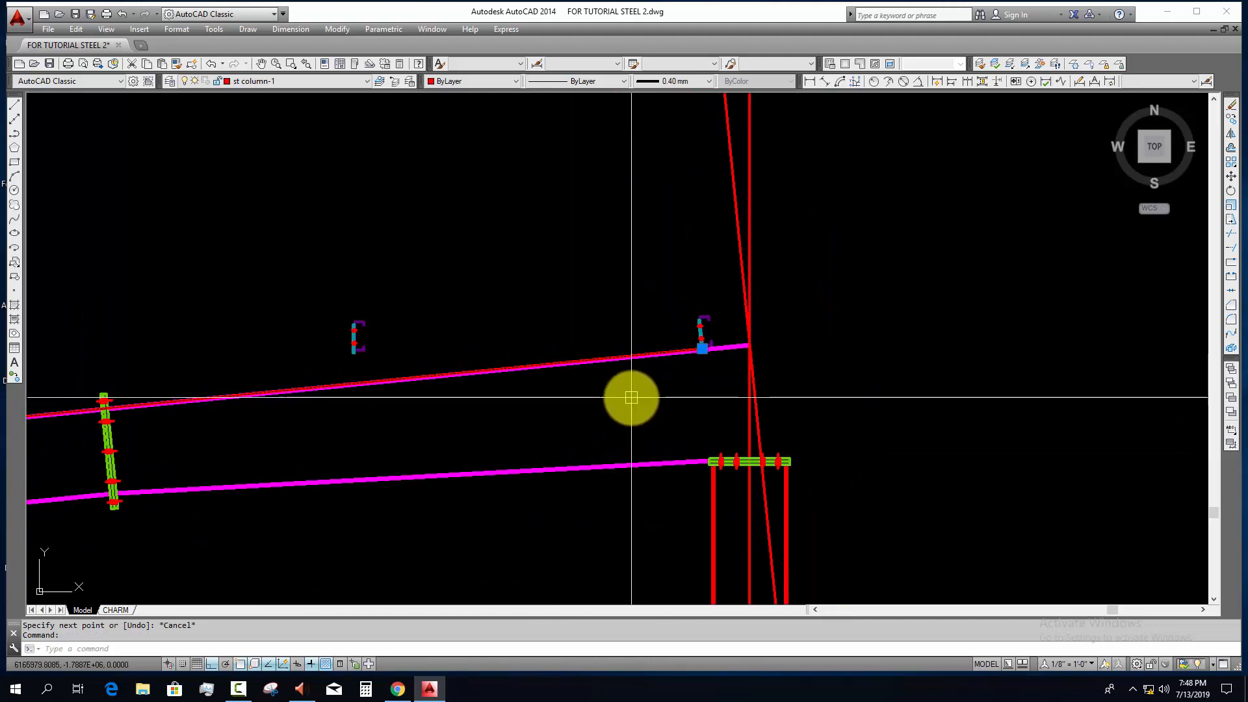
text(di)
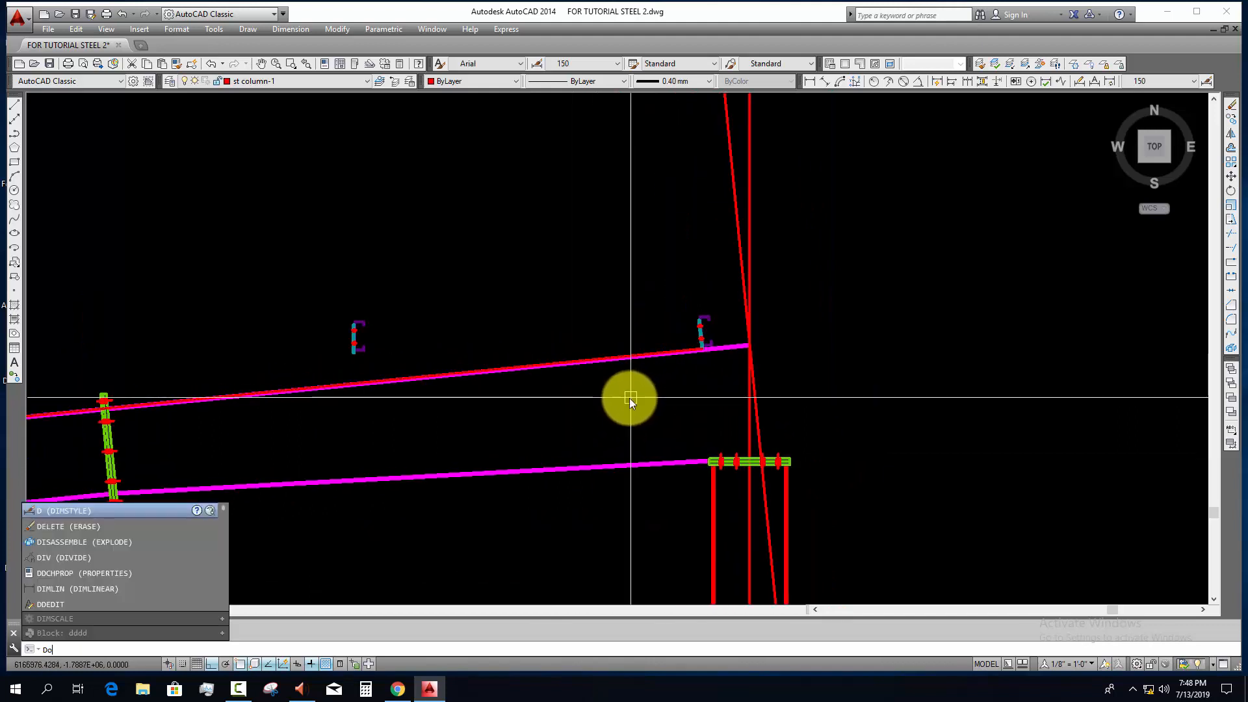
text(v)
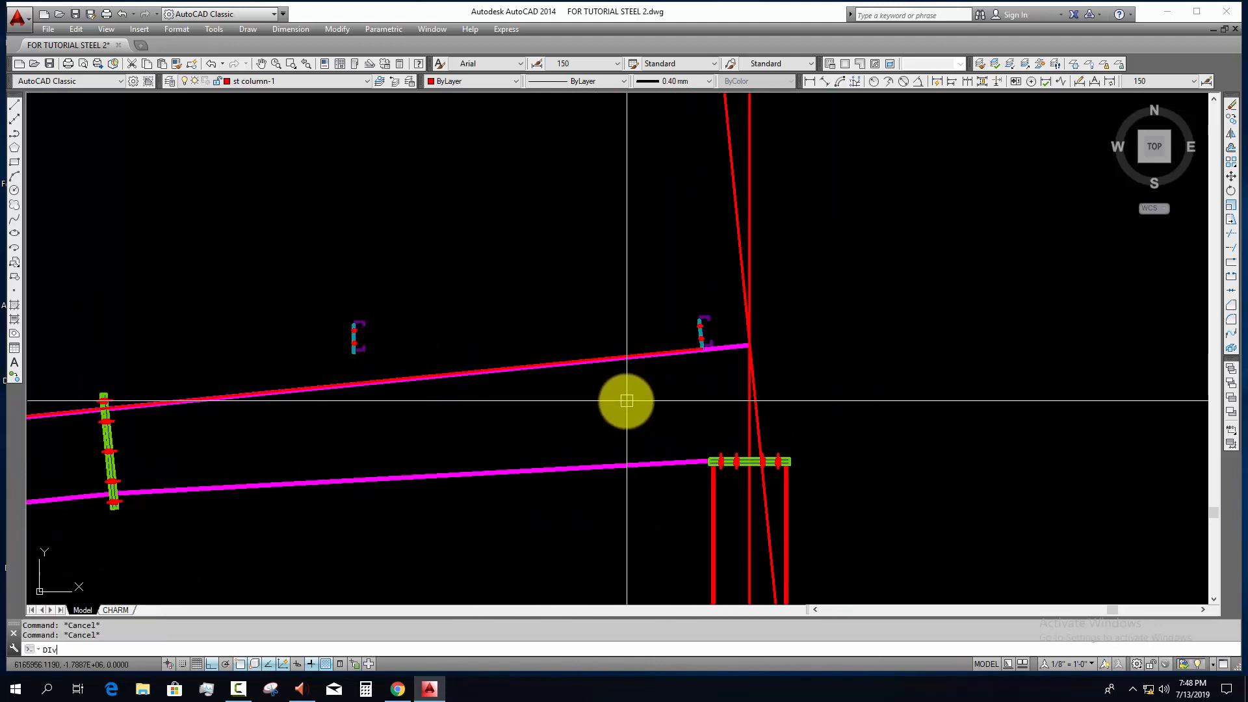
key(Return)
scroll(603, 372, up, 3)
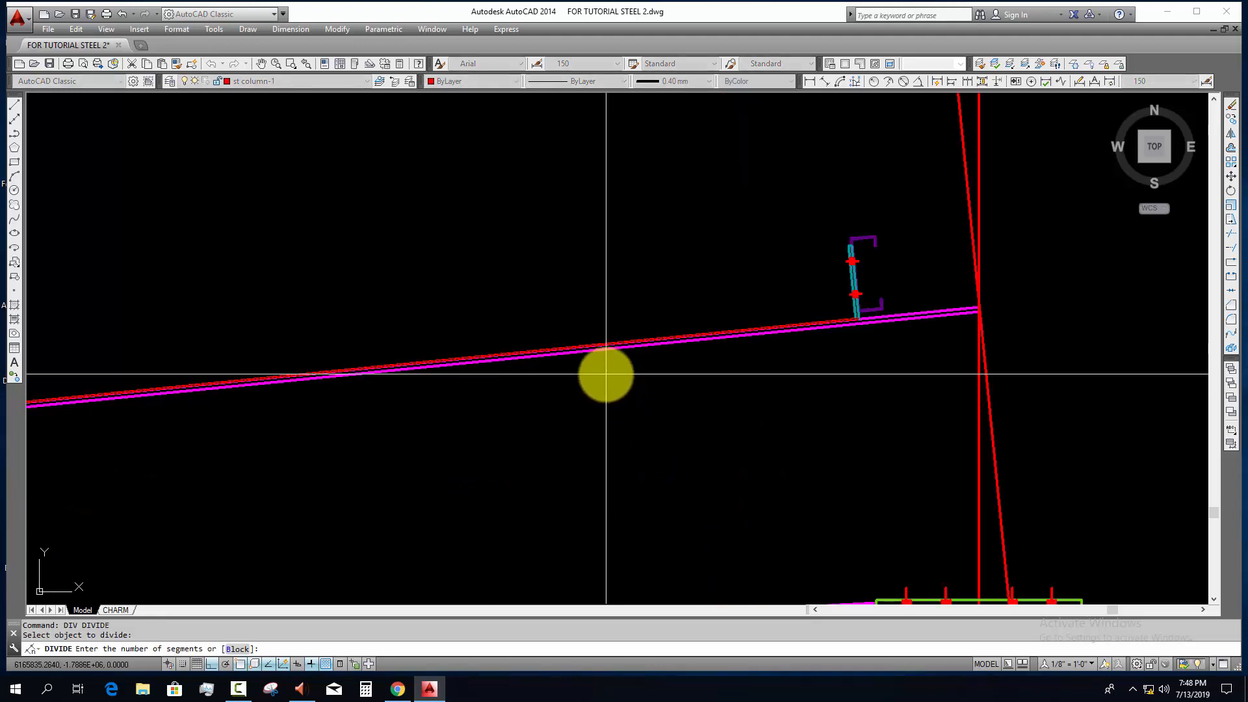
text(10)
key(Return)
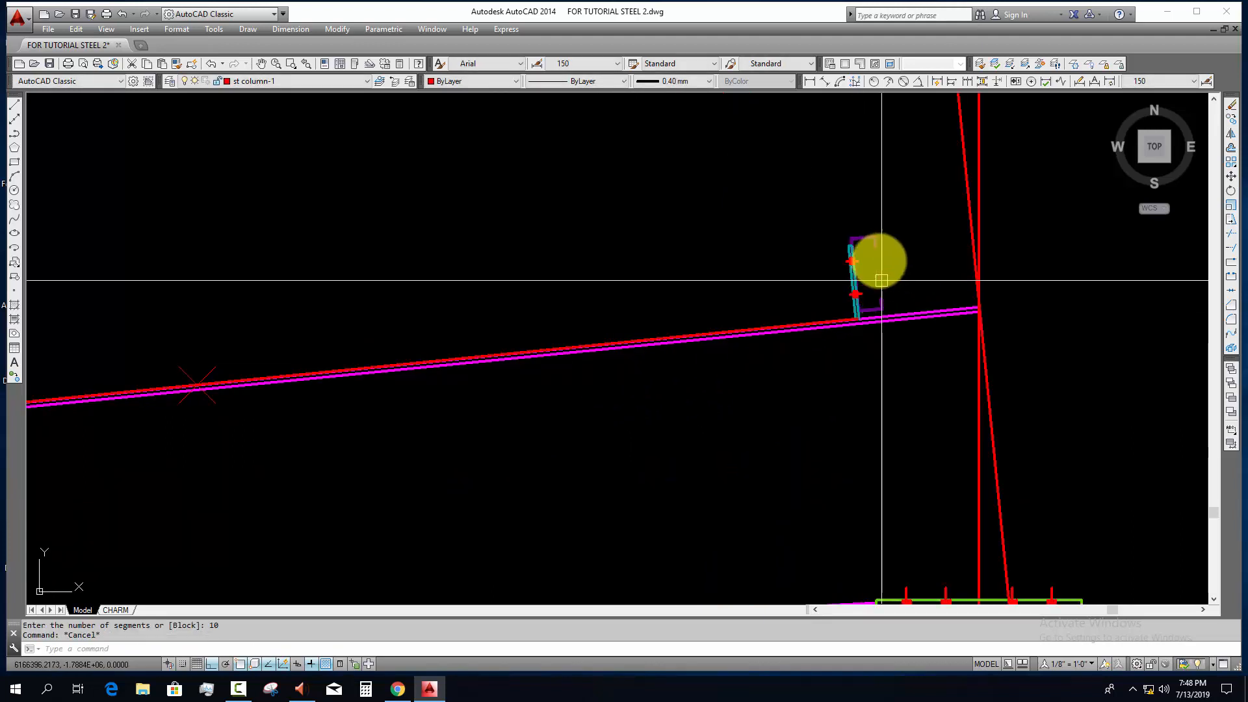
Step: Copy the ridge purlin block by the bottom of its cleat plate to the first two division points below the ridge
key(Escape)
text(co COPY 1 found)
scroll(866, 325, up, 4)
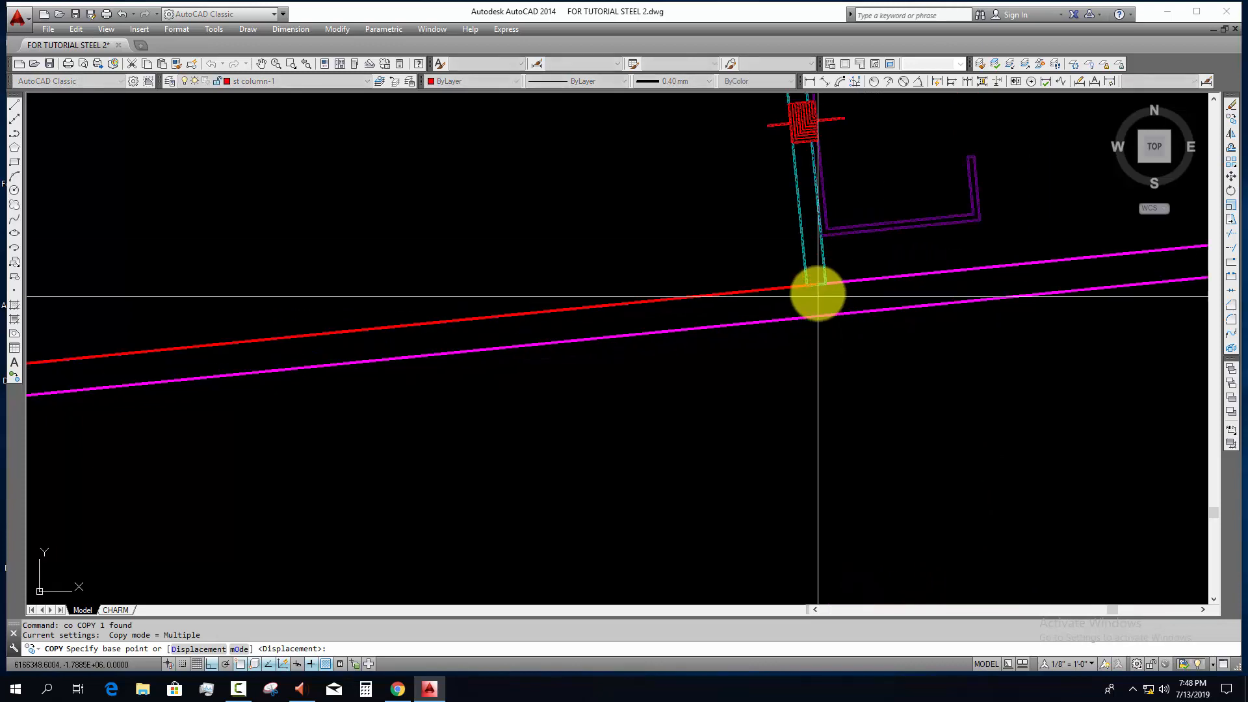
click(810, 286)
scroll(838, 296, down, 4)
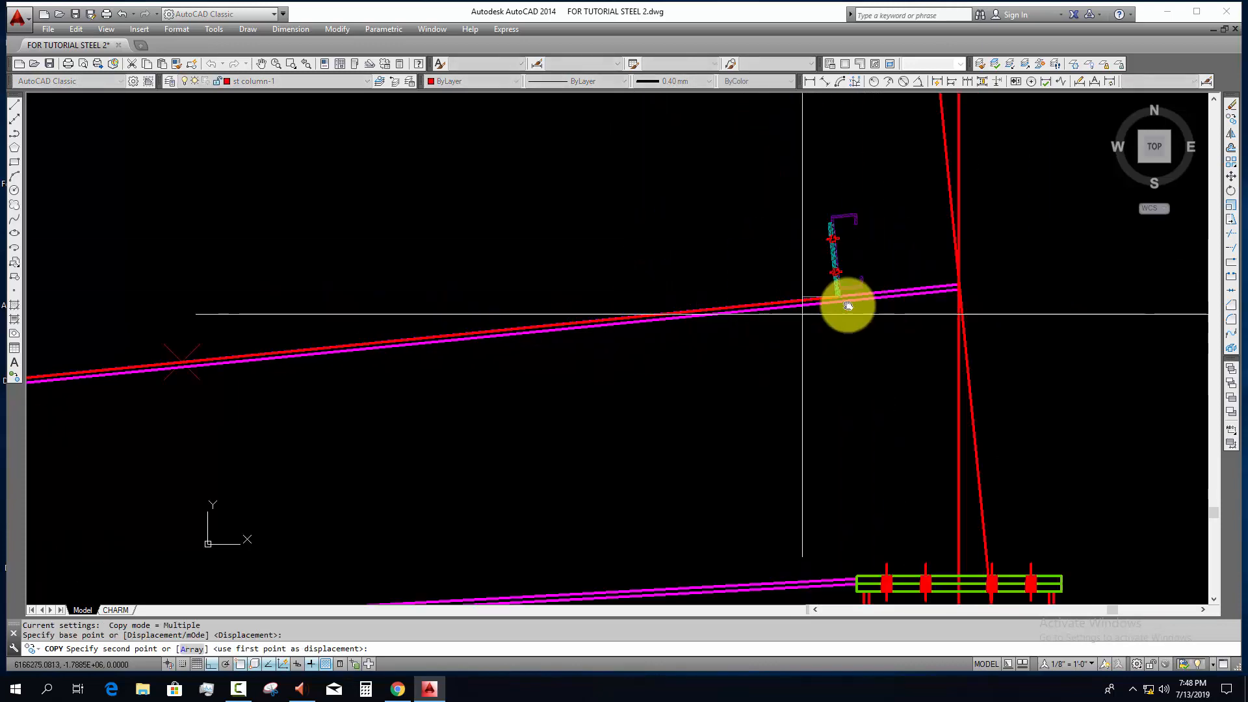
click(244, 351)
scroll(254, 386, down, 4)
middle_drag(262, 388, 752, 390)
scroll(516, 394, up, 6)
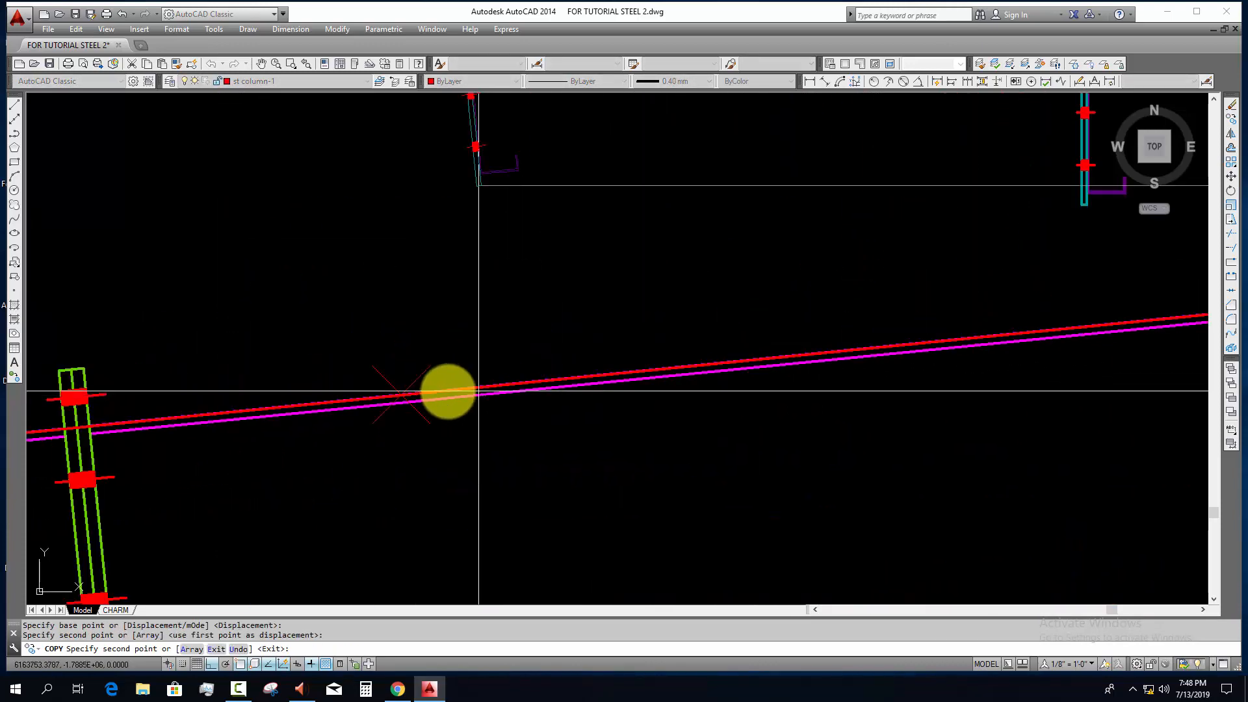
click(401, 394)
Step: Place further purlin copies on the next three division points down the rafter
scroll(462, 412, down, 5)
middle_drag(510, 418, 784, 382)
scroll(478, 406, up, 4)
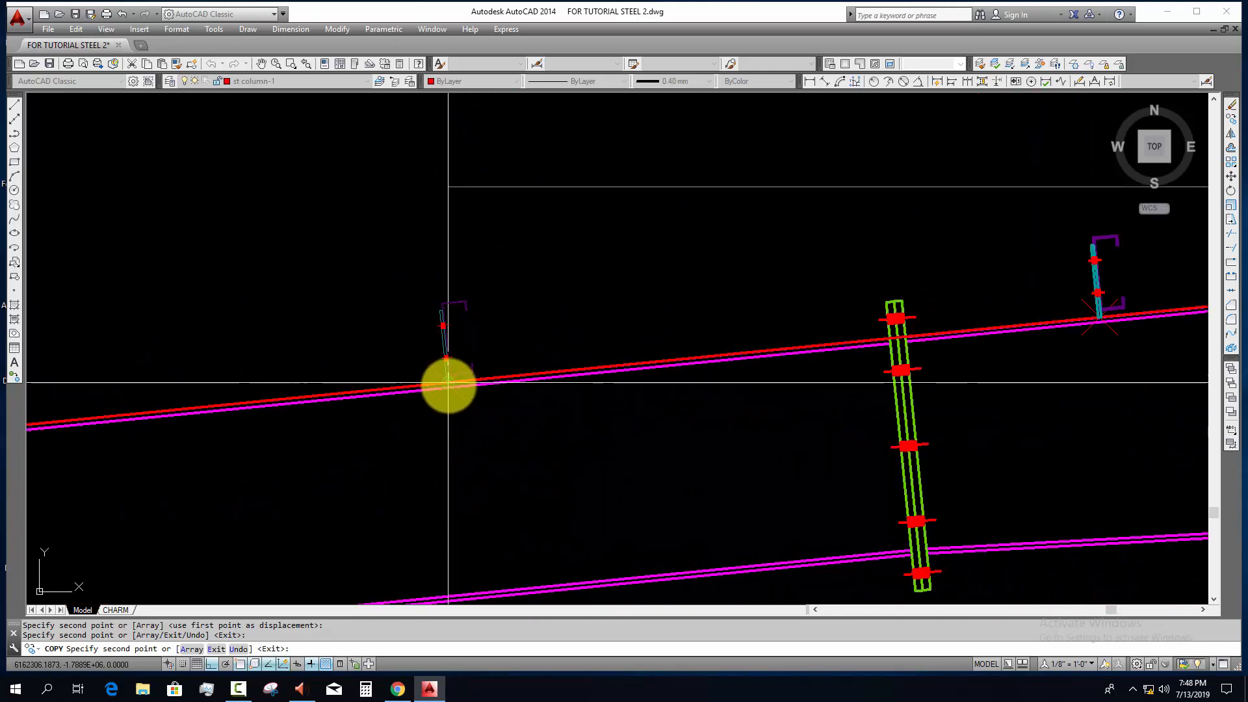
click(448, 384)
scroll(455, 420, down, 4)
scroll(301, 403, up, 4)
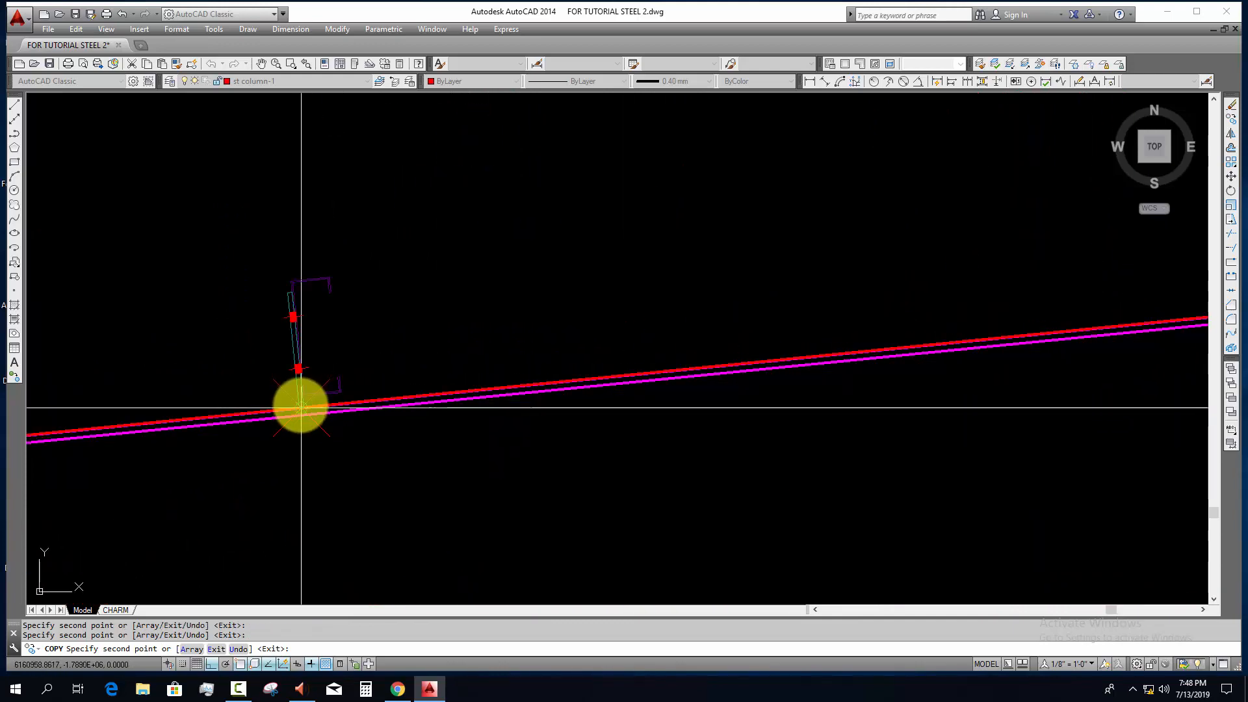
click(301, 408)
scroll(357, 413, down, 4)
scroll(455, 390, up, 4)
click(459, 390)
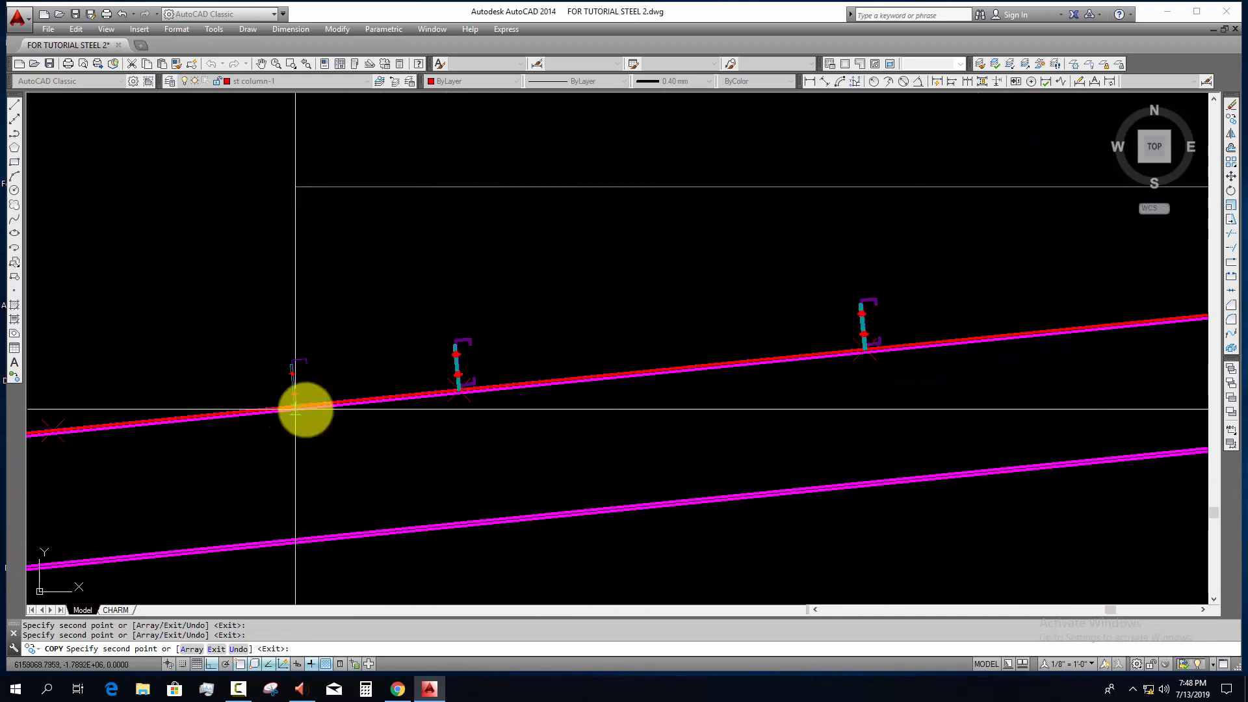
Step: Place purlin copies on the last four division points toward the eave and finish copying
middle_drag(127, 420, 494, 373)
click(427, 380)
middle_drag(577, 390, 1125, 329)
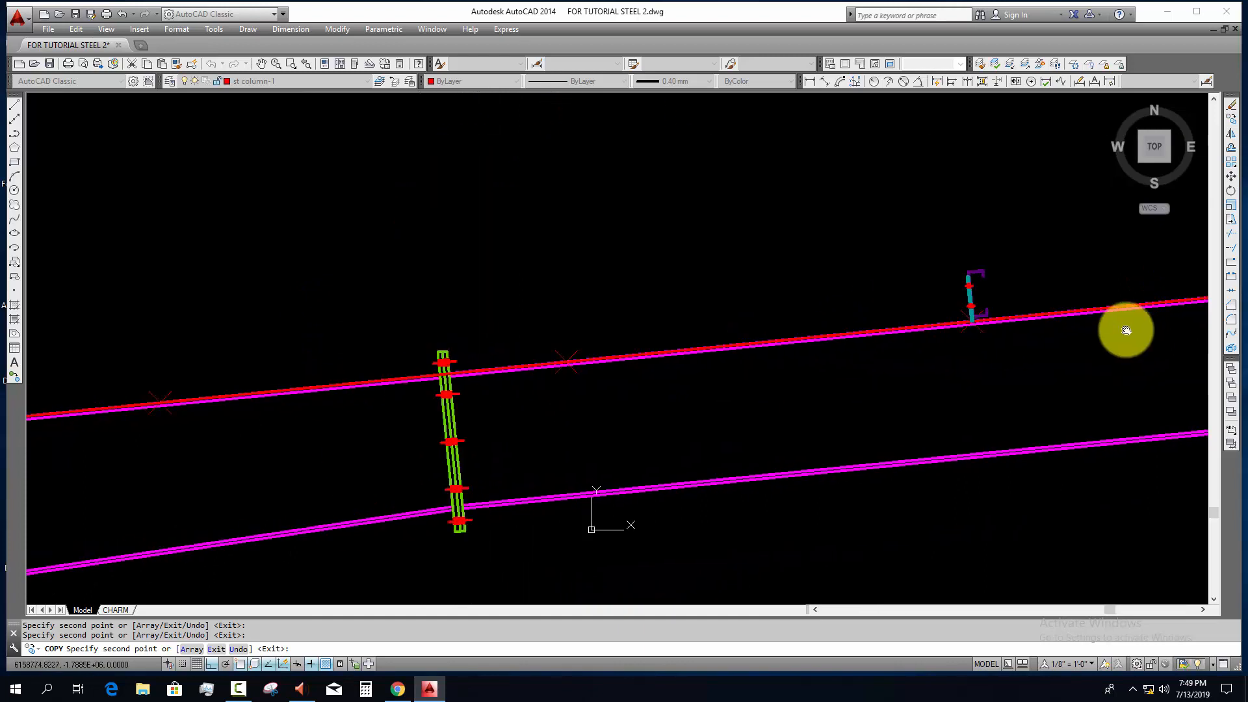
click(570, 362)
middle_drag(464, 390, 854, 348)
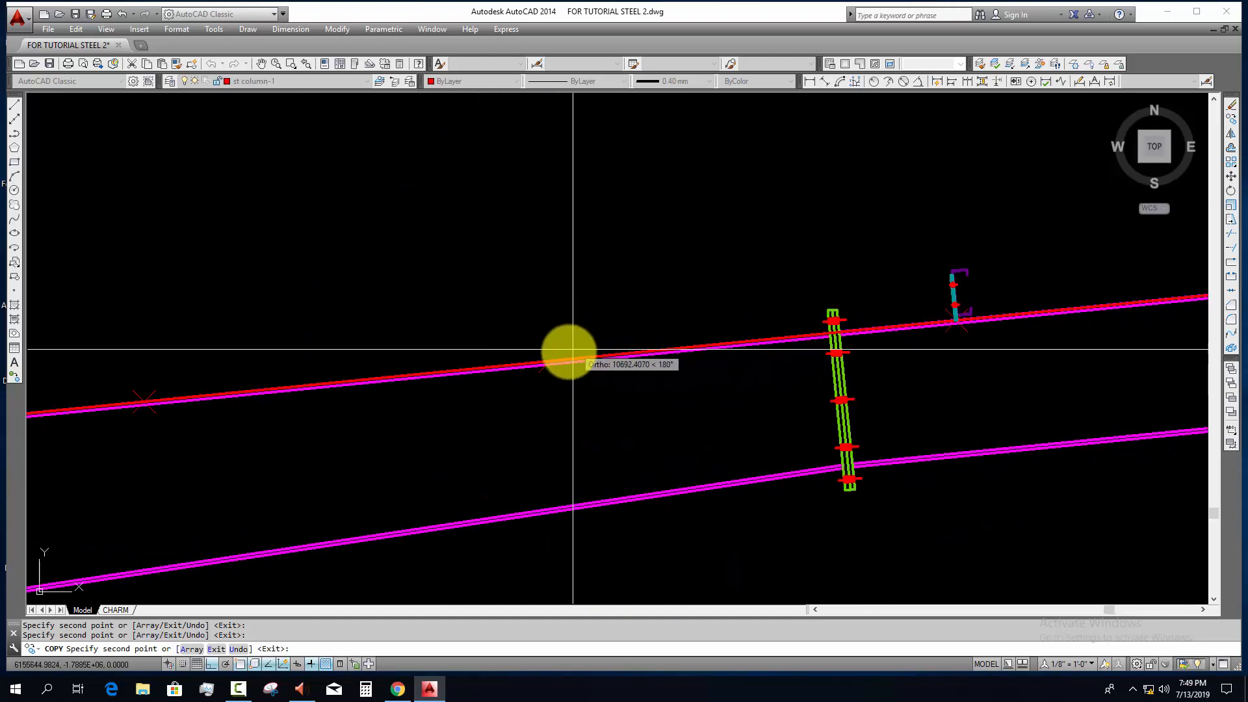
click(550, 360)
middle_drag(396, 376, 842, 306)
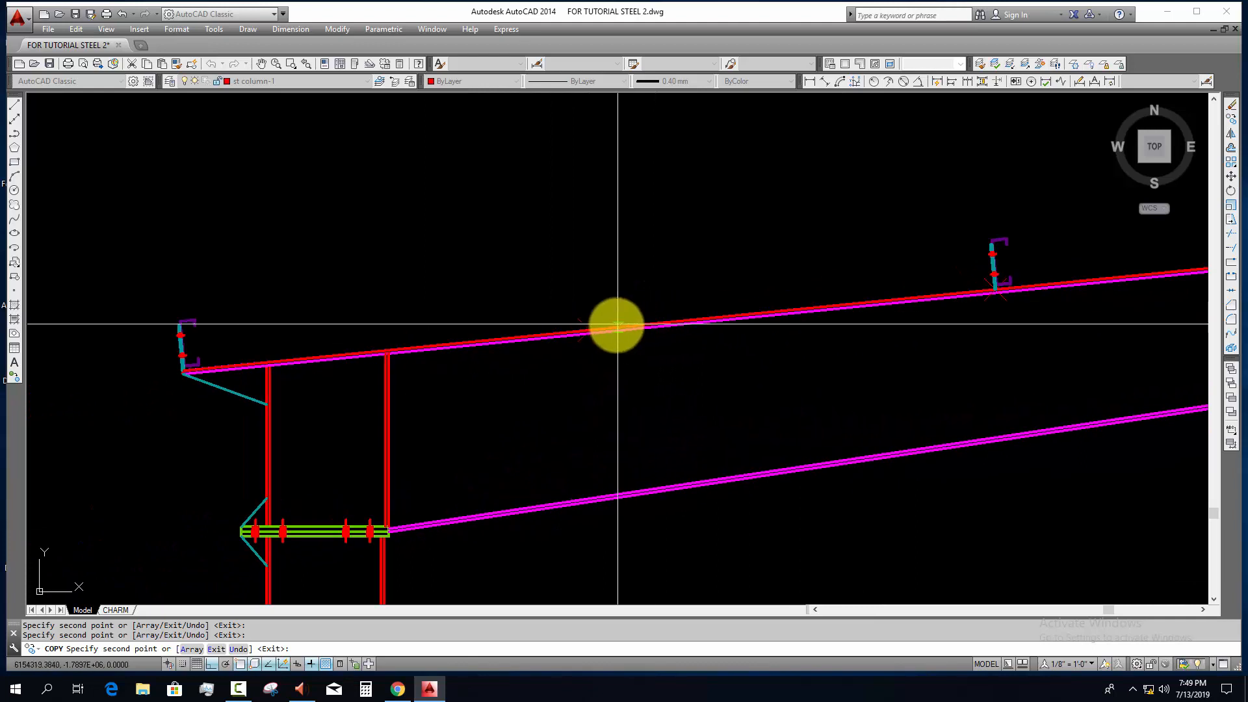
click(602, 329)
scroll(603, 329, down, 6)
key(Escape)
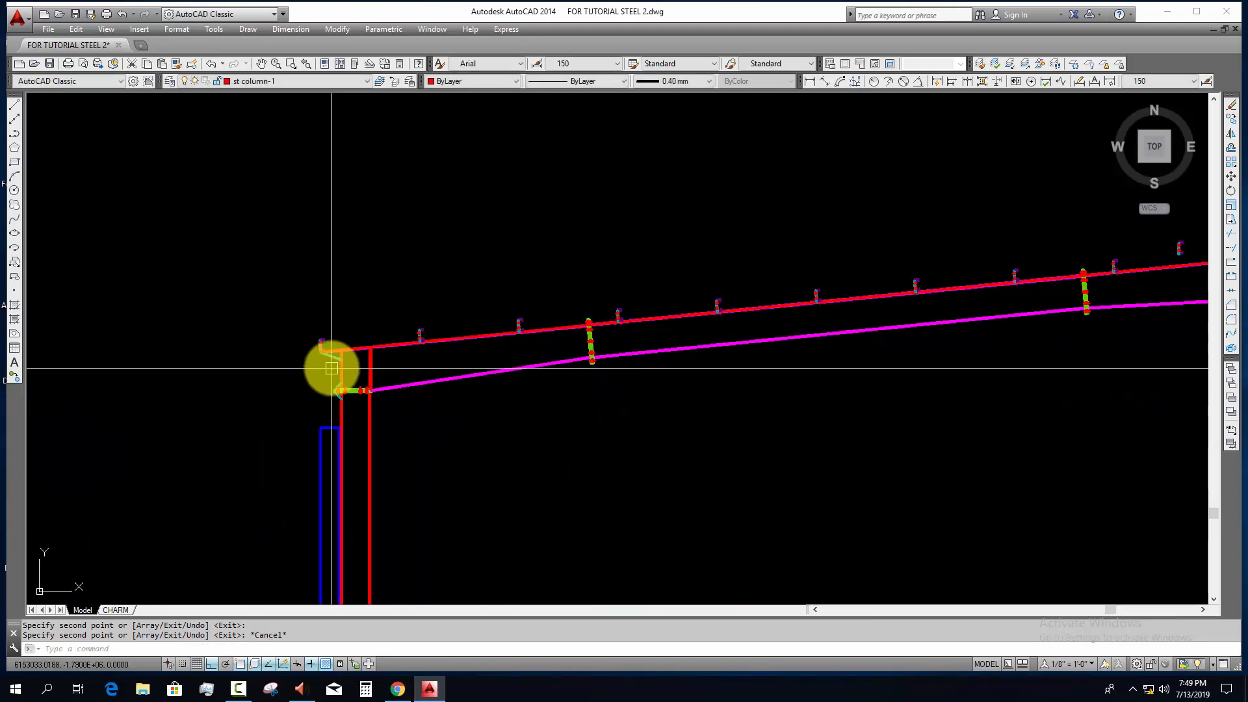
Step: Erase the leftover upright purlin block floating above the rafter near the ridge
middle_drag(846, 311, 439, 325)
click(780, 257)
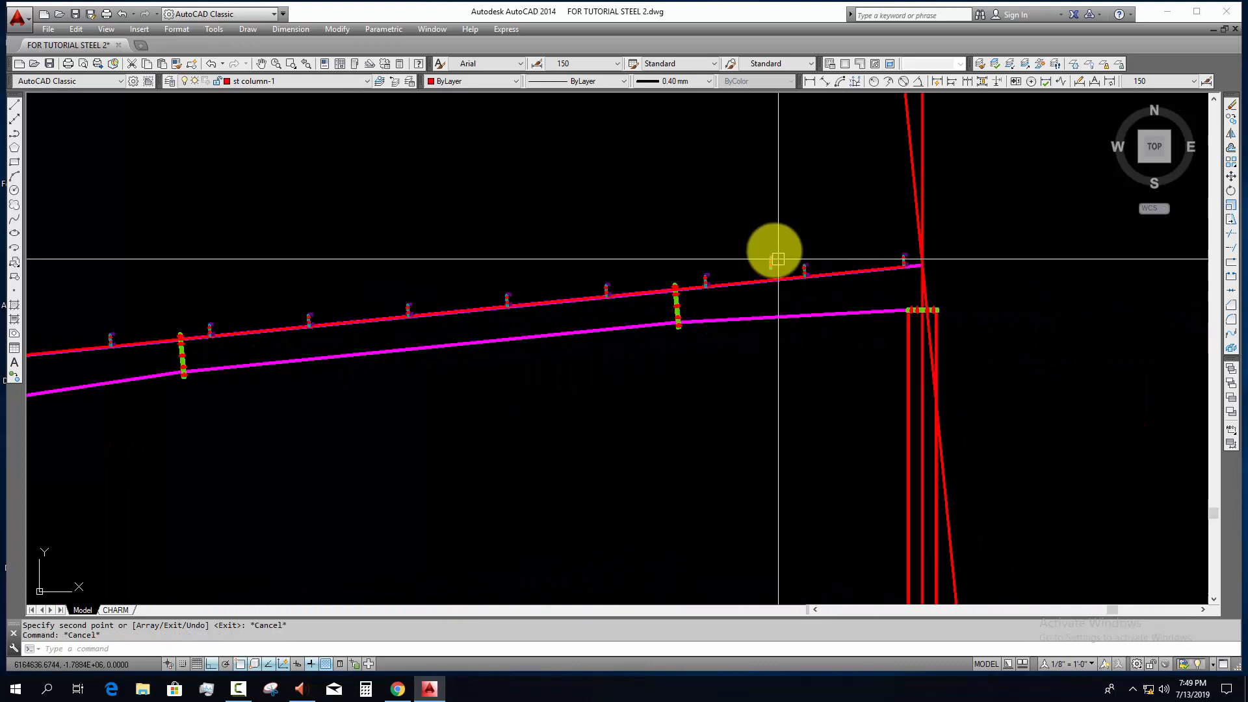
click(758, 264)
text(e)
key(Return)
Step: Erase the divided line along the rafter's top edge and the point marker beside the splice plate nearest the ridge
scroll(726, 291, up, 4)
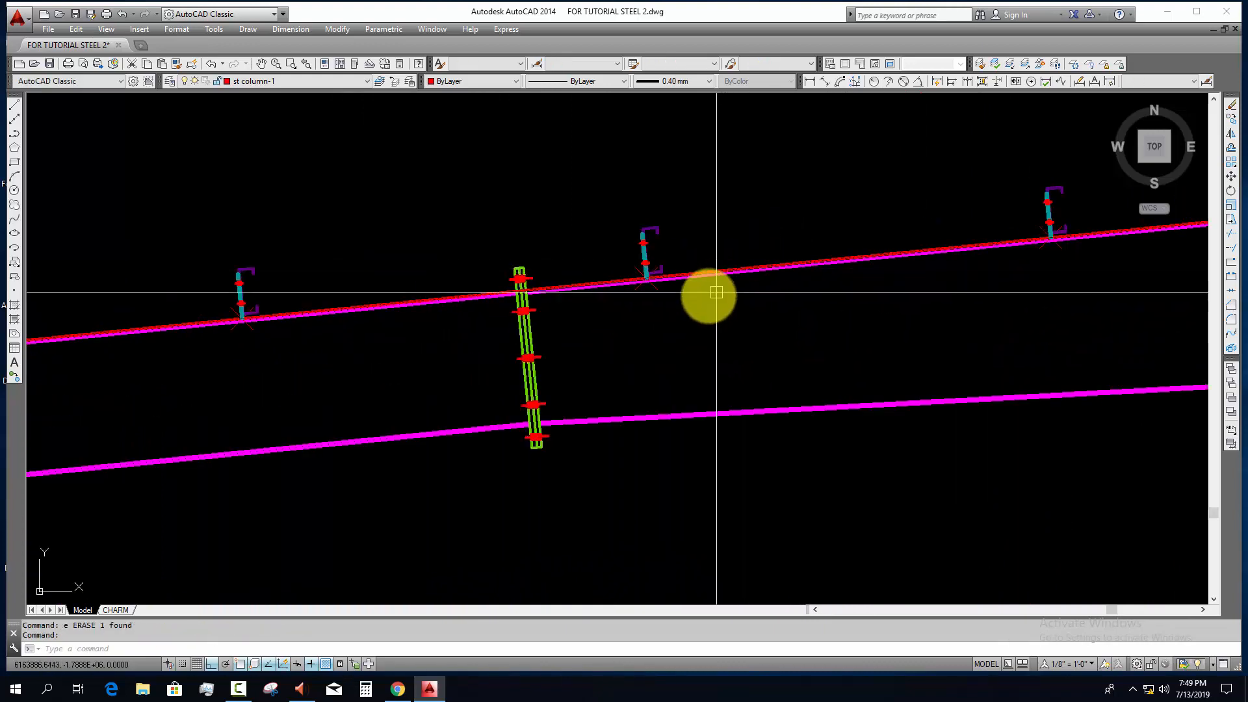
text(e)
scroll(653, 286, up, 3)
click(657, 273)
text(e)
scroll(661, 299, down, 3)
middle_drag(734, 309, 216, 319)
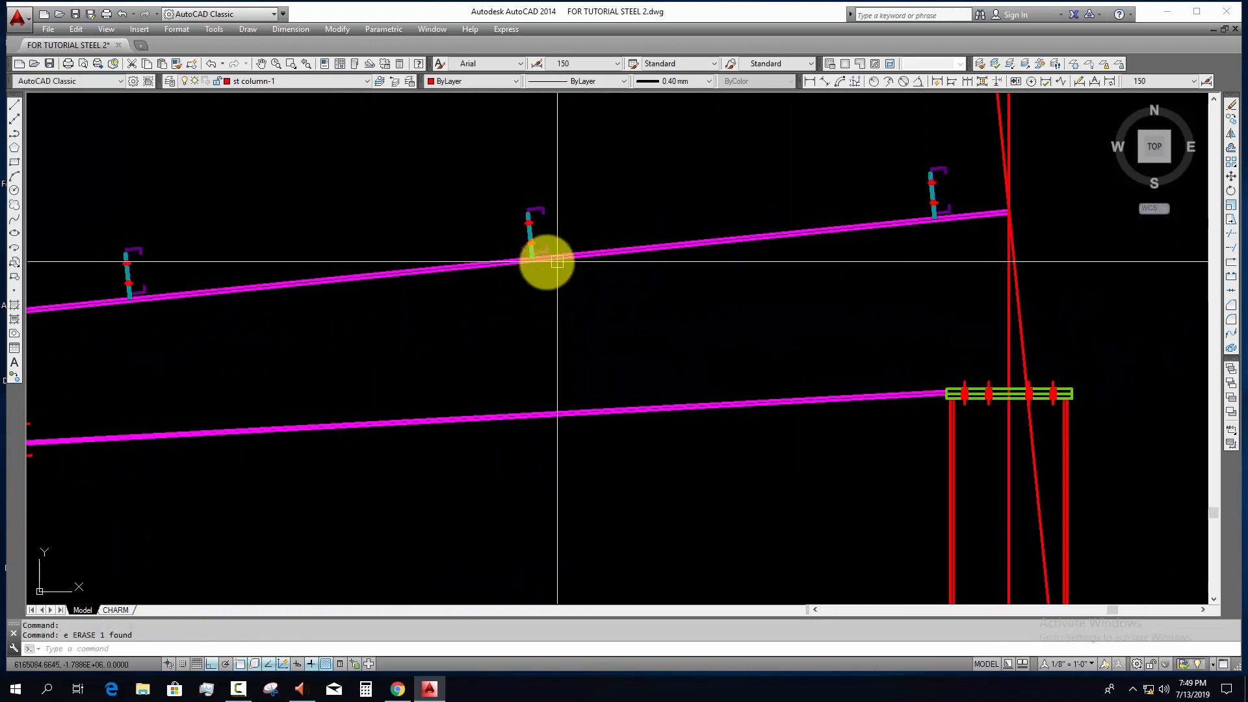
Step: Erase more division point markers beneath the purlins, working from the ridge toward the eave
scroll(547, 262, up, 3)
click(522, 261)
middle_drag(630, 282, 189, 347)
mouse_move(780, 324)
middle_down()
mouse_move(379, 360)
mouse_move(1100, 312)
middle_up()
scroll(723, 324, down, 4)
key(space)
mouse_move(241, 373)
middle_down()
mouse_move(362, 359)
mouse_move(582, 415)
middle_up()
scroll(340, 360, up, 2)
scroll(357, 346, down, 3)
scroll(465, 404, up, 3)
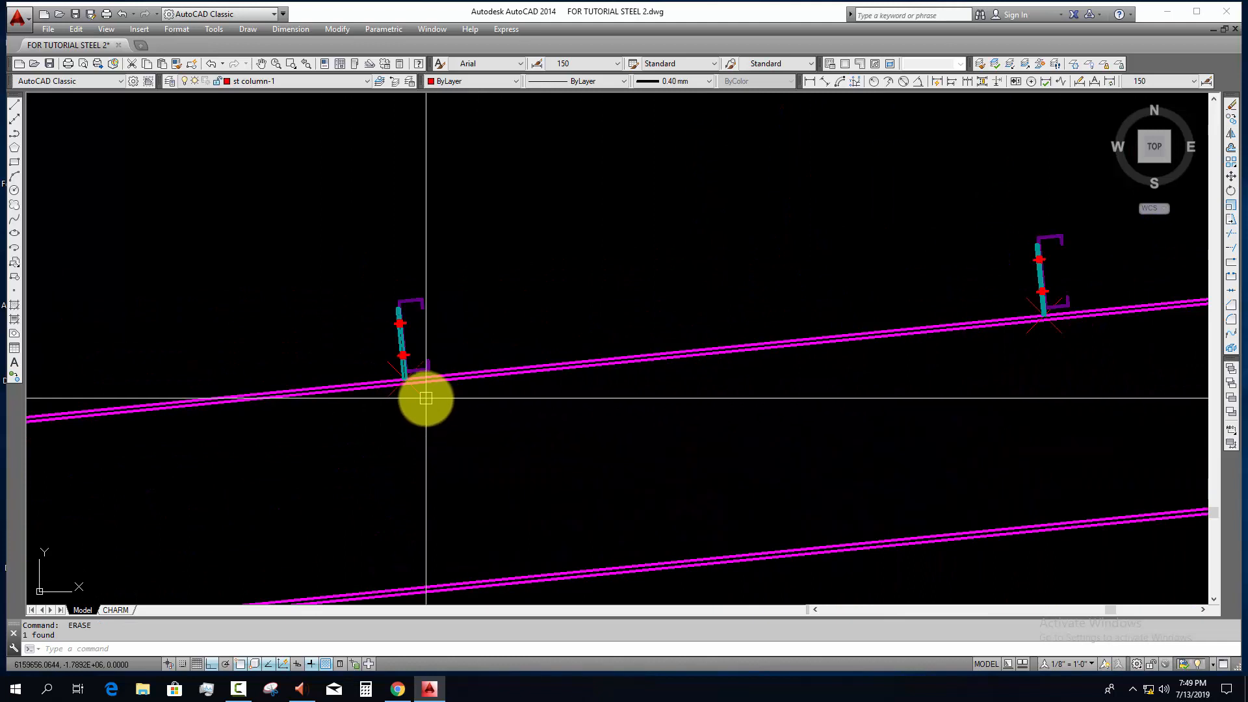
scroll(1014, 338, down, 4)
middle_drag(550, 391, 727, 377)
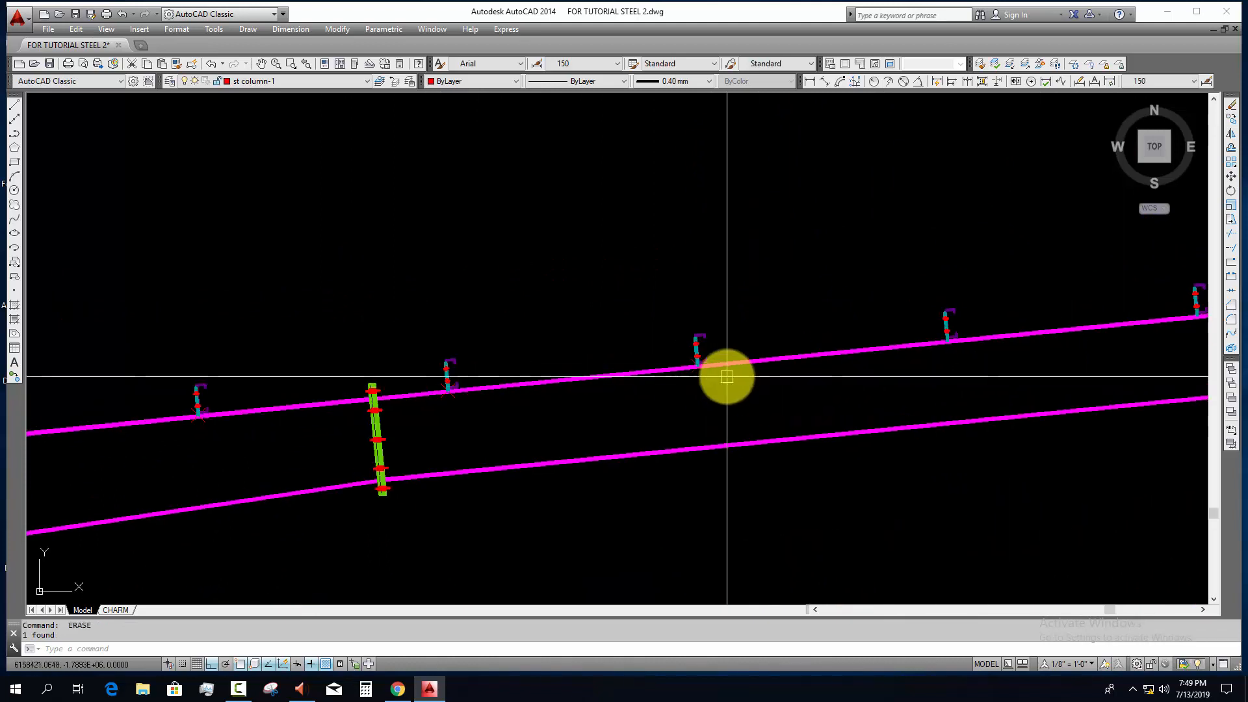
Step: Isolate the st column-1 layer by picking a division point marker under a mid-rafter purlin
scroll(726, 376, up, 4)
click(671, 371)
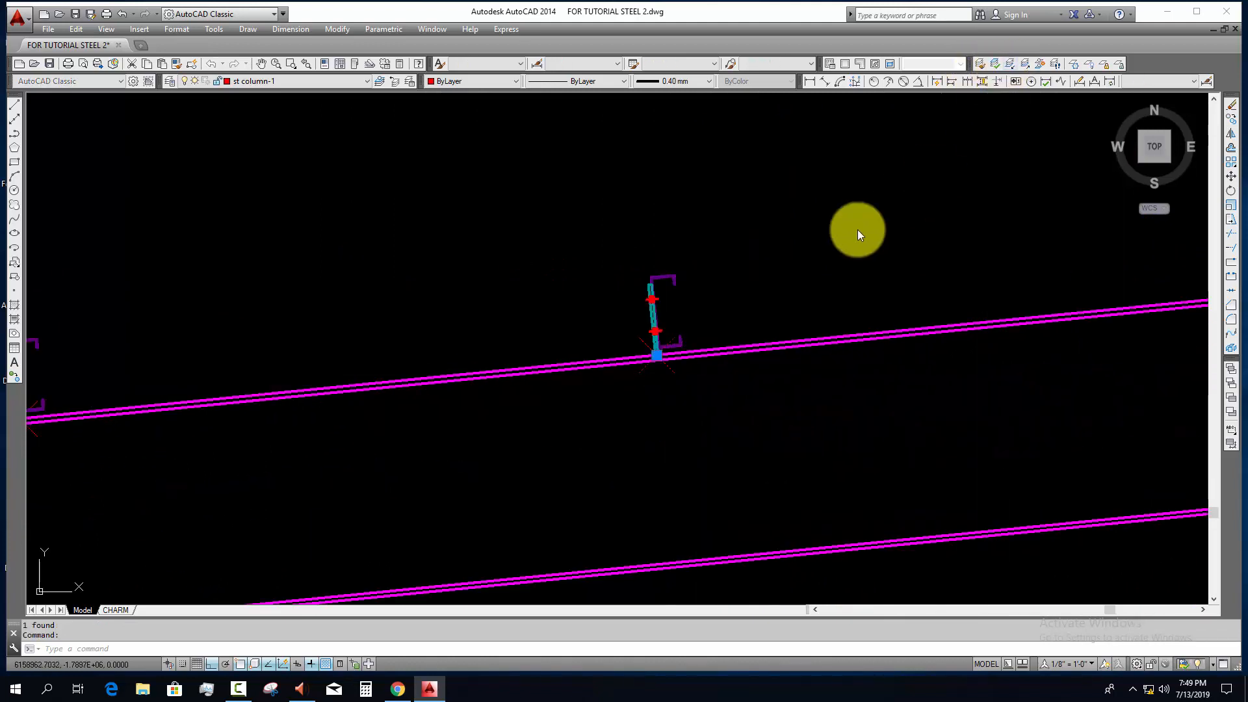
scroll(765, 273, down, 10)
scroll(582, 274, up, 4)
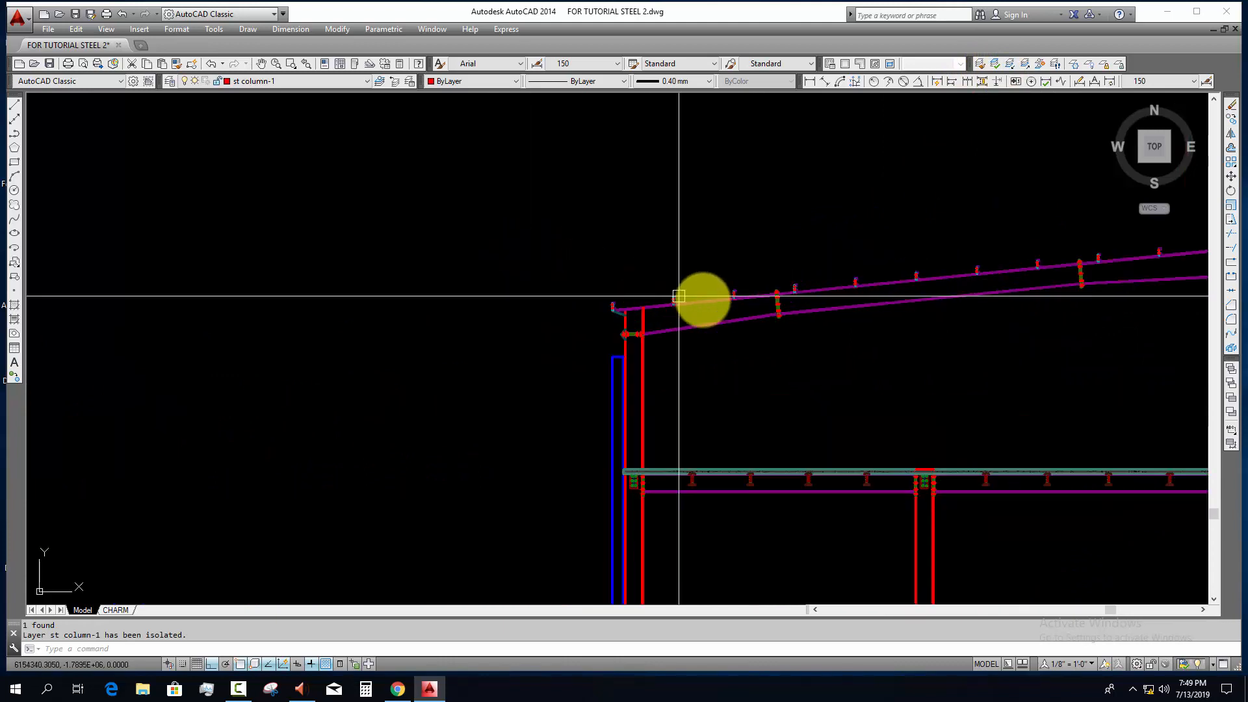
Step: Try to erase the eave-side division point markers with selection windows, and undo the erasures
click(761, 261)
click(591, 312)
click(799, 251)
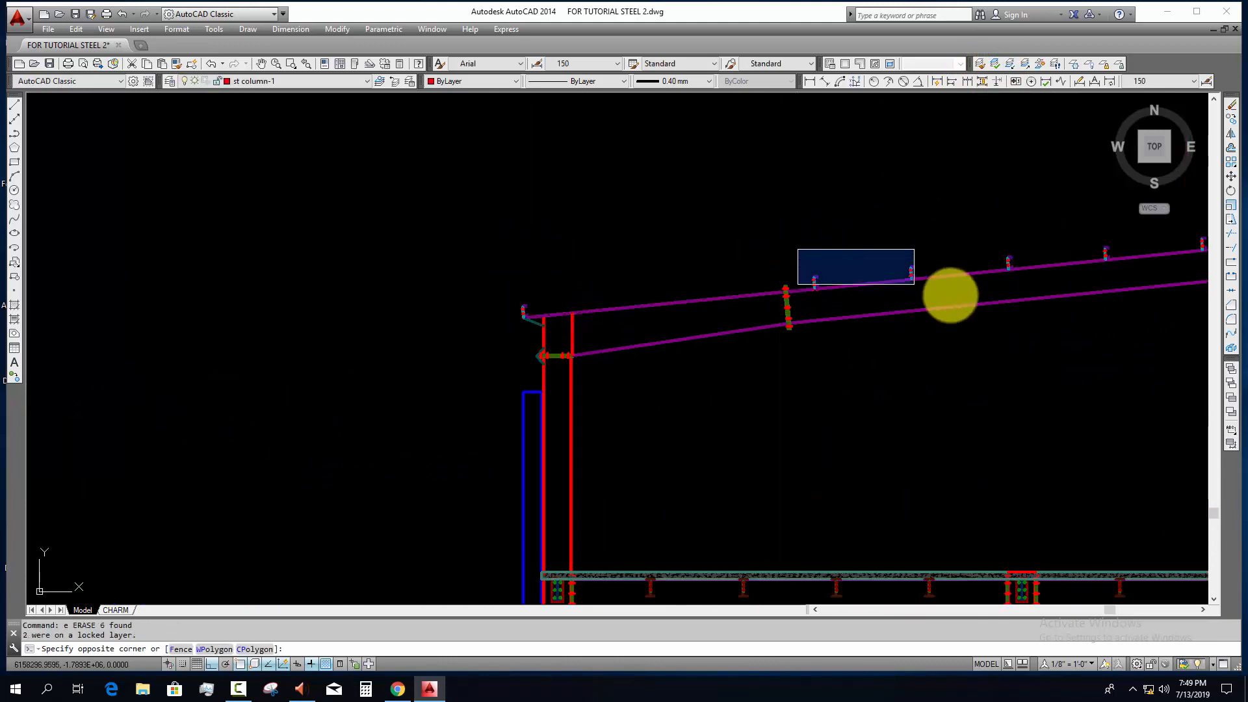
click(913, 281)
text(e)
key(Return)
key(ctrl+z)
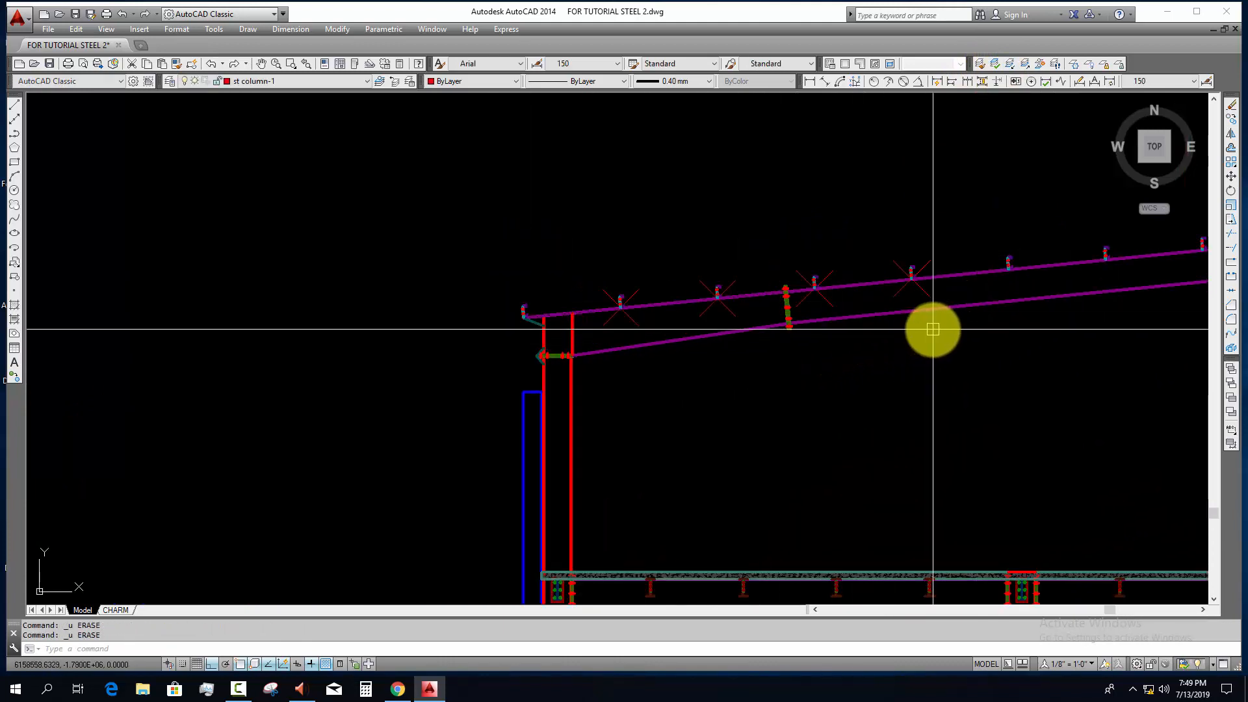
Step: Erase the two division point markers on the ridge side of the splice plate nearest the eave
middle_drag(909, 328, 829, 344)
scroll(829, 345, up, 2)
key(Escape)
text(e )
drag(872, 287, 659, 314)
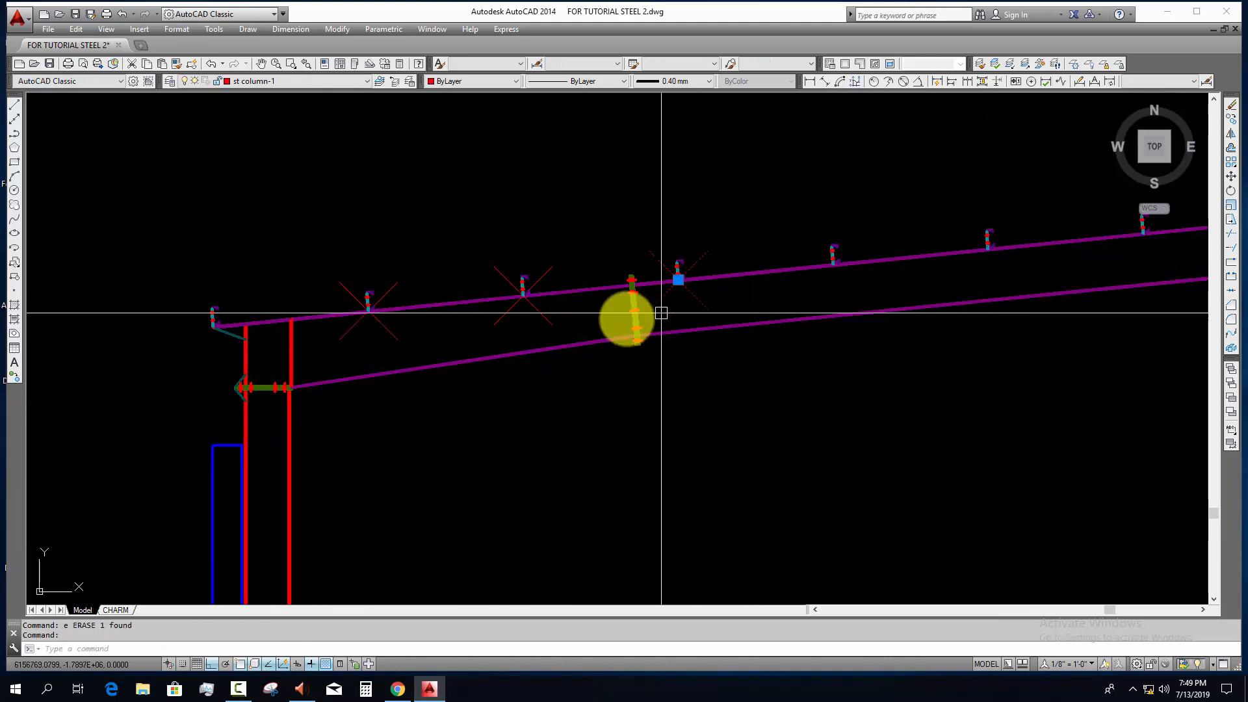
text(e)
Step: Erase the last two division point markers between the eave and the nearest splice plate
drag(563, 323, 382, 338)
text(ee)
key(Return)
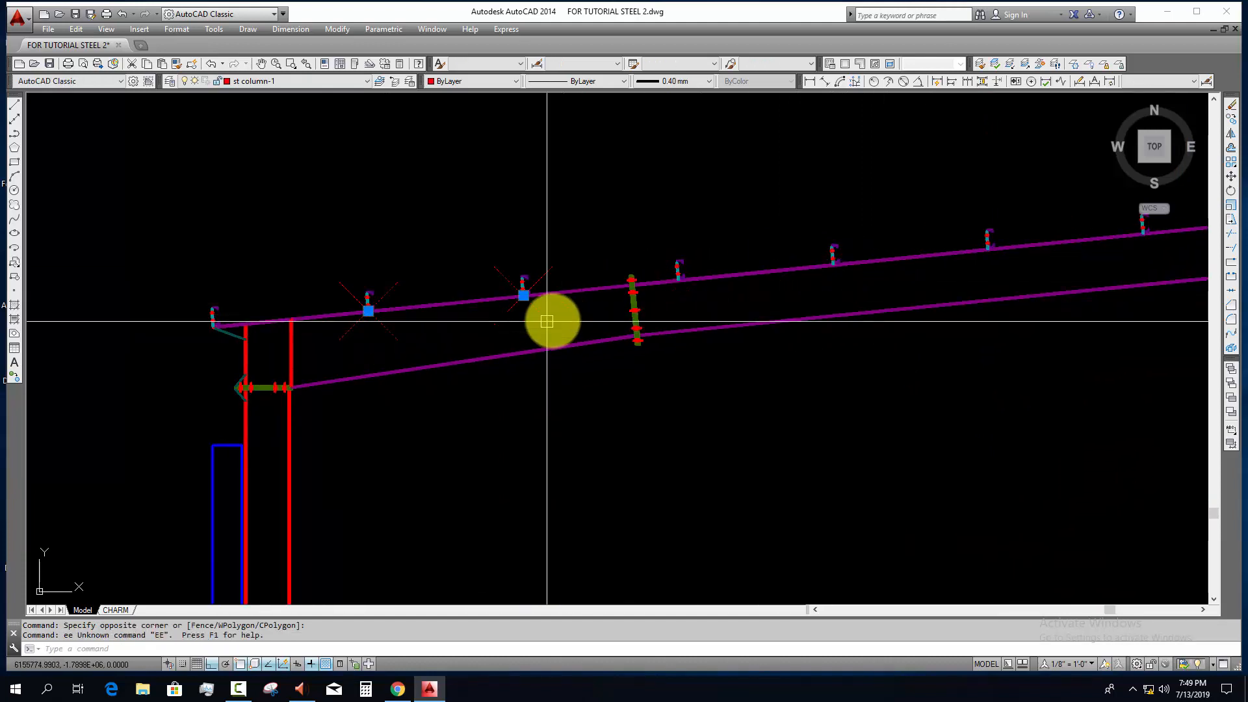
key(Escape)
drag(570, 310, 415, 333)
key(Escape)
key(Escape)
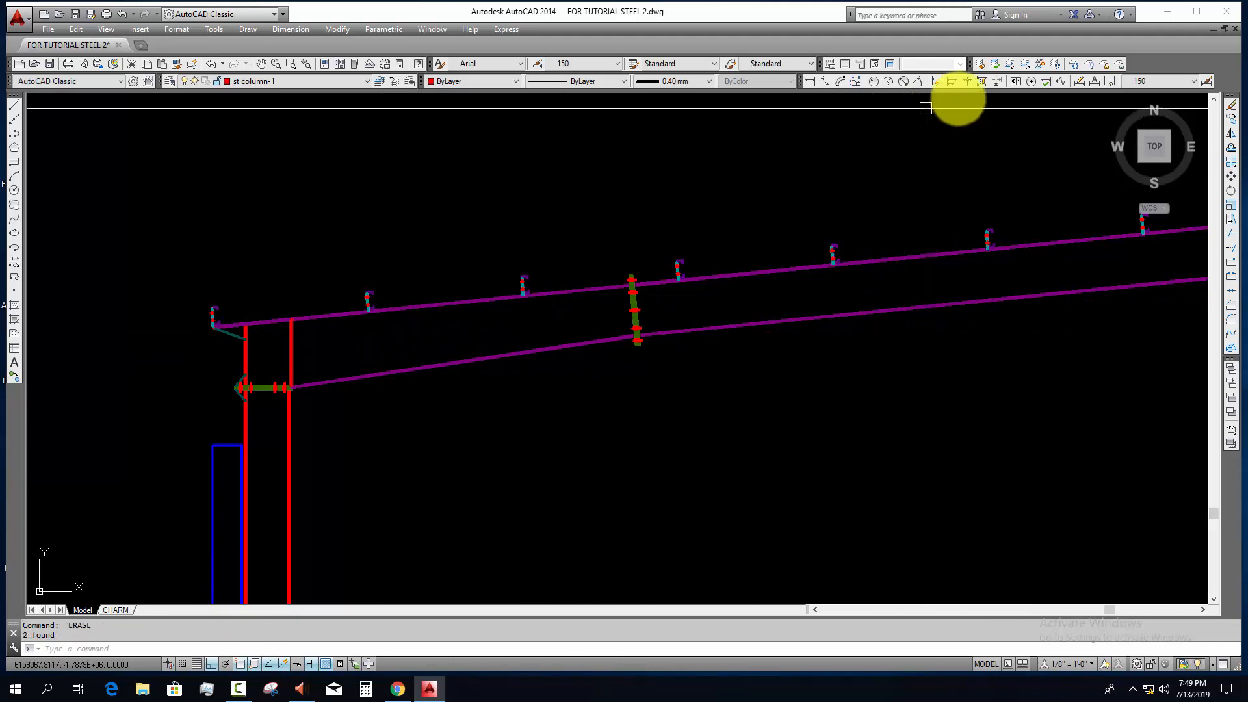
Step: Restore the isolated layers and check the purlins along the whole rafter
scroll(585, 386, down, 4)
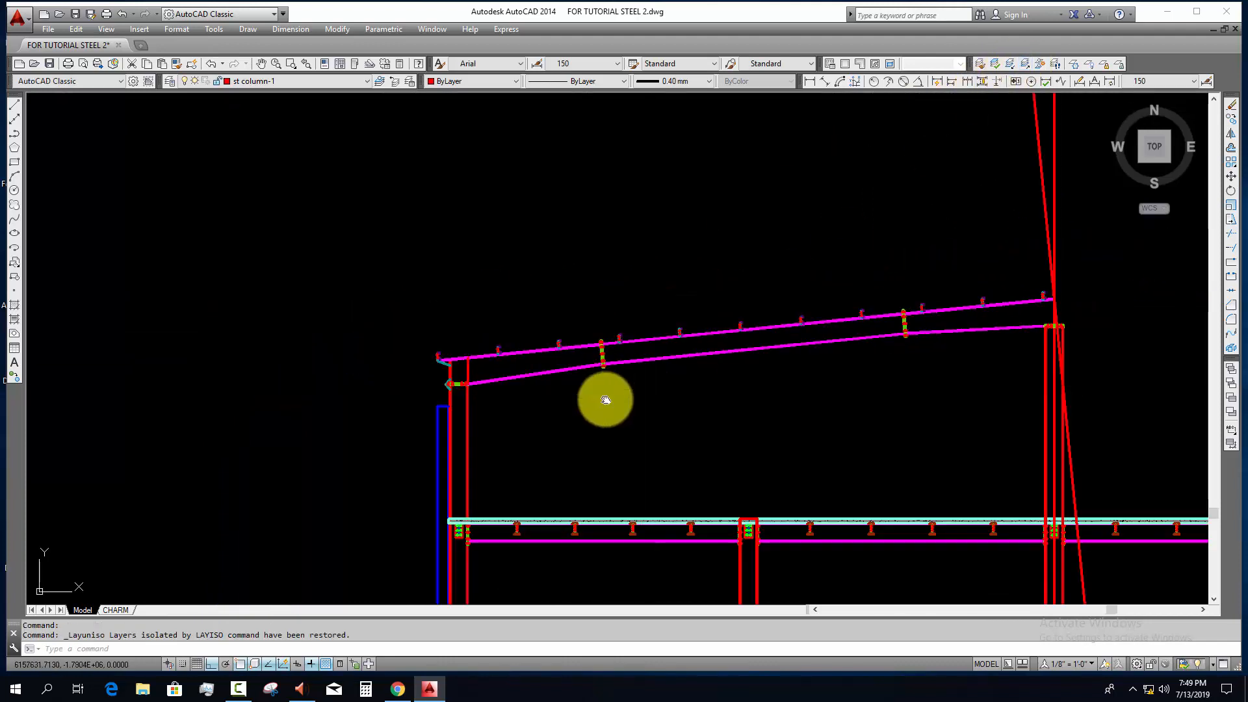
middle_drag(605, 398, 430, 432)
scroll(772, 354, up, 6)
scroll(561, 368, down, 4)
middle_drag(561, 373, 741, 380)
middle_drag(430, 422, 762, 421)
Step: Draw a construction line along the outer face of the top flange of the purlin next to the eave purlin
text(l)
key(Return)
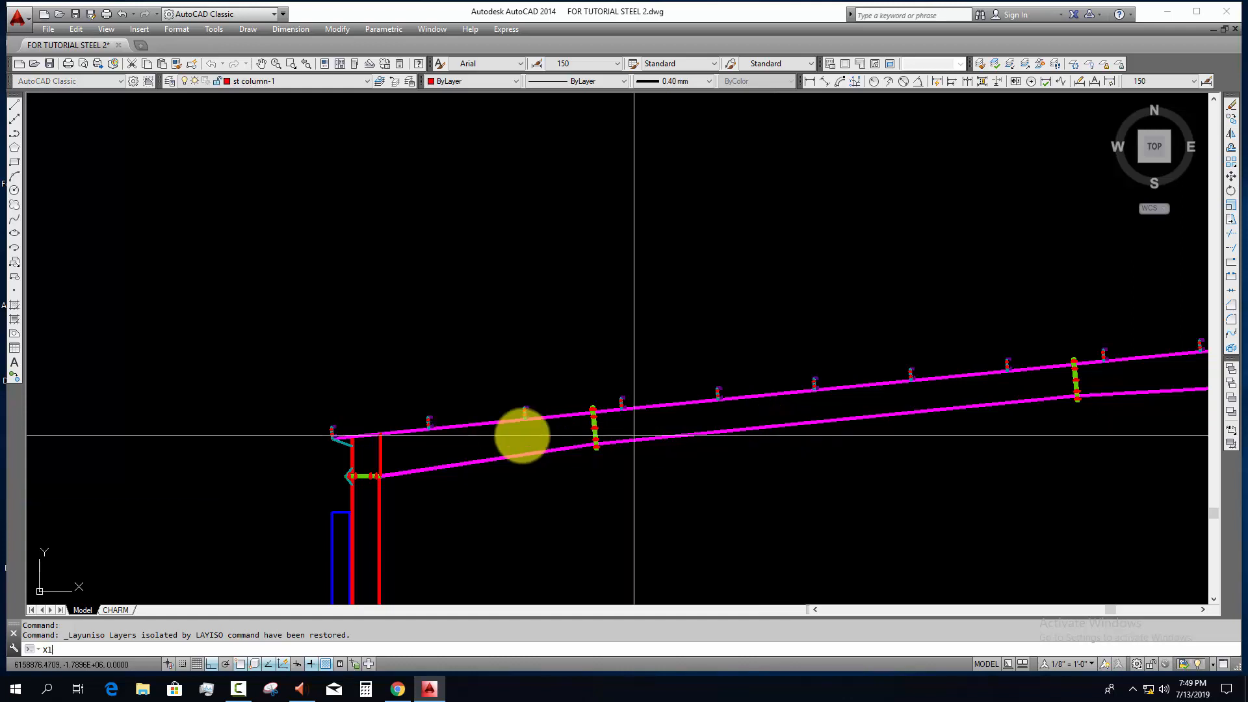
scroll(388, 432, up, 4)
scroll(650, 337, up, 5)
scroll(699, 251, up, 4)
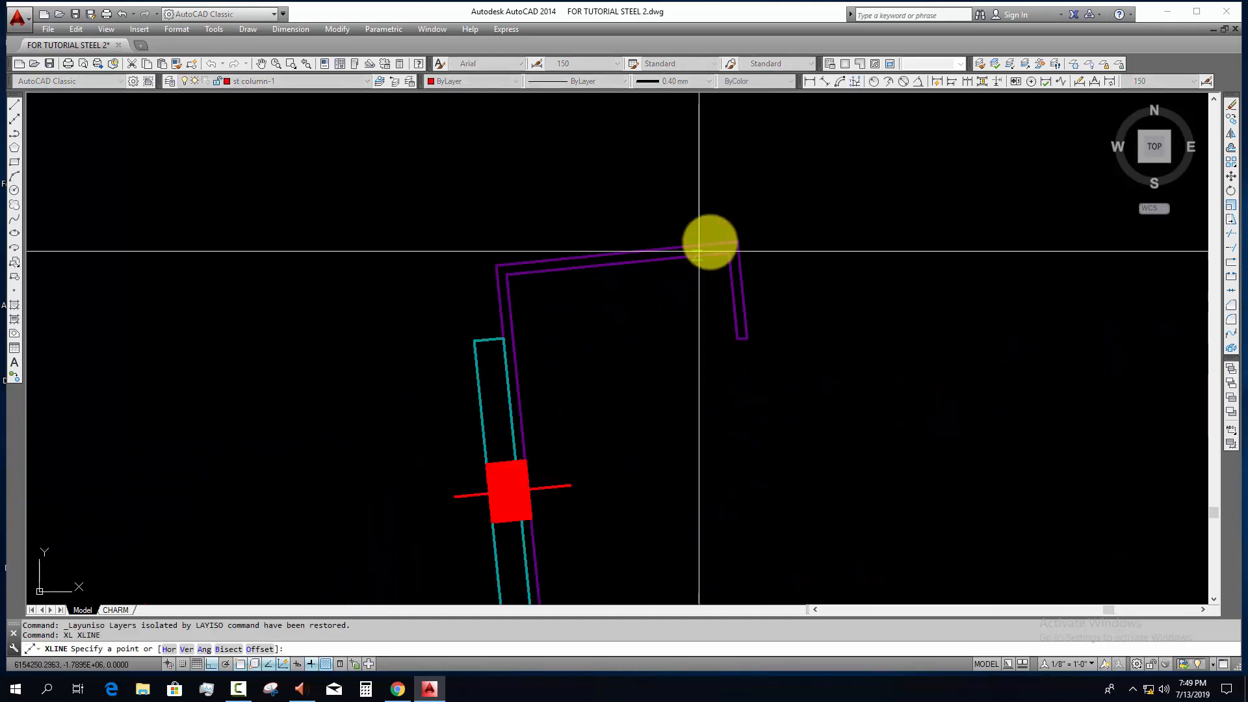
click(731, 238)
click(492, 263)
key(Escape)
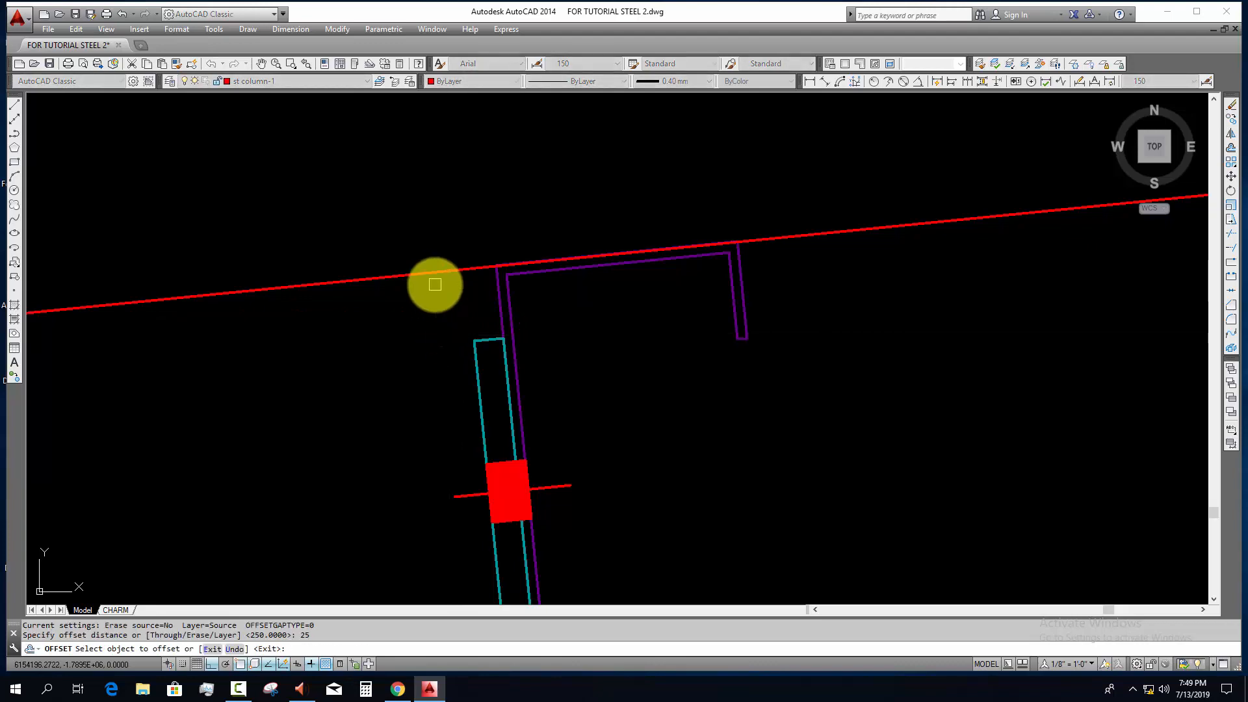
Step: Offset the construction line over the purlins upward by 25
click(426, 272)
click(418, 215)
scroll(457, 226, down, 12)
key(Escape)
middle_drag(487, 299, 618, 307)
key(Escape)
key(Escape)
middle_drag(235, 327, 305, 347)
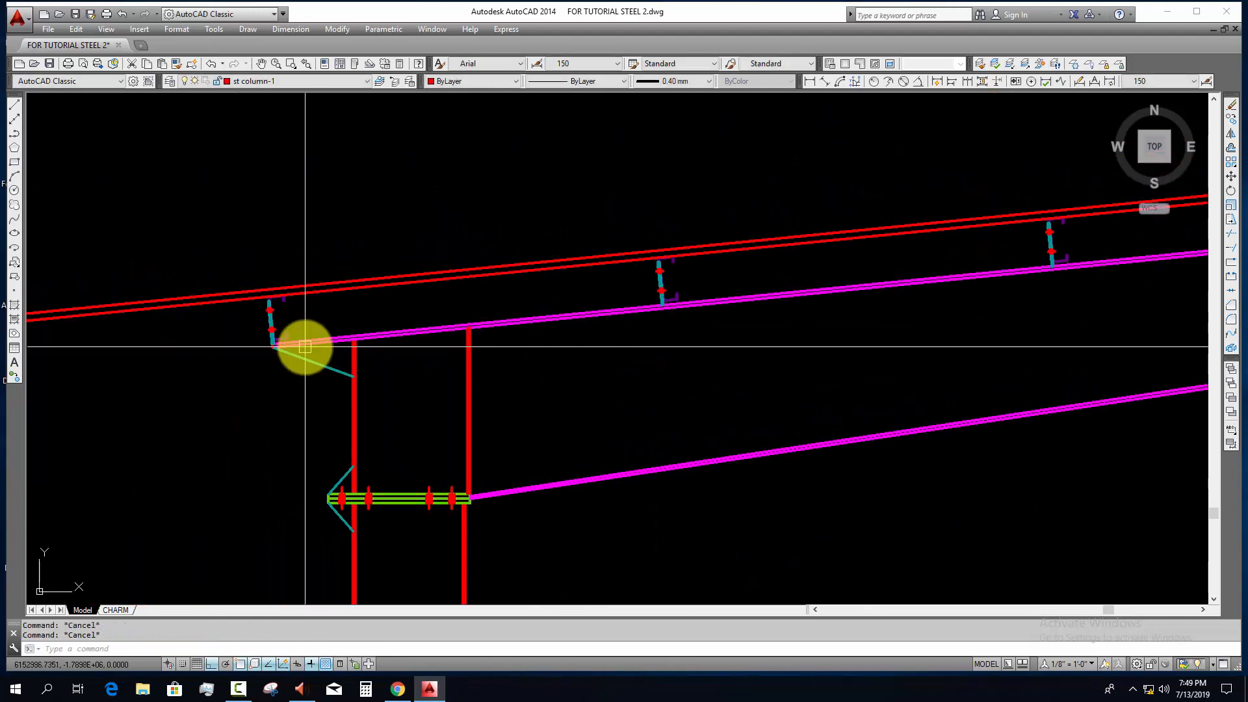
Step: Draw a closed polyline outline of the roof sheeting between the two construction lines, from just outside the eave to the ridge column
text(pl)
key(Return)
scroll(260, 301, up, 2)
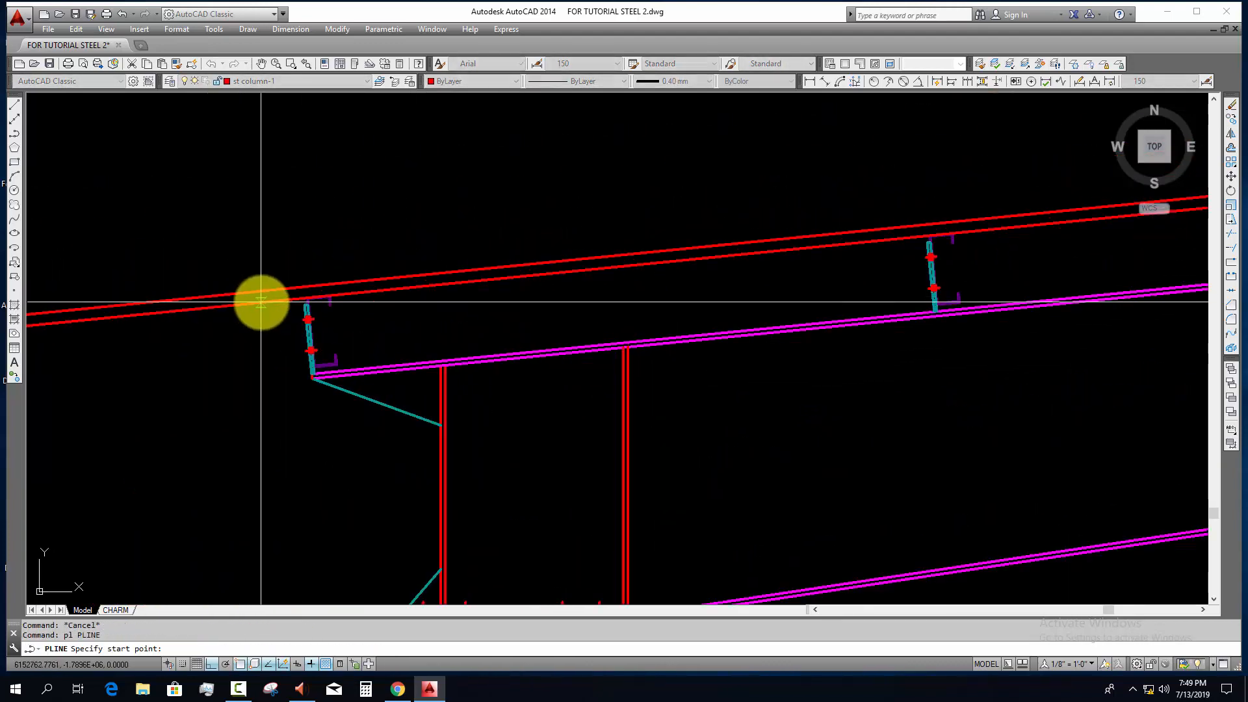
click(228, 305)
click(227, 293)
scroll(481, 356, down, 10)
middle_drag(761, 332, 291, 384)
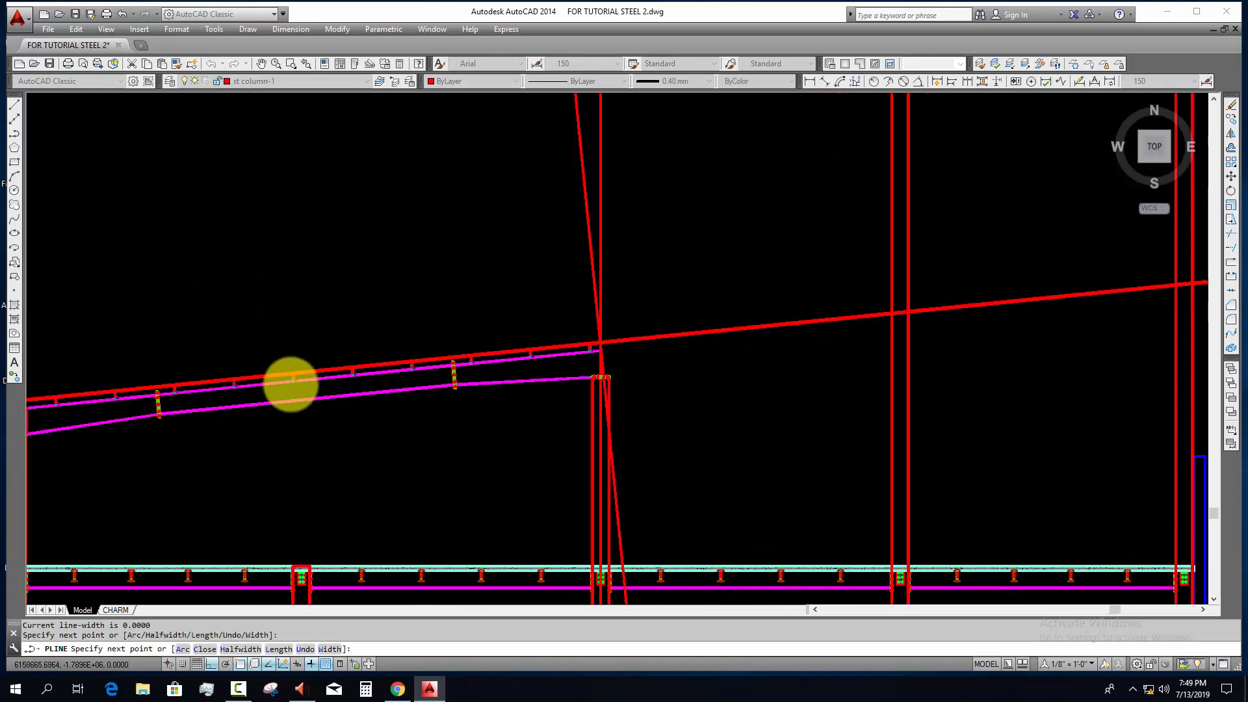
scroll(535, 354, up, 8)
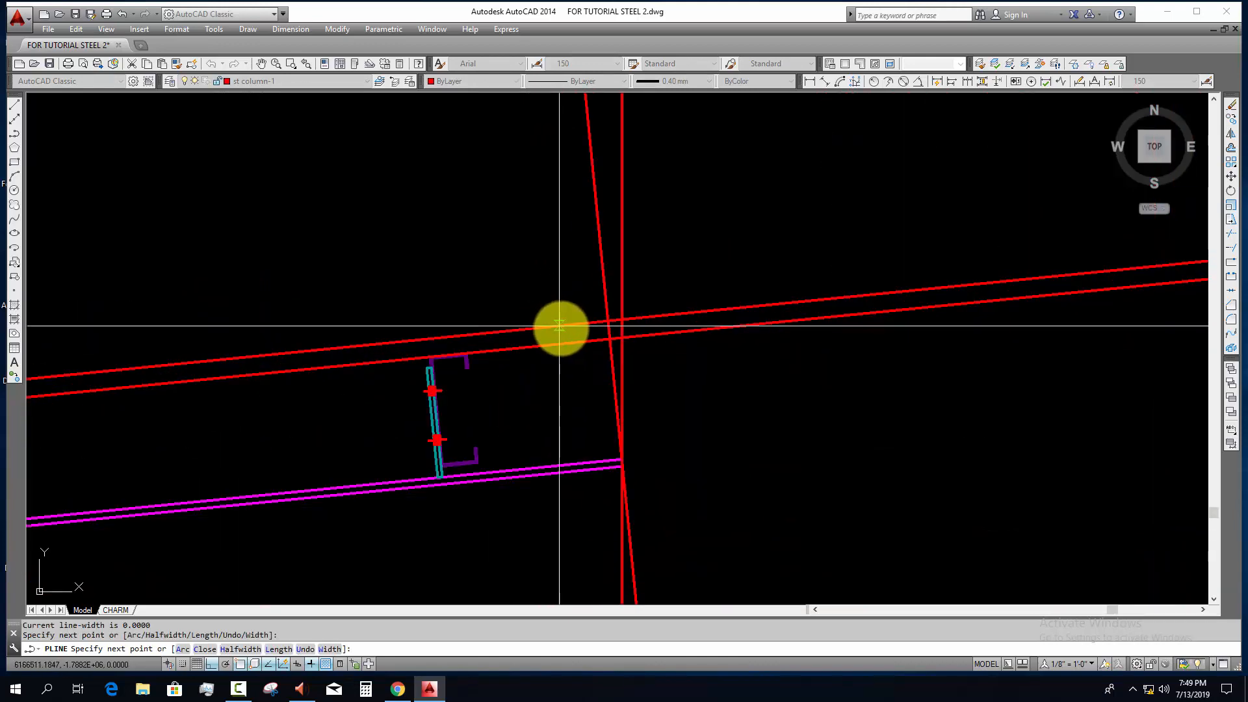
click(559, 344)
scroll(793, 292, down, 10)
middle_drag(156, 410, 822, 321)
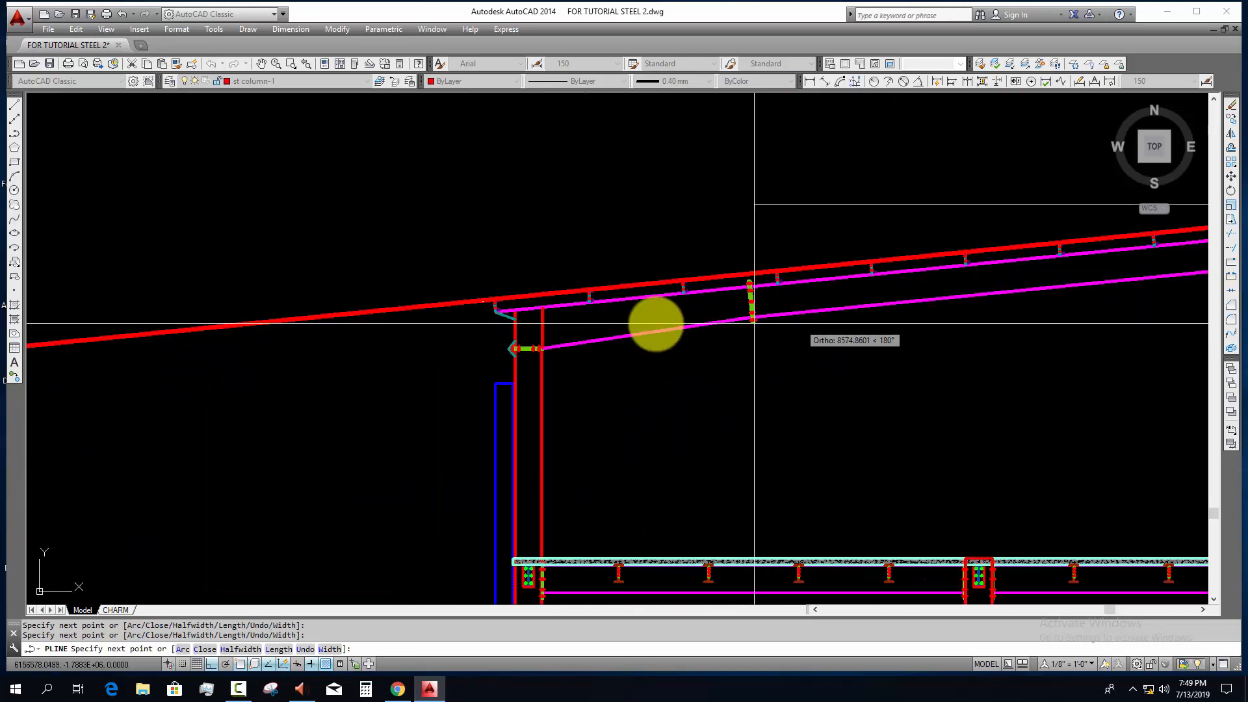
scroll(487, 304, up, 6)
click(462, 282)
key(Escape)
Step: Erase the two sloping construction lines that guided the roof sheeting outline
click(432, 329)
click(365, 220)
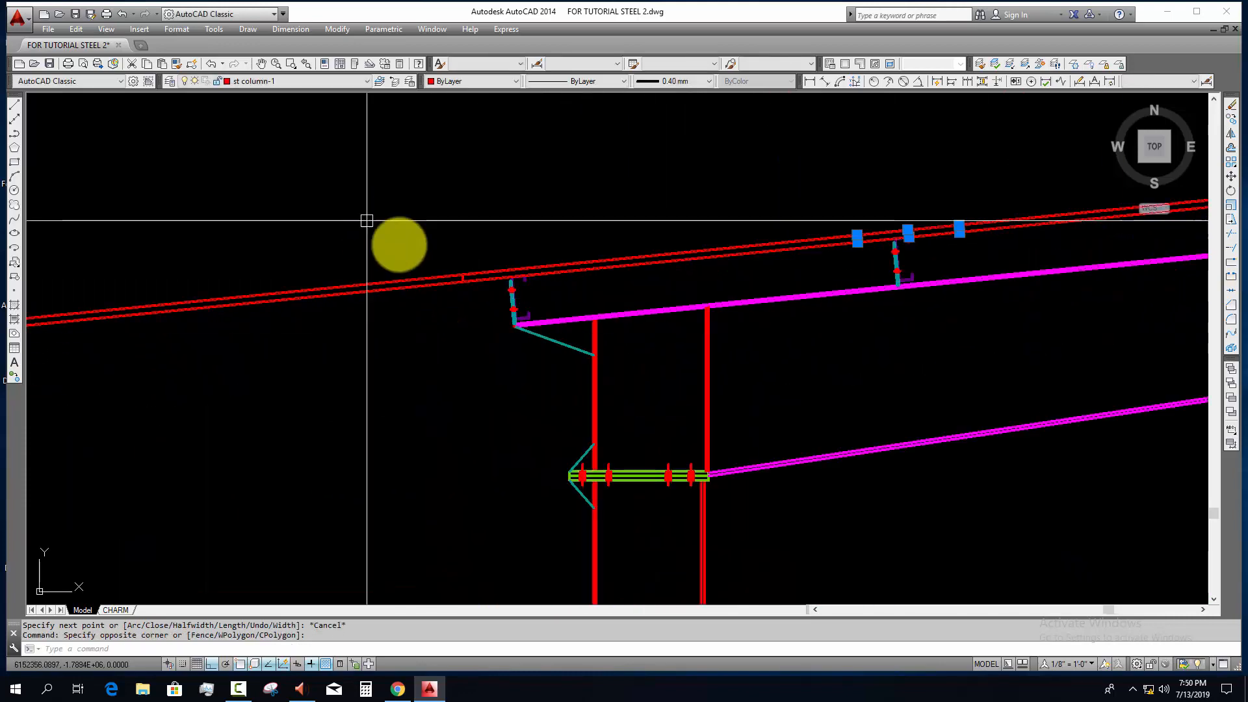
text(e)
Step: Move the roof sheeting outline to the blue SHEET layer
scroll(469, 285, down, 5)
scroll(462, 252, up, 5)
click(478, 264)
click(441, 356)
click(343, 83)
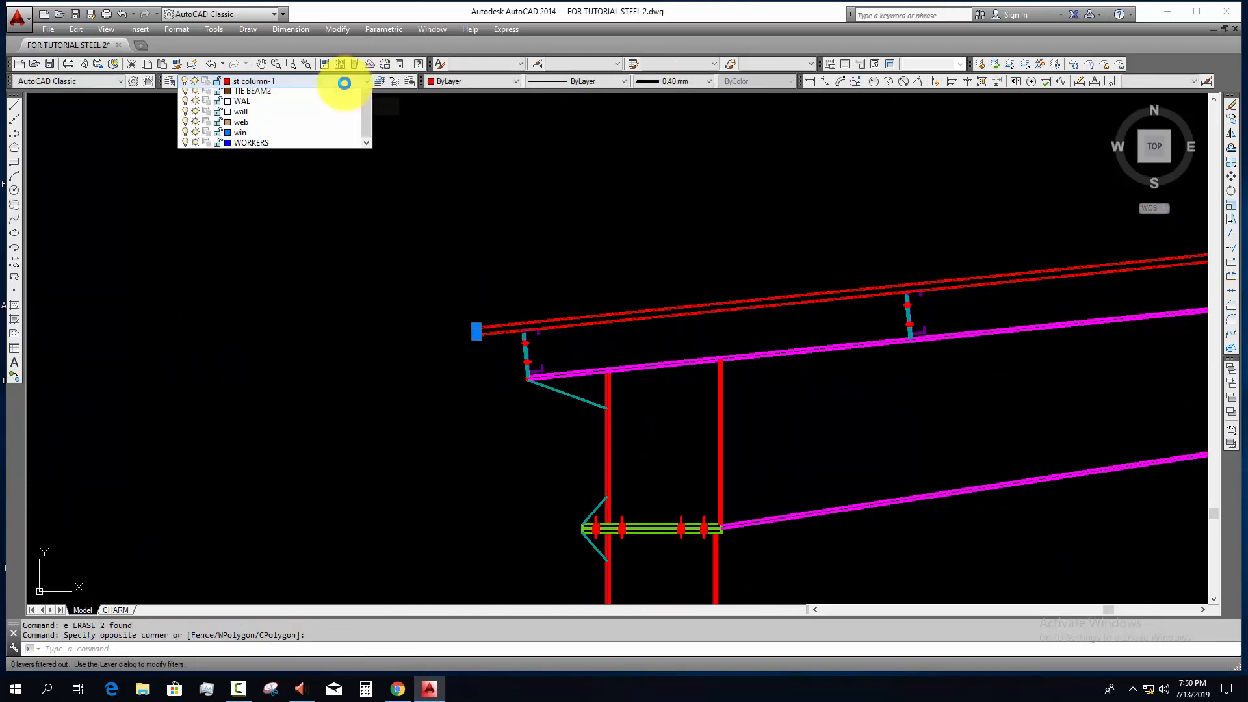
key(d)
key(s)
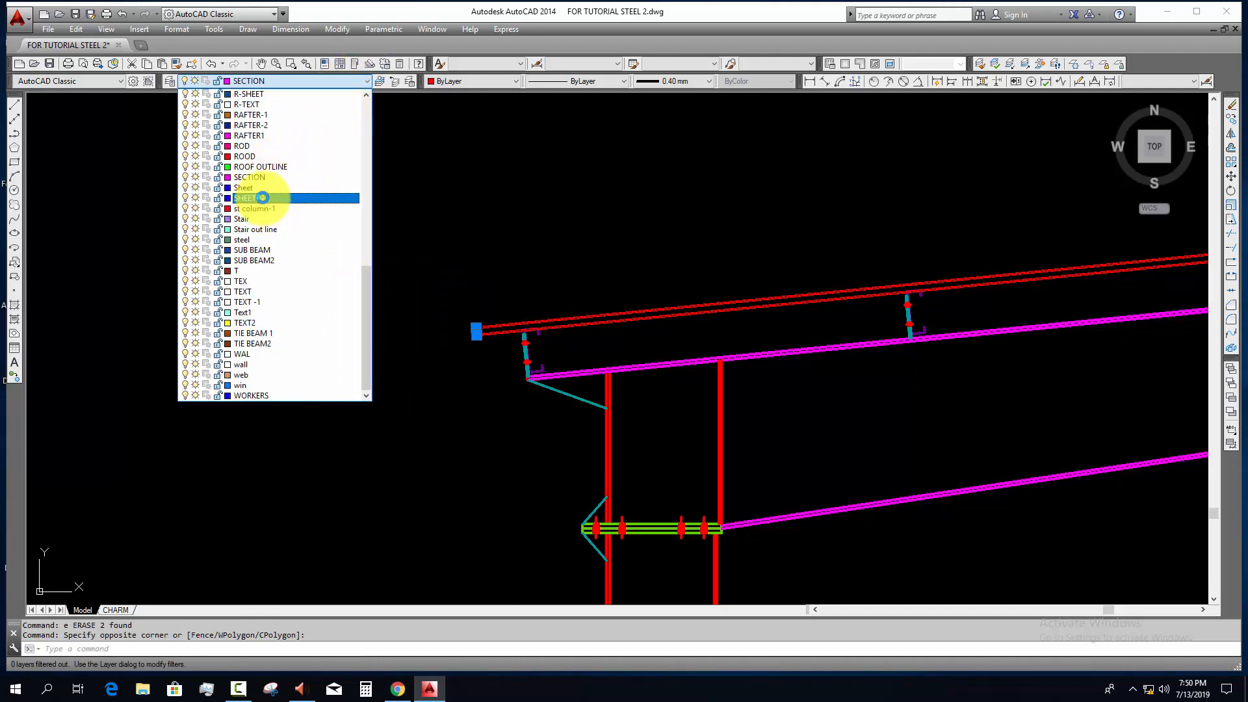
click(262, 198)
key(Escape)
Step: Erase the slanted construction line crossing the vertical line at the rafter's ridge end
scroll(758, 312, down, 3)
scroll(702, 347, up, 2)
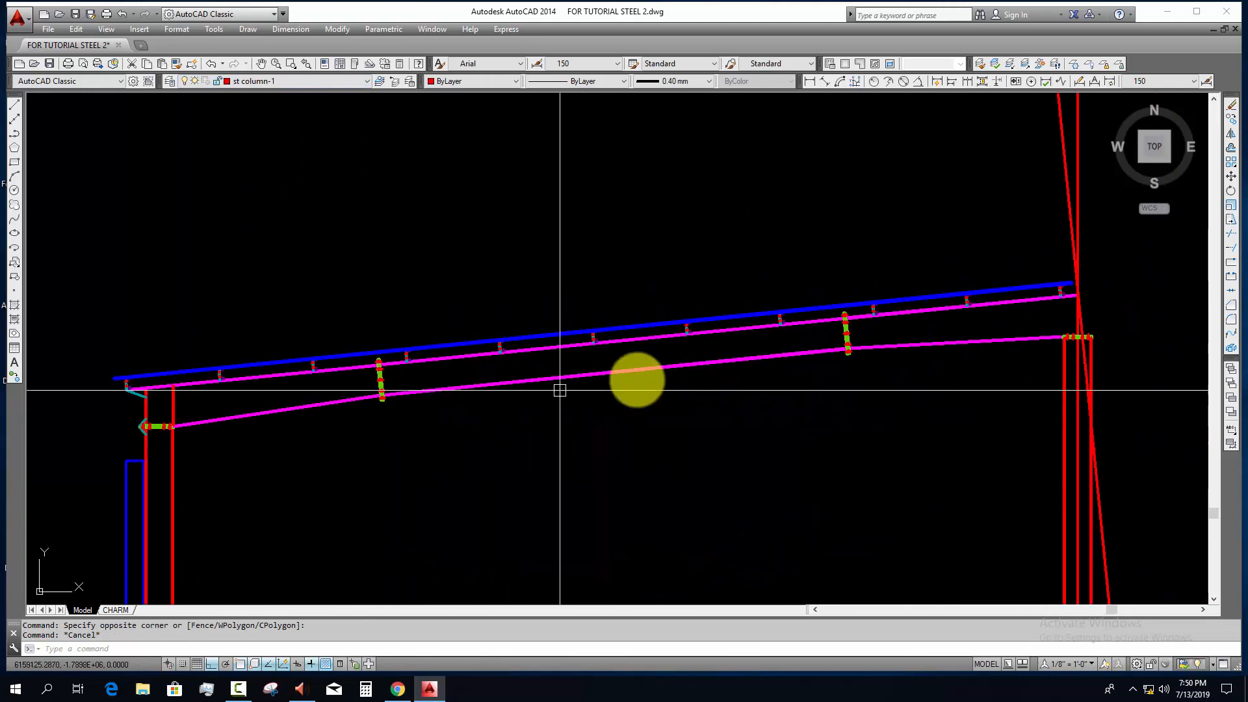
middle_drag(709, 375, 489, 418)
scroll(855, 317, up, 2)
click(875, 264)
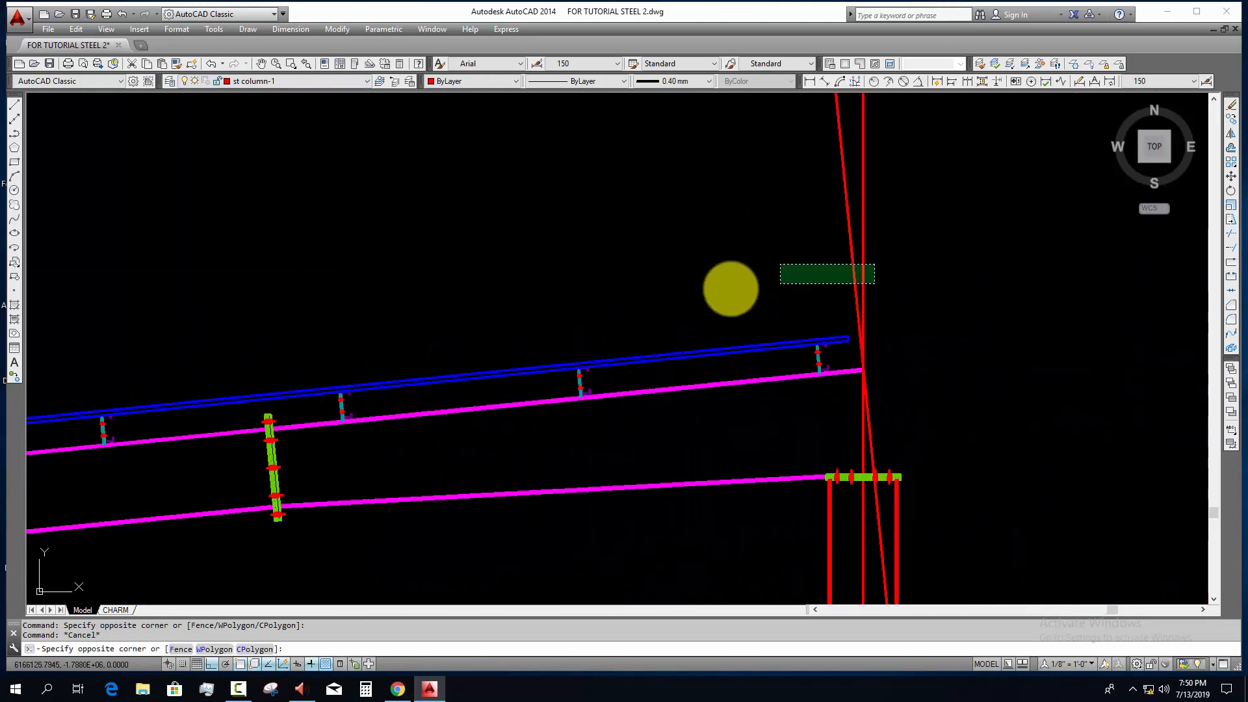
click(730, 285)
text(e)
key(Return)
scroll(769, 363, down, 2)
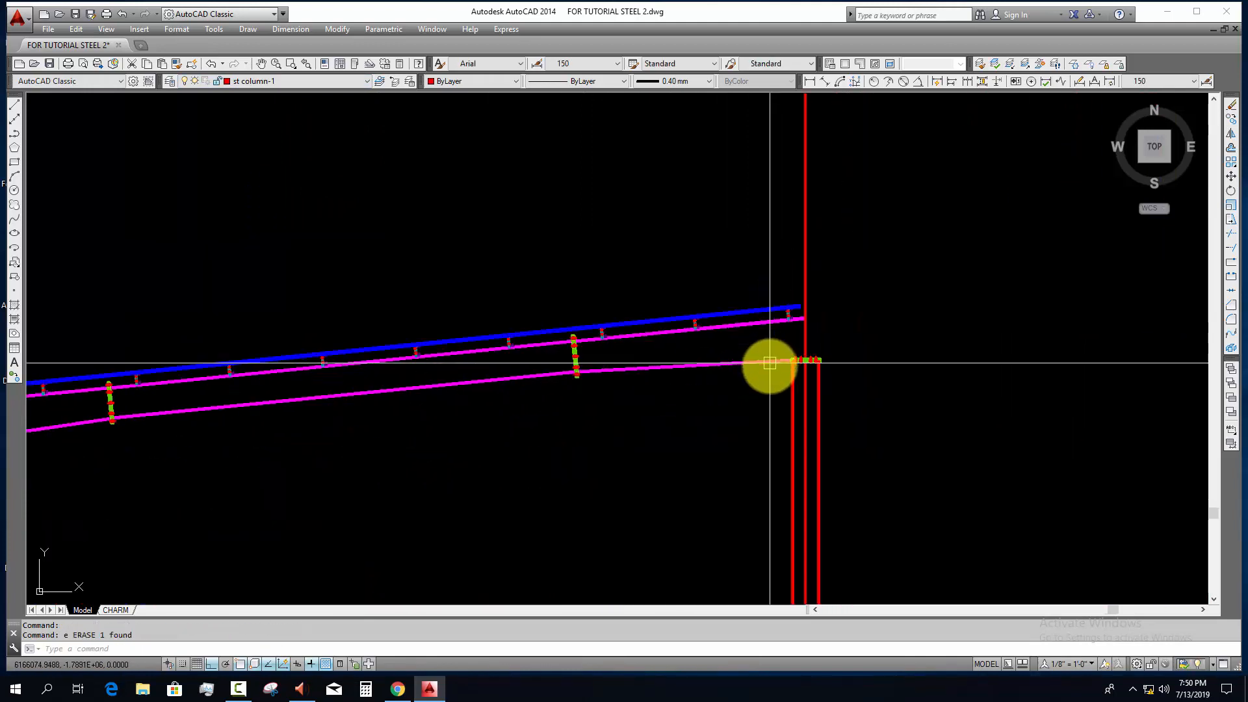
Step: Examine the sheeted roof, the rafter and the whole steel frame section
scroll(813, 390, down, 4)
key(Escape)
scroll(565, 418, up, 3)
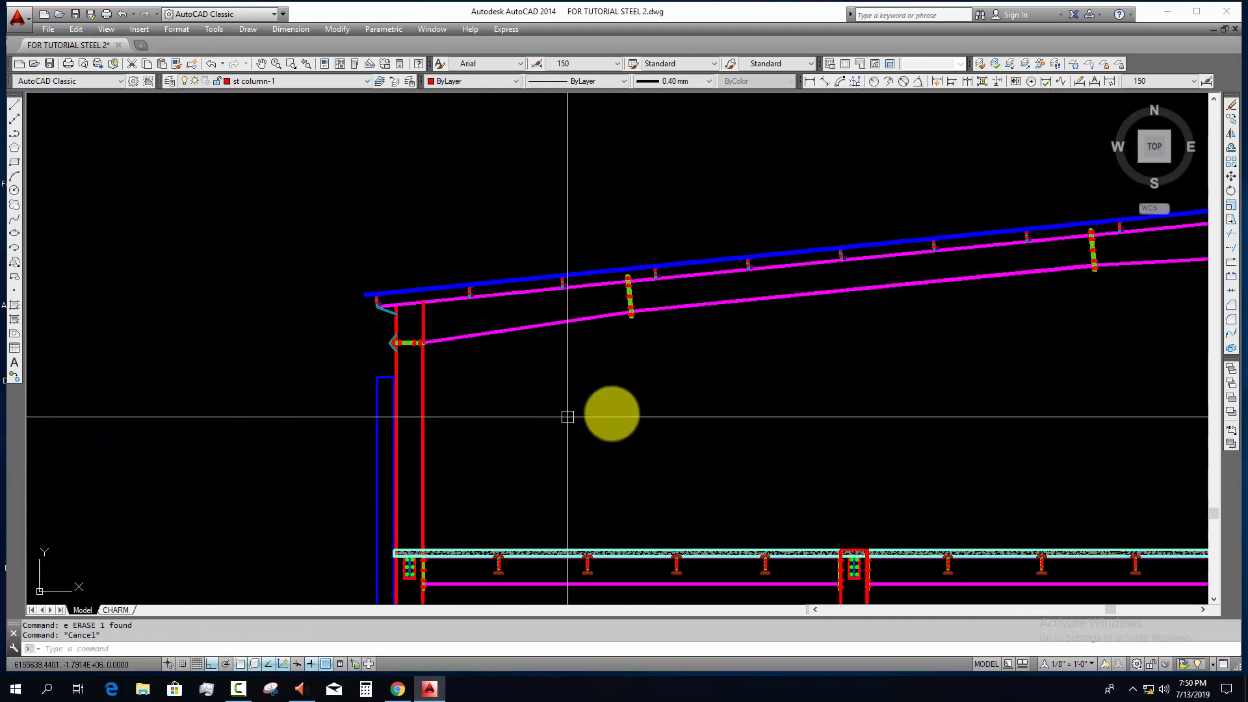
scroll(567, 417, down, 5)
scroll(553, 390, up, 4)
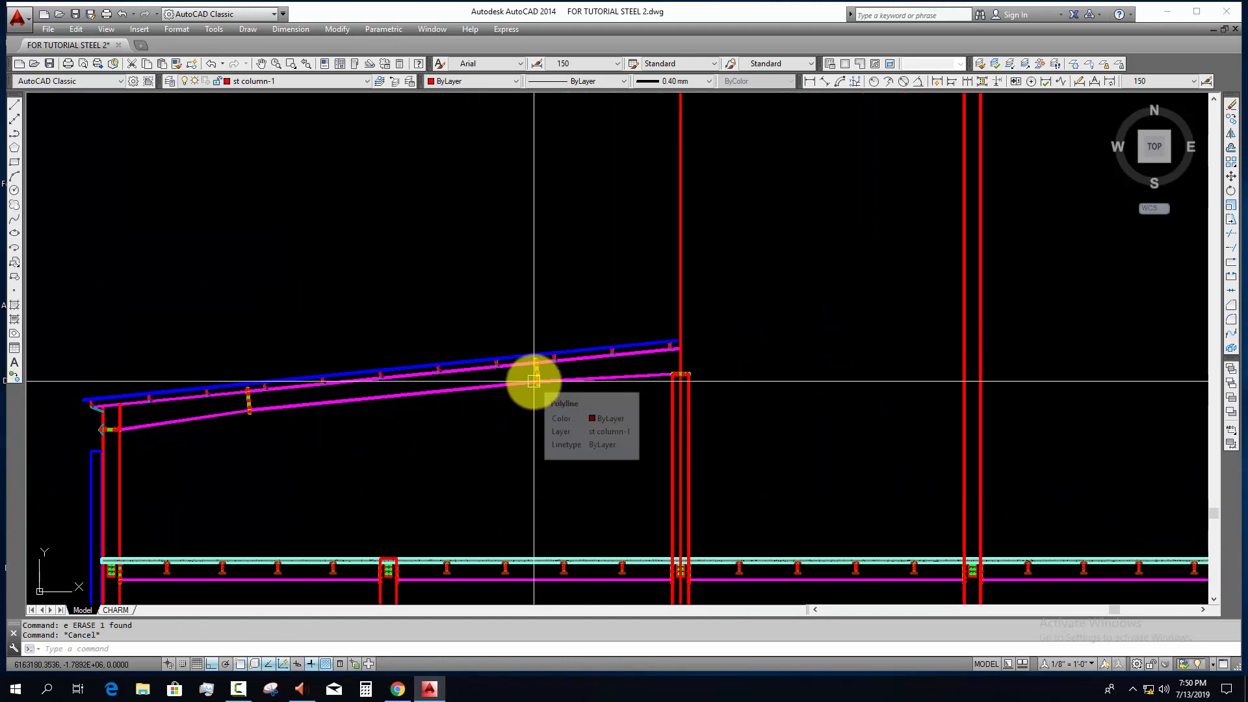
scroll(546, 376, down, 4)
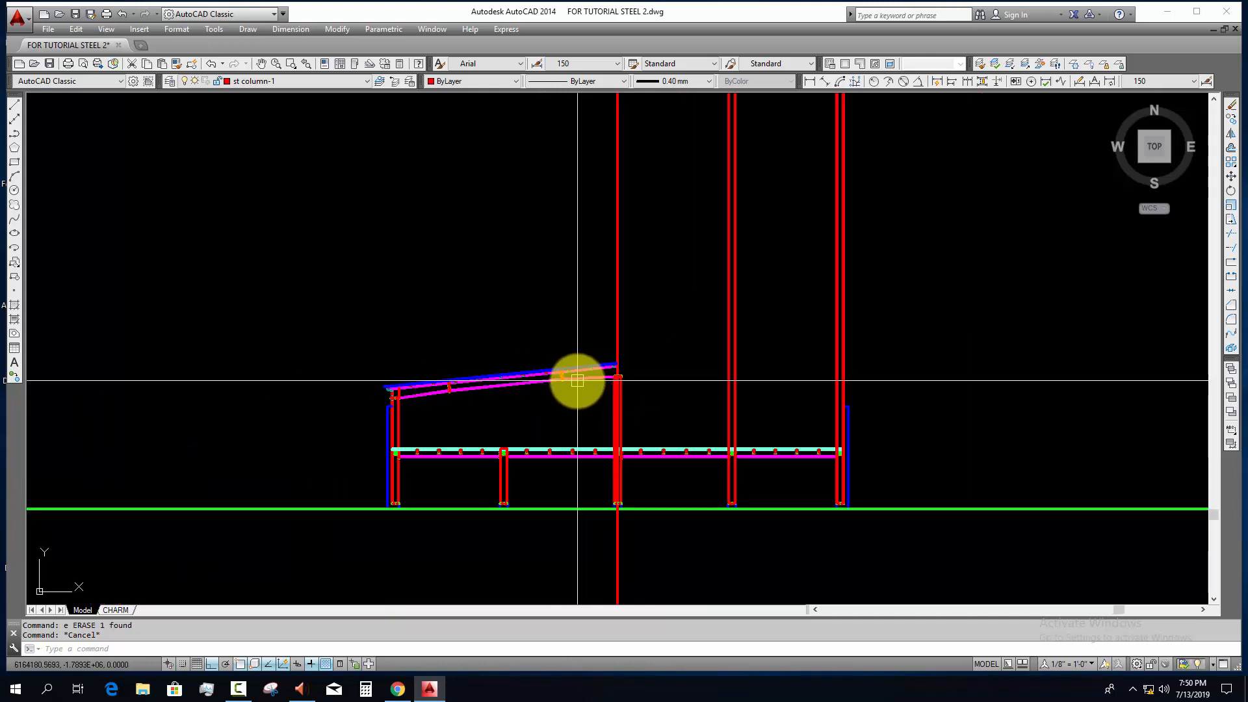
scroll(424, 415, up, 2)
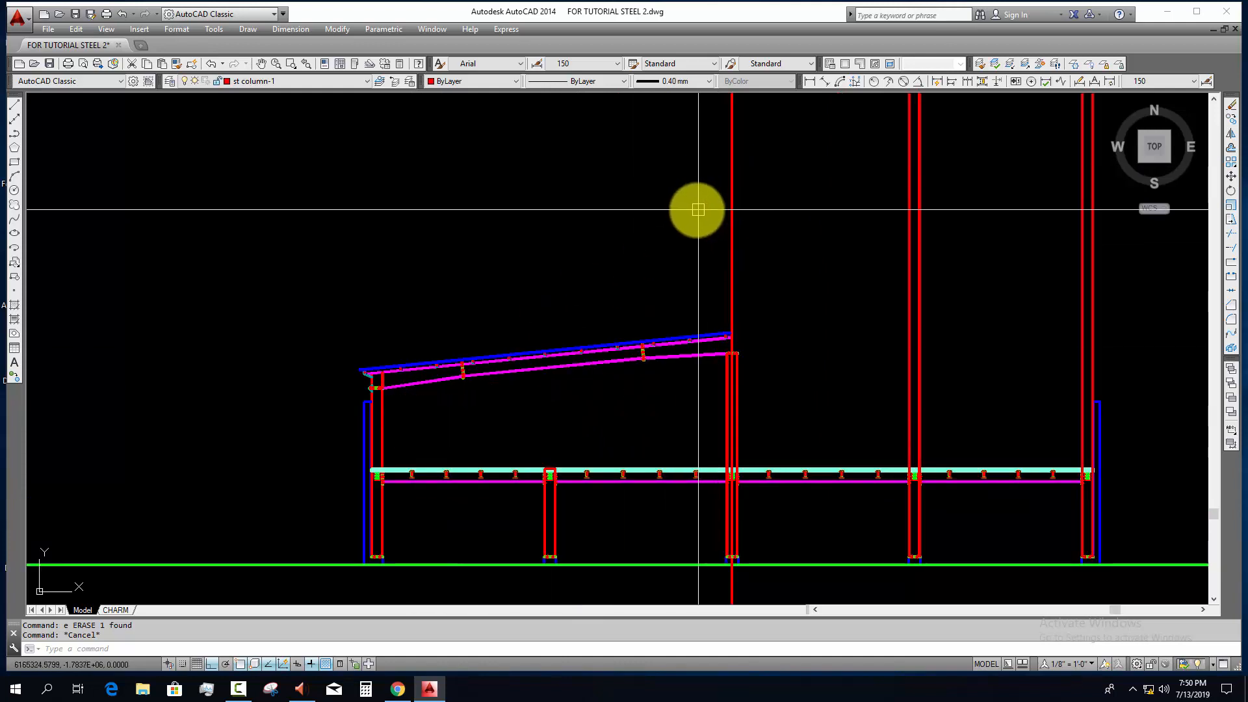
middle_drag(680, 337, 605, 319)
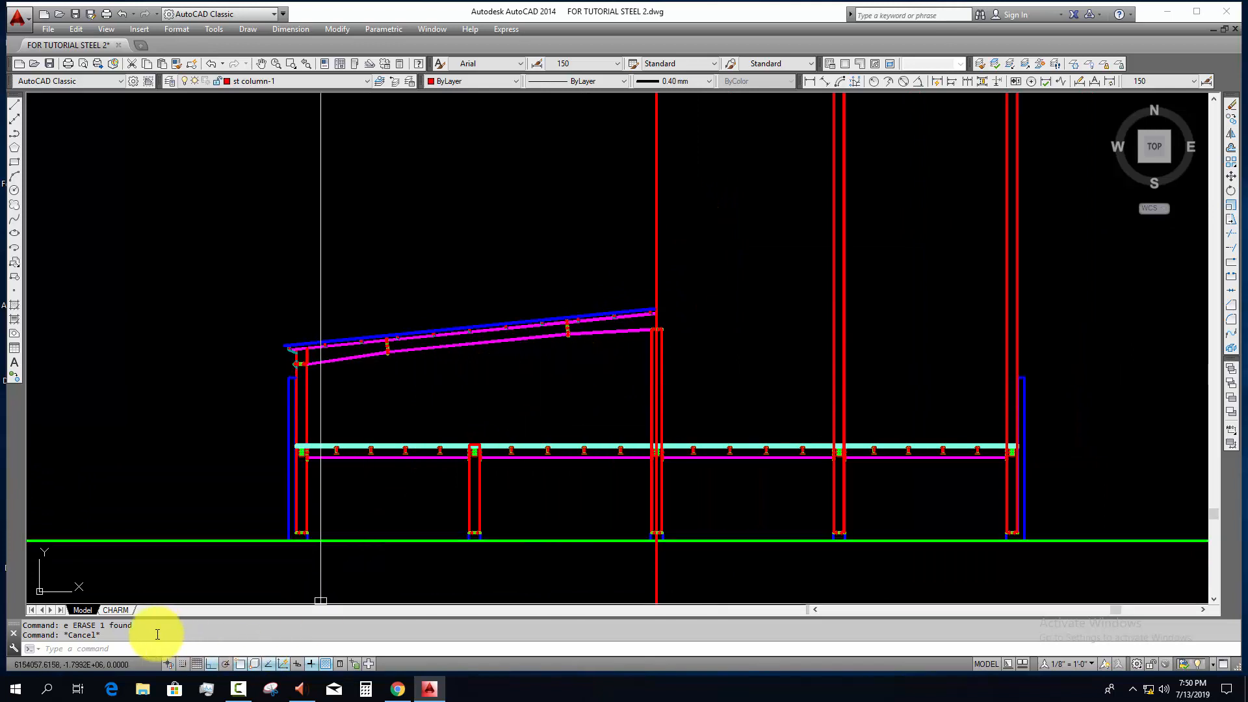
Step: Open the CHARM layout and stretch its viewport to fill the sheet frame above the title block
click(114, 613)
middle_drag(557, 369, 501, 426)
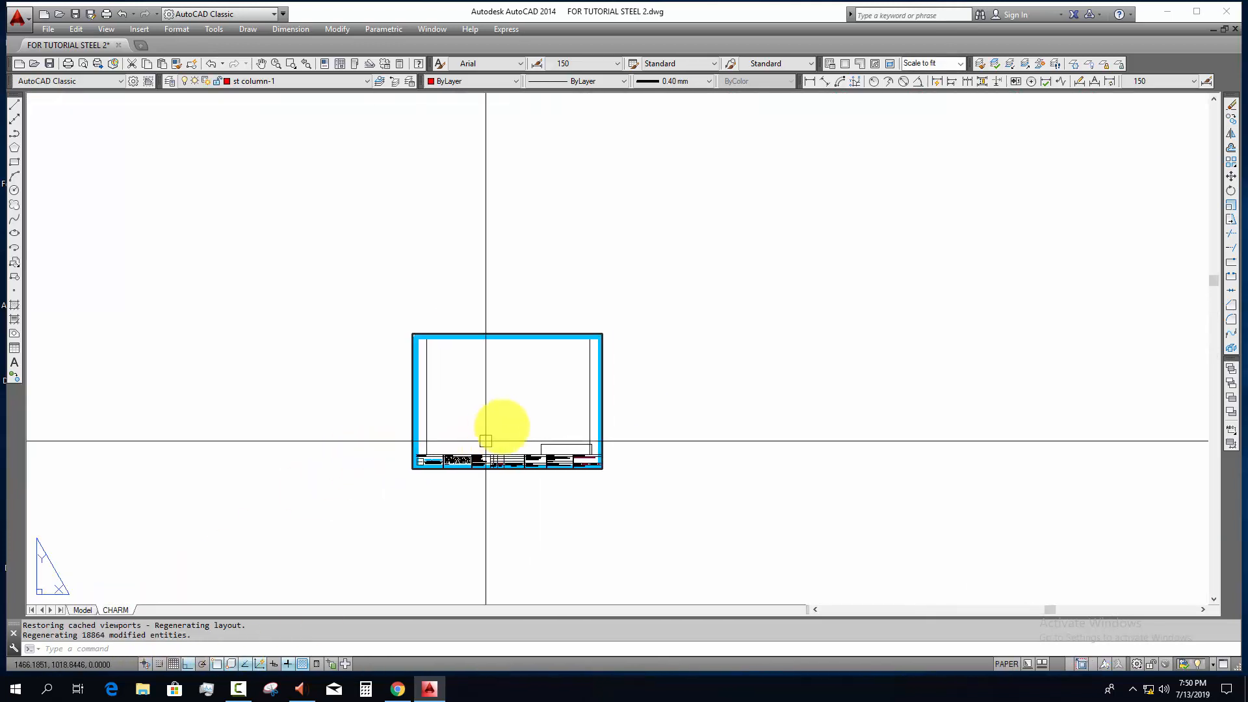
scroll(503, 424, up, 5)
click(720, 351)
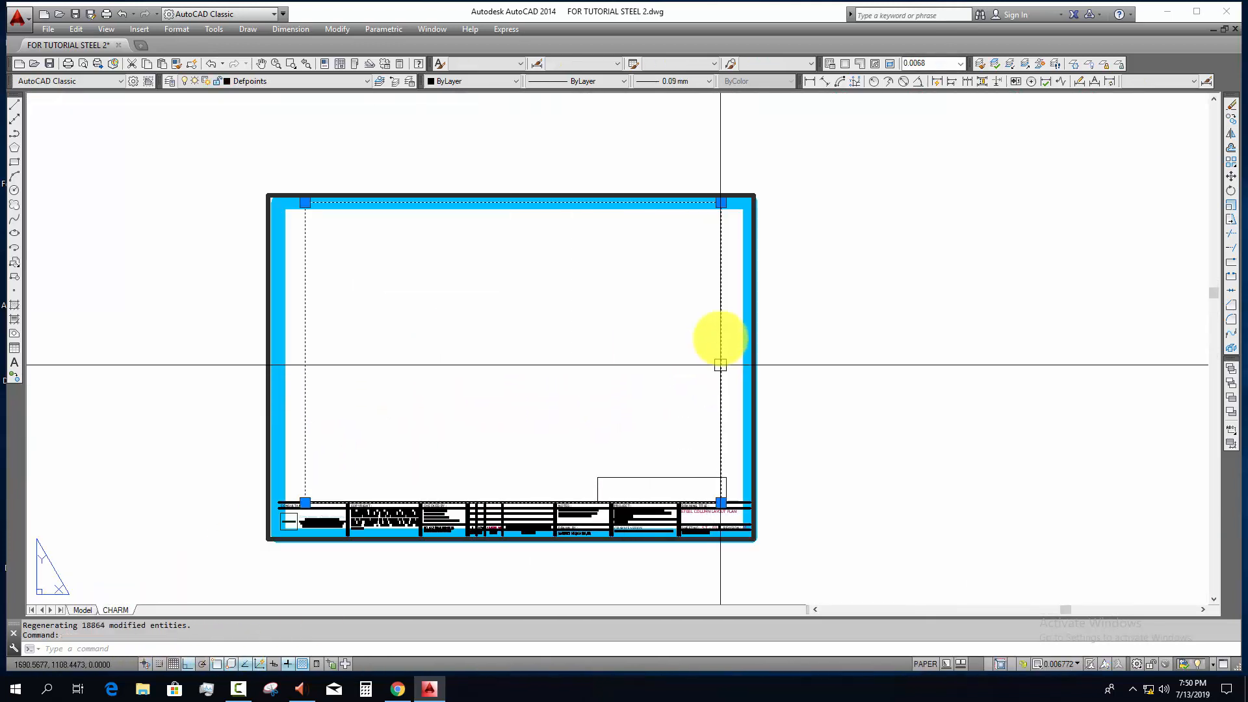
click(721, 203)
key(Escape)
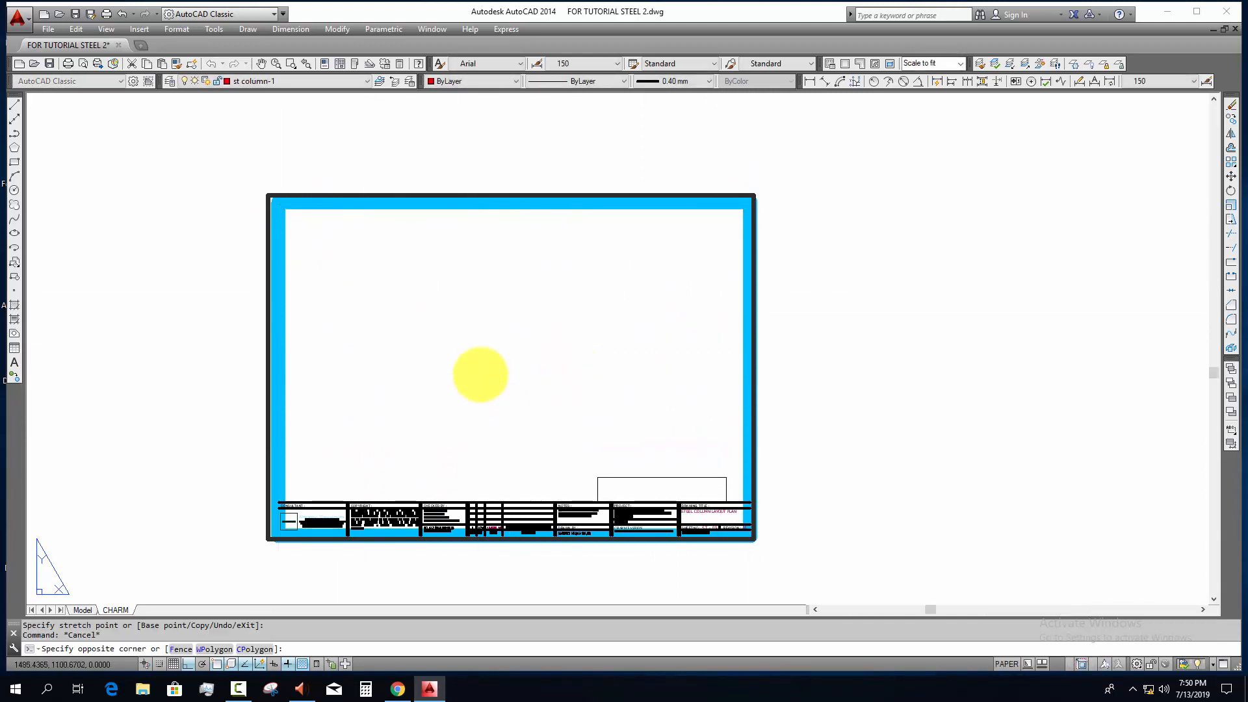
Step: Activate the layout viewport and frame the steel section inside it
double_click(497, 394)
scroll(497, 394, down, 12)
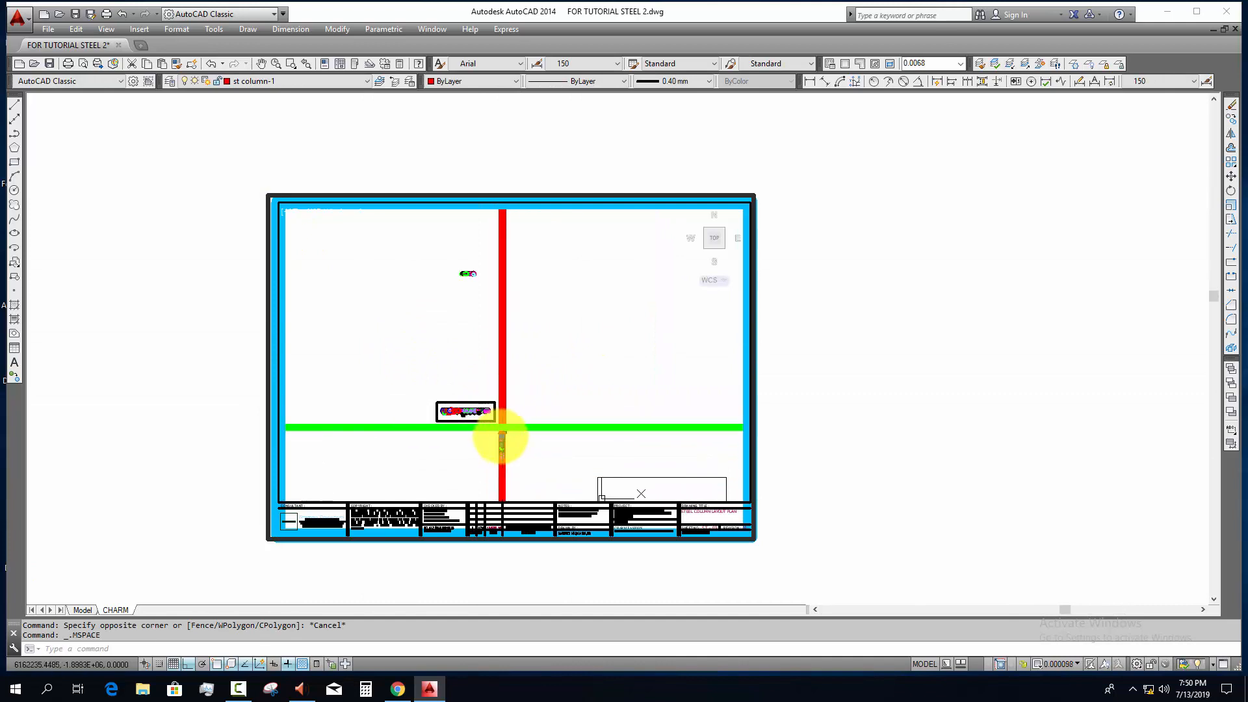
scroll(501, 442, up, 8)
scroll(501, 436, up, 10)
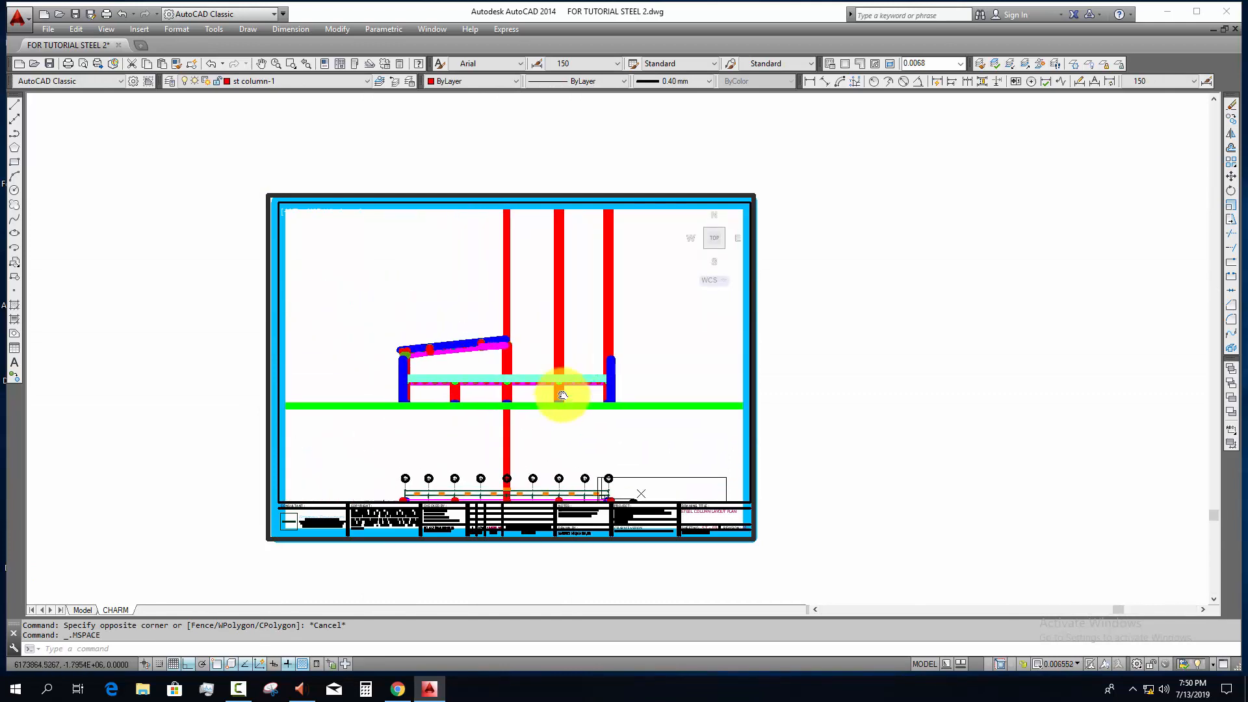
scroll(535, 392, up, 2)
middle_drag(540, 391, 556, 394)
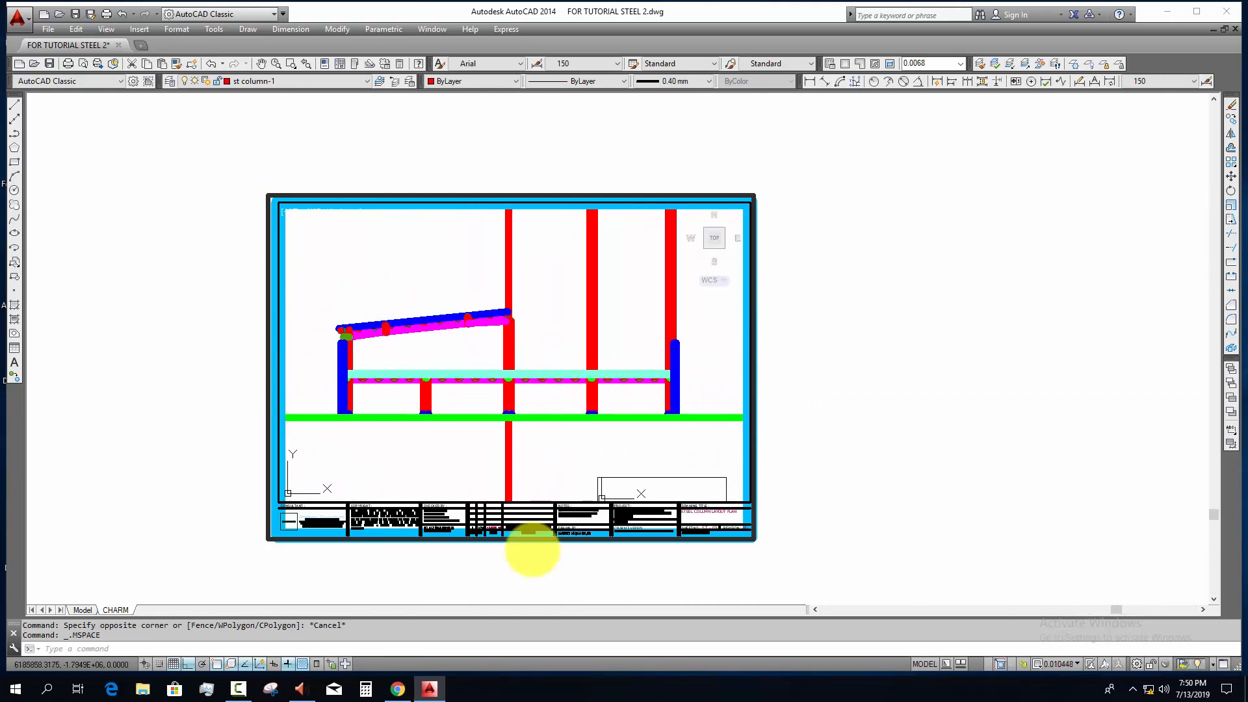
Step: Turn off the lineweight display and recentre the section in the viewport
click(272, 664)
scroll(452, 446, up, 2)
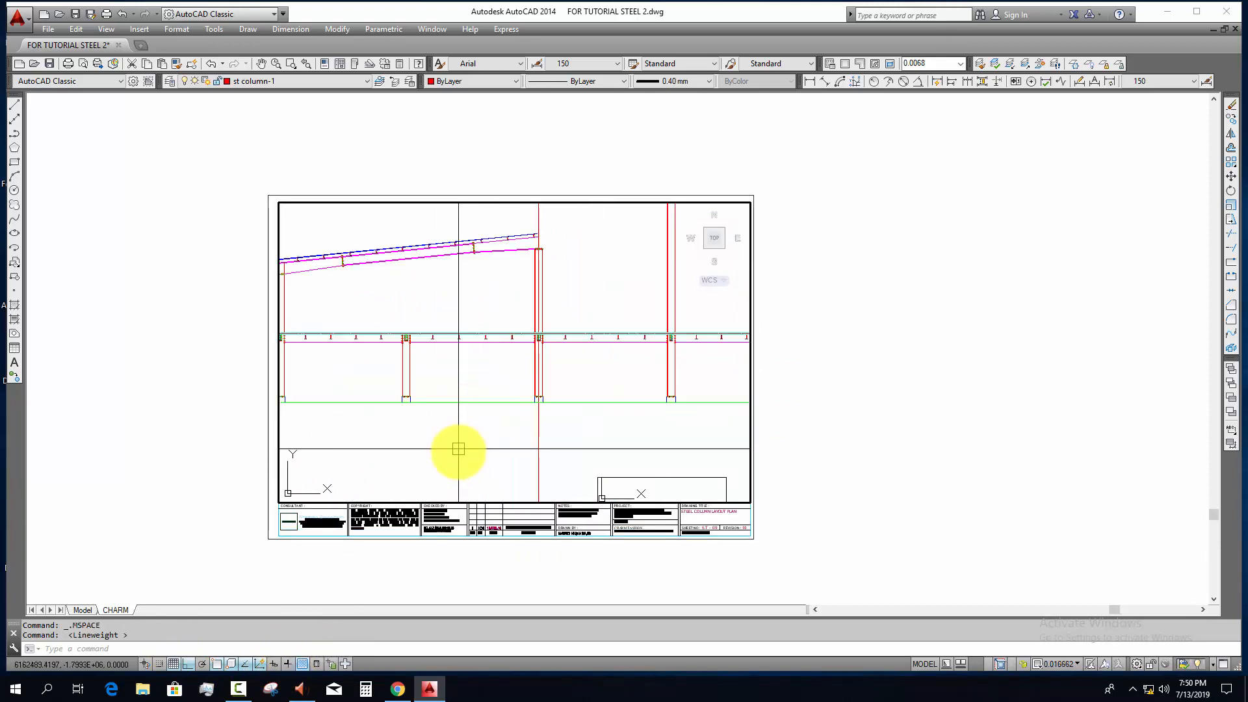
scroll(484, 448, down, 2)
middle_drag(484, 448, 482, 443)
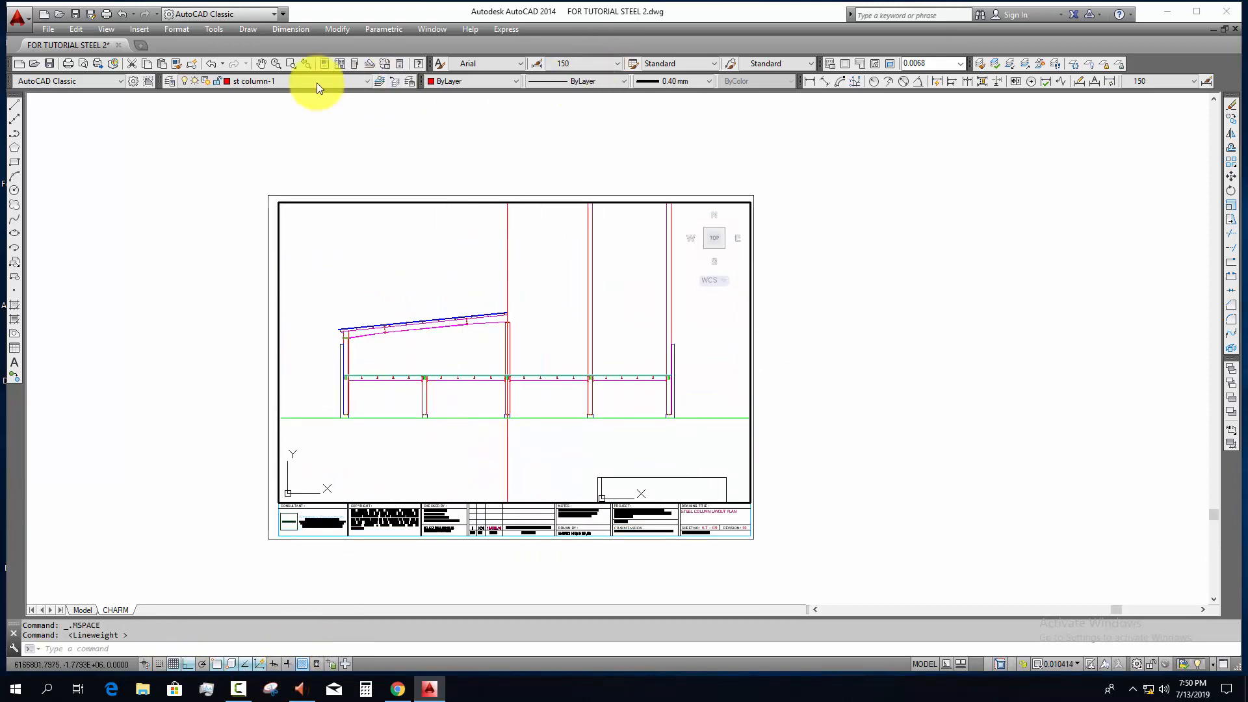
Step: Try the viewport scale at 1:100, and set it to 1:85
click(959, 67)
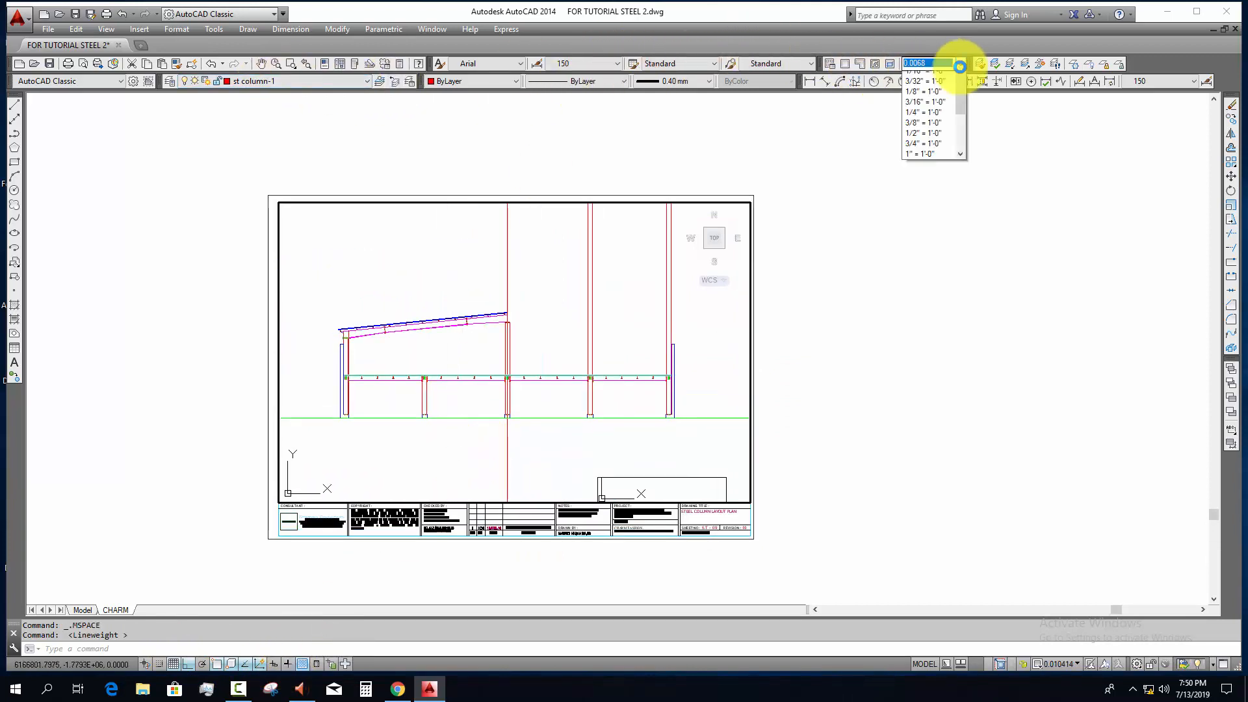
click(931, 201)
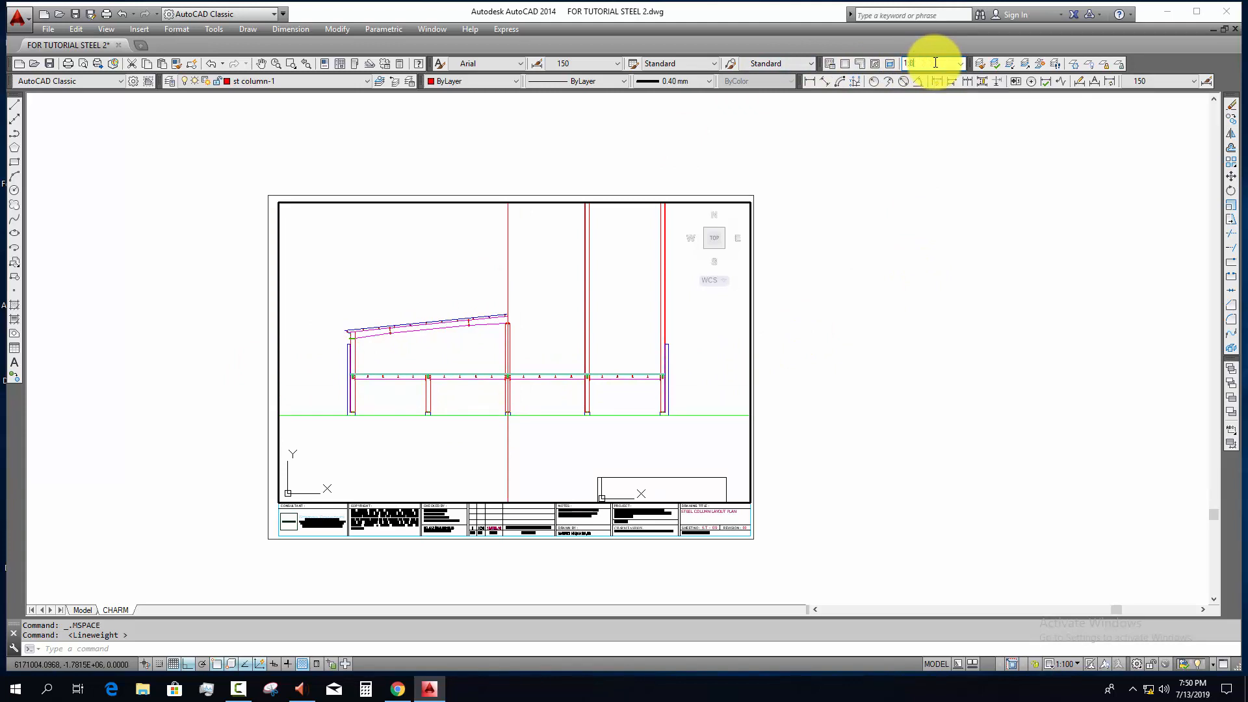
key(Return)
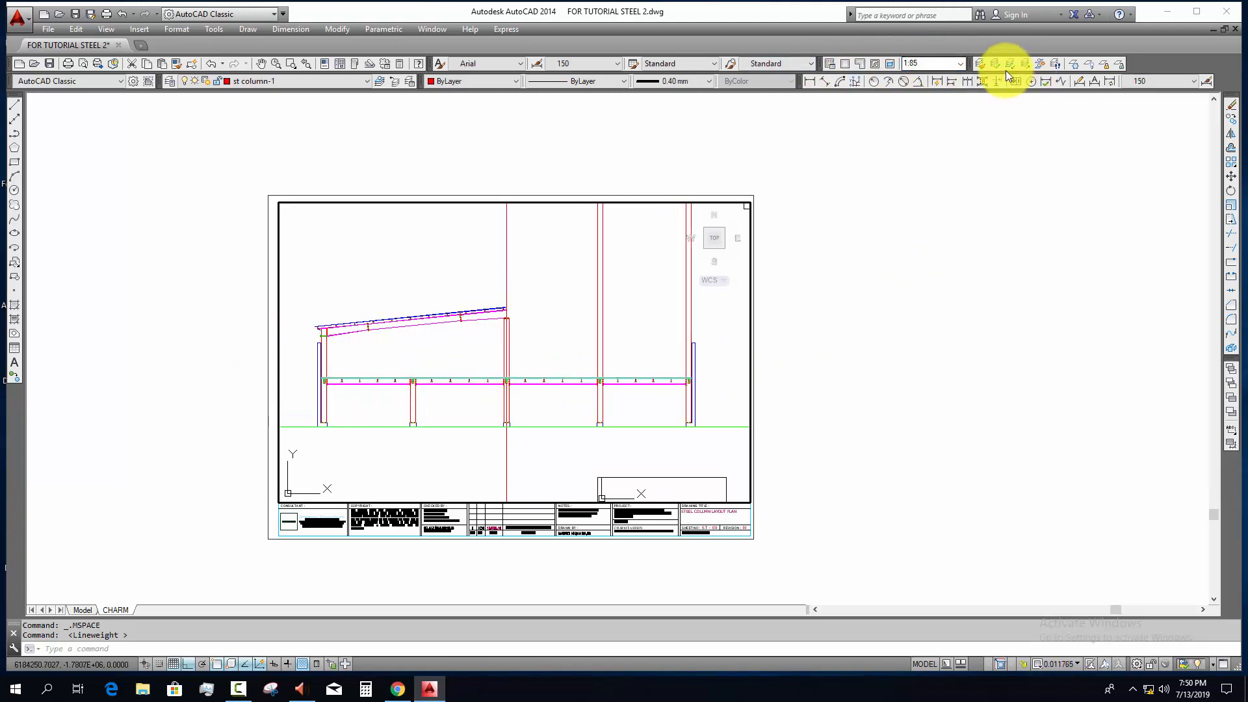
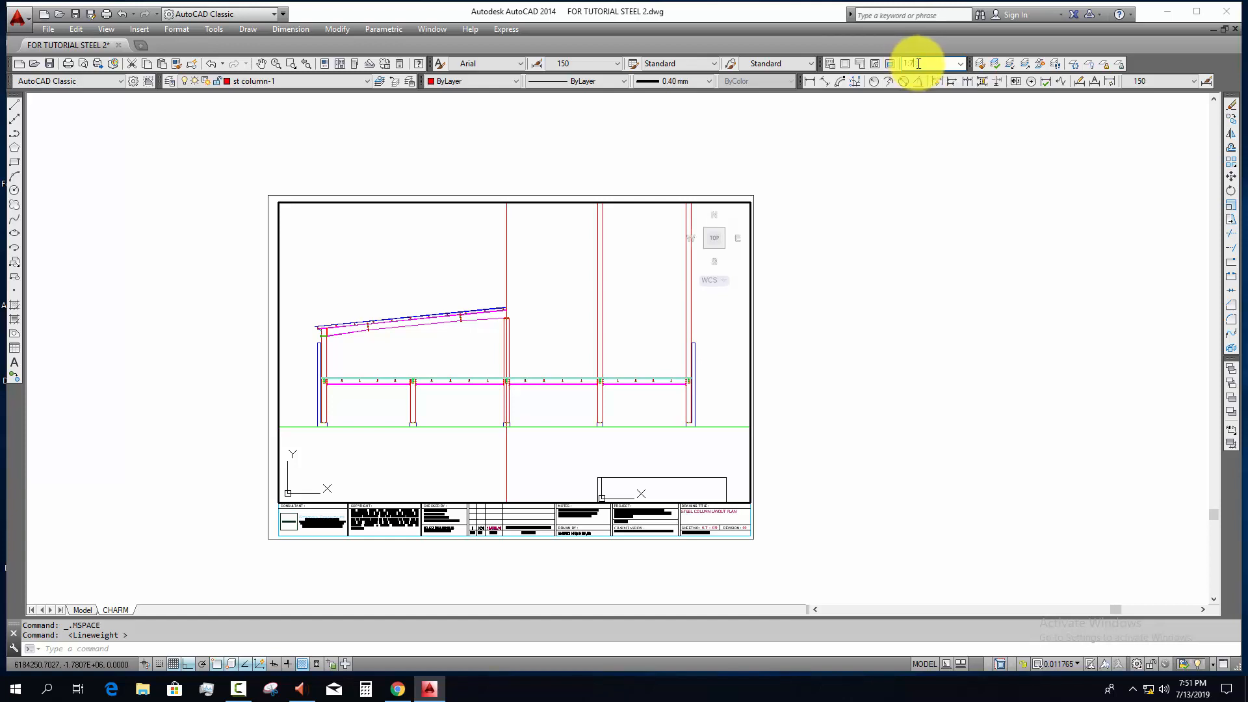
Step: Apply the new viewport scale, adjust the section's position on the CHARM sheet, leave the viewport and return to model space
key(Return)
middle_drag(683, 321, 689, 320)
double_click(843, 370)
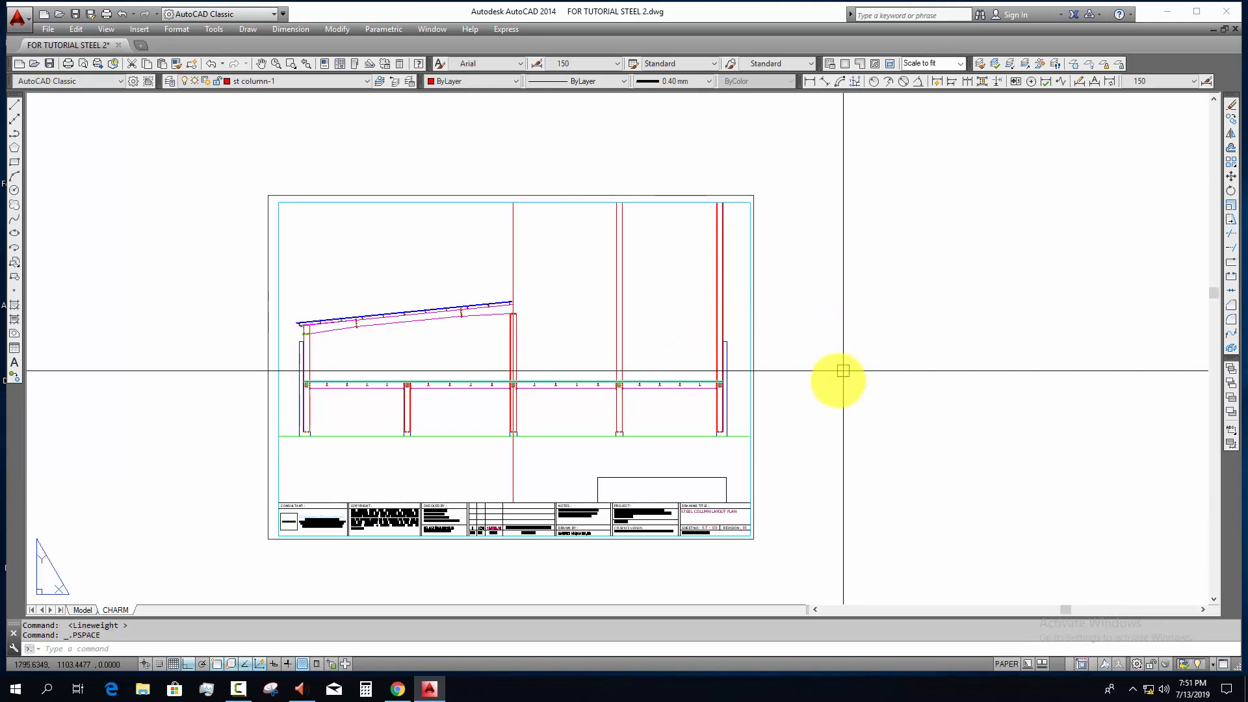
click(89, 609)
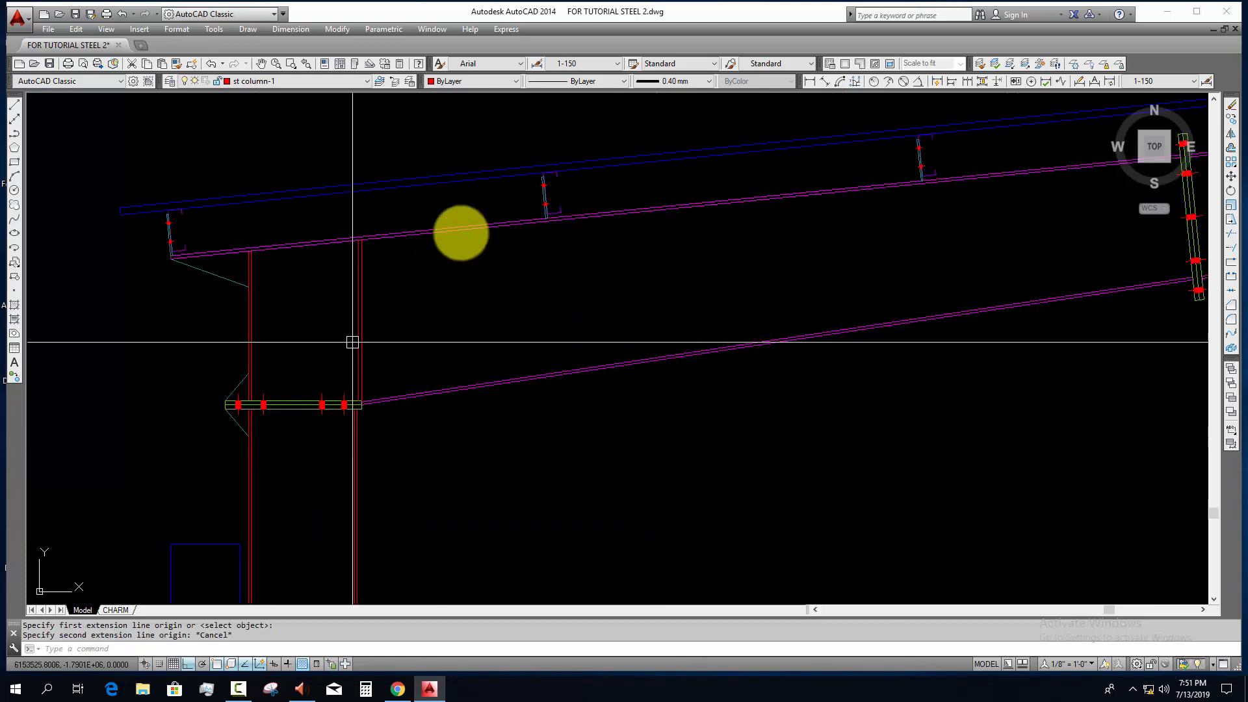
Step: Copy a bolted purlin from the rafter to the empty area outside the column, just above the blue wall
click(545, 194)
text(co)
key(Return)
click(550, 197)
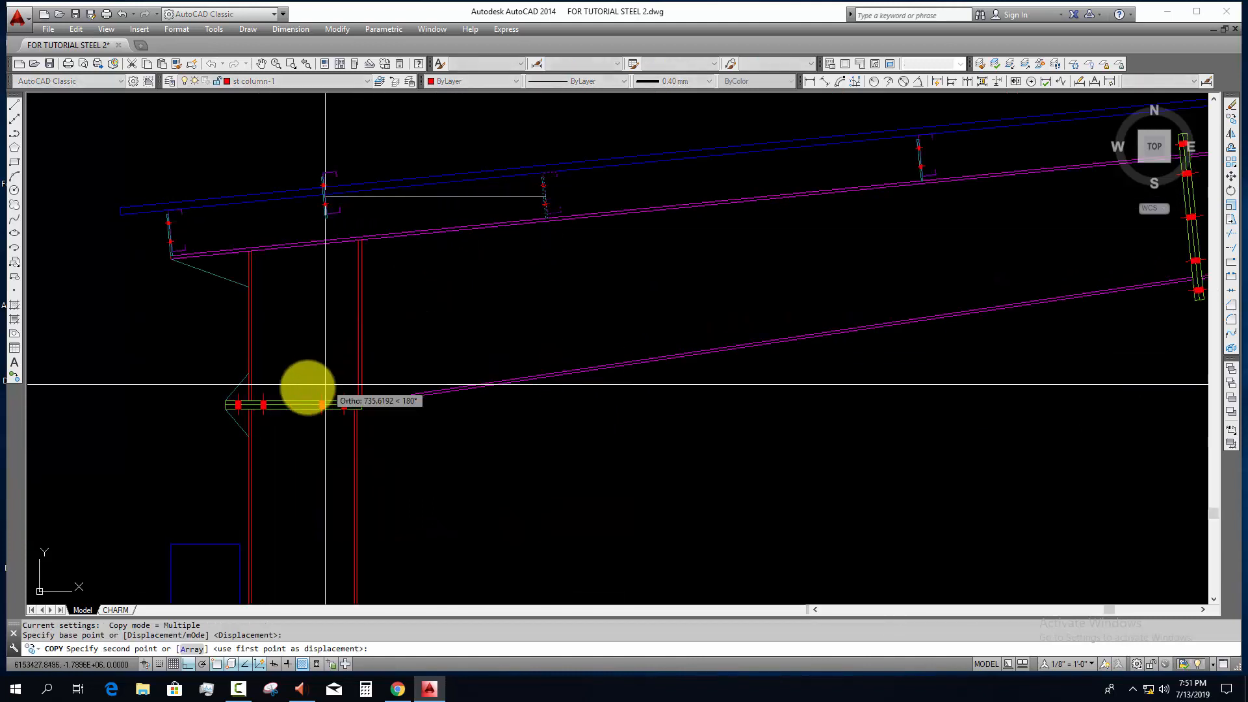
key(F8)
click(178, 485)
key(Escape)
Step: Align the copied purlin so its cleat plate lies flat along the top edge of the blue wall
scroll(178, 485, up, 4)
click(128, 499)
middle_drag(146, 499, 186, 466)
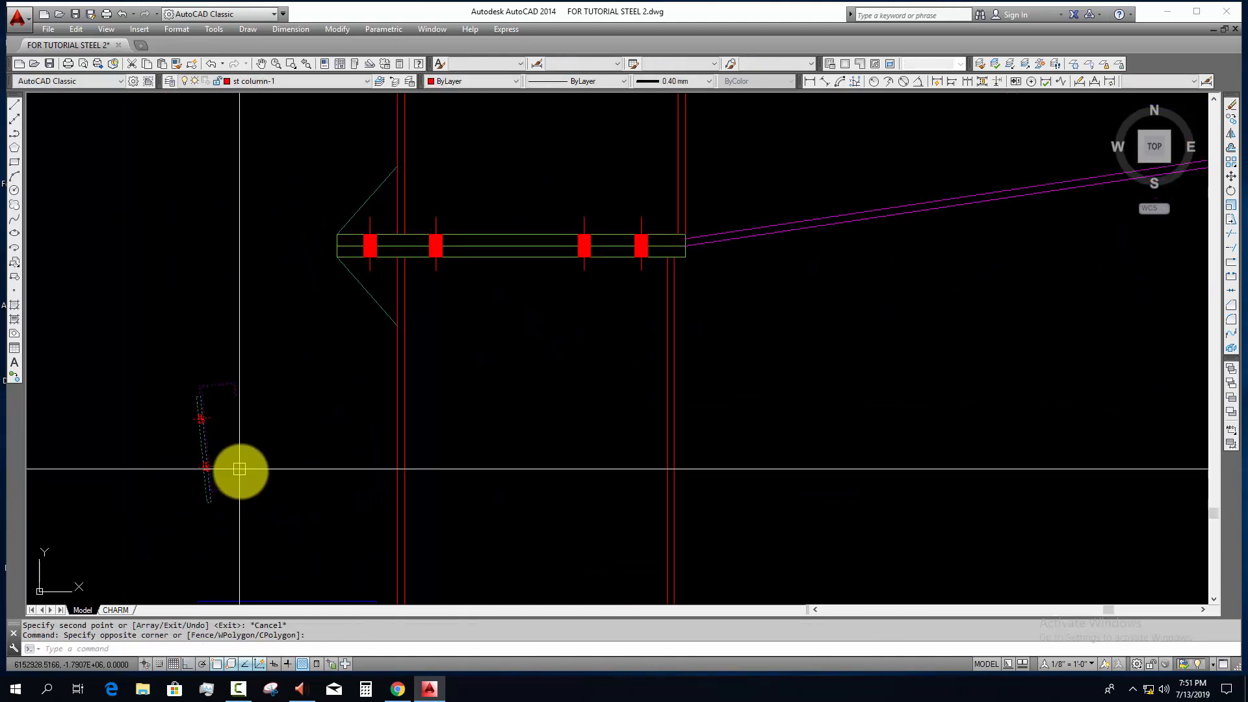
text(al)
key(Return)
scroll(227, 500, up, 2)
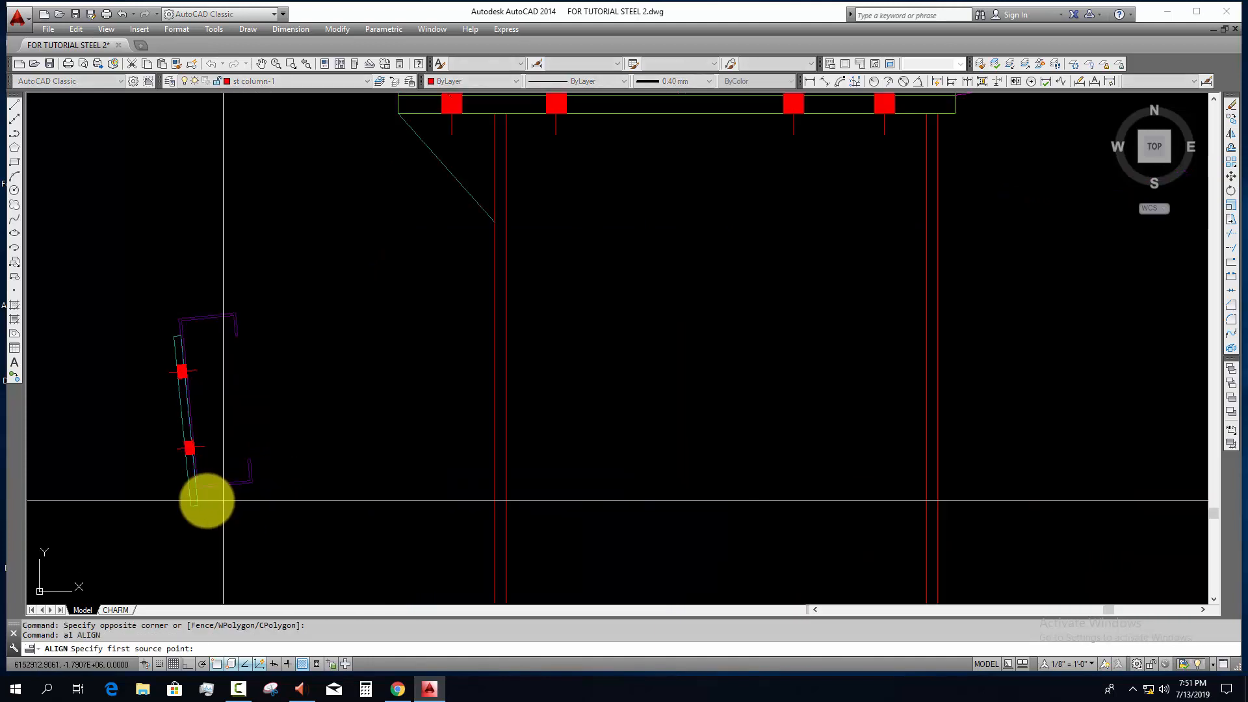
click(188, 494)
middle_drag(287, 451, 305, 237)
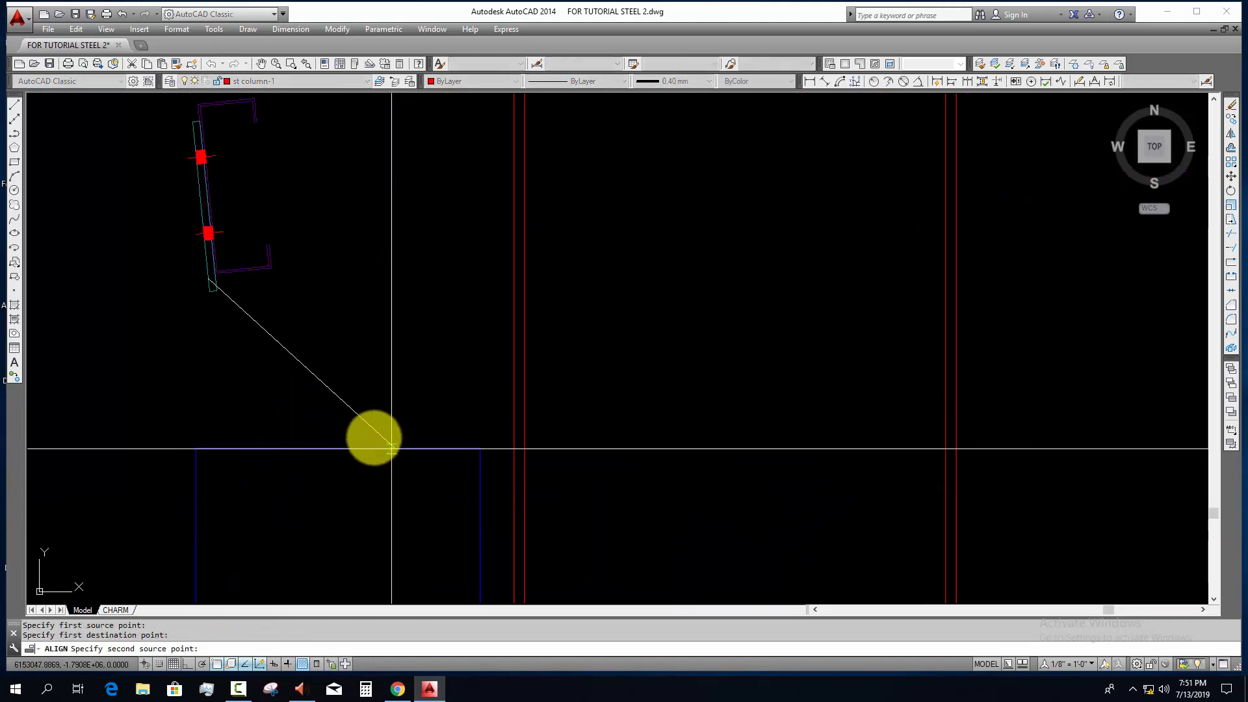
click(395, 448)
click(191, 137)
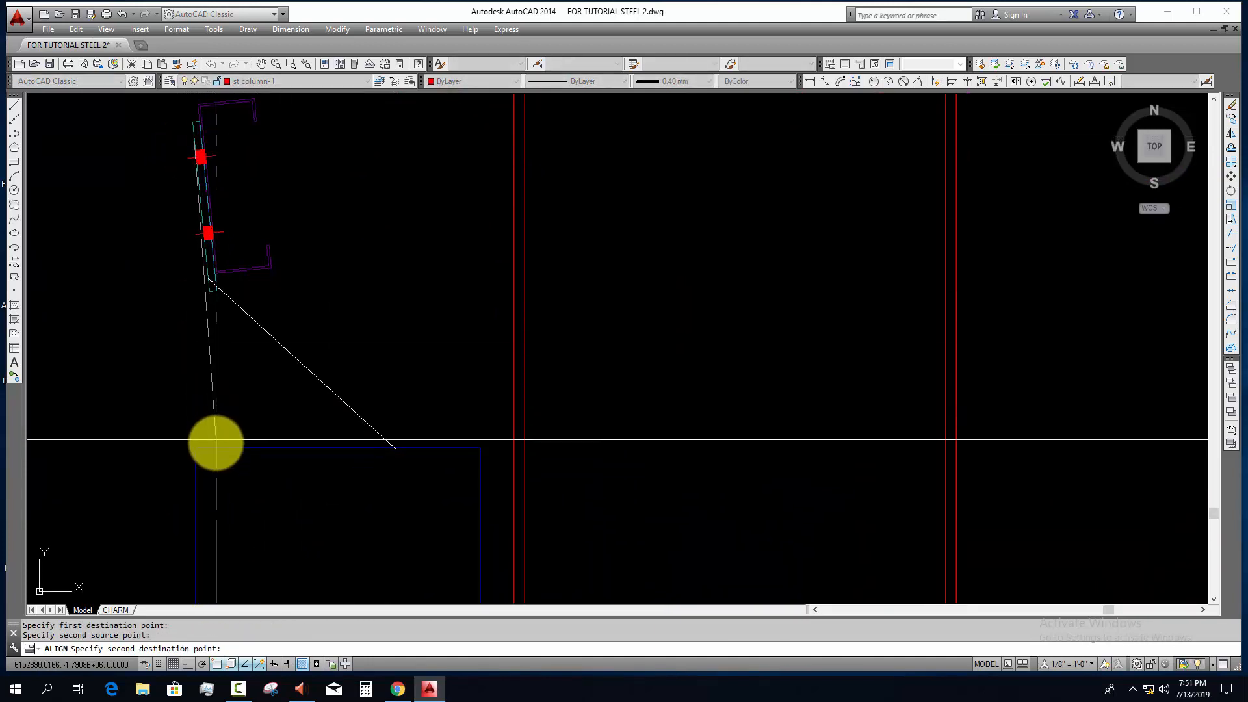
click(217, 439)
key(Return)
Step: Move the aligned purlin horizontally so its outer face lines up with the wall's outer edge
key(Return)
key(Escape)
click(418, 366)
click(320, 428)
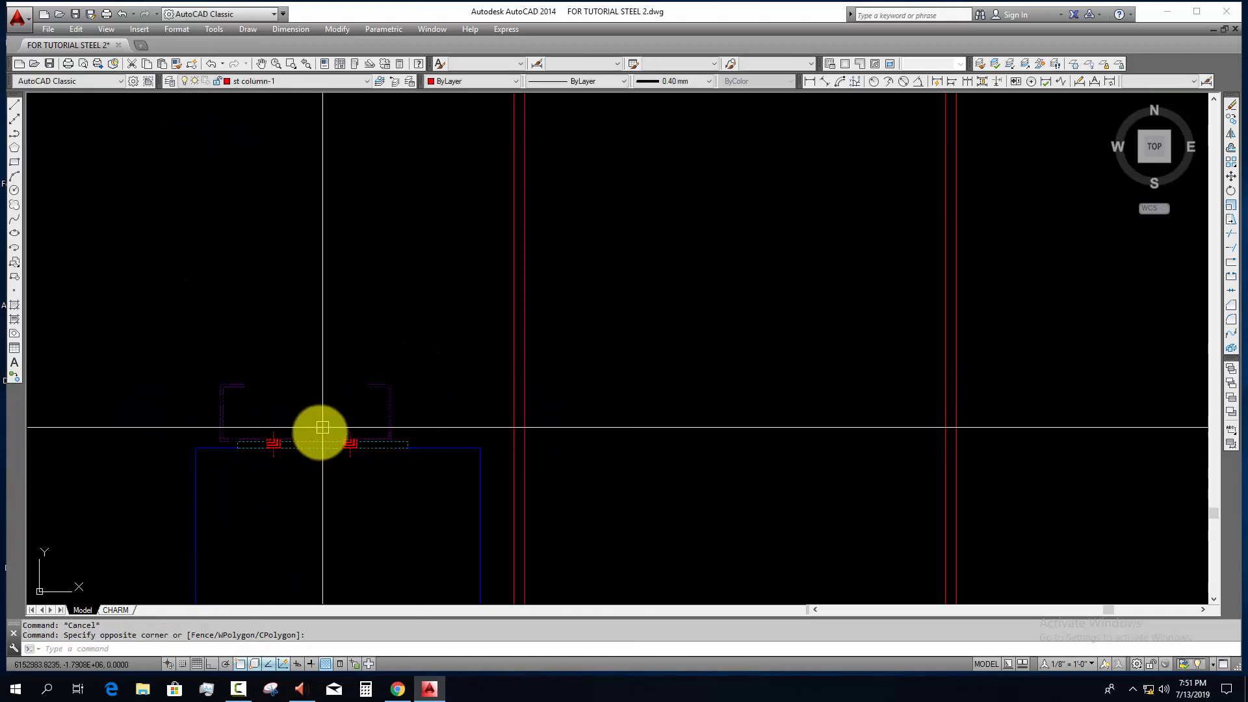
middle_drag(321, 429, 353, 403)
text(m)
key(Return)
click(253, 390)
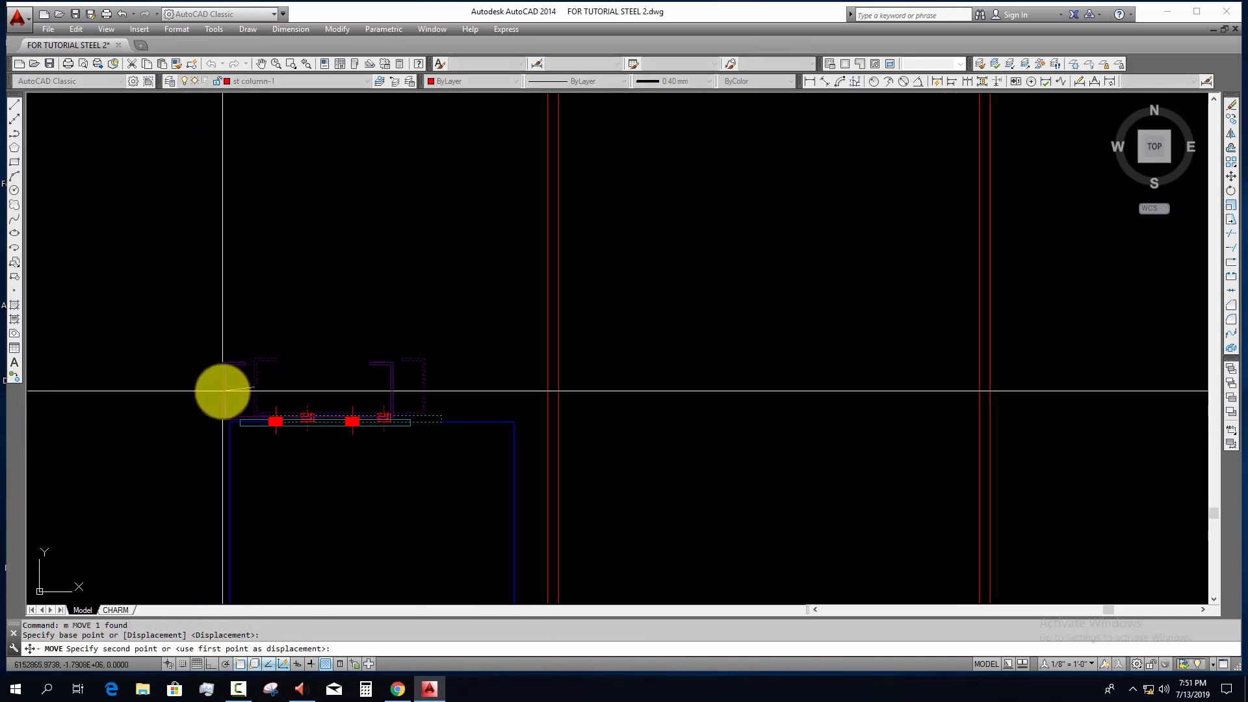
key(F8)
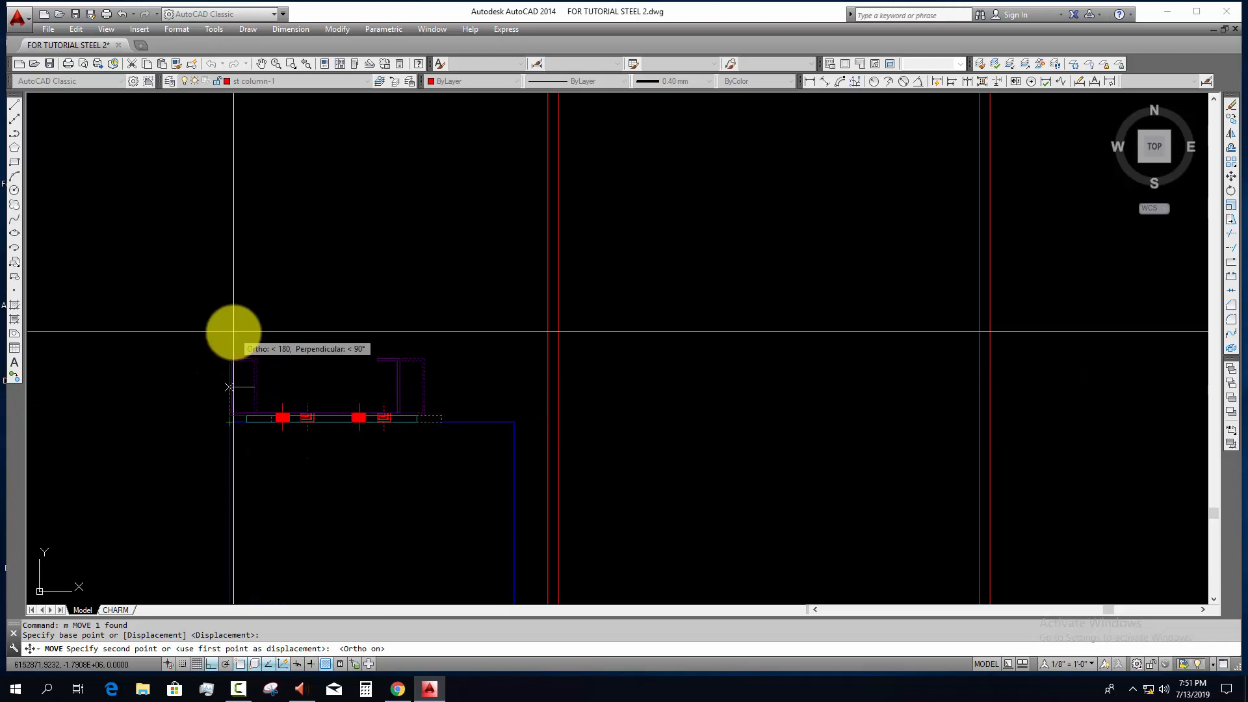
key(Escape)
Step: Move the purlin straight up 75 from the top of the wall
click(240, 349)
click(227, 381)
middle_drag(279, 424, 323, 494)
text(m)
key(Return)
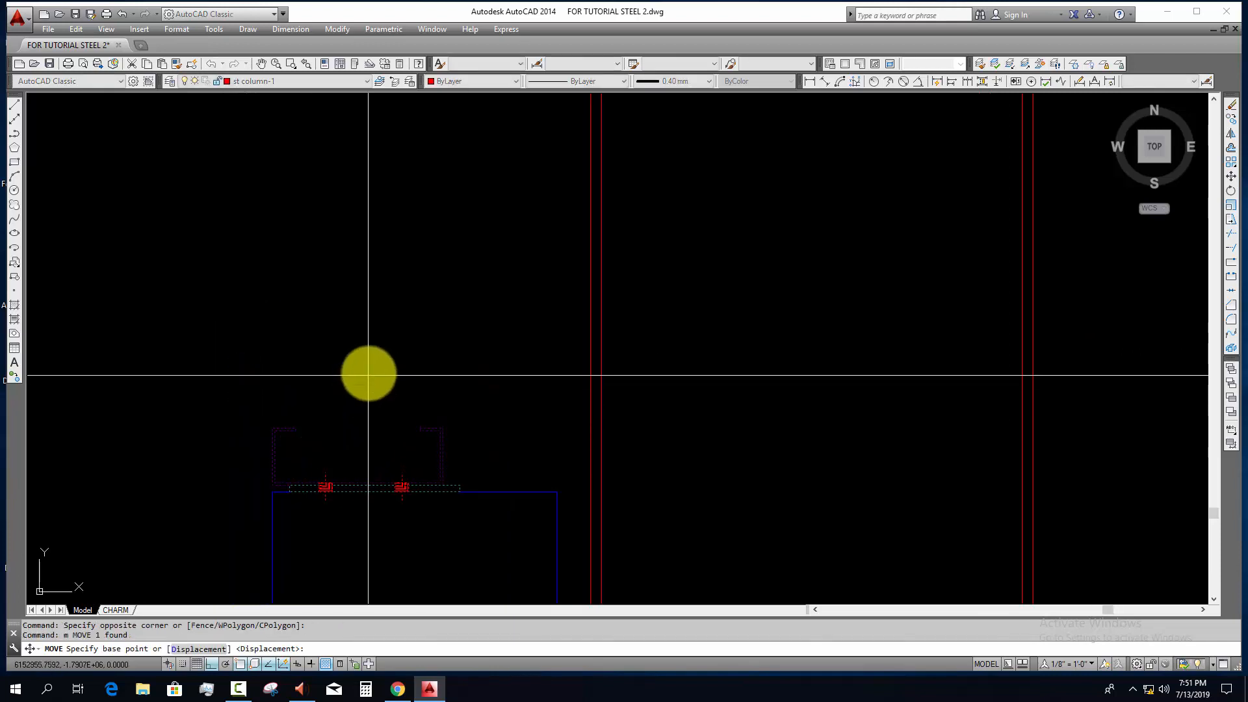
click(367, 373)
middle_drag(410, 232, 417, 386)
scroll(422, 387, up, 3)
scroll(422, 387, down, 3)
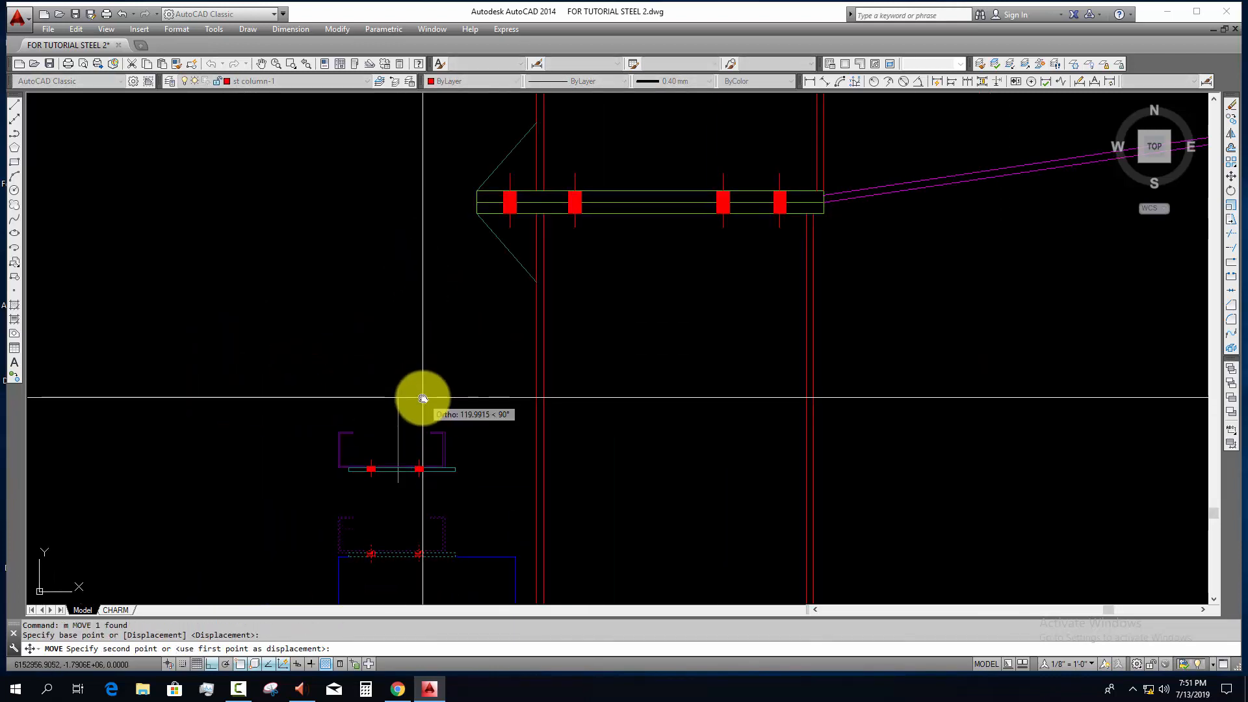
key(Escape)
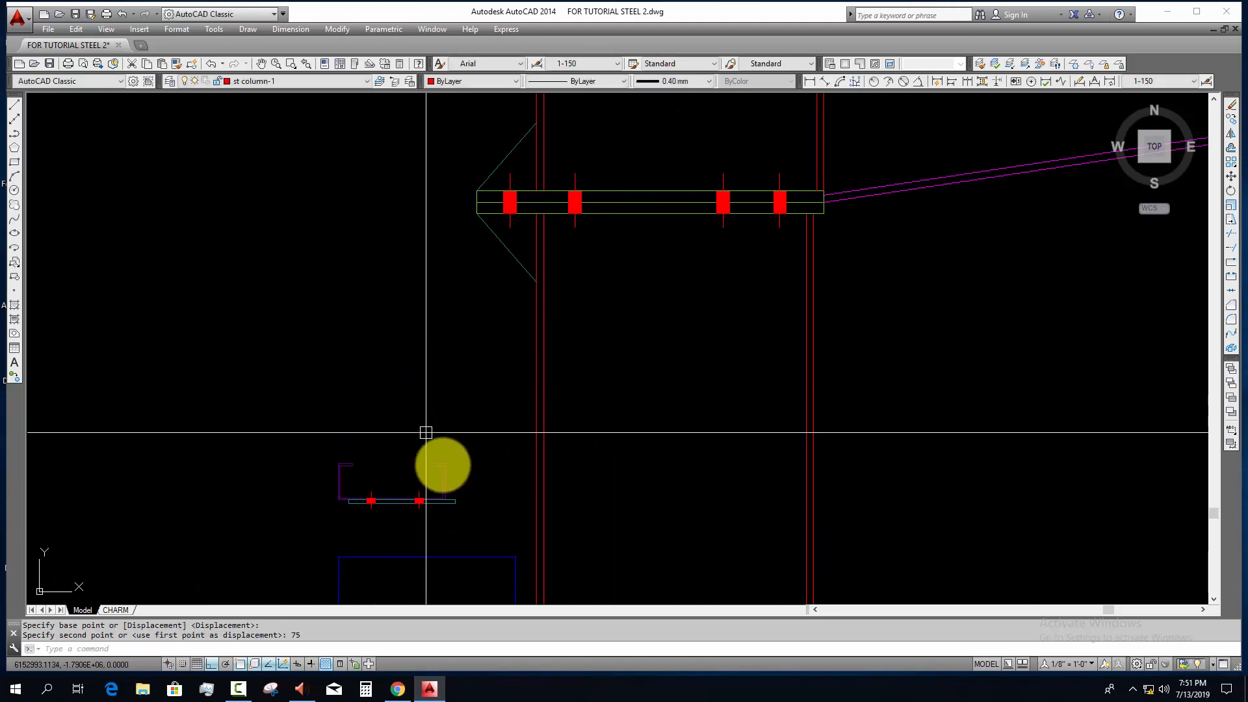
Step: Explode the purlin block and stretch the end of its cleat plate to the face of the column
scroll(423, 432, up, 2)
scroll(440, 430, up, 2)
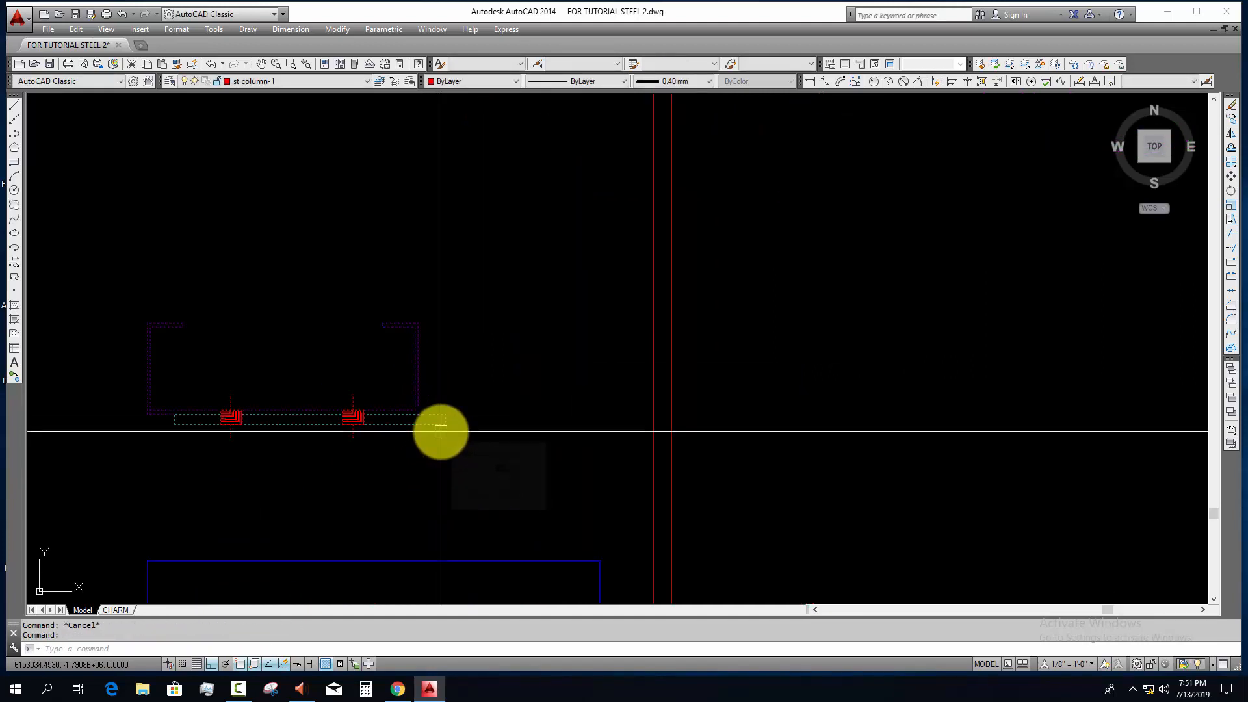
click(441, 431)
text(x)
key(space)
click(462, 406)
click(429, 459)
text(s)
key(space)
click(445, 425)
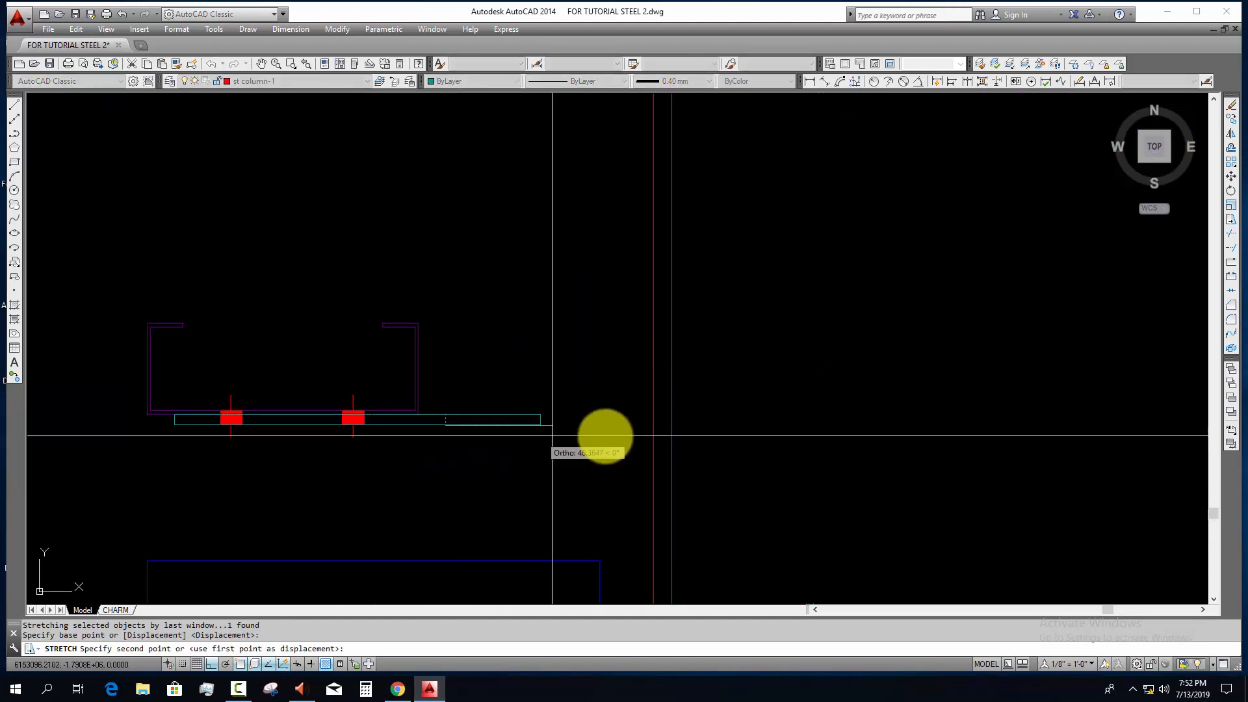
scroll(656, 426, down, 3)
key(Escape)
key(Escape)
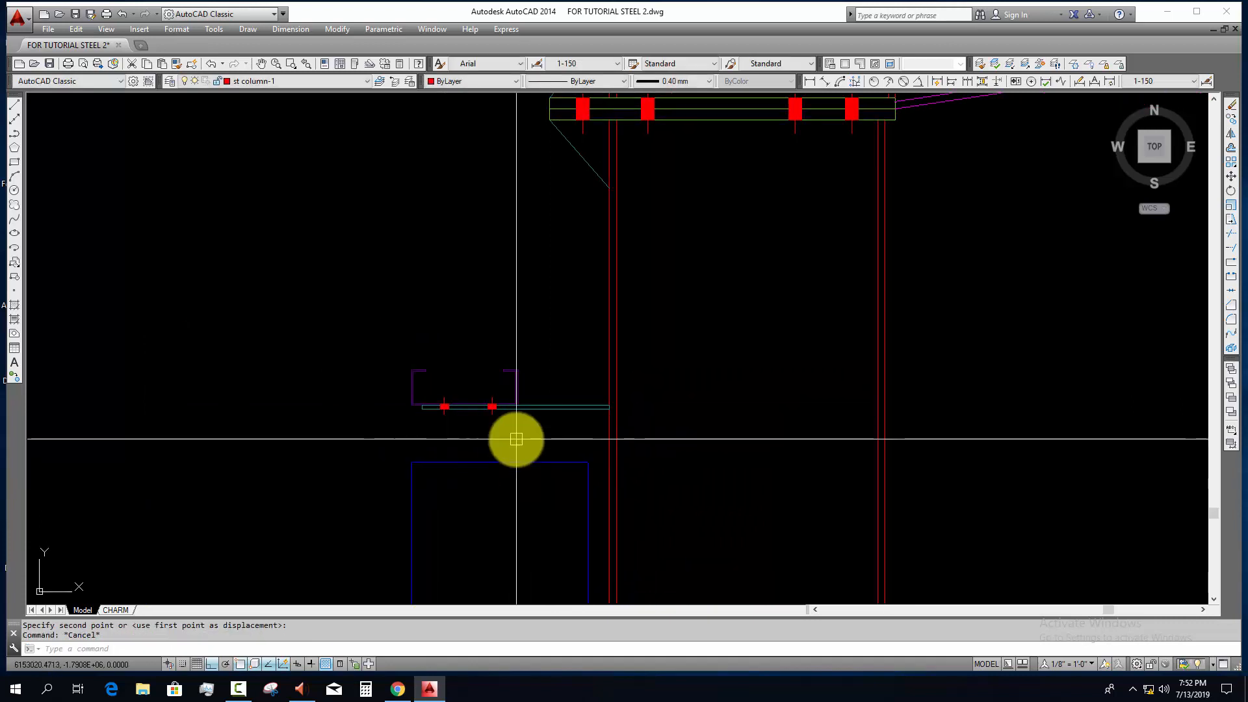
Step: Draw a vertical construction line through the outer face of the purlin above the wall
scroll(516, 438, up, 4)
text(x)
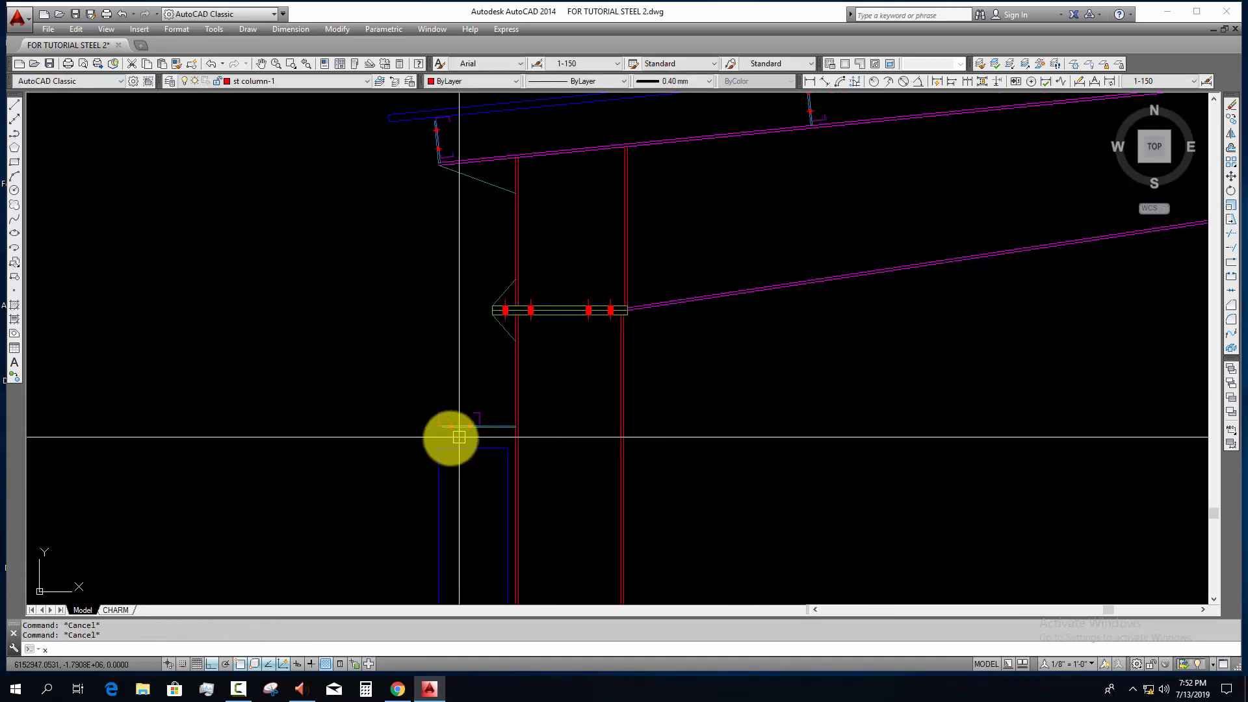
text(l)
scroll(437, 437, up, 4)
click(439, 411)
click(436, 456)
key(Escape)
scroll(480, 445, down, 4)
middle_drag(492, 446, 486, 485)
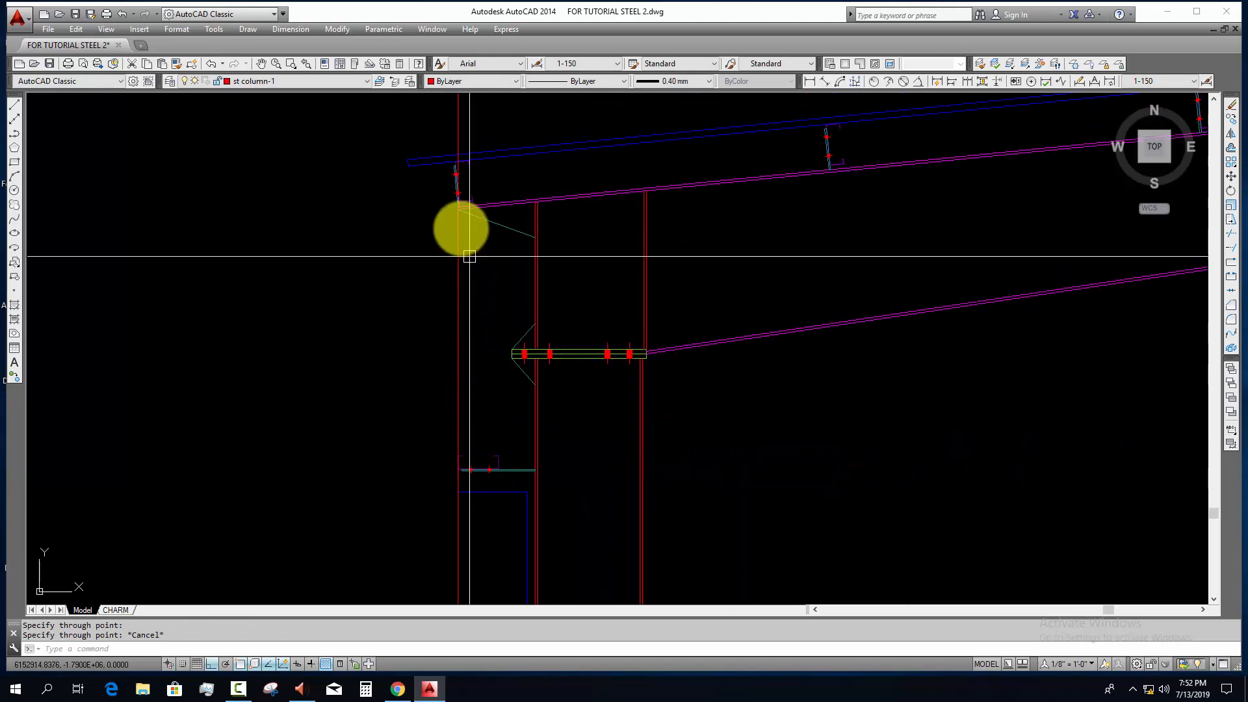
Step: Move the vertical construction line outward to the outermost corner of the eaves purlin's cleat plate
scroll(469, 256, up, 4)
click(488, 290)
click(451, 359)
scroll(452, 359, down, 4)
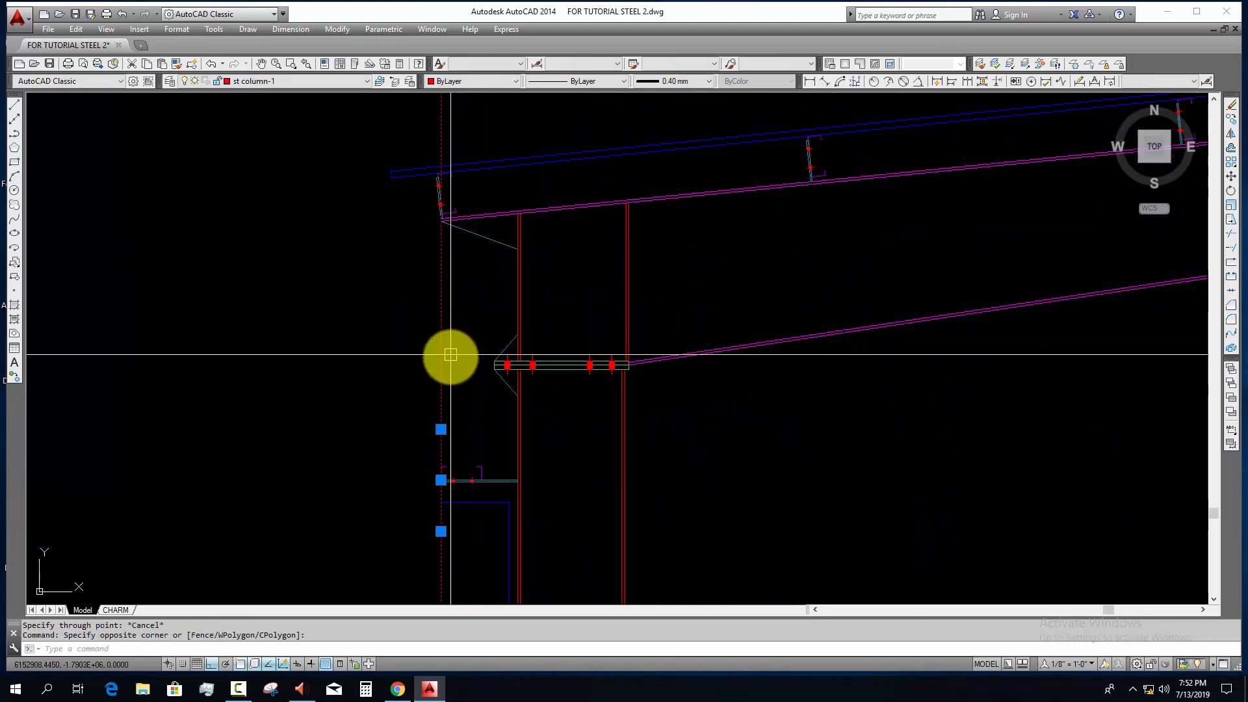
scroll(438, 181, up, 6)
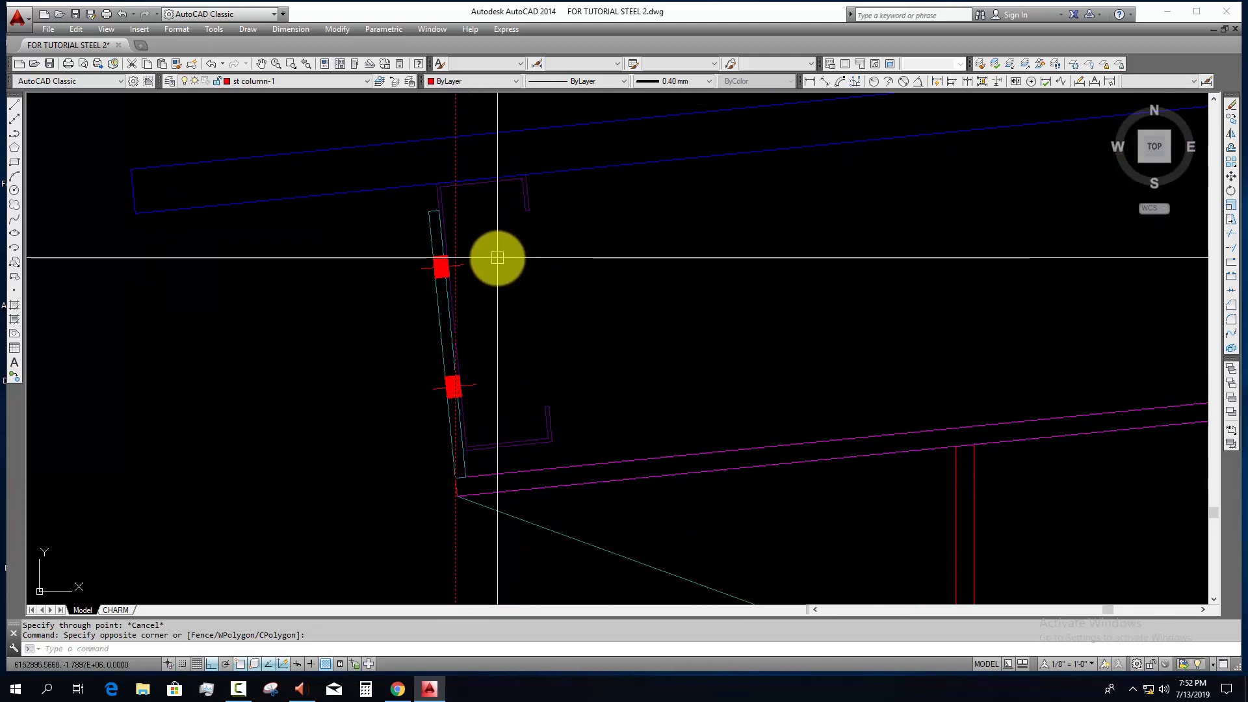
scroll(496, 258, down, 2)
scroll(485, 329, down, 3)
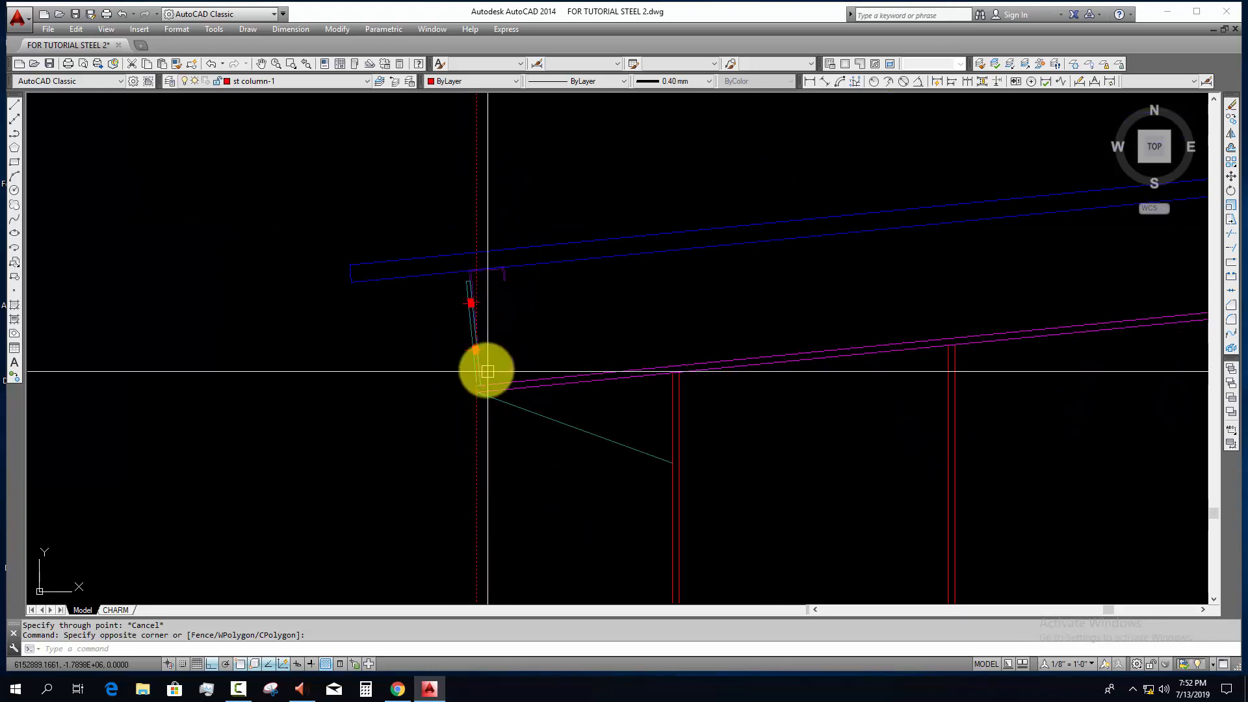
scroll(486, 351, up, 2)
scroll(483, 324, up, 3)
text(m)
key(Return)
click(464, 376)
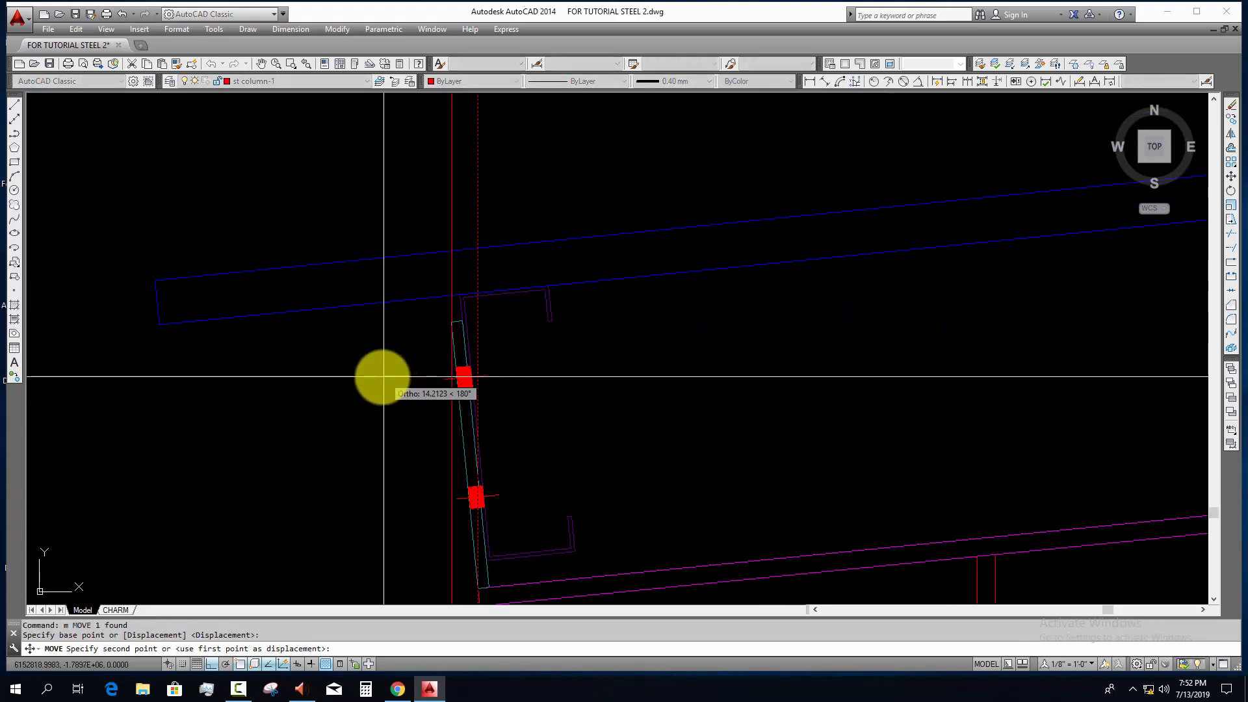
click(382, 377)
key(Escape)
scroll(384, 377, down, 4)
Step: Stretch the purlin above the wall outward so its outer face meets the vertical construction line
middle_drag(467, 380, 478, 98)
middle_drag(497, 485, 443, 143)
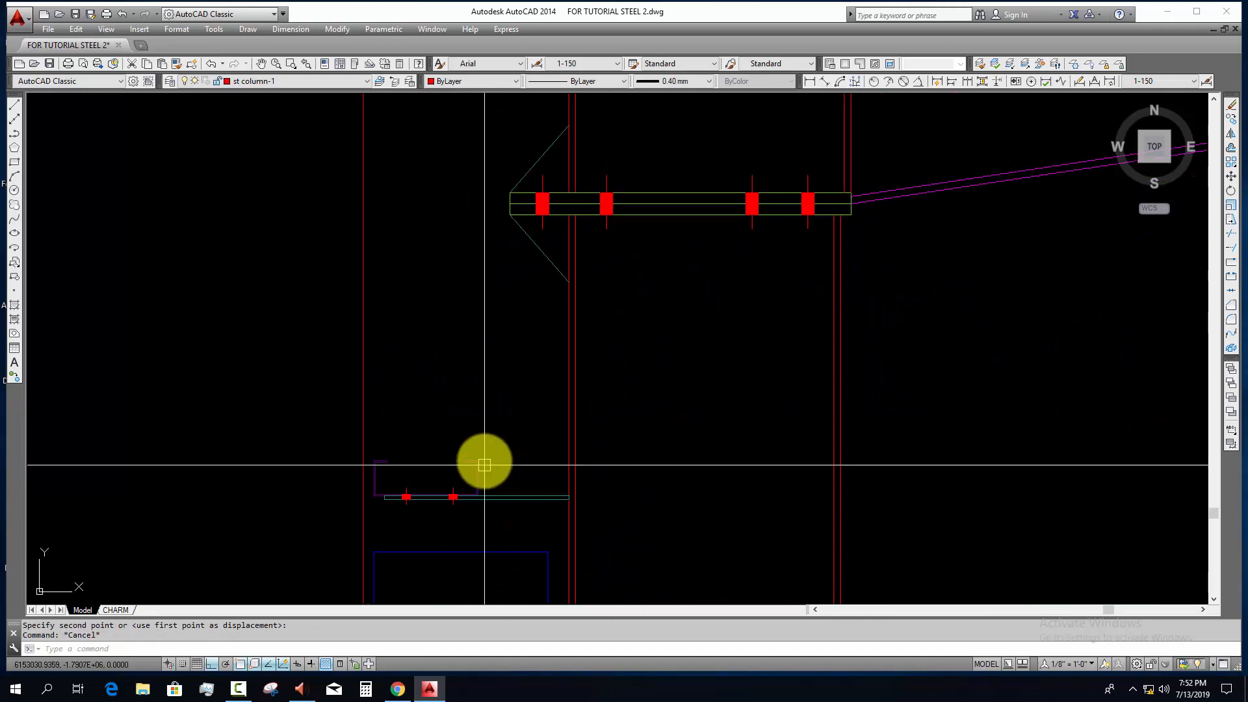
click(506, 419)
click(368, 532)
text(s)
key(Return)
scroll(371, 513, up, 5)
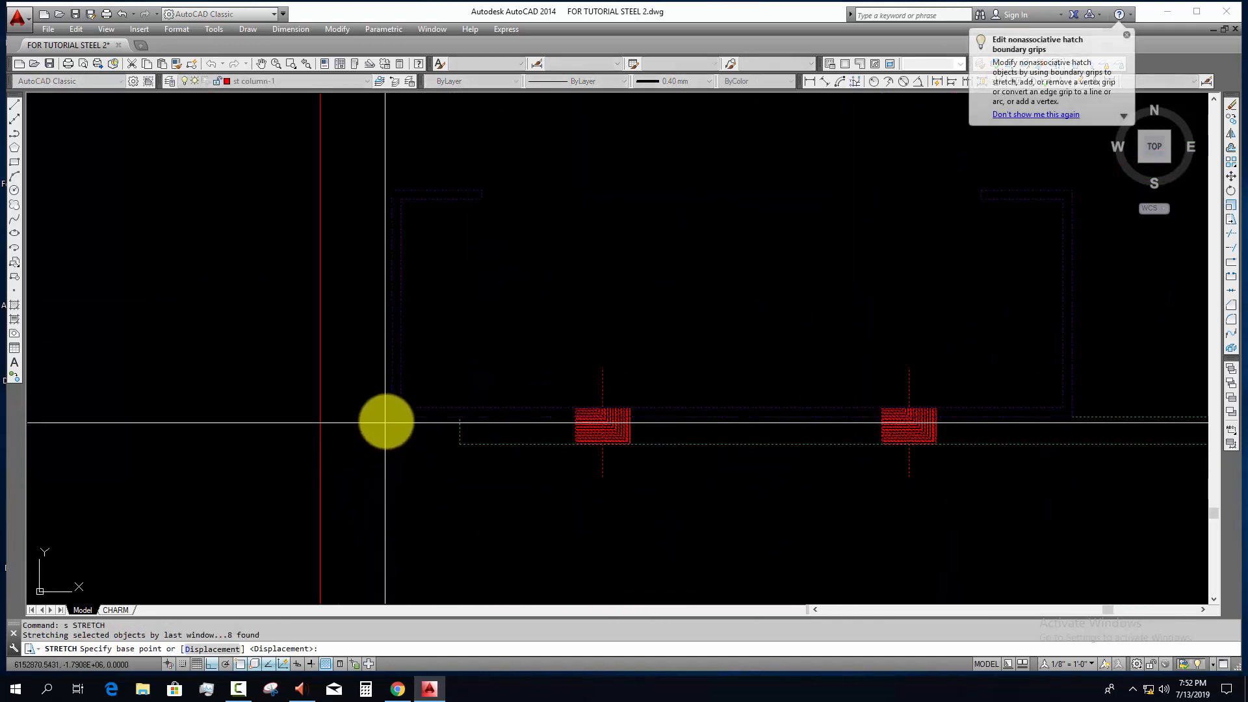
click(374, 421)
click(322, 421)
key(Escape)
scroll(356, 432, down, 5)
middle_drag(411, 459, 437, 499)
scroll(416, 468, down, 3)
Step: Offset the vertical construction line 25 outward to mark the thickness of the wall sheeting
text(o)
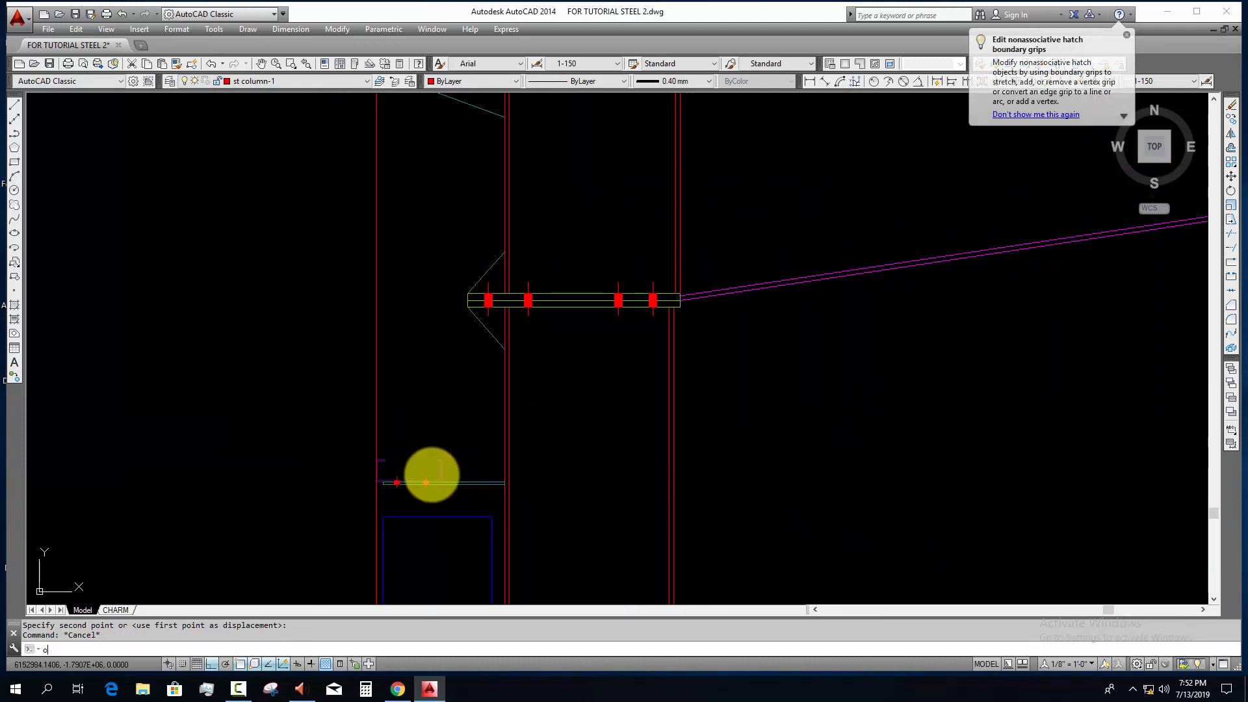
key(Return)
text(25)
key(Return)
click(376, 379)
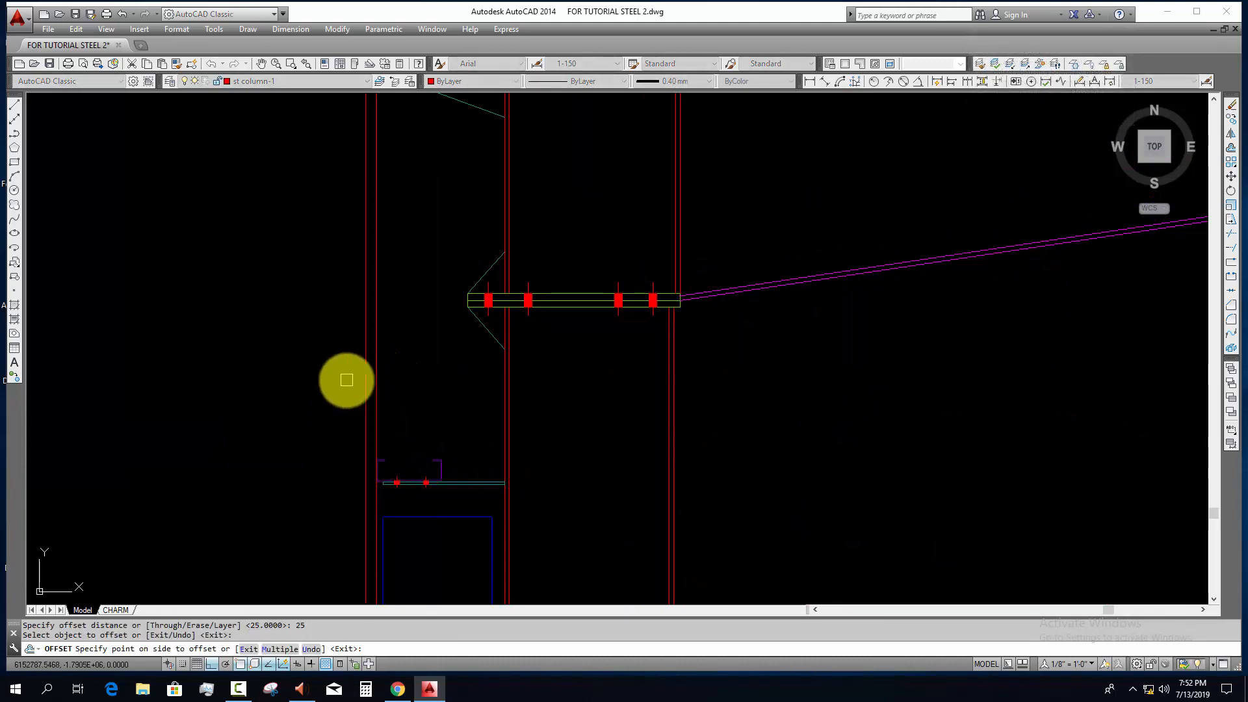
key(Escape)
key(Escape)
Step: Draw the wall sheeting outline as a polyline between the construction lines, from the roof sheet's underside to just below the wall top
scroll(351, 403, down, 2)
key(Return)
scroll(368, 218, up, 6)
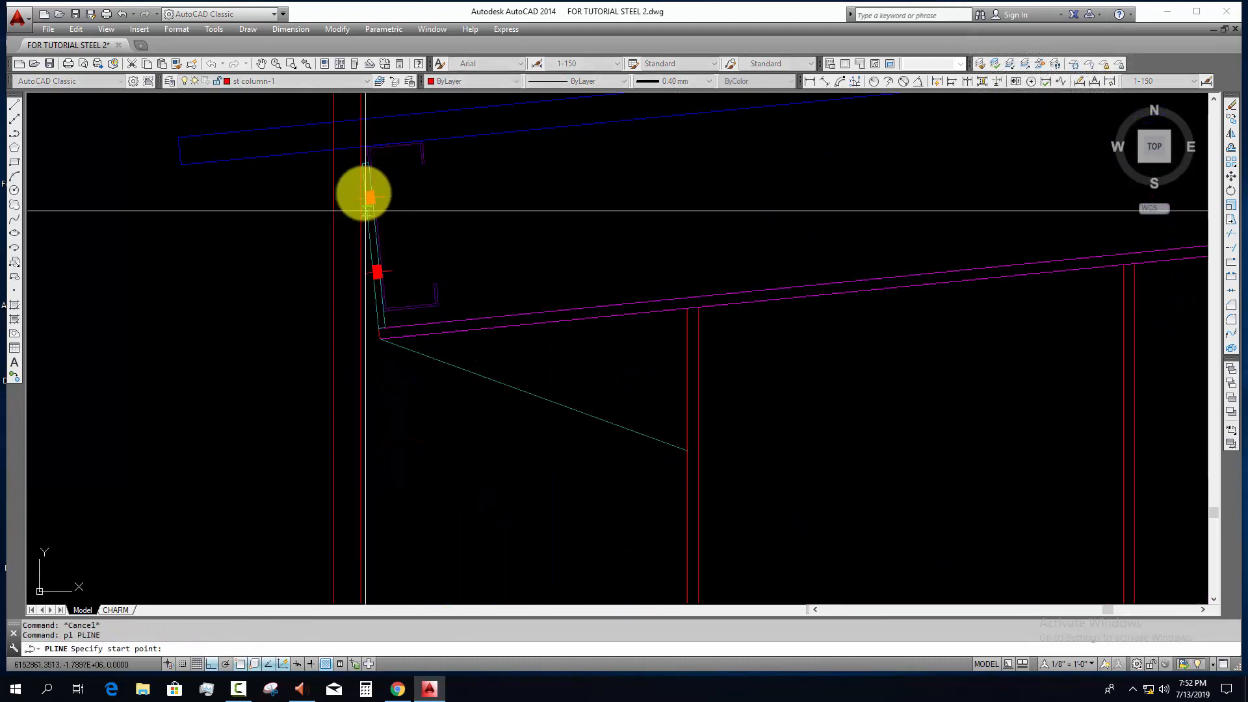
click(361, 147)
click(328, 149)
scroll(340, 159, up, 2)
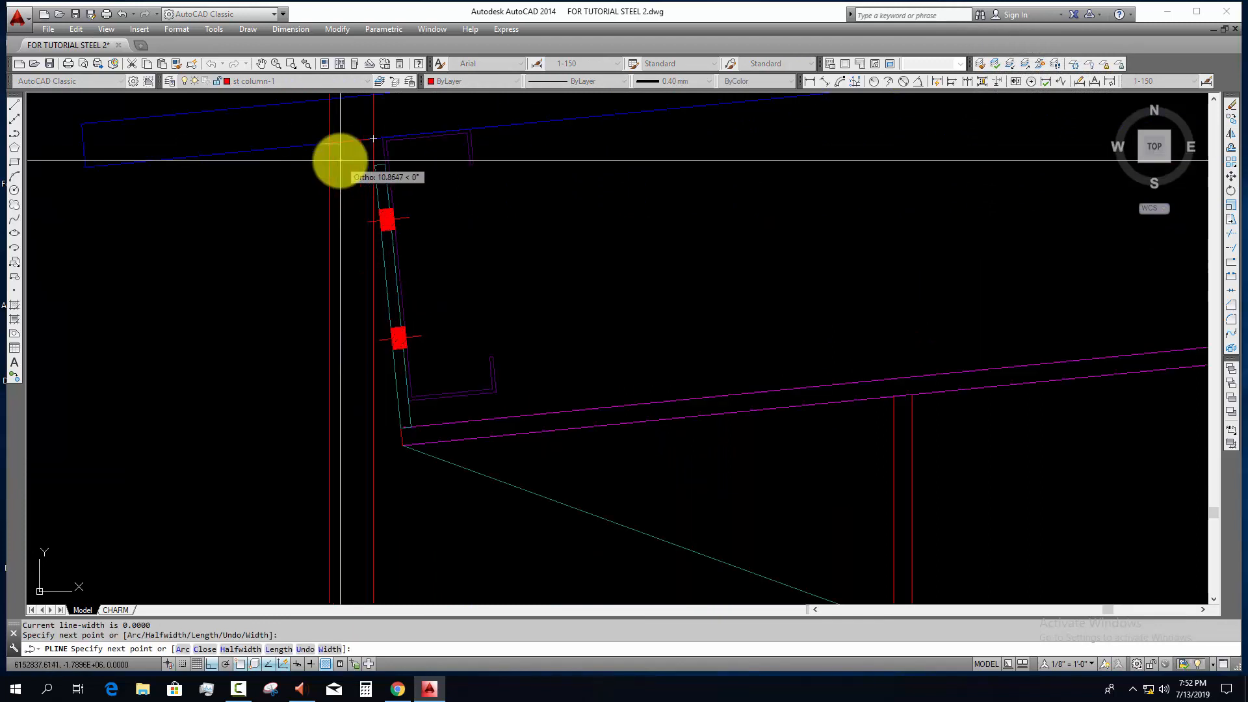
key(ctrl+z)
click(329, 145)
scroll(387, 286, down, 6)
middle_drag(408, 461, 395, 212)
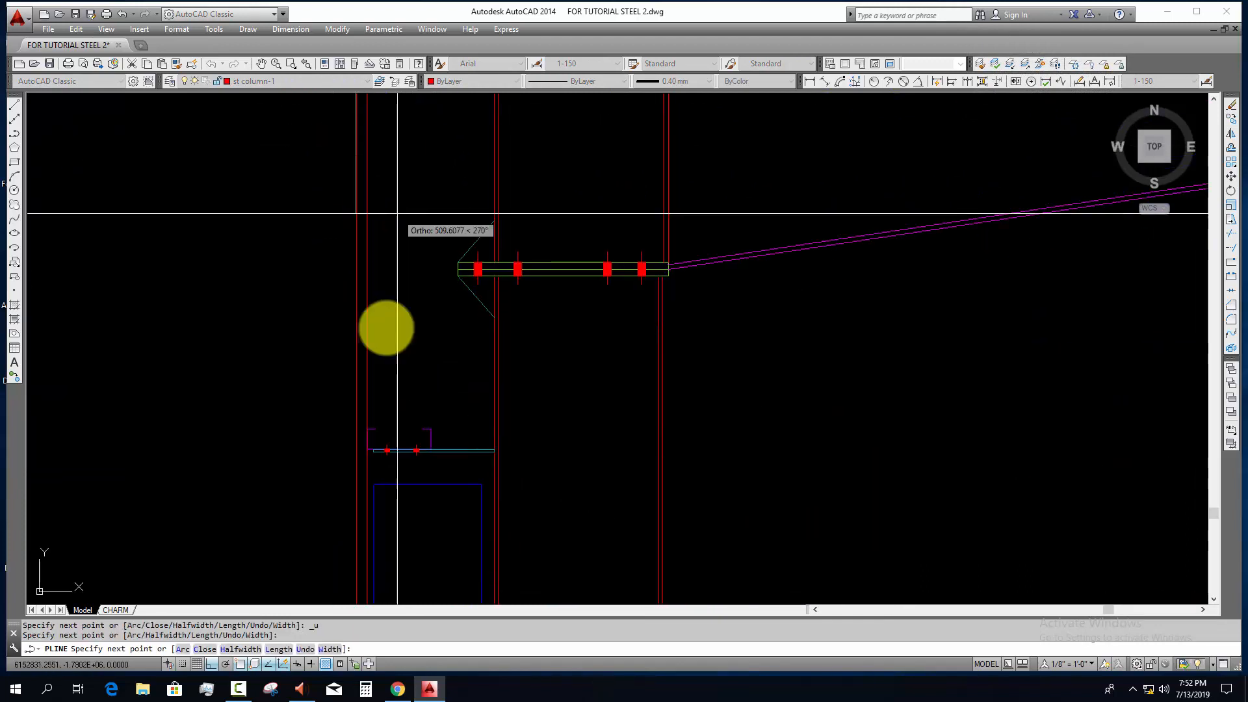
middle_drag(363, 503, 360, 490)
scroll(359, 490, up, 2)
click(363, 509)
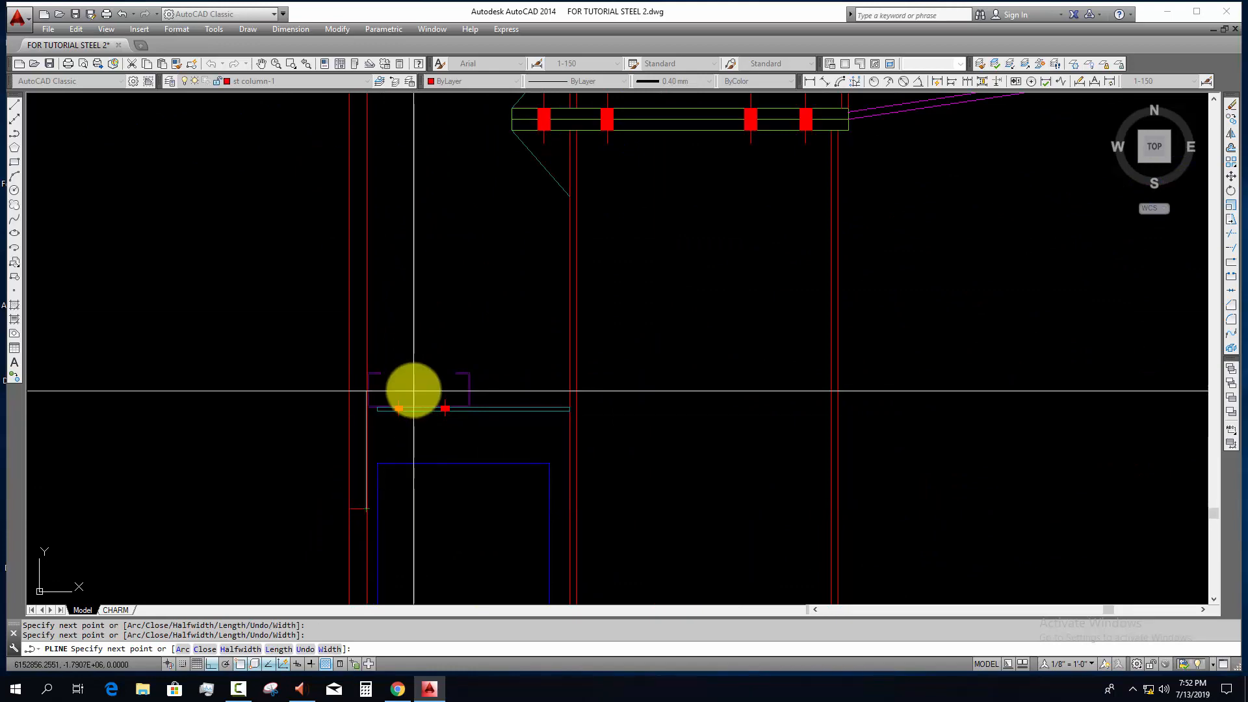
scroll(413, 384, down, 6)
middle_drag(416, 231, 398, 346)
scroll(391, 338, up, 6)
scroll(362, 290, up, 2)
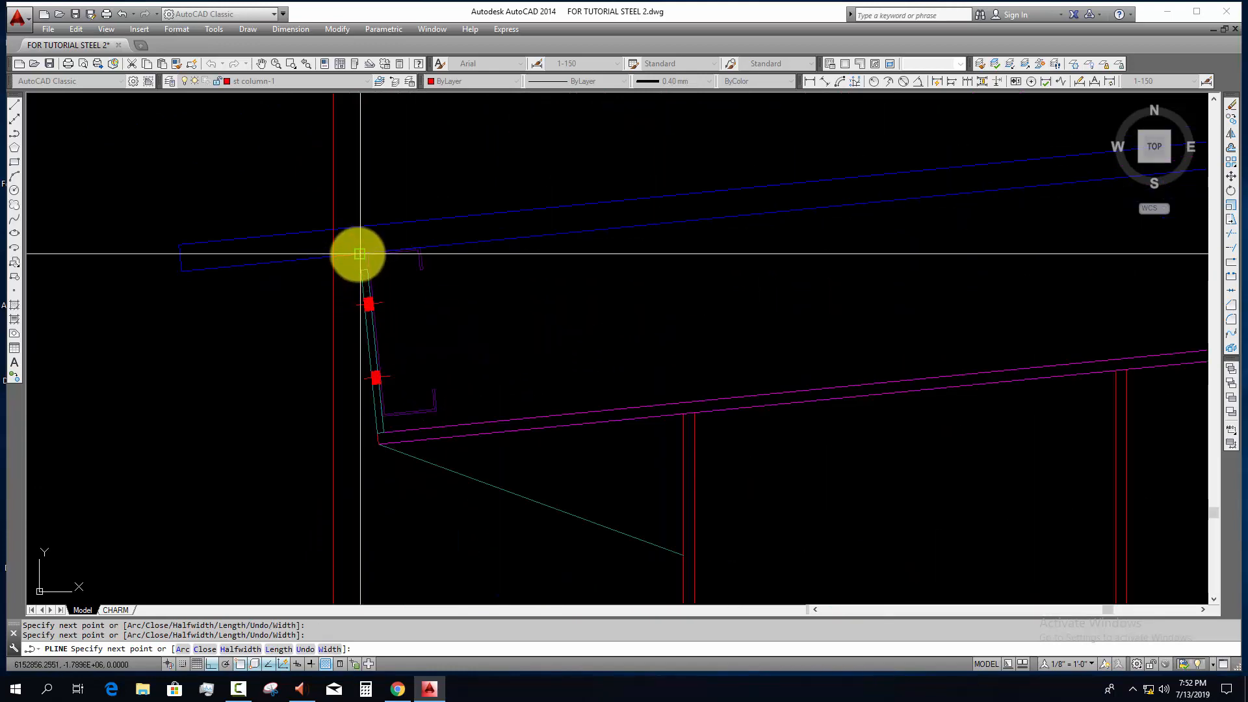
click(359, 253)
key(Escape)
Step: Erase the two vertical construction lines
click(385, 158)
click(312, 181)
text(e)
scroll(362, 242, down, 4)
Step: Match the wall sheeting outline's properties to the blue roof sheeting
text(ma)
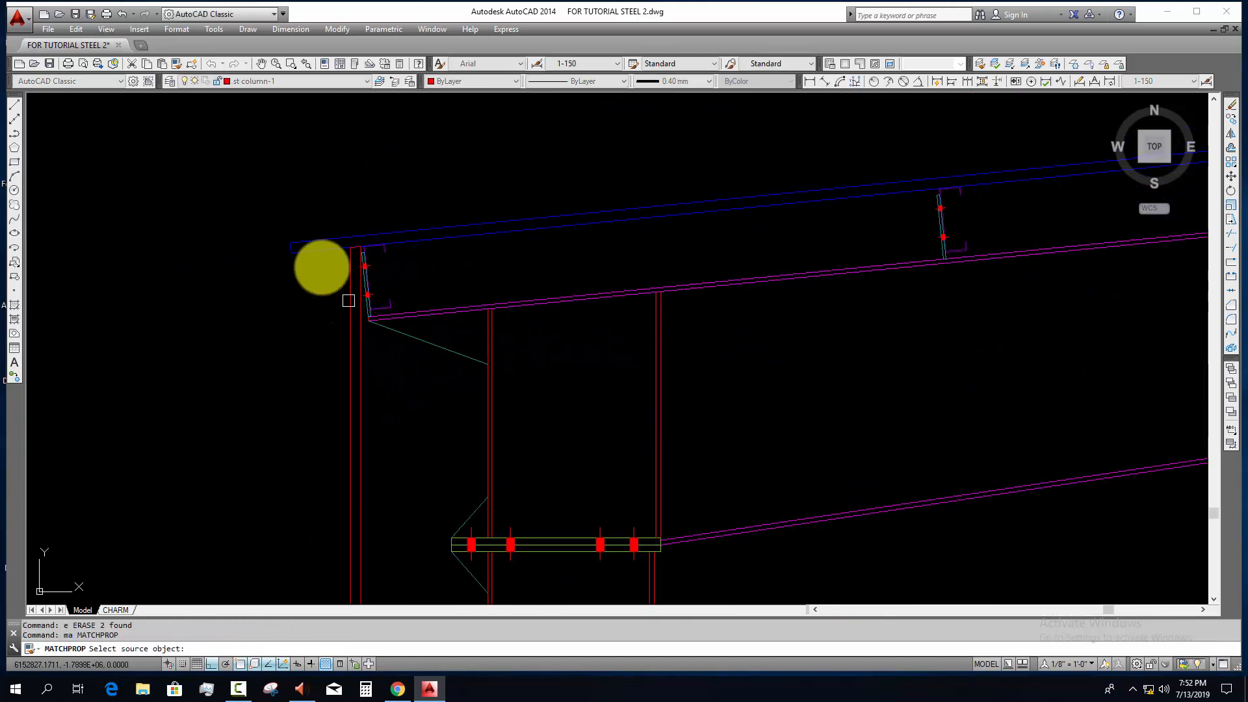
click(316, 250)
click(375, 329)
click(267, 395)
key(Escape)
Step: Inspect the lower end of the wall sheeting where it overlaps the top of the wall
scroll(312, 425, down, 4)
middle_drag(348, 479, 361, 336)
scroll(342, 416, up, 4)
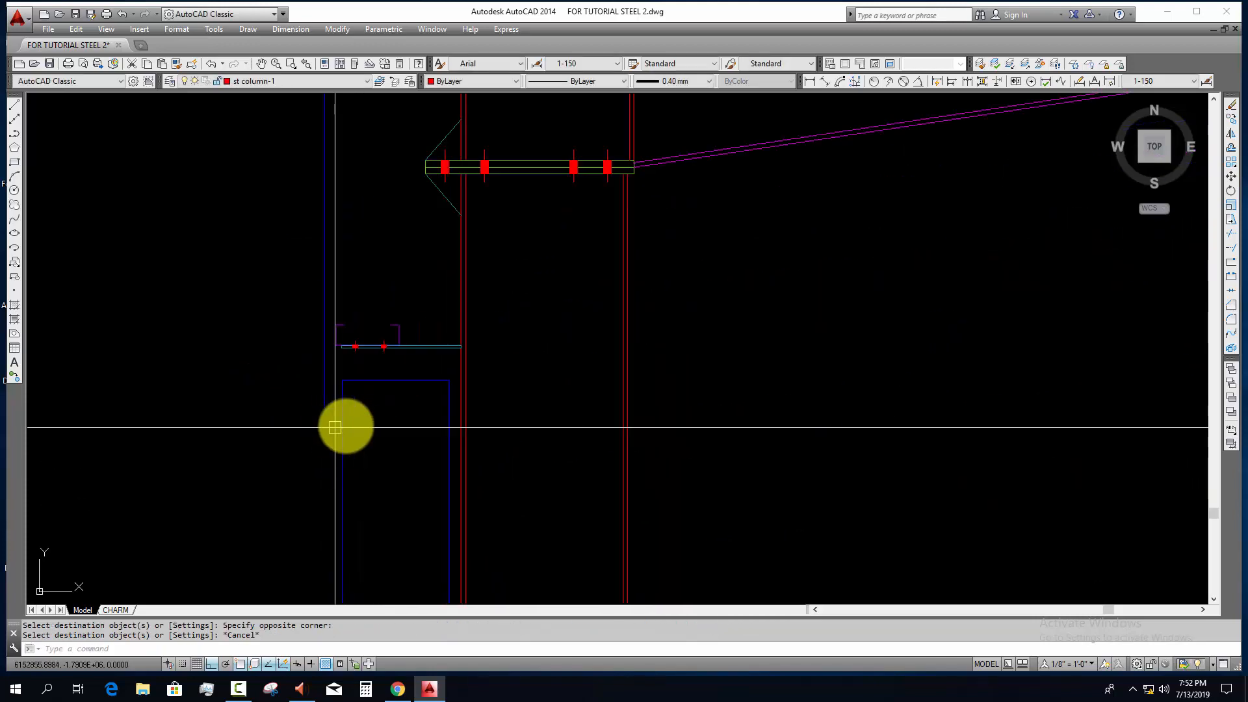
key(Escape)
scroll(323, 410, down, 3)
scroll(335, 429, up, 2)
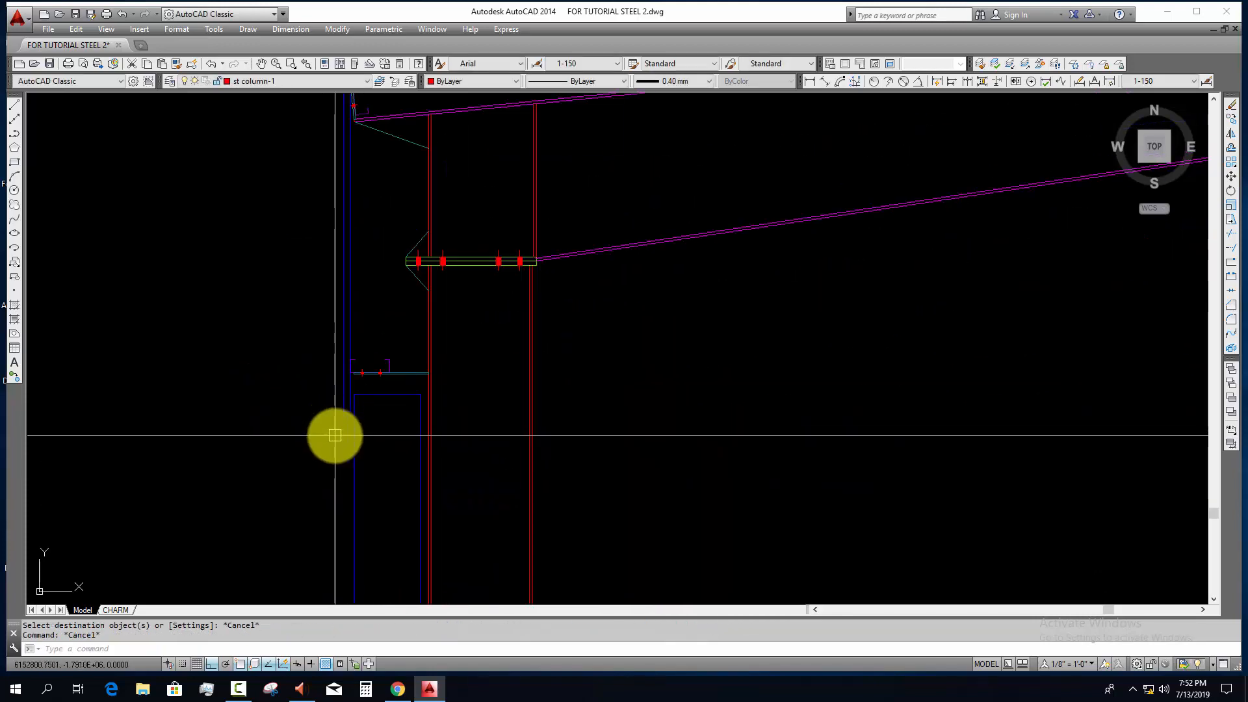
scroll(334, 435, up, 2)
key(Escape)
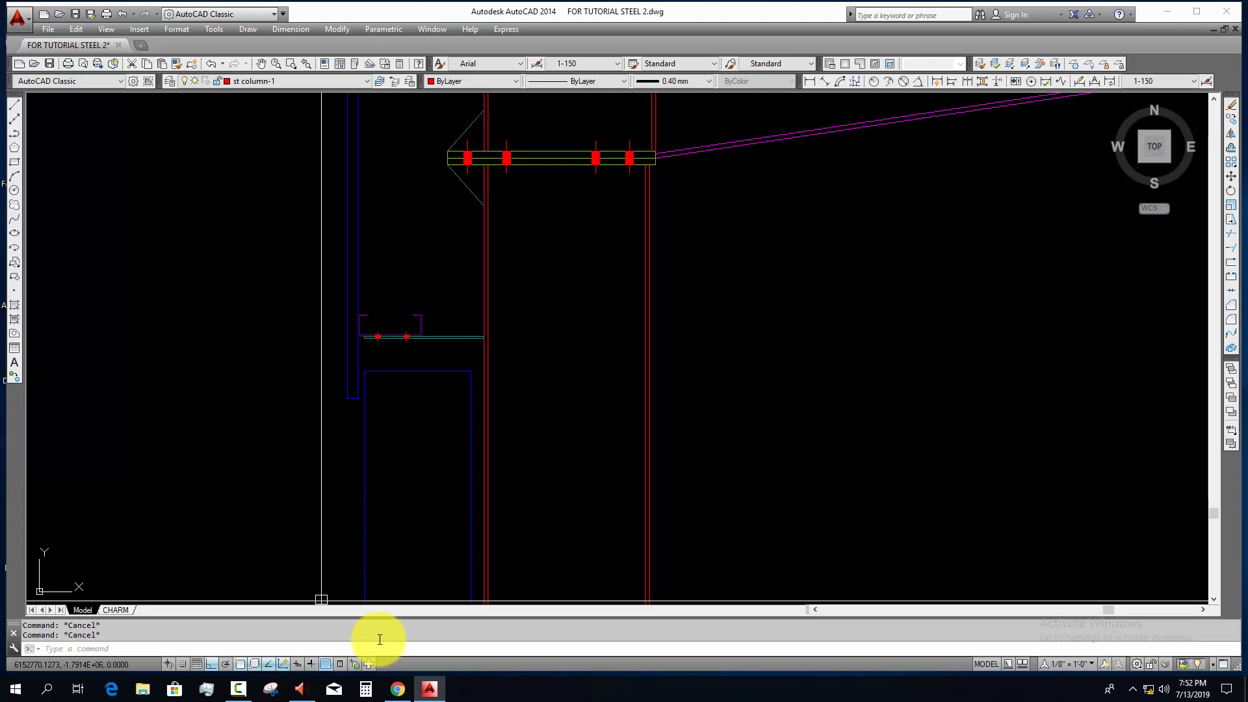
Step: Examine the wall sheeting, eave connection and purlins along the roof of the frame section
scroll(462, 475, down, 2)
middle_drag(462, 470, 473, 533)
scroll(473, 533, up, 2)
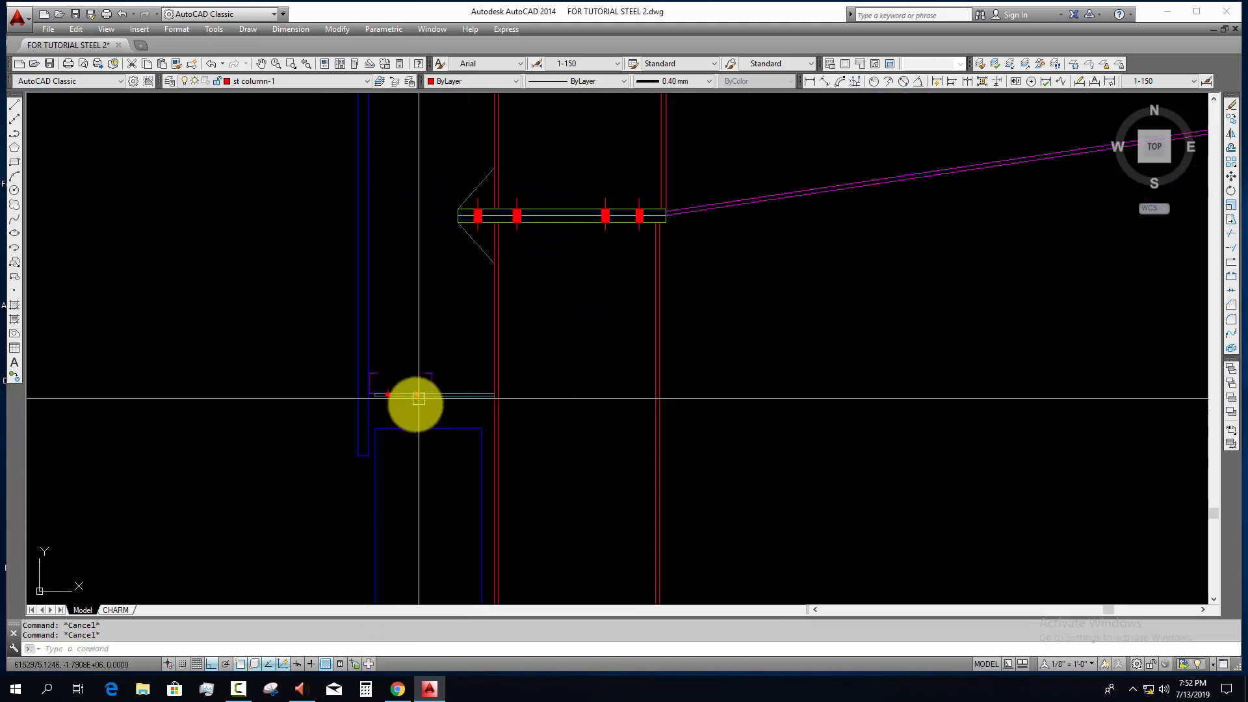
middle_drag(416, 364, 399, 490)
scroll(384, 338, down, 2)
middle_drag(384, 336, 376, 397)
key(Escape)
scroll(451, 397, down, 2)
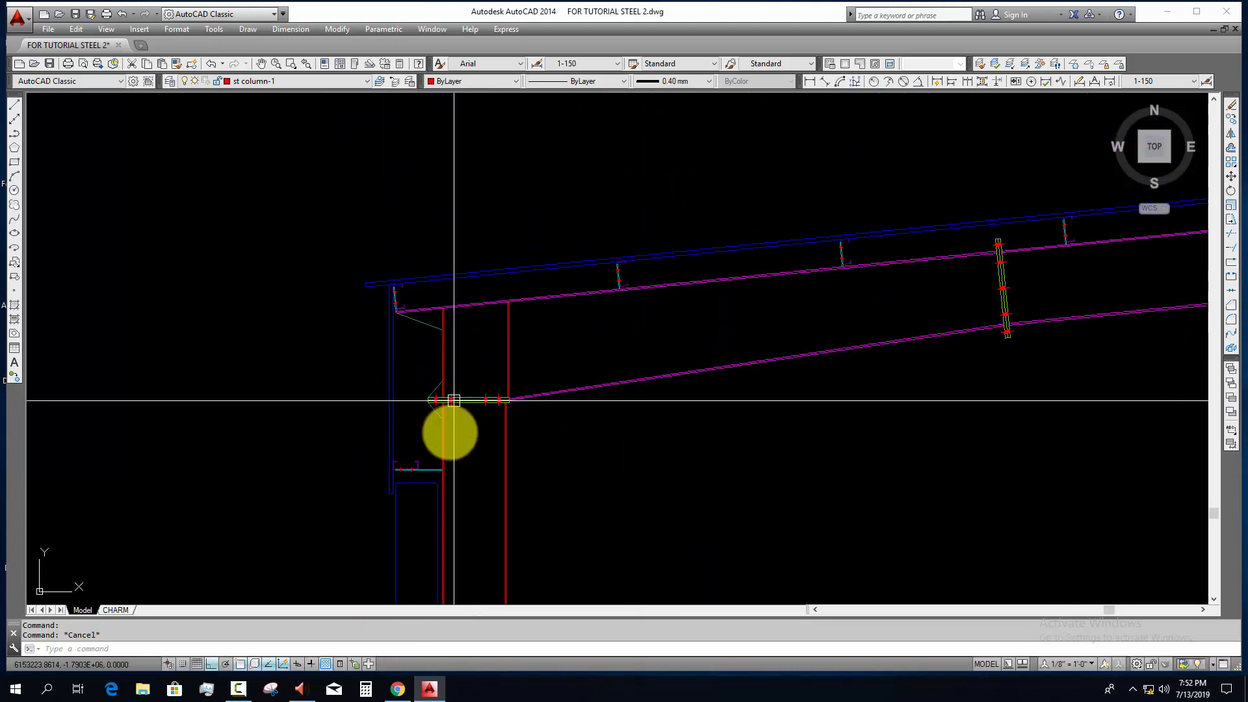
middle_drag(440, 458, 407, 390)
scroll(435, 393, down, 4)
middle_drag(460, 423, 366, 401)
middle_drag(488, 403, 483, 416)
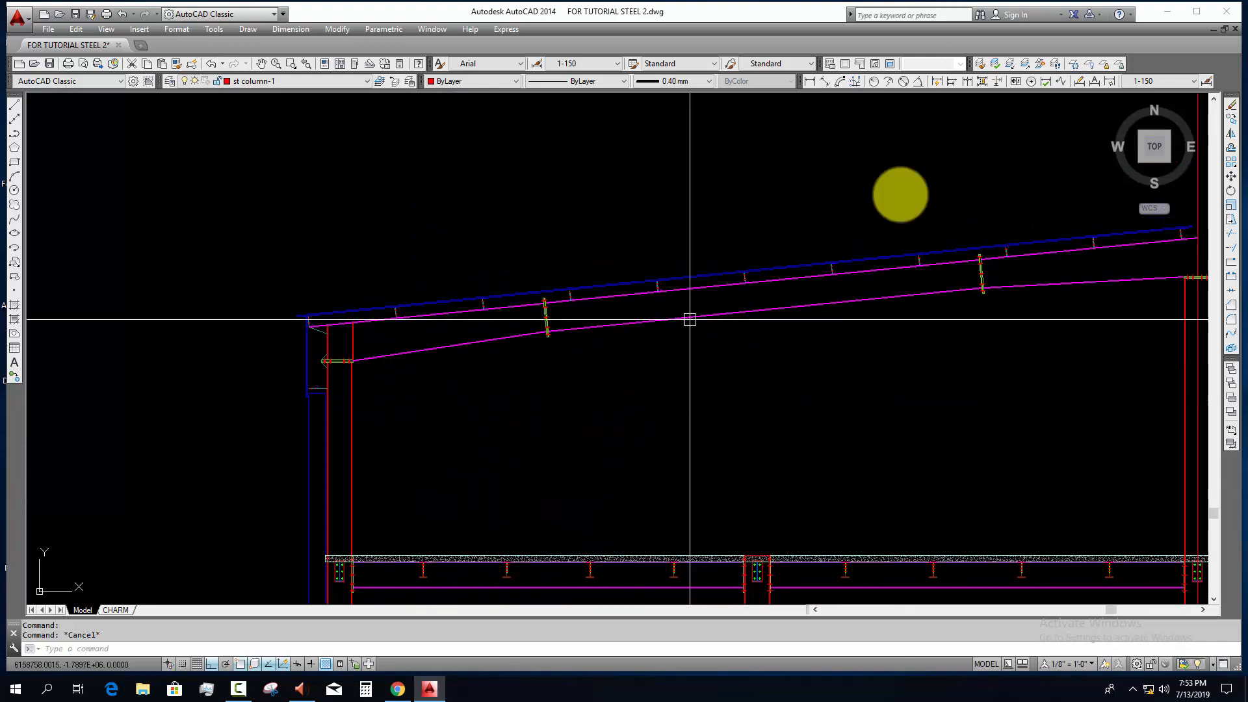
click(810, 81)
scroll(702, 348, down, 2)
scroll(594, 376, up, 4)
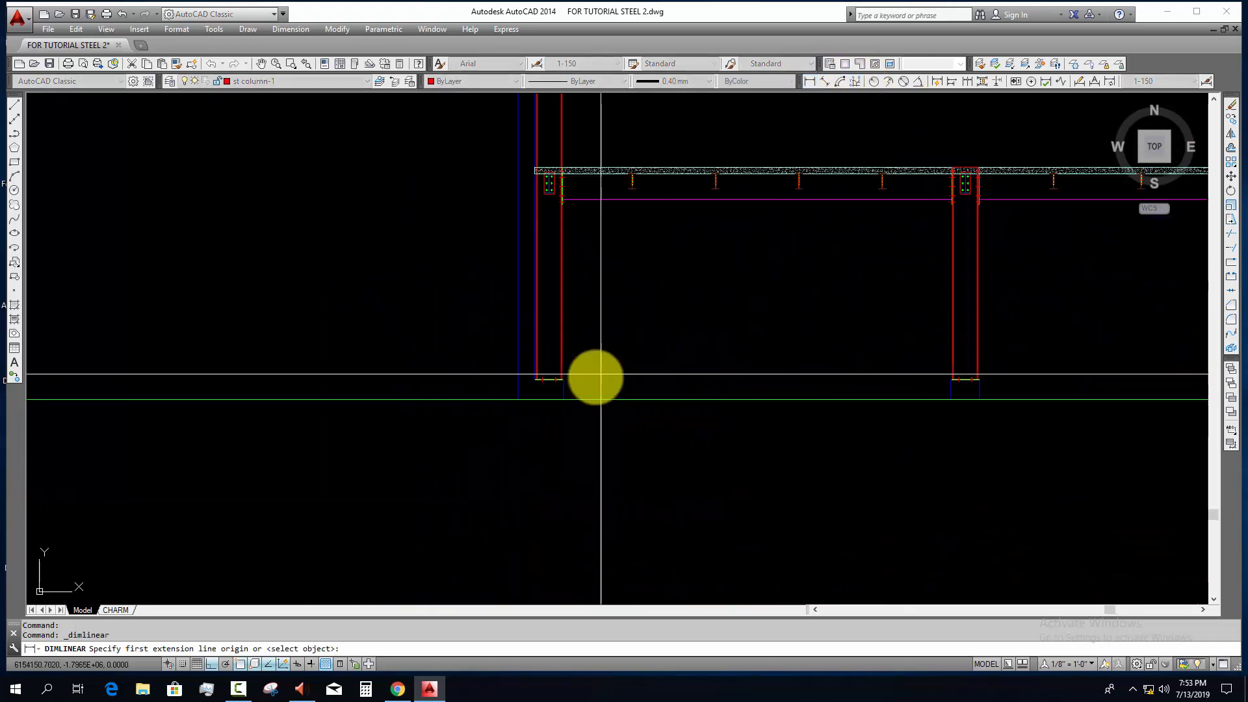
click(510, 399)
middle_drag(558, 278, 518, 424)
scroll(469, 249, up, 4)
key(Escape)
key(Escape)
scroll(469, 250, up, 4)
scroll(474, 328, down, 5)
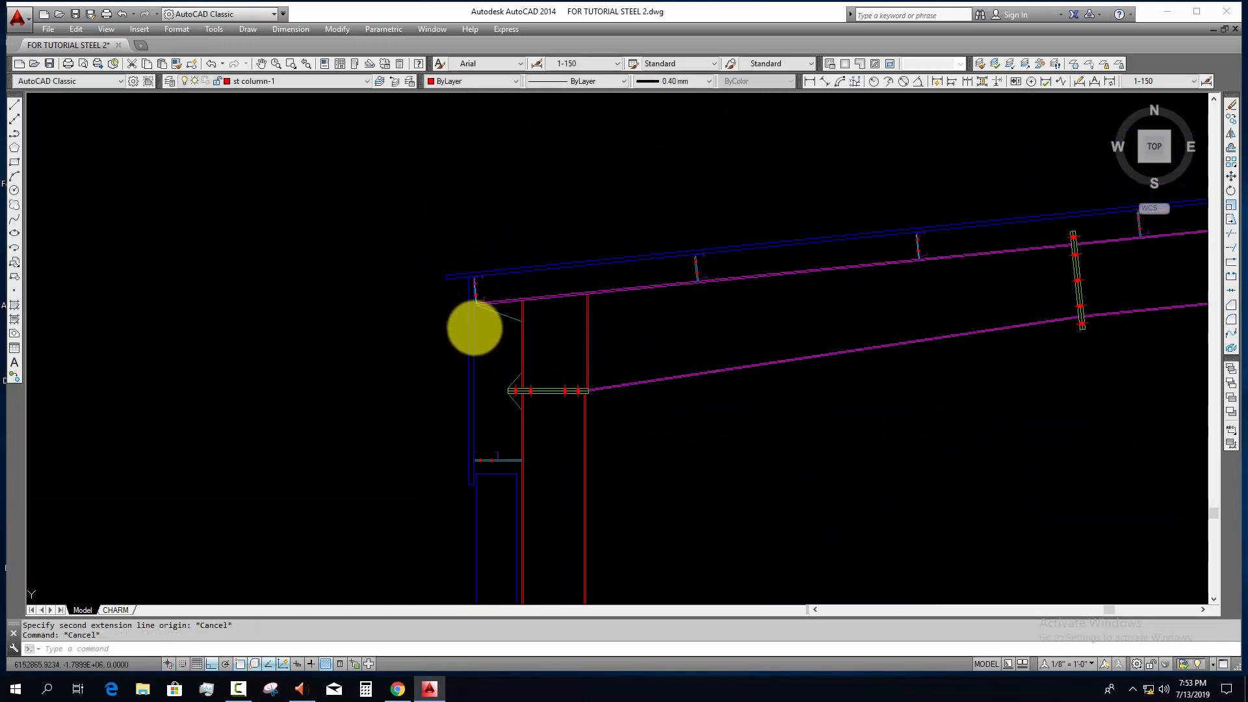
Step: Draw a gutter profile polyline from the wall sheeting's top outward under the roof edge, about 170 deep, ending in a slanted outer lip
key(Return)
scroll(478, 325, up, 6)
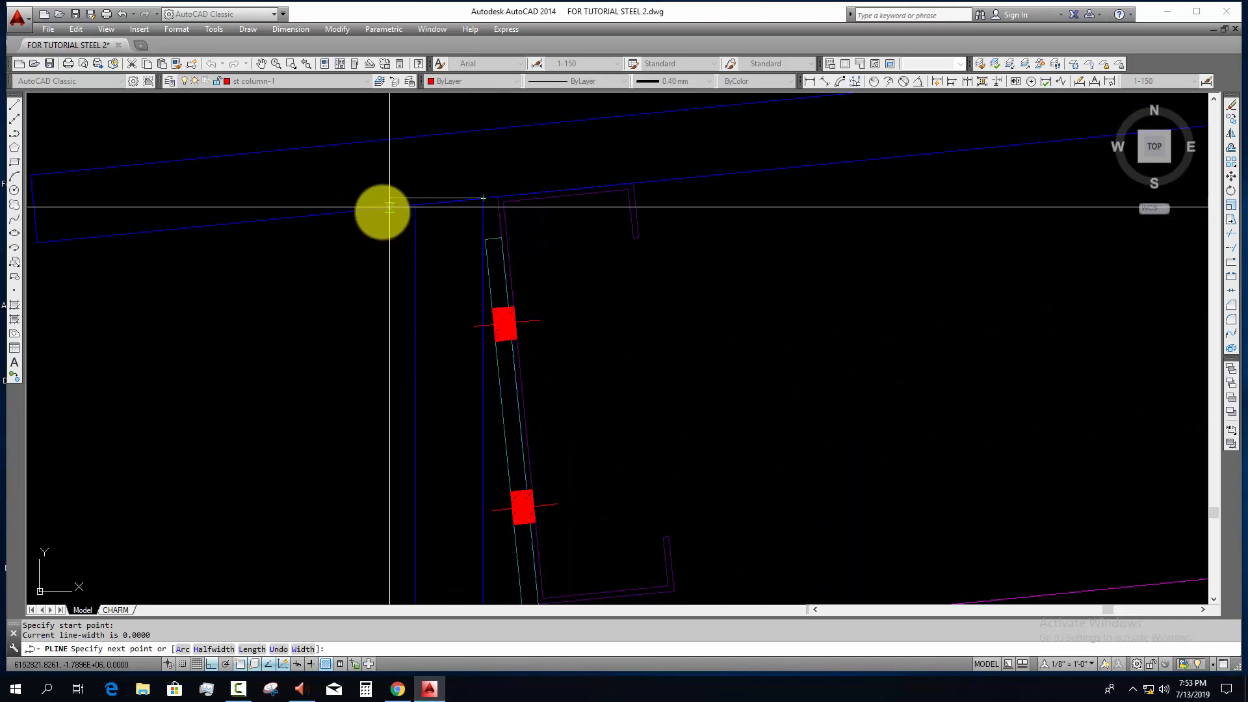
click(333, 211)
scroll(348, 357, down, 4)
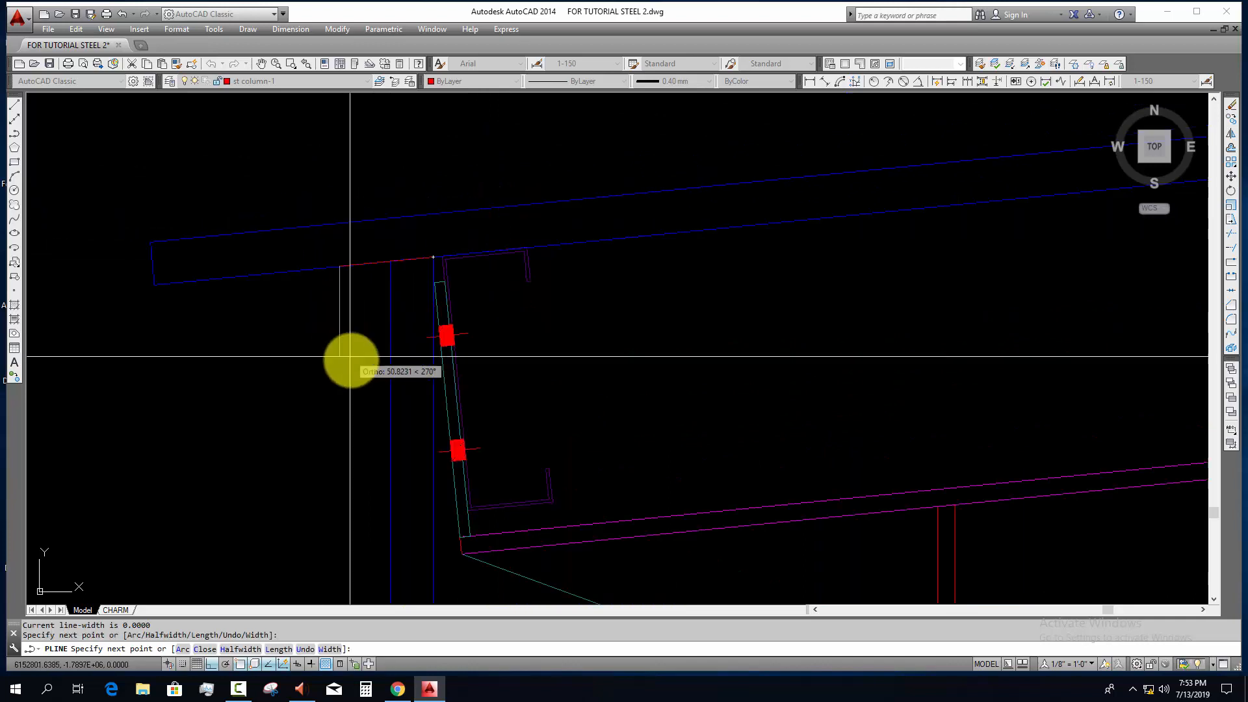
click(405, 408)
click(227, 408)
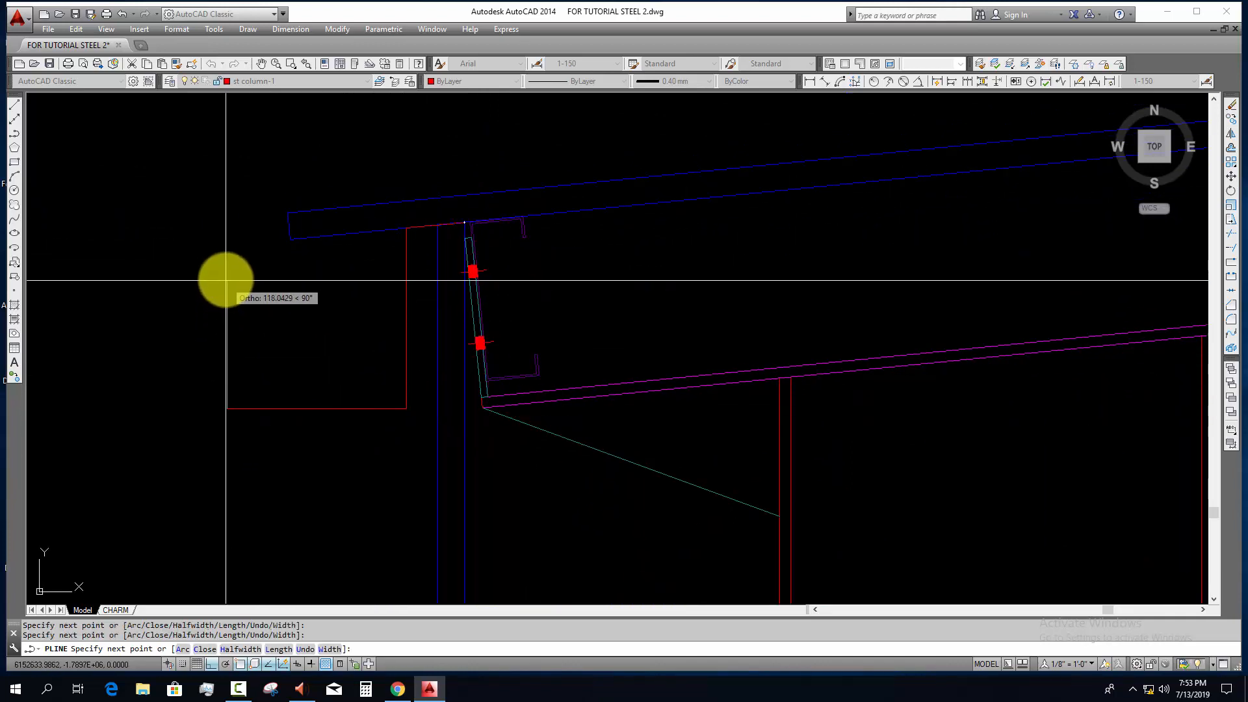
click(202, 251)
key(Escape)
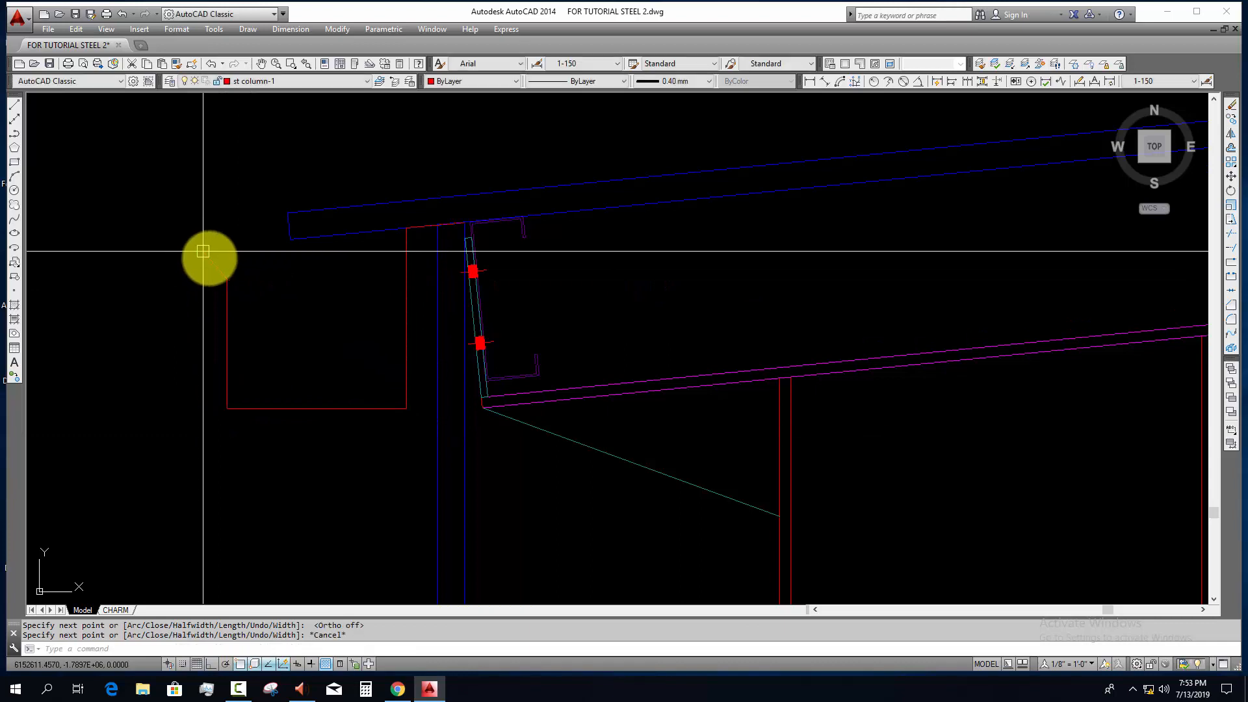
Step: Move the gutter profile to the ROOF OUTLINE layer and turn on the lineweight display
scroll(227, 279, down, 2)
click(262, 308)
click(181, 400)
click(330, 81)
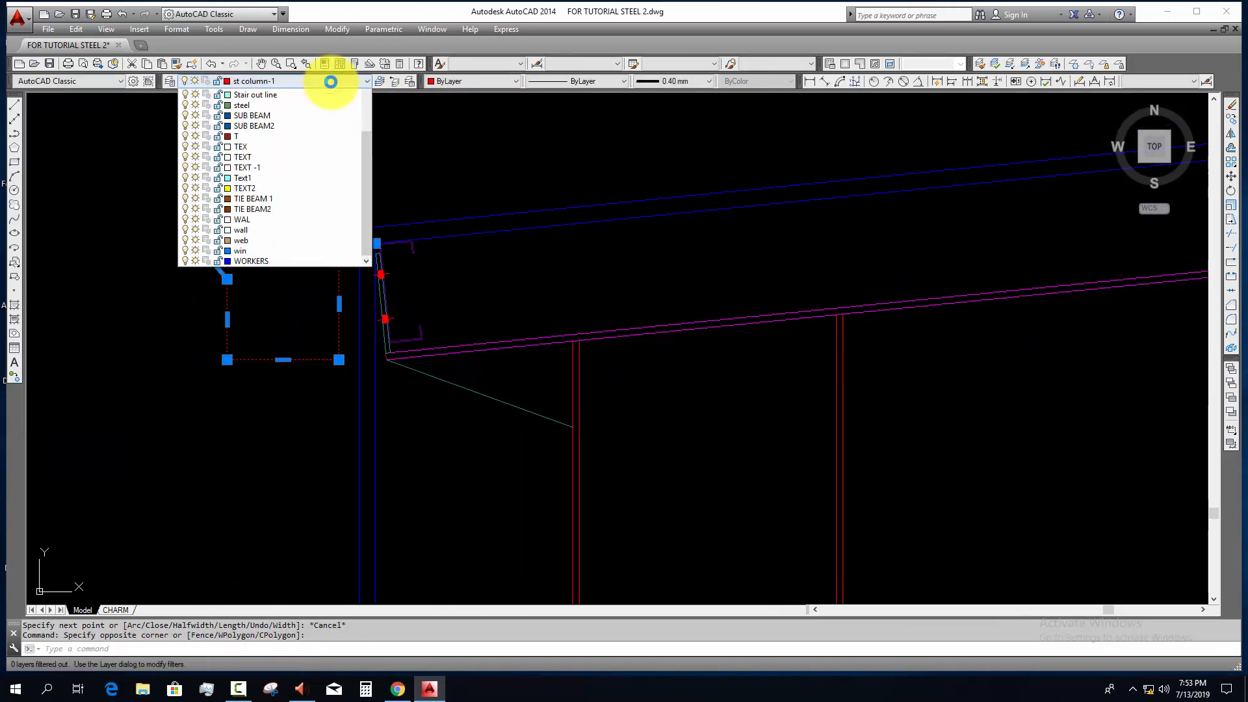
click(273, 167)
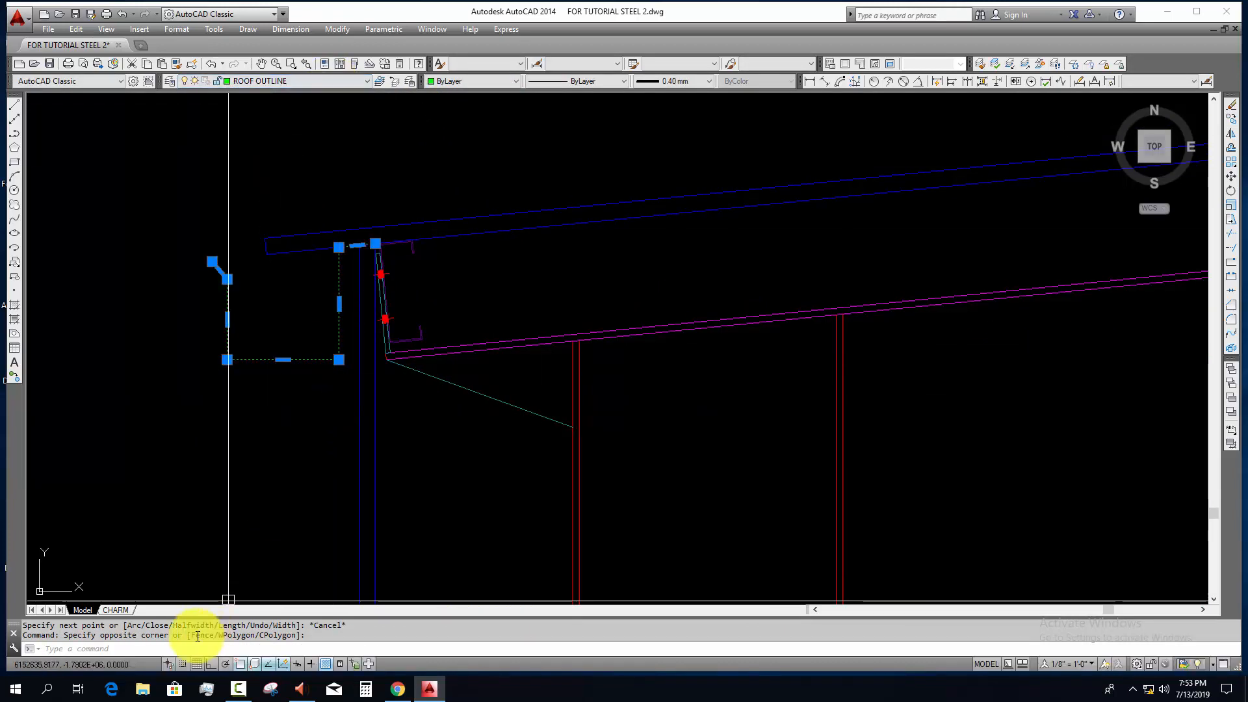
click(311, 663)
key(Escape)
key(Escape)
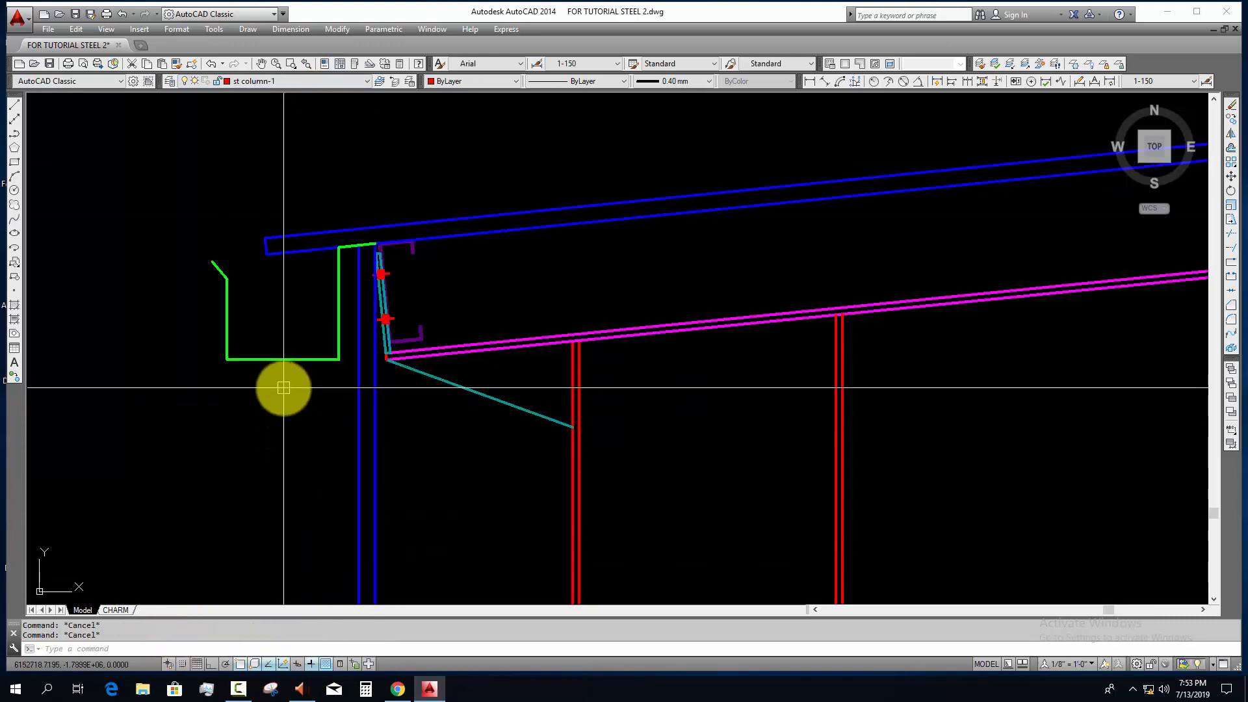
Step: Draw a vertical downpipe line from the gutter's underside down to just above the ground line
text(l)
key(Return)
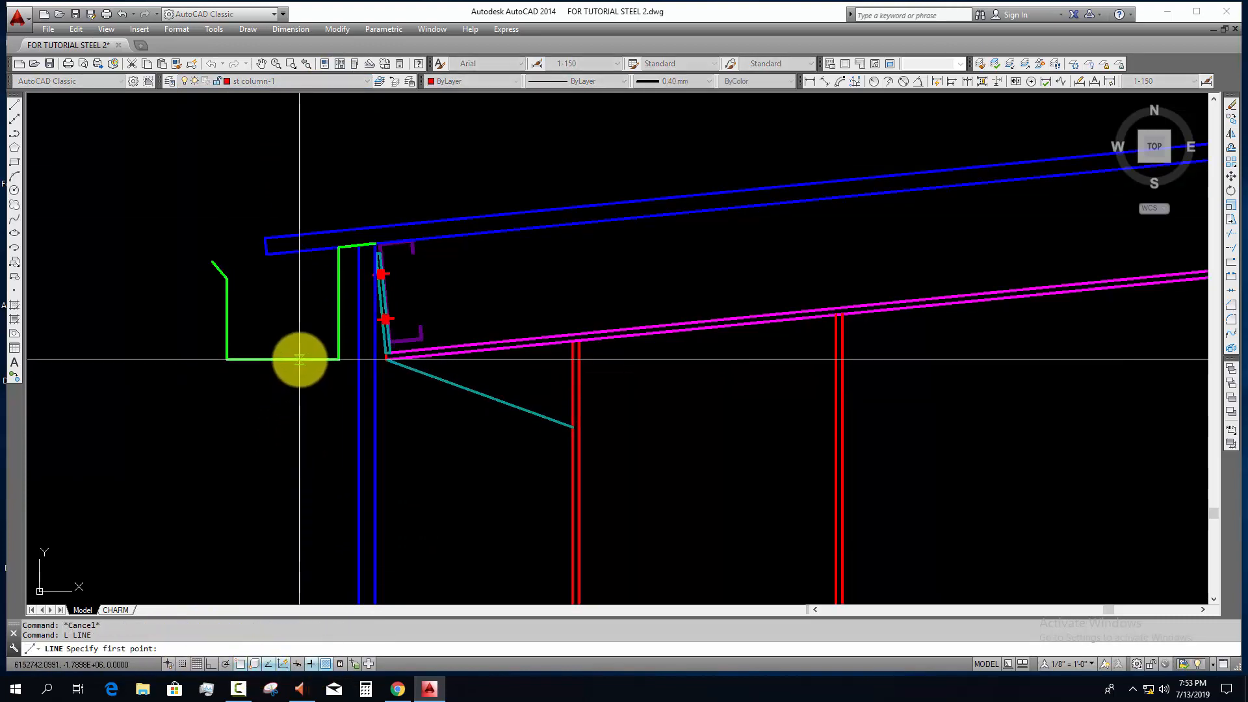
click(300, 359)
scroll(354, 463, down, 7)
middle_drag(359, 457, 361, 193)
key(F8)
middle_drag(363, 553, 362, 336)
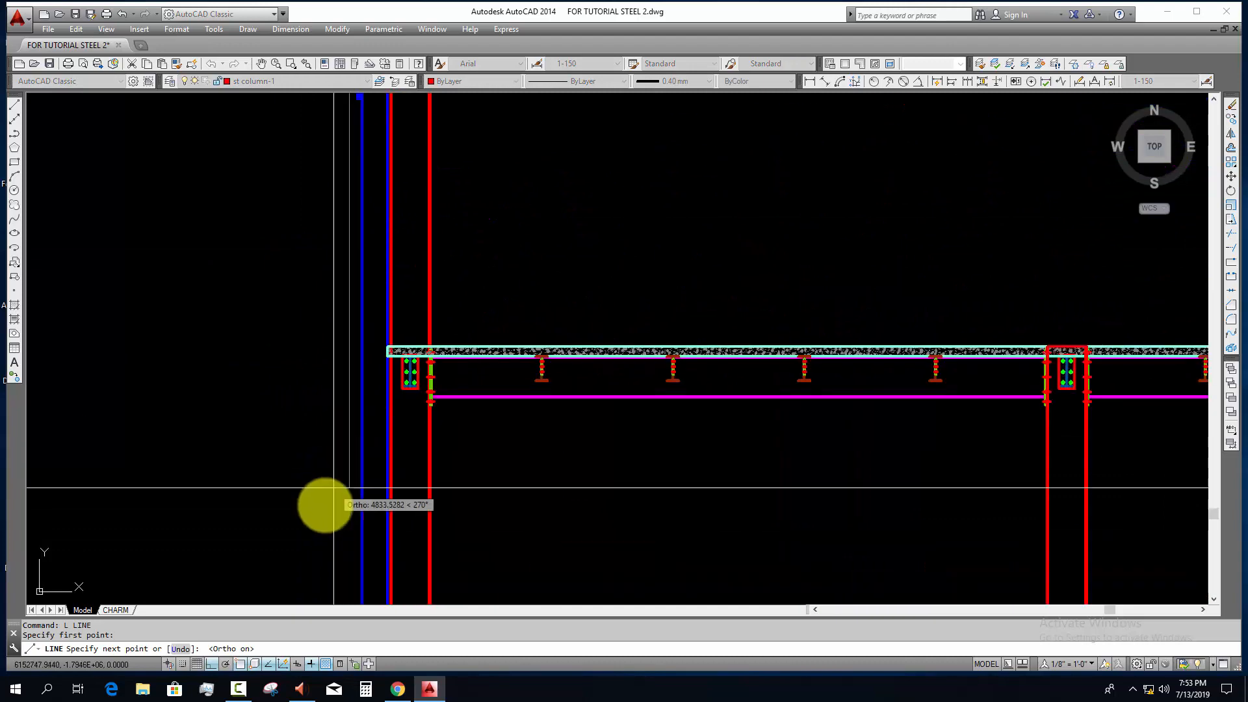
middle_drag(332, 502, 340, 359)
click(344, 508)
key(Escape)
middle_drag(365, 195, 400, 511)
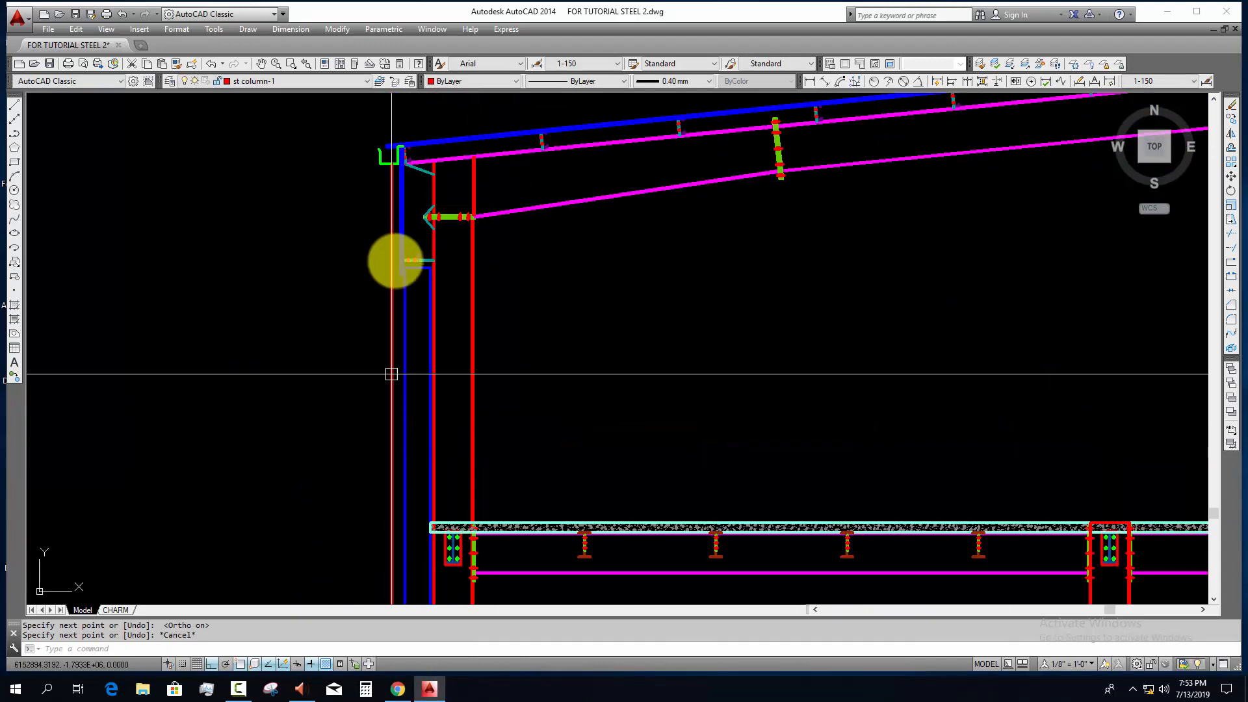
Step: Offset the downpipe line by 50 to its outer side to form the second pipe edge
middle_drag(388, 139, 392, 290)
scroll(392, 289, up, 6)
key(Escape)
key(Escape)
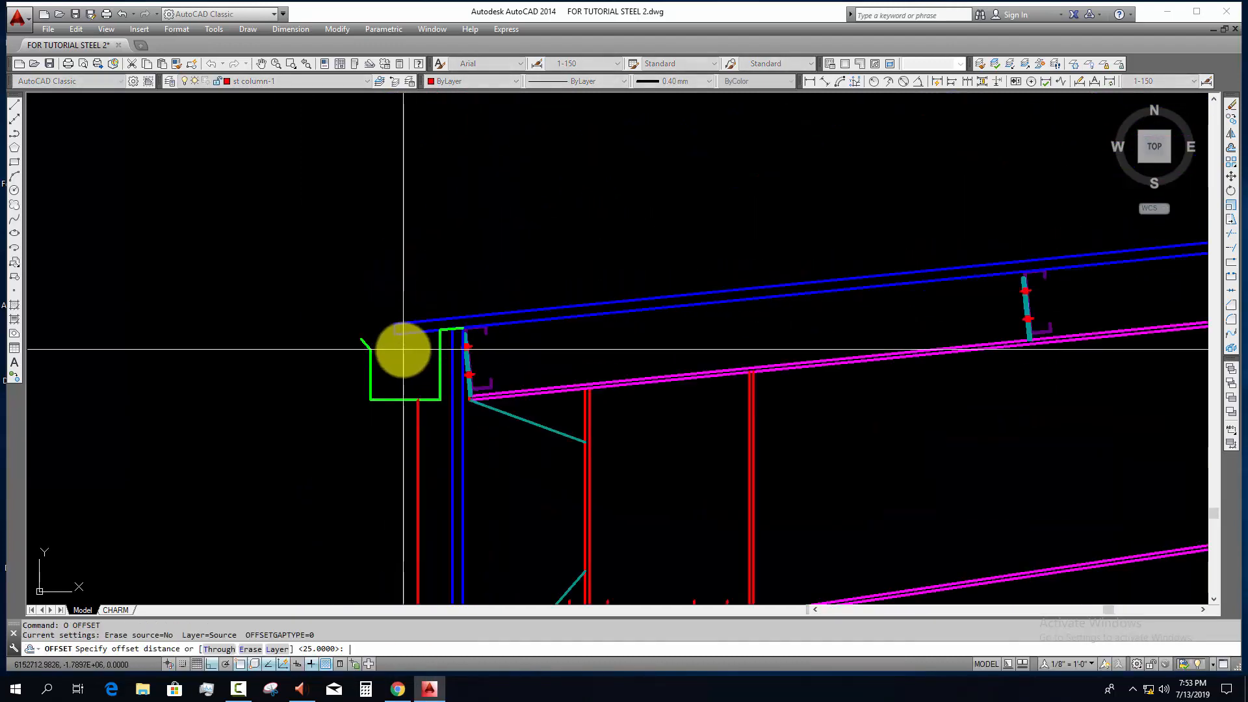
key(Escape)
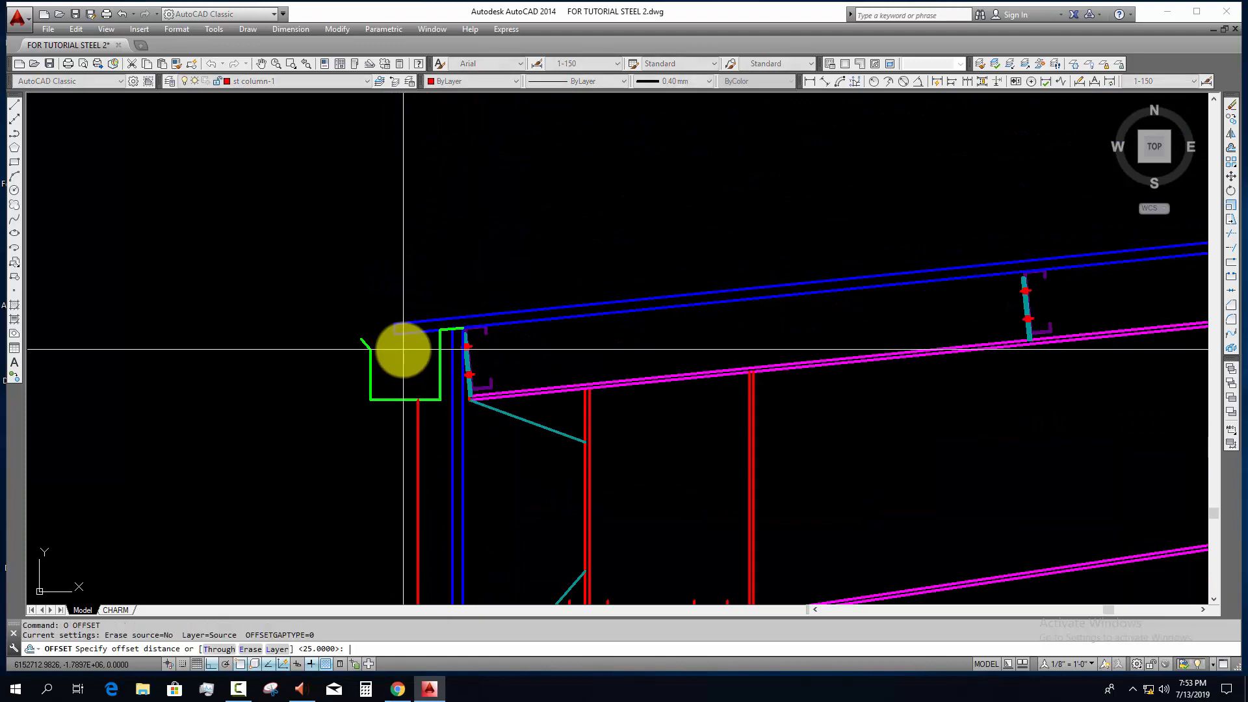
click(380, 448)
key(Escape)
scroll(436, 456, up, 4)
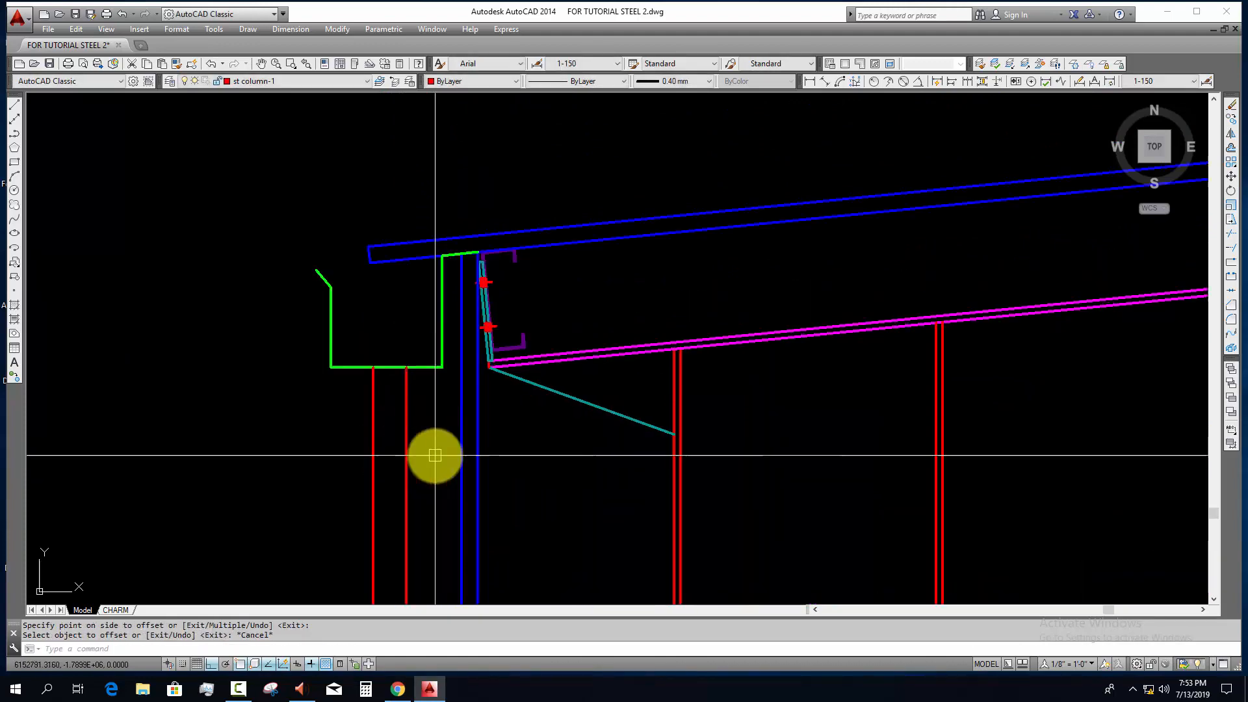
Step: Move both downpipe lines to the TEX layer
scroll(413, 392, down, 10)
middle_drag(429, 449, 425, 325)
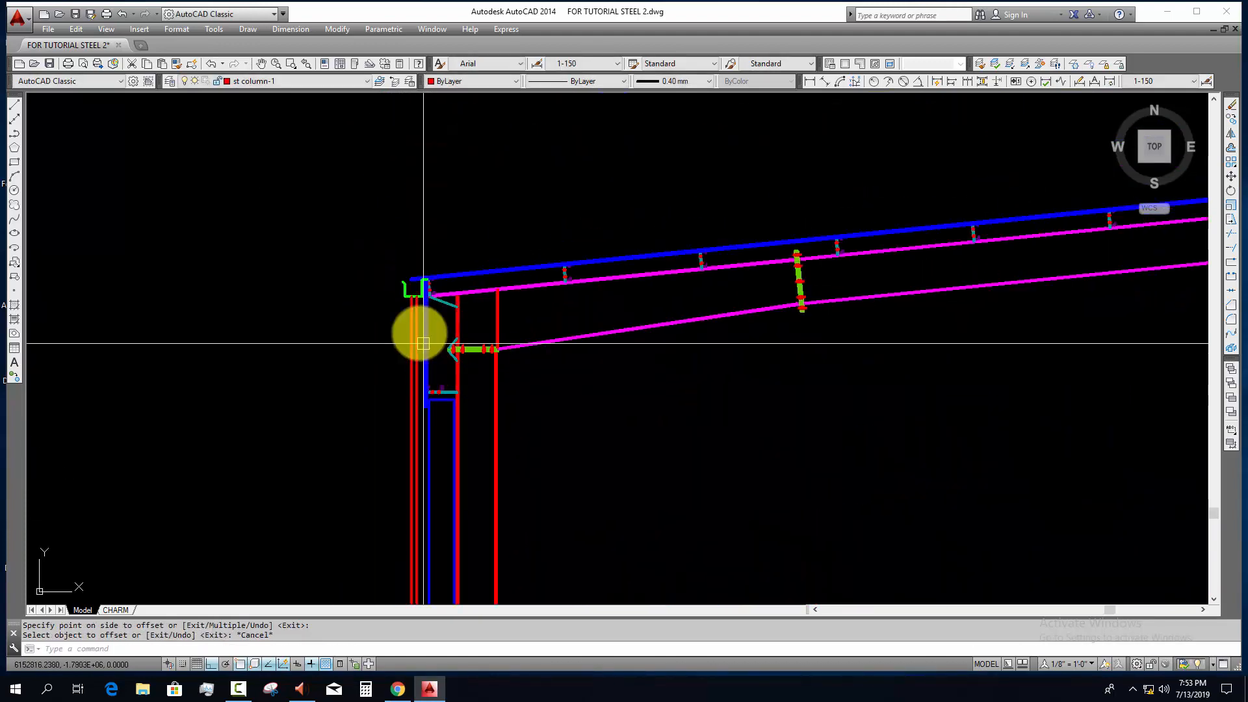
scroll(421, 334, up, 4)
click(417, 316)
click(373, 265)
click(328, 81)
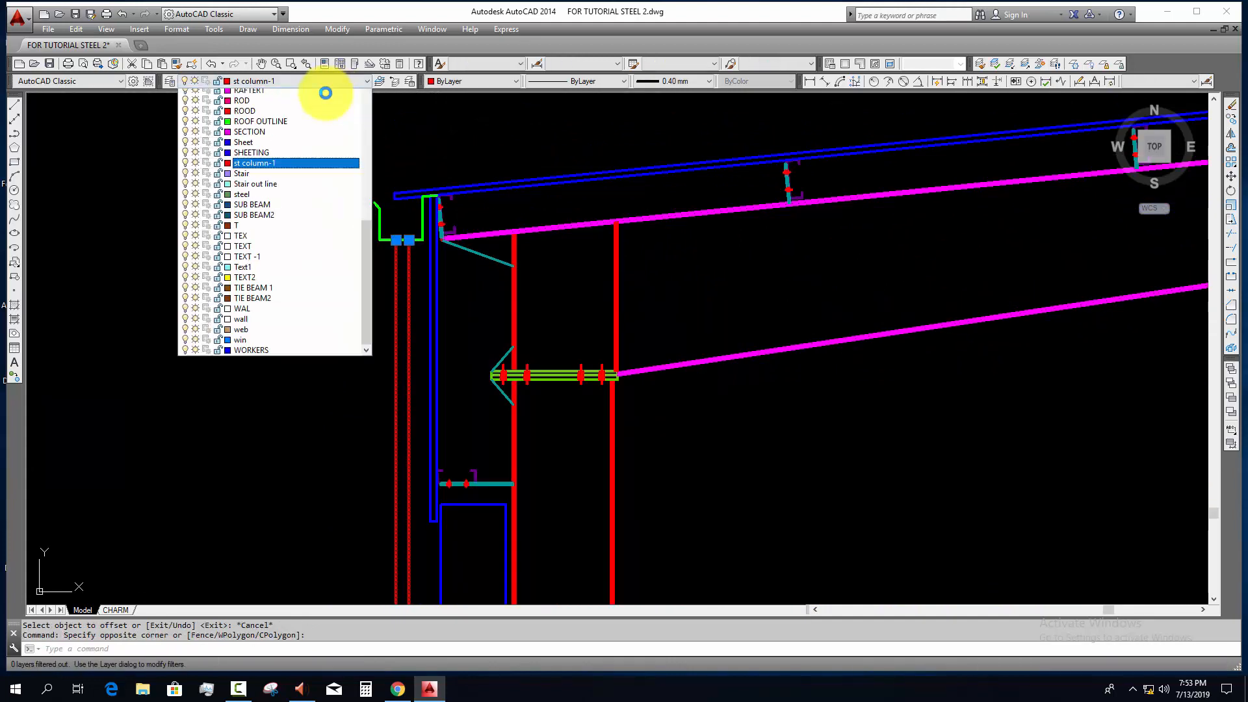
scroll(319, 101, up, 3)
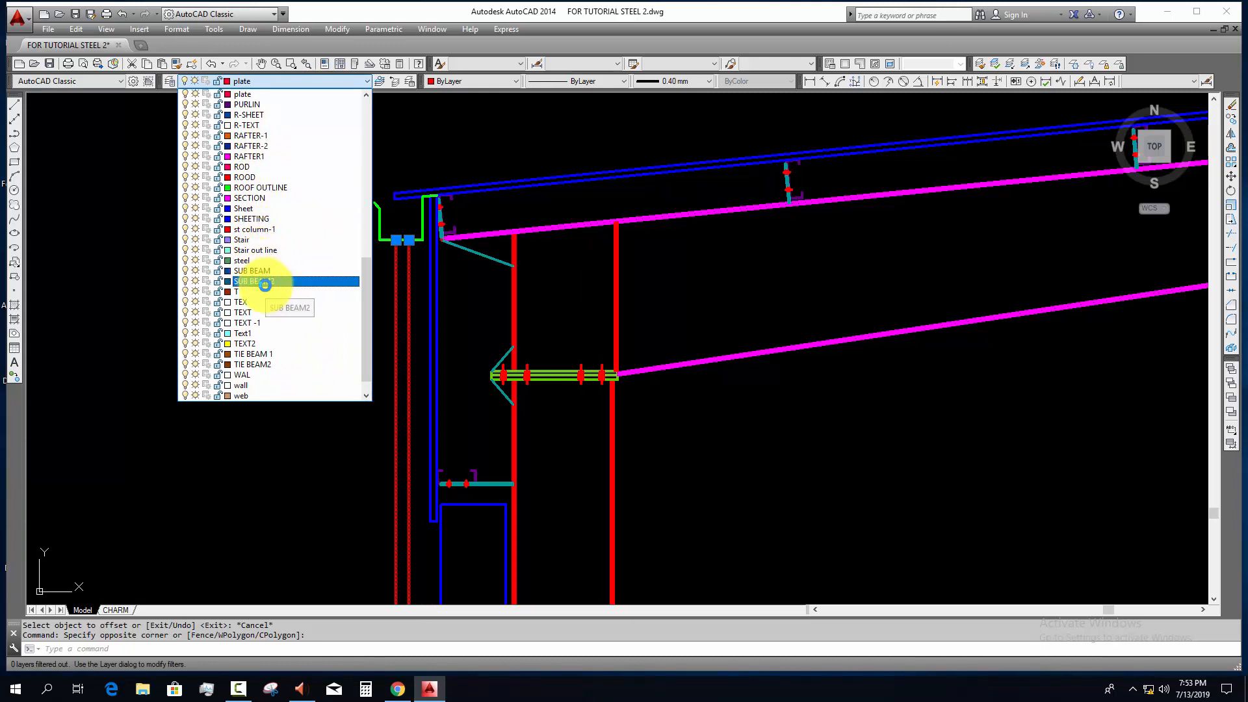
key(Escape)
scroll(454, 381, down, 5)
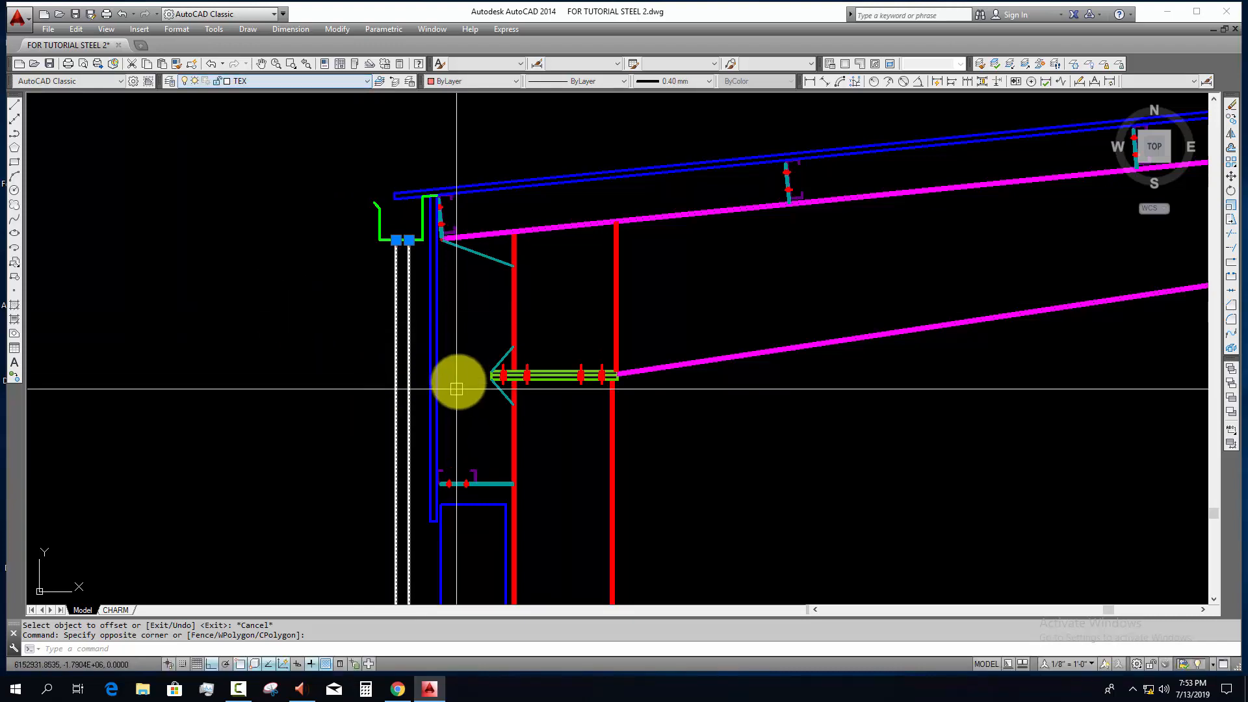
scroll(398, 358, down, 3)
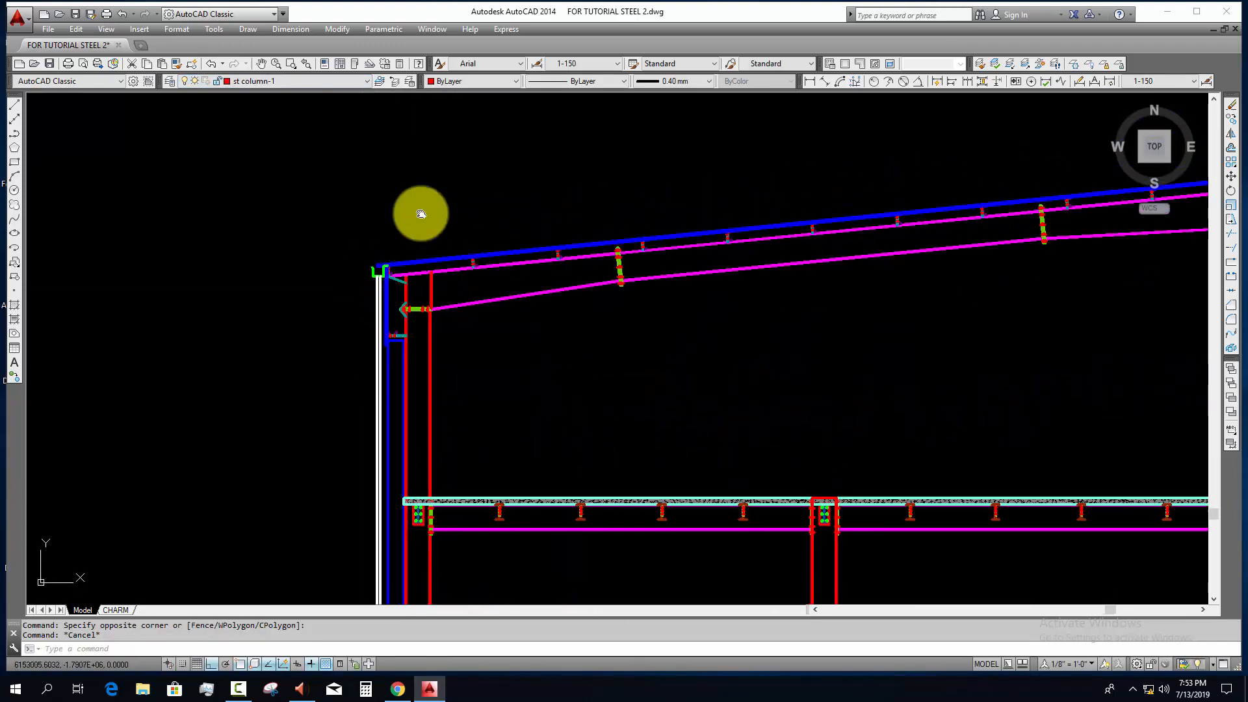
click(808, 79)
scroll(453, 423, up, 5)
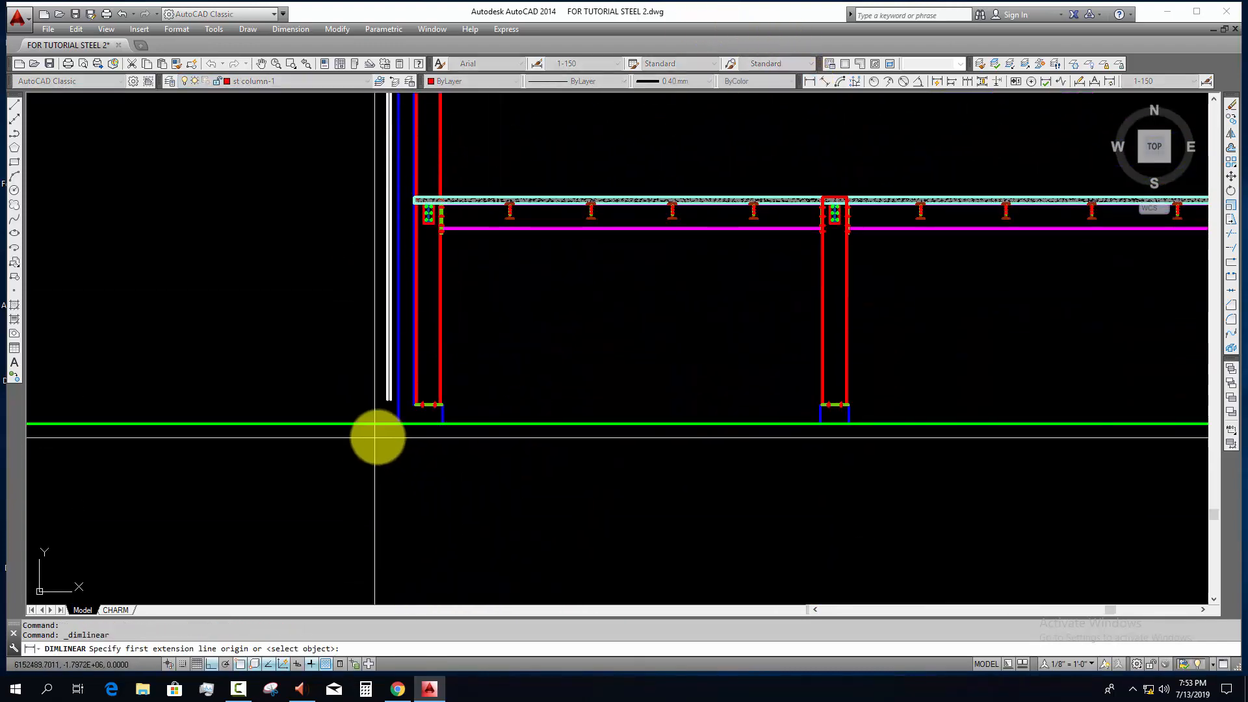
key(Escape)
Step: Draw a polyline from the inner pipe edge's lower end, with an arc turning outward and a horizontal run of about 105
scroll(392, 404, up, 6)
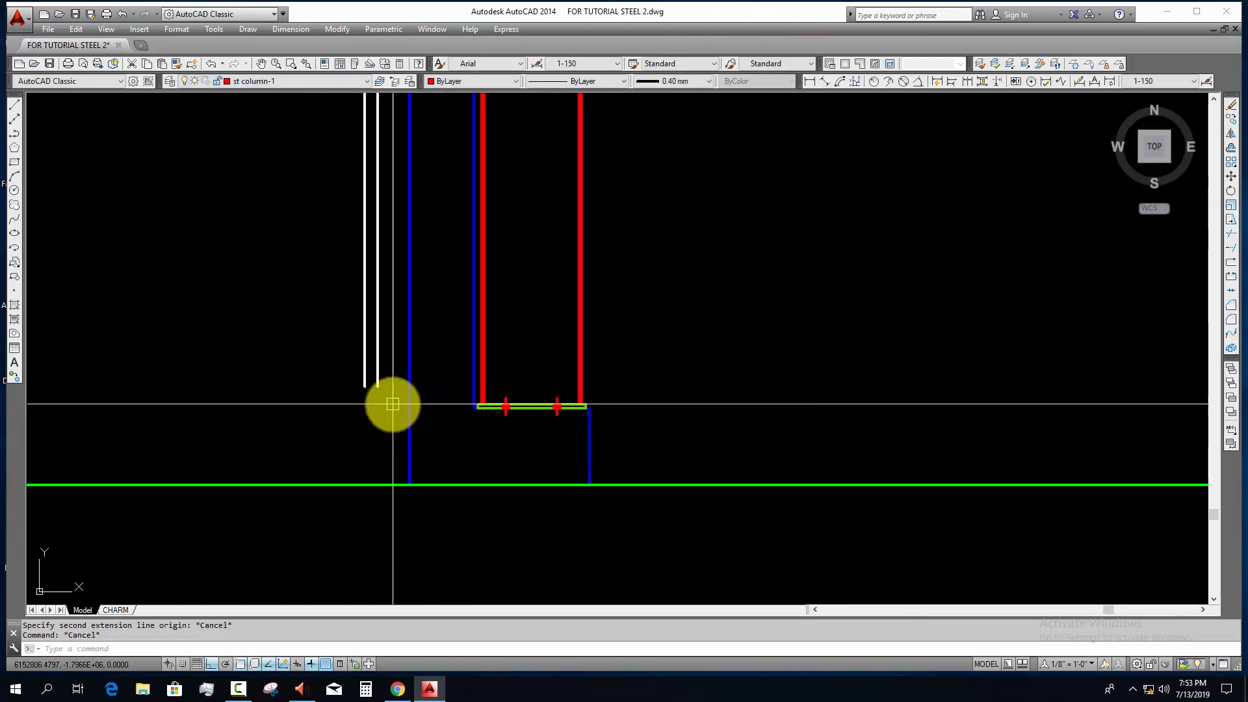
click(377, 386)
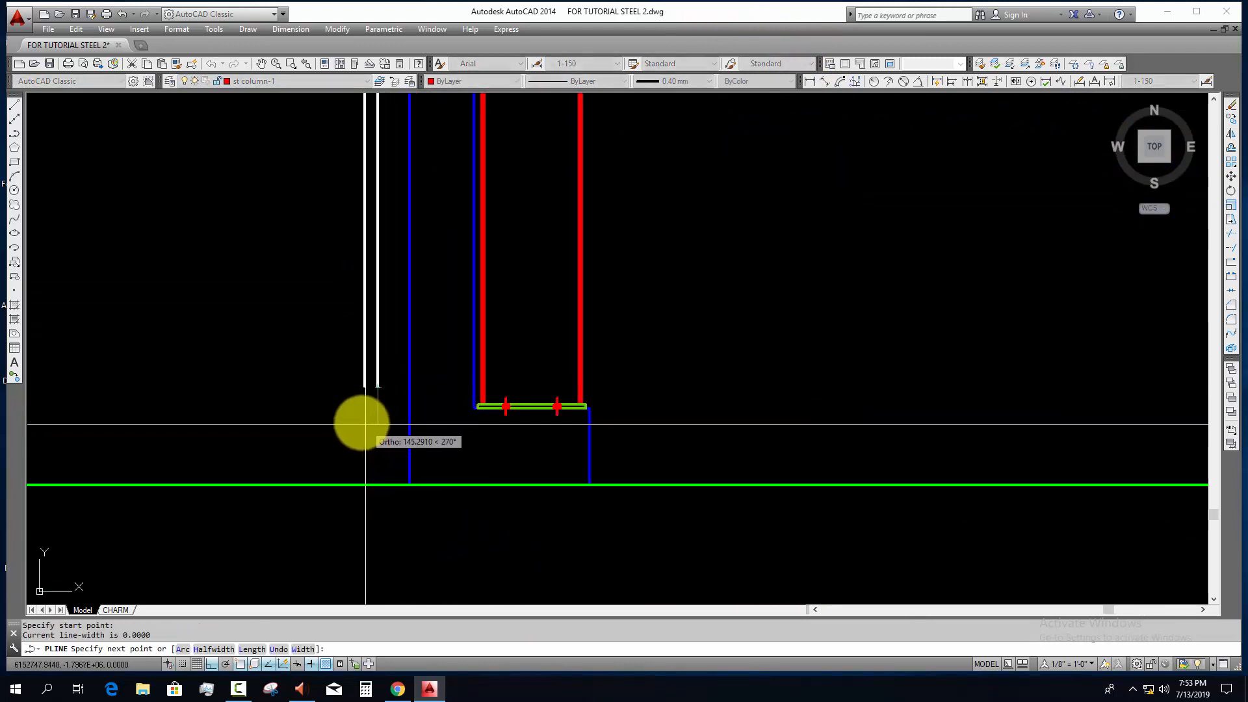
text(a)
key(Return)
scroll(354, 412, up, 4)
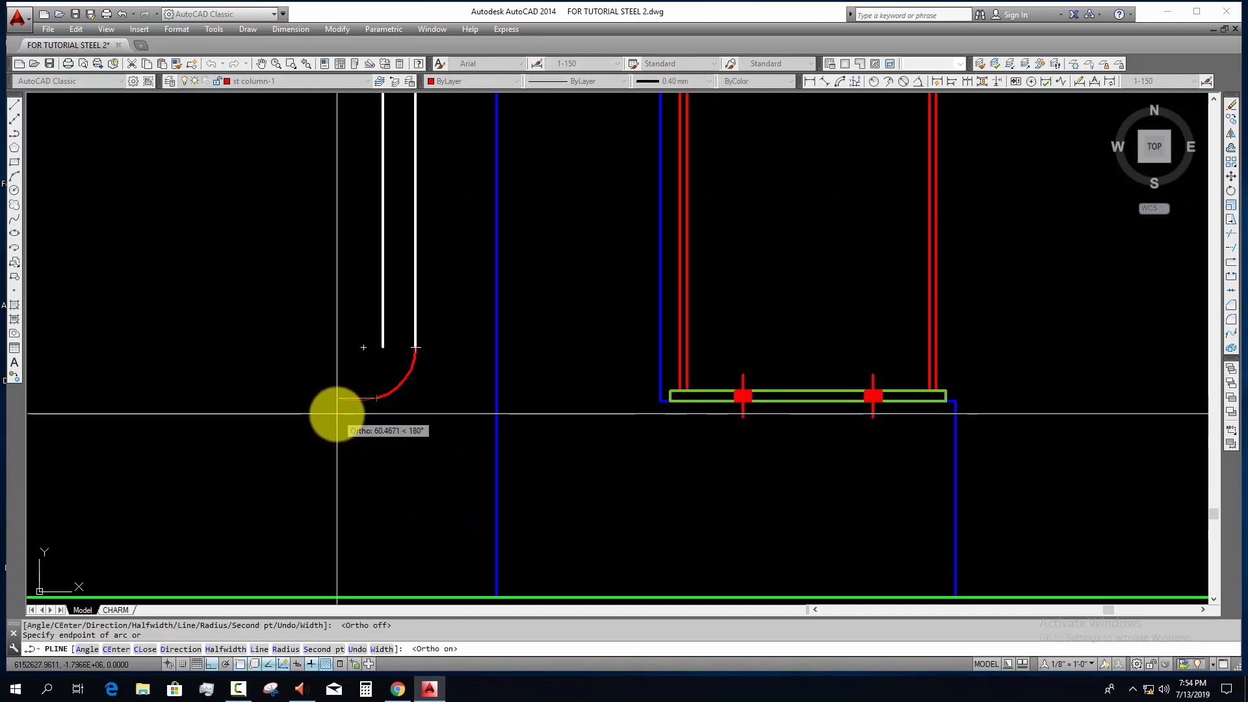
text(l)
key(Return)
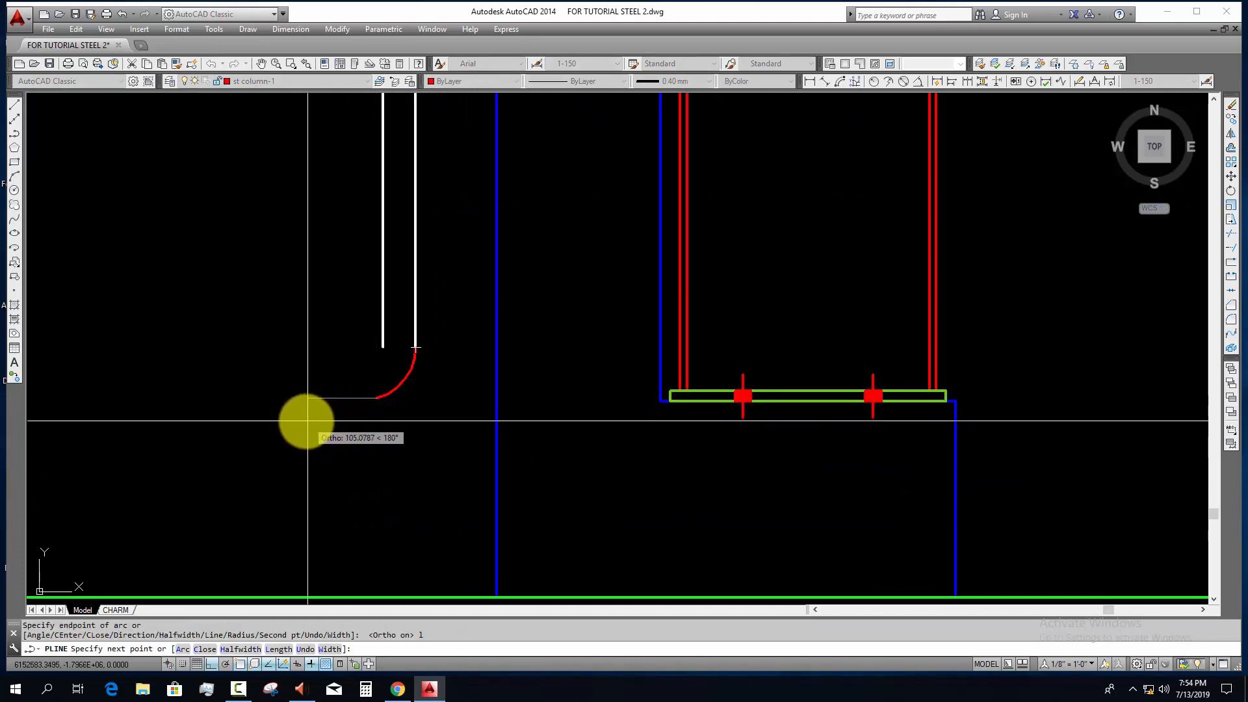
click(308, 421)
key(Escape)
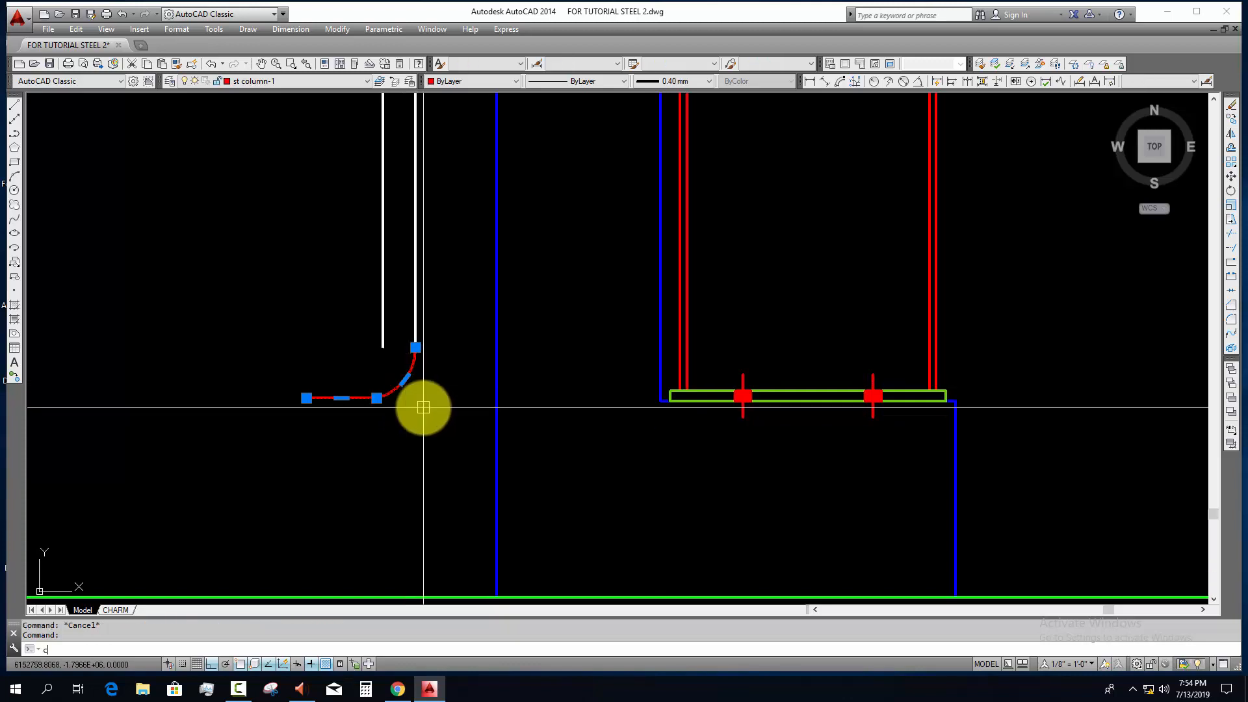
Step: Offset the elbow polyline inward by 50 to meet the outer pipe edge's lower end
click(415, 347)
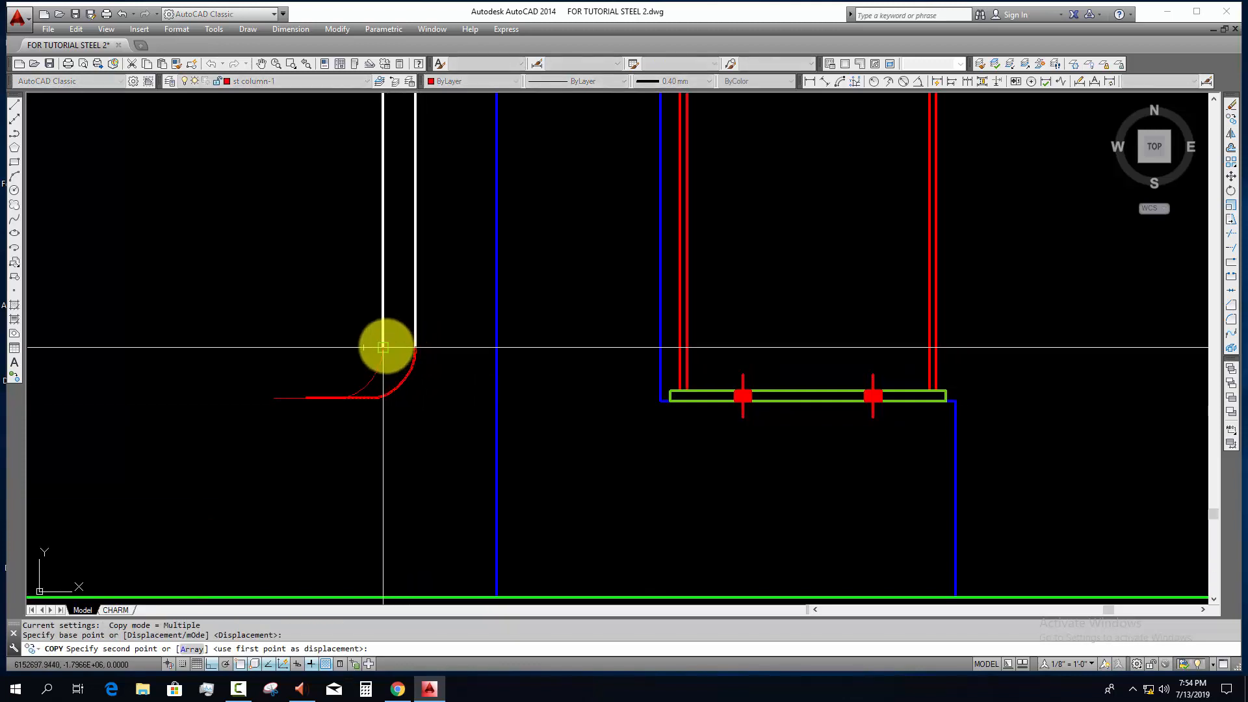
key(Escape)
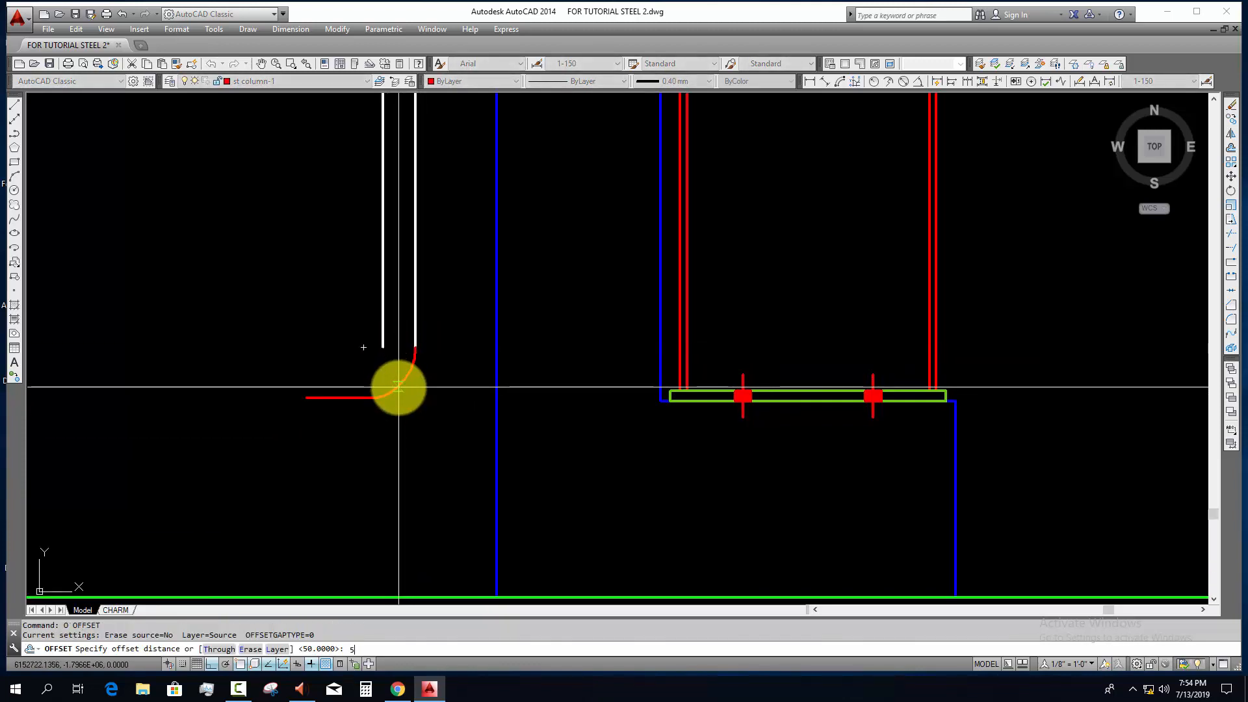
click(399, 388)
click(334, 354)
scroll(338, 376, up, 4)
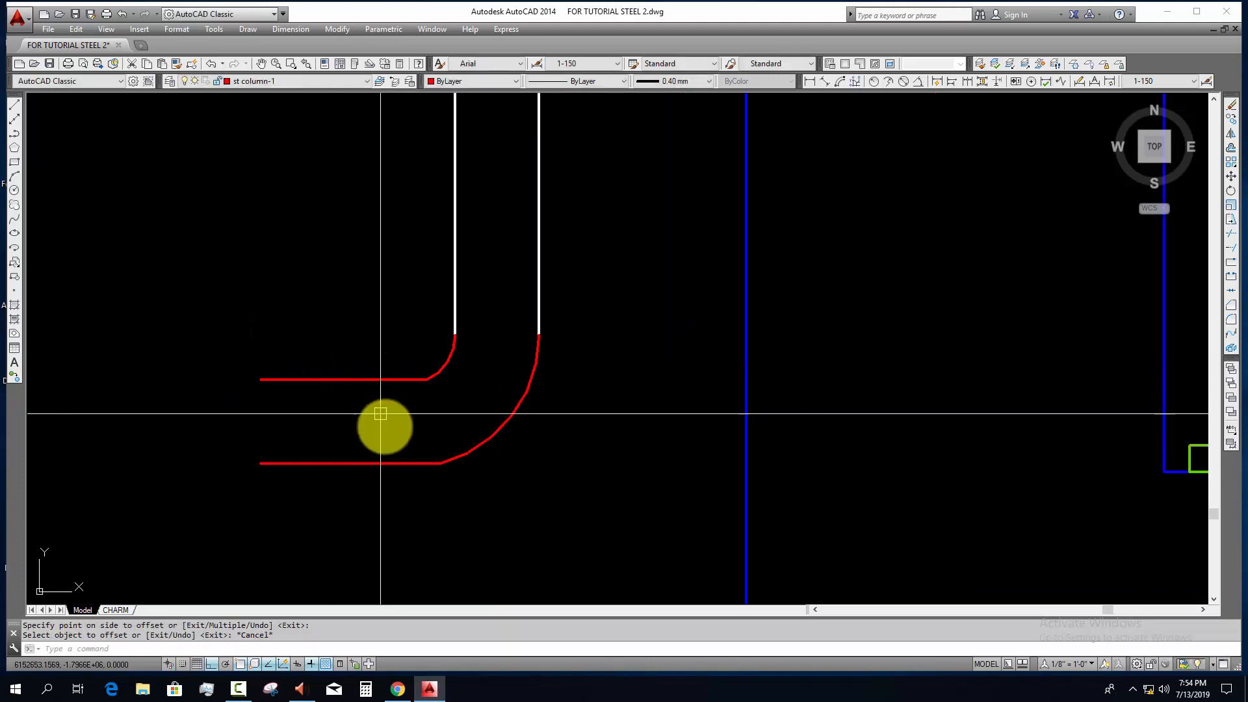
key(Escape)
Step: Close the open end of the downpipe elbow with a vertical line
text(l)
key(Return)
click(259, 346)
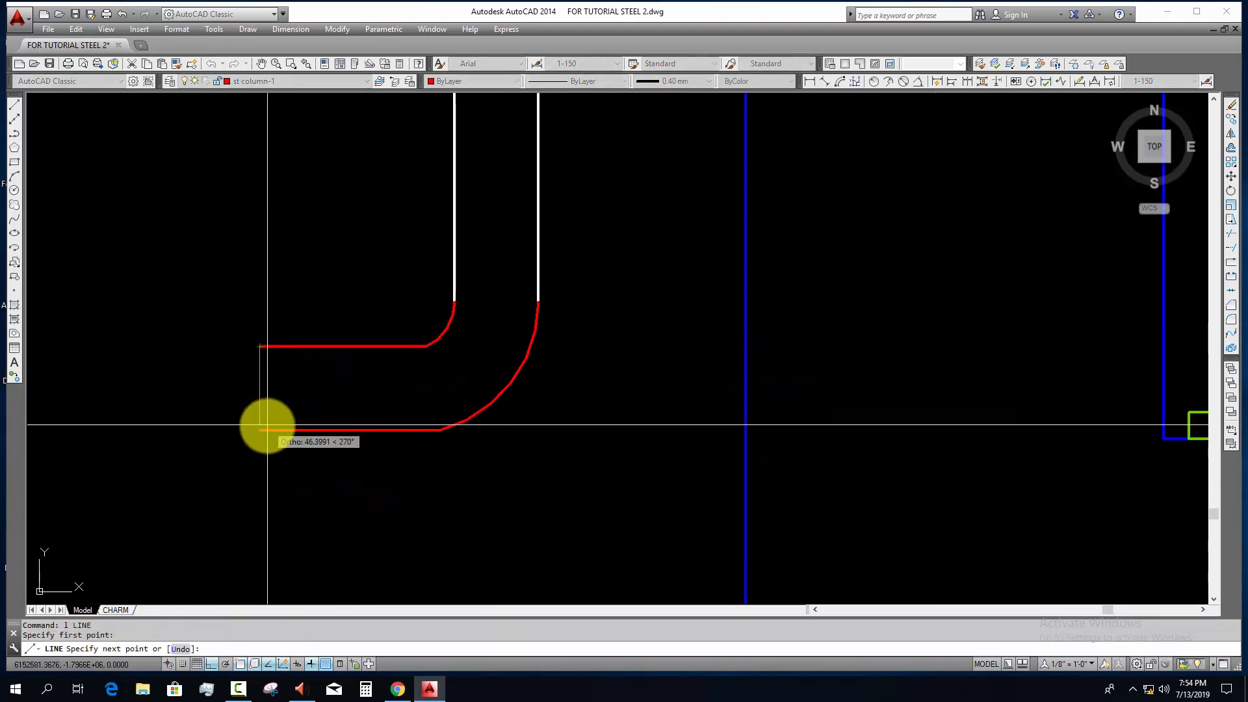
key(Escape)
Step: Match the elbow lines' properties to the white downpipe lines
scroll(327, 450, down, 4)
text(m)
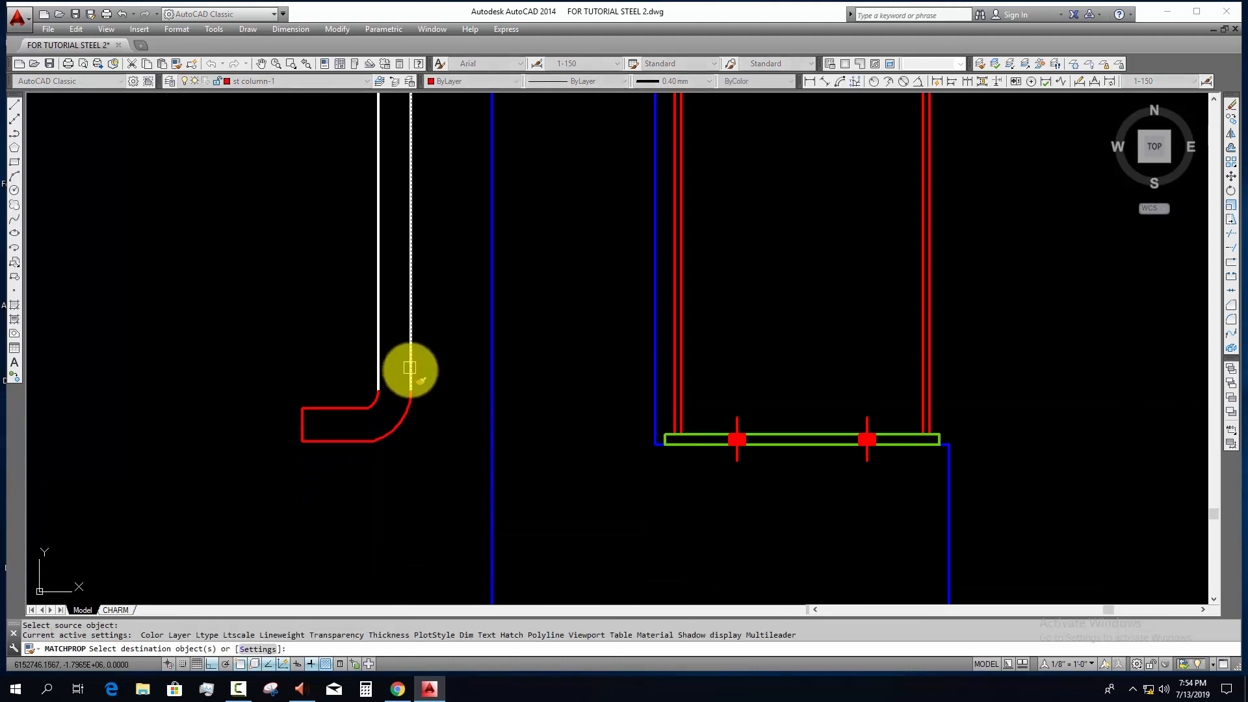
click(419, 482)
click(270, 342)
key(Escape)
scroll(449, 469, down, 5)
scroll(373, 495, down, 3)
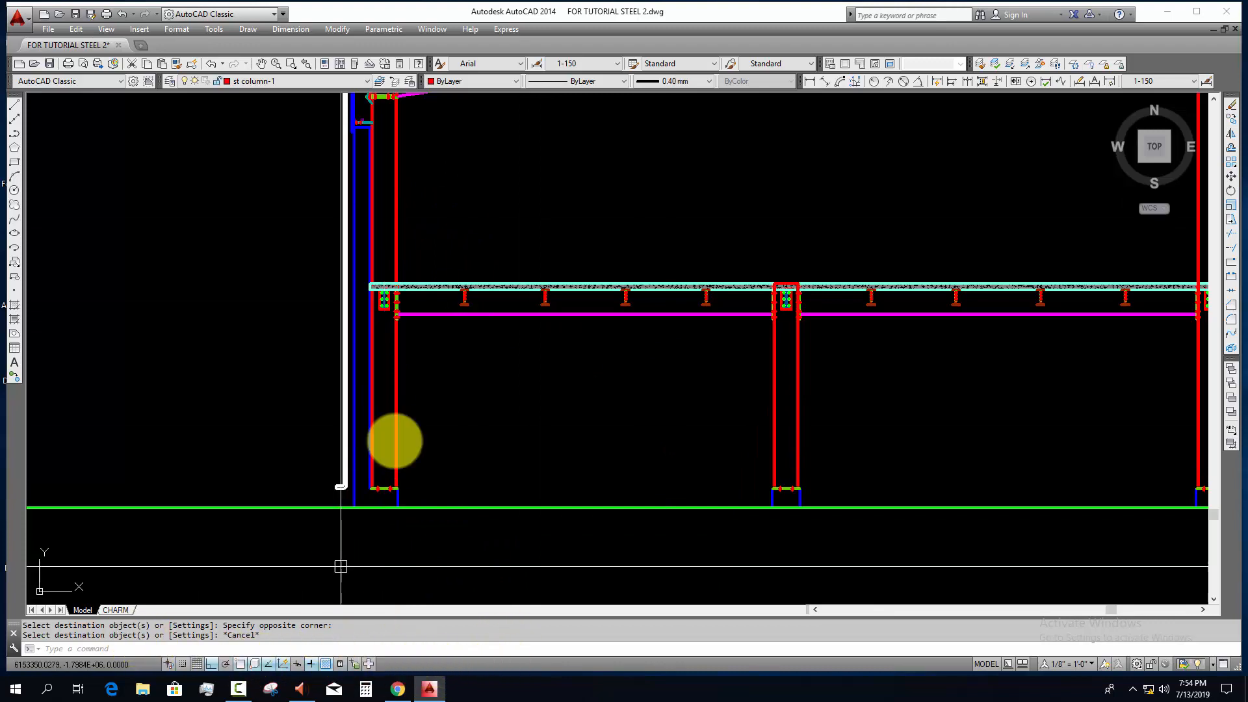
Step: Add a vertical linear dimension from the ground line to the top of the blue exterior wall, using the 1-75 dimension style
click(809, 83)
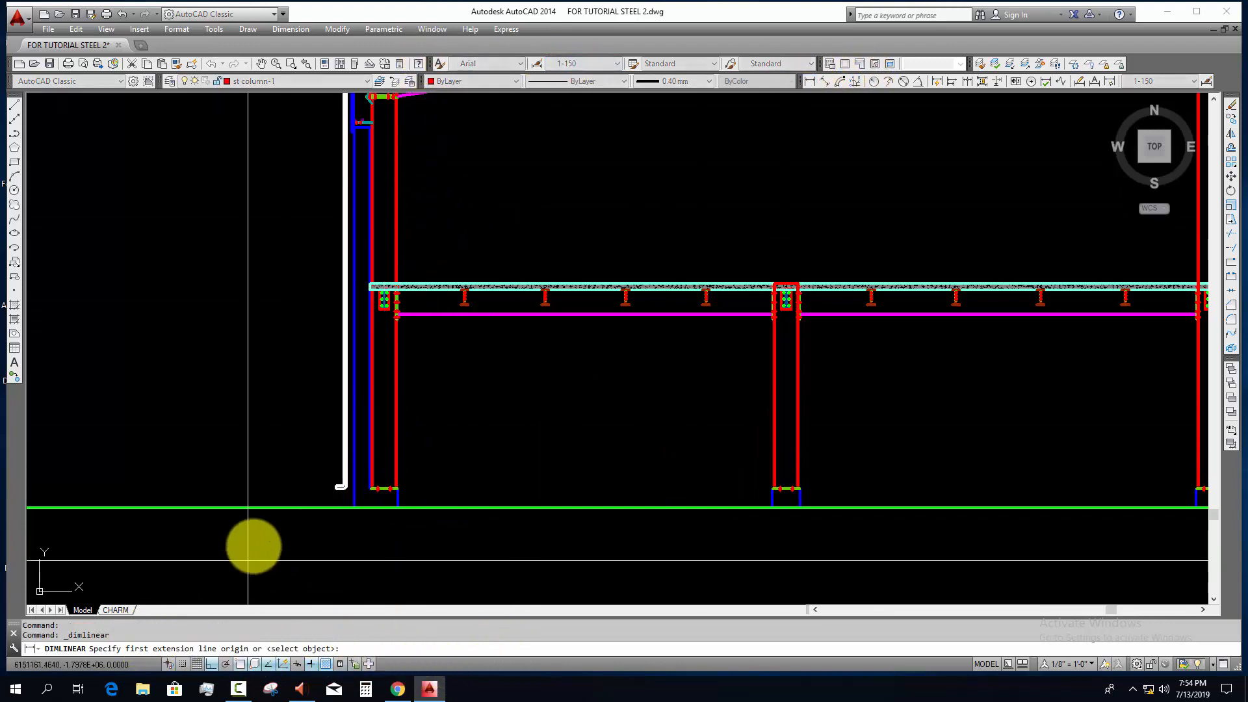
scroll(368, 495, up, 2)
click(377, 496)
scroll(434, 269, down, 4)
scroll(426, 198, up, 4)
middle_drag(427, 198, 507, 331)
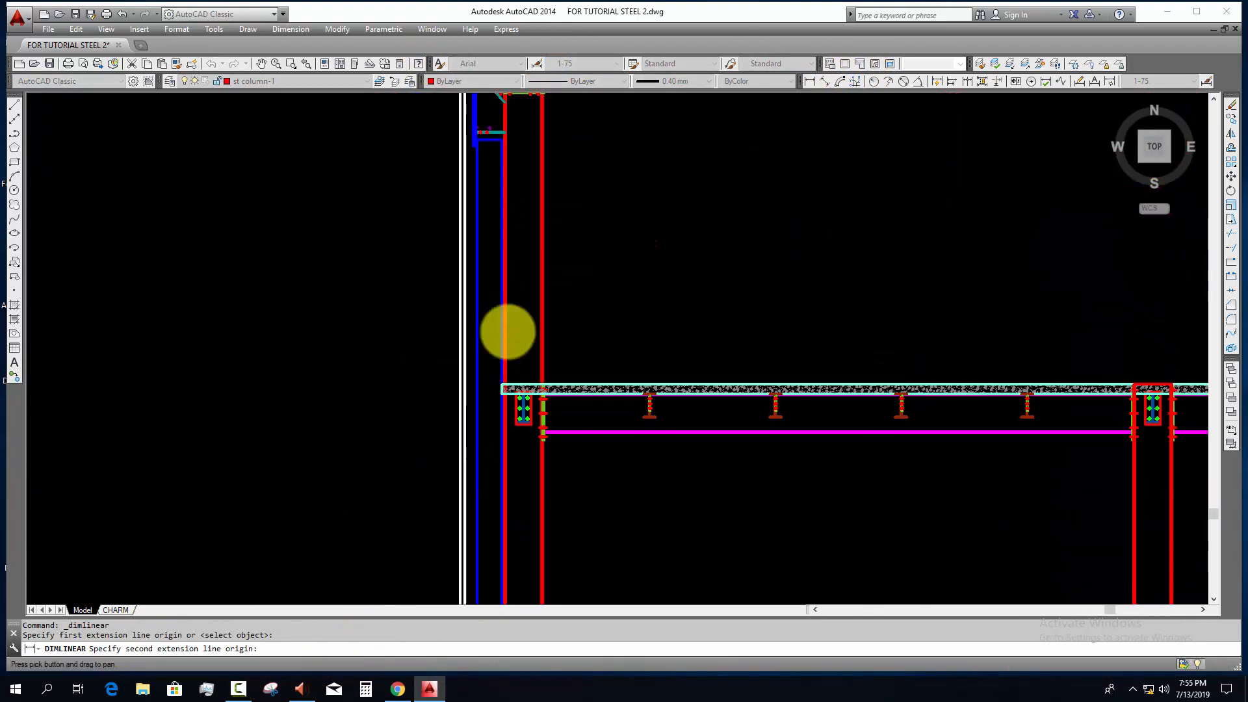
middle_drag(491, 201, 485, 368)
scroll(478, 336, up, 5)
click(460, 218)
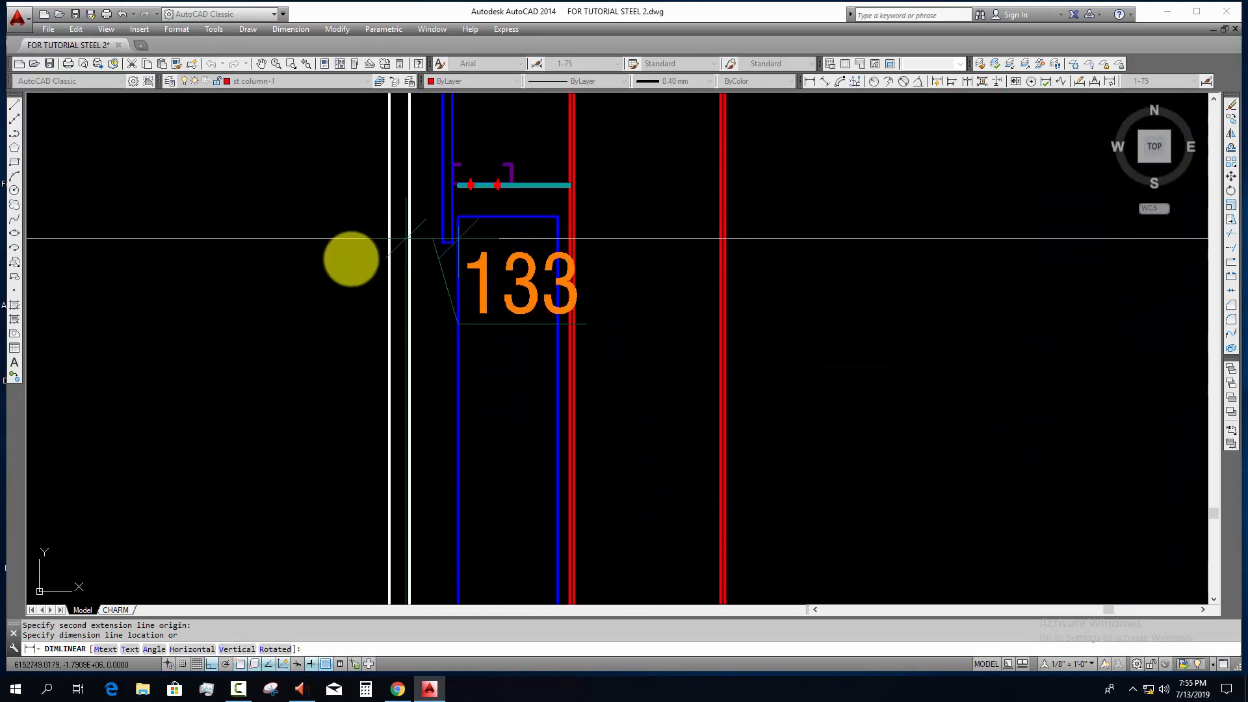
scroll(338, 263, down, 4)
click(325, 269)
scroll(343, 293, down, 4)
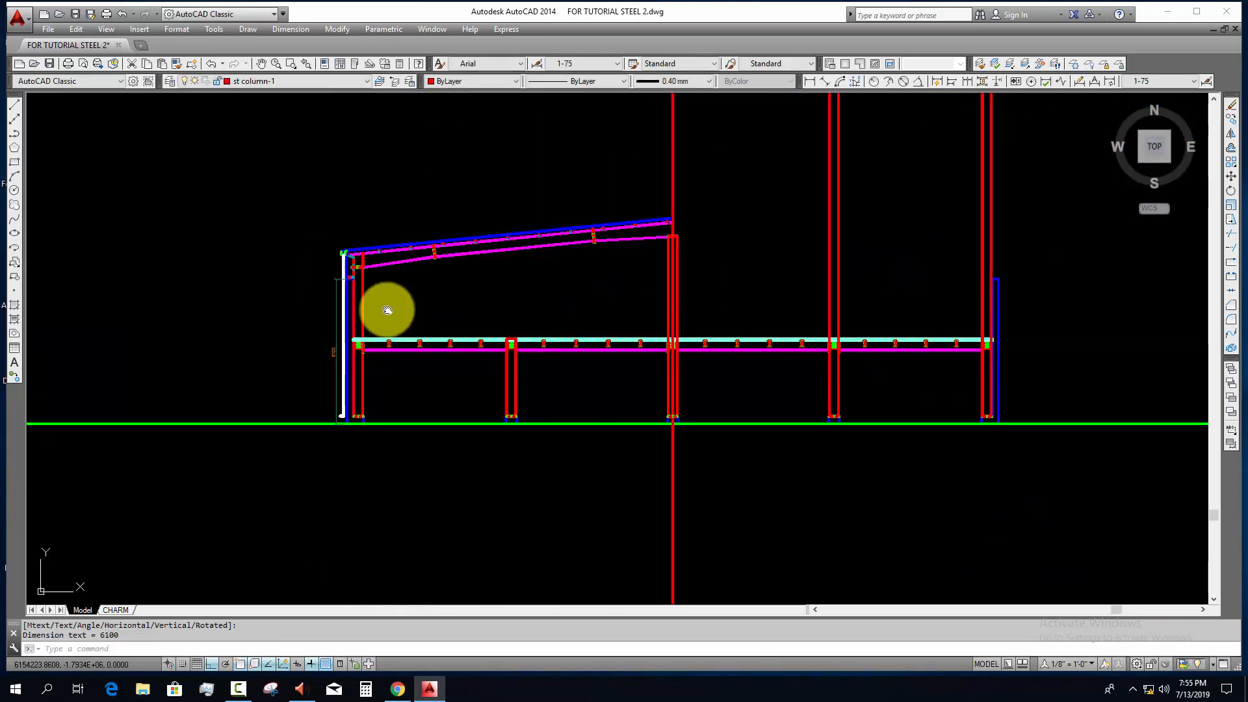
scroll(354, 344, up, 4)
middle_drag(352, 330, 353, 426)
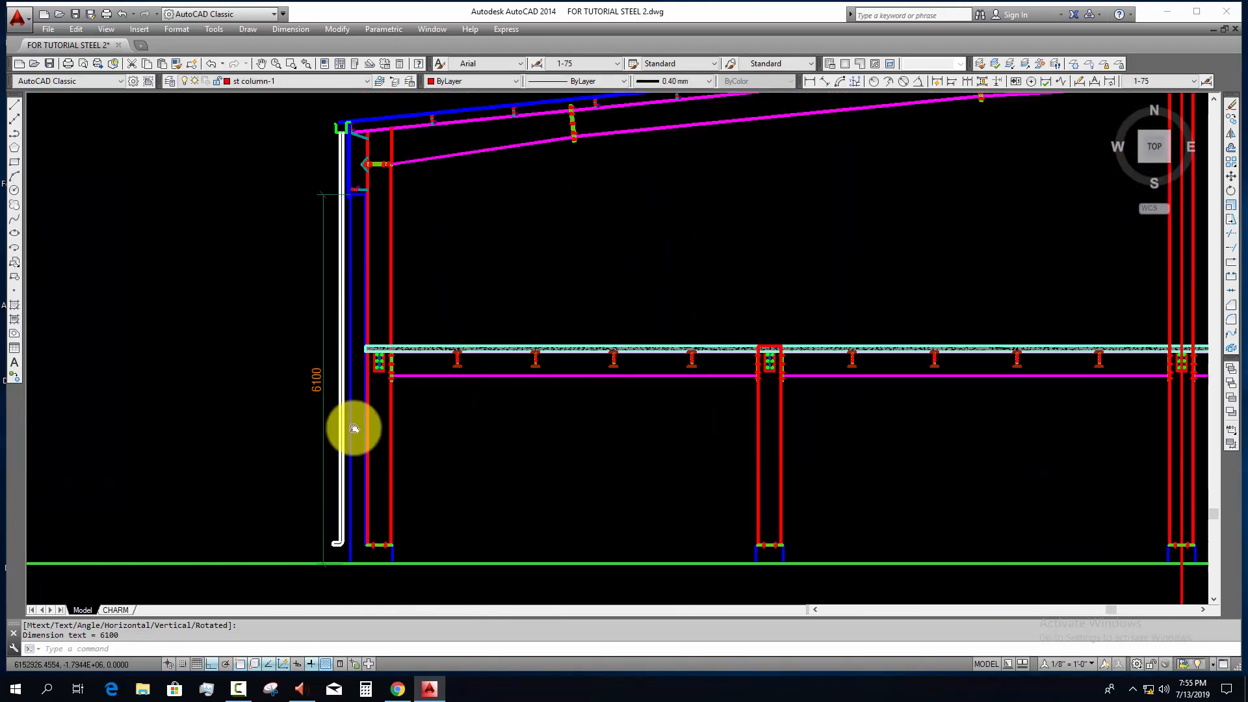
Step: Continue the wall height dimension up to the gutter's top edge at the wall sheeting
click(978, 86)
scroll(390, 133, up, 5)
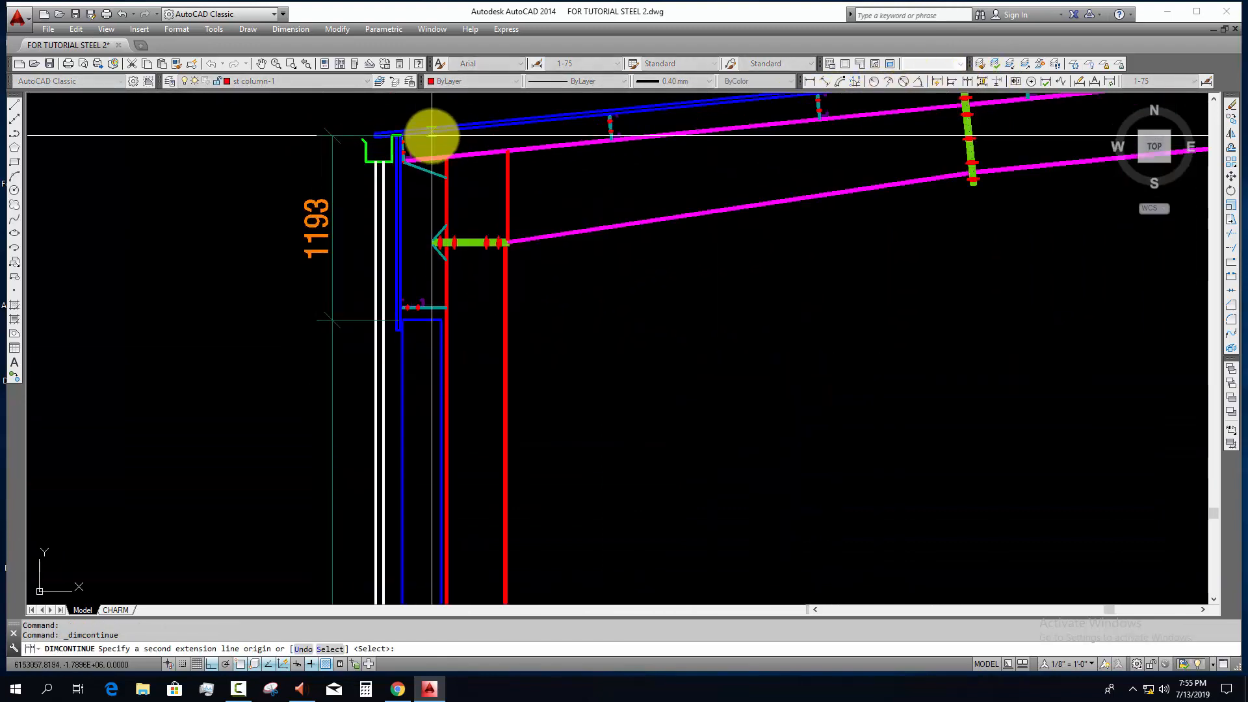
scroll(490, 255, up, 2)
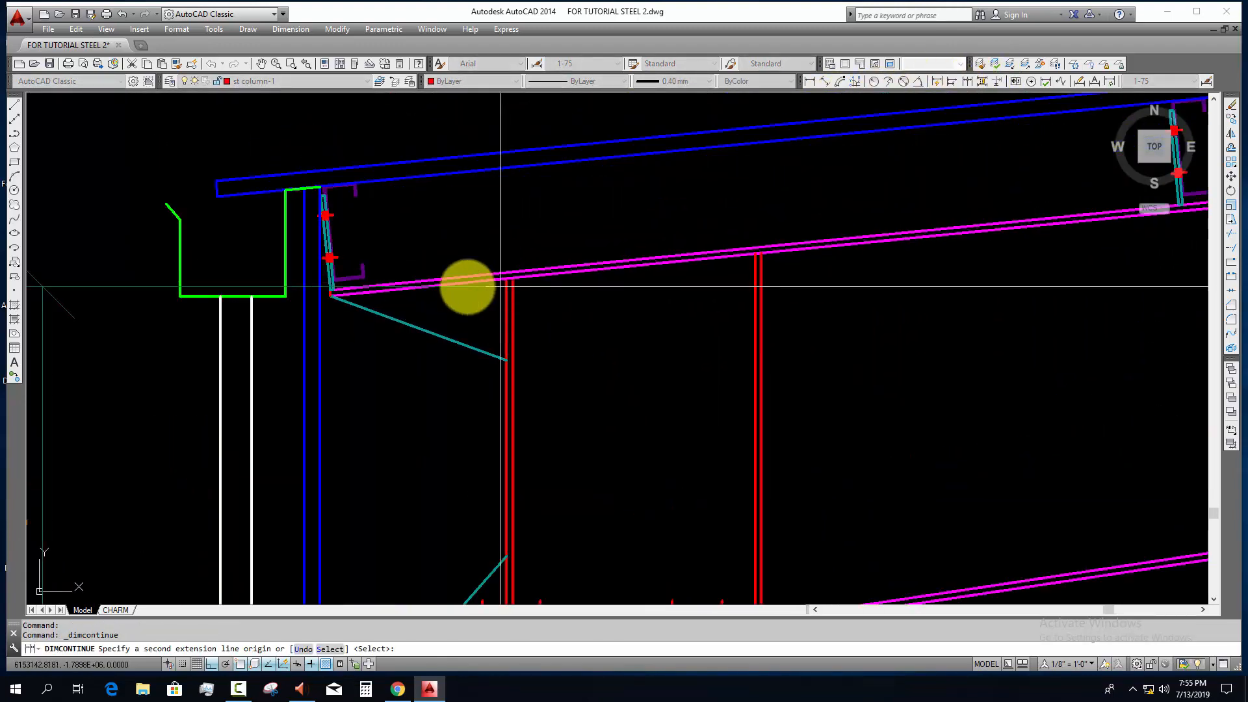
click(304, 188)
scroll(304, 188, down, 3)
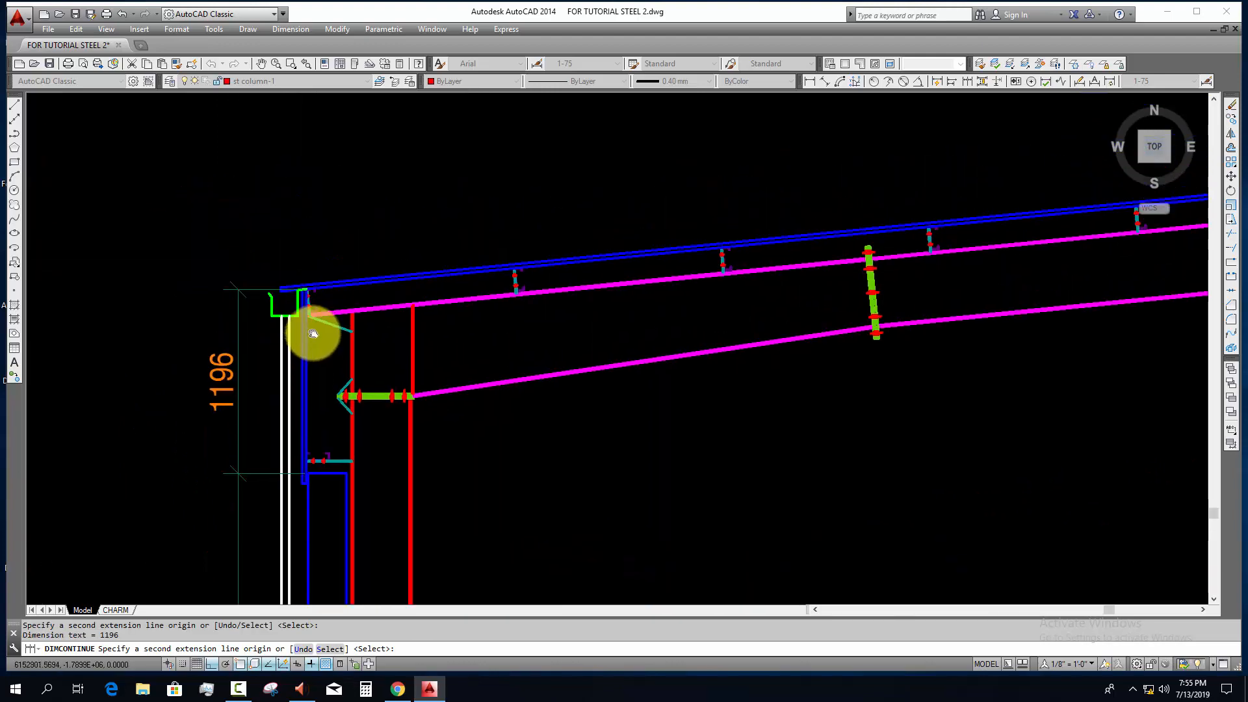
middle_drag(332, 222, 332, 215)
key(Escape)
key(Escape)
middle_drag(371, 302, 373, 273)
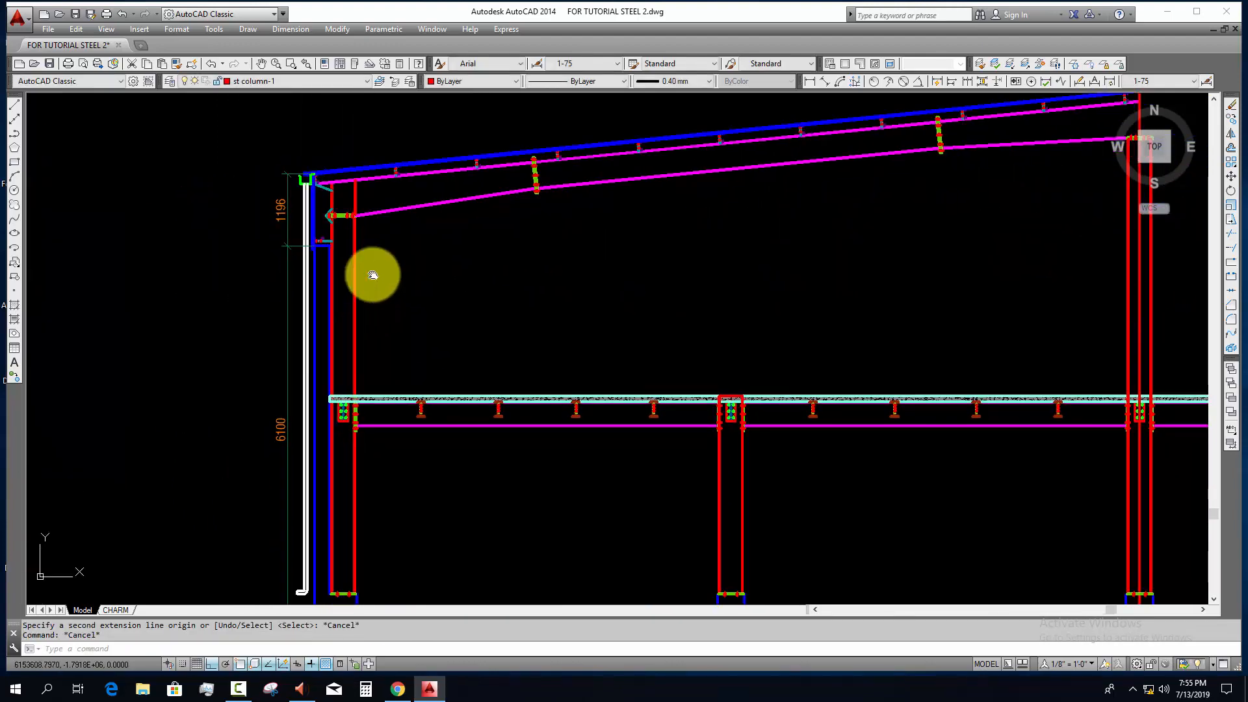
click(809, 81)
middle_drag(512, 328, 529, 256)
scroll(356, 495, up, 2)
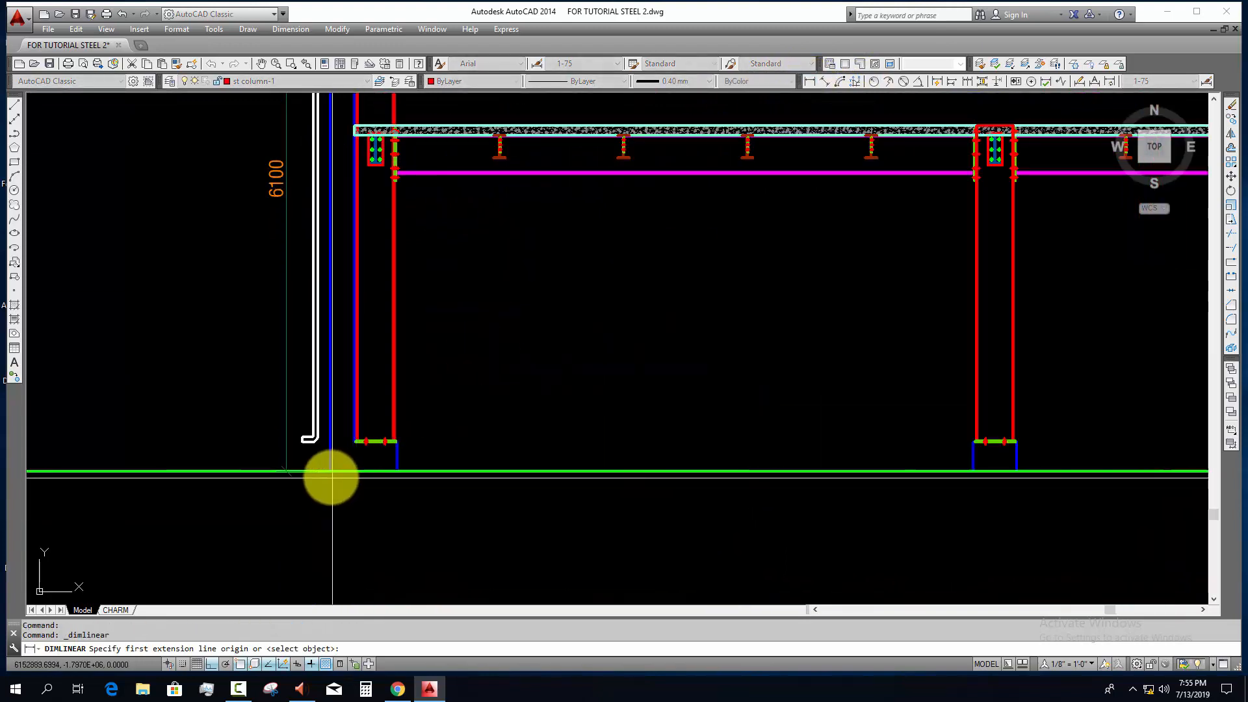
click(333, 473)
scroll(368, 502, down, 2)
middle_drag(370, 502, 357, 590)
middle_drag(381, 446, 386, 518)
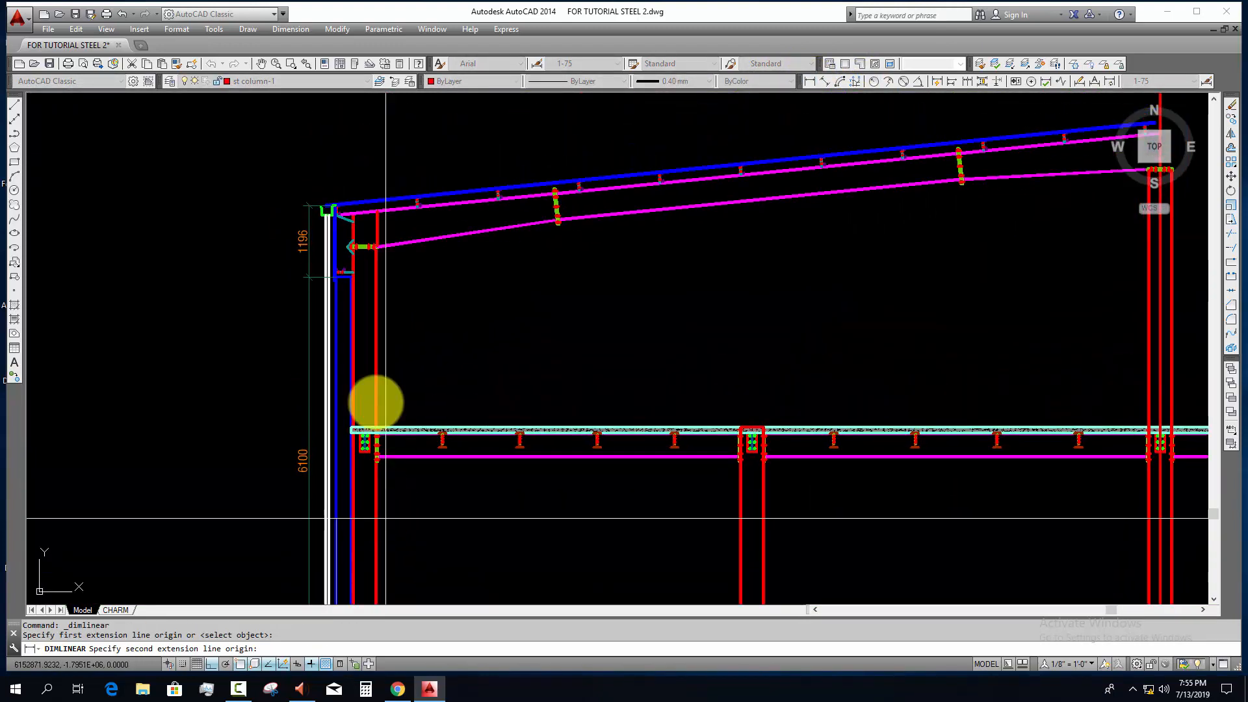
scroll(340, 278, up, 3)
scroll(374, 228, up, 2)
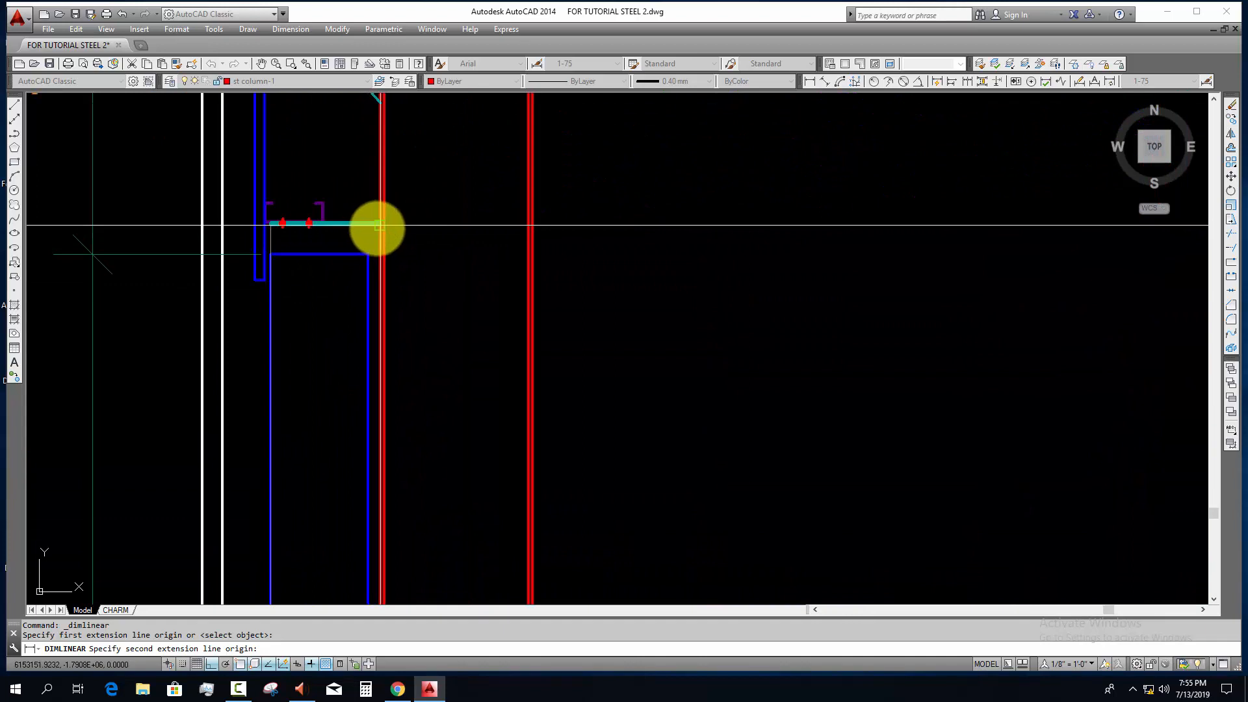
scroll(373, 253, down, 4)
key(Escape)
key(Escape)
Step: Erase the continued dimension between the wall top and the gutter's top edge
scroll(279, 253, up, 2)
click(278, 249)
click(223, 234)
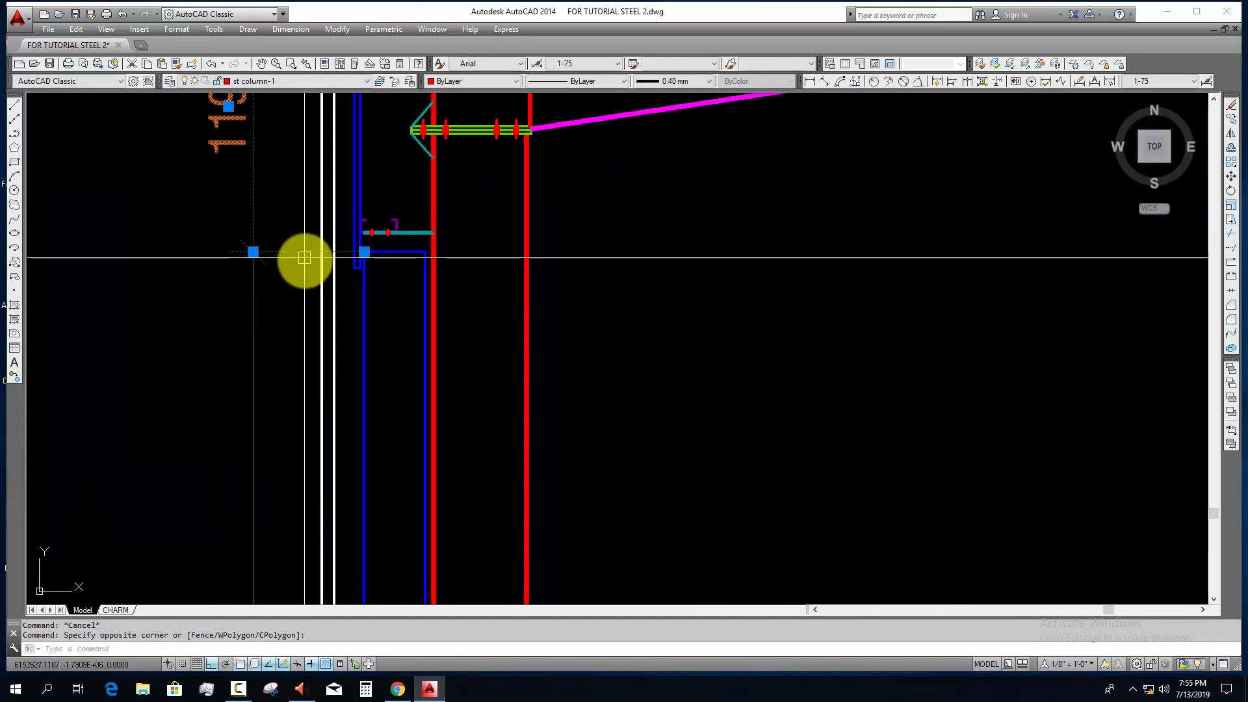
middle_drag(305, 258, 292, 349)
text(e)
key(Return)
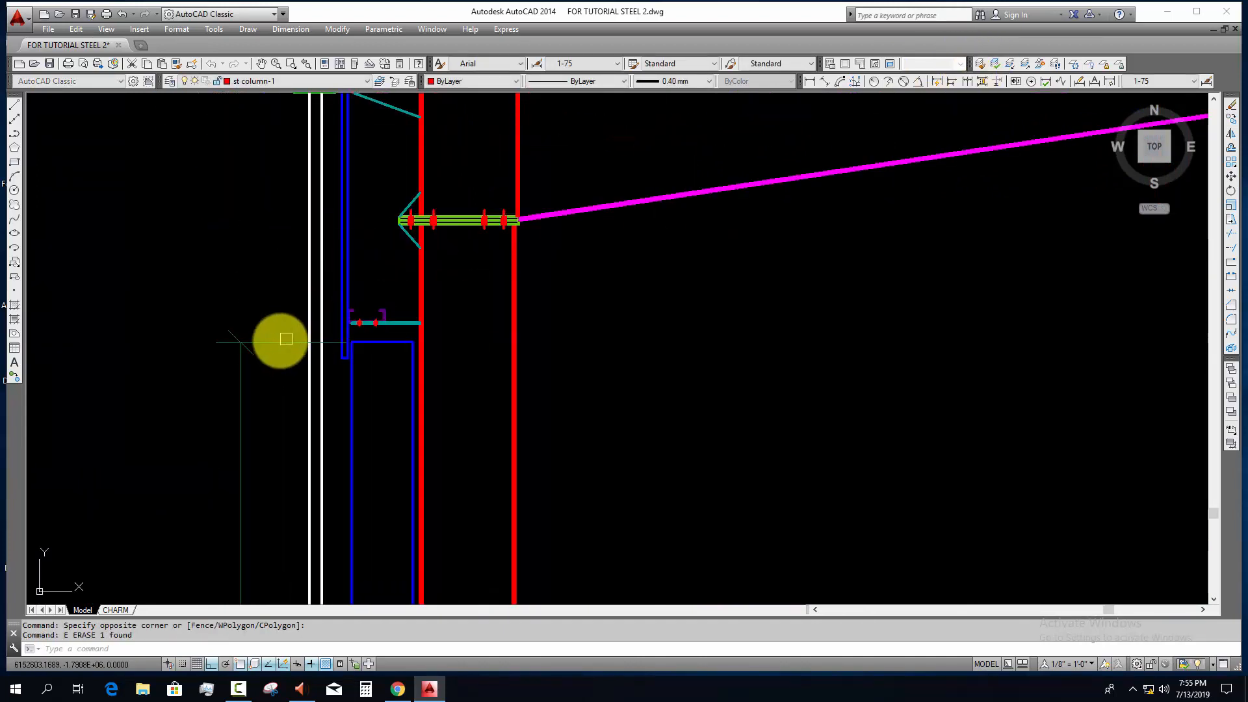
key(Return)
click(282, 339)
key(Escape)
key(Escape)
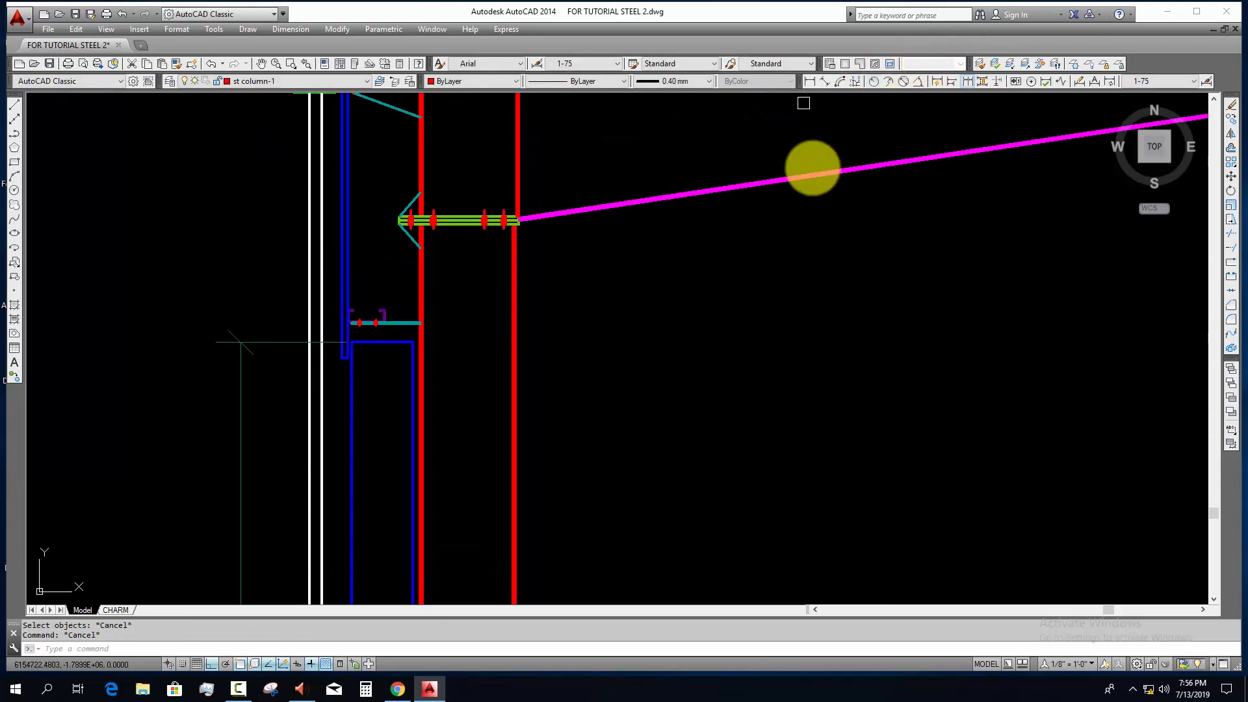
Step: Continue the wall height dimension up to the column end of the girt support plate
click(968, 81)
click(265, 344)
scroll(385, 317, up, 5)
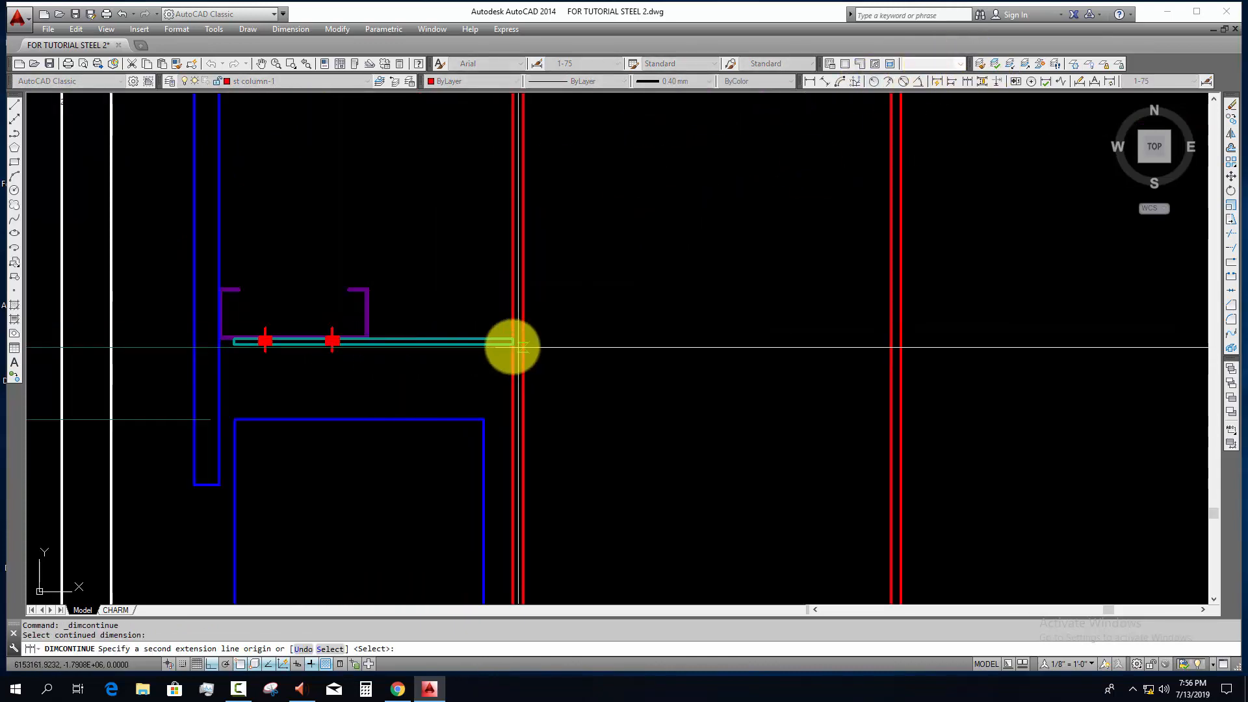
click(512, 345)
scroll(429, 398, down, 6)
Step: Continue the dimension chain from the girt support plate up to the rafter's top edge at the eave end
middle_drag(431, 396, 437, 552)
scroll(437, 552, down, 2)
scroll(380, 300, up, 4)
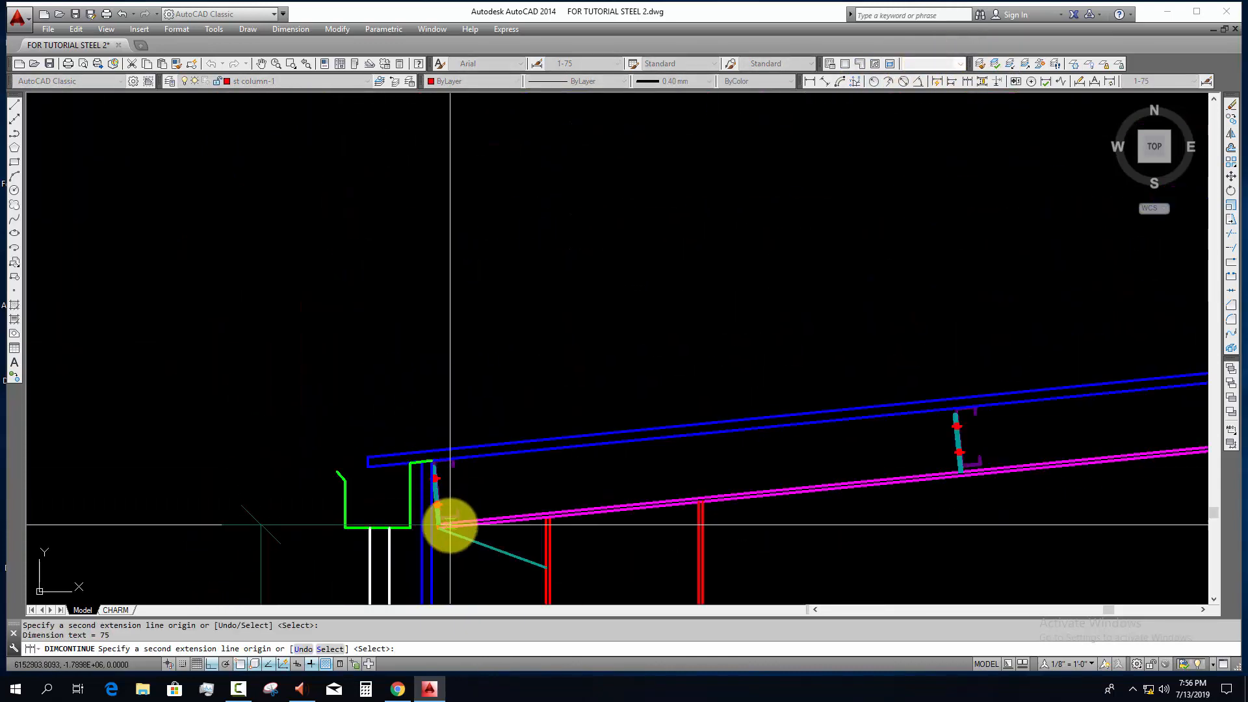
scroll(450, 525, up, 6)
scroll(408, 530, up, 3)
click(403, 538)
scroll(445, 427, down, 8)
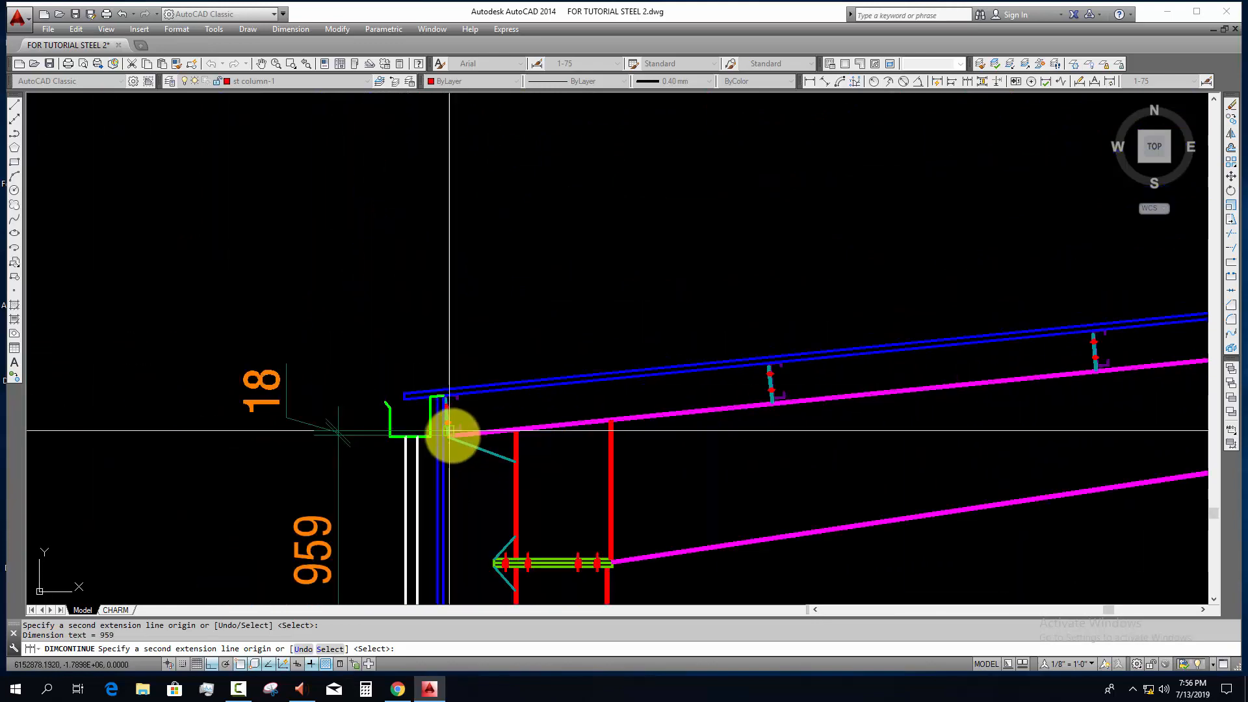
key(Escape)
key(Escape)
Step: Add an overall vertical dimension from the ground line to the top of the wall sheeting, placed outside the existing dimension chain
click(810, 82)
scroll(748, 182, down, 6)
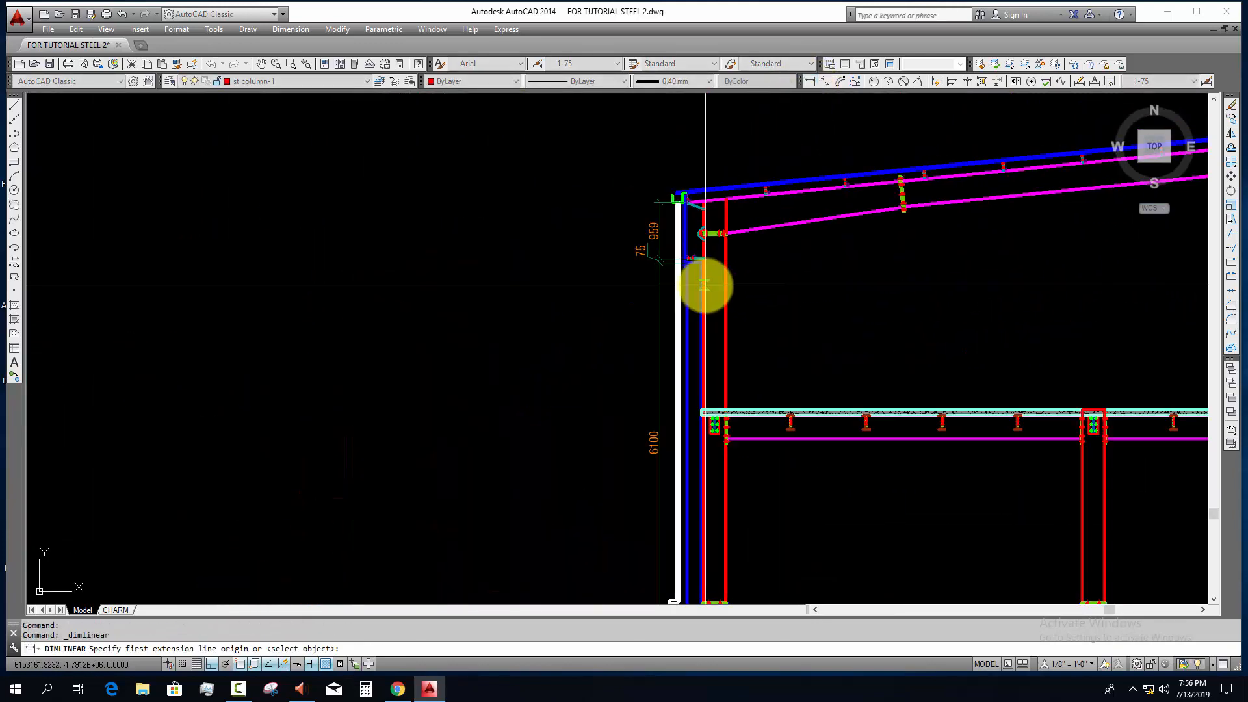
middle_drag(705, 284, 682, 216)
click(651, 534)
scroll(668, 125, up, 5)
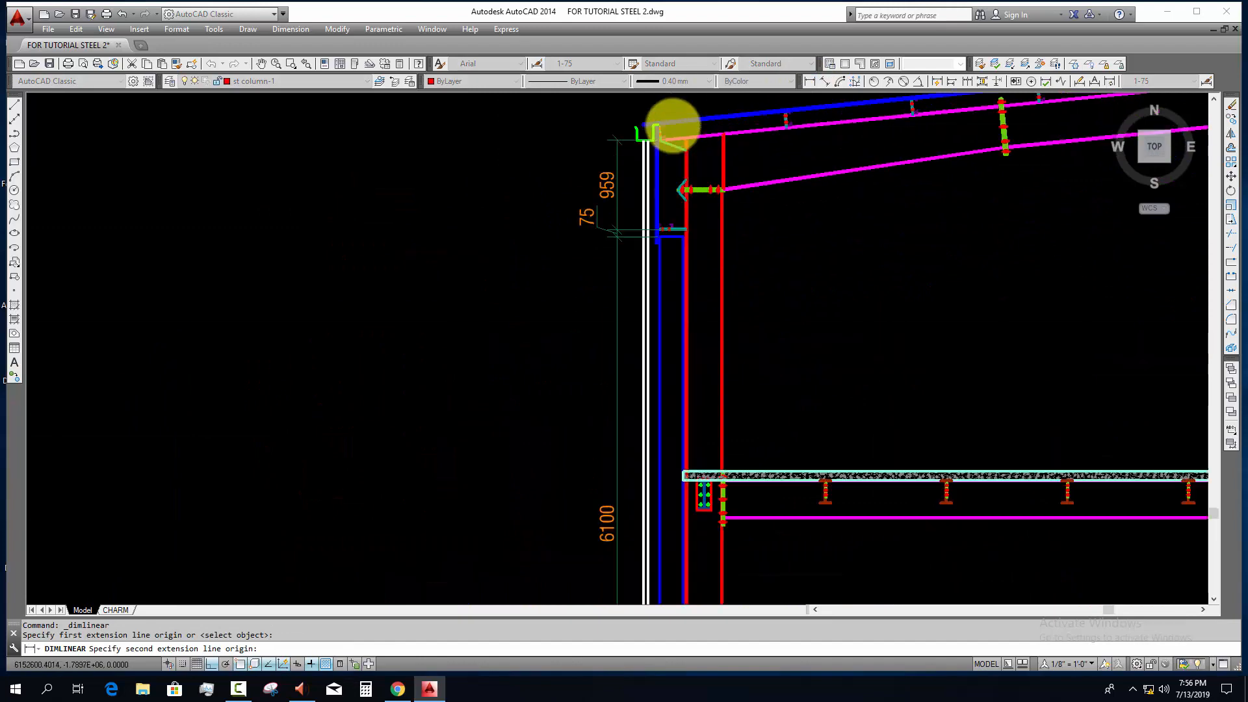
middle_drag(632, 151, 632, 247)
scroll(633, 189, up, 2)
click(632, 184)
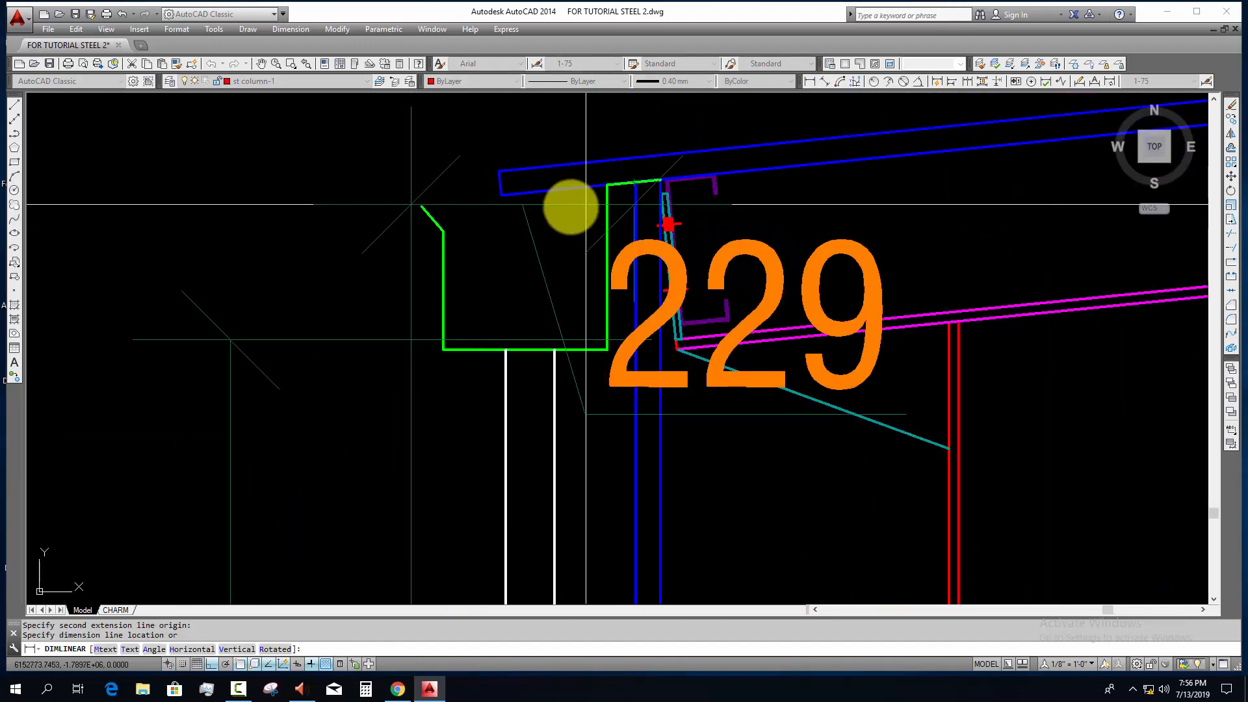
scroll(508, 222, down, 8)
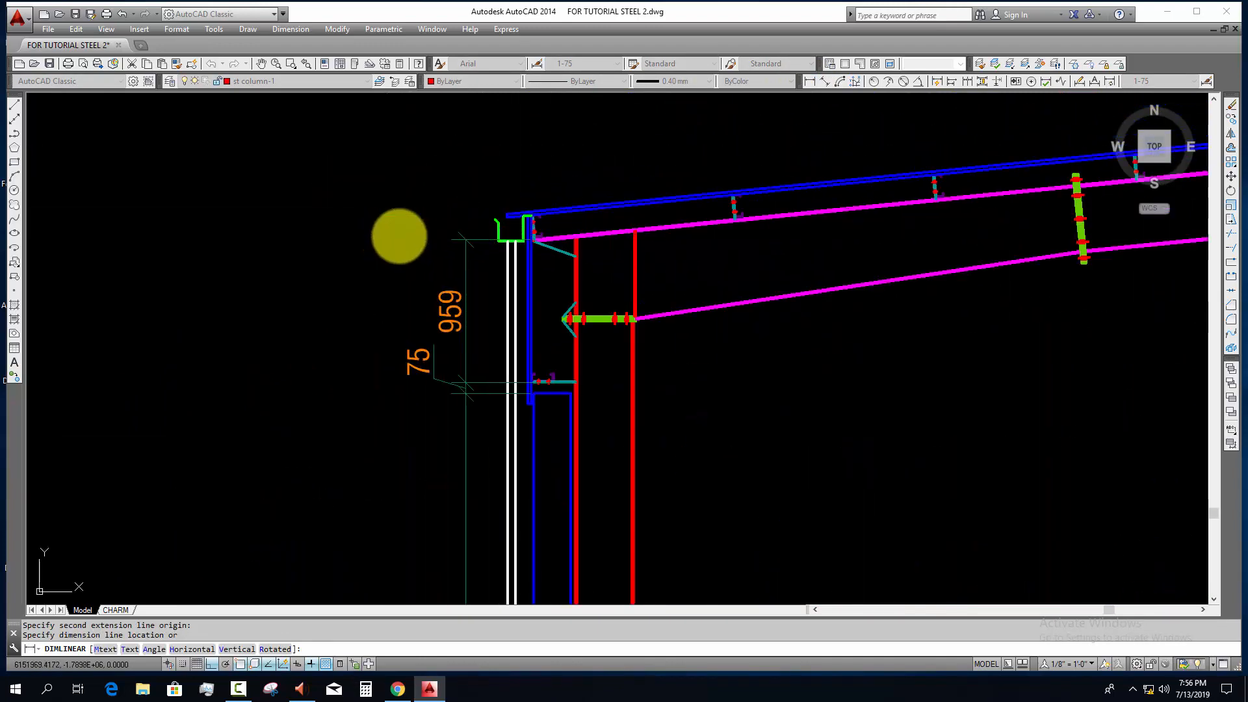
click(399, 236)
key(Escape)
Step: Add an aligned dimension from the rafter's eave end to the centreline of the first rafter splice, placed above the roof sheeting
scroll(424, 240, down, 6)
middle_drag(468, 234, 424, 351)
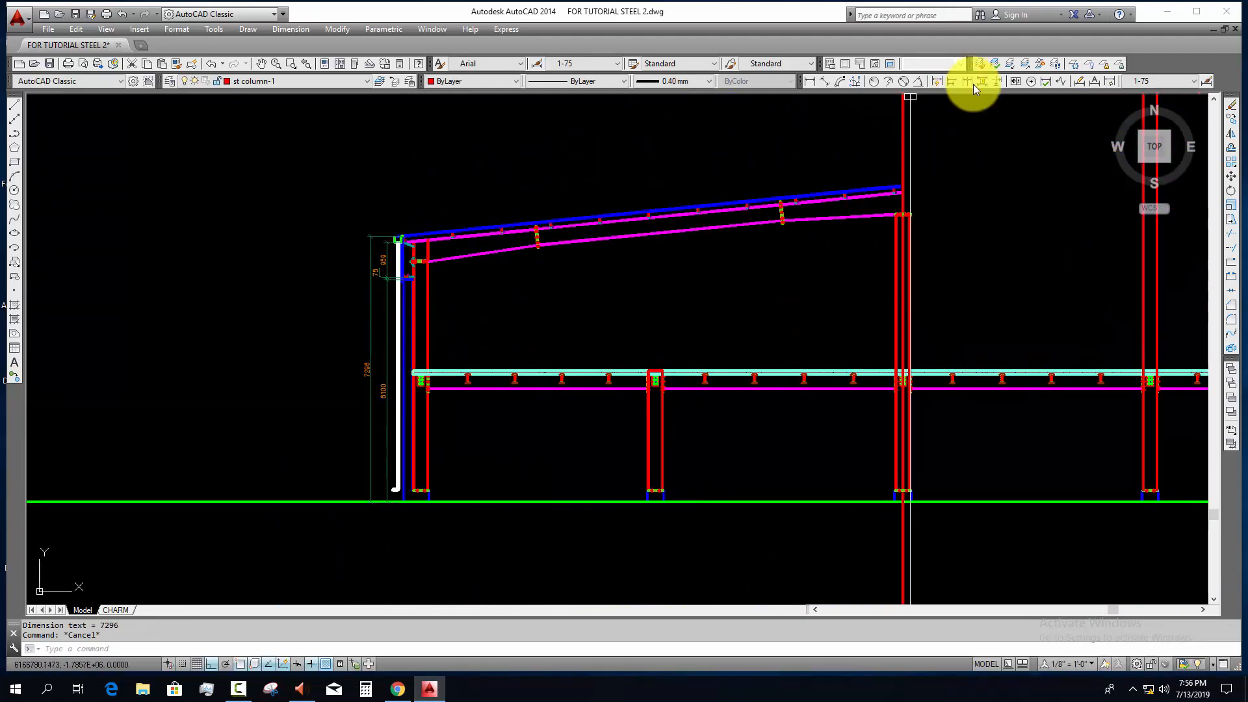
click(824, 81)
scroll(364, 243, up, 6)
middle_drag(353, 294, 328, 393)
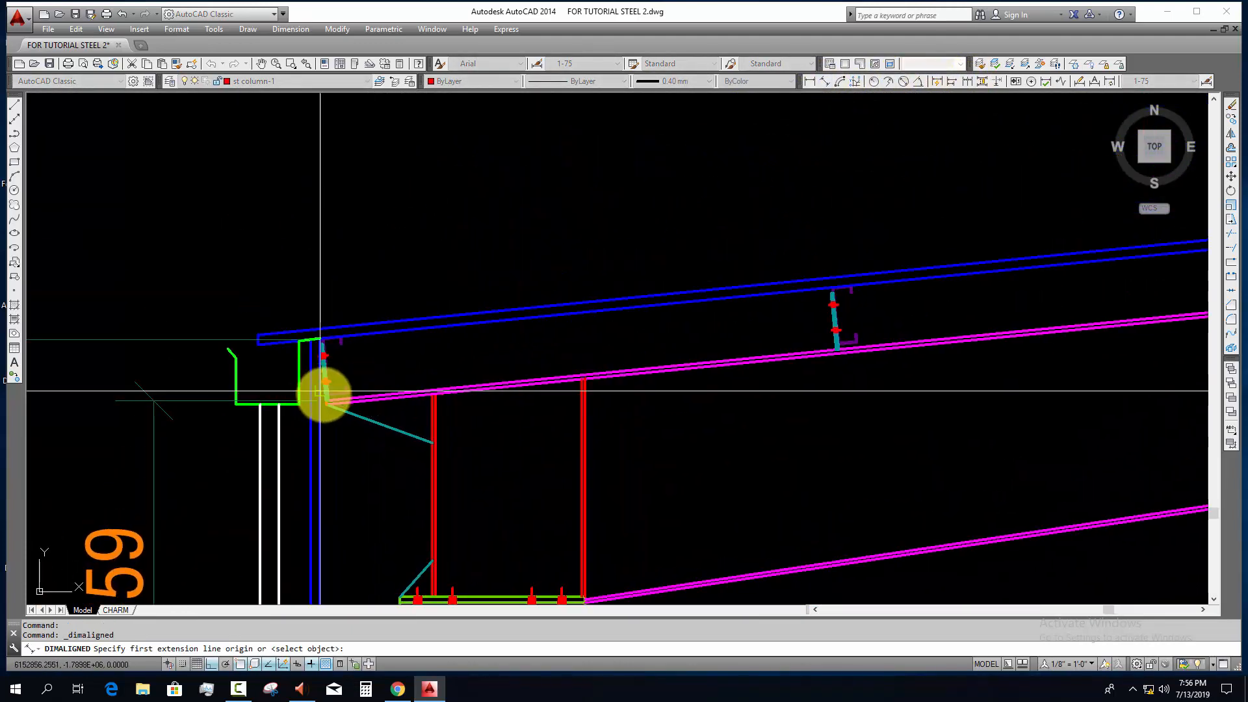
scroll(334, 412, up, 4)
click(329, 413)
scroll(689, 357, down, 5)
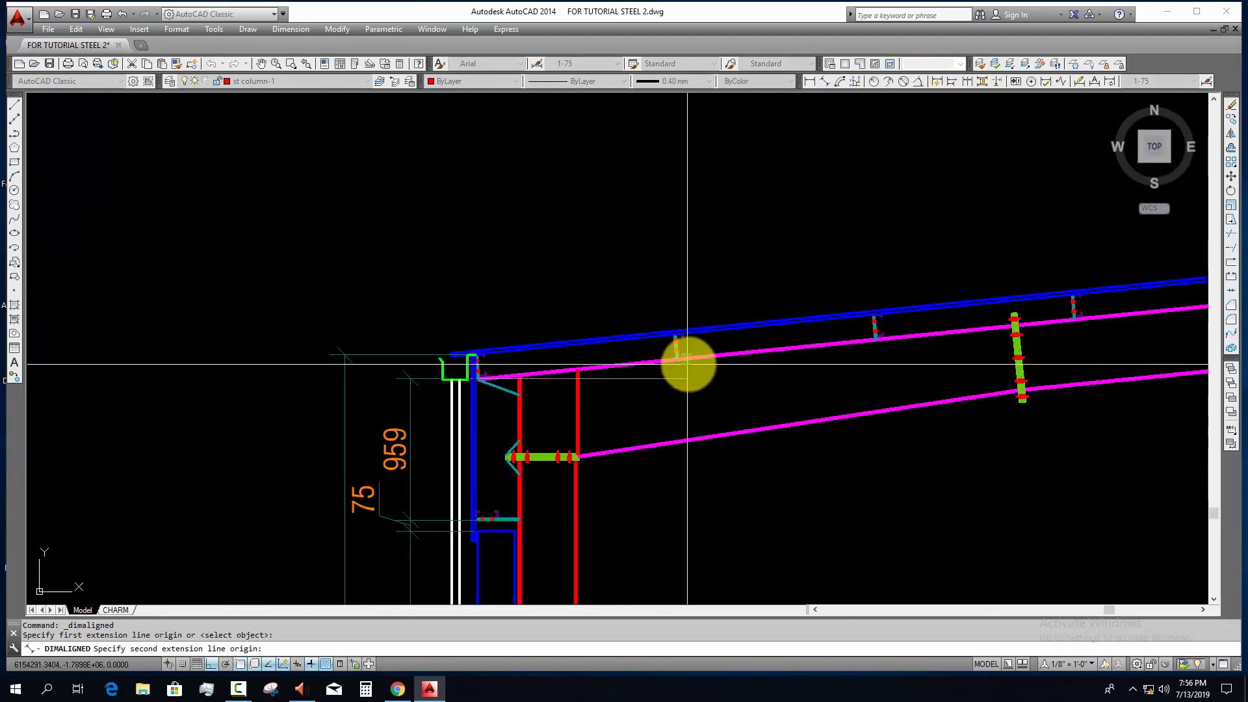
scroll(700, 366, up, 8)
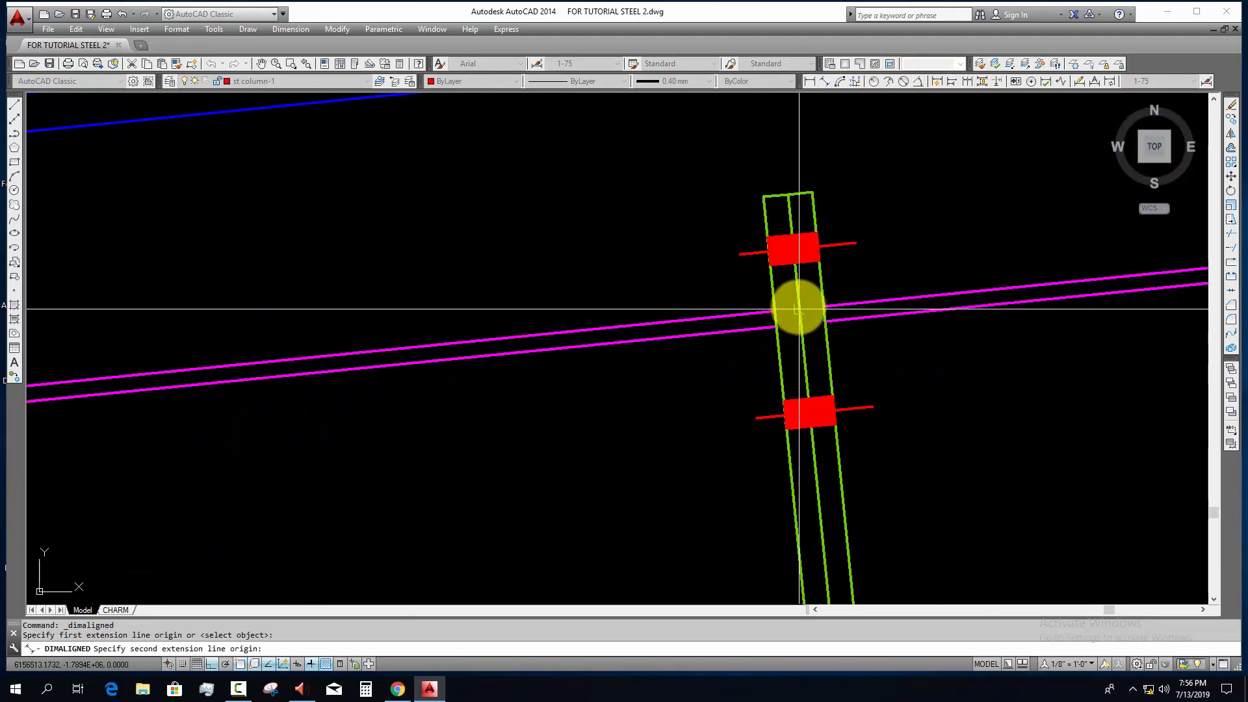
click(798, 309)
scroll(747, 237, down, 5)
click(722, 217)
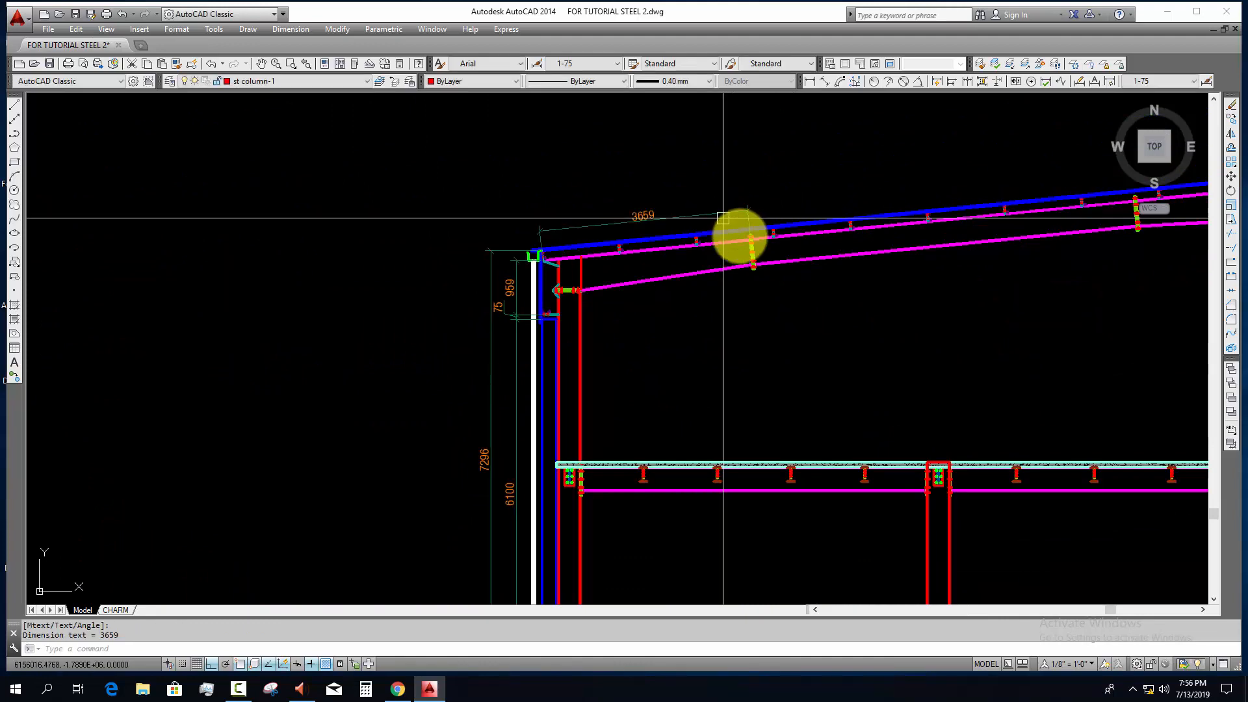
Step: Continue the aligned dimension along the rafter to the second splice's centreline and the rafter's upper end at the centreline
click(968, 81)
scroll(836, 240, down, 3)
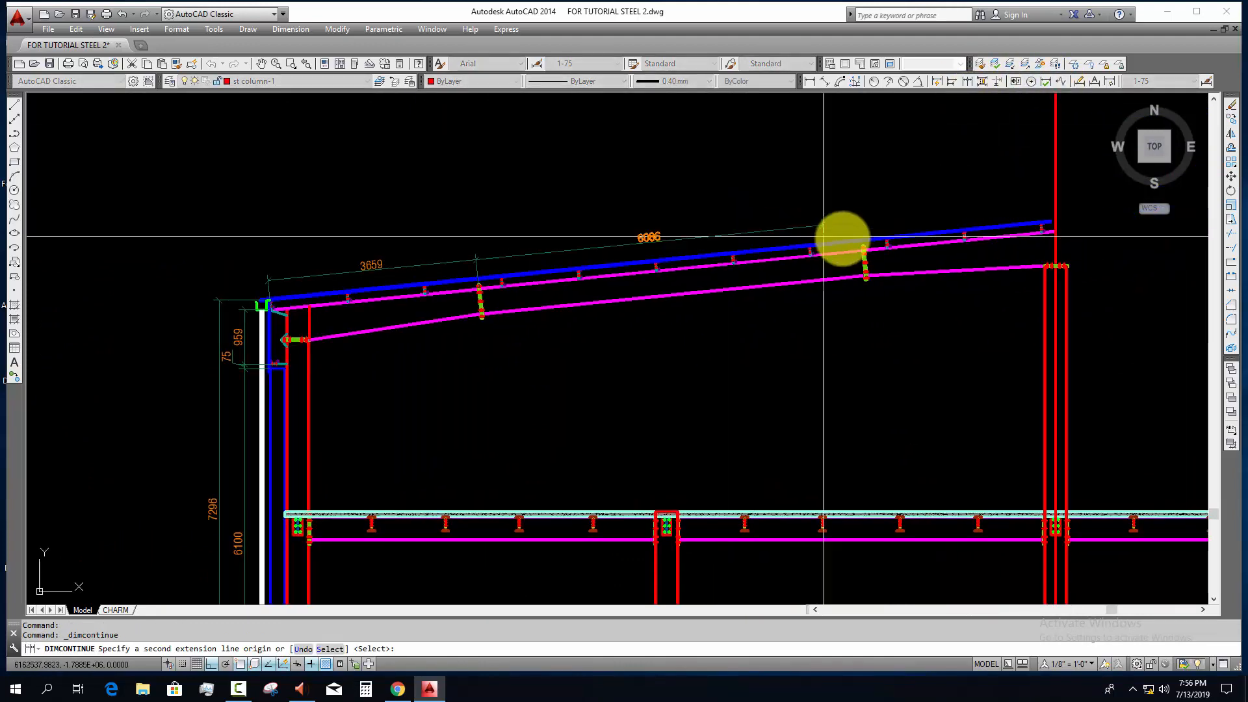
scroll(878, 251, up, 8)
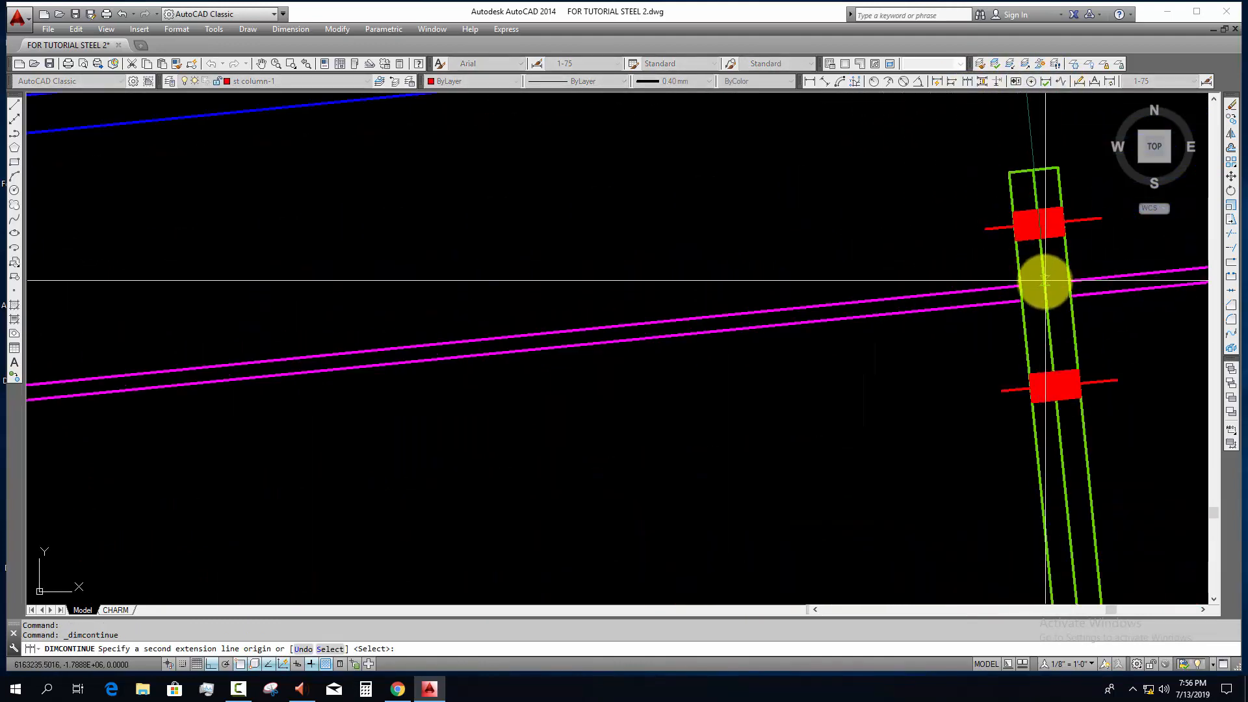
click(1039, 283)
scroll(967, 307, down, 5)
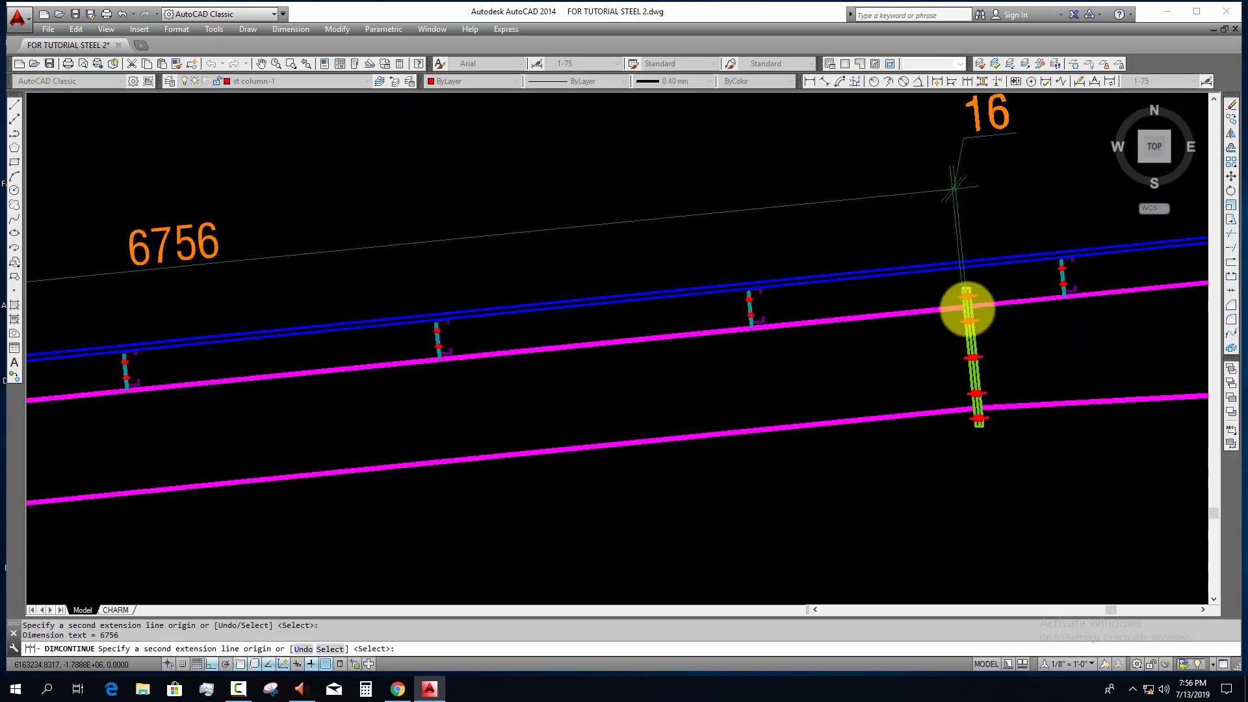
scroll(1047, 281, up, 4)
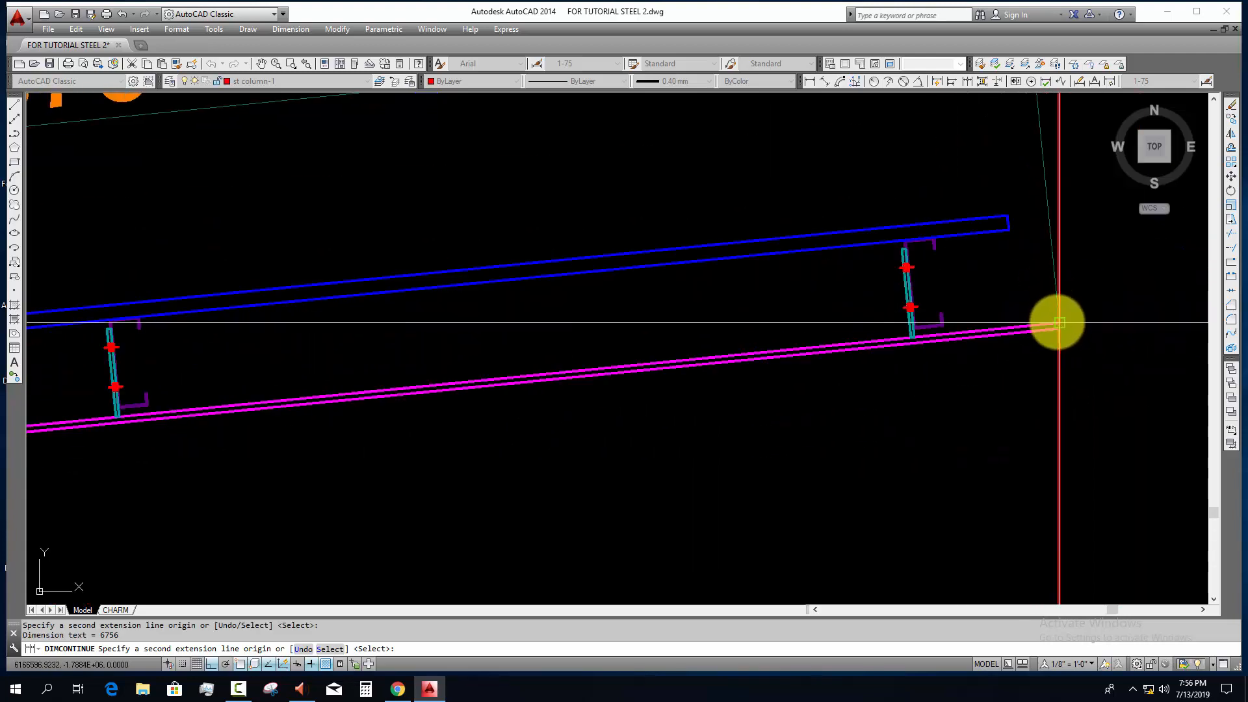
click(1058, 322)
scroll(1062, 270, down, 4)
key(Escape)
scroll(870, 305, up, 5)
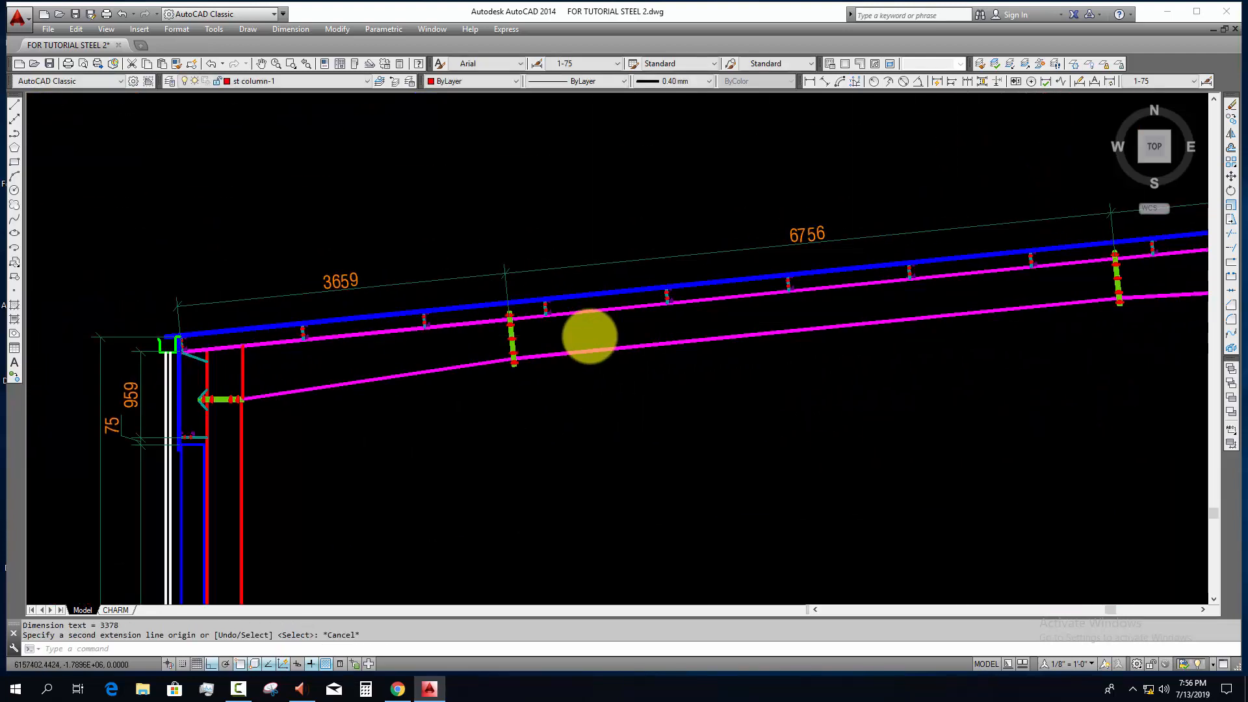
scroll(529, 357, down, 2)
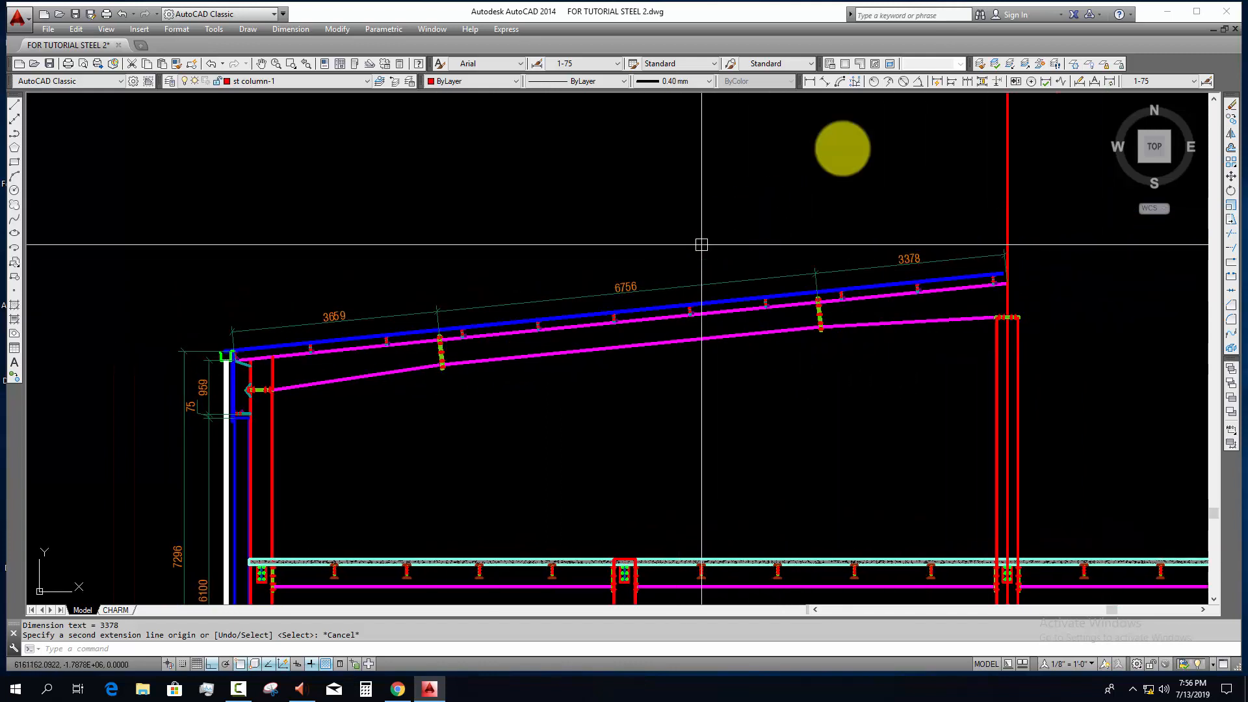
click(812, 81)
scroll(247, 362, up, 6)
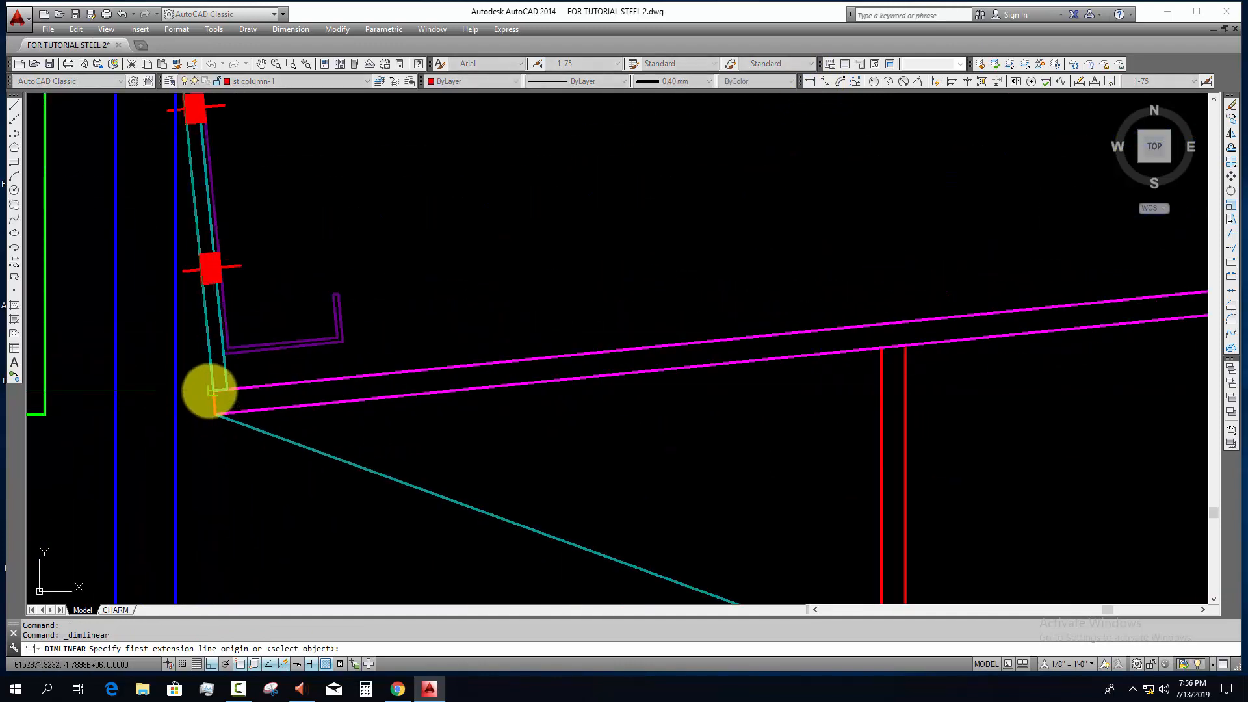
click(210, 391)
scroll(244, 455, down, 4)
middle_drag(1052, 336, 195, 388)
scroll(604, 356, up, 4)
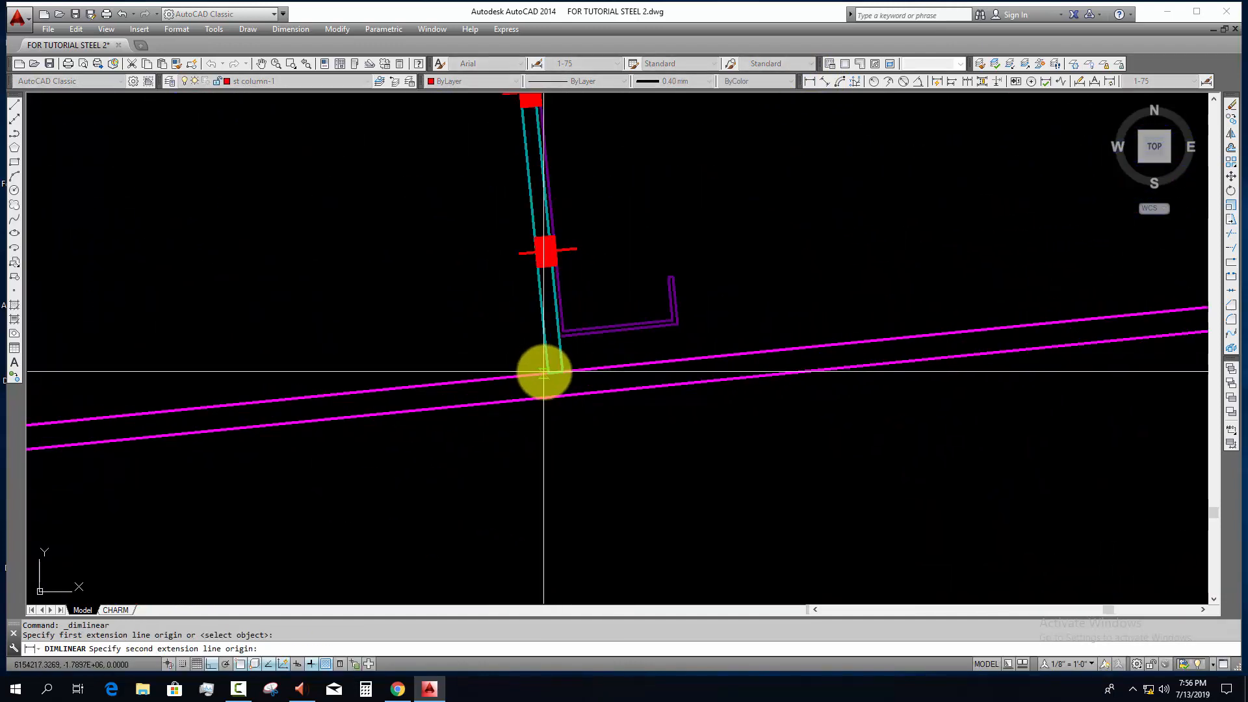
key(Escape)
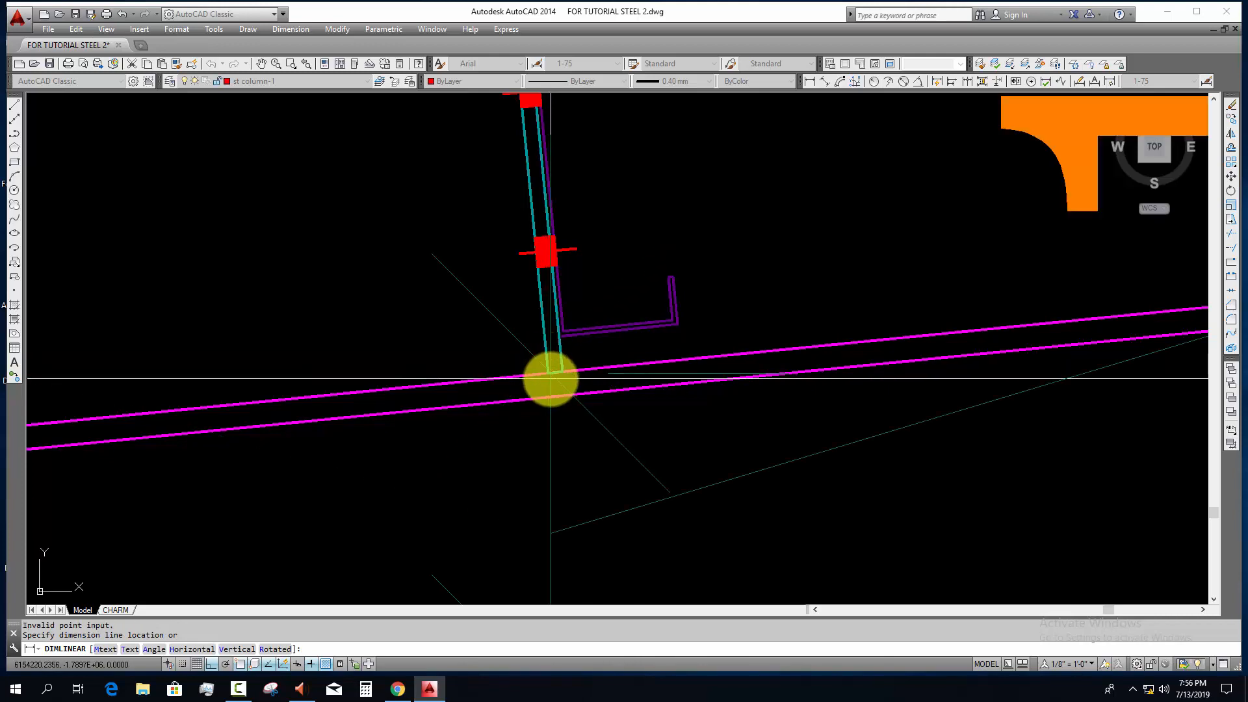
click(555, 373)
scroll(451, 416, down, 6)
middle_drag(451, 415, 903, 293)
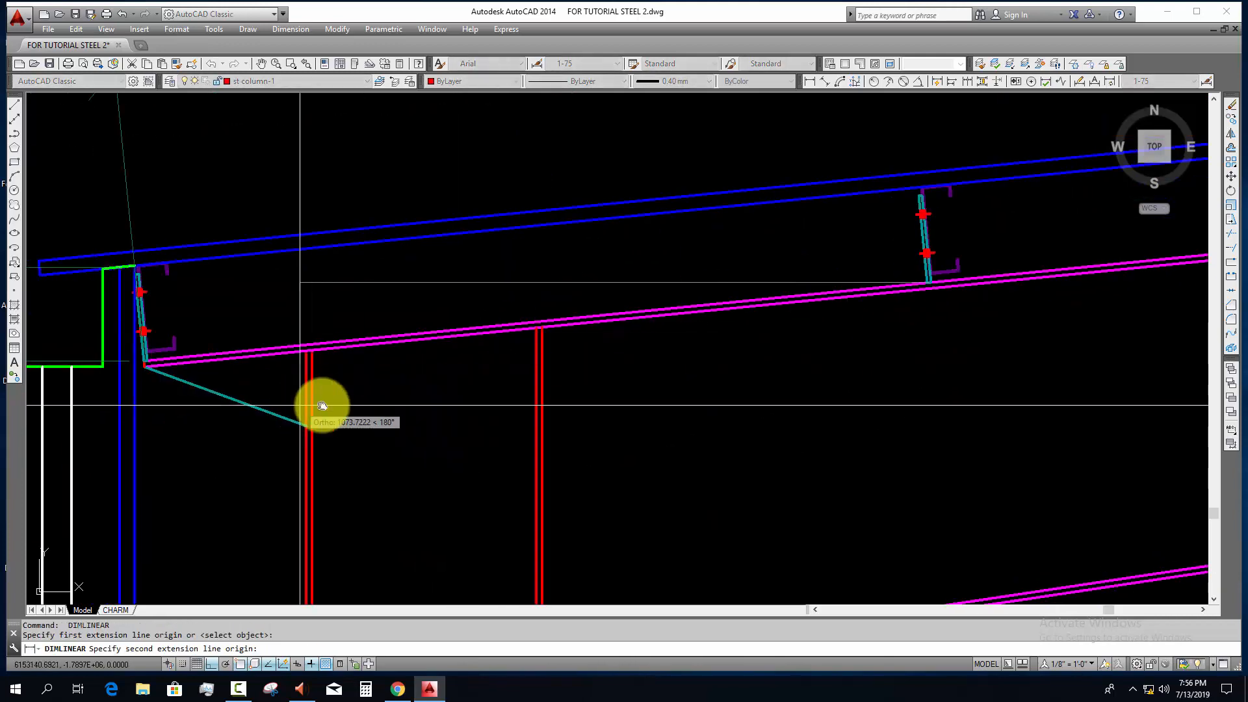
scroll(138, 373, up, 2)
middle_drag(138, 373, 229, 365)
scroll(234, 341, up, 6)
click(260, 338)
scroll(390, 309, down, 9)
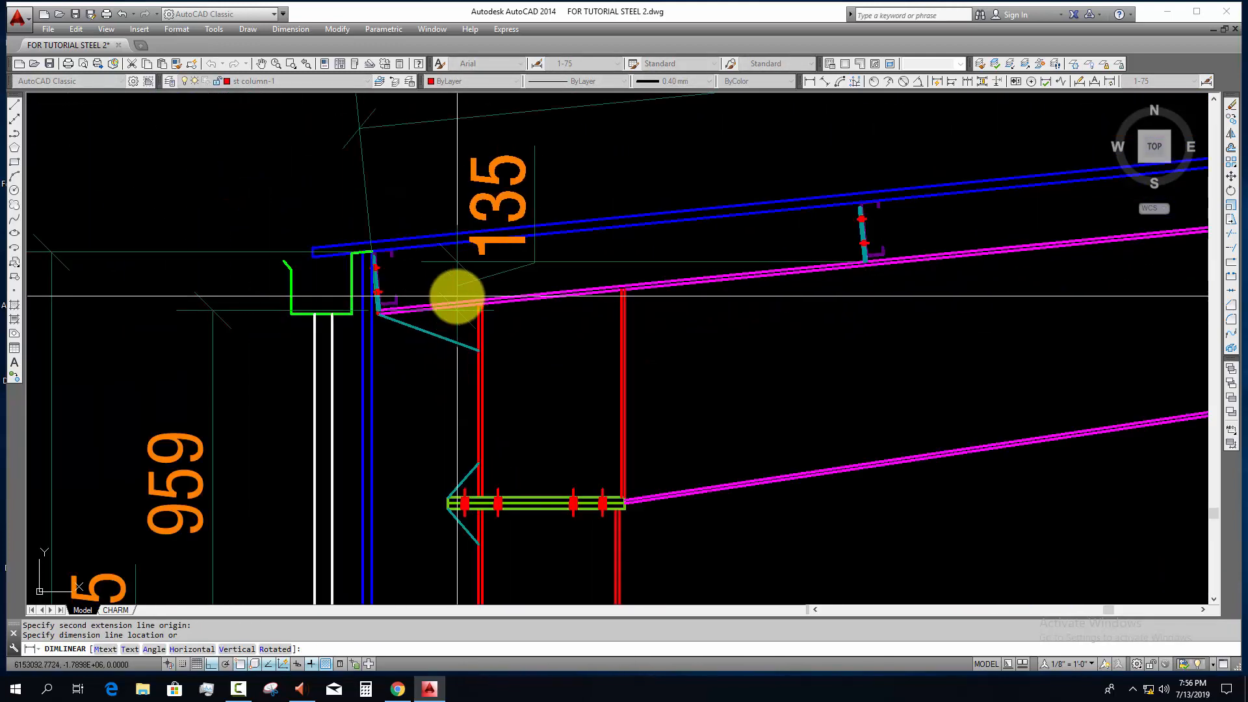
middle_drag(455, 266, 407, 354)
scroll(407, 351, up, 2)
key(Escape)
key(Escape)
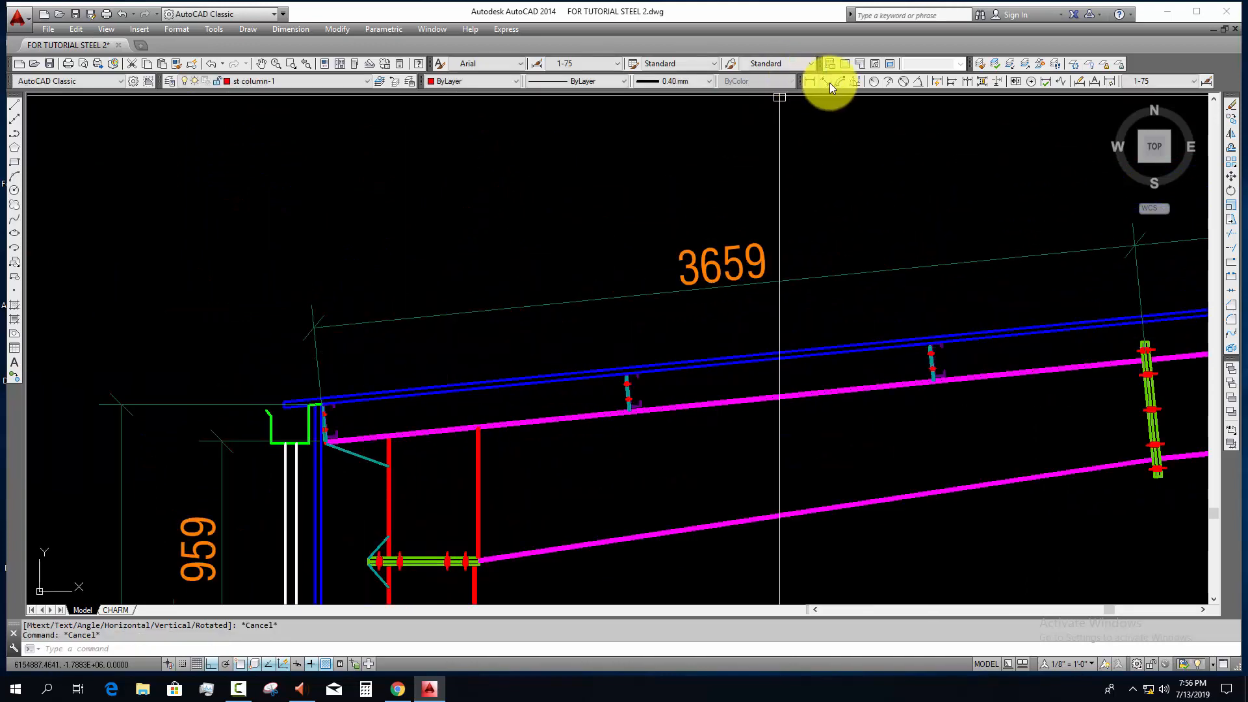
Step: Add an aligned dimension between the eave-end purlin and the next purlin, placed between the roof sheeting and the splice dimension line
click(825, 82)
scroll(663, 390, up, 5)
scroll(524, 465, up, 3)
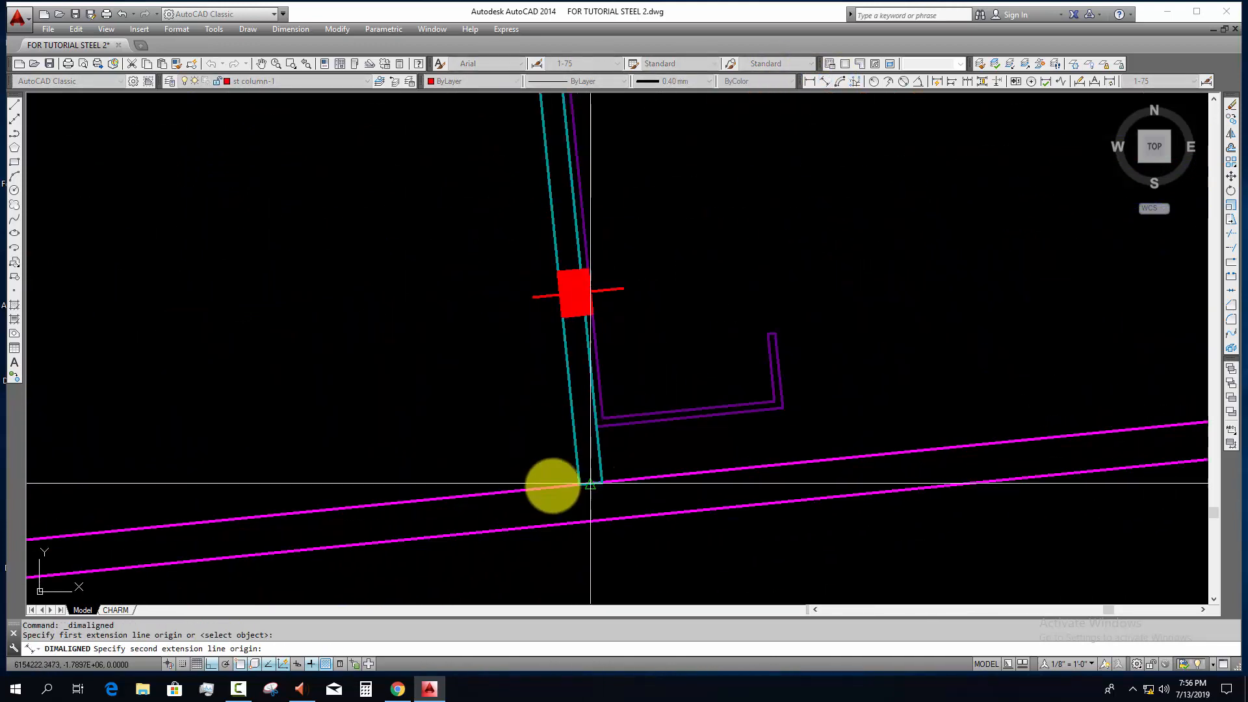
scroll(545, 488, down, 9)
middle_drag(617, 461, 875, 304)
middle_drag(298, 459, 453, 426)
scroll(184, 383, up, 9)
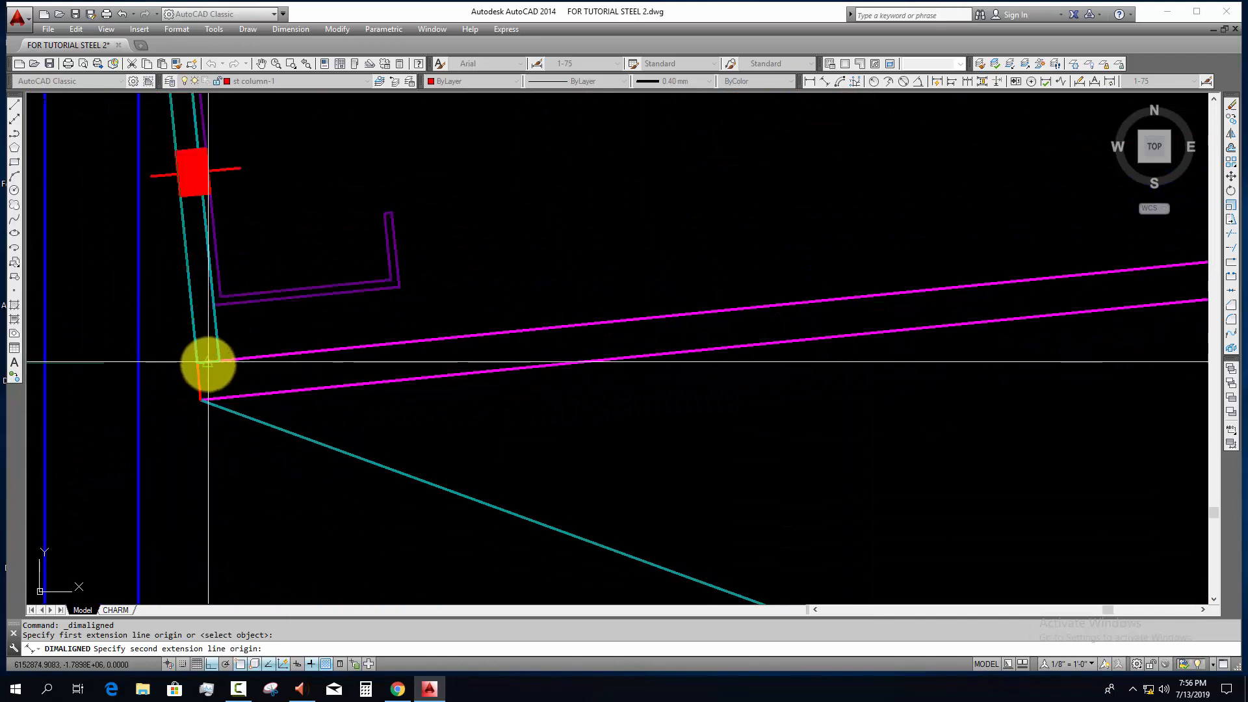
scroll(283, 370, down, 5)
middle_drag(354, 267, 301, 457)
scroll(309, 371, down, 2)
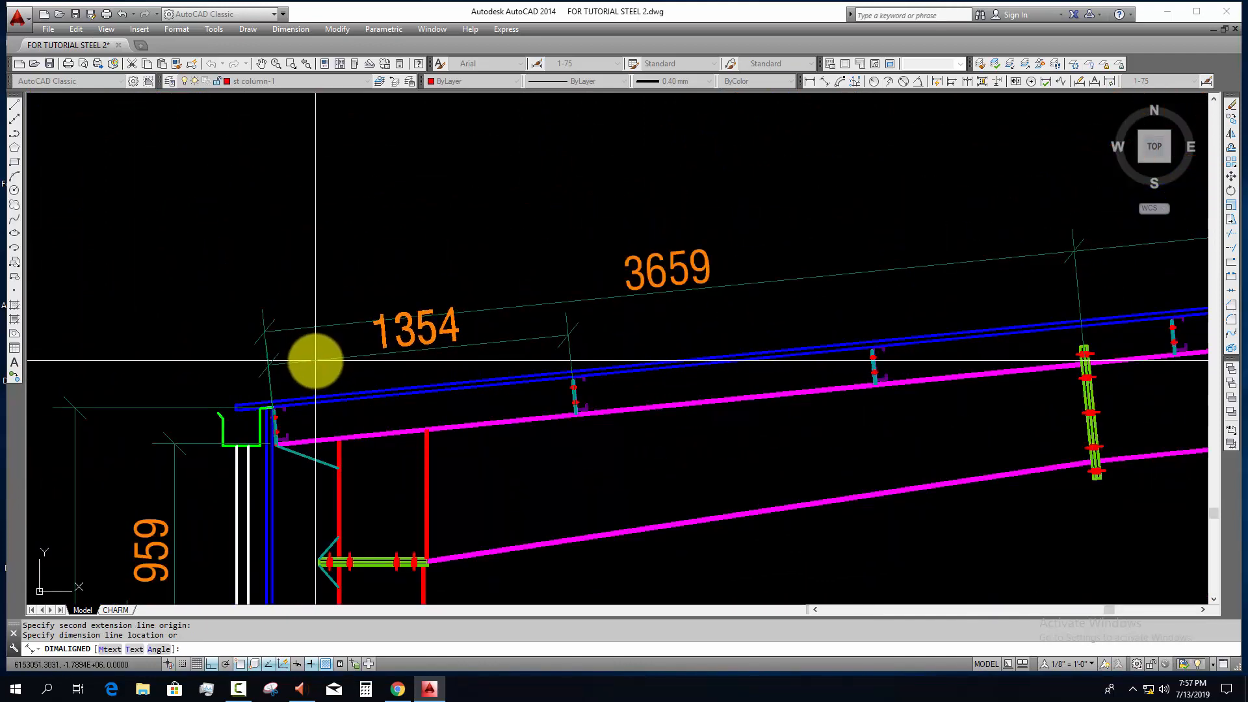
click(316, 360)
key(Escape)
Step: Shift the dimension lines of the first two rafter splice spans outward, clear of the new purlin spacing dimension
scroll(413, 353, down, 2)
middle_drag(607, 337, 399, 380)
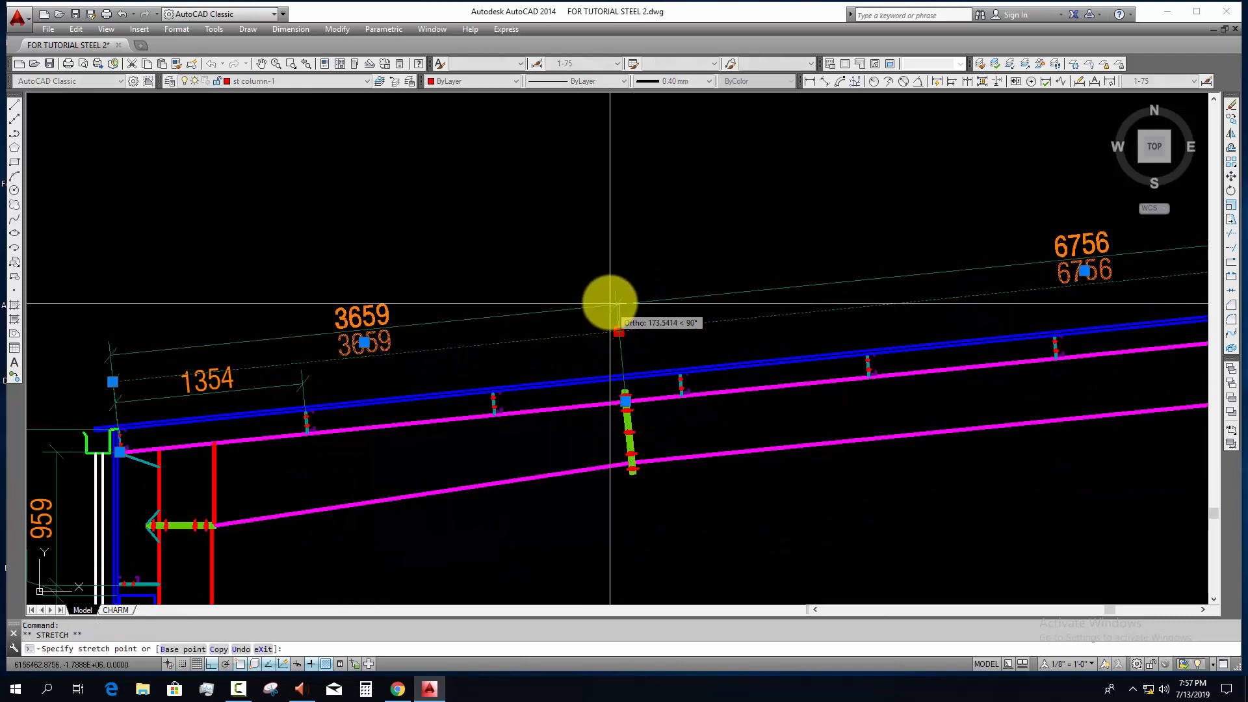
click(610, 311)
middle_drag(730, 309, 66, 375)
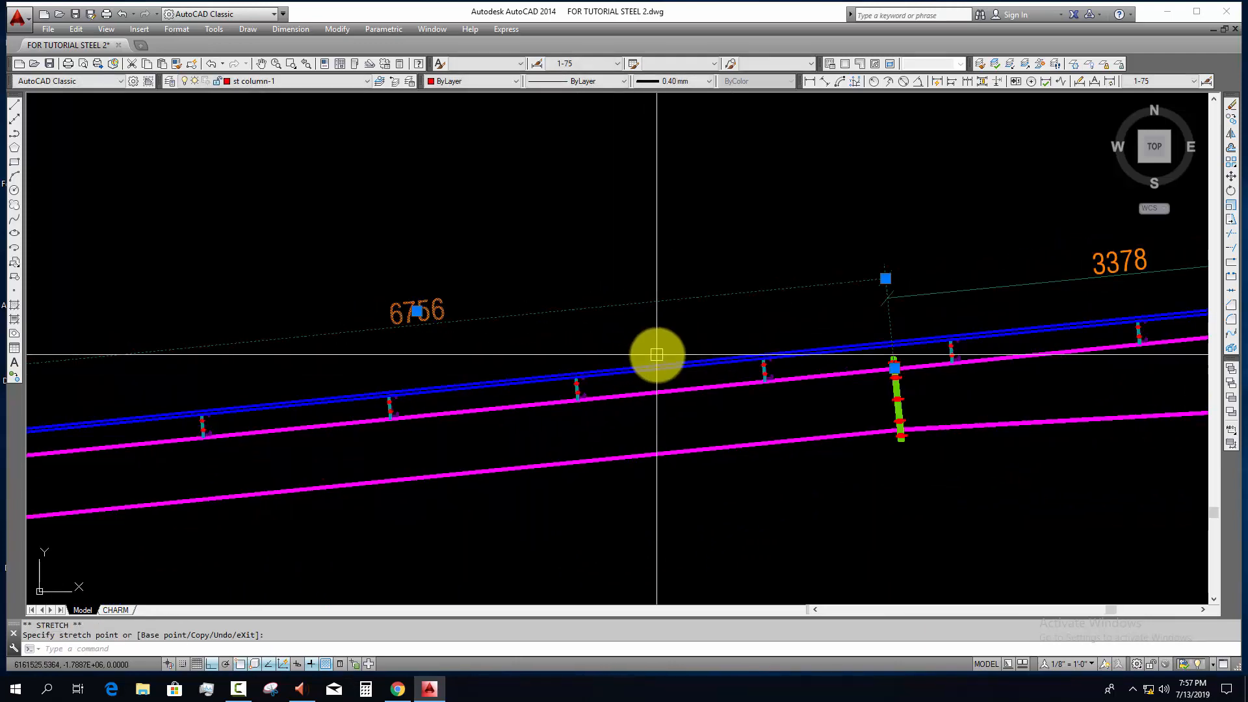
Step: Shift the dimension line of the uppermost rafter span outward, in line with the other splice dimensions
middle_drag(657, 357, 337, 396)
click(671, 314)
click(595, 345)
scroll(577, 345, up, 4)
click(548, 325)
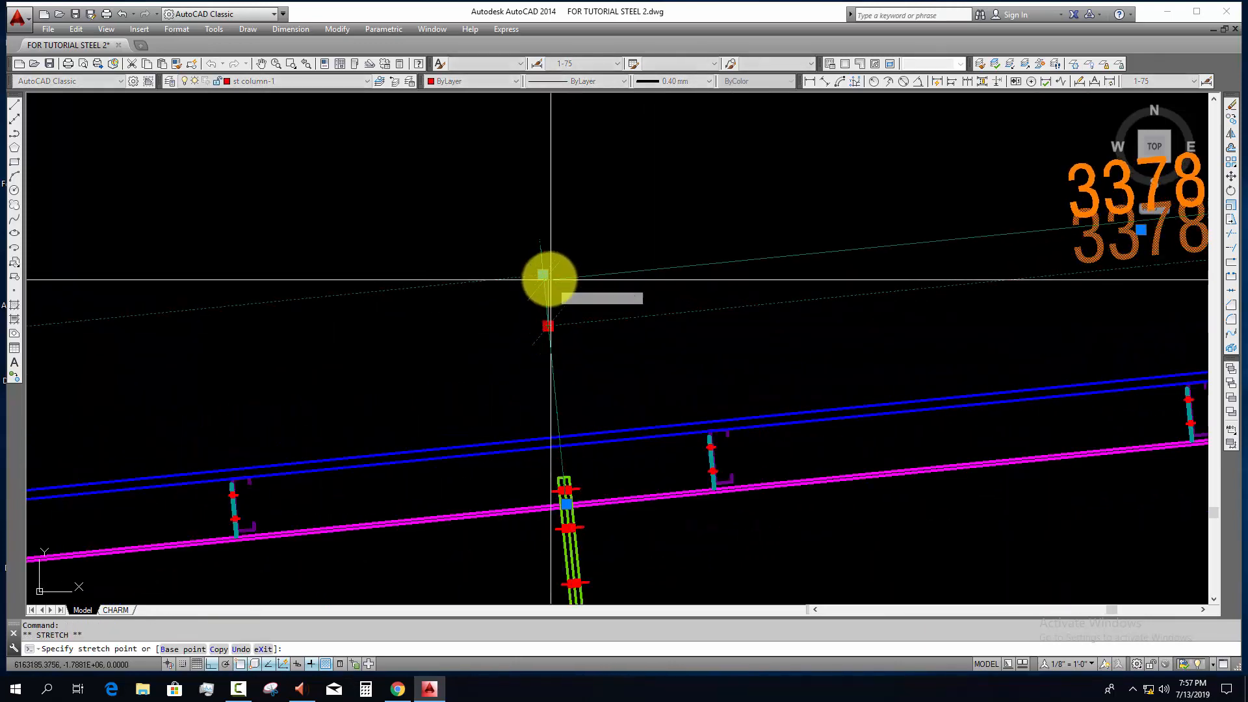
click(544, 275)
key(Escape)
scroll(584, 307, down, 4)
scroll(695, 286, down, 4)
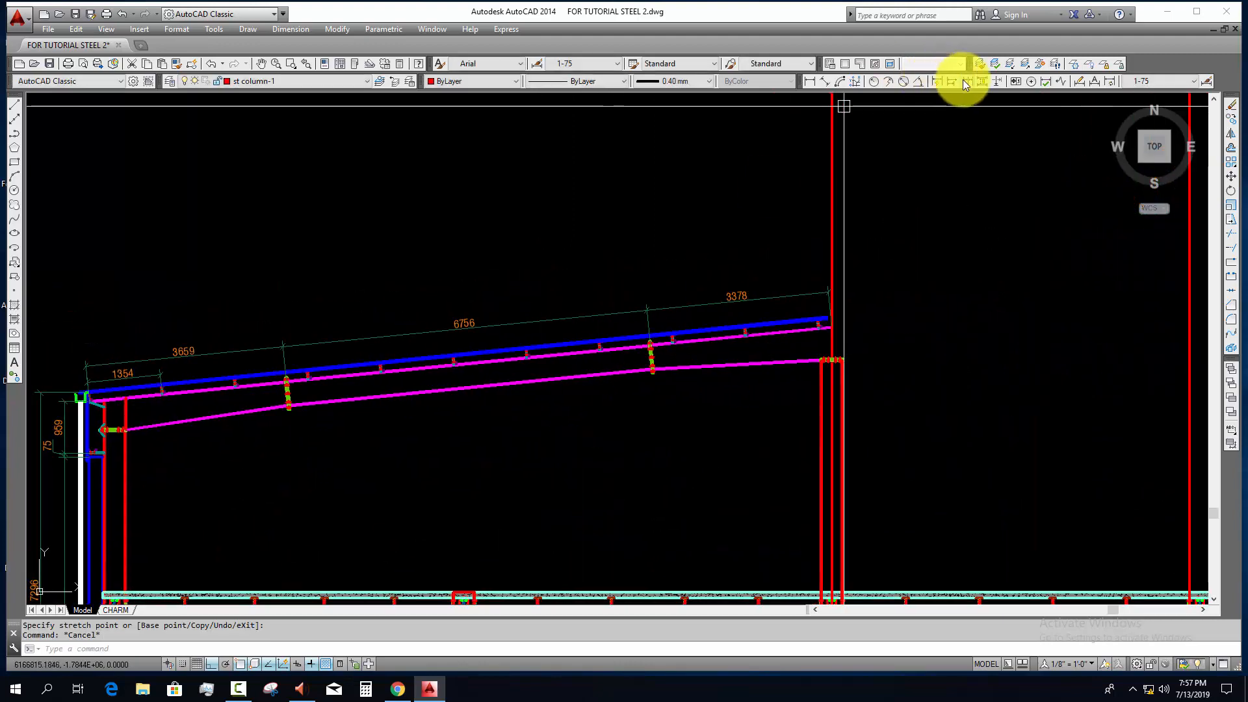
Step: Continue the purlin spacing dimension through every purlin along the rafter to the rafter's upper end at the centreline
click(966, 81)
key(Return)
click(253, 351)
scroll(178, 387, up, 5)
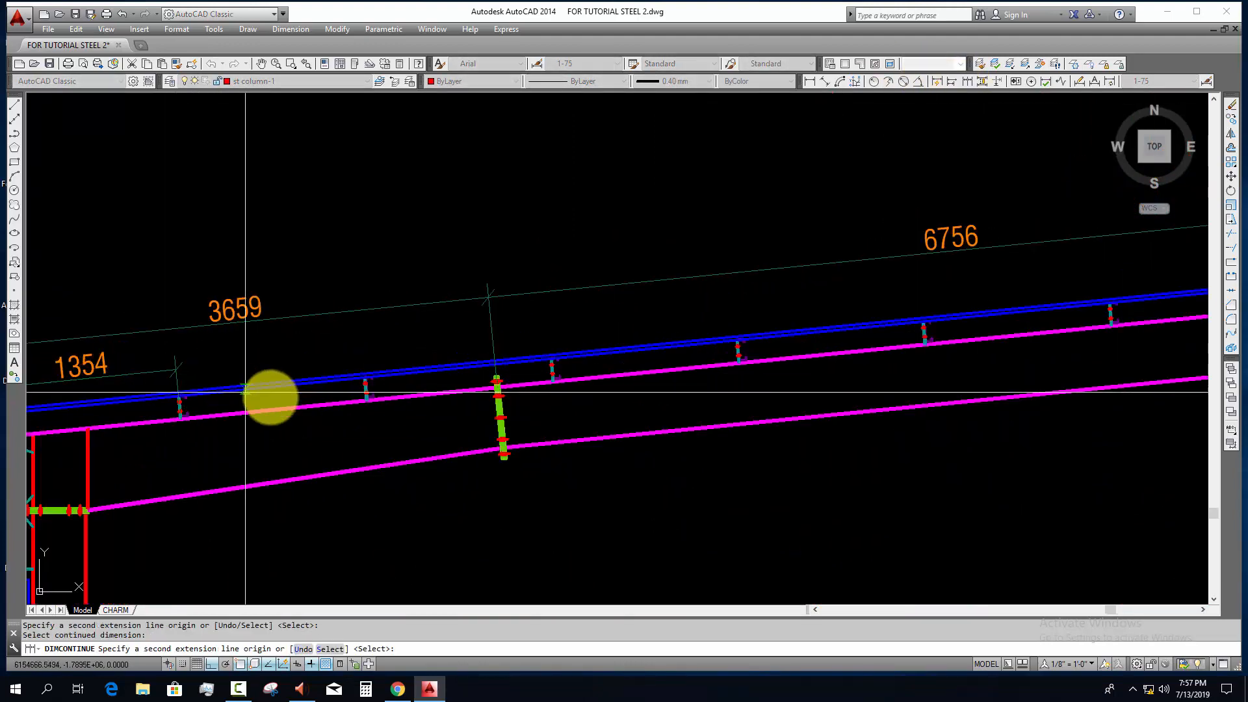
scroll(363, 393, up, 7)
click(474, 587)
scroll(597, 436, down, 3)
middle_drag(644, 446, 71, 429)
middle_drag(808, 412, 189, 481)
scroll(466, 390, up, 5)
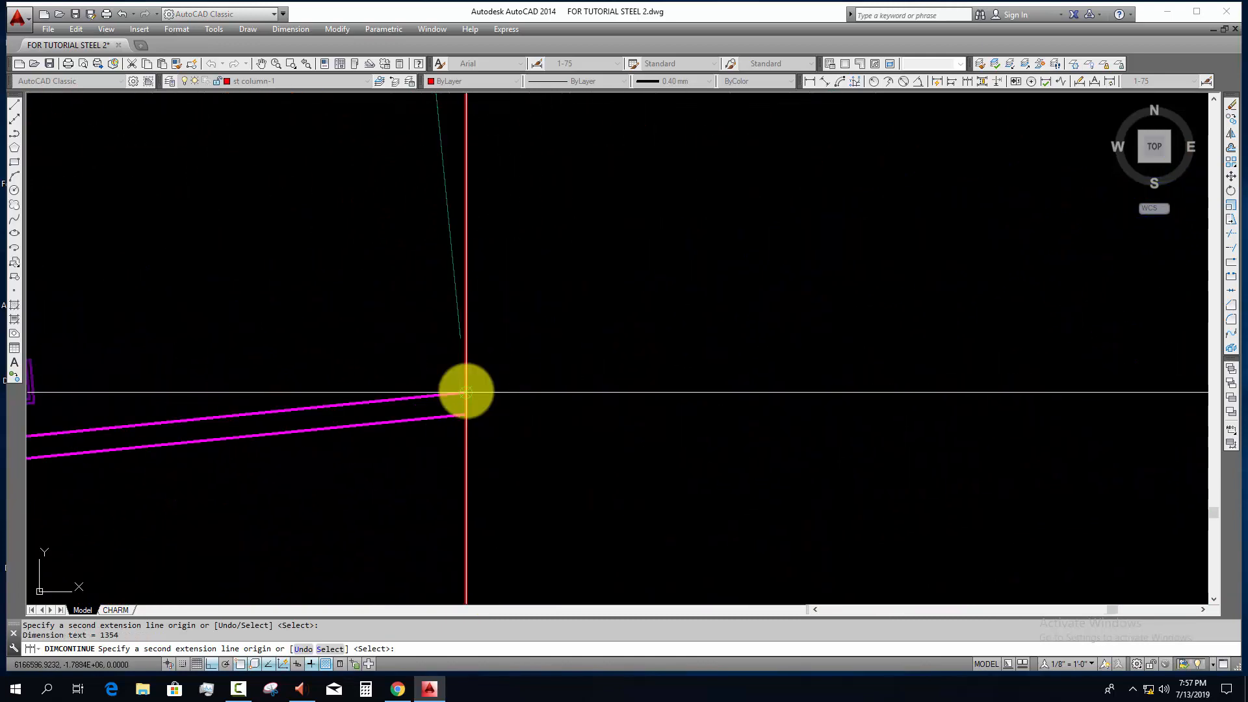
click(466, 390)
scroll(604, 363, down, 7)
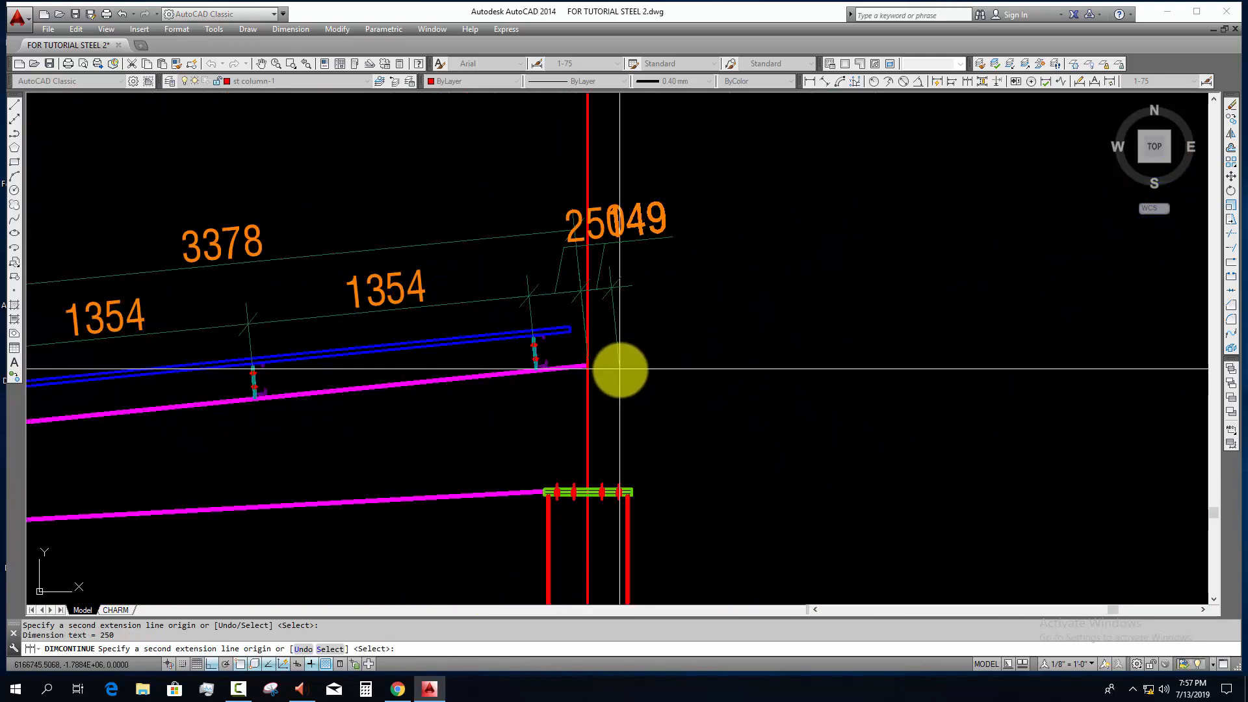
key(Escape)
Step: Move the text of the short dimension at the rafter's upper end down onto its own dimension line
click(590, 250)
click(567, 225)
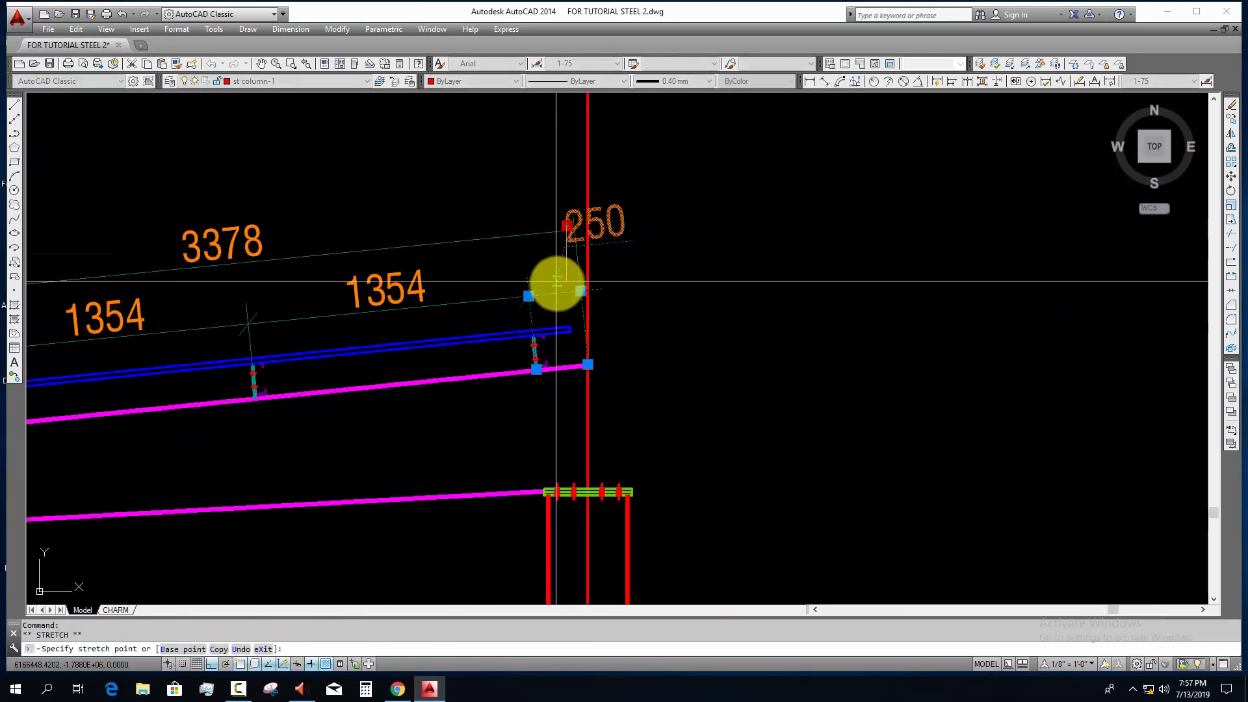
key(Escape)
Step: Examine the purlin and splice dimension chains along the whole rafter
scroll(677, 365, down, 5)
scroll(578, 380, down, 3)
middle_drag(503, 422, 731, 389)
middle_drag(499, 413, 599, 391)
scroll(312, 377, up, 3)
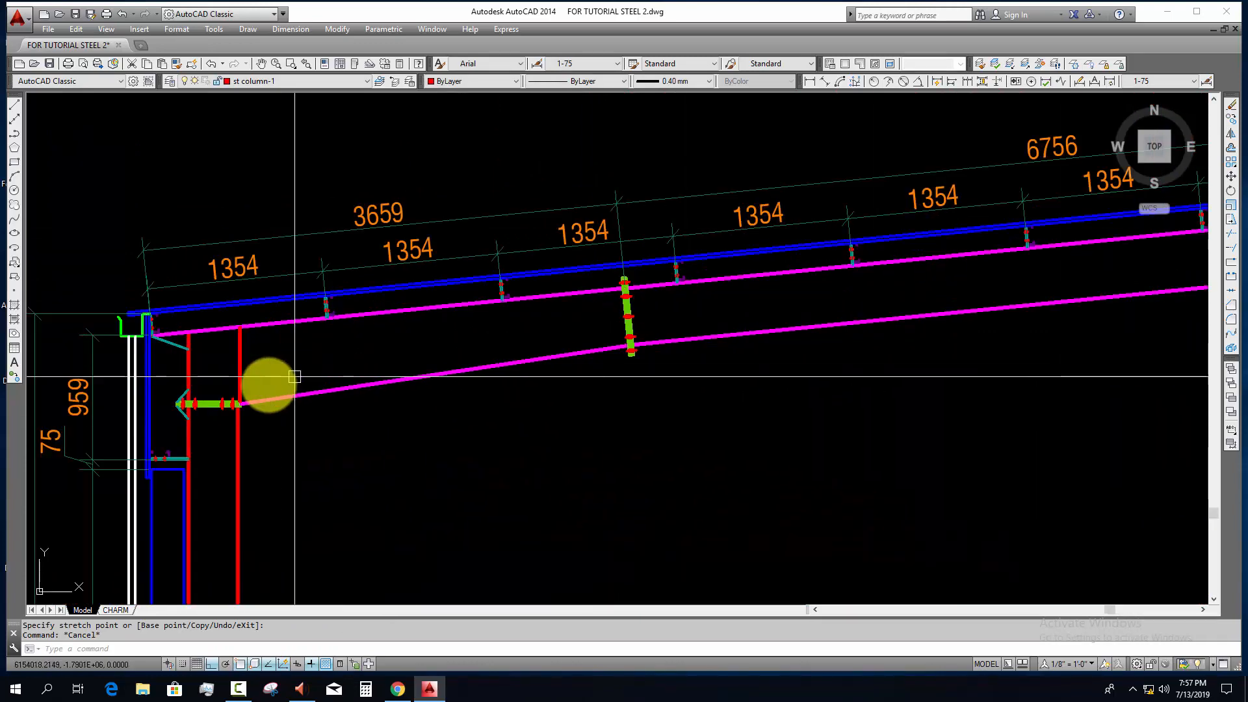
scroll(371, 341, down, 6)
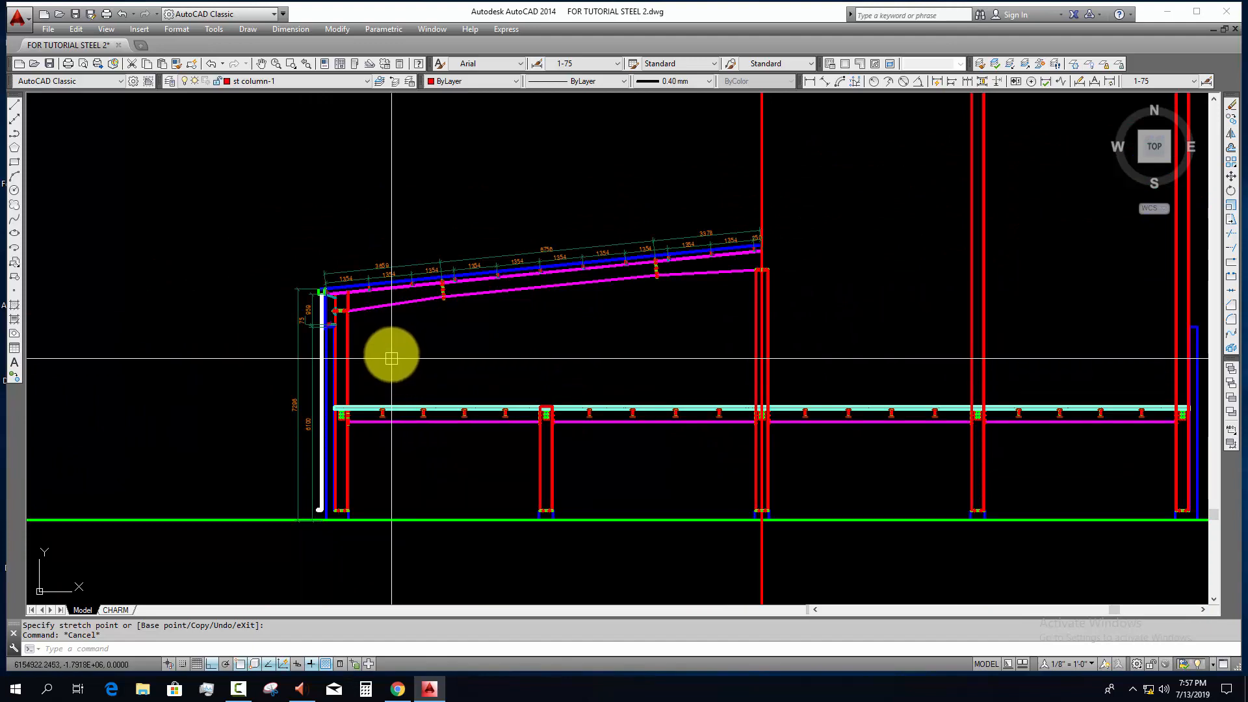
scroll(385, 351, up, 4)
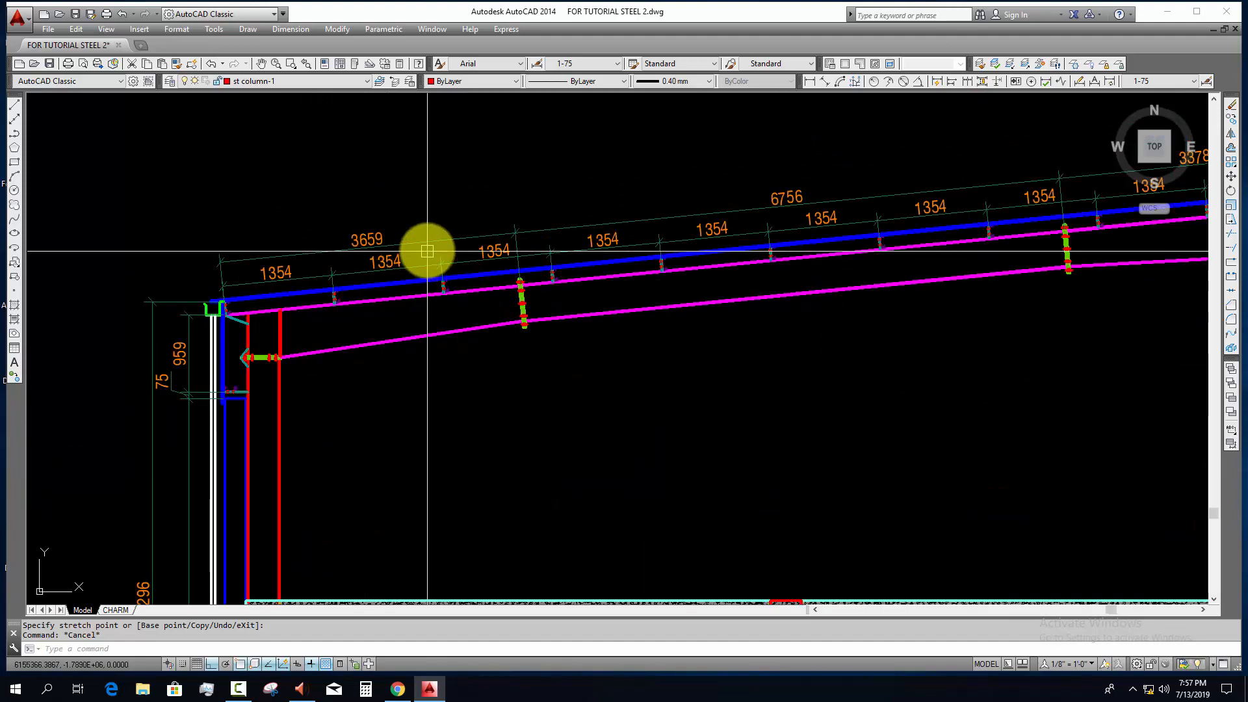
scroll(506, 230, up, 2)
click(541, 209)
click(504, 245)
scroll(572, 260, down, 4)
middle_drag(315, 330, 260, 342)
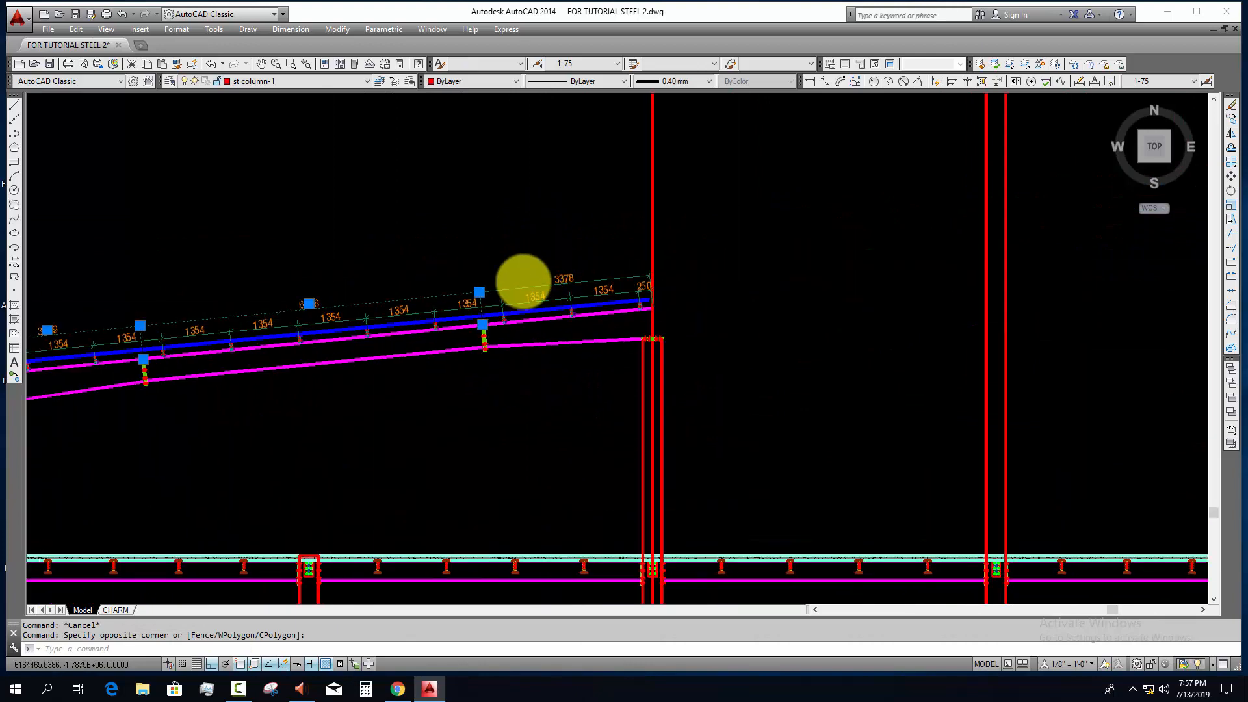
scroll(534, 273, up, 4)
click(355, 337)
click(398, 304)
click(373, 342)
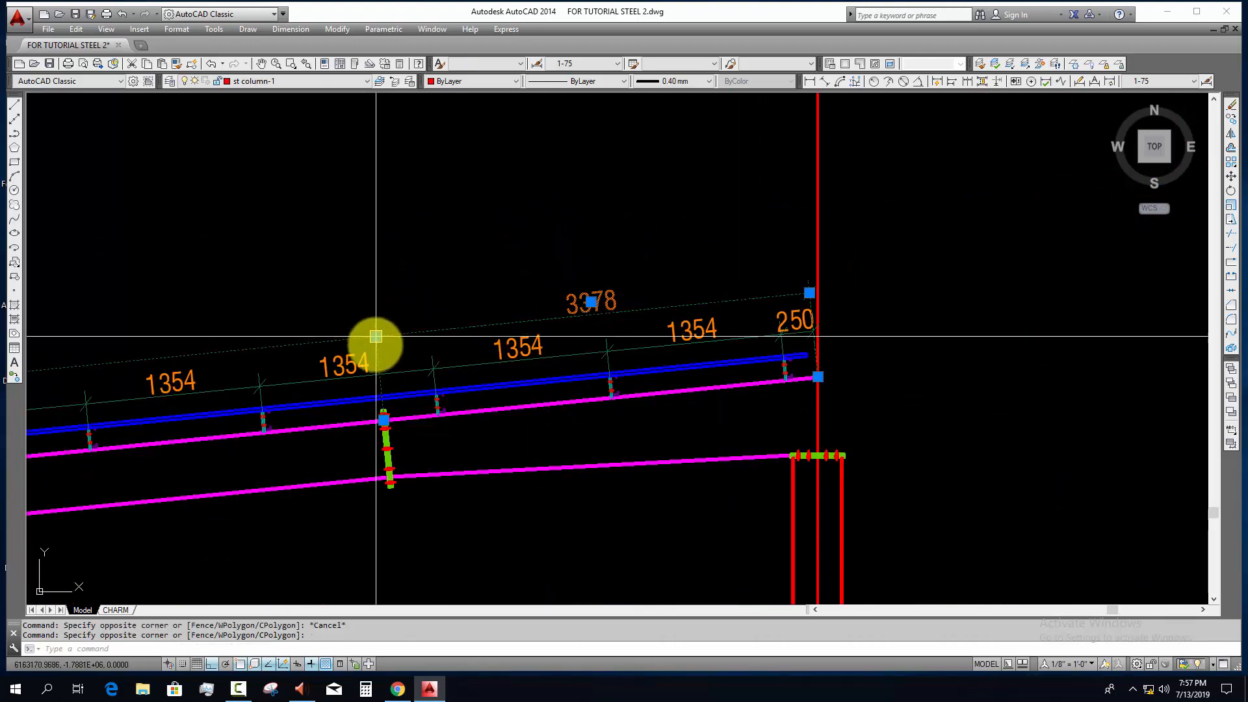
scroll(572, 308, down, 4)
middle_drag(577, 307, 730, 266)
key(Escape)
key(Escape)
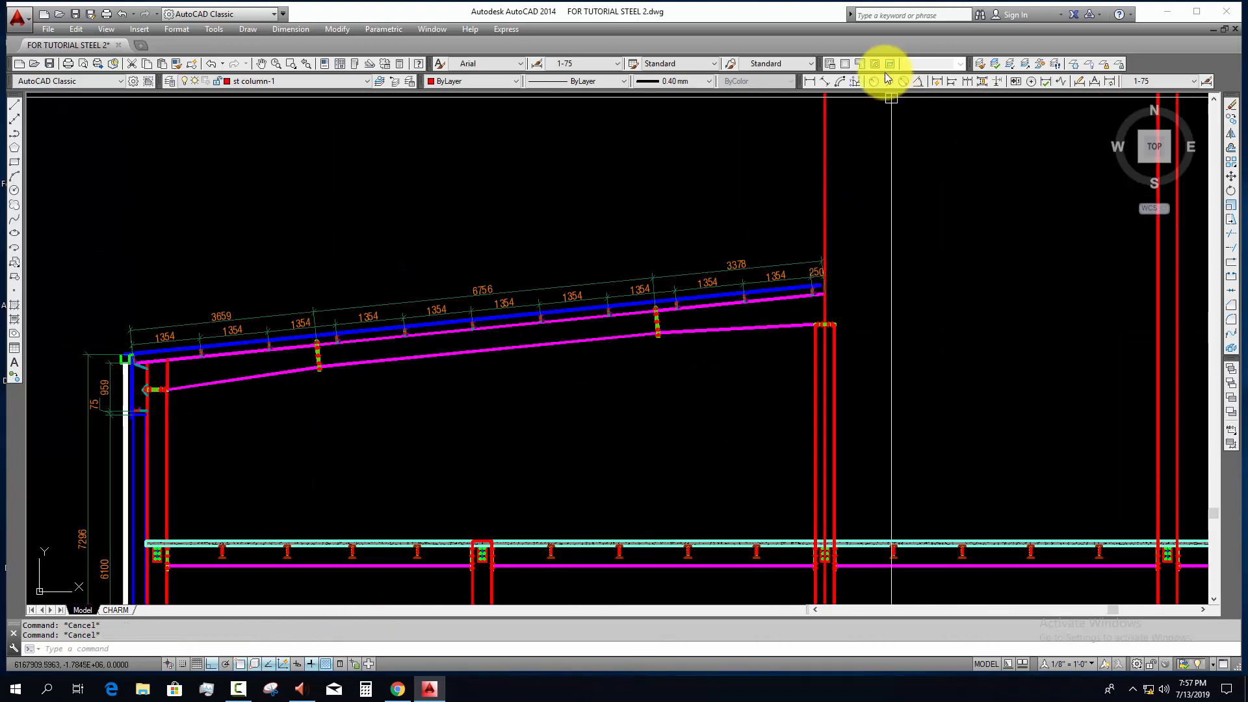
Step: Add an aligned dimension from the rafter's eave end to the first splice's centreline, placed above the splice dimension line
click(826, 81)
scroll(131, 360, up, 8)
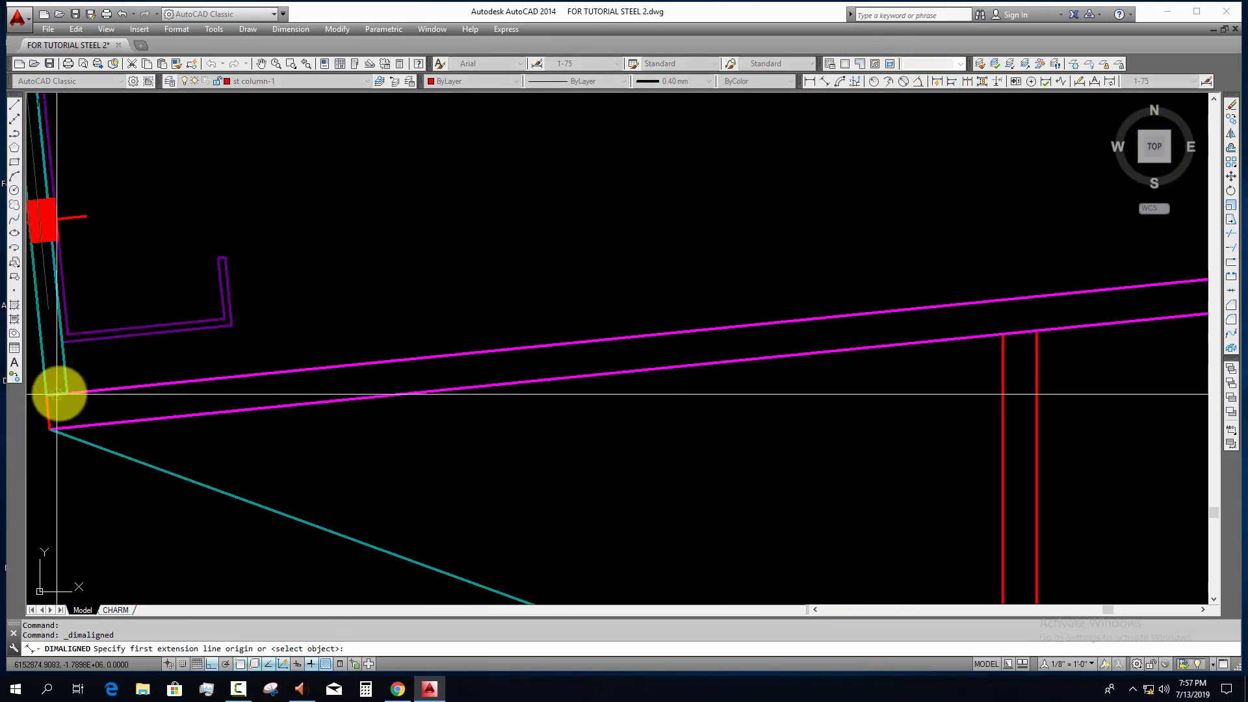
click(47, 395)
scroll(390, 383, down, 8)
middle_drag(598, 385, 34, 384)
middle_drag(748, 260, 451, 301)
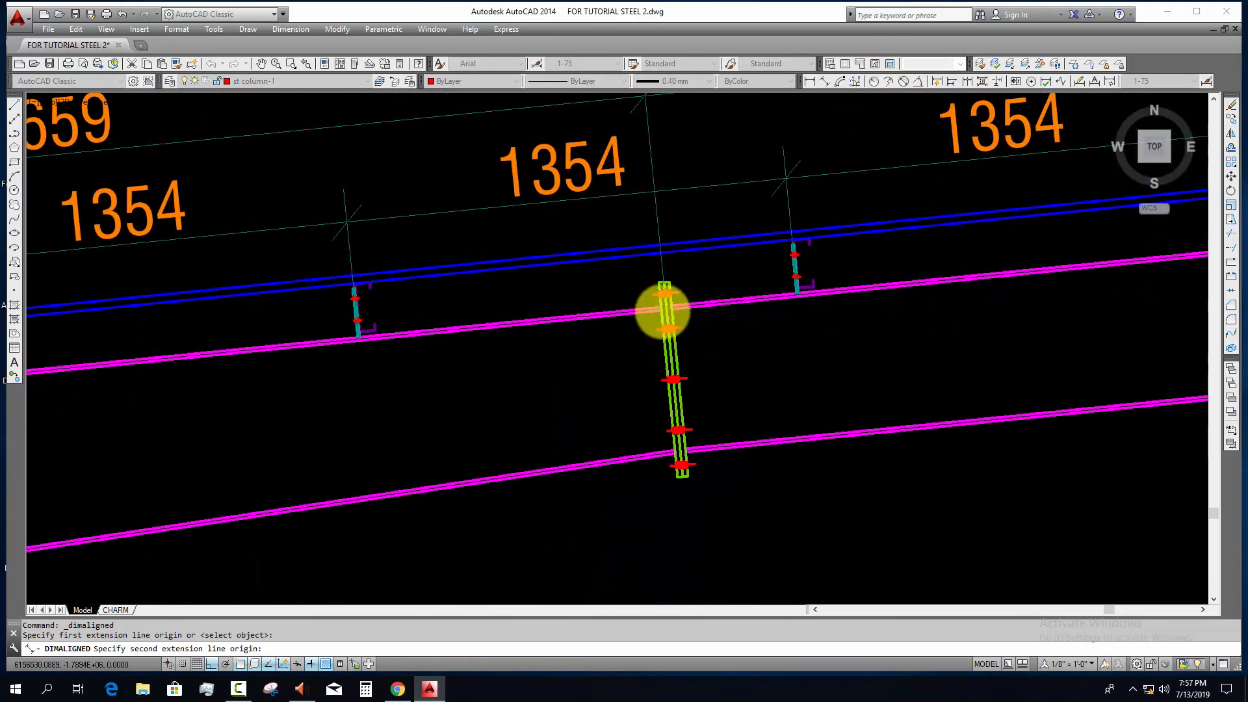
scroll(661, 311, up, 7)
click(678, 275)
scroll(652, 306, down, 8)
middle_drag(632, 253, 677, 484)
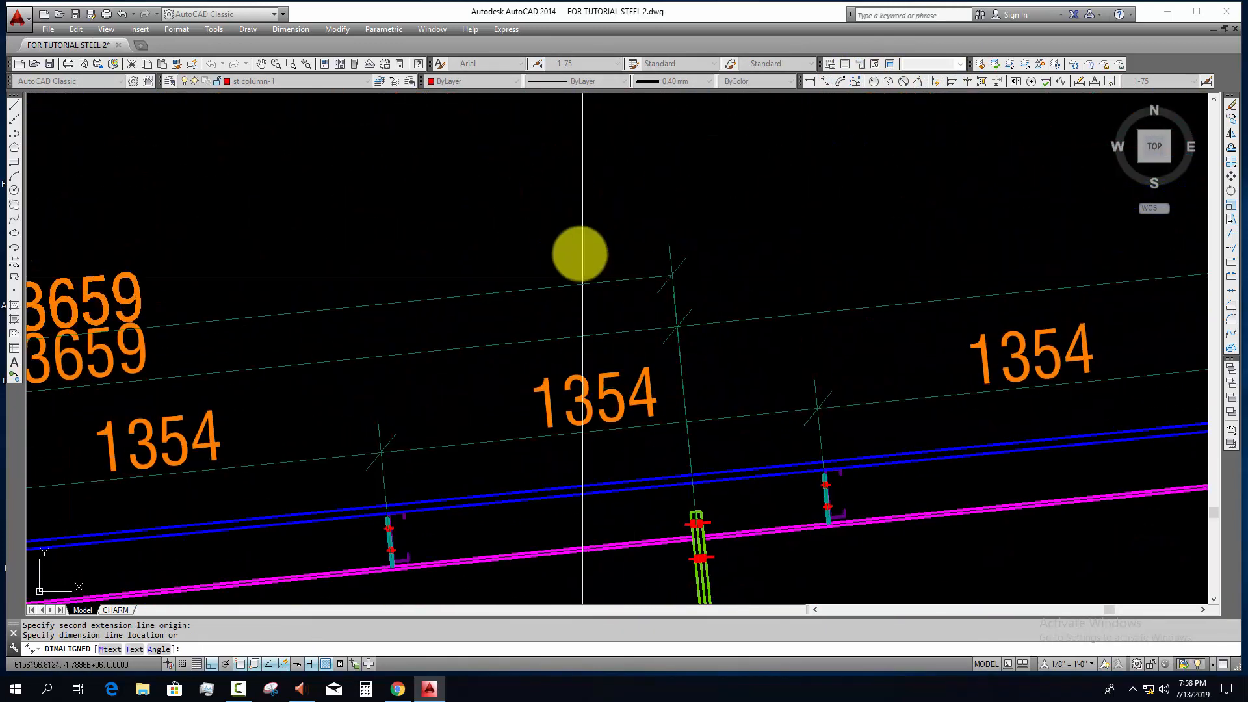
click(576, 249)
key(Escape)
Step: Replace the text of the outermost eave-side dimension with "600~450x", dismissing the automatic stacking options
scroll(578, 260, down, 4)
middle_drag(430, 287, 535, 282)
scroll(535, 280, up, 2)
click(468, 262)
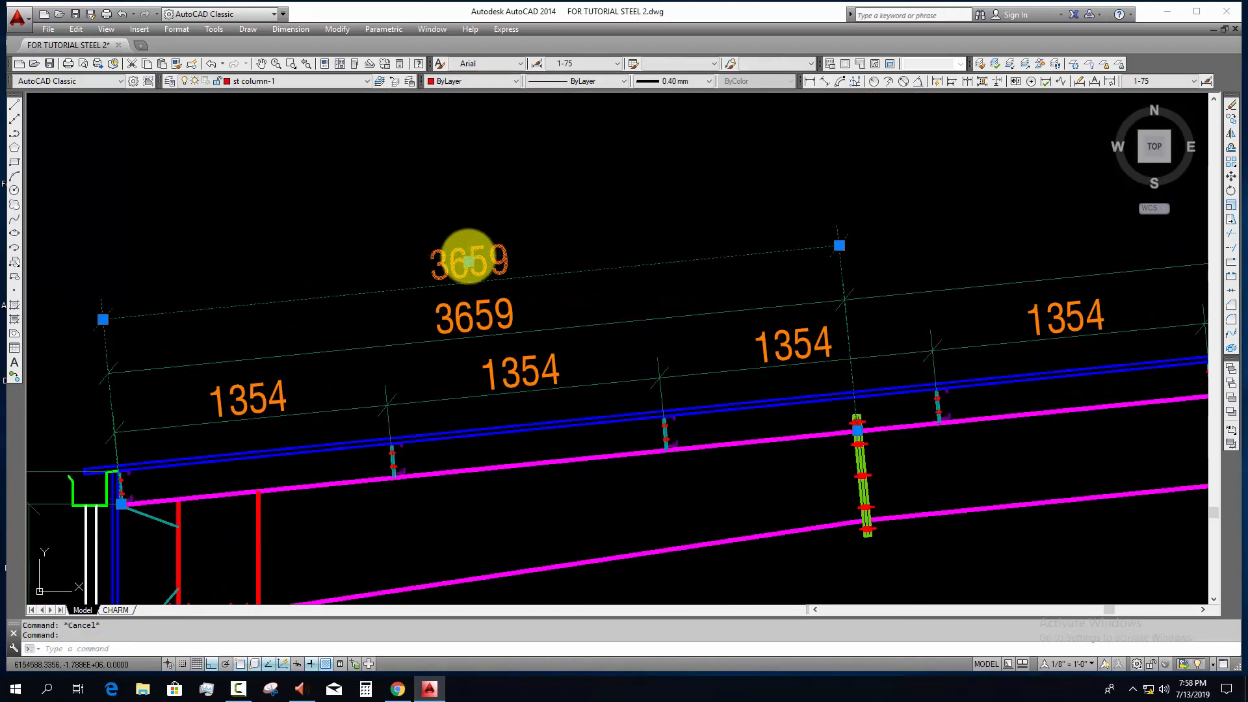
double_click(494, 257)
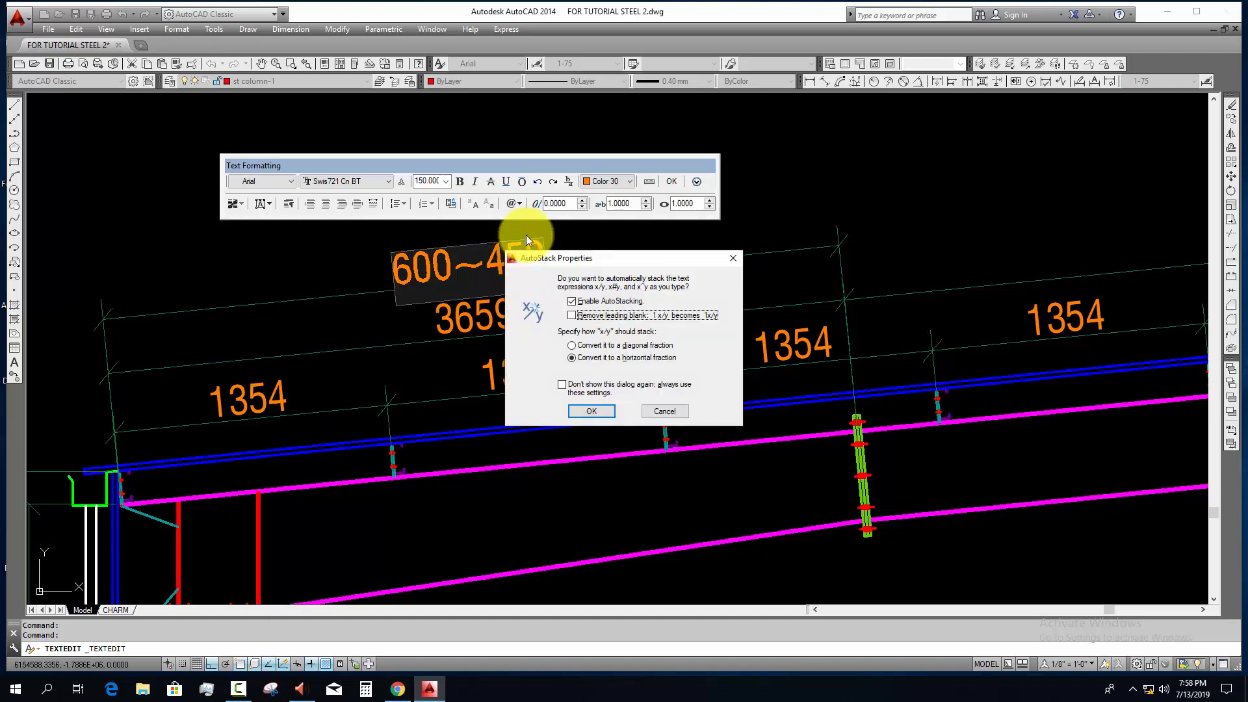
click(664, 411)
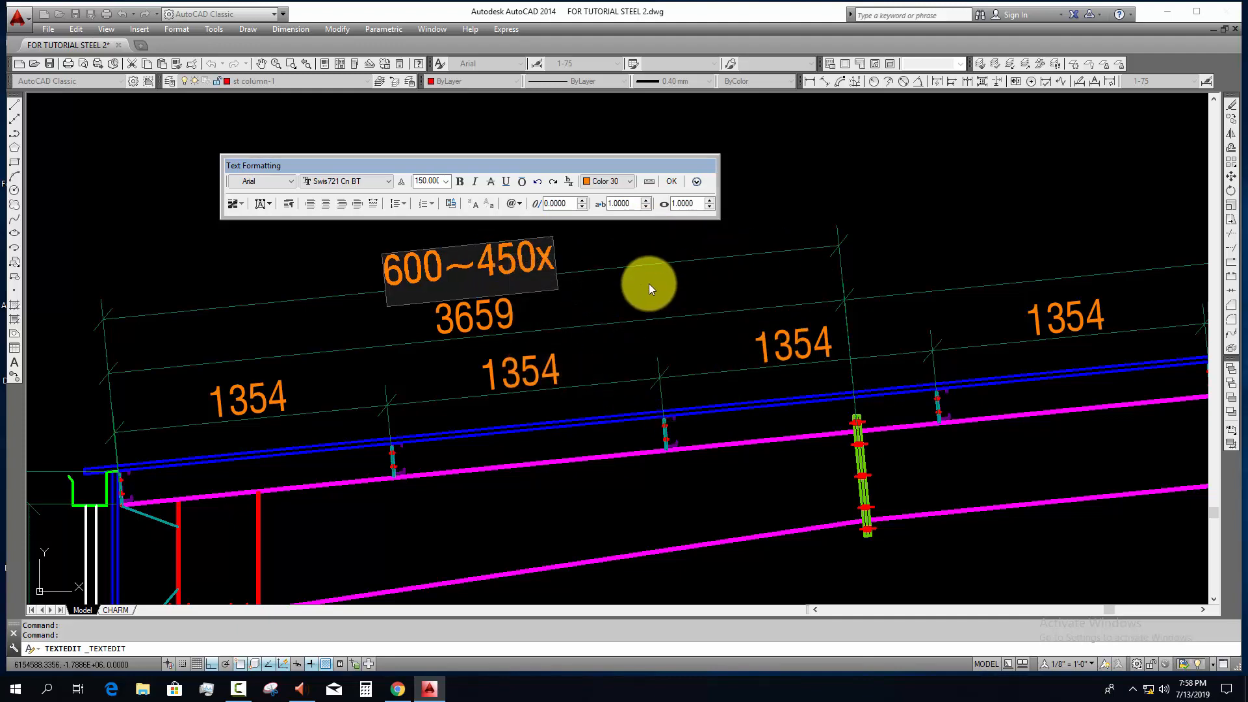
Step: Check the web thickness of RAFTER-1 in the rafter schedule and complete the outermost eave-side dimension text as "600~450x5 Web"
scroll(652, 292, down, 18)
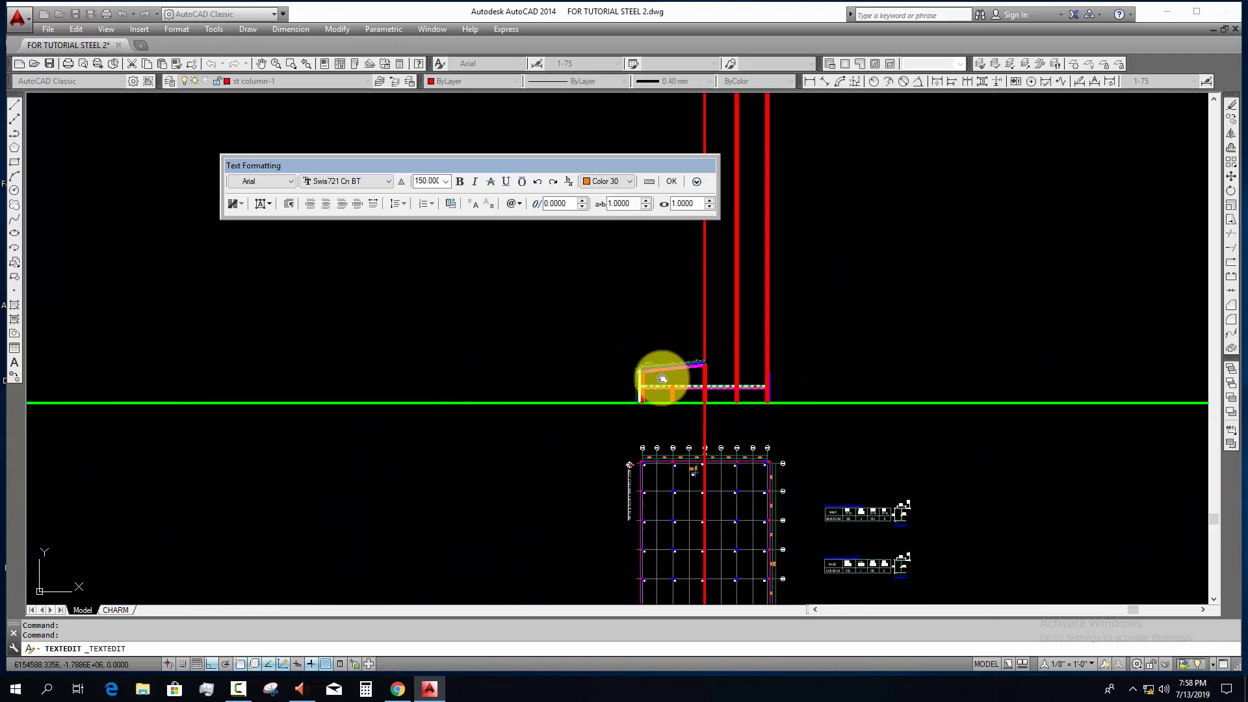
middle_drag(734, 504, 675, 343)
scroll(680, 288, up, 4)
scroll(696, 479, up, 6)
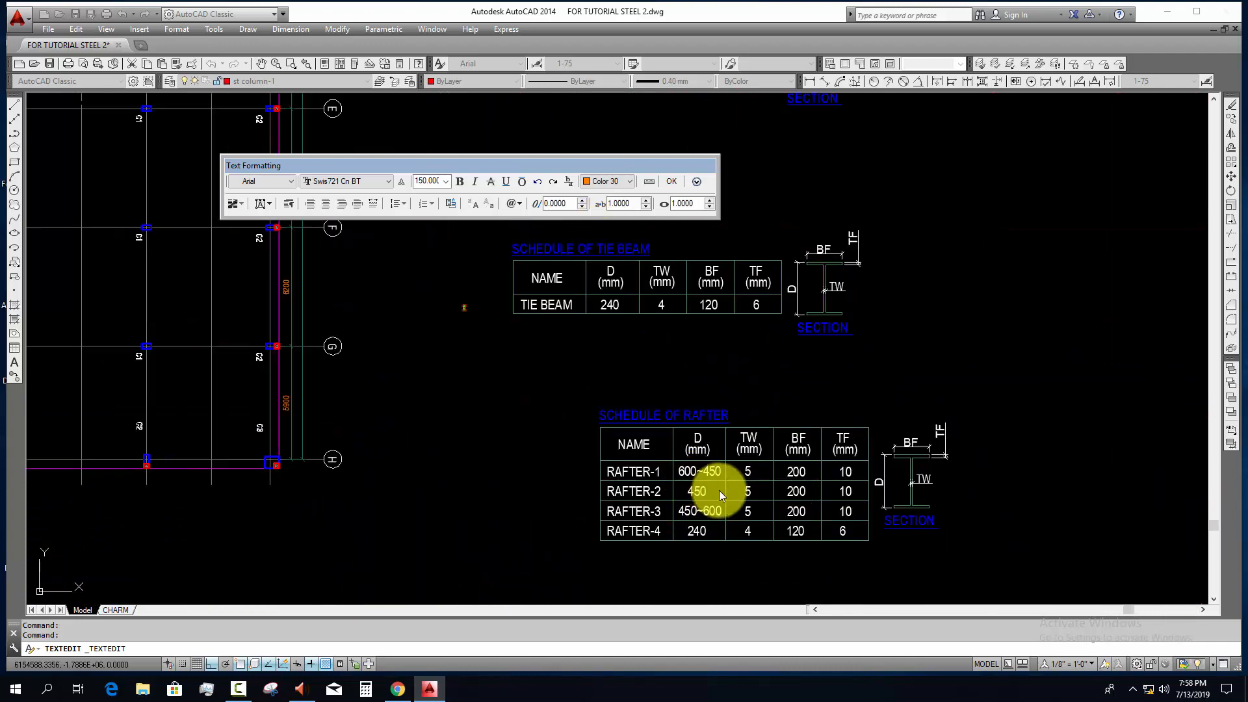
scroll(715, 500, down, 7)
middle_drag(716, 521, 743, 668)
scroll(564, 338, up, 17)
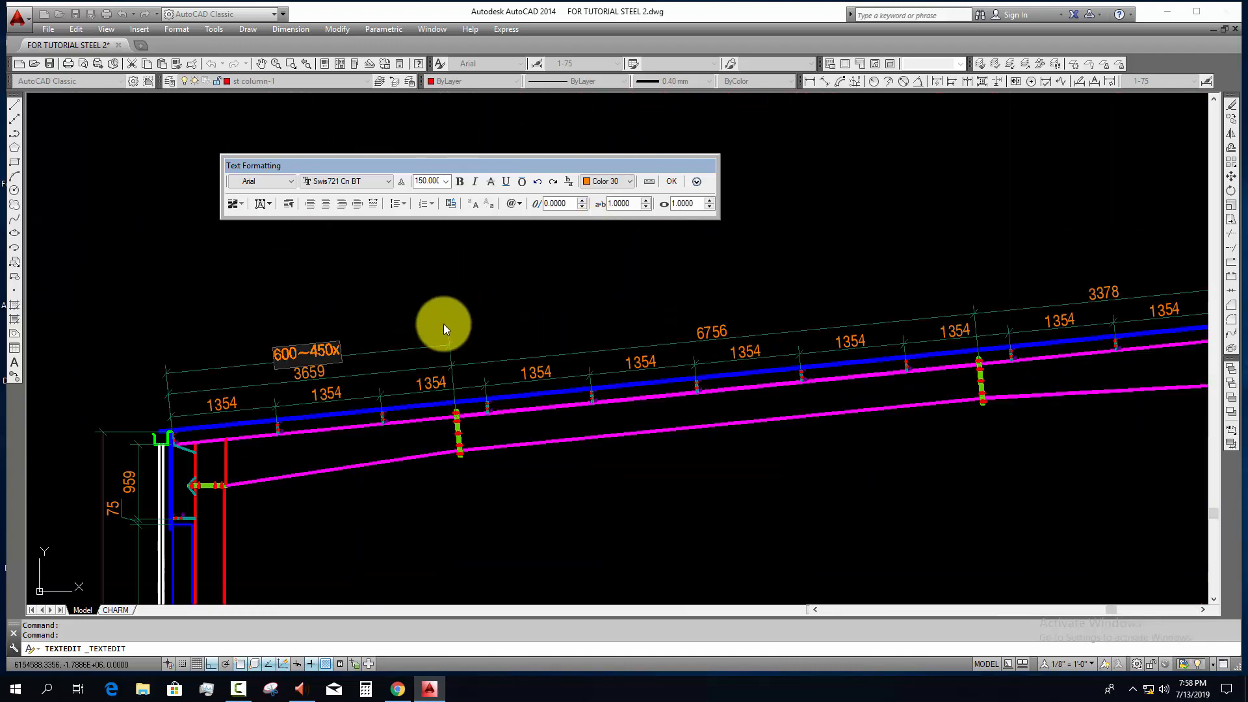
text(5)
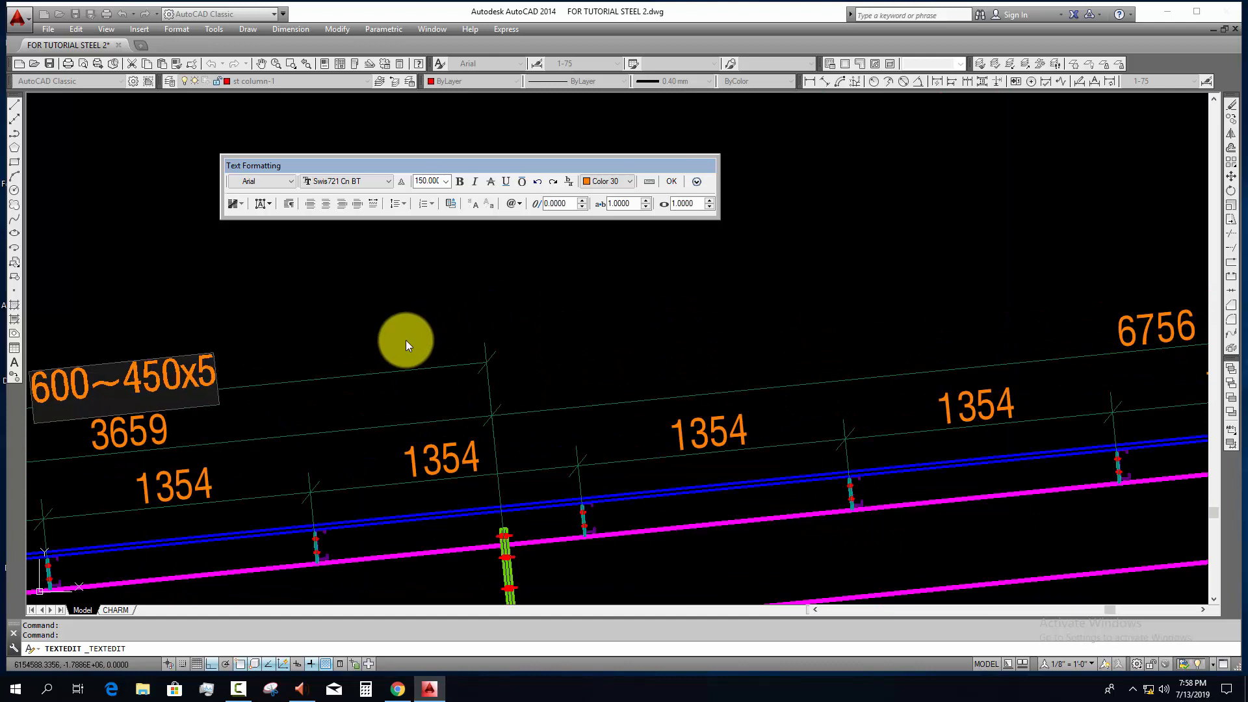
middle_drag(341, 333, 431, 316)
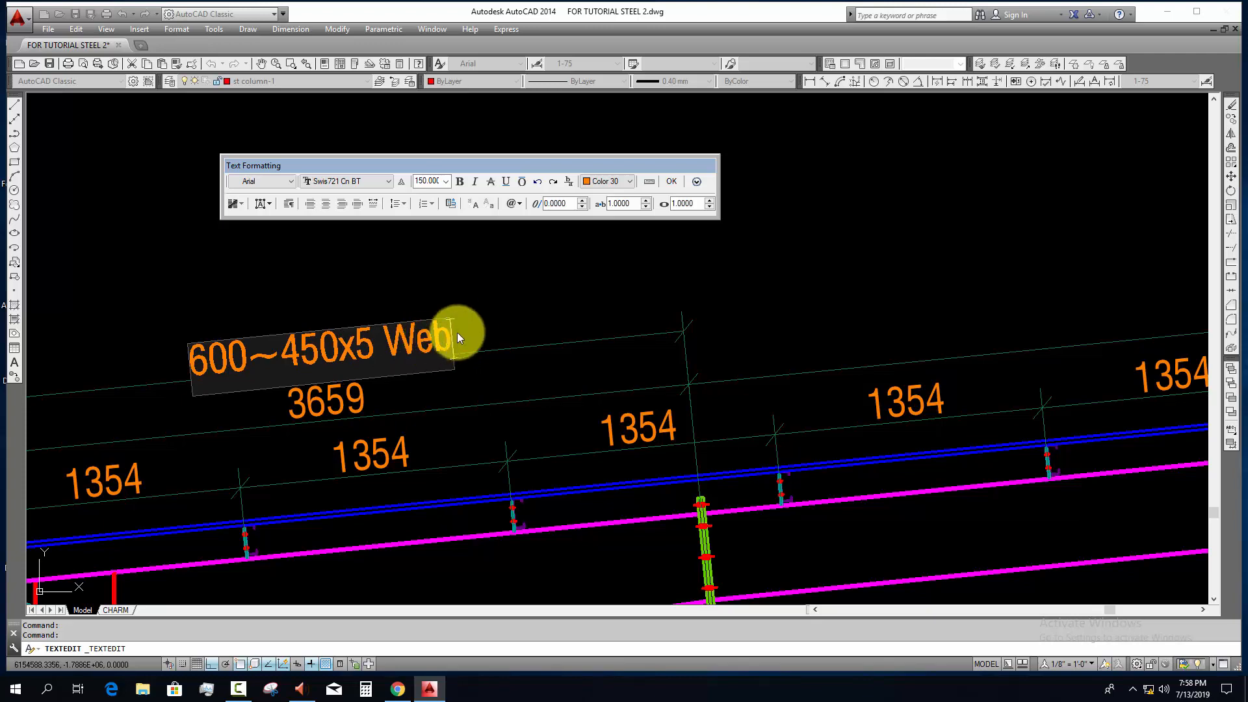
click(479, 338)
scroll(479, 339, down, 4)
key(Escape)
click(476, 342)
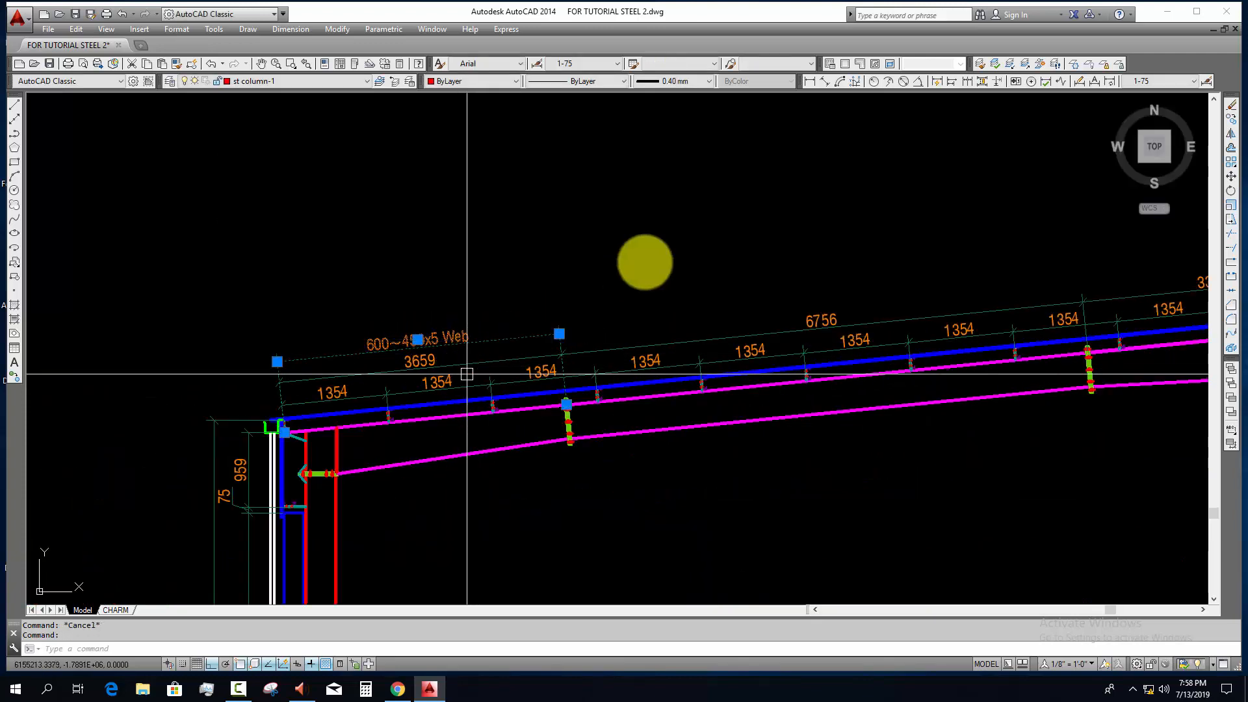
key(Escape)
Step: Add an aligned dimension from the rafter's eave end to the first splice's centreline, placed above the web label dimension
click(826, 82)
scroll(290, 429, up, 8)
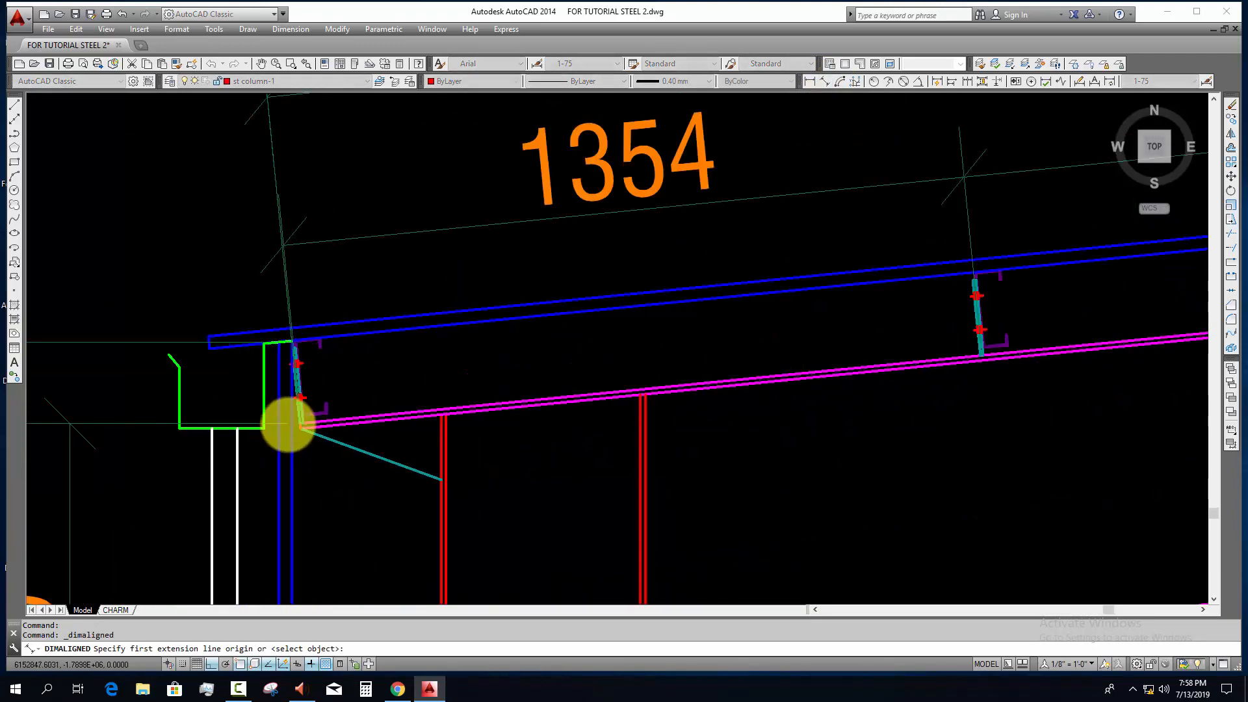
click(332, 422)
scroll(669, 459, down, 5)
scroll(572, 426, up, 3)
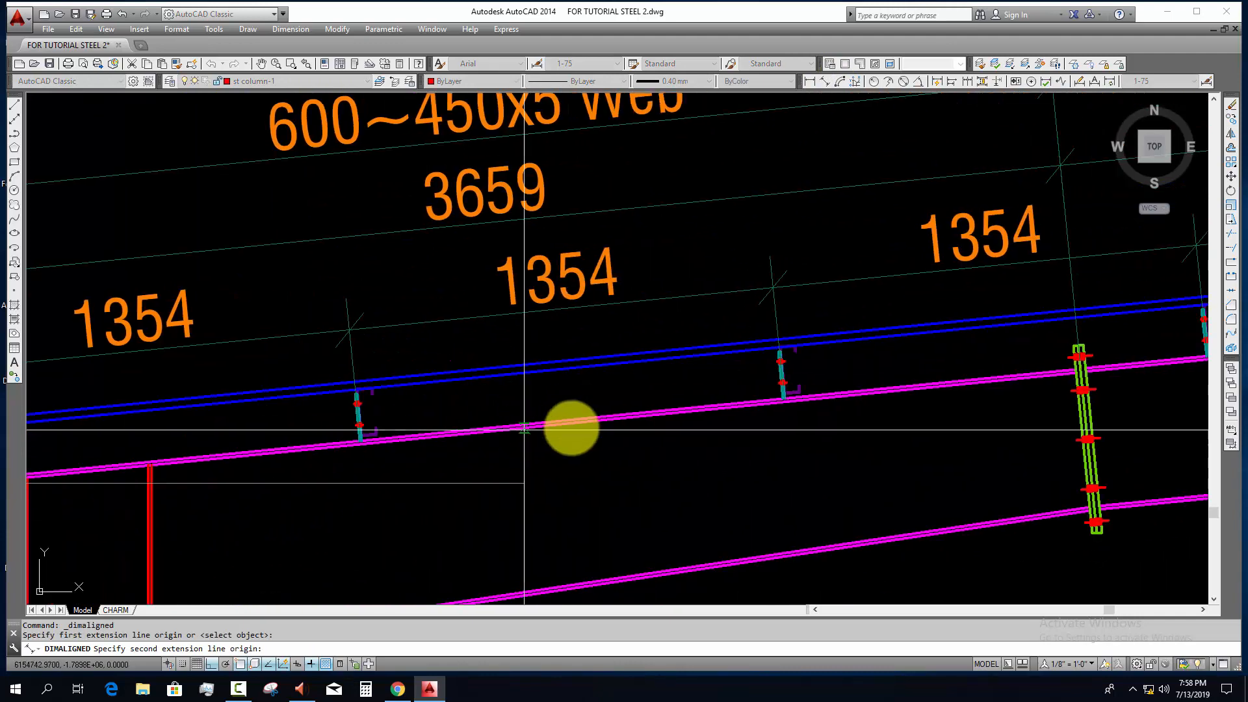
scroll(1137, 357, up, 5)
click(913, 431)
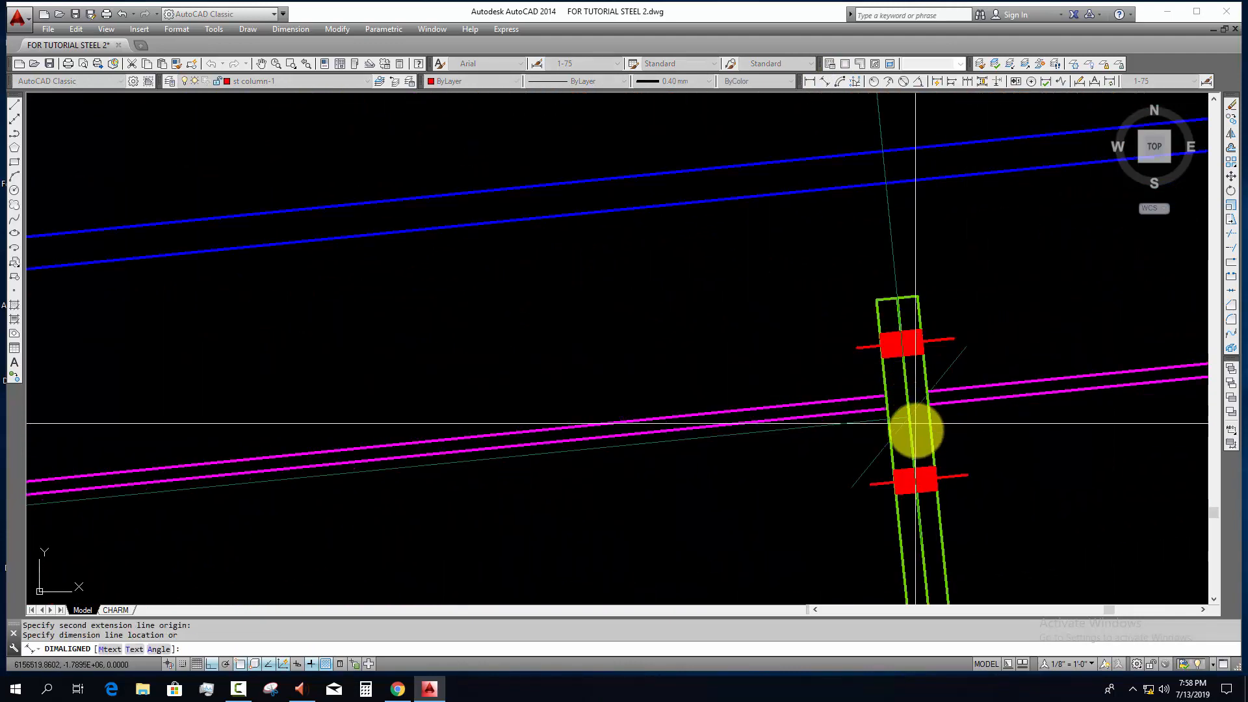
scroll(913, 440, down, 5)
click(835, 269)
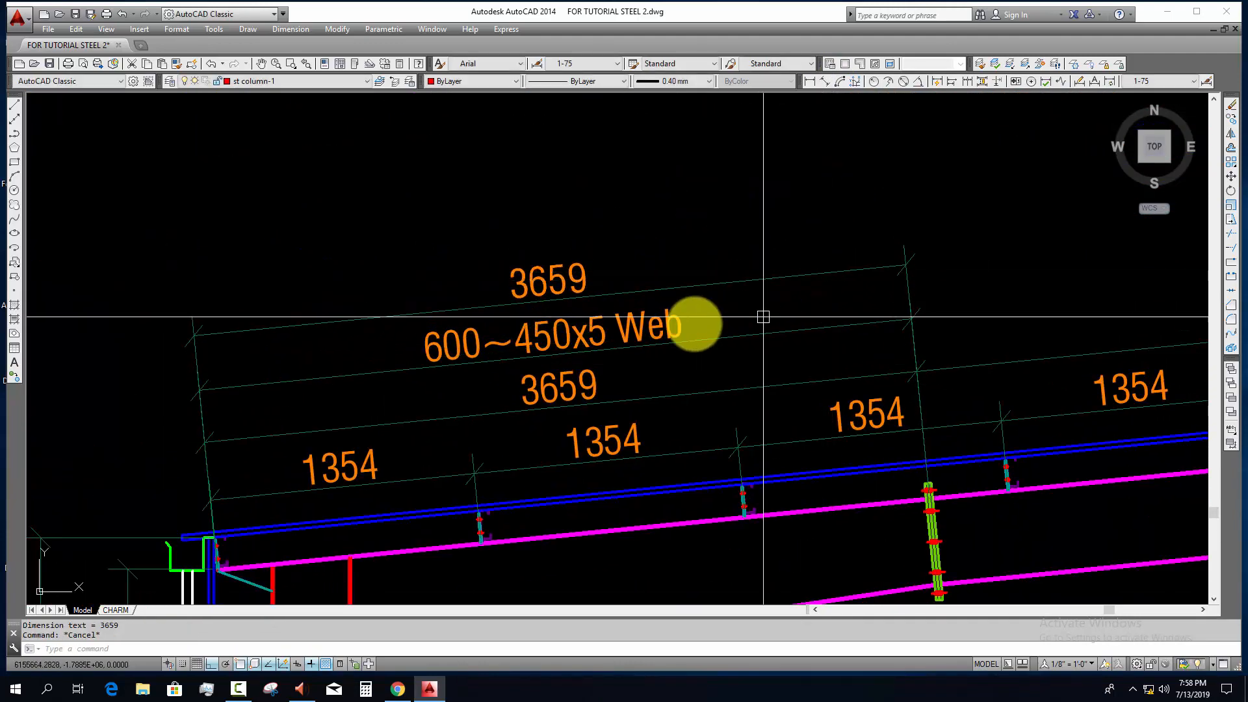
key(Escape)
Step: Replace the text of the topmost eave-side dimension with "200x10 Flange", reusing the copied web label text
double_click(667, 324)
drag(666, 325, 381, 343)
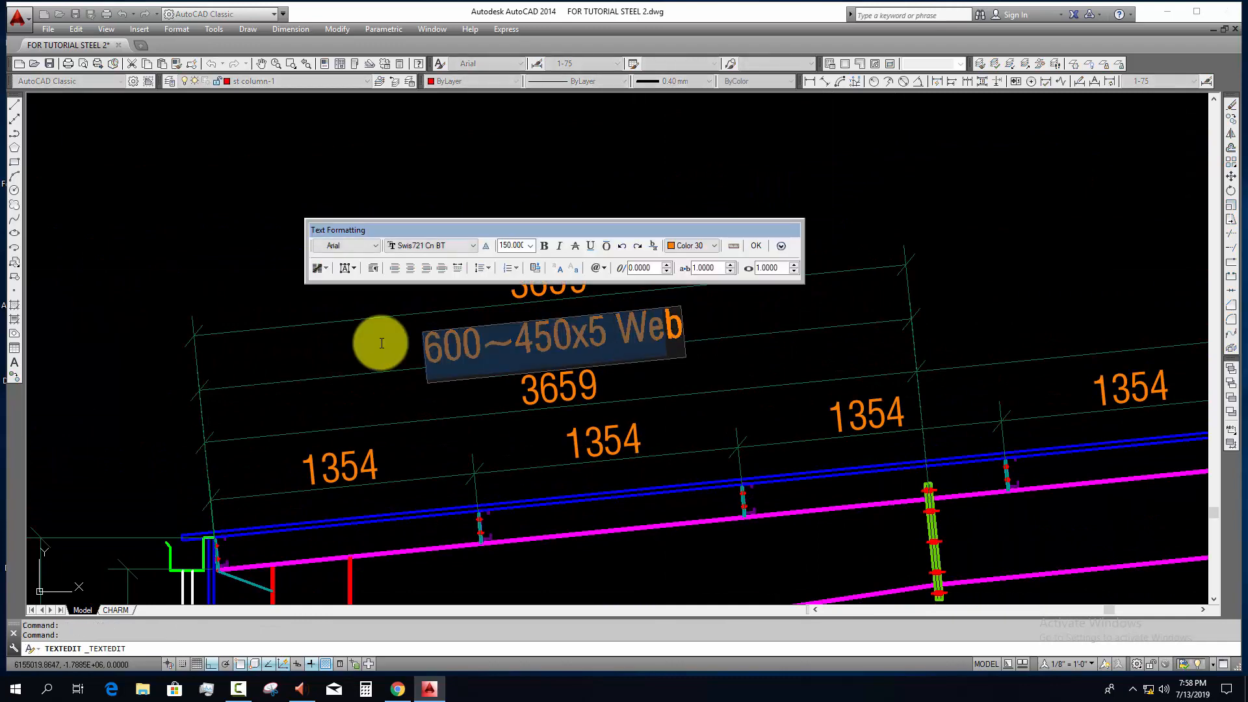
click(409, 350)
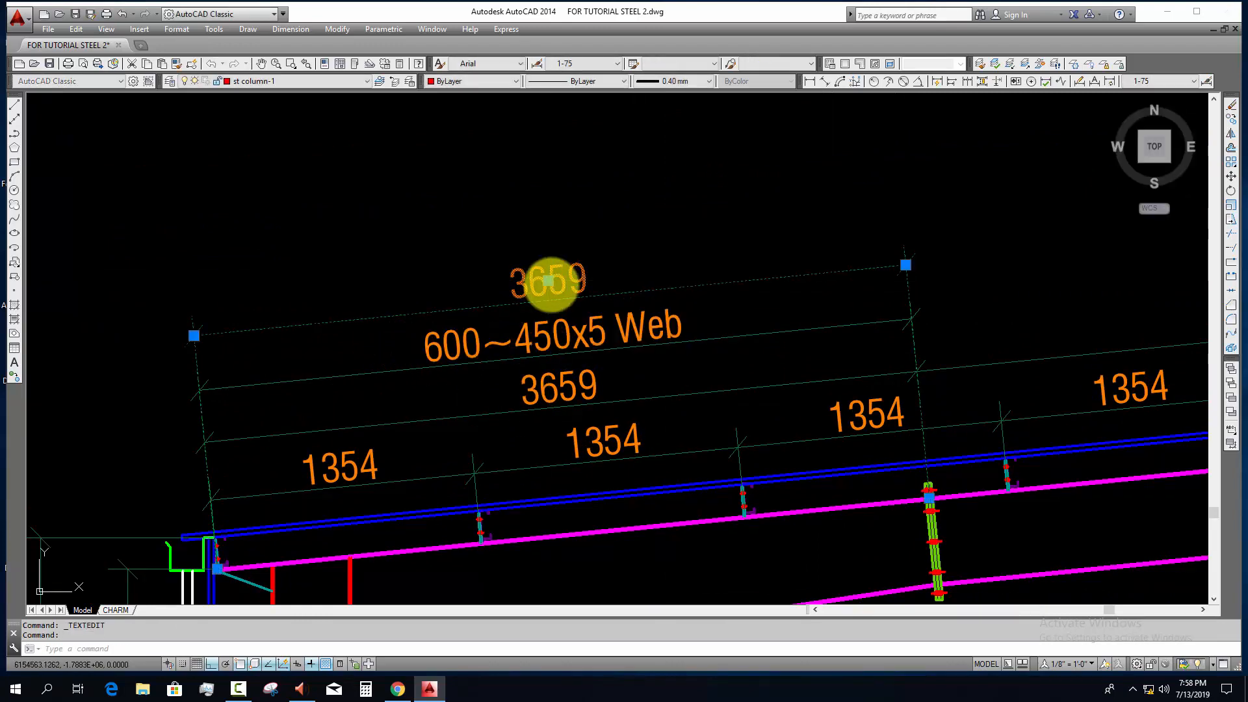
double_click(548, 281)
key(Delete)
text(600~450x5 Web)
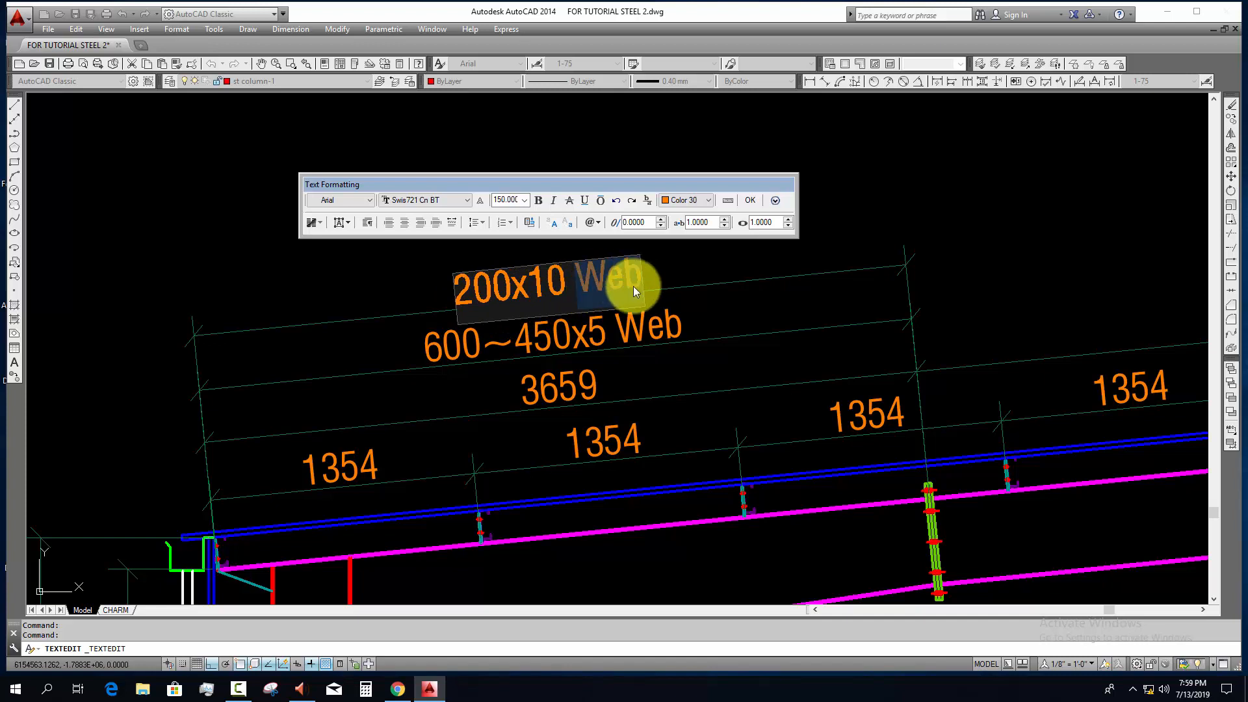
text(F)
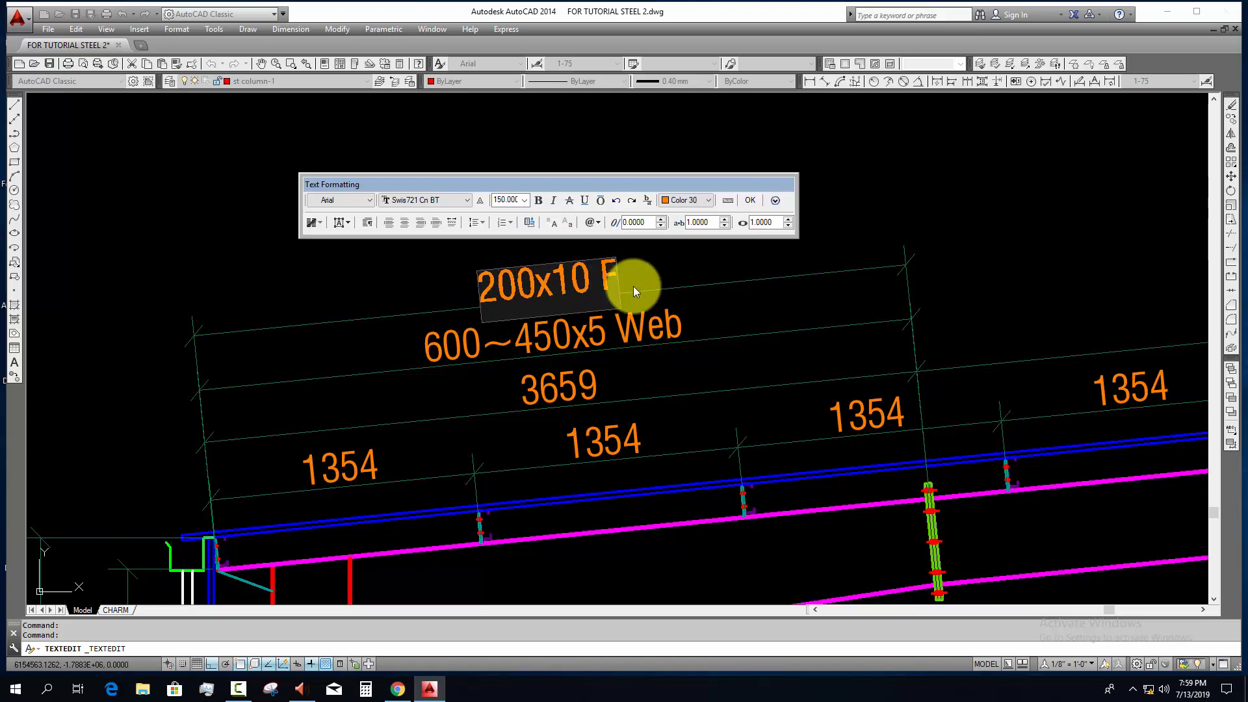
text(lange)
click(705, 348)
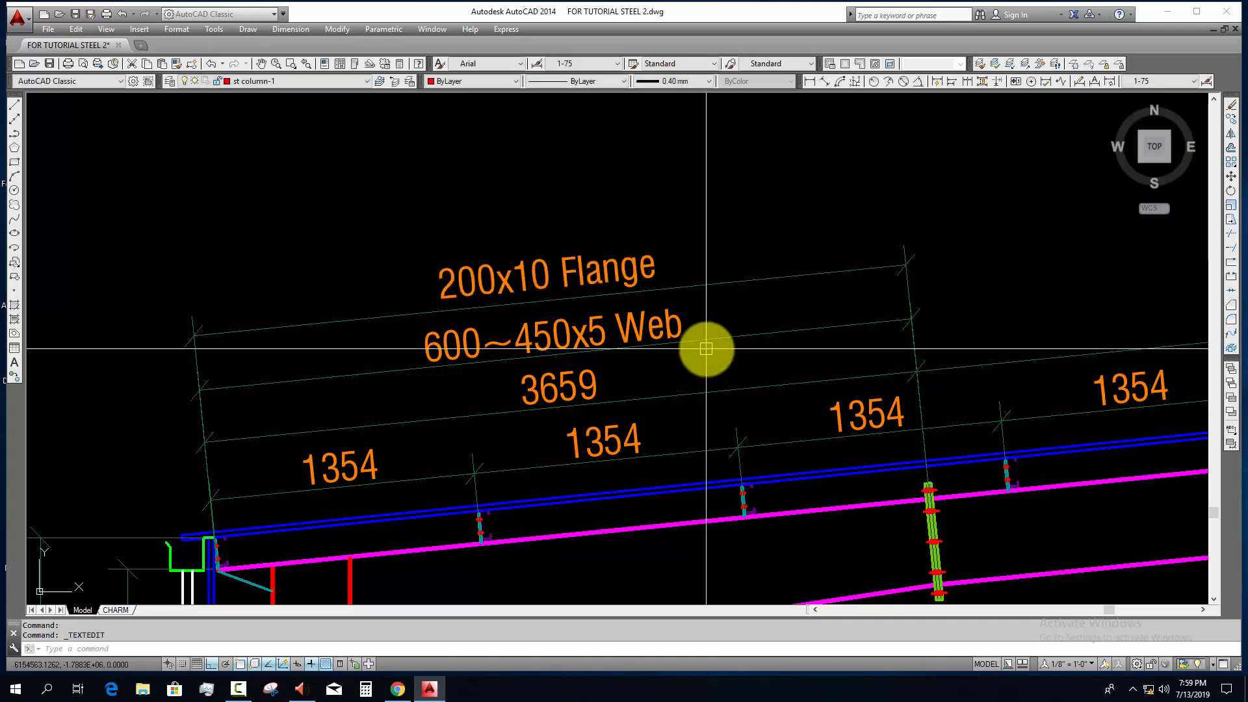
scroll(707, 347, down, 2)
key(Escape)
Step: Copy the flange and web label dimensions from the rafter's eave end to the first splice's centreline
click(708, 306)
click(689, 351)
text(co)
key(Return)
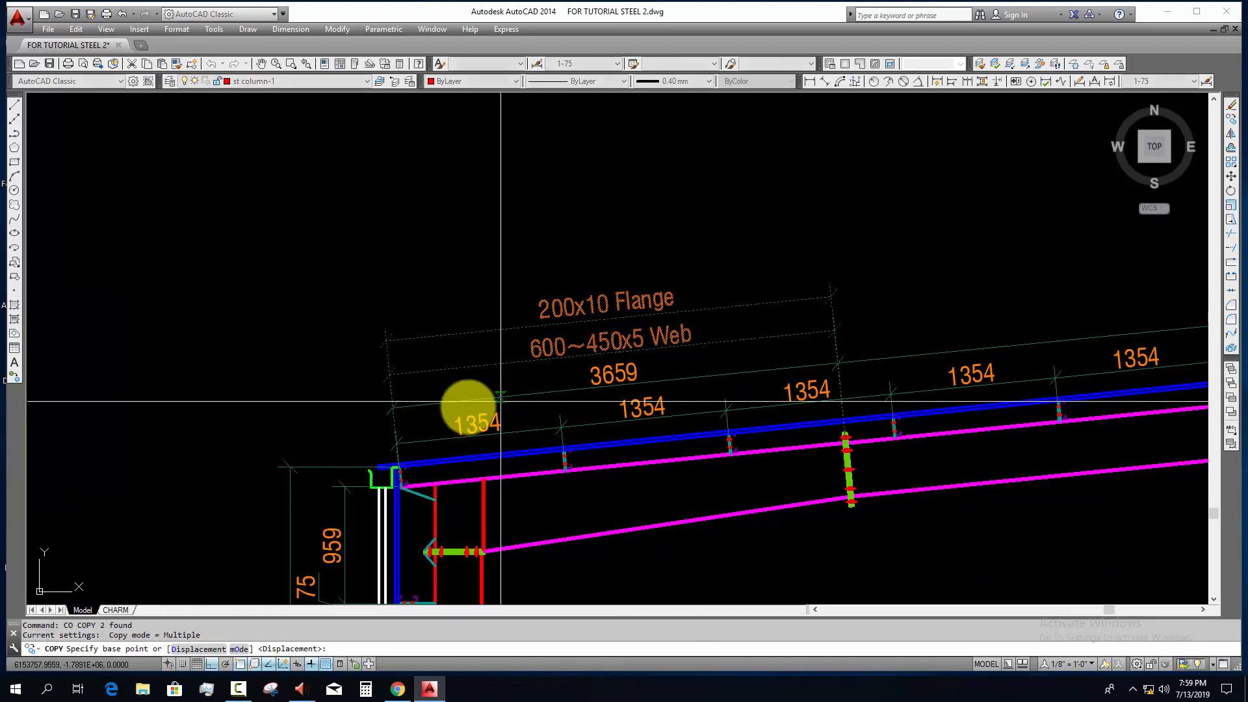
scroll(465, 455, up, 6)
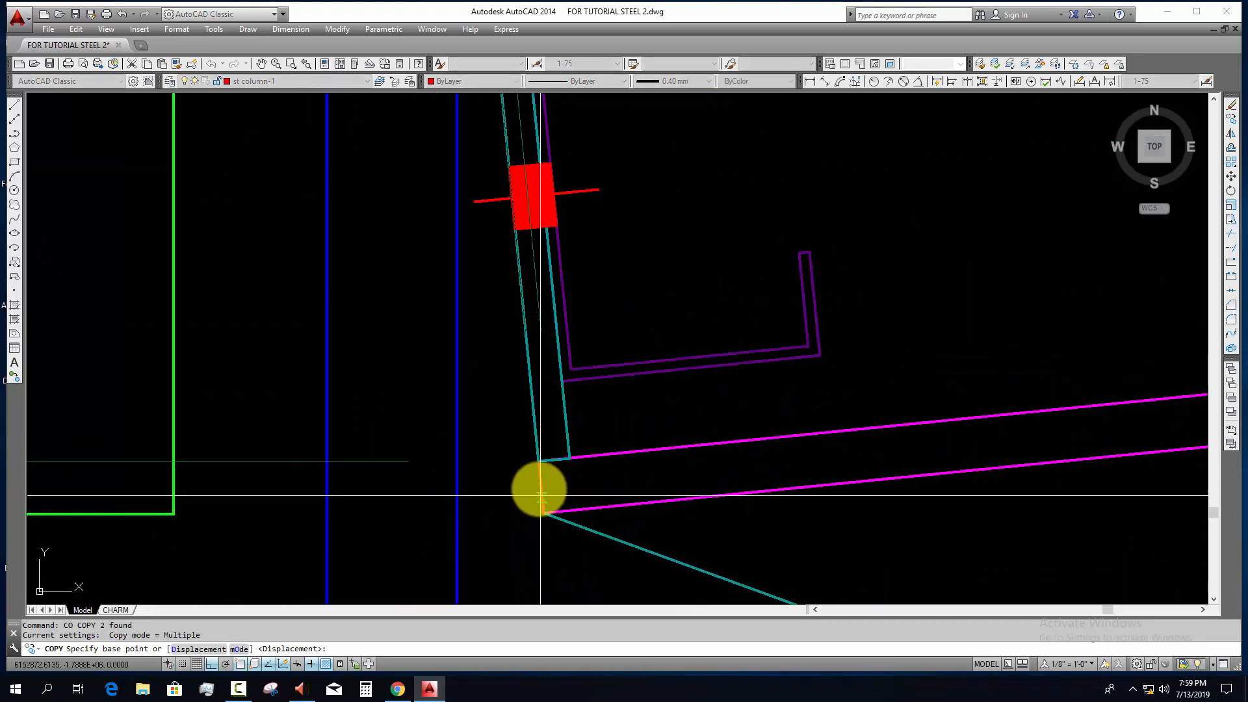
click(539, 461)
scroll(673, 486, down, 6)
middle_drag(861, 492, 218, 500)
scroll(728, 425, up, 6)
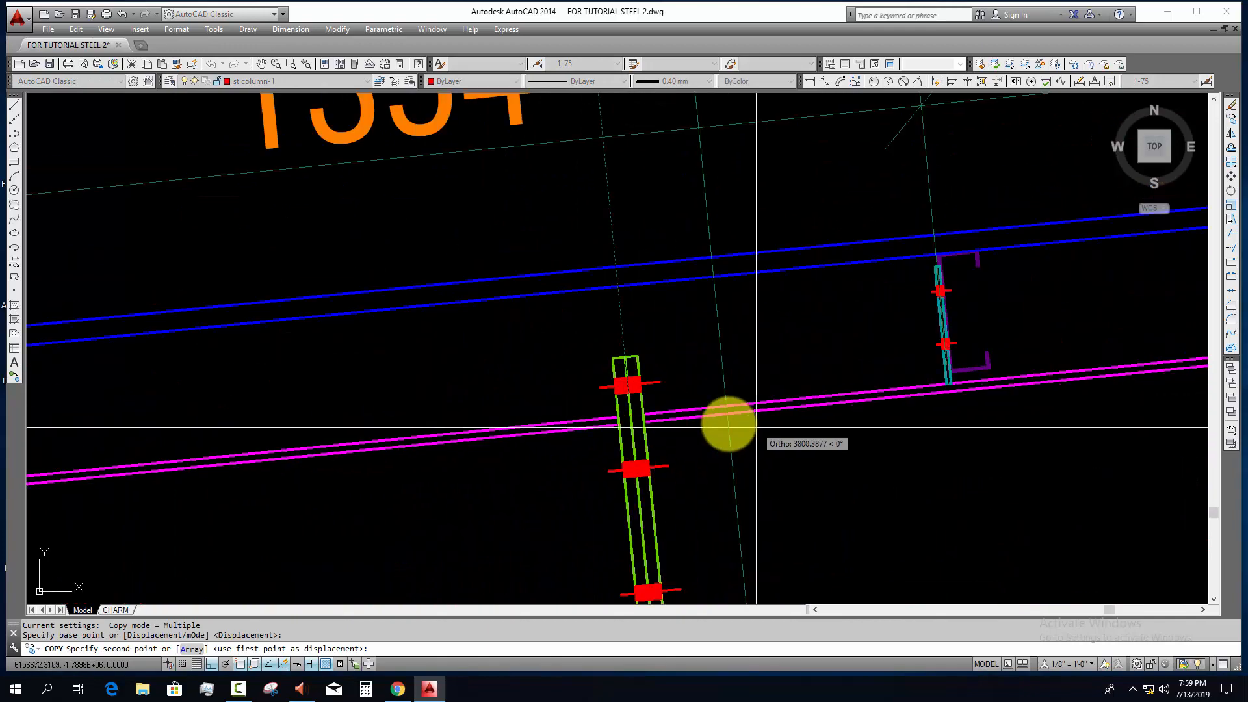
click(513, 410)
scroll(539, 418, down, 6)
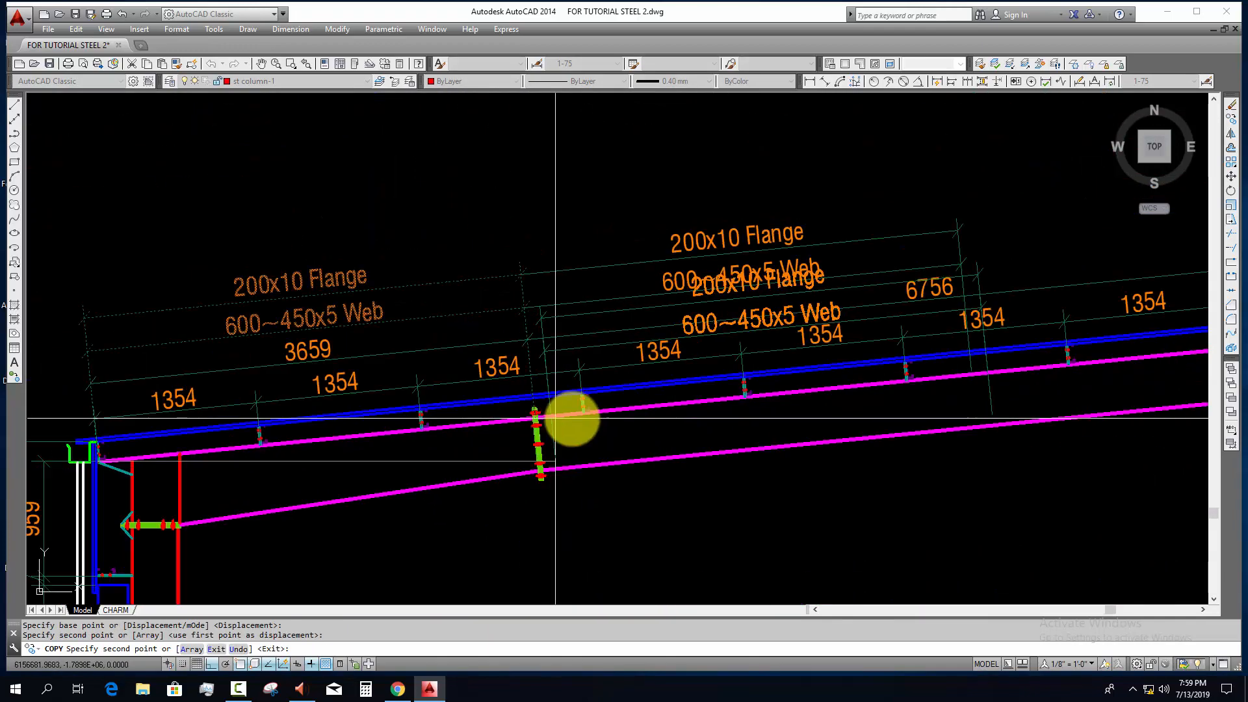
middle_drag(570, 418, 365, 448)
key(Escape)
Step: Stretch the upper end of both copied label dimensions to the second splice's centreline
click(737, 248)
click(707, 293)
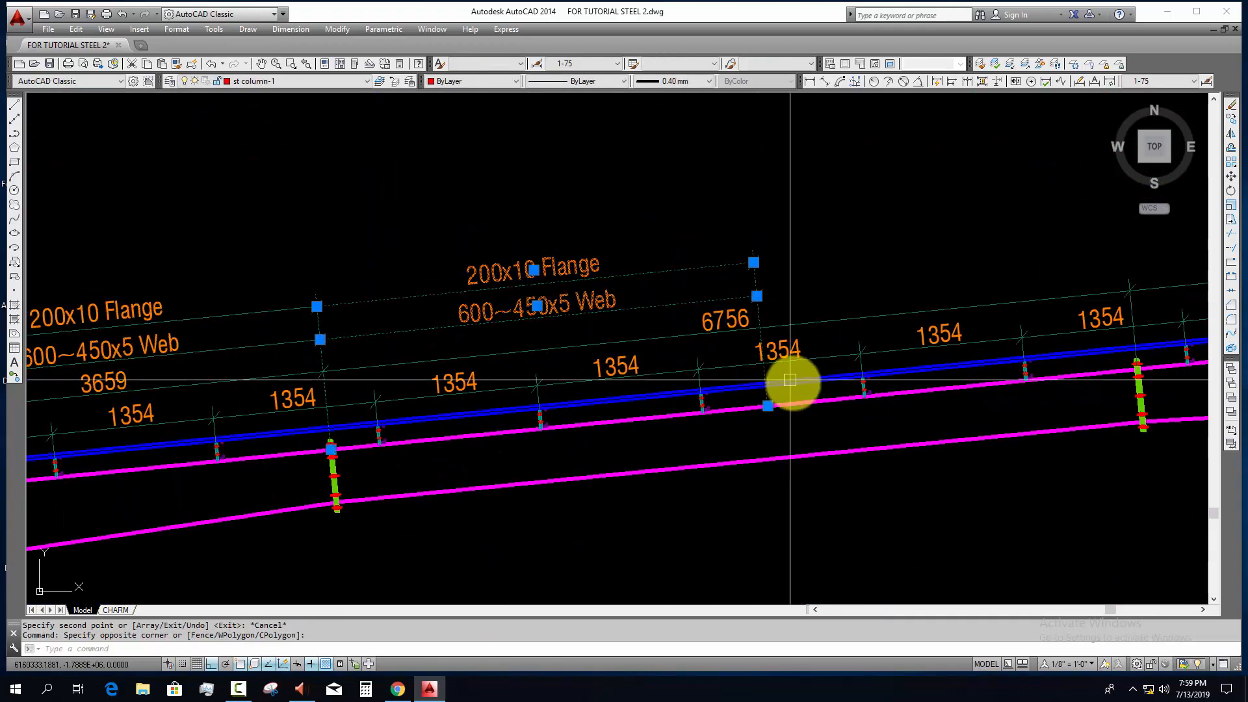
click(768, 405)
scroll(713, 412, up, 3)
scroll(916, 358, up, 5)
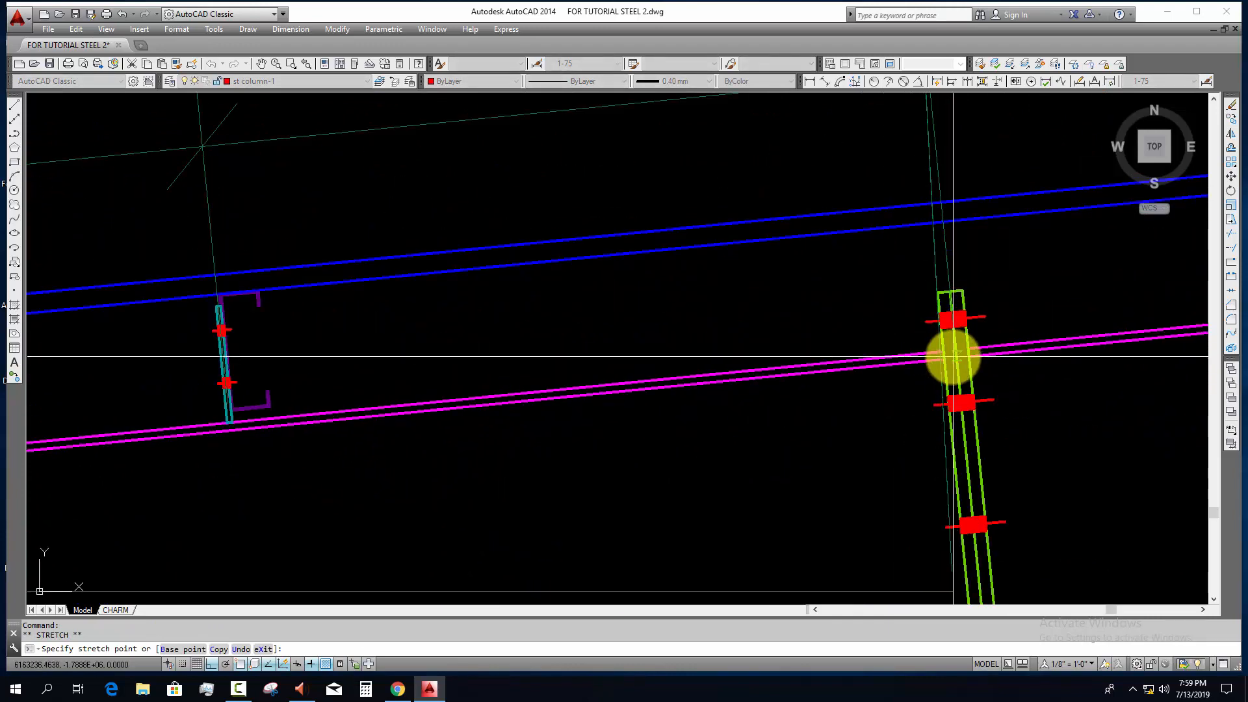
click(954, 352)
scroll(933, 397, down, 5)
middle_drag(933, 396, 1203, 408)
key(Escape)
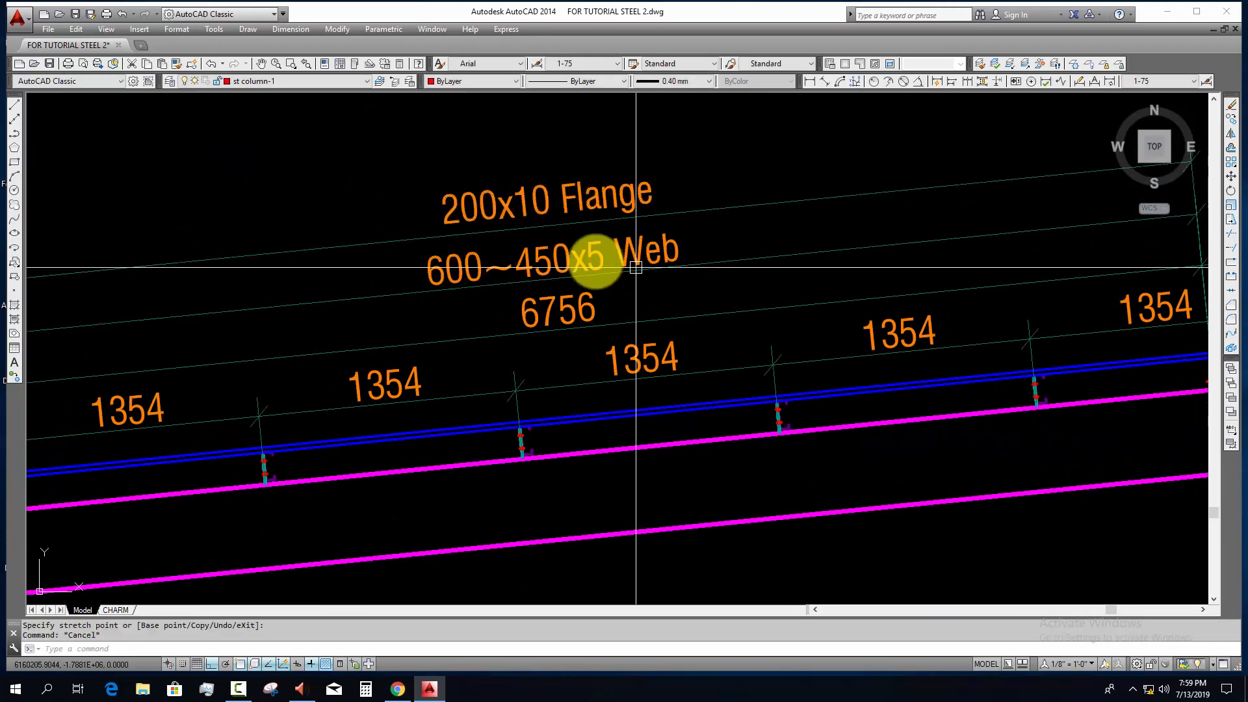
Step: Change the web label of the middle rafter segment to "450x5 Web"
click(575, 259)
double_click(511, 268)
drag(513, 266, 345, 289)
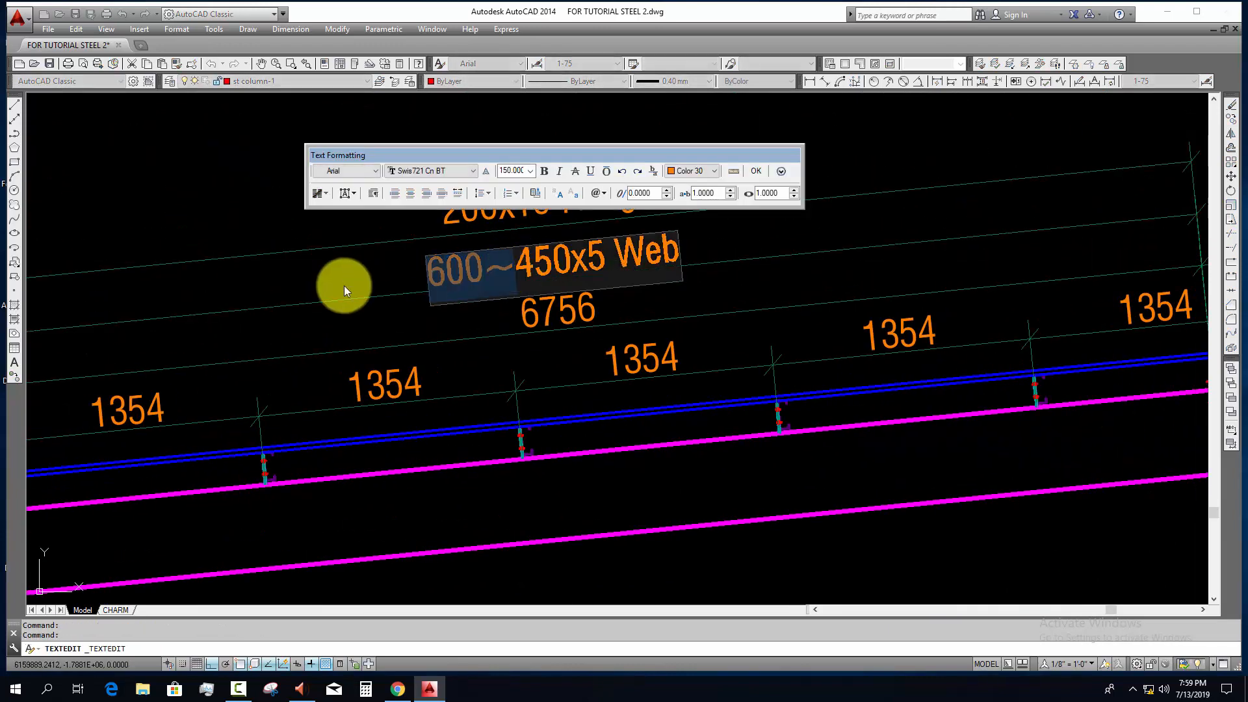
key(Delete)
click(418, 333)
middle_drag(649, 340, 412, 373)
key(Escape)
scroll(412, 373, down, 4)
Step: Copy the eave segment's flange and web label dimensions from the rafter's eave end to the second splice's centreline
middle_drag(504, 341, 853, 303)
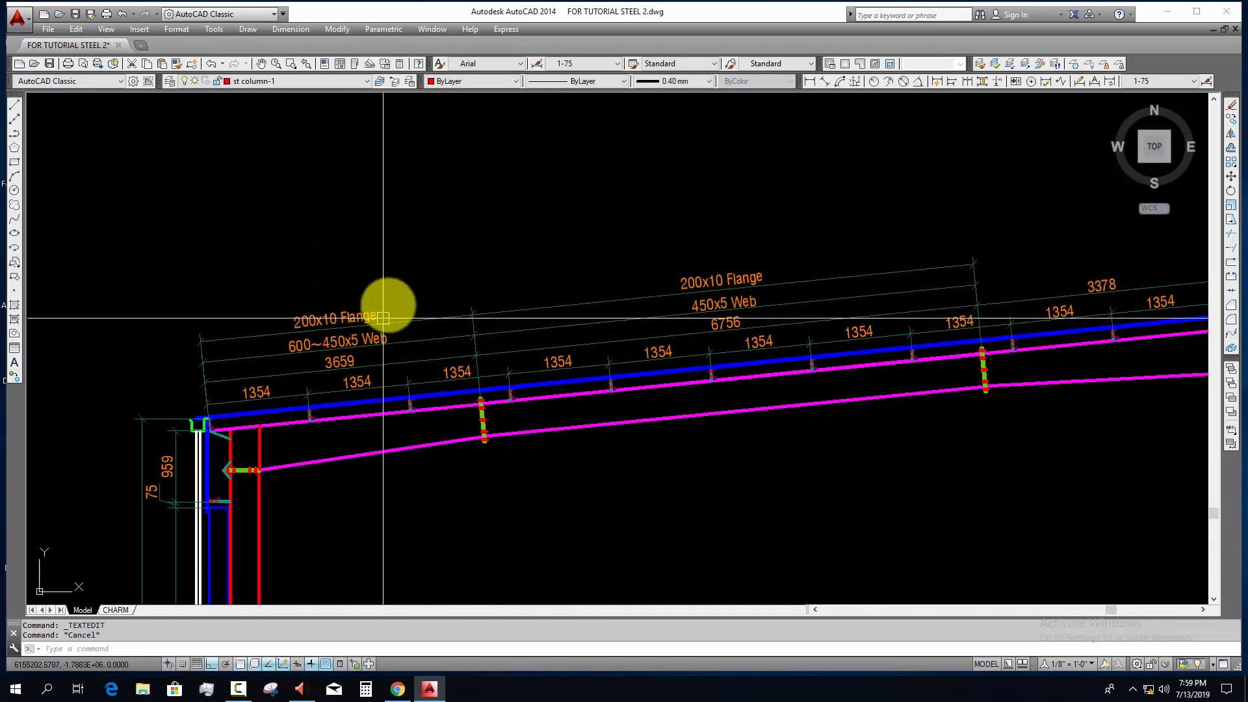
click(361, 363)
text(co)
key(Return)
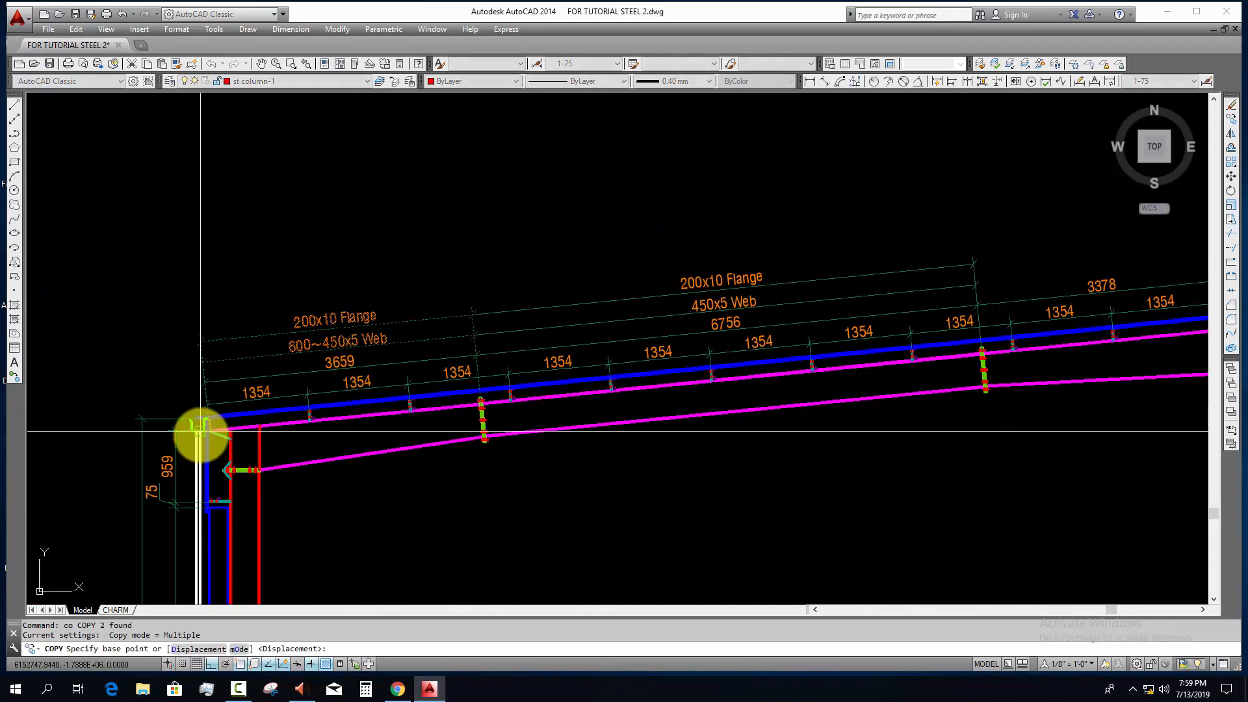
scroll(201, 432, up, 5)
scroll(251, 413, up, 4)
click(333, 388)
scroll(461, 432, down, 10)
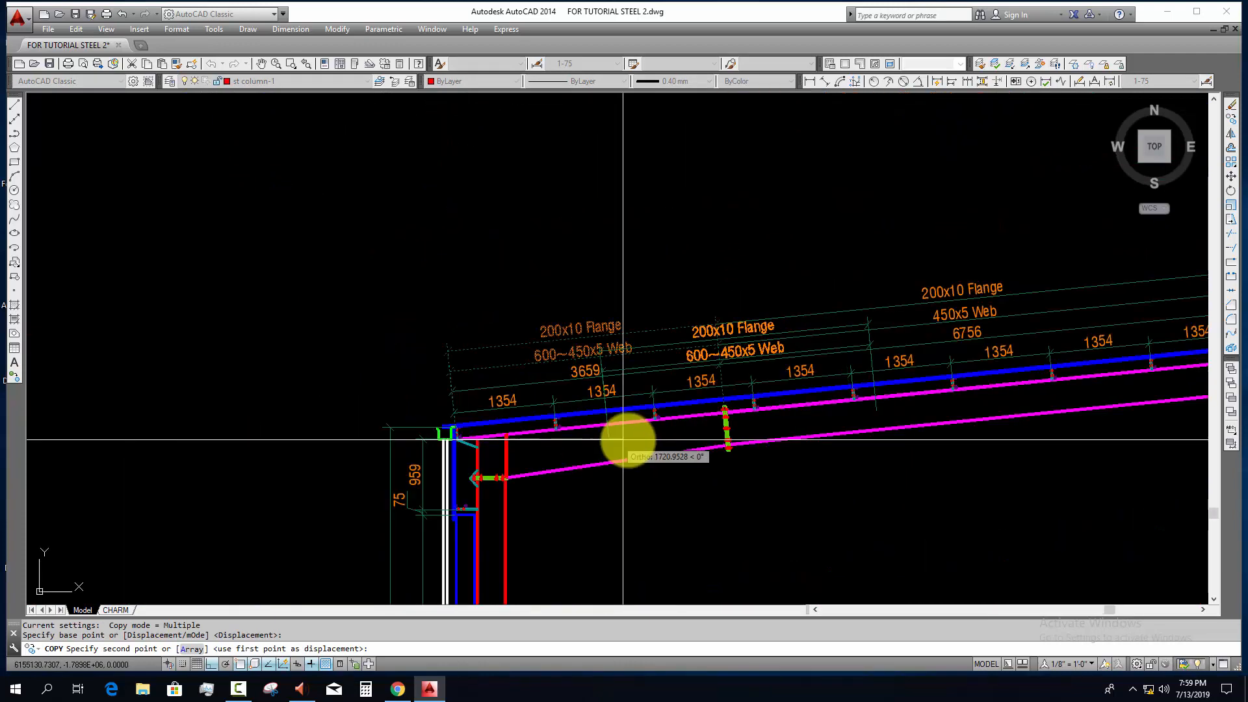
middle_drag(629, 440, 1, 439)
scroll(585, 384, up, 8)
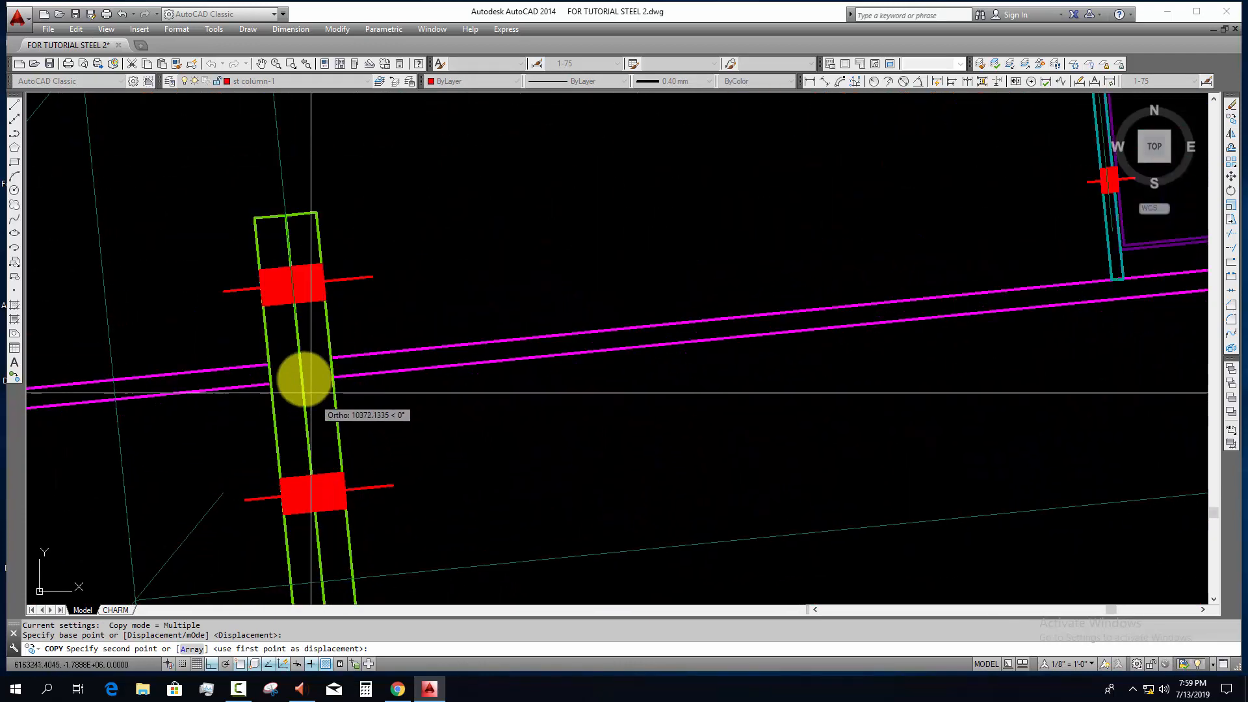
click(300, 361)
key(Escape)
Step: Stretch the far end of the last segment's flange and web label dimensions back to the rafter's upper end
middle_drag(544, 375, 223, 470)
scroll(223, 470, down, 11)
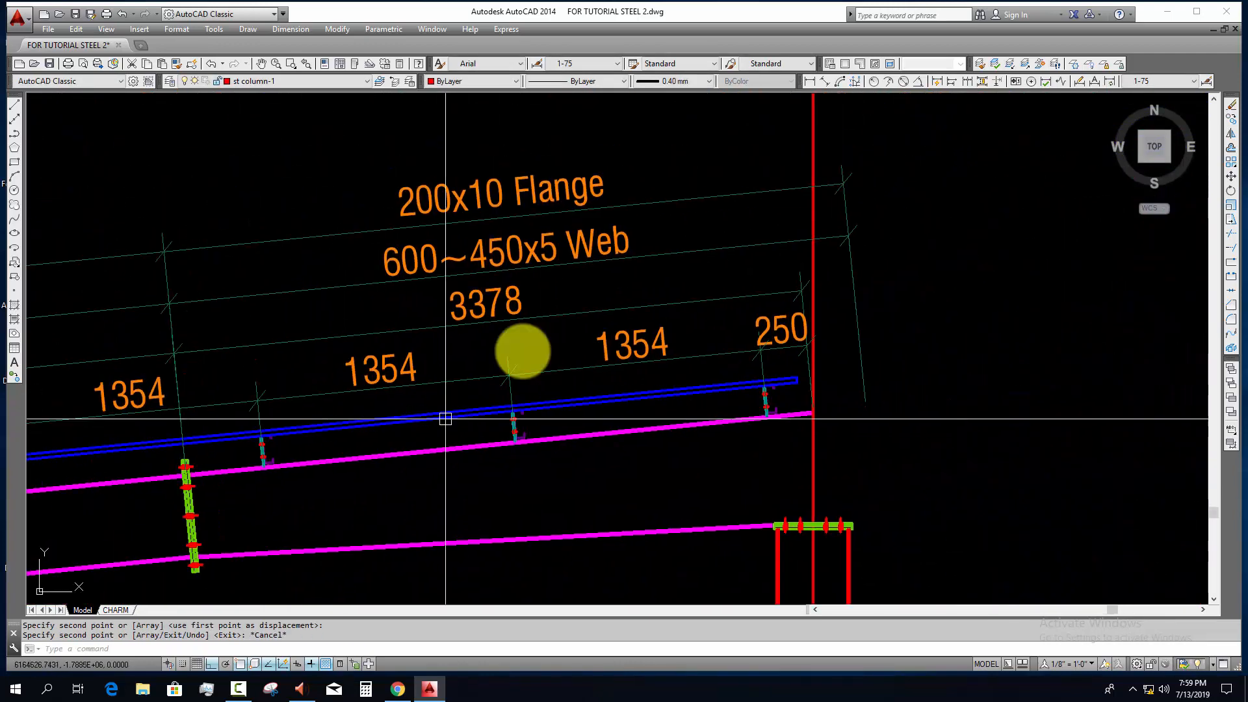
click(669, 163)
click(613, 253)
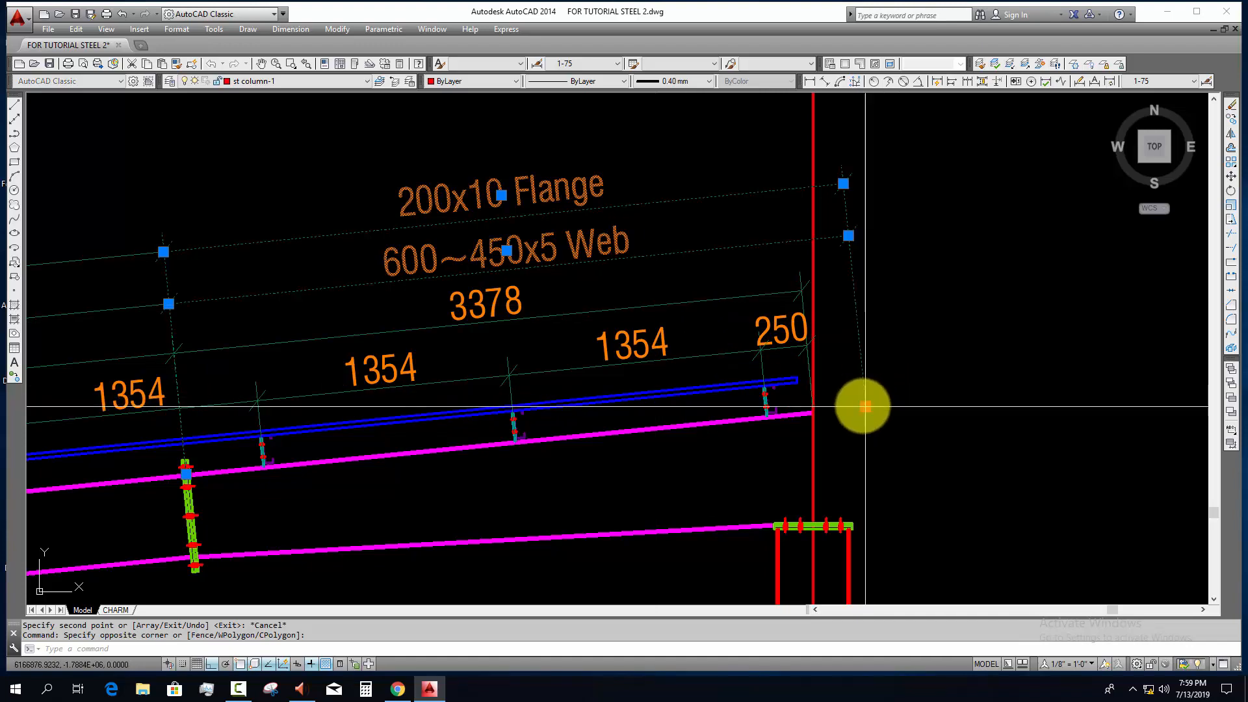
click(865, 407)
scroll(805, 409, up, 3)
scroll(774, 432, down, 4)
key(Escape)
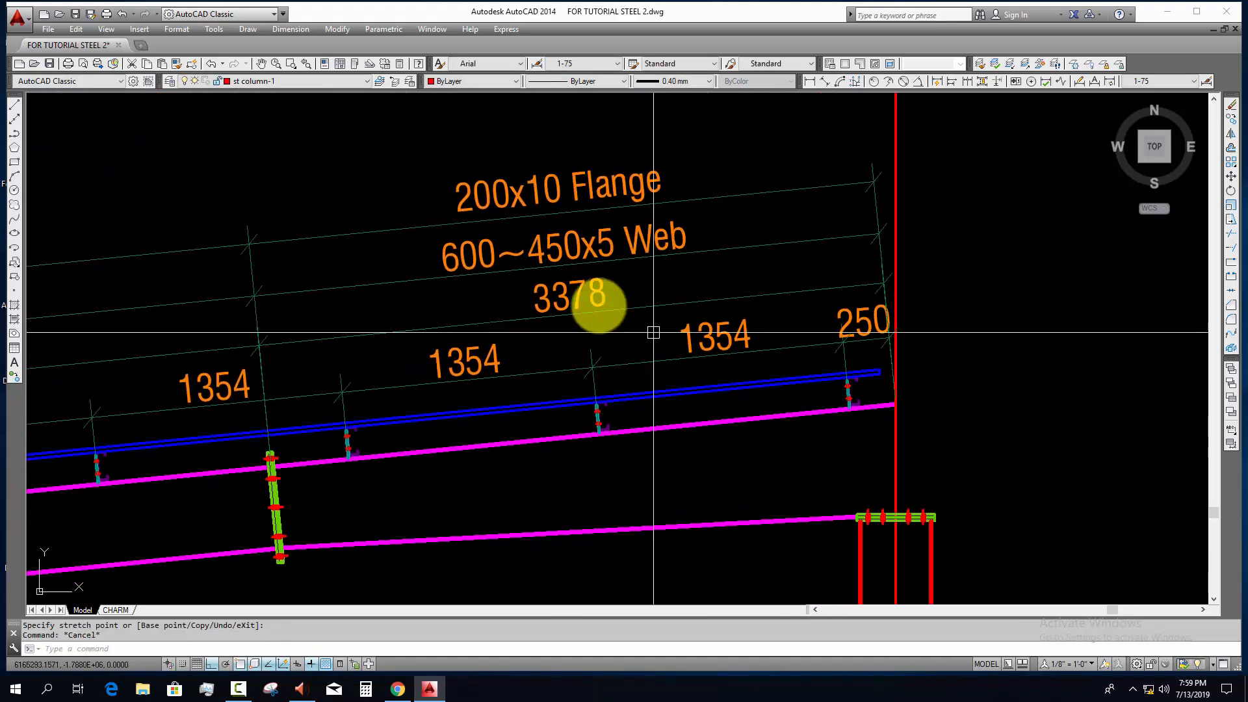
Step: Change the web label of the rafter's upper segment to "450~600x5 Web"
double_click(498, 258)
drag(497, 259, 425, 268)
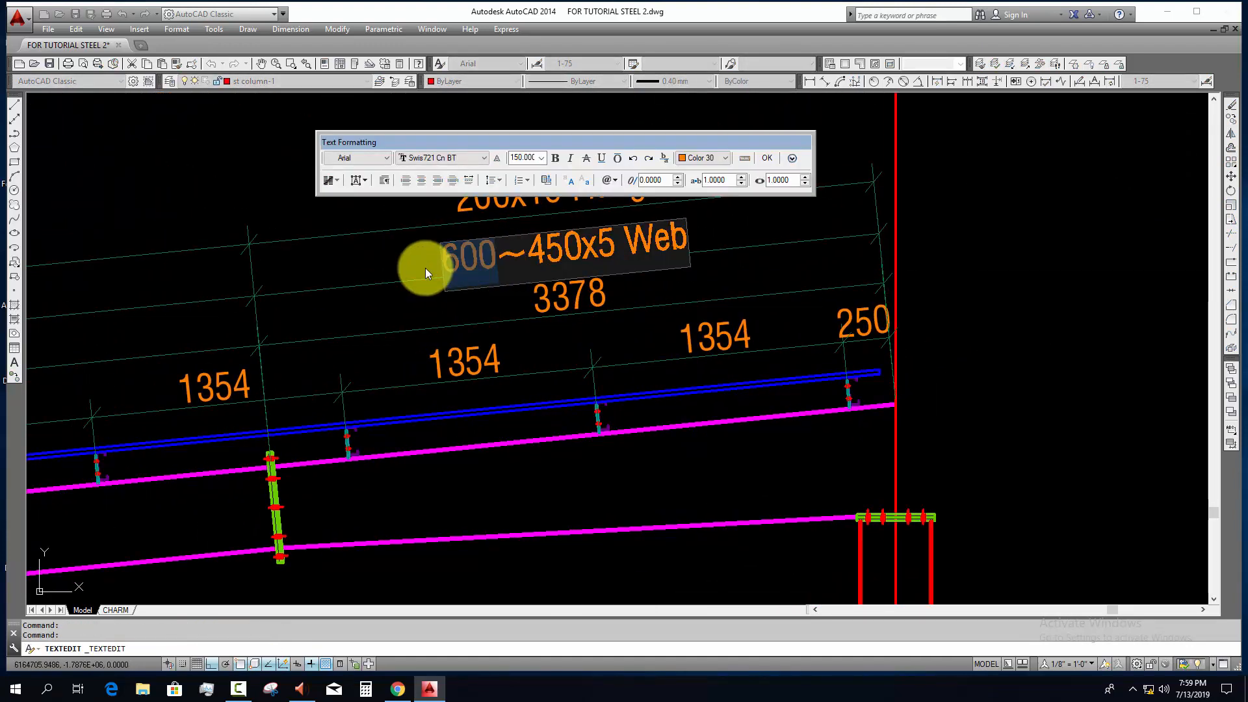
text(450~)
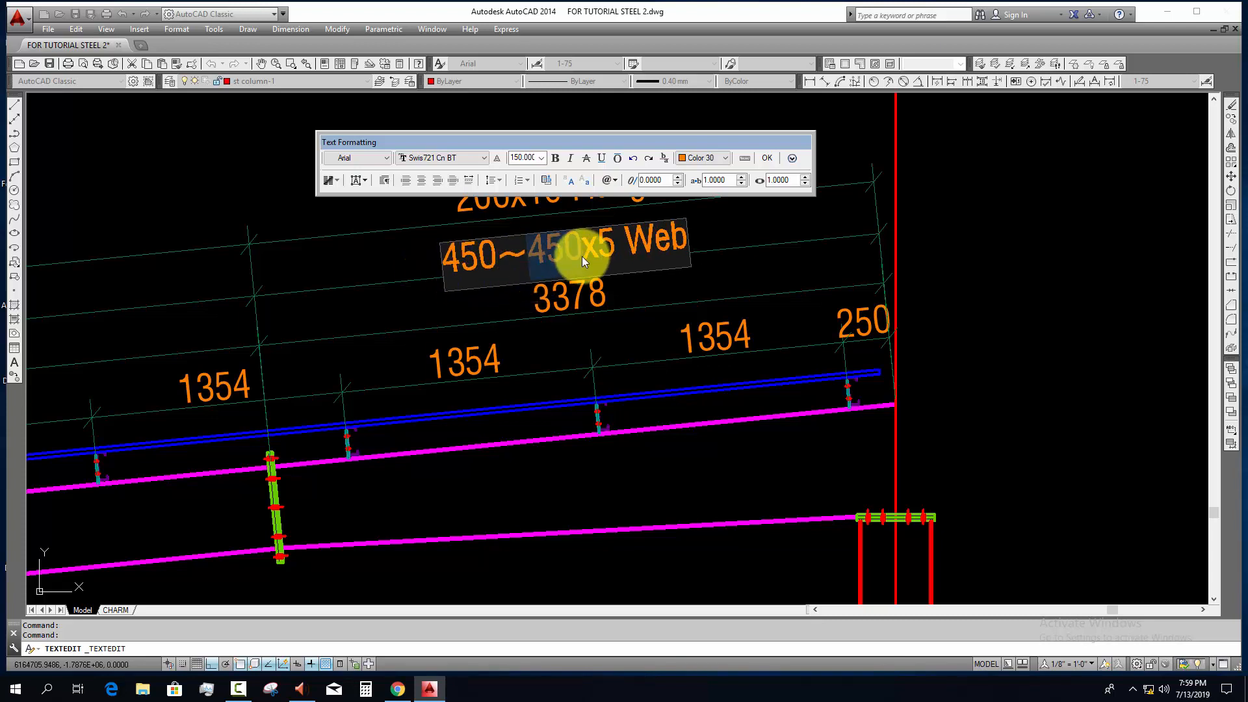
text(600)
click(683, 362)
scroll(696, 370, down, 4)
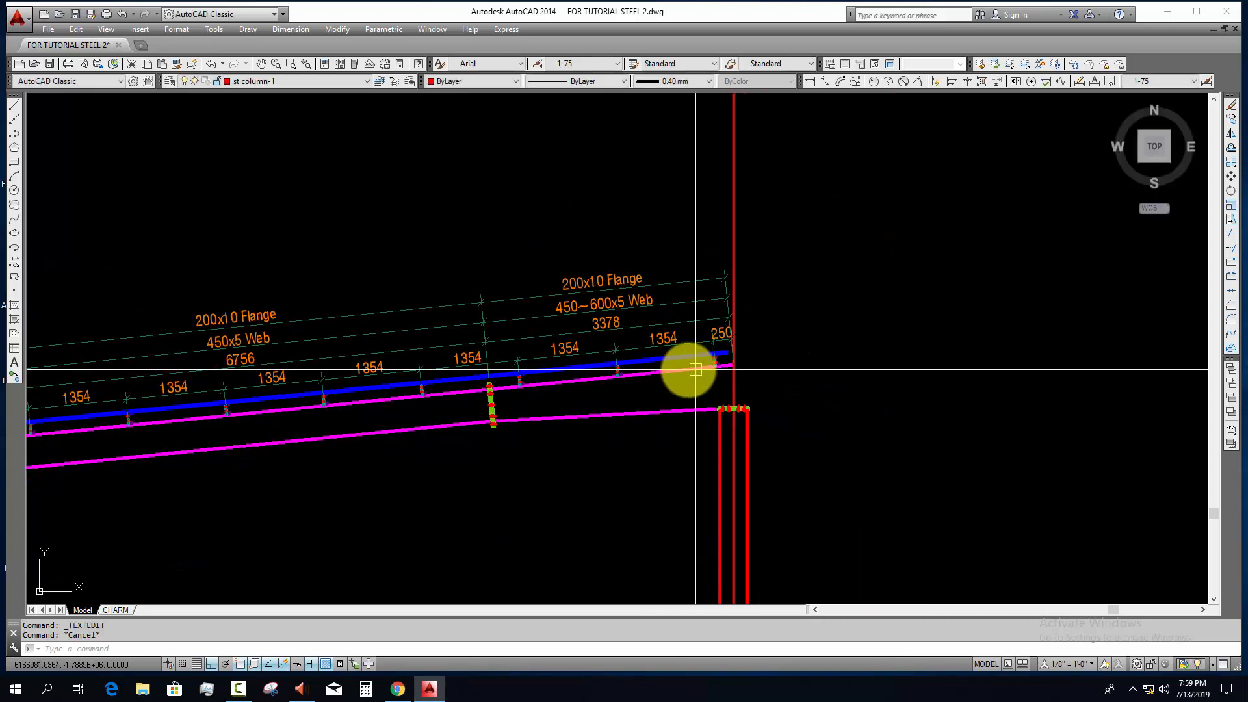
key(Escape)
Step: Compare the rafter schedule's depth, web and flange sizes with the labels along the rafter
mouse_move(695, 369)
middle_down()
mouse_move(760, 361)
mouse_move(450, 188)
middle_up()
scroll(761, 361, down, 4)
scroll(754, 392, down, 4)
middle_drag(832, 526, 600, 95)
scroll(604, 445, up, 4)
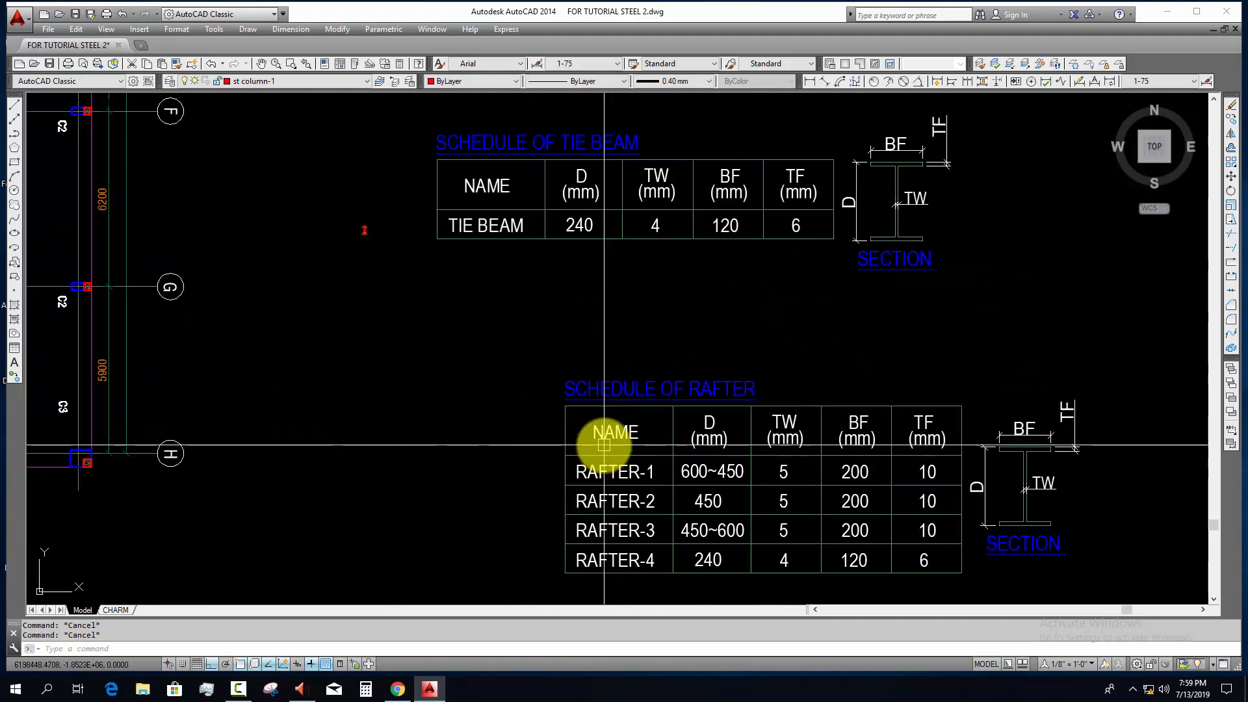
scroll(608, 418, down, 8)
middle_drag(468, 128, 521, 331)
scroll(491, 355, up, 10)
scroll(491, 355, up, 2)
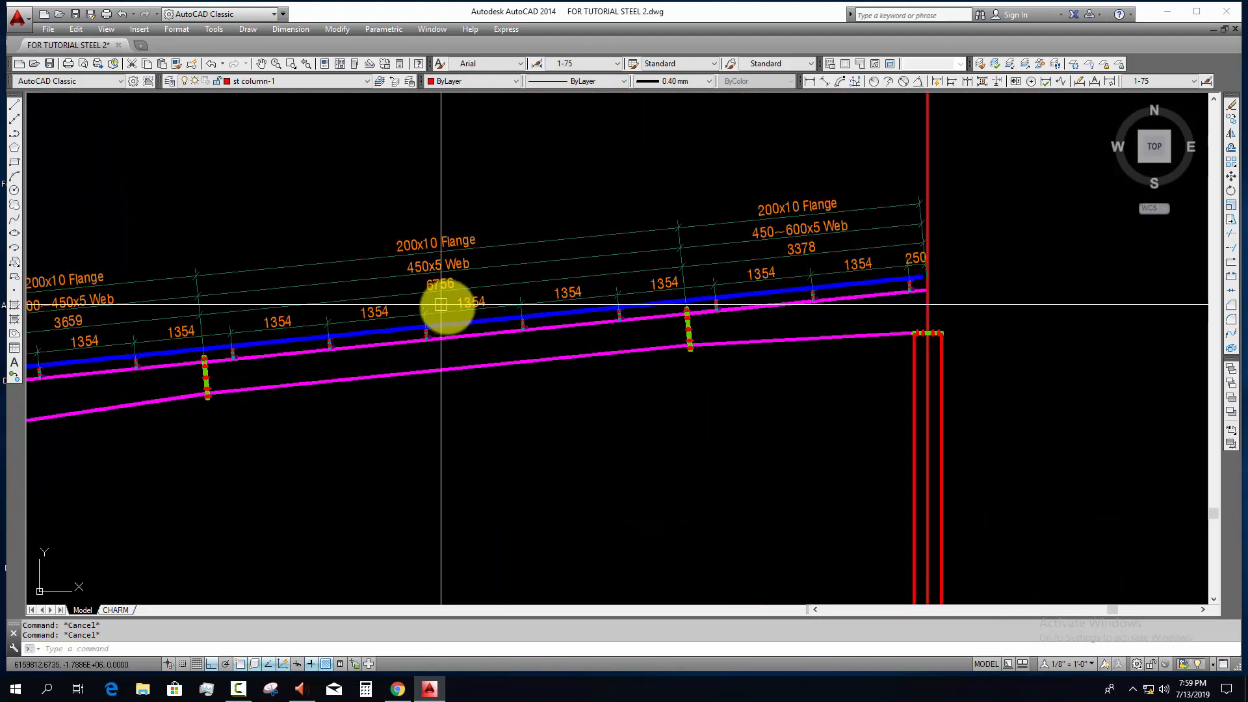
Step: Draw a slope triangle above the rafter's eave segment with a 1000 horizontal base and a short vertical rise at its uphill end
mouse_move(446, 307)
middle_down()
mouse_move(549, 315)
mouse_move(660, 350)
mouse_move(580, 403)
middle_up()
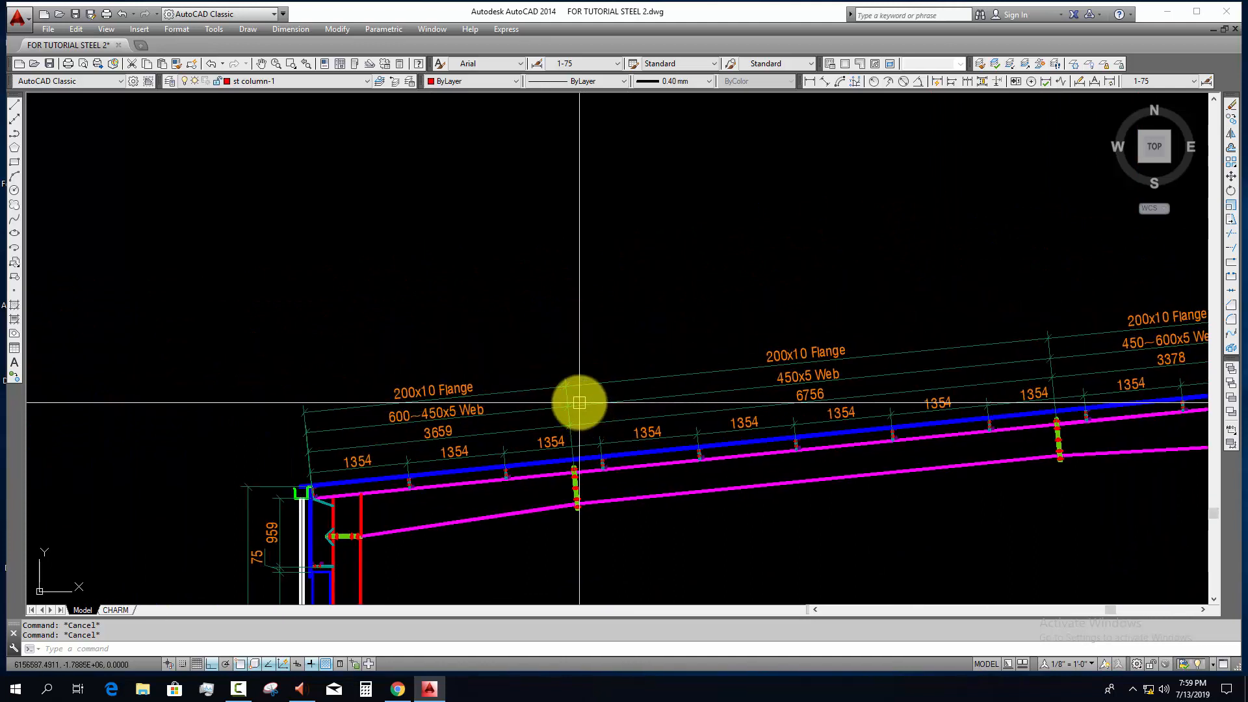
text(pl)
key(Return)
click(539, 291)
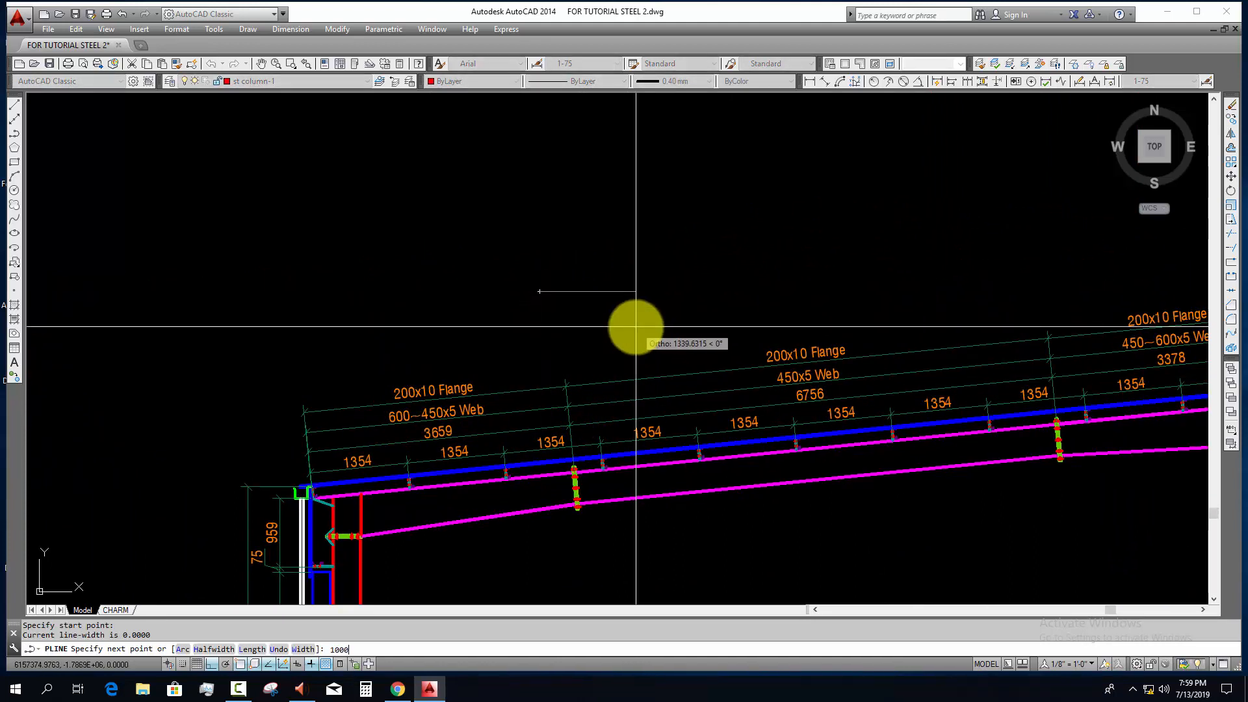
text(1000)
key(Return)
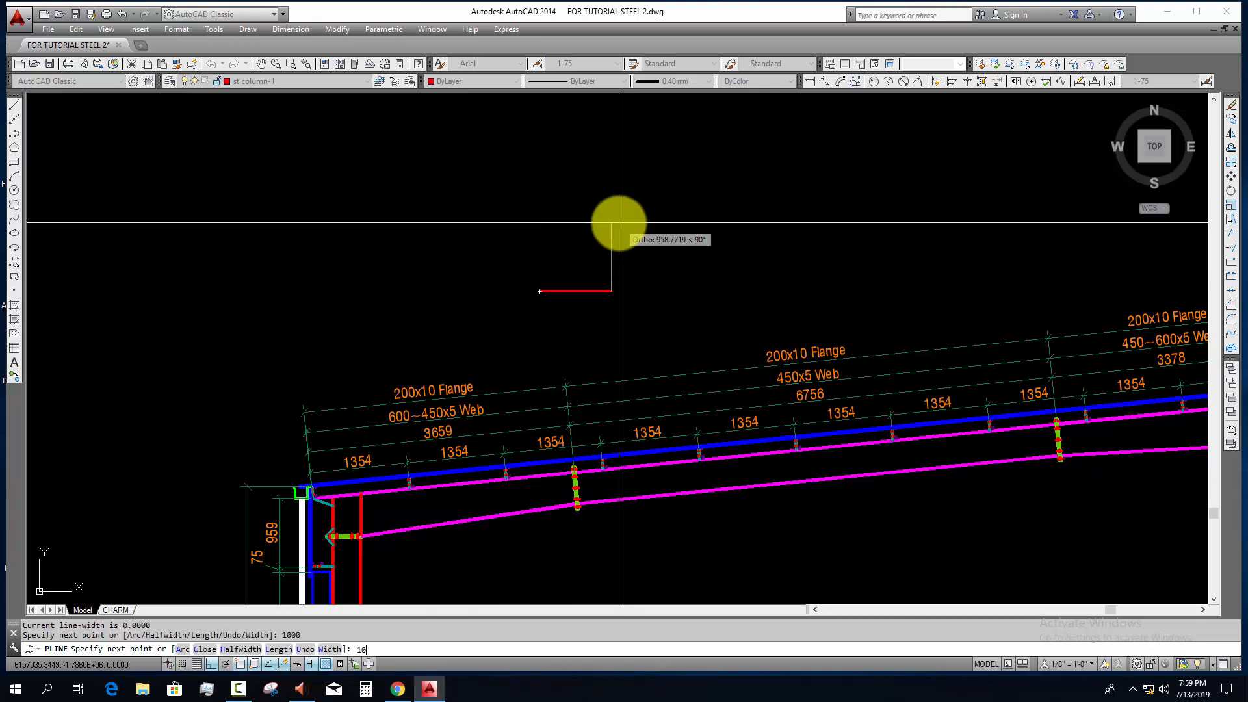
click(539, 294)
key(Escape)
key(Escape)
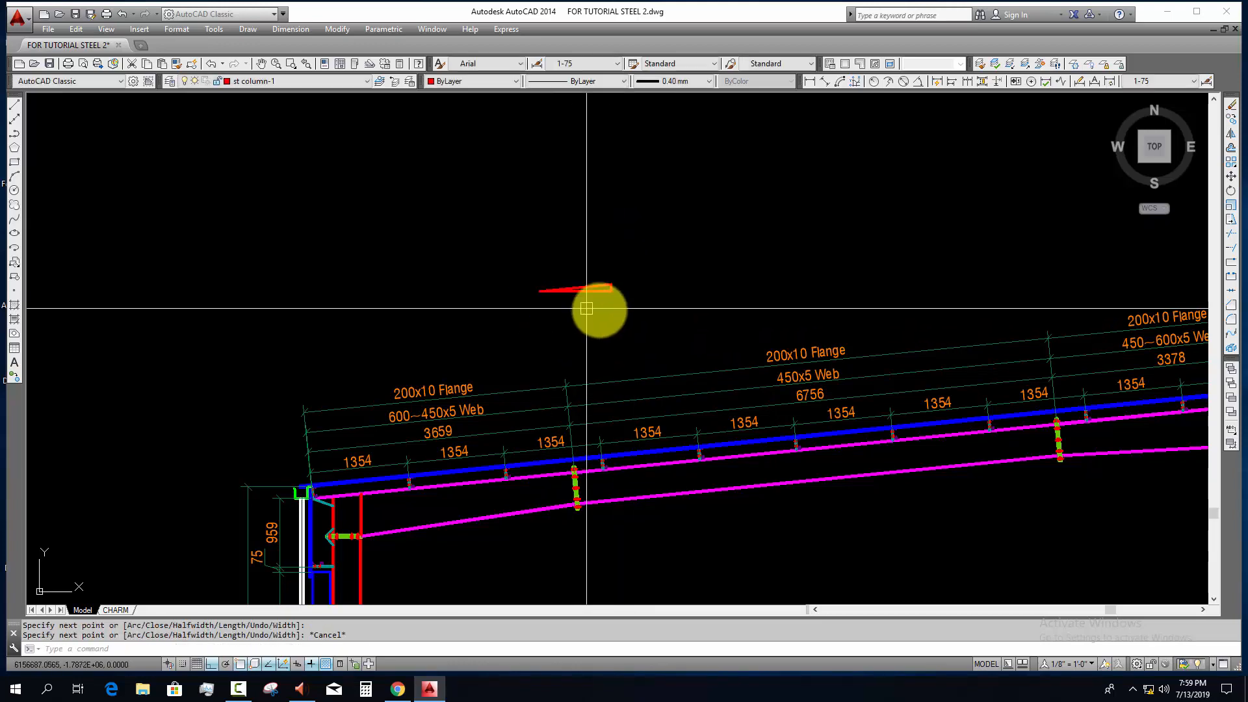
Step: Scale the slope triangle by a factor of 1.5 about a point on its base
scroll(599, 309, up, 2)
click(599, 316)
click(540, 234)
middle_drag(589, 324, 601, 347)
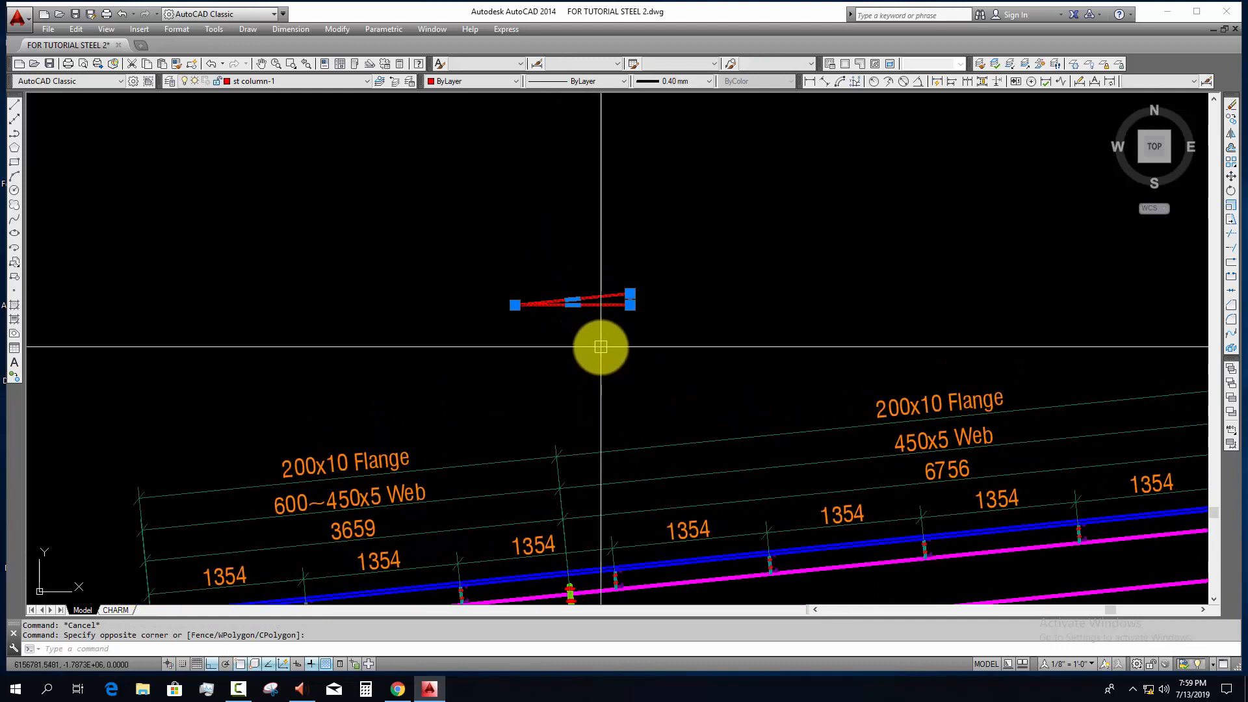
key(Escape)
click(652, 347)
click(557, 237)
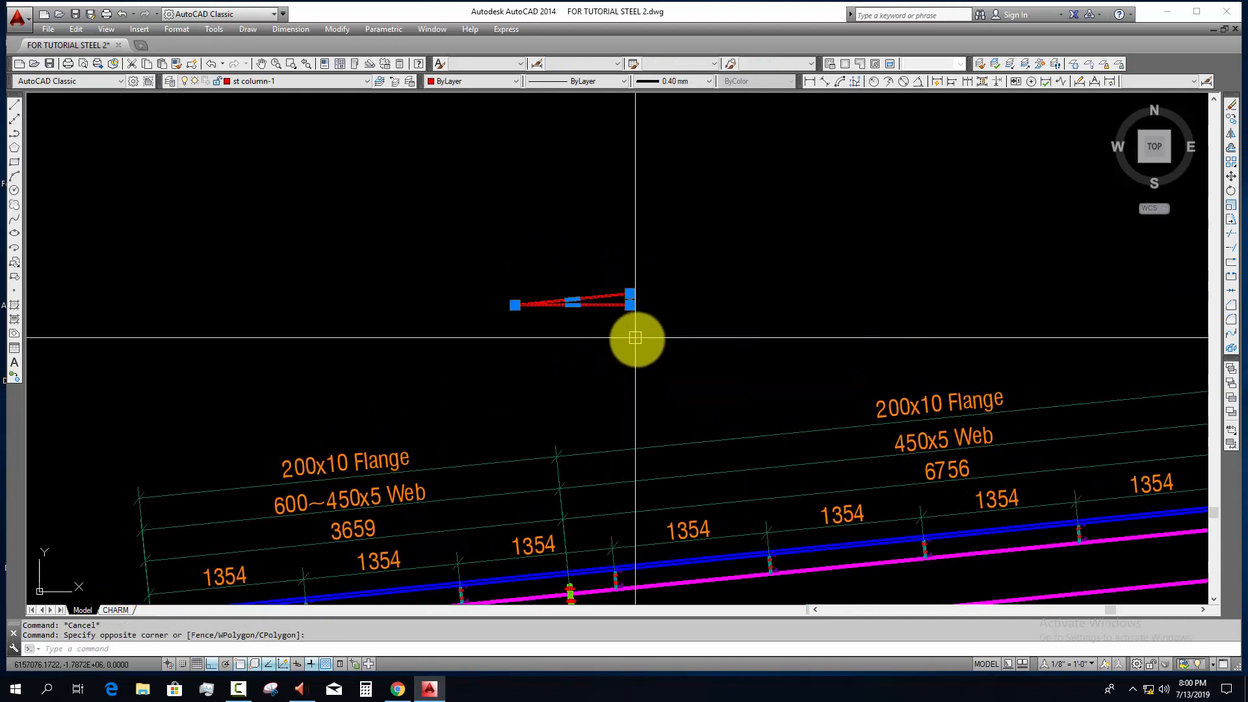
text(sc)
key(Return)
click(585, 305)
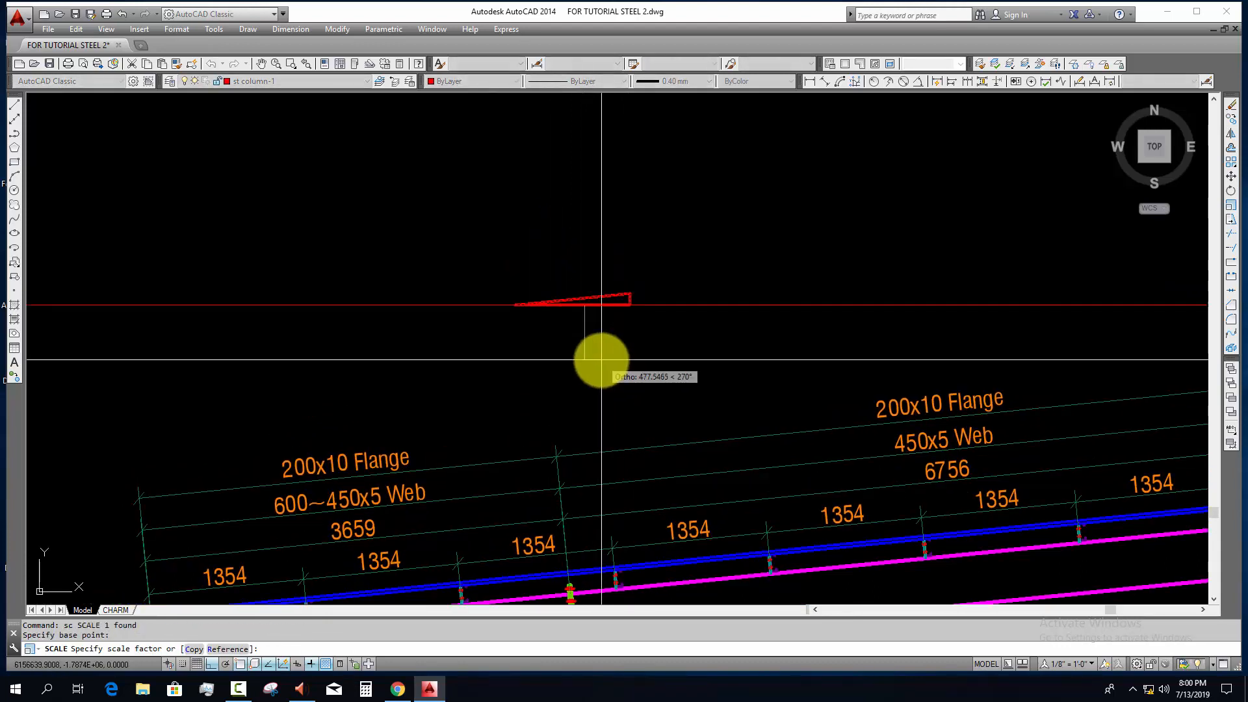
text(1.5)
key(Return)
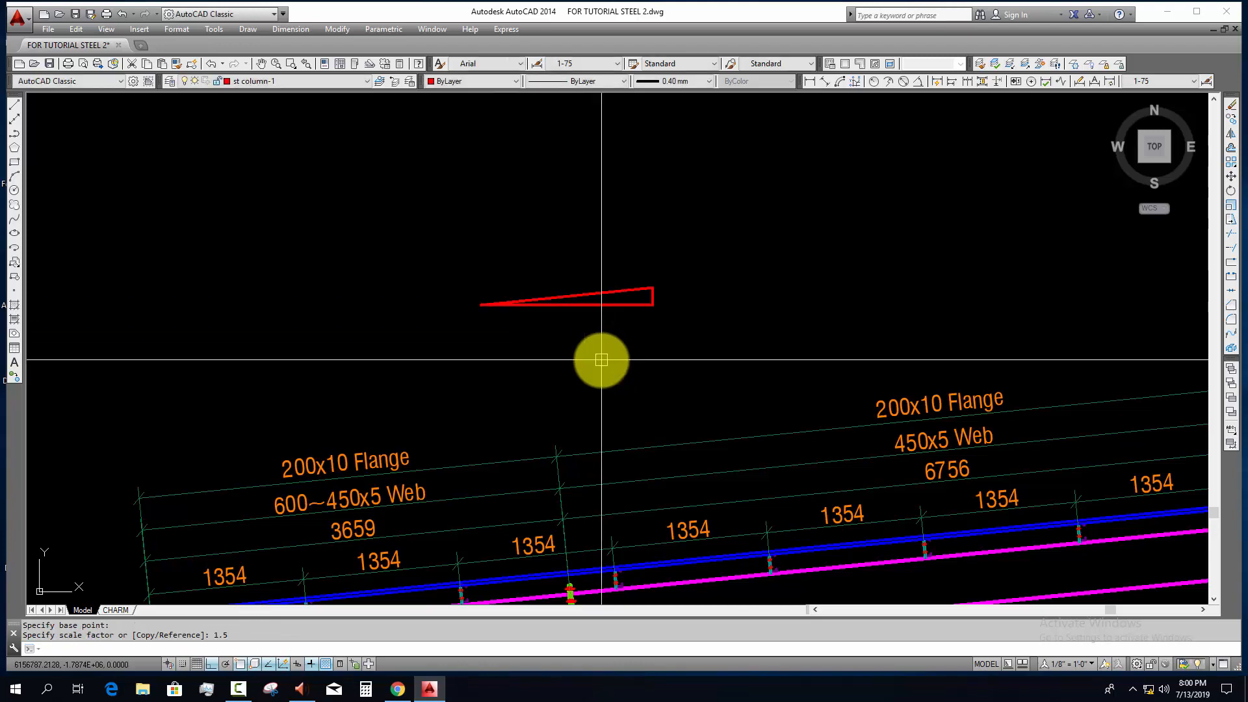
key(Escape)
key(Escape)
Step: Copy a C2 column label from the RCC column layout to beside the slope triangle's vertical side
scroll(601, 359, down, 8)
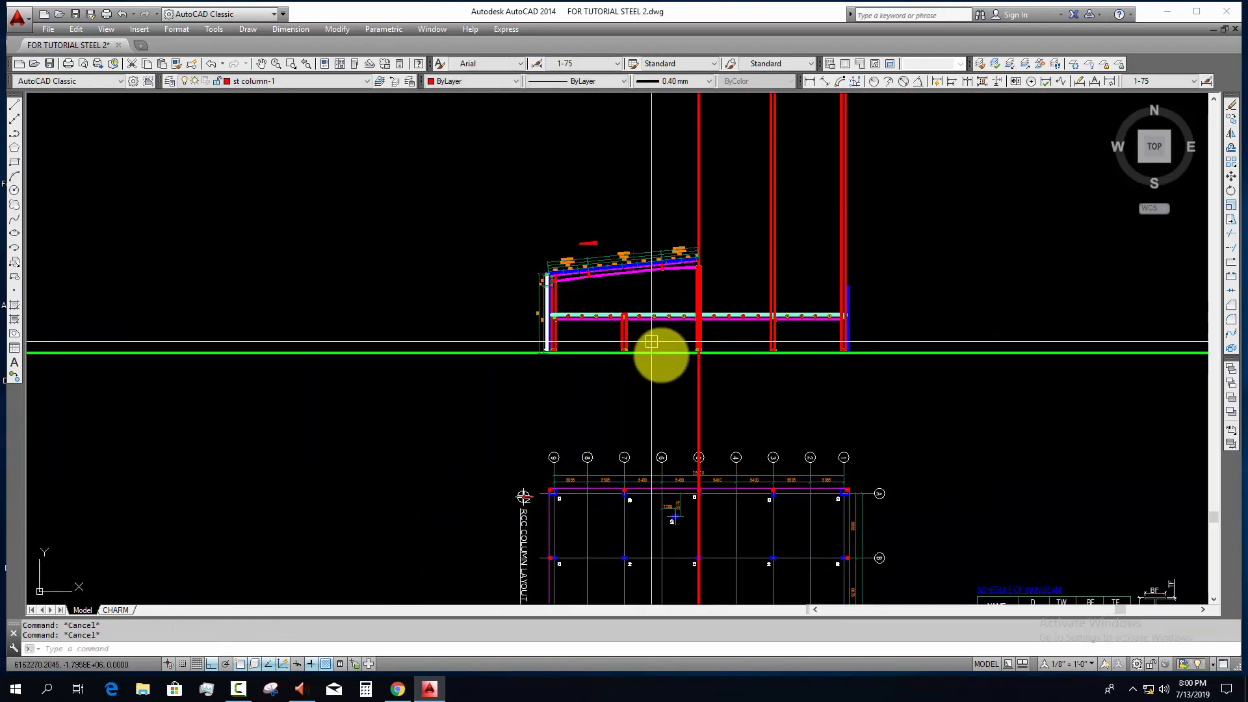
scroll(650, 513, up, 5)
text(co)
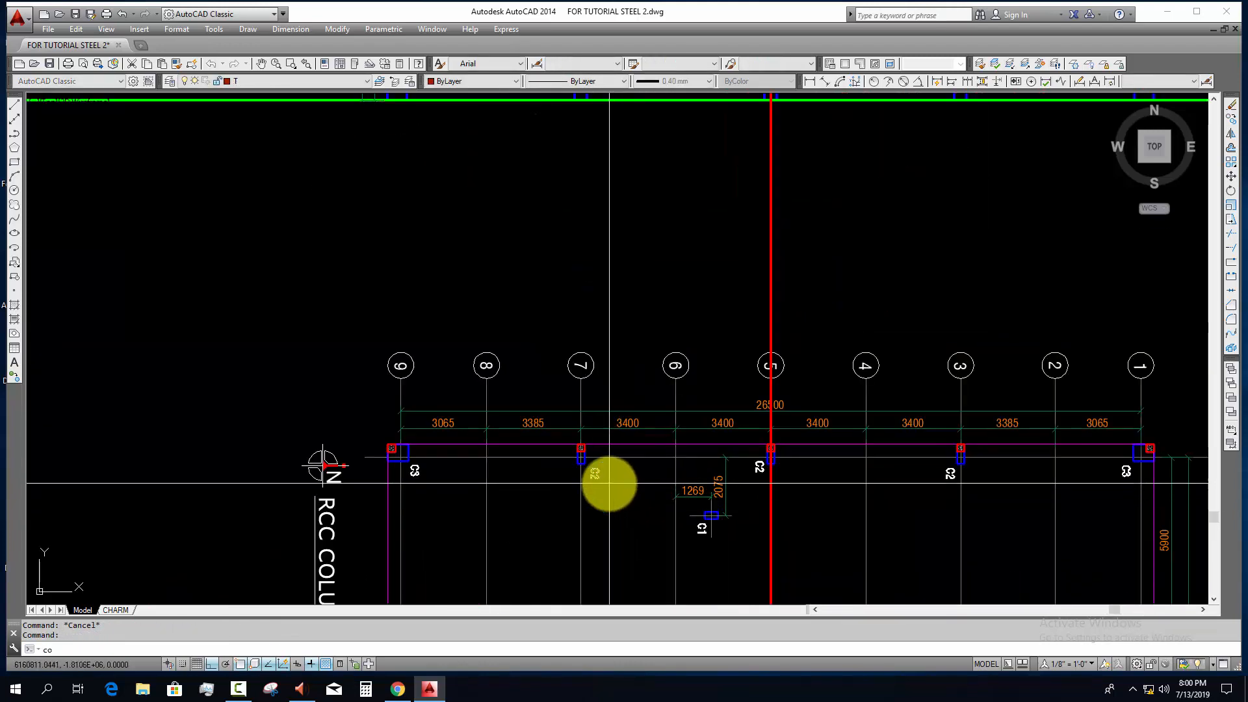
key(Return)
click(609, 483)
scroll(654, 416, down, 4)
middle_drag(657, 404, 624, 601)
key(F8)
scroll(593, 465, up, 9)
middle_drag(487, 208, 563, 433)
click(552, 430)
key(Escape)
Step: Rotate the copied C2 label beside the slope triangle so that it reads horizontally
click(597, 420)
click(526, 369)
click(536, 404)
click(502, 365)
text(r)
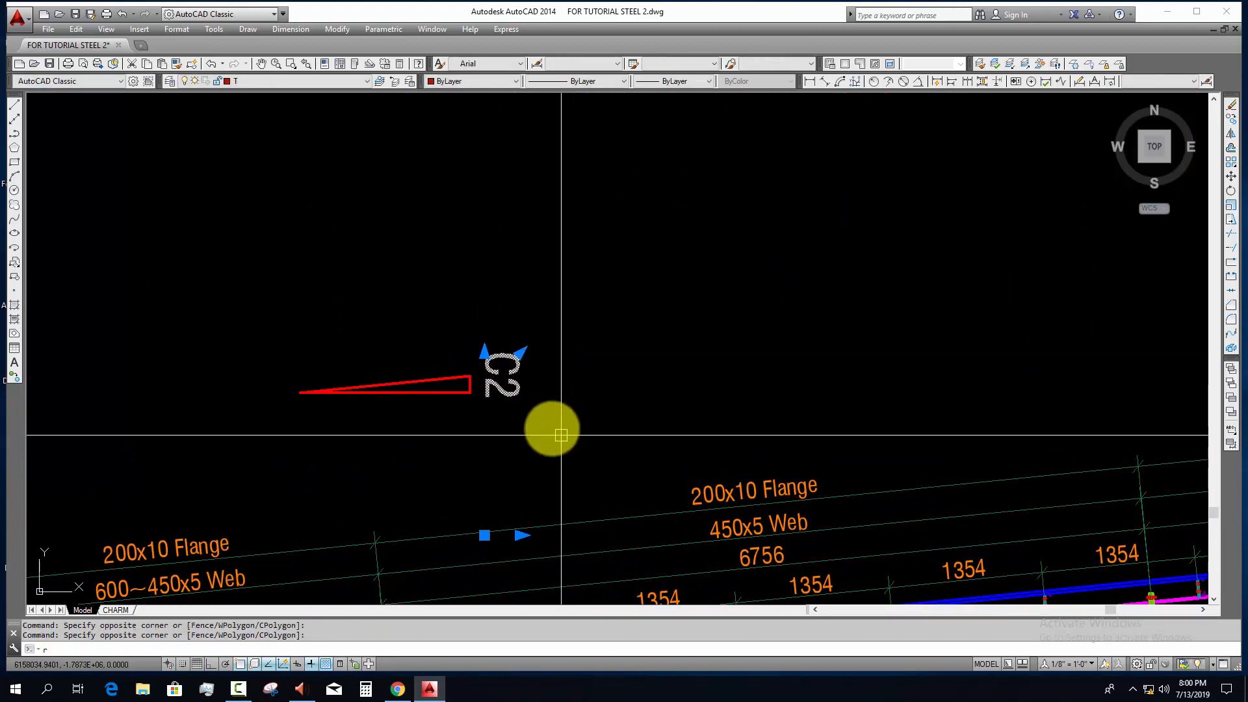
text(o)
key(Return)
click(520, 353)
key(F8)
click(547, 306)
key(Escape)
Step: Set the copied C2 label's text height to 150 and change its text to 01
click(555, 372)
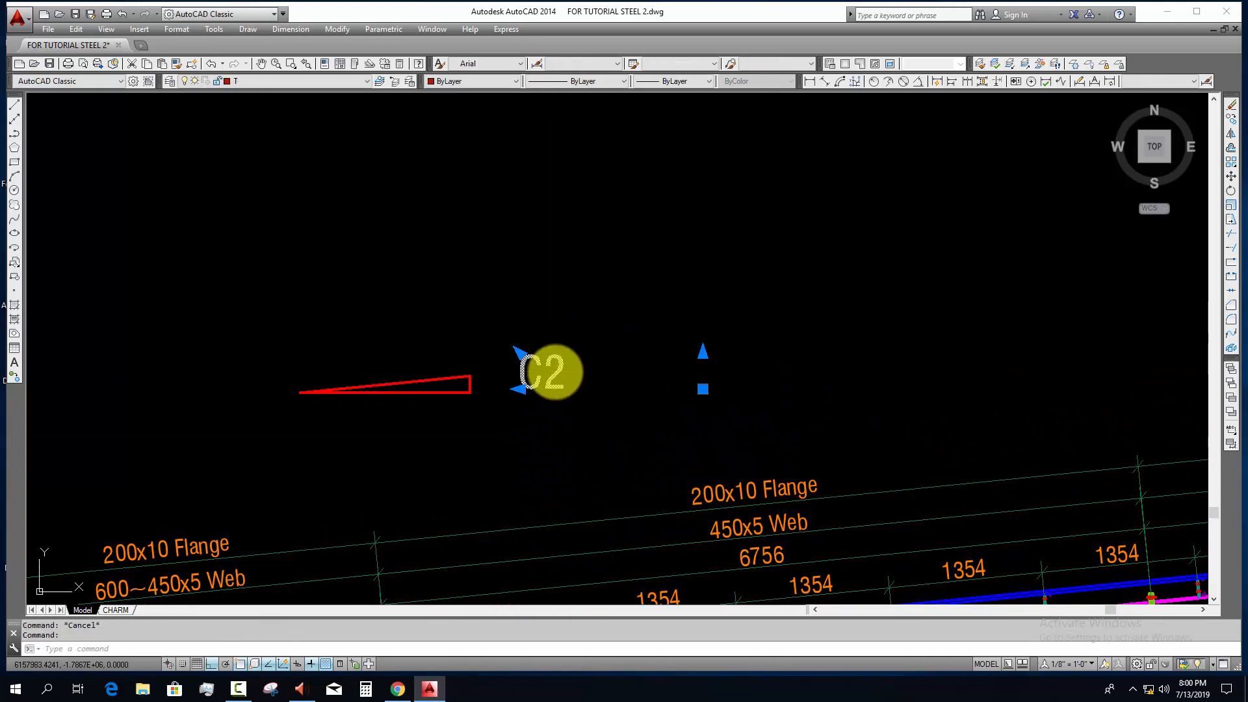
double_click(555, 372)
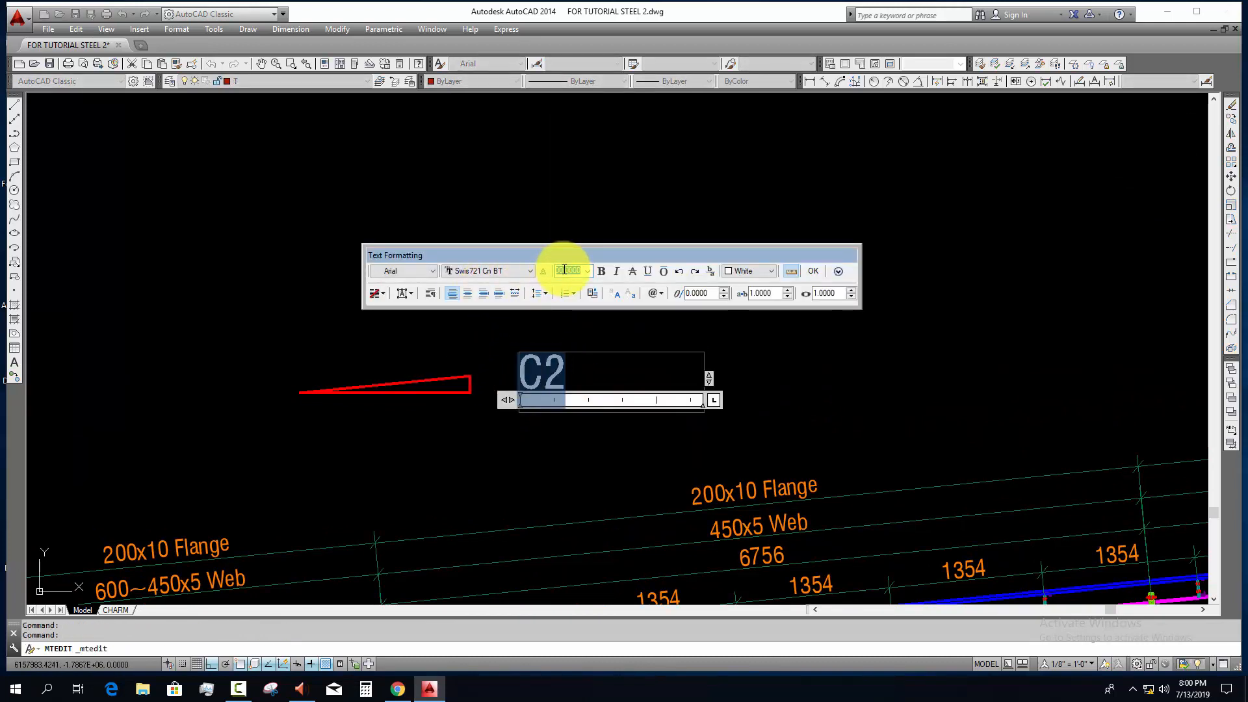
key(Escape)
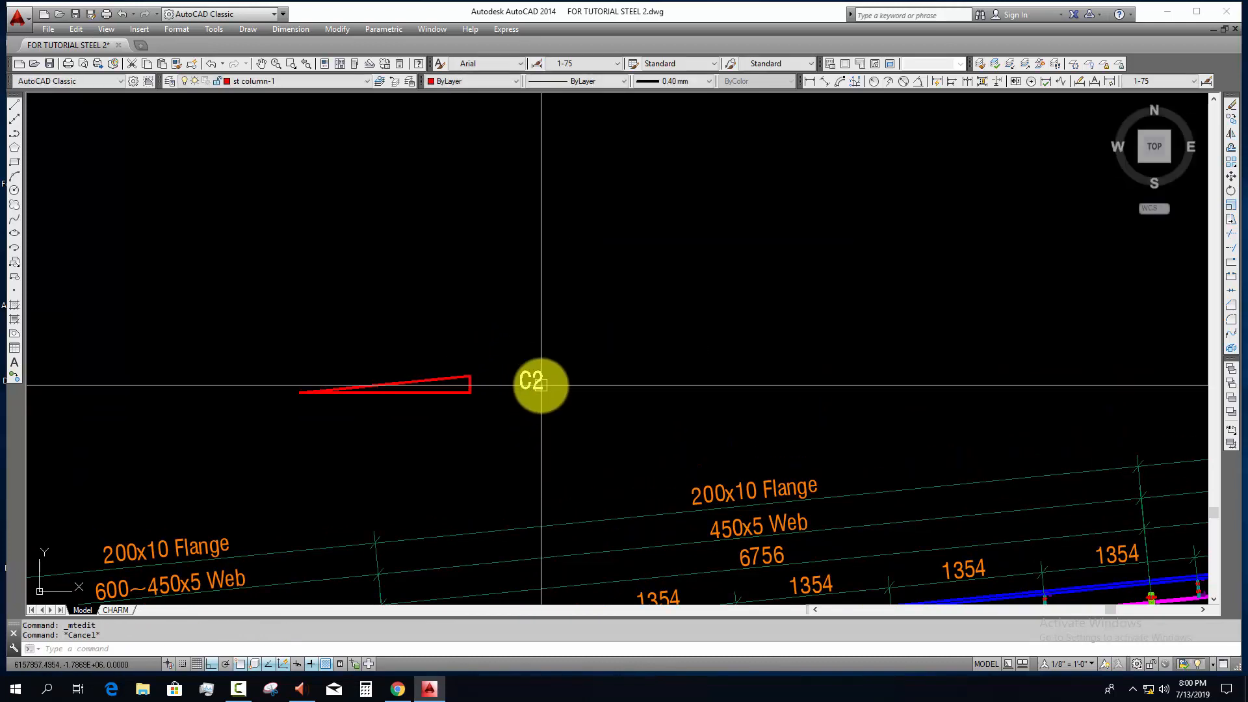
double_click(542, 377)
text(01)
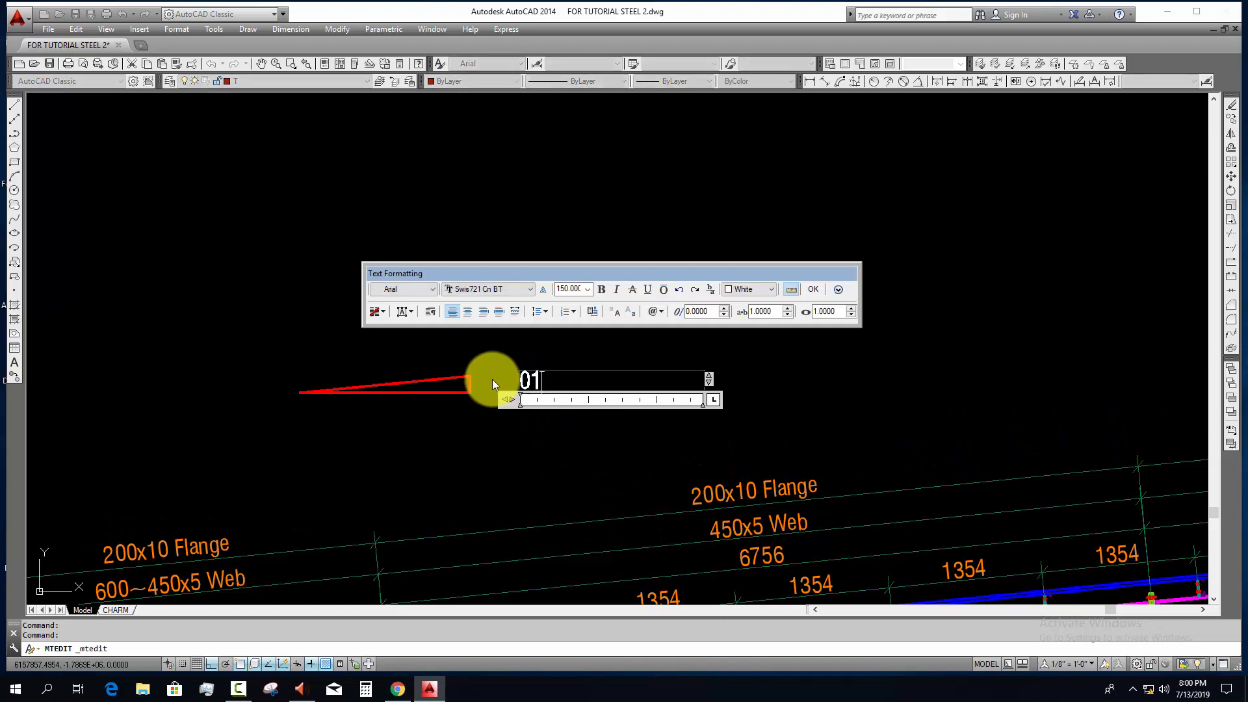
click(493, 380)
Step: Move the 01 label close against the slope triangle's vertical side
click(529, 381)
text(m)
key(Return)
click(550, 446)
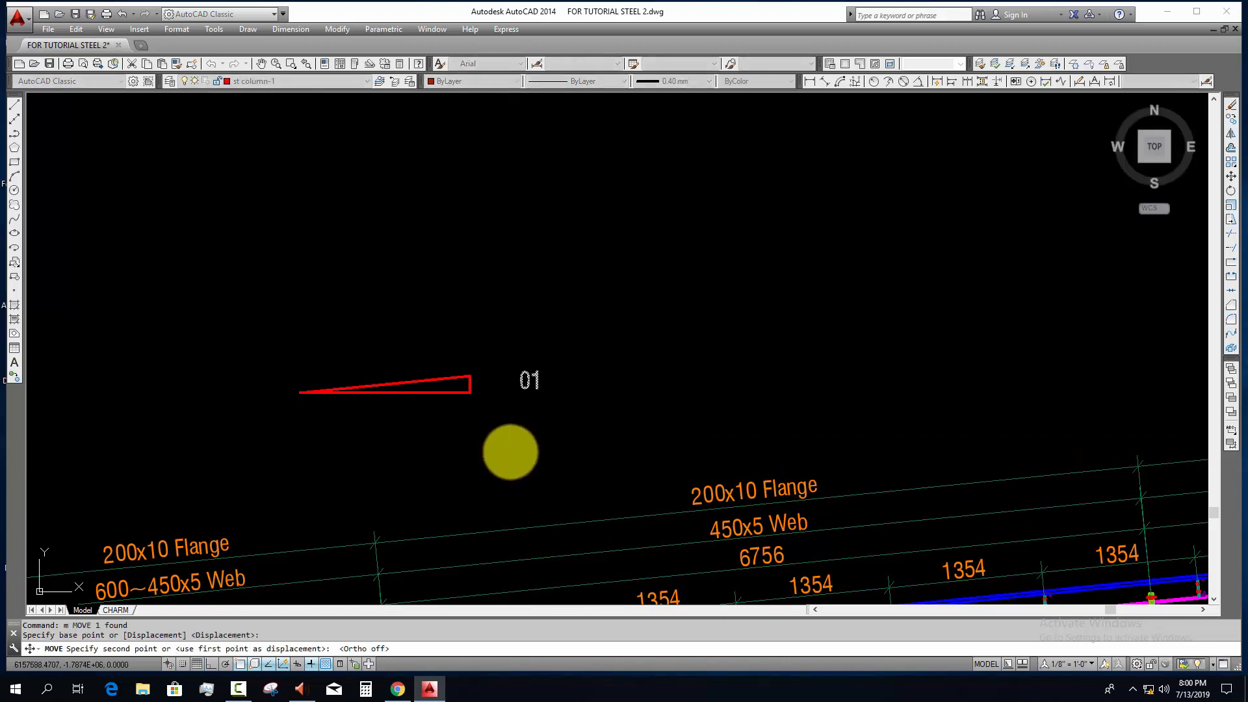
click(511, 452)
key(Escape)
key(Escape)
Step: Copy the 01 label to below the slope triangle's base and change the copy's text to 10
click(489, 387)
text(co)
key(Return)
click(557, 408)
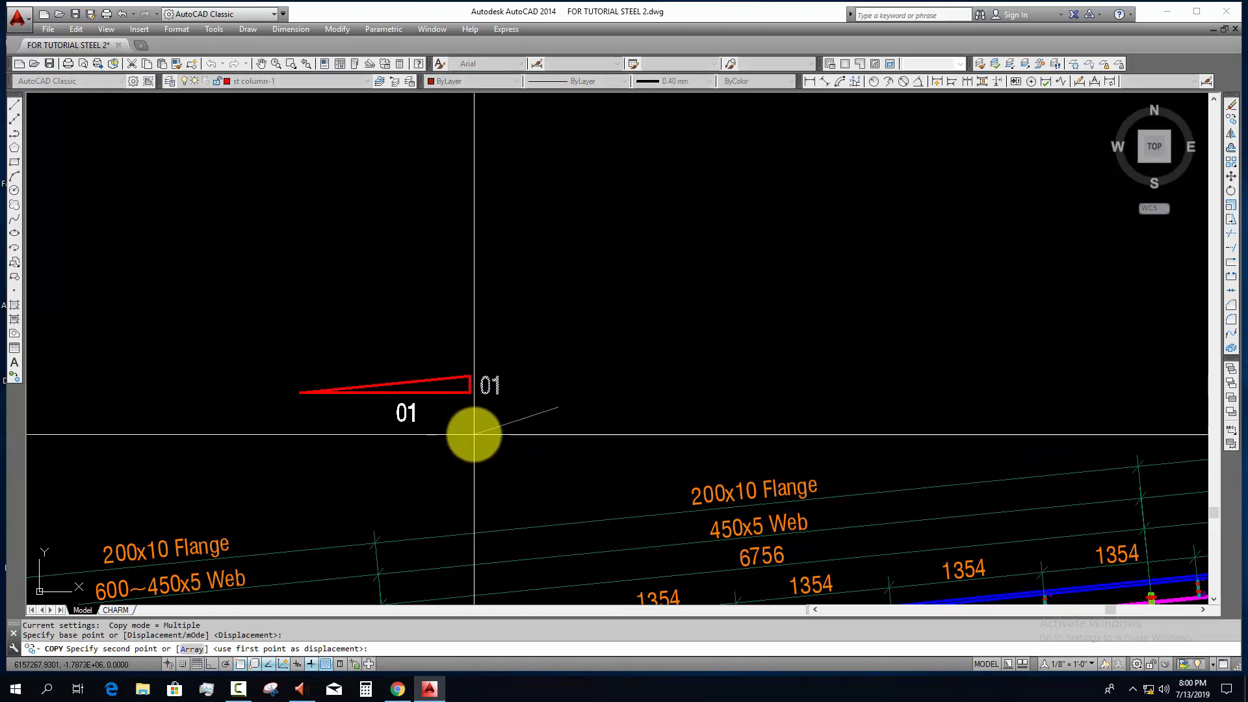
click(474, 434)
key(Escape)
double_click(406, 412)
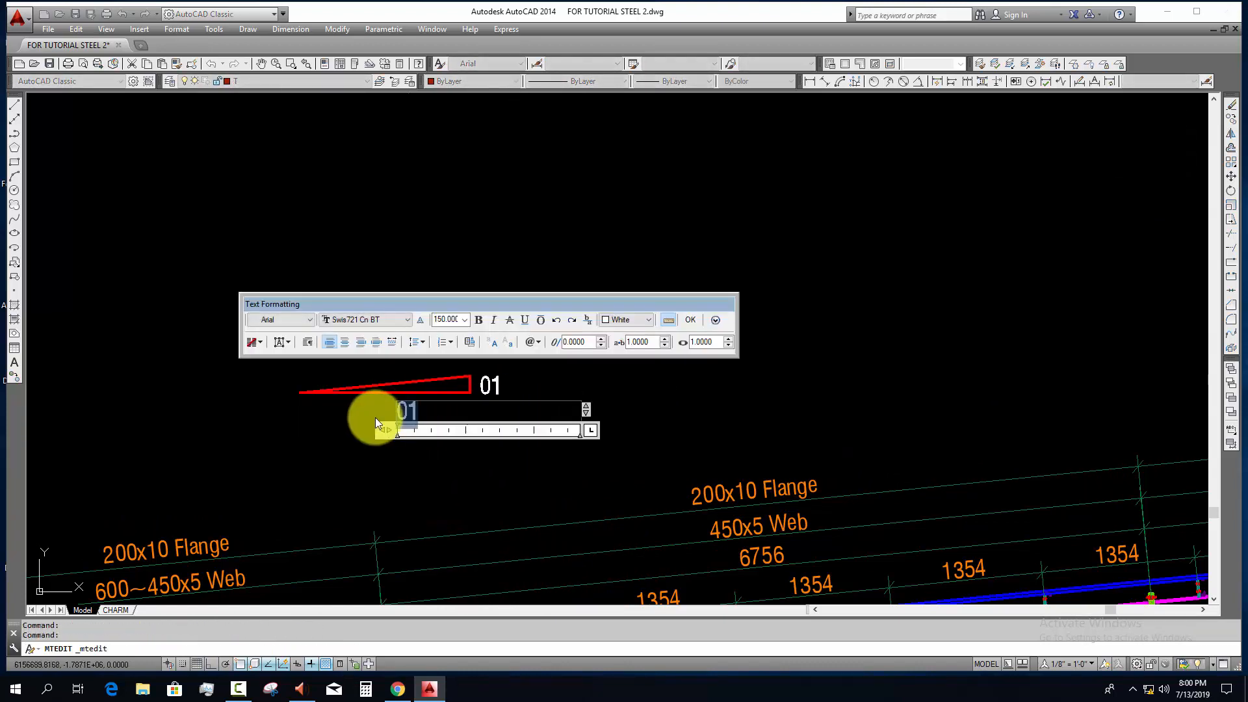
text(10)
click(423, 496)
scroll(539, 425, down, 2)
key(Escape)
Step: Move the slope triangle and its two labels down to just above the eave segment's flange label
click(539, 450)
click(357, 362)
scroll(683, 189, down, 2)
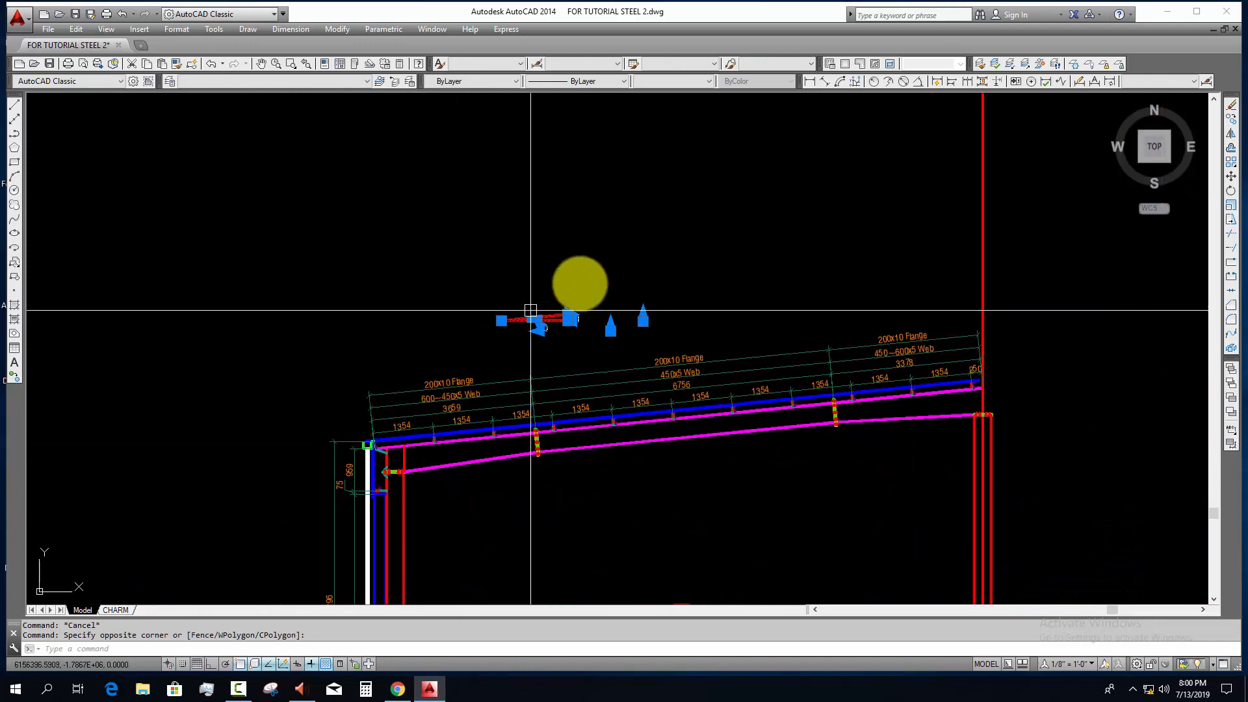
text(m)
key(Return)
click(653, 171)
click(605, 206)
key(Escape)
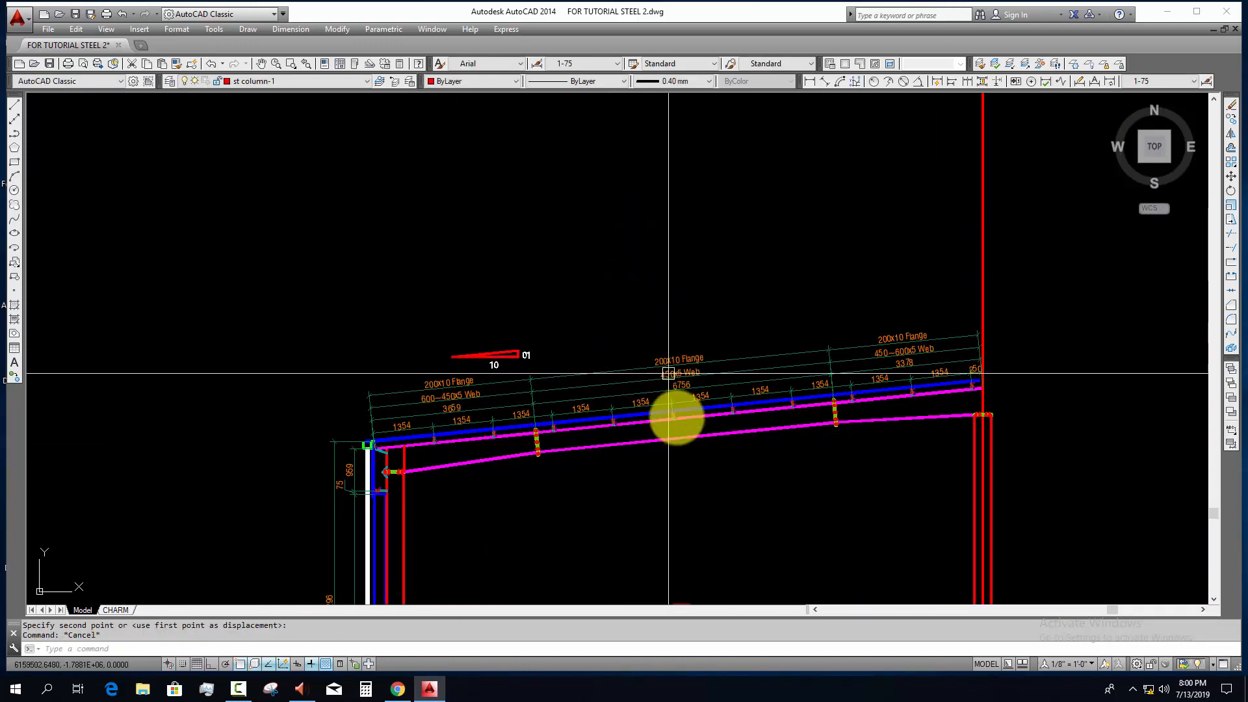
Step: Add a vertical linear dimension from the ground line to the top of the mezzanine slab, just inside the eave column
middle_drag(668, 373, 544, 410)
scroll(544, 410, down, 2)
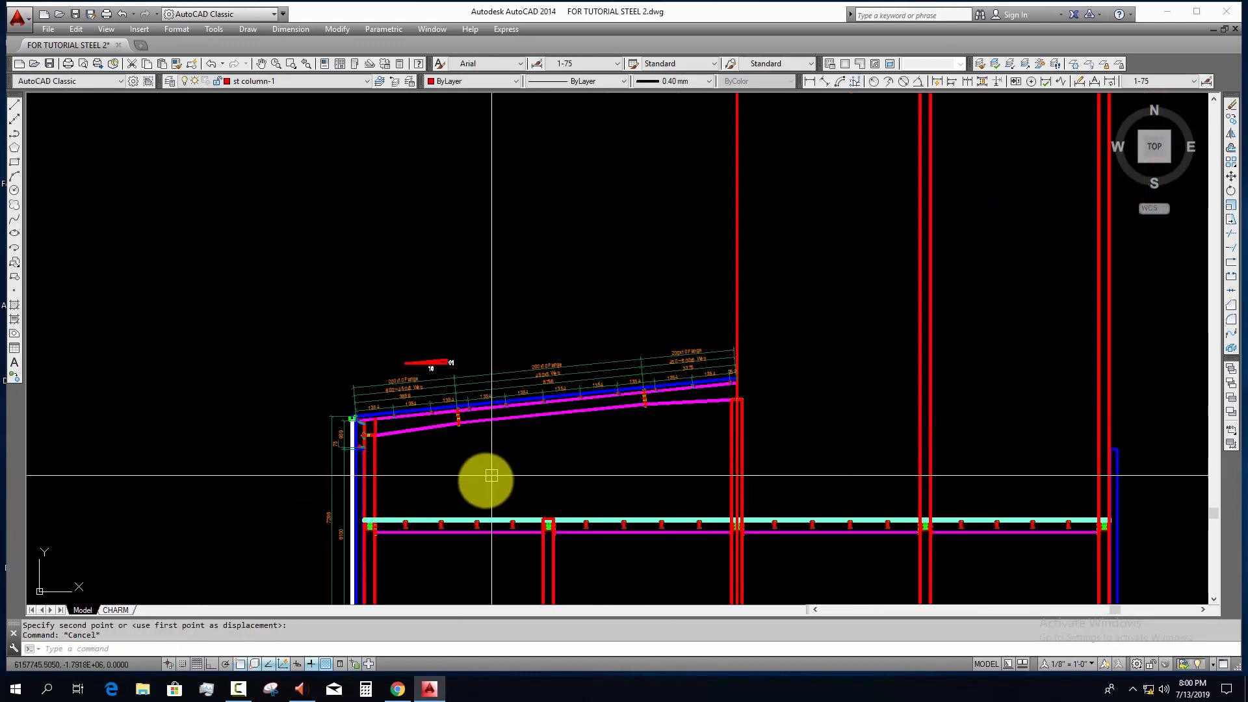
click(810, 81)
scroll(379, 505, up, 6)
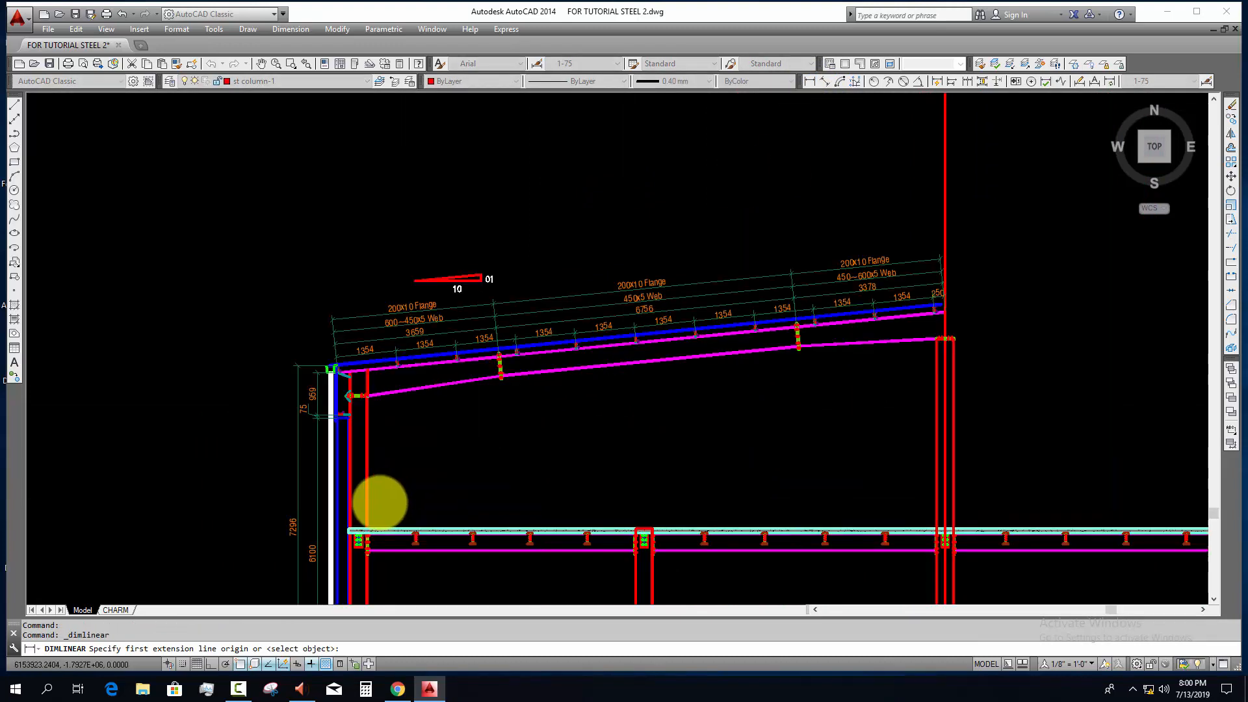
scroll(390, 136, down, 4)
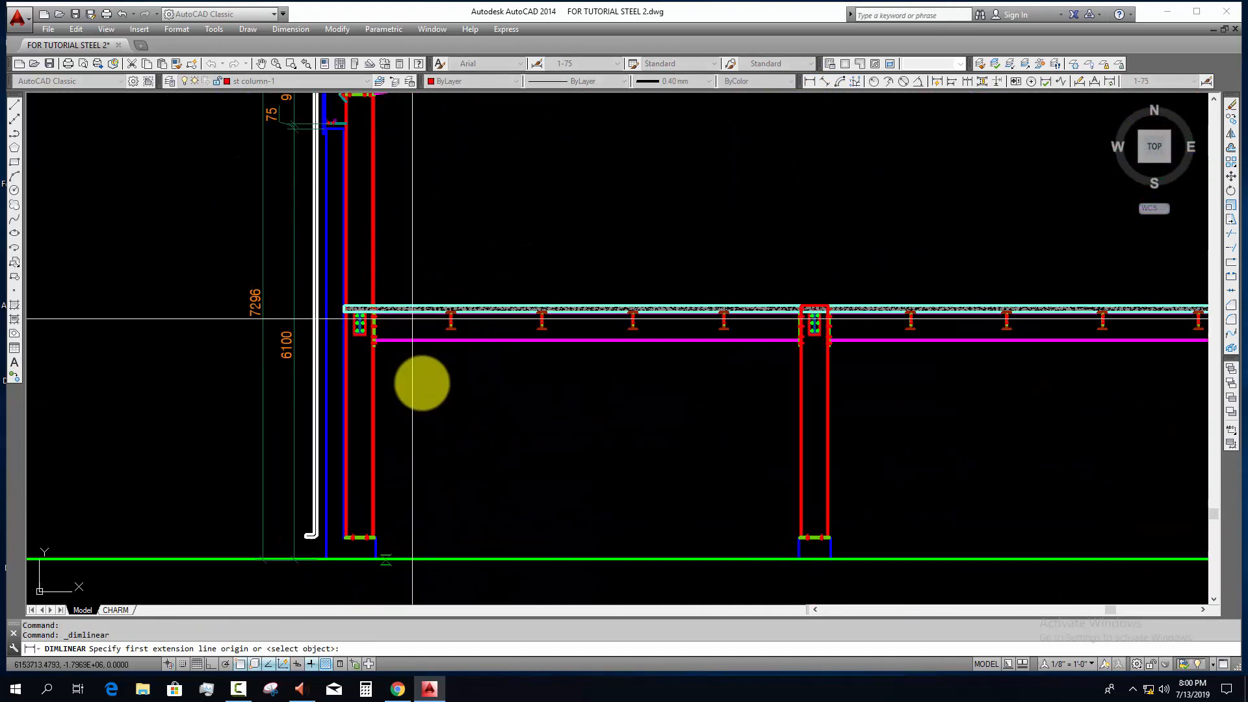
click(390, 558)
key(F8)
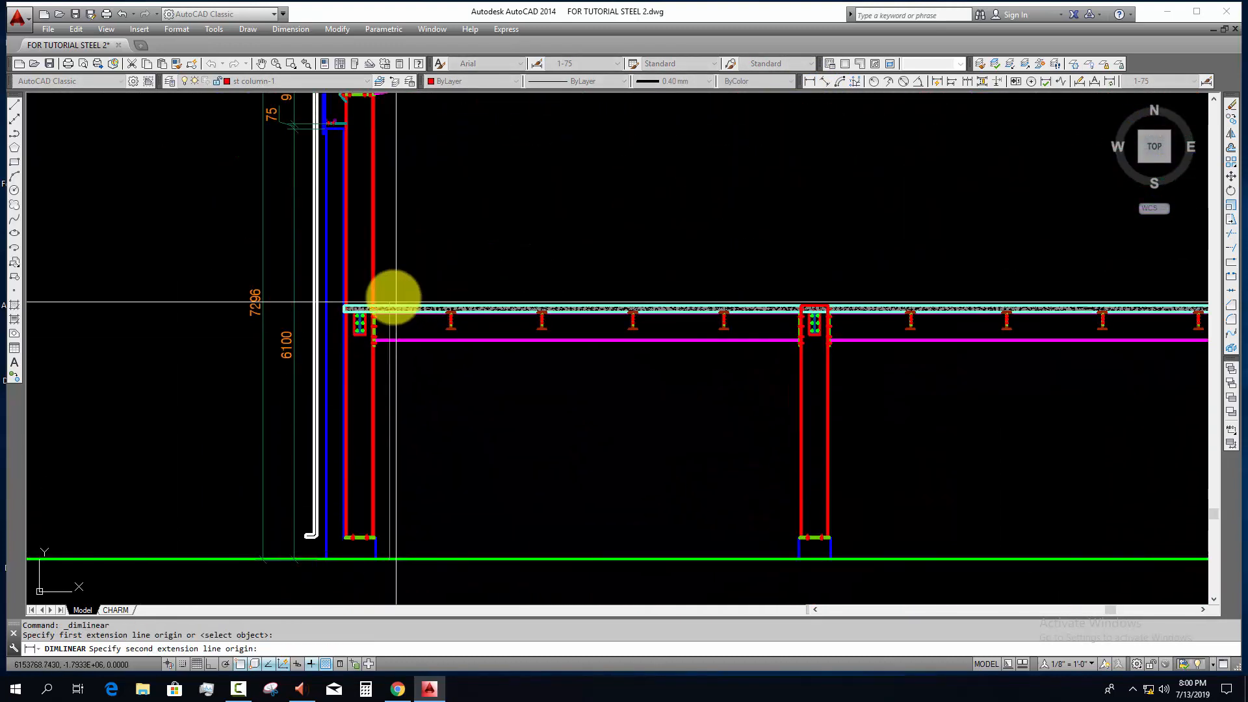
click(390, 309)
click(409, 410)
key(Escape)
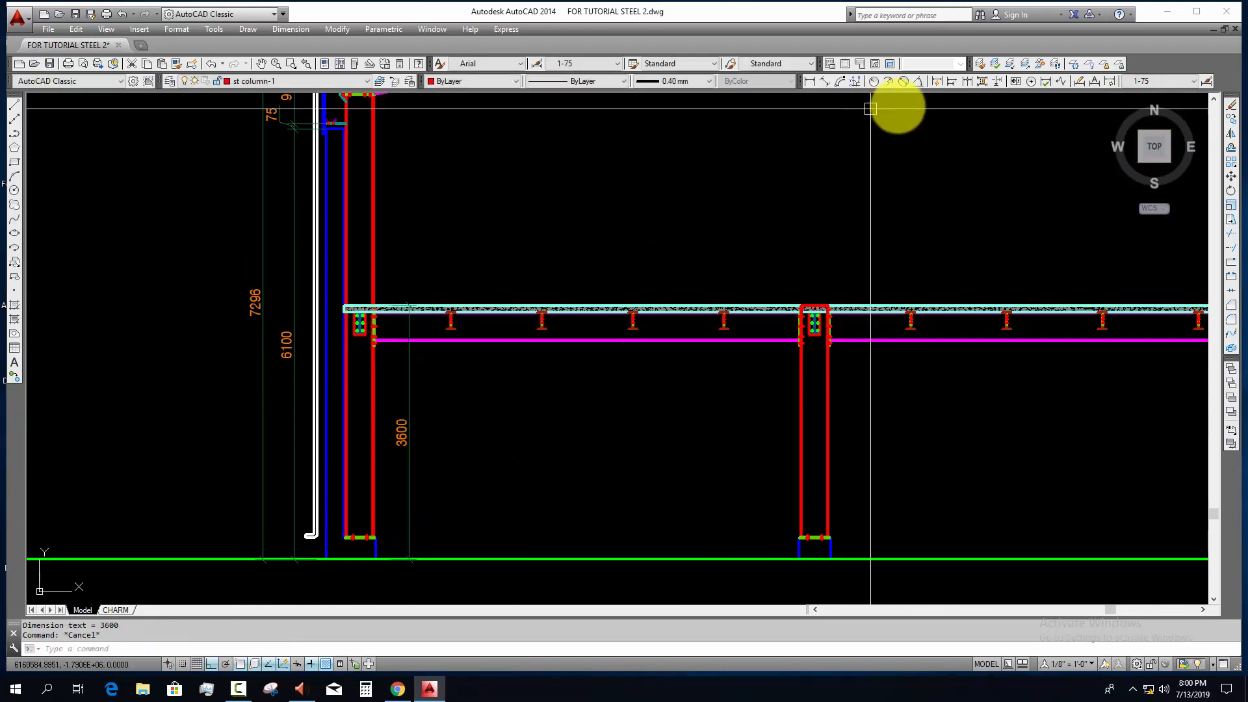
Step: Continue the slab height dimension up to the rafter's underside at the eave column connection
click(968, 82)
middle_drag(394, 120, 403, 314)
scroll(403, 314, up, 5)
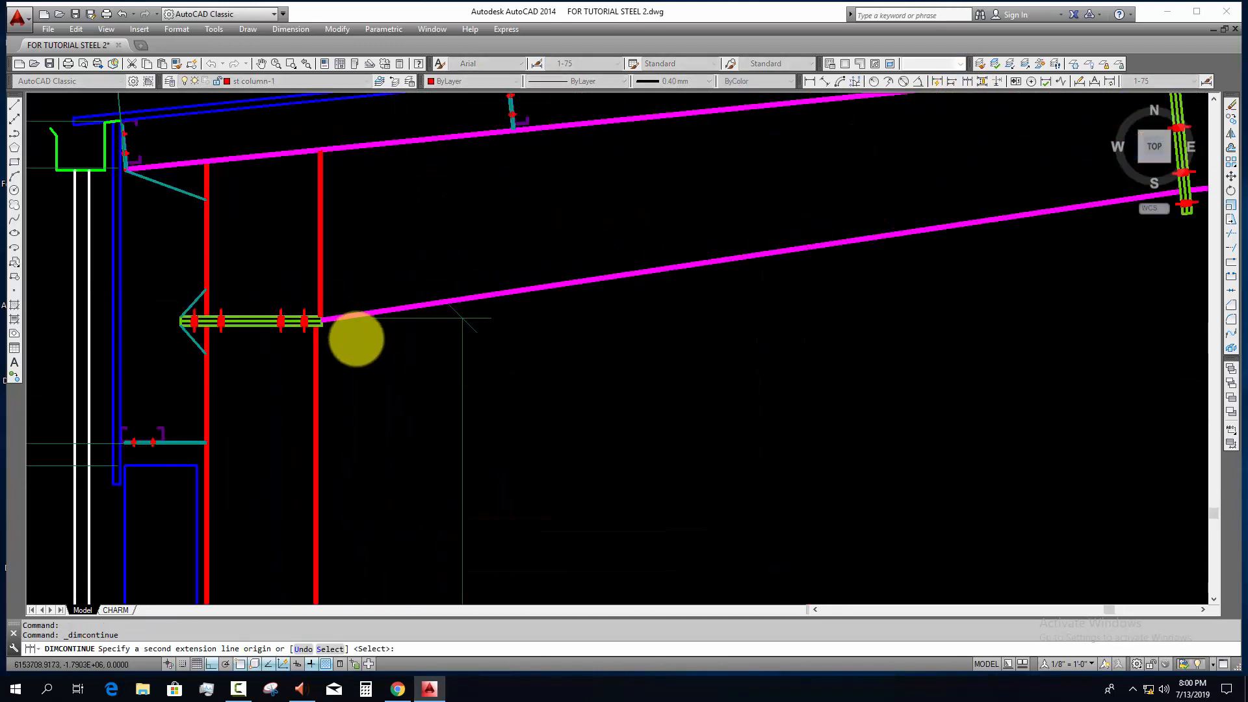
click(218, 291)
scroll(306, 337, down, 6)
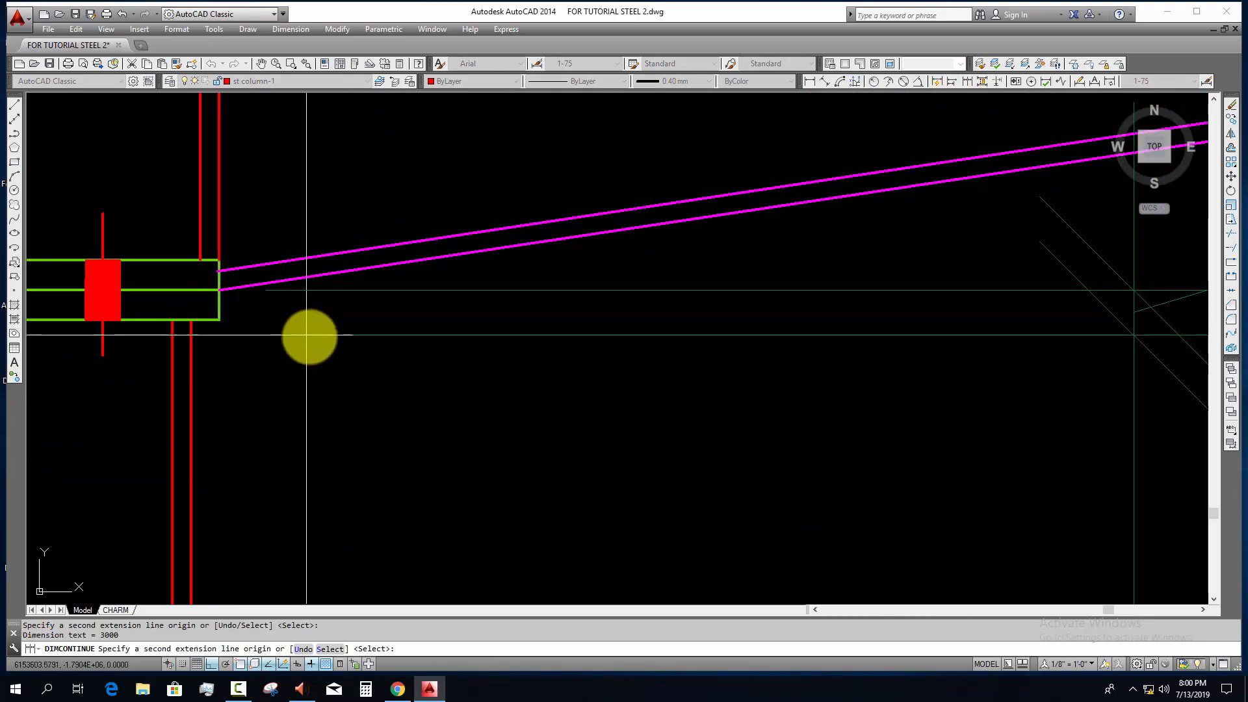
key(Escape)
Step: Add a vertical linear dimension from the ground line to the slab's top beside the column at the rafter's upper end
middle_drag(635, 440, 417, 455)
scroll(359, 461, up, 4)
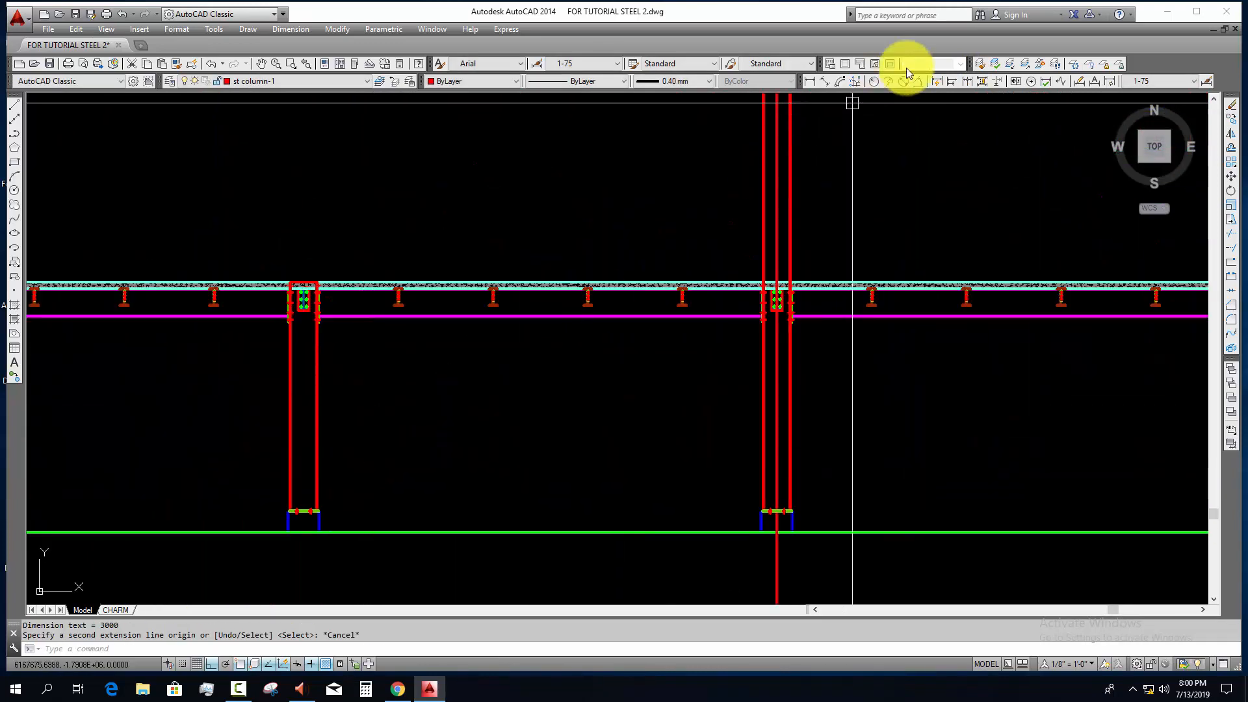
click(815, 81)
click(732, 387)
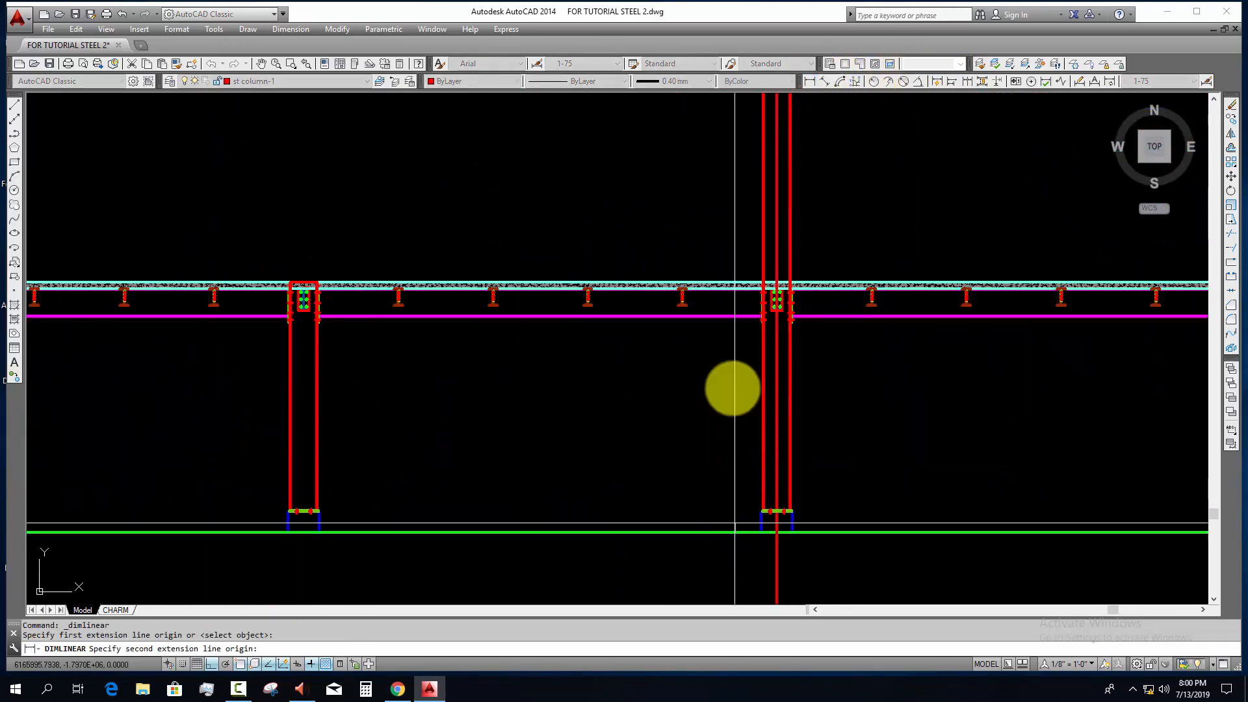
scroll(743, 273, up, 4)
click(720, 337)
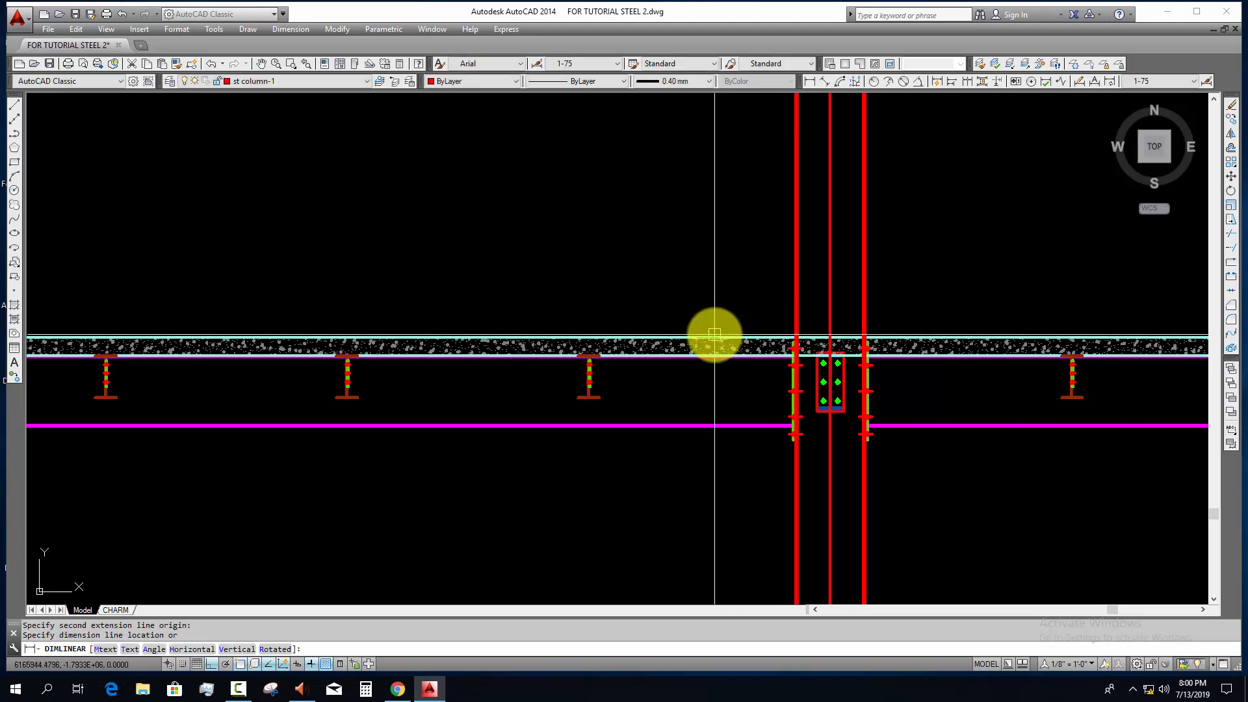
Step: Continue that dimension from the slab's top to the rafter's underside at the upper-end column
click(967, 83)
scroll(825, 211, down, 4)
scroll(774, 510, down, 4)
scroll(797, 266, up, 4)
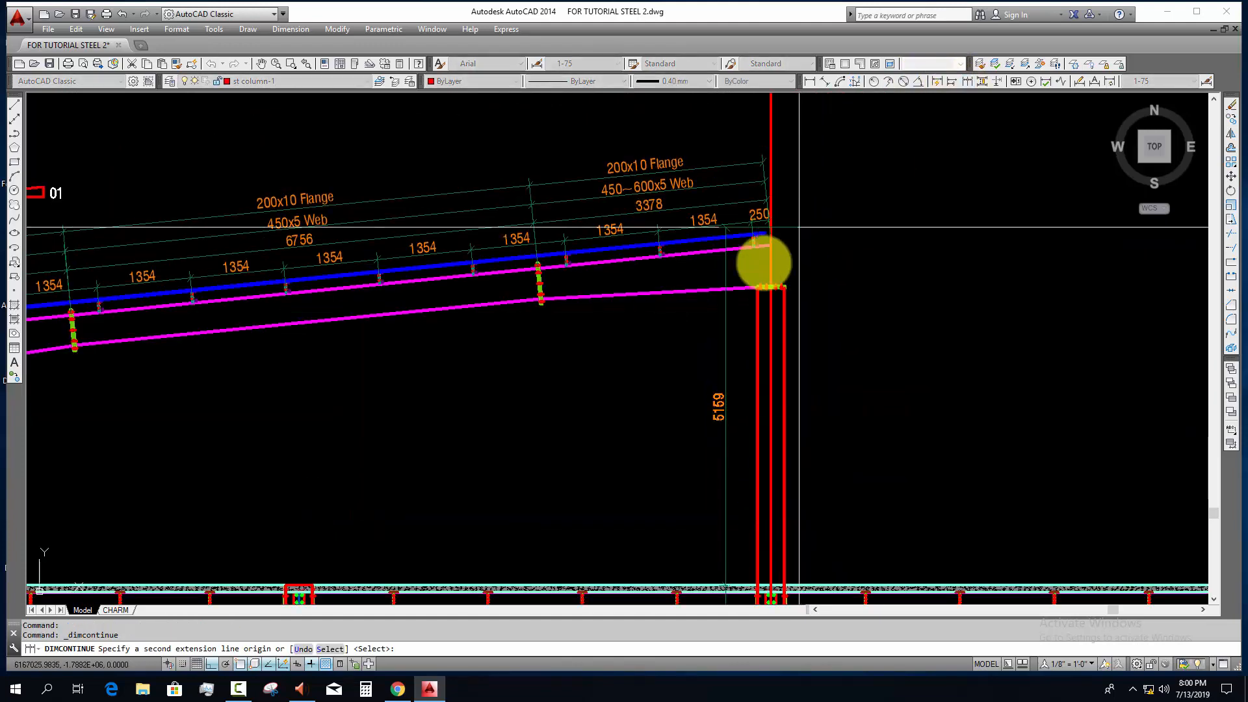
scroll(759, 279, up, 12)
scroll(733, 371, up, 2)
click(748, 323)
scroll(752, 344, down, 10)
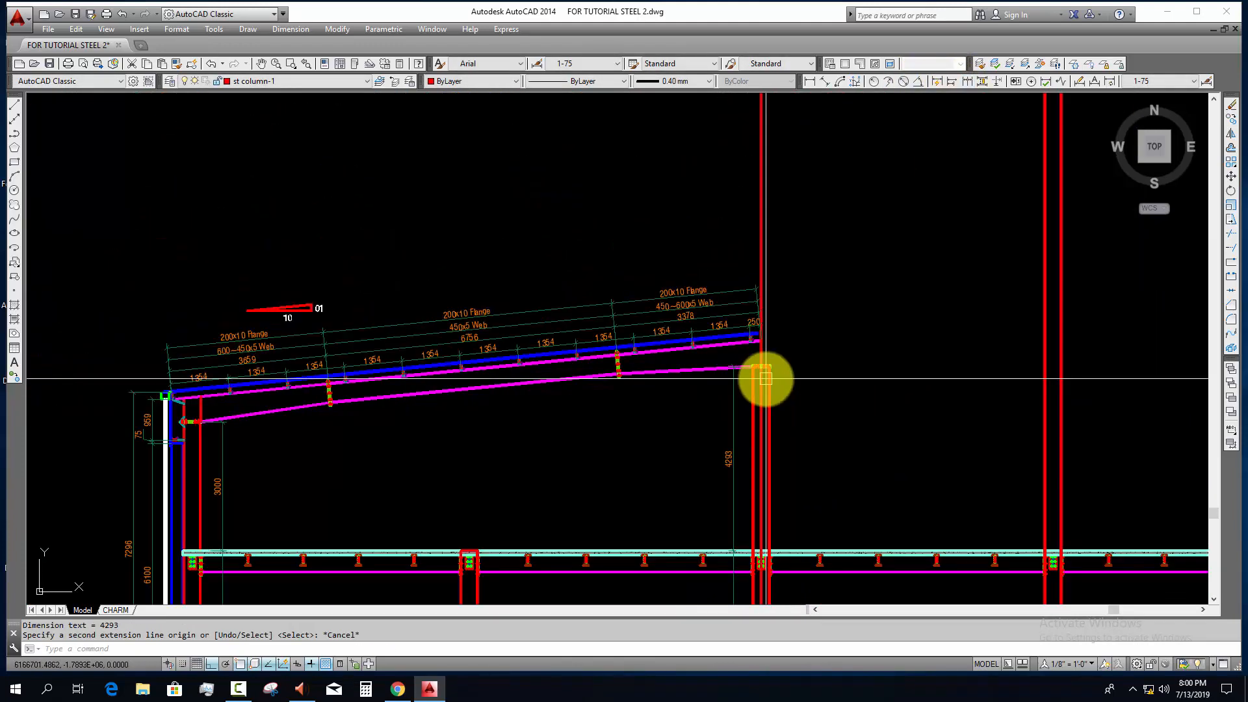
key(Escape)
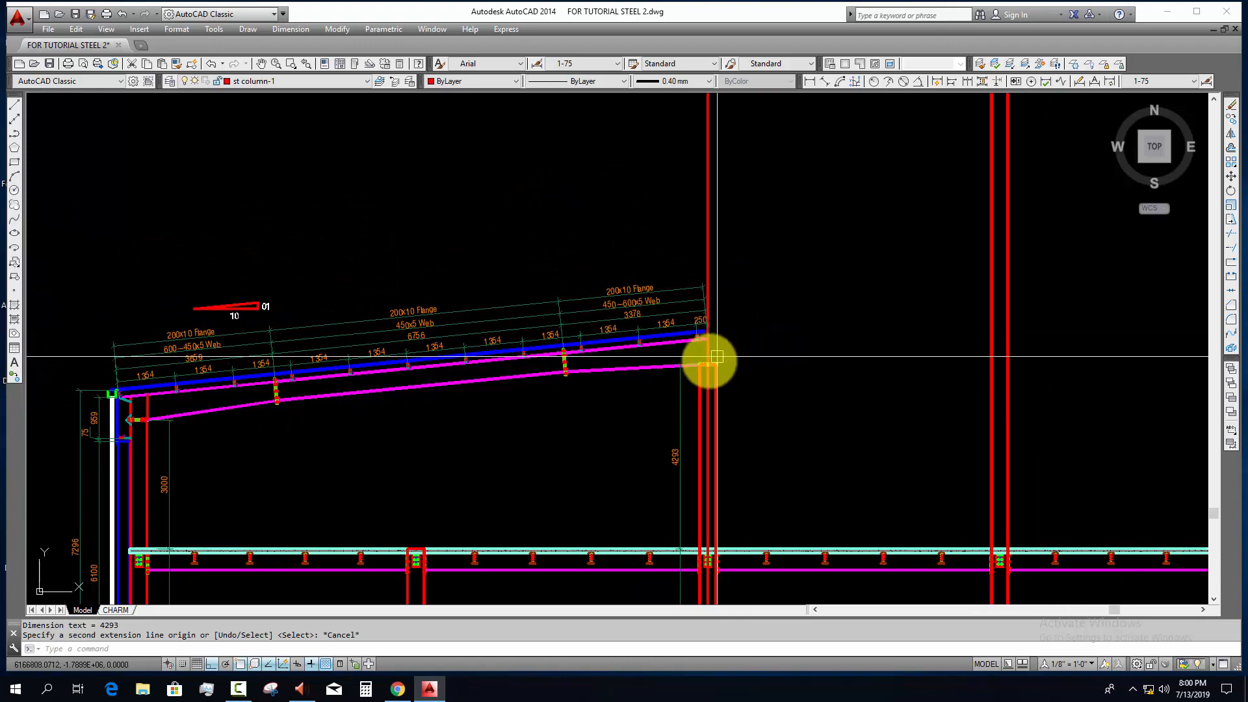
Step: Draw a quick leader from the splice plate nearest the eave, ending in a short horizontal landing below the rafter, without text
middle_drag(488, 385, 568, 368)
key(Escape)
key(Escape)
scroll(358, 390, up, 6)
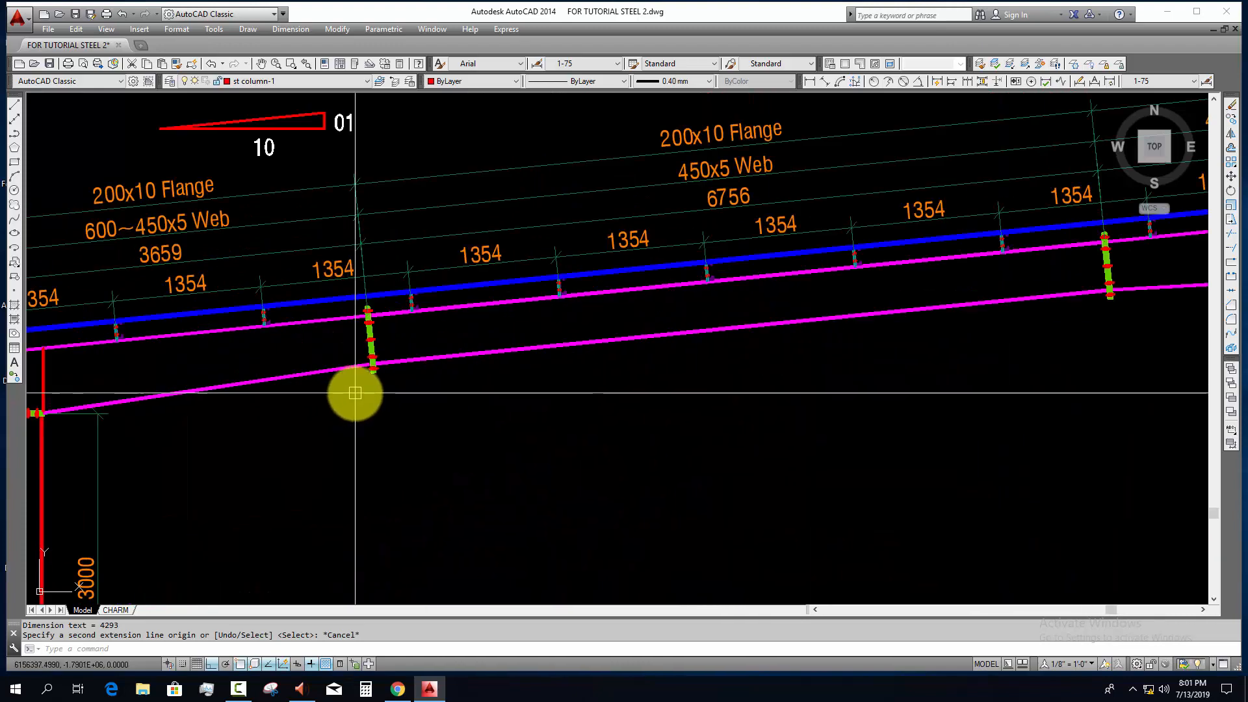
click(388, 322)
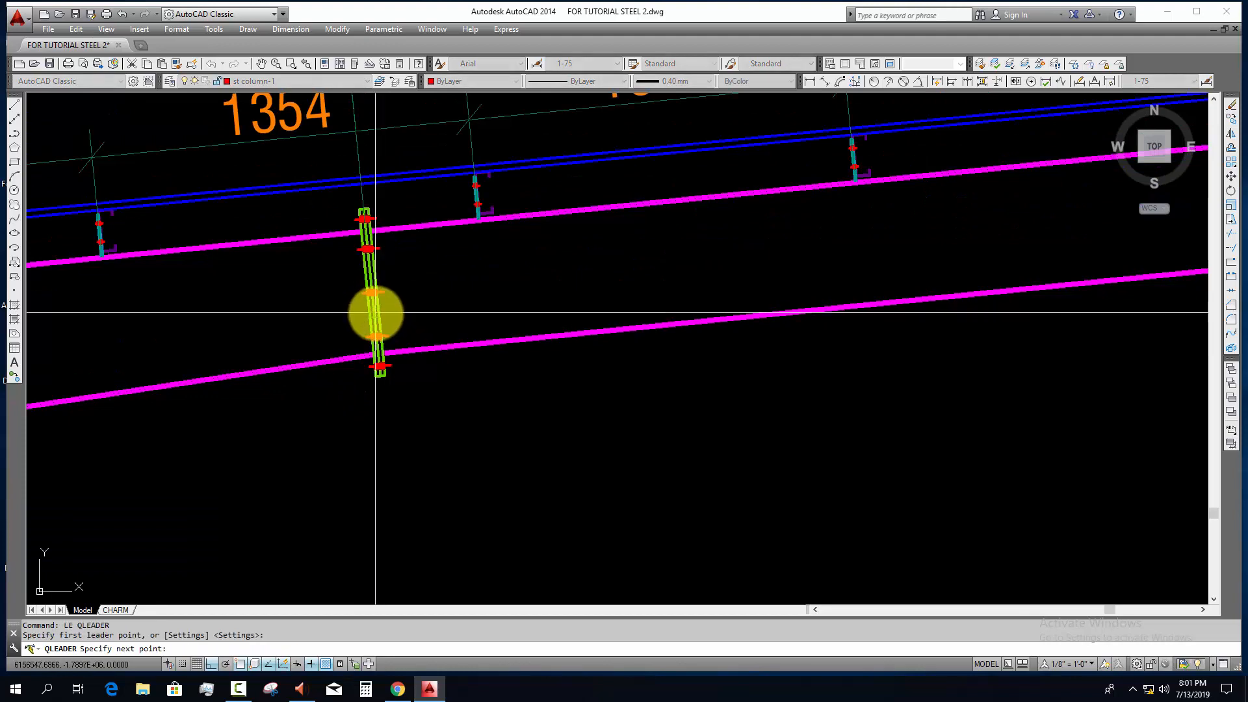
click(491, 441)
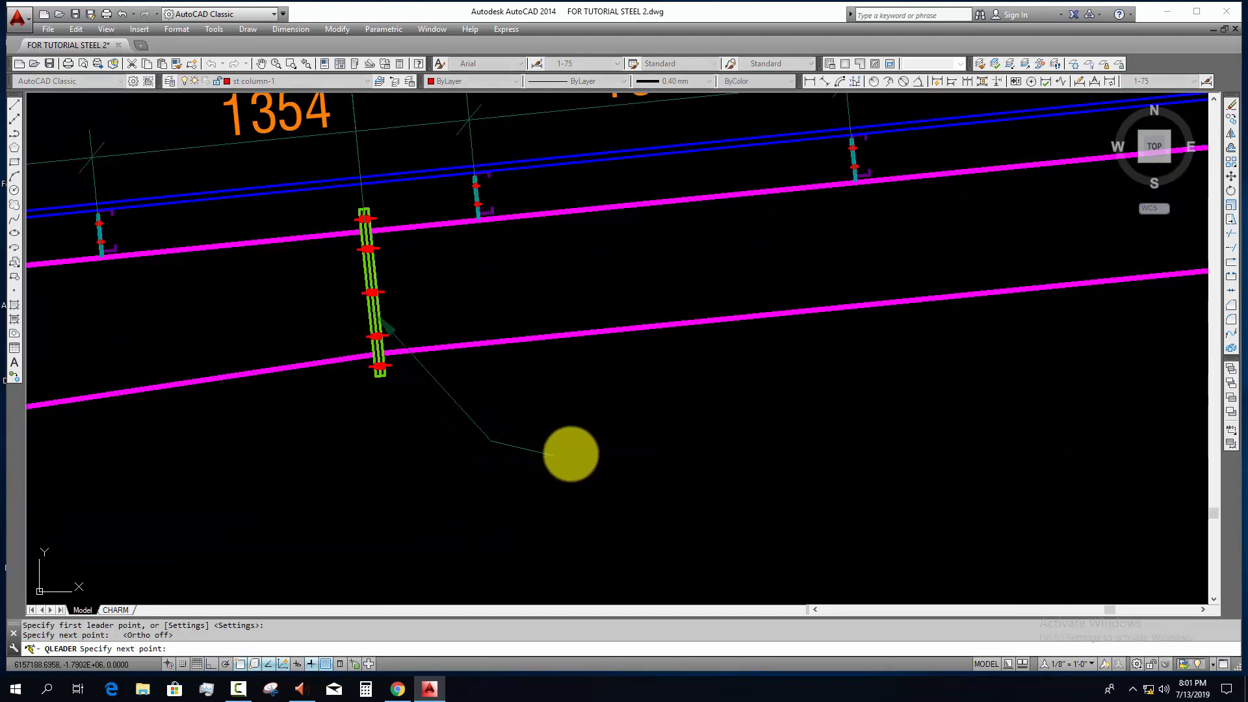
key(F8)
click(575, 447)
key(Escape)
scroll(576, 443, down, 4)
middle_drag(618, 457, 635, 353)
Step: Copy the slope symbol's "01" text to the end of the splice leader's landing
middle_drag(487, 173, 495, 283)
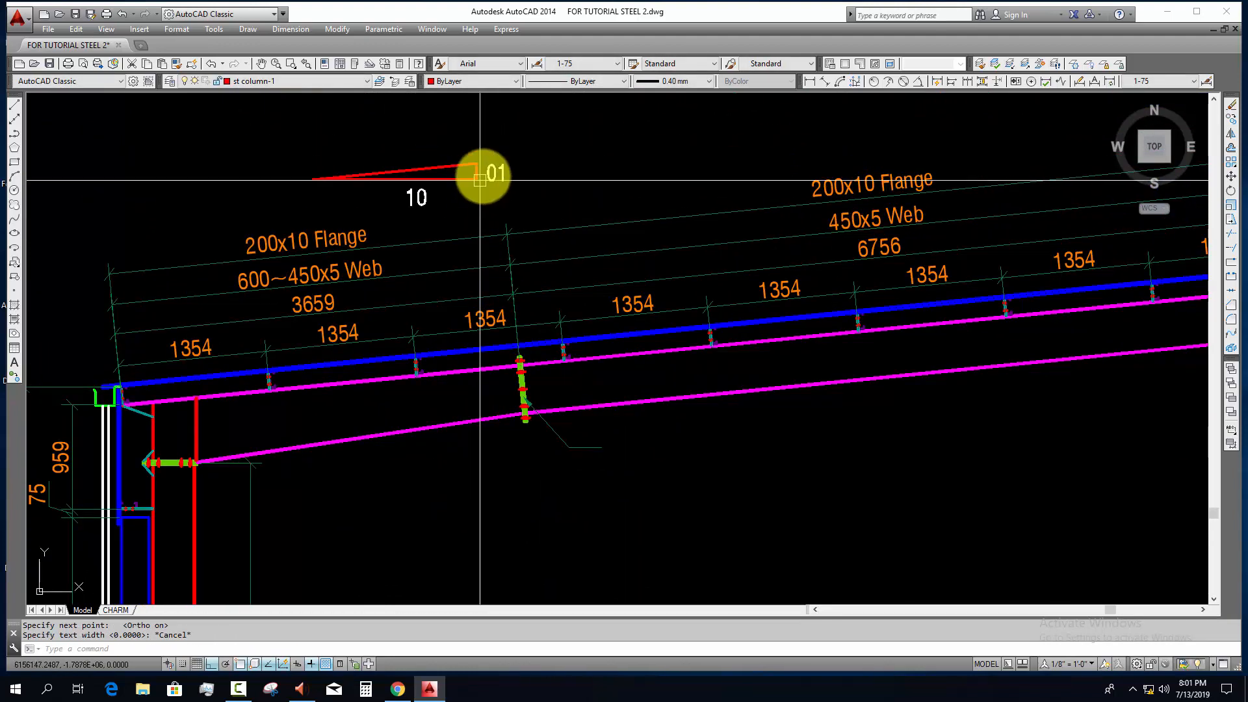
click(492, 176)
text(co)
key(space)
click(498, 180)
key(F8)
scroll(620, 446, up, 2)
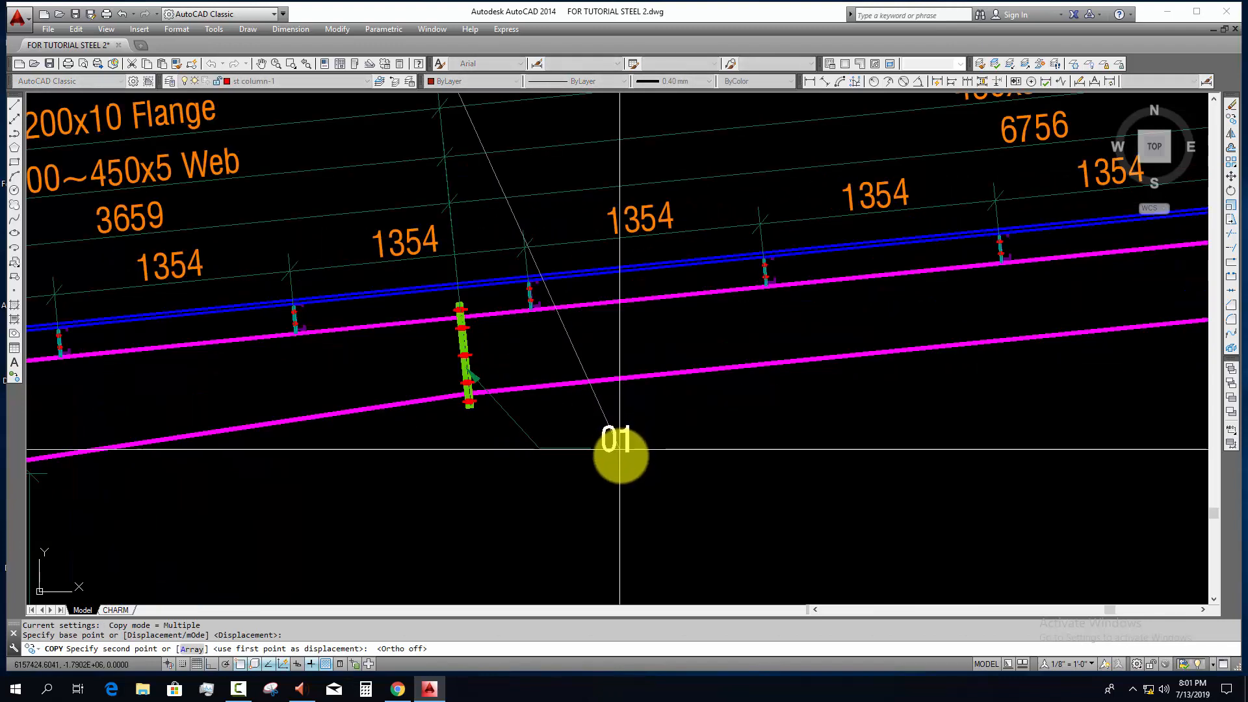
click(620, 457)
key(Escape)
Step: Change the copied text to JP1 and left-align it beside the leader
double_click(634, 446)
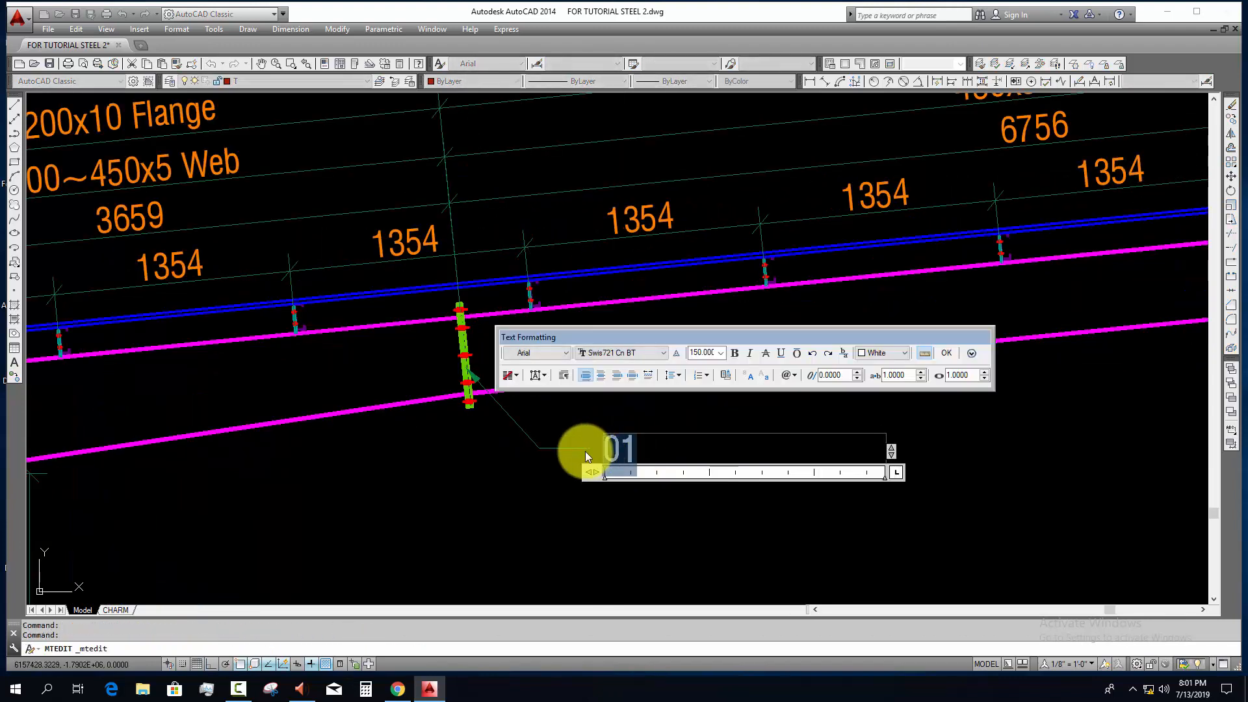
key(BackSpace)
text(jp)
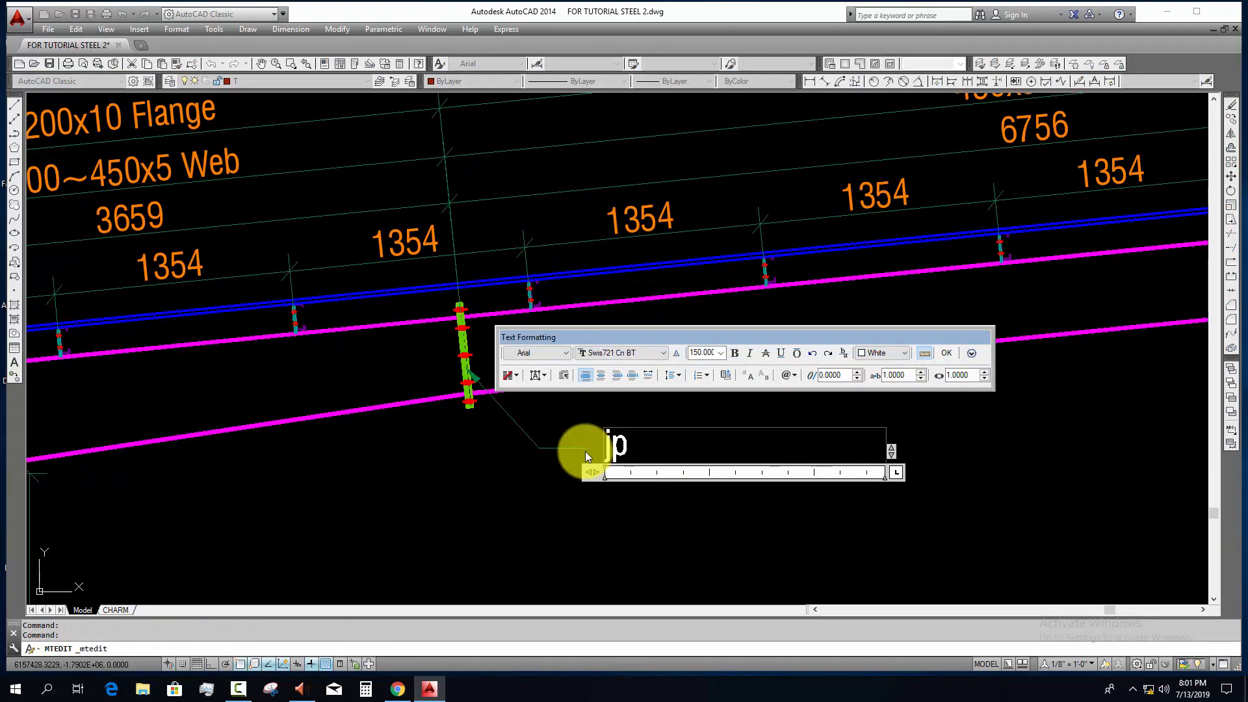
key(BackSpace)
key(BackSpace)
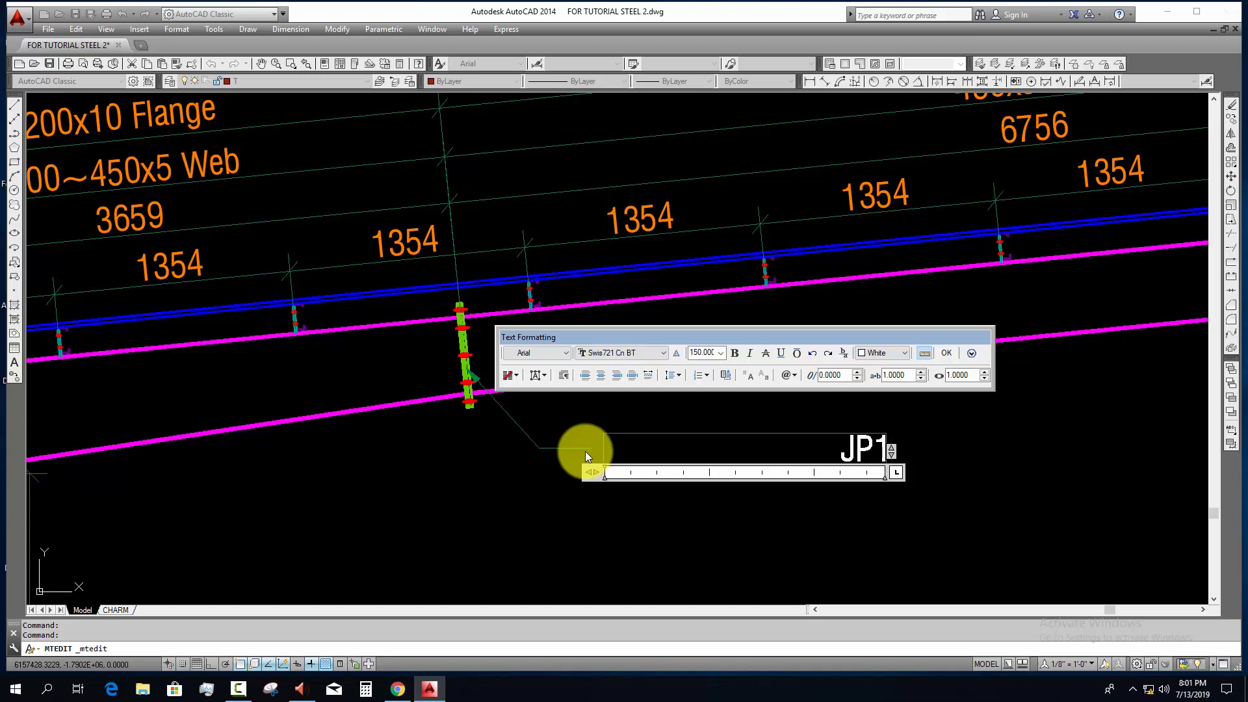
key(ctrl+a)
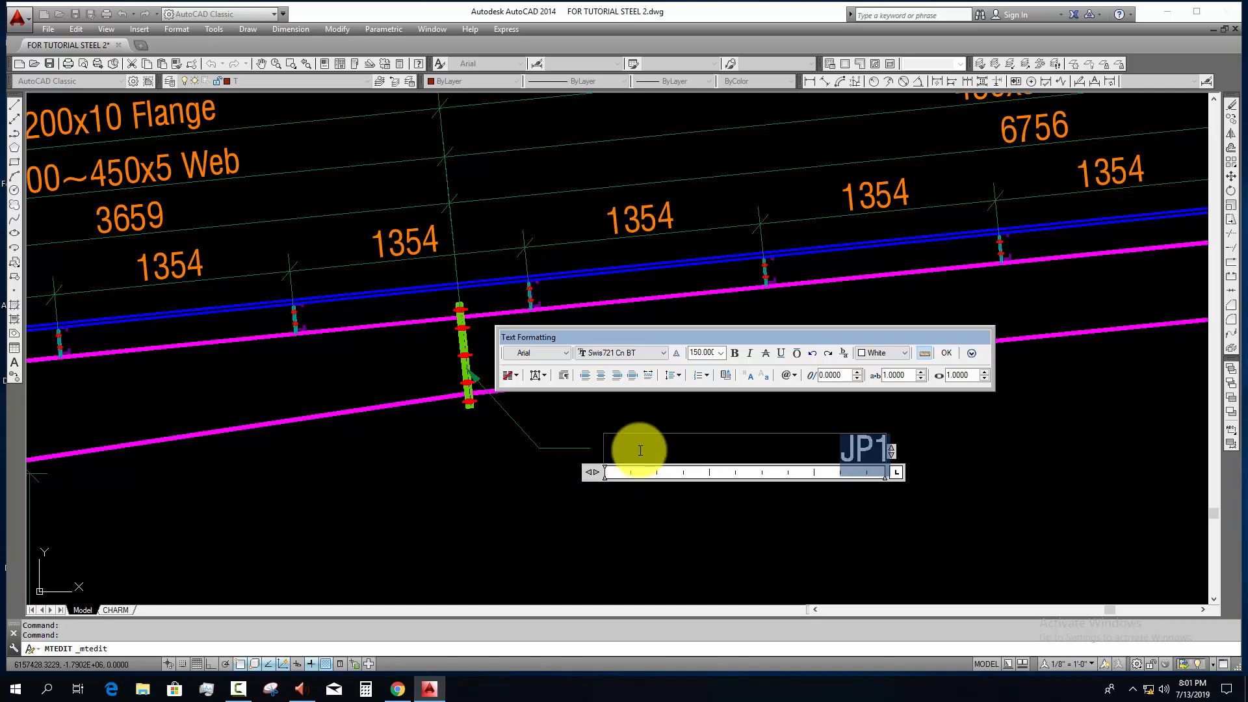
click(587, 375)
click(679, 501)
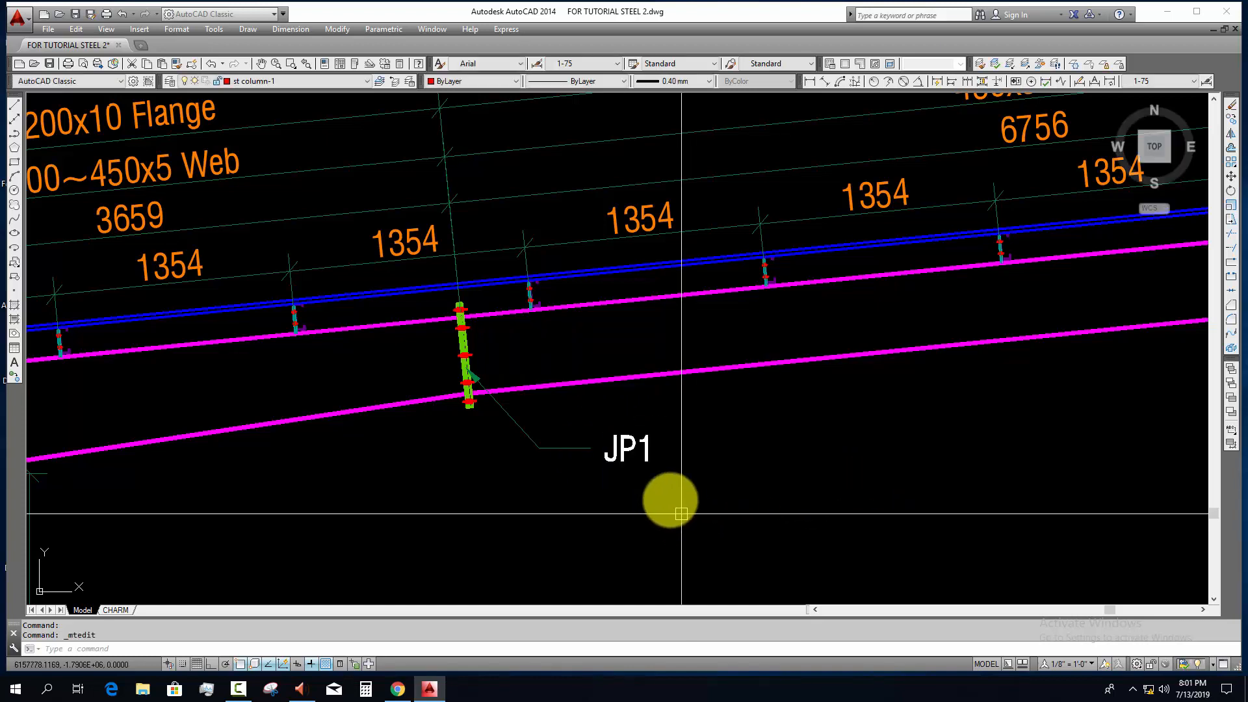
Step: Copy the JP1 leader and label to the upper rafter splice and to the plate on top of the upper-end column
key(Escape)
click(666, 435)
click(613, 496)
scroll(613, 499, down, 4)
text(c)
key(Return)
click(613, 499)
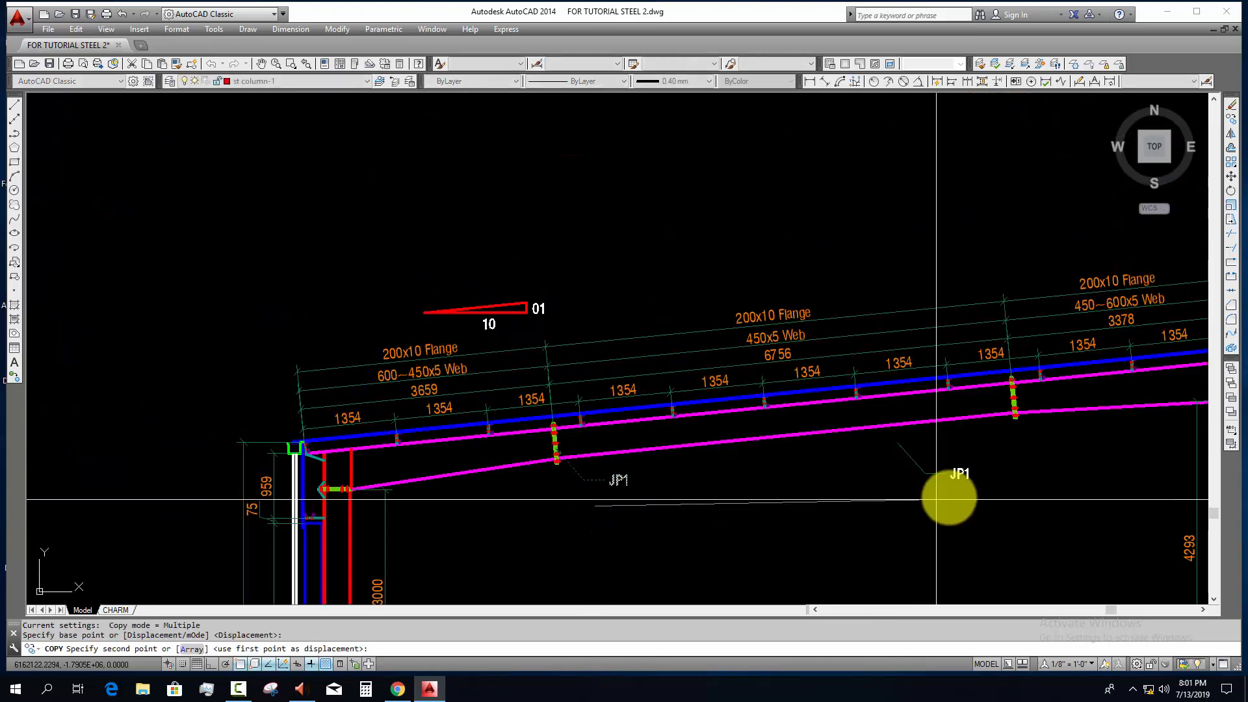
middle_drag(681, 437, 149, 405)
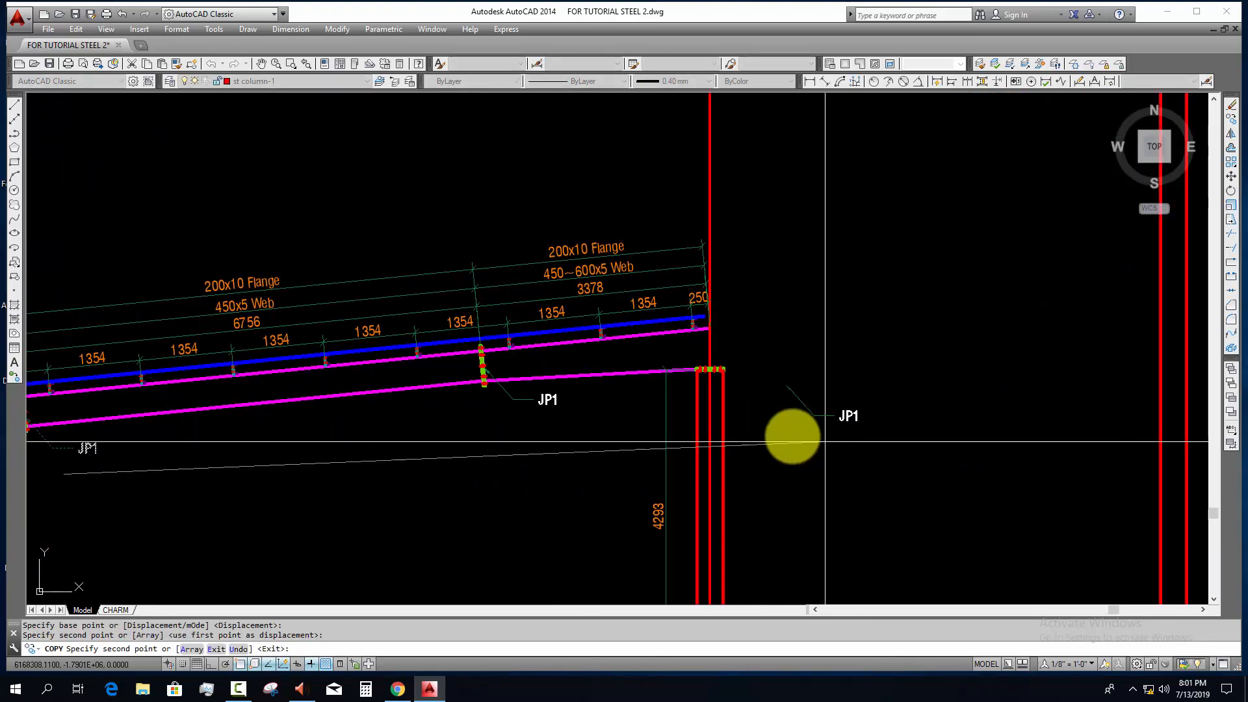
scroll(754, 426, up, 4)
key(Return)
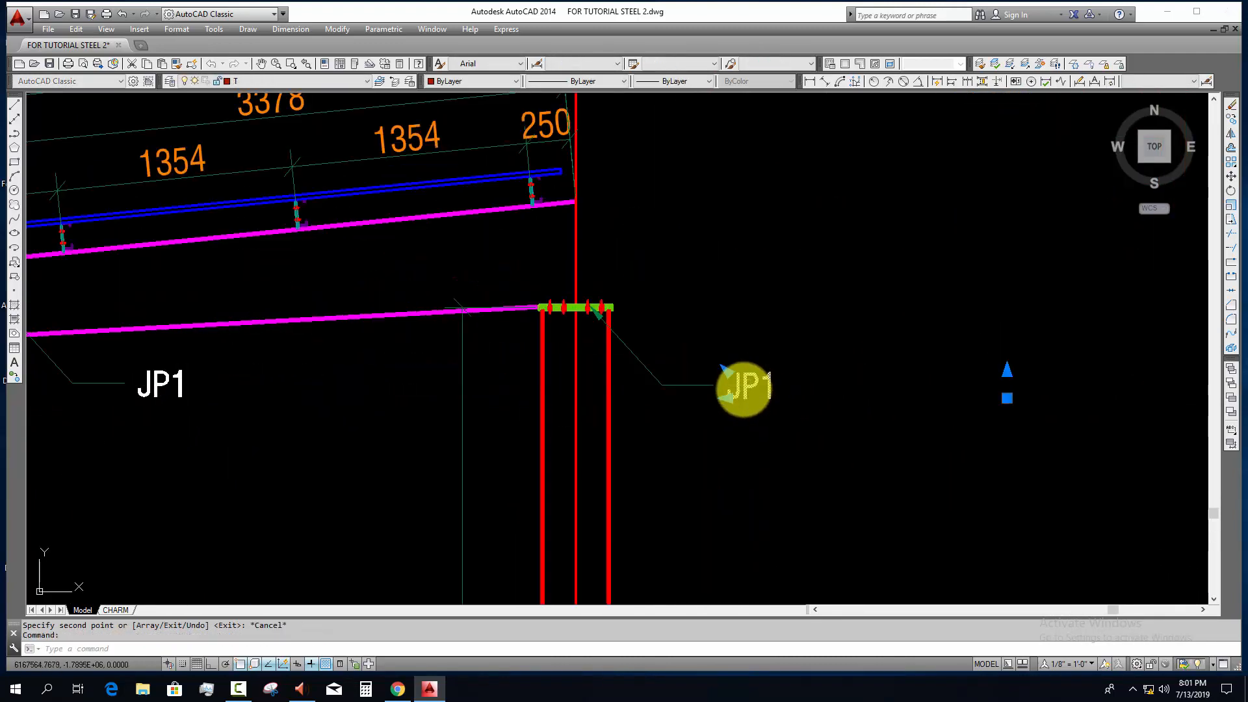
Step: Change the label at the upper-end column's top plate to EP2
double_click(728, 390)
key(Delete)
text(E)
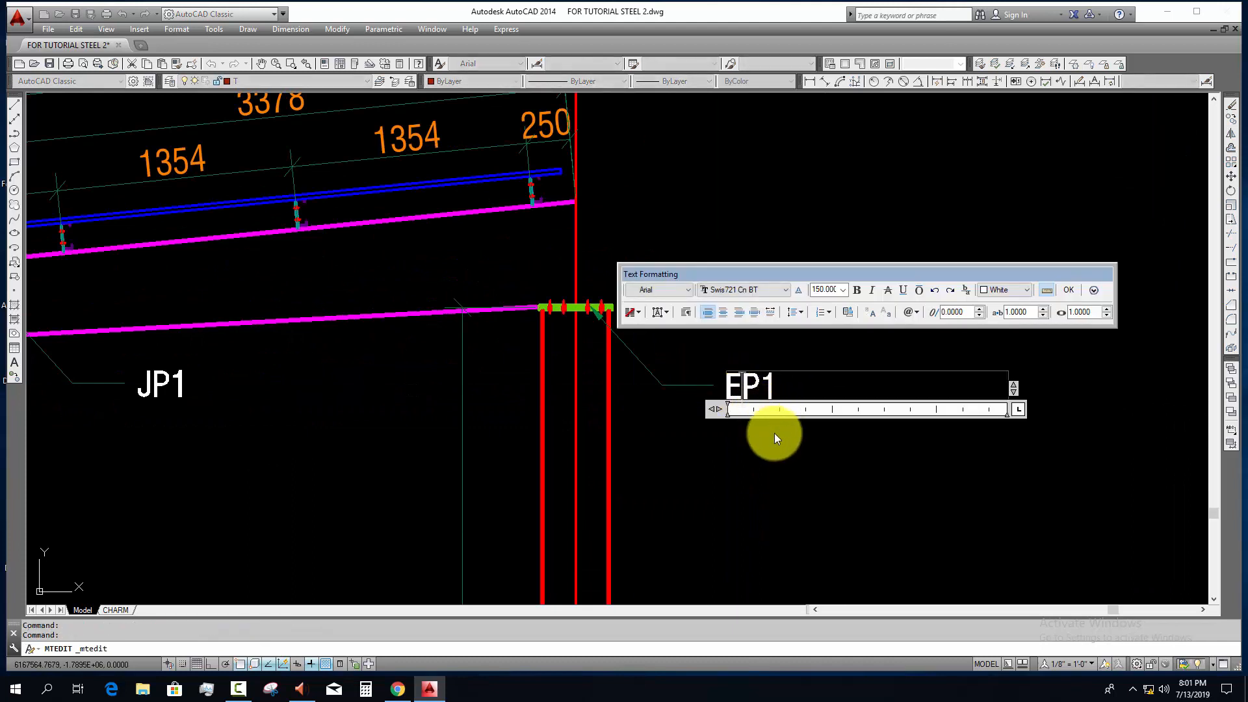
click(771, 386)
text(2)
click(792, 465)
Step: Copy the EP2 leader and label to the rafter connection plate at the eave column
click(801, 437)
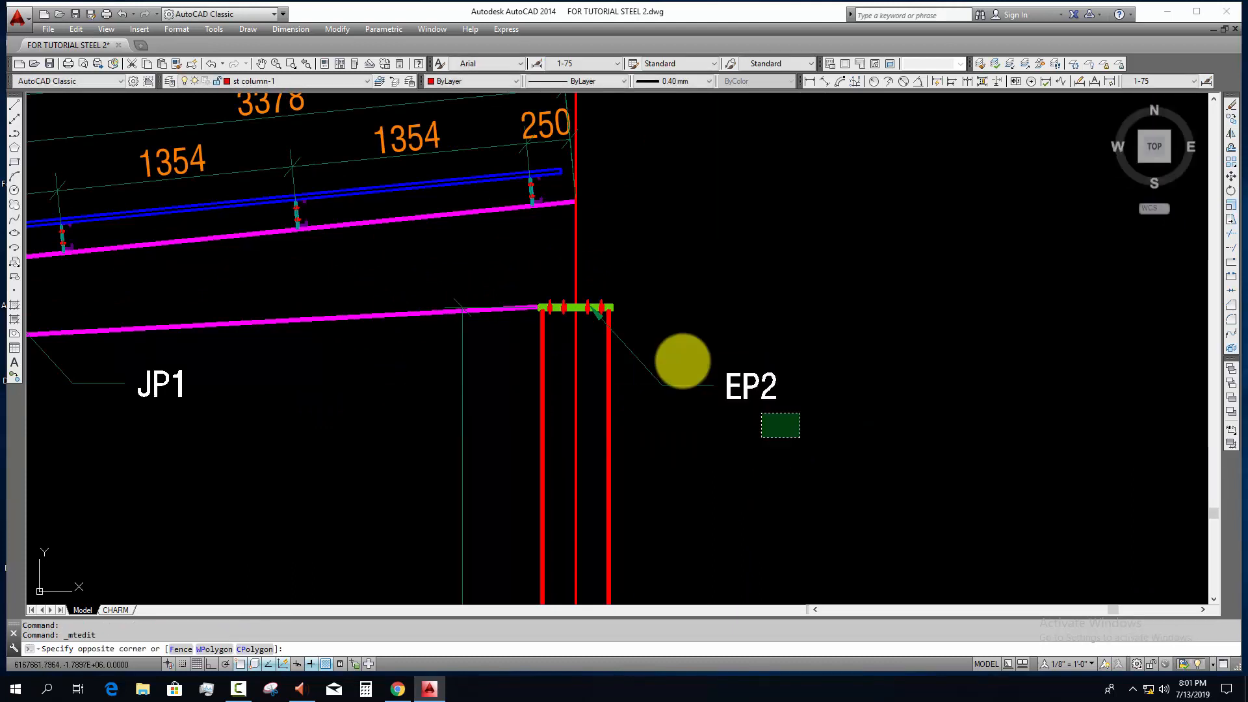
click(681, 358)
text(CO)
key(Return)
click(701, 437)
scroll(610, 502, down, 5)
middle_drag(143, 576, 890, 472)
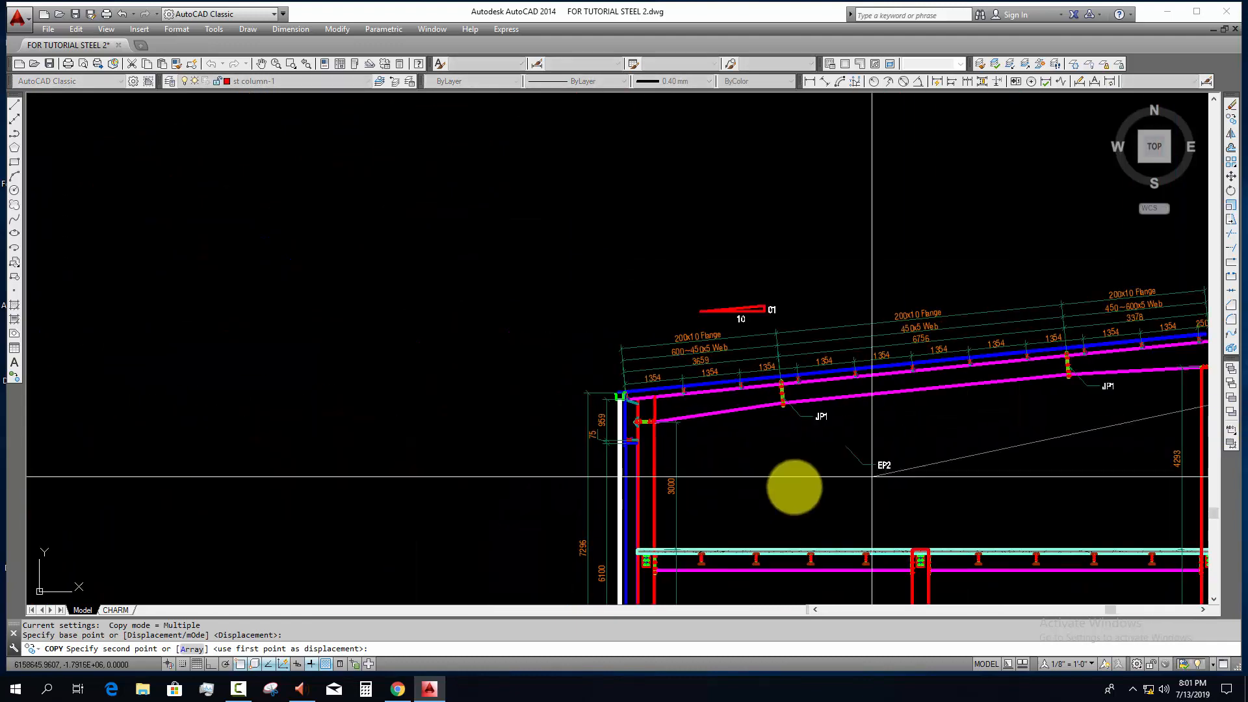
scroll(692, 454, up, 5)
click(614, 422)
key(Escape)
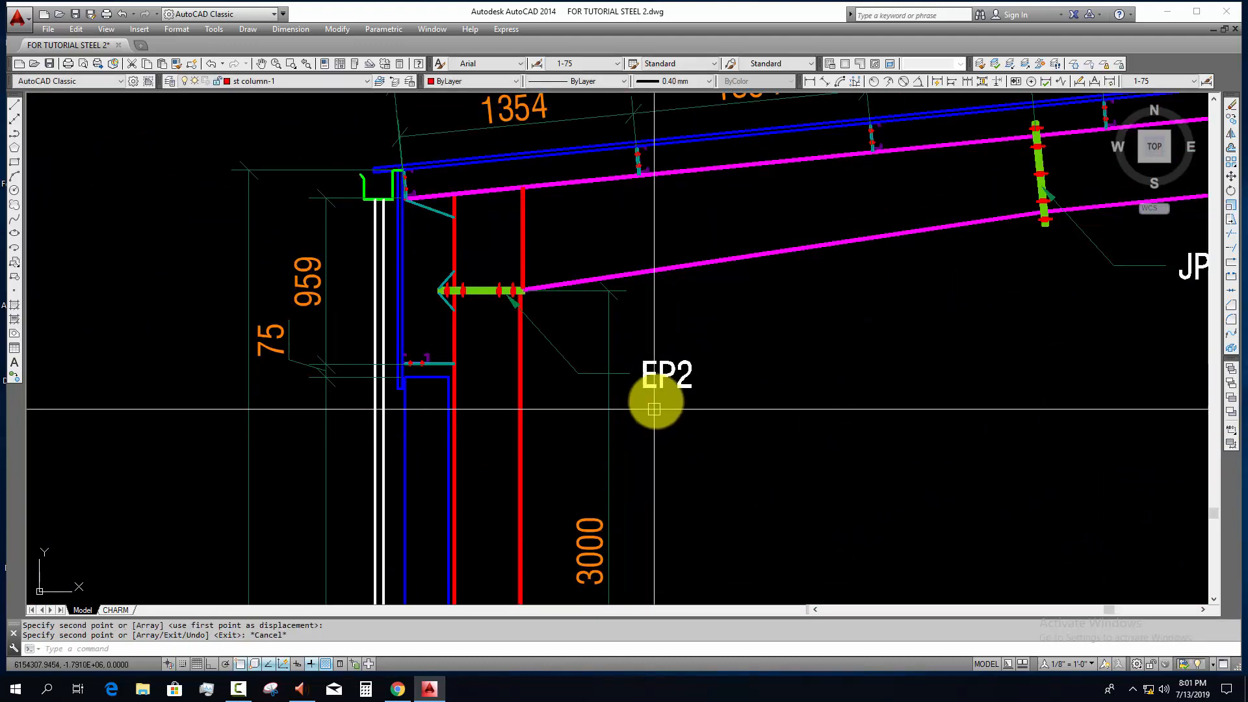
Step: Change the copied label at the eave column connection to EP1
double_click(675, 385)
drag(684, 383, 698, 386)
text(1)
click(740, 427)
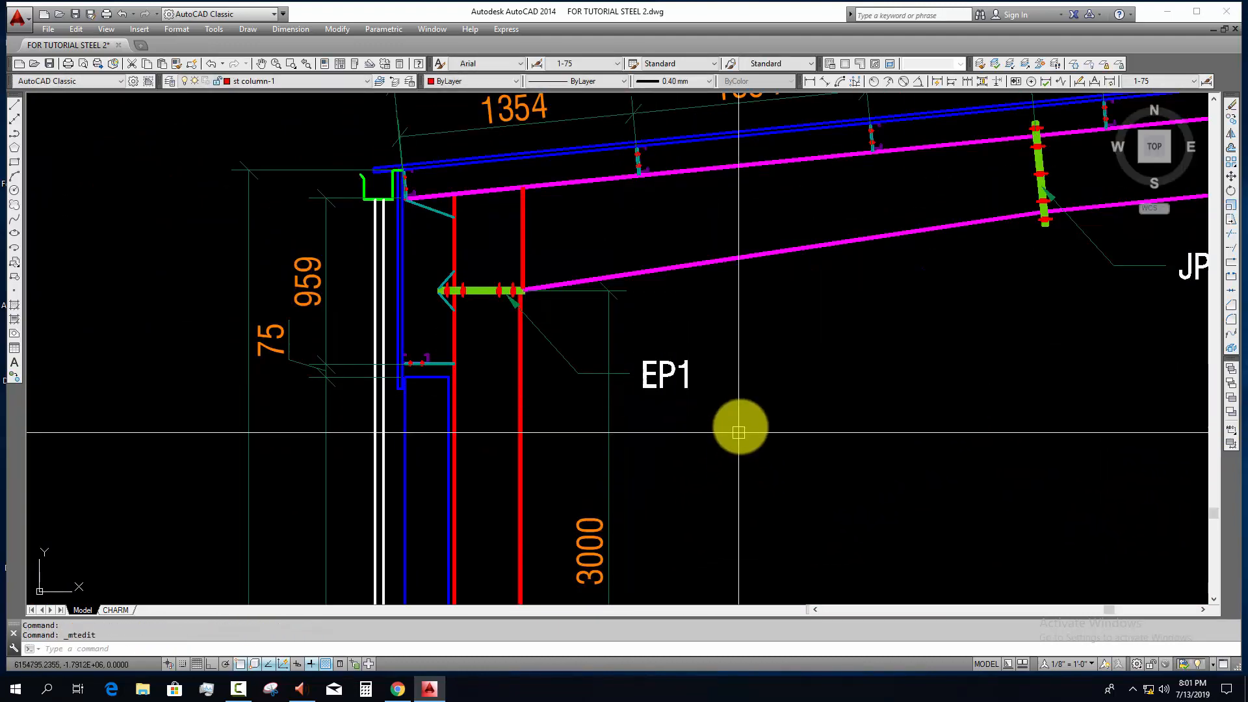
Step: Copy the EP1 leader and label down to the mezzanine beam's end plate at the eave column
click(740, 426)
click(622, 345)
key(space)
click(643, 388)
scroll(729, 556, down, 4)
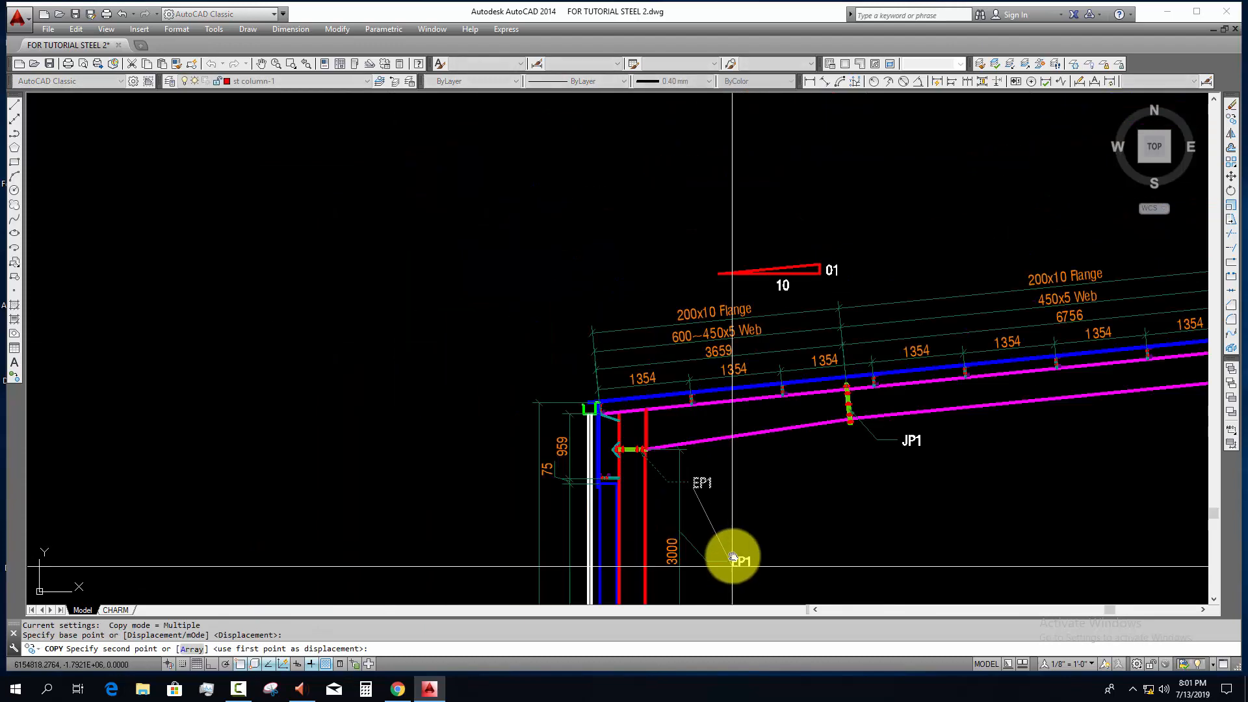
middle_drag(732, 557, 711, 206)
scroll(689, 366, up, 4)
click(662, 354)
key(Escape)
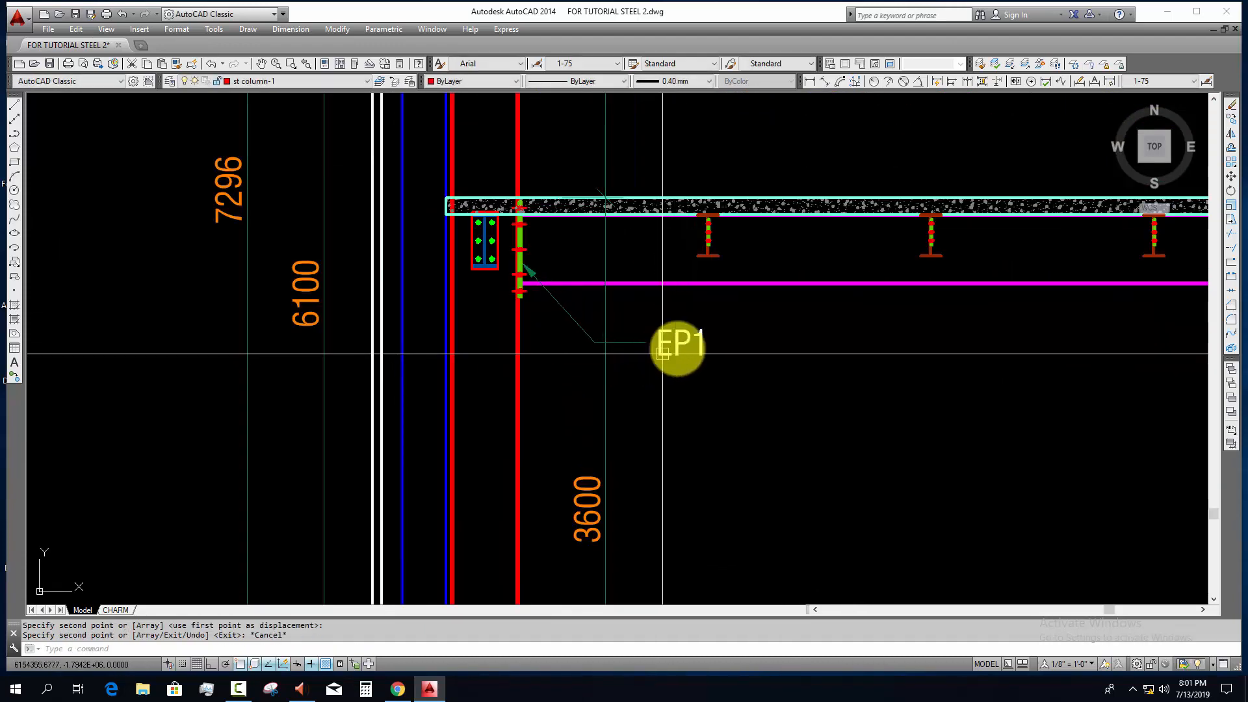
Step: Change the copied label at the mezzanine beam's end plate to JP2
double_click(667, 342)
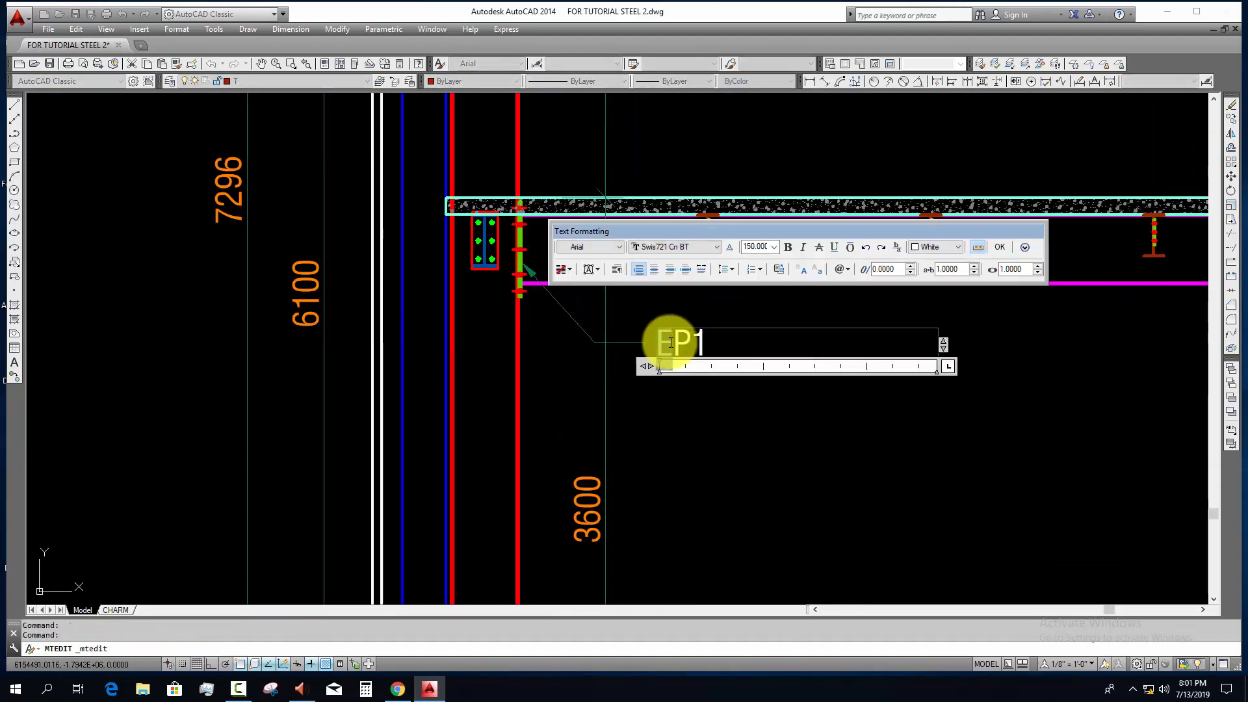
key(BackSpace)
text(2)
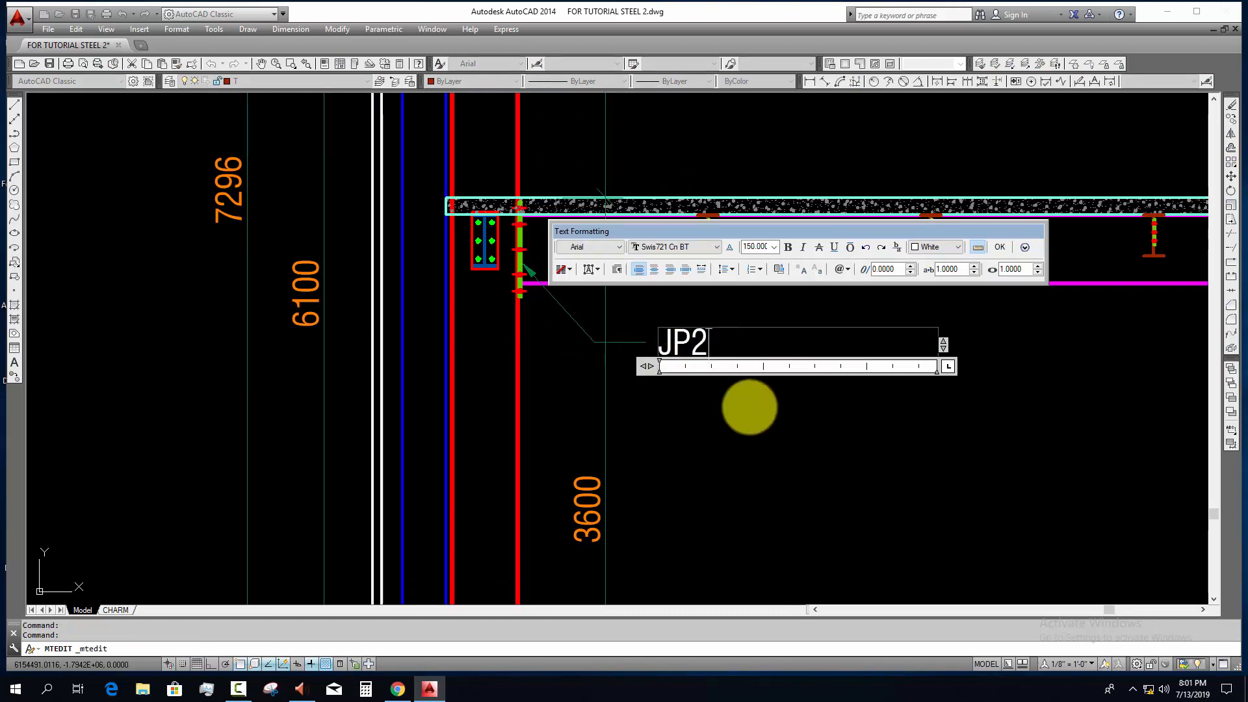
click(747, 409)
Step: Copy the JP2 leader and label just below itself, and stretch the copy's arrowhead to the bolted beam section inside the eave column
click(627, 308)
text(co)
key(Return)
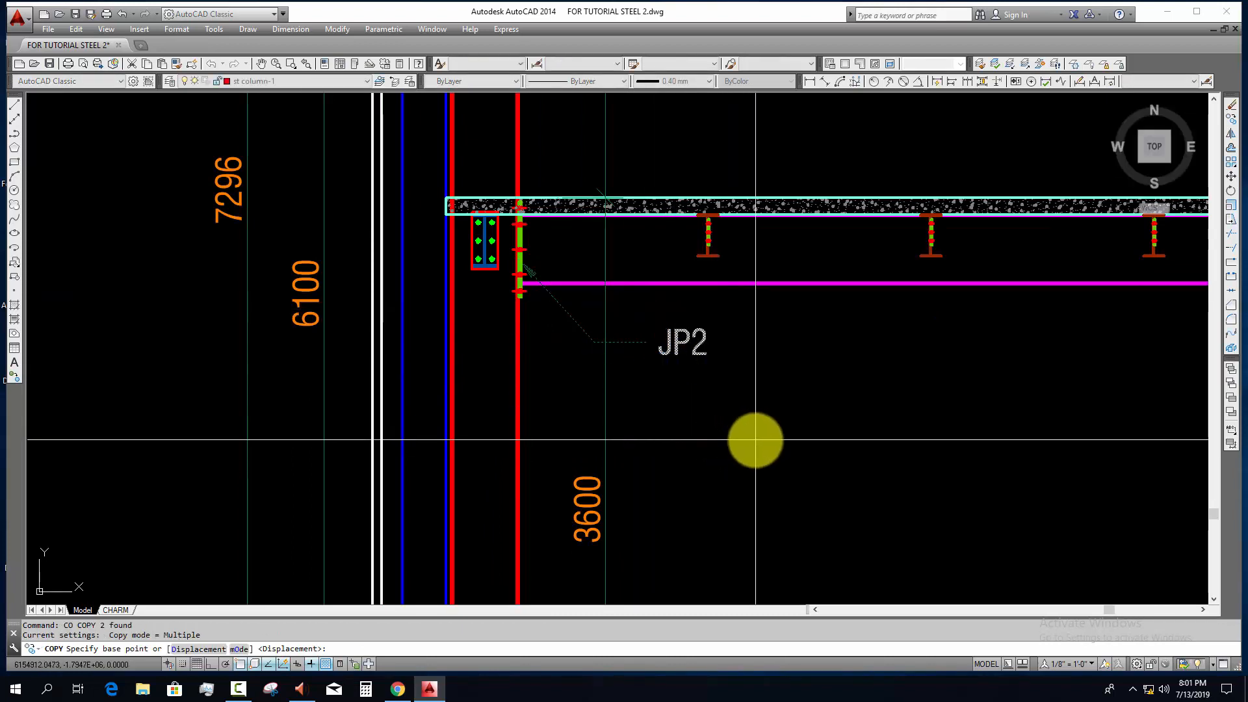
click(755, 440)
click(735, 481)
key(Return)
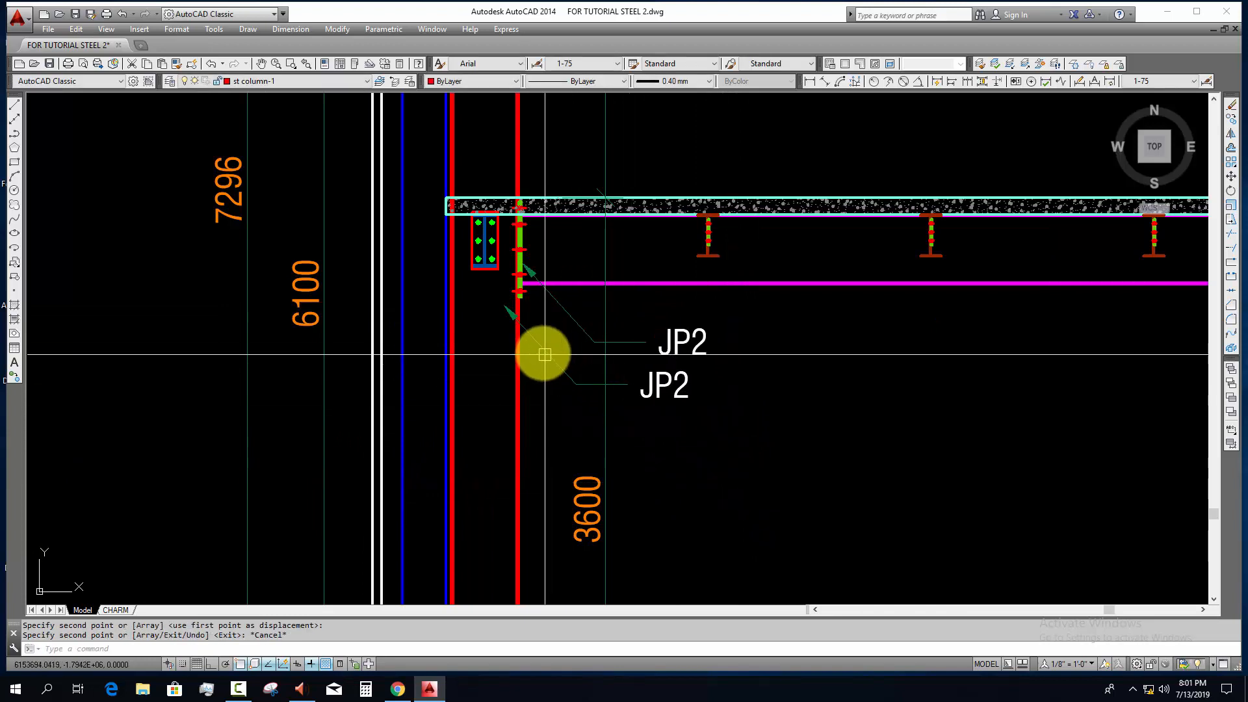
click(527, 333)
click(504, 305)
click(488, 268)
key(Escape)
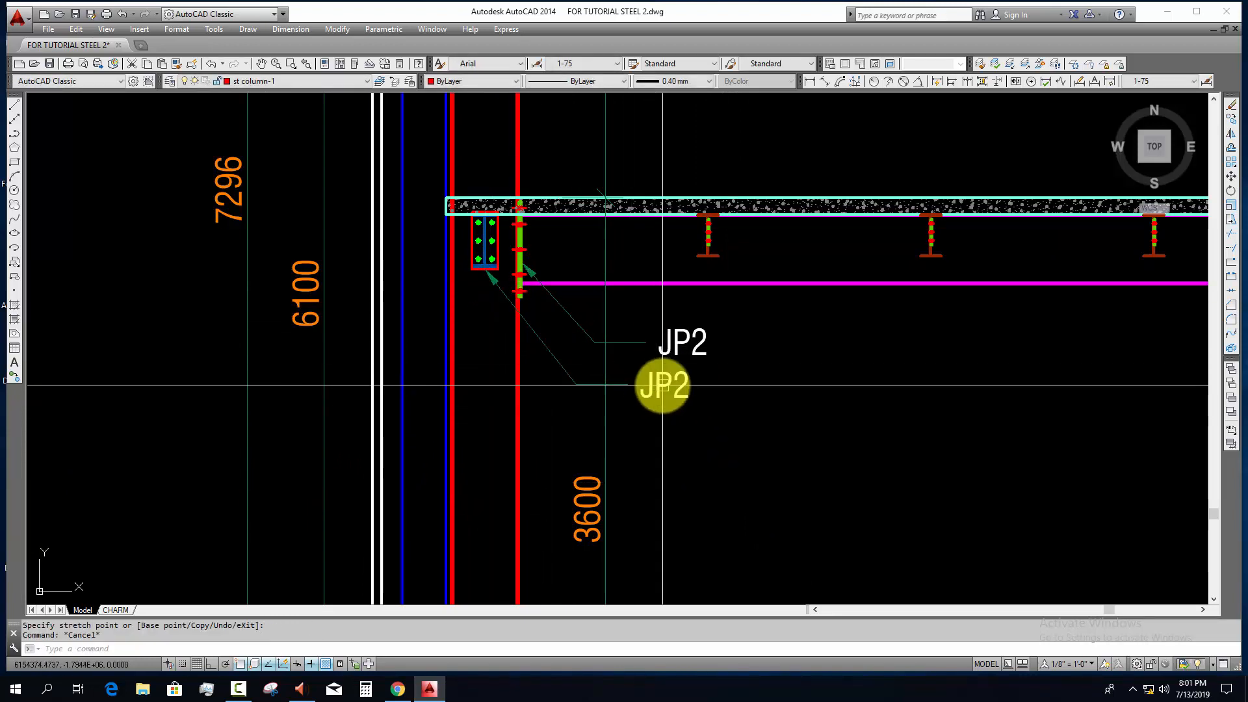
Step: Change the lower copied label to JP3
double_click(676, 385)
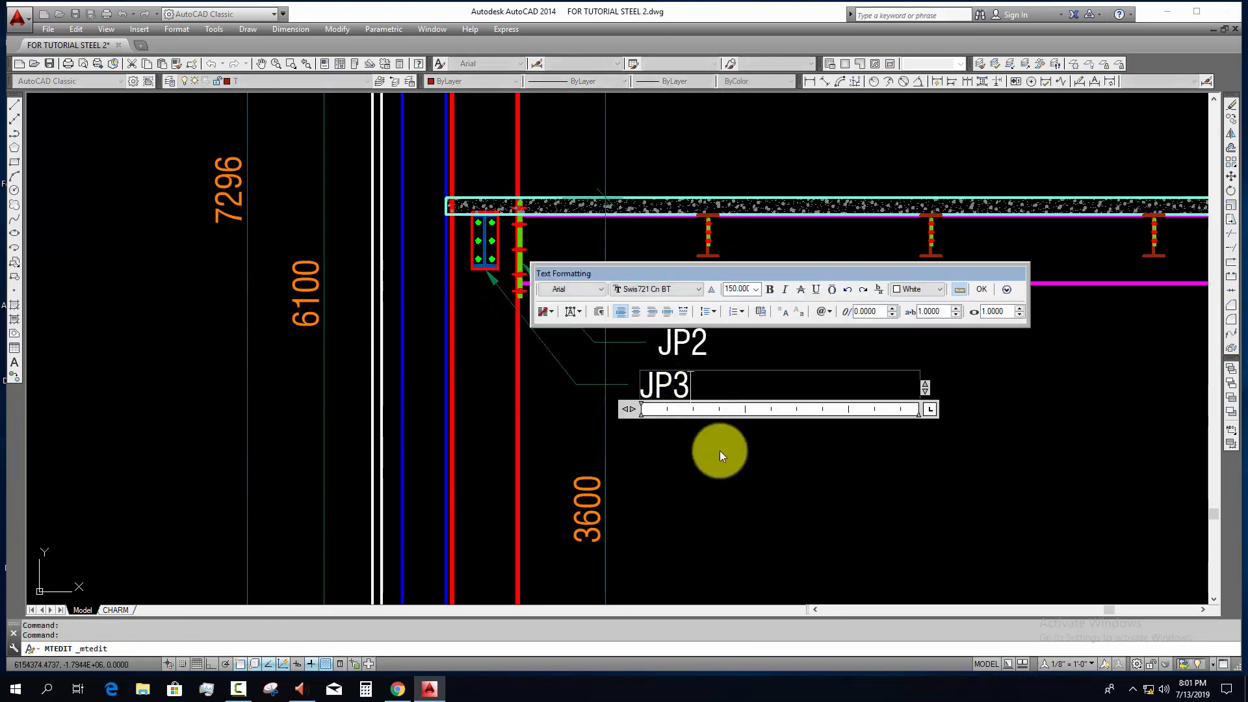
click(723, 469)
middle_drag(724, 469, 705, 481)
key(Escape)
key(Escape)
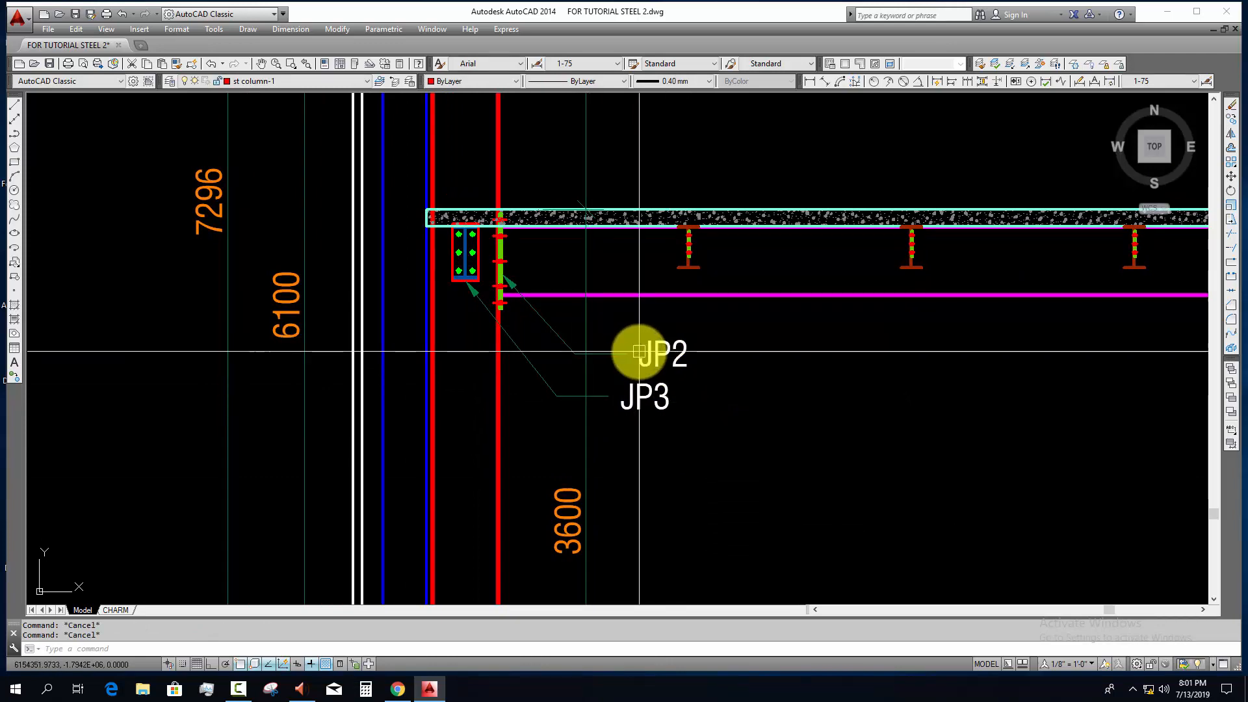
Step: Copy the JP2 leader and label to the second secondary beam under the mezzanine slab
scroll(643, 357, down, 2)
scroll(653, 358, up, 2)
click(662, 383)
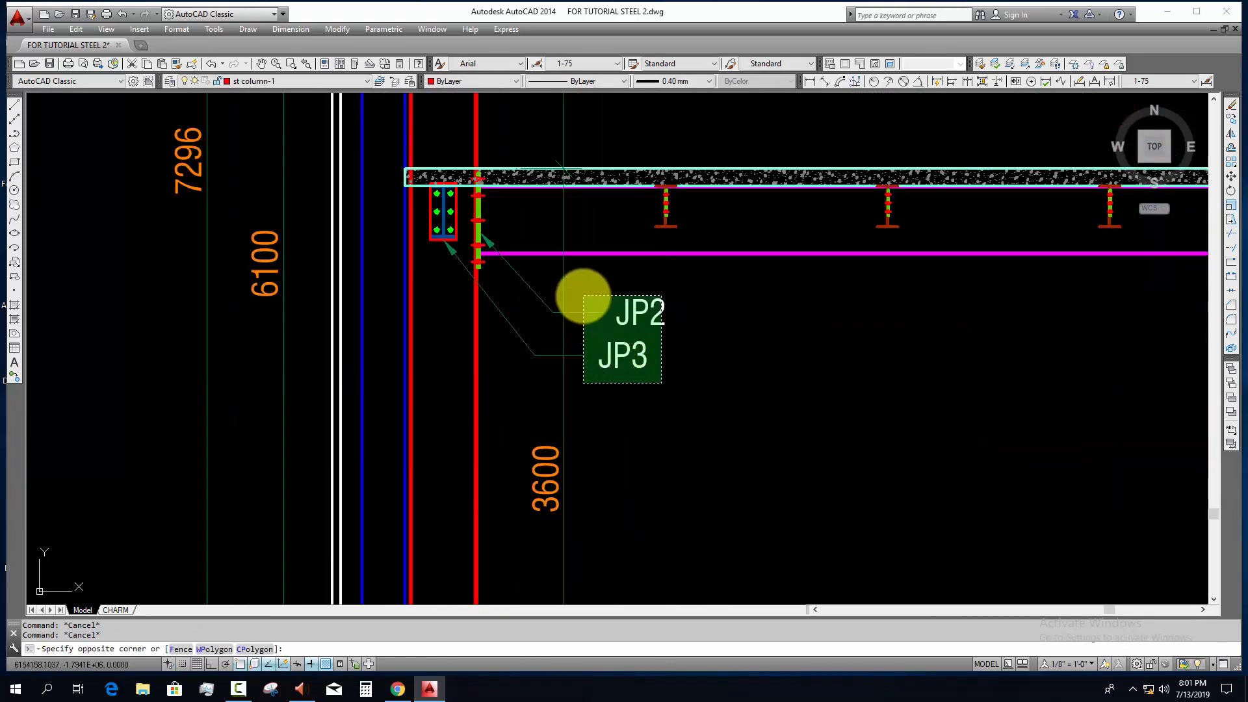
click(583, 297)
scroll(669, 357, down, 3)
scroll(961, 371, up, 1)
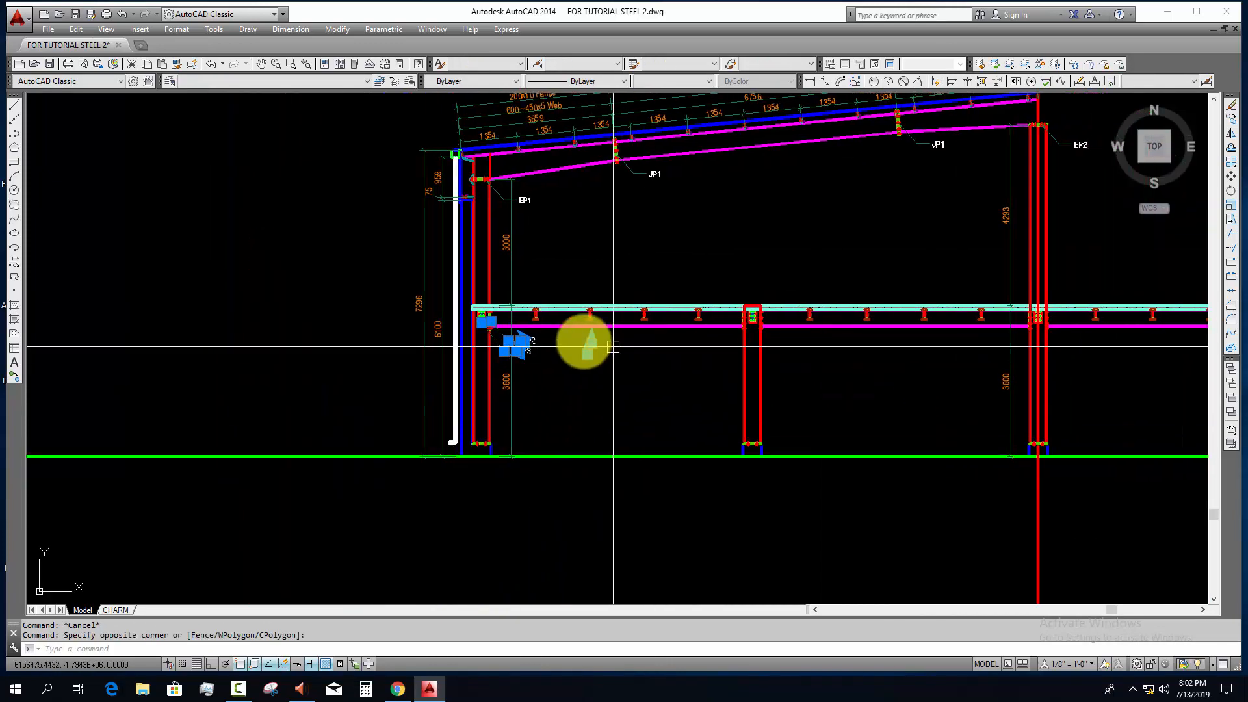
scroll(520, 344, up, 6)
text(c)
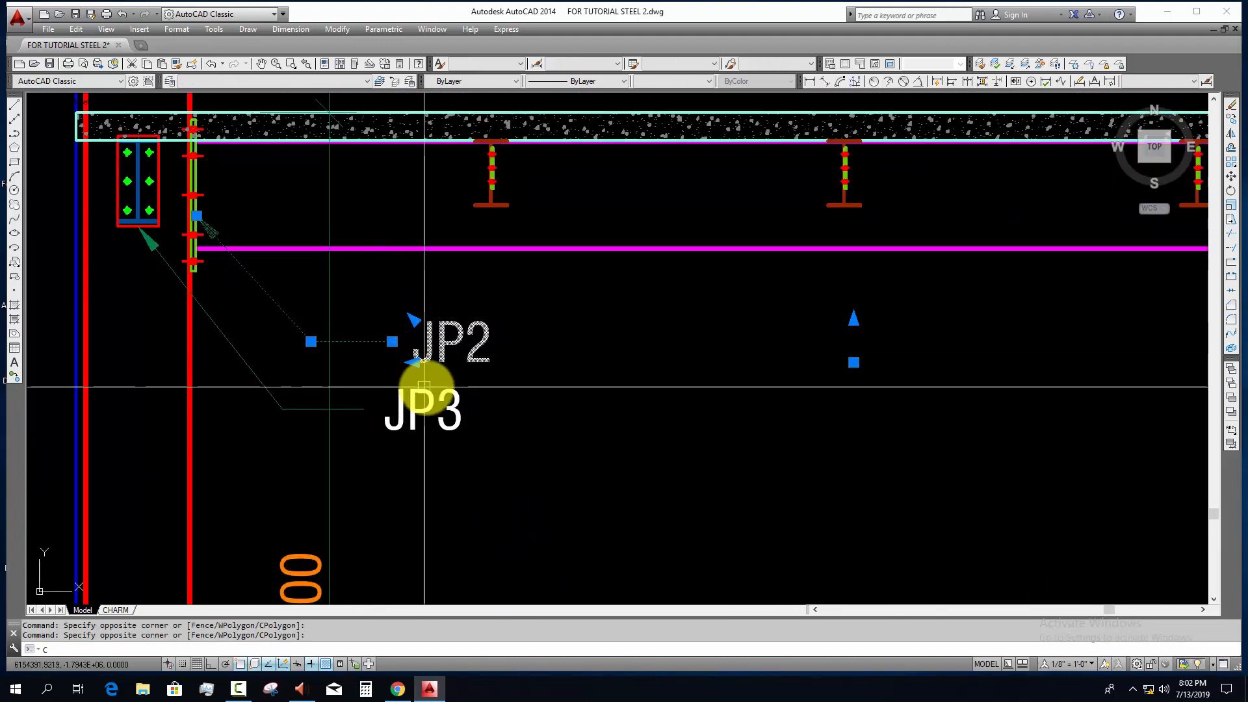
key(Return)
click(424, 386)
click(1075, 355)
key(Escape)
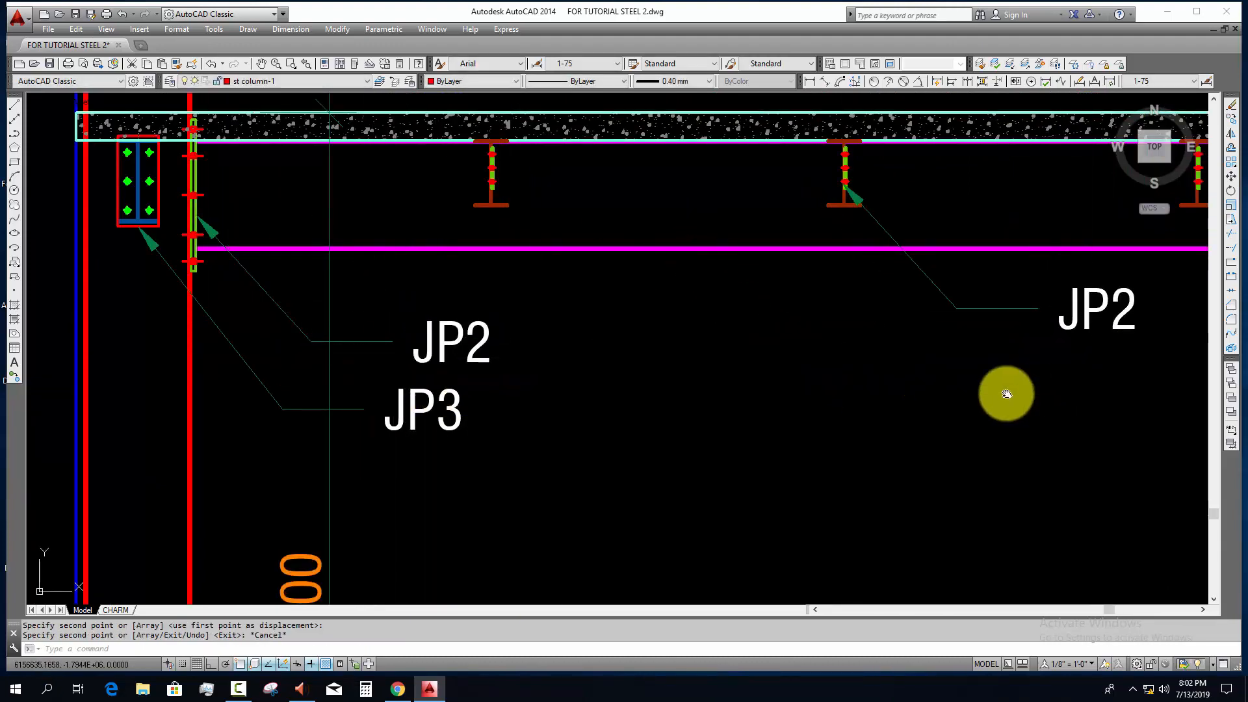
Step: Change the copied label at the second secondary beam to CL1
middle_drag(1006, 394, 756, 403)
double_click(838, 315)
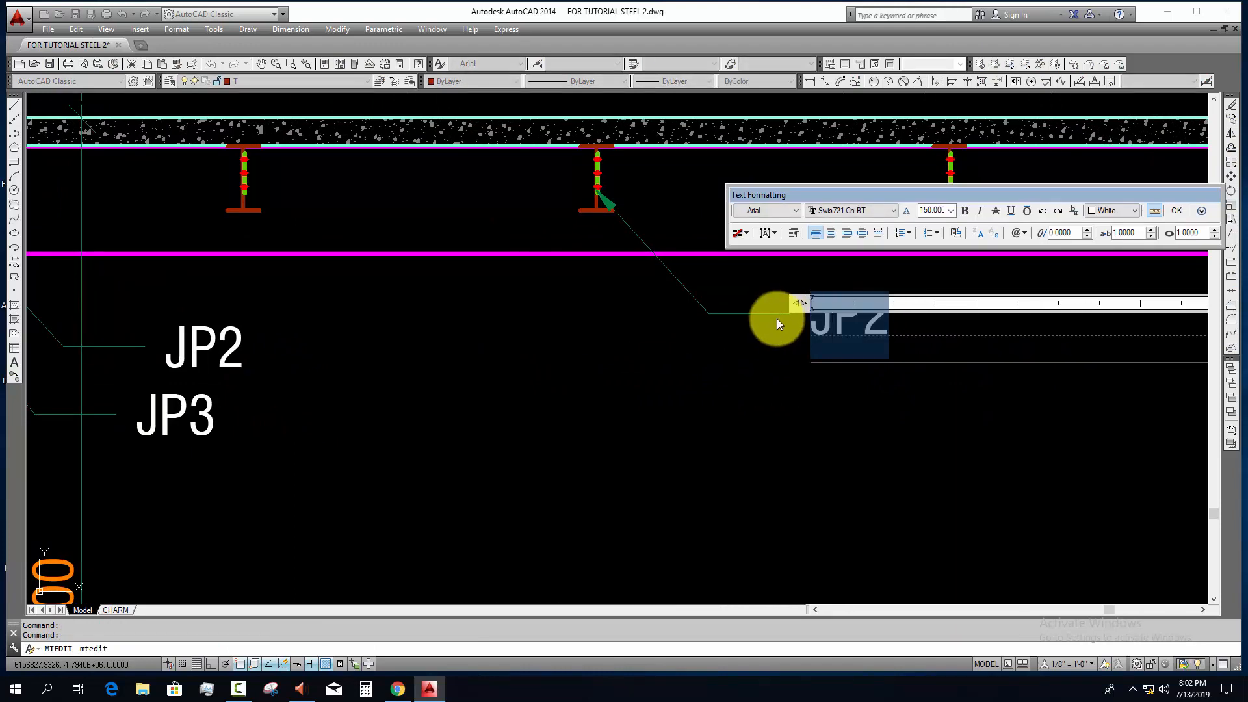
text(CL1)
click(817, 396)
Step: Trim off the column lines that rise above the mezzanine slab at the first column right of the ridge column
scroll(832, 403, down, 6)
middle_drag(858, 416, 542, 406)
scroll(772, 438, down, 4)
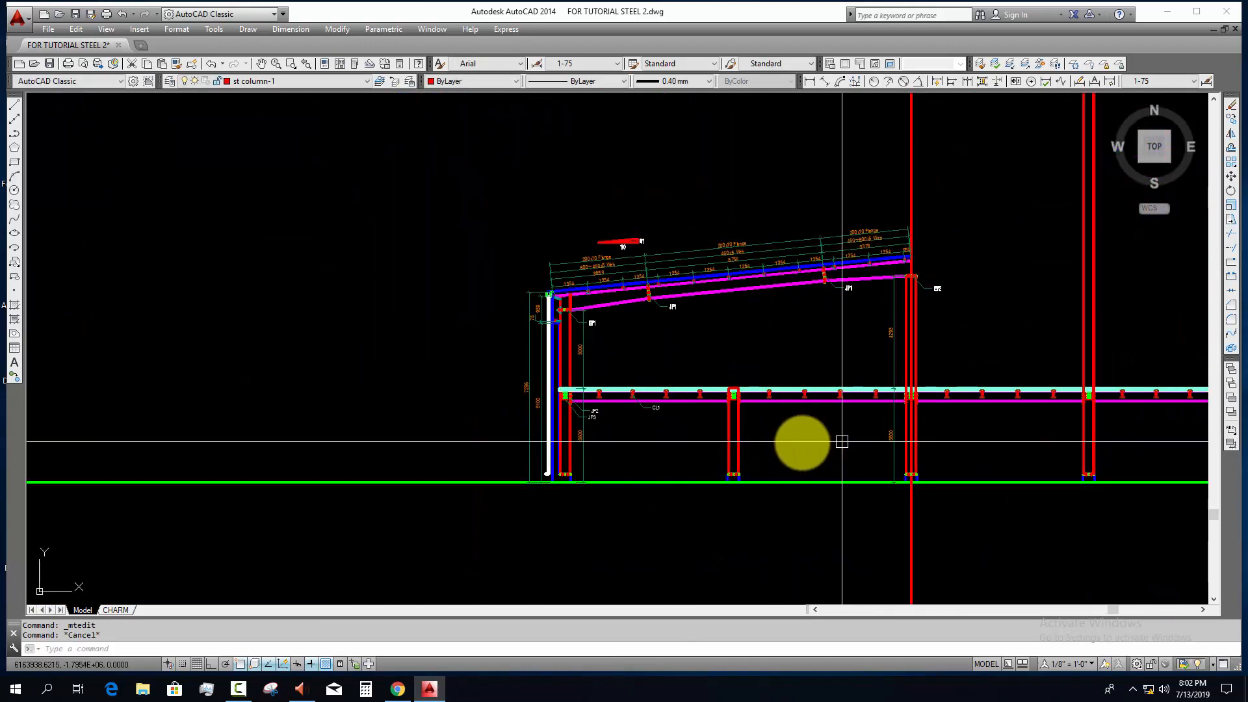
mouse_move(764, 424)
middle_down()
mouse_move(692, 454)
mouse_move(530, 446)
middle_up()
scroll(801, 434, up, 6)
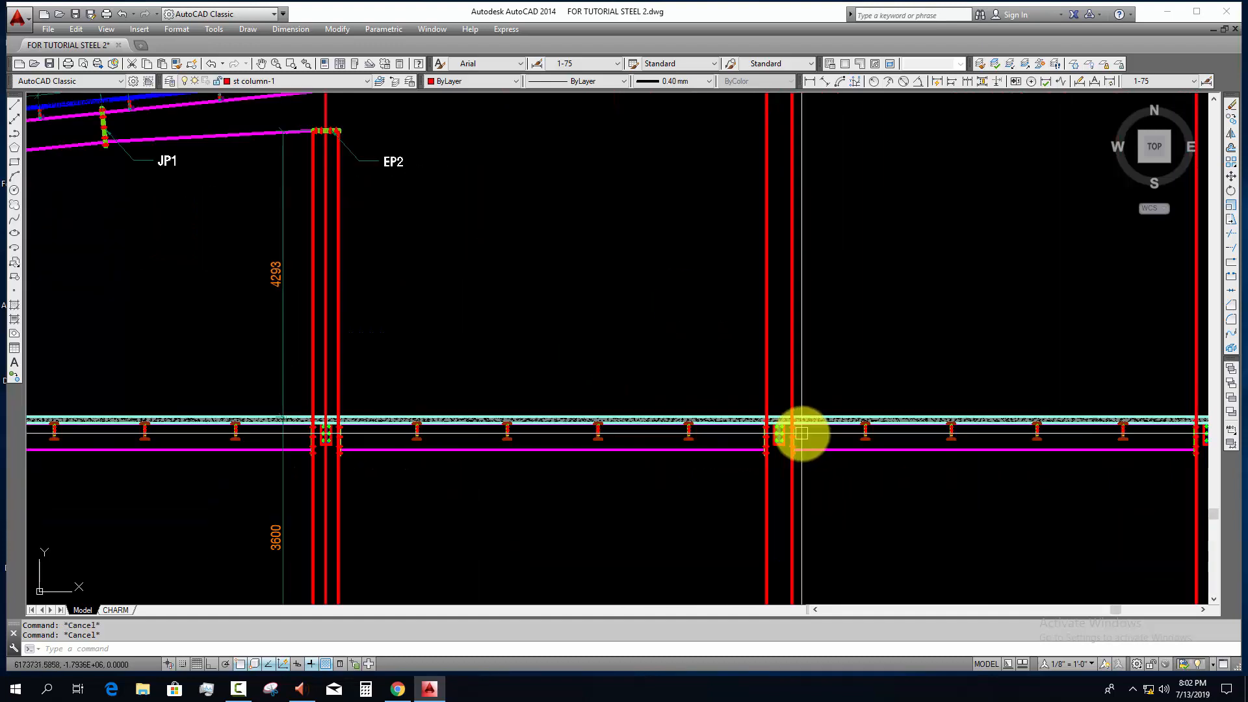
text(YT)
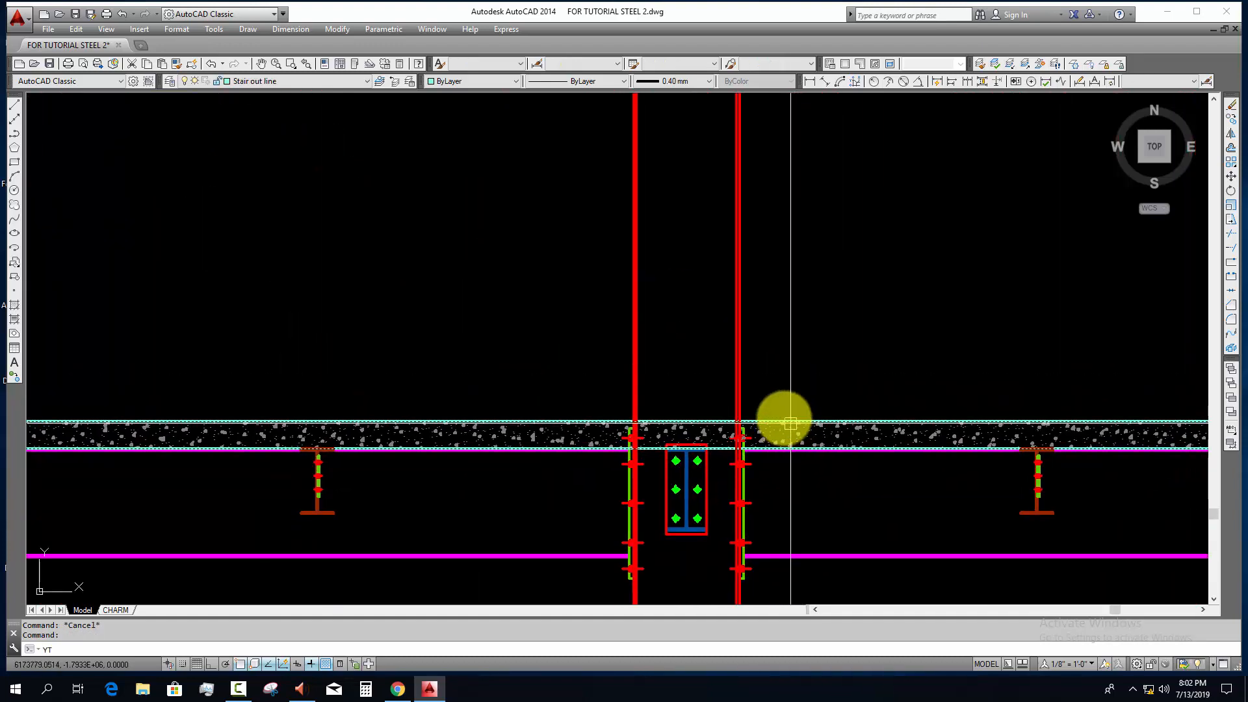
text(tr)
key(space)
key(space)
click(805, 330)
click(499, 364)
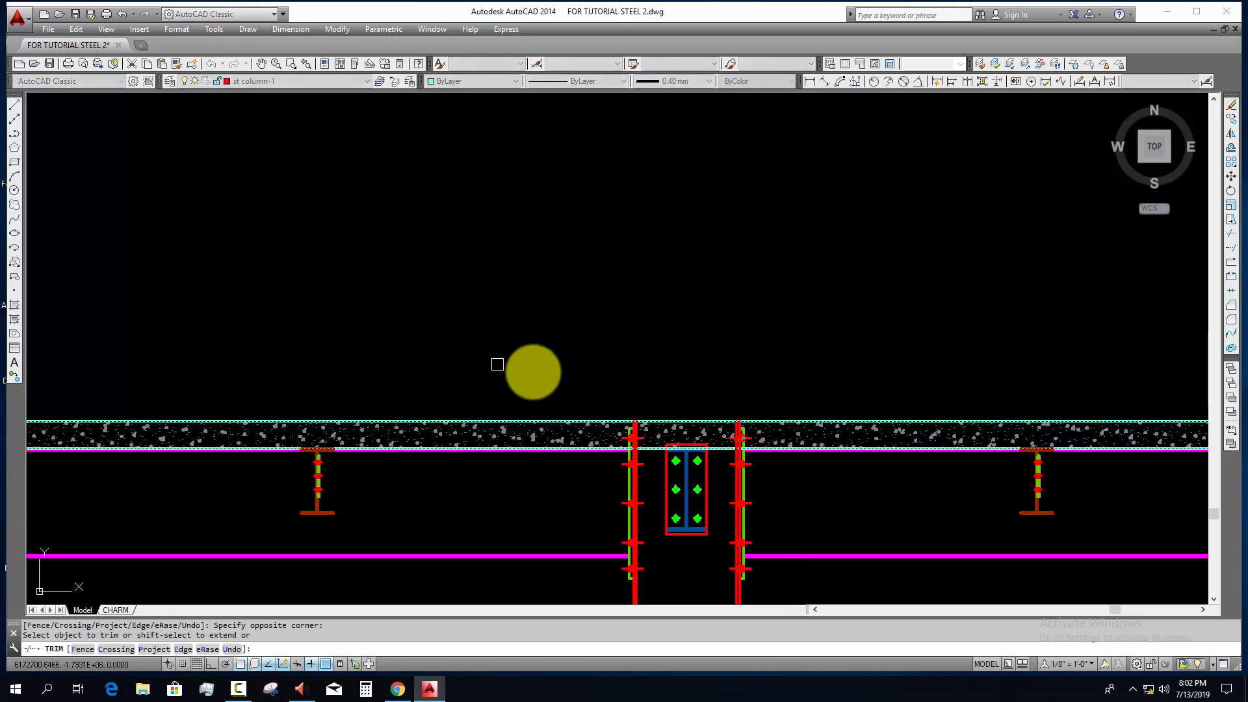
key(Escape)
Step: Draw a line closing the top of the trimmed column between its outer faces, along the slab's top edge
scroll(656, 418, up, 5)
text(l)
key(space)
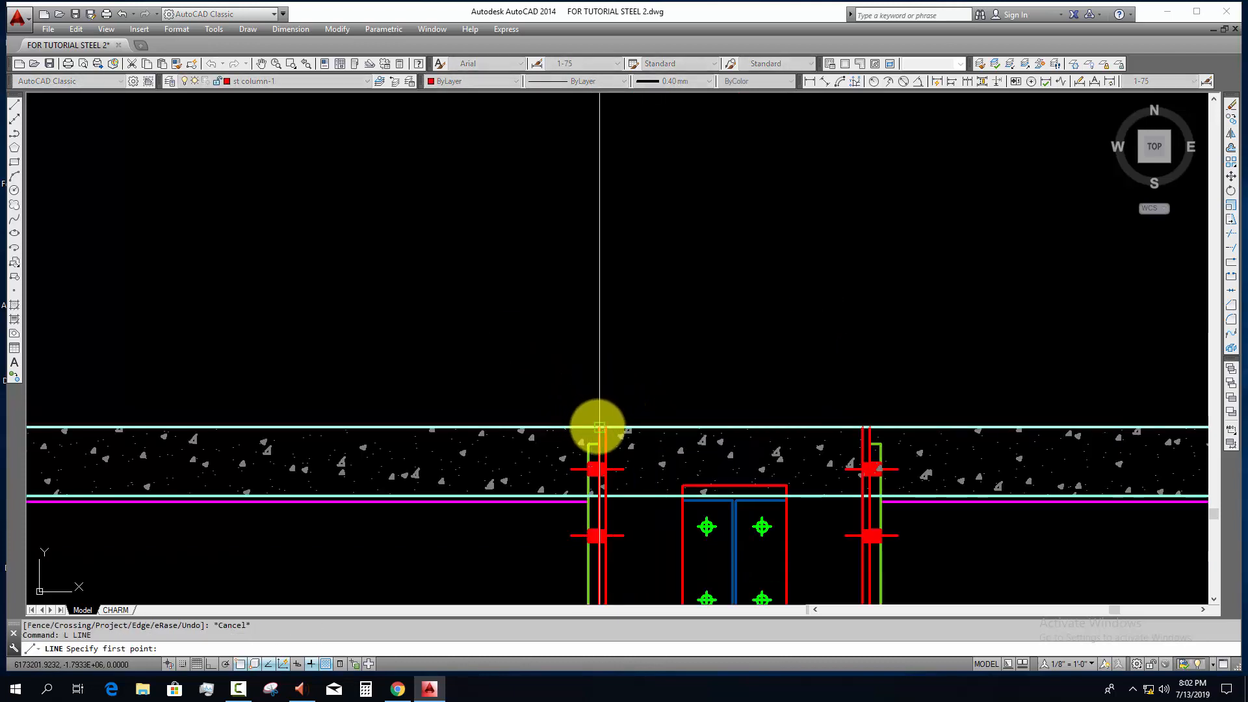
click(598, 427)
click(870, 427)
key(Escape)
Step: Mirror the left half's rafter, purlins, gutter, downpipe, eave details, dimensions, slope symbol and leader labels about the ridge column's vertical centreline, keeping the originals
scroll(455, 431, down, 12)
middle_drag(731, 455, 638, 444)
scroll(655, 401, down, 2)
middle_drag(789, 392, 1164, 359)
middle_drag(749, 421, 755, 458)
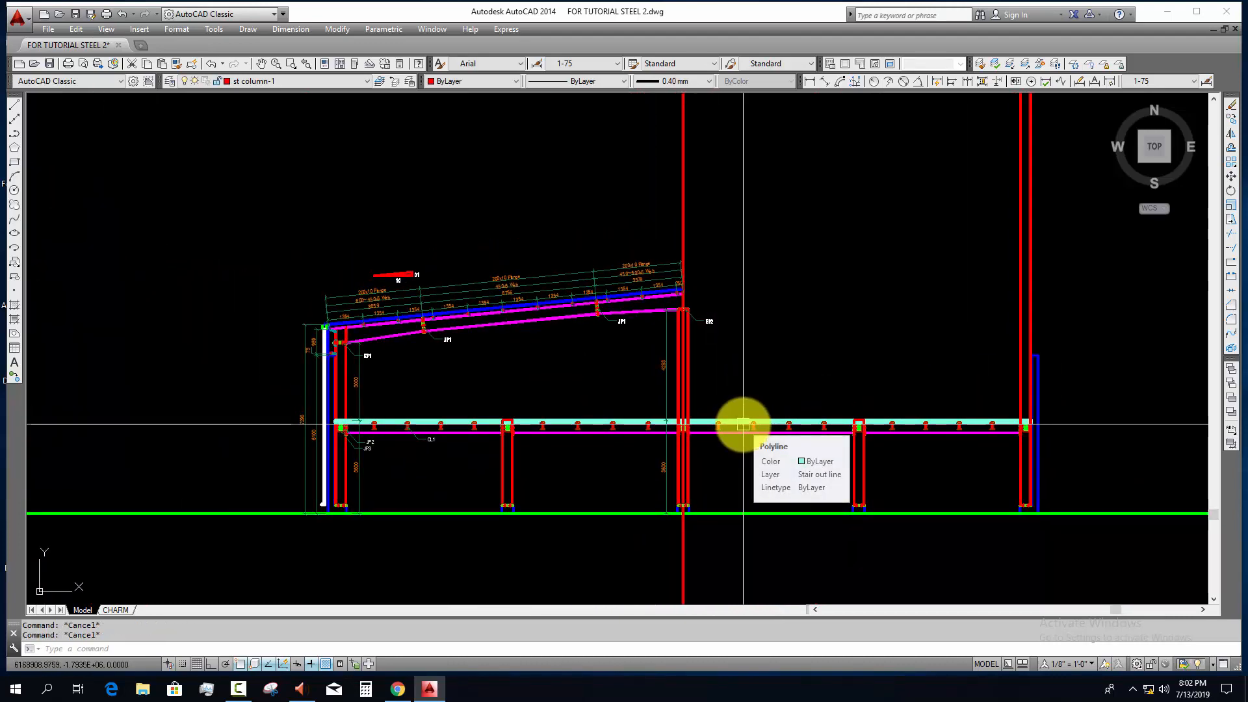
scroll(325, 327, up, 10)
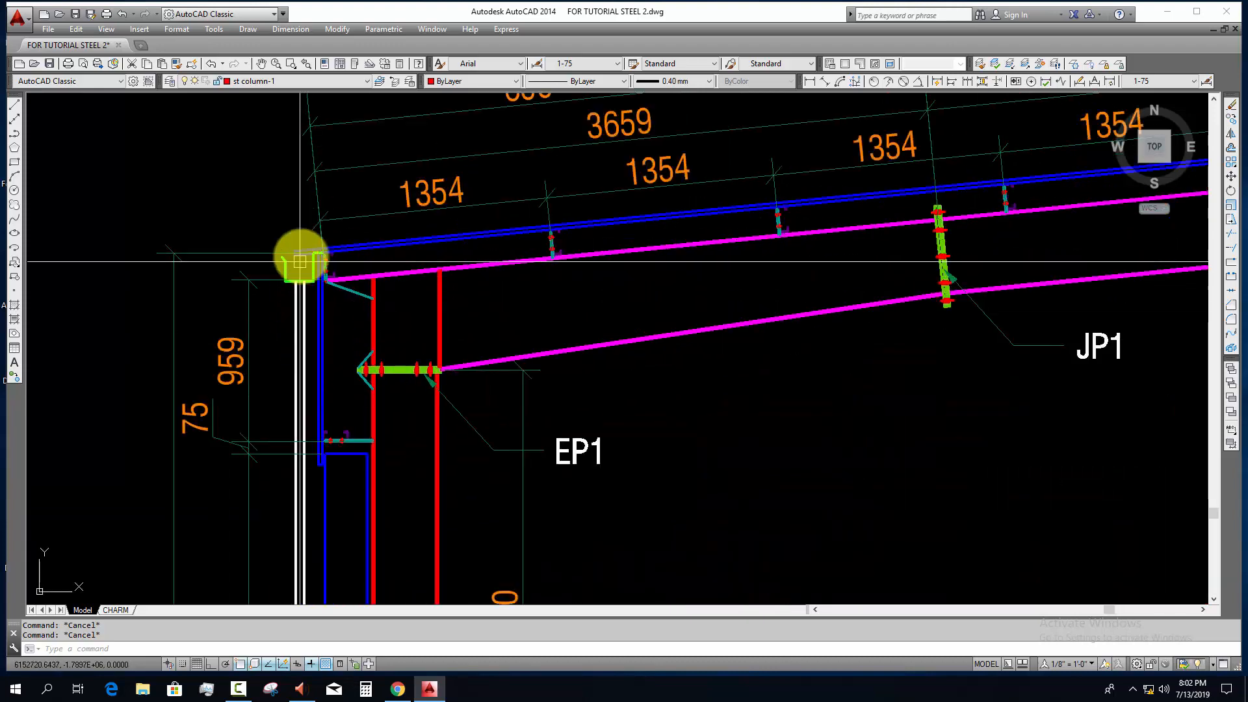
scroll(274, 349, down, 5)
click(293, 418)
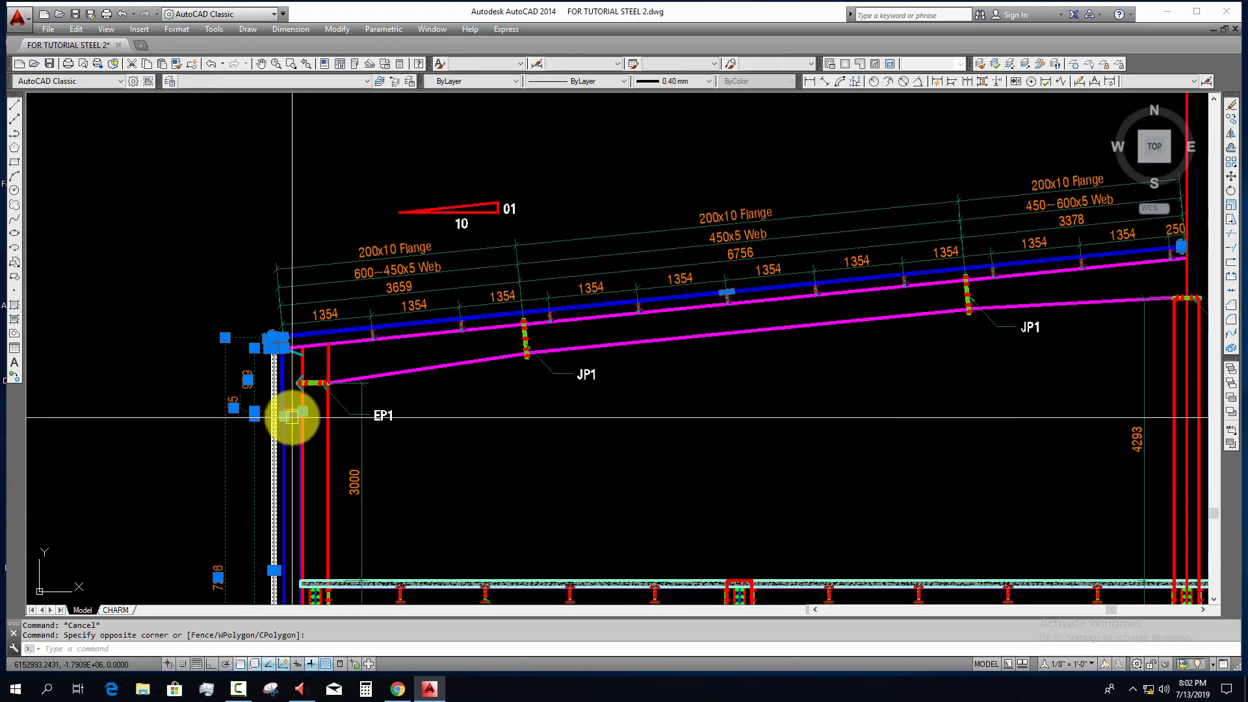
scroll(289, 397, up, 7)
click(236, 364)
scroll(292, 342, down, 5)
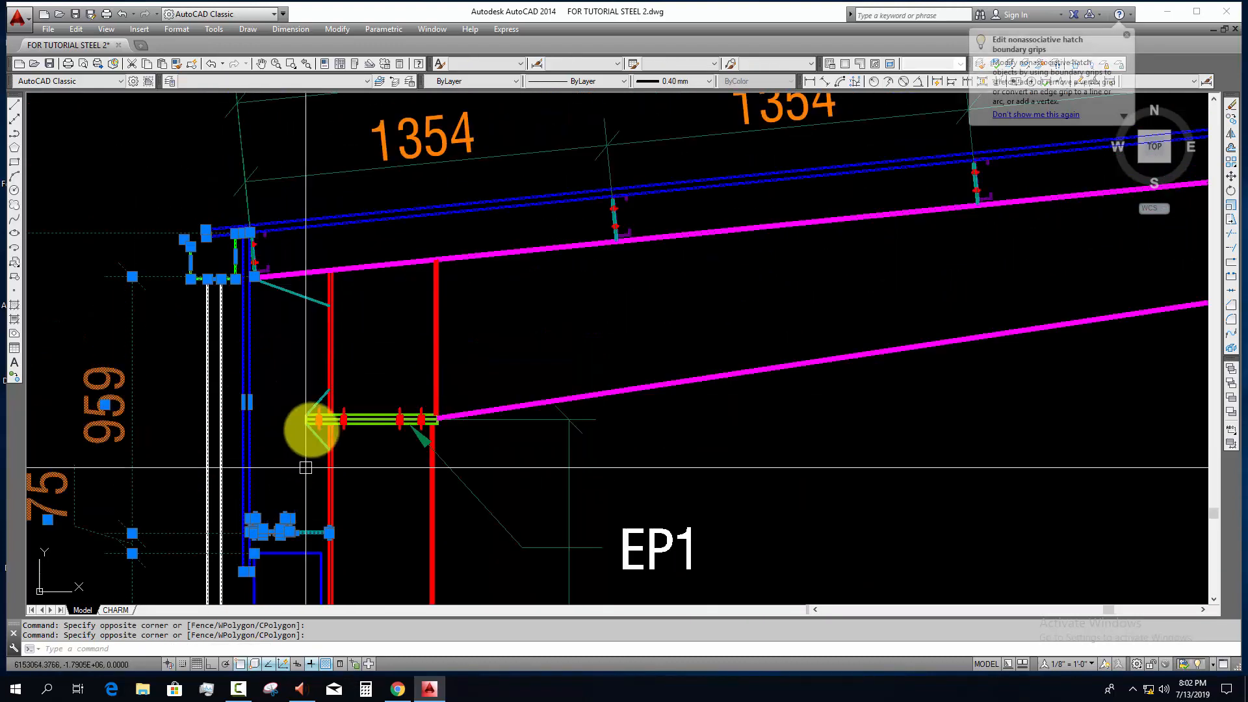
click(196, 194)
scroll(419, 409, down, 2)
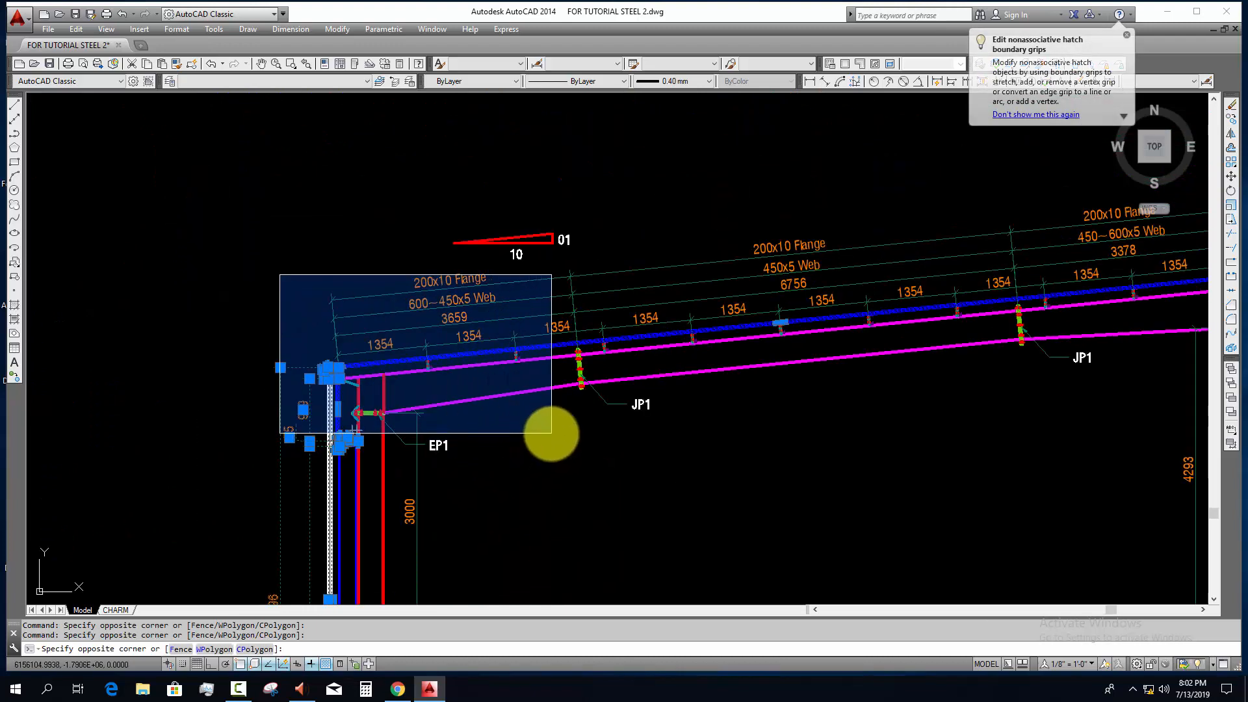
click(552, 433)
click(576, 471)
click(421, 435)
click(451, 468)
click(416, 456)
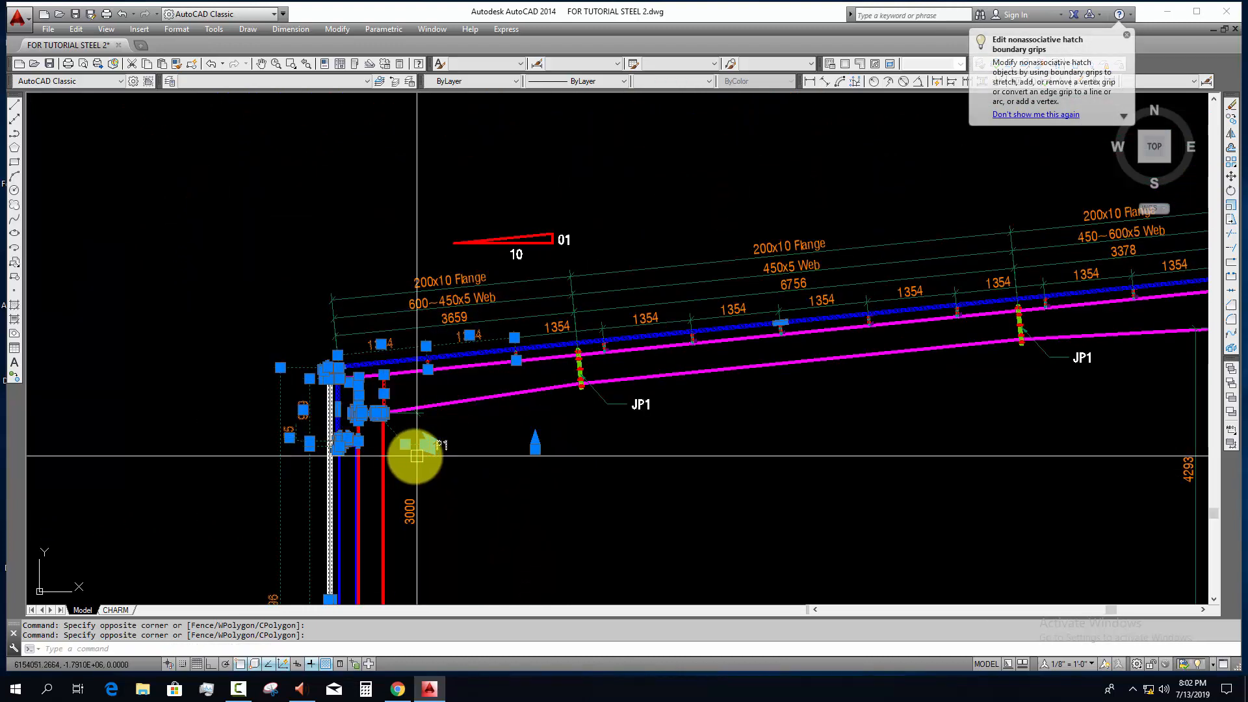
scroll(447, 510, down, 2)
middle_drag(457, 488, 379, 540)
scroll(452, 437, up, 2)
click(438, 426)
click(385, 445)
scroll(440, 420, down, 2)
click(273, 364)
click(728, 517)
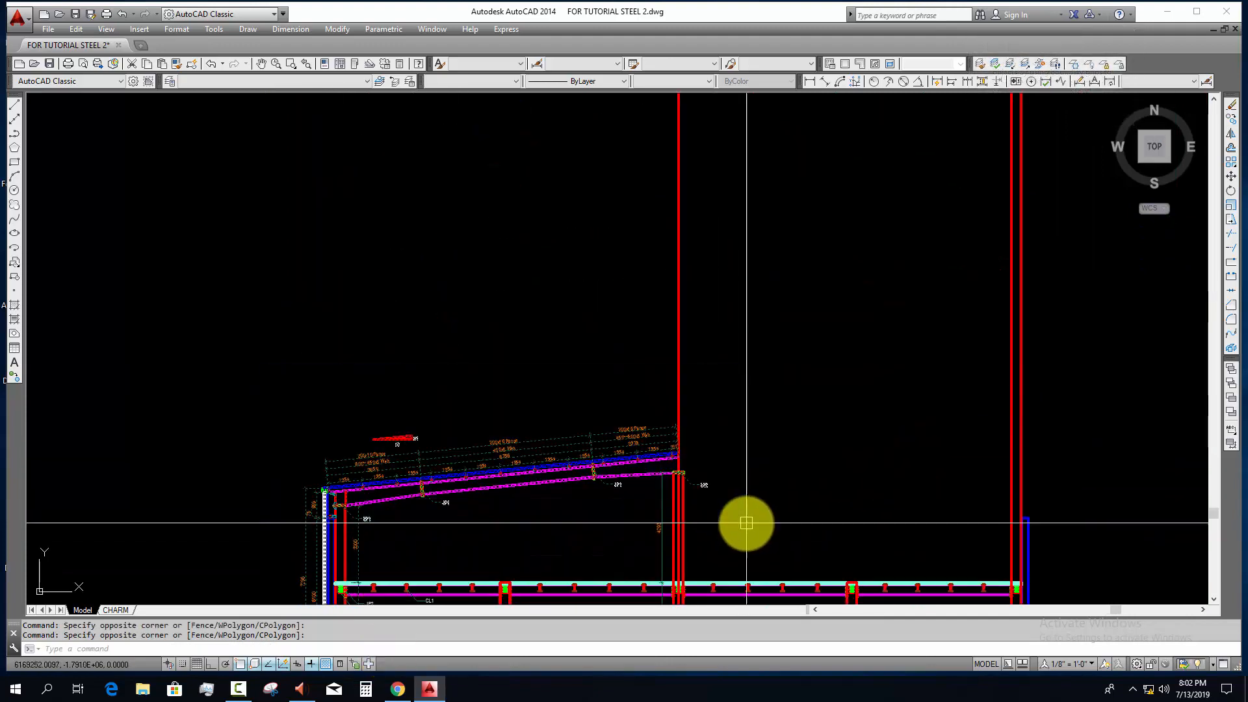
scroll(728, 510, up, 5)
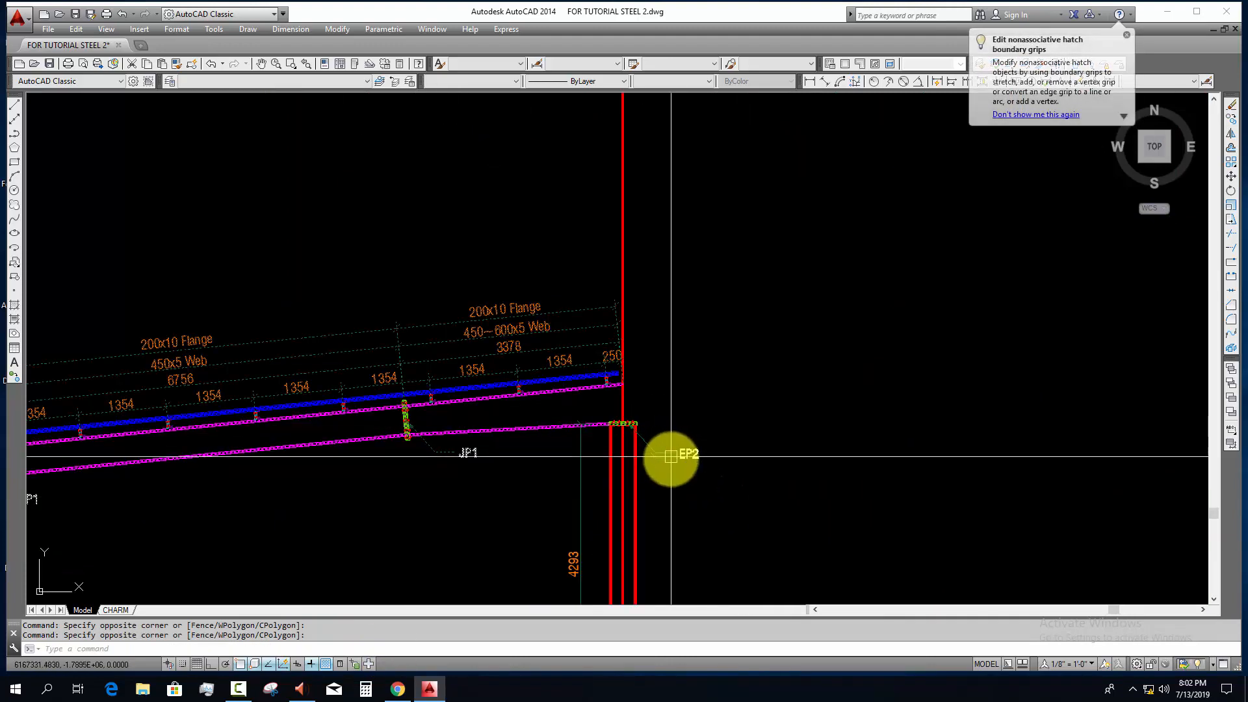
scroll(589, 411, up, 3)
scroll(676, 479, down, 2)
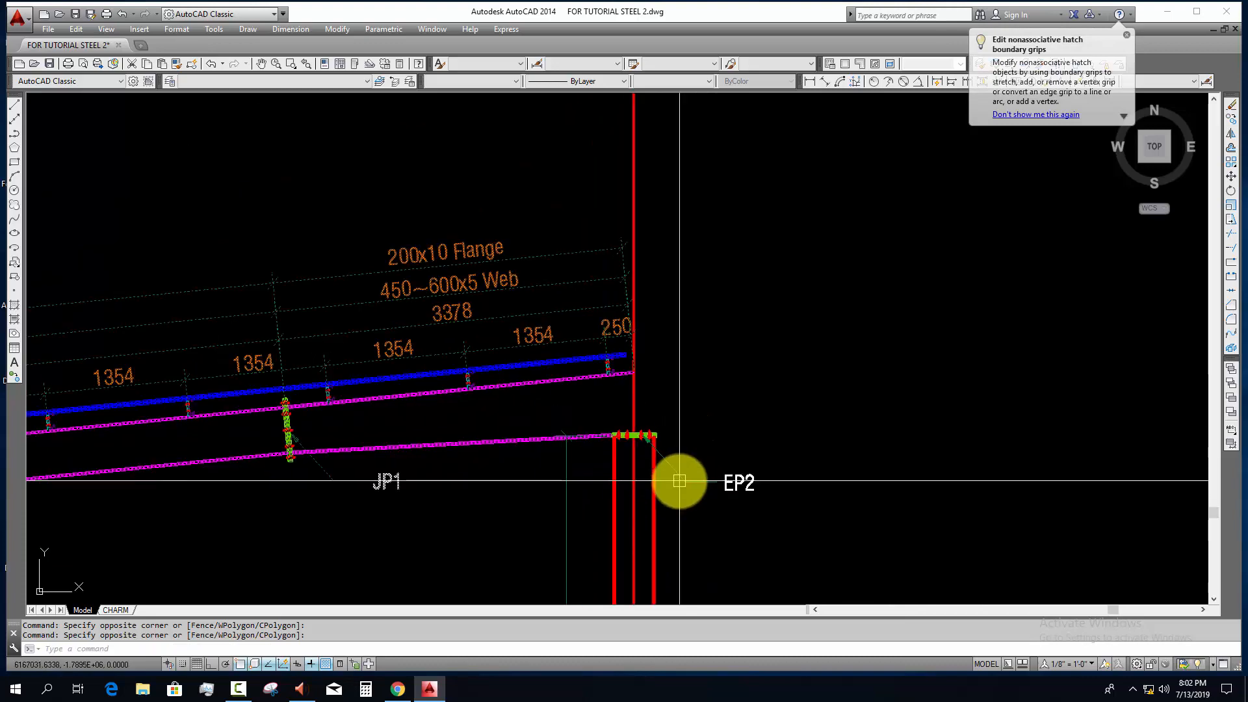
middle_drag(677, 479, 691, 302)
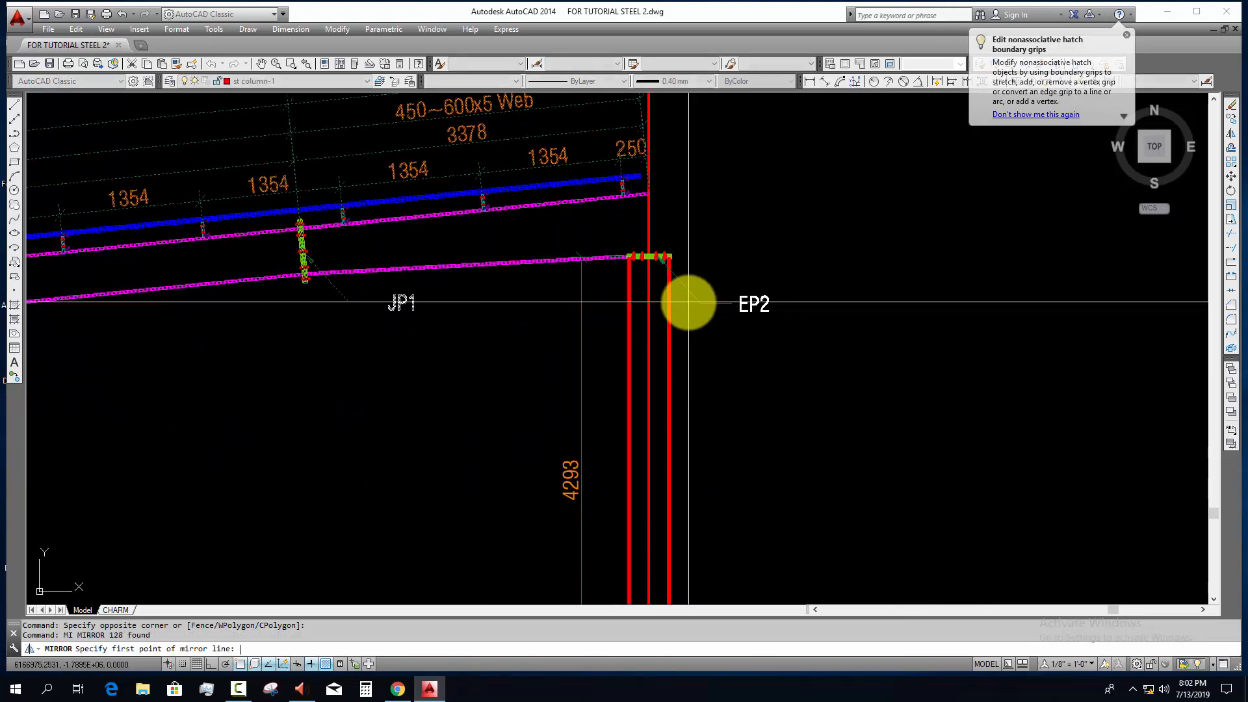
click(649, 302)
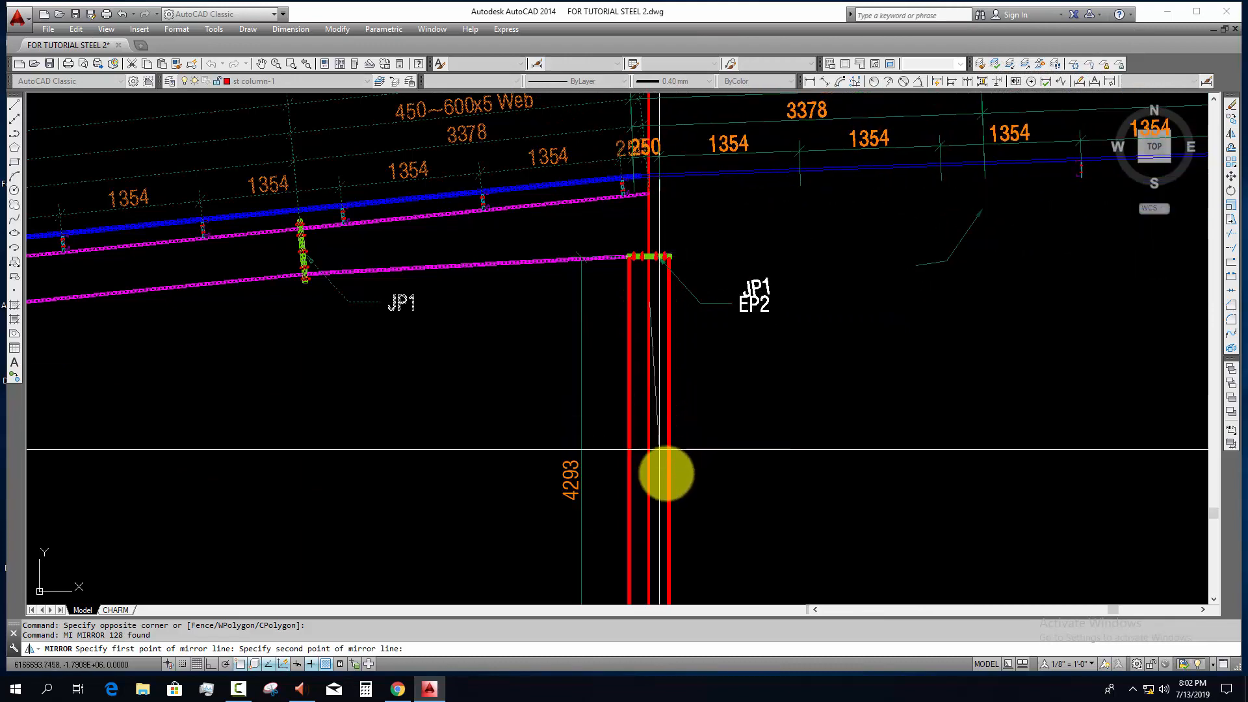
key(F8)
key(Return)
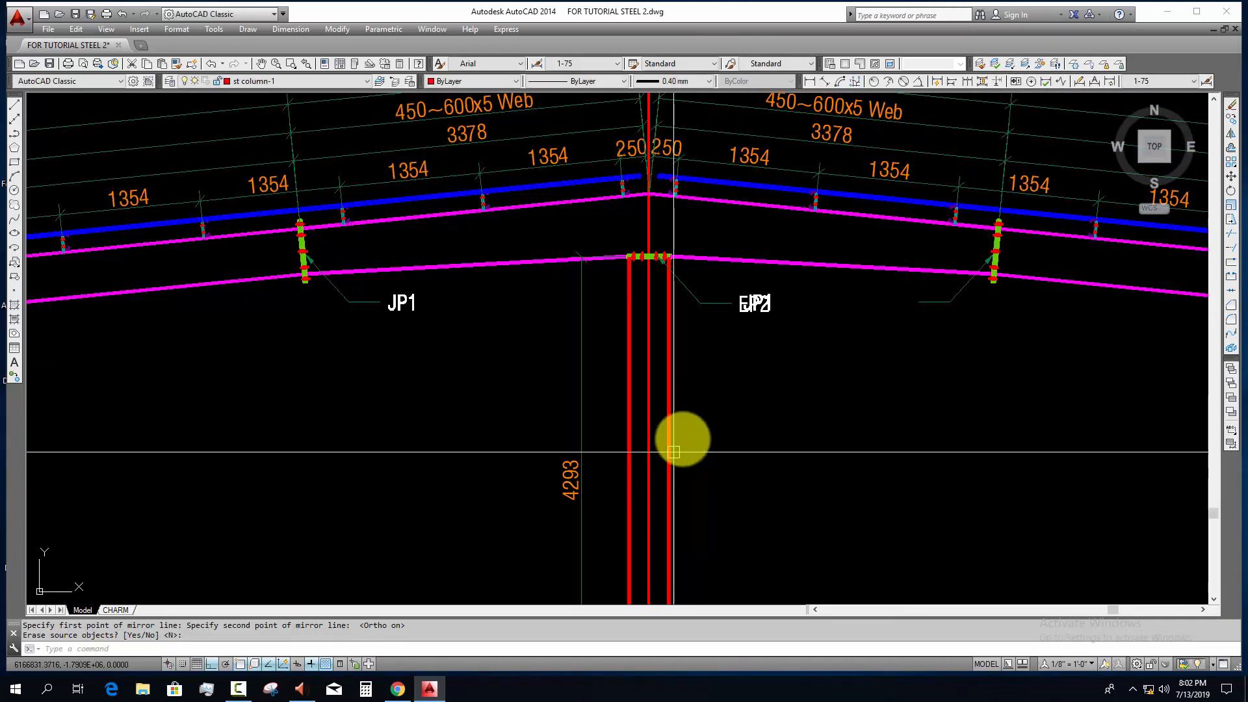
scroll(683, 437, down, 4)
key(Escape)
Step: Move the mirrored slope values 01 and 10 horizontally beside the slope triangle on the right rafter
middle_drag(575, 367, 271, 317)
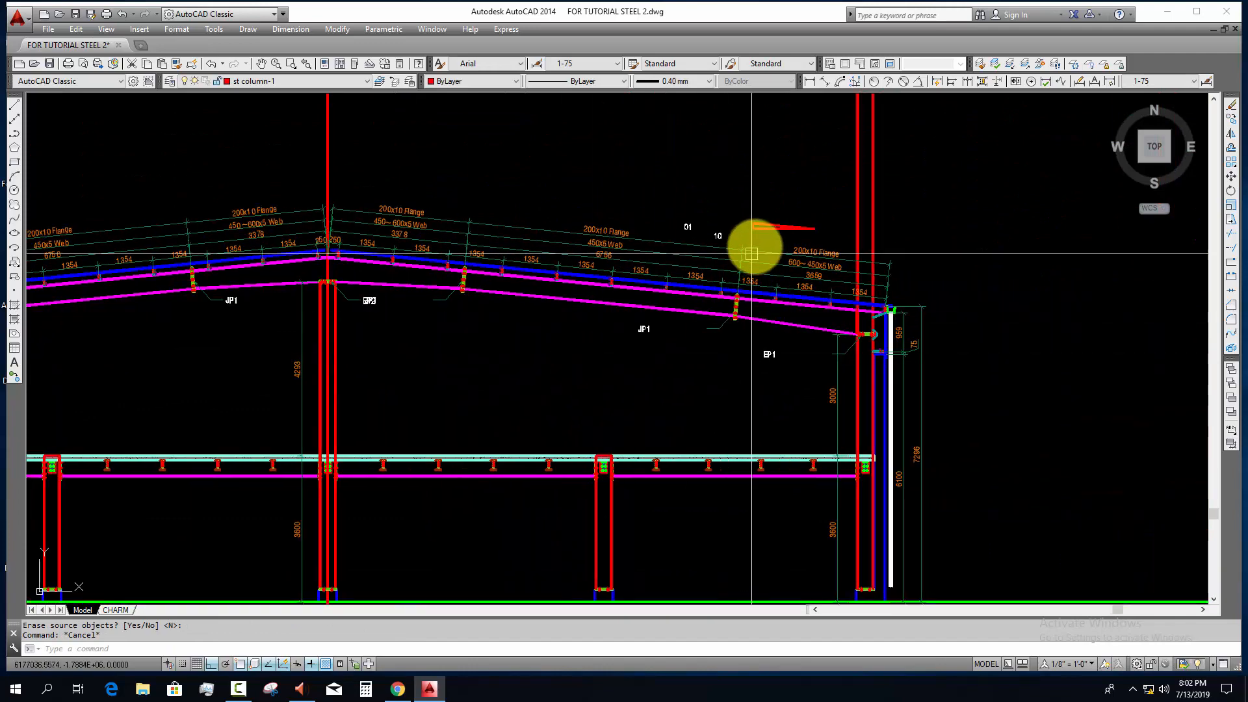
scroll(754, 248, up, 4)
click(705, 233)
click(576, 175)
middle_drag(706, 174, 693, 290)
text(m)
key(Return)
click(667, 224)
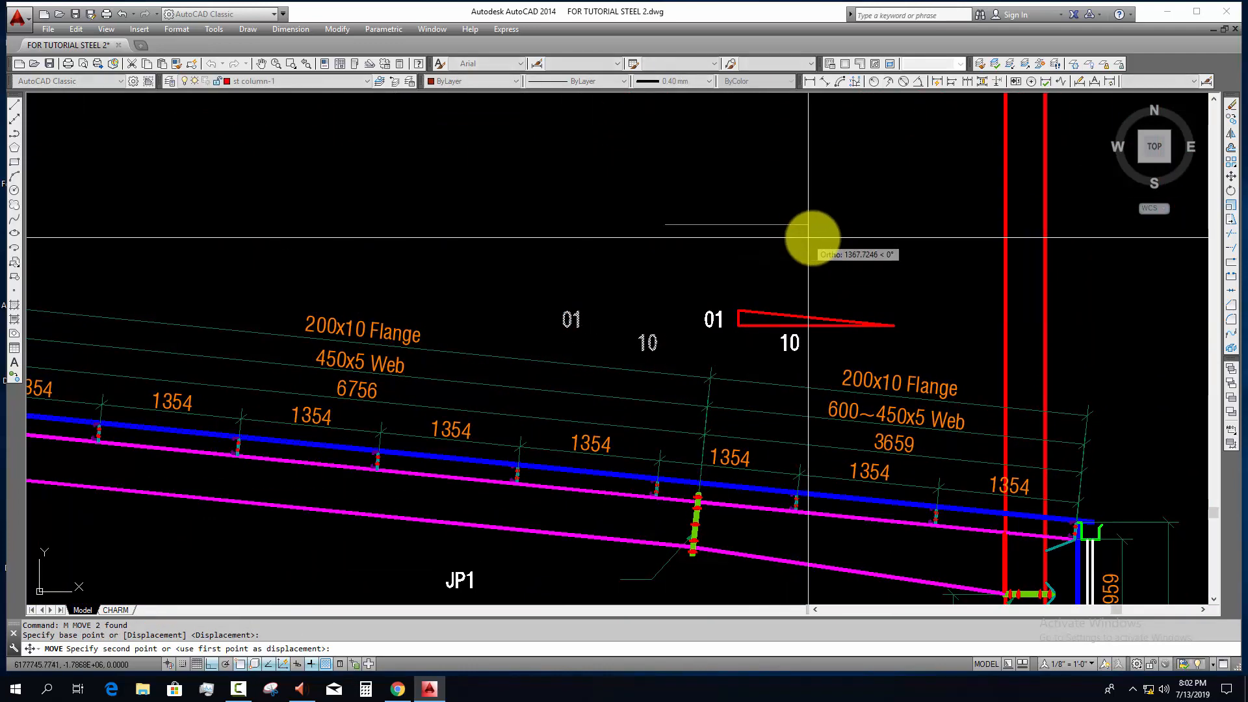
click(816, 237)
key(Escape)
Step: Move the mirrored JP1 and EP1 labels near the right eave horizontally to the ends of their leaders
scroll(820, 302, down, 4)
middle_drag(780, 417, 776, 375)
click(689, 385)
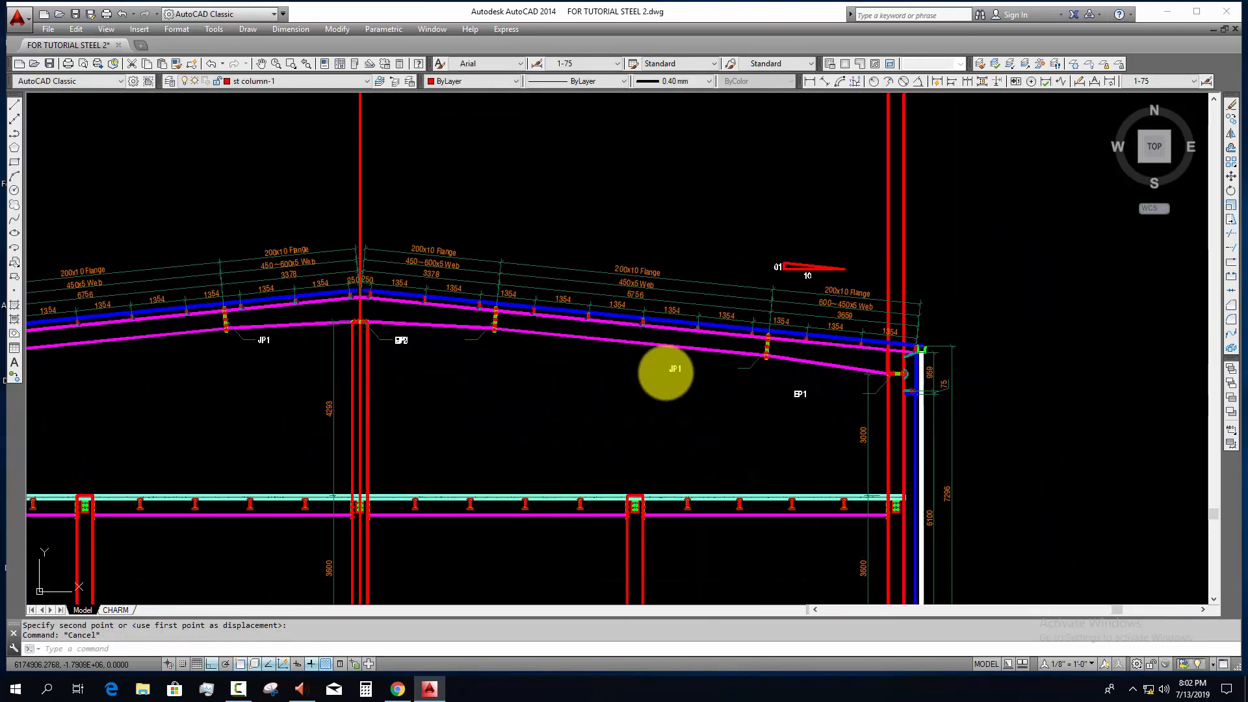
click(664, 364)
scroll(792, 425, up, 2)
click(818, 398)
click(789, 371)
text(m)
key(Return)
click(685, 439)
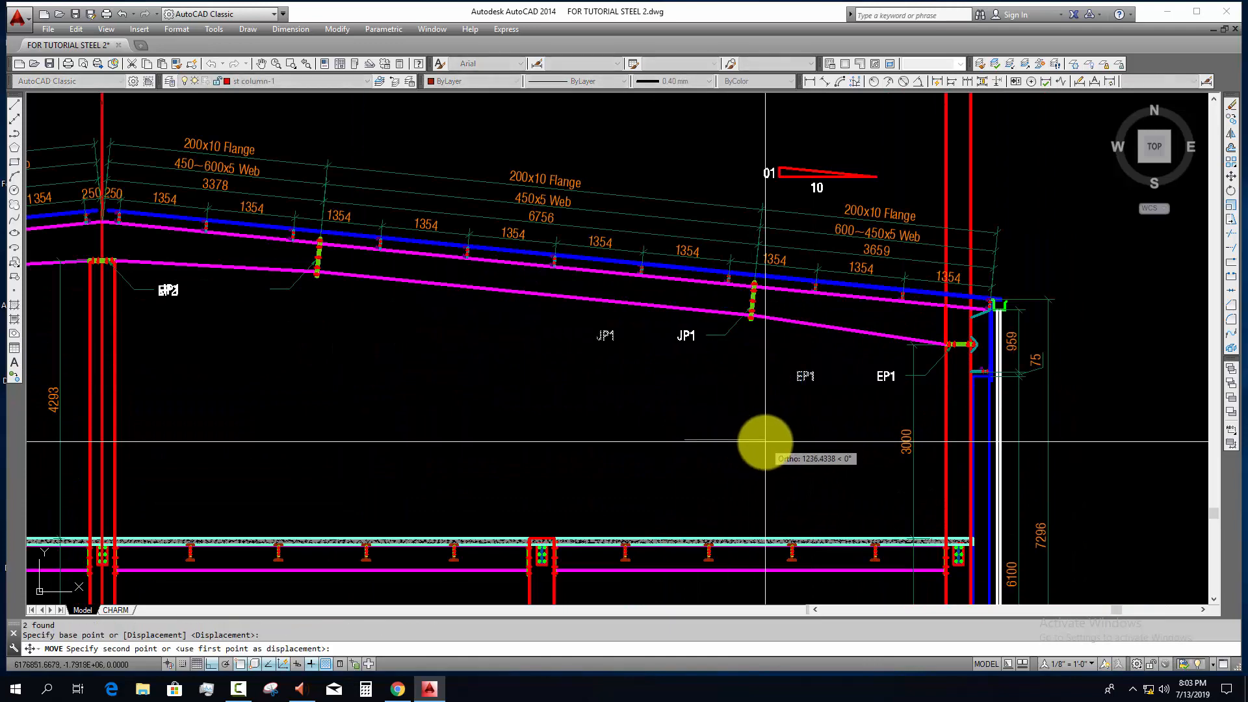
click(769, 444)
key(Escape)
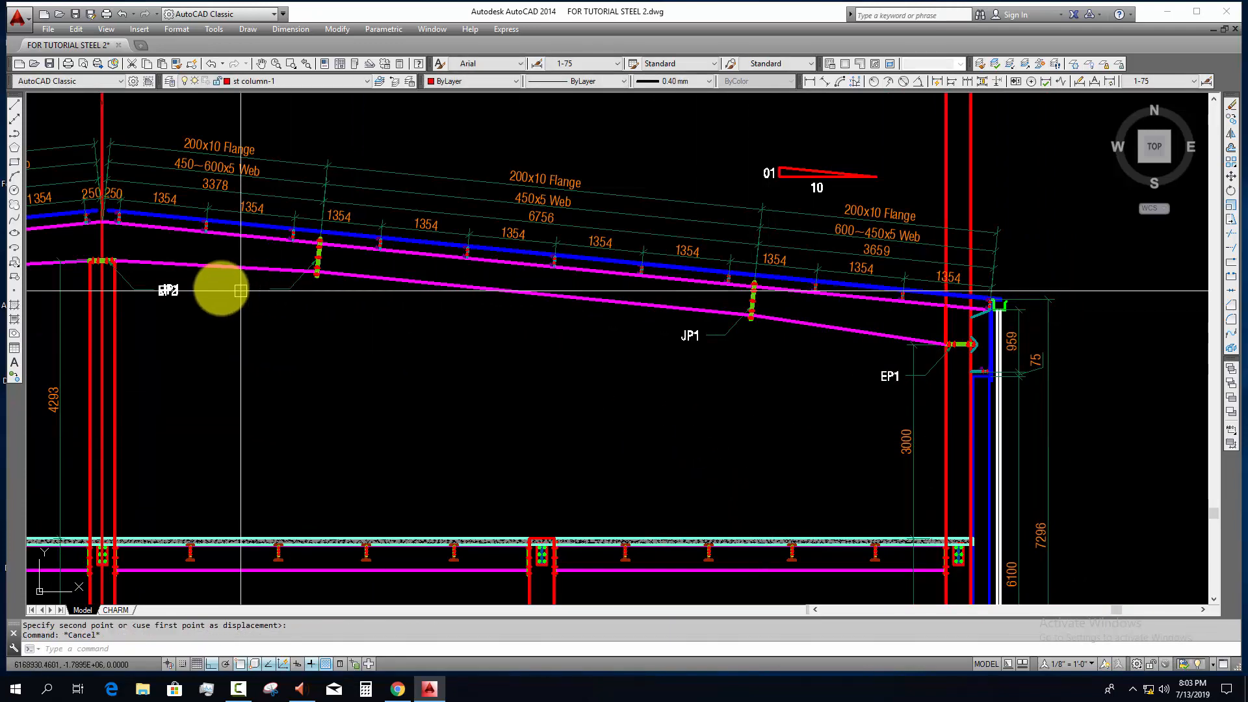
Step: Move the mirrored JP1 label off the EP2 label to the end of its leader right of the ridge
click(171, 290)
scroll(188, 318, up, 2)
text(m)
key(Return)
click(172, 329)
click(402, 340)
key(Escape)
scroll(412, 355, down, 2)
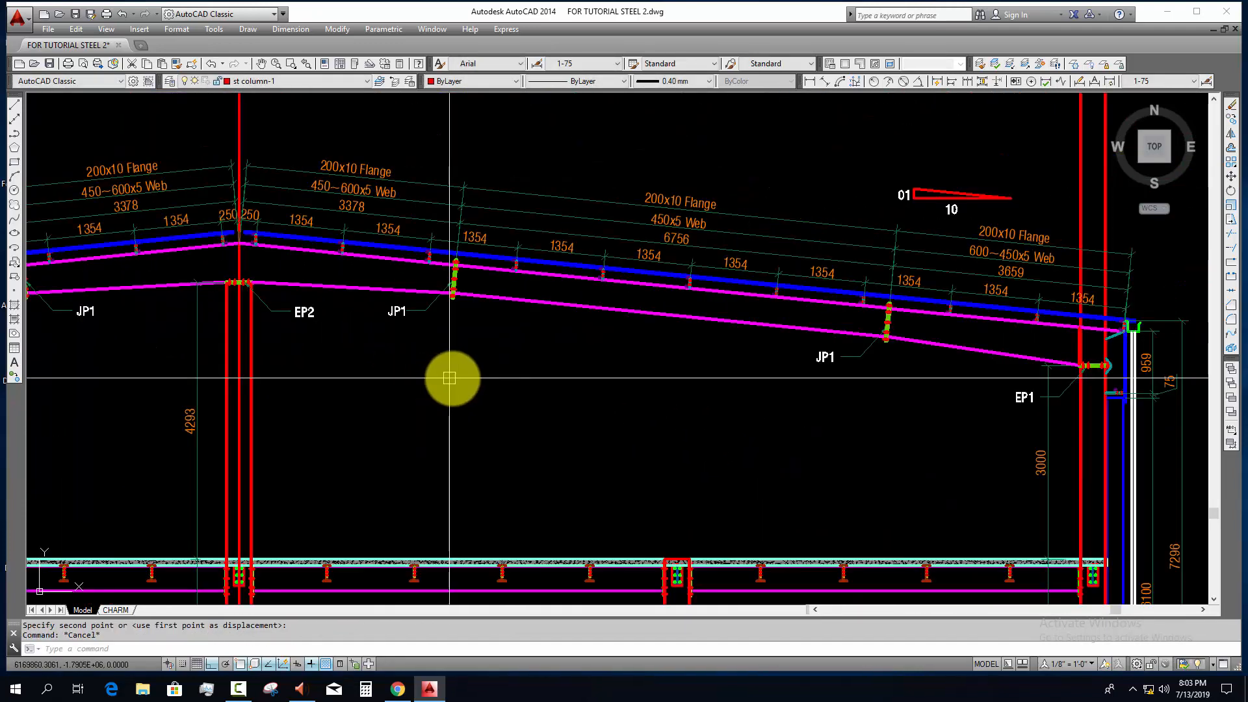
Step: Trim the right eave column's lines inside the EP1 end plate, using the plate outline as the cutting edge
middle_drag(453, 377, 473, 366)
scroll(632, 414, down, 2)
scroll(825, 359, up, 2)
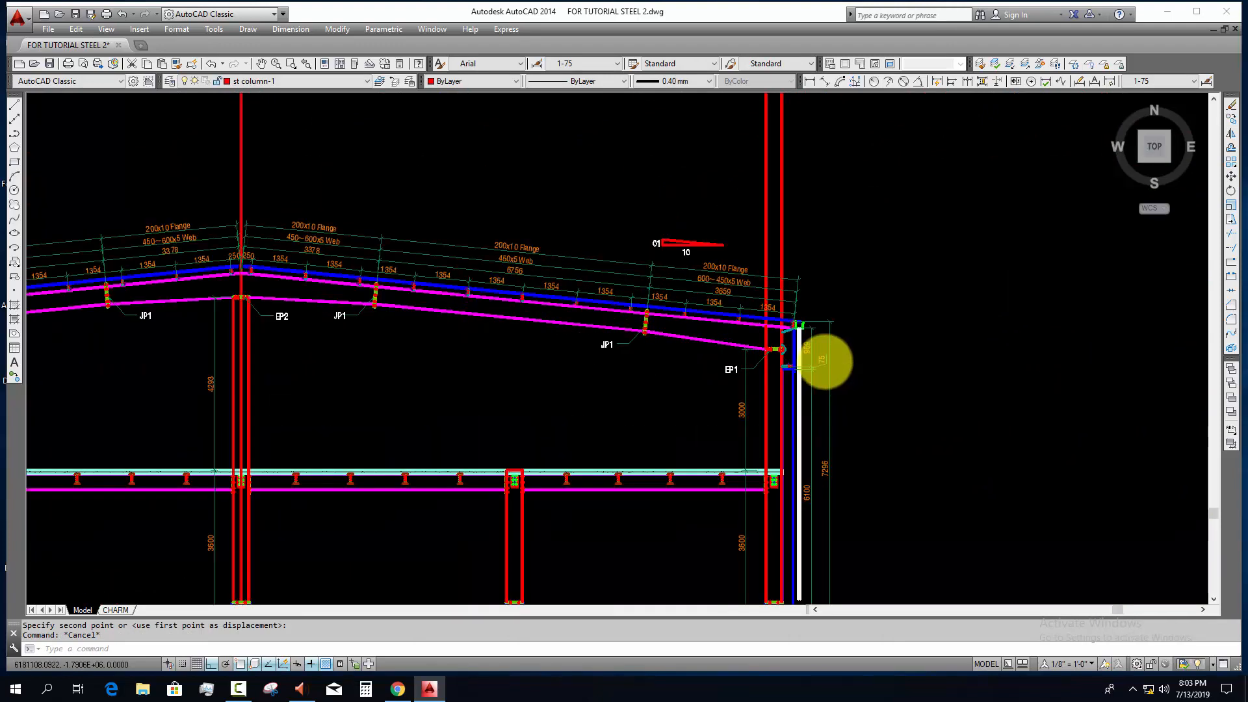
scroll(825, 359, down, 3)
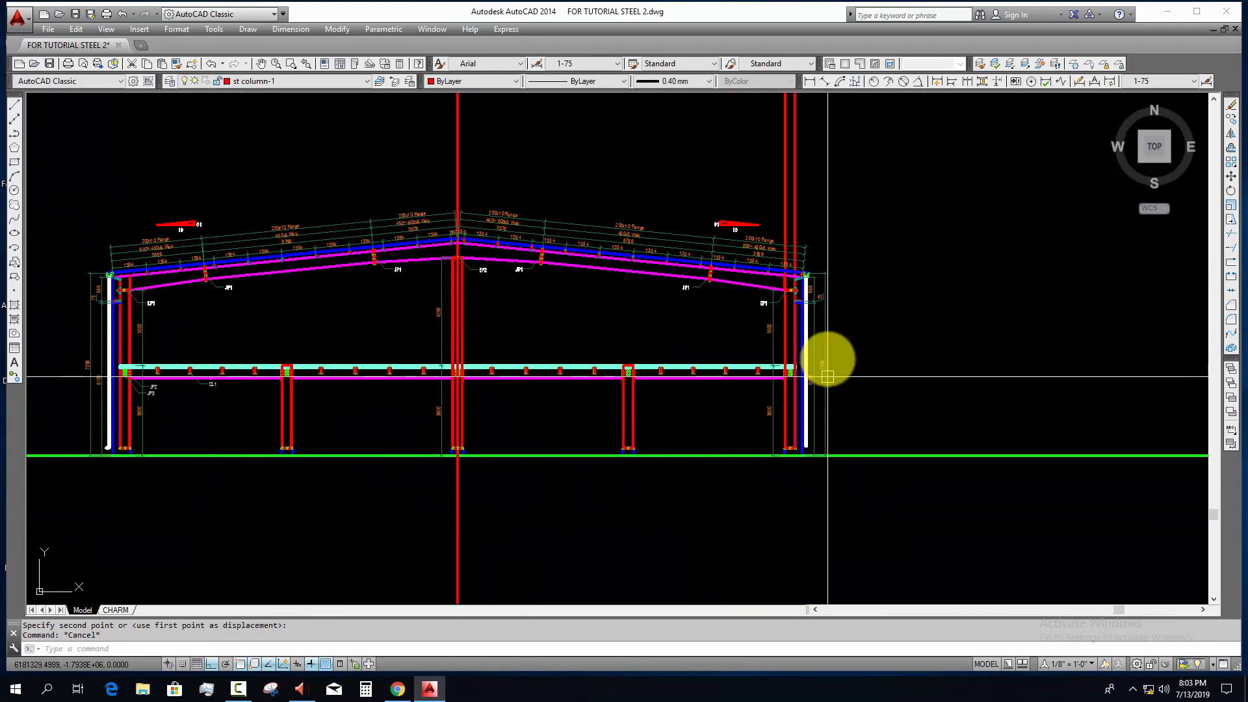
click(849, 159)
key(Escape)
scroll(791, 281, up, 3)
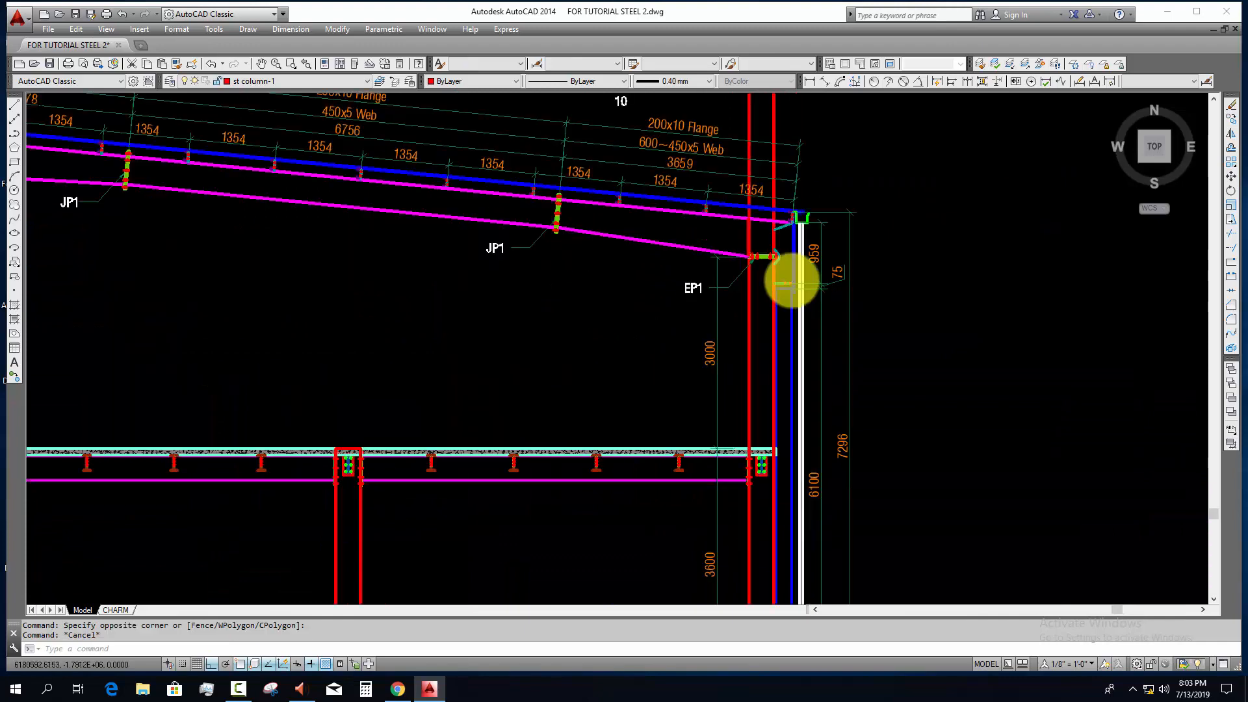
scroll(791, 281, up, 9)
key(Escape)
scroll(691, 226, down, 5)
scroll(664, 165, up, 7)
click(557, 265)
middle_drag(581, 355, 593, 483)
text(tr)
key(space)
scroll(814, 384, up, 6)
click(811, 385)
click(660, 402)
scroll(661, 403, down, 4)
middle_drag(656, 403, 926, 375)
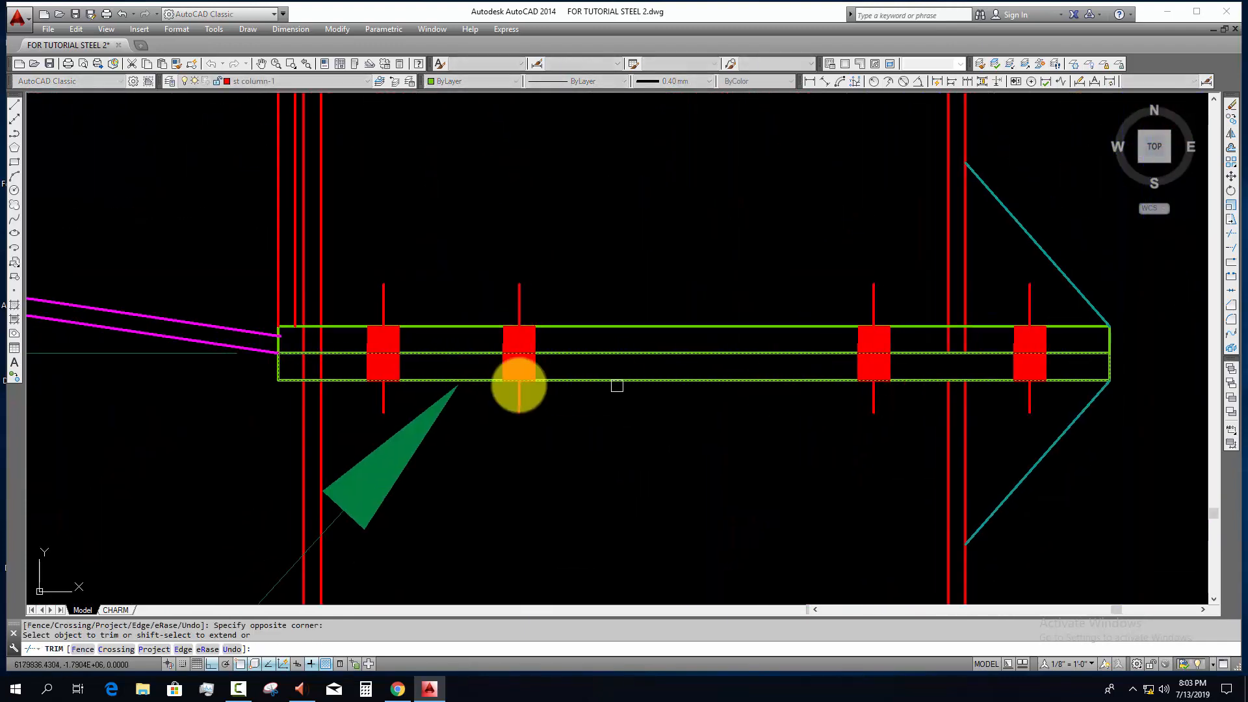
scroll(290, 364, up, 4)
scroll(300, 369, down, 14)
key(Escape)
key(Escape)
Step: Erase the old tall column lines that extend above the rafter at the right eave
middle_drag(466, 407, 474, 496)
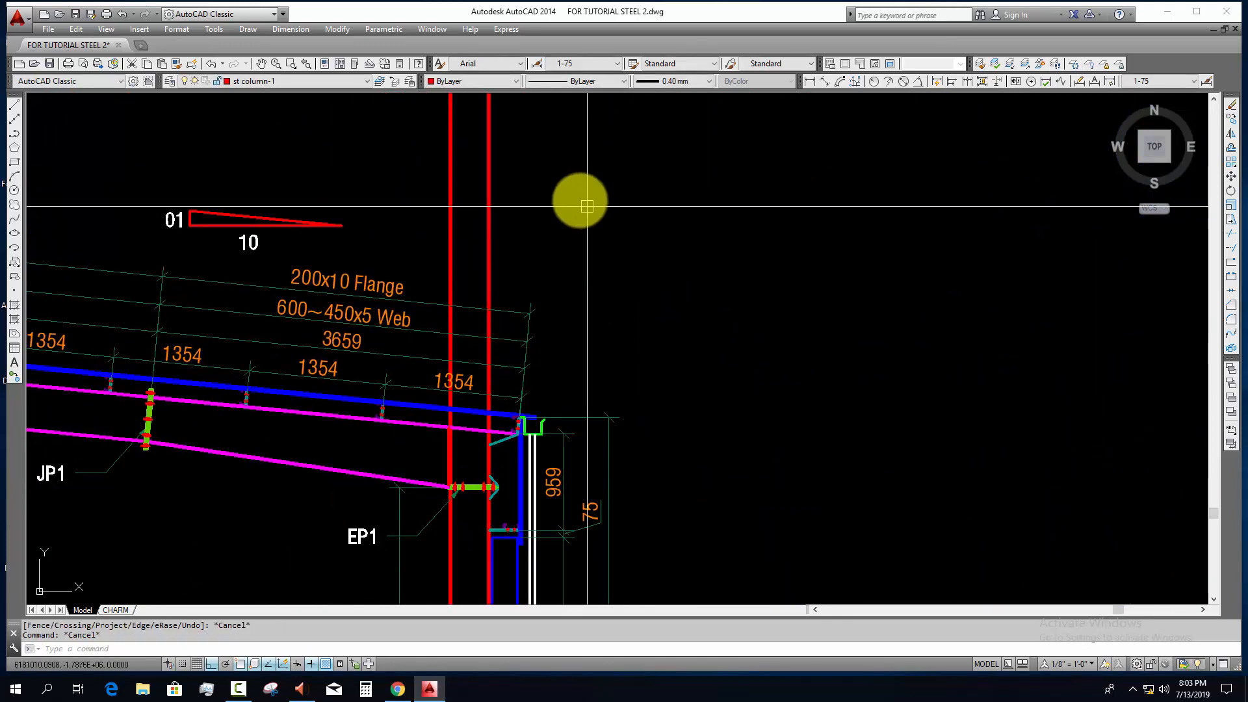
click(585, 204)
click(386, 225)
text(e)
scroll(529, 328, down, 4)
middle_drag(573, 330, 745, 330)
drag(745, 330, 964, 270)
scroll(794, 334, down, 4)
key(Escape)
key(Escape)
Step: Erase the long red vertical centreline running through the ridge column
middle_drag(788, 401, 805, 393)
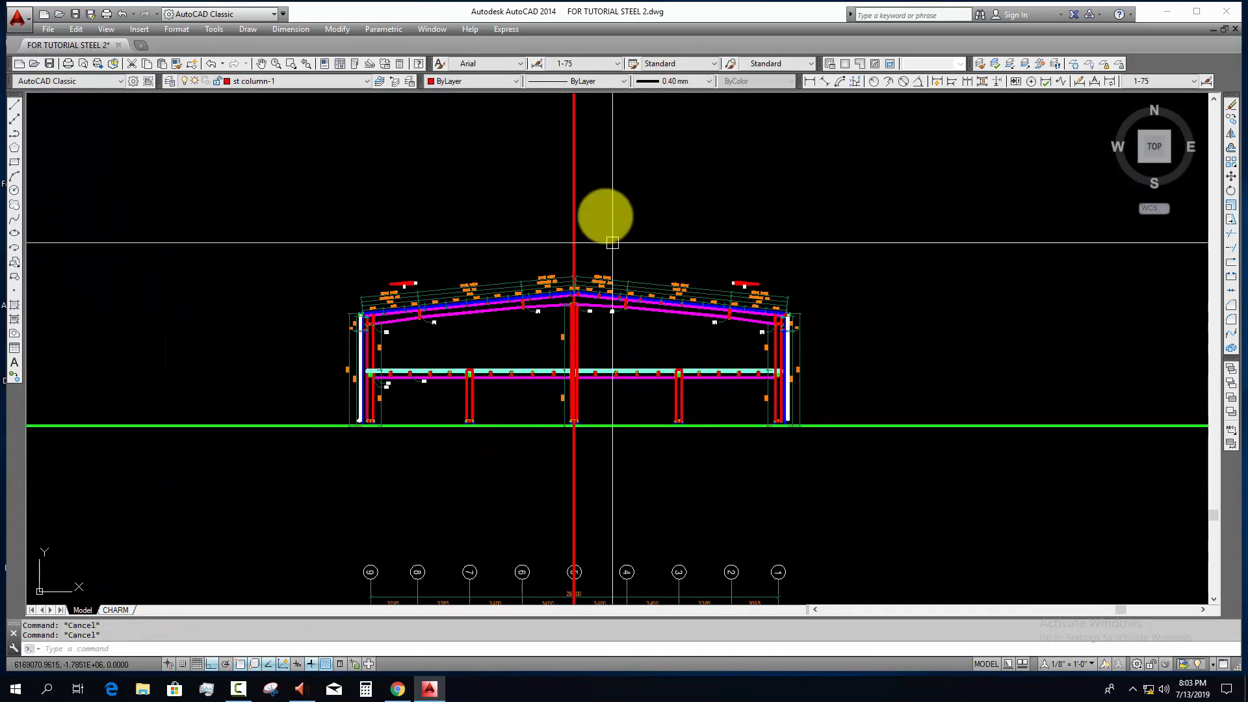
click(607, 218)
click(505, 284)
text(e)
scroll(480, 401, up, 4)
Step: Copy the CL1 label to the green ground line, just right of the left eave column's base
mouse_move(482, 411)
middle_down()
mouse_move(446, 493)
mouse_move(431, 498)
middle_up()
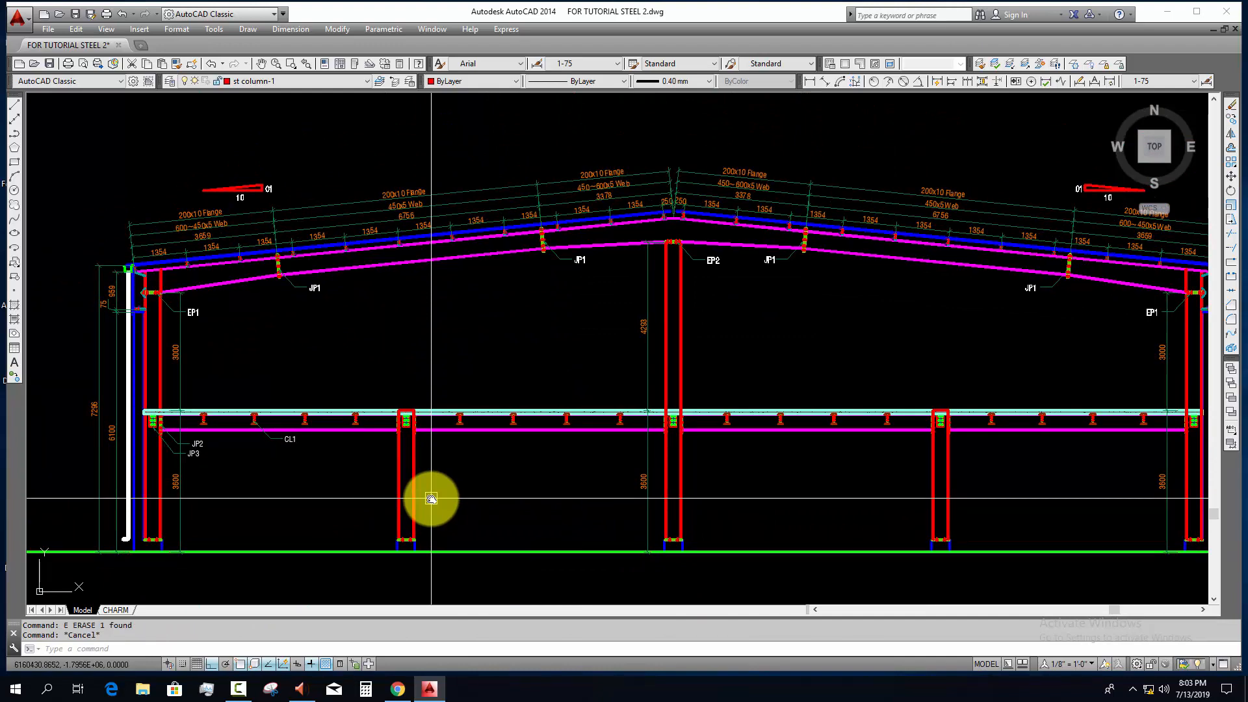
scroll(431, 499, down, 2)
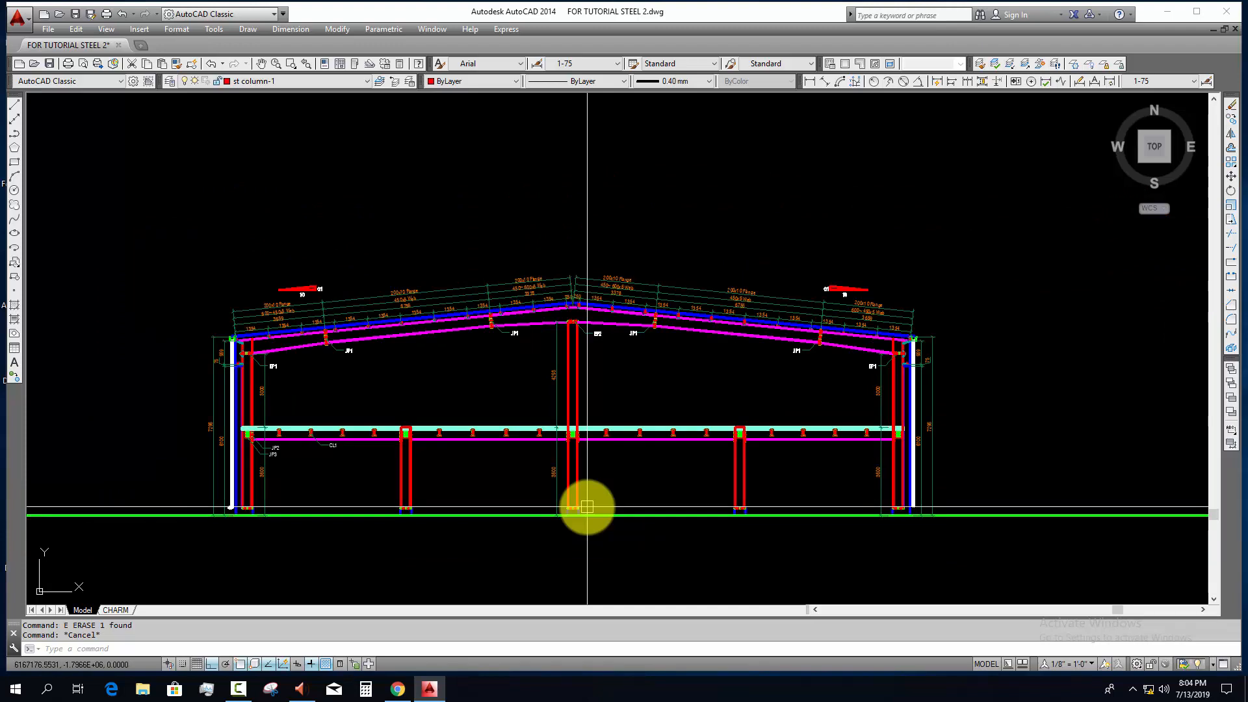
scroll(254, 503, up, 2)
middle_drag(217, 516, 293, 479)
scroll(315, 481, down, 4)
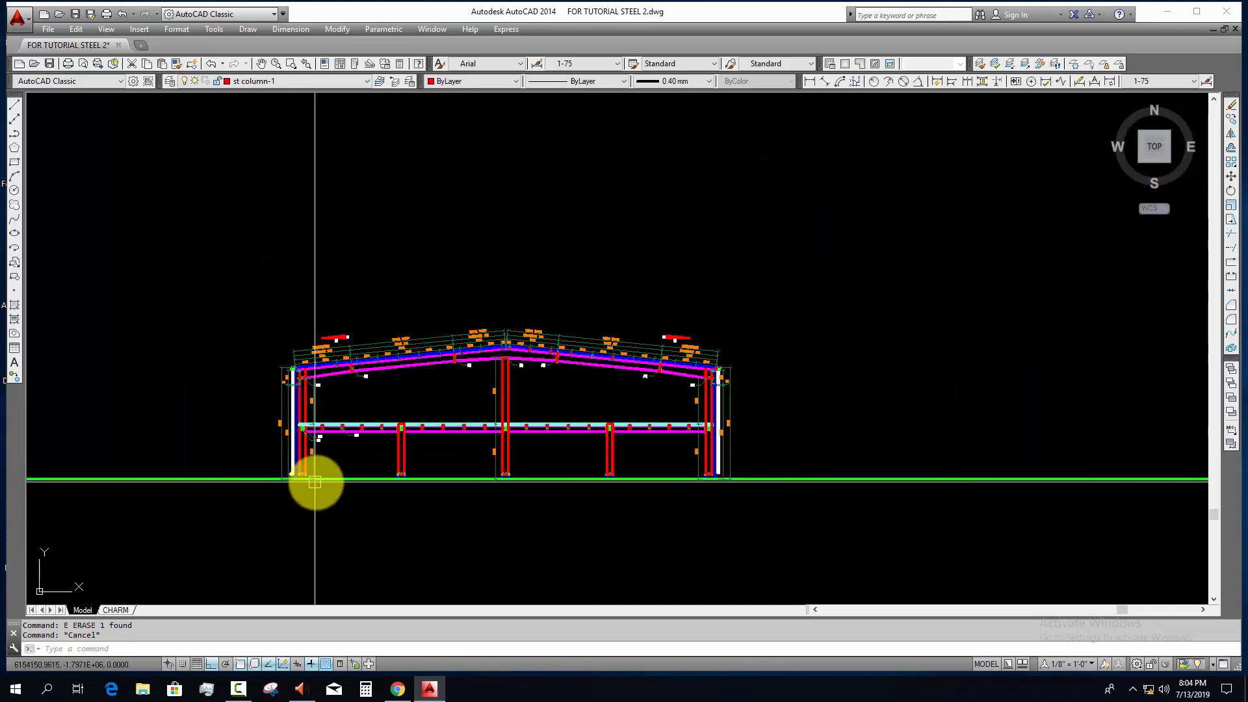
scroll(318, 449, up, 4)
scroll(487, 488, up, 6)
click(530, 518)
text(c)
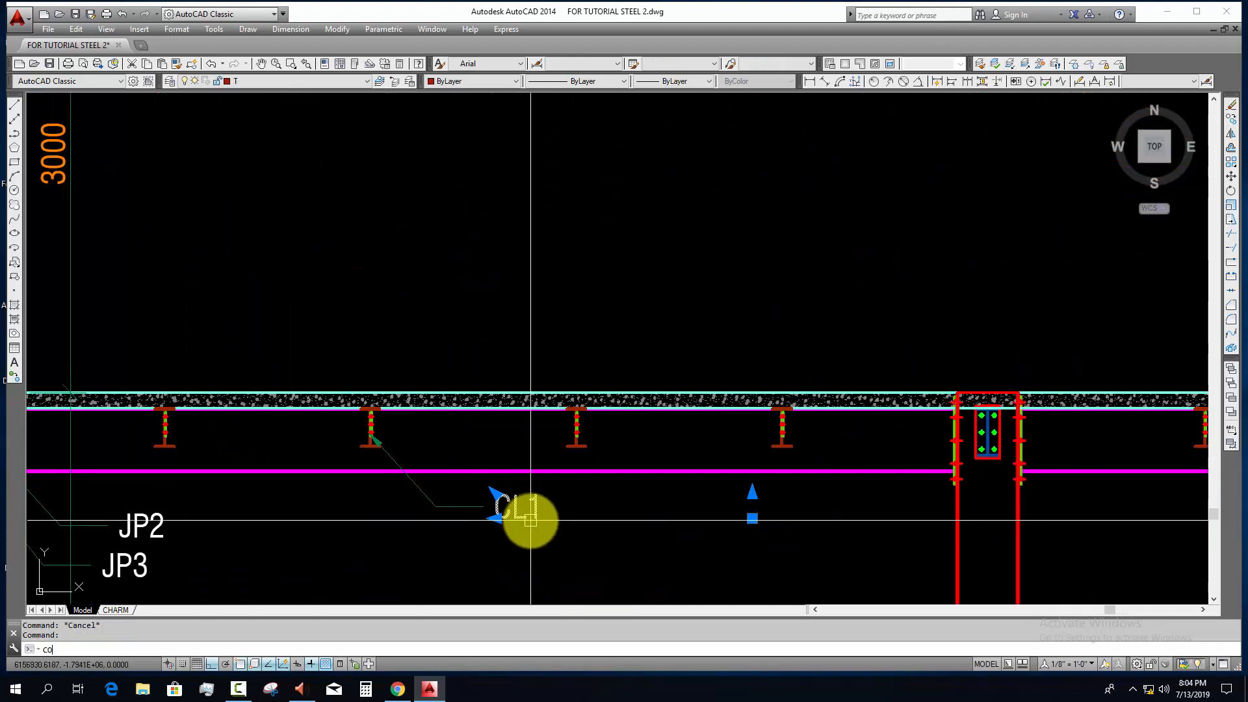
text(o)
key(Return)
click(530, 520)
scroll(466, 557, down, 3)
scroll(543, 426, up, 5)
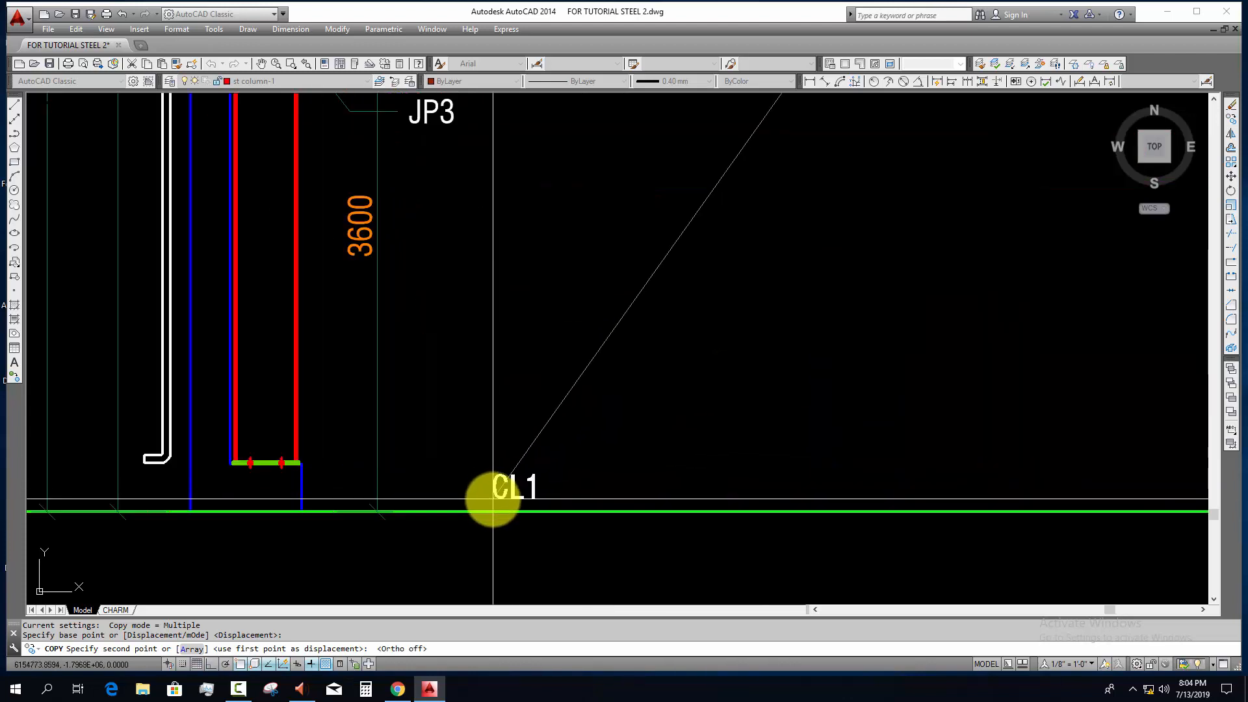
click(492, 499)
key(Escape)
Step: Change the copied CL1 label on the green ground line to read PLINTH LEVEL
double_click(526, 486)
text(PLIN)
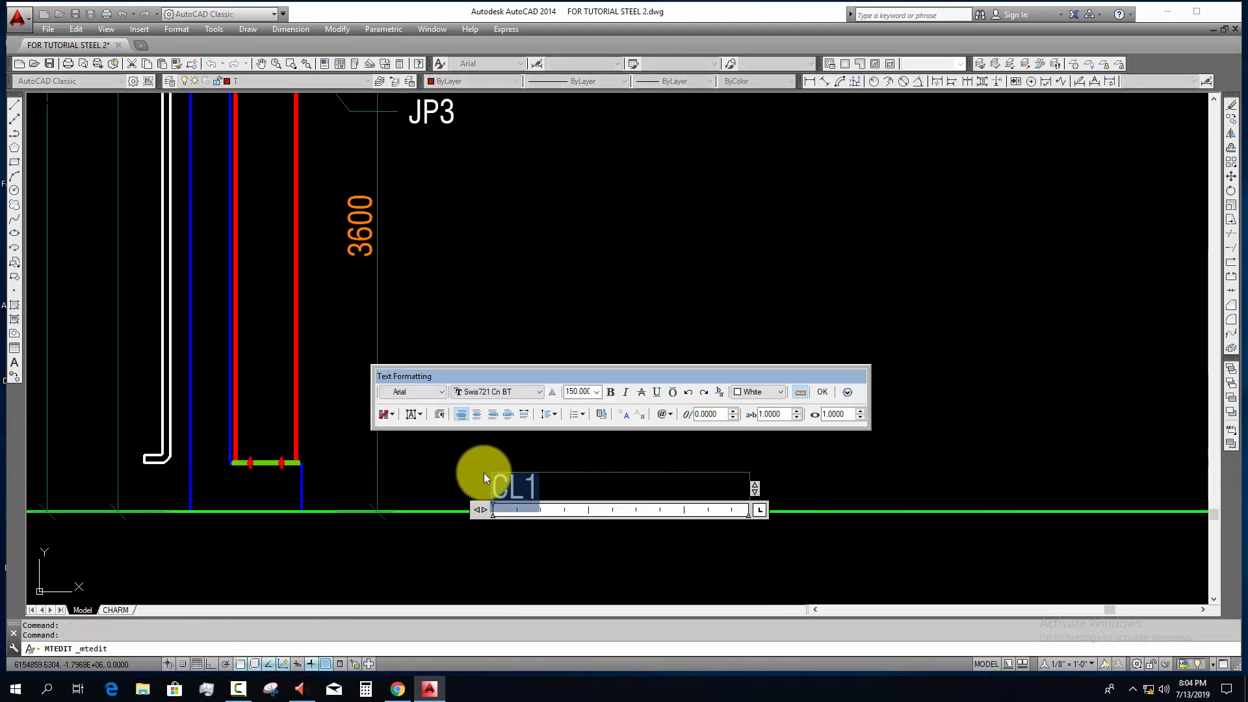
text(TH )
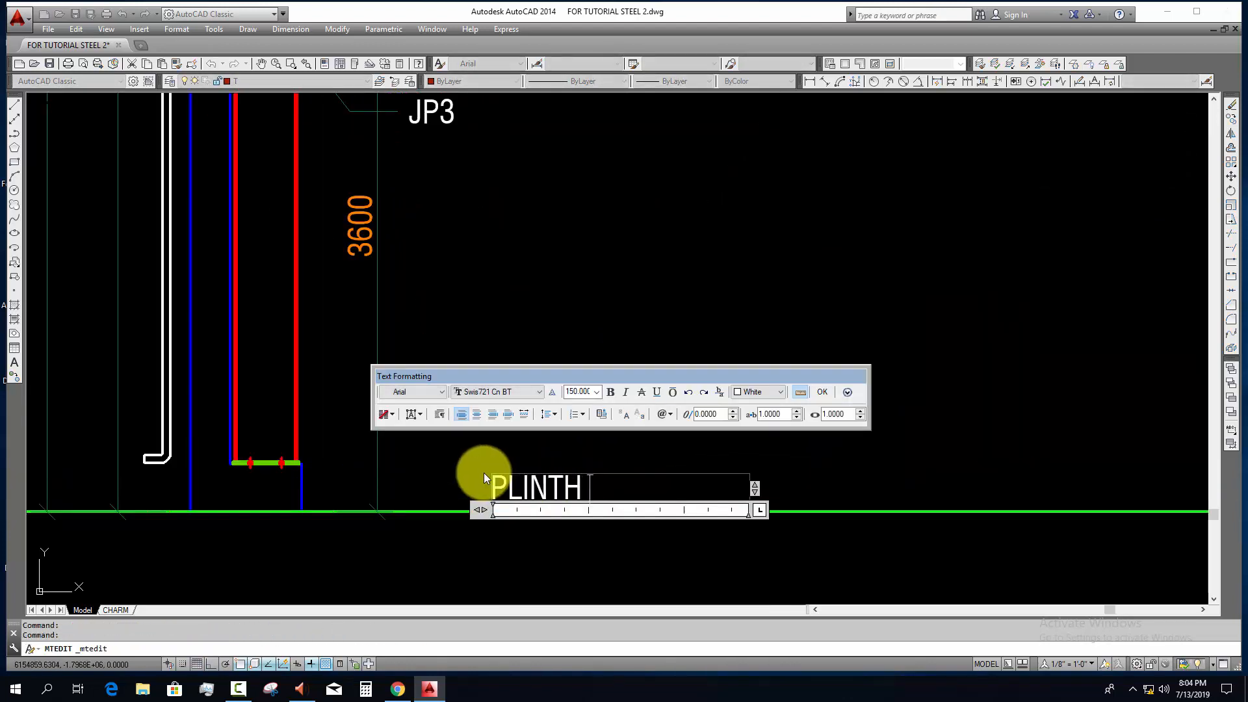
text(LEVEL)
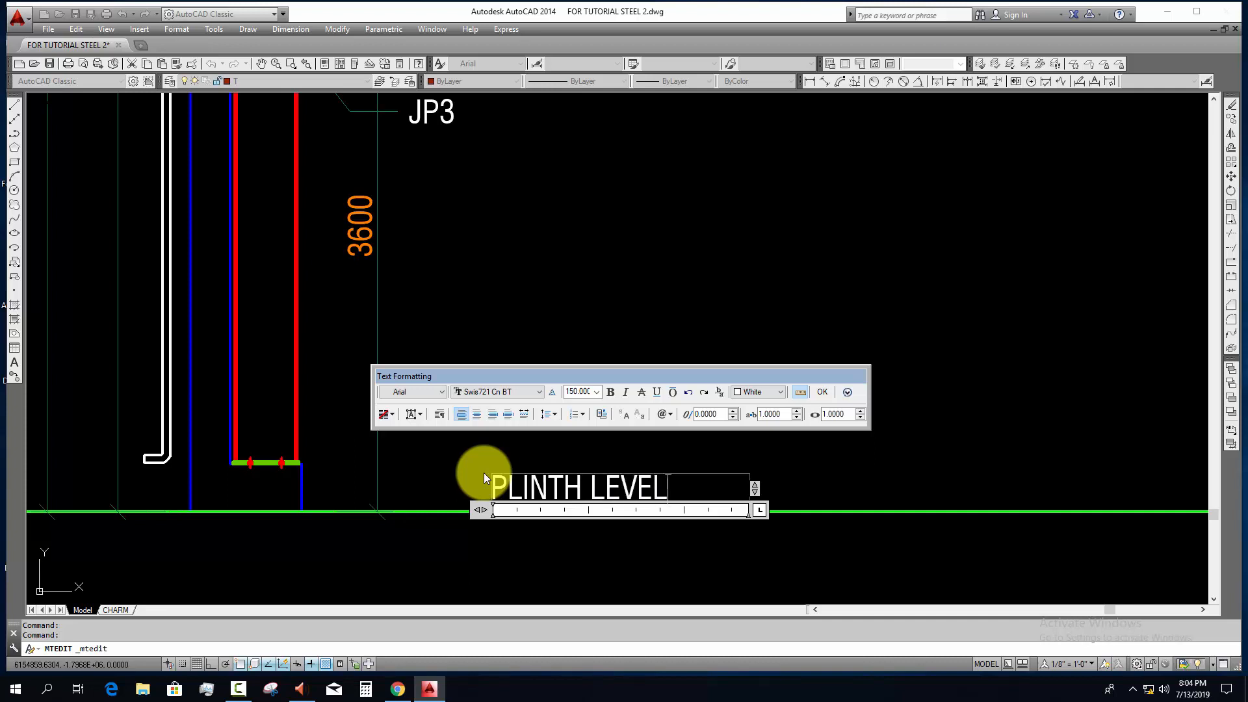
click(573, 526)
key(Escape)
Step: Copy the PLINTH LEVEL label straight up to just above the concrete floor slab
click(654, 498)
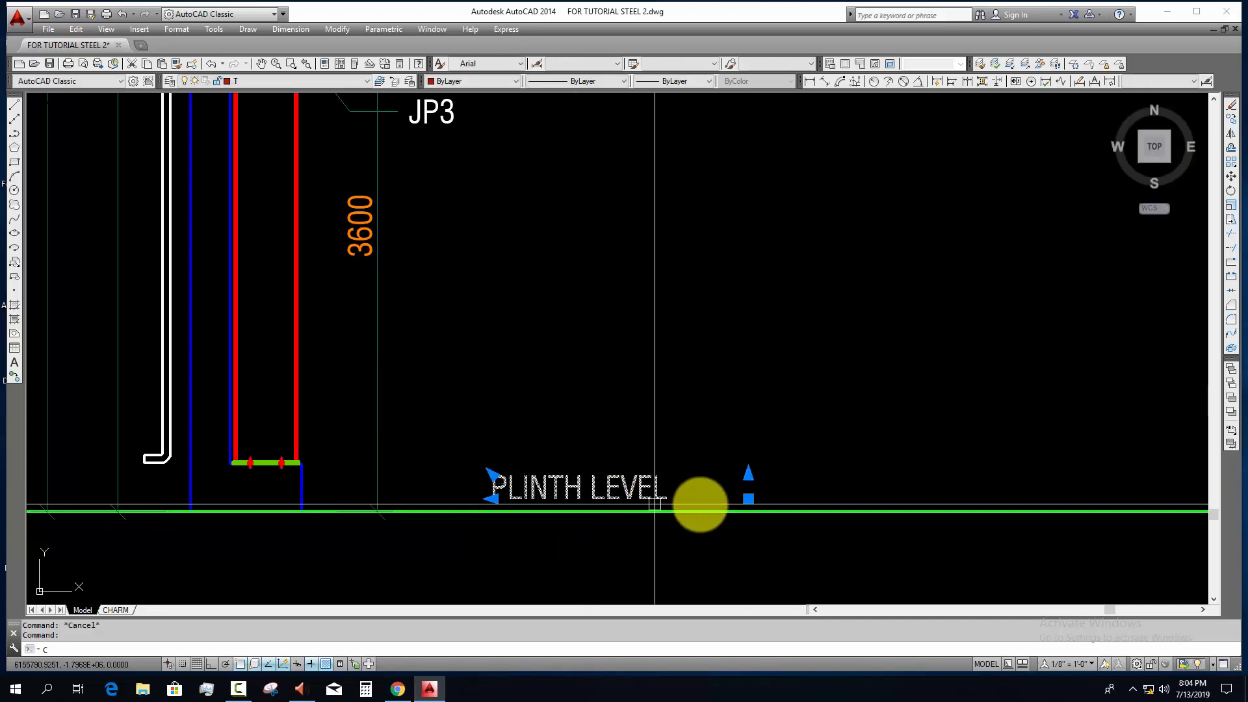
text(co)
key(space)
click(757, 515)
scroll(785, 488, down, 5)
scroll(752, 385, up, 4)
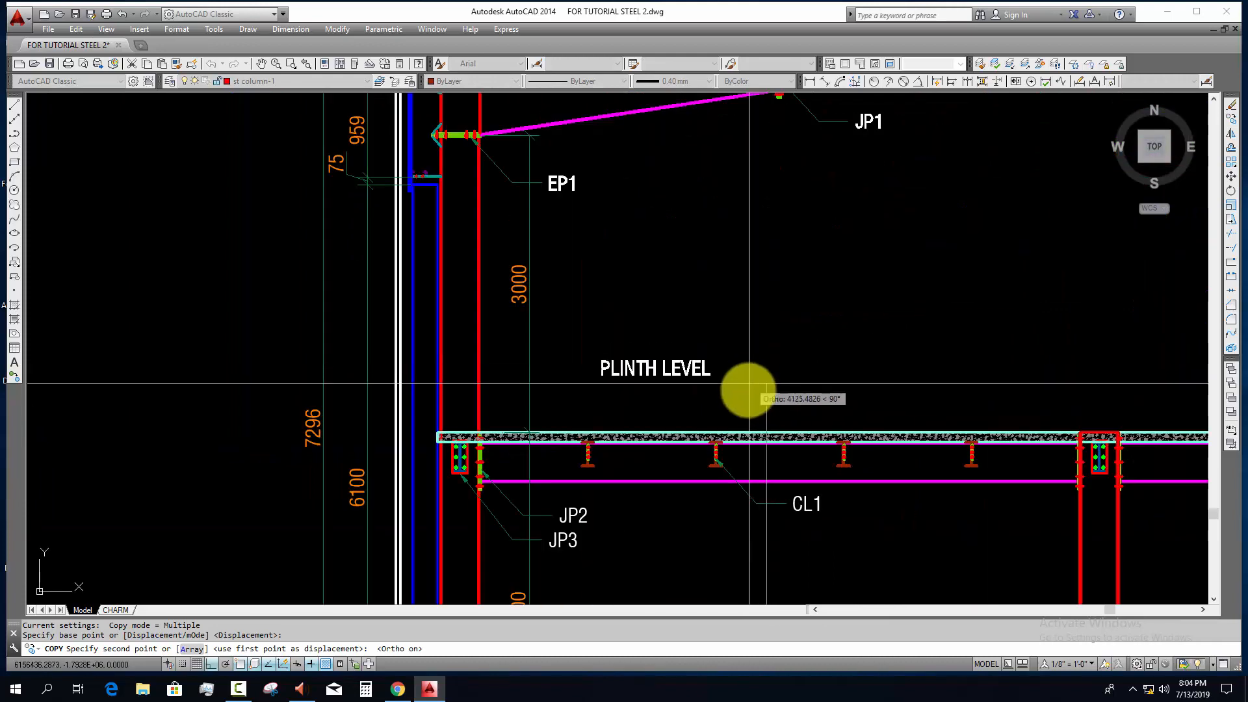
key(F8)
key(Escape)
Step: Replace the text of the copied PLINTH LEVEL label above the floor slab with wording that starts with 1ST
scroll(664, 411, up, 2)
double_click(664, 413)
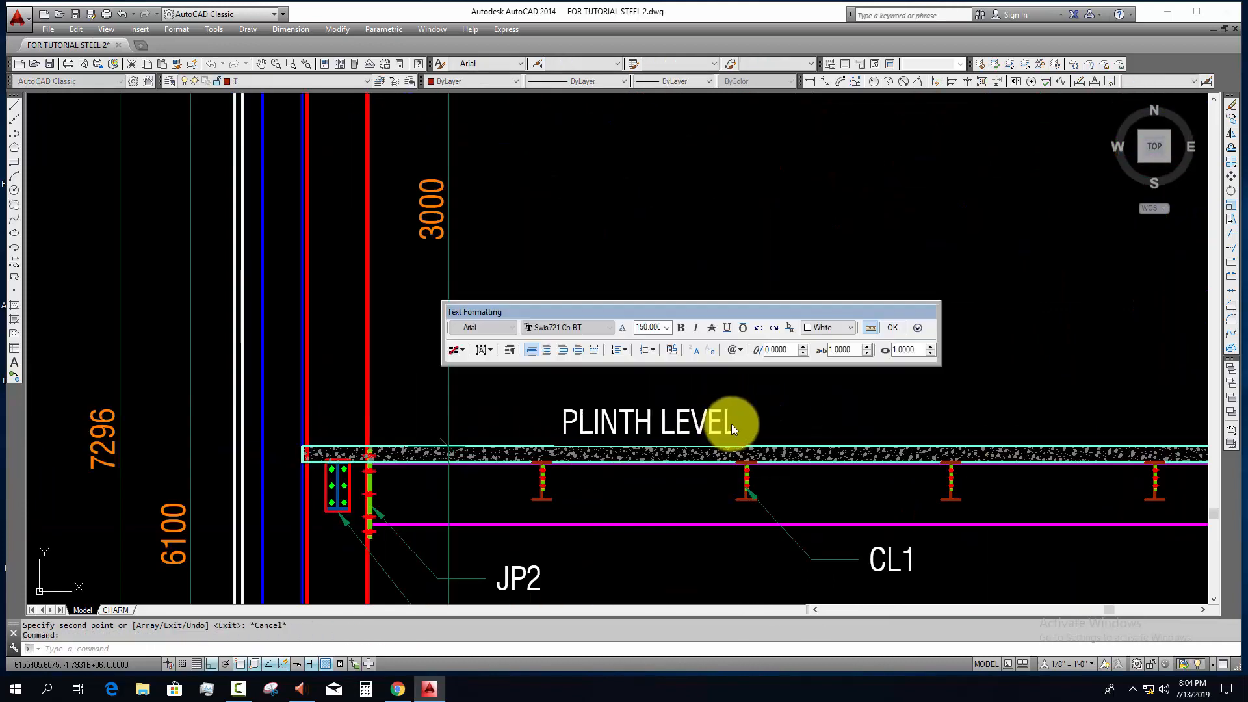
drag(739, 424, 347, 415)
text(1STT)
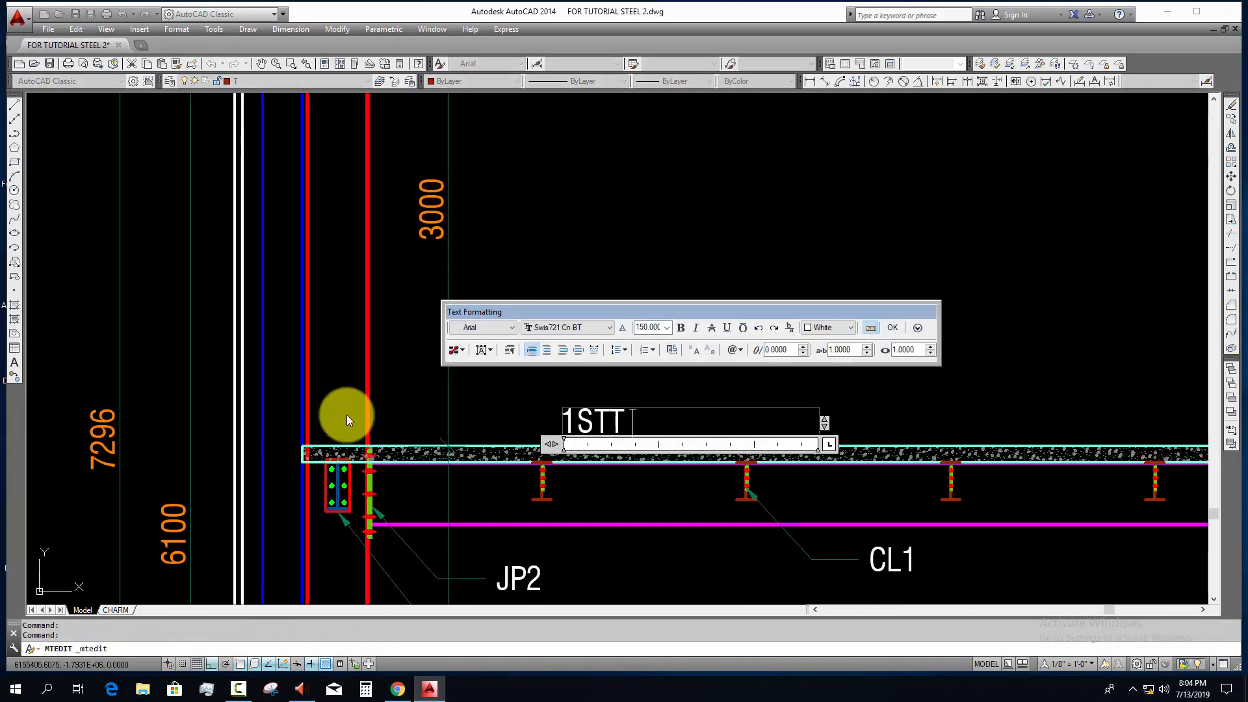
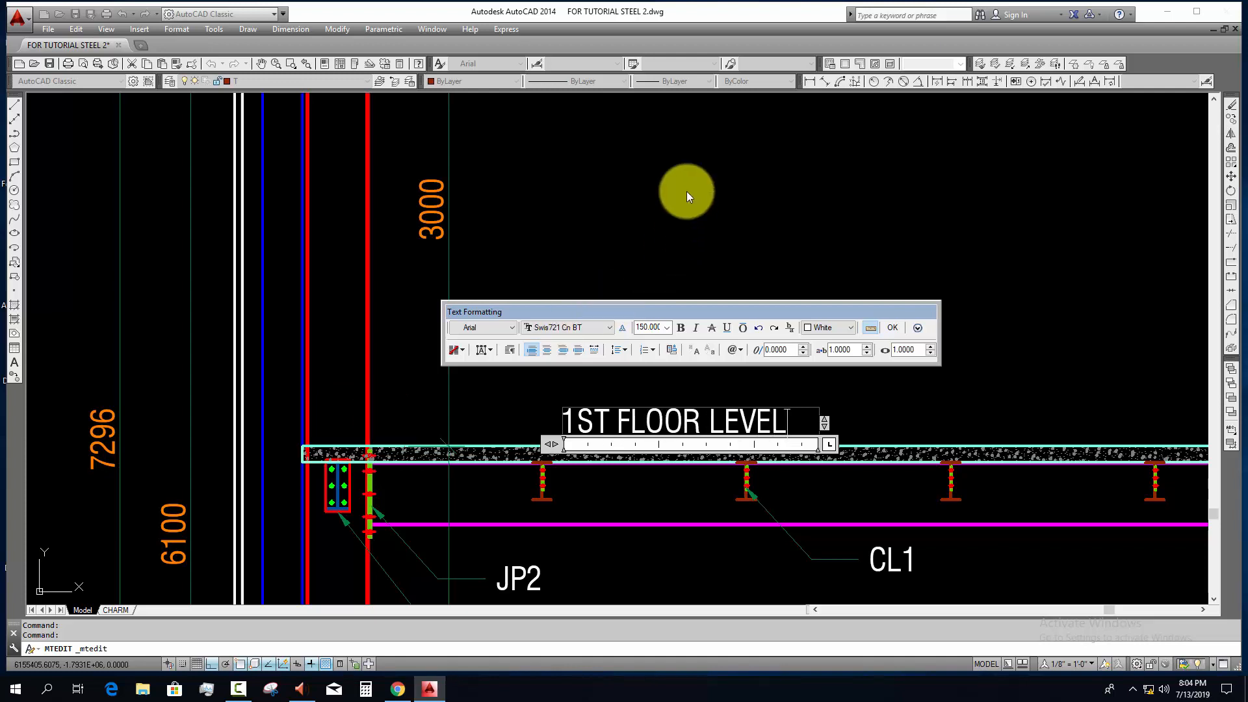
Step: Finish the copied label above the concrete floor slab so it reads 1ST FLOOR LEVEL, and close its text editing
click(687, 193)
scroll(699, 227, down, 3)
key(Escape)
key(Escape)
mouse_move(743, 417)
middle_down()
mouse_move(618, 409)
mouse_move(644, 394)
middle_up()
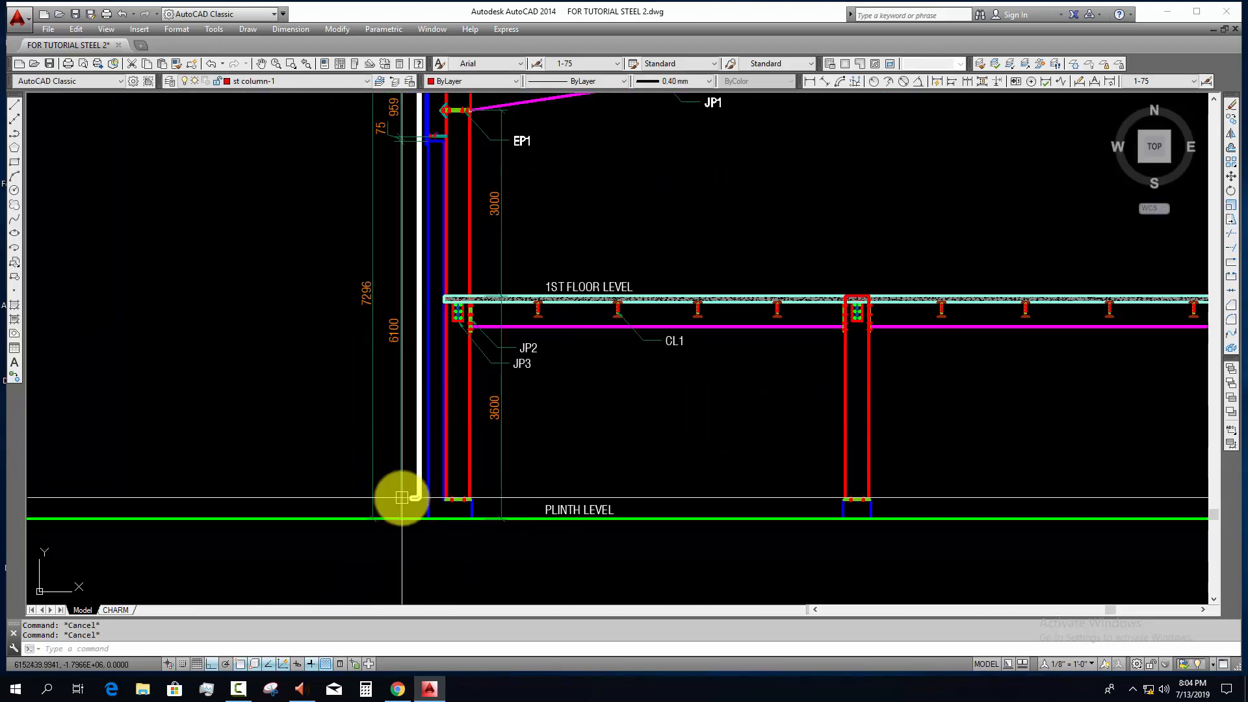
Step: Break the green ground line just left of the frame's left wall and erase the outer piece
text(BR)
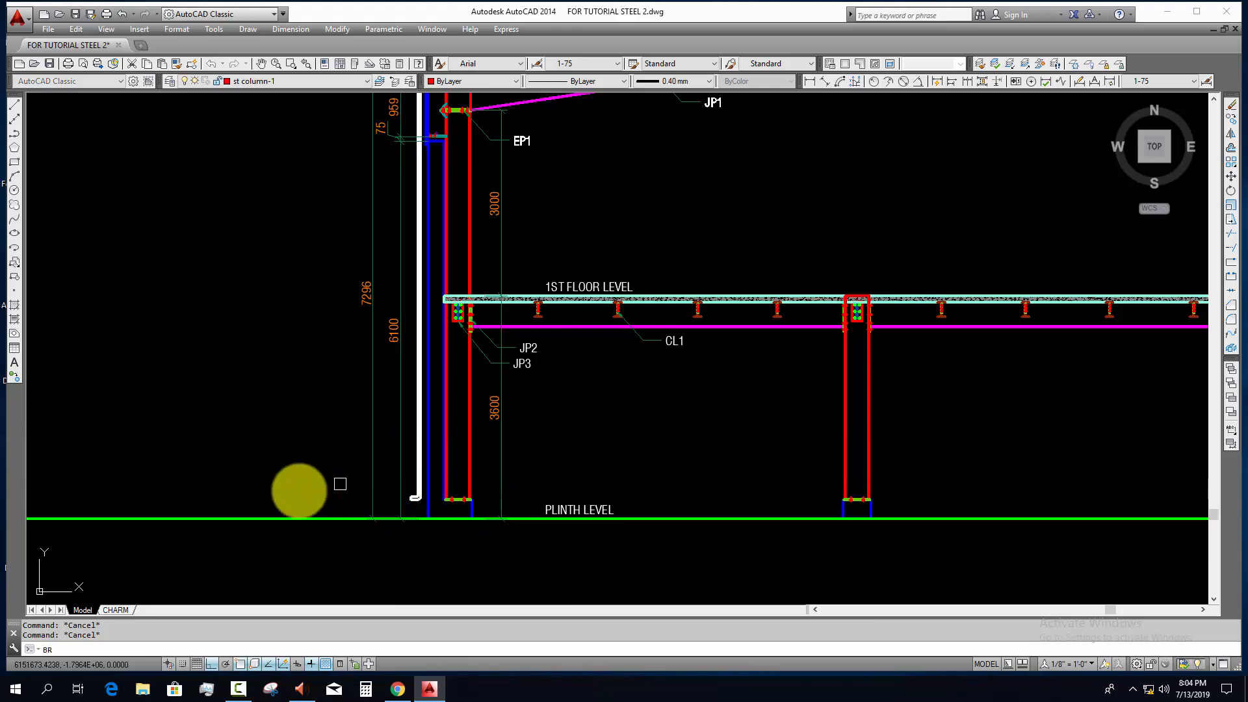
click(333, 516)
scroll(261, 543, down, 5)
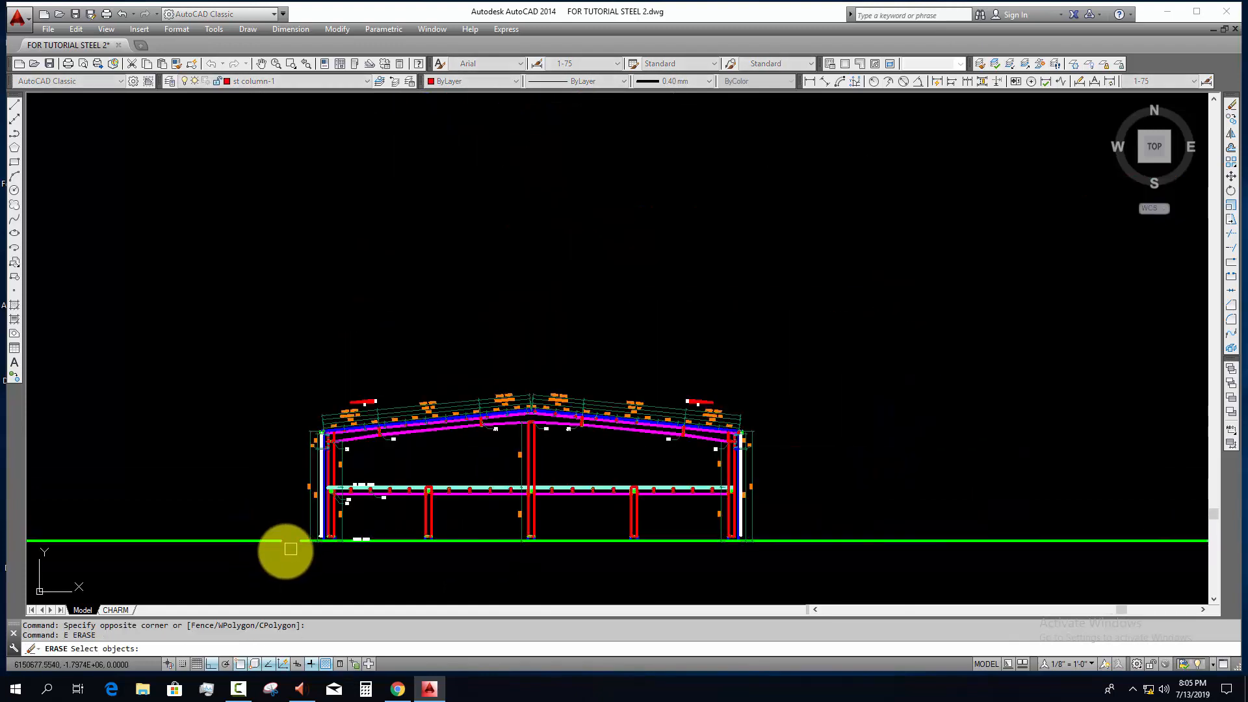
click(228, 496)
text(E)
key(Return)
Step: Break the green ground line just right of the frame's right wall and erase the outer piece
scroll(578, 538, up, 2)
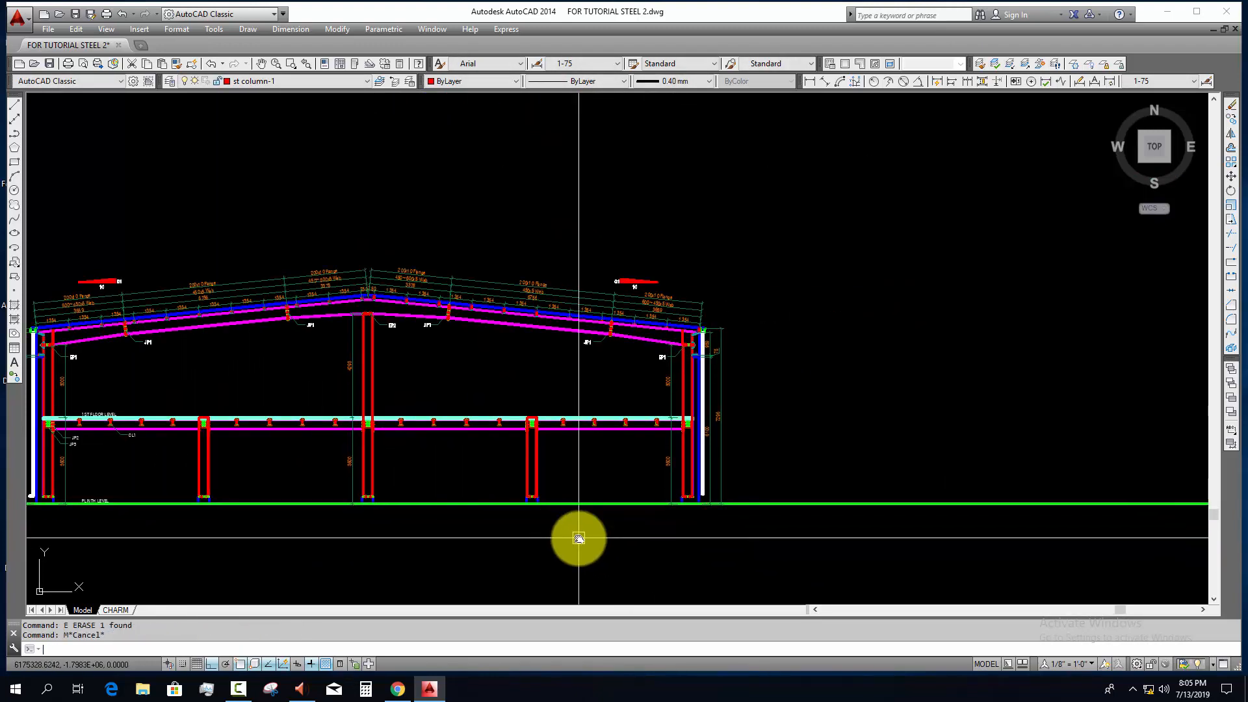
text(R)
key(Return)
click(742, 505)
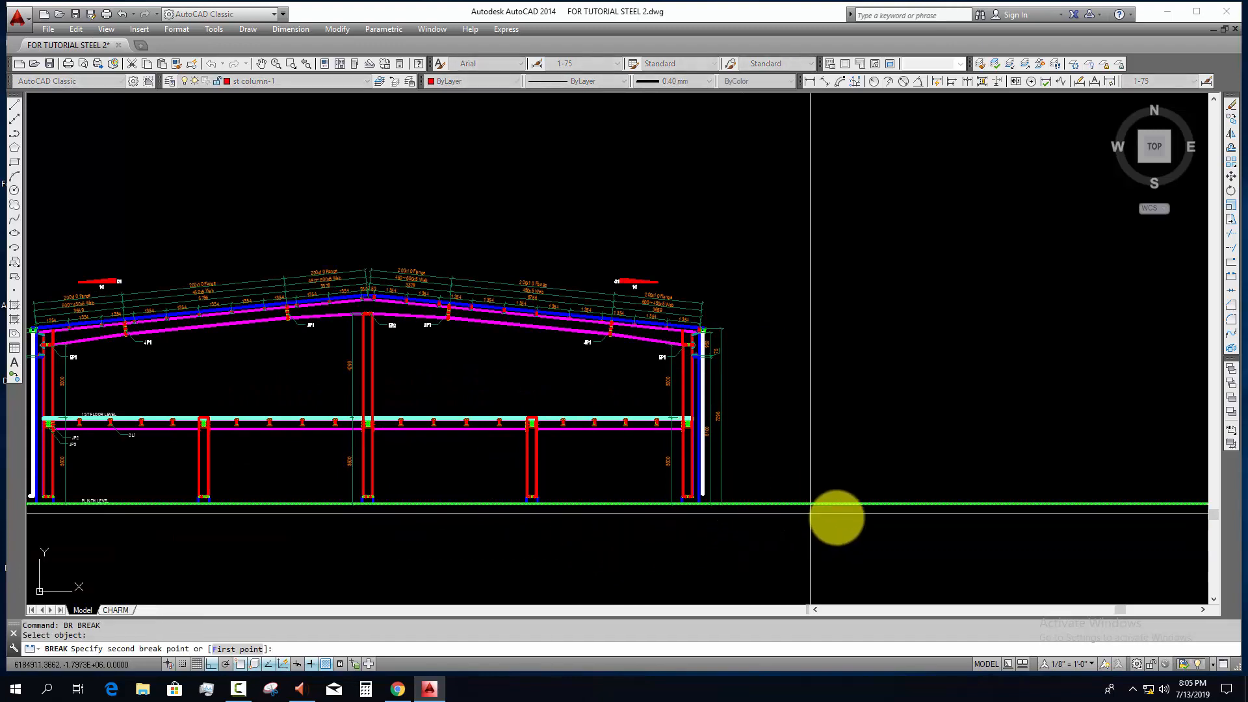
click(836, 518)
click(902, 546)
click(853, 418)
text(E)
key(Return)
middle_drag(772, 504, 925, 462)
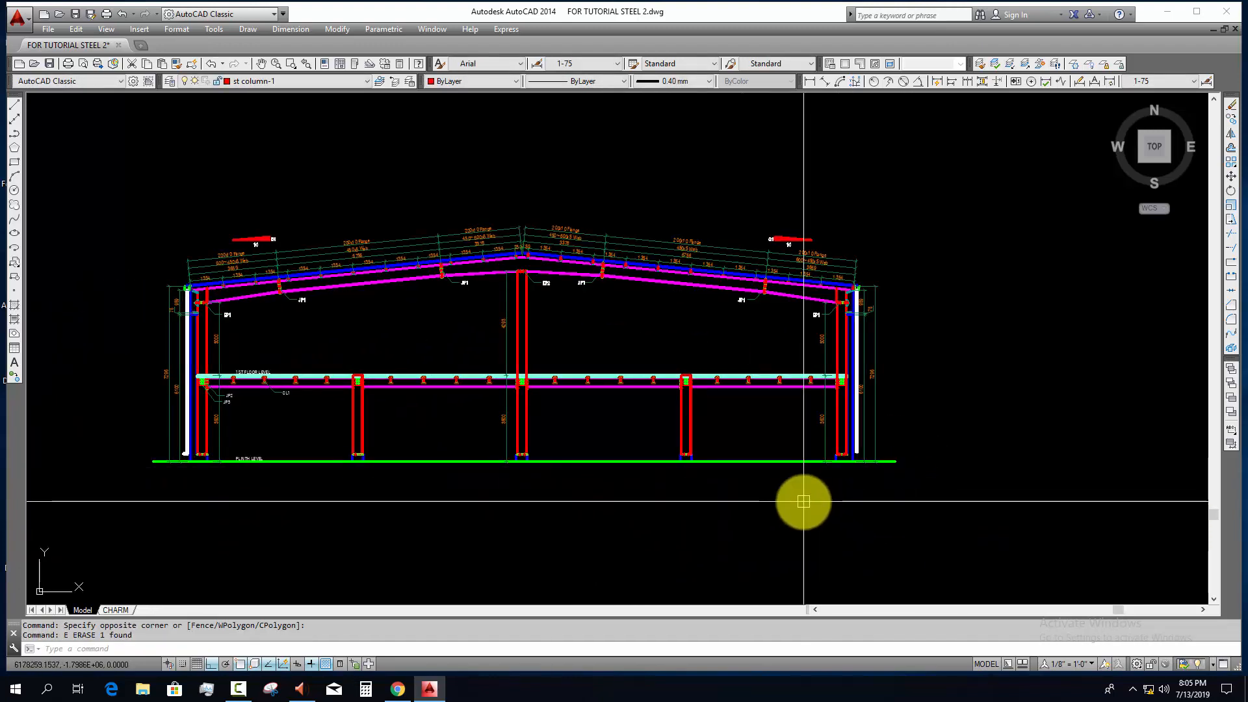
Step: Hatch the blue-outlined wall and plinth area beside the left eave column with the ANSI31 pattern at scale 1
middle_drag(696, 498, 696, 507)
scroll(337, 440, up, 2)
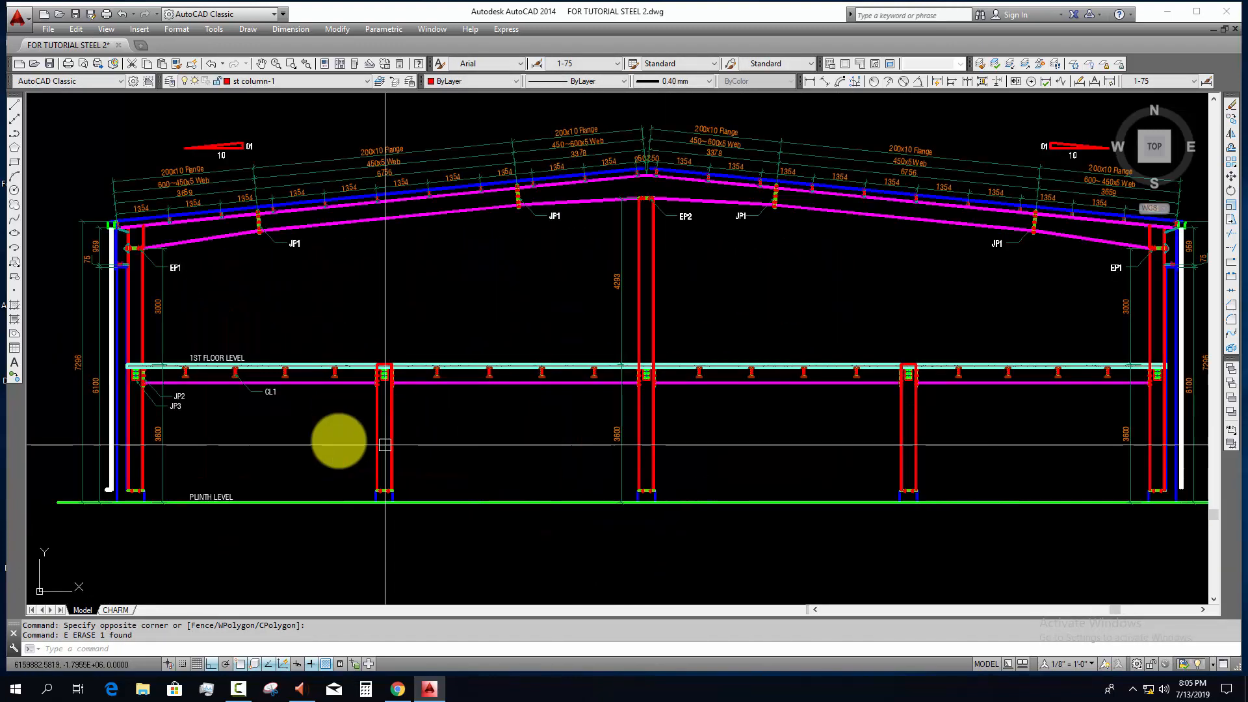
middle_drag(221, 432, 298, 439)
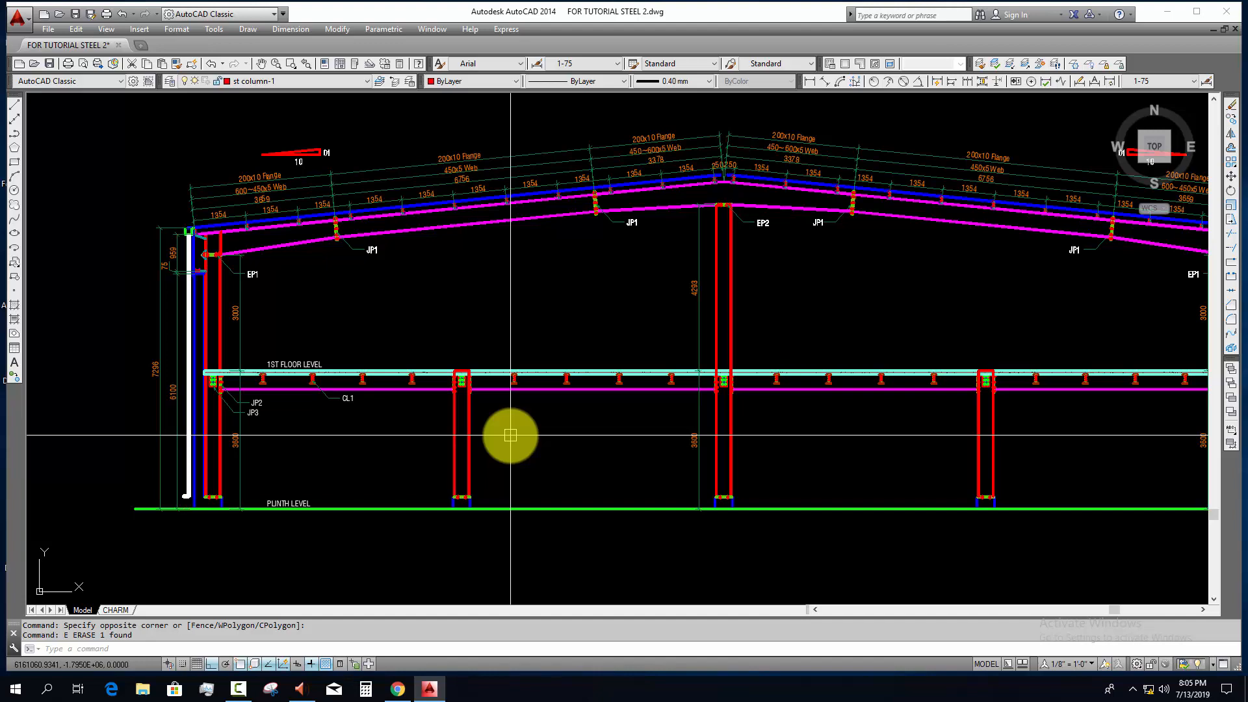
scroll(217, 463, up, 5)
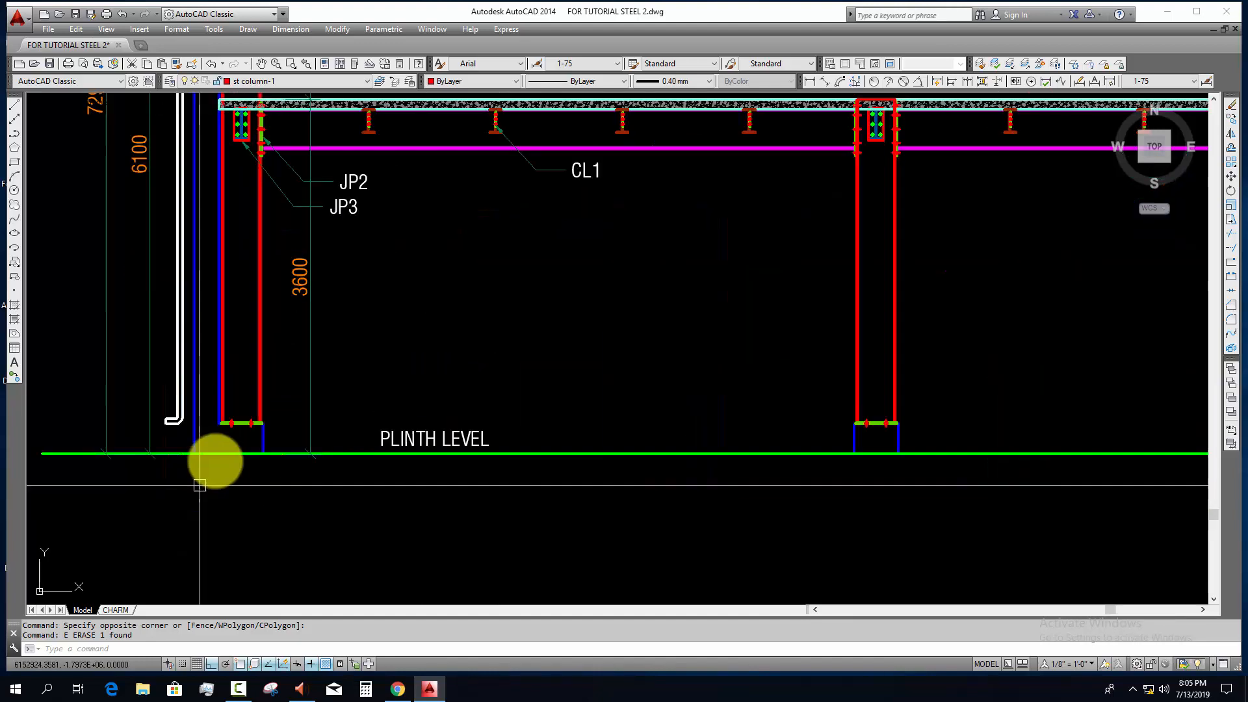
scroll(284, 524, down, 3)
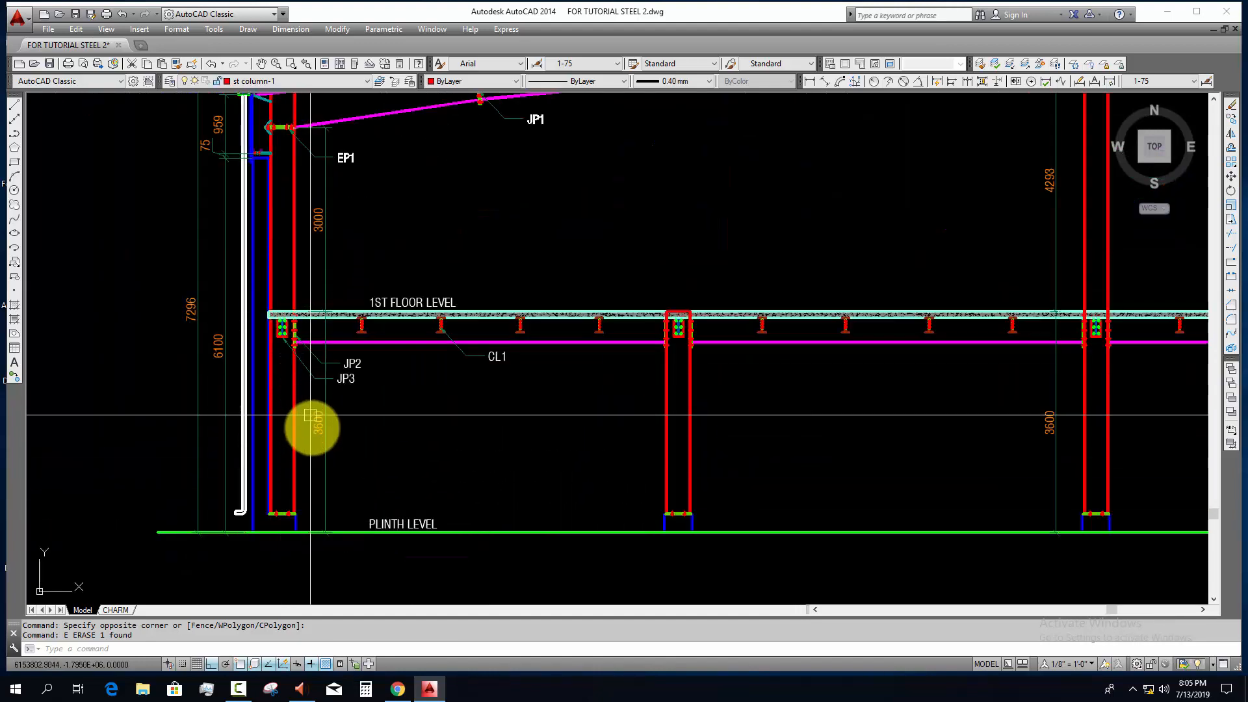
key(Return)
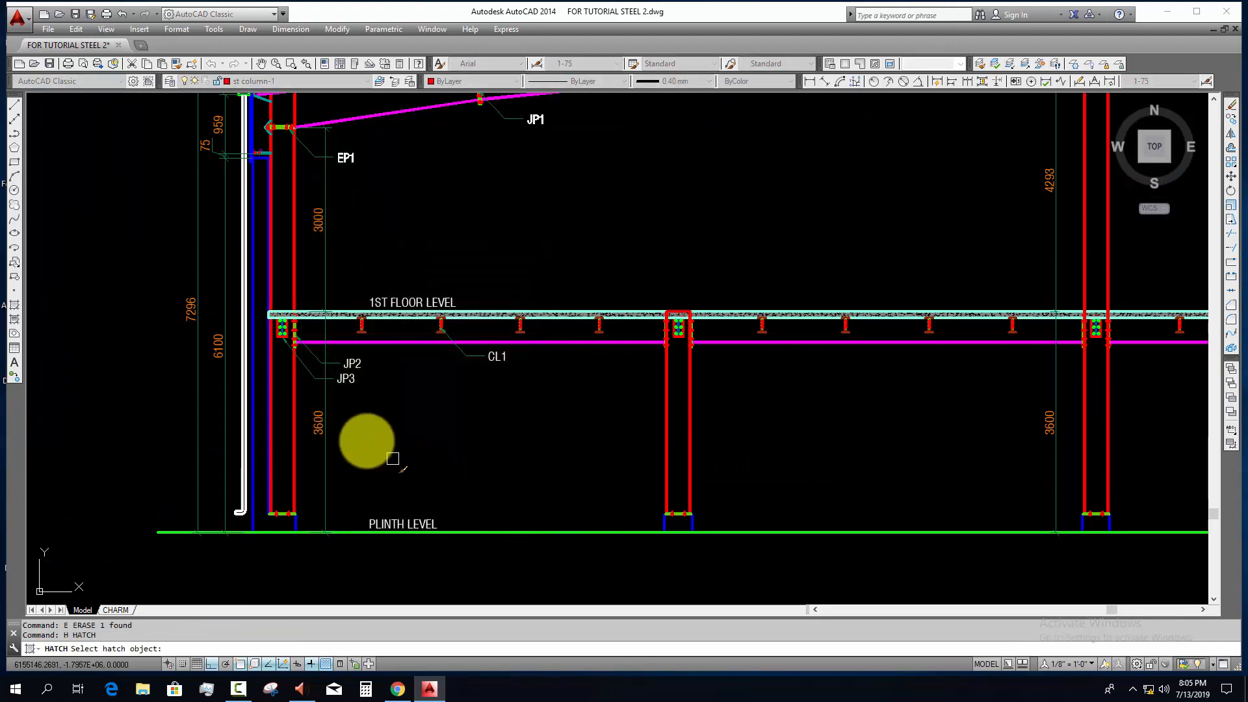
key(Escape)
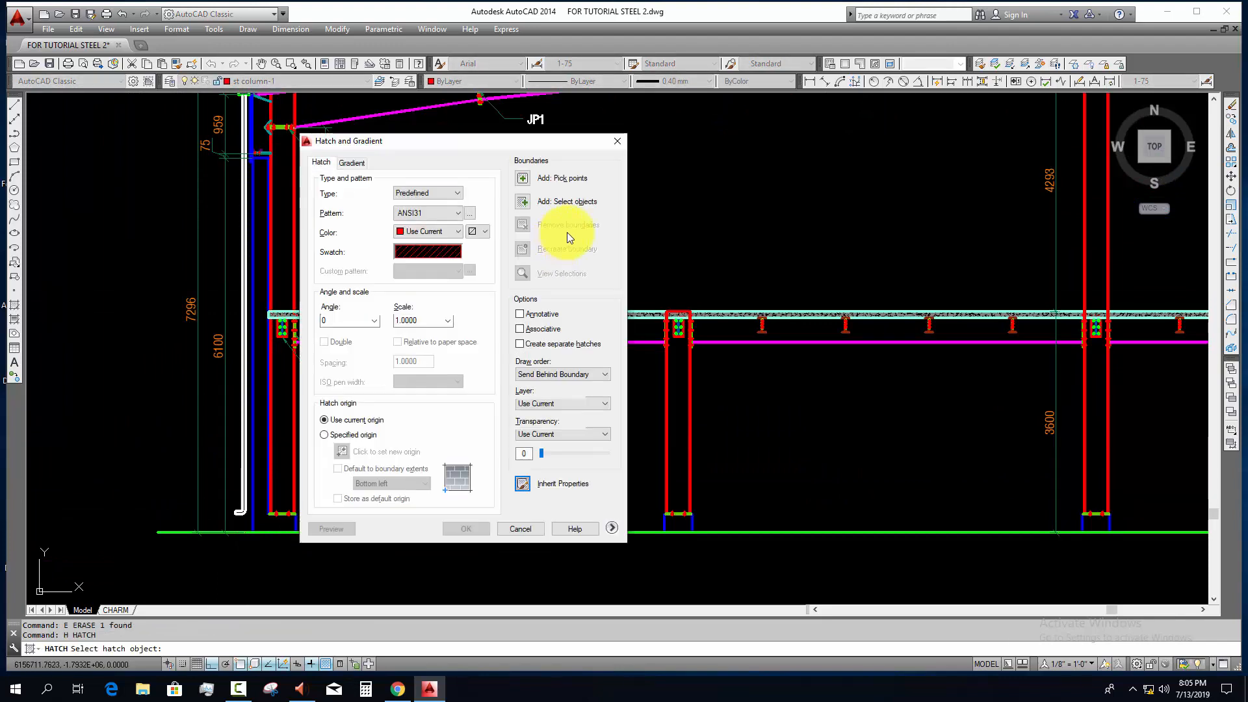
click(523, 179)
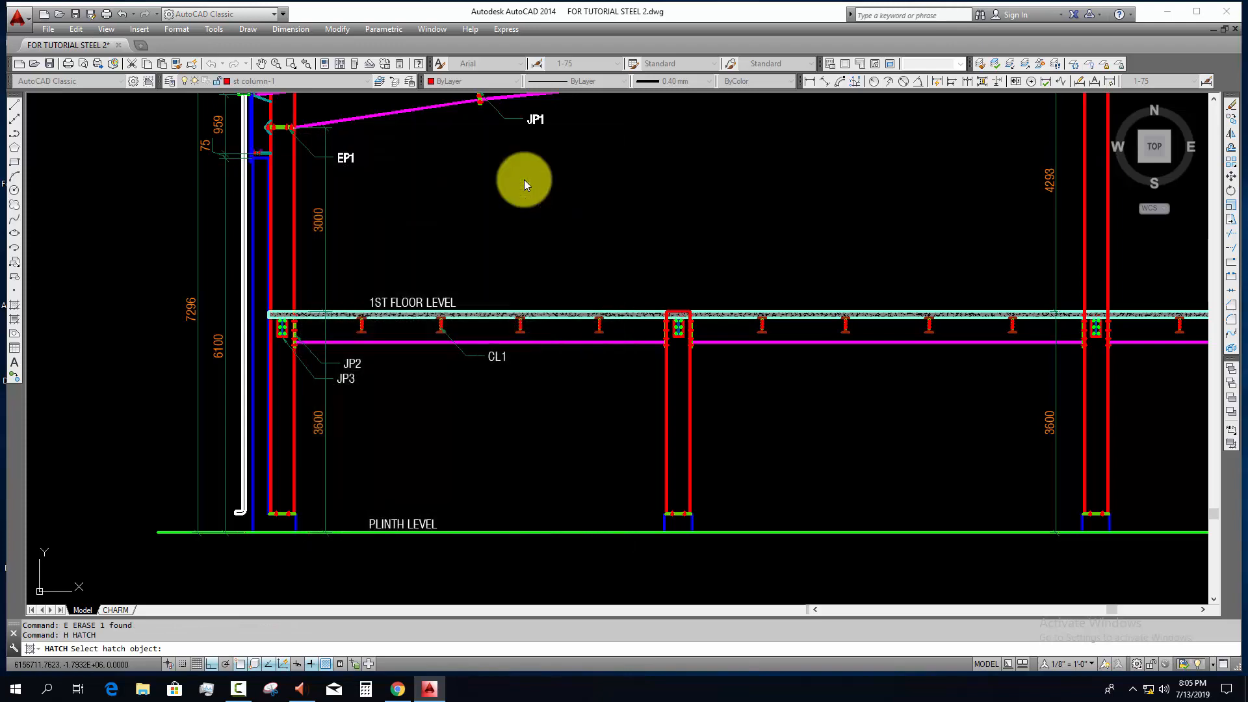
click(265, 521)
key(Return)
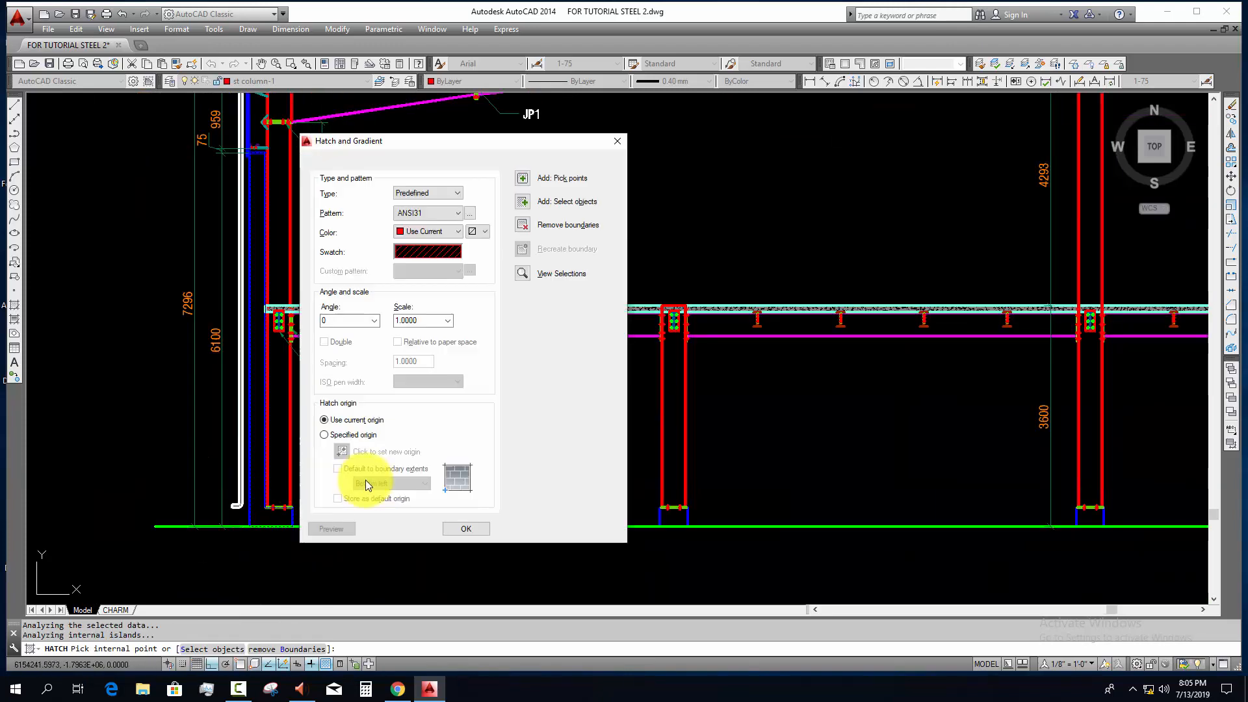
key(Return)
Step: Match the left wall and plinth hatch to the concrete hatch of the first floor slab
key(Return)
key(Escape)
key(Escape)
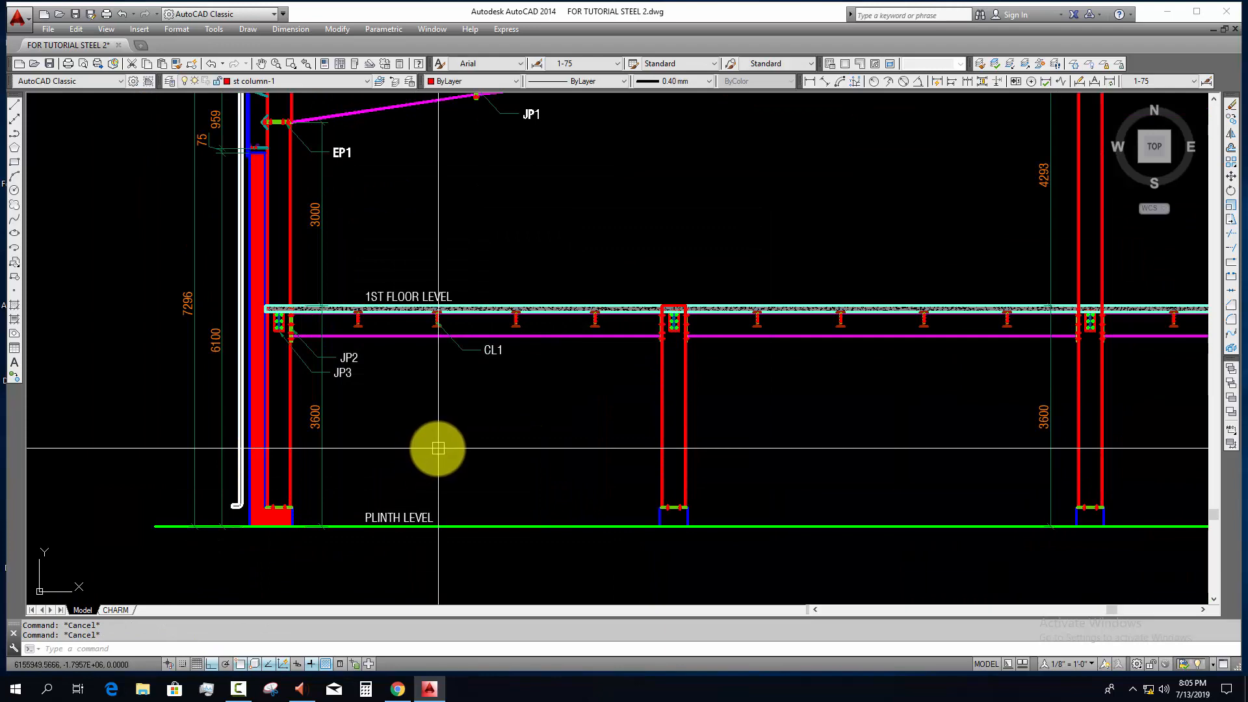
text(ma)
key(Return)
scroll(435, 318, up, 5)
click(454, 342)
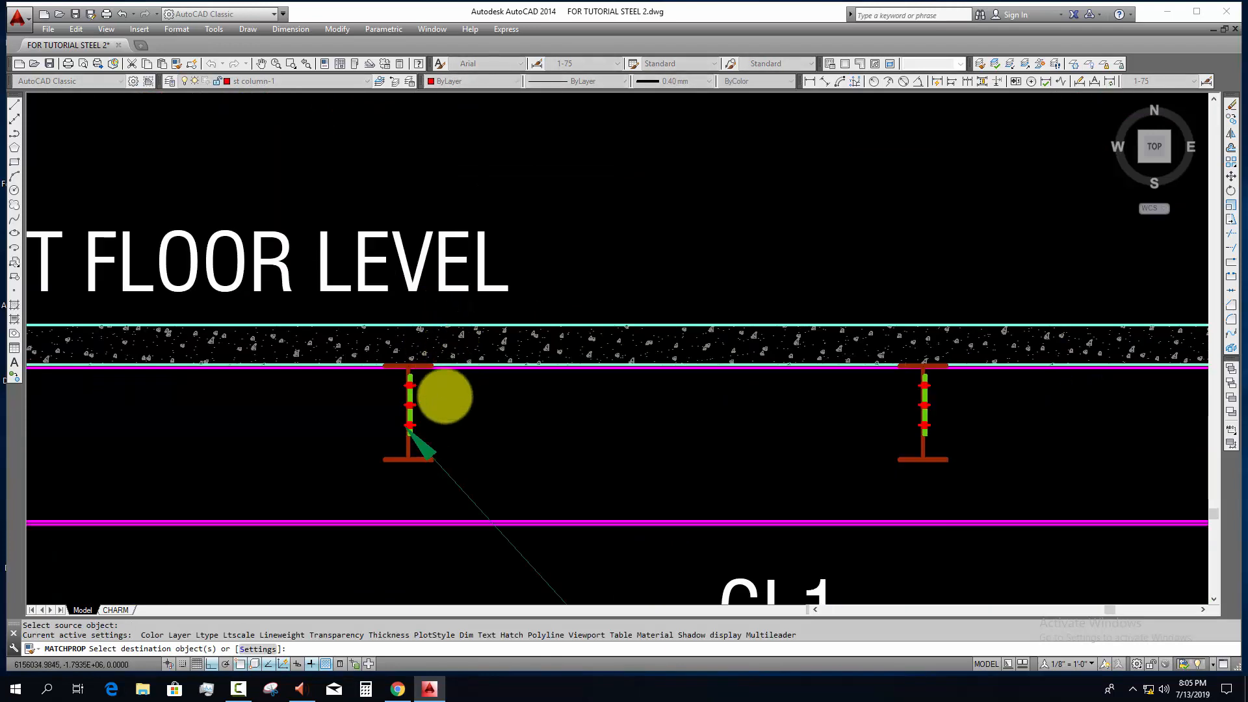
scroll(564, 291, down, 7)
scroll(364, 419, up, 3)
scroll(195, 494, up, 2)
click(178, 447)
click(153, 501)
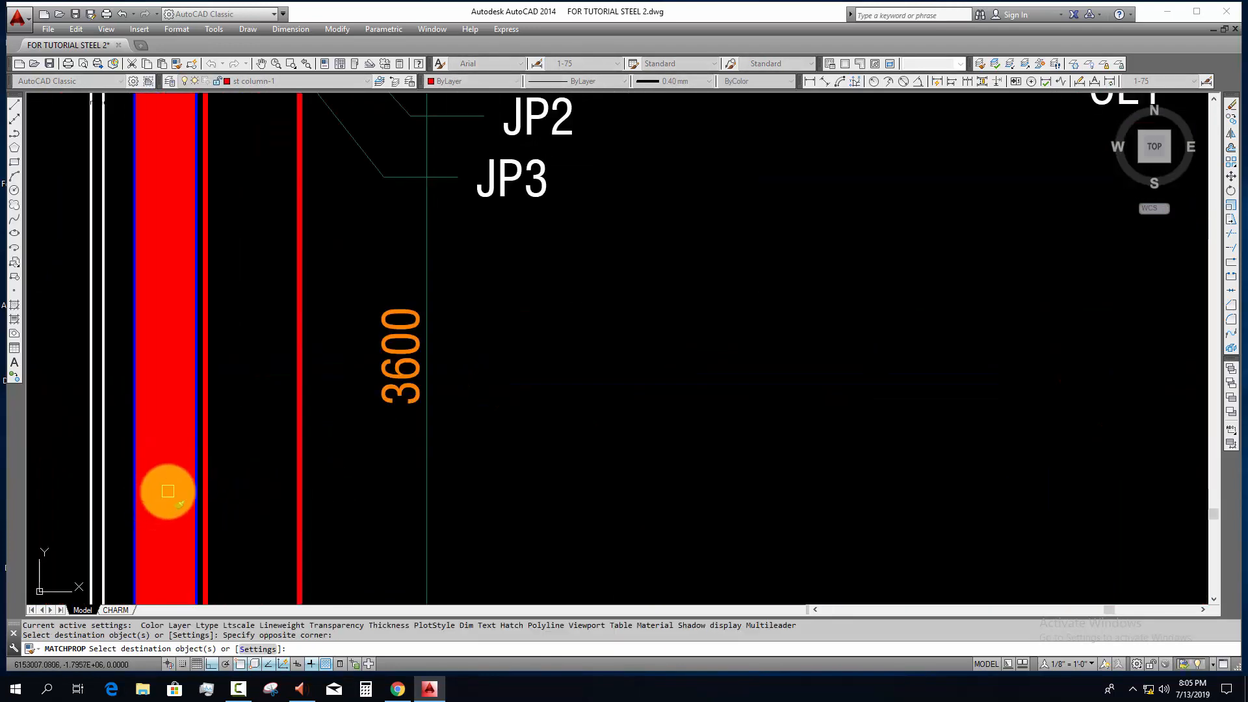
scroll(227, 277, down, 4)
scroll(211, 474, up, 4)
click(286, 439)
click(204, 471)
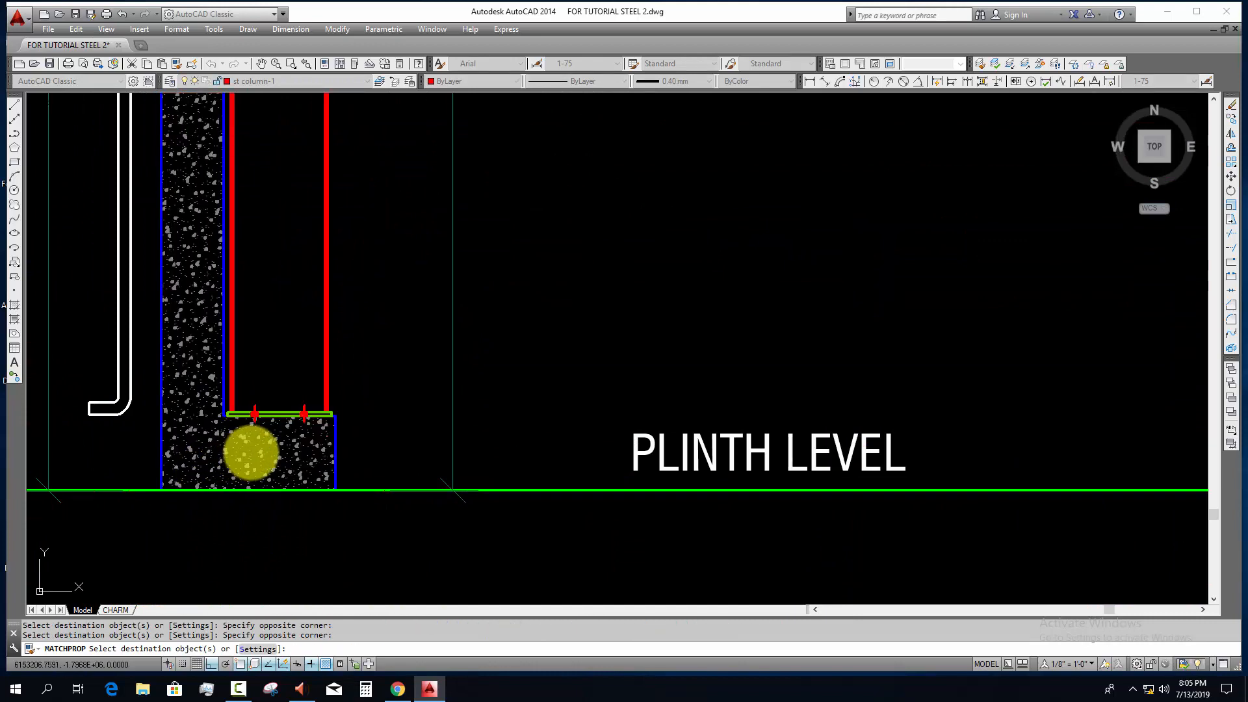
key(Escape)
Step: Mirror the left wall's concrete hatch to the right wall about the midpoint of the central column's base, keeping the original
click(256, 440)
scroll(287, 494, down, 5)
text(mi)
key(Return)
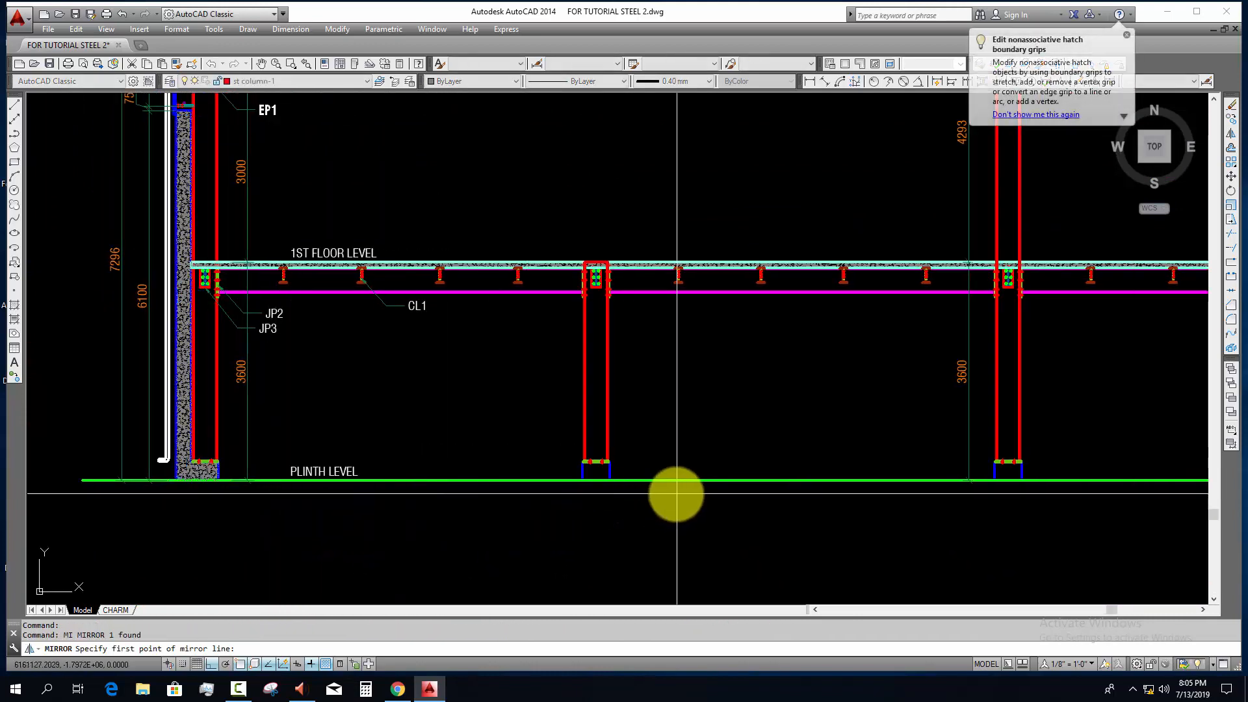
scroll(649, 446, up, 3)
shift+right_click(574, 435)
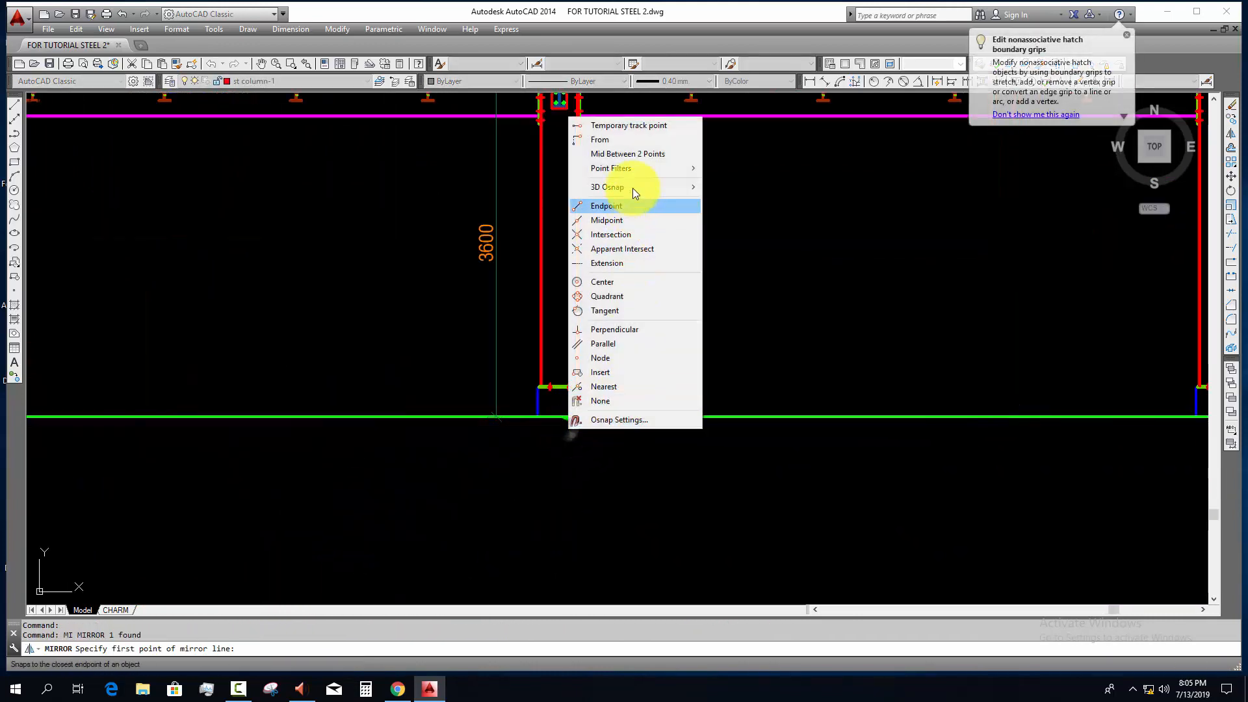
click(624, 154)
click(570, 417)
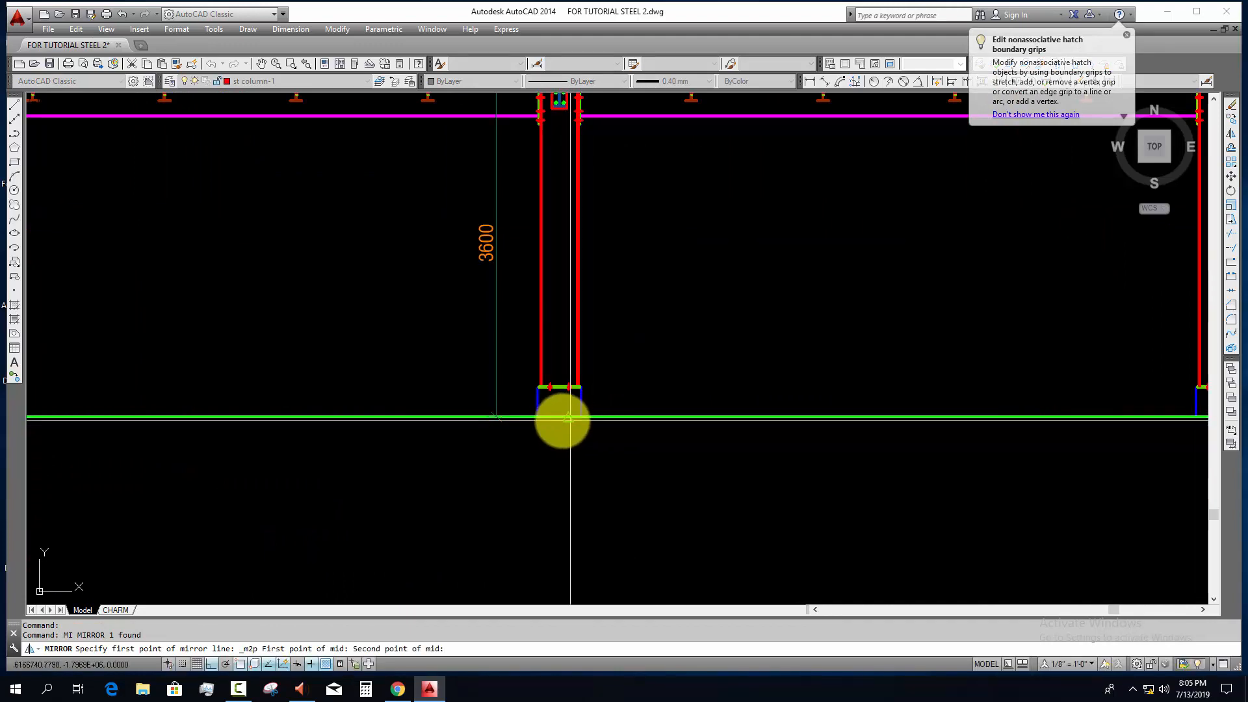
click(537, 417)
click(563, 510)
scroll(761, 454, down, 4)
scroll(565, 488, up, 4)
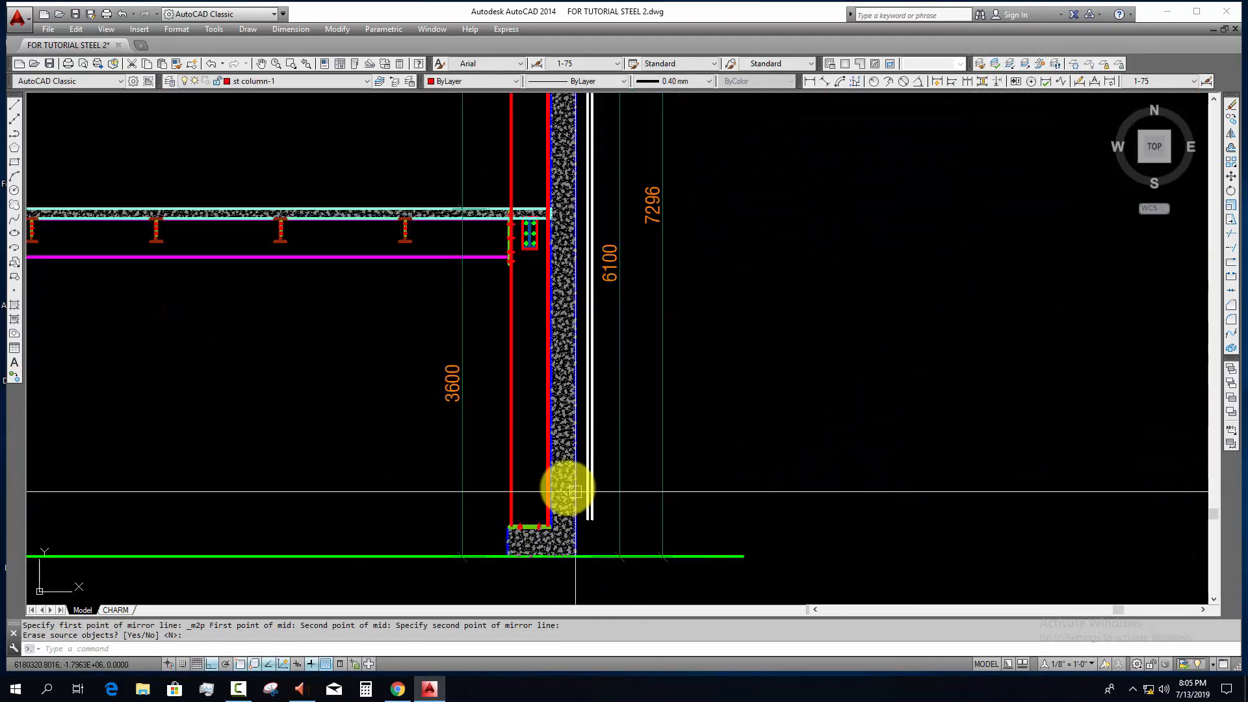
scroll(611, 477, down, 3)
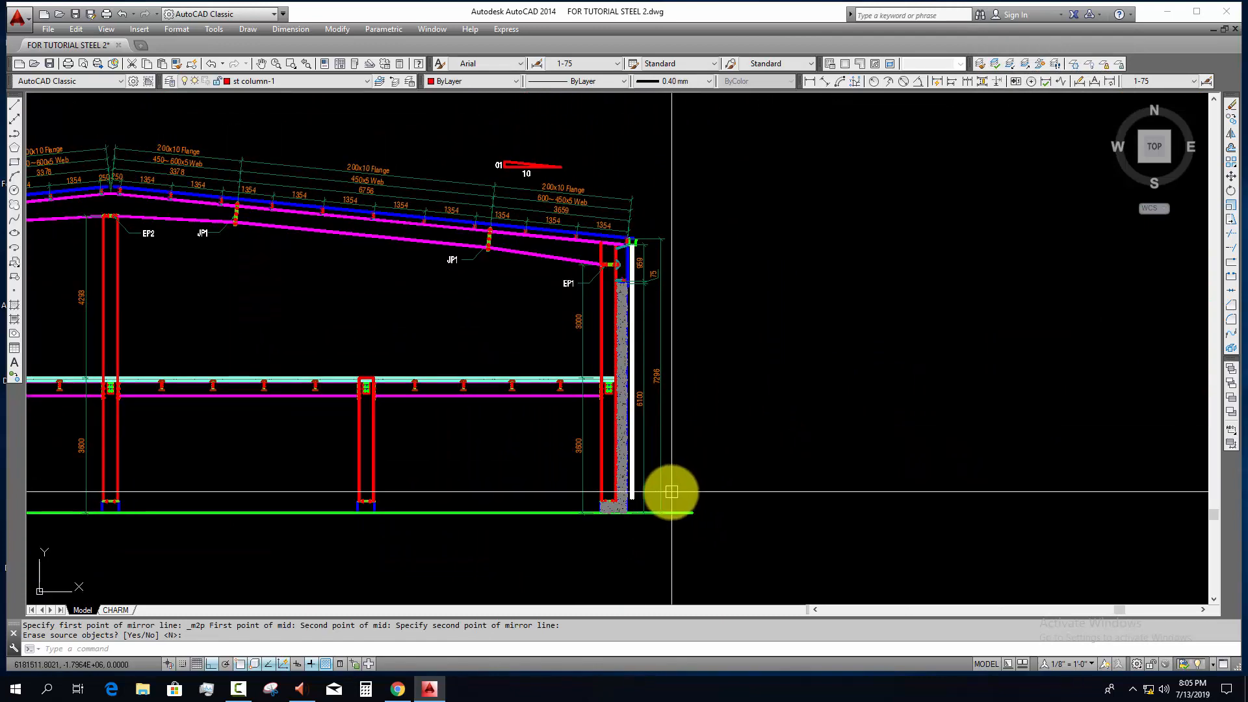
key(Return)
key(Escape)
key(Escape)
Step: Copy the PLINTH LEVEL label straight down to just below the green ground line
scroll(789, 460, down, 4)
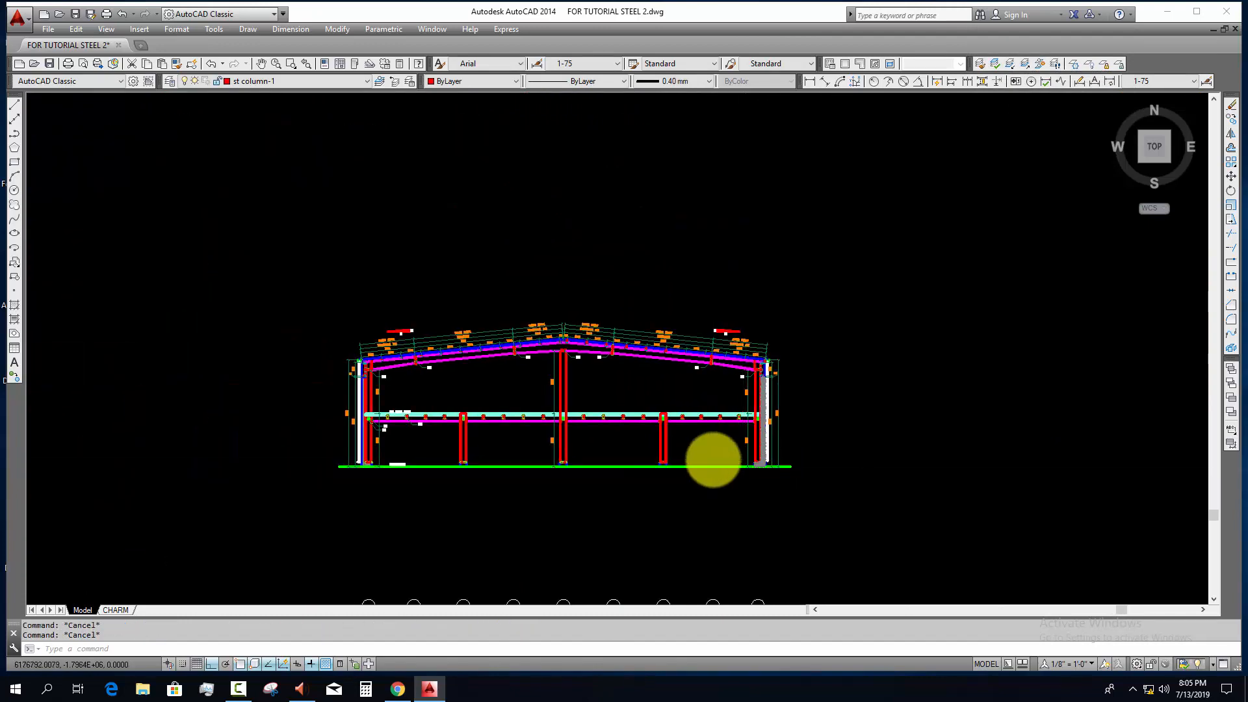
scroll(713, 455, up, 6)
click(342, 424)
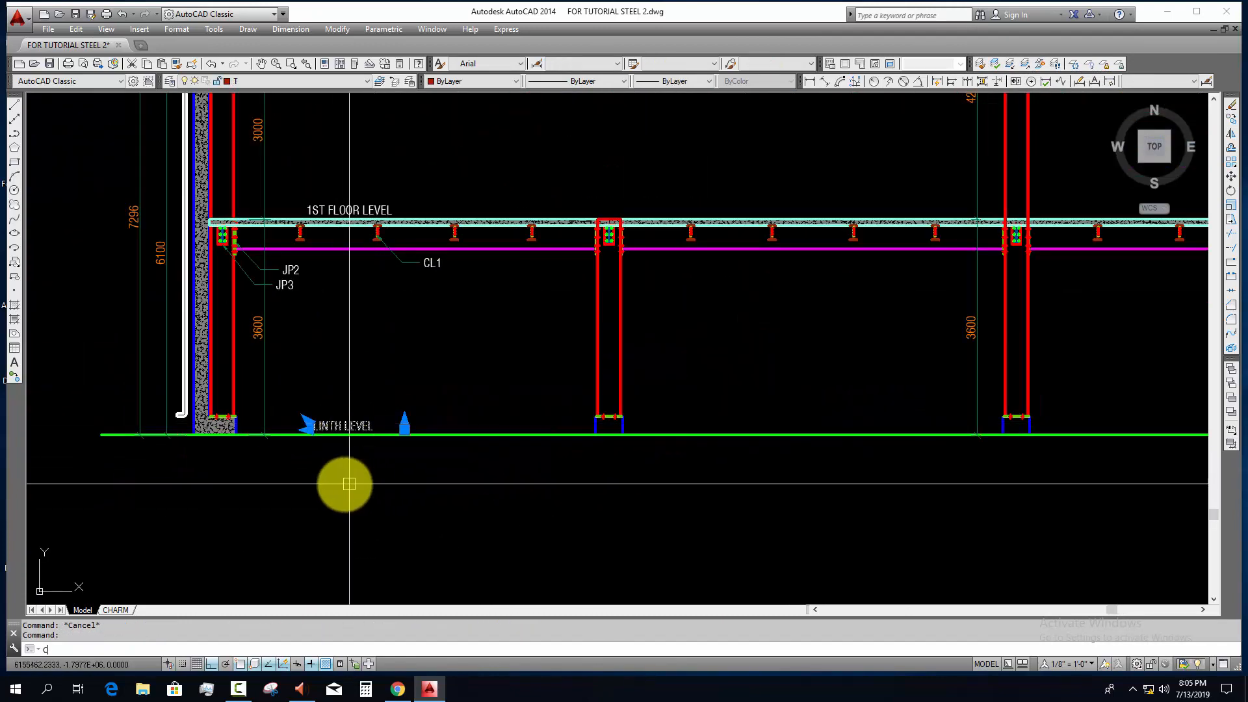
text(co)
key(space)
click(327, 484)
click(327, 519)
key(Escape)
Step: Scale the copied PLINTH LEVEL label below the ground line by a factor of 1.5
click(344, 463)
text(sc)
key(space)
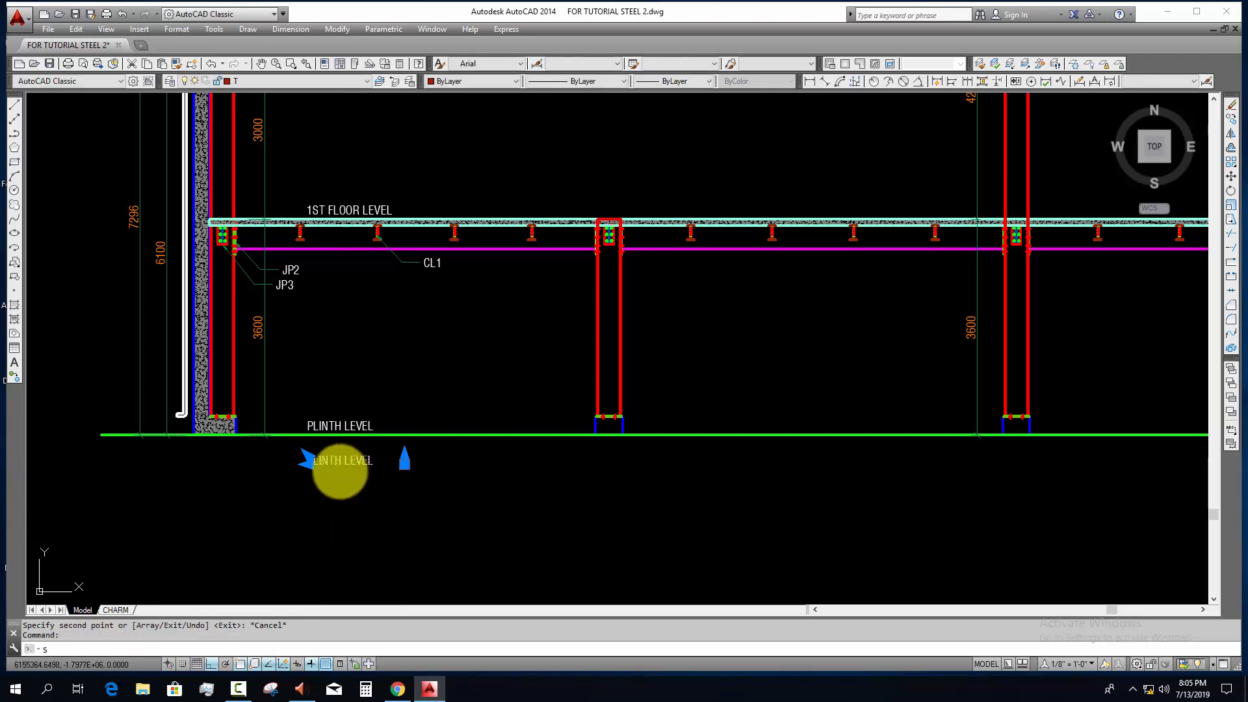
click(343, 481)
text(1.5)
key(Return)
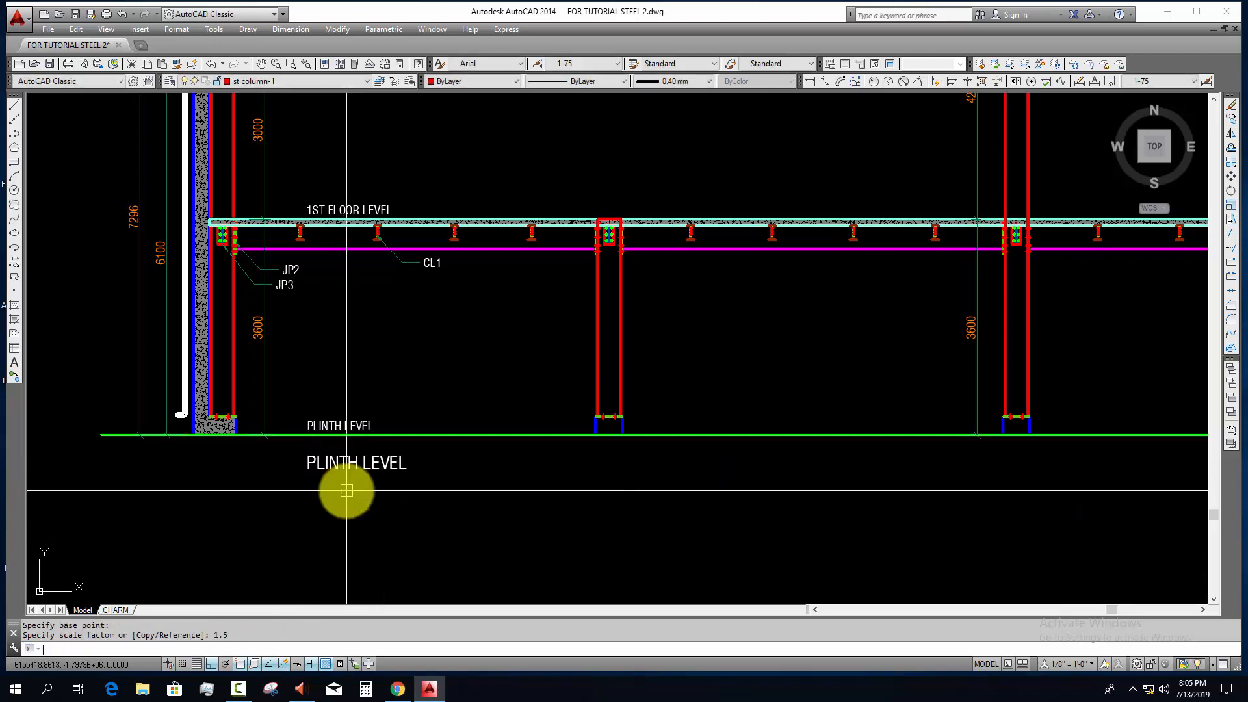
Step: Change the enlarged label below the ground line to read SECTION ON GRID-C
double_click(376, 461)
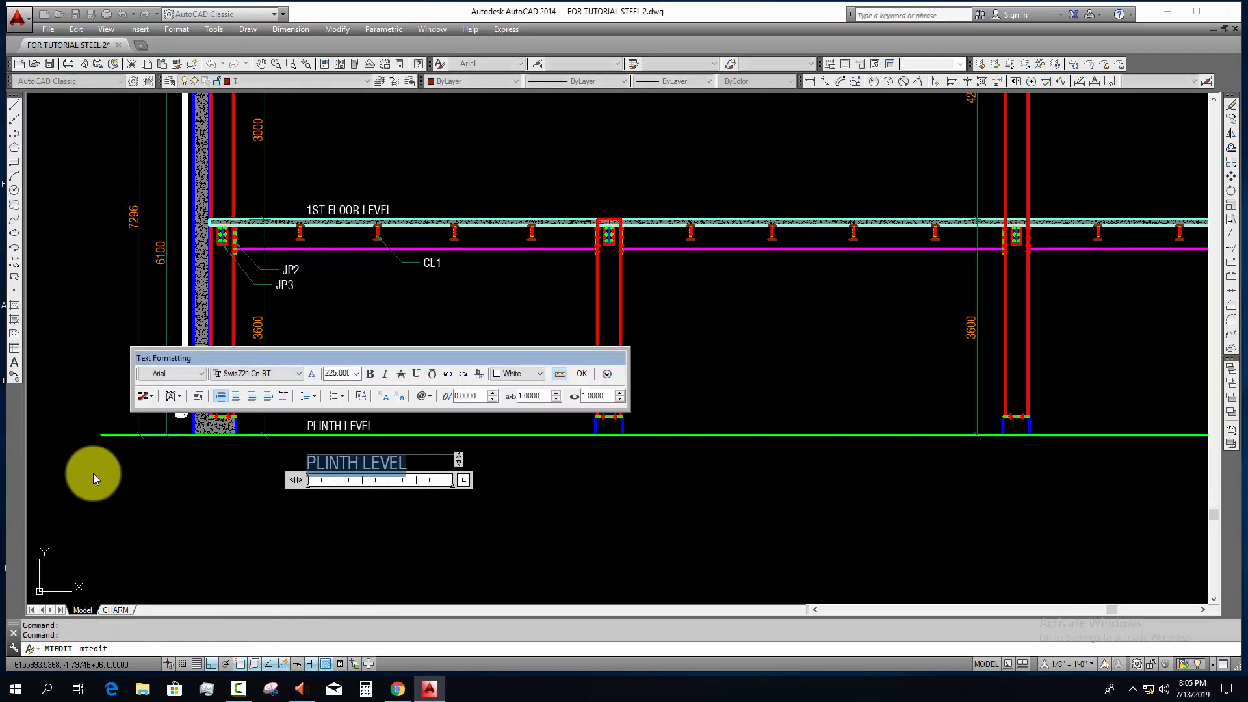
text(SECTION ON GRID-C)
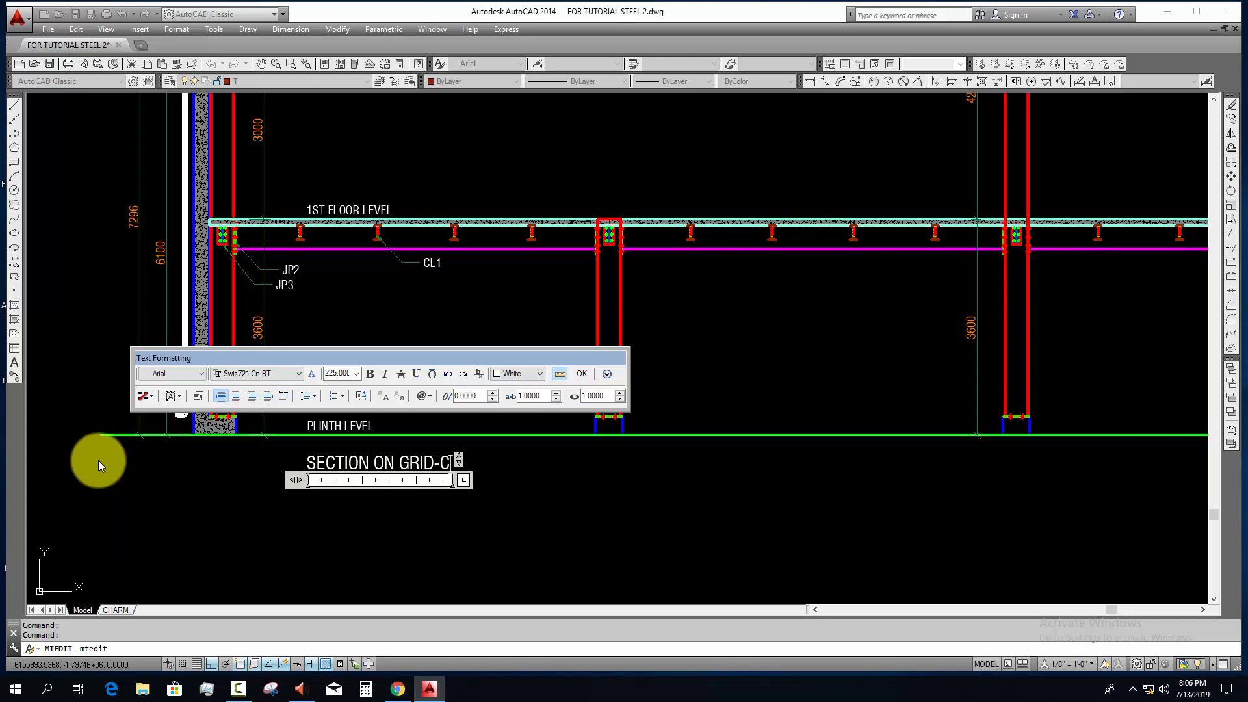
click(301, 521)
Step: Move the SECTION ON GRID-C title horizontally to the left so it starts beneath the left wall
text(m)
key(Return)
click(581, 506)
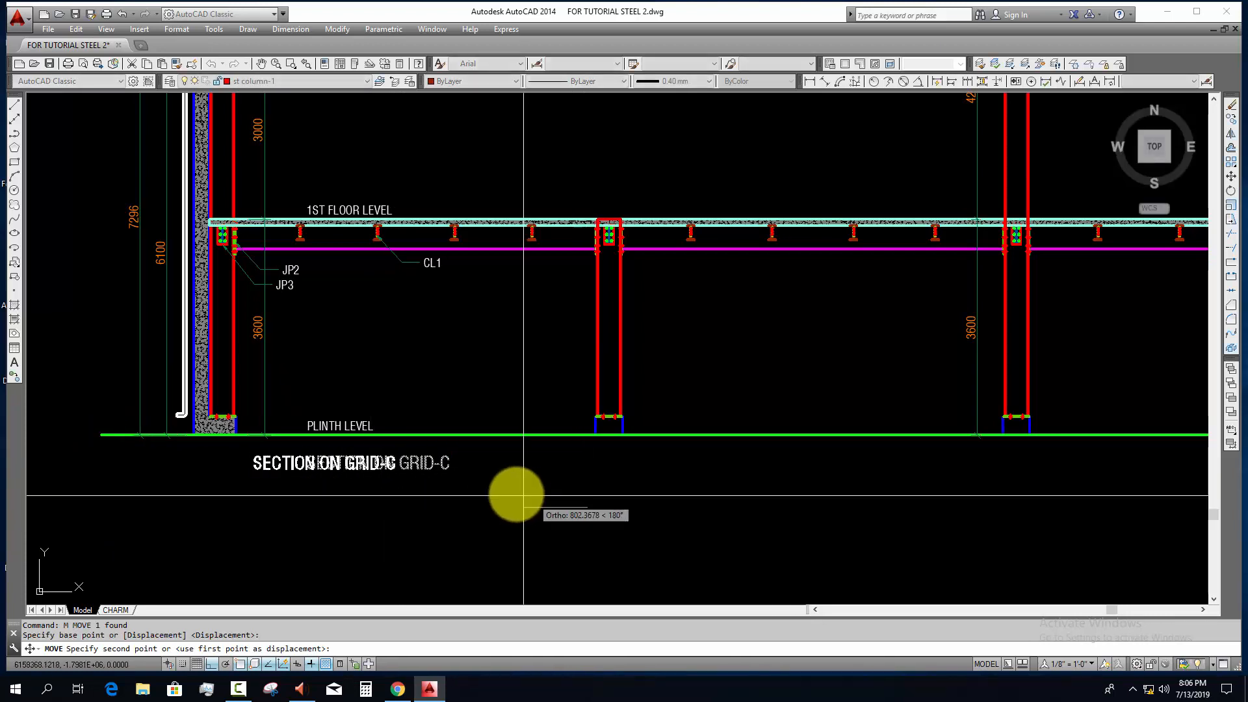
click(471, 500)
key(Escape)
scroll(509, 511, down, 2)
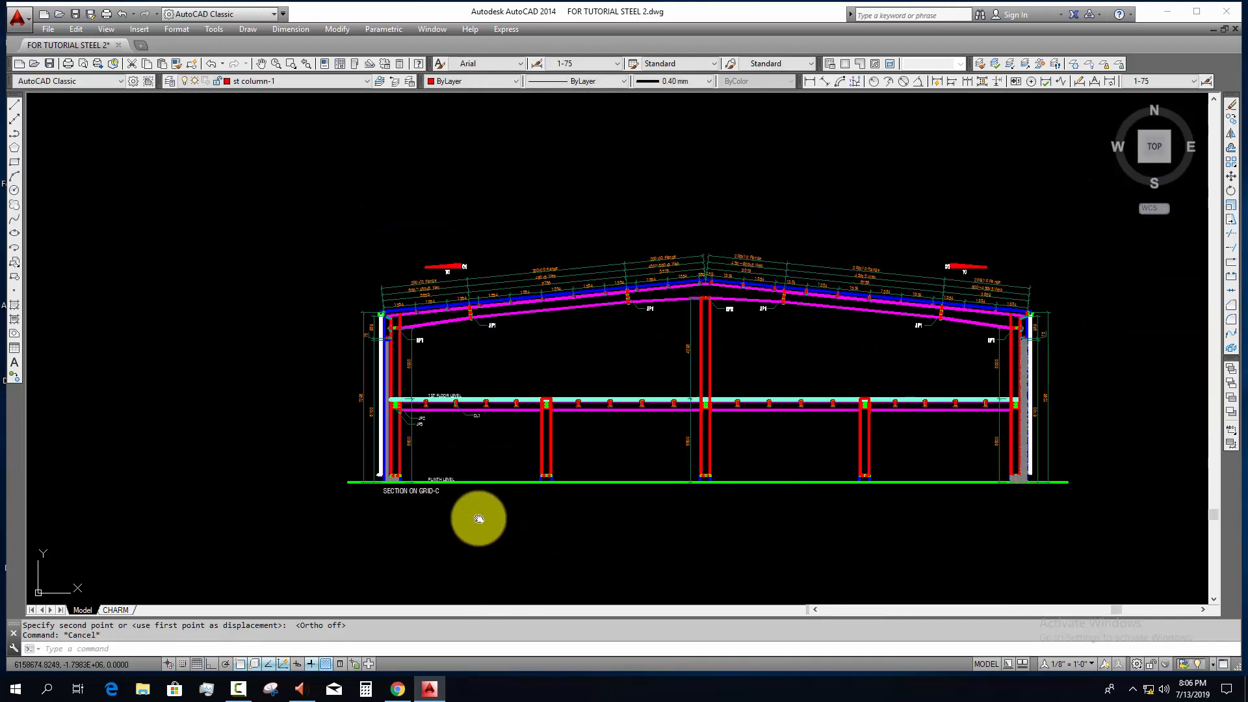
middle_drag(479, 519, 434, 521)
middle_drag(549, 535, 375, 535)
scroll(487, 489, up, 1)
middle_drag(619, 508, 623, 508)
scroll(623, 509, down, 2)
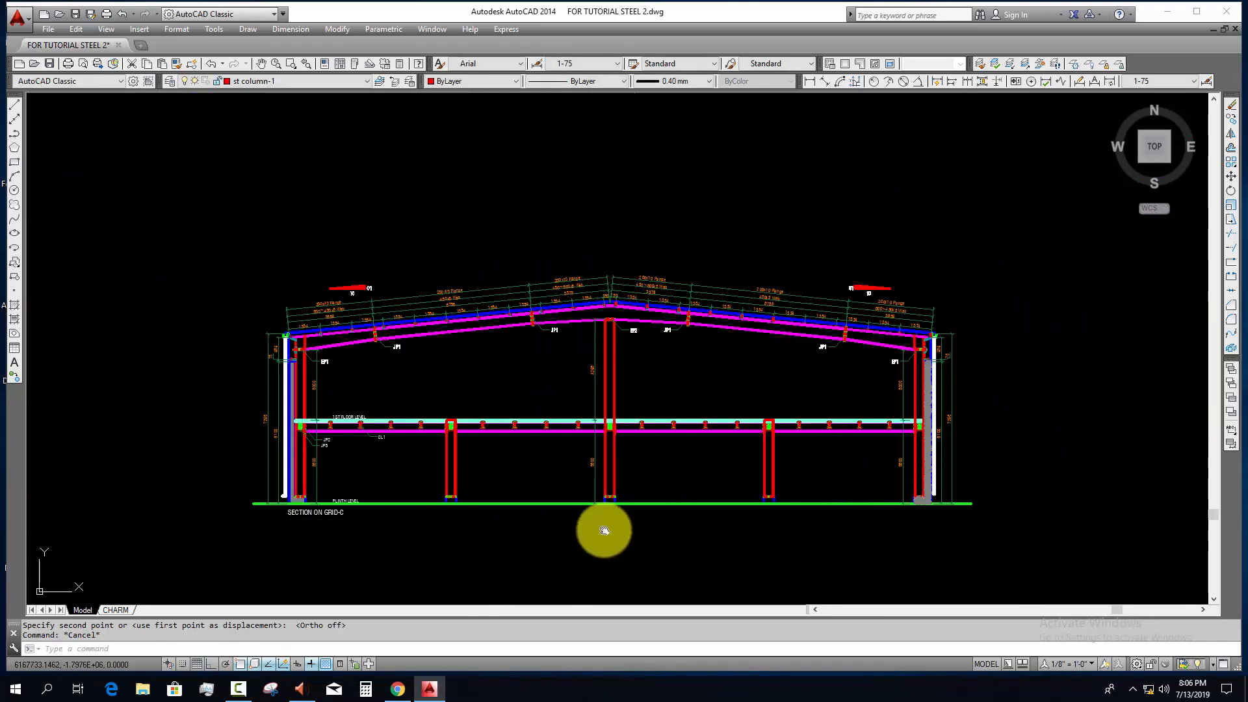